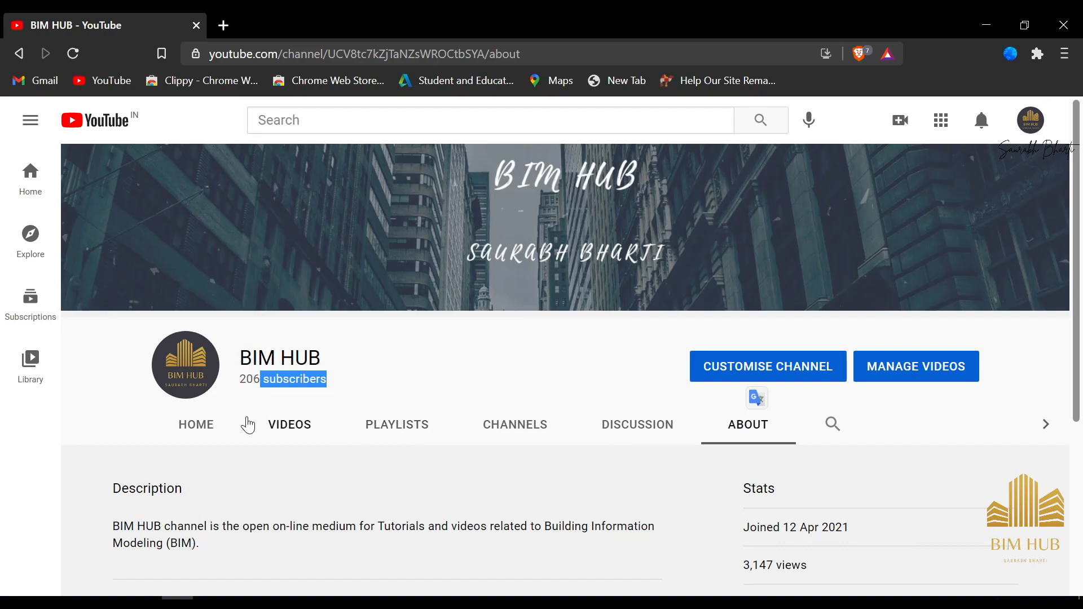
- Browse the uploaded videos of the BIM HUB channel on YouTube
{"action": "left_click", "coordinate": [197, 424]}
{"action": "left_click", "coordinate": [987, 25]}
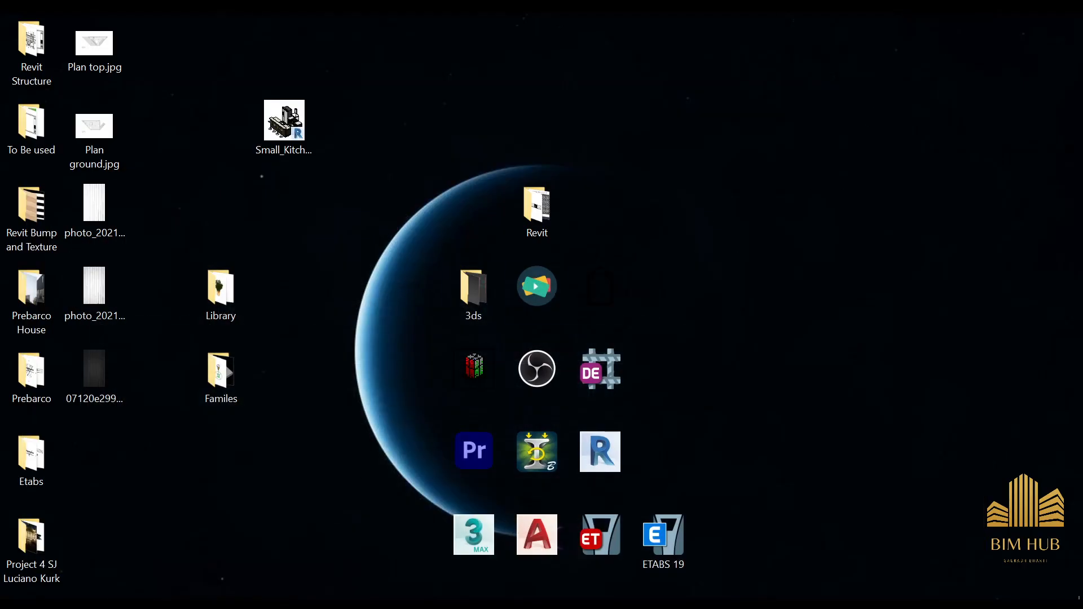
{"action": "key", "text": "alt+Tab"}
{"action": "left_click", "coordinate": [282, 427]}
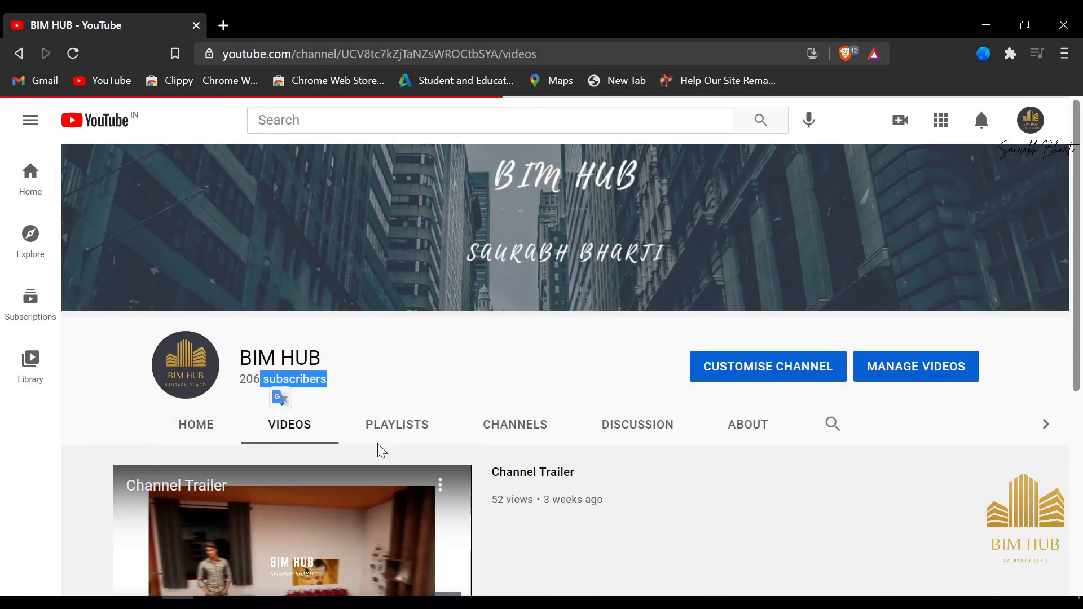
{"action": "scroll", "coordinate": [370, 442], "scroll_direction": "down", "scroll_amount": 3}
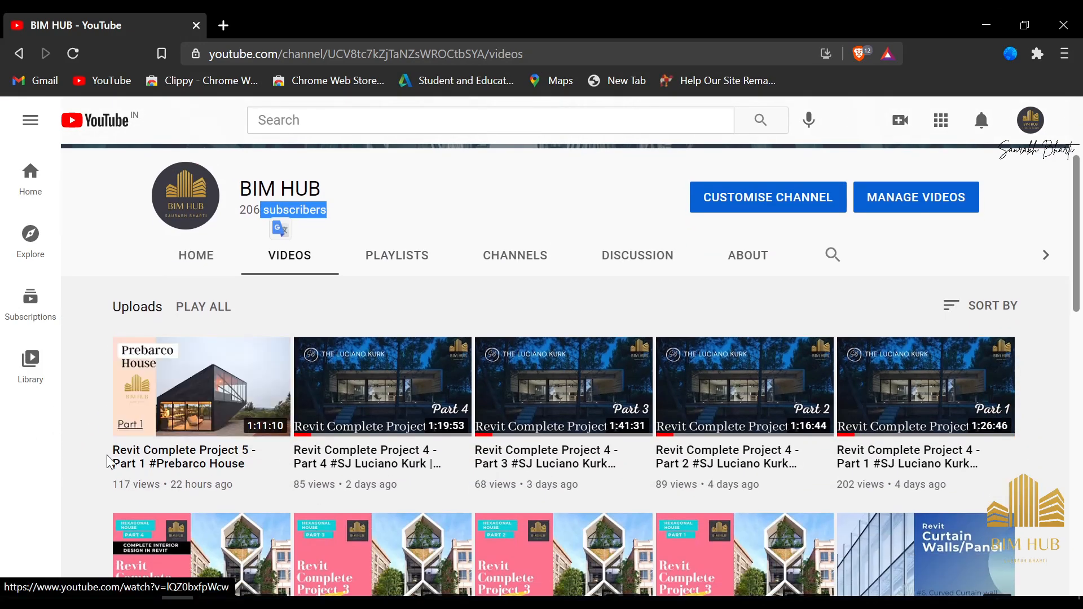
{"action": "left_click", "coordinate": [986, 25]}
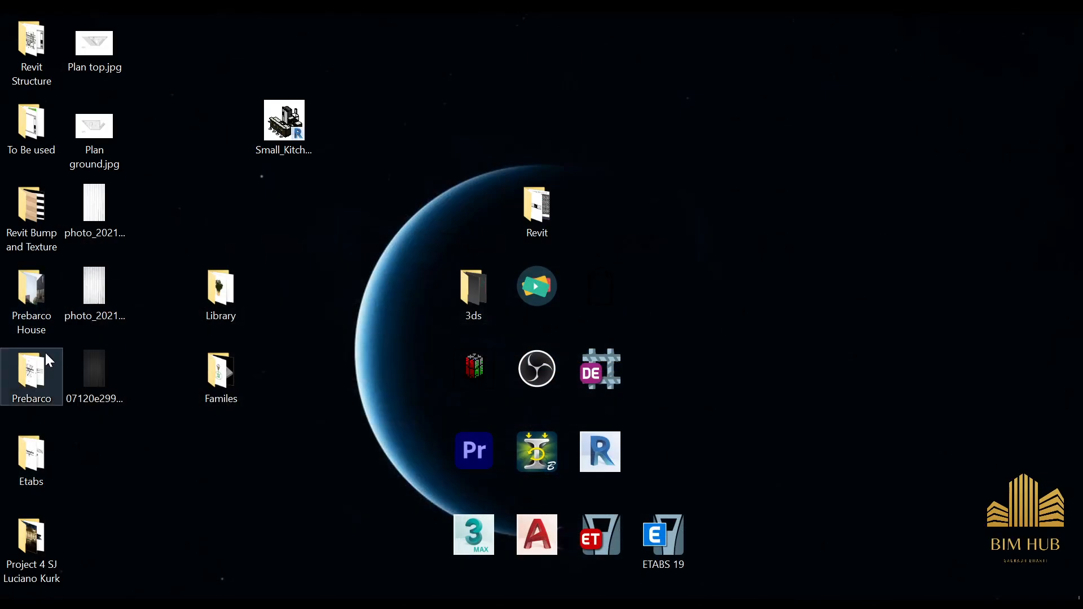
- Check the Prebarco project folder and look through the exterior photos in the Prebarco House folder
{"action": "double_click", "coordinate": [40, 365]}
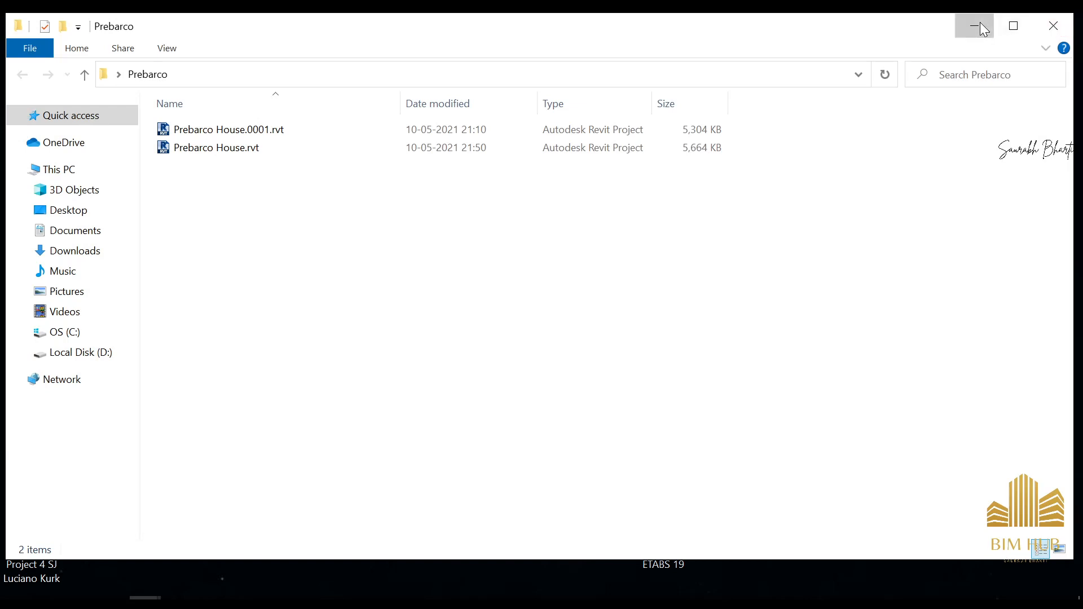
{"action": "left_click", "coordinate": [969, 28]}
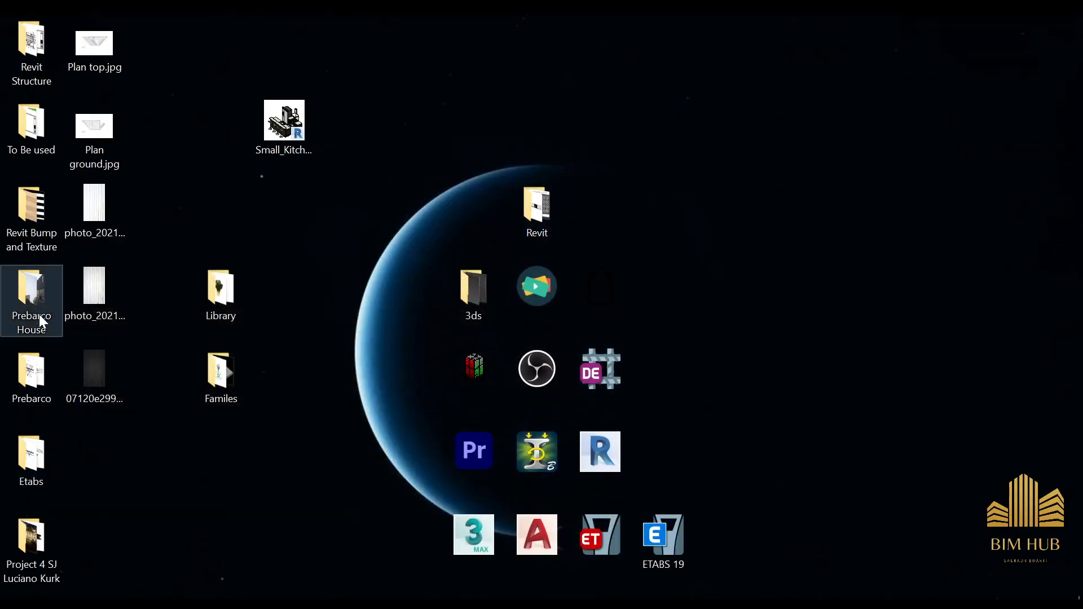
{"action": "double_click", "coordinate": [35, 293]}
{"action": "left_click", "coordinate": [194, 175]}
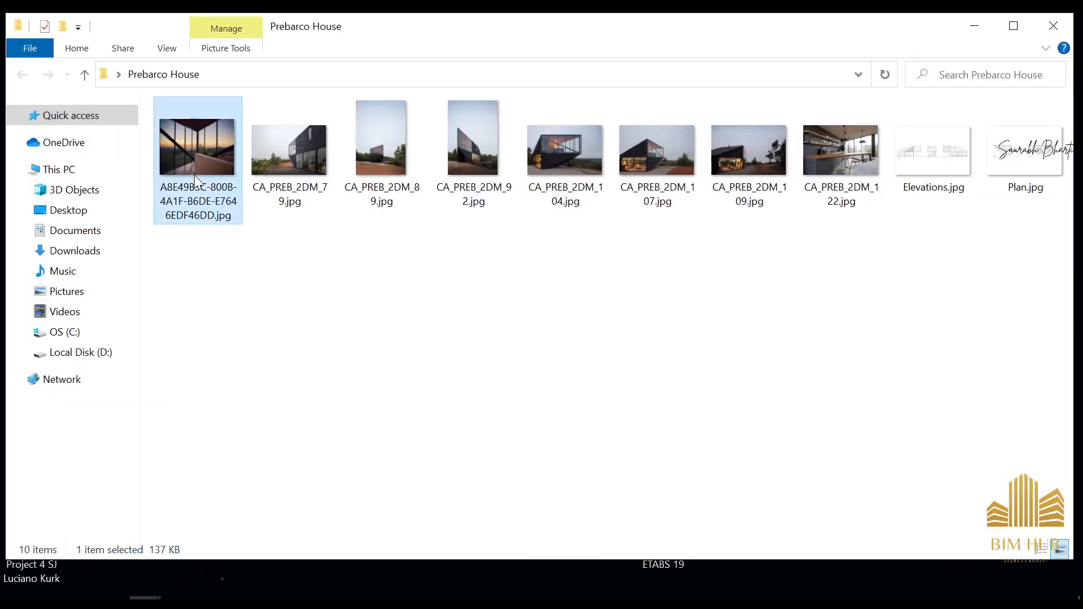
{"action": "double_click", "coordinate": [267, 133]}
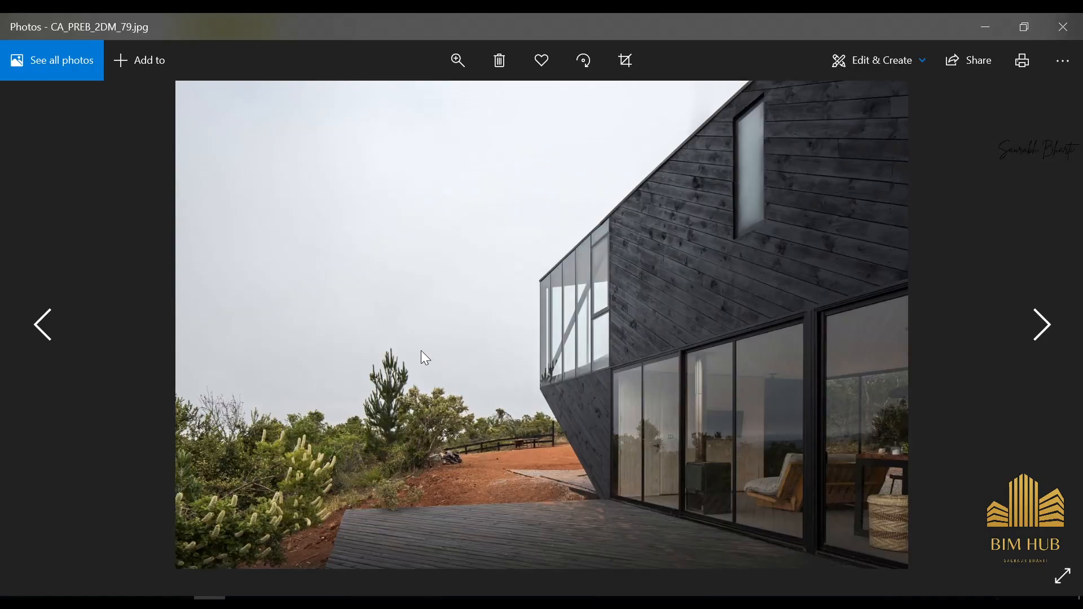
{"action": "key", "text": "Right"}
{"action": "key", "text": "Right"}
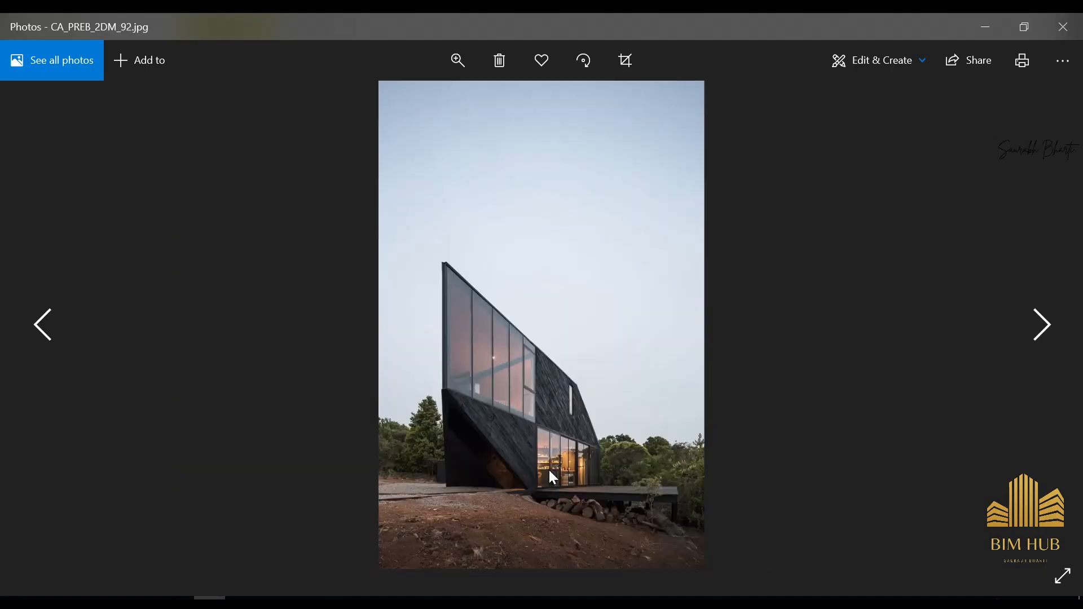
{"action": "key", "text": "Right"}
{"action": "key", "text": "Right"}
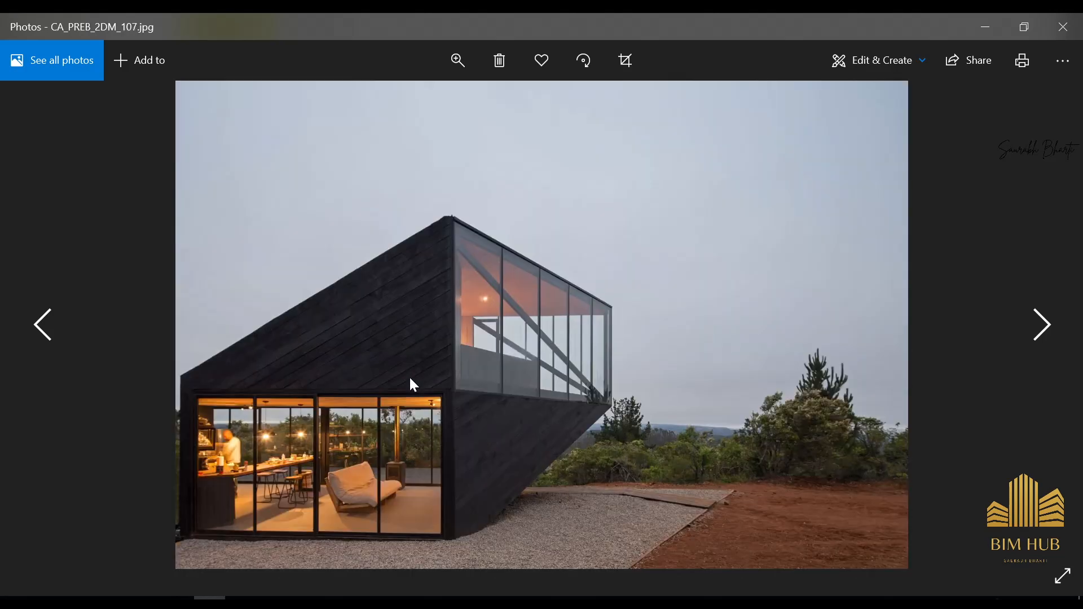
{"action": "key", "text": "Right"}
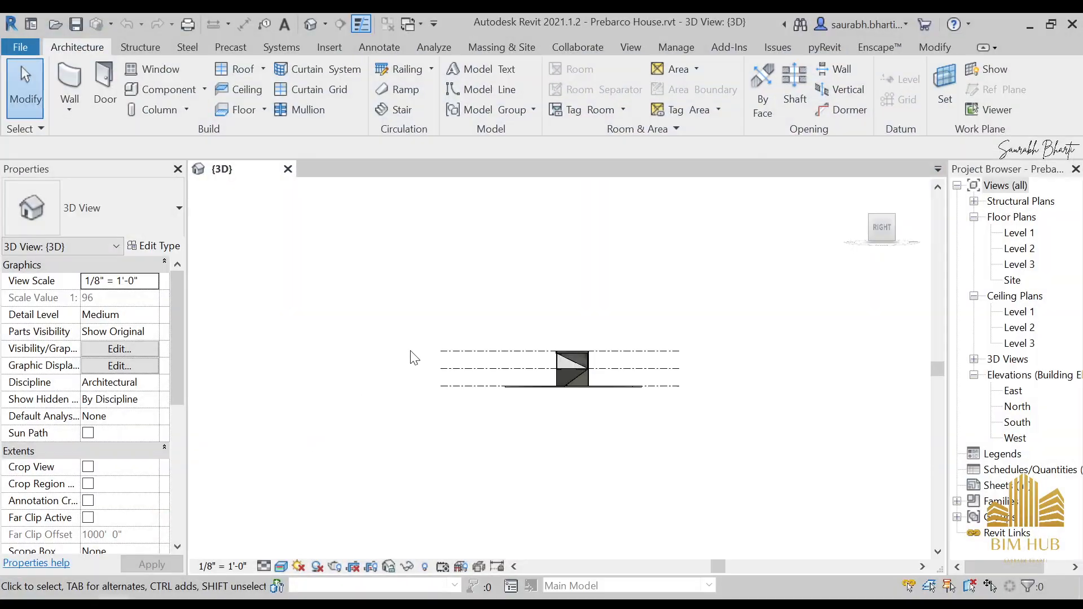
- Examine the Prebarco House model in Revit from an angle and from the front, comparing it with the exterior photo
{"action": "middle_click_drag", "start_coordinate": [565, 361], "coordinate": [622, 420], "text": "shift"}
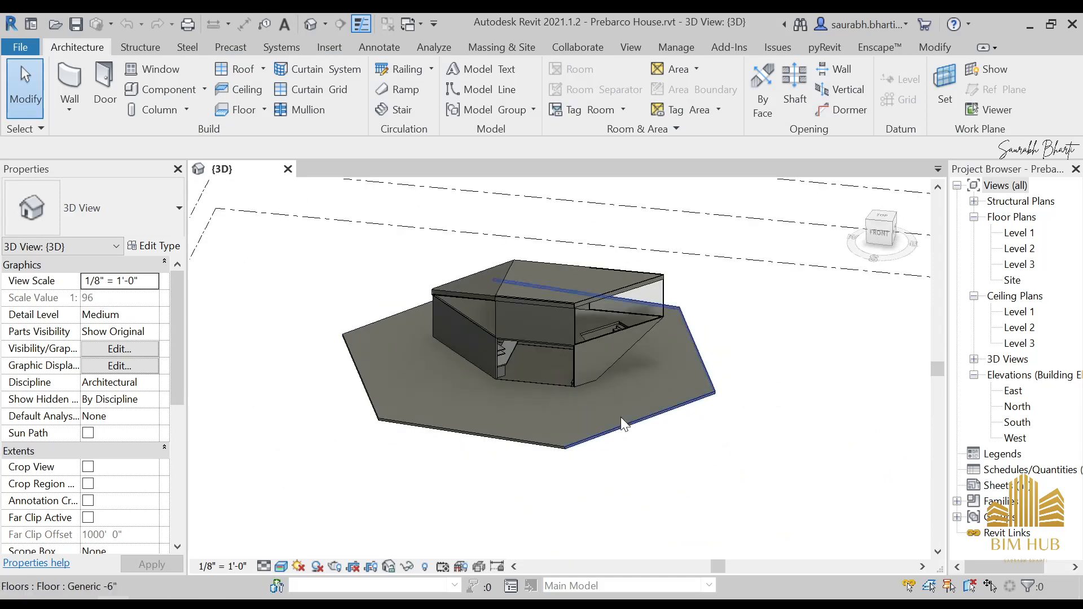
{"action": "scroll", "coordinate": [621, 419], "scroll_direction": "up", "scroll_amount": 2}
{"action": "mouse_move", "coordinate": [622, 379]}
{"action": "middle_mouse_down", "text": "shift"}
{"action": "mouse_move", "coordinate": [623, 353]}
{"action": "mouse_move", "coordinate": [636, 368]}
{"action": "middle_mouse_up", "text": "shift"}
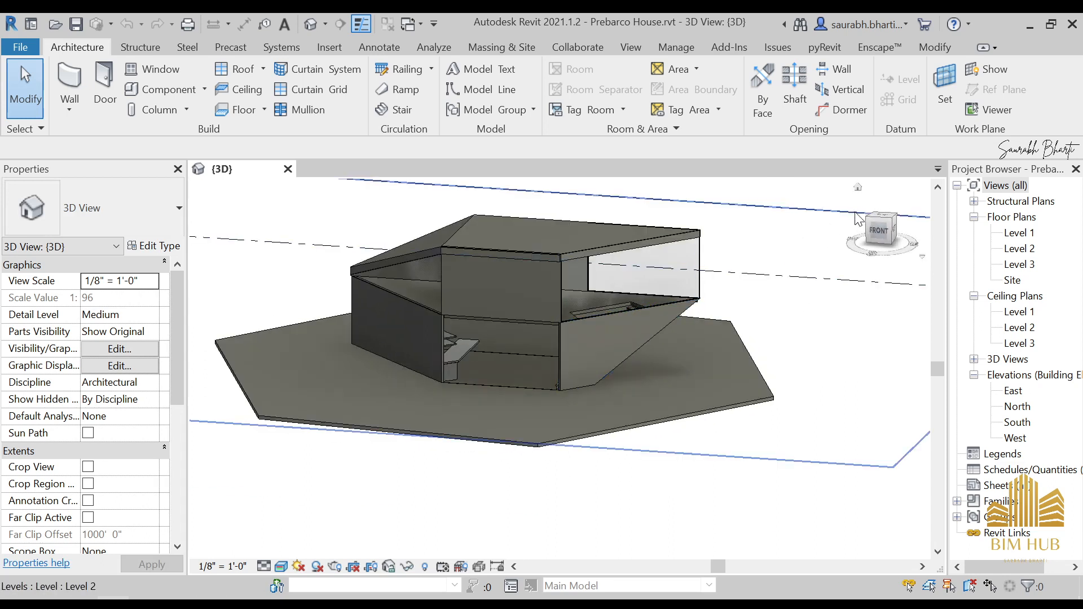
{"action": "left_click", "coordinate": [878, 230]}
{"action": "scroll", "coordinate": [632, 340], "scroll_direction": "up", "scroll_amount": 3}
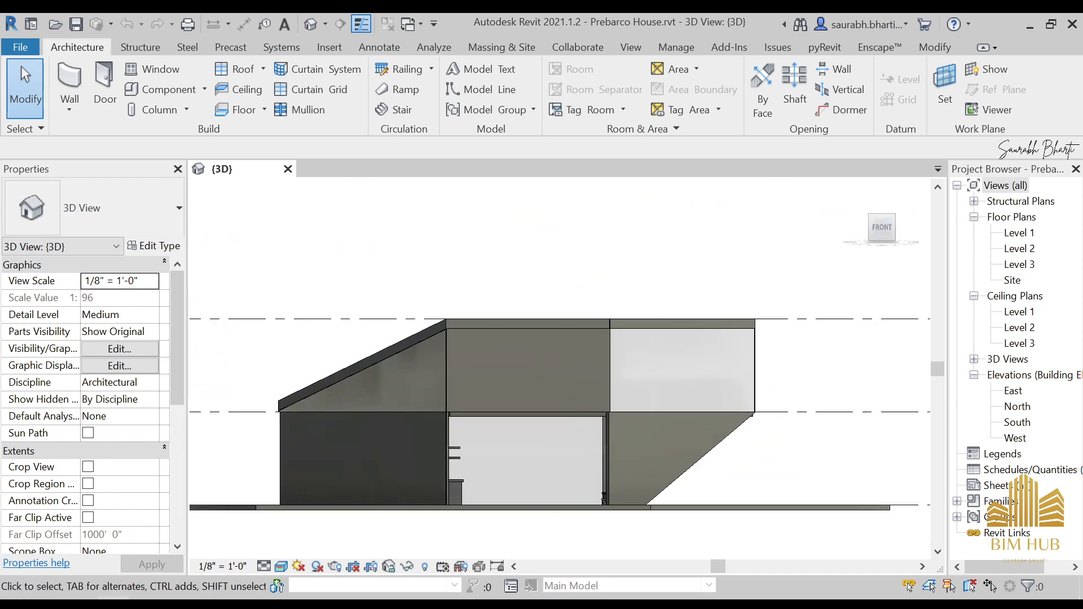
{"action": "key", "text": "alt+Tab"}
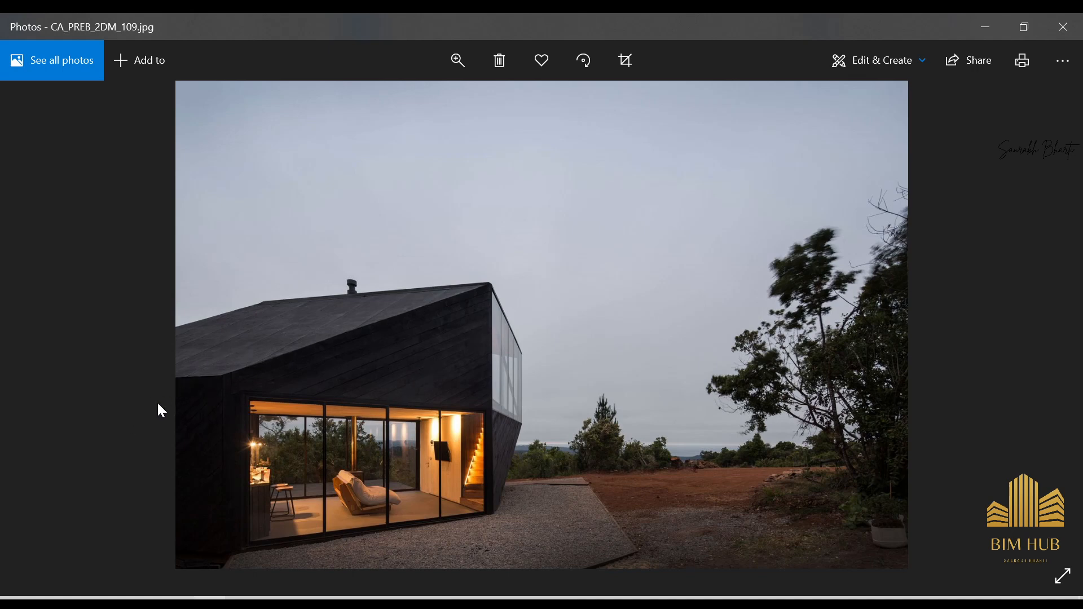
{"action": "key", "text": "alt+Tab"}
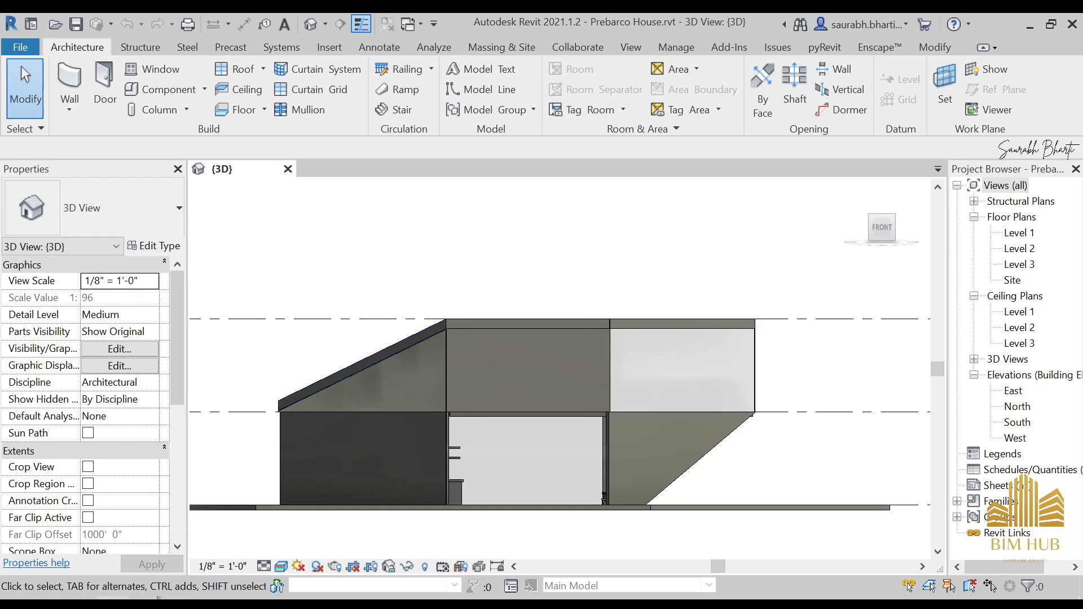
- Review the elevation drawings, floor plans and exterior photos of the house in the photo viewer
{"action": "mouse_move", "coordinate": [113, 604]}
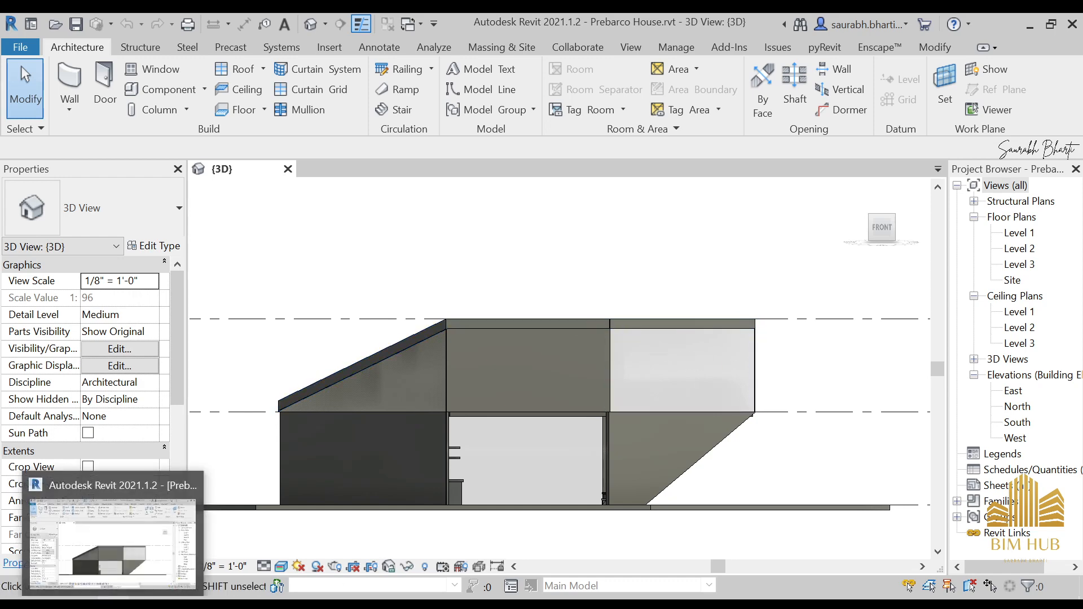
{"action": "left_click", "coordinate": [209, 604]}
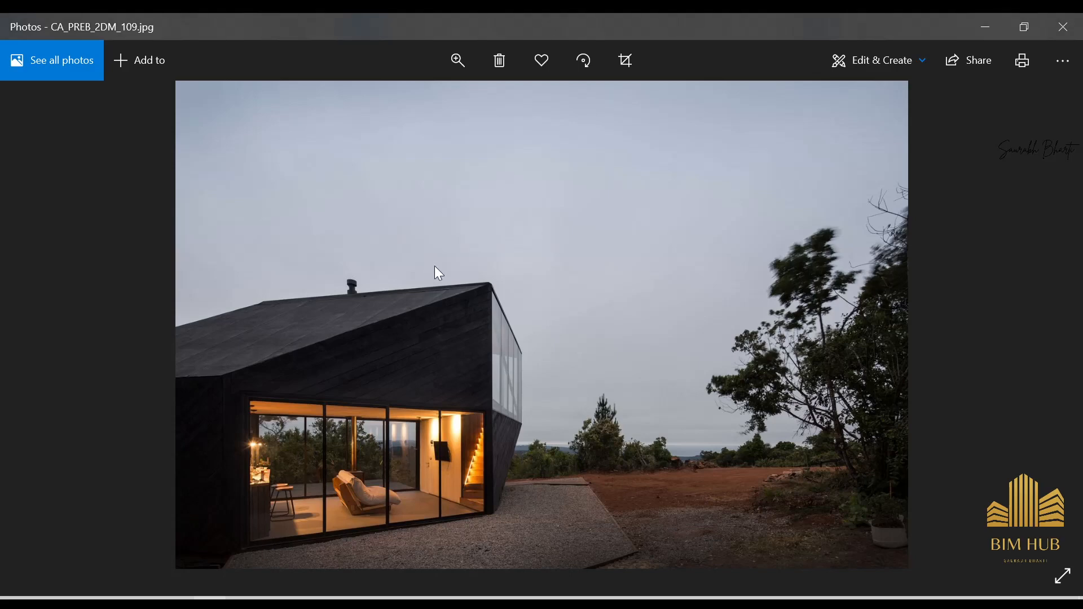
{"action": "key", "text": "Right"}
{"action": "key", "text": "Right"}
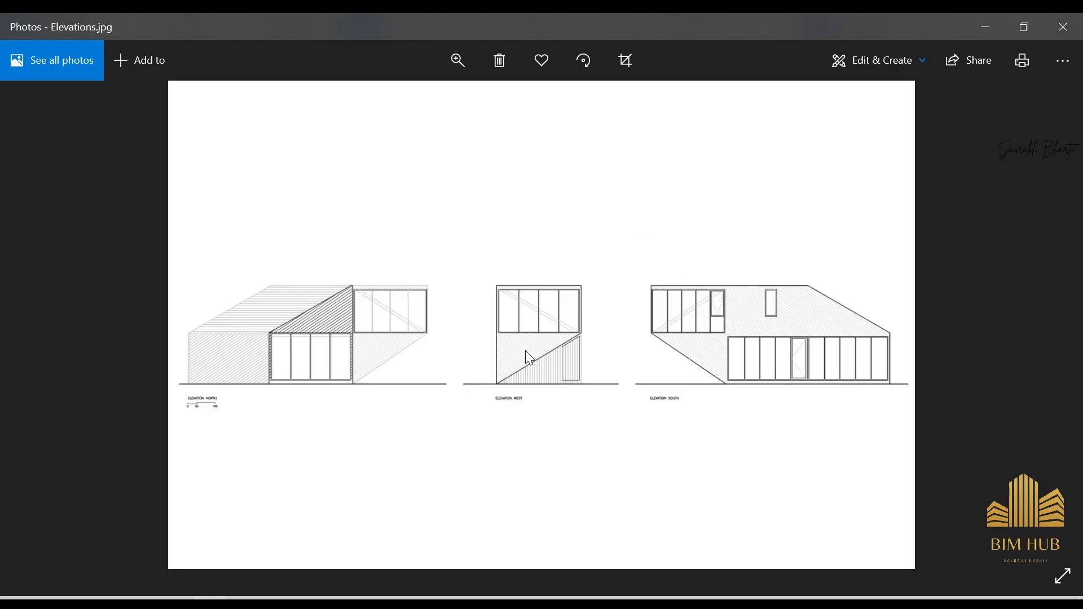
{"action": "key", "text": "Right"}
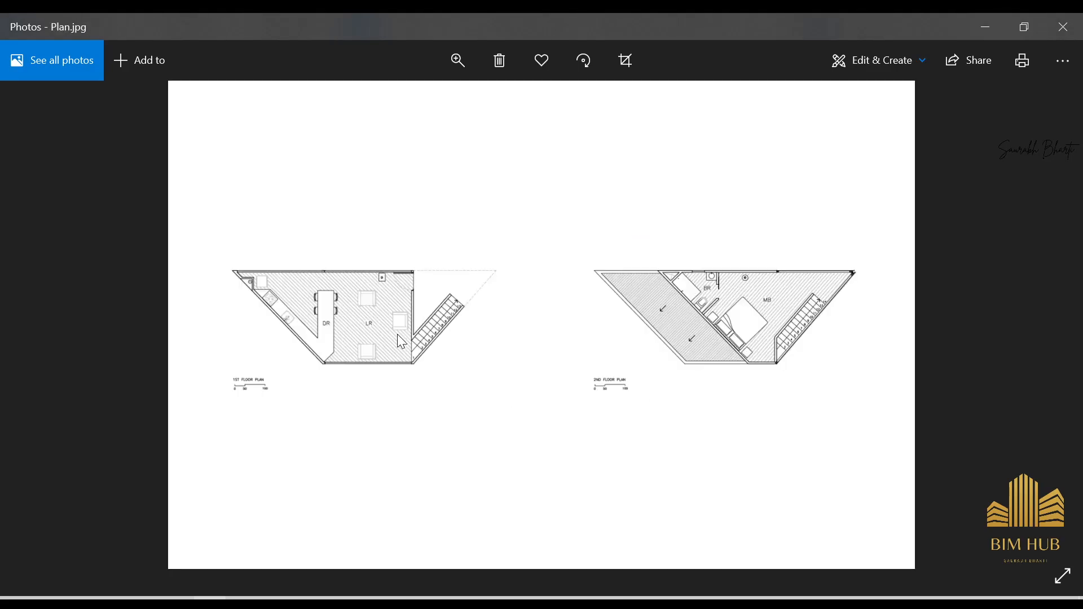
{"action": "key", "text": "Left"}
{"action": "key", "text": "Left"}
{"action": "key", "text": "Left"}
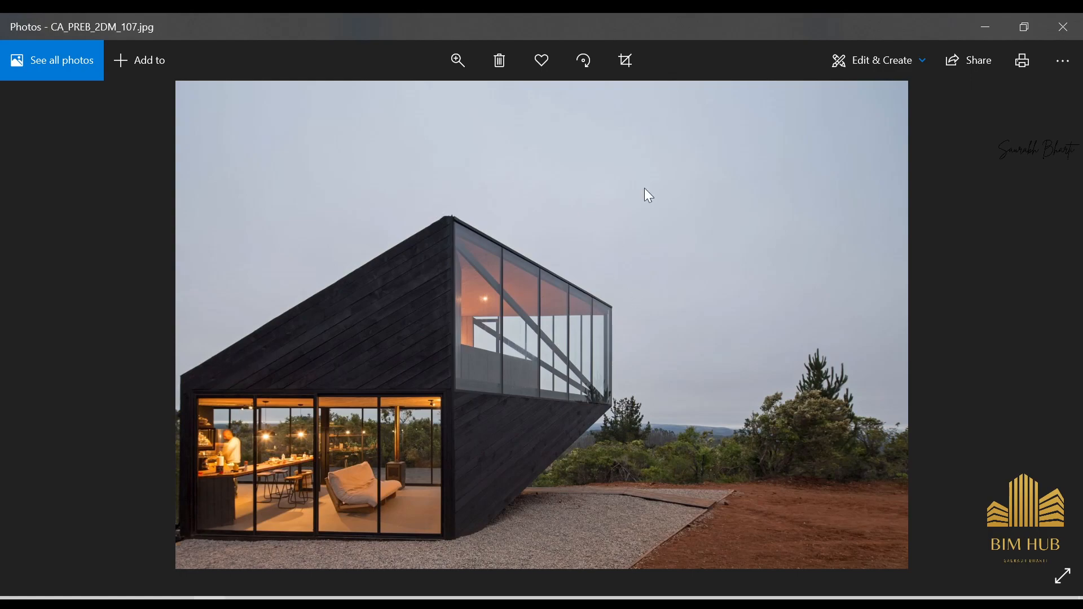
{"action": "left_click", "coordinate": [994, 28]}
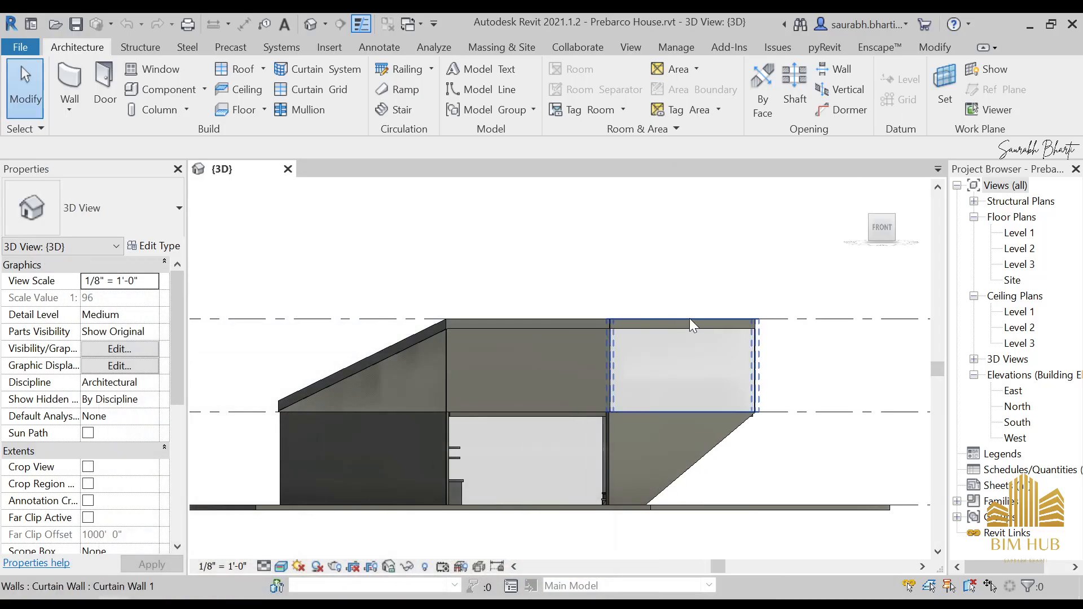
- Open the profile of the Generic - 12" roof for editing in the front view of the Revit model
{"action": "middle_click_drag", "start_coordinate": [690, 319], "coordinate": [723, 483], "text": "shift"}
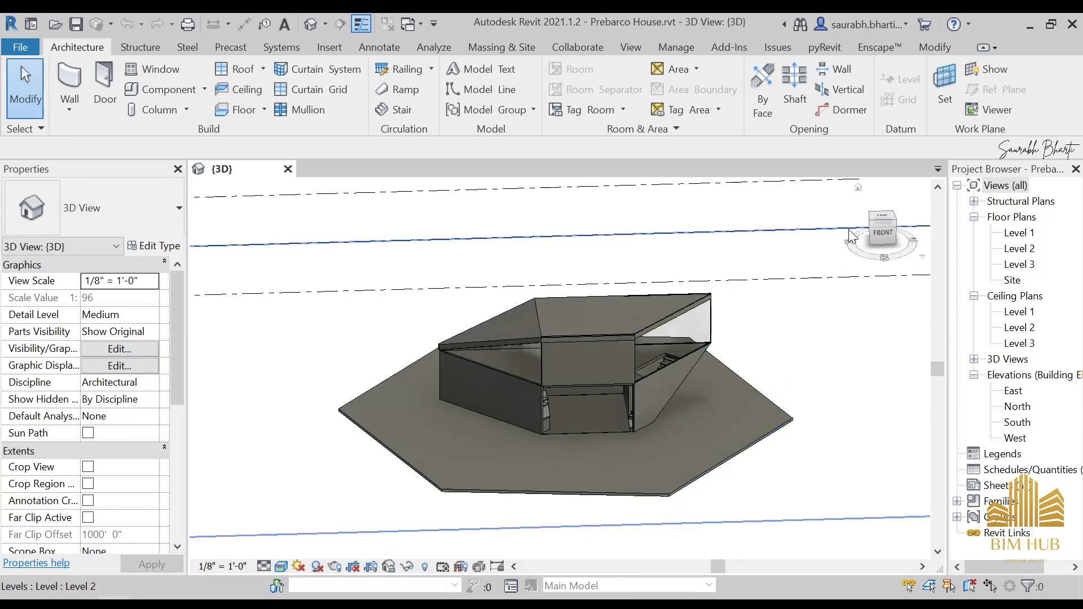
{"action": "left_click", "coordinate": [885, 233]}
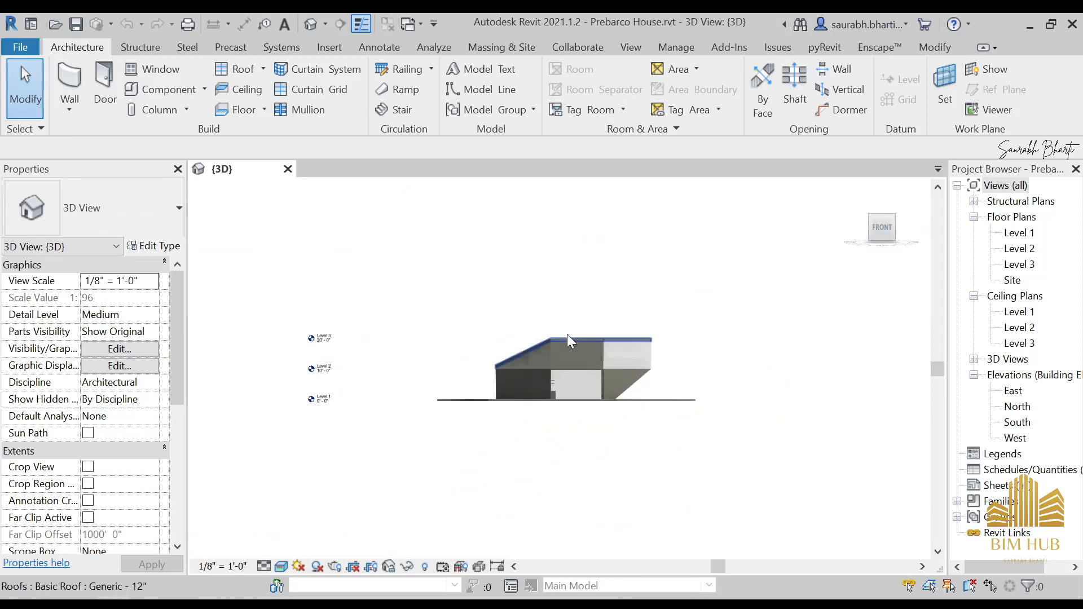
{"action": "scroll", "coordinate": [607, 336], "scroll_direction": "up", "scroll_amount": 3}
{"action": "left_click", "coordinate": [606, 344]}
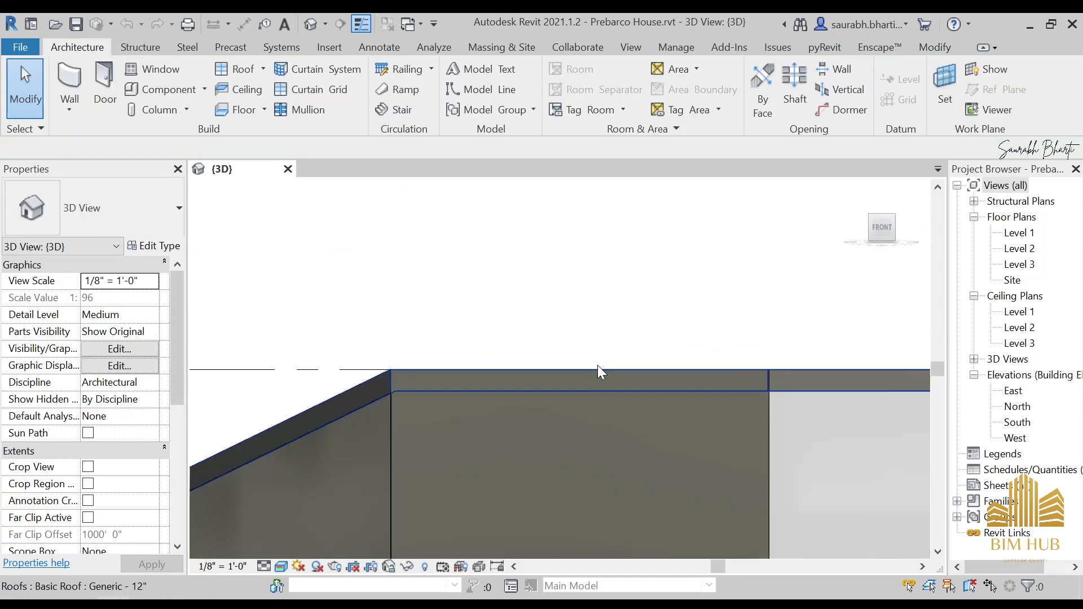
{"action": "left_click", "coordinate": [598, 370]}
{"action": "scroll", "coordinate": [600, 373], "scroll_direction": "down", "scroll_amount": 3}
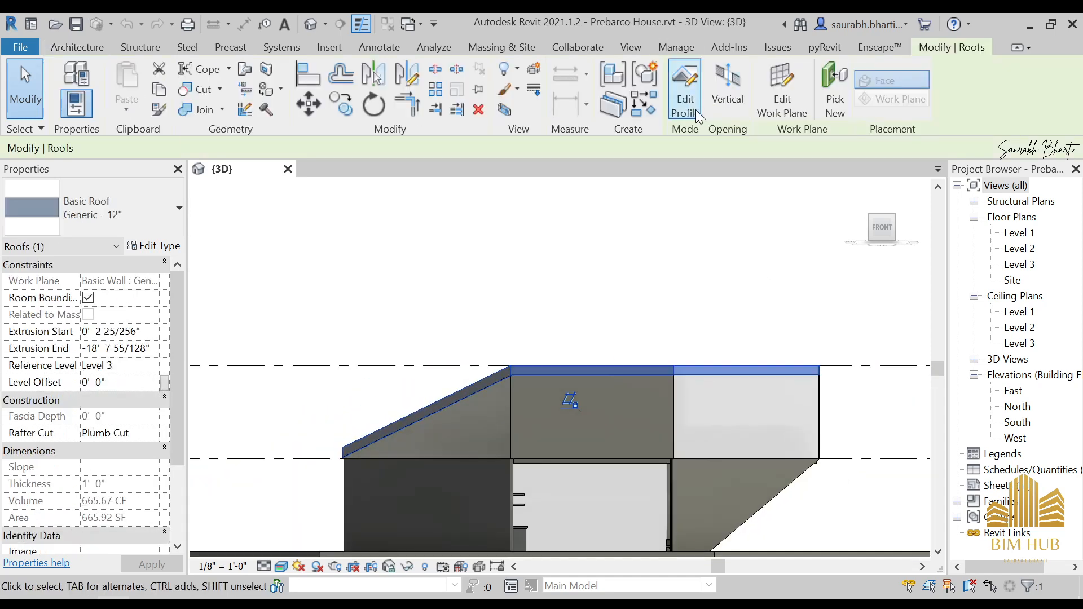
{"action": "left_click", "coordinate": [685, 93]}
{"action": "middle_click_drag", "start_coordinate": [689, 340], "coordinate": [530, 276]}
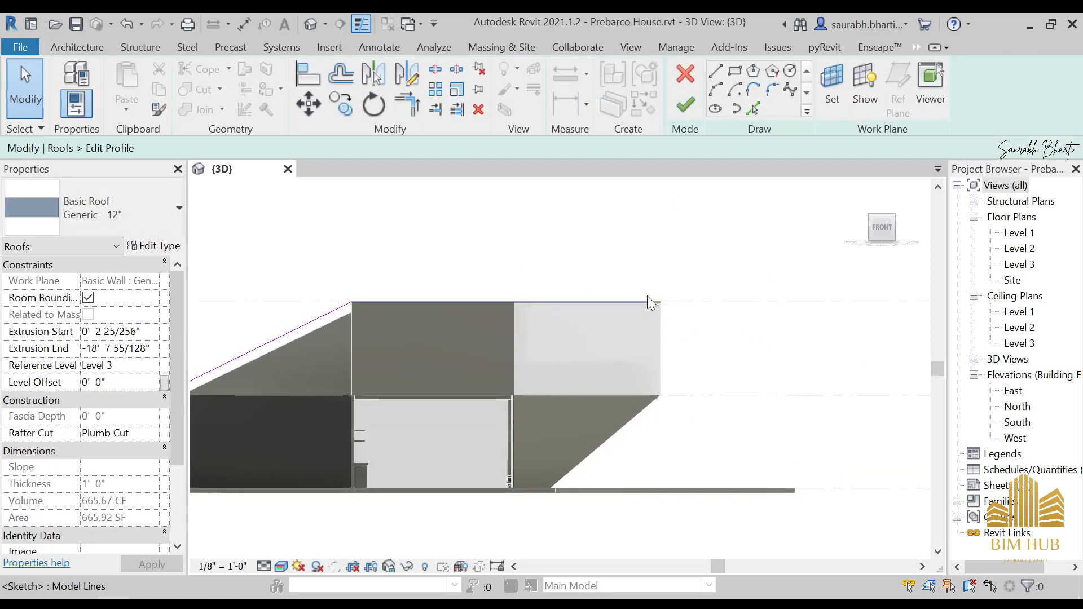
- Try to lower the outer endpoint of the roof profile's horizontal line slightly, then undo the change
{"action": "left_click", "coordinate": [641, 299]}
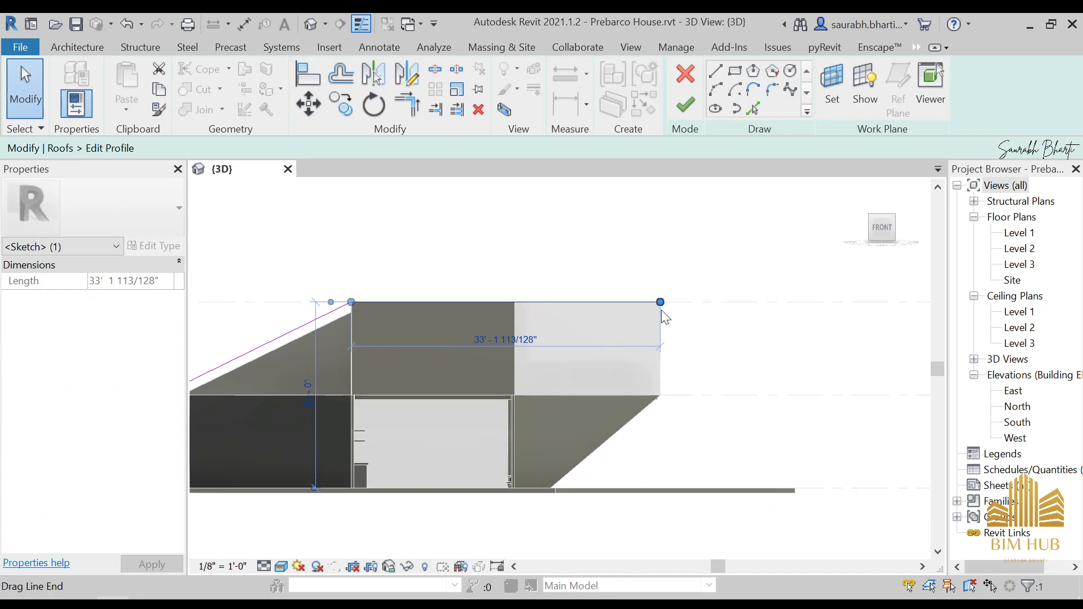
{"action": "mouse_move", "coordinate": [661, 303]}
{"action": "left_mouse_down"}
{"action": "mouse_move", "coordinate": [661, 319]}
{"action": "mouse_move", "coordinate": [659, 310]}
{"action": "left_mouse_up"}
{"action": "key", "text": "ctrl+z"}
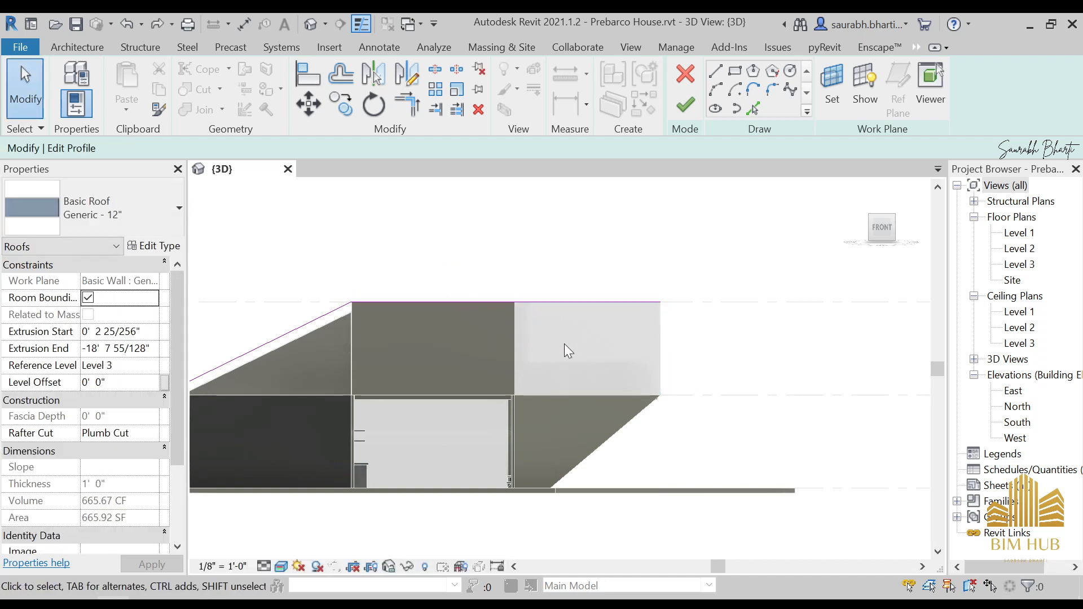
- Rotate the horizontal line of the roof profile downward by 1° about its endpoint at the roof ridge
{"action": "left_click", "coordinate": [465, 302]}
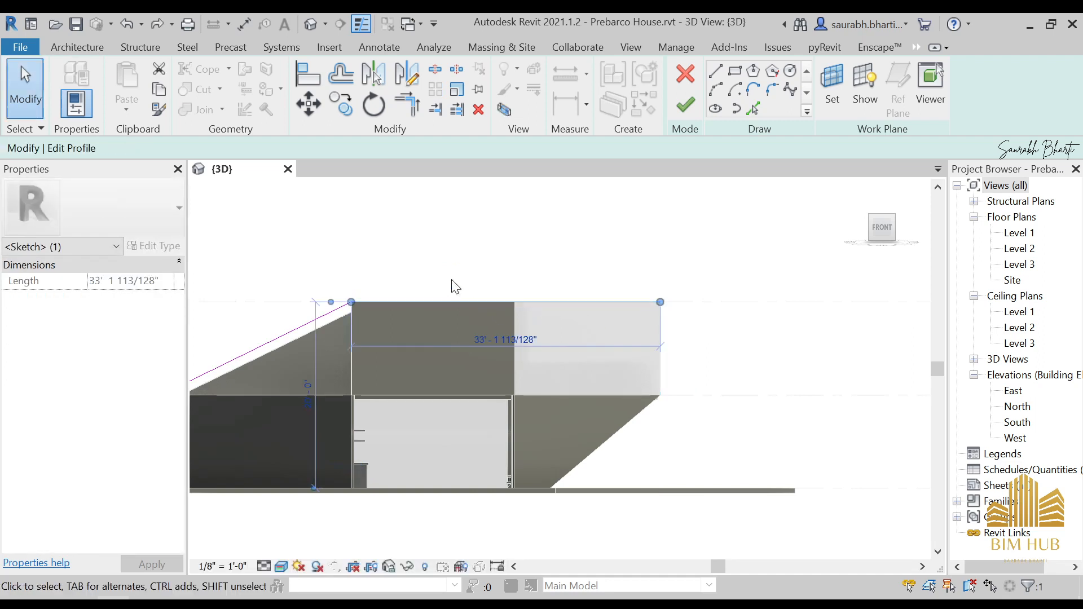
{"action": "left_click", "coordinate": [373, 105]}
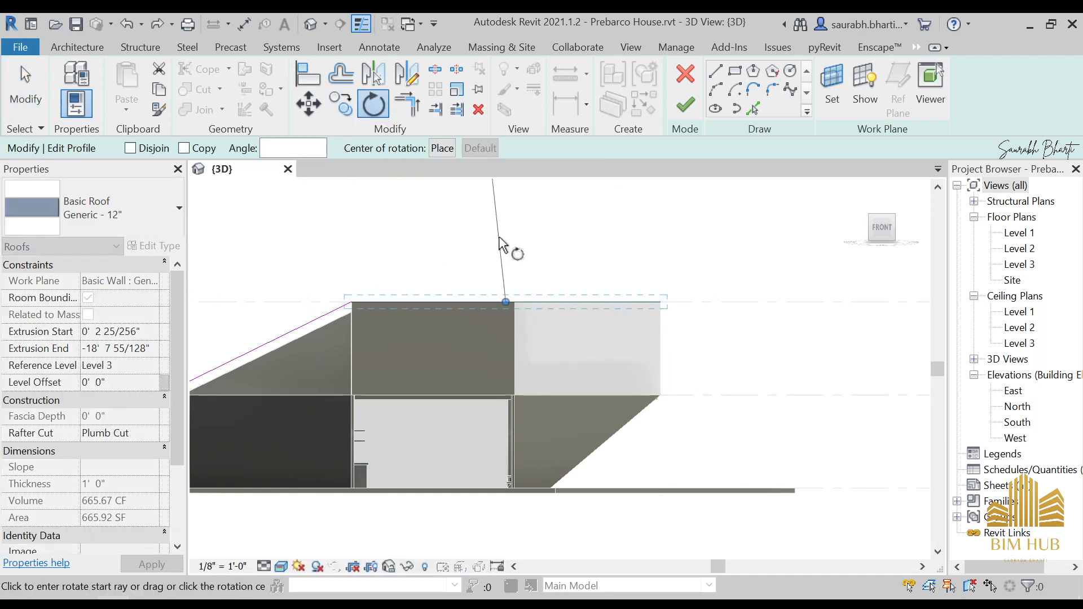
{"action": "left_click", "coordinate": [436, 149]}
{"action": "scroll", "coordinate": [350, 321], "scroll_direction": "up", "scroll_amount": 7}
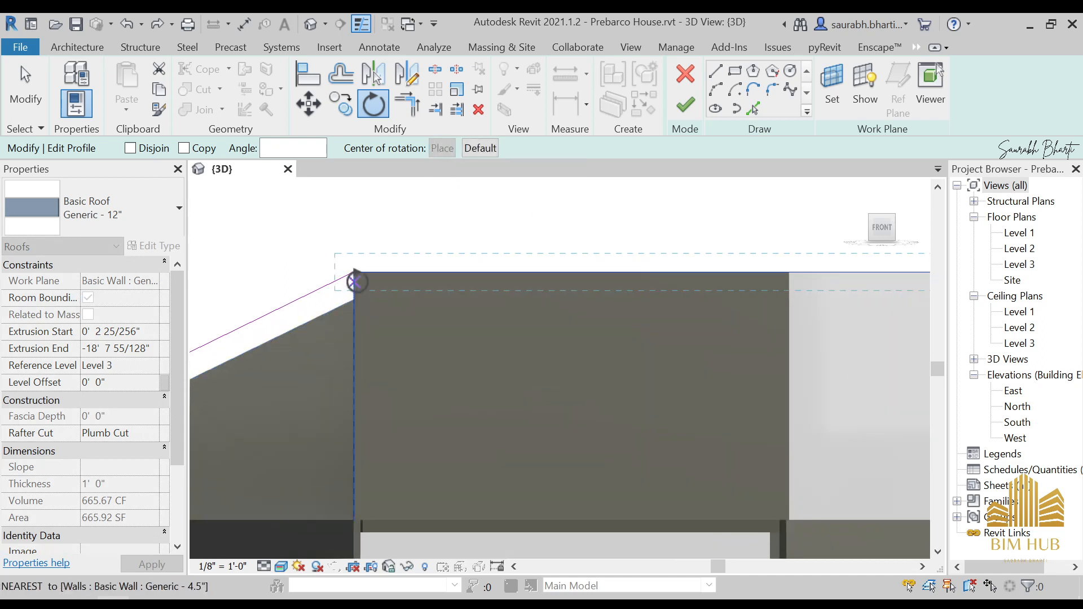
{"action": "left_click", "coordinate": [354, 270]}
{"action": "scroll", "coordinate": [614, 298], "scroll_direction": "down", "scroll_amount": 4}
{"action": "scroll", "coordinate": [614, 298], "scroll_direction": "down", "scroll_amount": 1}
{"action": "middle_click_drag", "start_coordinate": [761, 295], "coordinate": [560, 314]}
{"action": "scroll", "coordinate": [677, 316], "scroll_direction": "up", "scroll_amount": 3}
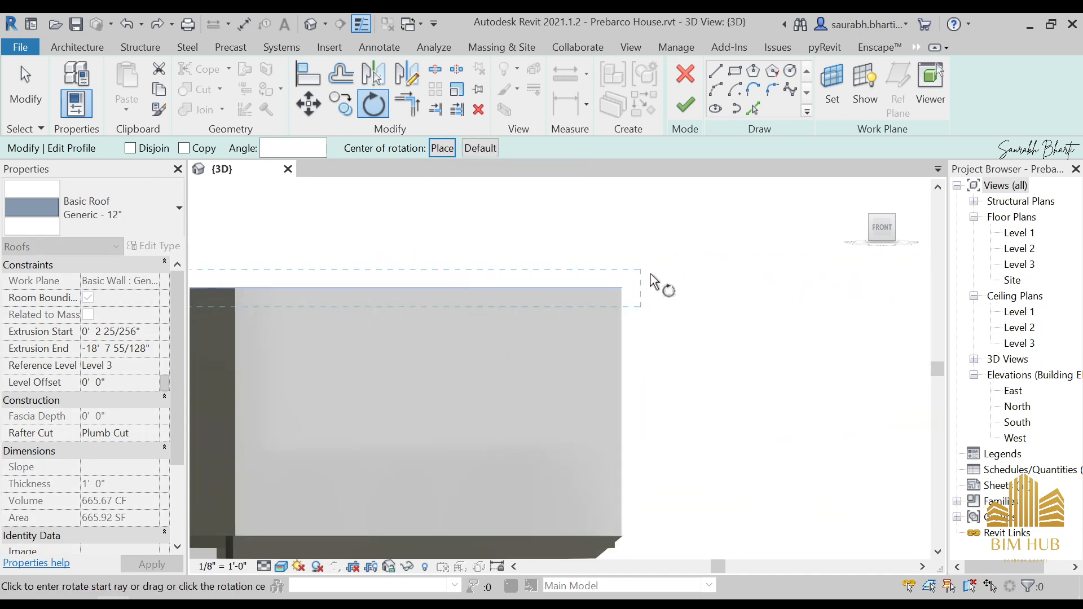
{"action": "left_click", "coordinate": [623, 288]}
{"action": "middle_click_drag", "start_coordinate": [626, 289], "coordinate": [712, 323]}
{"action": "scroll", "coordinate": [710, 324], "scroll_direction": "down", "scroll_amount": 1}
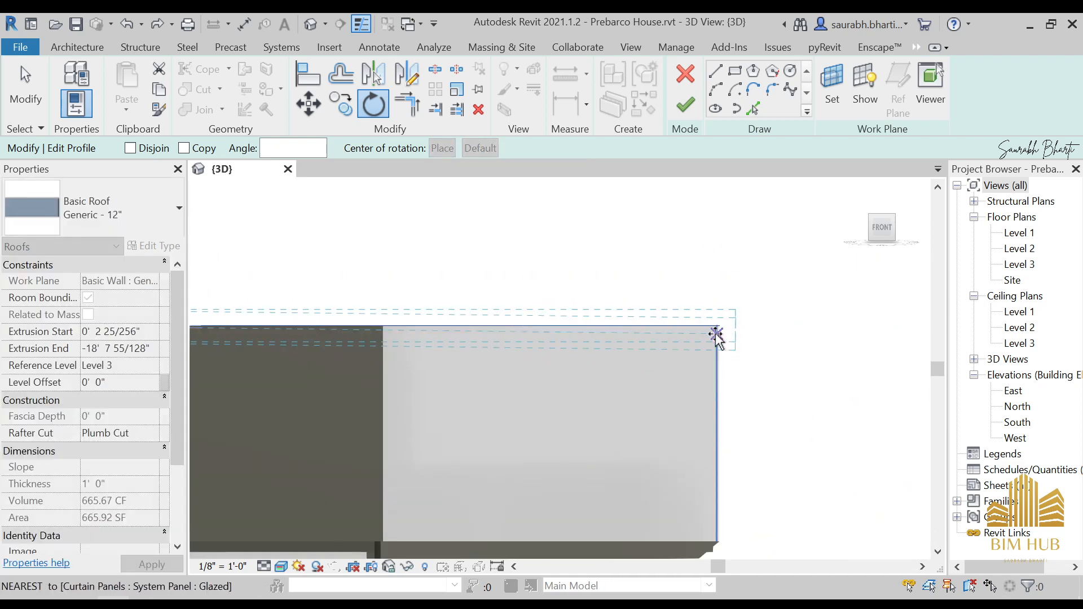
{"action": "scroll", "coordinate": [717, 336], "scroll_direction": "down", "scroll_amount": 2}
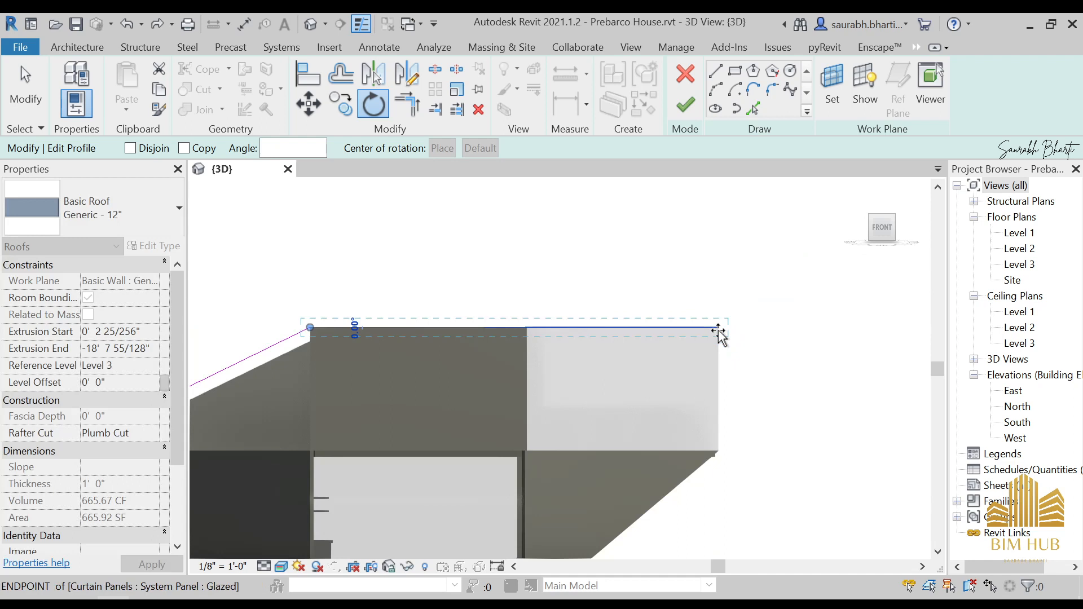
{"action": "scroll", "coordinate": [716, 331], "scroll_direction": "up", "scroll_amount": 2}
{"action": "middle_click_drag", "start_coordinate": [717, 332], "coordinate": [846, 335]}
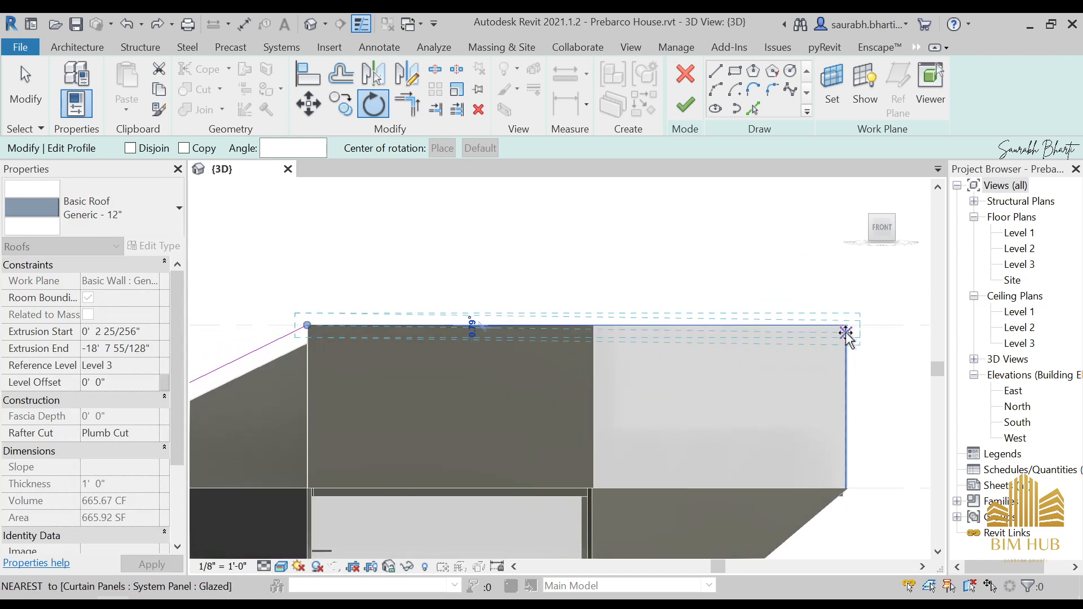
{"action": "scroll", "coordinate": [846, 337], "scroll_direction": "up", "scroll_amount": 1}
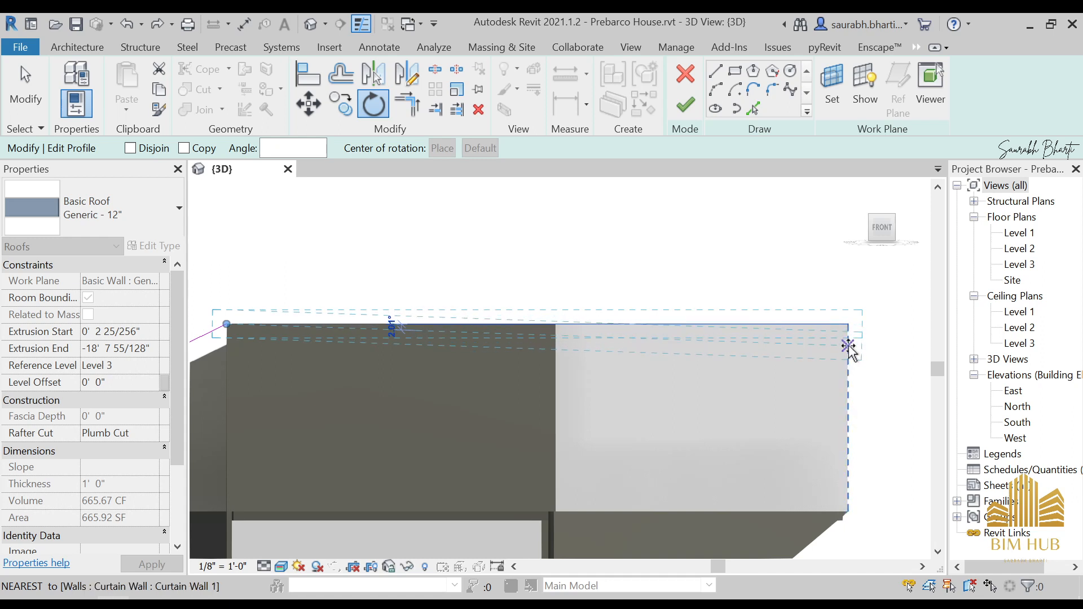
{"action": "scroll", "coordinate": [849, 361], "scroll_direction": "up", "scroll_amount": 1}
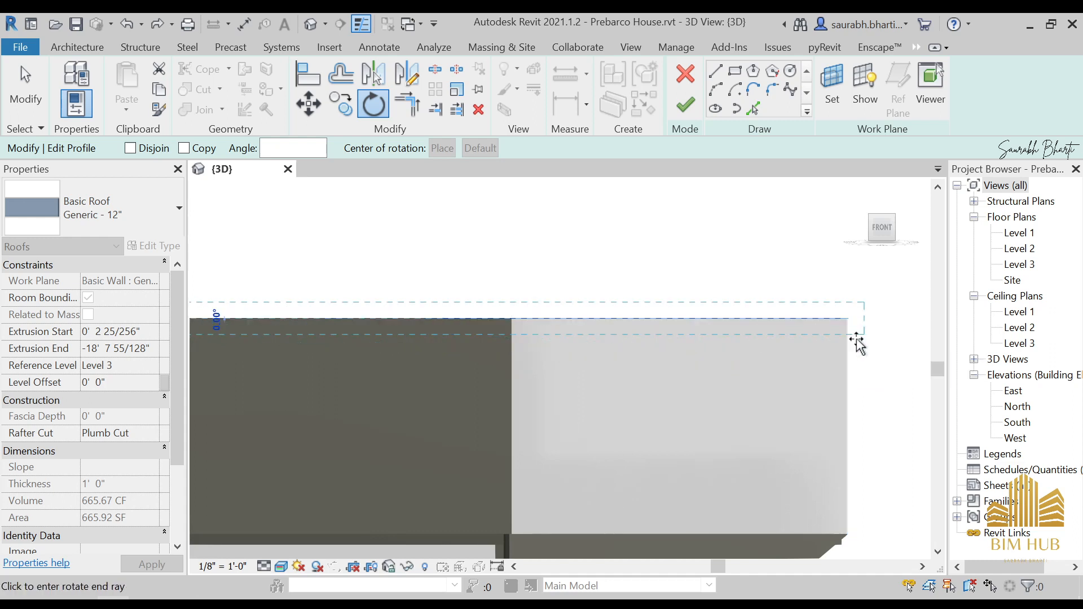
{"action": "middle_click_drag", "start_coordinate": [852, 341], "coordinate": [883, 340]}
{"action": "scroll", "coordinate": [894, 333], "scroll_direction": "down", "scroll_amount": 1}
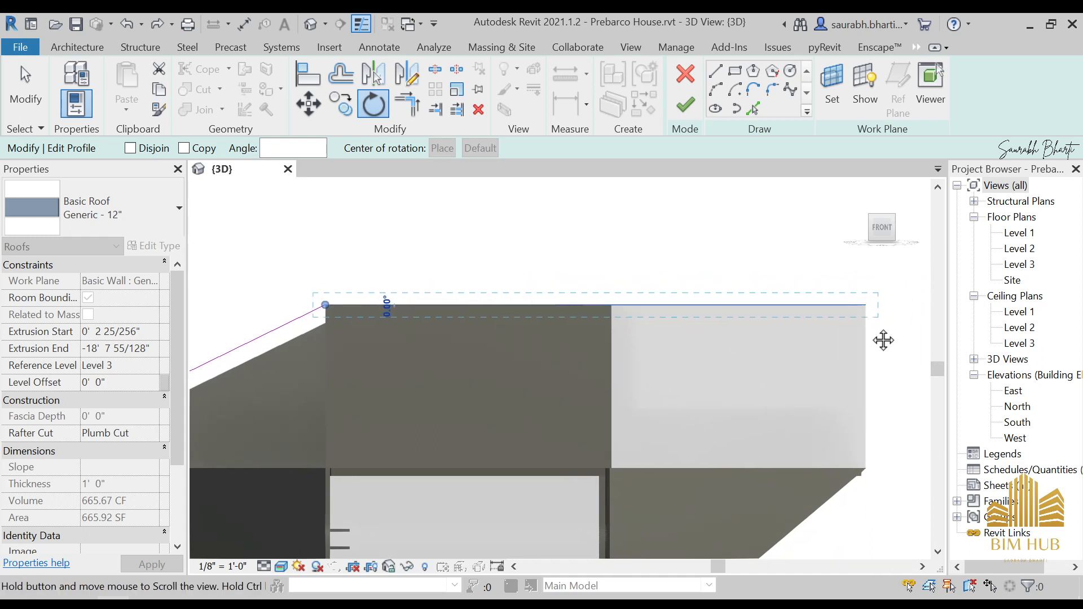
{"action": "scroll", "coordinate": [869, 330], "scroll_direction": "down", "scroll_amount": 1}
{"action": "scroll", "coordinate": [869, 331], "scroll_direction": "up", "scroll_amount": 1}
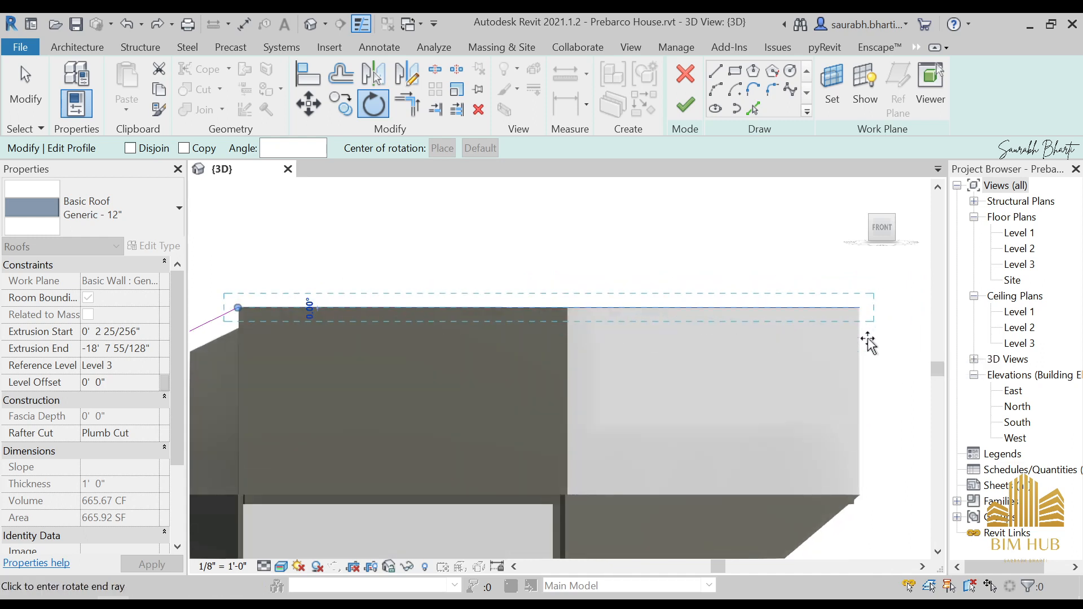
{"action": "type", "text": "1"}
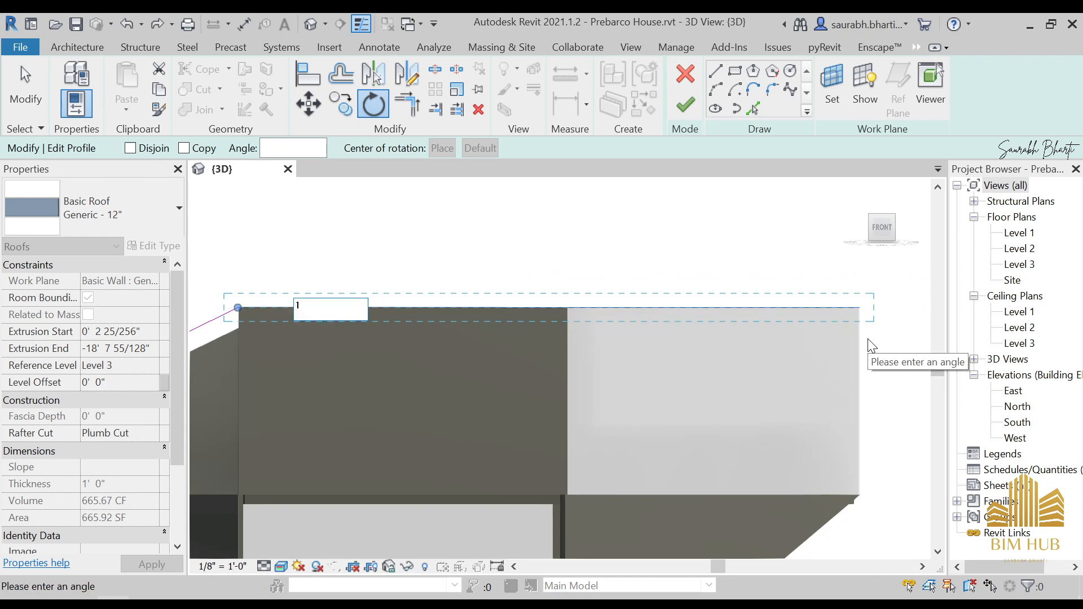
{"action": "key", "text": "Return"}
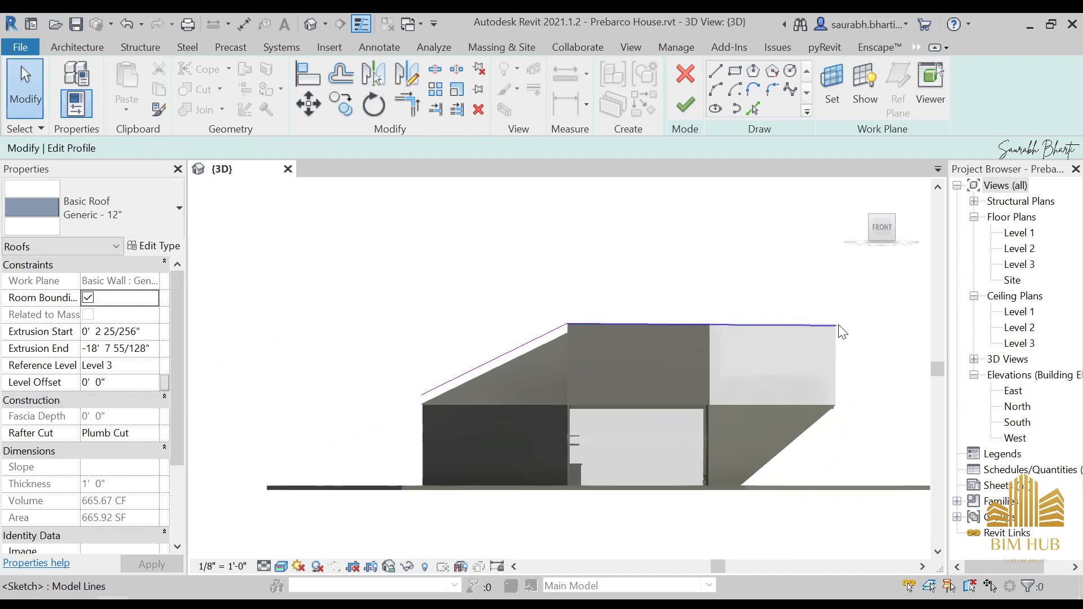
- Try to rotate the gently sloping roof profile line by another 1° about its ridge endpoint
{"action": "left_click", "coordinate": [831, 310]}
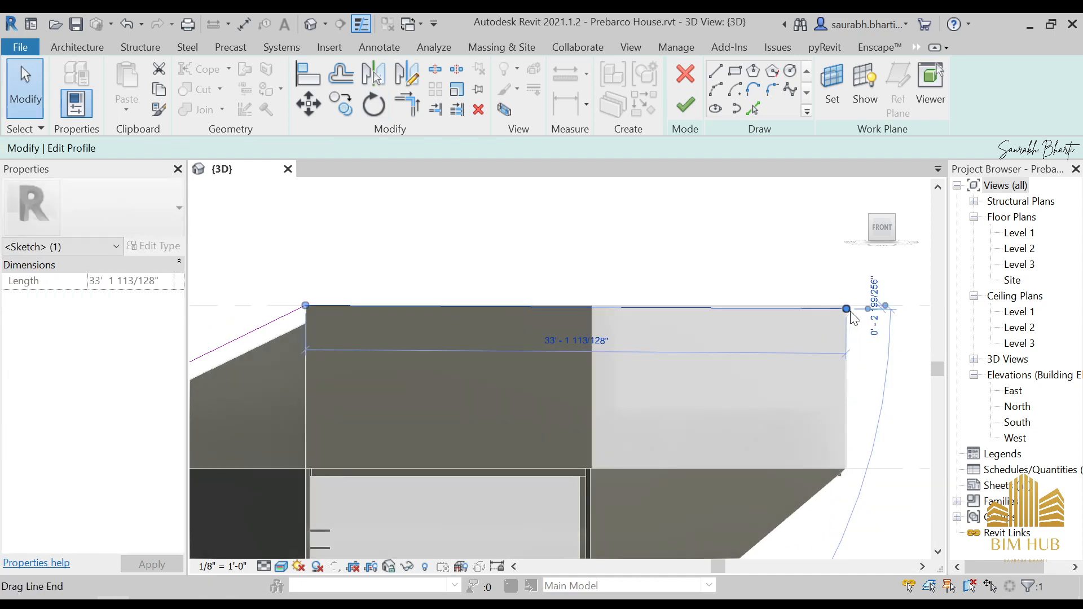
{"action": "left_click", "coordinate": [375, 104]}
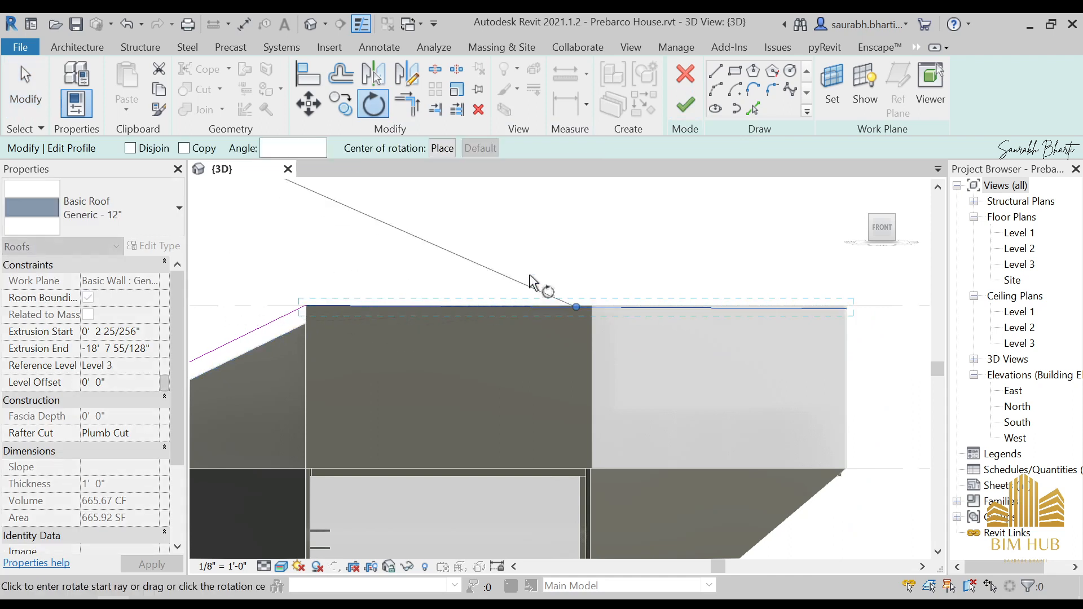
{"action": "left_click", "coordinate": [443, 147]}
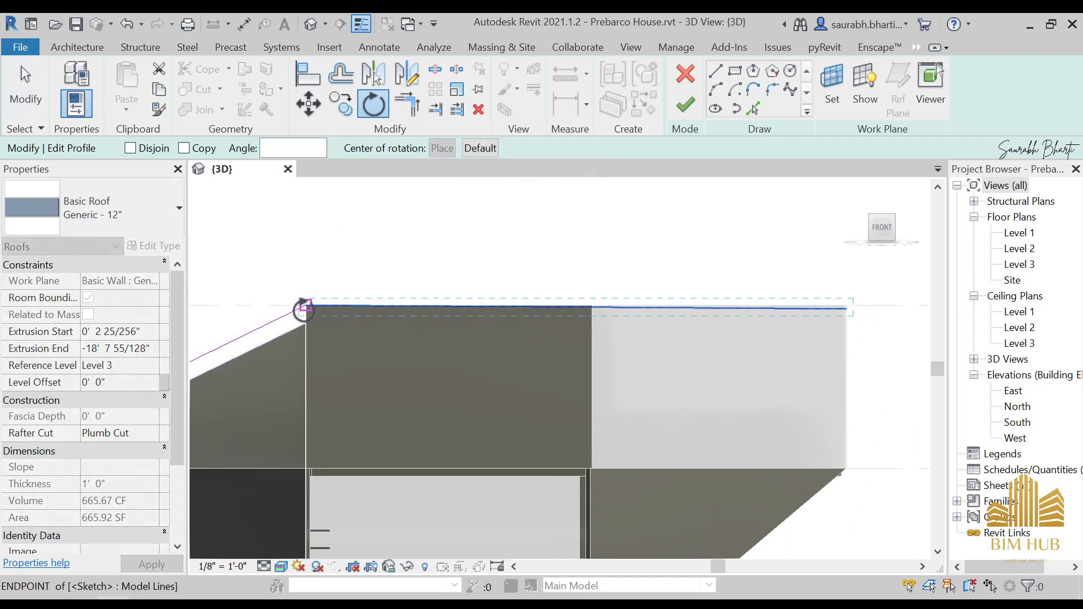
{"action": "left_click", "coordinate": [304, 306]}
{"action": "left_click", "coordinate": [849, 312]}
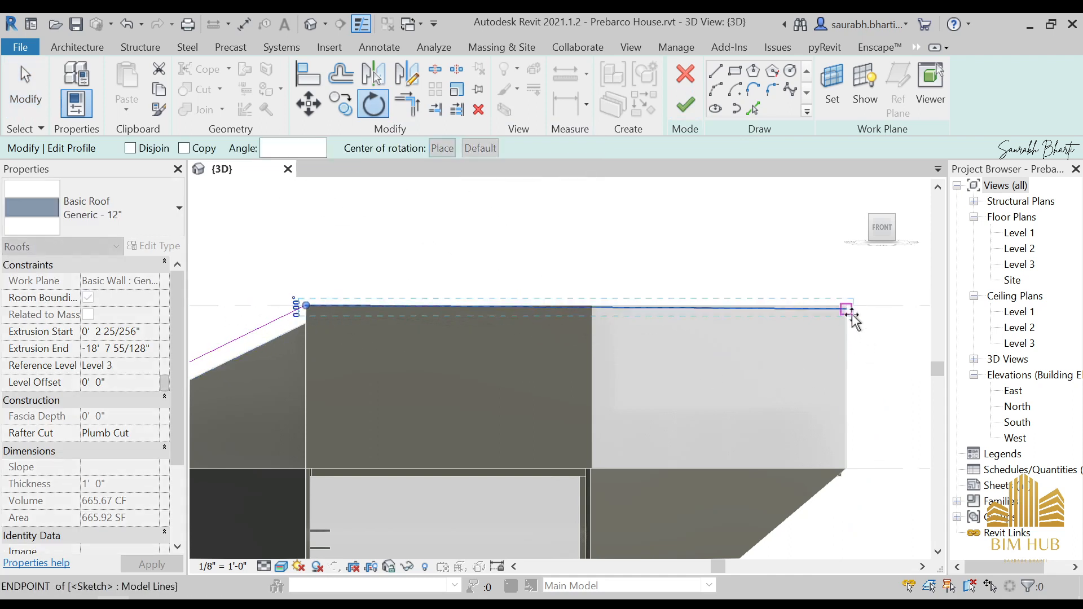
{"action": "type", "text": "1"}
{"action": "key", "text": "Return"}
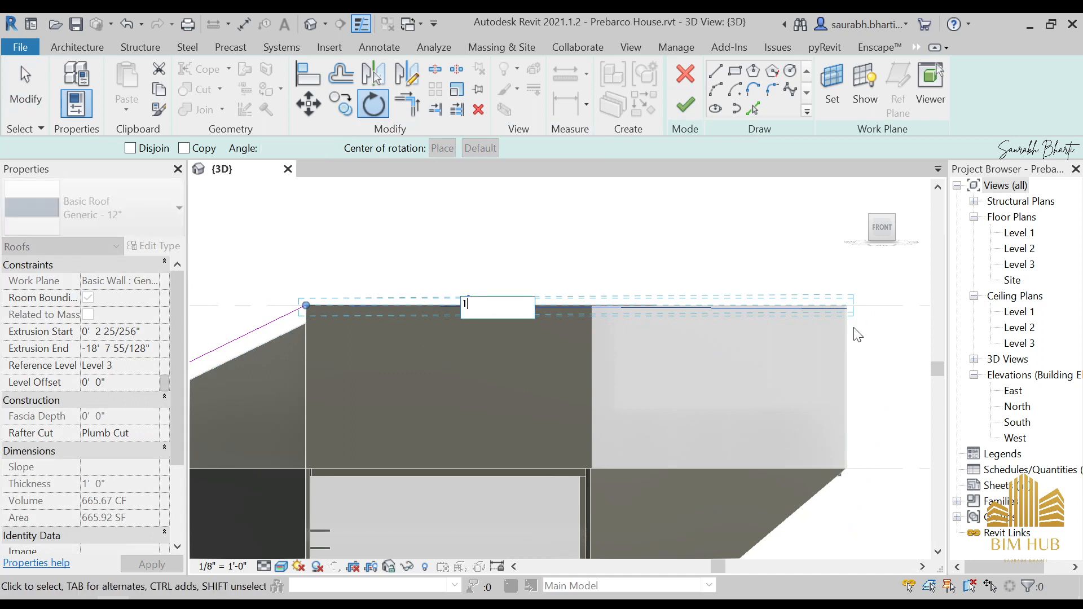
{"action": "key", "text": "Escape"}
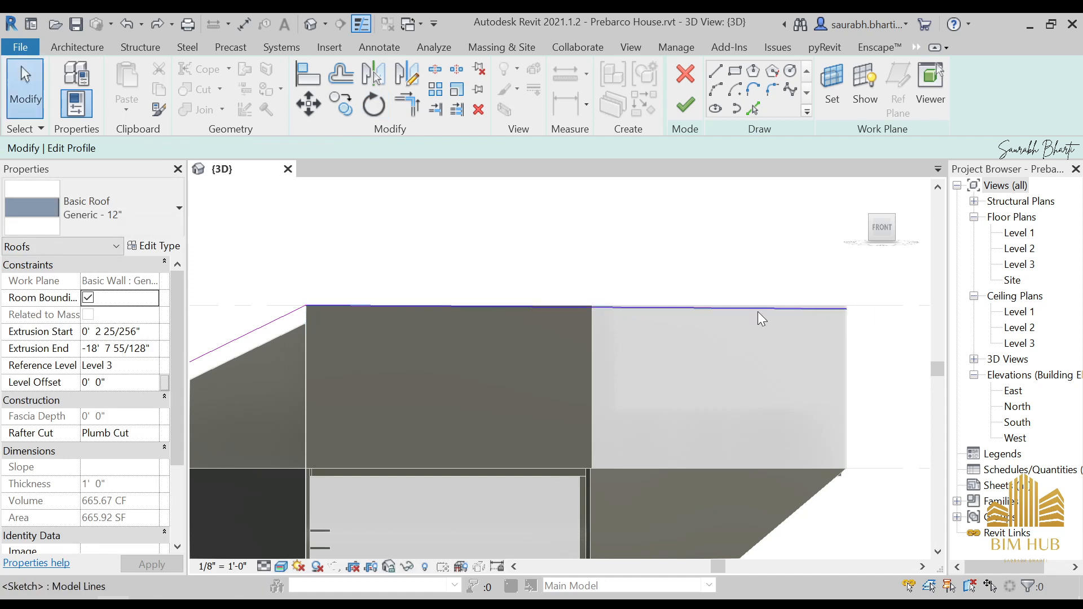
- Rotate the gently sloping roof profile line a further 1° downward about its ridge endpoint and finish the profile edit
{"action": "left_click", "coordinate": [393, 306]}
{"action": "left_click", "coordinate": [374, 106]}
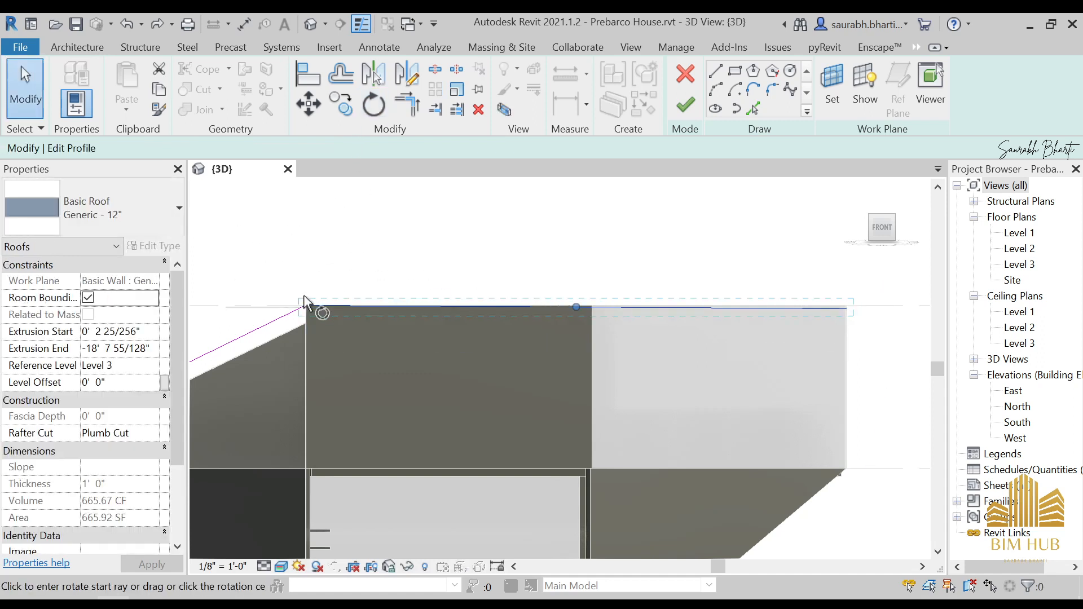
{"action": "left_click", "coordinate": [443, 148]}
{"action": "left_click", "coordinate": [305, 306]}
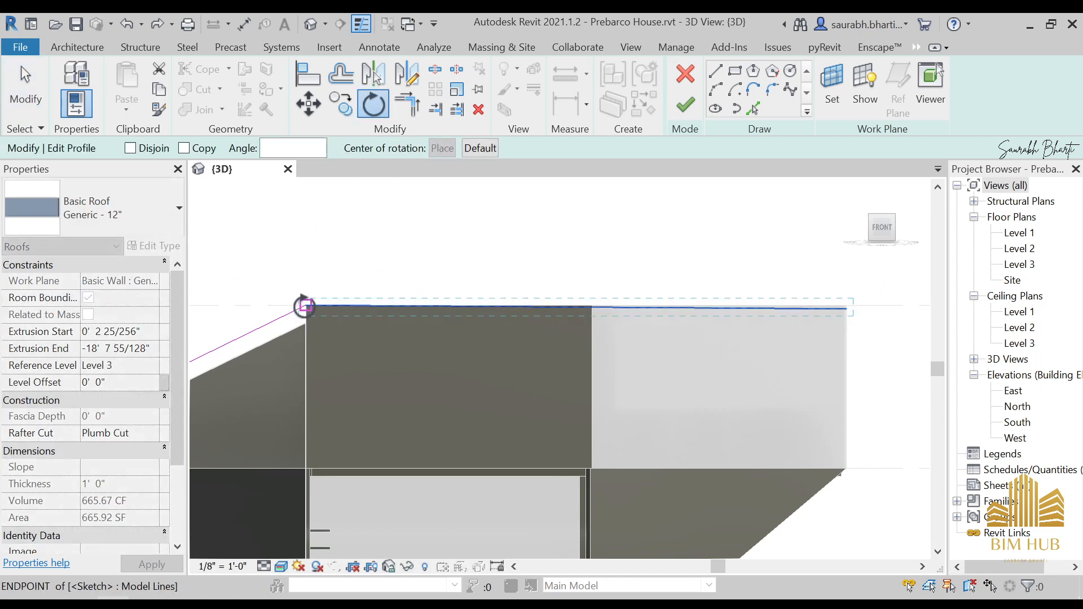
{"action": "left_click", "coordinate": [846, 308]}
{"action": "scroll", "coordinate": [847, 343], "scroll_direction": "up", "scroll_amount": 2}
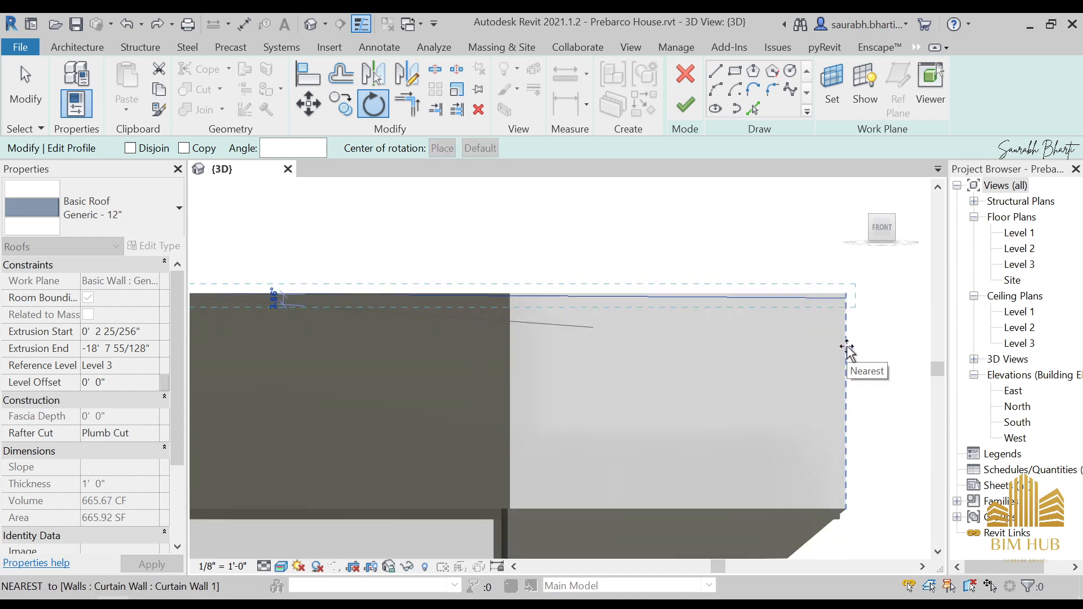
{"action": "type", "text": "1"}
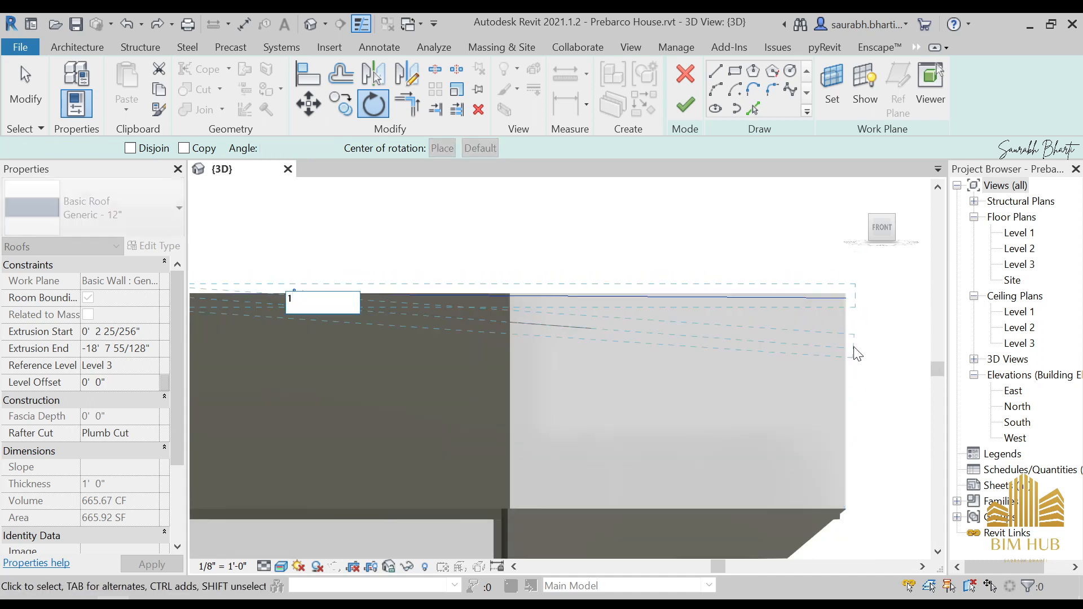
{"action": "key", "text": "Return"}
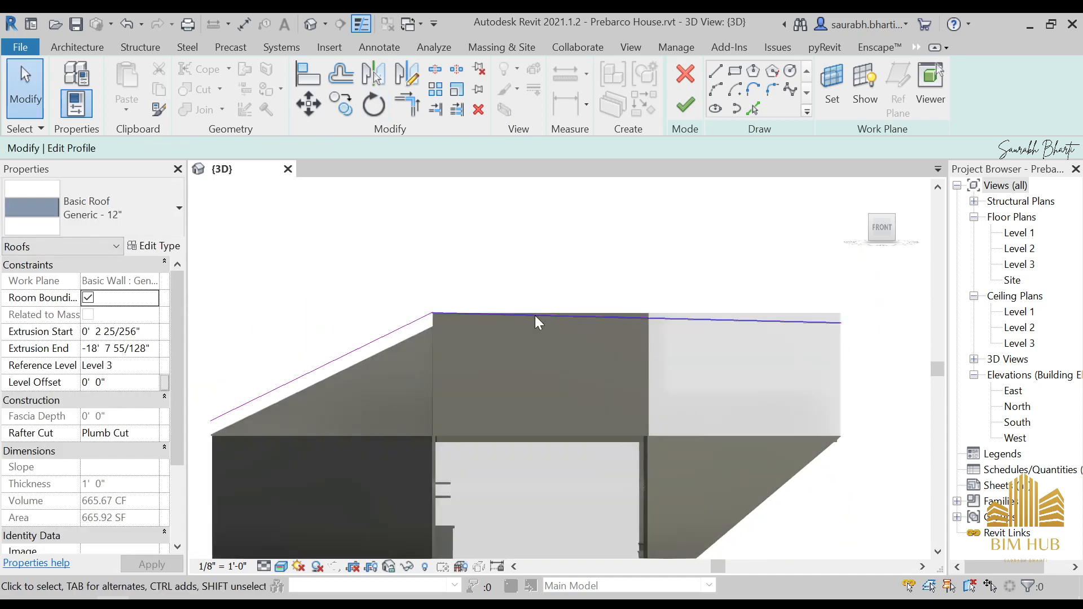
{"action": "left_click", "coordinate": [686, 105]}
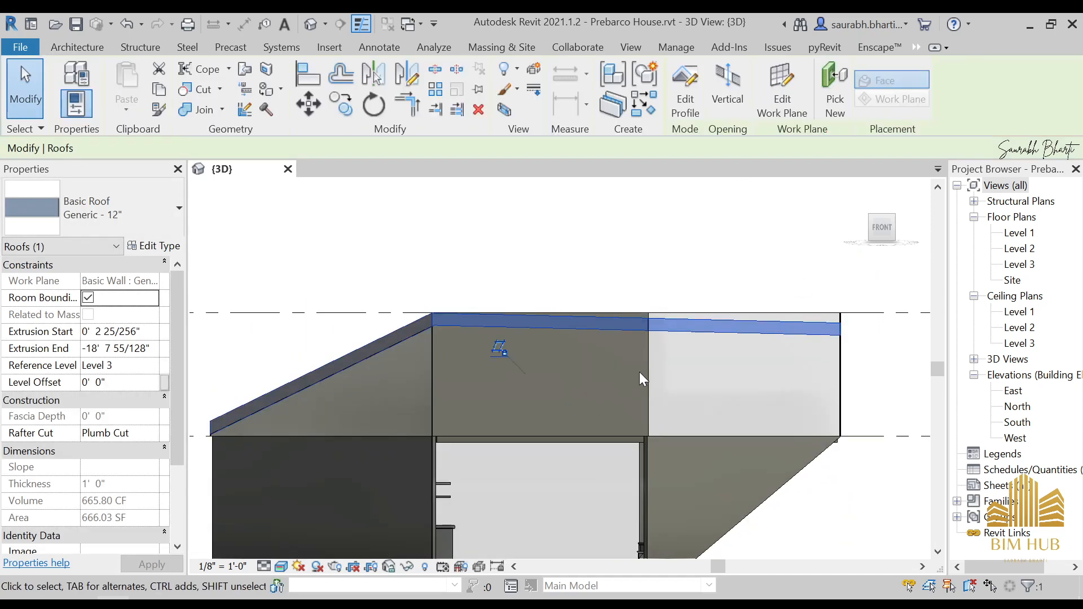
- Duplicate the roof's type under the name Generic - 8"
{"action": "scroll", "coordinate": [638, 372], "scroll_direction": "down", "scroll_amount": 5}
{"action": "middle_click_drag", "start_coordinate": [778, 416], "coordinate": [632, 477], "text": "shift"}
{"action": "key", "text": "Escape"}
{"action": "scroll", "coordinate": [629, 373], "scroll_direction": "up", "scroll_amount": 5}
{"action": "middle_click_drag", "start_coordinate": [629, 373], "coordinate": [573, 432], "text": "shift"}
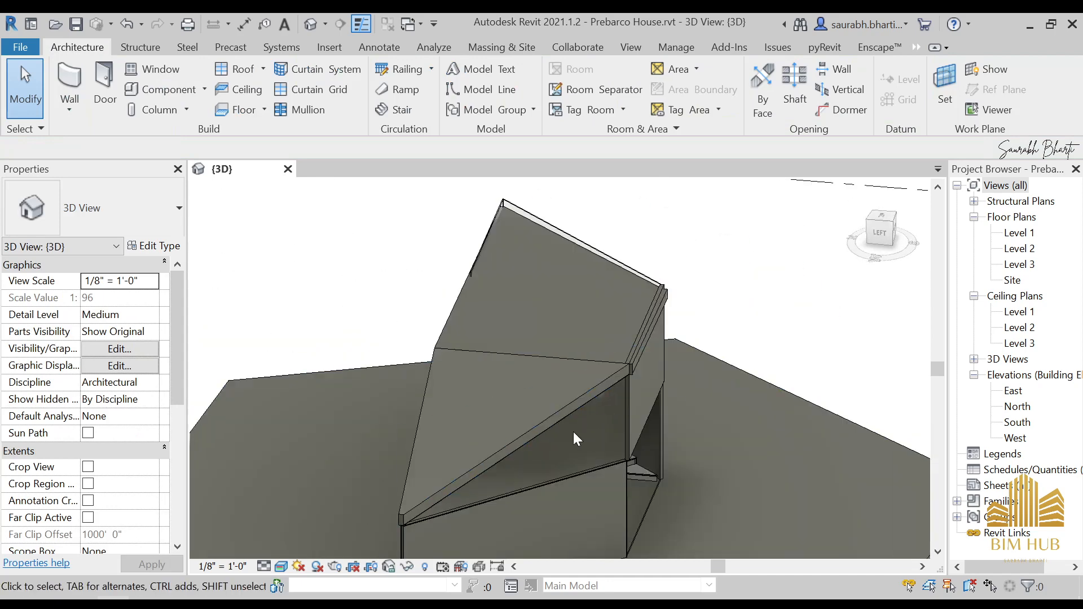
{"action": "left_click", "coordinate": [563, 406]}
{"action": "middle_click_drag", "start_coordinate": [443, 337], "coordinate": [508, 395], "text": "shift"}
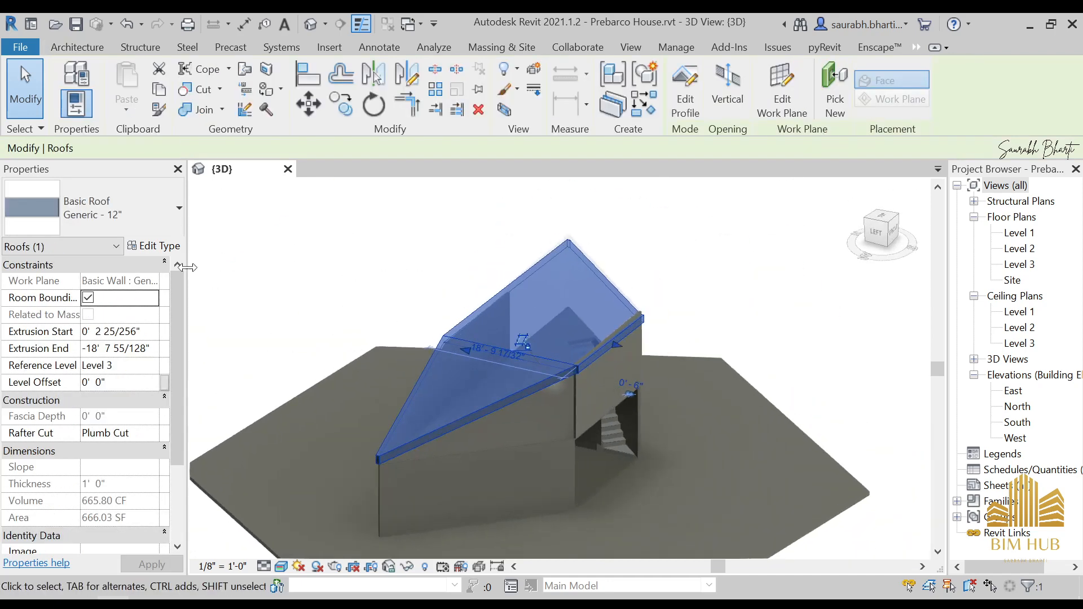
{"action": "left_click", "coordinate": [154, 246]}
{"action": "left_click", "coordinate": [873, 165]}
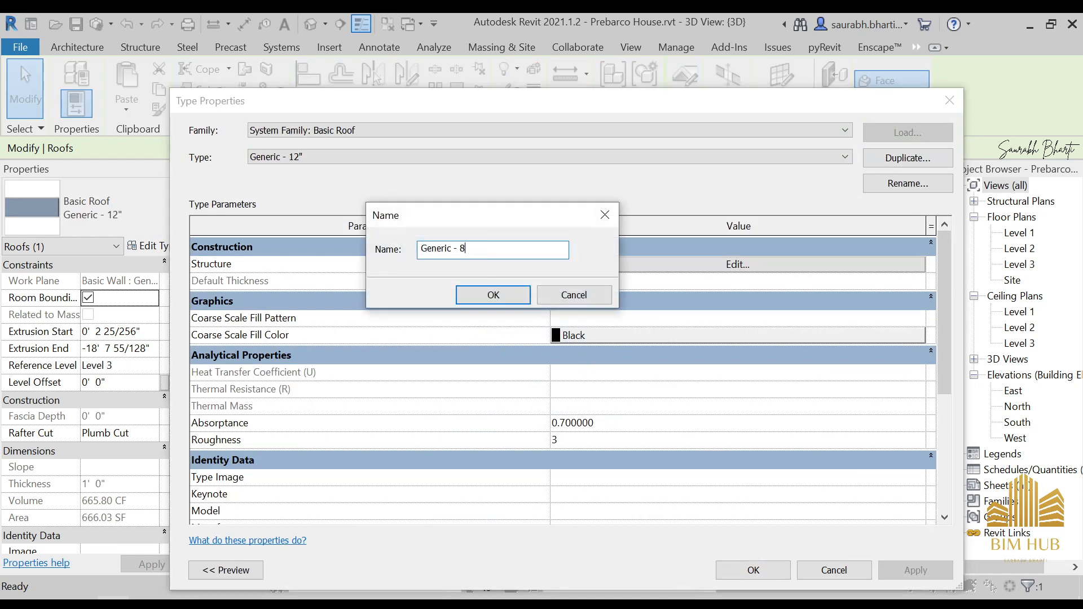
{"action": "type", "text": "8\""}
{"action": "key", "text": "Return"}
- Set the structure layer of the Generic - 8" roof type to a thickness of 8" and apply the type to the roof
{"action": "left_click", "coordinate": [851, 261]}
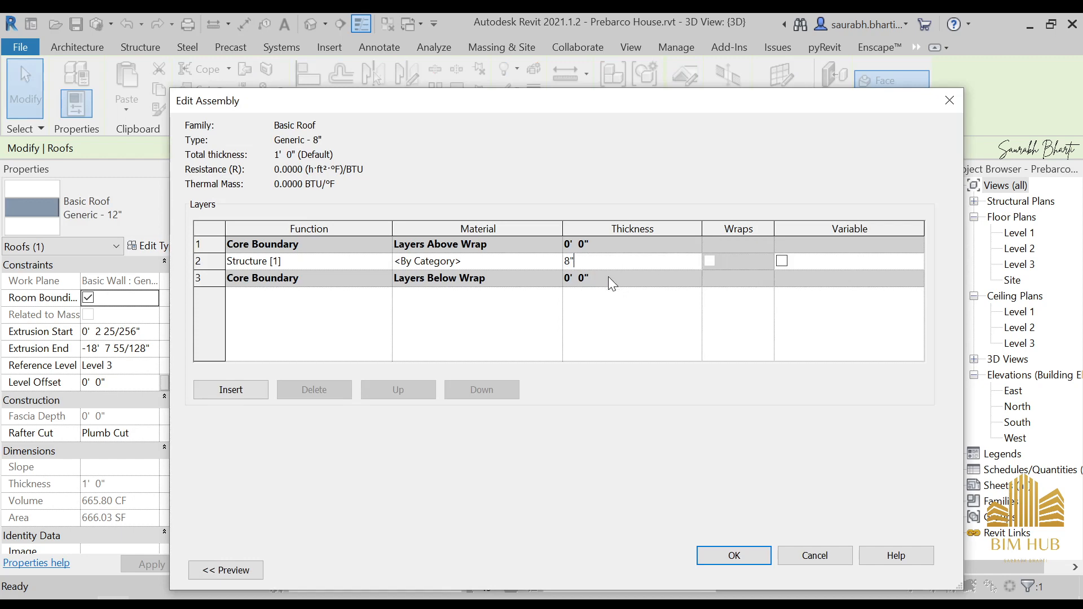
{"action": "left_click", "coordinate": [734, 559]}
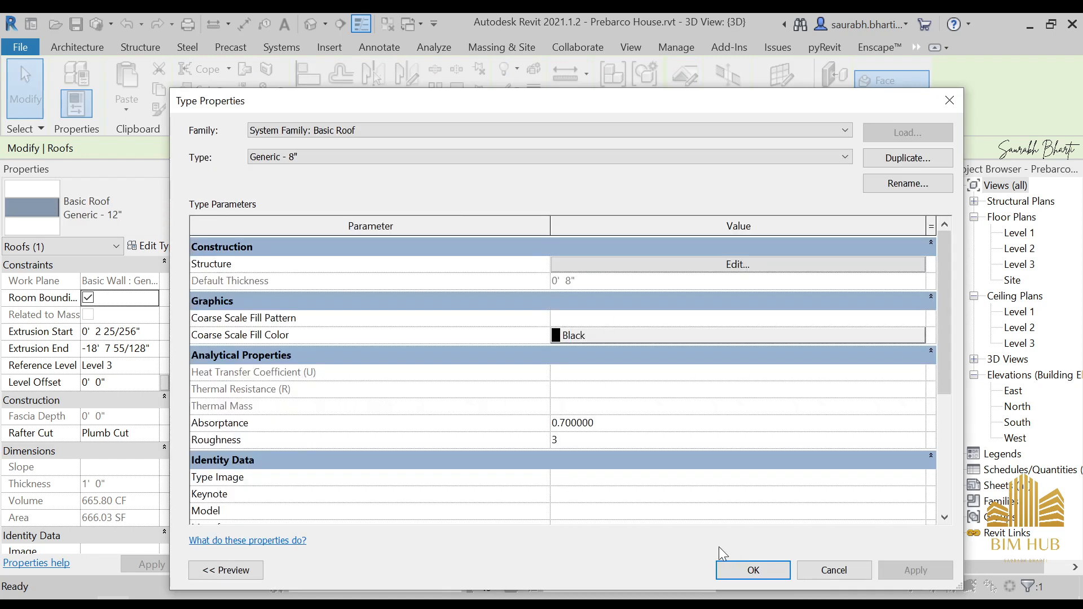
{"action": "left_click", "coordinate": [754, 570]}
{"action": "left_click", "coordinate": [757, 355]}
- Try to attach the top of the front Level 2 Generic - 4.5" wall to the roof
{"action": "middle_click_drag", "start_coordinate": [758, 355], "coordinate": [608, 390], "text": "shift"}
{"action": "scroll", "coordinate": [699, 381], "scroll_direction": "up", "scroll_amount": 5}
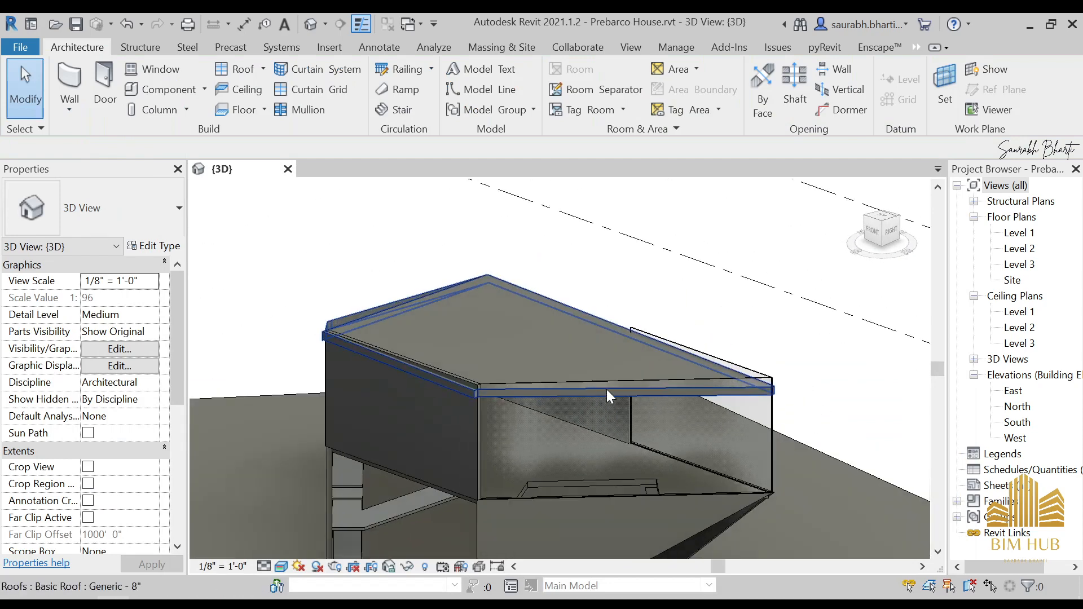
{"action": "middle_click_drag", "start_coordinate": [447, 382], "coordinate": [541, 372], "text": "shift"}
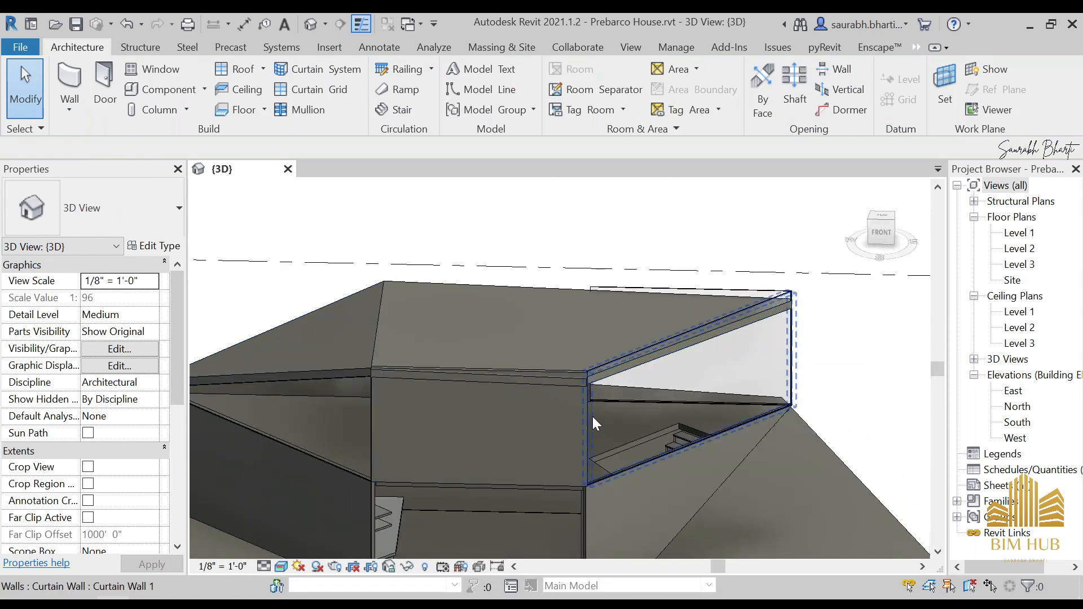
{"action": "left_click", "coordinate": [584, 434]}
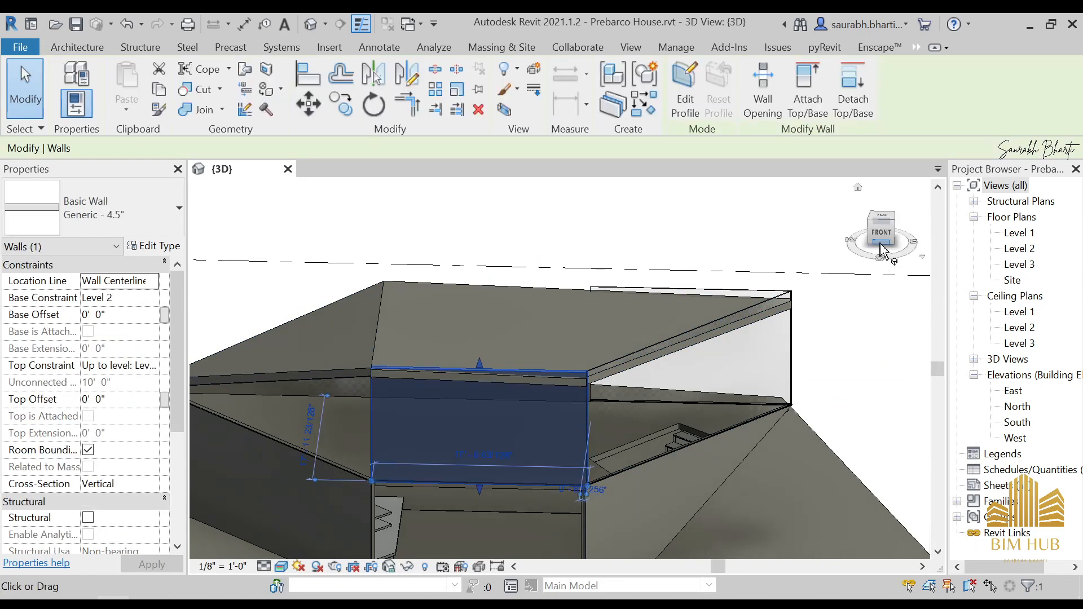
{"action": "left_click", "coordinate": [871, 242]}
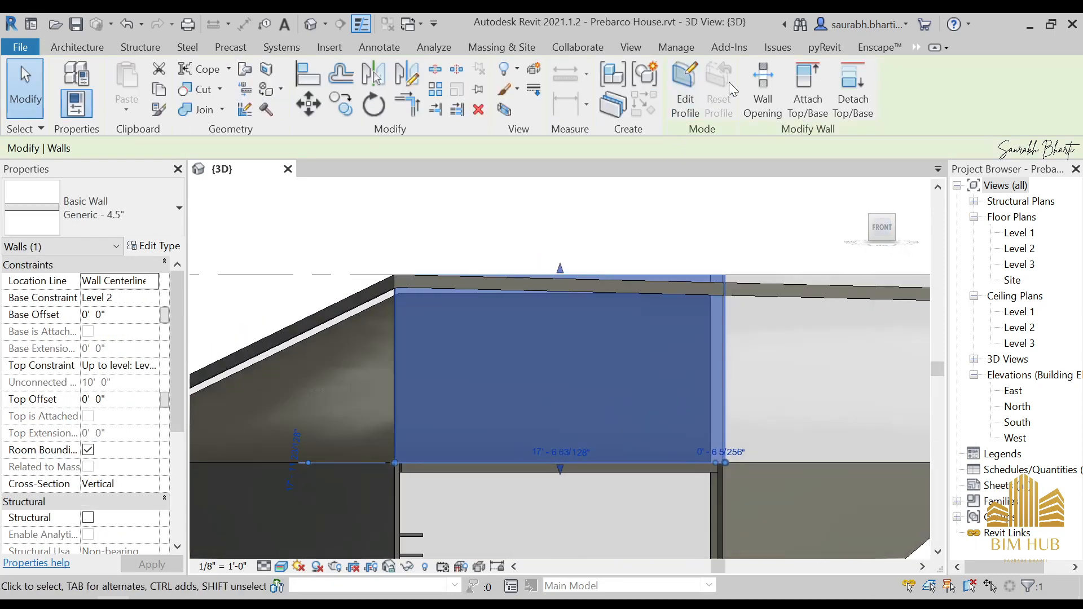
{"action": "left_click", "coordinate": [807, 85]}
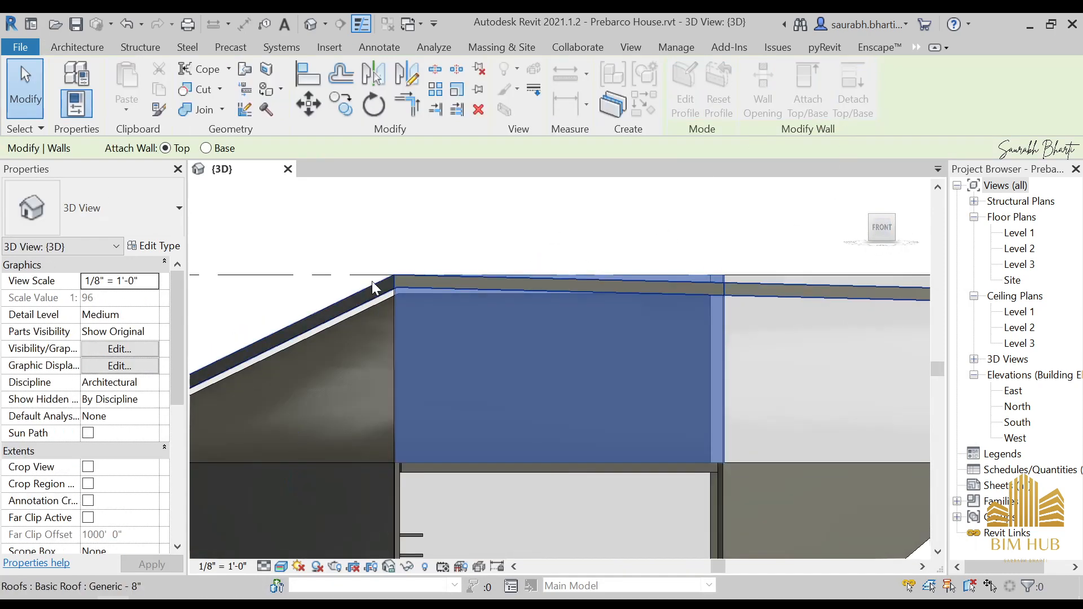
{"action": "left_click", "coordinate": [368, 284]}
{"action": "left_click", "coordinate": [774, 572]}
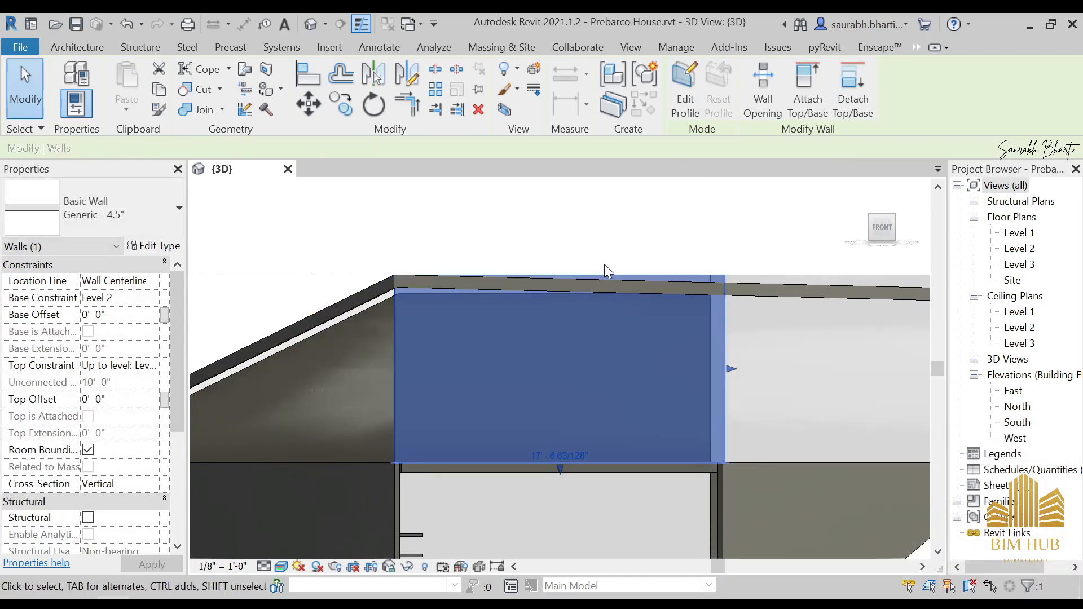
- Edit the front wall's profile, lowering its top line by 8" with constraints removed and tilting it along the roof's underside
{"action": "left_click", "coordinate": [686, 86]}
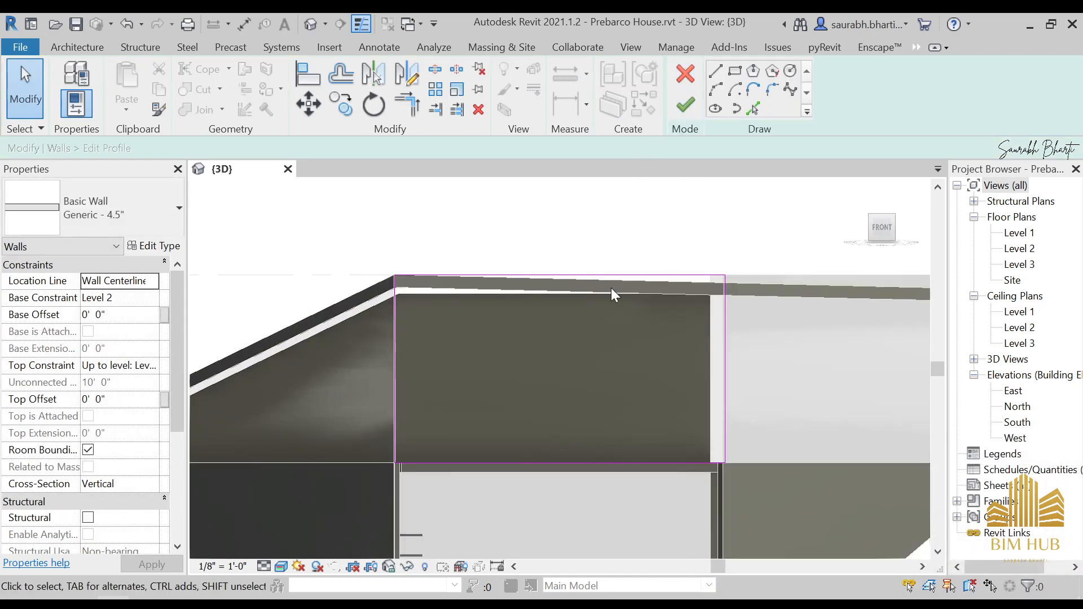
{"action": "scroll", "coordinate": [624, 274], "scroll_direction": "up", "scroll_amount": 2}
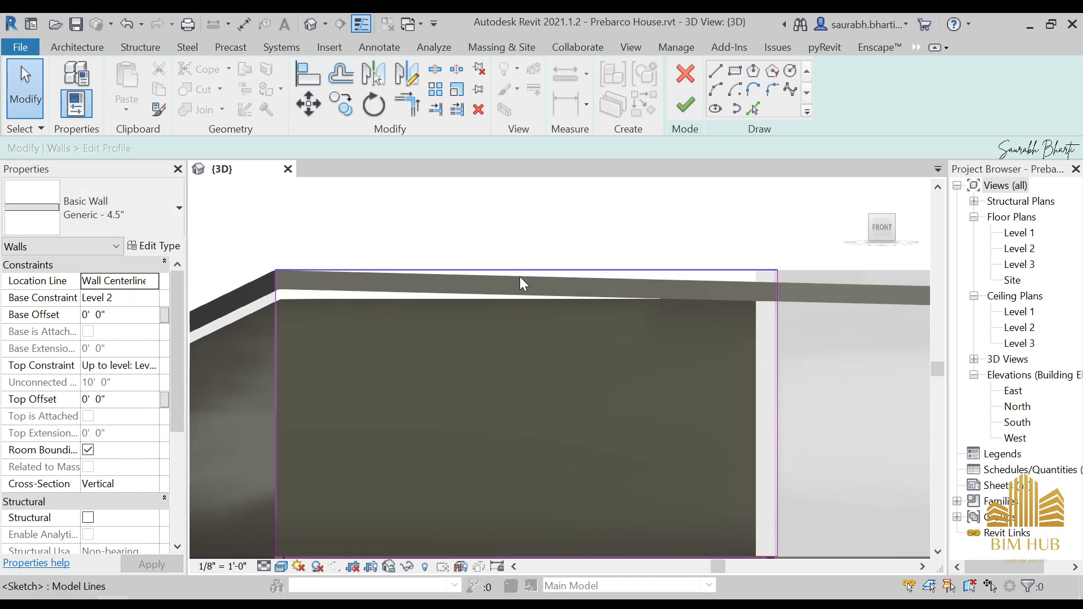
{"action": "mouse_move", "coordinate": [520, 274]}
{"action": "left_mouse_down"}
{"action": "mouse_move", "coordinate": [515, 307]}
{"action": "mouse_move", "coordinate": [519, 296]}
{"action": "mouse_move", "coordinate": [704, 297]}
{"action": "left_mouse_up"}
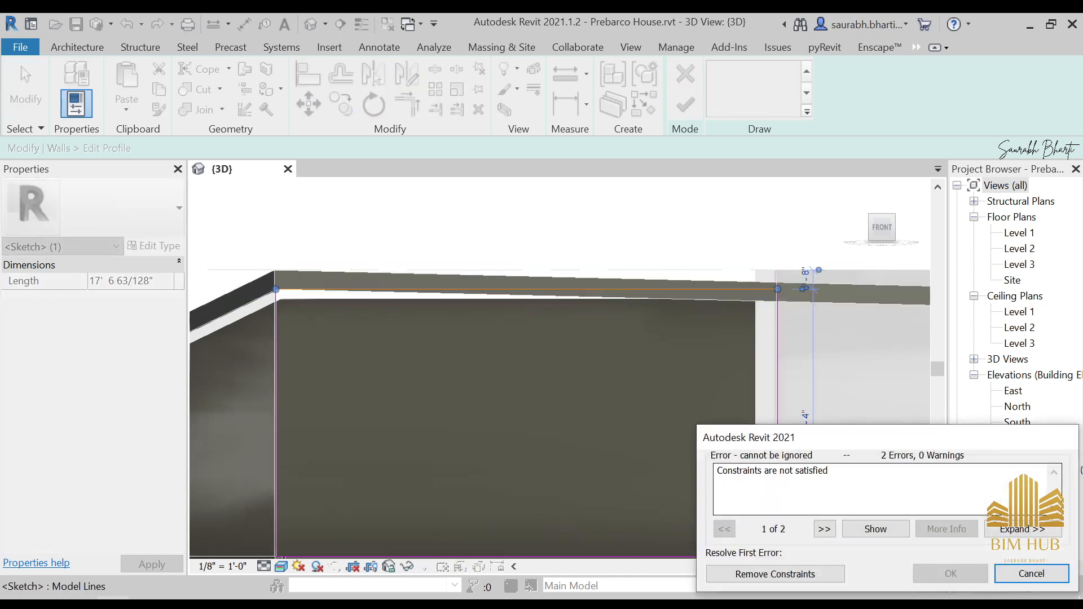
{"action": "left_click", "coordinate": [762, 573]}
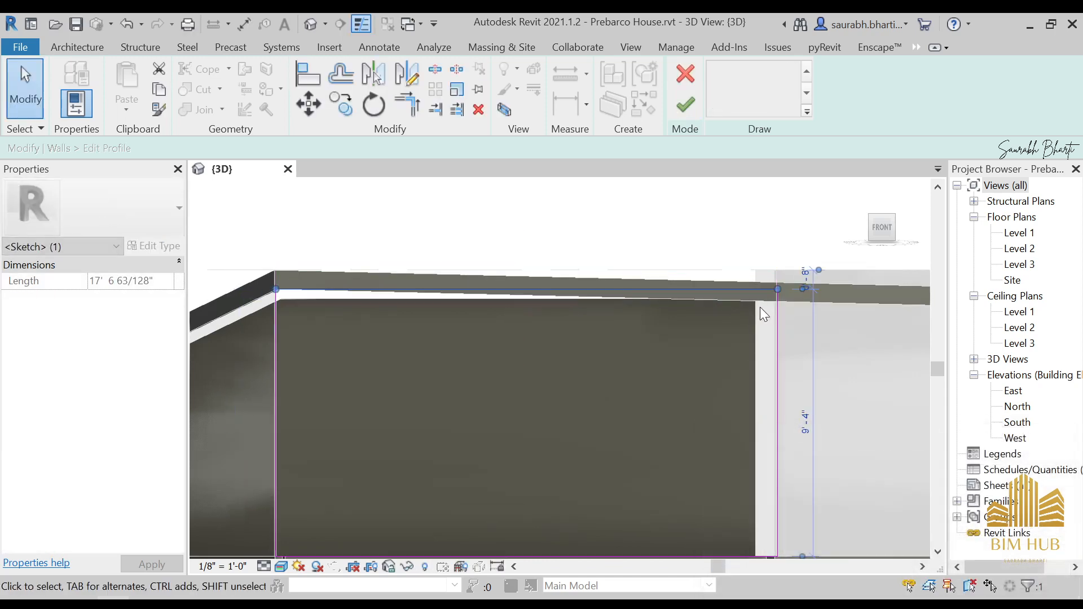
{"action": "left_click_drag", "start_coordinate": [777, 293], "coordinate": [778, 302]}
{"action": "mouse_move", "coordinate": [349, 309]}
{"action": "middle_mouse_down"}
{"action": "mouse_move", "coordinate": [404, 301]}
{"action": "mouse_move", "coordinate": [421, 258]}
{"action": "middle_mouse_up"}
{"action": "scroll", "coordinate": [488, 262], "scroll_direction": "down", "scroll_amount": 3}
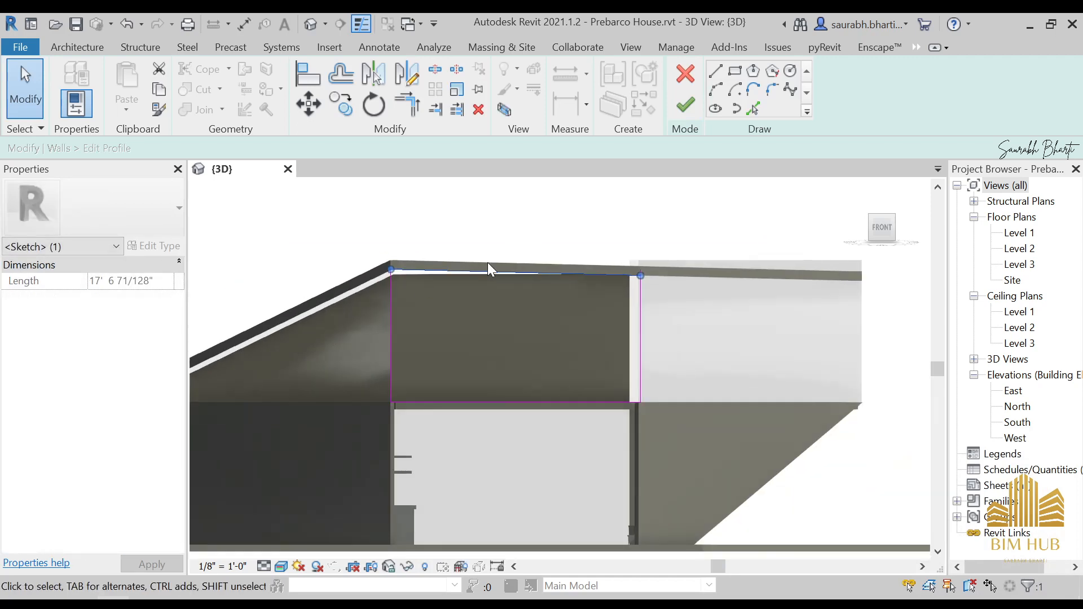
- Trim the tilted top line and the adjacent vertical line of the wall profile into a corner and finish the edit
{"action": "left_click", "coordinate": [697, 103]}
{"action": "scroll", "coordinate": [561, 290], "scroll_direction": "down", "scroll_amount": 2}
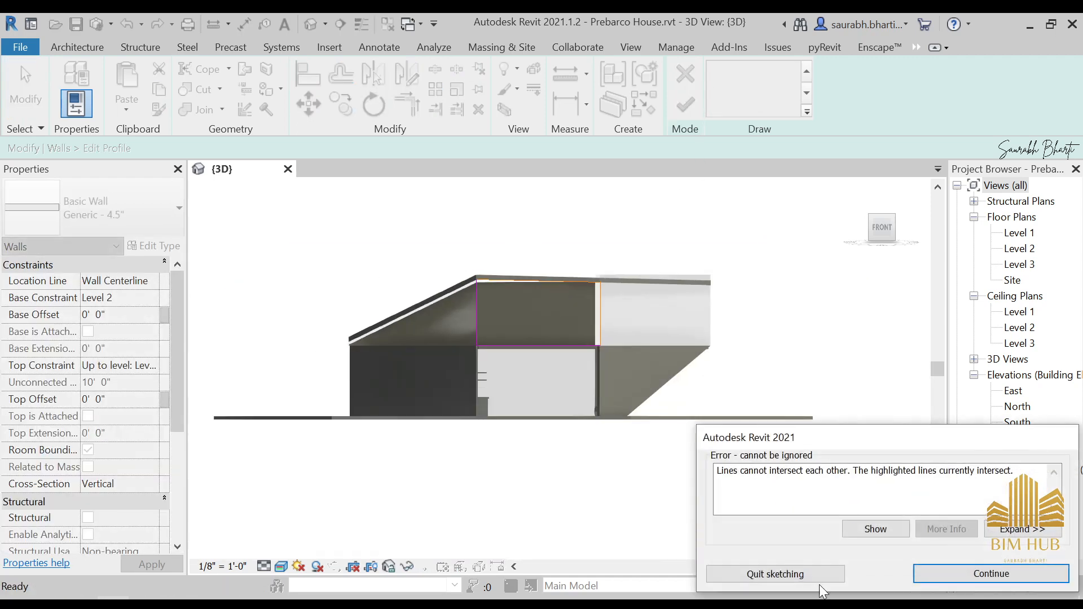
{"action": "left_click", "coordinate": [979, 575]}
{"action": "scroll", "coordinate": [553, 265], "scroll_direction": "up", "scroll_amount": 5}
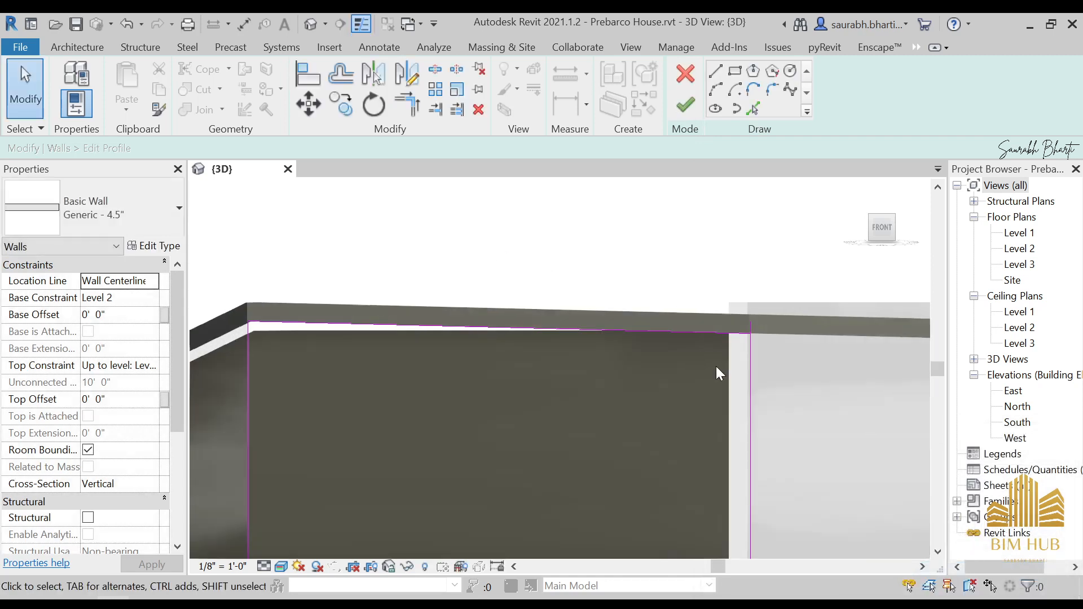
{"action": "key", "text": "t"}
{"action": "key", "text": "r"}
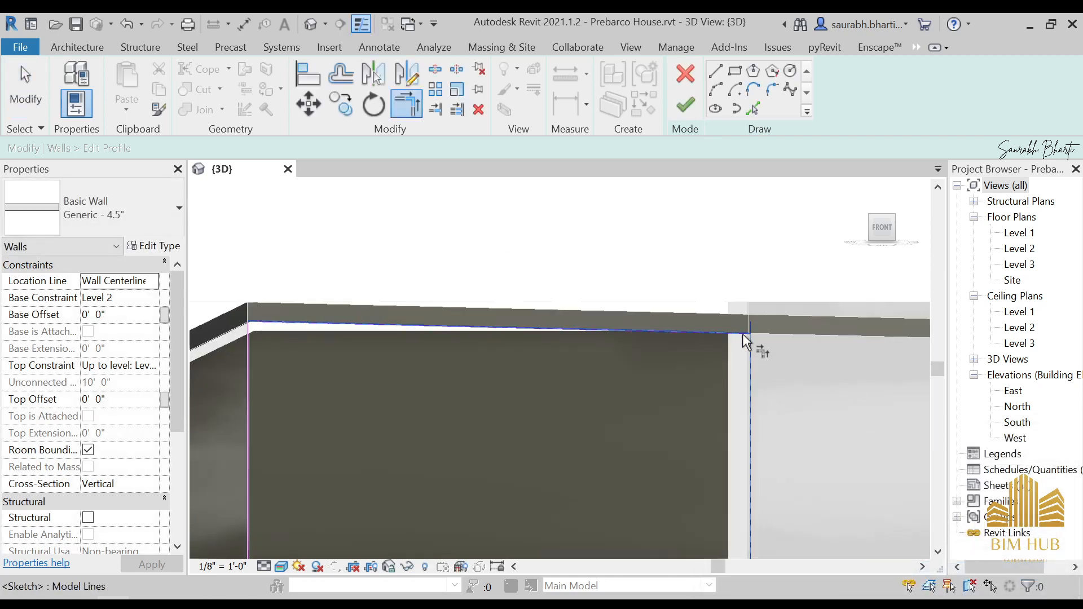
{"action": "scroll", "coordinate": [716, 339], "scroll_direction": "down", "scroll_amount": 3}
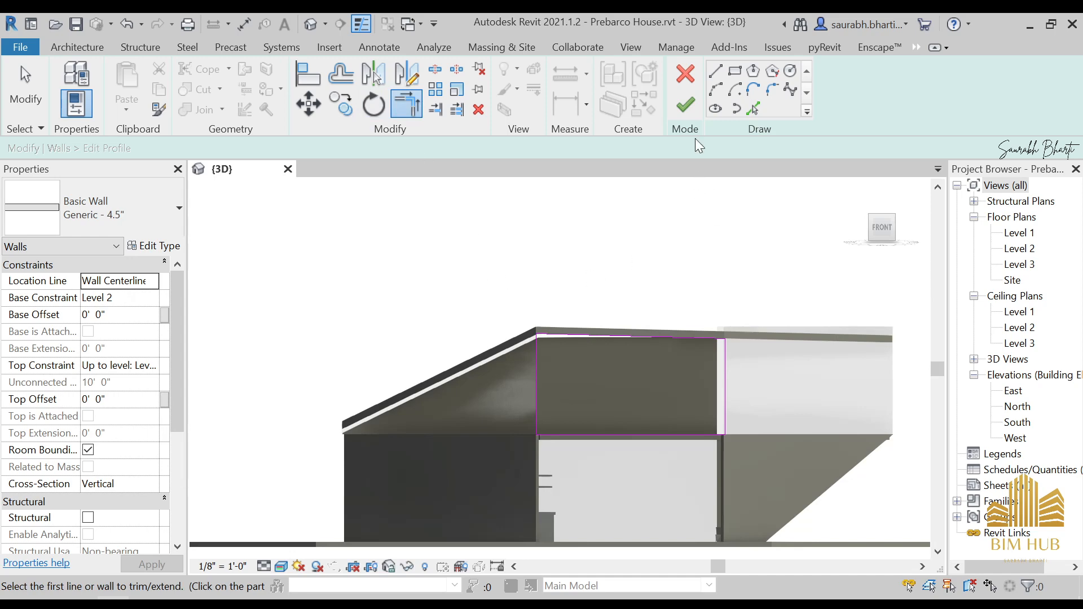
{"action": "left_click", "coordinate": [685, 105]}
{"action": "scroll", "coordinate": [500, 314], "scroll_direction": "down", "scroll_amount": 4}
{"action": "key", "text": "Escape"}
- Try to attach the top of the back Level 2 Generic - 4.5" wall to the roof, unjoining the elements
{"action": "middle_click_drag", "start_coordinate": [518, 331], "coordinate": [661, 411], "text": "shift"}
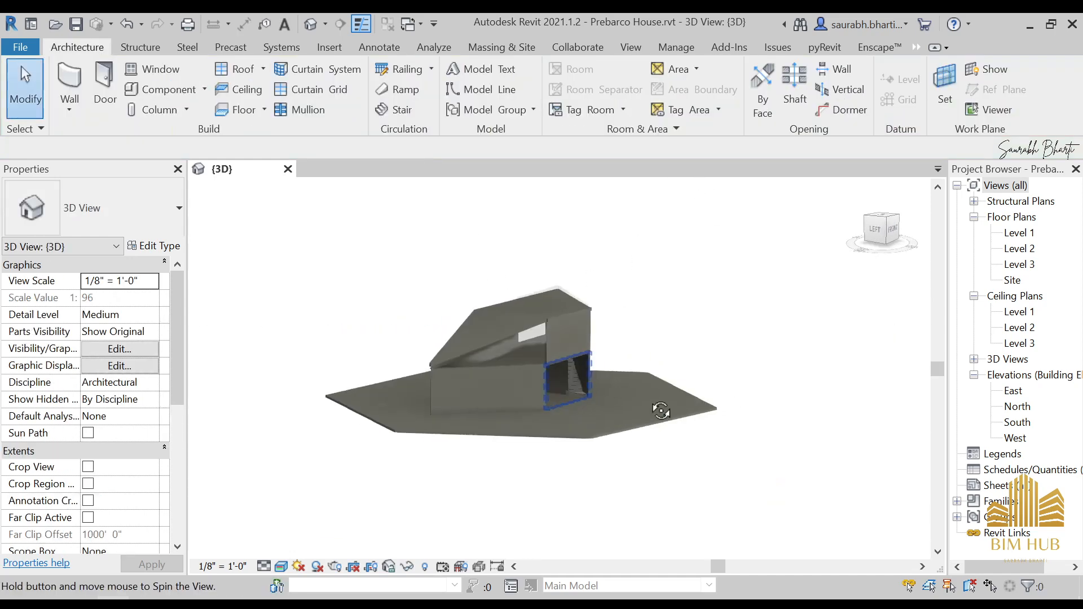
{"action": "scroll", "coordinate": [543, 372], "scroll_direction": "up", "scroll_amount": 4}
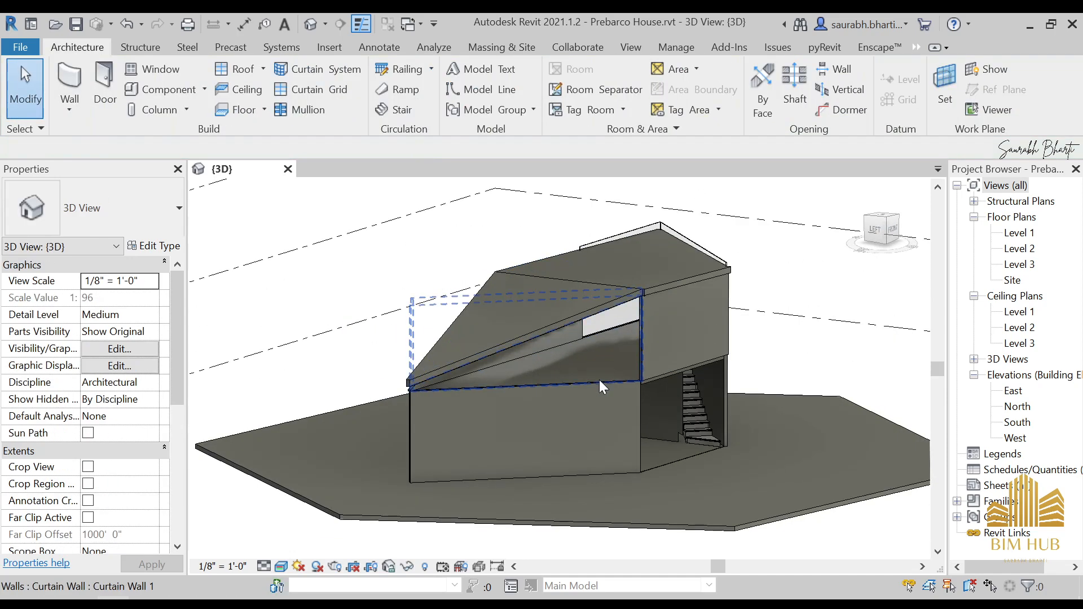
{"action": "left_click", "coordinate": [599, 380]}
{"action": "middle_click_drag", "start_coordinate": [599, 380], "coordinate": [855, 467], "text": "shift"}
{"action": "key", "text": "Escape"}
{"action": "scroll", "coordinate": [440, 414], "scroll_direction": "up", "scroll_amount": 5}
{"action": "scroll", "coordinate": [565, 420], "scroll_direction": "down", "scroll_amount": 5}
{"action": "scroll", "coordinate": [666, 374], "scroll_direction": "up", "scroll_amount": 2}
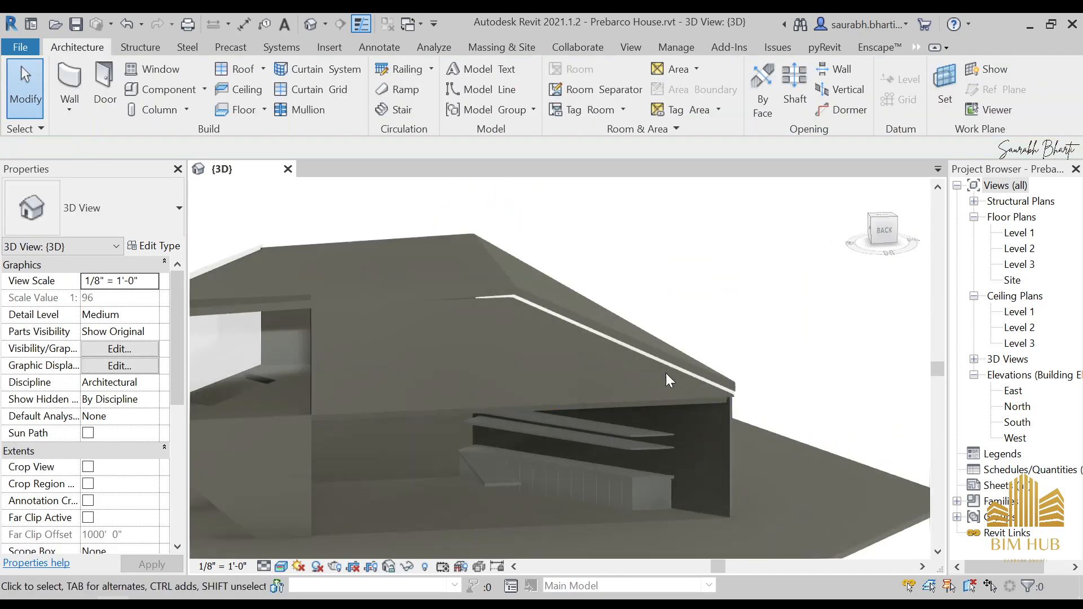
{"action": "left_click", "coordinate": [628, 351]}
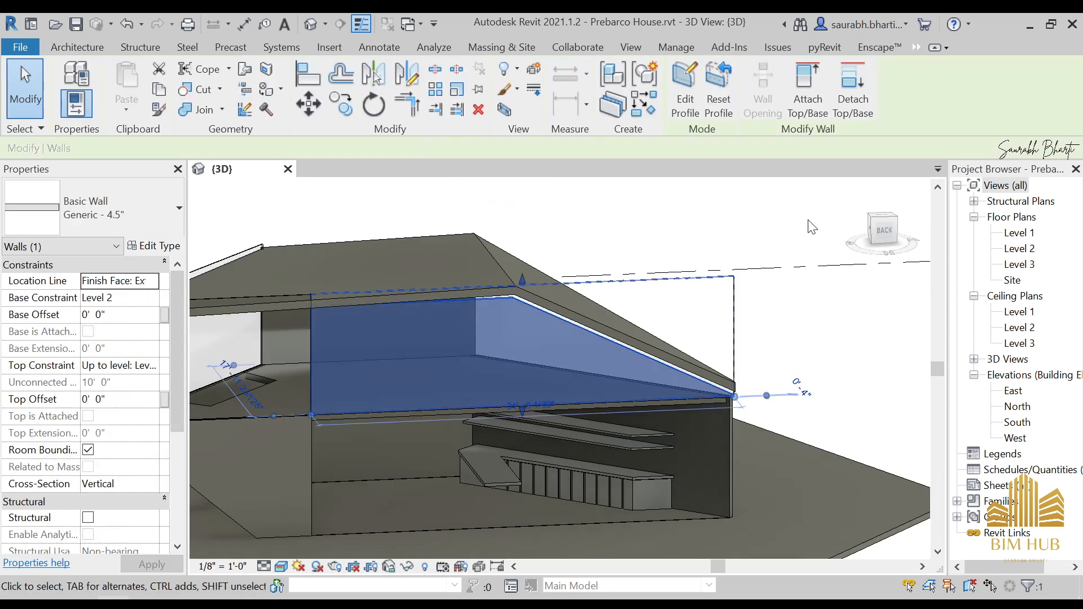
{"action": "left_click", "coordinate": [904, 237]}
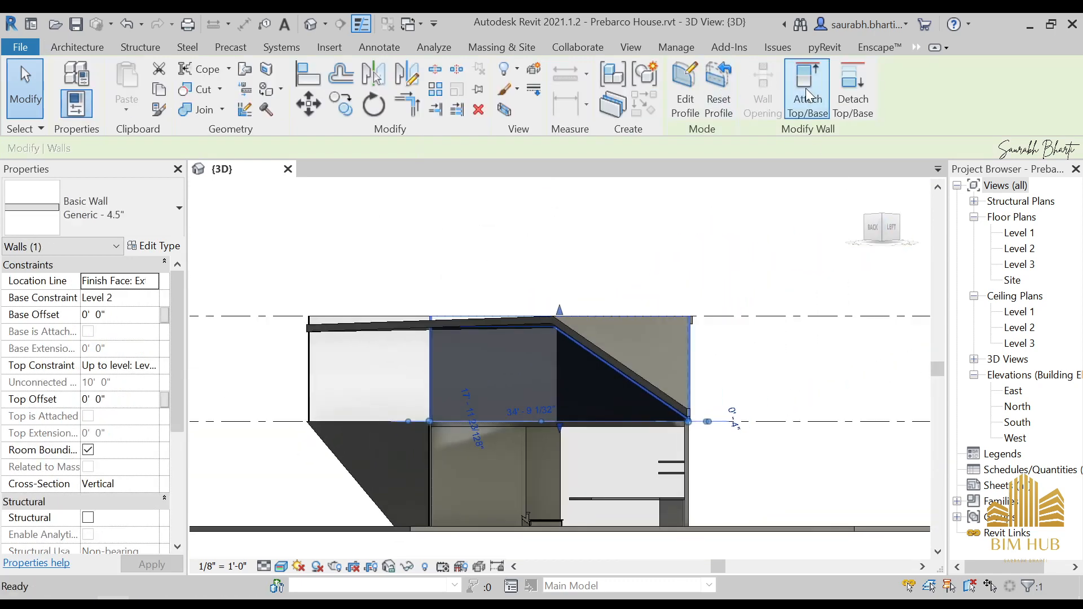
{"action": "left_click", "coordinate": [806, 88]}
{"action": "left_click", "coordinate": [547, 317]}
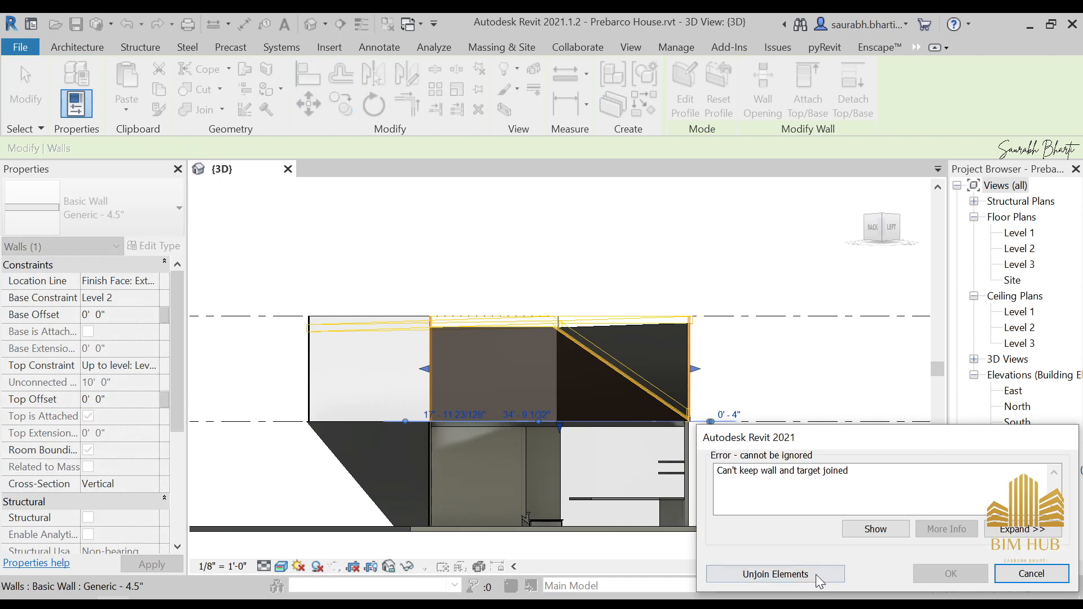
{"action": "left_click", "coordinate": [776, 574]}
{"action": "key", "text": "Escape"}
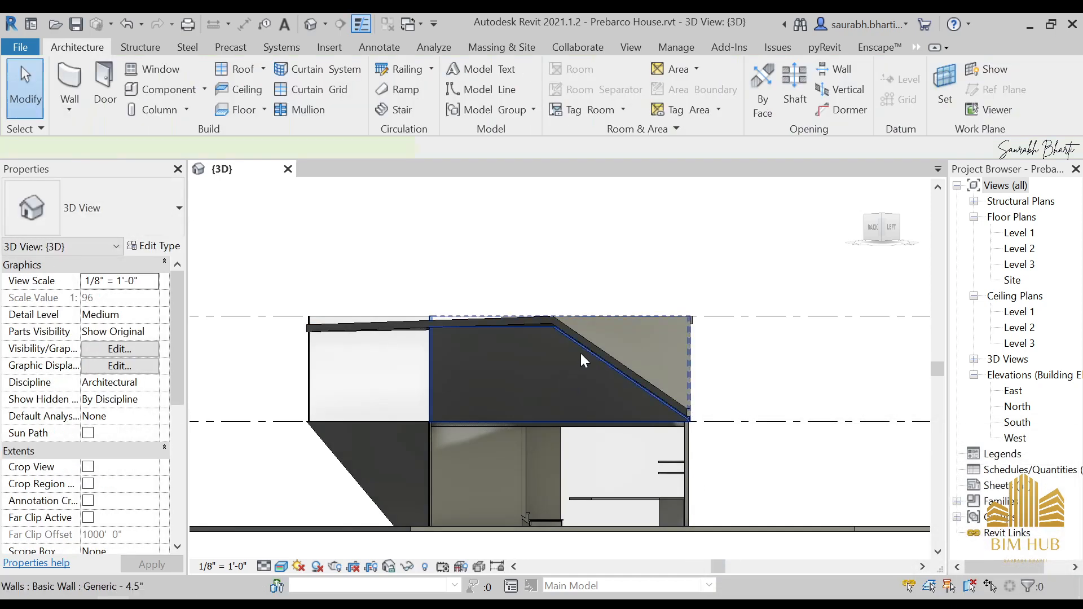
- Edit the back wall's profile and move its steep sloped line toward the underside of the roof
{"action": "left_click", "coordinate": [581, 353]}
{"action": "left_click", "coordinate": [681, 85]}
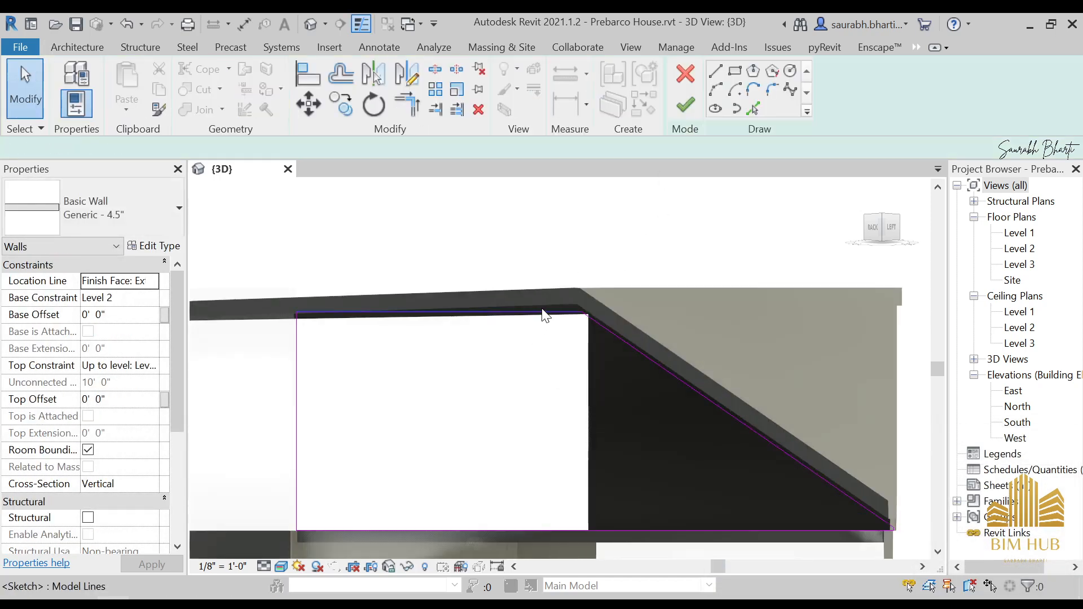
{"action": "left_click", "coordinate": [548, 311]}
{"action": "left_click", "coordinate": [691, 387]}
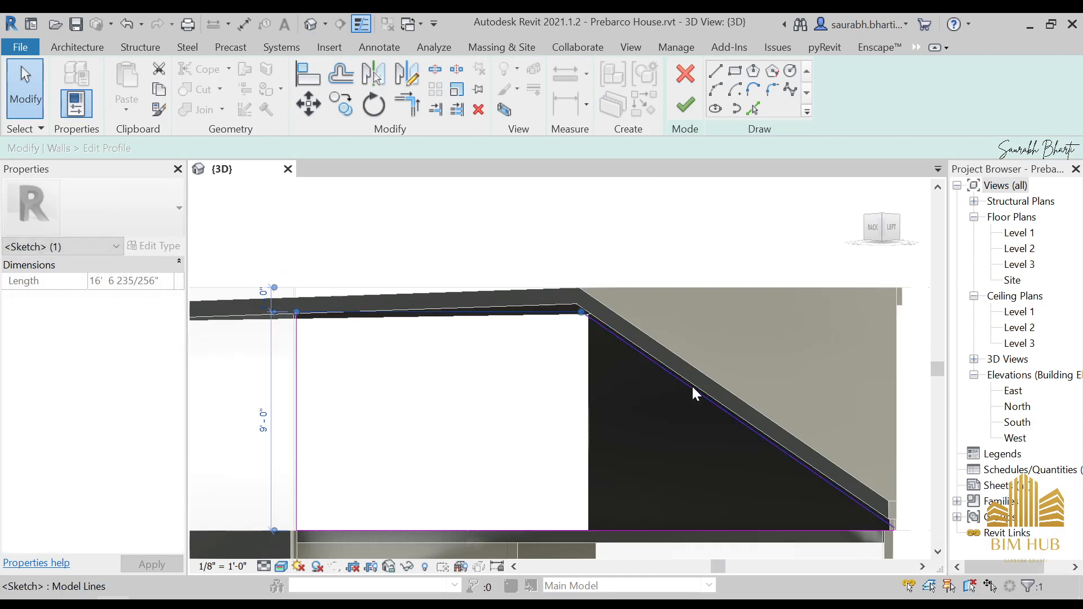
{"action": "scroll", "coordinate": [671, 374], "scroll_direction": "up", "scroll_amount": 3}
{"action": "left_click_drag", "start_coordinate": [682, 368], "coordinate": [678, 371]}
{"action": "scroll", "coordinate": [442, 236], "scroll_direction": "down", "scroll_amount": 2}
{"action": "middle_click_drag", "start_coordinate": [489, 253], "coordinate": [693, 337]}
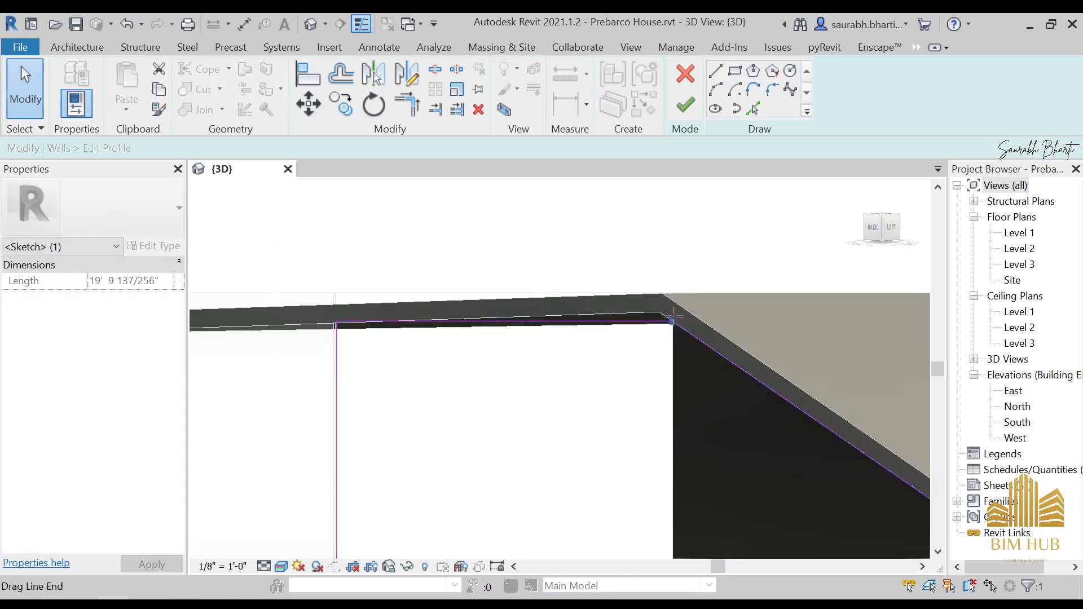
- Move the back wall profile's peak point up to the roof's underside at the ridge and finish the profile edit
{"action": "mouse_move", "coordinate": [672, 323]}
{"action": "left_mouse_down"}
{"action": "mouse_move", "coordinate": [628, 312]}
{"action": "mouse_move", "coordinate": [656, 310]}
{"action": "left_mouse_up"}
{"action": "left_click", "coordinate": [629, 343]}
{"action": "left_click", "coordinate": [633, 322]}
{"action": "left_click", "coordinate": [686, 108]}
{"action": "left_click", "coordinate": [515, 270]}
{"action": "scroll", "coordinate": [514, 271], "scroll_direction": "down", "scroll_amount": 5}
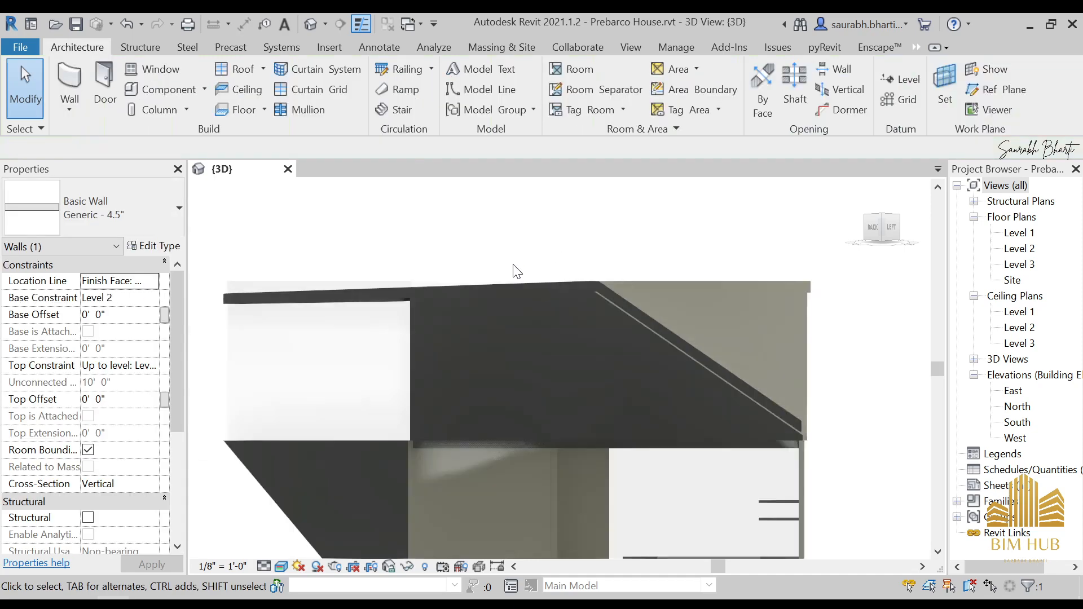
- Reopen the back wall's profile, move its steep sloped line against the roof's underside to close the gap, and finish the edit
{"action": "mouse_move", "coordinate": [558, 291]}
{"action": "middle_mouse_down", "text": "shift"}
{"action": "mouse_move", "coordinate": [660, 310]}
{"action": "mouse_move", "coordinate": [622, 303]}
{"action": "middle_mouse_up", "text": "shift"}
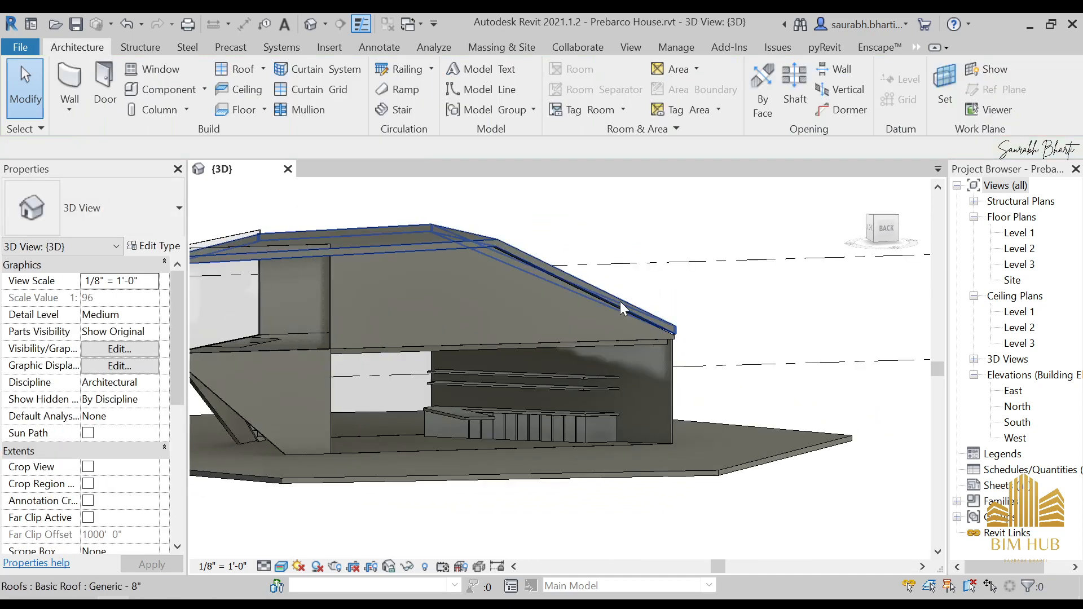
{"action": "left_click", "coordinate": [613, 310]}
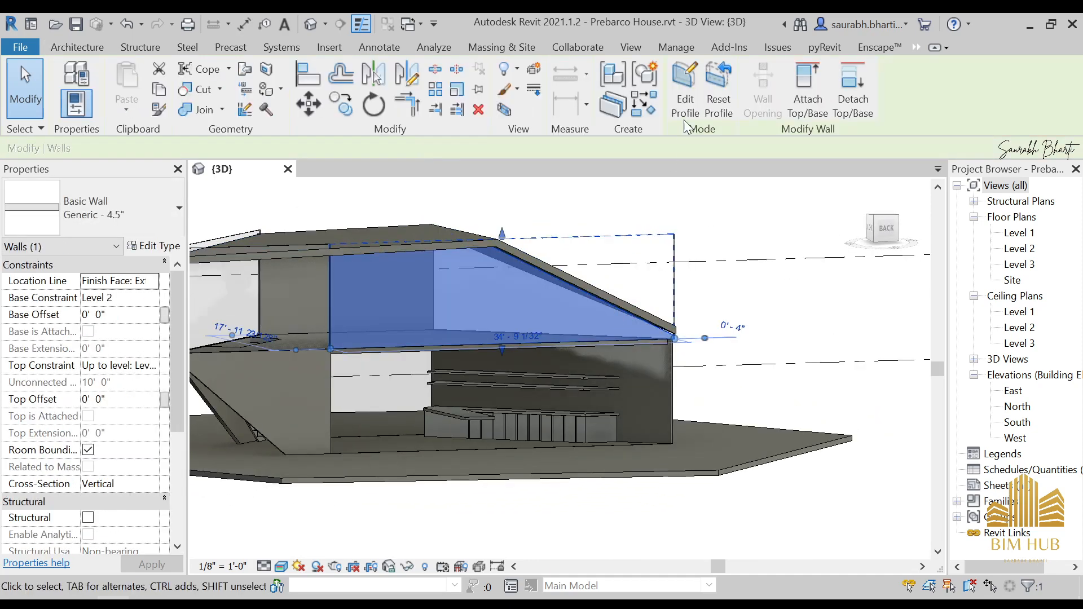
{"action": "left_click", "coordinate": [684, 93]}
{"action": "scroll", "coordinate": [590, 302], "scroll_direction": "up", "scroll_amount": 3}
{"action": "left_click", "coordinate": [592, 300]}
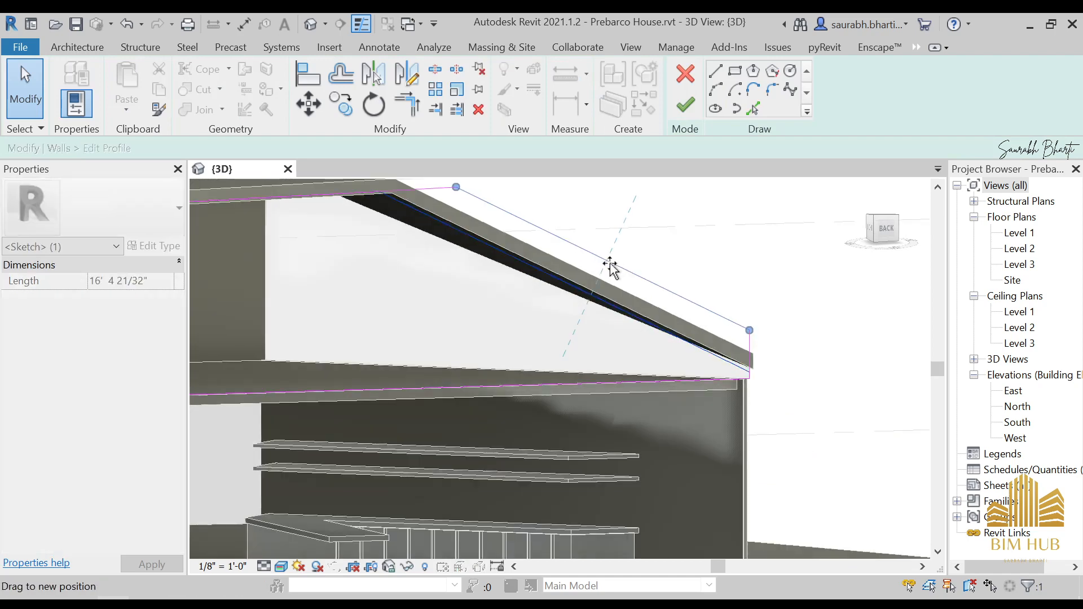
{"action": "left_click_drag", "start_coordinate": [589, 285], "coordinate": [589, 284]}
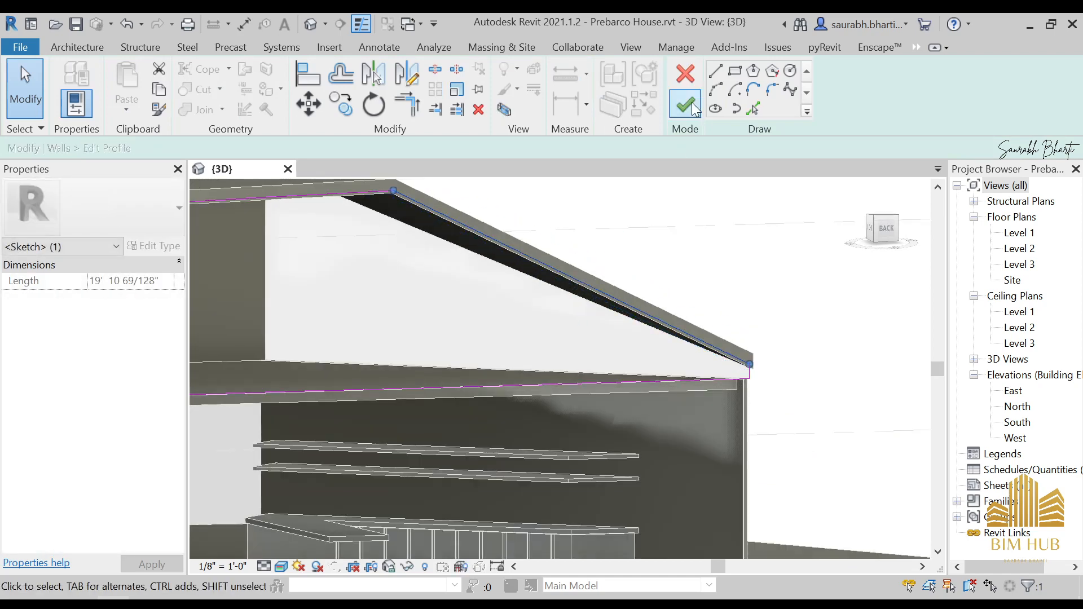
{"action": "left_click", "coordinate": [688, 106]}
{"action": "left_click", "coordinate": [627, 240]}
- Edit the profile of the back Level 2 curtain wall and lower its top line onto the roof's edge, removing the constraints
{"action": "scroll", "coordinate": [624, 243], "scroll_direction": "down", "scroll_amount": 3}
{"action": "middle_click_drag", "start_coordinate": [627, 251], "coordinate": [561, 346], "text": "shift"}
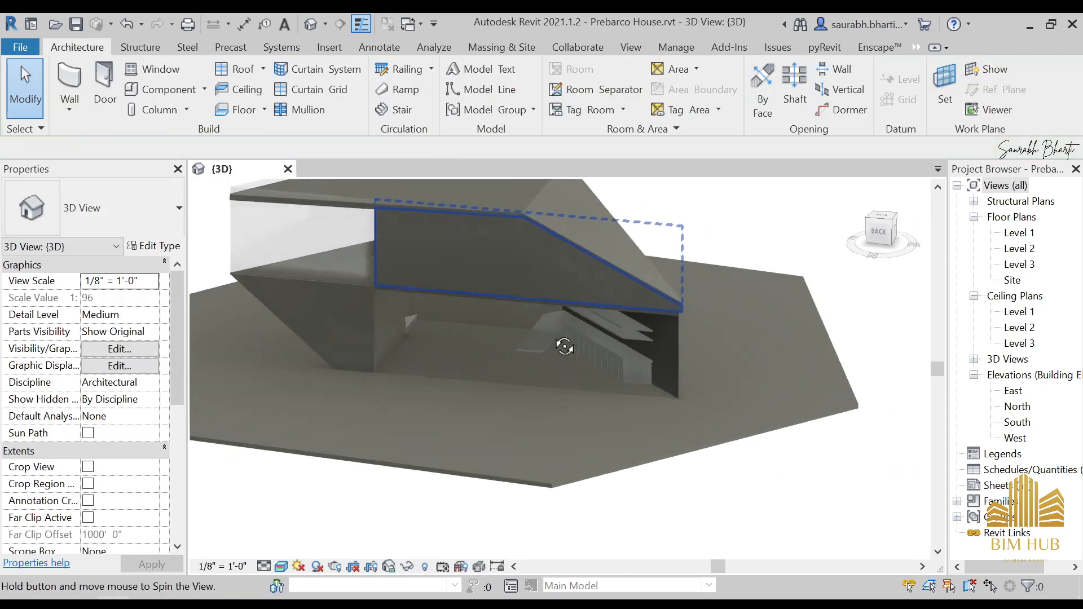
{"action": "scroll", "coordinate": [605, 266], "scroll_direction": "up", "scroll_amount": 5}
{"action": "scroll", "coordinate": [503, 301], "scroll_direction": "down", "scroll_amount": 4}
{"action": "middle_click_drag", "start_coordinate": [505, 307], "coordinate": [319, 276], "text": "shift"}
{"action": "scroll", "coordinate": [320, 273], "scroll_direction": "up", "scroll_amount": 2}
{"action": "left_click", "coordinate": [337, 243]}
{"action": "middle_click_drag", "start_coordinate": [406, 307], "coordinate": [649, 293], "text": "shift"}
{"action": "left_click", "coordinate": [896, 227]}
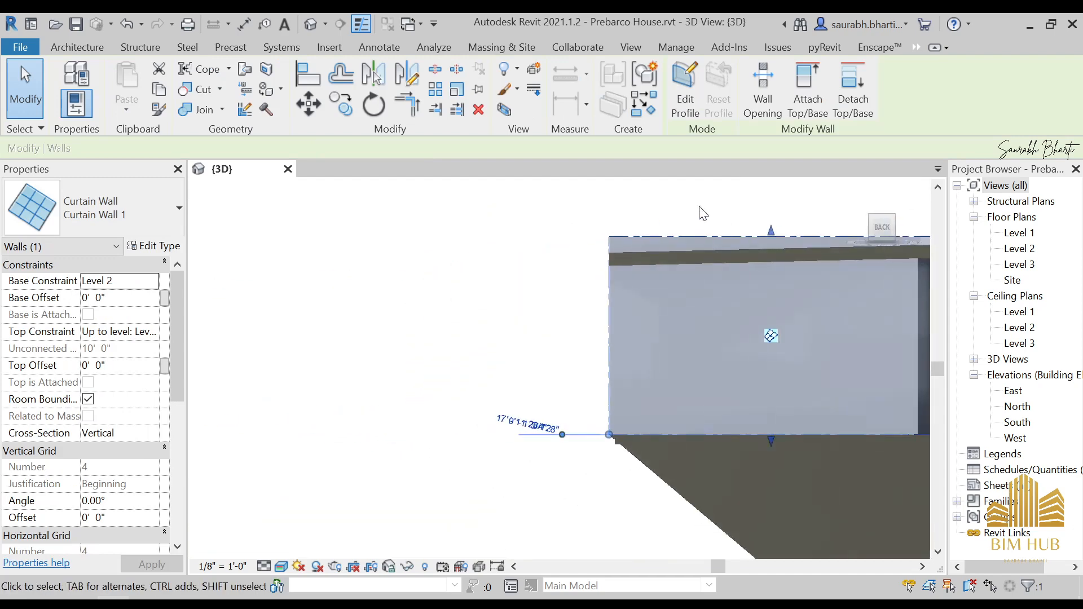
{"action": "left_click", "coordinate": [688, 95]}
{"action": "scroll", "coordinate": [563, 252], "scroll_direction": "up", "scroll_amount": 2}
{"action": "left_click", "coordinate": [504, 283]}
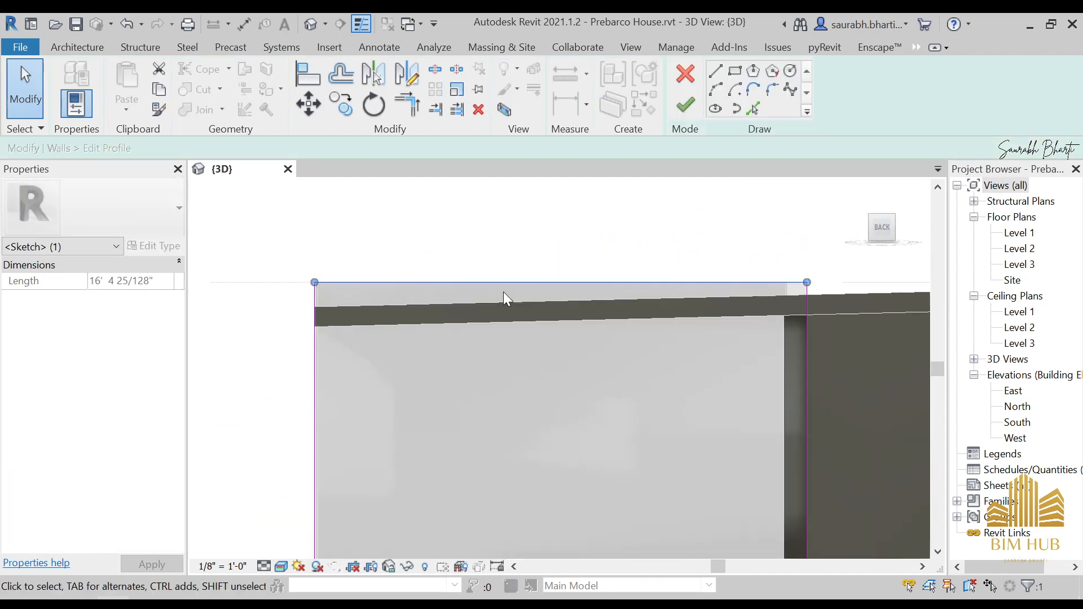
{"action": "left_click_drag", "start_coordinate": [467, 285], "coordinate": [467, 307]}
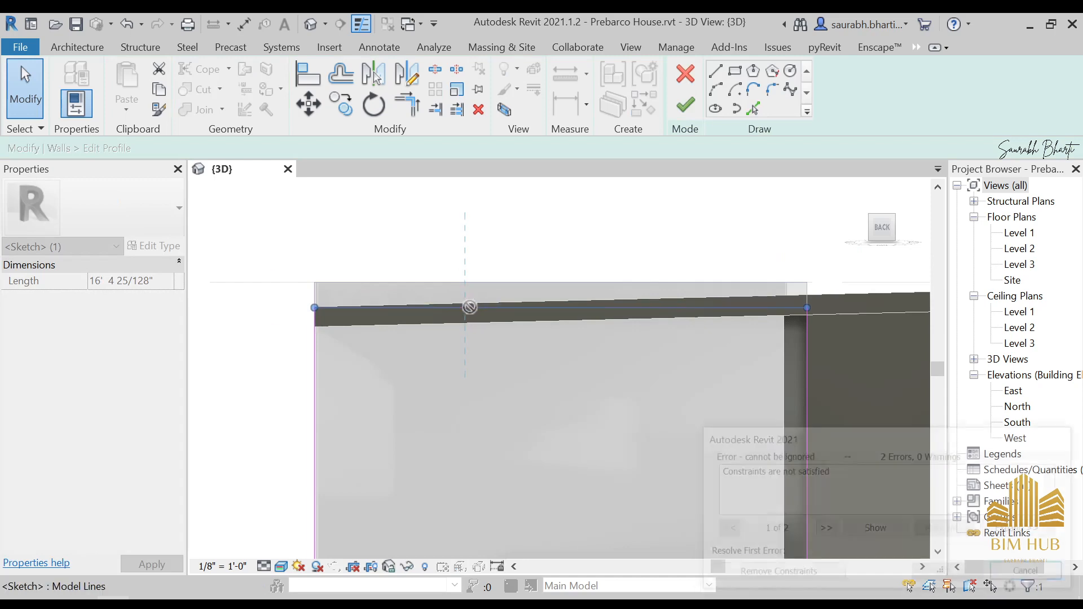
{"action": "left_click", "coordinate": [815, 576]}
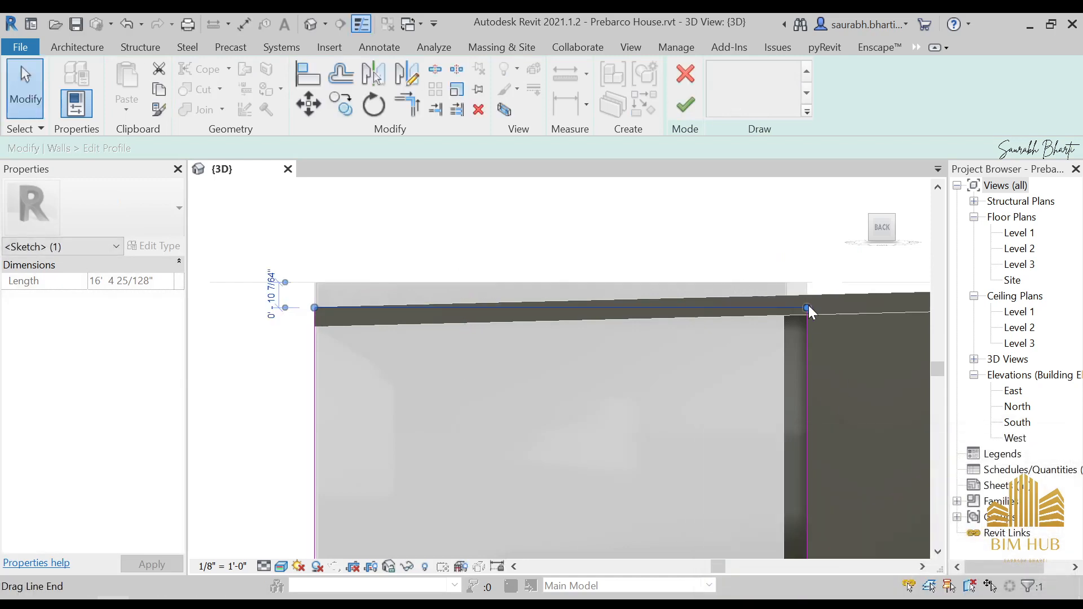
- Slope the curtain wall profile's top line along the roof, then trim the open corner to close the loop and finish the edit
{"action": "left_click_drag", "start_coordinate": [808, 308], "coordinate": [809, 295]}
{"action": "mouse_move", "coordinate": [447, 317]}
{"action": "middle_mouse_down", "text": "shift"}
{"action": "mouse_move", "coordinate": [355, 315]}
{"action": "mouse_move", "coordinate": [412, 358]}
{"action": "mouse_move", "coordinate": [446, 357]}
{"action": "middle_mouse_up", "text": "shift"}
{"action": "left_click", "coordinate": [686, 104]}
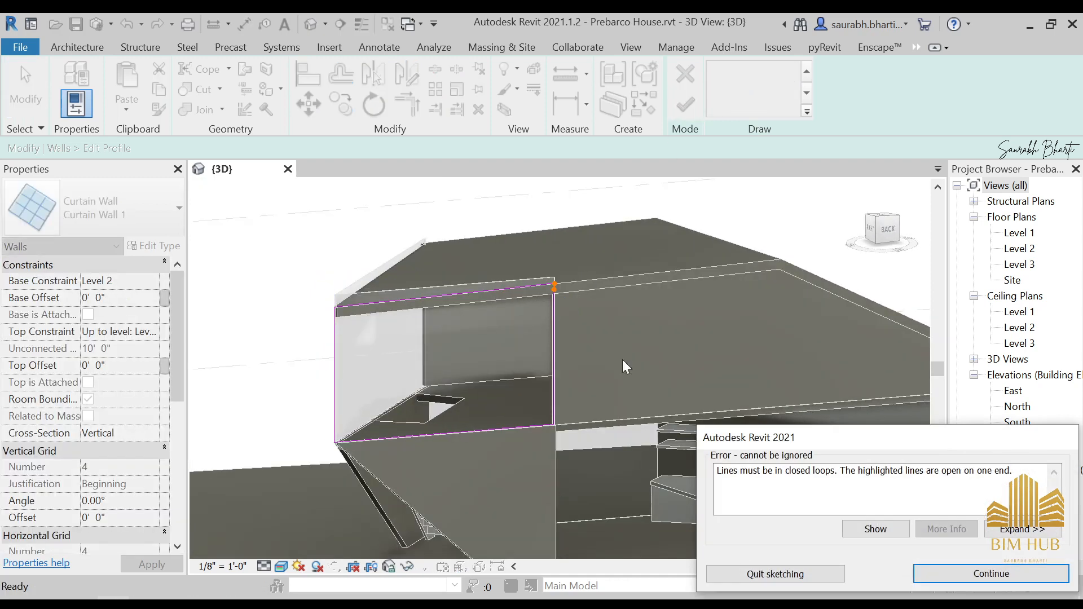
{"action": "left_click", "coordinate": [924, 573]}
{"action": "scroll", "coordinate": [539, 308], "scroll_direction": "up", "scroll_amount": 5}
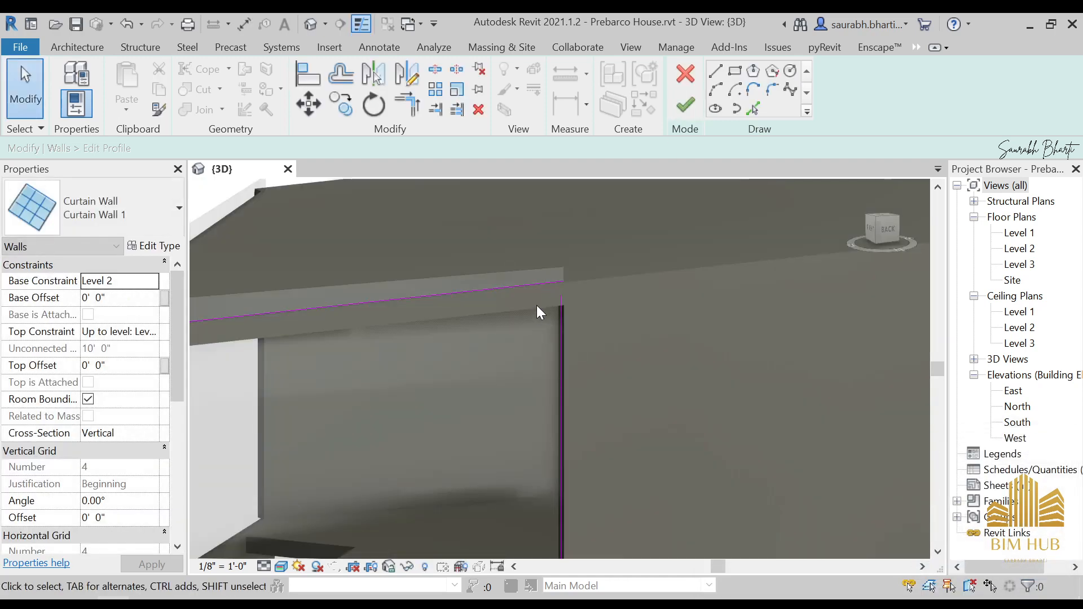
{"action": "key", "text": "t"}
{"action": "key", "text": "r"}
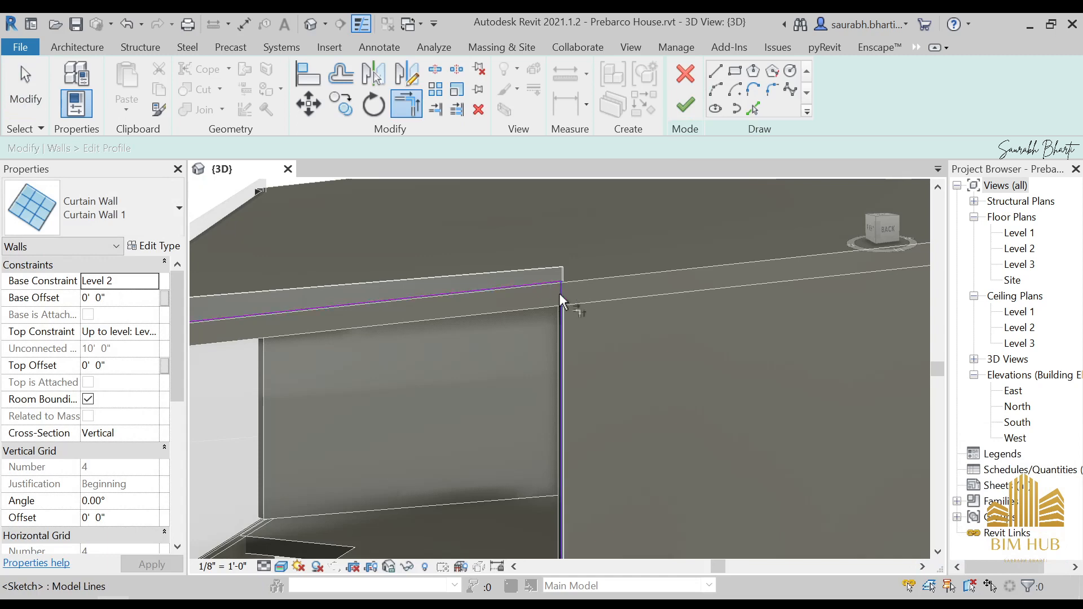
{"action": "left_click", "coordinate": [686, 104]}
{"action": "key", "text": "Escape"}
- Edit the front Level 2 curtain wall's profile and pick the roof's sloped edge as a new sketch line
{"action": "scroll", "coordinate": [615, 221], "scroll_direction": "down", "scroll_amount": 10}
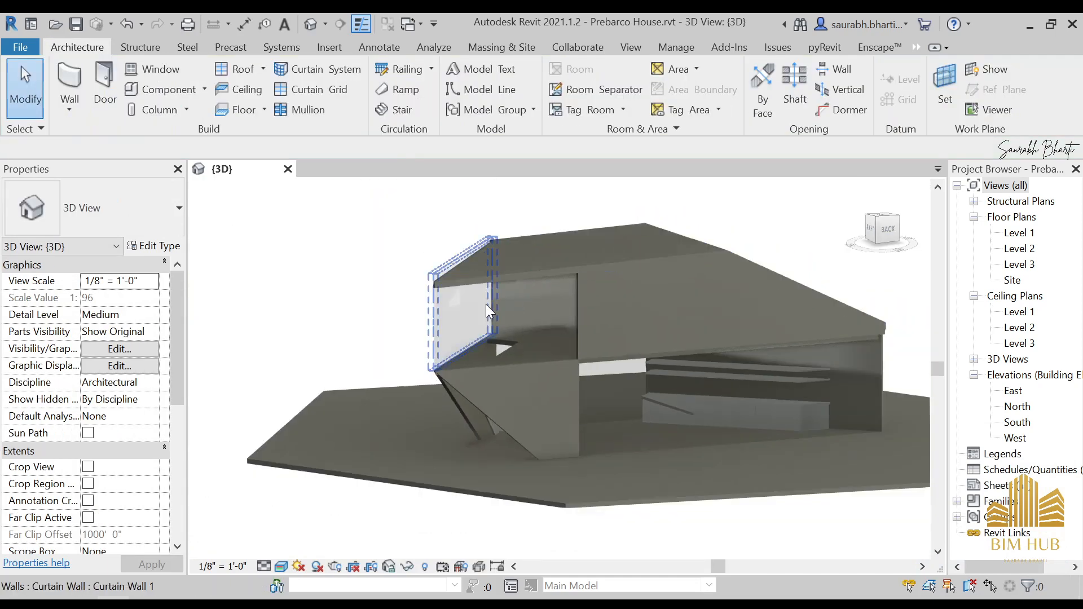
{"action": "middle_click_drag", "start_coordinate": [492, 313], "coordinate": [519, 311], "text": "shift"}
{"action": "left_click", "coordinate": [522, 286]}
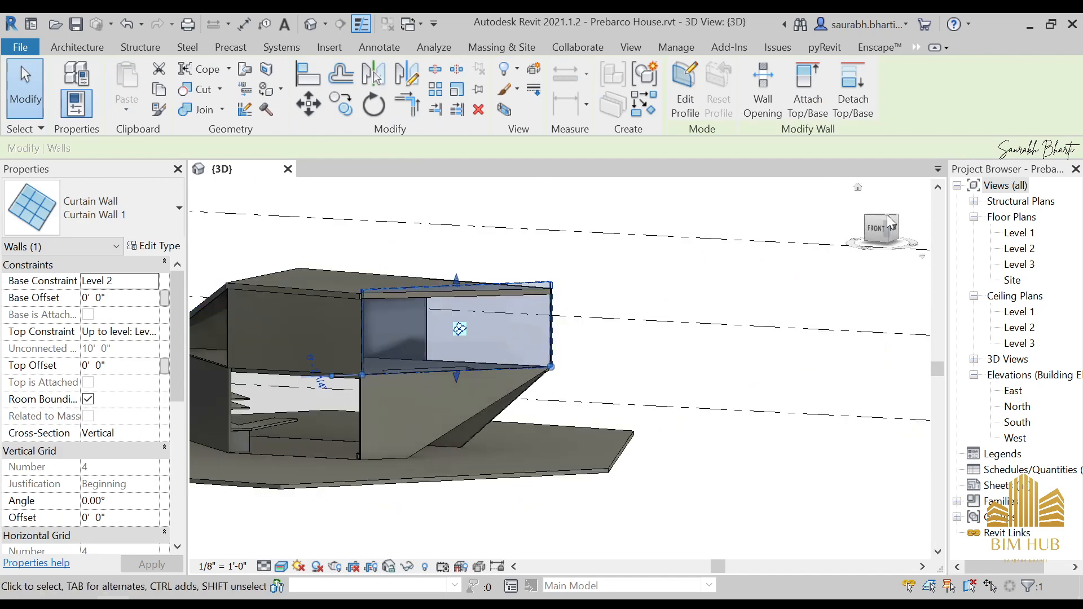
{"action": "left_click", "coordinate": [874, 233]}
{"action": "left_click", "coordinate": [686, 90]}
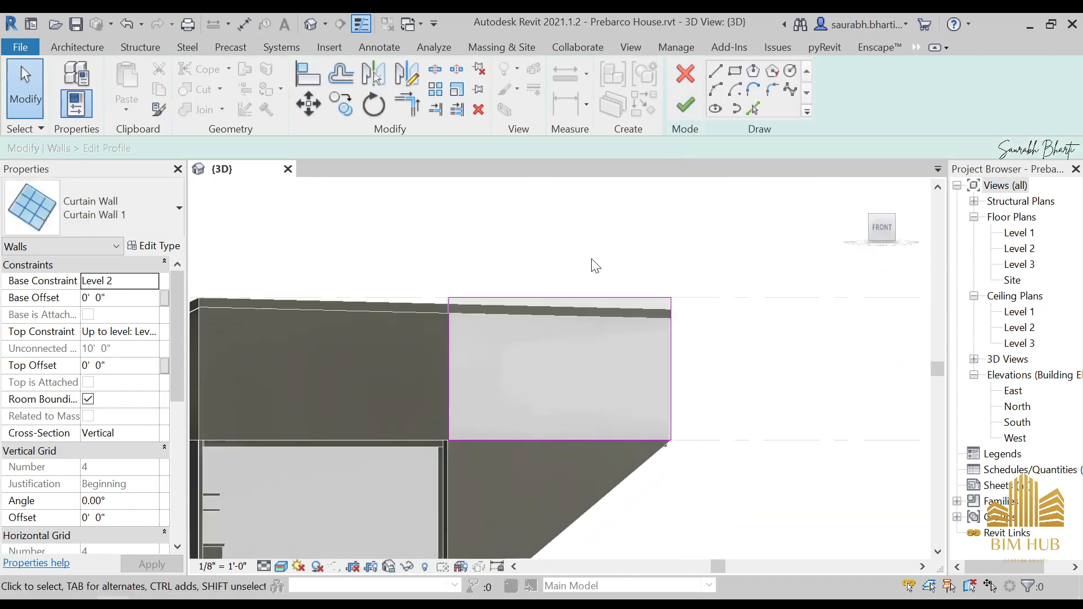
{"action": "left_click", "coordinate": [571, 298]}
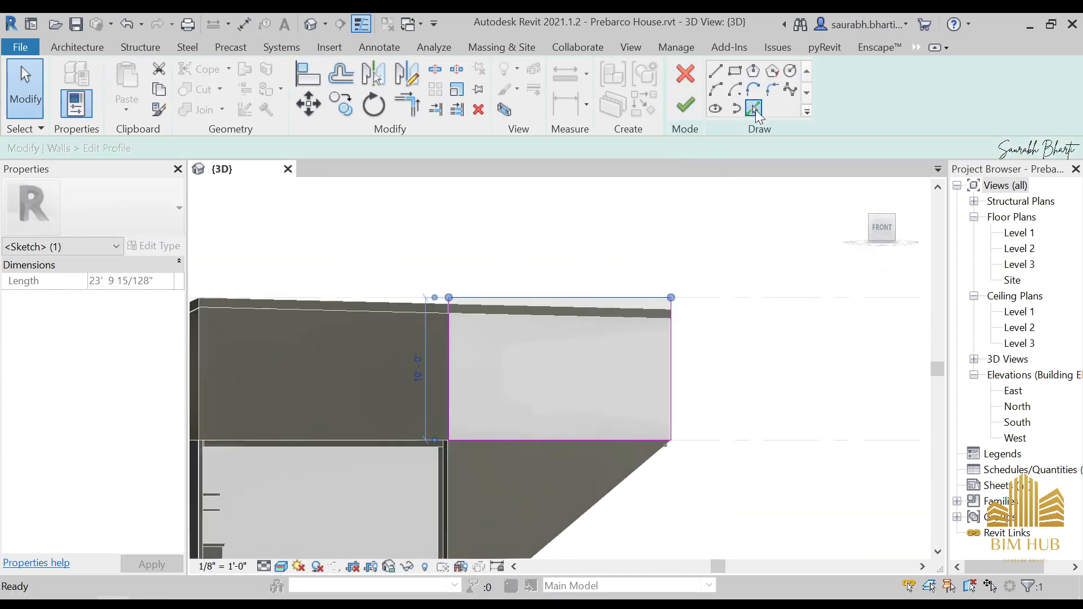
{"action": "left_click", "coordinate": [755, 109]}
{"action": "left_click", "coordinate": [572, 309]}
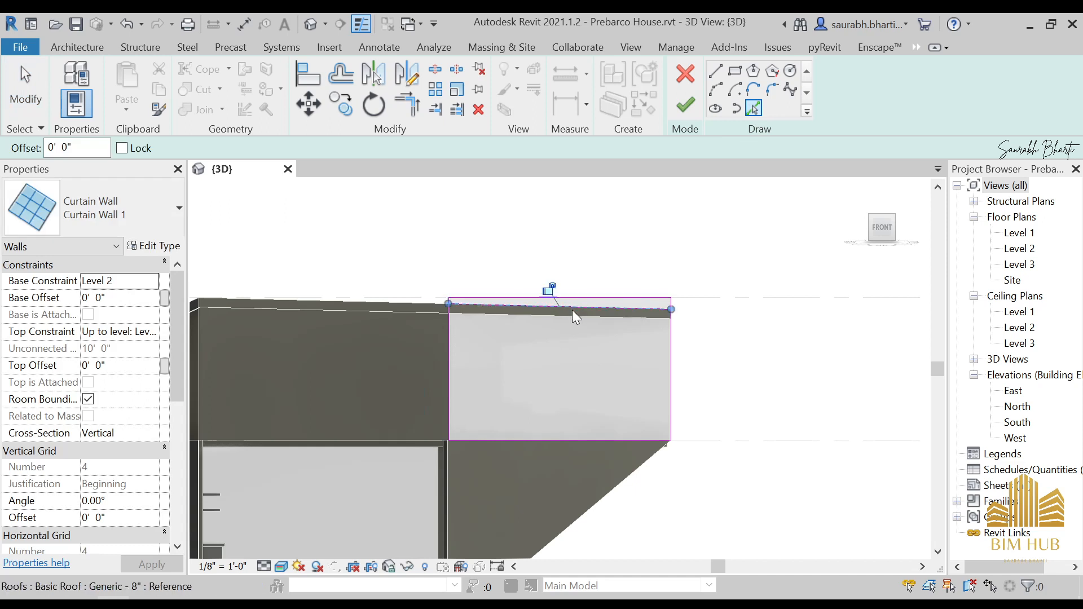
- Trim the profile's side lines to the sloped roof line, remove the old horizontal top line and finish the edit
{"action": "key", "text": "Escape"}
{"action": "key", "text": "t"}
{"action": "key", "text": "r"}
{"action": "scroll", "coordinate": [441, 314], "scroll_direction": "up", "scroll_amount": 3}
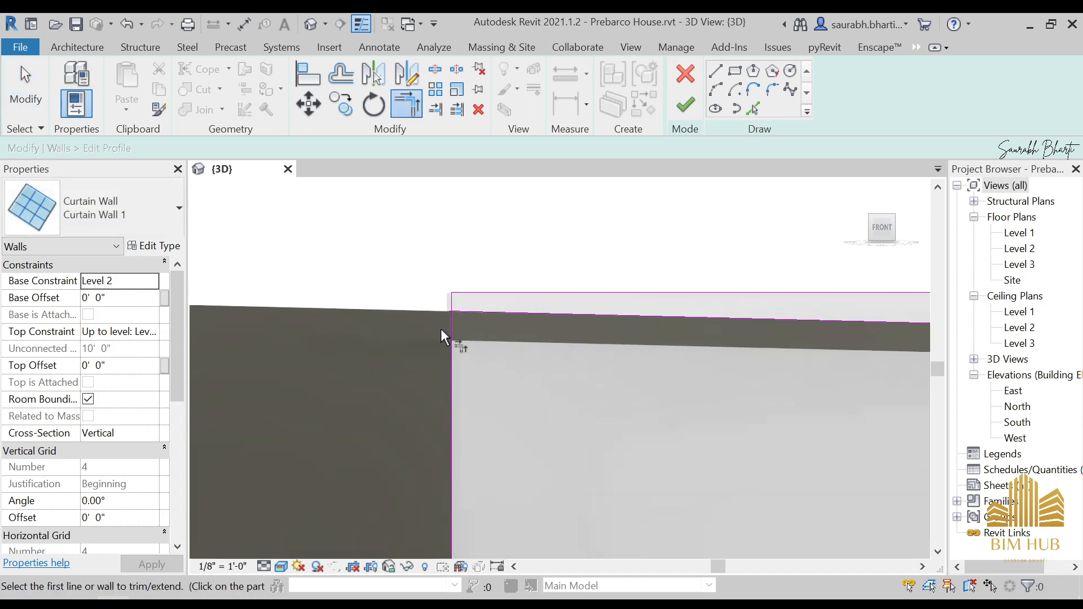
{"action": "left_click", "coordinate": [475, 304]}
{"action": "scroll", "coordinate": [475, 305], "scroll_direction": "down", "scroll_amount": 3}
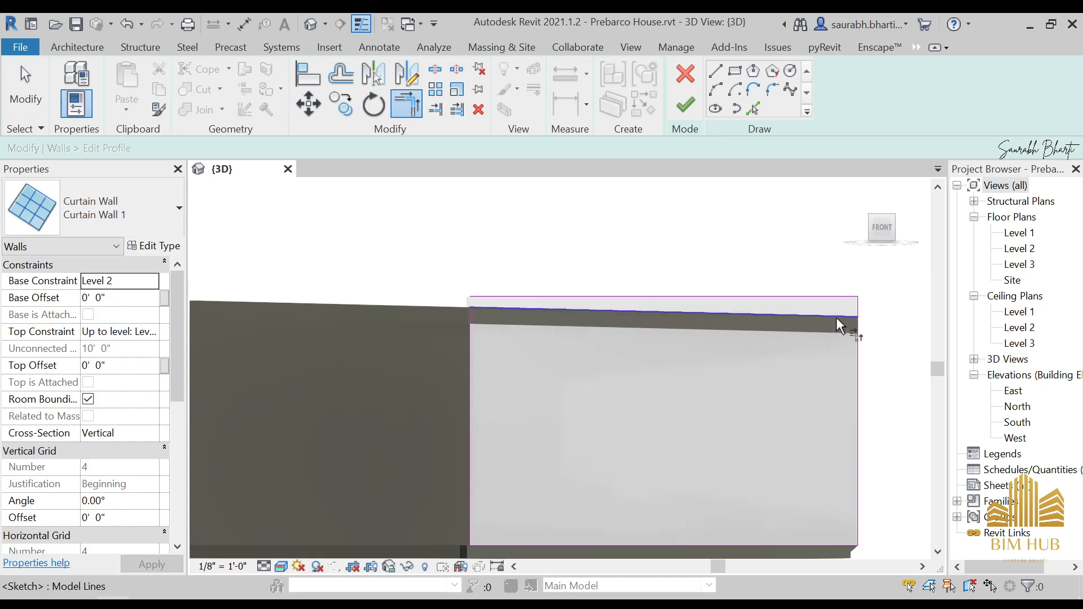
{"action": "left_click", "coordinate": [857, 339]}
{"action": "key", "text": "Escape"}
{"action": "key", "text": "Escape"}
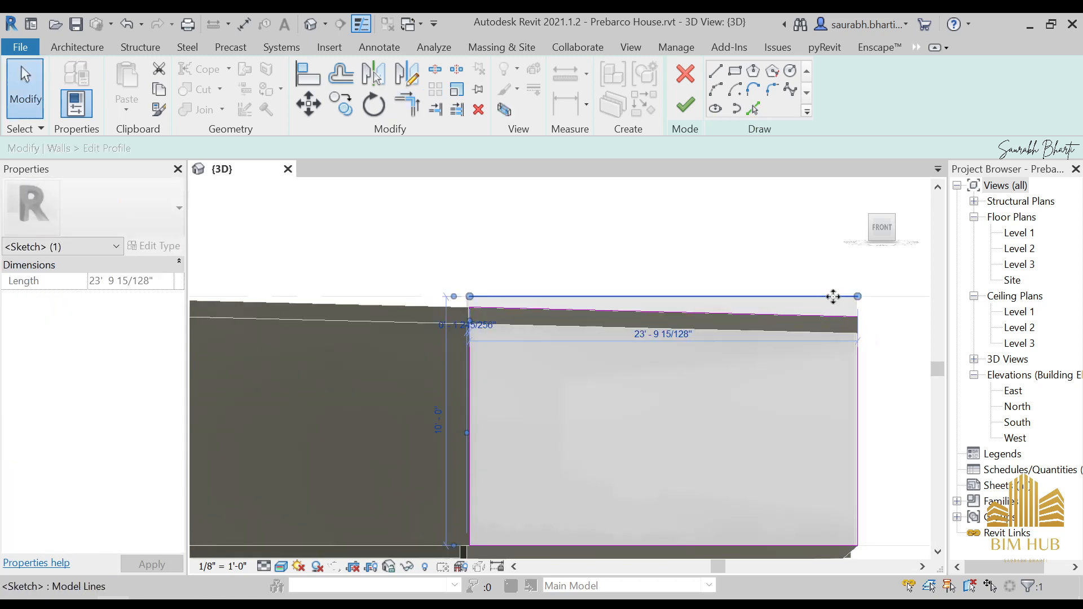
{"action": "left_click", "coordinate": [687, 107]}
{"action": "left_click", "coordinate": [665, 246]}
- Compare the model's front and glazed sides with the reference photo CA_PREB_2DM_107.jpg, examining how the glazing is divided
{"action": "scroll", "coordinate": [665, 249], "scroll_direction": "down", "scroll_amount": 5}
{"action": "middle_click_drag", "start_coordinate": [740, 387], "coordinate": [712, 413], "text": "shift"}
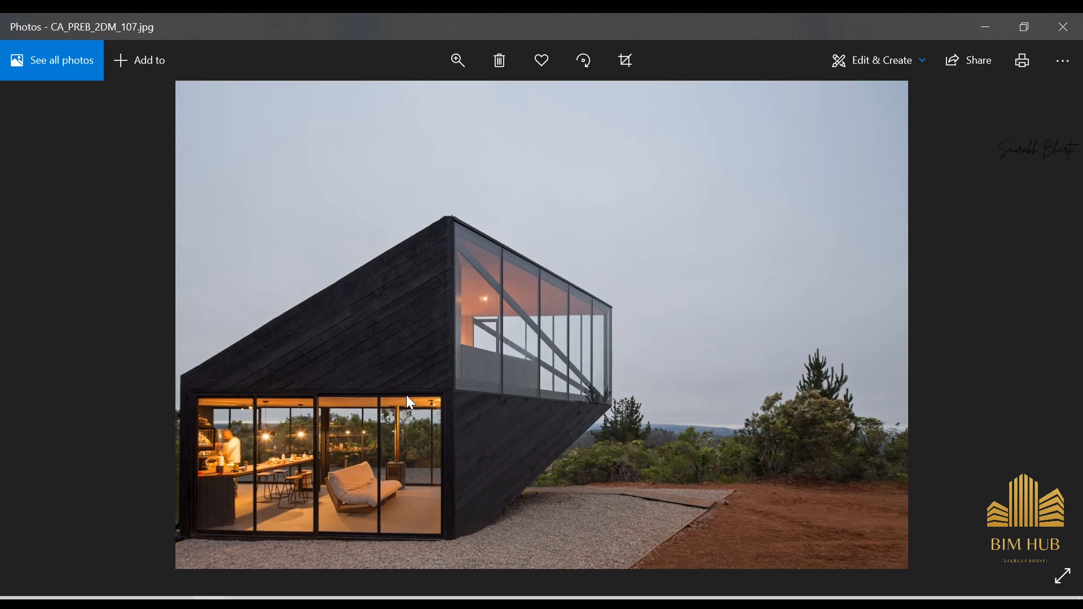
{"action": "scroll", "coordinate": [417, 396], "scroll_direction": "up", "scroll_amount": 3}
{"action": "left_click_drag", "start_coordinate": [452, 415], "coordinate": [544, 293]}
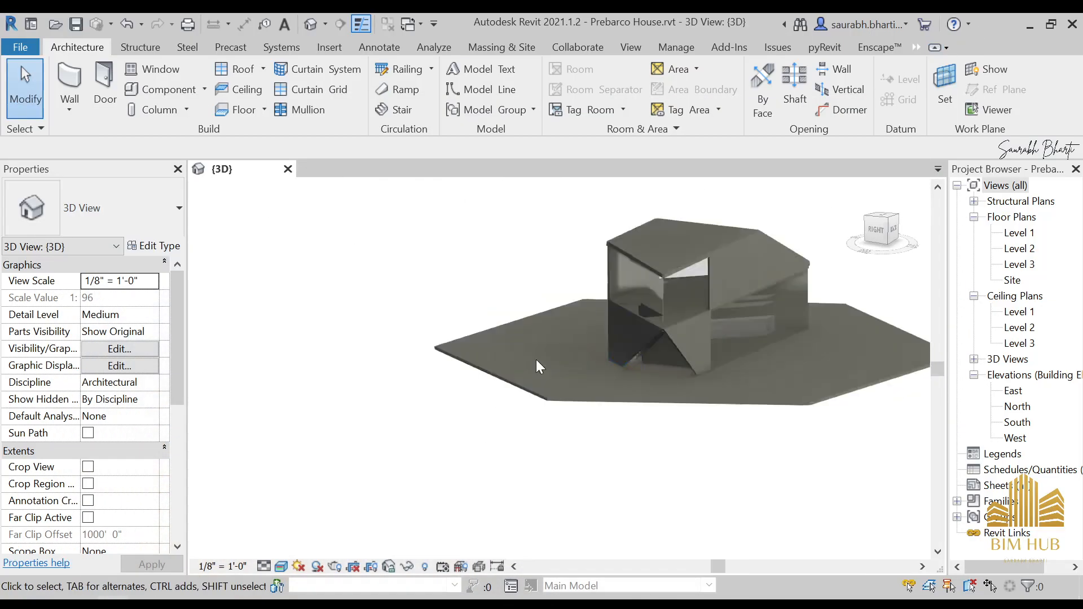
{"action": "middle_click_drag", "start_coordinate": [536, 360], "coordinate": [590, 356], "text": "shift"}
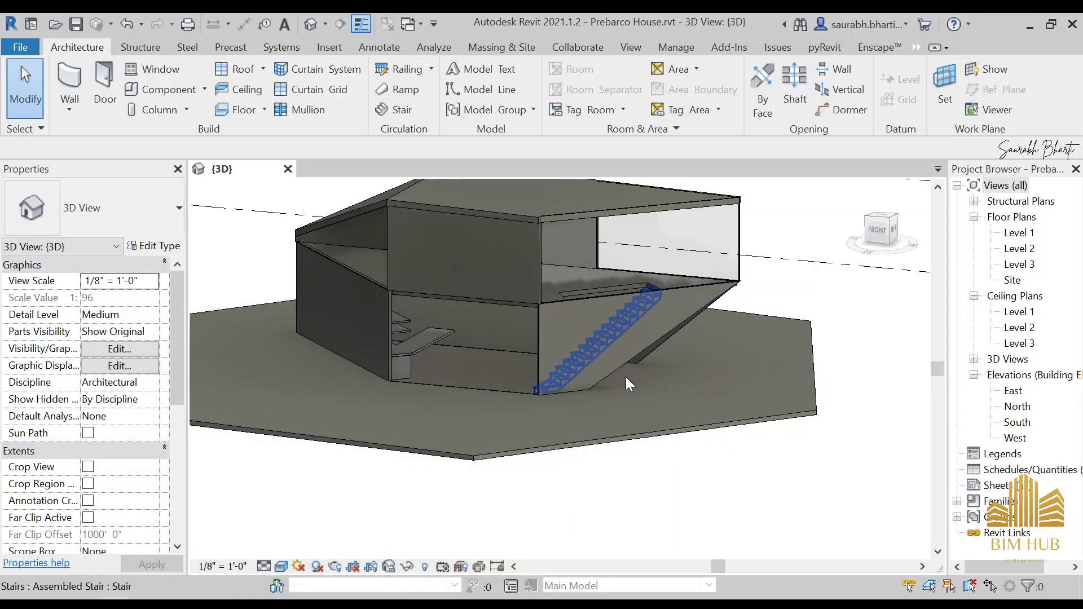
{"action": "mouse_move", "coordinate": [625, 377]}
{"action": "middle_mouse_down", "text": "shift"}
{"action": "mouse_move", "coordinate": [575, 449]}
{"action": "mouse_move", "coordinate": [653, 471]}
{"action": "mouse_move", "coordinate": [615, 384]}
{"action": "middle_mouse_up", "text": "shift"}
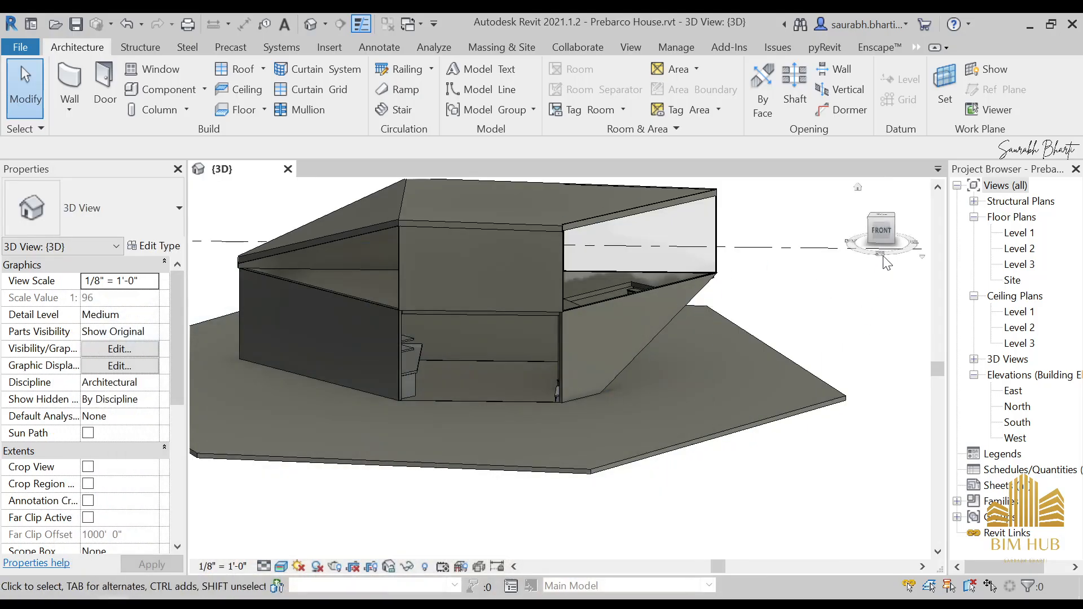
{"action": "left_click", "coordinate": [882, 231]}
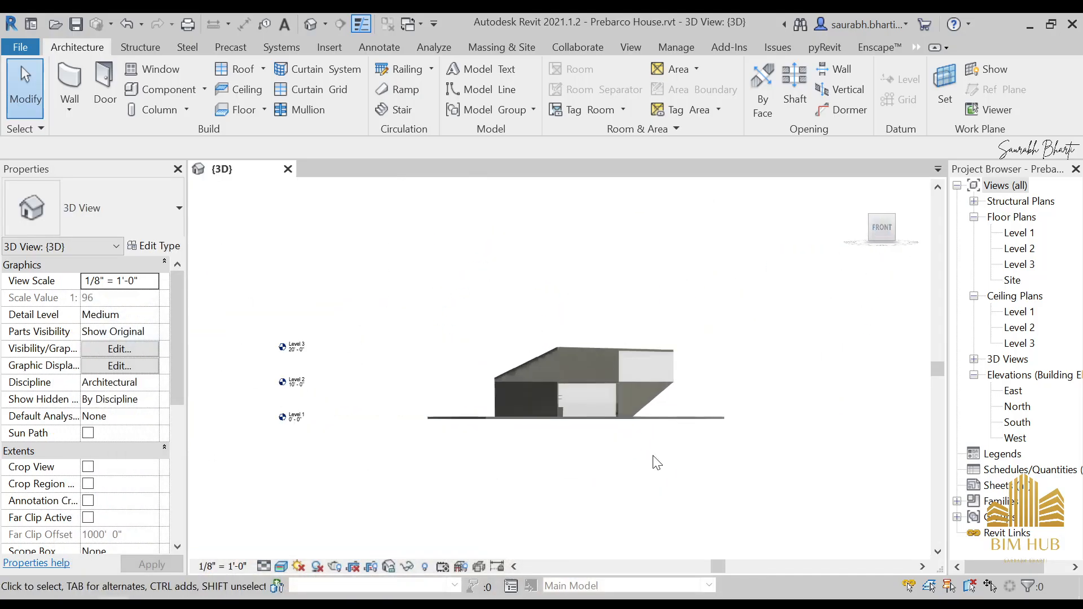
{"action": "middle_click_drag", "start_coordinate": [706, 407], "coordinate": [598, 414], "text": "shift"}
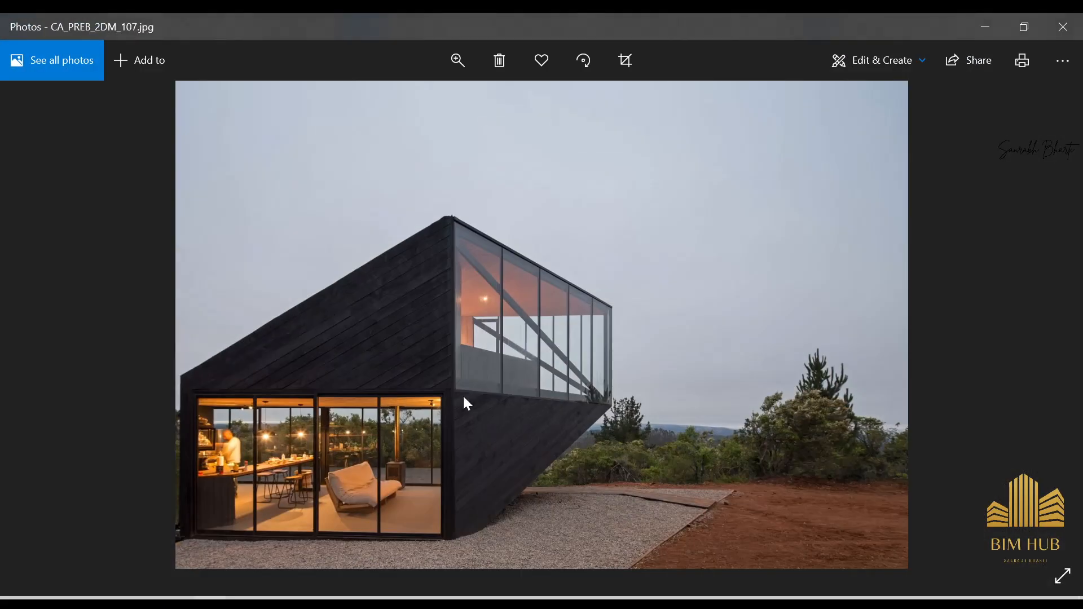
{"action": "left_click", "coordinate": [995, 27]}
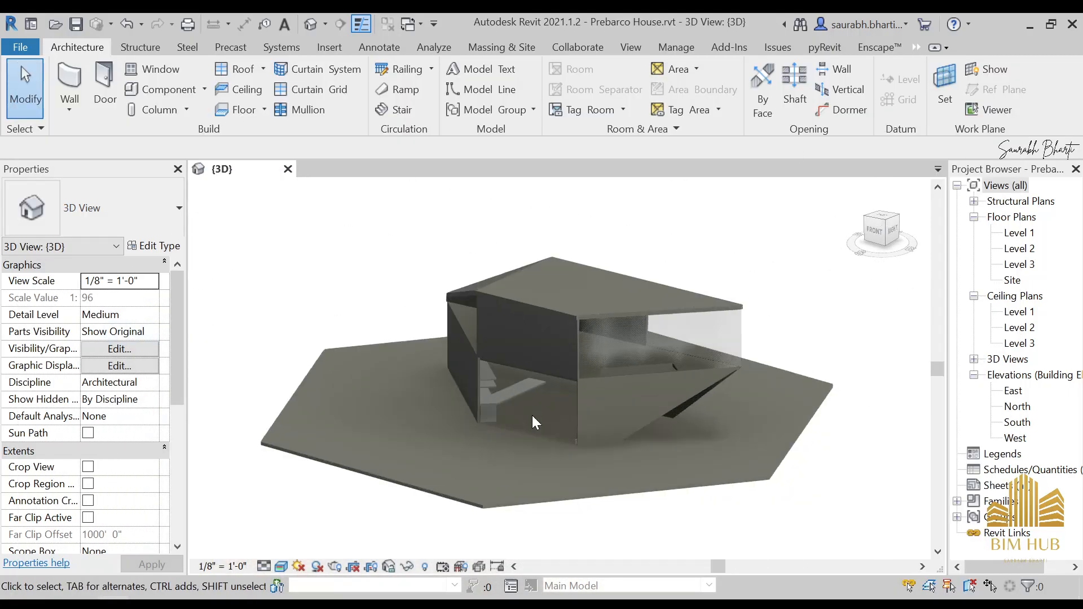
- Duplicate the type of the front Level 1 curtain wall and name the copy "Curtain 3 Grids"
{"action": "middle_click_drag", "start_coordinate": [532, 416], "coordinate": [582, 468], "text": "shift"}
{"action": "left_click", "coordinate": [535, 432]}
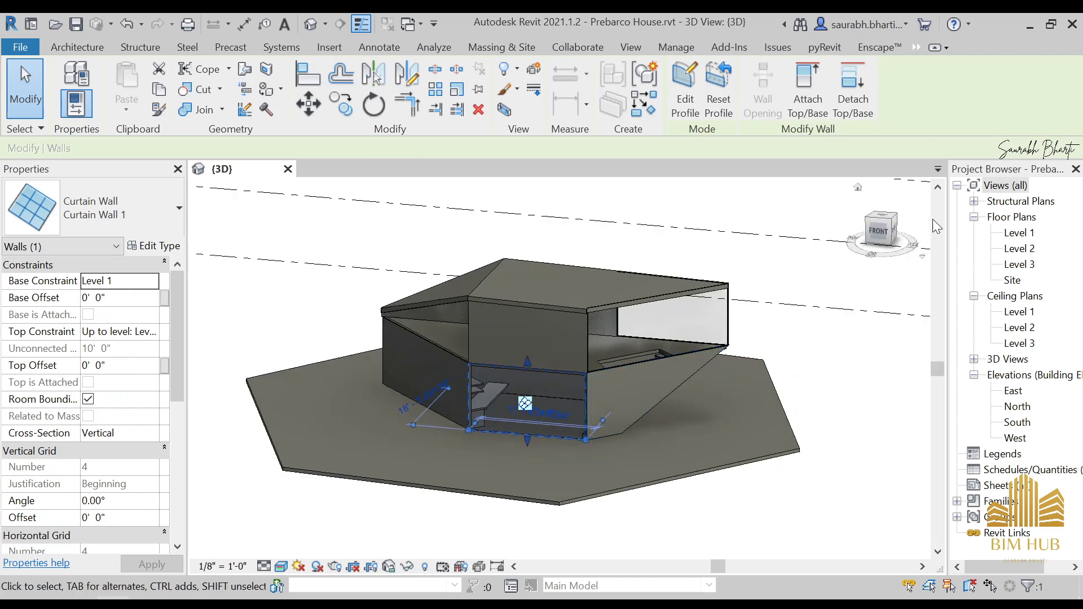
{"action": "left_click", "coordinate": [878, 232]}
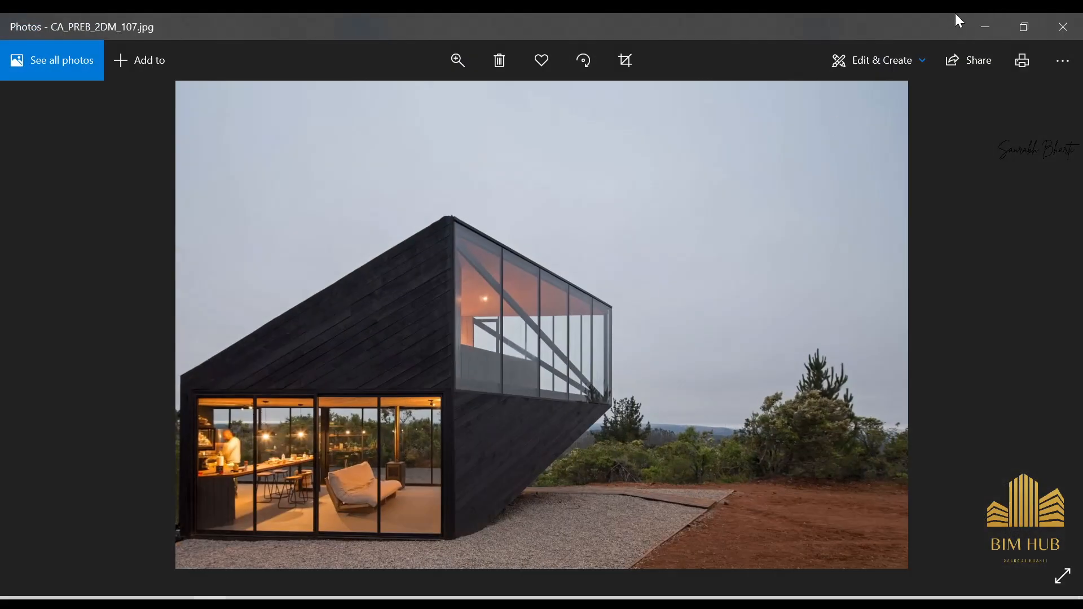
{"action": "left_click", "coordinate": [986, 26]}
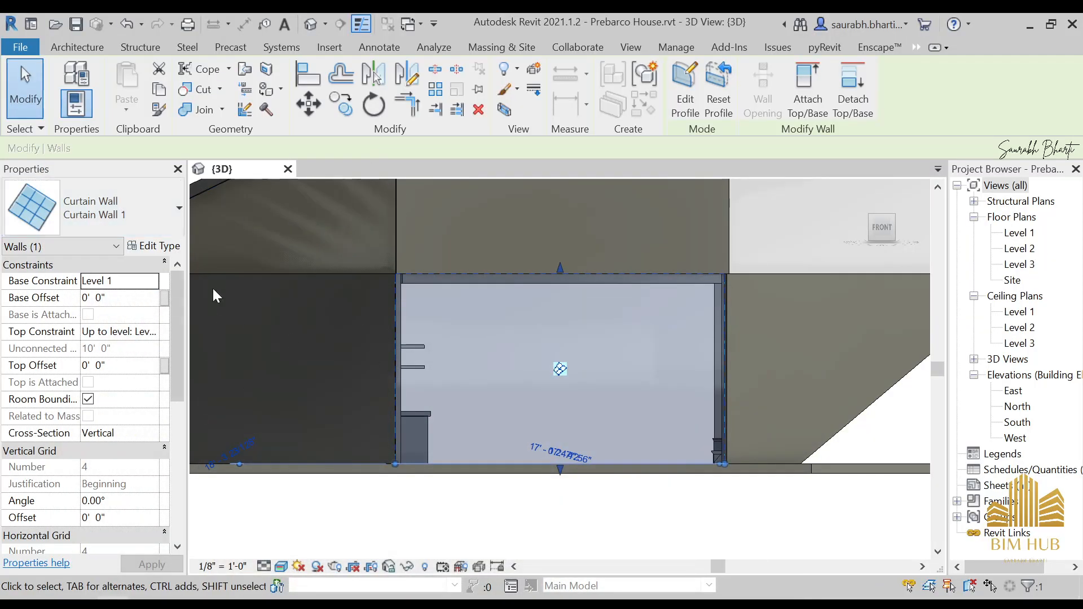
{"action": "left_click", "coordinate": [153, 246]}
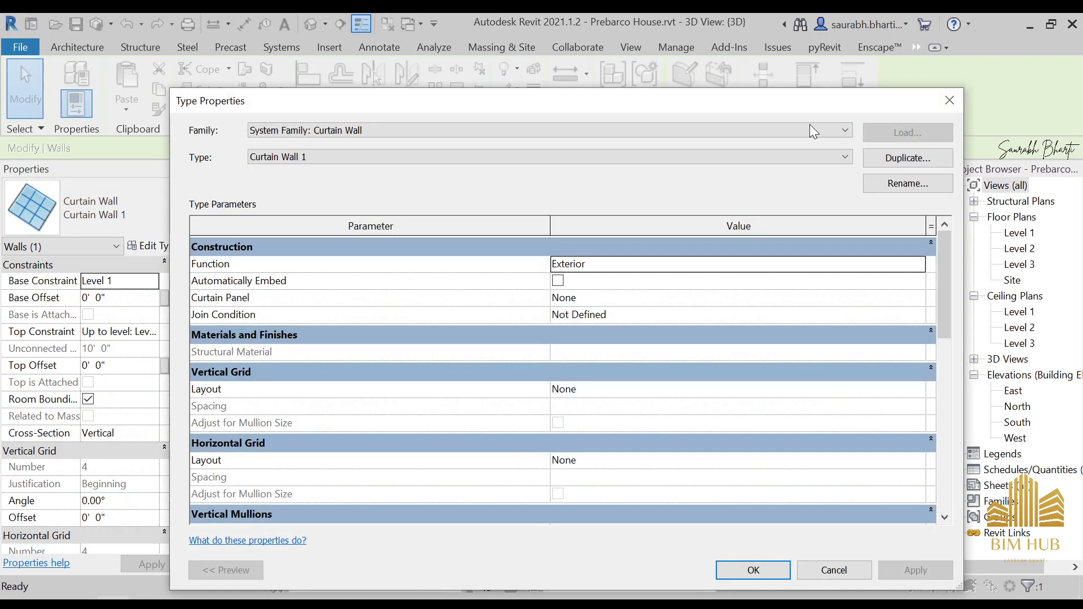
{"action": "left_click", "coordinate": [889, 157]}
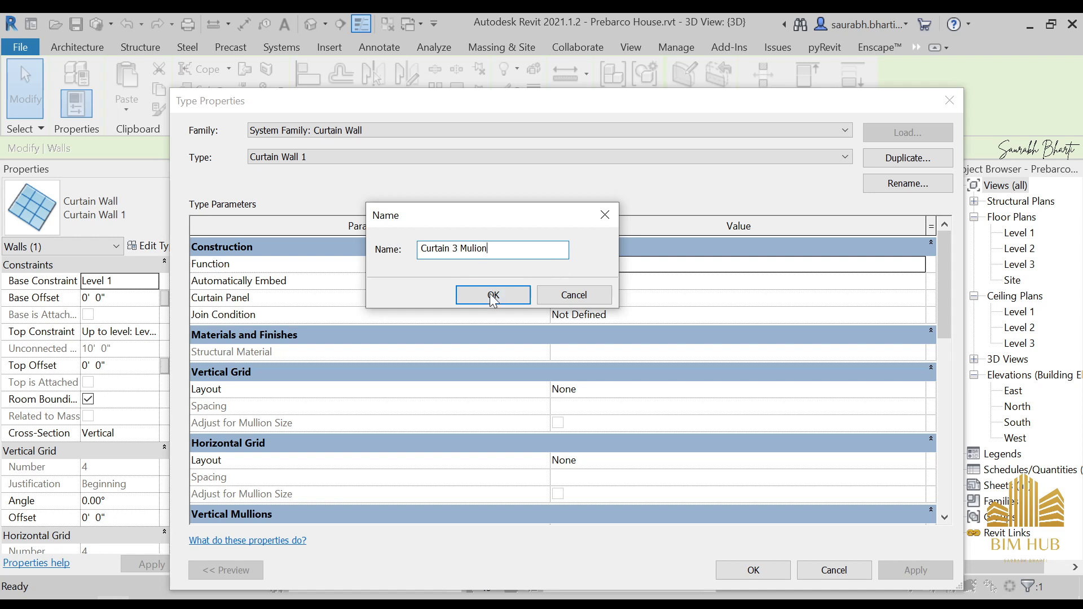
{"action": "key", "text": "BackSpace"}
{"action": "key", "text": "BackSpace"}
{"action": "key", "text": "BackSpace"}
{"action": "key", "text": "BackSpace"}
{"action": "key", "text": "BackSpace"}
{"action": "key", "text": "BackSpace"}
{"action": "type", "text": "Grids"}
{"action": "key", "text": "Return"}
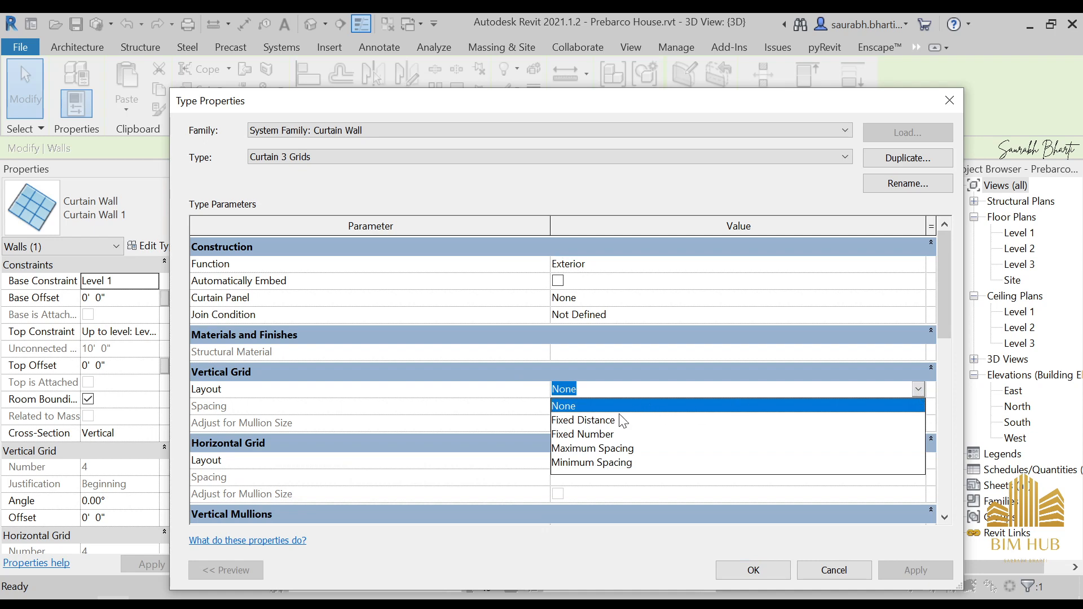
- Set the Curtain 3 Grids type's vertical grid layout to Fixed Number and apply it to the wall
{"action": "left_click", "coordinate": [610, 434]}
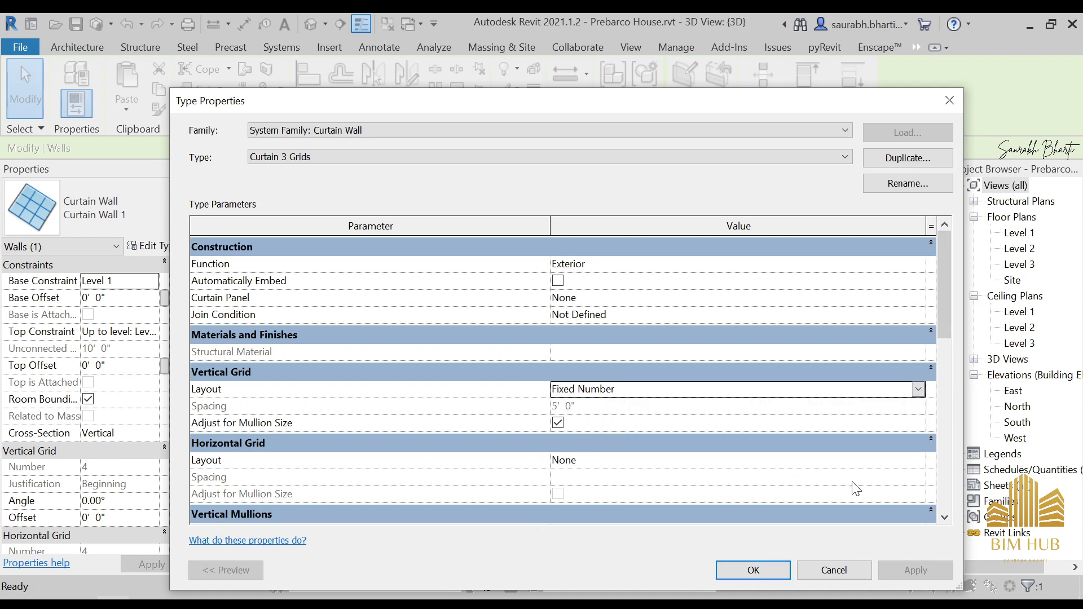
{"action": "left_click", "coordinate": [763, 569]}
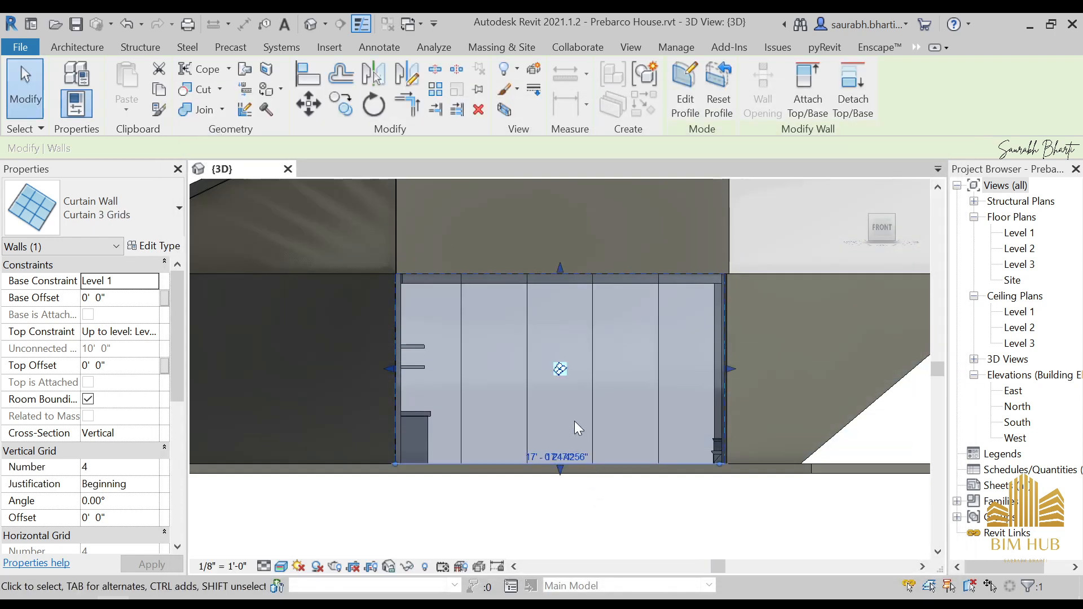
{"action": "key", "text": "Escape"}
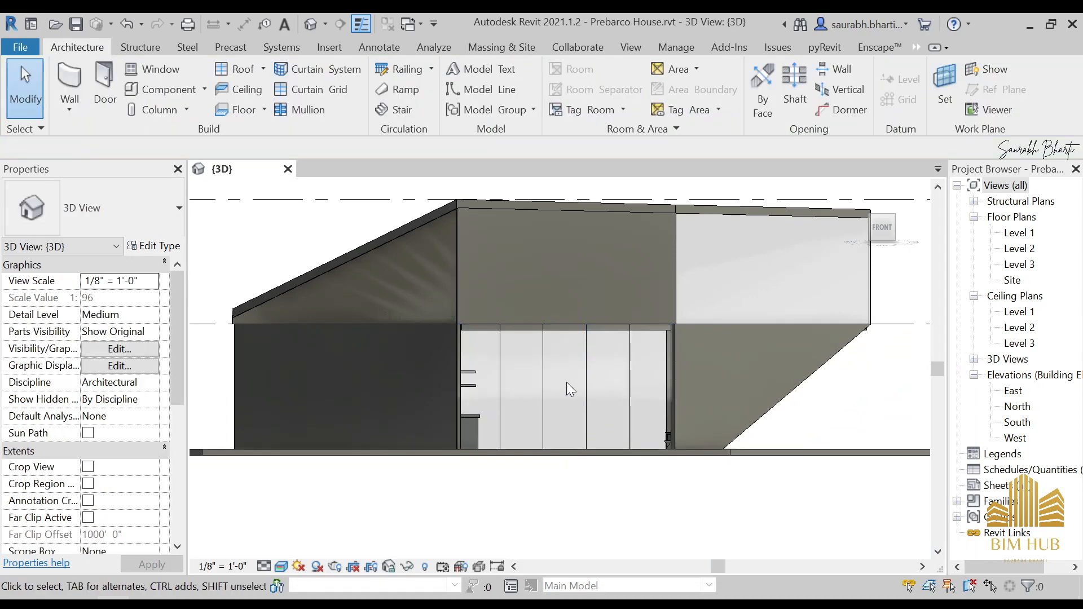
- Set the front Level 1 curtain wall's vertical grid number to 3
{"action": "middle_click_drag", "start_coordinate": [697, 443], "coordinate": [592, 469], "text": "shift"}
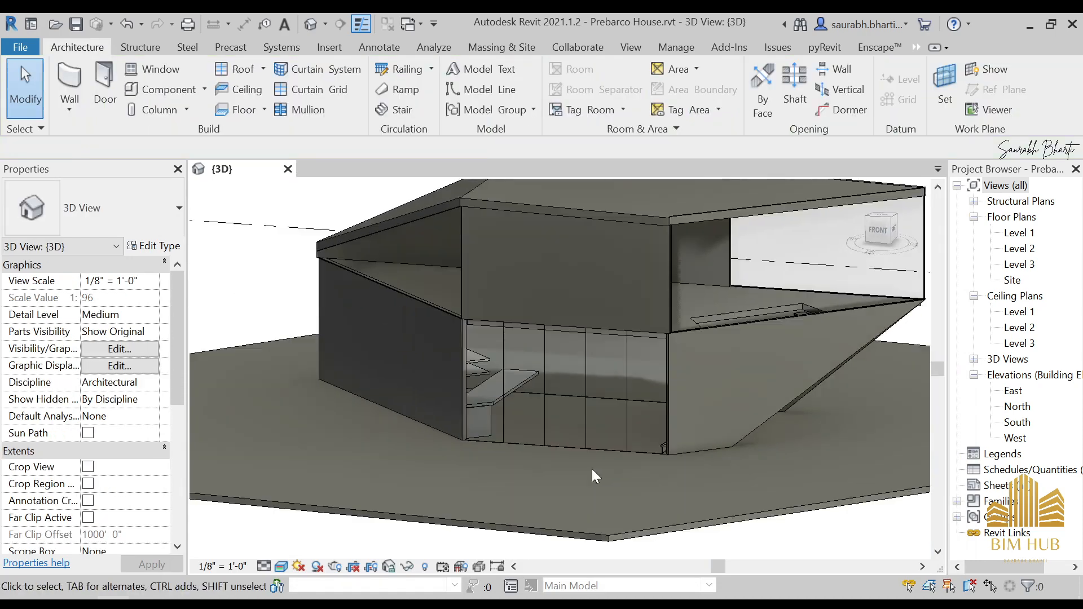
{"action": "left_click", "coordinate": [617, 452]}
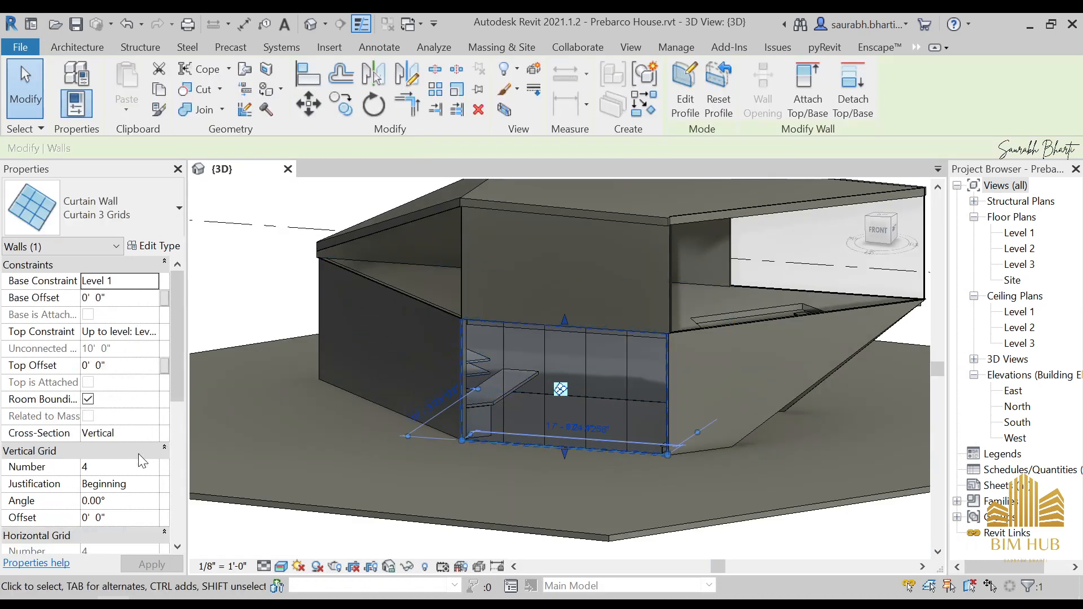
{"action": "left_click", "coordinate": [134, 470]}
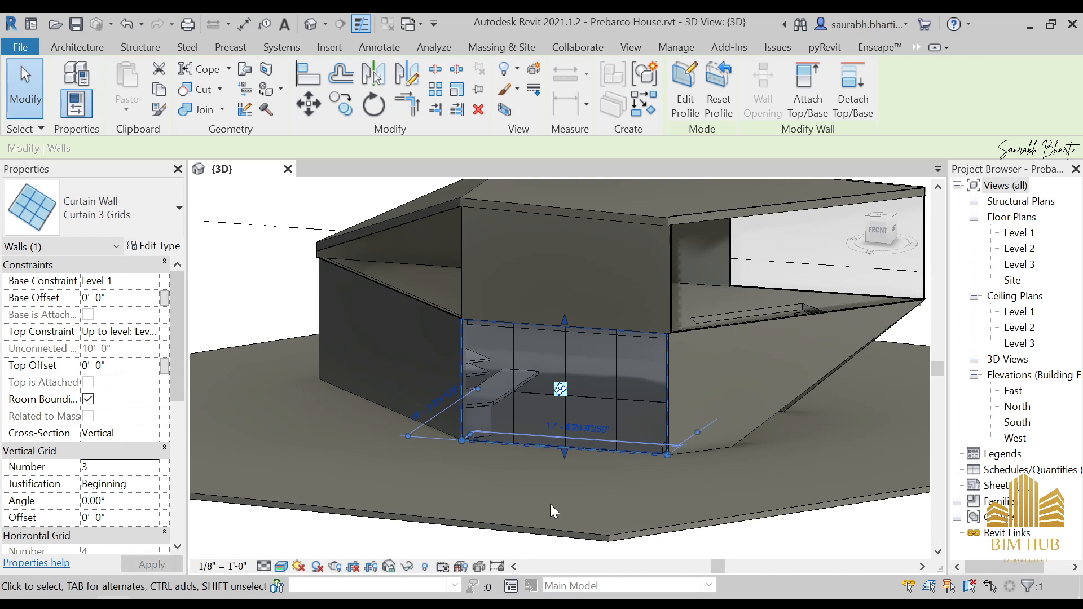
- Start placing mullions, duplicate the 2.5" x 5" rectangular mullion type and name the copy 2.5" x 5" Black Mullion
{"action": "key", "text": "Escape"}
{"action": "middle_click_drag", "start_coordinate": [536, 506], "coordinate": [611, 492], "text": "shift"}
{"action": "middle_click_drag", "start_coordinate": [614, 450], "coordinate": [510, 377], "text": "shift"}
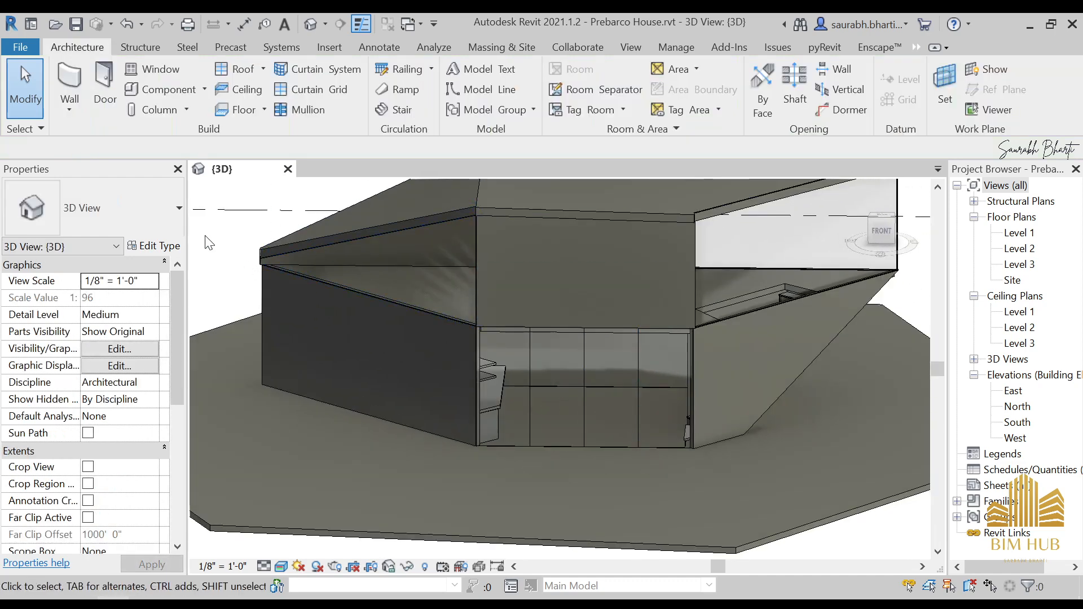
{"action": "left_click", "coordinate": [280, 110]}
{"action": "left_click", "coordinate": [156, 247]}
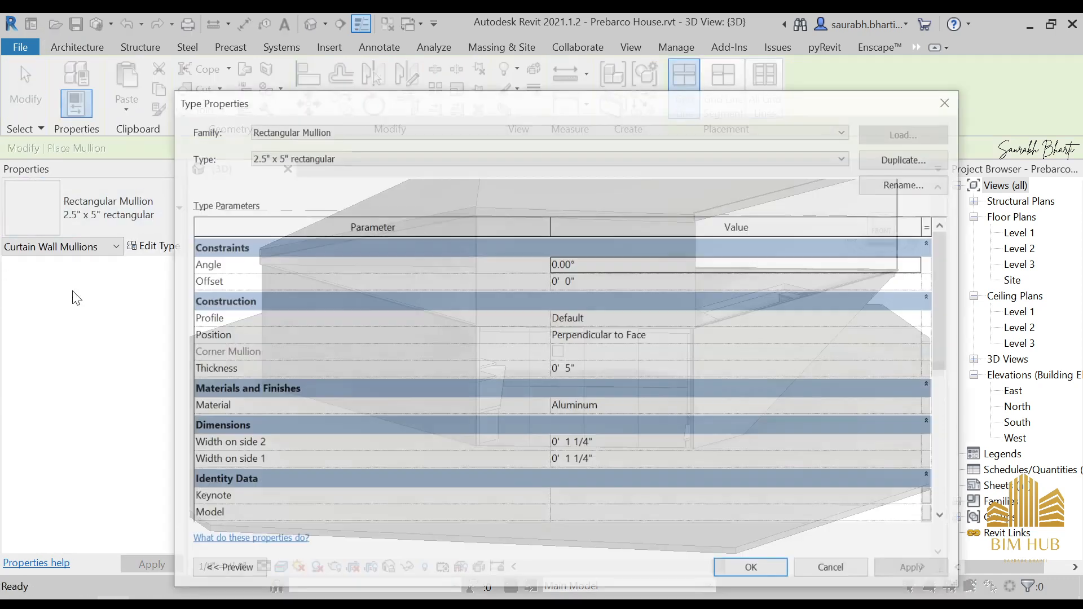
{"action": "left_click", "coordinate": [873, 162]}
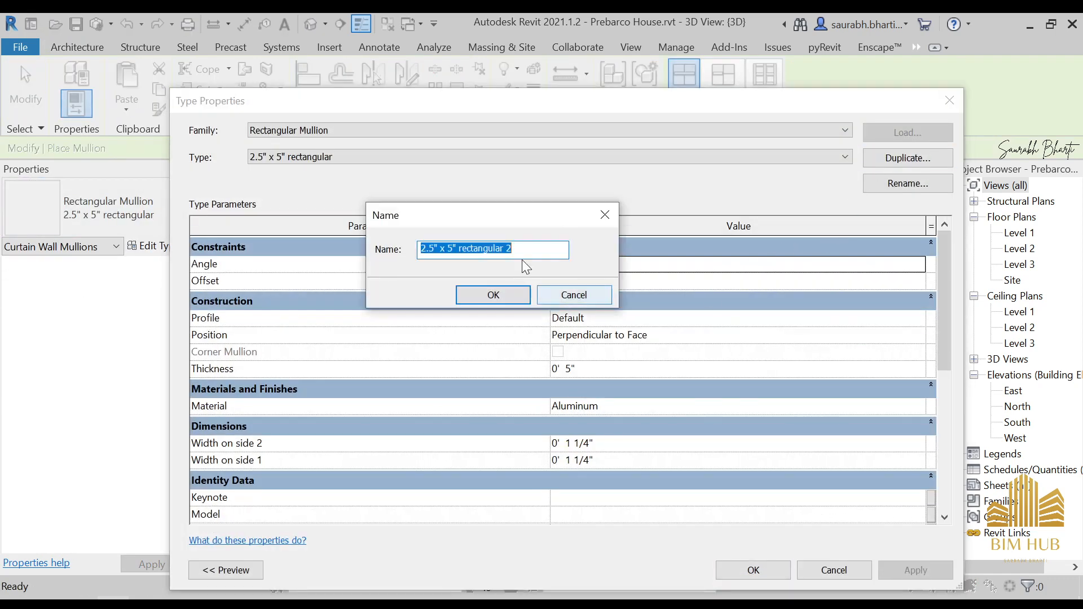
{"action": "left_click", "coordinate": [508, 248]}
{"action": "left_click_drag", "start_coordinate": [458, 249], "coordinate": [627, 259]}
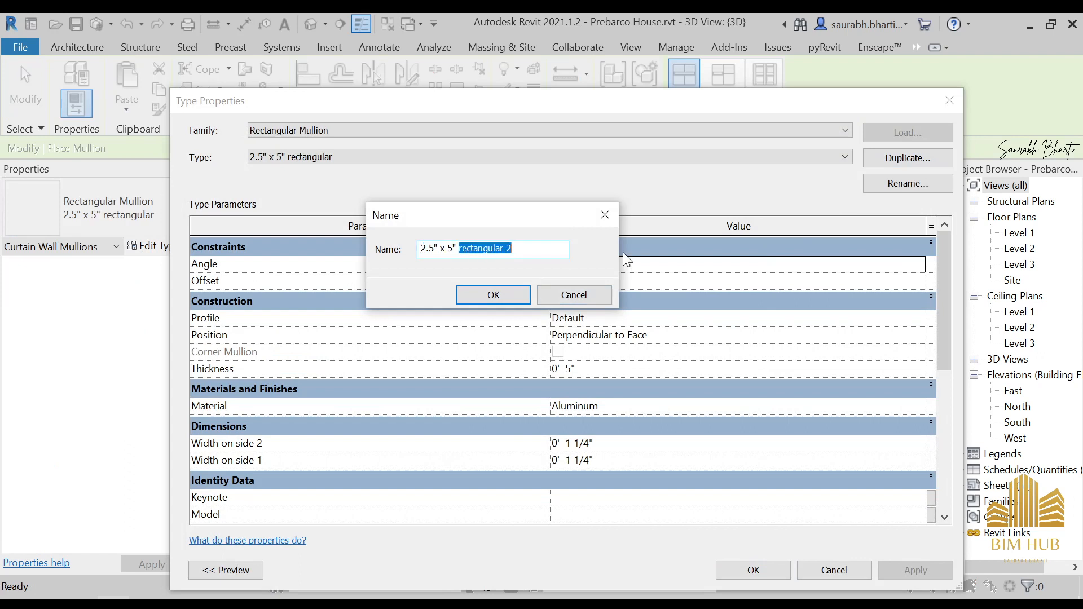
{"action": "type", "text": "Black Mullion"}
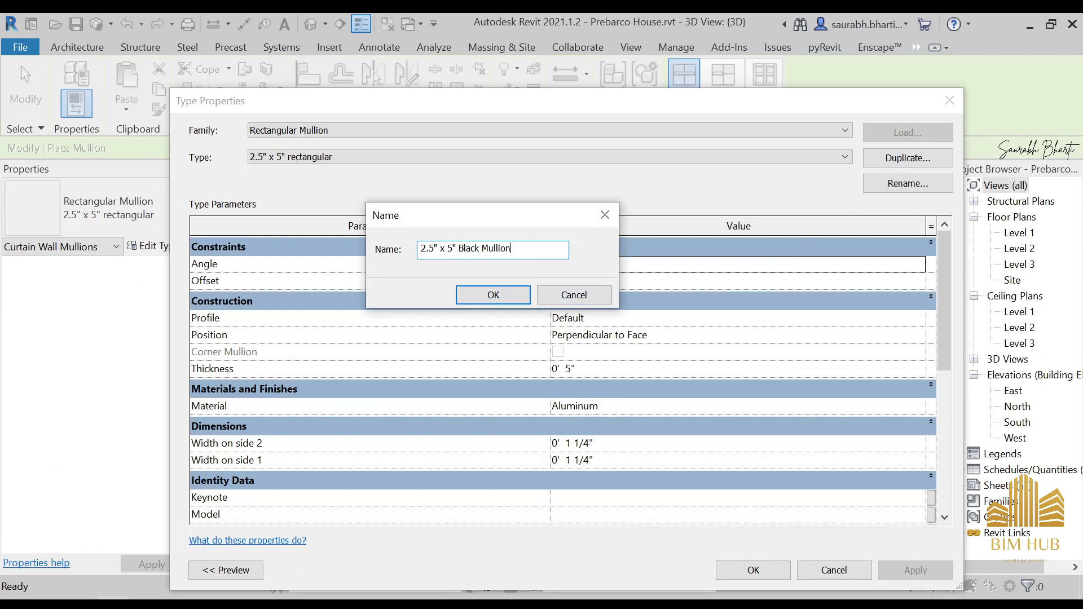
{"action": "key", "text": "Return"}
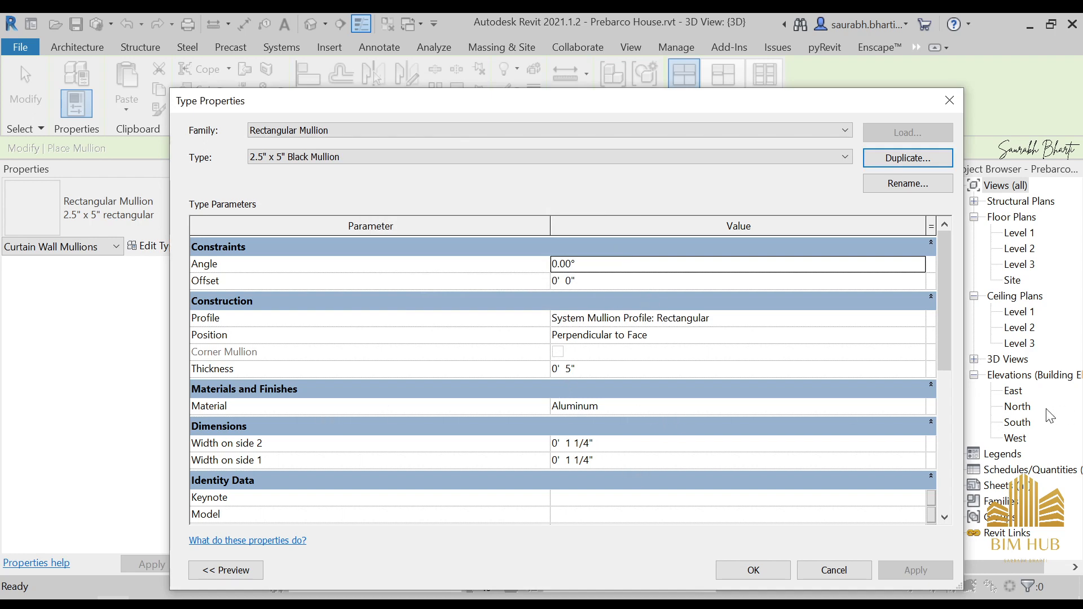
- Create a new material for the Black Mullion type and name it "1.Anodised Black"
{"action": "left_click", "coordinate": [923, 407]}
{"action": "left_click", "coordinate": [920, 405]}
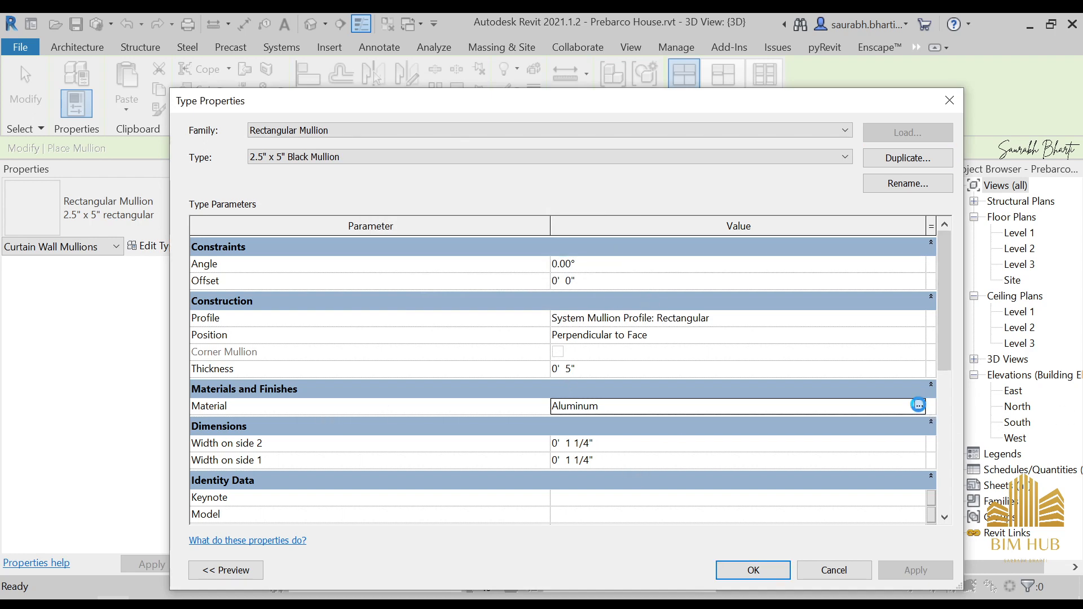
{"action": "left_click", "coordinate": [297, 510]}
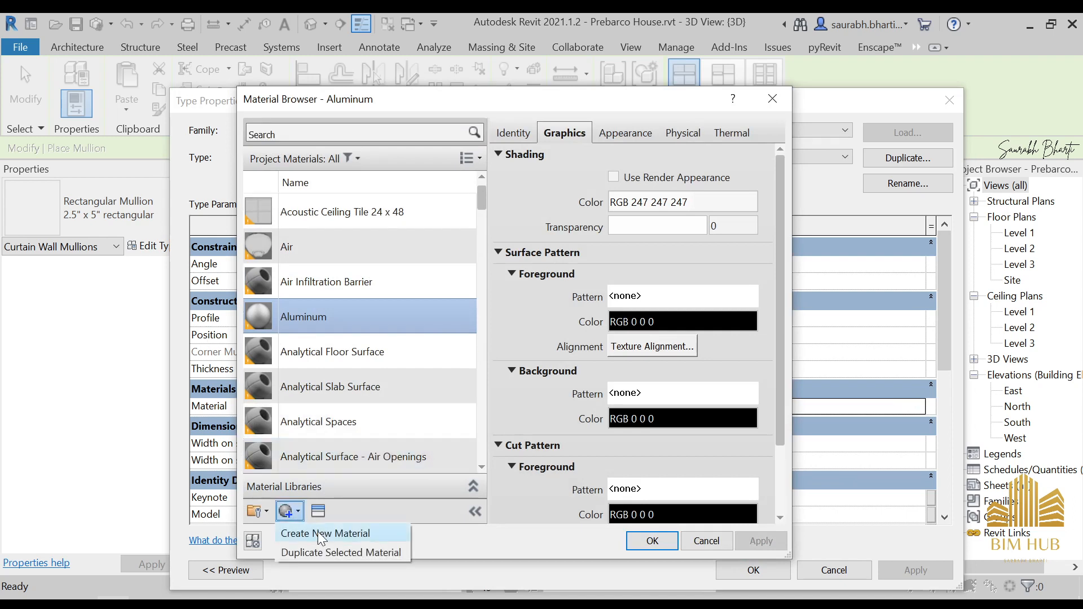
{"action": "left_click", "coordinate": [326, 533]}
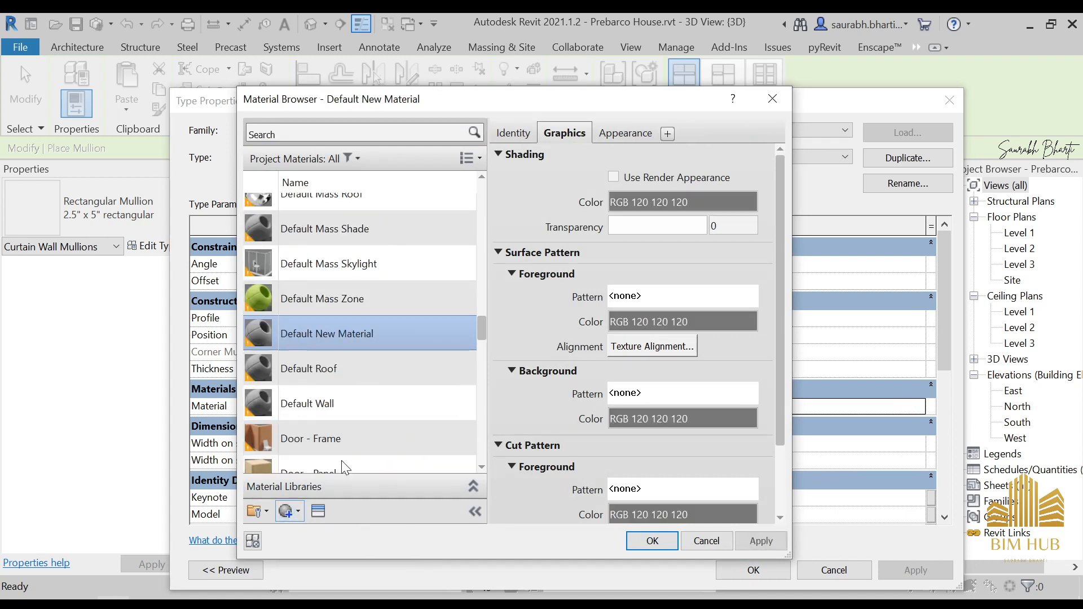
{"action": "right_click", "coordinate": [353, 318]}
{"action": "left_click", "coordinate": [390, 365]}
{"action": "type", "text": "1."}
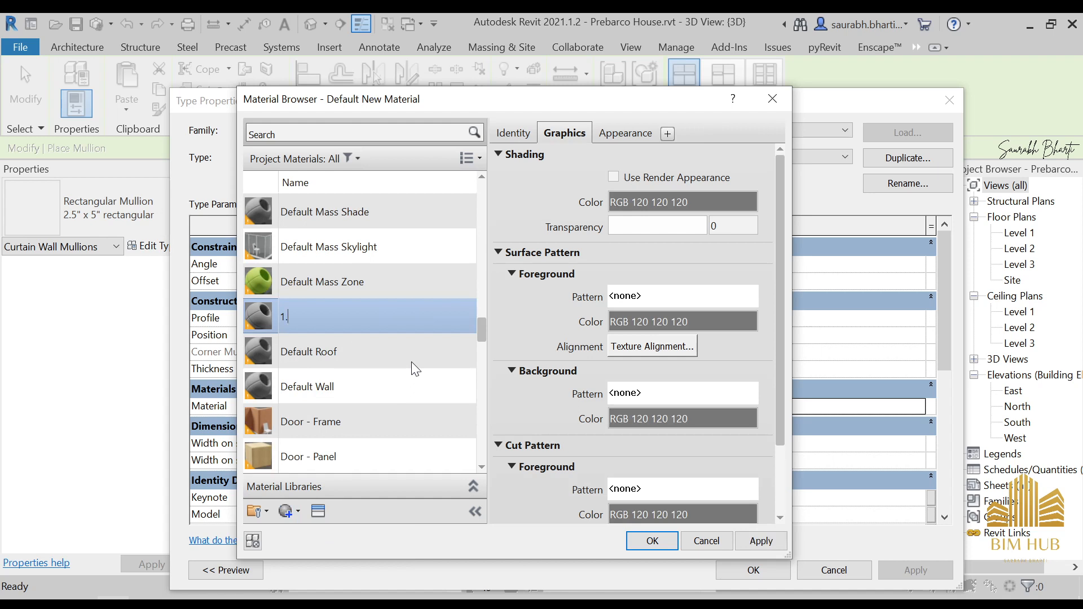
{"action": "type", "text": "Anodised Black"}
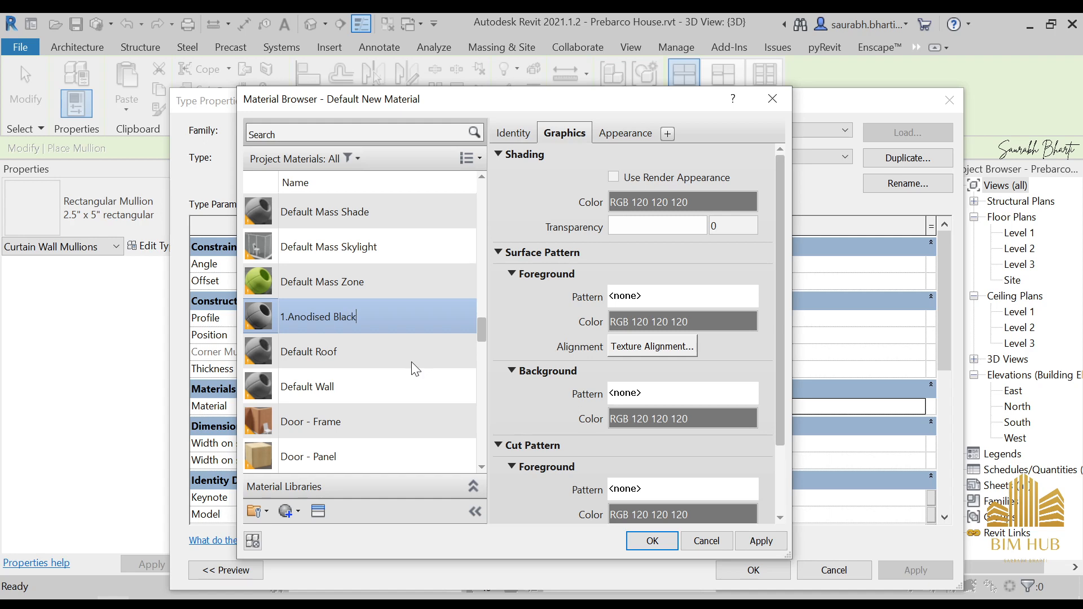
{"action": "key", "text": "Return"}
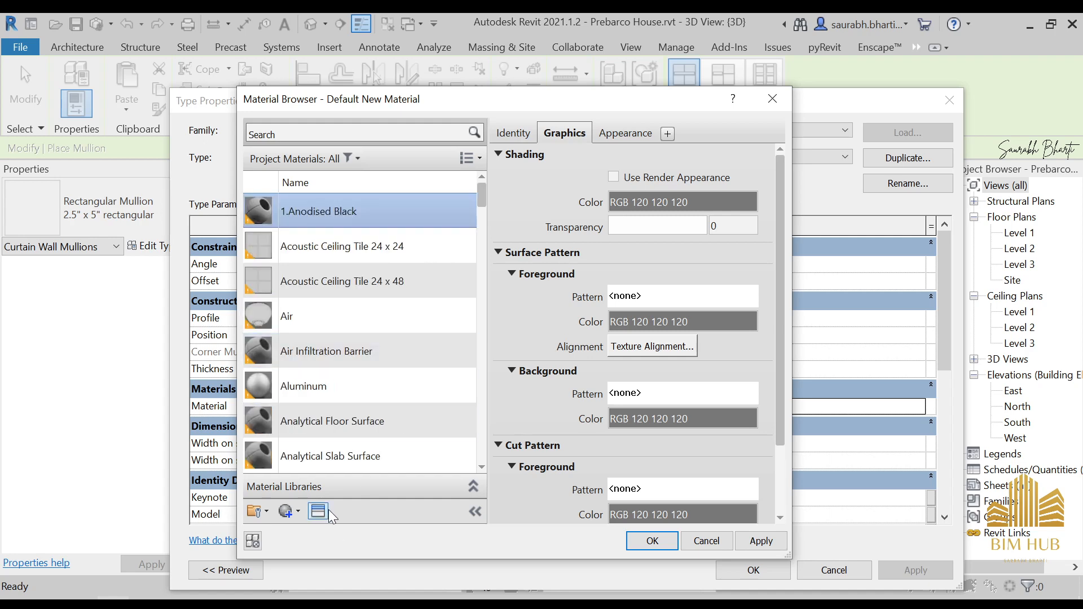
- Give the 1.Anodised Black material the Anodized - Black appearance from the Metal library and assign the material to the mullion type
{"action": "left_click", "coordinate": [319, 512]}
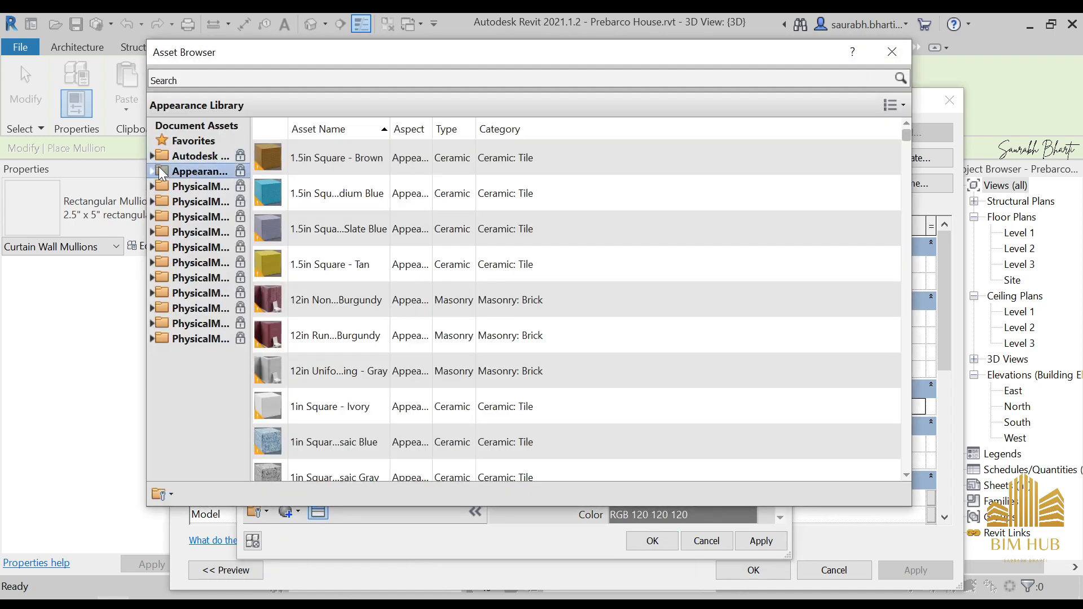
{"action": "left_click", "coordinate": [153, 171]}
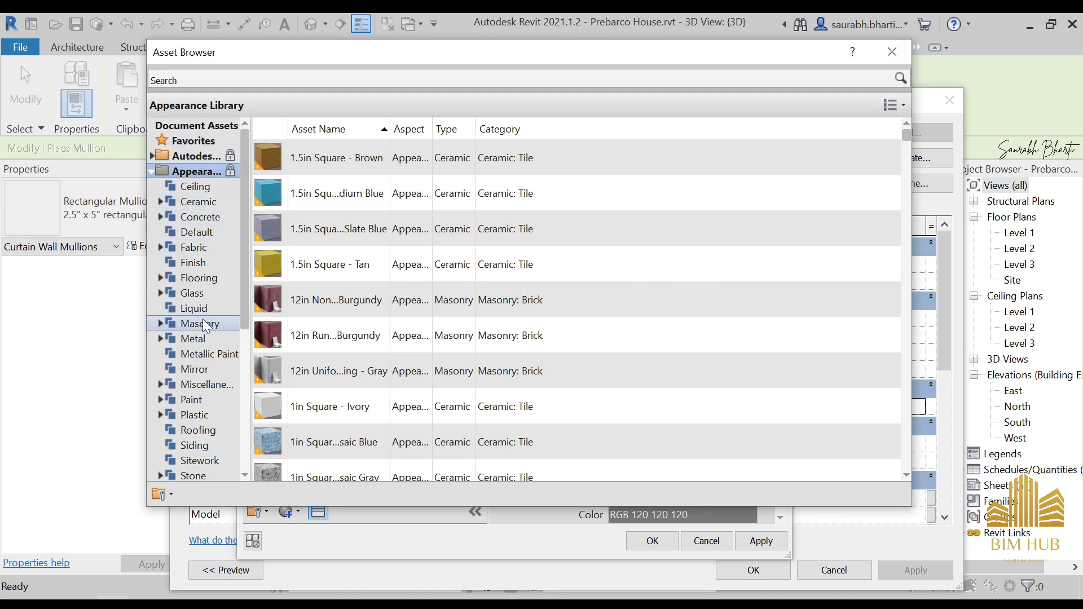
{"action": "left_click", "coordinate": [195, 339]}
{"action": "scroll", "coordinate": [311, 282], "scroll_direction": "down", "scroll_amount": 5}
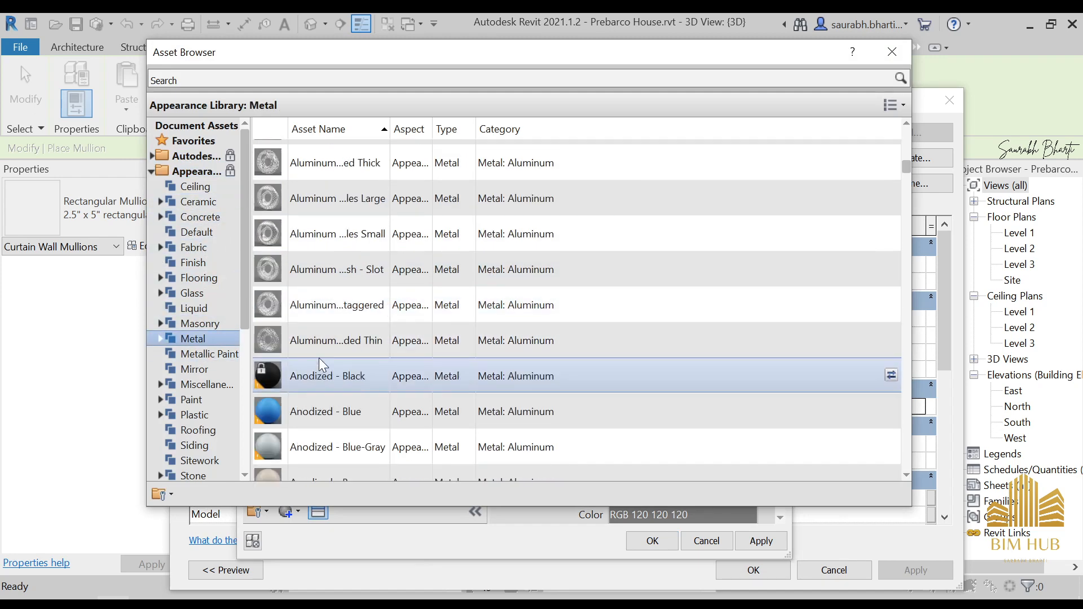
{"action": "scroll", "coordinate": [319, 358], "scroll_direction": "down", "scroll_amount": 2}
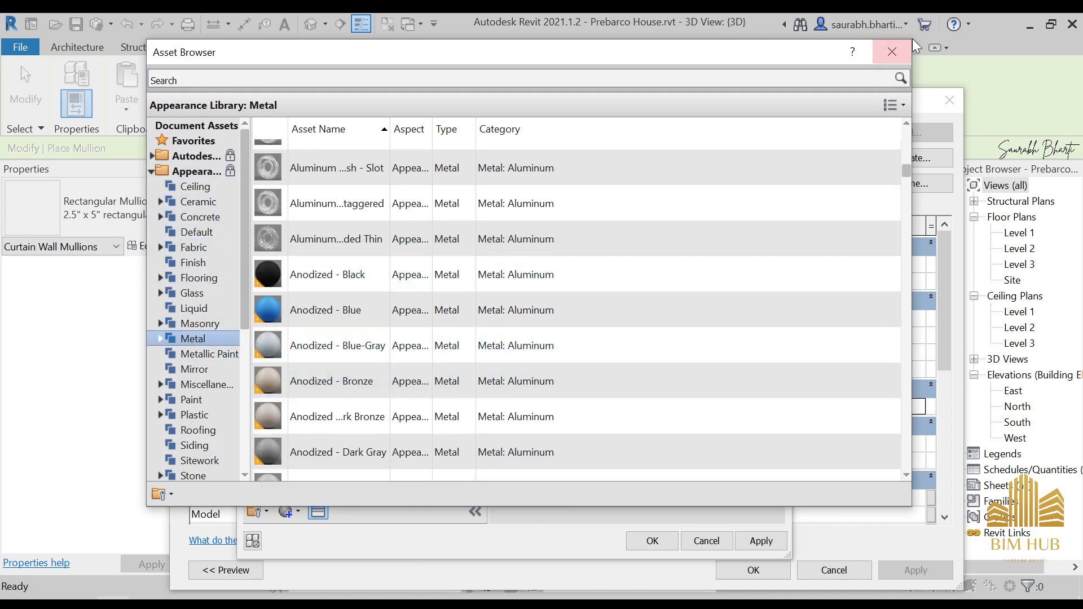
{"action": "left_click", "coordinate": [892, 52]}
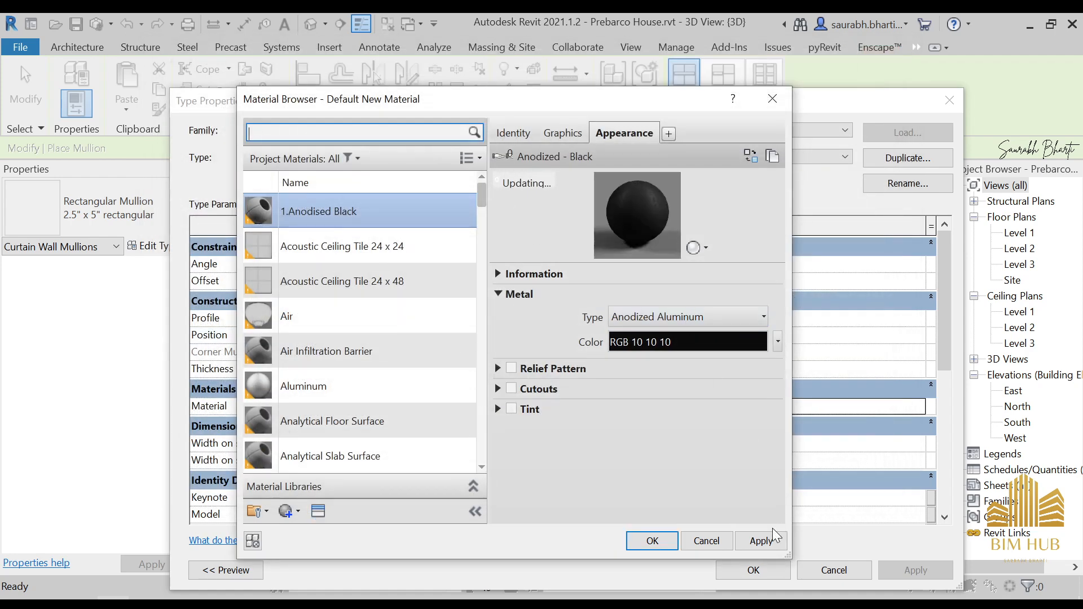
{"action": "left_click", "coordinate": [761, 540]}
{"action": "left_click", "coordinate": [652, 540]}
{"action": "left_click", "coordinate": [726, 566]}
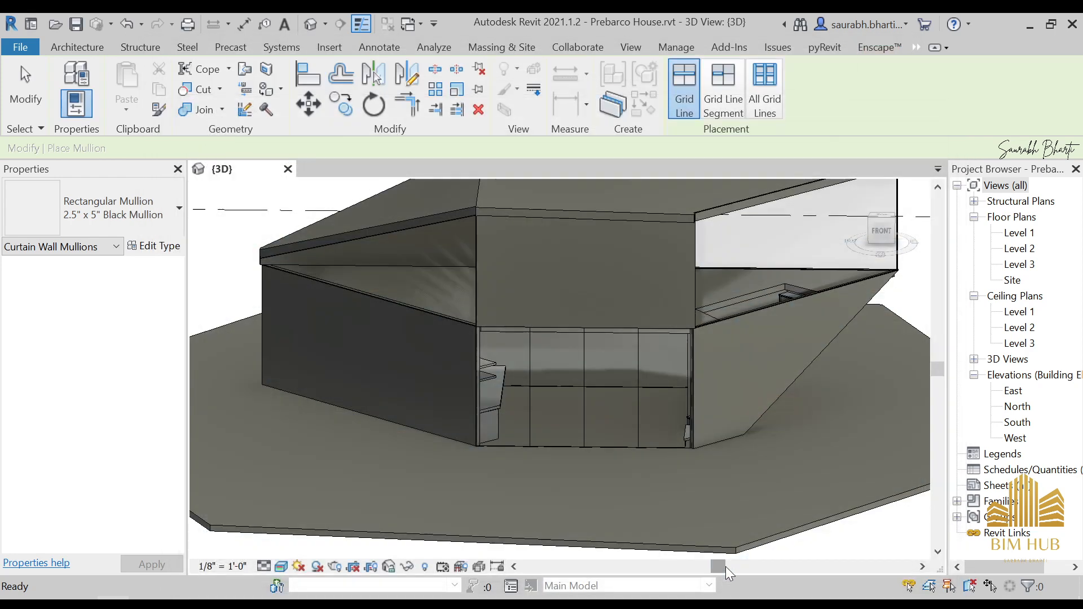
- Place black mullions along the vertical grid lines and outer edges of the front Level 1 curtain wall
{"action": "left_click", "coordinate": [594, 450]}
{"action": "left_click", "coordinate": [583, 398]}
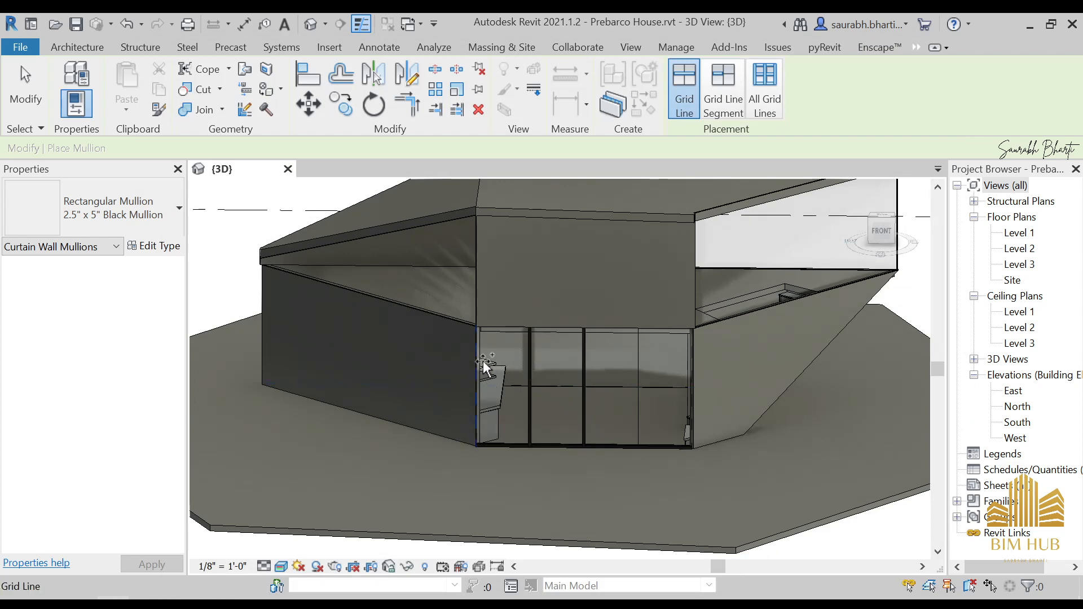
{"action": "left_click", "coordinate": [531, 339]}
{"action": "left_click", "coordinate": [557, 330]}
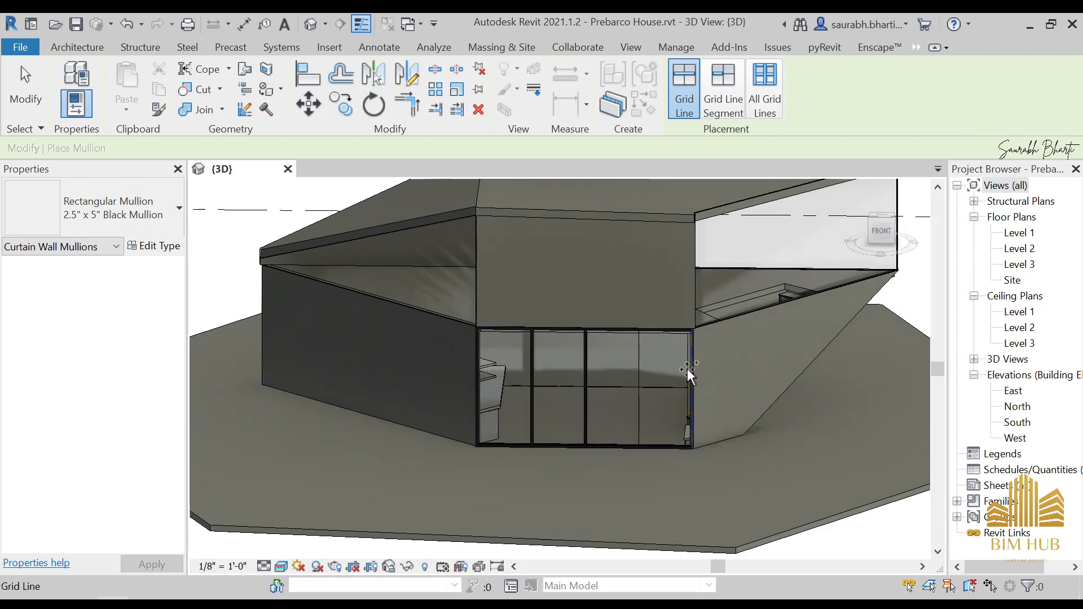
{"action": "middle_click_drag", "start_coordinate": [699, 415], "coordinate": [683, 446], "text": "shift"}
{"action": "left_click", "coordinate": [634, 374]}
{"action": "key", "text": "Escape"}
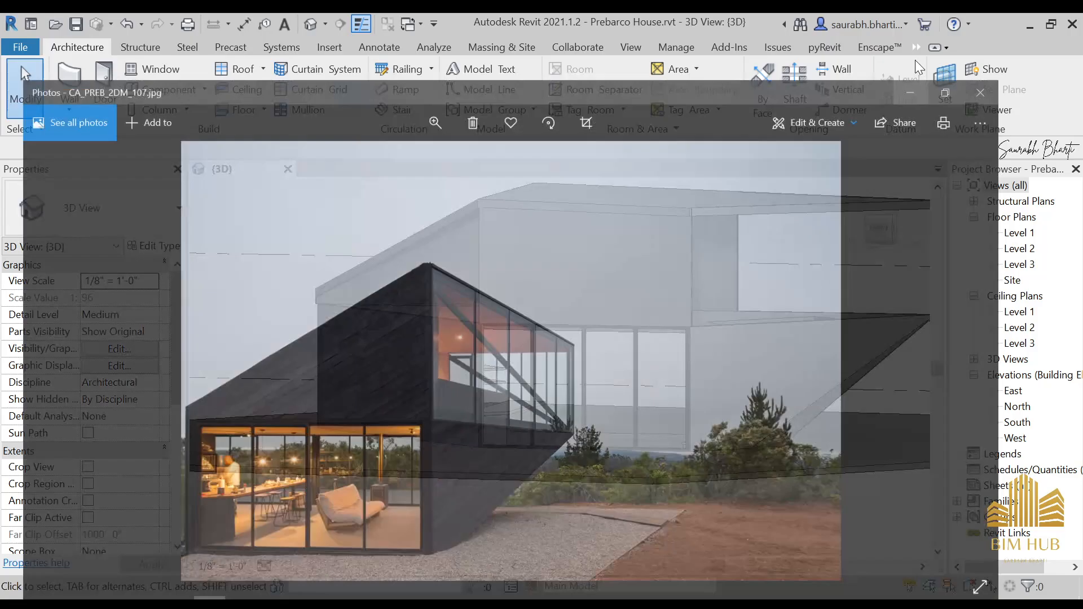
- Examine the upper glazing's vertical divisions in the reference photo CA_PREB_2DM_107.jpg and select the matching Level 2 side curtain wall in the model
{"action": "scroll", "coordinate": [590, 366], "scroll_direction": "up", "scroll_amount": 3}
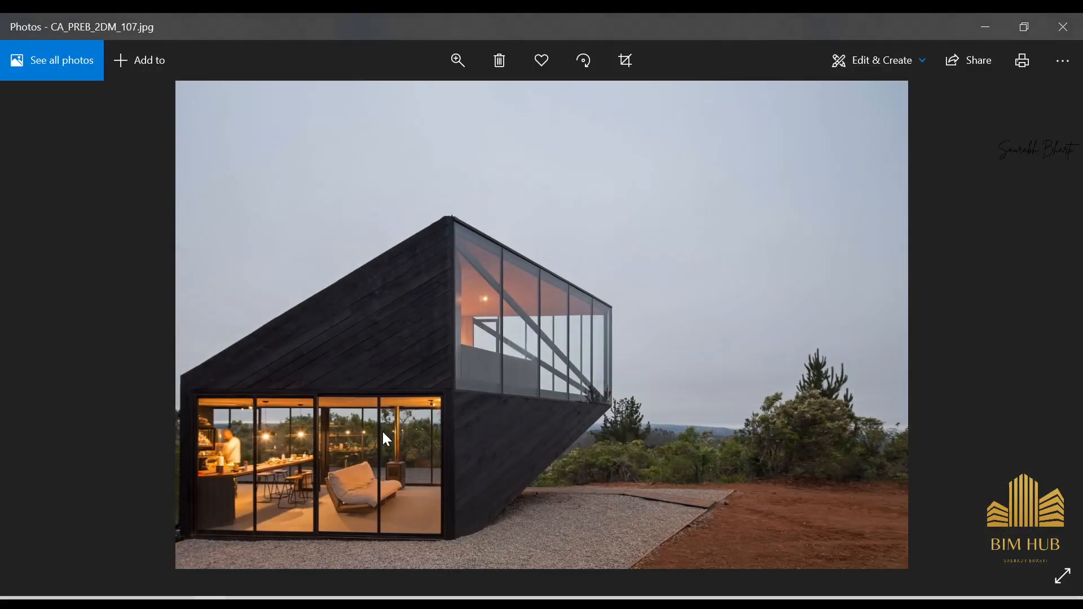
{"action": "scroll", "coordinate": [382, 429], "scroll_direction": "up", "scroll_amount": 3}
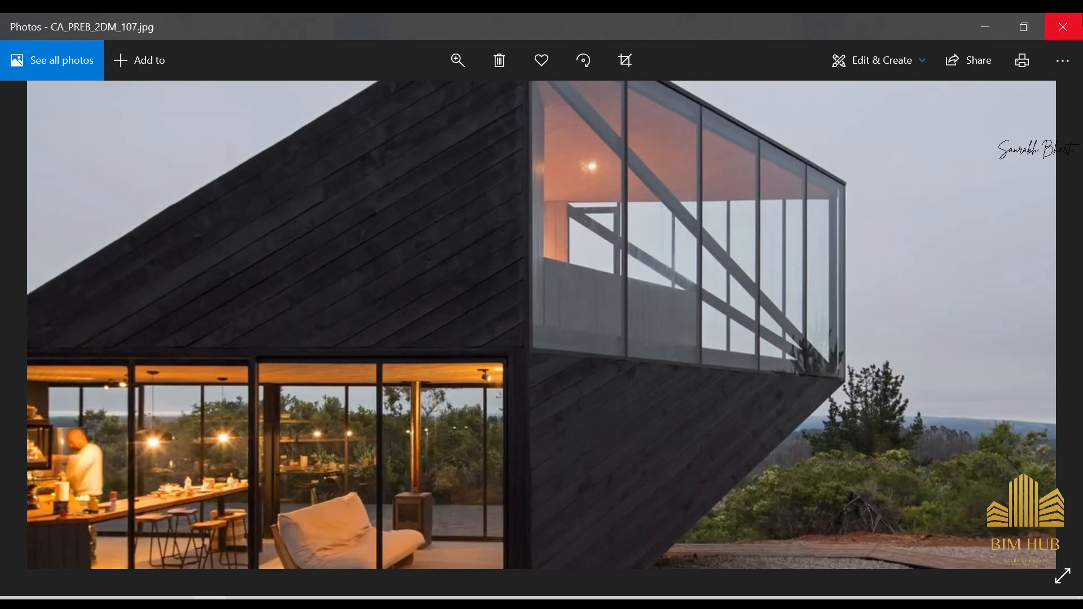
{"action": "left_click", "coordinate": [1000, 33]}
{"action": "scroll", "coordinate": [497, 351], "scroll_direction": "down", "scroll_amount": 2}
{"action": "middle_click_drag", "start_coordinate": [717, 361], "coordinate": [609, 374], "text": "shift"}
{"action": "middle_click_drag", "start_coordinate": [638, 371], "coordinate": [431, 417]}
{"action": "left_click", "coordinate": [652, 315]}
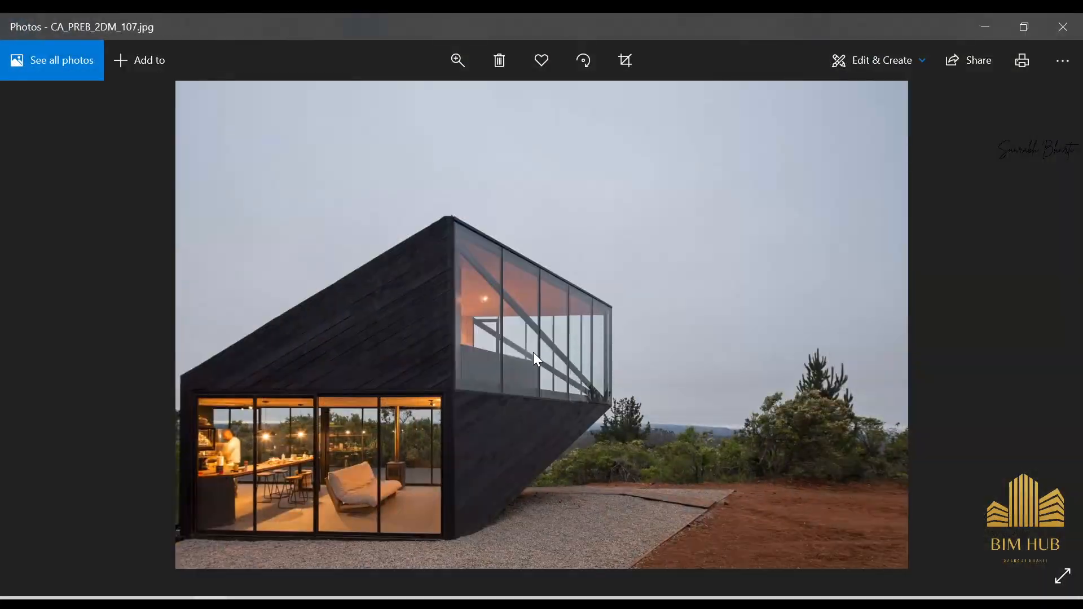
{"action": "scroll", "coordinate": [535, 355], "scroll_direction": "up", "scroll_amount": 2}
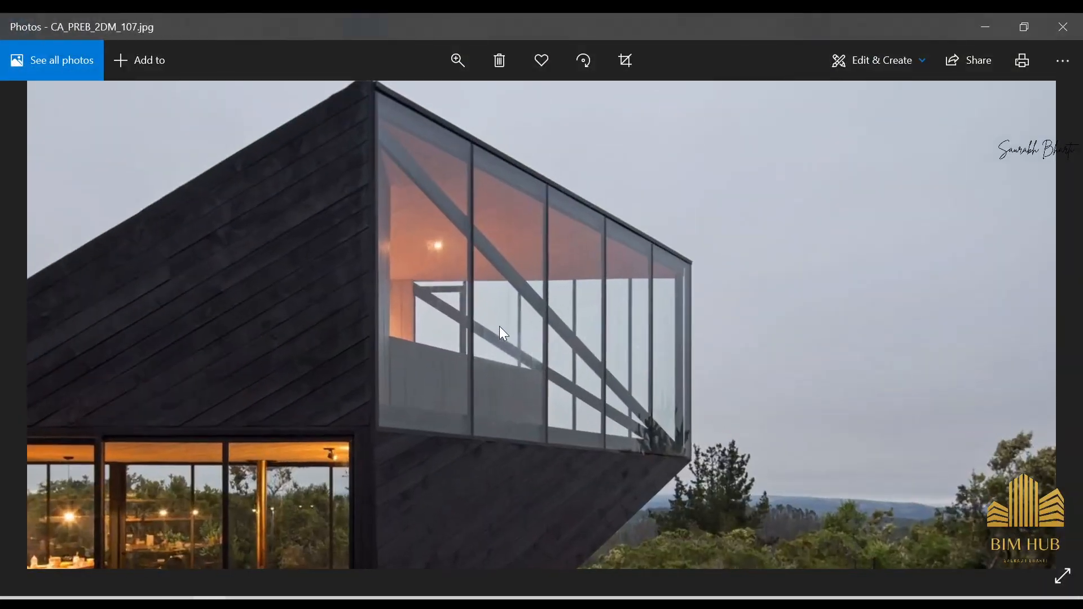
{"action": "left_click", "coordinate": [985, 28]}
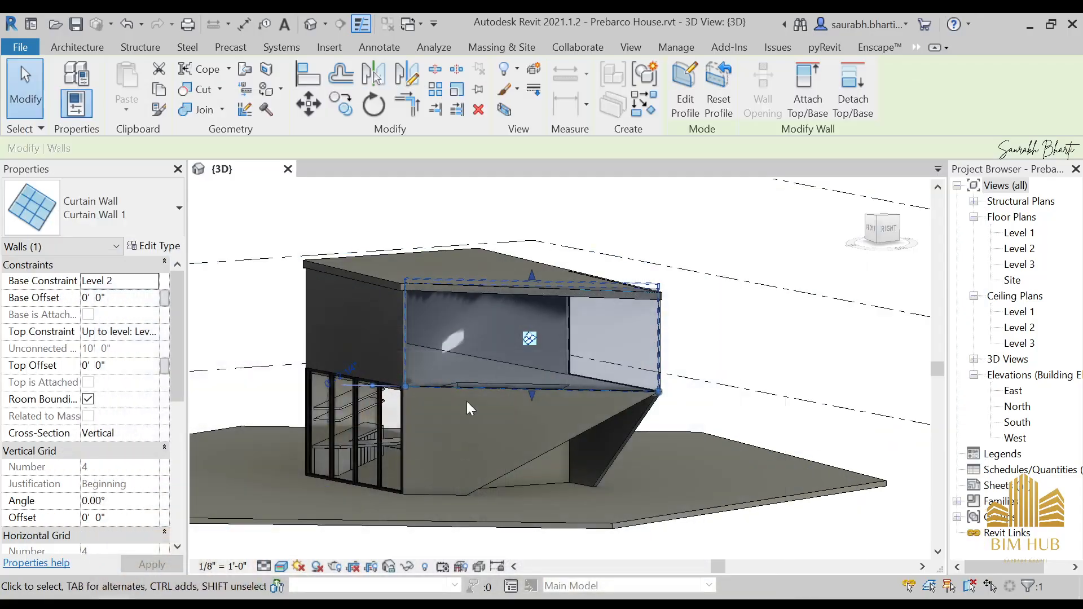
- Duplicate the type of the selected Level 2 side curtain wall and name the copy "Curtain 4 Grid"
{"action": "left_click", "coordinate": [152, 246]}
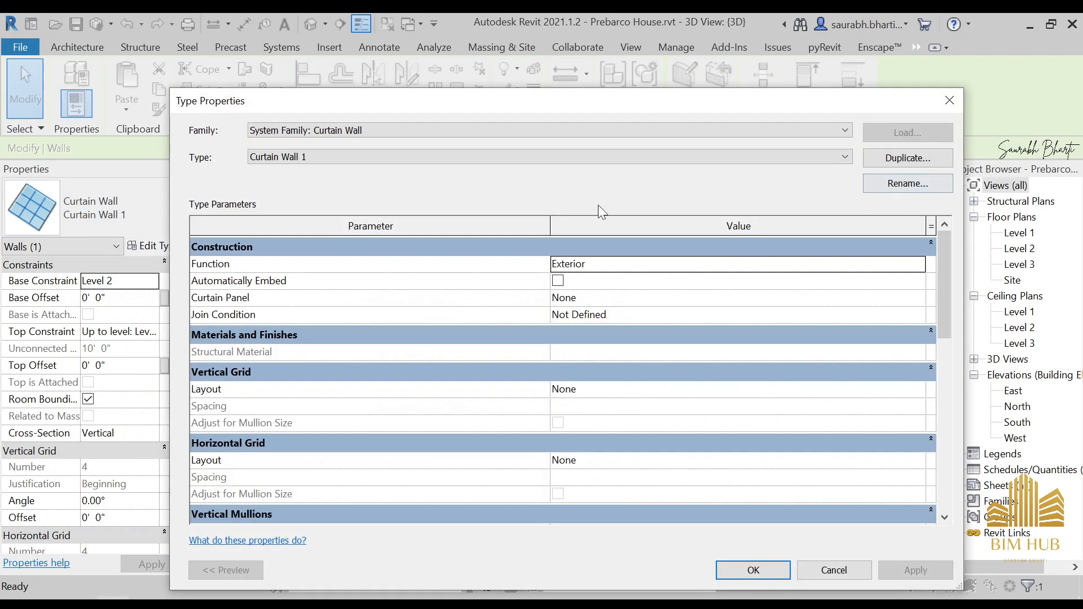
{"action": "left_click", "coordinate": [888, 163]}
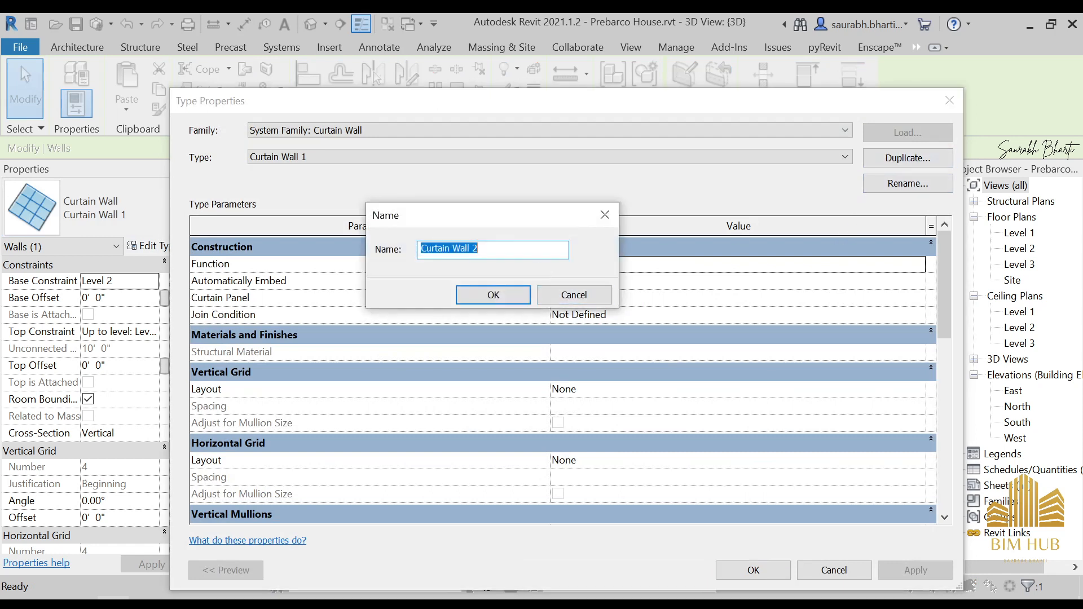
{"action": "left_click_drag", "start_coordinate": [479, 249], "coordinate": [452, 249]}
{"action": "type", "text": "4 "}
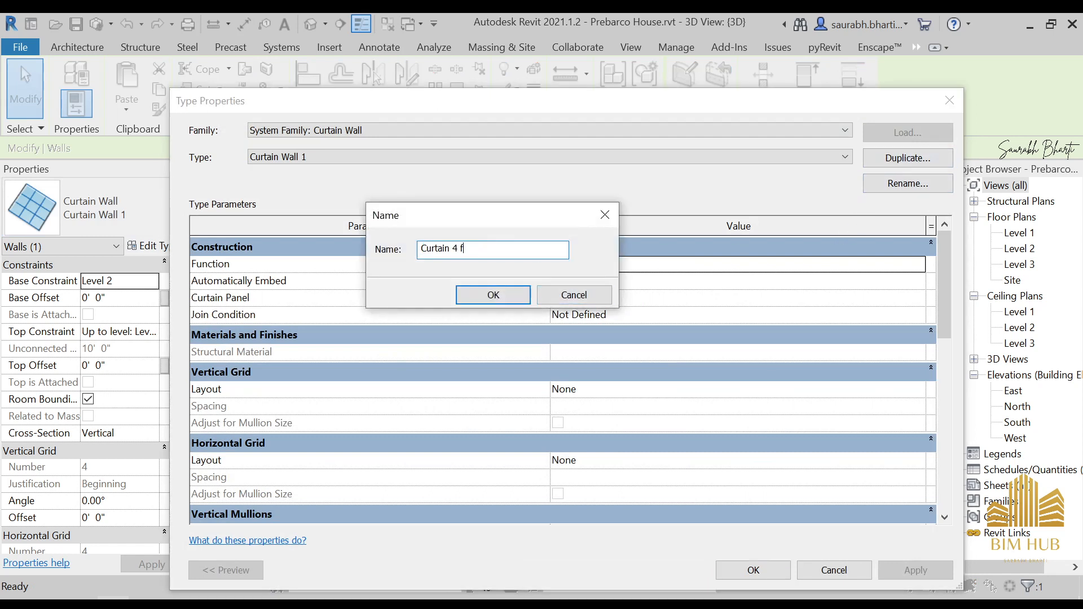
{"action": "type", "text": "Grid"}
{"action": "key", "text": "Return"}
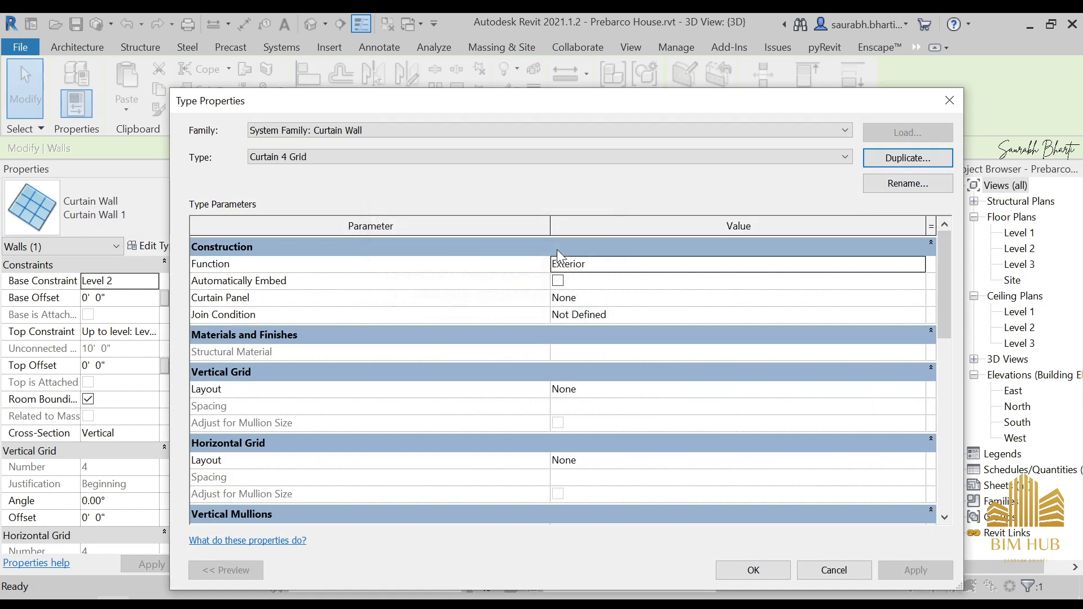
- Set the Curtain 4 Grid type's vertical grid layout to Fixed Number and apply it to the Level 2 side curtain wall
{"action": "left_click", "coordinate": [918, 391]}
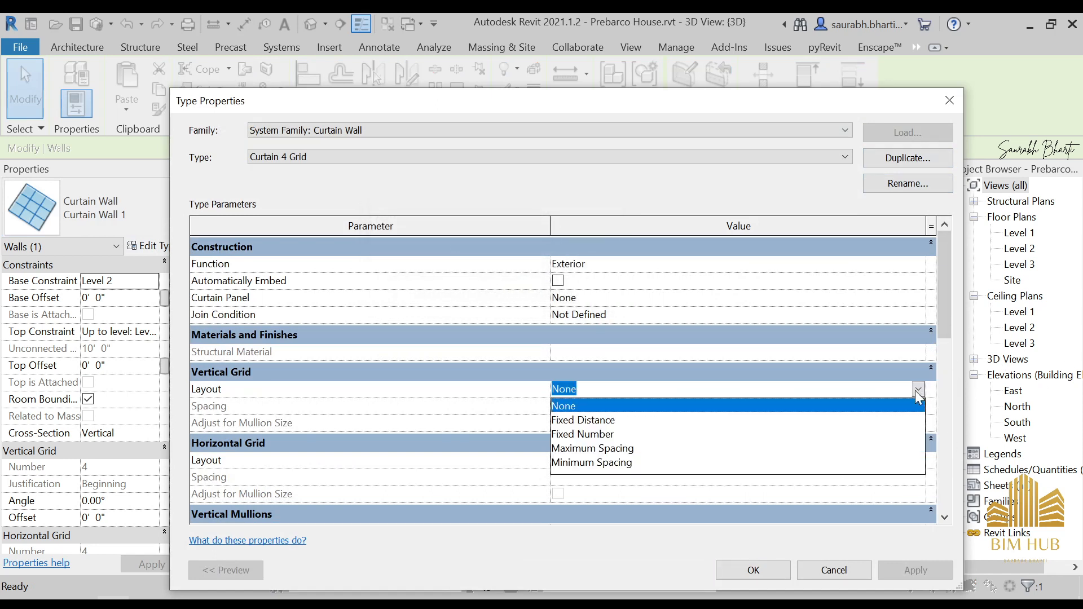
{"action": "left_click", "coordinate": [587, 420]}
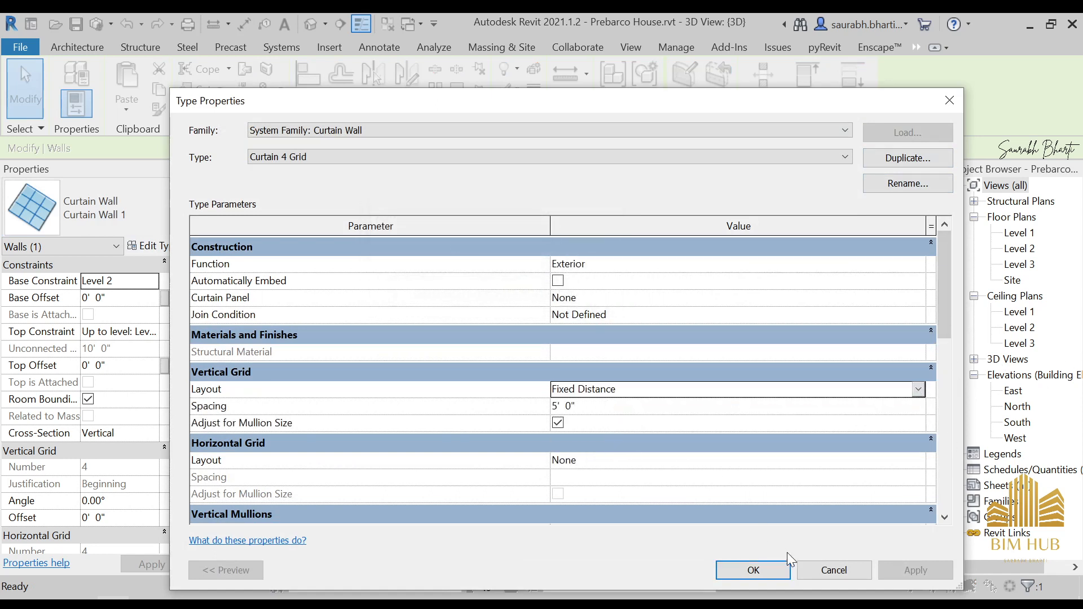
{"action": "left_click", "coordinate": [919, 390]}
{"action": "left_click", "coordinate": [576, 431]}
{"action": "left_click", "coordinate": [782, 572]}
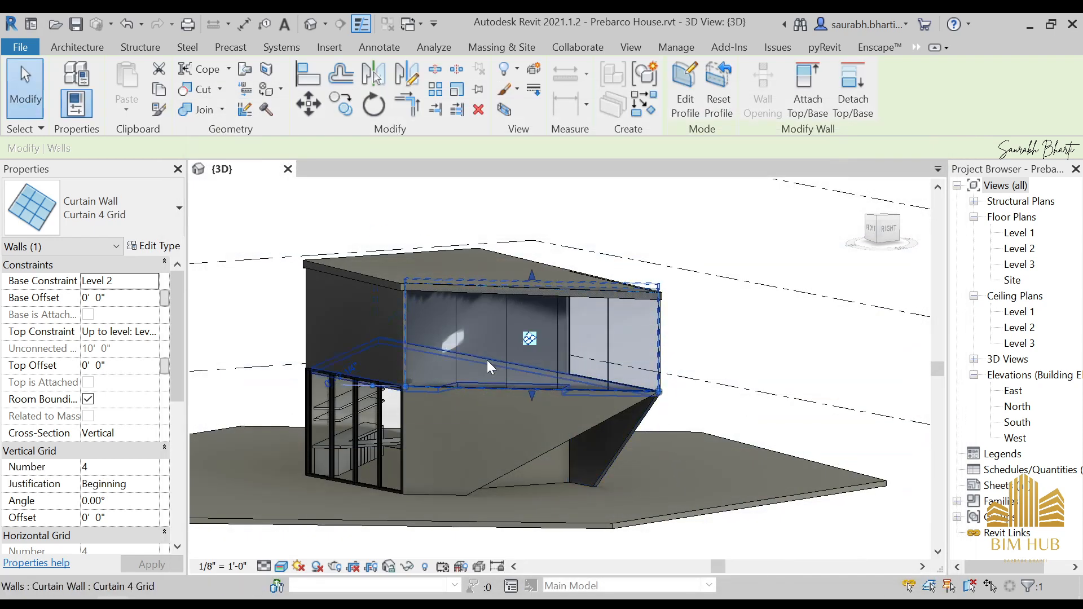
{"action": "scroll", "coordinate": [479, 357], "scroll_direction": "up", "scroll_amount": 3}
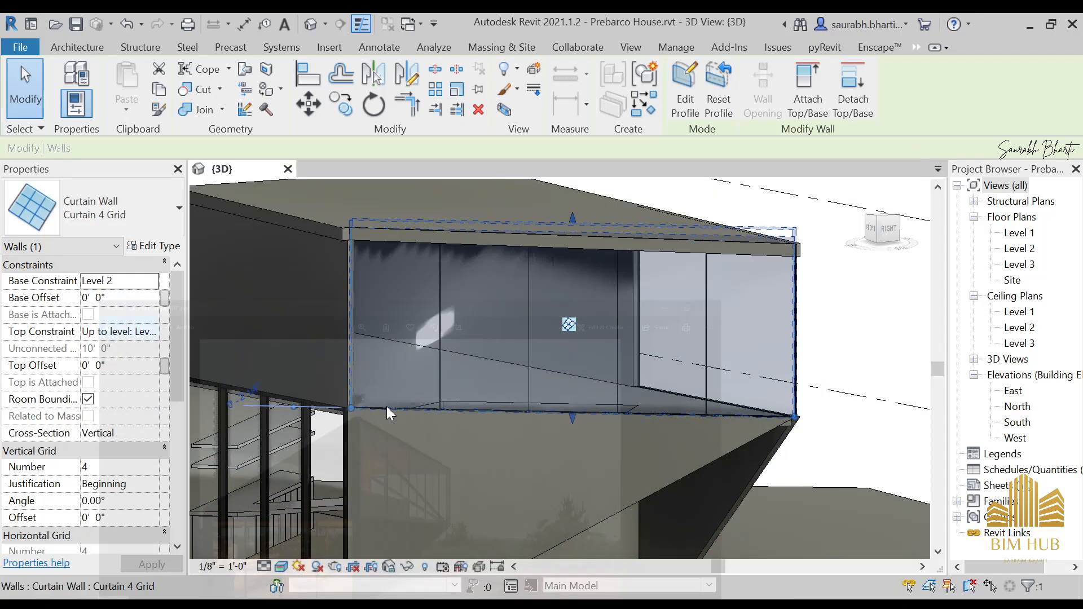
{"action": "scroll", "coordinate": [685, 385], "scroll_direction": "down", "scroll_amount": 3}
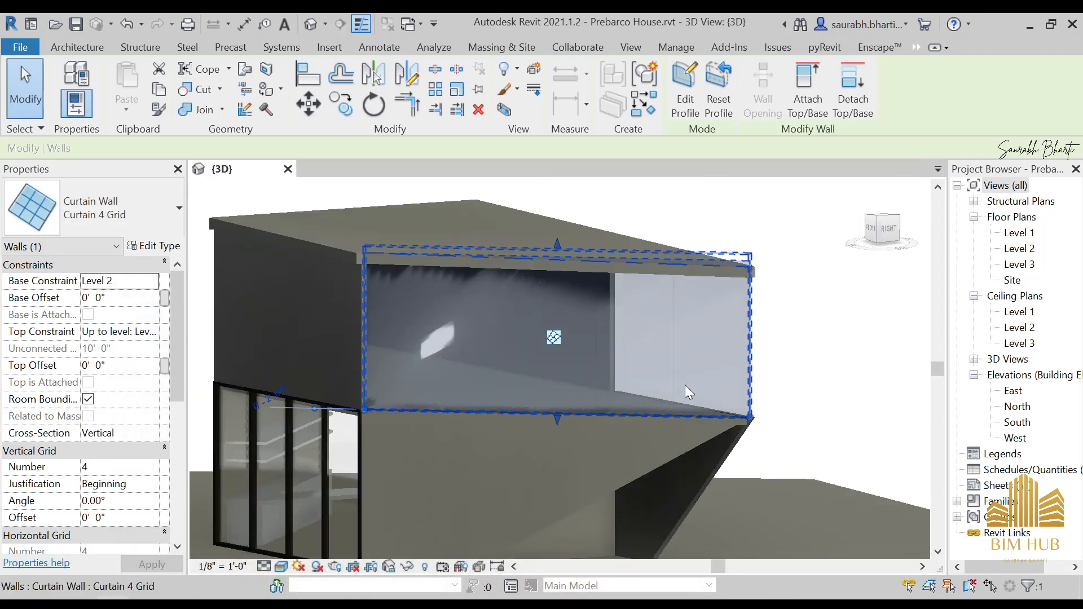
- Select the rear Level 2 curtain wall and examine its divisions in Elevations.jpg, Plan.jpg and reference photos CA_PREB_2DM_104.jpg and CA_PREB_2DM_92.jpg
{"action": "middle_click_drag", "start_coordinate": [686, 385], "coordinate": [662, 431], "text": "shift"}
{"action": "key", "text": "Escape"}
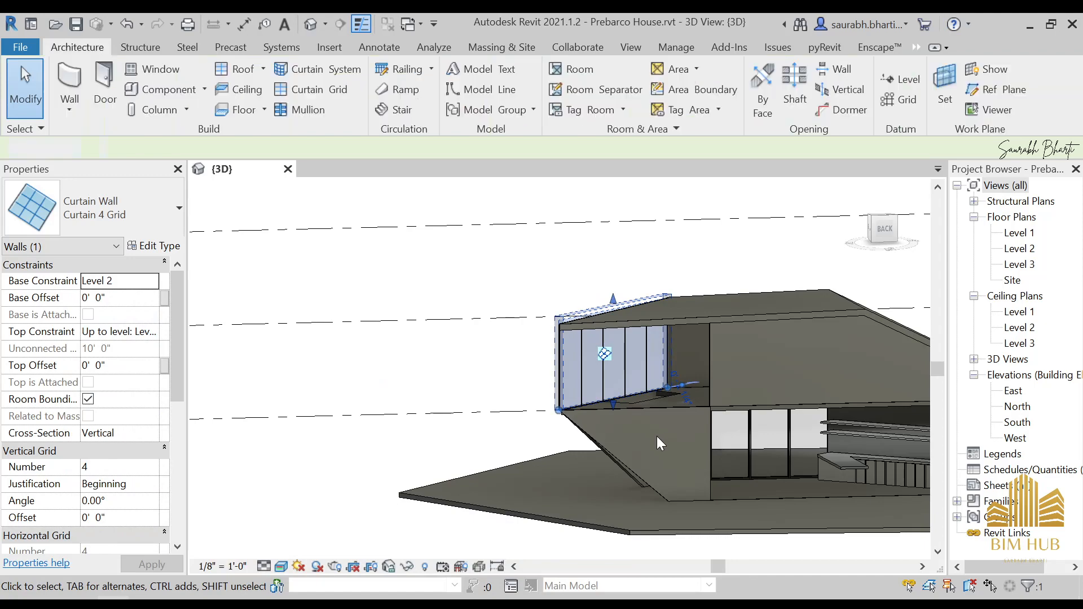
{"action": "scroll", "coordinate": [657, 435], "scroll_direction": "up", "scroll_amount": 3}
{"action": "left_click", "coordinate": [678, 393]}
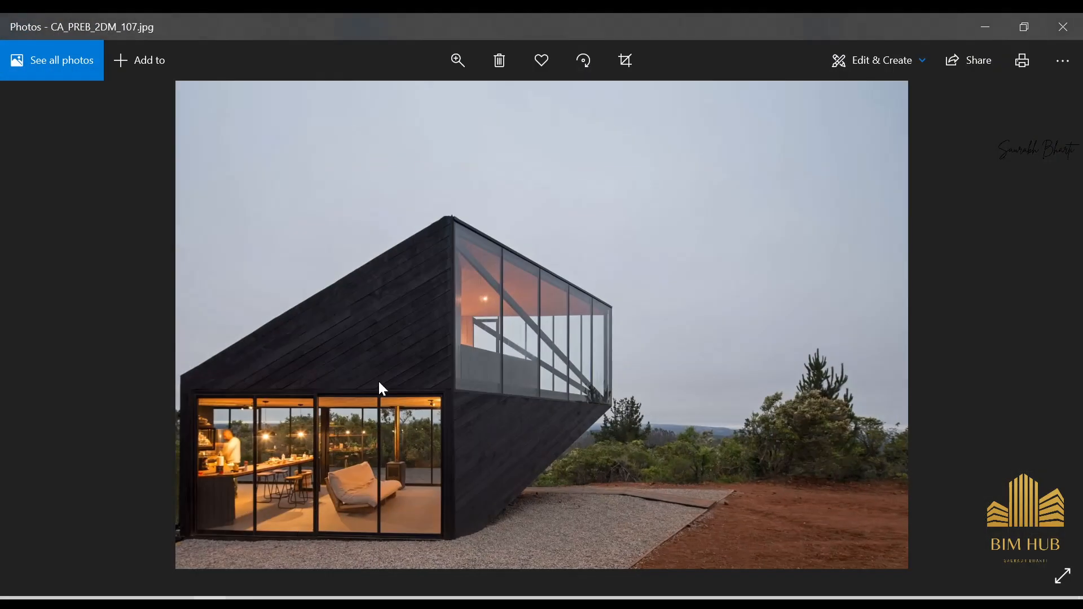
{"action": "key", "text": "Right"}
{"action": "key", "text": "Right"}
{"action": "key", "text": "Right"}
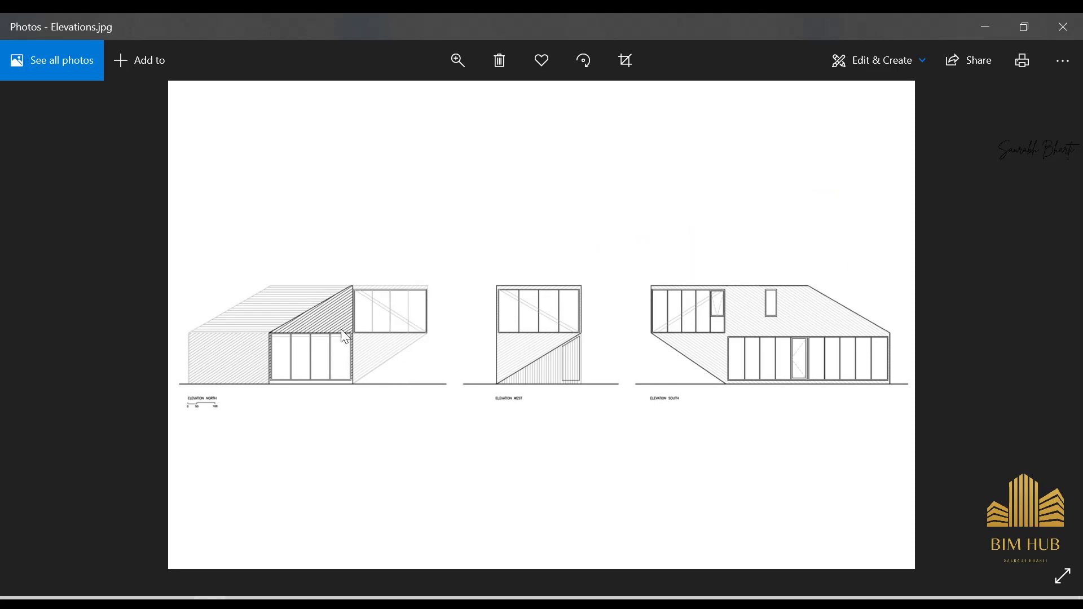
{"action": "scroll", "coordinate": [394, 322], "scroll_direction": "up", "scroll_amount": 2}
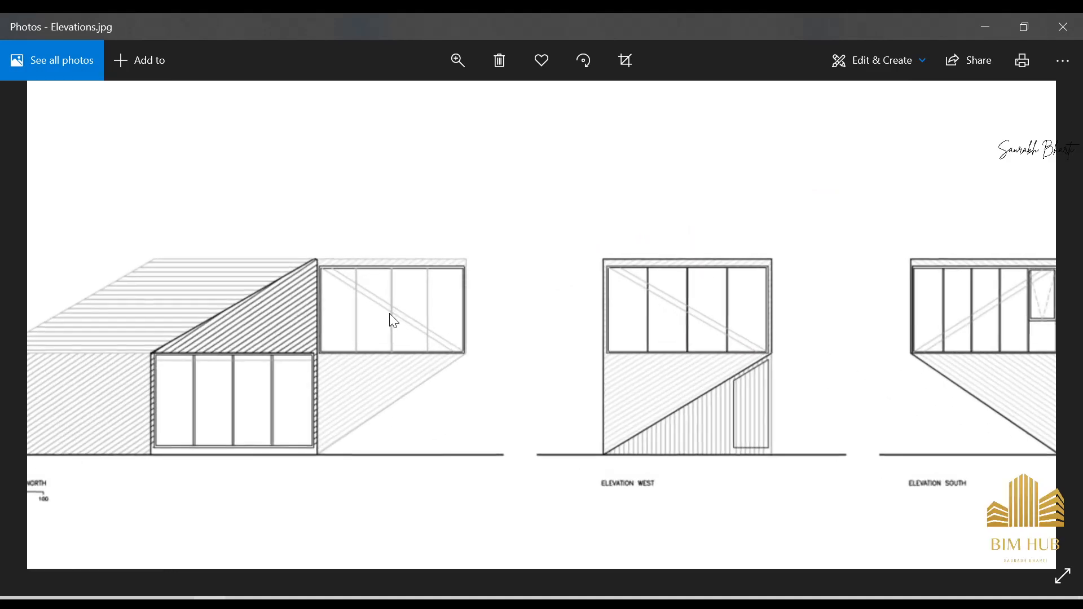
{"action": "scroll", "coordinate": [407, 325], "scroll_direction": "down", "scroll_amount": 2}
{"action": "key", "text": "Right"}
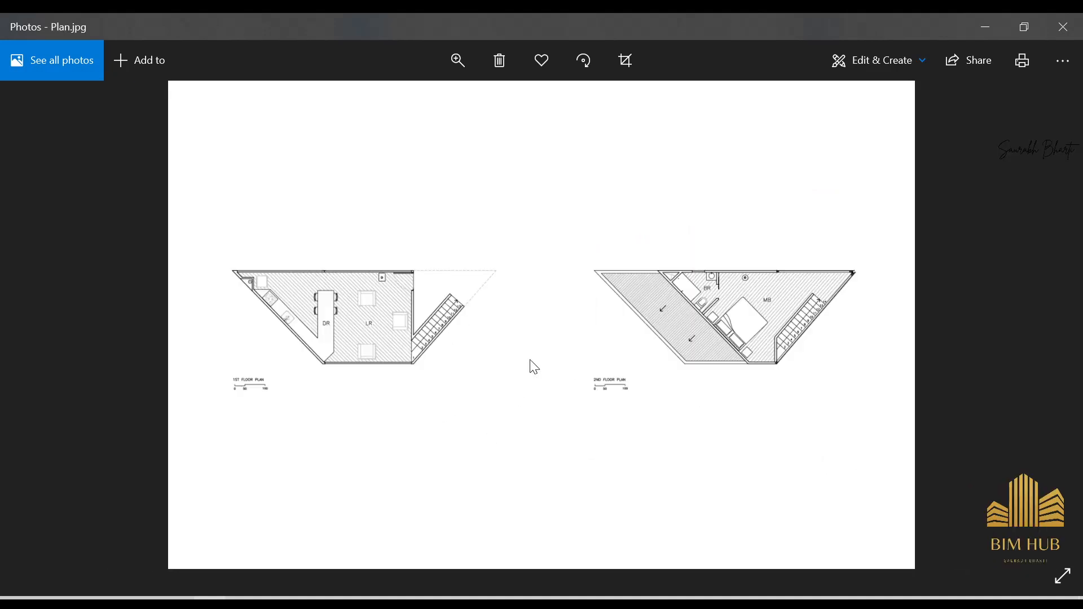
{"action": "key", "text": "Left"}
{"action": "key", "text": "Left"}
{"action": "key", "text": "Left"}
{"action": "key", "text": "Left"}
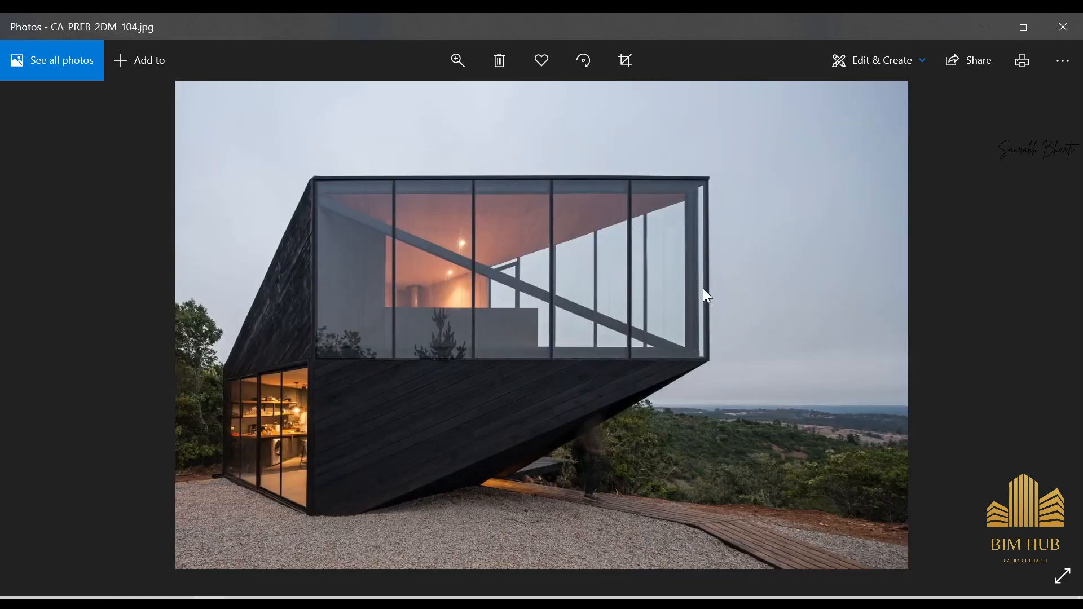
{"action": "key", "text": "Left"}
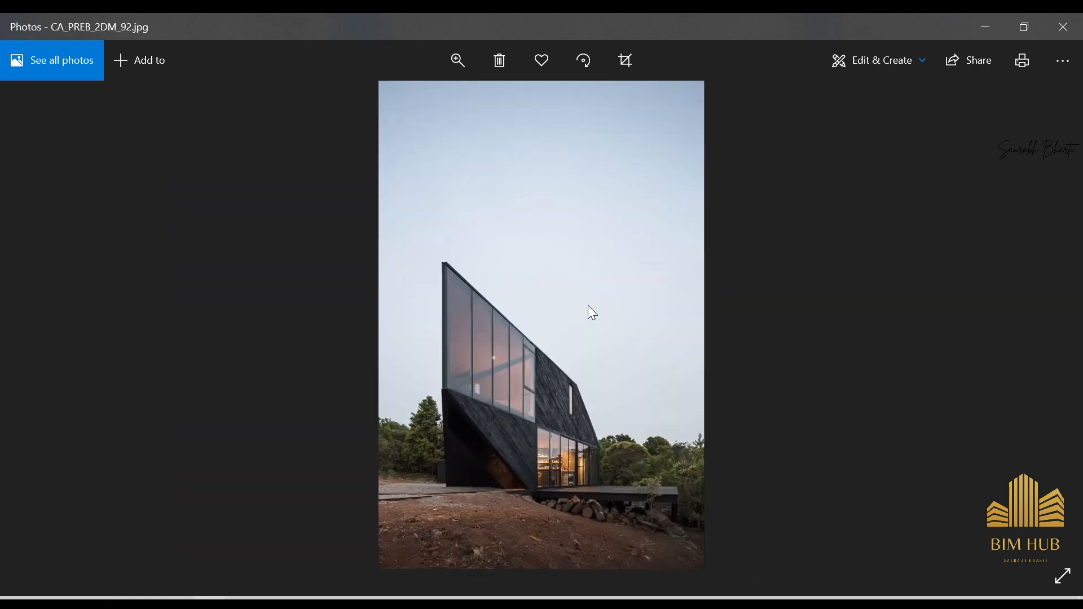
{"action": "double_click", "coordinate": [527, 379]}
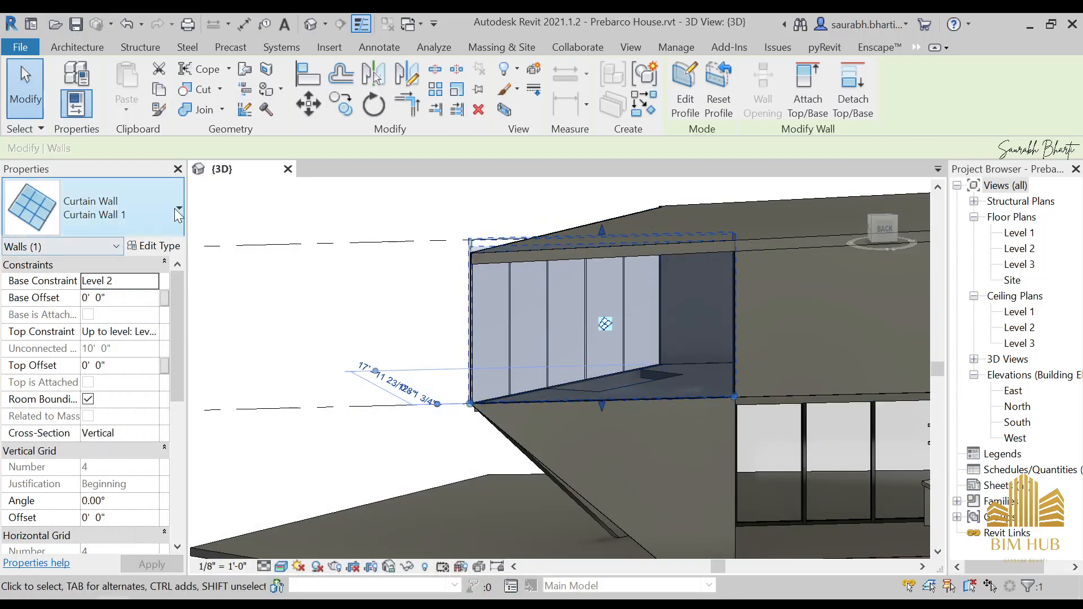
- Change the selected rear Level 2 curtain wall's type to Curtain 4 Grid
{"action": "left_click", "coordinate": [178, 212]}
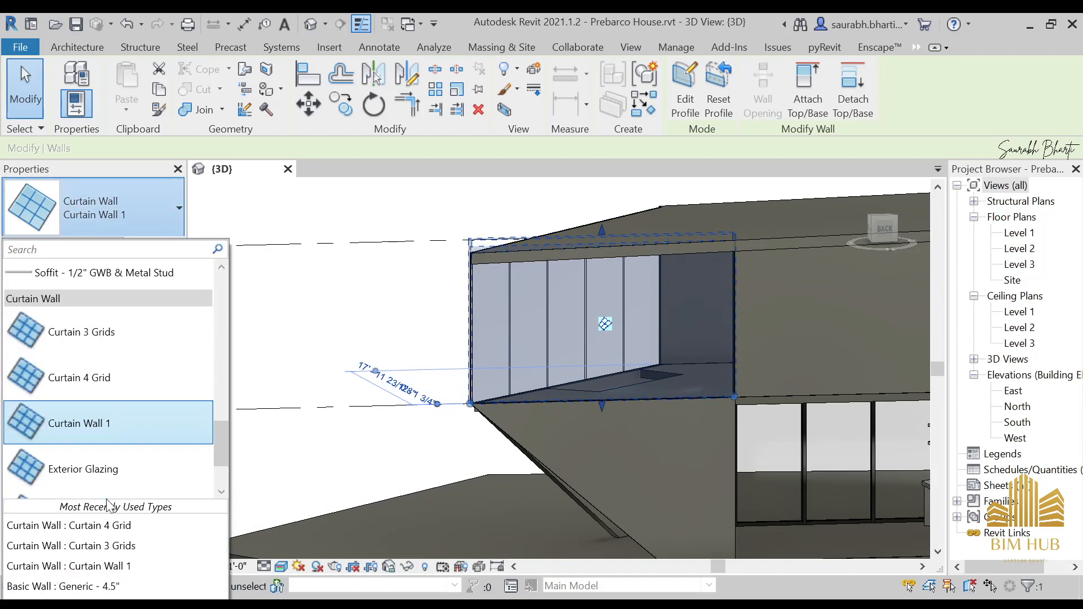
{"action": "scroll", "coordinate": [110, 480], "scroll_direction": "down", "scroll_amount": 2}
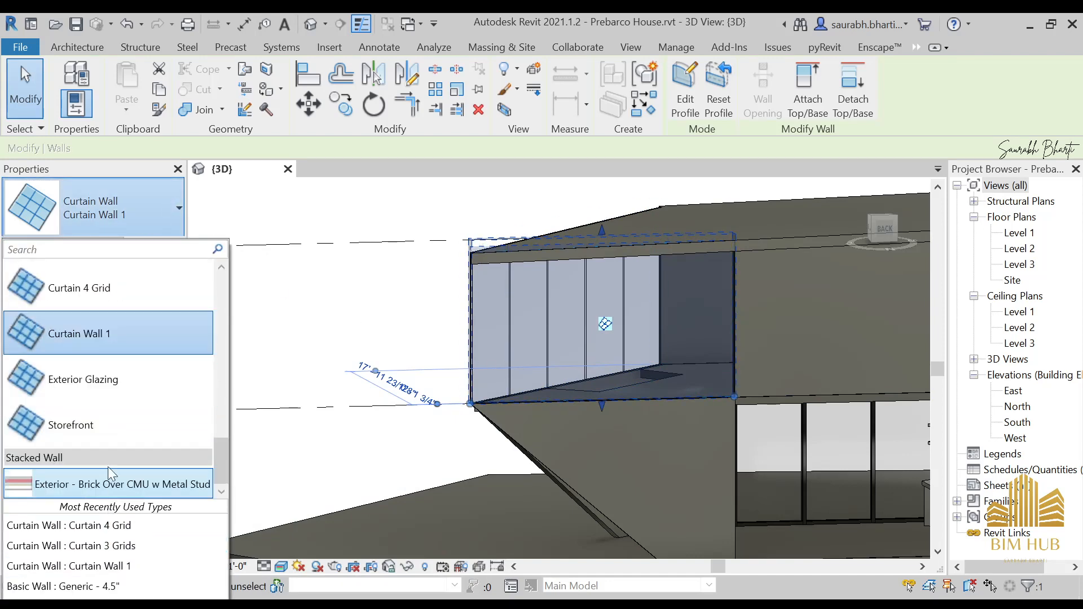
{"action": "left_click", "coordinate": [141, 533]}
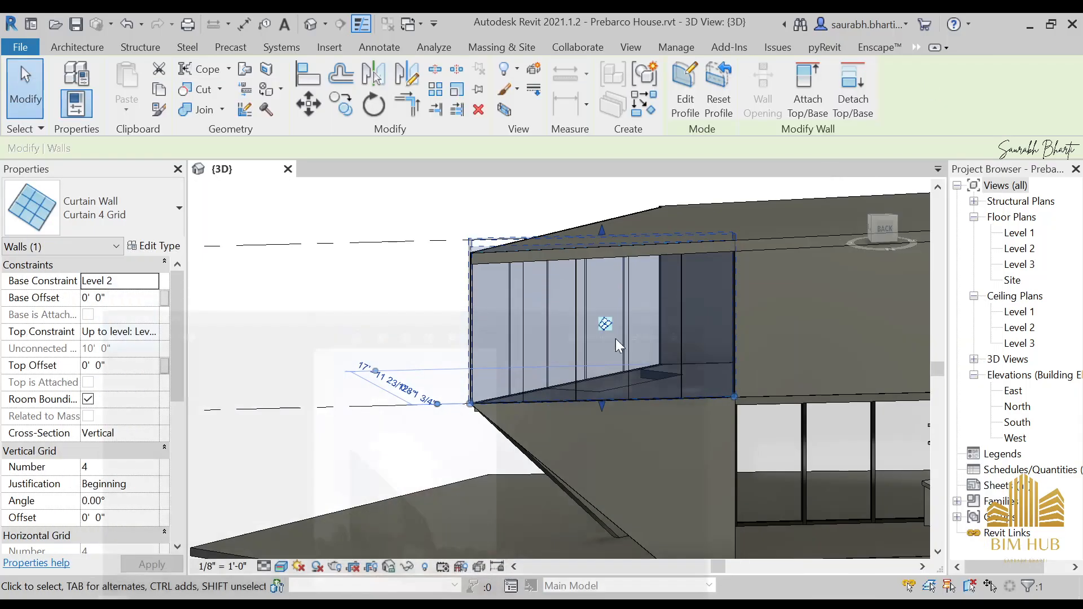
{"action": "key", "text": "Escape"}
{"action": "scroll", "coordinate": [649, 412], "scroll_direction": "up", "scroll_amount": 3}
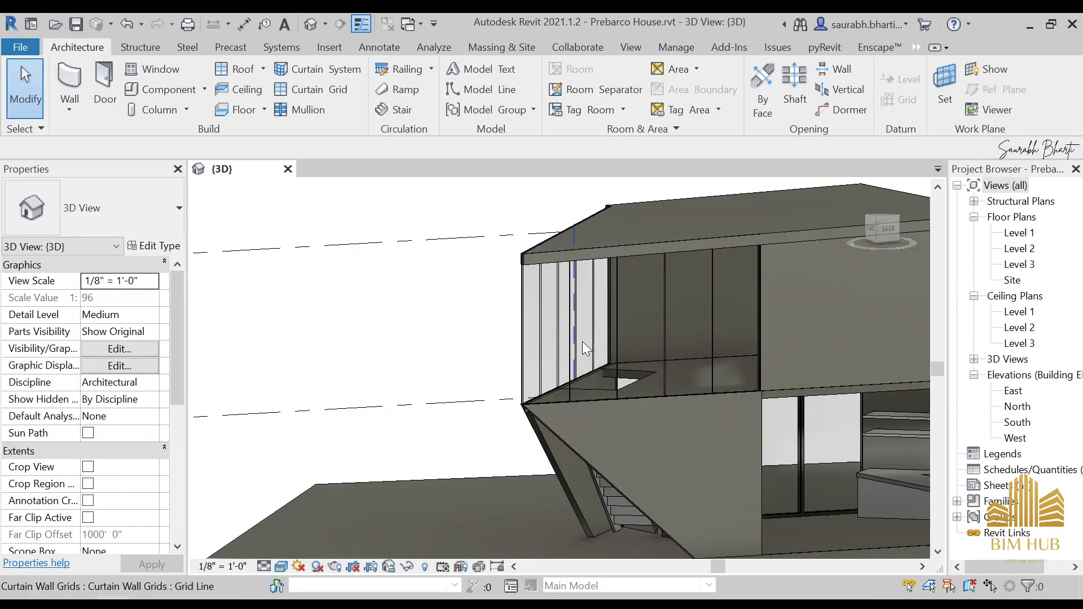
- Add two one-segment horizontal grid lines in the rear Level 2 curtain wall's inner end panel, about 3' 3" below its top and 2' 1" above its base
{"action": "middle_click_drag", "start_coordinate": [583, 340], "coordinate": [831, 302], "text": "shift"}
{"action": "left_click", "coordinate": [885, 229]}
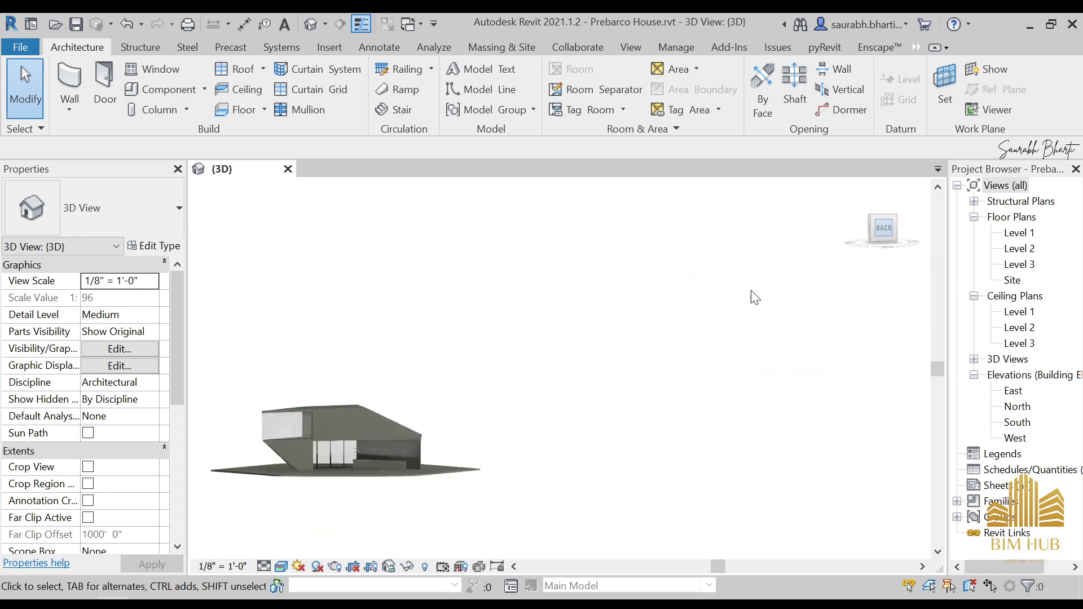
{"action": "scroll", "coordinate": [432, 326], "scroll_direction": "up", "scroll_amount": 2}
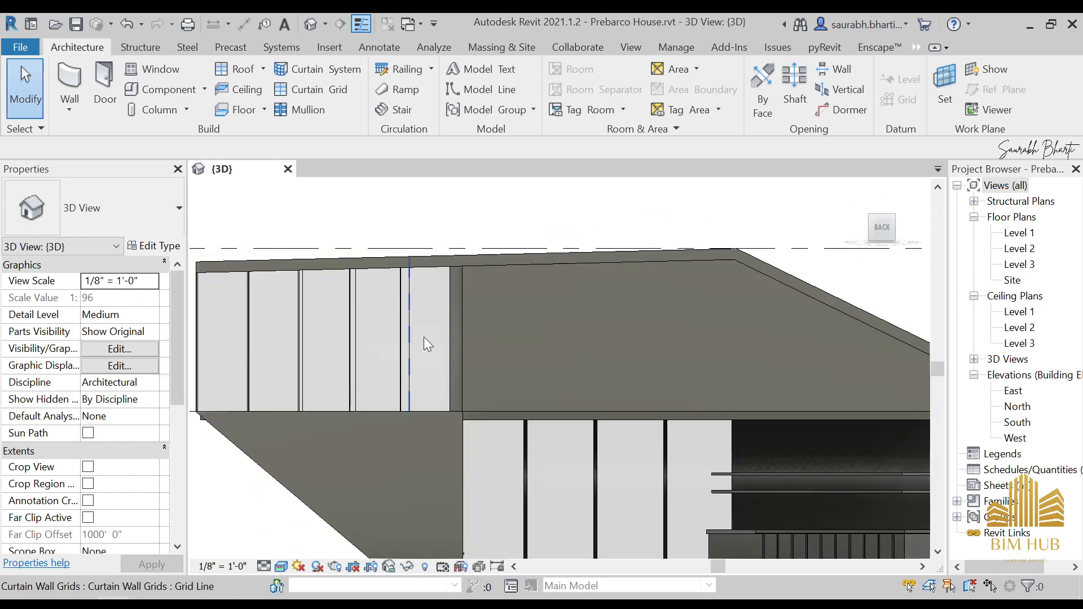
{"action": "middle_click_drag", "start_coordinate": [387, 310], "coordinate": [526, 315]}
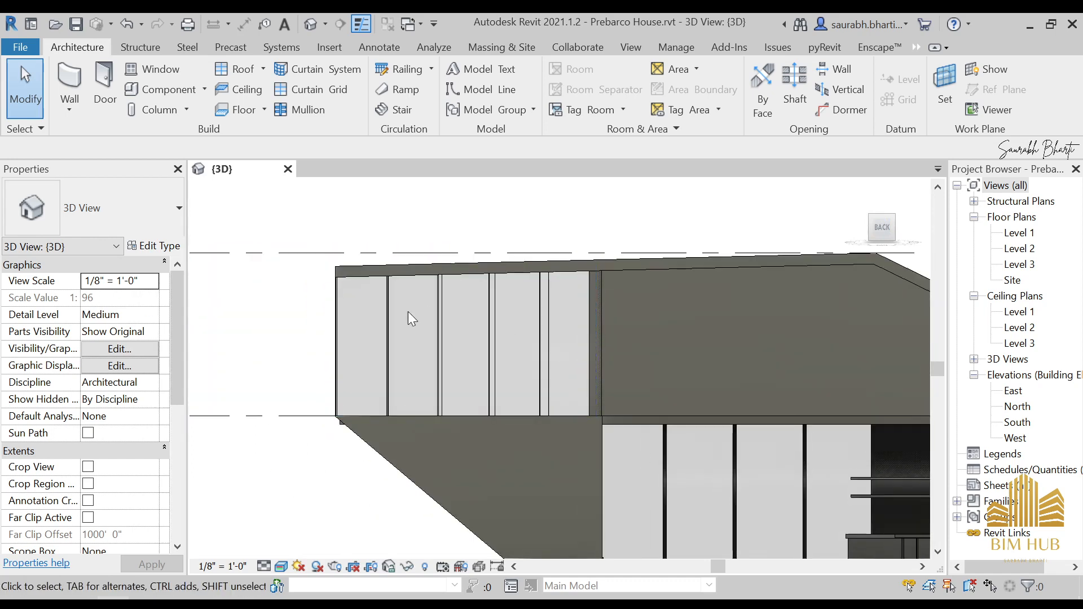
{"action": "left_click", "coordinate": [297, 89]}
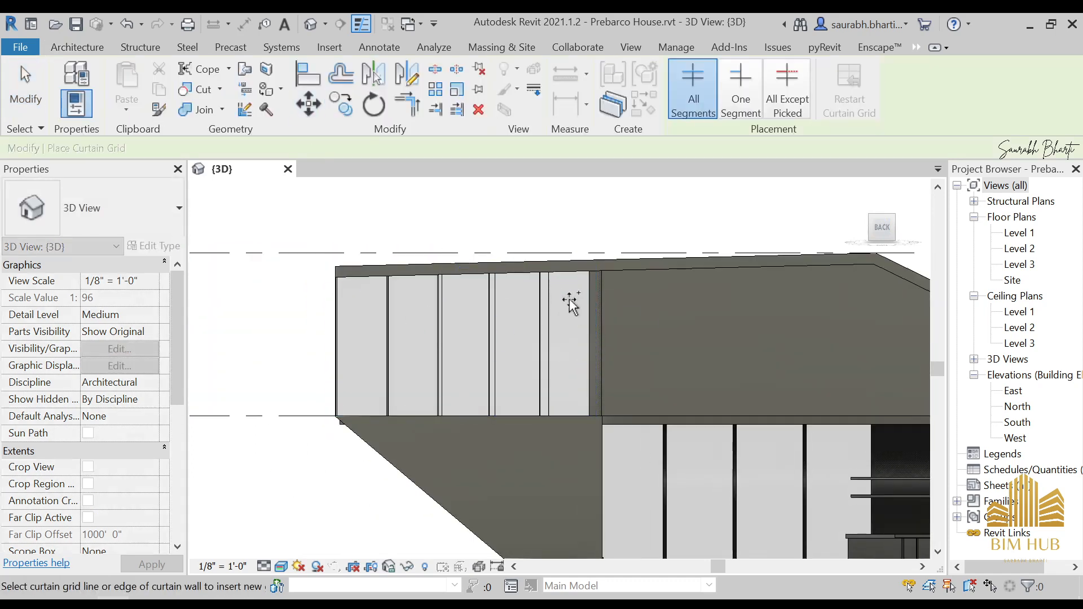
{"action": "left_click", "coordinate": [742, 78]}
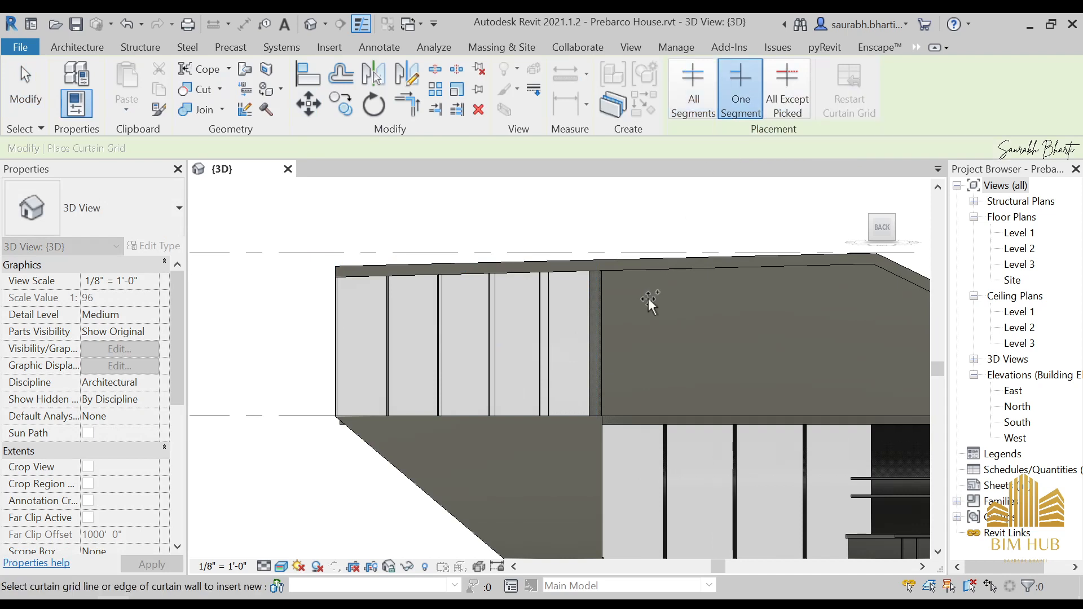
{"action": "scroll", "coordinate": [648, 298], "scroll_direction": "up", "scroll_amount": 2}
{"action": "scroll", "coordinate": [523, 274], "scroll_direction": "down", "scroll_amount": 2}
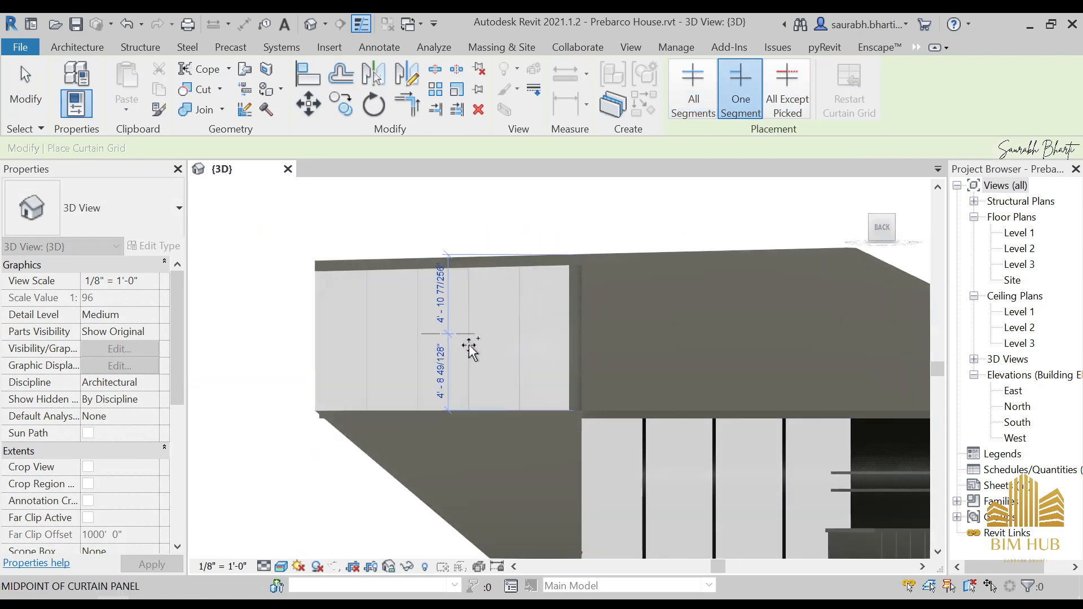
{"action": "middle_click_drag", "start_coordinate": [520, 436], "coordinate": [560, 454], "text": "shift"}
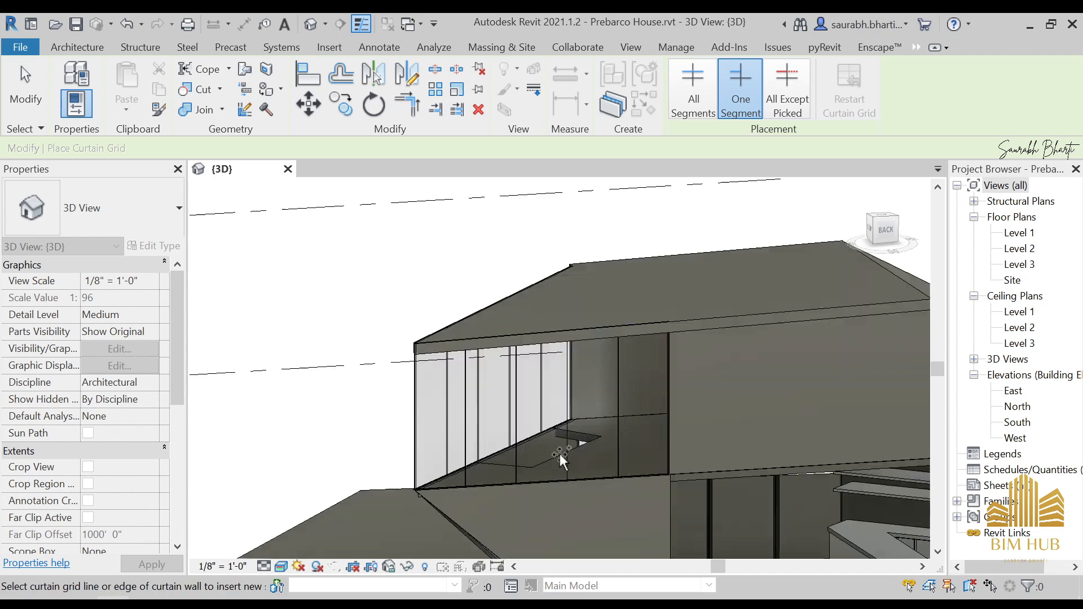
{"action": "left_click", "coordinate": [624, 366]}
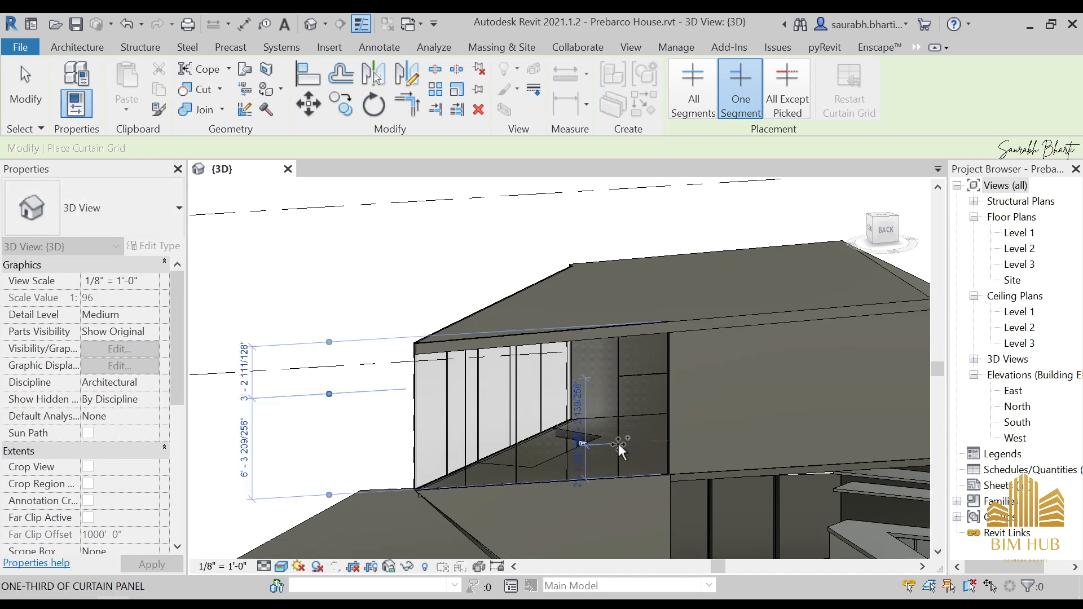
{"action": "left_click", "coordinate": [619, 443]}
{"action": "key", "text": "Escape"}
{"action": "key", "text": "Escape"}
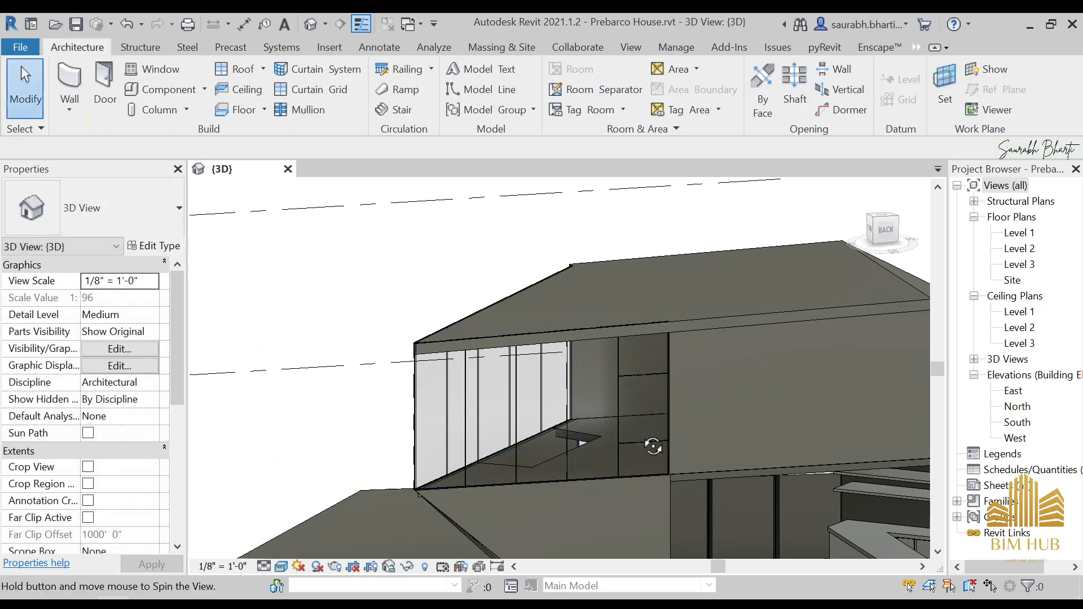
- Set the upper horizontal grid line's distance from the top of the rear Level 2 curtain wall to 2' 6"
{"action": "middle_click_drag", "start_coordinate": [653, 447], "coordinate": [578, 336], "text": "shift"}
{"action": "left_click", "coordinate": [584, 350]}
{"action": "scroll", "coordinate": [574, 355], "scroll_direction": "up", "scroll_amount": 2}
{"action": "scroll", "coordinate": [574, 354], "scroll_direction": "down", "scroll_amount": 2}
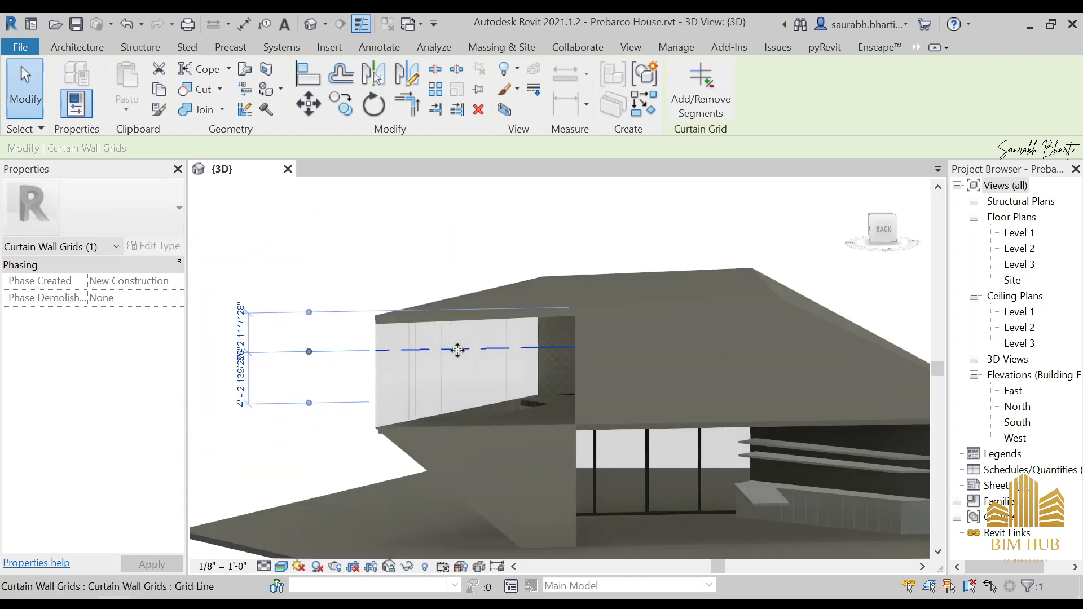
{"action": "middle_click_drag", "start_coordinate": [458, 350], "coordinate": [483, 350]}
{"action": "left_click", "coordinate": [265, 327]}
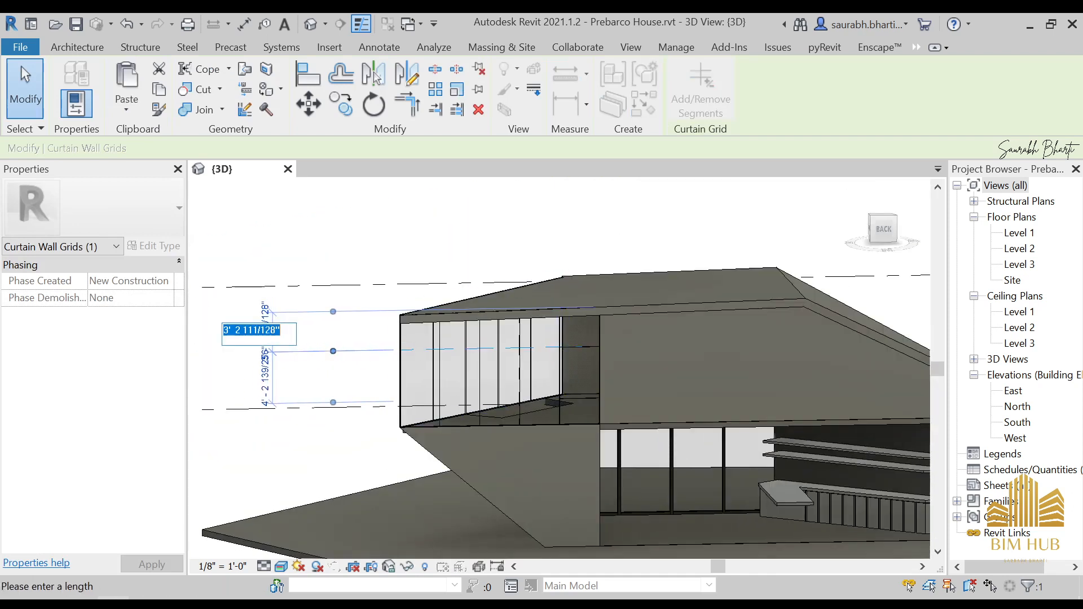
{"action": "type", "text": "3"}
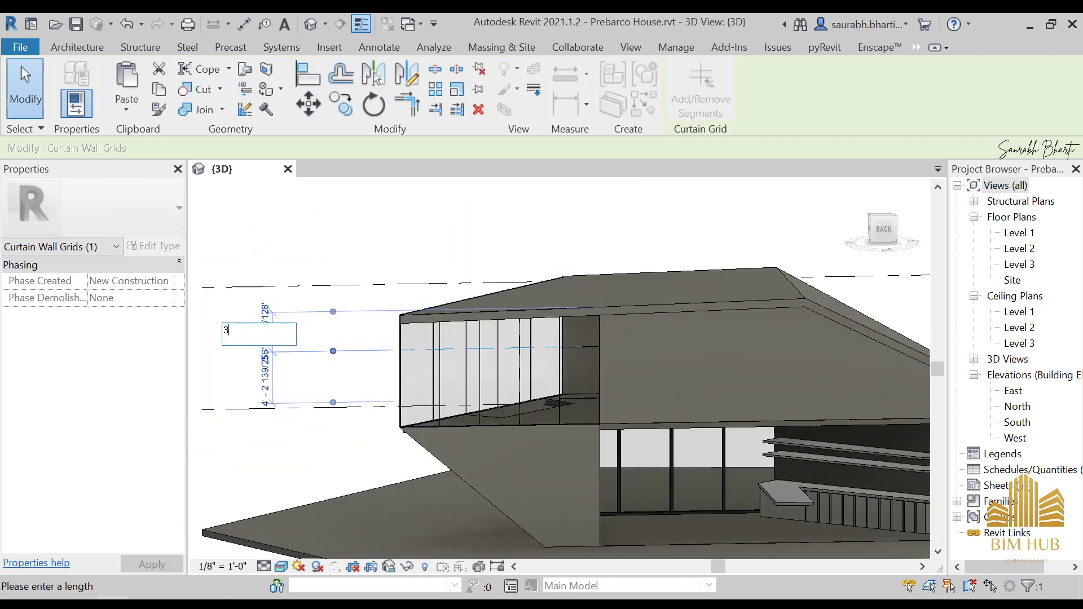
{"action": "key", "text": "Return"}
{"action": "left_click", "coordinate": [267, 330]}
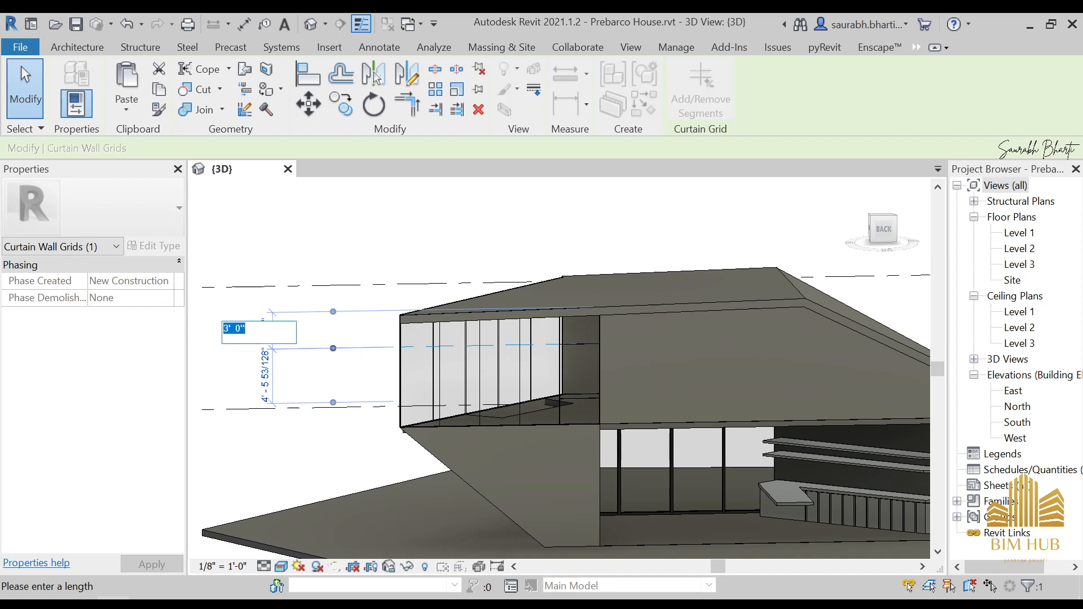
{"action": "type", "text": "2'6"}
{"action": "key", "text": "Return"}
{"action": "key", "text": "Escape"}
{"action": "left_click", "coordinate": [576, 402]}
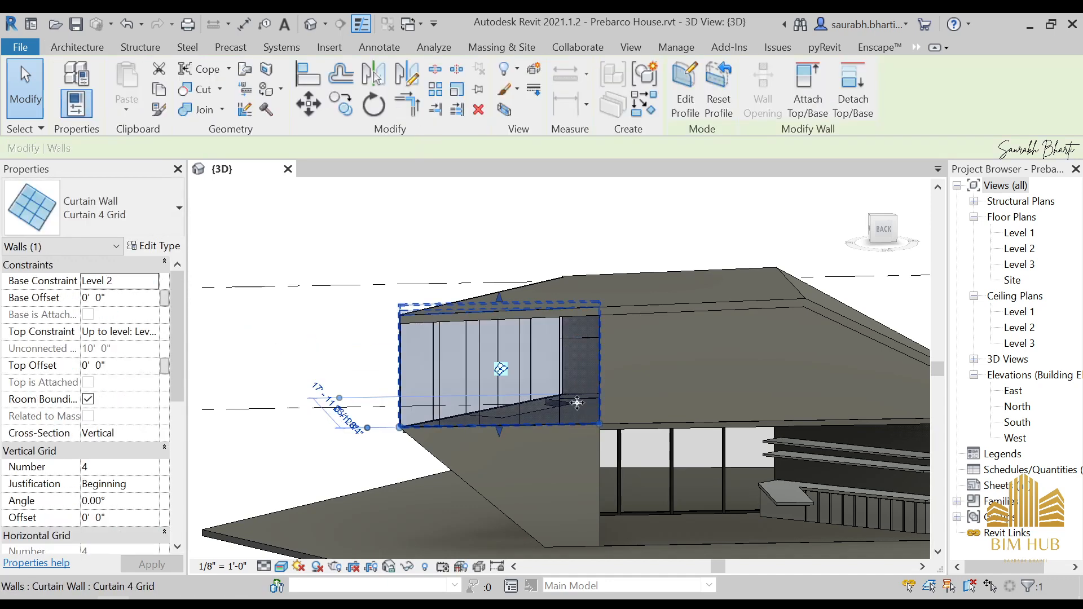
{"action": "key", "text": "Escape"}
{"action": "left_click", "coordinate": [589, 405]}
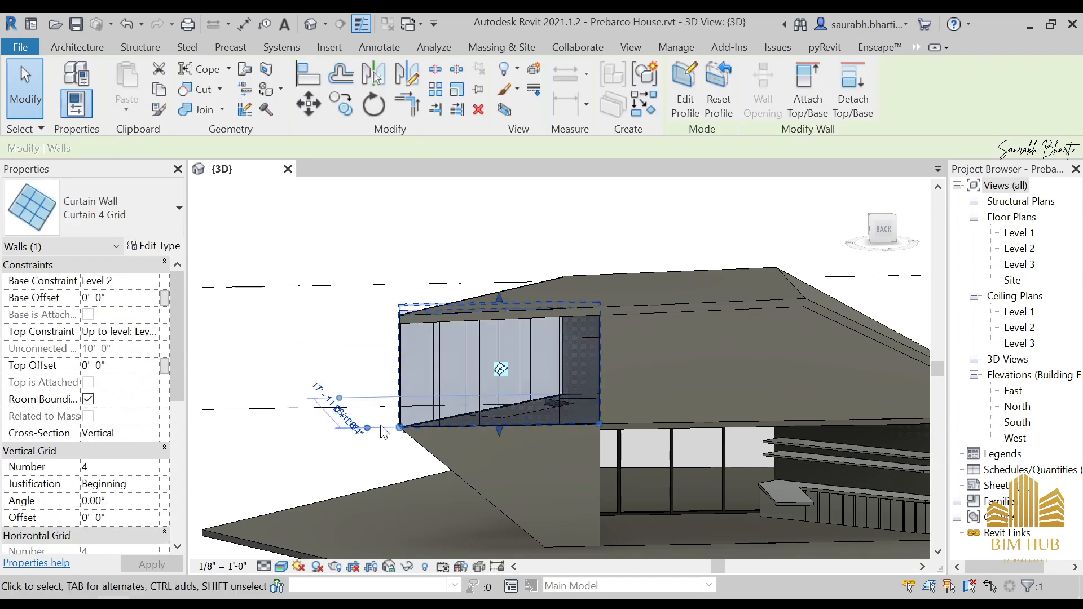
{"action": "scroll", "coordinate": [316, 433], "scroll_direction": "up", "scroll_amount": 5}
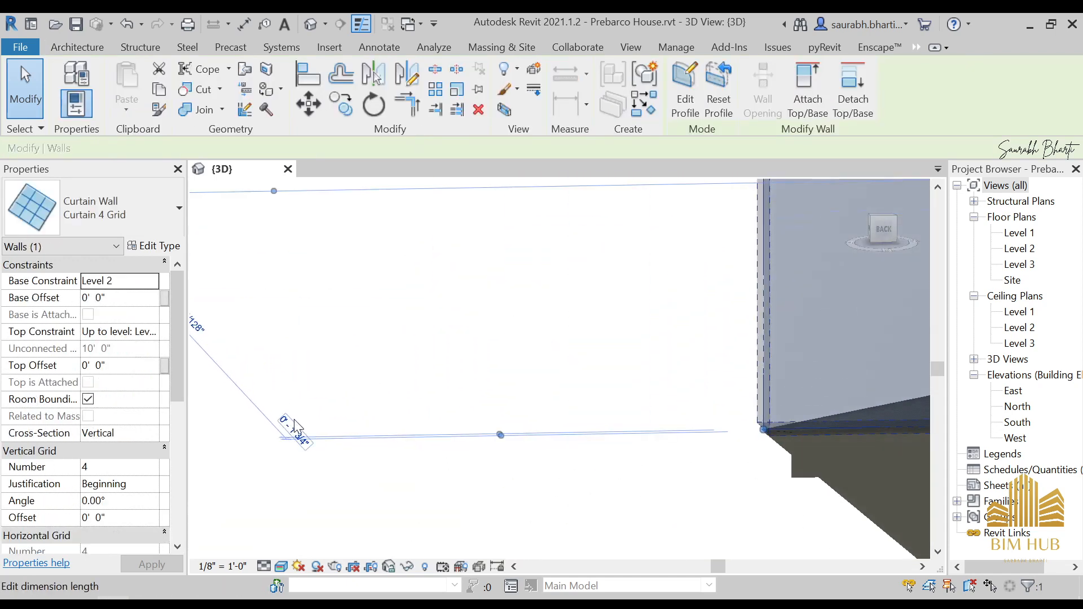
{"action": "scroll", "coordinate": [296, 427], "scroll_direction": "down", "scroll_amount": 5}
{"action": "key", "text": "Escape"}
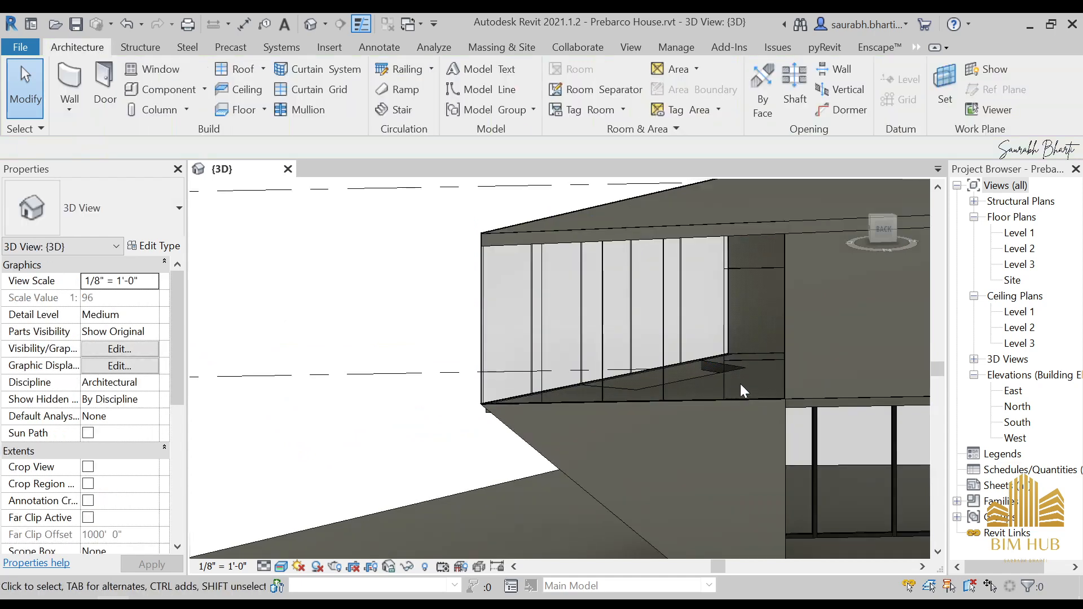
- Set the lower horizontal grid line's distance from the base of the rear Level 2 curtain wall to 2' 0"
{"action": "scroll", "coordinate": [774, 352], "scroll_direction": "up", "scroll_amount": 5}
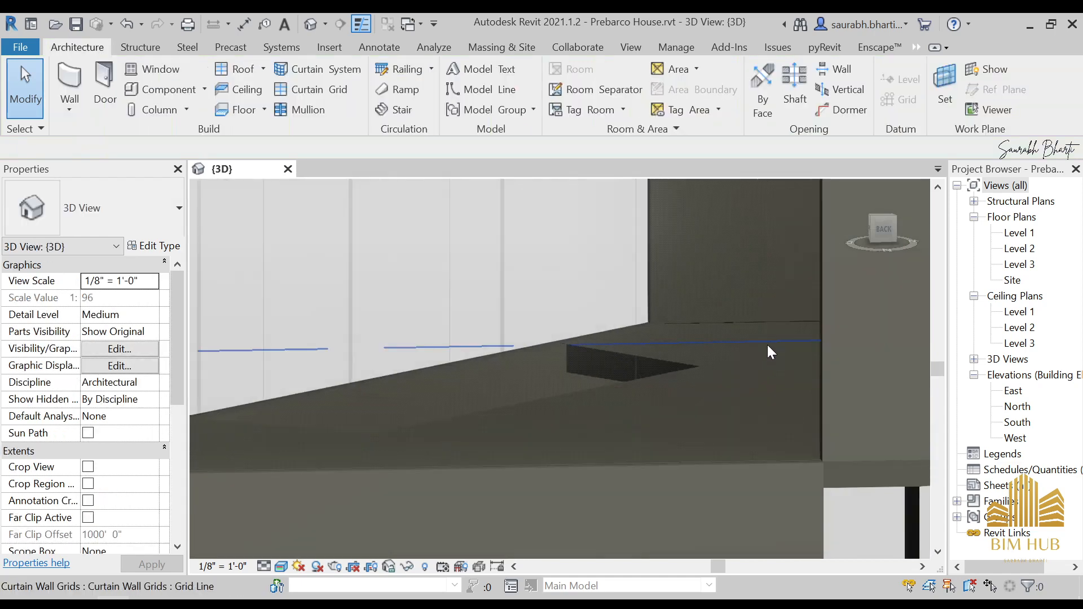
{"action": "left_click", "coordinate": [768, 346]}
{"action": "scroll", "coordinate": [753, 361], "scroll_direction": "down", "scroll_amount": 4}
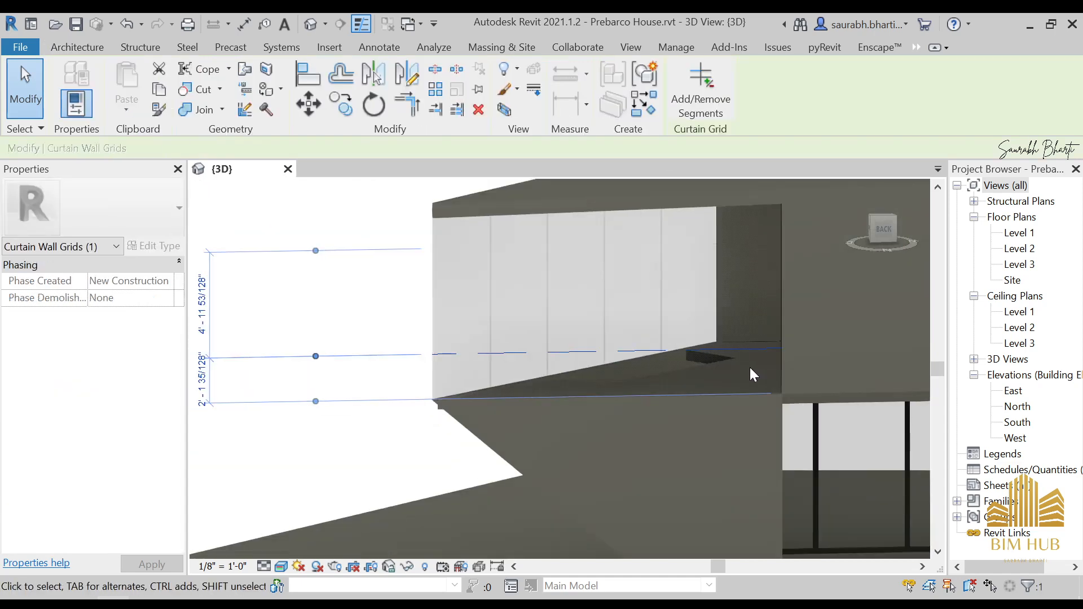
{"action": "left_click", "coordinate": [201, 383]}
{"action": "middle_click_drag", "start_coordinate": [297, 376], "coordinate": [358, 377]}
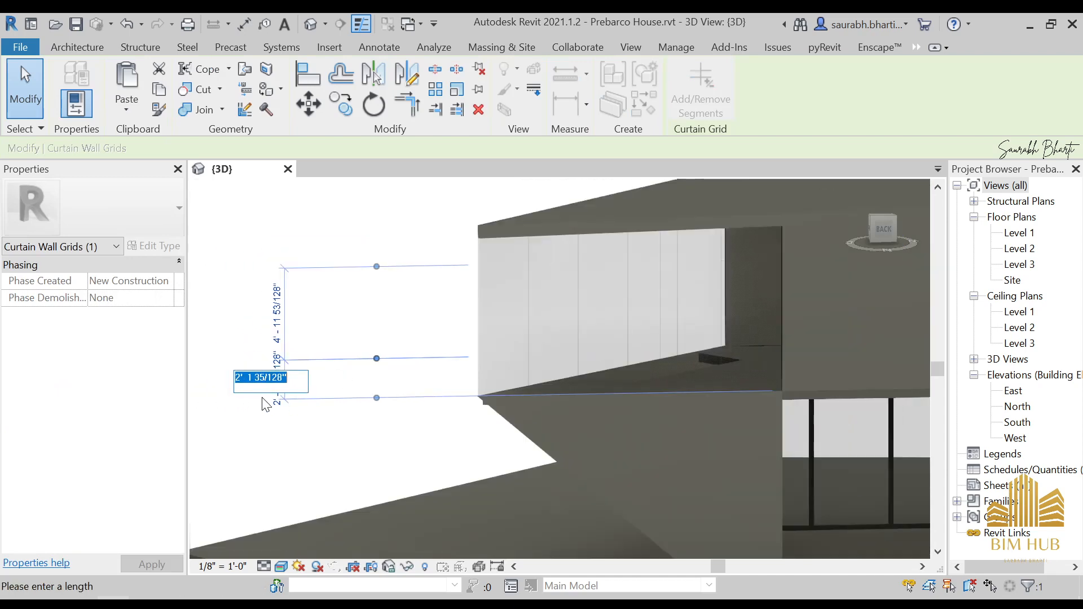
{"action": "key", "text": "Return"}
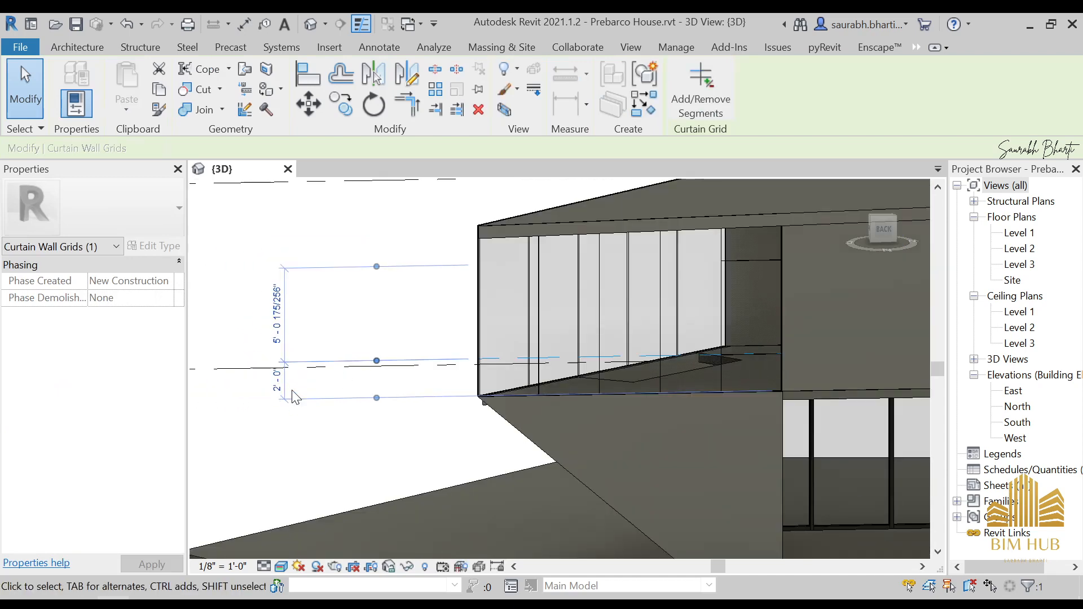
{"action": "key", "text": "Escape"}
- Check the end panel in reference photo CA_PREB_2DM_92.jpg in Photos, and set the upper horizontal grid line 1' below the rear Level 2 curtain wall's top
{"action": "scroll", "coordinate": [477, 342], "scroll_direction": "down", "scroll_amount": 1}
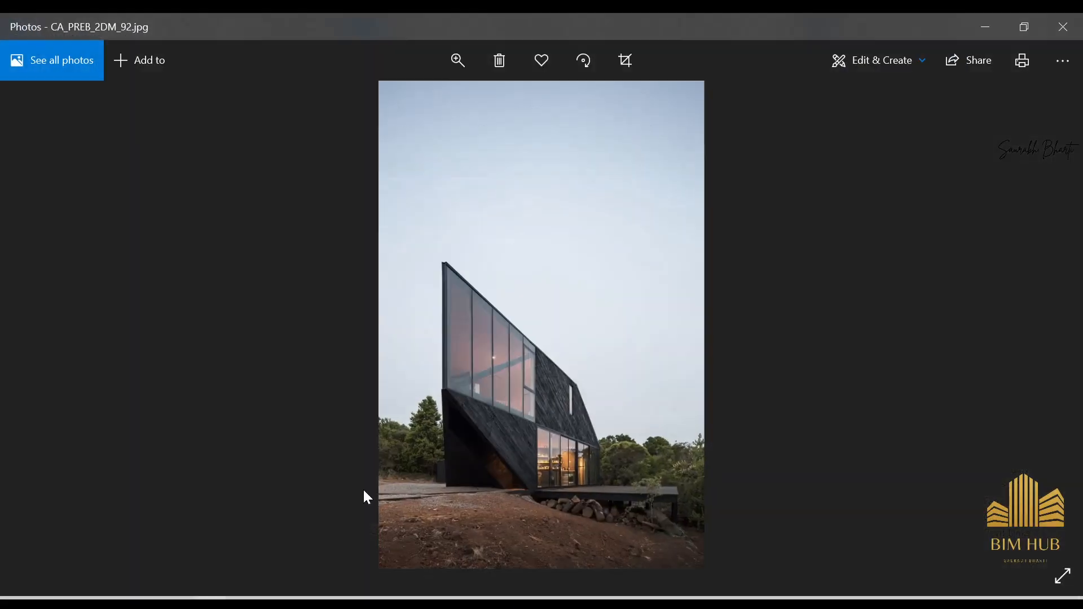
{"action": "scroll", "coordinate": [543, 377], "scroll_direction": "up", "scroll_amount": 3}
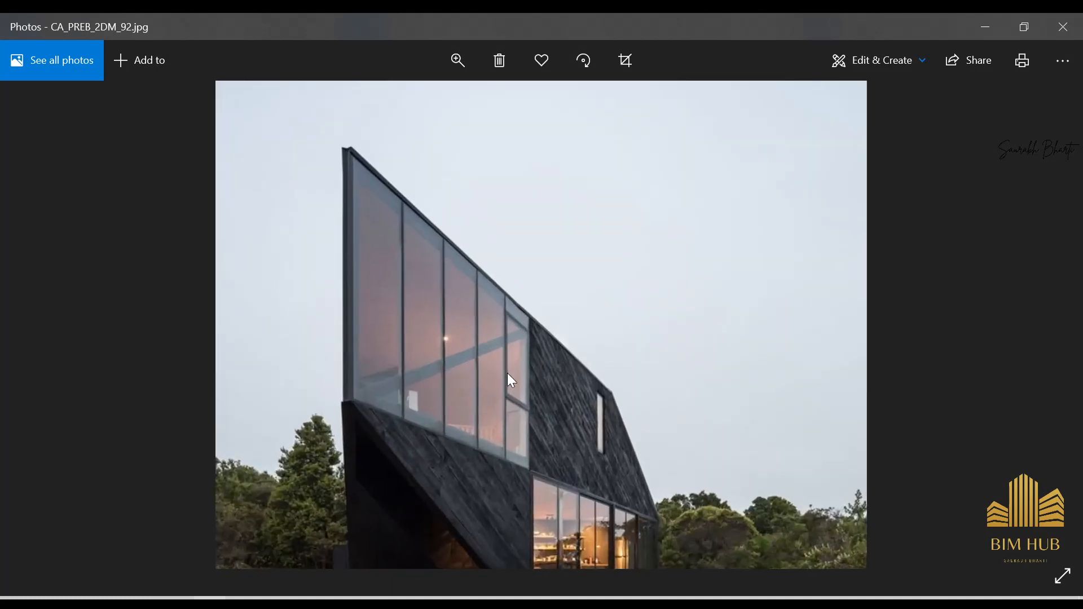
{"action": "left_click", "coordinate": [985, 27]}
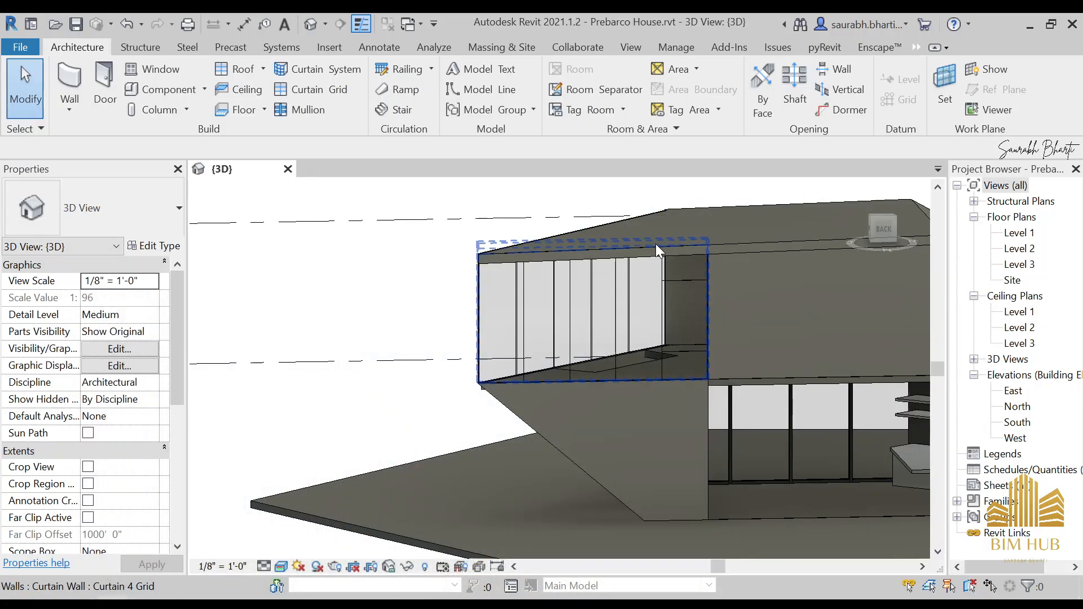
{"action": "scroll", "coordinate": [671, 257], "scroll_direction": "up", "scroll_amount": 3}
{"action": "left_click", "coordinate": [691, 280]}
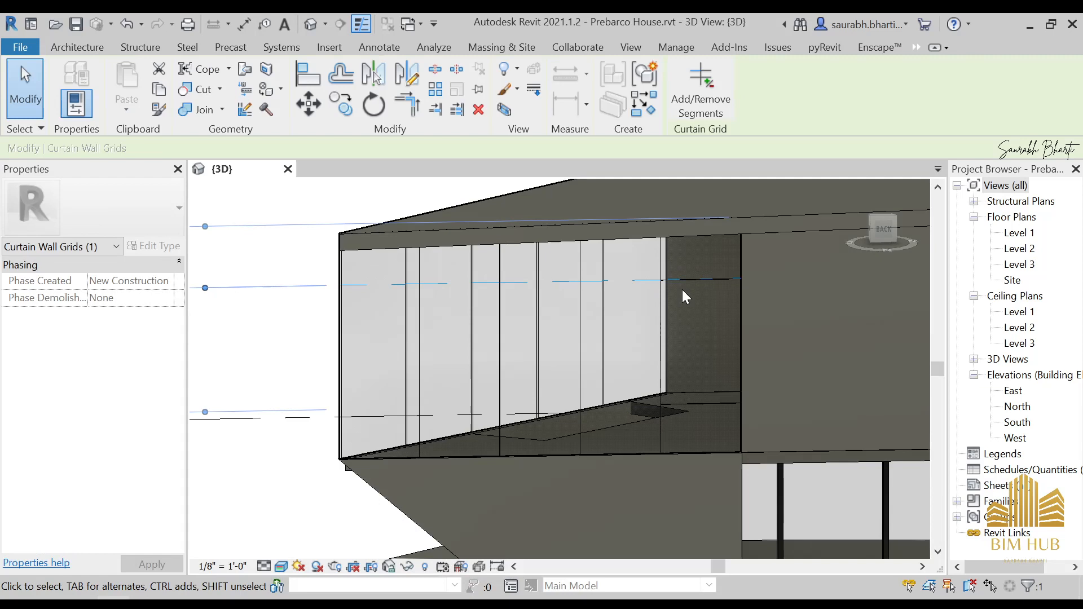
{"action": "scroll", "coordinate": [450, 286], "scroll_direction": "down", "scroll_amount": 3}
{"action": "left_click", "coordinate": [315, 270]}
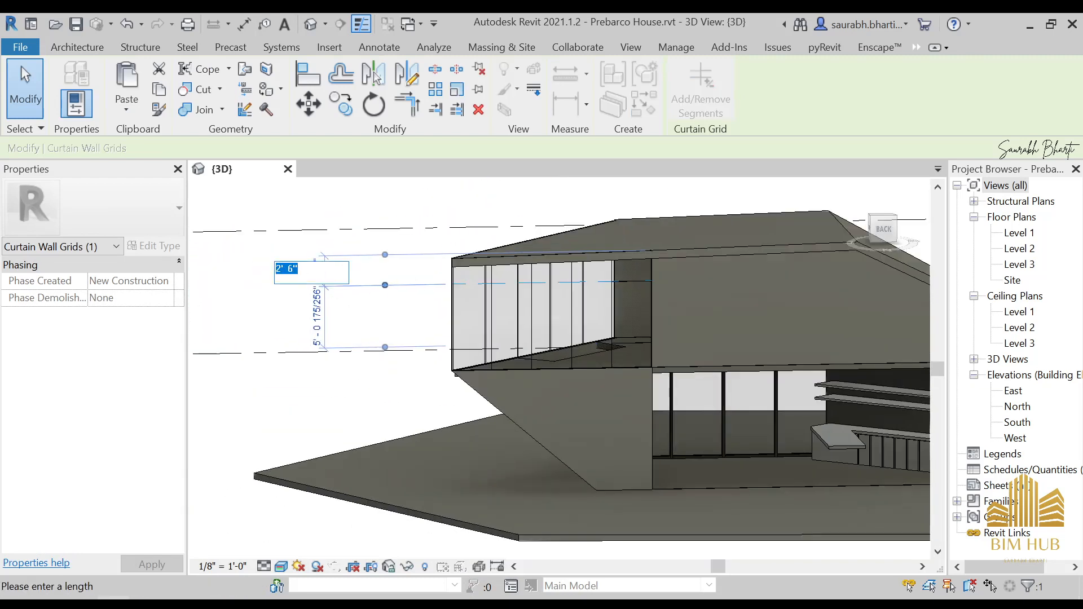
{"action": "type", "text": "1"}
{"action": "key", "text": "Return"}
{"action": "key", "text": "Escape"}
{"action": "scroll", "coordinate": [606, 329], "scroll_direction": "up", "scroll_amount": 2}
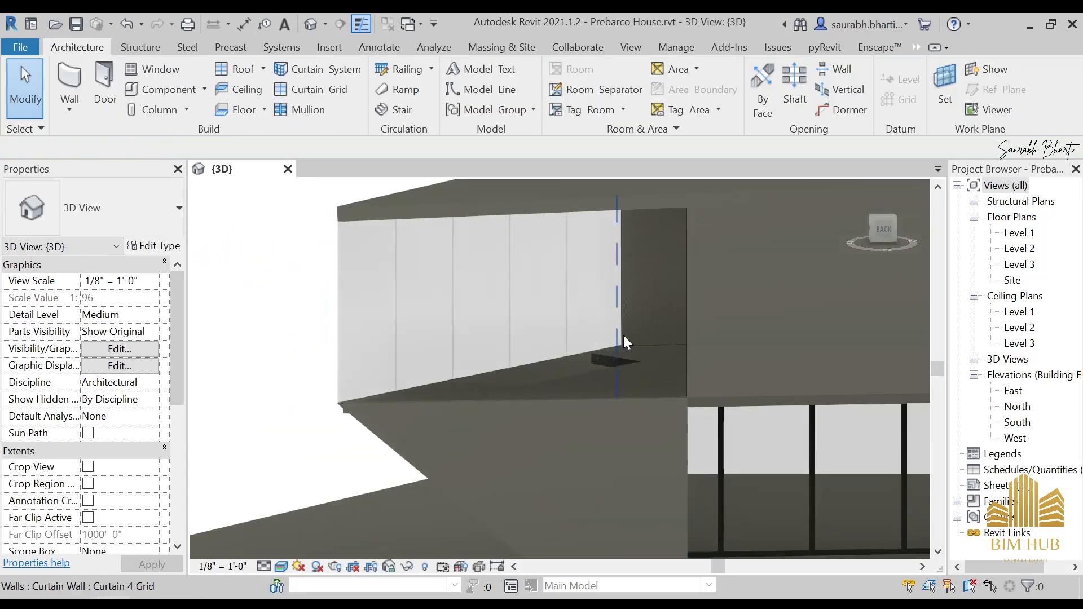
{"action": "left_click", "coordinate": [646, 354]}
{"action": "key", "text": "Escape"}
{"action": "left_click", "coordinate": [653, 344]}
{"action": "scroll", "coordinate": [428, 314], "scroll_direction": "down", "scroll_amount": 3}
{"action": "key", "text": "Escape"}
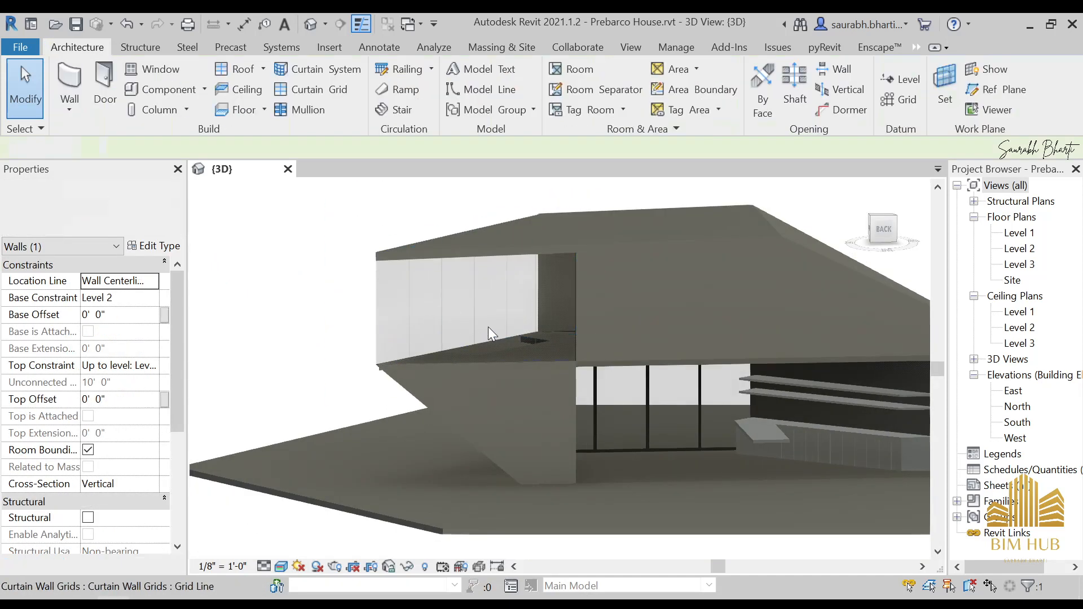
- Set the lower horizontal grid line's distance from the base of the rear Level 2 curtain wall to 3'
{"action": "middle_click_drag", "start_coordinate": [562, 332], "coordinate": [587, 369], "text": "shift"}
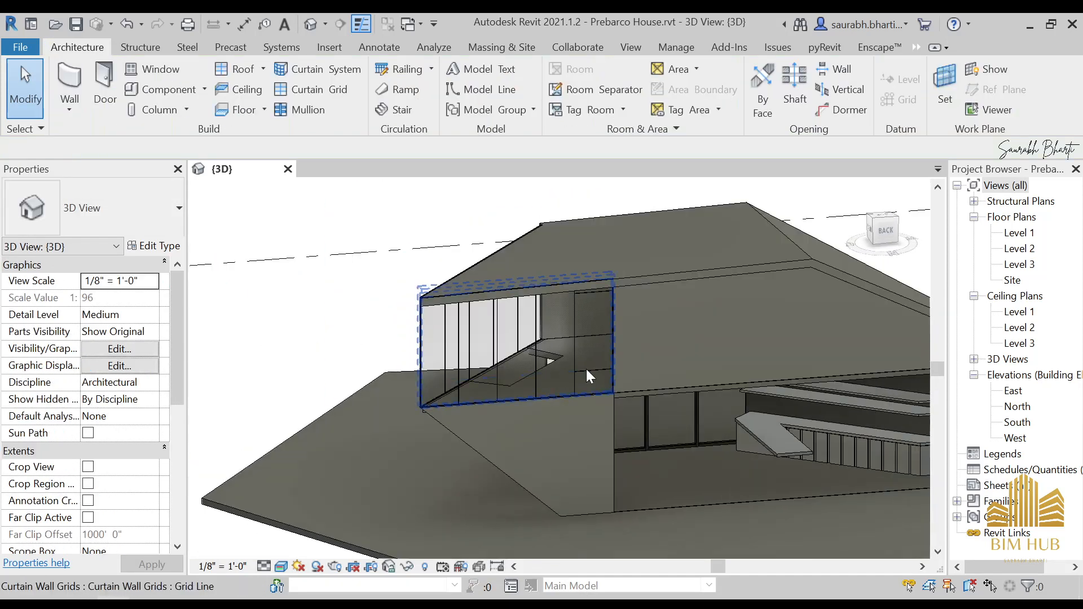
{"action": "key", "text": "Tab"}
{"action": "key", "text": "Tab"}
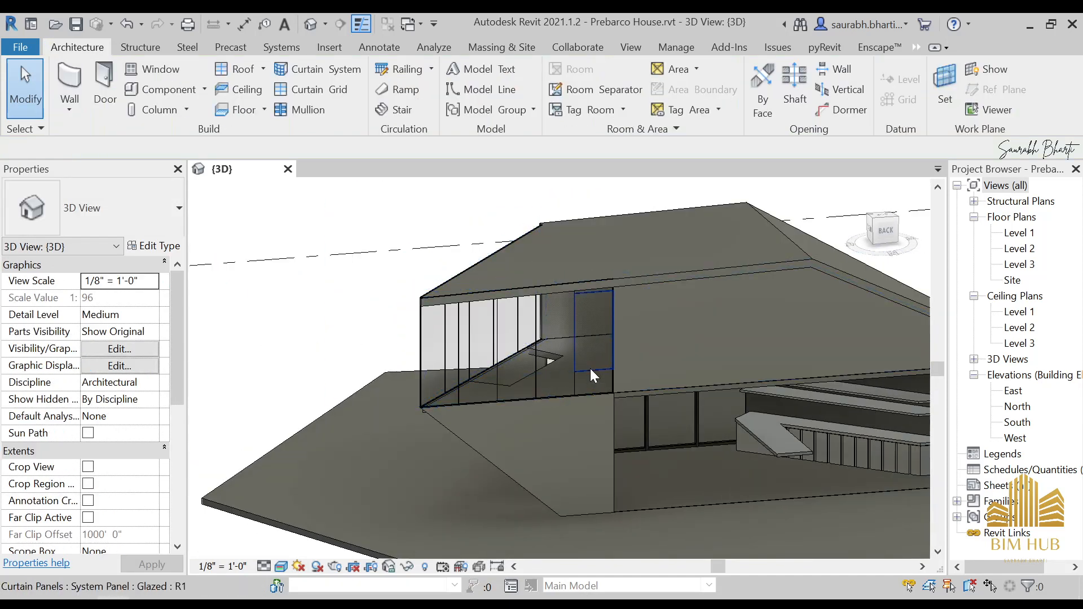
{"action": "left_click", "coordinate": [590, 368]}
{"action": "key", "text": "Escape"}
{"action": "left_click", "coordinate": [604, 373]}
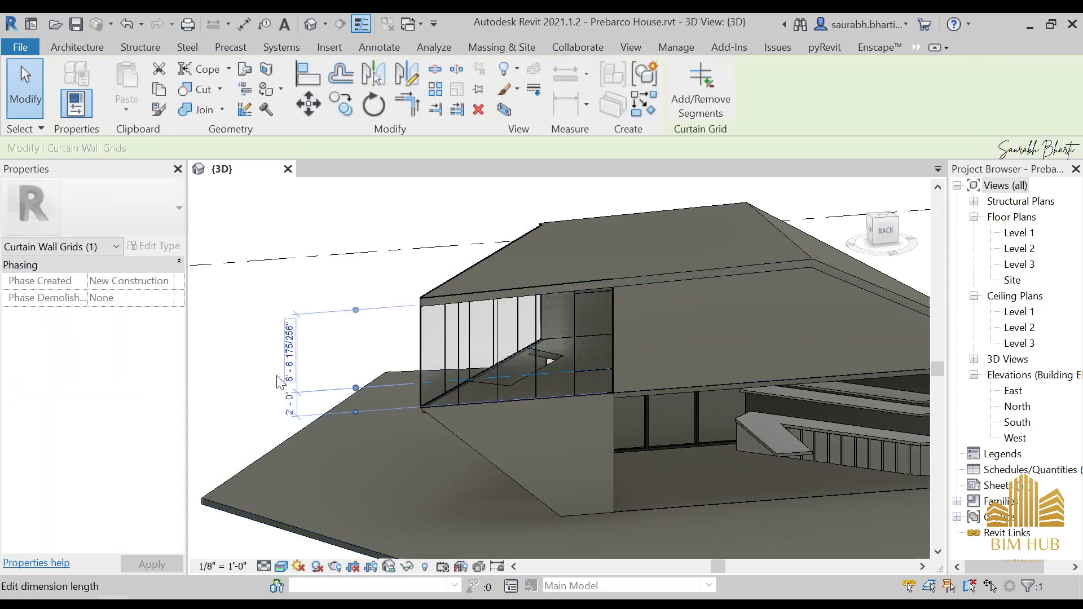
{"action": "left_click", "coordinate": [288, 402]}
{"action": "type", "text": "3"}
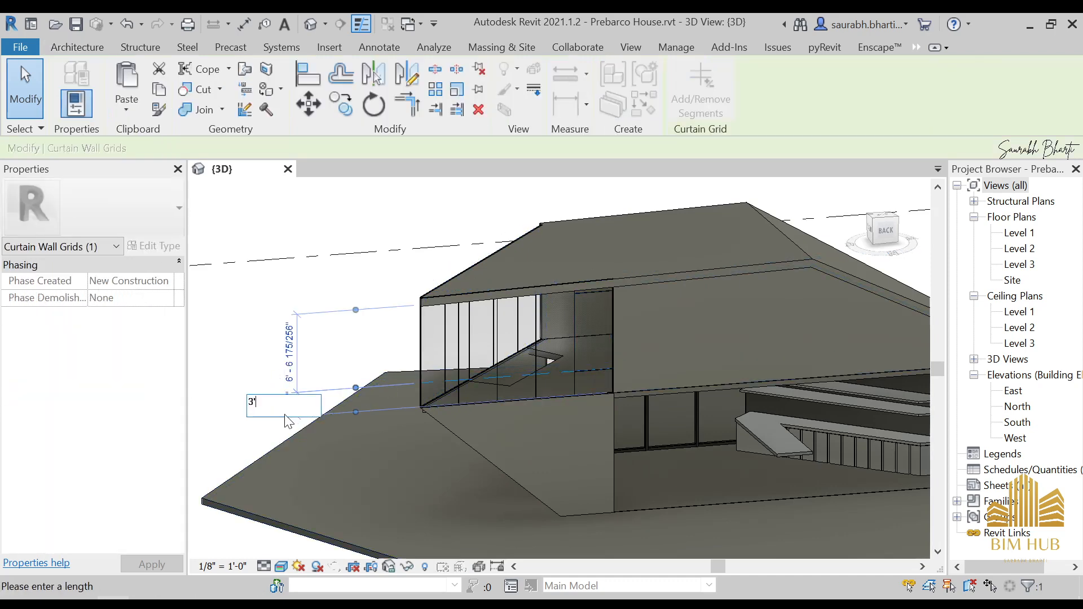
{"action": "key", "text": "Return"}
{"action": "key", "text": "Escape"}
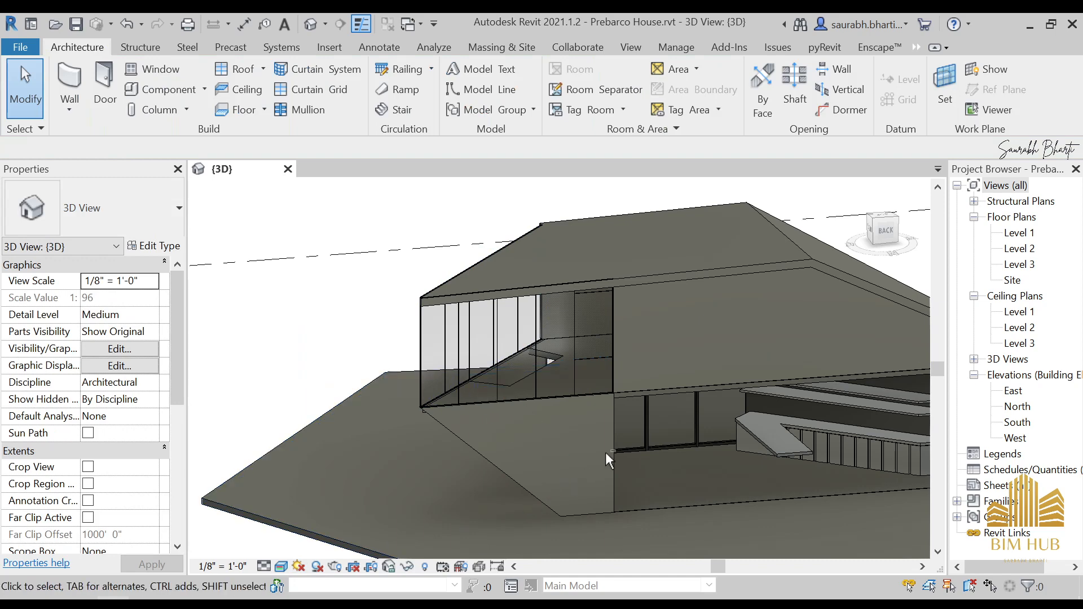
- Compare the rear Level 2 curtain wall's end panel divisions with the reference photo CA_PREB_2DM_92.jpg in Photos
{"action": "scroll", "coordinate": [605, 452], "scroll_direction": "up", "scroll_amount": 5}
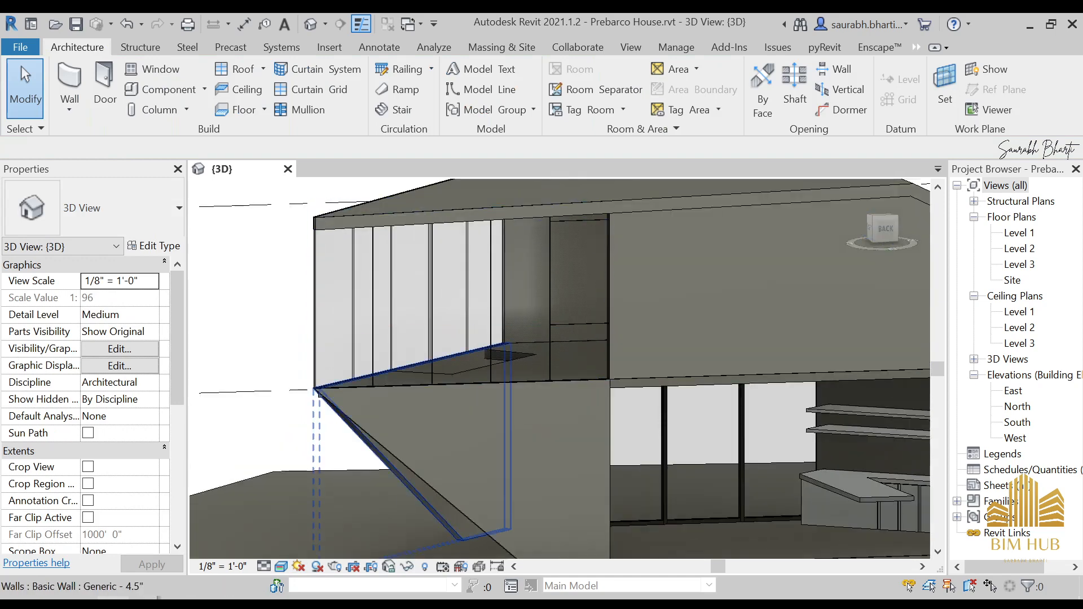
{"action": "key", "text": "alt+Tab"}
{"action": "scroll", "coordinate": [546, 383], "scroll_direction": "up", "scroll_amount": 2, "text": "ctrl"}
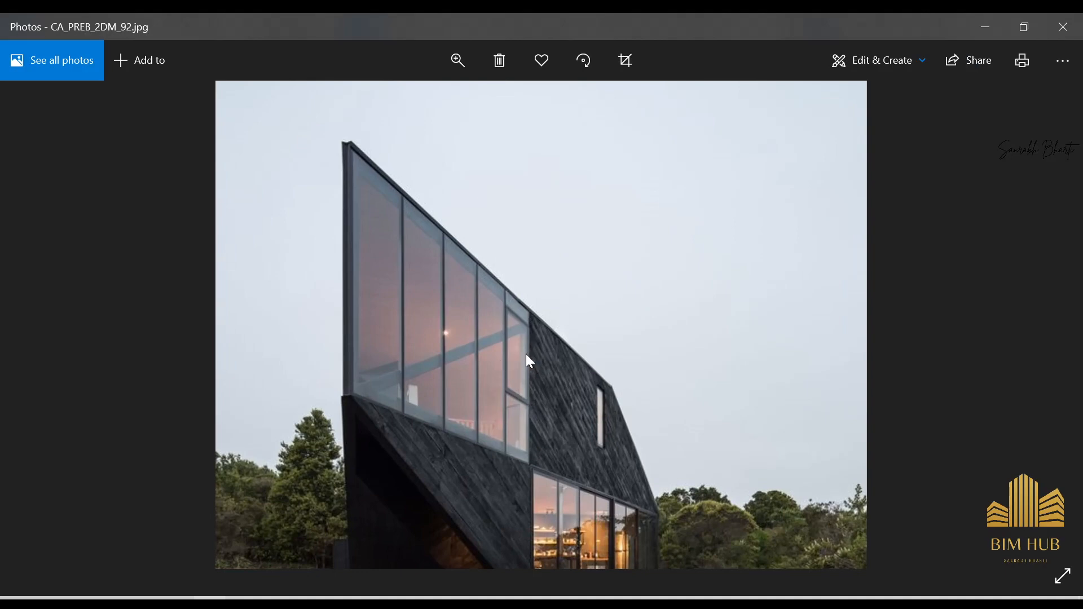
{"action": "scroll", "coordinate": [536, 390], "scroll_direction": "down", "scroll_amount": 2, "text": "ctrl"}
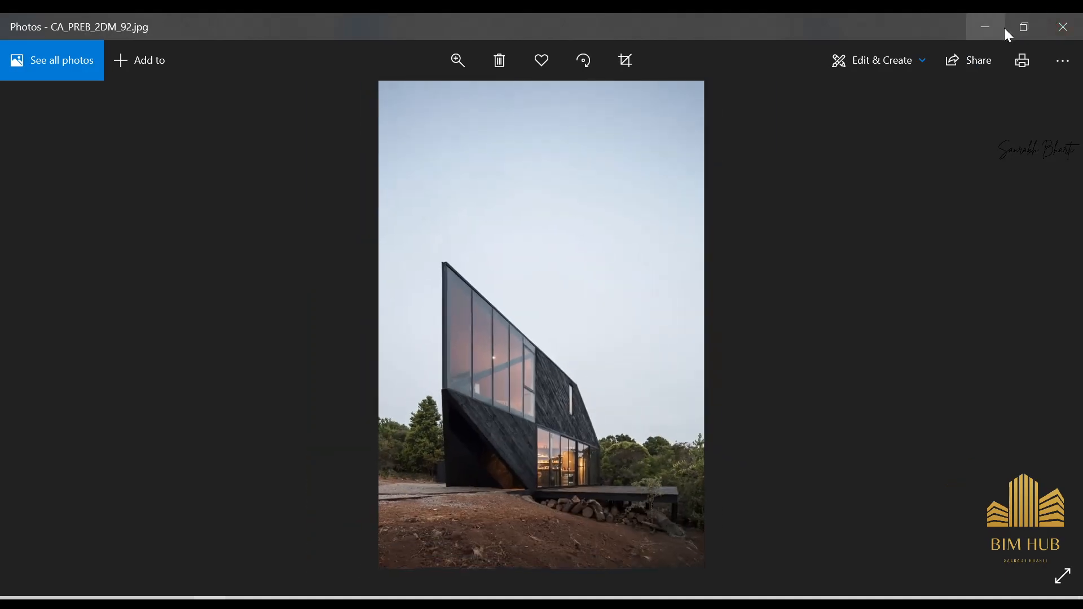
{"action": "left_click", "coordinate": [995, 29]}
{"action": "middle_click_drag", "start_coordinate": [624, 323], "coordinate": [572, 357], "text": "shift"}
{"action": "scroll", "coordinate": [570, 351], "scroll_direction": "down", "scroll_amount": 2}
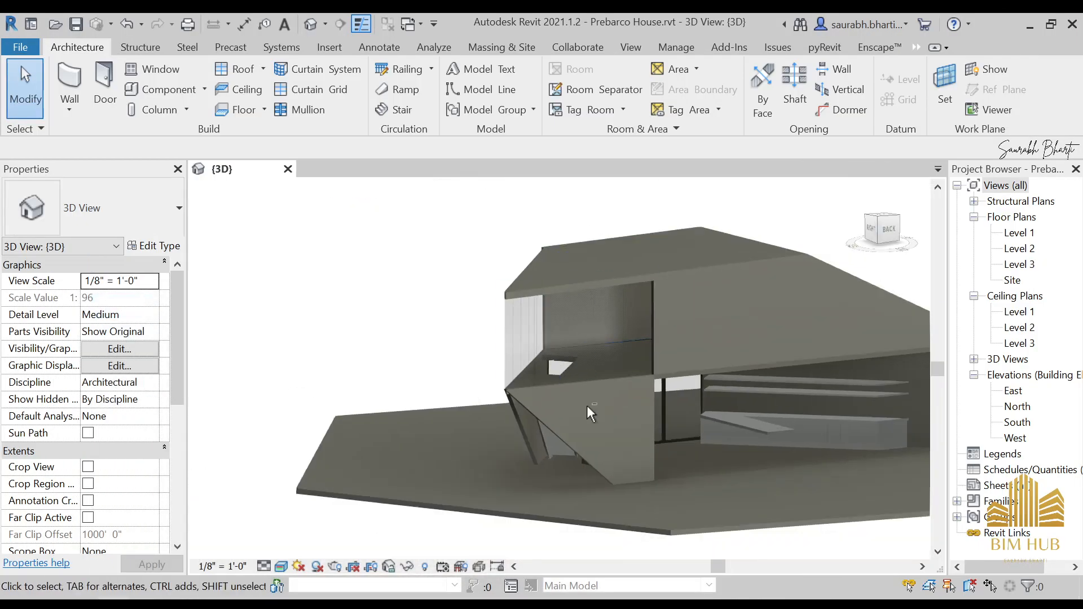
{"action": "middle_click_drag", "start_coordinate": [587, 405], "coordinate": [773, 491], "text": "shift"}
- Examine the ground-floor glazing divisions in the reference photos and in the south elevation of Elevations.jpg in Photos
{"action": "left_click", "coordinate": [709, 481]}
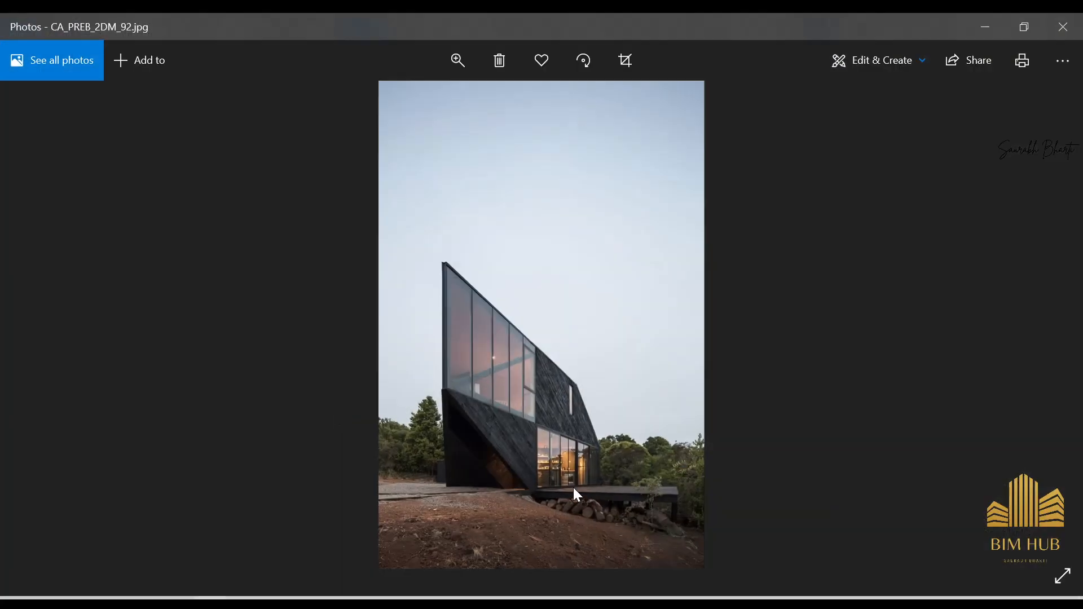
{"action": "scroll", "coordinate": [573, 486], "scroll_direction": "up", "scroll_amount": 3}
{"action": "left_click_drag", "start_coordinate": [642, 477], "coordinate": [608, 474]}
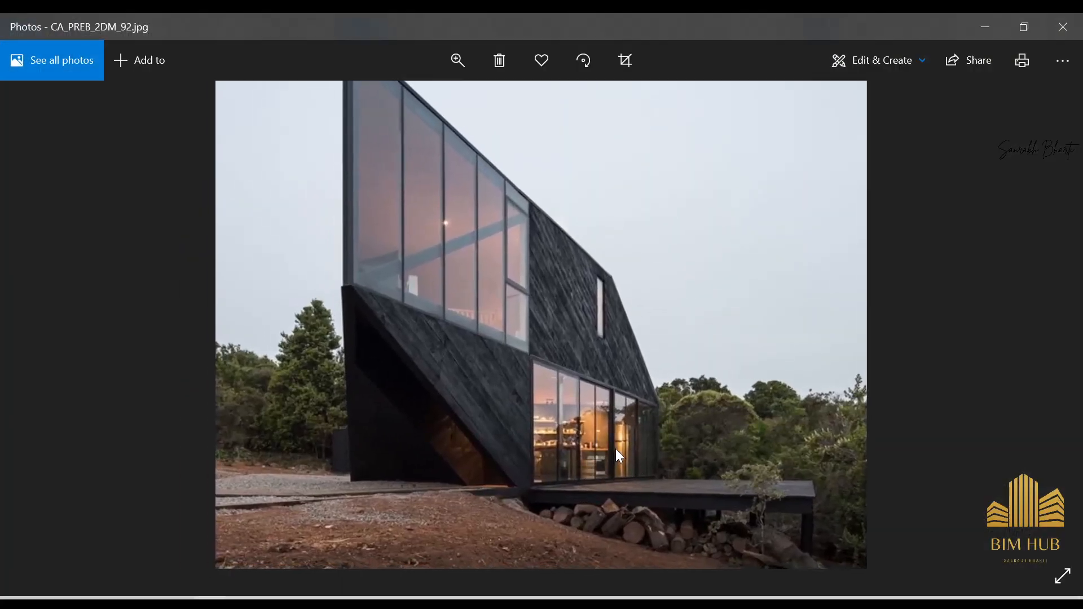
{"action": "scroll", "coordinate": [617, 452], "scroll_direction": "up", "scroll_amount": 3}
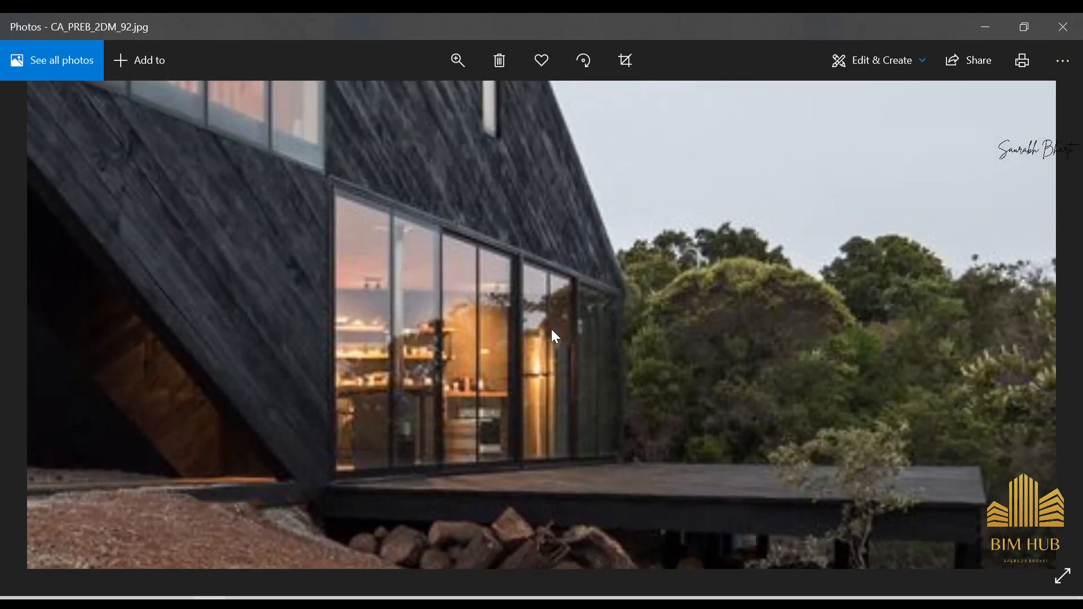
{"action": "scroll", "coordinate": [683, 340], "scroll_direction": "down", "scroll_amount": 5}
{"action": "key", "text": "Right"}
{"action": "key", "text": "Right"}
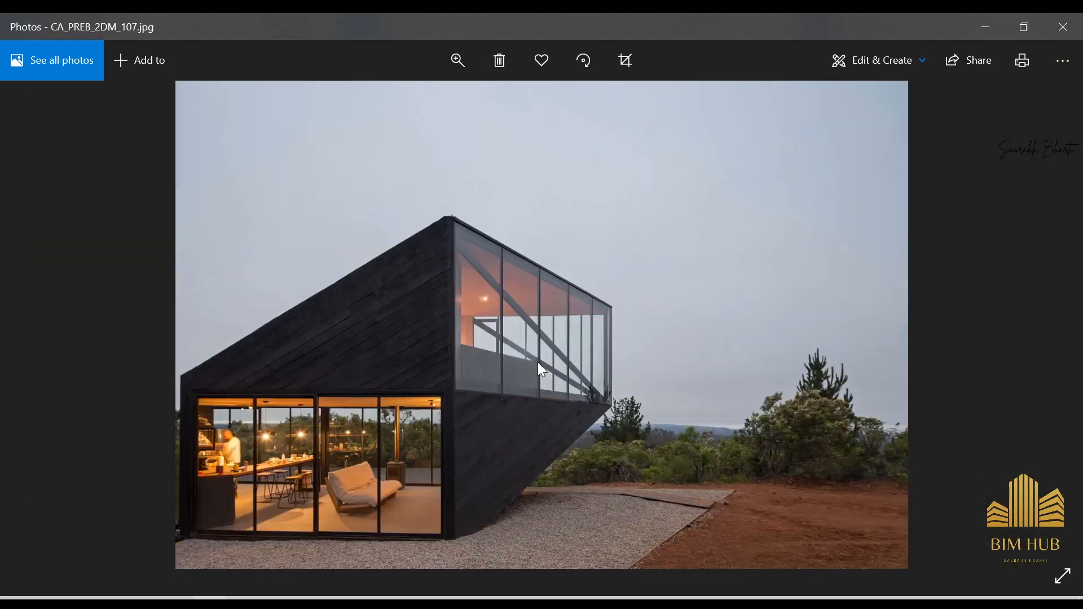
{"action": "key", "text": "Right"}
{"action": "key", "text": "Right"}
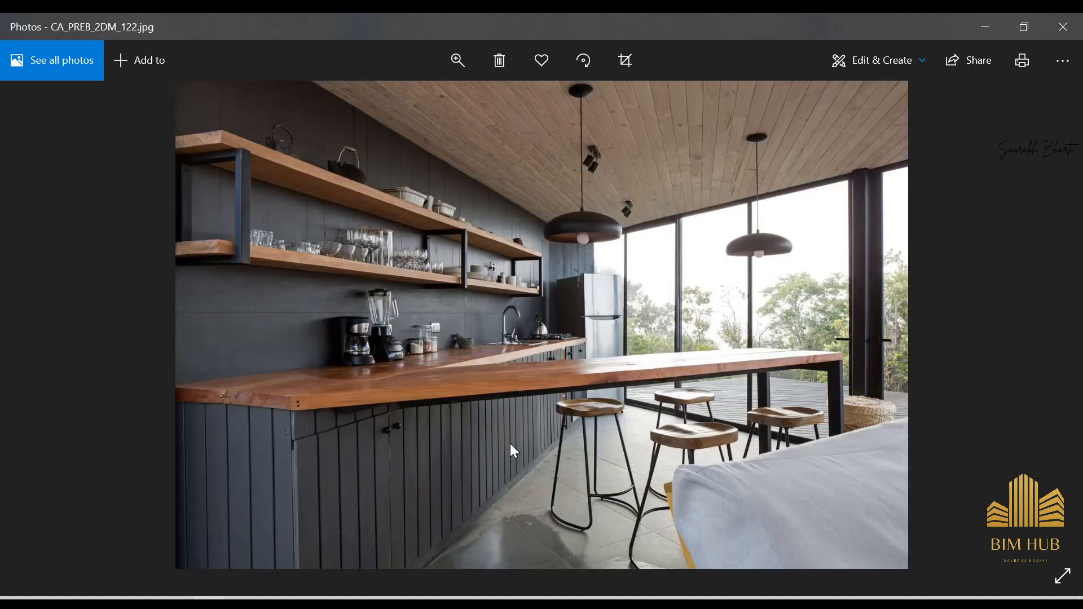
{"action": "key", "text": "Right"}
{"action": "scroll", "coordinate": [788, 360], "scroll_direction": "up", "scroll_amount": 3}
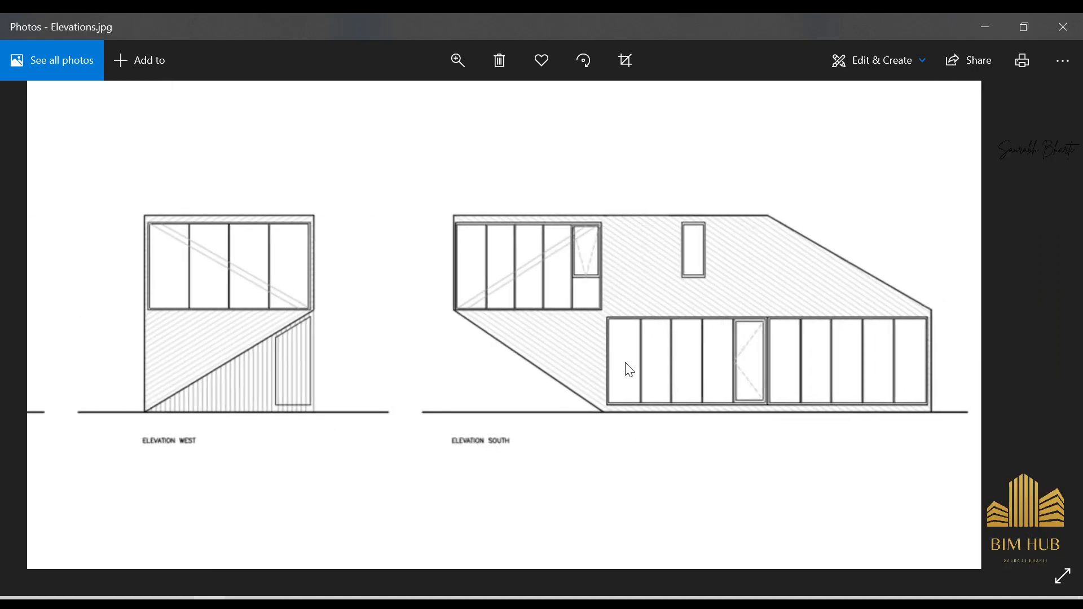
{"action": "scroll", "coordinate": [782, 372], "scroll_direction": "up", "scroll_amount": 2}
{"action": "left_click_drag", "start_coordinate": [853, 411], "coordinate": [532, 385]}
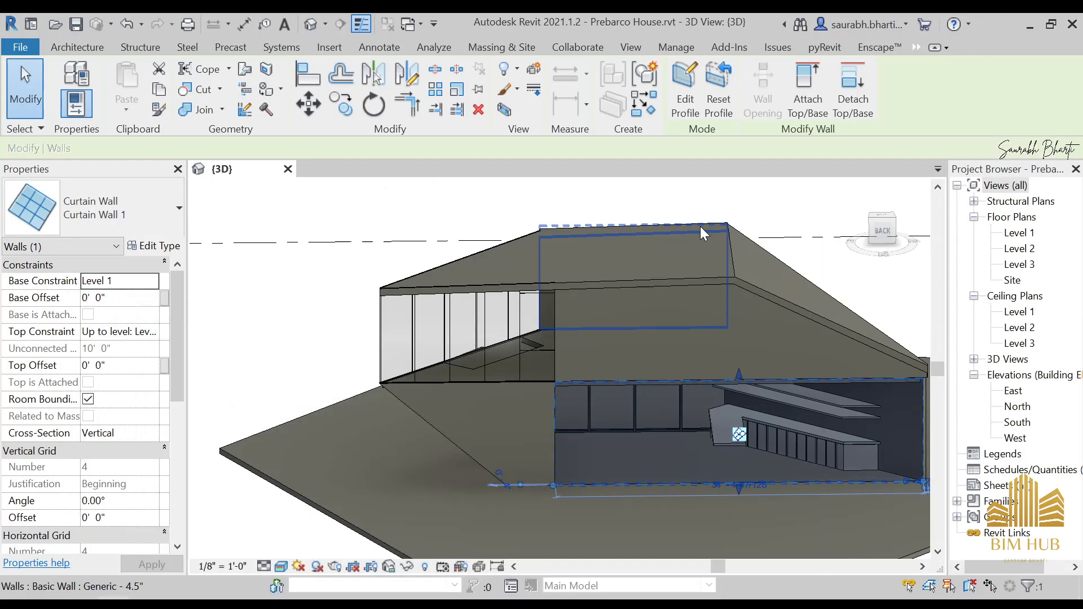
- Duplicate the rear Level 1 curtain wall's type under the name Curtain 9 grid
{"action": "middle_click_drag", "start_coordinate": [700, 225], "coordinate": [717, 322], "text": "shift"}
{"action": "left_click", "coordinate": [152, 246]}
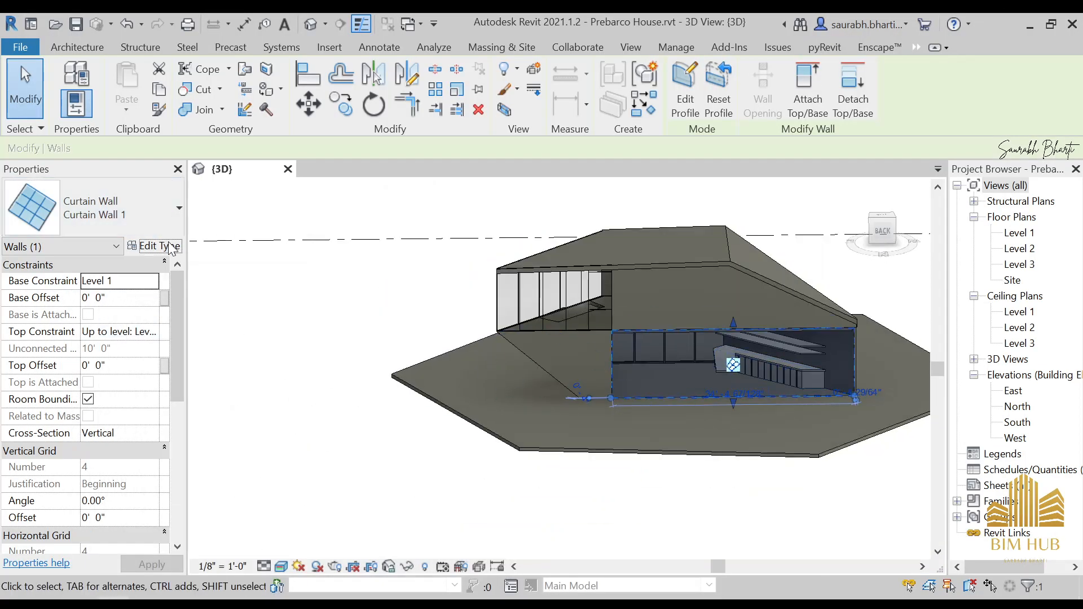
{"action": "left_click", "coordinate": [920, 164]}
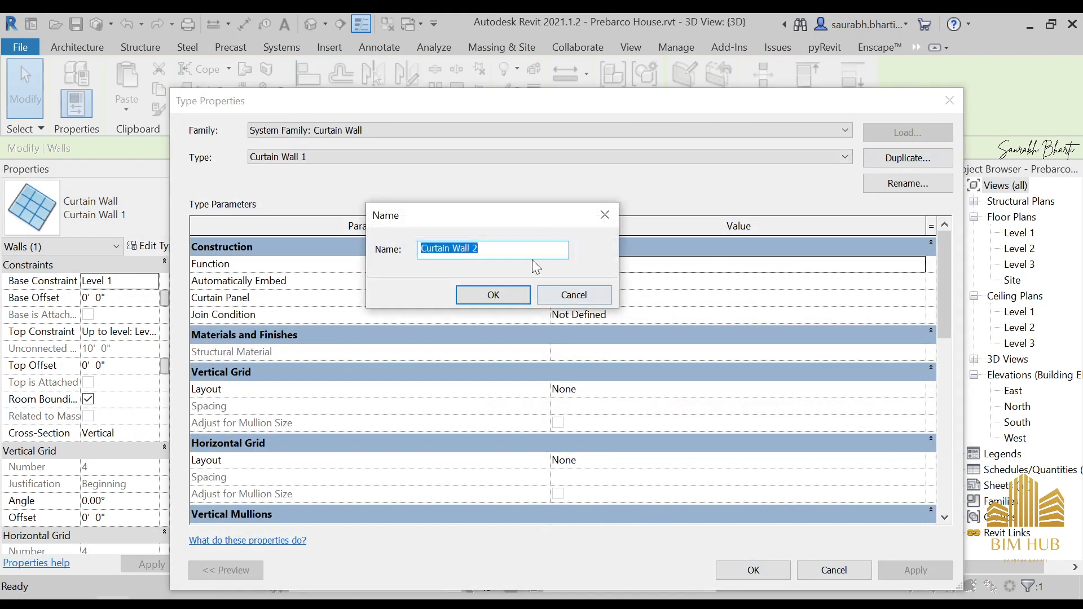
{"action": "left_click_drag", "start_coordinate": [453, 248], "coordinate": [569, 244]}
{"action": "type", "text": "9"}
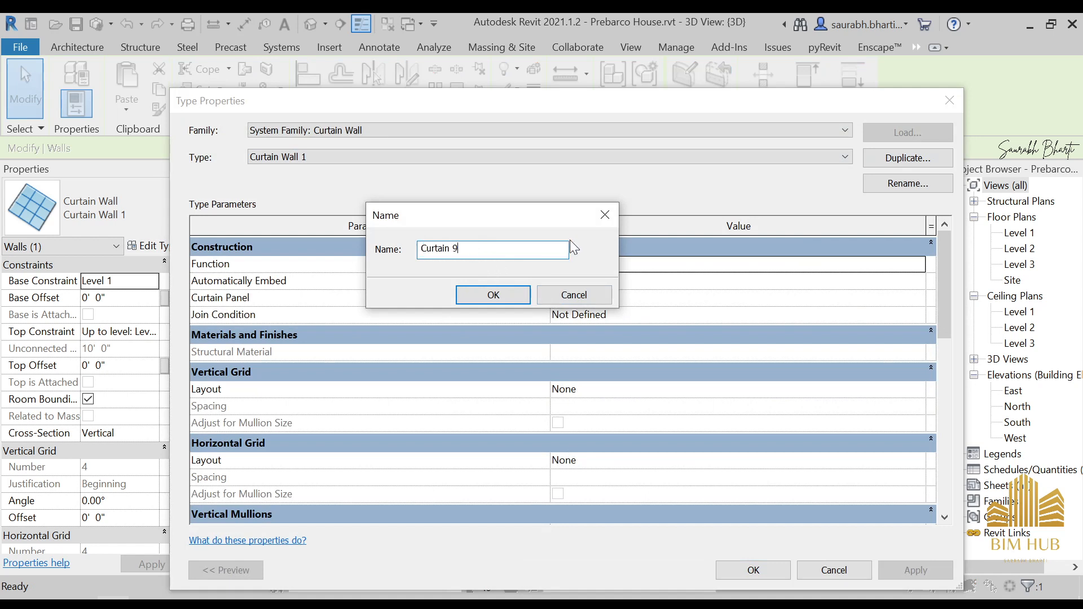
{"action": "type", "text": " gro"}
{"action": "key", "text": "BackSpace"}
{"action": "type", "text": "id"}
{"action": "left_click", "coordinate": [493, 296]}
- Set the Curtain 9 grid type's vertical grid layout to Fixed Number and the rear Level 1 curtain wall's vertical grid number to 9
{"action": "left_click", "coordinate": [677, 389]}
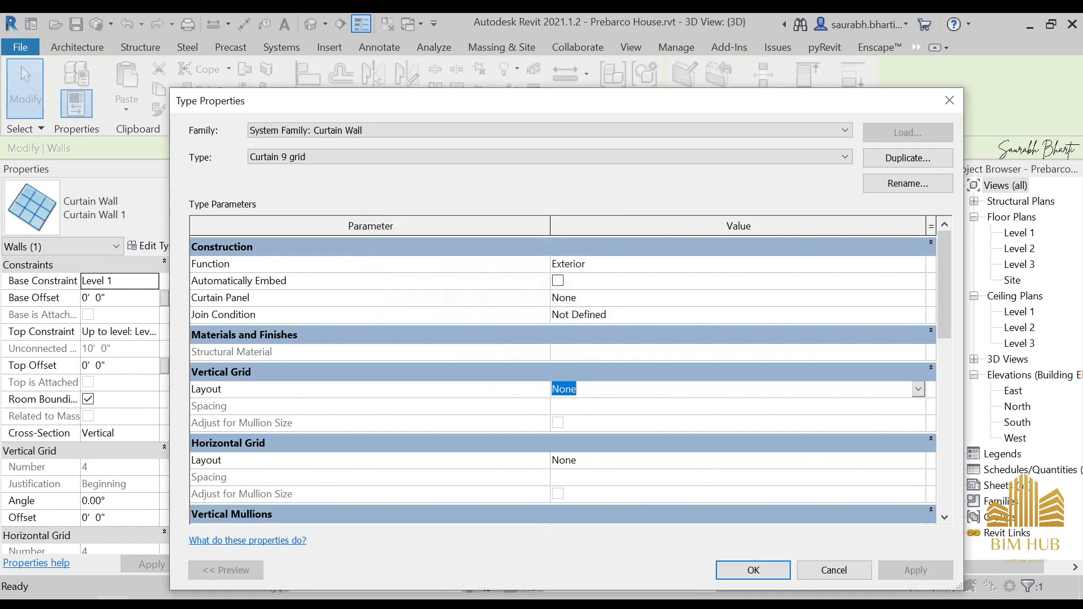
{"action": "left_click", "coordinate": [918, 389]}
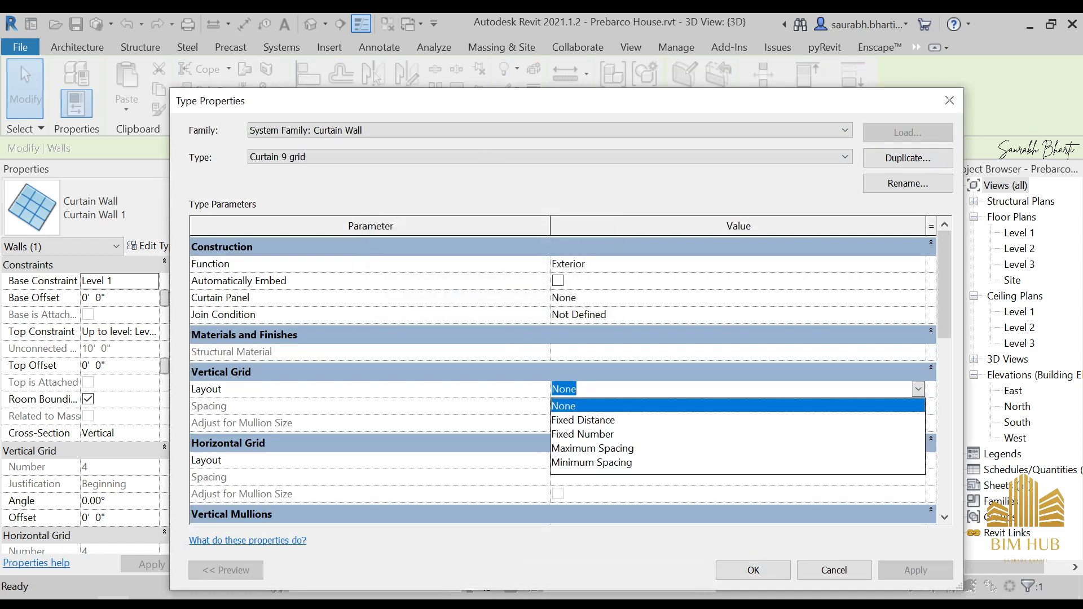
{"action": "left_click", "coordinate": [628, 433]}
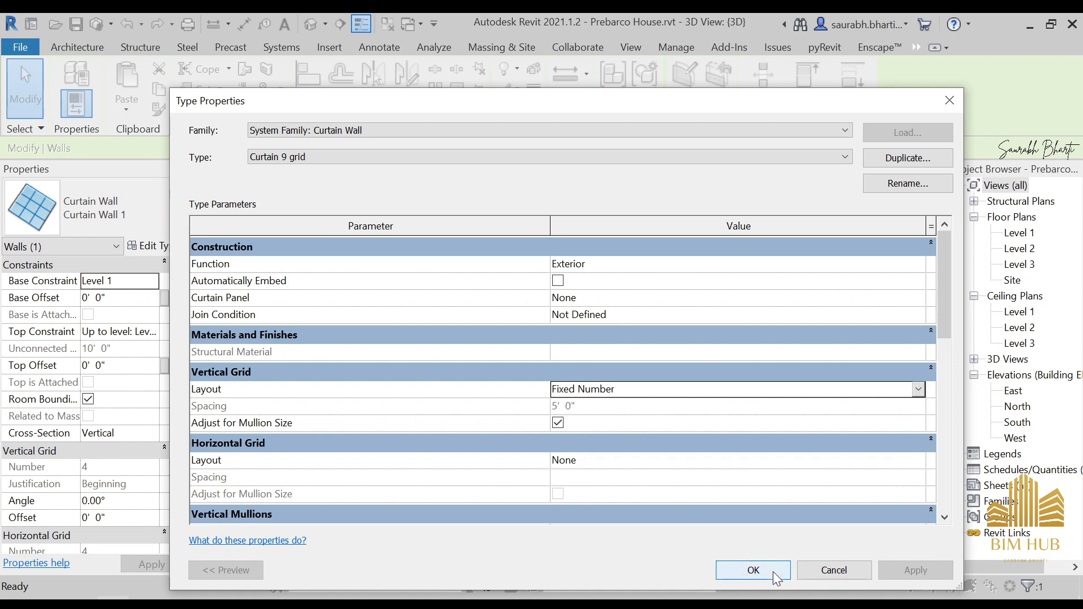
{"action": "left_click", "coordinate": [754, 570]}
{"action": "left_click", "coordinate": [98, 466]}
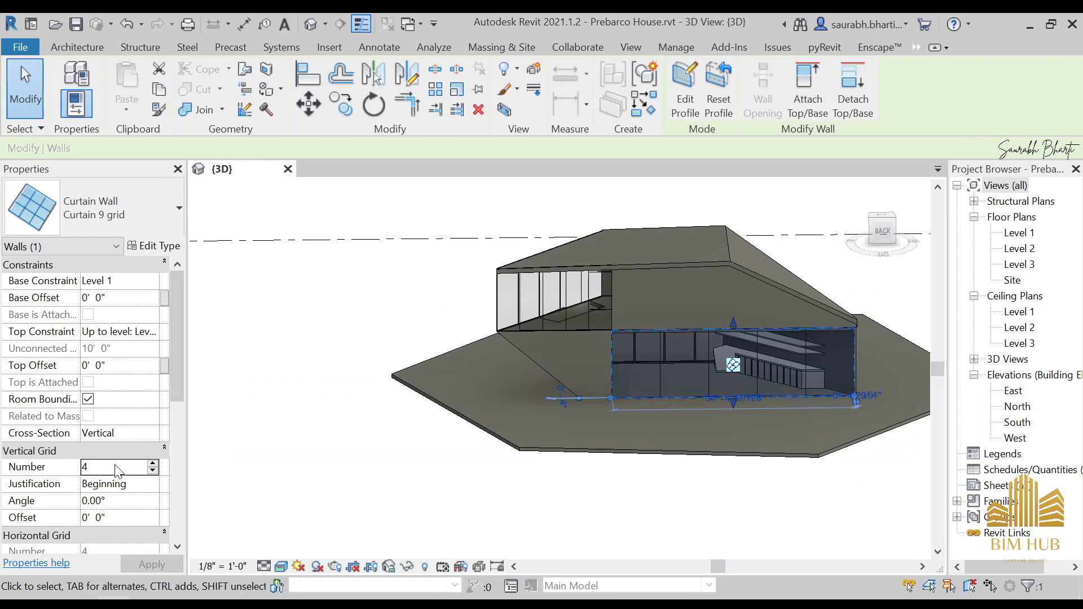
{"action": "left_click", "coordinate": [561, 502]}
- Compare the rear Level 1 curtain wall's vertical divisions with the south elevation in Elevations.jpg in Photos
{"action": "scroll", "coordinate": [746, 404], "scroll_direction": "up", "scroll_amount": 5}
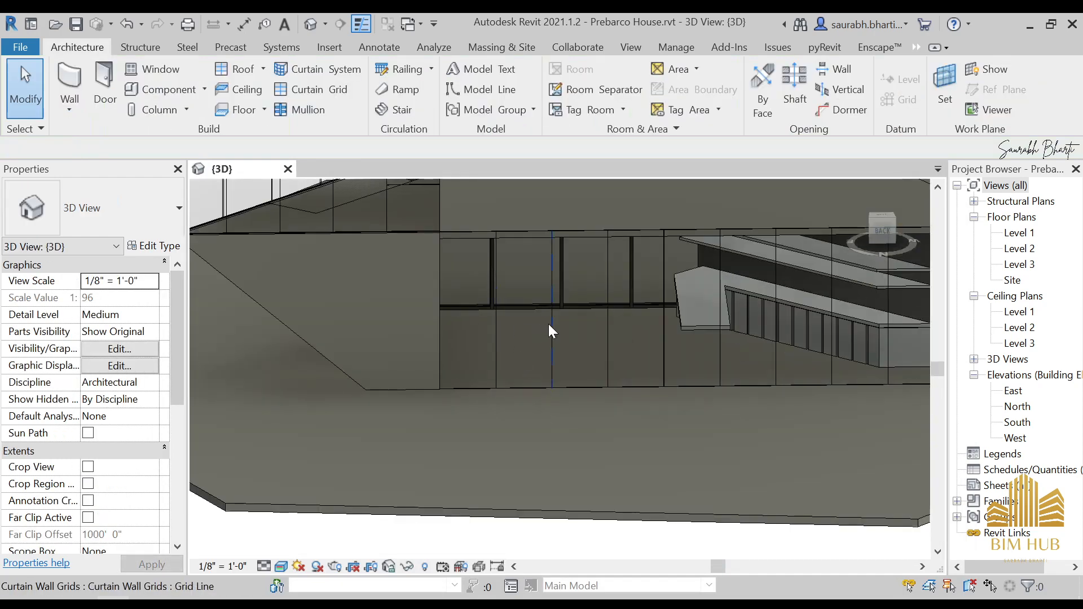
{"action": "middle_click_drag", "start_coordinate": [672, 327], "coordinate": [367, 340]}
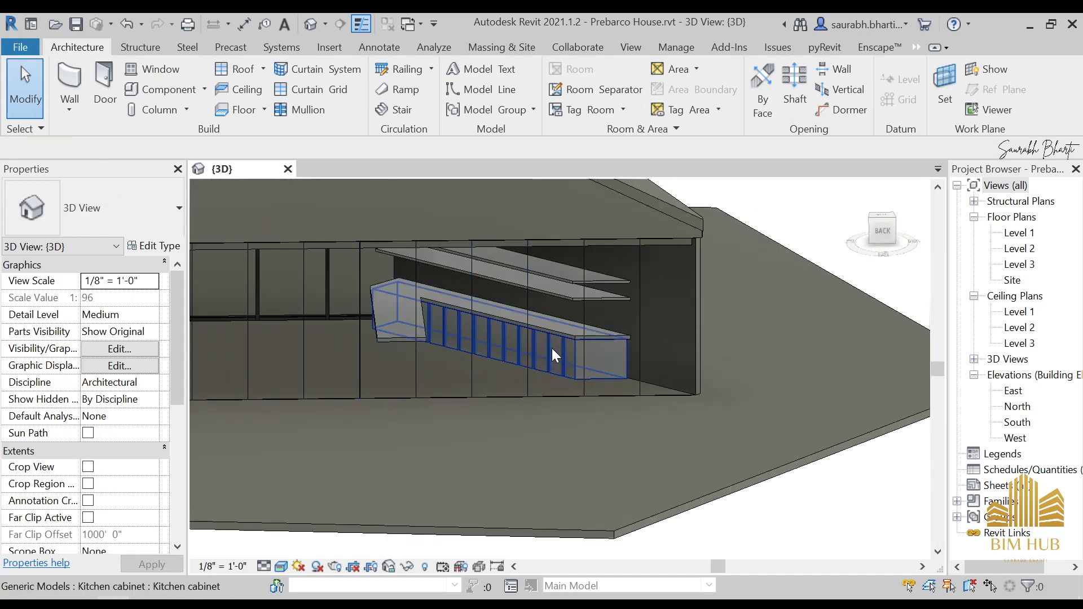
{"action": "middle_click_drag", "start_coordinate": [473, 349], "coordinate": [593, 350]}
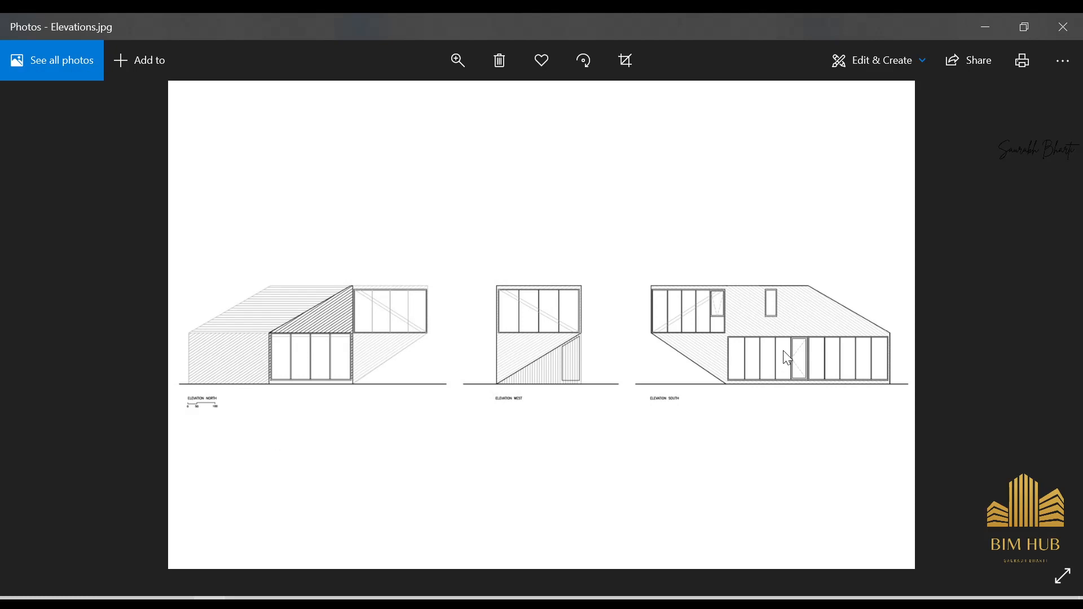
{"action": "scroll", "coordinate": [782, 361], "scroll_direction": "up", "scroll_amount": 2, "text": "ctrl"}
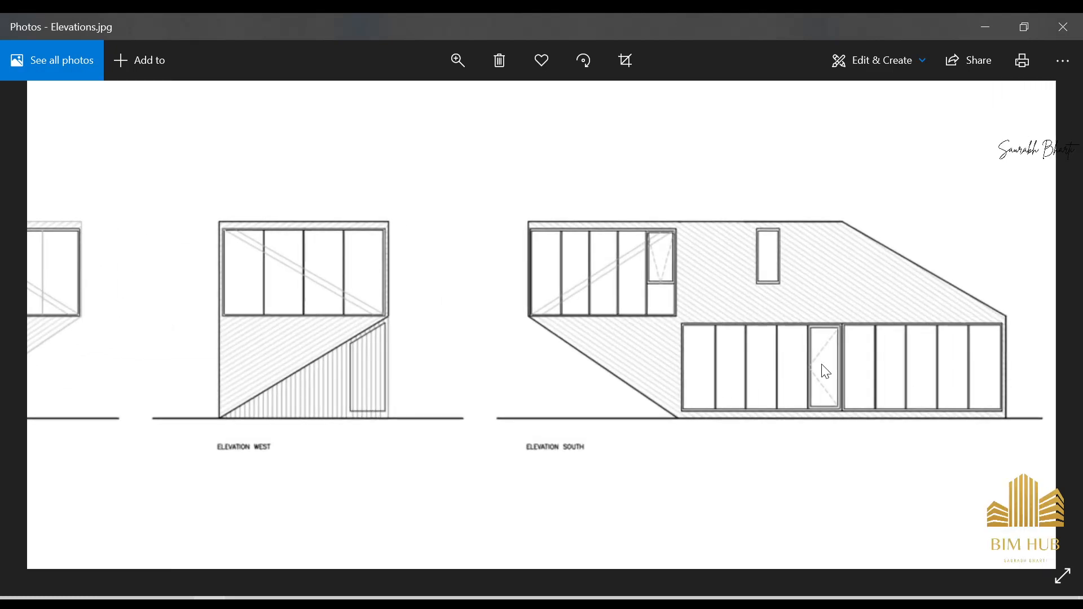
{"action": "left_click", "coordinate": [972, 27]}
{"action": "middle_click_drag", "start_coordinate": [421, 416], "coordinate": [507, 375], "text": "shift"}
{"action": "scroll", "coordinate": [514, 396], "scroll_direction": "down", "scroll_amount": 6}
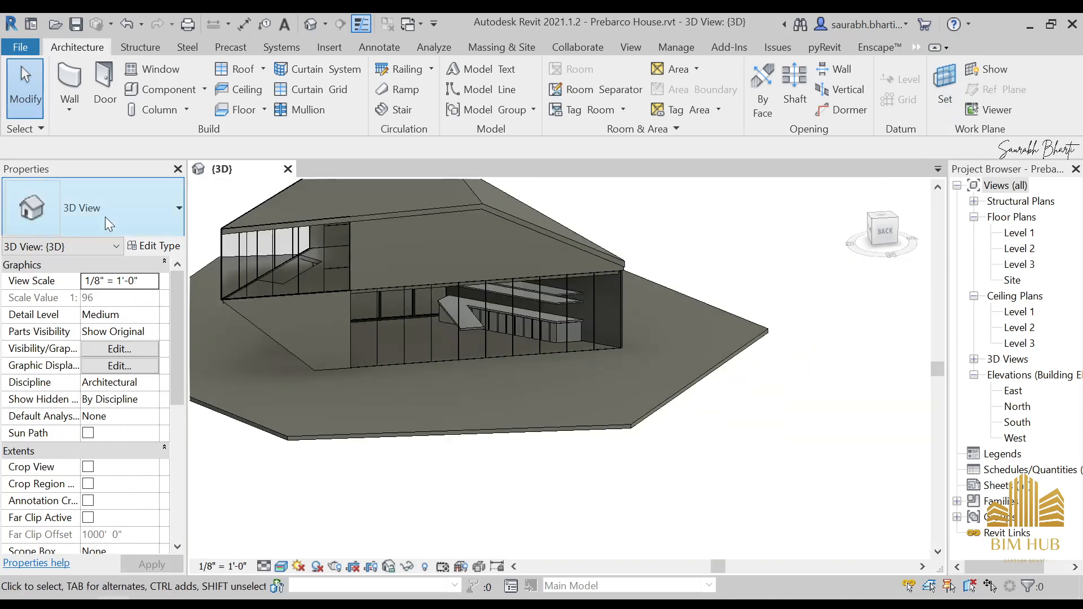
- Set the Curtain 9 grid type's vertical interior mullions to Rectangular Mullion : 2.5" x 5" Black Mullion, using the rear Level 1 curtain wall
{"action": "left_click", "coordinate": [416, 369]}
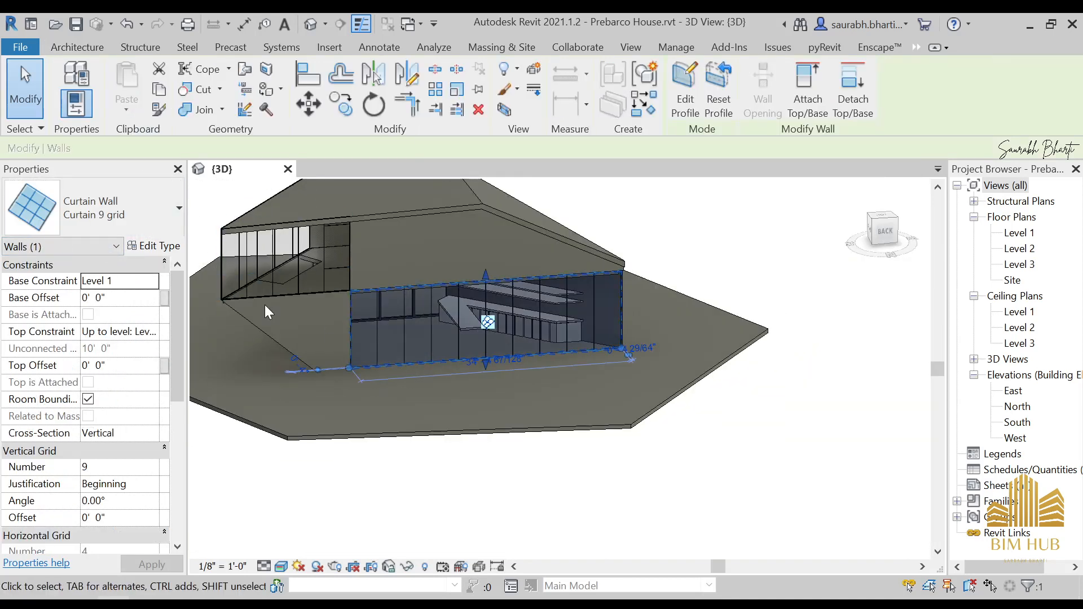
{"action": "left_click", "coordinate": [153, 246]}
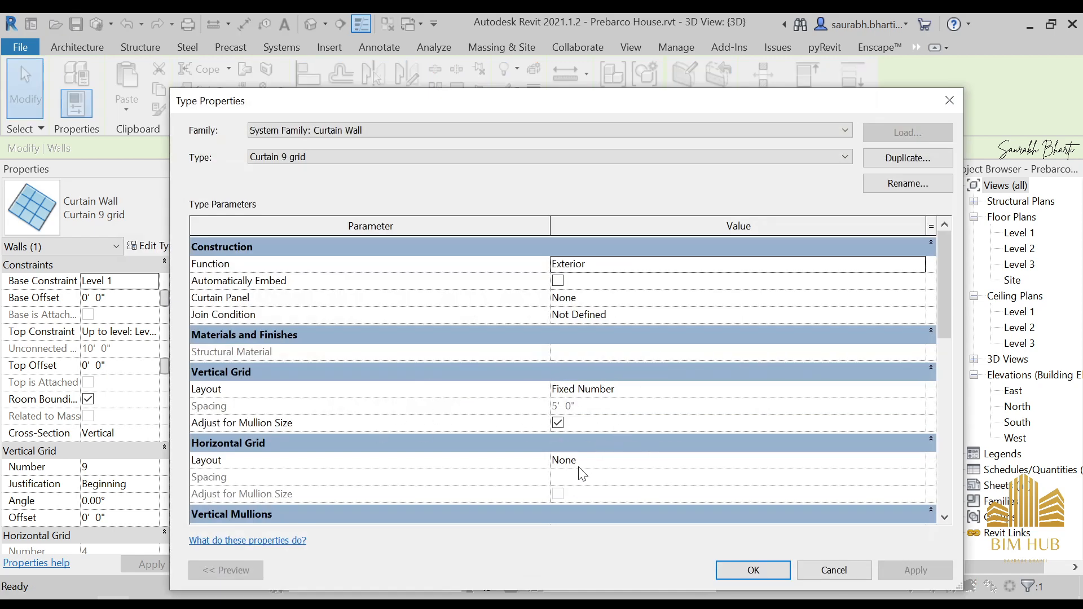
{"action": "scroll", "coordinate": [427, 446], "scroll_direction": "down", "scroll_amount": 3}
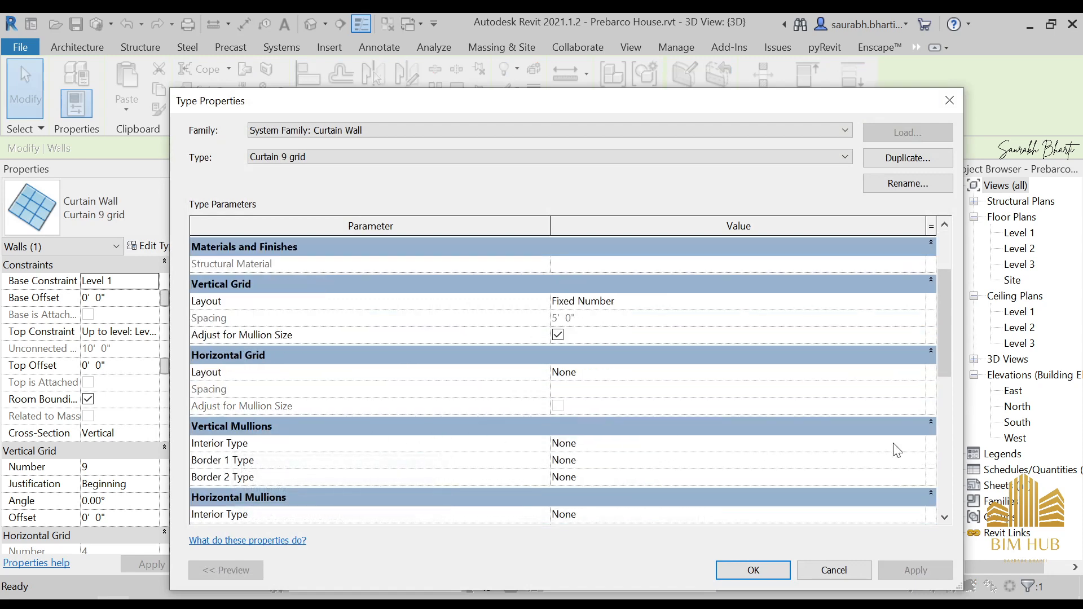
{"action": "left_click", "coordinate": [921, 446]}
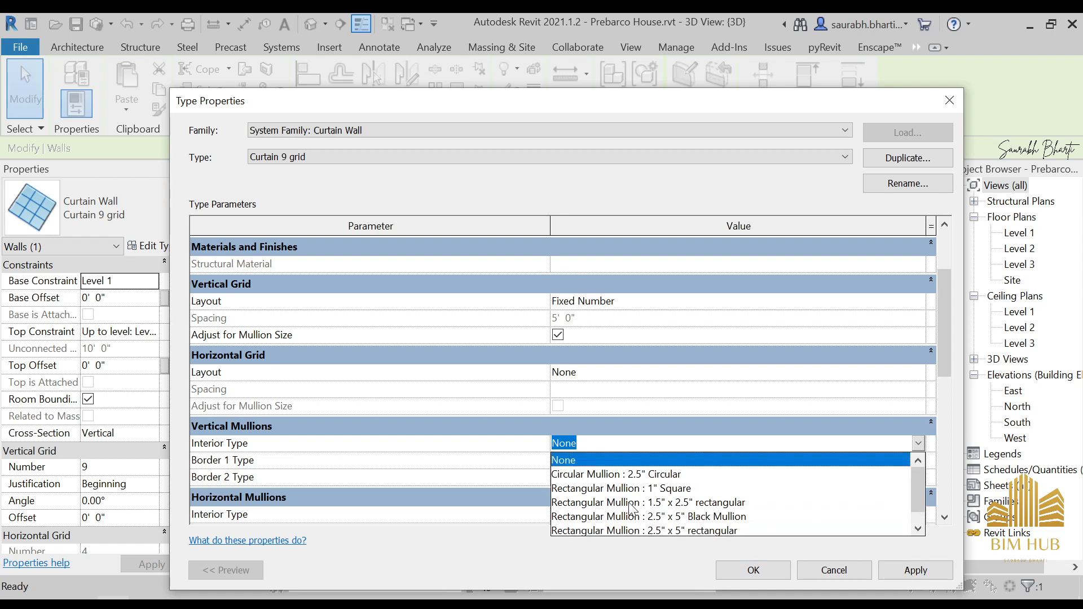
{"action": "scroll", "coordinate": [632, 510], "scroll_direction": "down", "scroll_amount": 1}
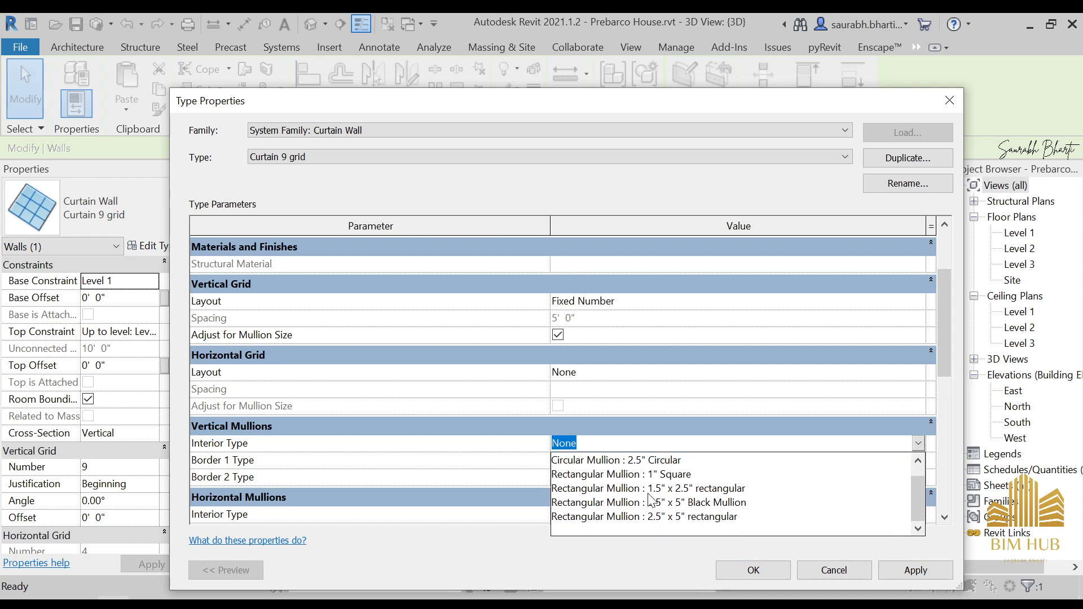
{"action": "left_click", "coordinate": [706, 502]}
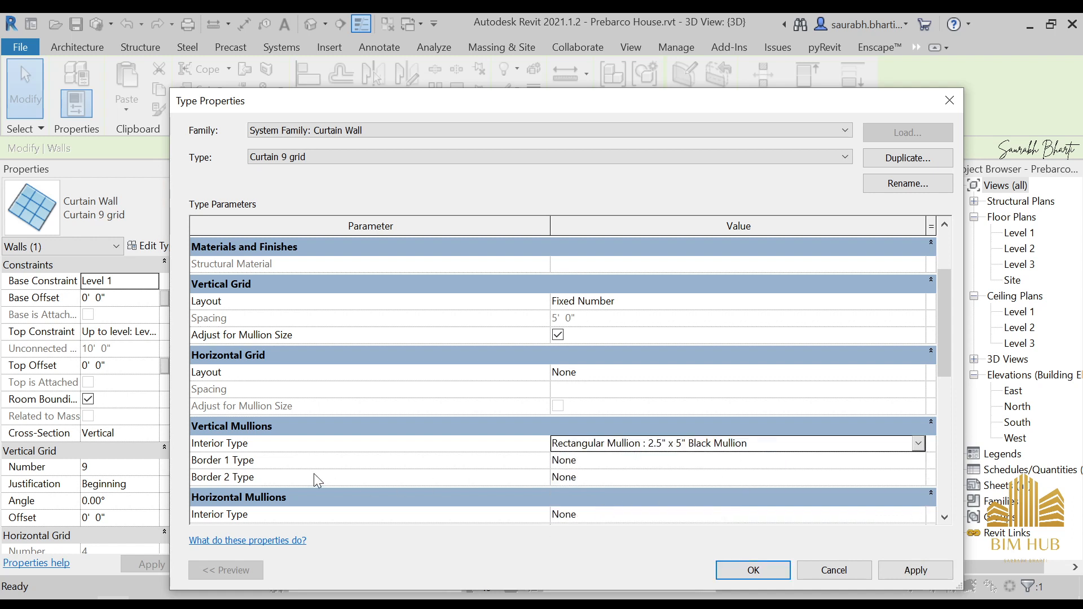
- Assign Rectangular Mullion : 2.5" x 5" Black Mullion to both vertical borders of the Curtain 9 grid type and apply the changes
{"action": "left_click", "coordinate": [918, 461]}
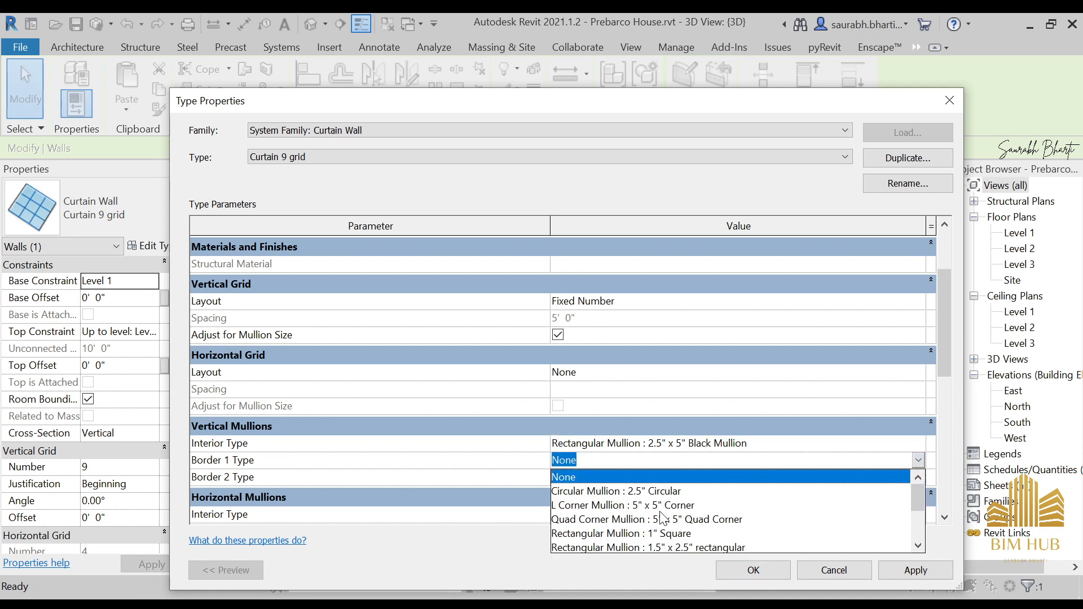
{"action": "scroll", "coordinate": [663, 519], "scroll_direction": "down", "scroll_amount": 2}
{"action": "scroll", "coordinate": [620, 529], "scroll_direction": "up", "scroll_amount": 2}
{"action": "scroll", "coordinate": [613, 529], "scroll_direction": "down", "scroll_amount": 2}
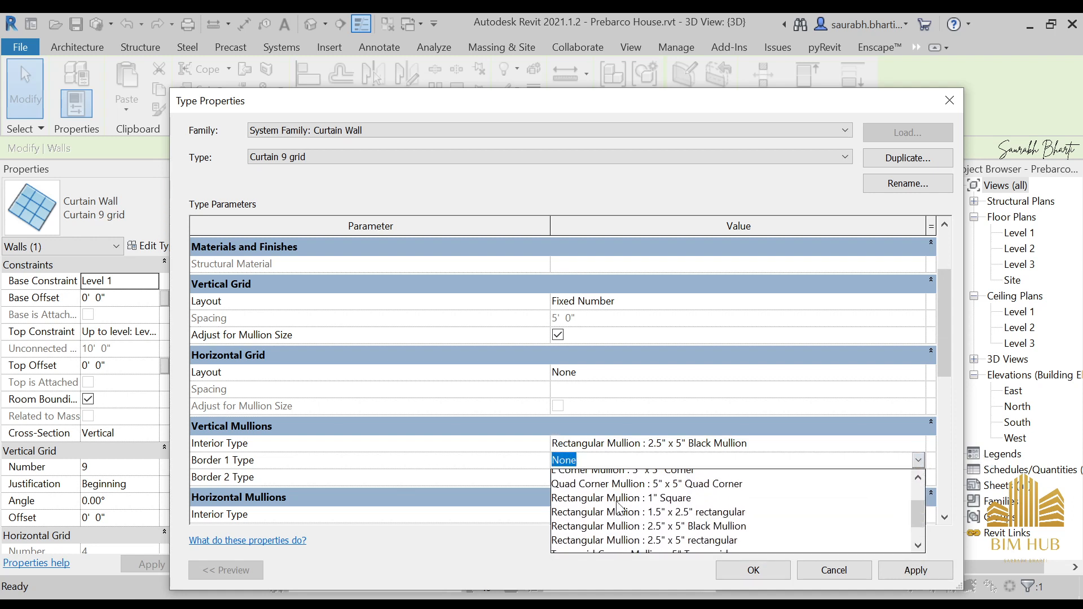
{"action": "scroll", "coordinate": [609, 525], "scroll_direction": "up", "scroll_amount": 1}
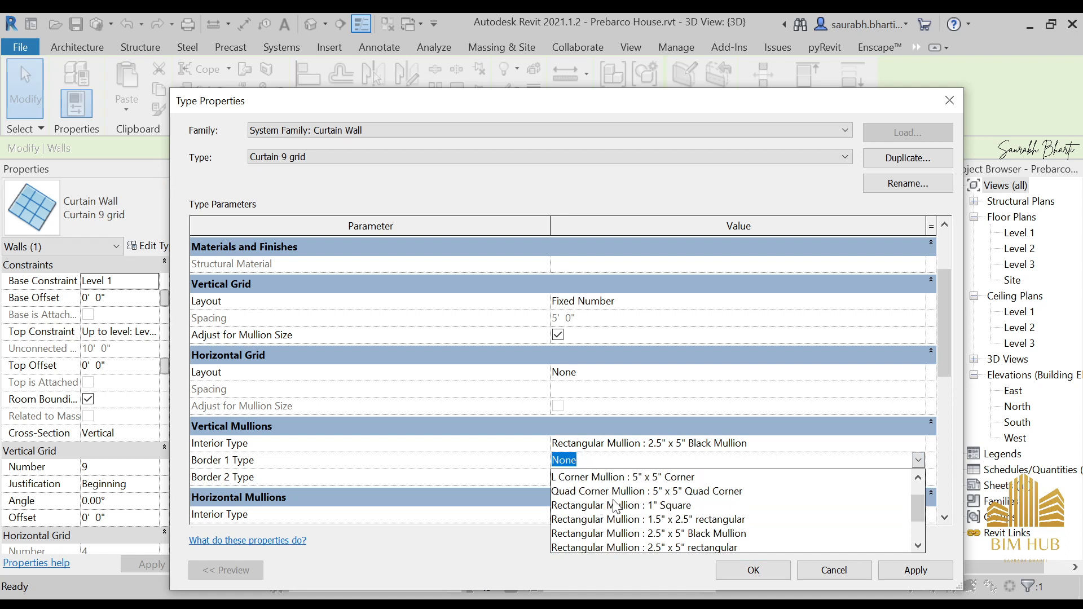
{"action": "scroll", "coordinate": [616, 514], "scroll_direction": "down", "scroll_amount": 2}
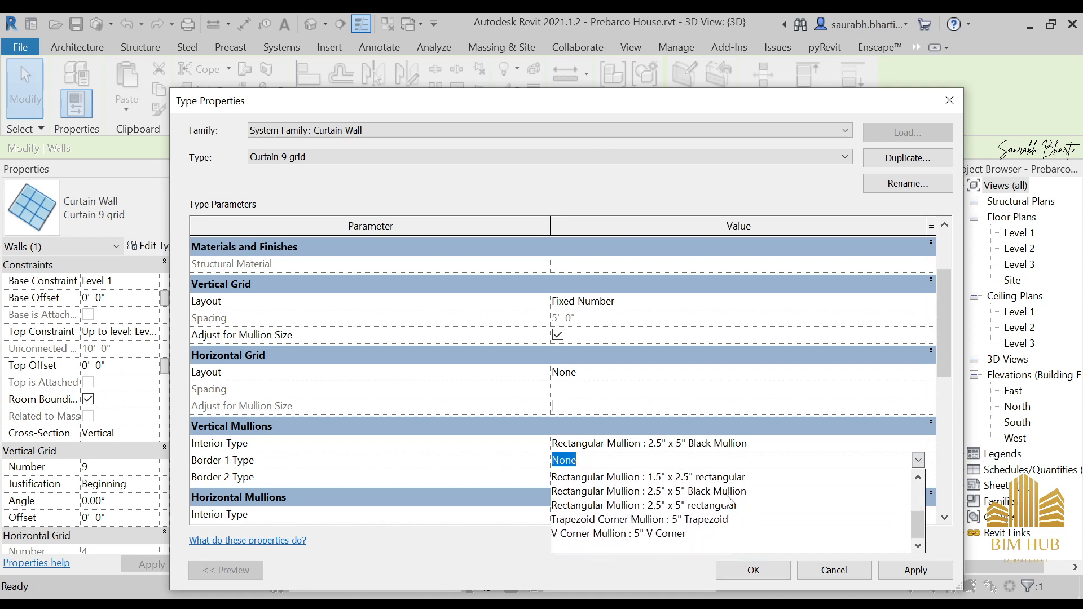
{"action": "left_click", "coordinate": [726, 493]}
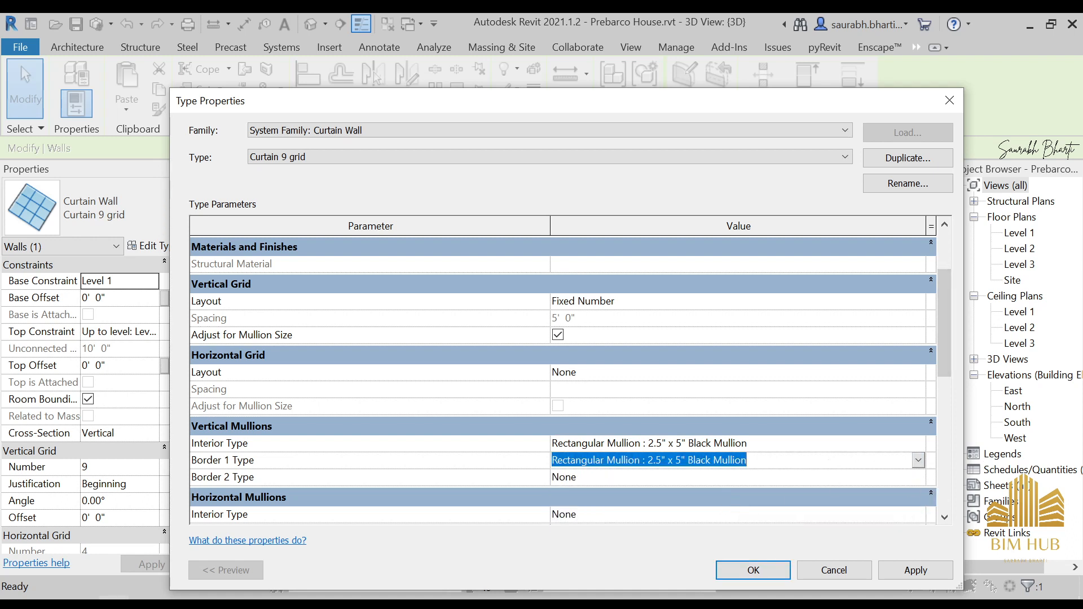
{"action": "left_click", "coordinate": [777, 481]}
{"action": "type", "text": "Rectangular Mullion : 2.5\" x 5\" Black Mullion"}
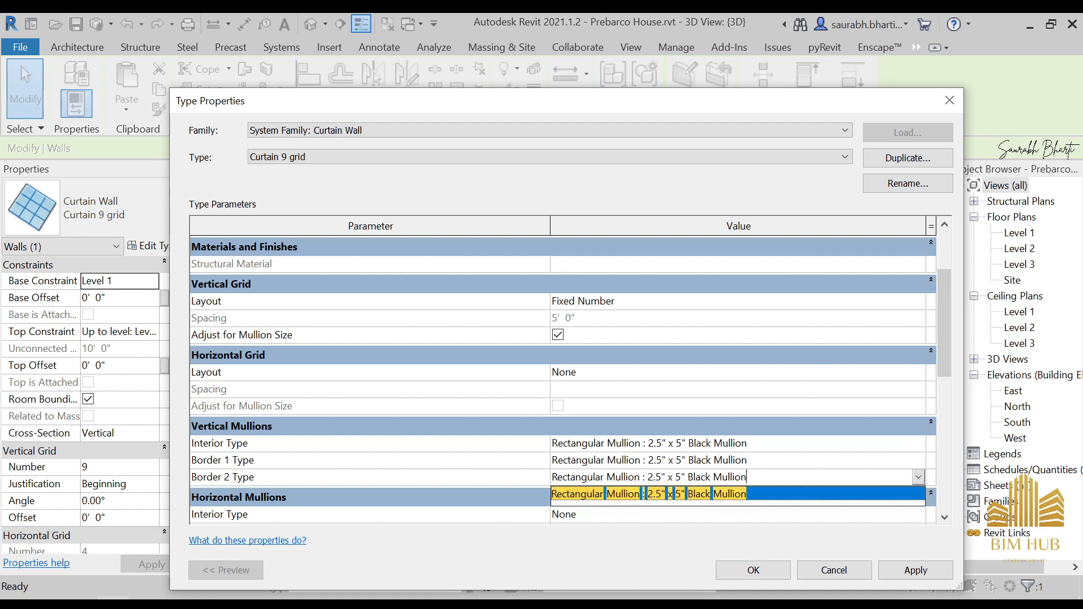
{"action": "left_click", "coordinate": [773, 566]}
{"action": "left_click", "coordinate": [775, 570]}
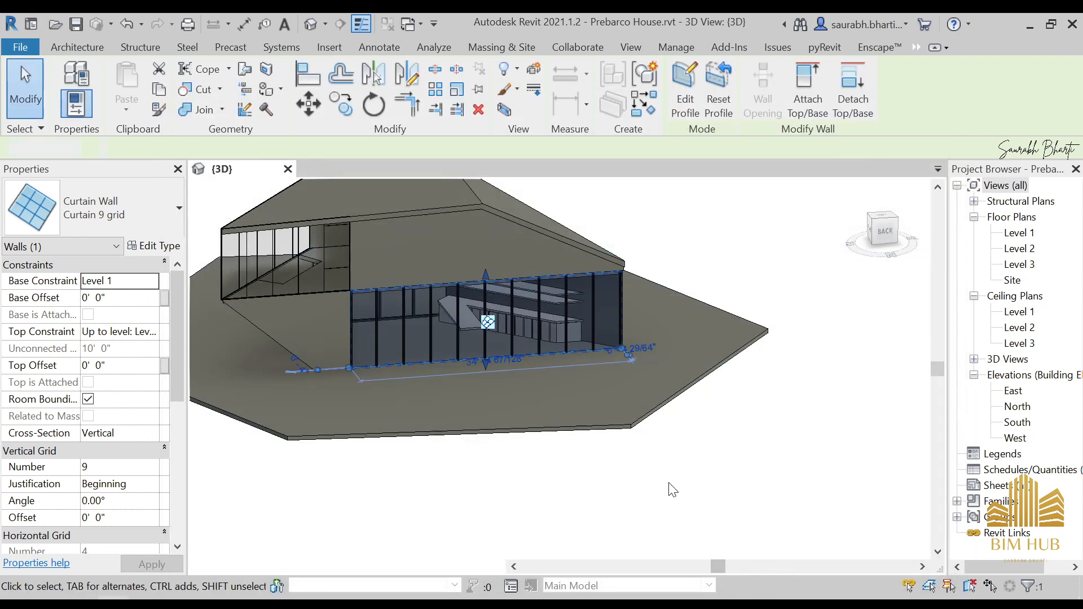
{"action": "left_click", "coordinate": [669, 483]}
- Set both horizontal border mullions of the rear Level 1 curtain wall's Curtain 9 grid type to Rectangular Mullion : 2.5" x 5" Black Mullion
{"action": "scroll", "coordinate": [488, 367], "scroll_direction": "up", "scroll_amount": 3}
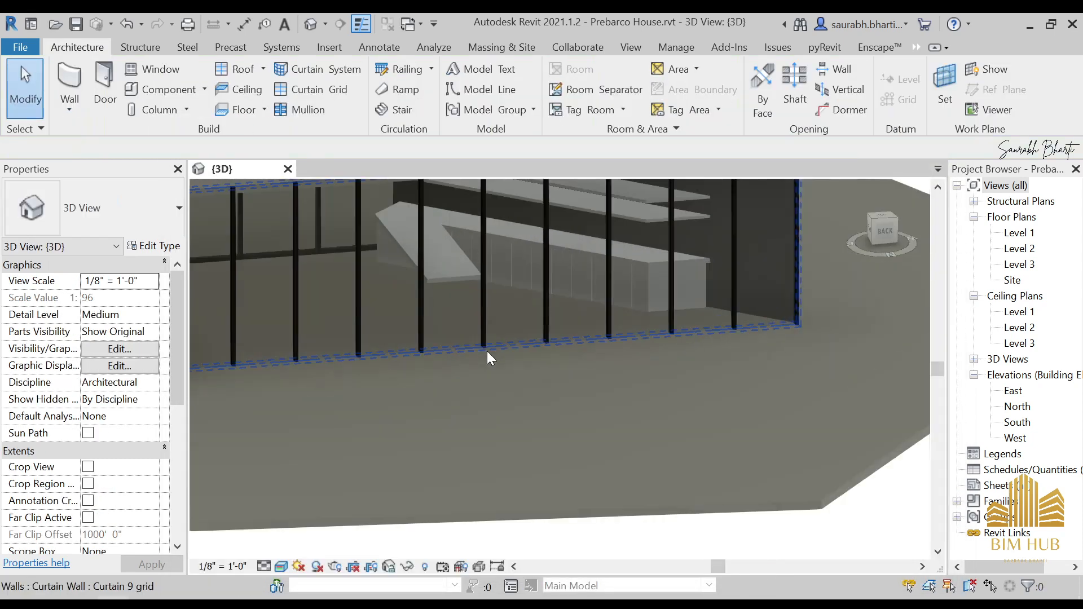
{"action": "middle_click_drag", "start_coordinate": [486, 351], "coordinate": [561, 405], "text": "shift"}
{"action": "scroll", "coordinate": [596, 416], "scroll_direction": "down", "scroll_amount": 1}
{"action": "scroll", "coordinate": [595, 415], "scroll_direction": "down", "scroll_amount": 1}
{"action": "left_click", "coordinate": [561, 405]}
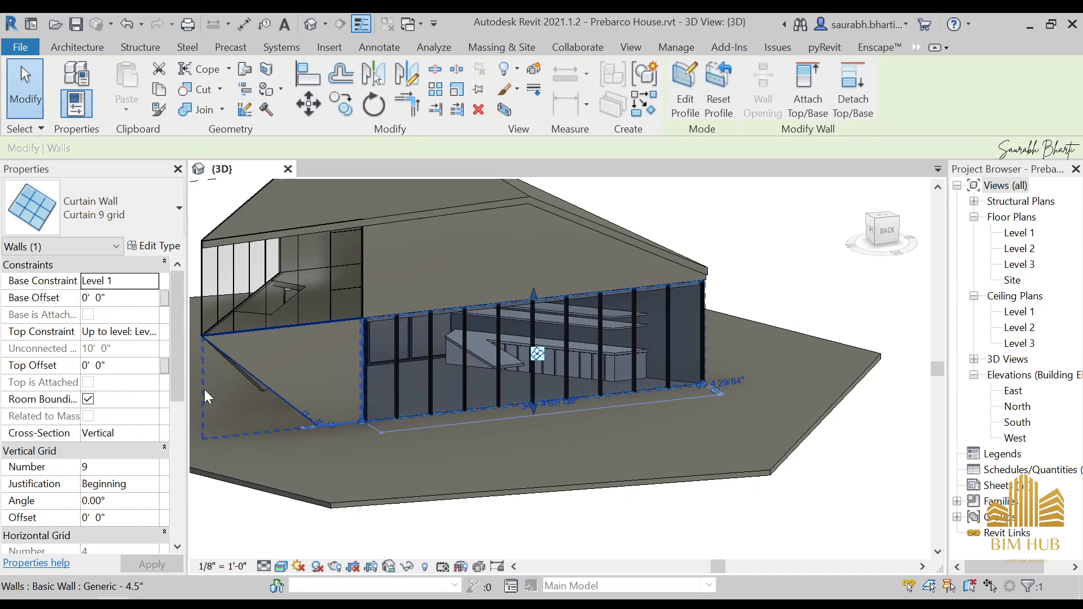
{"action": "left_click", "coordinate": [153, 247]}
{"action": "scroll", "coordinate": [512, 488], "scroll_direction": "down", "scroll_amount": 3}
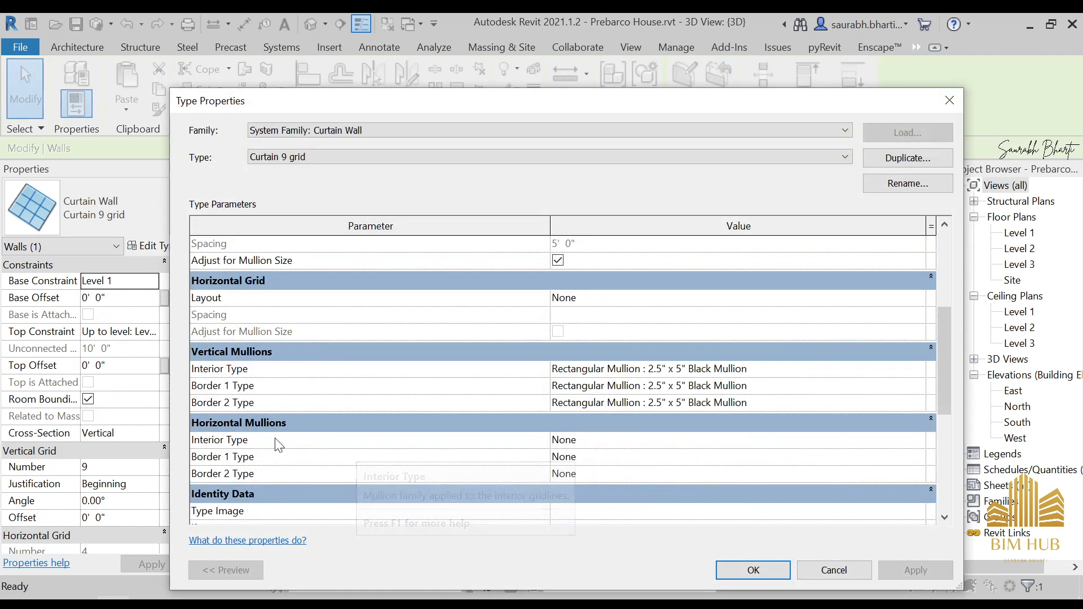
{"action": "left_click", "coordinate": [644, 458]}
{"action": "left_click", "coordinate": [918, 457]}
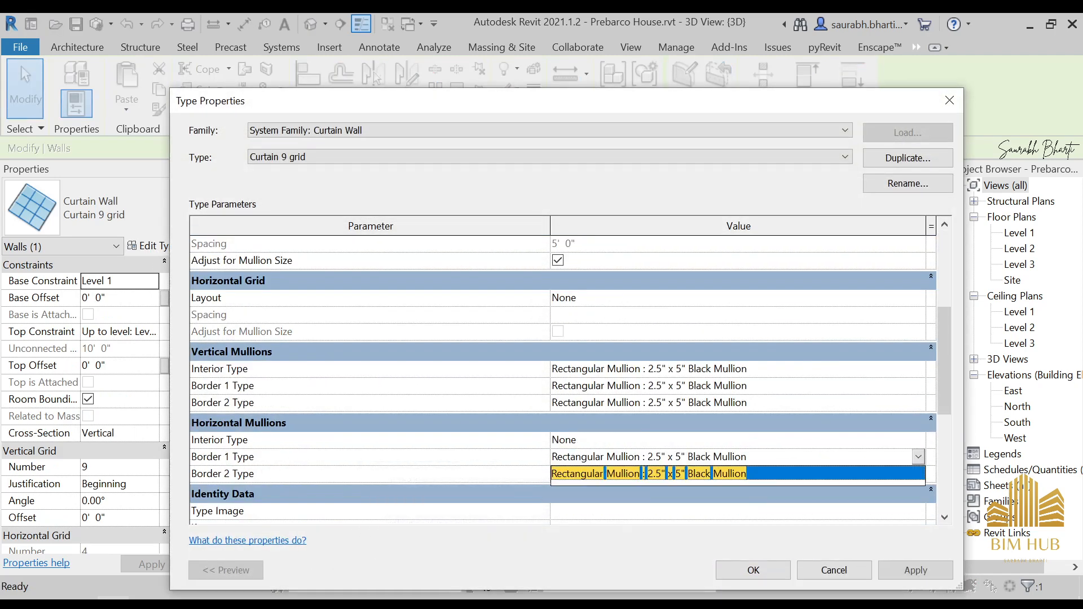
{"action": "left_click", "coordinate": [790, 473]}
{"action": "left_click", "coordinate": [798, 475]}
{"action": "type", "text": "Rectangular Mullion : 2.5\" x 5\" Black Mullion"}
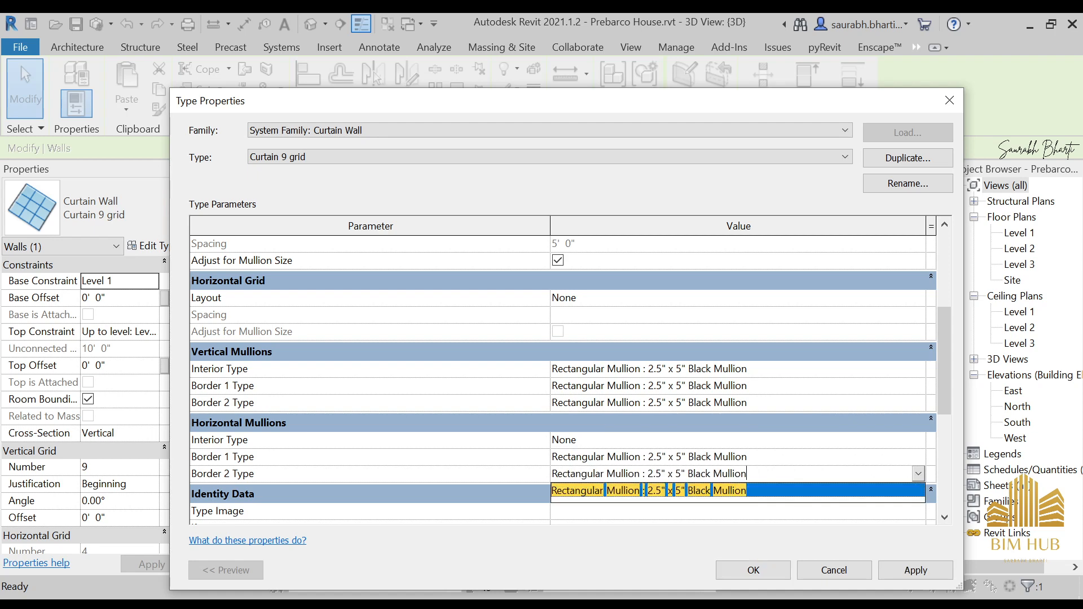
{"action": "left_click", "coordinate": [765, 570]}
{"action": "left_click", "coordinate": [763, 568]}
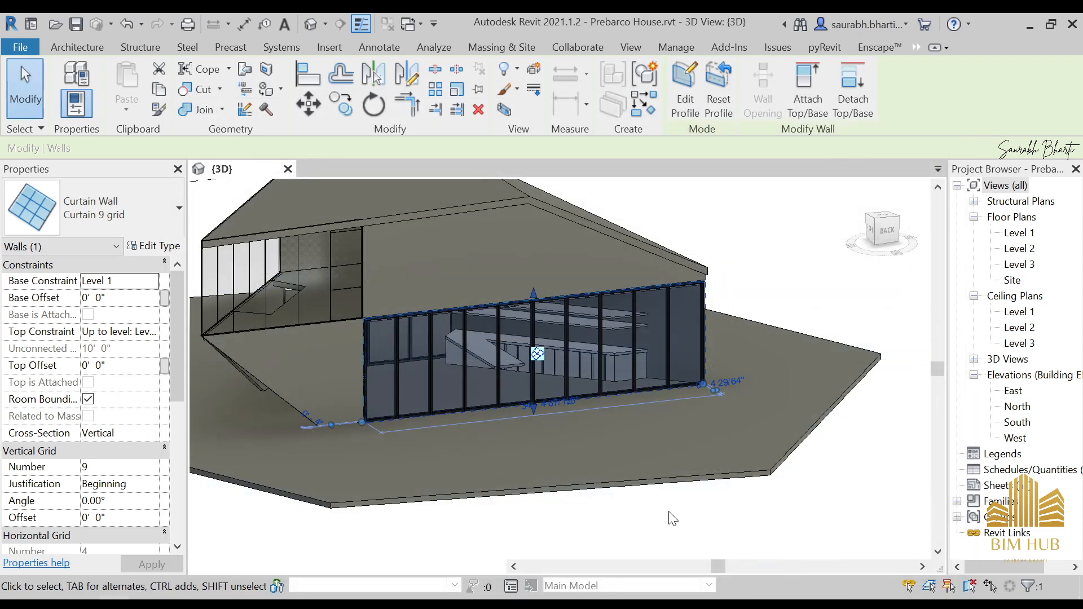
{"action": "left_click", "coordinate": [672, 519]}
- Set the vertical interior mullions of the right-facing Level 2 wall's Curtain 4 Grid type to Rectangular Mullion : 2.5" x 5" Black Mullion
{"action": "middle_click_drag", "start_coordinate": [587, 430], "coordinate": [520, 355], "text": "shift"}
{"action": "middle_click_drag", "start_coordinate": [633, 371], "coordinate": [613, 401], "text": "shift"}
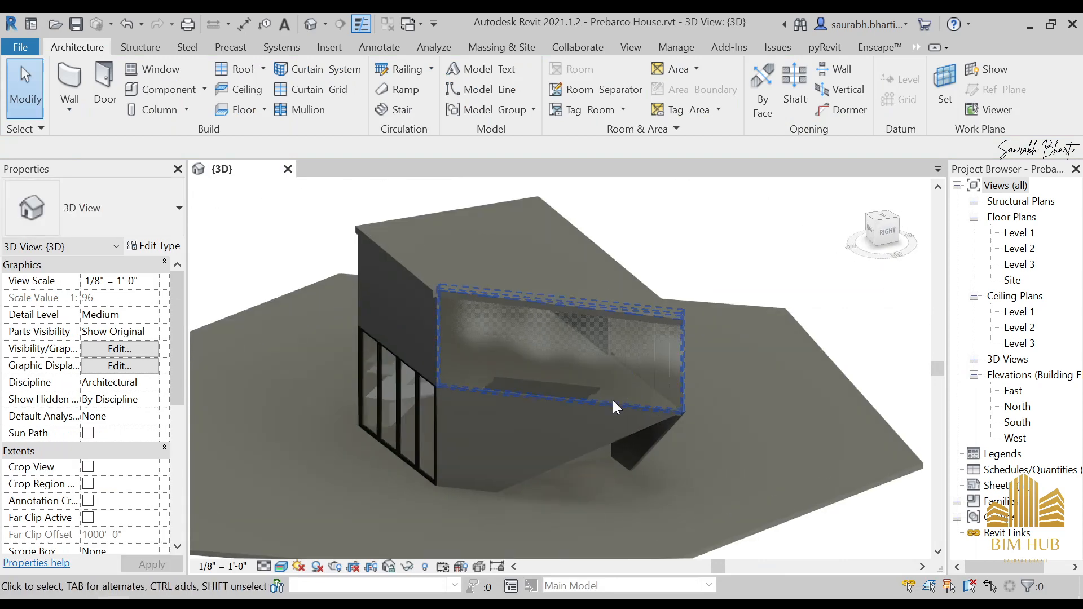
{"action": "left_click", "coordinate": [613, 401]}
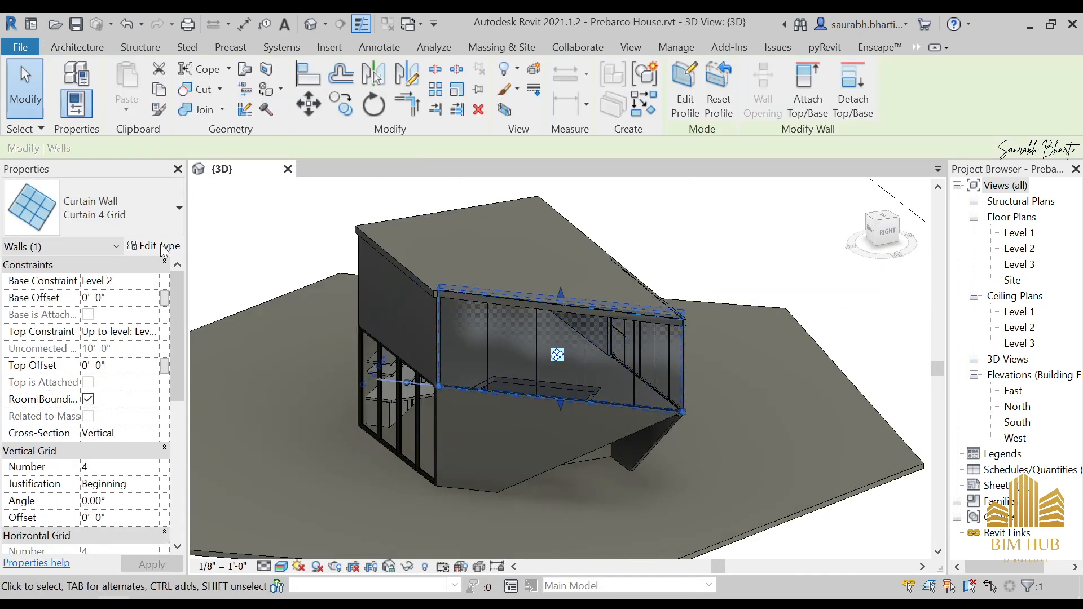
{"action": "left_click", "coordinate": [162, 248]}
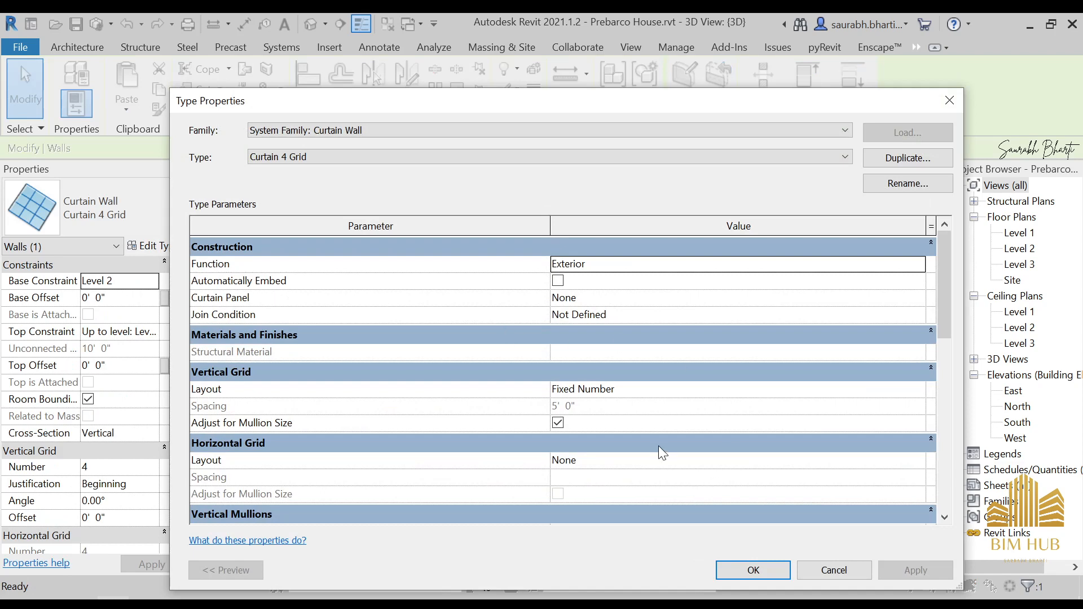
{"action": "scroll", "coordinate": [658, 447], "scroll_direction": "down", "scroll_amount": 3}
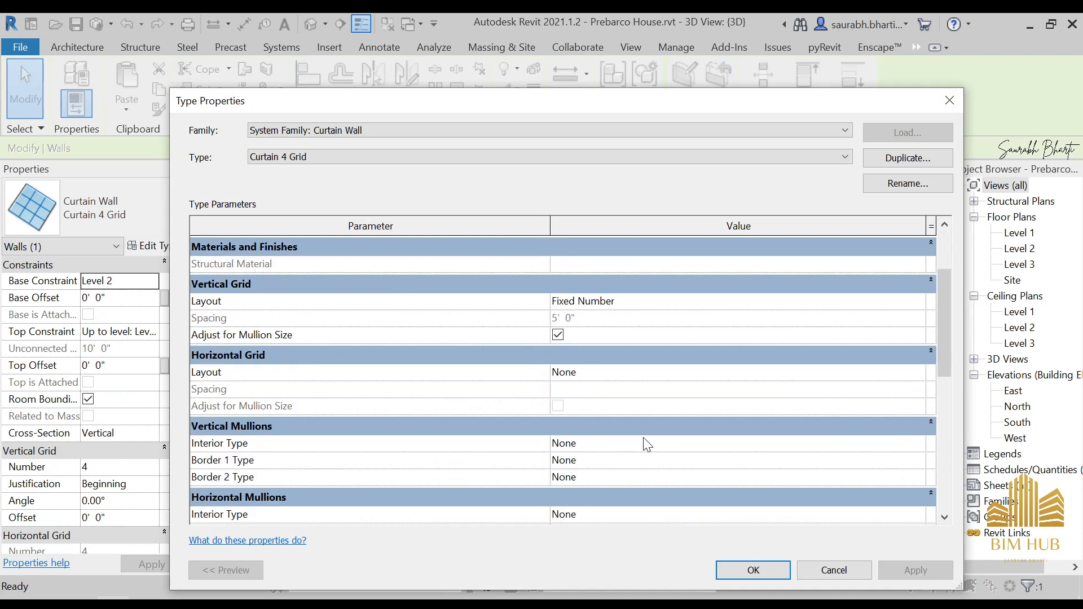
{"action": "left_click", "coordinate": [926, 442]}
{"action": "left_click", "coordinate": [564, 456]}
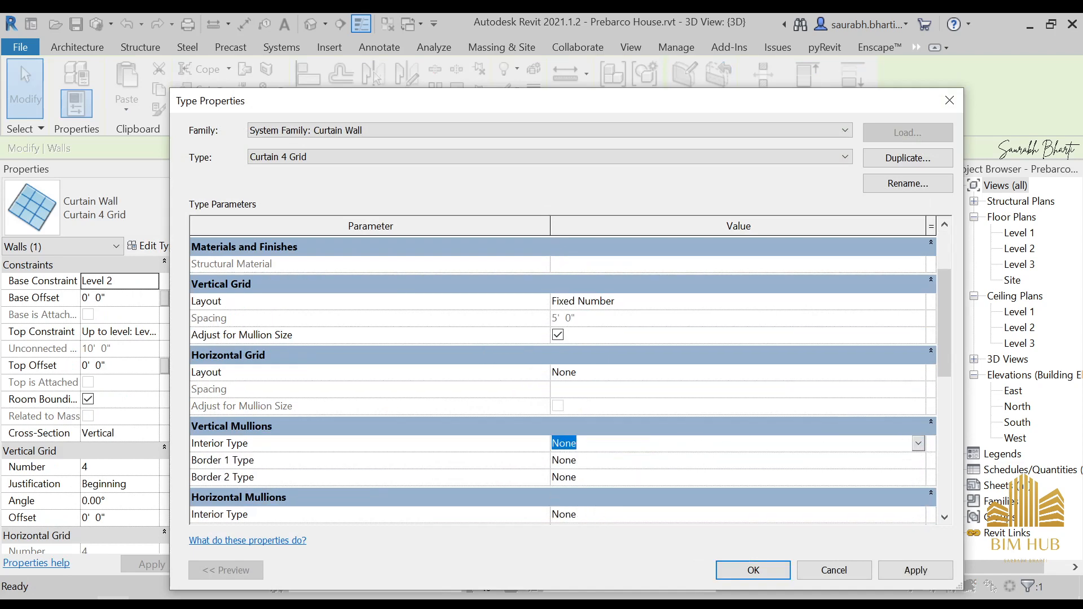
{"action": "left_click", "coordinate": [919, 443]}
{"action": "left_click", "coordinate": [743, 463]}
{"action": "left_click", "coordinate": [731, 462]}
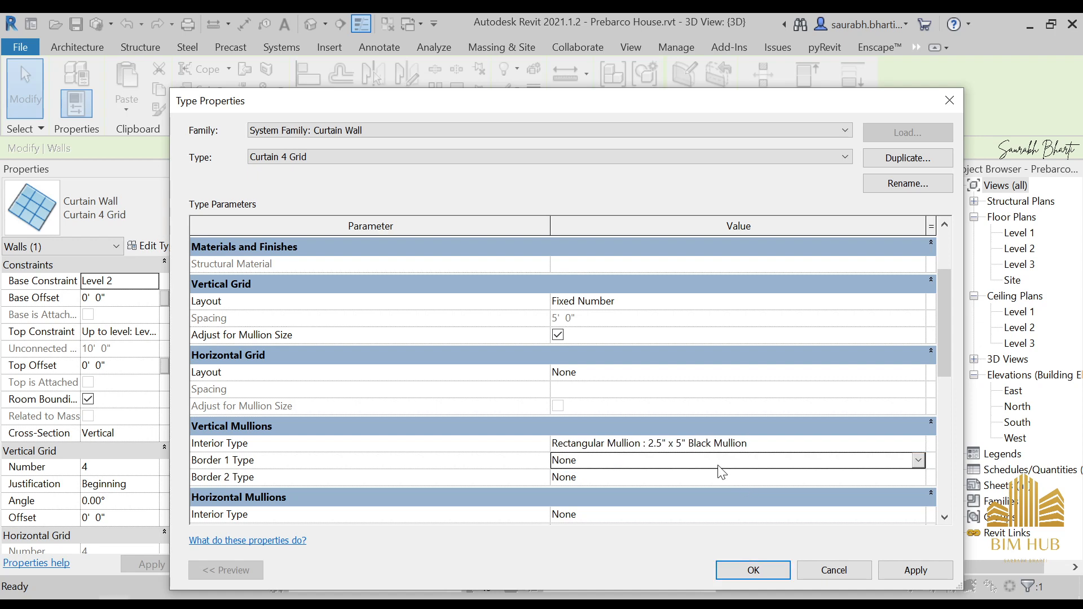
- Assign Rectangular Mullion : 2.5" x 5" Black Mullion to both vertical borders of the Curtain 4 Grid type
{"action": "left_click", "coordinate": [734, 462]}
{"action": "left_click", "coordinate": [742, 479]}
{"action": "left_click", "coordinate": [767, 476]}
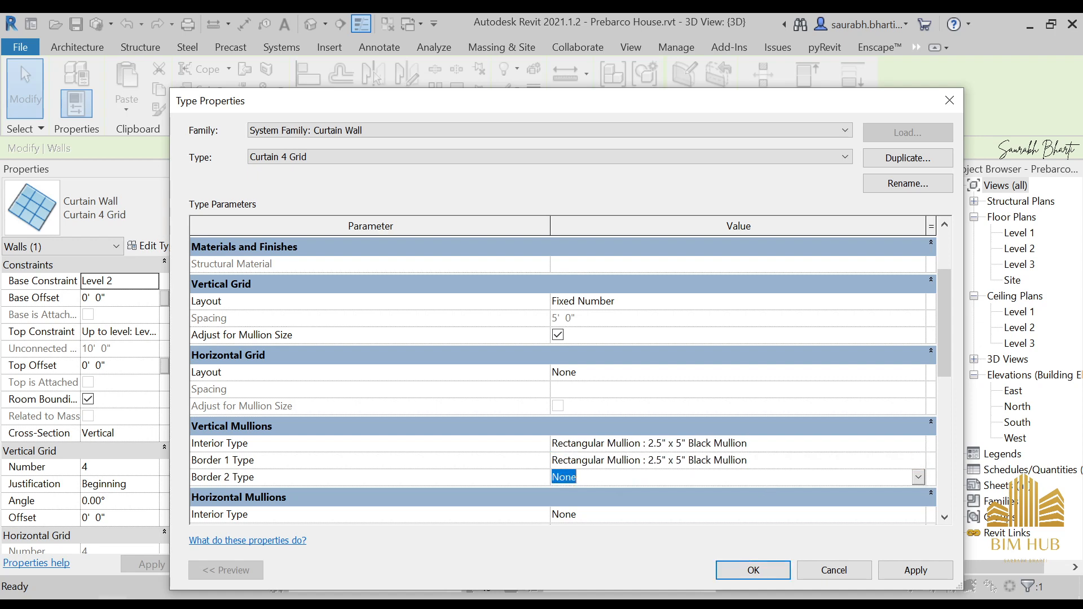
{"action": "left_click", "coordinate": [767, 477]}
{"action": "left_click", "coordinate": [745, 496]}
- Set both horizontal border mullions of the Curtain 4 Grid type to Rectangular Mullion : 2.5" x 5" Black Mullion and apply the type changes
{"action": "scroll", "coordinate": [948, 380], "scroll_direction": "down", "scroll_amount": 3}
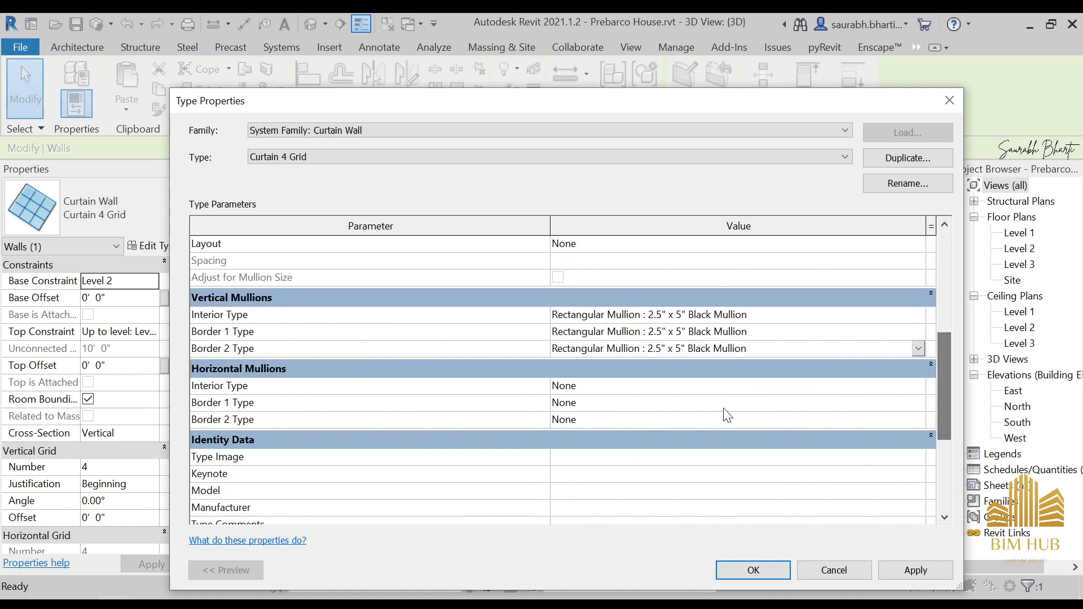
{"action": "left_click", "coordinate": [675, 389]}
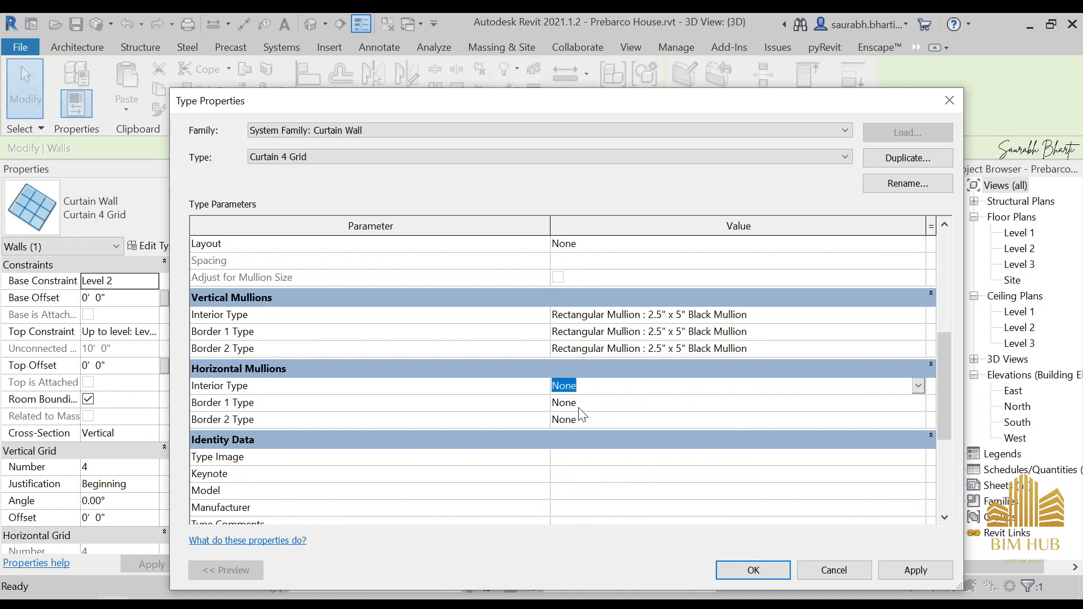
{"action": "left_click", "coordinate": [644, 404]}
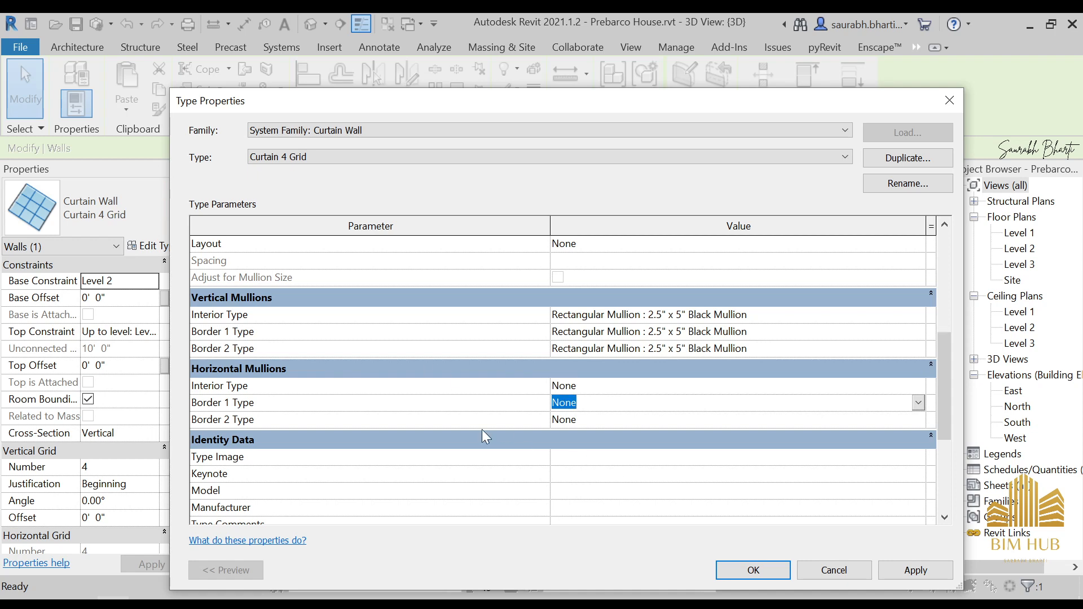
{"action": "type", "text": "Rectangular Mullion : 2.5\" x 5\" Black Mullion"}
{"action": "left_click", "coordinate": [806, 427]}
{"action": "left_click", "coordinate": [806, 420]}
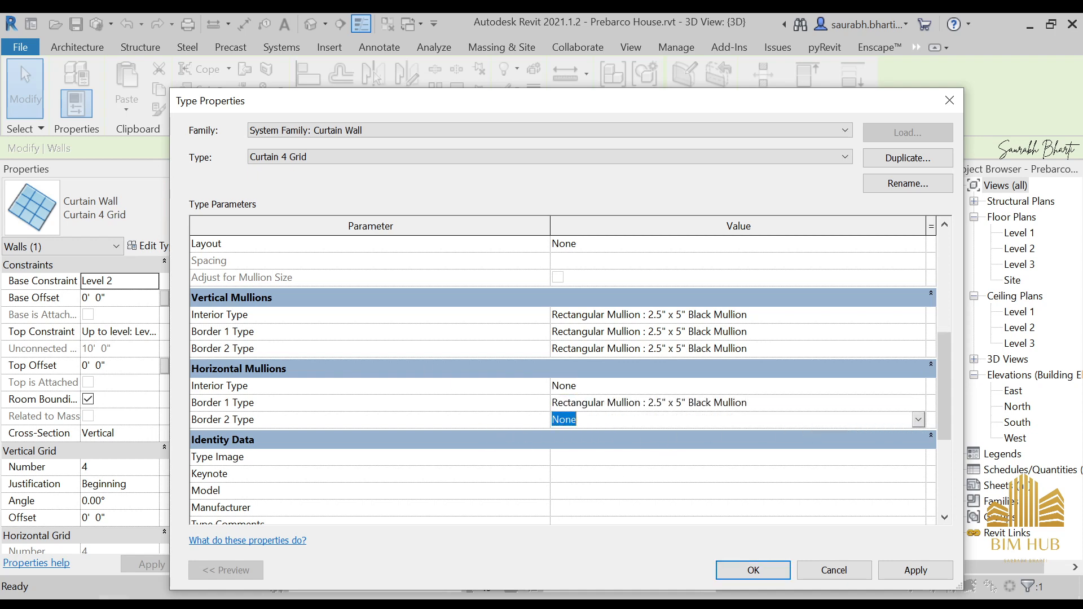
{"action": "type", "text": "Rectangular Mullion : 2.5\" x 5\" Black Mullion"}
{"action": "left_click", "coordinate": [770, 582]}
{"action": "left_click", "coordinate": [763, 567]}
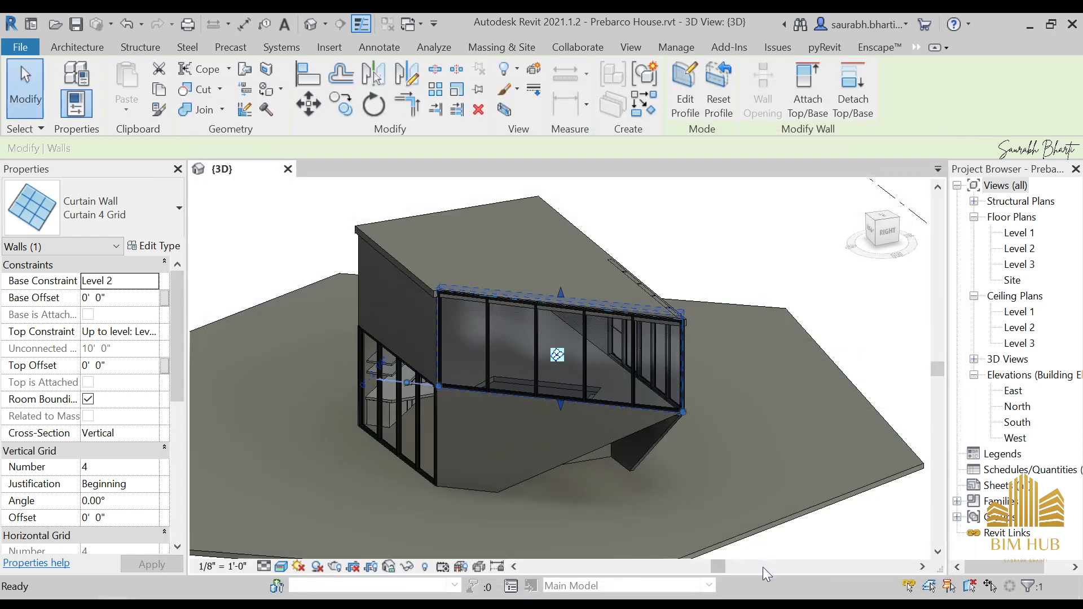
{"action": "key", "text": "Escape"}
- Compare the undivided Level 2 curtain wall under the sloping roof with the reference elevations and house photos
{"action": "middle_click_drag", "start_coordinate": [780, 455], "coordinate": [625, 361], "text": "shift"}
{"action": "scroll", "coordinate": [553, 326], "scroll_direction": "down", "scroll_amount": 3}
{"action": "left_click", "coordinate": [564, 305]}
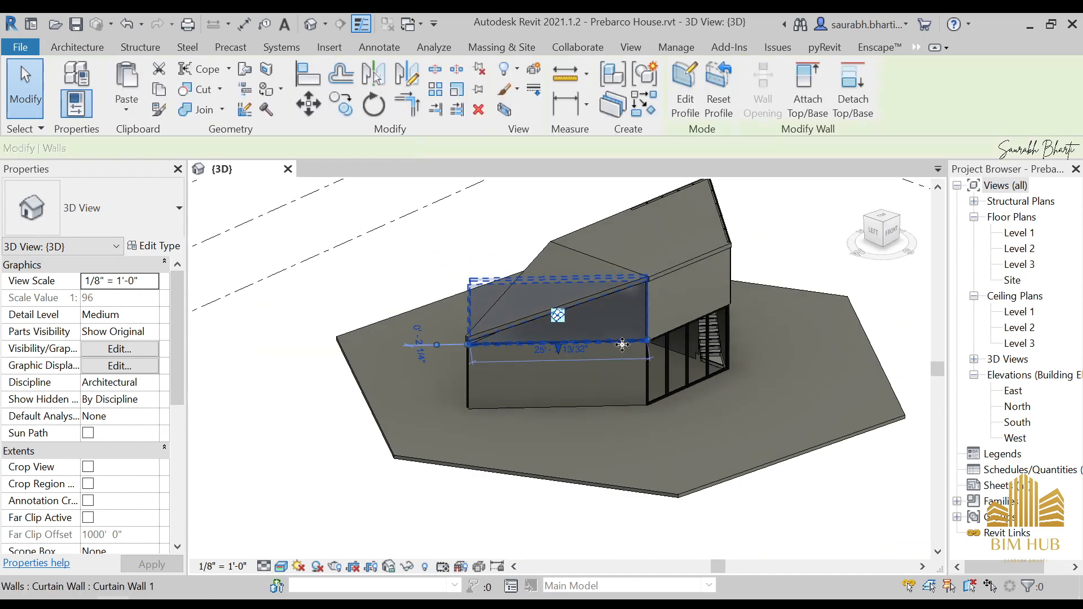
{"action": "middle_click_drag", "start_coordinate": [565, 305], "coordinate": [600, 372], "text": "shift"}
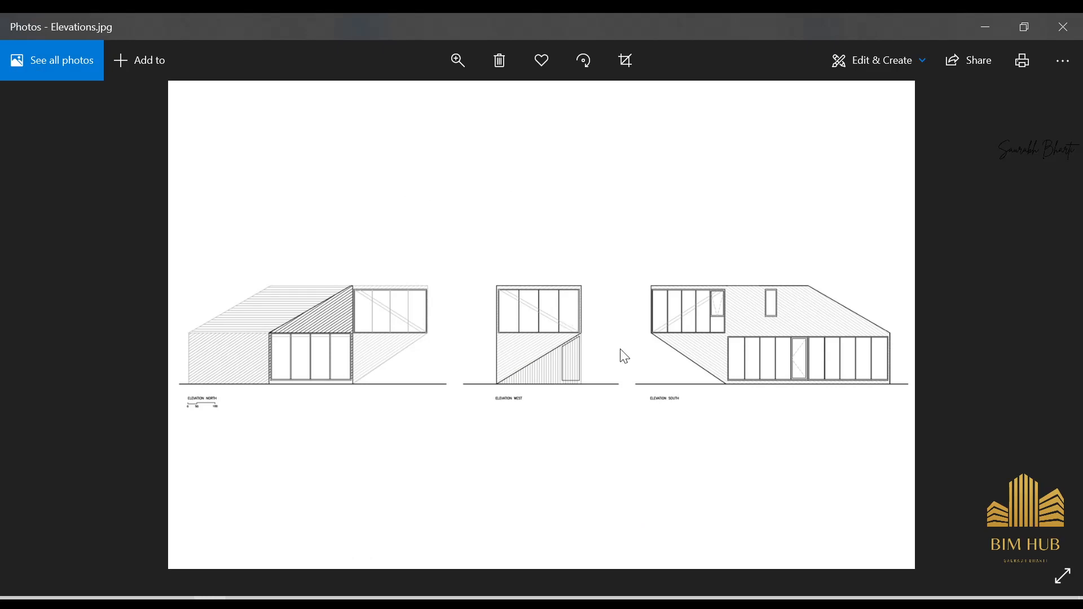
{"action": "key", "text": "Right"}
{"action": "key", "text": "Right"}
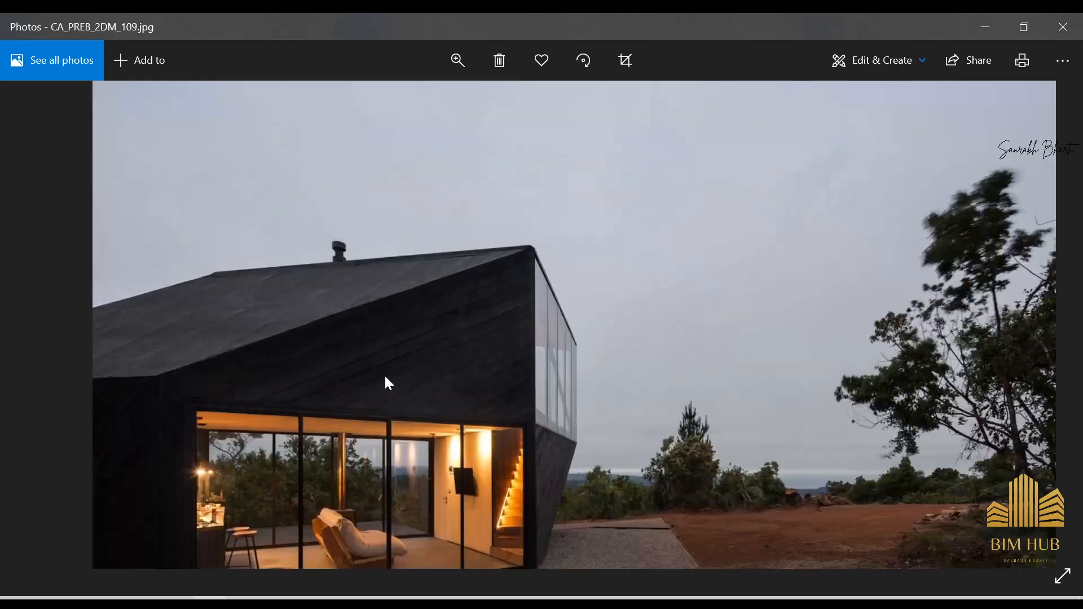
{"action": "key", "text": "Right"}
{"action": "key", "text": "Right"}
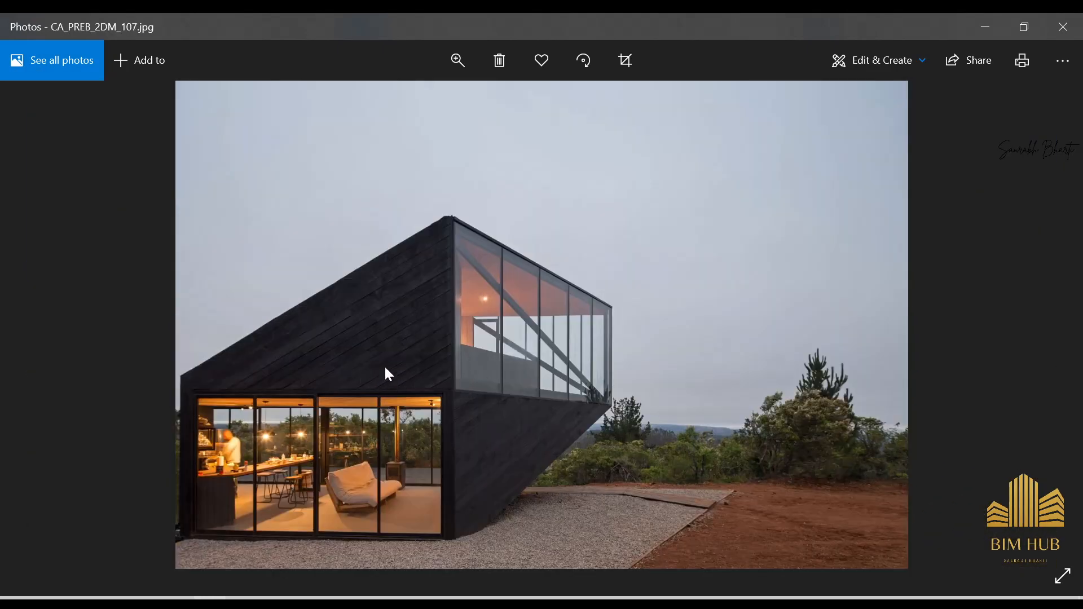
{"action": "key", "text": "Left"}
{"action": "key", "text": "Left"}
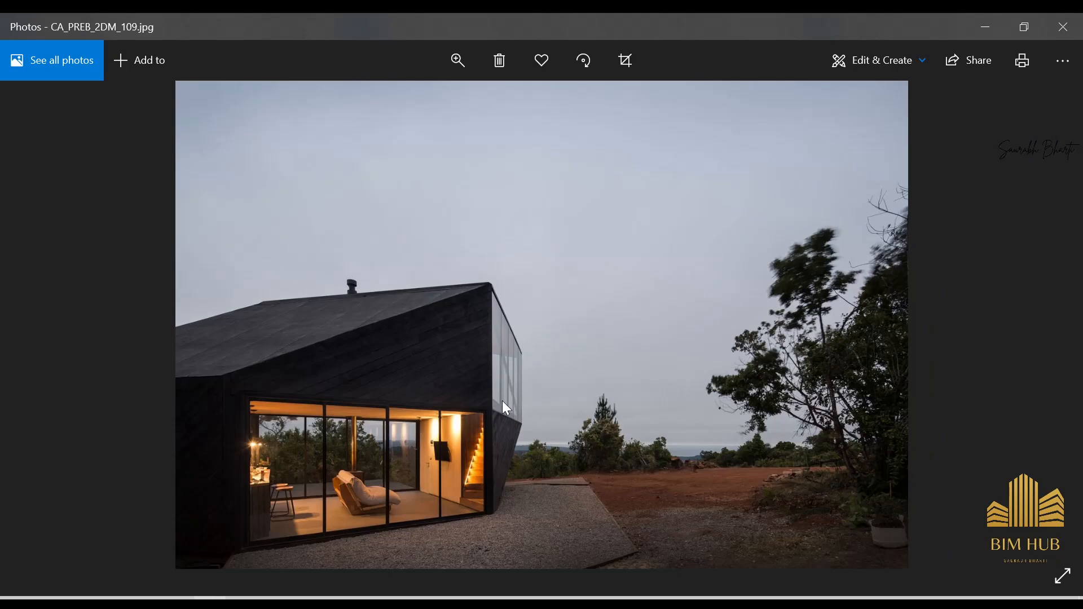
{"action": "scroll", "coordinate": [392, 363], "scroll_direction": "up", "scroll_amount": 3}
{"action": "scroll", "coordinate": [393, 363], "scroll_direction": "down", "scroll_amount": 3}
{"action": "key", "text": "Right"}
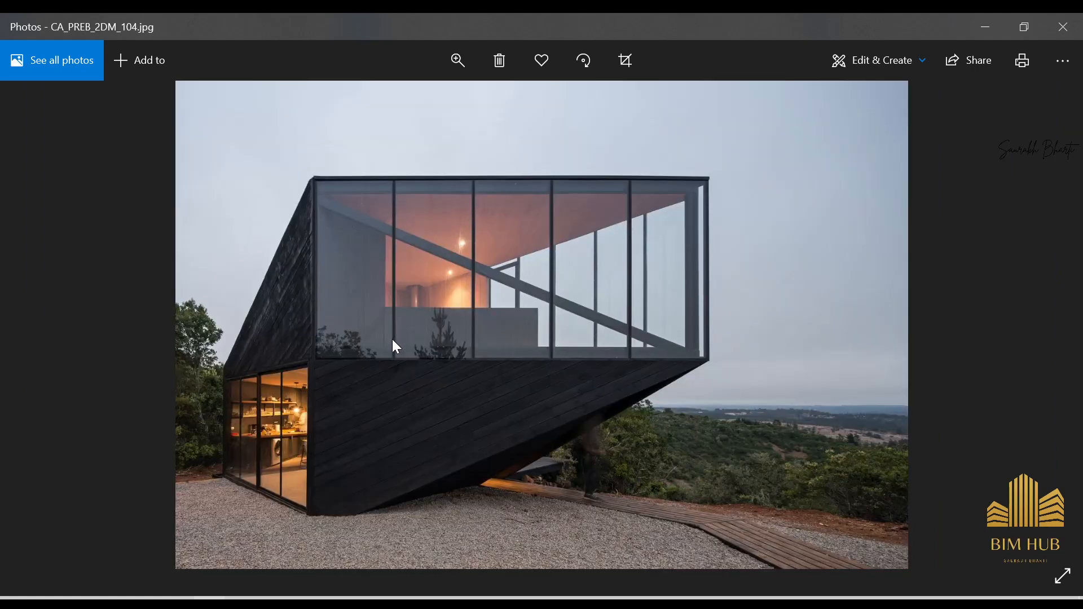
{"action": "key", "text": "Right"}
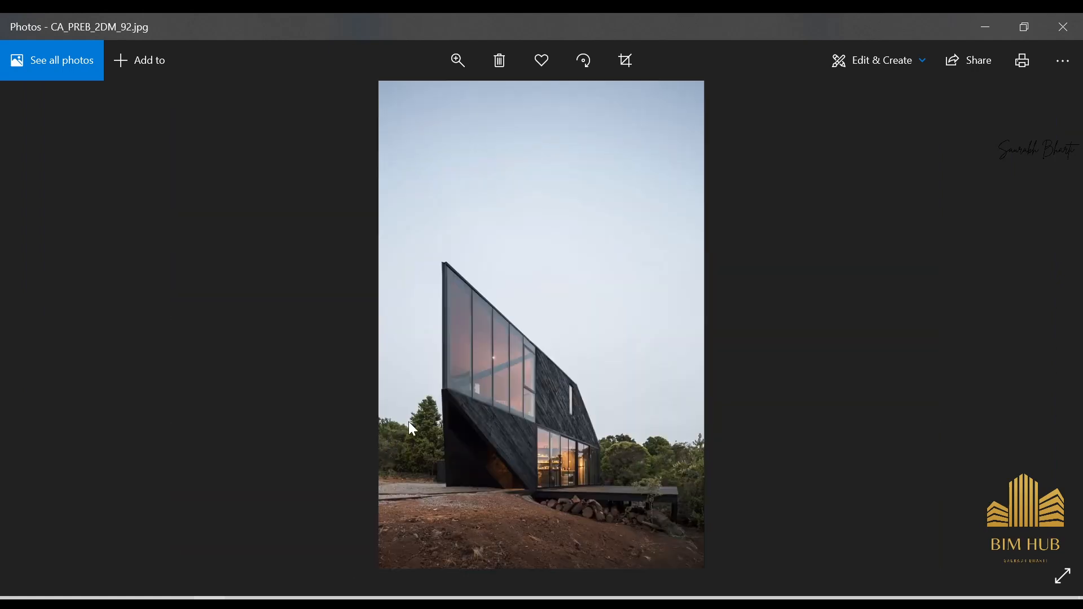
{"action": "scroll", "coordinate": [479, 377], "scroll_direction": "up", "scroll_amount": 3}
{"action": "scroll", "coordinate": [479, 410], "scroll_direction": "down", "scroll_amount": 3}
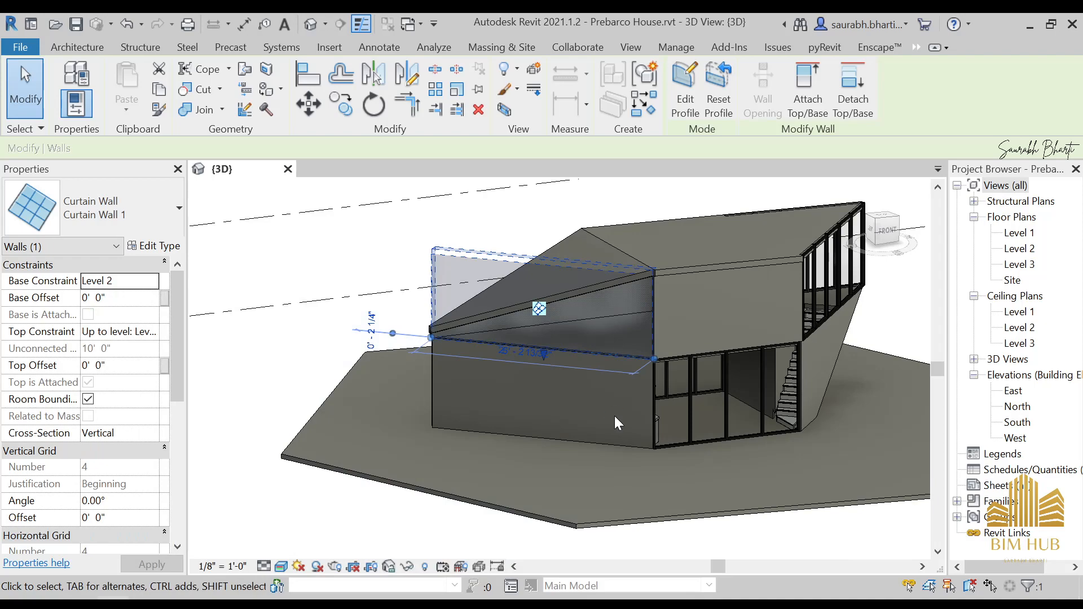
{"action": "left_click", "coordinate": [457, 493]}
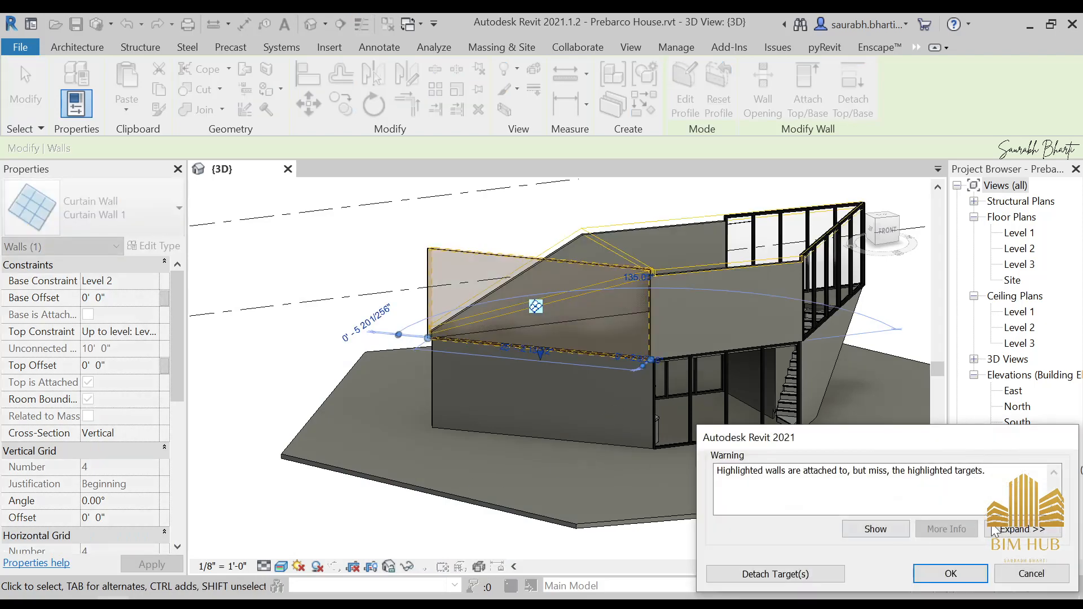
{"action": "left_click", "coordinate": [1037, 572]}
- Compare the model's front view with the reference photo and the north elevation drawing to check the wall under the roof slope
{"action": "key", "text": "super"}
{"action": "key", "text": "super"}
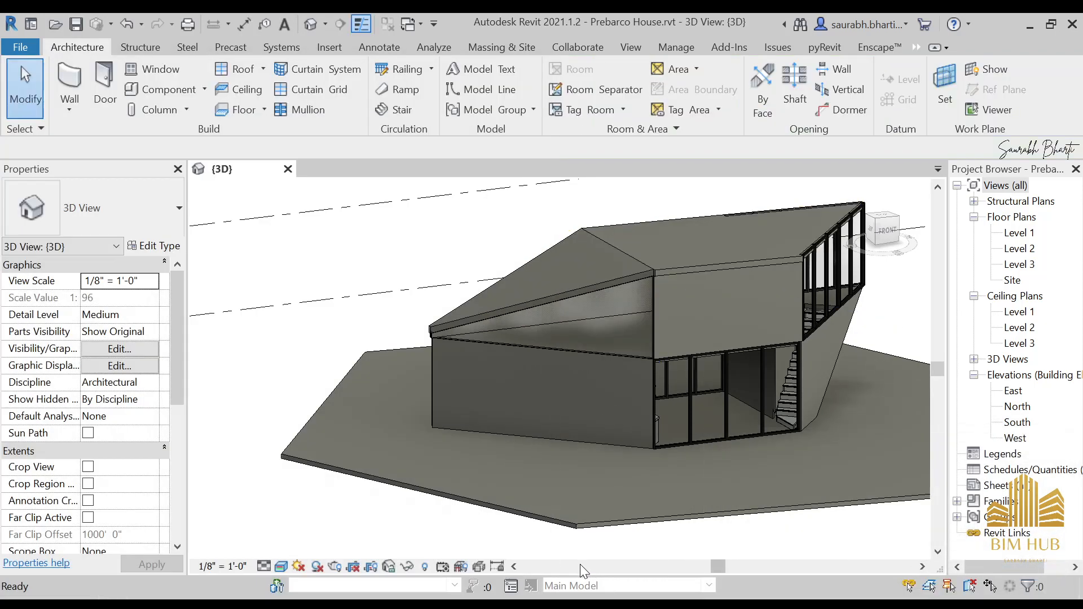
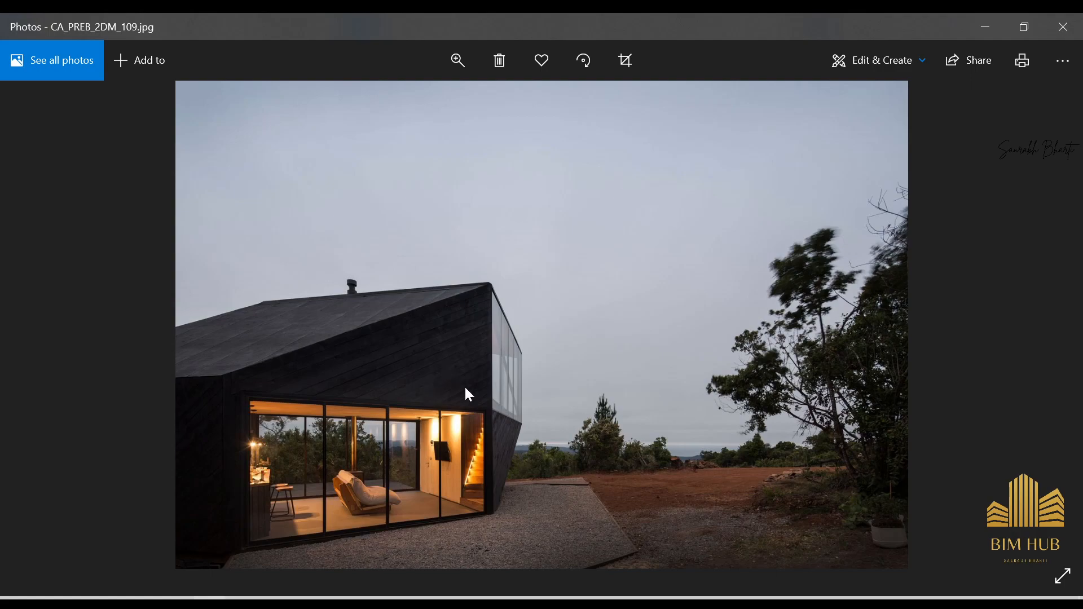
{"action": "left_click", "coordinate": [975, 33]}
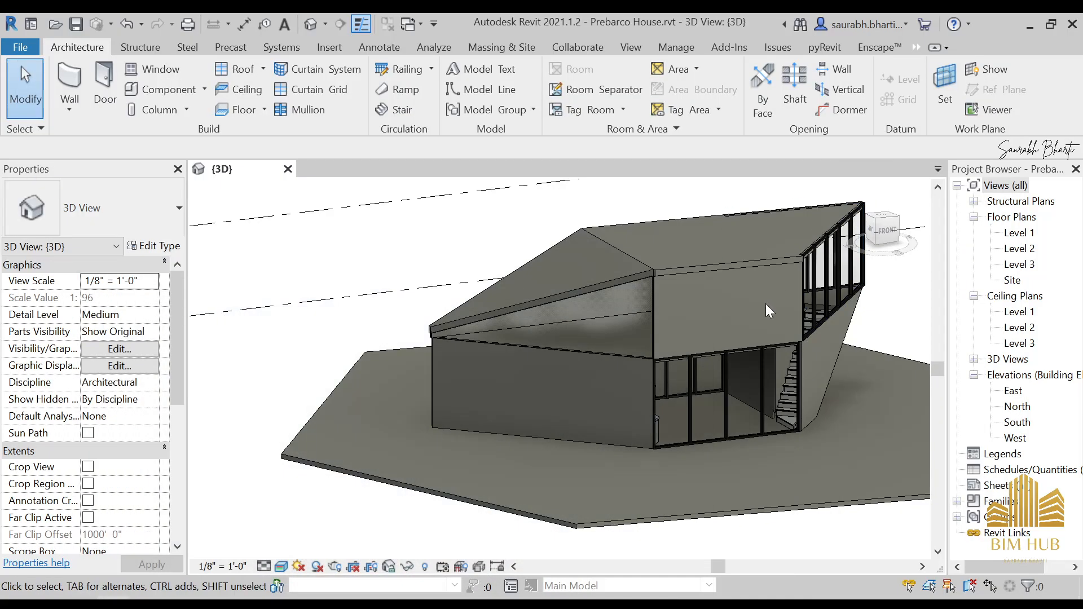
{"action": "middle_click_drag", "start_coordinate": [784, 394], "coordinate": [719, 372], "text": "shift"}
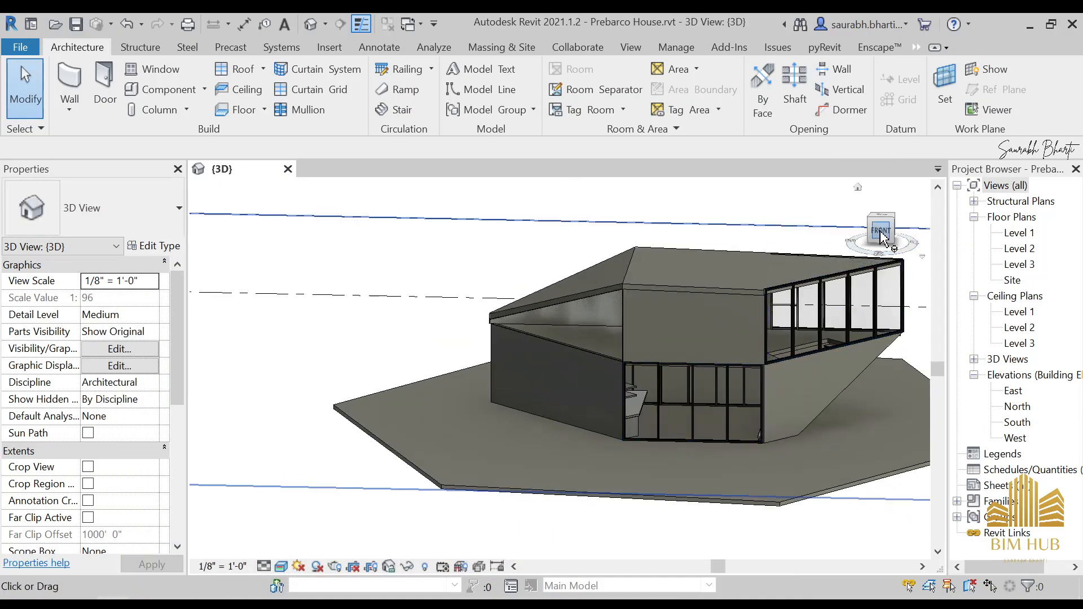
{"action": "left_click", "coordinate": [882, 234]}
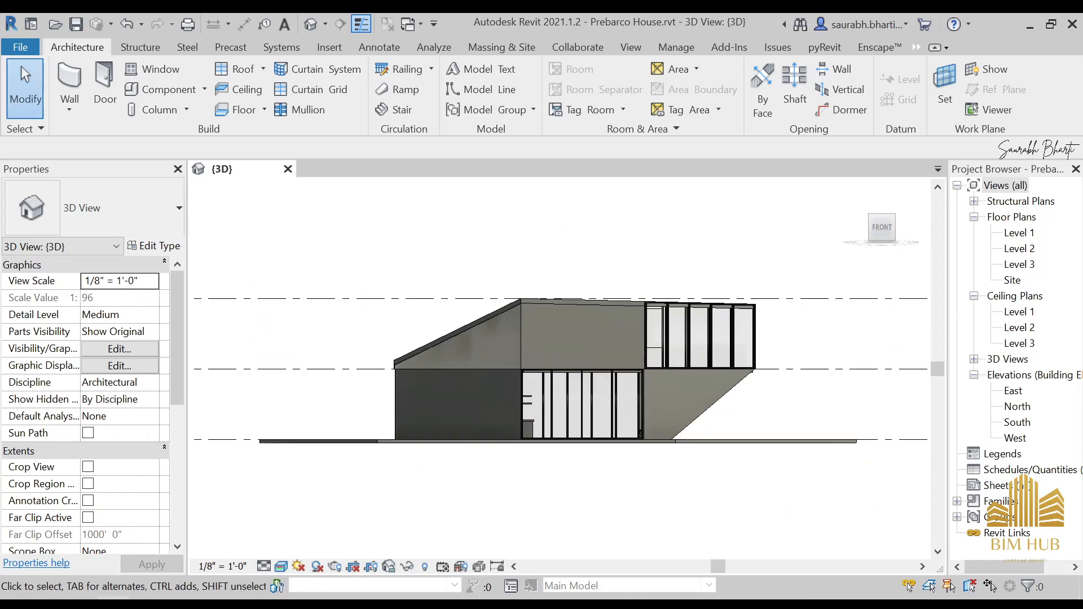
{"action": "left_click", "coordinate": [210, 602]}
{"action": "scroll", "coordinate": [429, 394], "scroll_direction": "down", "scroll_amount": 3}
{"action": "scroll", "coordinate": [429, 391], "scroll_direction": "up", "scroll_amount": 1}
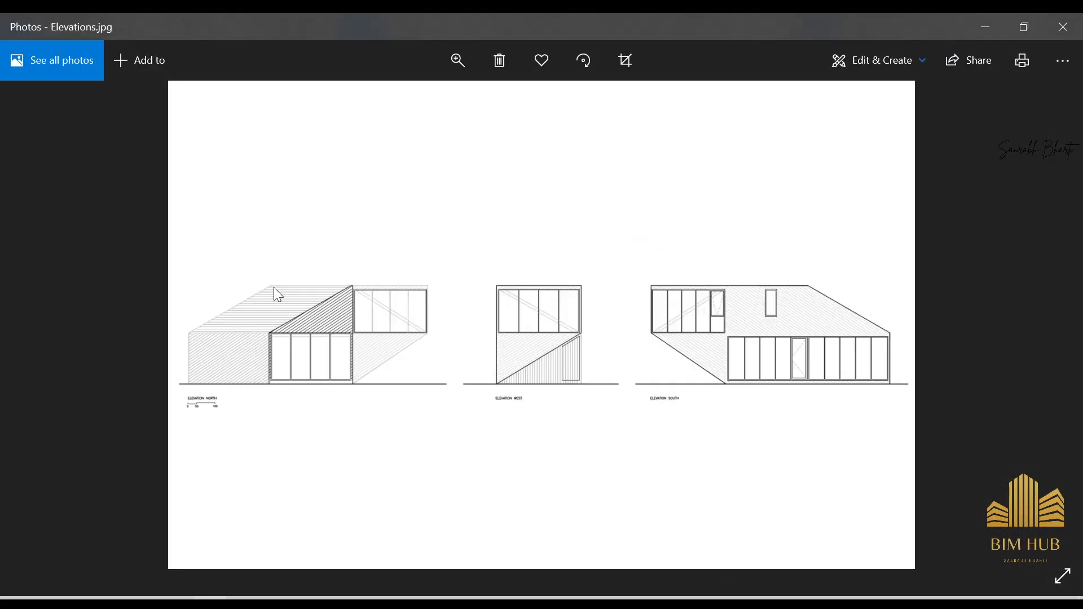
{"action": "scroll", "coordinate": [273, 294], "scroll_direction": "up", "scroll_amount": 2, "text": "ctrl"}
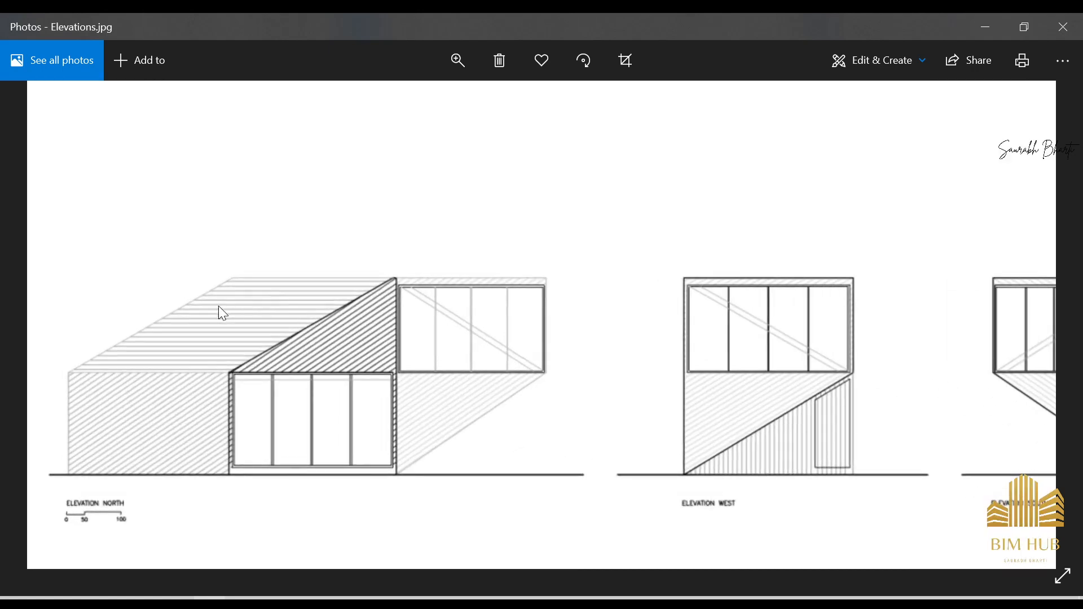
{"action": "left_click", "coordinate": [982, 29]}
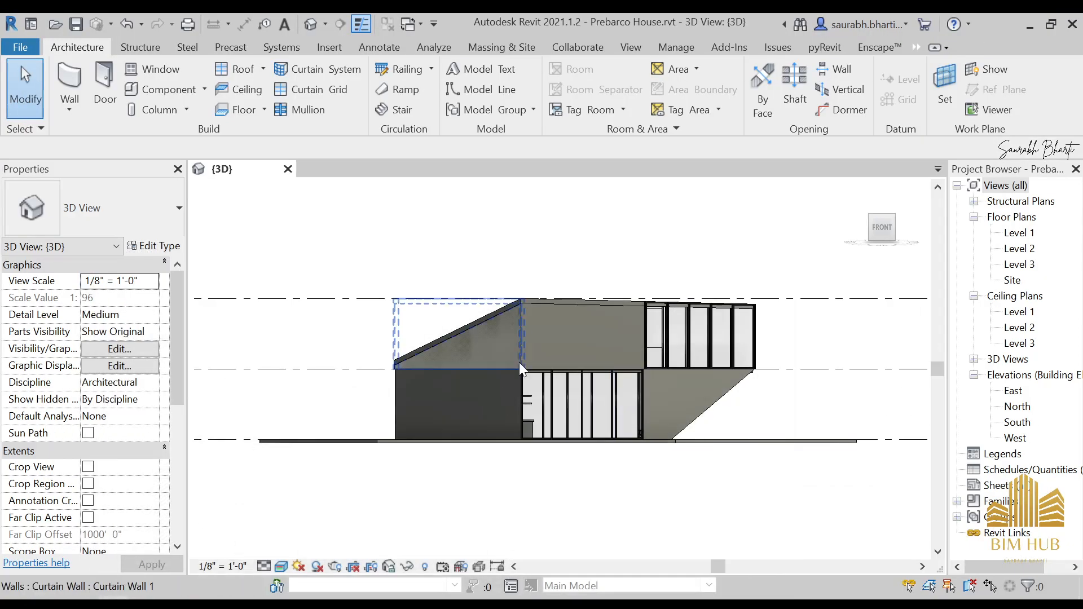
- Change the Level 2 Curtain Wall 1 under the sloping roof to Basic Wall Generic - 4.5" and detach its targets
{"action": "left_click", "coordinate": [514, 369]}
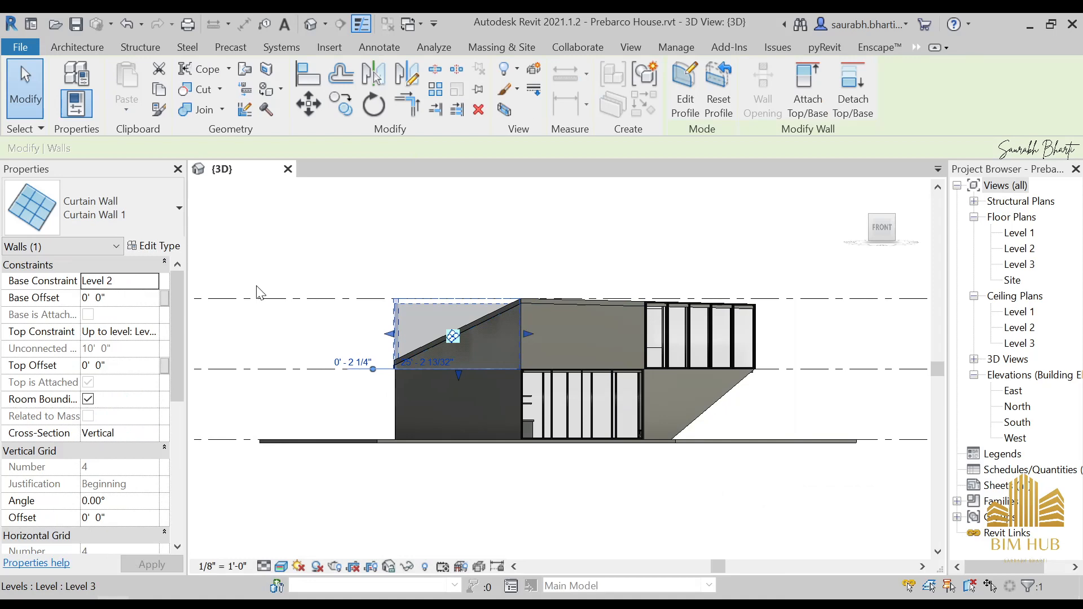
{"action": "left_click", "coordinate": [96, 207]}
{"action": "scroll", "coordinate": [116, 378], "scroll_direction": "up", "scroll_amount": 10}
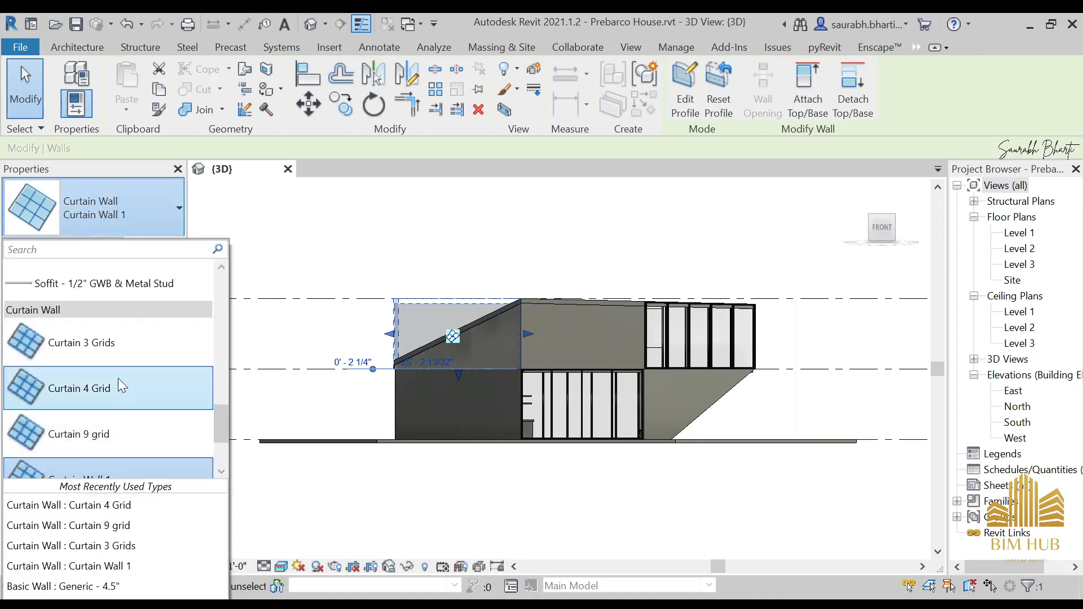
{"action": "scroll", "coordinate": [116, 369], "scroll_direction": "up", "scroll_amount": 3}
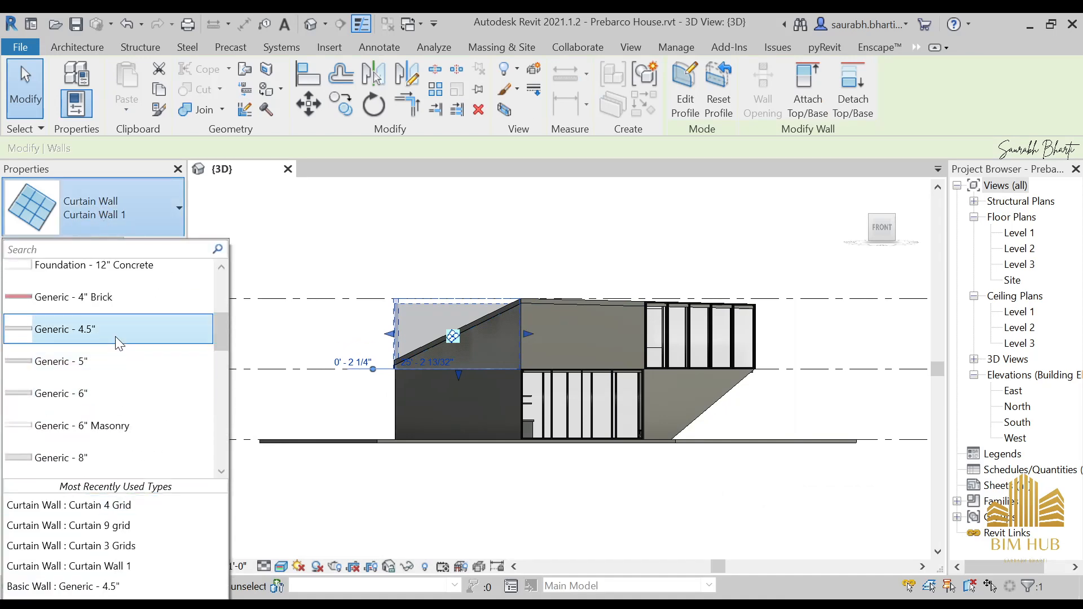
{"action": "left_click", "coordinate": [116, 334]}
{"action": "left_click", "coordinate": [777, 576]}
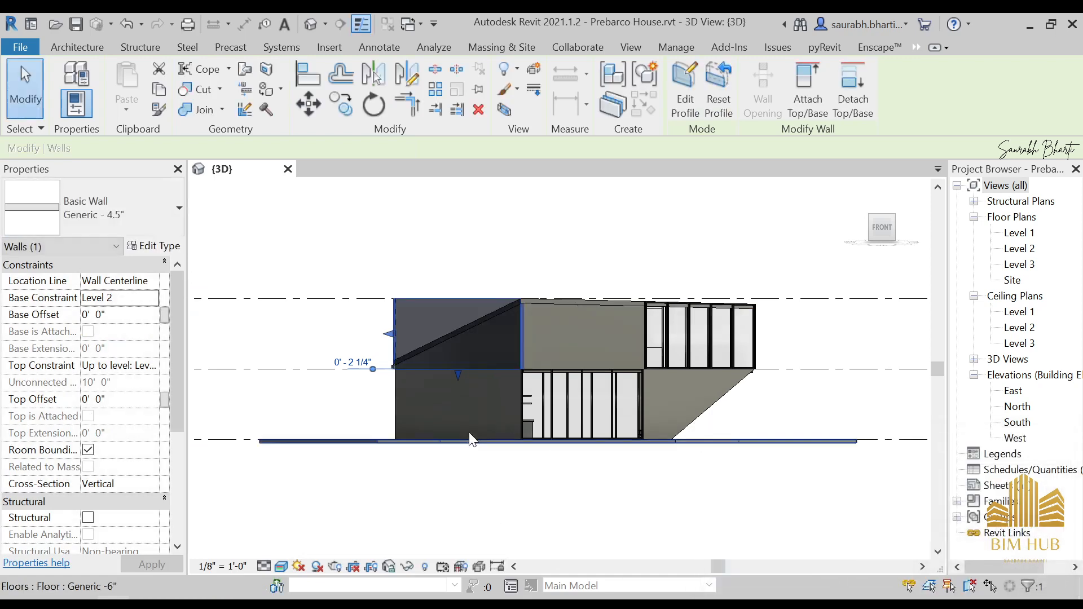
{"action": "key", "text": "Escape"}
- Edit the profile of the Level 2 Generic - 4.5" wall in front view and add the roof's sloping upper edge as a profile line
{"action": "middle_click_drag", "start_coordinate": [401, 414], "coordinate": [472, 338], "text": "shift"}
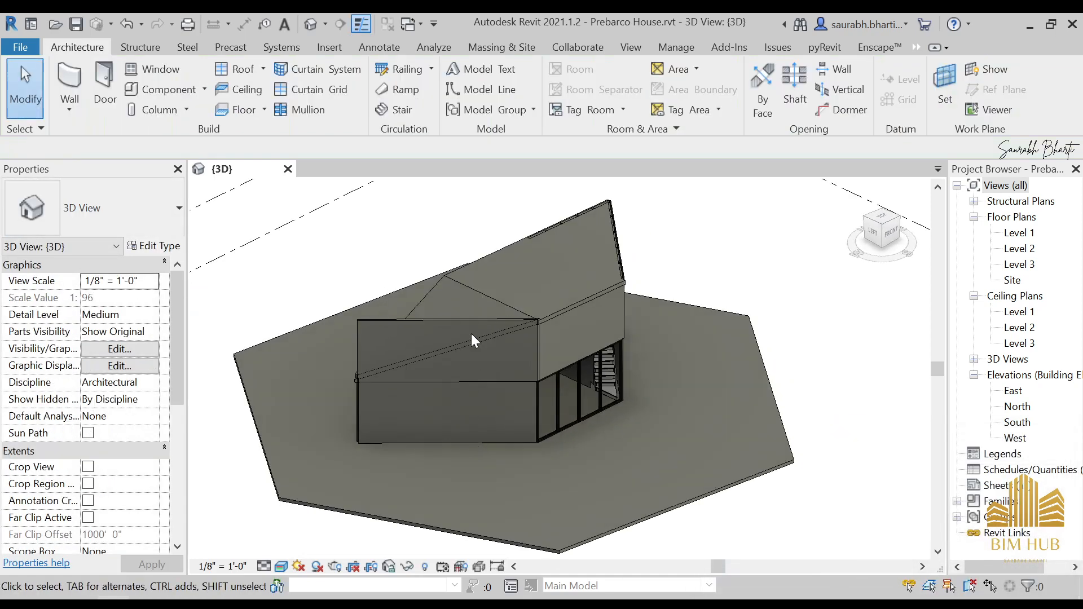
{"action": "left_click", "coordinate": [472, 341]}
{"action": "left_click", "coordinate": [891, 230]}
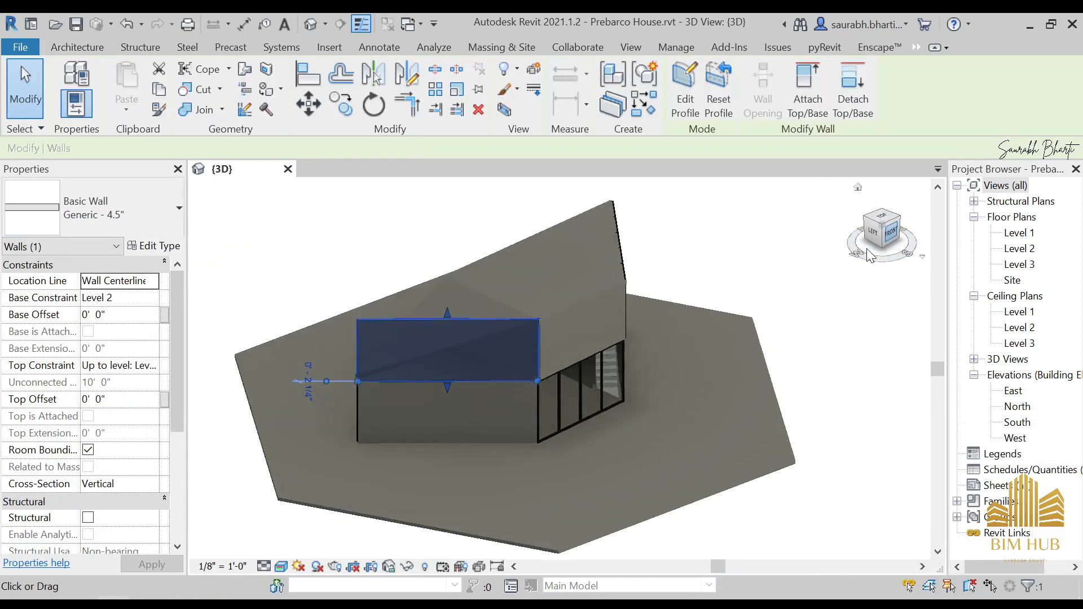
{"action": "left_click", "coordinate": [685, 90]}
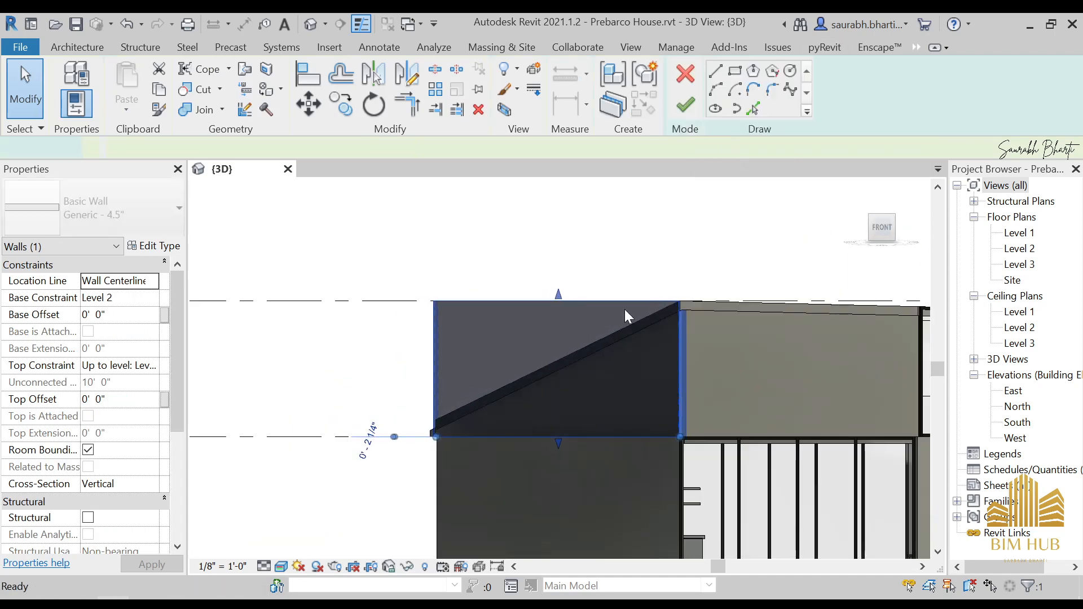
{"action": "middle_click_drag", "start_coordinate": [605, 358], "coordinate": [581, 278]}
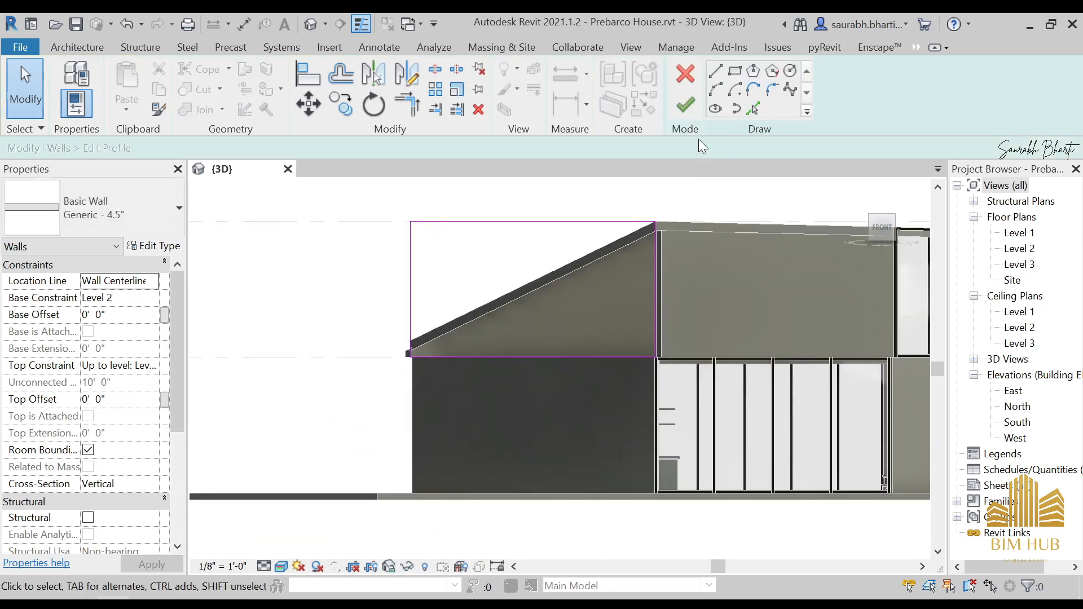
{"action": "left_click", "coordinate": [754, 107]}
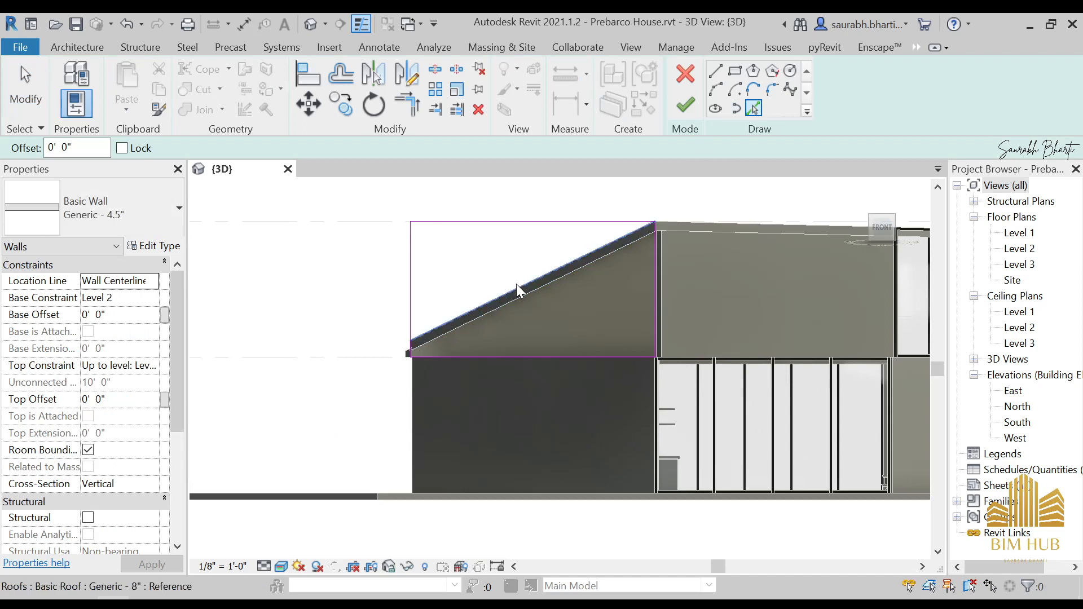
{"action": "left_click", "coordinate": [516, 286]}
{"action": "key", "text": "Escape"}
- Trim the wall profile to the roof slope, delete the leftover horizontal top line and finish the profile edit
{"action": "key", "text": "t"}
{"action": "key", "text": "r"}
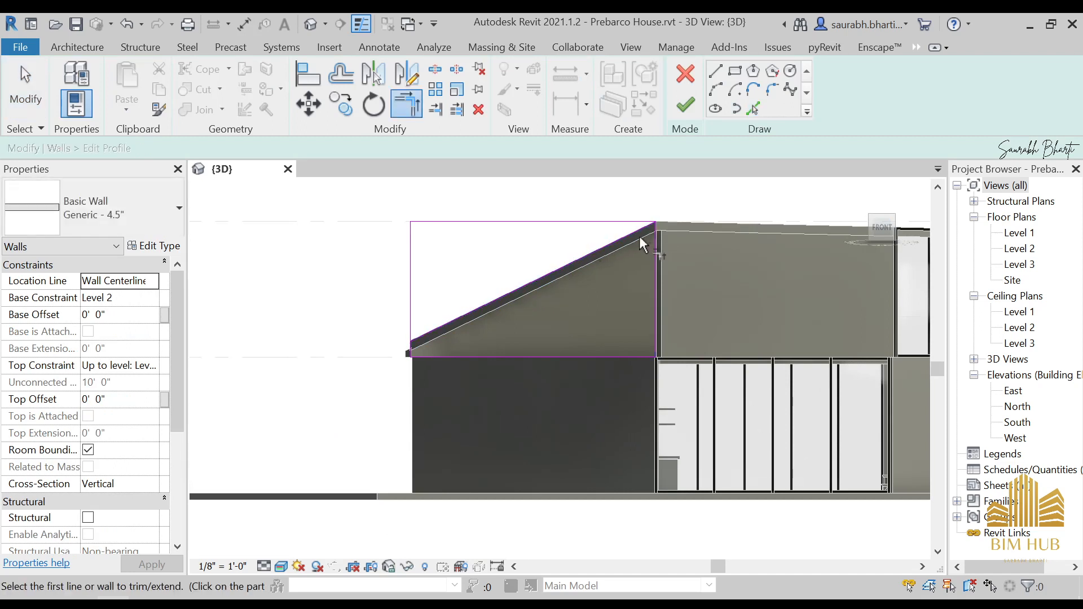
{"action": "left_click", "coordinate": [428, 335]}
{"action": "scroll", "coordinate": [414, 343], "scroll_direction": "up", "scroll_amount": 6}
{"action": "left_click", "coordinate": [405, 354]}
{"action": "scroll", "coordinate": [411, 340], "scroll_direction": "down", "scroll_amount": 8}
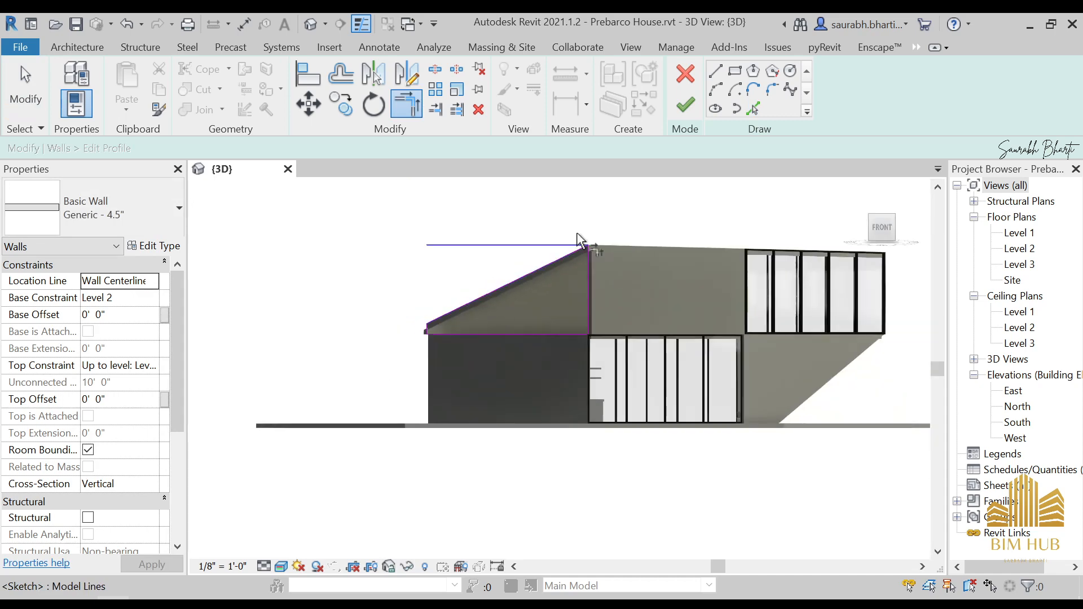
{"action": "left_click", "coordinate": [685, 113]}
{"action": "key", "text": "Return"}
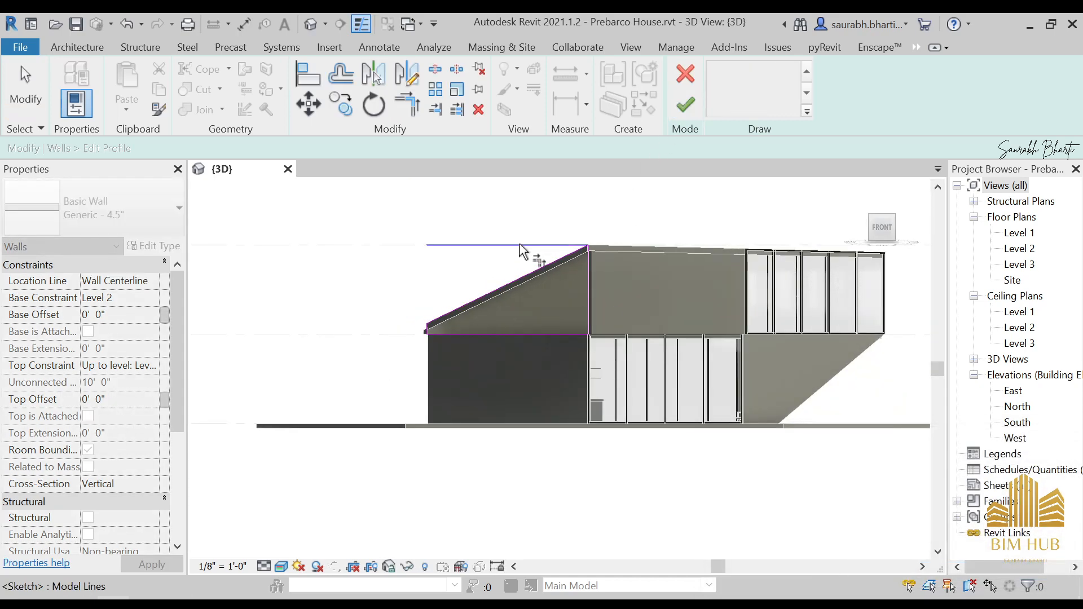
{"action": "key", "text": "Escape"}
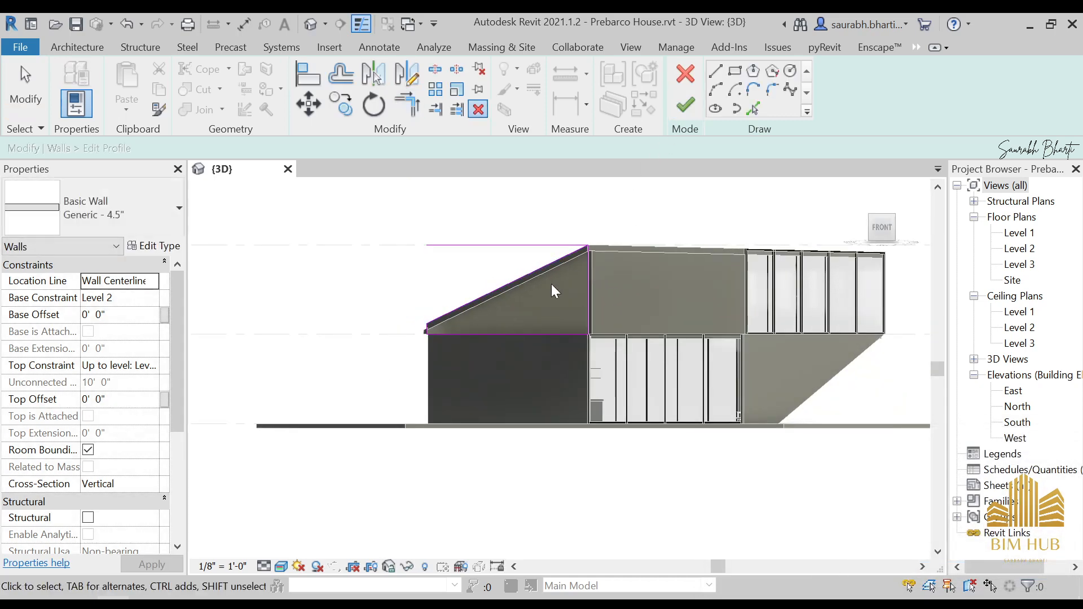
{"action": "left_click", "coordinate": [570, 246]}
{"action": "key", "text": "Delete"}
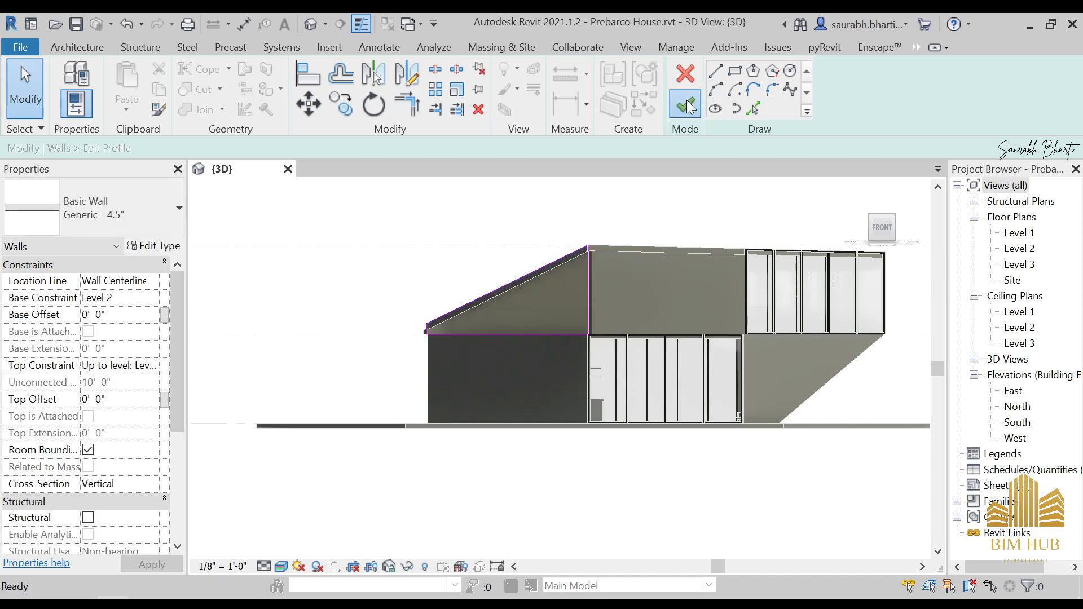
{"action": "left_click", "coordinate": [689, 107]}
- Pull the Generic - 8" roof's edge above the glazed long side inward in top view, bringing its extrusion start to 0' 0"
{"action": "left_click", "coordinate": [491, 431]}
{"action": "middle_click_drag", "start_coordinate": [491, 431], "coordinate": [607, 492], "text": "shift"}
{"action": "scroll", "coordinate": [560, 263], "scroll_direction": "up", "scroll_amount": 4}
{"action": "scroll", "coordinate": [551, 310], "scroll_direction": "down", "scroll_amount": 3}
{"action": "middle_click_drag", "start_coordinate": [502, 352], "coordinate": [595, 347], "text": "shift"}
{"action": "scroll", "coordinate": [556, 375], "scroll_direction": "up", "scroll_amount": 4}
{"action": "left_click", "coordinate": [536, 306]}
{"action": "middle_click_drag", "start_coordinate": [539, 305], "coordinate": [412, 389], "text": "shift"}
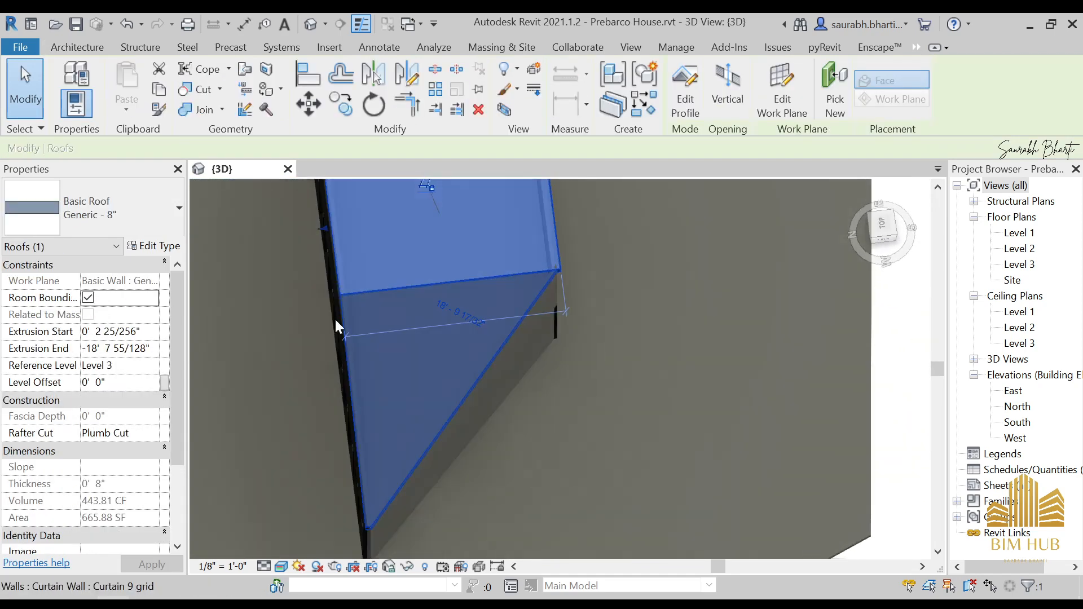
{"action": "left_click", "coordinate": [882, 224]}
{"action": "middle_click_drag", "start_coordinate": [496, 289], "coordinate": [505, 364]}
{"action": "scroll", "coordinate": [505, 363], "scroll_direction": "up", "scroll_amount": 3}
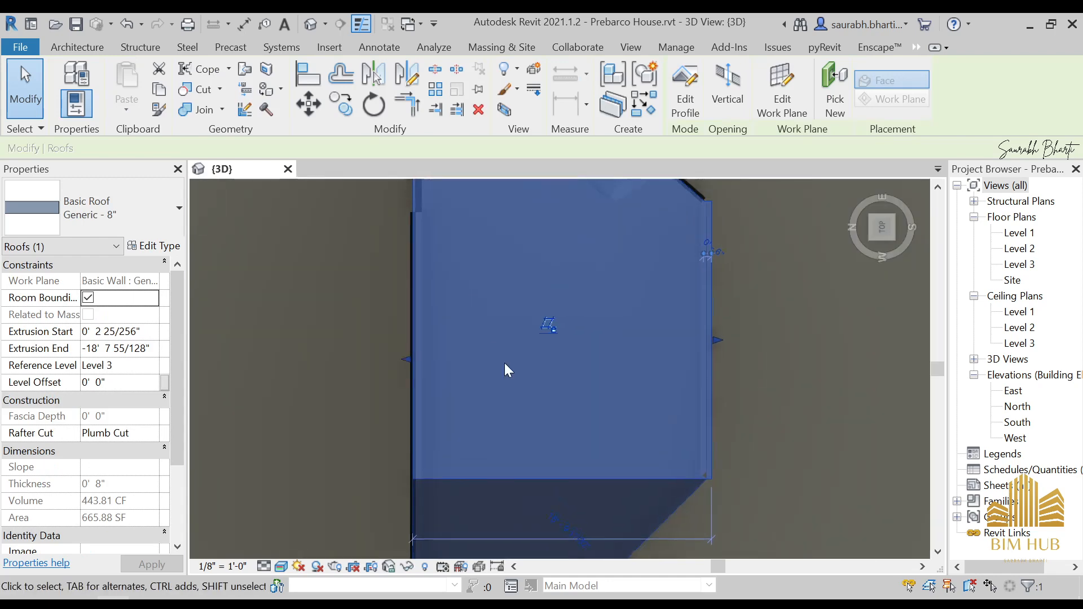
{"action": "scroll", "coordinate": [390, 371], "scroll_direction": "up", "scroll_amount": 4}
{"action": "left_click_drag", "start_coordinate": [466, 347], "coordinate": [489, 347]}
{"action": "key", "text": "Escape"}
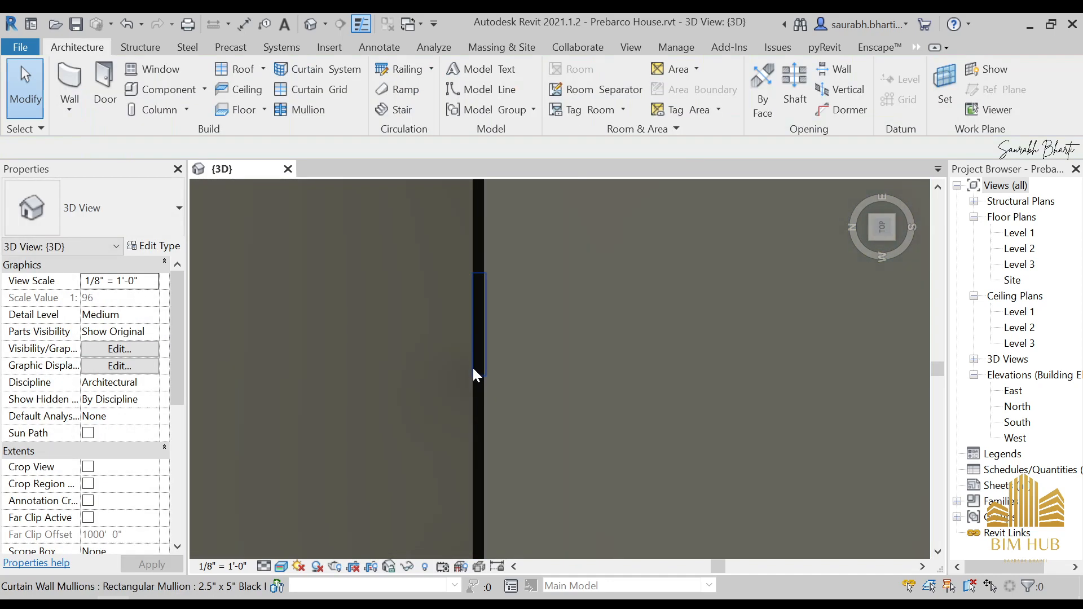
- Pull the remaining side edge of the Generic - 8" roof inward in top view
{"action": "middle_click_drag", "start_coordinate": [473, 368], "coordinate": [599, 365], "text": "shift"}
{"action": "scroll", "coordinate": [597, 365], "scroll_direction": "down", "scroll_amount": 3}
{"action": "middle_click_drag", "start_coordinate": [627, 466], "coordinate": [435, 344], "text": "shift"}
{"action": "middle_click_drag", "start_coordinate": [626, 441], "coordinate": [576, 429], "text": "shift"}
{"action": "left_click", "coordinate": [608, 373]}
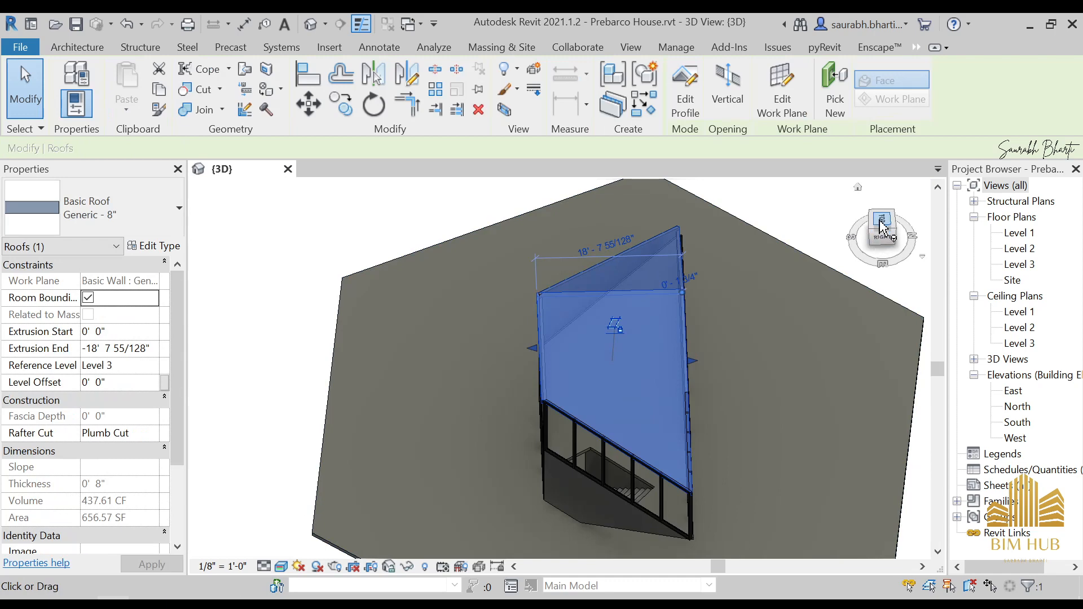
{"action": "left_click", "coordinate": [882, 221]}
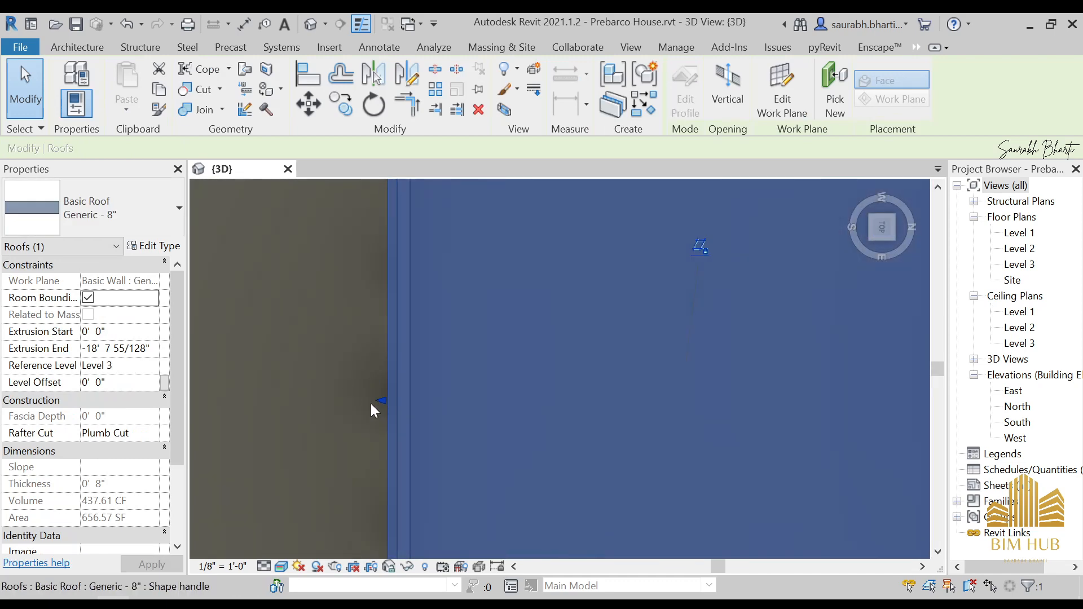
{"action": "left_click_drag", "start_coordinate": [372, 404], "coordinate": [445, 393]}
{"action": "scroll", "coordinate": [450, 376], "scroll_direction": "down", "scroll_amount": 9}
{"action": "key", "text": "Escape"}
- Compare the modelled house from the front and surrounding angles with the north and west elevations in Elevations.jpg
{"action": "middle_click_drag", "start_coordinate": [452, 383], "coordinate": [610, 219], "text": "shift"}
{"action": "scroll", "coordinate": [583, 375], "scroll_direction": "up", "scroll_amount": 4}
{"action": "scroll", "coordinate": [510, 387], "scroll_direction": "down", "scroll_amount": 4}
{"action": "middle_click_drag", "start_coordinate": [510, 387], "coordinate": [555, 377], "text": "shift"}
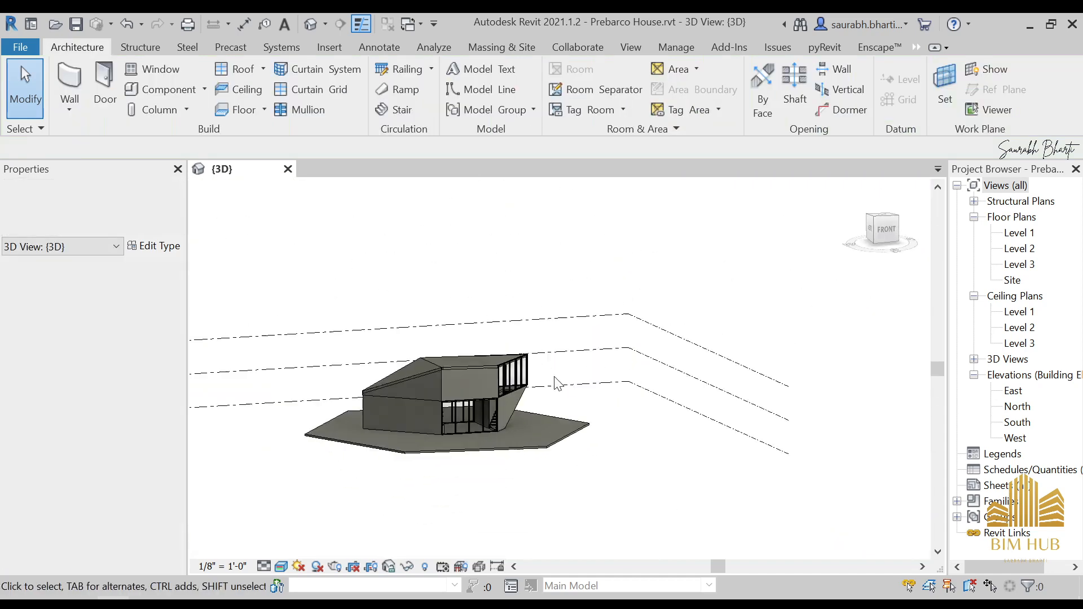
{"action": "scroll", "coordinate": [558, 384], "scroll_direction": "up", "scroll_amount": 3}
{"action": "left_click", "coordinate": [884, 237]}
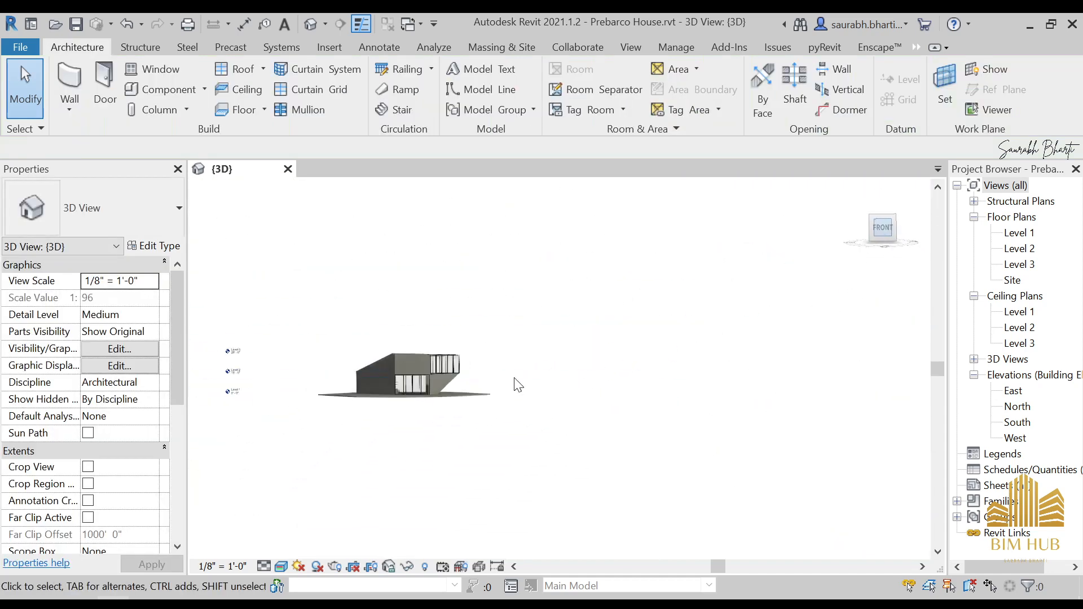
{"action": "scroll", "coordinate": [513, 382], "scroll_direction": "up", "scroll_amount": 5}
{"action": "middle_click_drag", "start_coordinate": [541, 412], "coordinate": [357, 516], "text": "shift"}
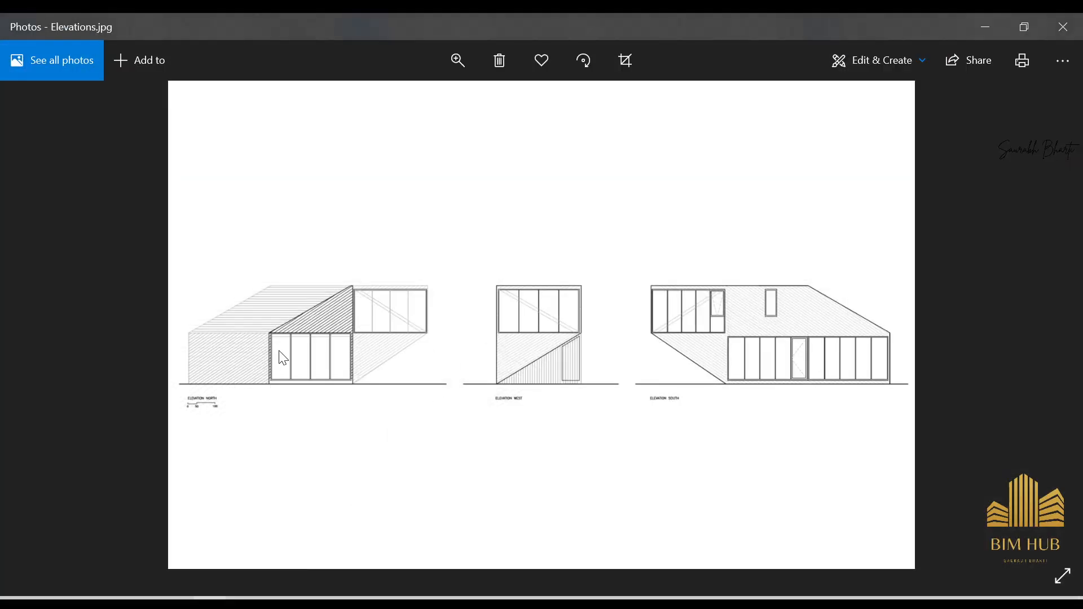
{"action": "scroll", "coordinate": [283, 358], "scroll_direction": "up", "scroll_amount": 2, "text": "ctrl"}
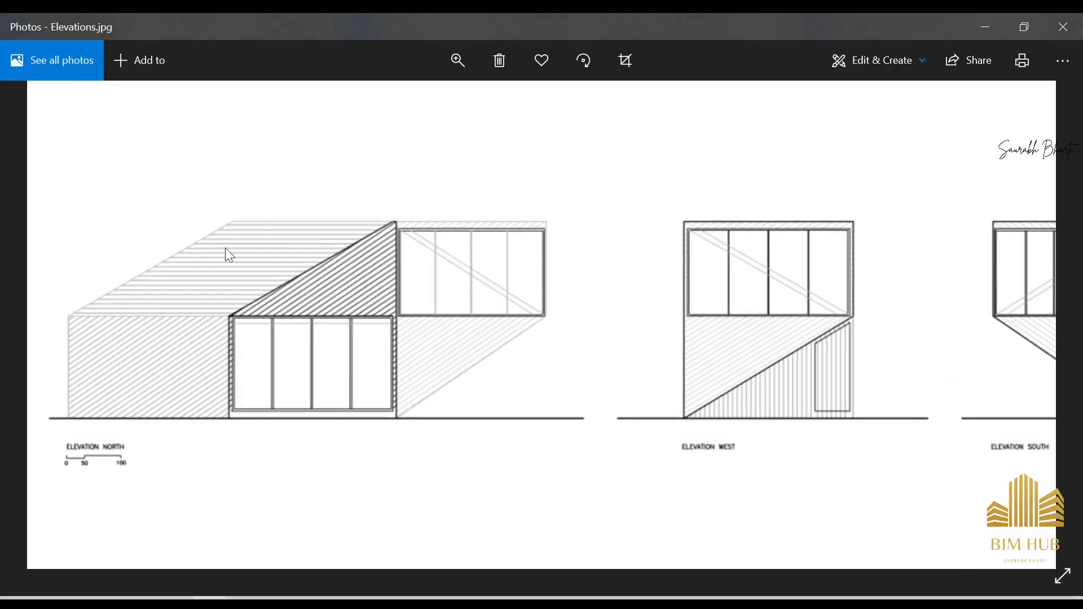
{"action": "scroll", "coordinate": [303, 274], "scroll_direction": "down", "scroll_amount": 2, "text": "ctrl"}
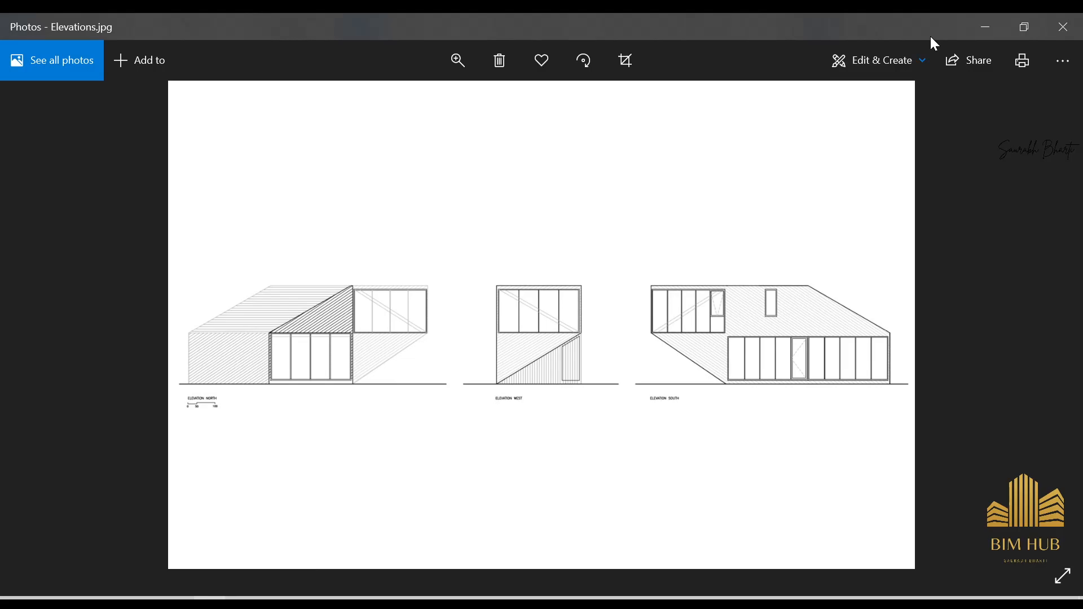
{"action": "left_click", "coordinate": [982, 27]}
{"action": "middle_click_drag", "start_coordinate": [542, 361], "coordinate": [496, 383], "text": "shift"}
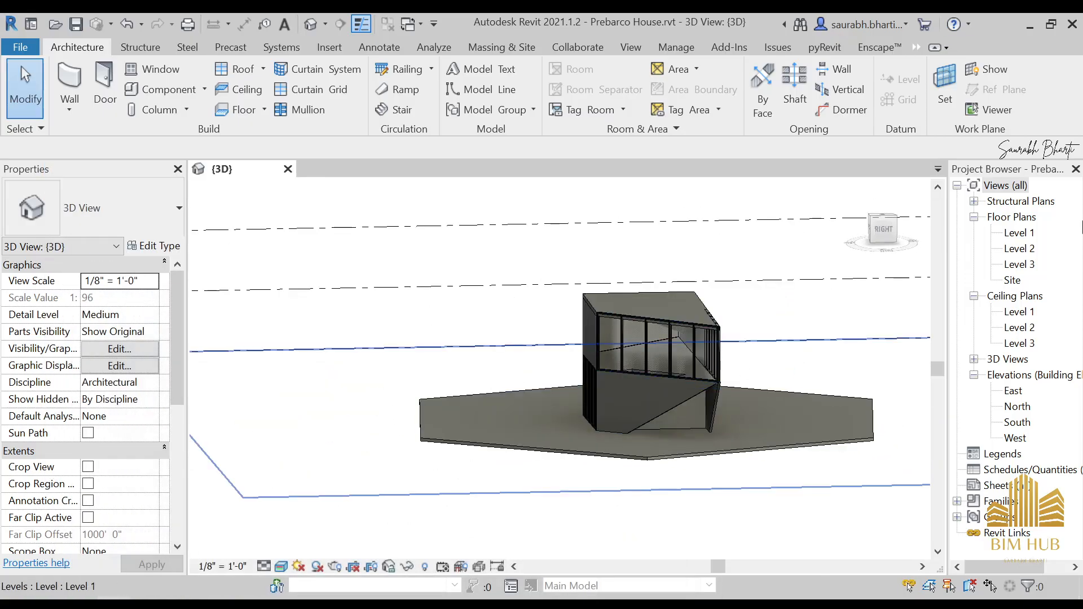
- Examine the Level 2 and Level 3 floor plans, checking the upper-floor layout and the visibility of the reference plan
{"action": "double_click", "coordinate": [1019, 249]}
{"action": "scroll", "coordinate": [520, 360], "scroll_direction": "up", "scroll_amount": 5}
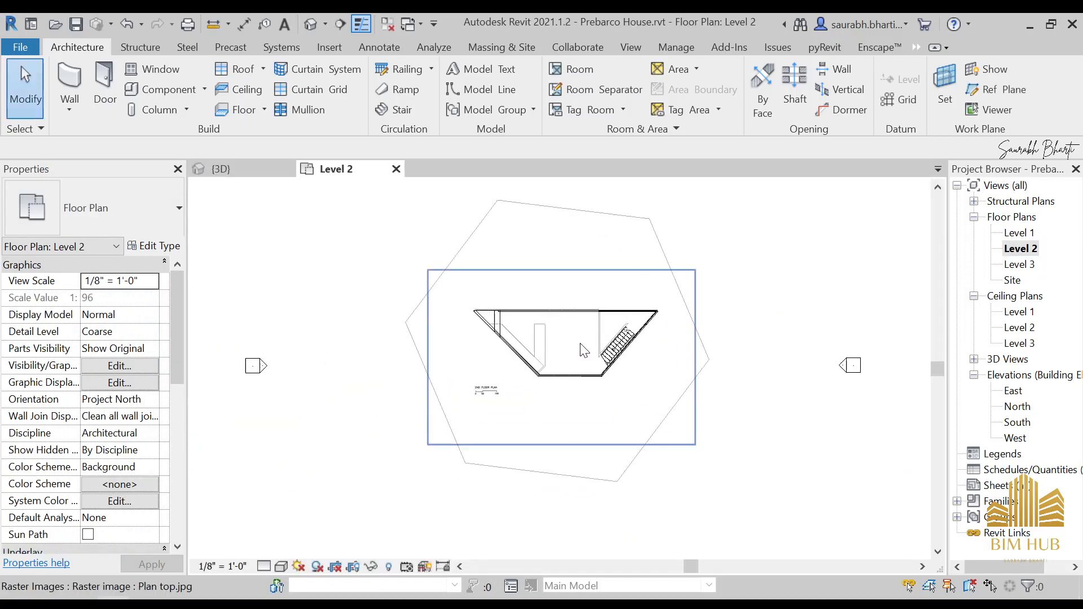
{"action": "scroll", "coordinate": [593, 347], "scroll_direction": "down", "scroll_amount": 4}
{"action": "scroll", "coordinate": [538, 369], "scroll_direction": "up", "scroll_amount": 1}
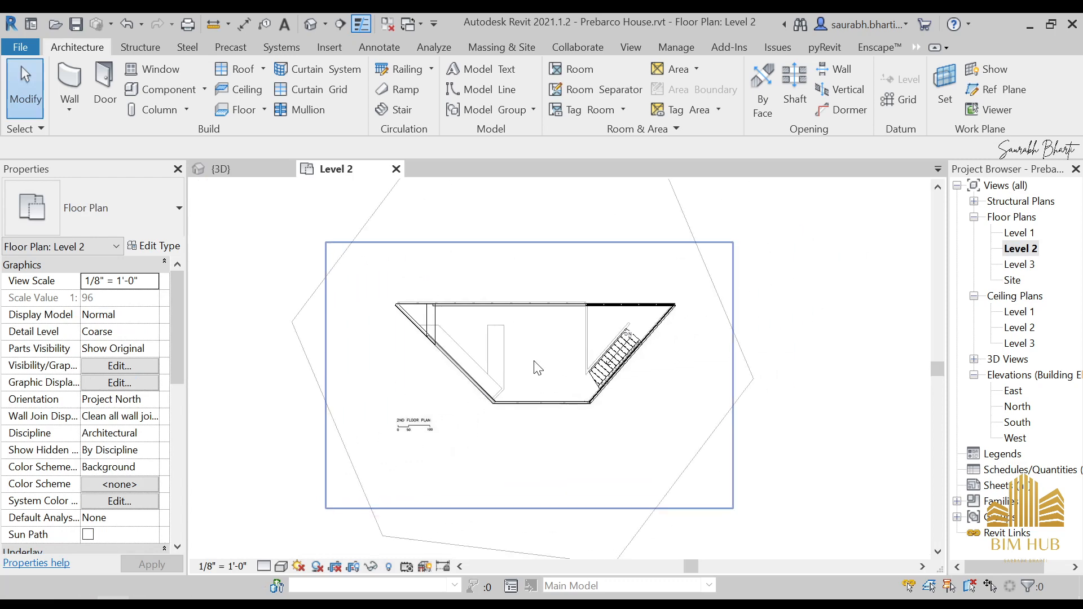
{"action": "scroll", "coordinate": [537, 368], "scroll_direction": "down", "scroll_amount": 3}
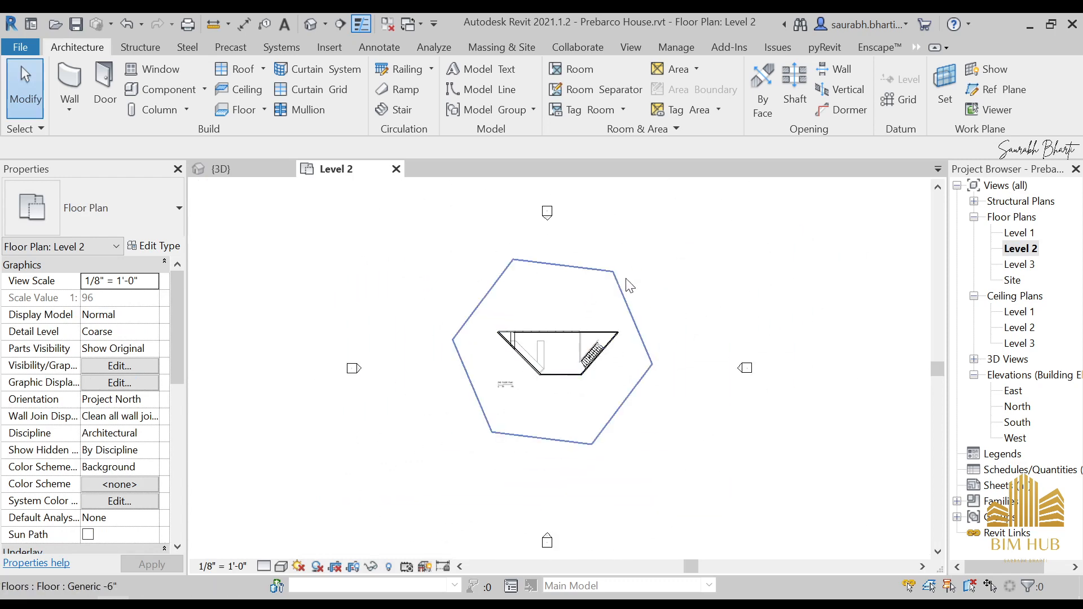
{"action": "double_click", "coordinate": [1020, 265]}
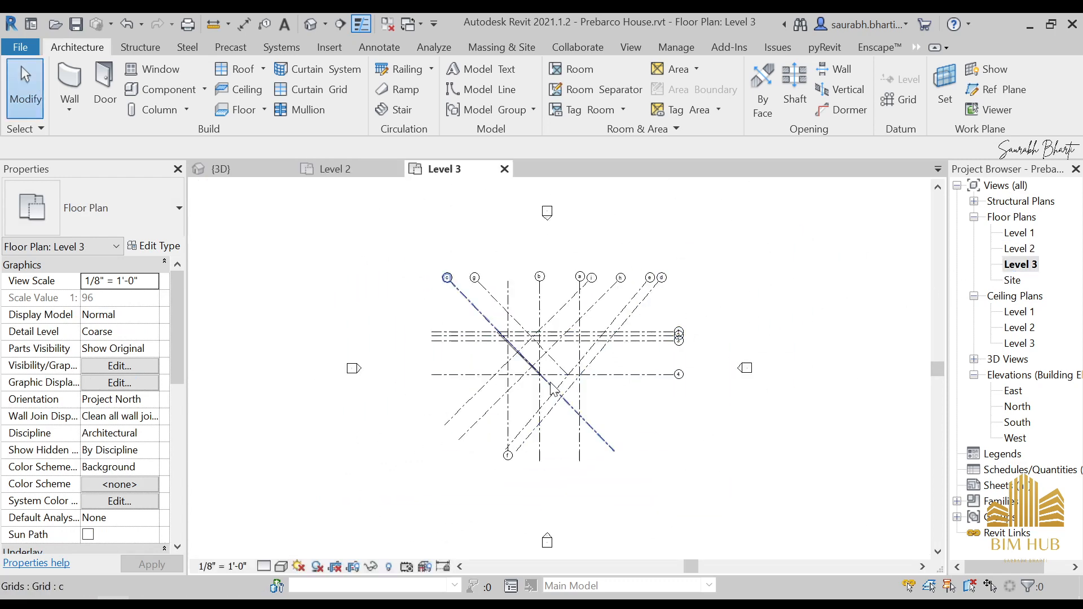
{"action": "scroll", "coordinate": [553, 390], "scroll_direction": "up", "scroll_amount": 2}
{"action": "scroll", "coordinate": [587, 373], "scroll_direction": "down", "scroll_amount": 2}
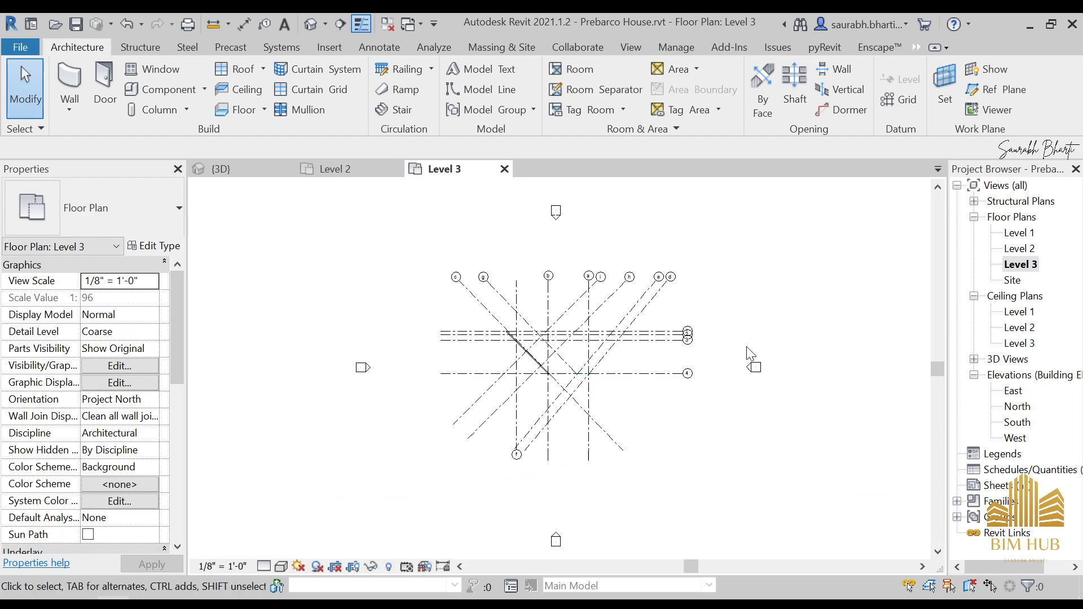
{"action": "double_click", "coordinate": [1020, 249]}
{"action": "scroll", "coordinate": [638, 339], "scroll_direction": "down", "scroll_amount": 2}
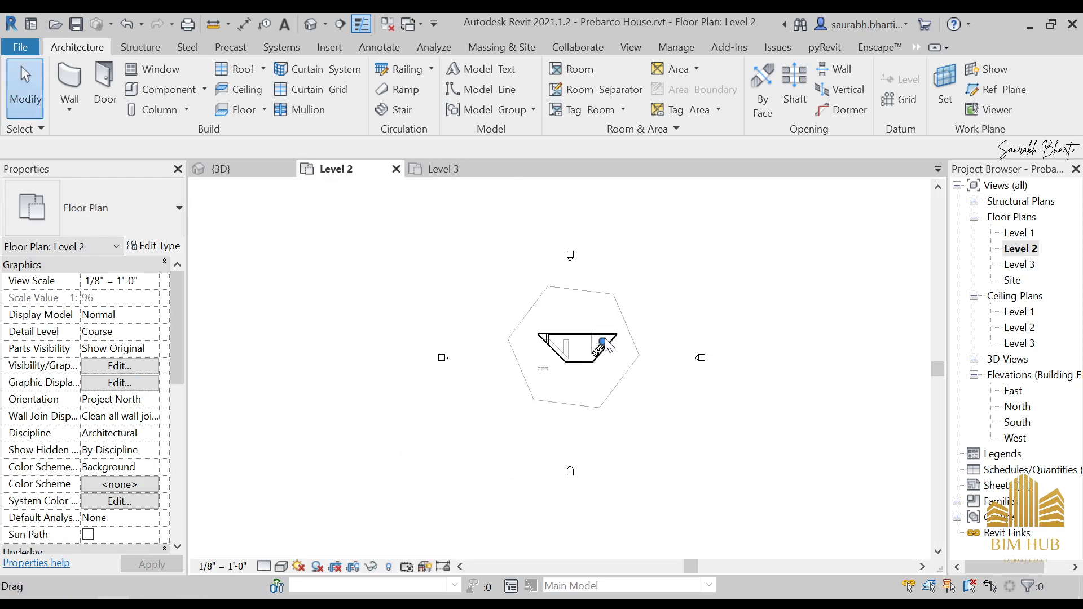
- Temporarily hide the hexagonal Generic - 6" site floor in the Level 2 floor plan
{"action": "left_click", "coordinate": [1026, 248]}
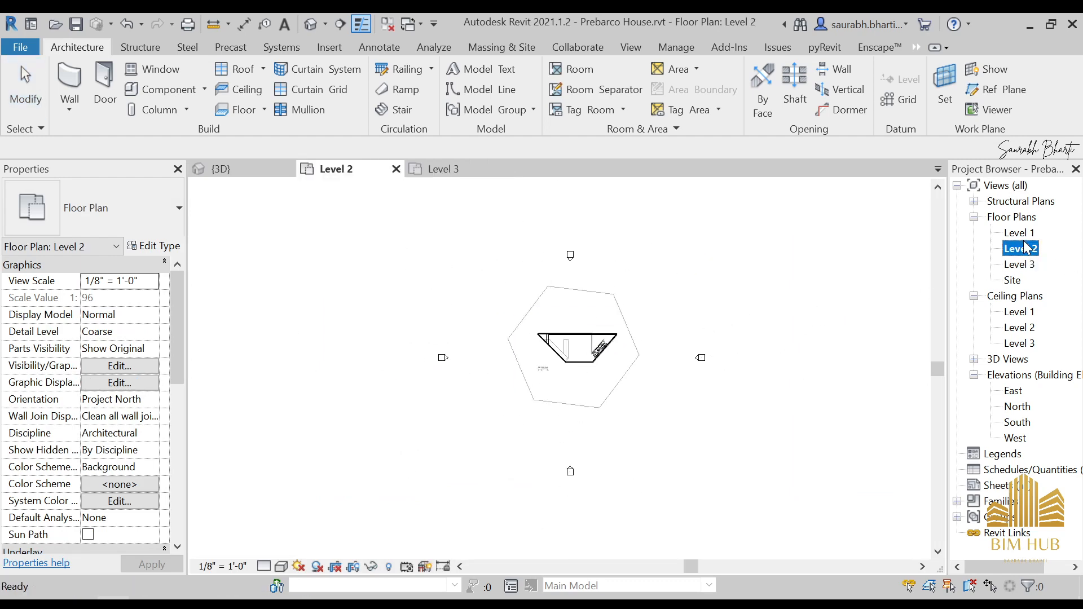
{"action": "left_click", "coordinate": [618, 295]}
{"action": "key", "text": "h"}
{"action": "key", "text": "h"}
{"action": "scroll", "coordinate": [591, 359], "scroll_direction": "up", "scroll_amount": 5}
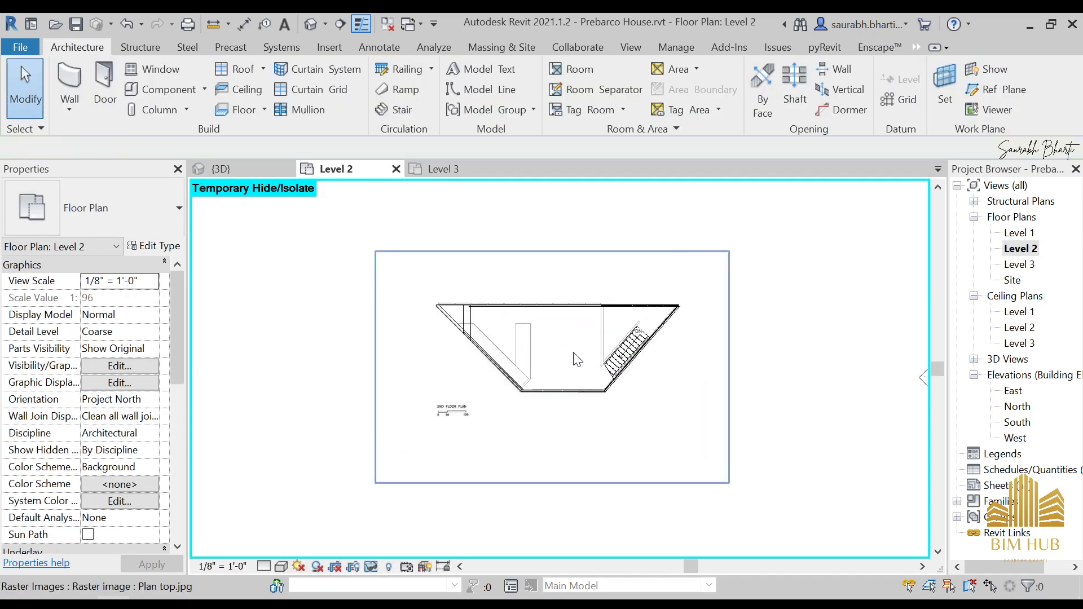
{"action": "scroll", "coordinate": [534, 331], "scroll_direction": "down", "scroll_amount": 3}
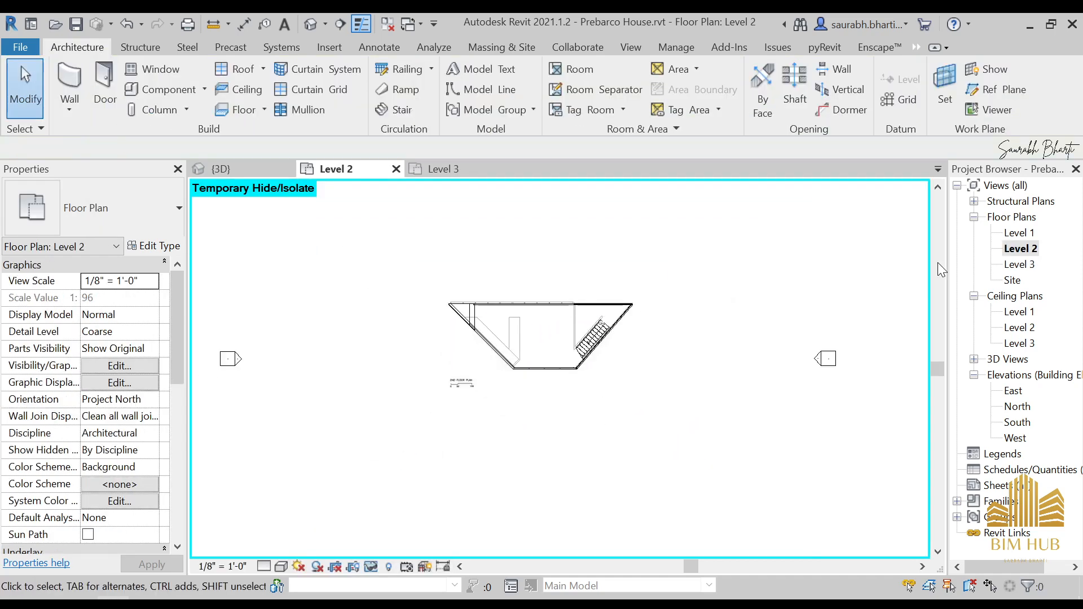
- Check the Level 1 plan against Level 2 and bring Level 2's Plan top.jpg raster image to the front
{"action": "double_click", "coordinate": [1016, 233]}
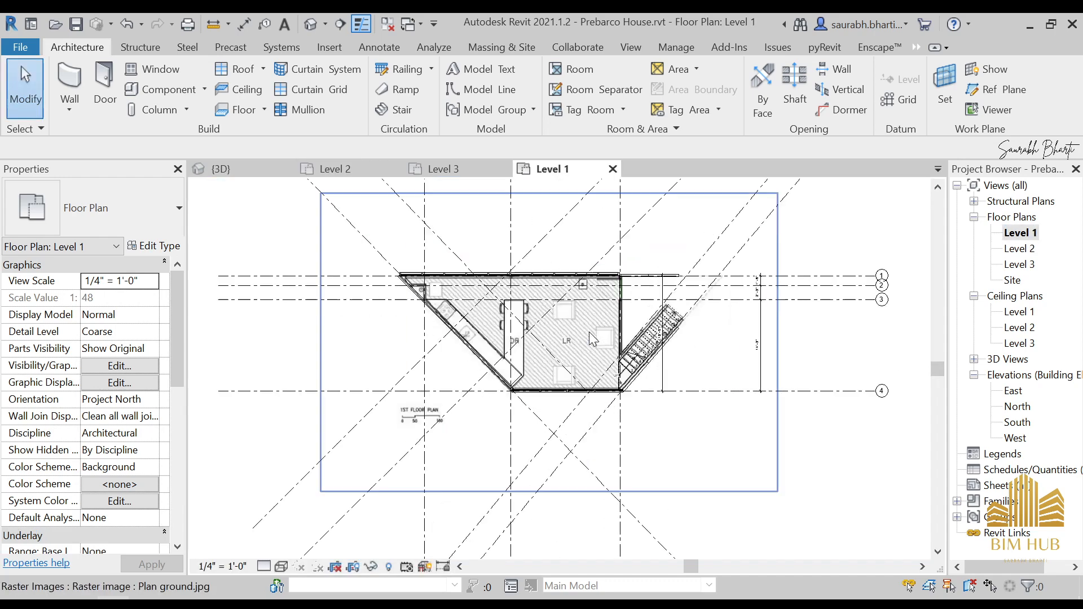
{"action": "double_click", "coordinate": [1020, 249]}
{"action": "scroll", "coordinate": [565, 316], "scroll_direction": "up", "scroll_amount": 5}
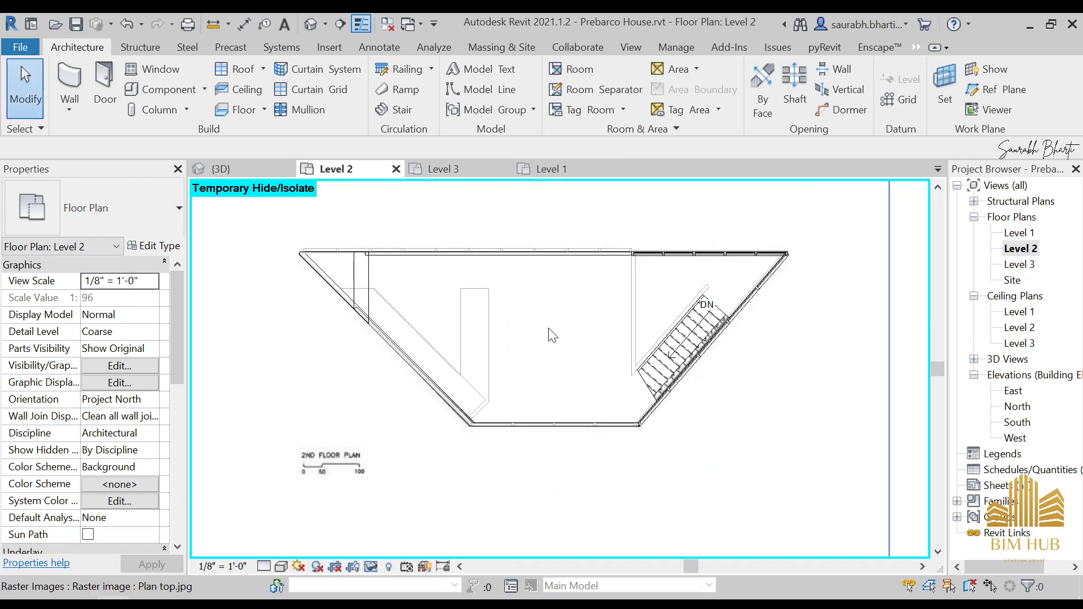
{"action": "scroll", "coordinate": [617, 359], "scroll_direction": "down", "scroll_amount": 2}
{"action": "scroll", "coordinate": [617, 360], "scroll_direction": "down", "scroll_amount": 3}
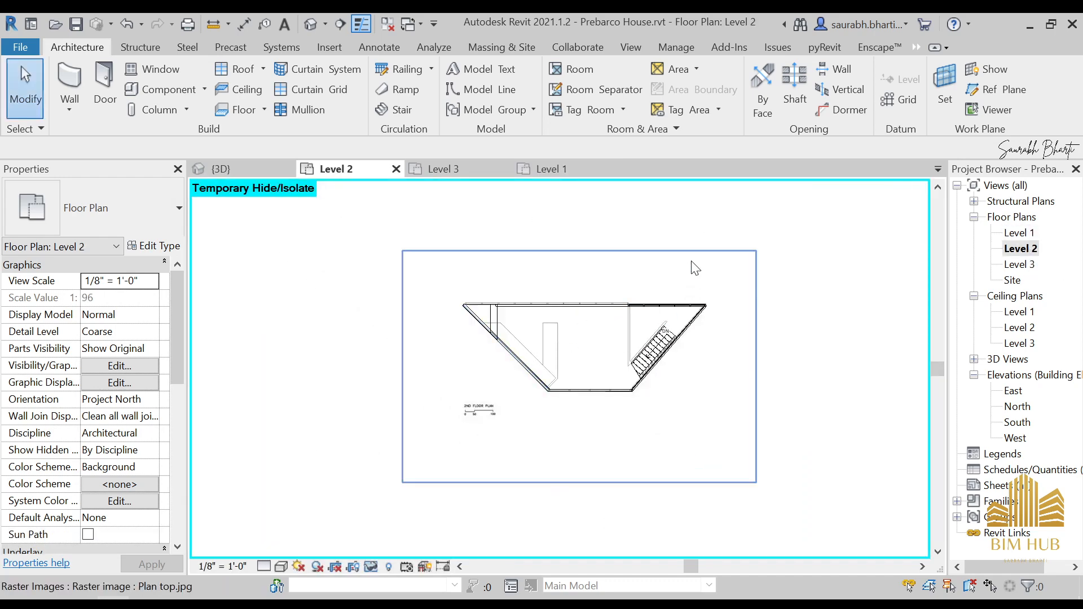
{"action": "left_click", "coordinate": [588, 310]}
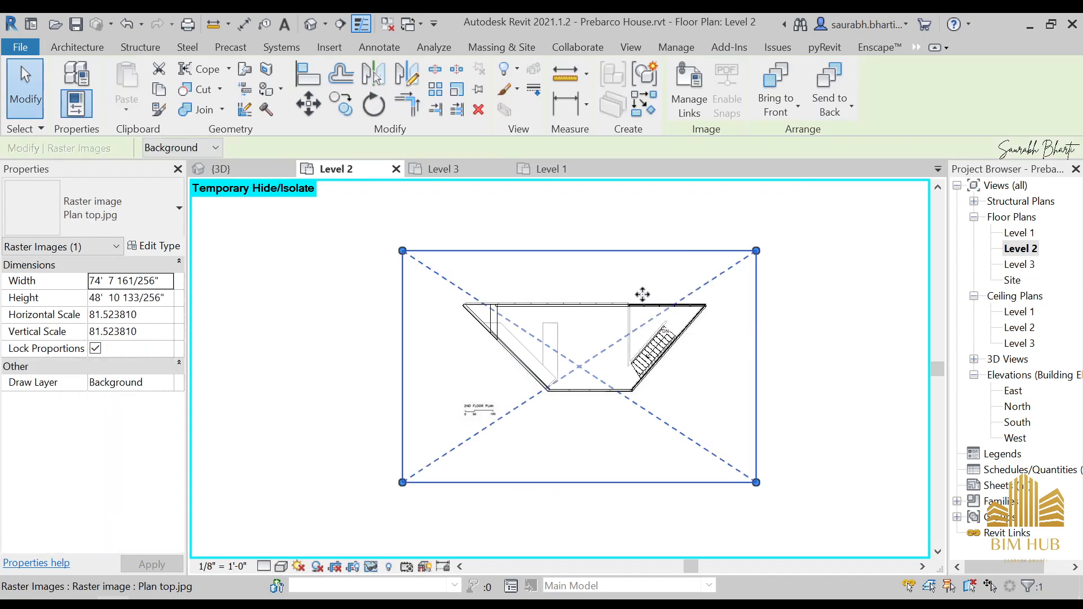
{"action": "left_click_drag", "start_coordinate": [643, 292], "coordinate": [616, 307]}
{"action": "left_click", "coordinate": [780, 113]}
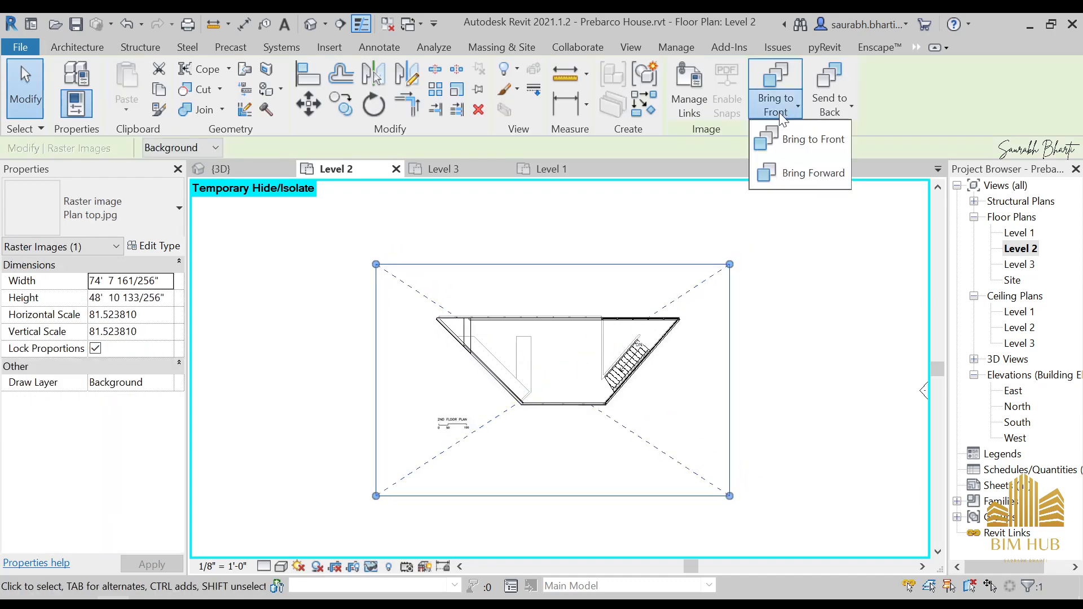
{"action": "left_click", "coordinate": [790, 139]}
{"action": "key", "text": "Escape"}
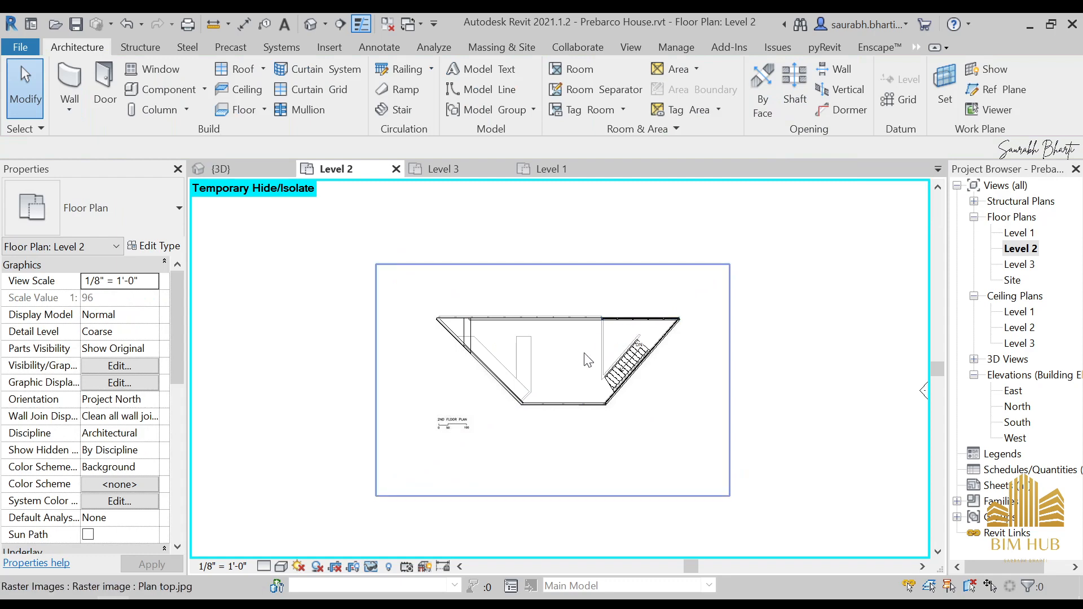
- Switch the Level 2 plan's visual style to Wireframe and inspect the second-floor reference drawing
{"action": "left_click", "coordinate": [279, 567]}
{"action": "left_click", "coordinate": [266, 565]}
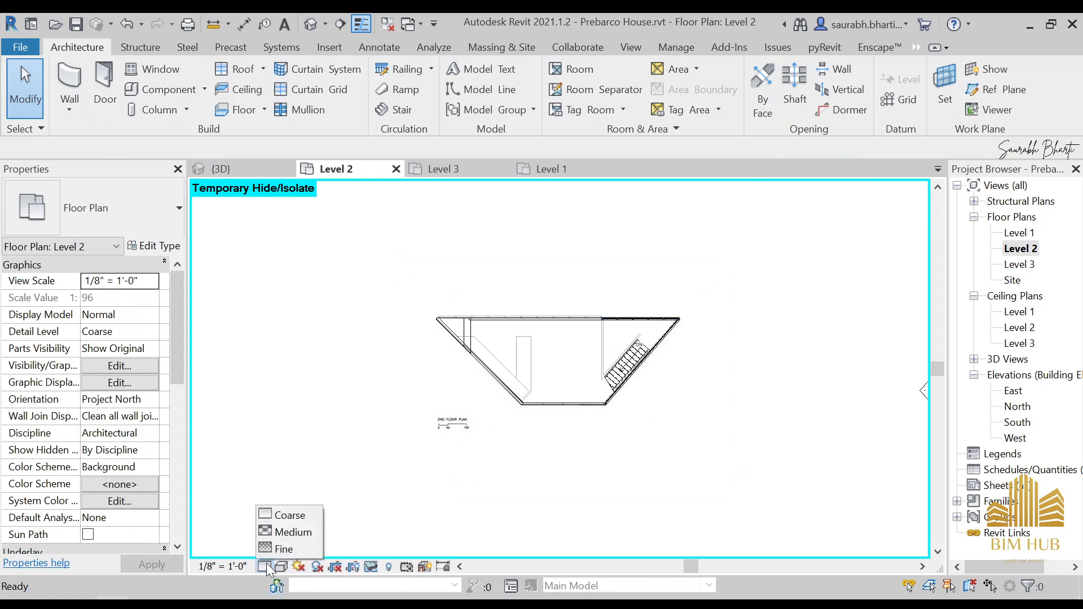
{"action": "left_click", "coordinate": [282, 566]}
{"action": "left_click", "coordinate": [315, 481]}
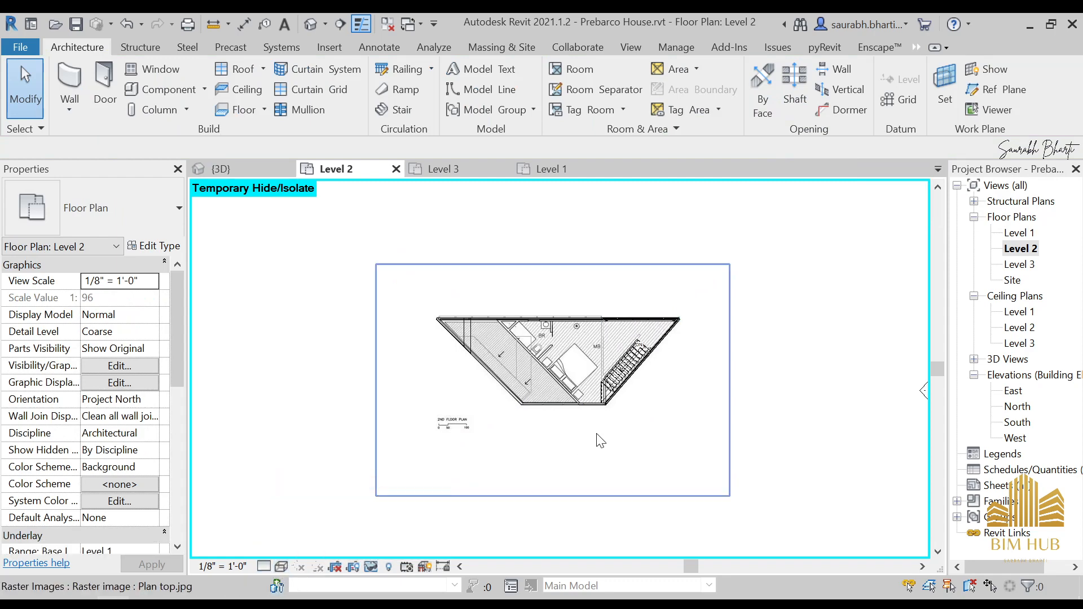
{"action": "left_click", "coordinate": [508, 450]}
{"action": "left_click", "coordinate": [822, 351]}
{"action": "scroll", "coordinate": [542, 361], "scroll_direction": "up", "scroll_amount": 5}
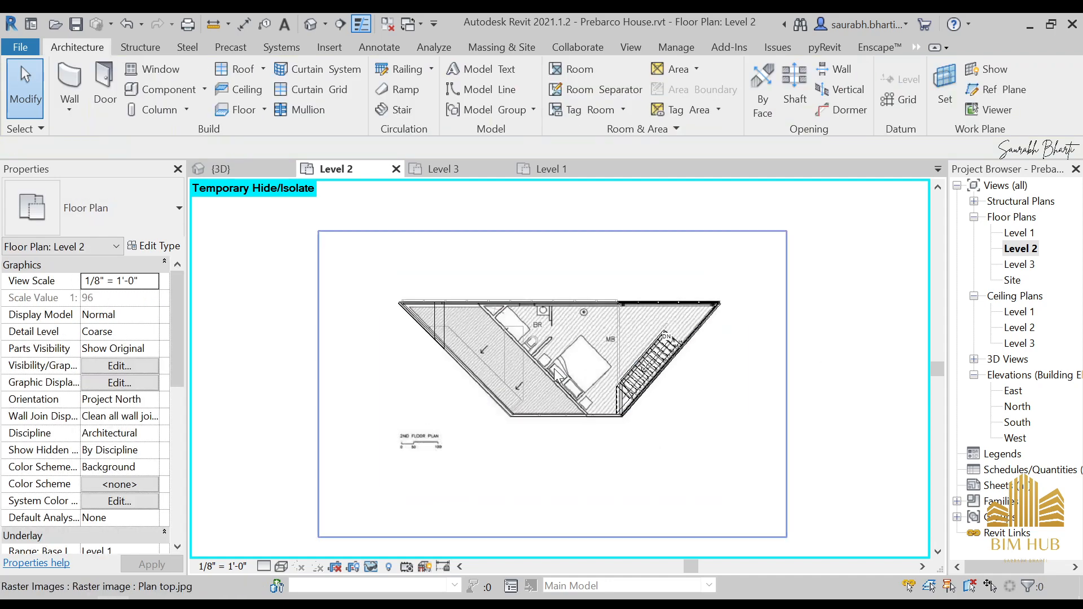
{"action": "scroll", "coordinate": [481, 373], "scroll_direction": "down", "scroll_amount": 5}
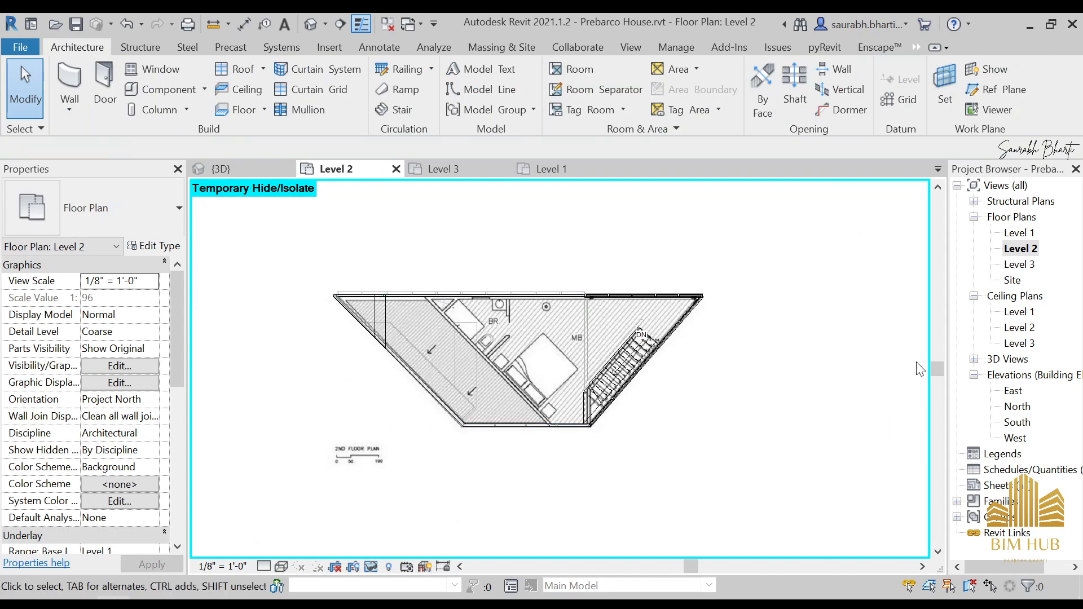
- Inspect the house in the 3D view from several sides, including the wall beside the stairs and the roof
{"action": "left_click", "coordinate": [311, 25]}
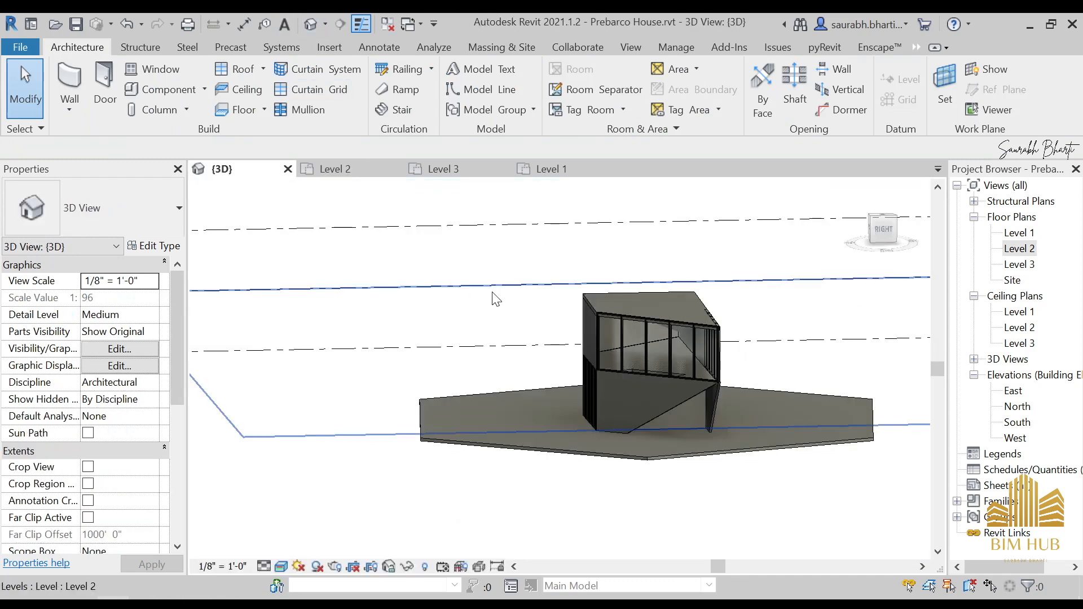
{"action": "middle_click_drag", "start_coordinate": [553, 389], "coordinate": [663, 389], "text": "shift"}
{"action": "scroll", "coordinate": [664, 390], "scroll_direction": "up", "scroll_amount": 5}
{"action": "scroll", "coordinate": [677, 384], "scroll_direction": "down", "scroll_amount": 3}
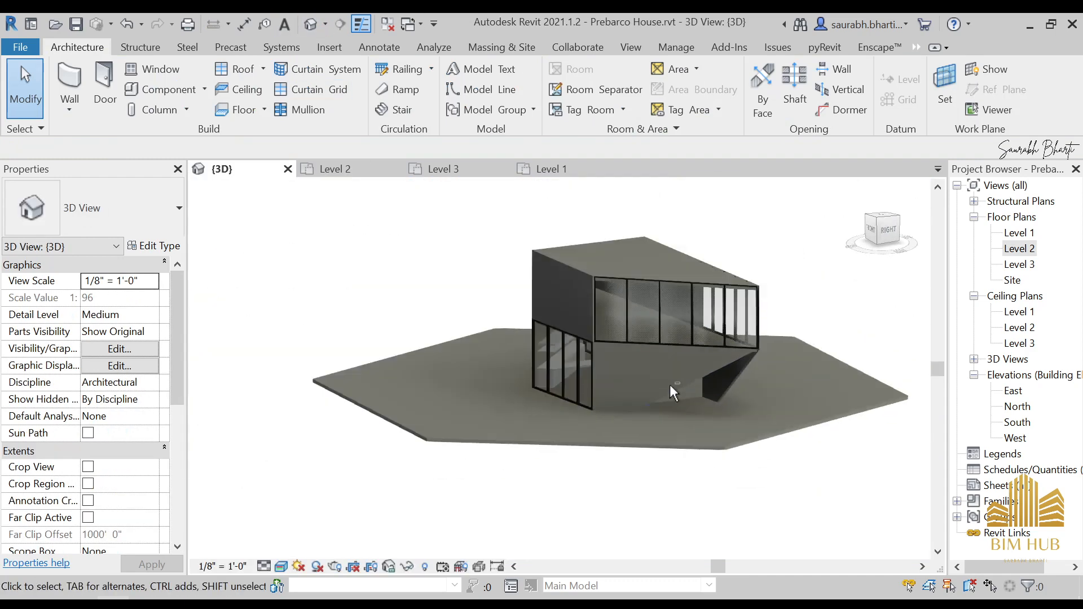
{"action": "scroll", "coordinate": [698, 390], "scroll_direction": "up", "scroll_amount": 3}
{"action": "left_click", "coordinate": [698, 398]}
{"action": "scroll", "coordinate": [648, 412], "scroll_direction": "down", "scroll_amount": 3}
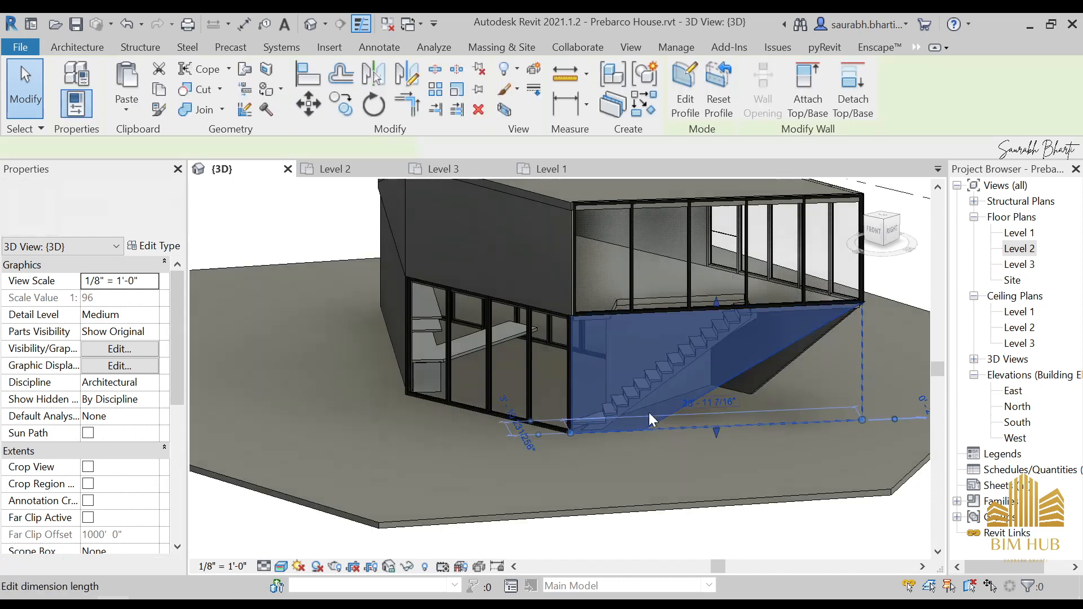
{"action": "middle_click_drag", "start_coordinate": [648, 435], "coordinate": [580, 293], "text": "shift"}
{"action": "key", "text": "Escape"}
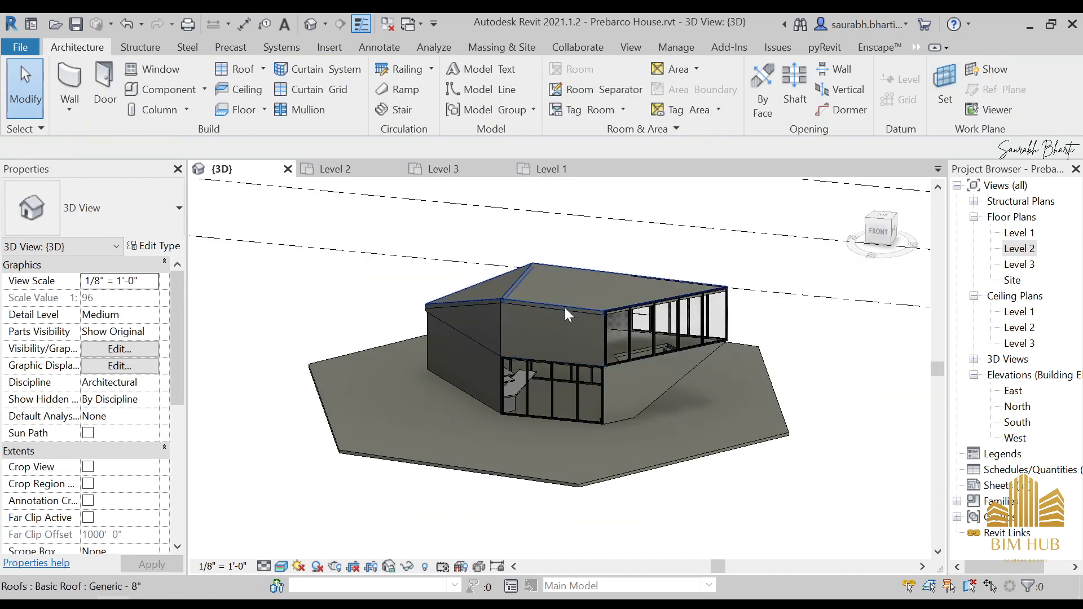
{"action": "left_click", "coordinate": [564, 307]}
{"action": "key", "text": "Escape"}
- Open the project's Material Browser and bring up the reference photo CA_PREB_2DM_79.jpg from the Prebarco House folder
{"action": "left_click", "coordinate": [675, 48]}
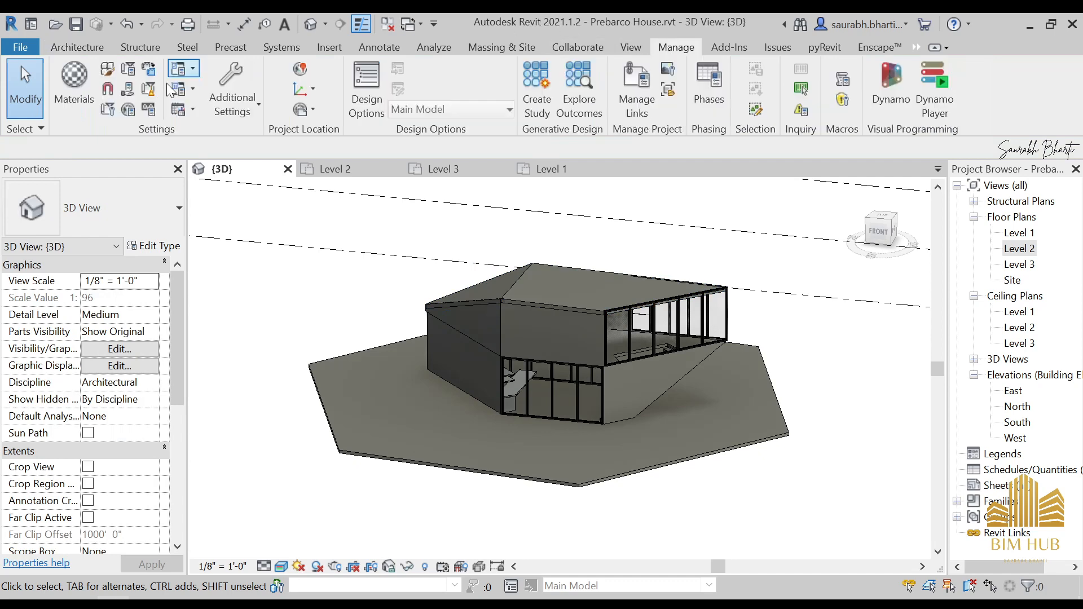
{"action": "left_click", "coordinate": [74, 88]}
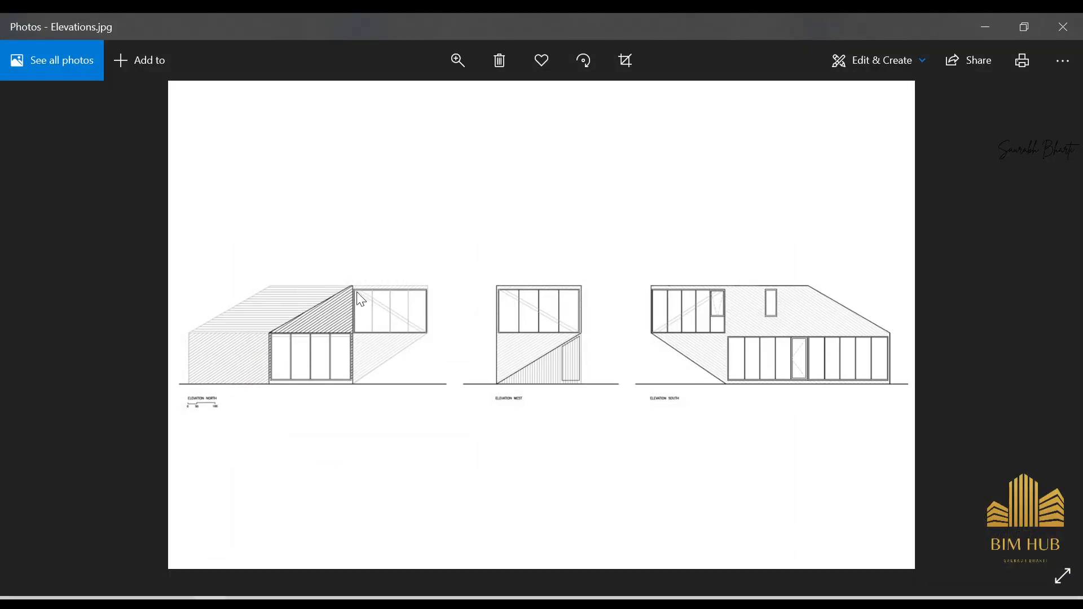
{"action": "left_click", "coordinate": [987, 27]}
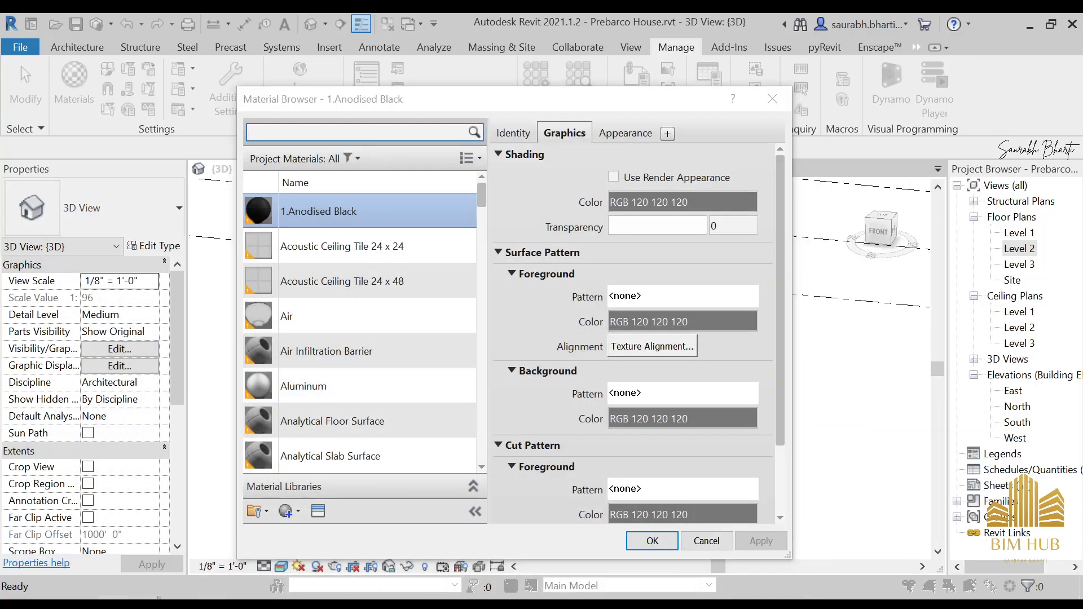
{"action": "mouse_move", "coordinate": [344, 604]}
{"action": "left_click", "coordinate": [449, 546]}
{"action": "double_click", "coordinate": [278, 169]}
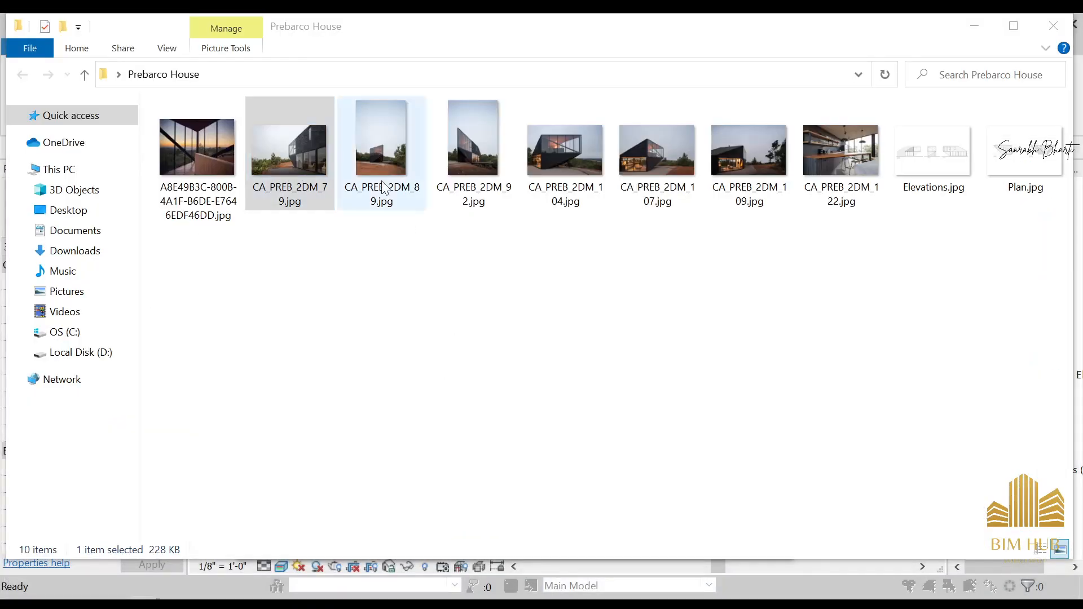
- Examine the dark timber cladding in the reference photo CA_PREB_2DM_79.jpg up close and return to Revit's Material Browser
{"action": "scroll", "coordinate": [740, 269], "scroll_direction": "up", "scroll_amount": 4}
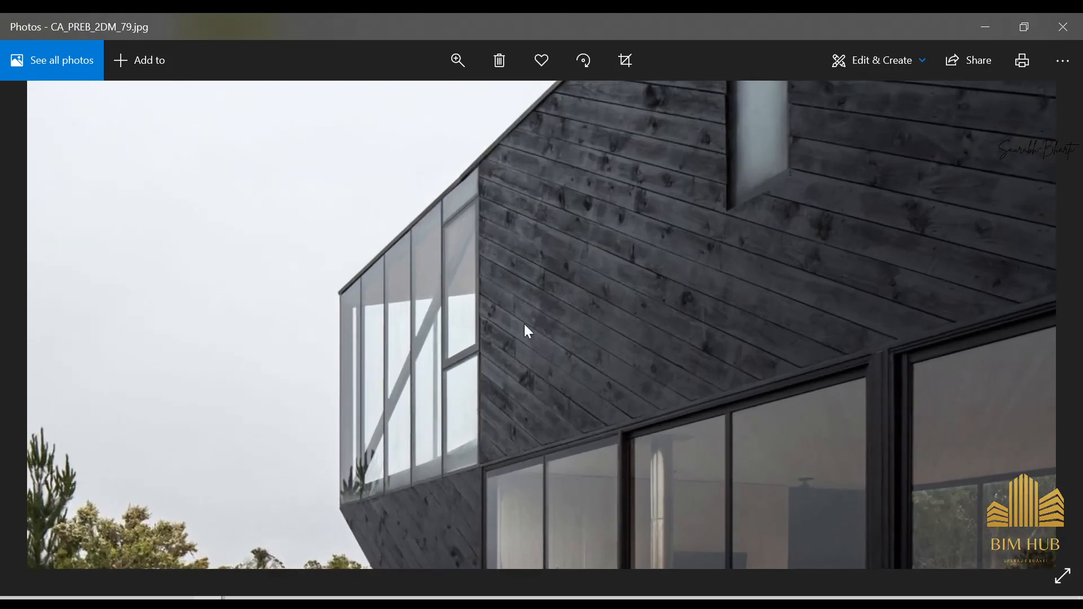
{"action": "left_click_drag", "start_coordinate": [932, 278], "coordinate": [773, 248]}
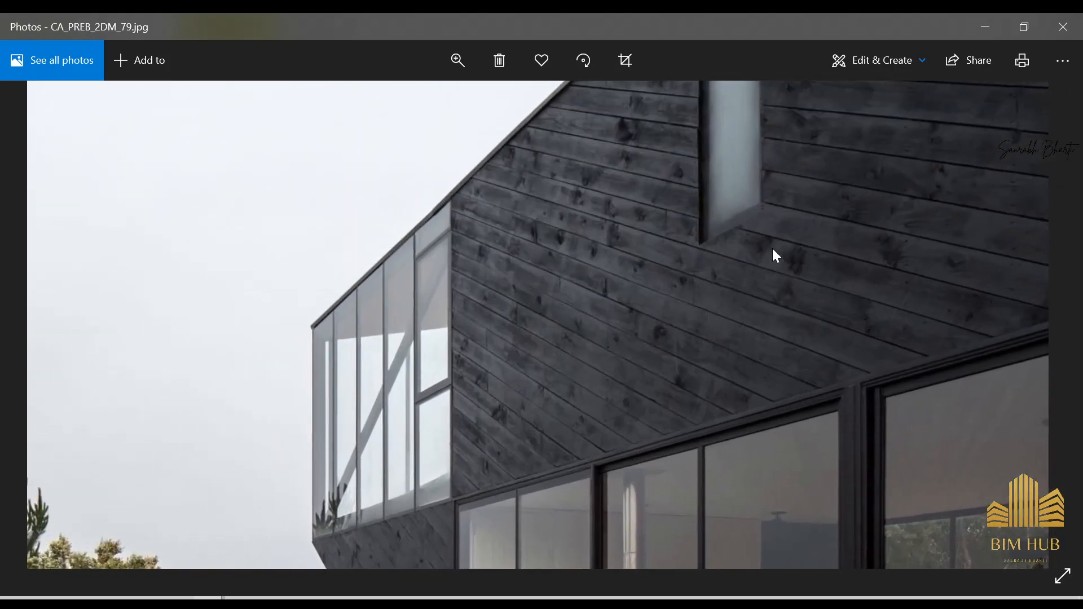
{"action": "left_click", "coordinate": [985, 30]}
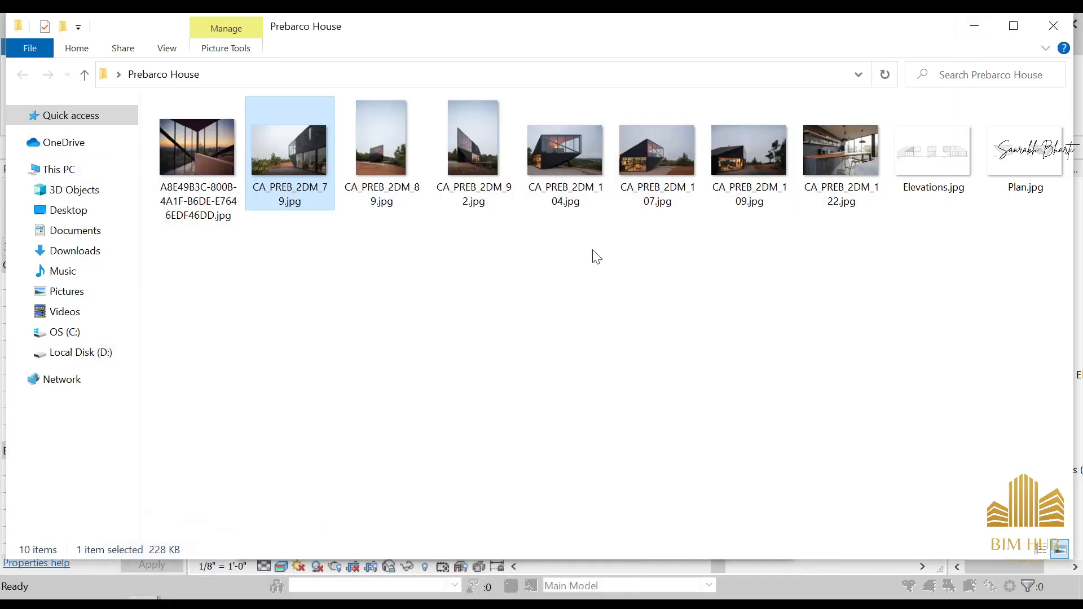
{"action": "left_click", "coordinate": [975, 26]}
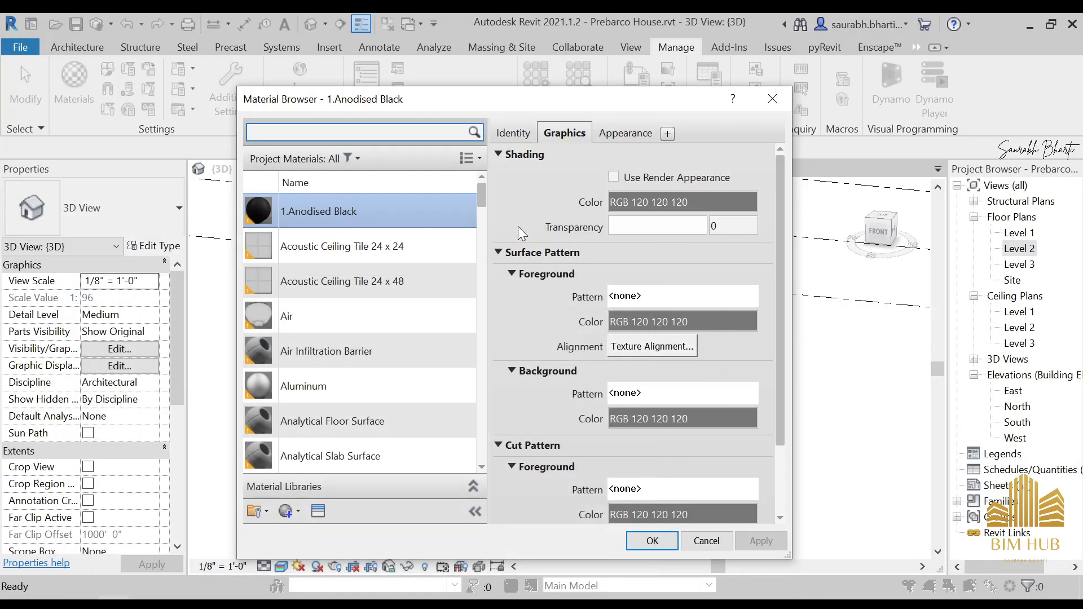
- Create a new project material and name it 1.Wood paint
{"action": "left_click", "coordinate": [294, 517]}
{"action": "left_click", "coordinate": [319, 530]}
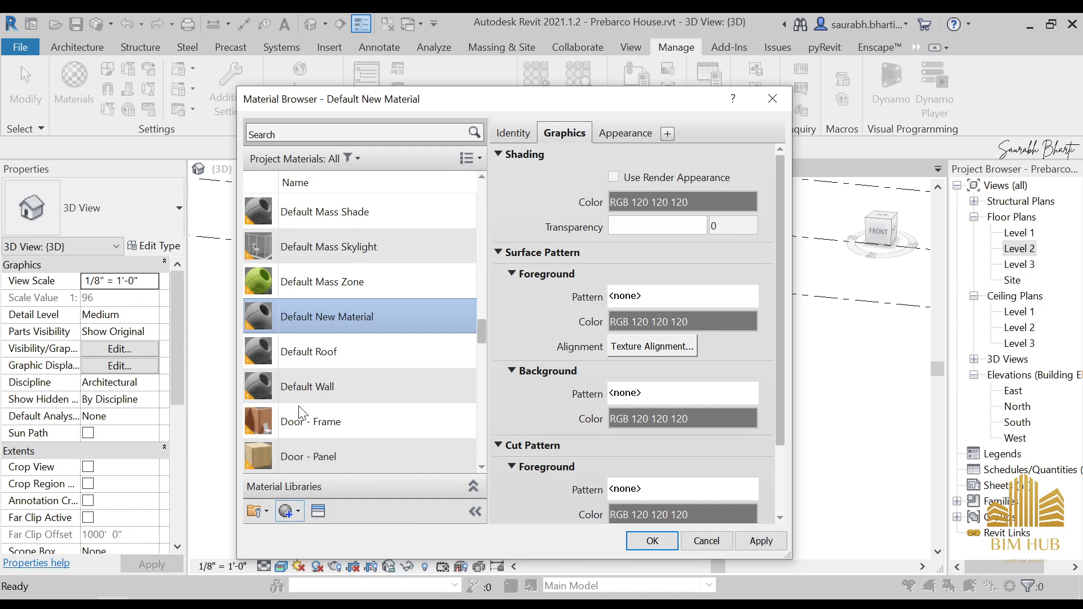
{"action": "right_click", "coordinate": [328, 316]}
{"action": "left_click", "coordinate": [367, 361]}
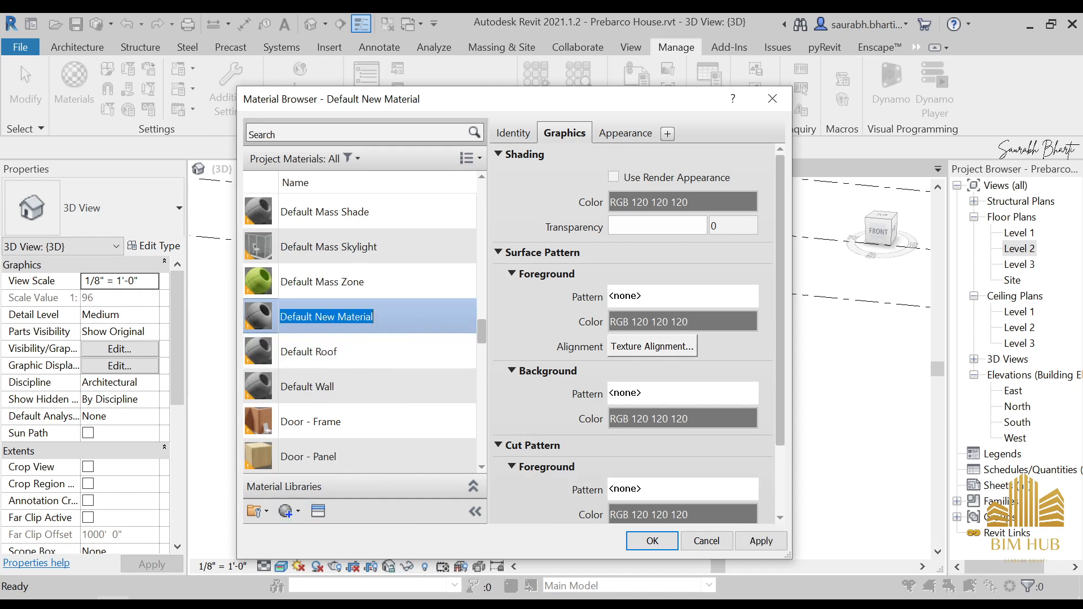
{"action": "type", "text": "1.Wood p"}
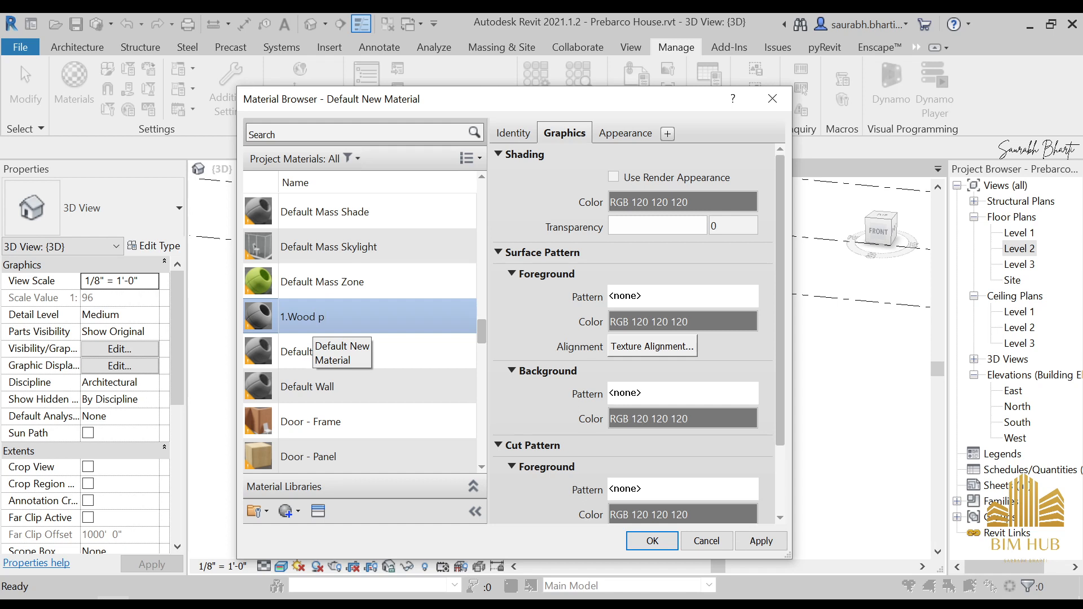
{"action": "type", "text": "int"}
{"action": "key", "text": "Return"}
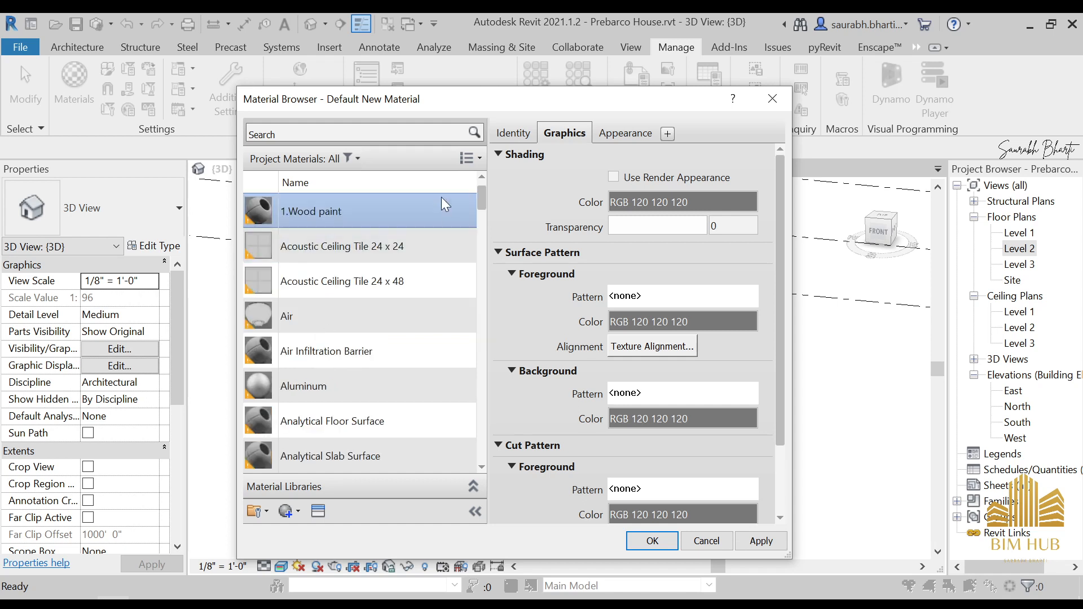
- Rename the 1.Wood paint material as 1.Wood wall
{"action": "right_click", "coordinate": [357, 212]}
{"action": "left_click", "coordinate": [395, 254]}
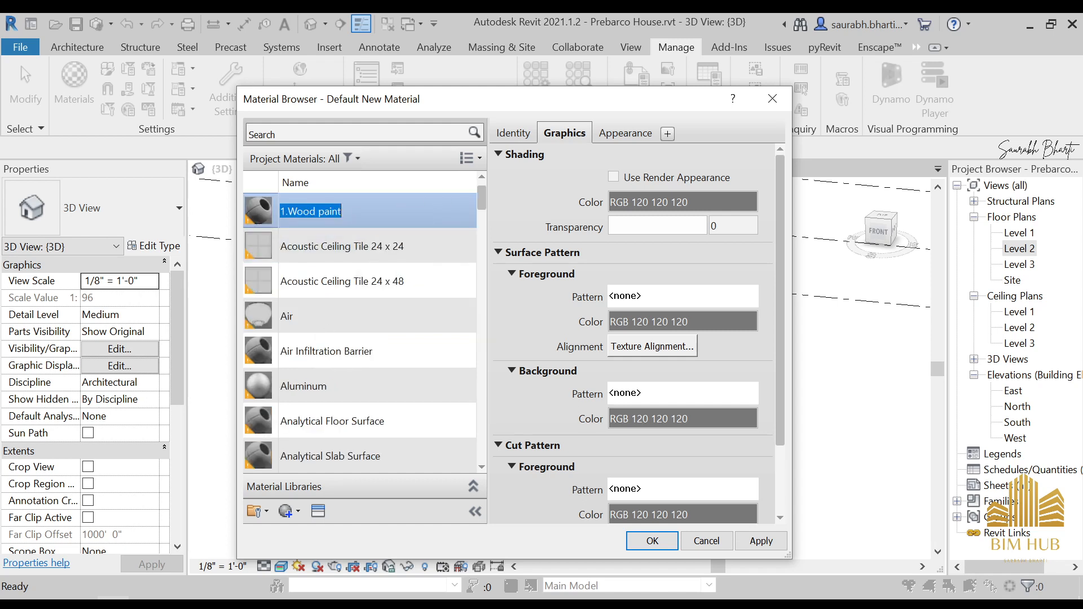
{"action": "double_click", "coordinate": [329, 211]}
{"action": "key", "text": "BackSpace"}
{"action": "type", "text": "wa"}
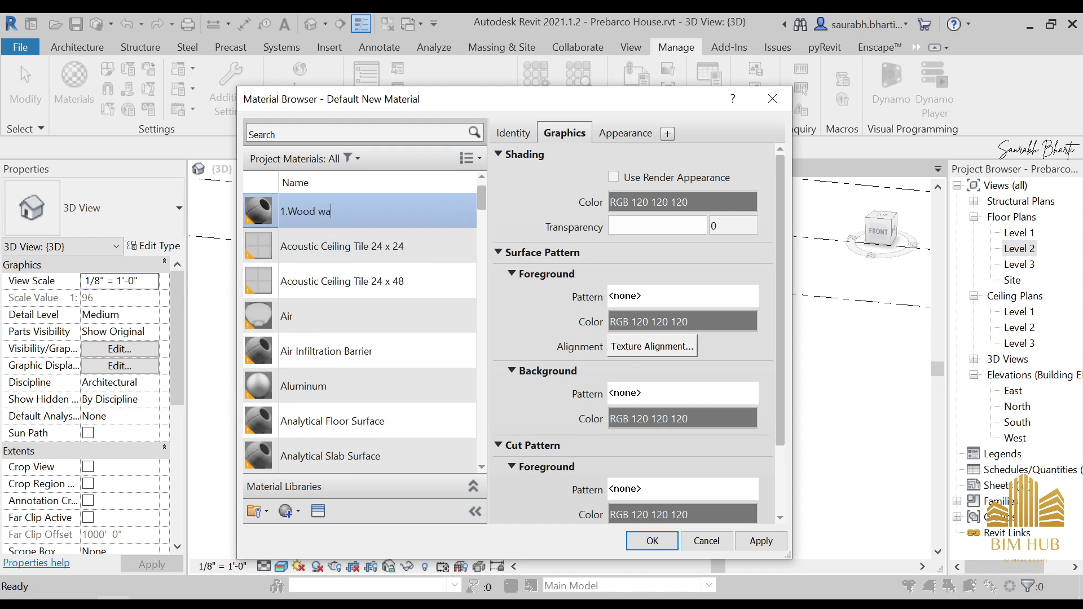
{"action": "type", "text": "ll"}
{"action": "key", "text": "Return"}
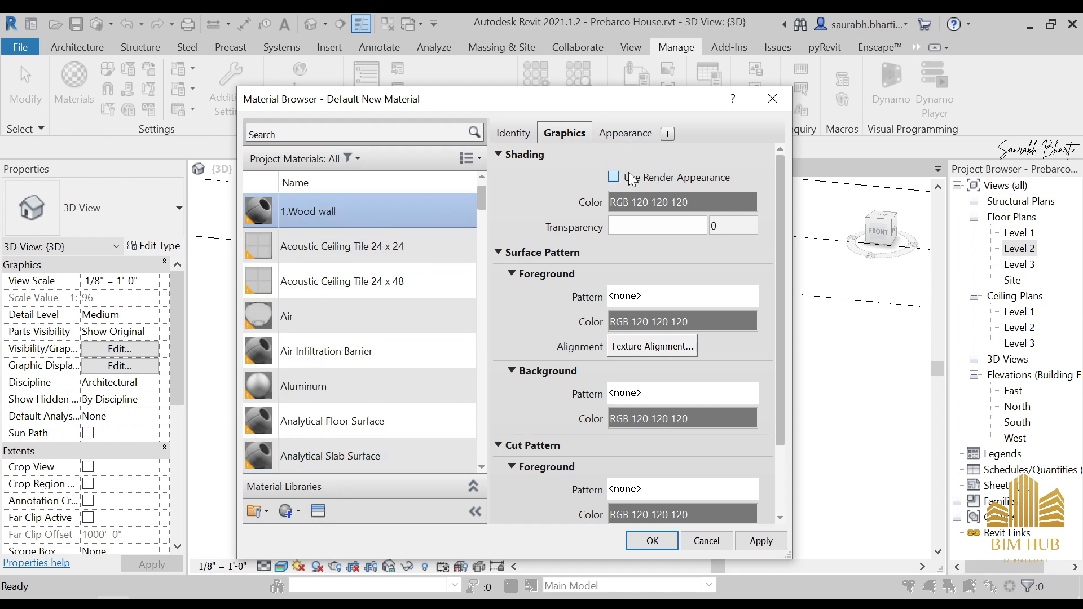
- Assign the dark wood plank image 07120e299f573c37e071cbee5a... from the Desktop as the generic appearance image of 1.Wood wall
{"action": "left_click", "coordinate": [618, 134]}
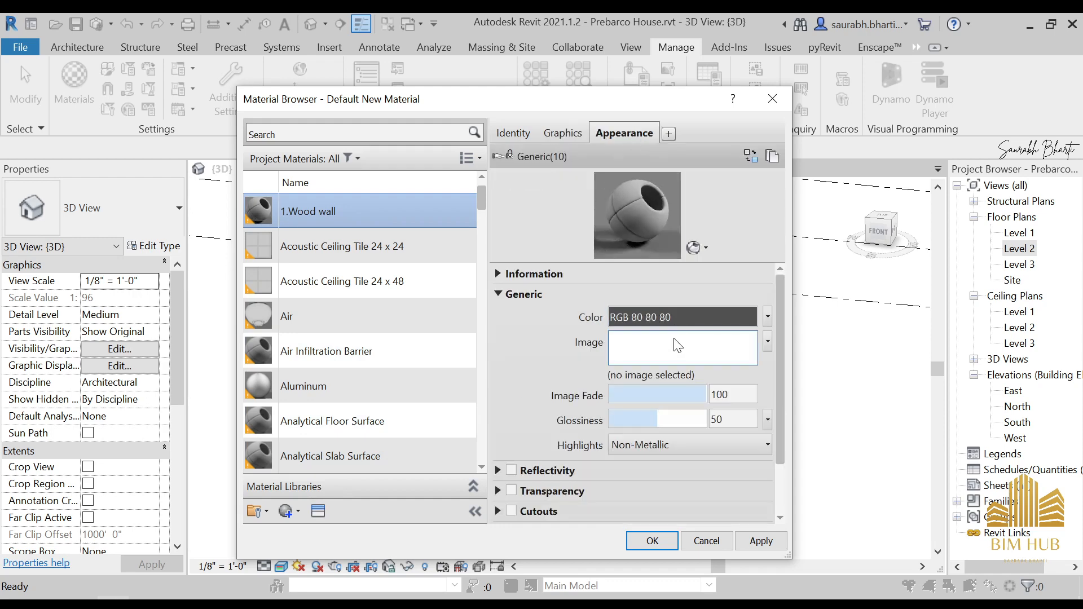
{"action": "left_click", "coordinate": [675, 349]}
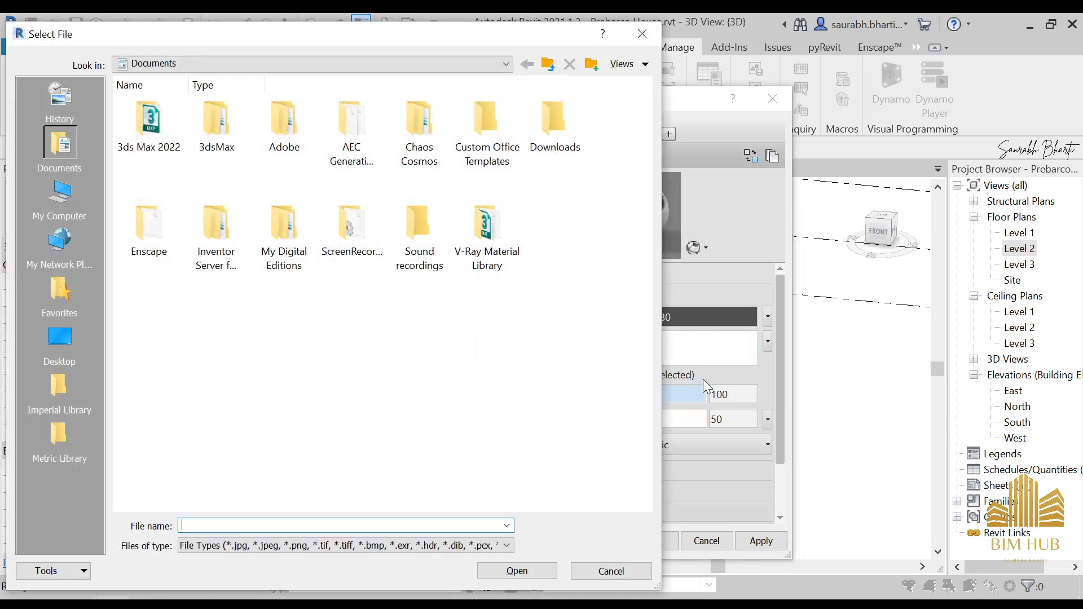
{"action": "left_click", "coordinate": [64, 348]}
{"action": "double_click", "coordinate": [426, 325]}
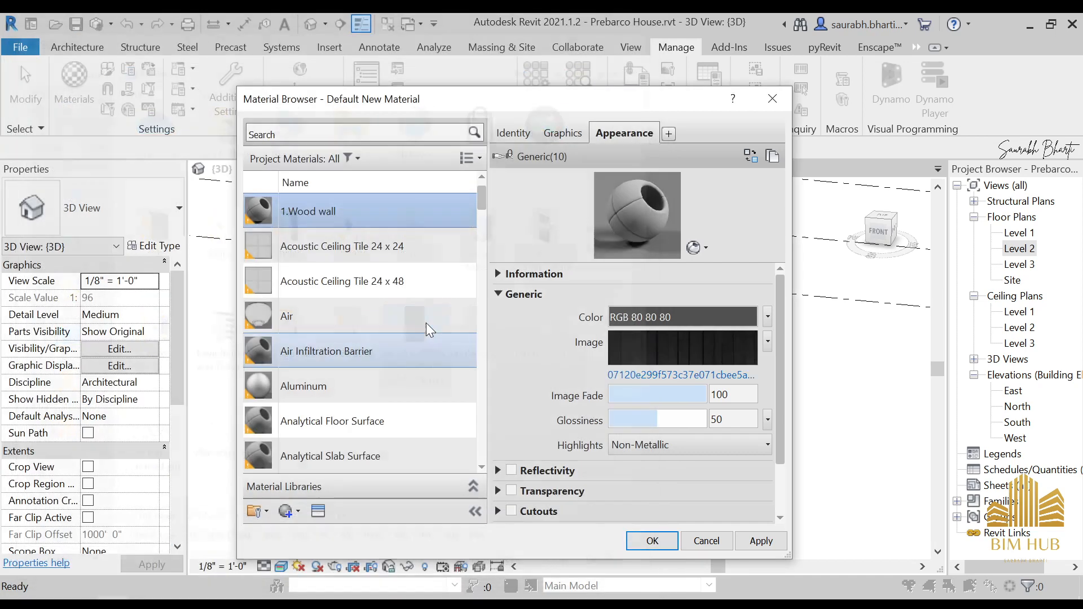
- Enable Bump for 1.Wood wall, preview the desktop plank images, assign photo_2021-05-11_18-54-07.jpg and set the bump amount to 582
{"action": "scroll", "coordinate": [645, 474], "scroll_direction": "down", "scroll_amount": 2}
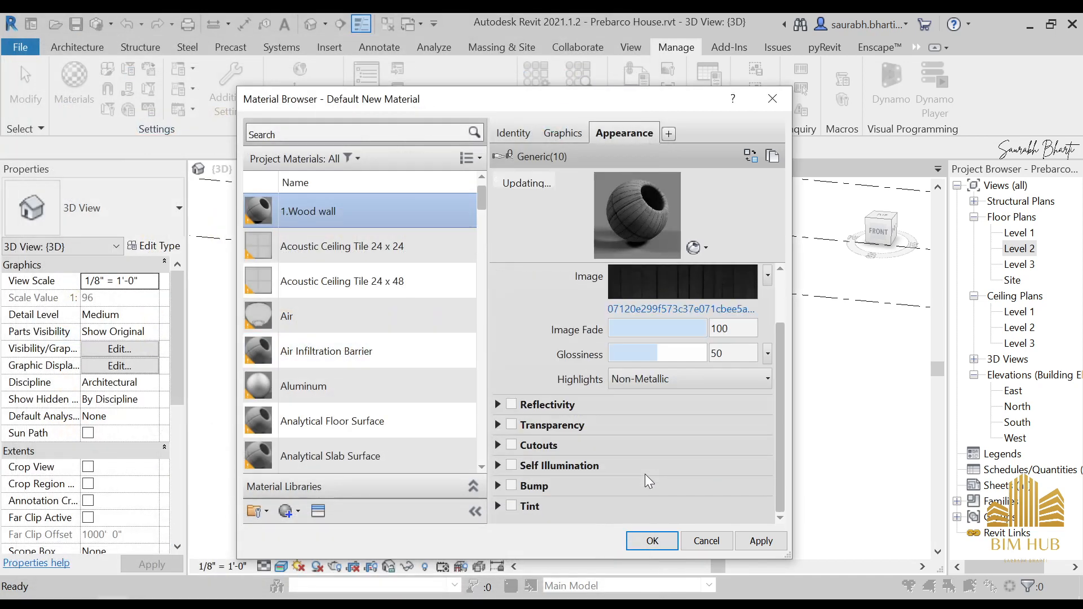
{"action": "left_click", "coordinate": [511, 486]}
{"action": "left_click", "coordinate": [722, 443]}
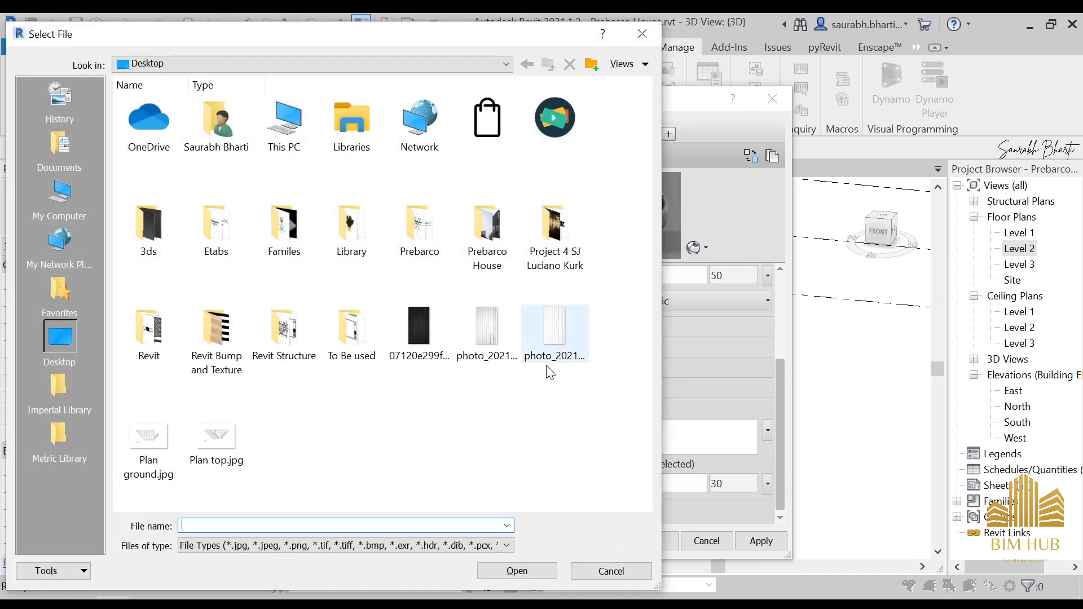
{"action": "key", "text": "super+d"}
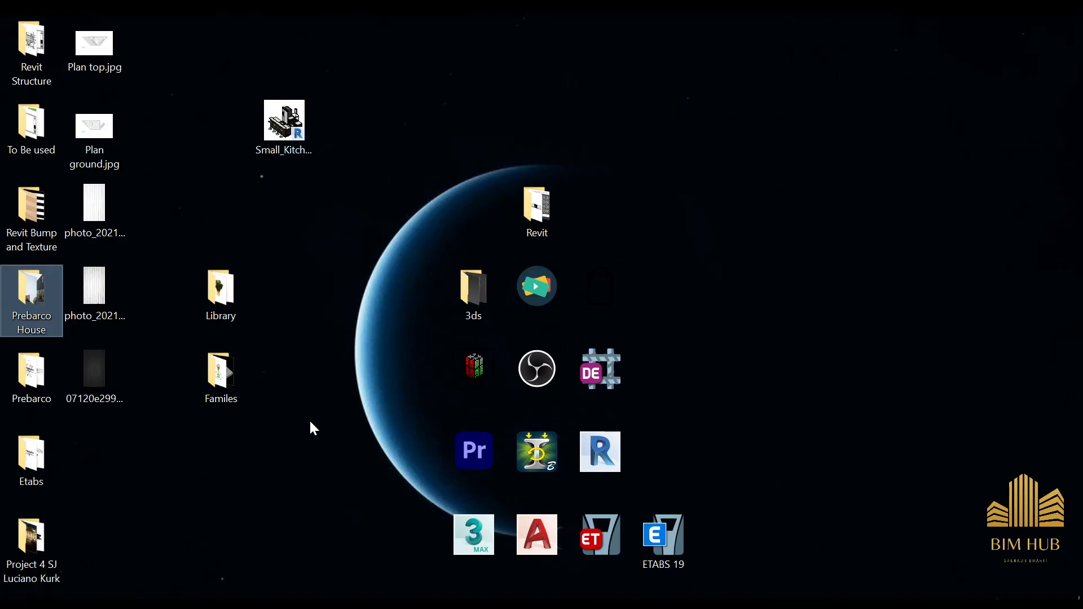
{"action": "double_click", "coordinate": [90, 211]}
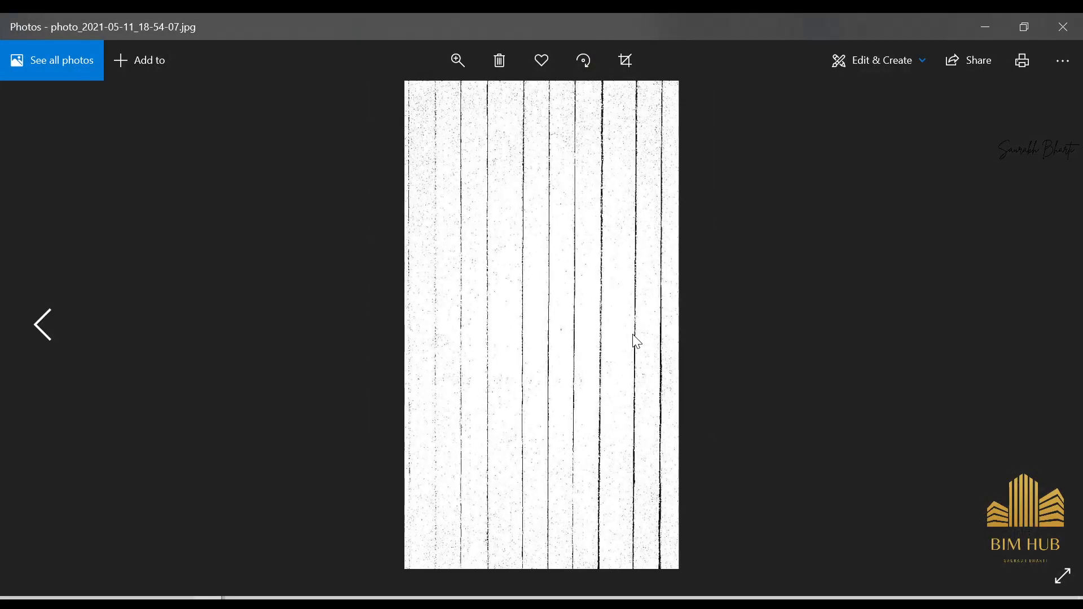
{"action": "key", "text": "Left"}
{"action": "key", "text": "Left"}
{"action": "left_click", "coordinate": [1063, 26]}
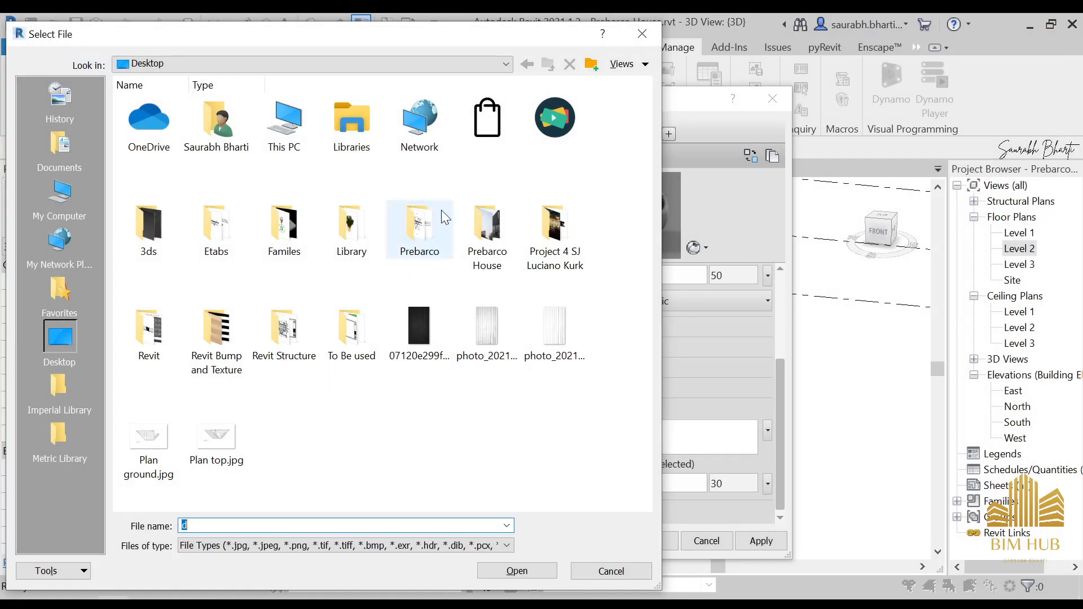
{"action": "double_click", "coordinate": [575, 333]}
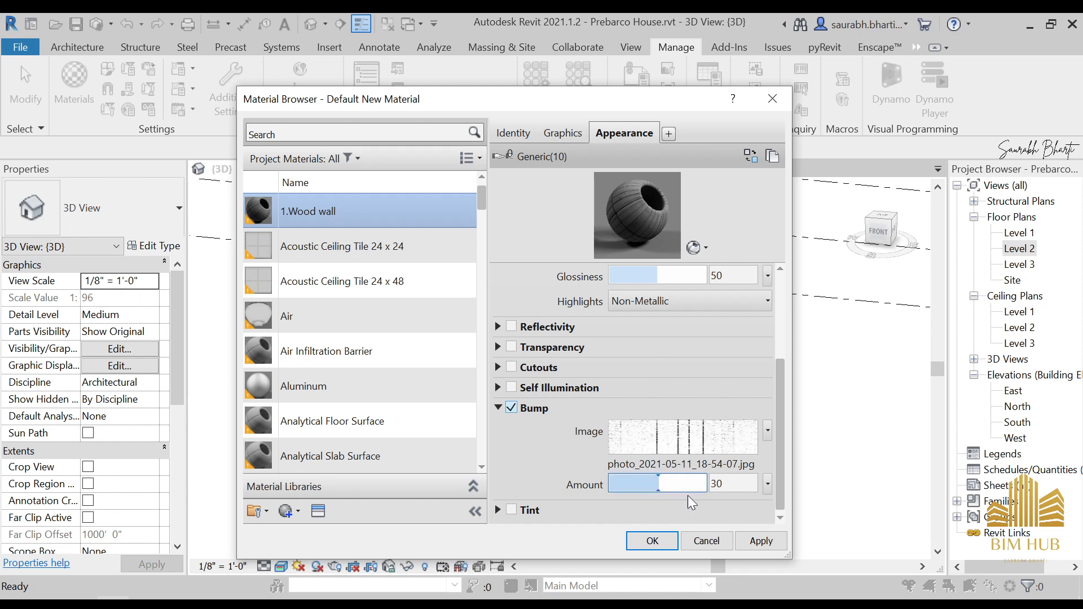
{"action": "left_click_drag", "start_coordinate": [681, 484], "coordinate": [702, 492]}
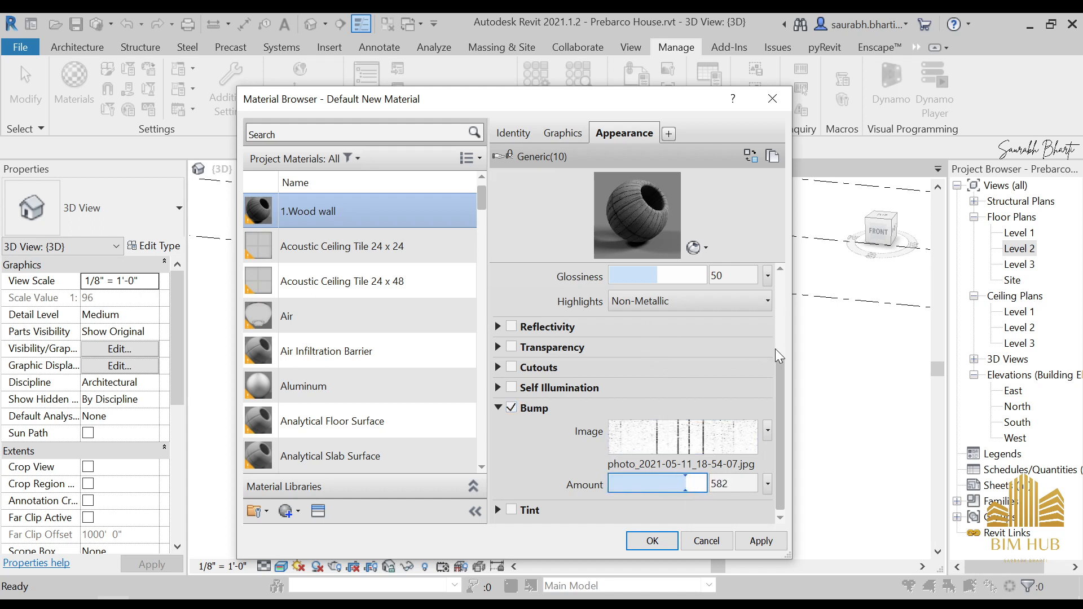
- Set the sample size of the generic wood image to 8'-0" wide by 8'-0" high
{"action": "left_click_drag", "start_coordinate": [783, 377], "coordinate": [782, 421]}
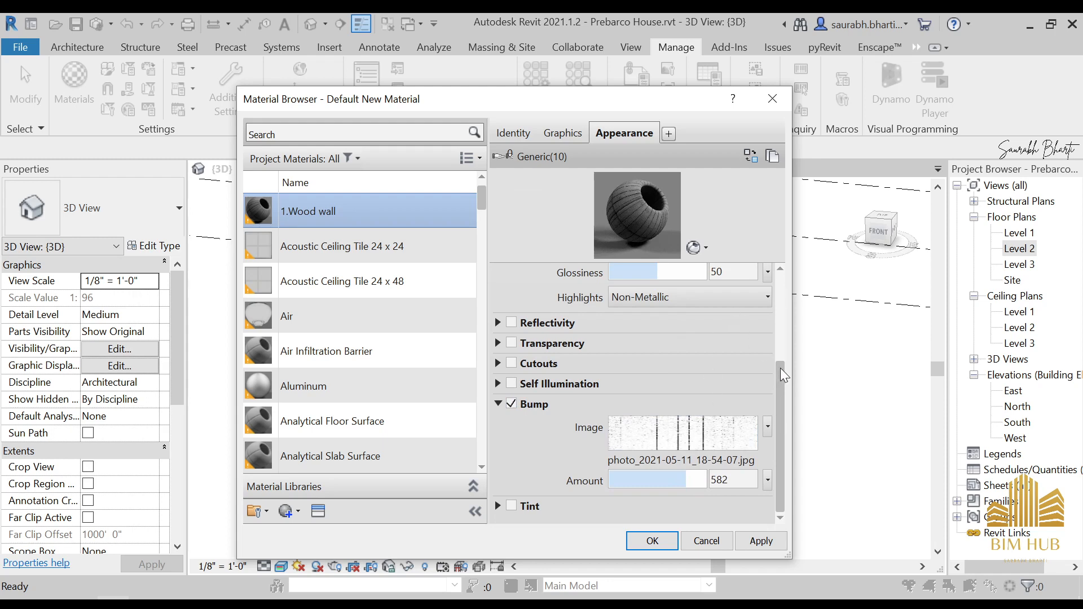
{"action": "left_click_drag", "start_coordinate": [780, 368], "coordinate": [777, 294]}
{"action": "left_click", "coordinate": [706, 328]}
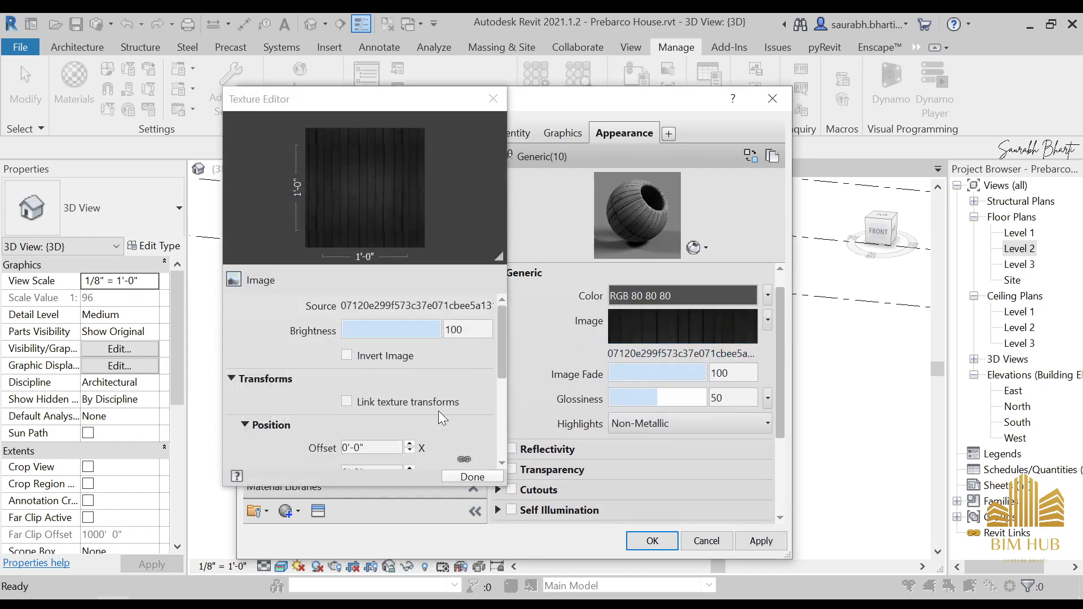
{"action": "scroll", "coordinate": [496, 407], "scroll_direction": "down", "scroll_amount": 6}
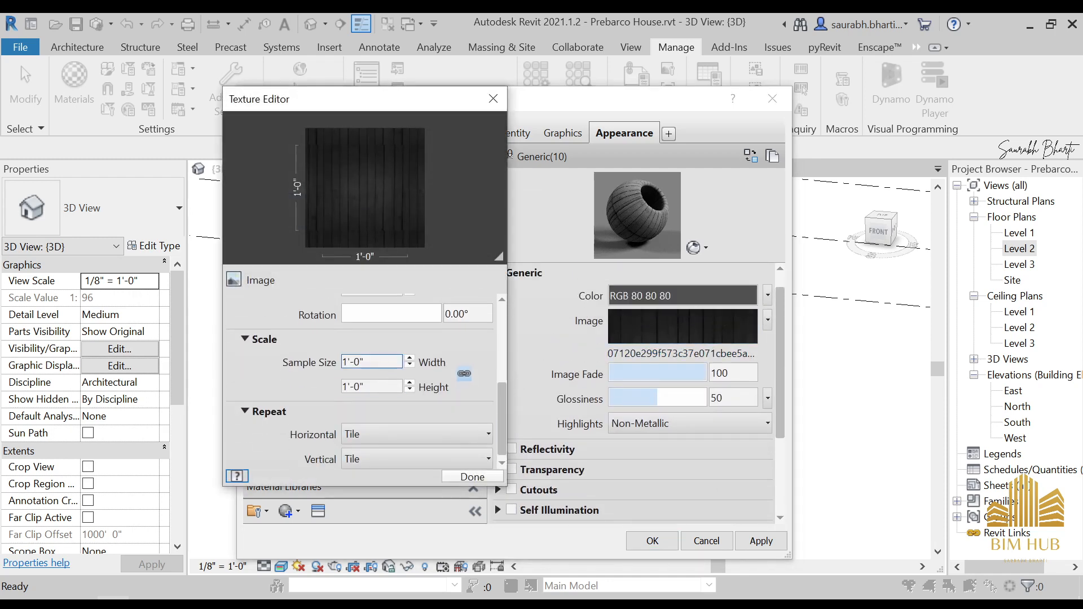
{"action": "left_click", "coordinate": [377, 362]}
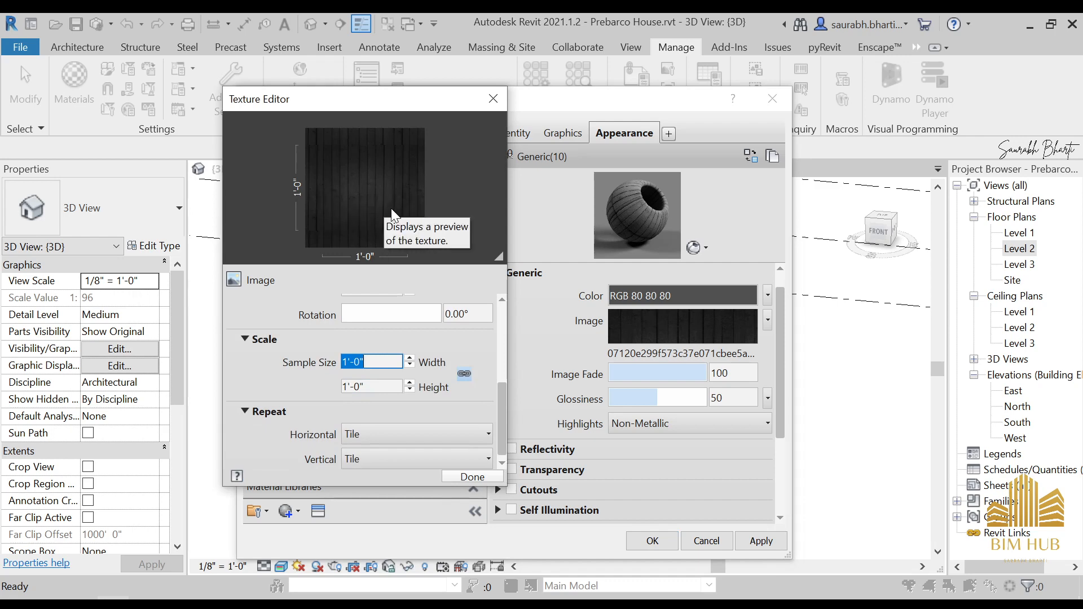
{"action": "type", "text": "8"}
{"action": "key", "text": "Tab"}
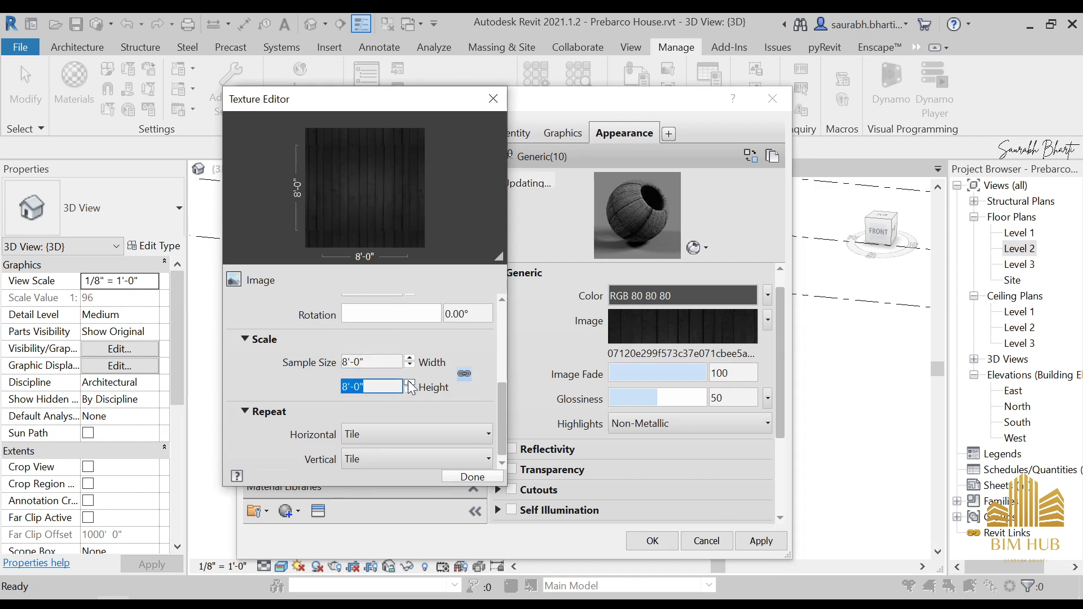
{"action": "left_click", "coordinate": [473, 477]}
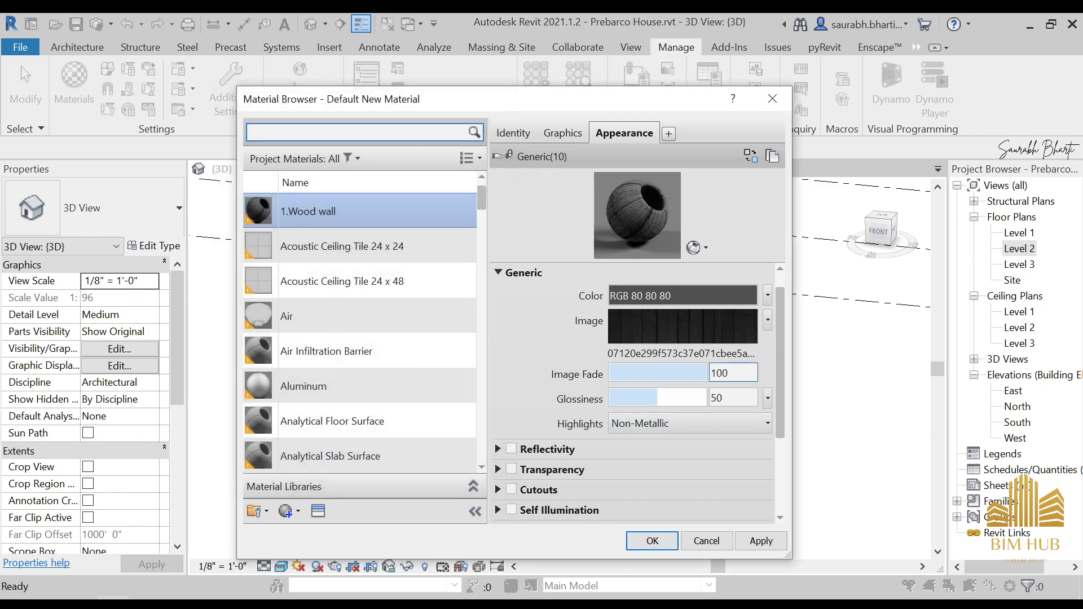
- Rotate the generic wood image texture to 45° so the planks run diagonally
{"action": "left_click", "coordinate": [733, 333]}
{"action": "left_click", "coordinate": [468, 314]}
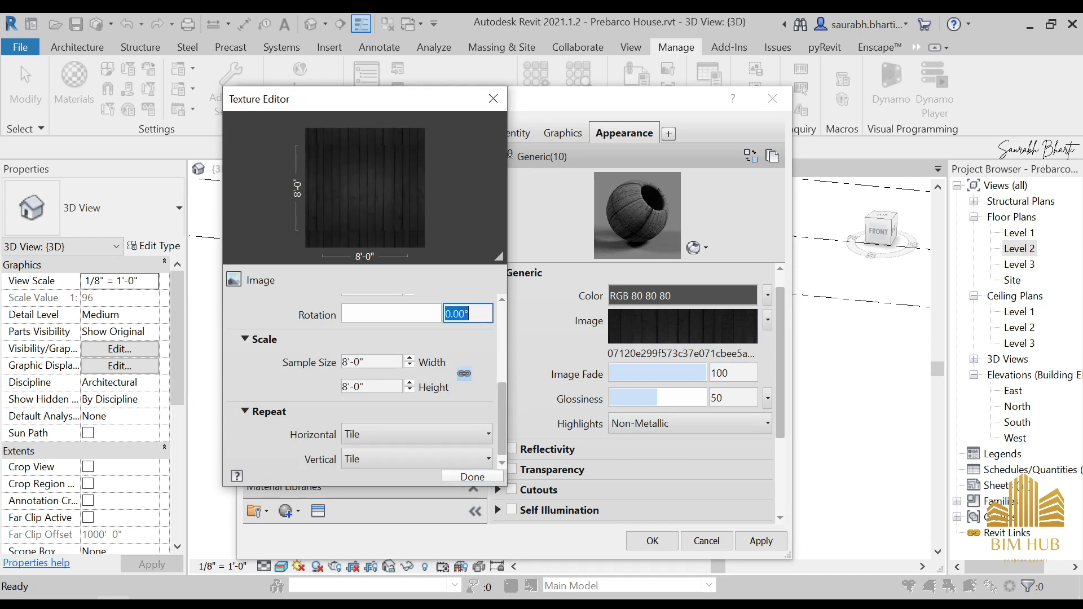
{"action": "left_click_drag", "start_coordinate": [505, 395], "coordinate": [507, 355]}
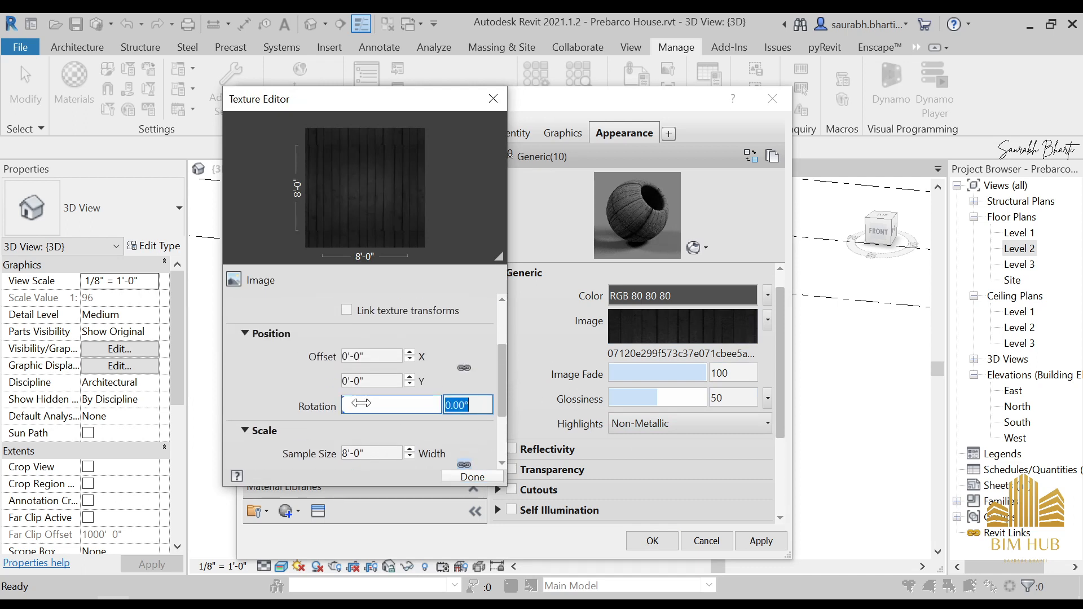
{"action": "type", "text": "45"}
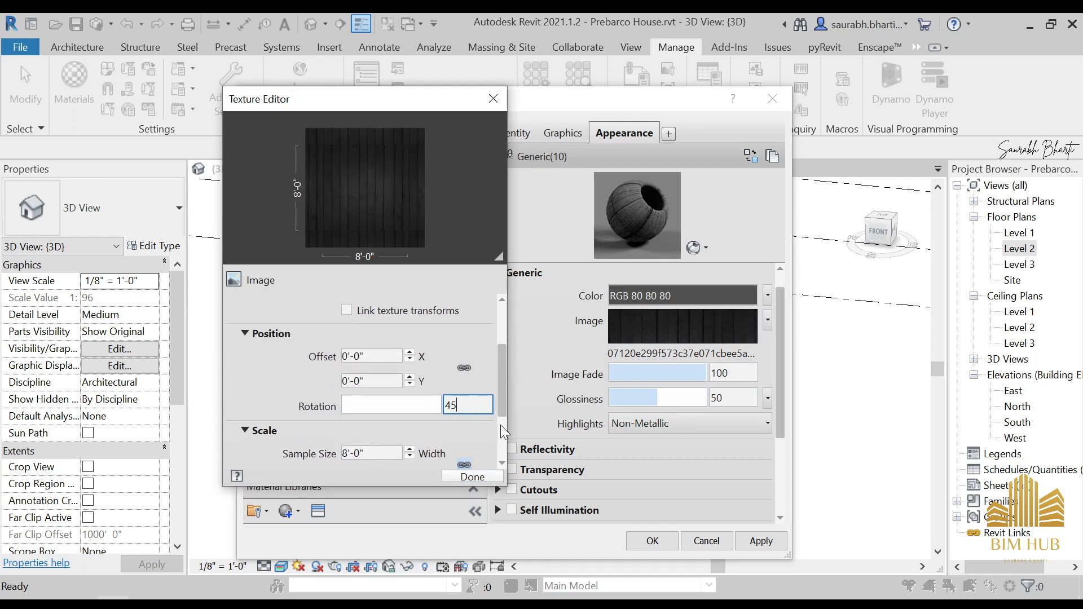
{"action": "left_click", "coordinate": [388, 379]}
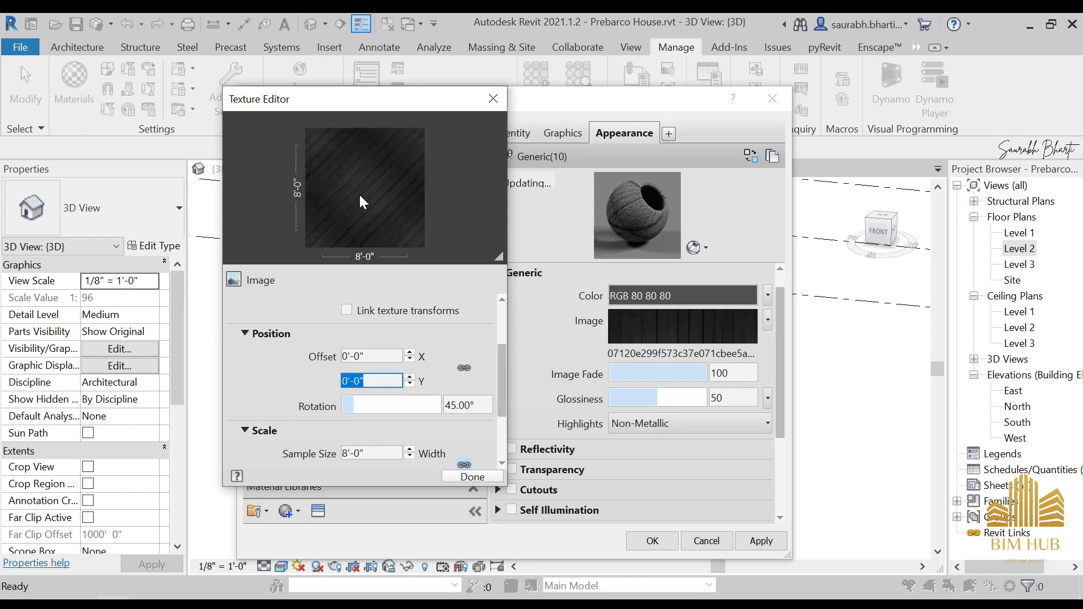
{"action": "left_click_drag", "start_coordinate": [507, 355], "coordinate": [505, 395]}
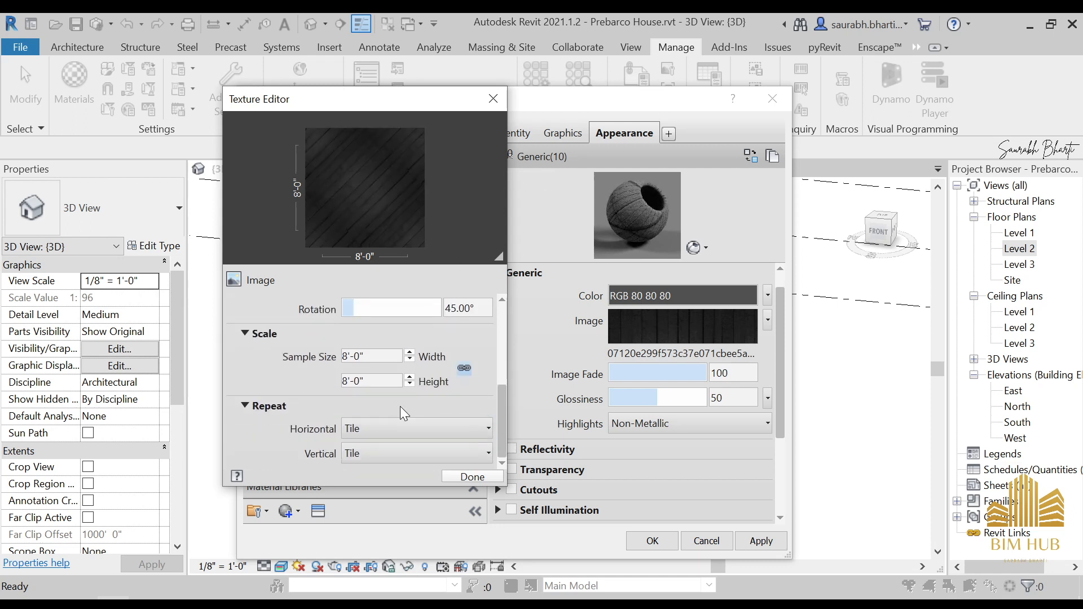
{"action": "left_click", "coordinate": [481, 477]}
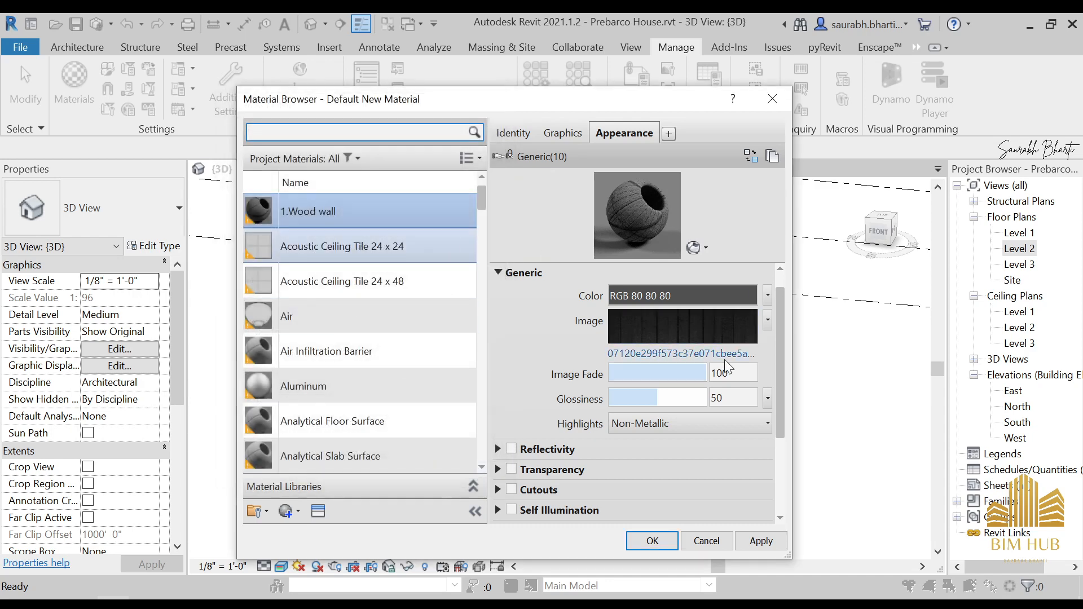
- Open the bump image photo_2021-05-11_18-54-07.jpg of 1.Wood wall for texture editing and rotate it to 45°
{"action": "left_click_drag", "start_coordinate": [779, 341], "coordinate": [773, 417]}
{"action": "left_click", "coordinate": [668, 438]}
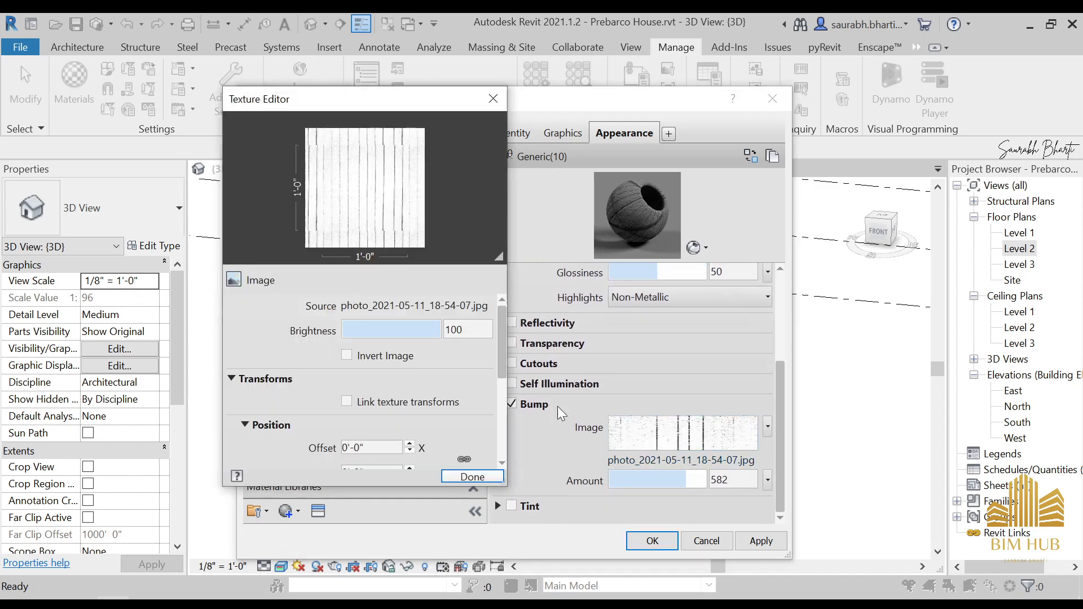
{"action": "left_click_drag", "start_coordinate": [501, 345], "coordinate": [507, 413]}
{"action": "left_click", "coordinate": [468, 358]}
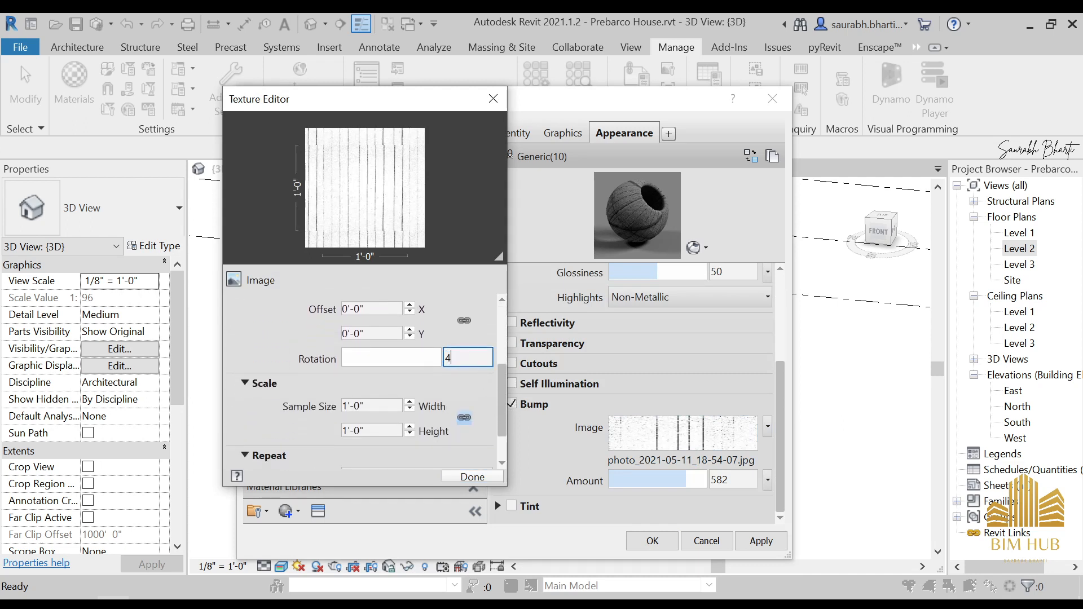
{"action": "key", "text": "Tab"}
- Set the bump image's sample size to 8'-0" wide by 8'-0" high, then apply the changes and close the material browser
{"action": "type", "text": "8"}
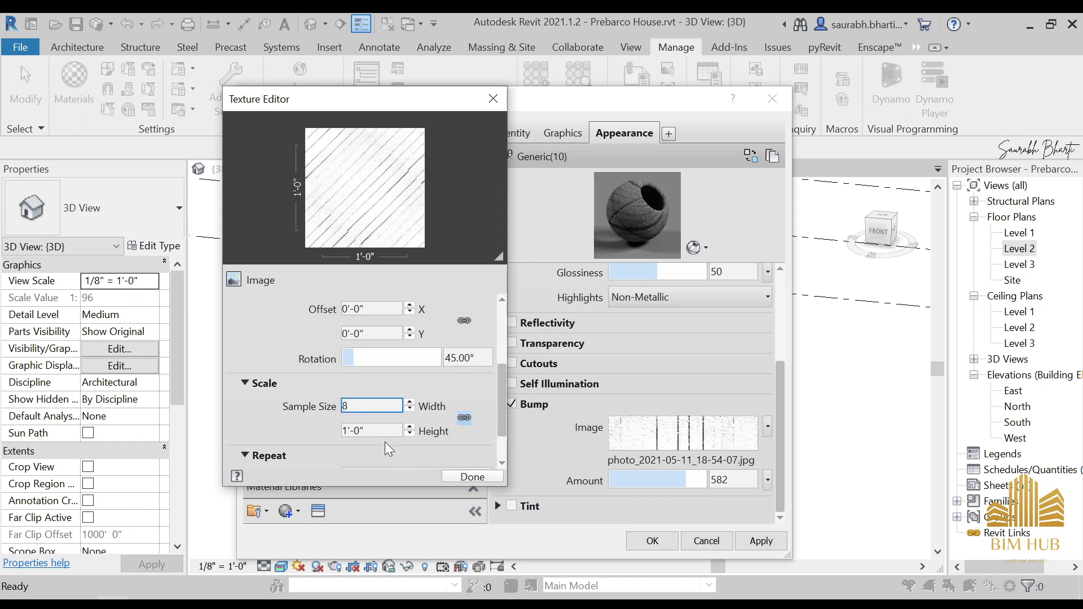
{"action": "key", "text": "Tab"}
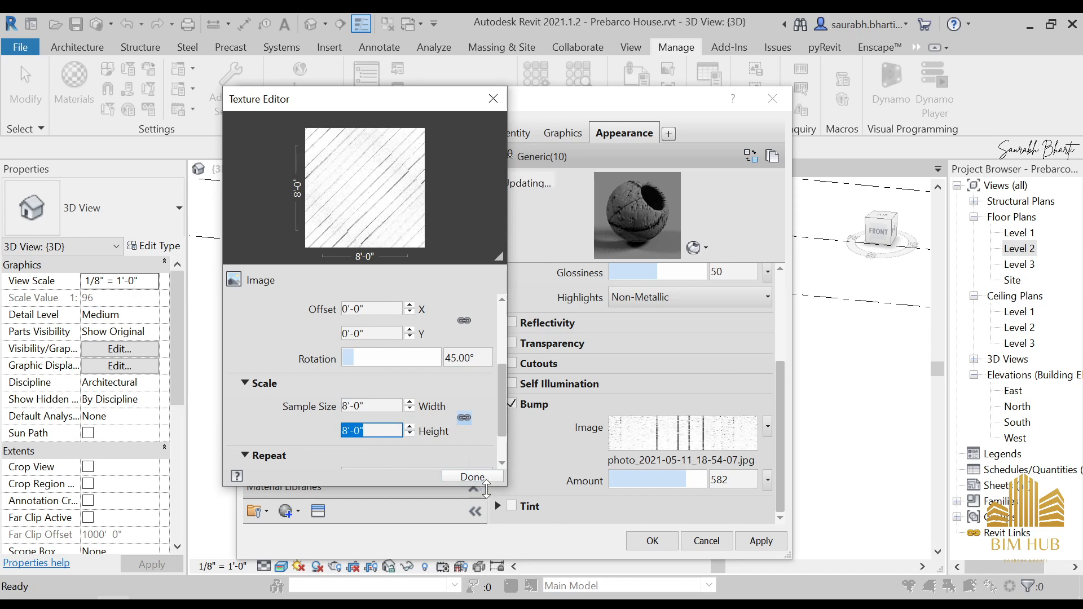
{"action": "left_click", "coordinate": [473, 477]}
{"action": "left_click", "coordinate": [761, 541]}
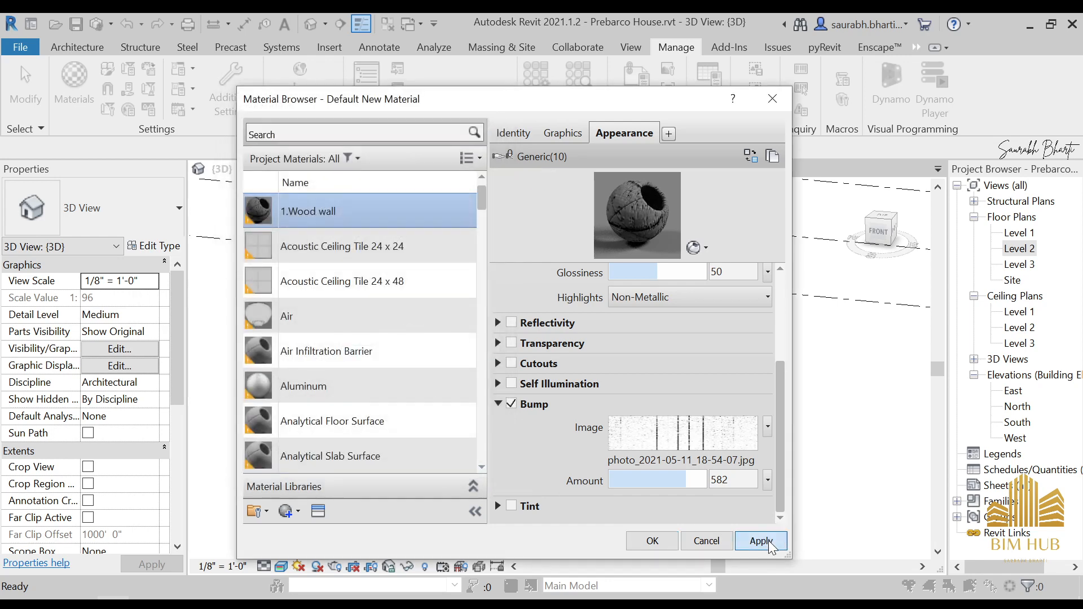
{"action": "left_click", "coordinate": [651, 543]}
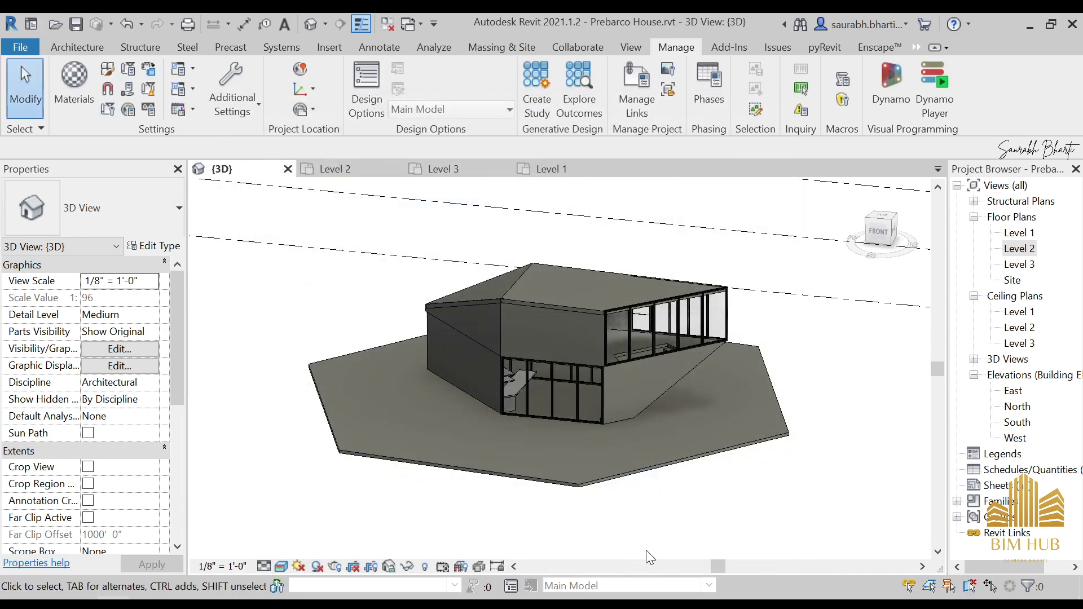
- Select the upper-storey wall above the front glazing and open the layer structure of its wall type for editing
{"action": "middle_click_drag", "start_coordinate": [645, 550], "coordinate": [672, 421], "text": "shift"}
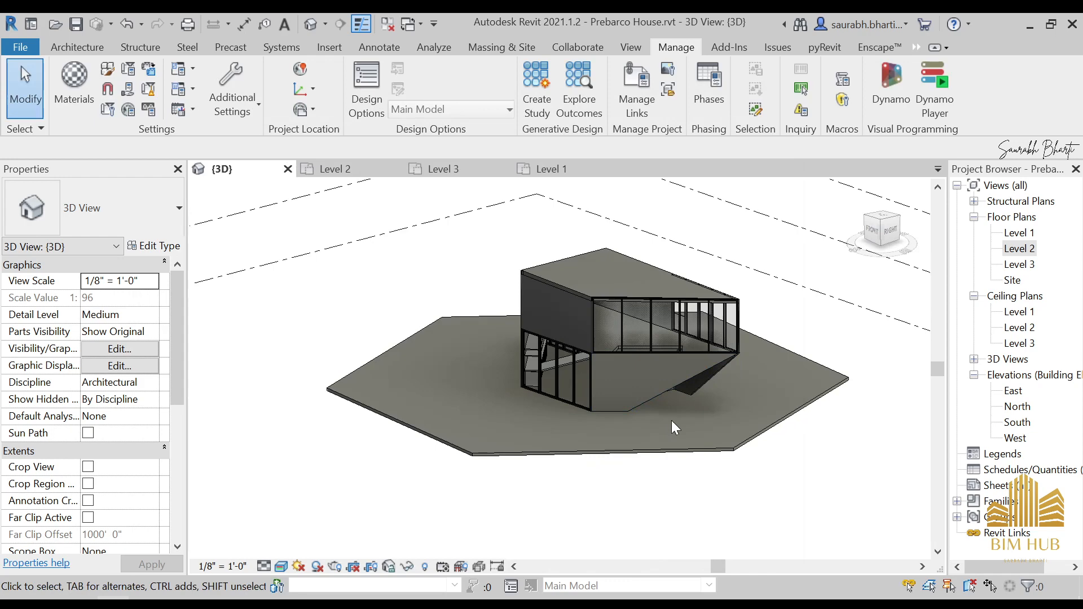
{"action": "left_click", "coordinate": [568, 284]}
{"action": "middle_click_drag", "start_coordinate": [542, 303], "coordinate": [553, 340], "text": "shift"}
{"action": "key", "text": "Escape"}
{"action": "left_click", "coordinate": [551, 339]}
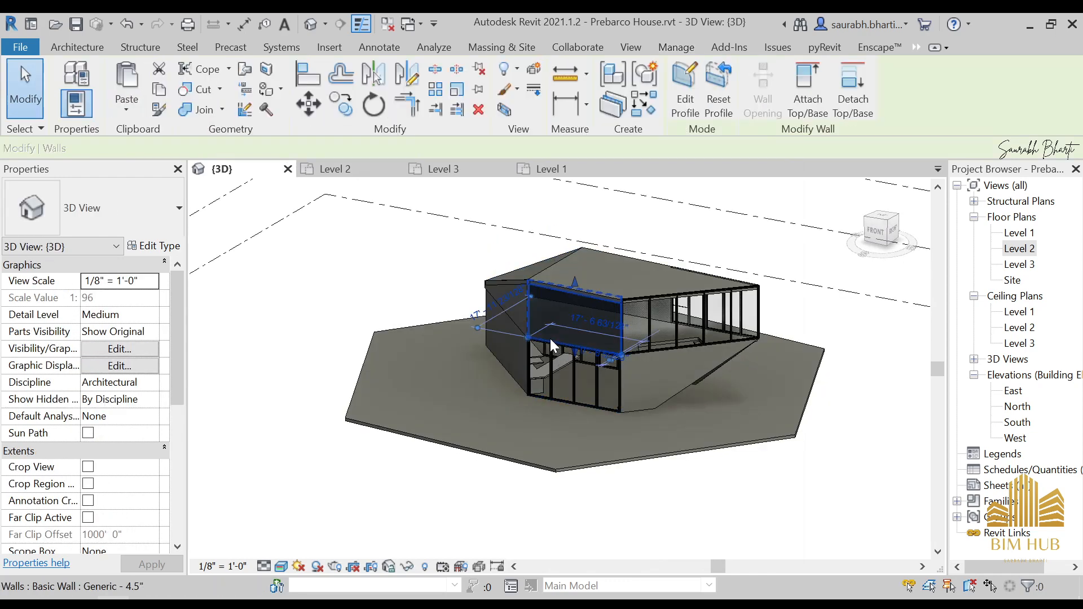
{"action": "left_click", "coordinate": [161, 246]}
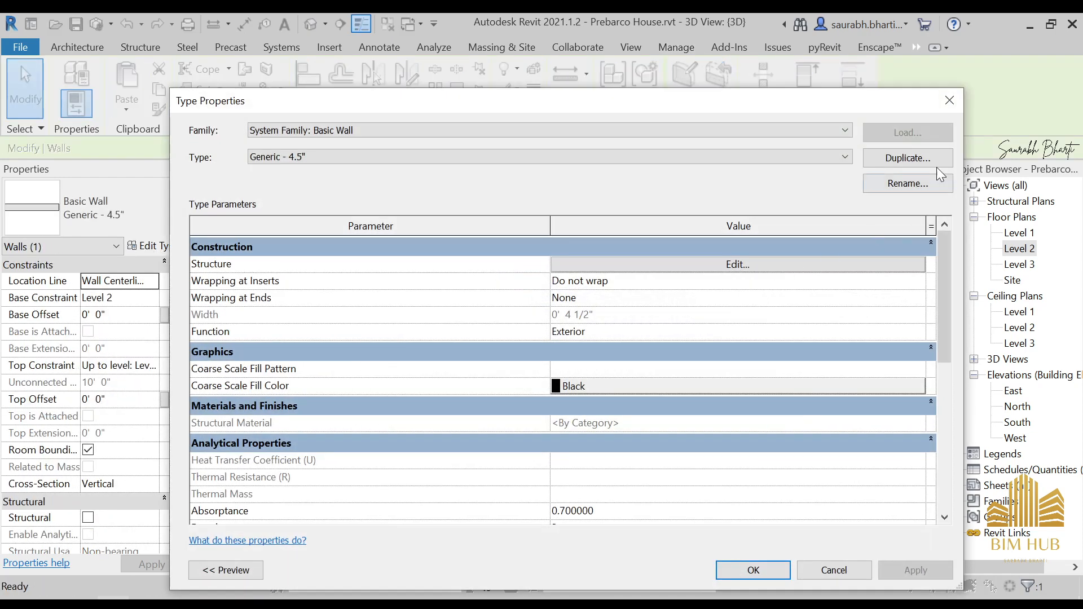
{"action": "left_click", "coordinate": [787, 264]}
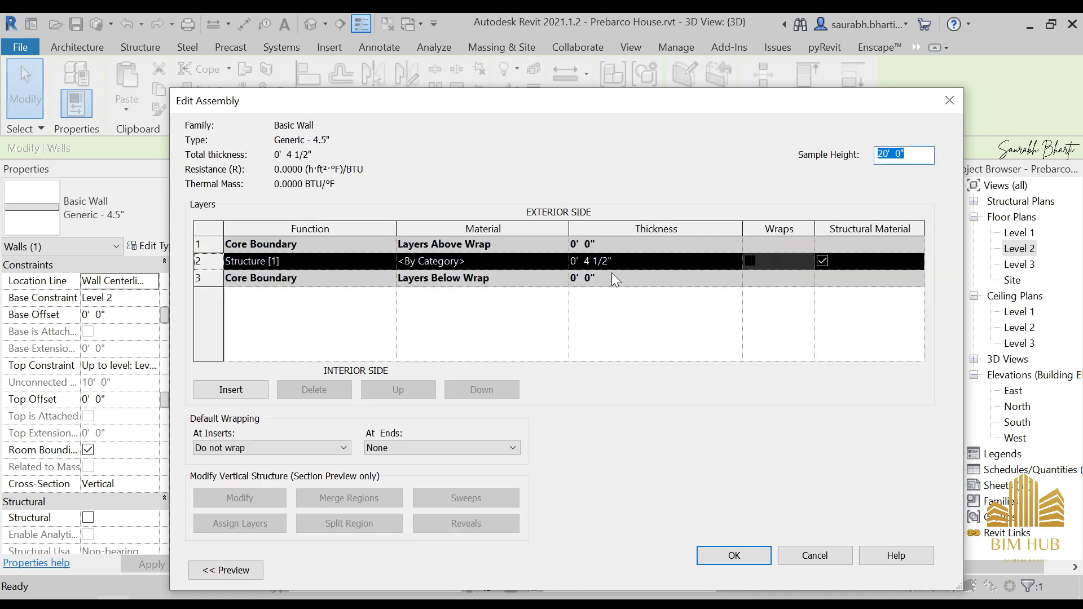
{"action": "left_click", "coordinate": [544, 265]}
{"action": "key", "text": "Escape"}
{"action": "key", "text": "Escape"}
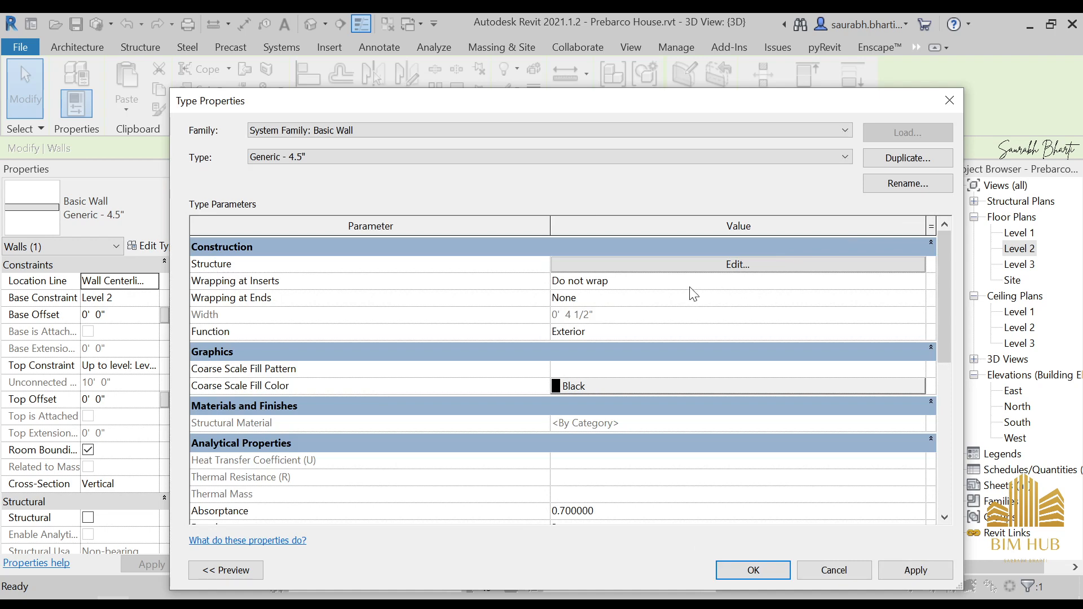
{"action": "left_click", "coordinate": [694, 264]}
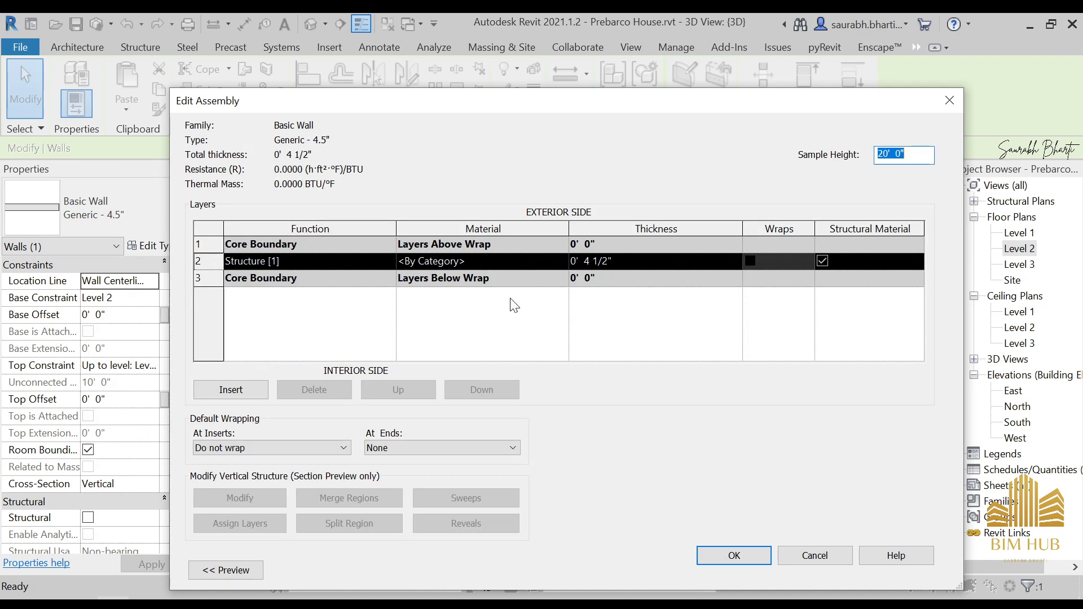
- Assign the 1.Wood wall material to the structure layer of the Generic - 4.5" wall type
{"action": "left_click", "coordinate": [554, 264]}
{"action": "left_click", "coordinate": [566, 262]}
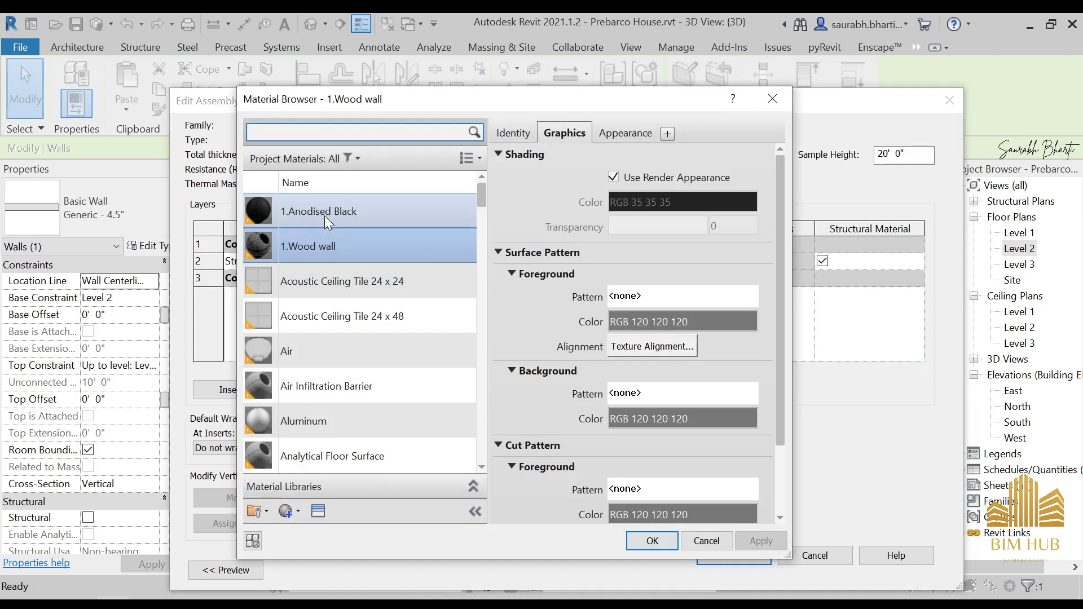
{"action": "double_click", "coordinate": [318, 251]}
{"action": "left_click", "coordinate": [735, 555]}
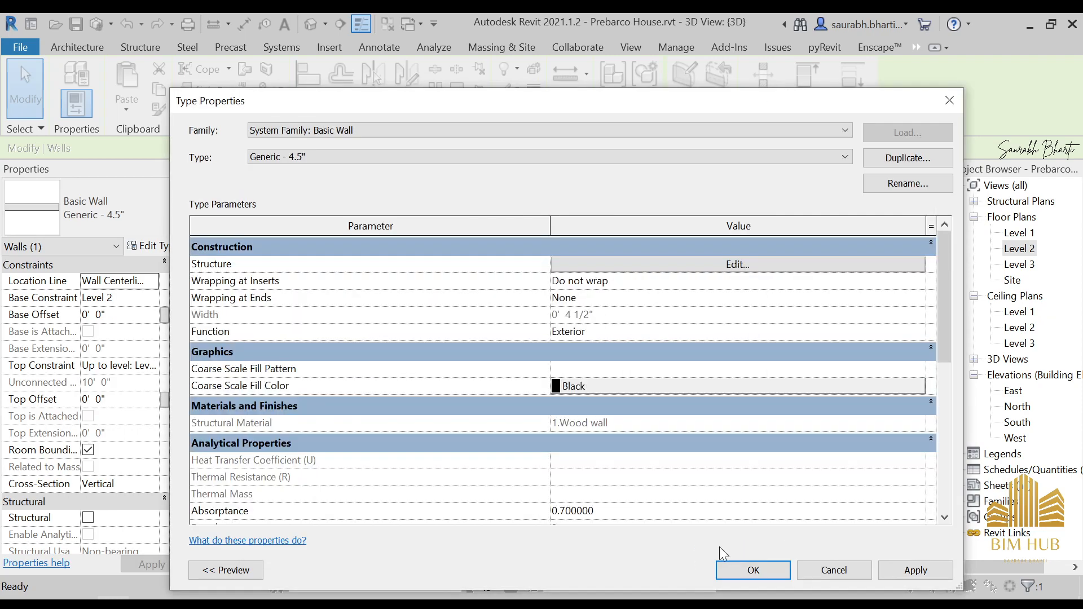
{"action": "left_click", "coordinate": [754, 570]}
{"action": "left_click", "coordinate": [697, 522]}
- Examine the wall cladding in the 3D model and compare it with the house reference photos in the Photos app
{"action": "middle_click_drag", "start_coordinate": [713, 493], "coordinate": [418, 474], "text": "shift"}
{"action": "scroll", "coordinate": [614, 302], "scroll_direction": "up", "scroll_amount": 5}
{"action": "middle_click_drag", "start_coordinate": [614, 301], "coordinate": [395, 485], "text": "shift"}
{"action": "scroll", "coordinate": [594, 333], "scroll_direction": "down", "scroll_amount": 6}
{"action": "mouse_move", "coordinate": [286, 564]}
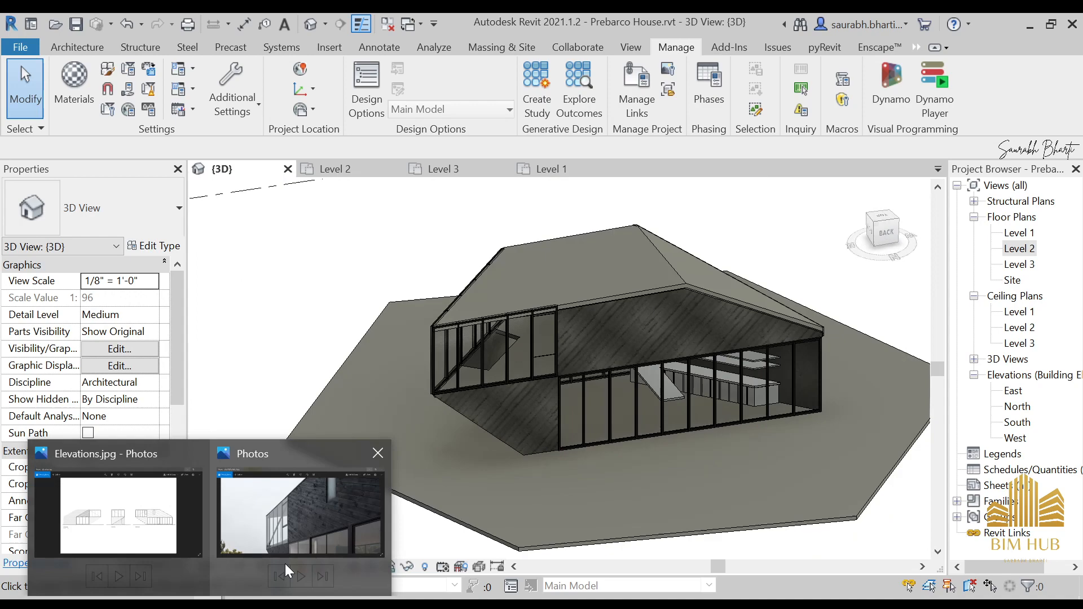
{"action": "left_click", "coordinate": [290, 525]}
{"action": "key", "text": "Right"}
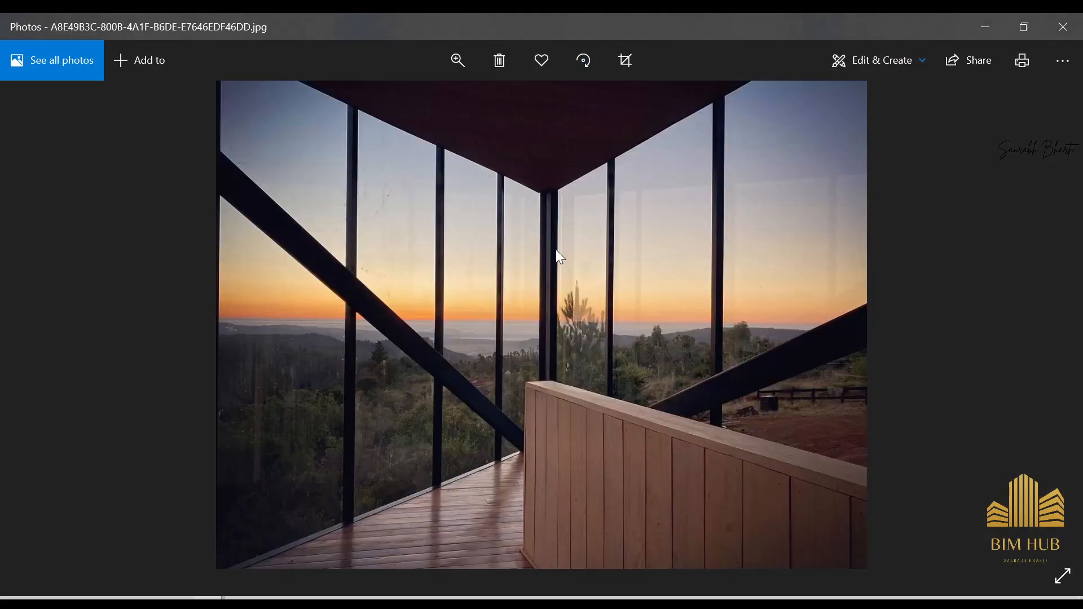
{"action": "key", "text": "Right"}
{"action": "key", "text": "Right"}
{"action": "key", "text": "Right"}
{"action": "key", "text": "Right"}
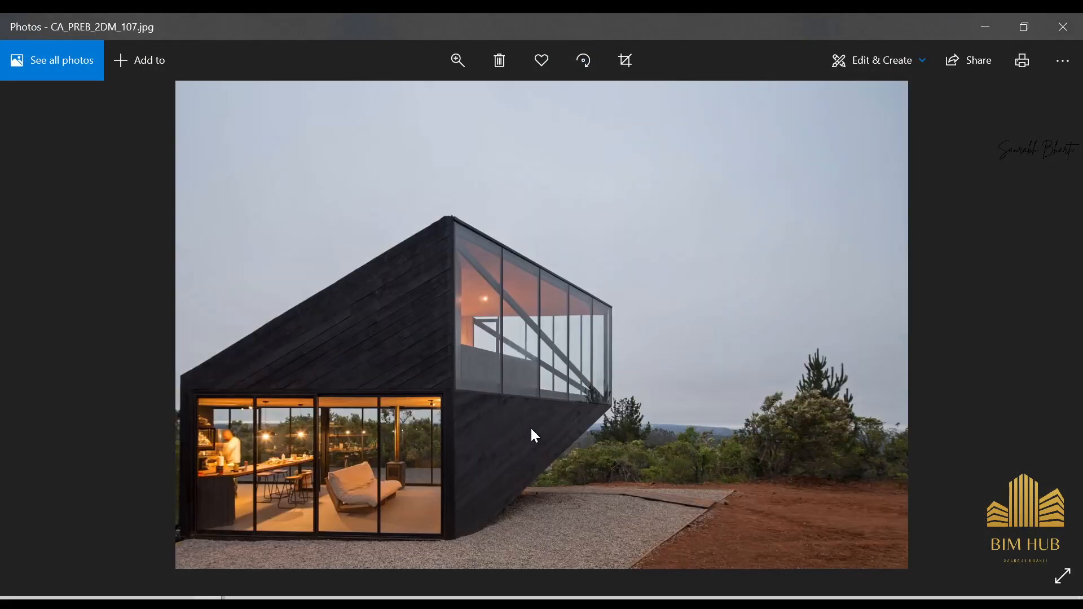
{"action": "left_click", "coordinate": [996, 19]}
{"action": "scroll", "coordinate": [496, 402], "scroll_direction": "up", "scroll_amount": 3, "text": "ctrl"}
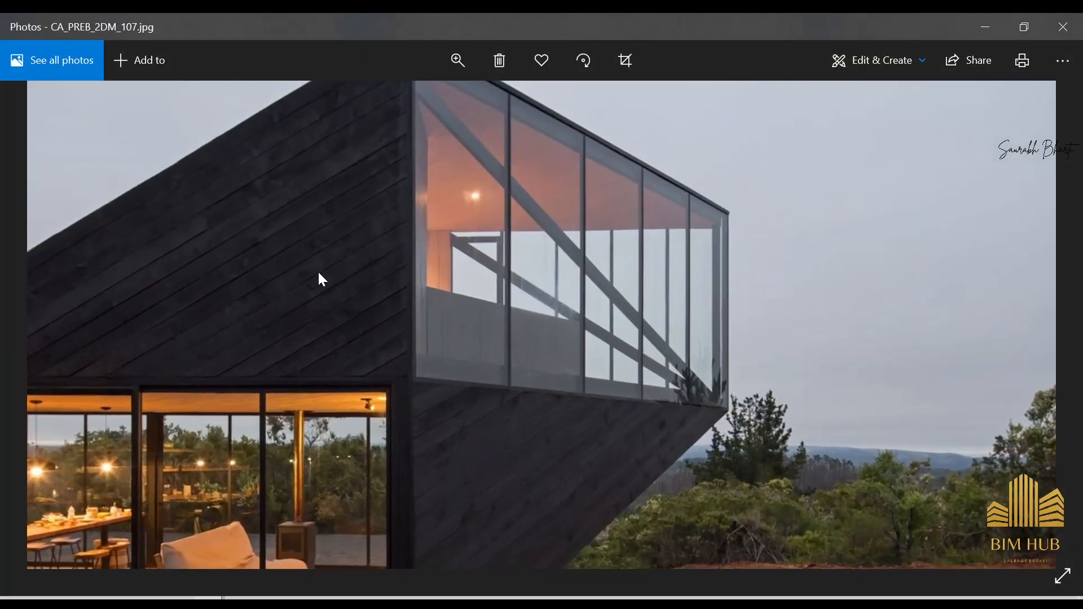
{"action": "left_click_drag", "start_coordinate": [408, 186], "coordinate": [590, 296]}
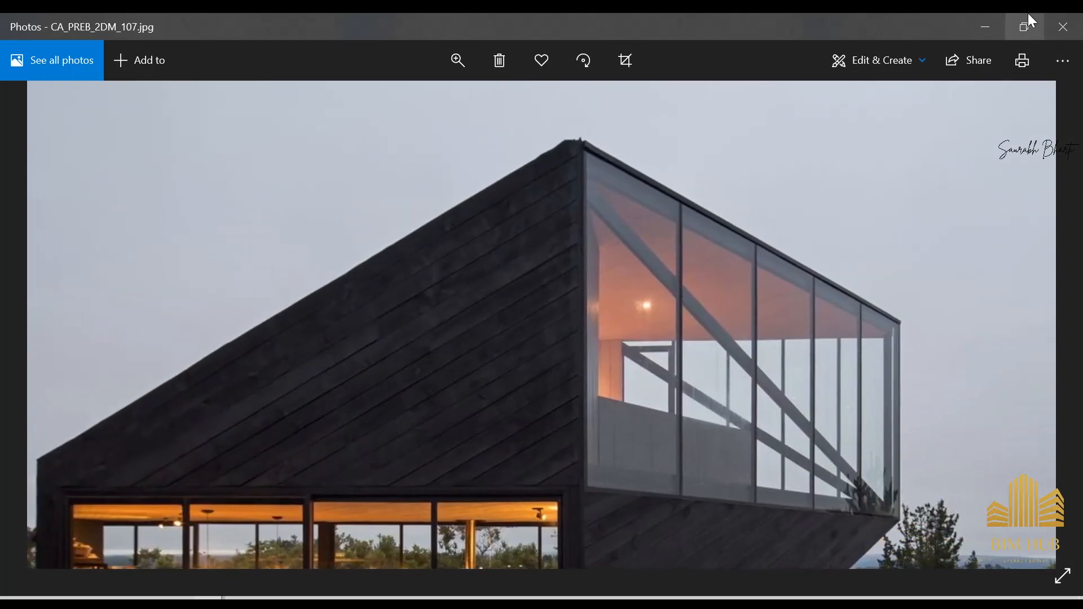
{"action": "left_click", "coordinate": [988, 26]}
- Assign the 1.Wood wall material to the structure layer of the roof's Generic - 8" type
{"action": "left_click", "coordinate": [660, 287]}
{"action": "key", "text": "Escape"}
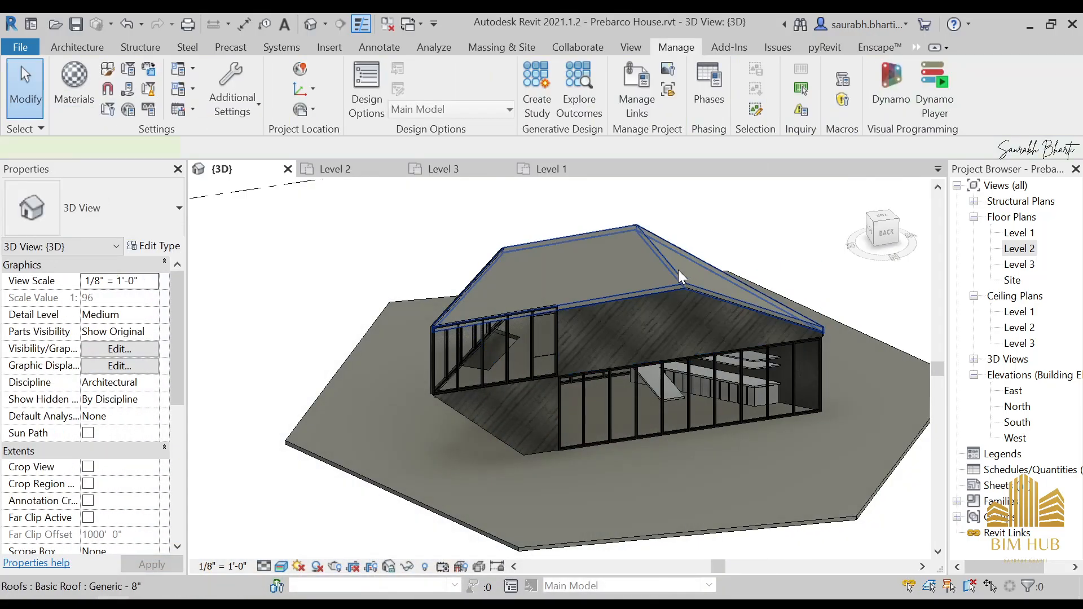
{"action": "left_click", "coordinate": [679, 272]}
{"action": "middle_click_drag", "start_coordinate": [728, 346], "coordinate": [669, 347], "text": "shift"}
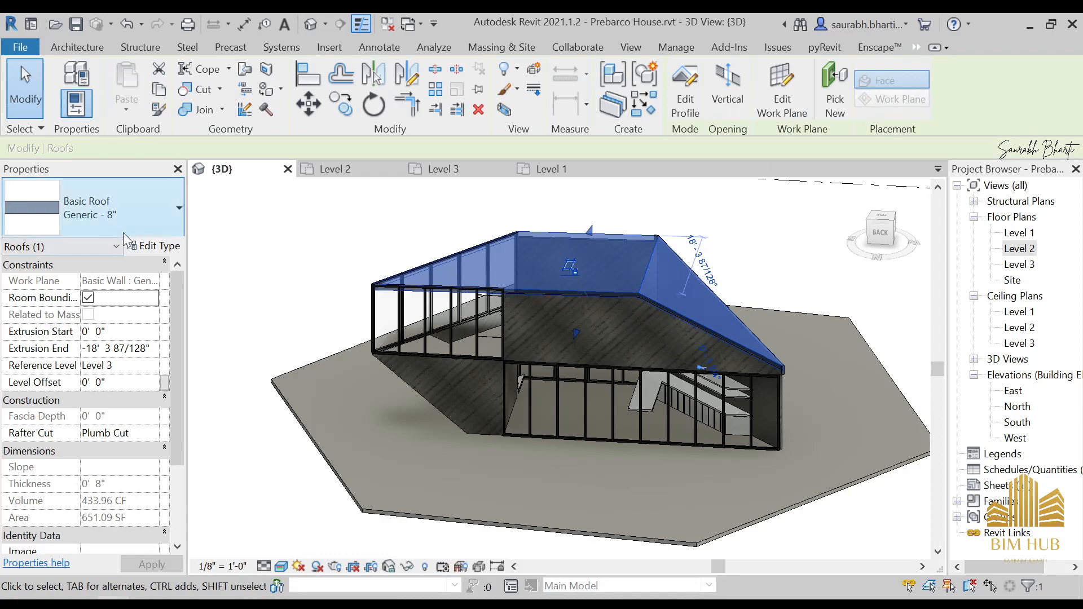
{"action": "left_click", "coordinate": [153, 247]}
{"action": "left_click", "coordinate": [725, 264]}
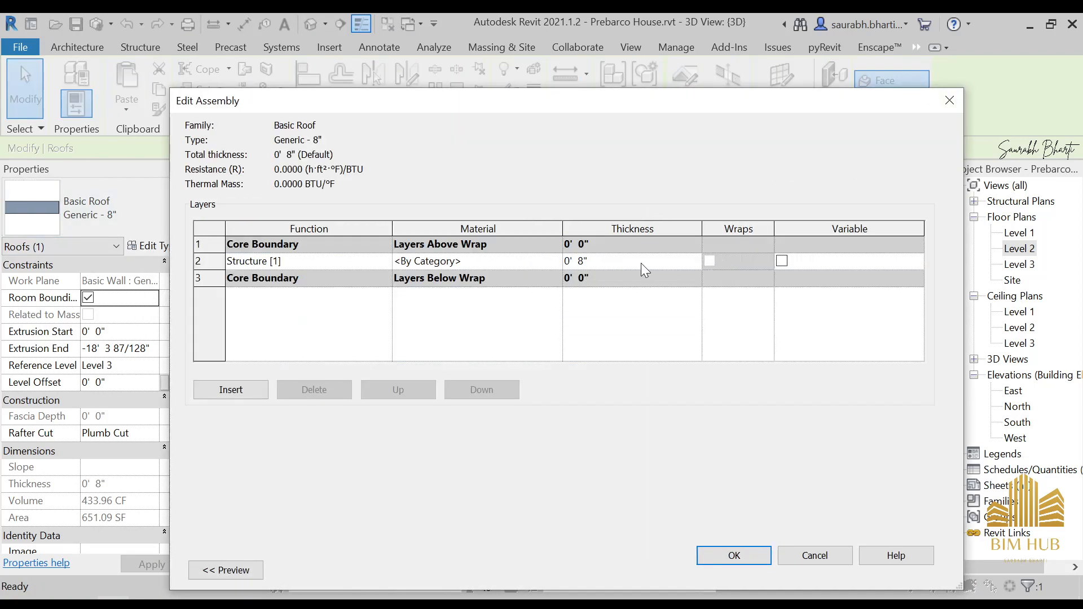
{"action": "left_click", "coordinate": [543, 262]}
{"action": "left_click", "coordinate": [553, 260]}
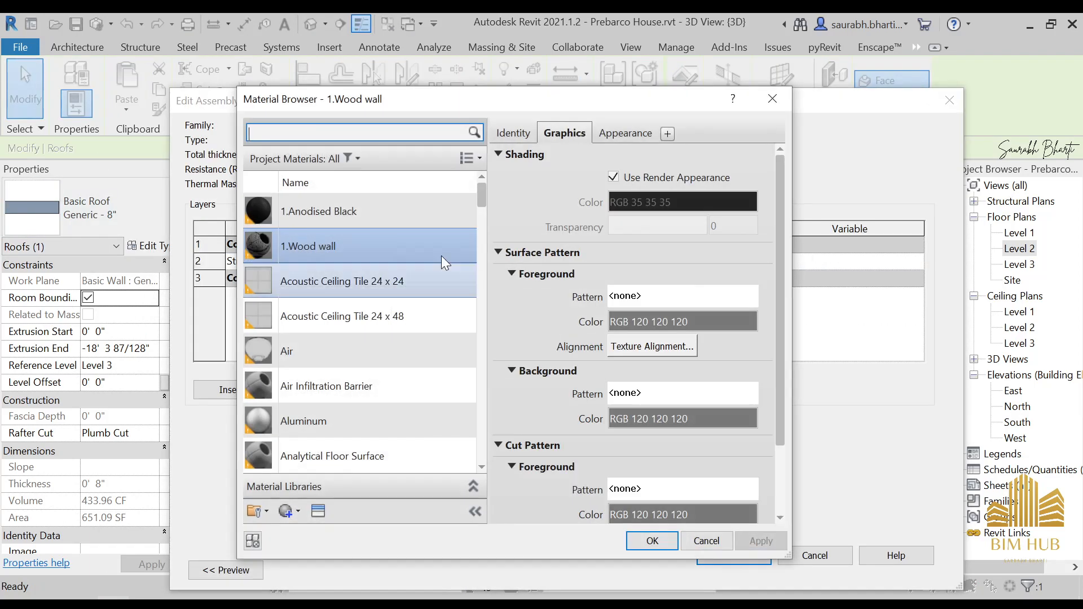
{"action": "double_click", "coordinate": [366, 239]}
{"action": "left_click", "coordinate": [723, 556]}
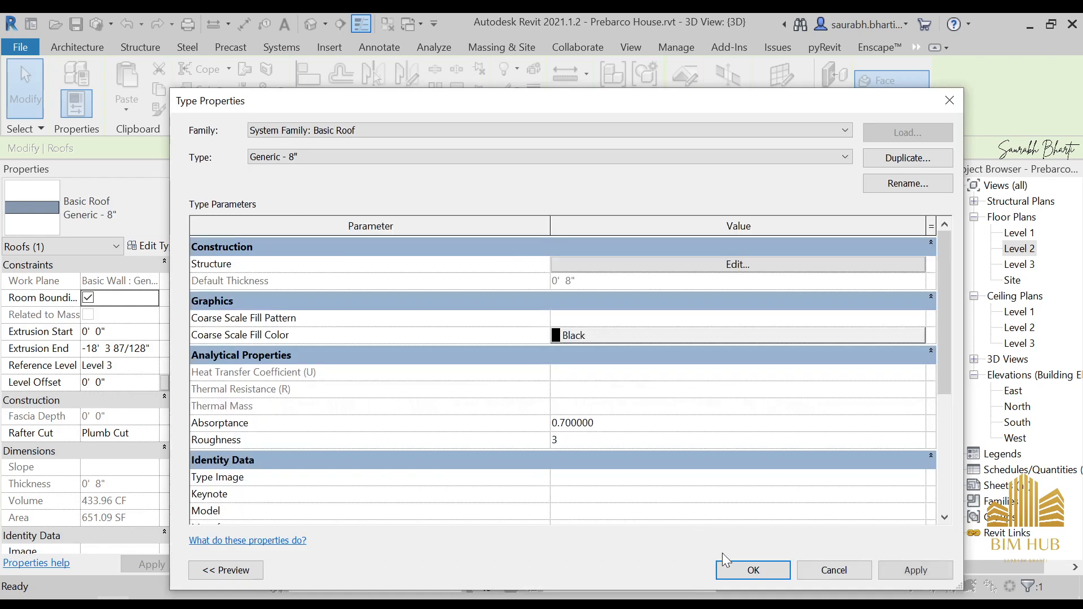
{"action": "left_click", "coordinate": [742, 561]}
{"action": "left_click", "coordinate": [308, 312]}
- Examine the wood texture on the roof and compare it with the exterior reference photo in the Photos app
{"action": "middle_click_drag", "start_coordinate": [307, 312], "coordinate": [530, 356], "text": "shift"}
{"action": "scroll", "coordinate": [508, 316], "scroll_direction": "up", "scroll_amount": 5}
{"action": "scroll", "coordinate": [484, 290], "scroll_direction": "up", "scroll_amount": 2}
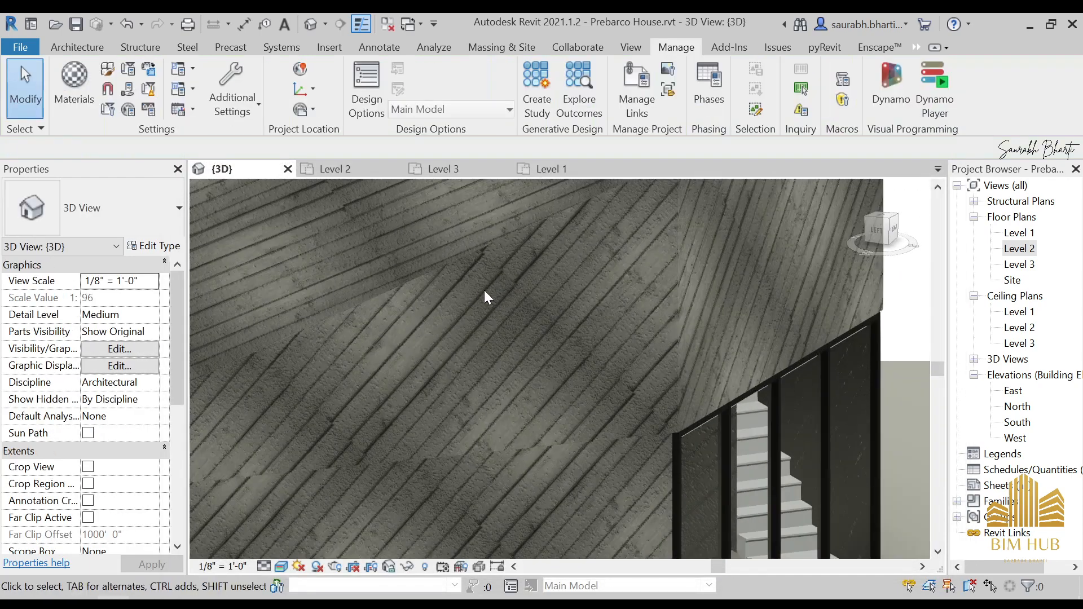
{"action": "scroll", "coordinate": [590, 407], "scroll_direction": "down", "scroll_amount": 5}
{"action": "middle_click_drag", "start_coordinate": [590, 382], "coordinate": [517, 417], "text": "shift"}
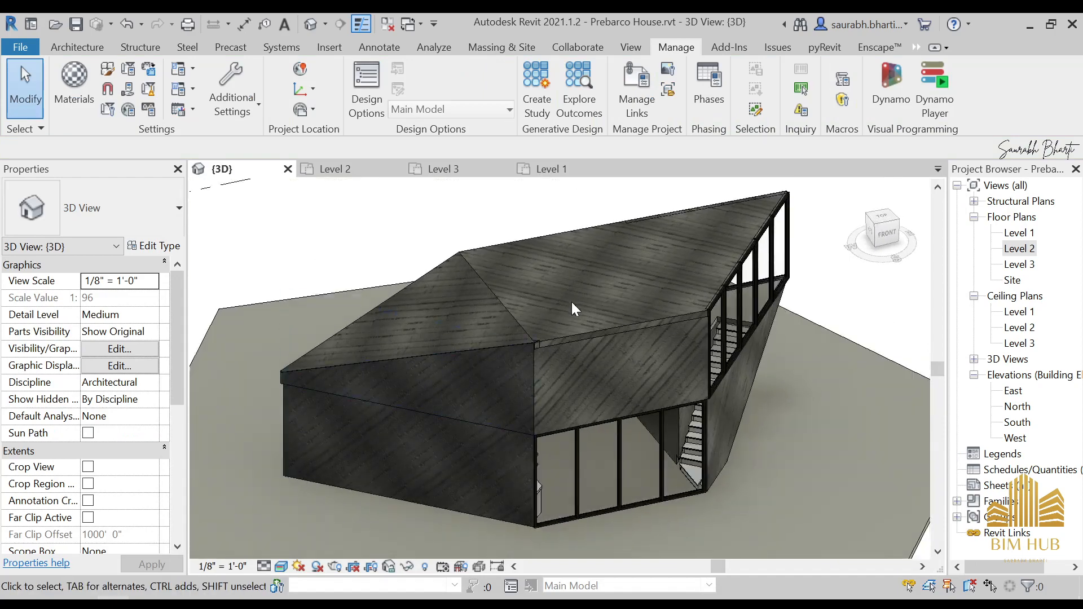
{"action": "scroll", "coordinate": [581, 354], "scroll_direction": "up", "scroll_amount": 2}
{"action": "scroll", "coordinate": [496, 375], "scroll_direction": "down", "scroll_amount": 2}
{"action": "middle_click_drag", "start_coordinate": [490, 376], "coordinate": [449, 367], "text": "shift"}
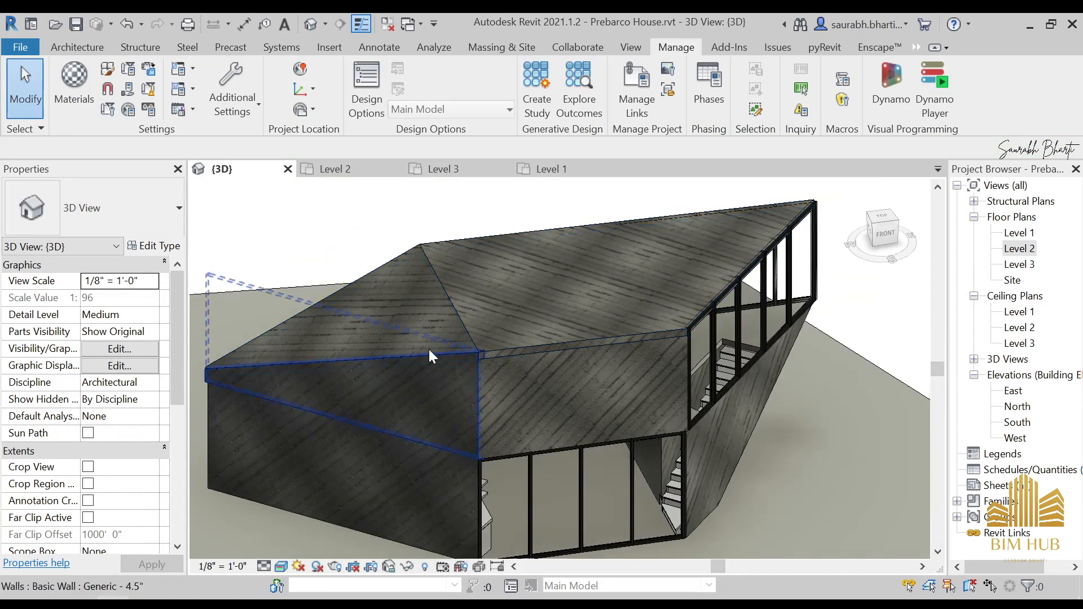
{"action": "left_click", "coordinate": [294, 534]}
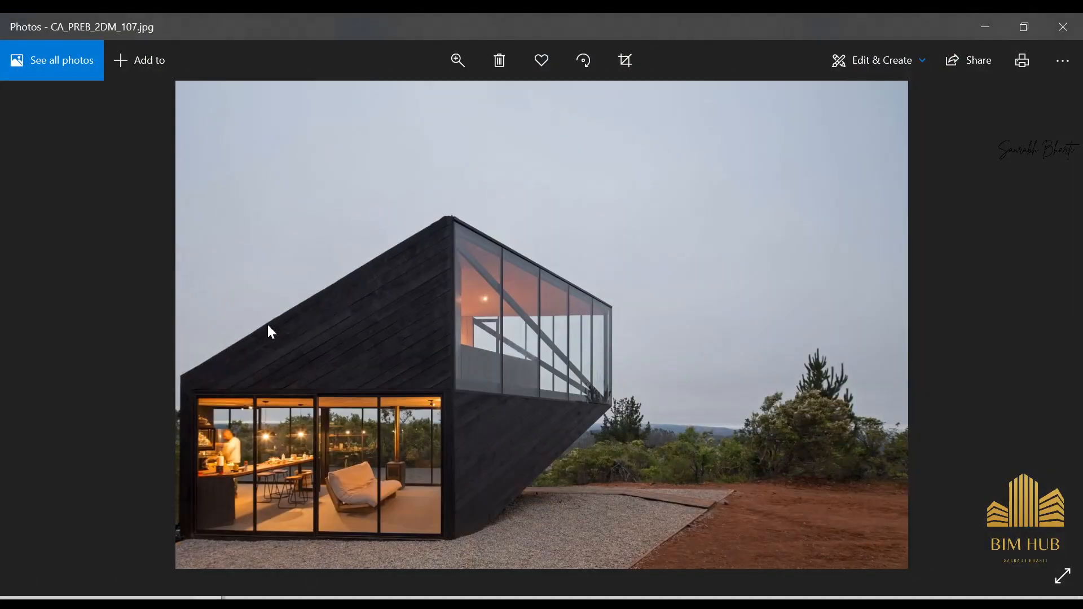
{"action": "scroll", "coordinate": [347, 343], "scroll_direction": "up", "scroll_amount": 3}
{"action": "scroll", "coordinate": [771, 227], "scroll_direction": "down", "scroll_amount": 3}
{"action": "left_click", "coordinate": [997, 18]}
{"action": "left_click", "coordinate": [506, 341]}
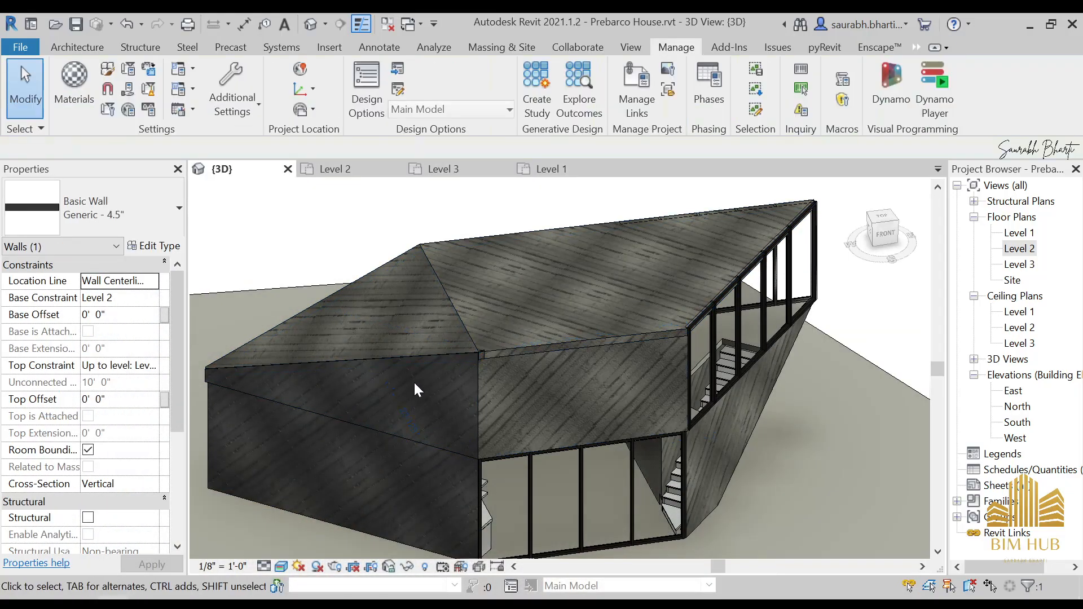
{"action": "key", "text": "Escape"}
- Inspect the plank direction and texture on the exterior walls from several sides, including close up beneath the upper glazing
{"action": "middle_click_drag", "start_coordinate": [414, 381], "coordinate": [560, 295], "text": "shift"}
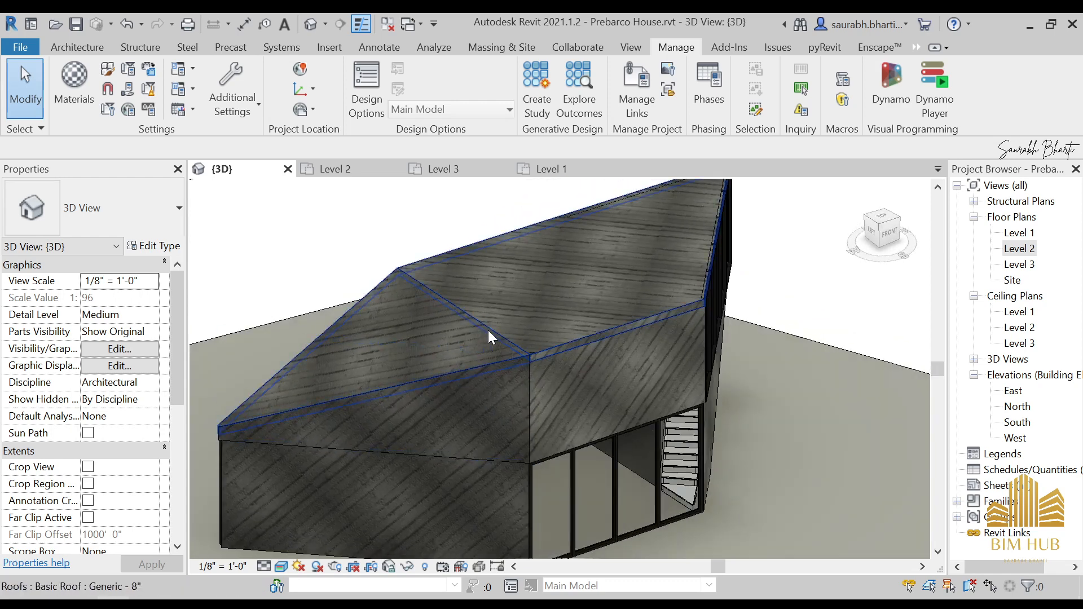
{"action": "left_click", "coordinate": [557, 340]}
{"action": "left_click", "coordinate": [828, 285]}
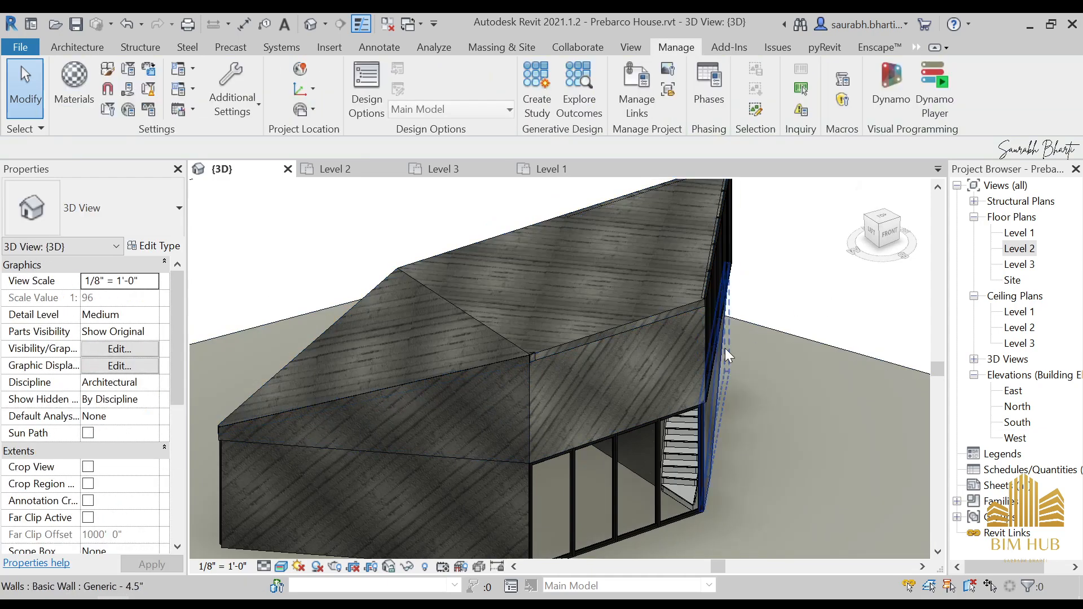
{"action": "middle_click_drag", "start_coordinate": [676, 339], "coordinate": [557, 423], "text": "shift"}
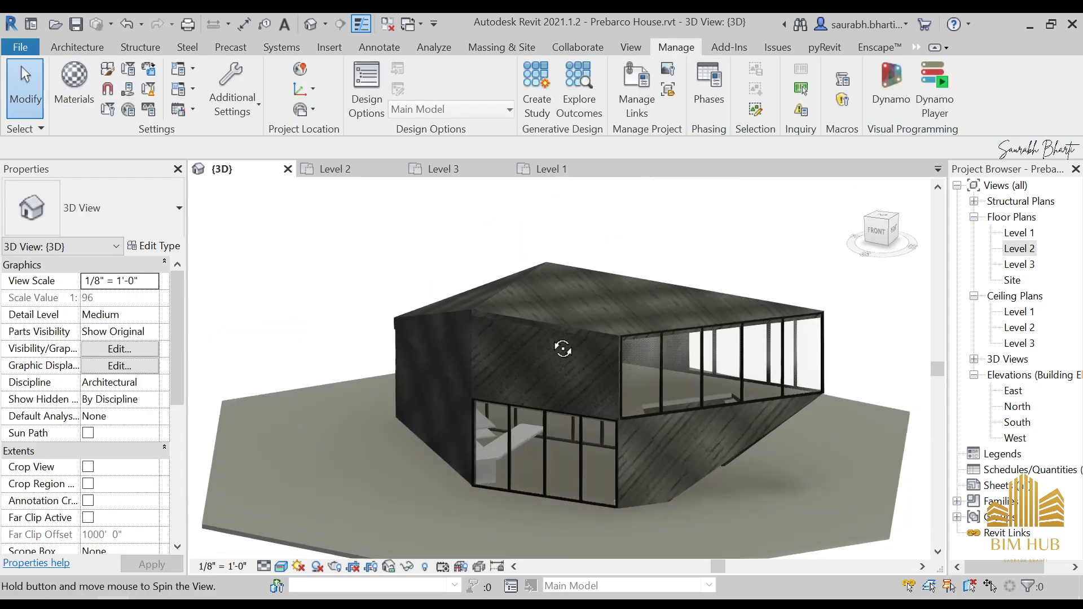
{"action": "scroll", "coordinate": [689, 469], "scroll_direction": "up", "scroll_amount": 5}
{"action": "middle_click_drag", "start_coordinate": [689, 468], "coordinate": [689, 465], "text": "shift"}
{"action": "scroll", "coordinate": [610, 424], "scroll_direction": "up", "scroll_amount": 4}
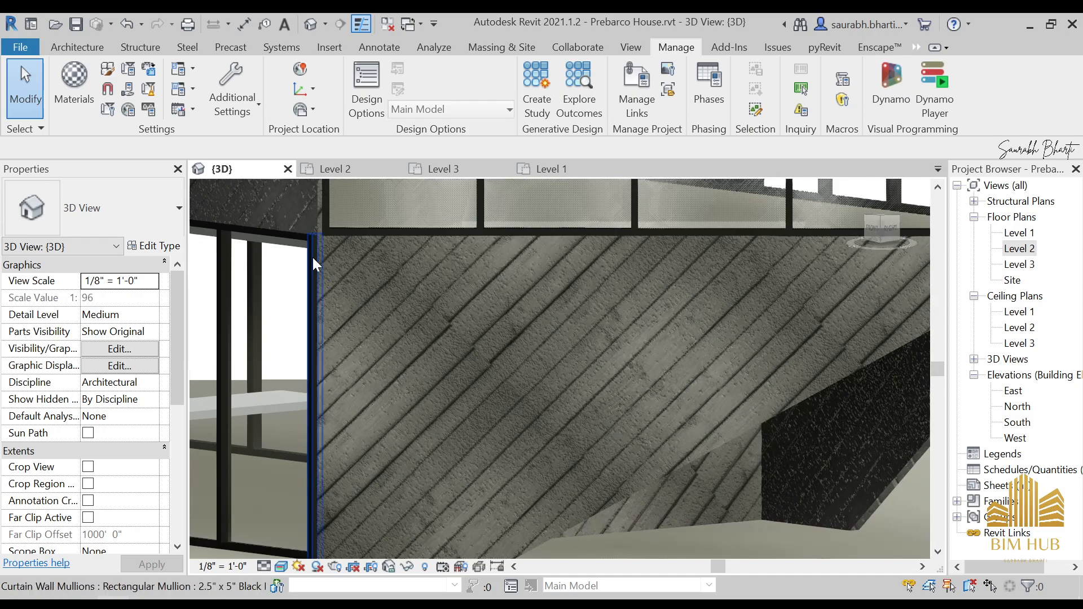
{"action": "scroll", "coordinate": [468, 299], "scroll_direction": "up", "scroll_amount": 5}
{"action": "scroll", "coordinate": [442, 361], "scroll_direction": "down", "scroll_amount": 4}
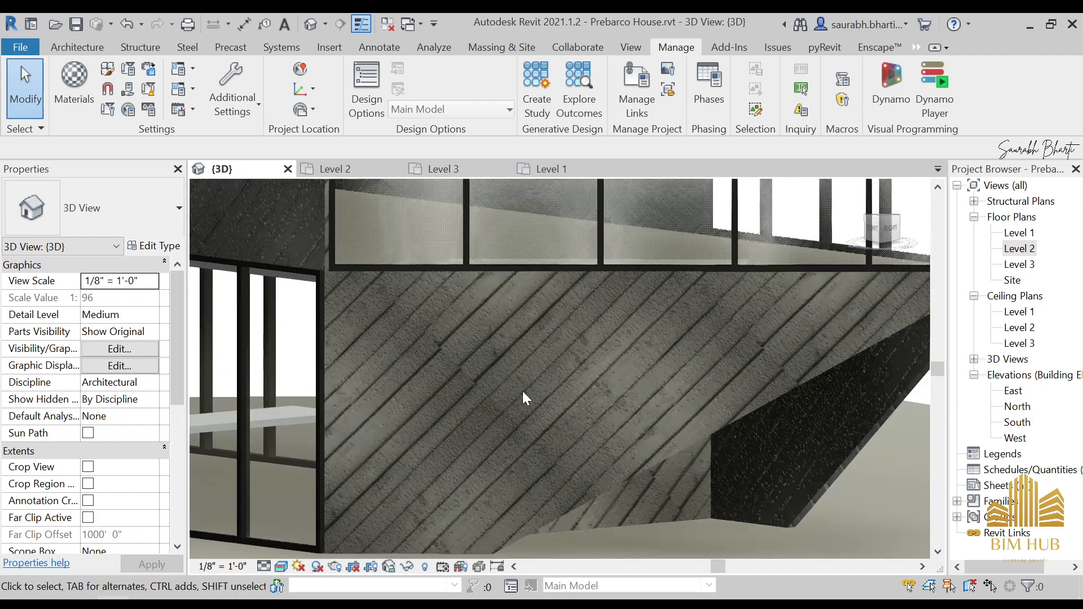
{"action": "middle_click_drag", "start_coordinate": [523, 391], "coordinate": [544, 462], "text": "shift"}
{"action": "scroll", "coordinate": [519, 421], "scroll_direction": "down", "scroll_amount": 5}
{"action": "mouse_move", "coordinate": [519, 420]}
{"action": "middle_mouse_down", "text": "shift"}
{"action": "mouse_move", "coordinate": [554, 450]}
{"action": "mouse_move", "coordinate": [545, 402]}
{"action": "mouse_move", "coordinate": [566, 414]}
{"action": "mouse_move", "coordinate": [595, 474]}
{"action": "mouse_move", "coordinate": [726, 416]}
{"action": "mouse_move", "coordinate": [503, 353]}
{"action": "mouse_move", "coordinate": [529, 388]}
{"action": "mouse_move", "coordinate": [609, 439]}
{"action": "mouse_move", "coordinate": [527, 424]}
{"action": "middle_mouse_up", "text": "shift"}
{"action": "scroll", "coordinate": [533, 418], "scroll_direction": "up", "scroll_amount": 5}
{"action": "scroll", "coordinate": [533, 419], "scroll_direction": "down", "scroll_amount": 5}
{"action": "scroll", "coordinate": [545, 402], "scroll_direction": "up", "scroll_amount": 2}
{"action": "scroll", "coordinate": [545, 402], "scroll_direction": "down", "scroll_amount": 5}
{"action": "scroll", "coordinate": [520, 431], "scroll_direction": "up", "scroll_amount": 3}
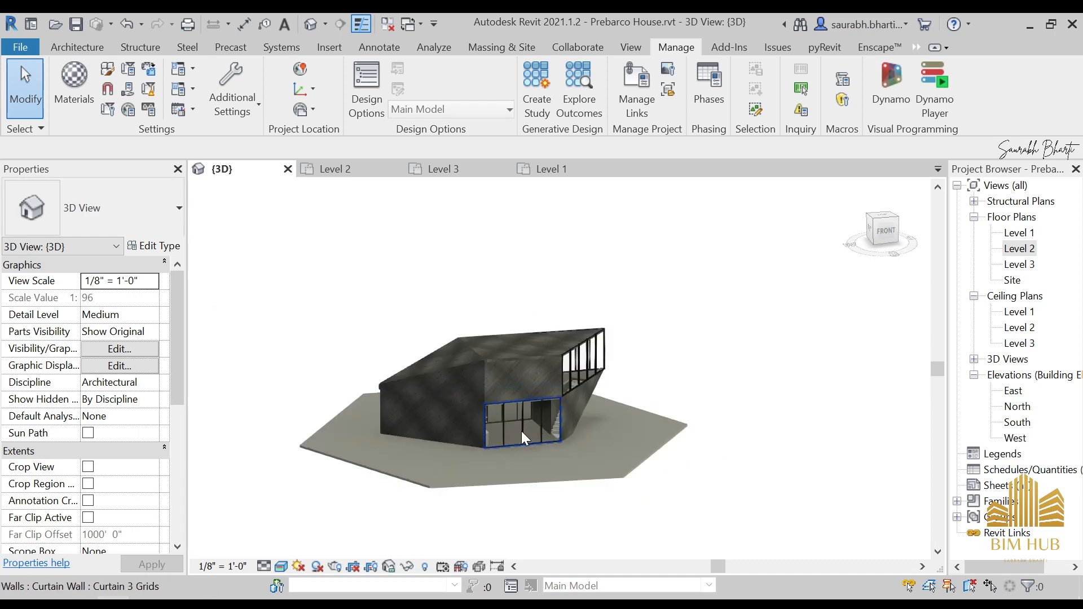
- Open the Level 2 floor plan and start the Wall command with the Basic Wall Generic - 4.5" type
{"action": "left_click", "coordinate": [1015, 249]}
{"action": "double_click", "coordinate": [1034, 249]}
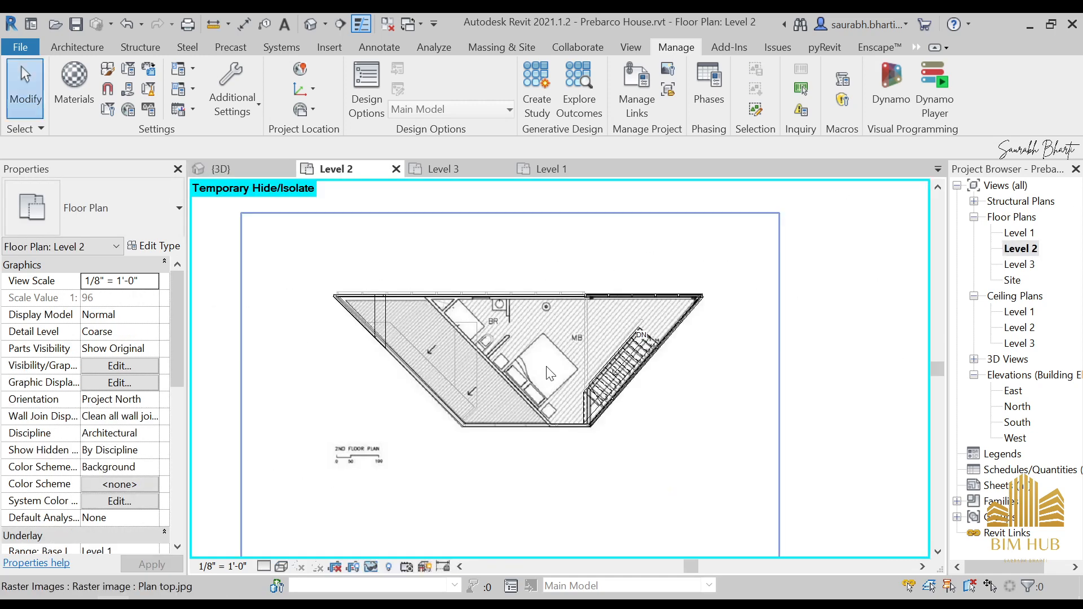
{"action": "scroll", "coordinate": [476, 365], "scroll_direction": "down", "scroll_amount": 2}
{"action": "key", "text": "w"}
{"action": "key", "text": "a"}
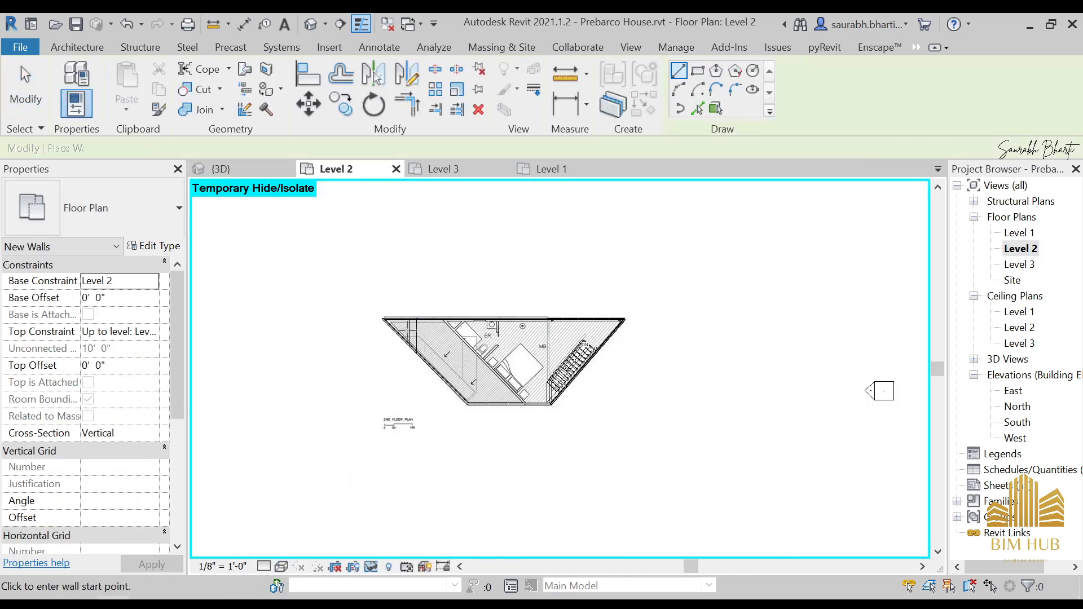
{"action": "left_click", "coordinate": [144, 209]}
{"action": "scroll", "coordinate": [120, 356], "scroll_direction": "up", "scroll_amount": 5}
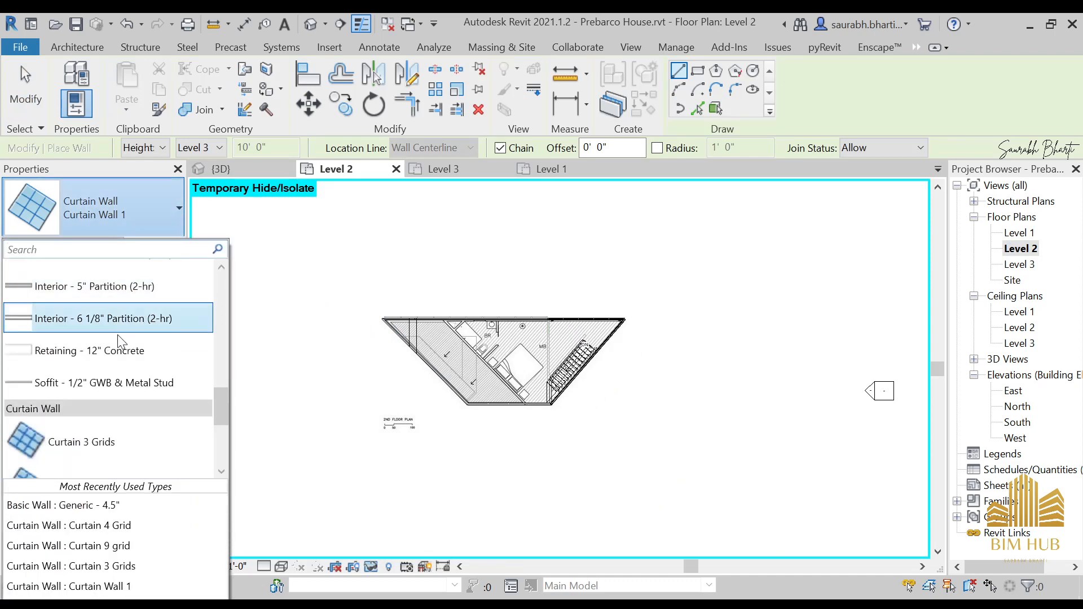
{"action": "scroll", "coordinate": [113, 354], "scroll_direction": "up", "scroll_amount": 10}
{"action": "scroll", "coordinate": [109, 336], "scroll_direction": "down", "scroll_amount": 7}
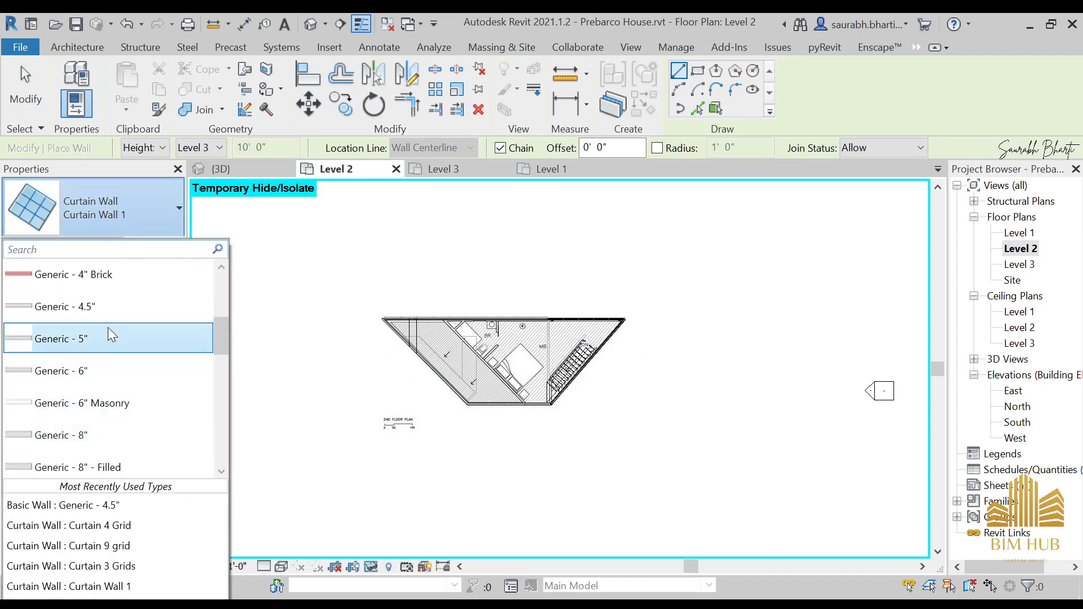
{"action": "scroll", "coordinate": [104, 356], "scroll_direction": "up", "scroll_amount": 2}
{"action": "left_click", "coordinate": [102, 366]}
- Duplicate the Generic - 4.5" wall type under the name "Wall top"
{"action": "left_click", "coordinate": [154, 246]}
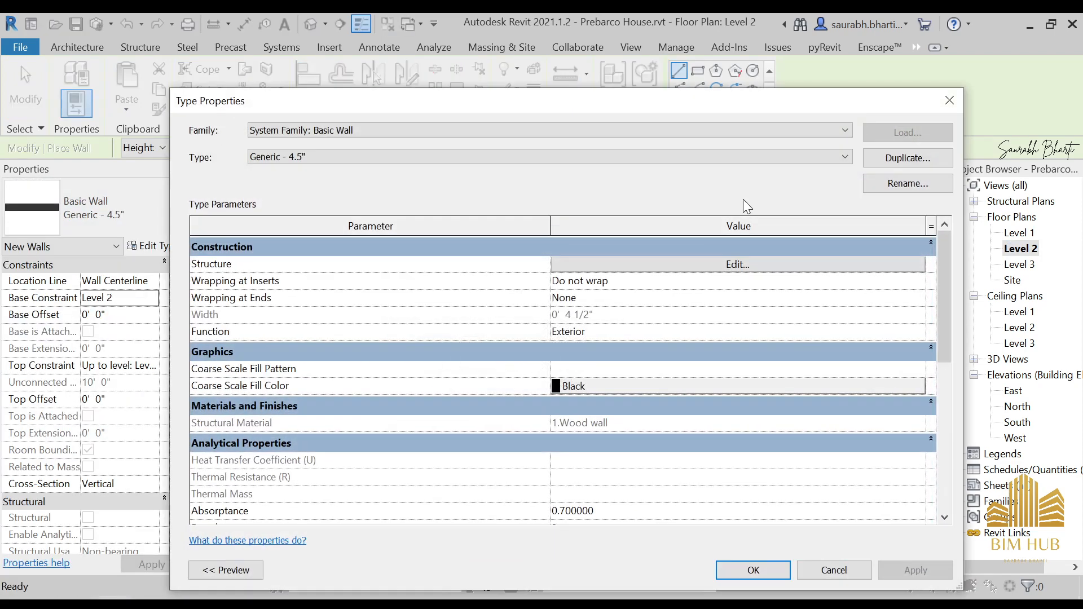
{"action": "left_click", "coordinate": [873, 159]}
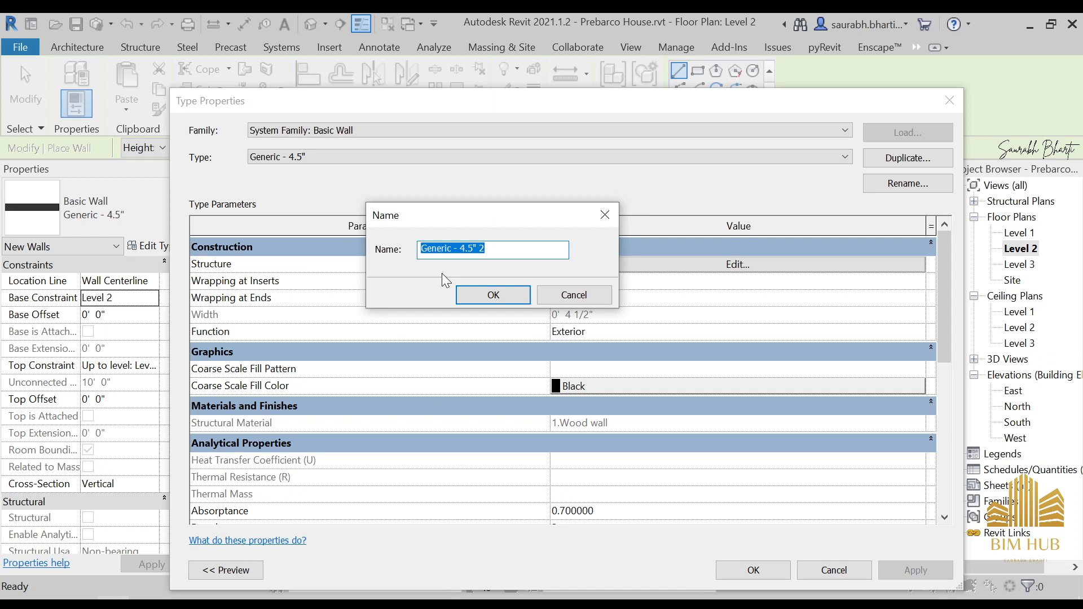
{"action": "type", "text": "Wall"}
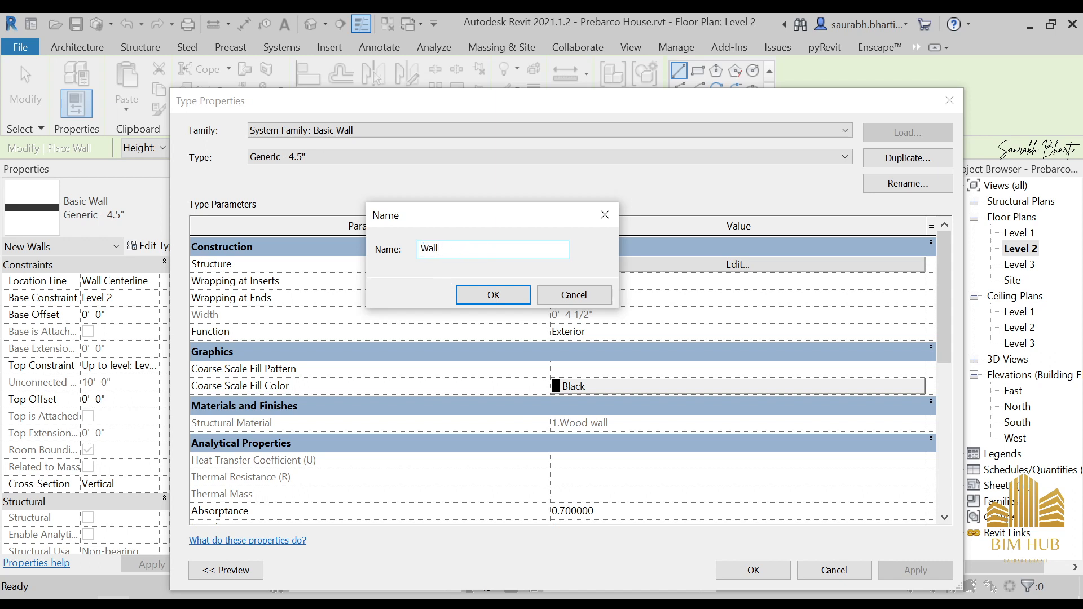
{"action": "type", "text": " top"}
{"action": "key", "text": "Return"}
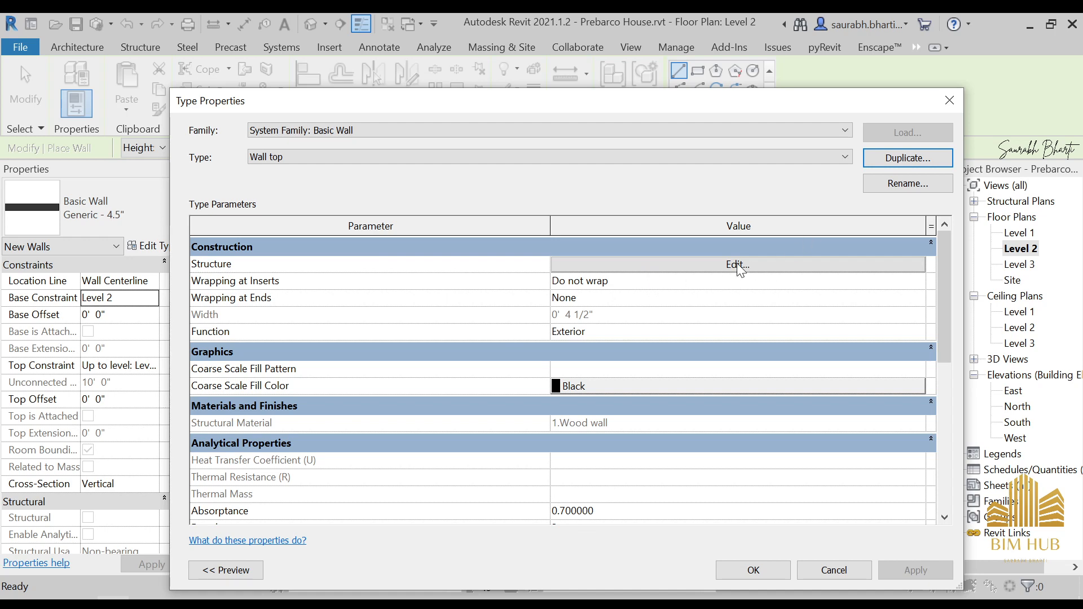
- Assign the Polyvinyl Chloride, Rigid material to the structure layer of the Wall top type and accept the type changes
{"action": "left_click", "coordinate": [755, 266]}
{"action": "left_click", "coordinate": [559, 261]}
{"action": "left_click", "coordinate": [561, 261]}
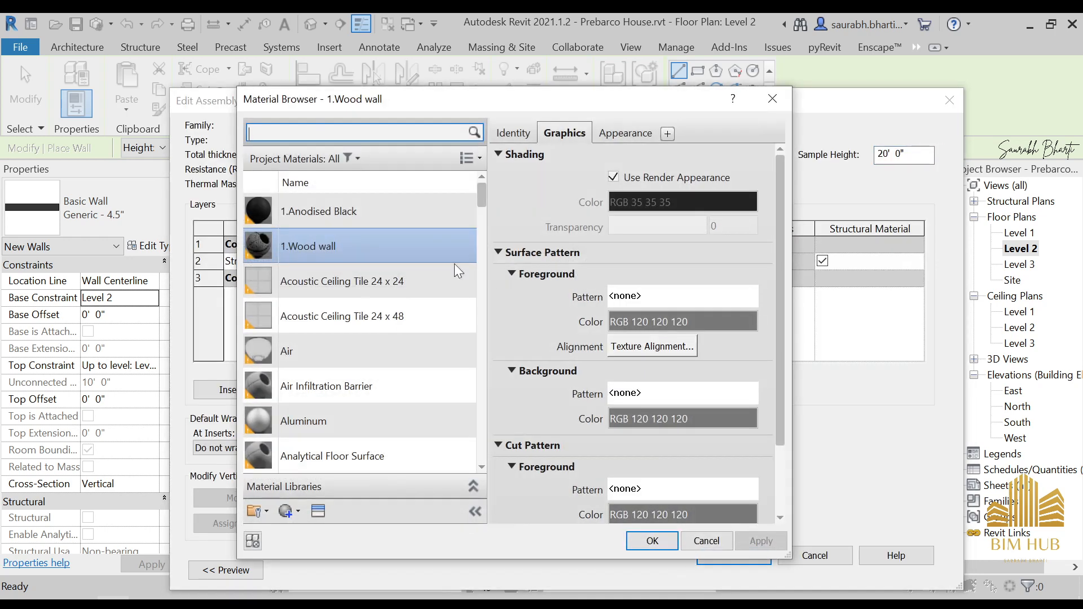
{"action": "scroll", "coordinate": [334, 351], "scroll_direction": "down", "scroll_amount": 4}
{"action": "scroll", "coordinate": [339, 351], "scroll_direction": "down", "scroll_amount": 15}
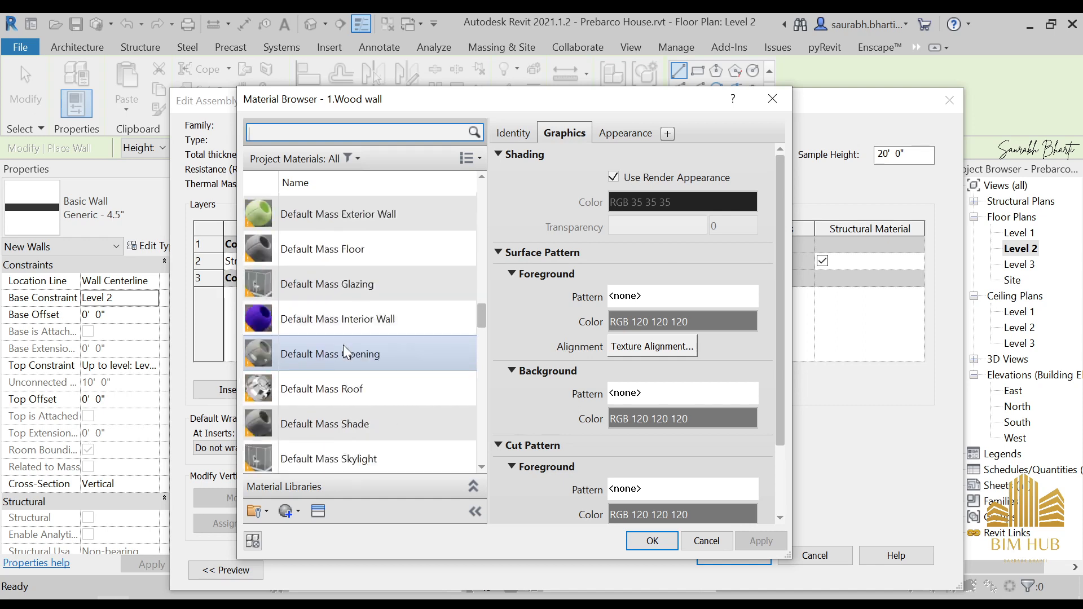
{"action": "scroll", "coordinate": [333, 402], "scroll_direction": "down", "scroll_amount": 3}
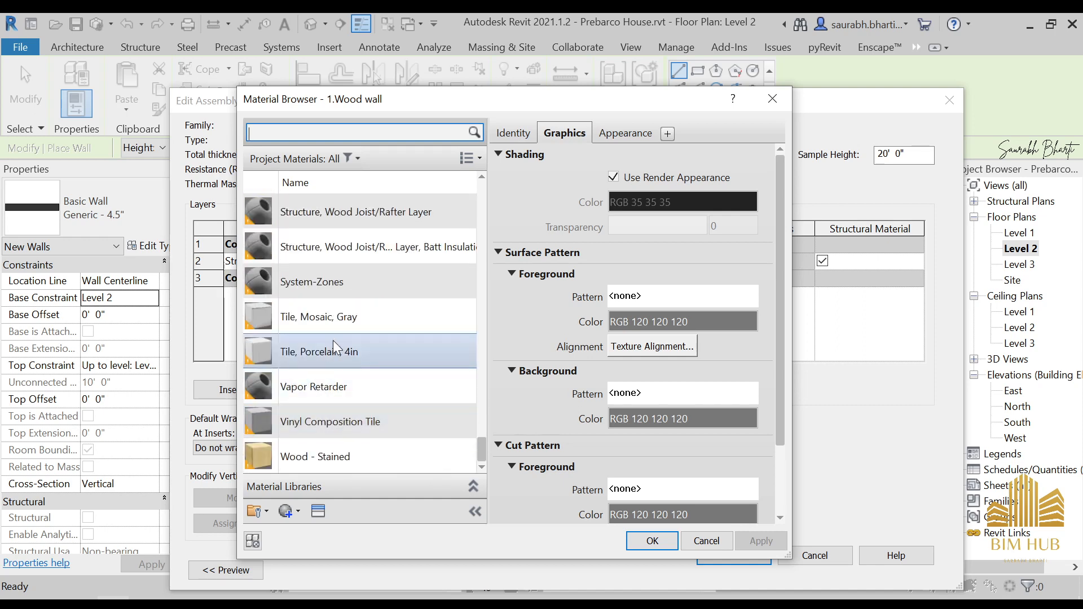
{"action": "scroll", "coordinate": [327, 347], "scroll_direction": "up", "scroll_amount": 2}
{"action": "scroll", "coordinate": [326, 389], "scroll_direction": "down", "scroll_amount": 2}
{"action": "left_click", "coordinate": [323, 353]}
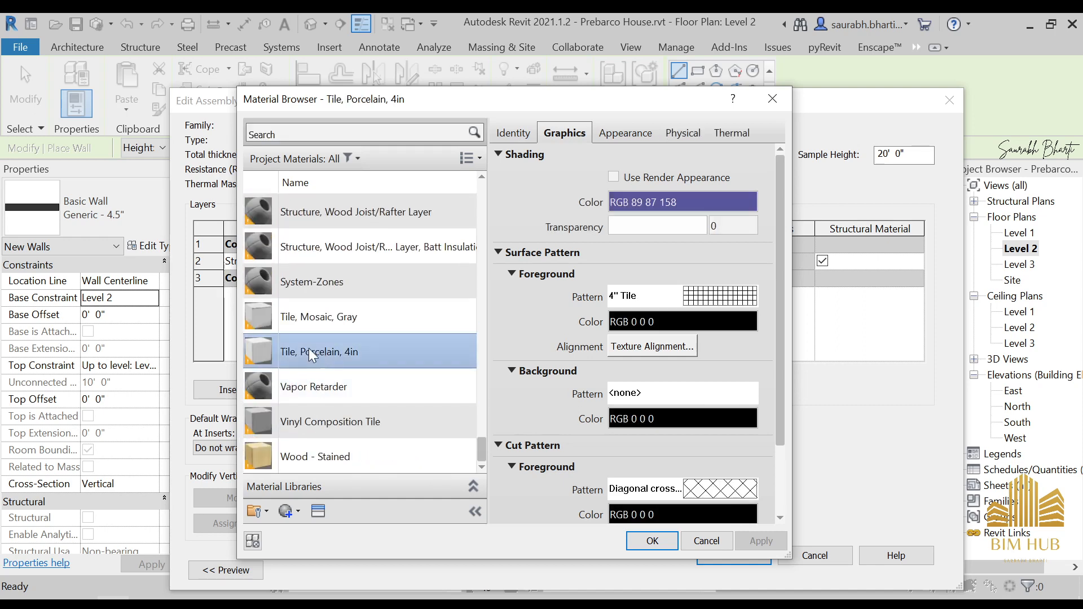
{"action": "scroll", "coordinate": [314, 362], "scroll_direction": "up", "scroll_amount": 2}
{"action": "scroll", "coordinate": [322, 350], "scroll_direction": "up", "scroll_amount": 5}
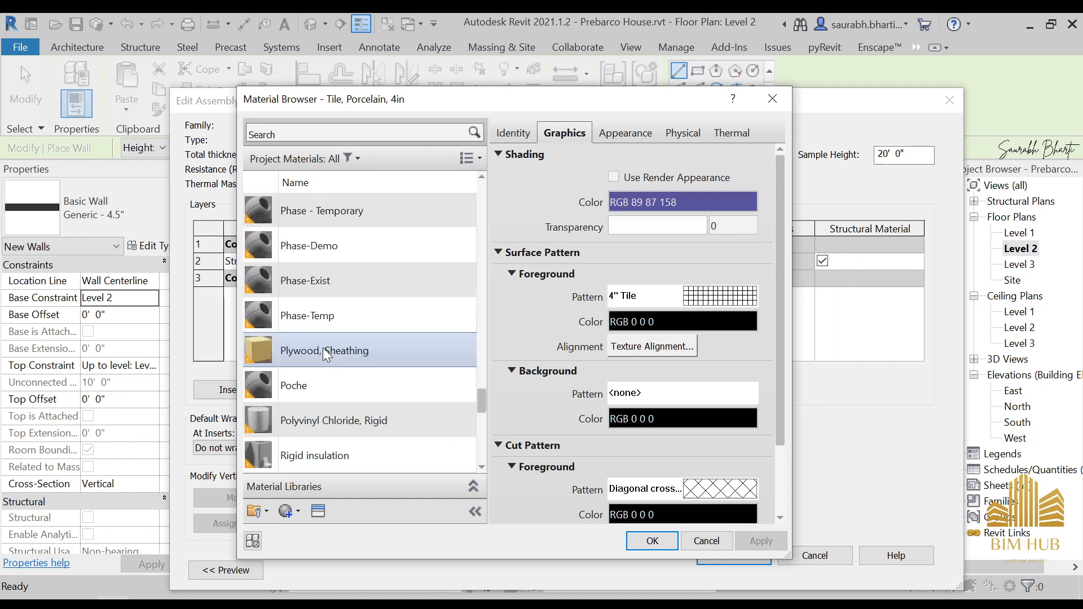
{"action": "scroll", "coordinate": [325, 358], "scroll_direction": "up", "scroll_amount": 8}
{"action": "scroll", "coordinate": [324, 359], "scroll_direction": "down", "scroll_amount": 15}
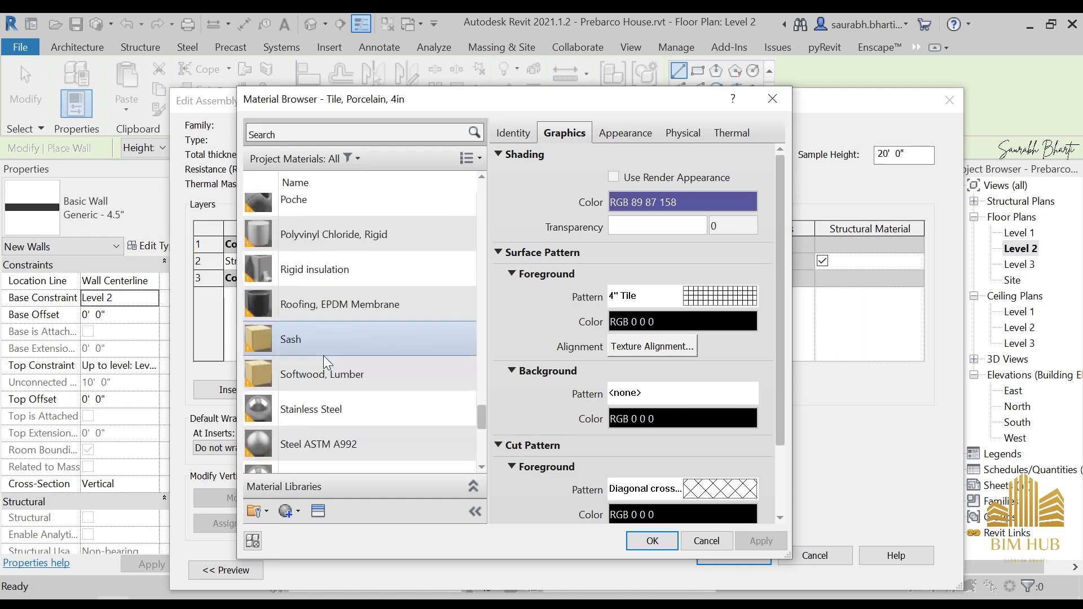
{"action": "scroll", "coordinate": [320, 338], "scroll_direction": "up", "scroll_amount": 3}
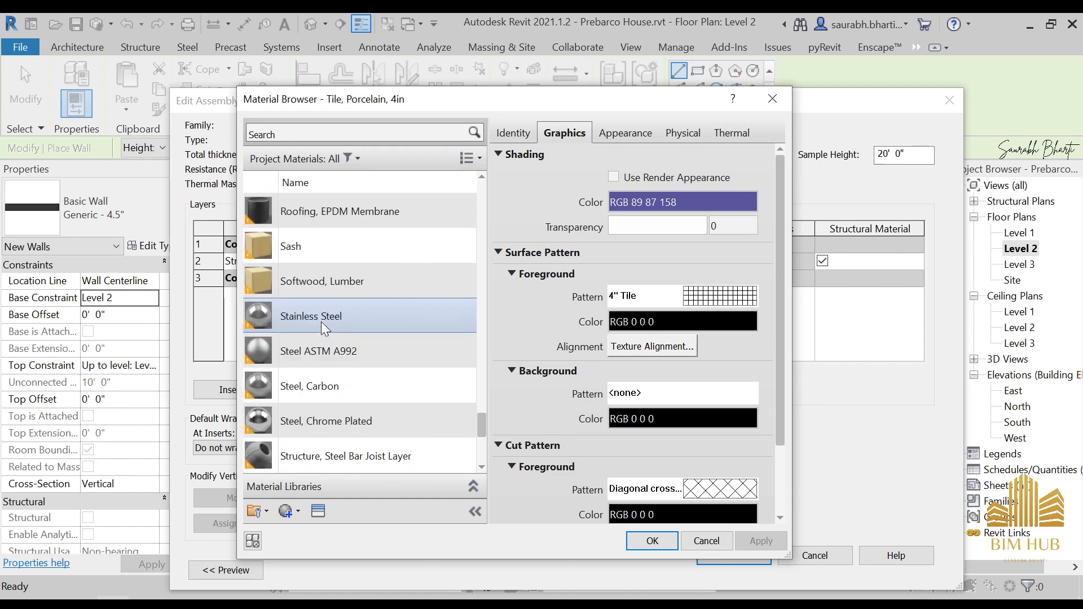
{"action": "left_click", "coordinate": [321, 322]}
{"action": "key", "text": "p"}
{"action": "left_click", "coordinate": [325, 341]}
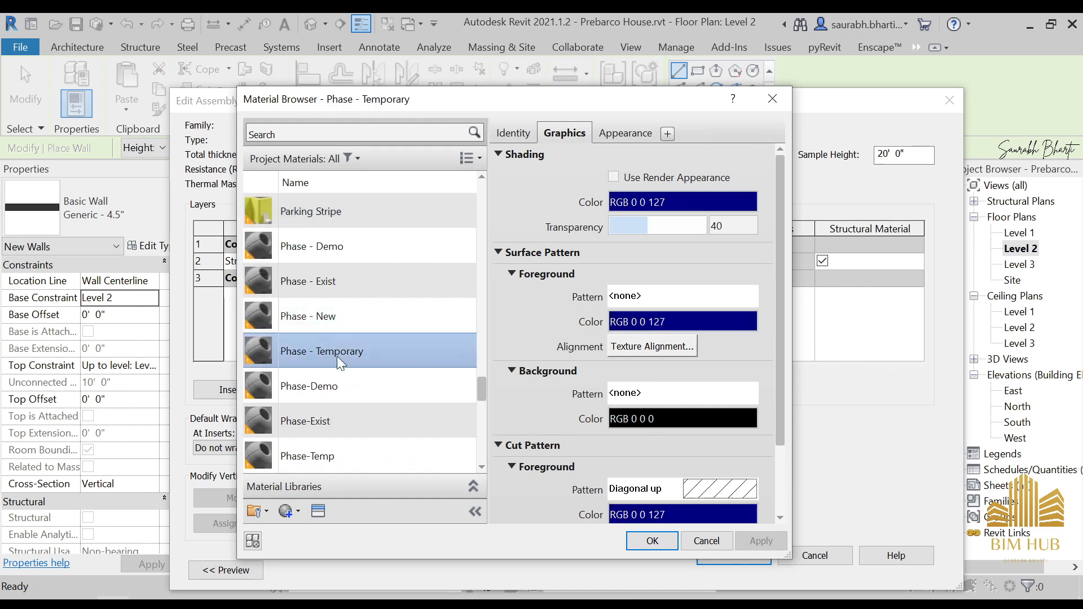
{"action": "scroll", "coordinate": [339, 361], "scroll_direction": "down", "scroll_amount": 5}
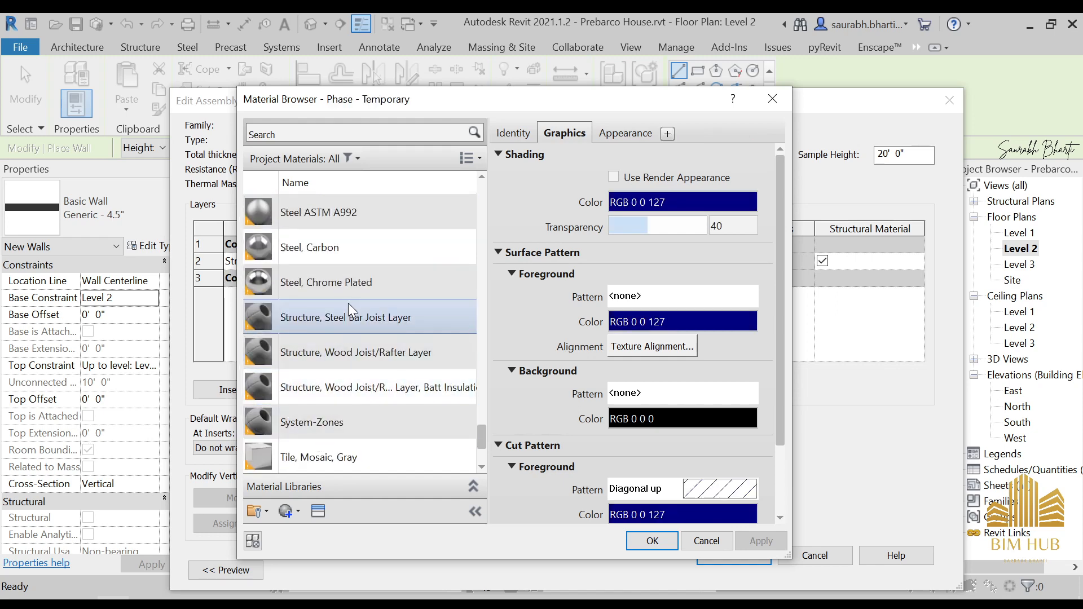
{"action": "scroll", "coordinate": [333, 340], "scroll_direction": "up", "scroll_amount": 2}
{"action": "scroll", "coordinate": [330, 395], "scroll_direction": "up", "scroll_amount": 3}
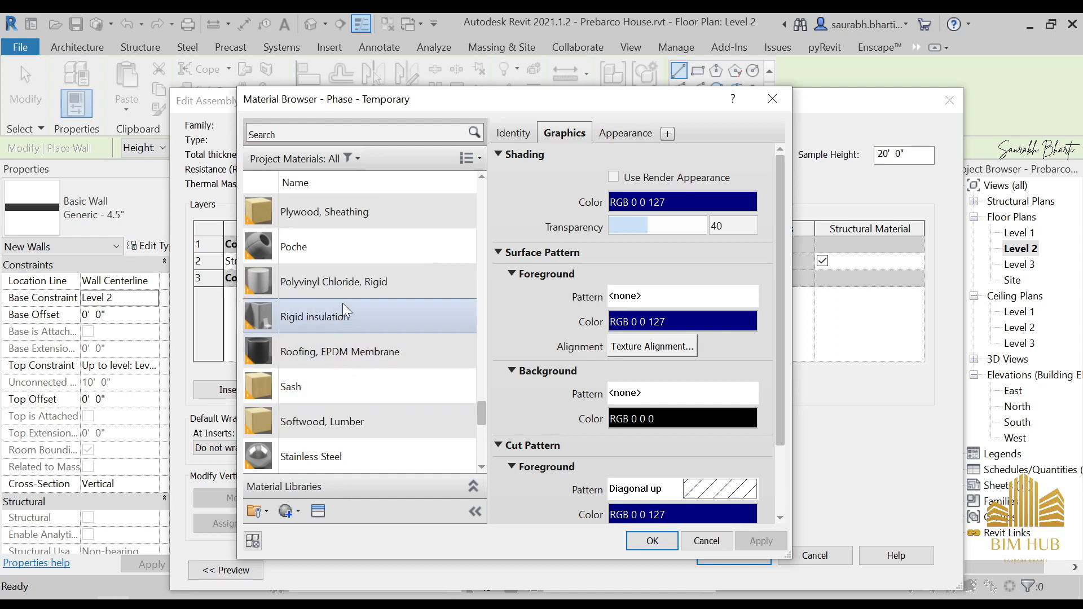
{"action": "double_click", "coordinate": [339, 280]}
{"action": "left_click", "coordinate": [709, 554]}
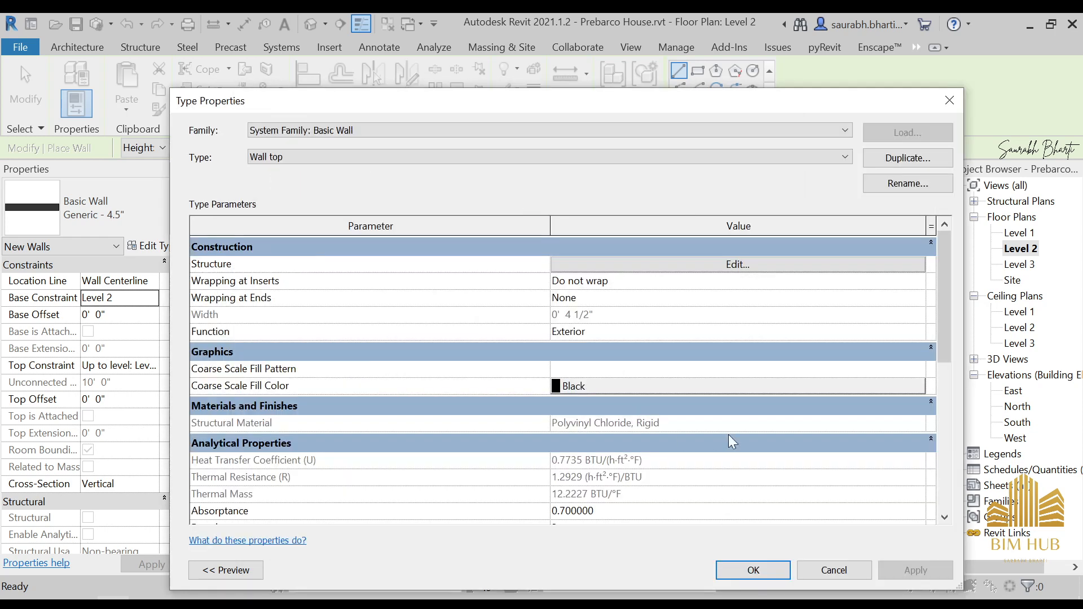
{"action": "left_click", "coordinate": [754, 570]}
{"action": "key", "text": "Escape"}
{"action": "key", "text": "Escape"}
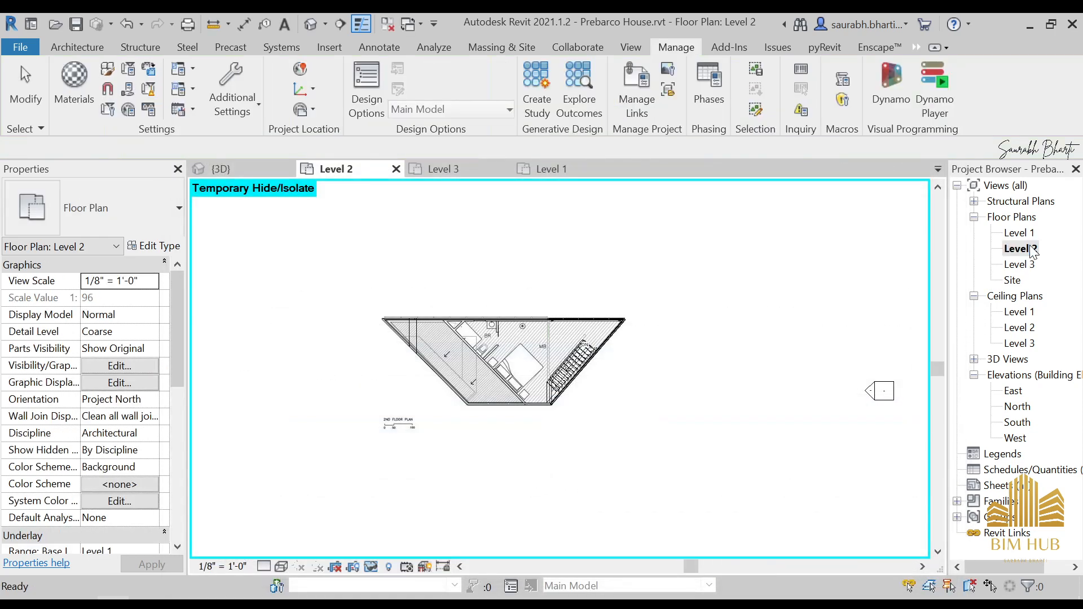
{"action": "scroll", "coordinate": [509, 326], "scroll_direction": "up", "scroll_amount": 4}
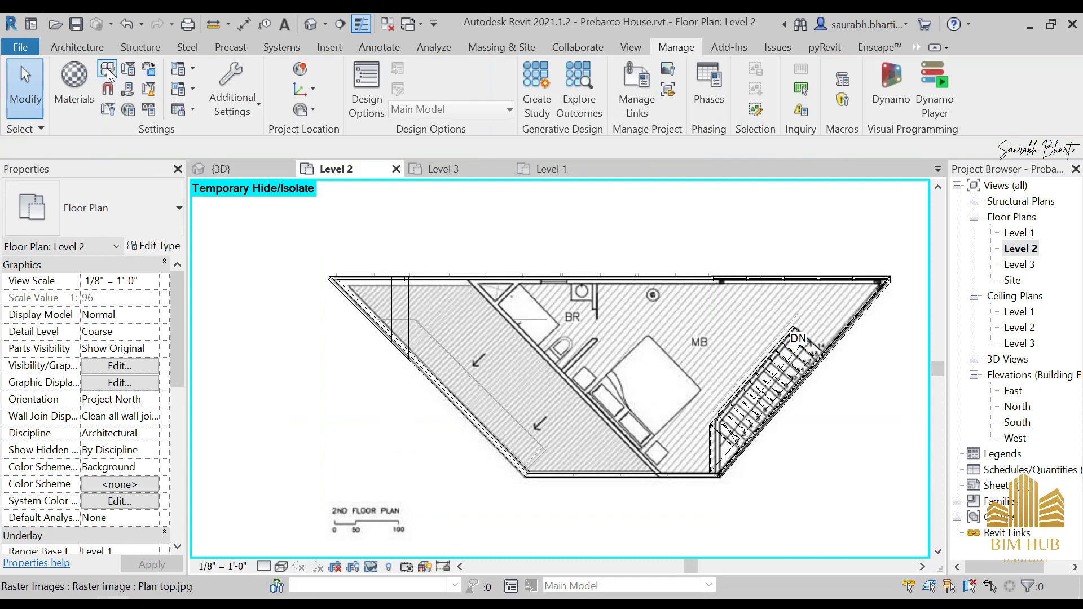
{"action": "left_click", "coordinate": [76, 49]}
{"action": "left_click", "coordinate": [67, 79]}
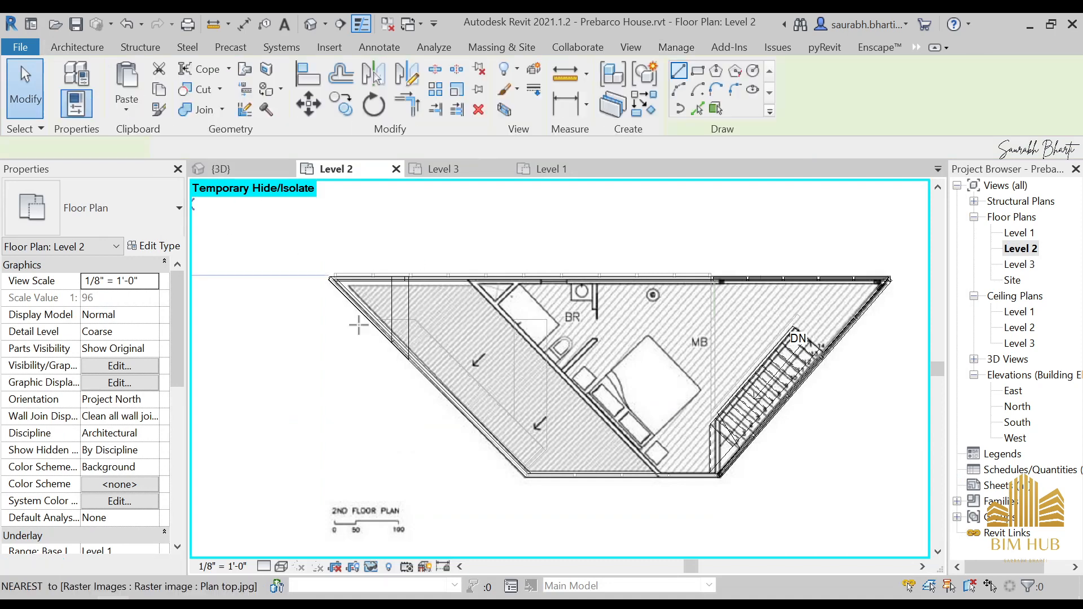
{"action": "scroll", "coordinate": [525, 312], "scroll_direction": "up", "scroll_amount": 2}
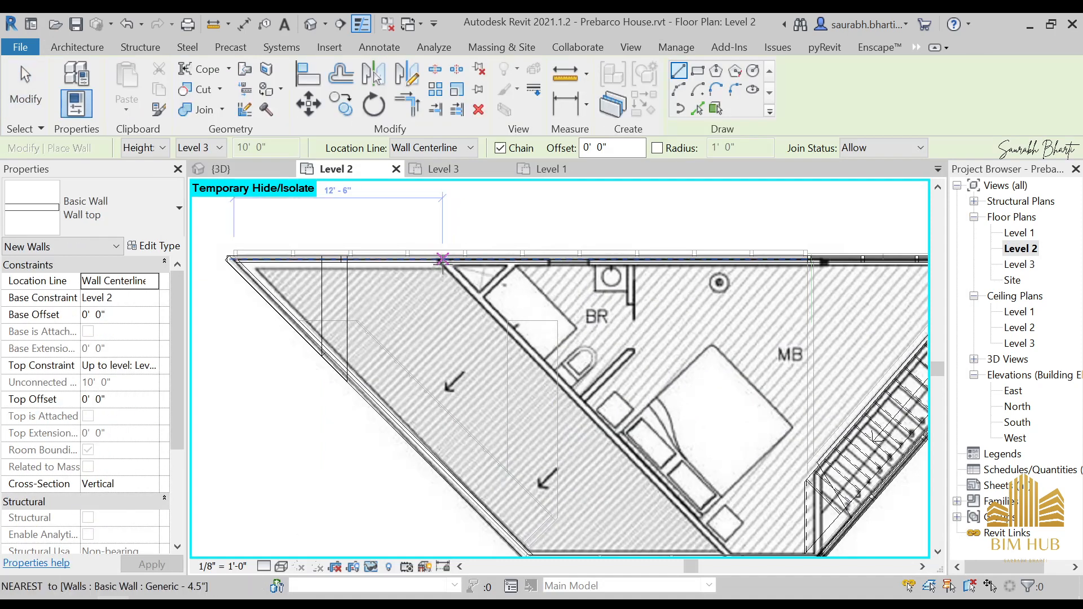
{"action": "left_click", "coordinate": [443, 260]}
{"action": "scroll", "coordinate": [587, 425], "scroll_direction": "down", "scroll_amount": 1}
{"action": "middle_click_drag", "start_coordinate": [618, 446], "coordinate": [583, 377]}
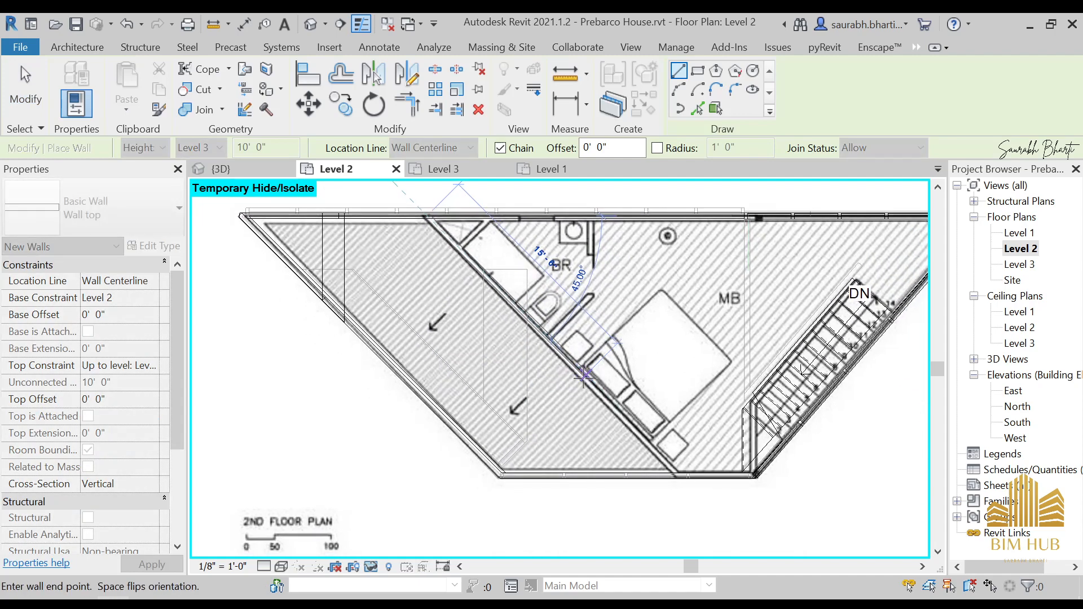
{"action": "key", "text": "Escape"}
{"action": "scroll", "coordinate": [584, 377], "scroll_direction": "down", "scroll_amount": 3}
{"action": "key", "text": "Escape"}
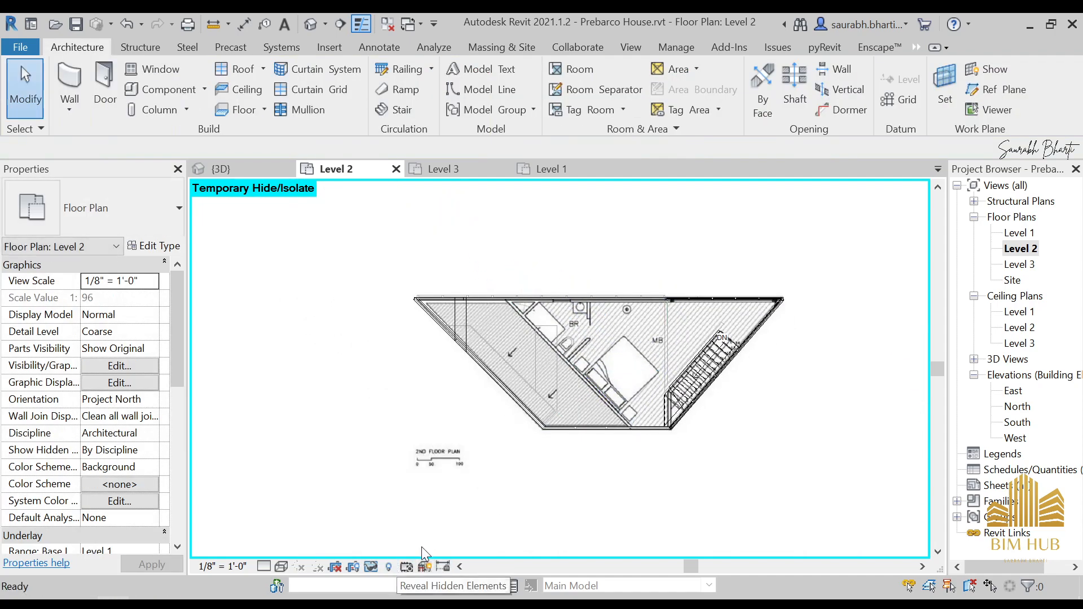
- Reveal the hidden elements in the Level 2 plan, unhide the whole grid category, and return to the normal view
{"action": "left_click", "coordinate": [424, 565]}
{"action": "middle_click_drag", "start_coordinate": [483, 312], "coordinate": [438, 364]}
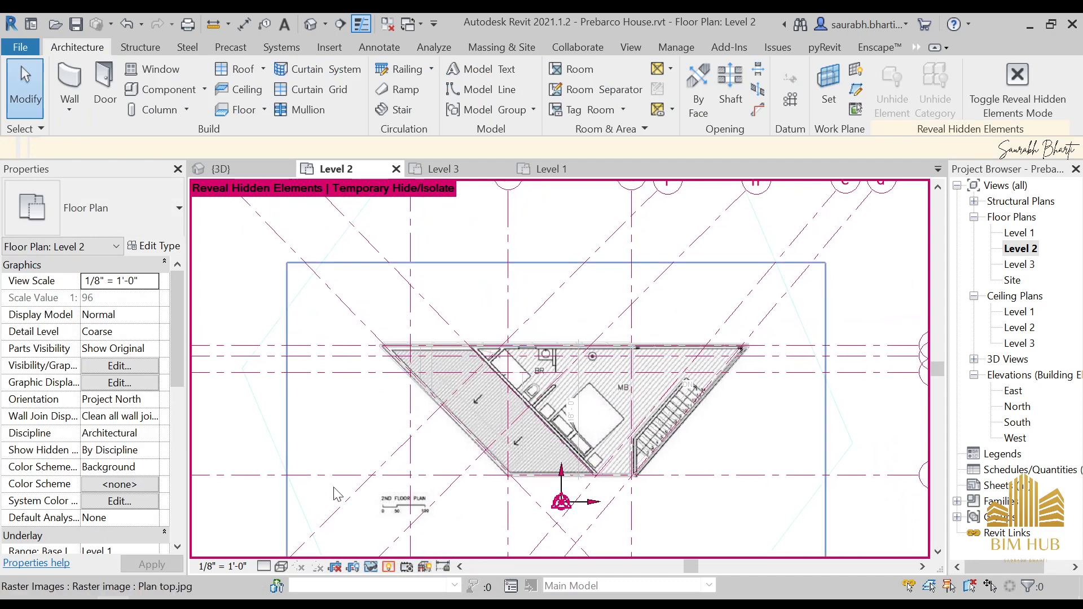
{"action": "right_click", "coordinate": [409, 249]}
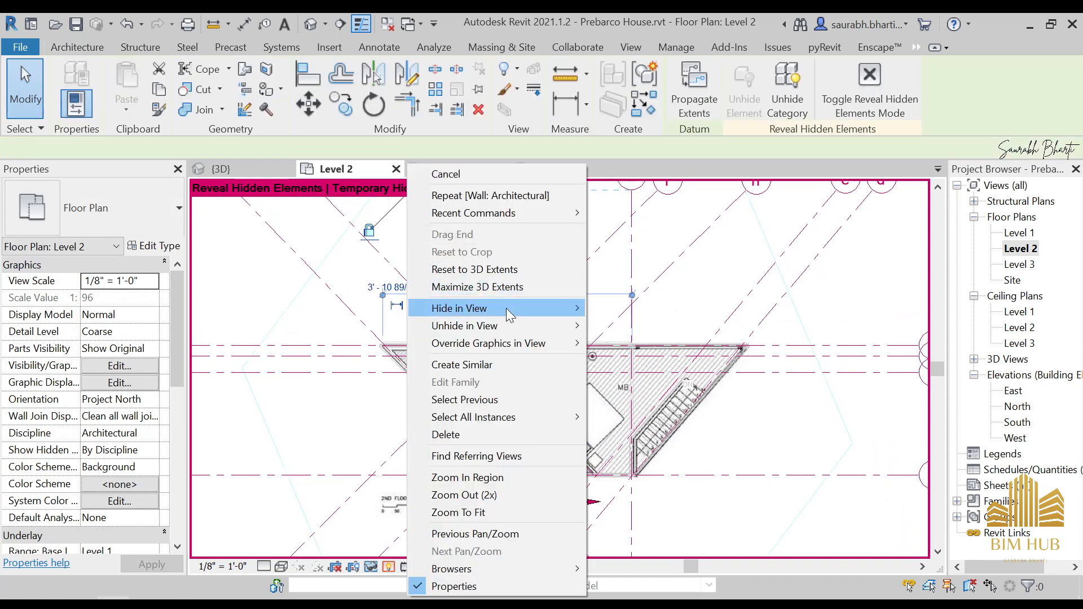
{"action": "mouse_move", "coordinate": [578, 326]}
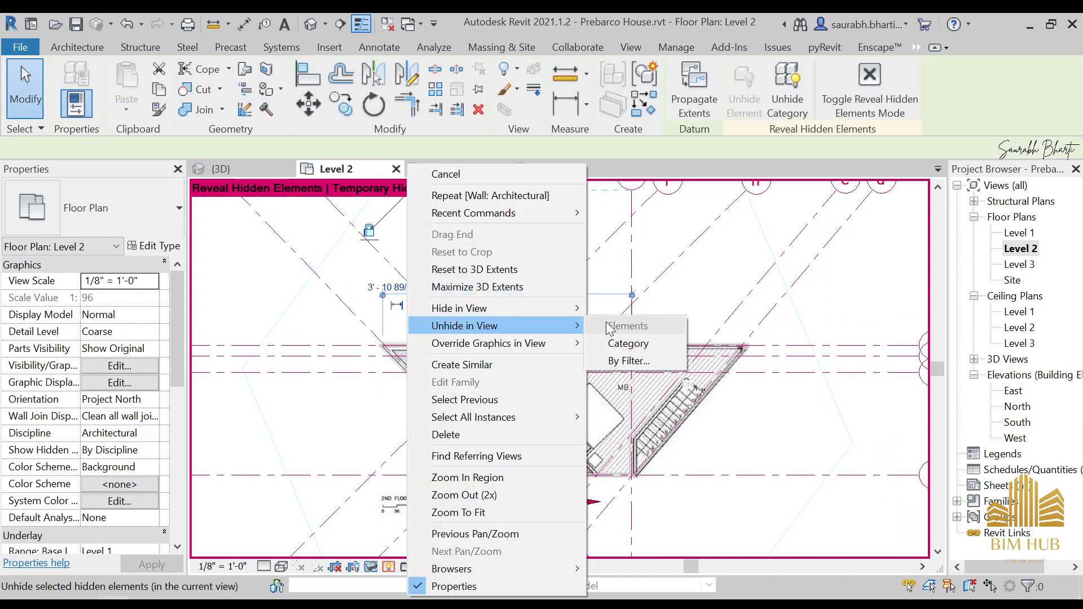
{"action": "left_click", "coordinate": [629, 344]}
{"action": "scroll", "coordinate": [537, 345], "scroll_direction": "down", "scroll_amount": 2}
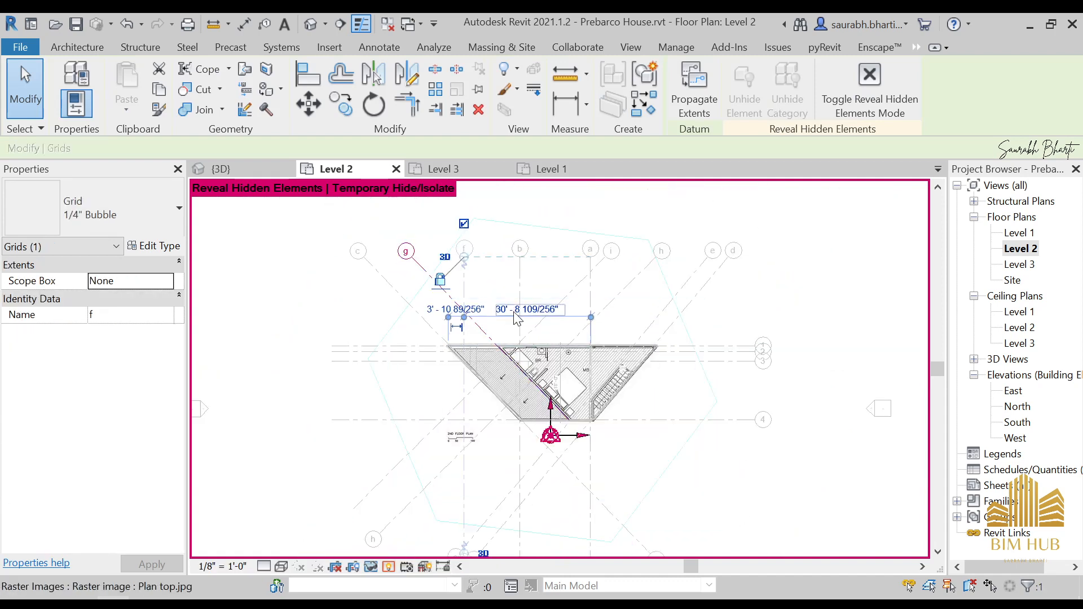
{"action": "left_click", "coordinate": [390, 566]}
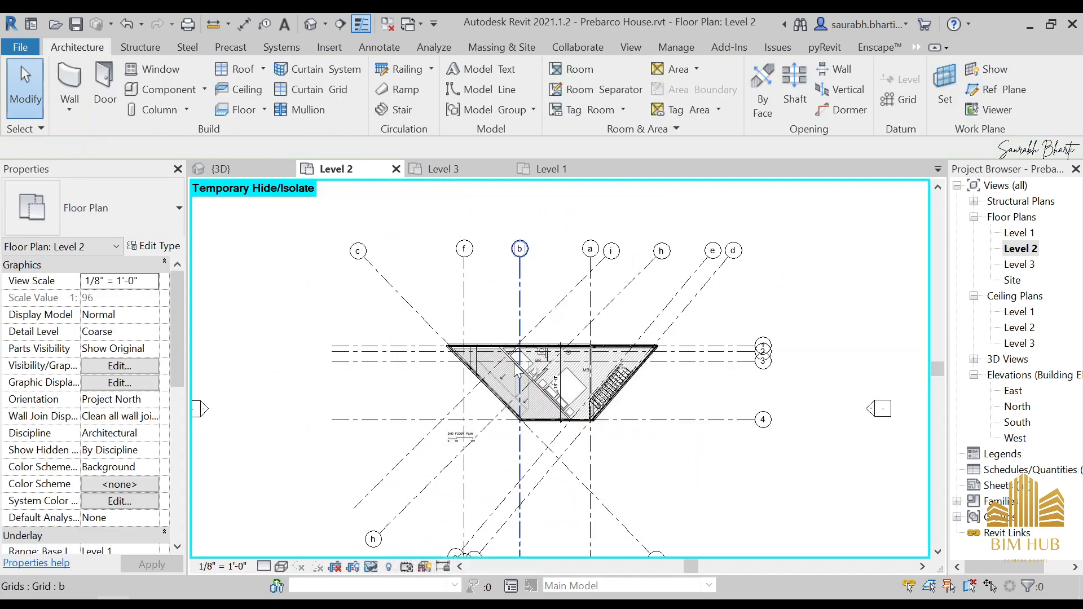
- Draw a Wall top wall up to Level 3, about 25' long, along the plan's diagonal partition between the two horizontal exterior walls
{"action": "scroll", "coordinate": [489, 326], "scroll_direction": "up", "scroll_amount": 5}
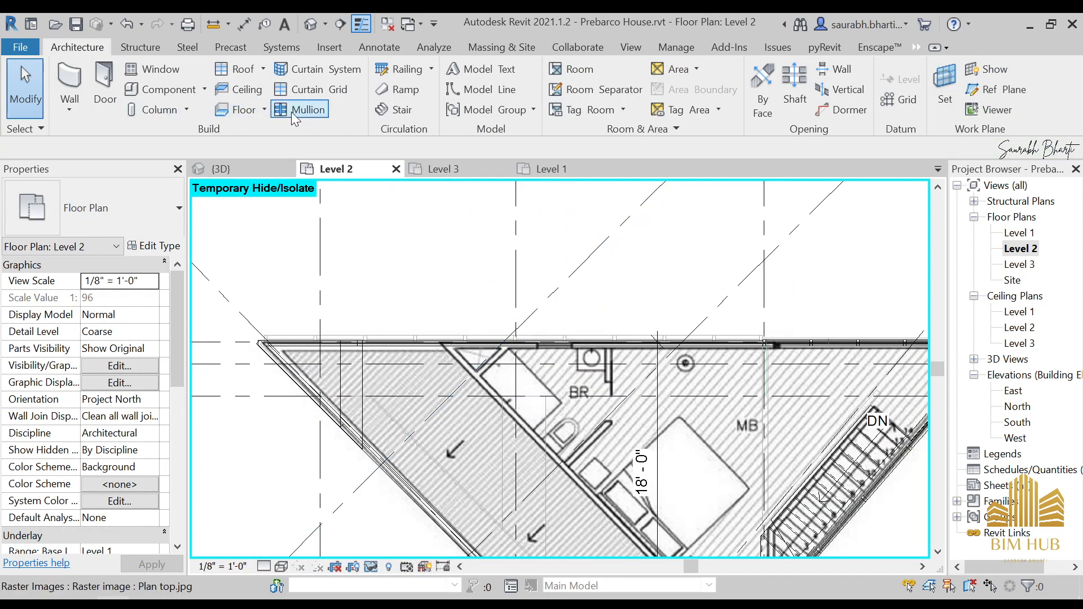
{"action": "left_click", "coordinate": [70, 79]}
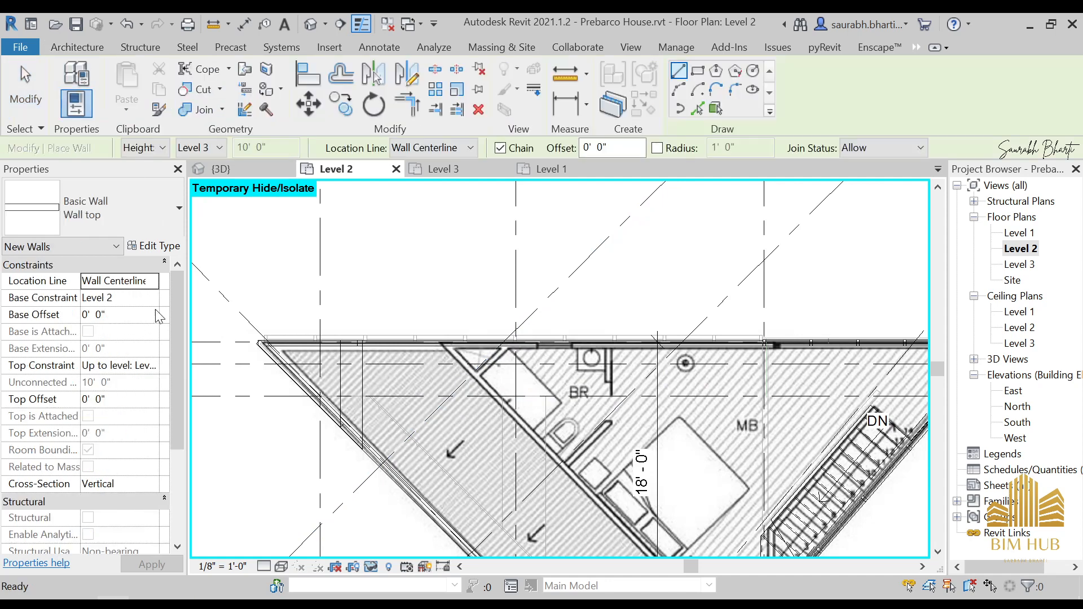
{"action": "left_click", "coordinate": [129, 366]}
{"action": "left_click", "coordinate": [152, 365]}
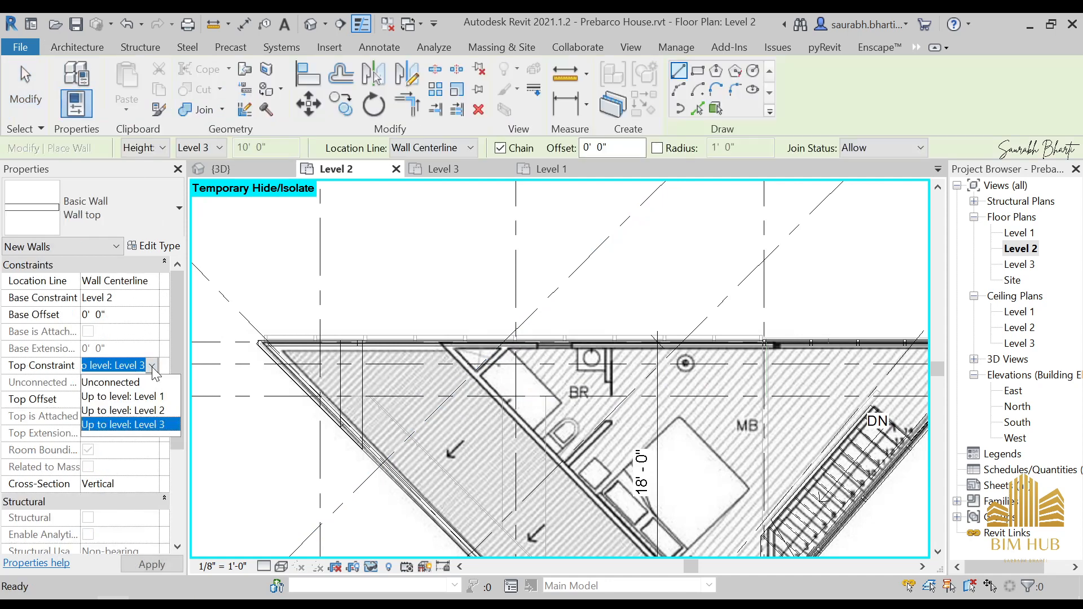
{"action": "left_click", "coordinate": [181, 313]}
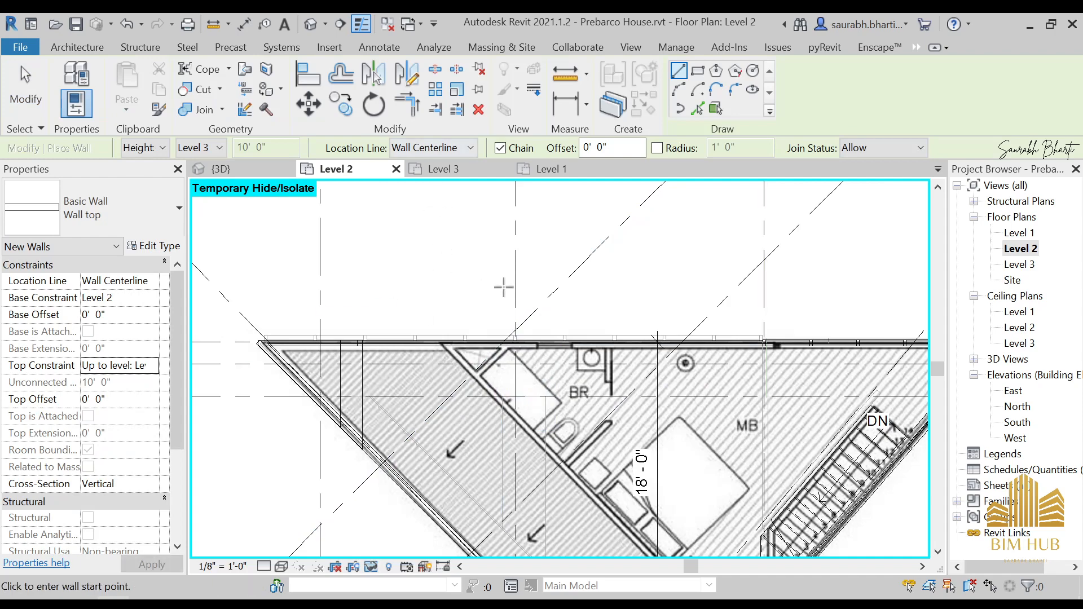
{"action": "scroll", "coordinate": [429, 345], "scroll_direction": "up", "scroll_amount": 2}
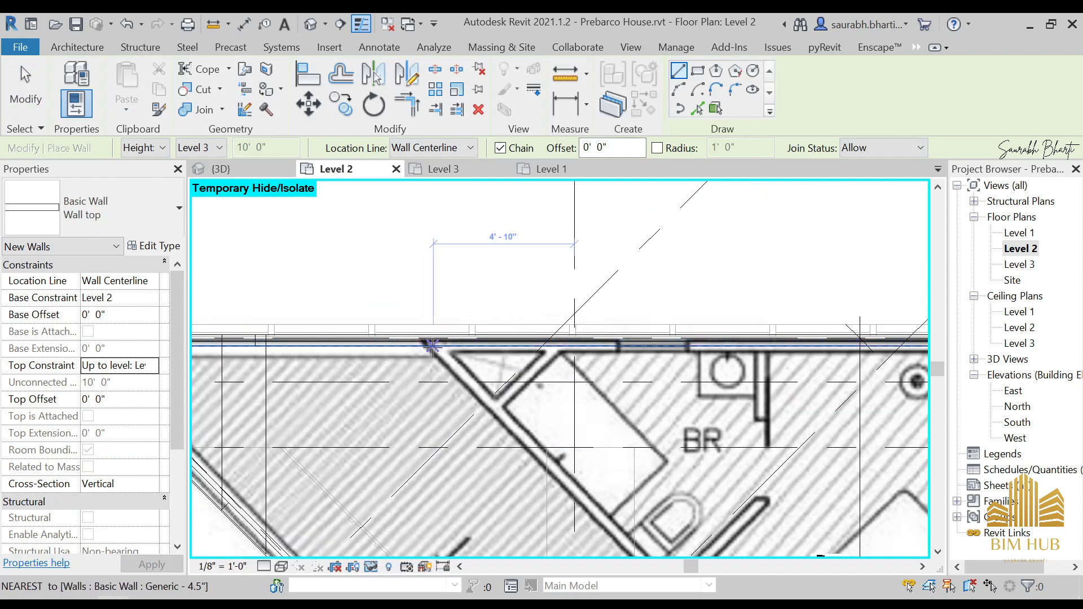
{"action": "left_click", "coordinate": [432, 346]}
{"action": "scroll", "coordinate": [451, 361], "scroll_direction": "down", "scroll_amount": 5}
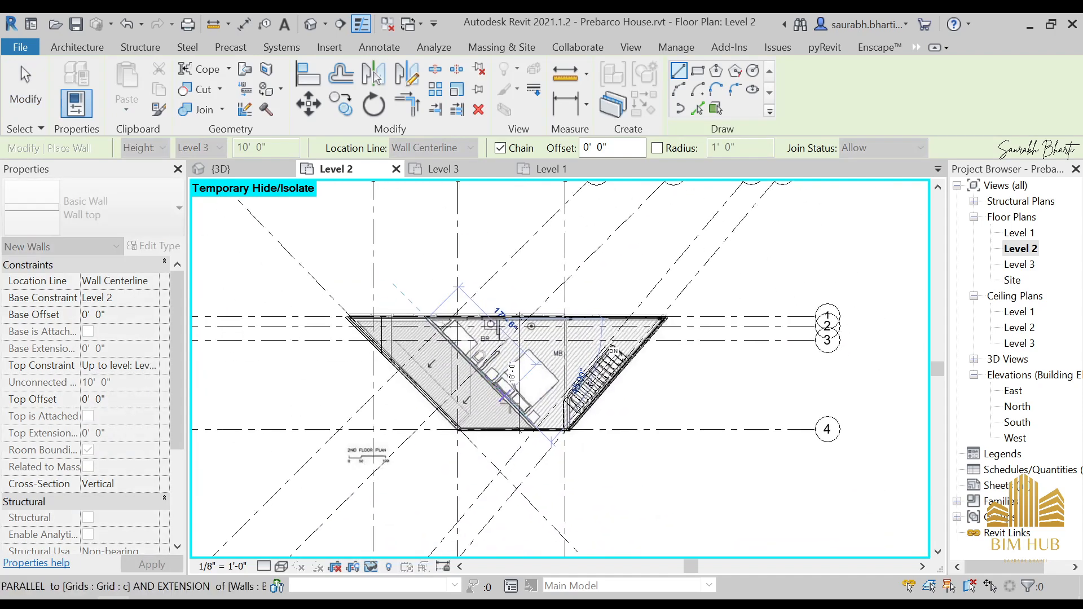
{"action": "scroll", "coordinate": [527, 424], "scroll_direction": "up", "scroll_amount": 3}
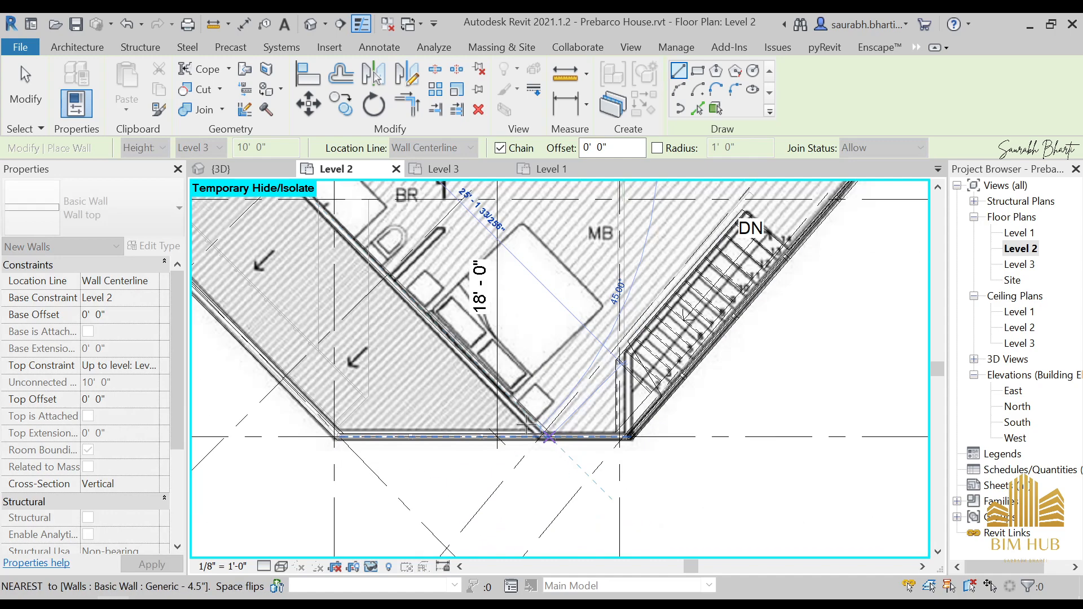
{"action": "scroll", "coordinate": [527, 424], "scroll_direction": "up", "scroll_amount": 2}
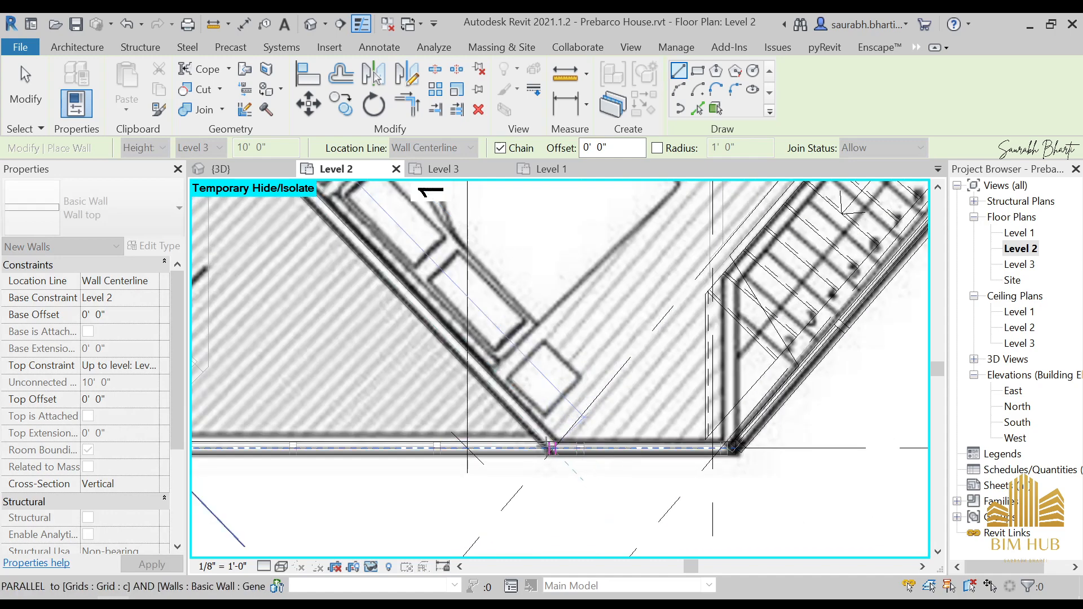
{"action": "left_click", "coordinate": [552, 449]}
{"action": "key", "text": "Escape"}
{"action": "scroll", "coordinate": [551, 448], "scroll_direction": "down", "scroll_amount": 5}
{"action": "key", "text": "Escape"}
{"action": "middle_click_drag", "start_coordinate": [464, 341], "coordinate": [495, 387]}
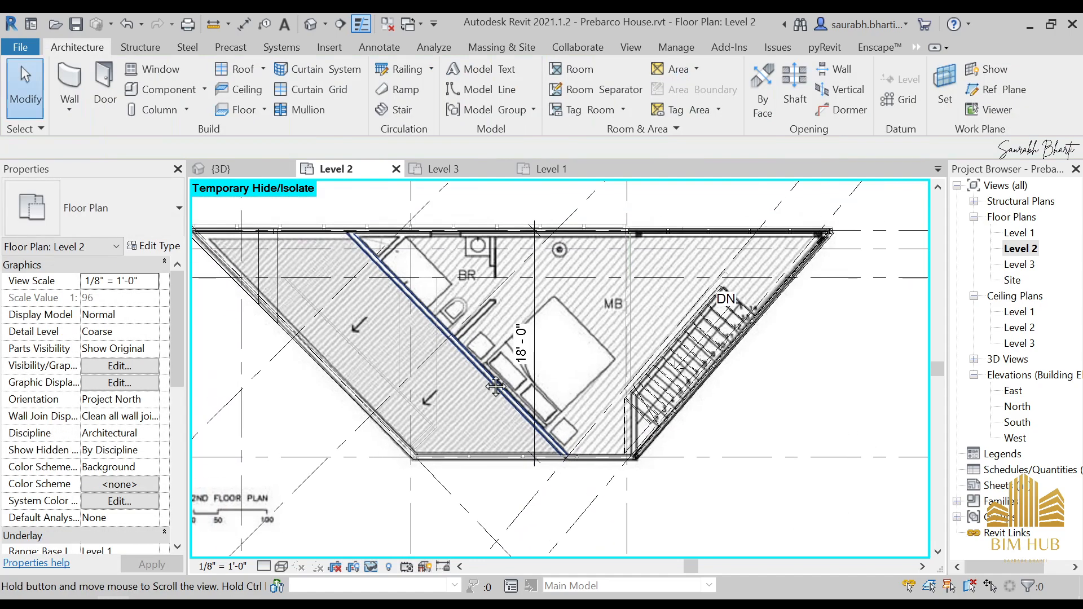
- Draw a Wall top partition about 5' long from the diagonal wall, following the plan image between the toilet and the bed
{"action": "key", "text": "w"}
{"action": "key", "text": "a"}
{"action": "scroll", "coordinate": [446, 342], "scroll_direction": "up", "scroll_amount": 3}
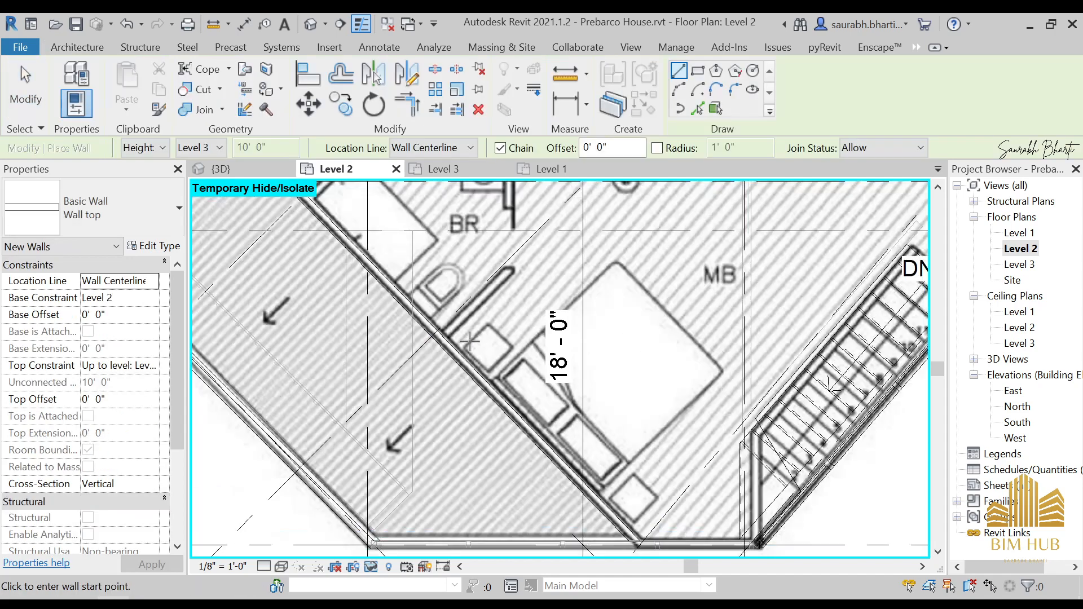
{"action": "left_click", "coordinate": [438, 337]}
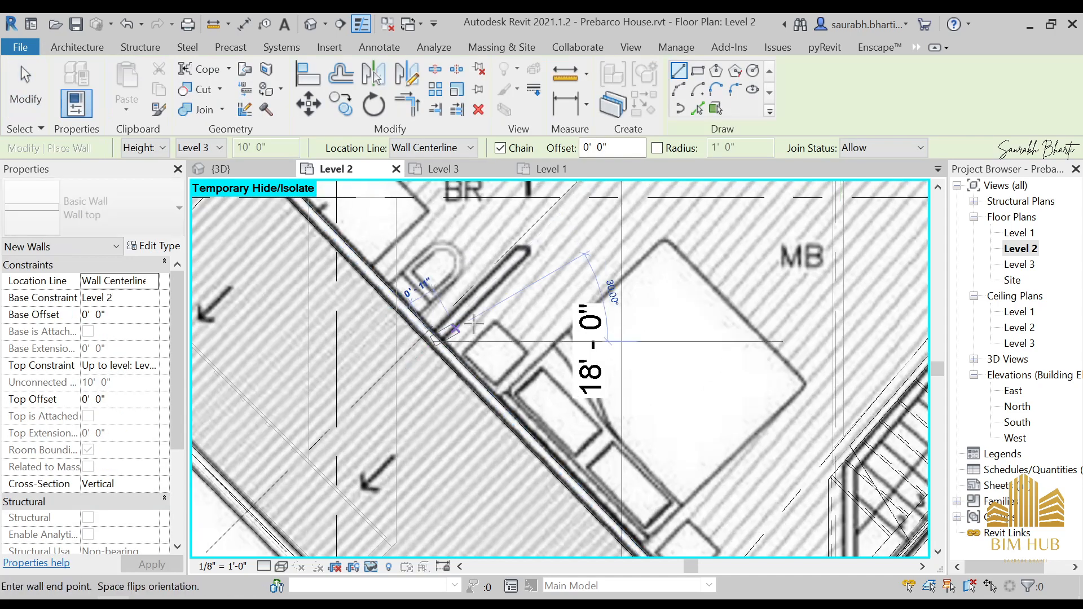
{"action": "scroll", "coordinate": [537, 235], "scroll_direction": "down", "scroll_amount": 2}
{"action": "middle_click_drag", "start_coordinate": [537, 235], "coordinate": [508, 313]}
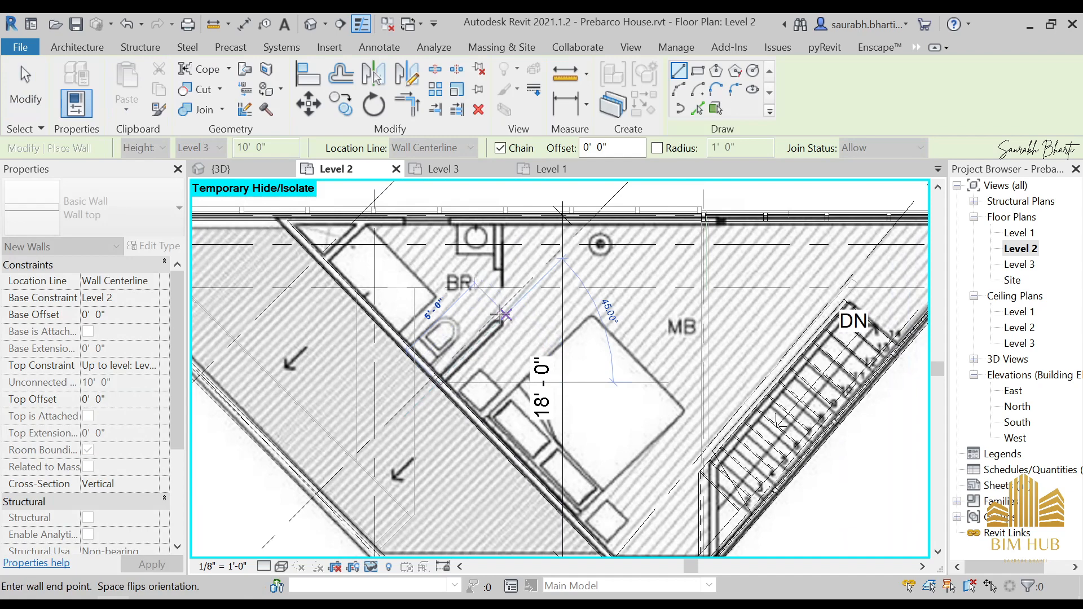
{"action": "left_click", "coordinate": [502, 315]}
{"action": "key", "text": "Escape"}
- Draw a vertical Wall top partition beside the washbasin, from the upper exterior wall to the end of the 5' partition
{"action": "left_click", "coordinate": [500, 221]}
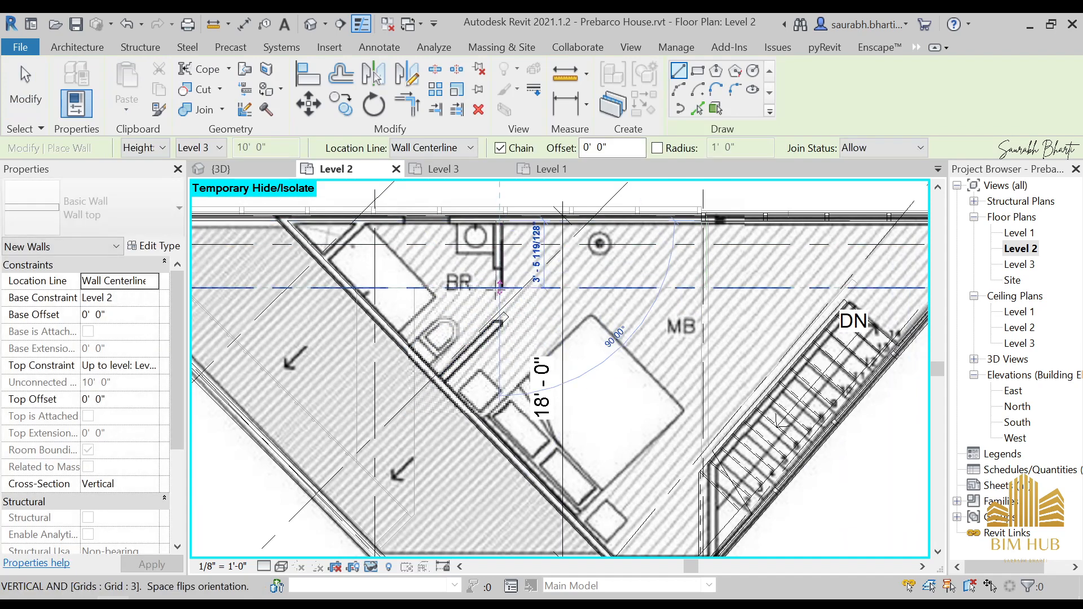
{"action": "left_click", "coordinate": [500, 320]}
{"action": "key", "text": "Escape"}
{"action": "key", "text": "Escape"}
{"action": "scroll", "coordinate": [501, 327], "scroll_direction": "down", "scroll_amount": 3}
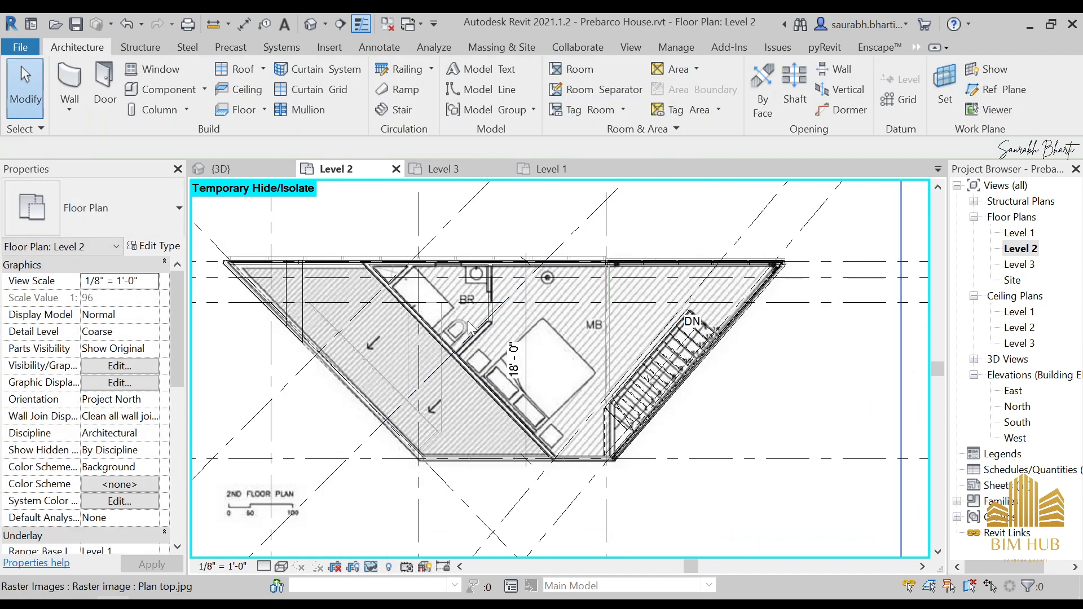
- Draw a short diagonal Wall top partition at the bathroom's triangular corner, from the long diagonal wall to the upper exterior wall
{"action": "scroll", "coordinate": [409, 277], "scroll_direction": "up", "scroll_amount": 2}
{"action": "scroll", "coordinate": [410, 278], "scroll_direction": "up", "scroll_amount": 1}
{"action": "key", "text": "w"}
{"action": "key", "text": "a"}
{"action": "scroll", "coordinate": [381, 294], "scroll_direction": "up", "scroll_amount": 3}
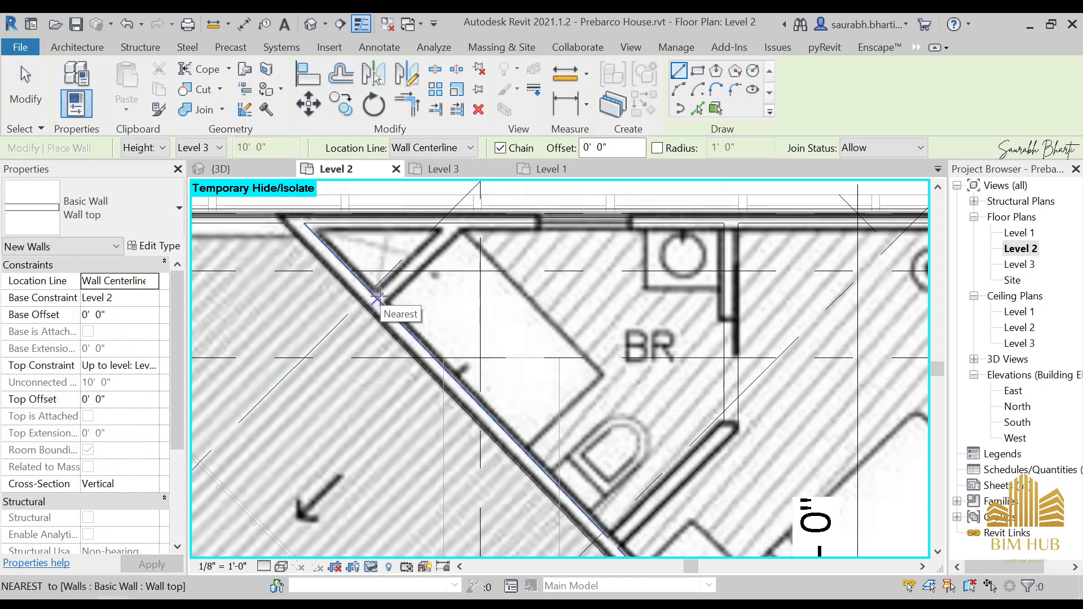
{"action": "left_click", "coordinate": [377, 298]}
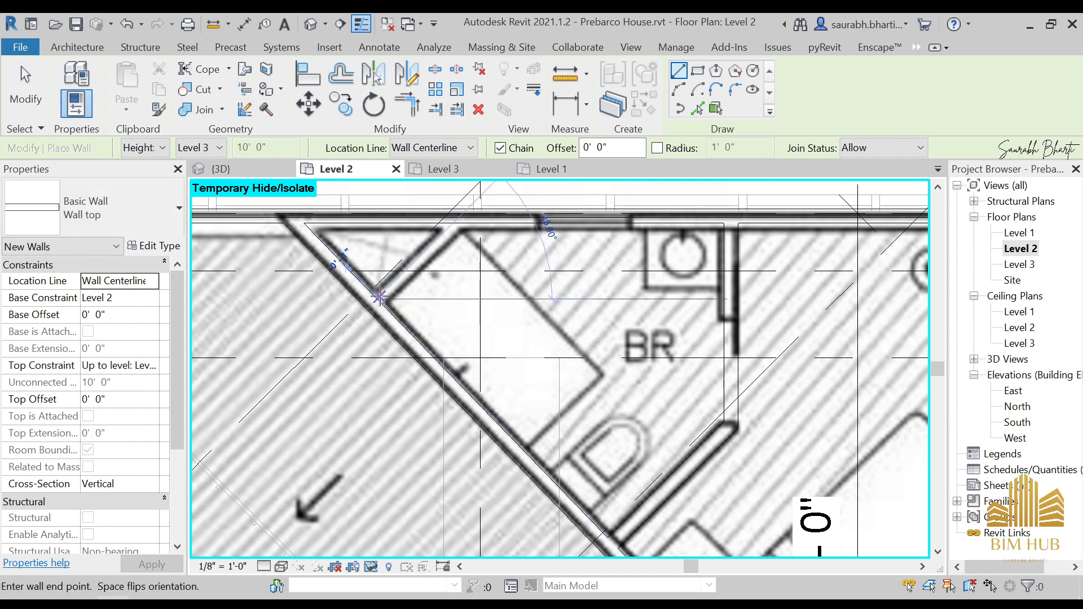
{"action": "left_click", "coordinate": [453, 224]}
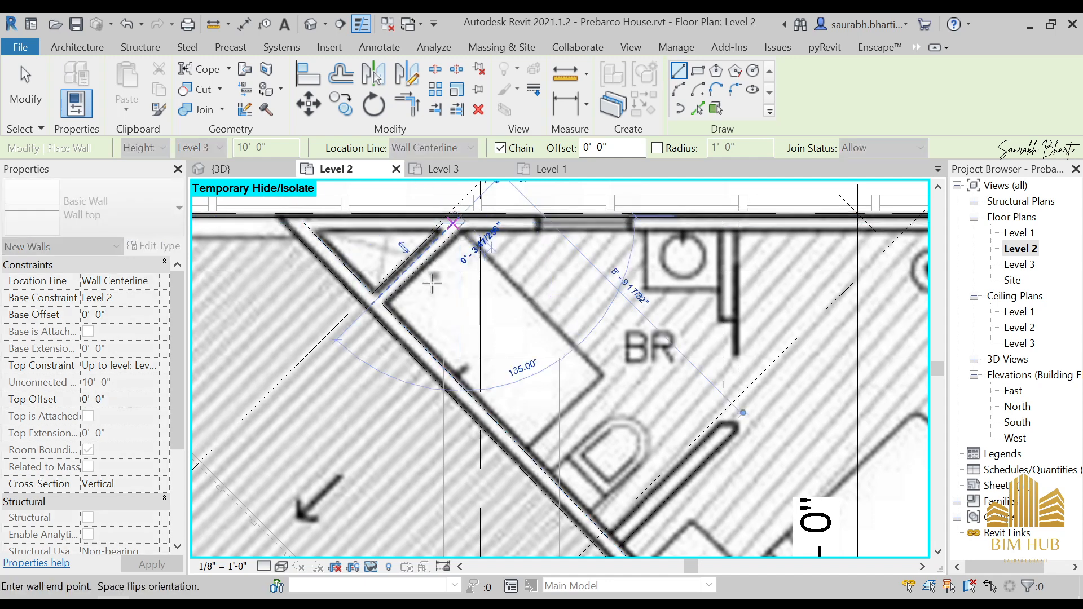
{"action": "scroll", "coordinate": [452, 277], "scroll_direction": "down", "scroll_amount": 2}
{"action": "key", "text": "Escape"}
{"action": "mouse_move", "coordinate": [553, 380]}
{"action": "middle_mouse_down"}
{"action": "mouse_move", "coordinate": [562, 389]}
{"action": "mouse_move", "coordinate": [564, 364]}
{"action": "middle_mouse_up"}
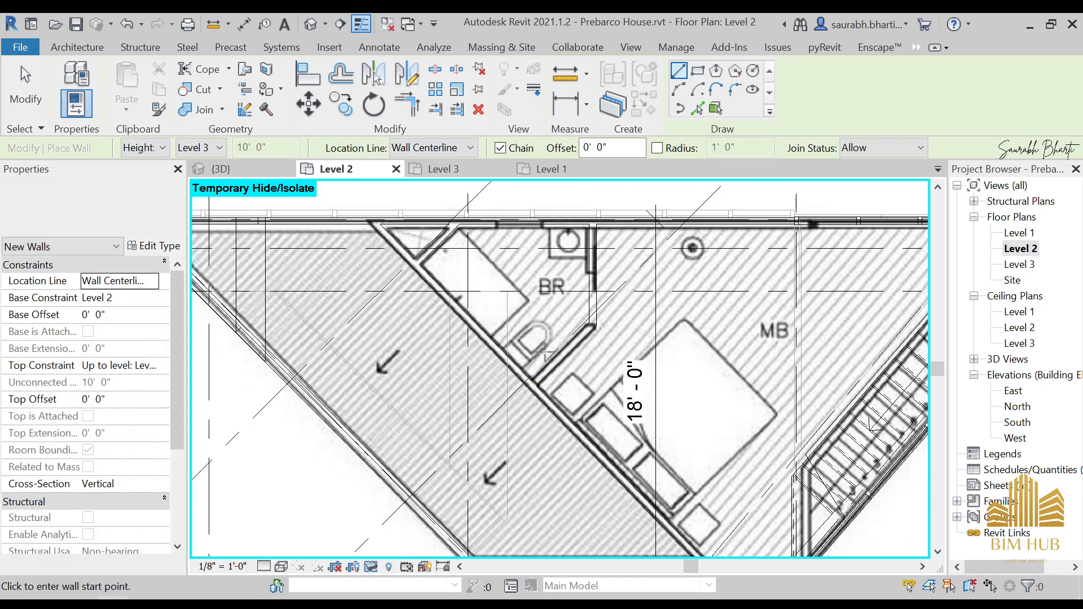
- In the 3D view, attach the tops of the long diagonal wall, the 5' partition and the short corner partition to the roof
{"action": "middle_click_drag", "start_coordinate": [486, 312], "coordinate": [460, 417]}
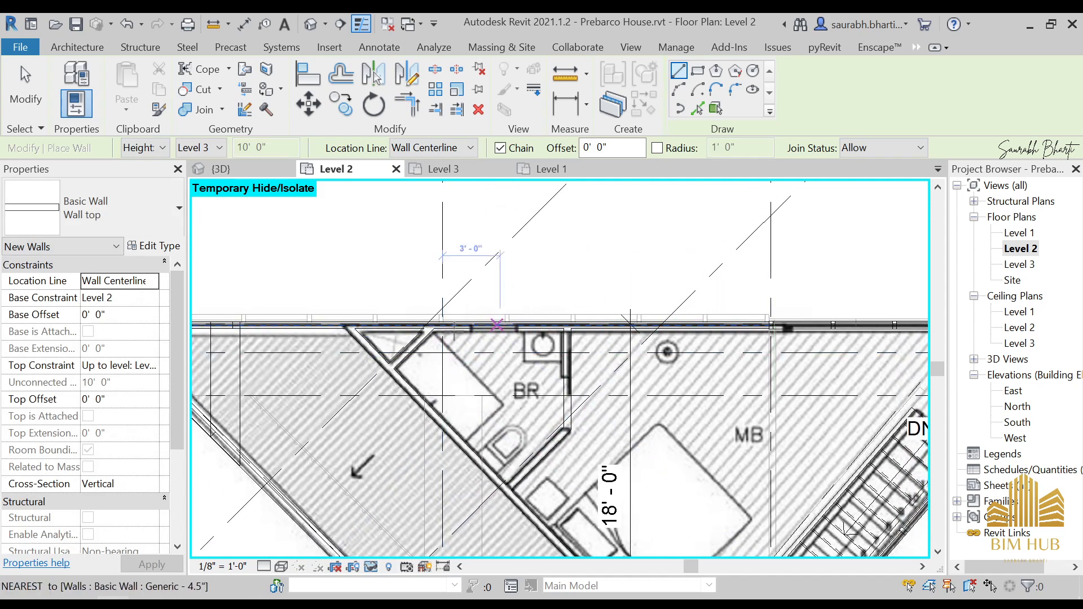
{"action": "scroll", "coordinate": [581, 341], "scroll_direction": "down", "scroll_amount": 2}
{"action": "scroll", "coordinate": [579, 339], "scroll_direction": "down", "scroll_amount": 1}
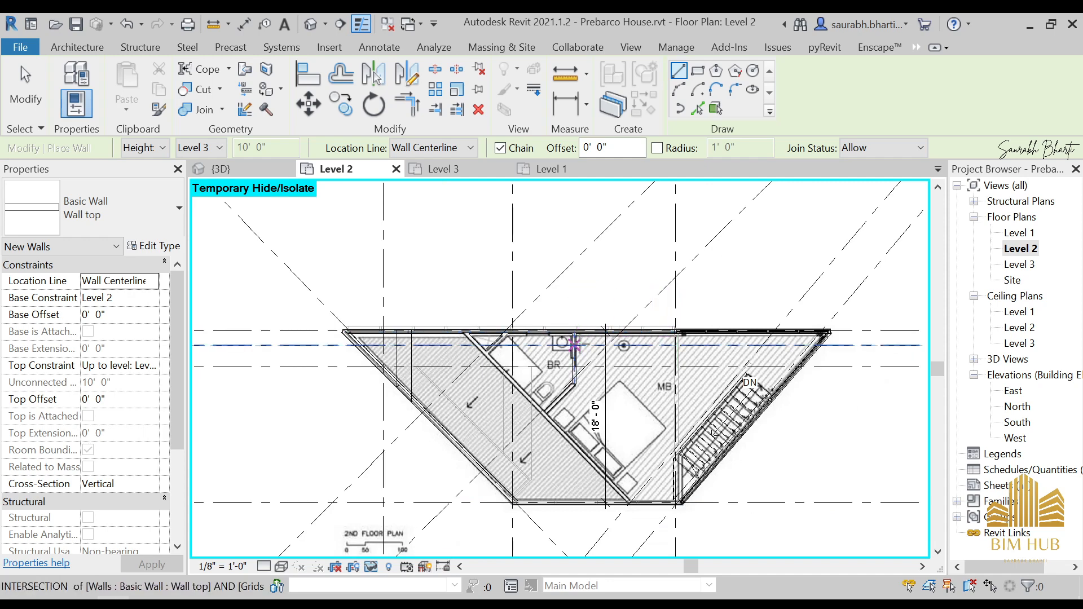
{"action": "left_click", "coordinate": [312, 26]}
{"action": "middle_click_drag", "start_coordinate": [581, 375], "coordinate": [437, 402], "text": "shift"}
{"action": "key", "text": "Escape"}
{"action": "key", "text": "Escape"}
{"action": "middle_click_drag", "start_coordinate": [571, 374], "coordinate": [493, 350], "text": "shift"}
{"action": "scroll", "coordinate": [449, 342], "scroll_direction": "up", "scroll_amount": 4}
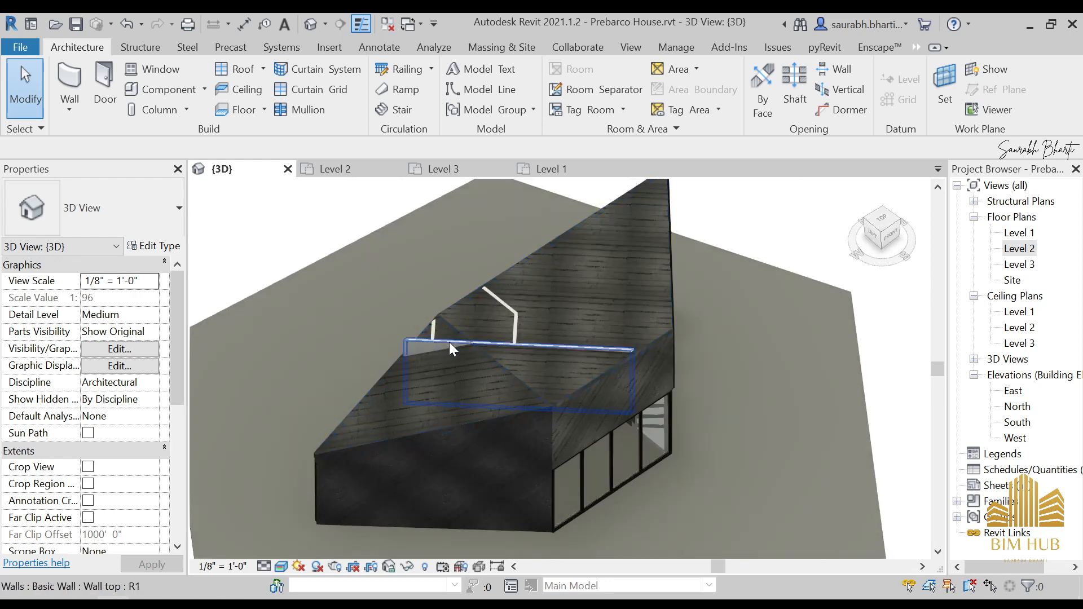
{"action": "left_click", "coordinate": [450, 340]}
{"action": "left_click", "coordinate": [513, 315], "text": "ctrl"}
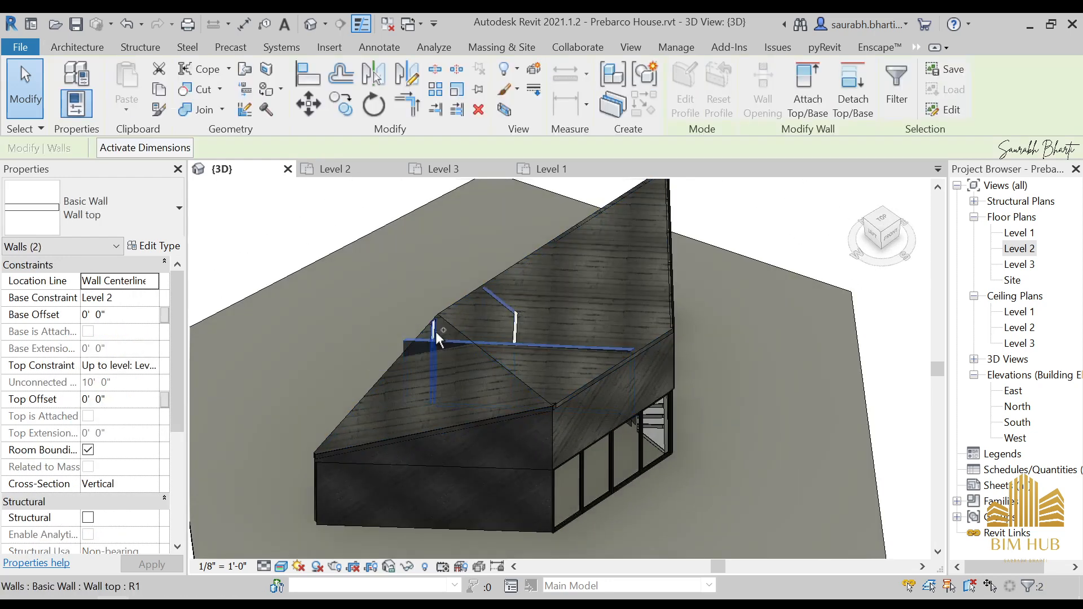
{"action": "scroll", "coordinate": [432, 333], "scroll_direction": "up", "scroll_amount": 3}
{"action": "scroll", "coordinate": [434, 332], "scroll_direction": "up", "scroll_amount": 1}
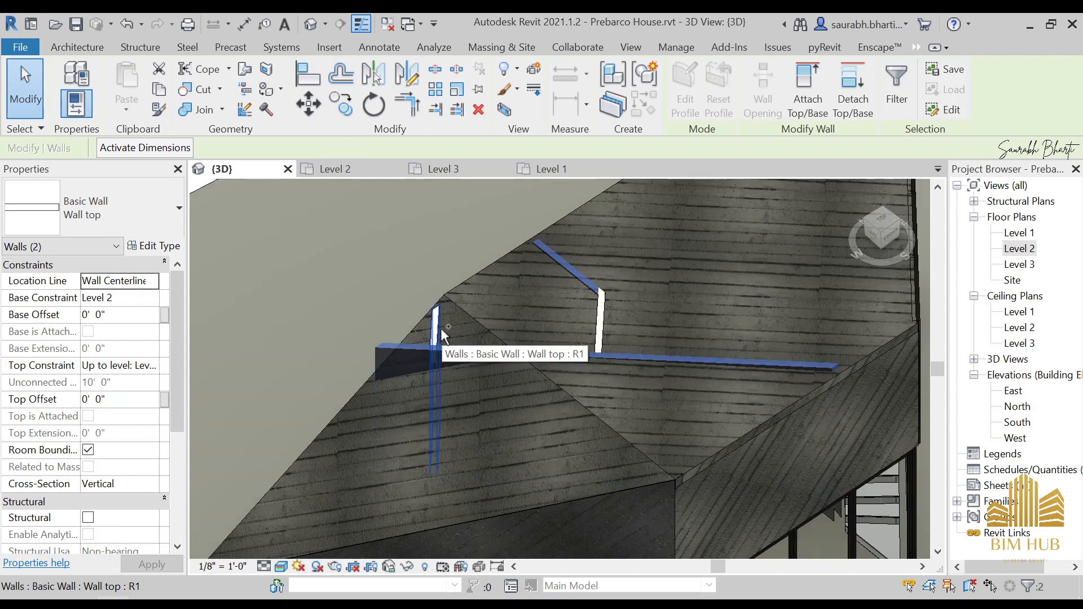
{"action": "left_click", "coordinate": [808, 90]}
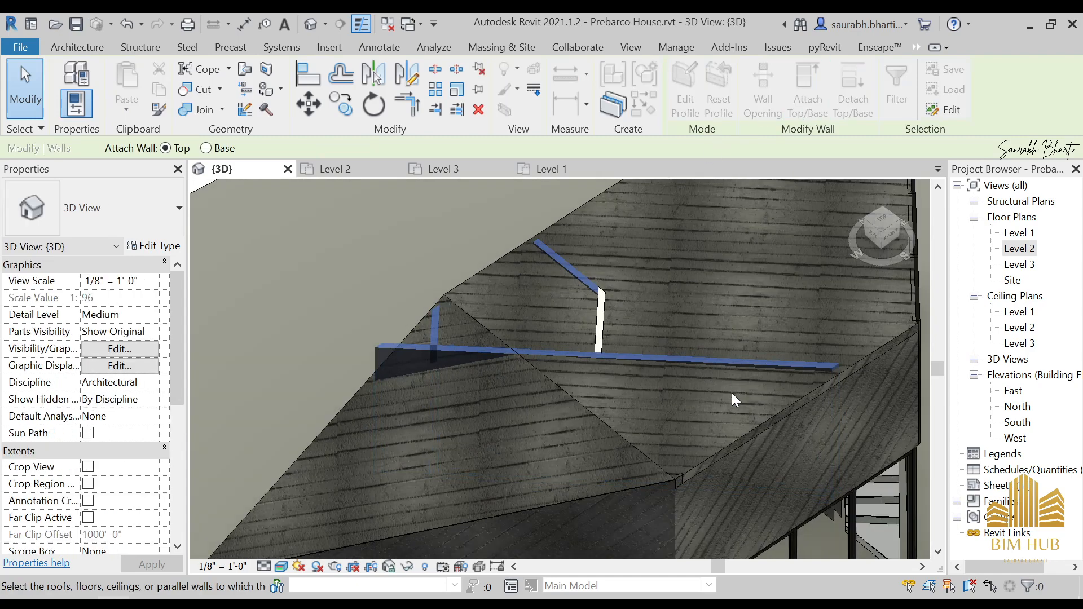
{"action": "left_click", "coordinate": [759, 422]}
{"action": "key", "text": "Escape"}
- Attach the top of the remaining protruding partition beside the washbasin to the roof
{"action": "left_click", "coordinate": [601, 322]}
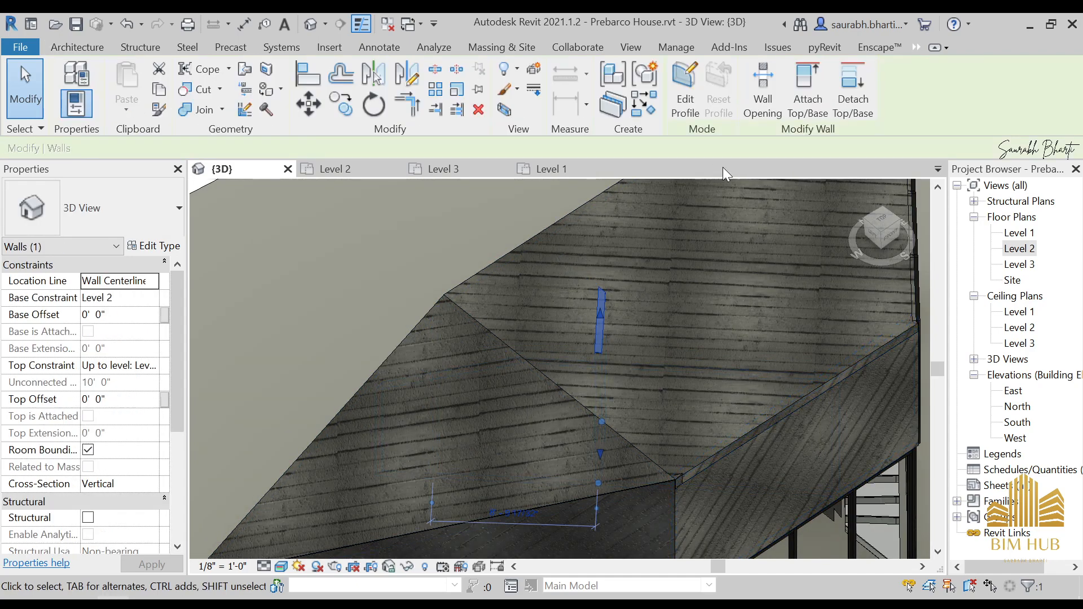
{"action": "left_click", "coordinate": [807, 79]}
{"action": "left_click", "coordinate": [800, 397]}
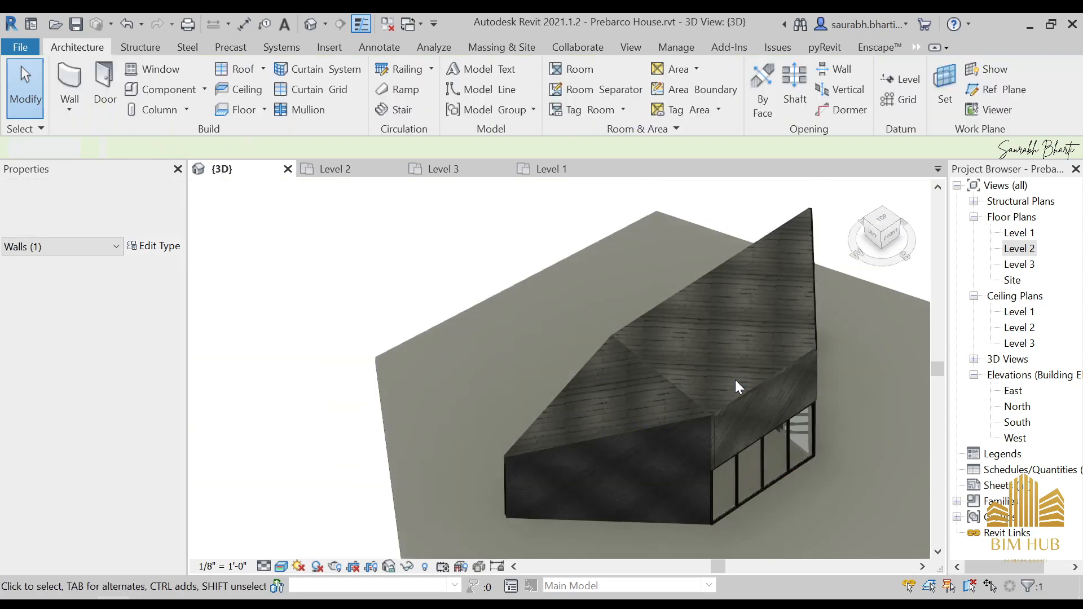
{"action": "key", "text": "Escape"}
{"action": "middle_click_drag", "start_coordinate": [736, 380], "coordinate": [757, 360], "text": "shift"}
- In the Level 2 plan, draw a Wall top wall about 11' long along the inner edge of the stair
{"action": "double_click", "coordinate": [1021, 249]}
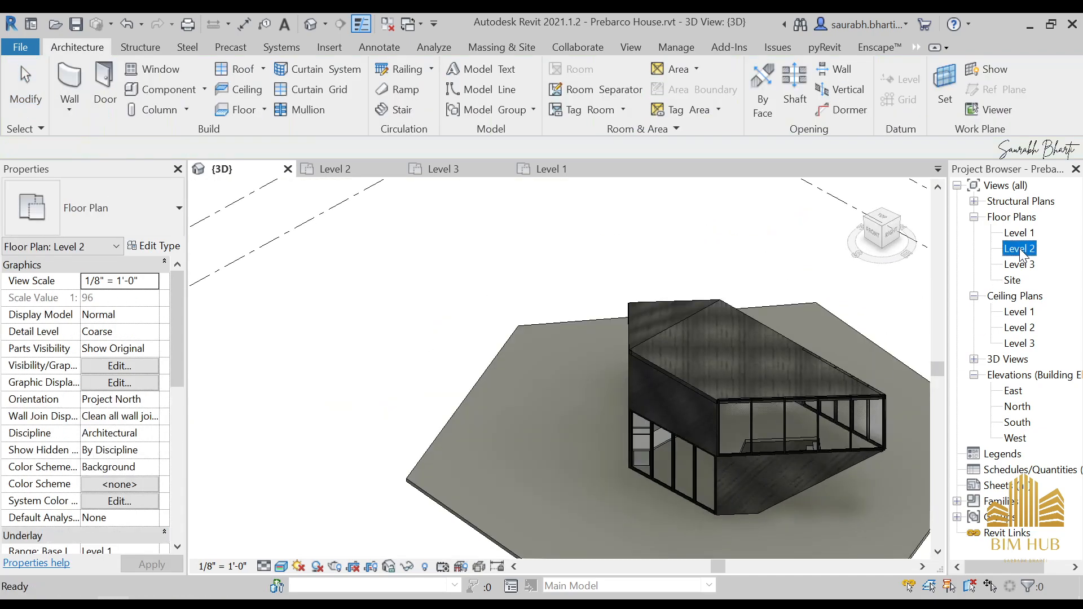
{"action": "key", "text": "w"}
{"action": "key", "text": "a"}
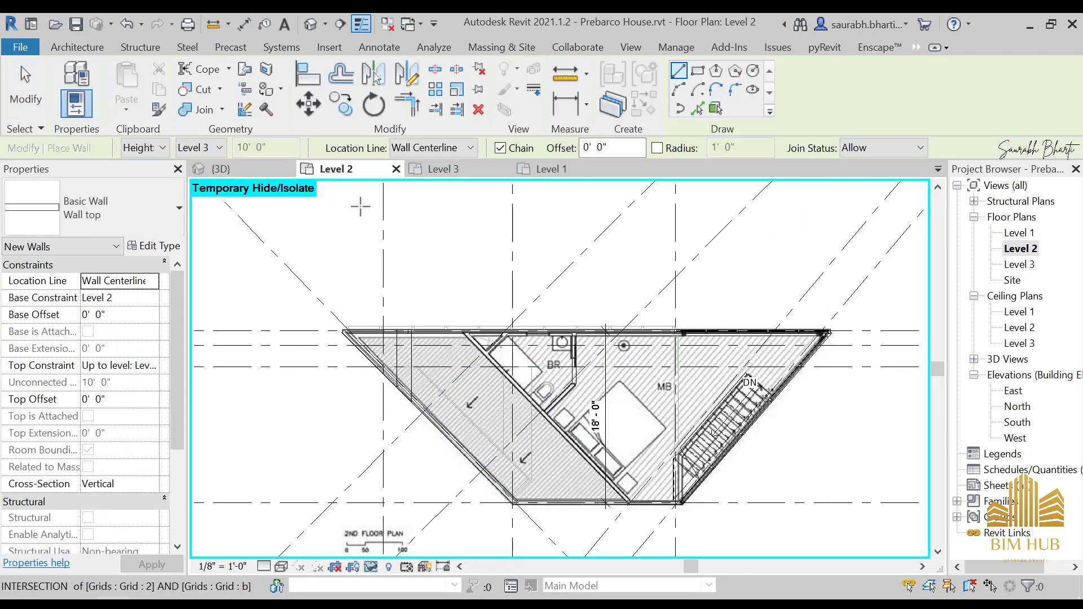
{"action": "left_click", "coordinate": [77, 47]}
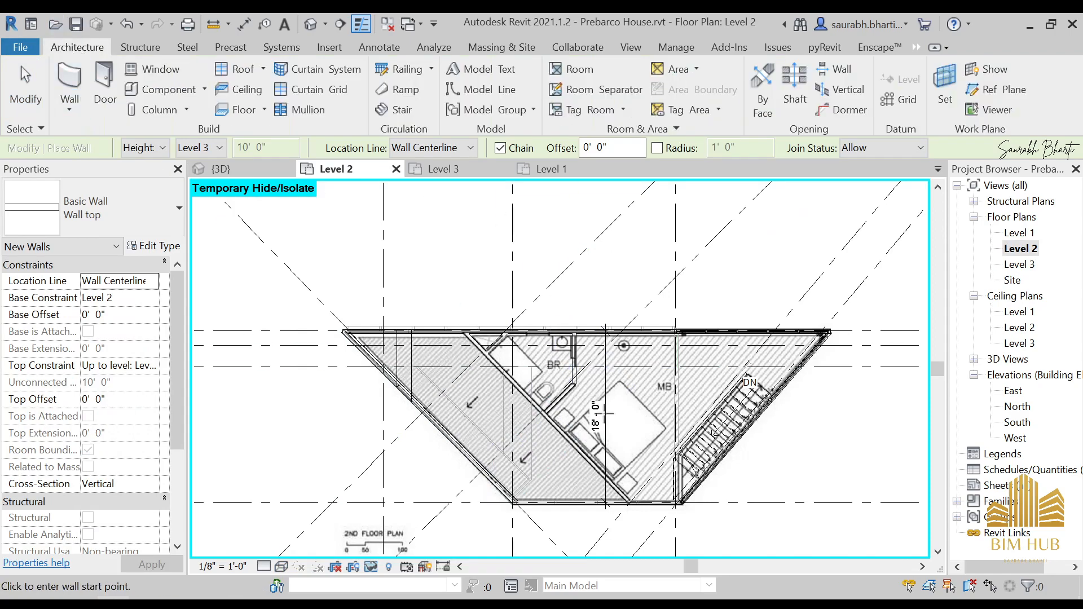
{"action": "scroll", "coordinate": [607, 424], "scroll_direction": "up", "scroll_amount": 4}
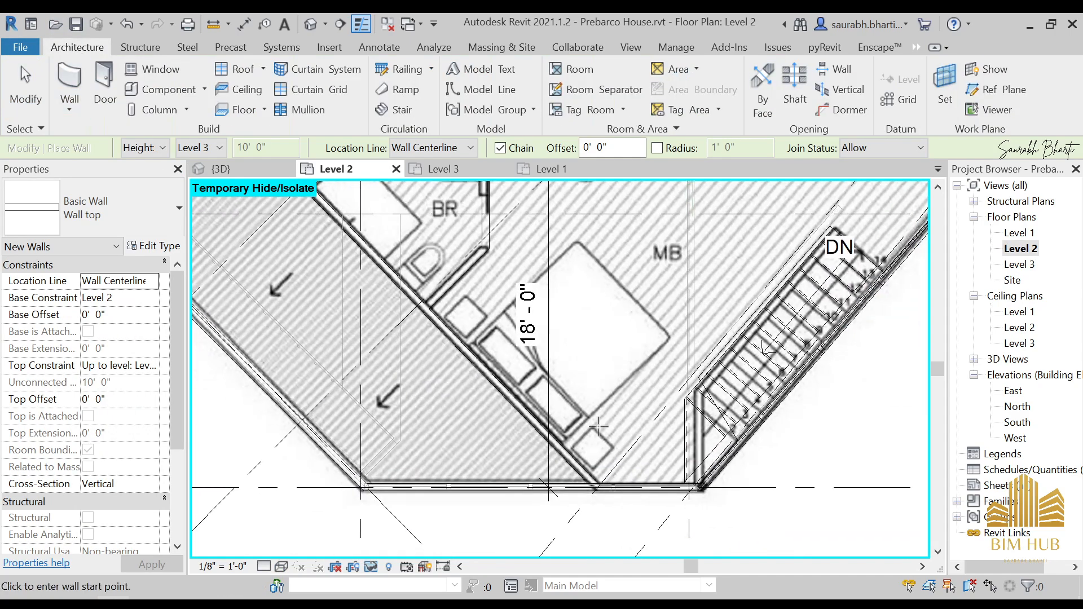
{"action": "middle_click_drag", "start_coordinate": [553, 241], "coordinate": [562, 303]}
{"action": "middle_click_drag", "start_coordinate": [680, 288], "coordinate": [597, 320]}
{"action": "scroll", "coordinate": [617, 398], "scroll_direction": "down", "scroll_amount": 3}
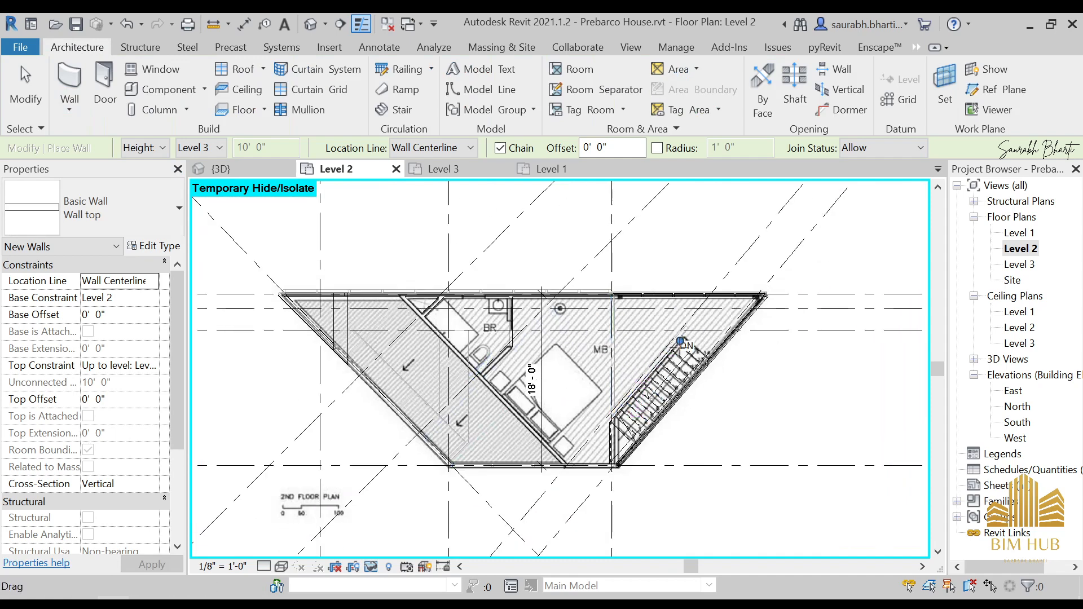
{"action": "scroll", "coordinate": [680, 342], "scroll_direction": "up", "scroll_amount": 3}
{"action": "scroll", "coordinate": [525, 397], "scroll_direction": "down", "scroll_amount": 2}
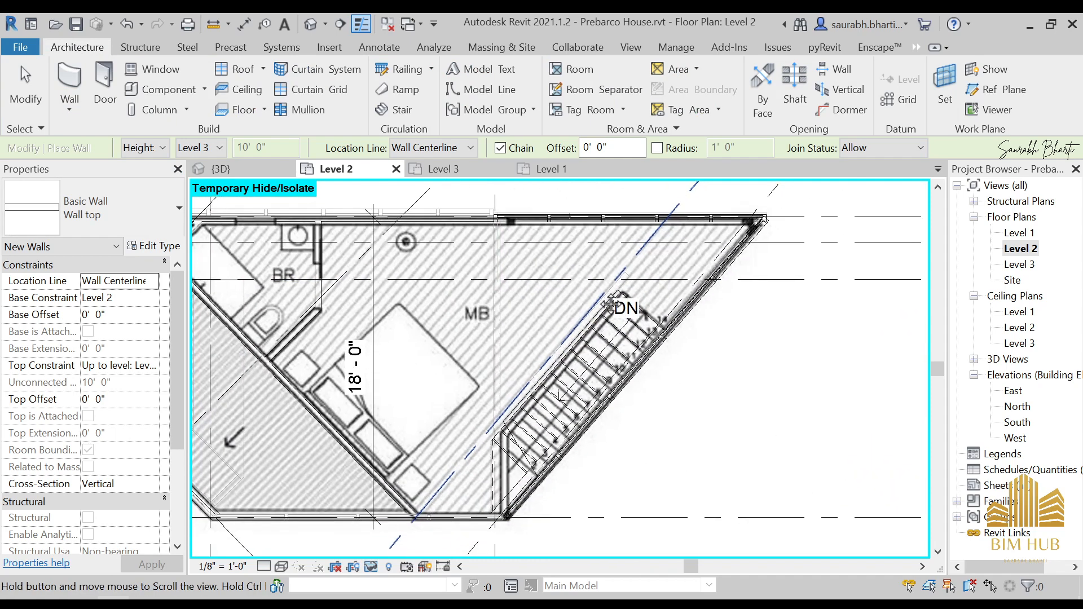
{"action": "scroll", "coordinate": [527, 395], "scroll_direction": "up", "scroll_amount": 3}
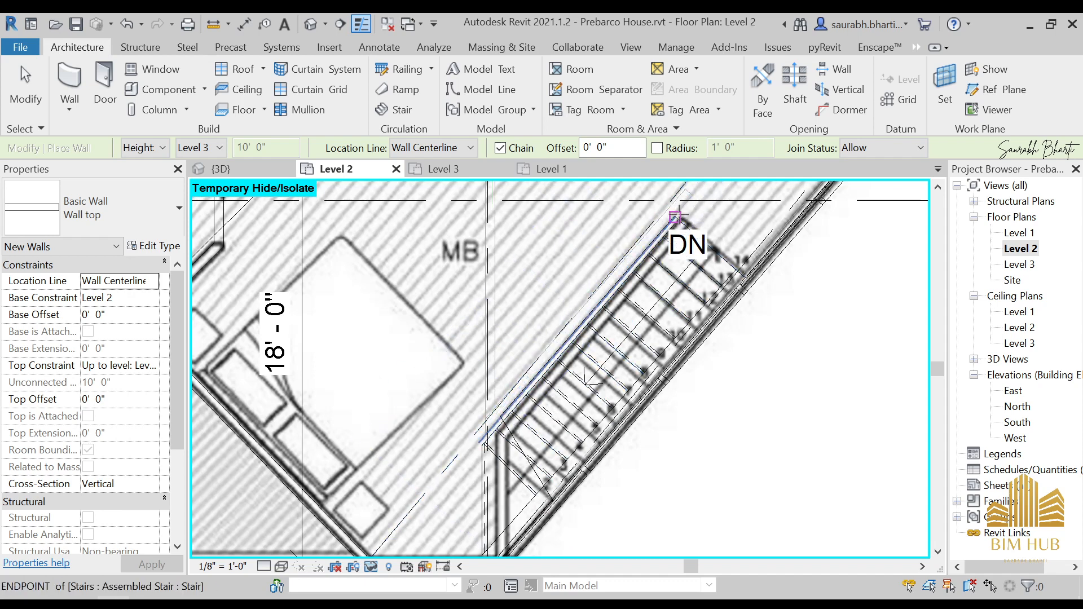
{"action": "left_click", "coordinate": [675, 217]}
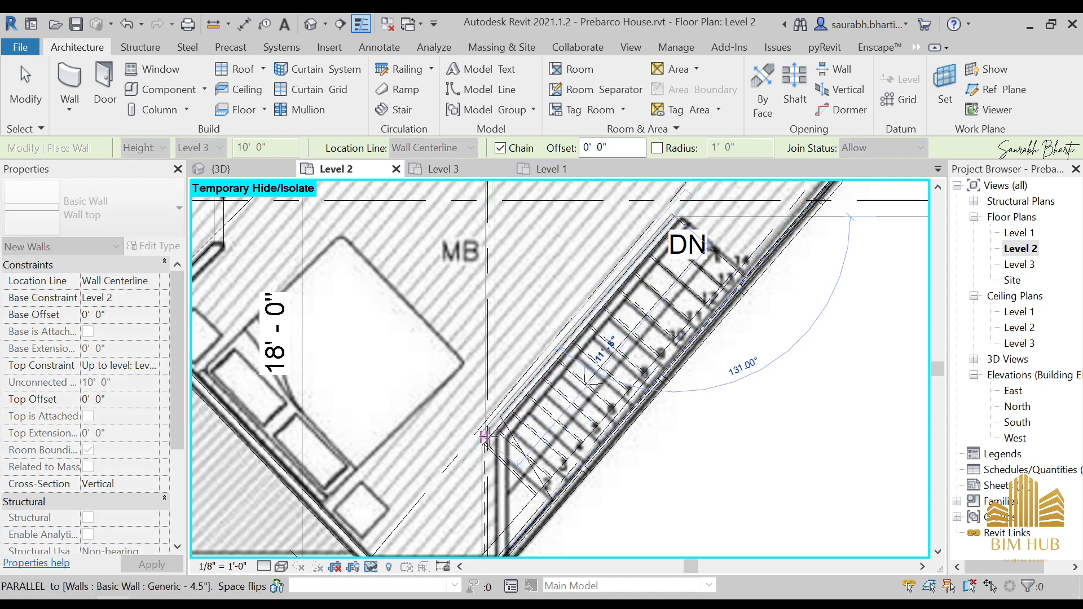
{"action": "left_click", "coordinate": [496, 432]}
{"action": "key", "text": "Escape"}
{"action": "key", "text": "Escape"}
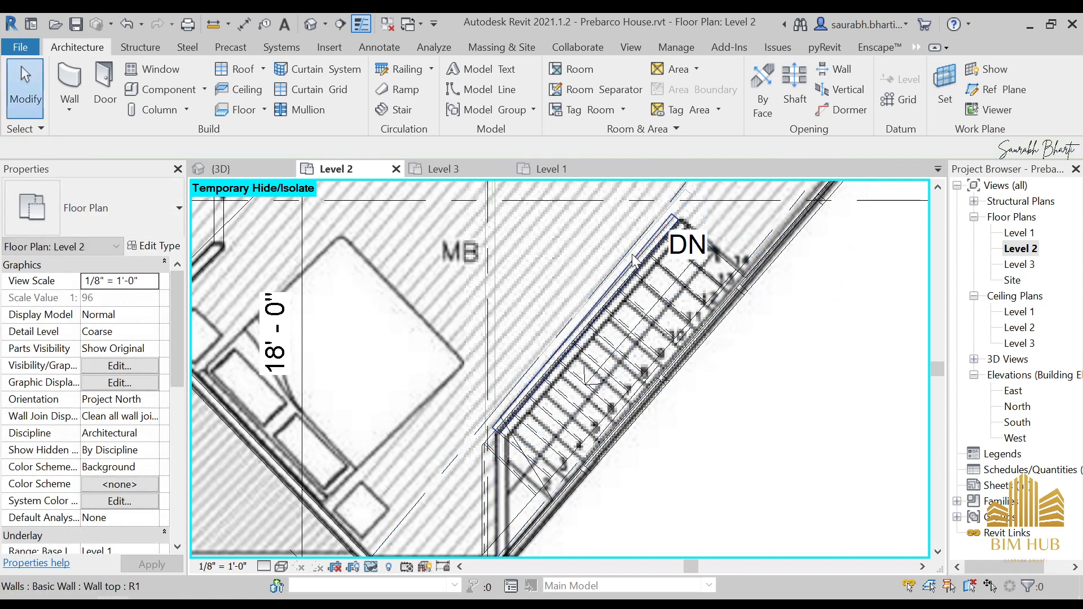
- Adjust the stair wall's upper end to the stair's corner and set the wall's top offset to -8'
{"action": "scroll", "coordinate": [632, 251], "scroll_direction": "up", "scroll_amount": 2}
{"action": "left_click", "coordinate": [690, 210]}
{"action": "left_click_drag", "start_coordinate": [690, 206], "coordinate": [695, 207]}
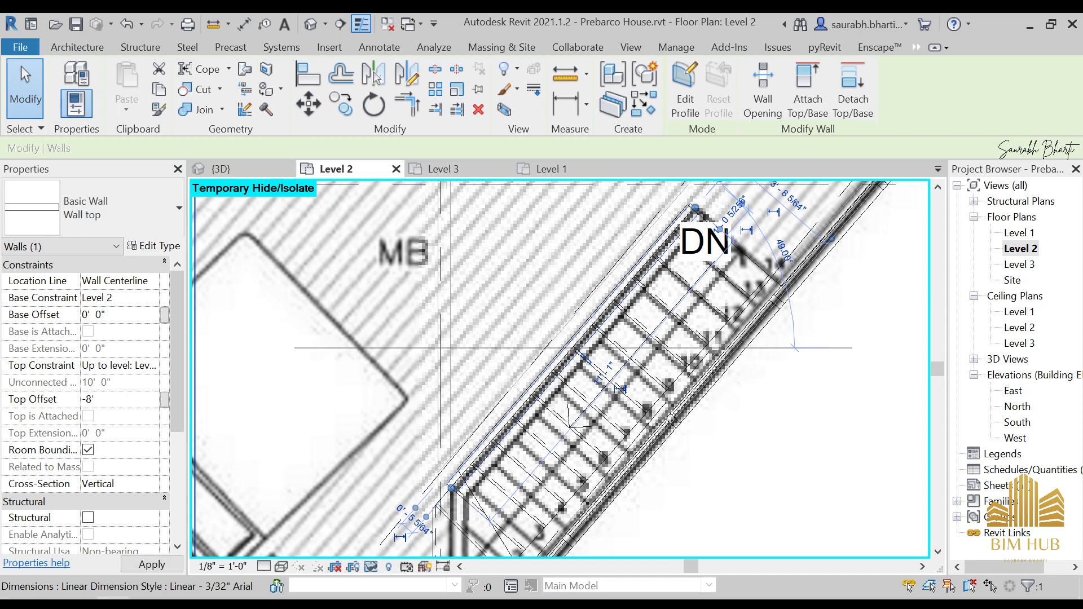
{"action": "key", "text": "Return"}
{"action": "scroll", "coordinate": [657, 330], "scroll_direction": "down", "scroll_amount": 5}
{"action": "key", "text": "Escape"}
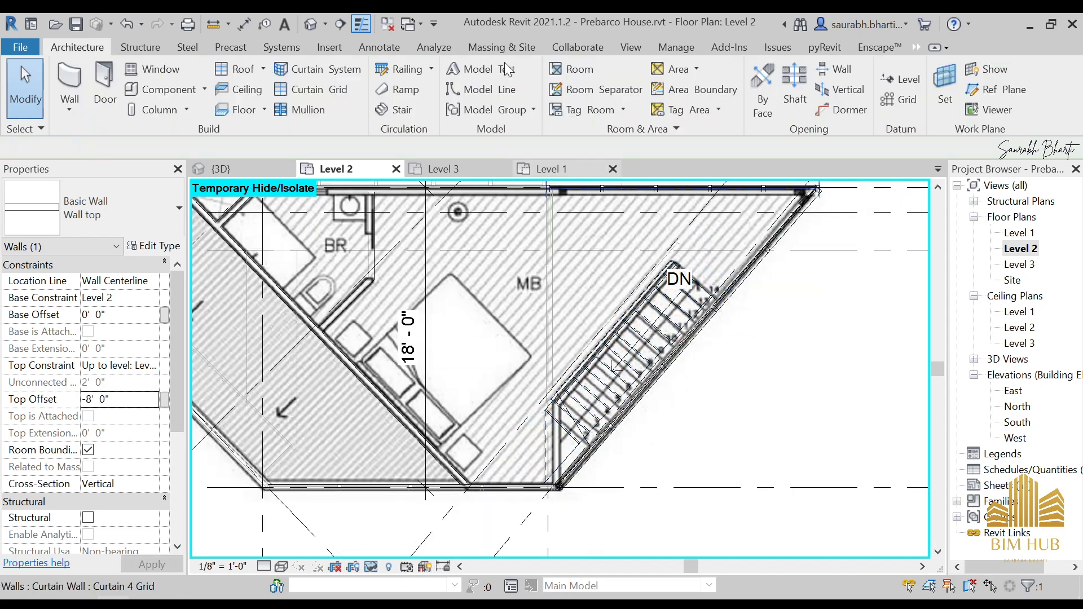
- Examine the low stair wall and the interior partitions through the curtain wall in the 3D view
{"action": "left_click", "coordinate": [316, 24]}
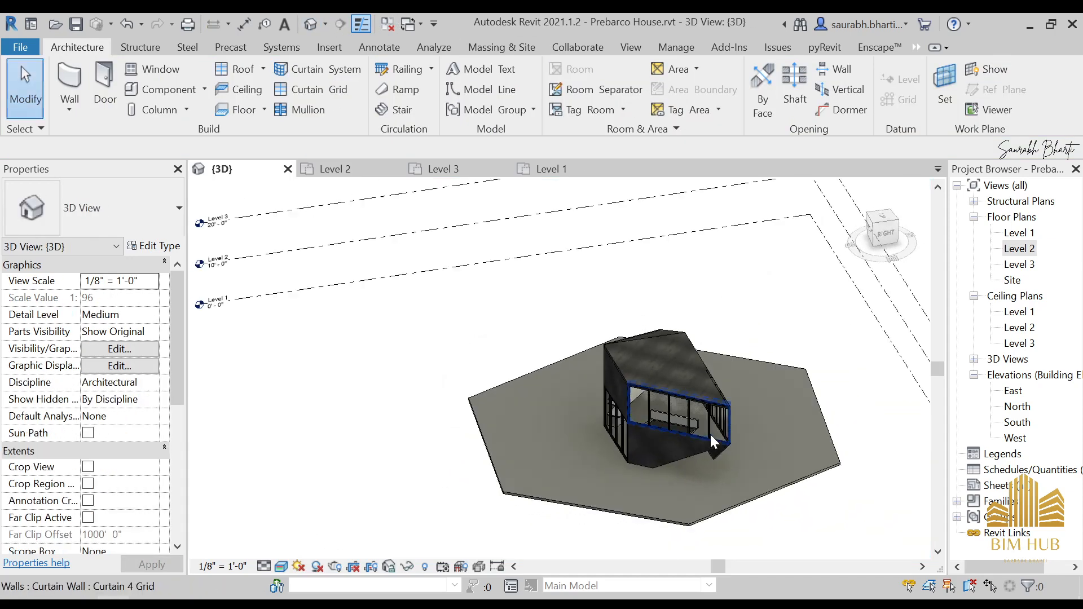
{"action": "scroll", "coordinate": [710, 433], "scroll_direction": "up", "scroll_amount": 5}
{"action": "left_click", "coordinate": [661, 377]}
{"action": "middle_click_drag", "start_coordinate": [667, 409], "coordinate": [608, 378], "text": "shift"}
{"action": "scroll", "coordinate": [475, 381], "scroll_direction": "up", "scroll_amount": 3}
{"action": "mouse_move", "coordinate": [476, 381]}
{"action": "middle_mouse_down", "text": "shift"}
{"action": "mouse_move", "coordinate": [544, 428]}
{"action": "mouse_move", "coordinate": [530, 444]}
{"action": "mouse_move", "coordinate": [666, 471]}
{"action": "mouse_move", "coordinate": [520, 438]}
{"action": "mouse_move", "coordinate": [605, 393]}
{"action": "mouse_move", "coordinate": [536, 412]}
{"action": "mouse_move", "coordinate": [489, 380]}
{"action": "middle_mouse_up", "text": "shift"}
{"action": "scroll", "coordinate": [541, 397], "scroll_direction": "up", "scroll_amount": 2}
{"action": "middle_click_drag", "start_coordinate": [535, 430], "coordinate": [575, 333], "text": "shift"}
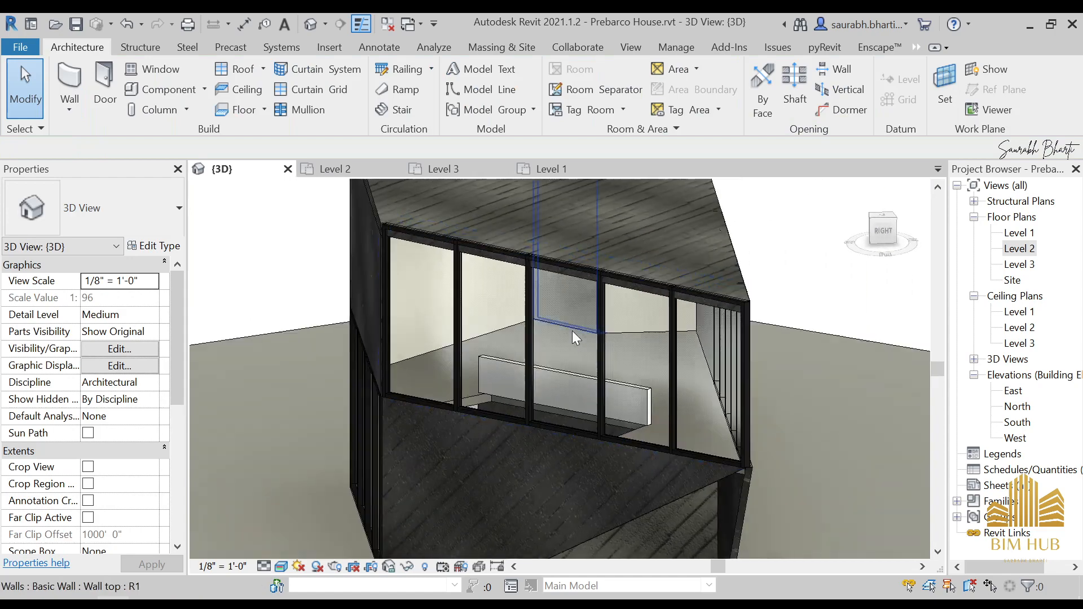
- Return to the Level 2 plan and examine the long diagonal partition and its junction with the bathroom's corner wall
{"action": "key", "text": "ctrl+Tab"}
{"action": "scroll", "coordinate": [458, 353], "scroll_direction": "down", "scroll_amount": 1}
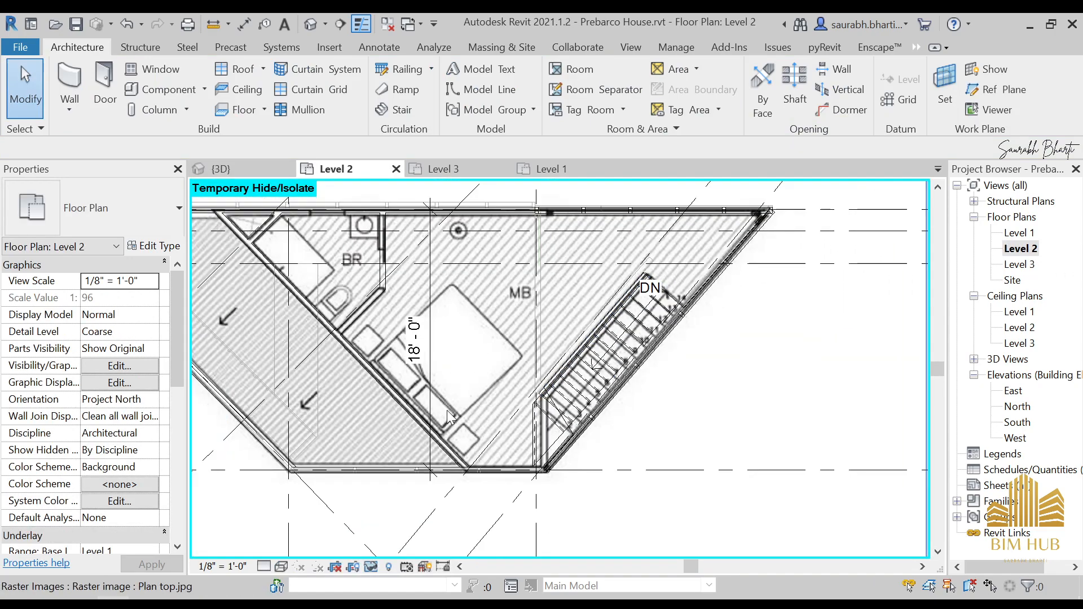
{"action": "left_click", "coordinate": [424, 427]}
{"action": "middle_click_drag", "start_coordinate": [363, 402], "coordinate": [614, 408]}
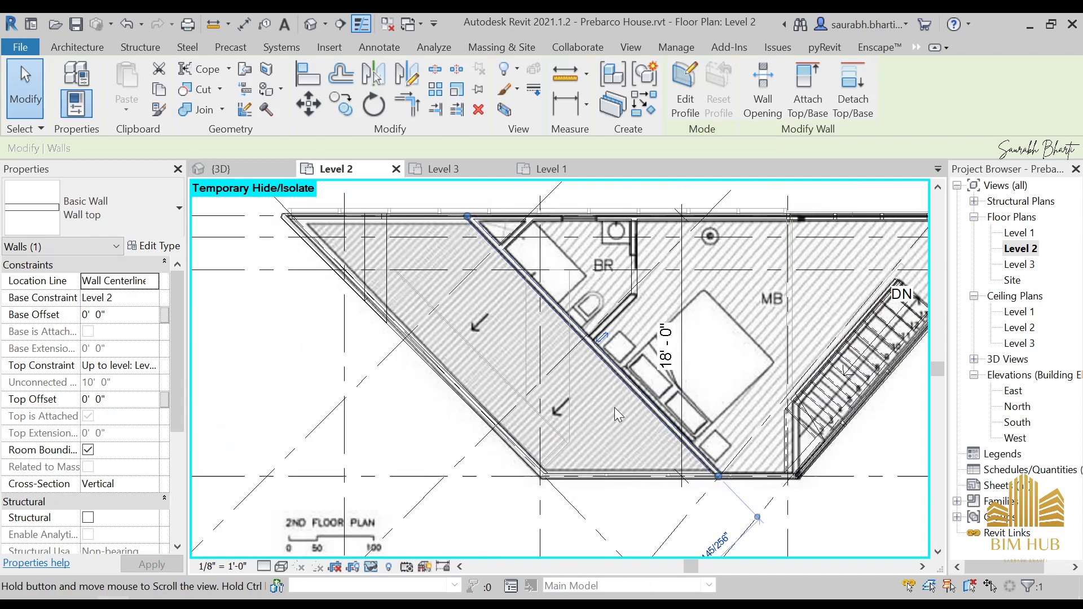
{"action": "key", "text": "Escape"}
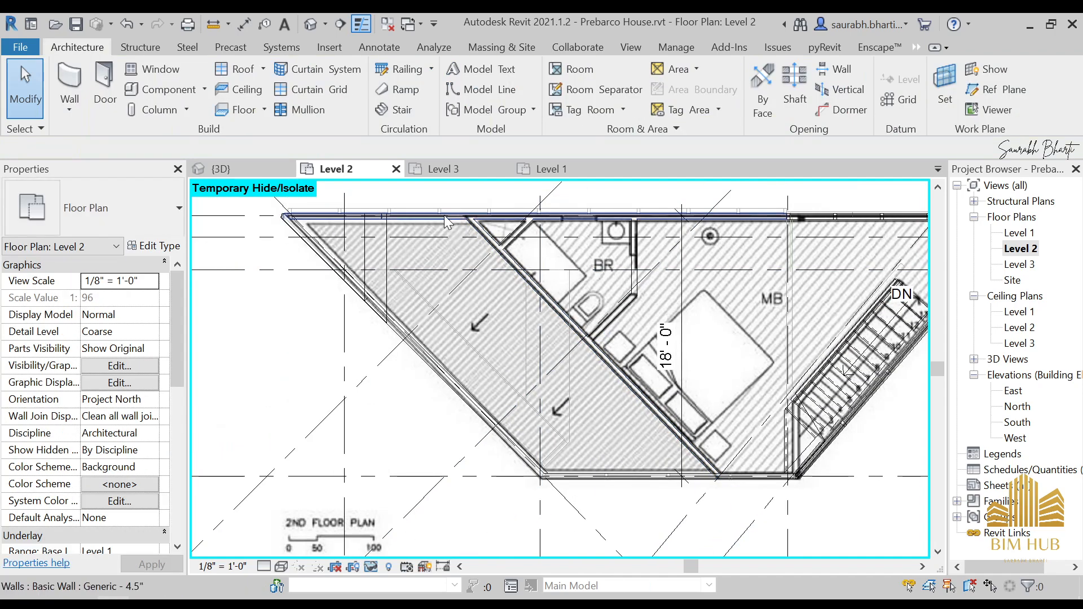
{"action": "left_click", "coordinate": [504, 269]}
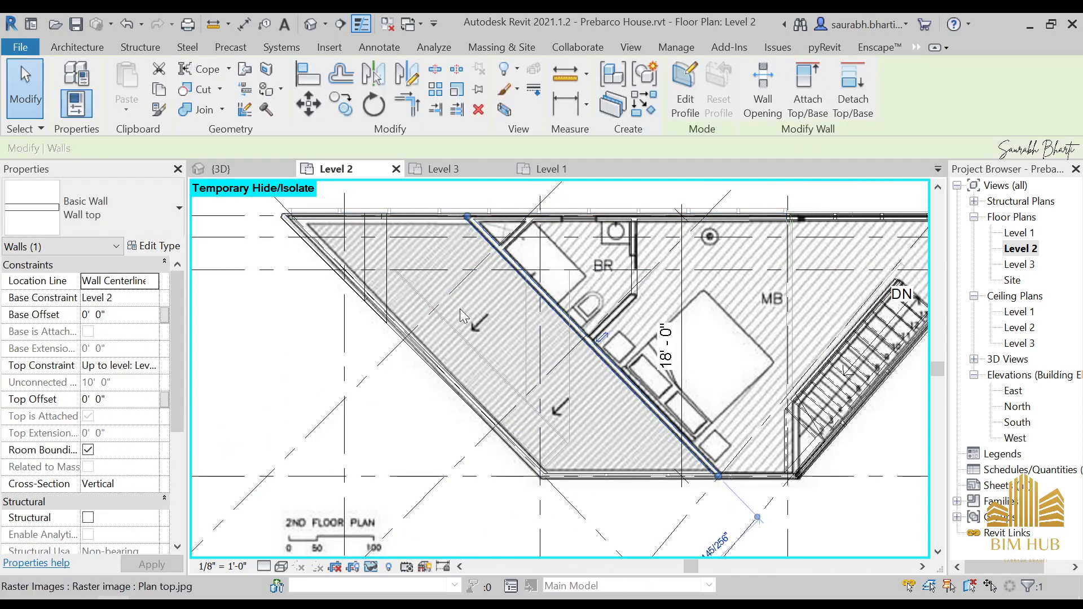
{"action": "middle_click_drag", "start_coordinate": [504, 269], "coordinate": [443, 300]}
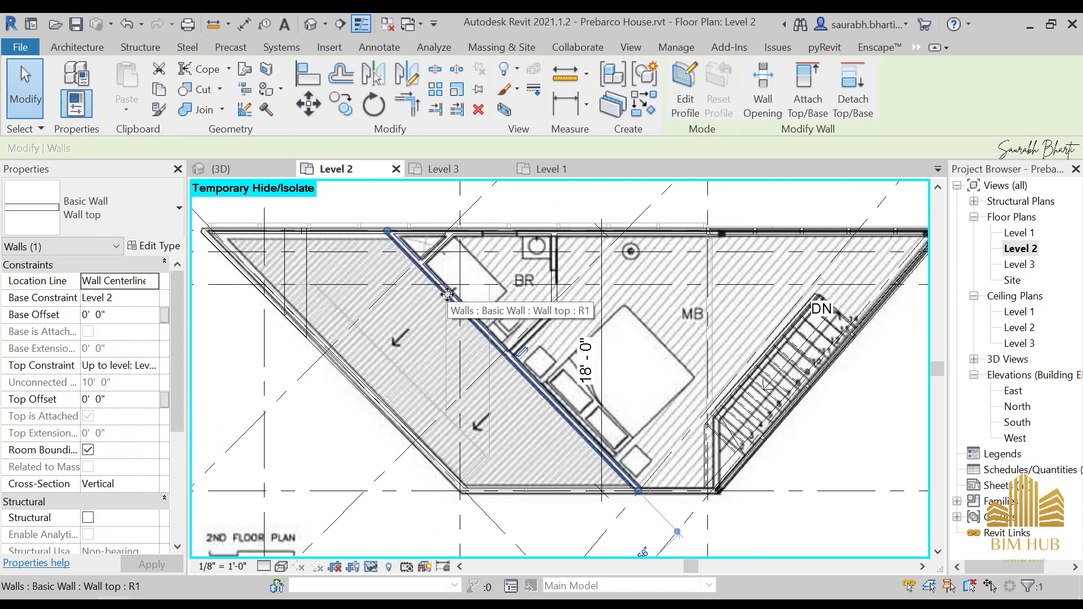
{"action": "key", "text": "Escape"}
{"action": "left_click", "coordinate": [451, 298]}
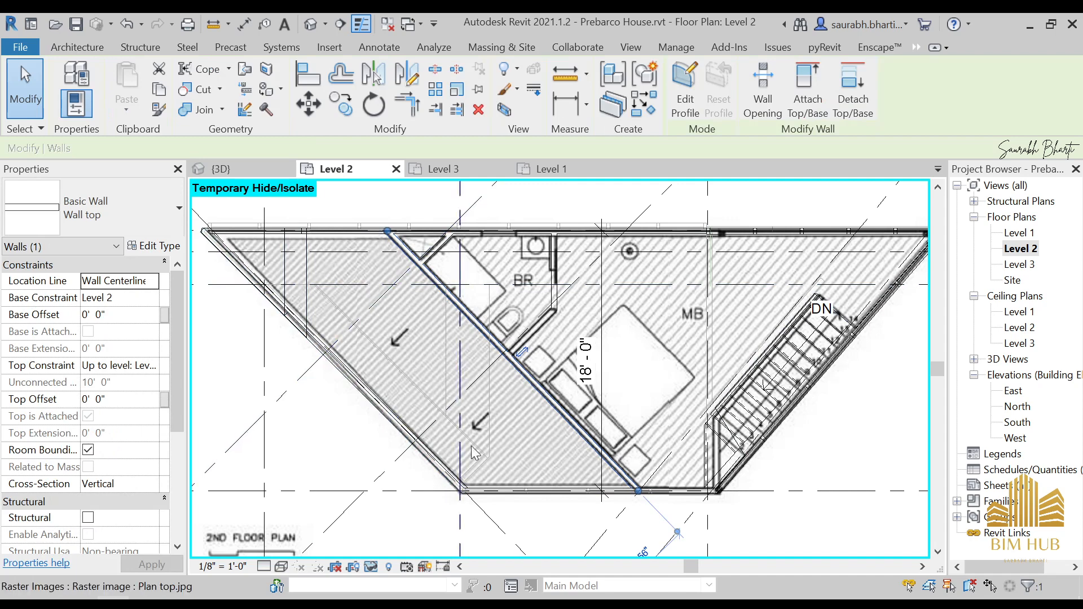
{"action": "key", "text": "Escape"}
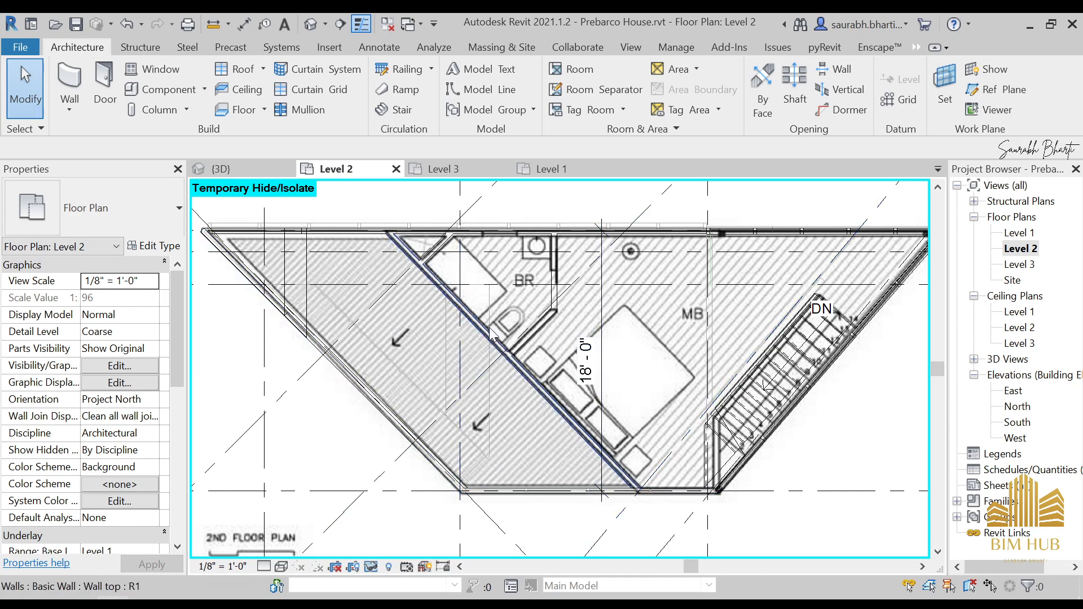
{"action": "scroll", "coordinate": [428, 246], "scroll_direction": "up", "scroll_amount": 3}
{"action": "scroll", "coordinate": [427, 245], "scroll_direction": "up", "scroll_amount": 2}
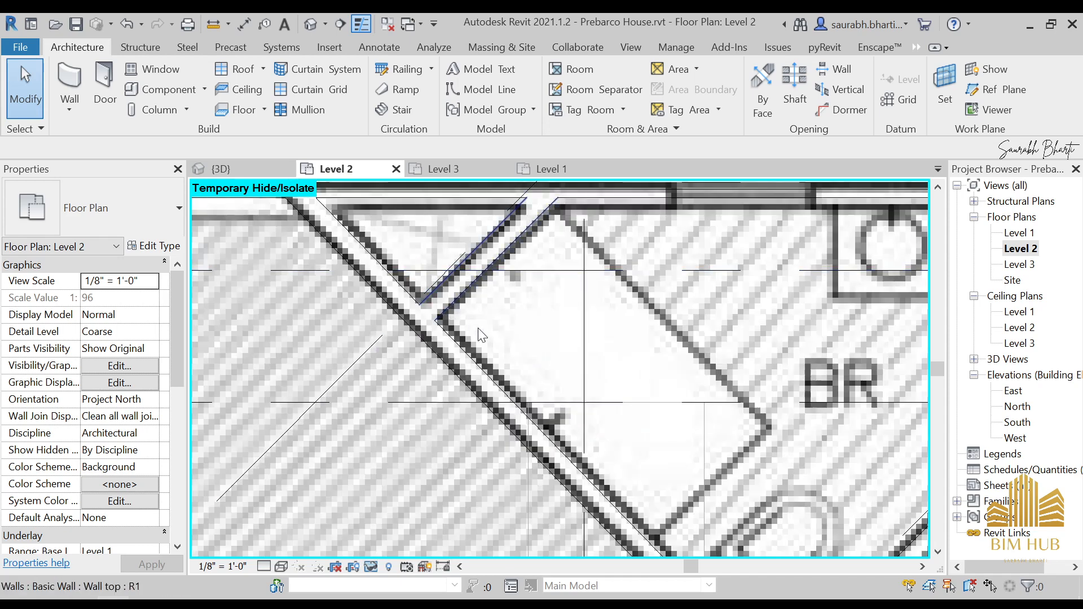
- Examine the diagonal partition down to its lower end in the Level 2 plan
{"action": "scroll", "coordinate": [483, 335], "scroll_direction": "down", "scroll_amount": 2}
{"action": "scroll", "coordinate": [639, 339], "scroll_direction": "down", "scroll_amount": 3}
{"action": "middle_click_drag", "start_coordinate": [699, 411], "coordinate": [614, 280]}
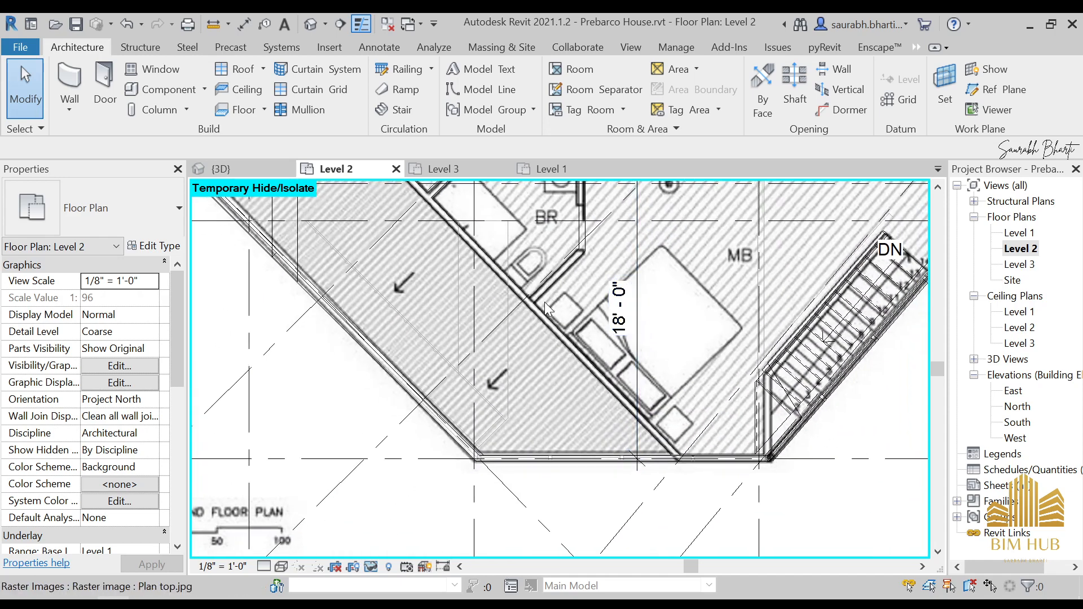
{"action": "scroll", "coordinate": [659, 425], "scroll_direction": "up", "scroll_amount": 1}
{"action": "scroll", "coordinate": [655, 426], "scroll_direction": "up", "scroll_amount": 1}
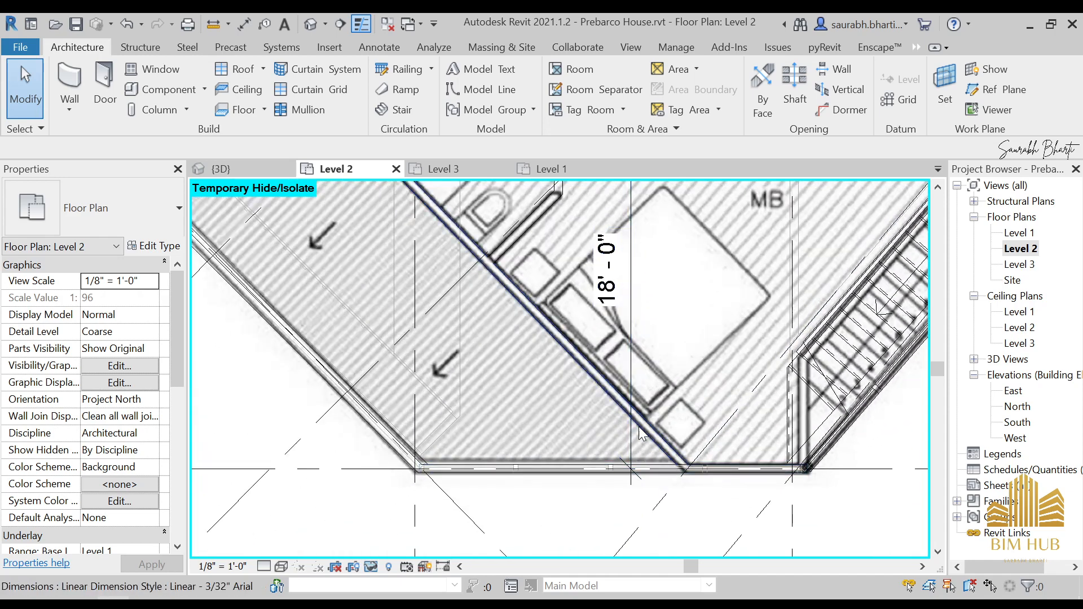
{"action": "scroll", "coordinate": [639, 426], "scroll_direction": "down", "scroll_amount": 4}
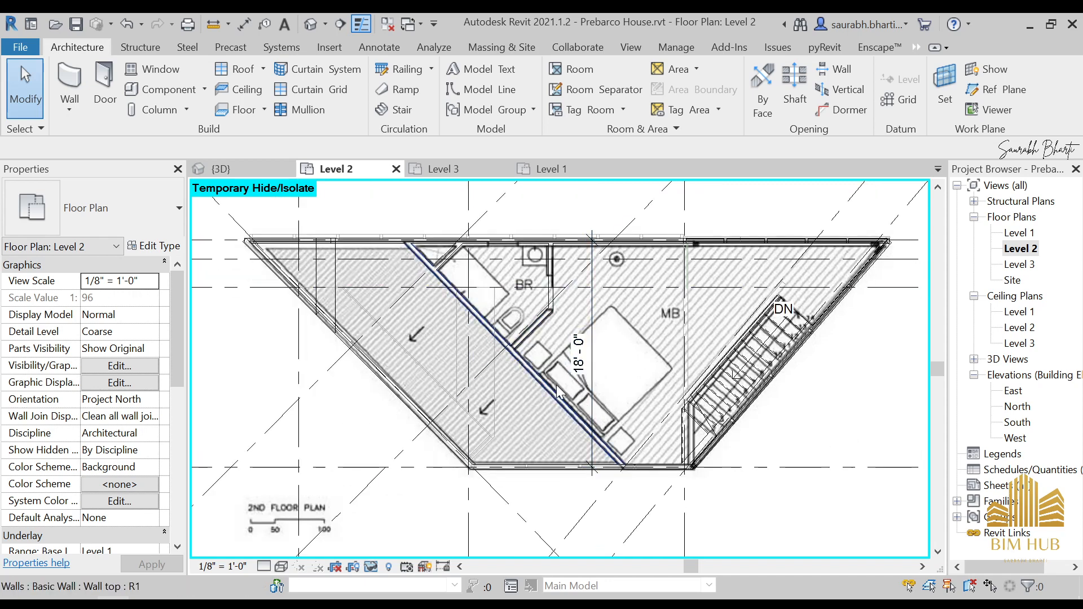
- Temporarily hide the two upper-floor exterior walls in the 3D view to examine the diagonal partition behind them, and restore the hidden walls
{"action": "left_click", "coordinate": [310, 24]}
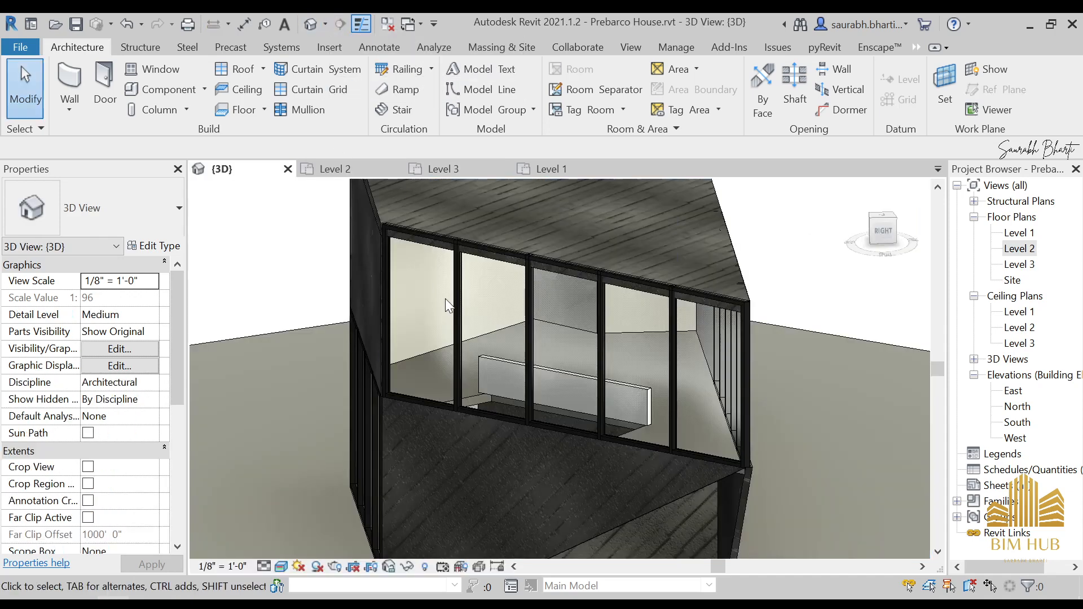
{"action": "middle_click_drag", "start_coordinate": [578, 437], "coordinate": [513, 400], "text": "shift"}
{"action": "left_click", "coordinate": [448, 349]}
{"action": "key", "text": "h"}
{"action": "key", "text": "h"}
{"action": "left_click", "coordinate": [507, 403]}
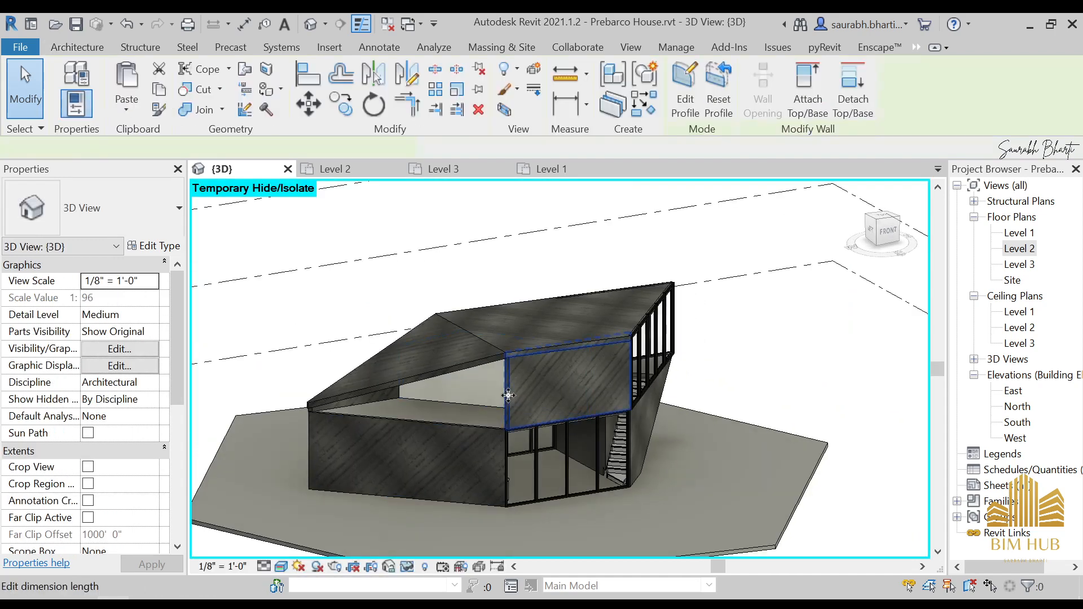
{"action": "key", "text": "h"}
{"action": "key", "text": "h"}
{"action": "scroll", "coordinate": [507, 403], "scroll_direction": "up", "scroll_amount": 3}
{"action": "scroll", "coordinate": [483, 408], "scroll_direction": "down", "scroll_amount": 2}
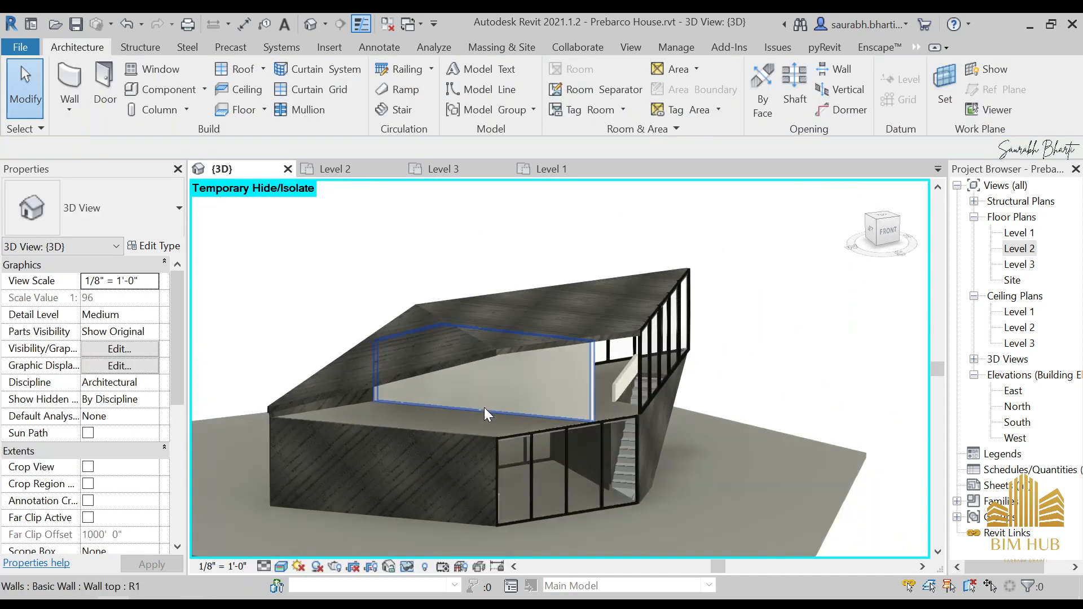
{"action": "key", "text": "h"}
{"action": "key", "text": "r"}
- Inspect the Generic - 4.5" upper exterior wall and the wall below it from several angles in the 3D view
{"action": "left_click", "coordinate": [464, 429]}
{"action": "middle_click_drag", "start_coordinate": [465, 429], "coordinate": [418, 406], "text": "shift"}
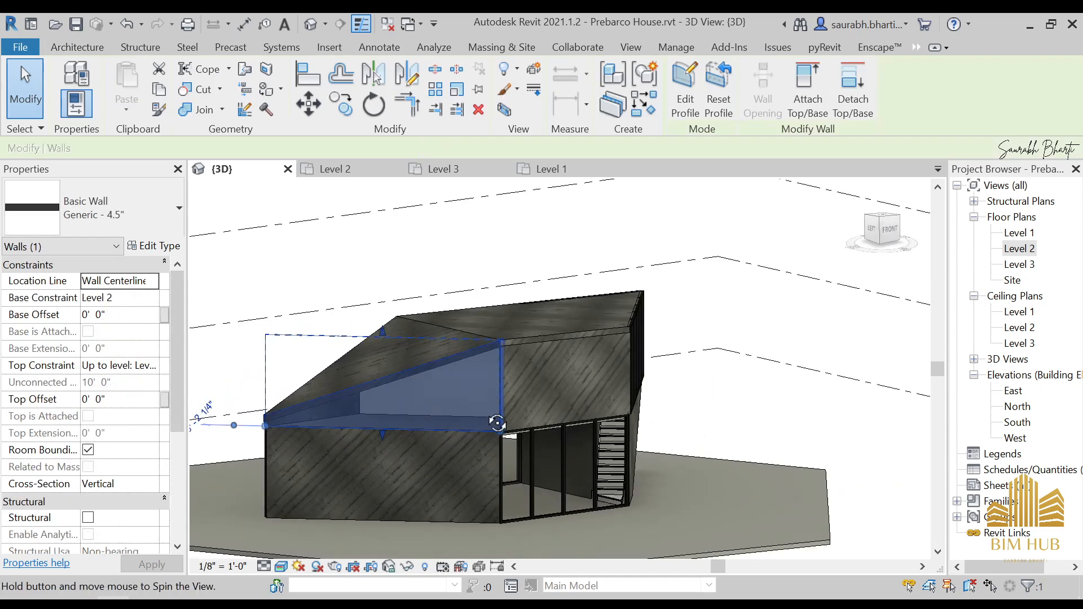
{"action": "middle_click_drag", "start_coordinate": [496, 423], "coordinate": [607, 402], "text": "shift"}
{"action": "middle_click_drag", "start_coordinate": [476, 418], "coordinate": [400, 448], "text": "shift"}
{"action": "key", "text": "Escape"}
{"action": "middle_click_drag", "start_coordinate": [549, 429], "coordinate": [528, 420], "text": "shift"}
{"action": "left_click", "coordinate": [439, 429]}
{"action": "key", "text": "Escape"}
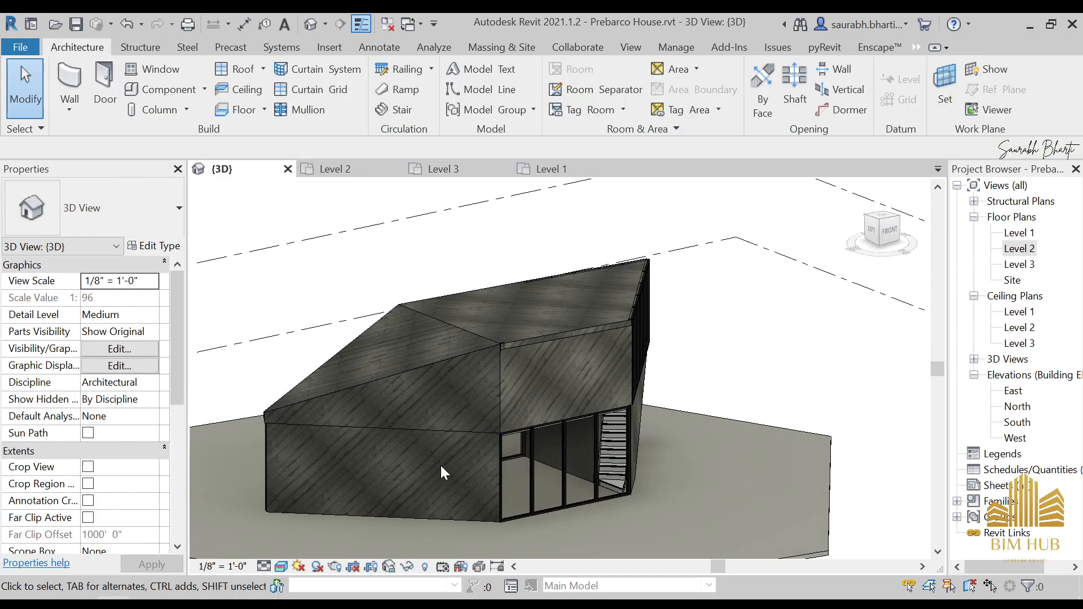
- Examine the dark cladding texture up close and the house's exterior from the front and right sides
{"action": "scroll", "coordinate": [459, 472], "scroll_direction": "up", "scroll_amount": 5}
{"action": "scroll", "coordinate": [487, 376], "scroll_direction": "up", "scroll_amount": 4}
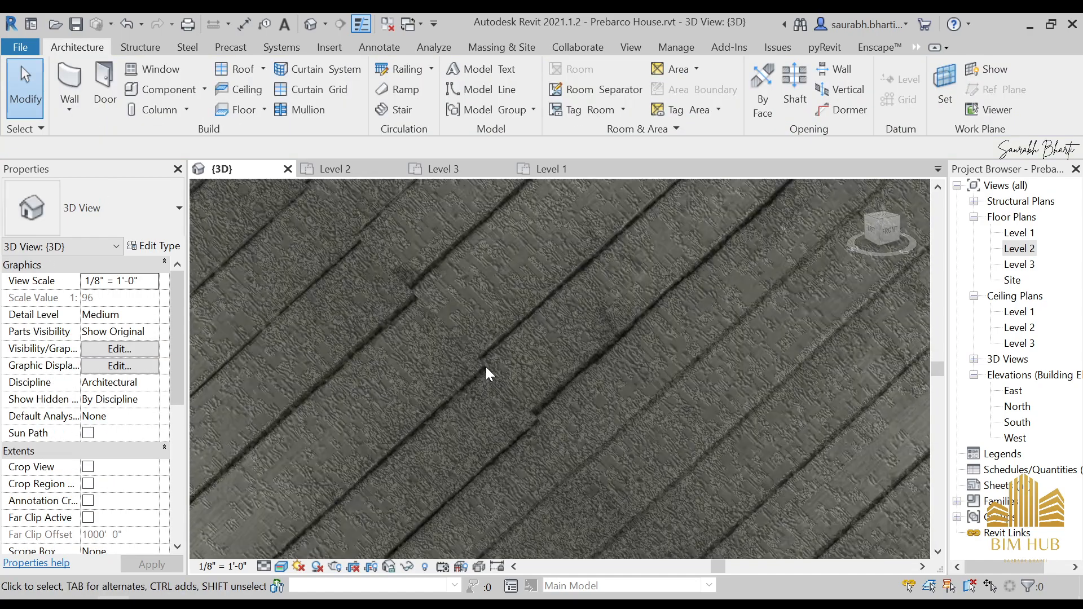
{"action": "scroll", "coordinate": [485, 356], "scroll_direction": "down", "scroll_amount": 3}
{"action": "scroll", "coordinate": [486, 349], "scroll_direction": "down", "scroll_amount": 6}
{"action": "middle_click_drag", "start_coordinate": [569, 375], "coordinate": [478, 378], "text": "shift"}
{"action": "middle_click_drag", "start_coordinate": [631, 353], "coordinate": [962, 215], "text": "shift"}
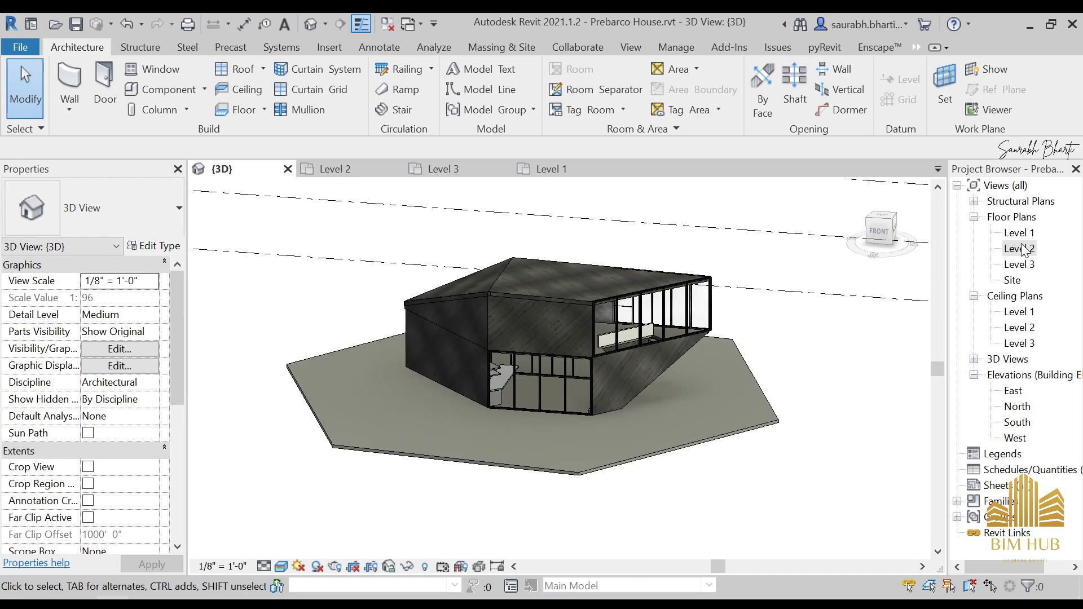
{"action": "scroll", "coordinate": [561, 474], "scroll_direction": "down", "scroll_amount": 2}
{"action": "middle_click_drag", "start_coordinate": [561, 474], "coordinate": [525, 489], "text": "shift"}
{"action": "scroll", "coordinate": [529, 449], "scroll_direction": "up", "scroll_amount": 4}
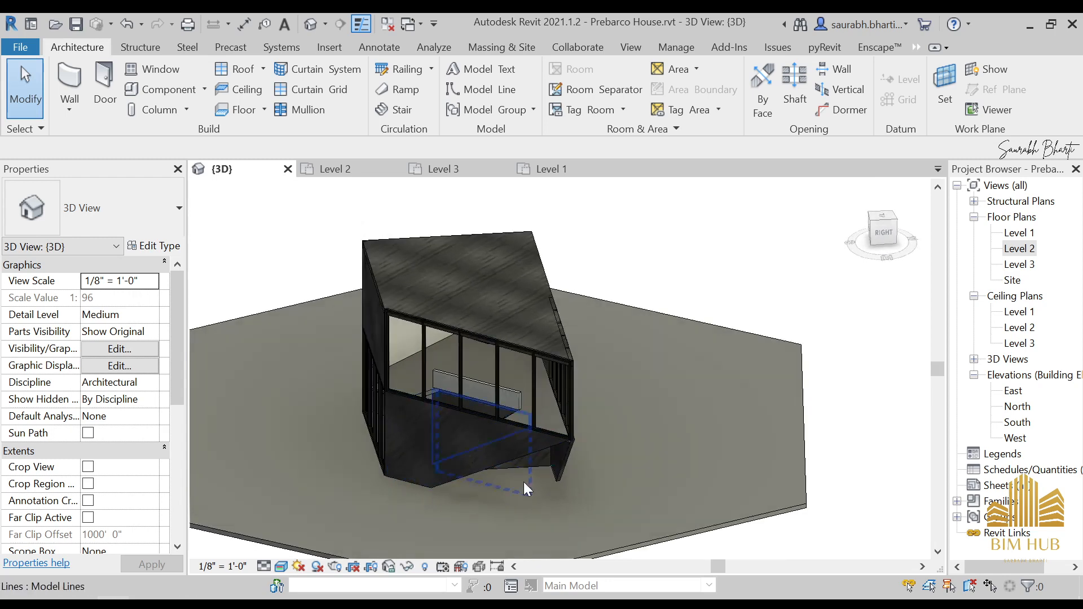
{"action": "scroll", "coordinate": [459, 466], "scroll_direction": "down", "scroll_amount": 3}
{"action": "middle_click_drag", "start_coordinate": [459, 467], "coordinate": [666, 431], "text": "shift"}
{"action": "scroll", "coordinate": [530, 421], "scroll_direction": "up", "scroll_amount": 4}
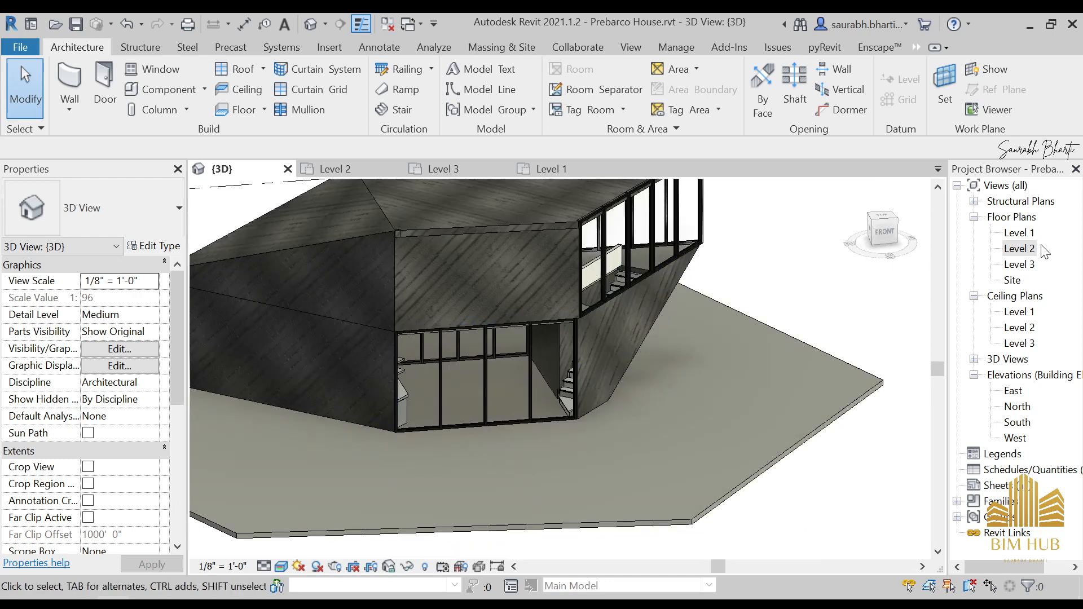
- Open the Level 1 floor plan and examine the living room, dining area and stair
{"action": "double_click", "coordinate": [1019, 233]}
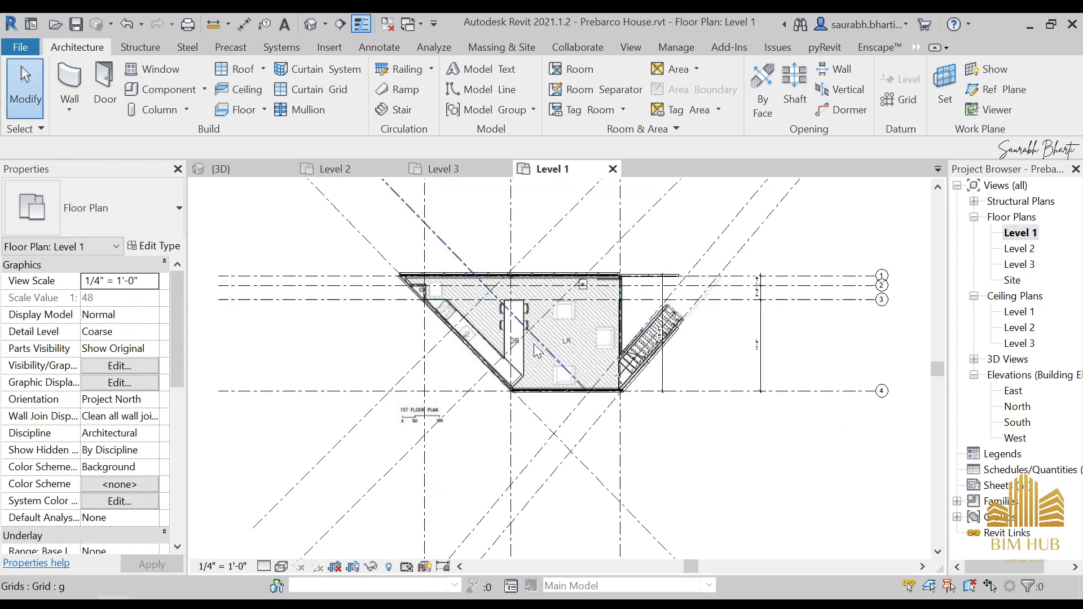
{"action": "scroll", "coordinate": [584, 311], "scroll_direction": "up", "scroll_amount": 2}
{"action": "middle_click_drag", "start_coordinate": [583, 312], "coordinate": [522, 351]}
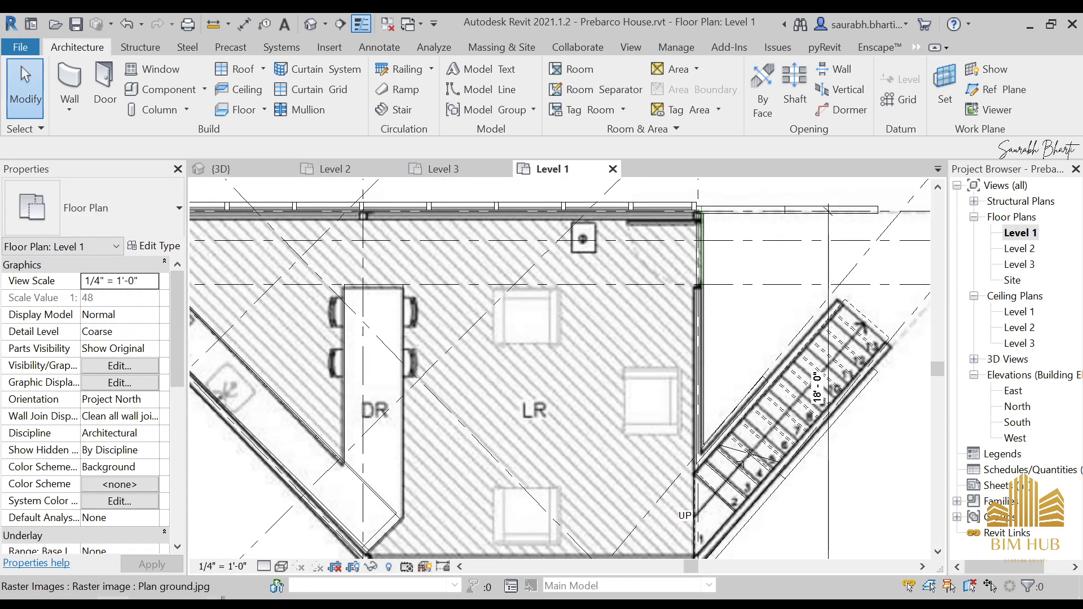
- Review the reference photos of the house's glazed ground floor, upper curtain wall and cladding, and return to the Level 1 plan
{"action": "mouse_move", "coordinate": [113, 598]}
{"action": "left_click", "coordinate": [304, 522]}
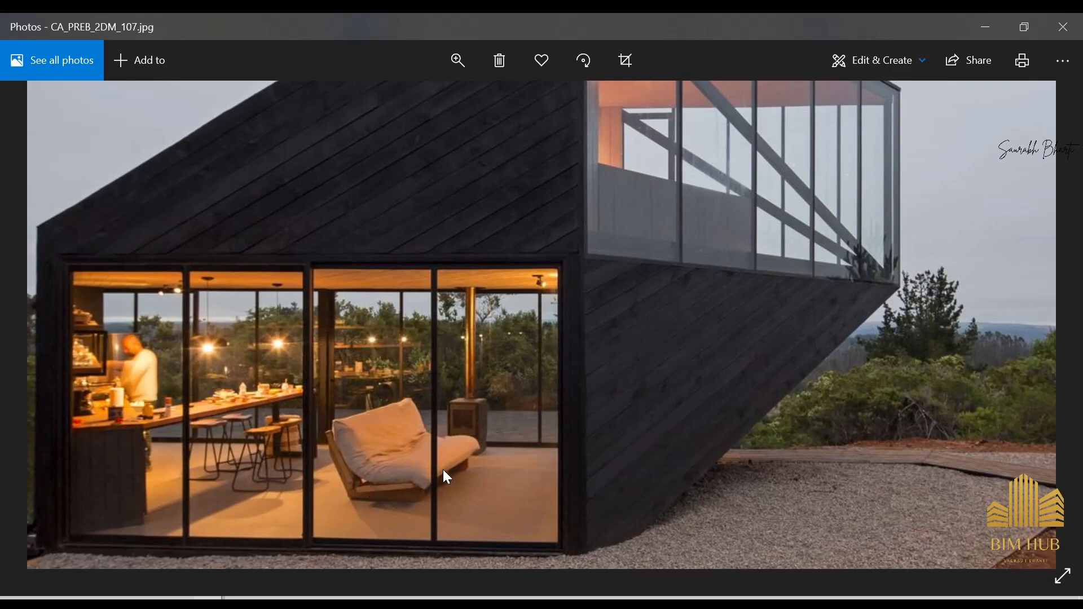
{"action": "scroll", "coordinate": [518, 440], "scroll_direction": "down", "scroll_amount": 3}
{"action": "key", "text": "Left"}
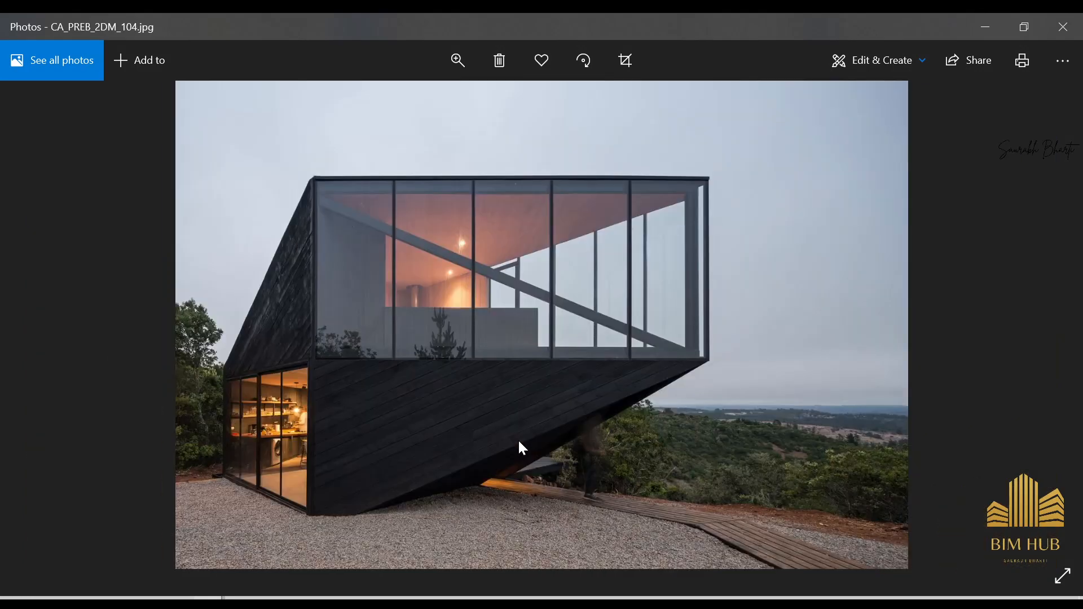
{"action": "key", "text": "Right"}
{"action": "key", "text": "Right"}
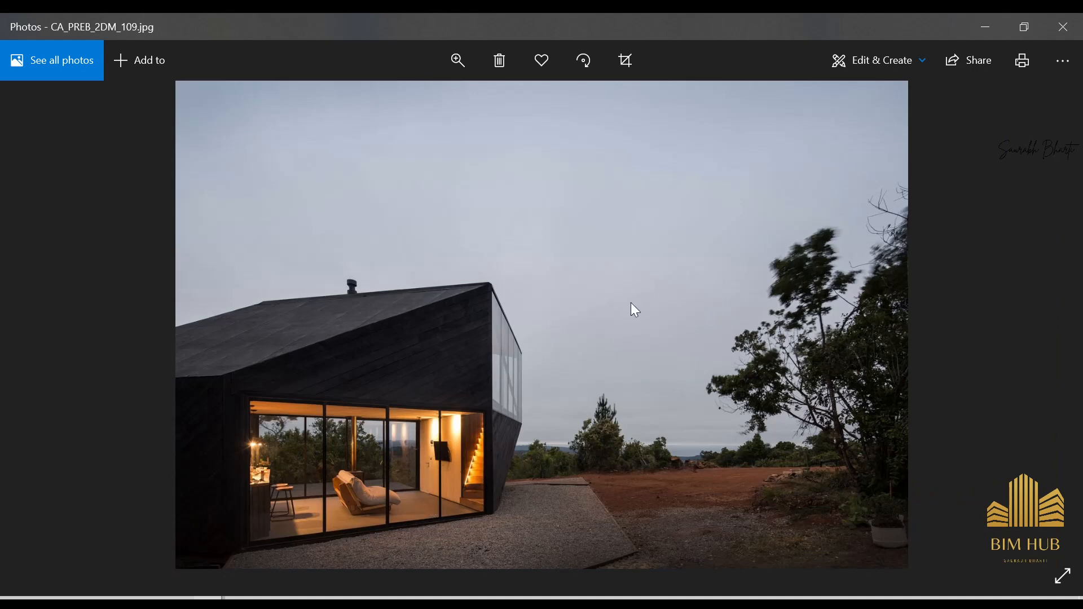
{"action": "left_click", "coordinate": [988, 33]}
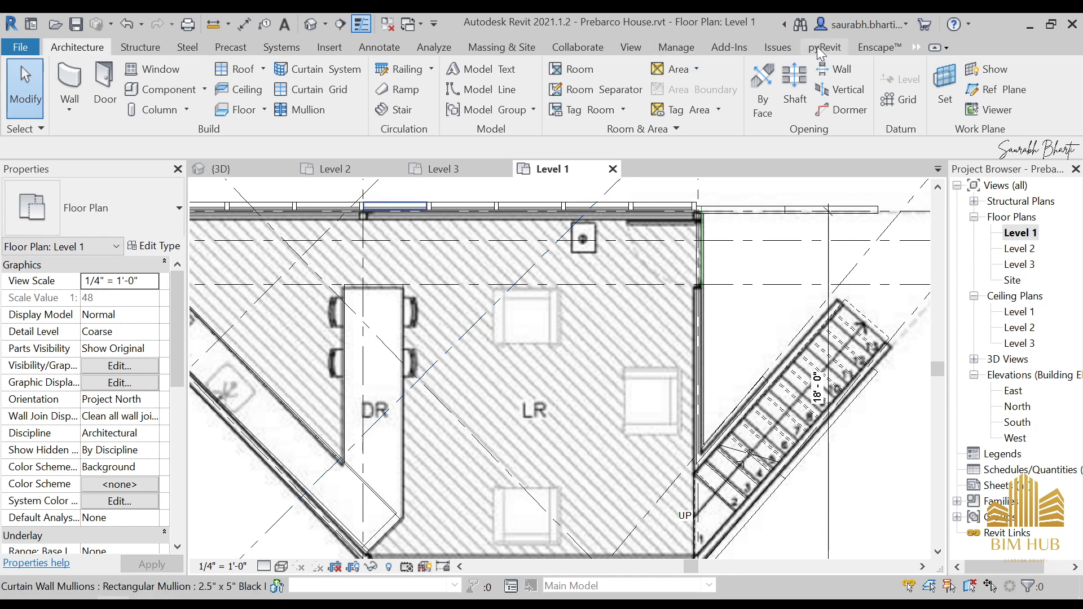
{"action": "left_click", "coordinate": [878, 47]}
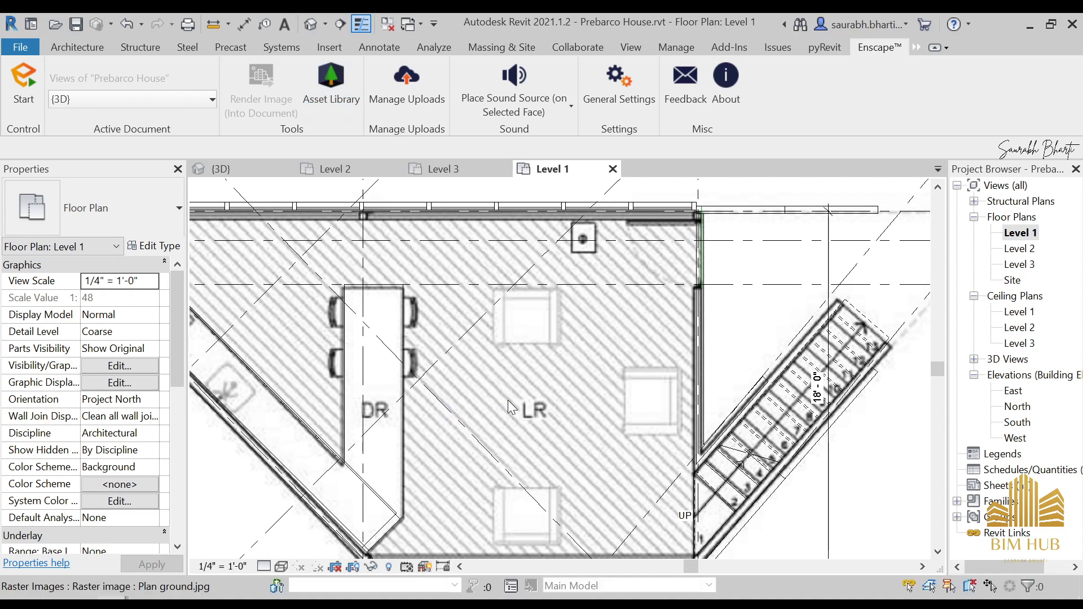
{"action": "scroll", "coordinate": [508, 400], "scroll_direction": "down", "scroll_amount": 2}
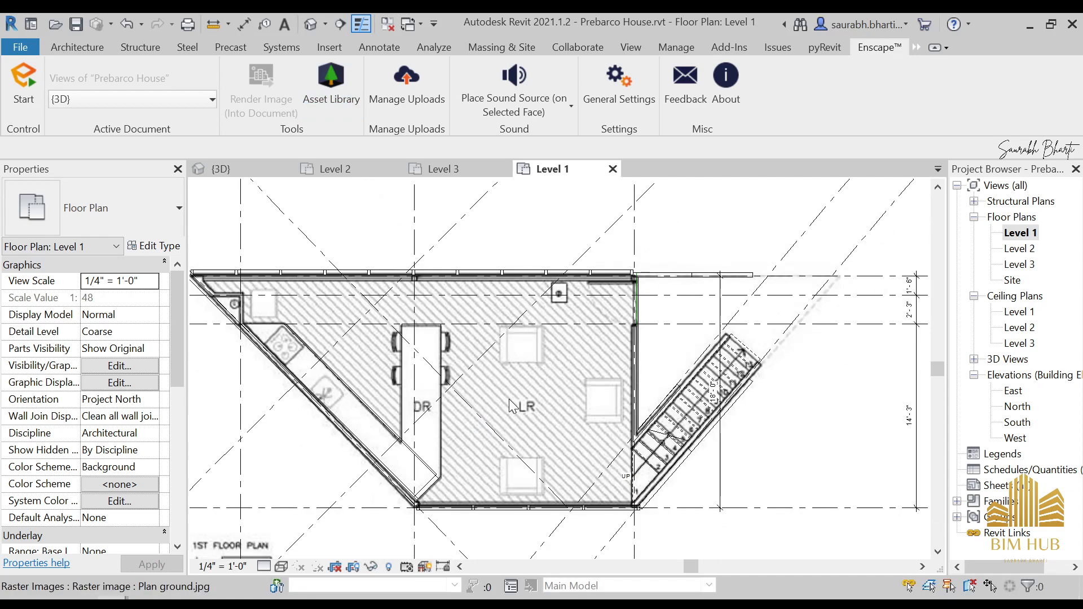
{"action": "scroll", "coordinate": [631, 313], "scroll_direction": "up", "scroll_amount": 2}
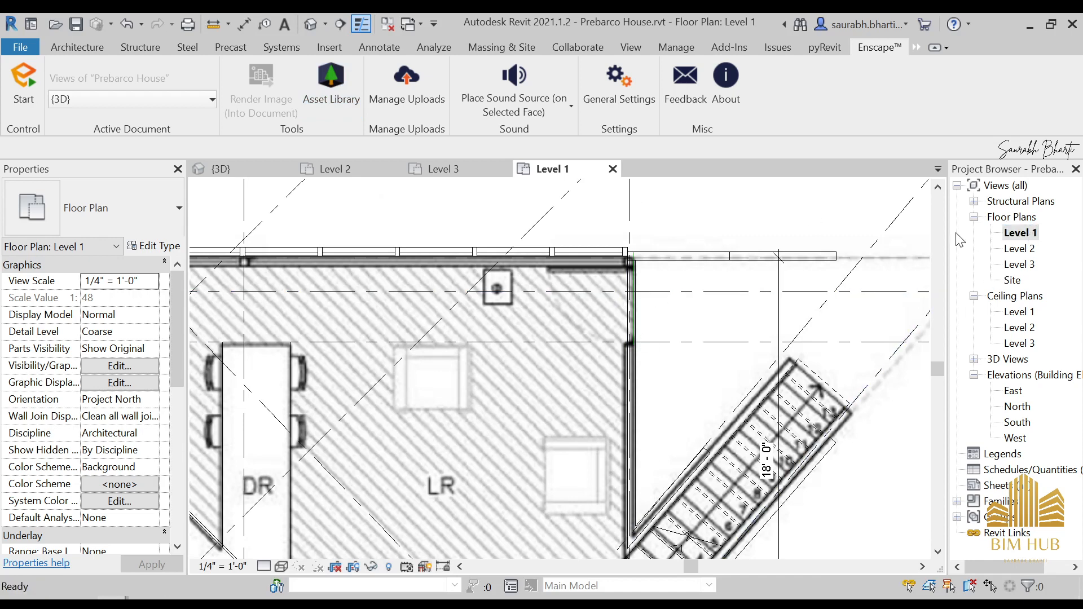
{"action": "left_click", "coordinate": [78, 46]}
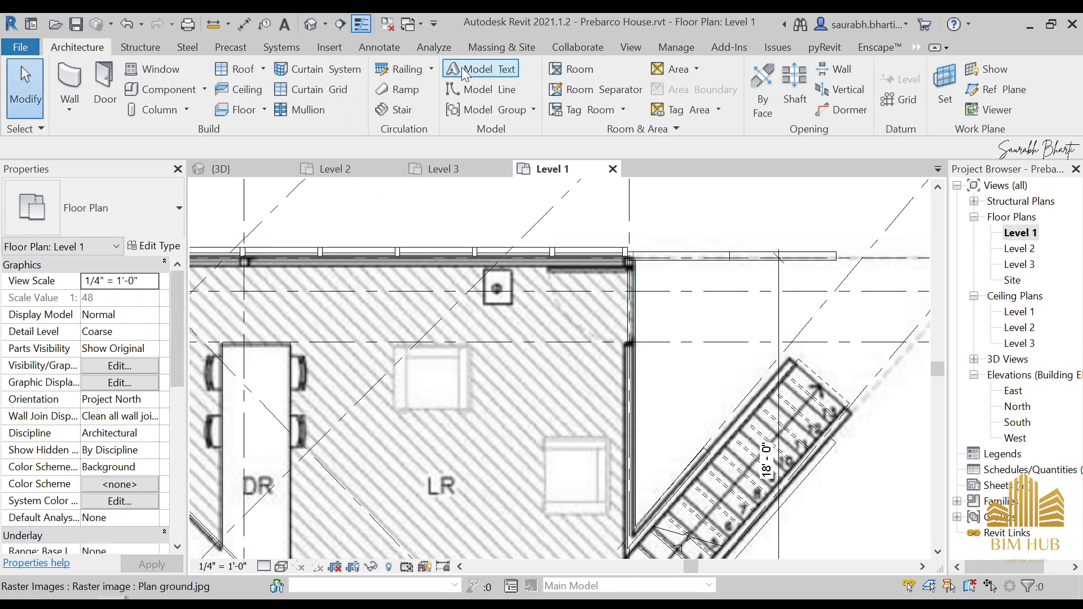
{"action": "scroll", "coordinate": [603, 346], "scroll_direction": "down", "scroll_amount": 3}
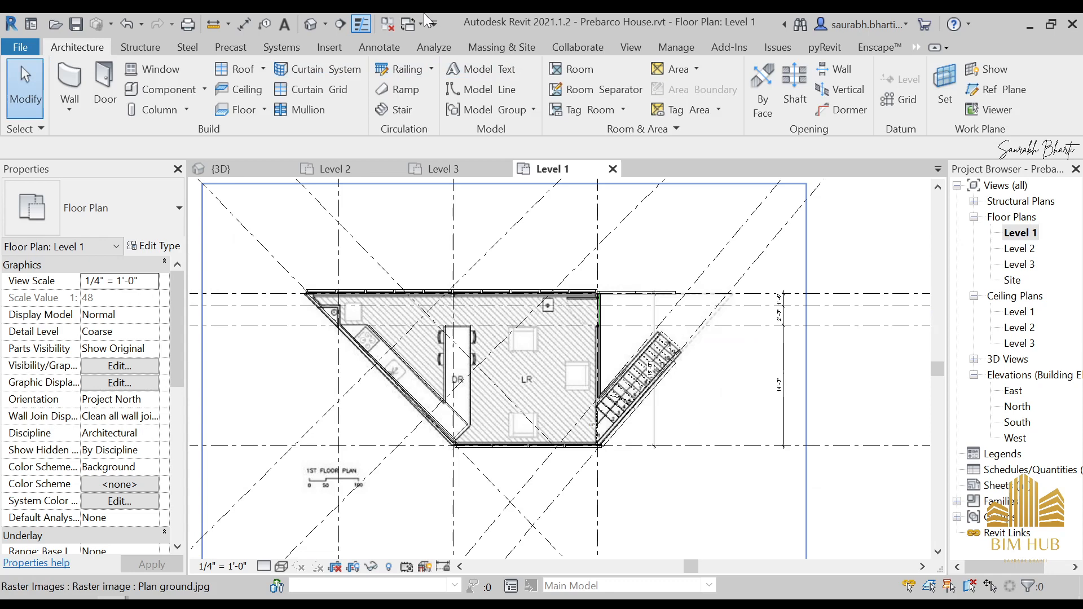
- Examine the ground-floor curtain wall and its mullions from the back of the house in the 3D view
{"action": "left_click", "coordinate": [311, 25]}
{"action": "middle_click_drag", "start_coordinate": [283, 271], "coordinate": [566, 421], "text": "shift"}
{"action": "scroll", "coordinate": [607, 416], "scroll_direction": "up", "scroll_amount": 2}
{"action": "left_click", "coordinate": [885, 234]}
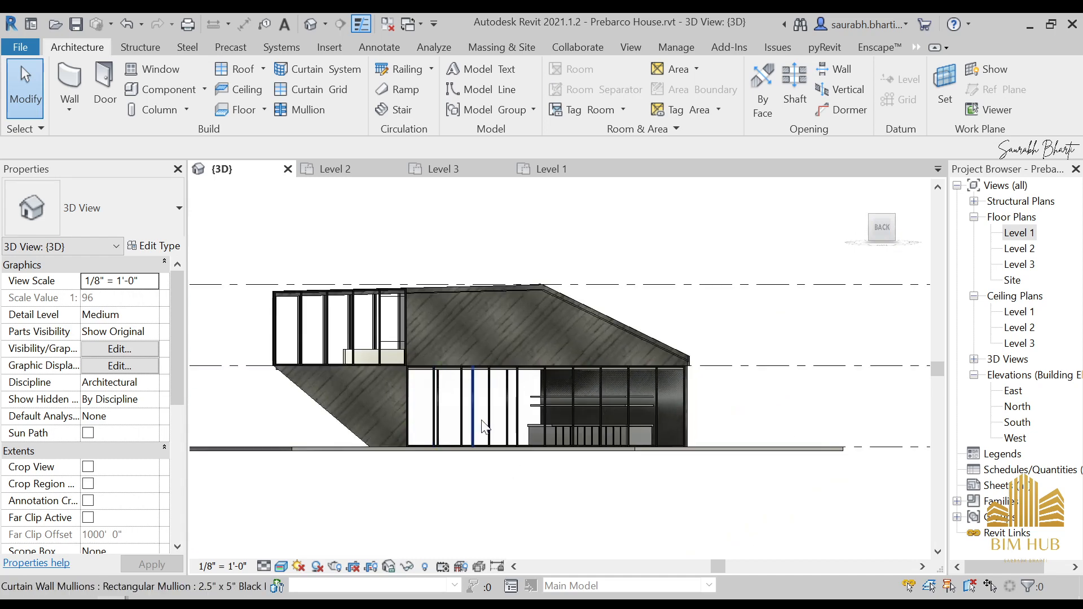
{"action": "middle_click_drag", "start_coordinate": [480, 426], "coordinate": [405, 480], "text": "shift"}
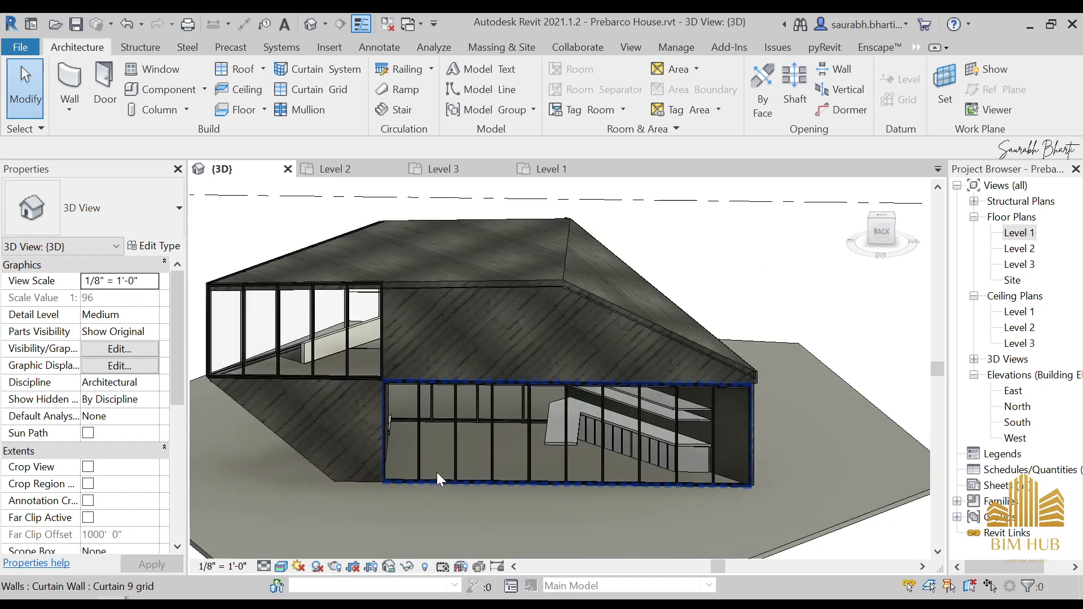
{"action": "key", "text": "Tab"}
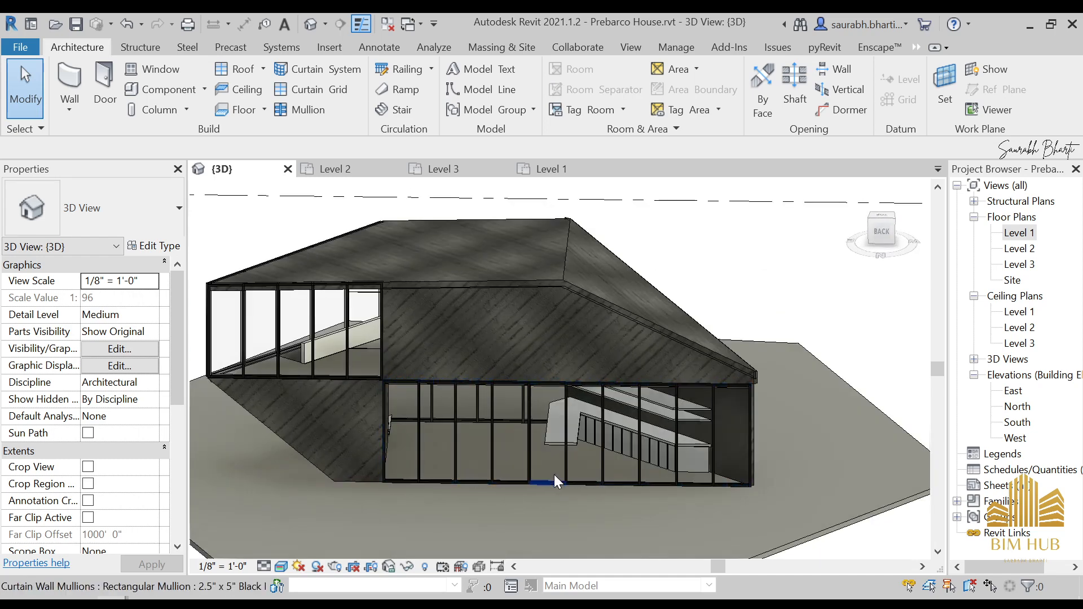
{"action": "key", "text": "Tab"}
{"action": "left_click", "coordinate": [554, 478]}
{"action": "key", "text": "Escape"}
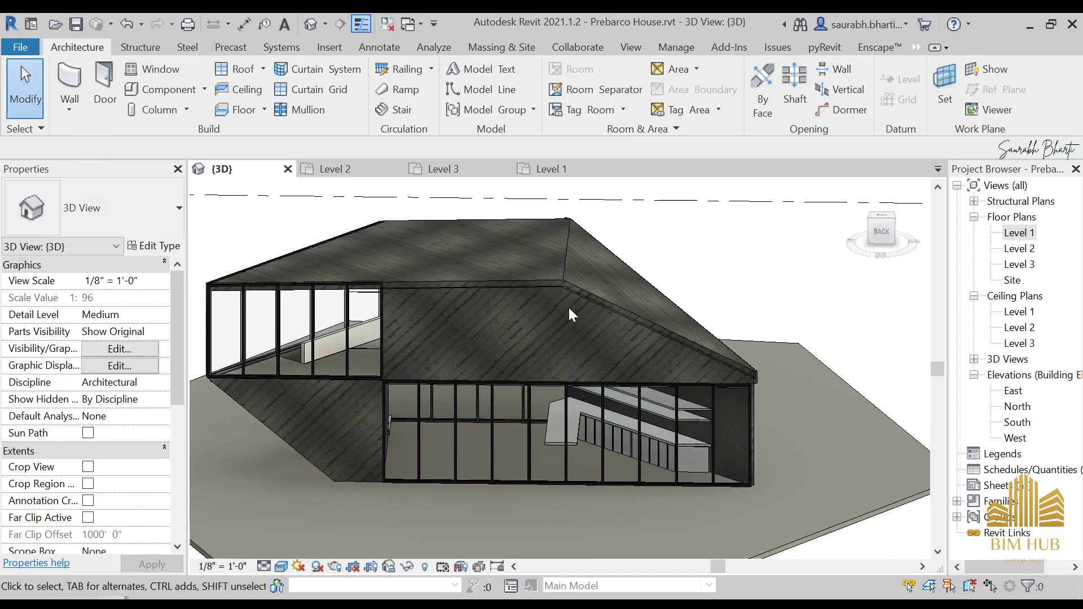
- Start loading a family and browse the Metric Library's English folder to its Doors folder
{"action": "left_click", "coordinate": [331, 49]}
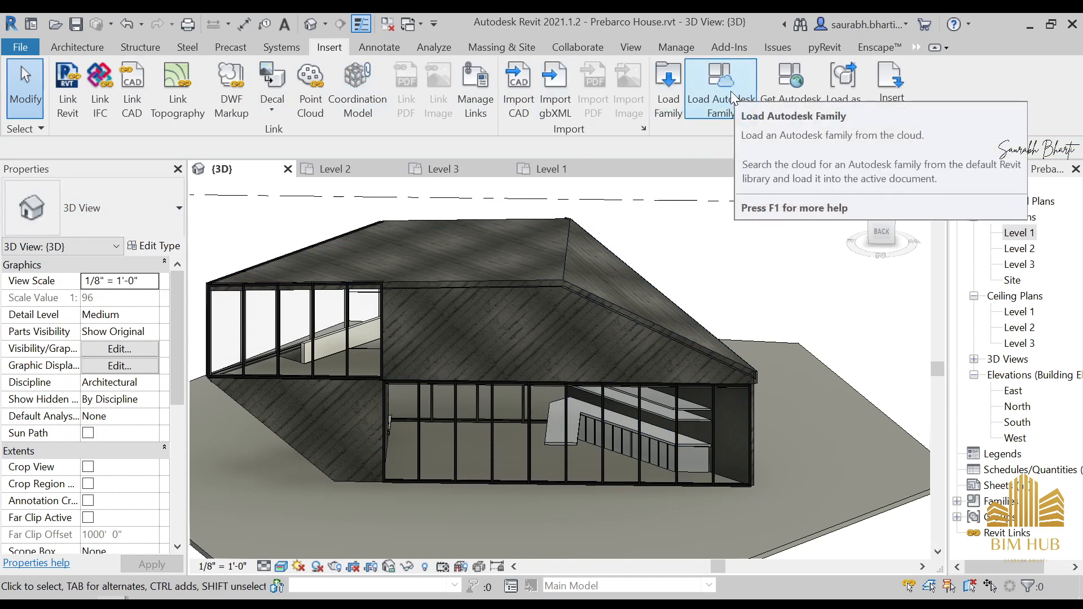
{"action": "left_click", "coordinate": [669, 82]}
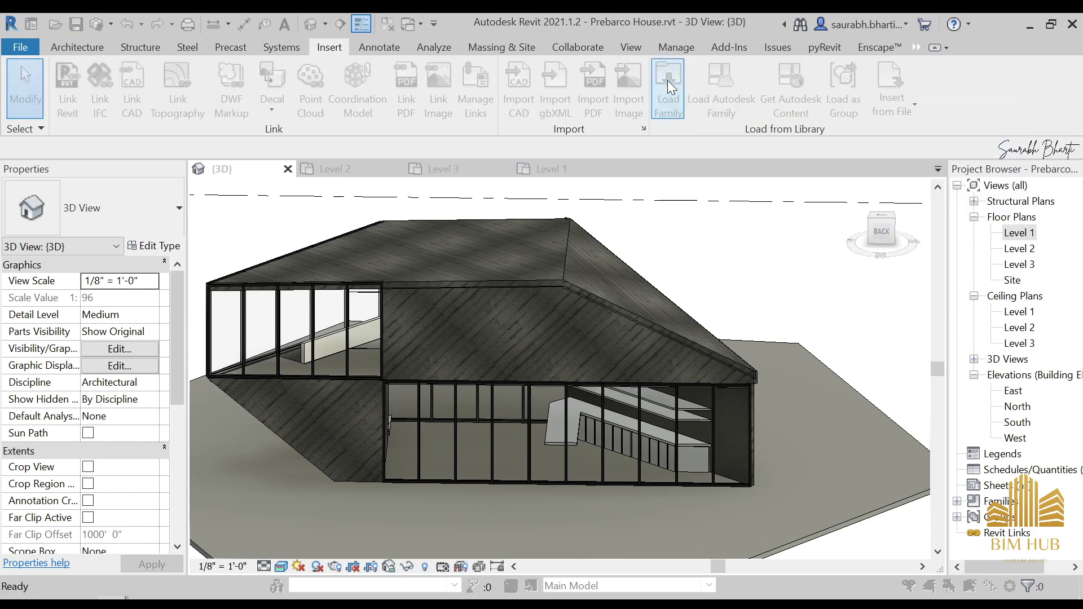
{"action": "left_click_drag", "start_coordinate": [653, 80], "coordinate": [551, 176]}
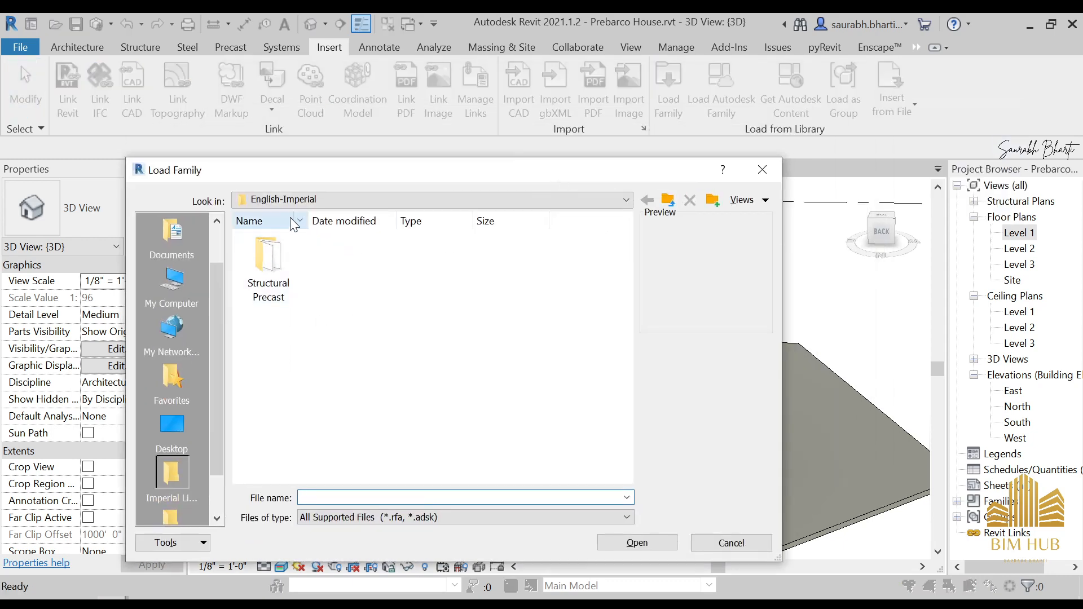
{"action": "left_click", "coordinate": [327, 200]}
{"action": "left_click", "coordinate": [358, 296]}
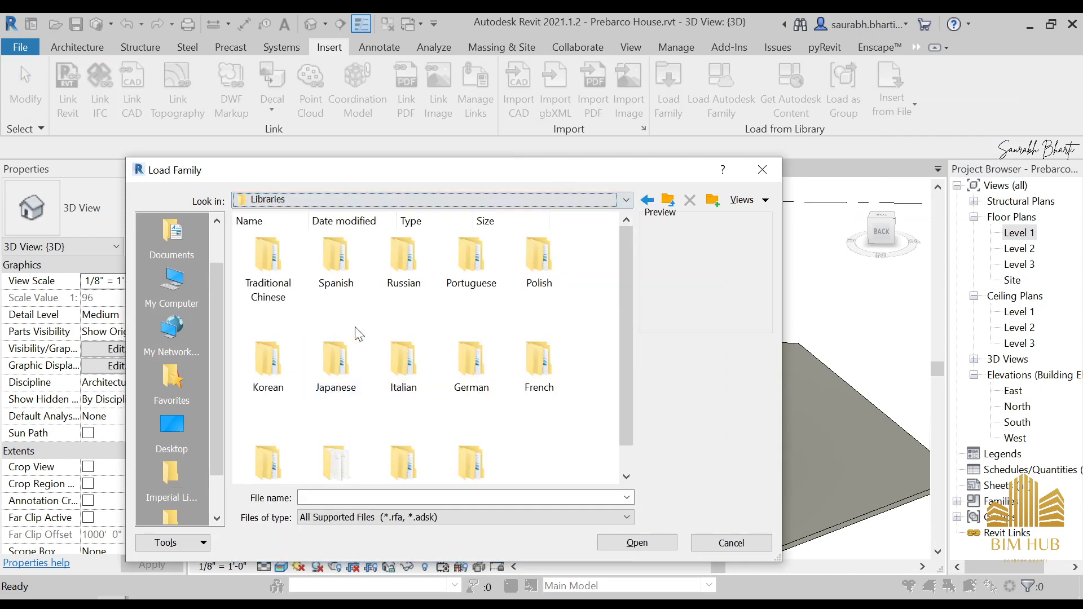
{"action": "scroll", "coordinate": [359, 334], "scroll_direction": "down", "scroll_amount": 1}
{"action": "double_click", "coordinate": [334, 426]}
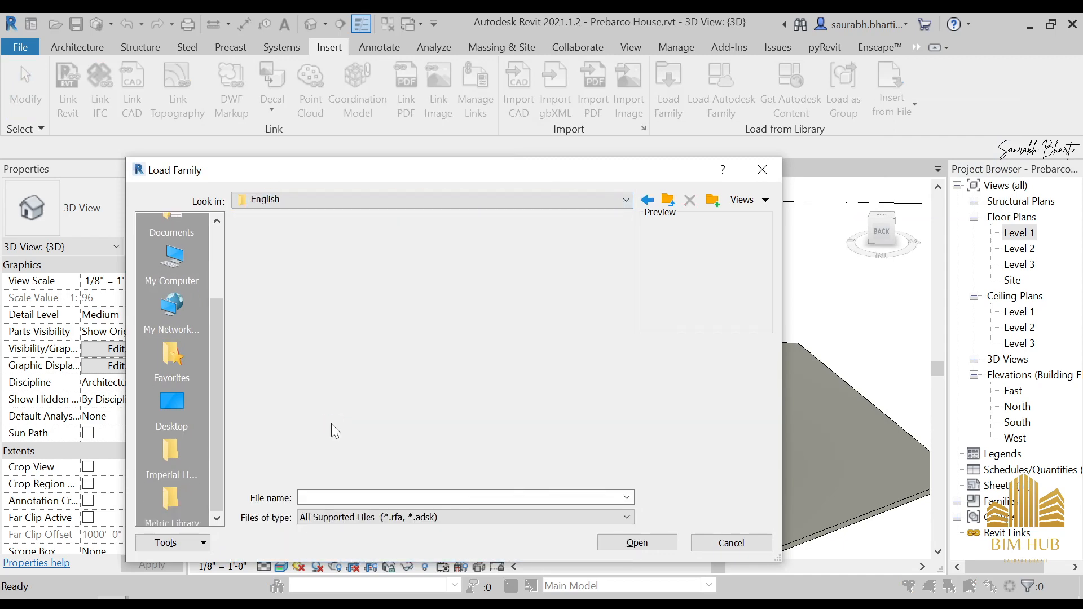
{"action": "scroll", "coordinate": [395, 420], "scroll_direction": "down", "scroll_amount": 5}
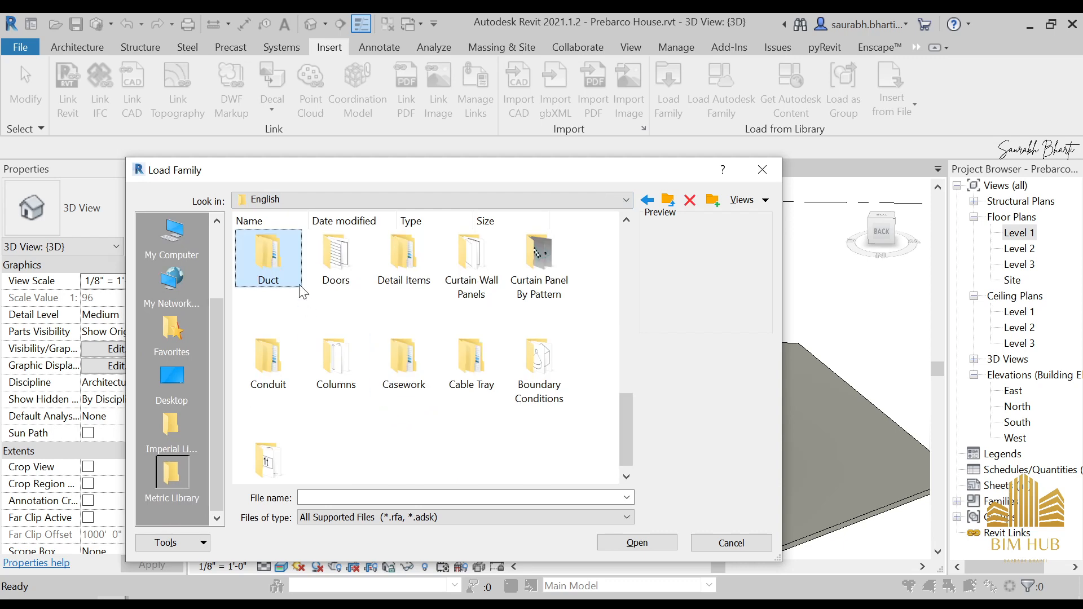
{"action": "double_click", "coordinate": [270, 257]}
- Load the M_Door-Curtain-Wall-Single-Glass family from the Doors folder
{"action": "left_click", "coordinate": [408, 377]}
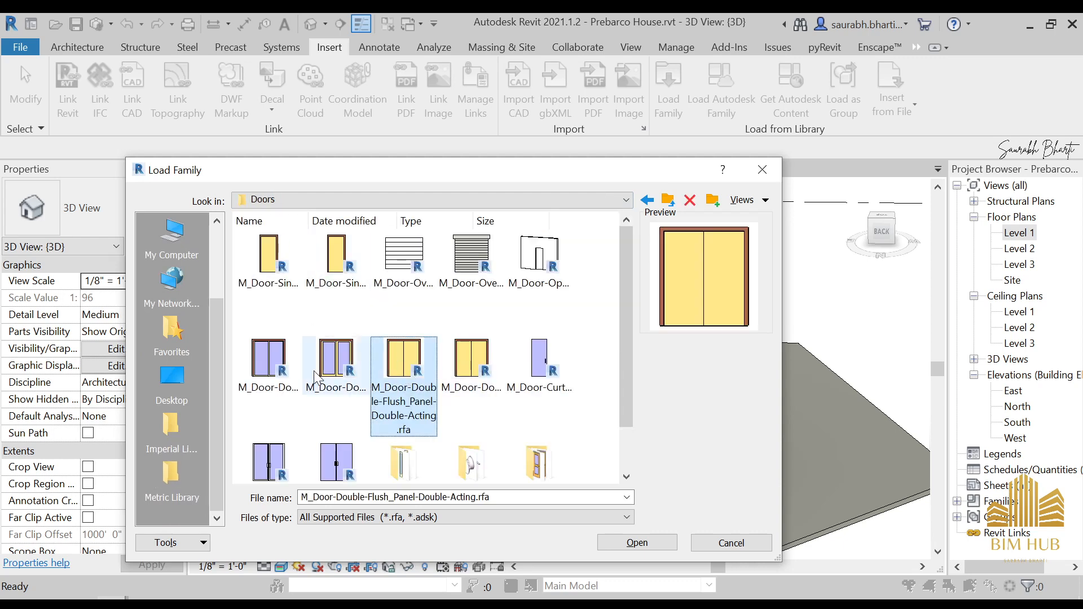
{"action": "left_click", "coordinate": [270, 458]}
{"action": "left_click", "coordinate": [530, 367]}
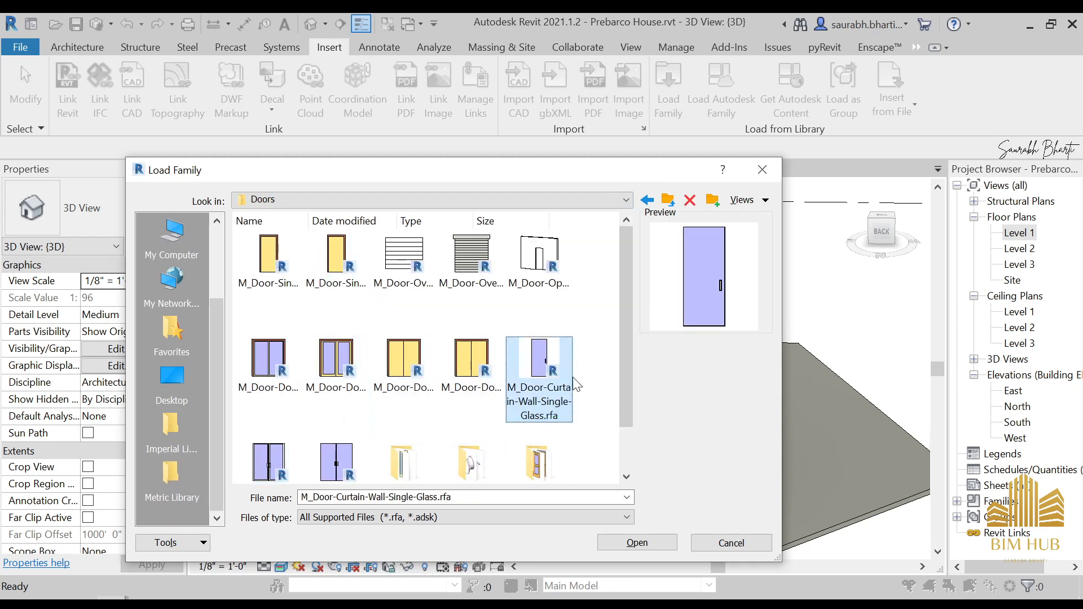
{"action": "left_click", "coordinate": [638, 543]}
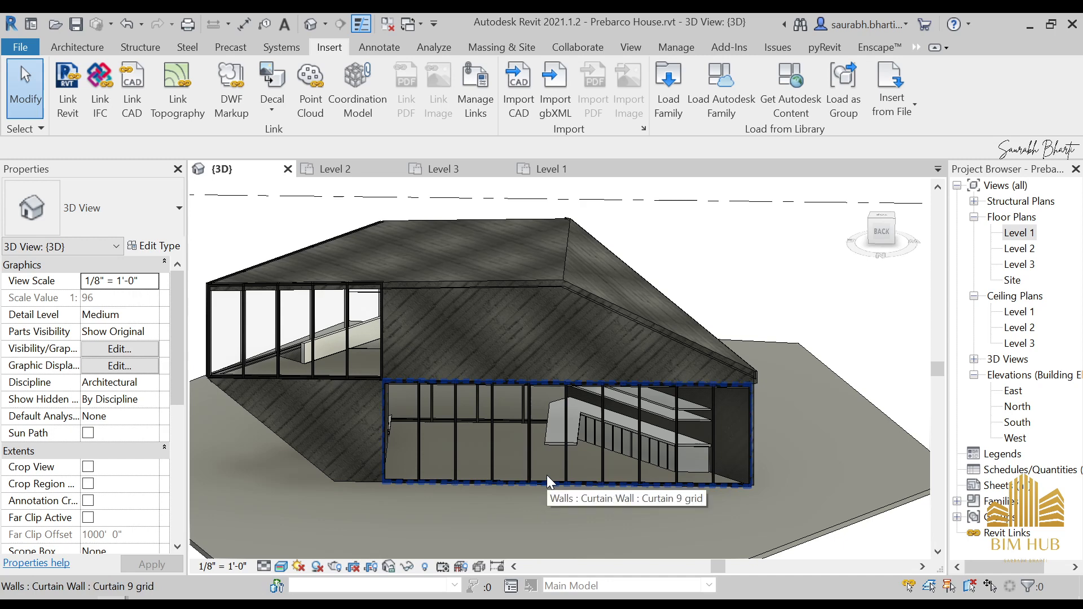
- Replace the glazed panel near the middle of the back ground-floor curtain wall with the M_Door-Curtain-Wall-Single-Glass door
{"action": "key", "text": "Tab"}
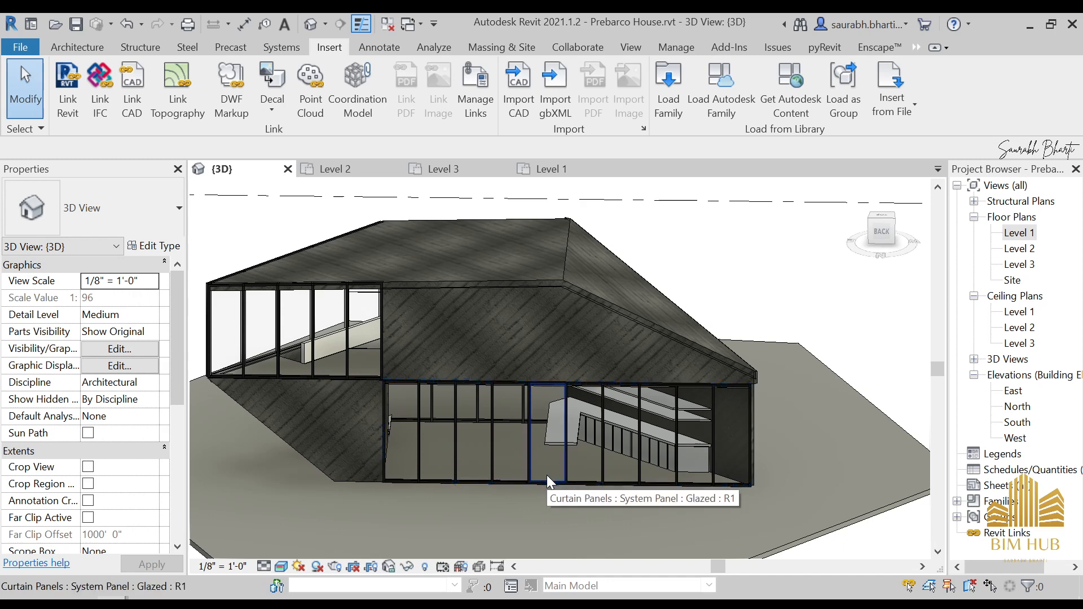
{"action": "left_click", "coordinate": [547, 475]}
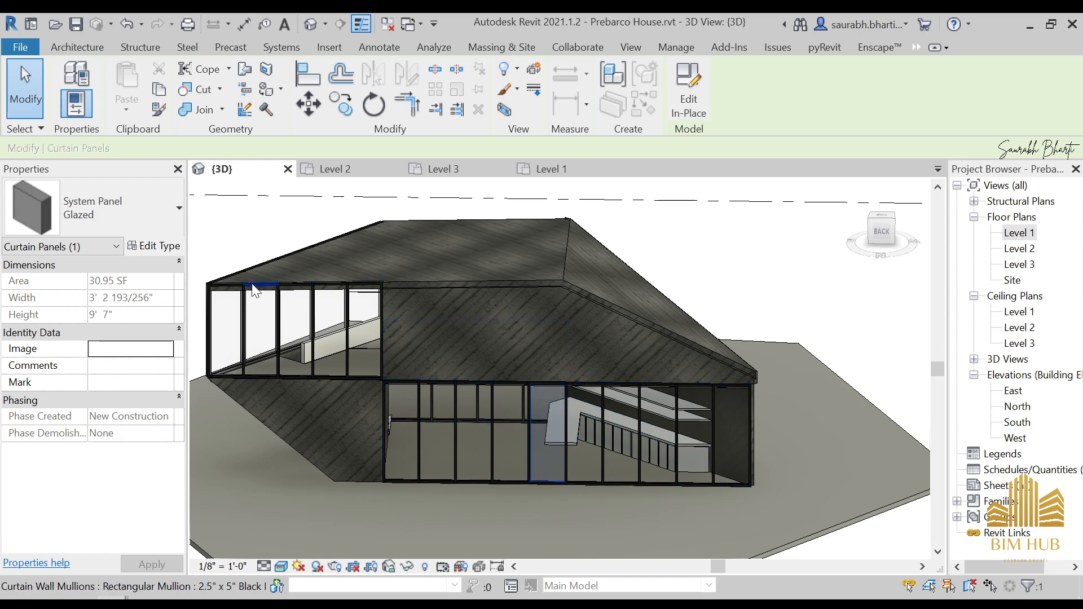
{"action": "left_click", "coordinate": [113, 214]}
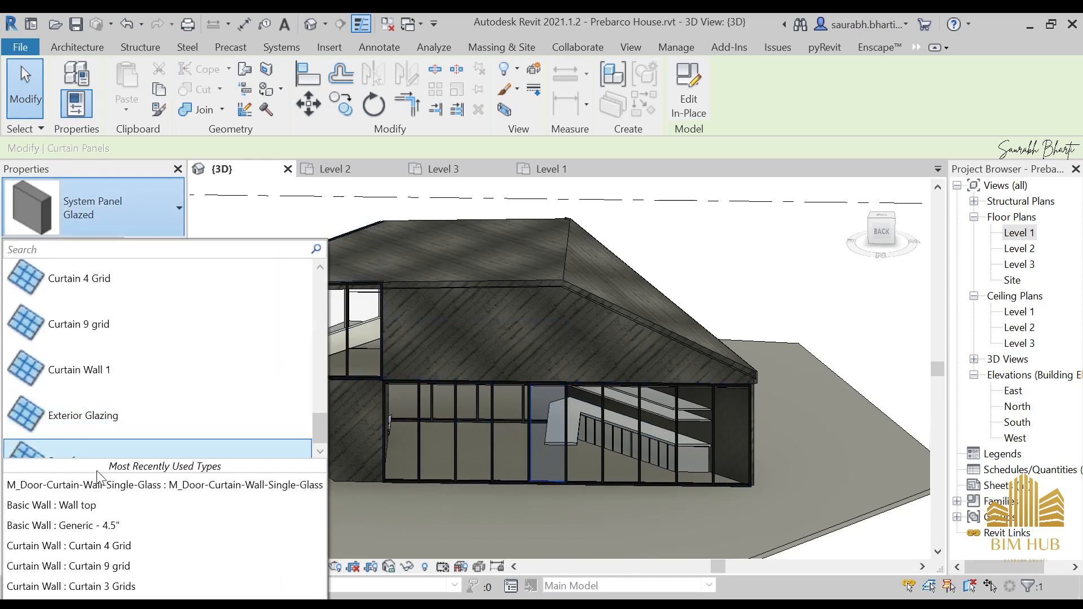
{"action": "left_click", "coordinate": [160, 485]}
{"action": "key", "text": "Escape"}
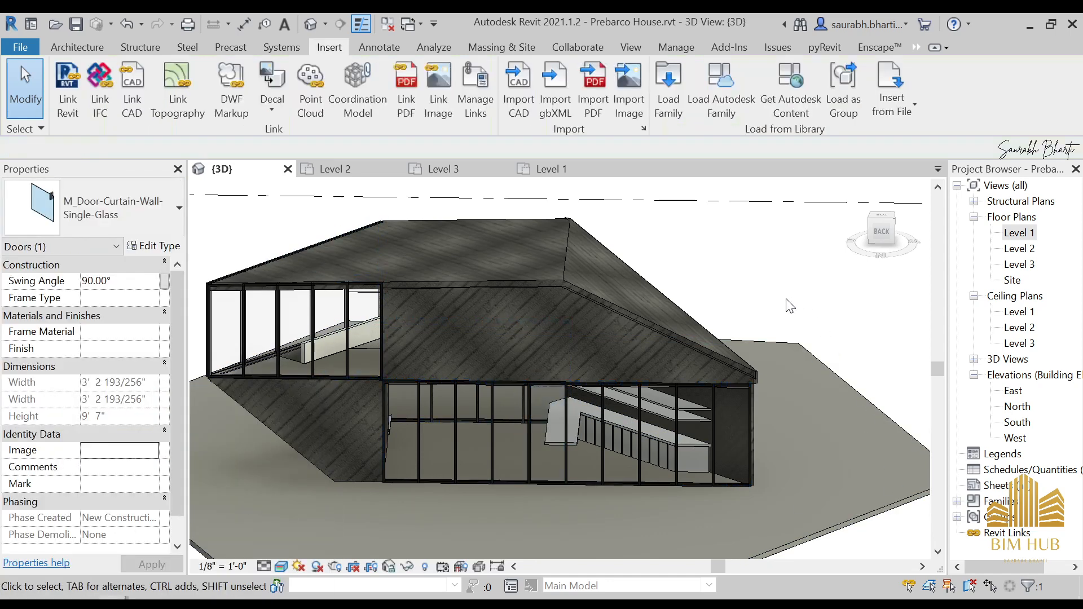
- Set the 3D view's detail level to Fine to show the curtain wall door's handle
{"action": "scroll", "coordinate": [541, 469], "scroll_direction": "up", "scroll_amount": 3}
{"action": "middle_click_drag", "start_coordinate": [550, 443], "coordinate": [565, 341]}
{"action": "middle_click_drag", "start_coordinate": [559, 415], "coordinate": [588, 439], "text": "shift"}
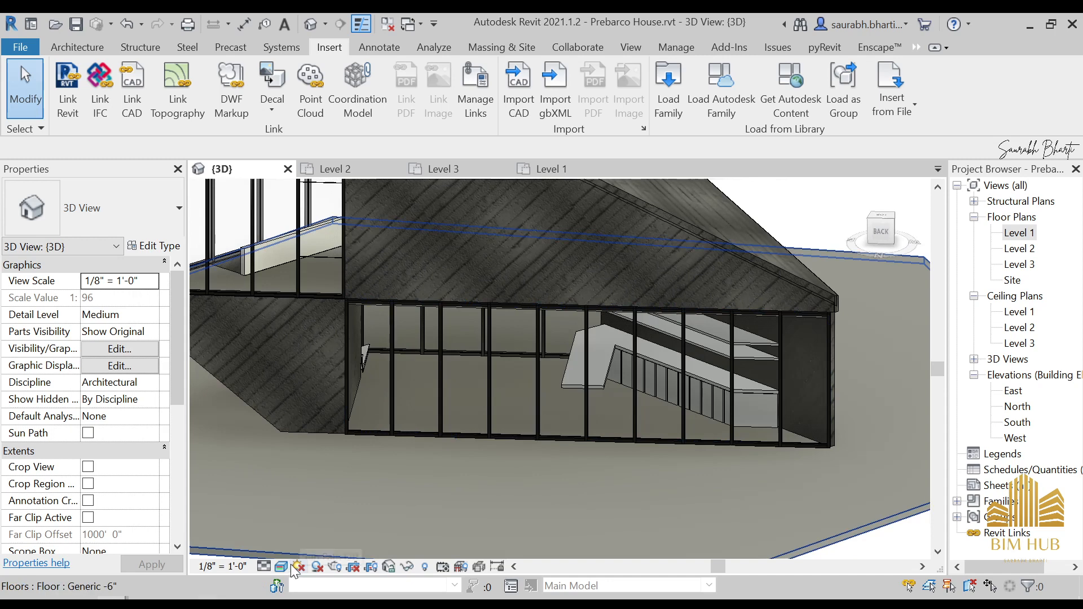
{"action": "left_click", "coordinate": [263, 566]}
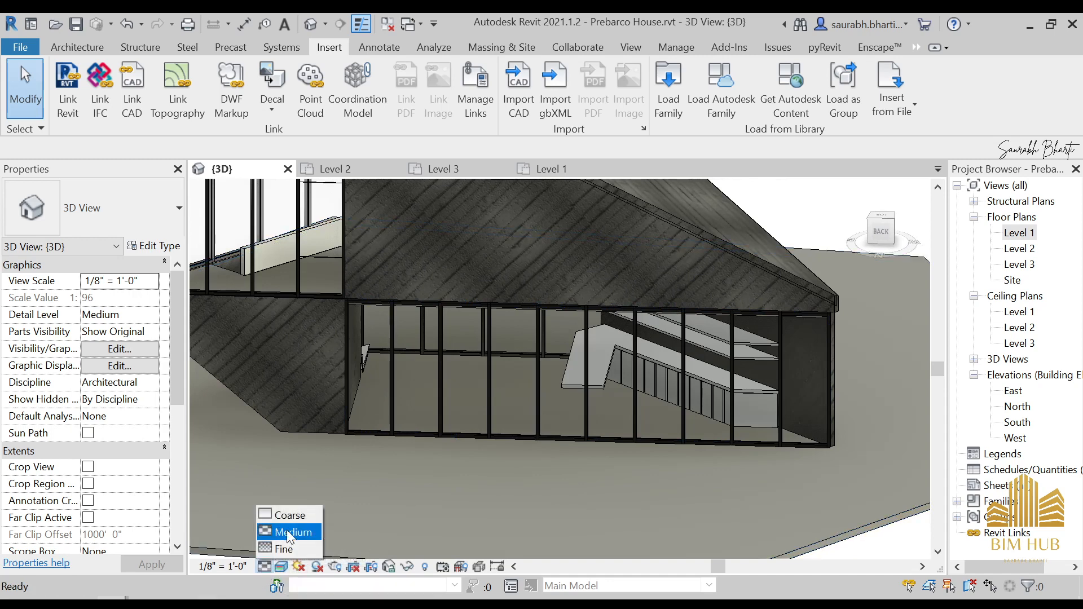
{"action": "left_click", "coordinate": [288, 548]}
{"action": "scroll", "coordinate": [564, 395], "scroll_direction": "up", "scroll_amount": 5}
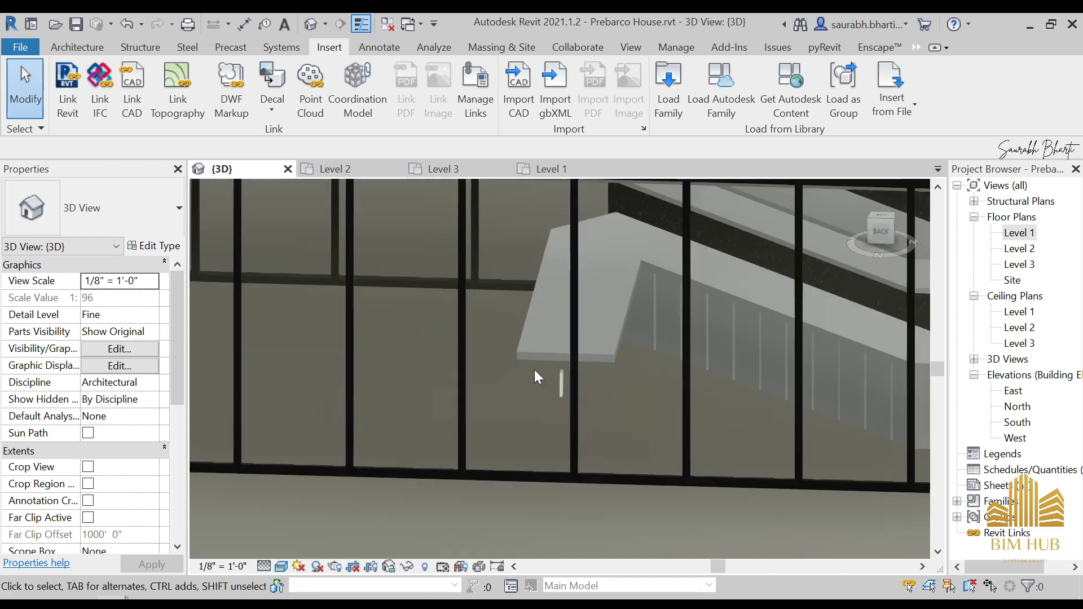
- Examine the new glass door and the house's curtain walls from the back, side and front in the 3D view
{"action": "middle_click_drag", "start_coordinate": [577, 389], "coordinate": [567, 414], "text": "shift"}
{"action": "scroll", "coordinate": [374, 379], "scroll_direction": "down", "scroll_amount": 3}
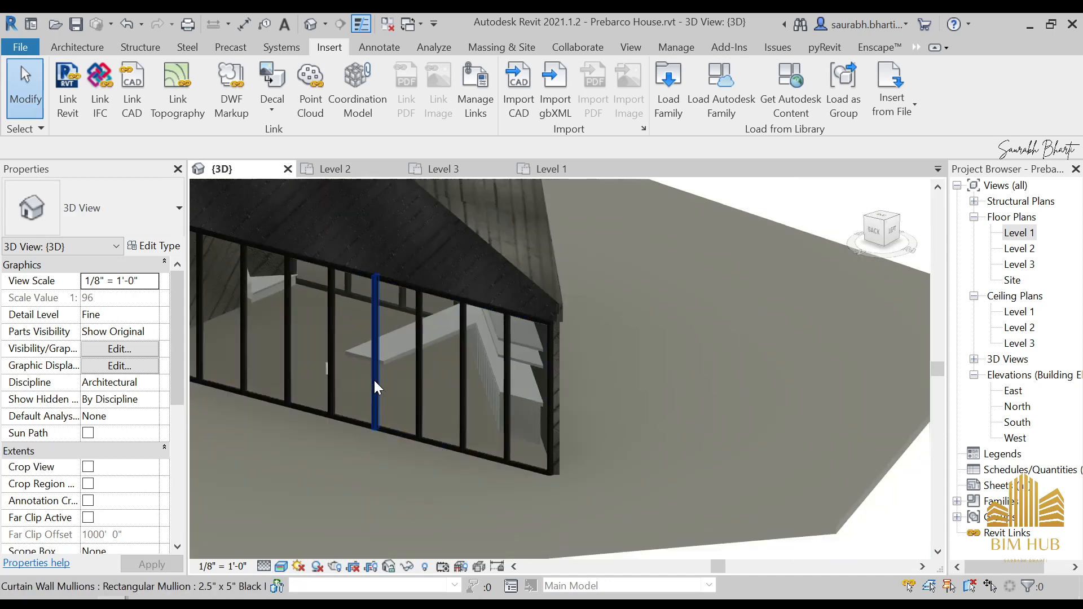
{"action": "middle_click_drag", "start_coordinate": [374, 379], "coordinate": [563, 381], "text": "shift"}
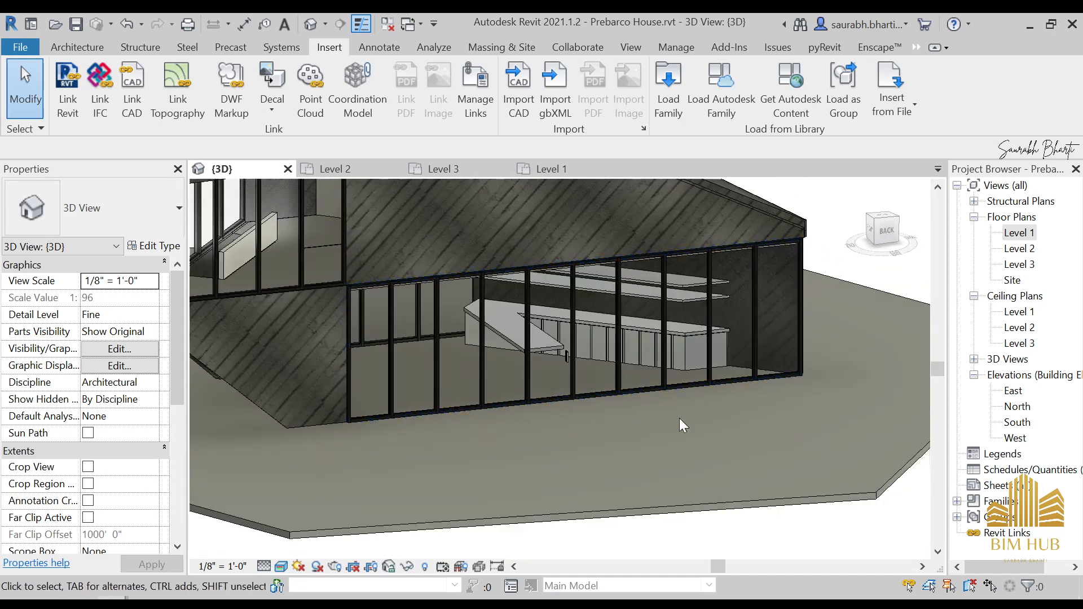
{"action": "scroll", "coordinate": [679, 418], "scroll_direction": "down", "scroll_amount": 3}
{"action": "middle_click_drag", "start_coordinate": [523, 435], "coordinate": [483, 416], "text": "shift"}
{"action": "scroll", "coordinate": [625, 383], "scroll_direction": "up", "scroll_amount": 5}
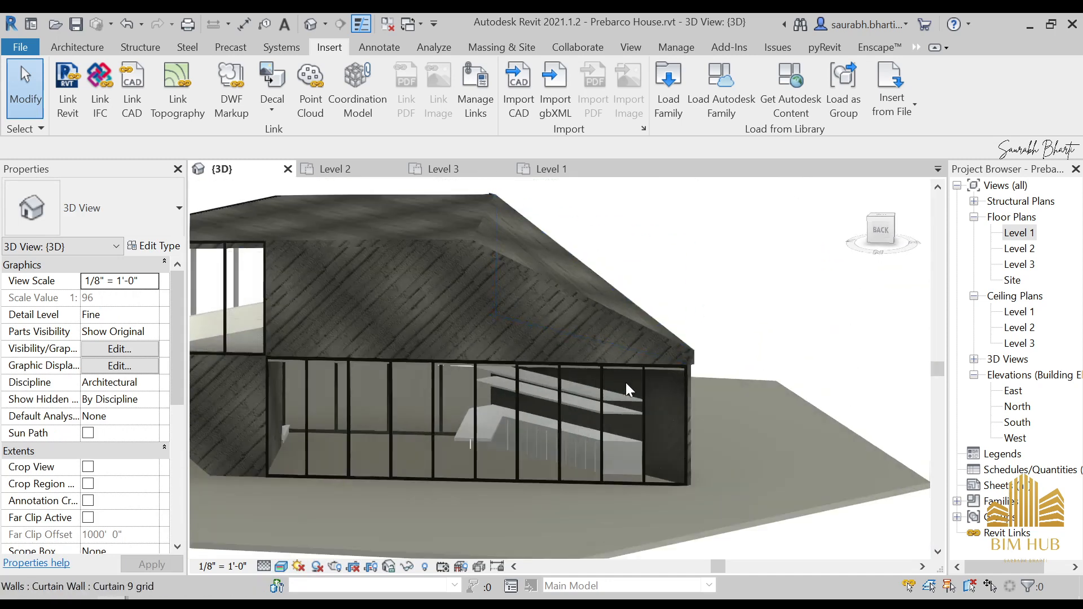
{"action": "scroll", "coordinate": [644, 395], "scroll_direction": "down", "scroll_amount": 5}
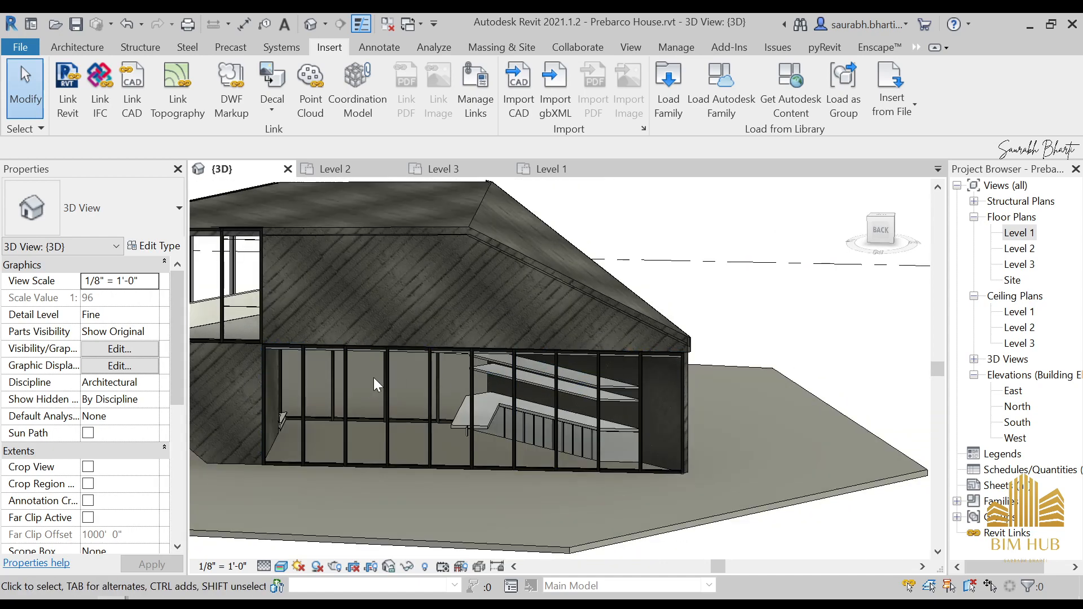
{"action": "middle_click_drag", "start_coordinate": [374, 377], "coordinate": [505, 388], "text": "shift"}
{"action": "scroll", "coordinate": [663, 446], "scroll_direction": "up", "scroll_amount": 1}
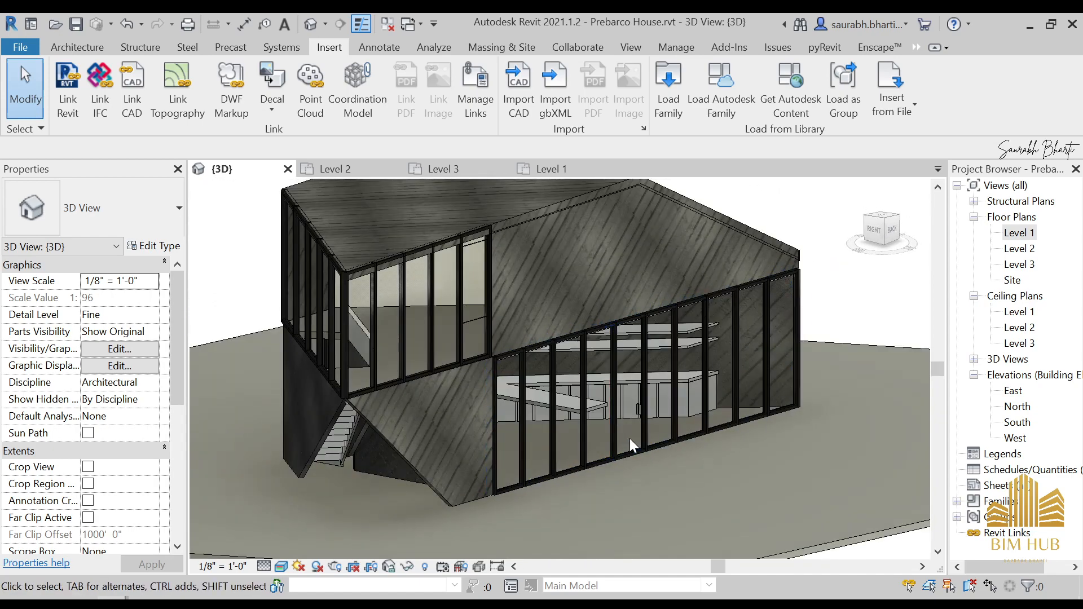
{"action": "scroll", "coordinate": [629, 439], "scroll_direction": "down", "scroll_amount": 4}
{"action": "middle_click_drag", "start_coordinate": [559, 469], "coordinate": [680, 480], "text": "shift"}
{"action": "middle_click_drag", "start_coordinate": [528, 417], "coordinate": [591, 455], "text": "shift"}
{"action": "scroll", "coordinate": [577, 430], "scroll_direction": "up", "scroll_amount": 1}
- Review the reference photo CA_PREB_2DM_109.jpg, the elevations and the floor plans for door locations, and return to the Revit model
{"action": "left_click", "coordinate": [209, 606]}
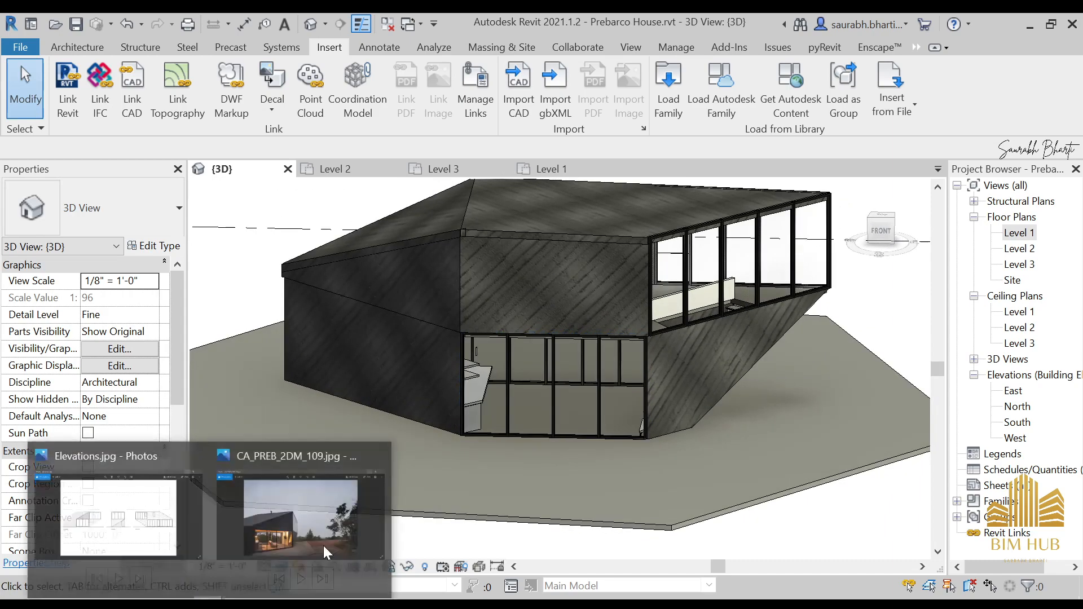
{"action": "left_click", "coordinate": [250, 523]}
{"action": "scroll", "coordinate": [372, 513], "scroll_direction": "up", "scroll_amount": 2}
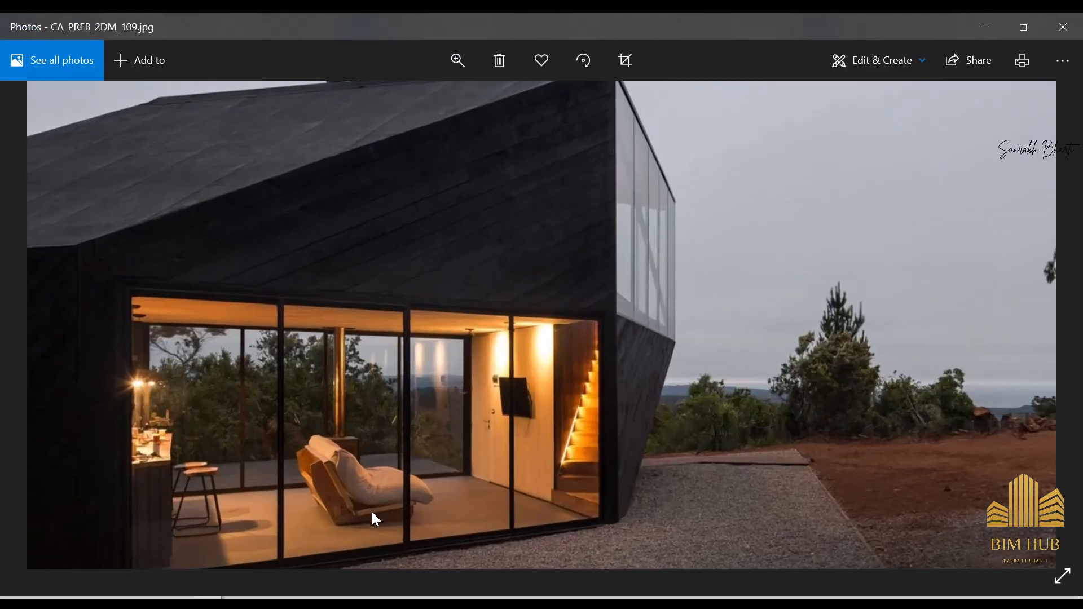
{"action": "scroll", "coordinate": [333, 489], "scroll_direction": "up", "scroll_amount": 3}
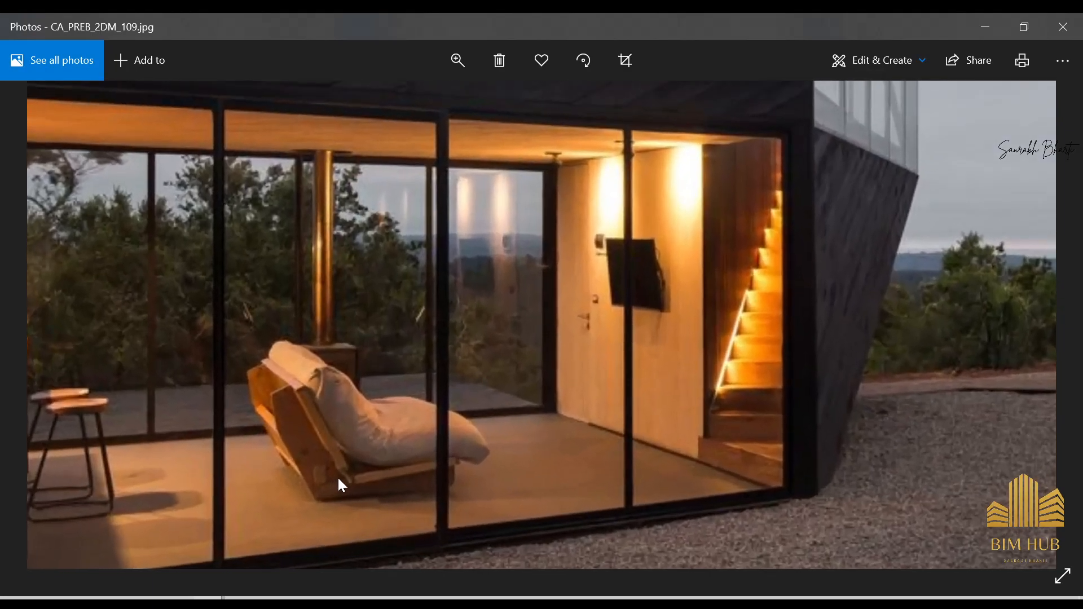
{"action": "scroll", "coordinate": [377, 436], "scroll_direction": "down", "scroll_amount": 5}
{"action": "key", "text": "Right"}
{"action": "key", "text": "Right"}
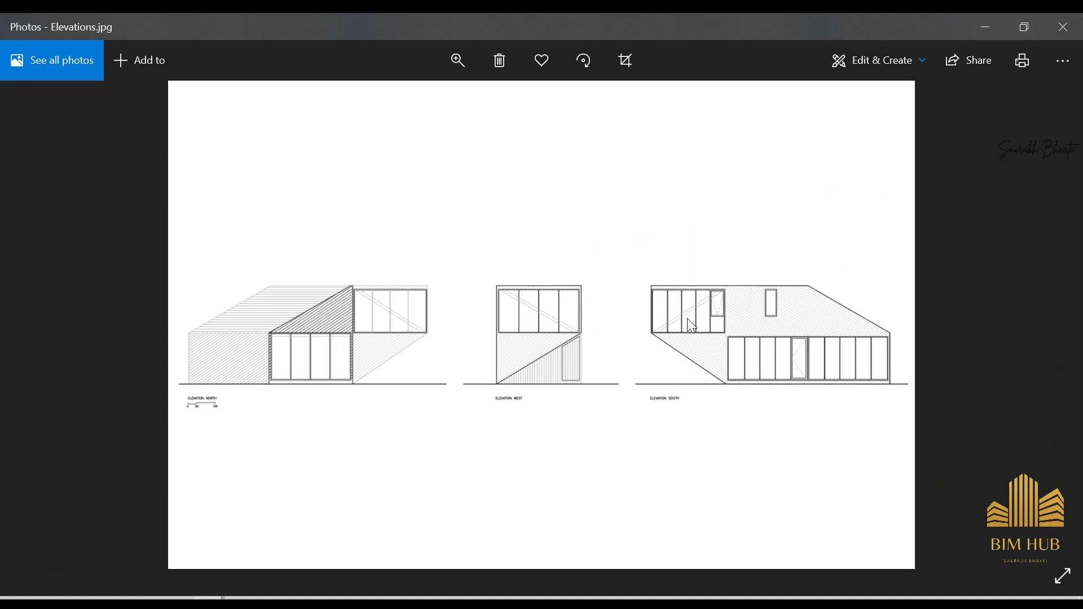
{"action": "key", "text": "Right"}
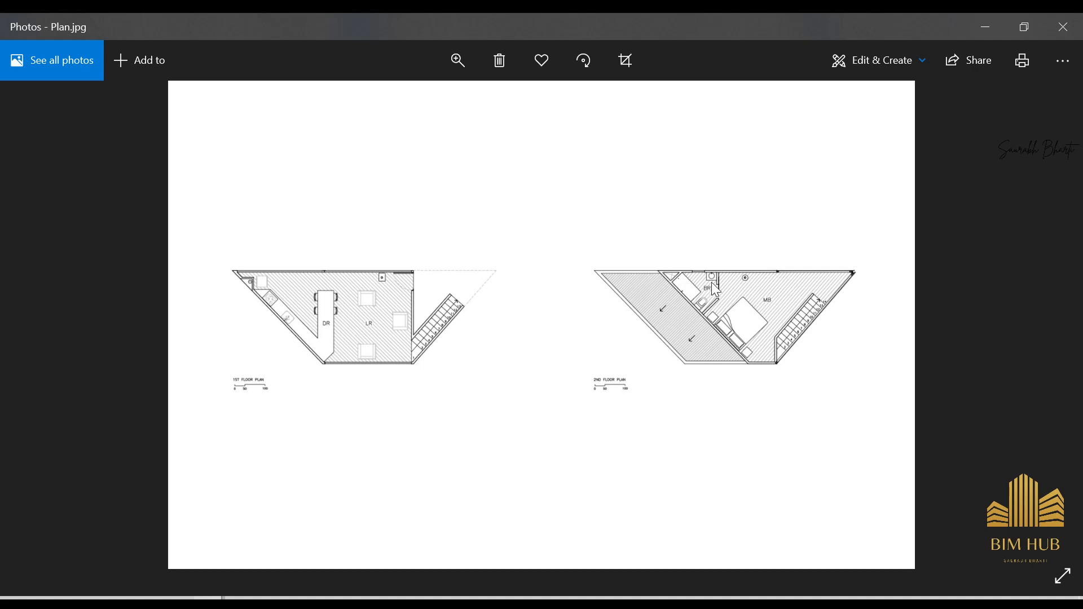
{"action": "left_click", "coordinate": [985, 27]}
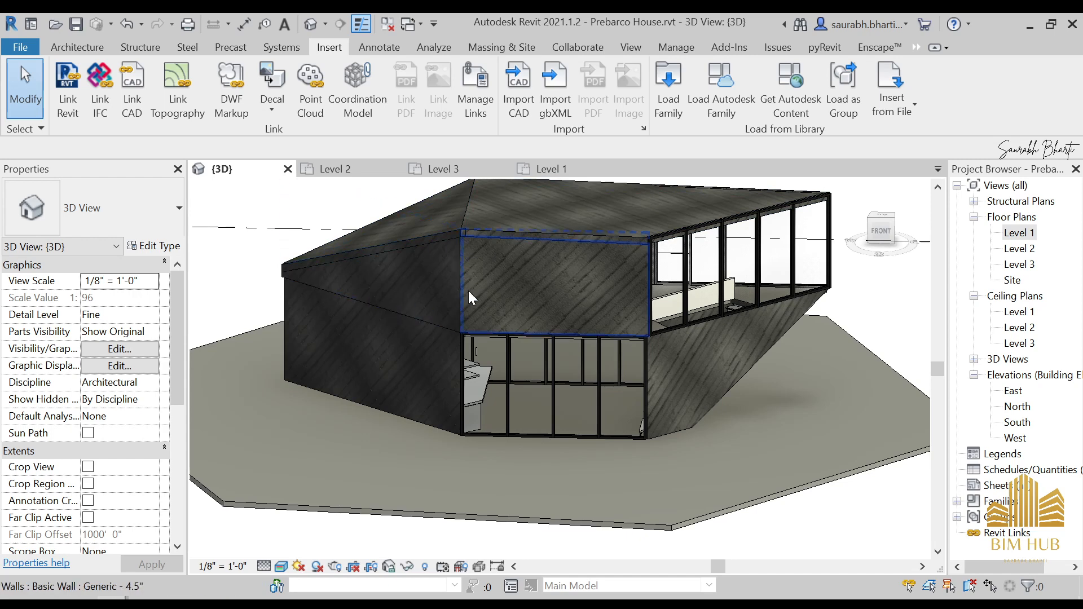
- Examine the front and right side walls of the house in the 3D view
{"action": "left_click", "coordinate": [439, 324]}
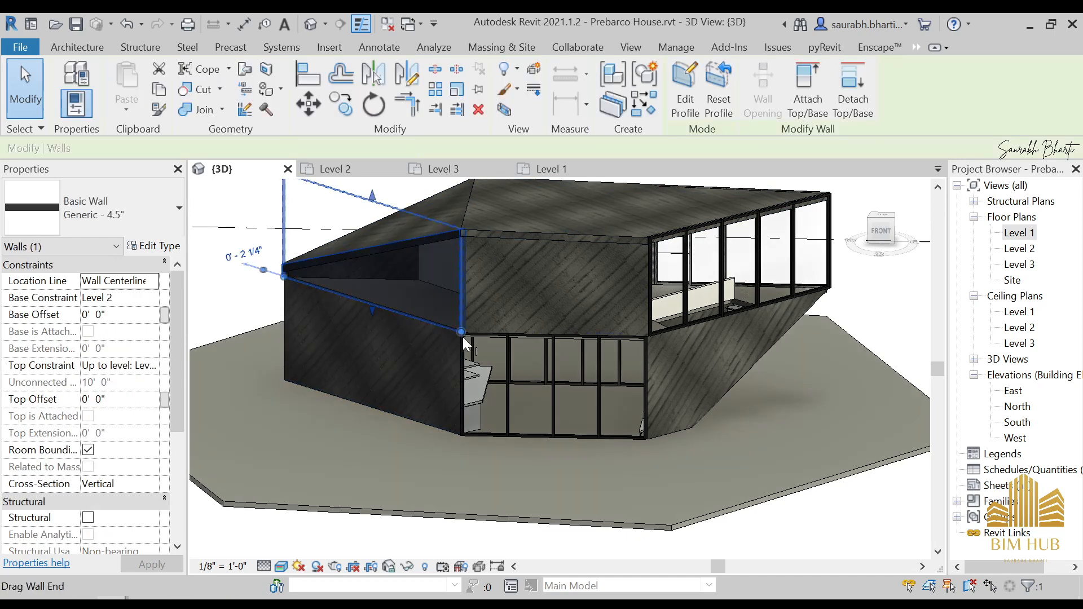
{"action": "scroll", "coordinate": [478, 352], "scroll_direction": "down", "scroll_amount": 1}
{"action": "left_click", "coordinate": [544, 438]}
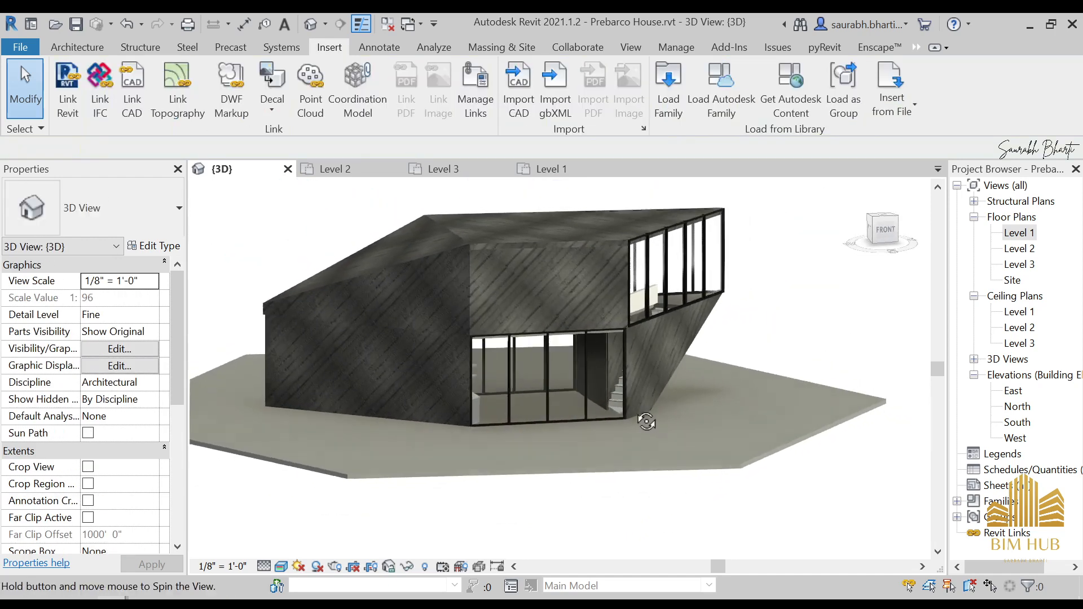
{"action": "scroll", "coordinate": [567, 410], "scroll_direction": "up", "scroll_amount": 3}
{"action": "scroll", "coordinate": [557, 431], "scroll_direction": "down", "scroll_amount": 5}
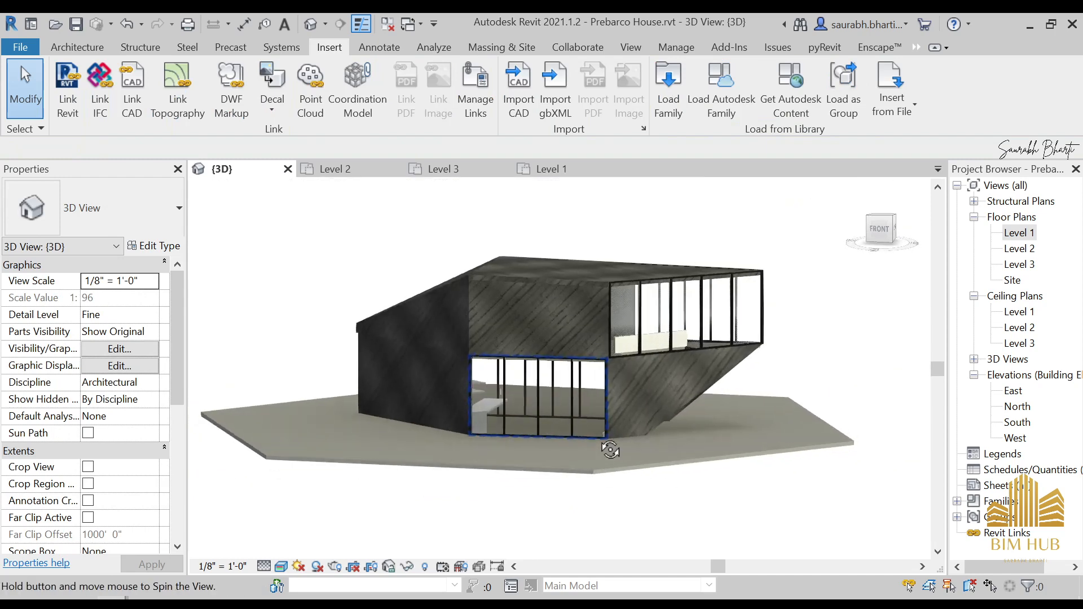
{"action": "middle_click_drag", "start_coordinate": [607, 450], "coordinate": [732, 431], "text": "shift"}
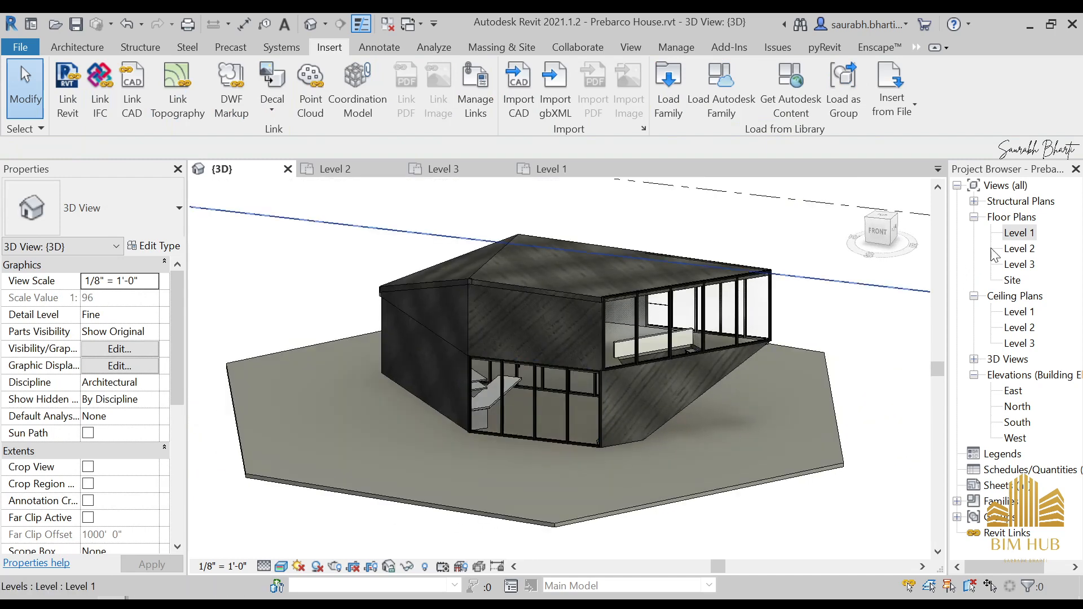
{"action": "middle_click_drag", "start_coordinate": [872, 370], "coordinate": [737, 323], "text": "shift"}
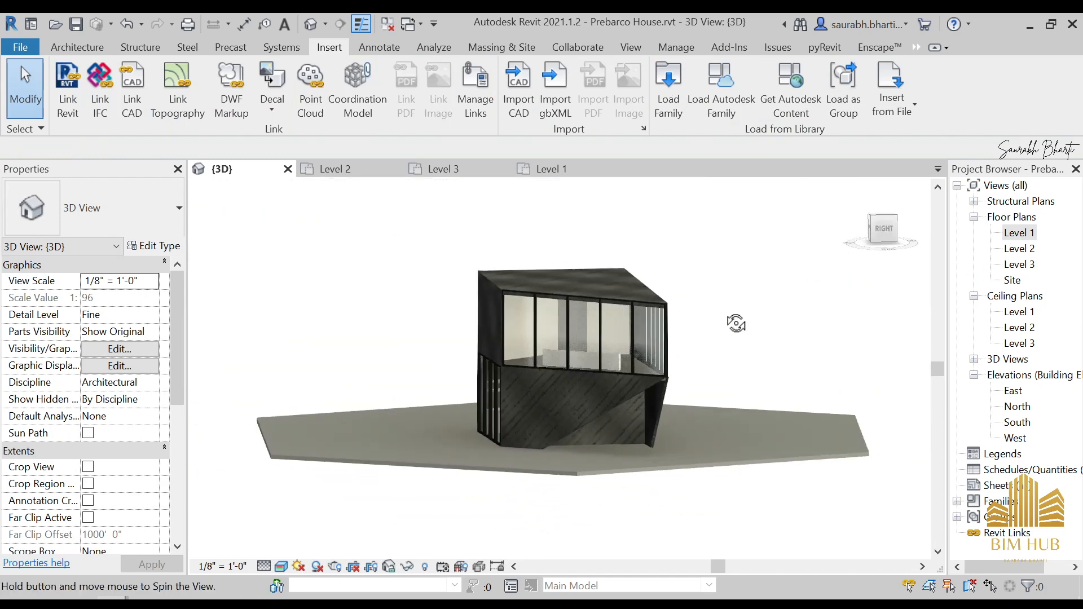
{"action": "left_click", "coordinate": [628, 442]}
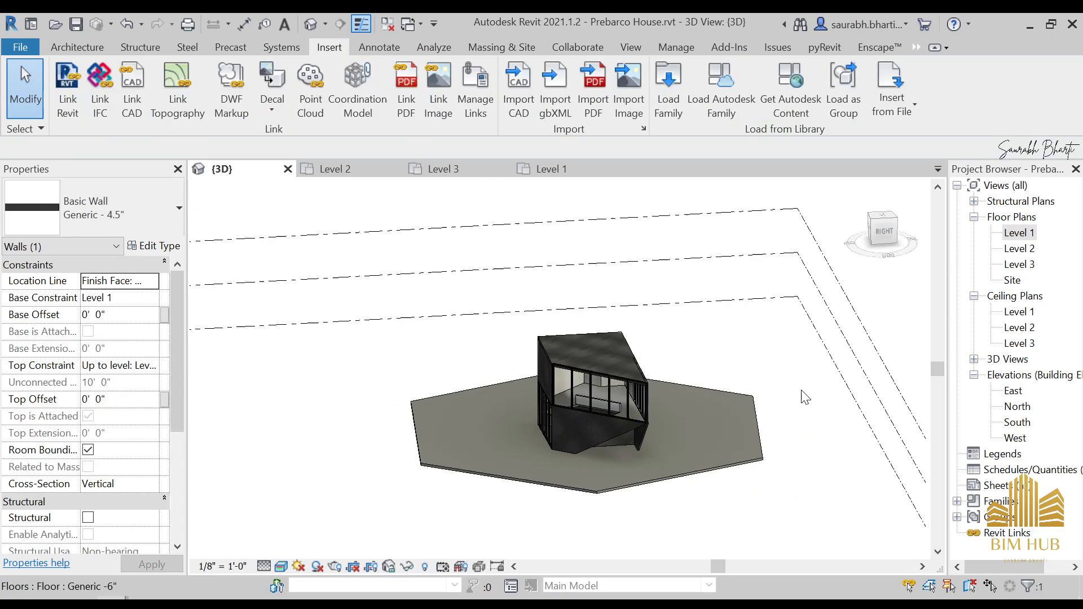
- Open the Level 1 floor plan, start placing a door and open the dialog for loading another door family
{"action": "left_click", "coordinate": [1020, 234]}
{"action": "double_click", "coordinate": [1020, 234]}
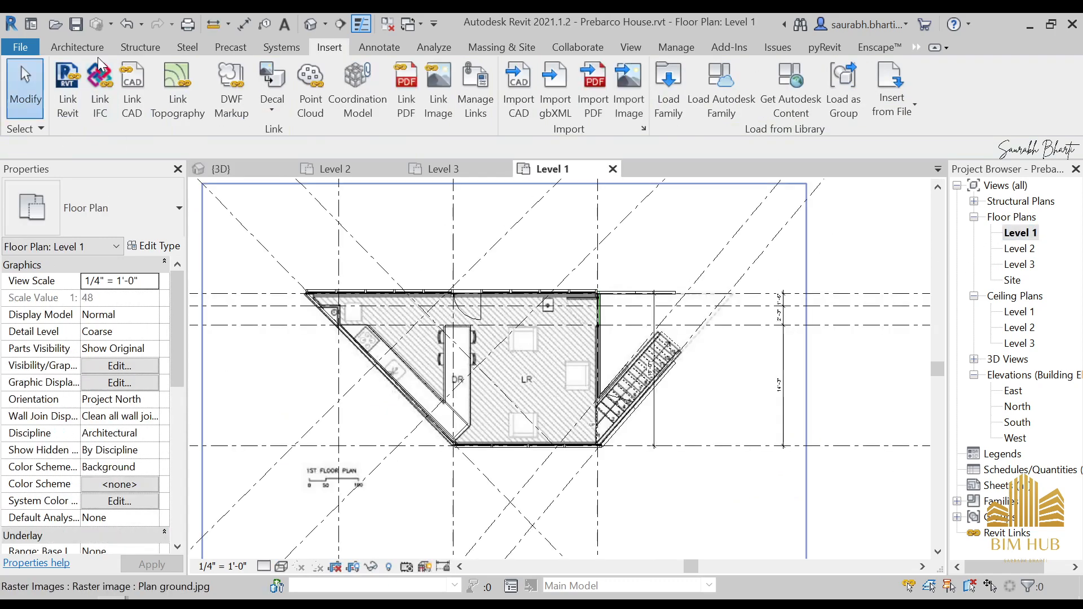
{"action": "left_click", "coordinate": [77, 47]}
{"action": "left_click", "coordinate": [105, 90]}
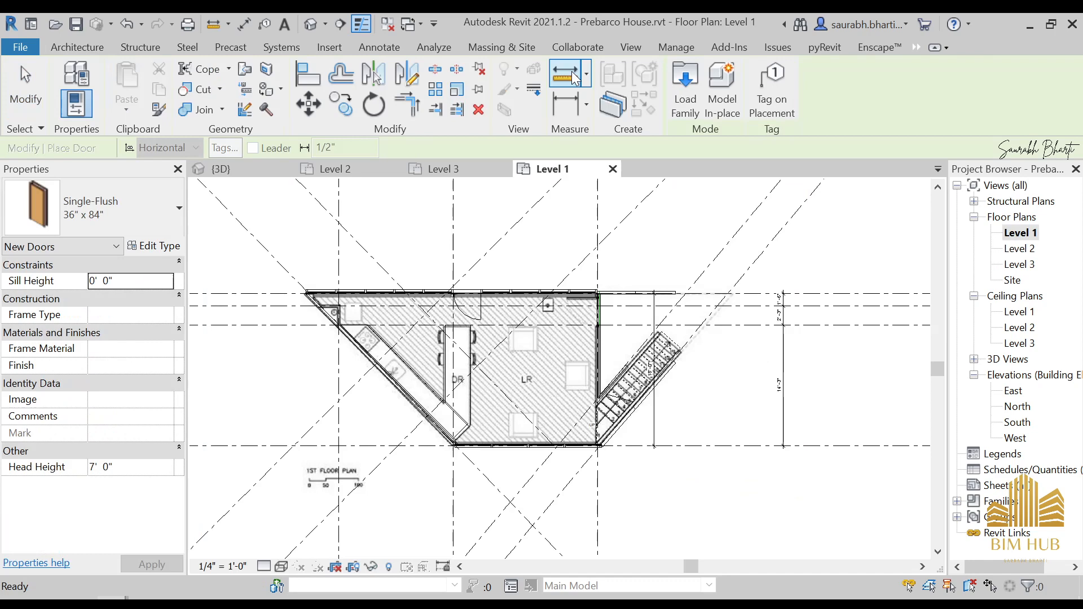
{"action": "left_click", "coordinate": [685, 93]}
- Browse to the Familes folder on the Desktop and check its Revit 2017 subfolder for a suitable door family
{"action": "left_click", "coordinate": [172, 477]}
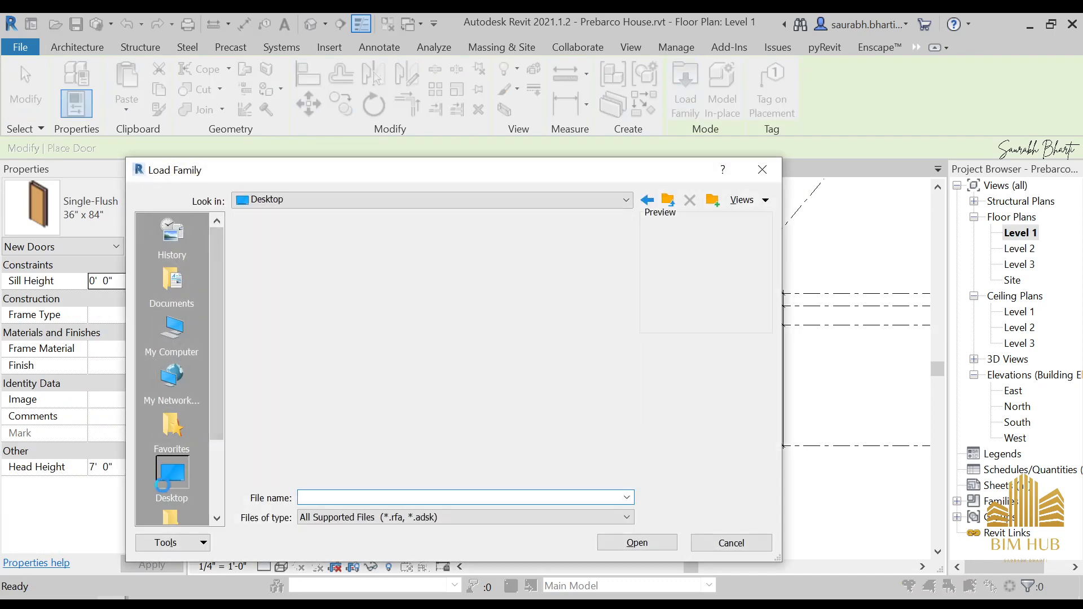
{"action": "scroll", "coordinate": [373, 372], "scroll_direction": "down", "scroll_amount": 1}
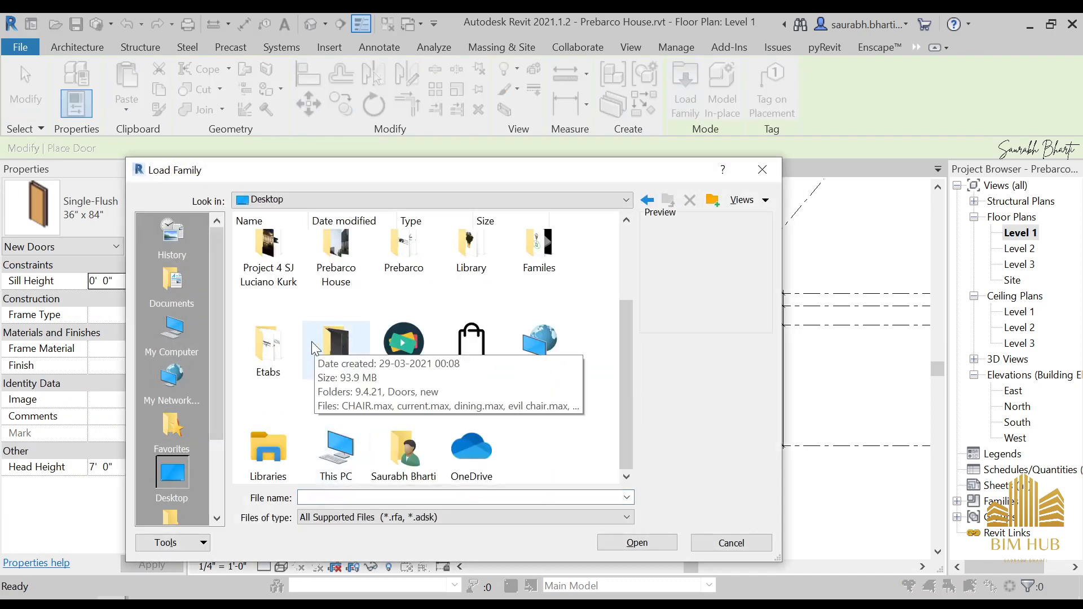
{"action": "double_click", "coordinate": [537, 270]}
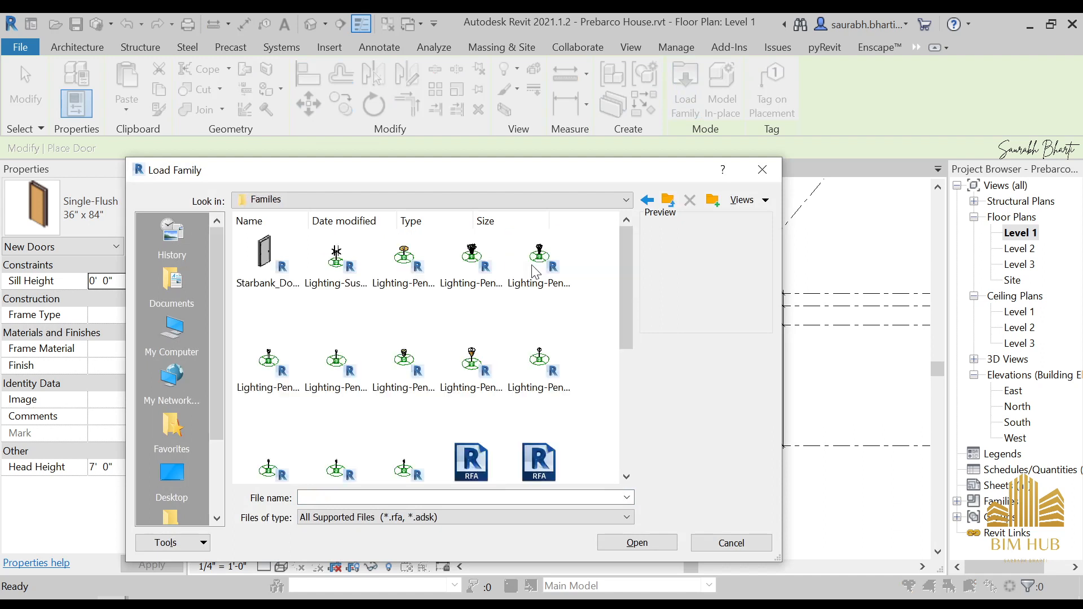
{"action": "left_click", "coordinate": [298, 276]}
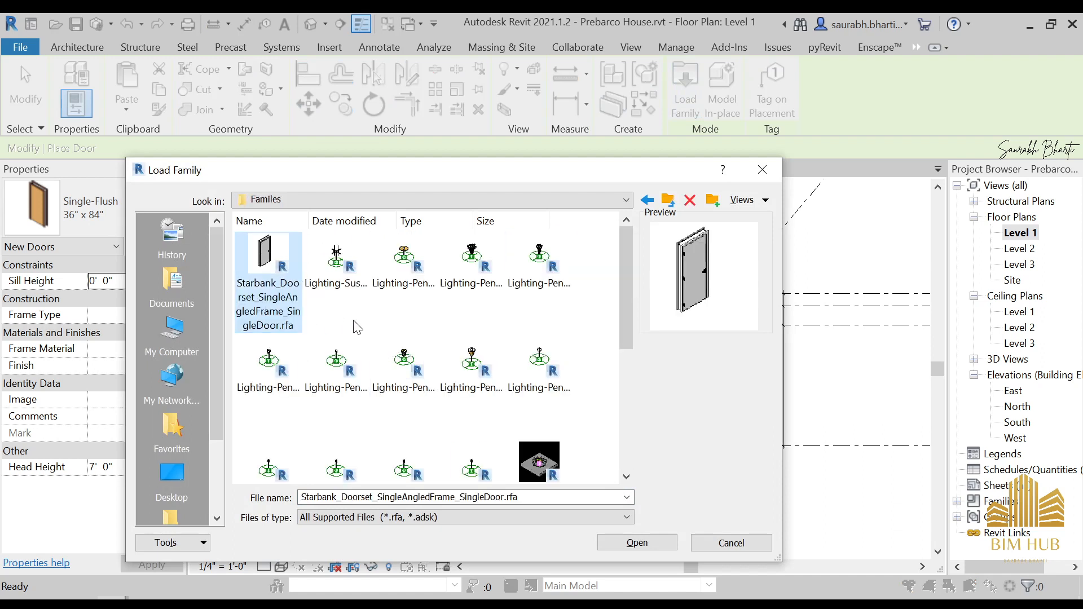
{"action": "scroll", "coordinate": [357, 327], "scroll_direction": "down", "scroll_amount": 5}
{"action": "double_click", "coordinate": [355, 424]}
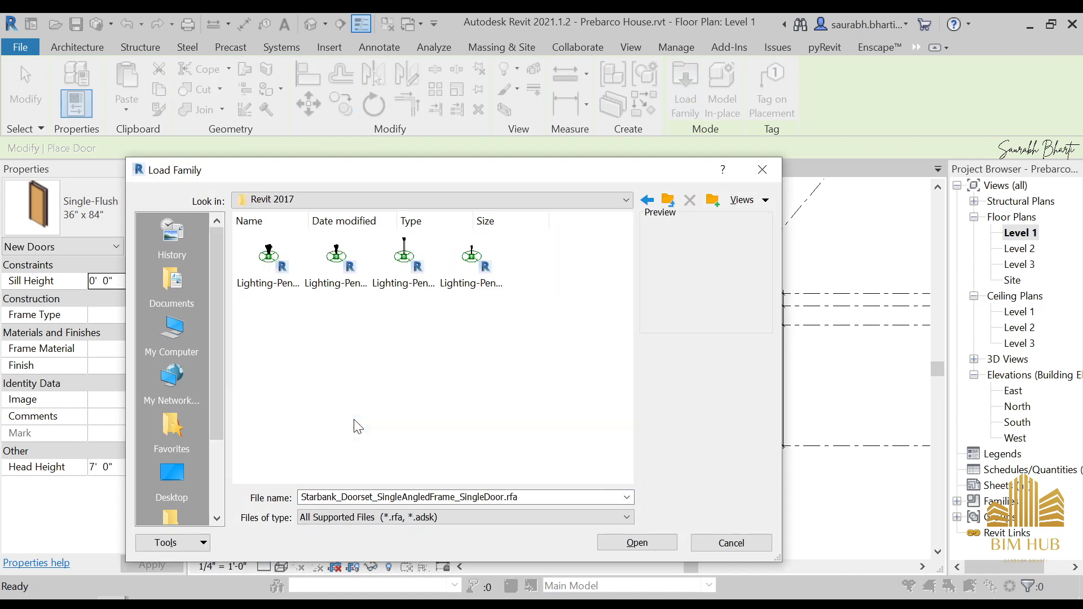
{"action": "key", "text": "BackSpace"}
- Load the door family Buffalo_Doors_SteelFloodDoors_Single_OpenOut.rfa from the Familes folder into the project
{"action": "key", "text": "Down"}
{"action": "key", "text": "Down"}
{"action": "key", "text": "Down"}
{"action": "key", "text": "Down"}
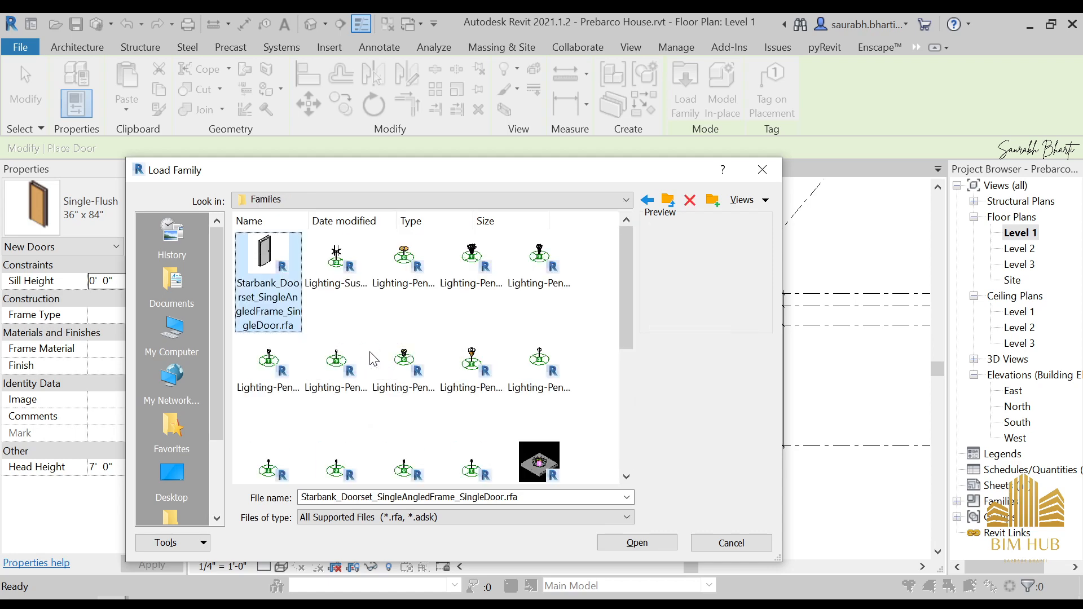
{"action": "key", "text": "Up"}
{"action": "key", "text": "Down"}
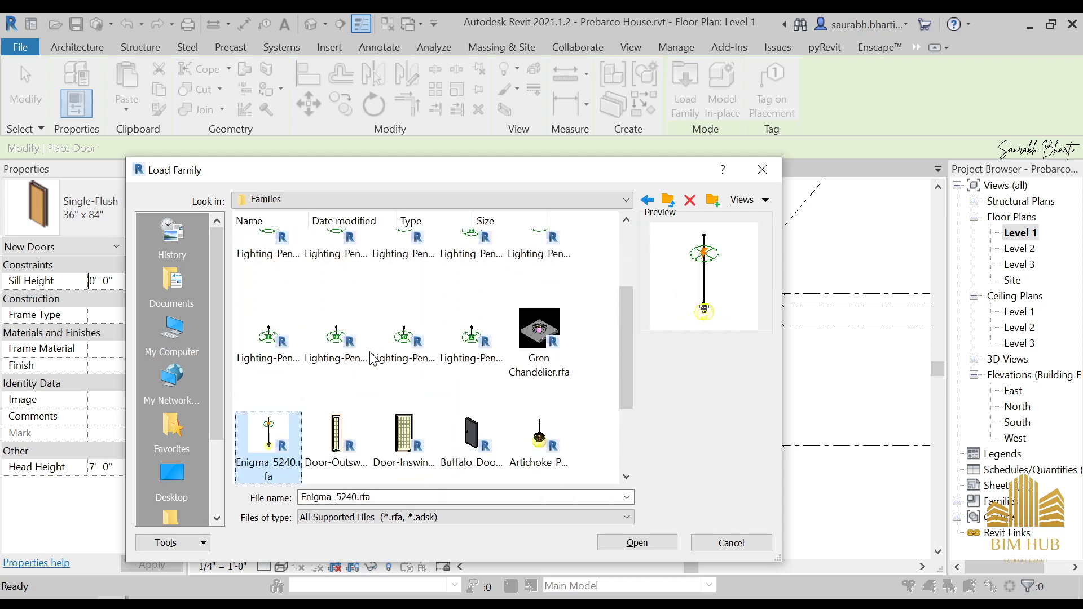
{"action": "key", "text": "Right"}
{"action": "key", "text": "Up"}
{"action": "key", "text": "Right"}
{"action": "key", "text": "Down"}
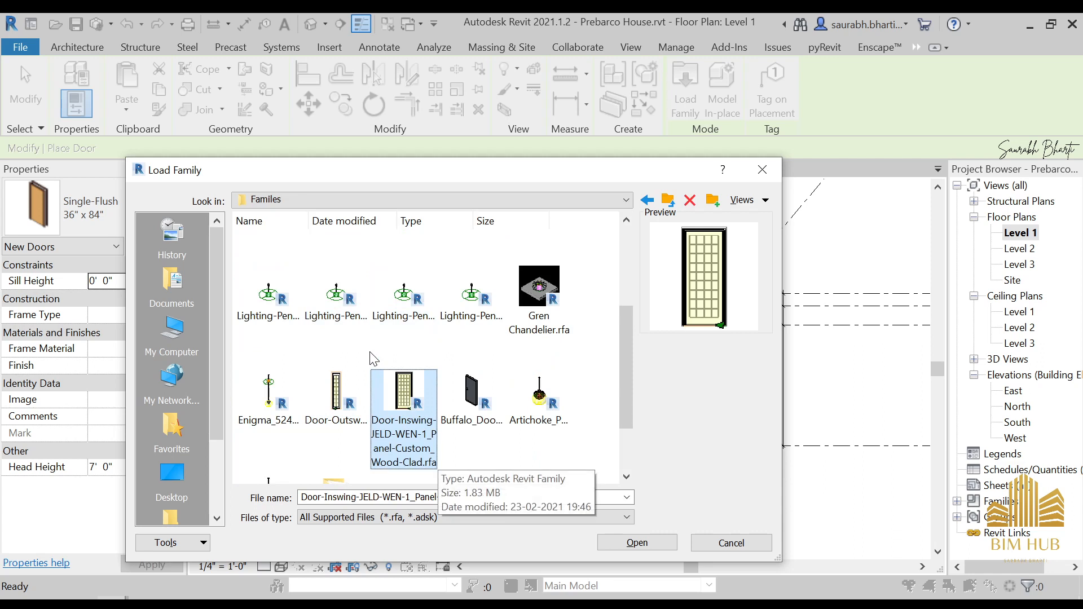
{"action": "key", "text": "Right"}
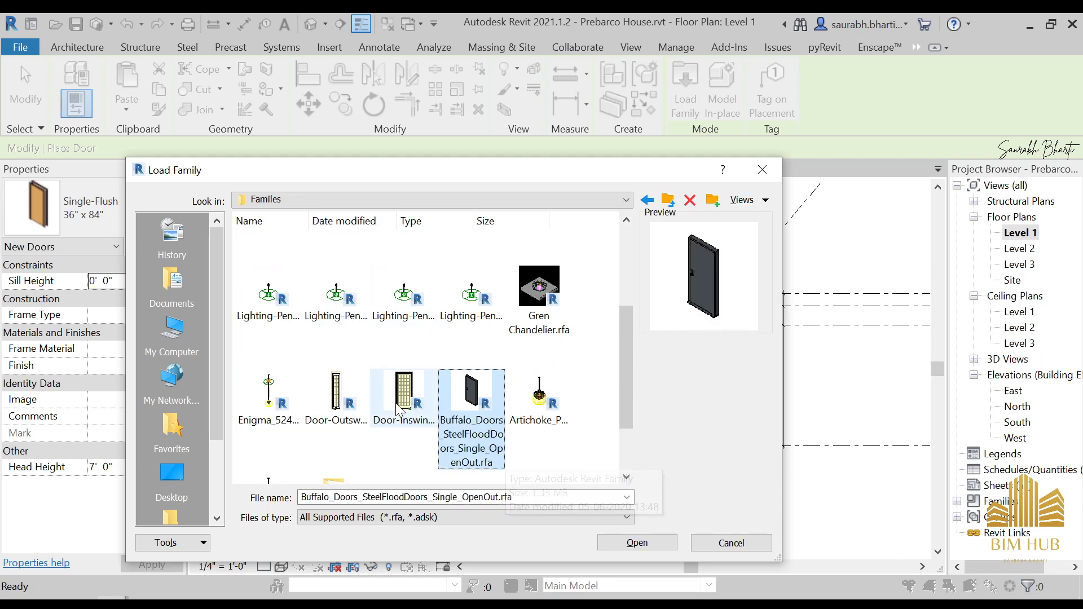
{"action": "left_click", "coordinate": [637, 542]}
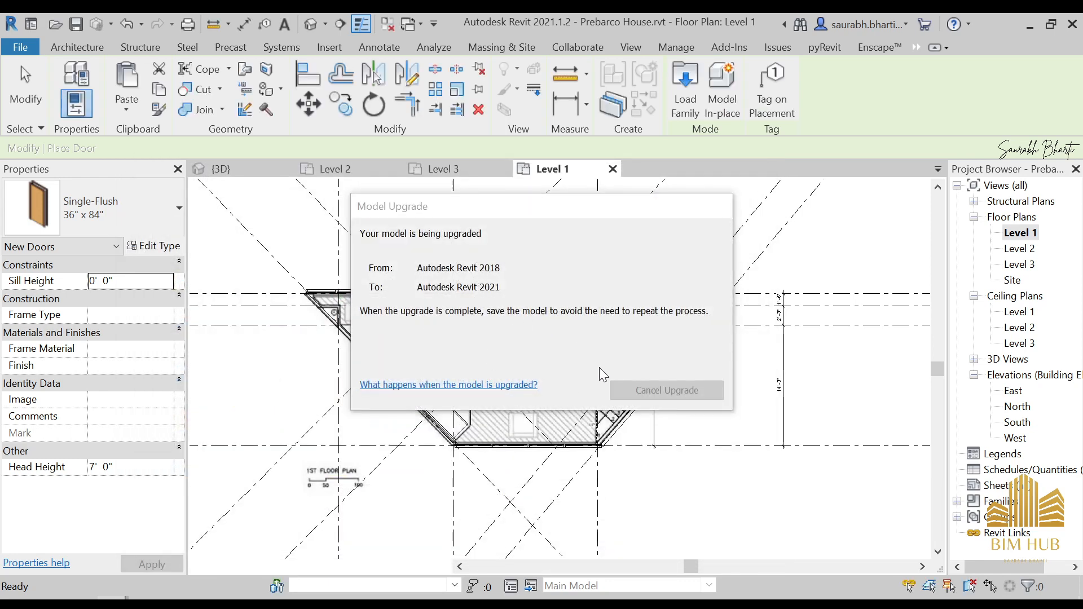
- Try to place the 1000(w)x2100(h) Buffalo steel door in the upper end of the living room's east wall
{"action": "scroll", "coordinate": [589, 304], "scroll_direction": "up", "scroll_amount": 3}
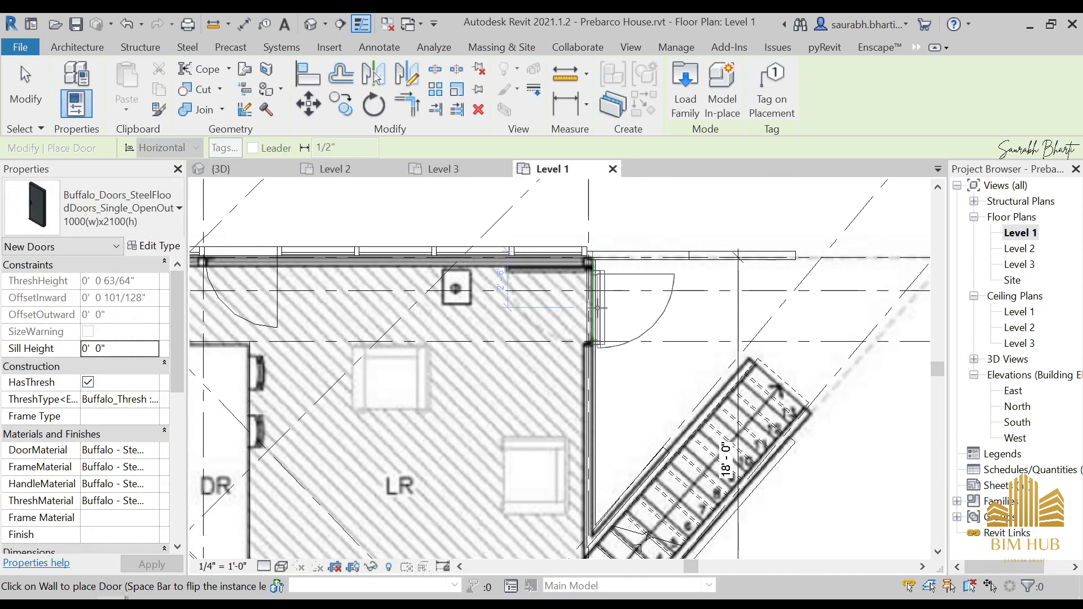
{"action": "left_click", "coordinate": [590, 305]}
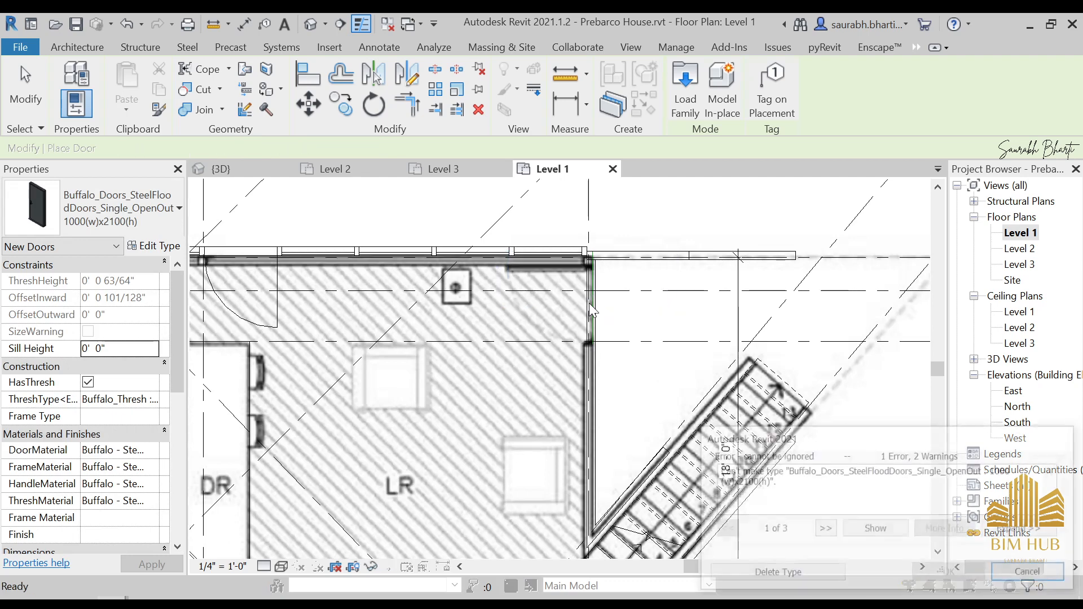
{"action": "key", "text": "Escape"}
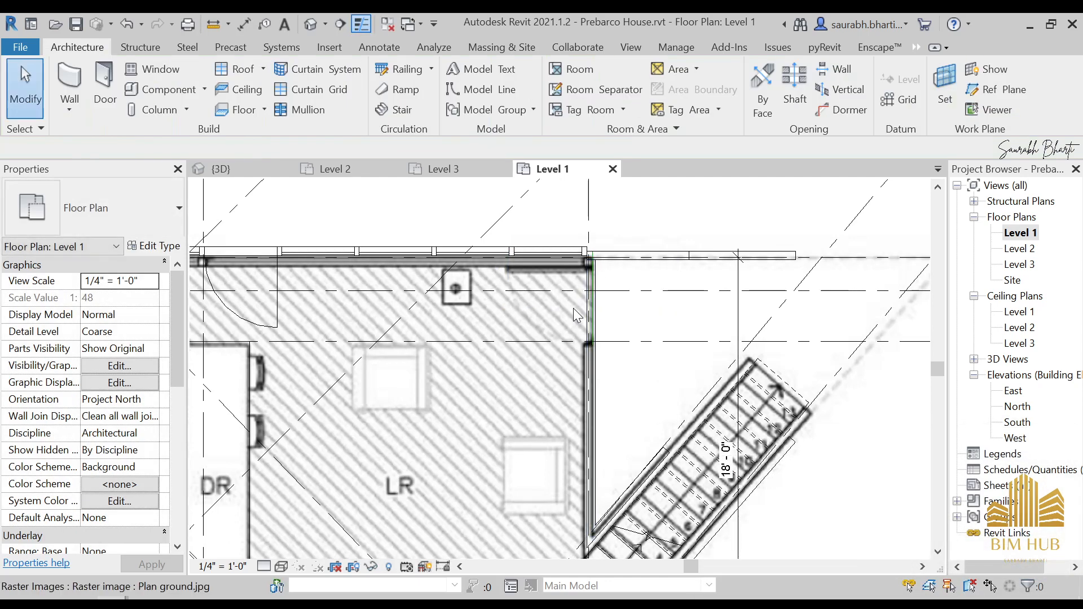
- Examine the Buffalo door type's height, width, depth and thickness parameters, then leave door placement
{"action": "key", "text": "d"}
{"action": "key", "text": "r"}
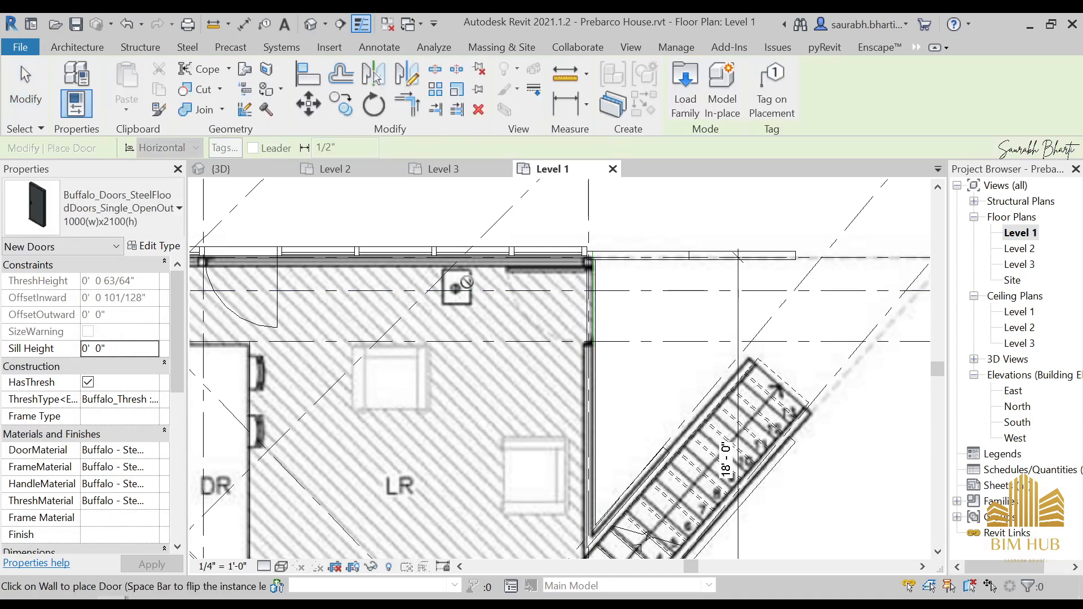
{"action": "left_click", "coordinate": [154, 246]}
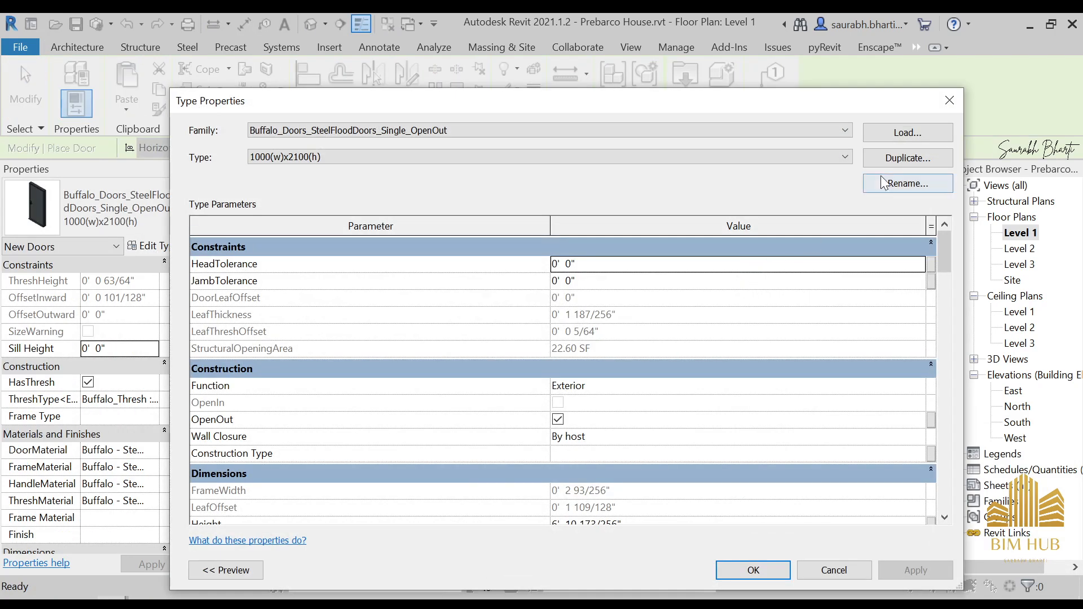
{"action": "scroll", "coordinate": [758, 432], "scroll_direction": "down", "scroll_amount": 5}
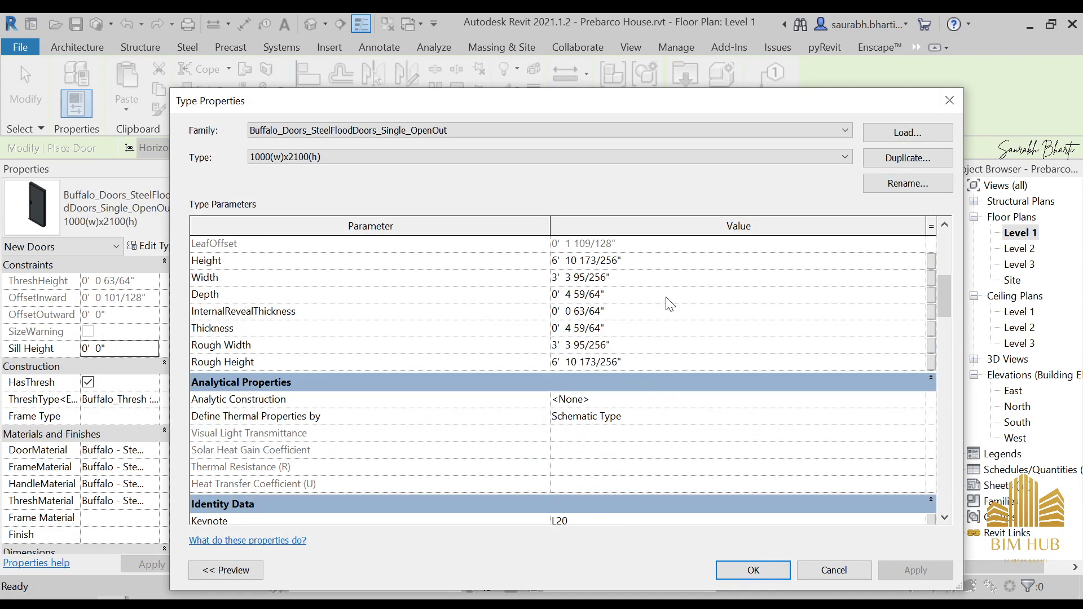
{"action": "left_click", "coordinate": [636, 297]}
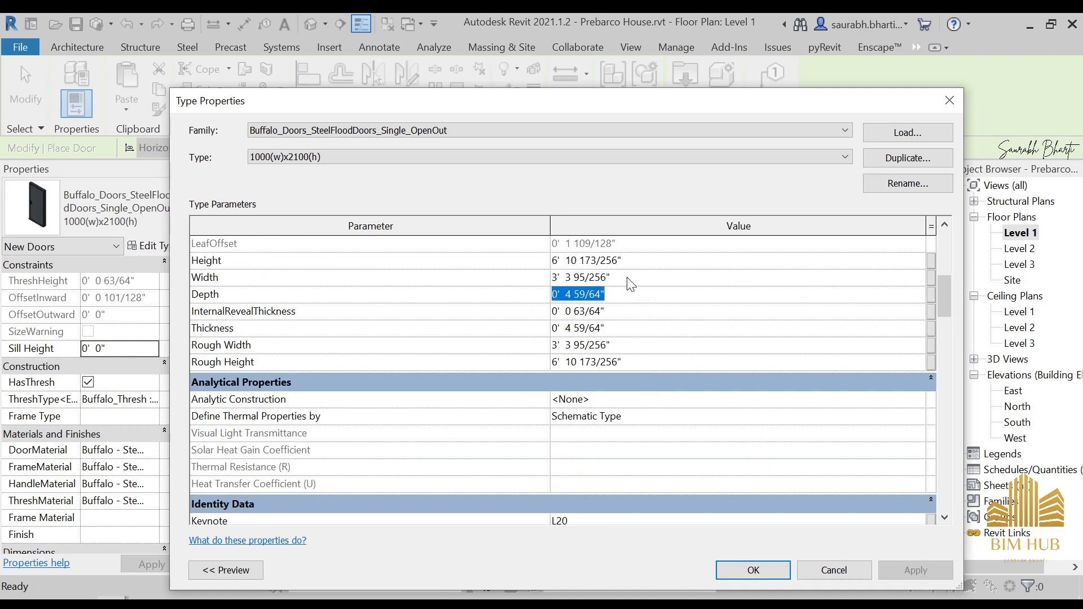
{"action": "left_click", "coordinate": [628, 278]}
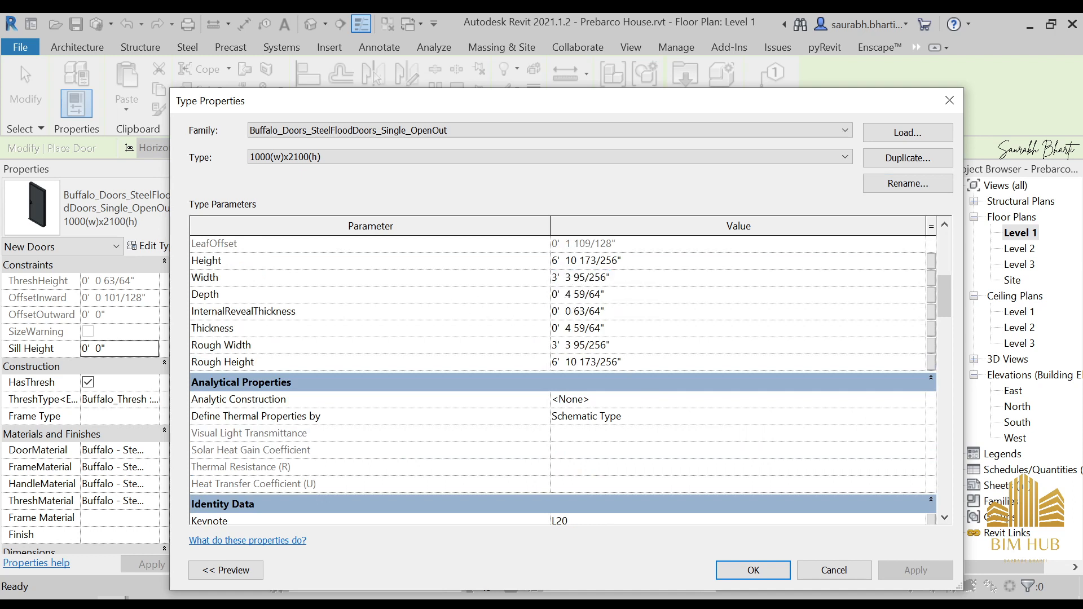
{"action": "left_click", "coordinate": [633, 299]}
{"action": "left_click", "coordinate": [950, 100]}
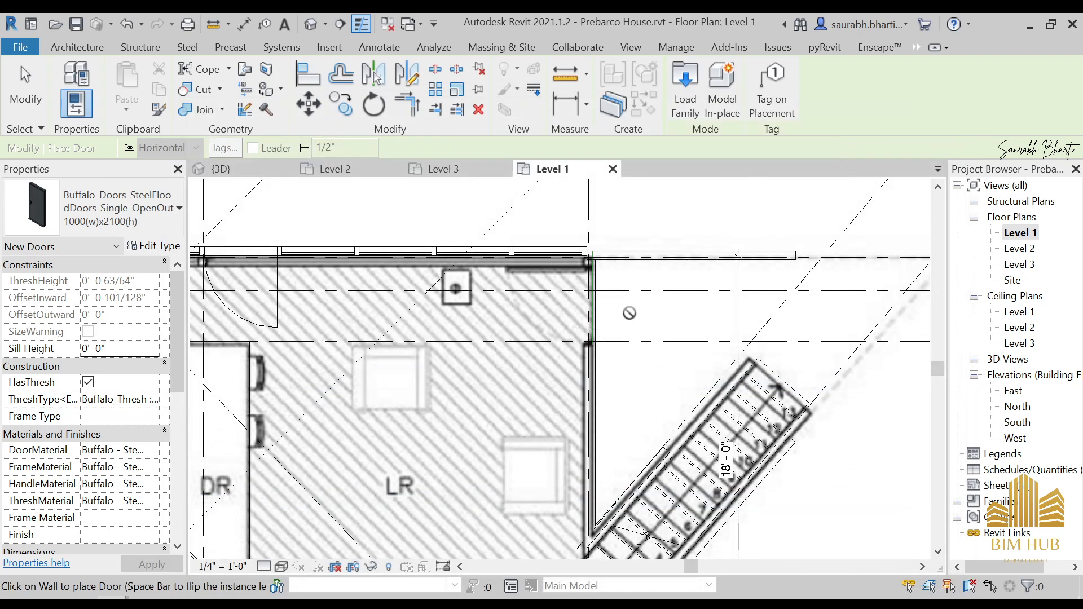
{"action": "key", "text": "Escape"}
{"action": "key", "text": "Escape"}
- Shorten the Generic - 4.5" wall on the living room's east side so its upper end stops at grid 3
{"action": "scroll", "coordinate": [590, 333], "scroll_direction": "up", "scroll_amount": 1}
{"action": "left_click", "coordinate": [584, 272]}
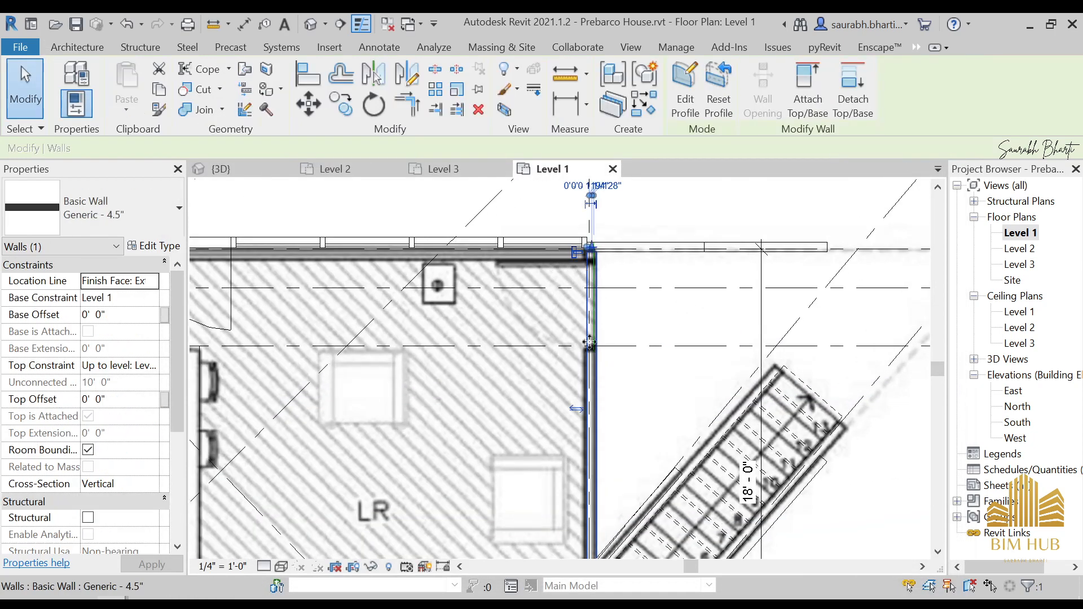
{"action": "key", "text": "Escape"}
{"action": "left_click", "coordinate": [594, 291]}
{"action": "left_click_drag", "start_coordinate": [592, 249], "coordinate": [592, 284]}
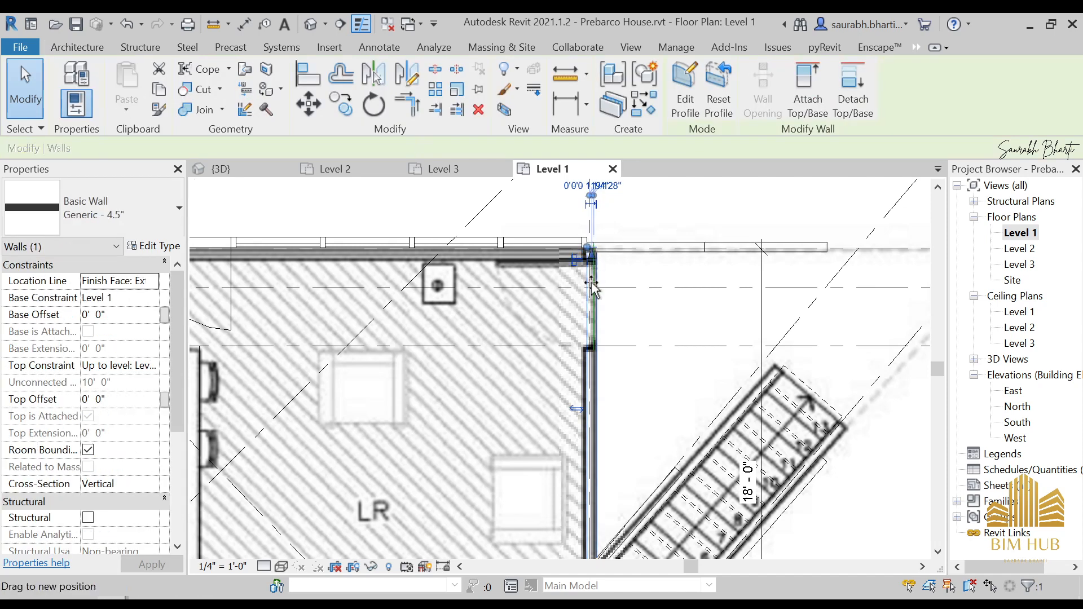
{"action": "left_click_drag", "start_coordinate": [589, 345], "coordinate": [590, 347]}
{"action": "key", "text": "Escape"}
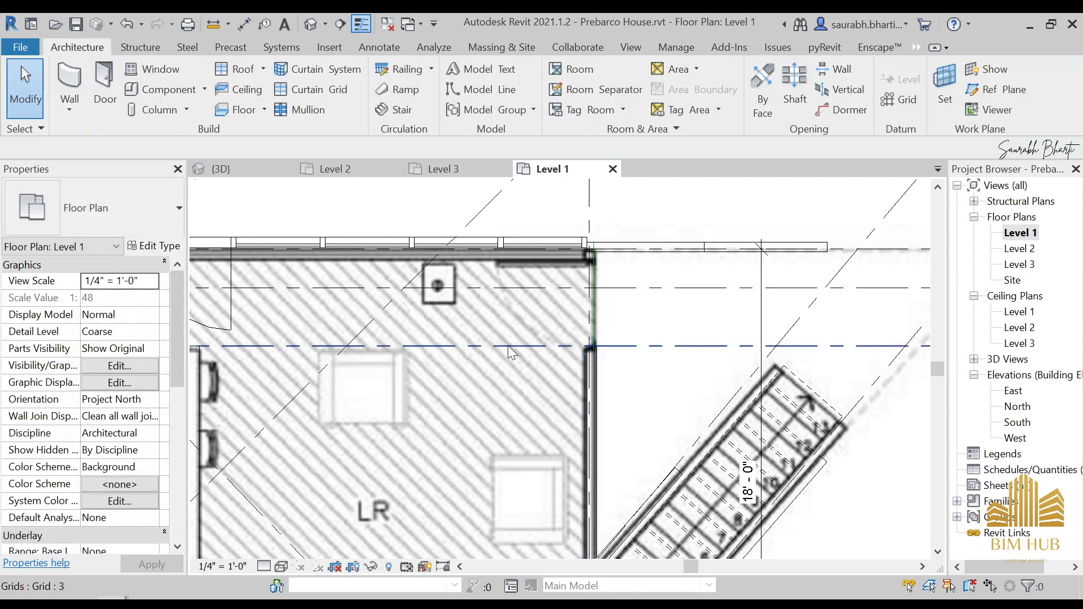
- Start a new wall and duplicate the Generic - 4.5" basic wall type under the name Generic -9"
{"action": "left_click", "coordinate": [70, 84]}
{"action": "left_click", "coordinate": [151, 246]}
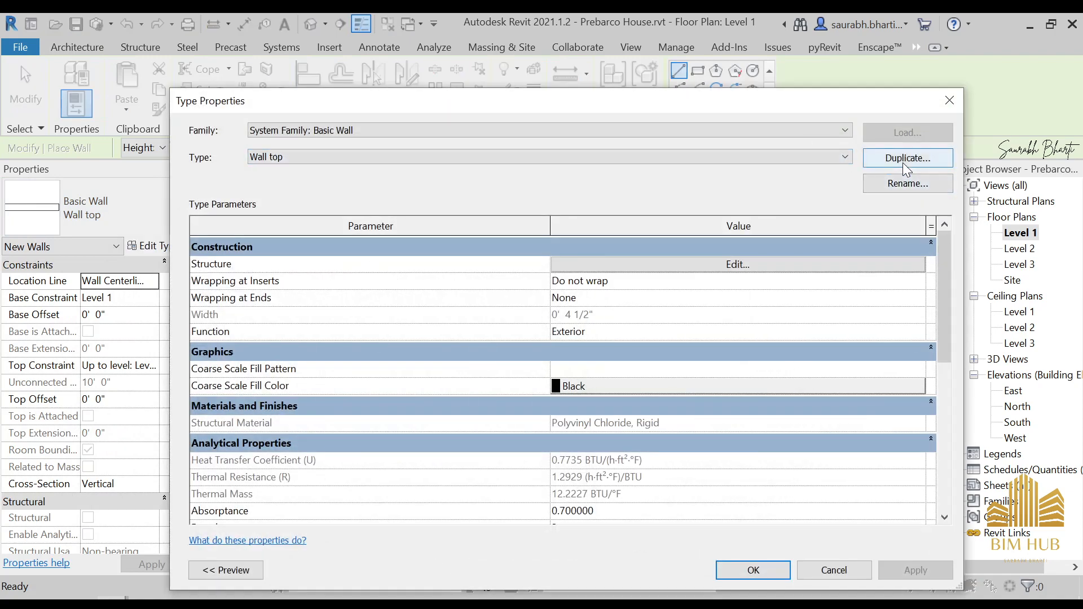
{"action": "key", "text": "Escape"}
{"action": "left_click", "coordinate": [147, 204]}
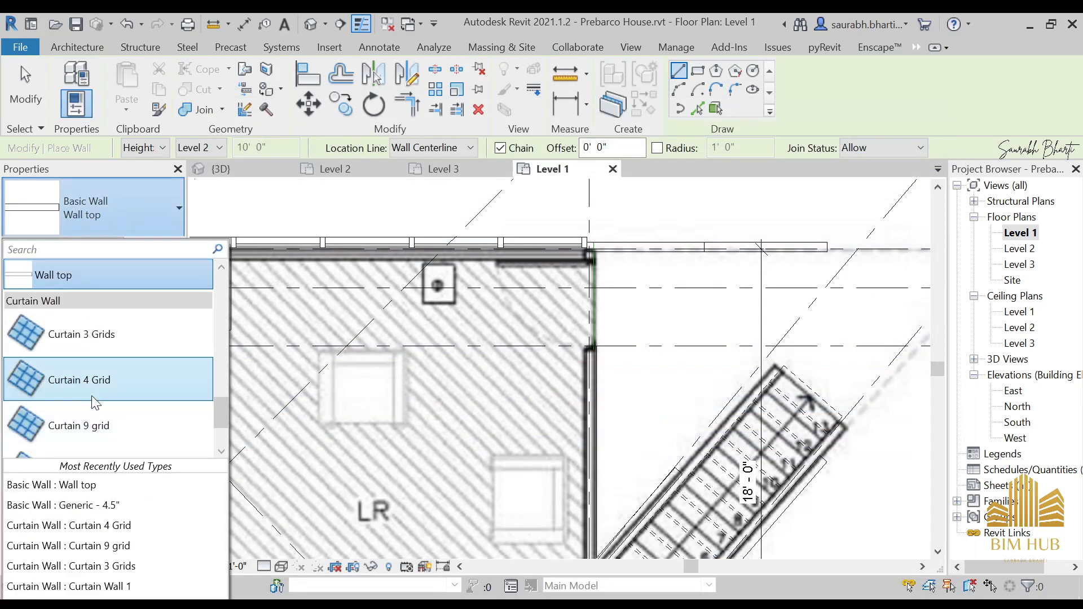
{"action": "scroll", "coordinate": [107, 367], "scroll_direction": "up", "scroll_amount": 3}
{"action": "scroll", "coordinate": [109, 367], "scroll_direction": "up", "scroll_amount": 5}
{"action": "scroll", "coordinate": [110, 350], "scroll_direction": "down", "scroll_amount": 1}
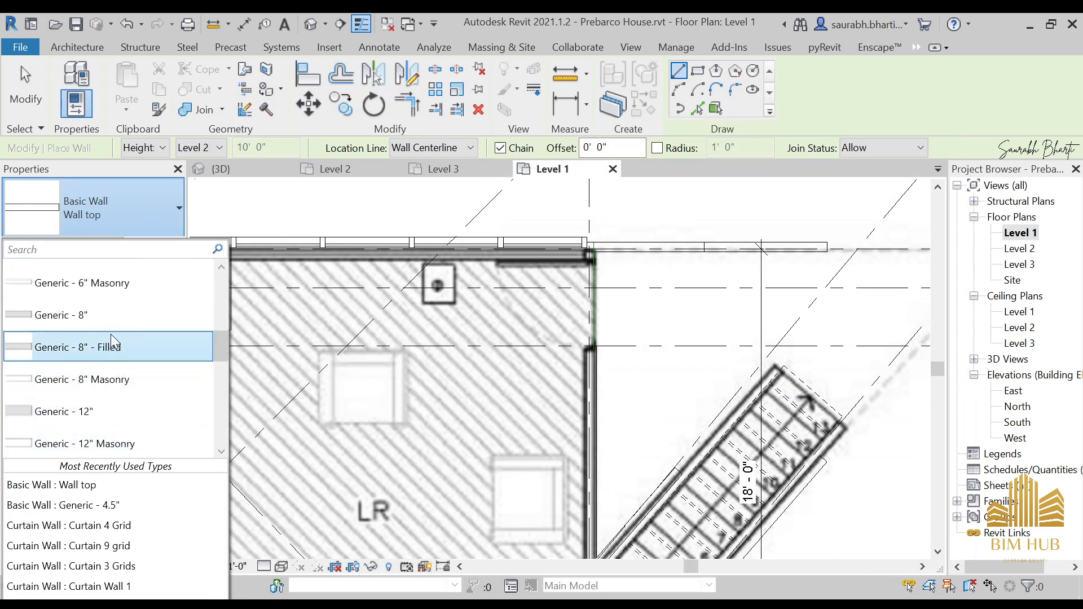
{"action": "scroll", "coordinate": [117, 339], "scroll_direction": "up", "scroll_amount": 3}
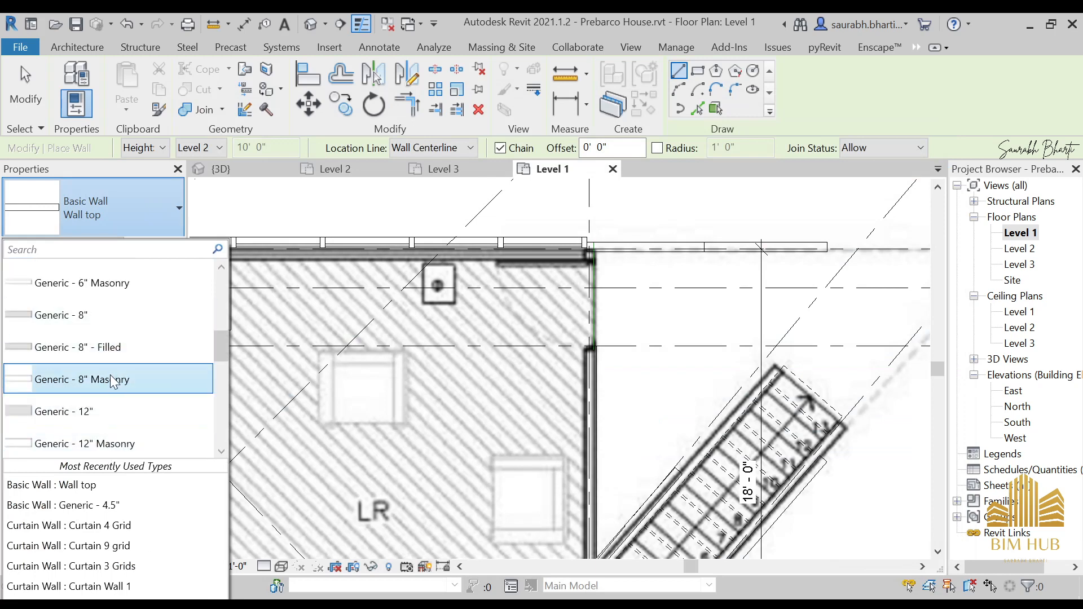
{"action": "left_click", "coordinate": [110, 351]}
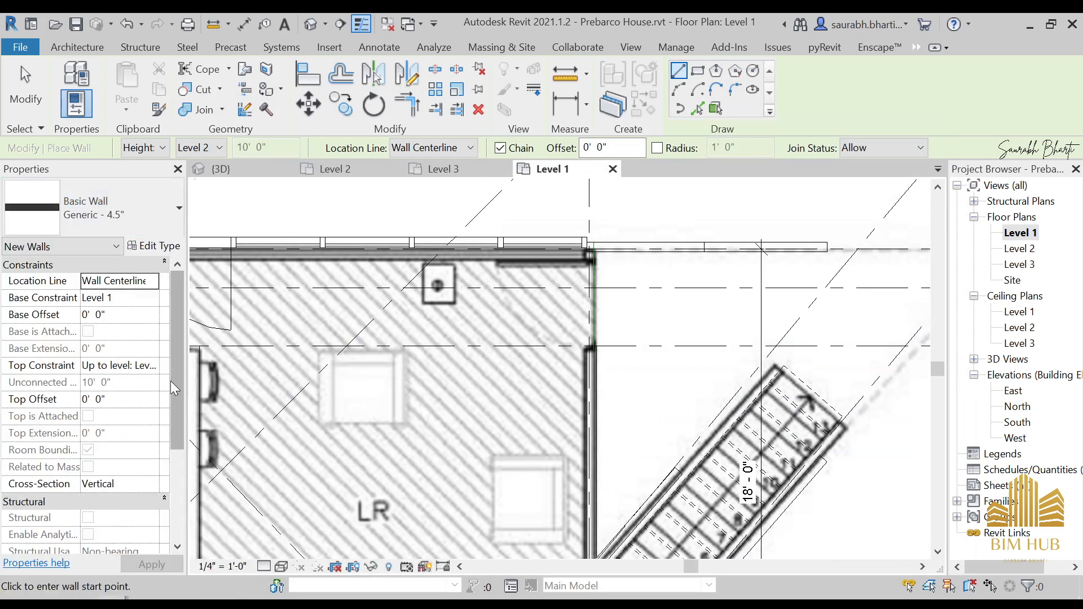
{"action": "left_click", "coordinate": [146, 247]}
{"action": "left_click", "coordinate": [907, 158]}
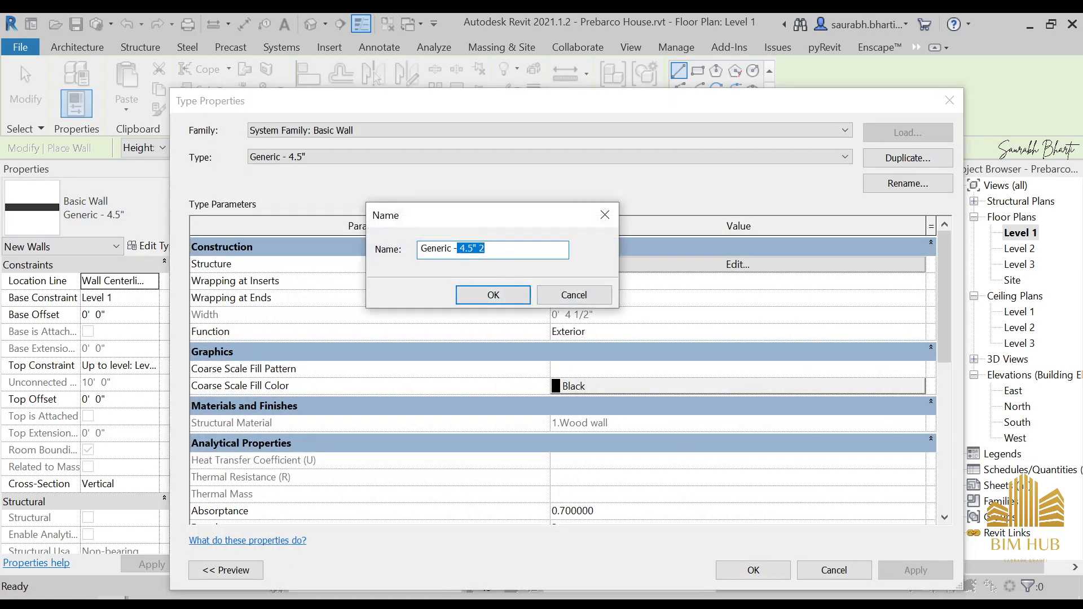
{"action": "key", "text": "Return"}
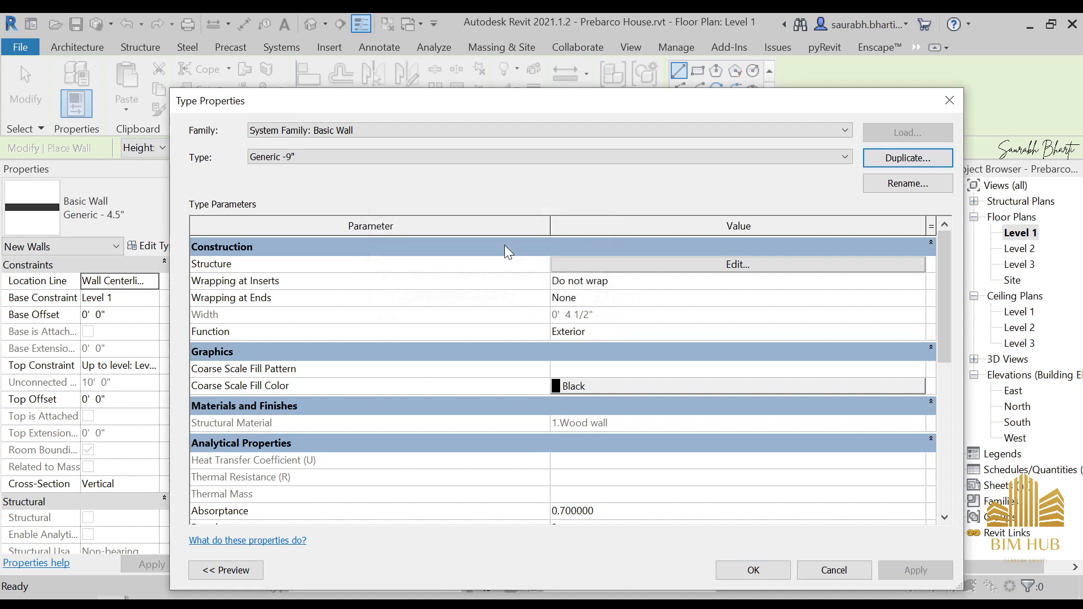
- Set the thickness of the Generic -9" wall type's 1.Wood wall structure layer to 9" and accept the type
{"action": "left_click", "coordinate": [796, 264]}
{"action": "left_click", "coordinate": [621, 263]}
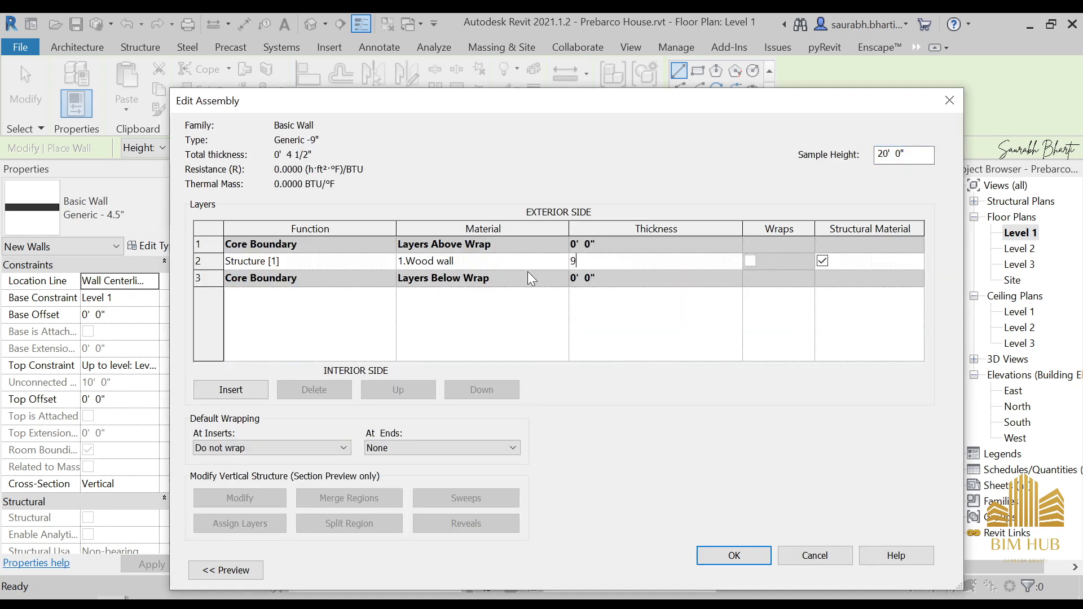
{"action": "left_click", "coordinate": [759, 556]}
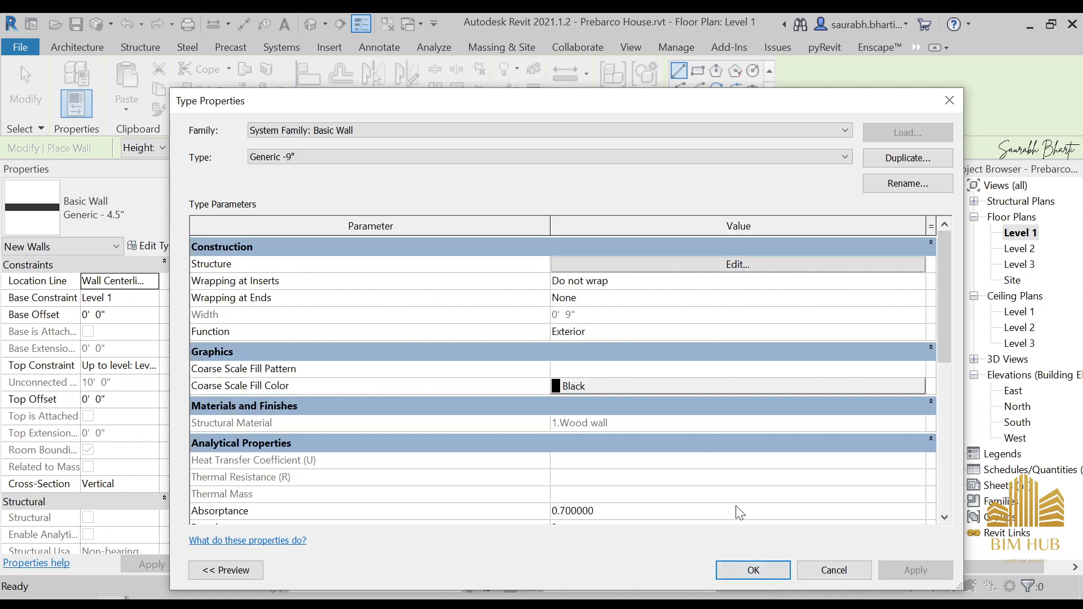
{"action": "left_click", "coordinate": [755, 570]}
- Draw a Generic -9" wall about 3' 8" long from the shortened wall's end at grid 3 up to the room's northeast corner
{"action": "scroll", "coordinate": [596, 350], "scroll_direction": "up", "scroll_amount": 5}
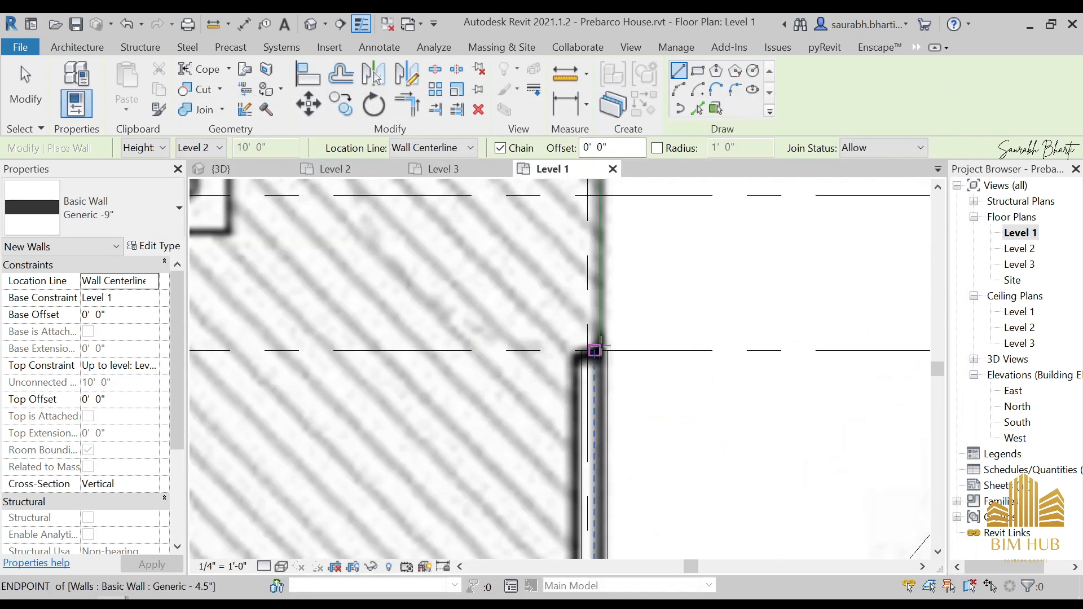
{"action": "left_click", "coordinate": [582, 351]}
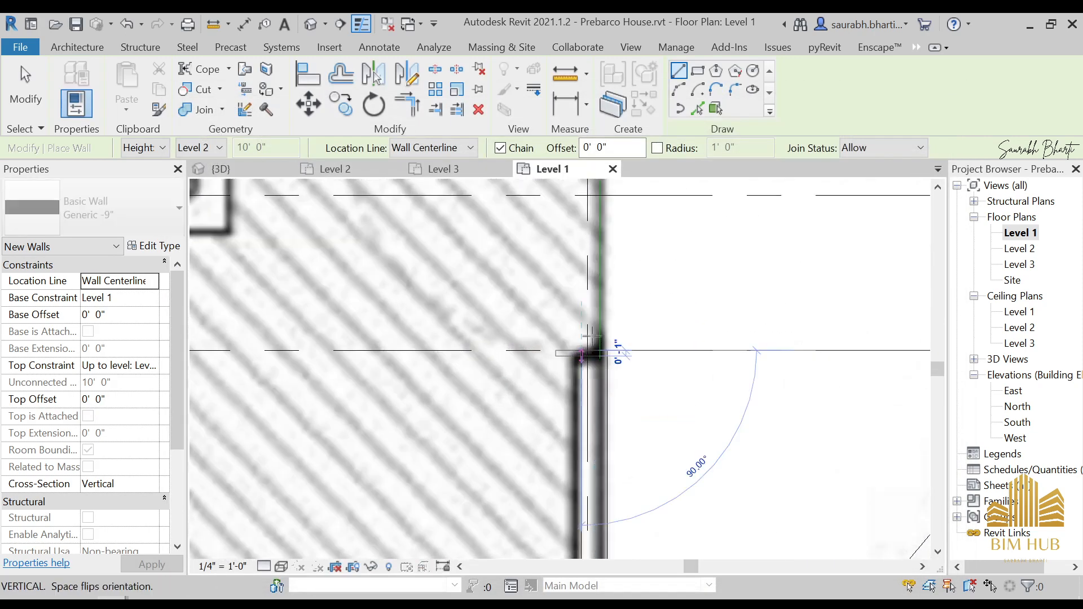
{"action": "scroll", "coordinate": [587, 349], "scroll_direction": "down", "scroll_amount": 3}
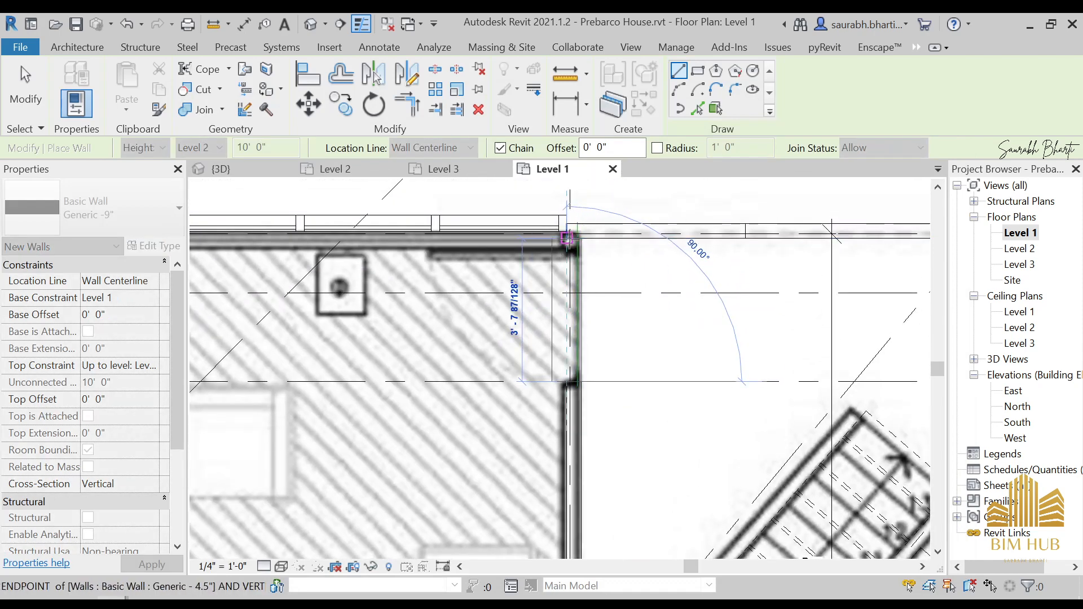
{"action": "left_click", "coordinate": [576, 237]}
{"action": "key", "text": "Escape"}
{"action": "key", "text": "Escape"}
{"action": "scroll", "coordinate": [562, 345], "scroll_direction": "up", "scroll_amount": 1}
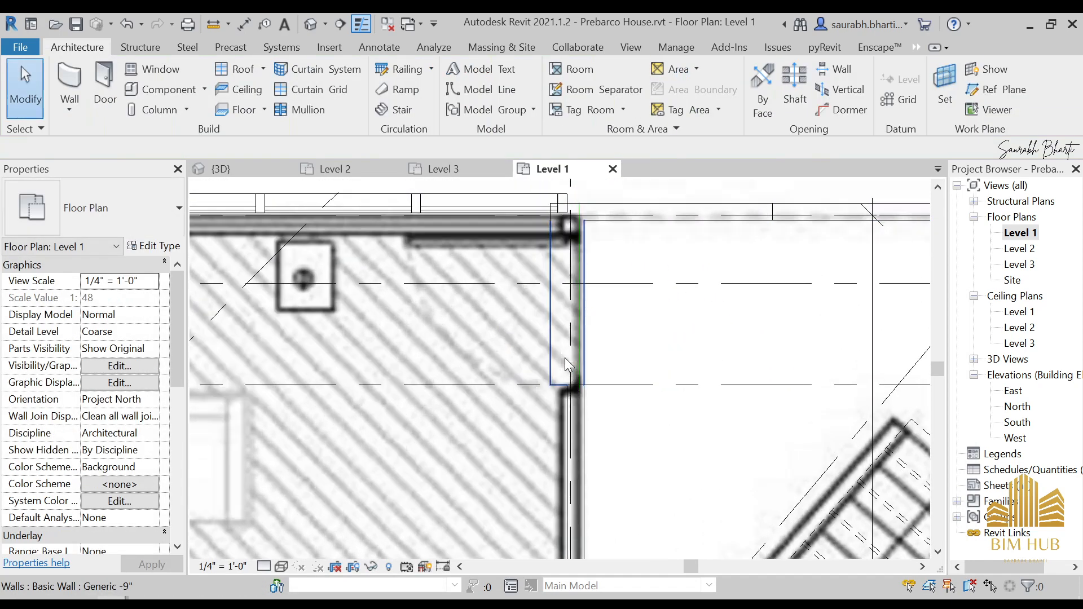
{"action": "left_click", "coordinate": [571, 407]}
{"action": "scroll", "coordinate": [576, 395], "scroll_direction": "up", "scroll_amount": 6}
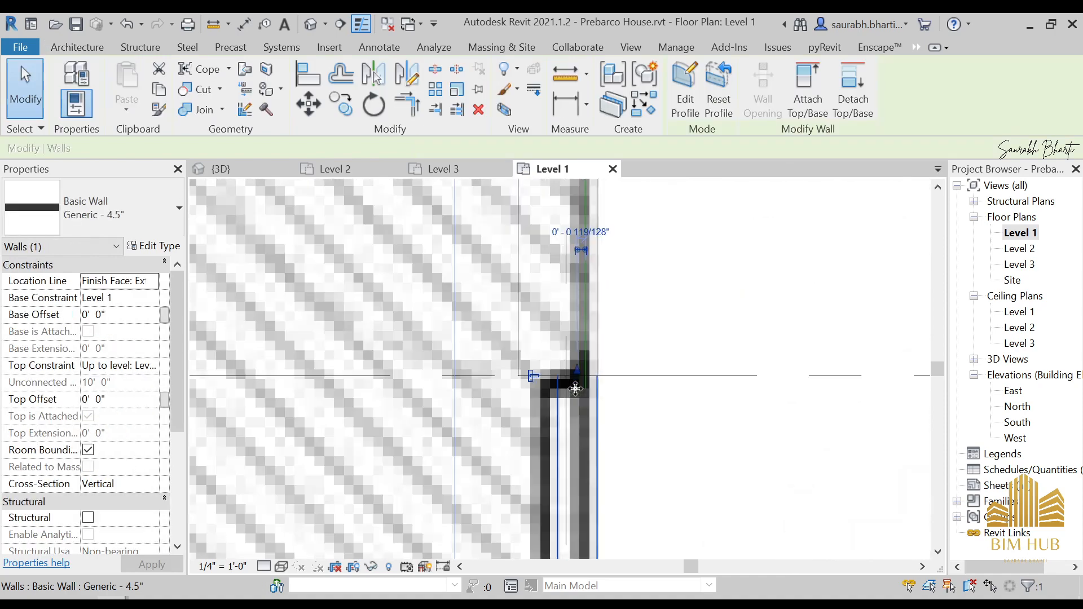
{"action": "key", "text": "Escape"}
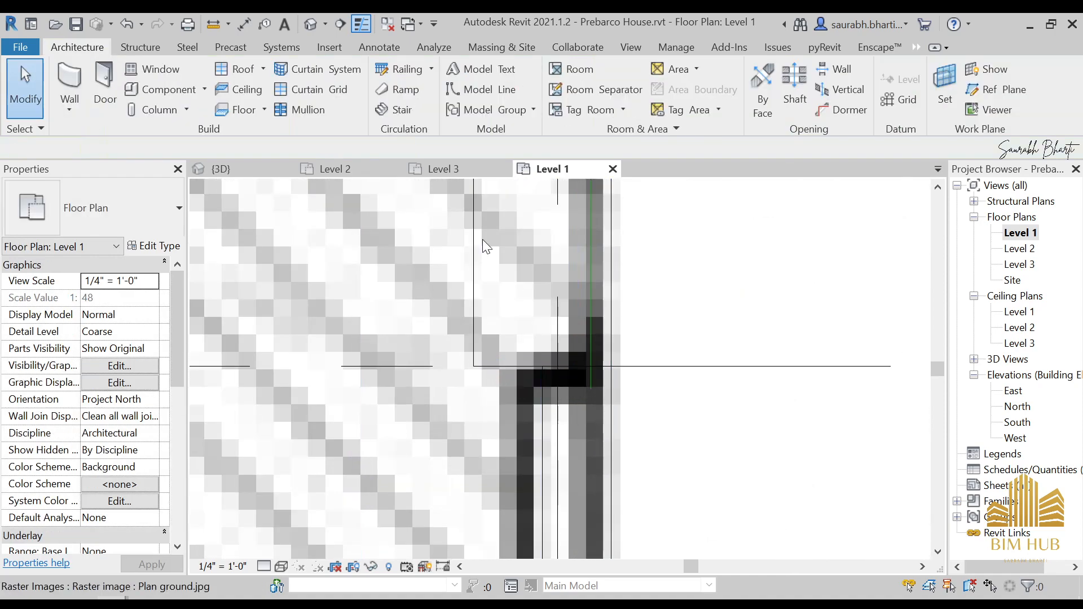
{"action": "left_click", "coordinate": [482, 239]}
{"action": "key", "text": "Escape"}
{"action": "scroll", "coordinate": [477, 246], "scroll_direction": "down", "scroll_amount": 4}
- Place the Buffalo steel flood door, type 1000(w)x2100(h), in the Generic -9" wall at the living room's northeast corner
{"action": "key", "text": "d"}
{"action": "key", "text": "r"}
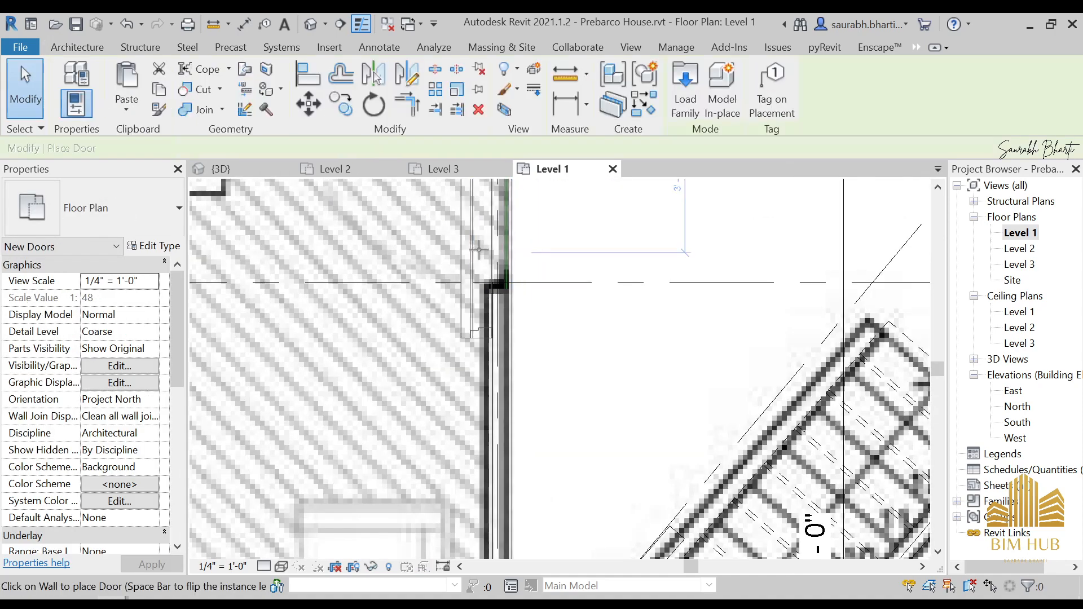
{"action": "middle_click_drag", "start_coordinate": [507, 233], "coordinate": [494, 368]}
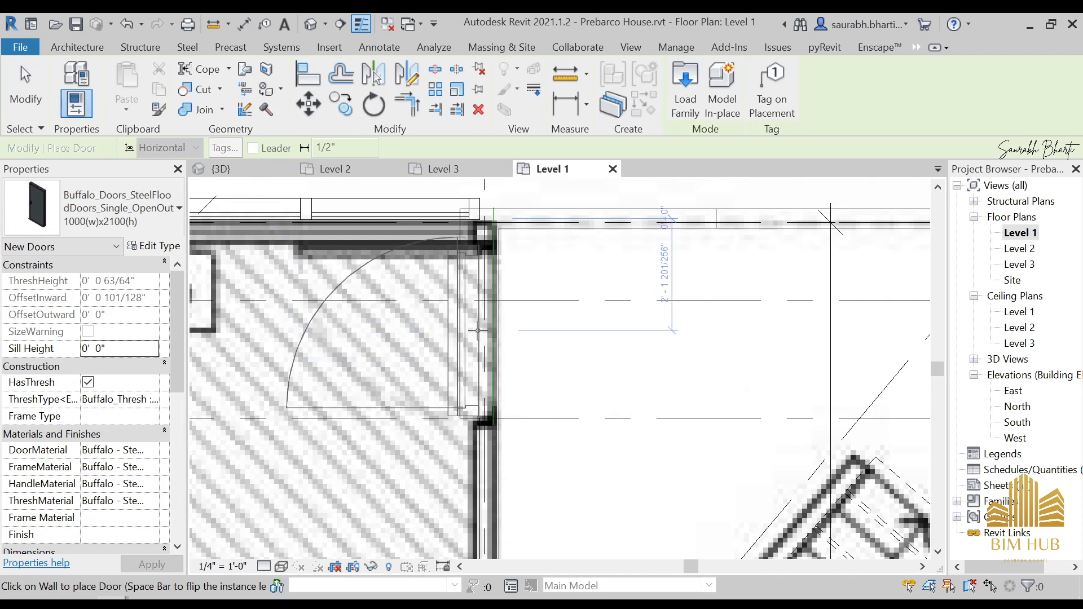
{"action": "left_click", "coordinate": [479, 332]}
{"action": "key", "text": "Escape"}
{"action": "key", "text": "Escape"}
{"action": "scroll", "coordinate": [474, 353], "scroll_direction": "down", "scroll_amount": 3}
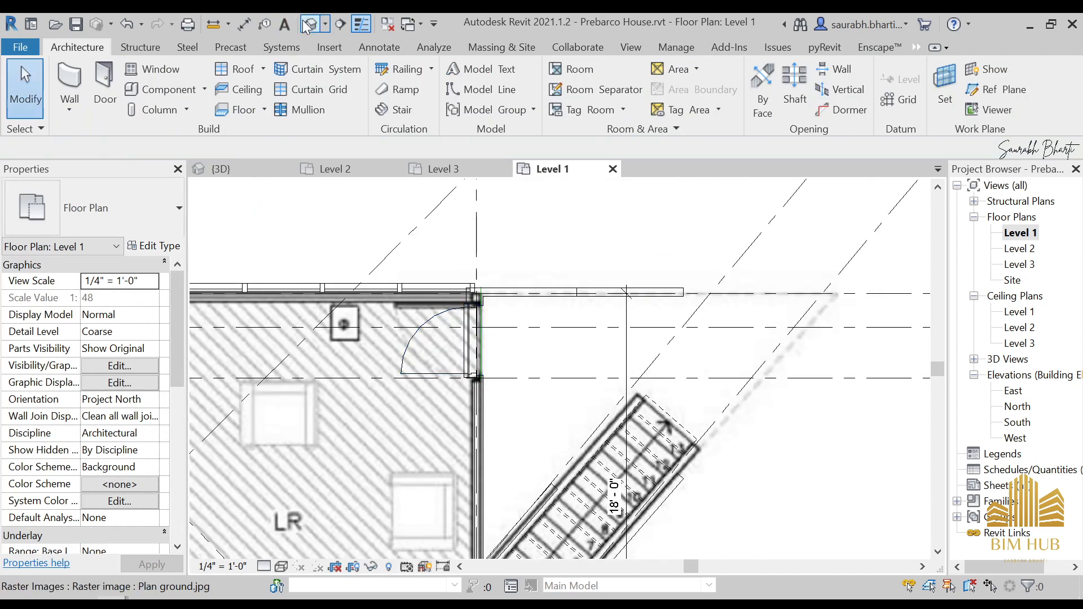
- Examine the Buffalo door, the line at its threshold and the surrounding walls in the 3D view
{"action": "left_click", "coordinate": [305, 23]}
{"action": "middle_click_drag", "start_coordinate": [486, 395], "coordinate": [565, 376], "text": "shift"}
{"action": "scroll", "coordinate": [580, 398], "scroll_direction": "up", "scroll_amount": 4}
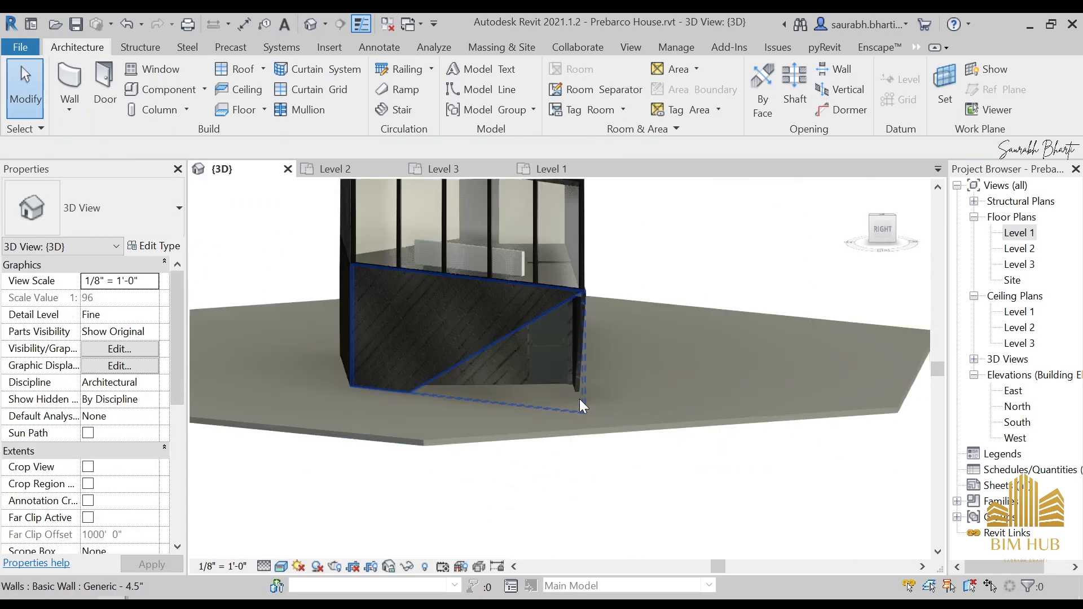
{"action": "scroll", "coordinate": [580, 399], "scroll_direction": "up", "scroll_amount": 3}
{"action": "left_click", "coordinate": [517, 364]}
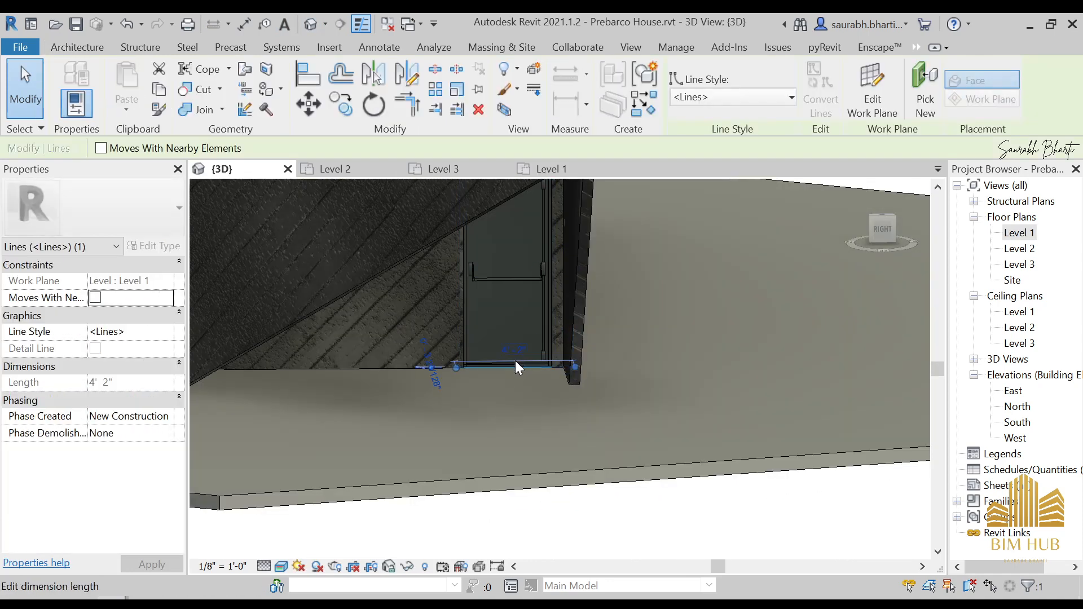
{"action": "key", "text": "Escape"}
{"action": "left_click", "coordinate": [496, 280]}
{"action": "key", "text": "Escape"}
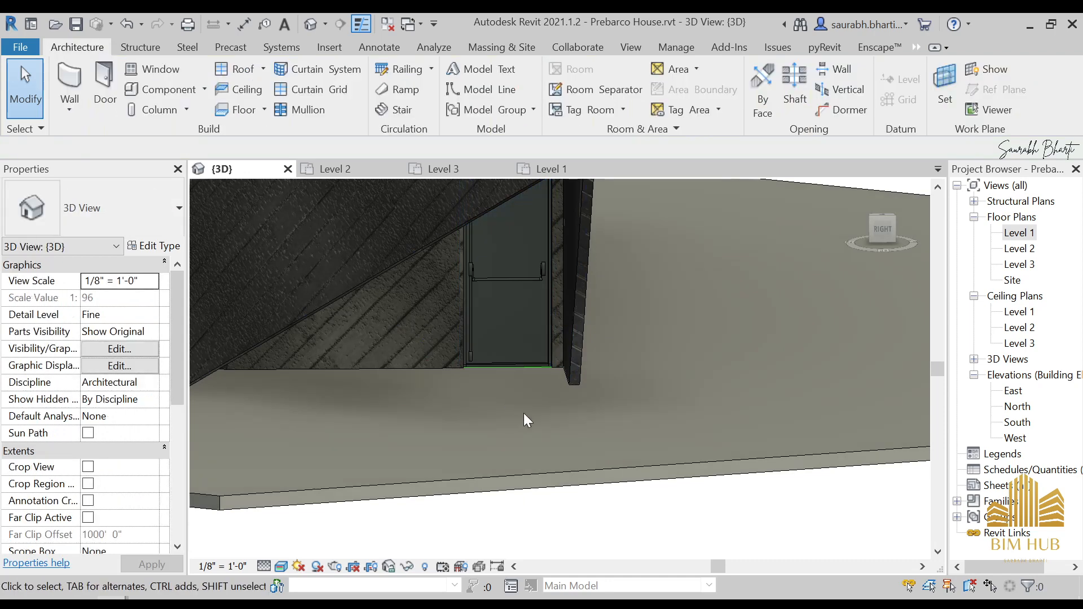
{"action": "middle_click_drag", "start_coordinate": [511, 355], "coordinate": [488, 365], "text": "shift"}
{"action": "left_click", "coordinate": [489, 373]}
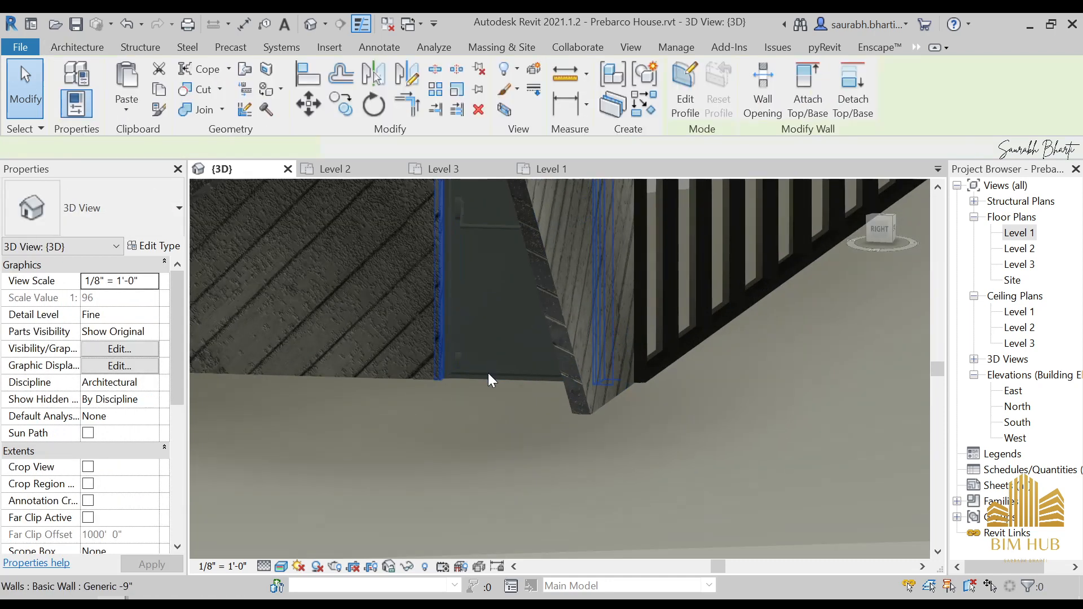
{"action": "key", "text": "Escape"}
{"action": "left_click", "coordinate": [490, 377]}
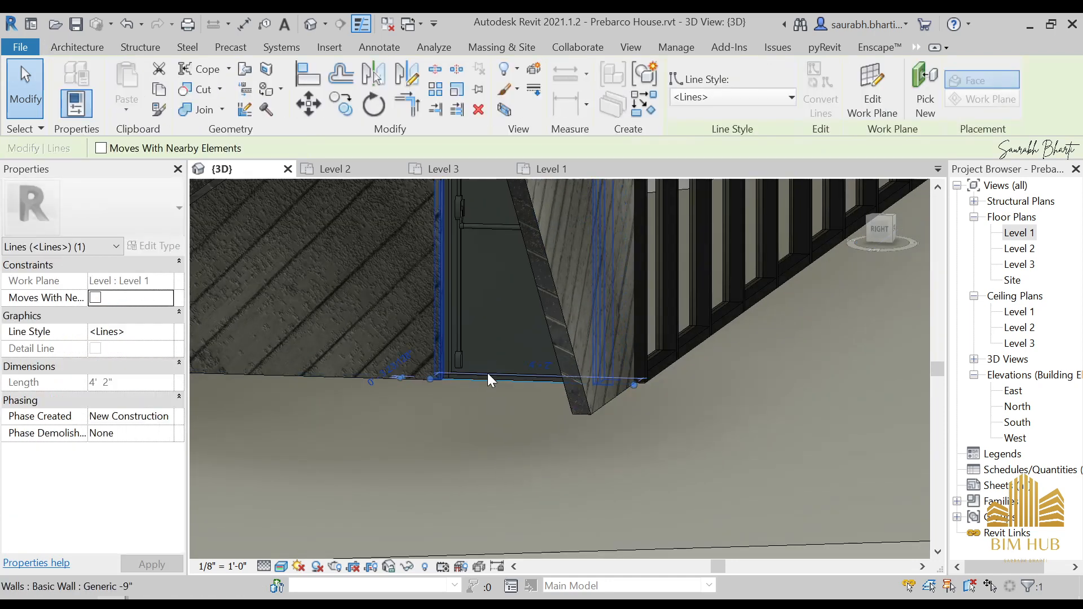
{"action": "middle_click_drag", "start_coordinate": [487, 374], "coordinate": [508, 363], "text": "shift"}
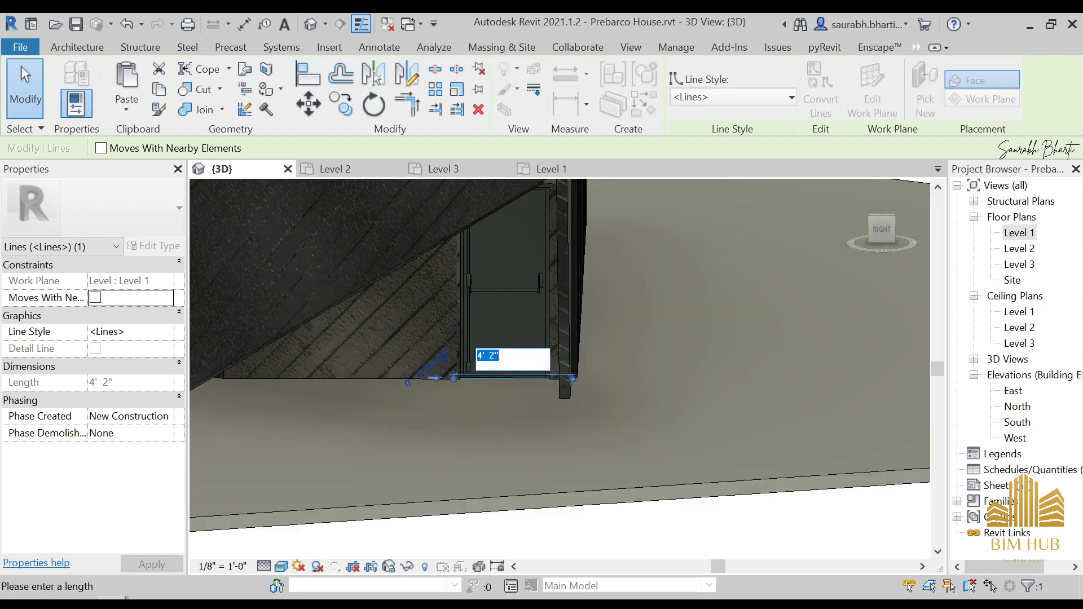
{"action": "key", "text": "Escape"}
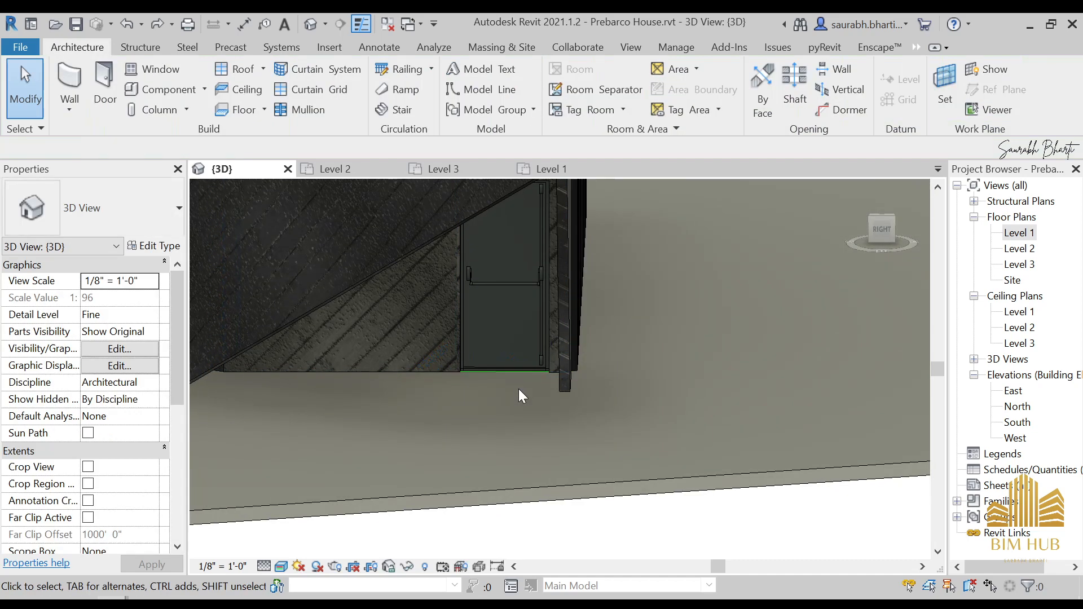
- Delete the Buffalo steel door from the Generic -9" wall and return to the Level 1 floor plan
{"action": "left_click", "coordinate": [500, 293]}
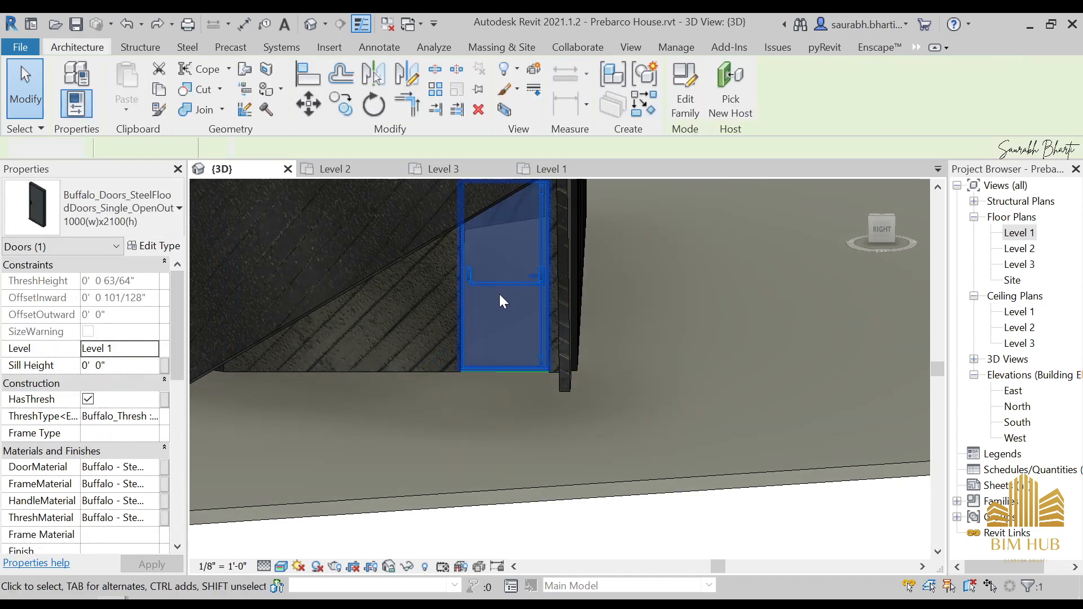
{"action": "key", "text": "Delete"}
{"action": "middle_click_drag", "start_coordinate": [457, 381], "coordinate": [484, 391], "text": "shift"}
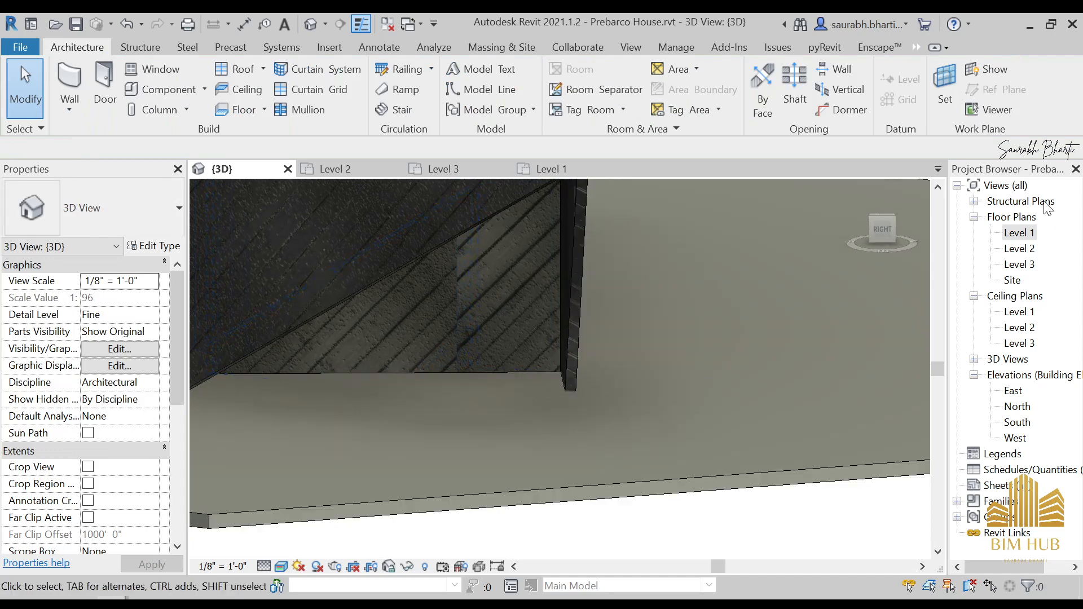
{"action": "double_click", "coordinate": [1023, 232]}
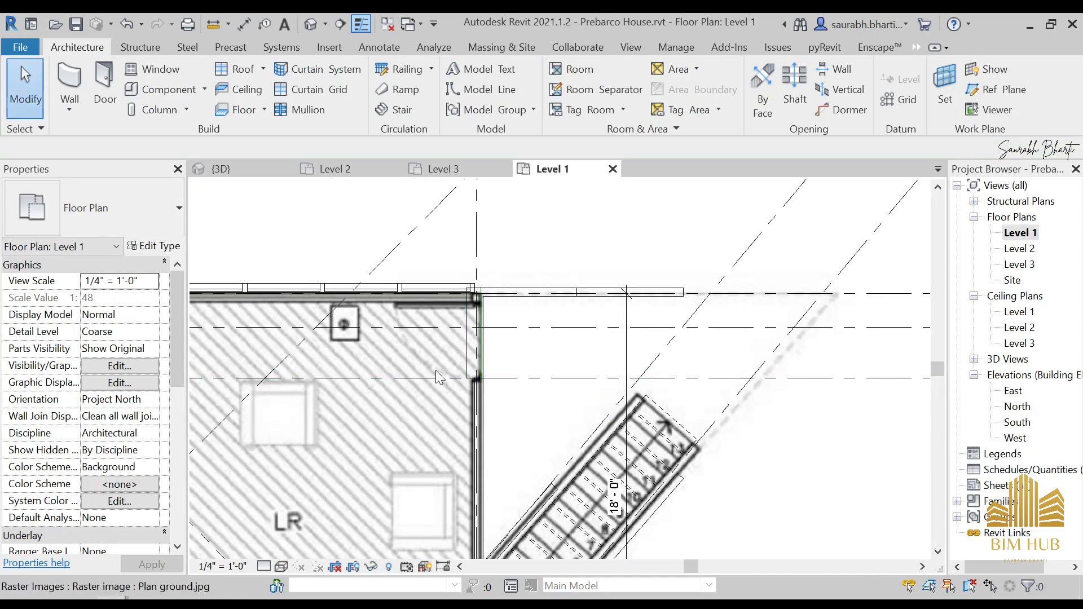
- Switch to File Explorer and look through the Familes folder for an alternative door family
{"action": "left_click", "coordinate": [474, 543]}
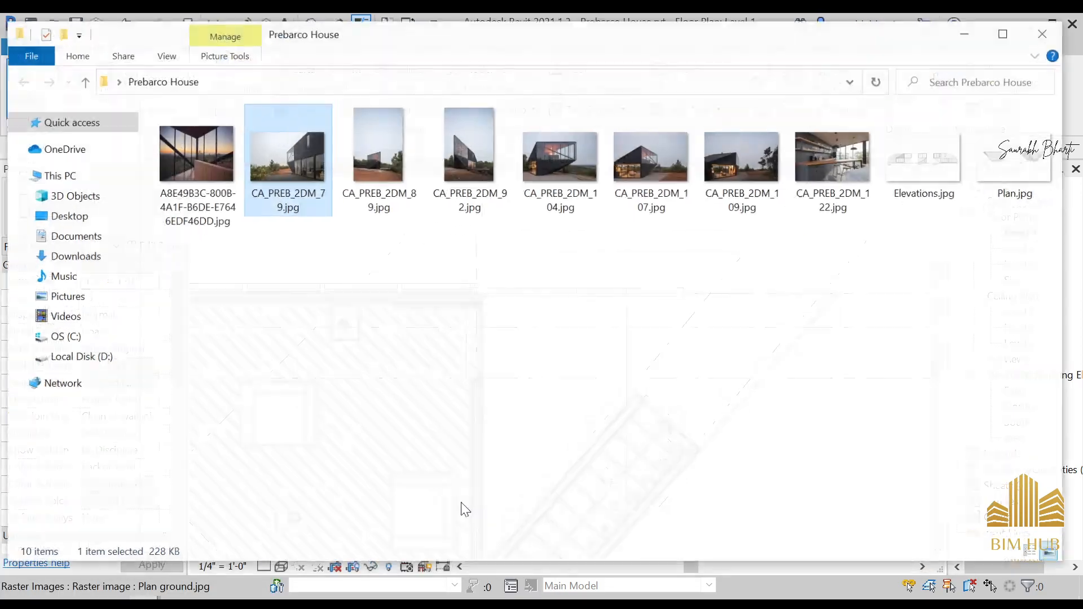
{"action": "left_click", "coordinate": [974, 26]}
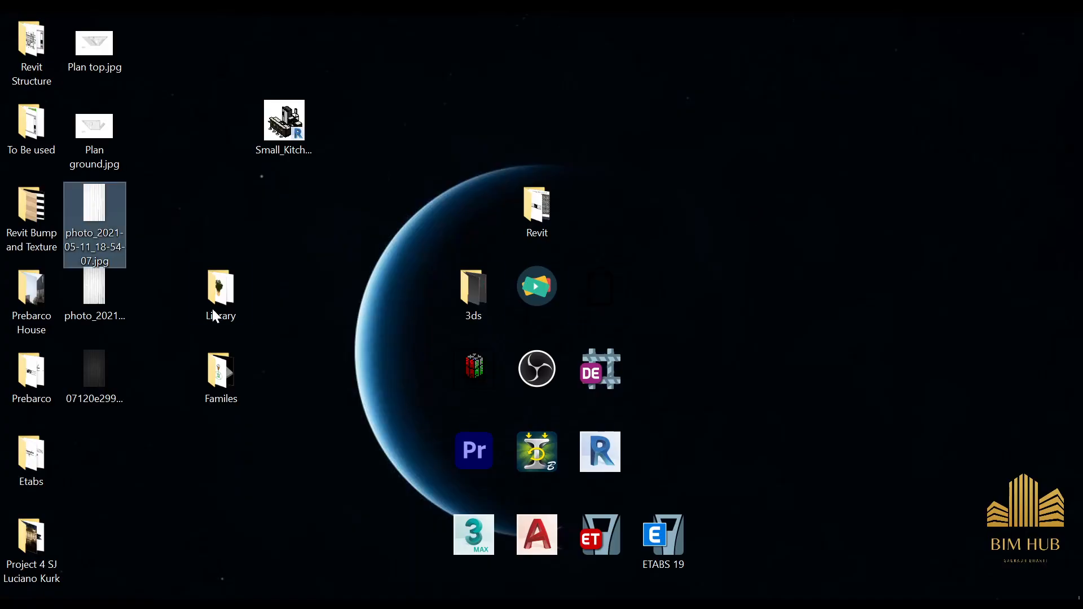
{"action": "double_click", "coordinate": [220, 372]}
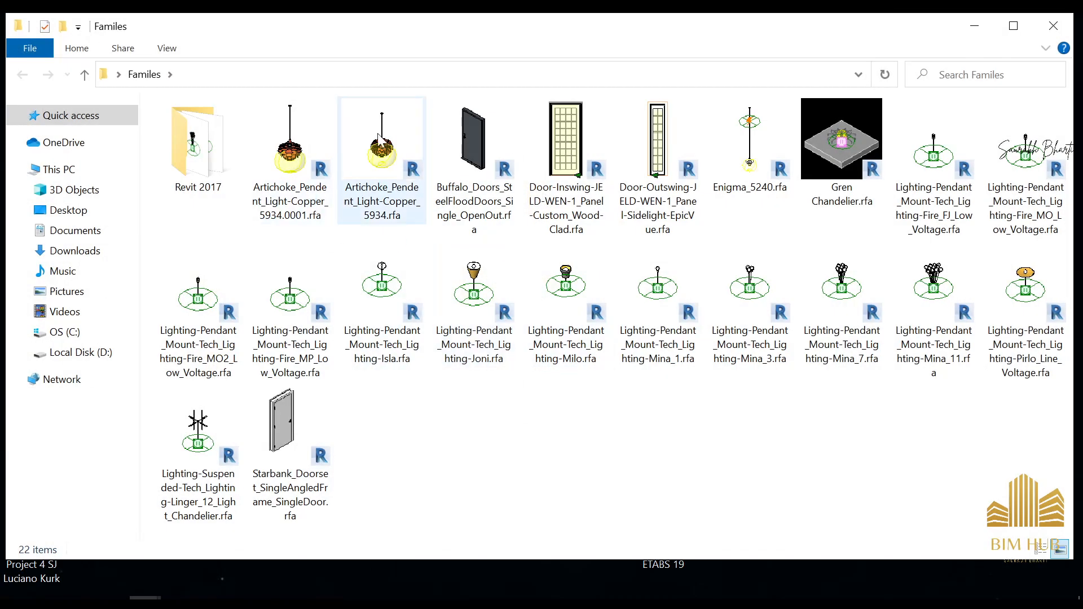
{"action": "left_click", "coordinate": [464, 165]}
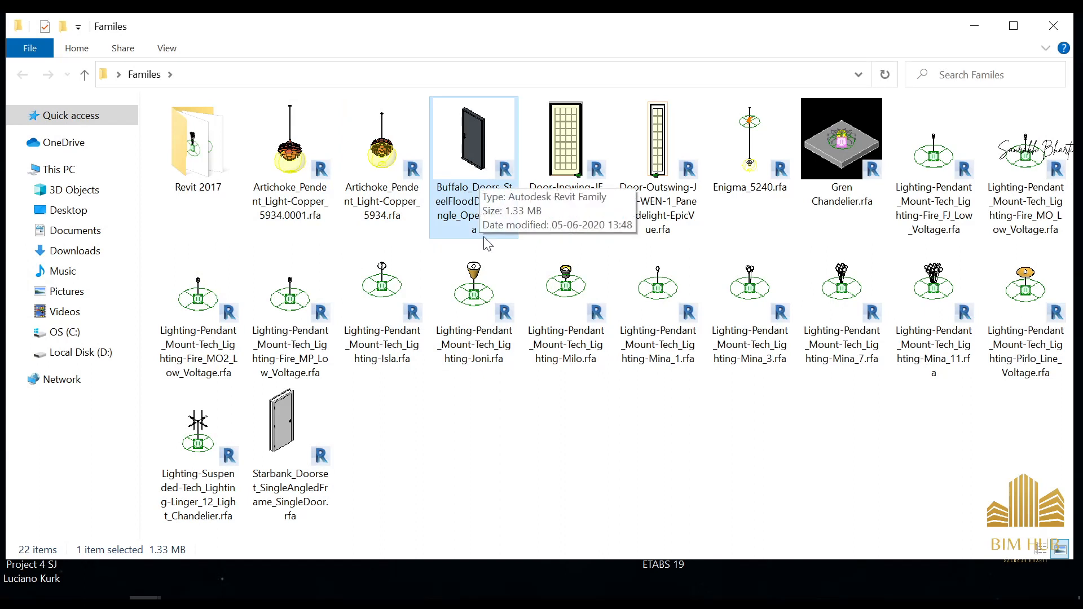
{"action": "left_click", "coordinate": [303, 437]}
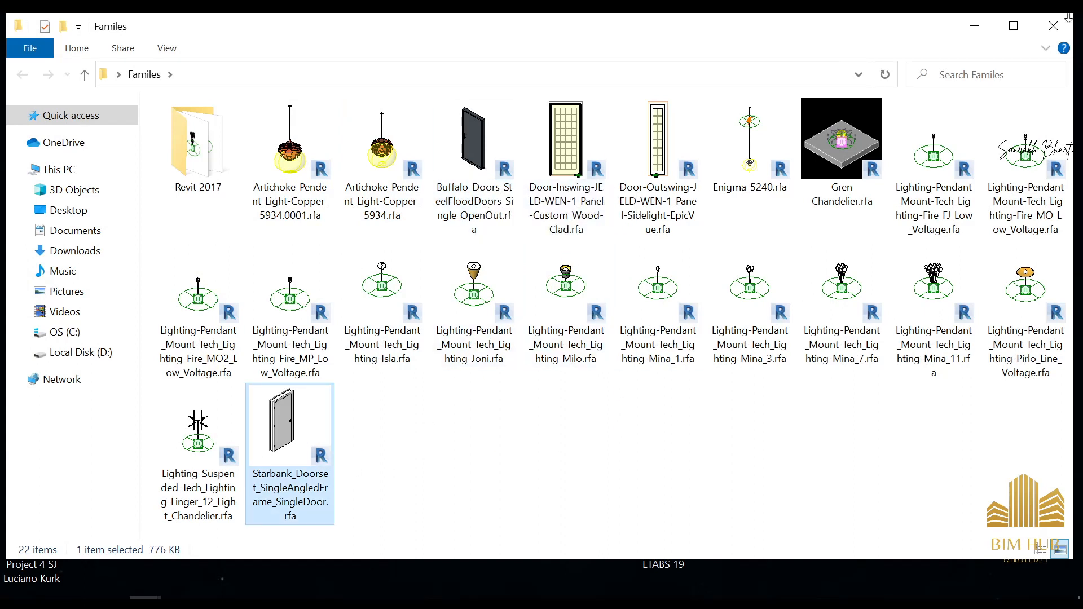
{"action": "left_click", "coordinate": [1052, 26]}
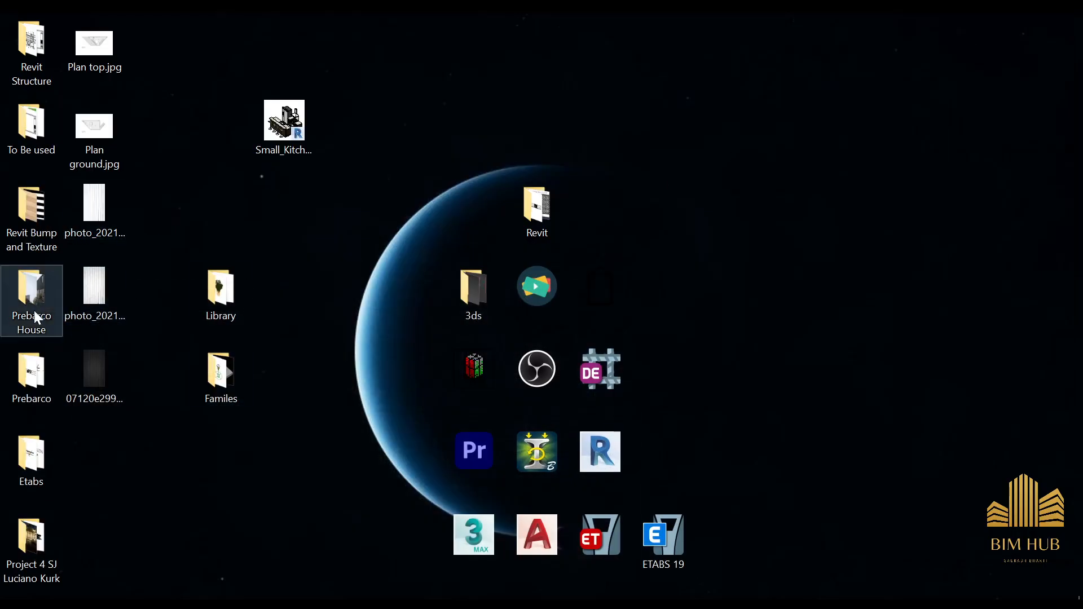
- Open the Door folder inside the To Be used desktop folder and show its files as extra large icons
{"action": "left_click", "coordinate": [57, 572]}
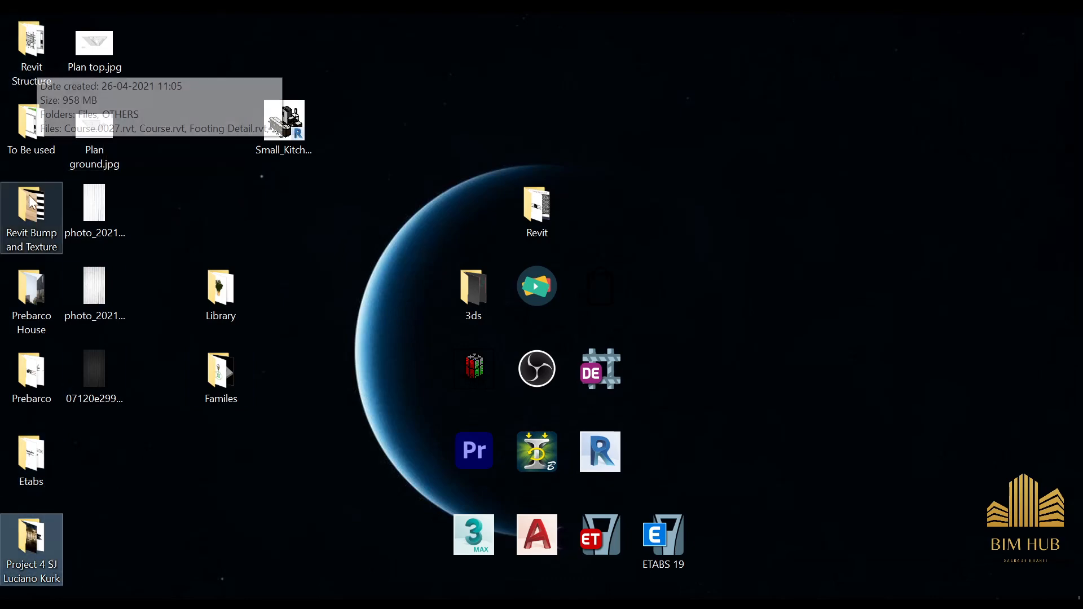
{"action": "double_click", "coordinate": [31, 127]}
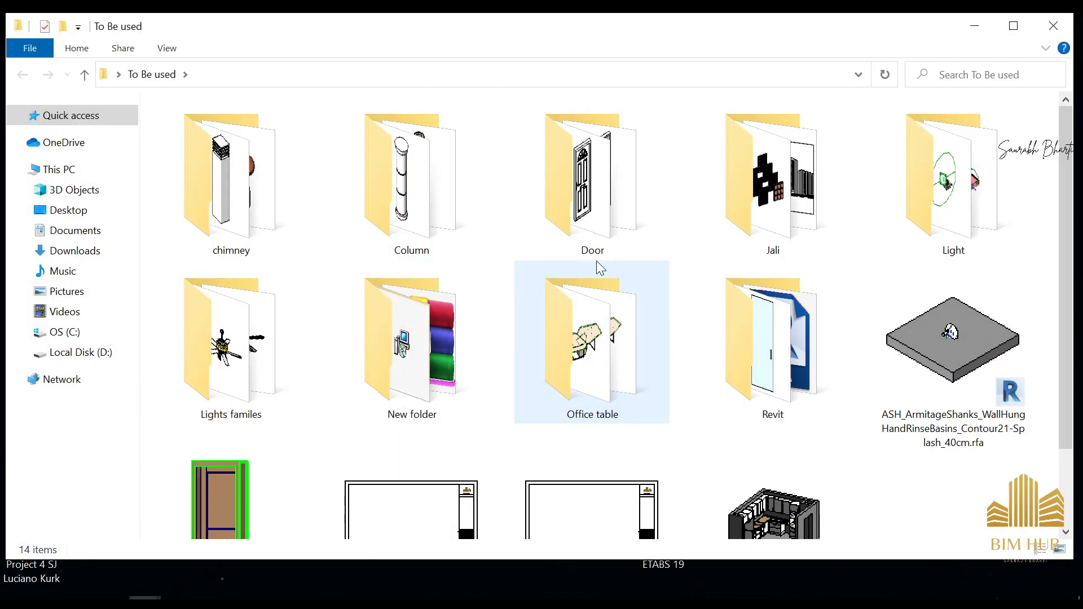
{"action": "left_click", "coordinate": [593, 187]}
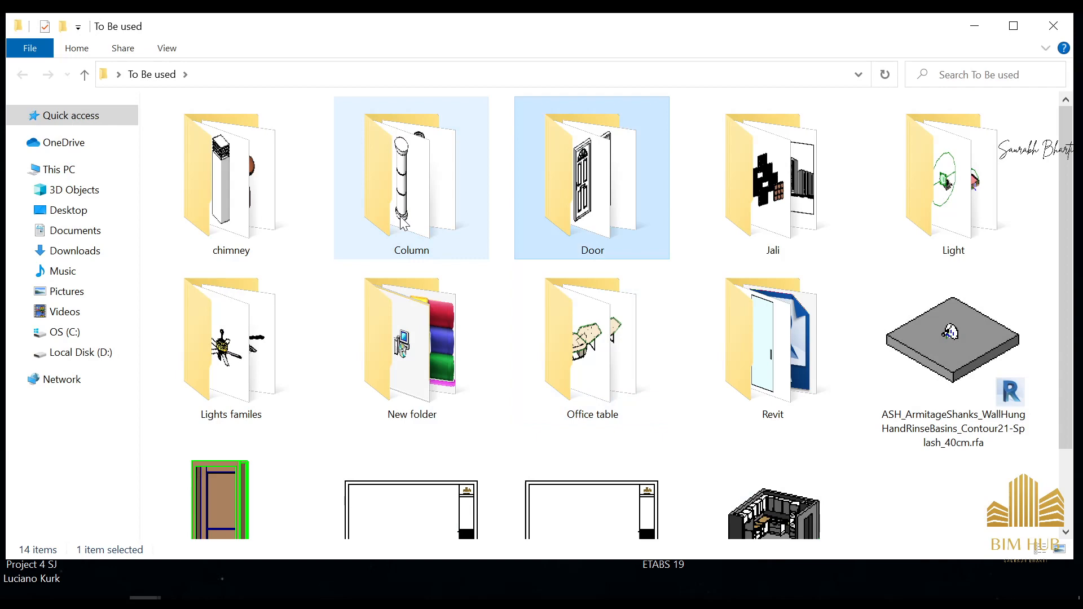
{"action": "double_click", "coordinate": [624, 194]}
{"action": "left_click", "coordinate": [586, 164]}
{"action": "left_click", "coordinate": [693, 155]}
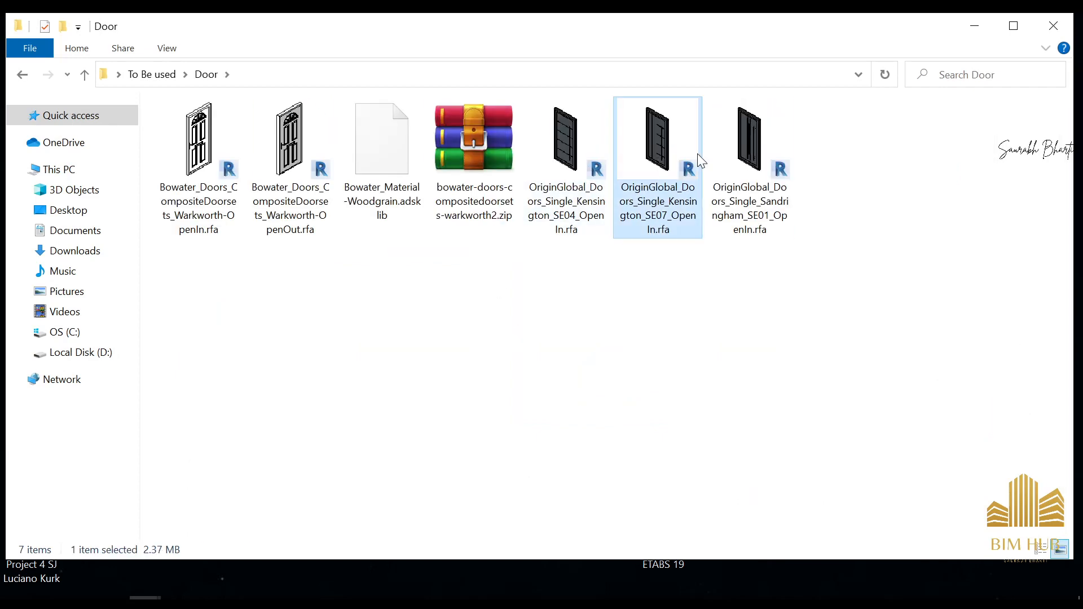
{"action": "right_click", "coordinate": [636, 312]}
{"action": "mouse_move", "coordinate": [714, 319]}
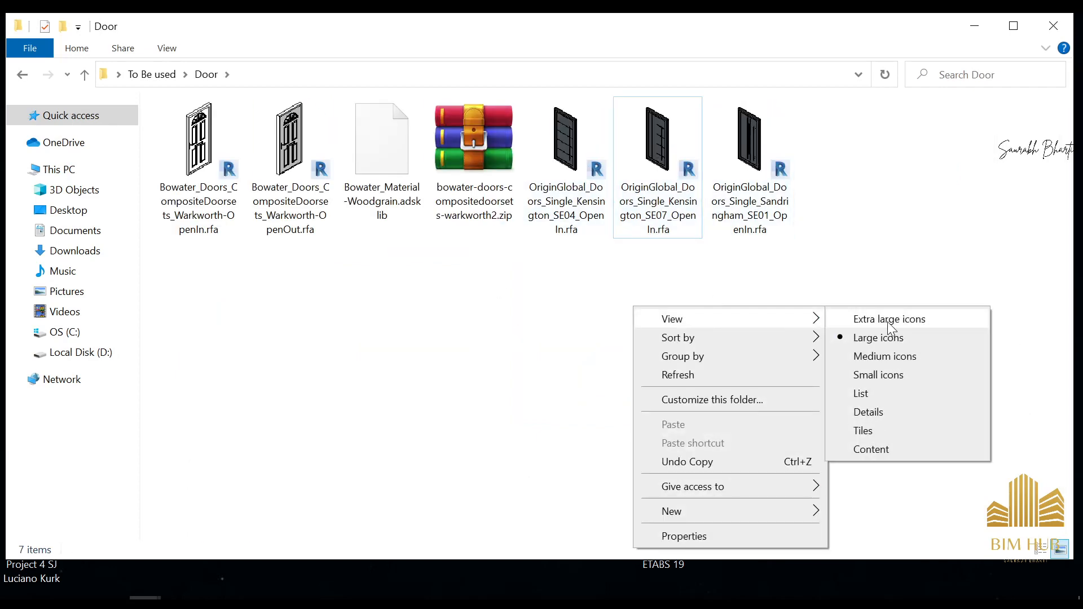
{"action": "left_click", "coordinate": [890, 320]}
- Copy OriginGlobal_Doors_Single_Kensington_SE04_OpenIn.rfa from the Door folder into the Familes folder on the desktop
{"action": "left_click", "coordinate": [442, 358]}
{"action": "left_click", "coordinate": [255, 351]}
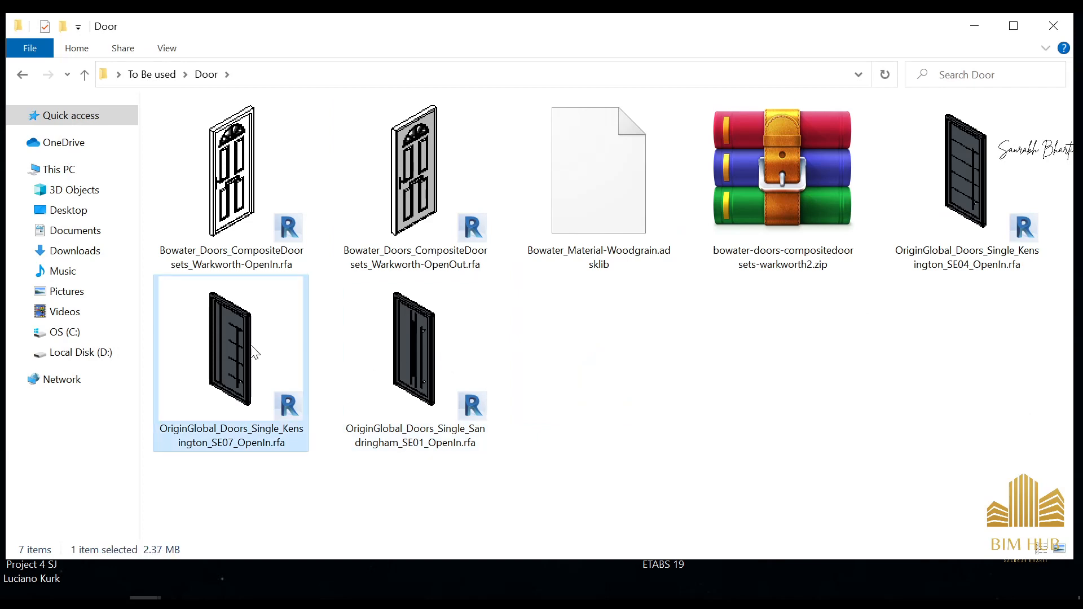
{"action": "left_click", "coordinate": [980, 202]}
{"action": "key", "text": "super+d"}
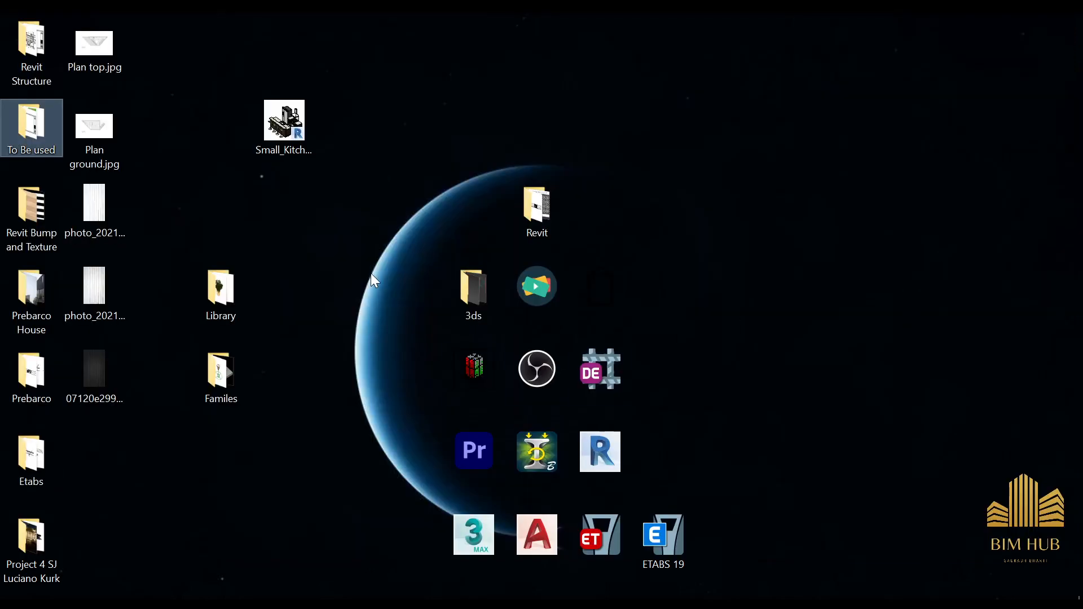
{"action": "double_click", "coordinate": [251, 371]}
{"action": "key", "text": "ctrl+v"}
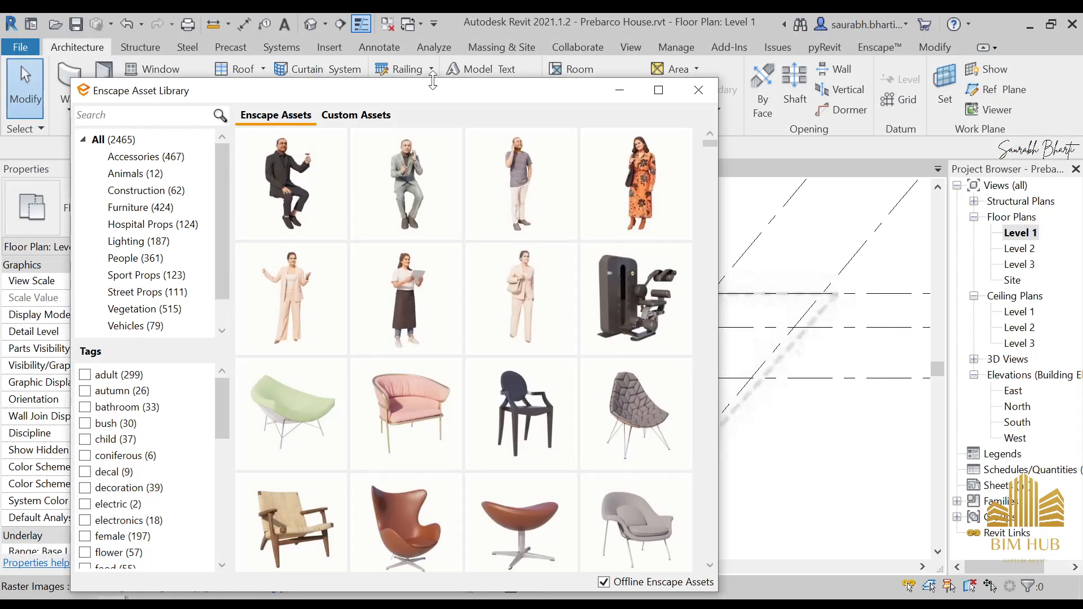
- Switch back to Revit and load the OriginGlobal_Doors_Single_Kensington_SE04_OpenIn.rfa door family from the Familes folder for placement
{"action": "left_click", "coordinate": [625, 91]}
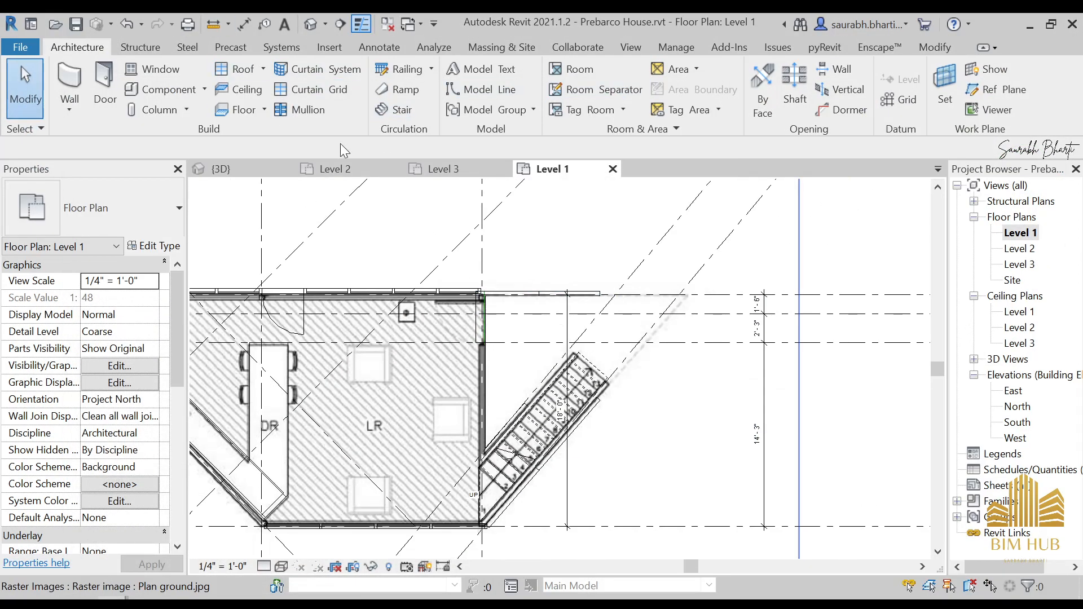
{"action": "left_click", "coordinate": [105, 85]}
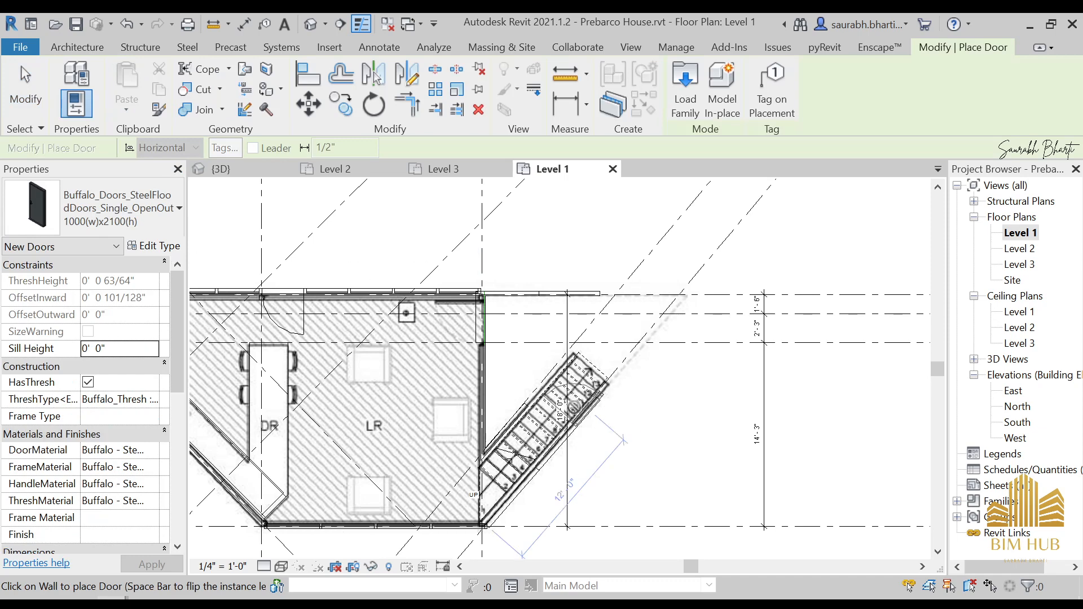
{"action": "scroll", "coordinate": [483, 327], "scroll_direction": "up", "scroll_amount": 4}
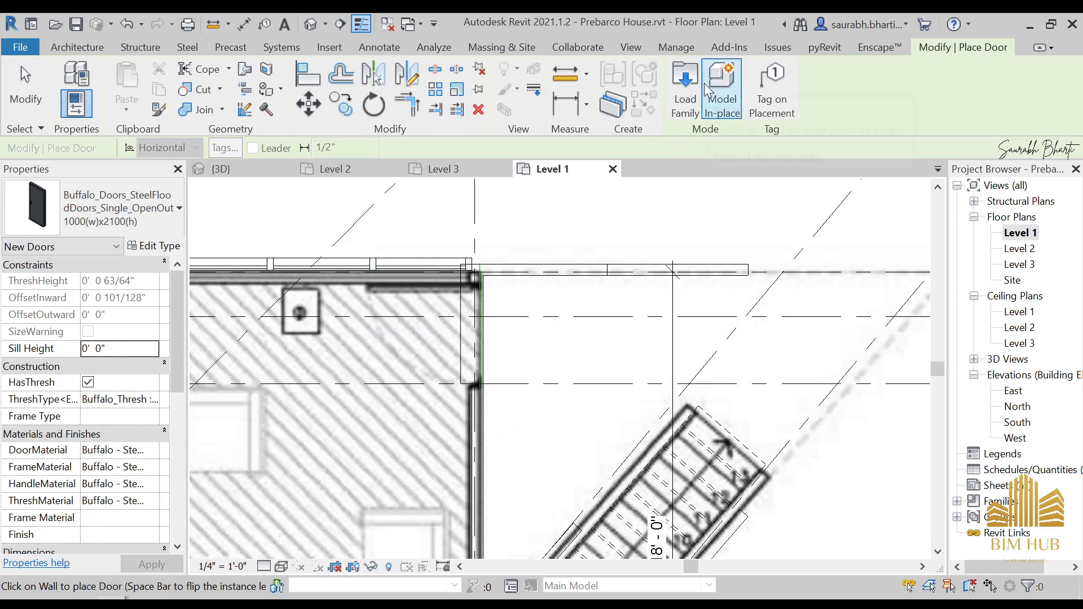
{"action": "left_click", "coordinate": [686, 85]}
{"action": "left_click", "coordinate": [338, 257]}
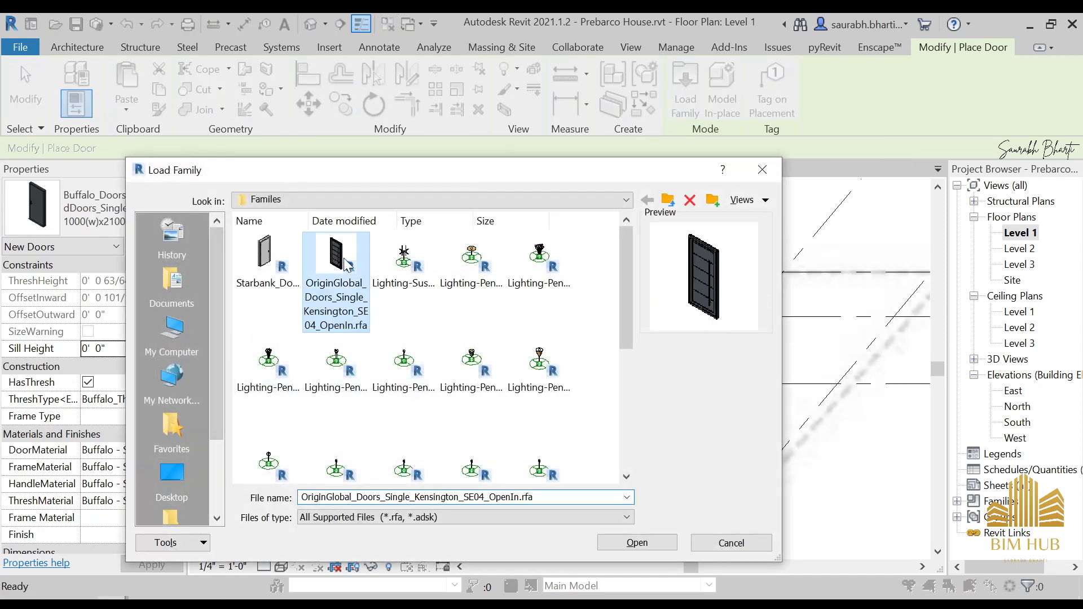
{"action": "left_click", "coordinate": [628, 543]}
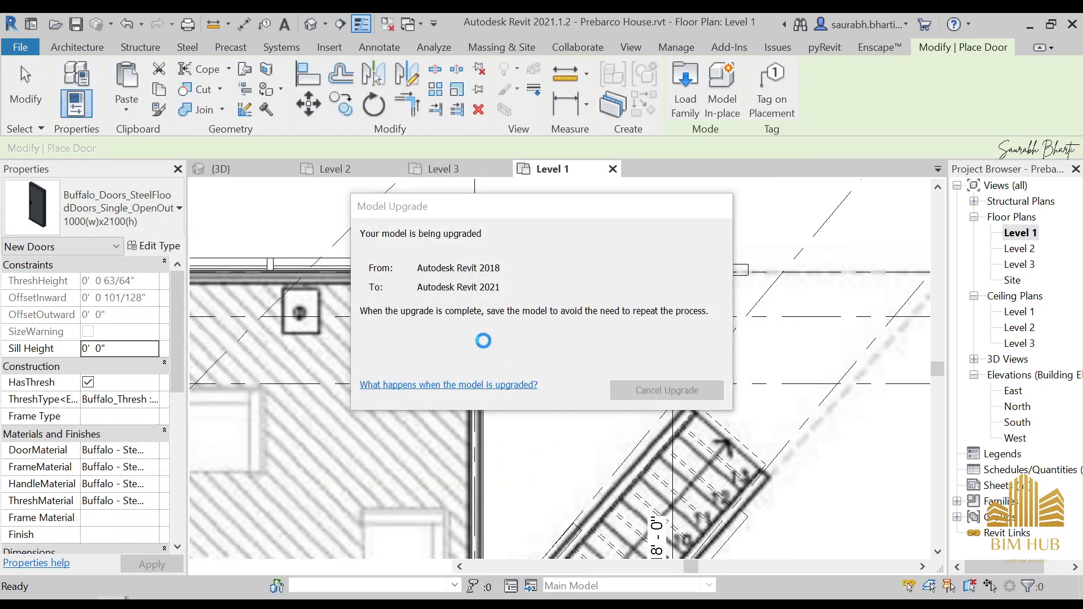
{"action": "scroll", "coordinate": [477, 337], "scroll_direction": "up", "scroll_amount": 3}
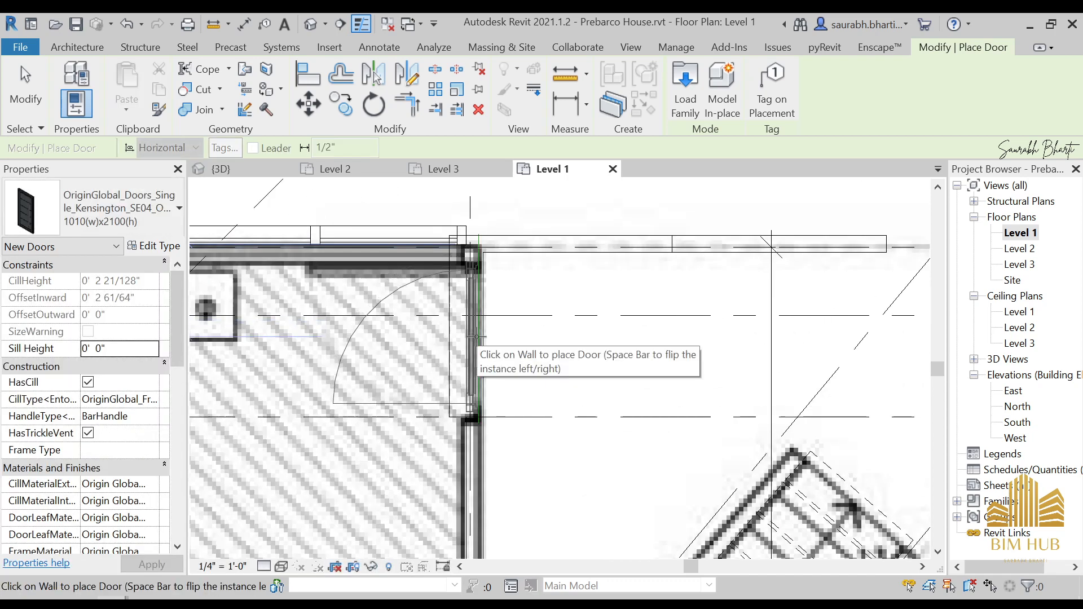
- Place the 1010(w)x2100(h) Kensington SE04 door in the thicker Level 1 wall section, opening inward
{"action": "left_click", "coordinate": [477, 337]}
{"action": "key", "text": "Escape"}
{"action": "key", "text": "Escape"}
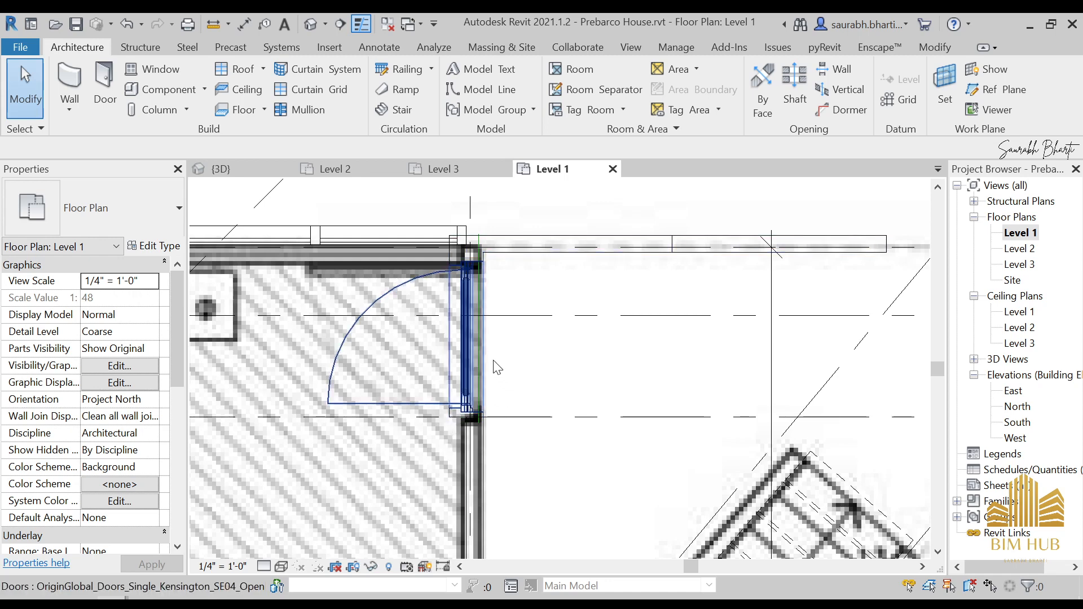
- Temporarily hide the newly placed door in the Level 1 plan, and reset the temporary hide
{"action": "left_click", "coordinate": [470, 355]}
{"action": "key", "text": "h"}
{"action": "key", "text": "h"}
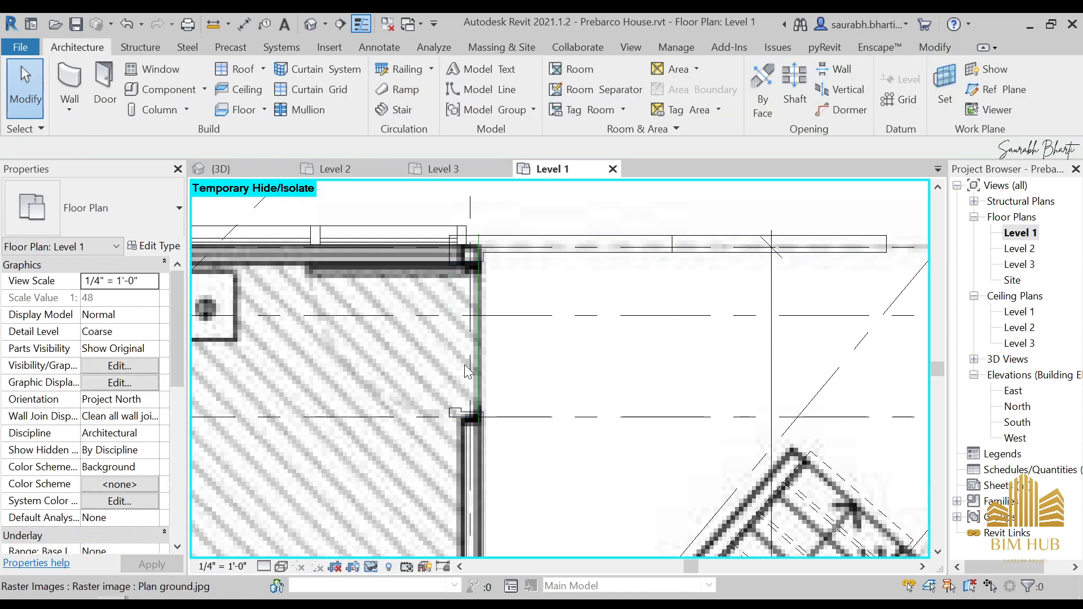
{"action": "key", "text": "h"}
{"action": "key", "text": "r"}
- Try to change the wall section hosting the new door to the Generic - 4.5" wall type
{"action": "left_click", "coordinate": [451, 417]}
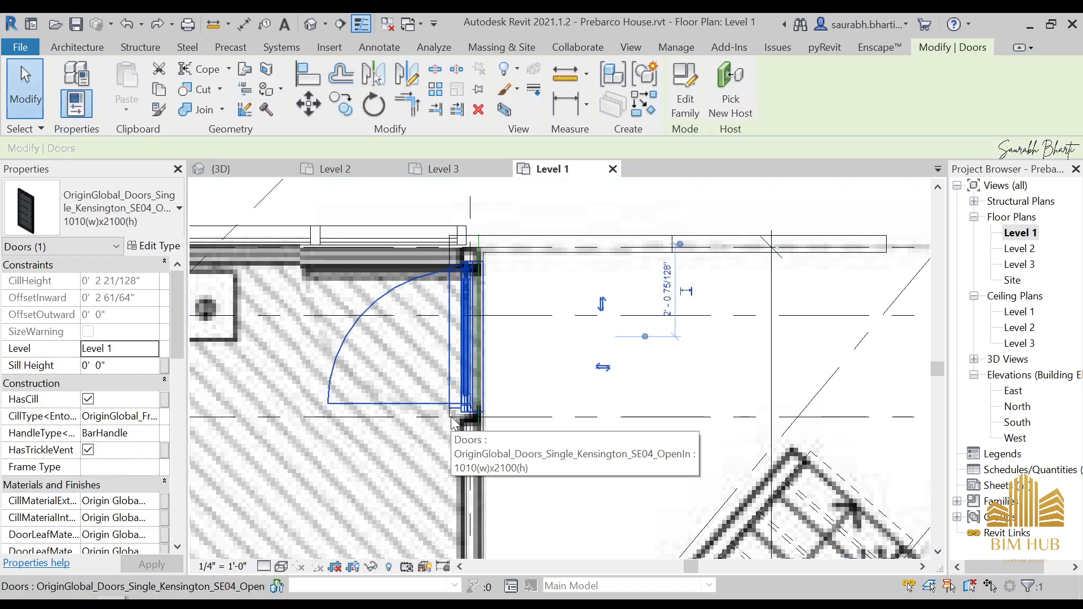
{"action": "left_click", "coordinate": [459, 415]}
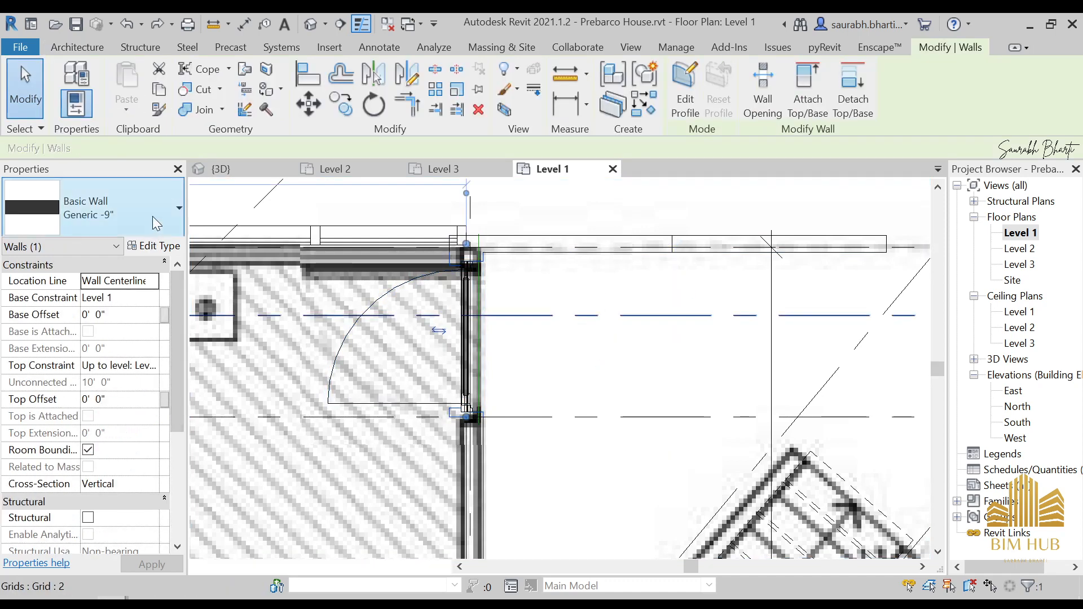
{"action": "left_click", "coordinate": [101, 208]}
{"action": "scroll", "coordinate": [145, 395], "scroll_direction": "up", "scroll_amount": 3}
{"action": "scroll", "coordinate": [136, 389], "scroll_direction": "down", "scroll_amount": 3}
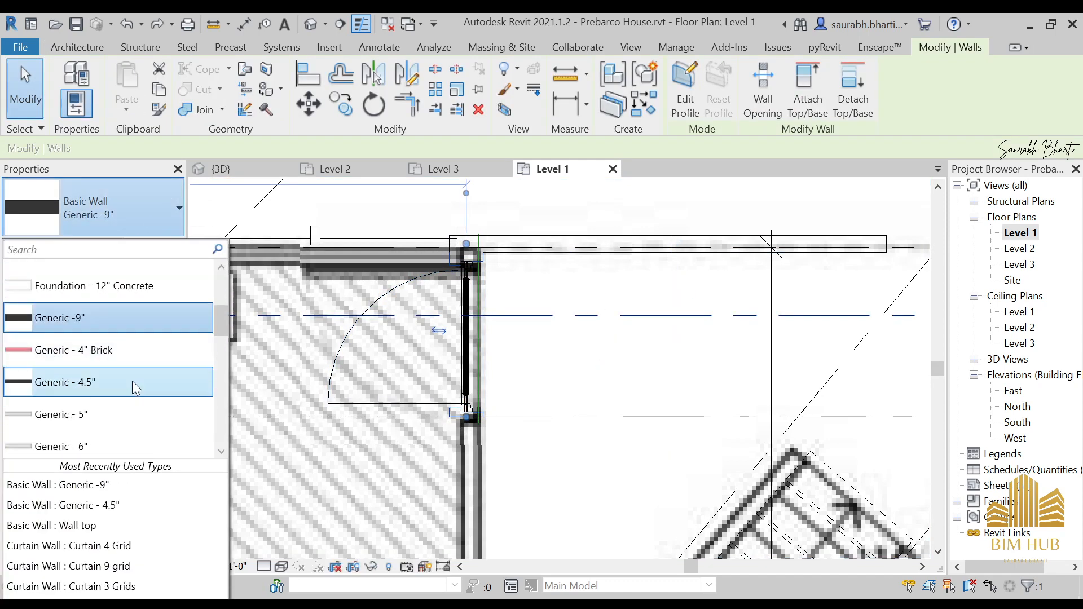
{"action": "left_click", "coordinate": [122, 394]}
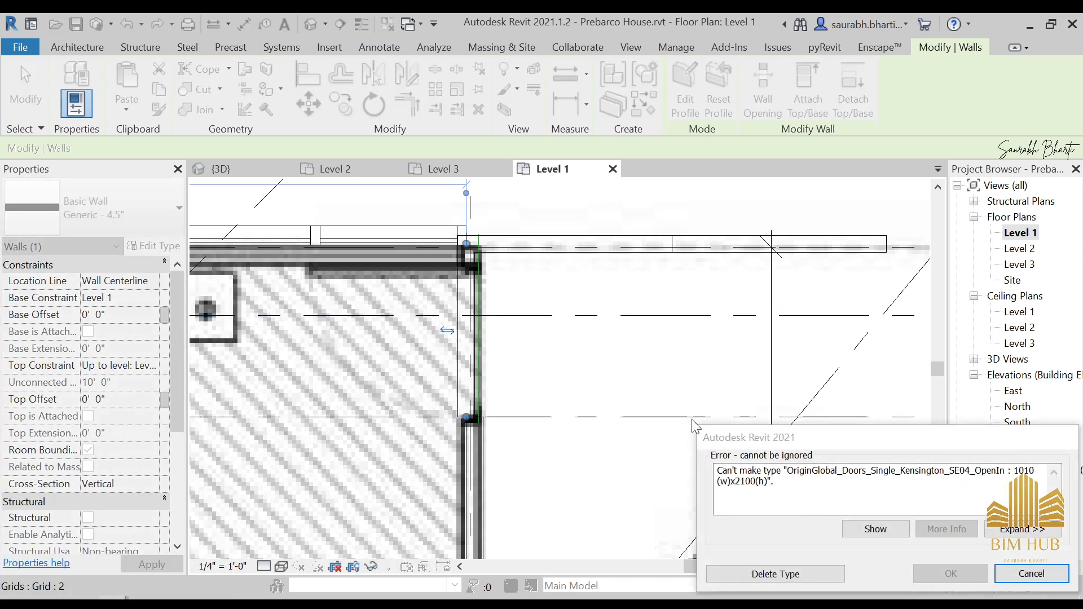
{"action": "left_click", "coordinate": [1032, 574]}
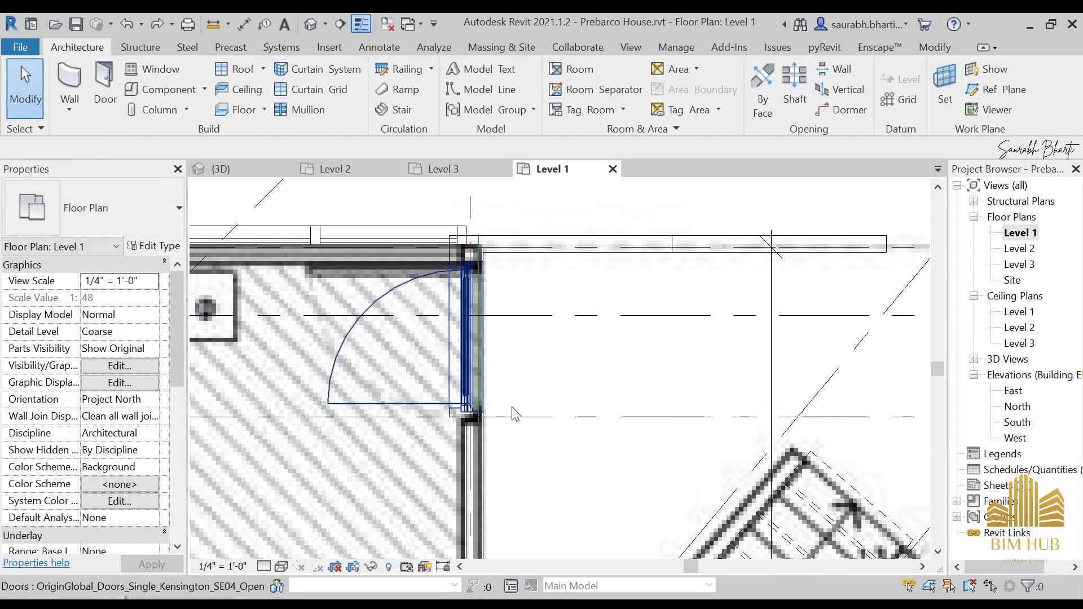
{"action": "left_click", "coordinate": [478, 421]}
{"action": "key", "text": "Escape"}
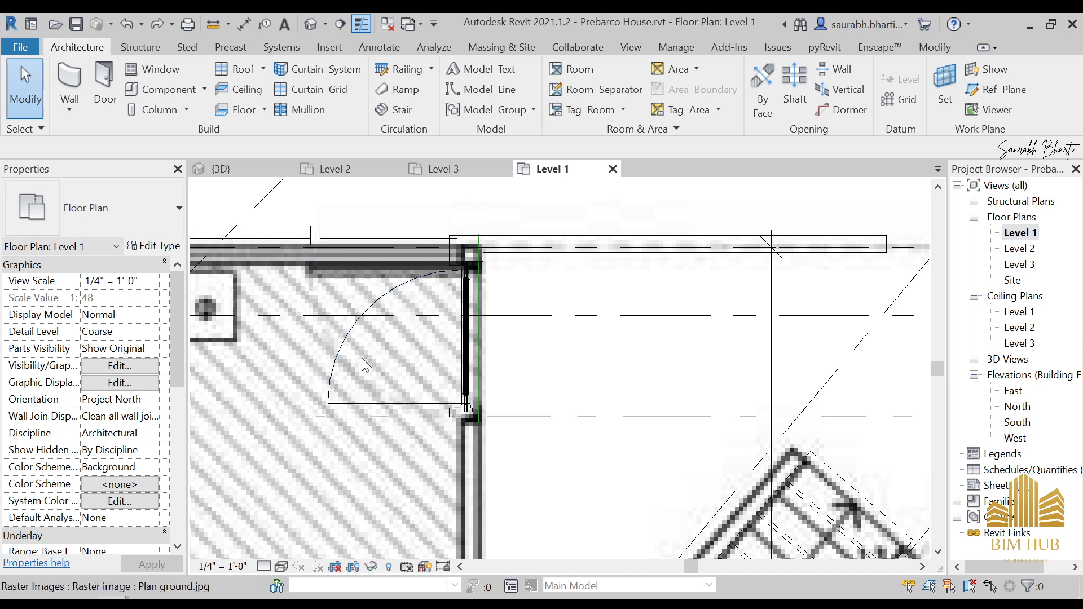
- Check the Kensington door in the 3D view and flip it so that it swings outward from the wall
{"action": "left_click", "coordinate": [309, 24]}
{"action": "middle_click_drag", "start_coordinate": [571, 384], "coordinate": [607, 325], "text": "shift"}
{"action": "scroll", "coordinate": [420, 252], "scroll_direction": "up", "scroll_amount": 3}
{"action": "left_click", "coordinate": [457, 285]}
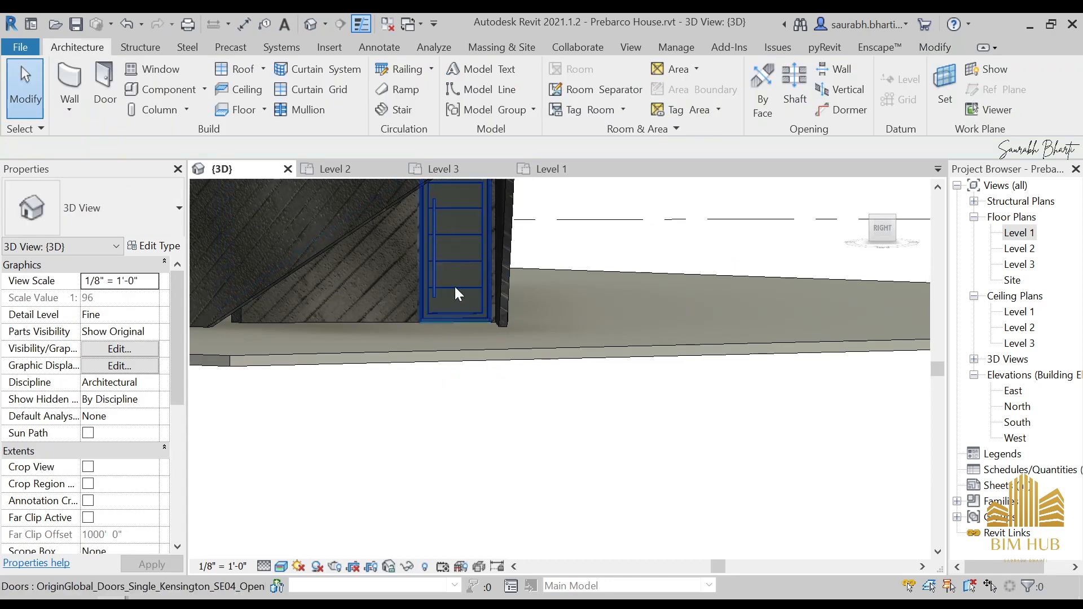
{"action": "left_click", "coordinate": [454, 289]}
{"action": "left_click", "coordinate": [472, 419]}
- Delete the model line running along the ground at the foot of the Kensington door
{"action": "scroll", "coordinate": [468, 289], "scroll_direction": "up", "scroll_amount": 2}
{"action": "middle_click_drag", "start_coordinate": [469, 289], "coordinate": [478, 337], "text": "shift"}
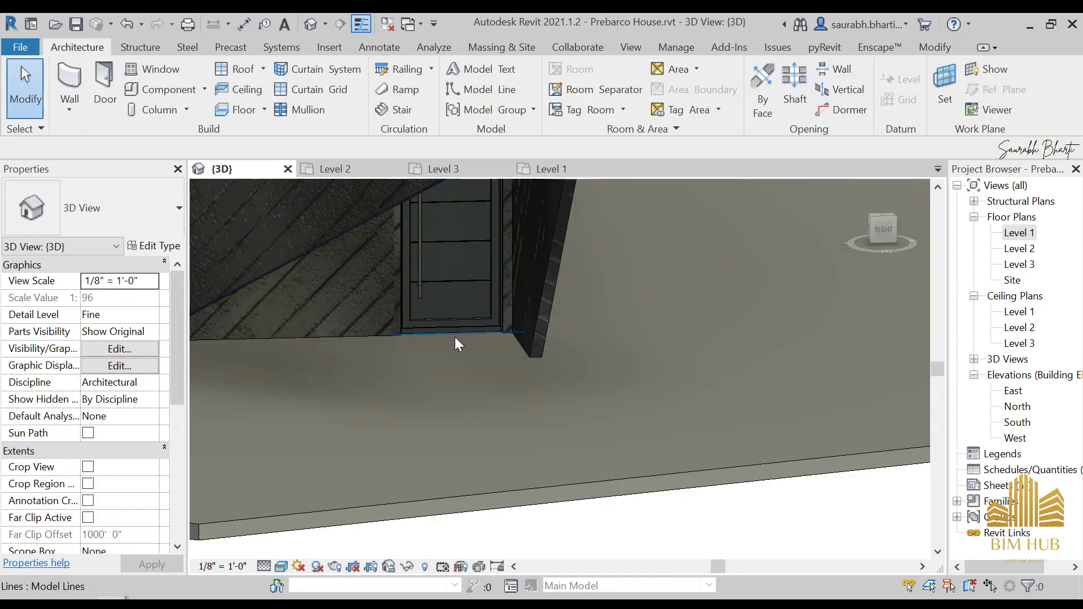
{"action": "left_click", "coordinate": [454, 337]}
{"action": "key", "text": "Delete"}
- Examine the house exterior from several sides in 3D, and reopen the Level 1 floor plan
{"action": "scroll", "coordinate": [458, 347], "scroll_direction": "down", "scroll_amount": 3}
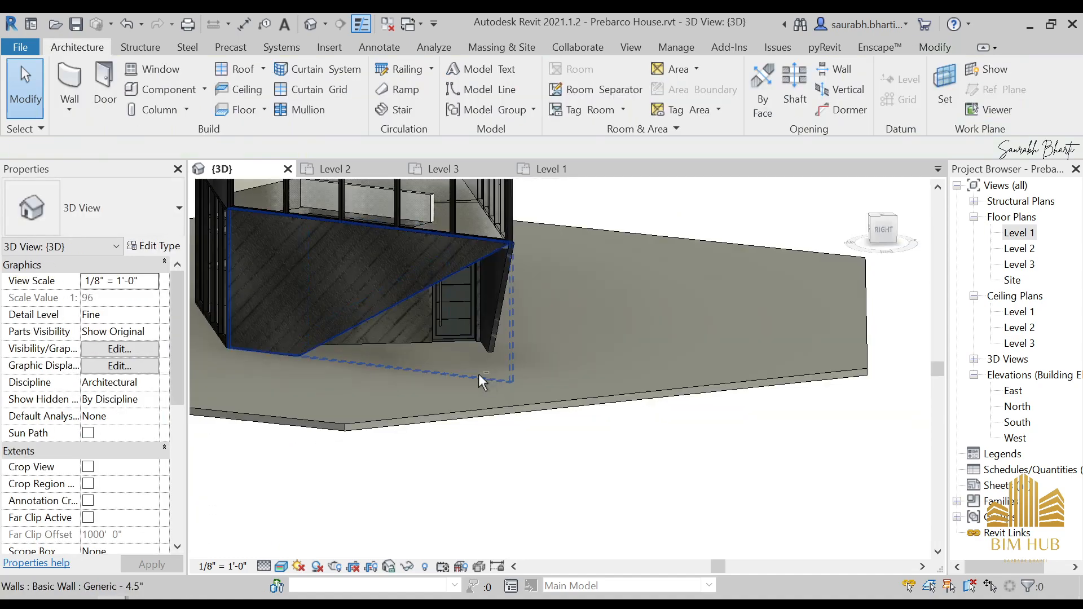
{"action": "middle_click_drag", "start_coordinate": [484, 375], "coordinate": [169, 409], "text": "shift"}
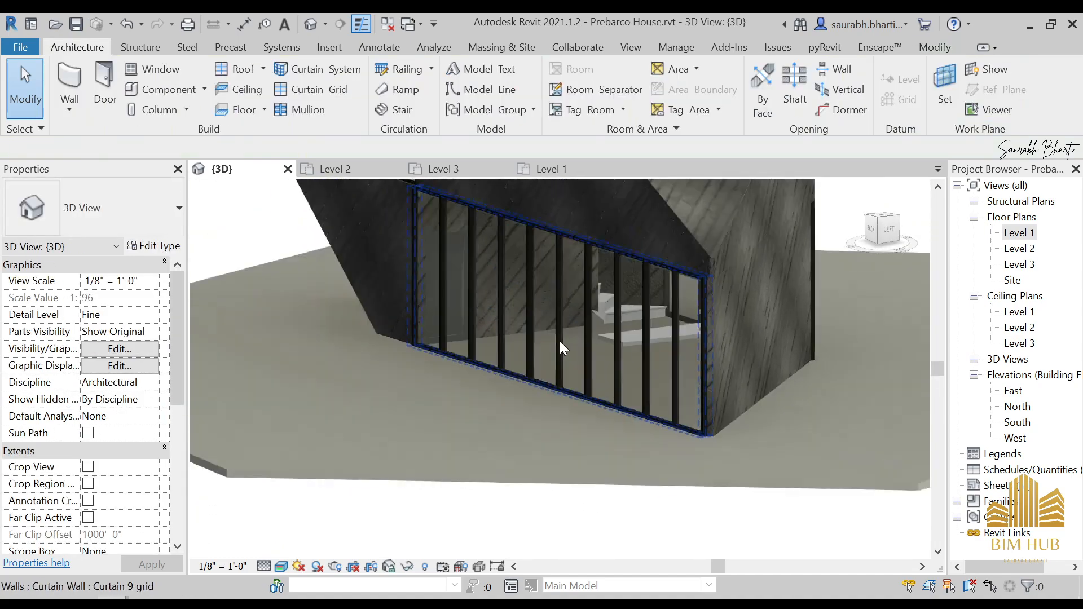
{"action": "scroll", "coordinate": [561, 346], "scroll_direction": "up", "scroll_amount": 3}
{"action": "middle_click_drag", "start_coordinate": [541, 347], "coordinate": [666, 325], "text": "shift"}
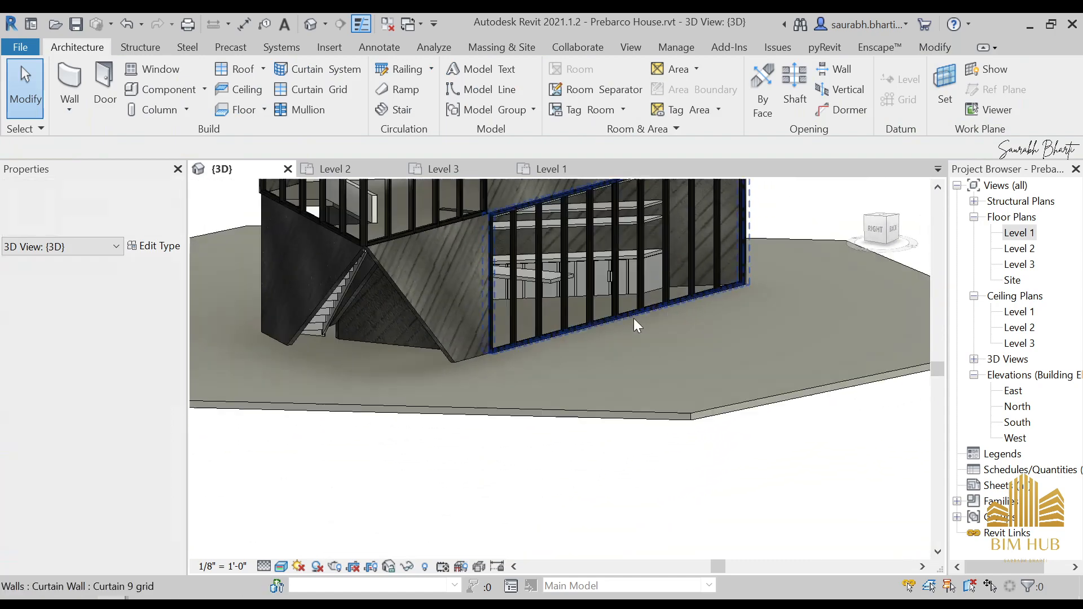
{"action": "scroll", "coordinate": [634, 319], "scroll_direction": "down", "scroll_amount": 3}
{"action": "middle_click_drag", "start_coordinate": [613, 347], "coordinate": [705, 373], "text": "shift"}
{"action": "double_click", "coordinate": [1019, 232]}
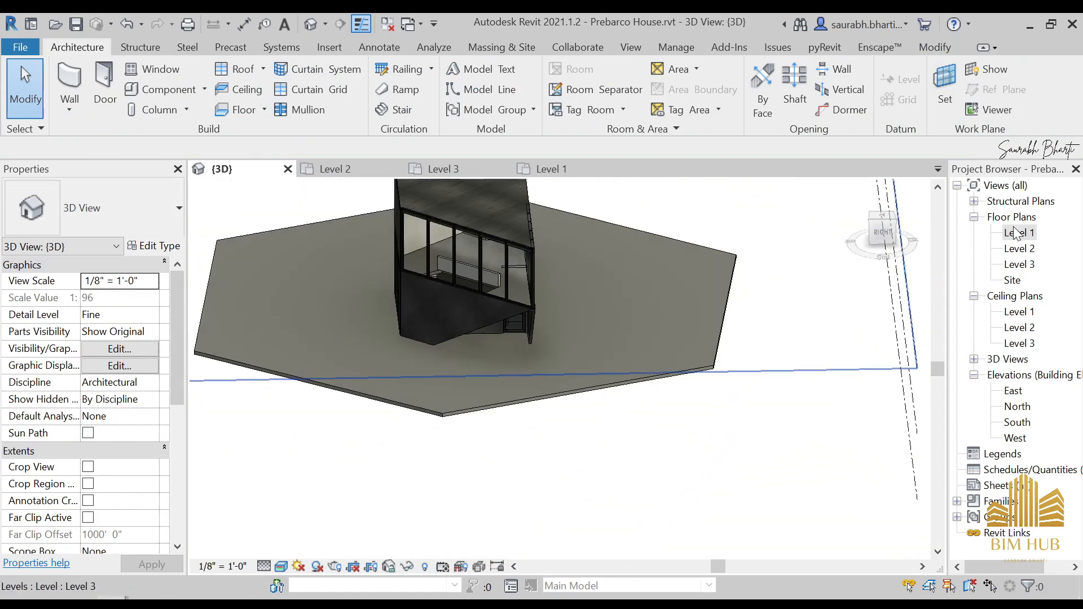
{"action": "scroll", "coordinate": [529, 388], "scroll_direction": "down", "scroll_amount": 4}
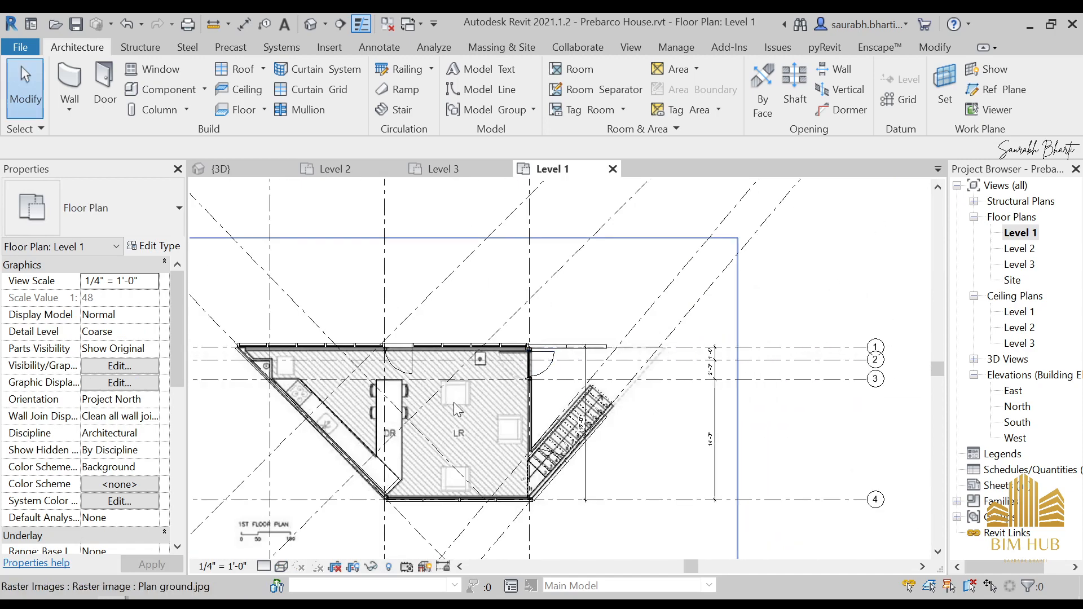
{"action": "scroll", "coordinate": [453, 402], "scroll_direction": "up", "scroll_amount": 2}
- Switch to Photos and examine the kitchen counter and stools in CA_PREB_2DM_122.jpg, and return to the Level 1 plan in Revit
{"action": "mouse_move", "coordinate": [210, 604]}
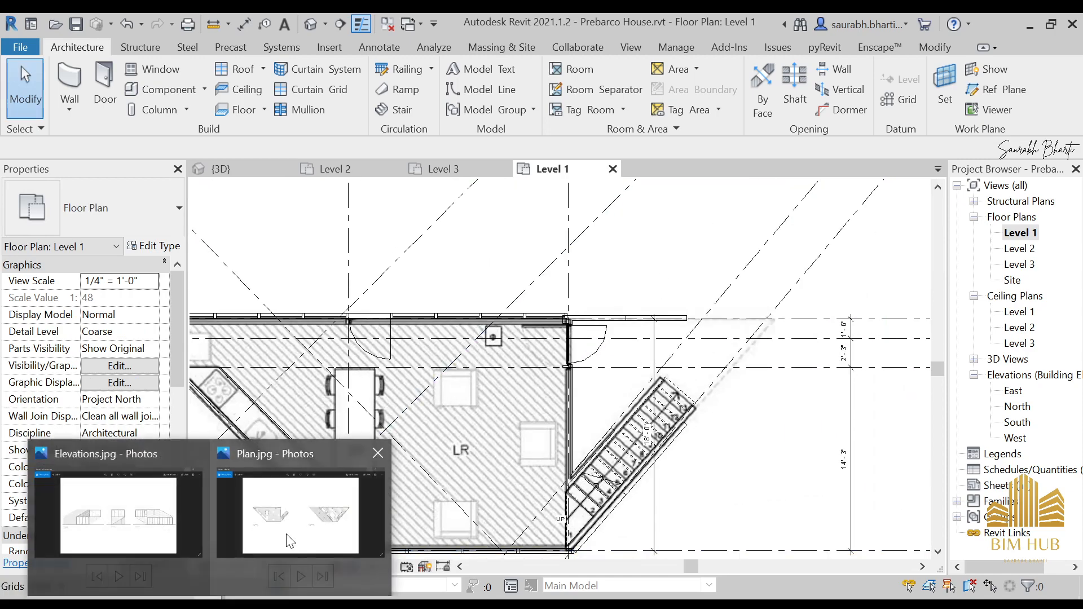
{"action": "left_click", "coordinate": [138, 531]}
{"action": "scroll", "coordinate": [556, 364], "scroll_direction": "up", "scroll_amount": 1}
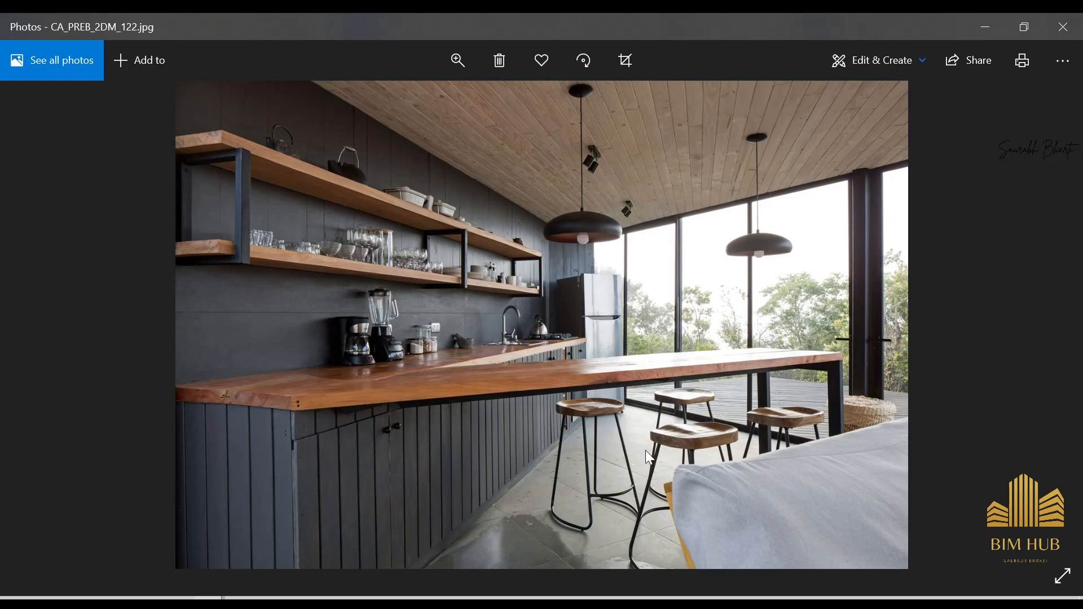
{"action": "scroll", "coordinate": [591, 418], "scroll_direction": "up", "scroll_amount": 2}
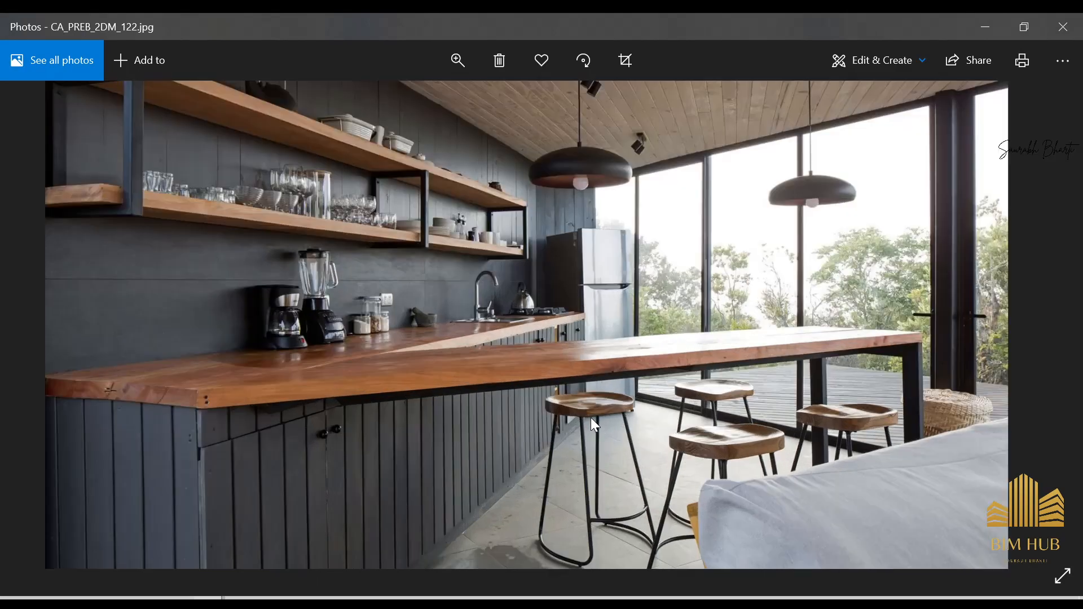
{"action": "scroll", "coordinate": [591, 418], "scroll_direction": "down", "scroll_amount": 2}
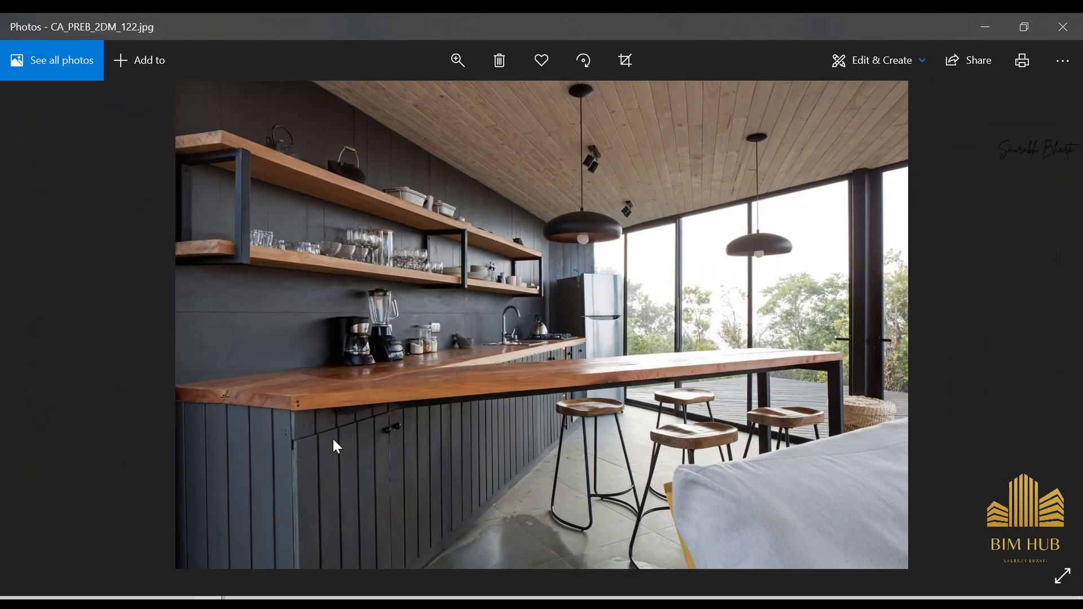
{"action": "scroll", "coordinate": [370, 475], "scroll_direction": "up", "scroll_amount": 2}
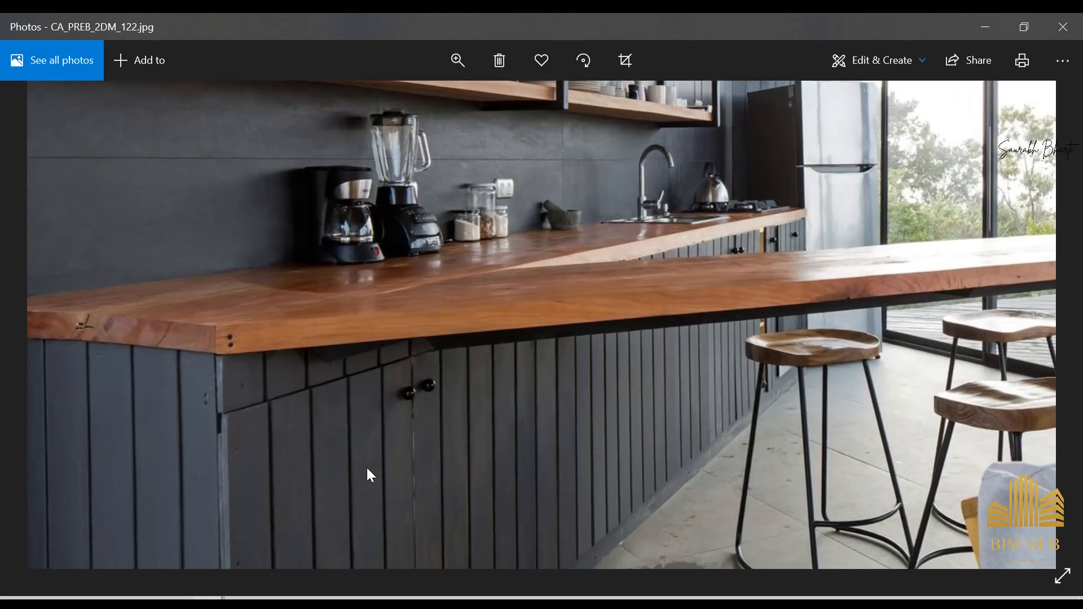
{"action": "scroll", "coordinate": [371, 475], "scroll_direction": "down", "scroll_amount": 2}
{"action": "left_click", "coordinate": [986, 28]}
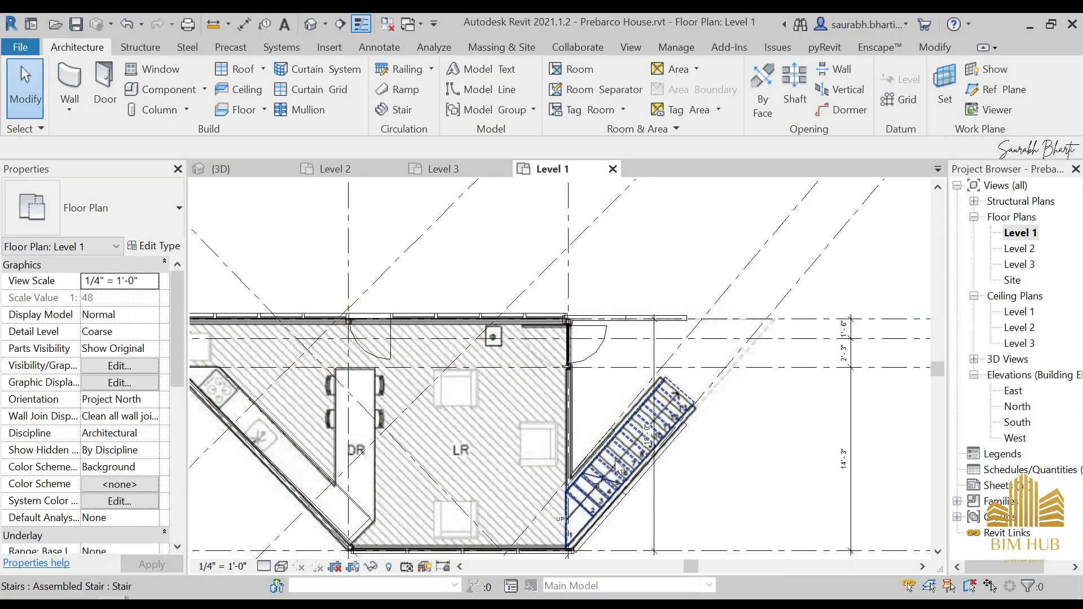
{"action": "middle_click_drag", "start_coordinate": [547, 417], "coordinate": [540, 360]}
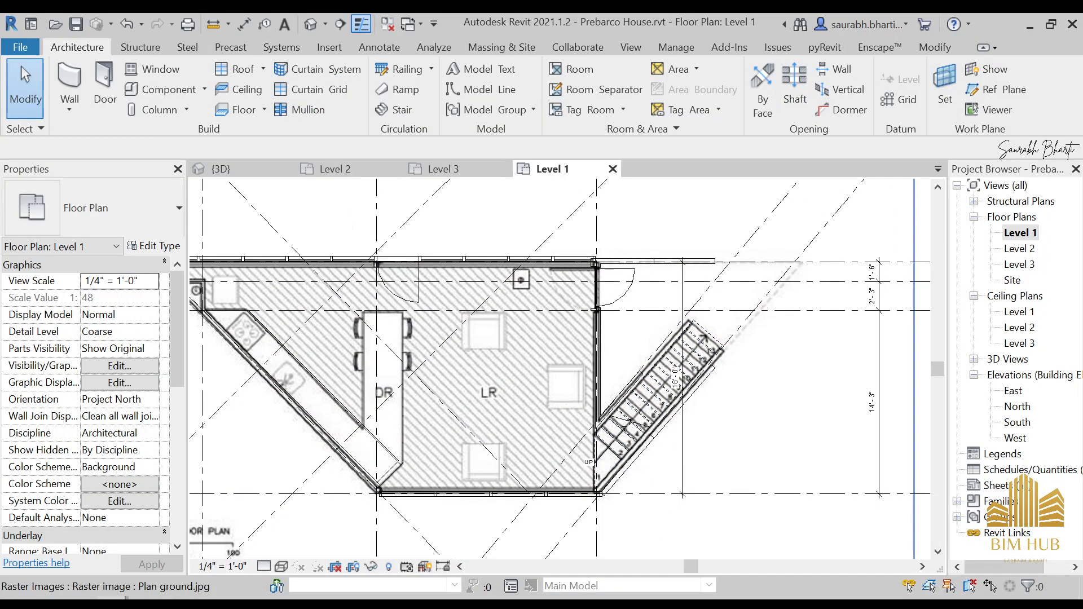
- Bring up the Enscape Asset Library over the Level 1 plan
{"action": "mouse_move", "coordinate": [246, 601]}
{"action": "left_click", "coordinate": [246, 542]}
{"action": "scroll", "coordinate": [491, 463], "scroll_direction": "down", "scroll_amount": 4}
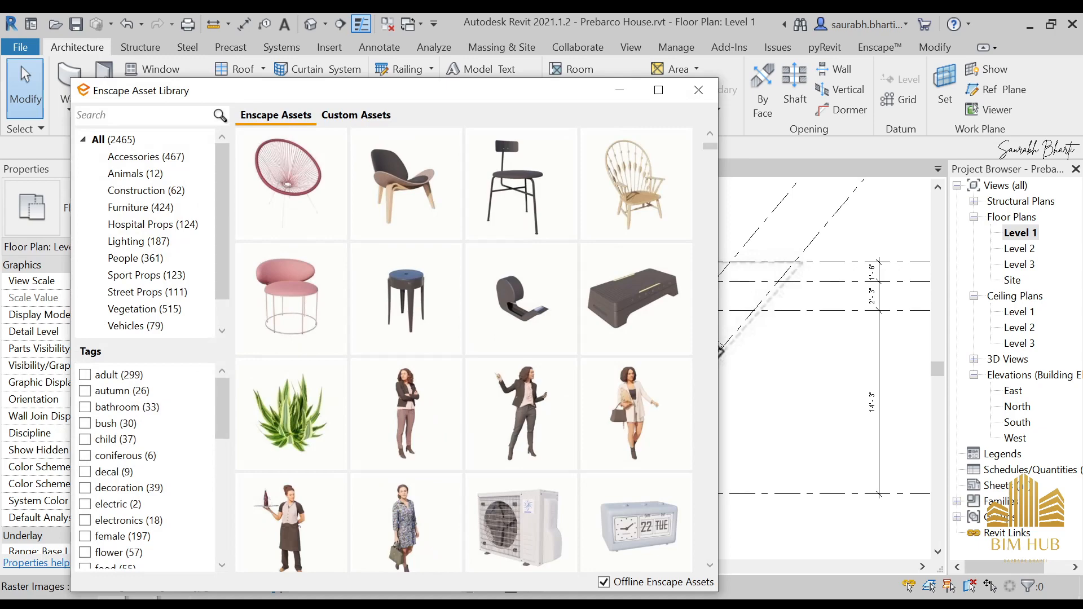
- Recheck the stools in the kitchen photo CA_PREB_2DM_122.jpg in Photos, and return to the Enscape Asset Library
{"action": "mouse_move", "coordinate": [215, 601]}
{"action": "left_click", "coordinate": [187, 536]}
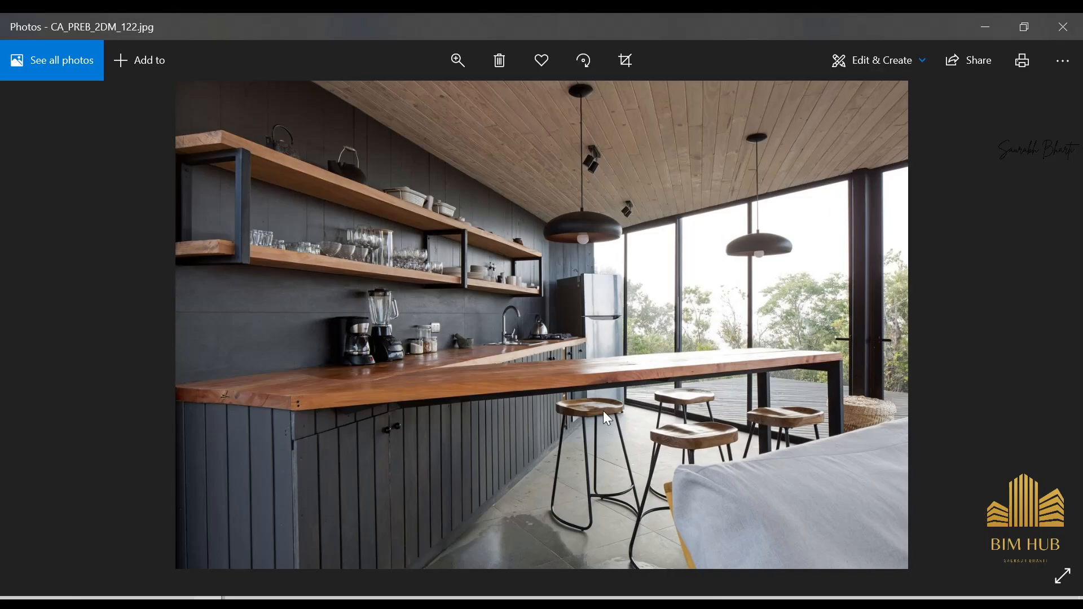
{"action": "scroll", "coordinate": [604, 411], "scroll_direction": "up", "scroll_amount": 3}
{"action": "left_click", "coordinate": [969, 36]}
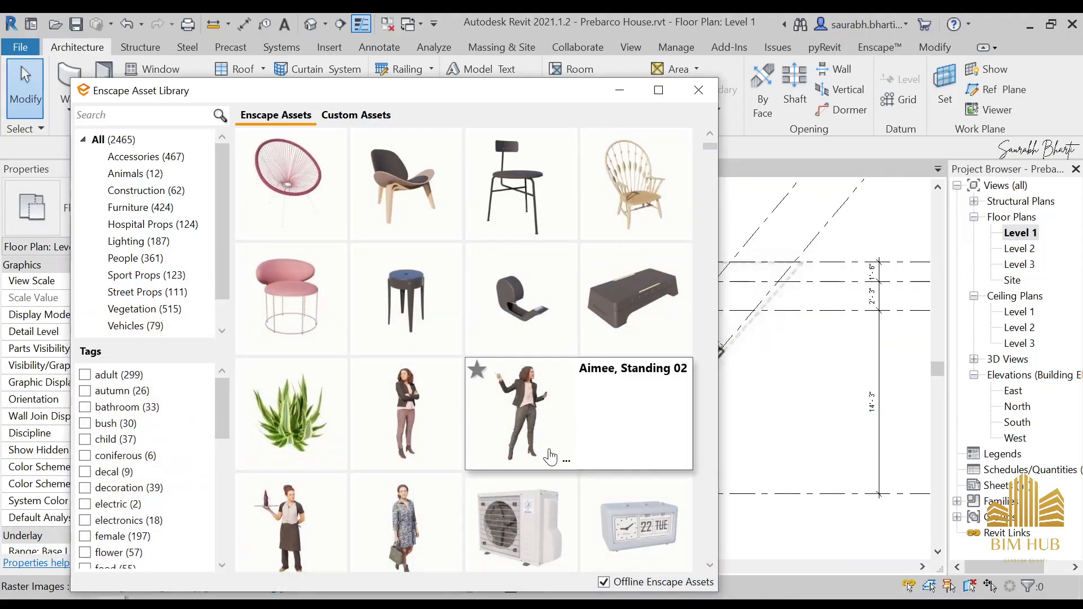
- Limit the Enscape assets to the Furniture category and search them for "chair"
{"action": "scroll", "coordinate": [423, 314], "scroll_direction": "down", "scroll_amount": 4}
{"action": "scroll", "coordinate": [447, 316], "scroll_direction": "down", "scroll_amount": 4}
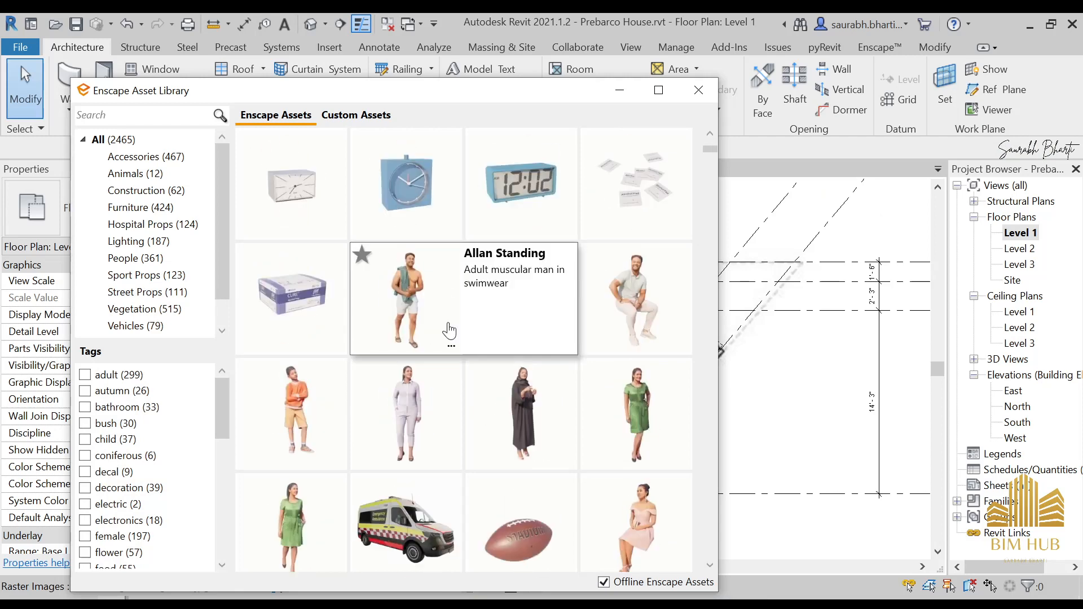
{"action": "left_click", "coordinate": [141, 207]}
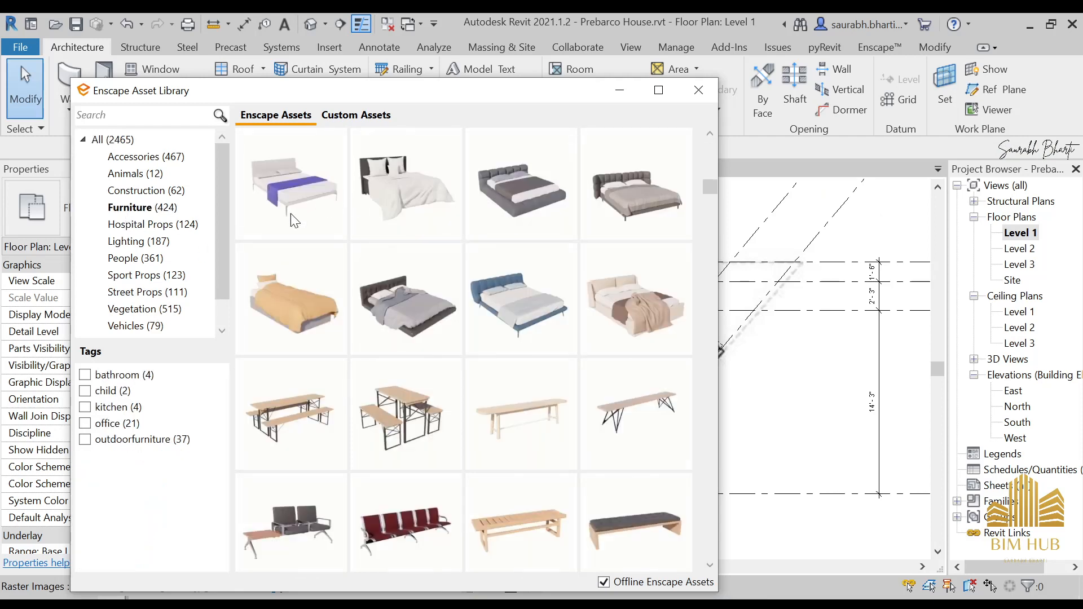
{"action": "left_click", "coordinate": [90, 115]}
{"action": "type", "text": "chair"}
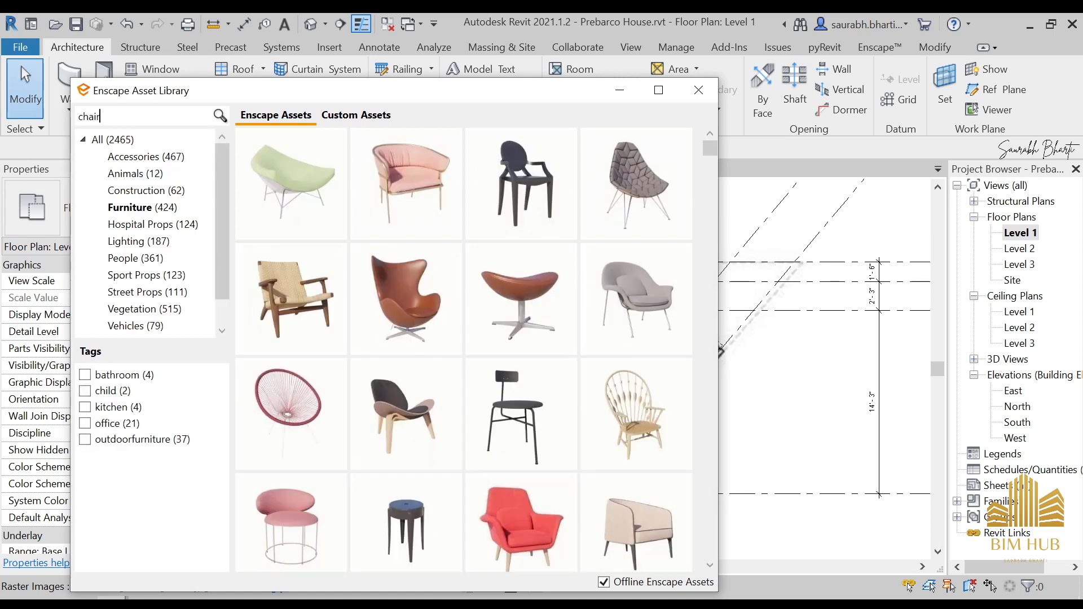
- Look through the chair assets in the Enscape library for a model resembling the stools in the kitchen photo
{"action": "scroll", "coordinate": [566, 483], "scroll_direction": "down", "scroll_amount": 8}
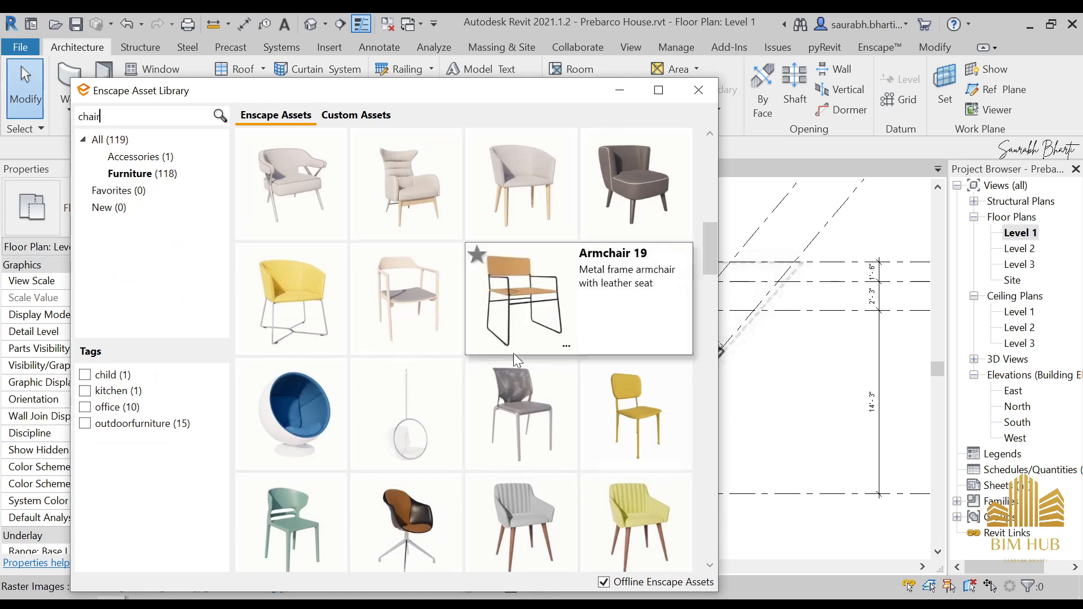
{"action": "scroll", "coordinate": [496, 429], "scroll_direction": "down", "scroll_amount": 2}
{"action": "scroll", "coordinate": [524, 427], "scroll_direction": "down", "scroll_amount": 8}
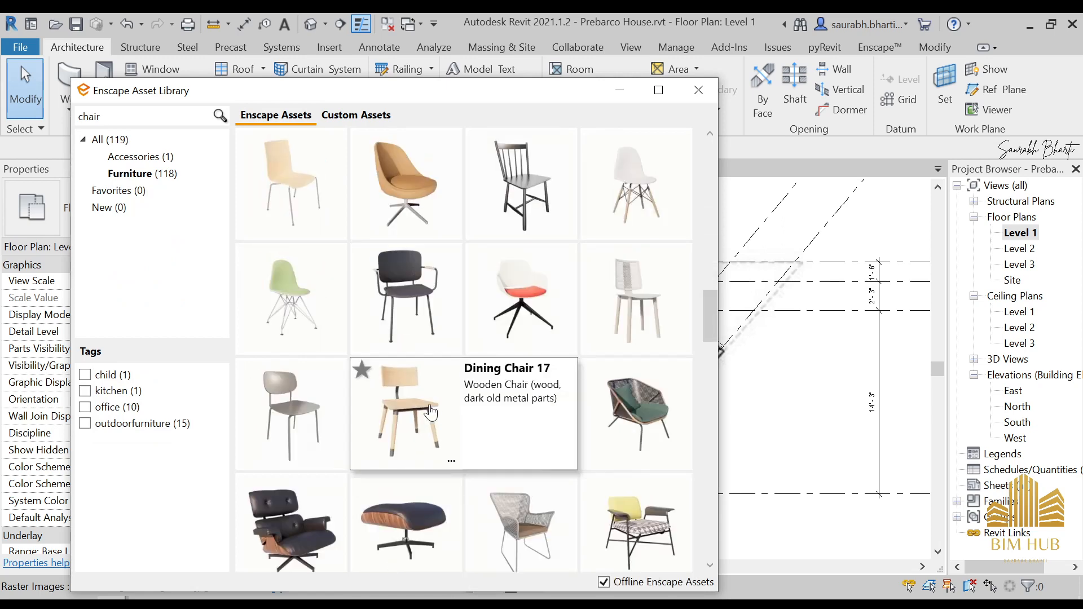
{"action": "scroll", "coordinate": [525, 435], "scroll_direction": "down", "scroll_amount": 2}
{"action": "scroll", "coordinate": [508, 447], "scroll_direction": "down", "scroll_amount": 4}
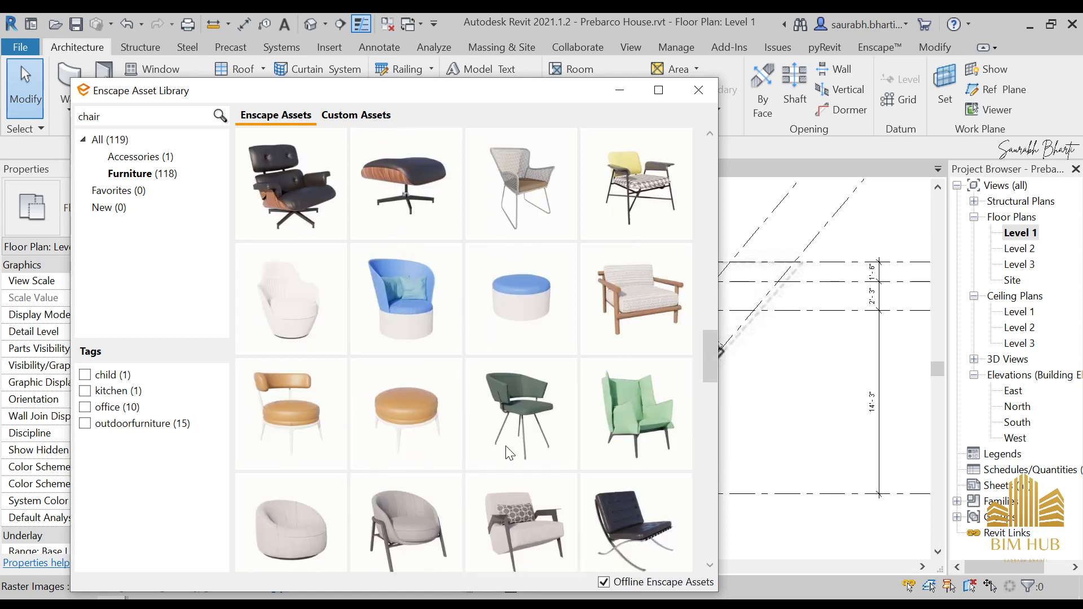
{"action": "scroll", "coordinate": [544, 457], "scroll_direction": "down", "scroll_amount": 4}
{"action": "scroll", "coordinate": [544, 458], "scroll_direction": "down", "scroll_amount": 8}
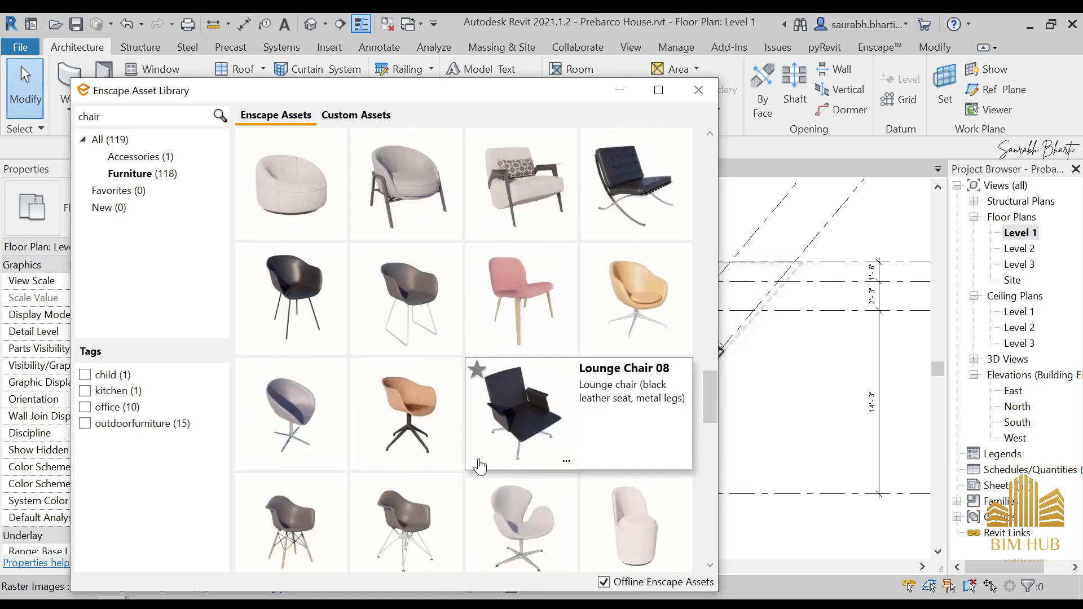
{"action": "scroll", "coordinate": [575, 495], "scroll_direction": "down", "scroll_amount": 10}
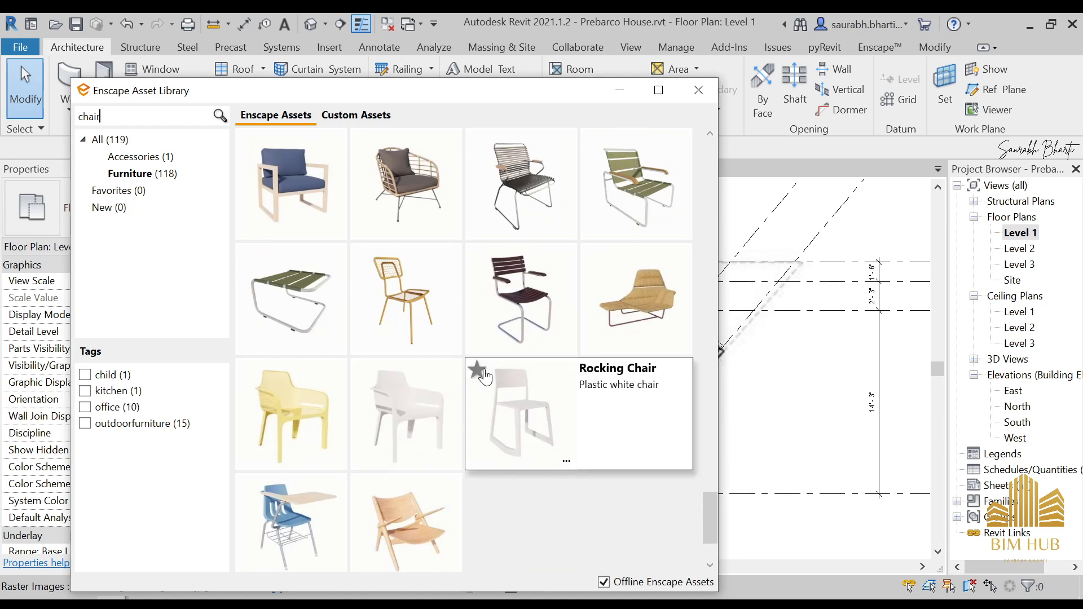
{"action": "scroll", "coordinate": [439, 351], "scroll_direction": "up", "scroll_amount": 2}
{"action": "scroll", "coordinate": [439, 351], "scroll_direction": "up", "scroll_amount": 10}
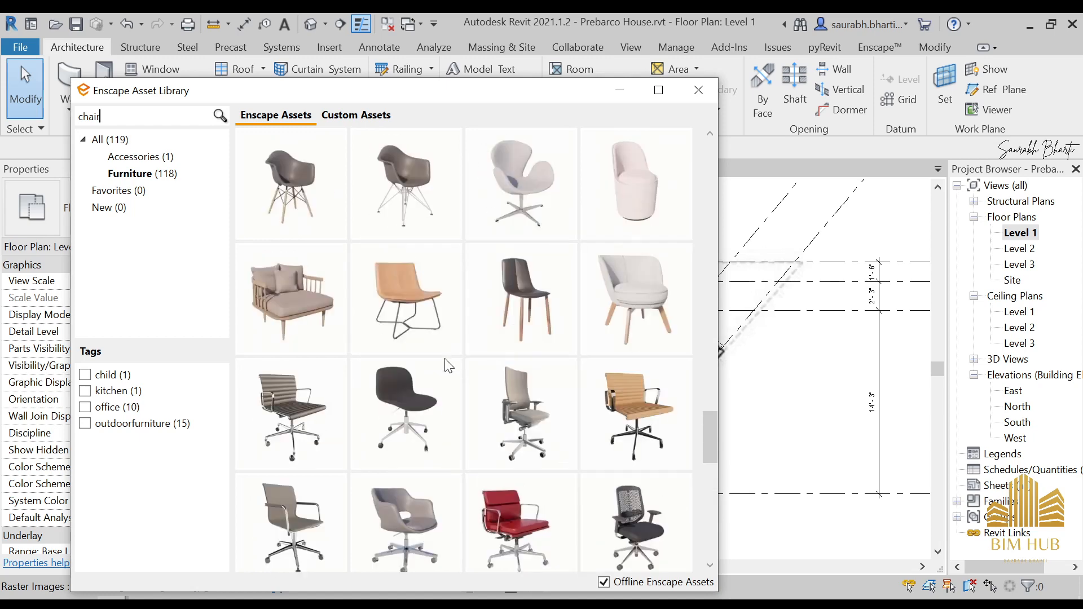
{"action": "scroll", "coordinate": [478, 311], "scroll_direction": "up", "scroll_amount": 5}
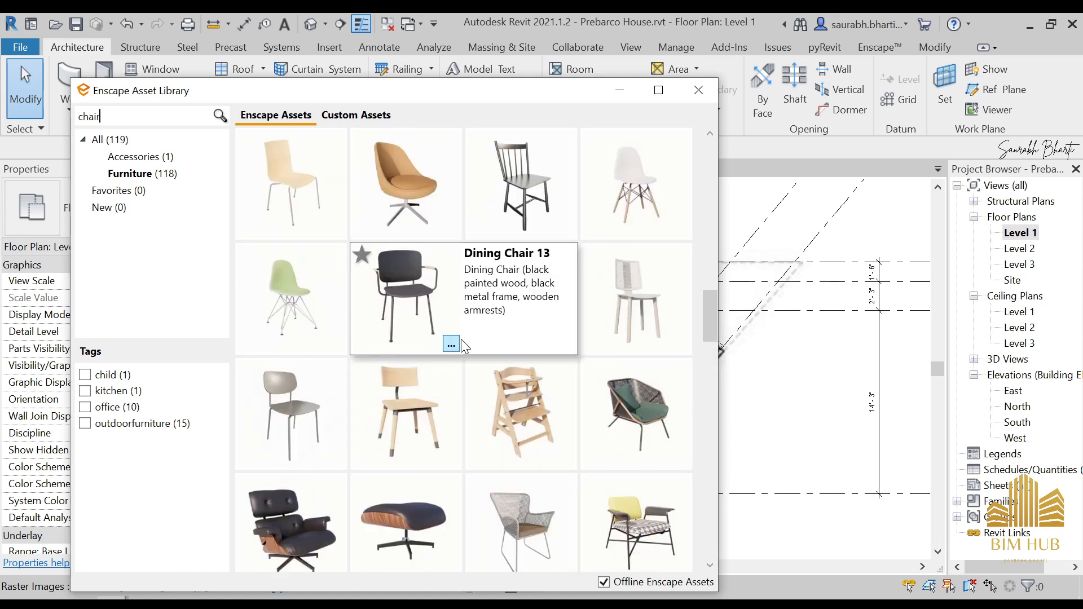
{"action": "scroll", "coordinate": [454, 327], "scroll_direction": "up", "scroll_amount": 5}
{"action": "scroll", "coordinate": [457, 308], "scroll_direction": "up", "scroll_amount": 5}
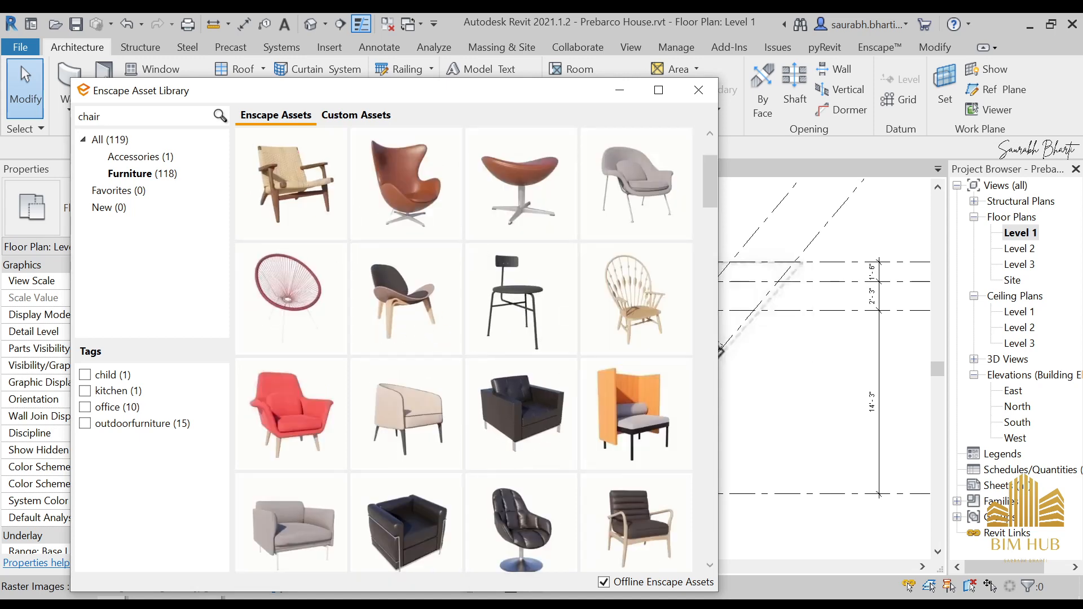
- Open the Small_Kitchen family from the desktop, upgrade it to Revit 2021, and view its bar stools in 3D
{"action": "left_click", "coordinate": [210, 598]}
{"action": "left_click", "coordinate": [119, 512]}
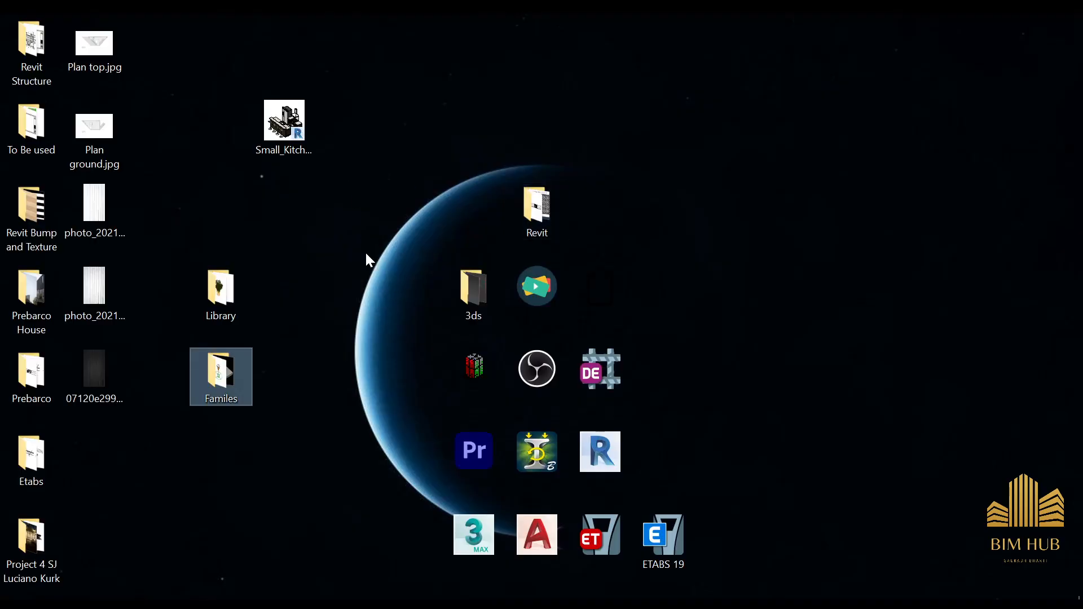
{"action": "double_click", "coordinate": [300, 136]}
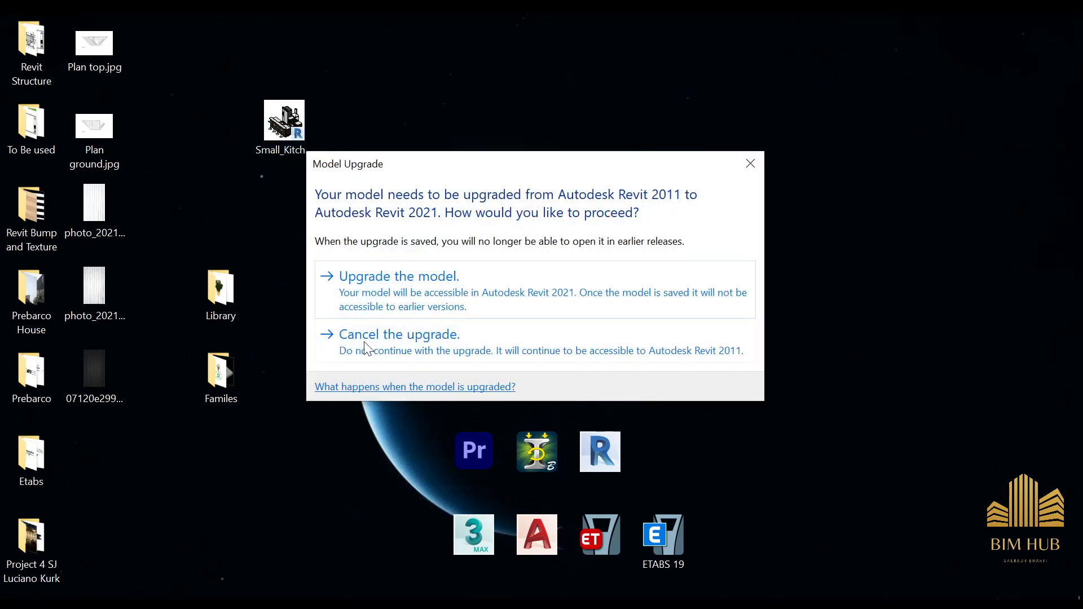
{"action": "left_click", "coordinate": [416, 304]}
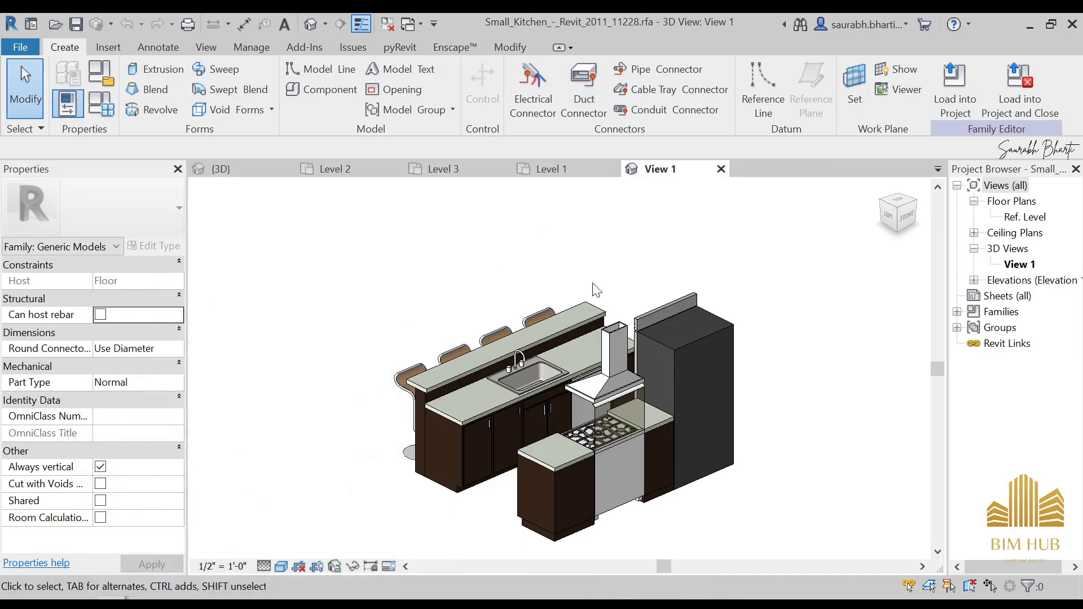
{"action": "middle_click_drag", "start_coordinate": [464, 443], "coordinate": [530, 460], "text": "shift"}
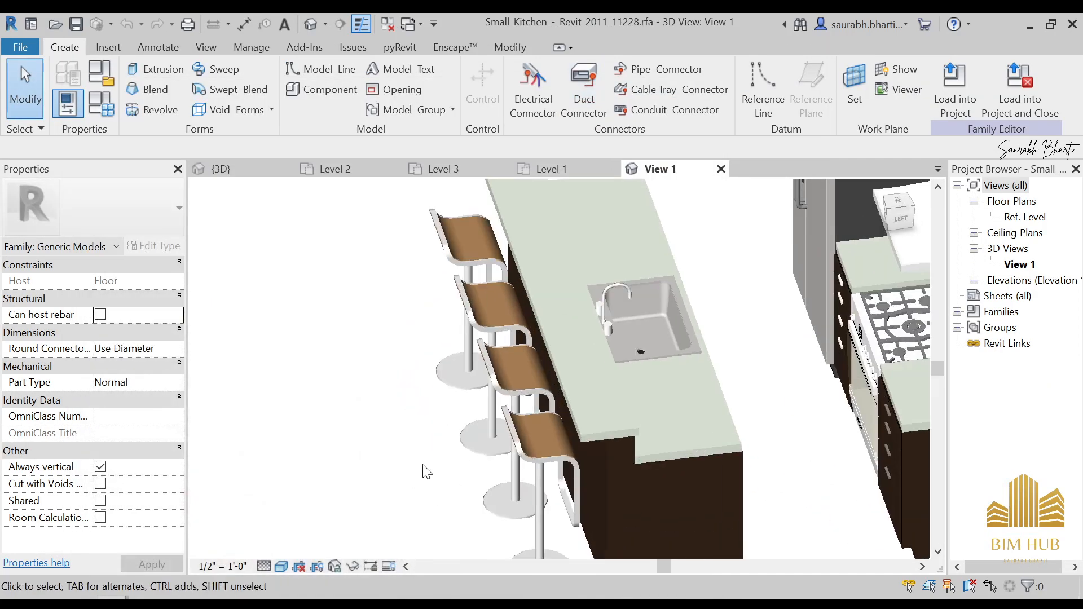
- Compare the stools in CA_PREB_2DM_122.jpg from the Prebarco House folder in Photos, and return to the kitchen family in Revit
{"action": "left_click", "coordinate": [142, 603]}
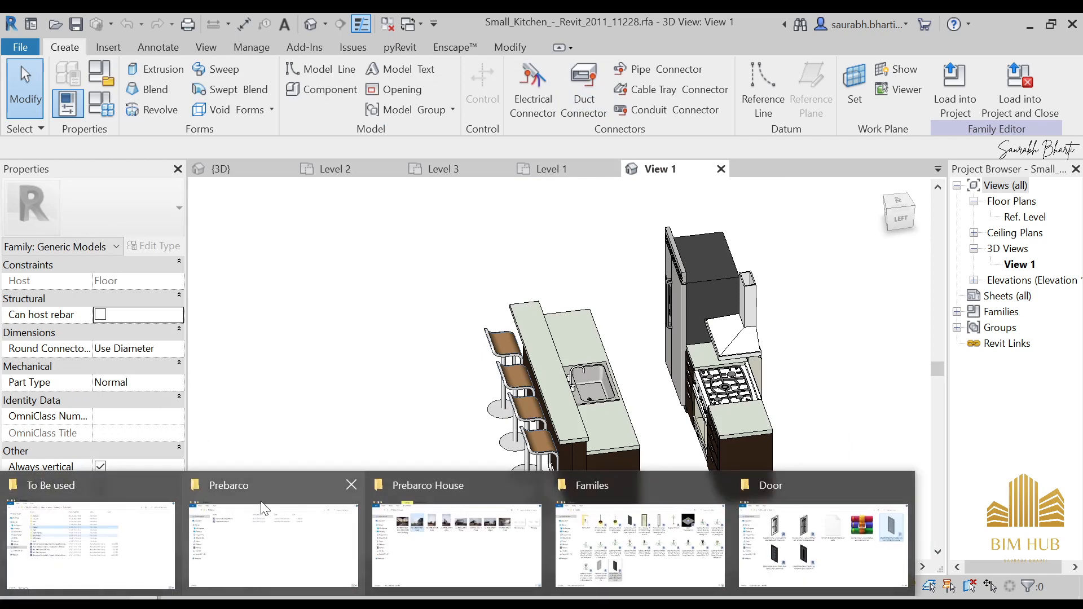
{"action": "left_click", "coordinate": [412, 557]}
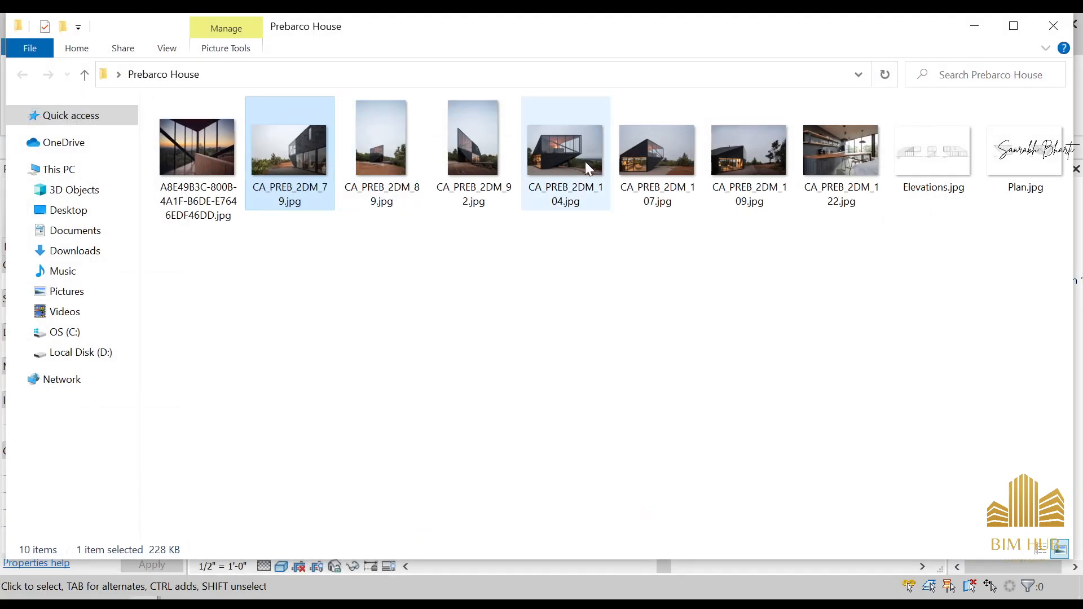
{"action": "left_click", "coordinate": [813, 163]}
{"action": "double_click", "coordinate": [812, 160]}
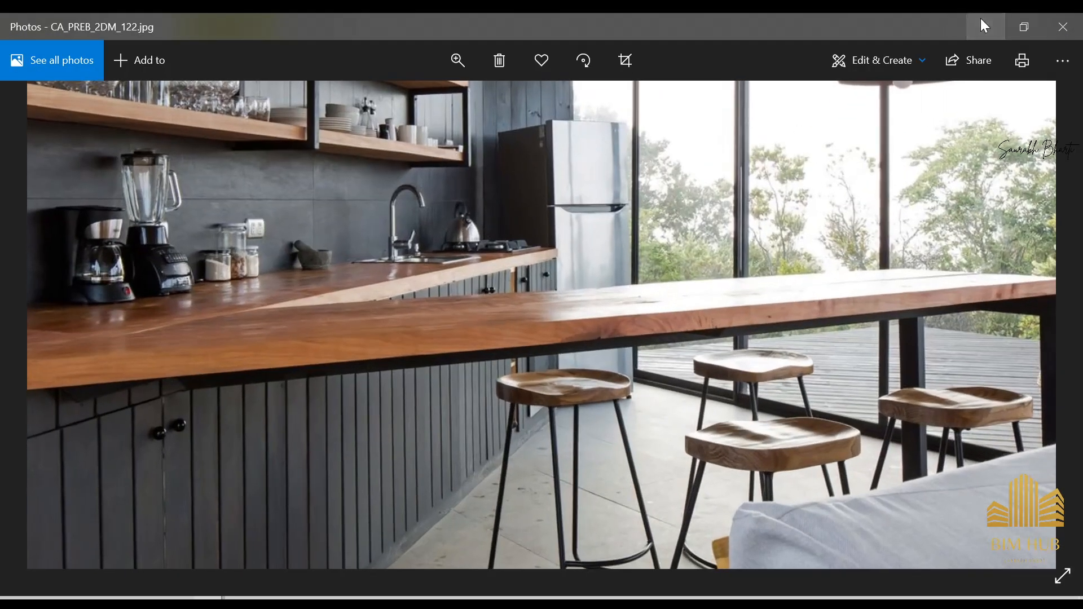
{"action": "left_click", "coordinate": [984, 26]}
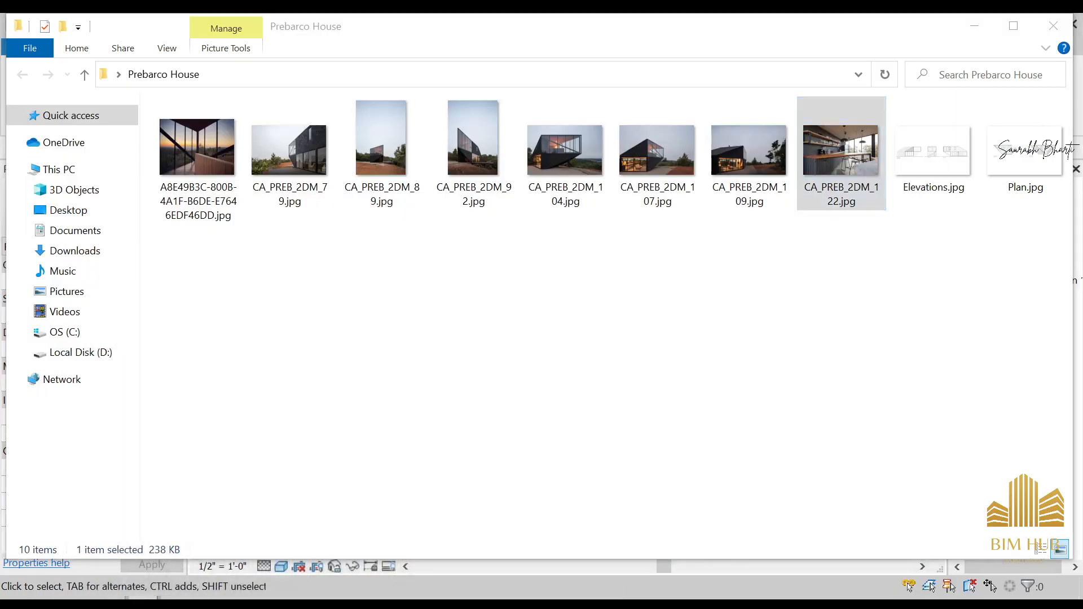
{"action": "left_click", "coordinate": [131, 547]}
- Try to copy the front Lapalma bar stool from the kitchen family into the Level 1 plan
{"action": "scroll", "coordinate": [542, 451], "scroll_direction": "up", "scroll_amount": 3}
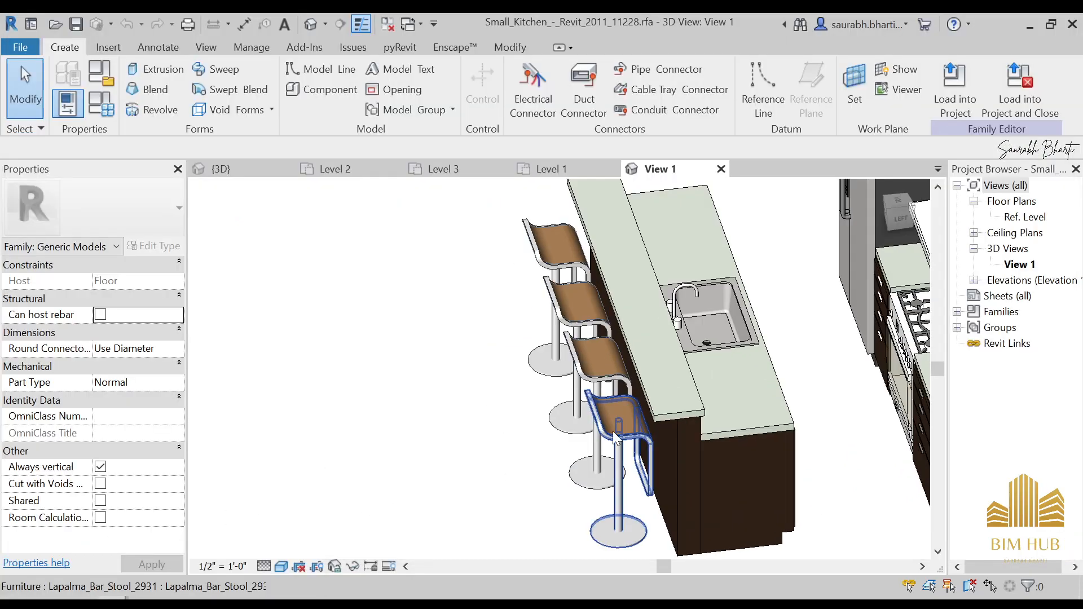
{"action": "left_click", "coordinate": [607, 445]}
{"action": "middle_click_drag", "start_coordinate": [606, 446], "coordinate": [592, 424], "text": "shift"}
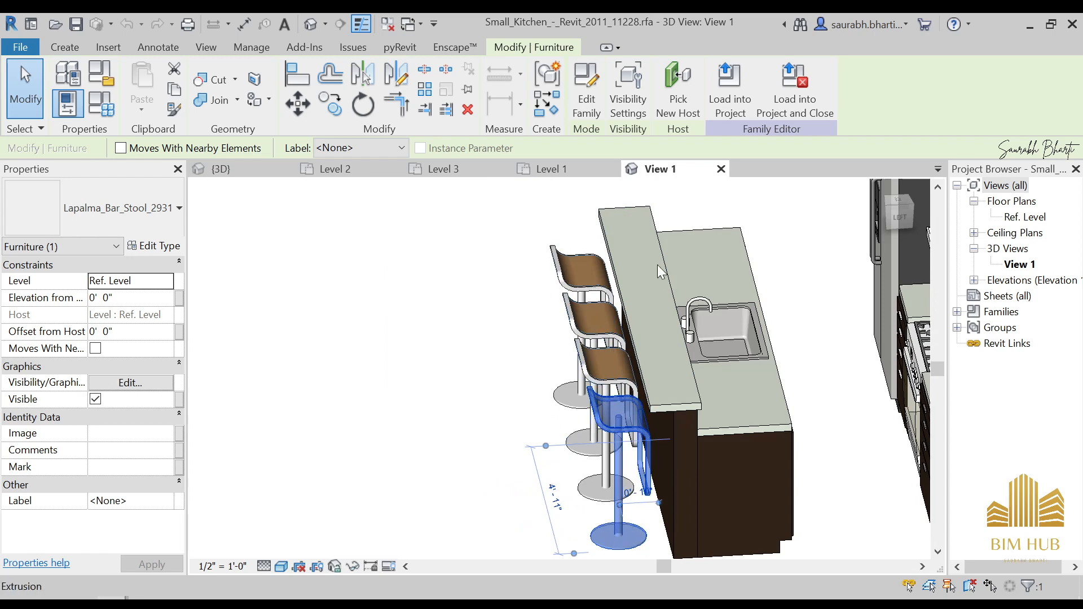
{"action": "left_click", "coordinate": [451, 169]}
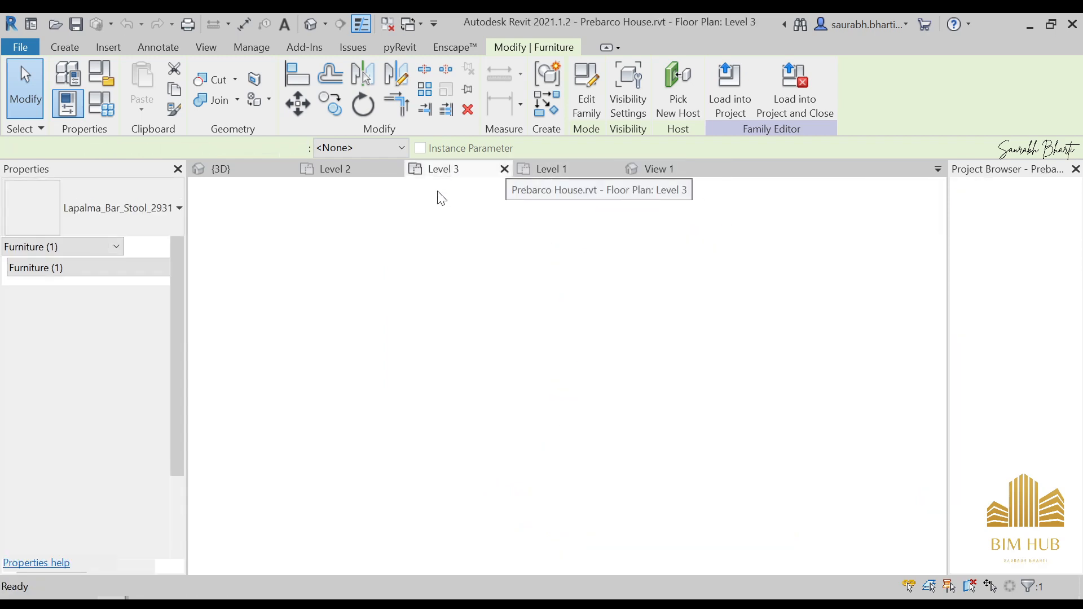
{"action": "key", "text": "ctrl+Tab"}
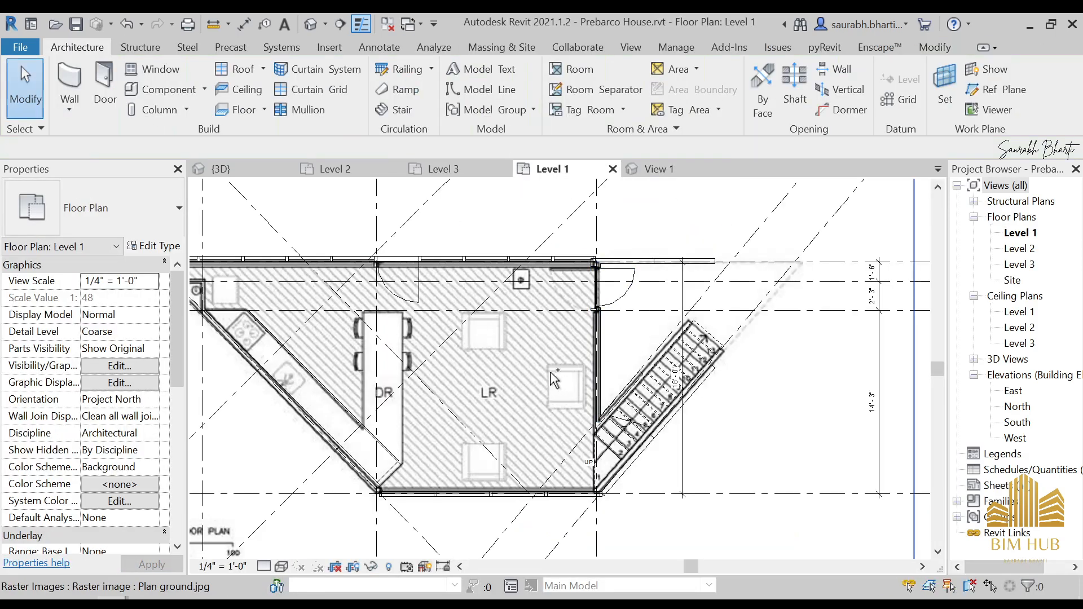
{"action": "key", "text": "ctrl+v"}
{"action": "left_click", "coordinate": [1024, 576]}
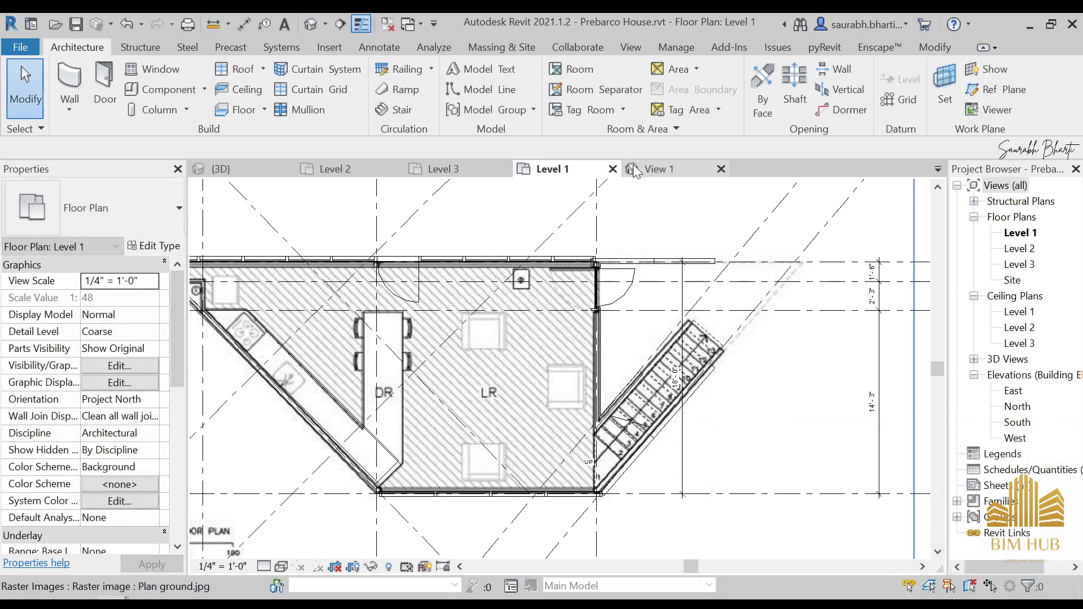
- Load the whole Small_Kitchen family into the Prebarco House project and cancel its placement on Level 1
{"action": "key", "text": "ctrl+Tab"}
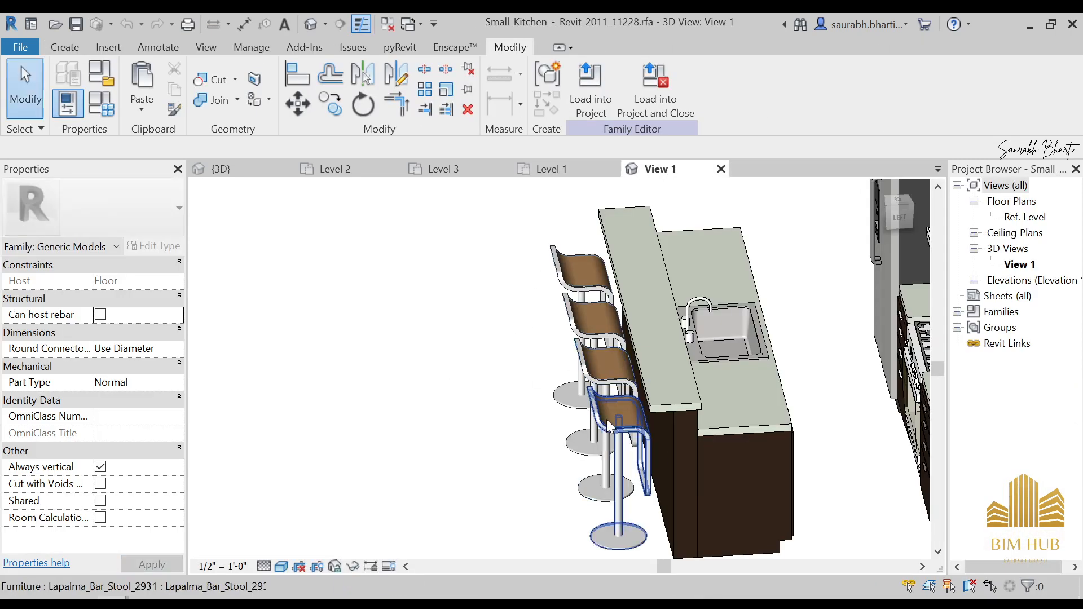
{"action": "left_click", "coordinate": [607, 419]}
{"action": "scroll", "coordinate": [542, 403], "scroll_direction": "down", "scroll_amount": 3}
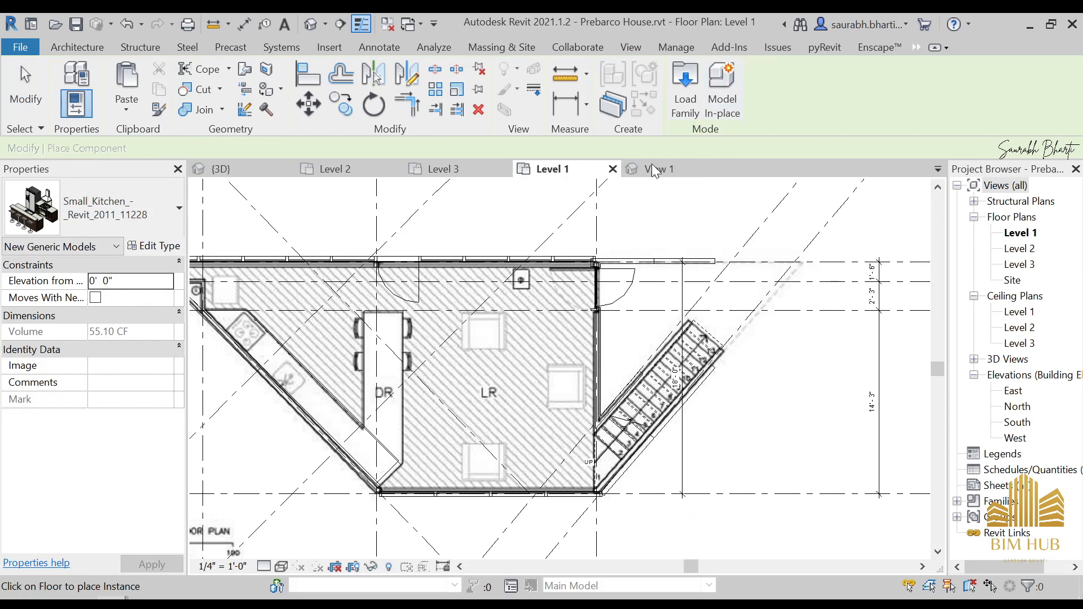
{"action": "key", "text": "Escape"}
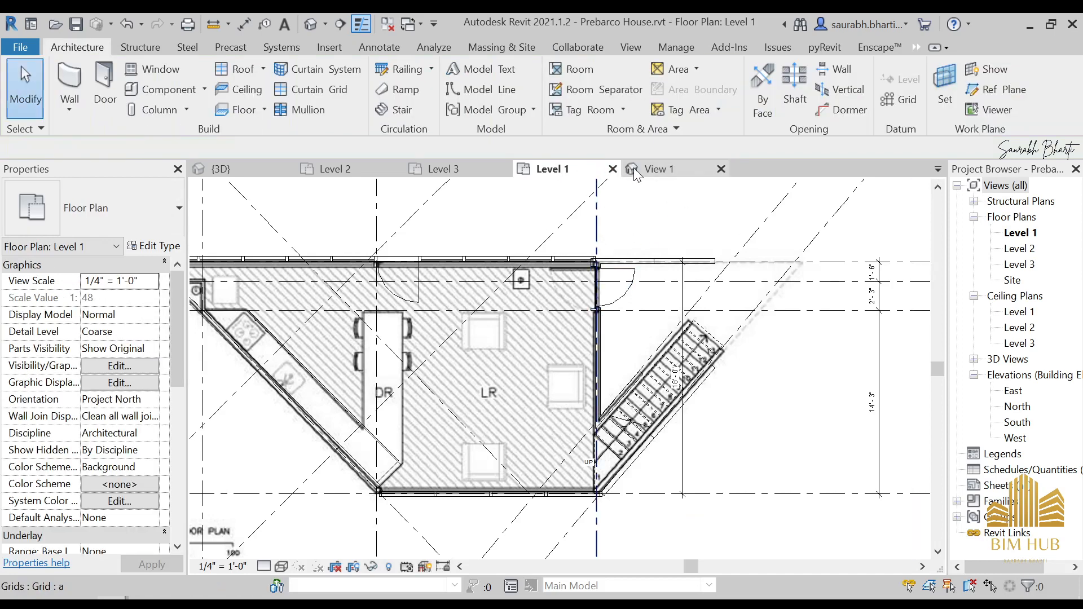
- Open the front bar stool of the kitchen family as its own family, Lapalma_Bar_Stool_2931, and load it into Prebarco House.rvt
{"action": "left_click", "coordinate": [655, 168]}
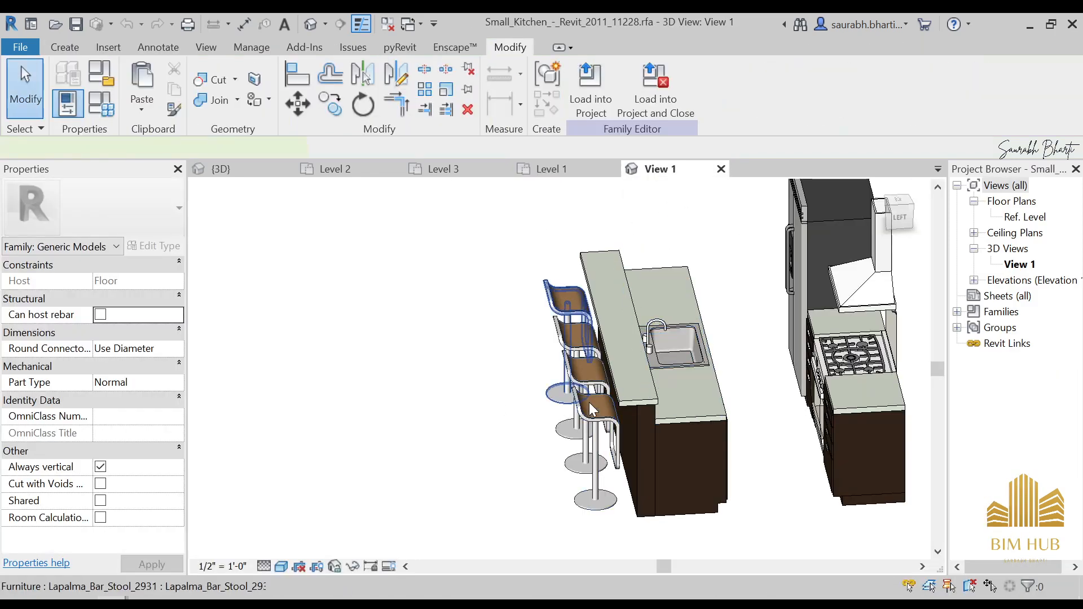
{"action": "left_click", "coordinate": [593, 412]}
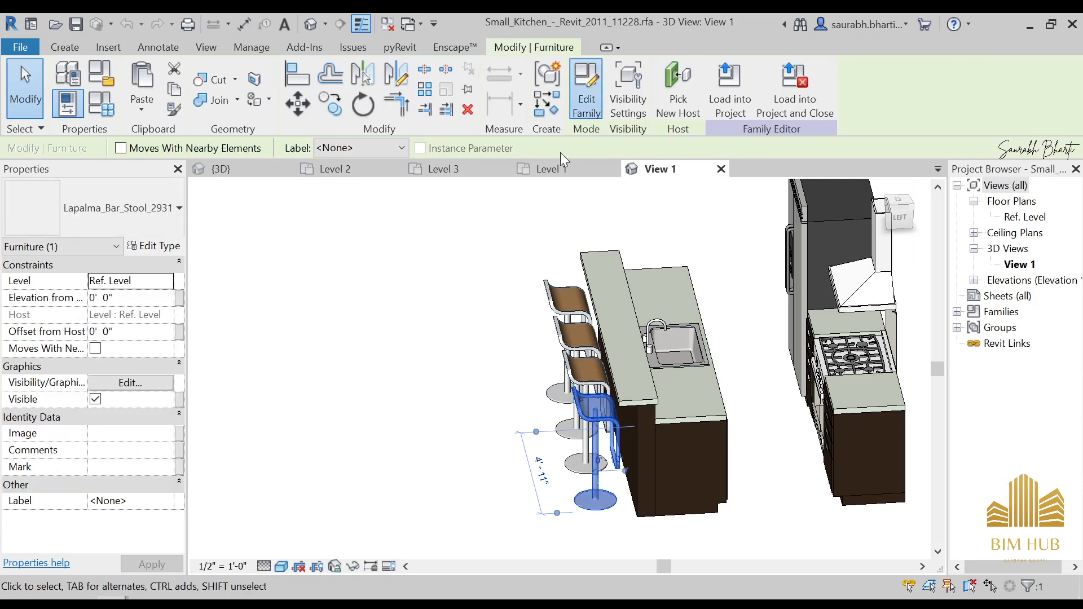
{"action": "left_click", "coordinate": [586, 90]}
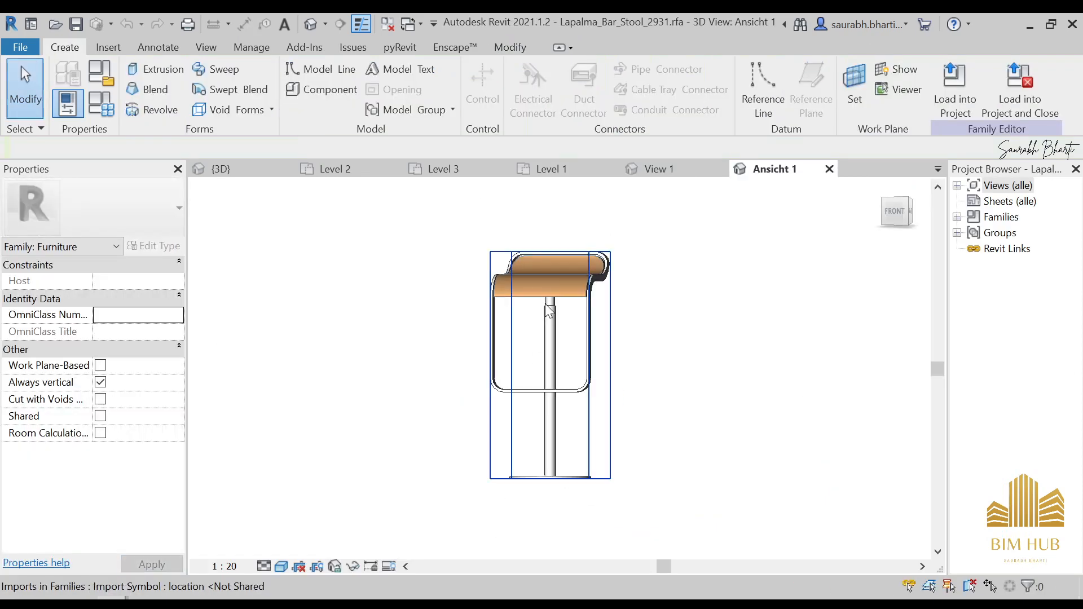
{"action": "left_click", "coordinate": [546, 305]}
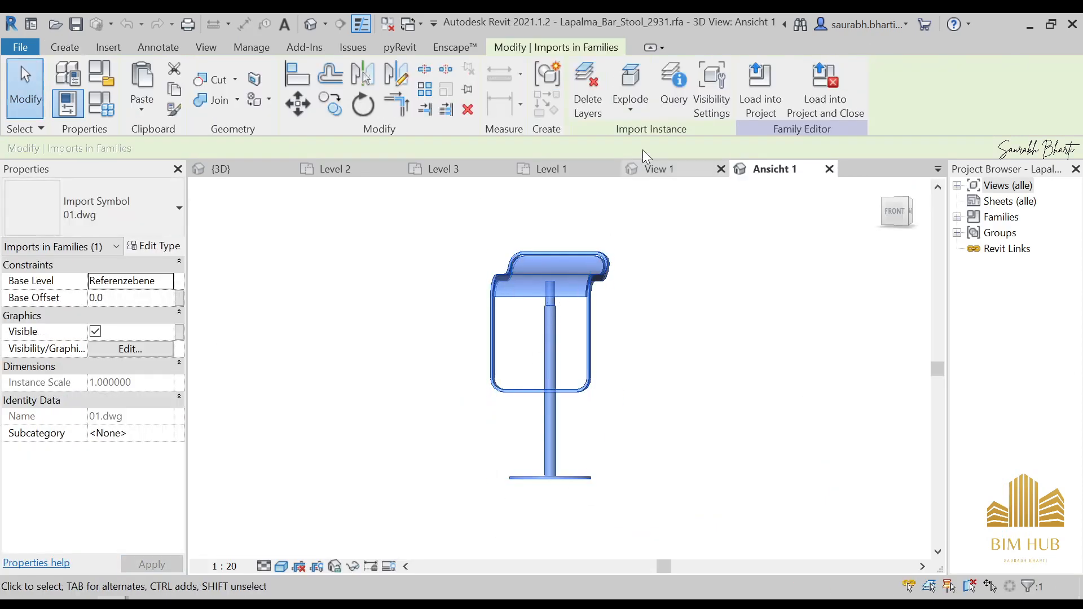
{"action": "left_click", "coordinate": [766, 100]}
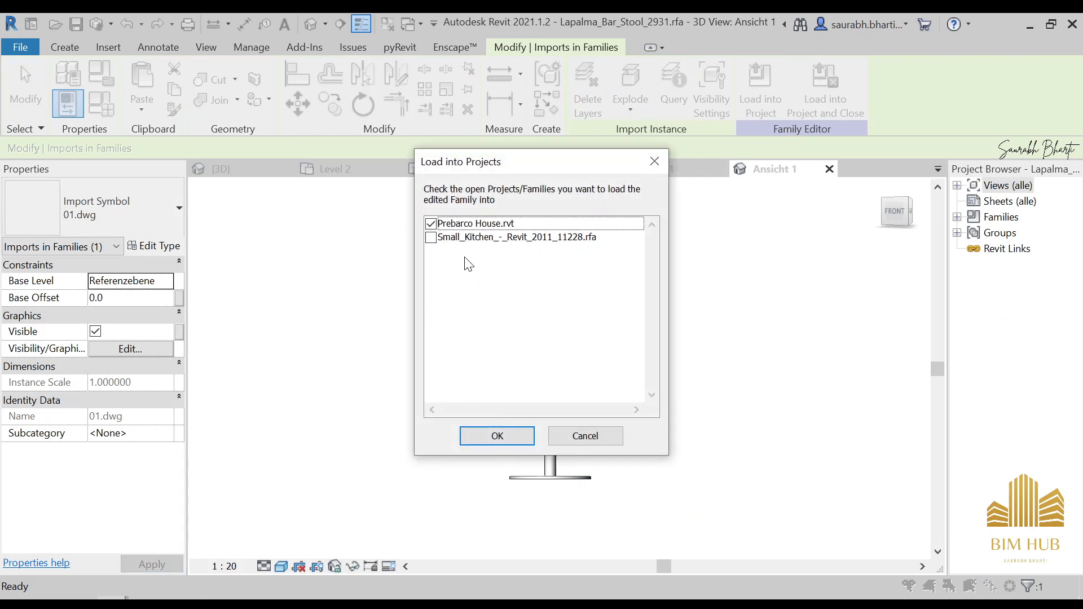
{"action": "left_click", "coordinate": [509, 435]}
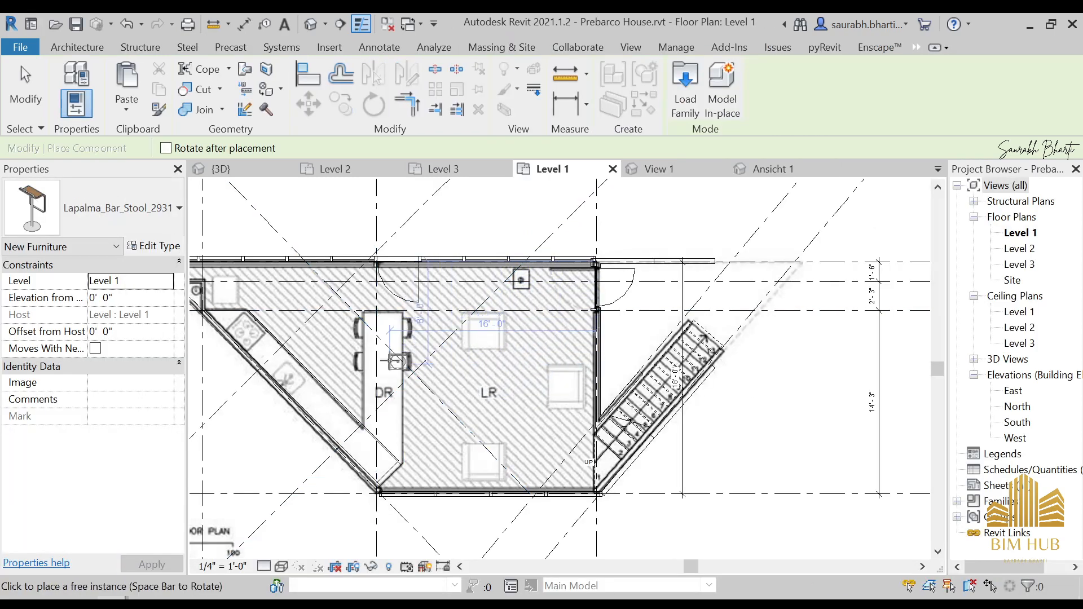
- Place one Lapalma bar stool over the lower seat on the living-room side of the dining counter in Level 1
{"action": "scroll", "coordinate": [418, 366], "scroll_direction": "up", "scroll_amount": 4}
{"action": "left_click", "coordinate": [413, 361]}
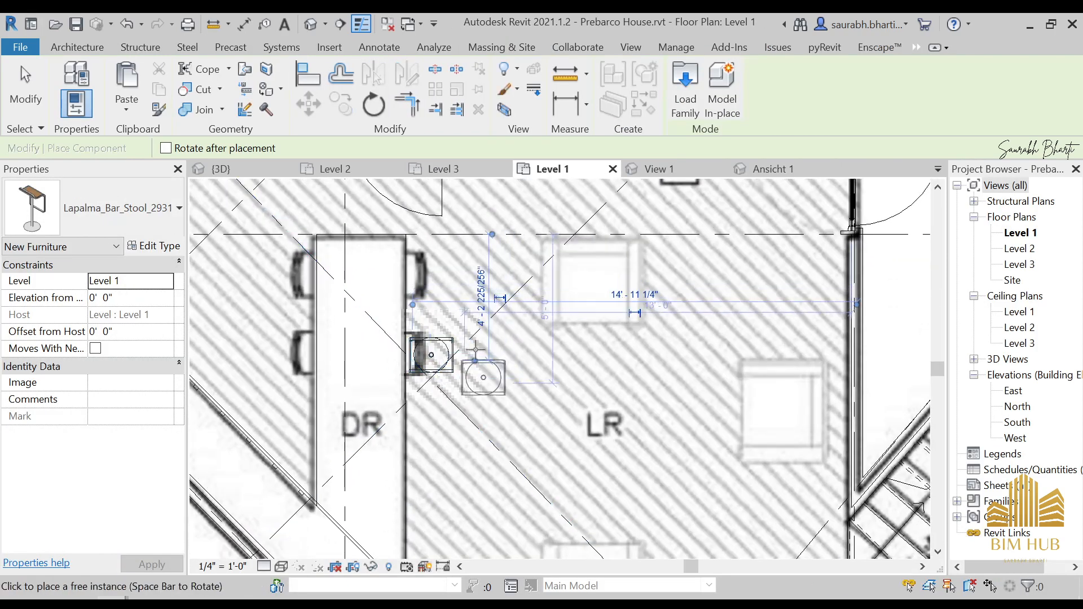
{"action": "key", "text": "Escape"}
{"action": "key", "text": "Escape"}
- Close the bar stool family and the Small_Kitchen family, and return to the Level 1 plan
{"action": "left_click", "coordinate": [767, 168]}
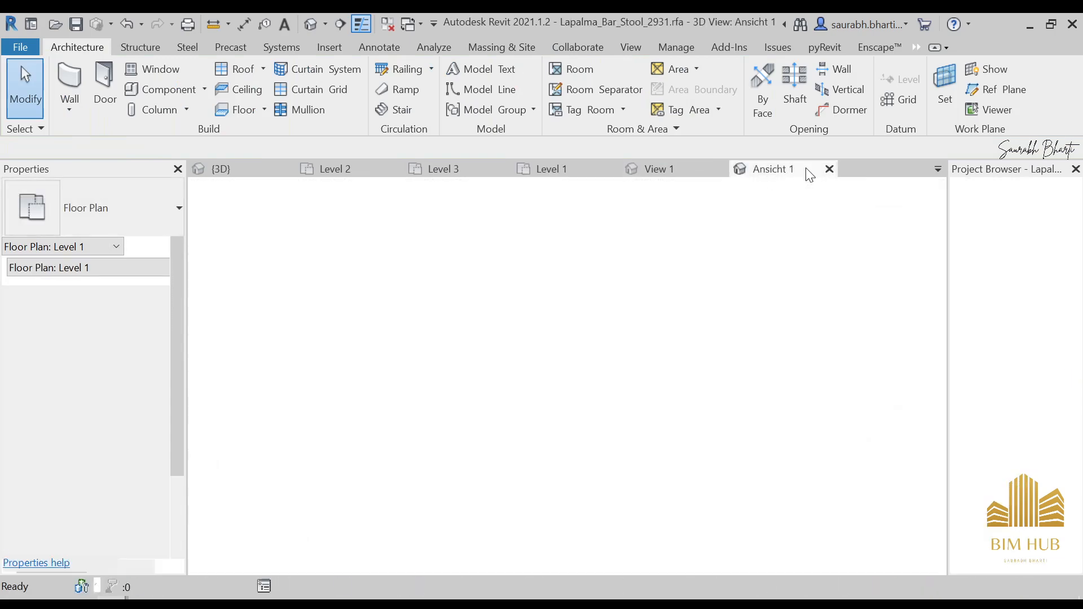
{"action": "left_click", "coordinate": [830, 169]}
{"action": "left_click", "coordinate": [582, 325]}
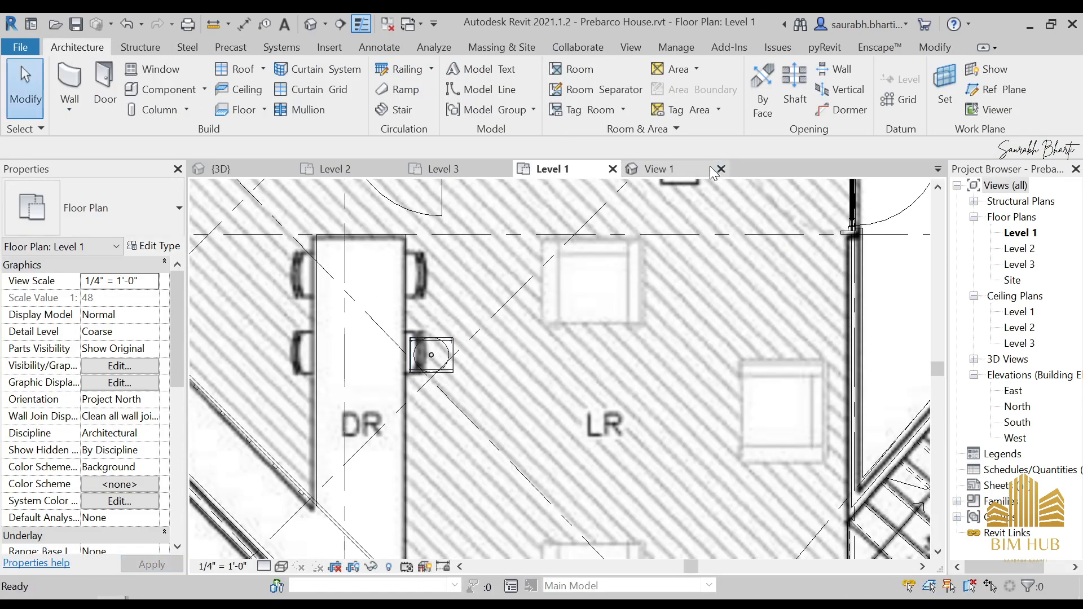
{"action": "left_click", "coordinate": [677, 169]}
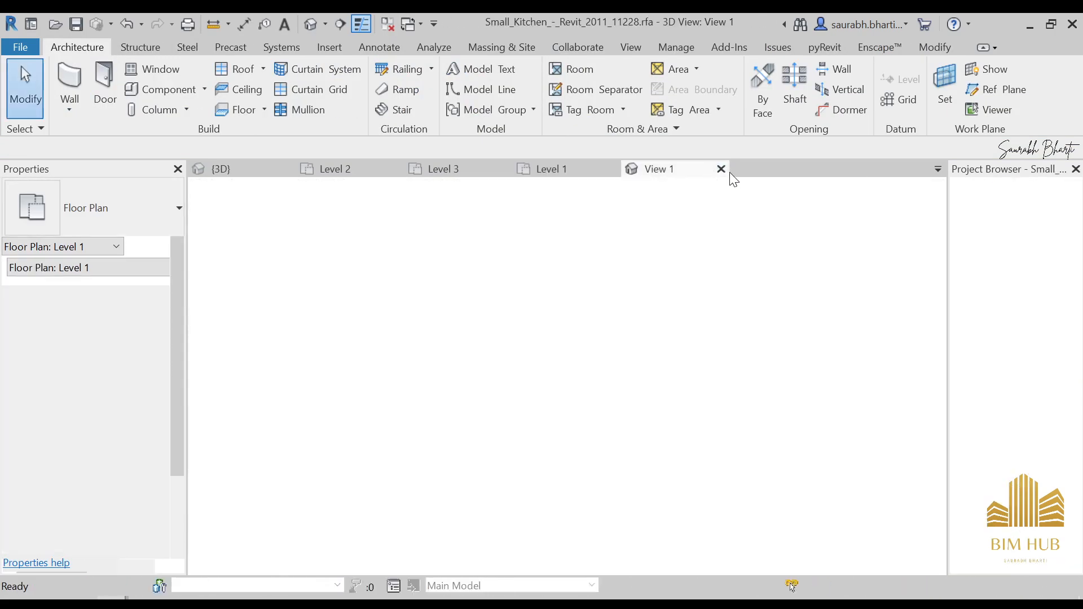
{"action": "left_click", "coordinate": [722, 169]}
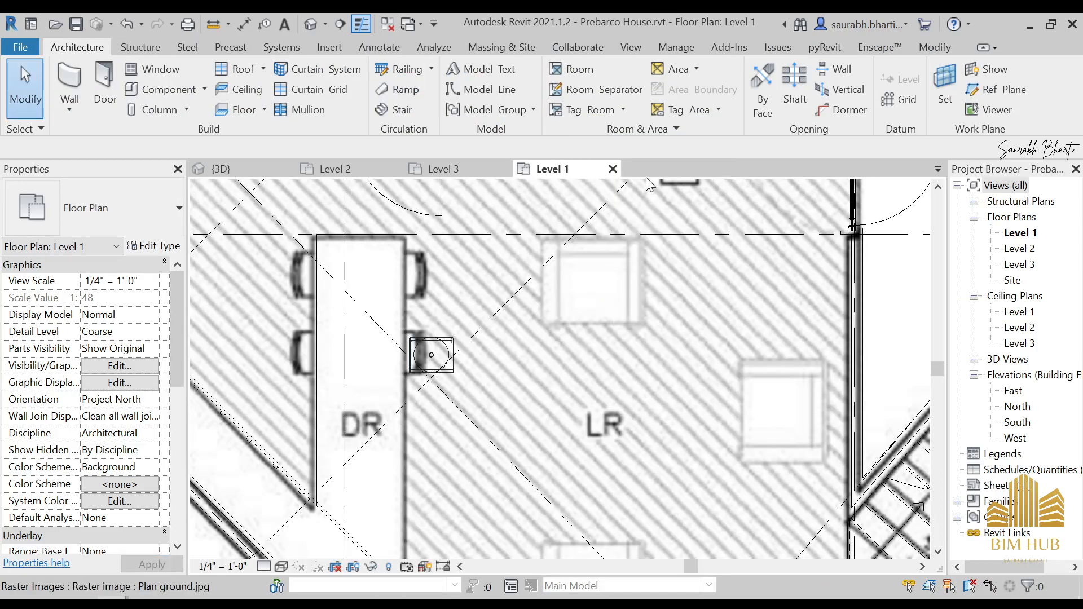
- Shift the placed Lapalma bar stool so it lines up with the lower seat on the living-room side of the dining counter
{"action": "scroll", "coordinate": [451, 354], "scroll_direction": "down", "scroll_amount": 4}
{"action": "left_click", "coordinate": [446, 356]}
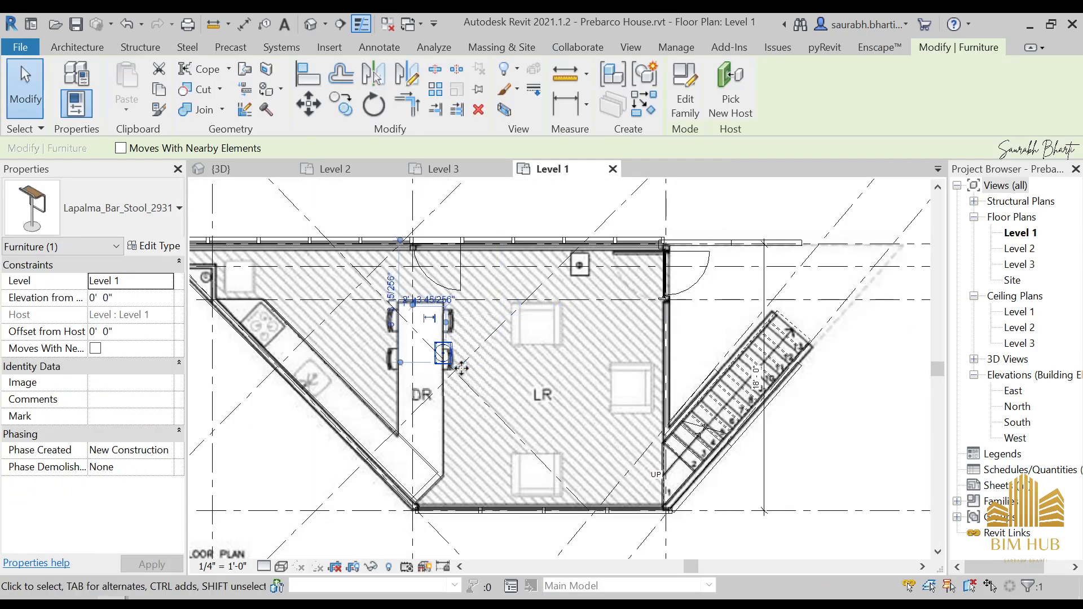
{"action": "scroll", "coordinate": [457, 370], "scroll_direction": "up", "scroll_amount": 3}
{"action": "left_click_drag", "start_coordinate": [453, 390], "coordinate": [465, 403]}
{"action": "key", "text": "Escape"}
{"action": "scroll", "coordinate": [414, 184], "scroll_direction": "down", "scroll_amount": 3}
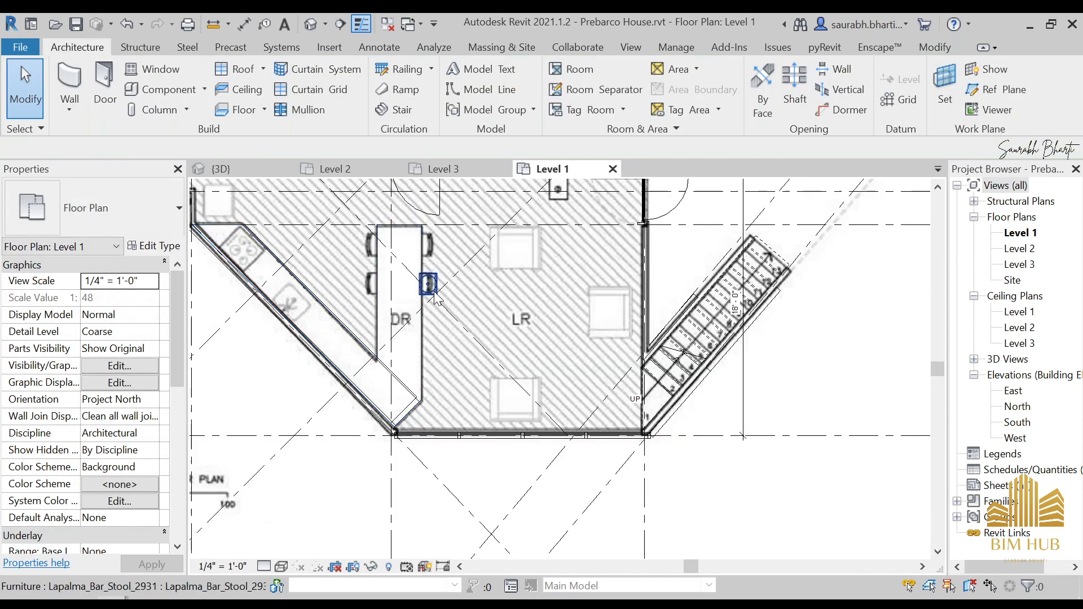
- Copy the bar stool straight up onto the upper seat on the living-room side of the counter
{"action": "left_click", "coordinate": [439, 287]}
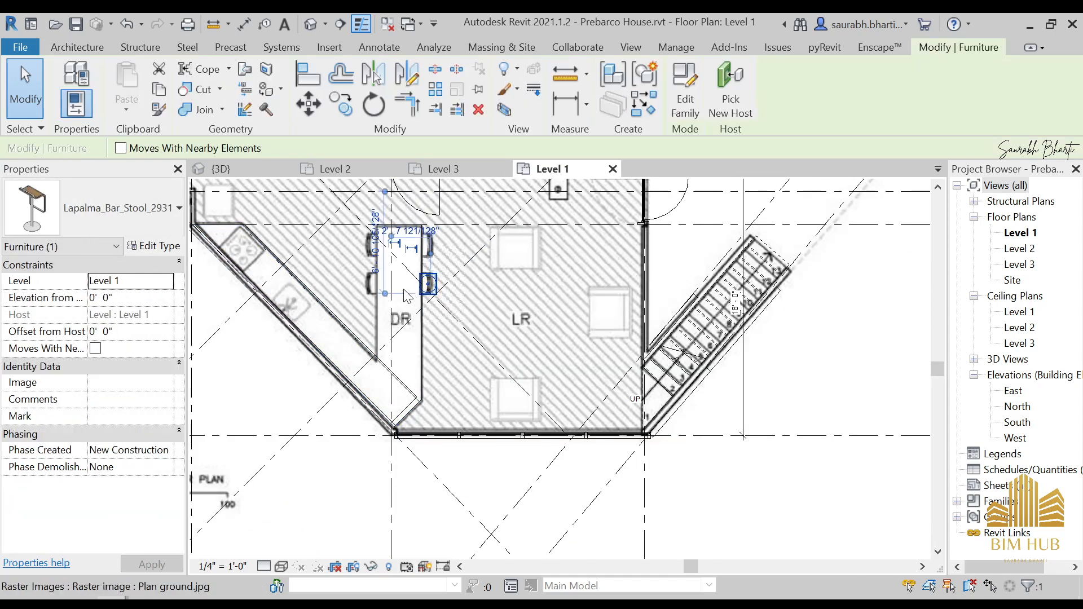
{"action": "left_click", "coordinate": [350, 109]}
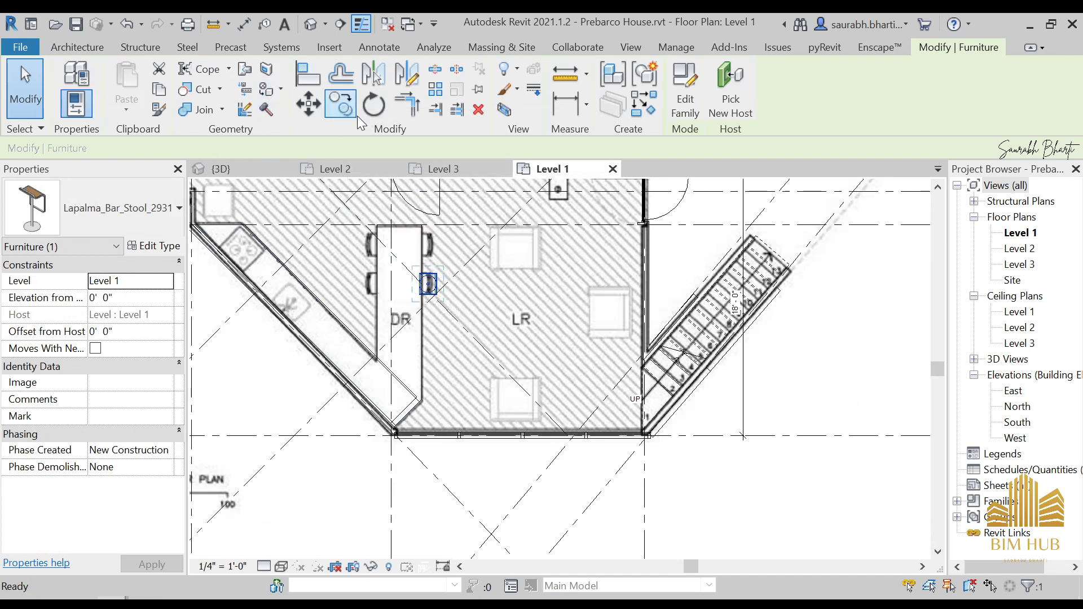
{"action": "left_click", "coordinate": [422, 259]}
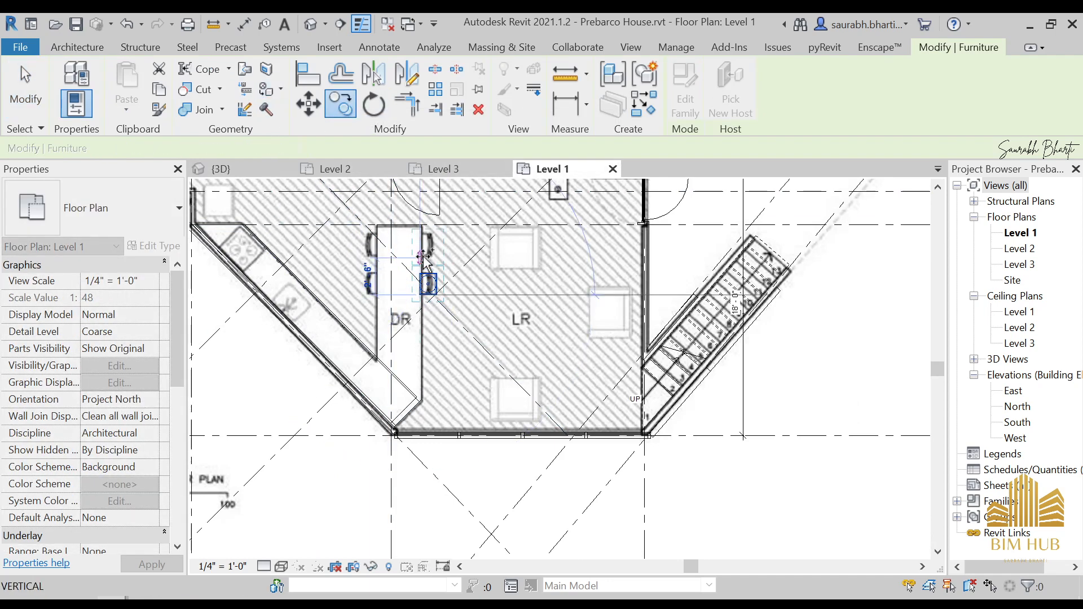
{"action": "left_click", "coordinate": [423, 258]}
{"action": "key", "text": "Escape"}
- Mirror copies of both bar stools about a vertical axis drawn along the middle of the dining counter, onto the kitchen-side seats
{"action": "left_click", "coordinate": [431, 249]}
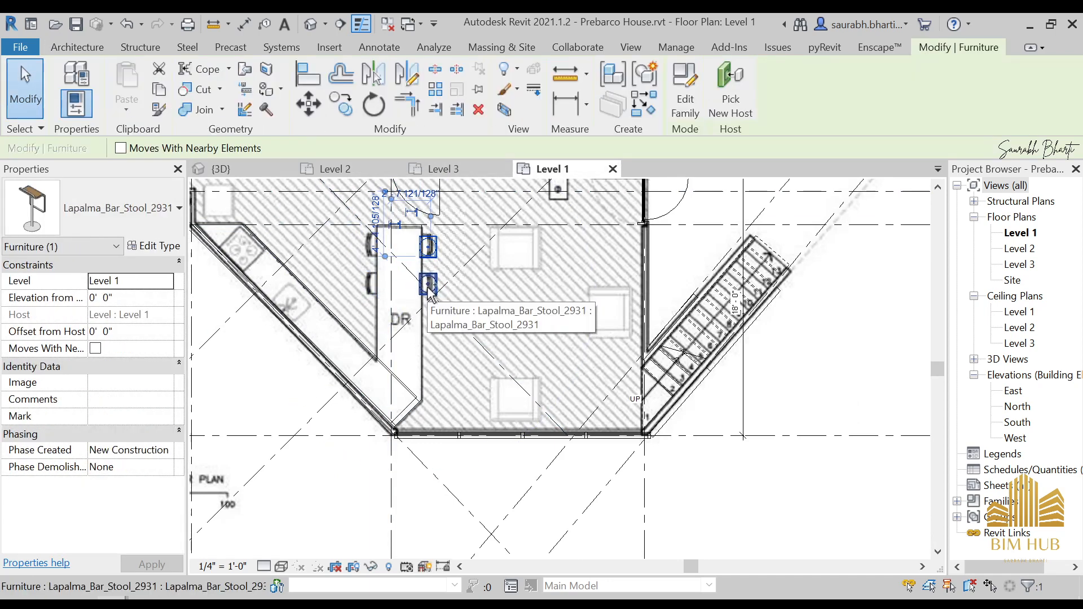
{"action": "left_click", "coordinate": [428, 288], "text": "ctrl"}
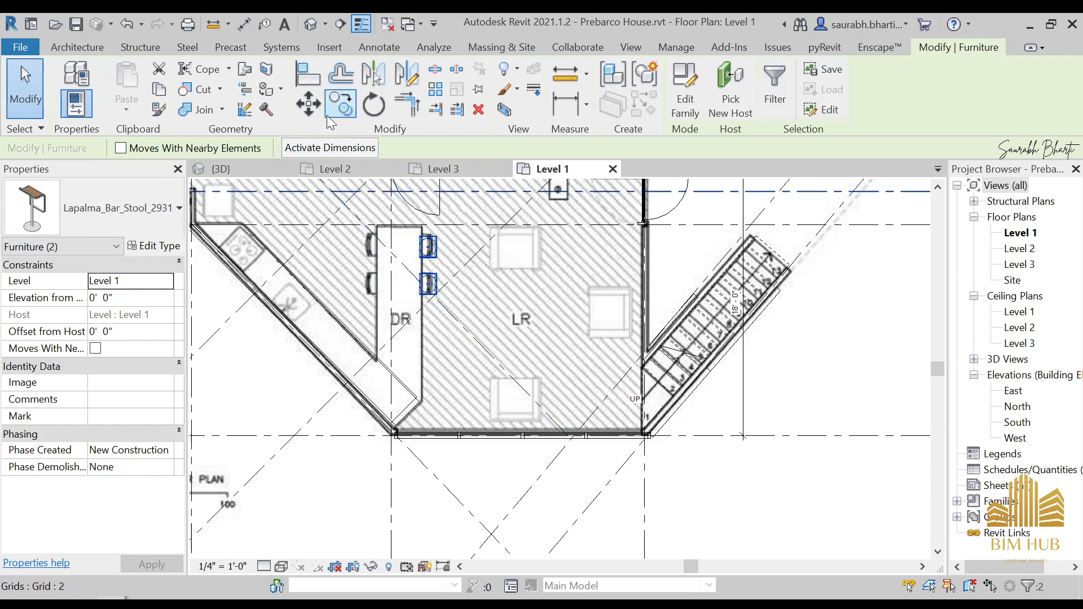
{"action": "left_click", "coordinate": [398, 75]}
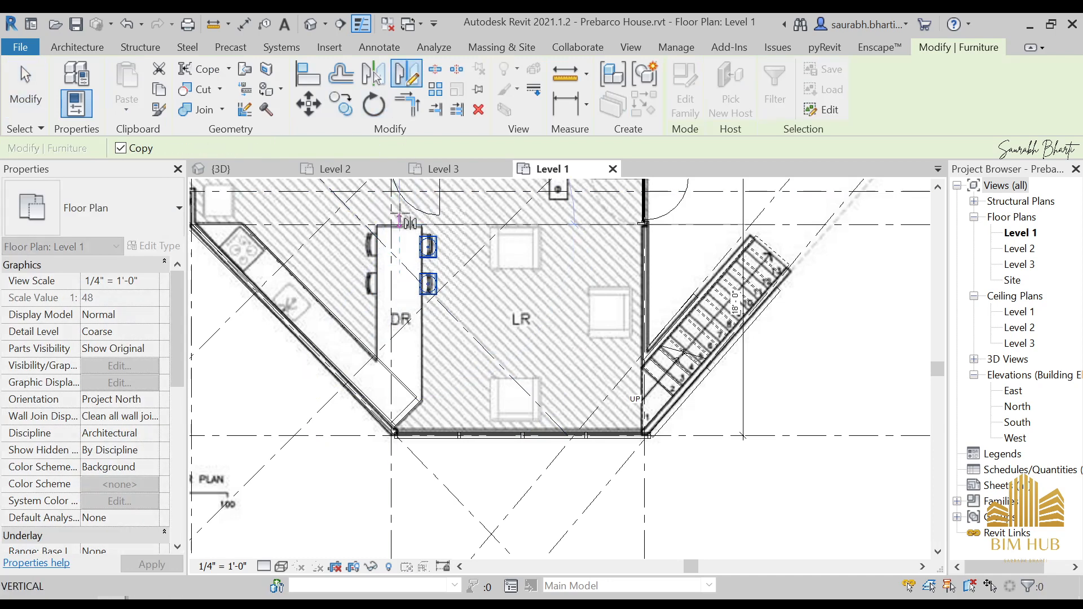
{"action": "left_click", "coordinate": [400, 220]}
{"action": "left_click", "coordinate": [399, 293]}
{"action": "key", "text": "Escape"}
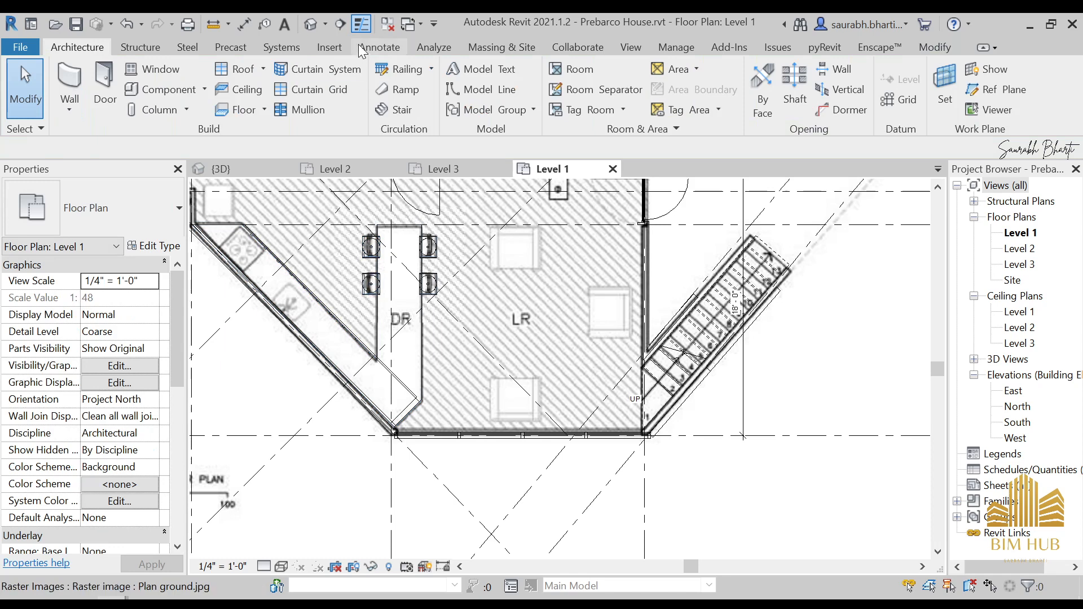
- Examine the bar stools on both sides of the dining counter through the front glazing in the 3D view
{"action": "left_click", "coordinate": [311, 23]}
{"action": "middle_click_drag", "start_coordinate": [451, 358], "coordinate": [546, 334], "text": "shift"}
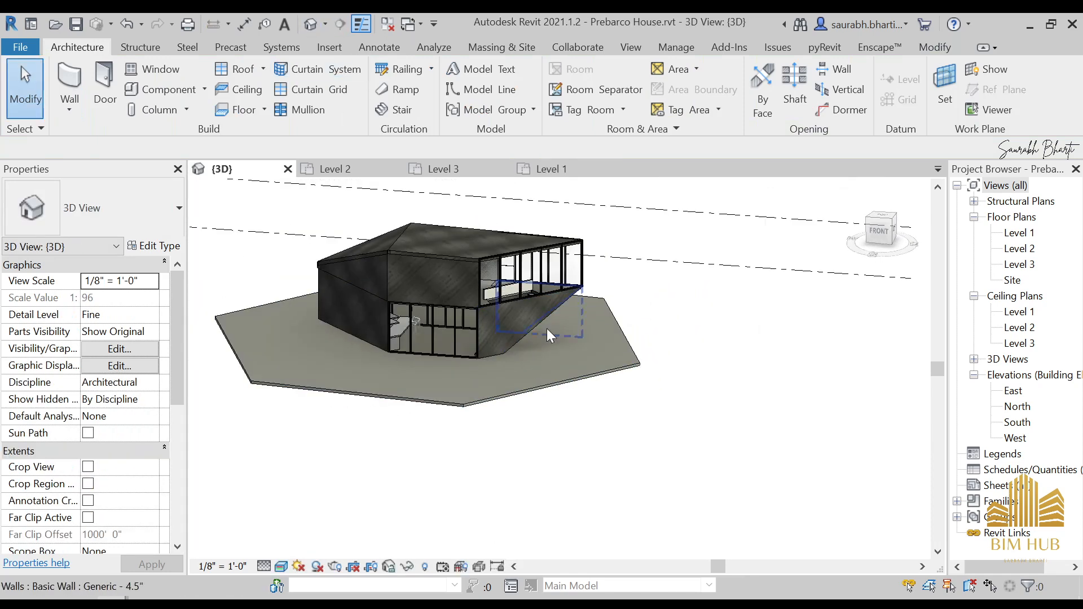
{"action": "scroll", "coordinate": [411, 370], "scroll_direction": "up", "scroll_amount": 8}
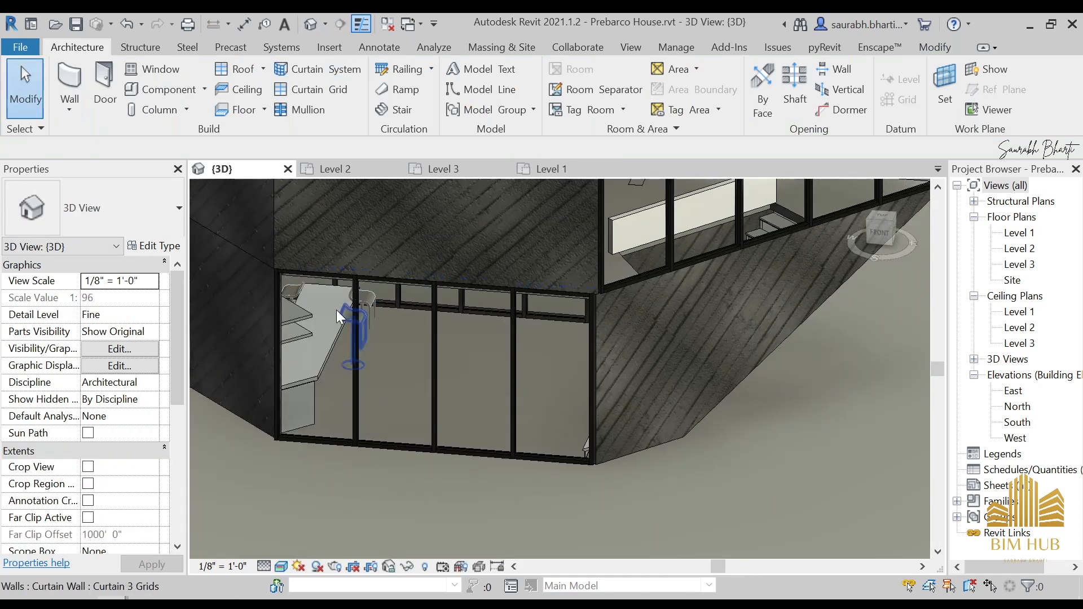
{"action": "middle_click_drag", "start_coordinate": [366, 328], "coordinate": [429, 356], "text": "shift"}
{"action": "left_click", "coordinate": [347, 295]}
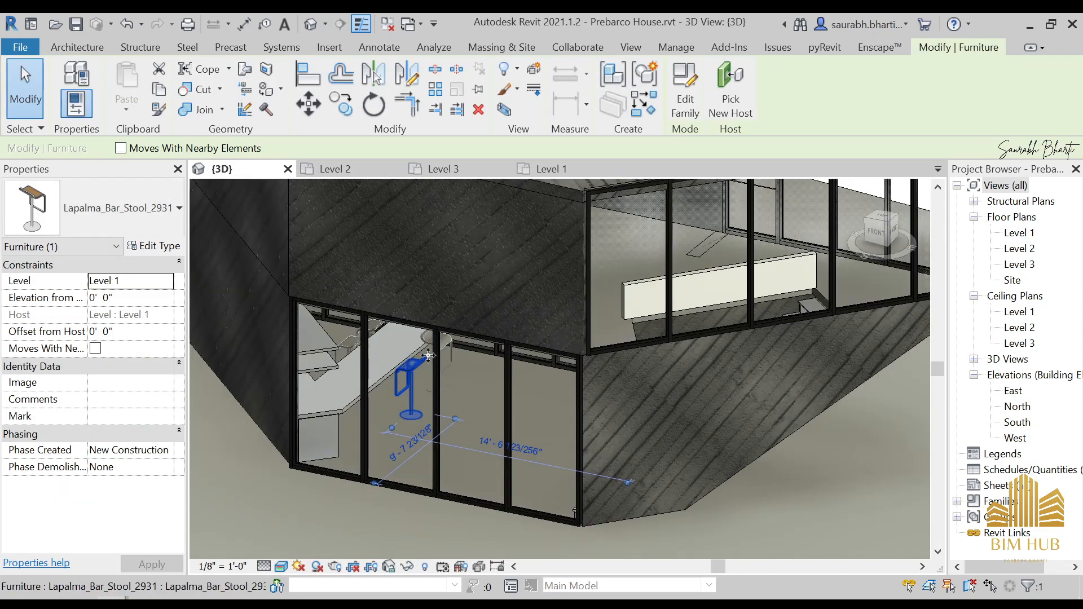
{"action": "scroll", "coordinate": [468, 391], "scroll_direction": "up", "scroll_amount": 6}
{"action": "key", "text": "Escape"}
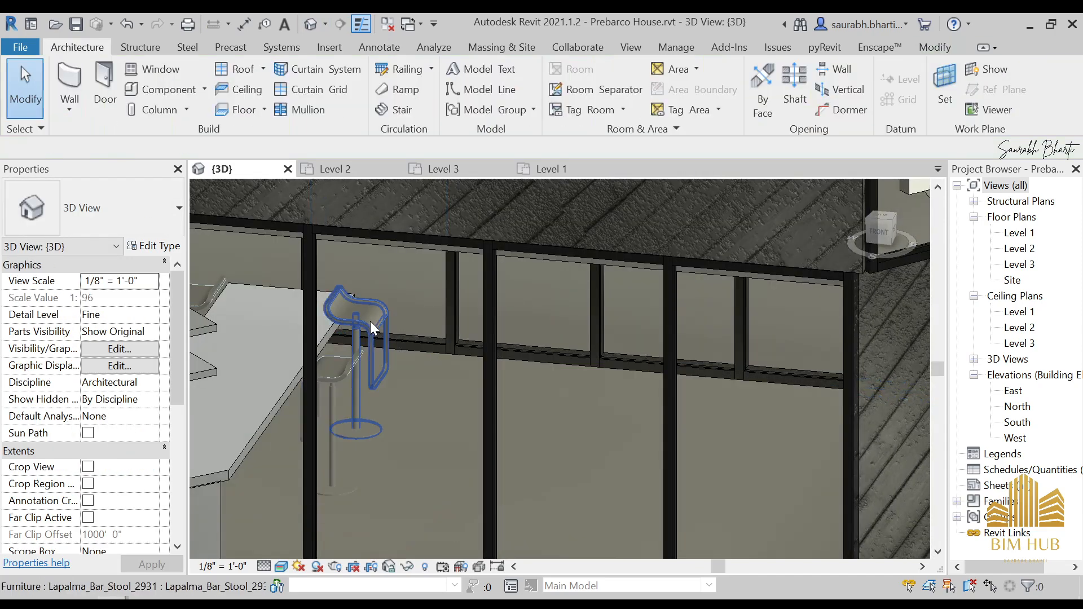
{"action": "left_click", "coordinate": [370, 320]}
{"action": "middle_click_drag", "start_coordinate": [371, 320], "coordinate": [274, 330], "text": "shift"}
{"action": "scroll", "coordinate": [281, 339], "scroll_direction": "up", "scroll_amount": 5}
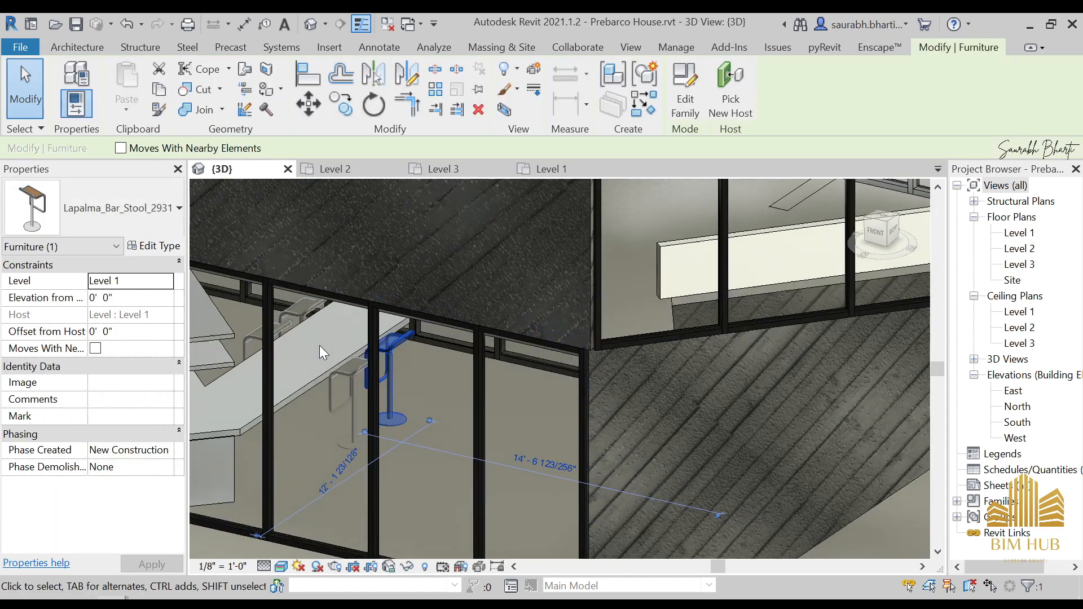
{"action": "left_click", "coordinate": [306, 310]}
{"action": "key", "text": "Escape"}
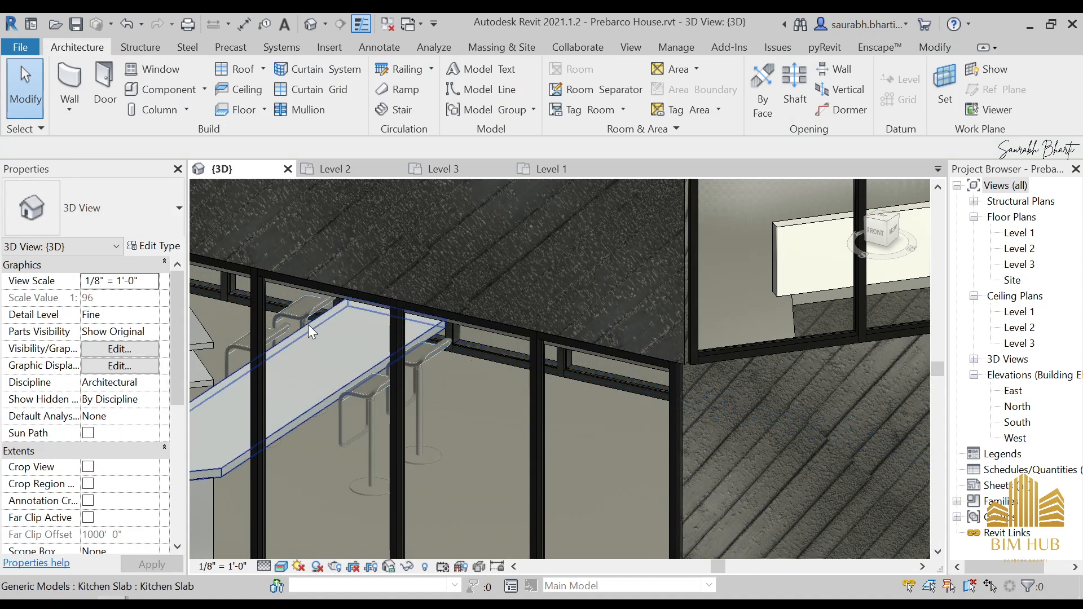
{"action": "left_click", "coordinate": [314, 317]}
{"action": "left_click", "coordinate": [243, 346], "text": "ctrl"}
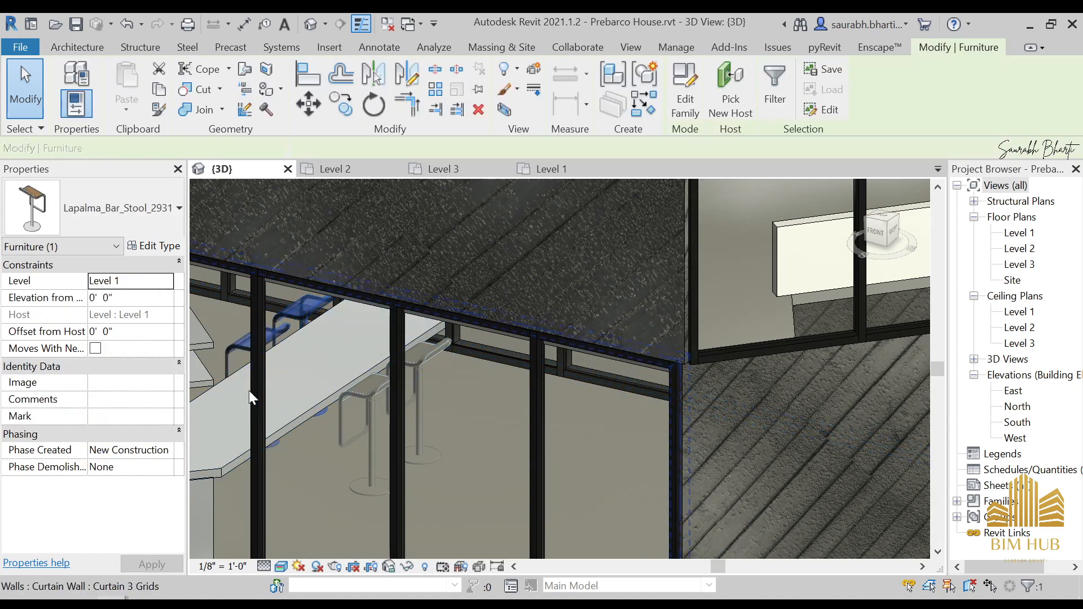
{"action": "key", "text": "Escape"}
{"action": "scroll", "coordinate": [313, 355], "scroll_direction": "down", "scroll_amount": 4}
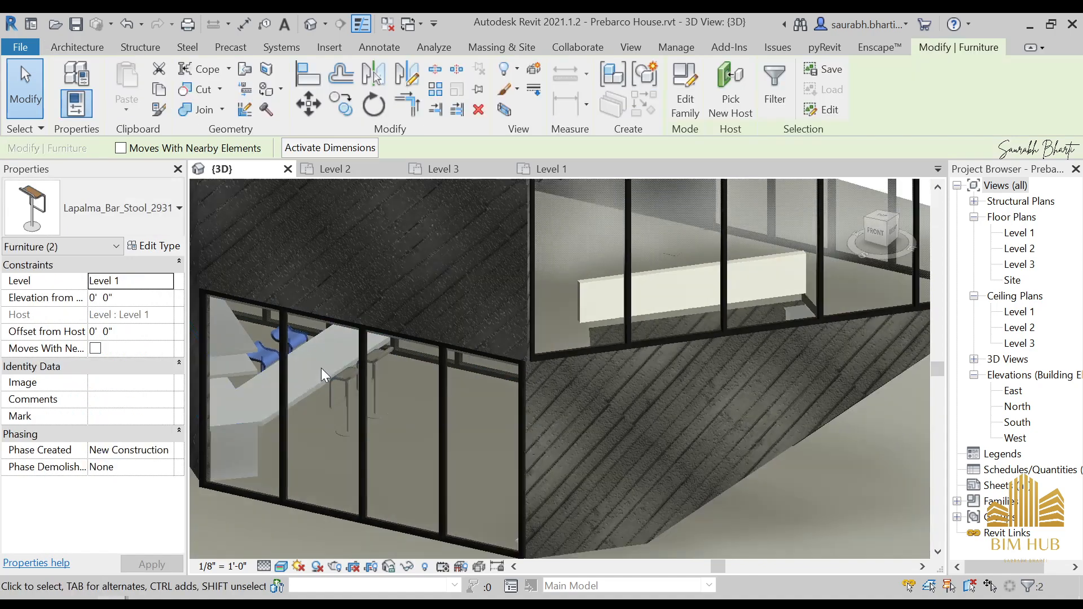
{"action": "scroll", "coordinate": [353, 410], "scroll_direction": "down", "scroll_amount": 5}
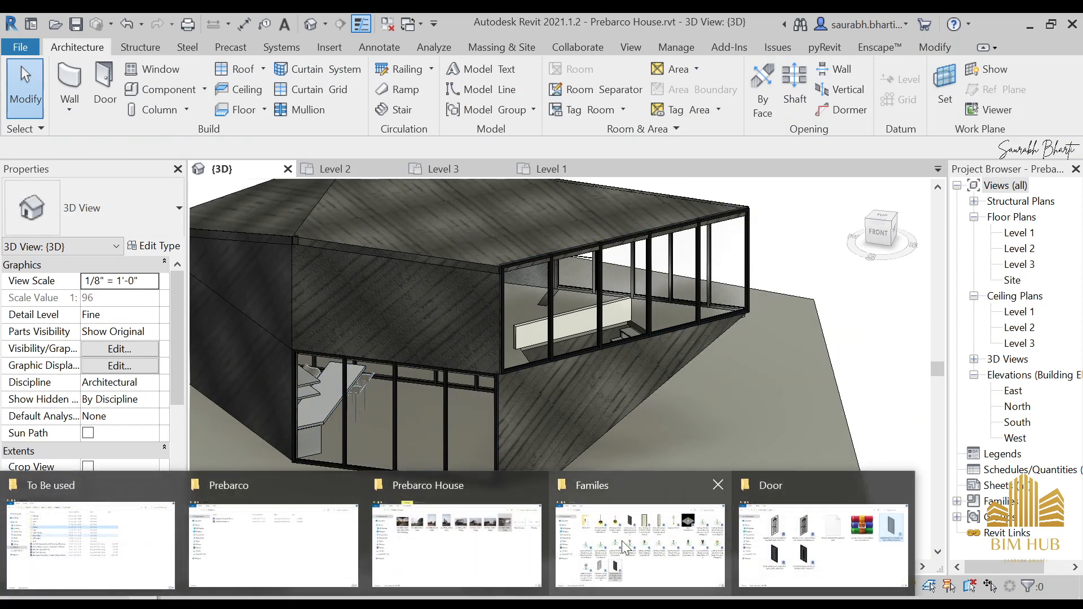
- Examine the wooden counter and stools in the reference photo CA_PREB_2DM_122.jpg, and return to the Revit 3D view
{"action": "left_click", "coordinate": [458, 511]}
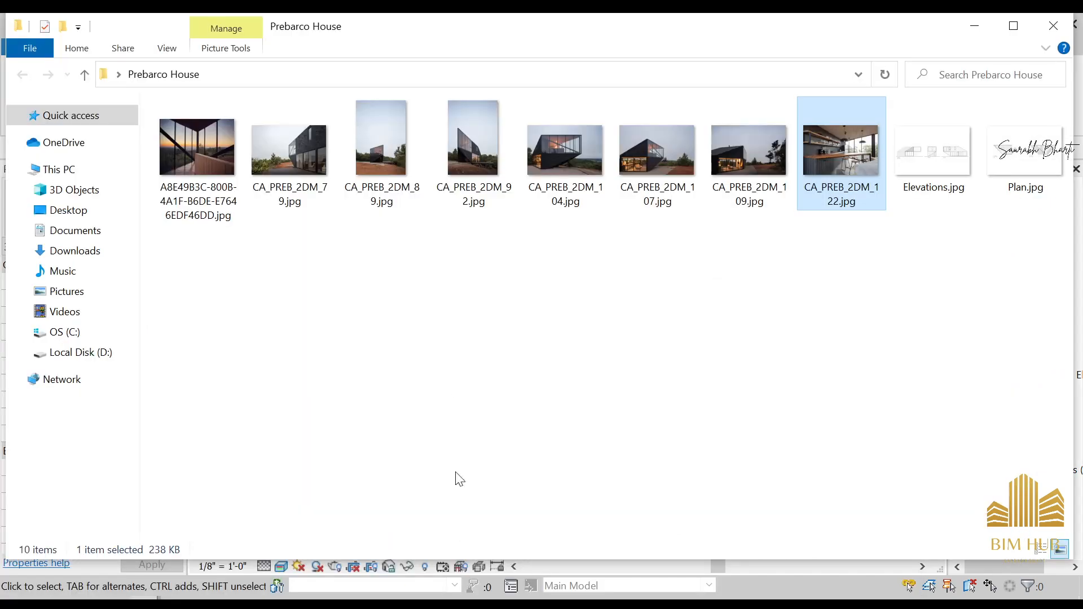
{"action": "double_click", "coordinate": [837, 147]}
{"action": "scroll", "coordinate": [394, 382], "scroll_direction": "up", "scroll_amount": 3}
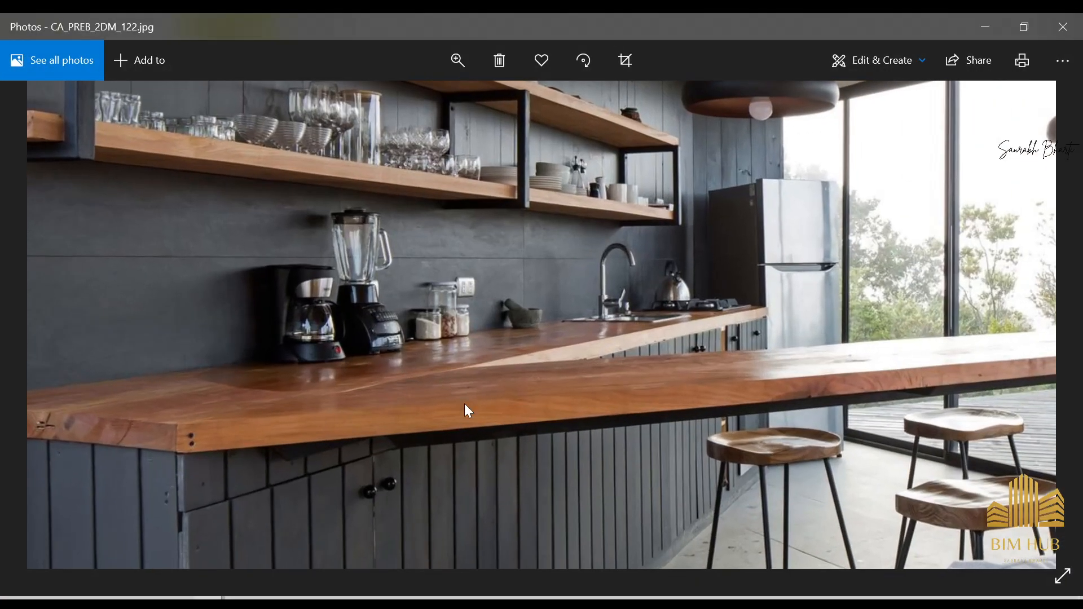
{"action": "scroll", "coordinate": [519, 379], "scroll_direction": "down", "scroll_amount": 3}
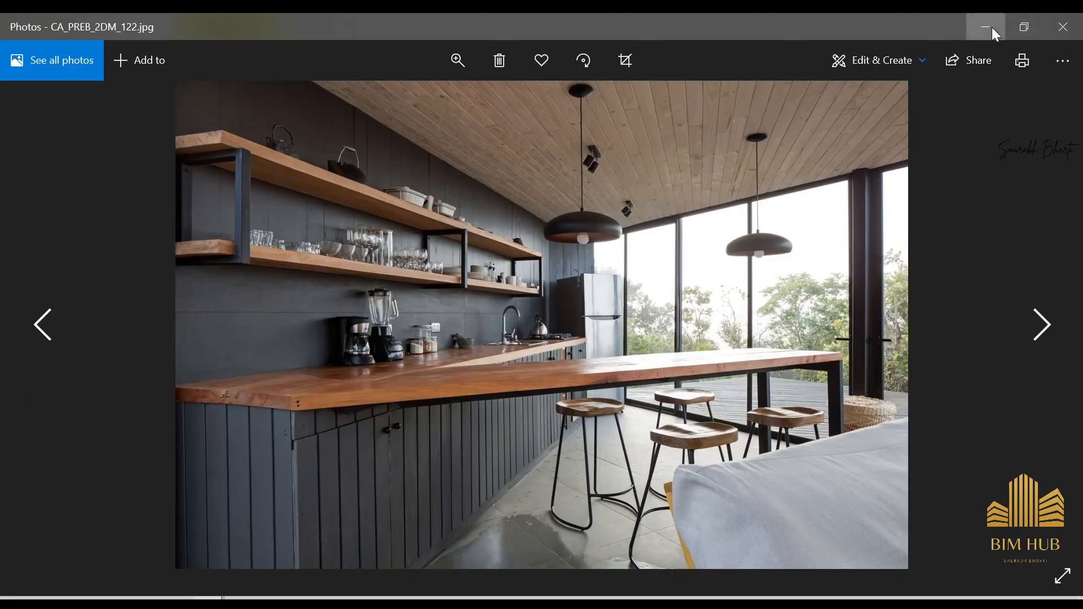
{"action": "left_click", "coordinate": [988, 28]}
{"action": "left_click", "coordinate": [975, 25]}
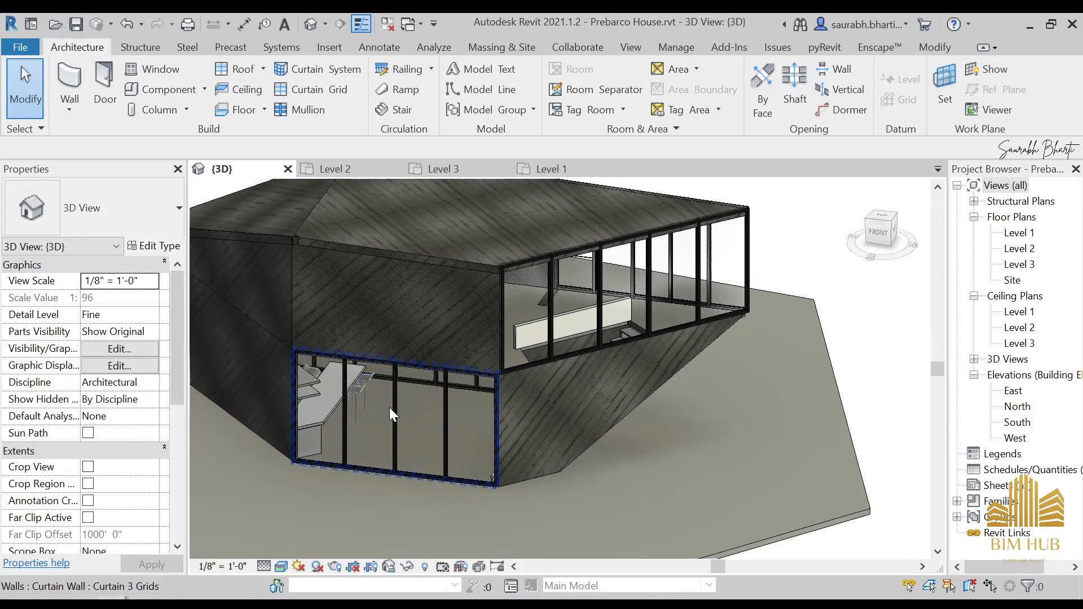
- With the kitchen counter slab selected, create a new project material and name it 1.Kitchen wood
{"action": "scroll", "coordinate": [338, 409], "scroll_direction": "up", "scroll_amount": 3}
{"action": "left_click", "coordinate": [339, 417]}
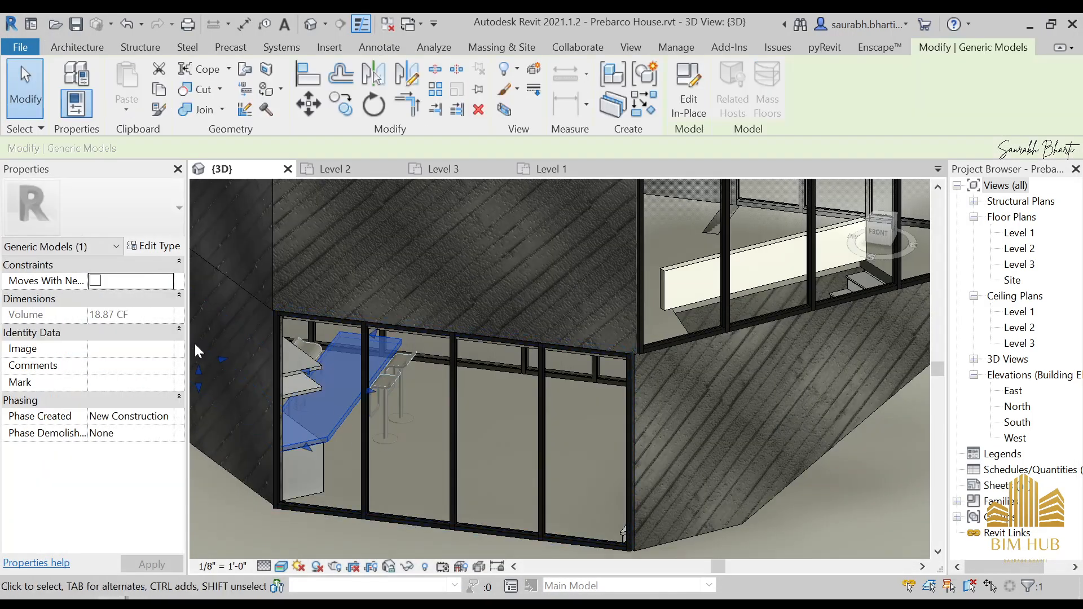
{"action": "left_click", "coordinate": [677, 48]}
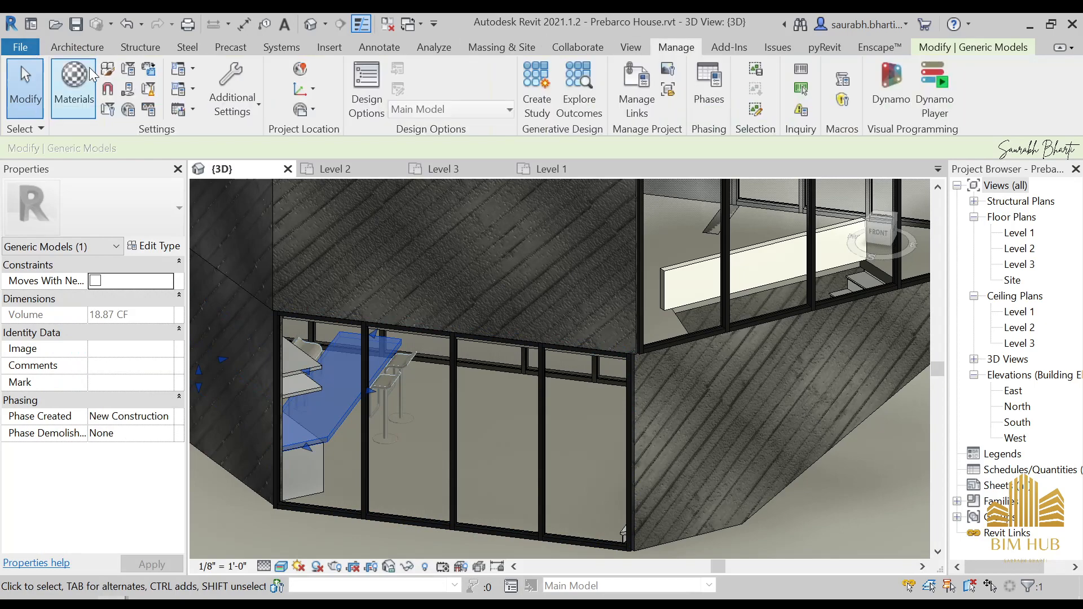
{"action": "left_click", "coordinate": [75, 78]}
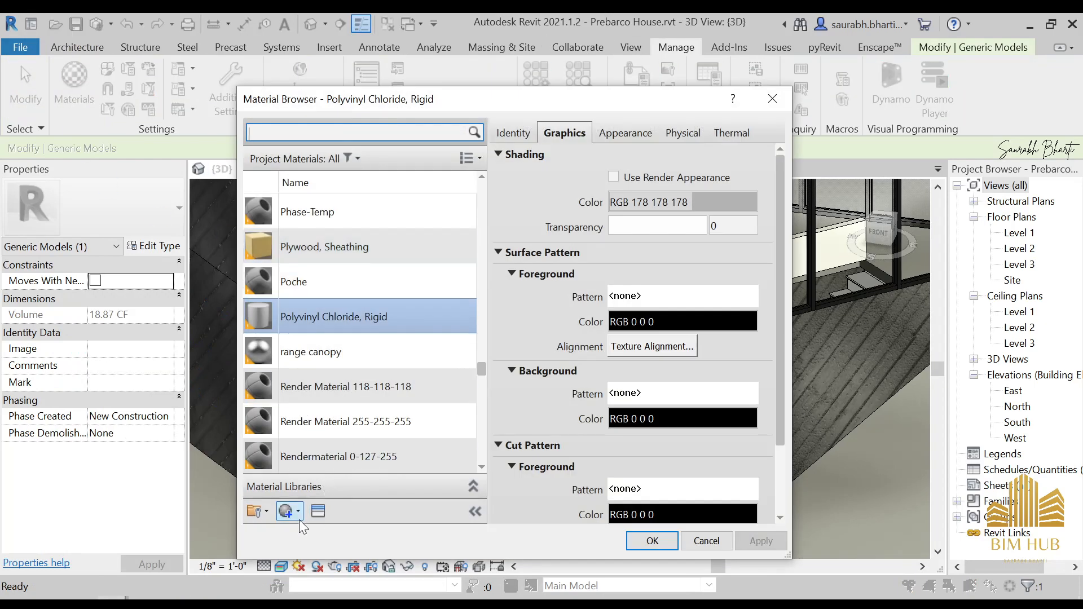
{"action": "left_click", "coordinate": [299, 517]}
{"action": "left_click", "coordinate": [330, 527]}
{"action": "right_click", "coordinate": [342, 337]}
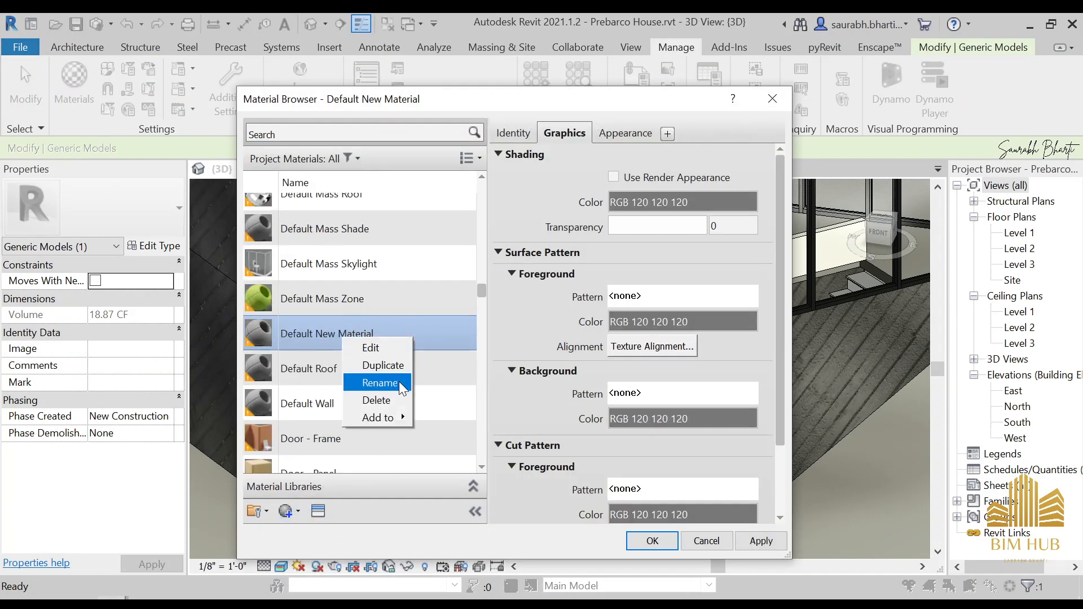
{"action": "left_click", "coordinate": [402, 384]}
{"action": "type", "text": "1.Kir"}
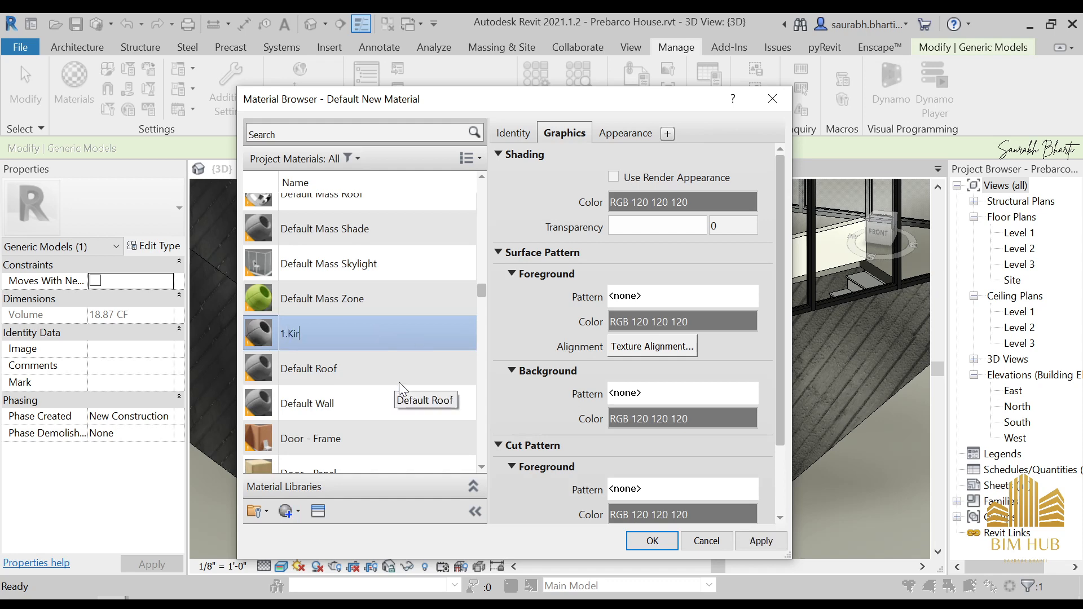
{"action": "key", "text": "BackSpace"}
{"action": "type", "text": "tchen wood"}
{"action": "key", "text": "Return"}
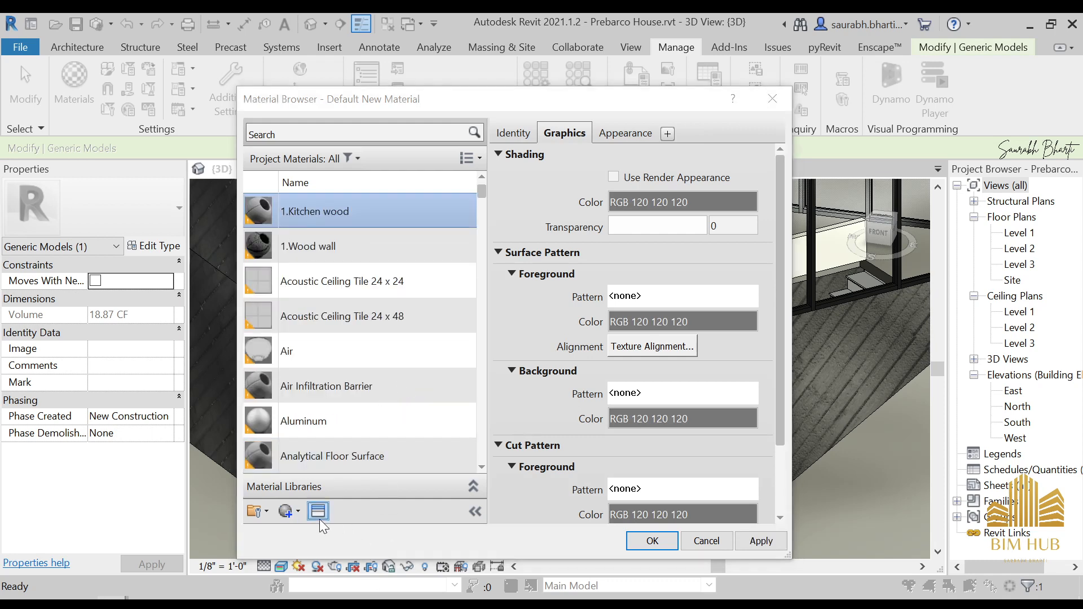
- Replace the appearance of 1.Kitchen wood with the Elm - Burl Stained Light No Gloss asset from the Wood appearance library
{"action": "left_click", "coordinate": [318, 511]}
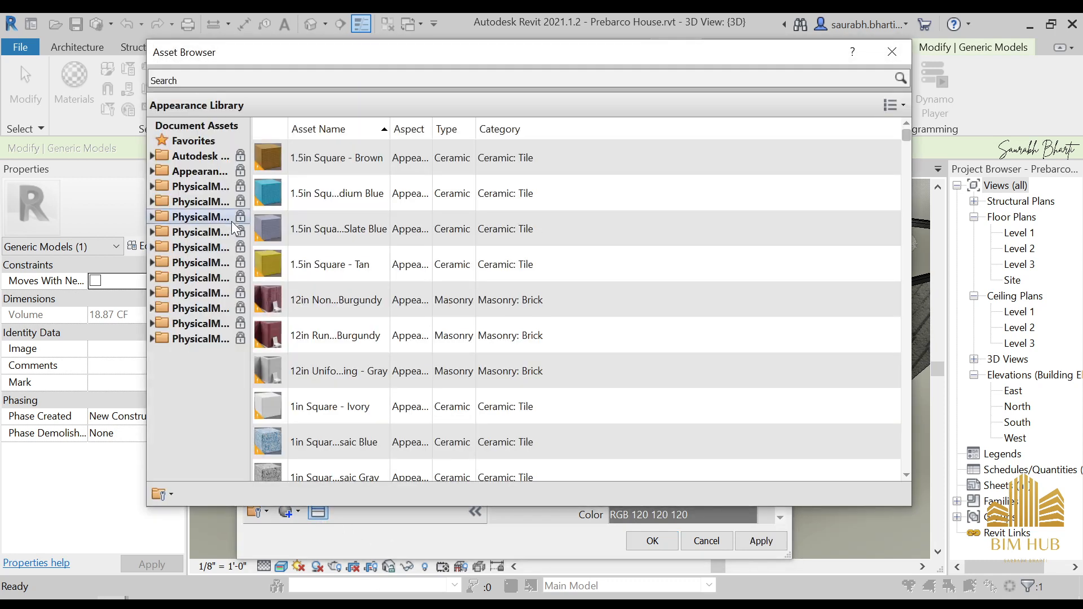
{"action": "left_click", "coordinate": [151, 171]}
{"action": "left_click", "coordinate": [194, 384]}
{"action": "scroll", "coordinate": [323, 307], "scroll_direction": "down", "scroll_amount": 3}
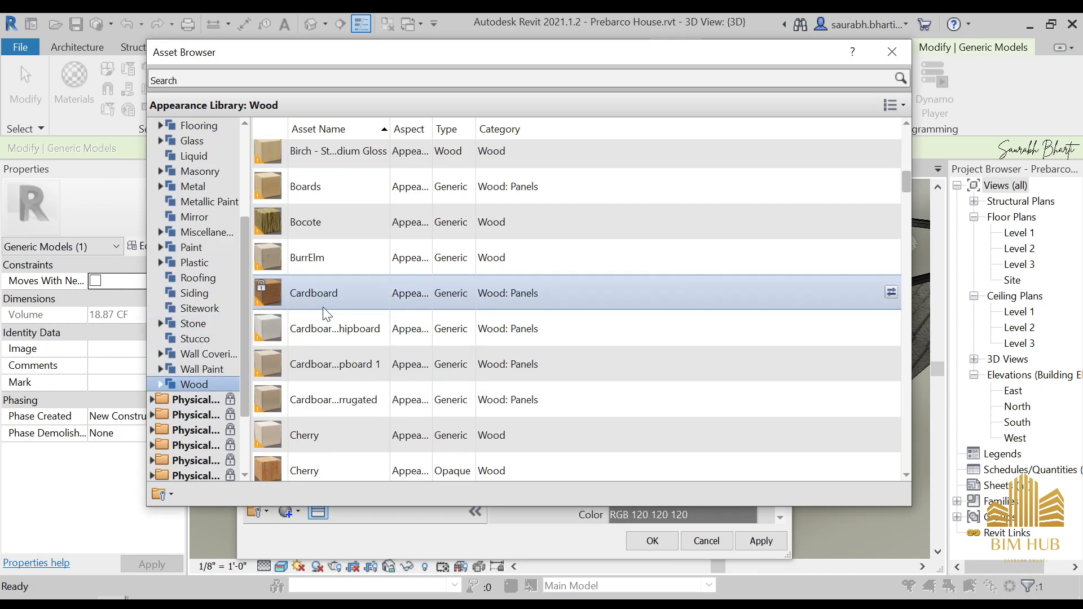
{"action": "scroll", "coordinate": [323, 307], "scroll_direction": "down", "scroll_amount": 4}
{"action": "scroll", "coordinate": [375, 392], "scroll_direction": "up", "scroll_amount": 4}
{"action": "scroll", "coordinate": [374, 367], "scroll_direction": "down", "scroll_amount": 3}
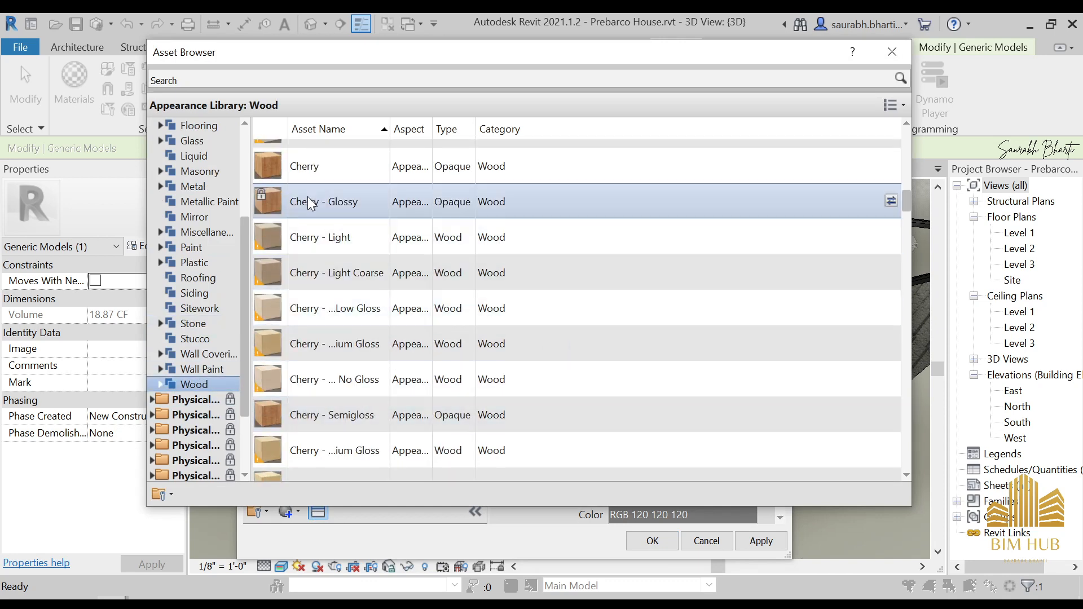
{"action": "scroll", "coordinate": [318, 408], "scroll_direction": "down", "scroll_amount": 1}
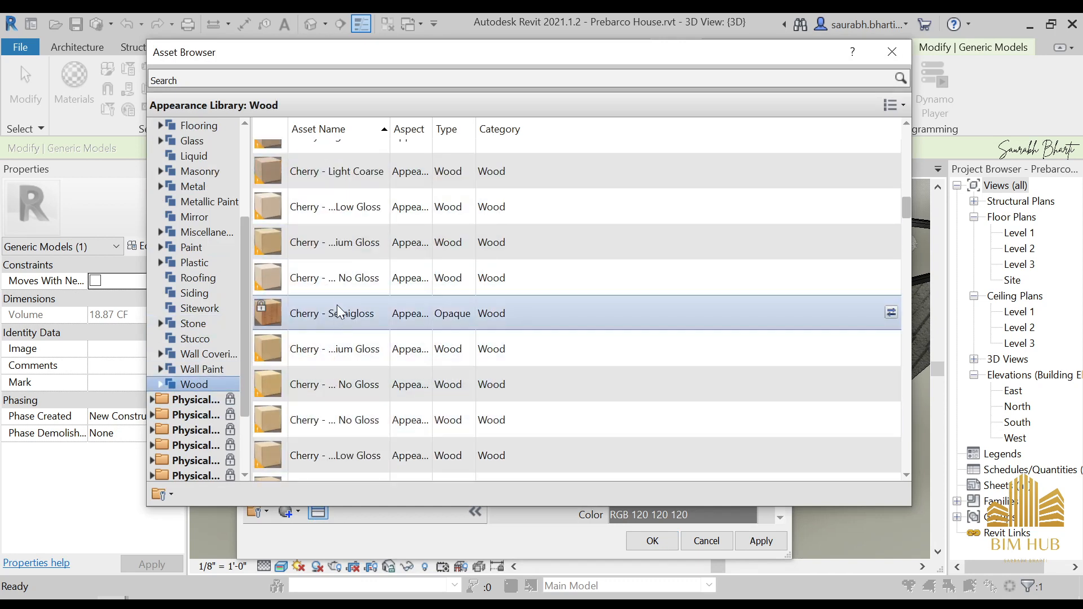
{"action": "scroll", "coordinate": [352, 365], "scroll_direction": "down", "scroll_amount": 3}
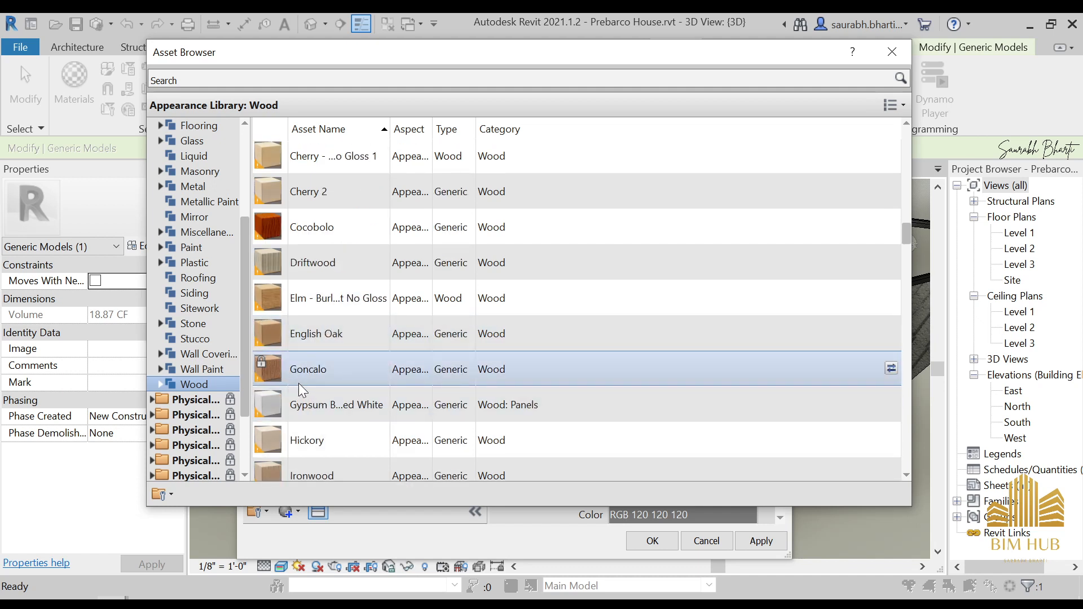
{"action": "scroll", "coordinate": [314, 357], "scroll_direction": "up", "scroll_amount": 2}
{"action": "scroll", "coordinate": [313, 373], "scroll_direction": "down", "scroll_amount": 6}
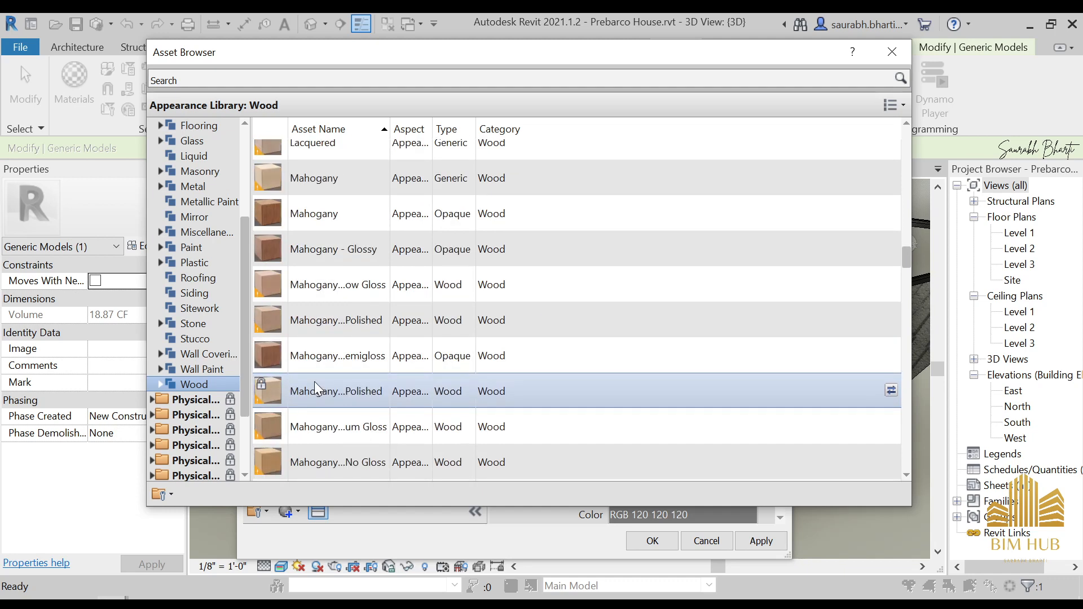
{"action": "scroll", "coordinate": [316, 419], "scroll_direction": "down", "scroll_amount": 10}
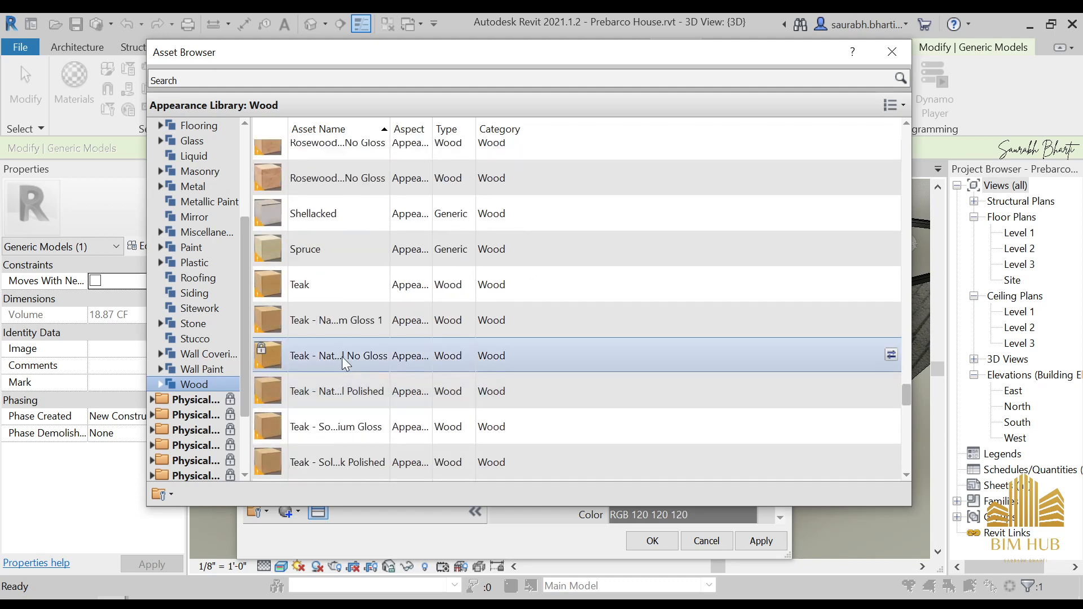
{"action": "scroll", "coordinate": [343, 363], "scroll_direction": "down", "scroll_amount": 8}
{"action": "scroll", "coordinate": [342, 372], "scroll_direction": "up", "scroll_amount": 7}
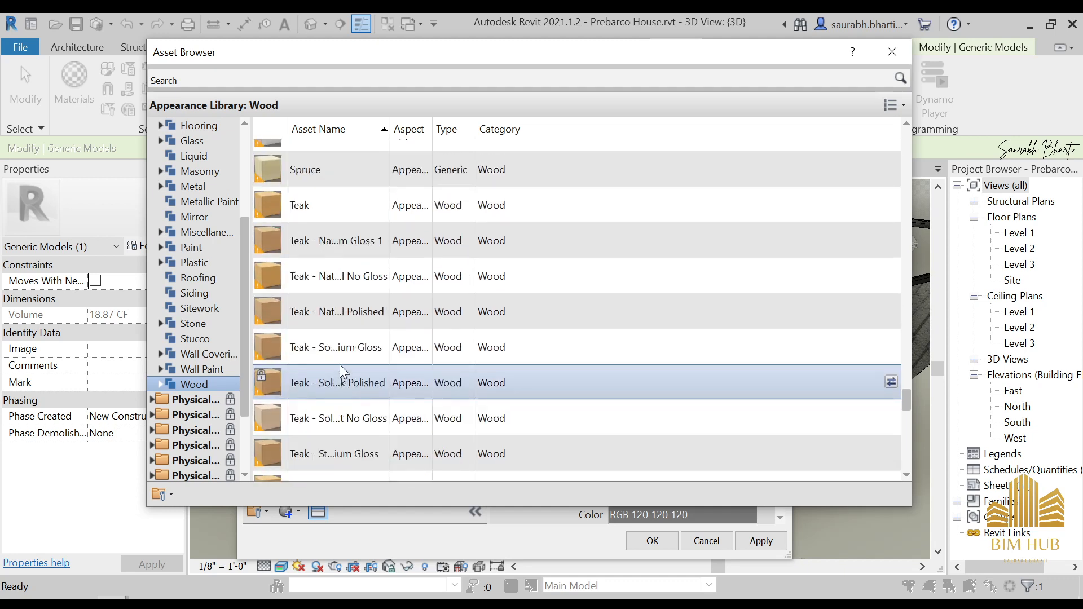
{"action": "scroll", "coordinate": [340, 368], "scroll_direction": "up", "scroll_amount": 9}
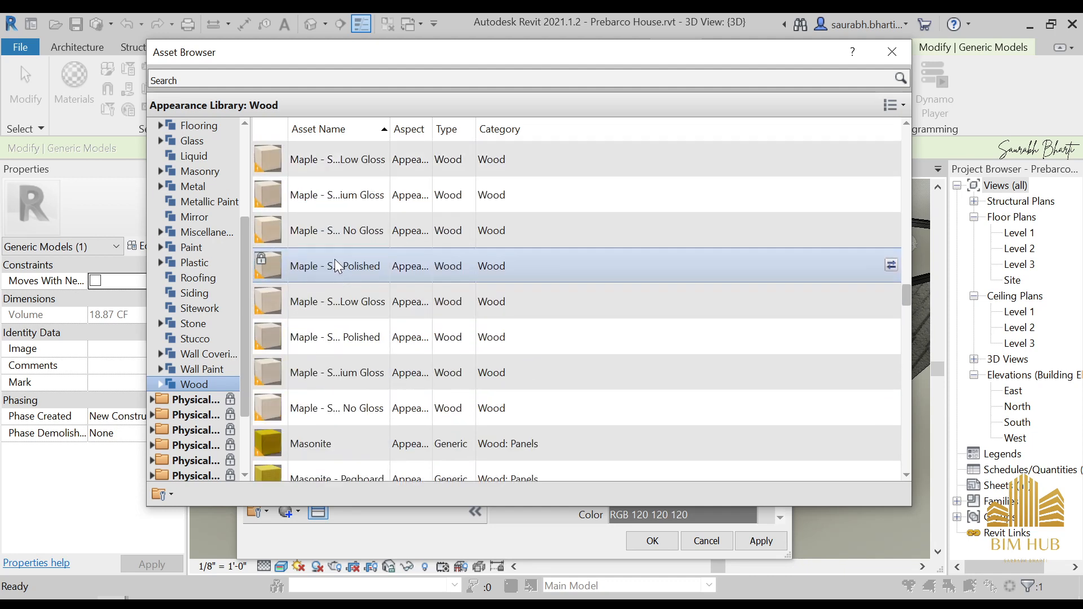
{"action": "scroll", "coordinate": [322, 291], "scroll_direction": "down", "scroll_amount": 1}
{"action": "scroll", "coordinate": [310, 316], "scroll_direction": "up", "scroll_amount": 5}
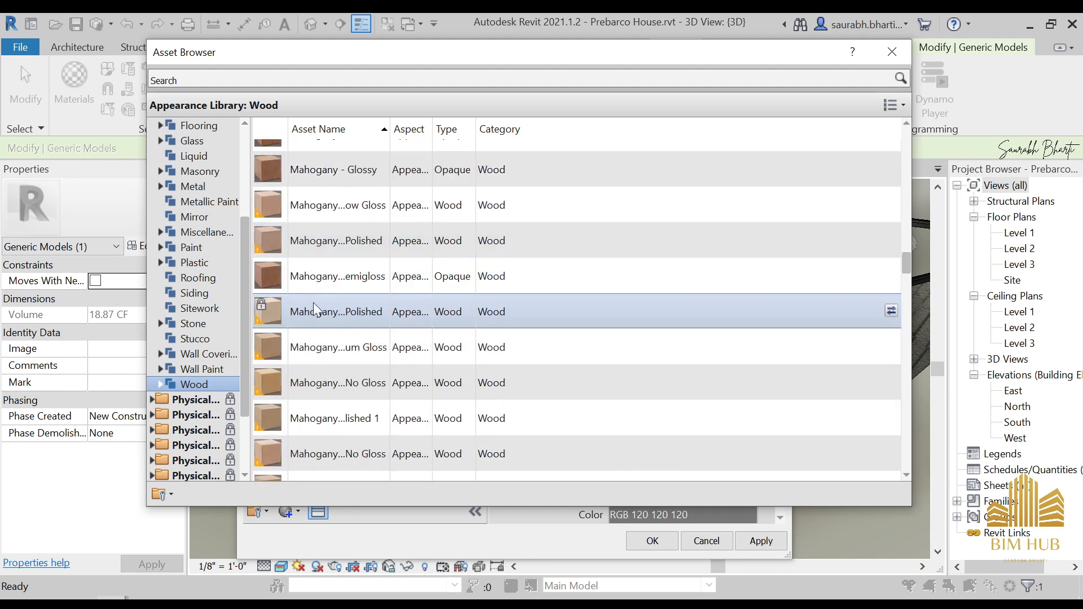
{"action": "scroll", "coordinate": [319, 313], "scroll_direction": "up", "scroll_amount": 5}
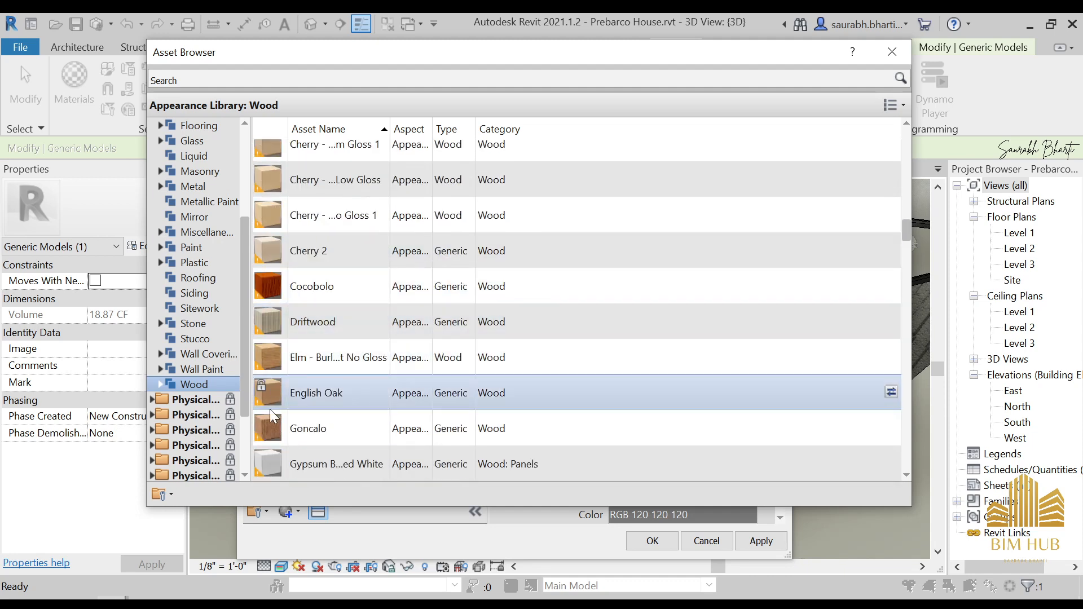
{"action": "double_click", "coordinate": [315, 354]}
{"action": "left_click", "coordinate": [906, 54]}
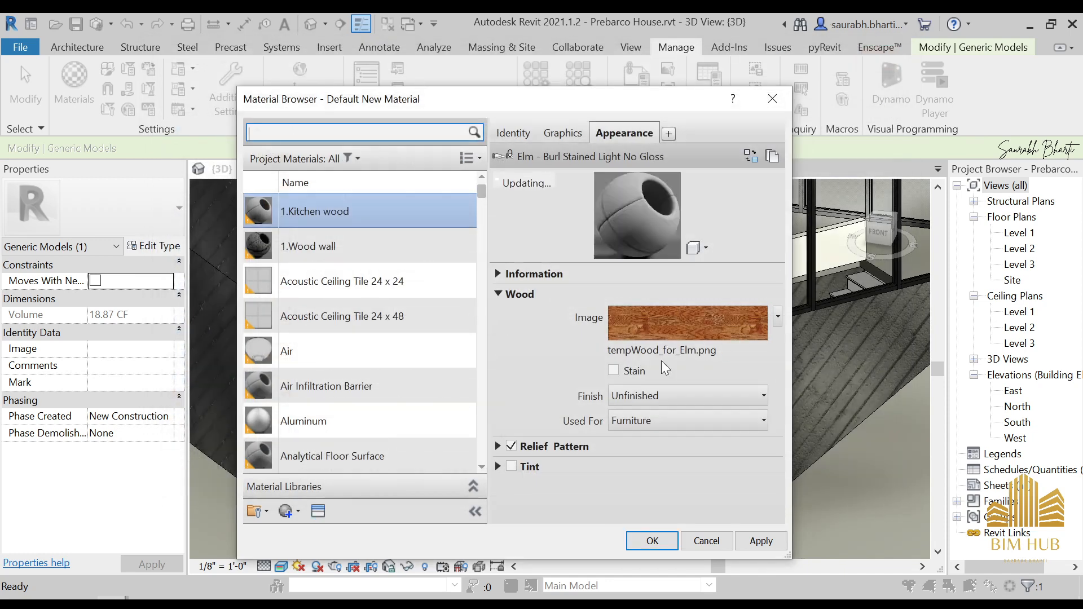
- Set the 1.Kitchen wood finish to Glossy Varnish with its use set to Furniture, and save the material
{"action": "left_click", "coordinate": [664, 397]}
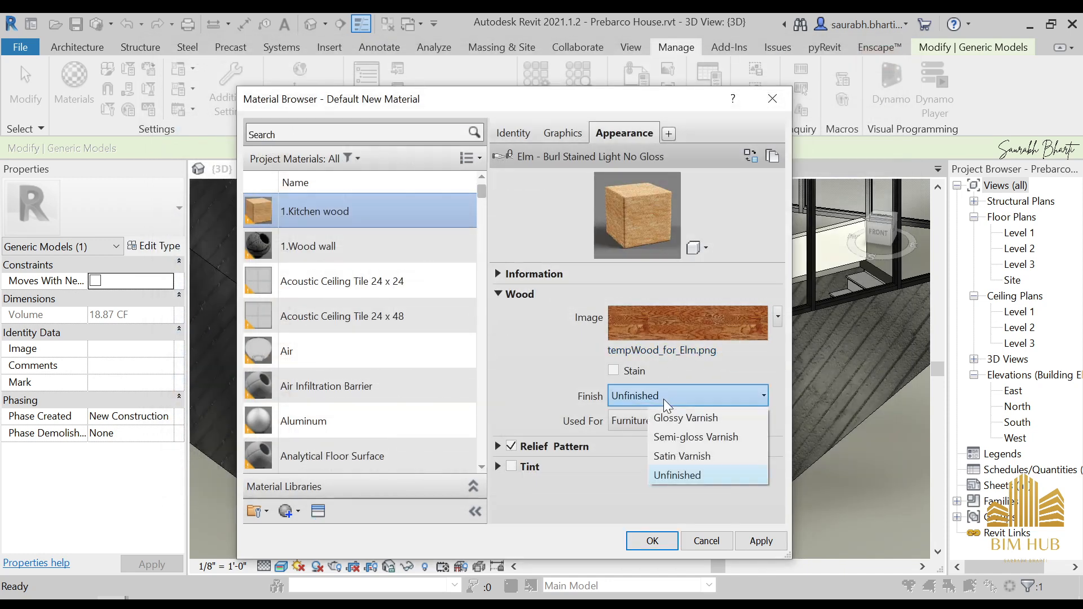
{"action": "left_click", "coordinate": [694, 417]}
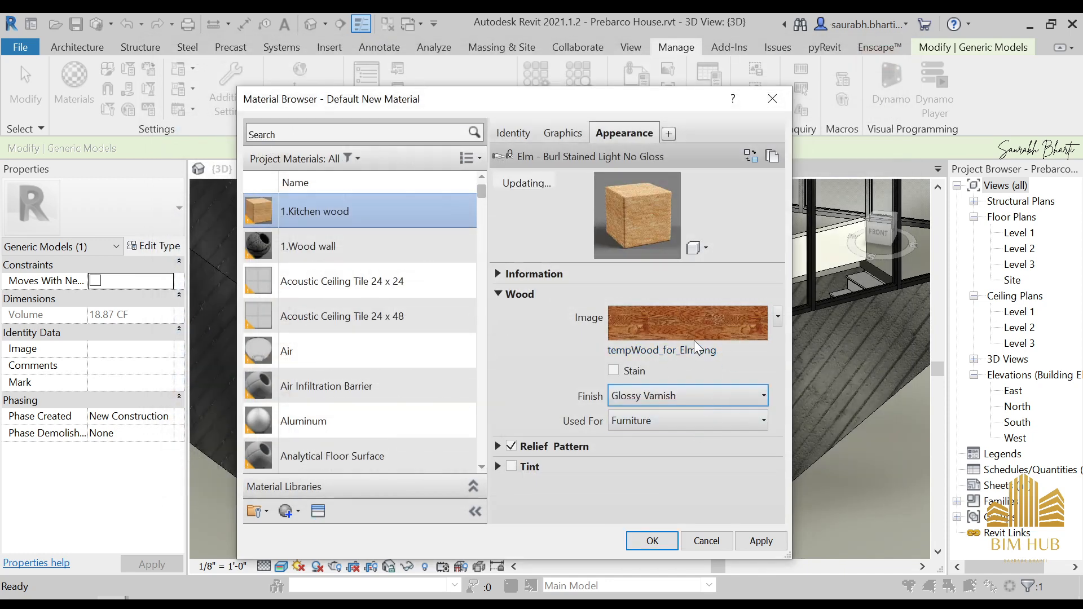
{"action": "left_click", "coordinate": [684, 429]}
{"action": "left_click", "coordinate": [695, 446]}
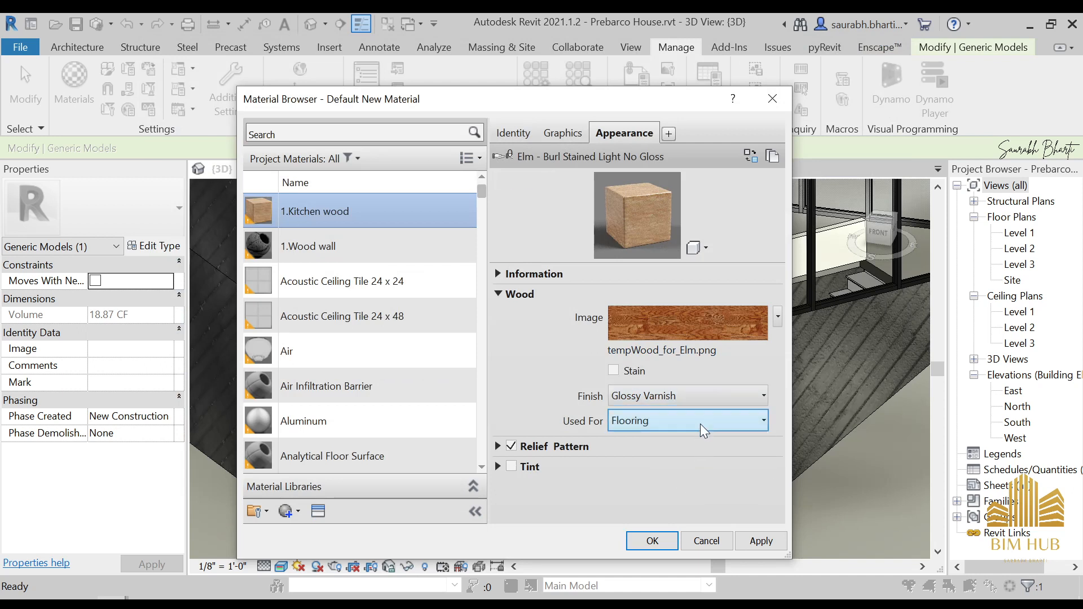
{"action": "left_click", "coordinate": [700, 426]}
{"action": "left_click", "coordinate": [700, 462]}
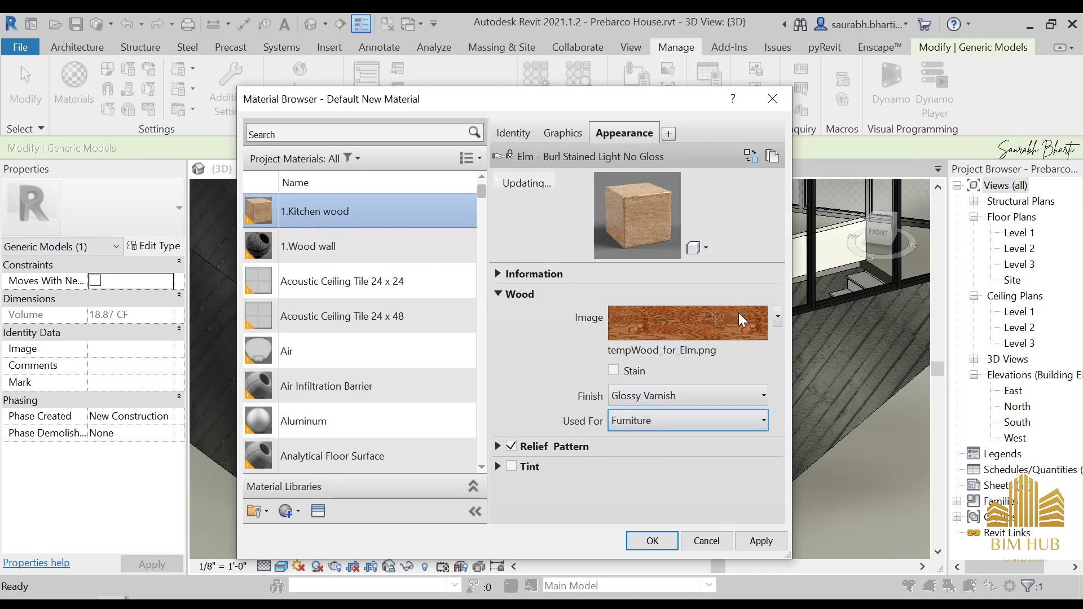
{"action": "left_click", "coordinate": [760, 540]}
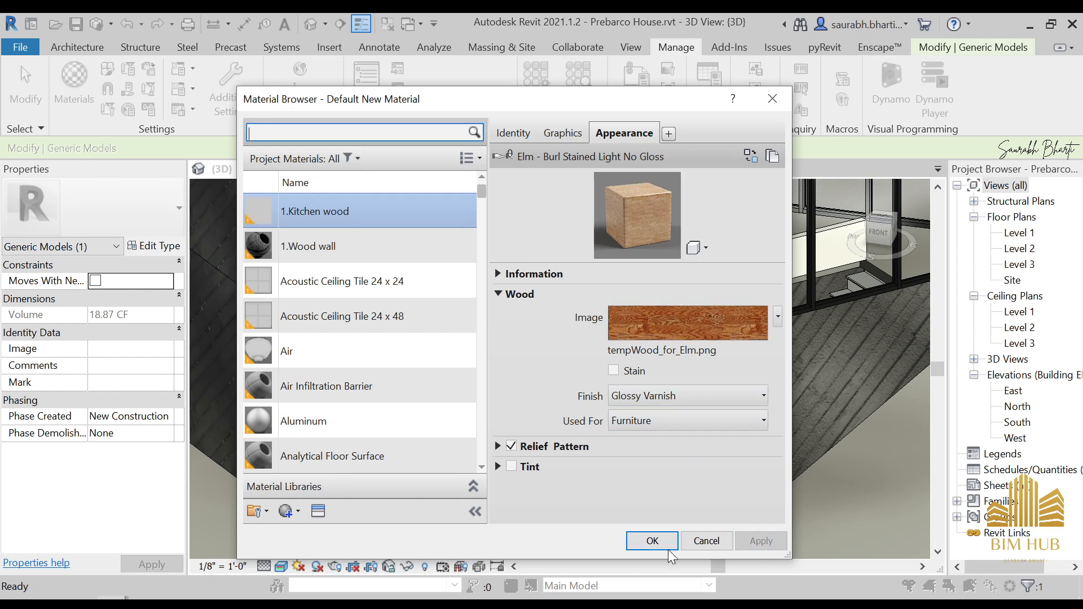
{"action": "left_click", "coordinate": [667, 546]}
- Edit the kitchen counter slab in place, assign the 1.Kitchen wood material to its extrusion, and finish the model
{"action": "left_click", "coordinate": [314, 432]}
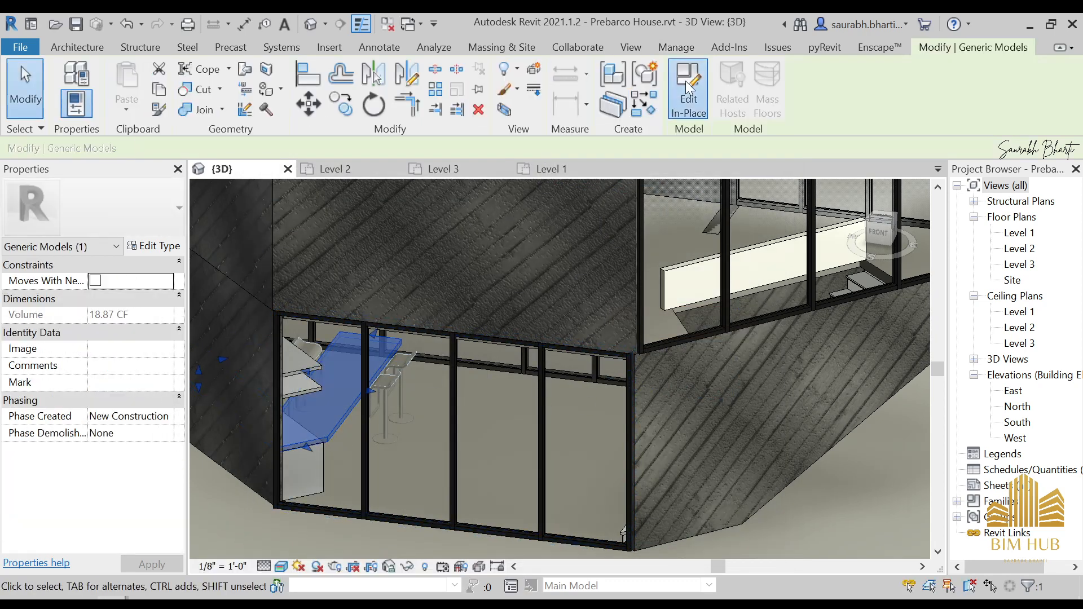
{"action": "left_click", "coordinate": [689, 87]}
{"action": "left_click", "coordinate": [329, 425]}
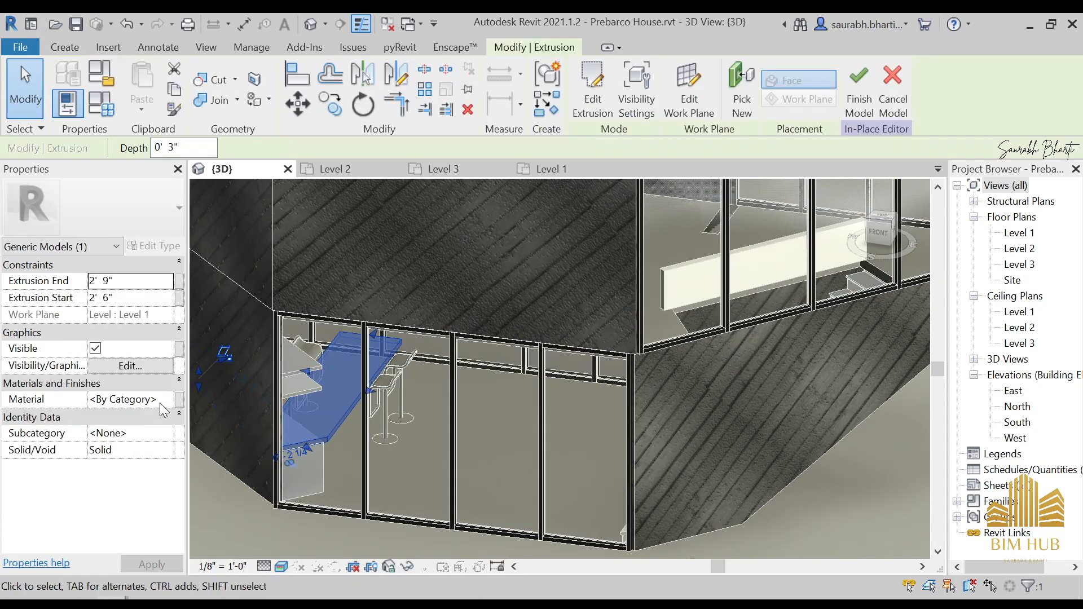
{"action": "left_click", "coordinate": [166, 400]}
{"action": "left_click", "coordinate": [168, 400]}
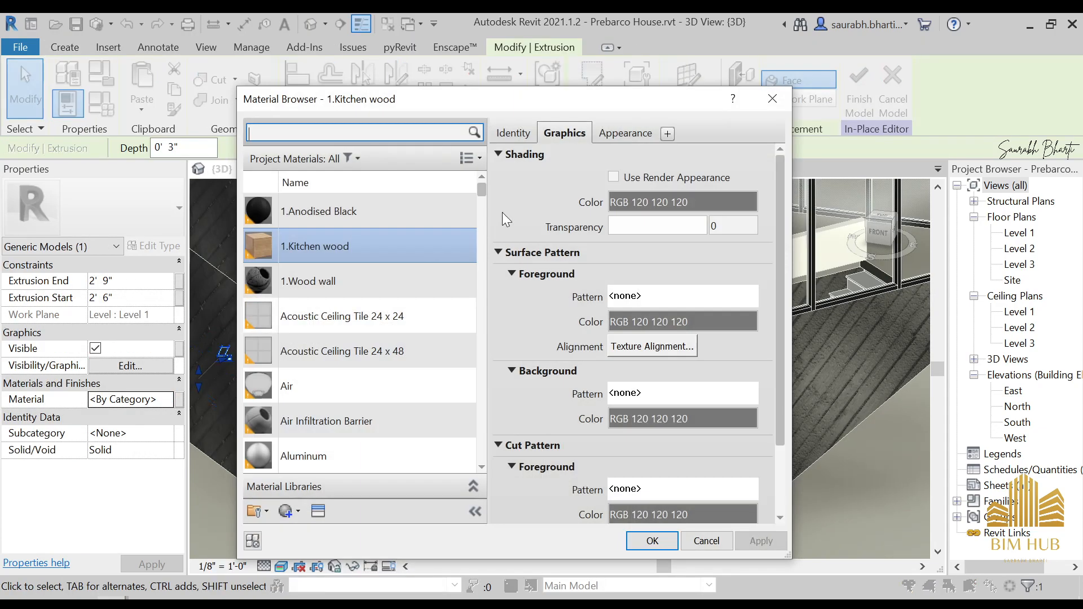
{"action": "double_click", "coordinate": [334, 257]}
{"action": "left_click", "coordinate": [855, 101]}
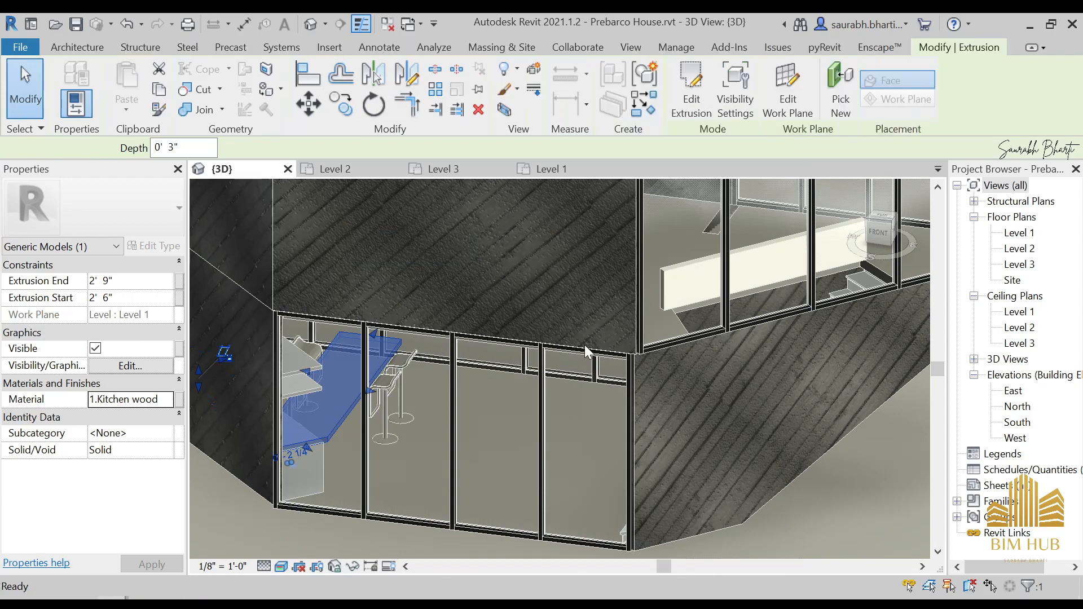
- Examine the wooden counter and the base cabinet in the 3D view and compare them with the reference photo CA_PREB_2DM_122.jpg
{"action": "middle_click_drag", "start_coordinate": [353, 435], "coordinate": [294, 431], "text": "shift"}
{"action": "scroll", "coordinate": [294, 411], "scroll_direction": "up", "scroll_amount": 4}
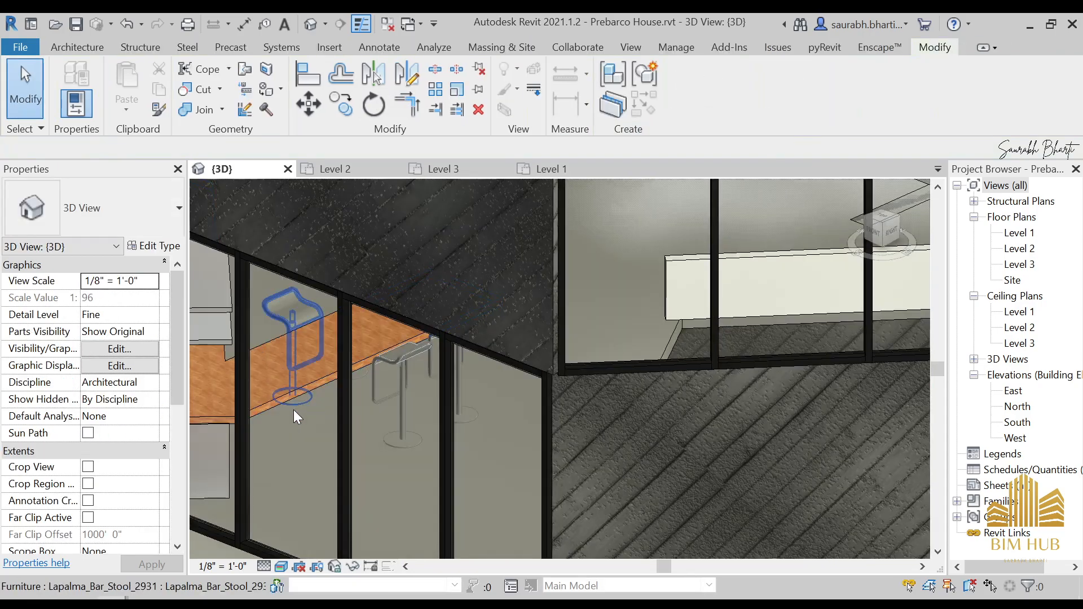
{"action": "scroll", "coordinate": [292, 374], "scroll_direction": "down", "scroll_amount": 3}
{"action": "middle_click_drag", "start_coordinate": [292, 379], "coordinate": [258, 516], "text": "shift"}
{"action": "left_click", "coordinate": [321, 440]}
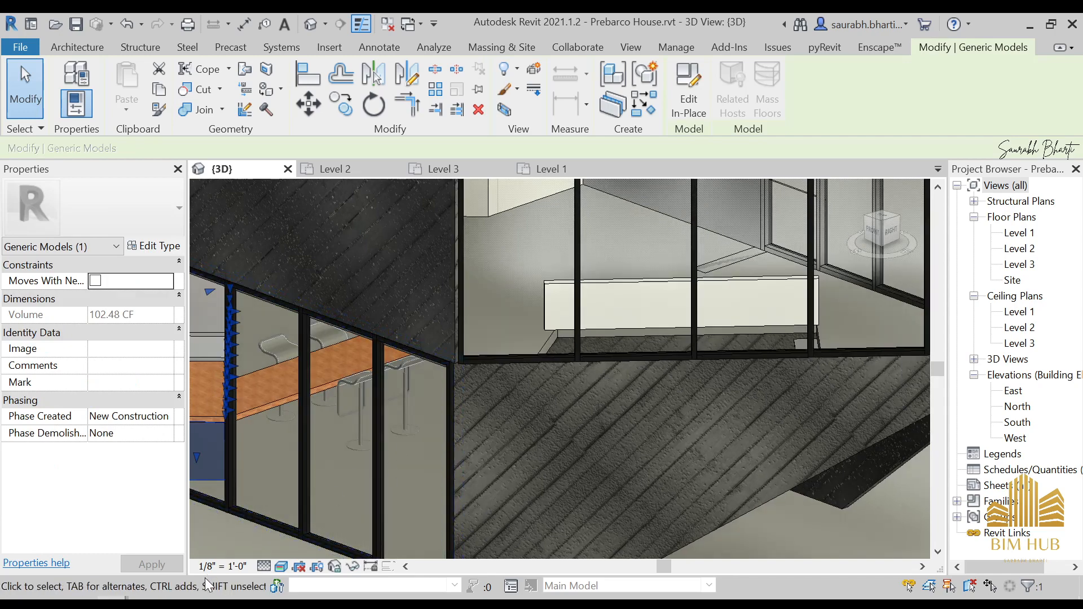
{"action": "mouse_move", "coordinate": [228, 569]}
{"action": "mouse_move", "coordinate": [228, 598]}
{"action": "left_click", "coordinate": [477, 518]}
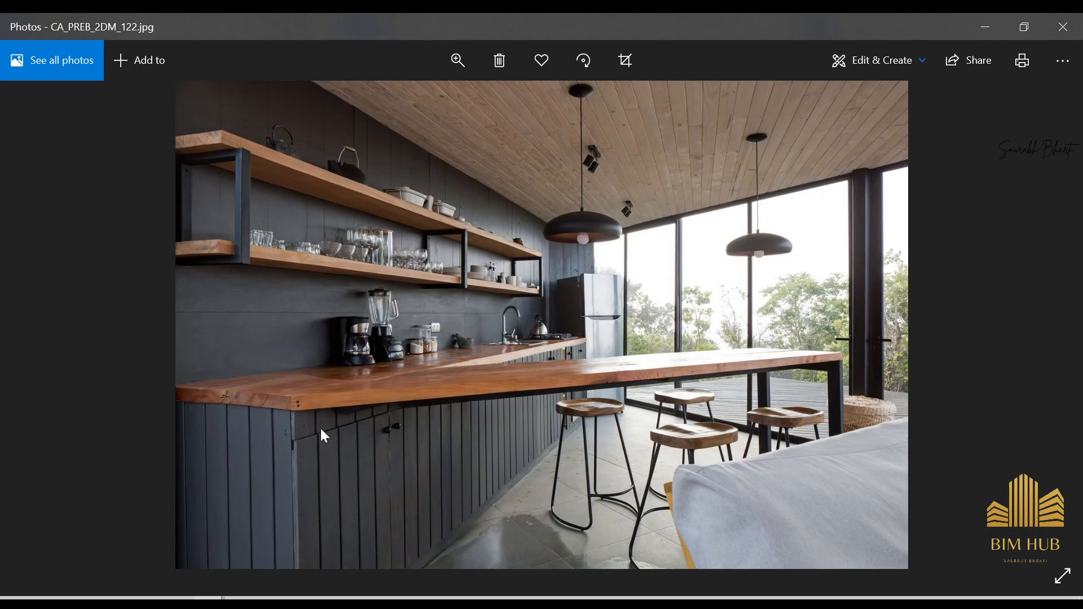
{"action": "left_click", "coordinate": [980, 26]}
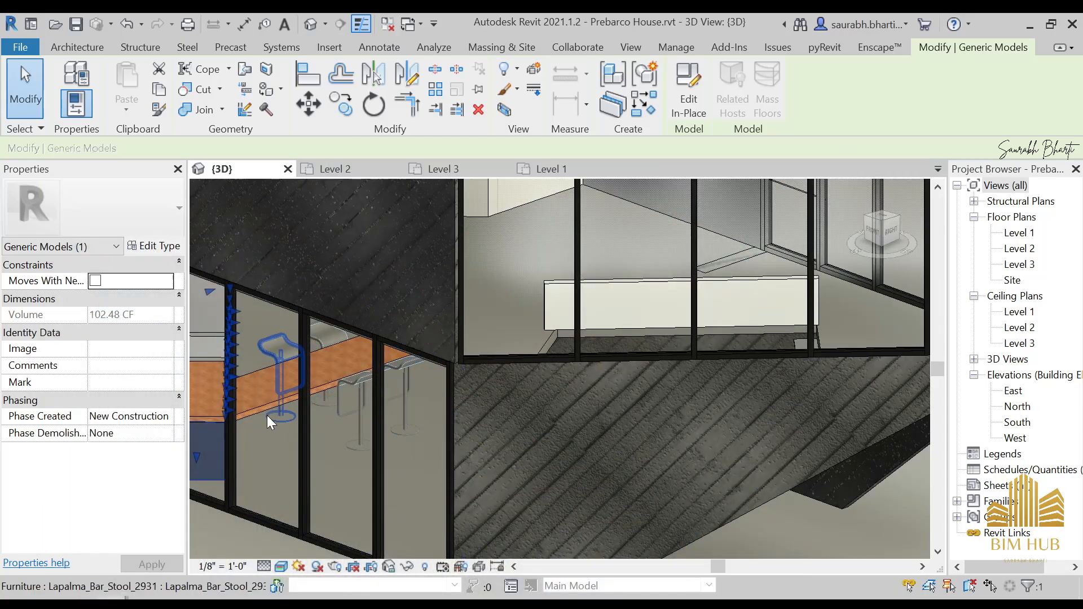
{"action": "middle_click_drag", "start_coordinate": [267, 414], "coordinate": [325, 386]}
{"action": "key", "text": "Escape"}
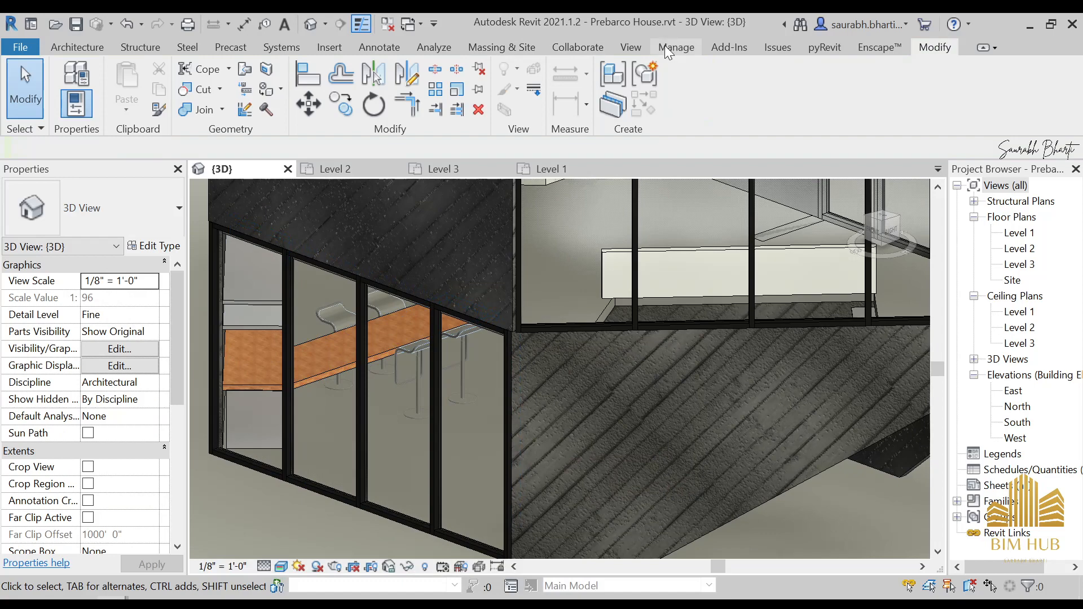
- Create a new project material and name it 1.Kitchen Storage
{"action": "left_click", "coordinate": [676, 47]}
{"action": "left_click", "coordinate": [74, 81]}
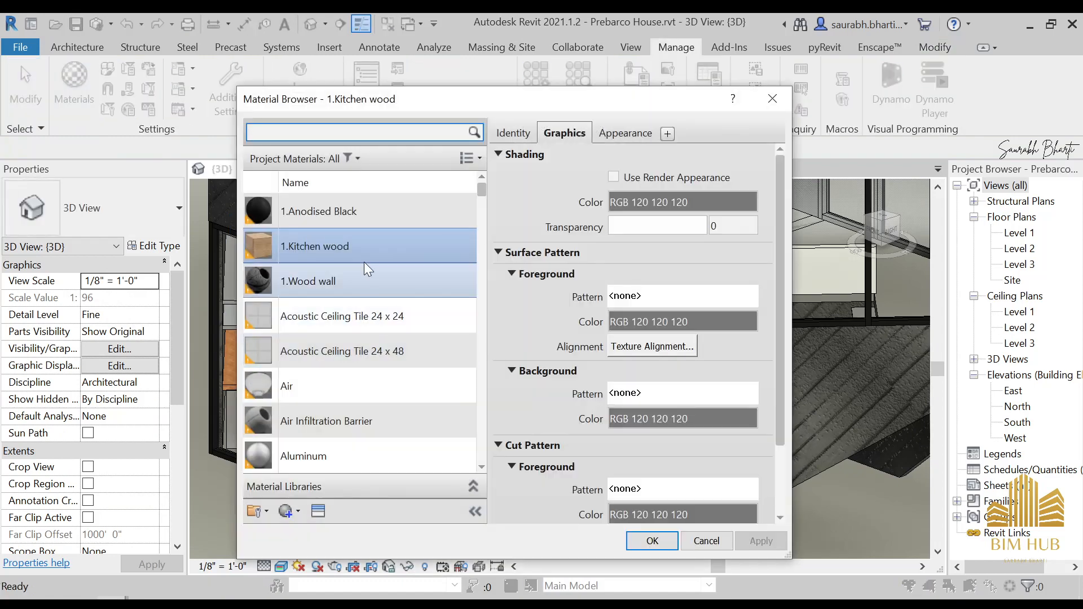
{"action": "left_click", "coordinate": [298, 511]}
{"action": "left_click", "coordinate": [317, 536]}
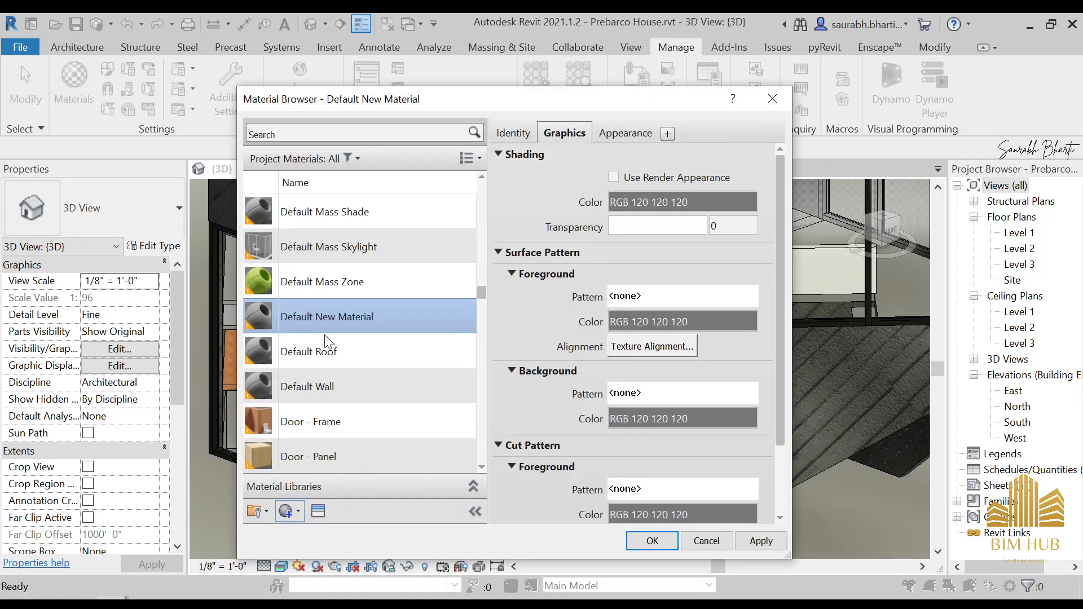
{"action": "right_click", "coordinate": [339, 312]}
{"action": "left_click", "coordinate": [404, 362]}
{"action": "type", "text": "1."}
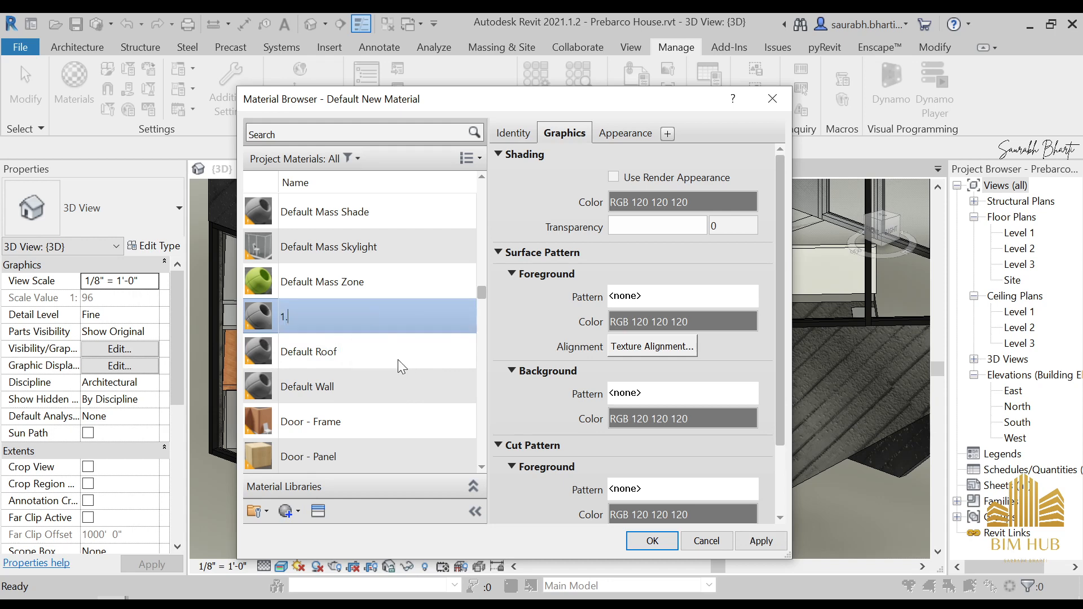
{"action": "type", "text": "Kitchen"}
{"action": "type", "text": "Stora"}
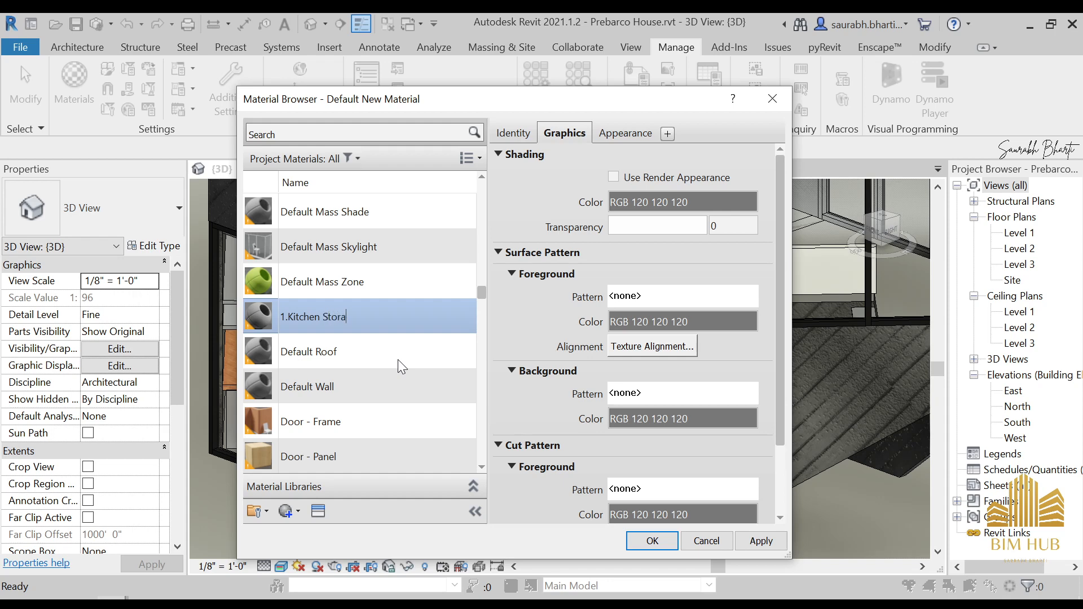
{"action": "type", "text": "ge"}
{"action": "key", "text": "Return"}
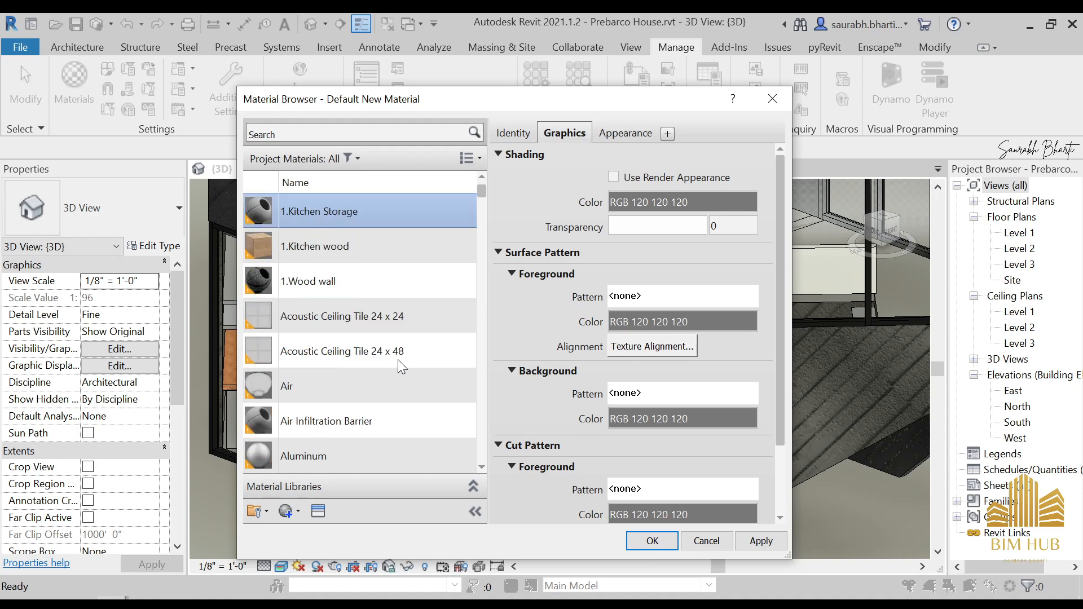
- Load the dark vertical wood-board image starting with 07120e299f573c37e071cbee5a as the generic appearance image of 1.Kitchen Storage
{"action": "left_click", "coordinate": [316, 510]}
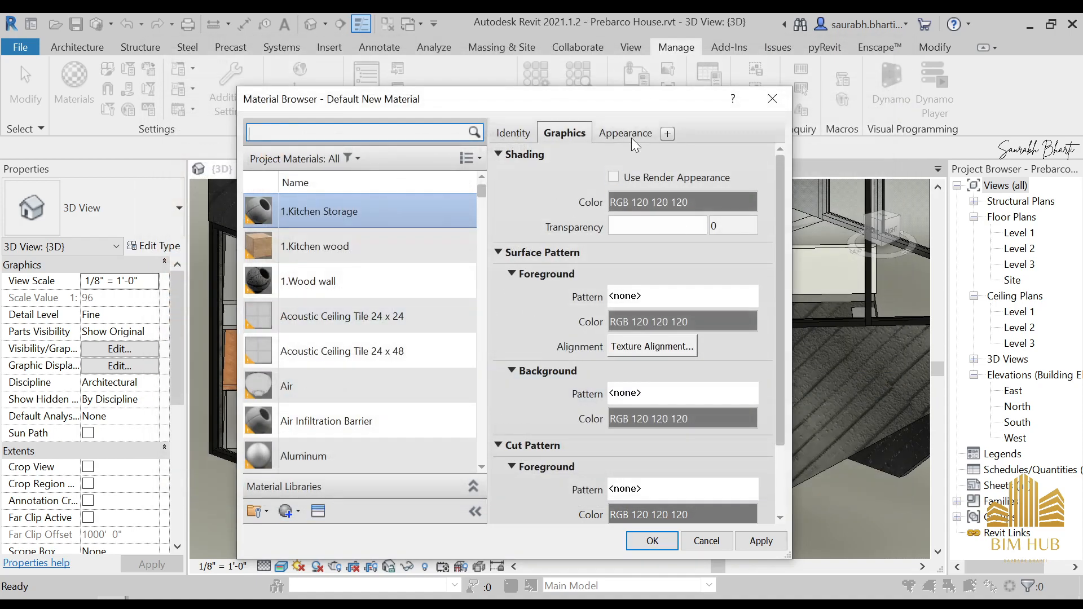
{"action": "left_click", "coordinate": [638, 180]}
{"action": "left_click", "coordinate": [624, 133]}
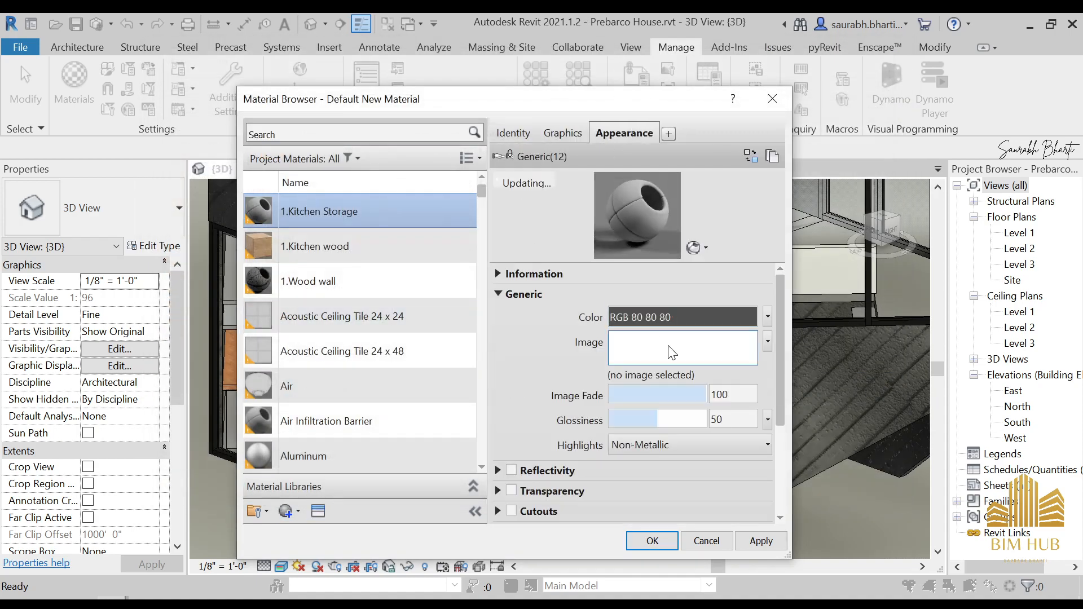
{"action": "left_click", "coordinate": [672, 353]}
{"action": "double_click", "coordinate": [421, 356]}
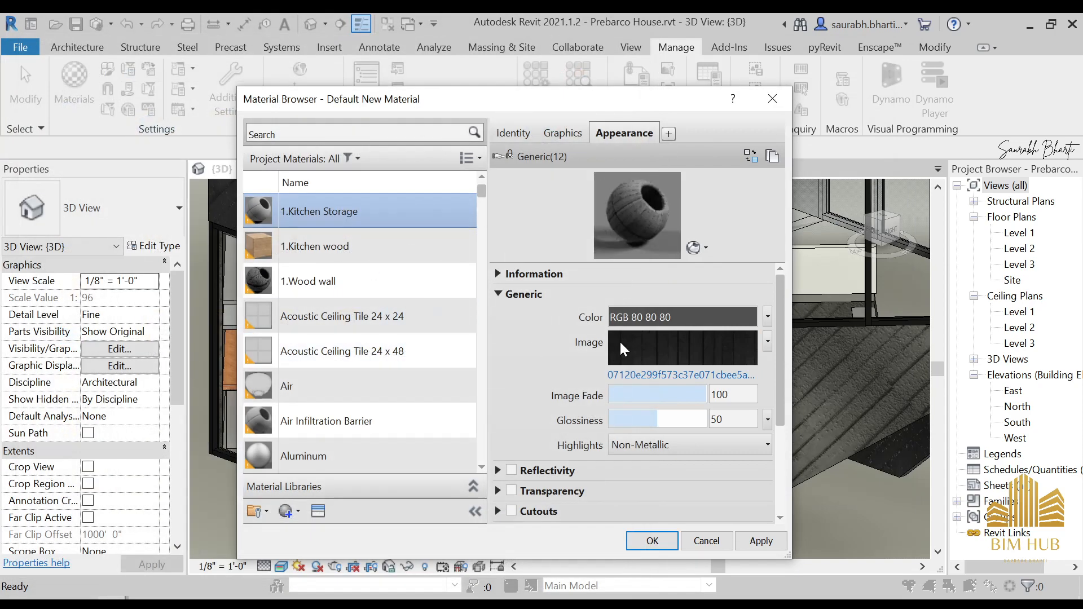
{"action": "left_click_drag", "start_coordinate": [779, 371], "coordinate": [793, 466]}
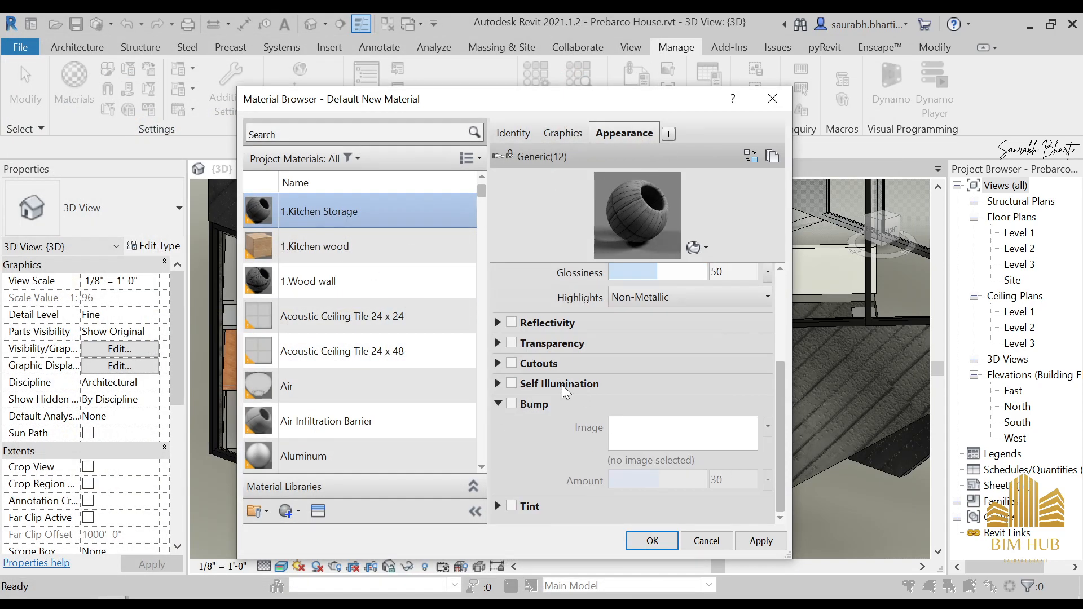
- Enable bump for 1.Kitchen Storage, load photo_2021-05-11_18-54-07.jpg as its bump image, and set the bump amount to 688
{"action": "left_click", "coordinate": [558, 404]}
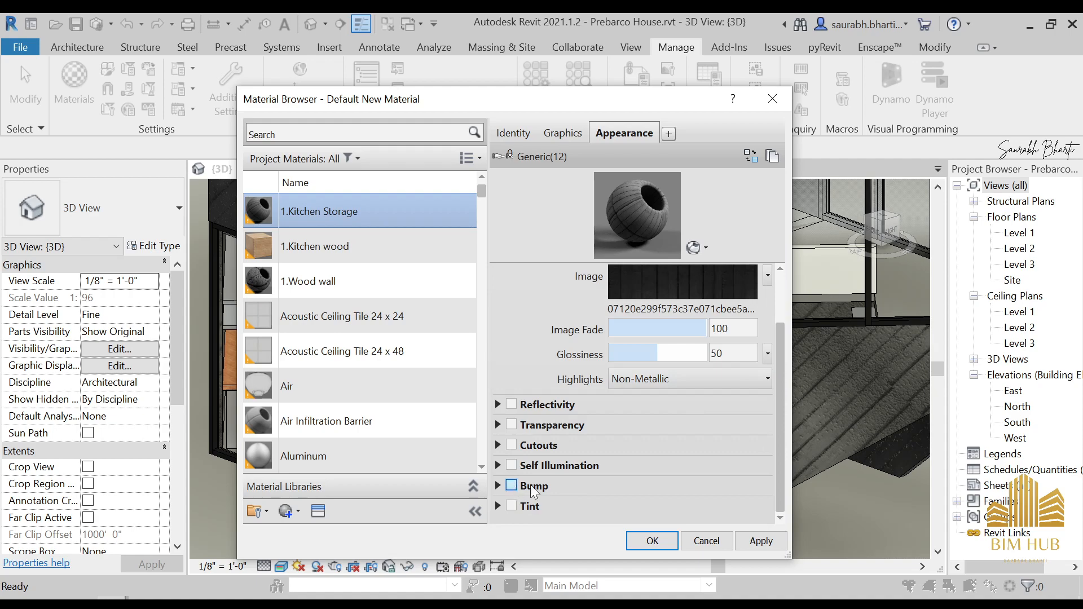
{"action": "left_click", "coordinate": [512, 485]}
{"action": "left_click", "coordinate": [681, 441]}
{"action": "left_click", "coordinate": [560, 339]}
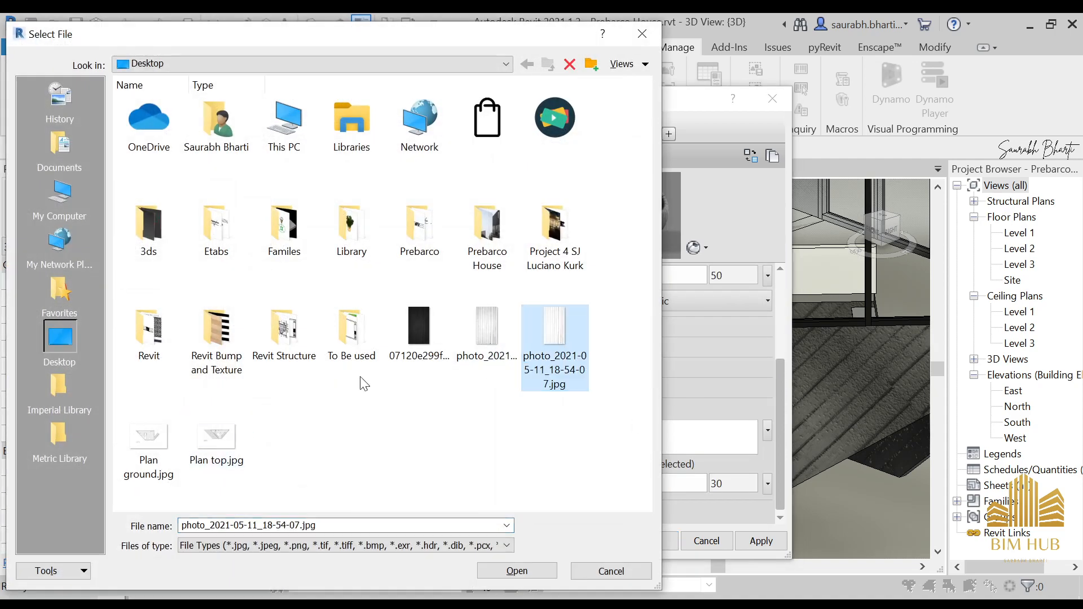
{"action": "double_click", "coordinate": [566, 330]}
{"action": "left_click_drag", "start_coordinate": [617, 483], "coordinate": [687, 486]}
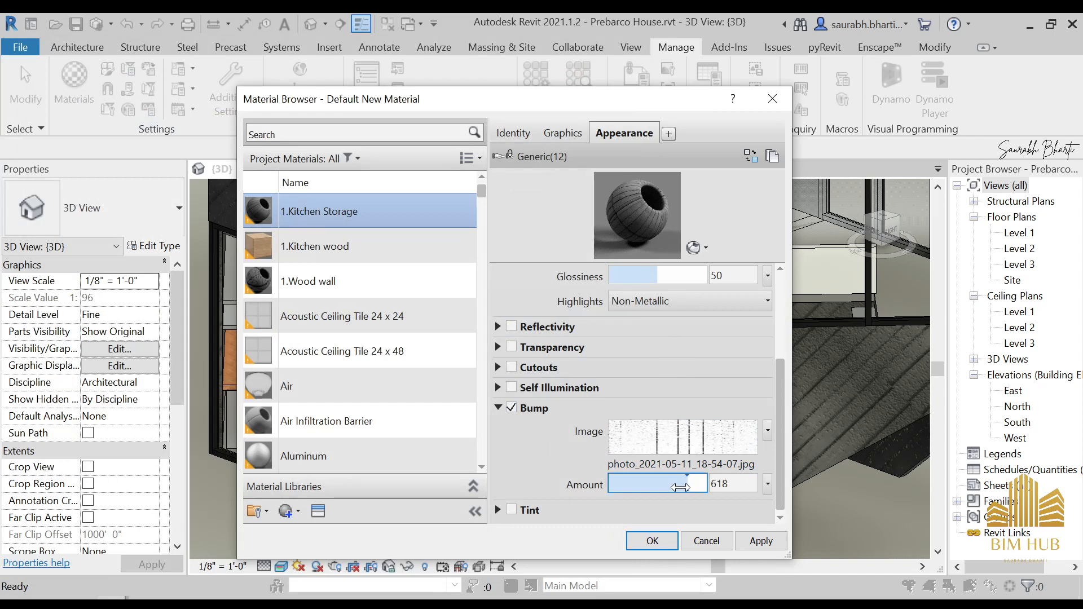
- Set the X and Y position offsets of the generic wood-board texture to 8'-0" each
{"action": "left_click_drag", "start_coordinate": [781, 406], "coordinate": [784, 301]}
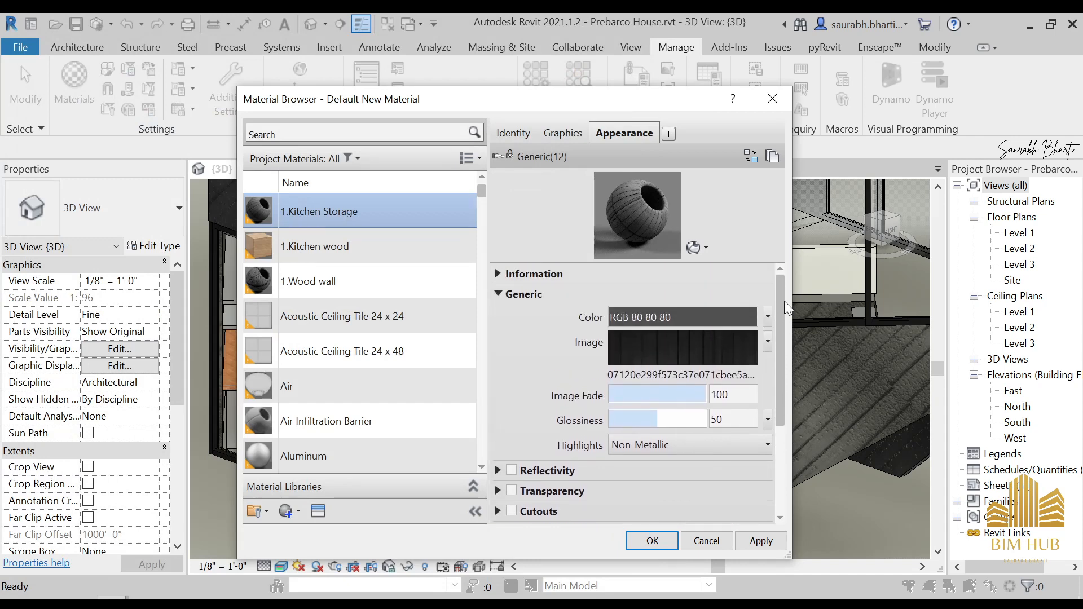
{"action": "left_click", "coordinate": [683, 340]}
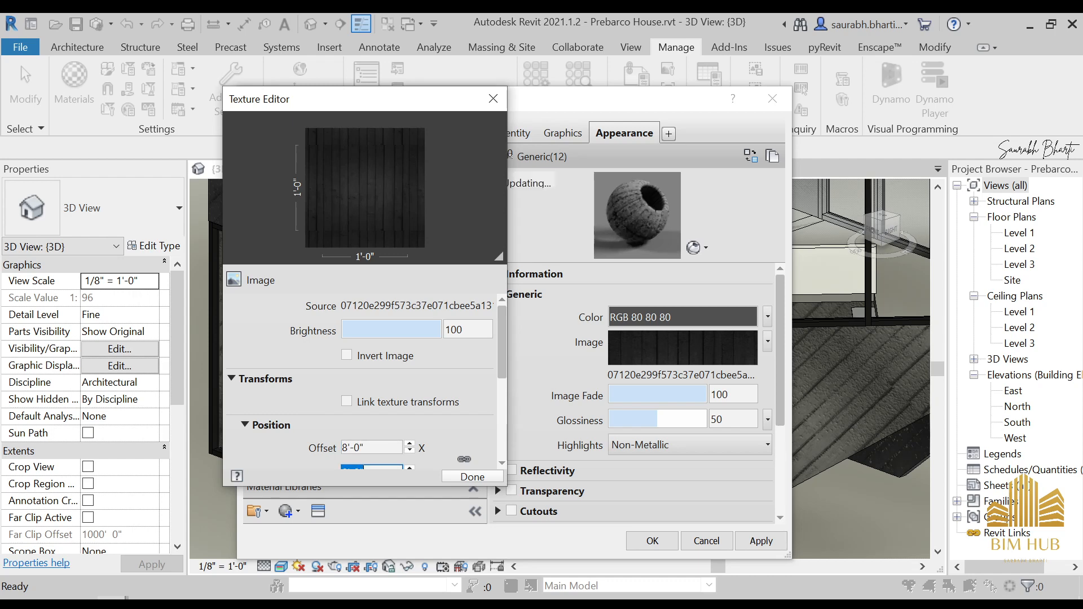
{"action": "scroll", "coordinate": [394, 439], "scroll_direction": "down", "scroll_amount": 4}
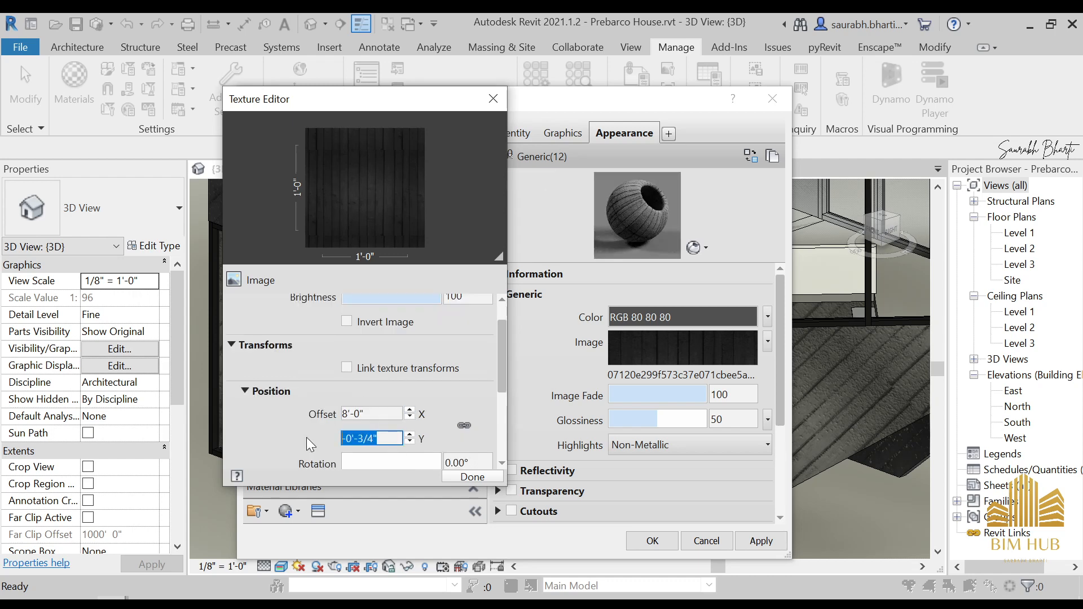
{"action": "type", "text": "8"}
{"action": "left_click", "coordinate": [383, 413]}
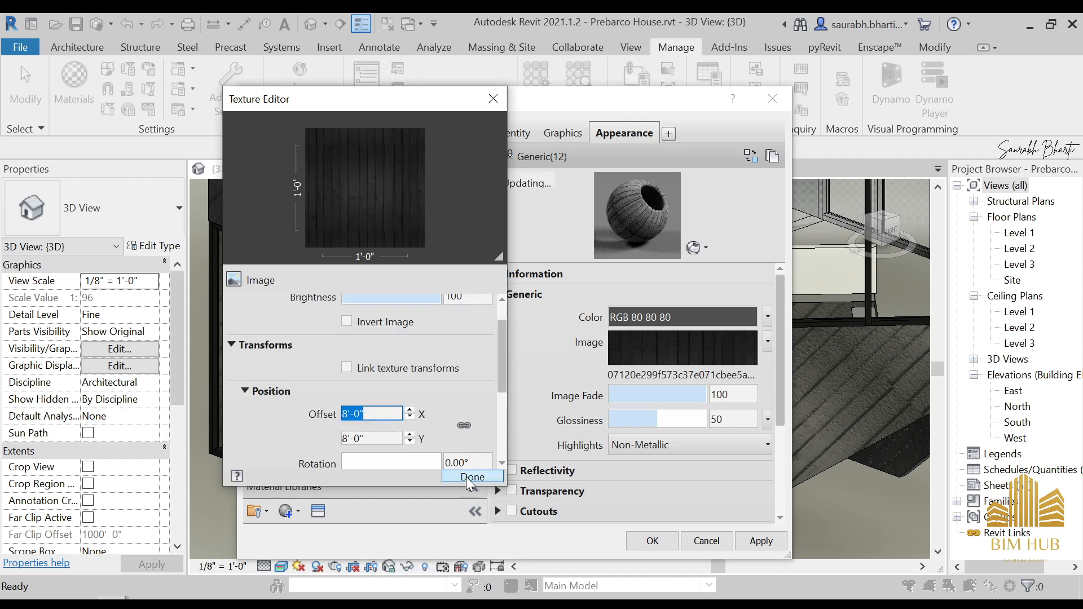
{"action": "left_click", "coordinate": [472, 477]}
- Set the bump texture's sample size to 8 feet with linked width and height, and save the 1.Kitchen Storage material
{"action": "left_click_drag", "start_coordinate": [780, 368], "coordinate": [695, 445]}
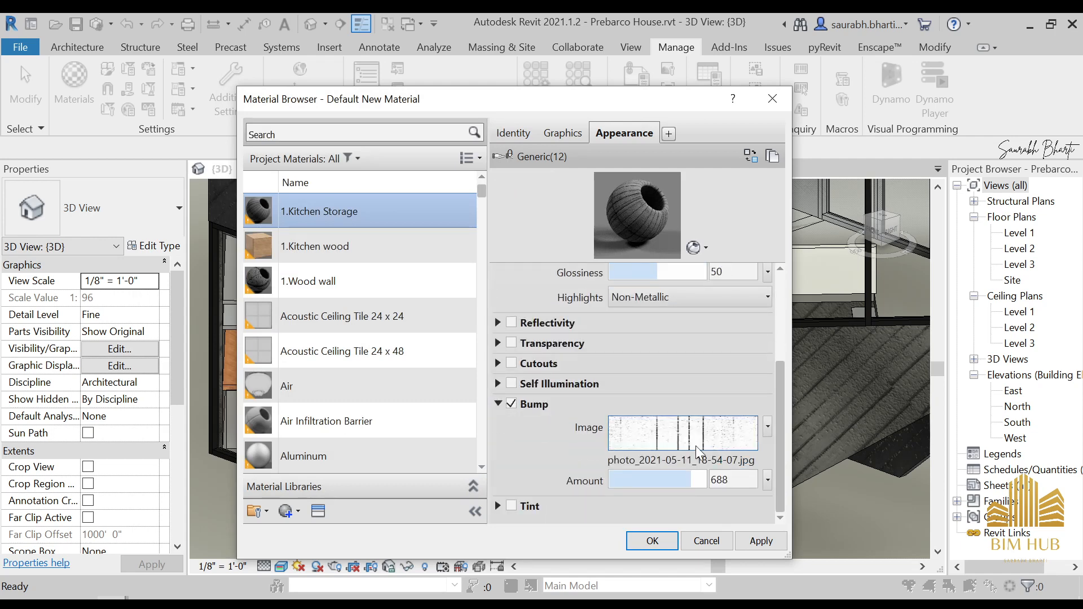
{"action": "left_click", "coordinate": [696, 446]}
{"action": "left_click", "coordinate": [499, 431]}
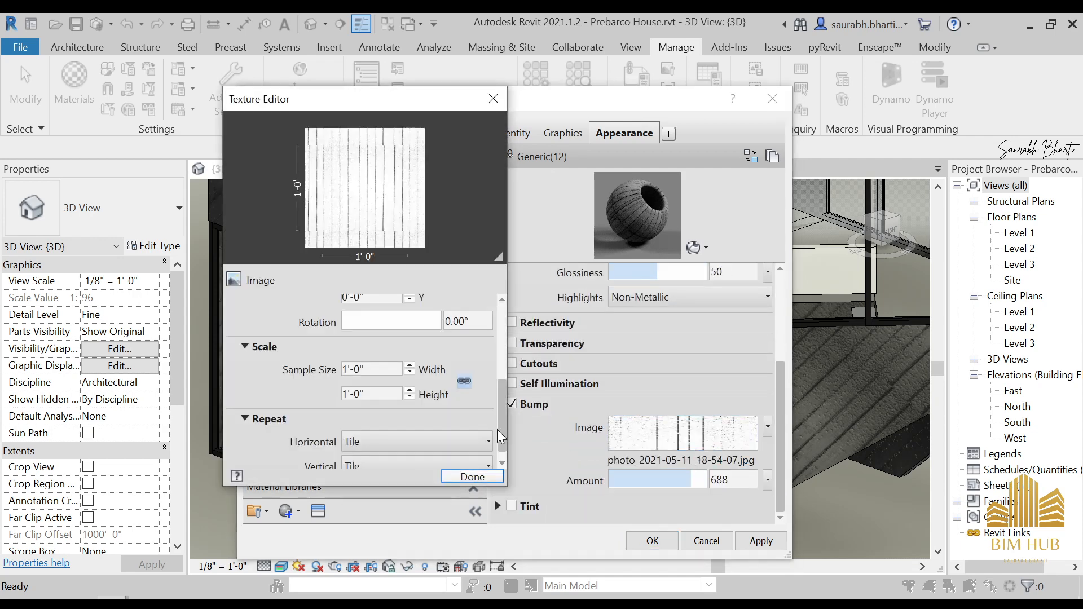
{"action": "left_click", "coordinate": [377, 369]}
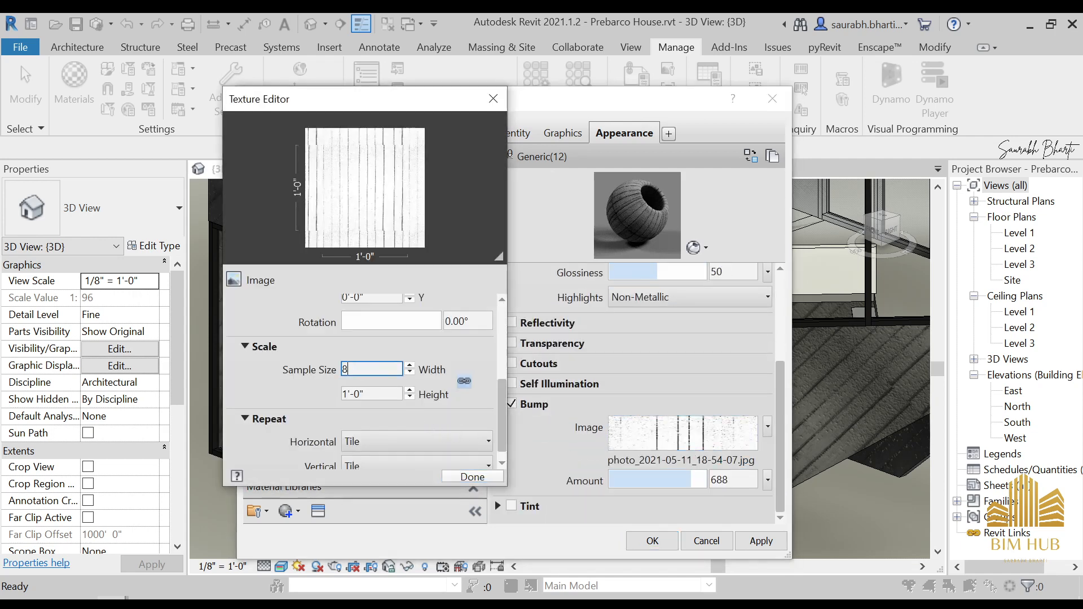
{"action": "key", "text": "Tab"}
{"action": "left_click", "coordinate": [492, 479]}
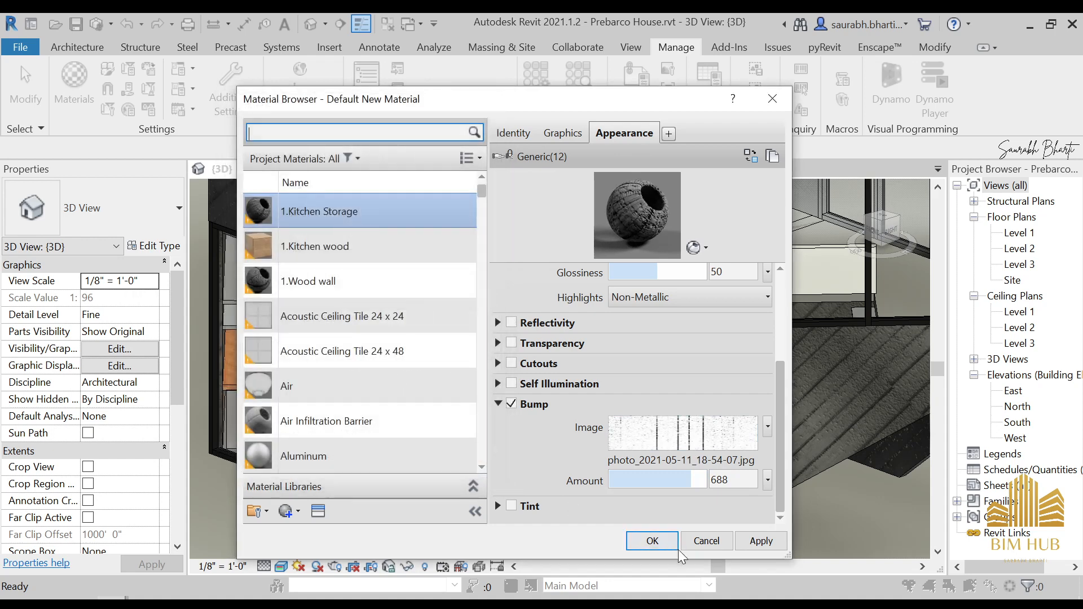
{"action": "left_click", "coordinate": [762, 542]}
{"action": "left_click", "coordinate": [644, 540]}
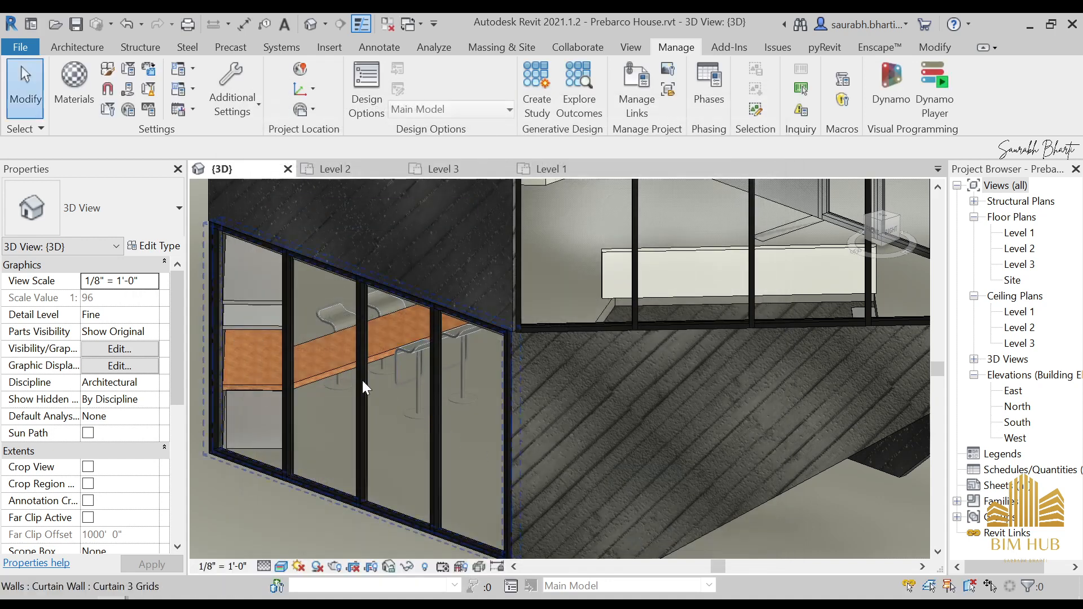
- Open the kitchen storage cabinet model for in-place editing and select its extrusion below the wooden counter
{"action": "left_click", "coordinate": [260, 439]}
{"action": "left_click", "coordinate": [689, 90]}
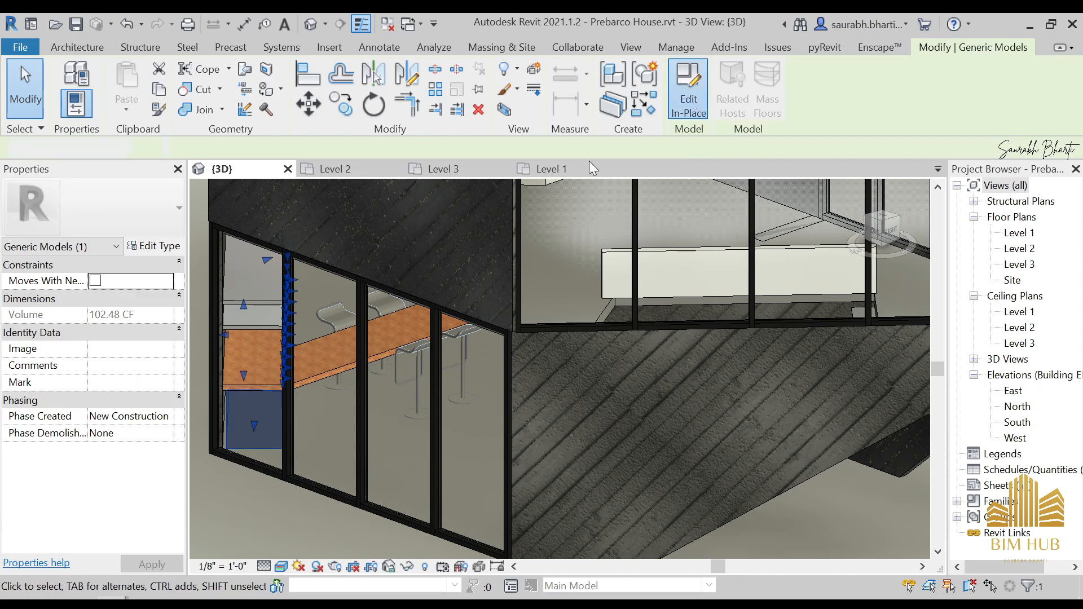
{"action": "left_click", "coordinate": [254, 446]}
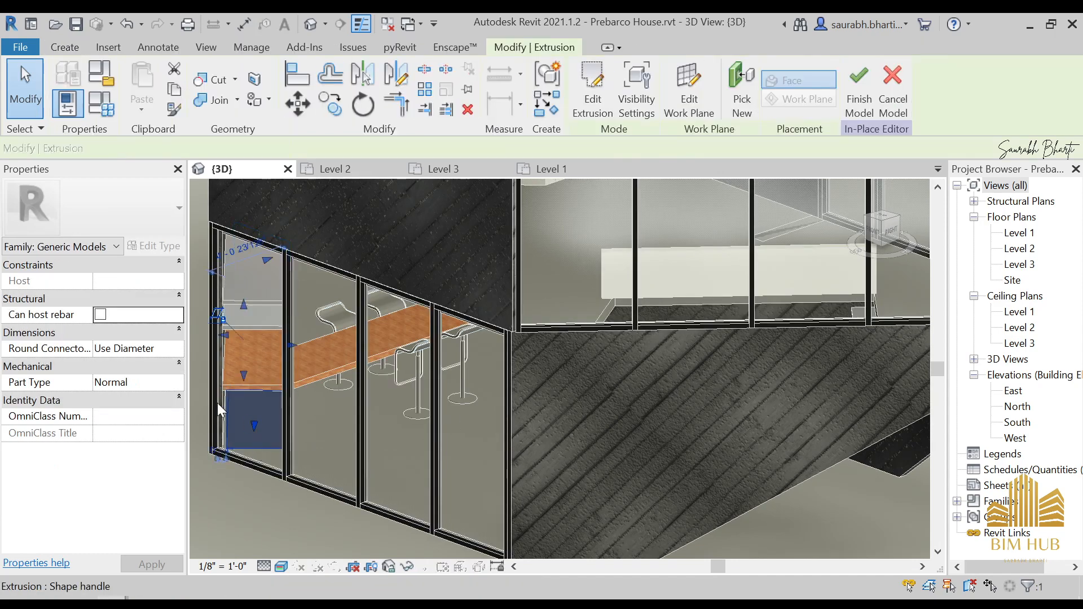
- Assign the 1.Kitchen Storage material to the extrusion below the countertop and finish the in-place model
{"action": "left_click", "coordinate": [168, 399]}
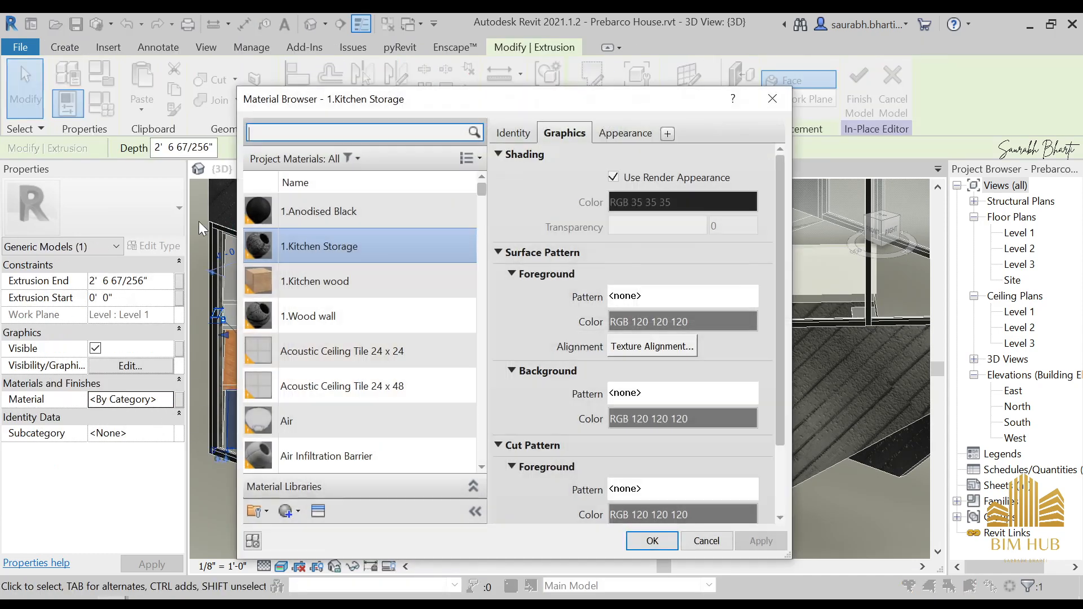
{"action": "left_click", "coordinate": [633, 541]}
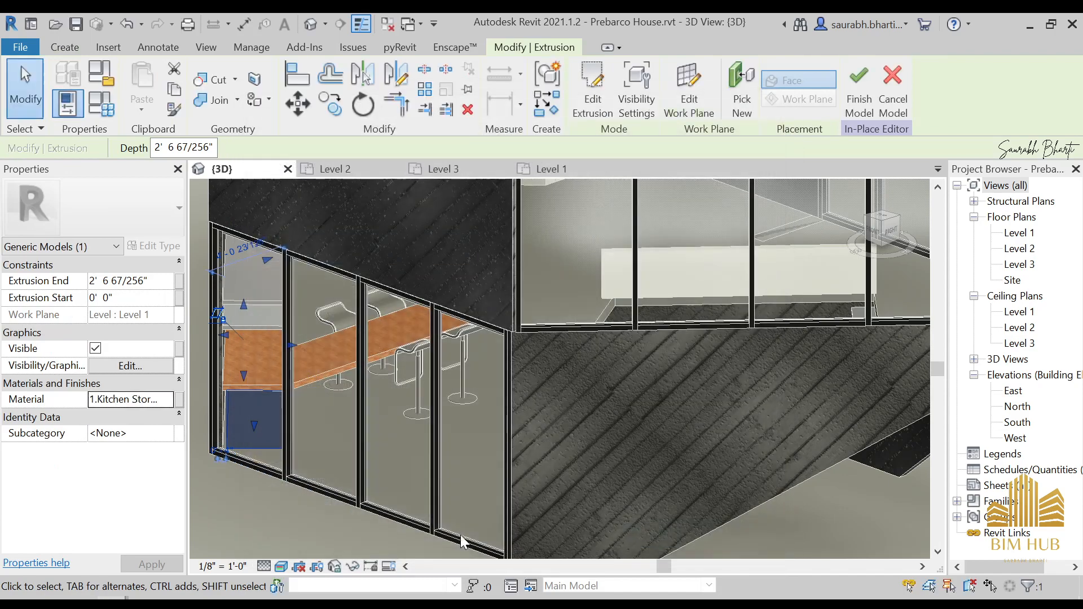
{"action": "key", "text": "Escape"}
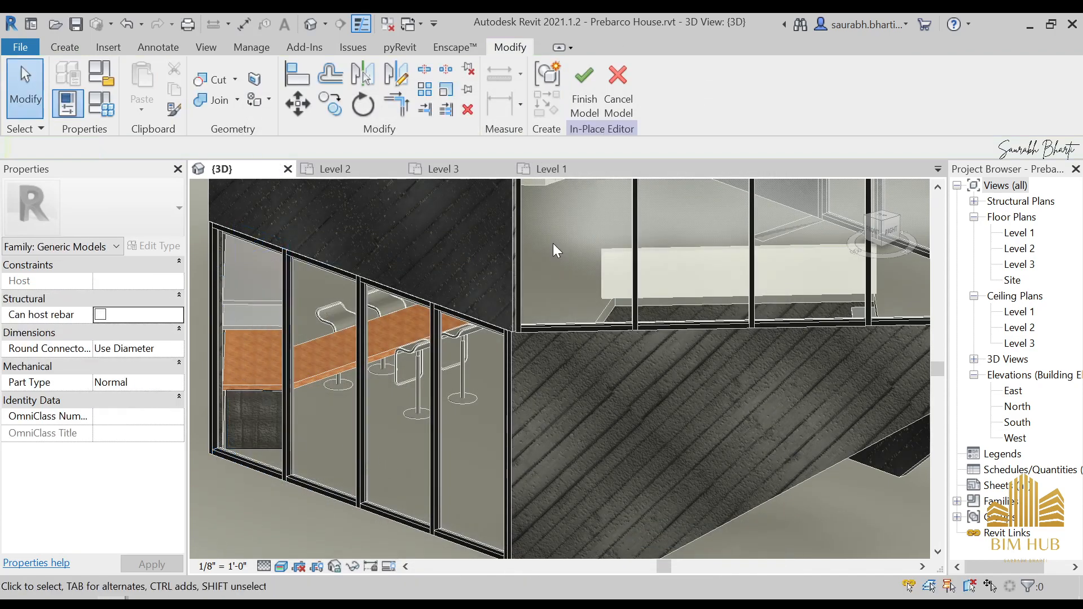
{"action": "left_click", "coordinate": [583, 93]}
- Examine the kitchen storage below the counter from several angles through the ground-floor curtain wall
{"action": "scroll", "coordinate": [252, 439], "scroll_direction": "up", "scroll_amount": 5}
{"action": "scroll", "coordinate": [287, 437], "scroll_direction": "down", "scroll_amount": 3}
{"action": "middle_click_drag", "start_coordinate": [395, 459], "coordinate": [525, 449], "text": "shift"}
{"action": "middle_click_drag", "start_coordinate": [525, 449], "coordinate": [612, 453]}
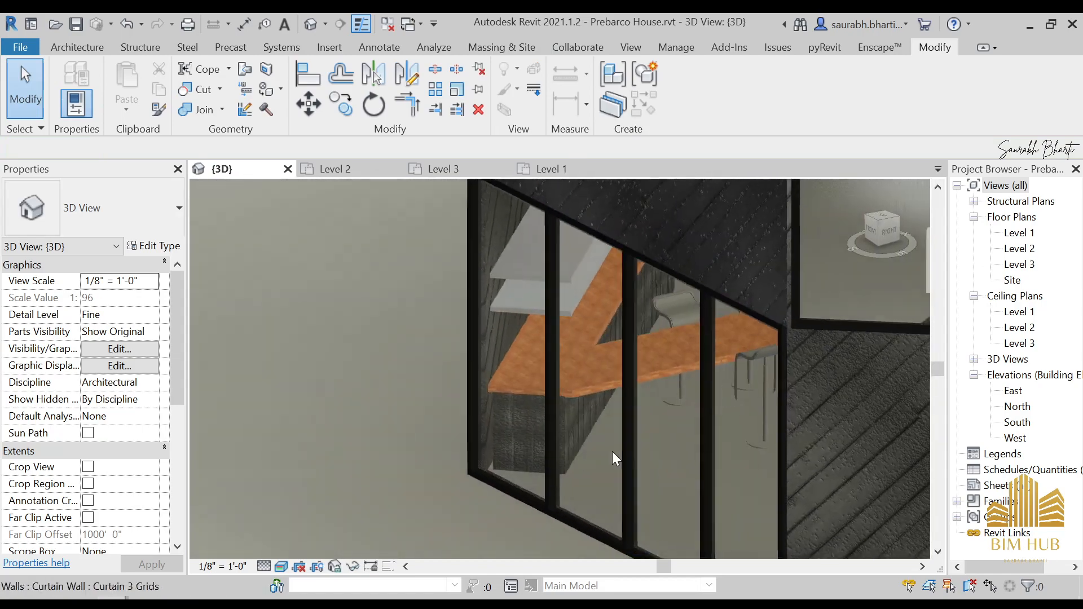
{"action": "scroll", "coordinate": [612, 453], "scroll_direction": "up", "scroll_amount": 3}
{"action": "scroll", "coordinate": [534, 447], "scroll_direction": "up", "scroll_amount": 2}
{"action": "middle_click_drag", "start_coordinate": [533, 447], "coordinate": [543, 400], "text": "shift"}
{"action": "scroll", "coordinate": [488, 348], "scroll_direction": "down", "scroll_amount": 2}
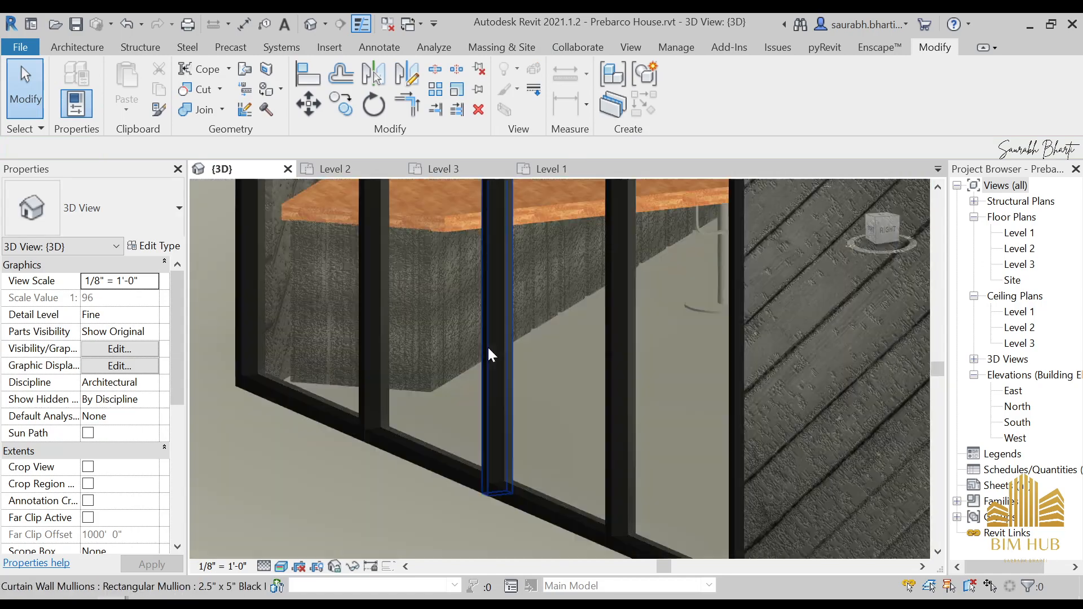
{"action": "middle_click_drag", "start_coordinate": [488, 348], "coordinate": [660, 486], "text": "shift"}
{"action": "scroll", "coordinate": [513, 358], "scroll_direction": "down", "scroll_amount": 3}
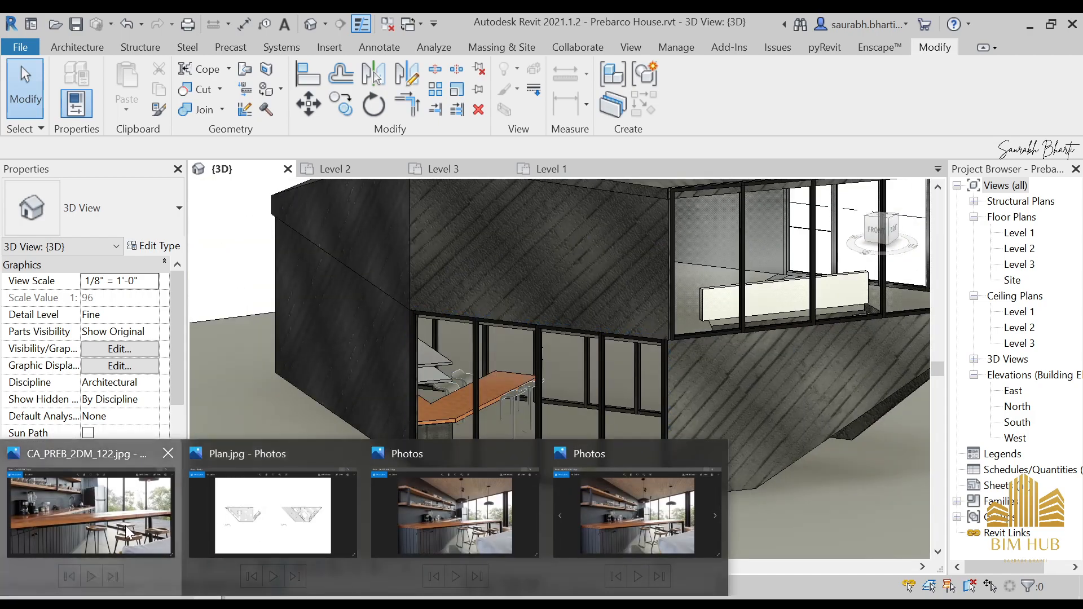
- Switch to Photos and examine the wall shelves and their metal frames in CA_PREB_2DM_122.jpg, returning to Revit
{"action": "left_click", "coordinate": [154, 532]}
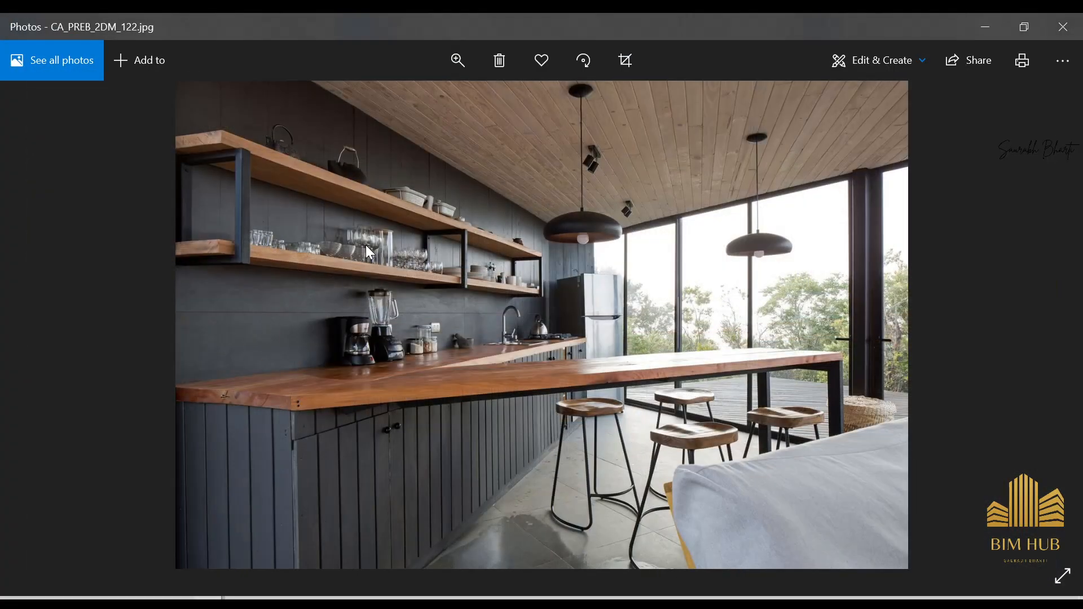
{"action": "scroll", "coordinate": [366, 242], "scroll_direction": "up", "scroll_amount": 3}
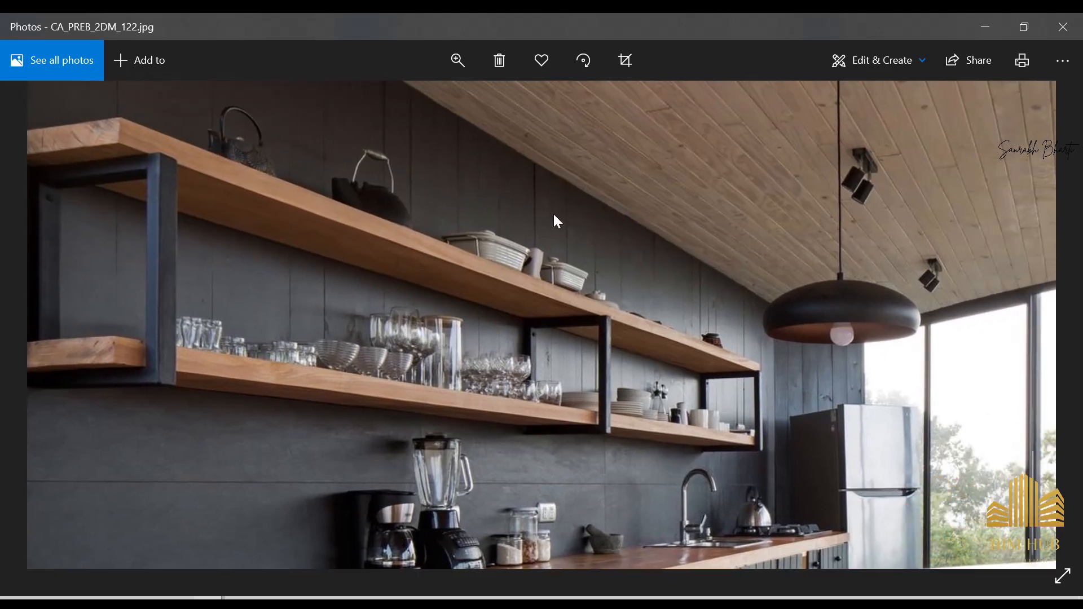
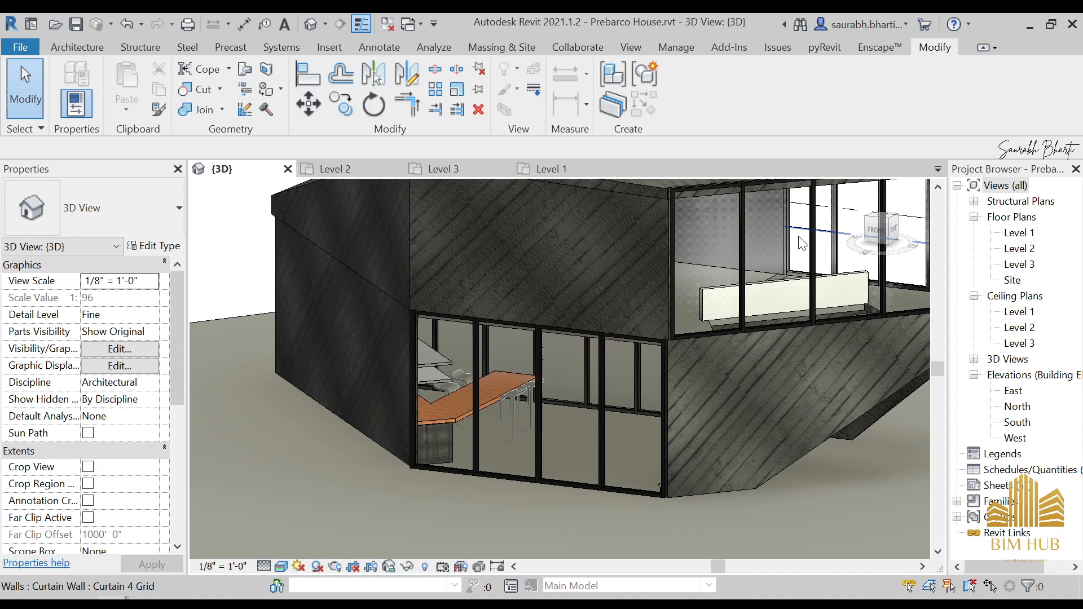
{"action": "left_click", "coordinate": [971, 21]}
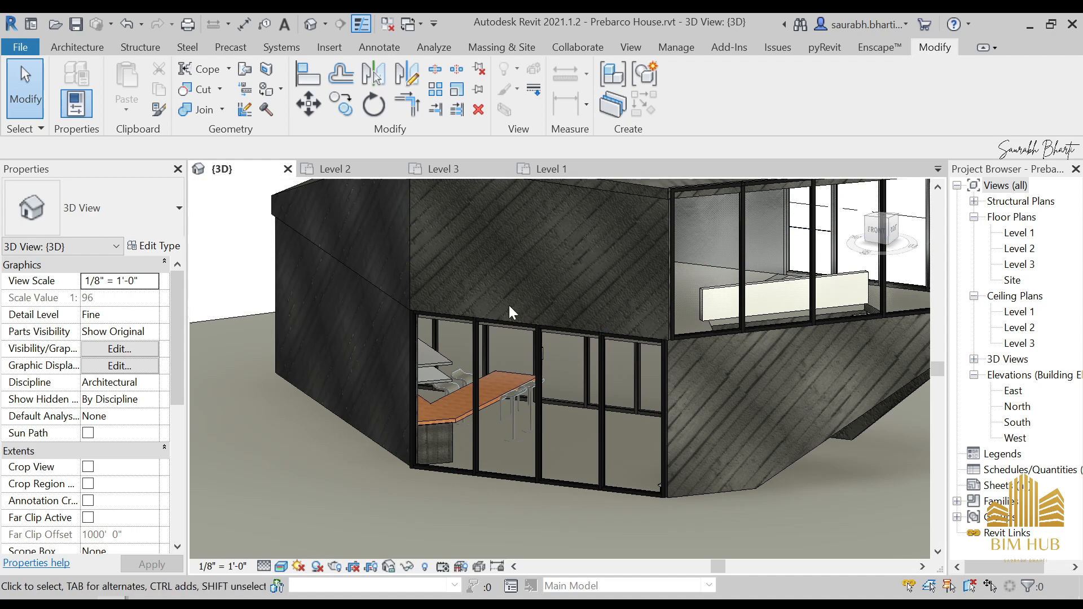
- Temporarily hide the ground-floor curtain wall in front of the kitchen
{"action": "left_click", "coordinate": [379, 453]}
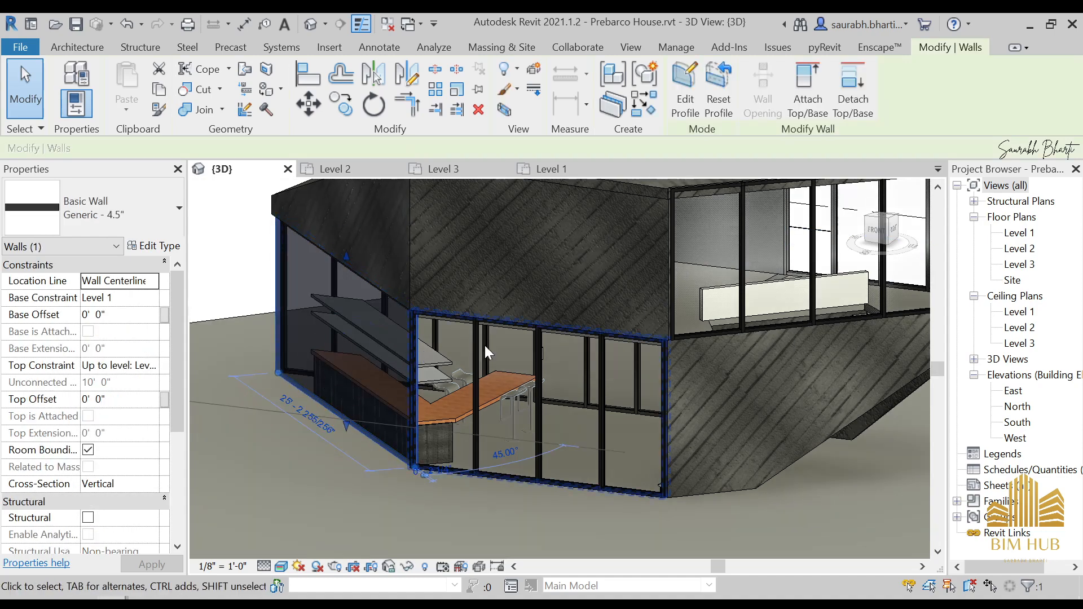
{"action": "middle_click_drag", "start_coordinate": [618, 374], "coordinate": [415, 557], "text": "shift"}
{"action": "key", "text": "Escape"}
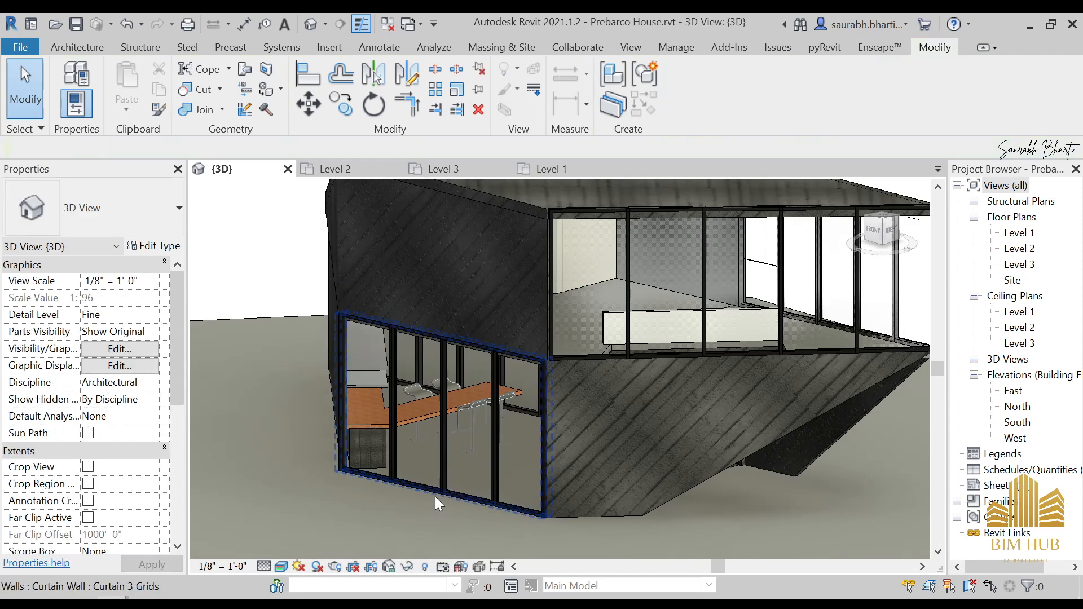
{"action": "left_click", "coordinate": [435, 497]}
{"action": "key", "text": "h"}
{"action": "key", "text": "h"}
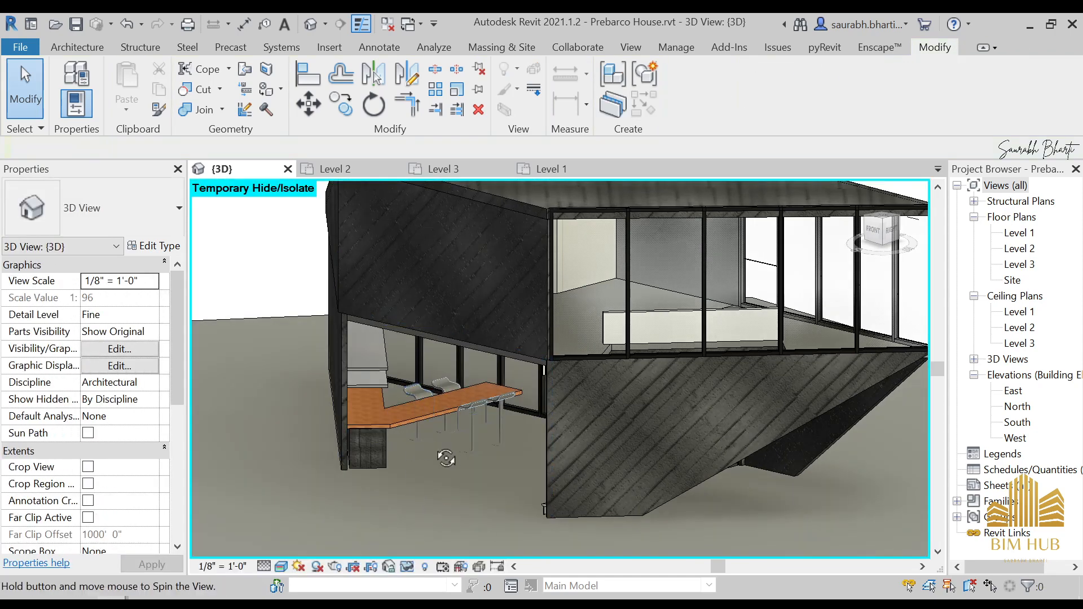
- Turn on the section box for the 3D view and select it
{"action": "middle_click_drag", "start_coordinate": [481, 494], "coordinate": [467, 476], "text": "shift"}
{"action": "scroll", "coordinate": [424, 435], "scroll_direction": "down", "scroll_amount": 1}
{"action": "scroll", "coordinate": [96, 350], "scroll_direction": "down", "scroll_amount": 4}
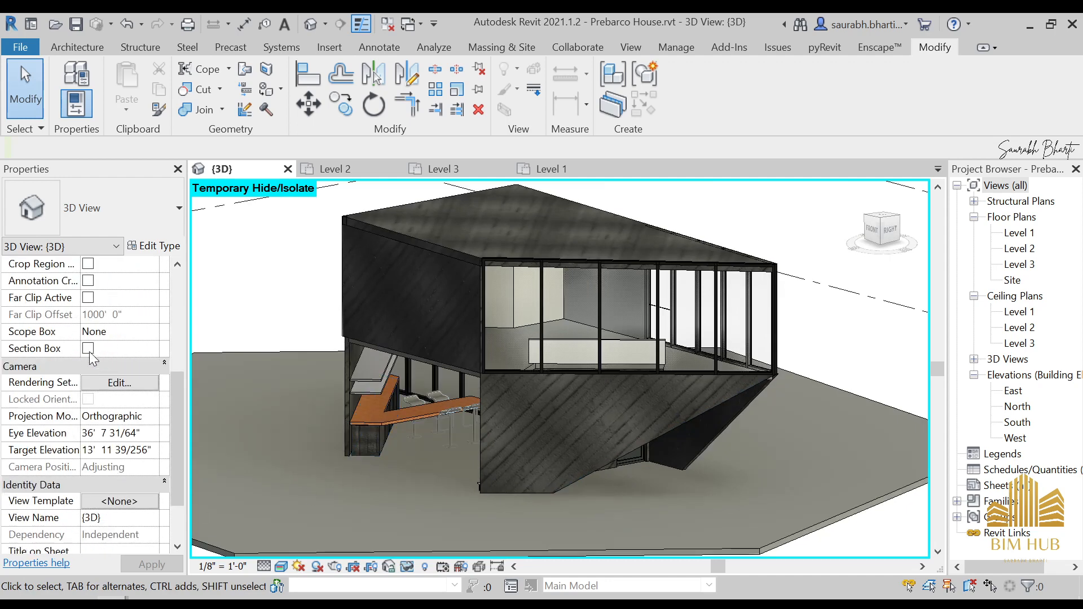
{"action": "left_click", "coordinate": [88, 349]}
{"action": "scroll", "coordinate": [706, 393], "scroll_direction": "down", "scroll_amount": 3}
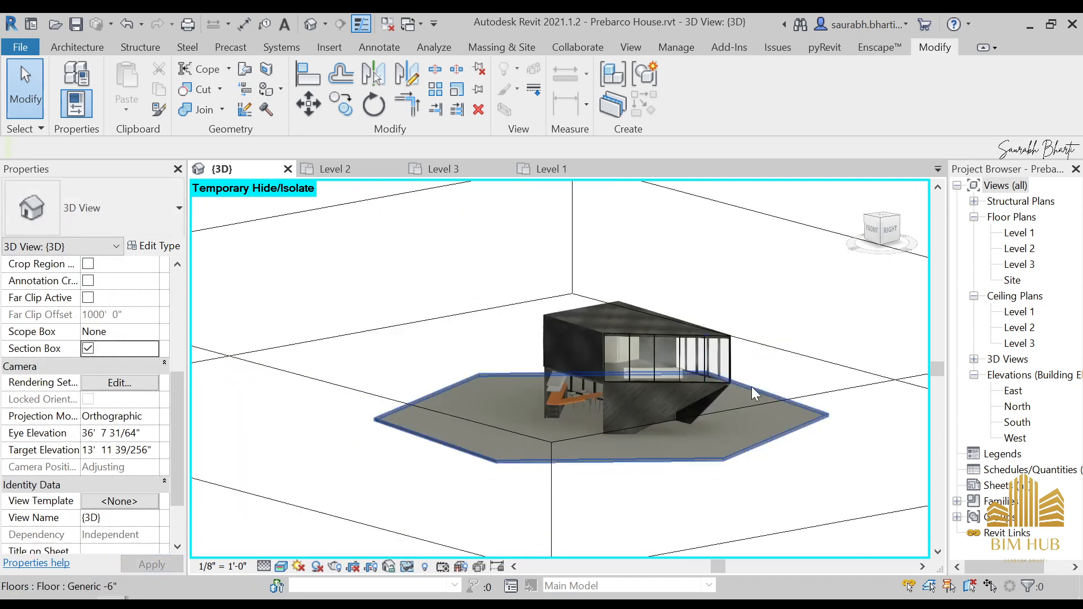
{"action": "scroll", "coordinate": [751, 387], "scroll_direction": "down", "scroll_amount": 3}
{"action": "left_click", "coordinate": [806, 390]}
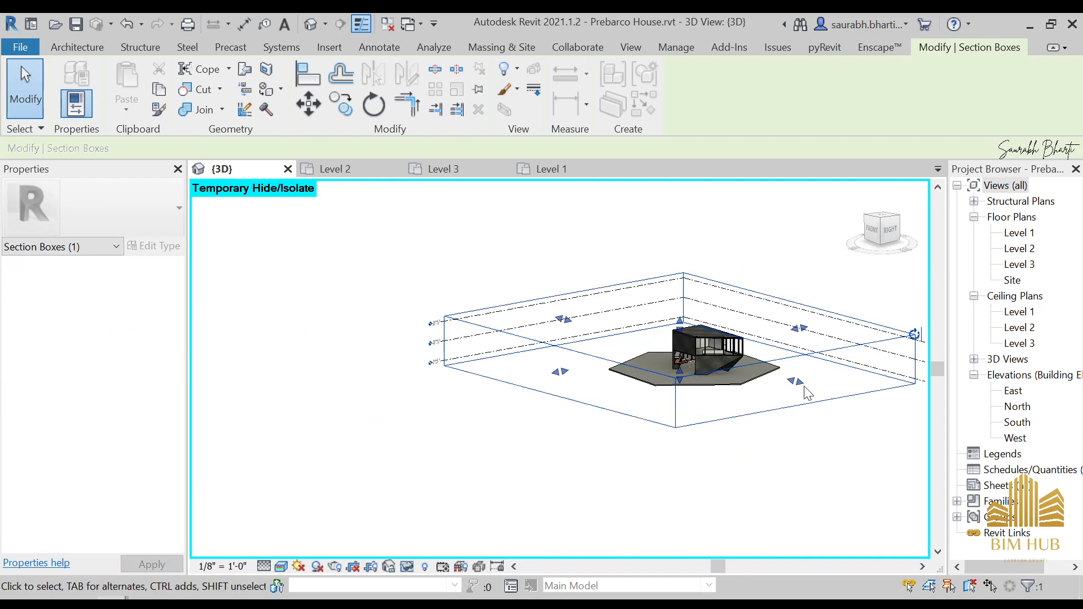
- From the right-side view, pull the section box's back face in until it cuts through the rear of the house
{"action": "left_click", "coordinate": [891, 231]}
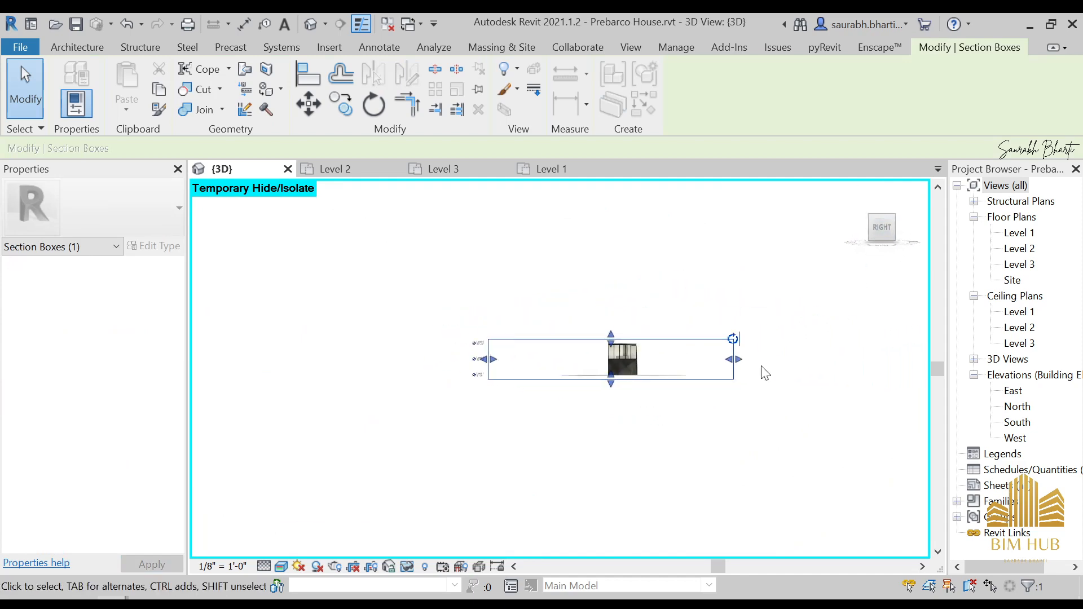
{"action": "scroll", "coordinate": [707, 389], "scroll_direction": "up", "scroll_amount": 5}
{"action": "scroll", "coordinate": [737, 314], "scroll_direction": "down", "scroll_amount": 2}
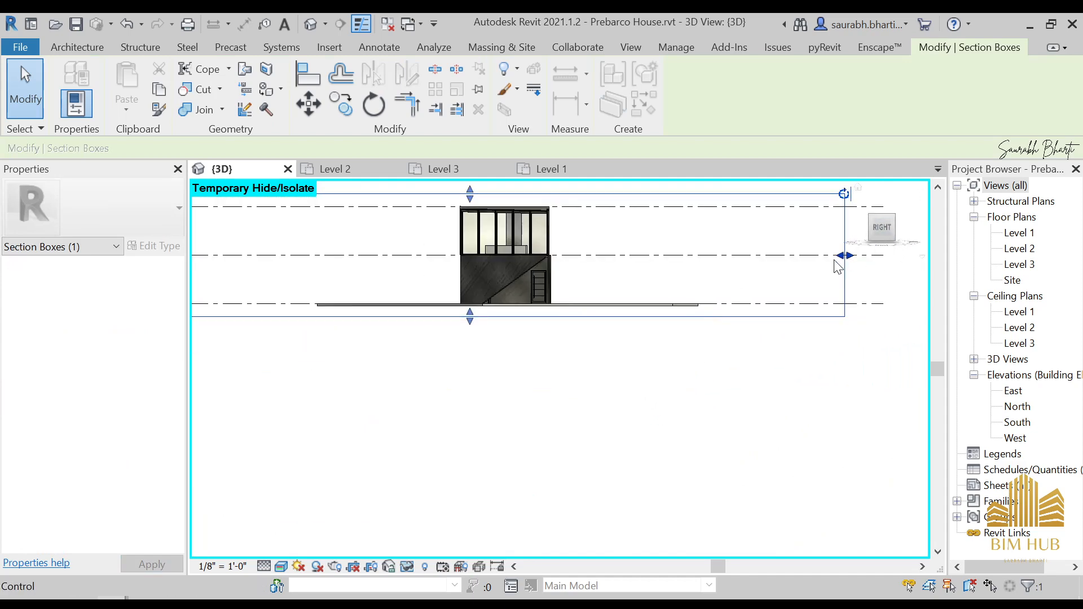
{"action": "left_click_drag", "start_coordinate": [835, 261], "coordinate": [537, 259]}
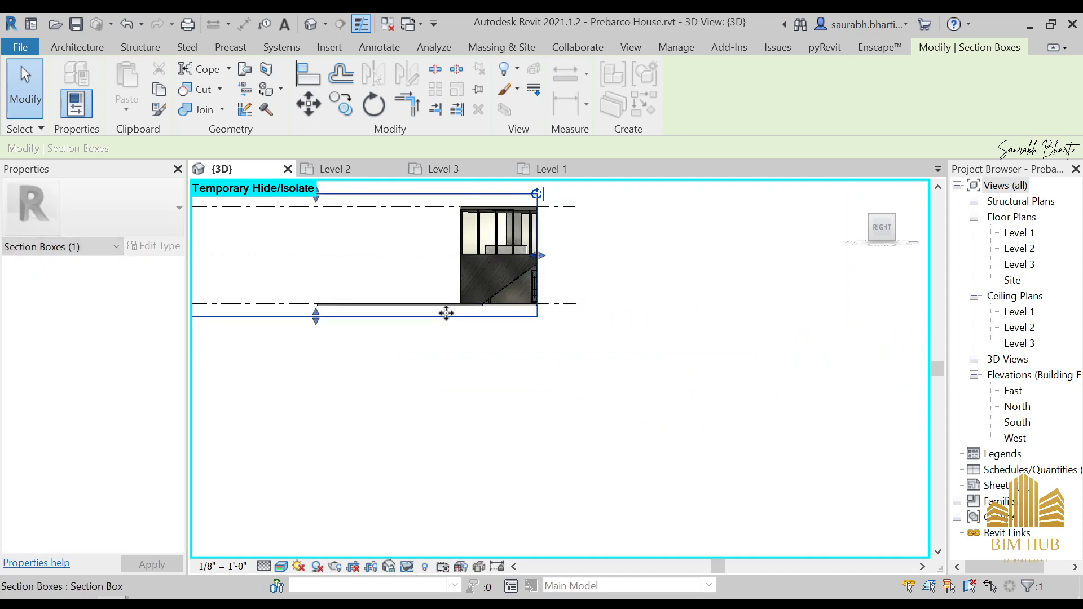
- From the front view, pull the section box's right face in to cut the house just past the kitchen
{"action": "middle_click_drag", "start_coordinate": [445, 314], "coordinate": [658, 333], "text": "shift"}
{"action": "scroll", "coordinate": [657, 333], "scroll_direction": "down", "scroll_amount": 2}
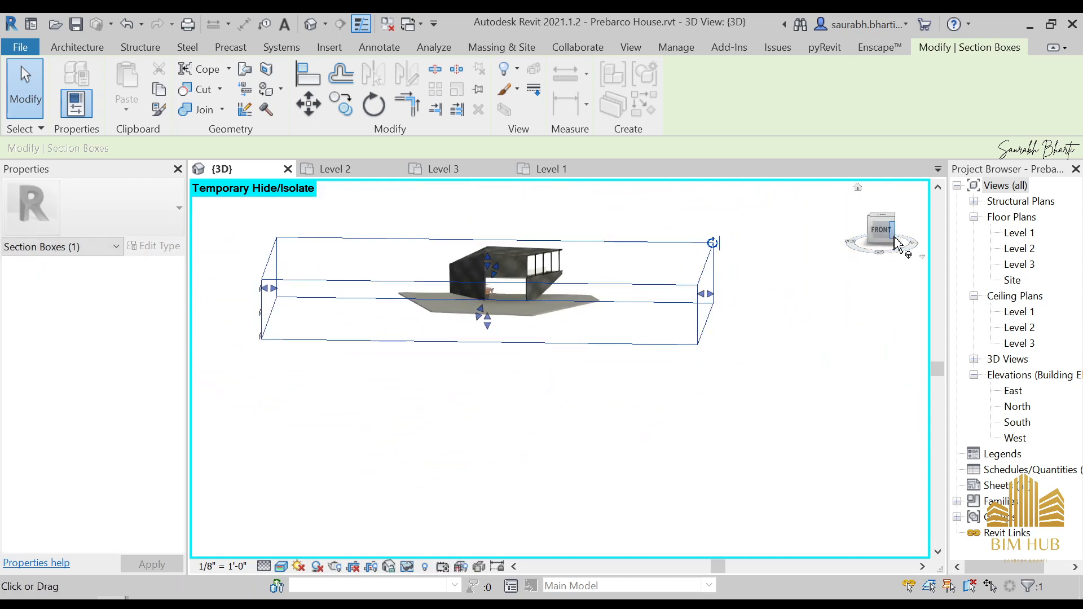
{"action": "left_click", "coordinate": [881, 231]}
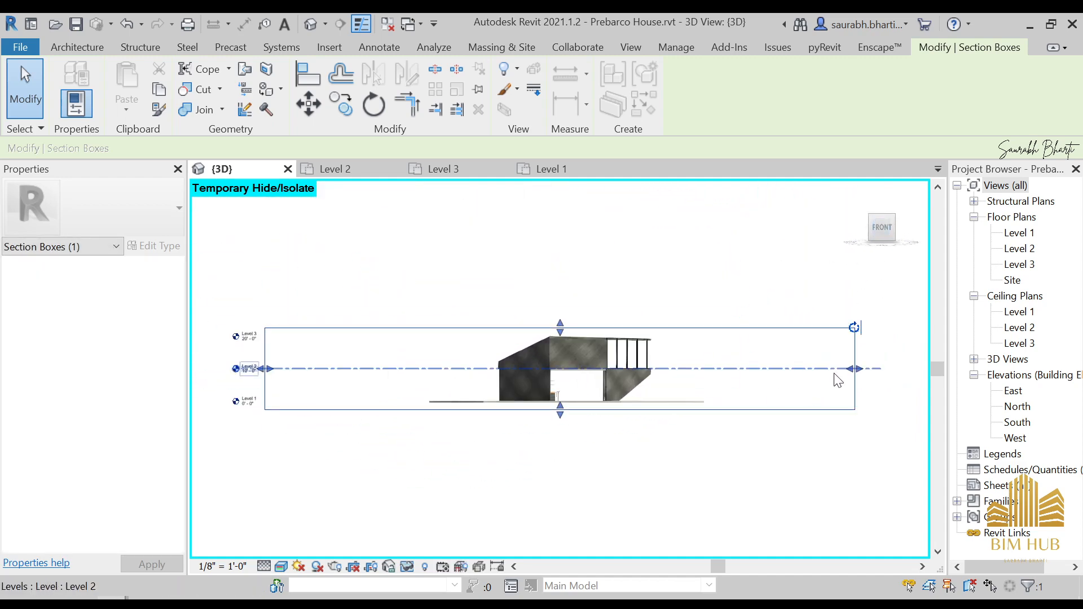
{"action": "left_click_drag", "start_coordinate": [853, 368], "coordinate": [581, 367]}
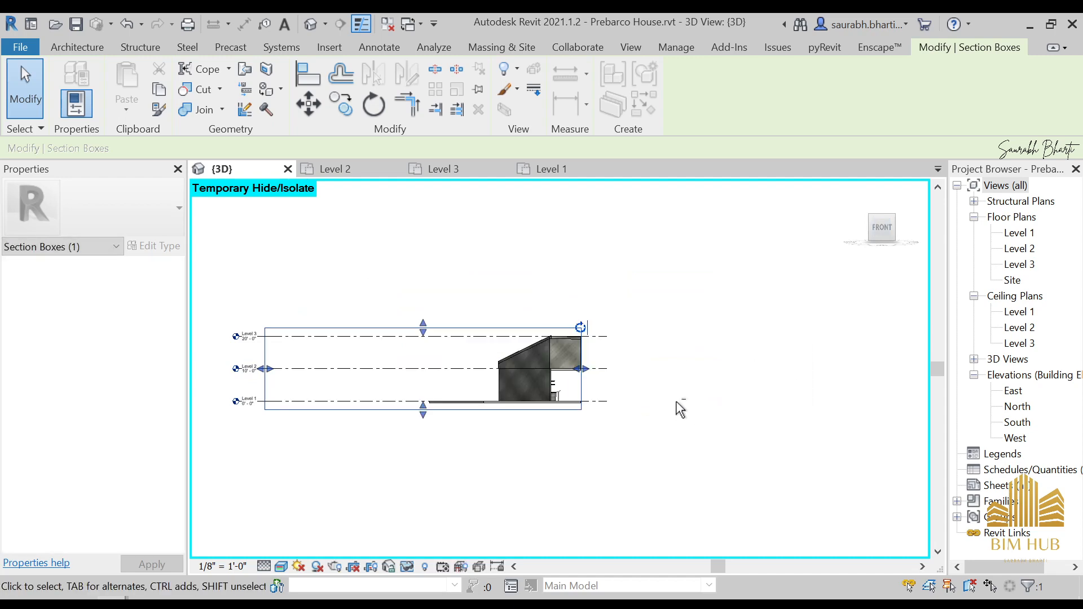
- Examine the shelves, countertop and storage on the kitchen wall inside the sectioned house
{"action": "middle_click_drag", "start_coordinate": [679, 407], "coordinate": [541, 375], "text": "shift"}
{"action": "scroll", "coordinate": [560, 428], "scroll_direction": "up", "scroll_amount": 2}
{"action": "middle_click_drag", "start_coordinate": [561, 427], "coordinate": [590, 433], "text": "shift"}
{"action": "scroll", "coordinate": [563, 408], "scroll_direction": "up", "scroll_amount": 3}
{"action": "scroll", "coordinate": [544, 417], "scroll_direction": "down", "scroll_amount": 1}
{"action": "scroll", "coordinate": [686, 431], "scroll_direction": "down", "scroll_amount": 2}
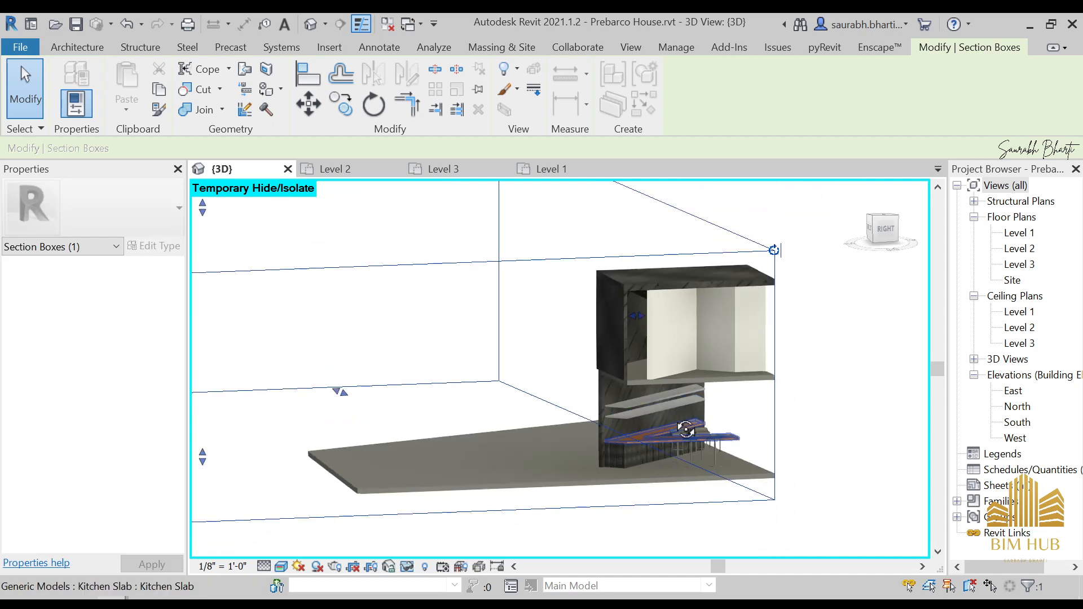
{"action": "middle_click_drag", "start_coordinate": [687, 431], "coordinate": [591, 411], "text": "shift"}
{"action": "middle_click_drag", "start_coordinate": [441, 401], "coordinate": [565, 414], "text": "shift"}
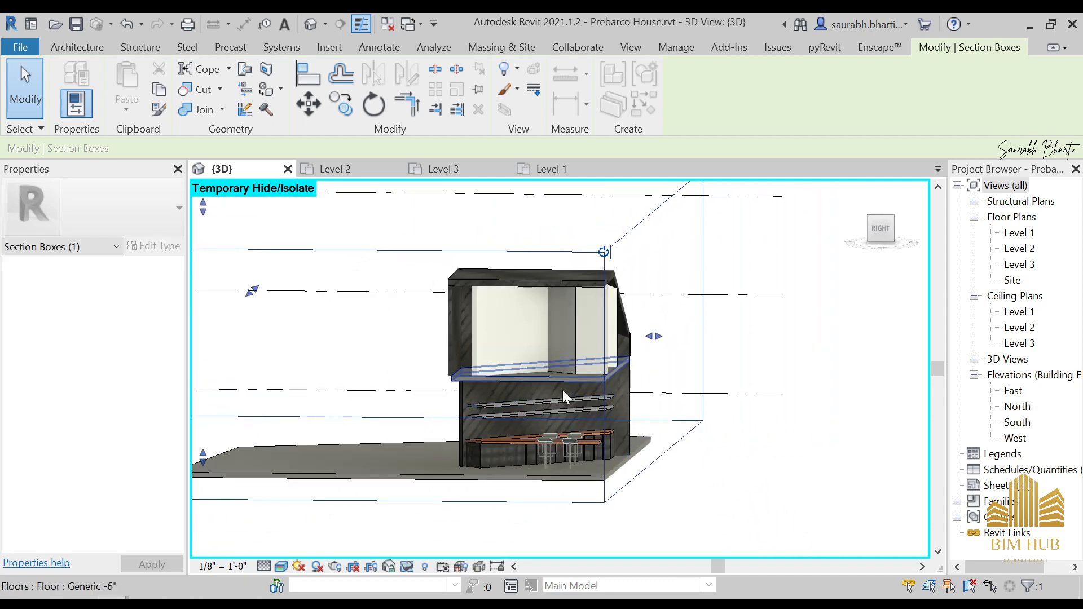
{"action": "middle_click_drag", "start_coordinate": [492, 433], "coordinate": [604, 448], "text": "shift"}
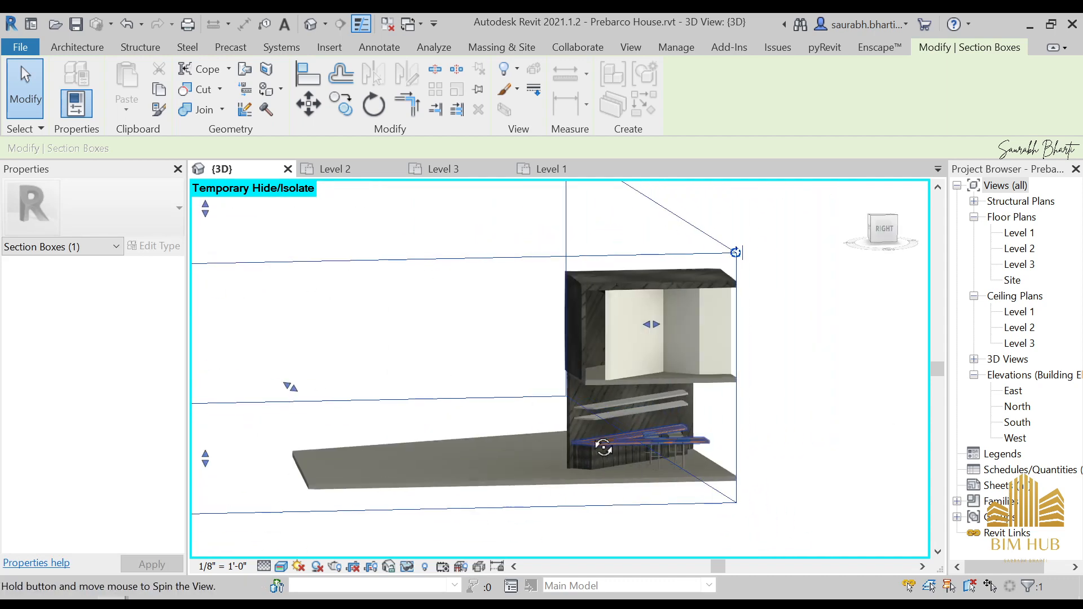
{"action": "left_click", "coordinate": [884, 229]}
{"action": "scroll", "coordinate": [658, 438], "scroll_direction": "up", "scroll_amount": 3}
{"action": "scroll", "coordinate": [818, 413], "scroll_direction": "up", "scroll_amount": 2}
{"action": "middle_click_drag", "start_coordinate": [818, 414], "coordinate": [442, 477]}
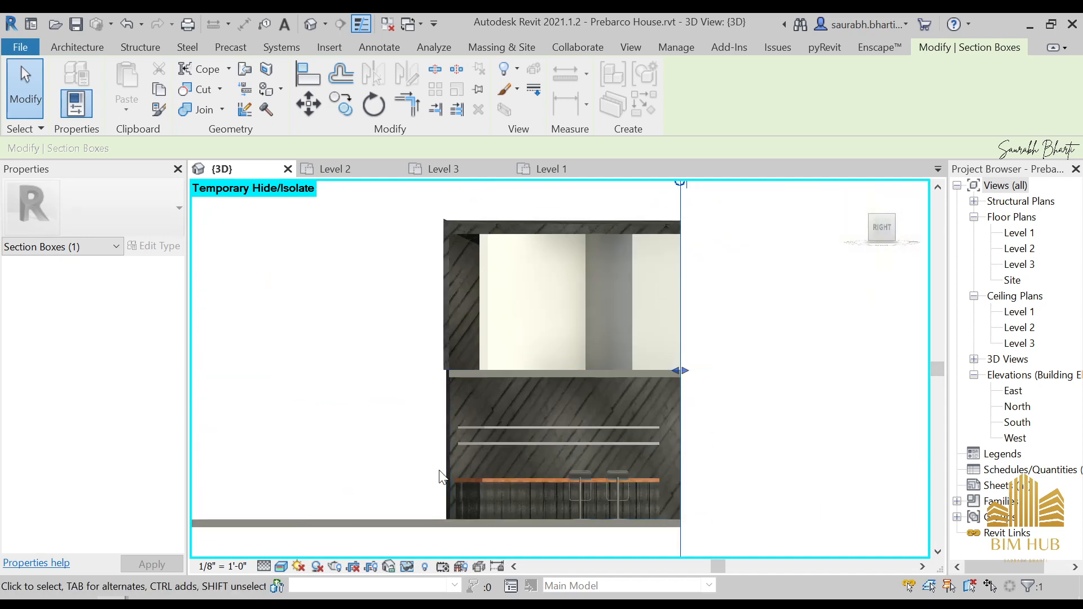
{"action": "scroll", "coordinate": [442, 477], "scroll_direction": "up", "scroll_amount": 3}
{"action": "middle_click_drag", "start_coordinate": [571, 423], "coordinate": [577, 481]}
{"action": "scroll", "coordinate": [476, 465], "scroll_direction": "down", "scroll_amount": 2}
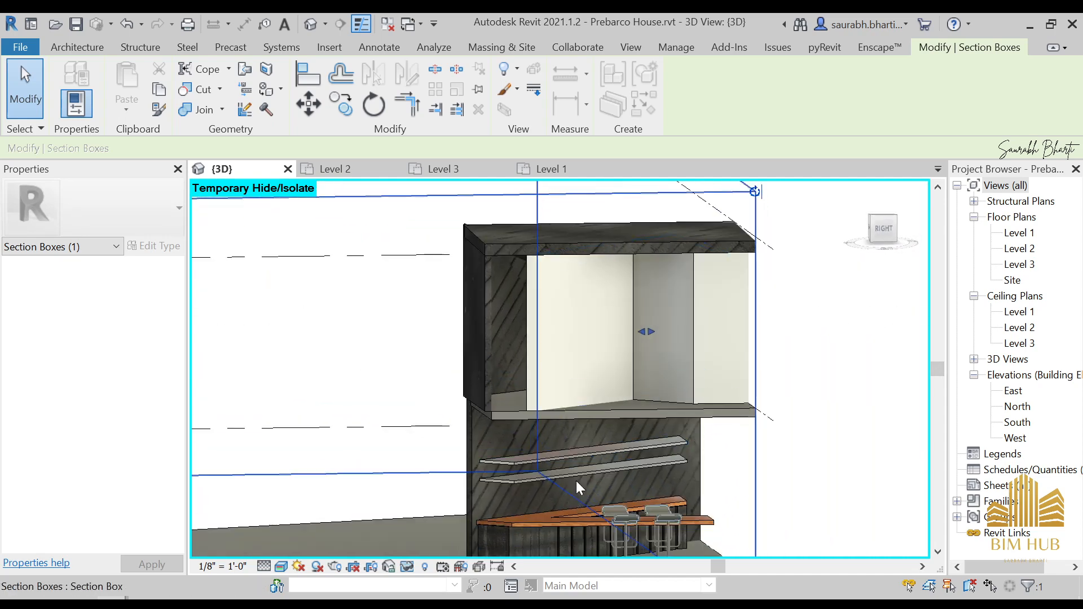
- Facing the kitchen shelves in the right-side view, create an in-place Generic Models component named "stand"
{"action": "left_click", "coordinate": [884, 230]}
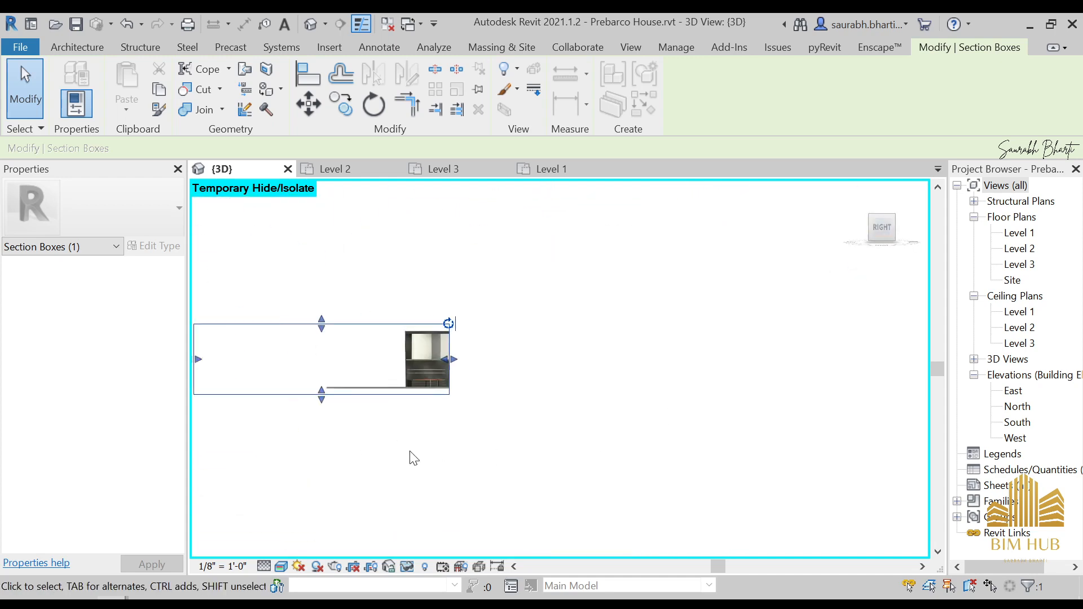
{"action": "scroll", "coordinate": [796, 367], "scroll_direction": "up", "scroll_amount": 6}
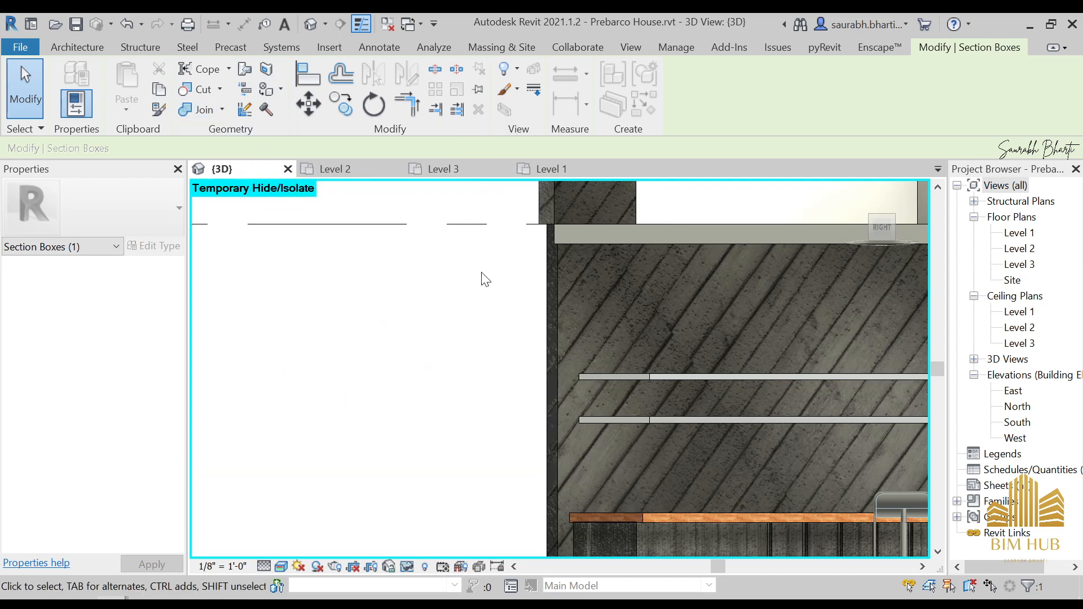
{"action": "middle_click_drag", "start_coordinate": [746, 338], "coordinate": [626, 357]}
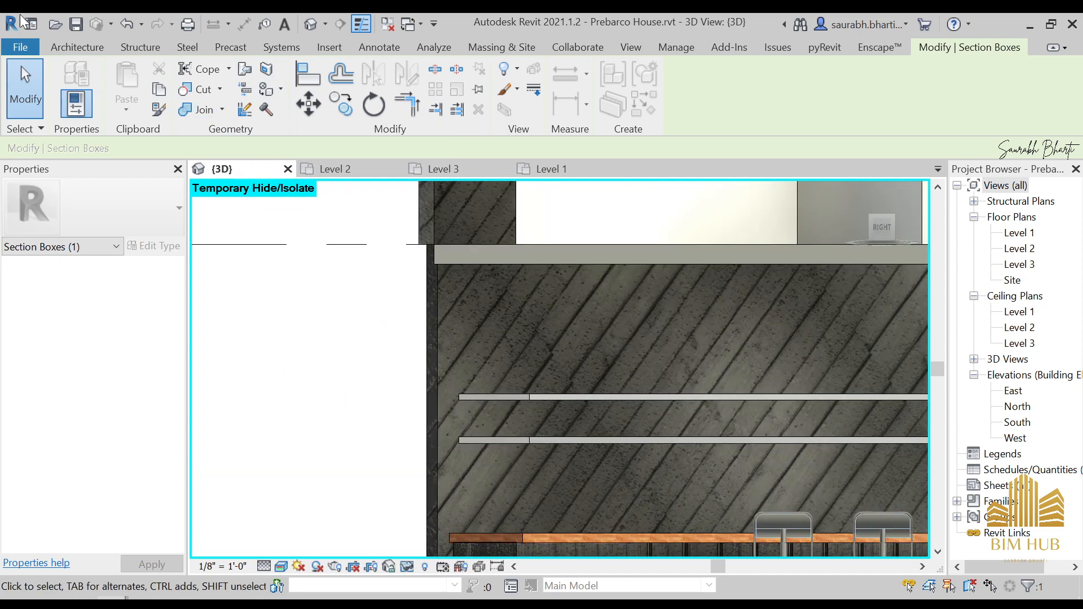
{"action": "left_click", "coordinate": [62, 46]}
{"action": "left_click", "coordinate": [204, 89]}
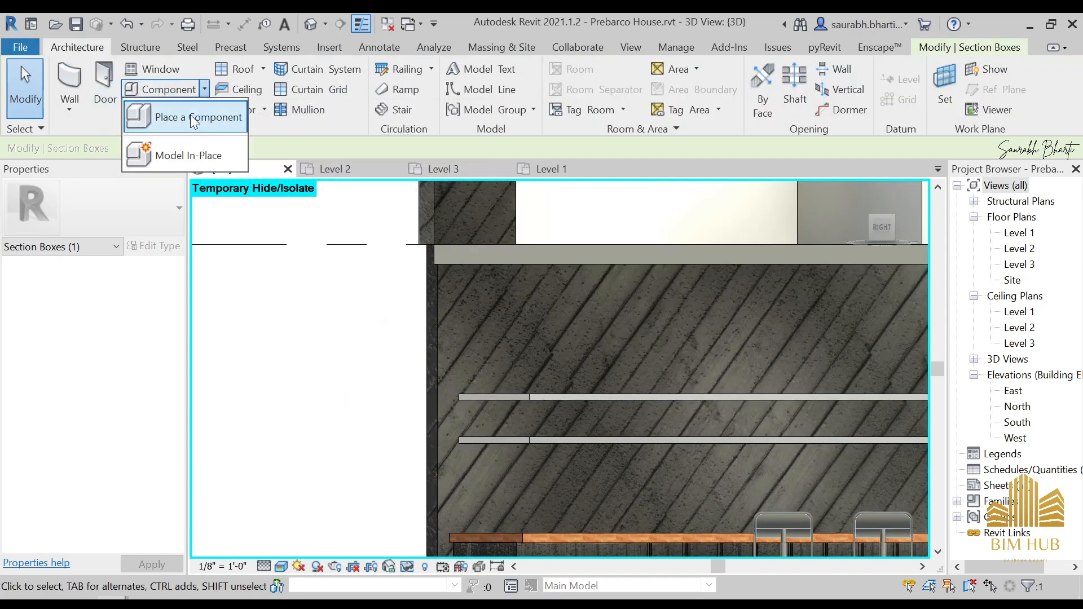
{"action": "left_click", "coordinate": [191, 114]}
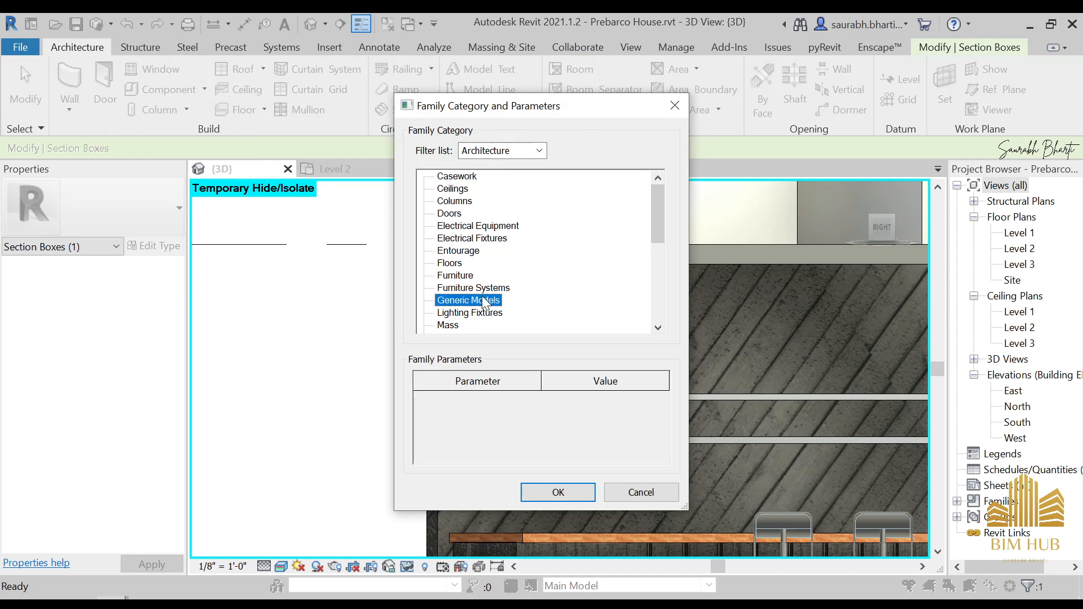
{"action": "double_click", "coordinate": [484, 300]}
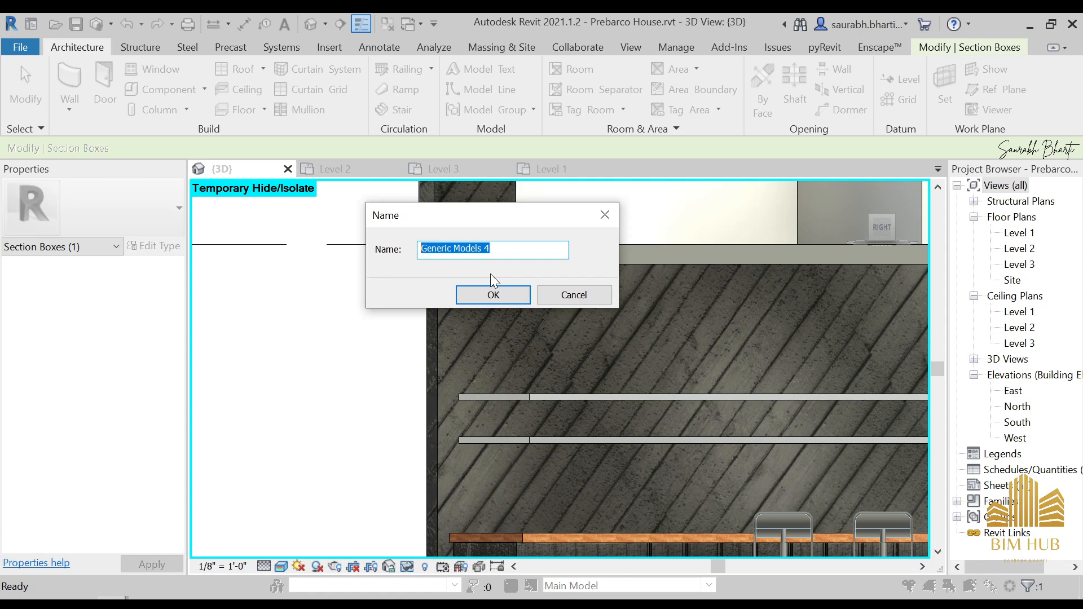
{"action": "type", "text": "Wall"}
{"action": "key", "text": "Return"}
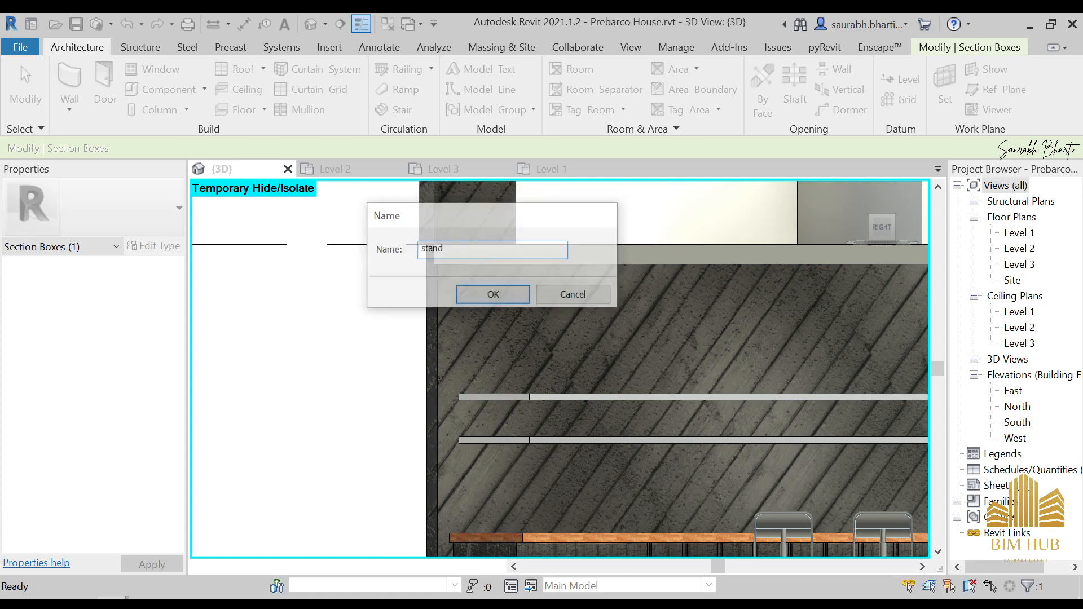
- Start an extrusion and set its work plane by picking the narrow end face of the upper wall shelf
{"action": "left_click", "coordinate": [153, 73]}
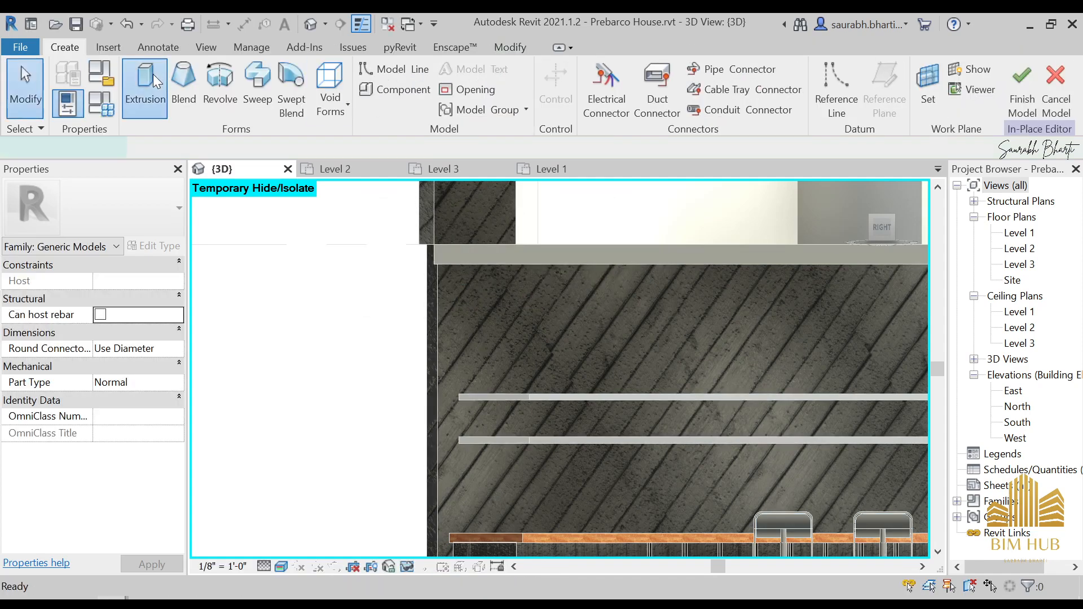
{"action": "left_click", "coordinate": [636, 71]}
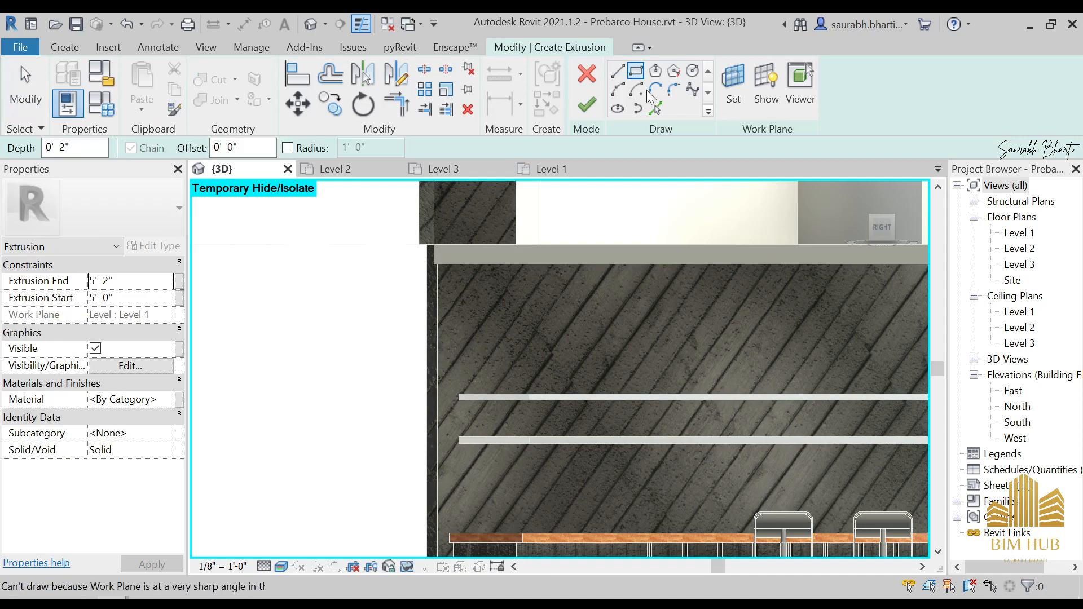
{"action": "left_click", "coordinate": [619, 72]}
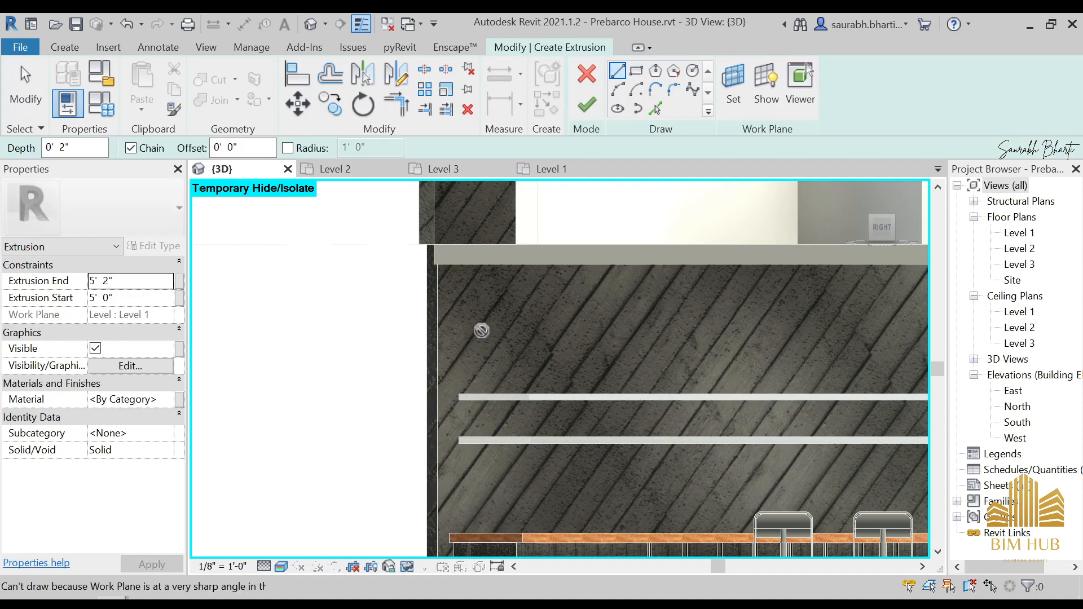
{"action": "key", "text": "Escape"}
{"action": "left_click", "coordinate": [734, 90]}
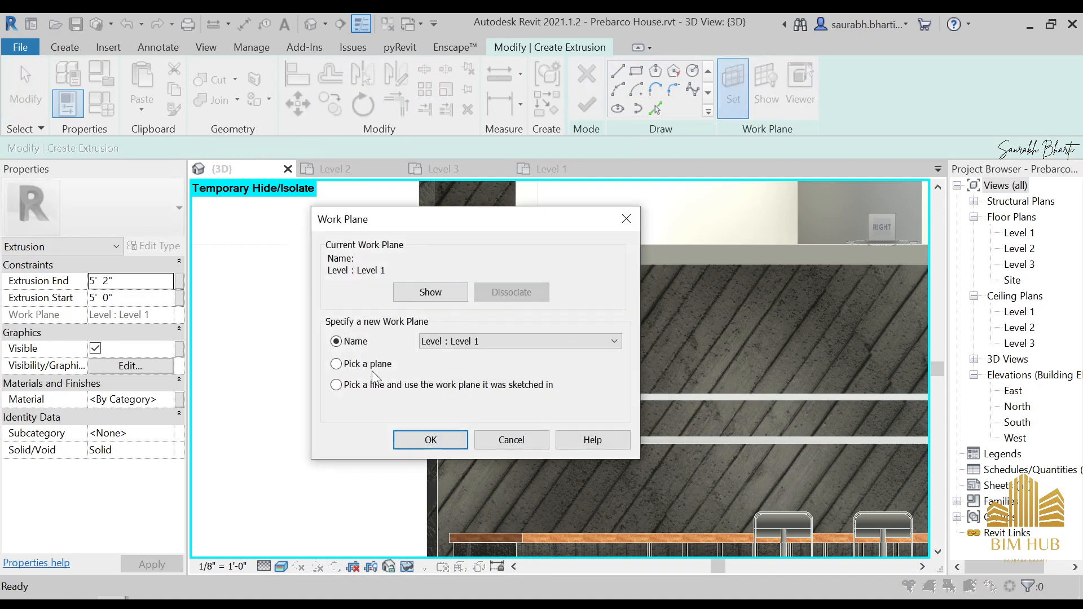
{"action": "left_click", "coordinate": [431, 440]}
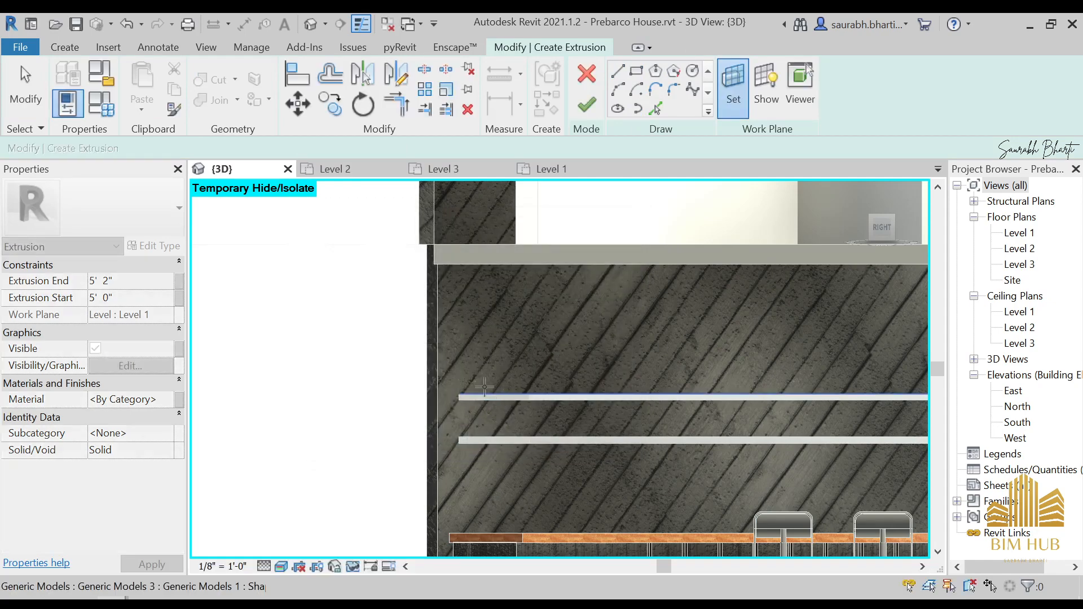
{"action": "middle_click_drag", "start_coordinate": [485, 393], "coordinate": [882, 282], "text": "shift"}
{"action": "middle_click_drag", "start_coordinate": [690, 352], "coordinate": [689, 452], "text": "shift"}
{"action": "scroll", "coordinate": [348, 349], "scroll_direction": "down", "scroll_amount": 3}
{"action": "middle_click_drag", "start_coordinate": [348, 349], "coordinate": [361, 355], "text": "shift"}
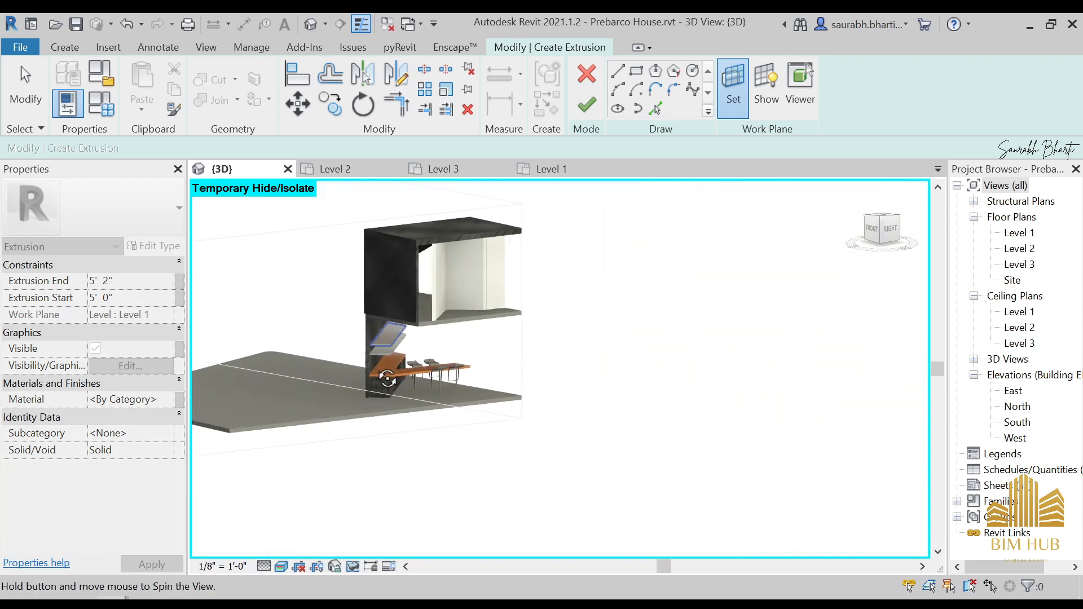
{"action": "scroll", "coordinate": [412, 358], "scroll_direction": "up", "scroll_amount": 5}
{"action": "scroll", "coordinate": [405, 358], "scroll_direction": "up", "scroll_amount": 3}
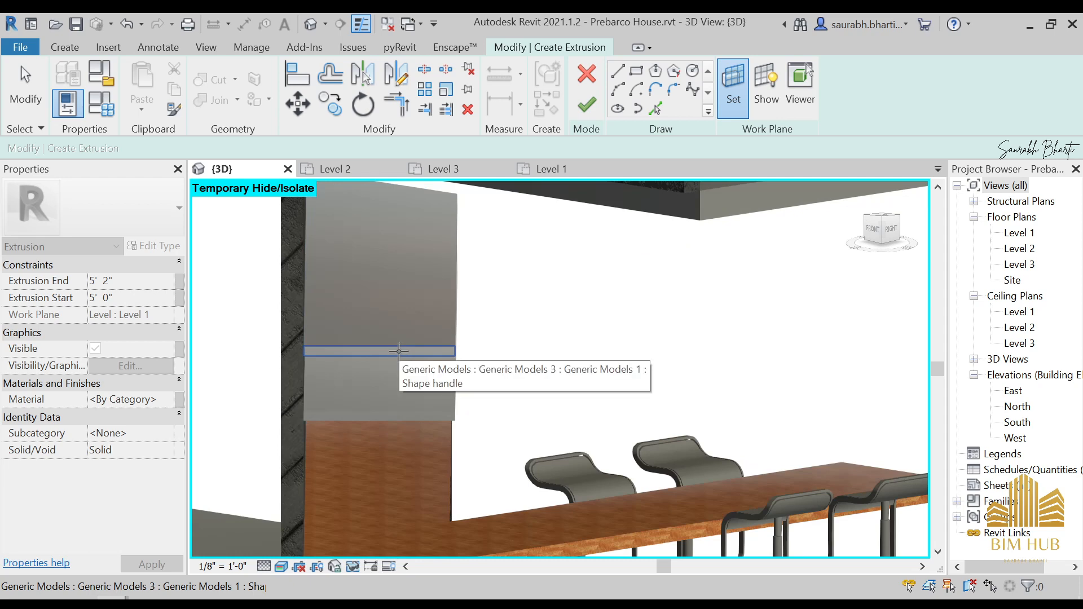
{"action": "left_click", "coordinate": [399, 351]}
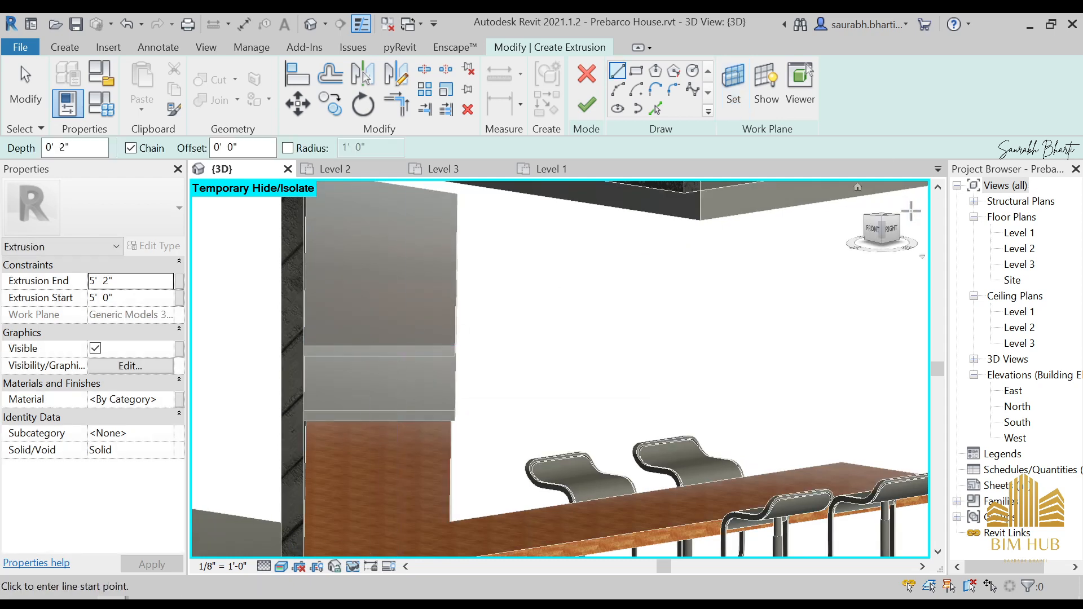
- Facing the shelf ends, sketch a rectangle about 2'-6" wide and 1'-10" high from the upper shelf's wall-side top corner
{"action": "left_click", "coordinate": [882, 234]}
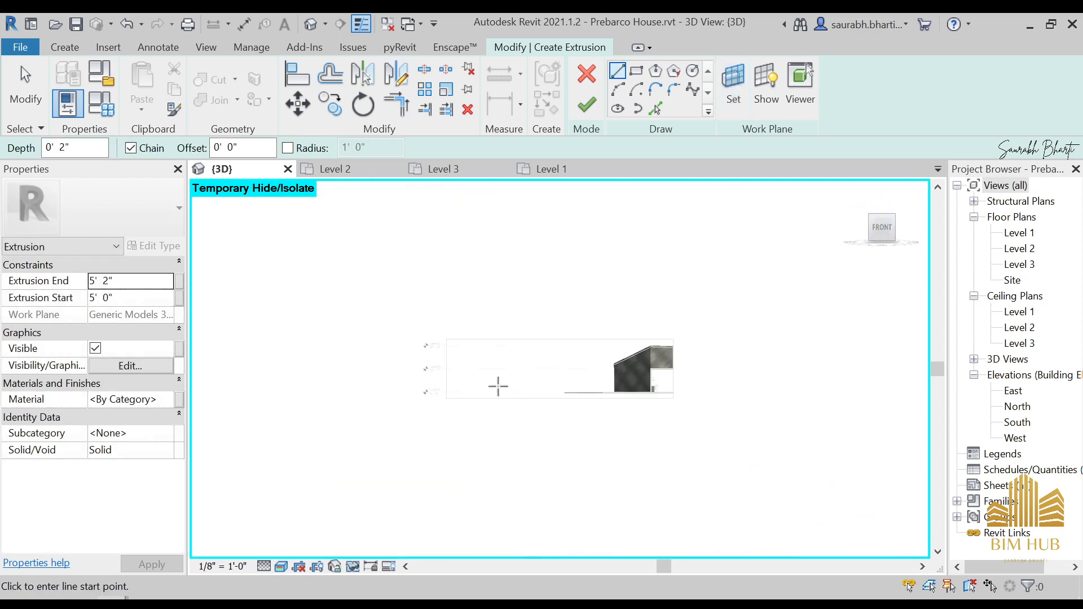
{"action": "scroll", "coordinate": [648, 335], "scroll_direction": "down", "scroll_amount": 1}
{"action": "middle_click_drag", "start_coordinate": [754, 397], "coordinate": [700, 379], "text": "shift"}
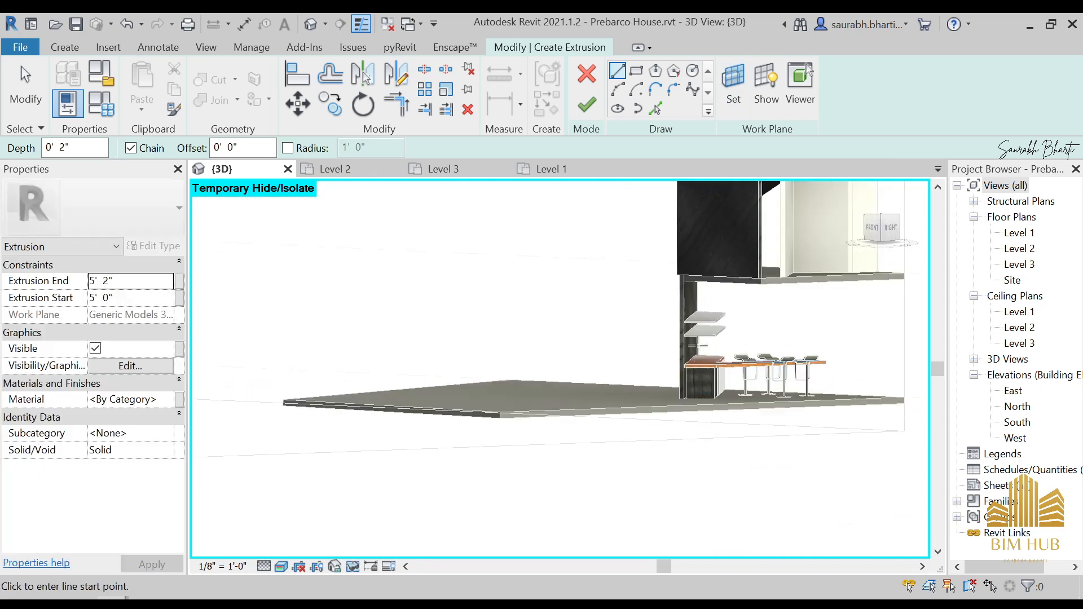
{"action": "scroll", "coordinate": [694, 332], "scroll_direction": "up", "scroll_amount": 3}
{"action": "middle_click_drag", "start_coordinate": [700, 333], "coordinate": [719, 358], "text": "shift"}
{"action": "scroll", "coordinate": [710, 310], "scroll_direction": "up", "scroll_amount": 2}
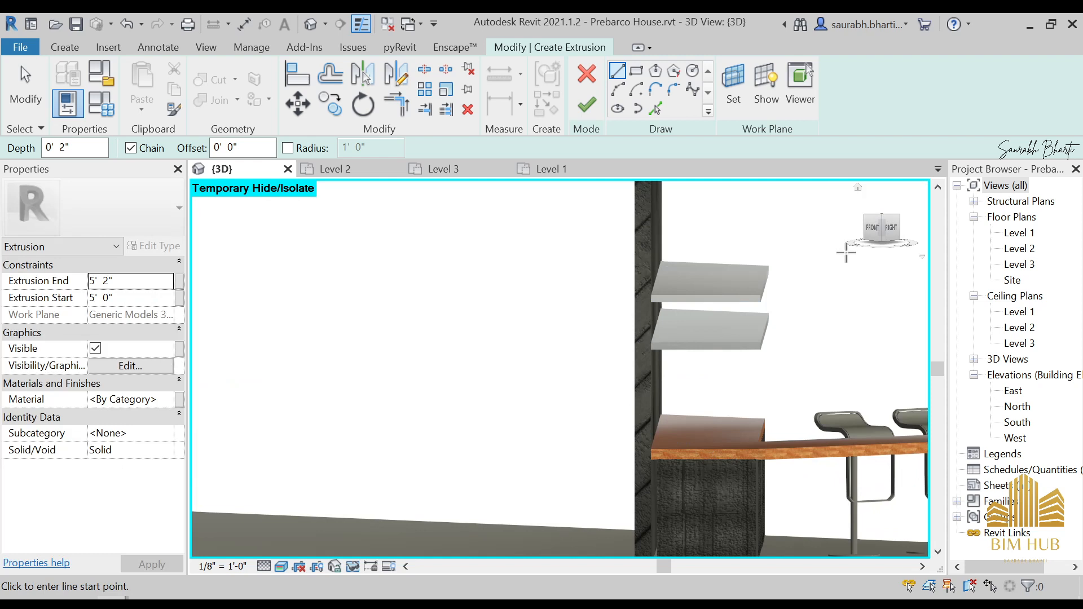
{"action": "left_click", "coordinate": [884, 231]}
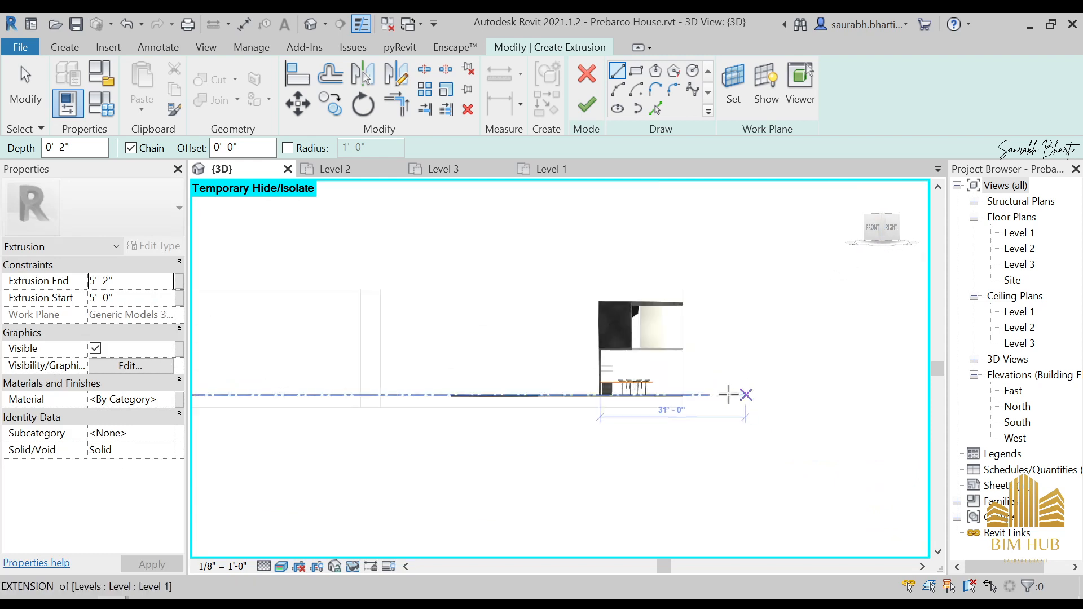
{"action": "scroll", "coordinate": [612, 316], "scroll_direction": "up", "scroll_amount": 2}
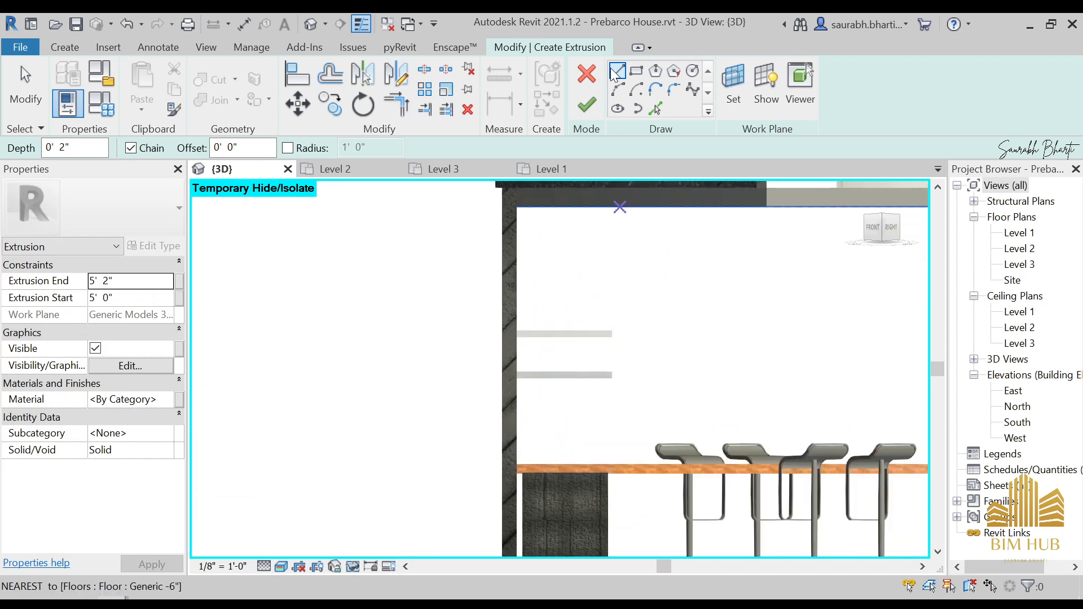
{"action": "left_click", "coordinate": [637, 73]}
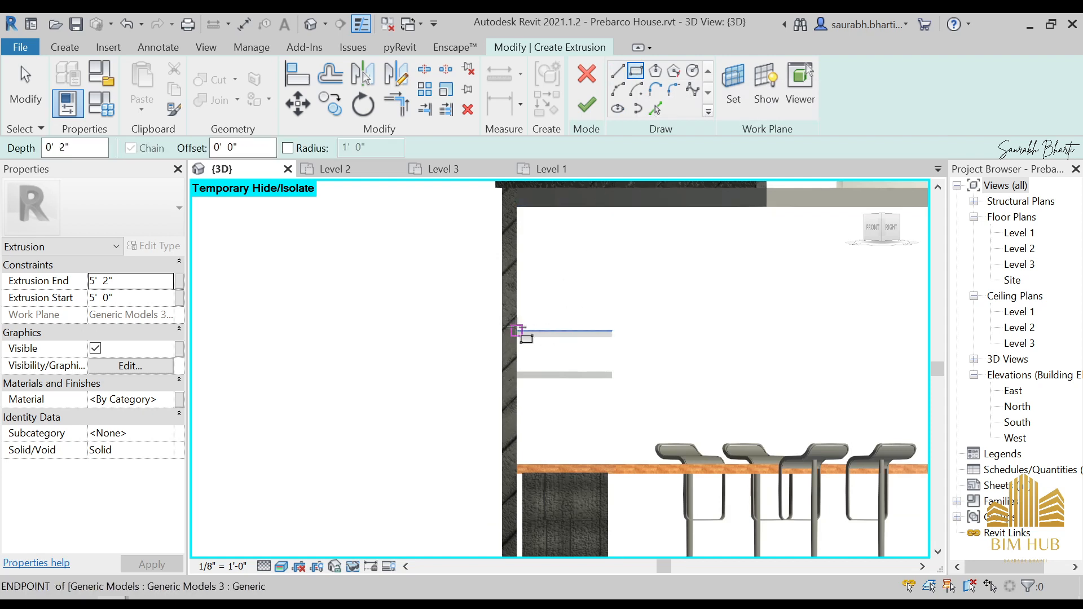
{"action": "left_click", "coordinate": [517, 332]}
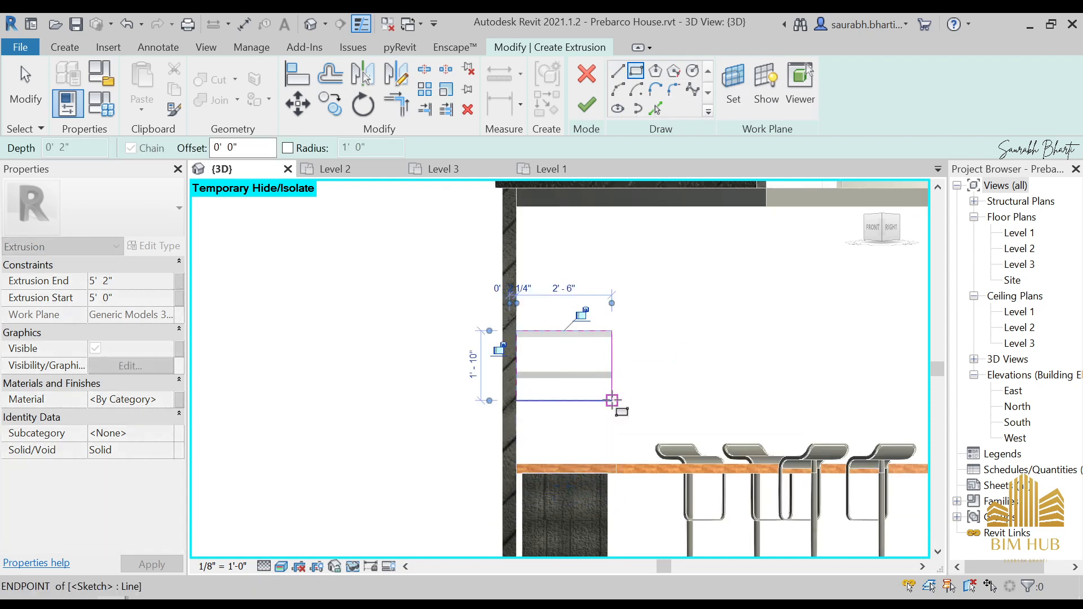
{"action": "left_click", "coordinate": [611, 401]}
- Check the shelf frame in the reference photo and shift the whole rectangle down to the underside of the upper shelf
{"action": "mouse_move", "coordinate": [285, 556]}
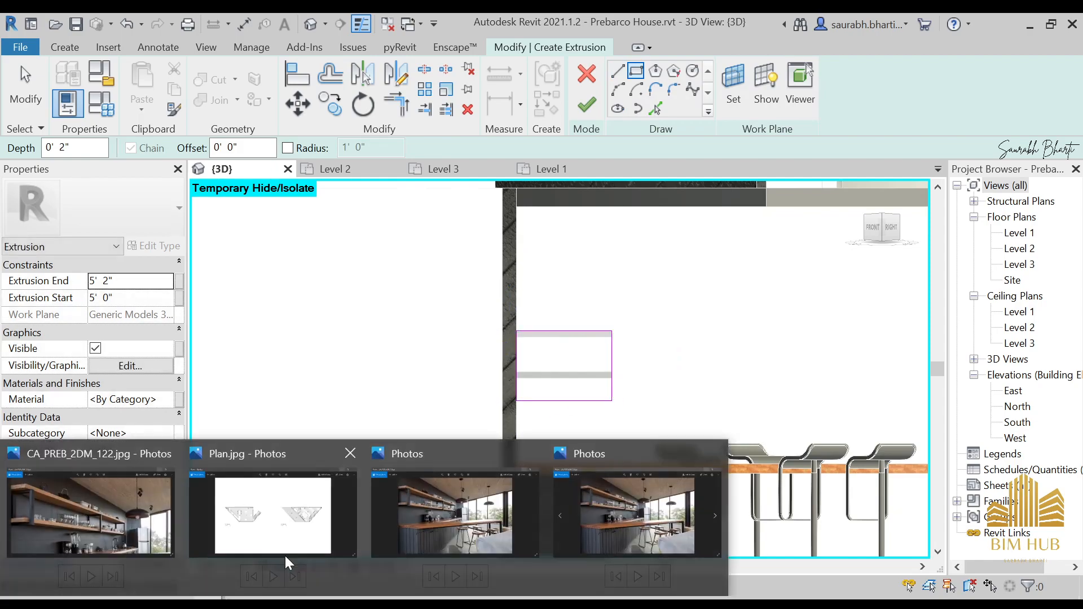
{"action": "left_click", "coordinate": [105, 537]}
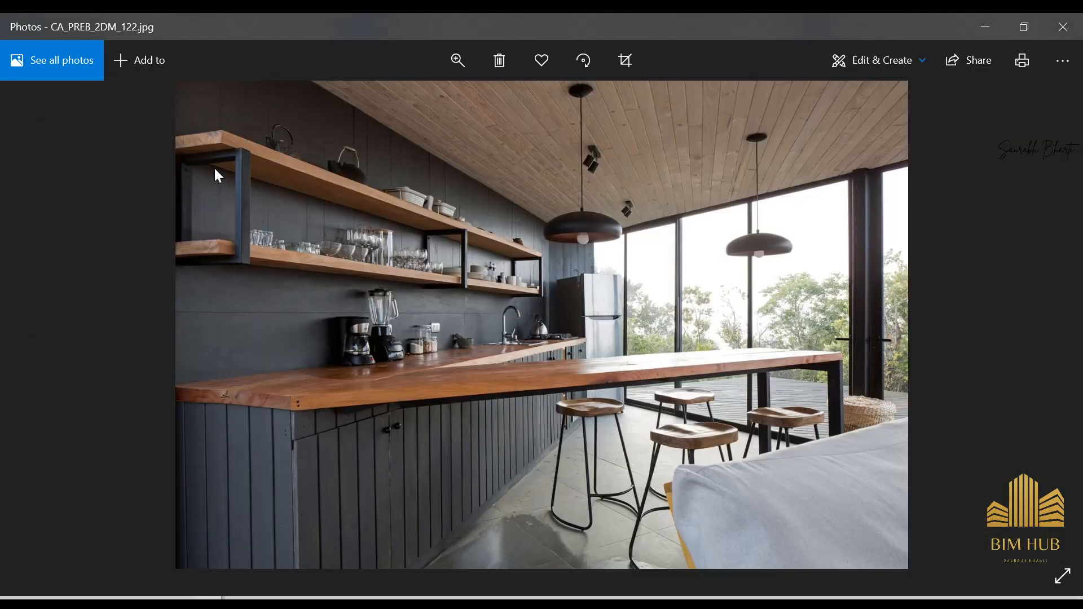
{"action": "left_click", "coordinate": [986, 27]}
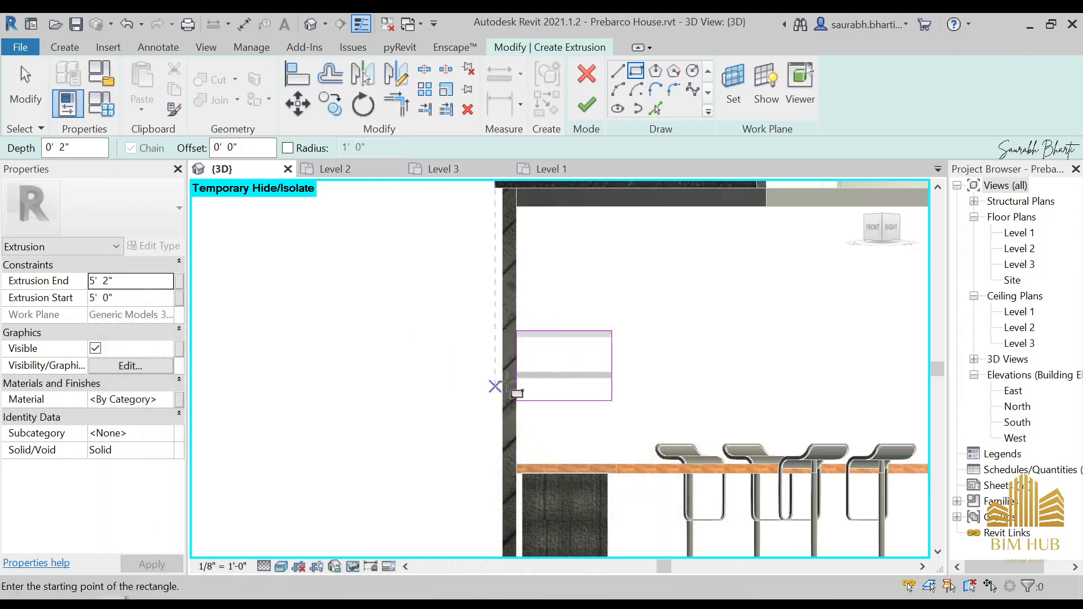
{"action": "key", "text": "Escape"}
{"action": "left_click_drag", "start_coordinate": [672, 433], "coordinate": [668, 435]}
{"action": "key", "text": "Down"}
{"action": "key", "text": "Down"}
{"action": "key", "text": "Down"}
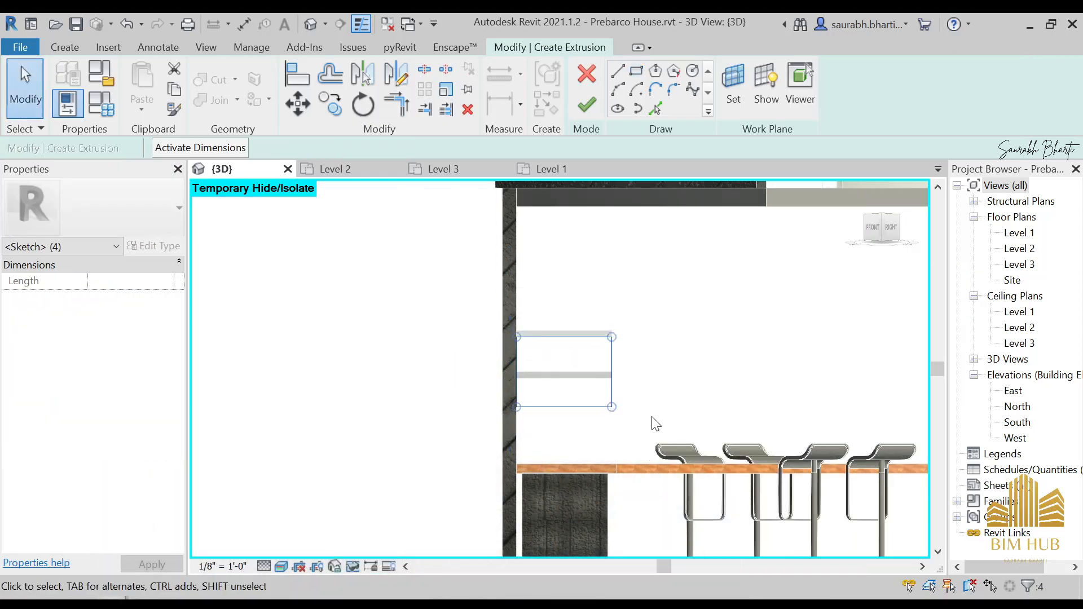
- Raise the rectangle's bottom edge to make the frame outline 1'-4" high, slightly below the lower shelf
{"action": "scroll", "coordinate": [592, 404], "scroll_direction": "up", "scroll_amount": 1}
{"action": "mouse_move", "coordinate": [587, 391]}
{"action": "left_mouse_down"}
{"action": "mouse_move", "coordinate": [598, 411]}
{"action": "mouse_move", "coordinate": [596, 386]}
{"action": "left_mouse_up"}
{"action": "key", "text": "Escape"}
{"action": "left_click", "coordinate": [593, 406]}
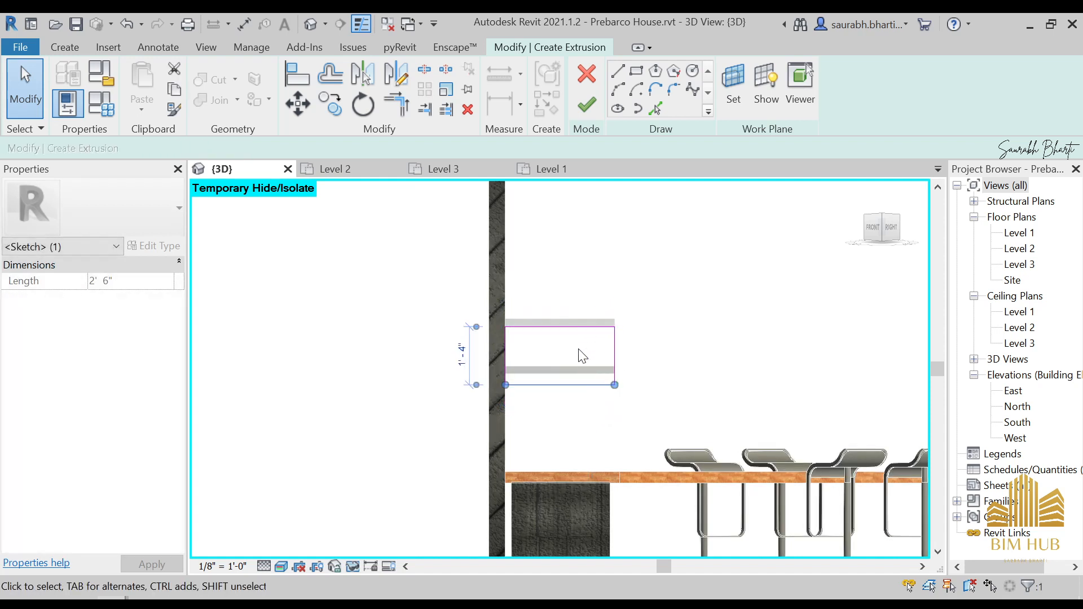
- Try insetting the outline's wall-side edge, compare it with the reference photo's shelf frame, and return the edge to the wall
{"action": "left_click_drag", "start_coordinate": [505, 353], "coordinate": [530, 356]}
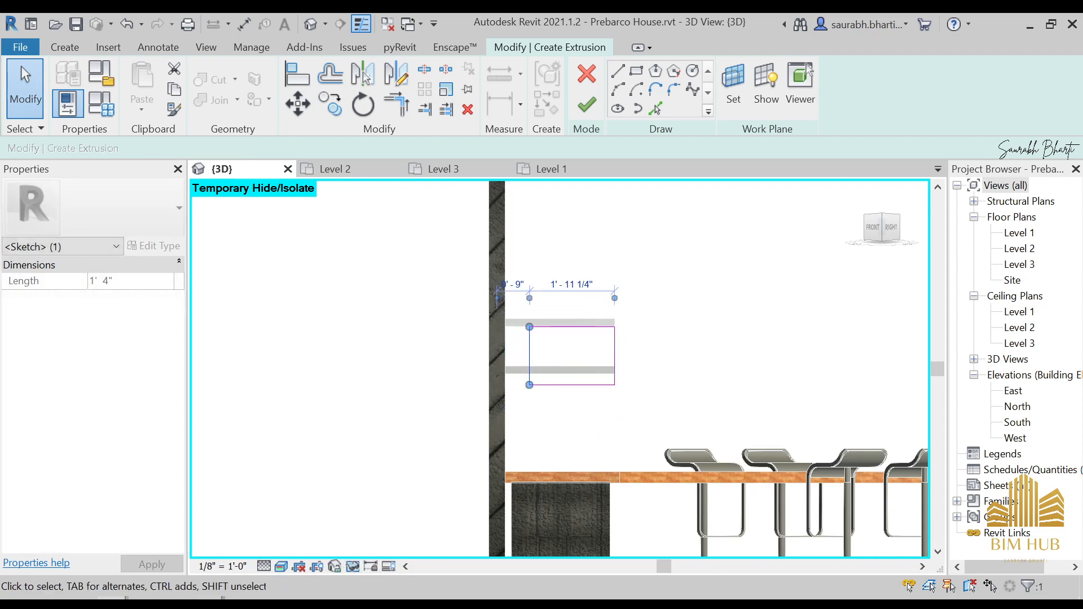
{"action": "mouse_move", "coordinate": [235, 598]}
{"action": "left_click", "coordinate": [94, 549]}
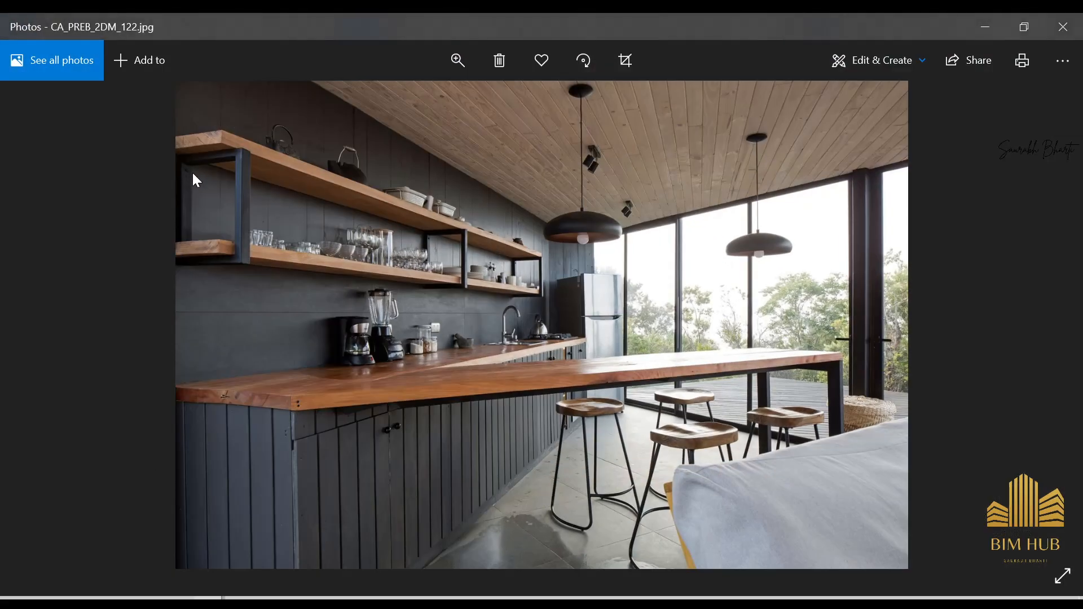
{"action": "scroll", "coordinate": [455, 223], "scroll_direction": "up", "scroll_amount": 3}
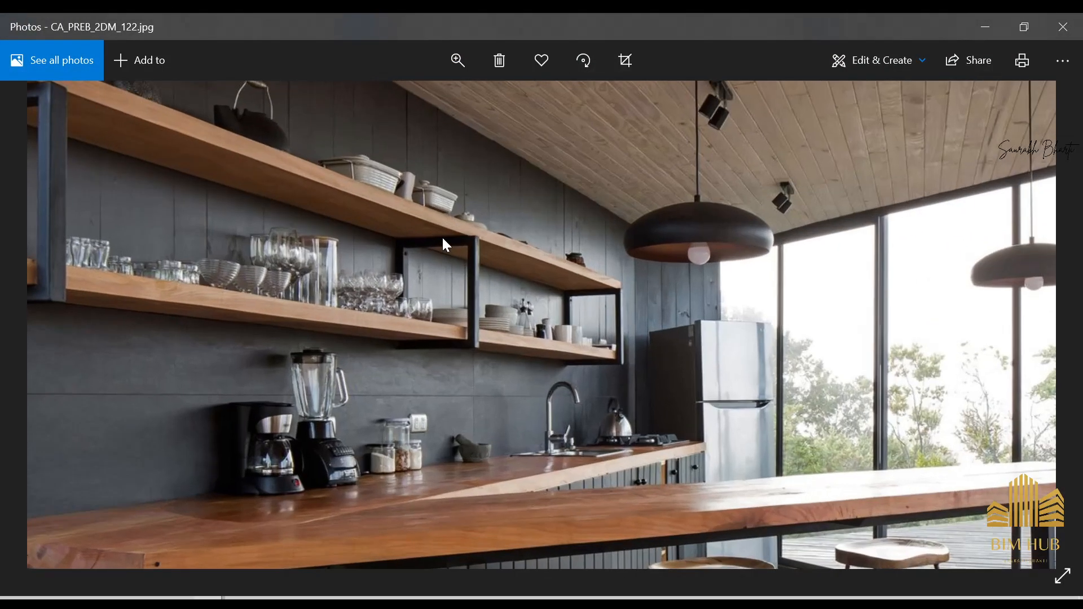
{"action": "left_click", "coordinate": [1043, 28]}
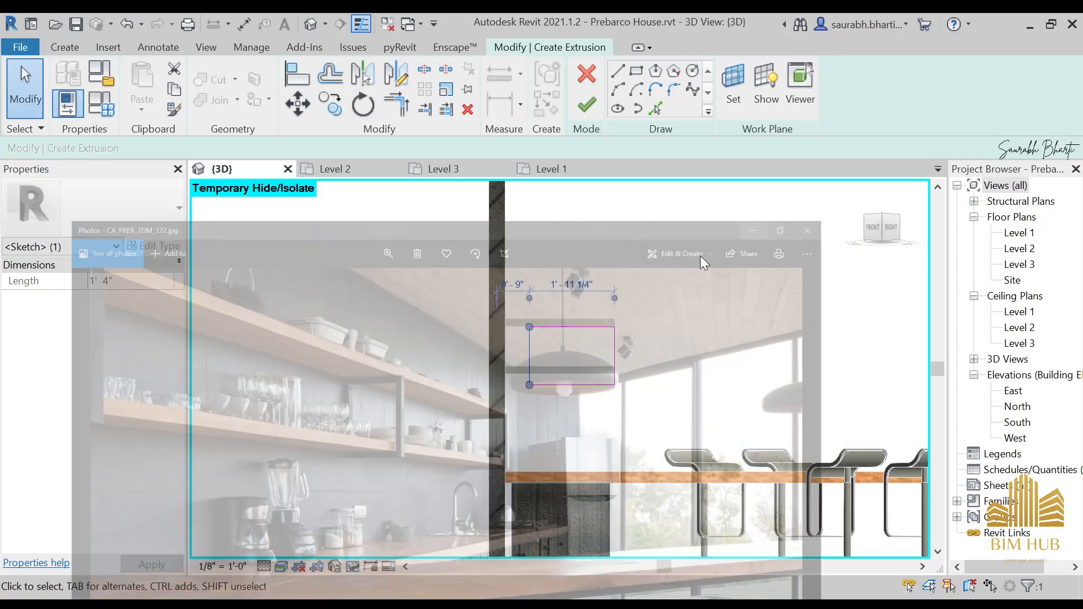
{"action": "left_click", "coordinate": [700, 257]}
{"action": "scroll", "coordinate": [527, 344], "scroll_direction": "up", "scroll_amount": 2}
{"action": "left_click_drag", "start_coordinate": [550, 351], "coordinate": [484, 341]}
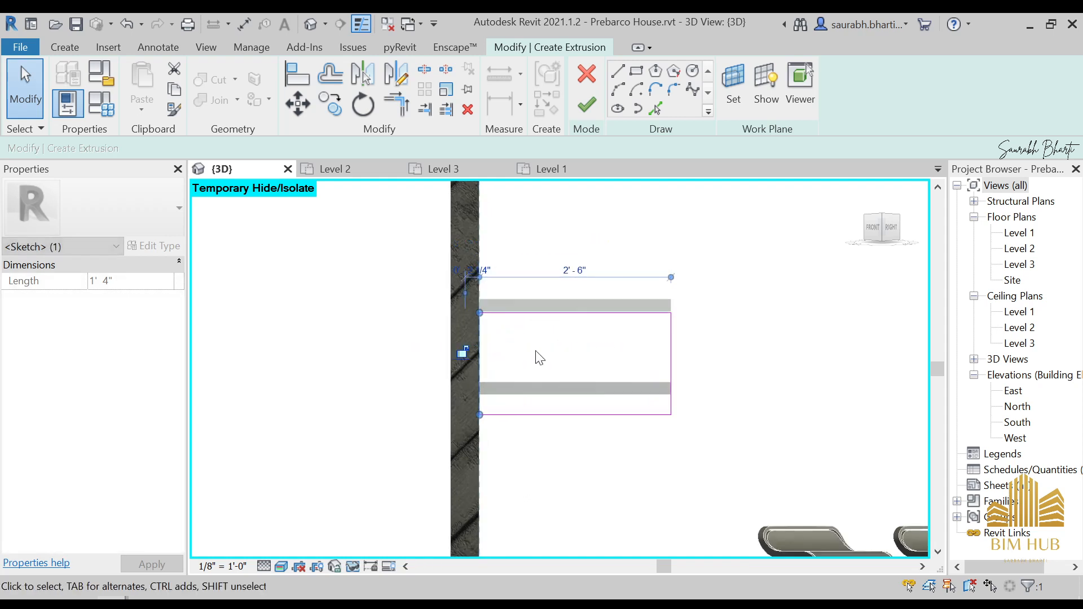
- Sketch an inner rectangle with a 2" offset inside the frame outline and finish the extrusion sketch
{"action": "left_click", "coordinate": [637, 89]}
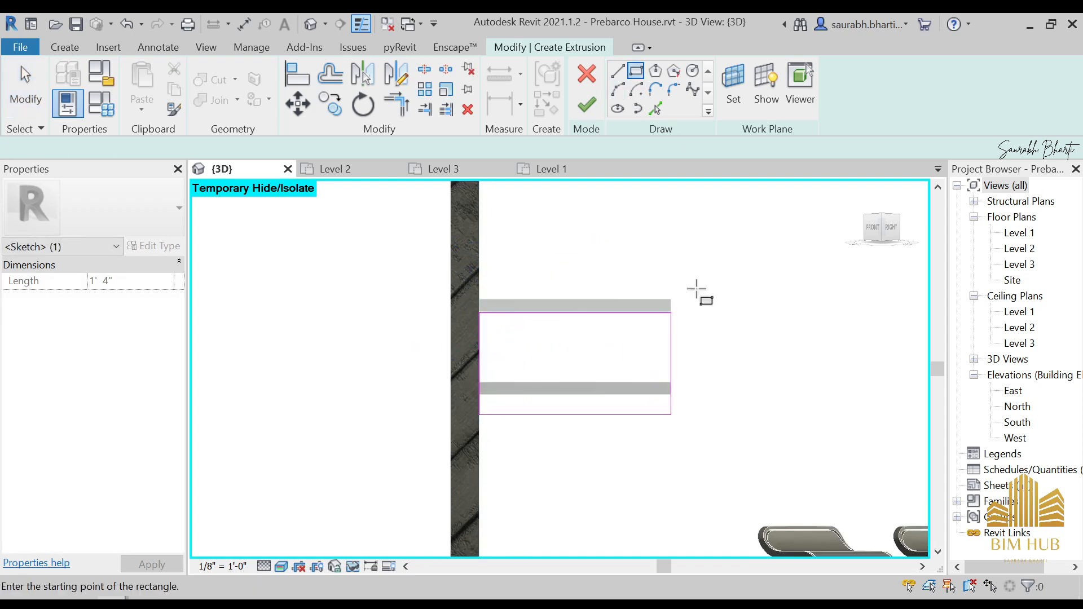
{"action": "left_click", "coordinate": [671, 415]}
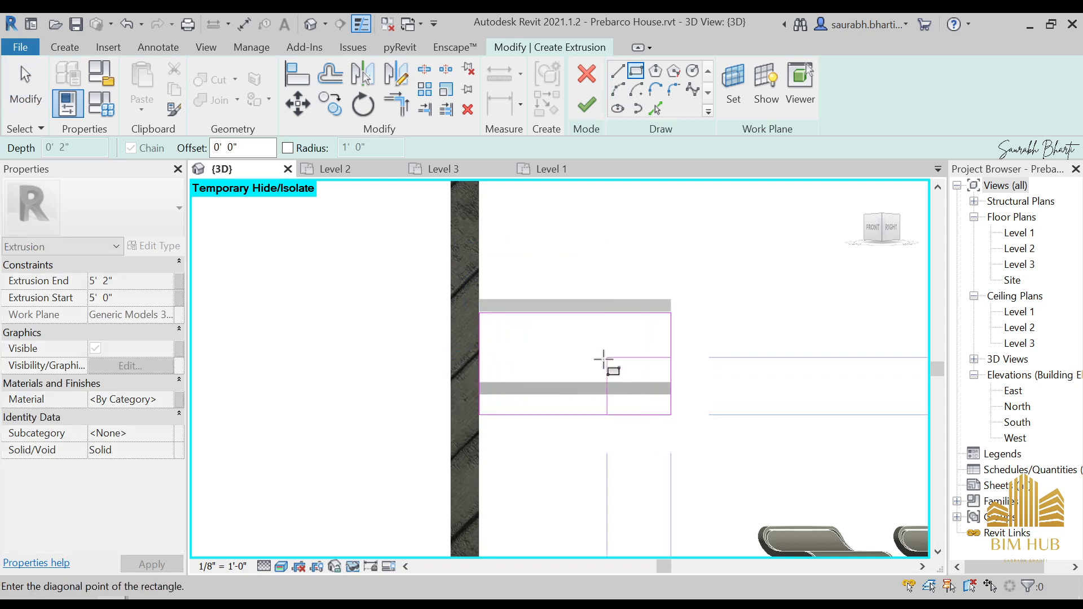
{"action": "left_click", "coordinate": [479, 313]}
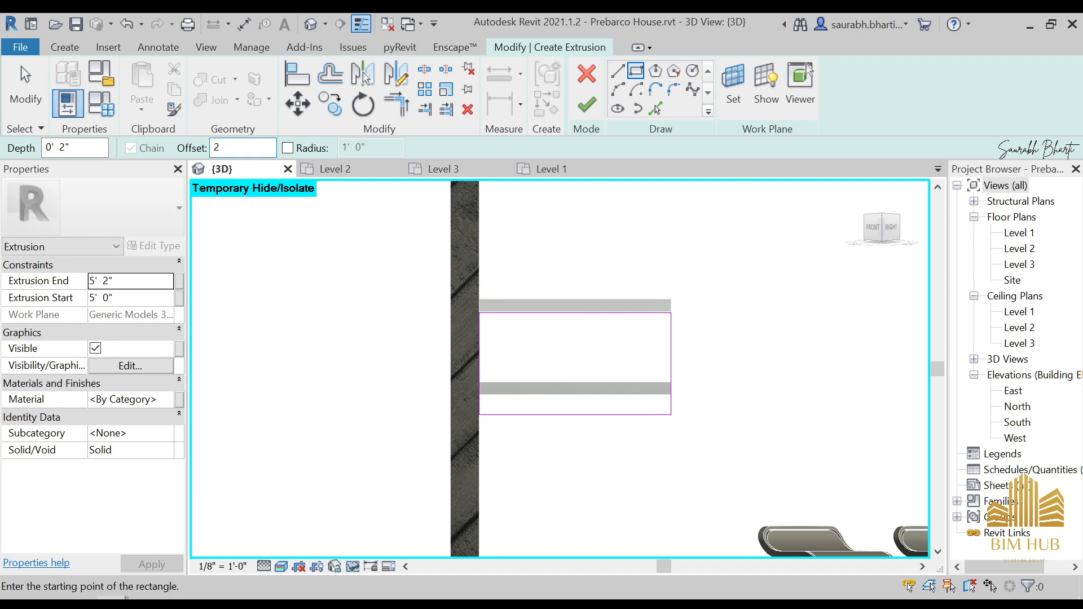
{"action": "left_click", "coordinate": [671, 415]}
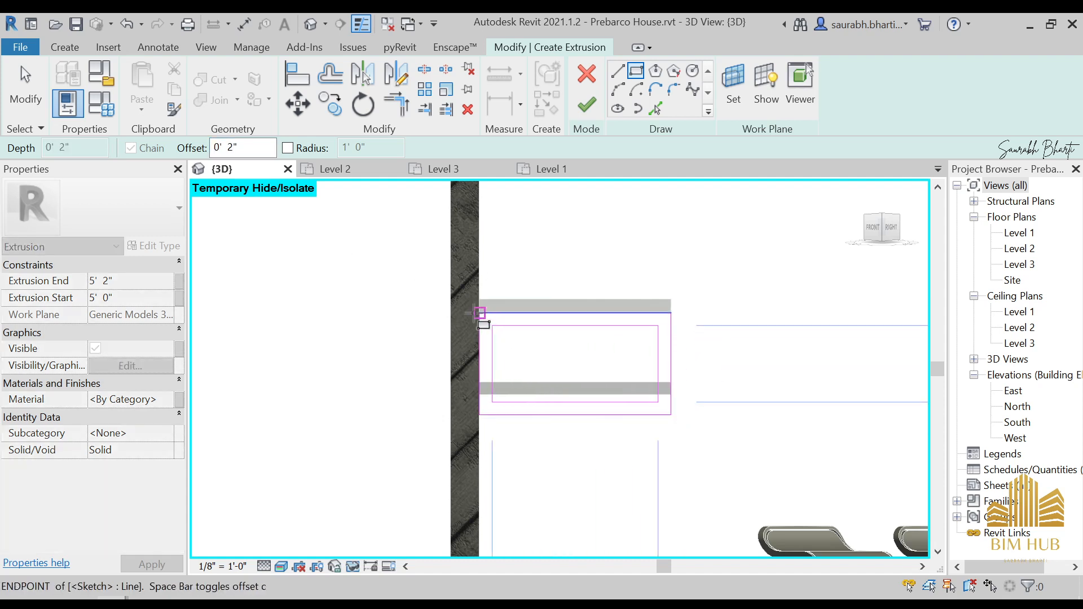
{"action": "left_click", "coordinate": [480, 313]}
{"action": "left_click", "coordinate": [588, 105]}
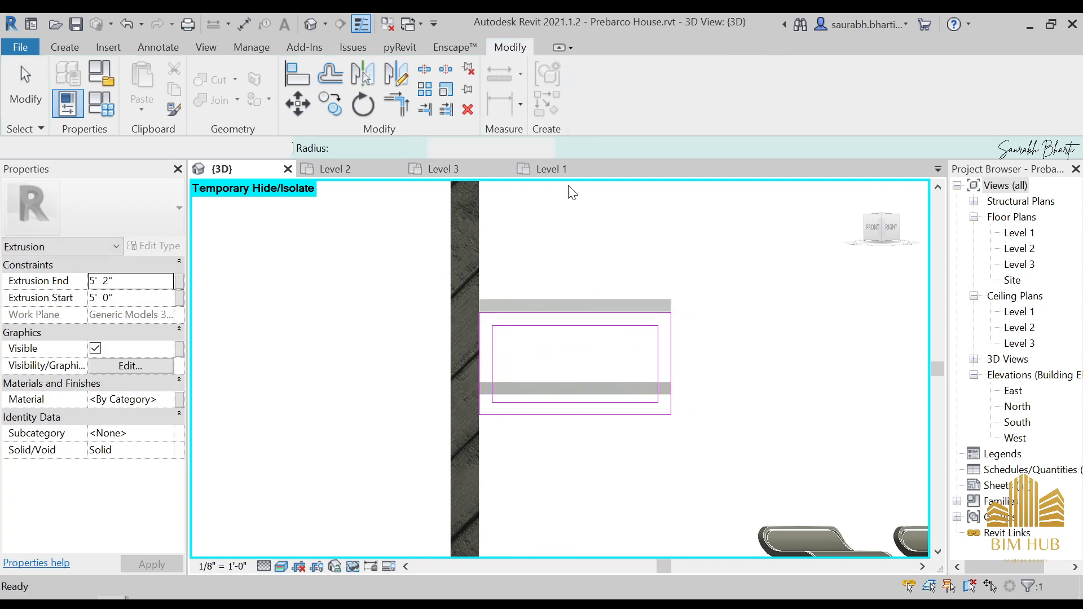
- Stretch the frame extrusion's start to 0'-0" at the shelf end and pull its end in to about 4"
{"action": "scroll", "coordinate": [571, 328], "scroll_direction": "down", "scroll_amount": 2}
{"action": "mouse_move", "coordinate": [709, 384]}
{"action": "middle_mouse_down", "text": "shift"}
{"action": "mouse_move", "coordinate": [621, 443]}
{"action": "mouse_move", "coordinate": [679, 435]}
{"action": "mouse_move", "coordinate": [806, 497]}
{"action": "mouse_move", "coordinate": [852, 469]}
{"action": "middle_mouse_up", "text": "shift"}
{"action": "middle_click_drag", "start_coordinate": [705, 425], "coordinate": [847, 372], "text": "shift"}
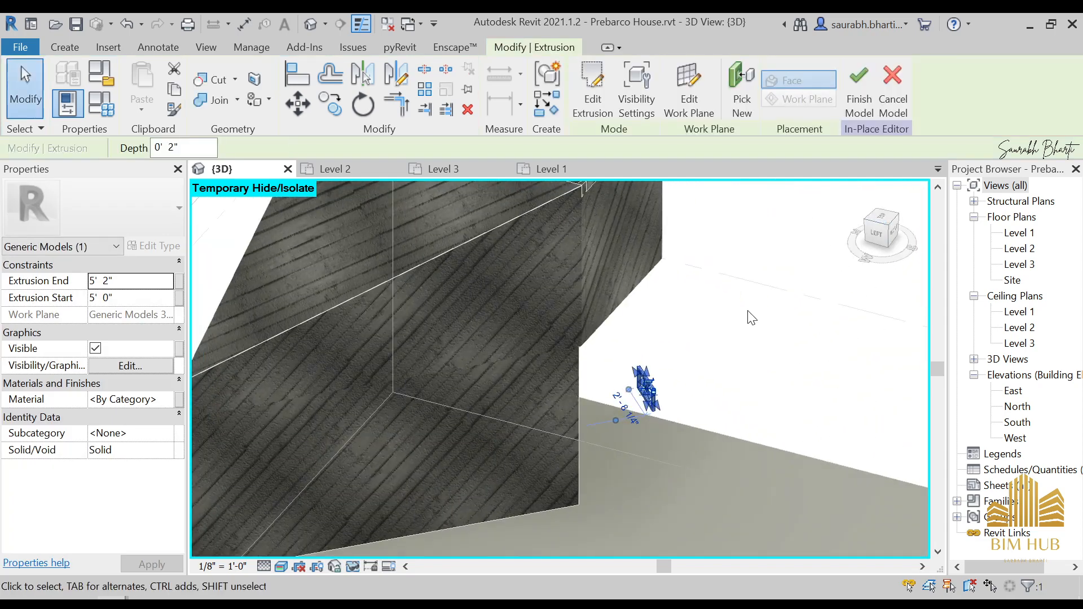
{"action": "left_click", "coordinate": [608, 447]}
{"action": "scroll", "coordinate": [647, 401], "scroll_direction": "up", "scroll_amount": 2}
{"action": "left_click", "coordinate": [648, 401]}
{"action": "scroll", "coordinate": [647, 400], "scroll_direction": "up", "scroll_amount": 1}
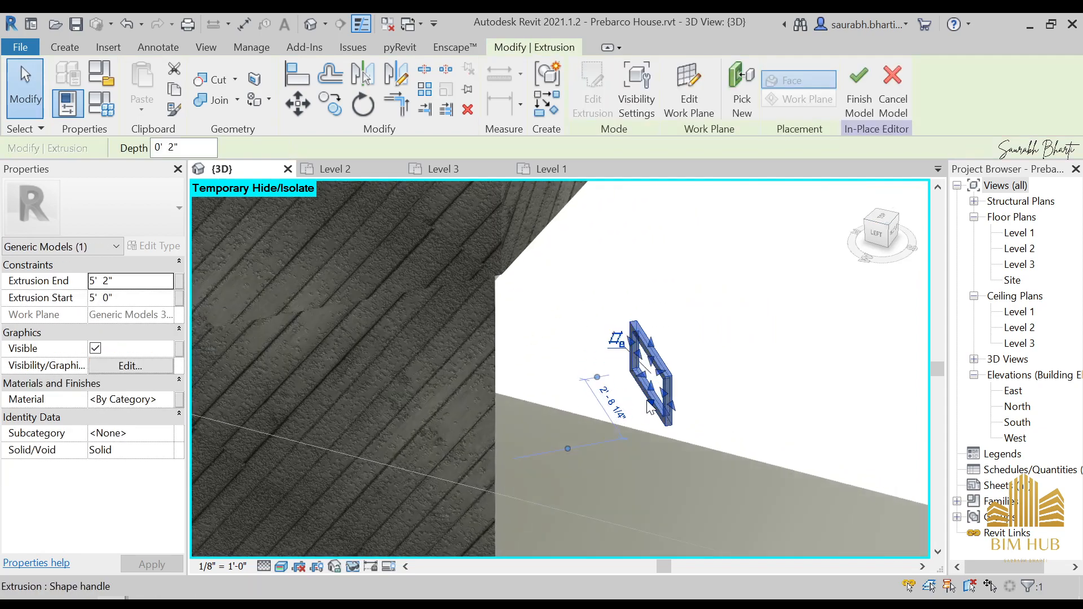
{"action": "left_click_drag", "start_coordinate": [650, 406], "coordinate": [407, 417]}
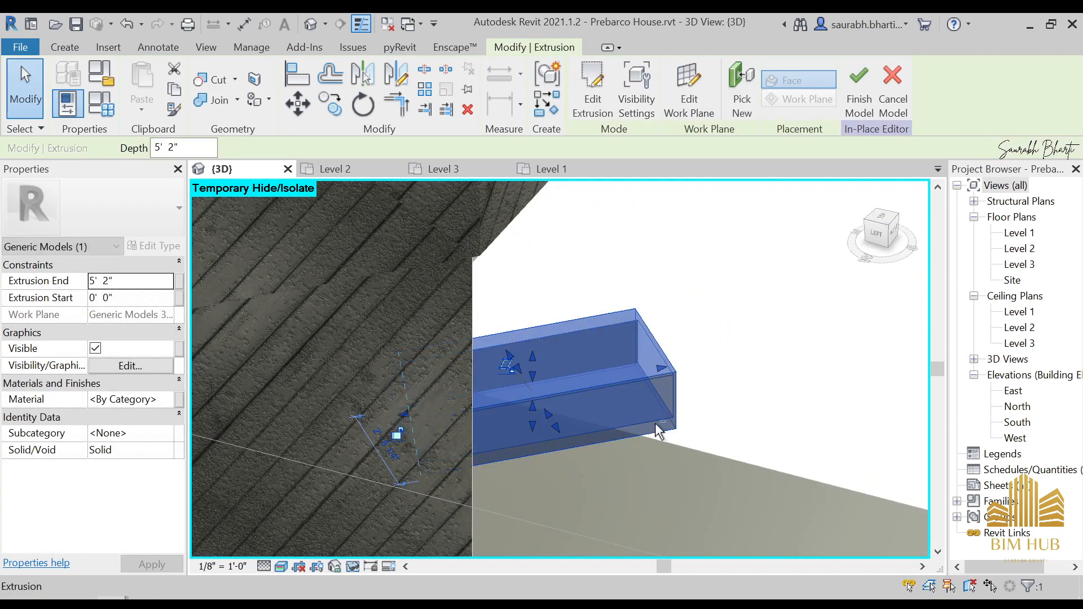
{"action": "middle_click_drag", "start_coordinate": [657, 434], "coordinate": [635, 392], "text": "shift"}
{"action": "left_click_drag", "start_coordinate": [396, 395], "coordinate": [648, 391]}
- Extend the frame extrusion's start face inward along the shelves to about -4 5/8"
{"action": "left_click", "coordinate": [782, 410]}
{"action": "middle_click_drag", "start_coordinate": [768, 412], "coordinate": [542, 437]}
{"action": "left_click", "coordinate": [555, 430]}
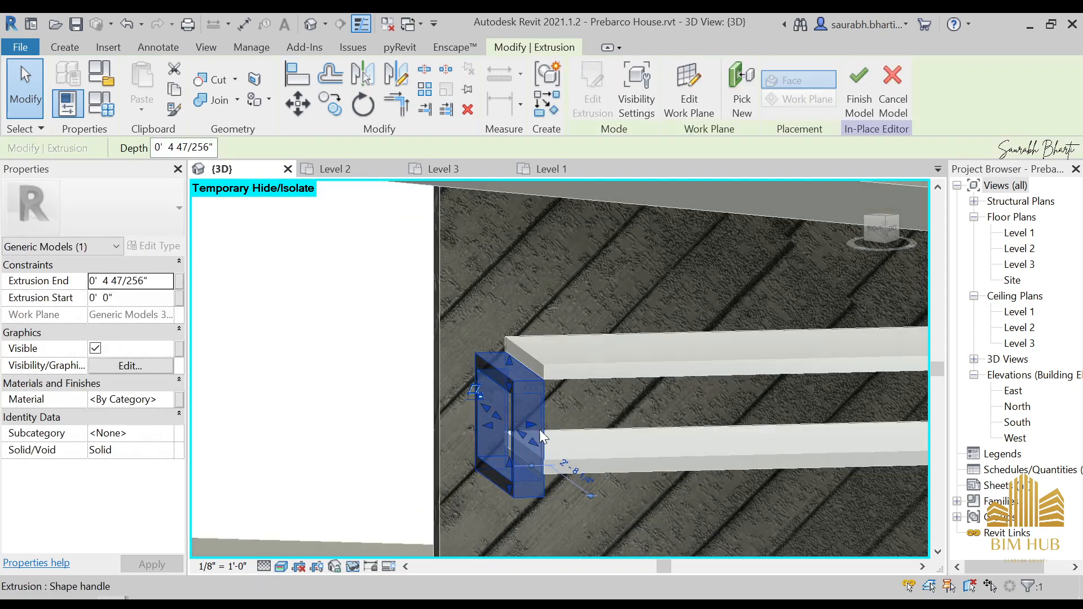
{"action": "left_click_drag", "start_coordinate": [533, 426], "coordinate": [566, 428]}
{"action": "scroll", "coordinate": [499, 427], "scroll_direction": "up", "scroll_amount": 1}
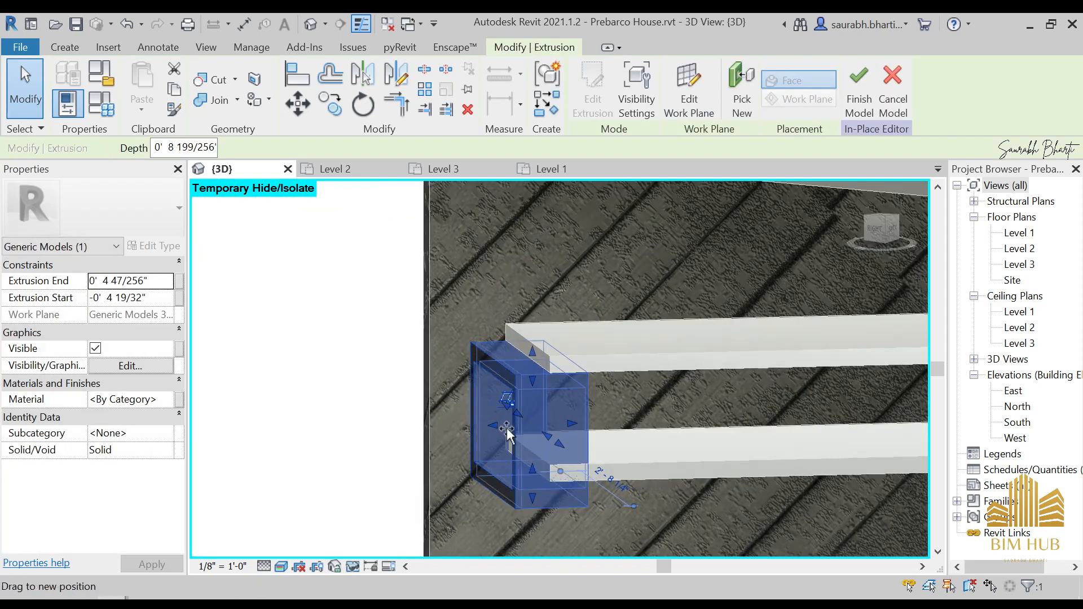
- Pull the frame extrusion's end face in to about -1", leaving the frame about 3 11/16" deep
{"action": "left_click_drag", "start_coordinate": [494, 426], "coordinate": [536, 427]}
{"action": "scroll", "coordinate": [533, 430], "scroll_direction": "up", "scroll_amount": 1}
{"action": "left_click", "coordinate": [529, 434]}
{"action": "scroll", "coordinate": [529, 435], "scroll_direction": "down", "scroll_amount": 3}
{"action": "middle_click_drag", "start_coordinate": [585, 460], "coordinate": [584, 516], "text": "shift"}
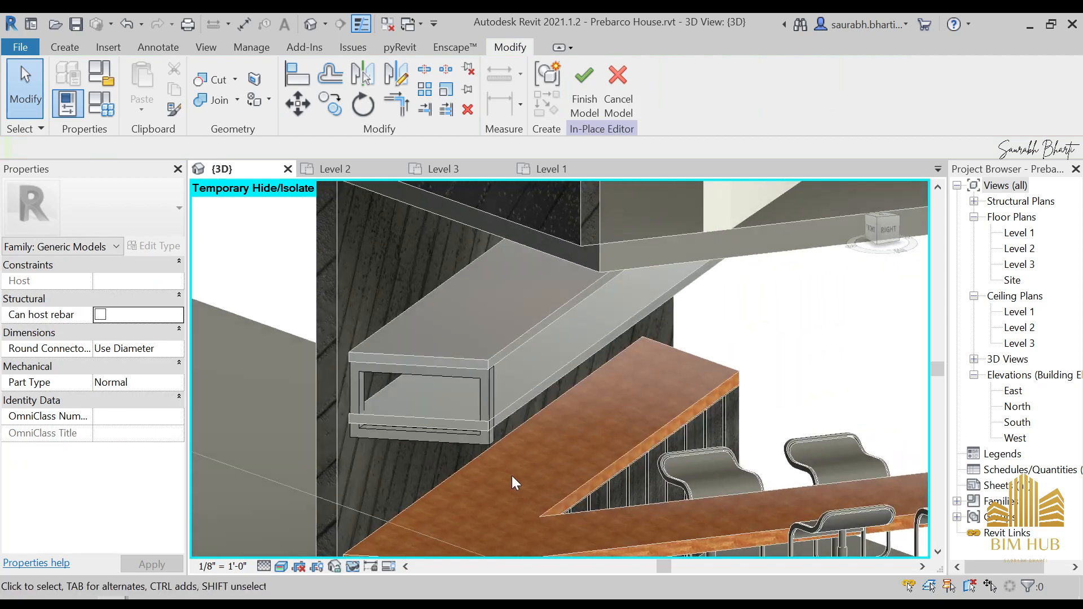
{"action": "middle_click_drag", "start_coordinate": [512, 477], "coordinate": [728, 196], "text": "shift"}
- Check the reference photo, then move the frame sketch's front edges outward to align the inner edge with the shelf fronts and finish the sketch
{"action": "left_click", "coordinate": [503, 432]}
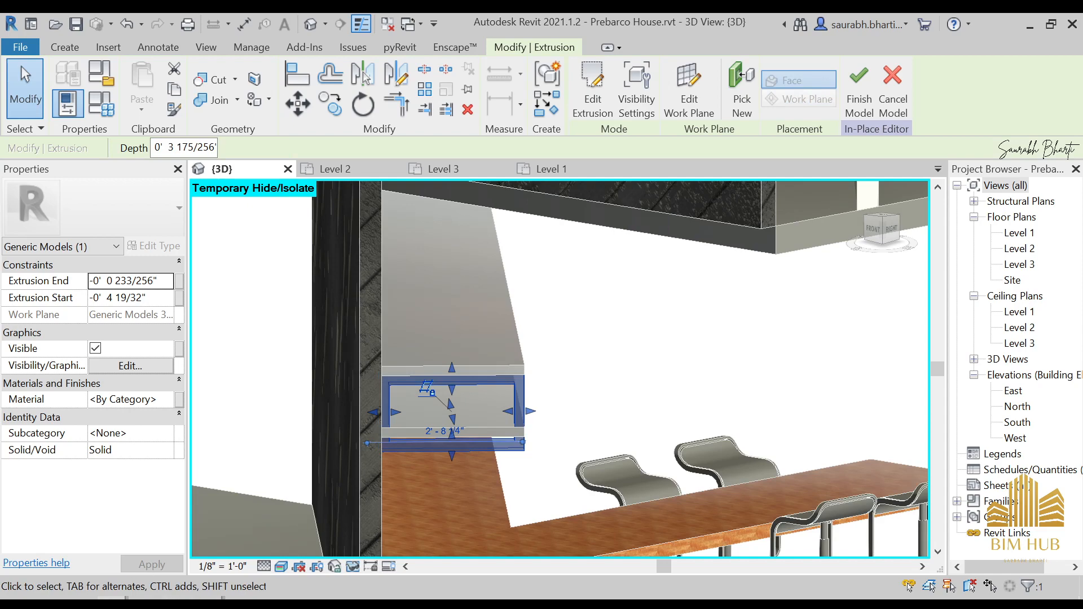
{"action": "left_click", "coordinate": [74, 531]}
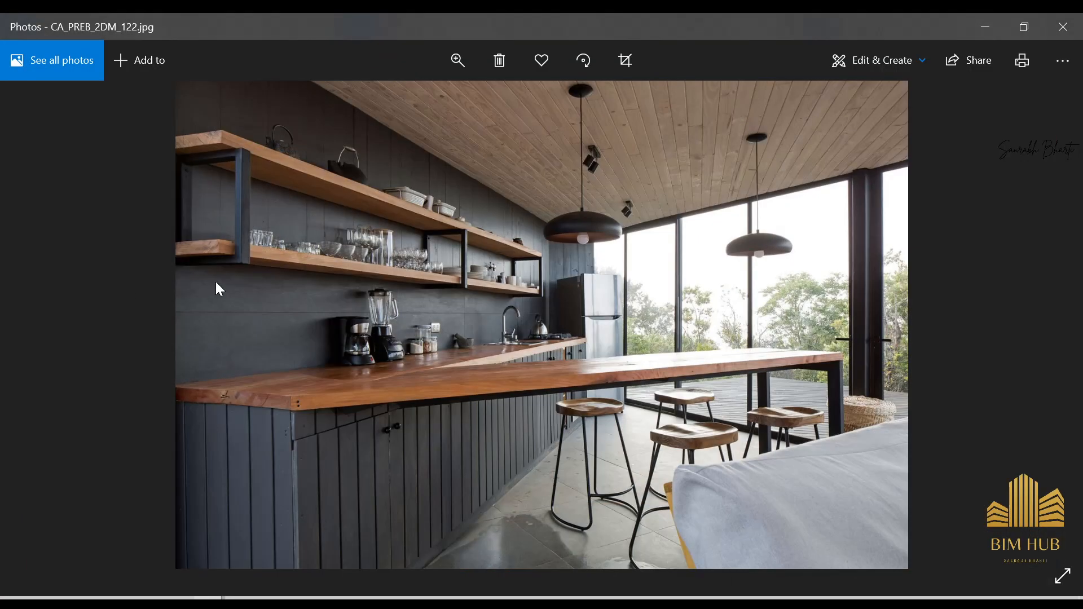
{"action": "left_click", "coordinate": [986, 29]}
{"action": "scroll", "coordinate": [524, 406], "scroll_direction": "up", "scroll_amount": 3}
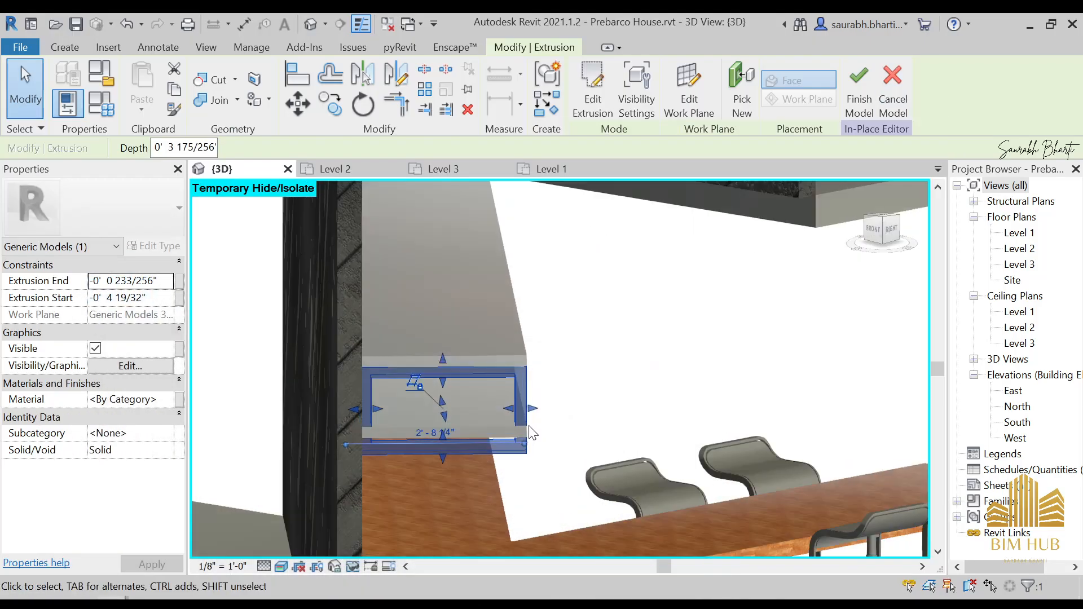
{"action": "left_click", "coordinate": [592, 91]}
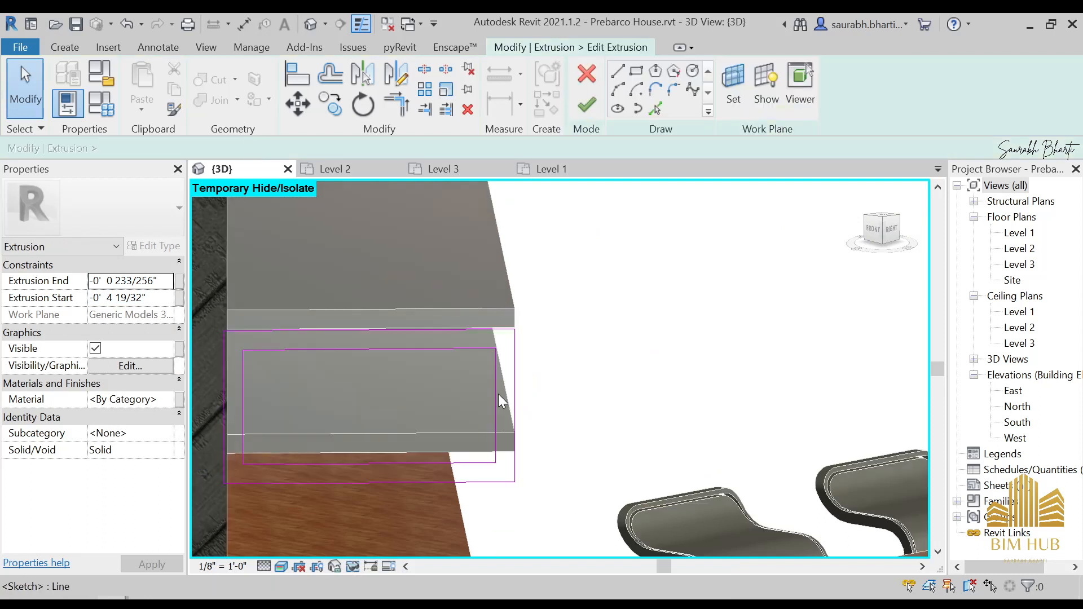
{"action": "scroll", "coordinate": [499, 394], "scroll_direction": "up", "scroll_amount": 1}
{"action": "left_click", "coordinate": [527, 407]}
{"action": "mouse_move", "coordinate": [535, 399]}
{"action": "left_mouse_down"}
{"action": "mouse_move", "coordinate": [554, 404]}
{"action": "mouse_move", "coordinate": [521, 394]}
{"action": "left_mouse_up"}
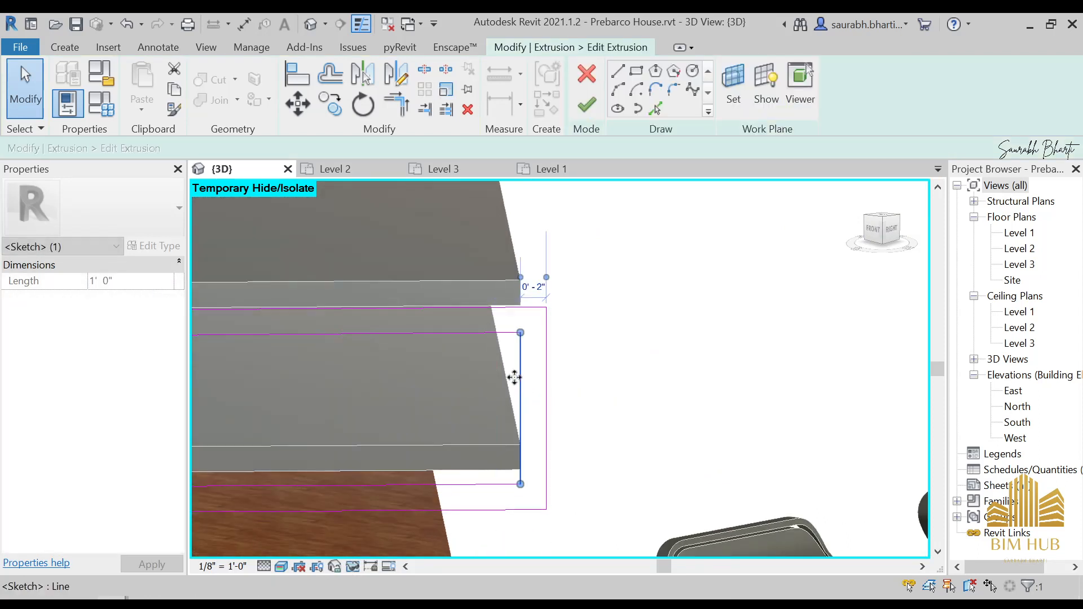
{"action": "left_click", "coordinate": [587, 105]}
{"action": "key", "text": "Escape"}
{"action": "middle_click_drag", "start_coordinate": [557, 379], "coordinate": [525, 451], "text": "shift"}
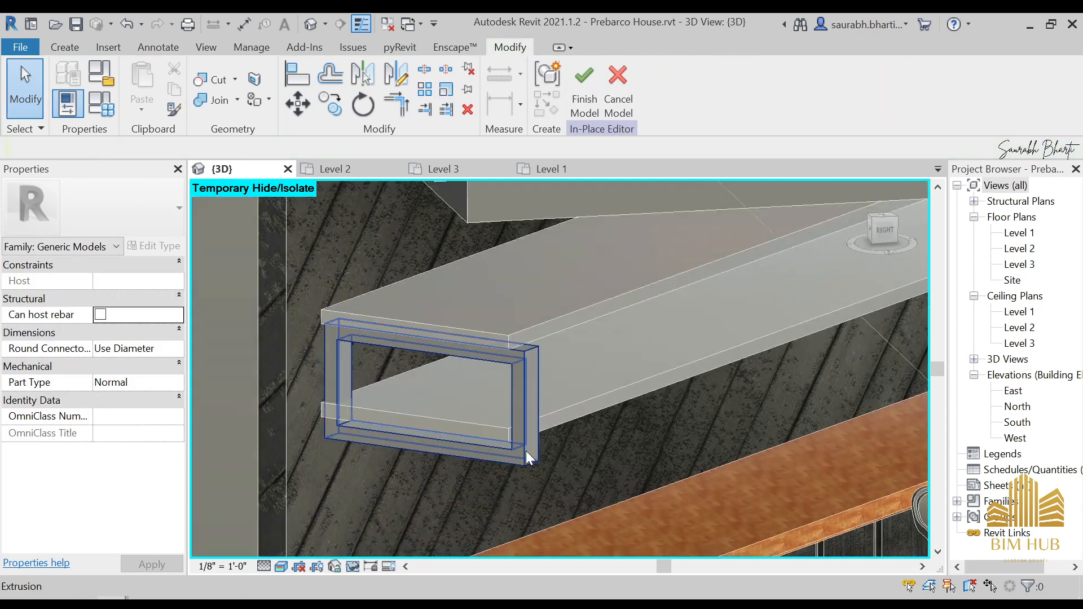
- Assign the black anodised material (1.Anodised Bl...) to the frame extrusion and finish the in-place model
{"action": "left_click", "coordinate": [533, 426]}
{"action": "left_click", "coordinate": [131, 399]}
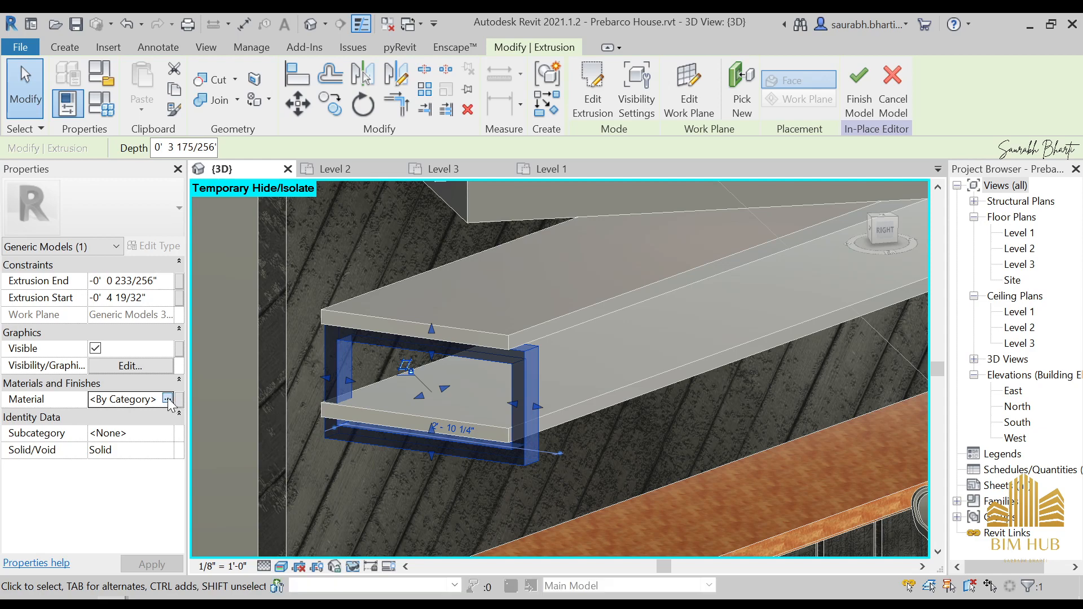
{"action": "left_click", "coordinate": [179, 399]}
{"action": "double_click", "coordinate": [325, 213]}
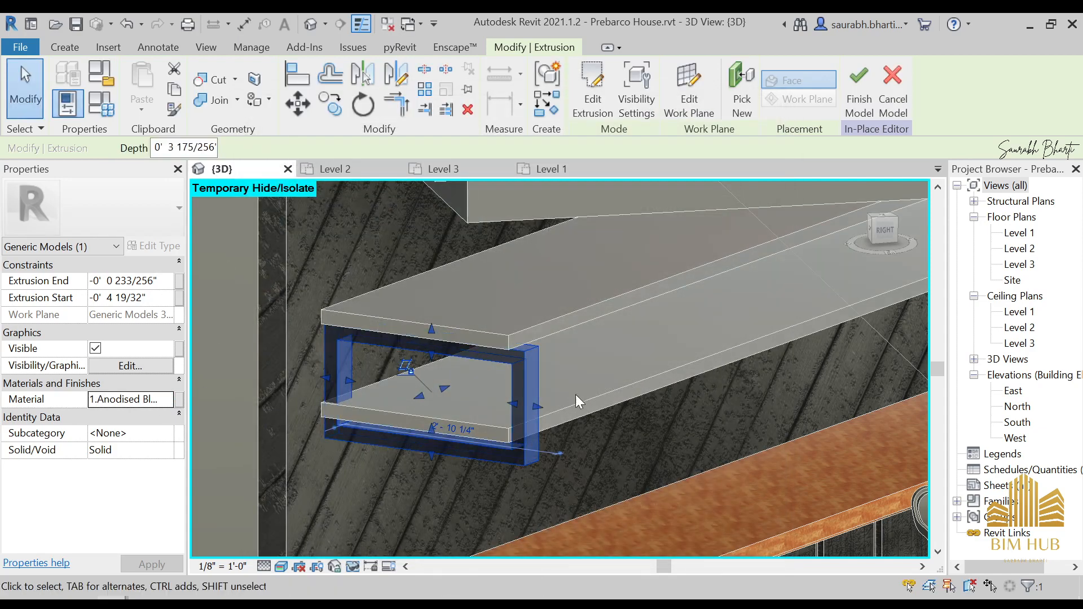
{"action": "left_click", "coordinate": [873, 95]}
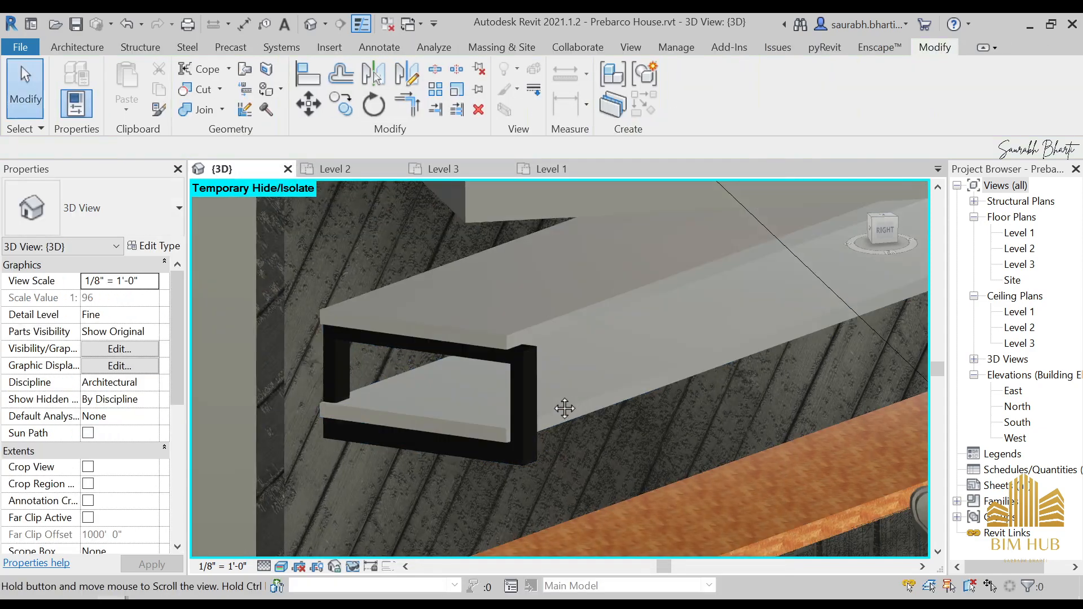
- Try to copy the frame stand twice along the wall shelves in the right-side 3D view
{"action": "middle_click_drag", "start_coordinate": [565, 411], "coordinate": [928, 289], "text": "shift"}
{"action": "left_click", "coordinate": [468, 404]}
{"action": "middle_click_drag", "start_coordinate": [903, 361], "coordinate": [728, 395], "text": "shift"}
{"action": "left_click", "coordinate": [872, 234]}
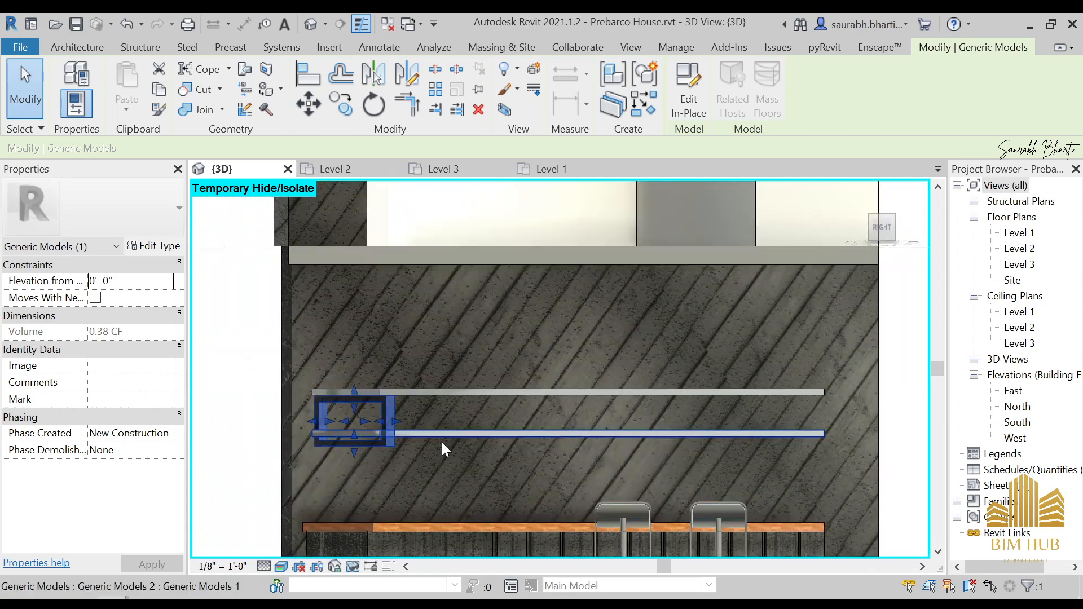
{"action": "key", "text": "c"}
{"action": "key", "text": "o"}
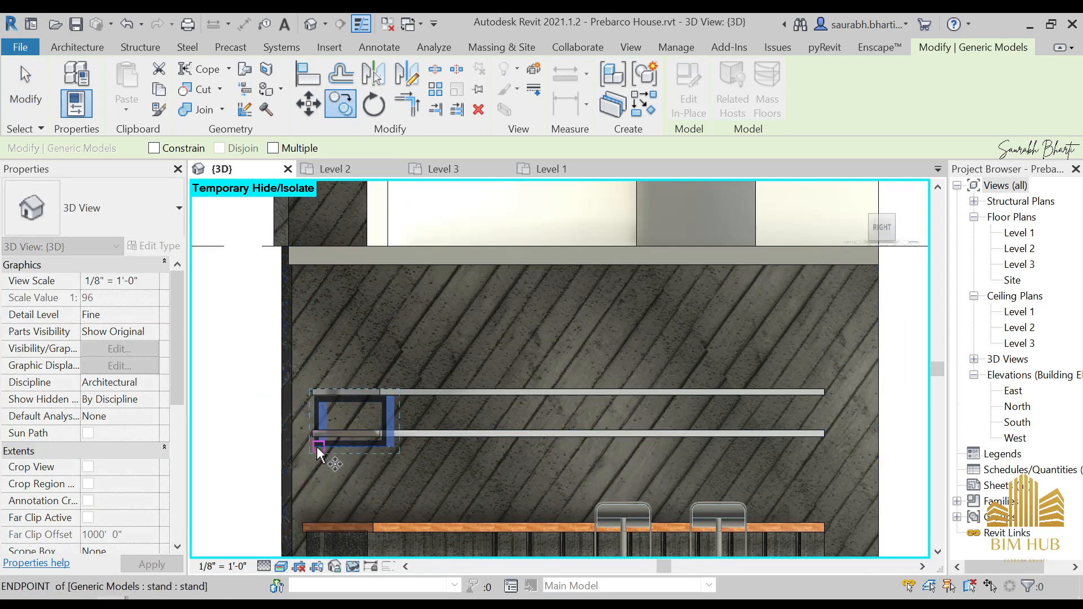
{"action": "left_click", "coordinate": [553, 440]}
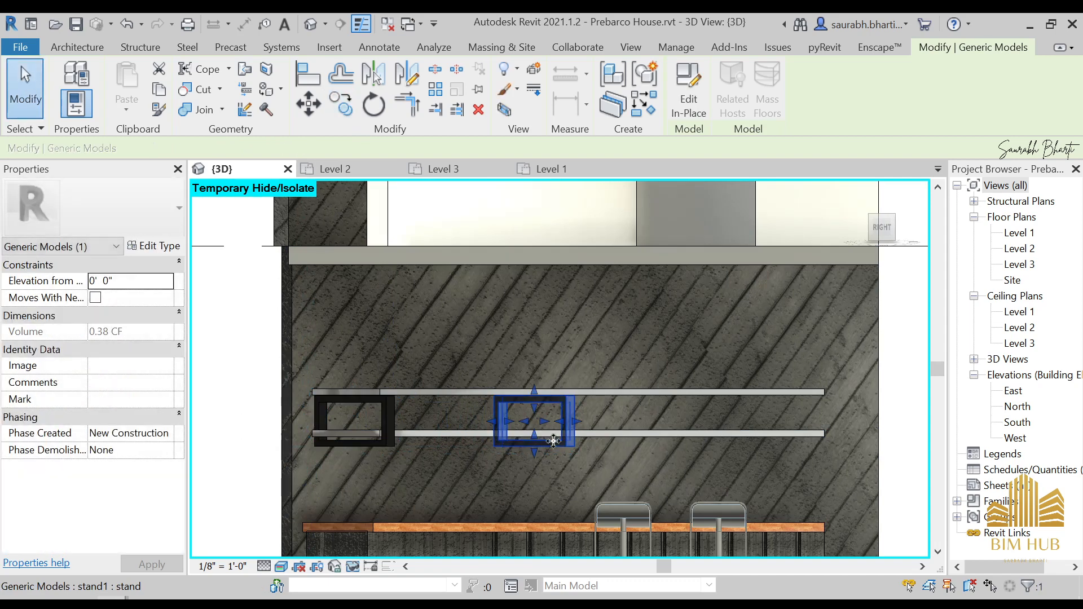
{"action": "left_click", "coordinate": [341, 110]}
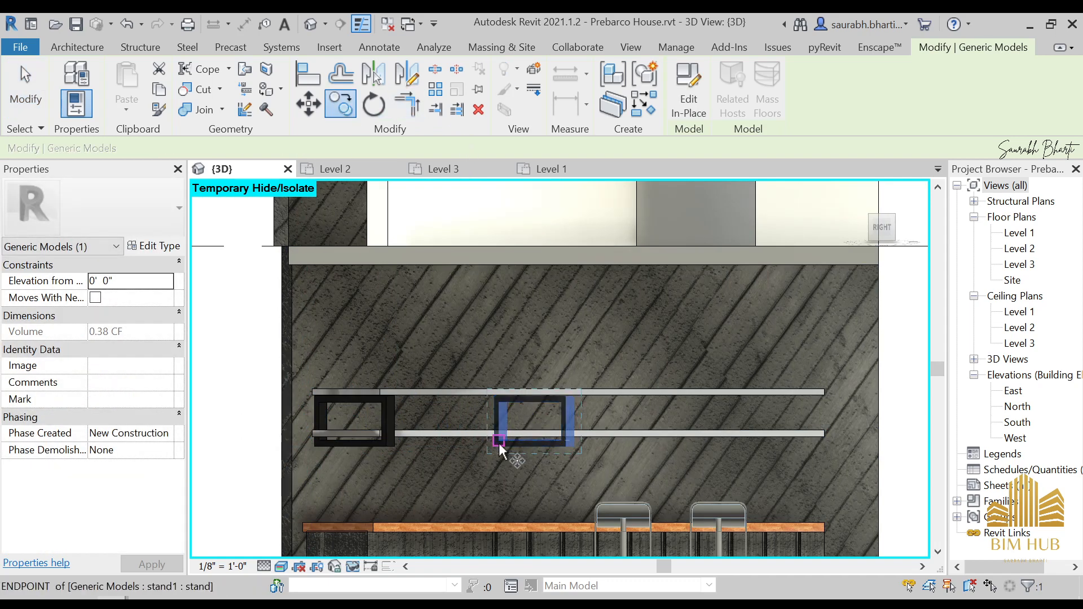
{"action": "left_click", "coordinate": [754, 434]}
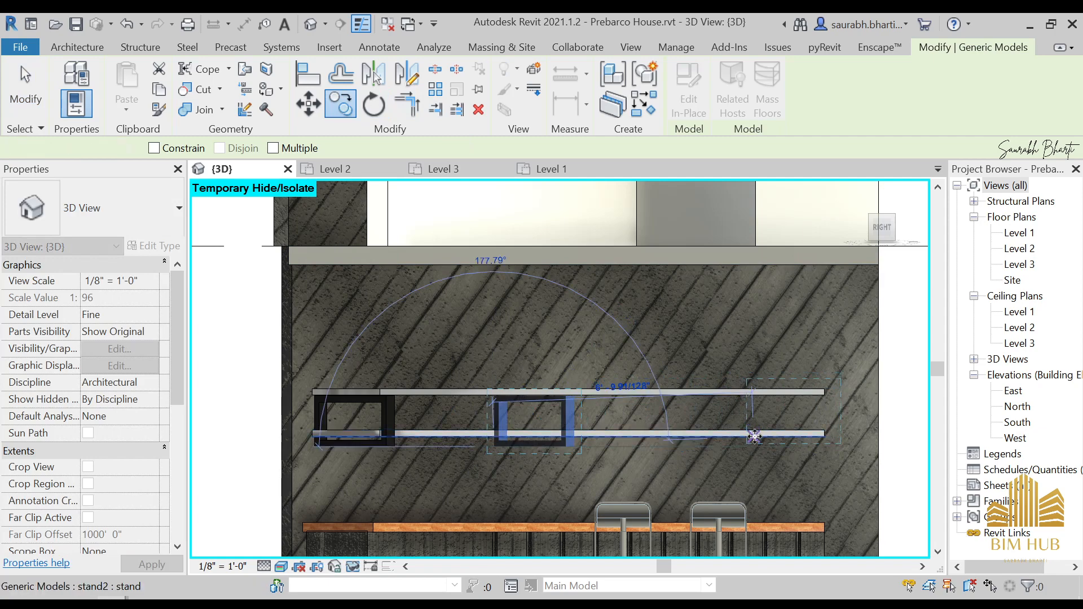
- Inspect and remove the misplaced frame copies, keeping only the original stand at the shelf end
{"action": "key", "text": "Escape"}
{"action": "middle_click_drag", "start_coordinate": [754, 434], "coordinate": [695, 490], "text": "shift"}
{"action": "left_click", "coordinate": [674, 454]}
{"action": "key", "text": "Delete"}
{"action": "scroll", "coordinate": [566, 465], "scroll_direction": "down", "scroll_amount": 4}
{"action": "scroll", "coordinate": [696, 490], "scroll_direction": "up", "scroll_amount": 5}
{"action": "middle_click_drag", "start_coordinate": [646, 445], "coordinate": [412, 450], "text": "shift"}
{"action": "left_click", "coordinate": [547, 433]}
{"action": "scroll", "coordinate": [622, 447], "scroll_direction": "up", "scroll_amount": 2}
{"action": "middle_click_drag", "start_coordinate": [476, 474], "coordinate": [379, 456], "text": "shift"}
{"action": "left_click_drag", "start_coordinate": [388, 456], "coordinate": [665, 492]}
{"action": "key", "text": "Escape"}
{"action": "key", "text": "ctrl+z"}
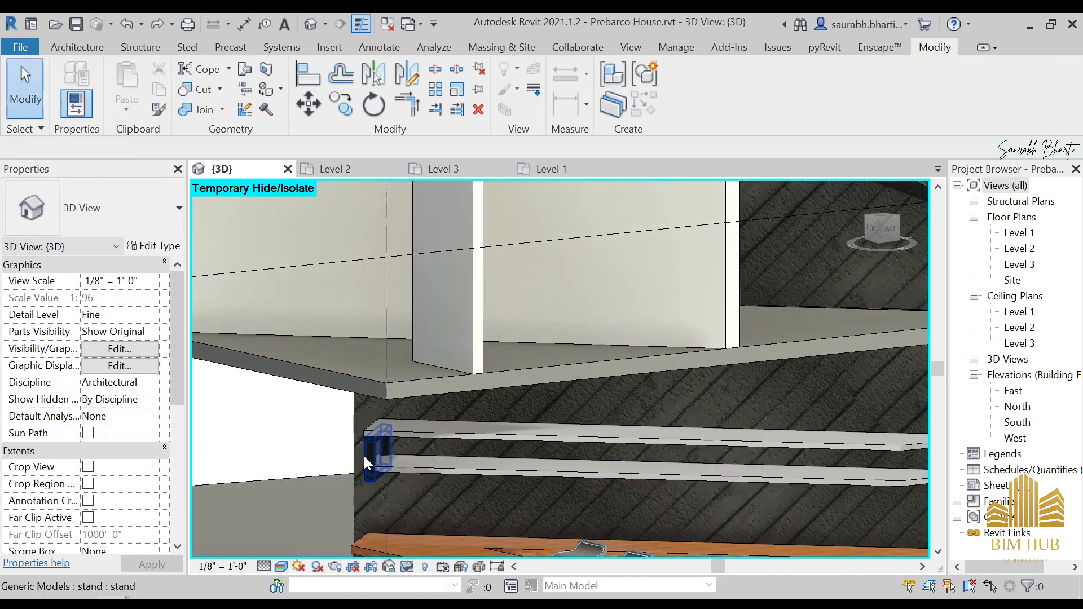
- Copy the original frame stand to the middle of the wall shelves in the Level 1 floor plan, with Constrain off
{"action": "left_click", "coordinate": [363, 455]}
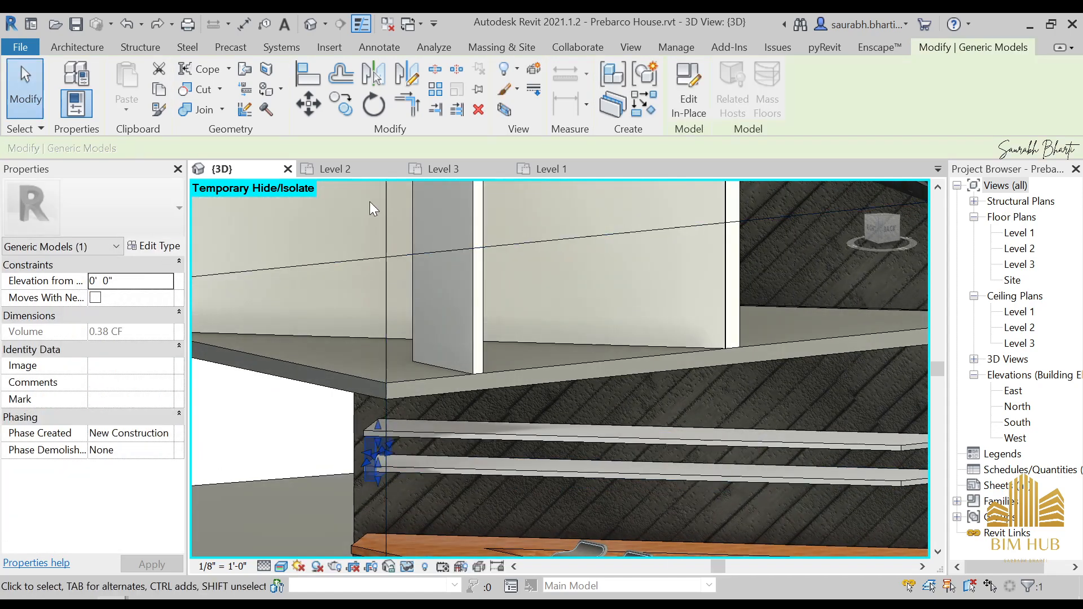
{"action": "double_click", "coordinate": [1019, 233]}
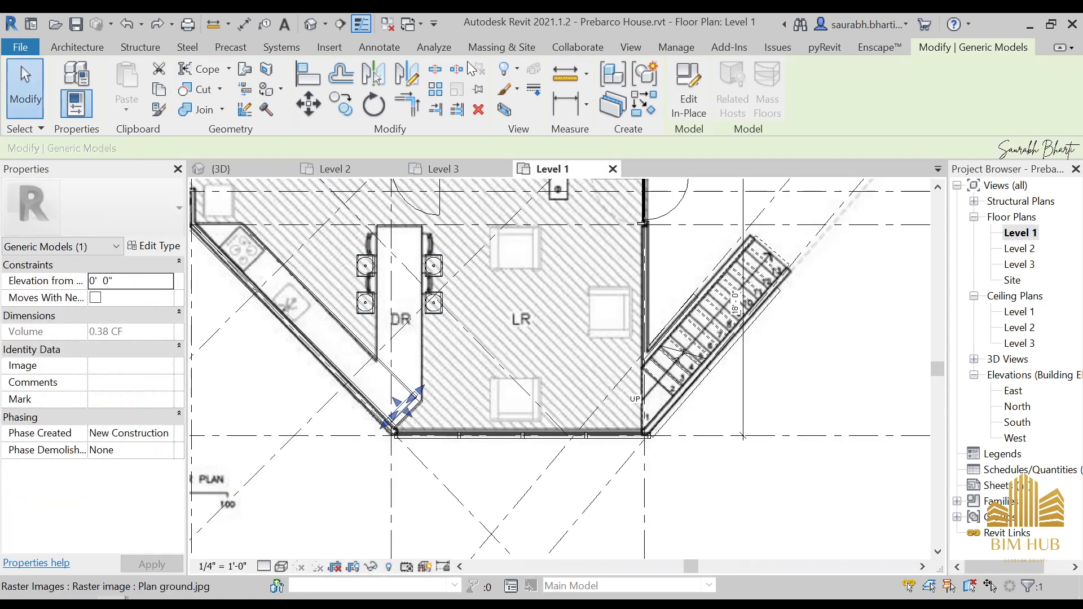
{"action": "left_click", "coordinate": [330, 115]}
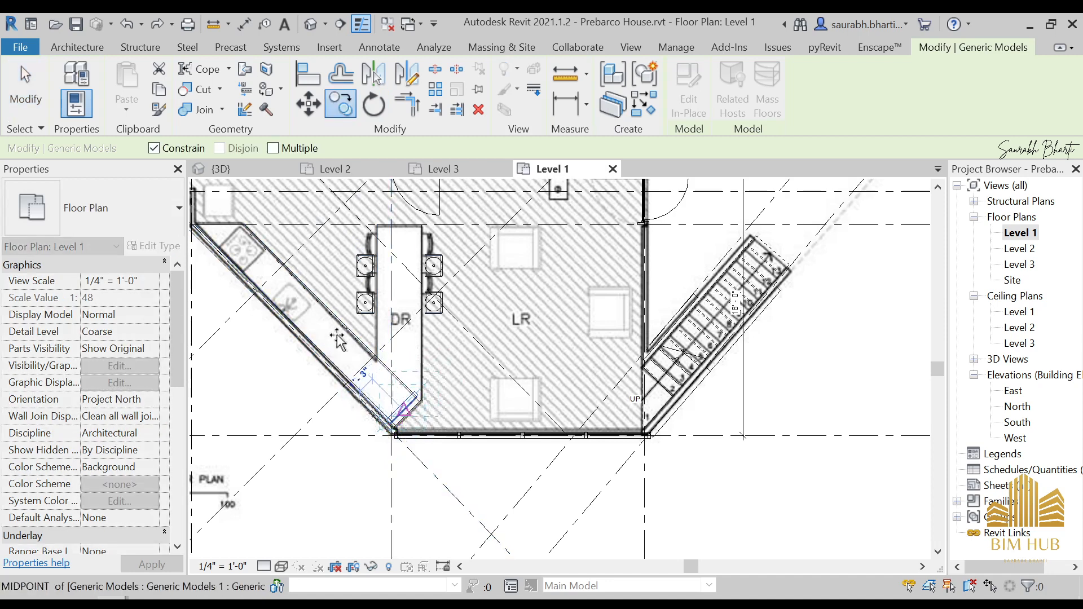
{"action": "left_click", "coordinate": [162, 149]}
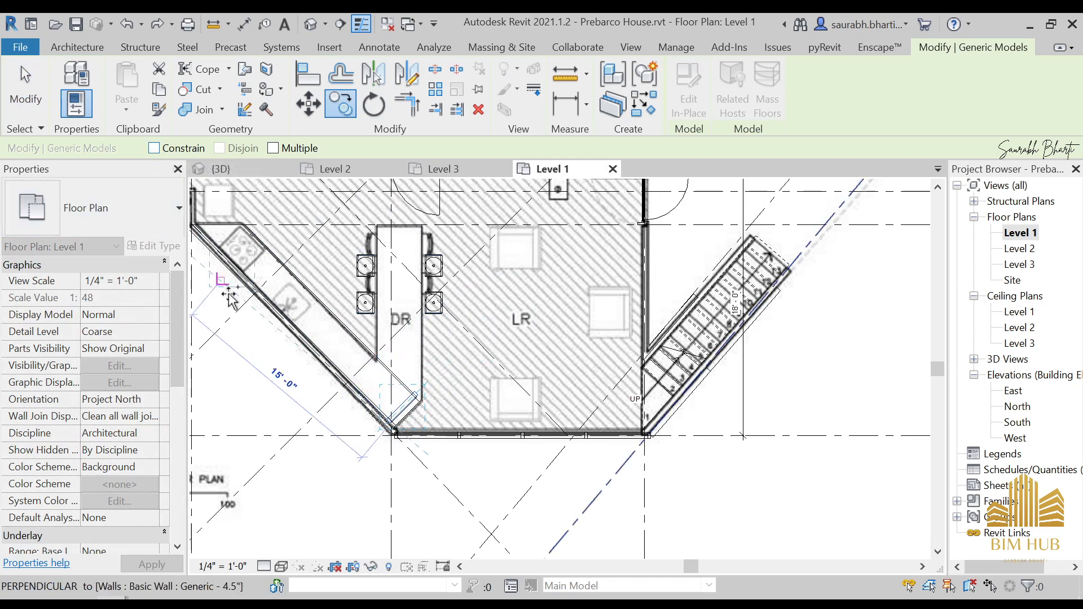
{"action": "left_click", "coordinate": [322, 353]}
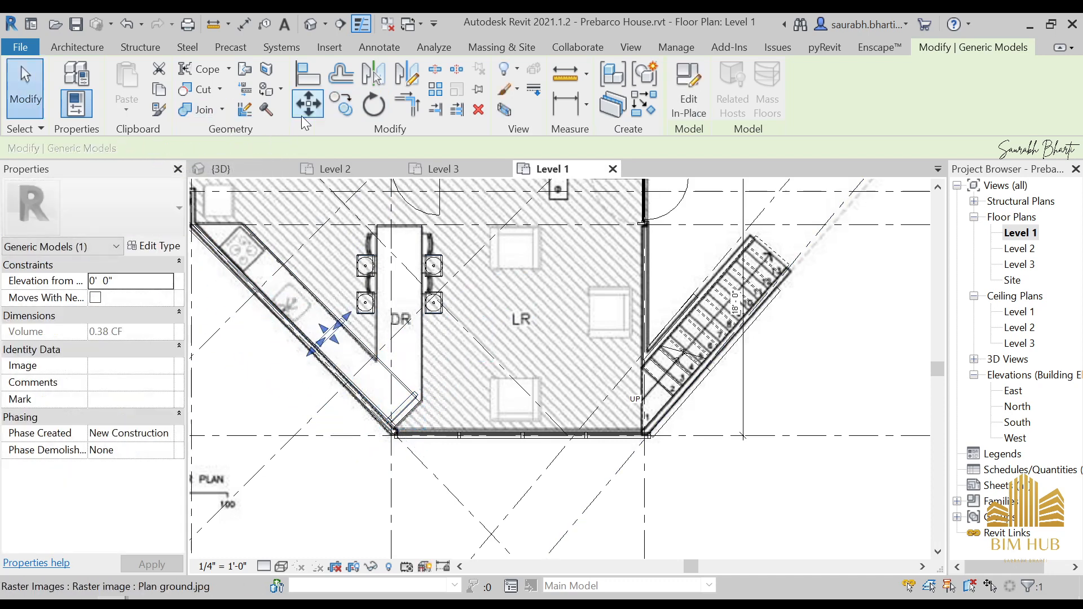
- Copy the middle frame stand along the wall to the far end of the kitchen counter
{"action": "left_click", "coordinate": [353, 110]}
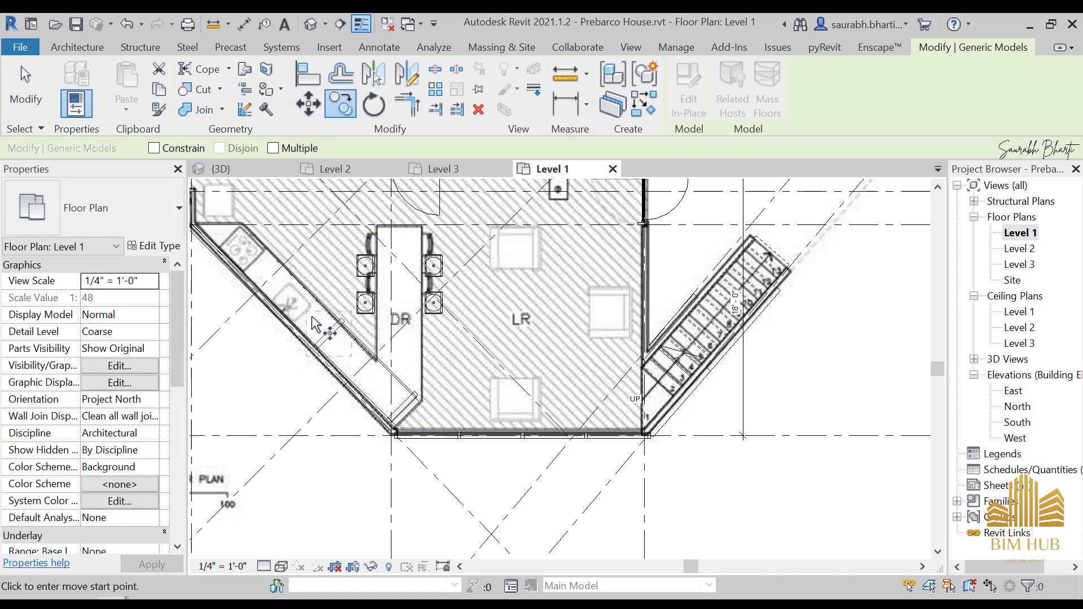
{"action": "left_click", "coordinate": [317, 350]}
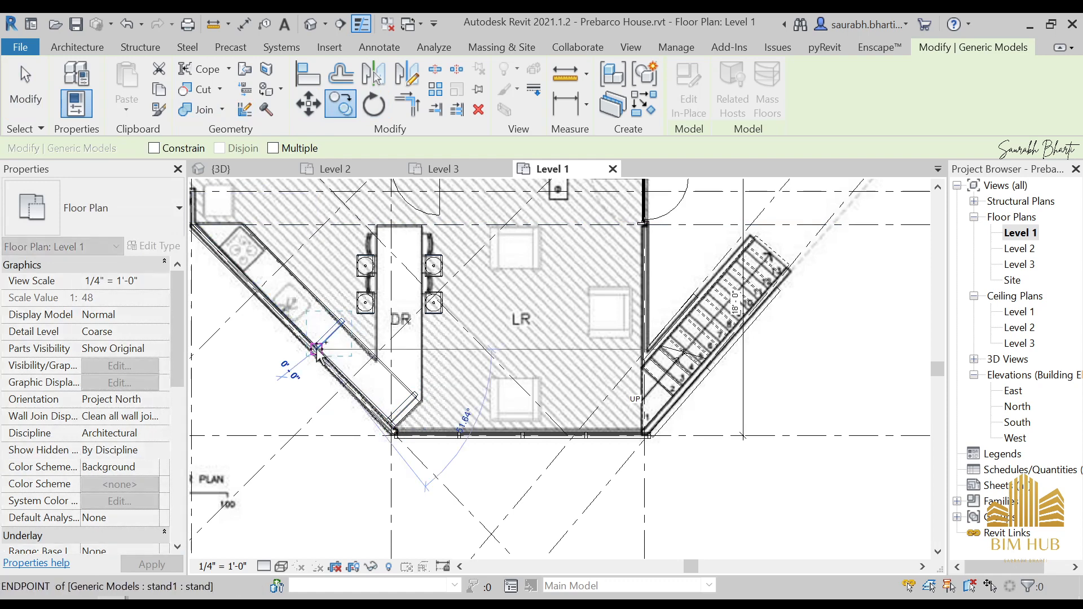
{"action": "left_click", "coordinate": [213, 247]}
{"action": "key", "text": "Escape"}
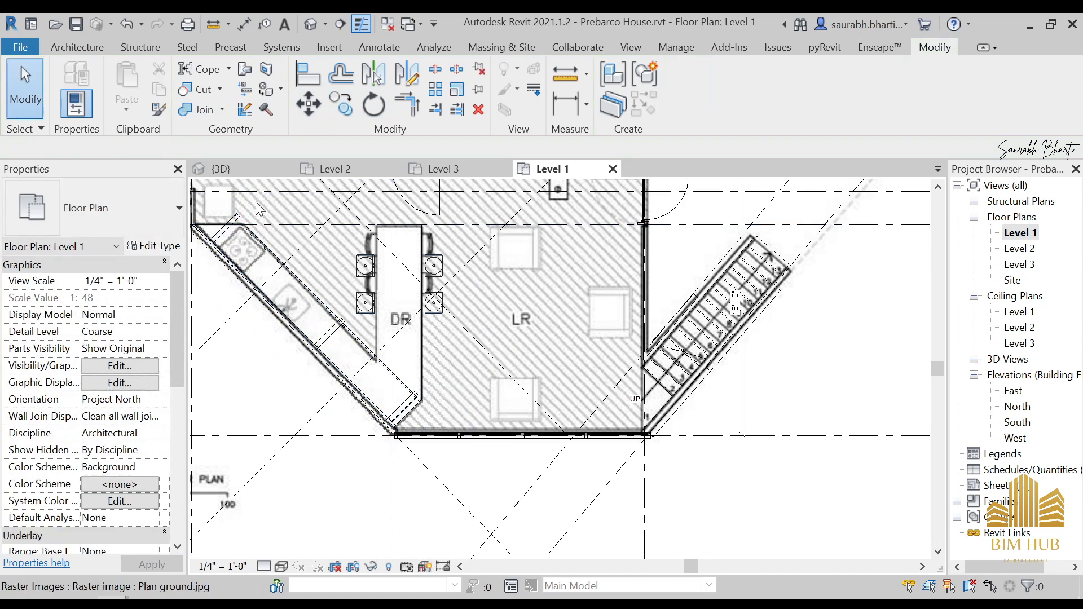
- Nudge the far-end frame stand slightly back along the wall toward the middle stand
{"action": "left_click", "coordinate": [233, 224]}
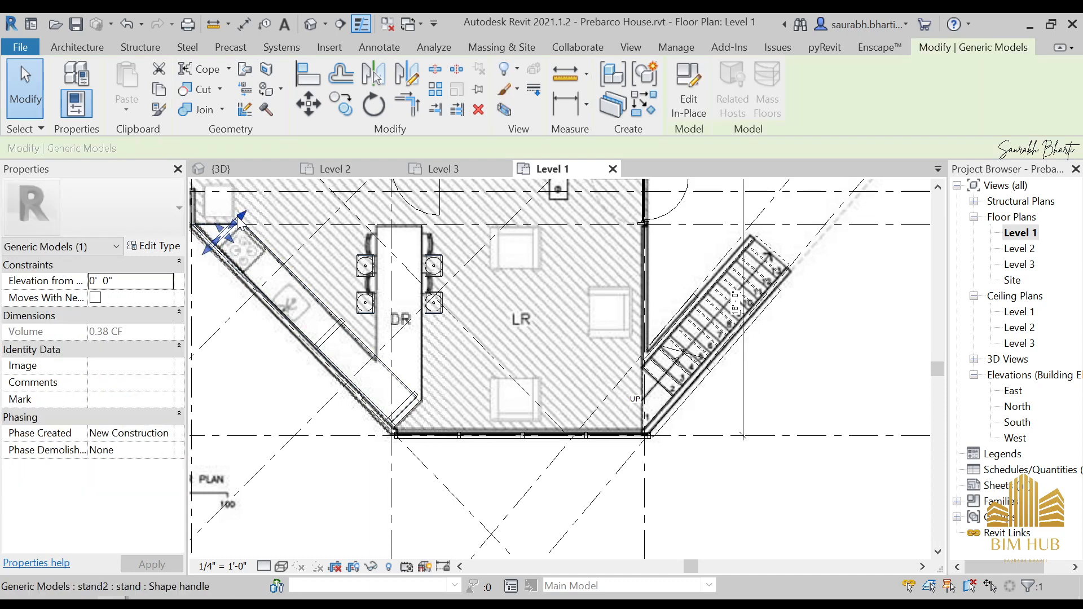
{"action": "key", "text": "Down"}
{"action": "key", "text": "Down"}
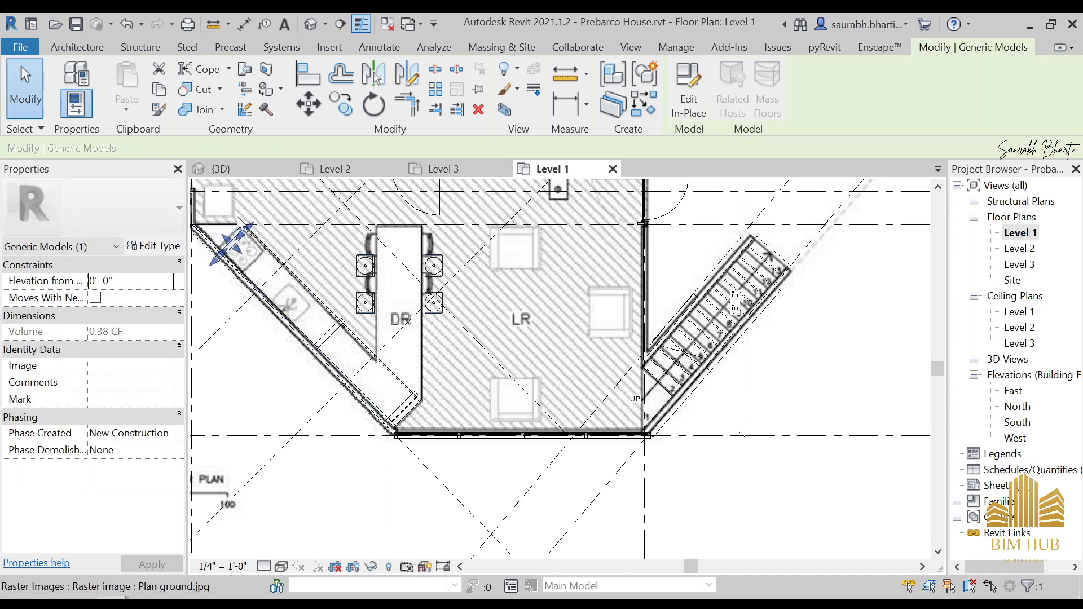
{"action": "key", "text": "Up"}
{"action": "key", "text": "Escape"}
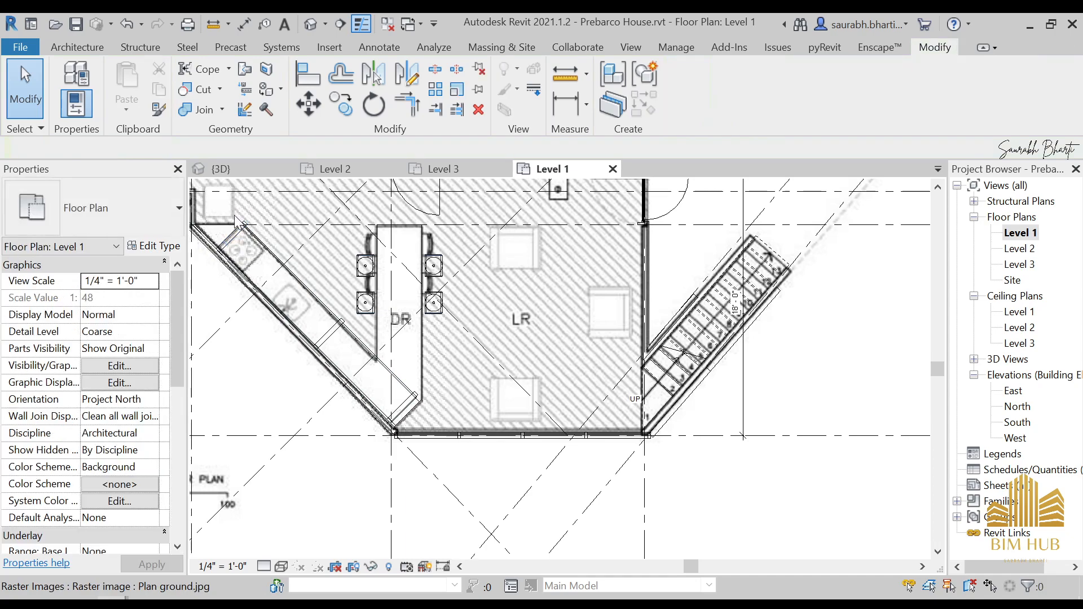
- Examine the three frame stands, shelves and counter from several angles in the 3D view
{"action": "left_click", "coordinate": [315, 23]}
{"action": "scroll", "coordinate": [542, 358], "scroll_direction": "down", "scroll_amount": 5}
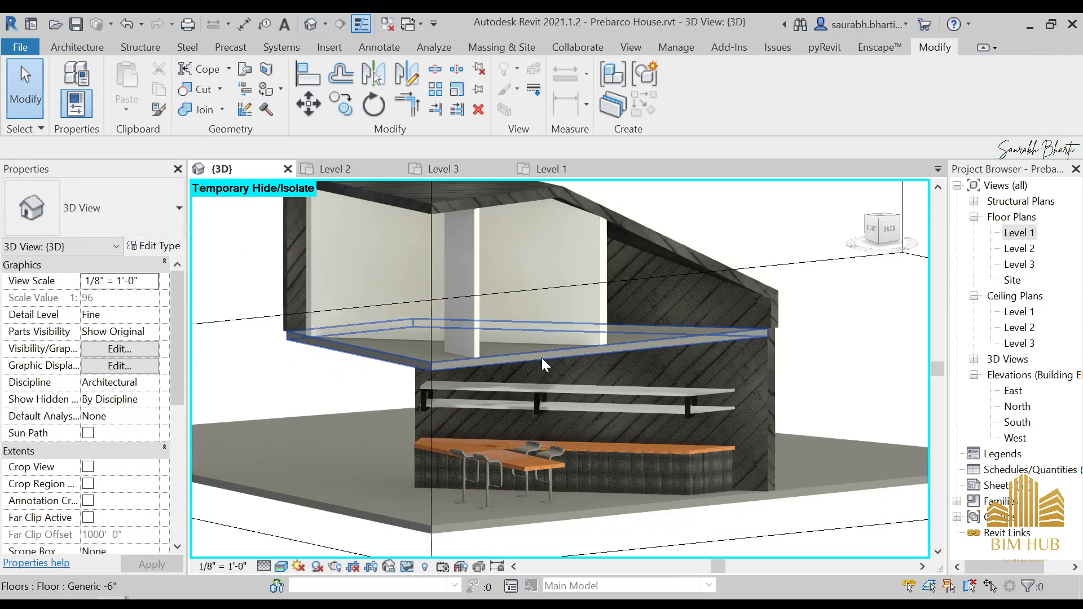
{"action": "middle_click_drag", "start_coordinate": [544, 359], "coordinate": [608, 366], "text": "shift"}
{"action": "scroll", "coordinate": [637, 378], "scroll_direction": "up", "scroll_amount": 8}
{"action": "middle_click_drag", "start_coordinate": [664, 398], "coordinate": [507, 474], "text": "shift"}
{"action": "scroll", "coordinate": [432, 438], "scroll_direction": "down", "scroll_amount": 4}
{"action": "scroll", "coordinate": [496, 432], "scroll_direction": "down", "scroll_amount": 3}
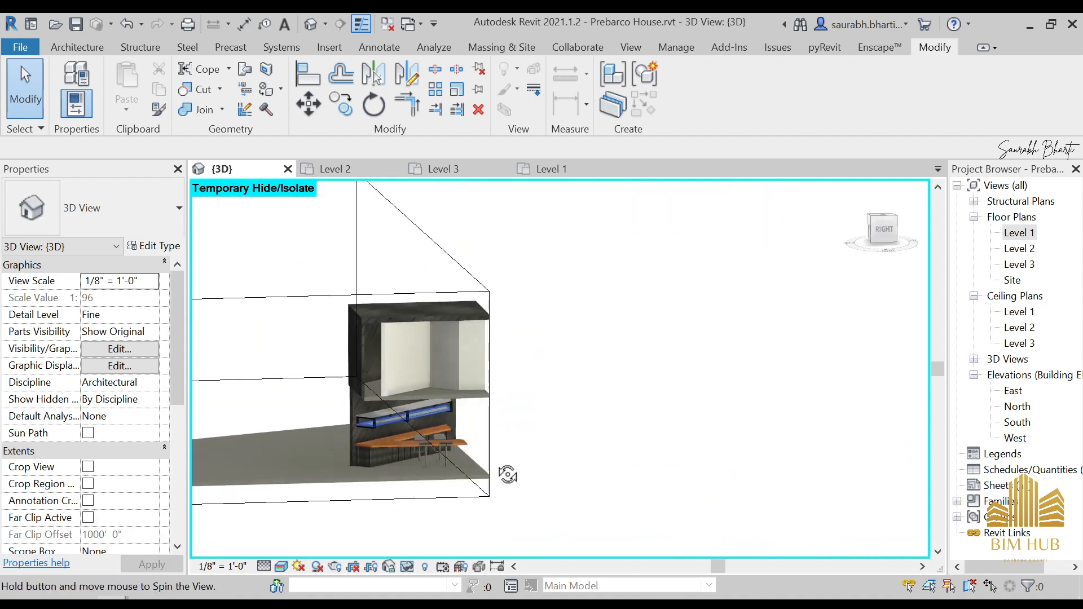
{"action": "scroll", "coordinate": [353, 445], "scroll_direction": "up", "scroll_amount": 4}
{"action": "scroll", "coordinate": [352, 446], "scroll_direction": "up", "scroll_amount": 5}
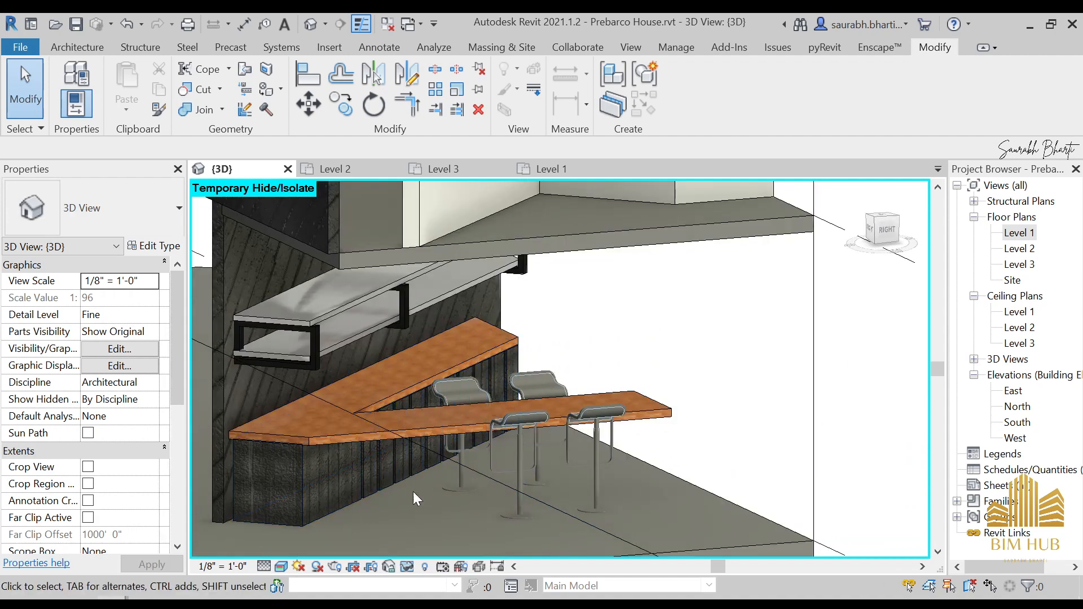
{"action": "middle_click_drag", "start_coordinate": [414, 492], "coordinate": [209, 589], "text": "shift"}
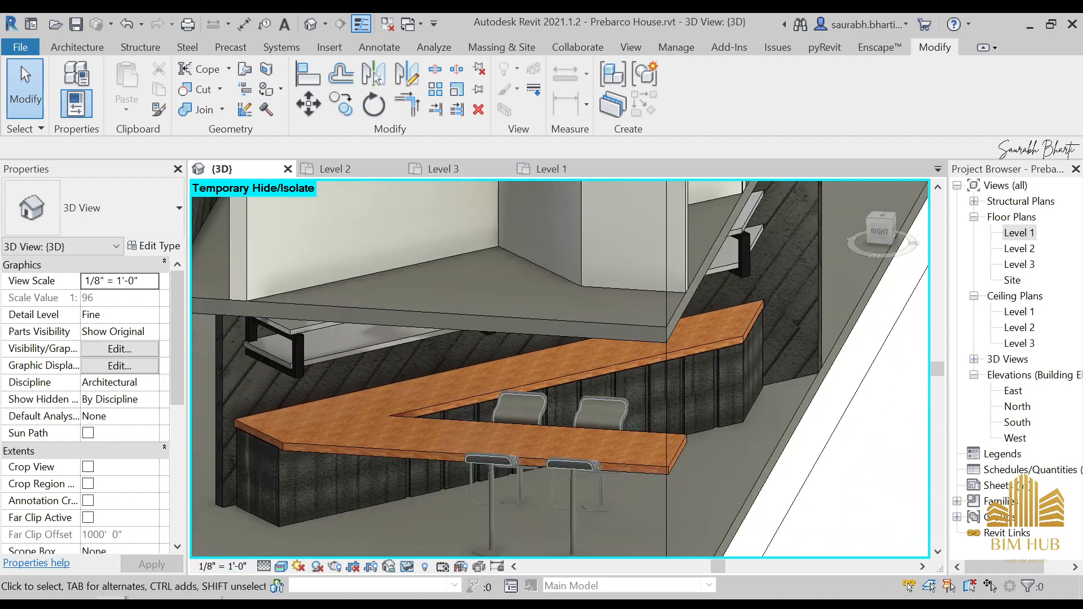
- Switch to the reference photo and examine the shelf frames, counter, sink and refrigerator area up close
{"action": "left_click", "coordinate": [142, 508]}
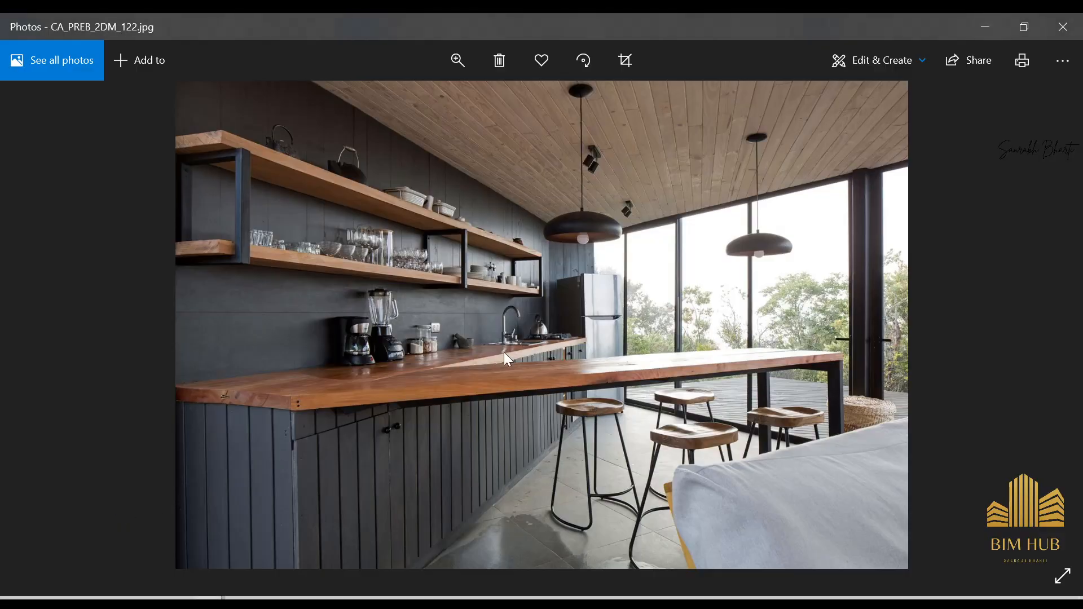
{"action": "scroll", "coordinate": [563, 326], "scroll_direction": "up", "scroll_amount": 3}
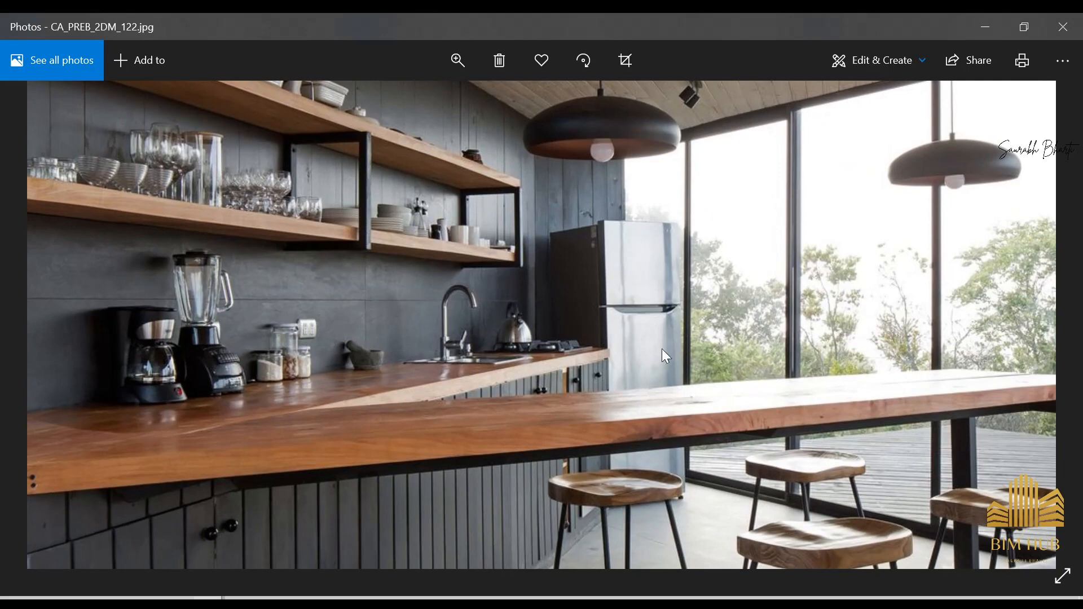
{"action": "left_click_drag", "start_coordinate": [649, 317], "coordinate": [794, 371]}
{"action": "scroll", "coordinate": [353, 269], "scroll_direction": "down", "scroll_amount": 3}
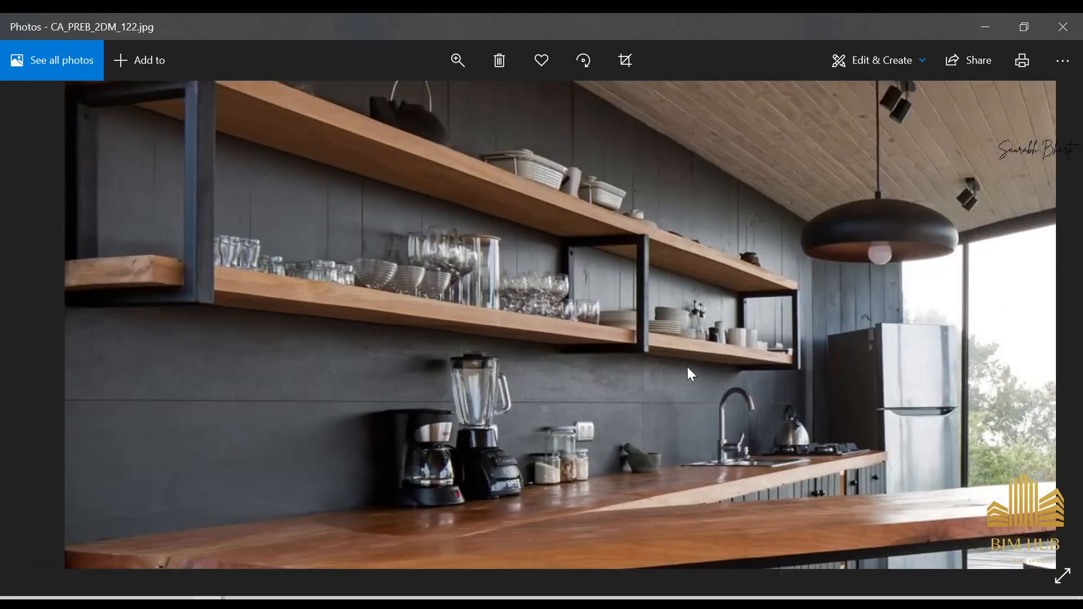
{"action": "scroll", "coordinate": [475, 460], "scroll_direction": "up", "scroll_amount": 3}
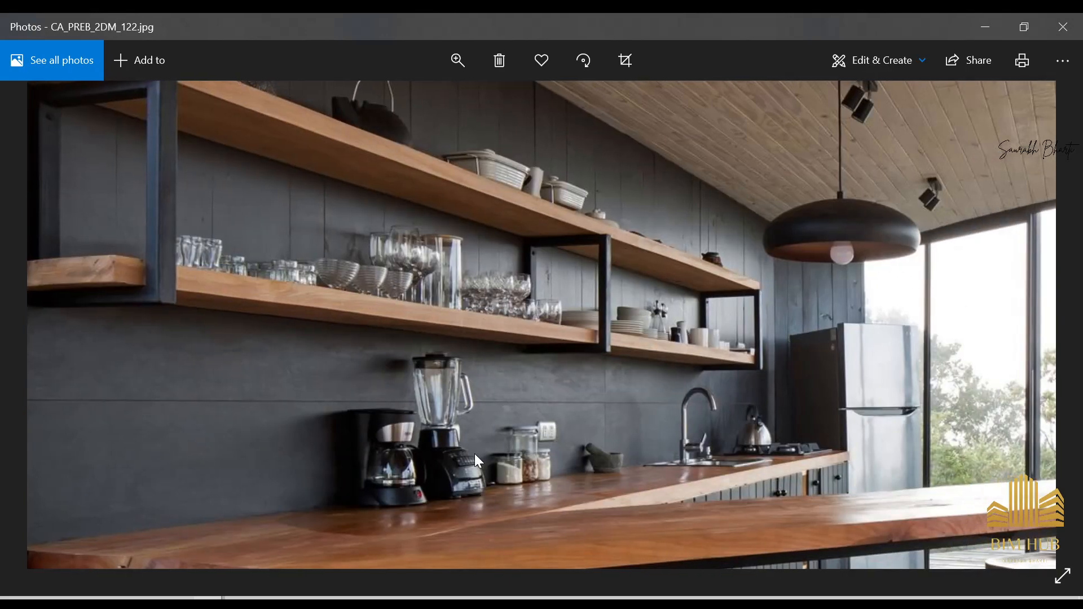
- Return to the Revit model and open the Level 1 floor plan at the kitchen counter and stove corner
{"action": "left_click", "coordinate": [976, 21]}
{"action": "middle_click_drag", "start_coordinate": [611, 351], "coordinate": [753, 341], "text": "shift"}
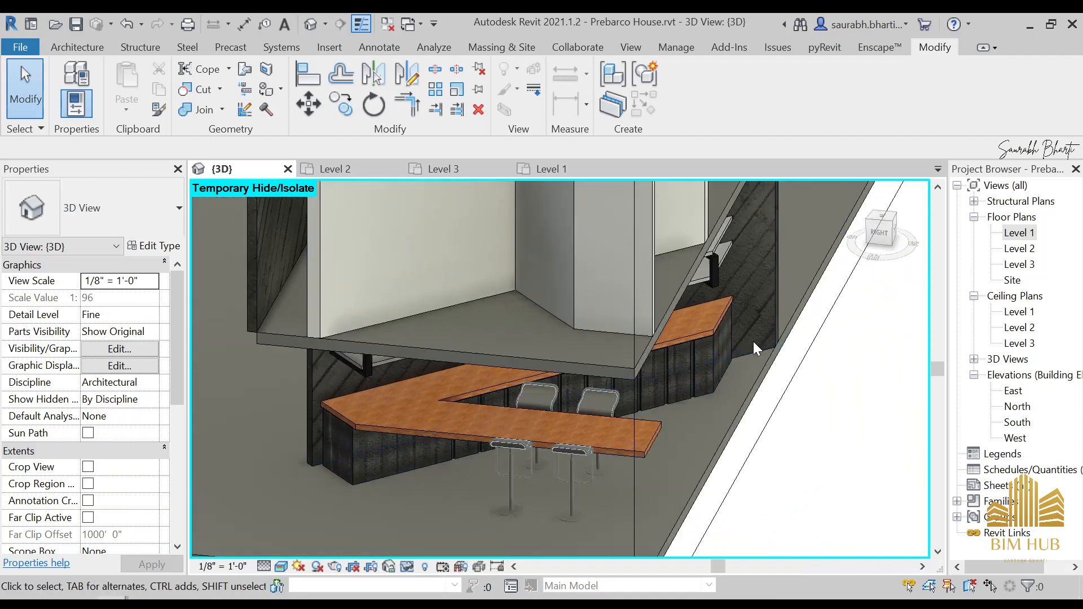
{"action": "double_click", "coordinate": [1021, 233]}
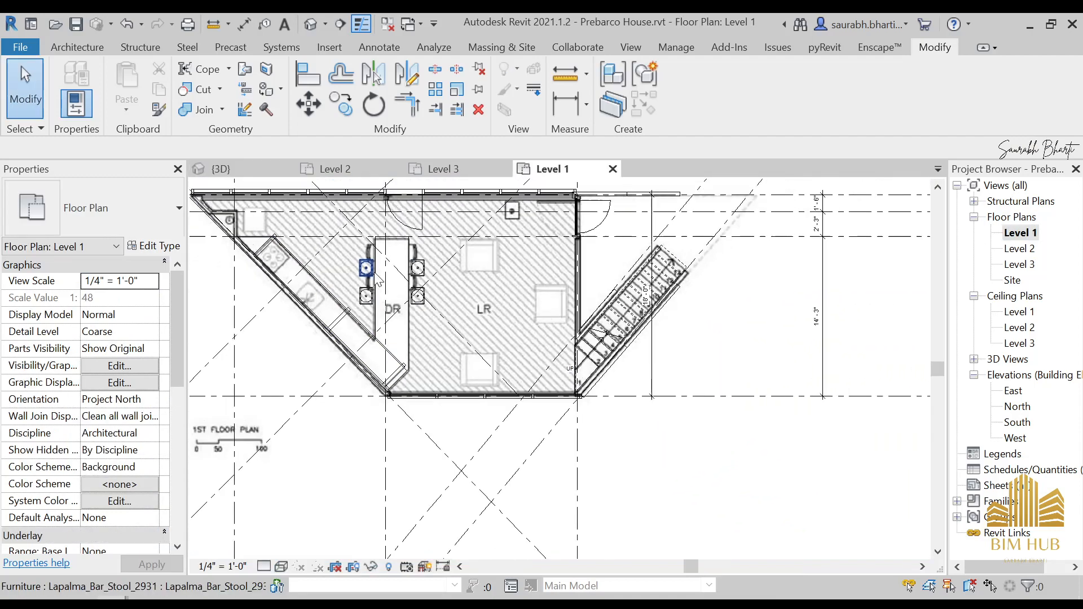
{"action": "middle_click_drag", "start_coordinate": [375, 274], "coordinate": [460, 358]}
{"action": "scroll", "coordinate": [332, 310], "scroll_direction": "up", "scroll_amount": 2}
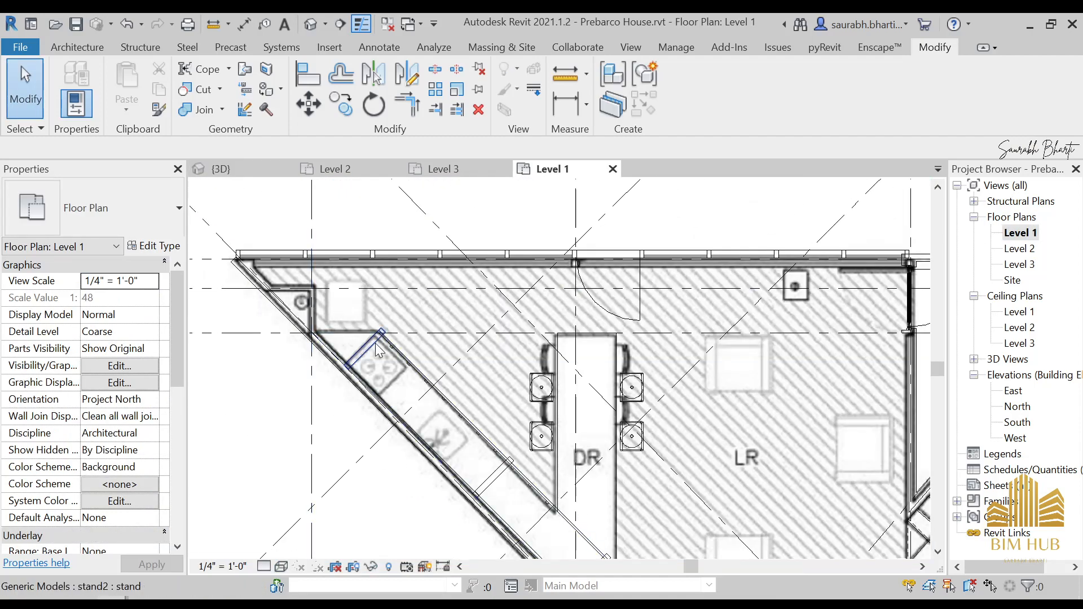
{"action": "middle_click_drag", "start_coordinate": [375, 343], "coordinate": [424, 397]}
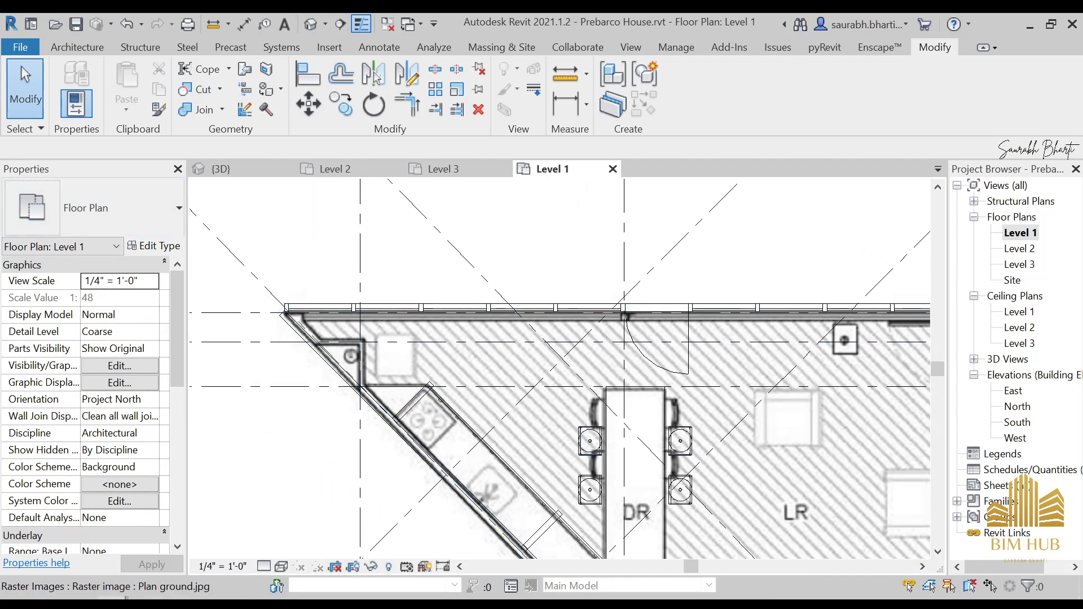
- Browse the Enscape Asset Library for kitchen items, filtered to the kitchen tag and the Accessories category
{"action": "left_click", "coordinate": [251, 513]}
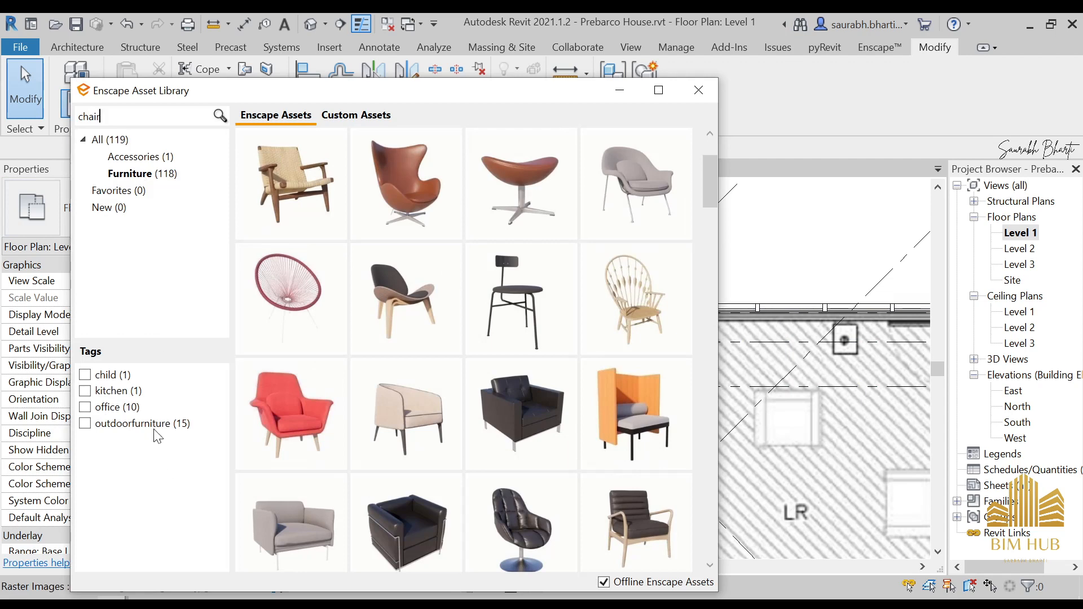
{"action": "left_click", "coordinate": [85, 391]}
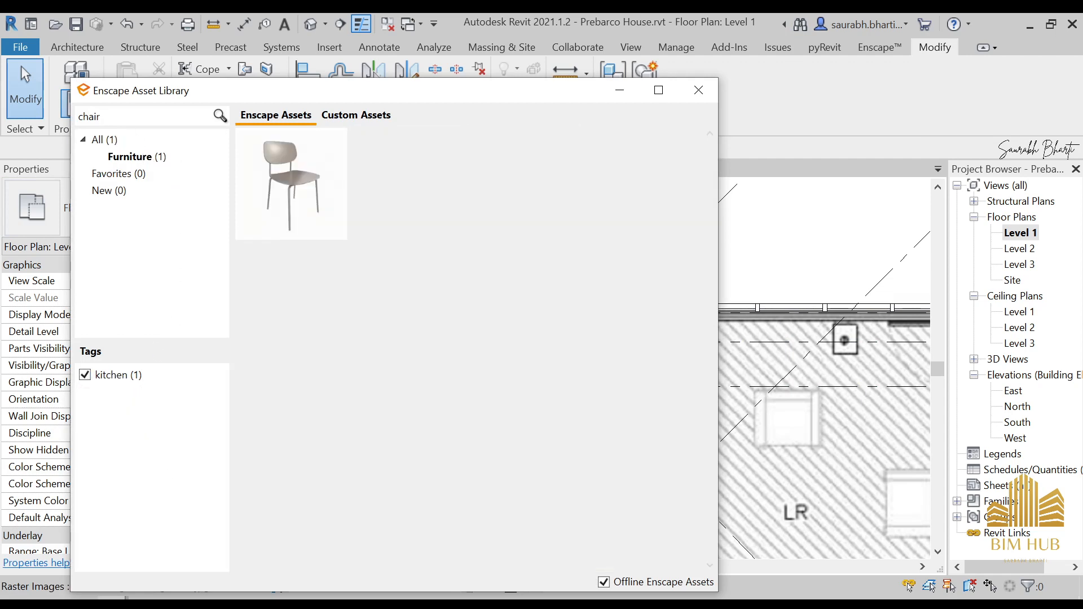
{"action": "key", "text": "BackSpace"}
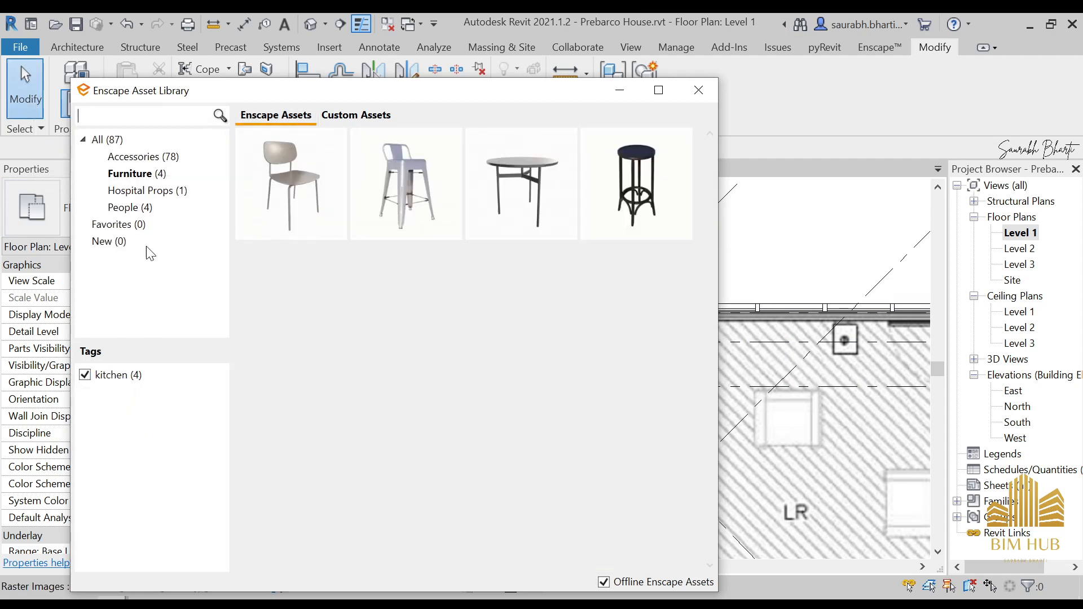
{"action": "left_click", "coordinate": [135, 158]}
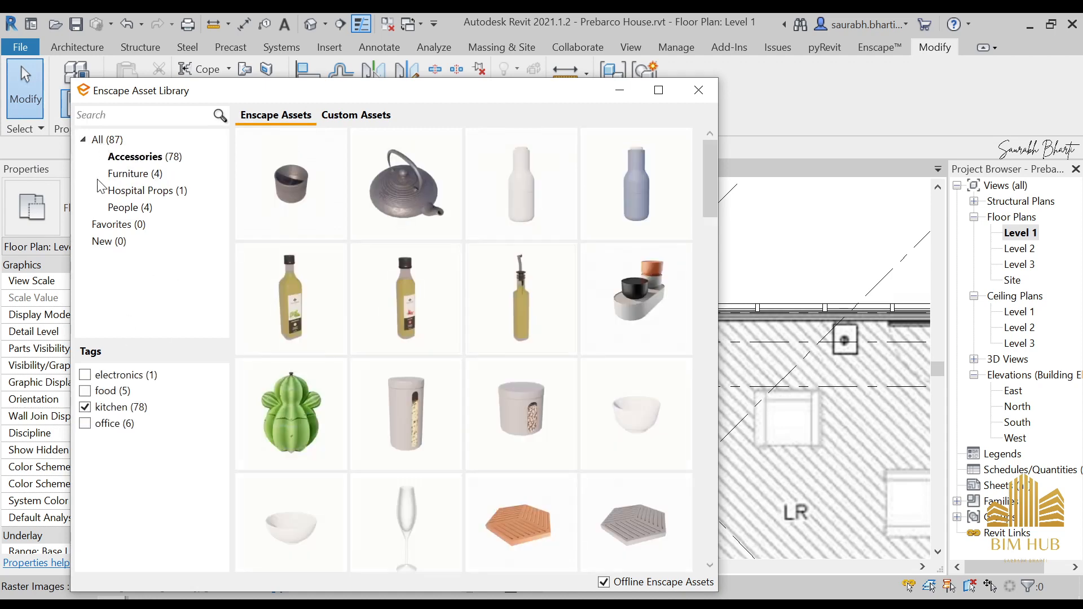
{"action": "scroll", "coordinate": [518, 467], "scroll_direction": "down", "scroll_amount": 15}
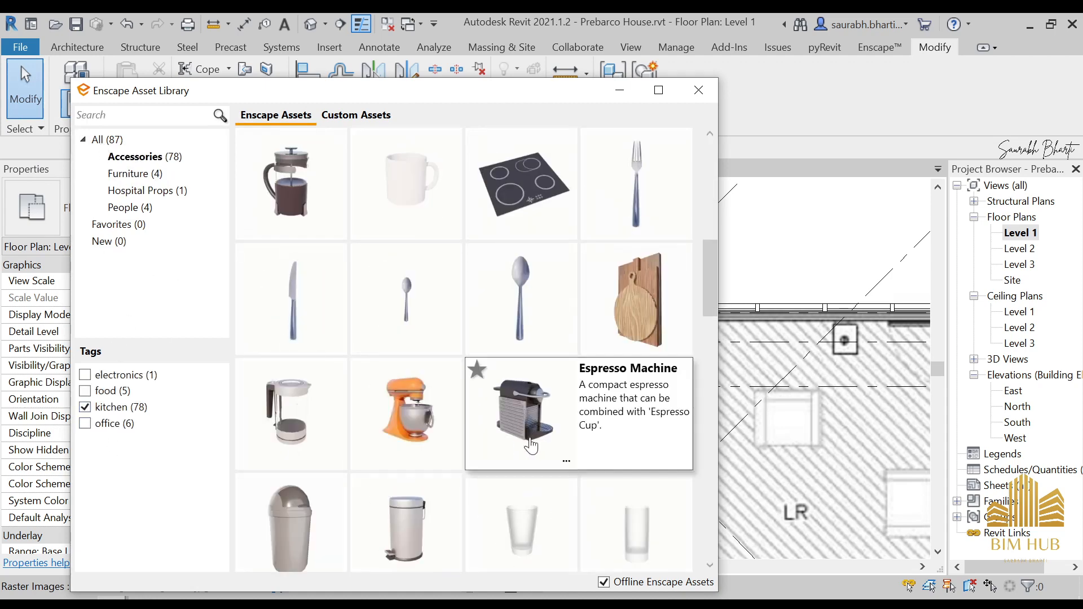
{"action": "scroll", "coordinate": [517, 462], "scroll_direction": "down", "scroll_amount": 6}
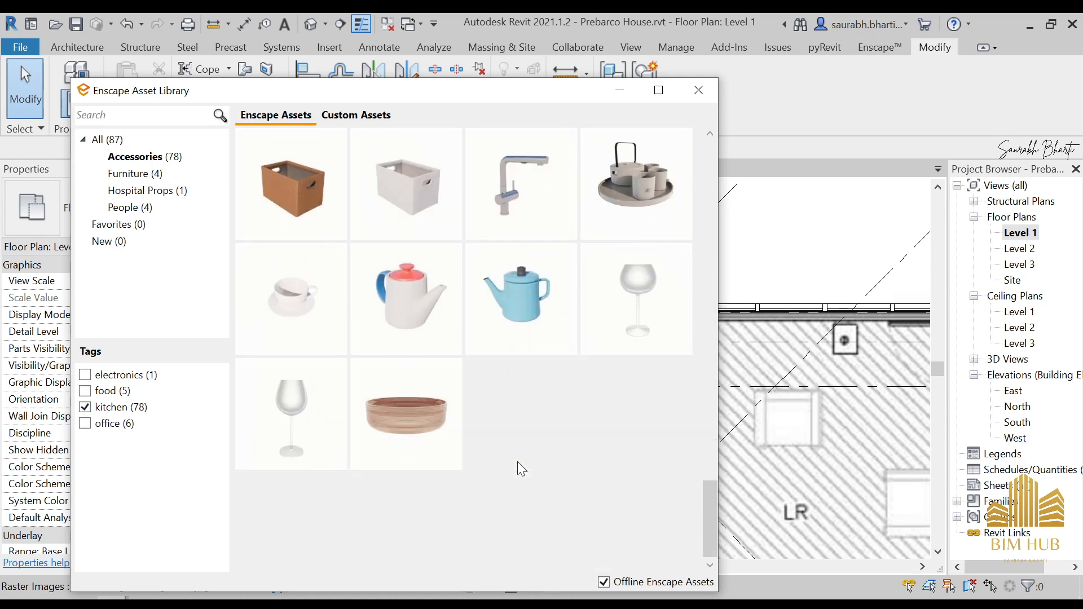
{"action": "scroll", "coordinate": [502, 440], "scroll_direction": "up", "scroll_amount": 10}
{"action": "scroll", "coordinate": [500, 420], "scroll_direction": "up", "scroll_amount": 10}
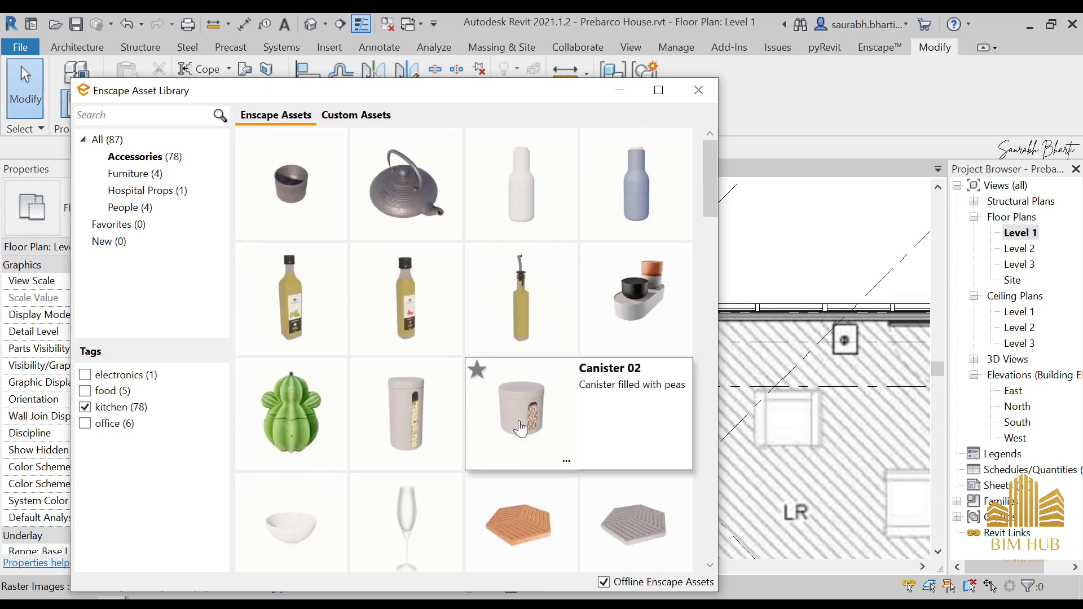
{"action": "scroll", "coordinate": [395, 406], "scroll_direction": "down", "scroll_amount": 9}
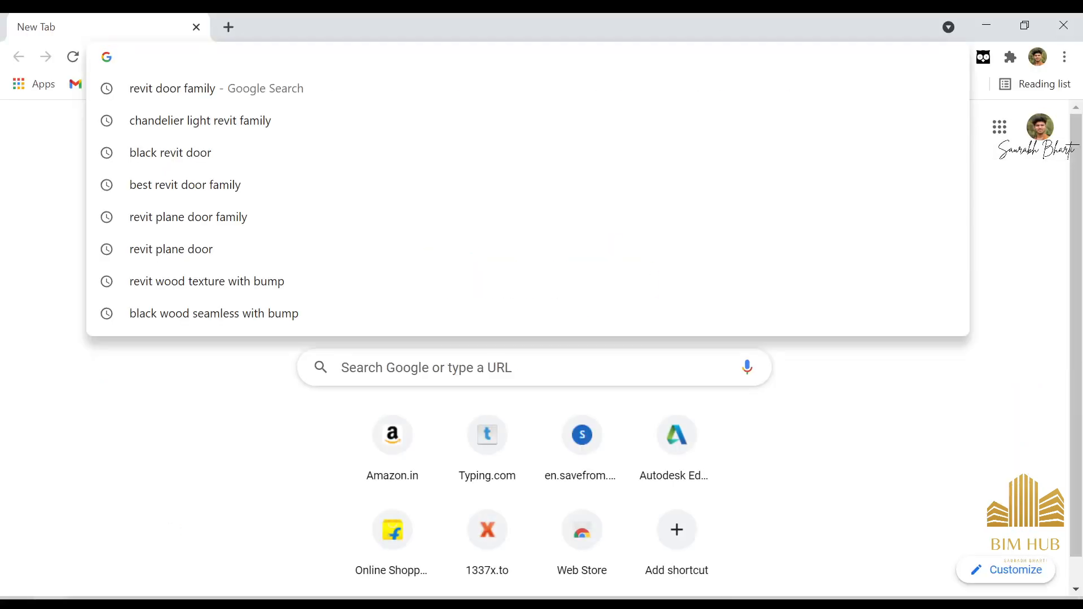
- Search the web for "refrigerator revit family" and open the BIMsmith refrigerator families page in a new tab
{"action": "type", "text": "refrr"}
{"action": "key", "text": "BackSpace"}
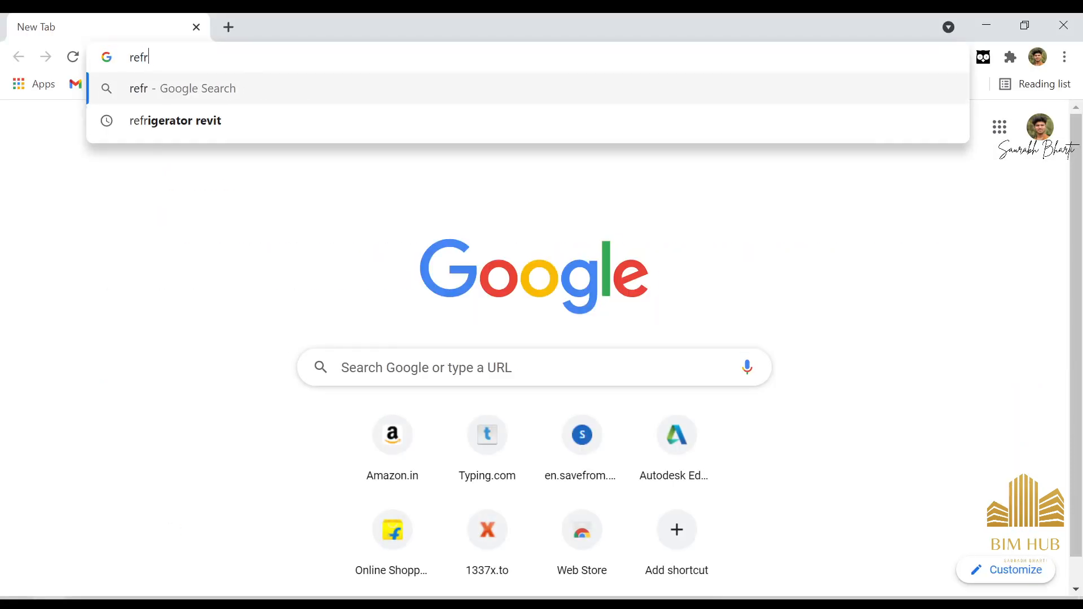
{"action": "key", "text": "Down"}
{"action": "key", "text": "Return"}
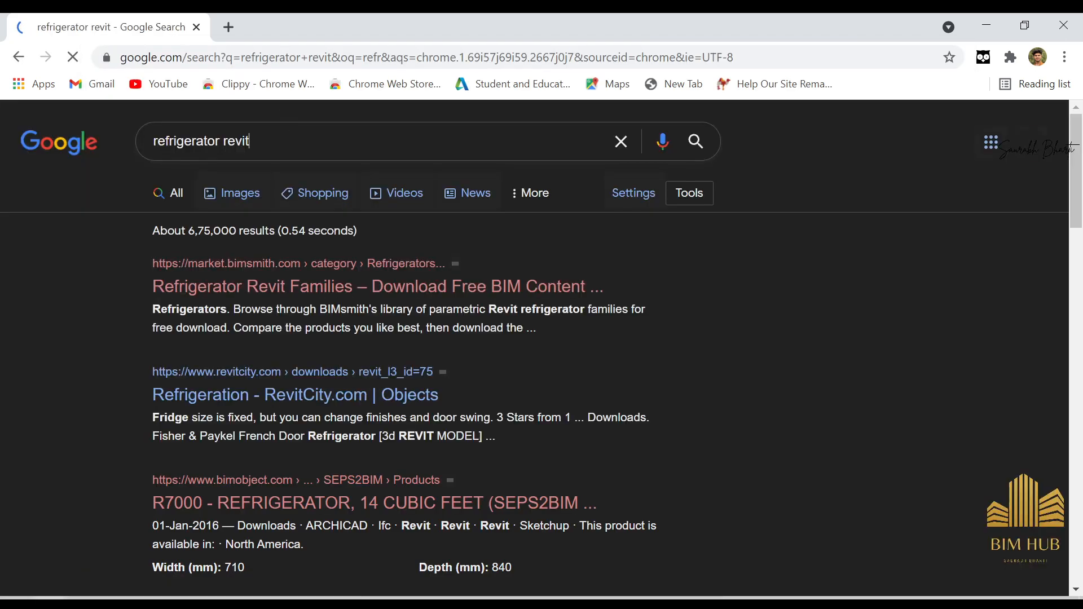
{"action": "type", "text": "family"}
{"action": "key", "text": "Return"}
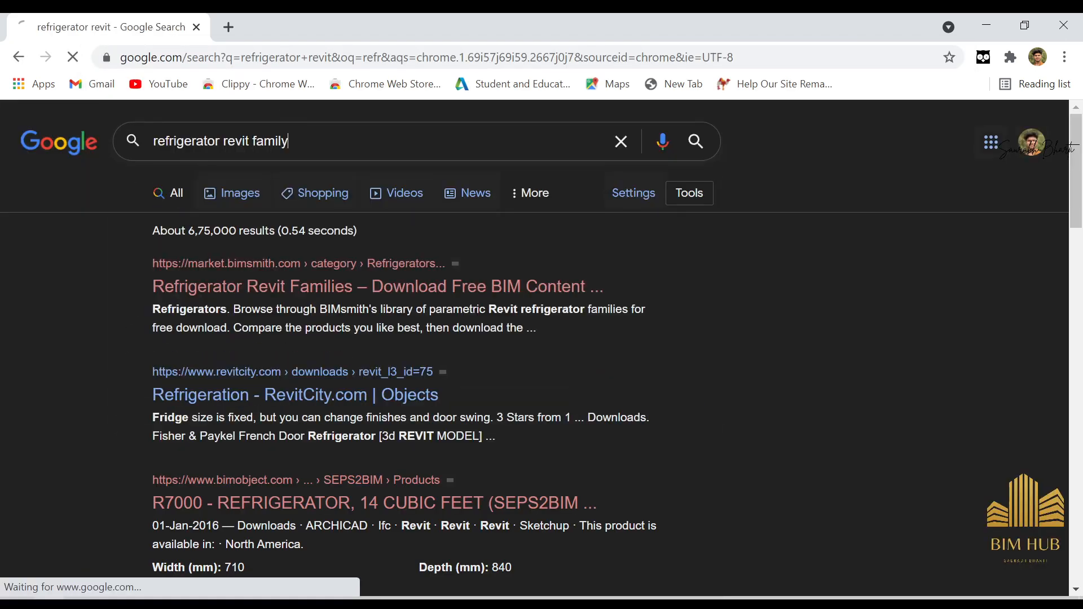
{"action": "right_click", "coordinate": [274, 294]}
{"action": "left_click", "coordinate": [296, 307]}
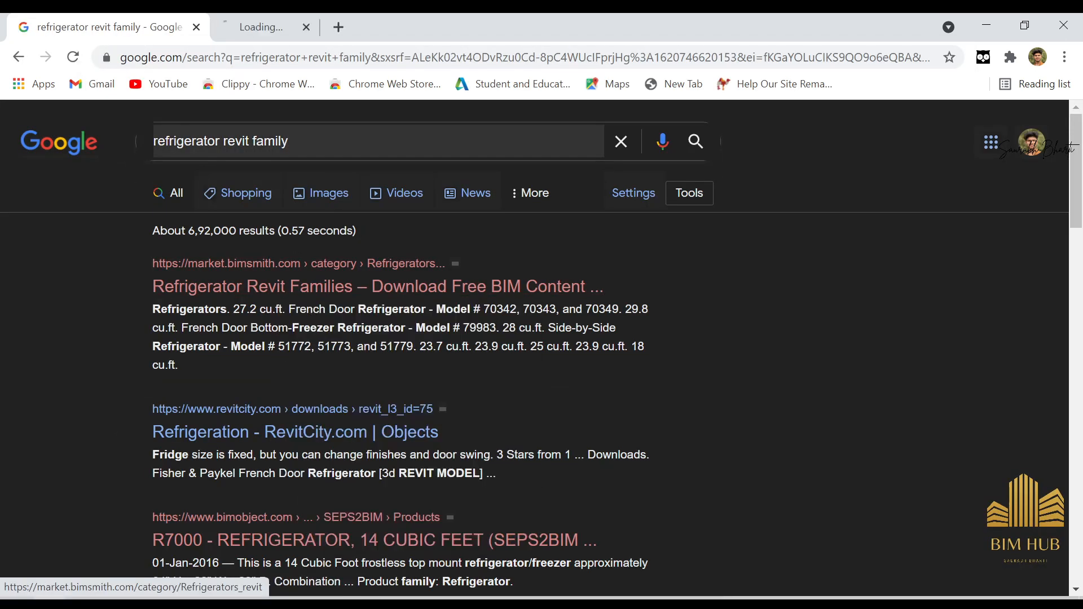
{"action": "left_click", "coordinate": [301, 23]}
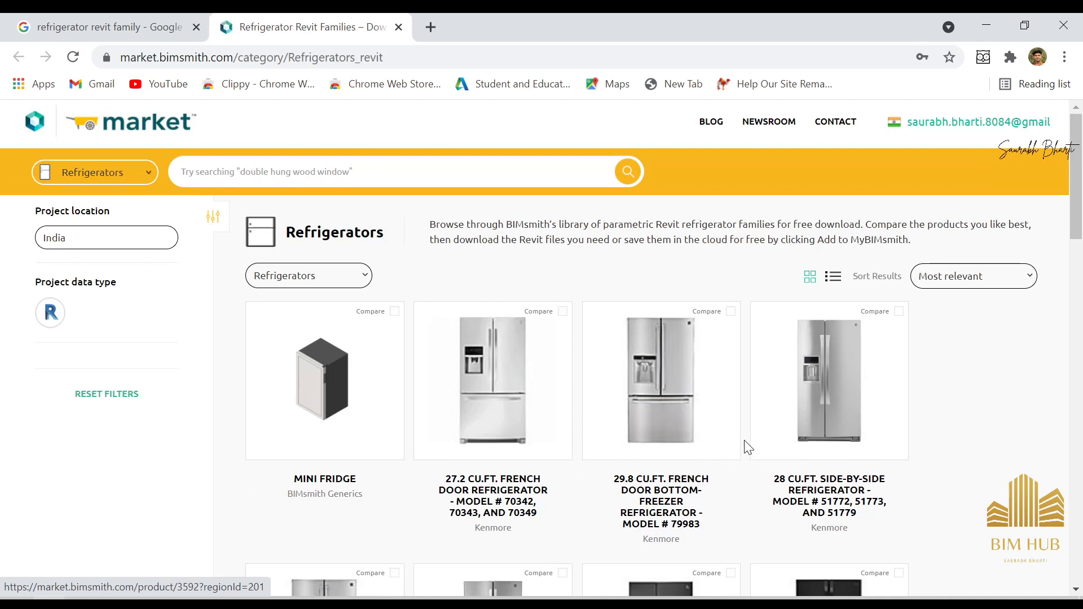
- Open the product pages of the 28 cu.ft. and black 25 cu.ft. Kenmore side-by-side refrigerators in separate tabs
{"action": "scroll", "coordinate": [834, 428], "scroll_direction": "down", "scroll_amount": 2}
{"action": "right_click", "coordinate": [844, 326]}
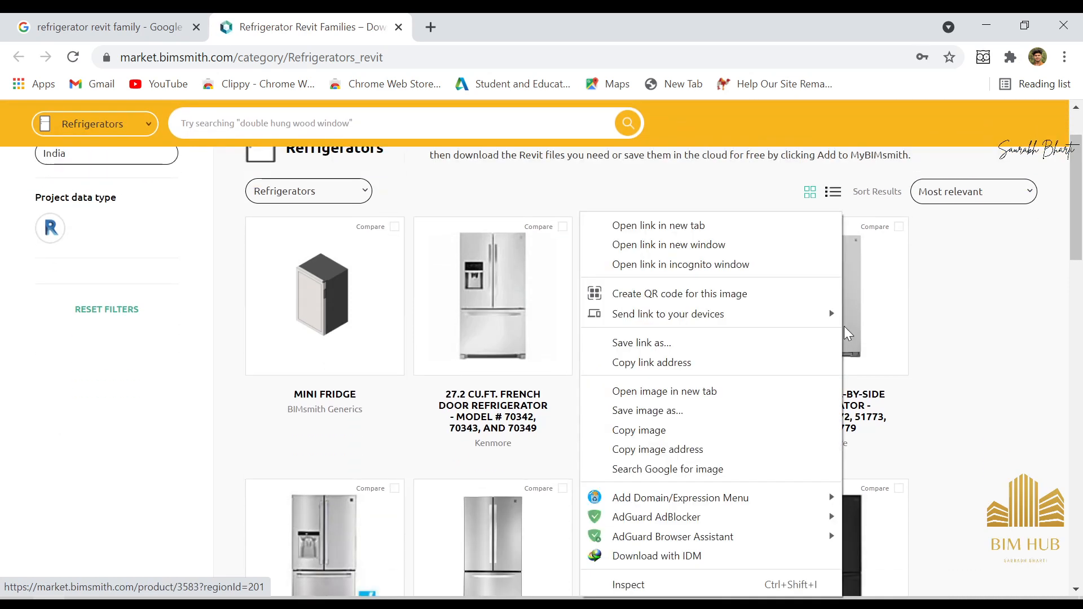
{"action": "left_click", "coordinate": [760, 225]}
{"action": "scroll", "coordinate": [640, 486], "scroll_direction": "down", "scroll_amount": 3}
{"action": "right_click", "coordinate": [683, 401]}
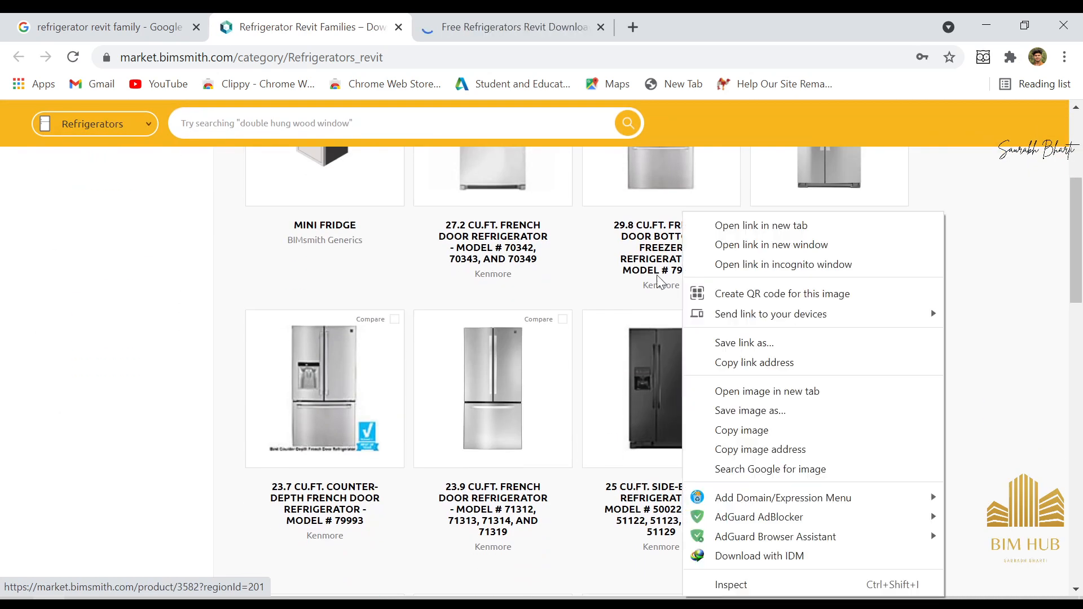
{"action": "left_click", "coordinate": [757, 226]}
{"action": "key", "text": "ctrl+Tab"}
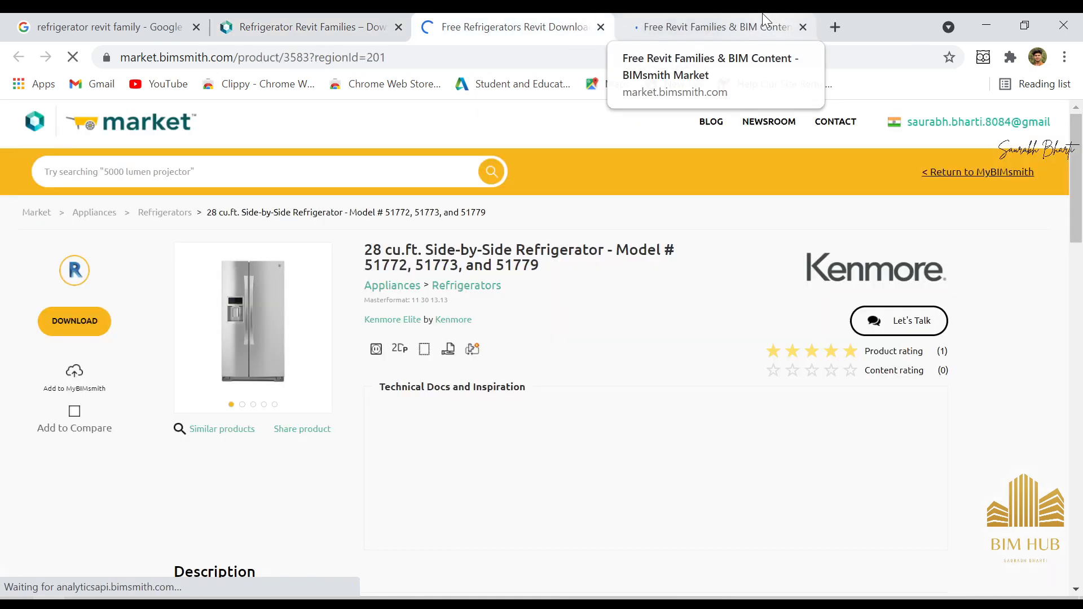
- Download the Revit files of both the 25 cu.ft. and the 28 cu.ft. side-by-side refrigerators
{"action": "left_click", "coordinate": [759, 24]}
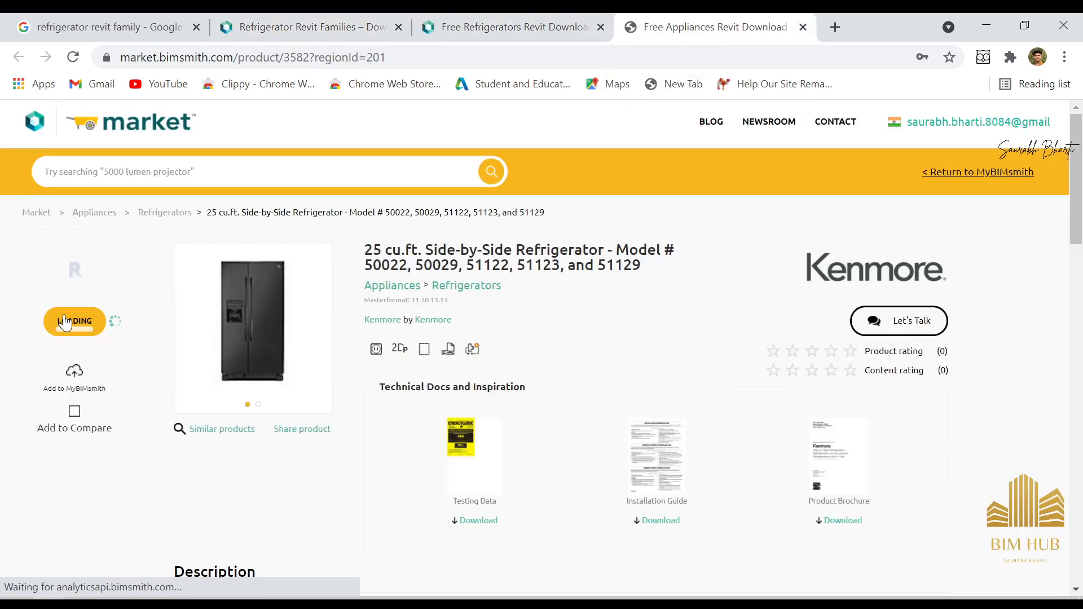
{"action": "left_click", "coordinate": [581, 23]}
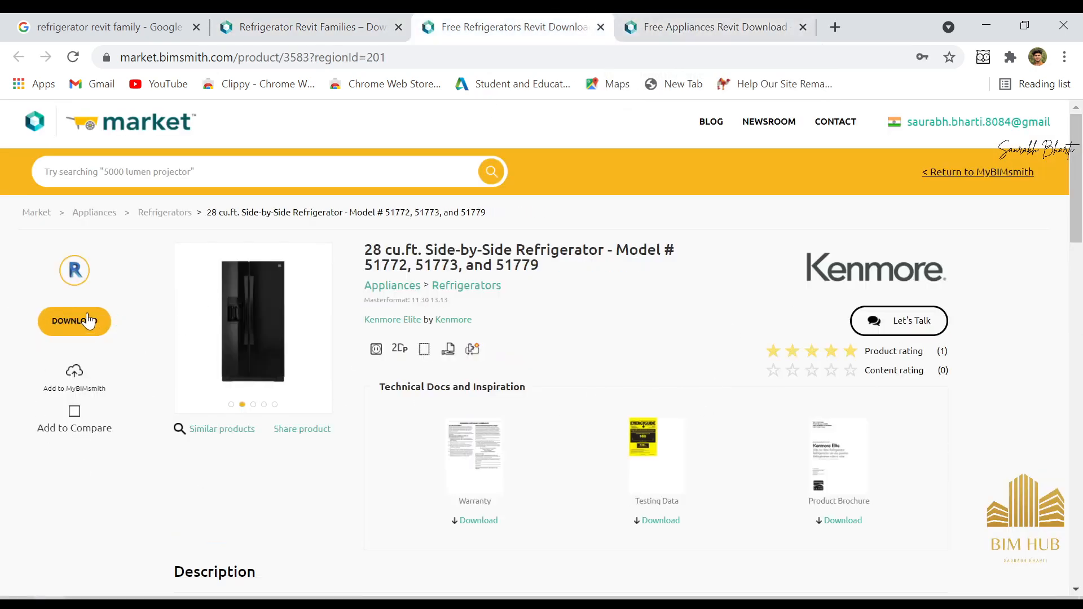
{"action": "left_click", "coordinate": [695, 32]}
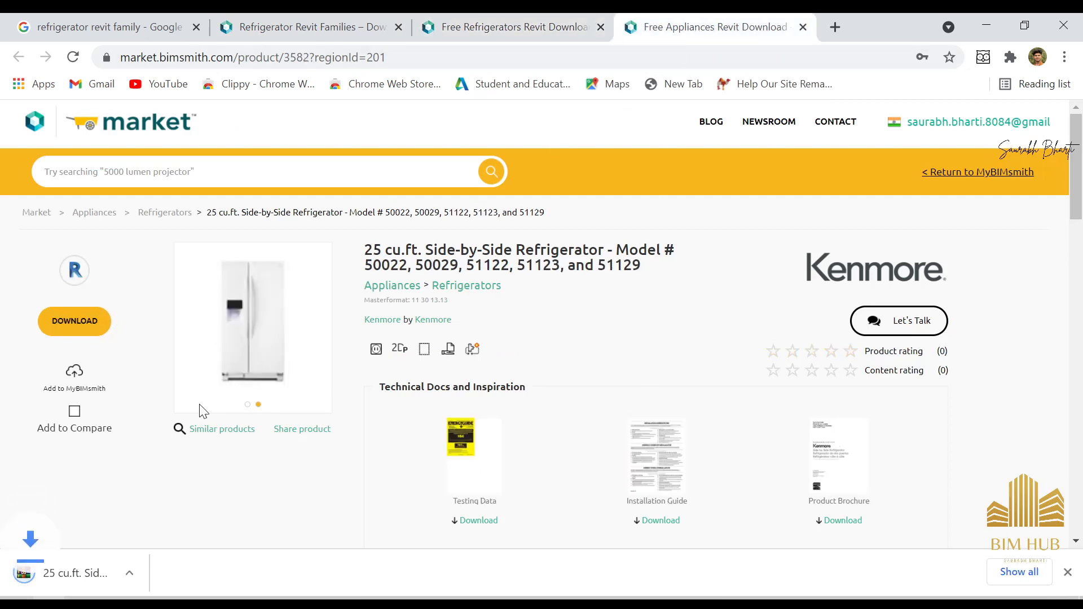
- Copy the downloaded 25 cu.ft. Side-by-Side Refrigerator archive into the Familes folder on the desktop and extract it there
{"action": "left_click", "coordinate": [191, 566]}
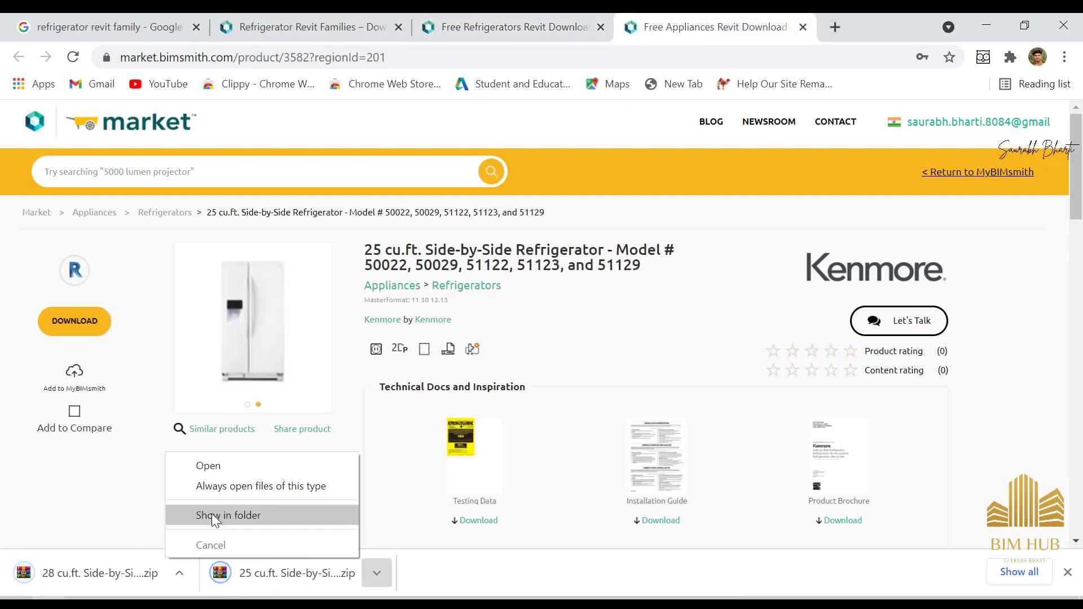
{"action": "left_click", "coordinate": [212, 514]}
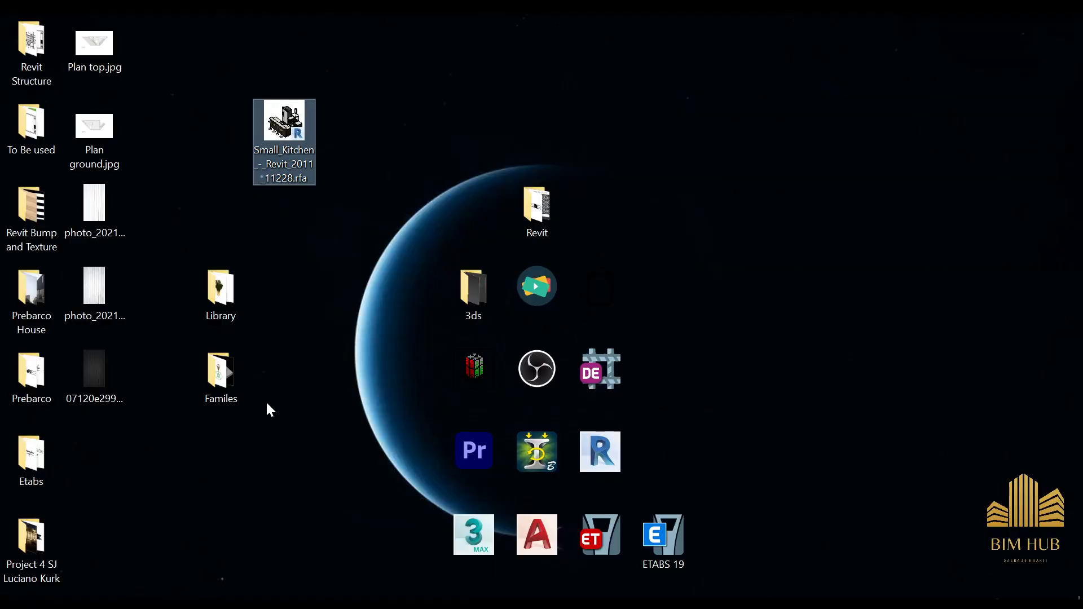
{"action": "left_click", "coordinate": [326, 367]}
{"action": "double_click", "coordinate": [249, 379]}
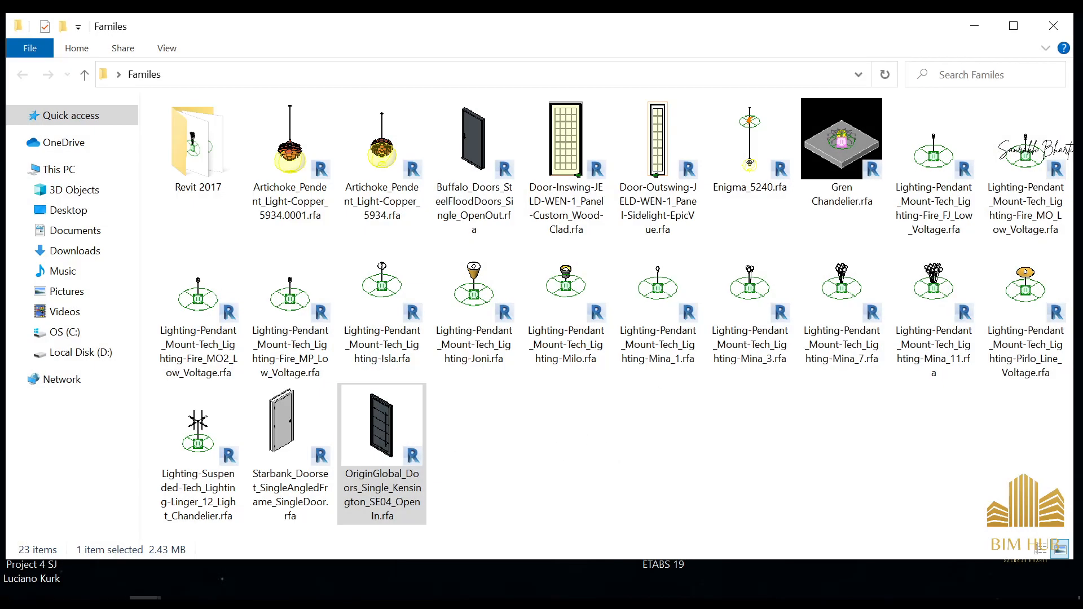
{"action": "left_click", "coordinate": [974, 25]}
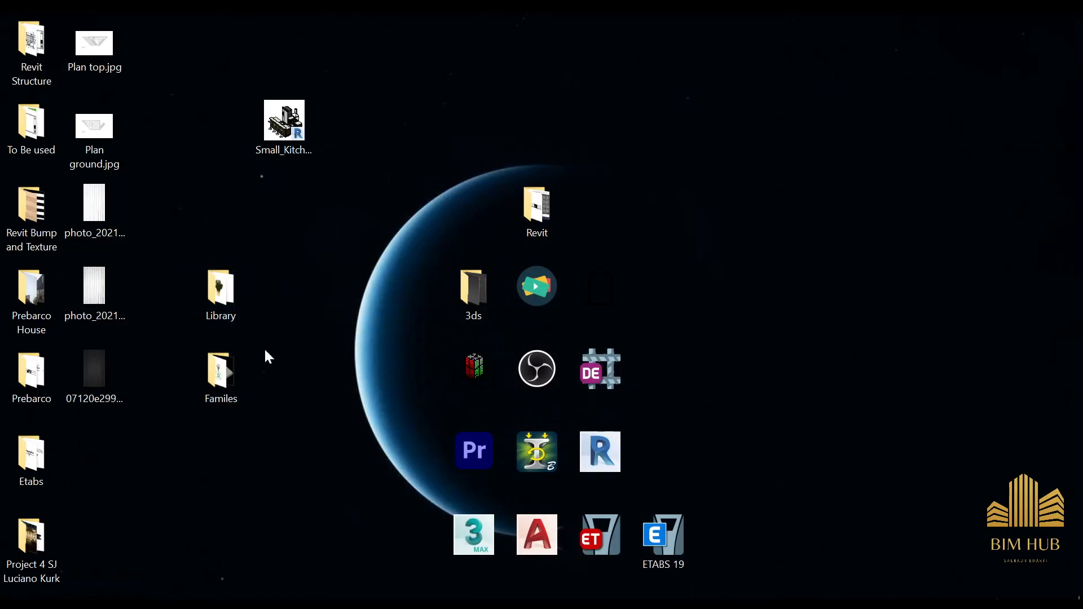
{"action": "double_click", "coordinate": [221, 290]}
{"action": "left_click", "coordinate": [980, 32]}
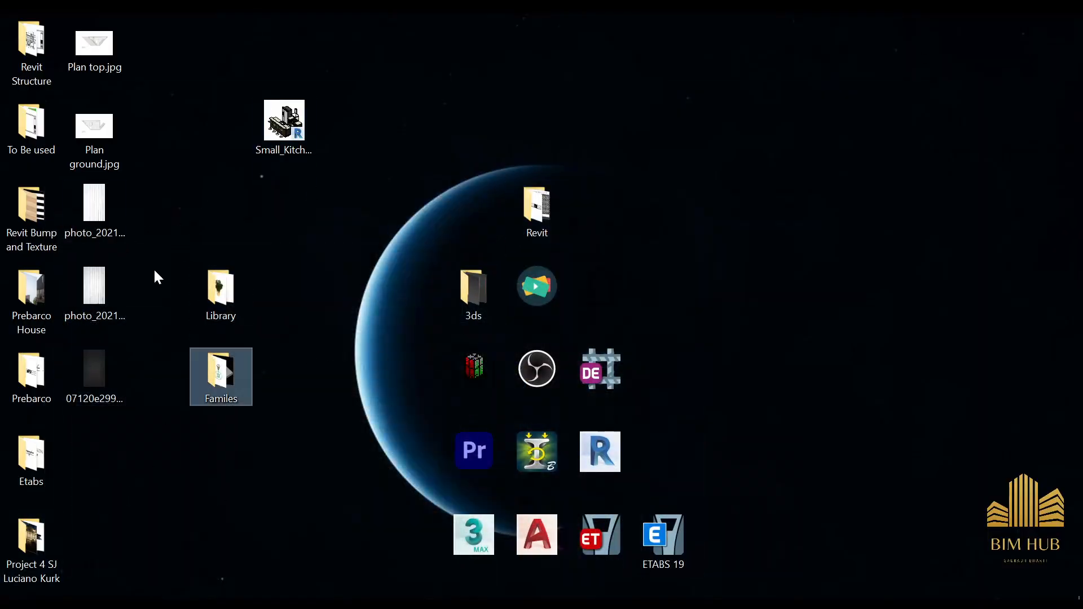
{"action": "double_click", "coordinate": [219, 373]}
{"action": "key", "text": "ctrl+v"}
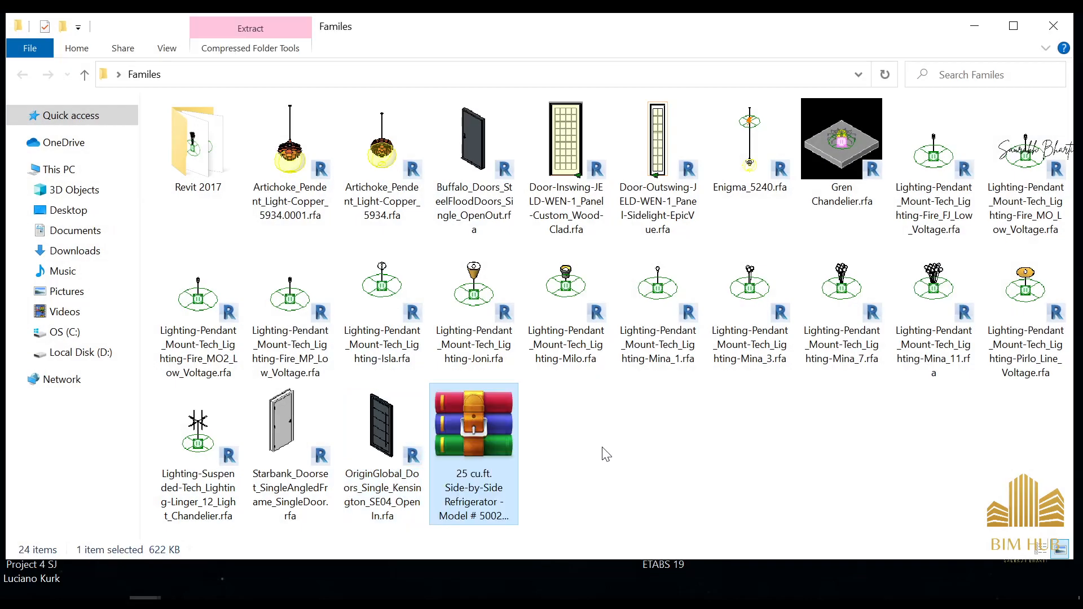
{"action": "right_click", "coordinate": [433, 434]}
{"action": "left_click", "coordinate": [487, 131]}
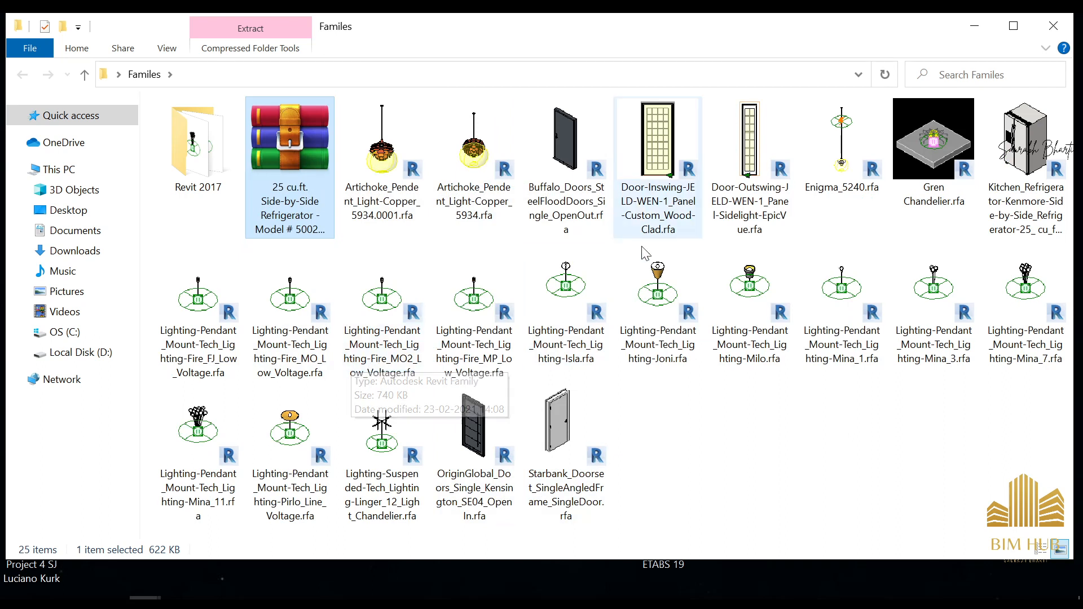
- Load the extracted Kenmore refrigerator family into the Revit project and place one on the long wall near the kitchen corner
{"action": "left_click_drag", "start_coordinate": [1068, 169], "coordinate": [218, 469]}
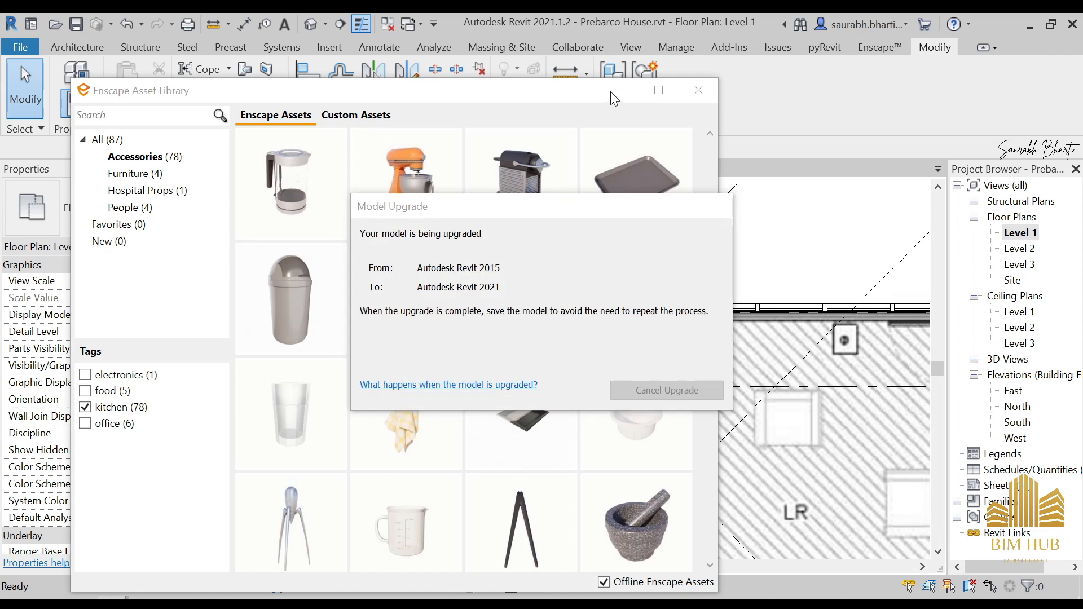
{"action": "left_click", "coordinate": [631, 93]}
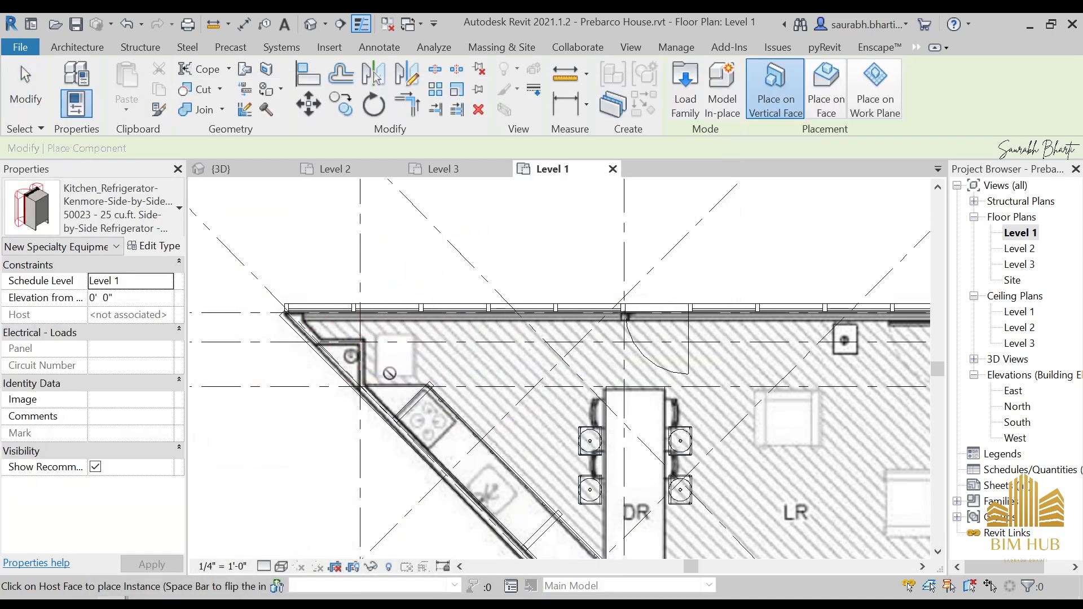
{"action": "scroll", "coordinate": [391, 374], "scroll_direction": "down", "scroll_amount": 1}
{"action": "scroll", "coordinate": [323, 342], "scroll_direction": "down", "scroll_amount": 1}
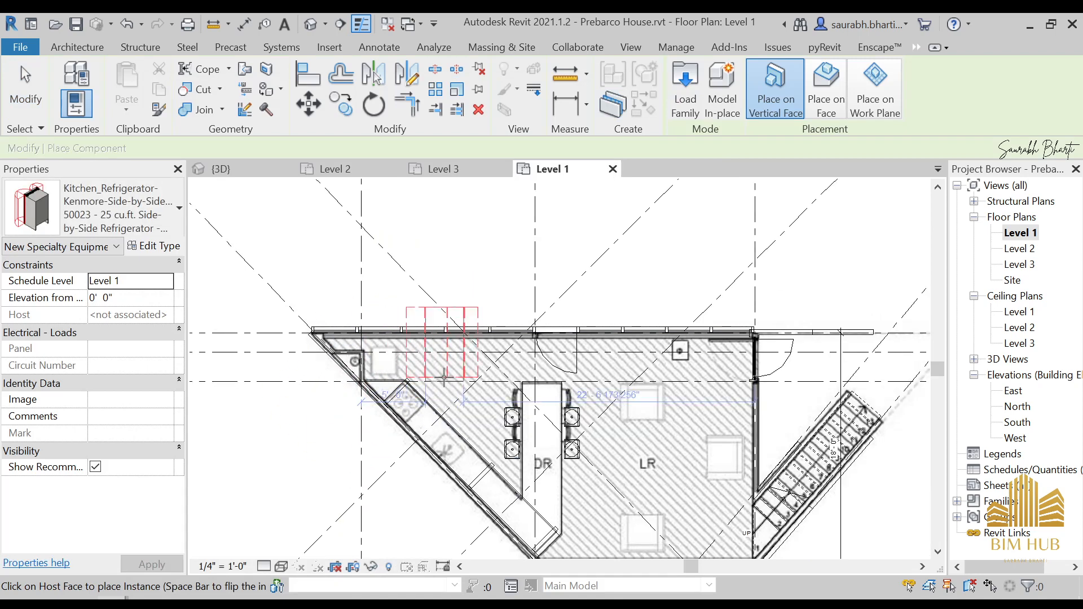
{"action": "key", "text": "Escape"}
- In the 3D view, raise the placed 25 cu.ft. refrigerator to an elevation of 2' 2" above Level 1
{"action": "left_click", "coordinate": [306, 31]}
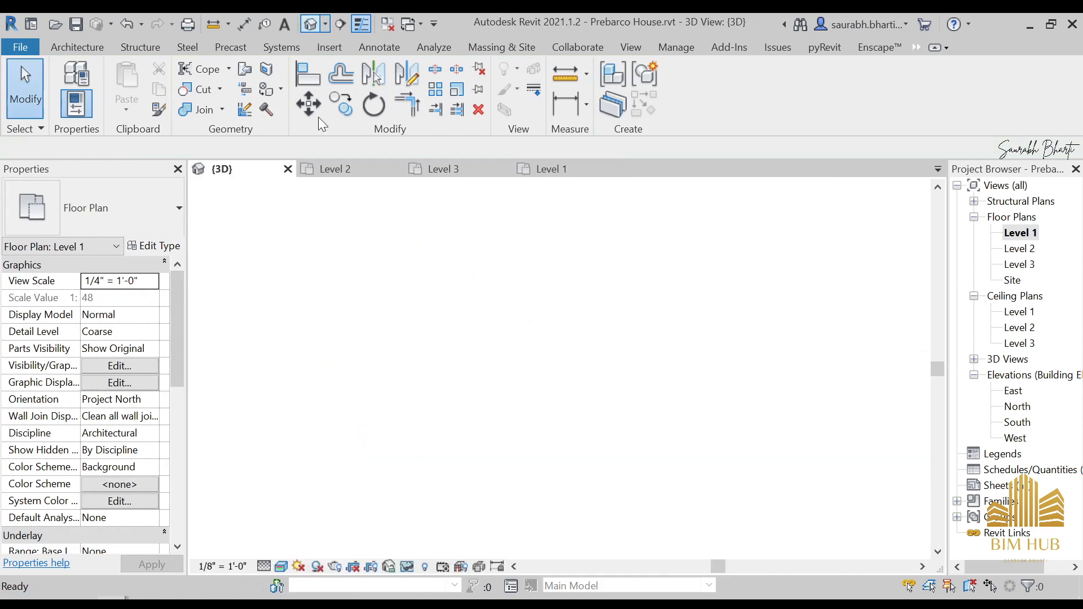
{"action": "middle_click_drag", "start_coordinate": [529, 415], "coordinate": [492, 332], "text": "shift"}
{"action": "left_click", "coordinate": [492, 331]}
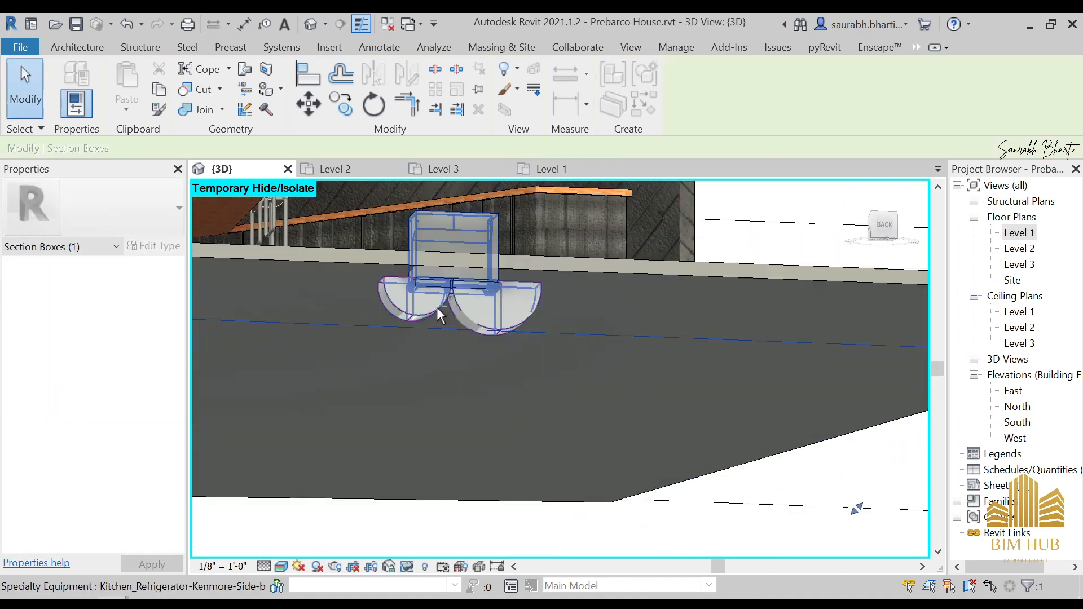
{"action": "middle_click_drag", "start_coordinate": [437, 307], "coordinate": [480, 442], "text": "shift"}
{"action": "left_click", "coordinate": [579, 382]}
{"action": "left_click", "coordinate": [566, 390]}
{"action": "left_click", "coordinate": [566, 462]}
{"action": "left_click", "coordinate": [505, 485]}
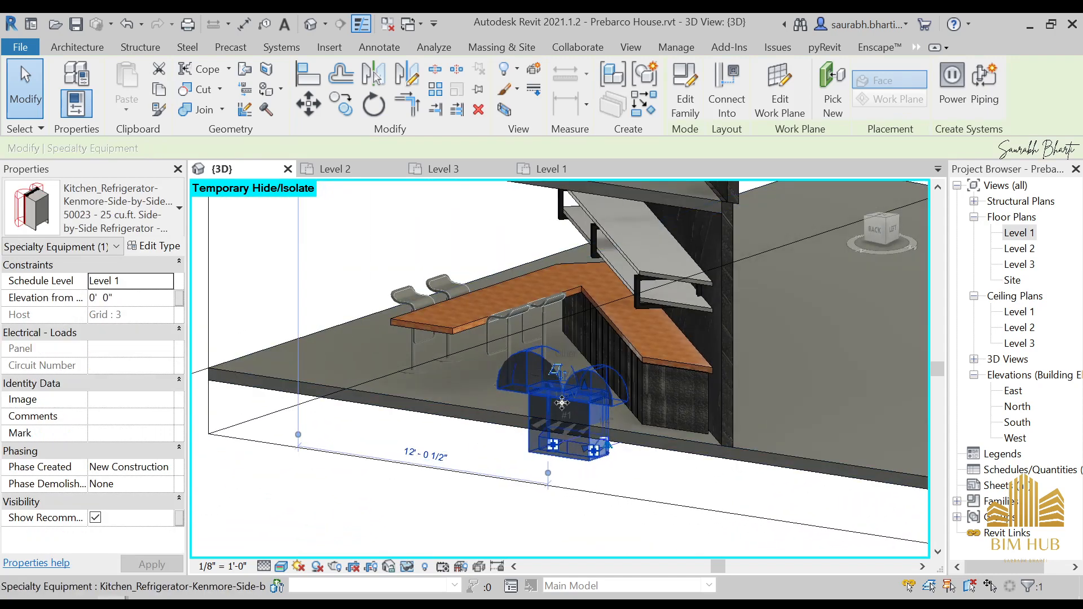
{"action": "key", "text": "Up"}
{"action": "key", "text": "Up"}
{"action": "key", "text": "Up"}
{"action": "key", "text": "Up"}
{"action": "key", "text": "Up"}
{"action": "key", "text": "Up"}
{"action": "key", "text": "Up"}
{"action": "key", "text": "Up"}
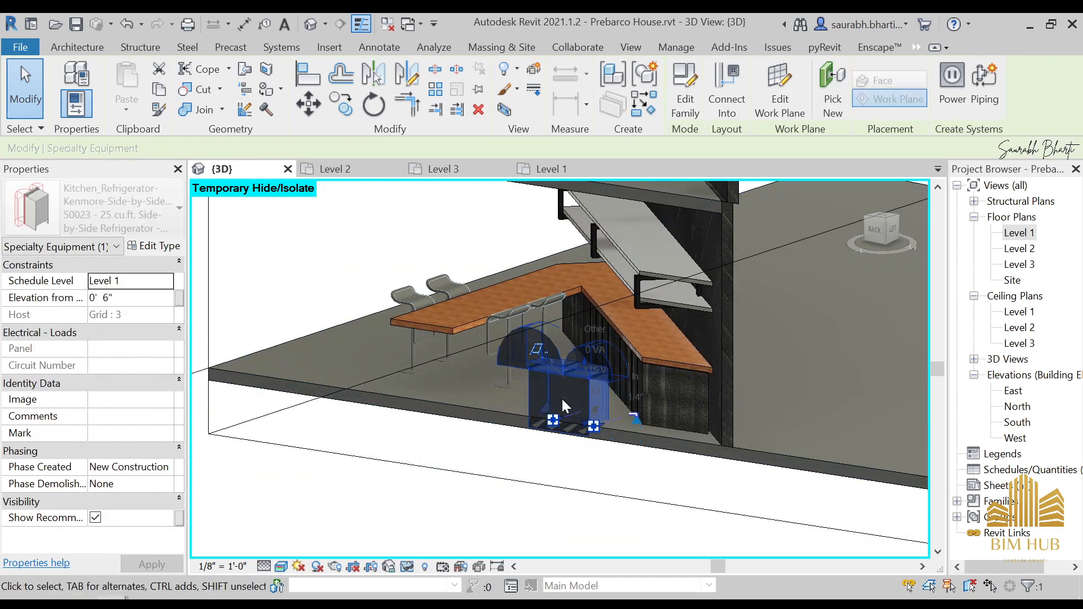
{"action": "key", "text": "Up"}
{"action": "key", "text": "Up"}
{"action": "key", "text": "Up"}
{"action": "key", "text": "Up"}
{"action": "key", "text": "Up"}
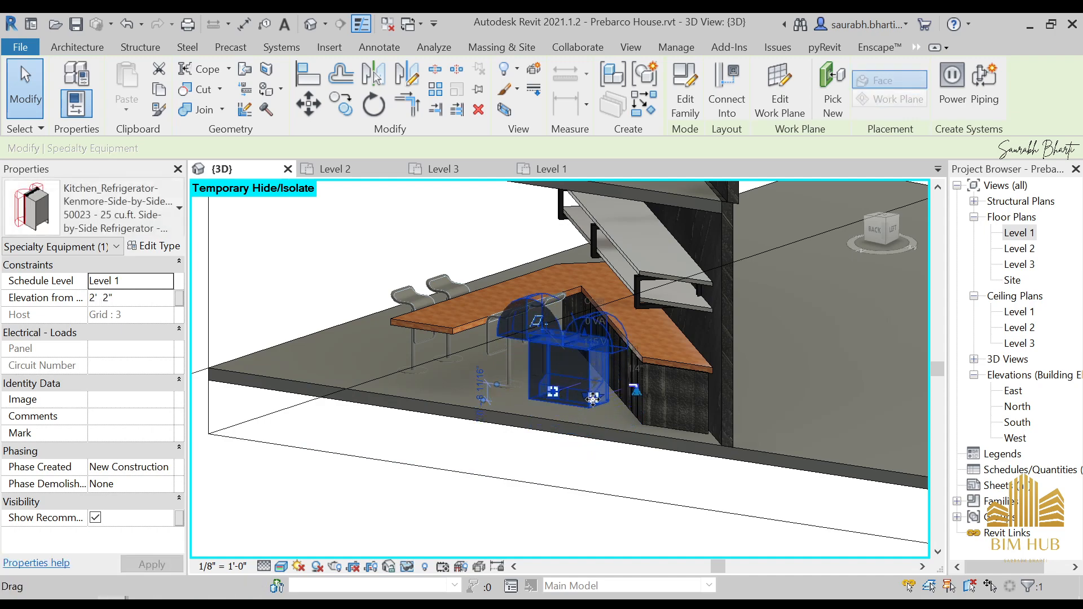
- Delete the 25 cu.ft. refrigerator near the kitchen counter from the model
{"action": "middle_click_drag", "start_coordinate": [562, 398], "coordinate": [864, 417], "text": "shift"}
{"action": "left_click", "coordinate": [741, 403]}
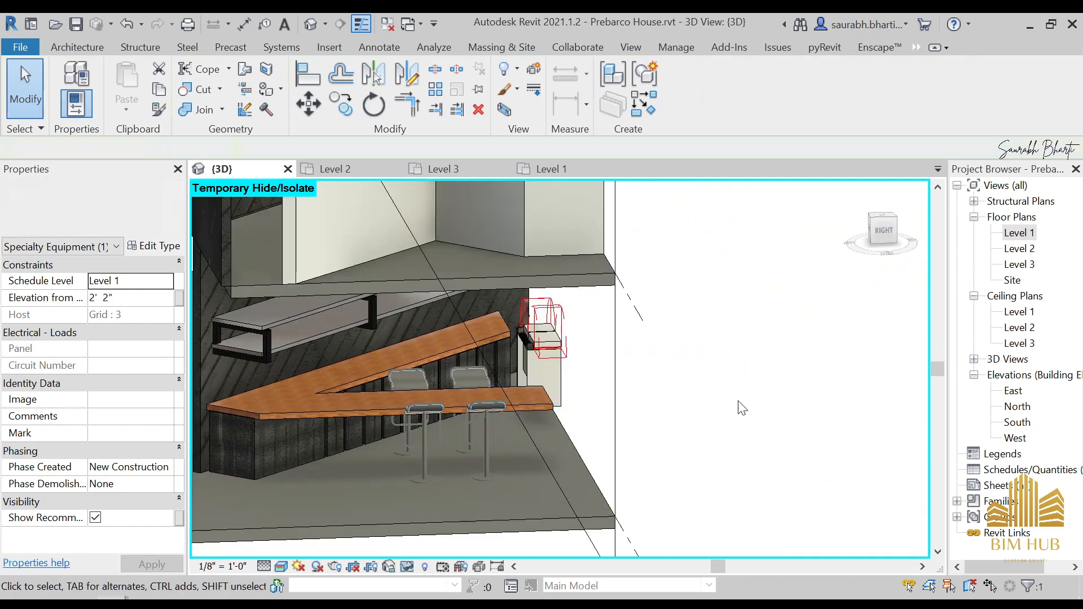
{"action": "scroll", "coordinate": [544, 356], "scroll_direction": "up", "scroll_amount": 3}
{"action": "mouse_move", "coordinate": [544, 357]}
{"action": "middle_mouse_down", "text": "shift"}
{"action": "mouse_move", "coordinate": [568, 373]}
{"action": "mouse_move", "coordinate": [553, 367]}
{"action": "middle_mouse_up", "text": "shift"}
{"action": "left_click", "coordinate": [527, 347]}
{"action": "key", "text": "Delete"}
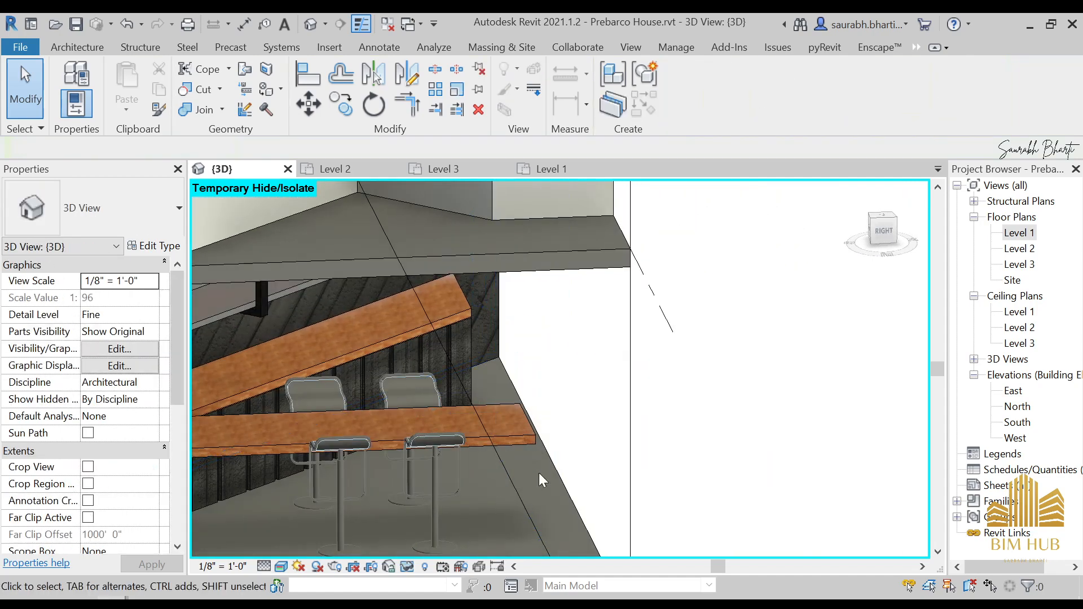
- Switch to File Explorer and copy the 28 cu.ft. Side-by-Side Refrigerator archive from the Downloads folder
{"action": "key", "text": "alt+Tab"}
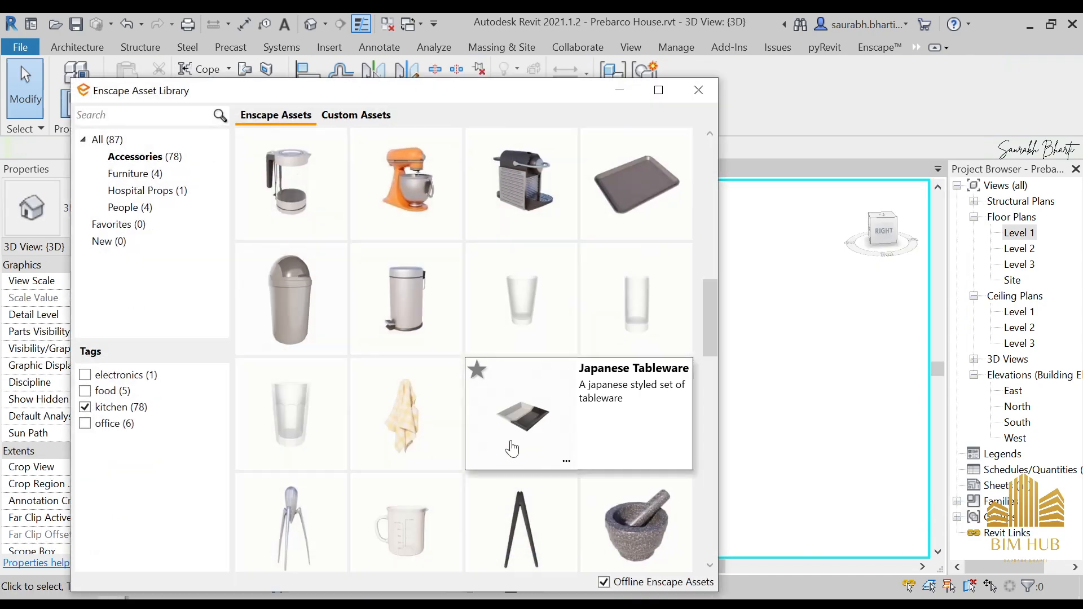
{"action": "left_click", "coordinate": [624, 92]}
{"action": "key", "text": "super+d"}
{"action": "key", "text": "super+e"}
{"action": "left_click", "coordinate": [75, 230]}
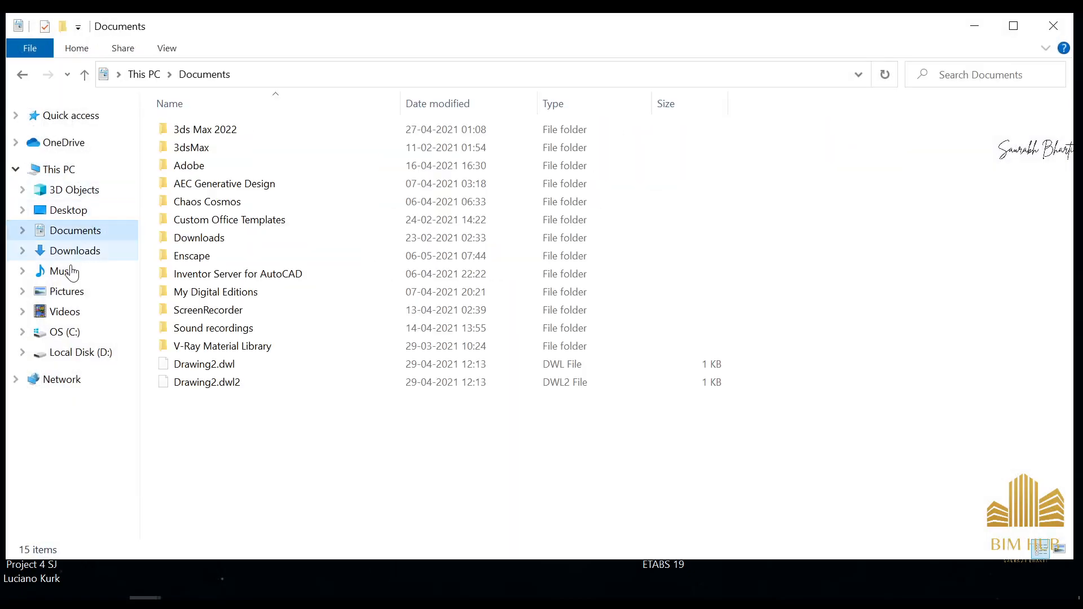
{"action": "left_click", "coordinate": [75, 255]}
{"action": "left_click", "coordinate": [256, 216]}
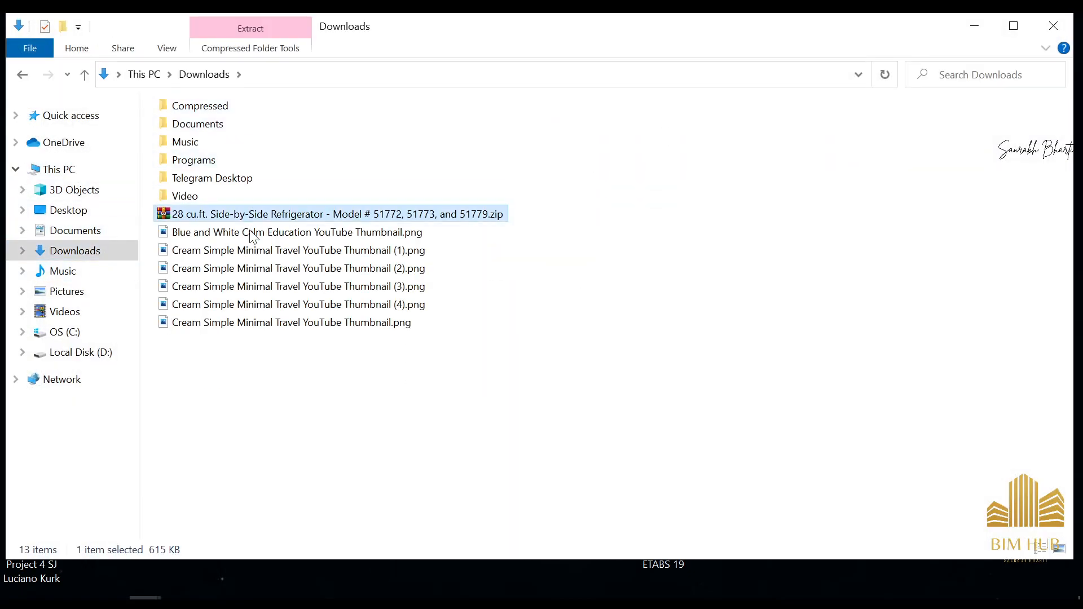
- Paste the 28 cu.ft. refrigerator archive into the Familes folder on the desktop and extract it there
{"action": "key", "text": "super+d"}
{"action": "double_click", "coordinate": [248, 369]}
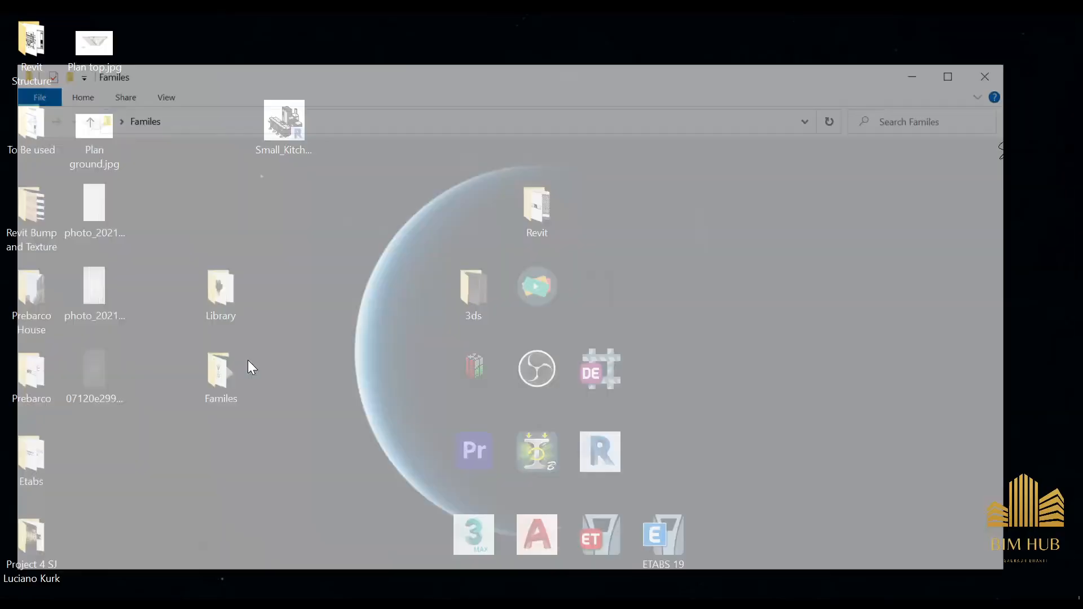
{"action": "key", "text": "ctrl+v"}
{"action": "right_click", "coordinate": [689, 441]}
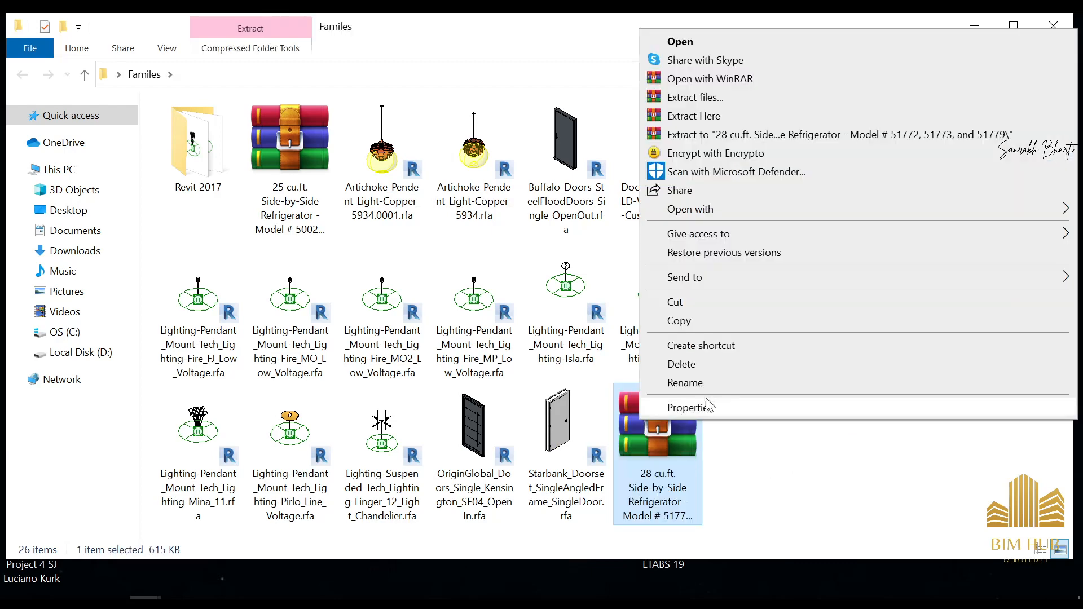
{"action": "left_click", "coordinate": [688, 135]}
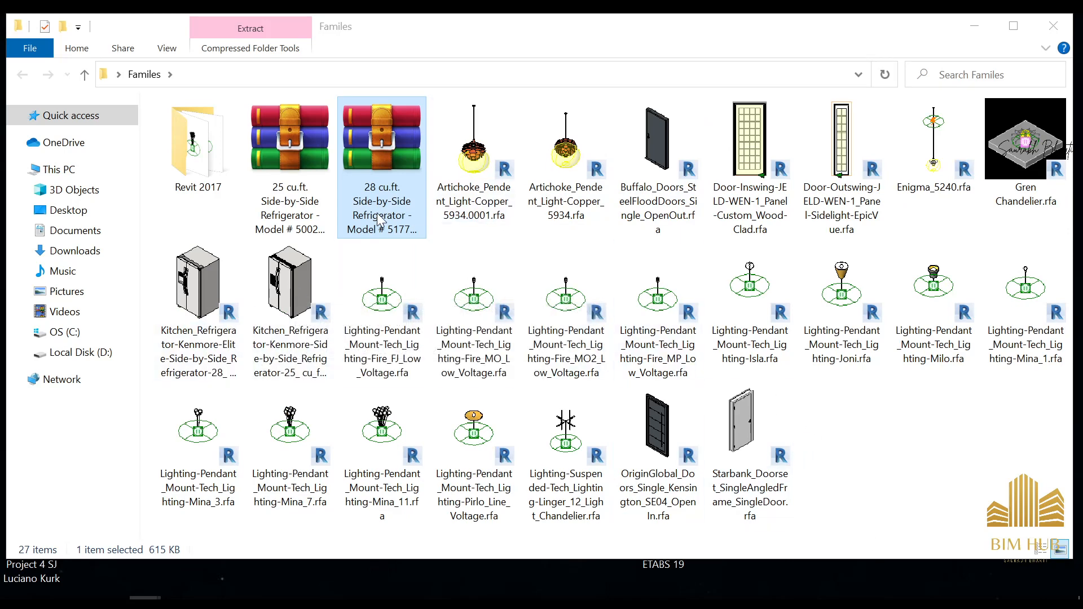
- Load the extracted Kenmore Elite 28 cu.ft. side-by-side refrigerator family from the Familes folder into the open Revit project
{"action": "left_click", "coordinate": [207, 346]}
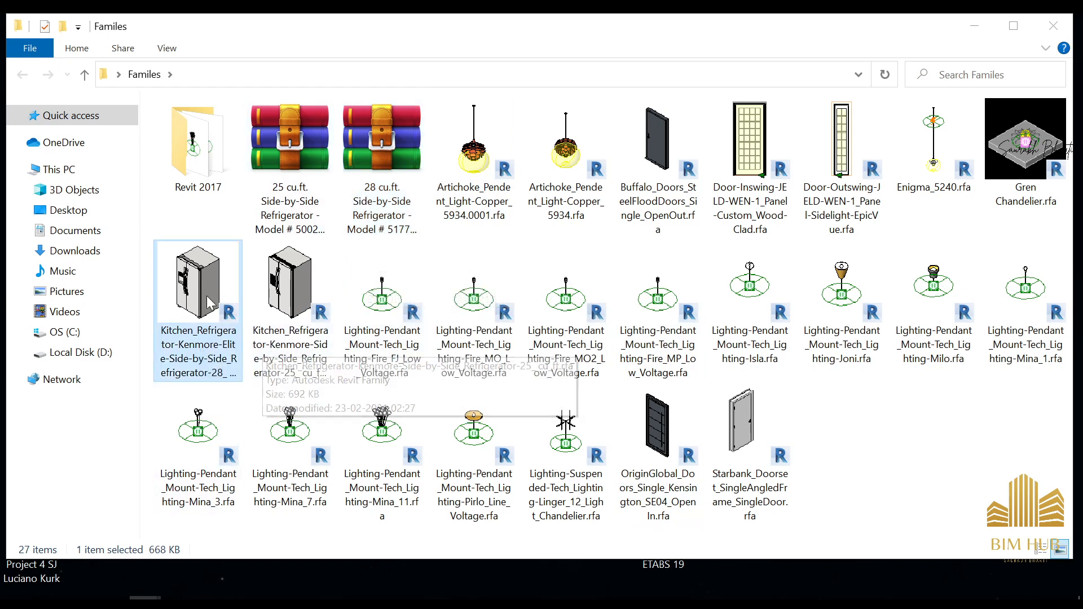
{"action": "left_click_drag", "start_coordinate": [210, 303], "coordinate": [144, 597]}
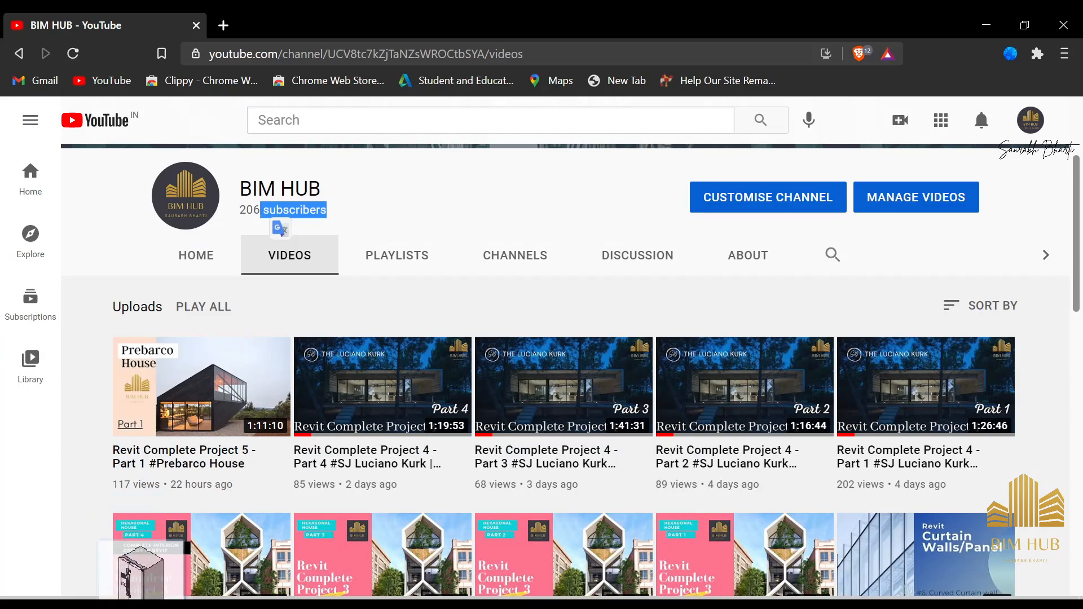
{"action": "left_click", "coordinate": [128, 556]}
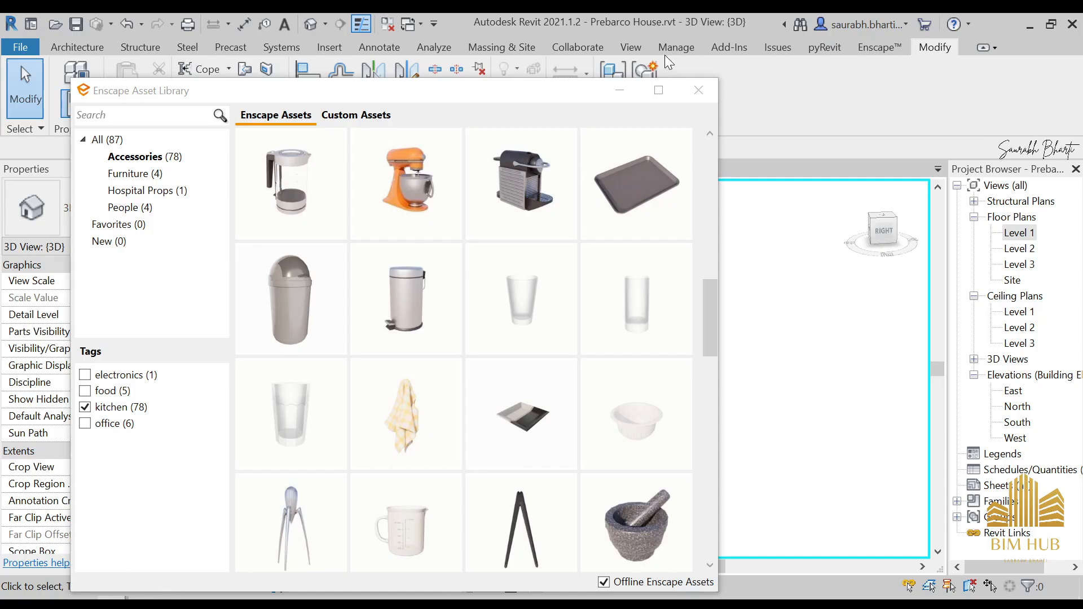
{"action": "left_click", "coordinate": [620, 90]}
{"action": "mouse_move", "coordinate": [145, 597]}
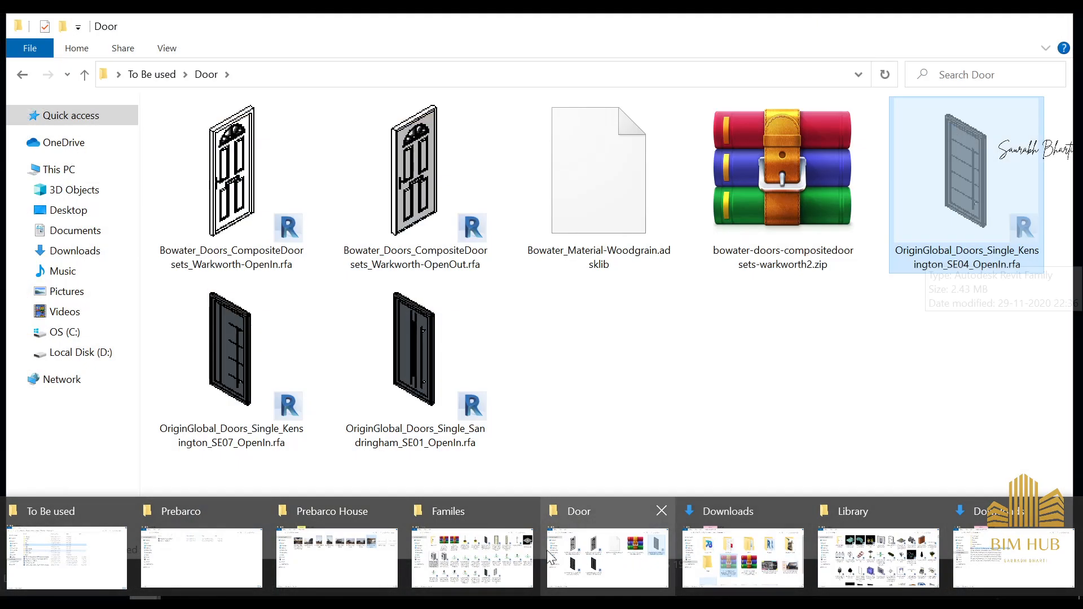
{"action": "left_click", "coordinate": [493, 533]}
{"action": "left_click_drag", "start_coordinate": [490, 24], "coordinate": [1047, 119]}
{"action": "left_click_drag", "start_coordinate": [479, 330], "coordinate": [477, 330]}
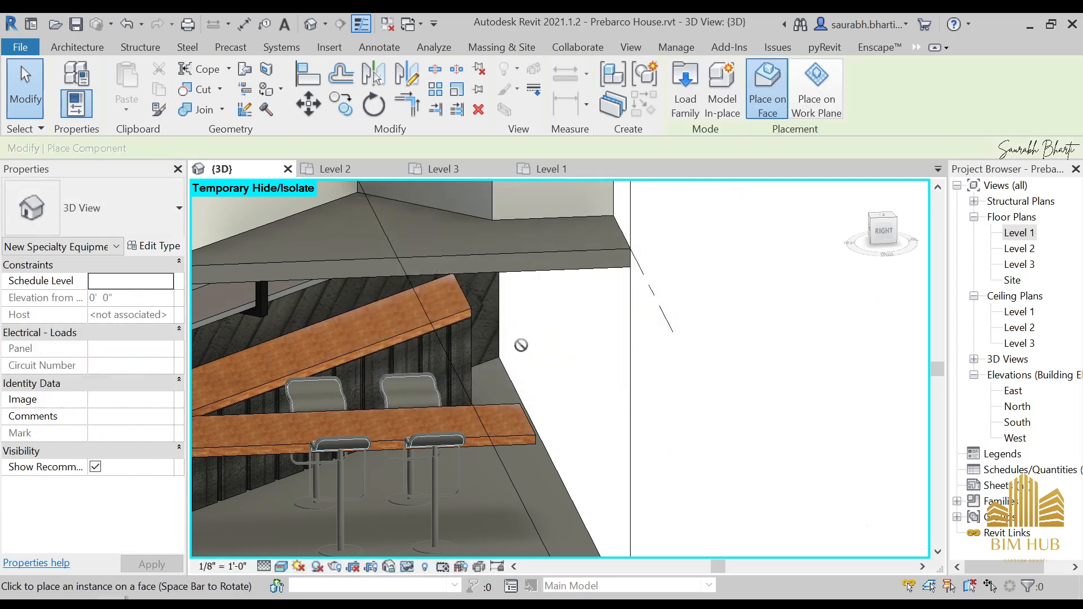
- Try placing the 28 cu.ft. refrigerator on a face near the counter in the 3D view, and delete it
{"action": "scroll", "coordinate": [493, 428], "scroll_direction": "down", "scroll_amount": 1}
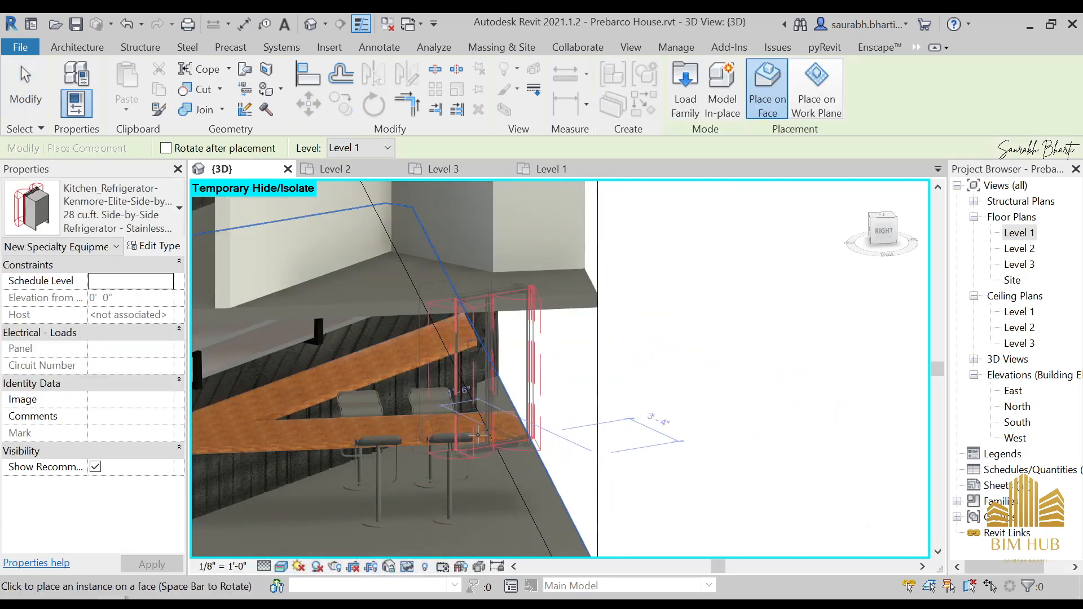
{"action": "left_click", "coordinate": [464, 422]}
{"action": "middle_click_drag", "start_coordinate": [581, 437], "coordinate": [493, 445], "text": "shift"}
{"action": "key", "text": "Escape"}
{"action": "key", "text": "Escape"}
{"action": "left_click", "coordinate": [326, 327]}
{"action": "key", "text": "Delete"}
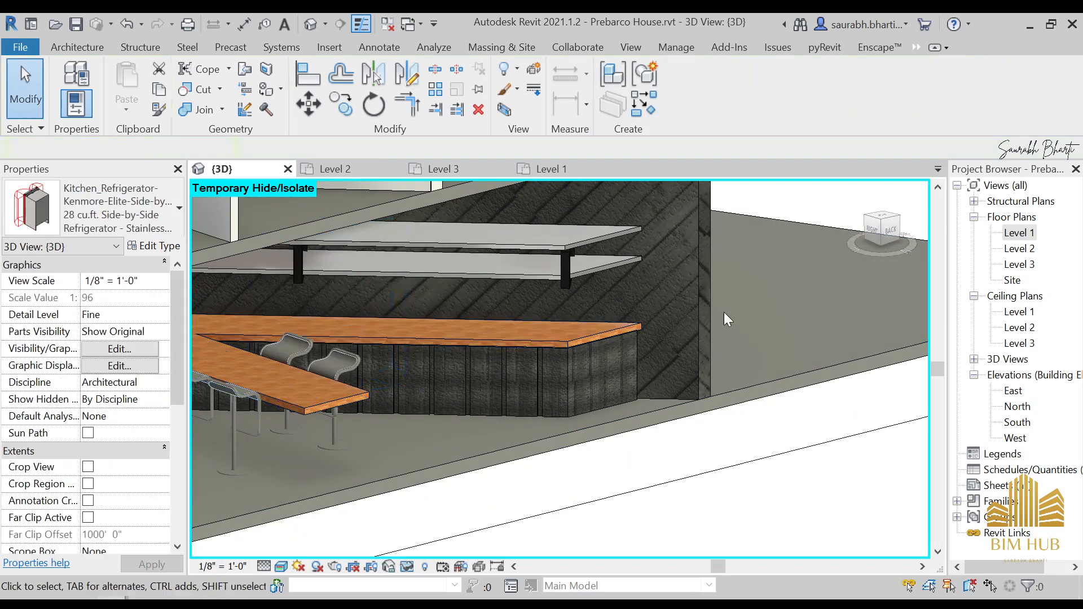
- Try to place the 28 cu.ft. refrigerator beside the counter in the Level 1 plan, using vertical-face and face placement
{"action": "double_click", "coordinate": [1031, 234]}
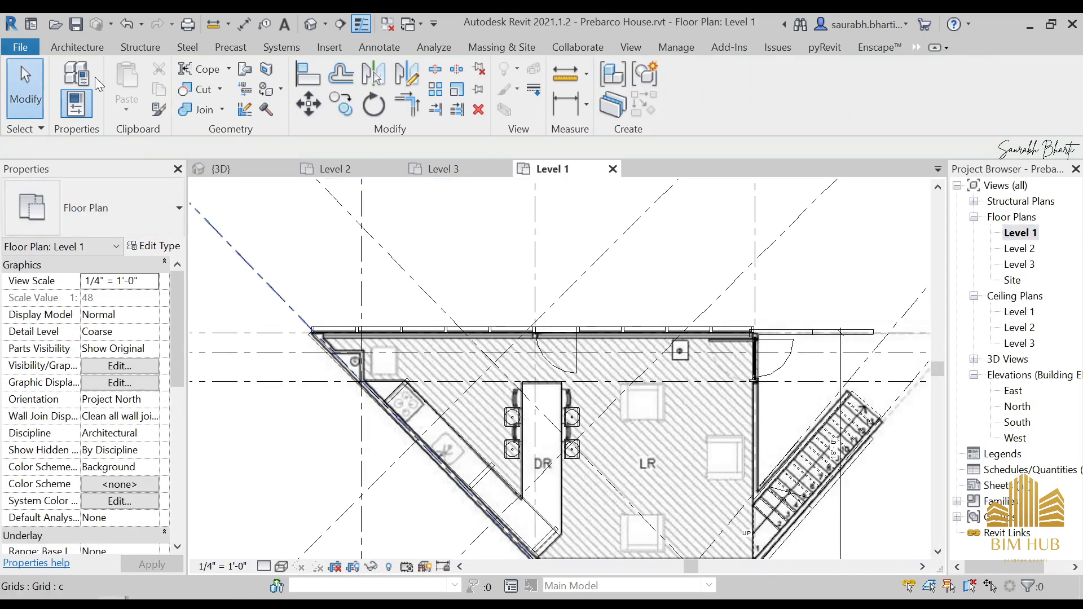
{"action": "left_click", "coordinate": [80, 49]}
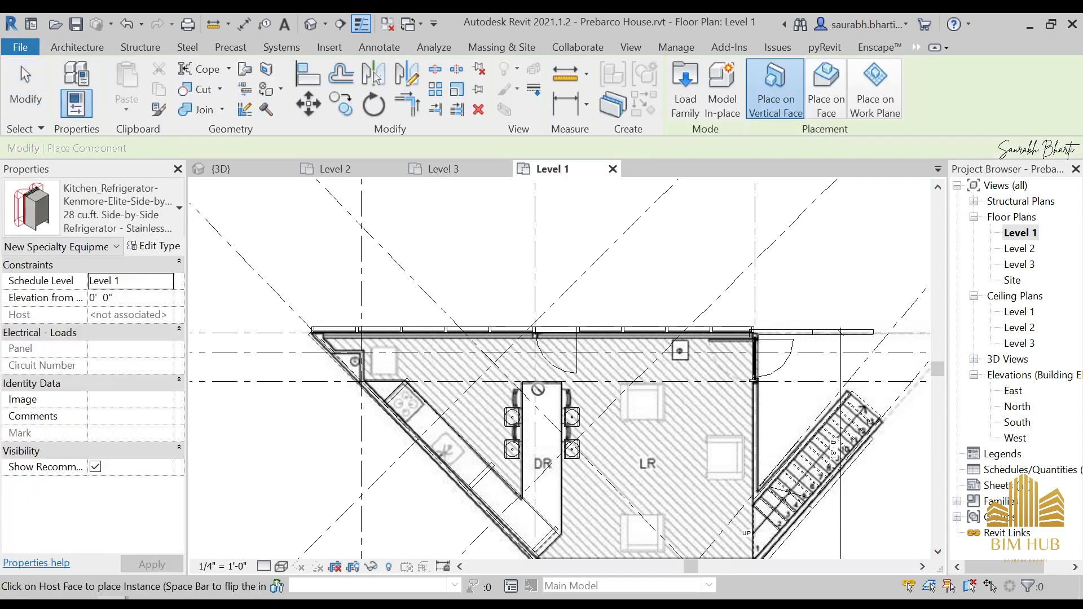
{"action": "scroll", "coordinate": [424, 366], "scroll_direction": "up", "scroll_amount": 1}
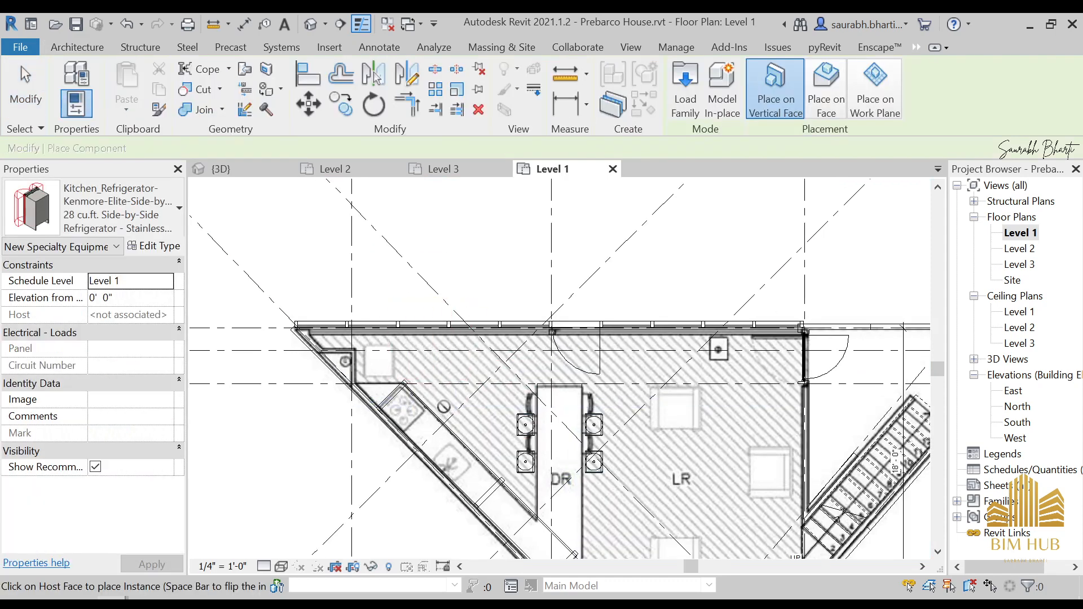
{"action": "left_click", "coordinate": [826, 85]}
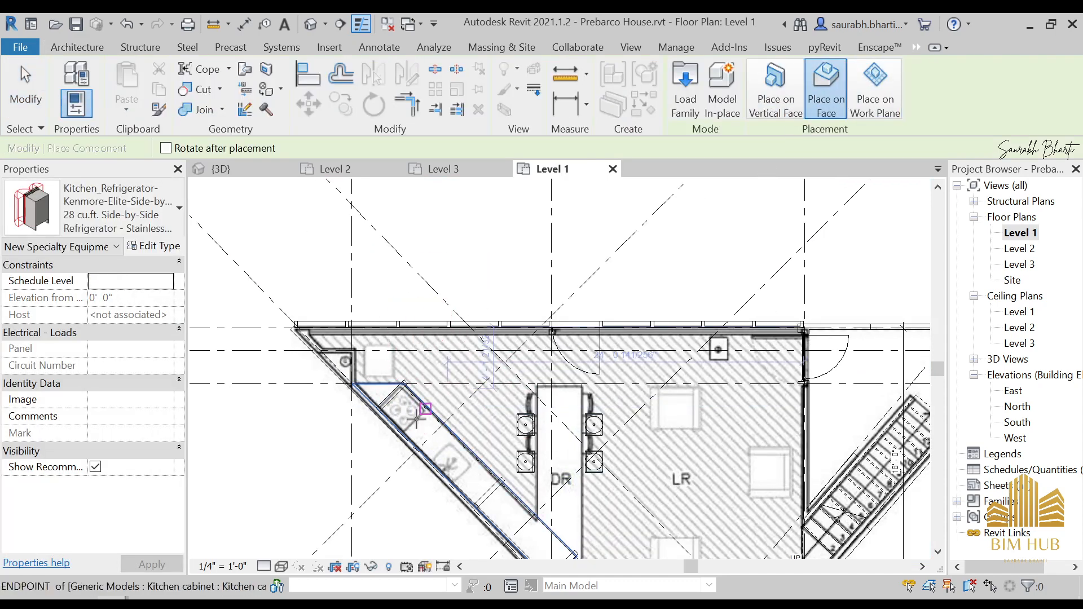
{"action": "scroll", "coordinate": [402, 370], "scroll_direction": "up", "scroll_amount": 1}
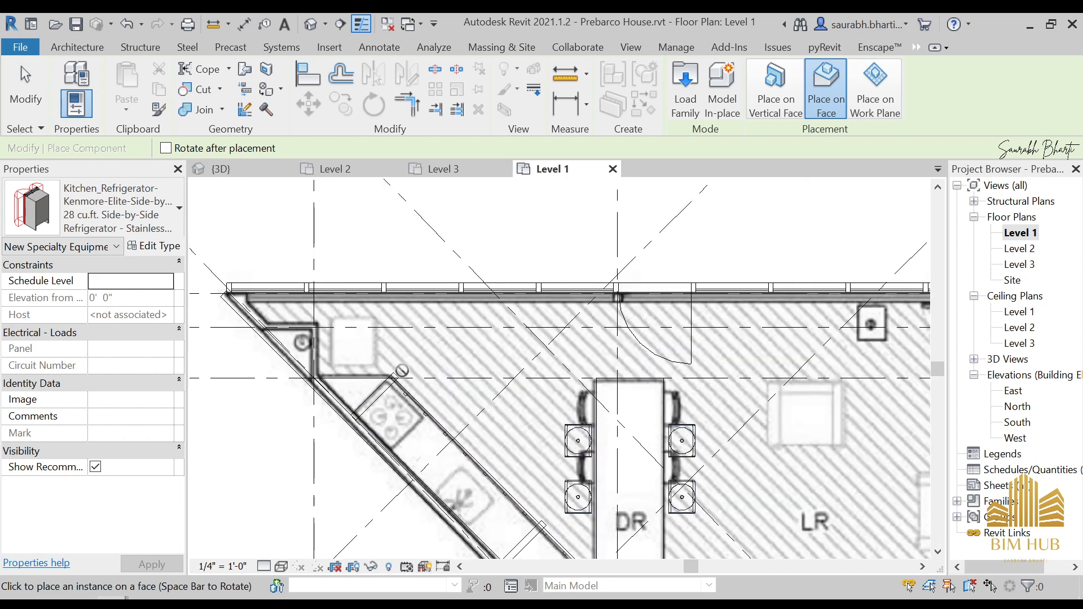
{"action": "left_click", "coordinate": [777, 100]}
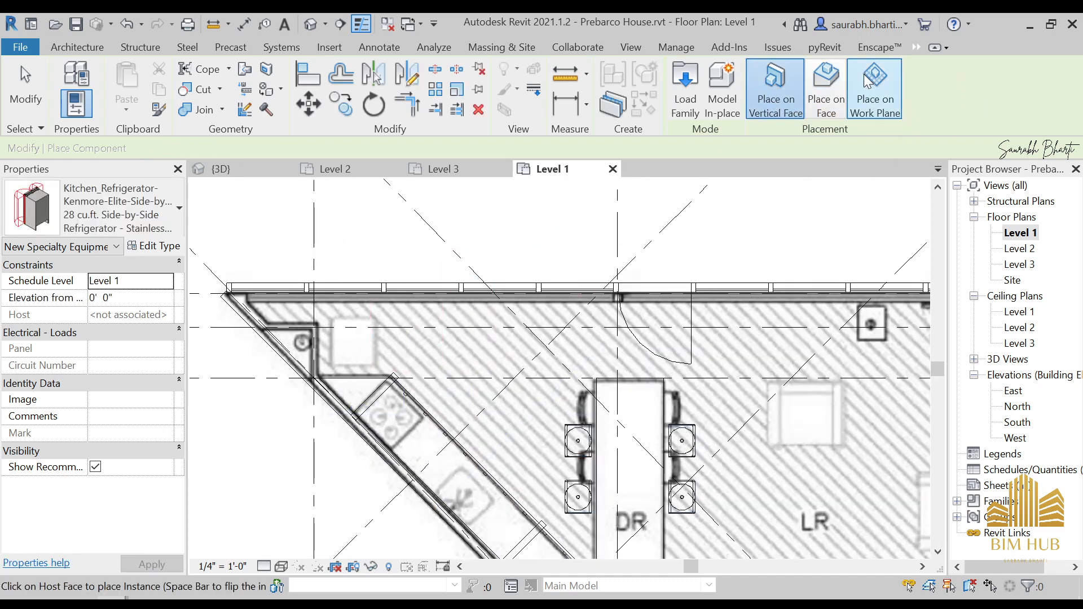
{"action": "left_click", "coordinate": [826, 85]}
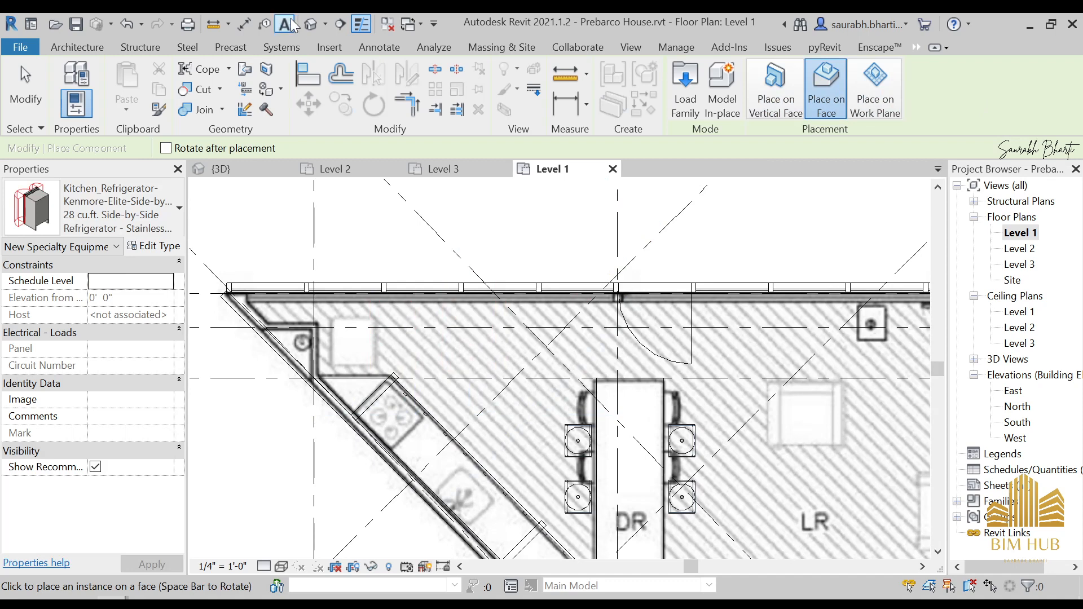
- Try placing the 28 cu.ft. refrigerator on the Level 1 work plane at the wall counter's end in 3D, and remove it
{"action": "left_click", "coordinate": [311, 24]}
{"action": "middle_click_drag", "start_coordinate": [491, 361], "coordinate": [556, 363], "text": "shift"}
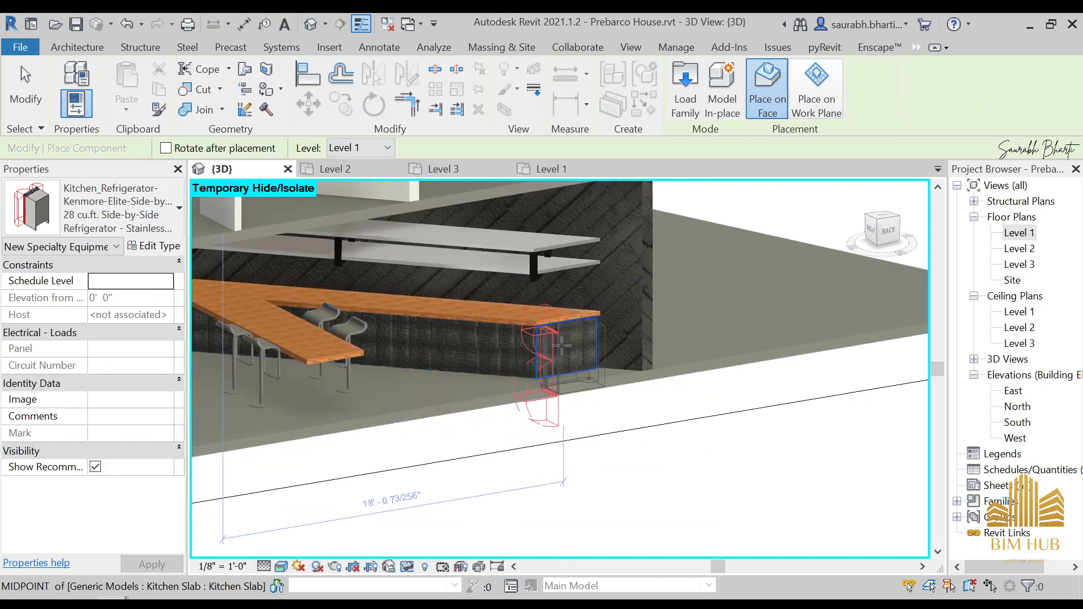
{"action": "left_click", "coordinate": [816, 93]}
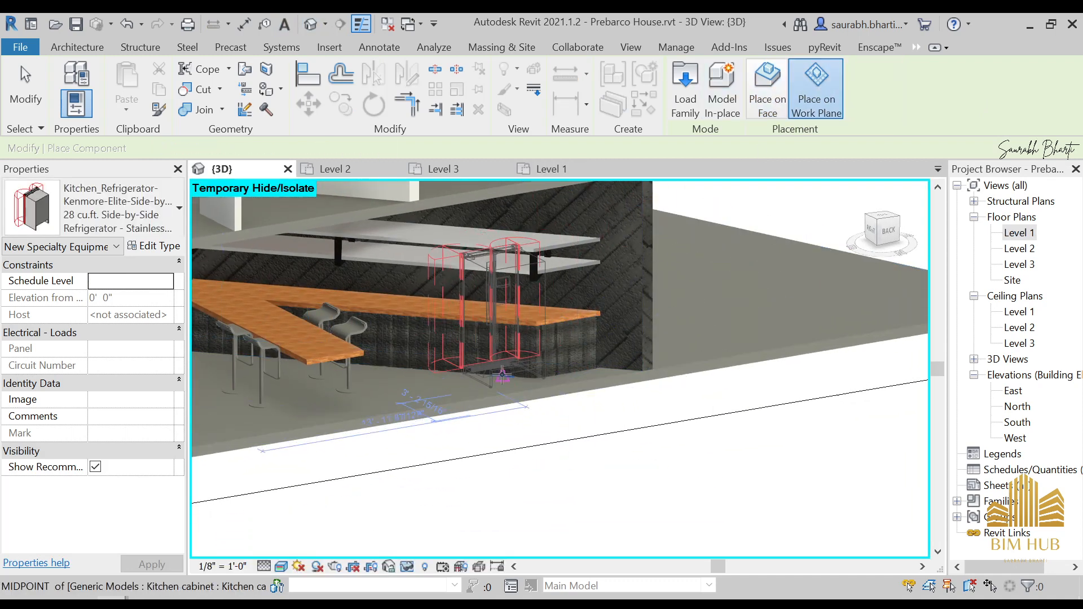
{"action": "left_click", "coordinate": [543, 402]}
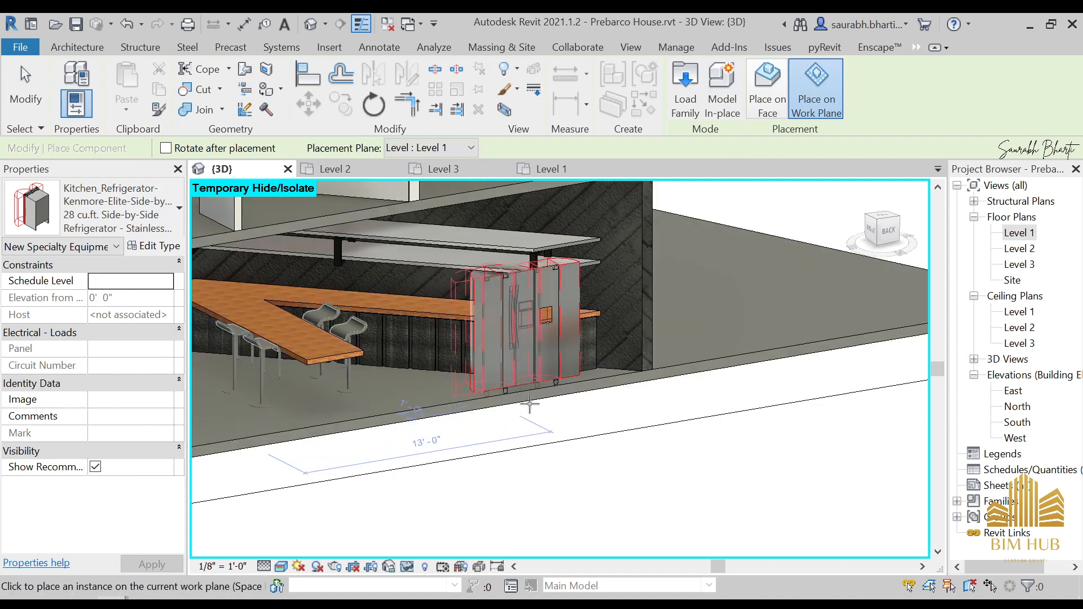
{"action": "middle_click_drag", "start_coordinate": [543, 402], "coordinate": [485, 417], "text": "shift"}
{"action": "key", "text": "Escape"}
{"action": "left_click", "coordinate": [497, 319]}
{"action": "key", "text": "Escape"}
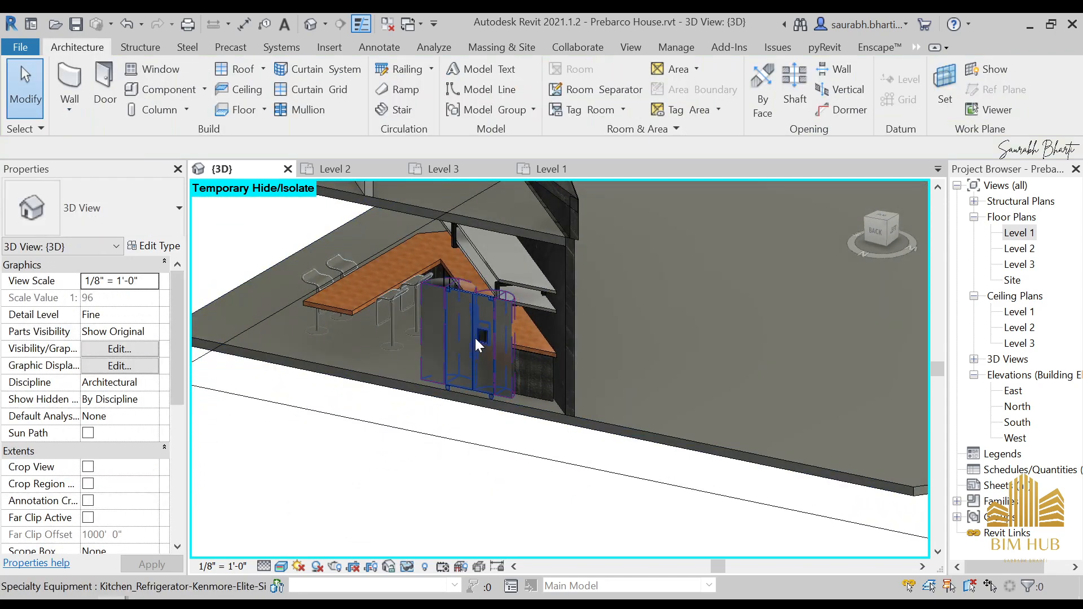
{"action": "left_click", "coordinate": [475, 337]}
{"action": "middle_click_drag", "start_coordinate": [524, 370], "coordinate": [515, 399], "text": "shift"}
{"action": "key", "text": "Escape"}
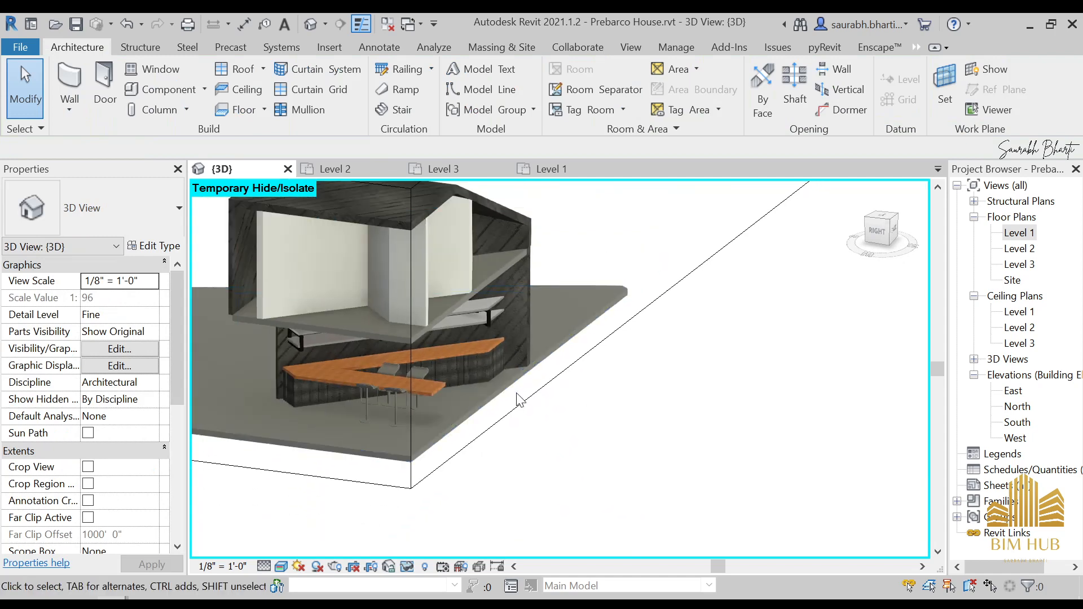
- Place the 28 cu.ft. Kenmore Elite refrigerator on the floor face near the end of the kitchen counter in the 3D view
{"action": "left_click", "coordinate": [163, 89]}
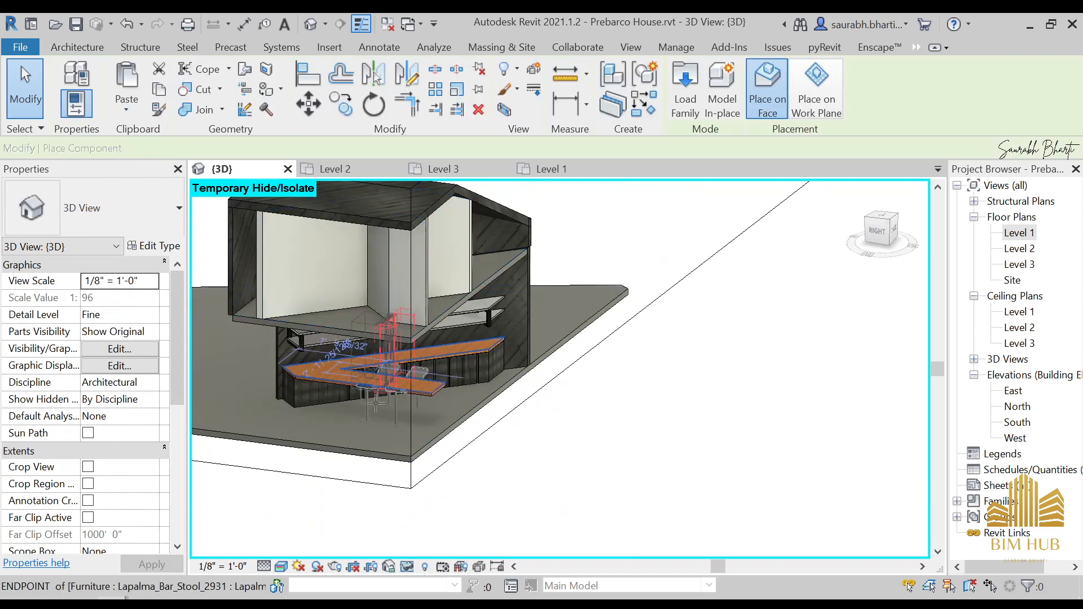
{"action": "left_click", "coordinate": [464, 394]}
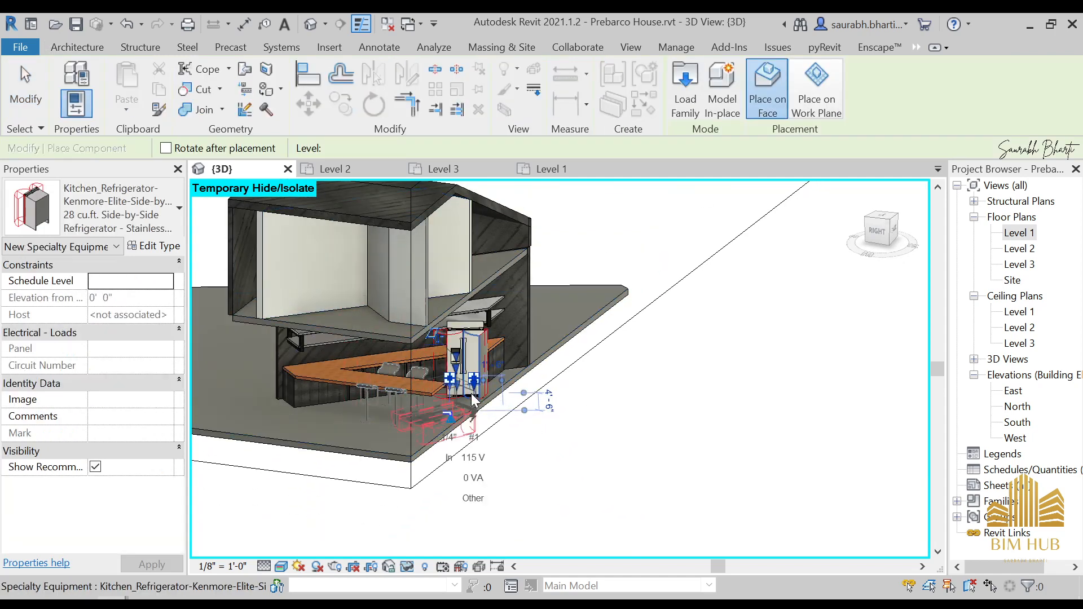
{"action": "middle_click_drag", "start_coordinate": [463, 394], "coordinate": [449, 438]}
{"action": "left_click", "coordinate": [22, 66]}
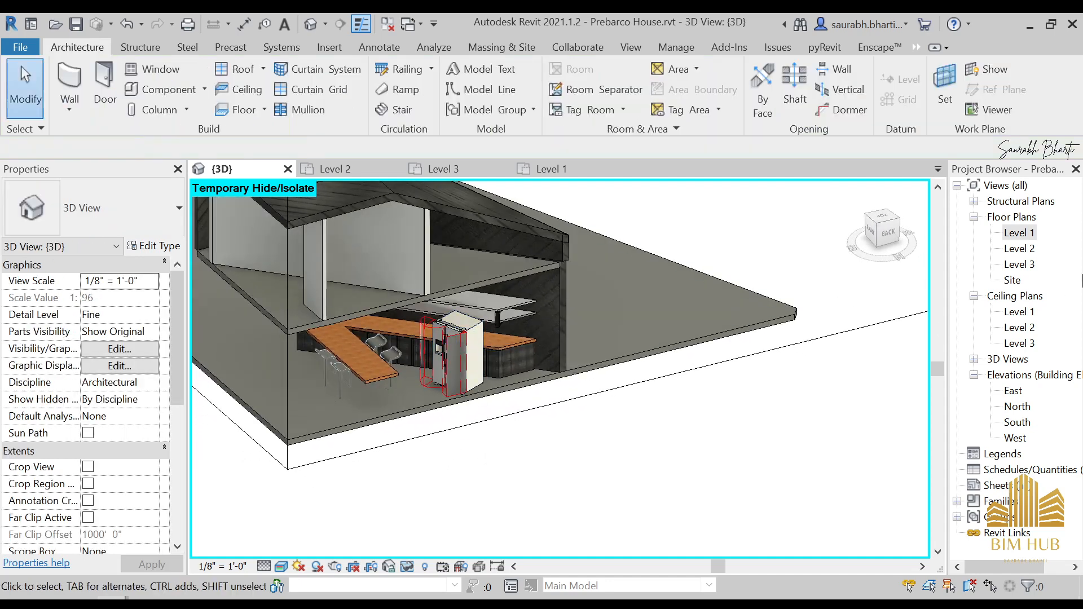
- In the Level 1 plan, move the refrigerator onto the outlined appliance position at the corner end of the kitchen counter
{"action": "double_click", "coordinate": [1020, 236]}
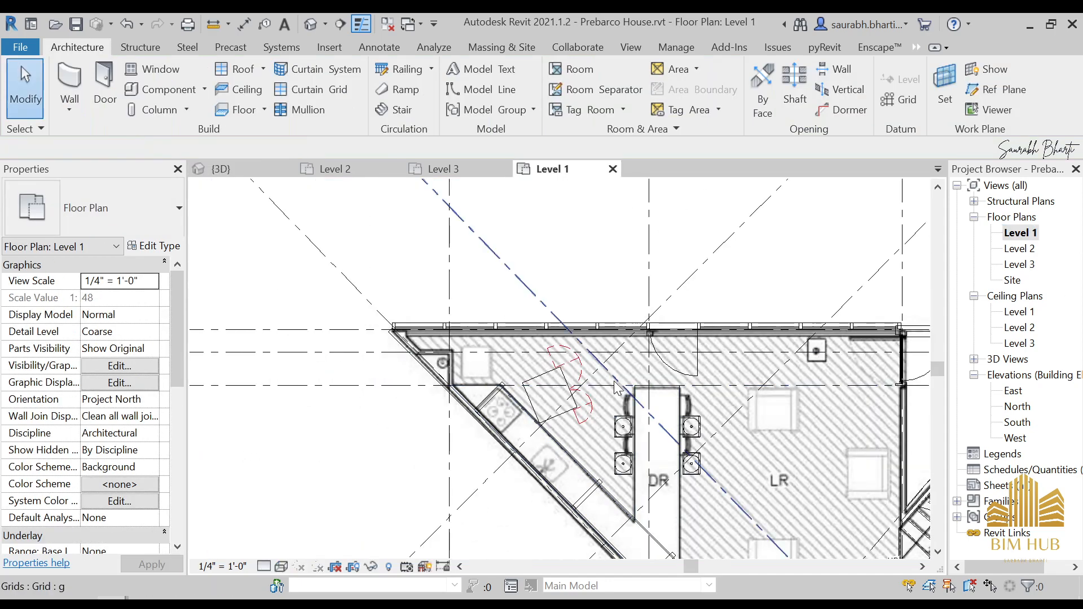
{"action": "left_click", "coordinate": [540, 388]}
{"action": "key", "text": "Escape"}
{"action": "left_click", "coordinate": [555, 385]}
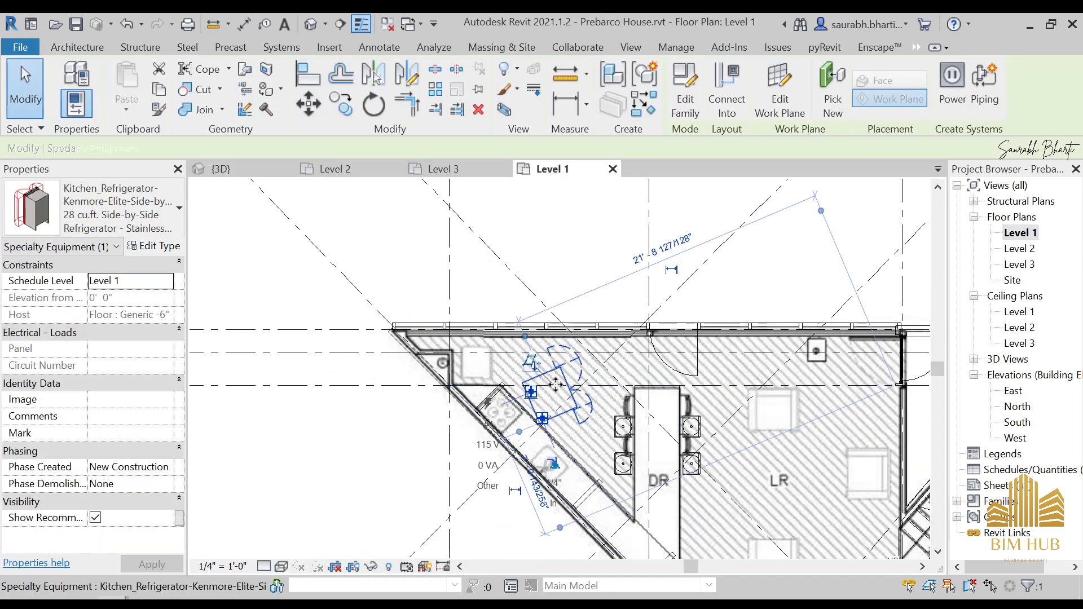
{"action": "left_click_drag", "start_coordinate": [536, 350], "coordinate": [488, 377]}
{"action": "key", "text": "Escape"}
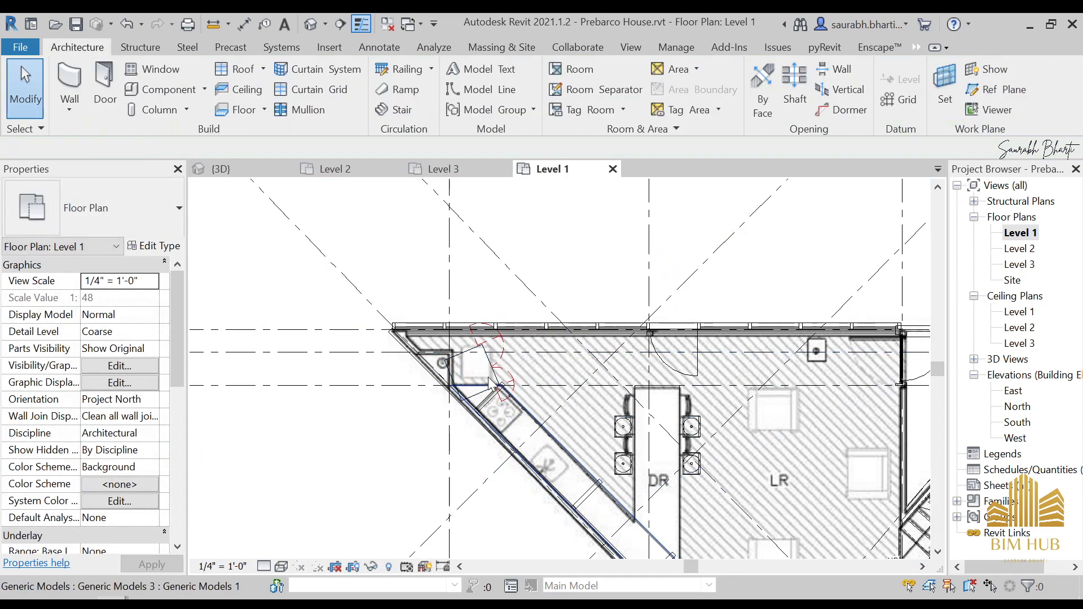
- Rotate the refrigerator counterclockwise about its centre so it lines up with the angled kitchen counter
{"action": "left_click", "coordinate": [480, 372]}
{"action": "left_click", "coordinate": [368, 109]}
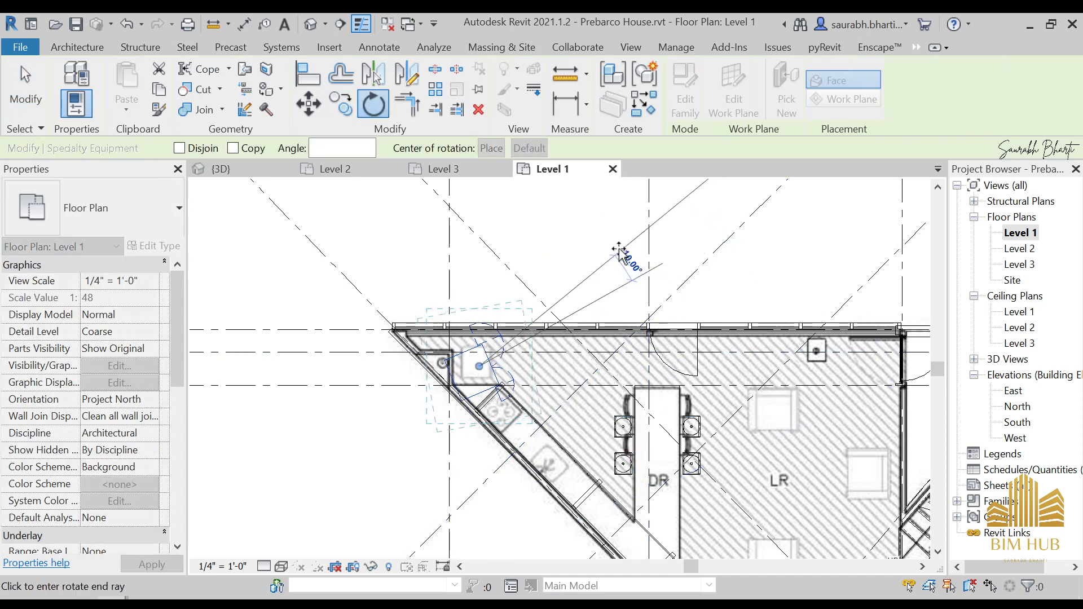
{"action": "left_click", "coordinate": [585, 238]}
{"action": "key", "text": "Escape"}
{"action": "scroll", "coordinate": [501, 386], "scroll_direction": "up", "scroll_amount": 2}
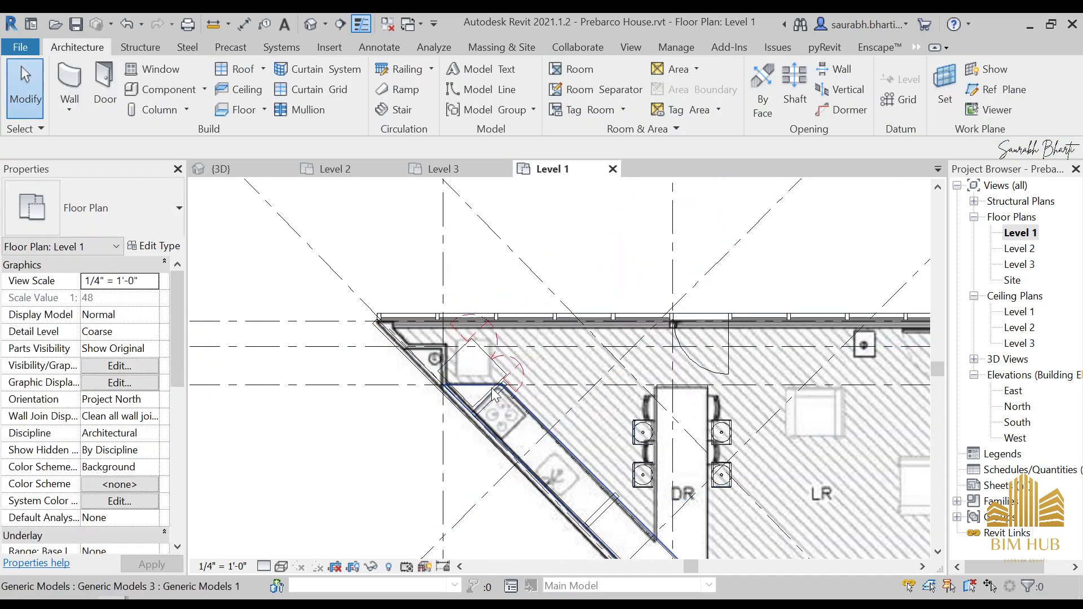
- Delete the rotated refrigerator in the 3D view and check the kitchen corner in the Level 1 plan
{"action": "left_click", "coordinate": [311, 27]}
{"action": "middle_click_drag", "start_coordinate": [500, 384], "coordinate": [462, 399], "text": "shift"}
{"action": "middle_click_drag", "start_coordinate": [537, 370], "coordinate": [615, 333], "text": "shift"}
{"action": "scroll", "coordinate": [497, 364], "scroll_direction": "up", "scroll_amount": 2}
{"action": "middle_click_drag", "start_coordinate": [526, 349], "coordinate": [608, 364], "text": "shift"}
{"action": "left_click", "coordinate": [570, 324]}
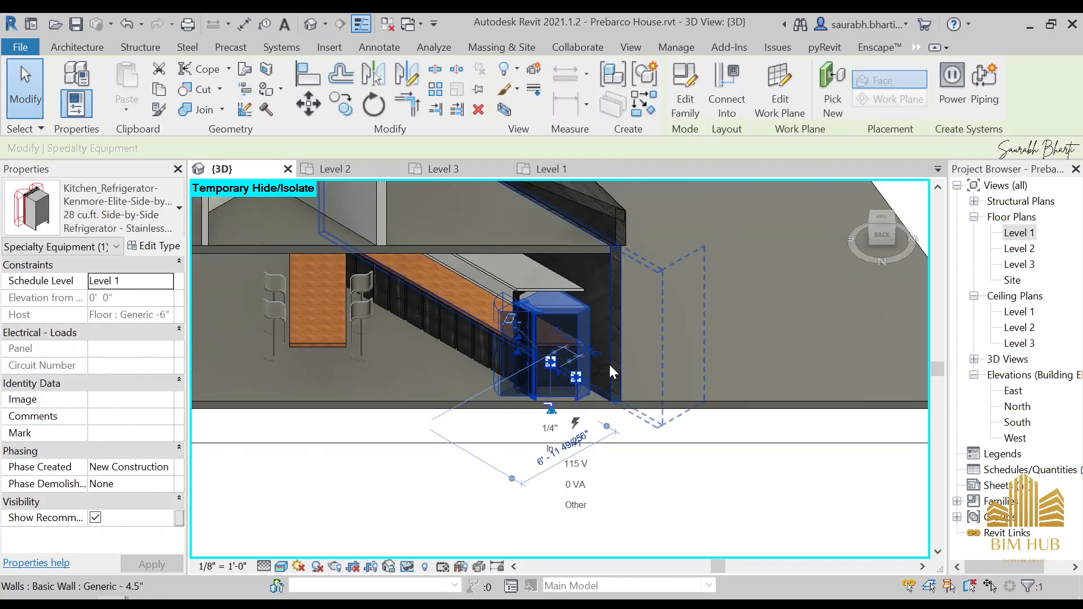
{"action": "key", "text": "Delete"}
{"action": "double_click", "coordinate": [1021, 233]}
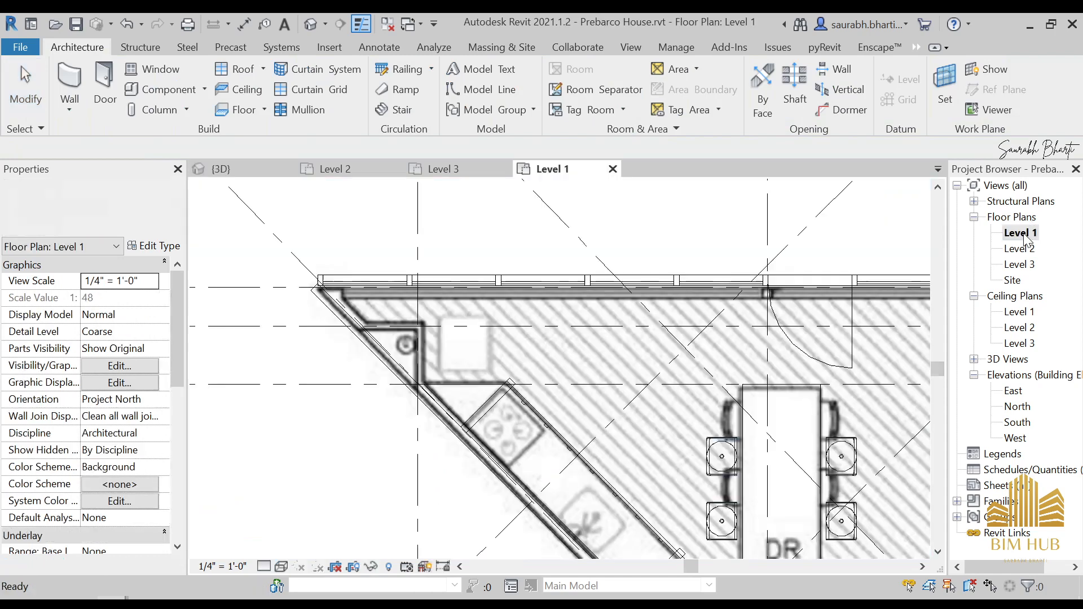
{"action": "scroll", "coordinate": [557, 389], "scroll_direction": "down", "scroll_amount": 2}
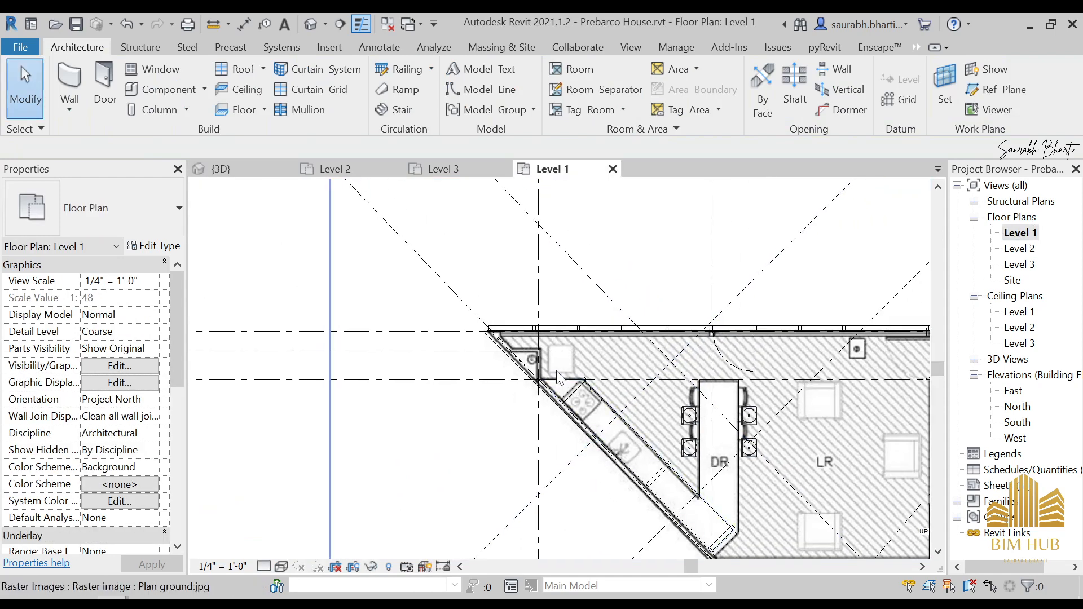
- Turn off the section box in the 3D view to show the whole house
{"action": "left_click", "coordinate": [314, 25]}
{"action": "middle_click_drag", "start_coordinate": [486, 354], "coordinate": [528, 334], "text": "shift"}
{"action": "scroll", "coordinate": [525, 345], "scroll_direction": "up", "scroll_amount": 3}
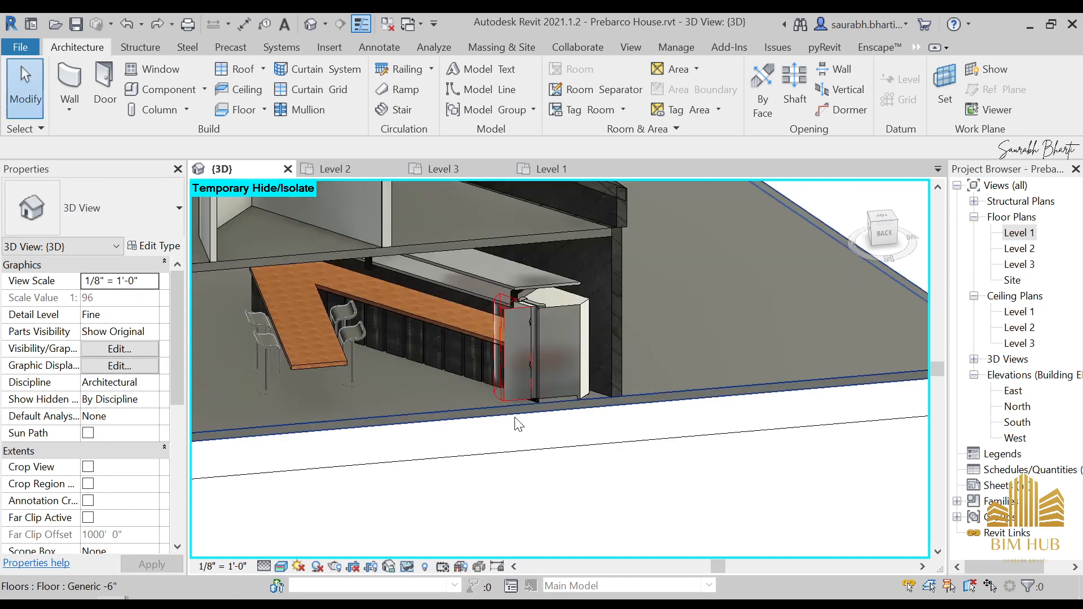
{"action": "scroll", "coordinate": [515, 421], "scroll_direction": "down", "scroll_amount": 3}
{"action": "scroll", "coordinate": [624, 241], "scroll_direction": "down", "scroll_amount": 2}
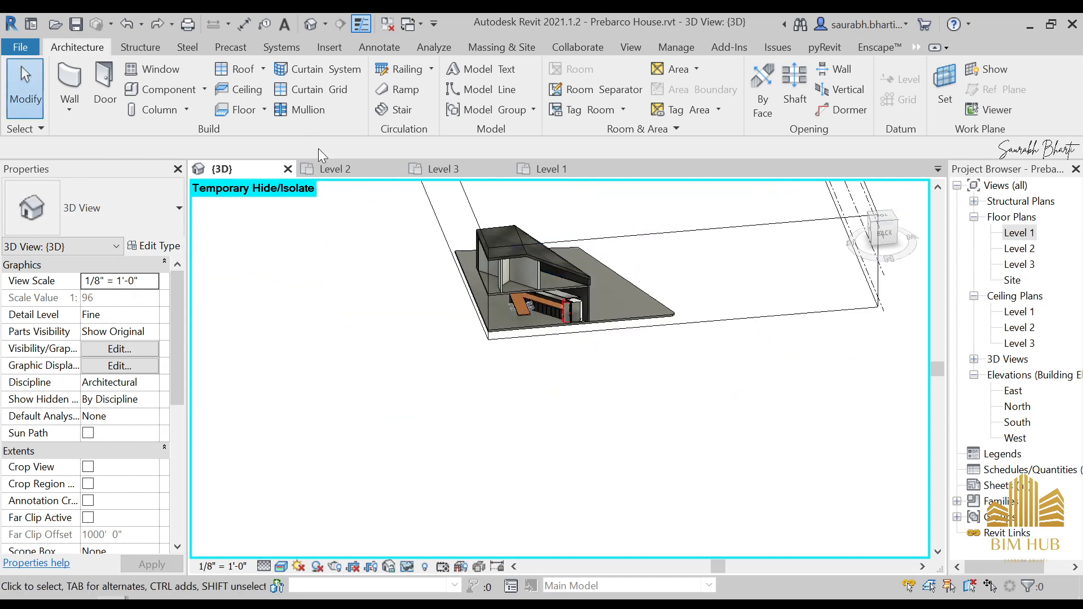
{"action": "scroll", "coordinate": [140, 405], "scroll_direction": "down", "scroll_amount": 3}
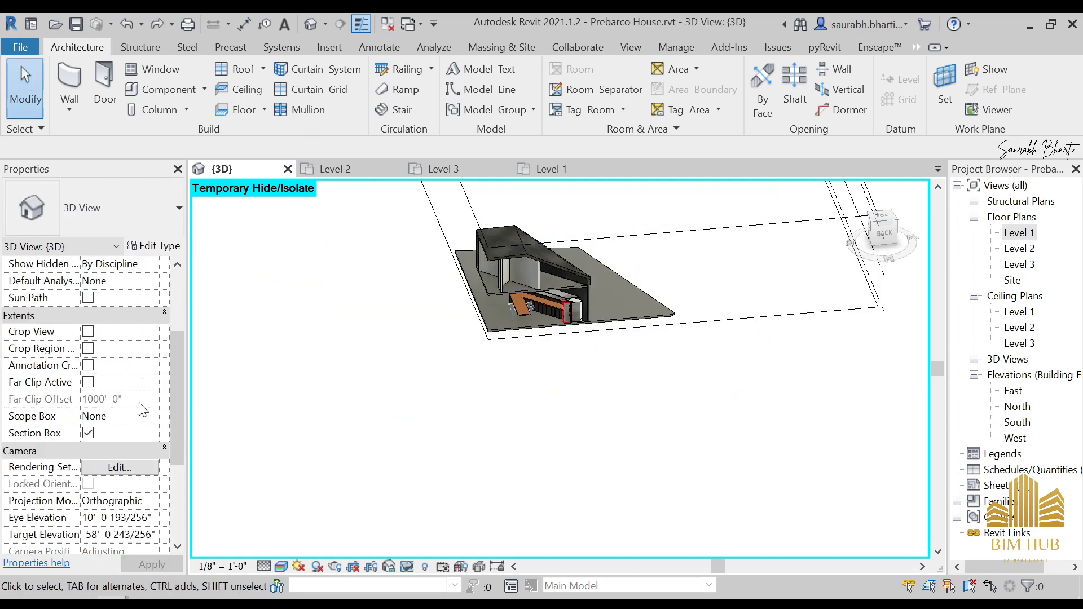
{"action": "left_click", "coordinate": [88, 433]}
{"action": "scroll", "coordinate": [570, 346], "scroll_direction": "up", "scroll_amount": 5}
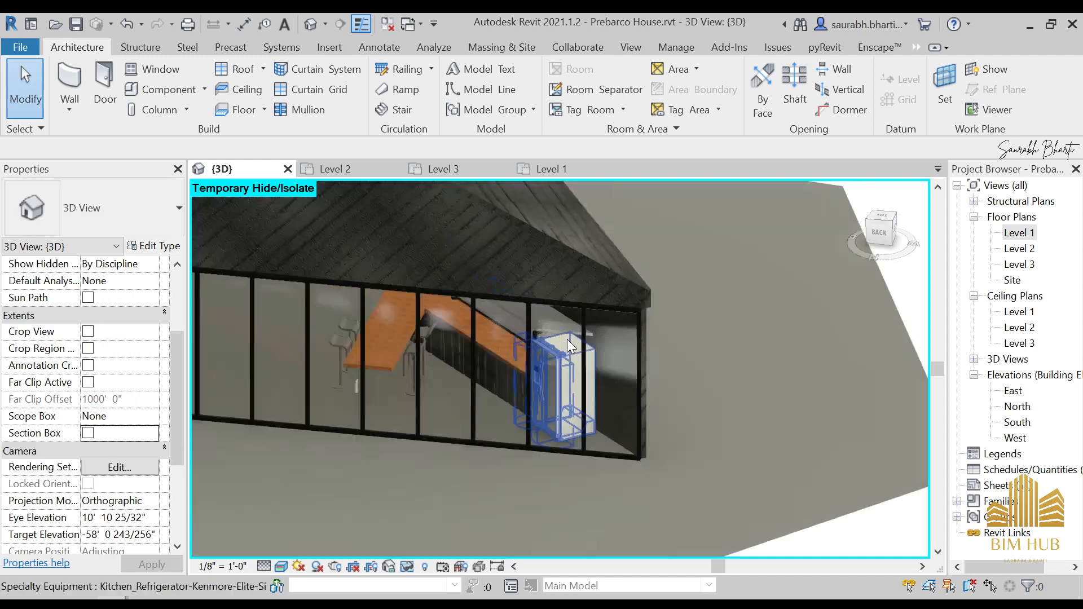
- Select the refrigerator behind the curtain wall in the 3D view and shift it slightly away from the counter end
{"action": "middle_click_drag", "start_coordinate": [570, 345], "coordinate": [635, 436], "text": "shift"}
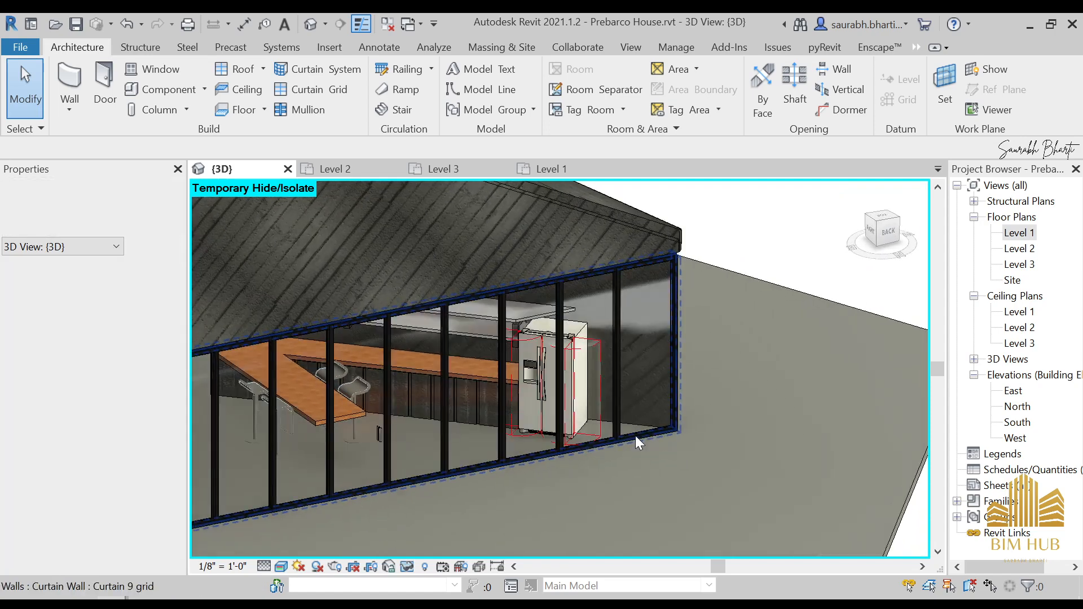
{"action": "left_click", "coordinate": [568, 364]}
{"action": "key", "text": "Escape"}
{"action": "key", "text": "Tab"}
{"action": "left_click", "coordinate": [578, 341]}
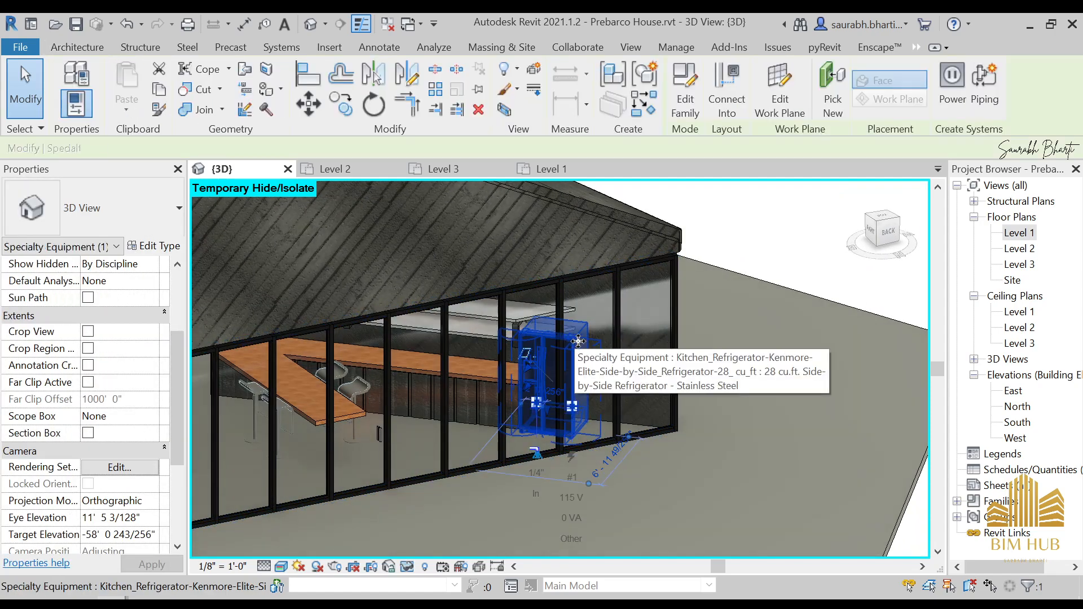
{"action": "left_click_drag", "start_coordinate": [589, 421], "coordinate": [592, 422]}
{"action": "key", "text": "Escape"}
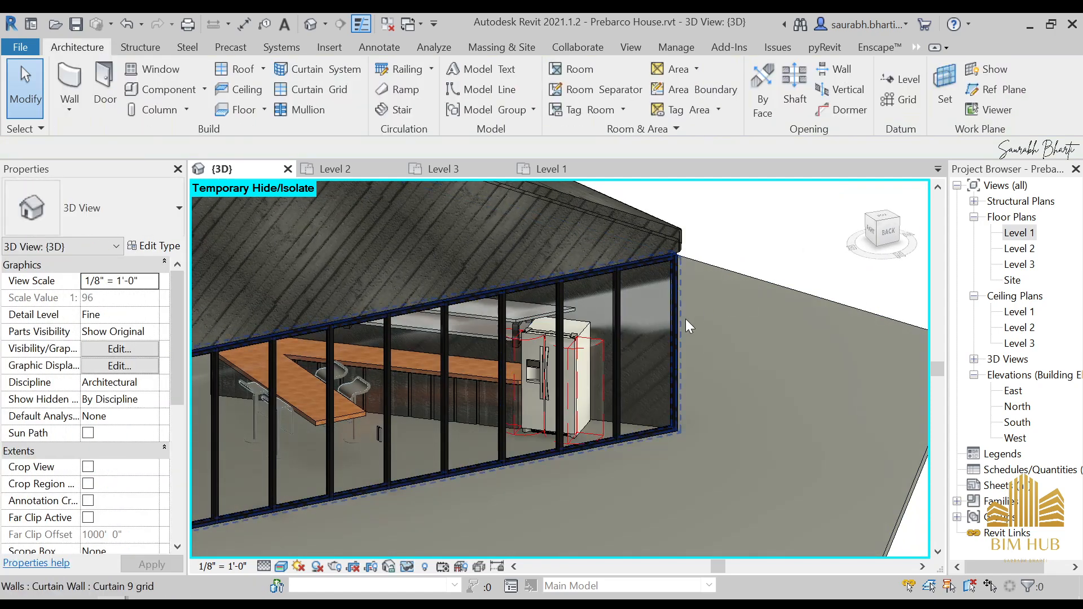
{"action": "middle_click_drag", "start_coordinate": [686, 319], "coordinate": [612, 377], "text": "shift"}
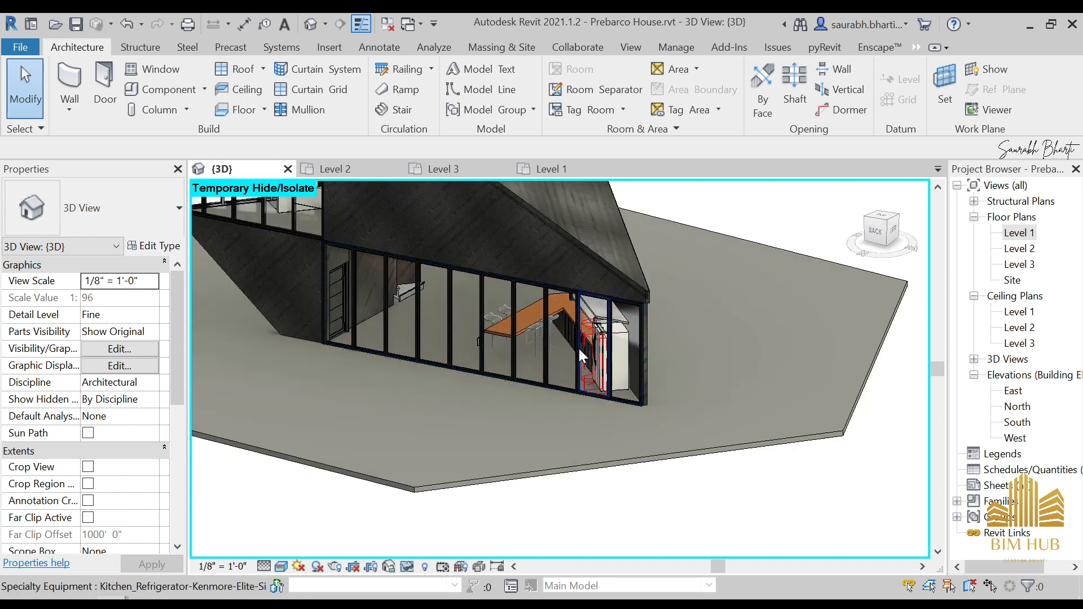
{"action": "scroll", "coordinate": [582, 355], "scroll_direction": "down", "scroll_amount": 6}
{"action": "middle_click_drag", "start_coordinate": [581, 354], "coordinate": [528, 421], "text": "shift"}
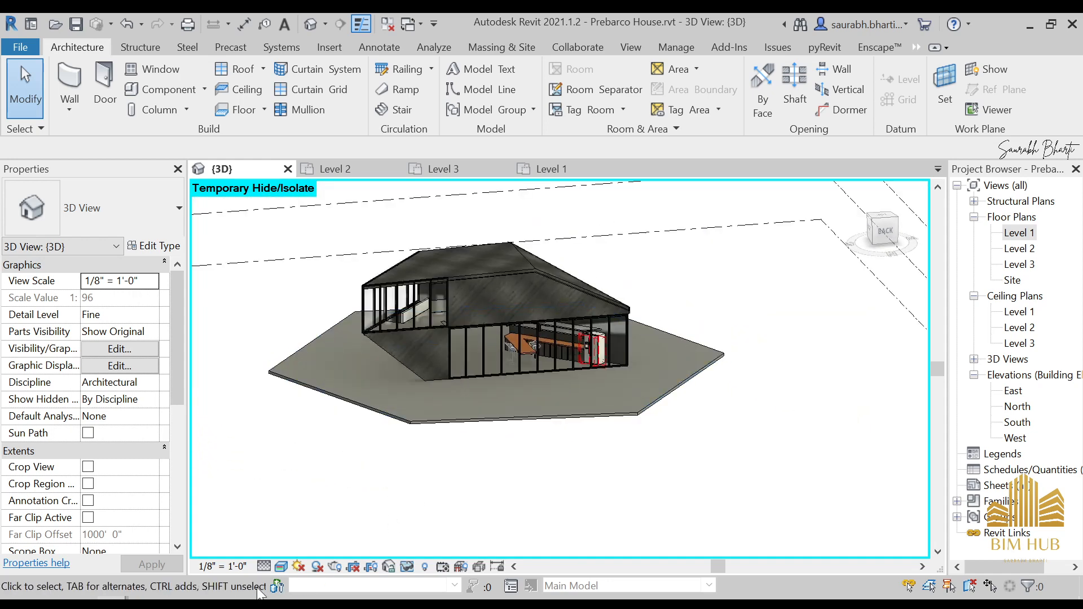
{"action": "key", "text": "alt+Tab"}
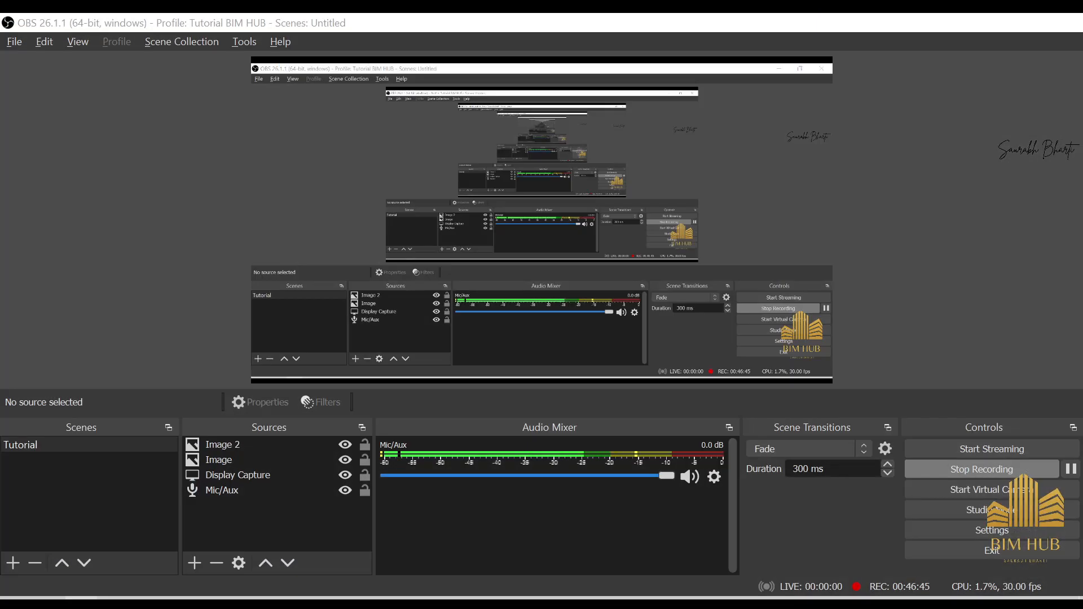
{"action": "key", "text": "alt+Tab"}
{"action": "middle_click_drag", "start_coordinate": [559, 367], "coordinate": [615, 350], "text": "shift"}
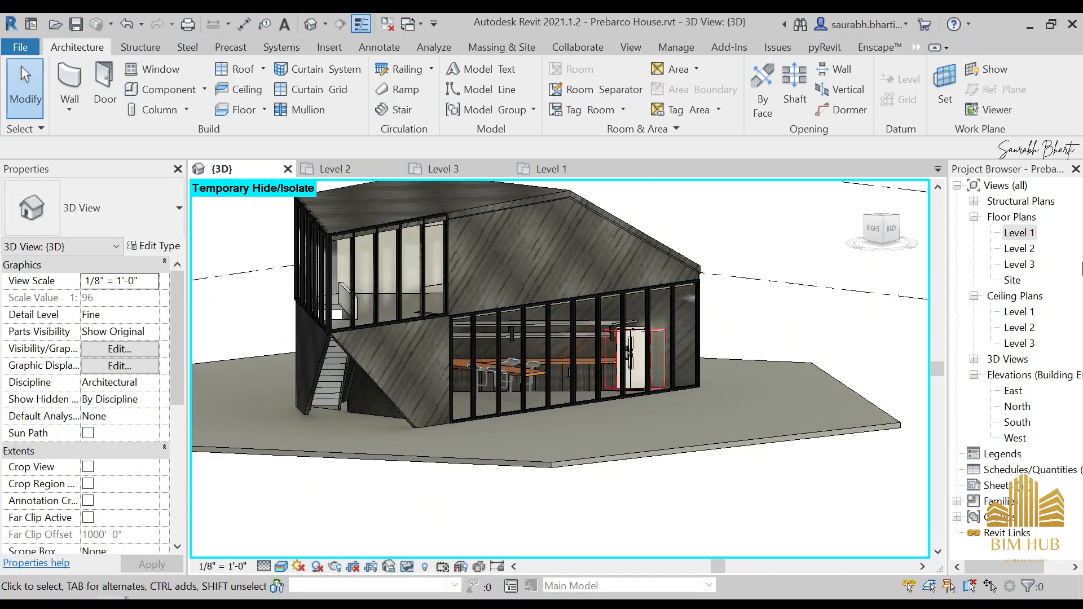
- Open the Level 2 floor plan, and search the Enscape Asset Library for "bed" with the kitchen tag filter removed
{"action": "double_click", "coordinate": [1012, 251]}
{"action": "scroll", "coordinate": [647, 328], "scroll_direction": "down", "scroll_amount": 3}
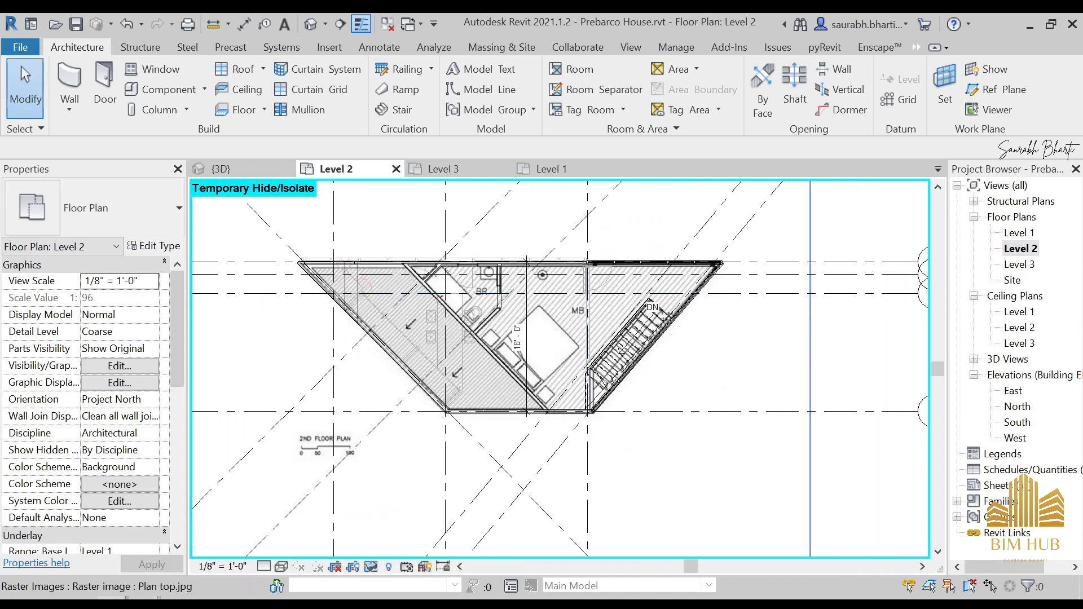
{"action": "left_click", "coordinate": [271, 530]}
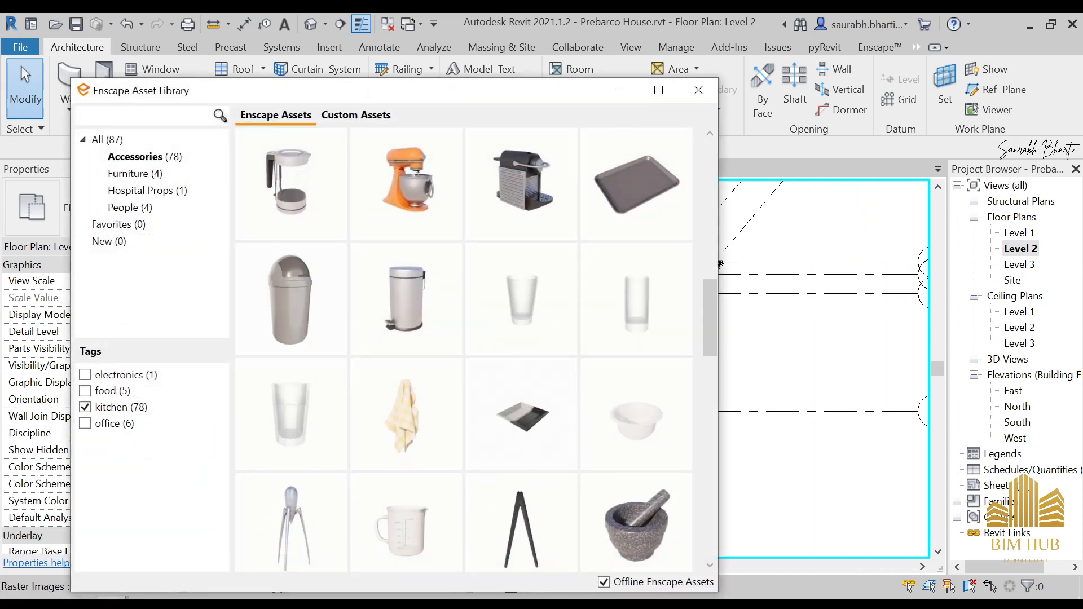
{"action": "left_click", "coordinate": [95, 406]}
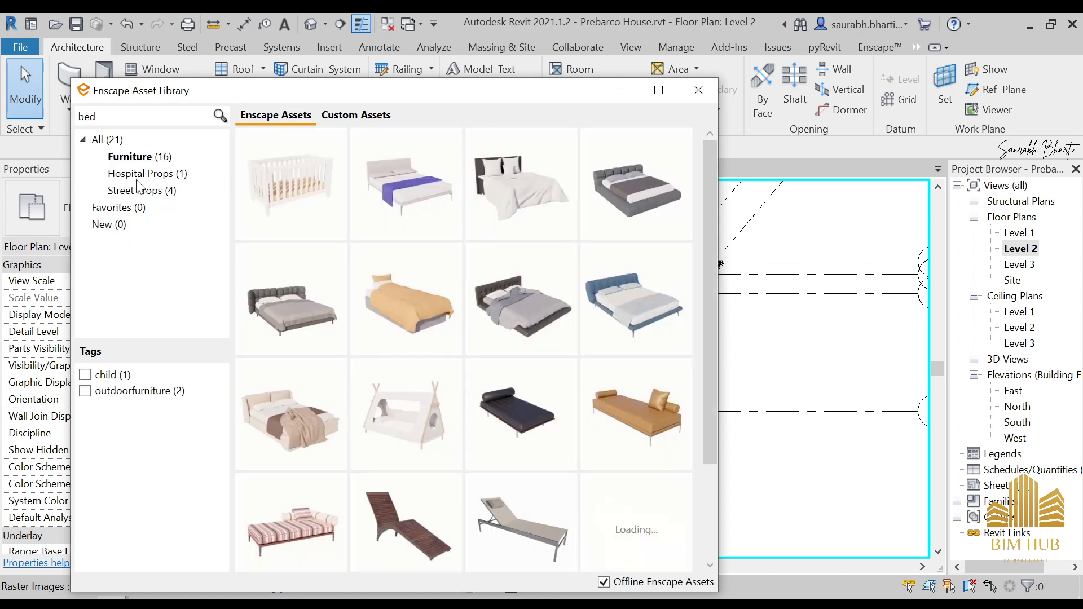
- Look through the bed assets in the Enscape library and choose Bed 02 for placement
{"action": "mouse_move", "coordinate": [405, 265]}
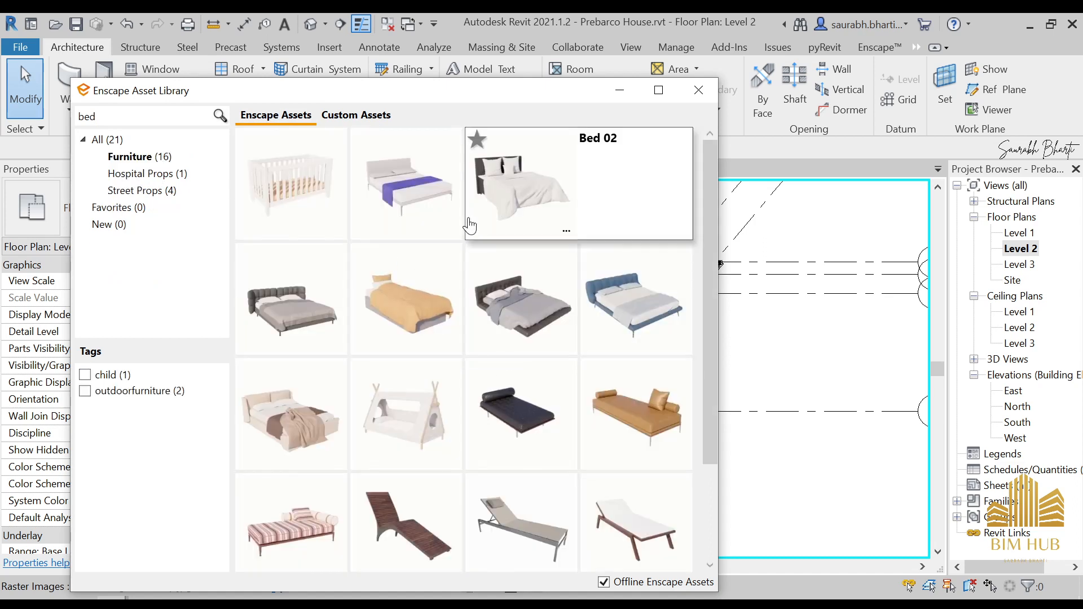
{"action": "scroll", "coordinate": [595, 368], "scroll_direction": "down", "scroll_amount": 2}
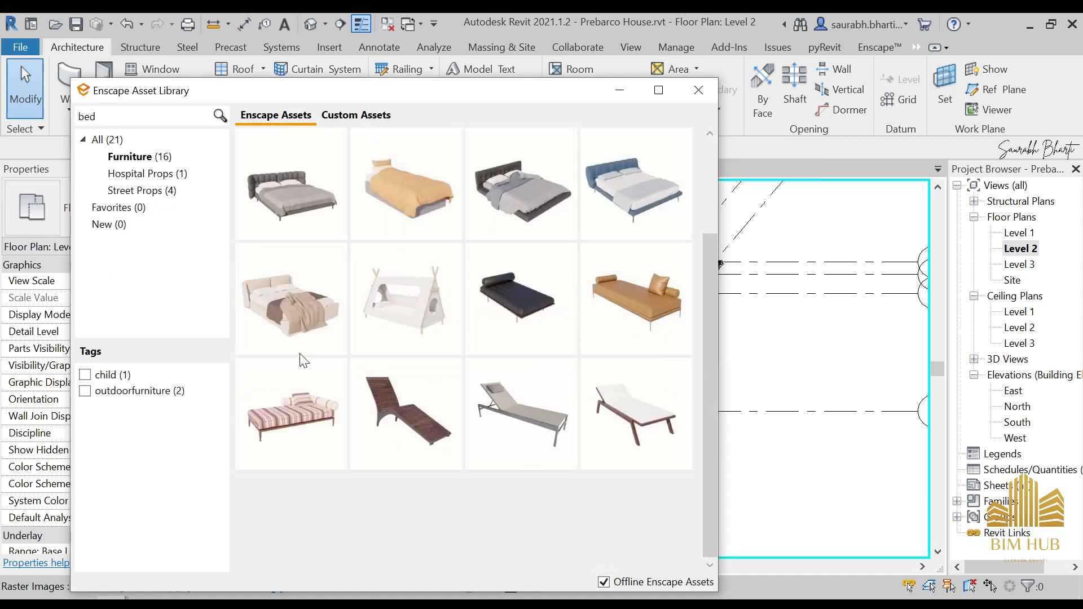
{"action": "mouse_move", "coordinate": [595, 337]}
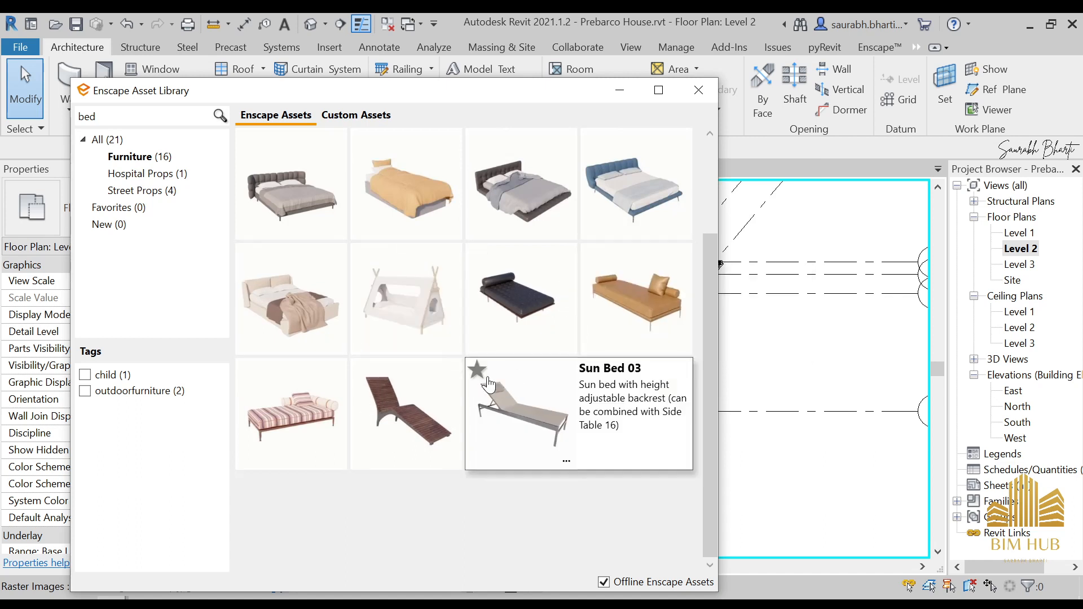
{"action": "mouse_move", "coordinate": [480, 293]}
{"action": "scroll", "coordinate": [541, 259], "scroll_direction": "up", "scroll_amount": 2}
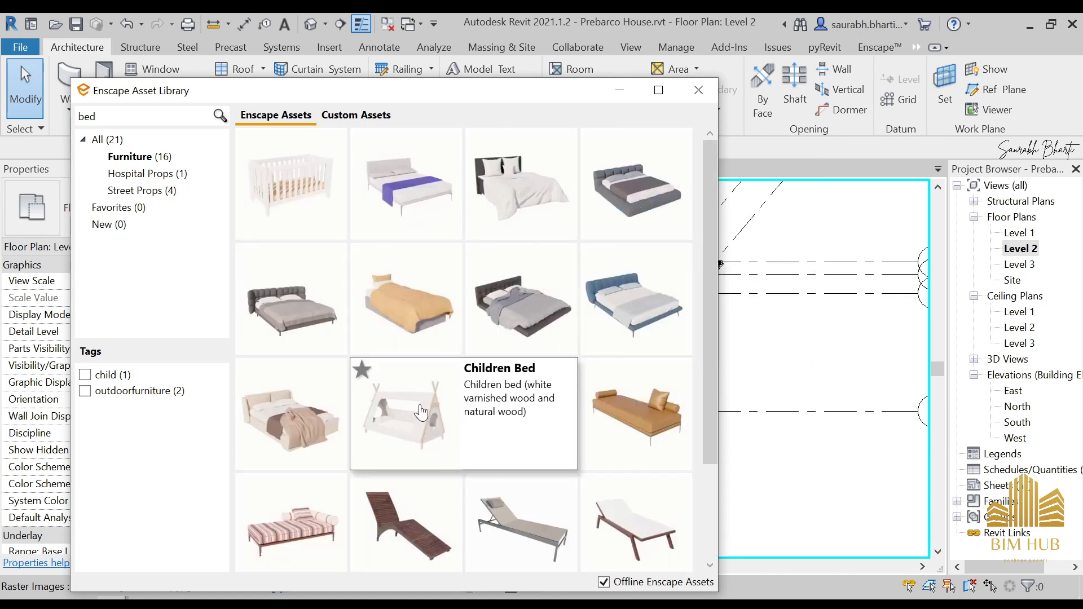
{"action": "left_click", "coordinate": [529, 190]}
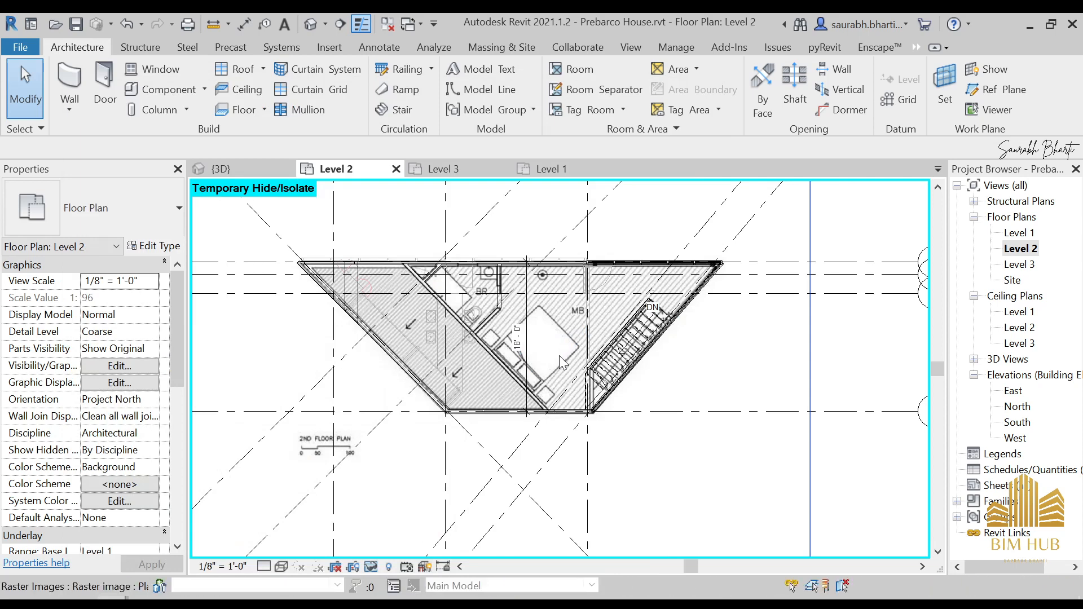
- Place Bed 02 on the bed outline in the MB room, rotated to align with the angled partition wall, and minimise the asset library
{"action": "scroll", "coordinate": [547, 362], "scroll_direction": "up", "scroll_amount": 1}
{"action": "scroll", "coordinate": [541, 372], "scroll_direction": "up", "scroll_amount": 4}
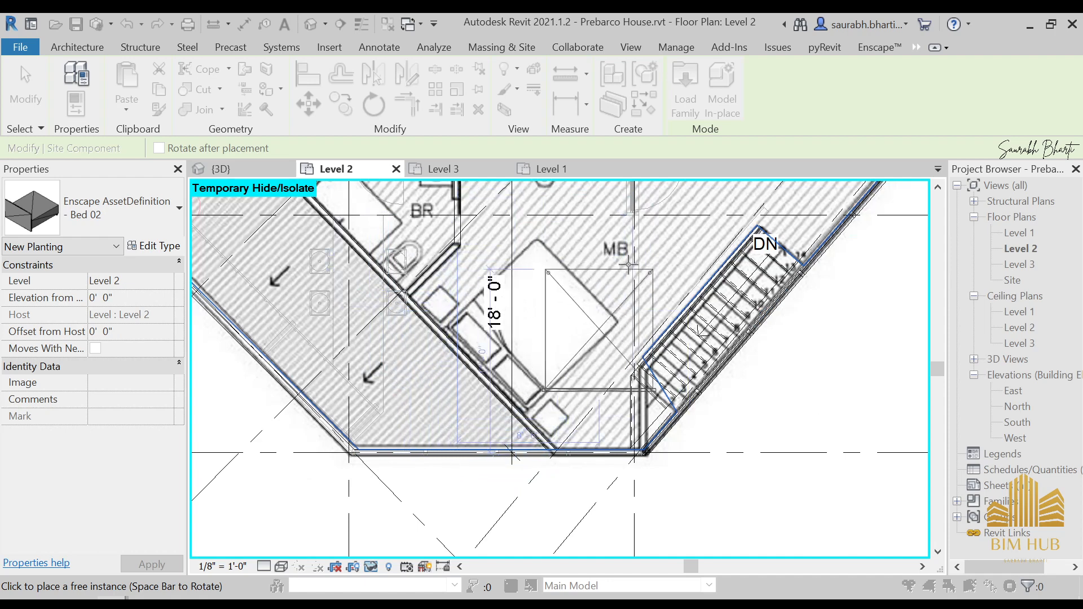
{"action": "key", "text": "space"}
{"action": "key", "text": "space"}
{"action": "key", "text": "space"}
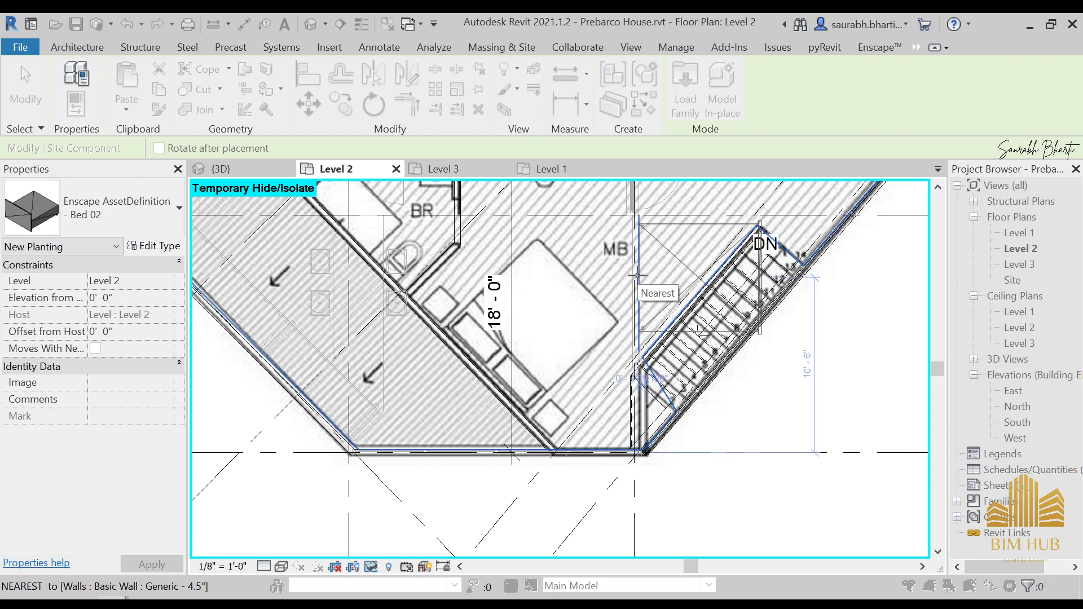
{"action": "scroll", "coordinate": [638, 276], "scroll_direction": "down", "scroll_amount": 3}
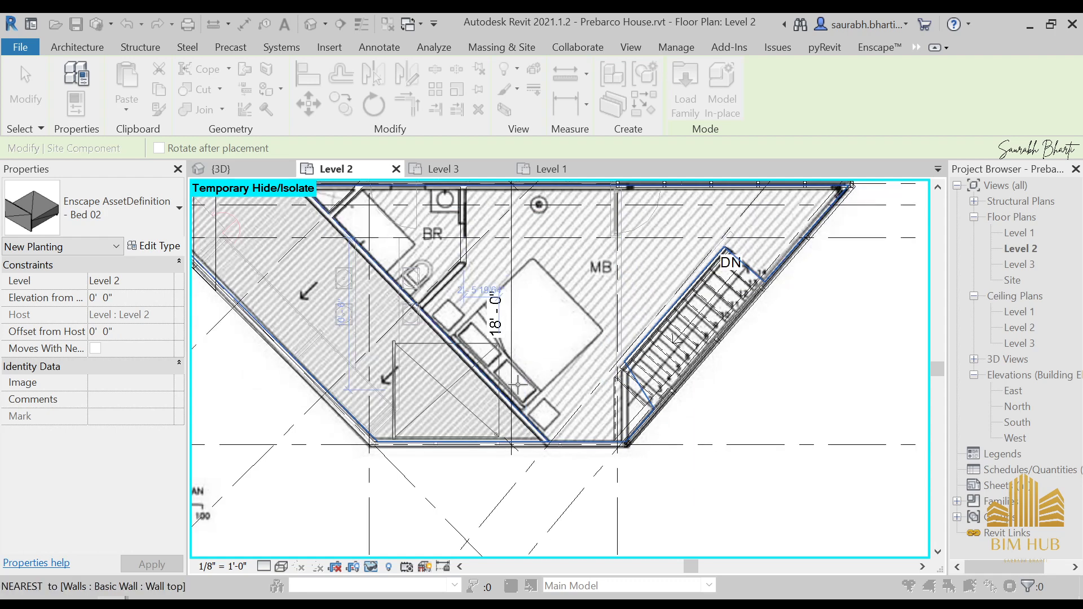
{"action": "key", "text": "space"}
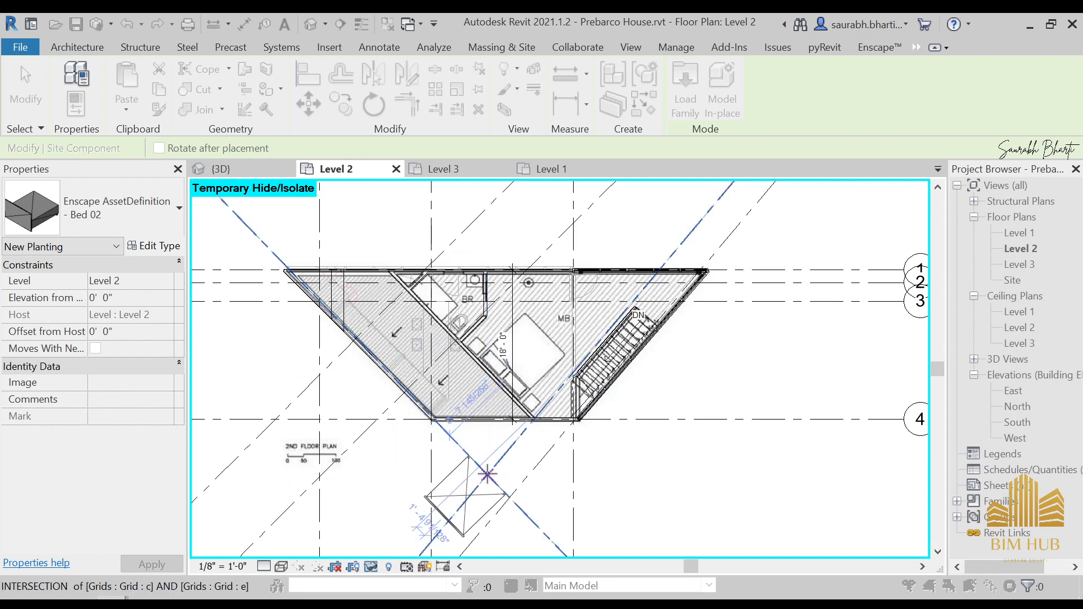
{"action": "scroll", "coordinate": [537, 335], "scroll_direction": "up", "scroll_amount": 3}
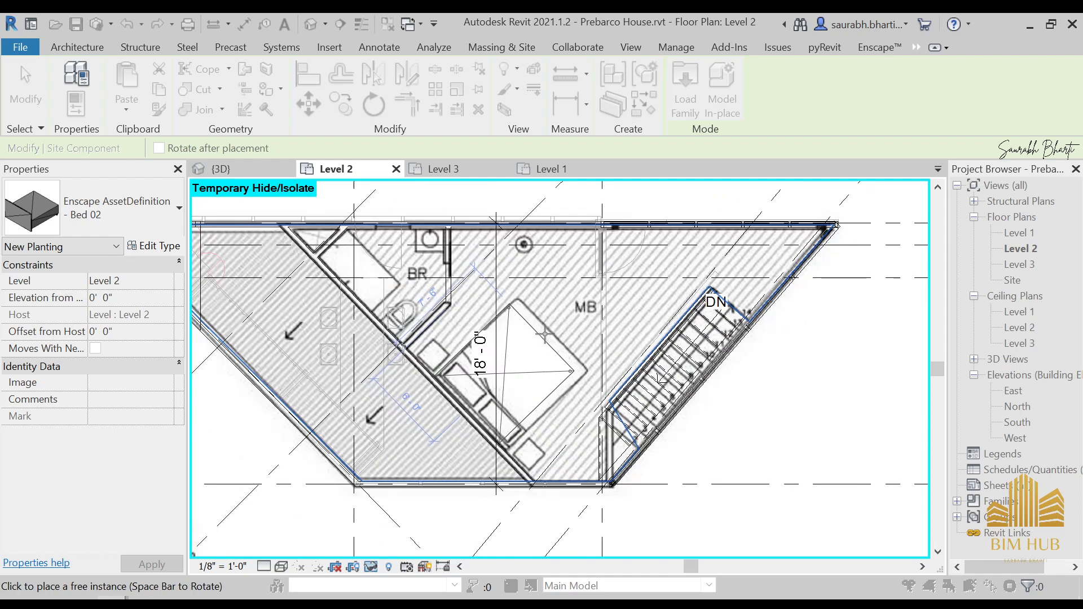
{"action": "left_click", "coordinate": [550, 334]}
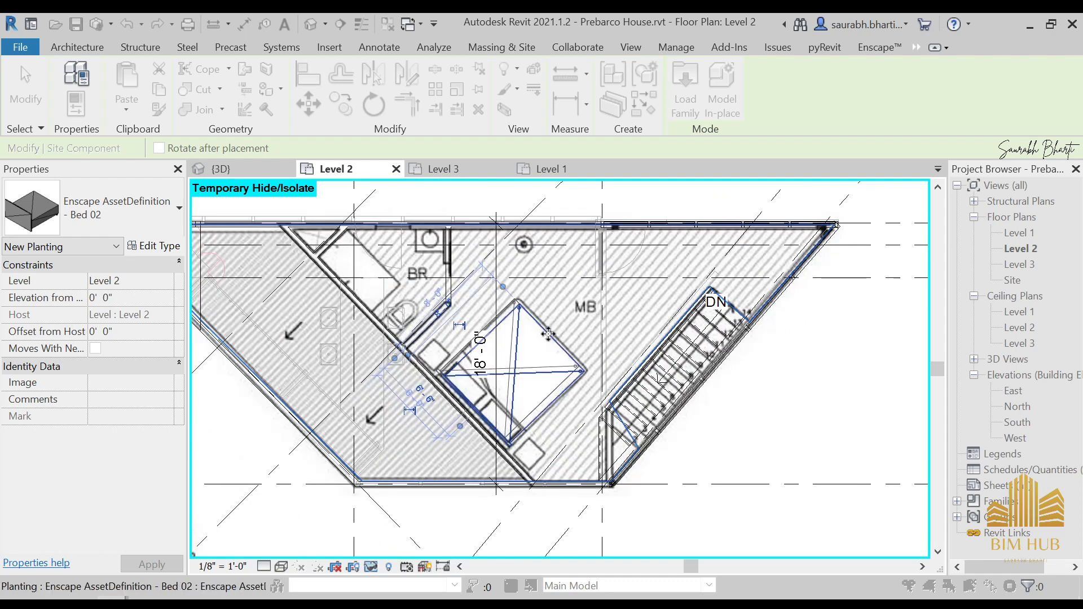
{"action": "key", "text": "Escape"}
{"action": "key", "text": "Escape"}
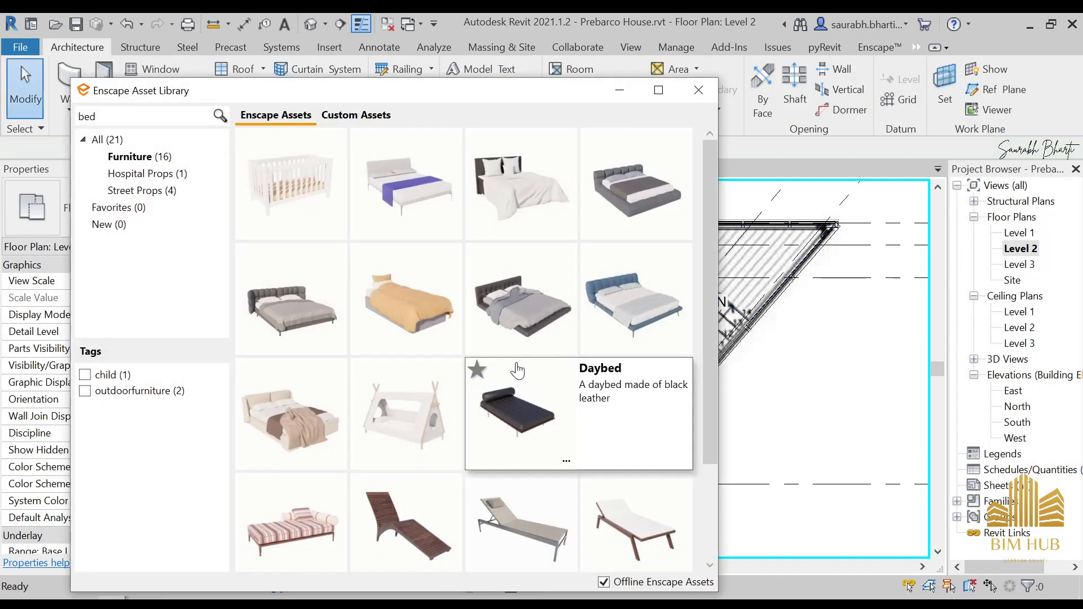
{"action": "left_click", "coordinate": [619, 89]}
{"action": "scroll", "coordinate": [527, 482], "scroll_direction": "up", "scroll_amount": 4}
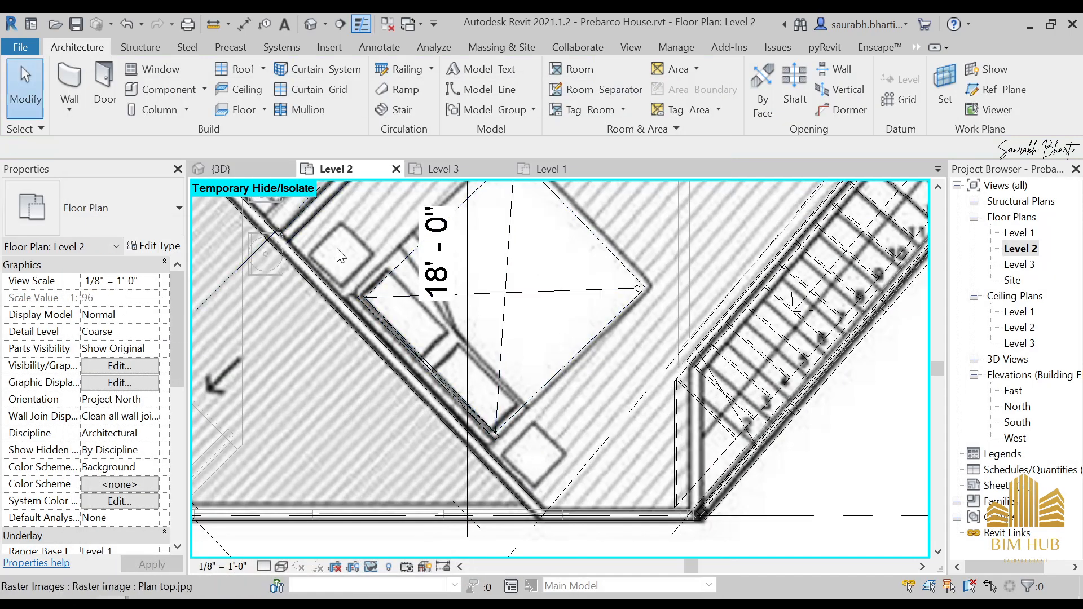
- Restore the Enscape Asset Library, clear the bed search and check the furniture assets tagged bathroom, with the tag filter removed again
{"action": "mouse_move", "coordinate": [207, 602]}
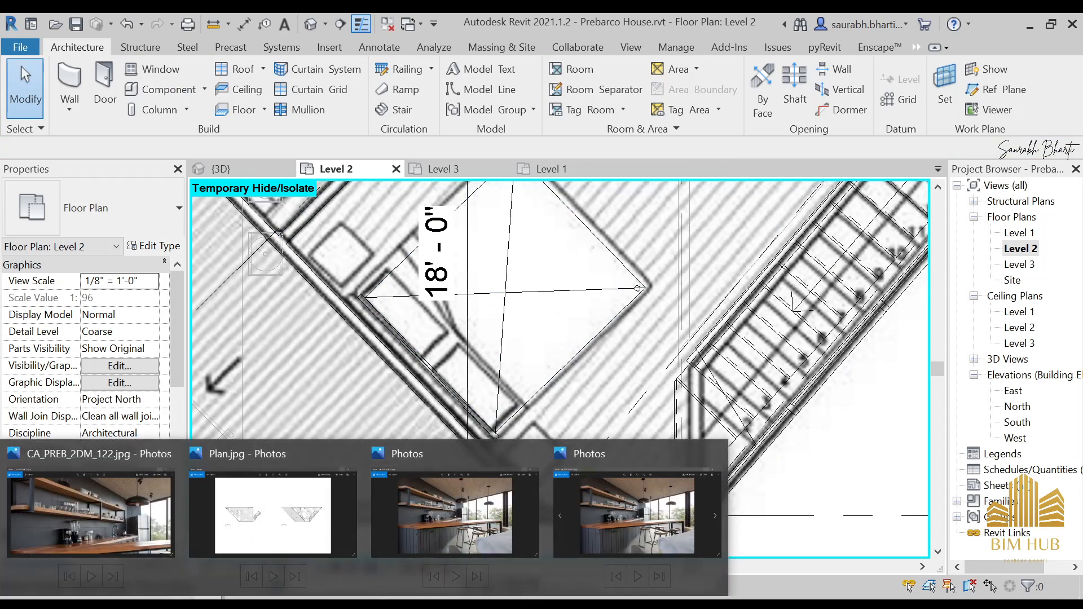
{"action": "left_click", "coordinate": [266, 527]}
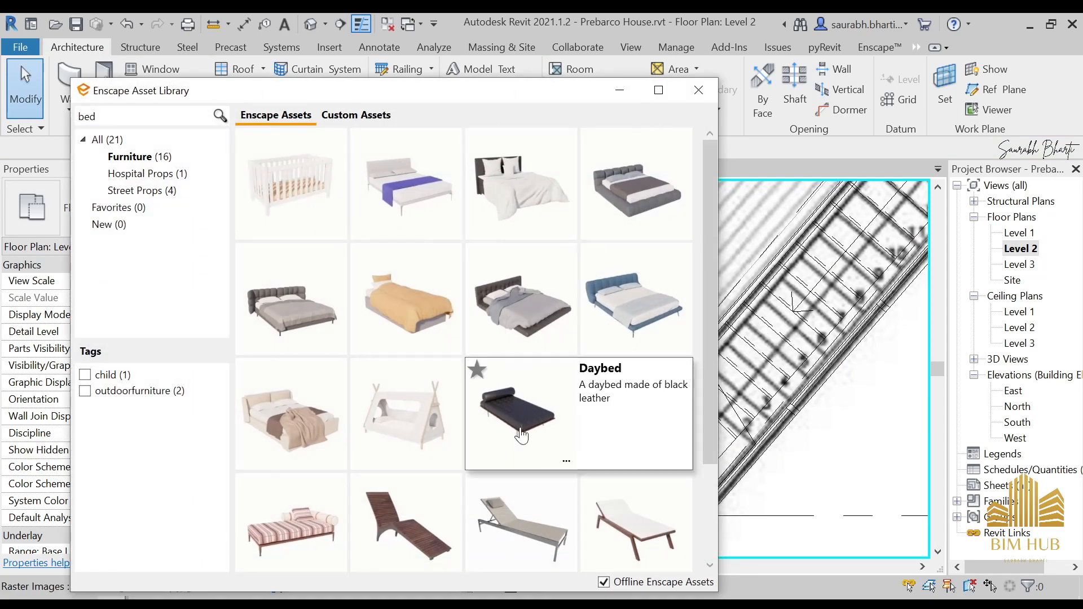
{"action": "scroll", "coordinate": [403, 475], "scroll_direction": "up", "scroll_amount": 2}
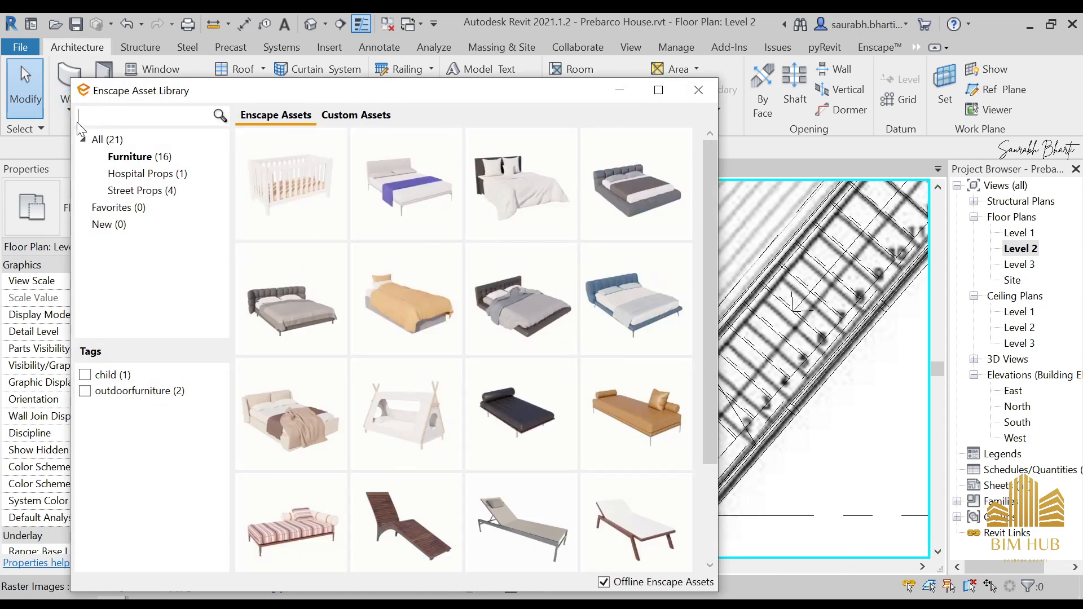
{"action": "key", "text": "BackSpace"}
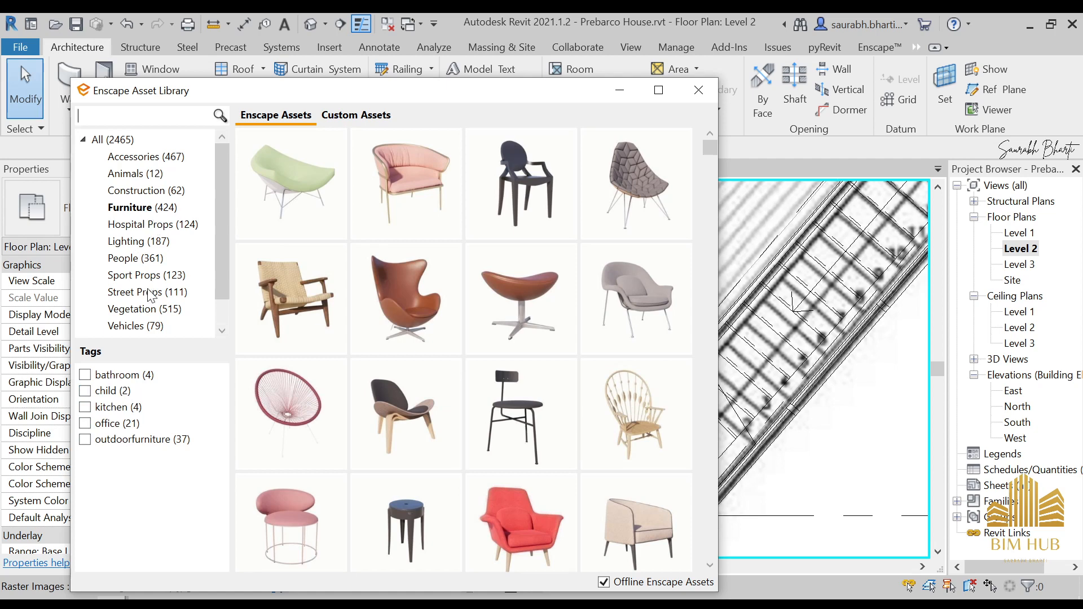
{"action": "left_click", "coordinate": [125, 377]}
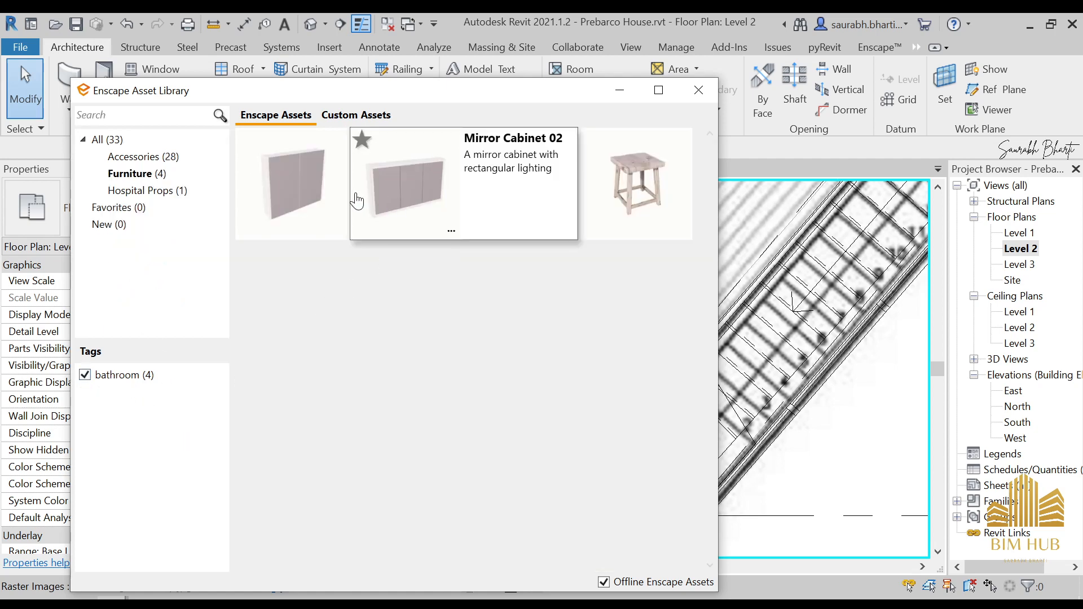
{"action": "left_click", "coordinate": [123, 378]}
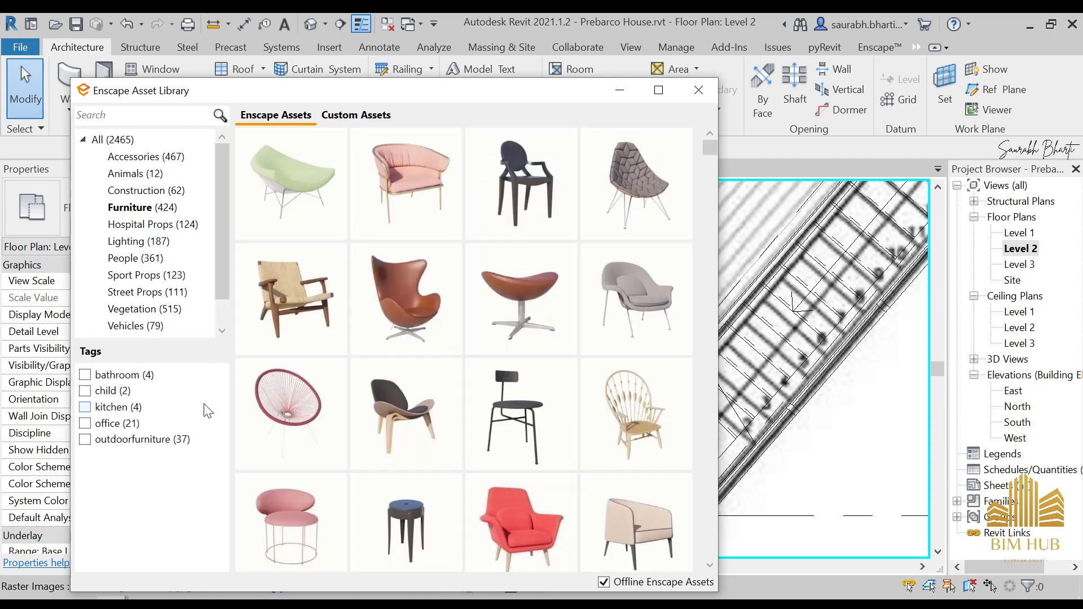
{"action": "scroll", "coordinate": [377, 360], "scroll_direction": "down", "scroll_amount": 1}
{"action": "scroll", "coordinate": [612, 387], "scroll_direction": "up", "scroll_amount": 1}
- Search the furniture assets for "cabinet" and choose Storage Cabinet 03 for placement
{"action": "left_click", "coordinate": [169, 115]}
{"action": "type", "text": "ba"}
{"action": "key", "text": "BackSpace"}
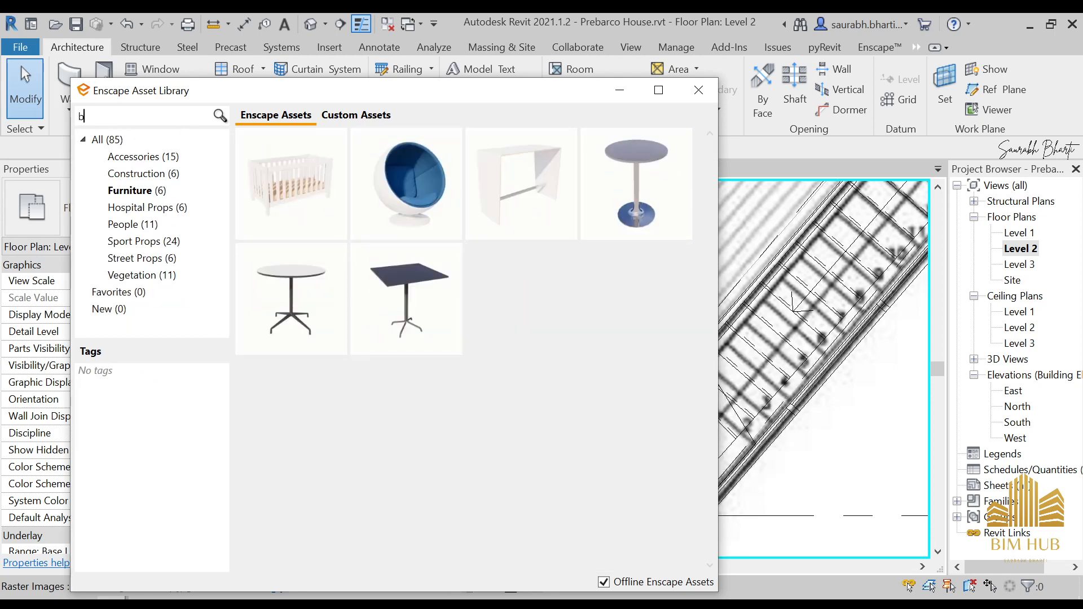
{"action": "key", "text": "BackSpace"}
{"action": "type", "text": "cabinet"}
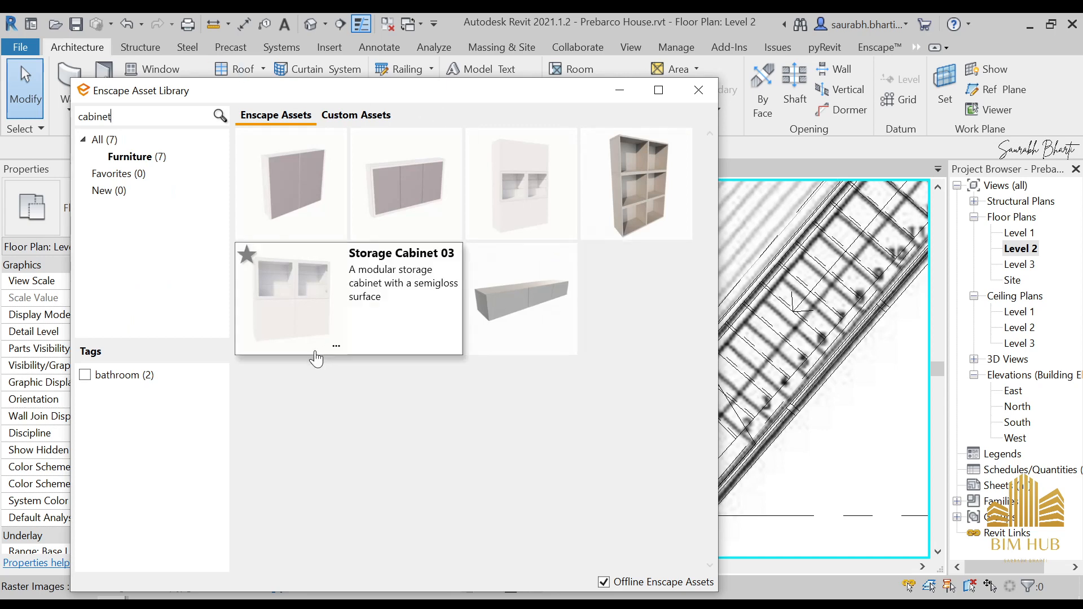
{"action": "mouse_move", "coordinate": [543, 326]}
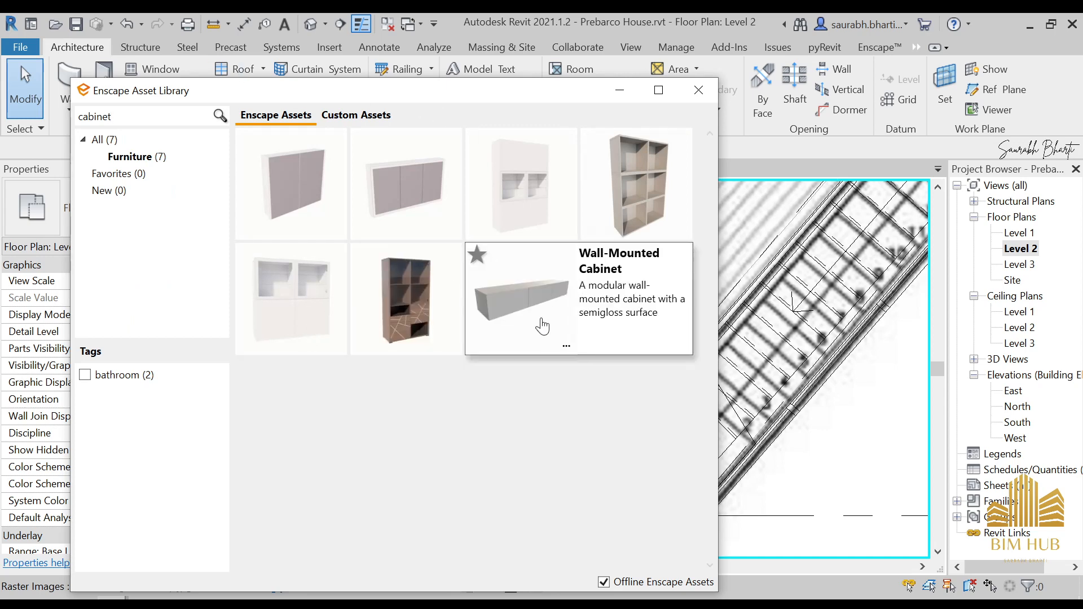
{"action": "left_click", "coordinate": [313, 319]}
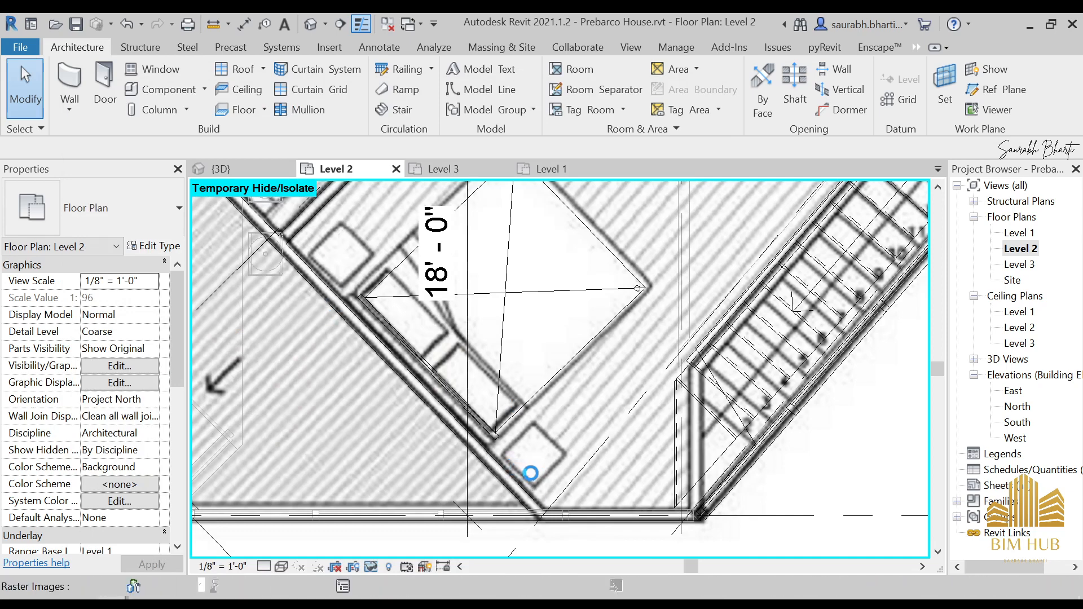
- Try to fit Storage Cabinet 03, rotated parallel to the angled partition wall, onto the square bedside table outline next to the bed
{"action": "scroll", "coordinate": [530, 473], "scroll_direction": "up", "scroll_amount": 1}
{"action": "key", "text": "space"}
{"action": "key", "text": "space"}
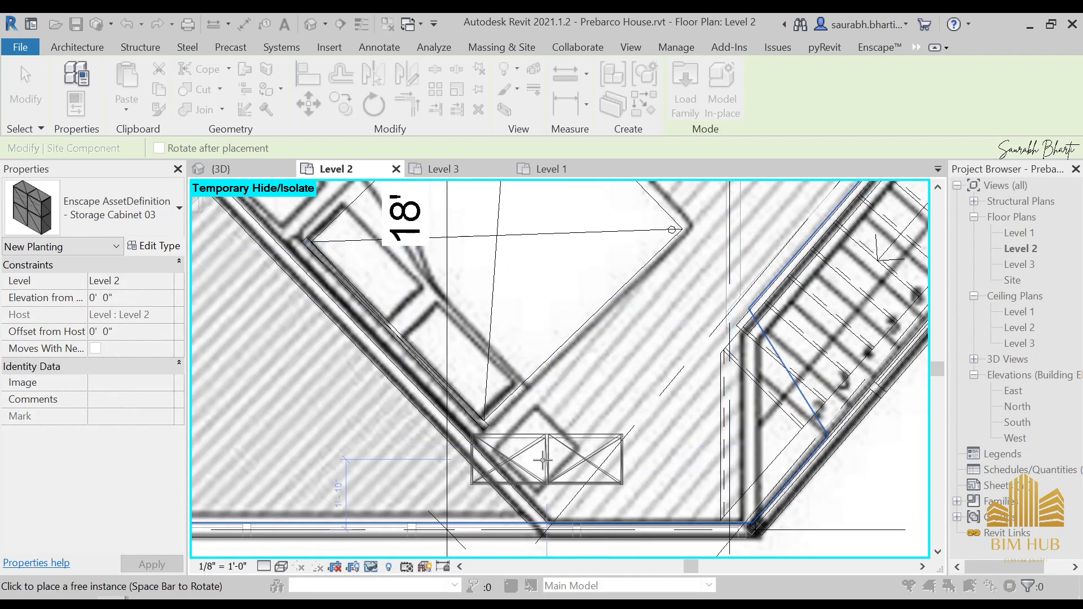
{"action": "scroll", "coordinate": [544, 451], "scroll_direction": "down", "scroll_amount": 1}
{"action": "scroll", "coordinate": [545, 450], "scroll_direction": "down", "scroll_amount": 3}
{"action": "middle_click_drag", "start_coordinate": [477, 491], "coordinate": [506, 430]}
{"action": "scroll", "coordinate": [480, 526], "scroll_direction": "down", "scroll_amount": 1}
{"action": "middle_click_drag", "start_coordinate": [477, 547], "coordinate": [525, 442]}
{"action": "key", "text": "space"}
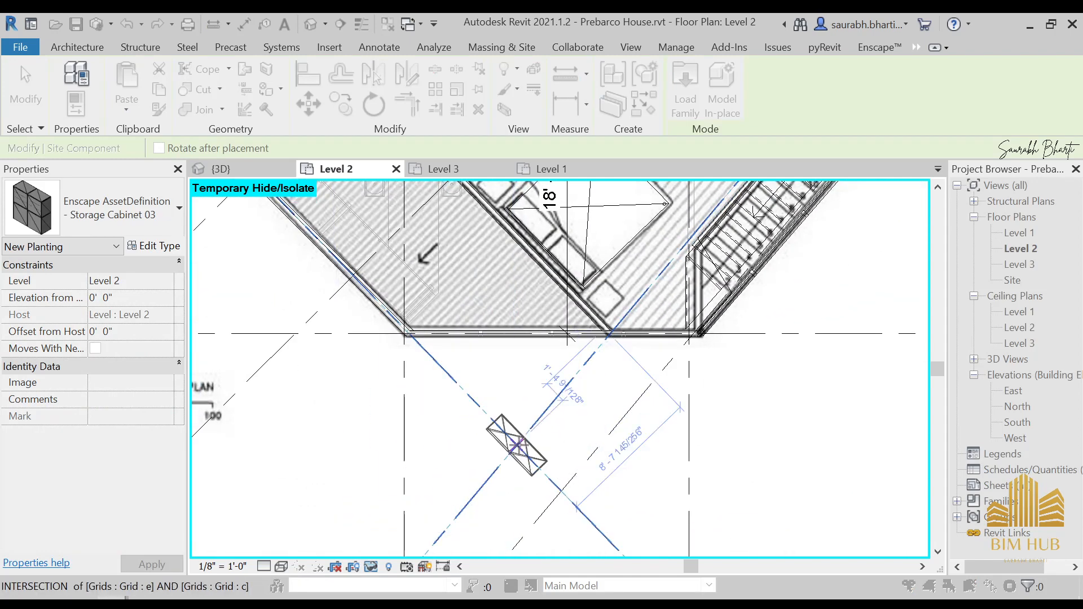
{"action": "key", "text": "space"}
{"action": "key", "text": "space"}
{"action": "key", "text": "space"}
{"action": "key", "text": "space"}
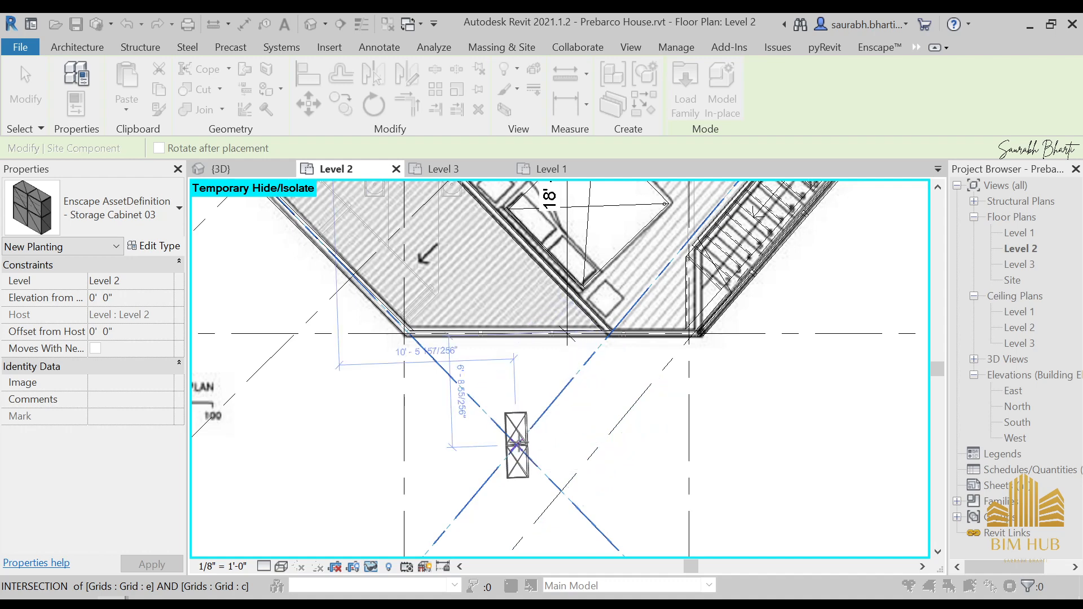
{"action": "scroll", "coordinate": [627, 309], "scroll_direction": "up", "scroll_amount": 3}
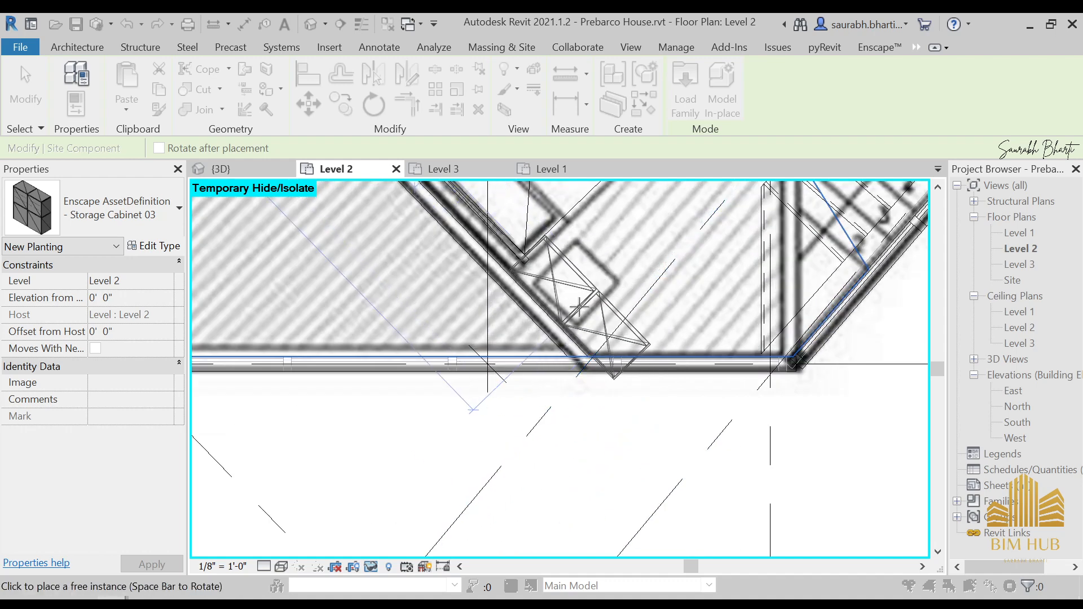
{"action": "scroll", "coordinate": [580, 308], "scroll_direction": "down", "scroll_amount": 2}
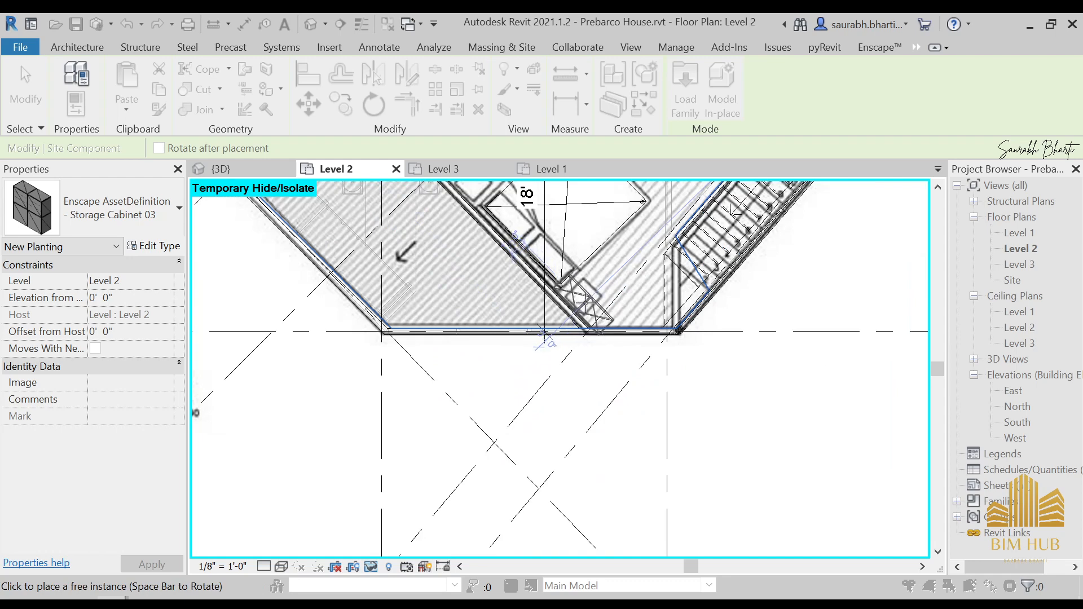
{"action": "middle_click_drag", "start_coordinate": [565, 333], "coordinate": [570, 395]}
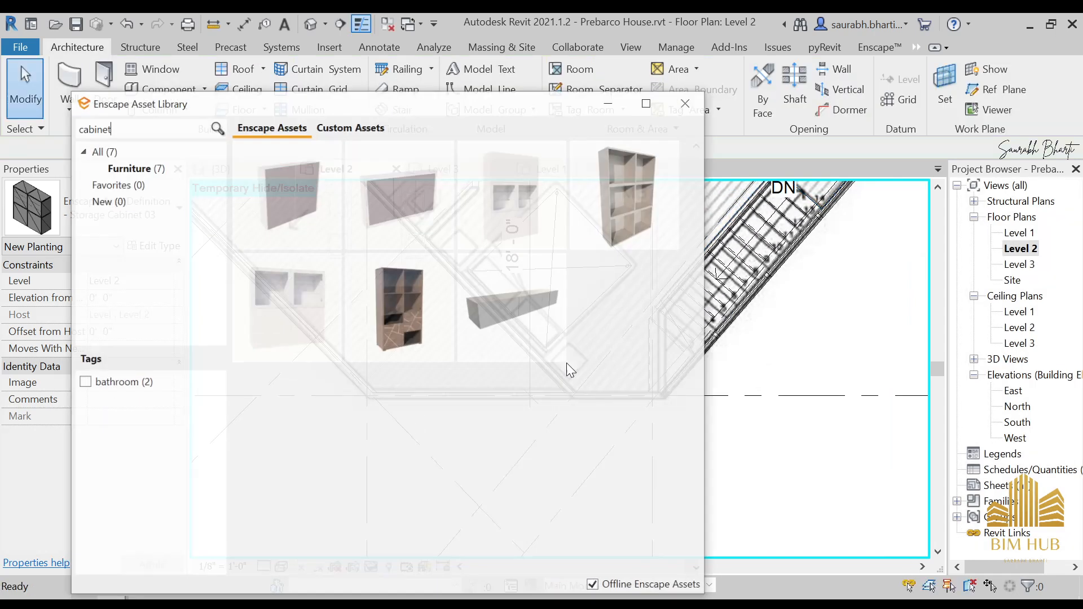
- Clear the cabinet search and look through the whole furniture category for a piece suited to the bedside table outlines
{"action": "mouse_move", "coordinate": [452, 293]}
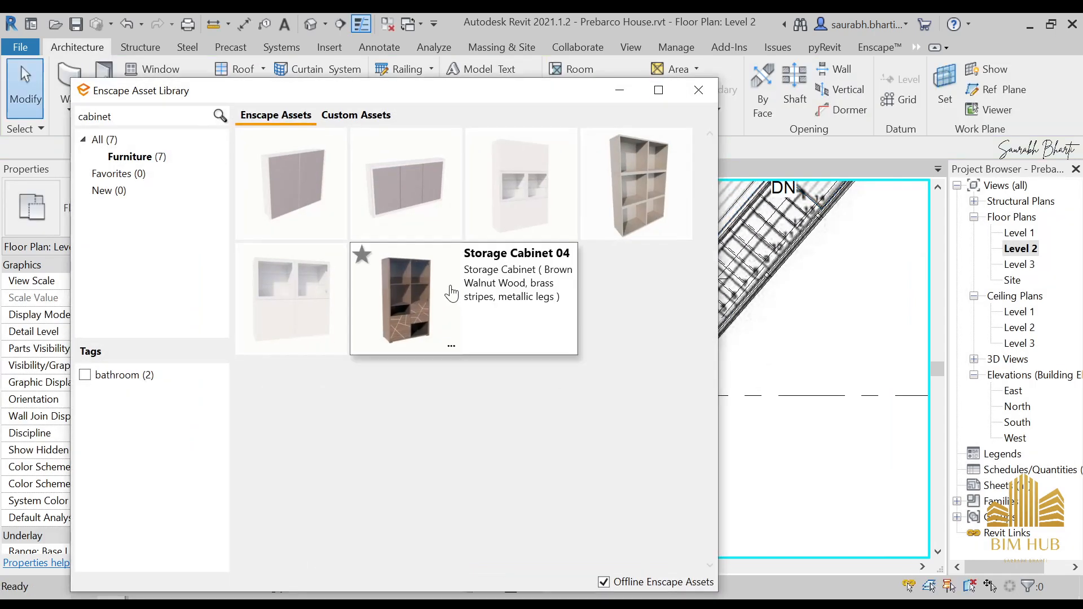
{"action": "key", "text": "BackSpace"}
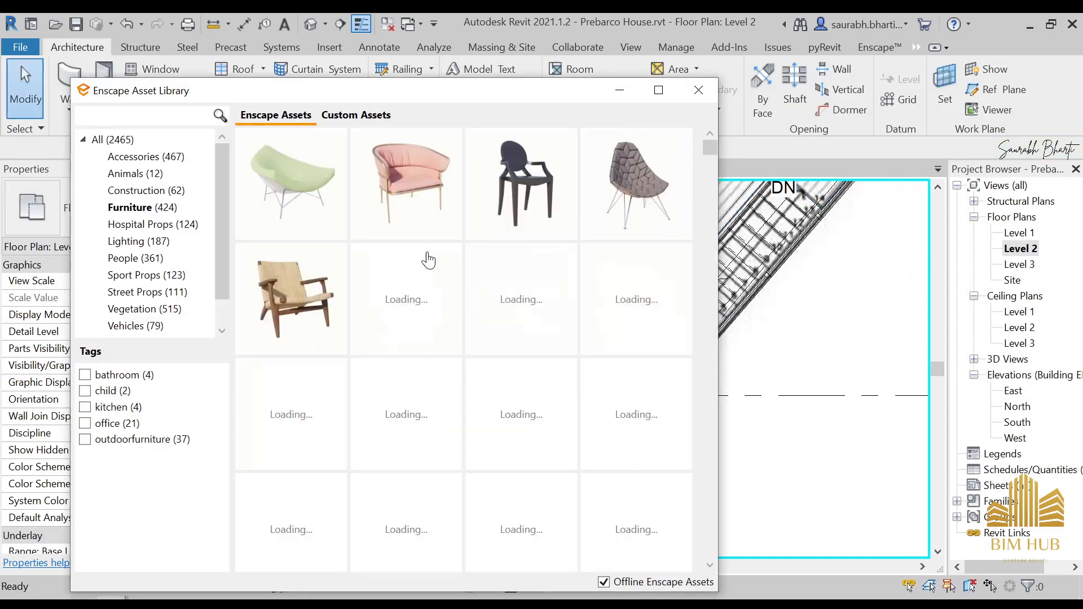
{"action": "mouse_move", "coordinate": [587, 332]}
{"action": "scroll", "coordinate": [587, 332], "scroll_direction": "down", "scroll_amount": 3}
{"action": "mouse_move", "coordinate": [520, 398]}
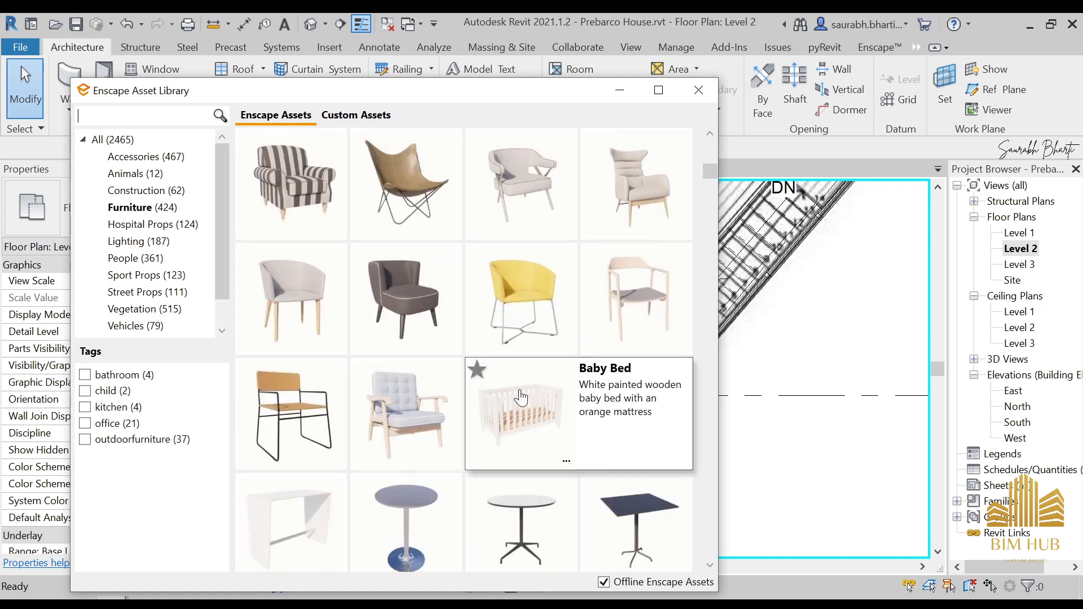
{"action": "scroll", "coordinate": [539, 382], "scroll_direction": "down", "scroll_amount": 3}
{"action": "scroll", "coordinate": [530, 393], "scroll_direction": "down", "scroll_amount": 6}
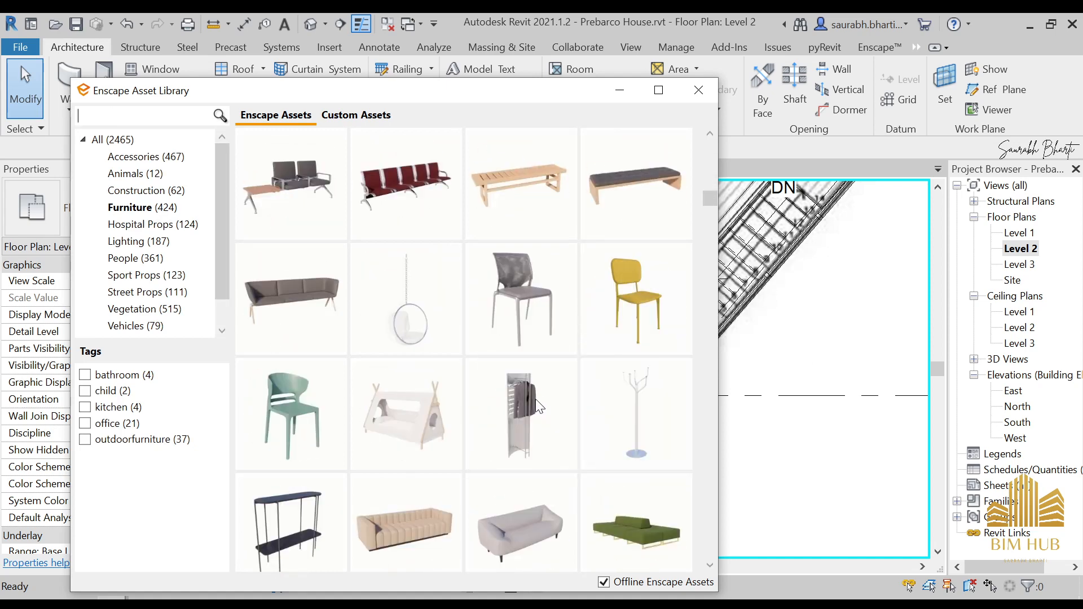
{"action": "mouse_move", "coordinate": [458, 349]}
{"action": "scroll", "coordinate": [458, 348], "scroll_direction": "down", "scroll_amount": 3}
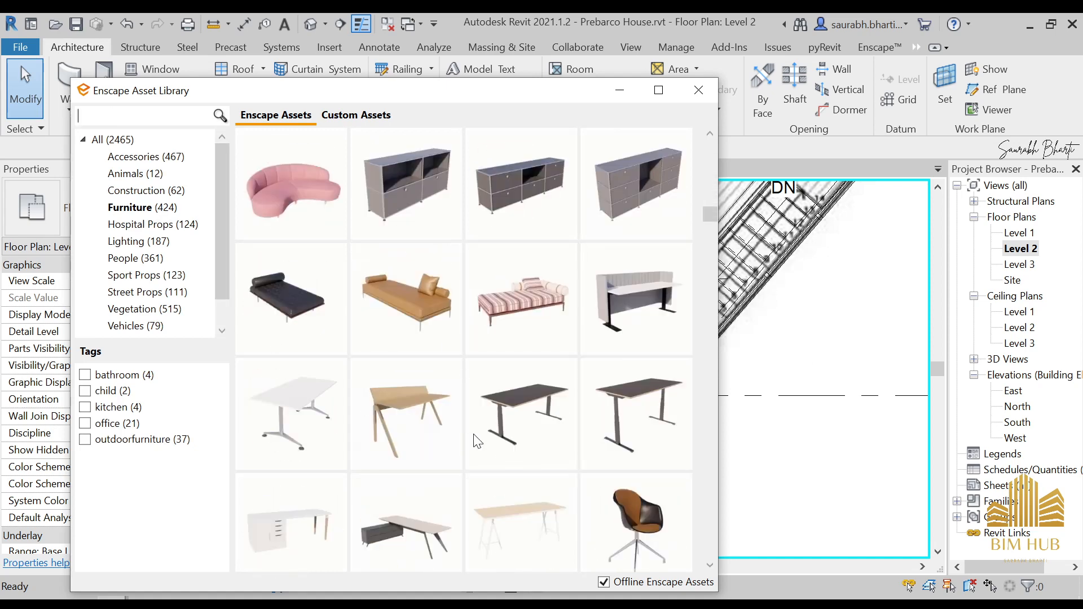
{"action": "scroll", "coordinate": [484, 346], "scroll_direction": "down", "scroll_amount": 3}
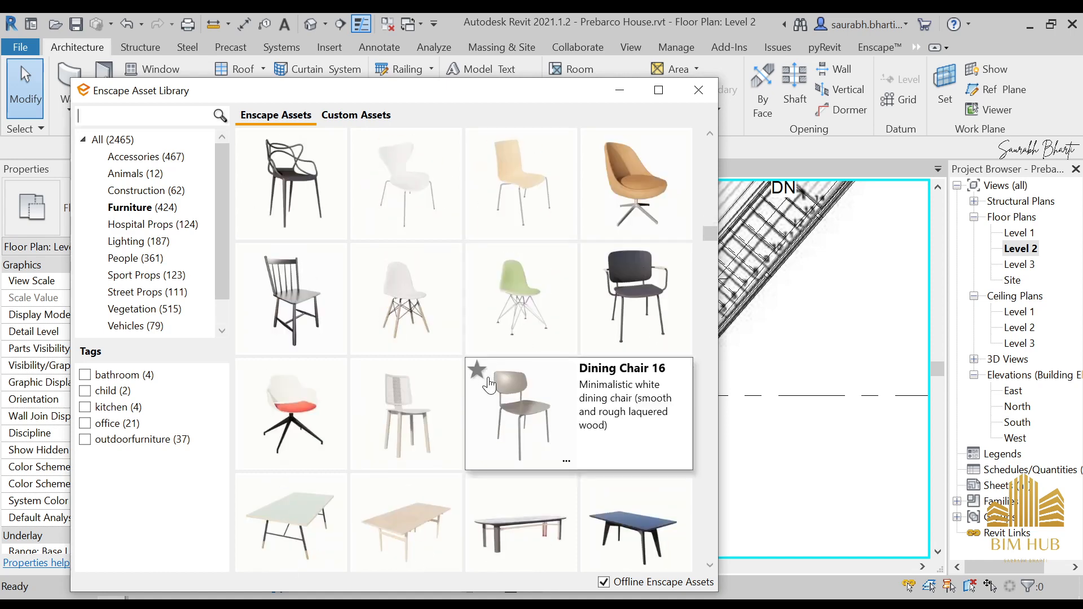
{"action": "scroll", "coordinate": [483, 366], "scroll_direction": "down", "scroll_amount": 9}
{"action": "scroll", "coordinate": [491, 396], "scroll_direction": "down", "scroll_amount": 3}
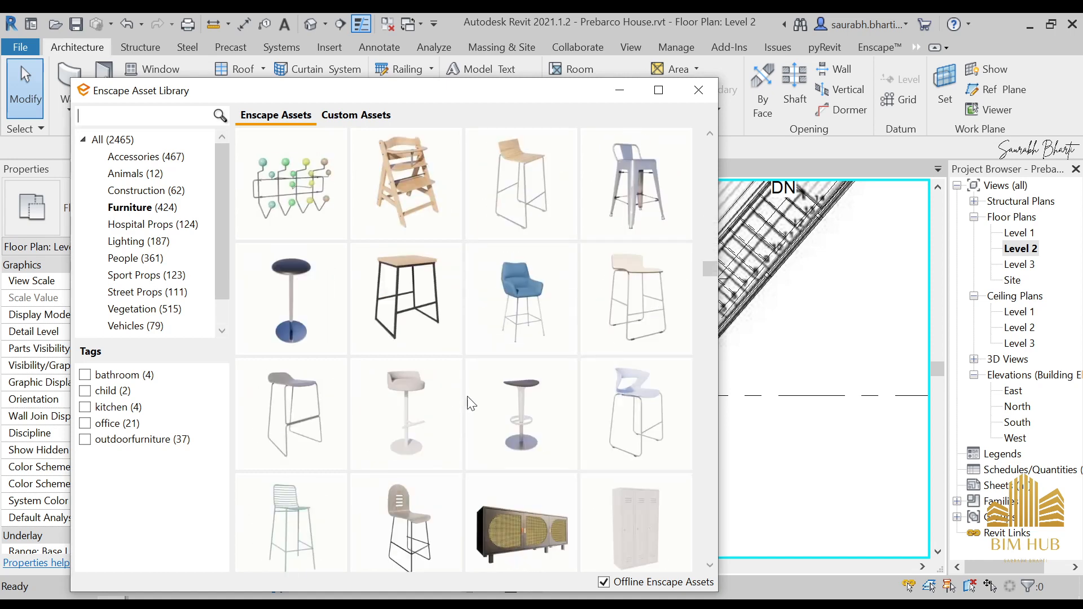
{"action": "mouse_move", "coordinate": [539, 430]}
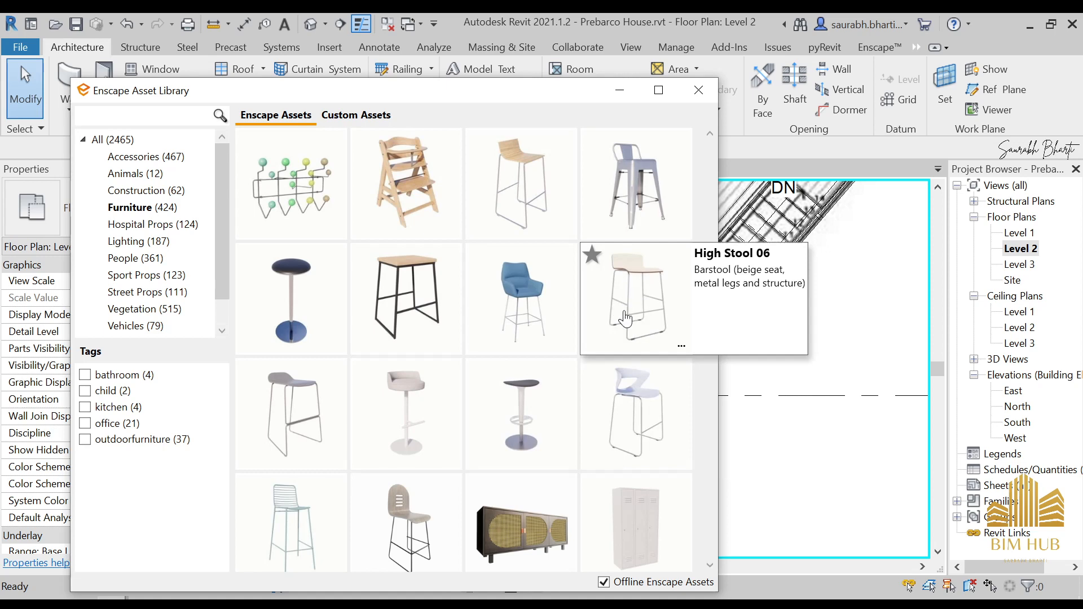
{"action": "scroll", "coordinate": [621, 338], "scroll_direction": "down", "scroll_amount": 3}
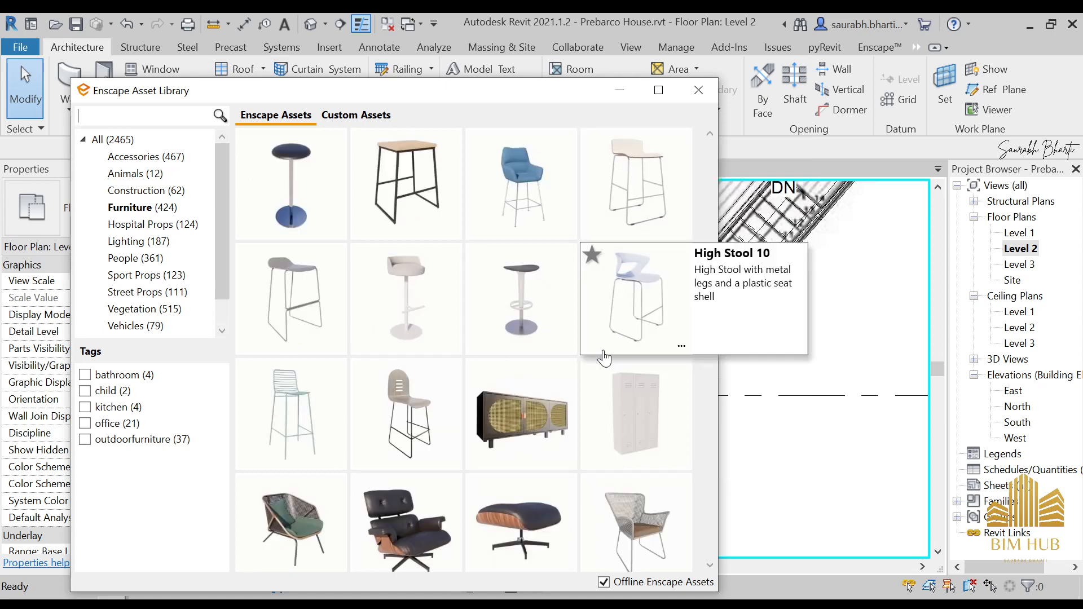
{"action": "mouse_move", "coordinate": [445, 496]}
{"action": "mouse_move", "coordinate": [604, 235]}
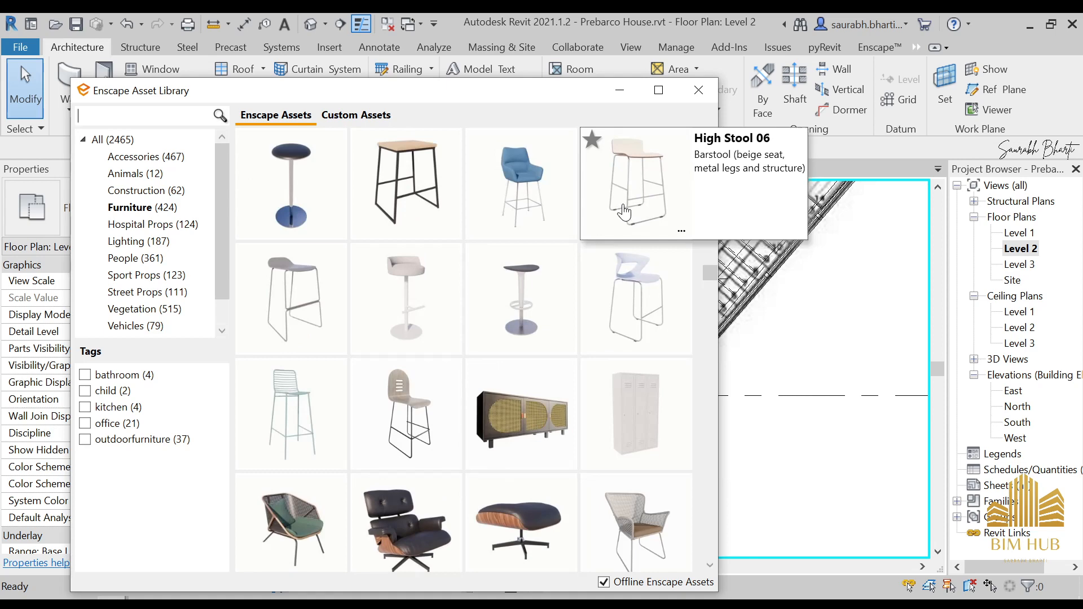
{"action": "scroll", "coordinate": [497, 423], "scroll_direction": "down", "scroll_amount": 3}
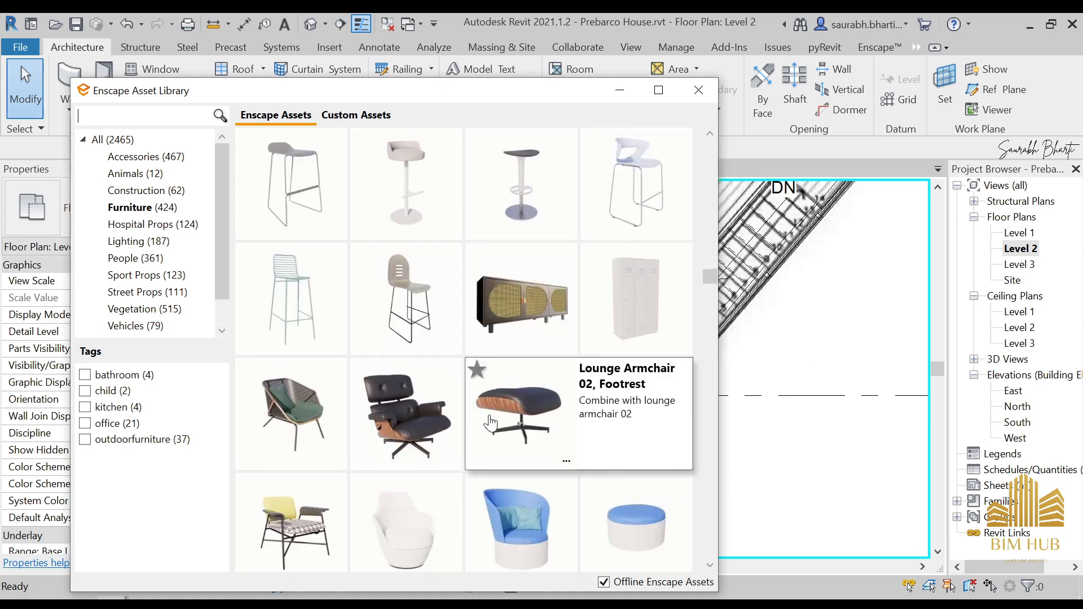
{"action": "mouse_move", "coordinate": [501, 484]}
{"action": "scroll", "coordinate": [501, 484], "scroll_direction": "down", "scroll_amount": 3}
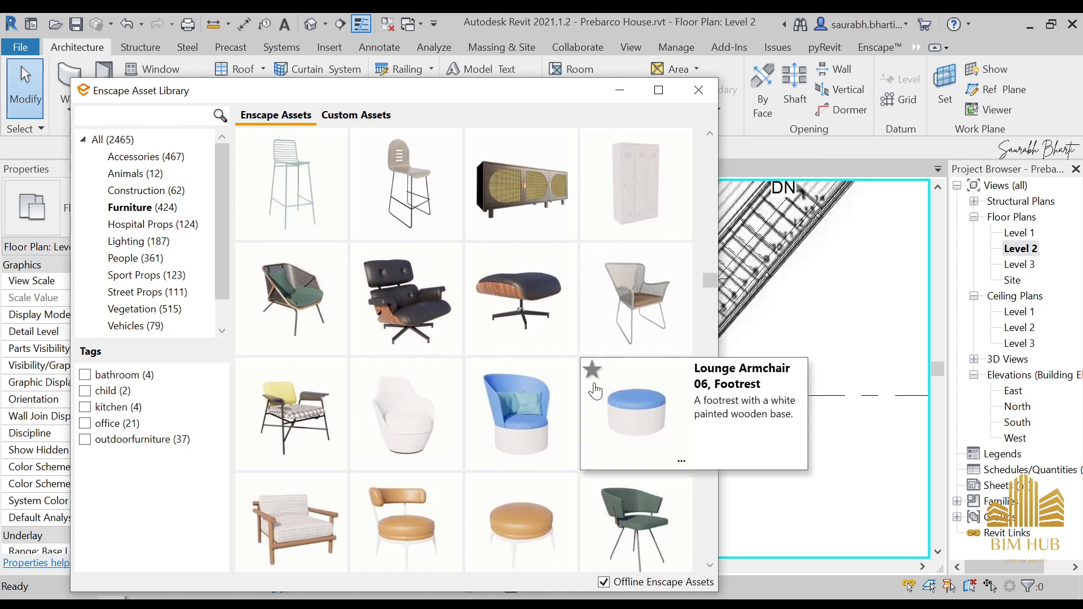
{"action": "scroll", "coordinate": [478, 423], "scroll_direction": "down", "scroll_amount": 3}
{"action": "mouse_move", "coordinate": [449, 429]}
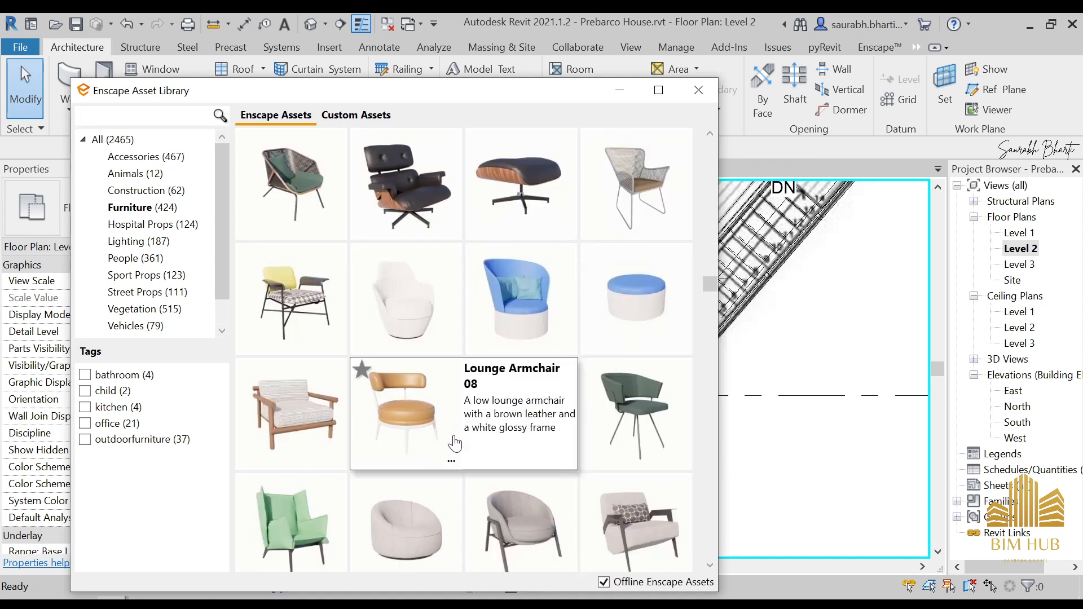
{"action": "scroll", "coordinate": [462, 403], "scroll_direction": "down", "scroll_amount": 10}
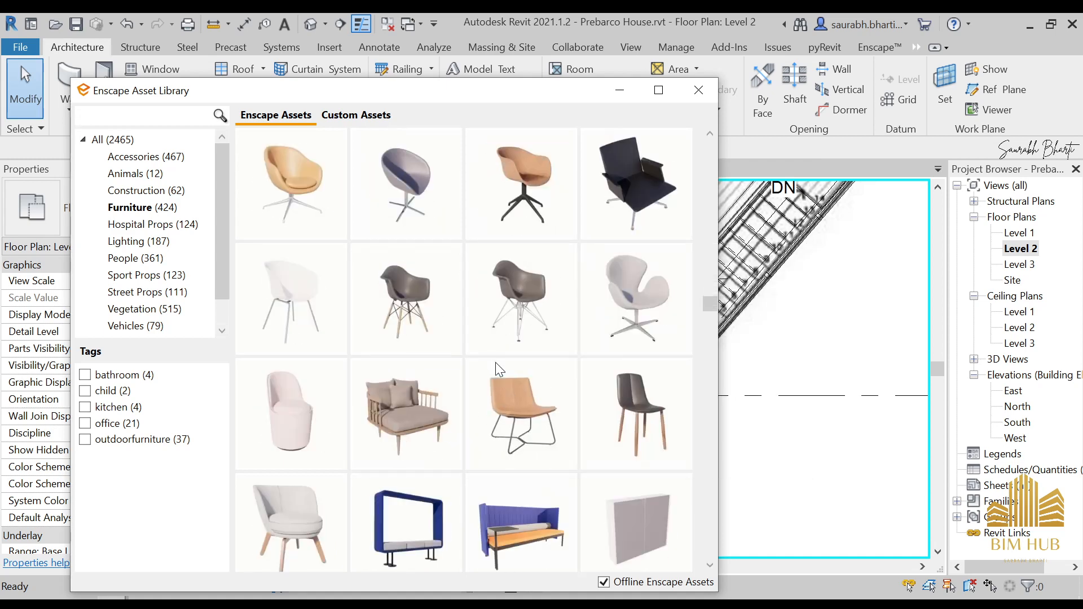
{"action": "scroll", "coordinate": [550, 372], "scroll_direction": "down", "scroll_amount": 3}
{"action": "mouse_move", "coordinate": [550, 372]}
{"action": "scroll", "coordinate": [550, 372], "scroll_direction": "down", "scroll_amount": 10}
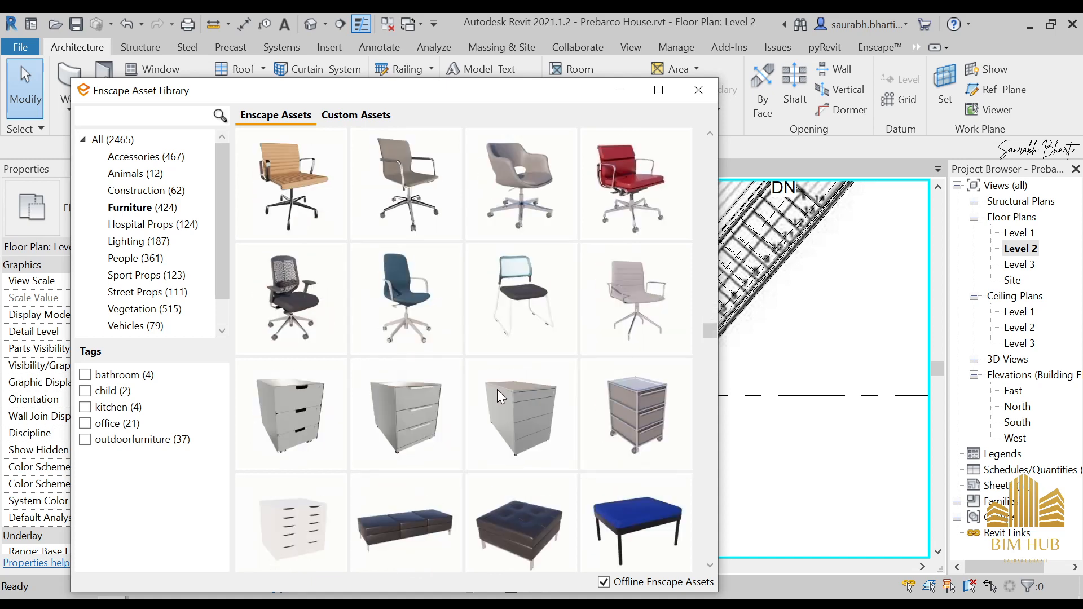
{"action": "mouse_move", "coordinate": [466, 401]}
{"action": "scroll", "coordinate": [307, 226], "scroll_direction": "down", "scroll_amount": 6}
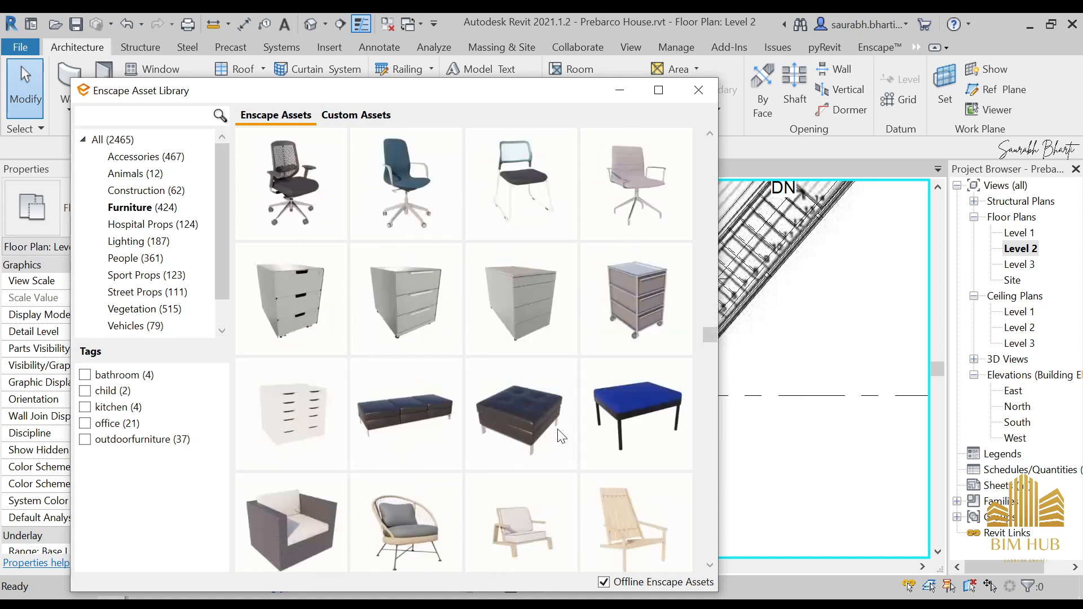
{"action": "mouse_move", "coordinate": [306, 226]}
{"action": "mouse_move", "coordinate": [408, 411]}
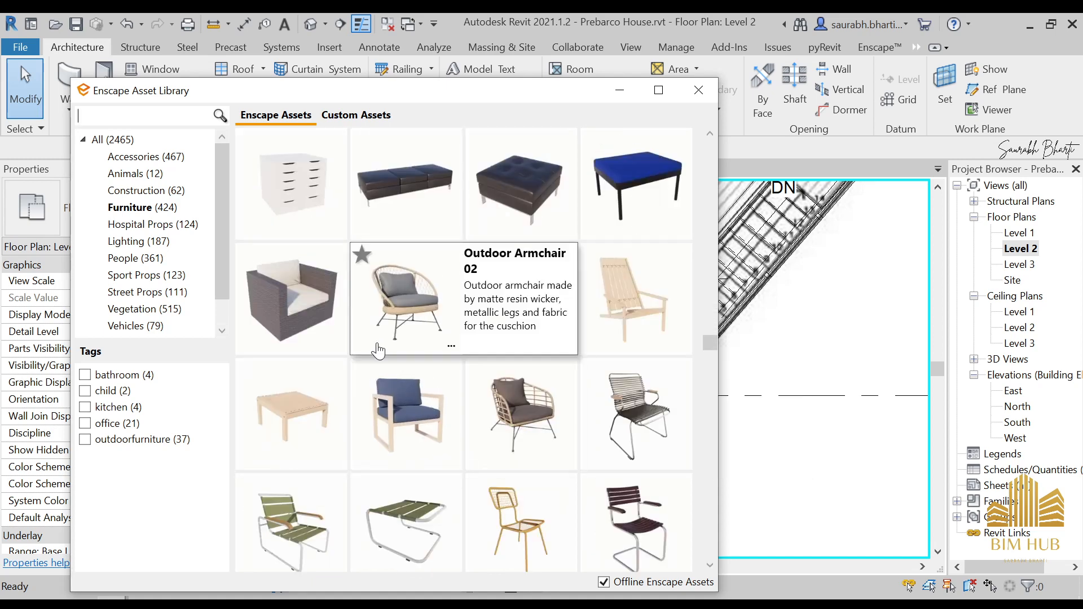
{"action": "scroll", "coordinate": [431, 399], "scroll_direction": "down", "scroll_amount": 4}
{"action": "mouse_move", "coordinate": [436, 394]}
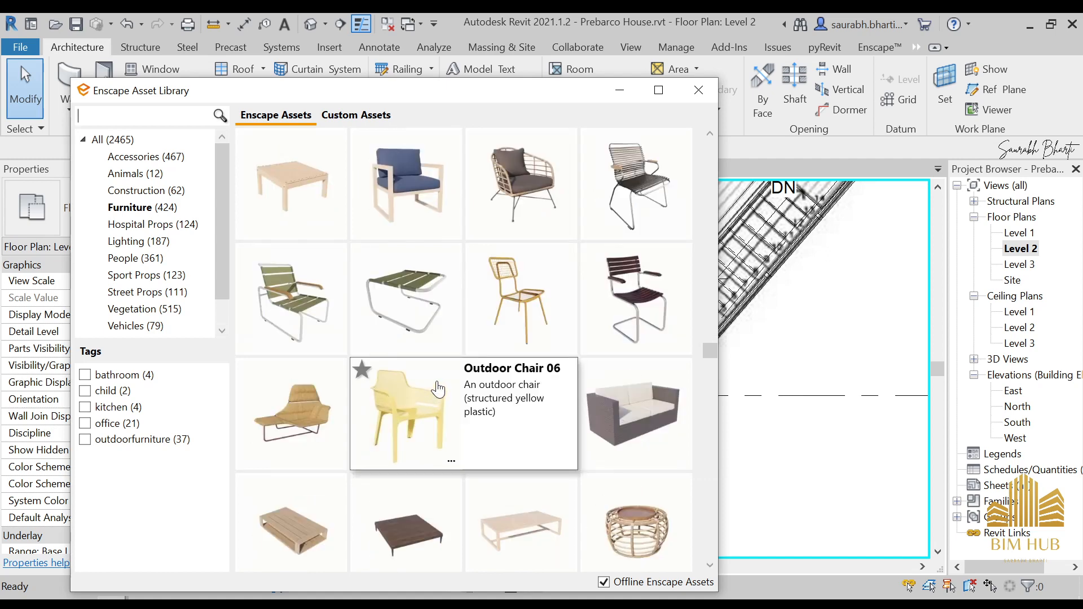
{"action": "scroll", "coordinate": [439, 392], "scroll_direction": "down", "scroll_amount": 8}
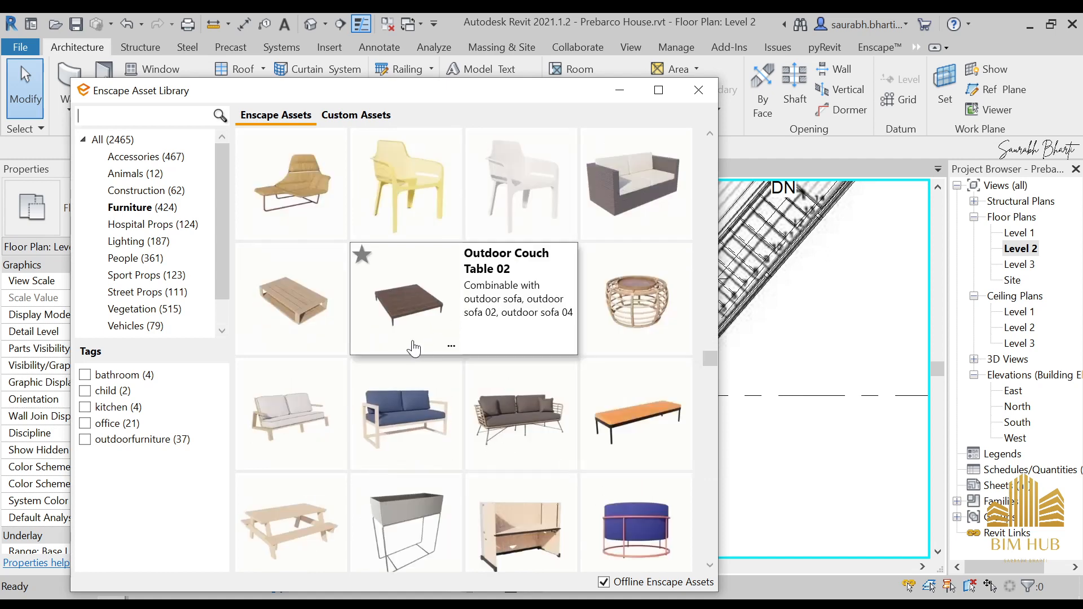
- Examine the remaining furniture assets, from poufs and side tables to sideboards and wall-mounted shelves, for a suitable bedside table
{"action": "mouse_move", "coordinate": [534, 458]}
{"action": "mouse_move", "coordinate": [436, 460]}
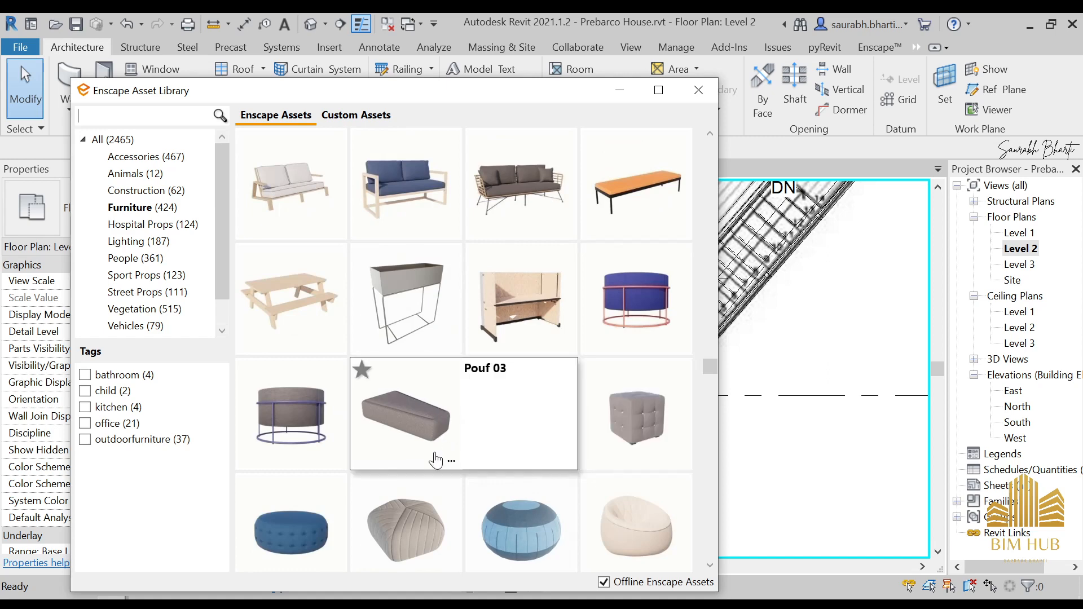
{"action": "scroll", "coordinate": [422, 467], "scroll_direction": "down", "scroll_amount": 6}
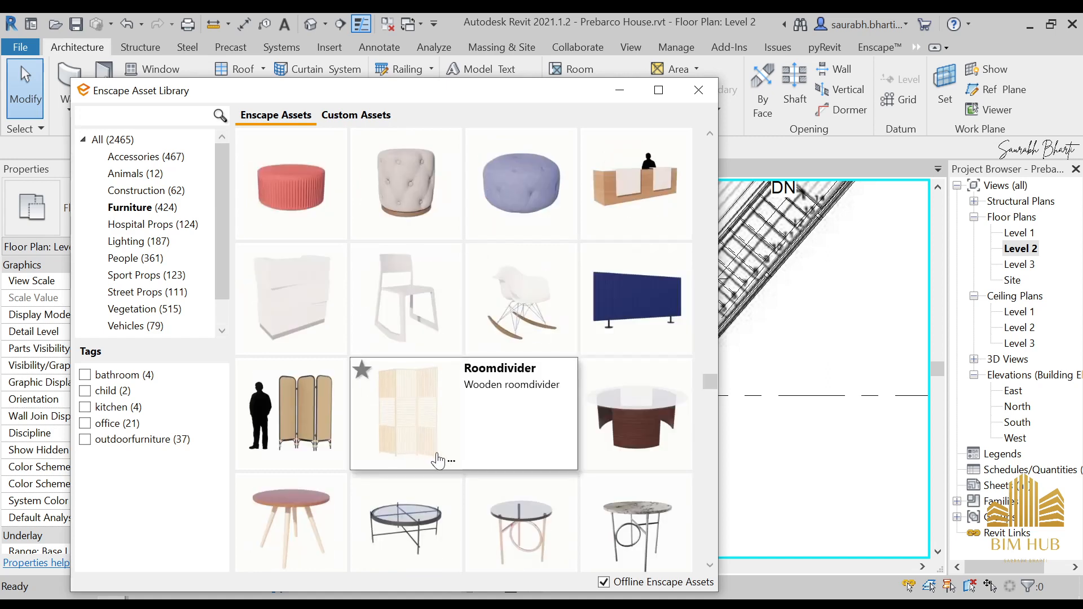
{"action": "scroll", "coordinate": [459, 462], "scroll_direction": "down", "scroll_amount": 6}
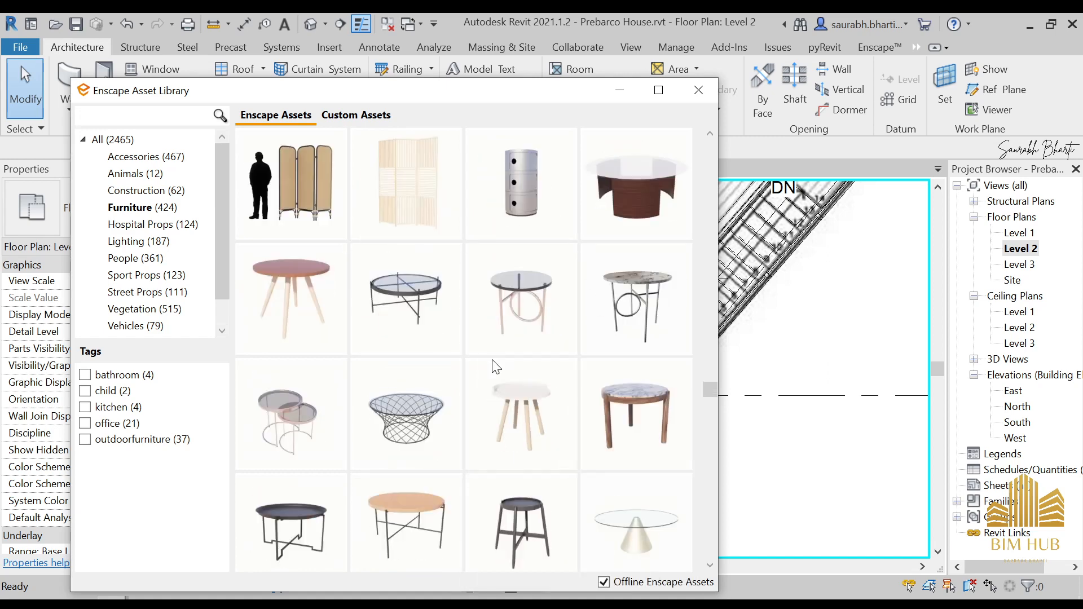
{"action": "scroll", "coordinate": [459, 463], "scroll_direction": "down", "scroll_amount": 12}
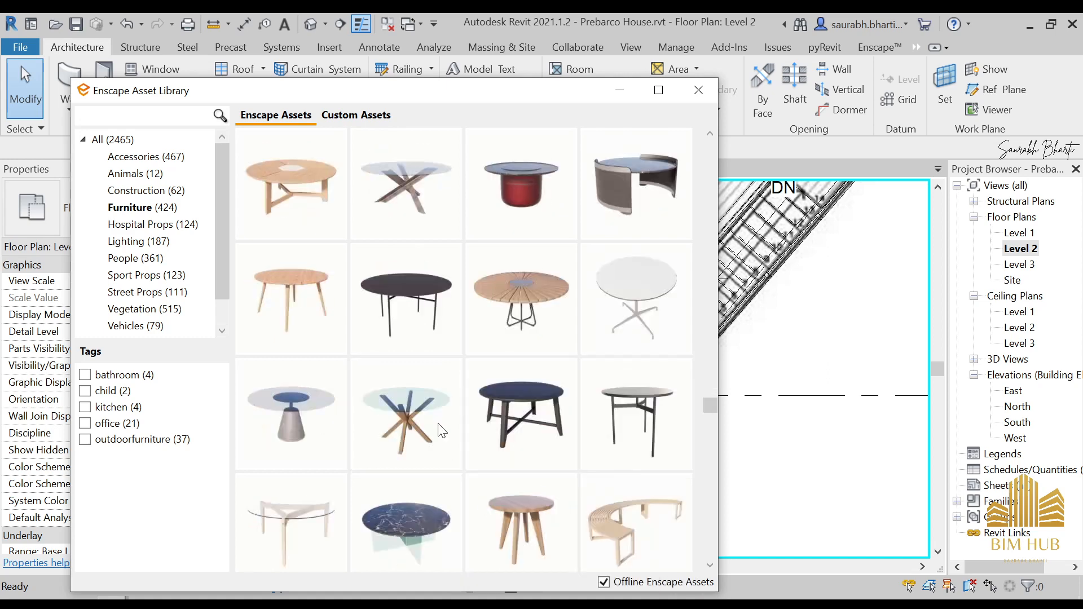
{"action": "scroll", "coordinate": [460, 432], "scroll_direction": "down", "scroll_amount": 4}
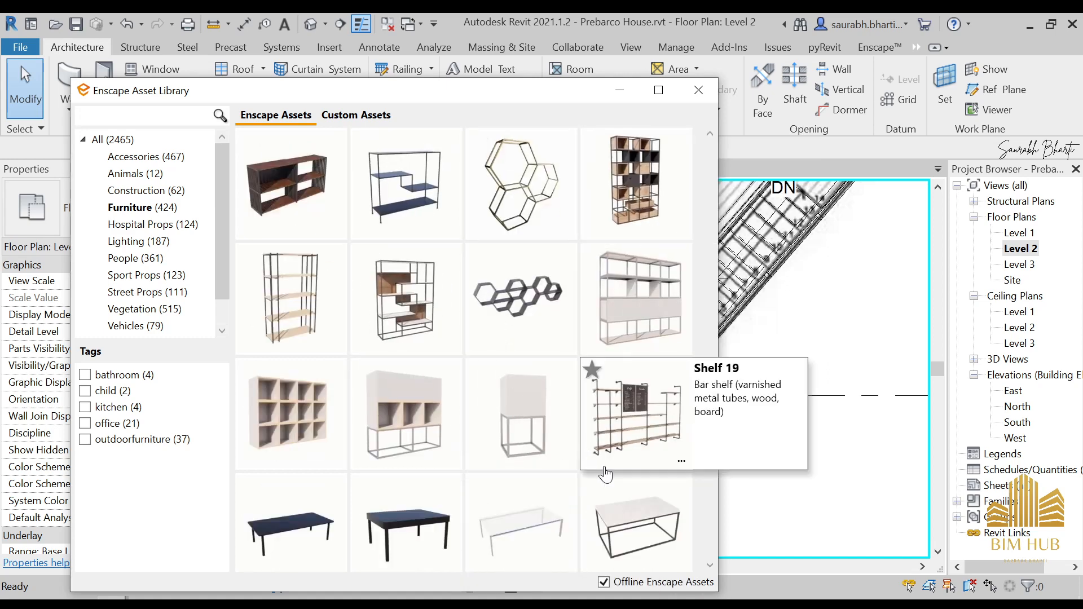
{"action": "scroll", "coordinate": [439, 346], "scroll_direction": "down", "scroll_amount": 6}
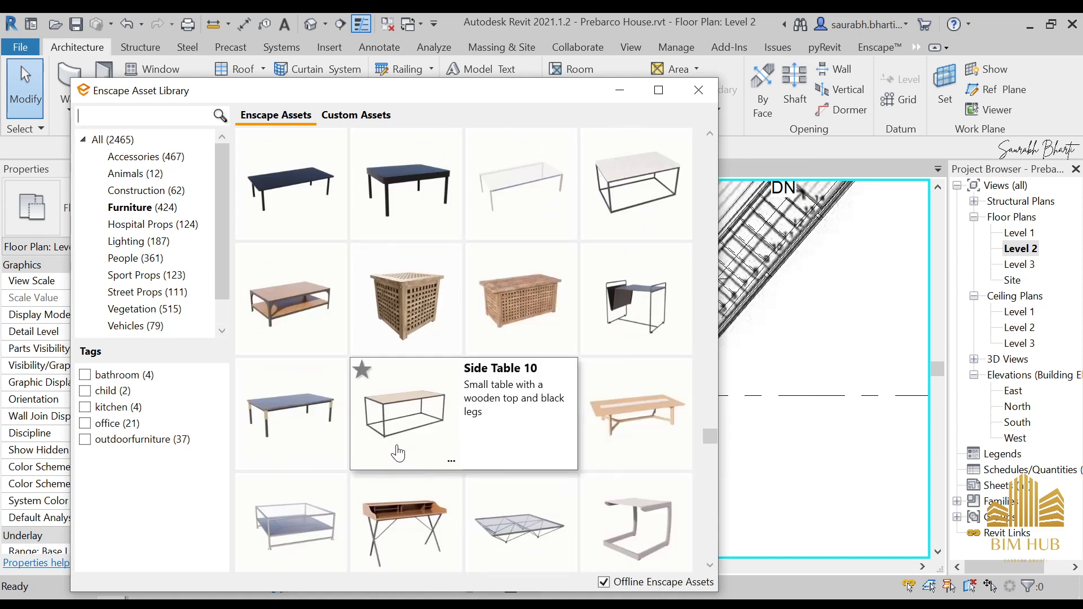
{"action": "scroll", "coordinate": [443, 395], "scroll_direction": "down", "scroll_amount": 8}
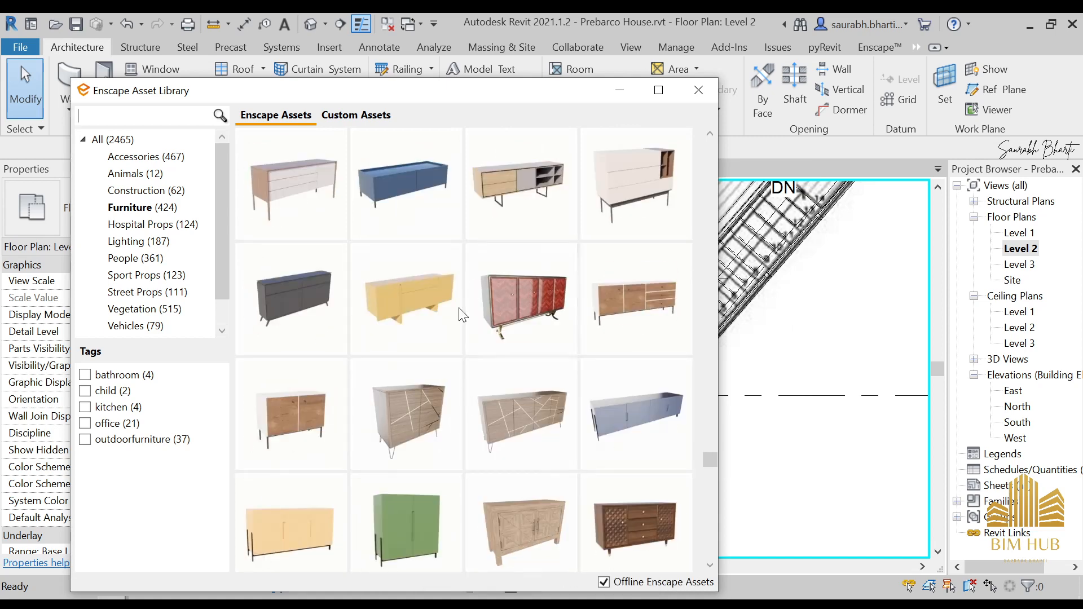
{"action": "scroll", "coordinate": [446, 367], "scroll_direction": "down", "scroll_amount": 10}
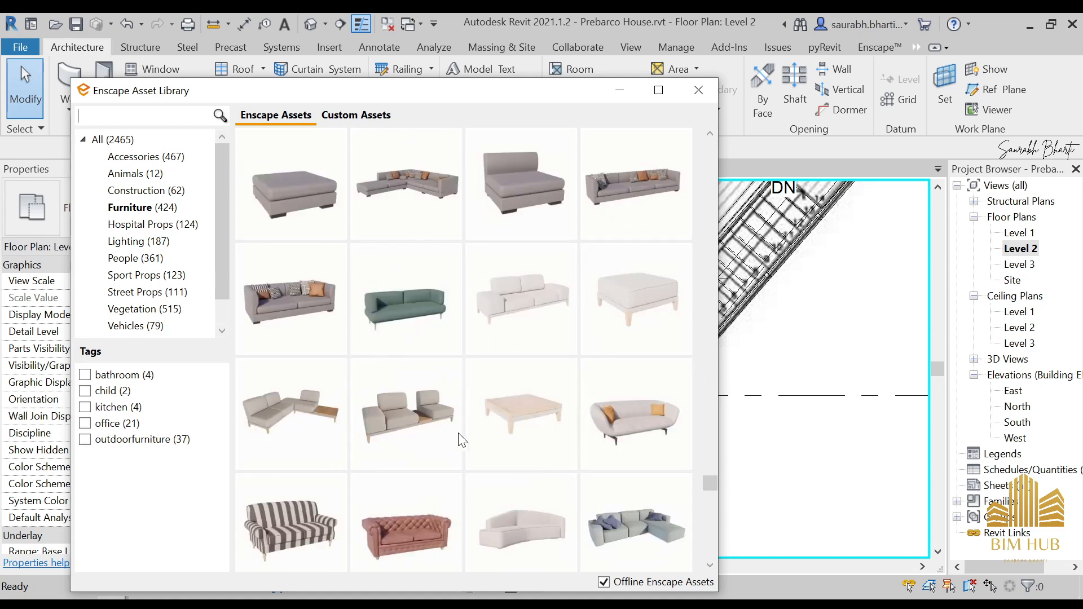
{"action": "scroll", "coordinate": [461, 440], "scroll_direction": "down", "scroll_amount": 8}
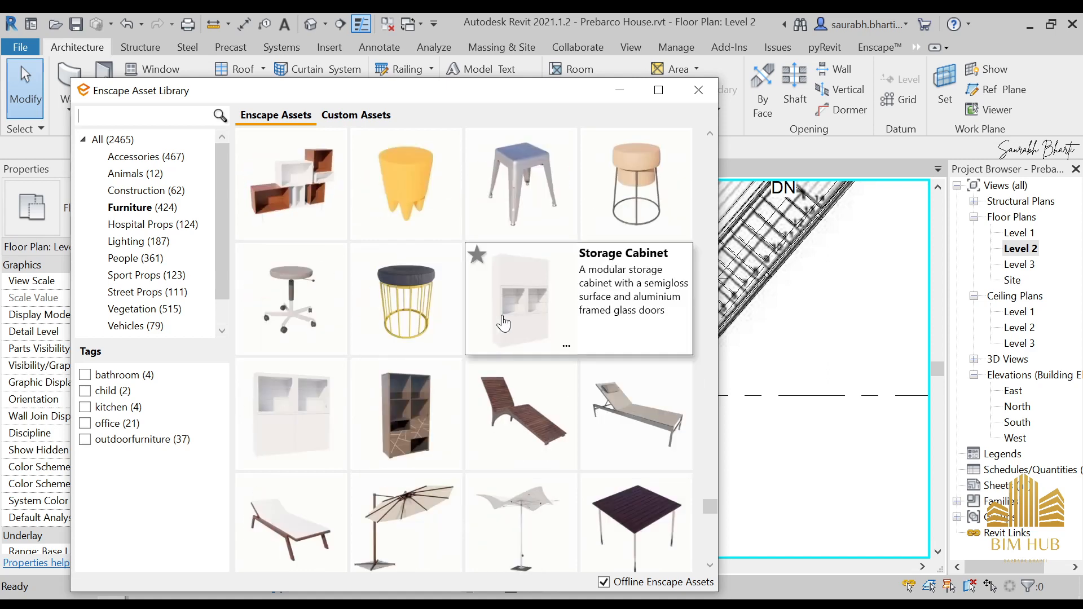
{"action": "scroll", "coordinate": [483, 388], "scroll_direction": "down", "scroll_amount": 4}
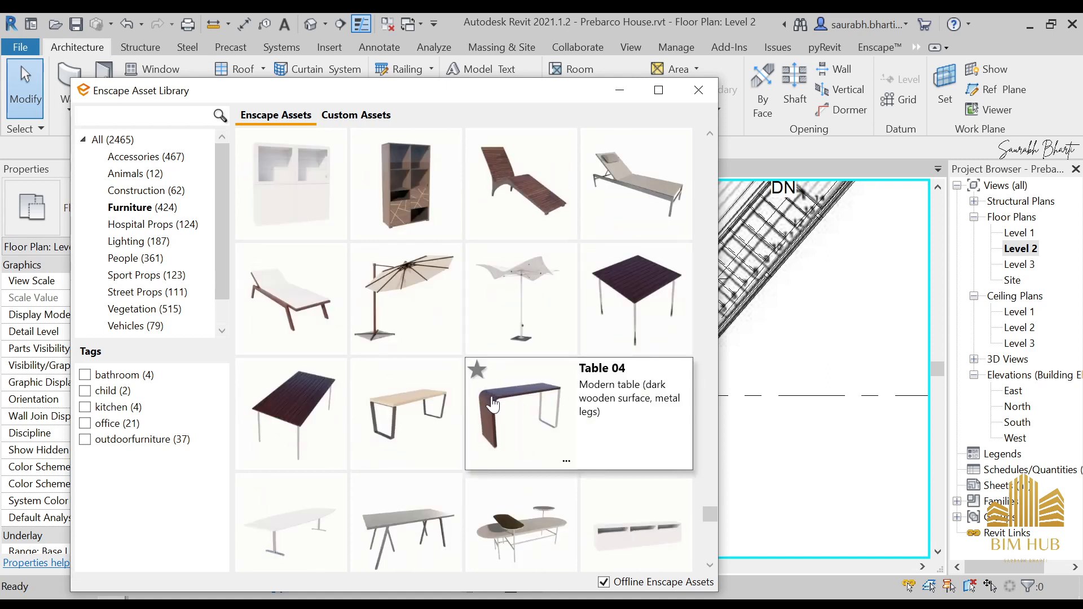
{"action": "scroll", "coordinate": [497, 406], "scroll_direction": "down", "scroll_amount": 4}
{"action": "scroll", "coordinate": [498, 406], "scroll_direction": "down", "scroll_amount": 8}
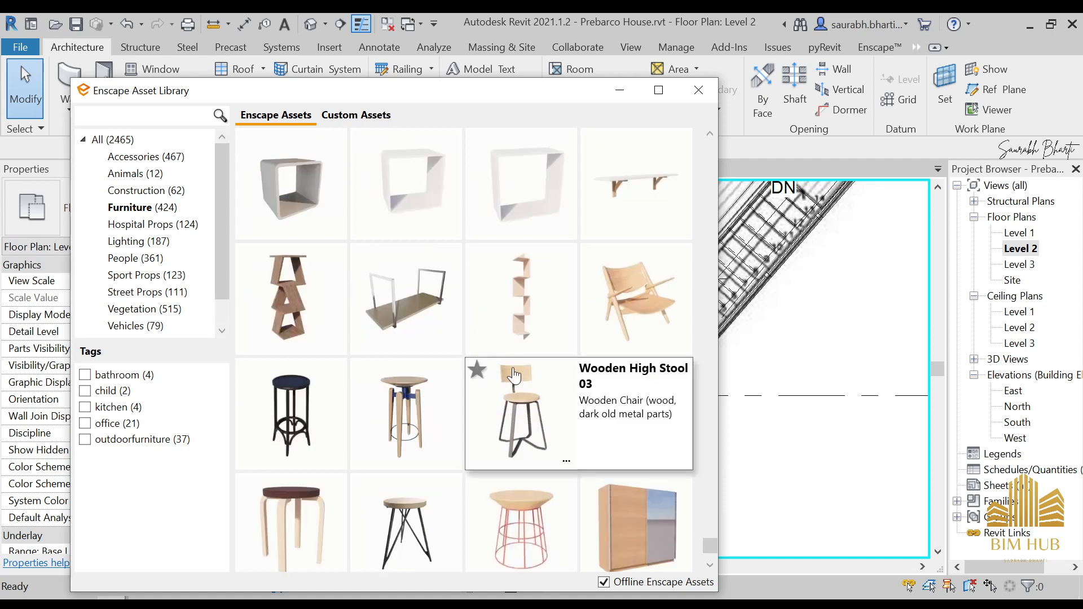
{"action": "scroll", "coordinate": [499, 446], "scroll_direction": "down", "scroll_amount": 1}
{"action": "scroll", "coordinate": [485, 440], "scroll_direction": "up", "scroll_amount": 2}
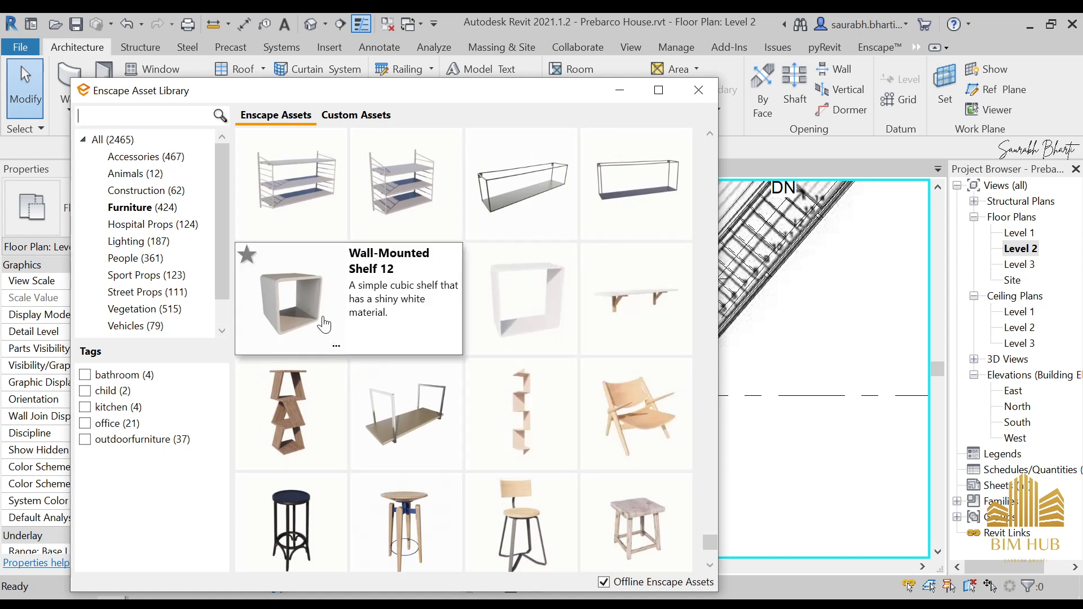
{"action": "scroll", "coordinate": [525, 311], "scroll_direction": "up", "scroll_amount": 5}
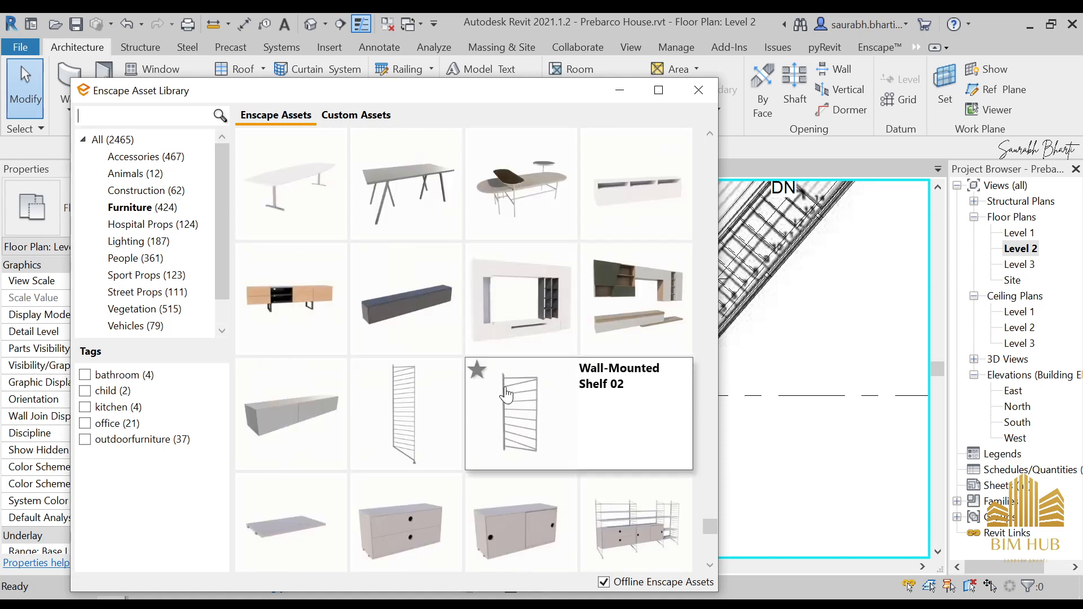
{"action": "scroll", "coordinate": [449, 299], "scroll_direction": "up", "scroll_amount": 3}
{"action": "scroll", "coordinate": [454, 355], "scroll_direction": "up", "scroll_amount": 3}
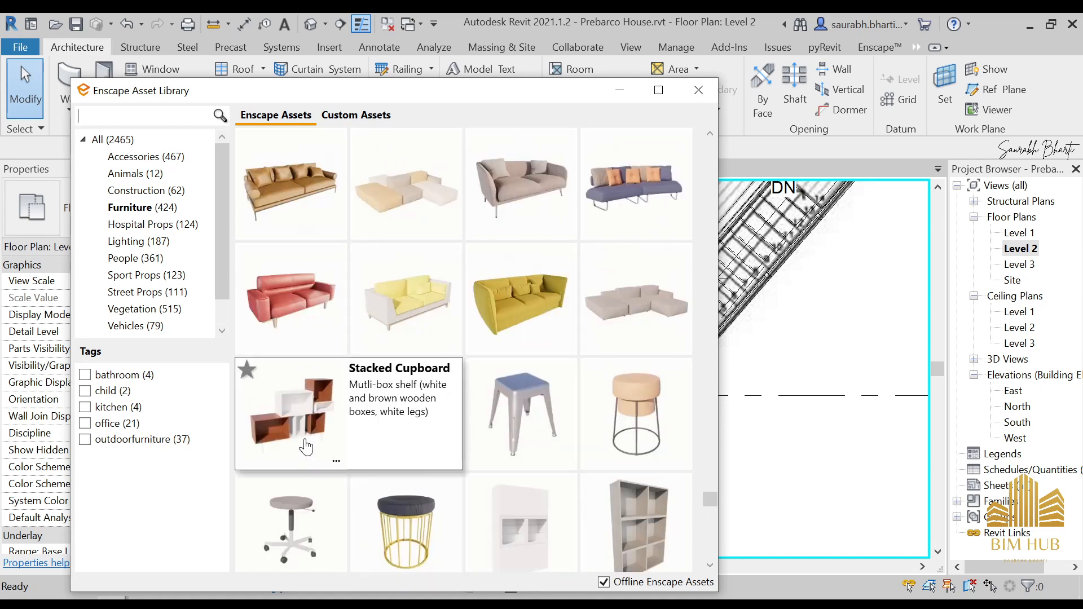
- Check the Level 2 bathroom plan, filter the Enscape accessories by the bathroom tag and choose Hanging Toilet for placement
{"action": "left_click", "coordinate": [620, 90]}
{"action": "scroll", "coordinate": [406, 276], "scroll_direction": "up", "scroll_amount": 6}
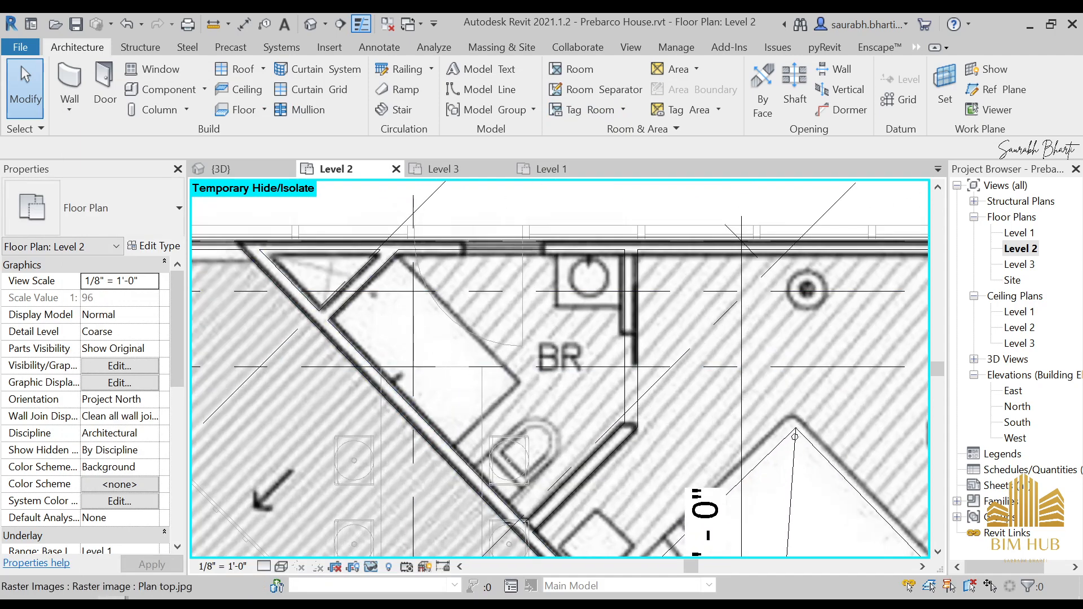
{"action": "mouse_move", "coordinate": [113, 604]}
{"action": "left_click", "coordinate": [249, 533]}
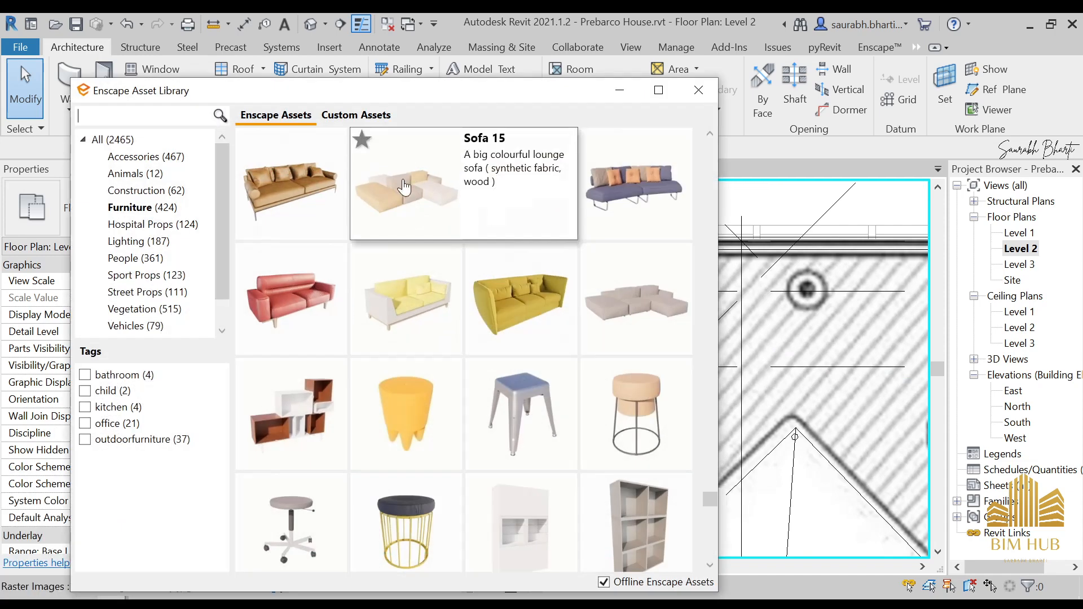
{"action": "left_click", "coordinate": [166, 158]}
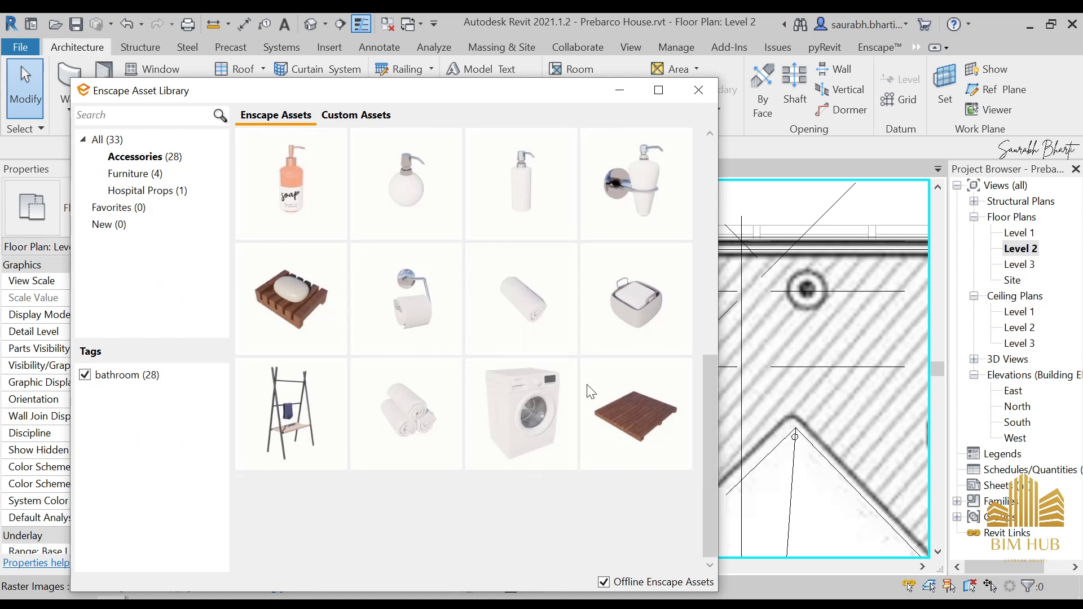
{"action": "scroll", "coordinate": [496, 451], "scroll_direction": "up", "scroll_amount": 3}
{"action": "left_click", "coordinate": [511, 323]}
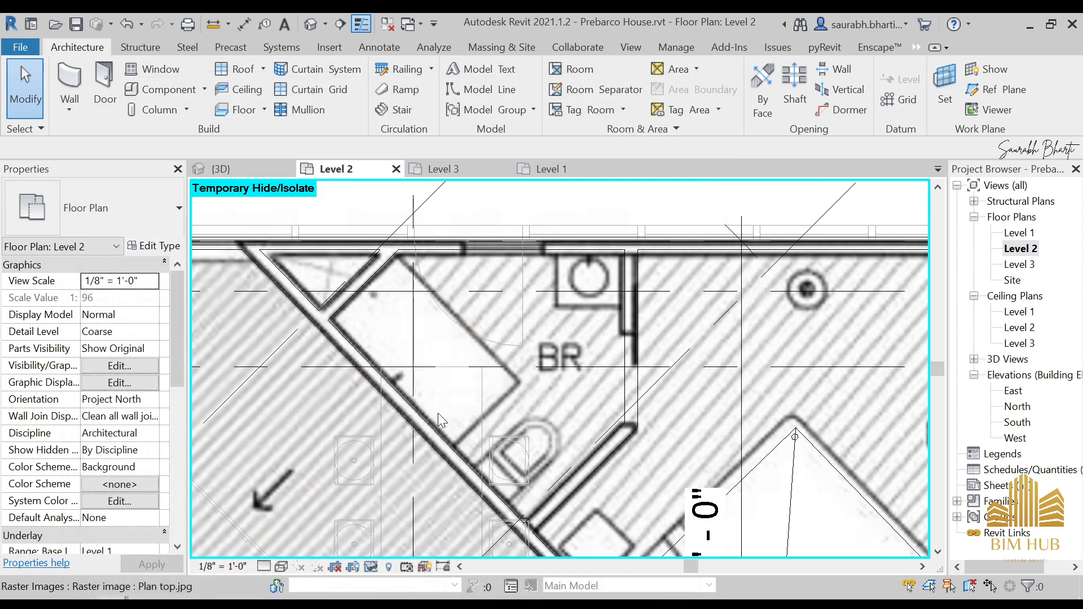
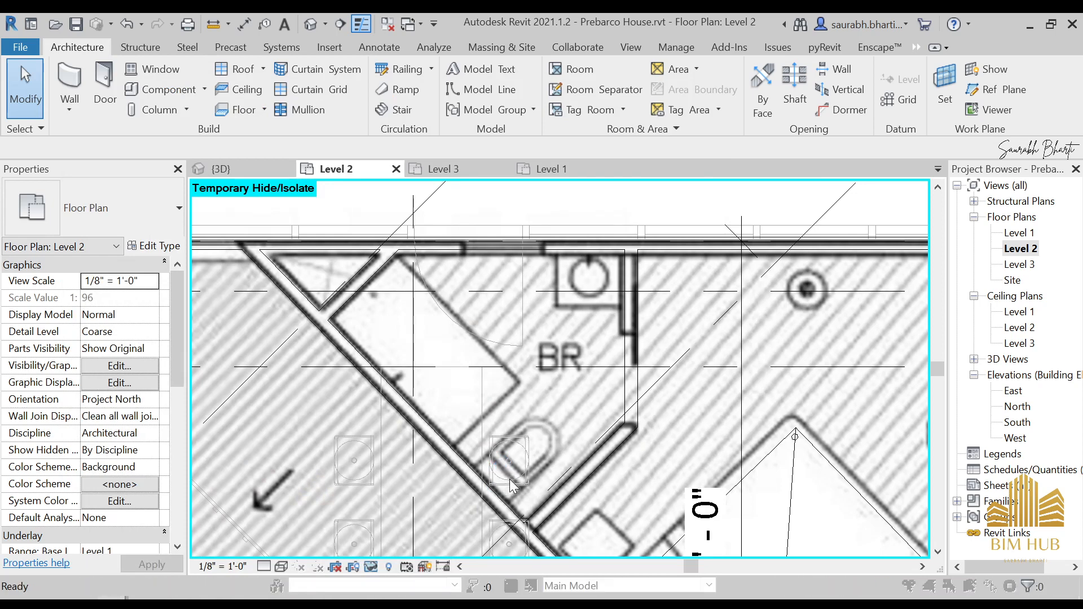
- Place the Hanging Toilet on the toilet outline in the Level 2 bathroom, rotated to back onto the angled partition wall
{"action": "scroll", "coordinate": [508, 485], "scroll_direction": "up", "scroll_amount": 3}
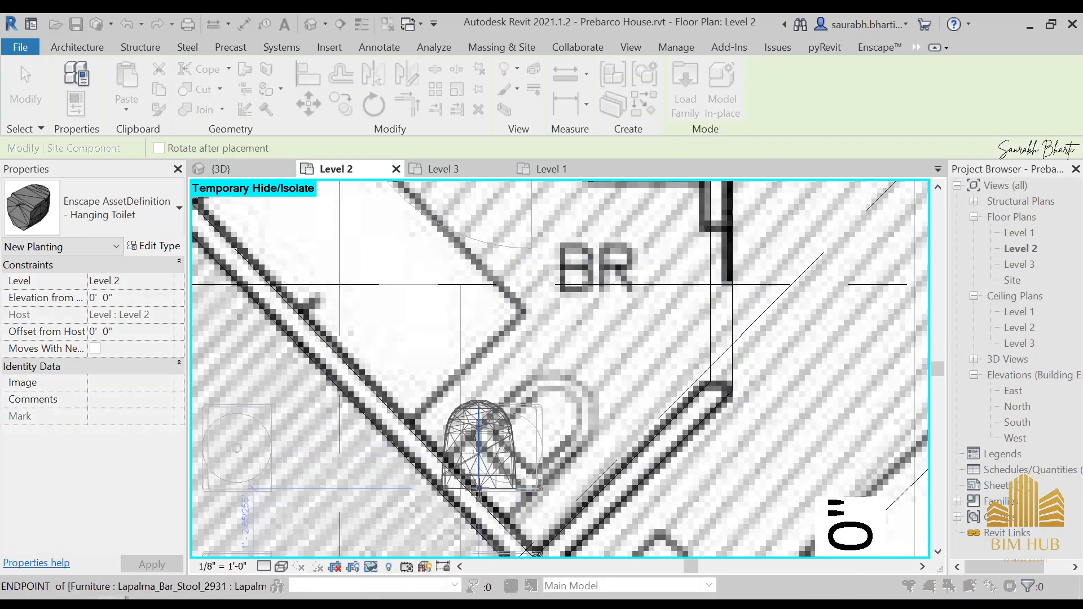
{"action": "scroll", "coordinate": [496, 451], "scroll_direction": "down", "scroll_amount": 4}
{"action": "scroll", "coordinate": [495, 456], "scroll_direction": "up", "scroll_amount": 6}
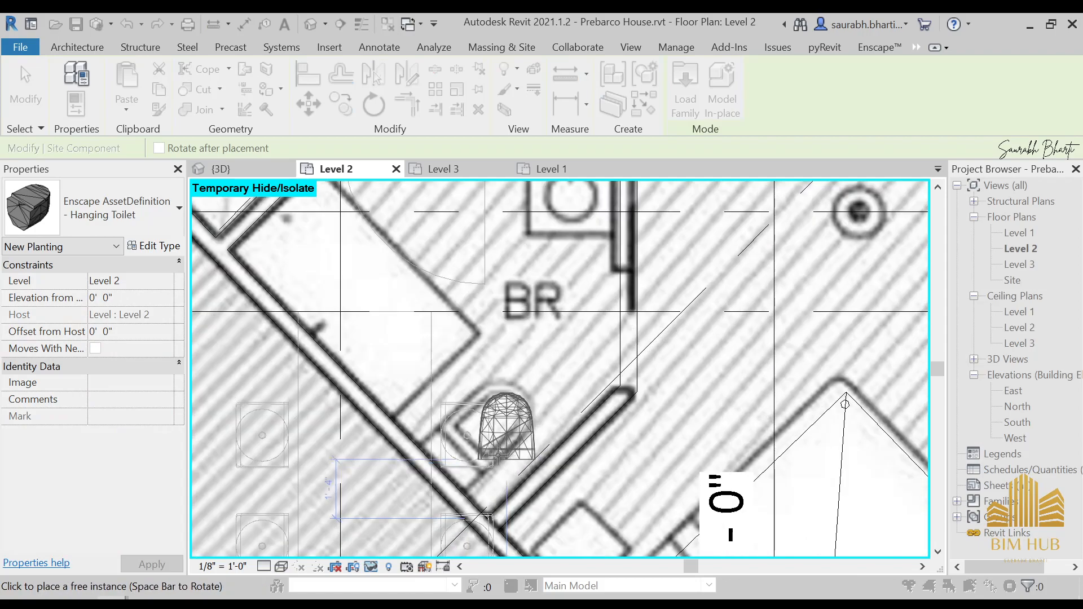
{"action": "scroll", "coordinate": [452, 466], "scroll_direction": "down", "scroll_amount": 5}
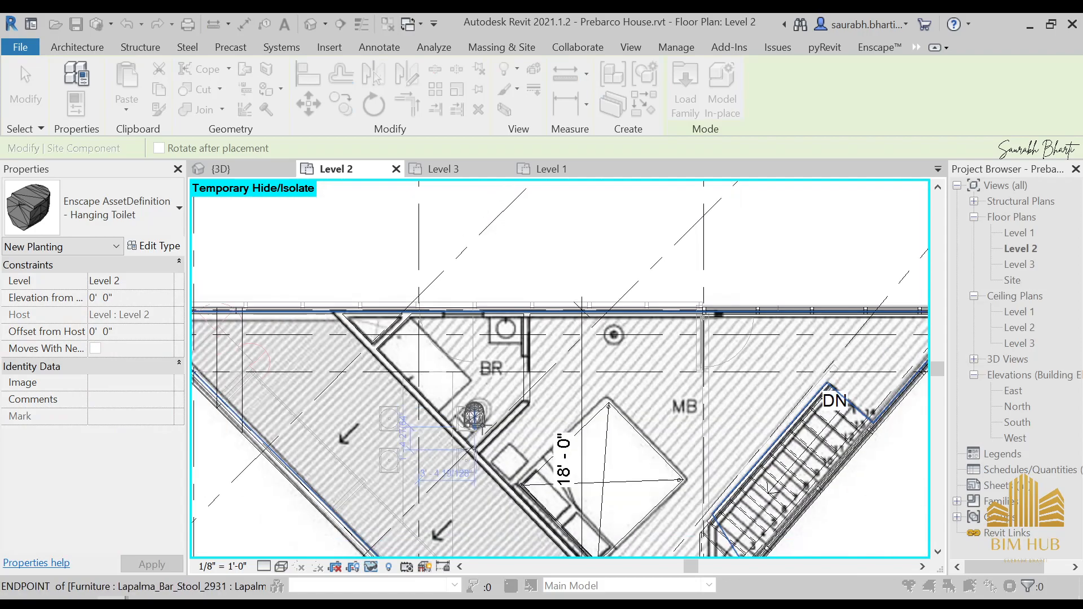
{"action": "scroll", "coordinate": [509, 425], "scroll_direction": "up", "scroll_amount": 5}
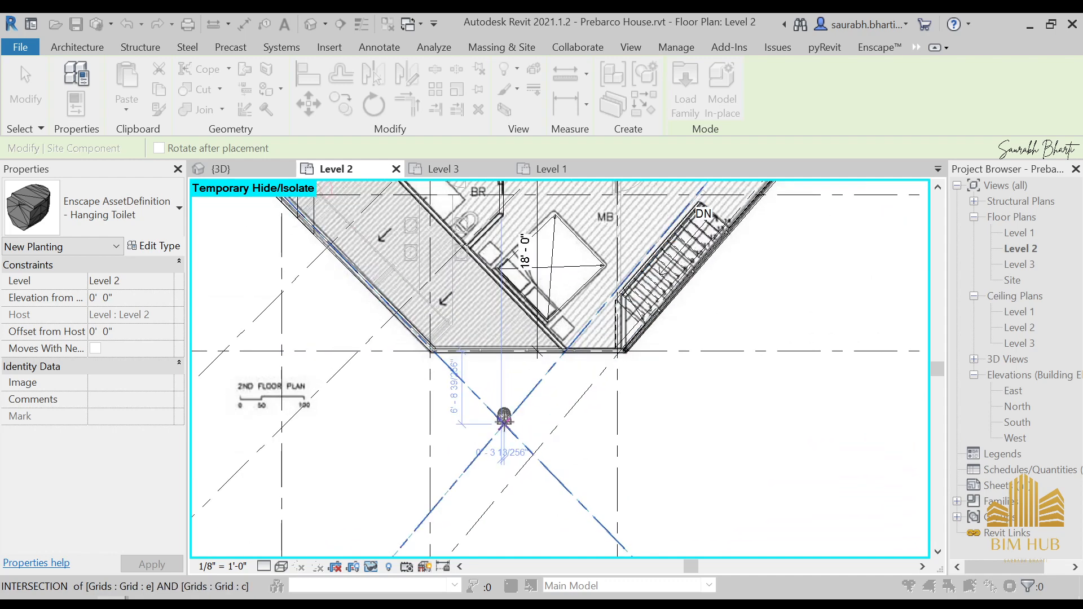
{"action": "key", "text": "space"}
{"action": "key", "text": "space"}
{"action": "key", "text": "space"}
{"action": "key", "text": "space"}
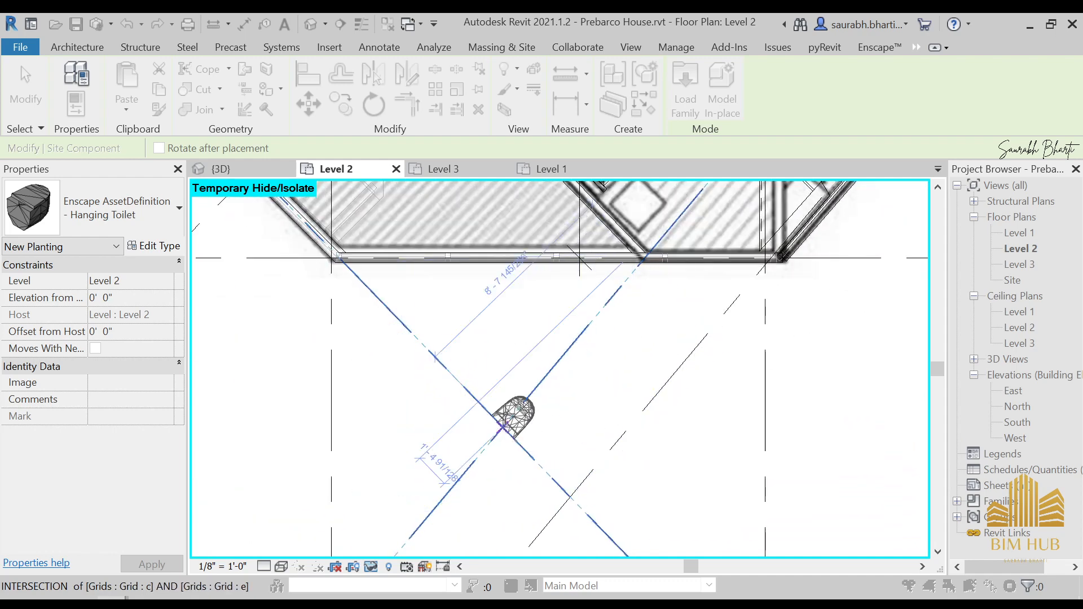
{"action": "scroll", "coordinate": [502, 426], "scroll_direction": "down", "scroll_amount": 4}
{"action": "scroll", "coordinate": [429, 426], "scroll_direction": "up", "scroll_amount": 6}
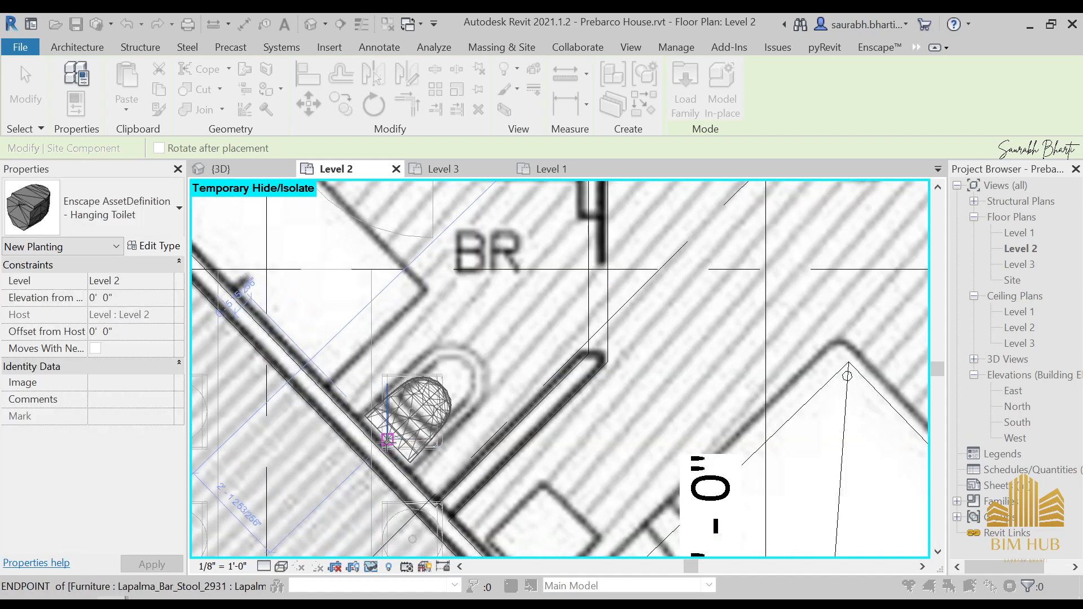
{"action": "left_click", "coordinate": [388, 439]}
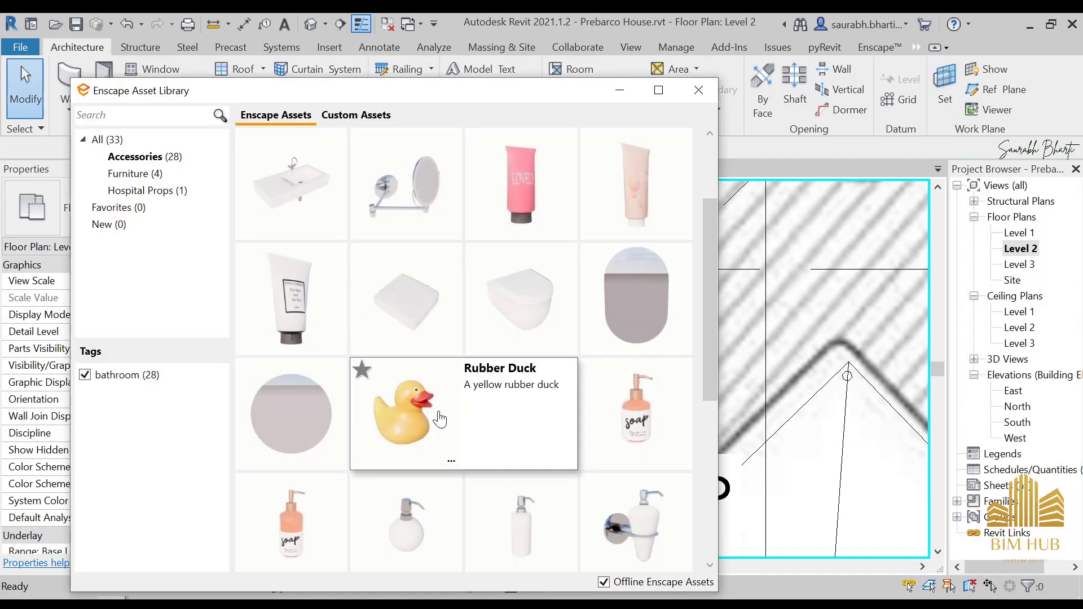
- Check the placed toilet against the plan and choose Bath Tub from the bathroom accessories in the Enscape Asset Library
{"action": "left_click", "coordinate": [624, 91]}
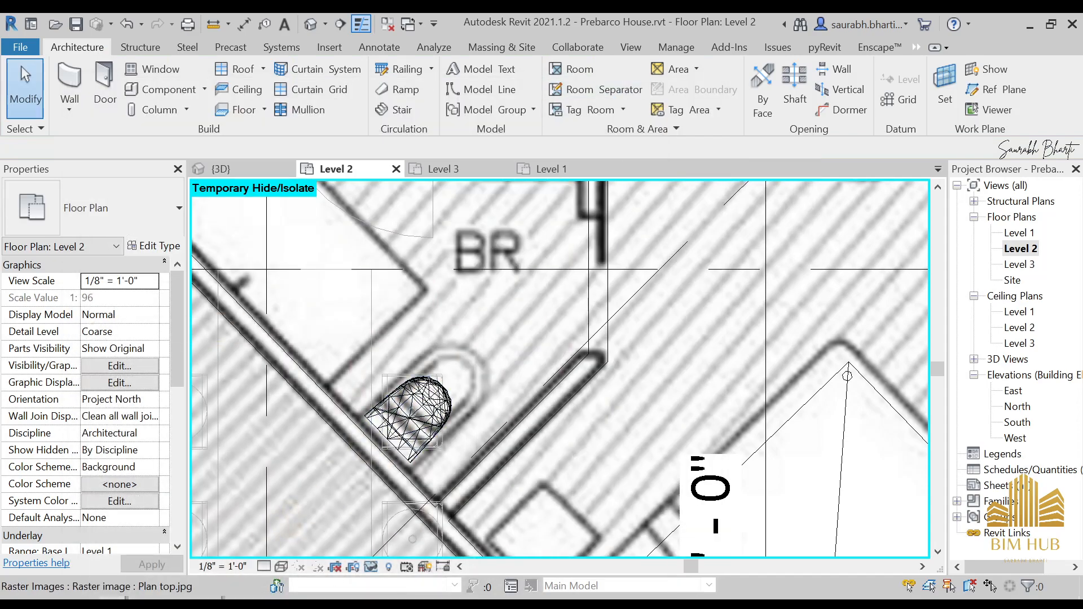
{"action": "left_click", "coordinate": [223, 551]}
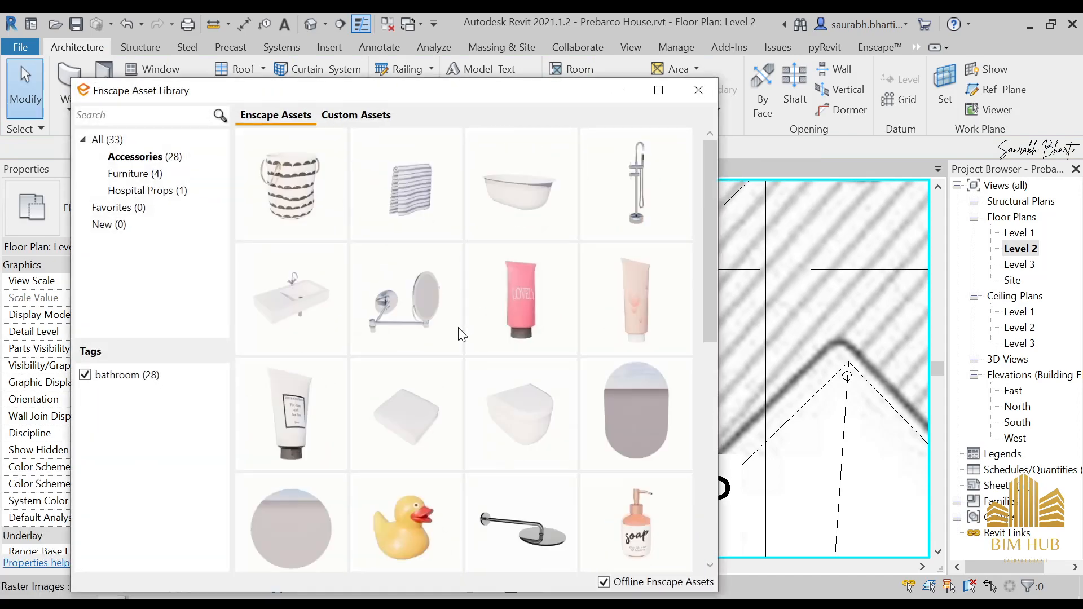
{"action": "left_click", "coordinate": [470, 326]}
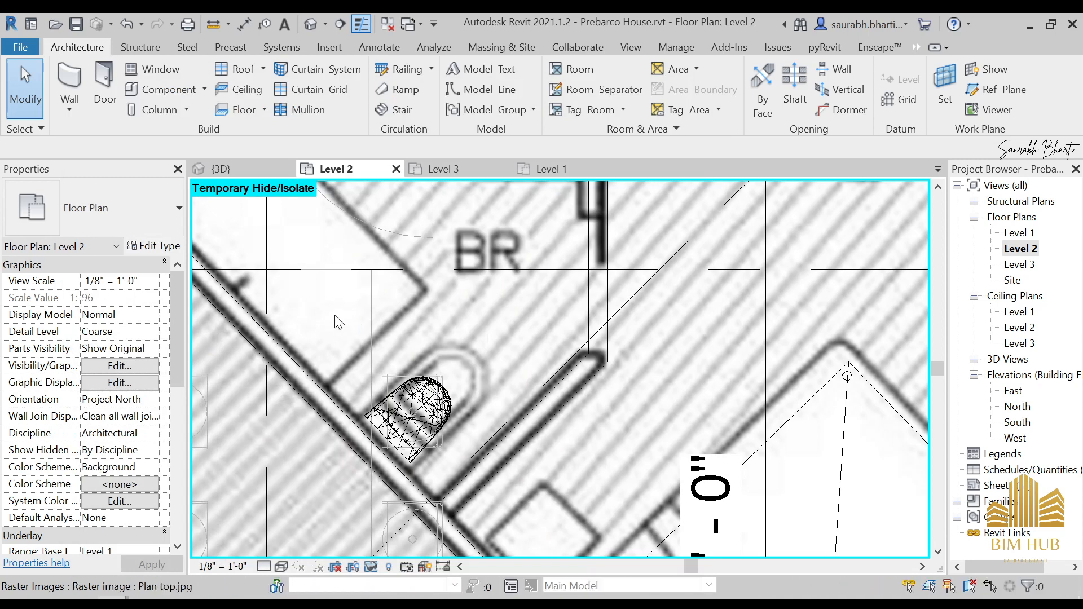
- Place the Bath Tub on the tub outline in the Level 2 bathroom, rotated parallel to the angled partition wall
{"action": "scroll", "coordinate": [348, 334], "scroll_direction": "down", "scroll_amount": 3}
{"action": "middle_click_drag", "start_coordinate": [377, 342], "coordinate": [454, 434]}
{"action": "key", "text": "space"}
{"action": "key", "text": "space"}
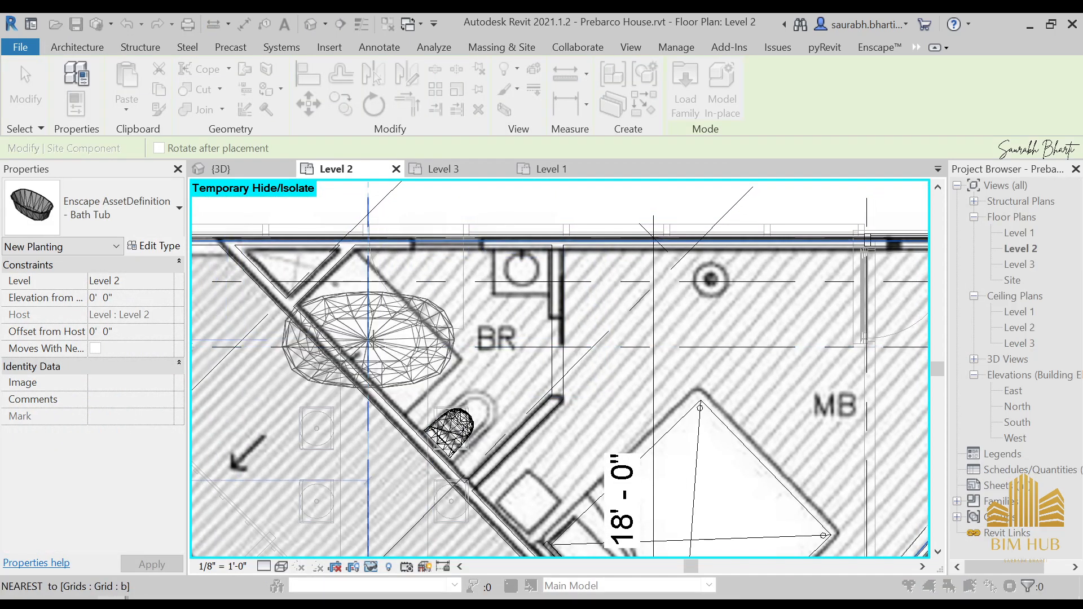
{"action": "key", "text": "space"}
{"action": "key", "text": "space"}
{"action": "scroll", "coordinate": [407, 329], "scroll_direction": "down", "scroll_amount": 5}
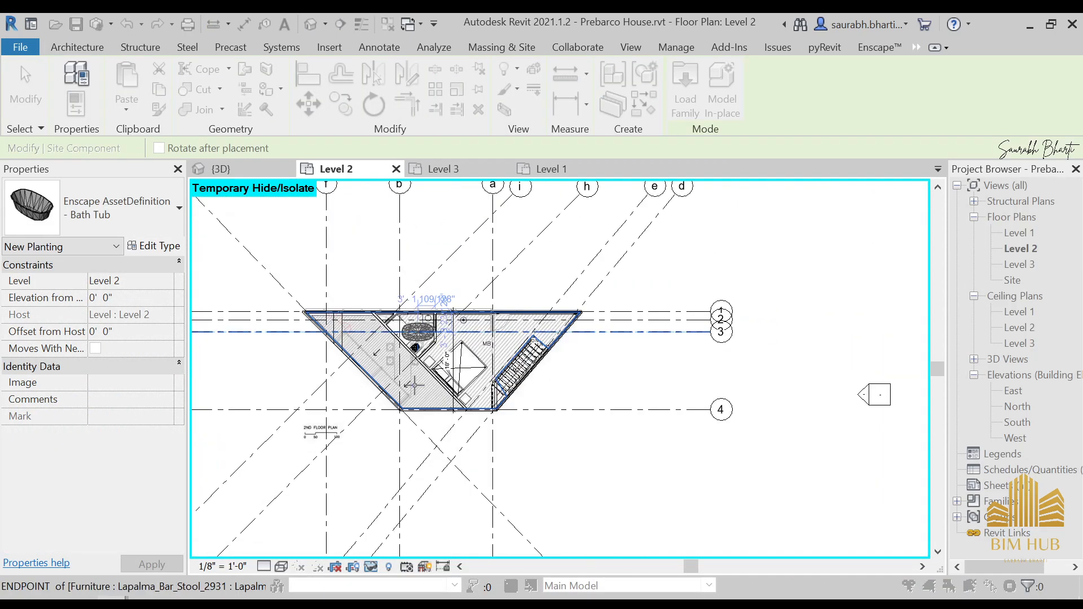
{"action": "scroll", "coordinate": [415, 386], "scroll_direction": "down", "scroll_amount": 2}
{"action": "scroll", "coordinate": [412, 396], "scroll_direction": "up", "scroll_amount": 5}
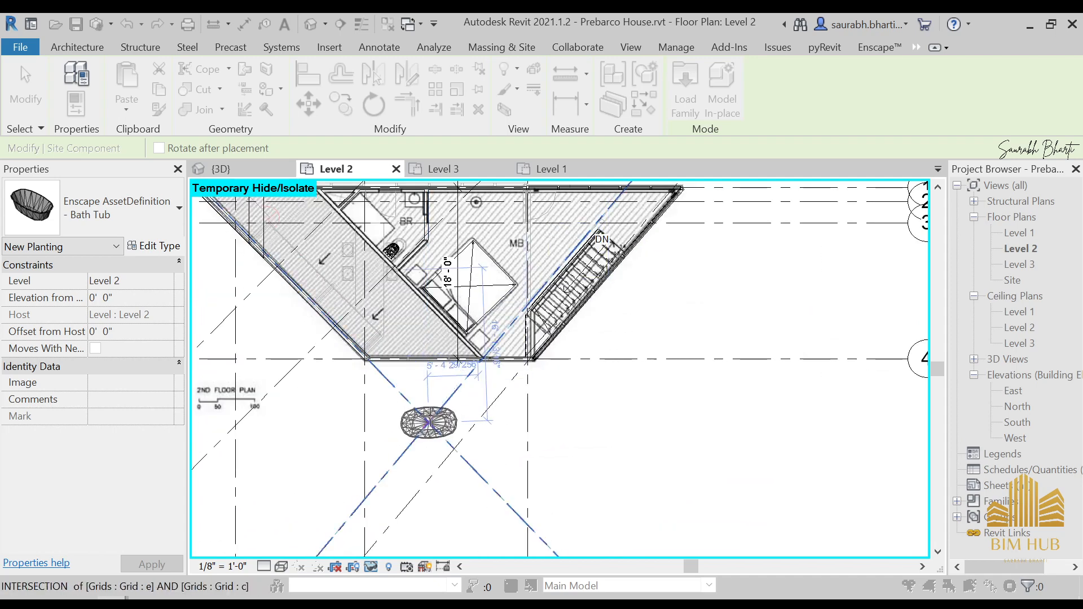
{"action": "scroll", "coordinate": [412, 387], "scroll_direction": "down", "scroll_amount": 4}
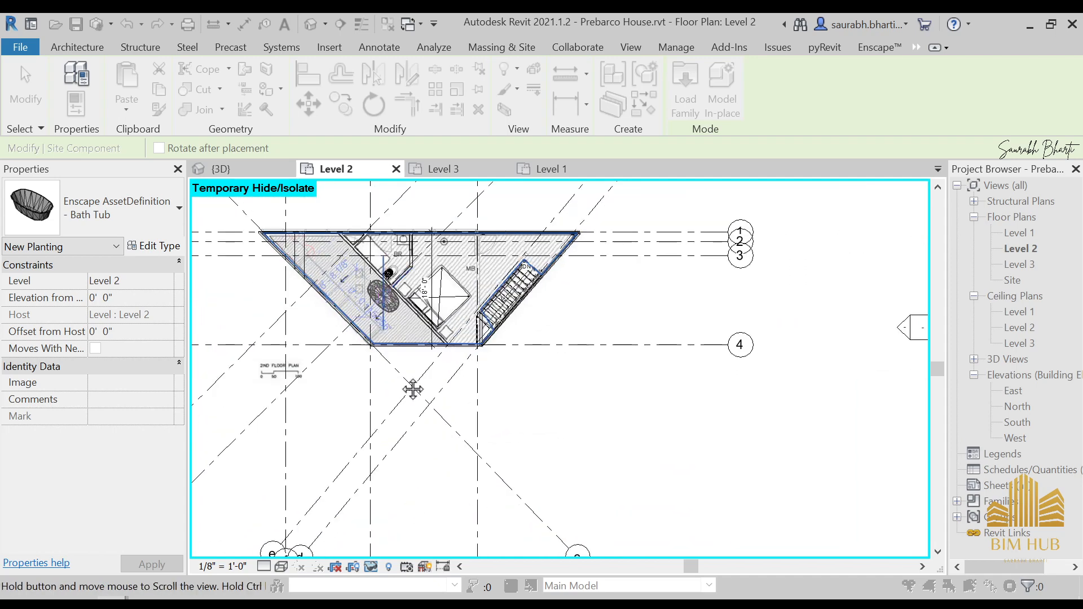
{"action": "scroll", "coordinate": [414, 401], "scroll_direction": "up", "scroll_amount": 6}
{"action": "scroll", "coordinate": [418, 399], "scroll_direction": "up", "scroll_amount": 2}
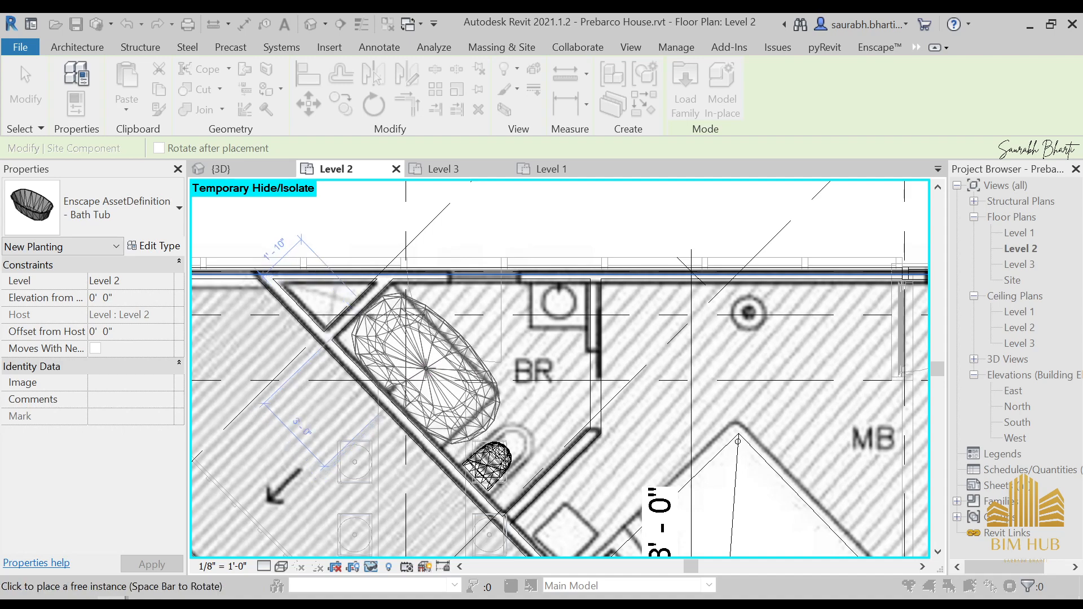
{"action": "left_click", "coordinate": [395, 367]}
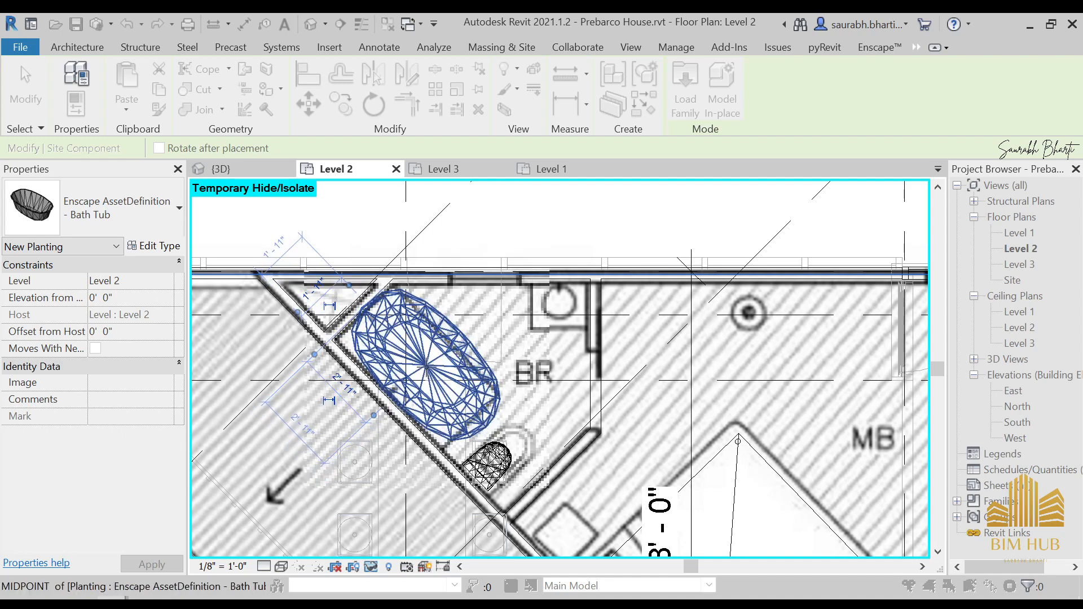
- Finish placing the Bath Tub, check its fit on the plan and choose Bath Tub Faucet from the bathroom accessories in the Enscape Asset Library
{"action": "key", "text": "Escape"}
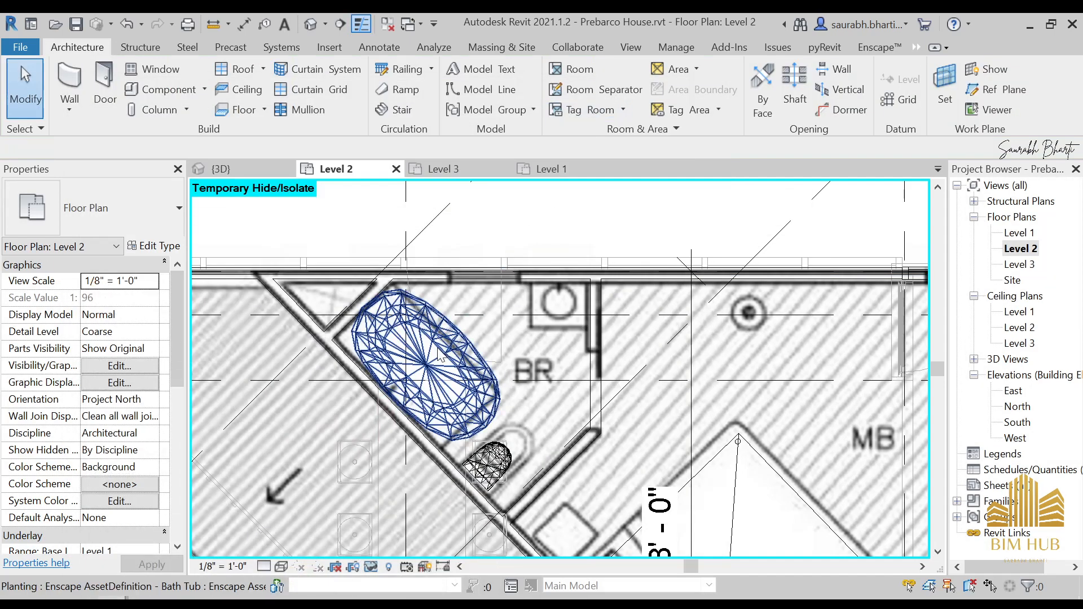
{"action": "left_click", "coordinate": [454, 331]}
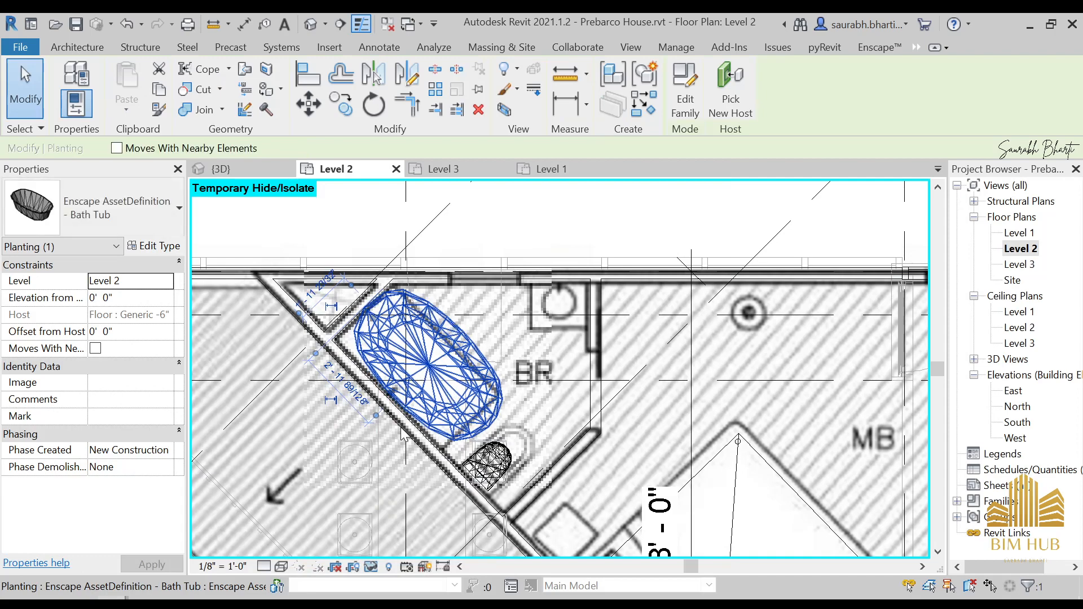
{"action": "key", "text": "Escape"}
{"action": "scroll", "coordinate": [411, 389], "scroll_direction": "up", "scroll_amount": 1}
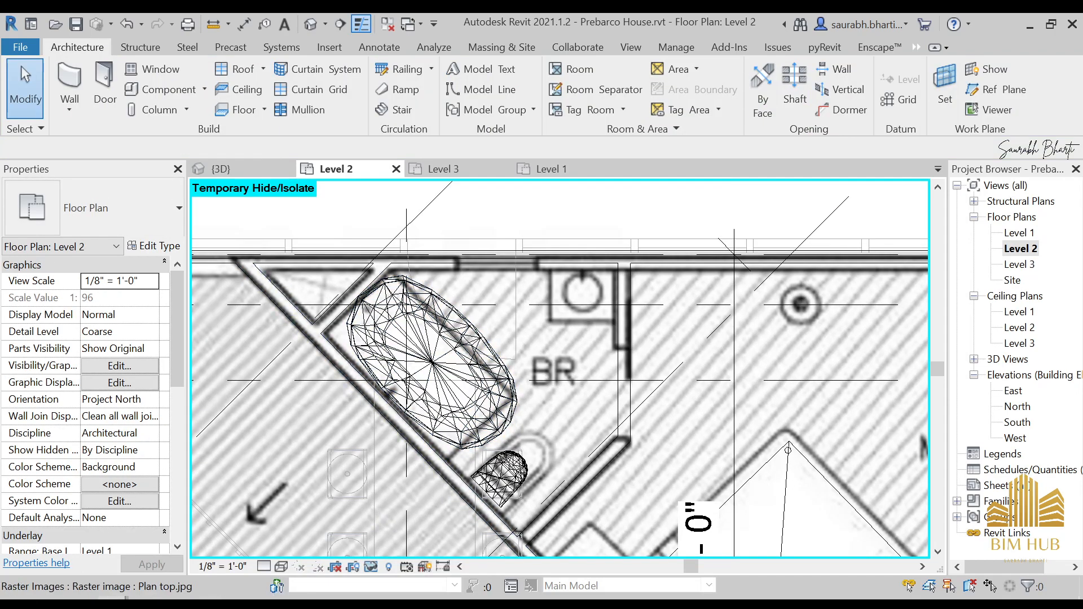
{"action": "left_click", "coordinate": [256, 556]}
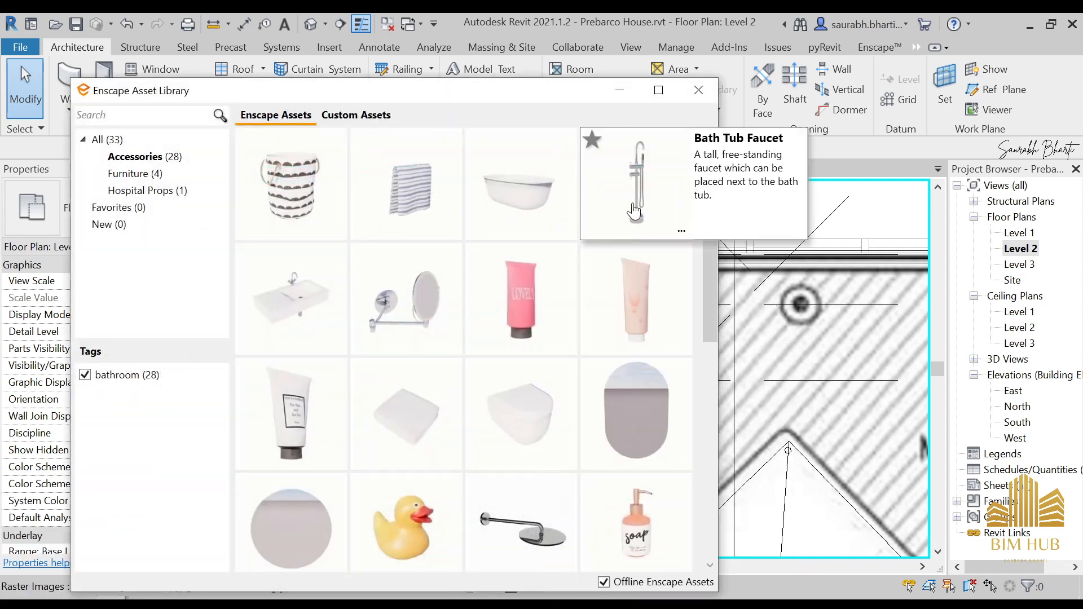
{"action": "left_click", "coordinate": [644, 198]}
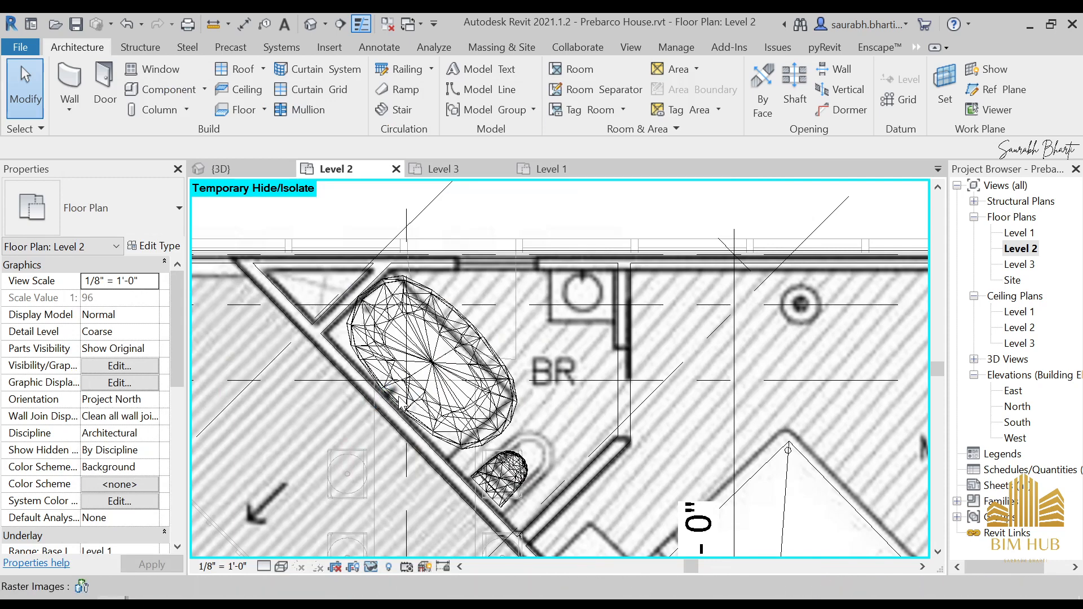
- Place the Bath Tub Faucet between the tub and the angled partition wall in the Level 2 bathroom, with its spout facing the tub
{"action": "scroll", "coordinate": [390, 395], "scroll_direction": "up", "scroll_amount": 3}
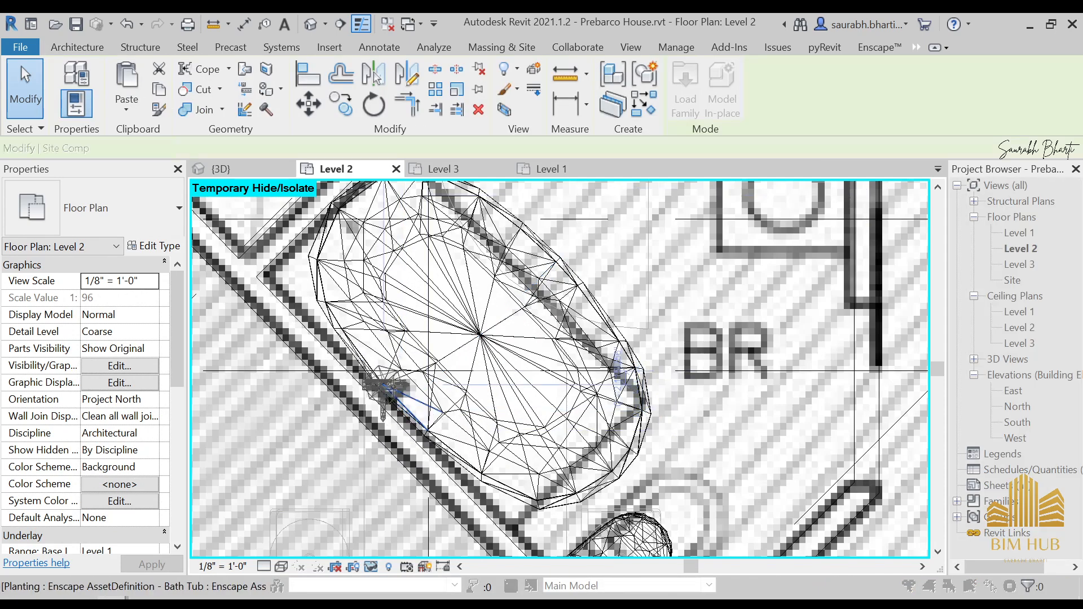
{"action": "scroll", "coordinate": [399, 395], "scroll_direction": "down", "scroll_amount": 7}
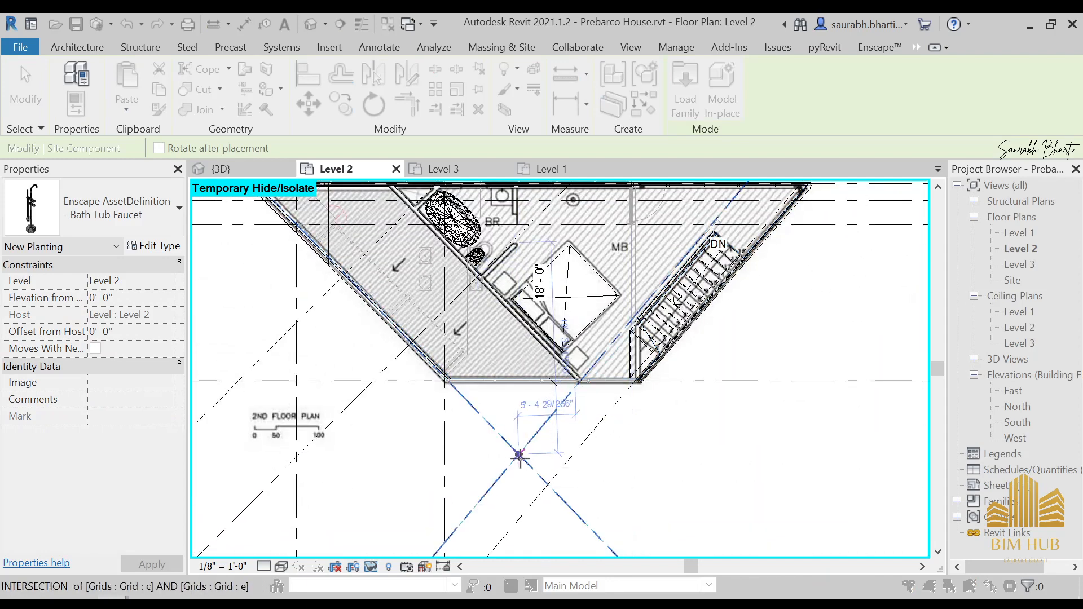
{"action": "scroll", "coordinate": [519, 454], "scroll_direction": "up", "scroll_amount": 5}
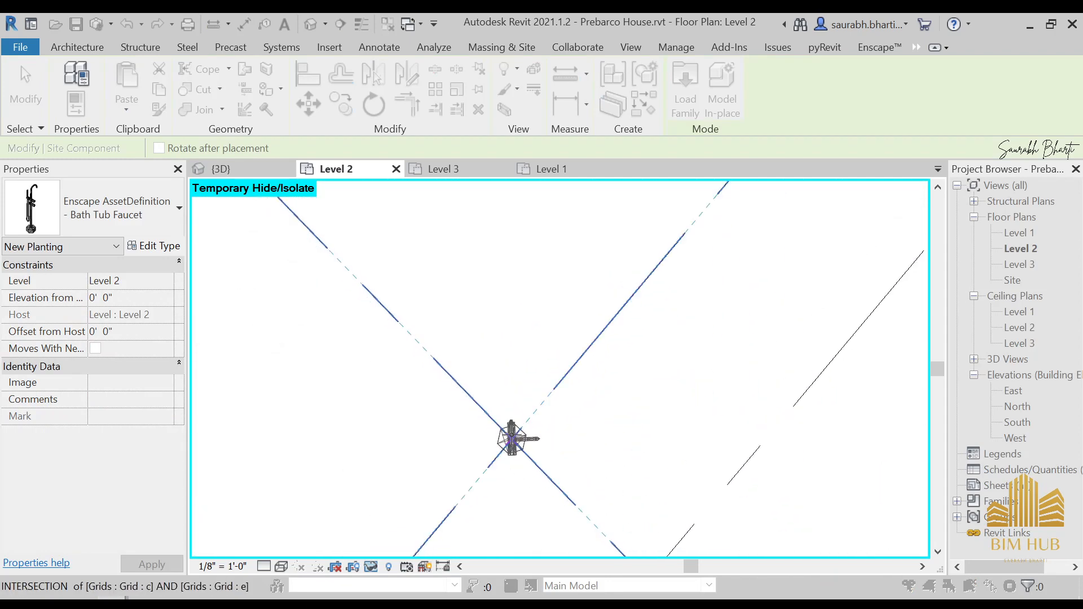
{"action": "scroll", "coordinate": [510, 395], "scroll_direction": "down", "scroll_amount": 3}
{"action": "middle_click_drag", "start_coordinate": [519, 410], "coordinate": [522, 496]}
{"action": "middle_click_drag", "start_coordinate": [386, 229], "coordinate": [429, 379]}
{"action": "scroll", "coordinate": [429, 379], "scroll_direction": "up", "scroll_amount": 2}
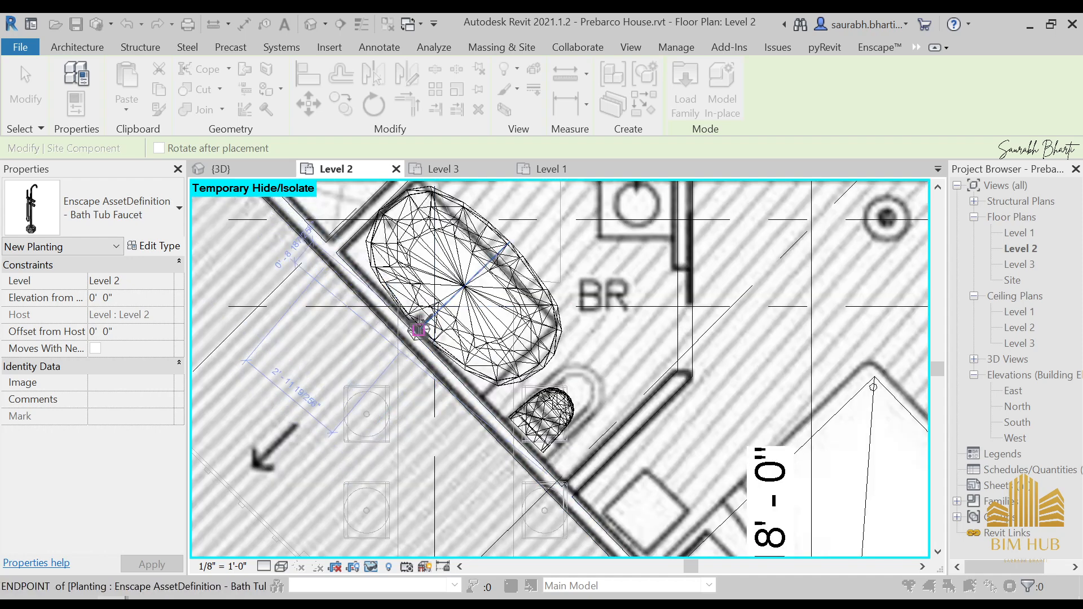
{"action": "scroll", "coordinate": [418, 330], "scroll_direction": "up", "scroll_amount": 4}
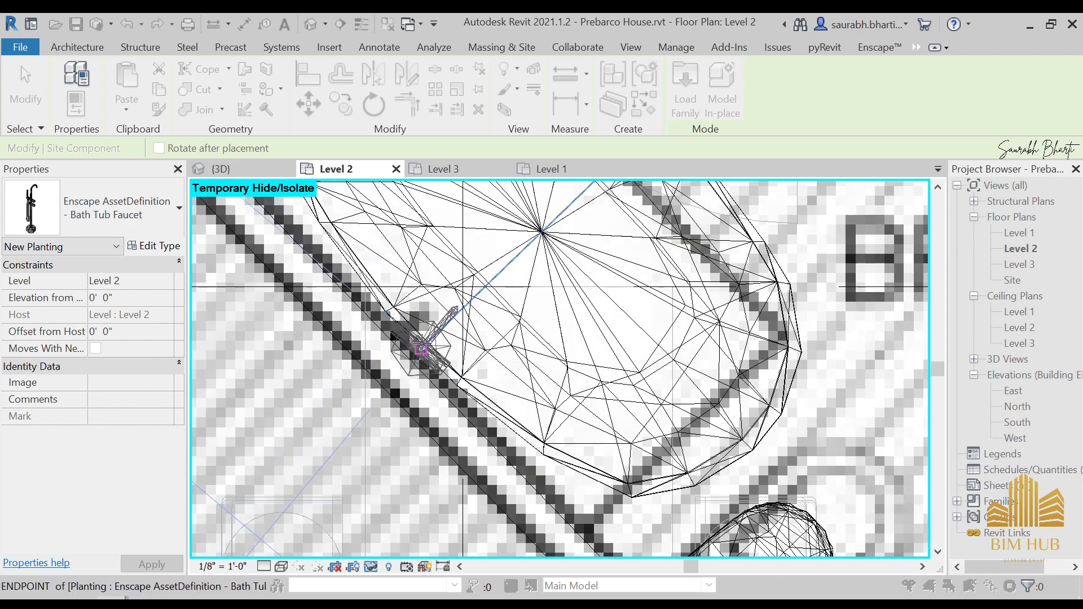
{"action": "left_click", "coordinate": [401, 313]}
{"action": "key", "text": "Escape"}
{"action": "key", "text": "Escape"}
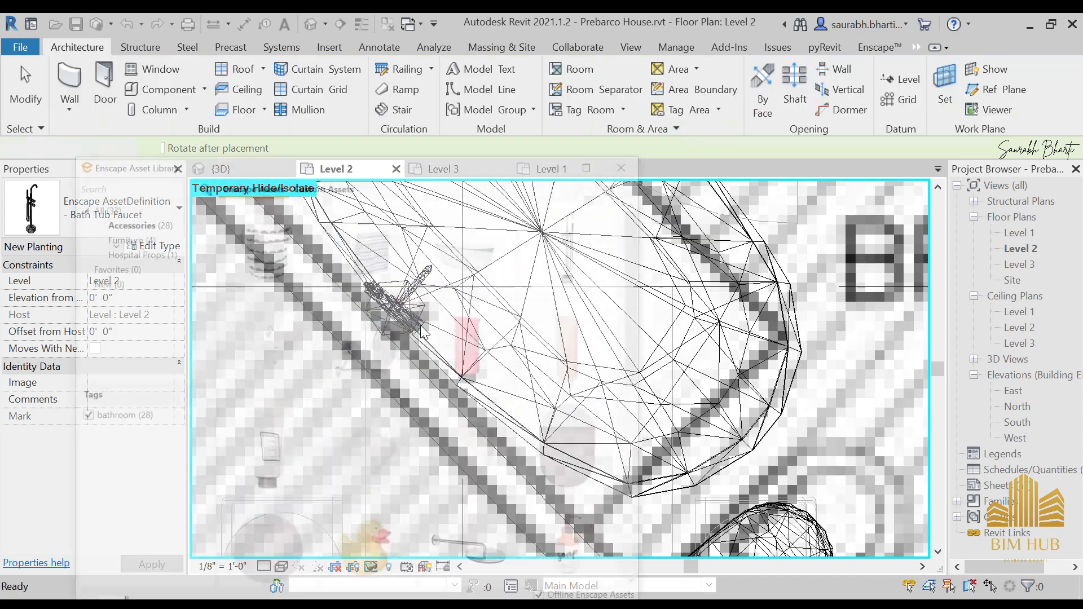
- Close the asset library and set the Bath Tub Faucet's elevation from level to 2' 0"
{"action": "left_click", "coordinate": [616, 90]}
{"action": "left_click", "coordinate": [428, 285]}
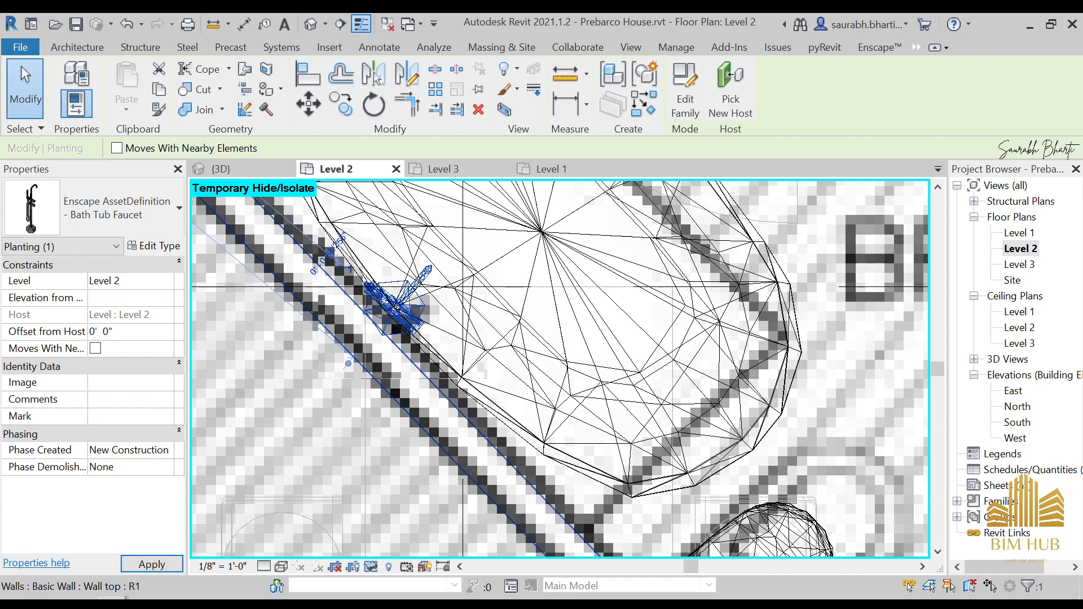
{"action": "scroll", "coordinate": [367, 283], "scroll_direction": "down", "scroll_amount": 4}
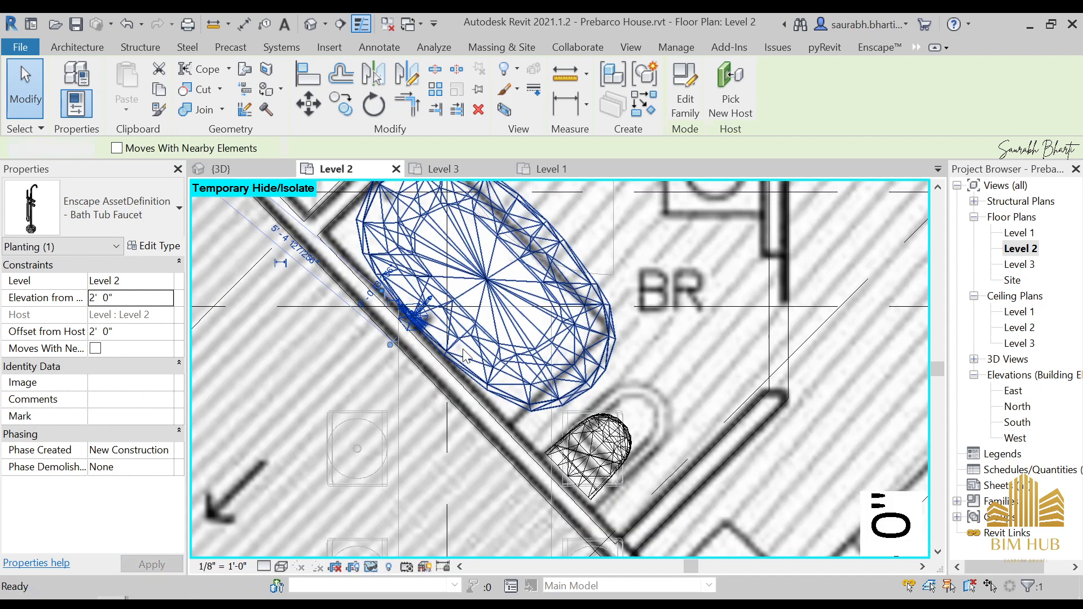
{"action": "key", "text": "Escape"}
- Check the properties of the placed toilet and bath tub, and examine the washbasin outline on the Level 2 bathroom plan
{"action": "left_click", "coordinate": [544, 418]}
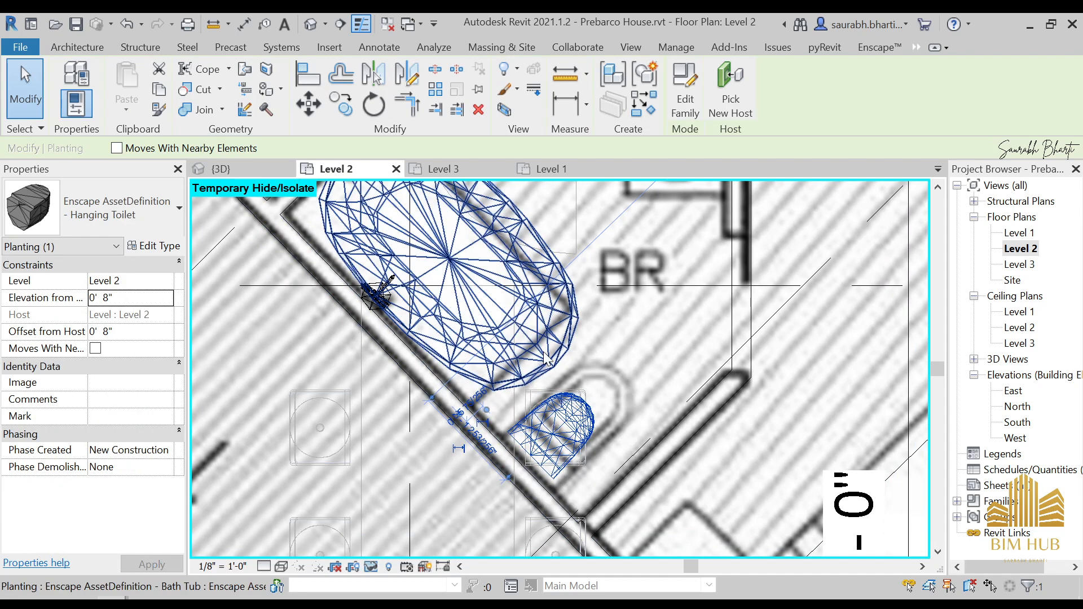
{"action": "scroll", "coordinate": [521, 415], "scroll_direction": "down", "scroll_amount": 3}
{"action": "left_click", "coordinate": [514, 361]}
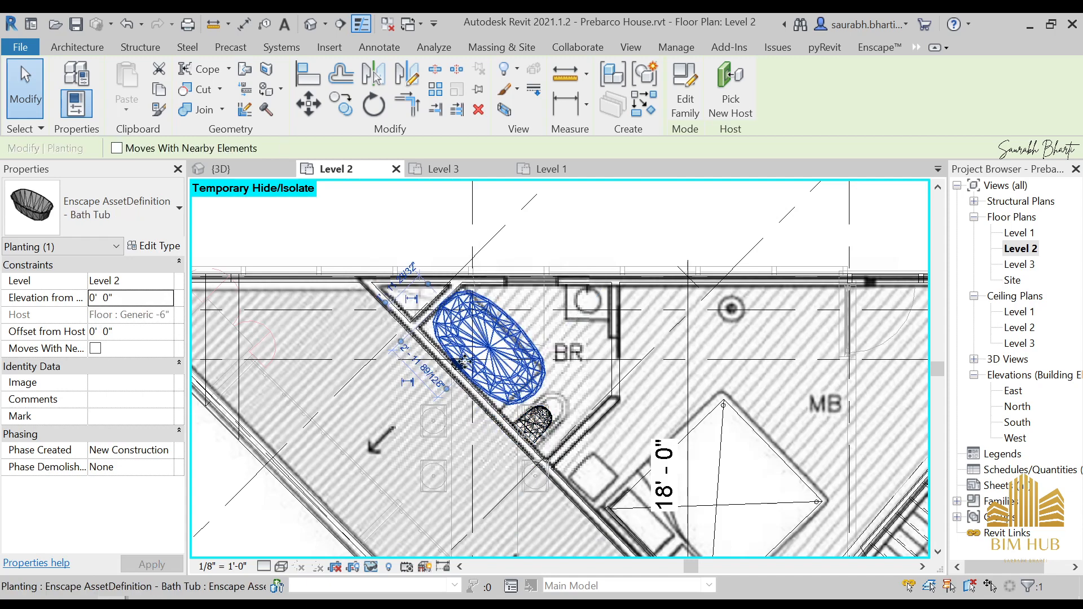
{"action": "scroll", "coordinate": [518, 394], "scroll_direction": "down", "scroll_amount": 4}
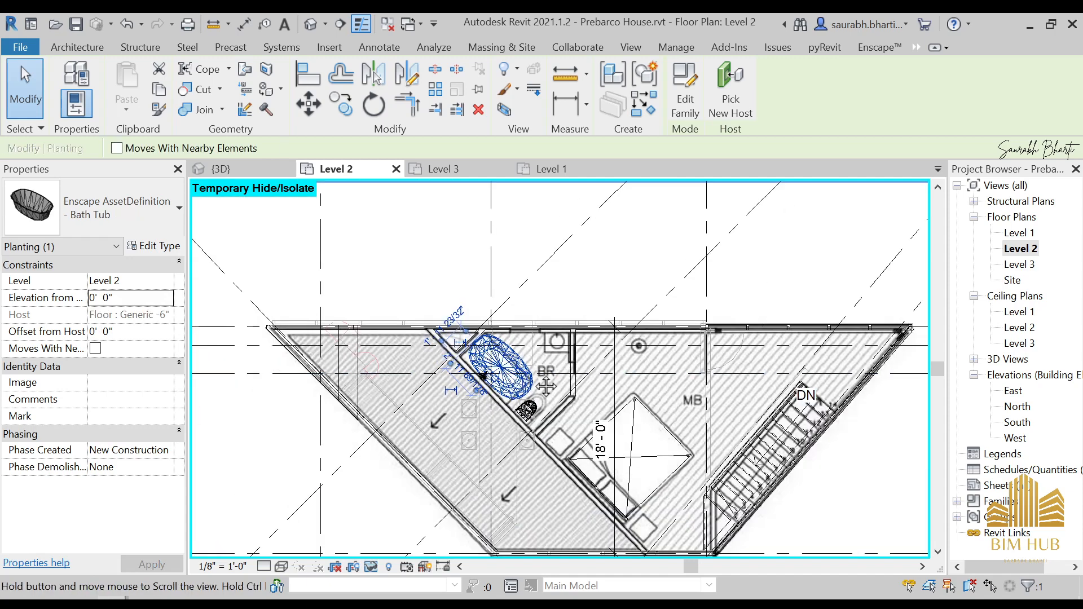
{"action": "middle_click_drag", "start_coordinate": [546, 386], "coordinate": [504, 411]}
{"action": "scroll", "coordinate": [502, 357], "scroll_direction": "up", "scroll_amount": 9}
{"action": "scroll", "coordinate": [375, 337], "scroll_direction": "down", "scroll_amount": 3}
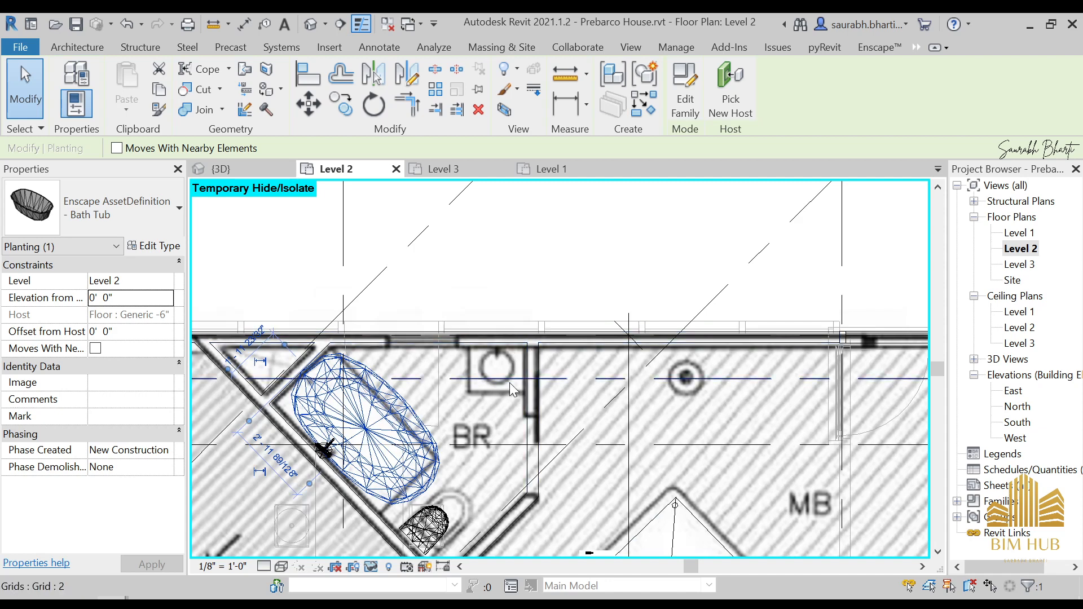
{"action": "scroll", "coordinate": [508, 373], "scroll_direction": "up", "scroll_amount": 3}
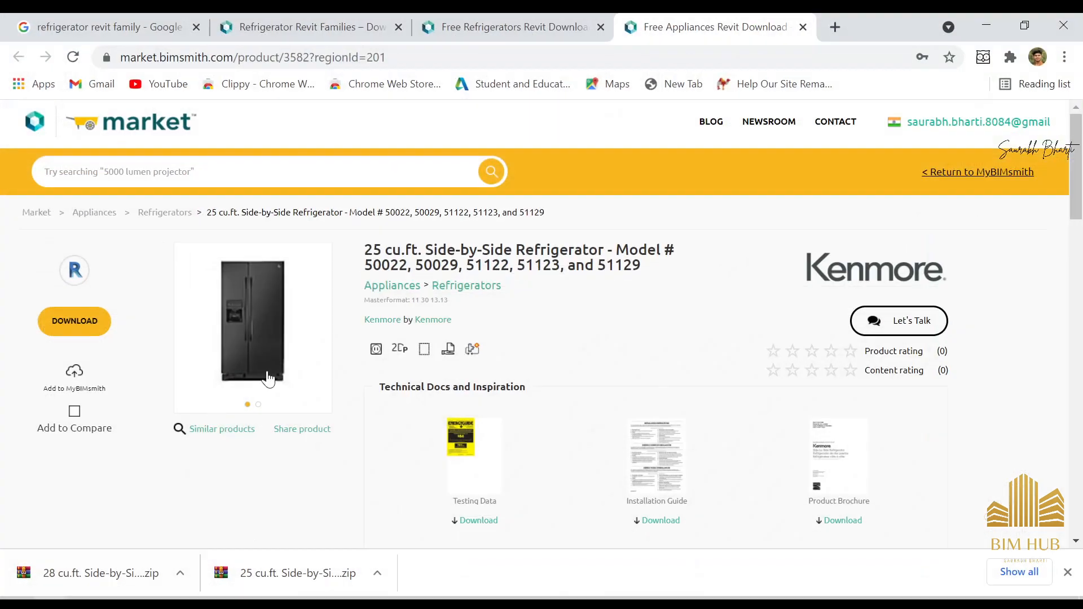
- Switch to the browser and search BIMsmith Market for "sink"
{"action": "left_click", "coordinate": [413, 163]}
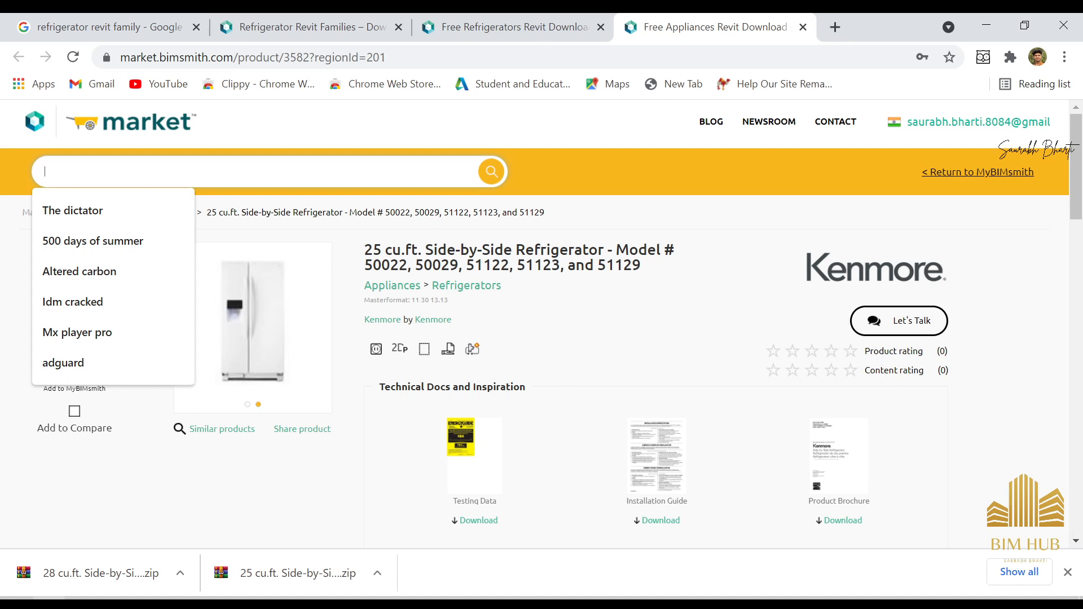
{"action": "type", "text": "sink"}
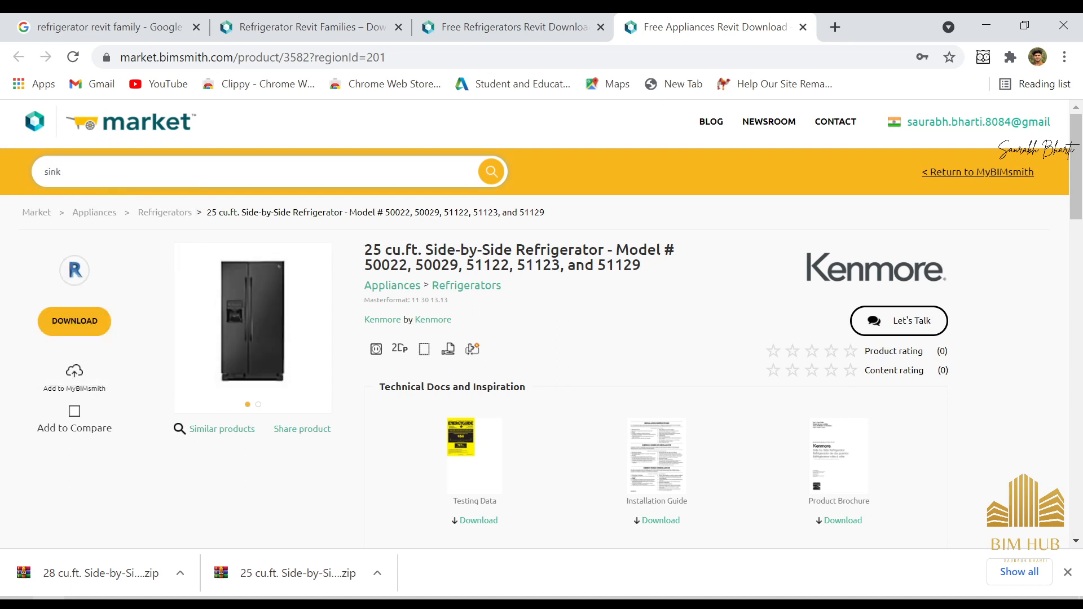
{"action": "key", "text": "Return"}
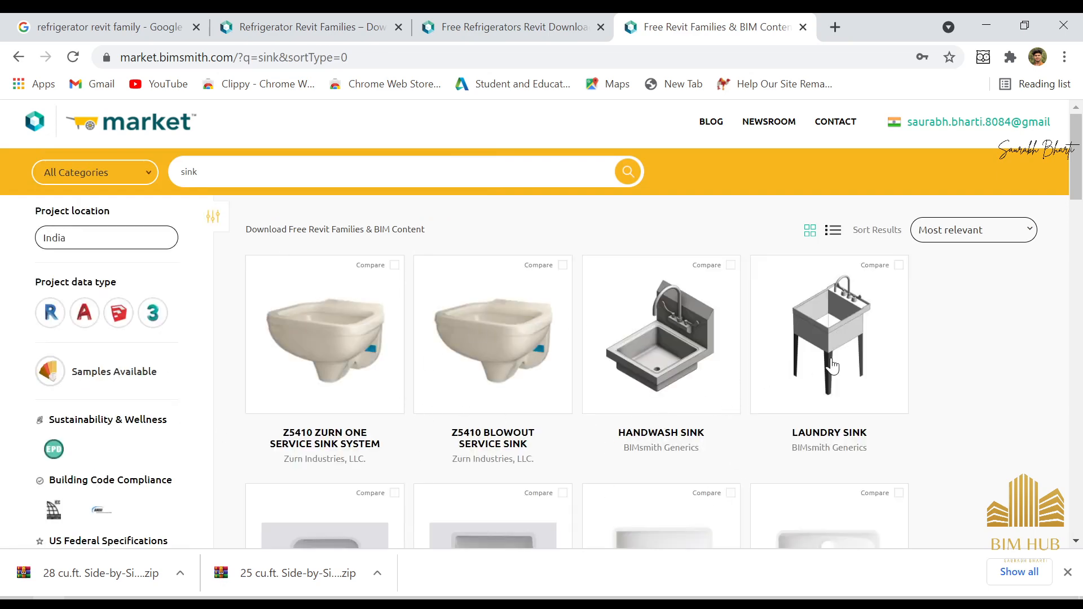
- Look through the BIMsmith Market sink results for a bathroom sink that suits the plan
{"action": "scroll", "coordinate": [833, 367], "scroll_direction": "down", "scroll_amount": 6}
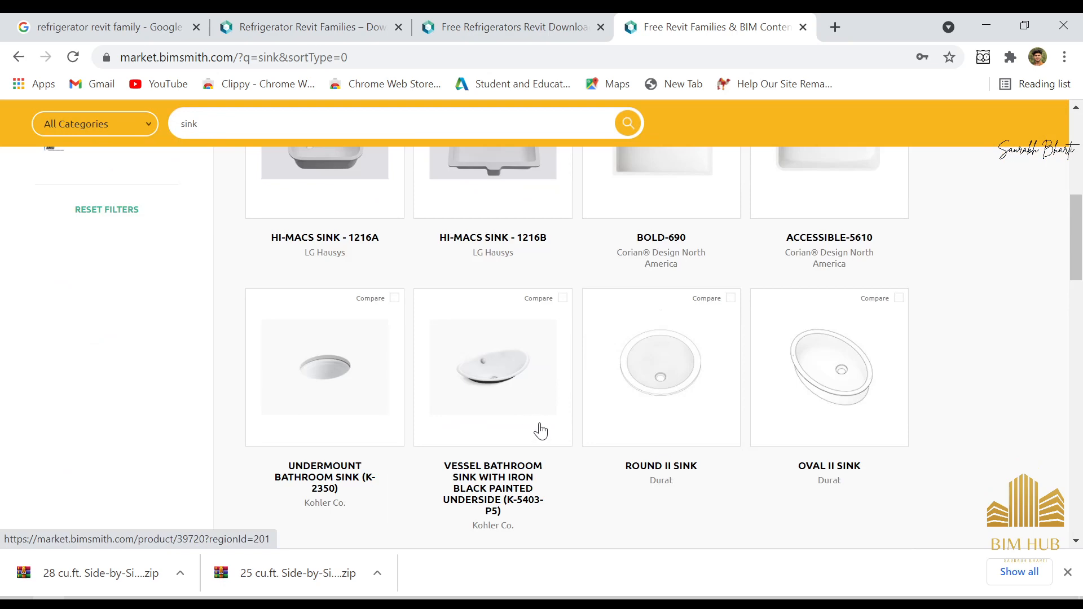
{"action": "scroll", "coordinate": [559, 395], "scroll_direction": "down", "scroll_amount": 2}
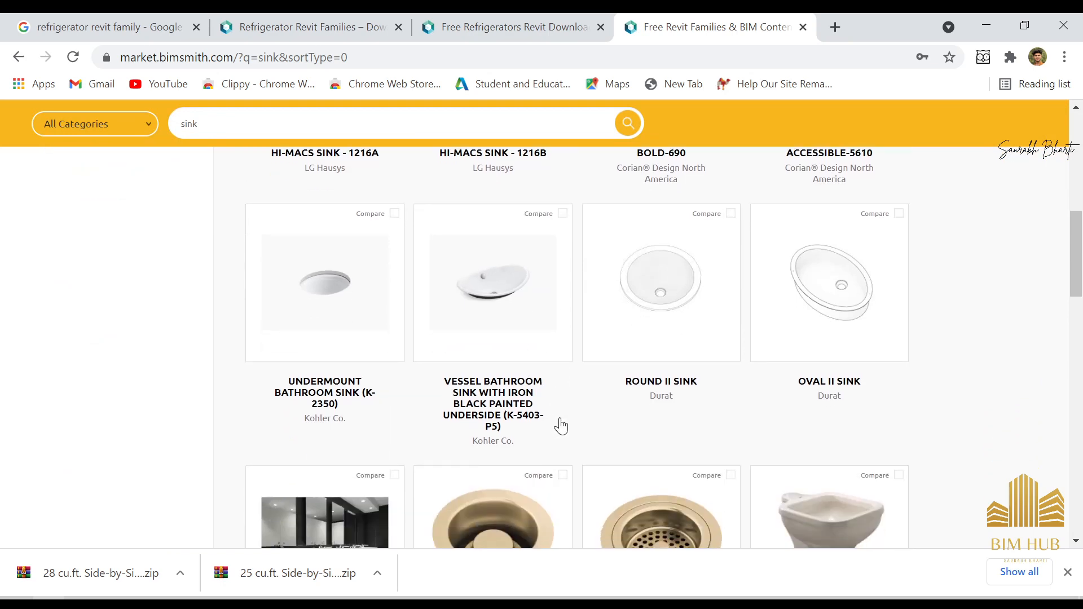
{"action": "scroll", "coordinate": [548, 395], "scroll_direction": "down", "scroll_amount": 4}
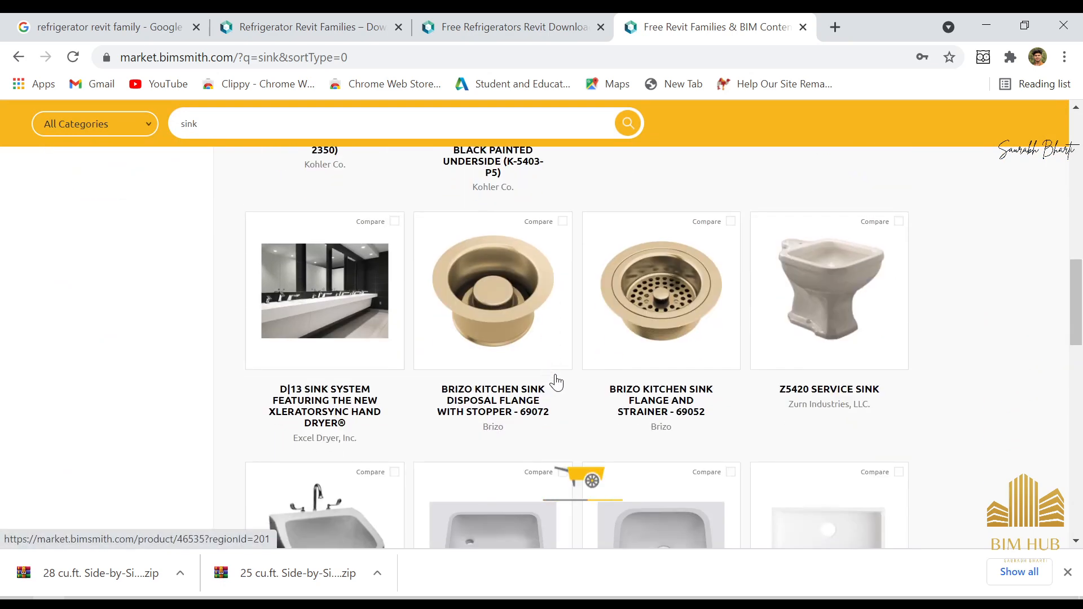
{"action": "scroll", "coordinate": [564, 378], "scroll_direction": "down", "scroll_amount": 6}
{"action": "scroll", "coordinate": [687, 398], "scroll_direction": "down", "scroll_amount": 3}
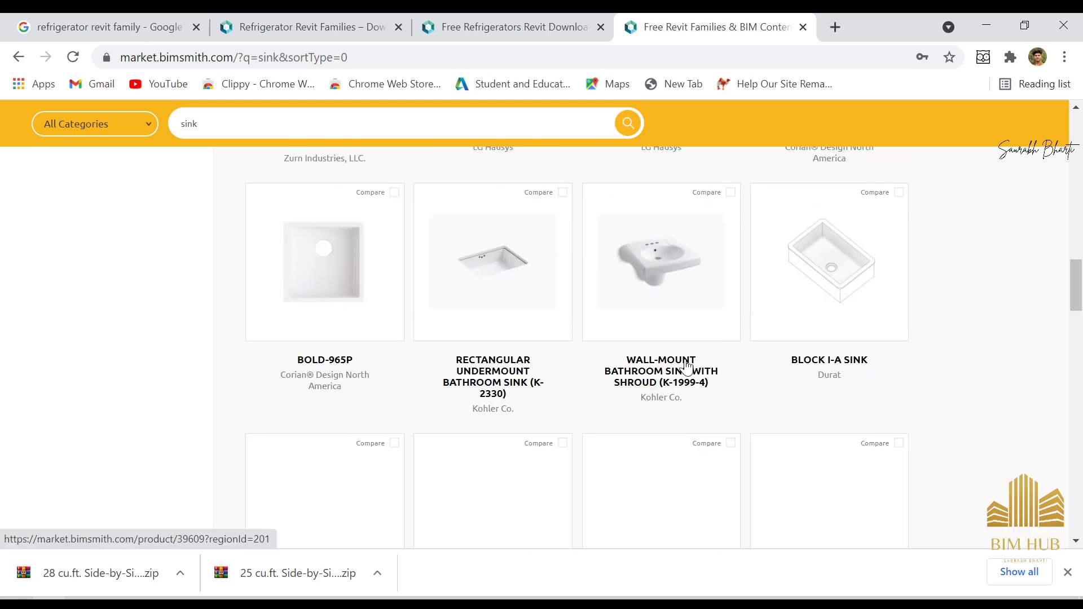
{"action": "scroll", "coordinate": [497, 356], "scroll_direction": "down", "scroll_amount": 4}
{"action": "scroll", "coordinate": [688, 356], "scroll_direction": "down", "scroll_amount": 6}
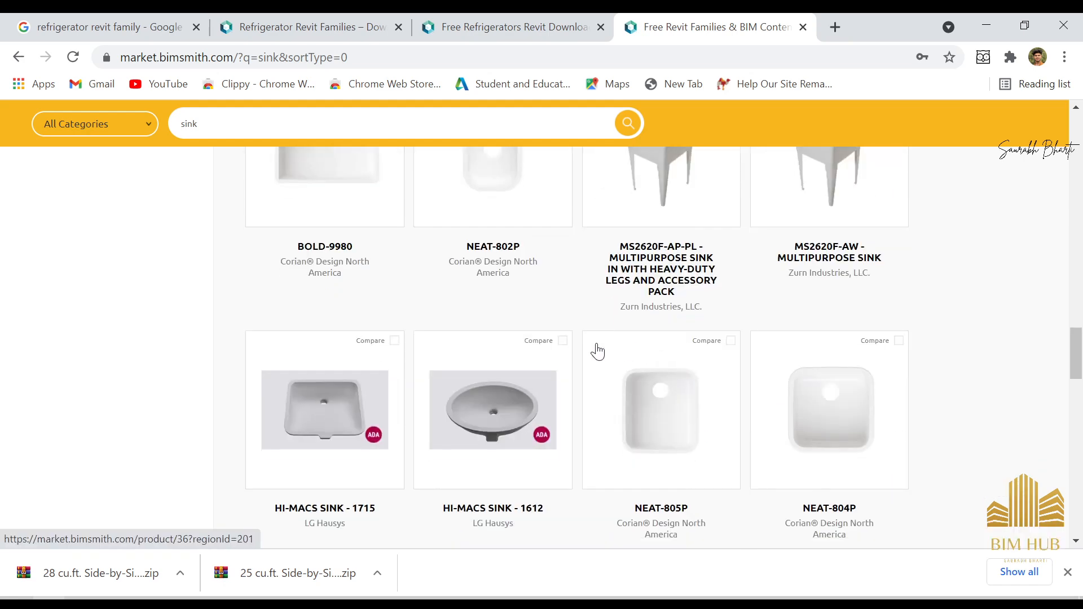
{"action": "scroll", "coordinate": [461, 384], "scroll_direction": "down", "scroll_amount": 15}
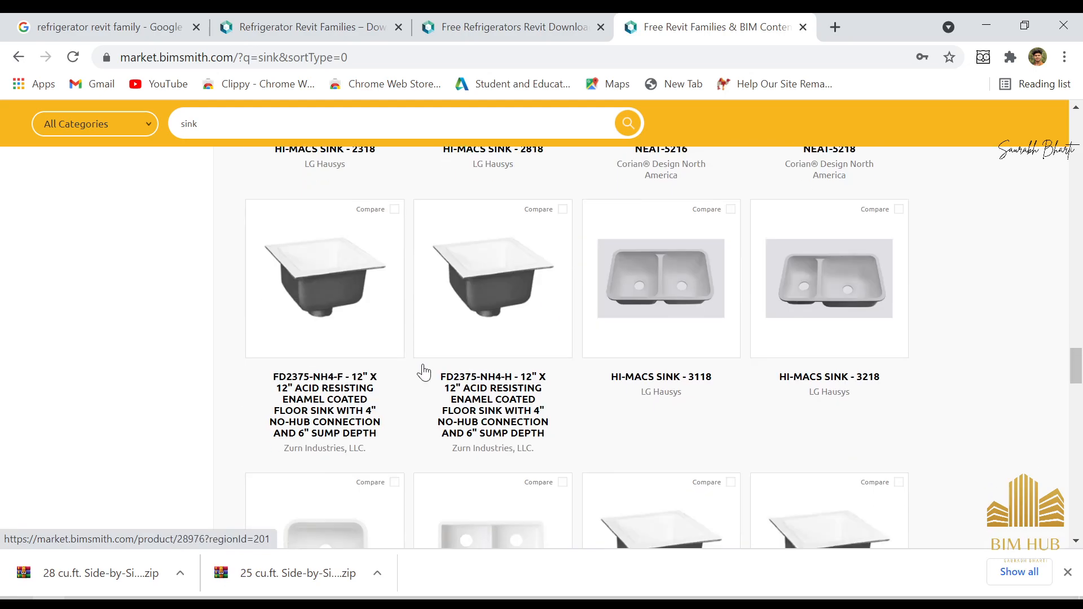
{"action": "scroll", "coordinate": [700, 328], "scroll_direction": "down", "scroll_amount": 7}
{"action": "scroll", "coordinate": [454, 375], "scroll_direction": "down", "scroll_amount": 20}
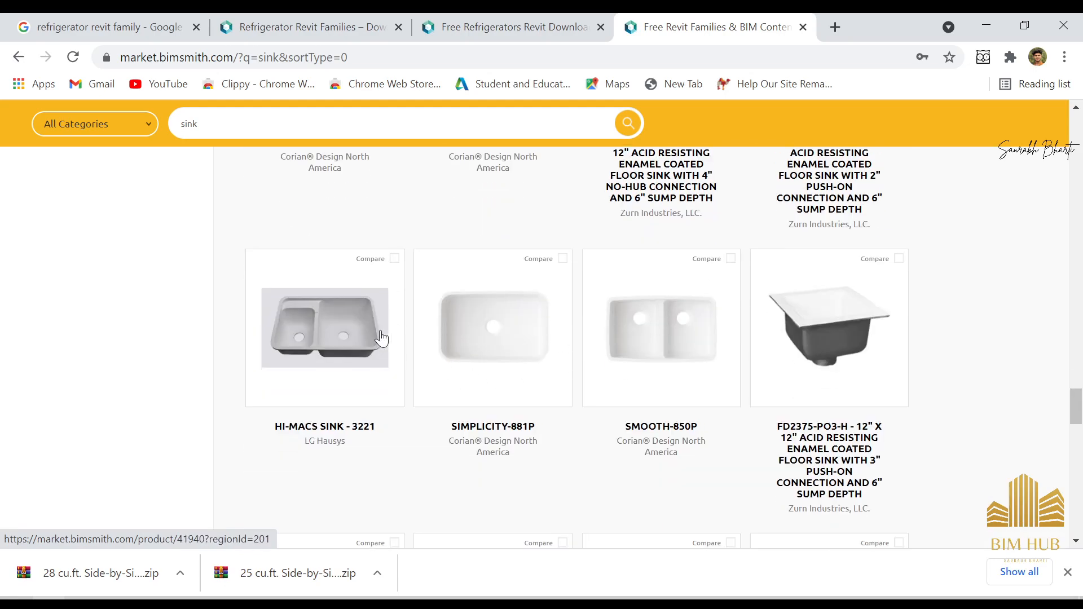
{"action": "scroll", "coordinate": [534, 340], "scroll_direction": "up", "scroll_amount": 15}
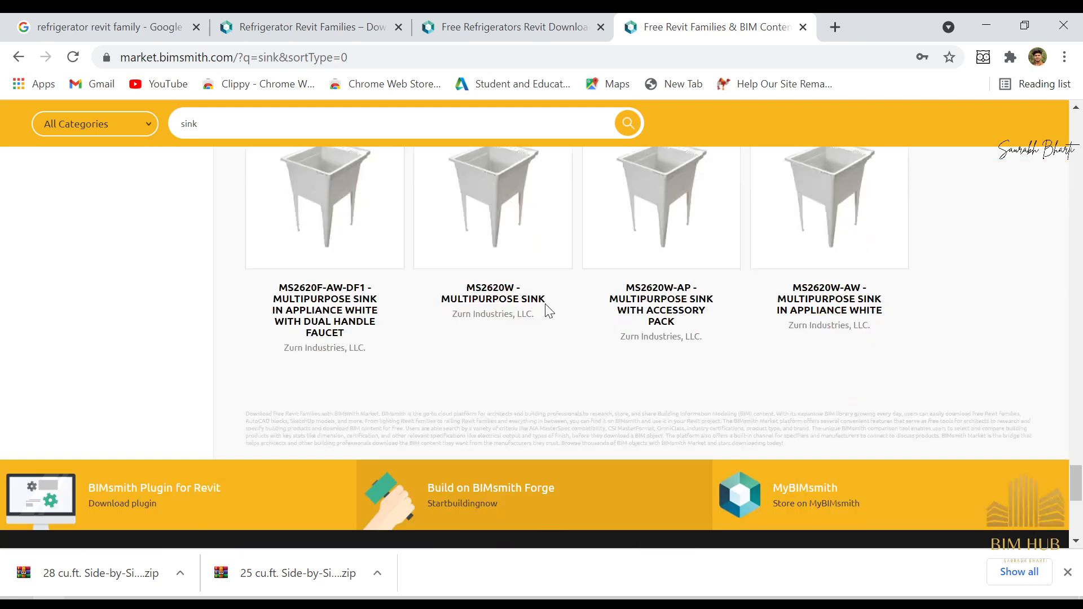
- Return to the Google results and search for "sink revit family"
{"action": "left_click", "coordinate": [497, 27]}
{"action": "left_click", "coordinate": [107, 27]}
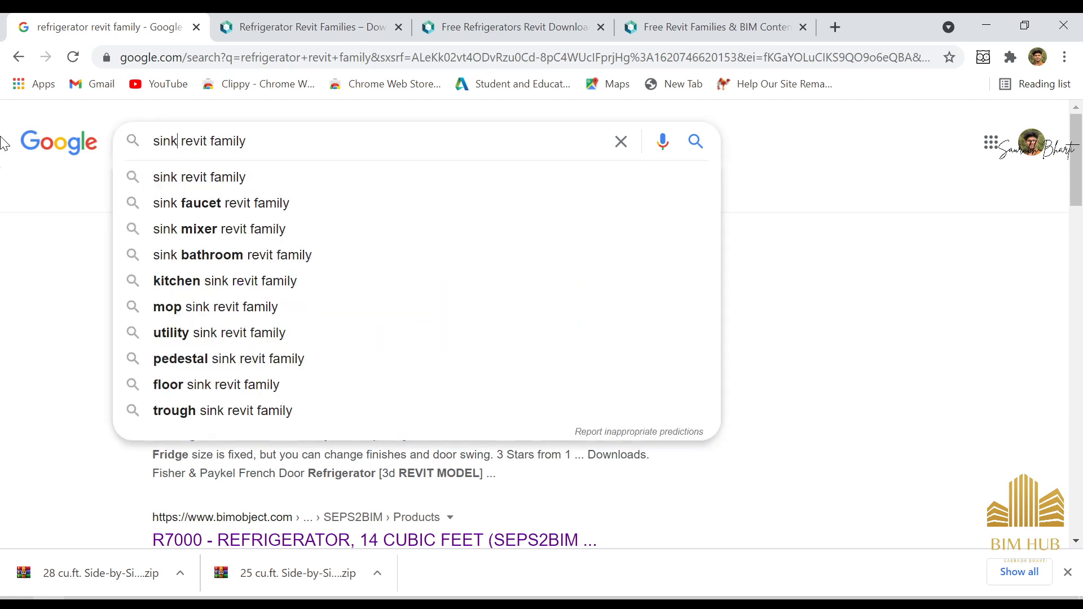
{"action": "key", "text": "Return"}
- Open the BIMsmith Sink Revit Families result in a separate browser tab and close the old BIMsmith tabs
{"action": "right_click", "coordinate": [305, 280]}
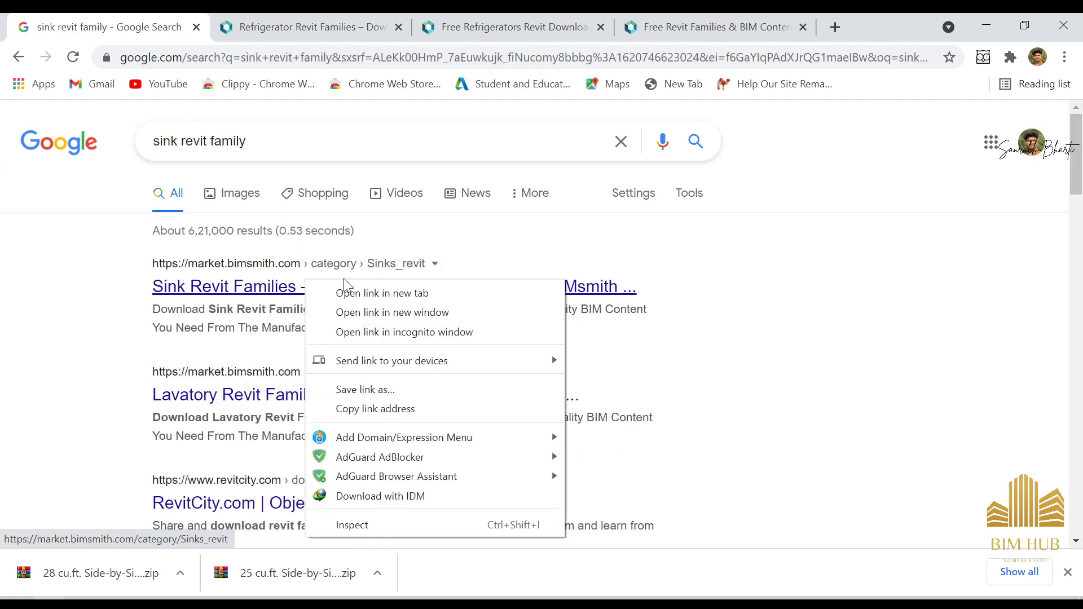
{"action": "left_click", "coordinate": [345, 285]}
{"action": "left_click", "coordinate": [514, 25]}
{"action": "left_click", "coordinate": [513, 25]}
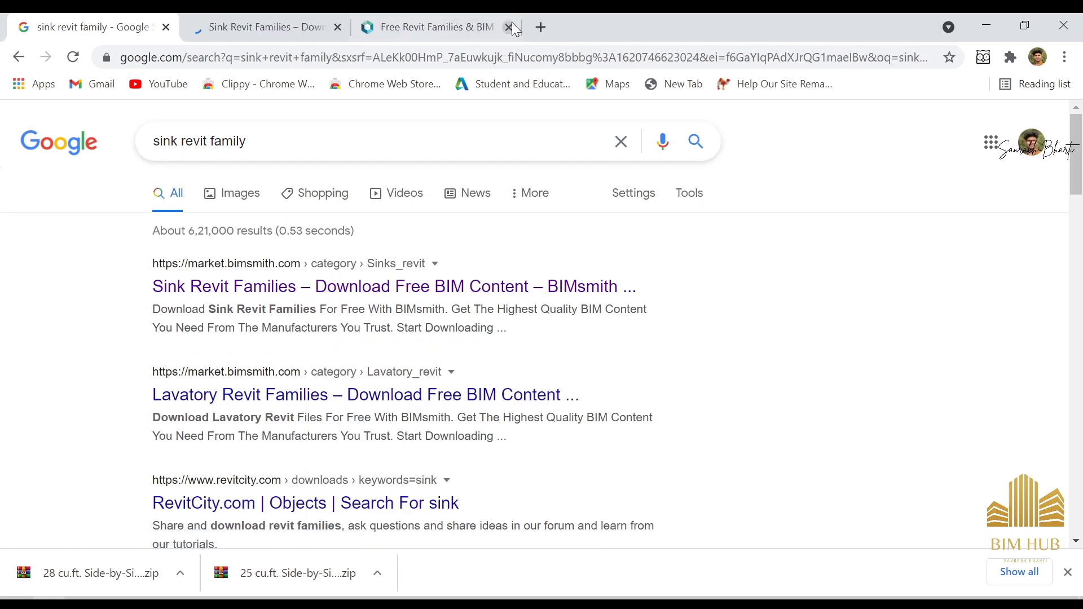
{"action": "left_click", "coordinate": [513, 24]}
- Look through the sinks in the BIMsmith Sink Revit Families category
{"action": "left_click", "coordinate": [313, 24]}
{"action": "scroll", "coordinate": [607, 396], "scroll_direction": "down", "scroll_amount": 5}
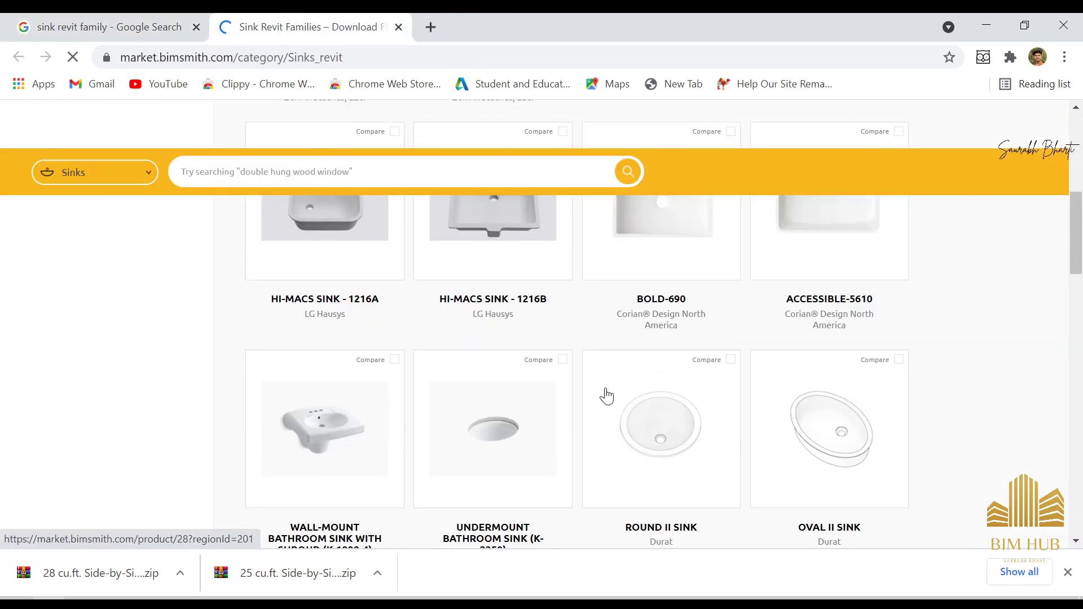
{"action": "scroll", "coordinate": [607, 396], "scroll_direction": "down", "scroll_amount": 3}
- Return to the Google results and open the NBS National BIM Library Wash basins result in a separate browser tab
{"action": "left_click", "coordinate": [104, 26]}
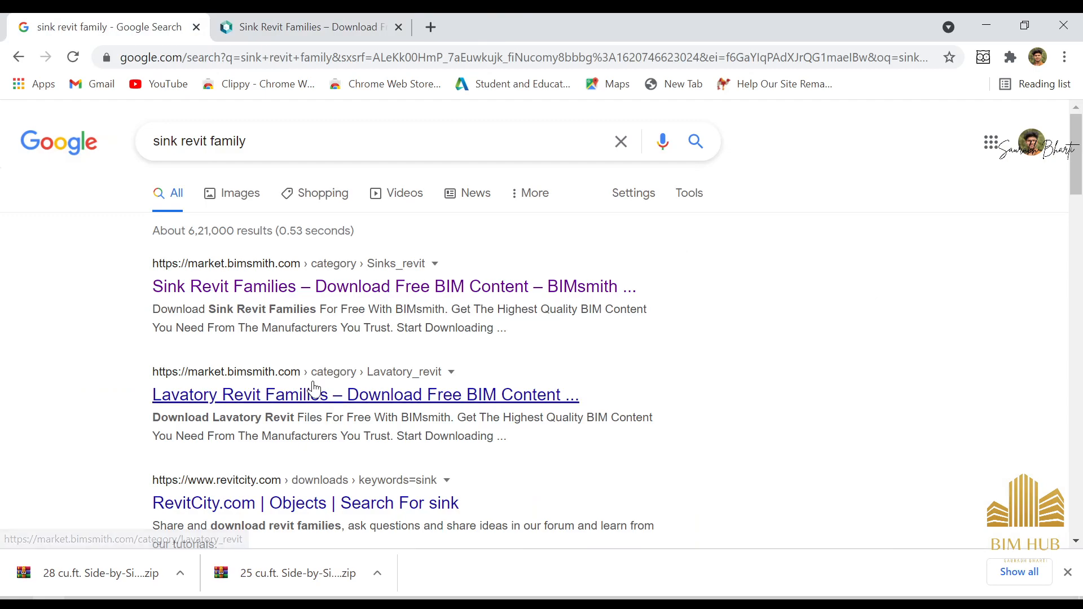
{"action": "right_click", "coordinate": [314, 388]}
{"action": "left_click", "coordinate": [53, 340]}
{"action": "scroll", "coordinate": [319, 372], "scroll_direction": "down", "scroll_amount": 5}
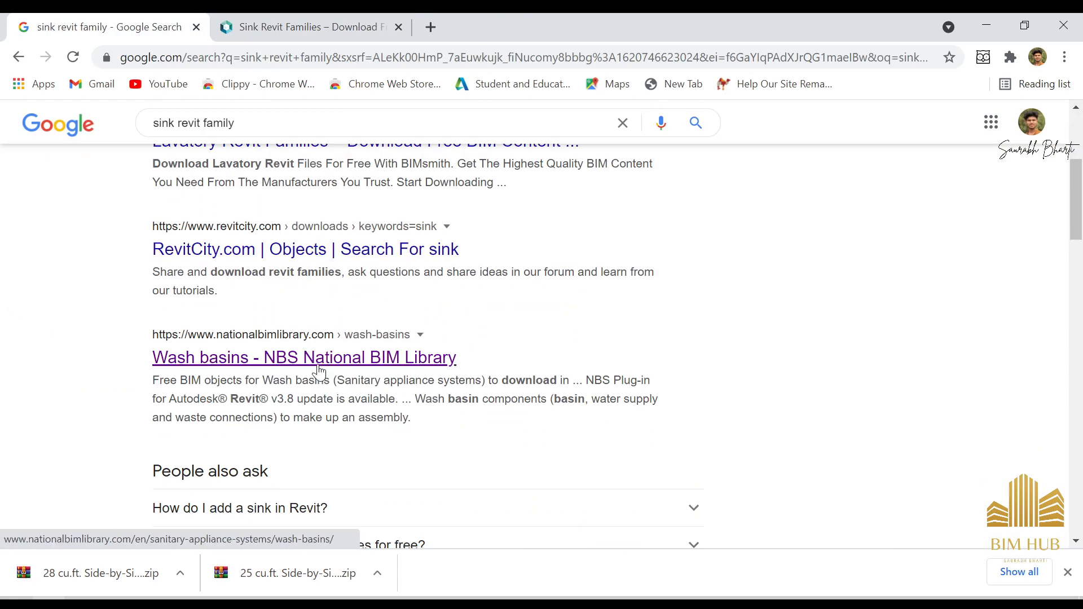
{"action": "scroll", "coordinate": [319, 372], "scroll_direction": "down", "scroll_amount": 5}
{"action": "scroll", "coordinate": [314, 273], "scroll_direction": "up", "scroll_amount": 3}
{"action": "right_click", "coordinate": [353, 273]}
{"action": "left_click", "coordinate": [412, 276]}
{"action": "scroll", "coordinate": [412, 276], "scroll_direction": "down", "scroll_amount": 1}
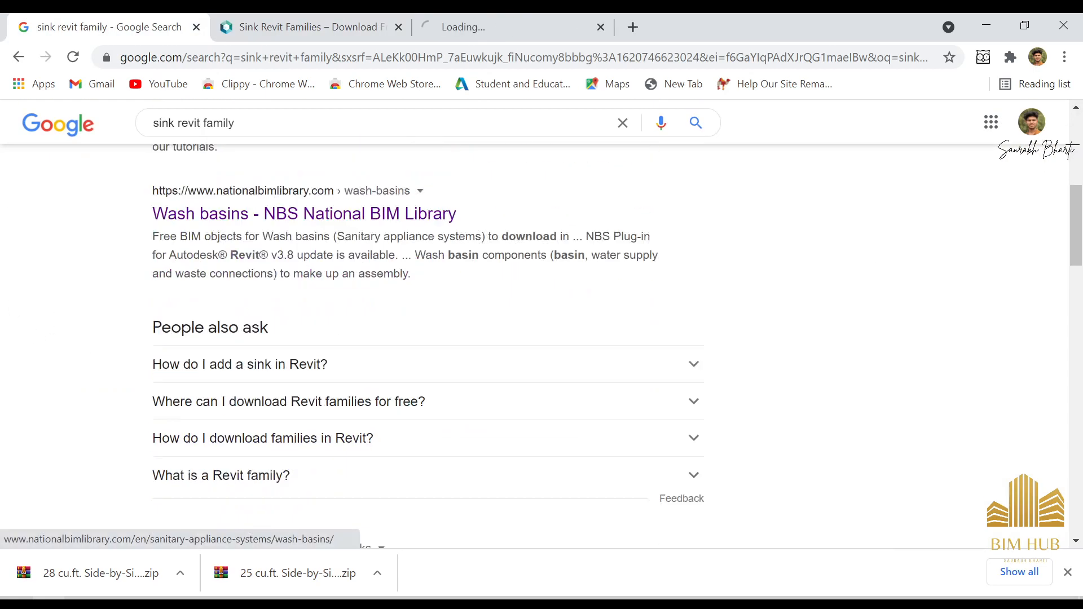
- Open the Measured surveys Revit sink families result in a separate browser tab and switch to the NBS wash basins page
{"action": "scroll", "coordinate": [316, 338], "scroll_direction": "down", "scroll_amount": 6}
{"action": "right_click", "coordinate": [280, 210]}
{"action": "left_click", "coordinate": [130, 341]}
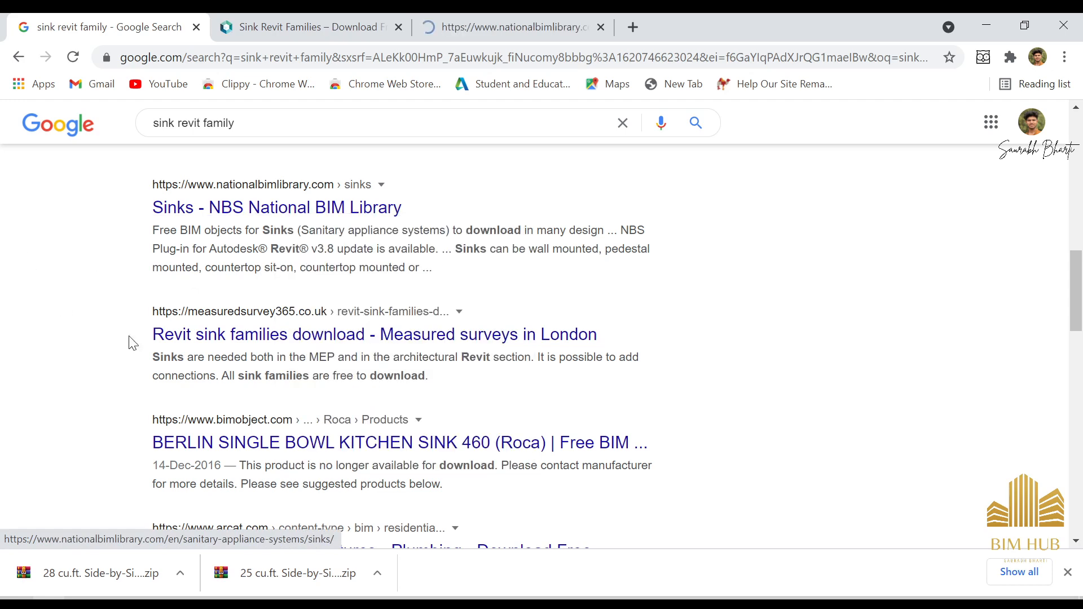
{"action": "right_click", "coordinate": [333, 339]}
{"action": "left_click", "coordinate": [399, 346]}
{"action": "key", "text": "ctrl+3"}
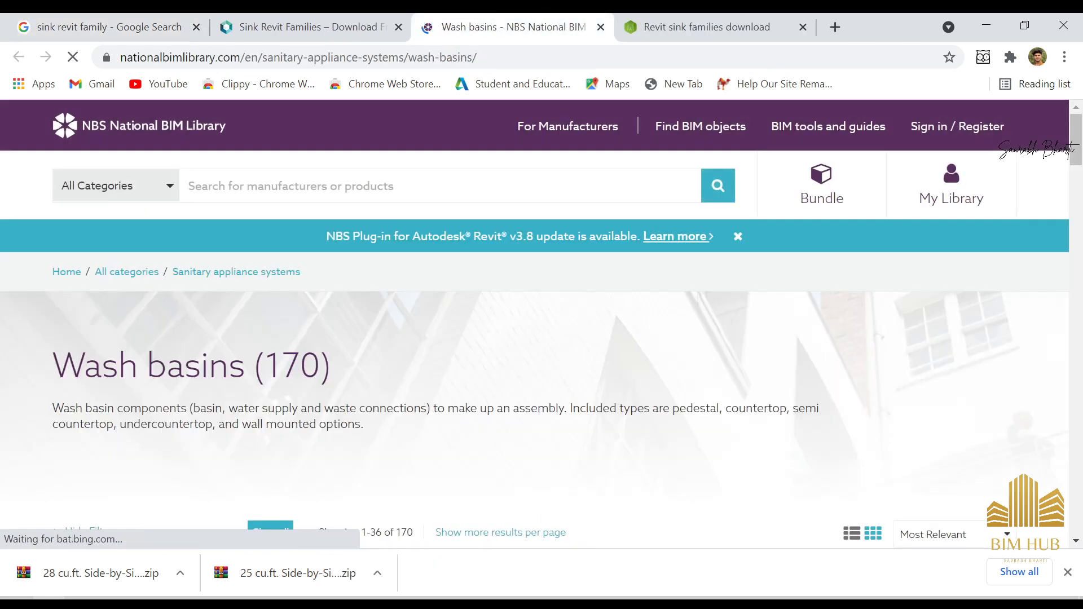
- Request the Revit download of the Contour 21 Splash Schools basin and sign in to NBS with the saved account
{"action": "scroll", "coordinate": [462, 366], "scroll_direction": "down", "scroll_amount": 6}
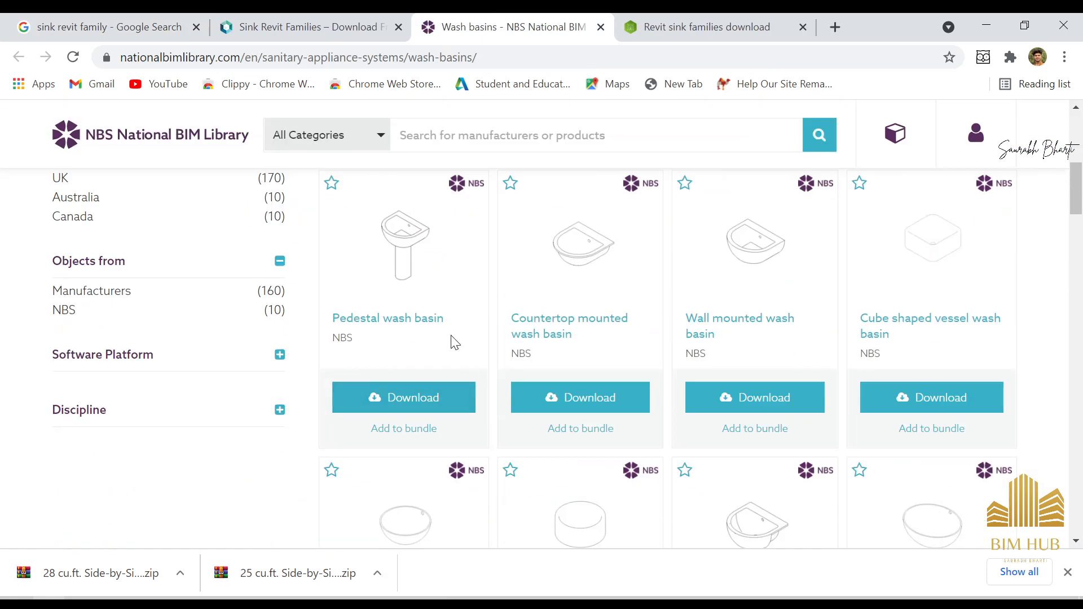
{"action": "scroll", "coordinate": [668, 404], "scroll_direction": "down", "scroll_amount": 10}
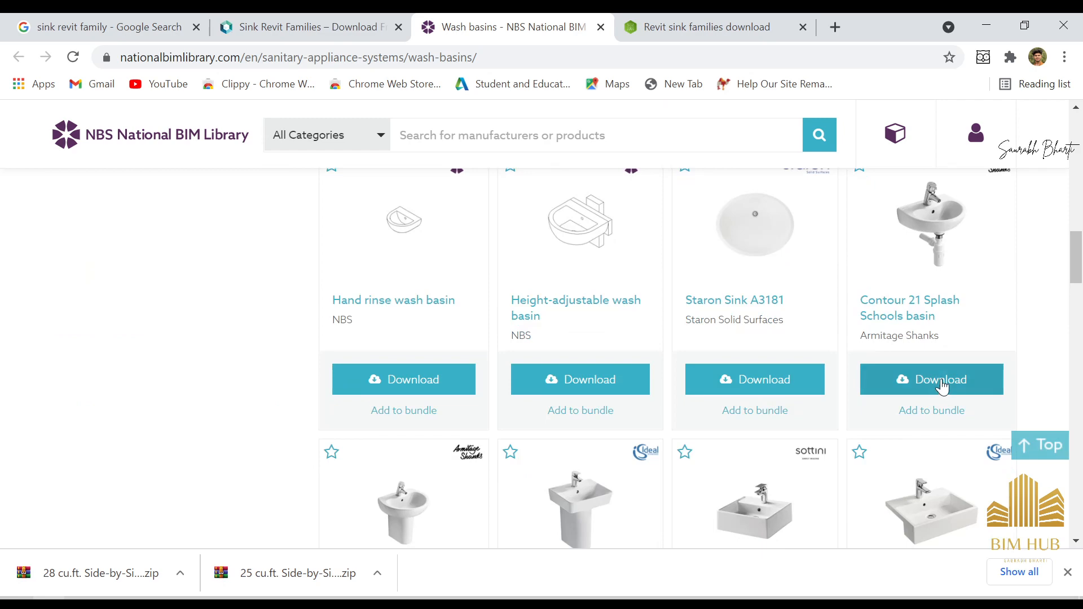
{"action": "scroll", "coordinate": [852, 414], "scroll_direction": "down", "scroll_amount": 3}
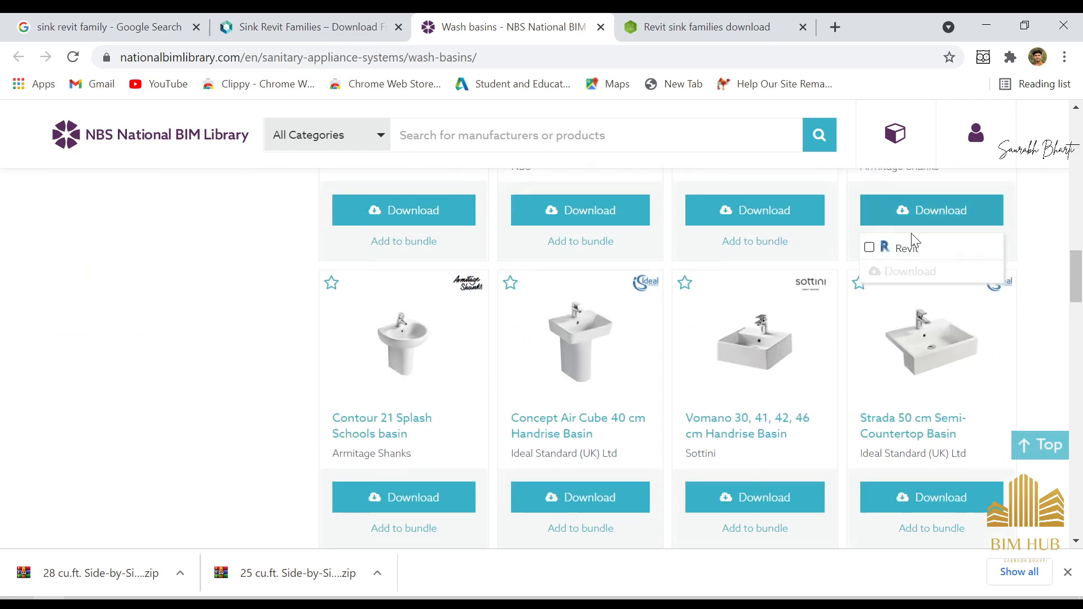
{"action": "right_click", "coordinate": [940, 221]}
{"action": "left_click", "coordinate": [839, 26]}
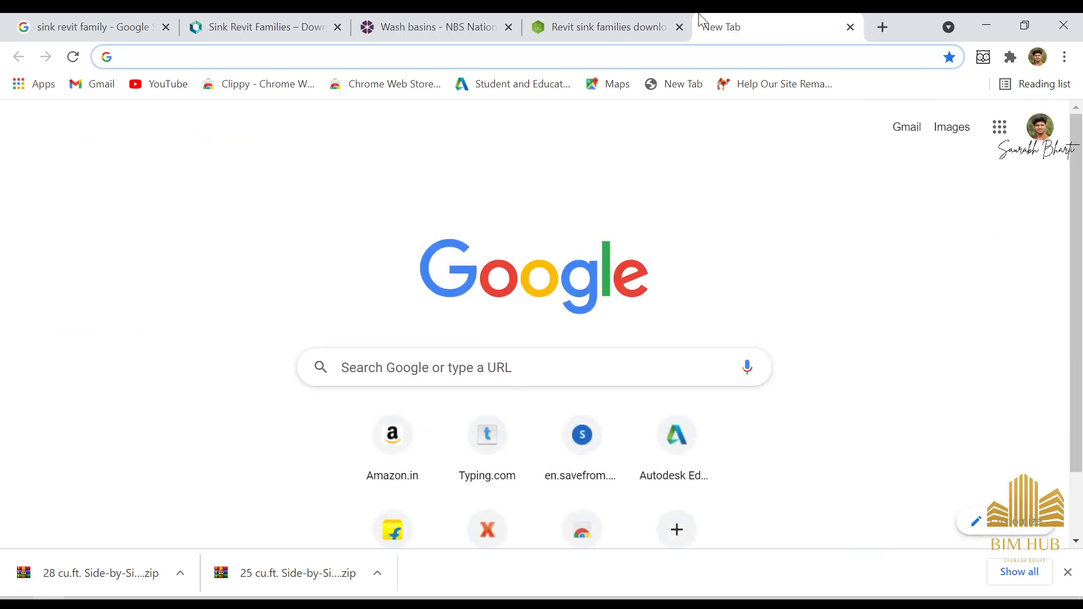
{"action": "left_click", "coordinate": [441, 26]}
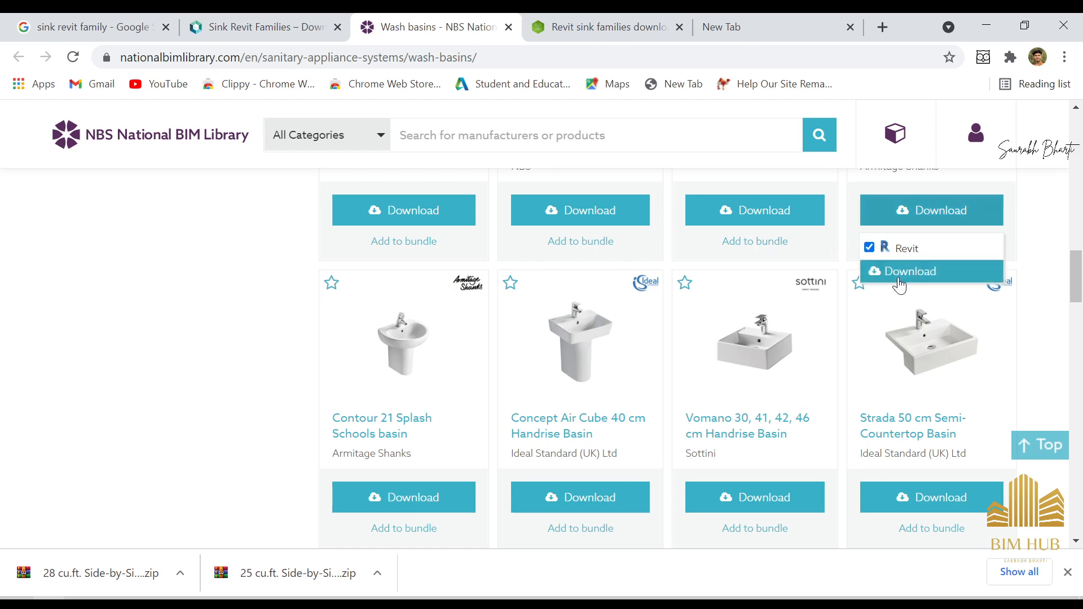
{"action": "left_click", "coordinate": [900, 272]}
{"action": "scroll", "coordinate": [709, 396], "scroll_direction": "down", "scroll_amount": 6}
{"action": "scroll", "coordinate": [694, 432], "scroll_direction": "down", "scroll_amount": 4}
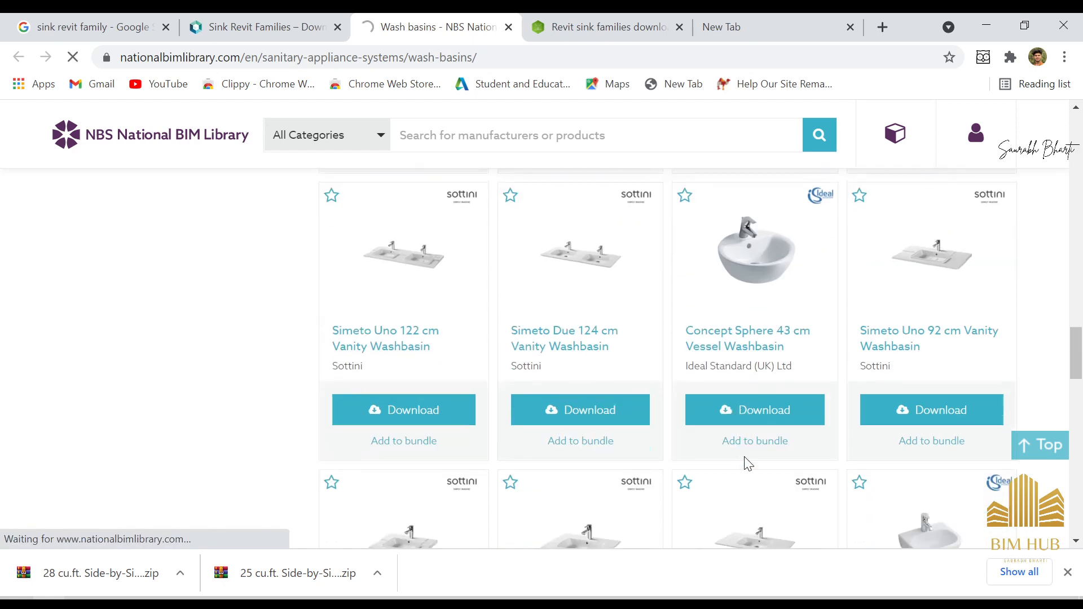
{"action": "scroll", "coordinate": [557, 529], "scroll_direction": "down", "scroll_amount": 2}
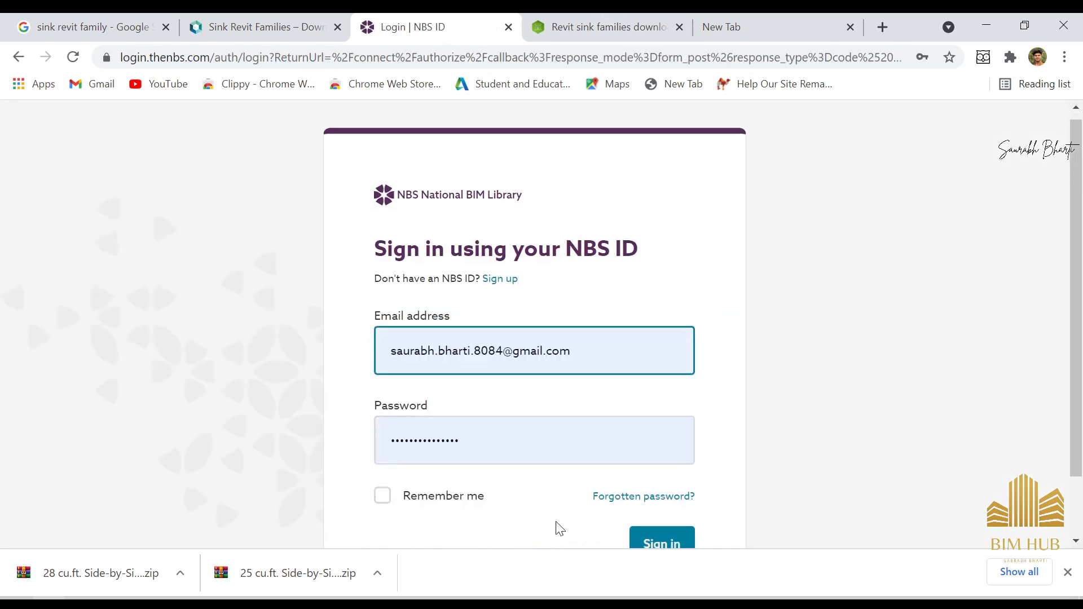
{"action": "left_click", "coordinate": [671, 475]}
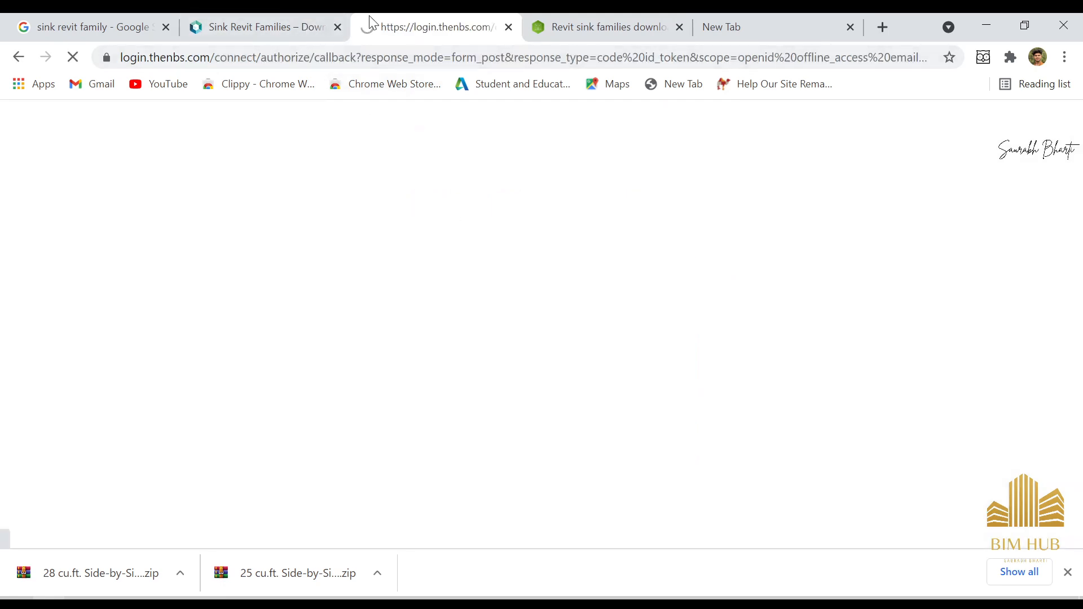
- Check more BIMsmith sinks, return to the NBS wash basins page and cancel the duplicate basin download
{"action": "left_click", "coordinate": [308, 22]}
{"action": "scroll", "coordinate": [743, 401], "scroll_direction": "down", "scroll_amount": 5}
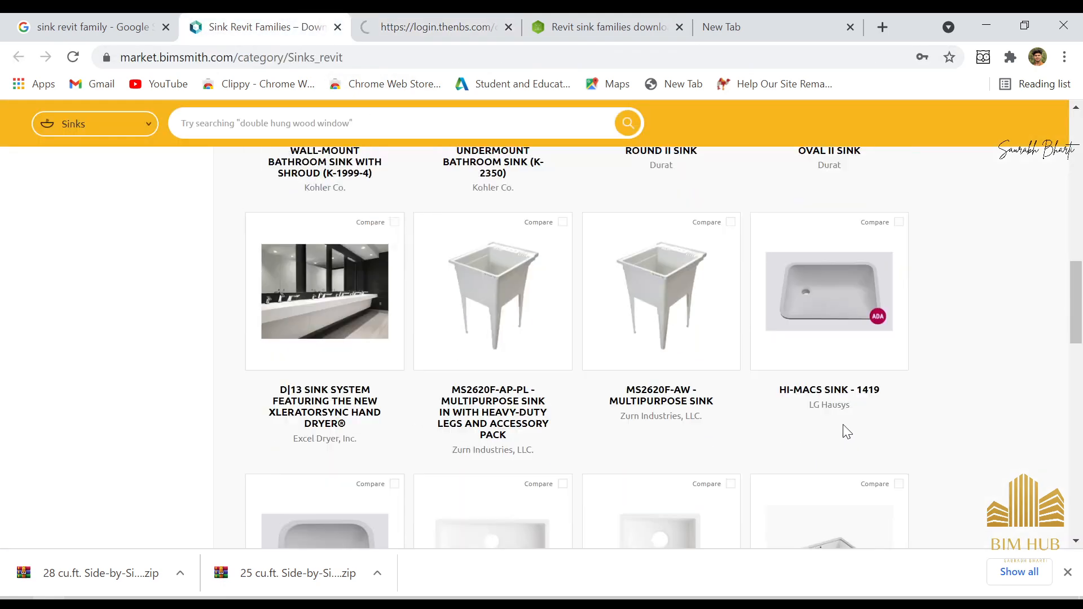
{"action": "key", "text": "ctrl+Tab"}
{"action": "scroll", "coordinate": [249, 370], "scroll_direction": "down", "scroll_amount": 5}
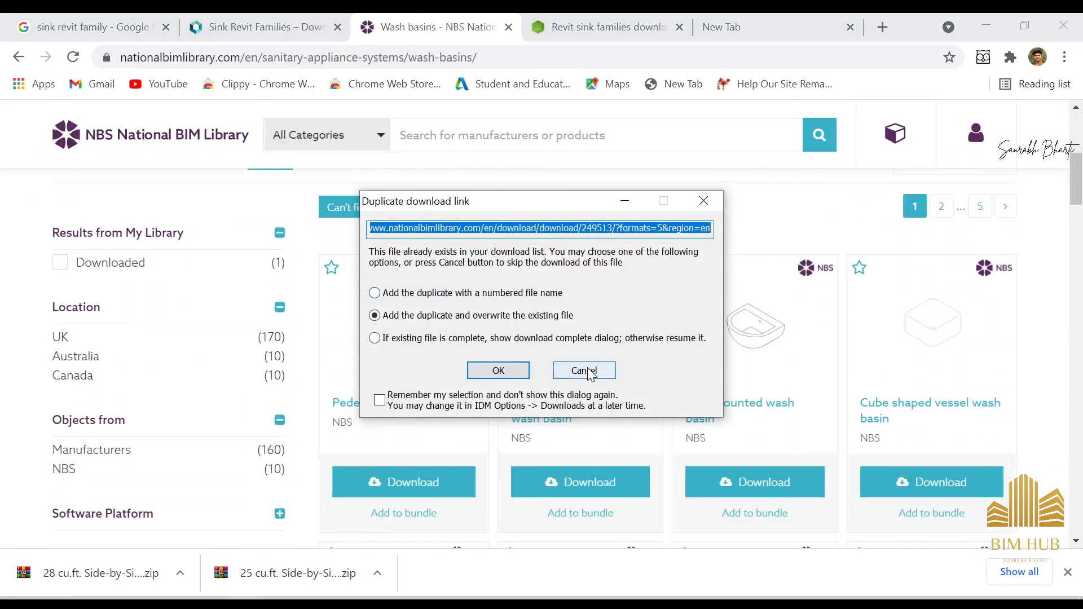
{"action": "left_click", "coordinate": [587, 371]}
- Look through the NBS wash basins for a model that suits the bathroom plan
{"action": "scroll", "coordinate": [945, 397], "scroll_direction": "down", "scroll_amount": 20}
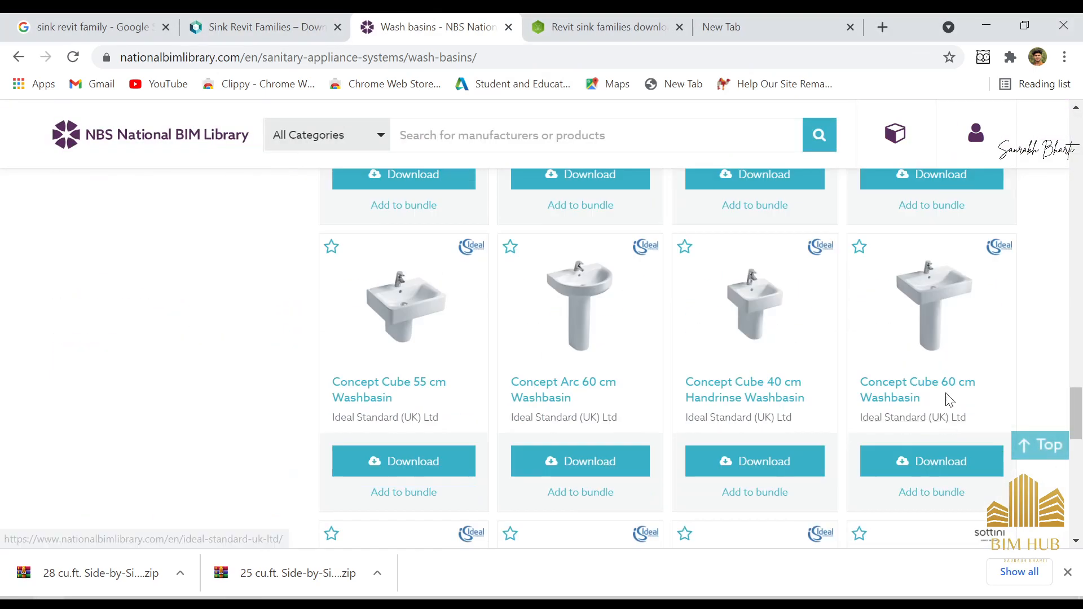
{"action": "scroll", "coordinate": [951, 389], "scroll_direction": "down", "scroll_amount": 9}
{"action": "scroll", "coordinate": [951, 366], "scroll_direction": "up", "scroll_amount": 6}
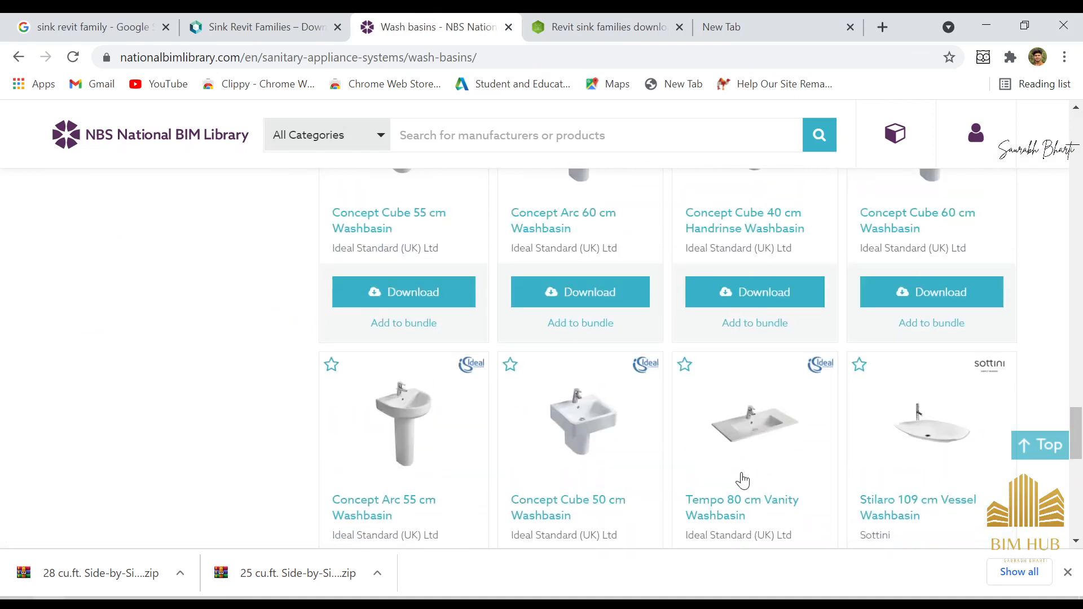
{"action": "scroll", "coordinate": [934, 392], "scroll_direction": "up", "scroll_amount": 3}
{"action": "scroll", "coordinate": [935, 395], "scroll_direction": "up", "scroll_amount": 3}
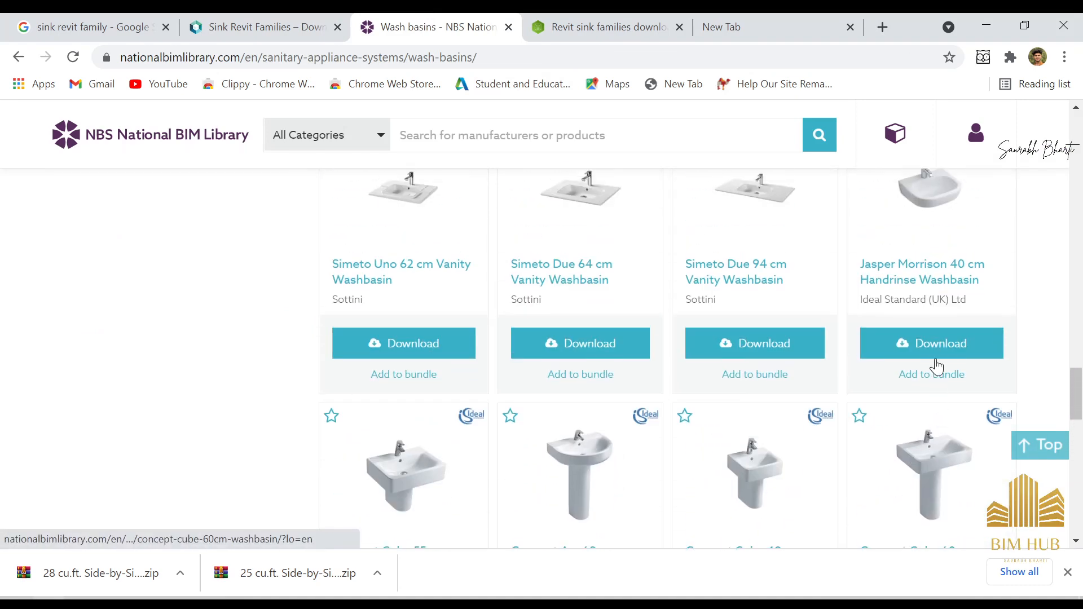
{"action": "scroll", "coordinate": [936, 392], "scroll_direction": "up", "scroll_amount": 6}
{"action": "scroll", "coordinate": [926, 406], "scroll_direction": "down", "scroll_amount": 6}
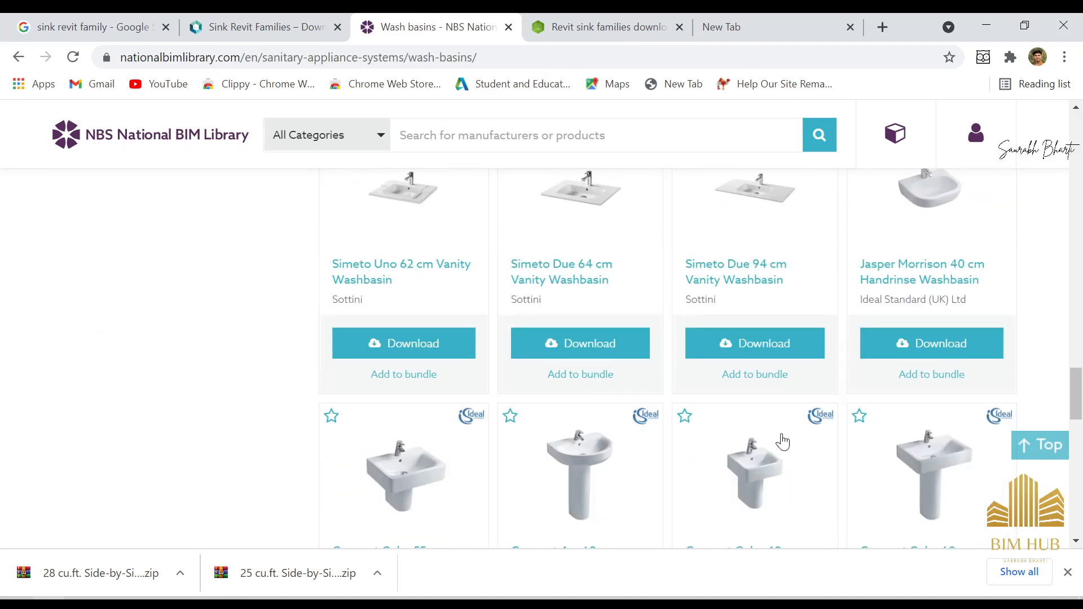
{"action": "scroll", "coordinate": [779, 437], "scroll_direction": "down", "scroll_amount": 6}
{"action": "scroll", "coordinate": [774, 440], "scroll_direction": "up", "scroll_amount": 3}
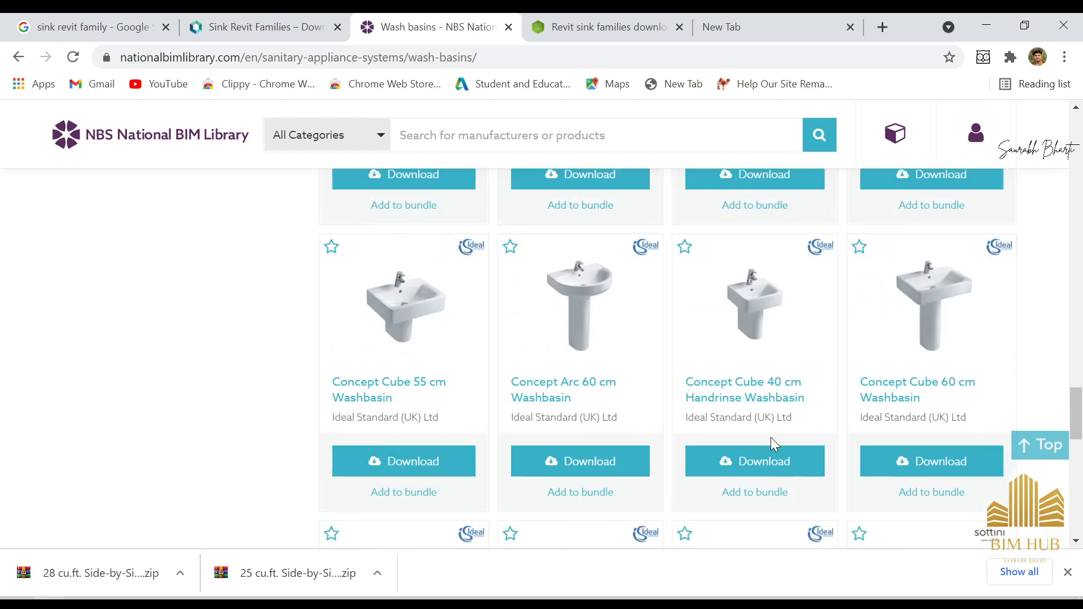
{"action": "scroll", "coordinate": [771, 429], "scroll_direction": "up", "scroll_amount": 6}
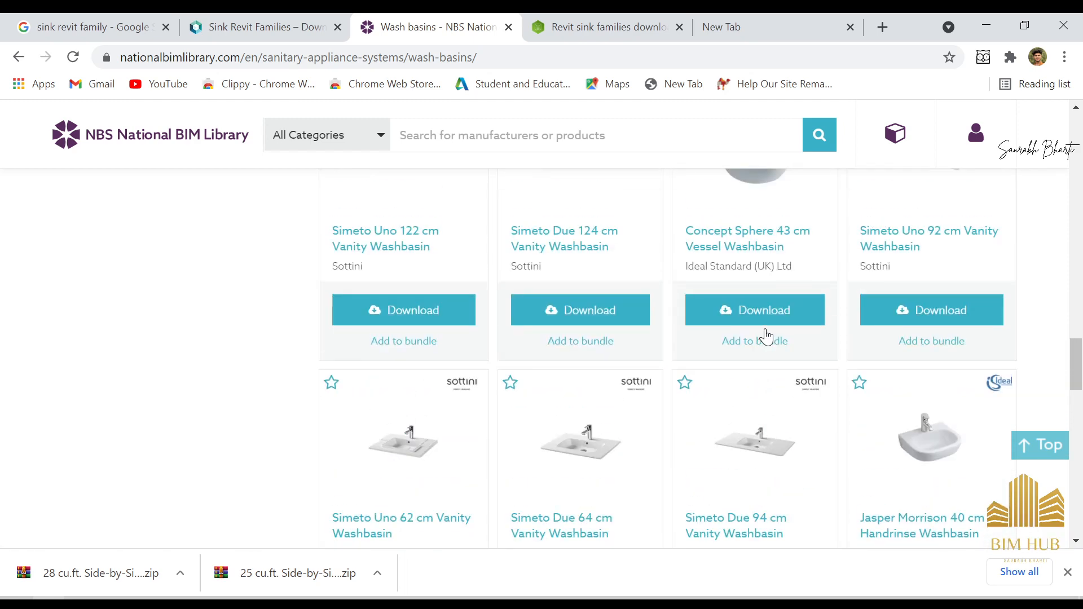
- Download the Revit file of the Ideal Standard Concept Sphere 43 cm Vessel Washbasin
{"action": "scroll", "coordinate": [766, 337], "scroll_direction": "up", "scroll_amount": 1}
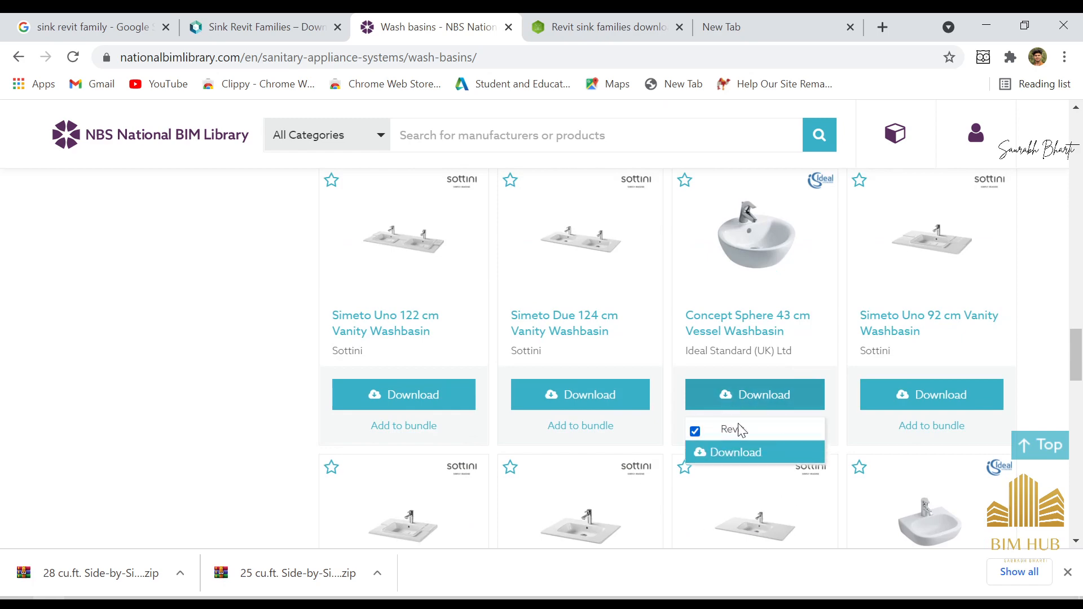
{"action": "left_click", "coordinate": [743, 464]}
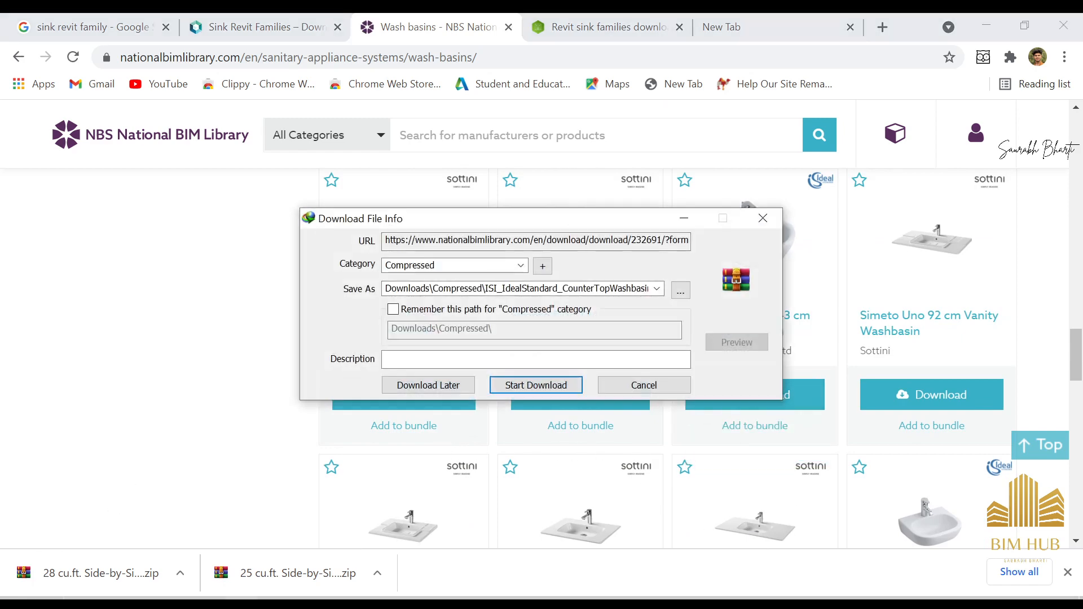
{"action": "left_click", "coordinate": [532, 384]}
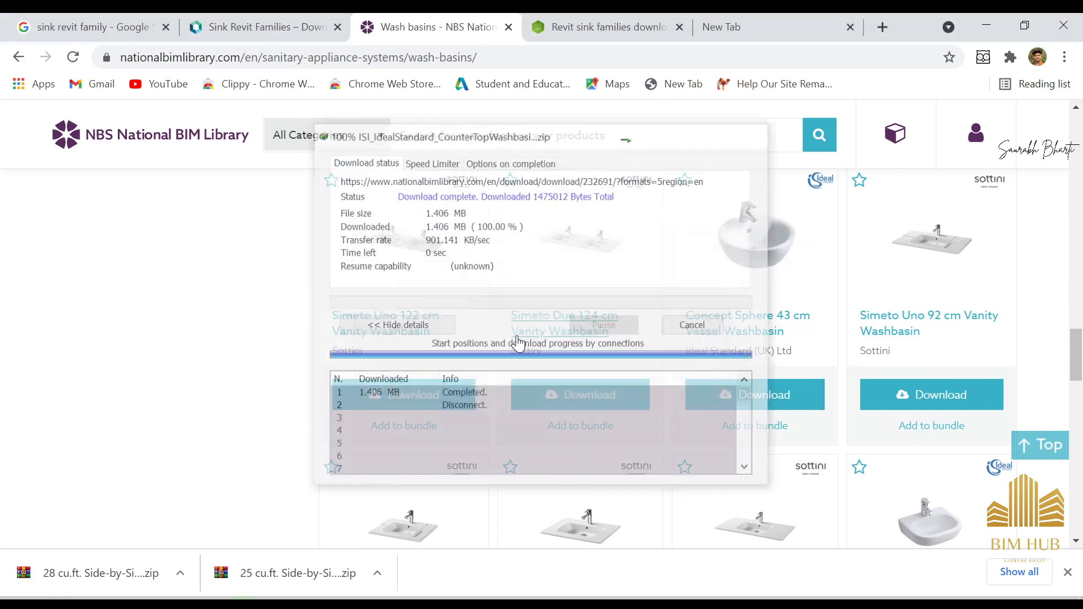
{"action": "left_click", "coordinate": [569, 362]}
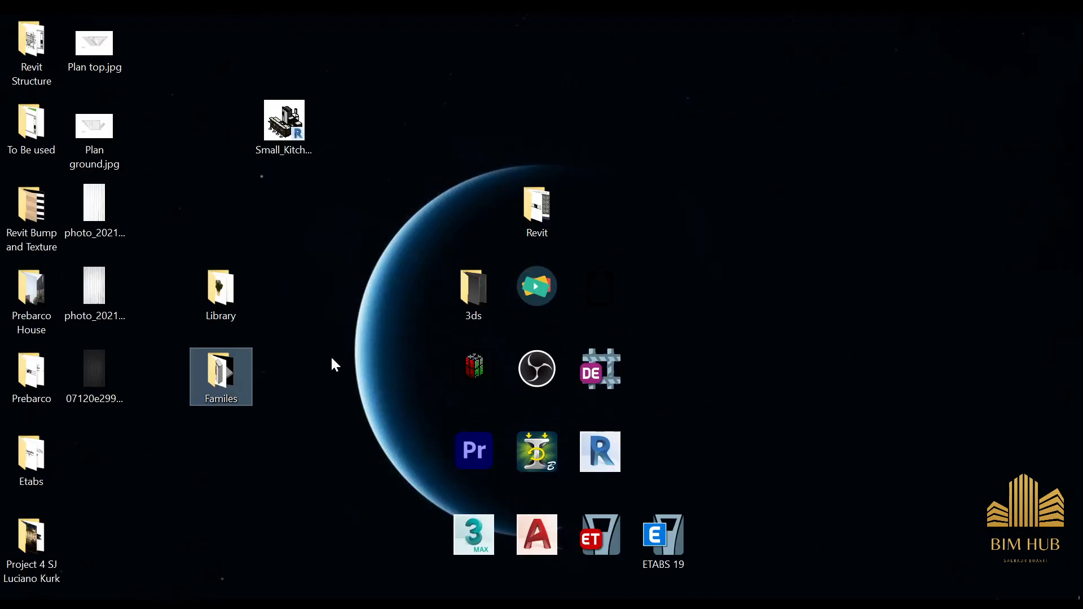
- Paste the downloaded Concept Sphere washbasin archive into the desktop Familes folder and extract it there
{"action": "double_click", "coordinate": [231, 378]}
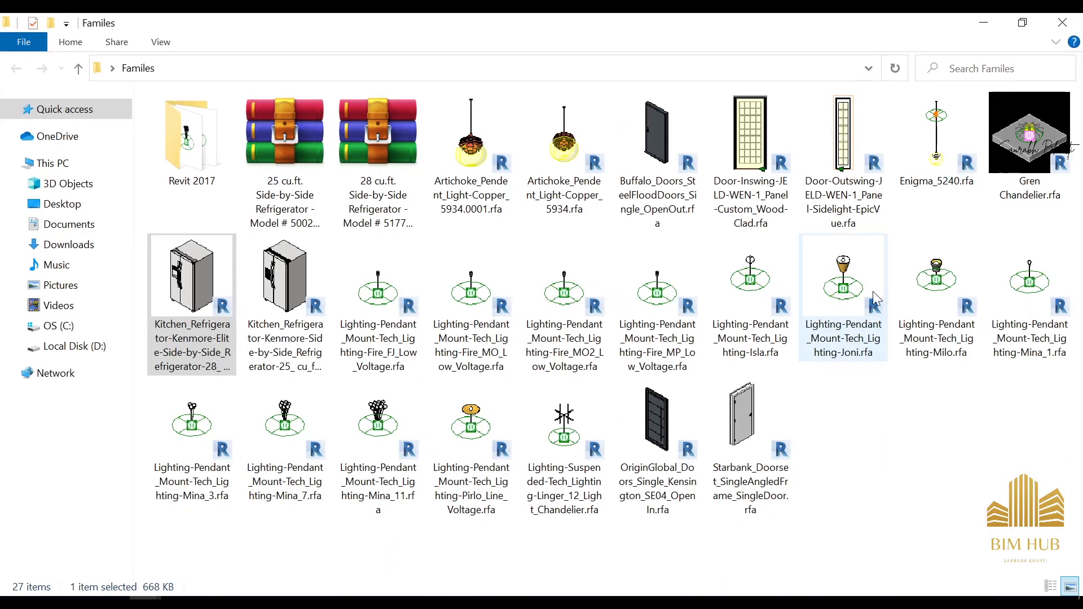
{"action": "double_click", "coordinate": [976, 120]}
{"action": "key", "text": "ctrl+v"}
{"action": "right_click", "coordinate": [871, 430]}
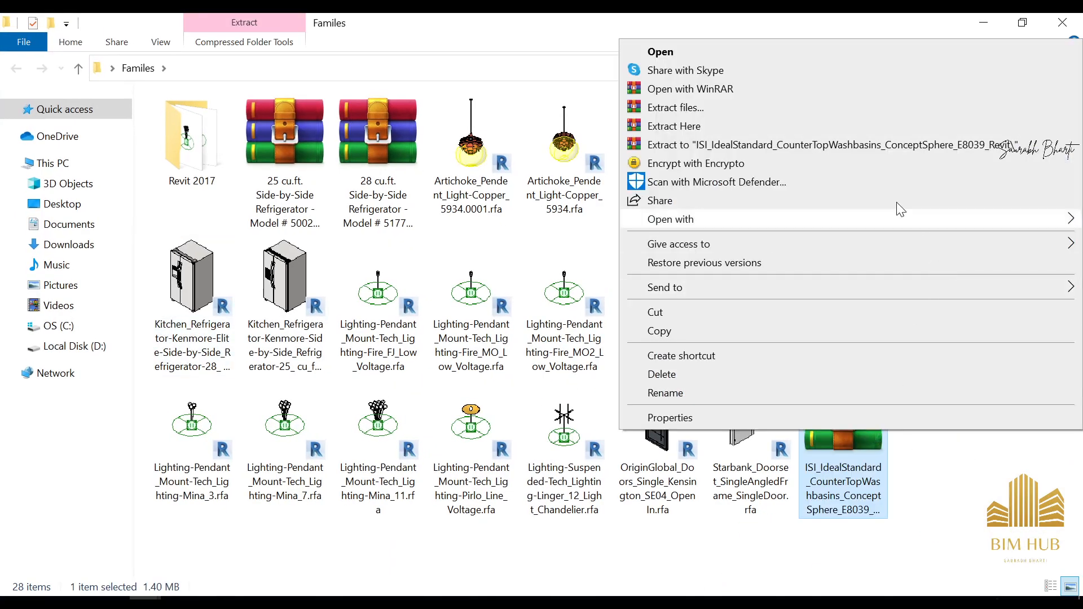
{"action": "left_click", "coordinate": [715, 125]}
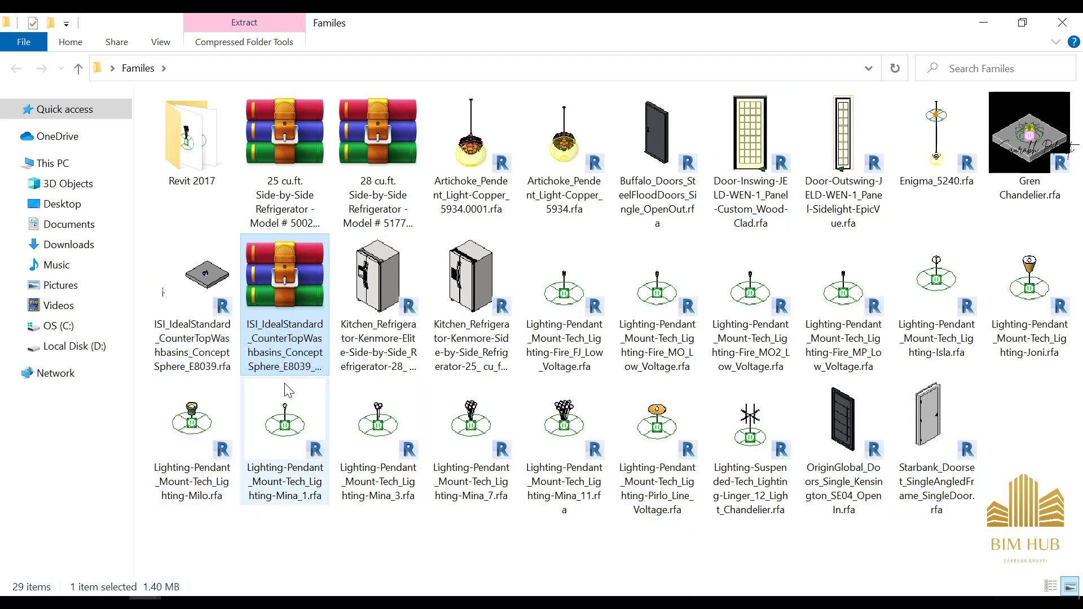
- Load the extracted Concept Sphere E8039 washbasin family into the Revit project for placement and minimize the Enscape Asset Library
{"action": "left_click", "coordinate": [198, 308]}
{"action": "left_click_drag", "start_coordinate": [205, 288], "coordinate": [363, 447]}
{"action": "left_click_drag", "start_coordinate": [805, 368], "coordinate": [804, 367]}
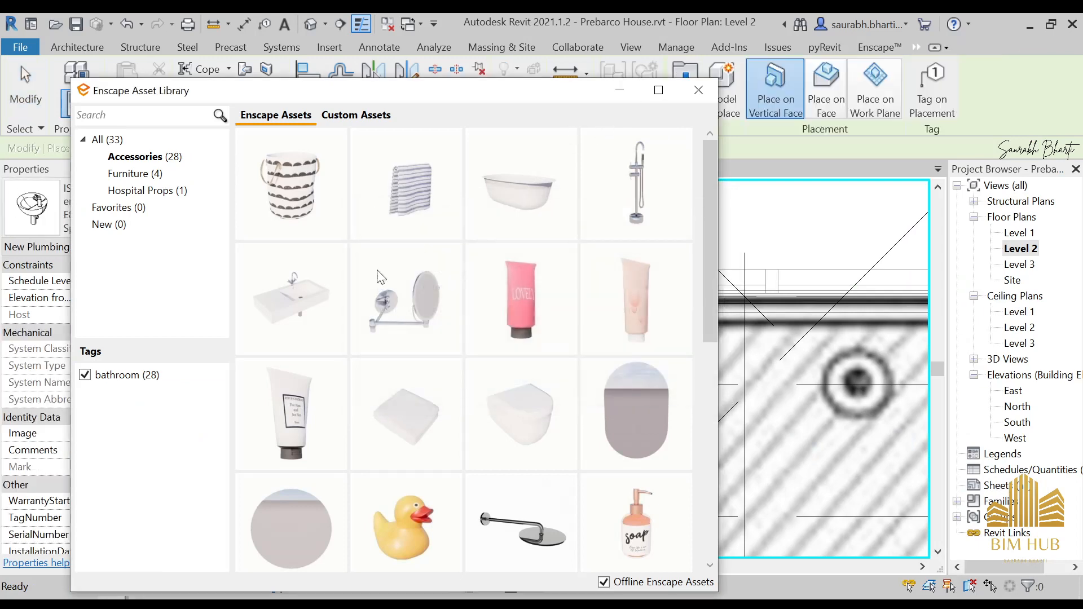
{"action": "left_click", "coordinate": [620, 90]}
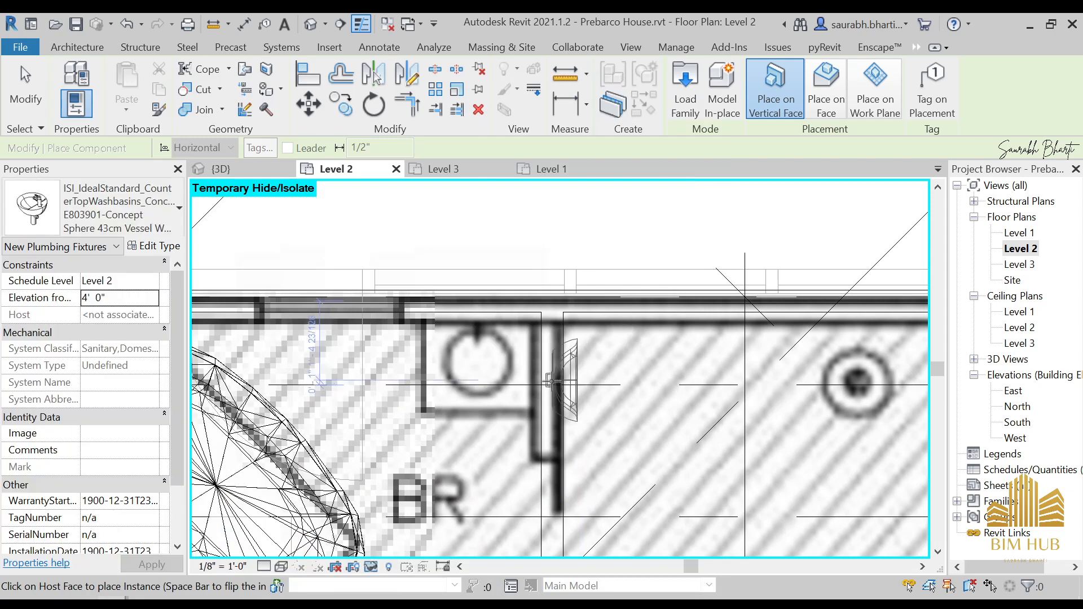
- Try placing the Concept Sphere washbasin on the vertical face of the diagonal wall, in the triangular niche beside the bathtub
{"action": "scroll", "coordinate": [551, 381], "scroll_direction": "down", "scroll_amount": 2}
{"action": "middle_click_drag", "start_coordinate": [568, 346], "coordinate": [725, 305]}
{"action": "scroll", "coordinate": [288, 331], "scroll_direction": "up", "scroll_amount": 1}
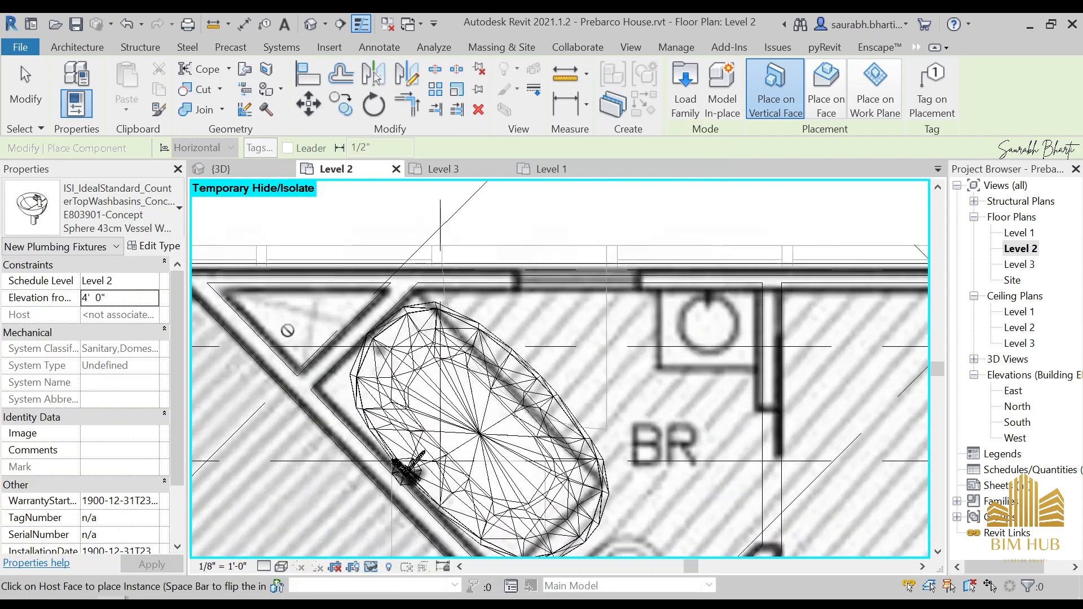
{"action": "scroll", "coordinate": [308, 329], "scroll_direction": "up", "scroll_amount": 1}
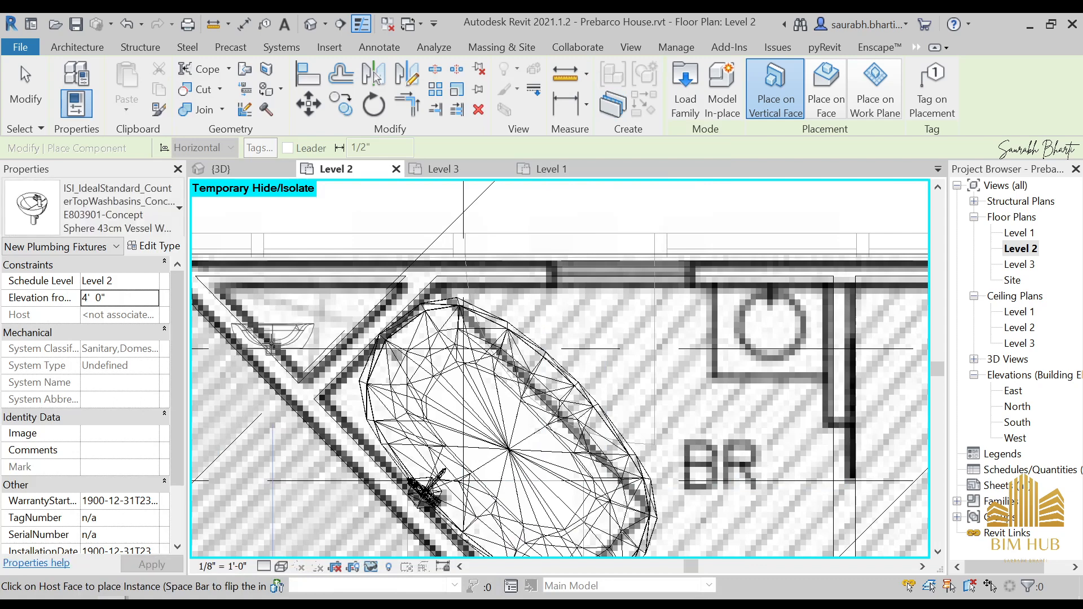
{"action": "scroll", "coordinate": [271, 345], "scroll_direction": "down", "scroll_amount": 5}
{"action": "middle_click_drag", "start_coordinate": [350, 418], "coordinate": [439, 220]}
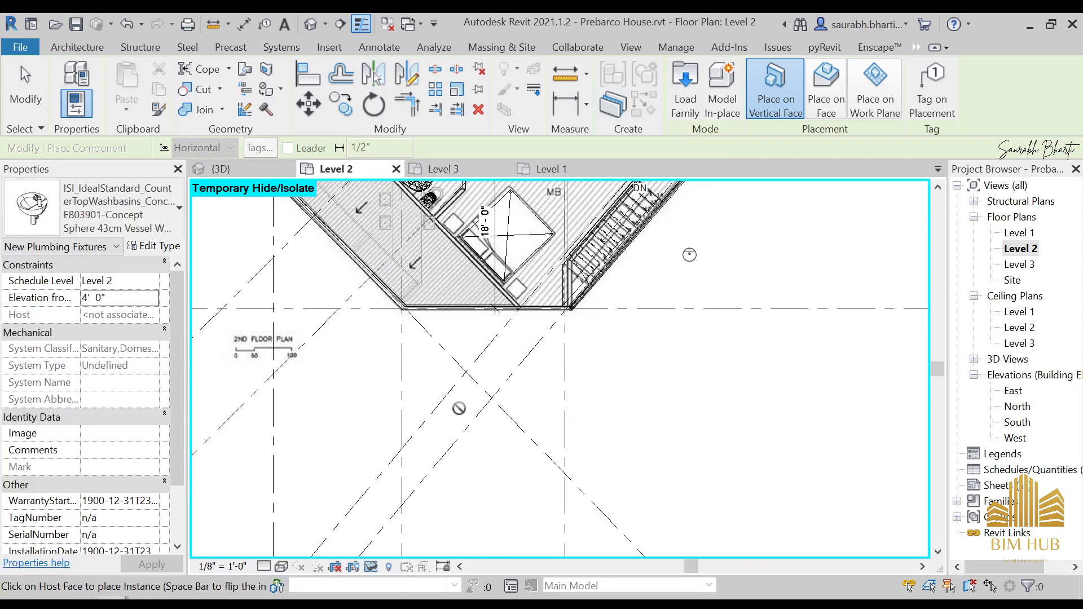
{"action": "scroll", "coordinate": [469, 371], "scroll_direction": "up", "scroll_amount": 4}
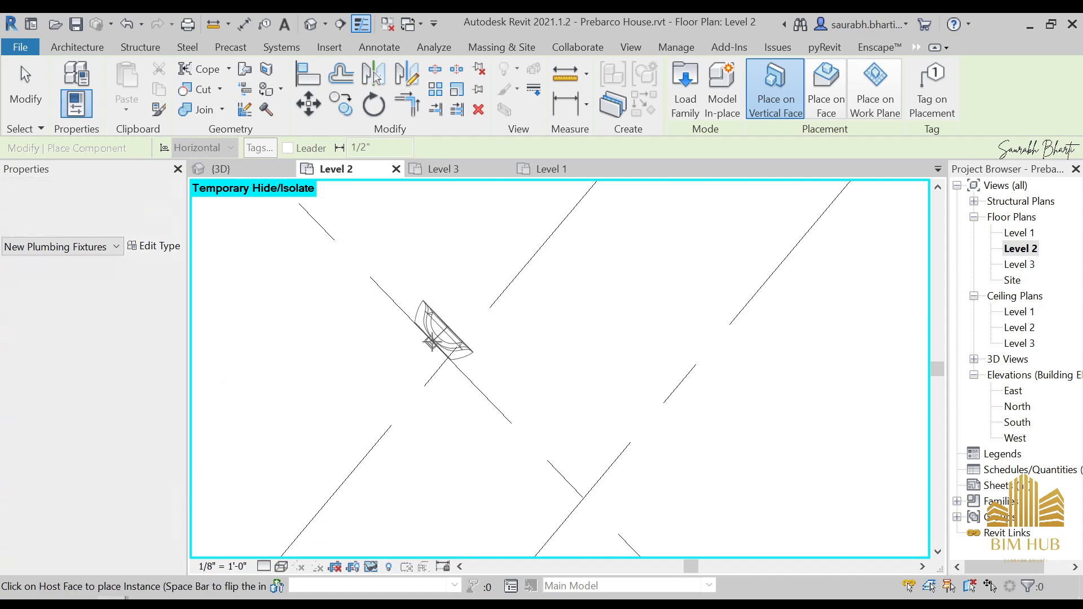
{"action": "scroll", "coordinate": [408, 281], "scroll_direction": "down", "scroll_amount": 2}
{"action": "scroll", "coordinate": [408, 281], "scroll_direction": "down", "scroll_amount": 3}
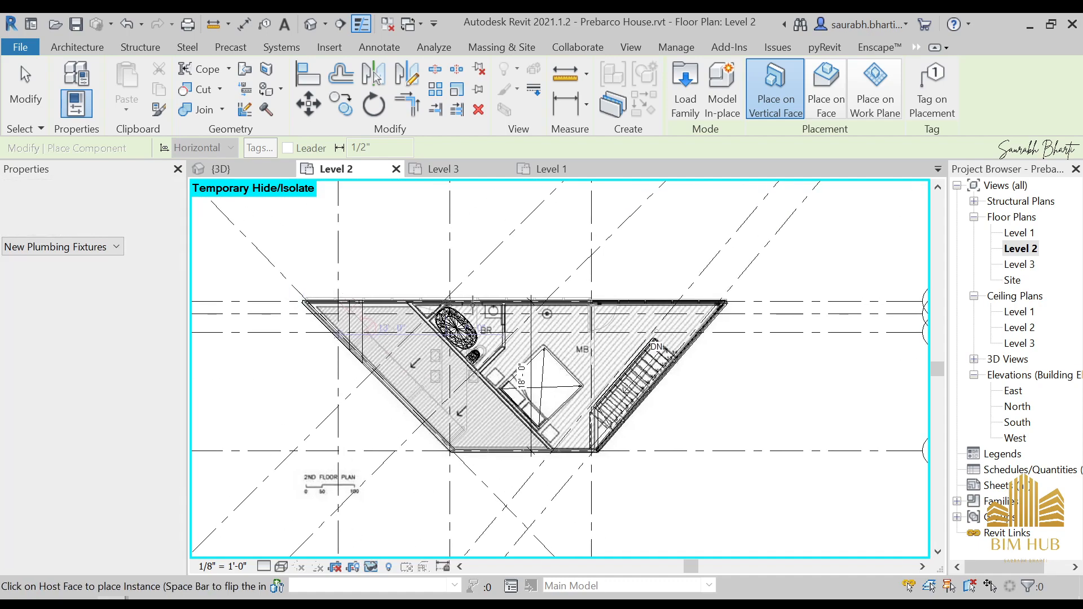
{"action": "scroll", "coordinate": [315, 338], "scroll_direction": "up", "scroll_amount": 5}
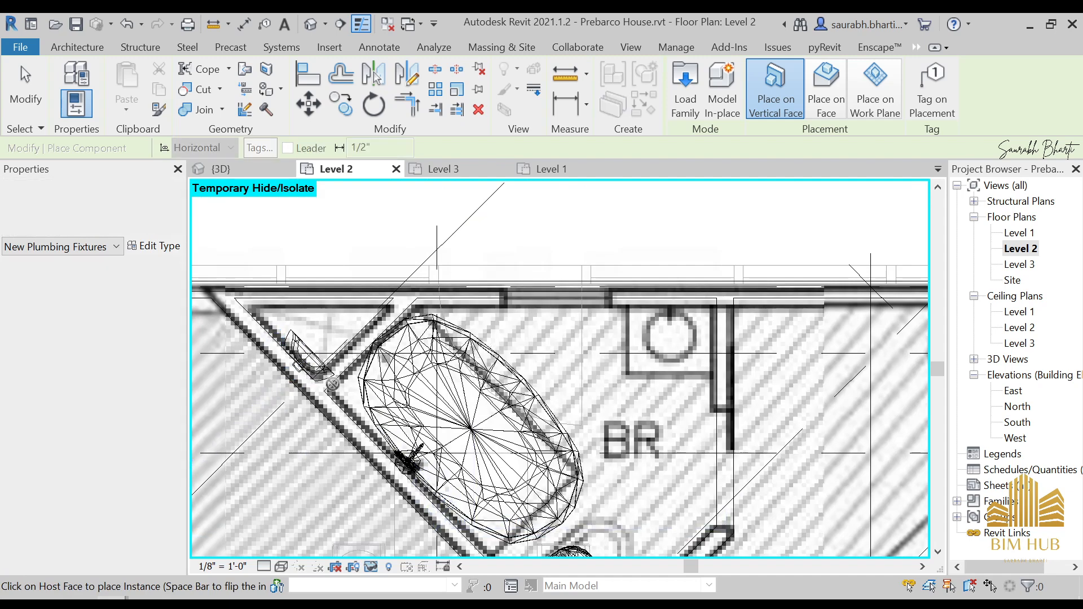
{"action": "left_click", "coordinate": [314, 365]}
{"action": "key", "text": "Escape"}
{"action": "key", "text": "Escape"}
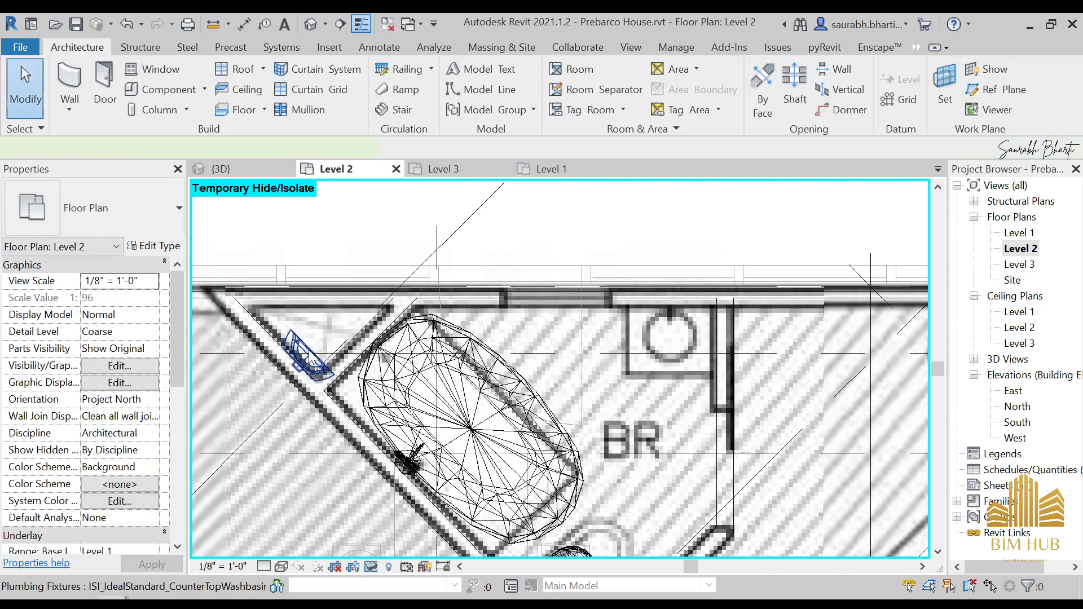
- Open the 3D view and temporarily hide the upper facade wall in front of the bathroom
{"action": "left_click", "coordinate": [324, 368]}
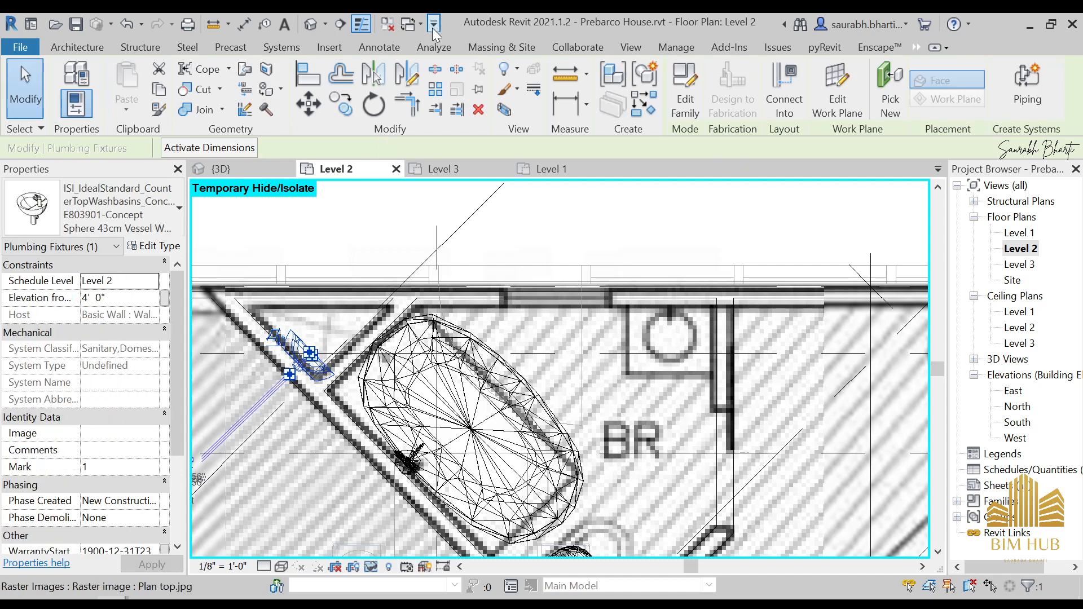
{"action": "left_click", "coordinate": [311, 24]}
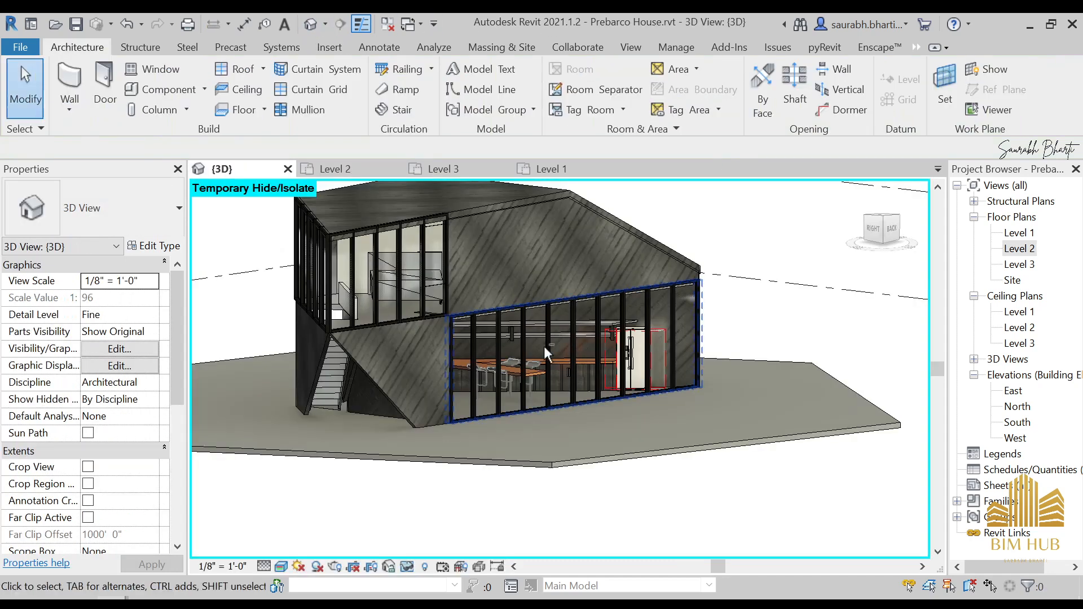
{"action": "middle_click_drag", "start_coordinate": [547, 353], "coordinate": [545, 285], "text": "shift"}
{"action": "left_click", "coordinate": [567, 321]}
{"action": "key", "text": "h"}
{"action": "key", "text": "h"}
{"action": "scroll", "coordinate": [628, 272], "scroll_direction": "up", "scroll_amount": 4}
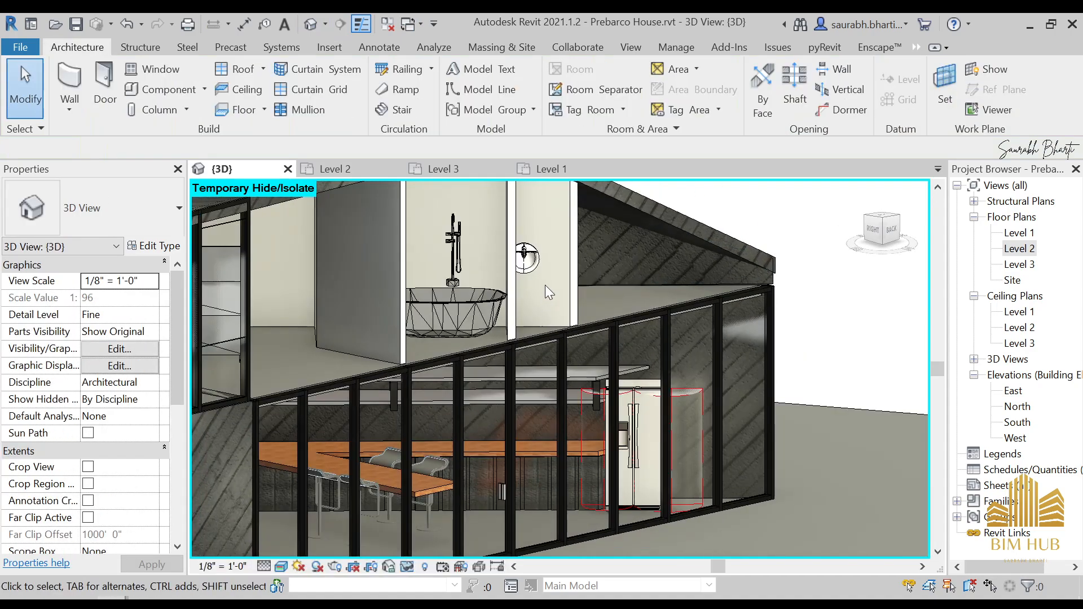
- Delete the washbasin mounted on the wall in the niche beside the bathtub
{"action": "scroll", "coordinate": [546, 283], "scroll_direction": "up", "scroll_amount": 2}
{"action": "left_click", "coordinate": [523, 249]}
{"action": "key", "text": "Delete"}
{"action": "scroll", "coordinate": [522, 270], "scroll_direction": "down", "scroll_amount": 2}
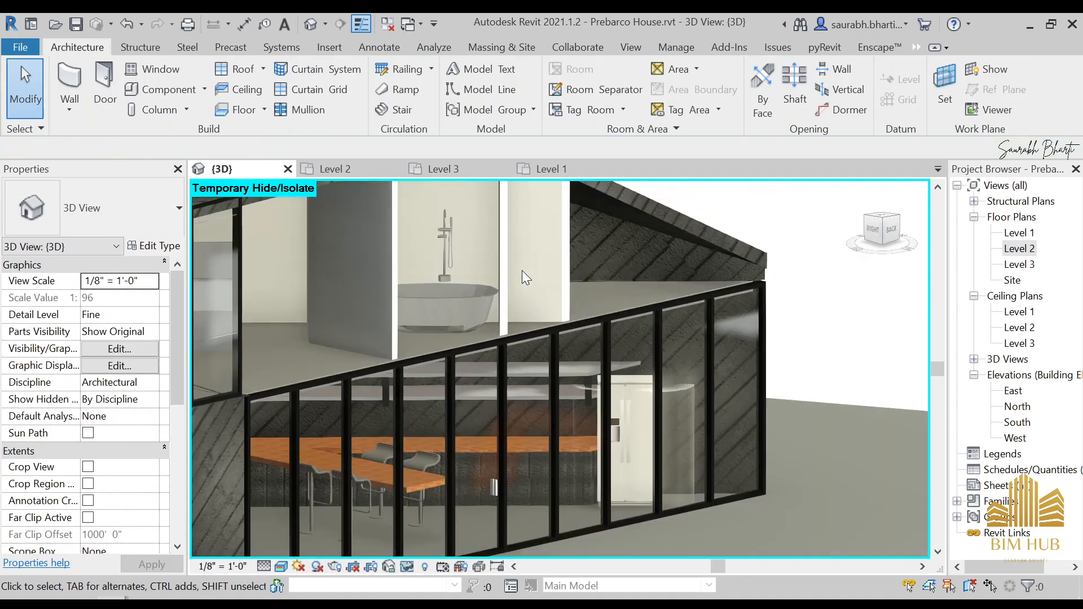
{"action": "middle_click_drag", "start_coordinate": [545, 244], "coordinate": [554, 329]}
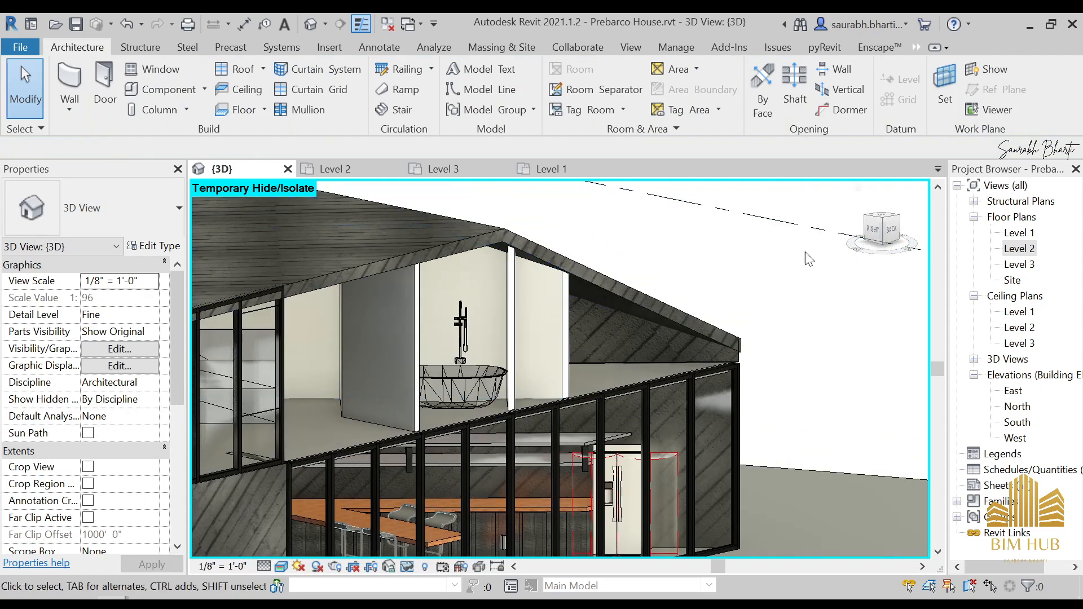
{"action": "left_click", "coordinate": [153, 91]}
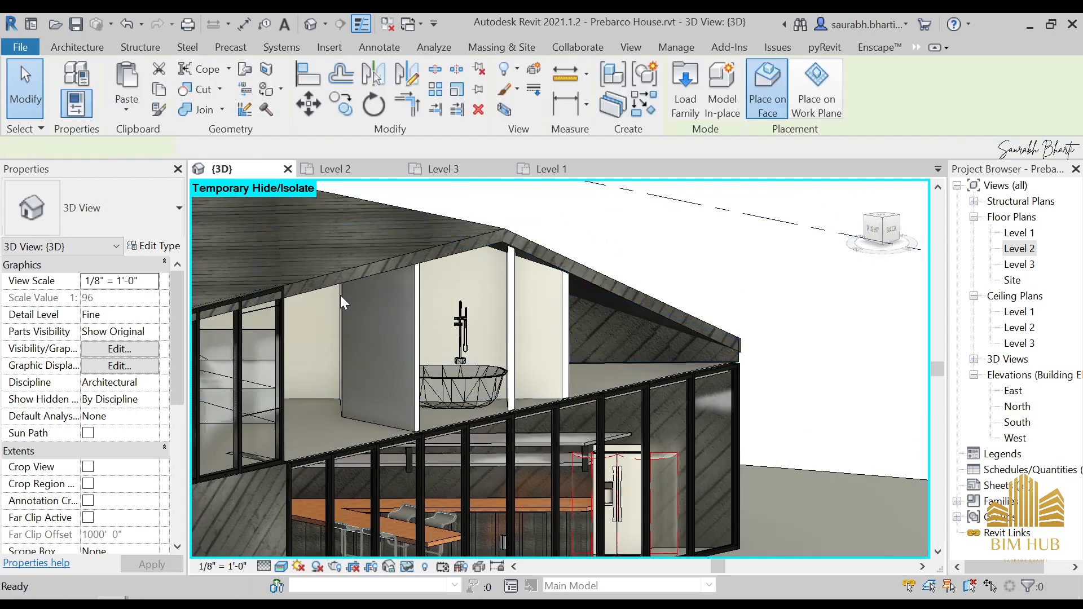
{"action": "scroll", "coordinate": [539, 361], "scroll_direction": "up", "scroll_amount": 2}
{"action": "scroll", "coordinate": [531, 350], "scroll_direction": "down", "scroll_amount": 2}
{"action": "middle_click_drag", "start_coordinate": [539, 353], "coordinate": [496, 333], "text": "shift"}
- In the Level 2 floor plan, place the Concept Sphere washbasin with Place on Face over the basin drawn in the bathroom plan
{"action": "double_click", "coordinate": [1020, 249]}
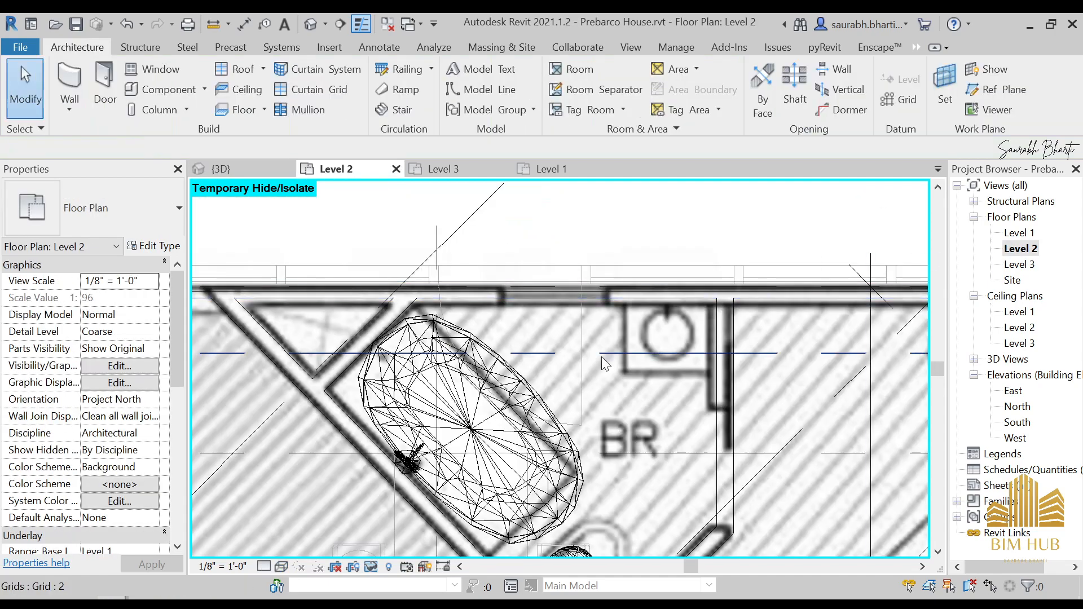
{"action": "scroll", "coordinate": [602, 358], "scroll_direction": "down", "scroll_amount": 2}
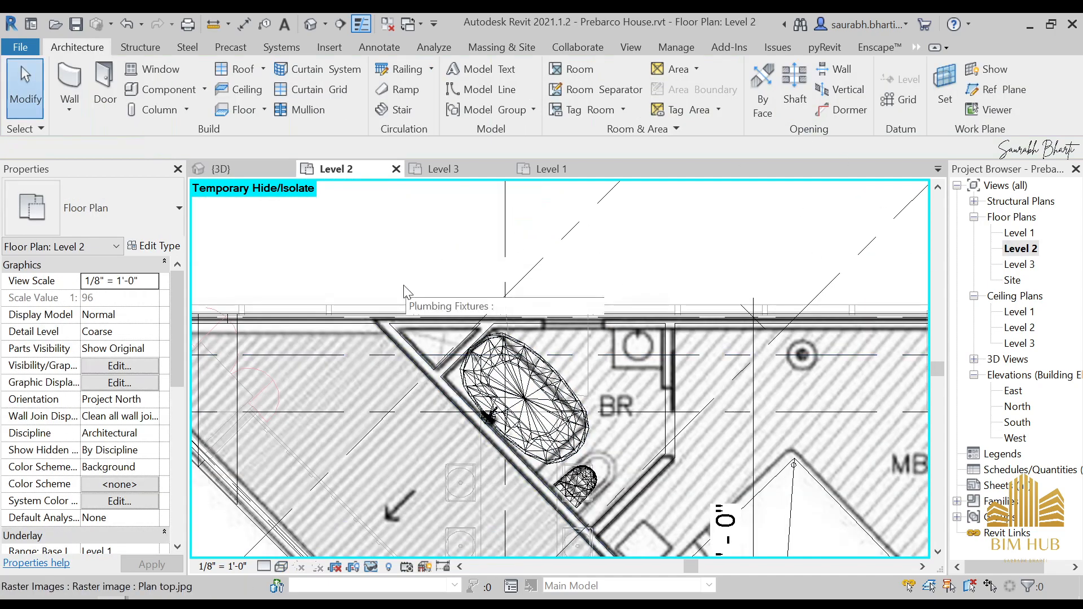
{"action": "left_click", "coordinate": [172, 90]}
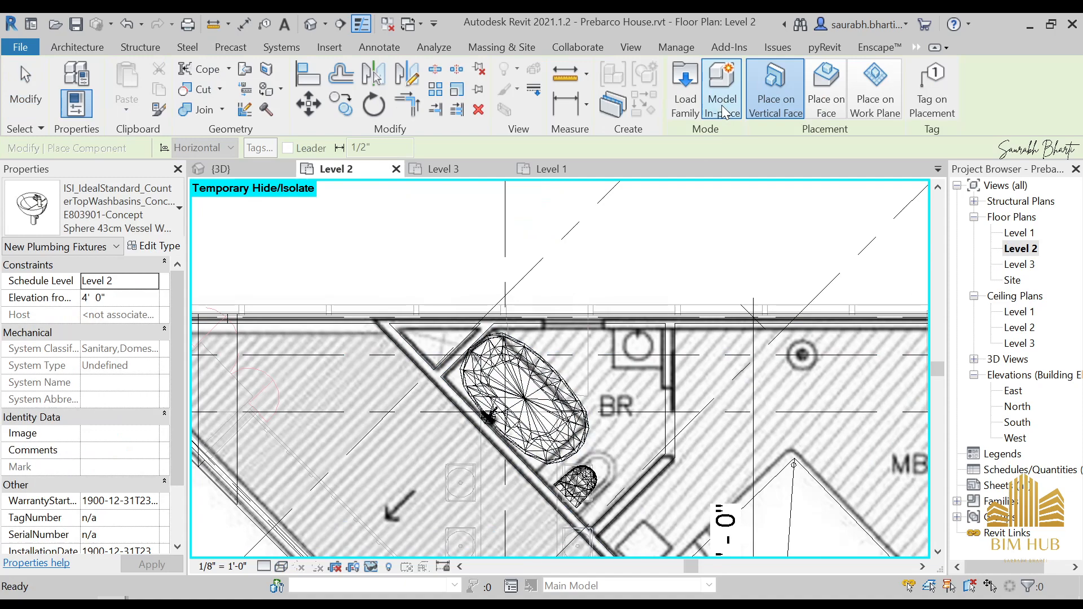
{"action": "left_click", "coordinate": [827, 93]}
{"action": "scroll", "coordinate": [439, 359], "scroll_direction": "up", "scroll_amount": 1}
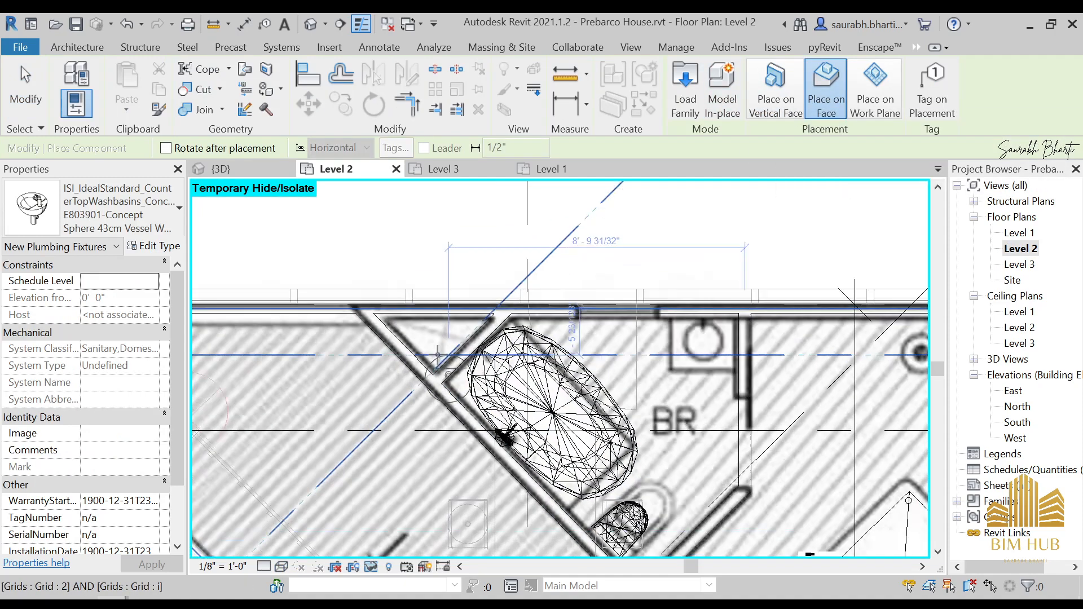
{"action": "scroll", "coordinate": [438, 354], "scroll_direction": "up", "scroll_amount": 2}
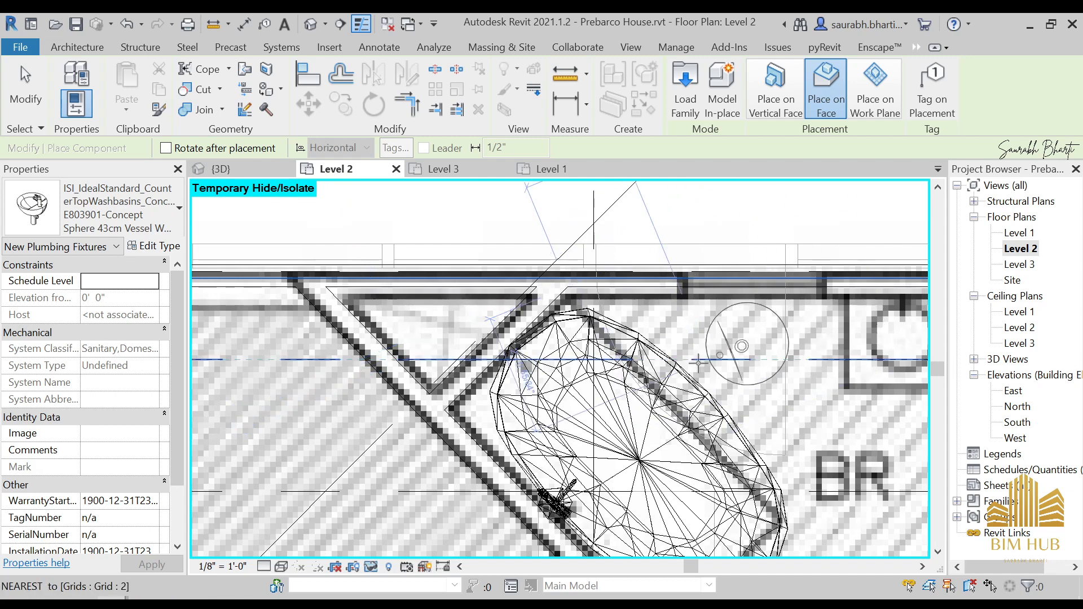
{"action": "middle_click_drag", "start_coordinate": [888, 337], "coordinate": [572, 343]}
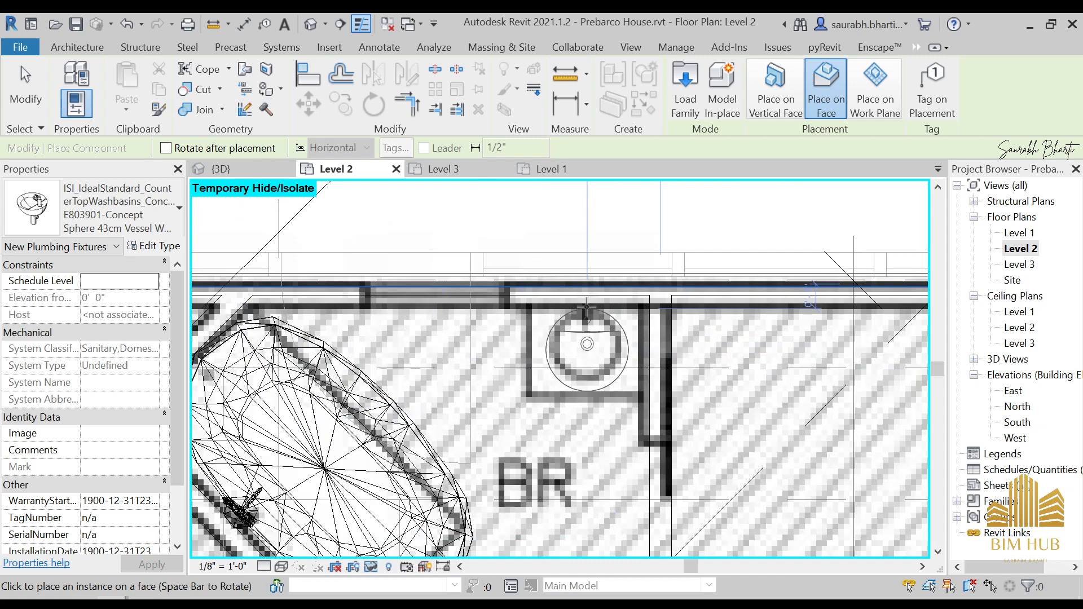
{"action": "left_click", "coordinate": [587, 307]}
{"action": "key", "text": "Escape"}
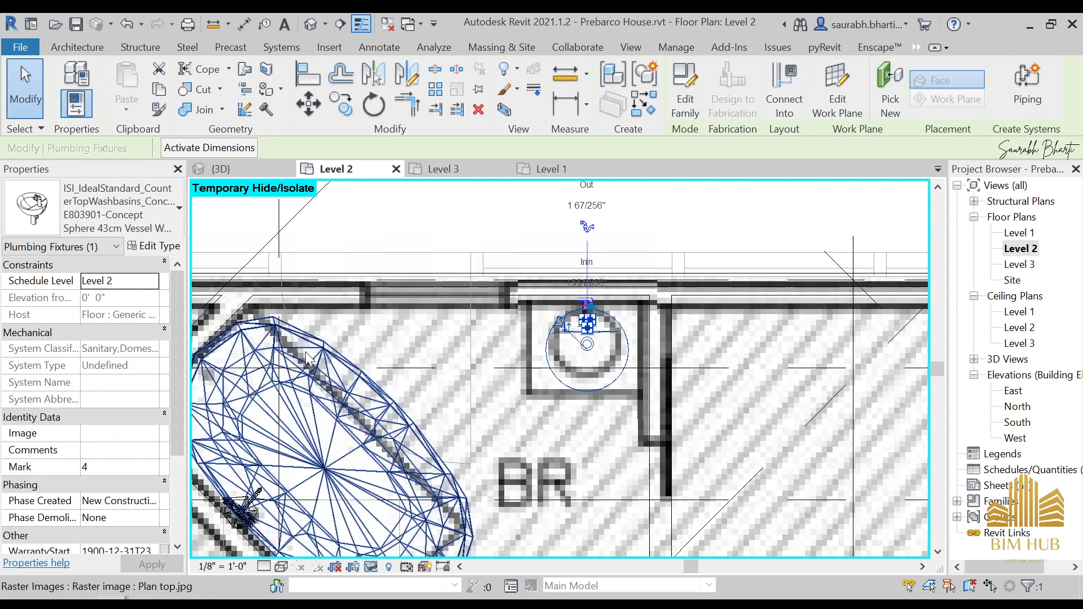
- Try setting the placed washbasin's Schedule Level to Level 3 in the 3D view
{"action": "left_click", "coordinate": [307, 25]}
{"action": "middle_click_drag", "start_coordinate": [565, 375], "coordinate": [525, 380], "text": "shift"}
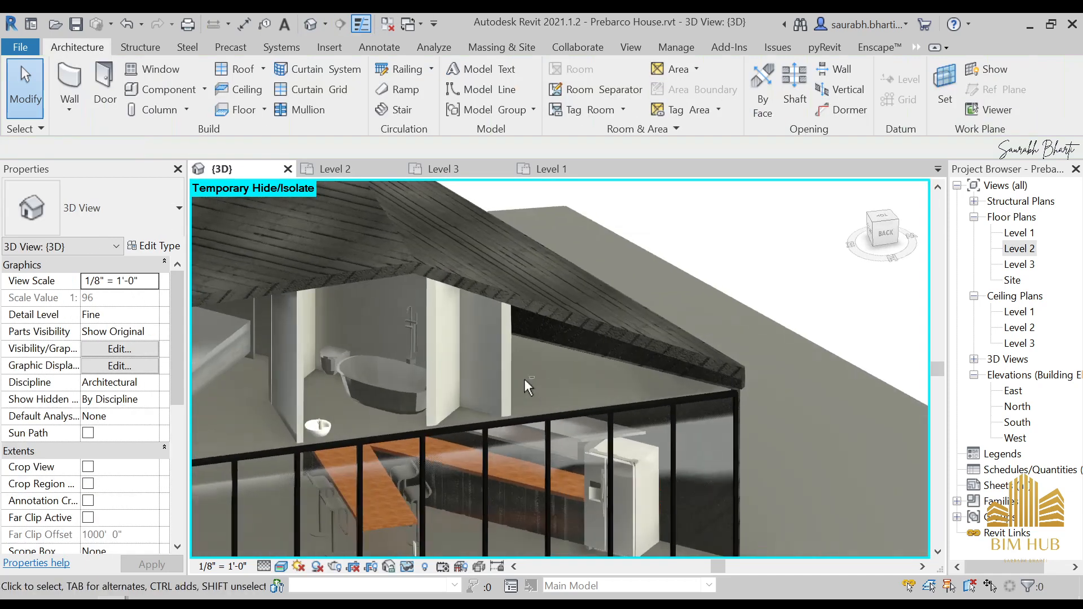
{"action": "left_click", "coordinate": [318, 429]}
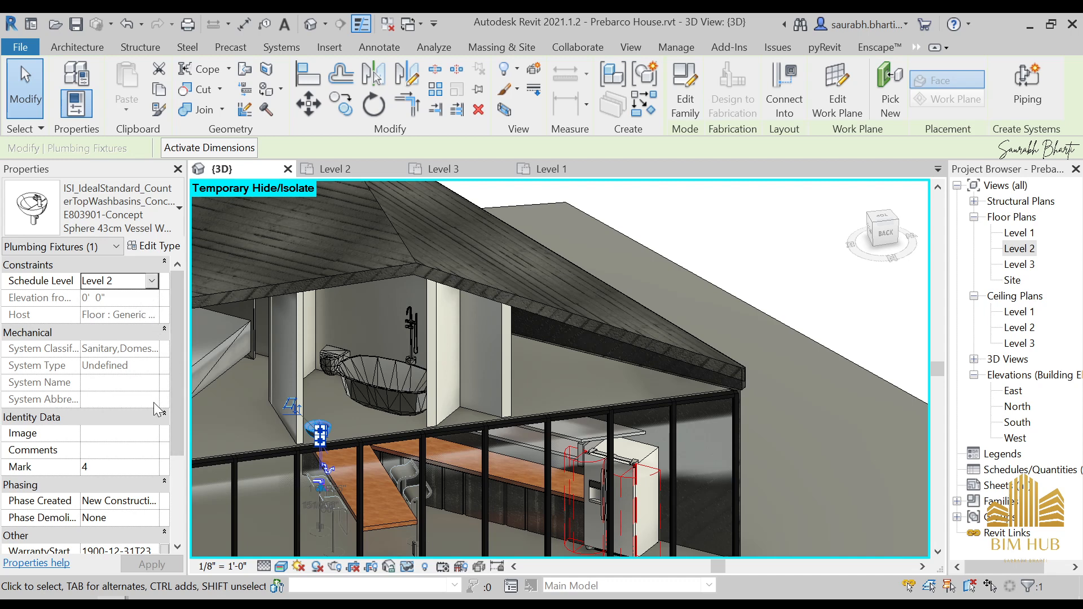
{"action": "left_click", "coordinate": [151, 281]}
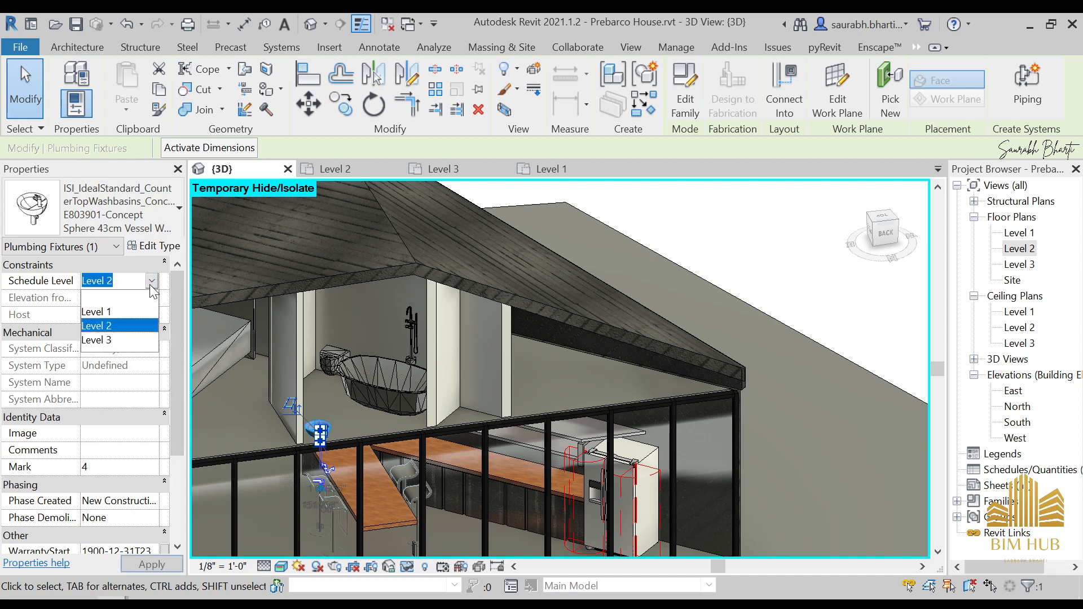
{"action": "left_click", "coordinate": [130, 340]}
{"action": "key", "text": "Escape"}
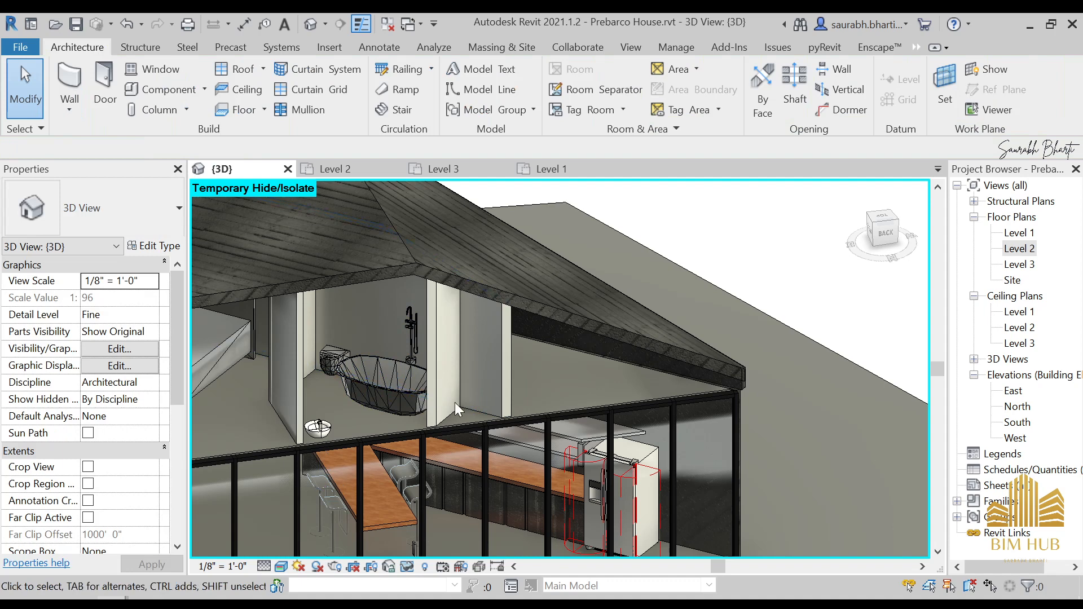
{"action": "left_click", "coordinate": [319, 439]}
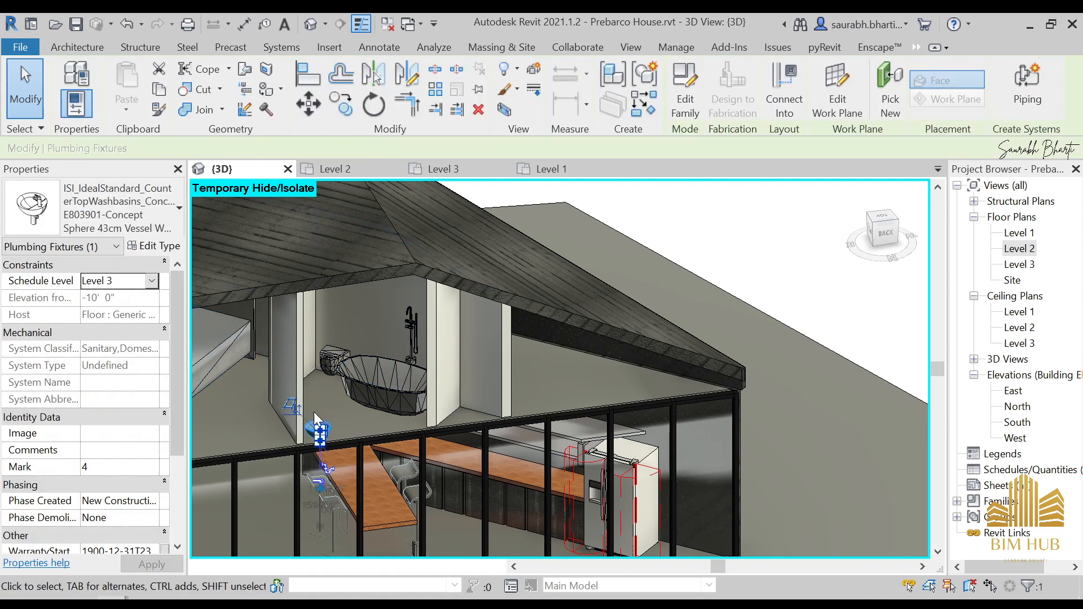
{"action": "key", "text": "Escape"}
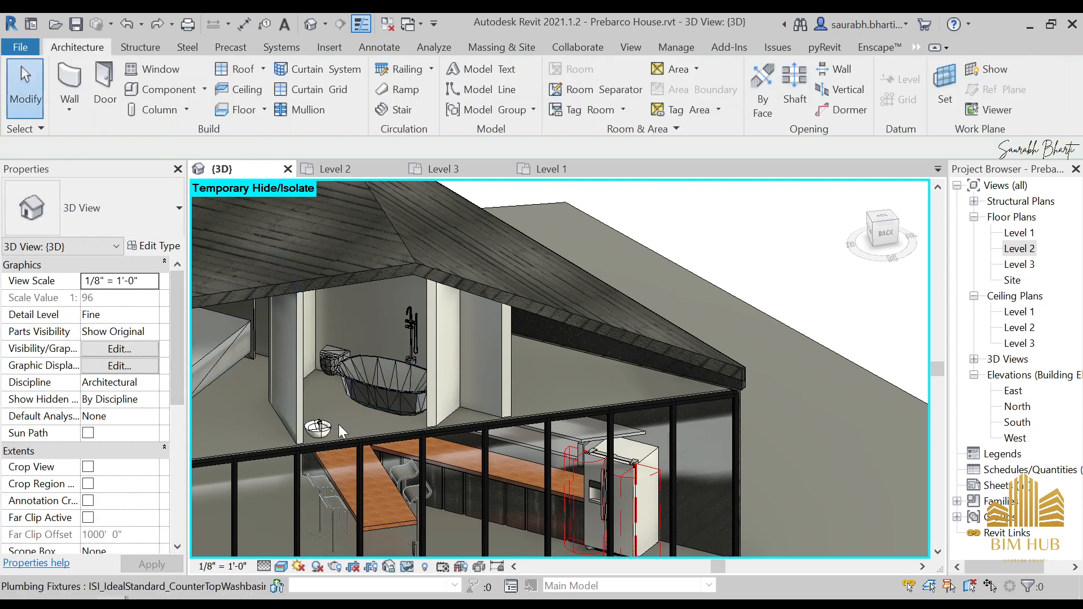
- Set the Default Elevation of the washbasin's type to 6'
{"action": "left_click", "coordinate": [323, 427]}
{"action": "left_click", "coordinate": [148, 229]}
{"action": "left_click", "coordinate": [151, 230]}
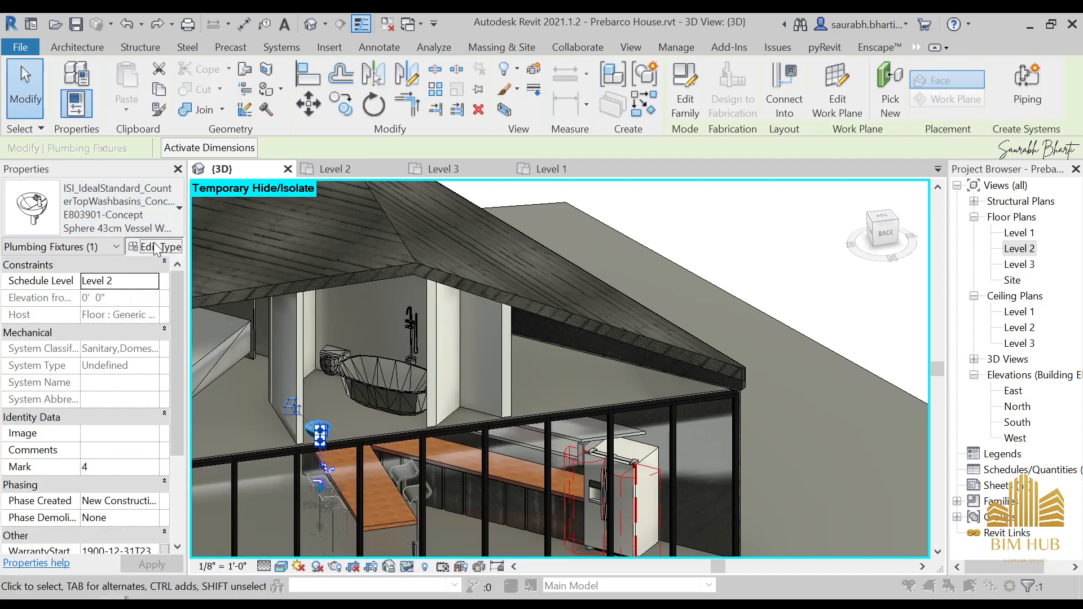
{"action": "left_click", "coordinate": [158, 246]}
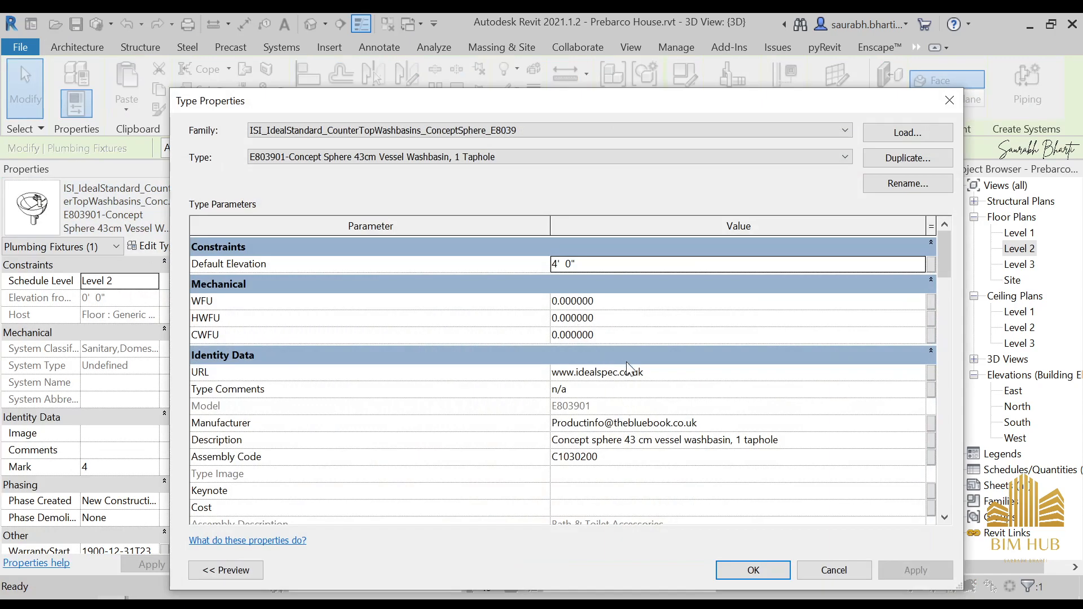
{"action": "left_click", "coordinate": [638, 265]}
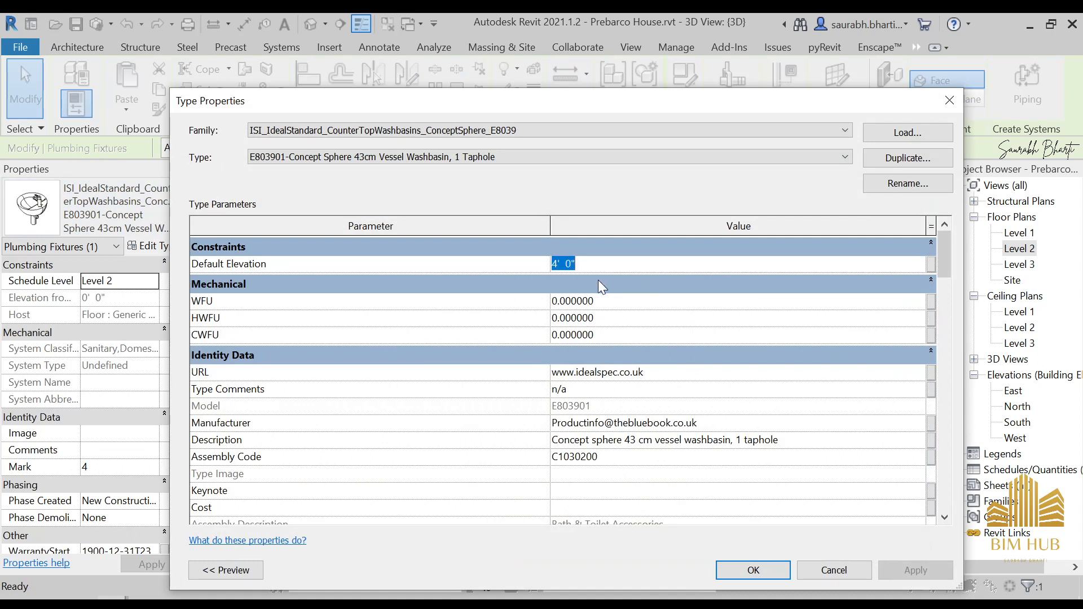
{"action": "type", "text": "6'"}
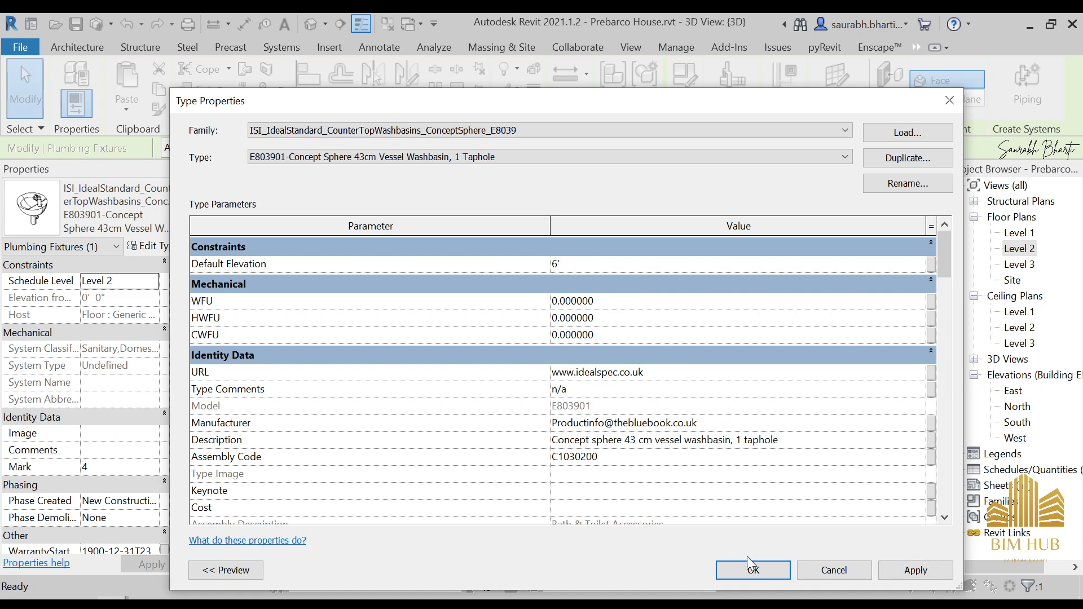
{"action": "left_click", "coordinate": [752, 570]}
{"action": "key", "text": "Escape"}
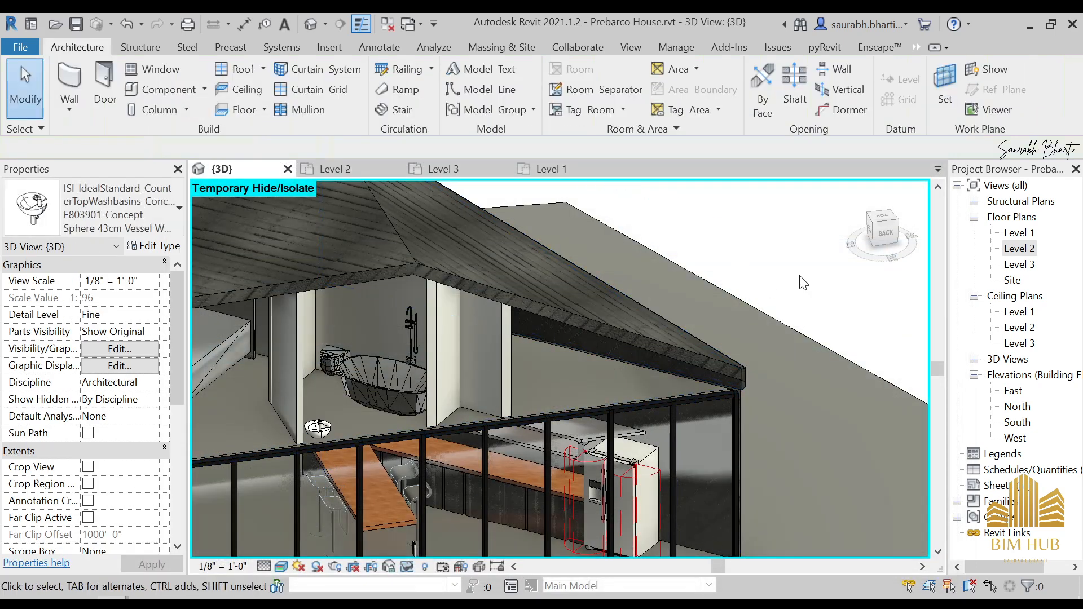
{"action": "left_click", "coordinate": [316, 430]}
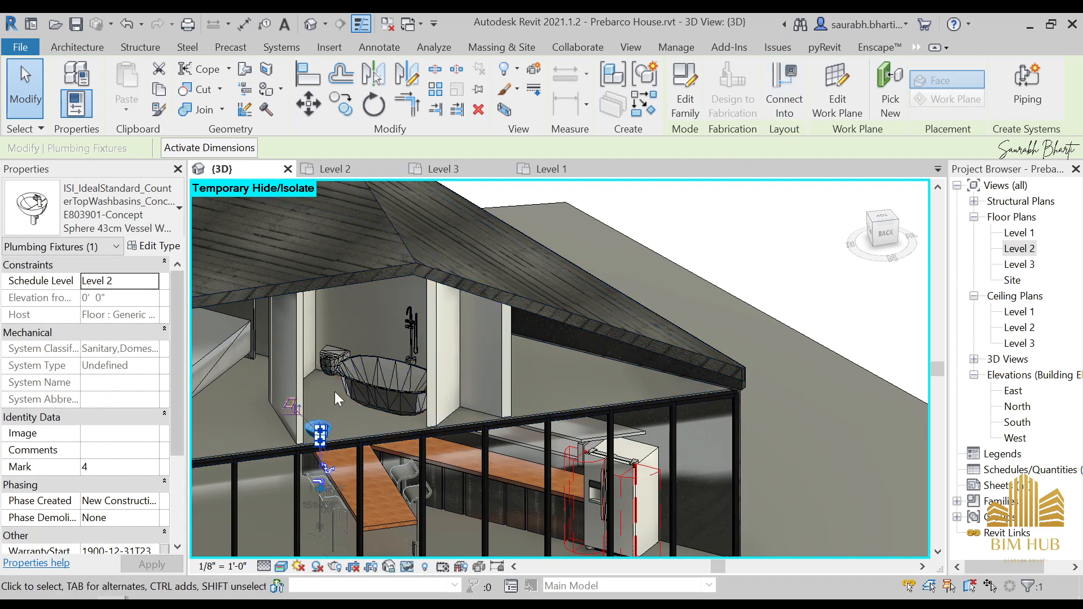
{"action": "key", "text": "Escape"}
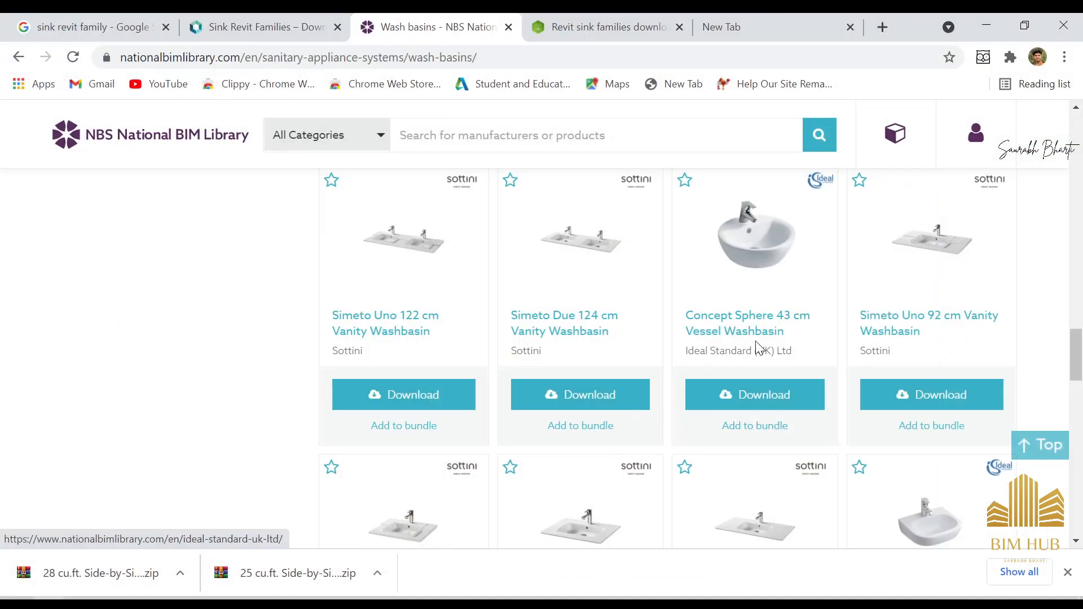
- Download the Simeto Uno 92 cm Vanity Washbasin as a Revit archive and open the folder containing the downloaded file
{"action": "right_click", "coordinate": [927, 397]}
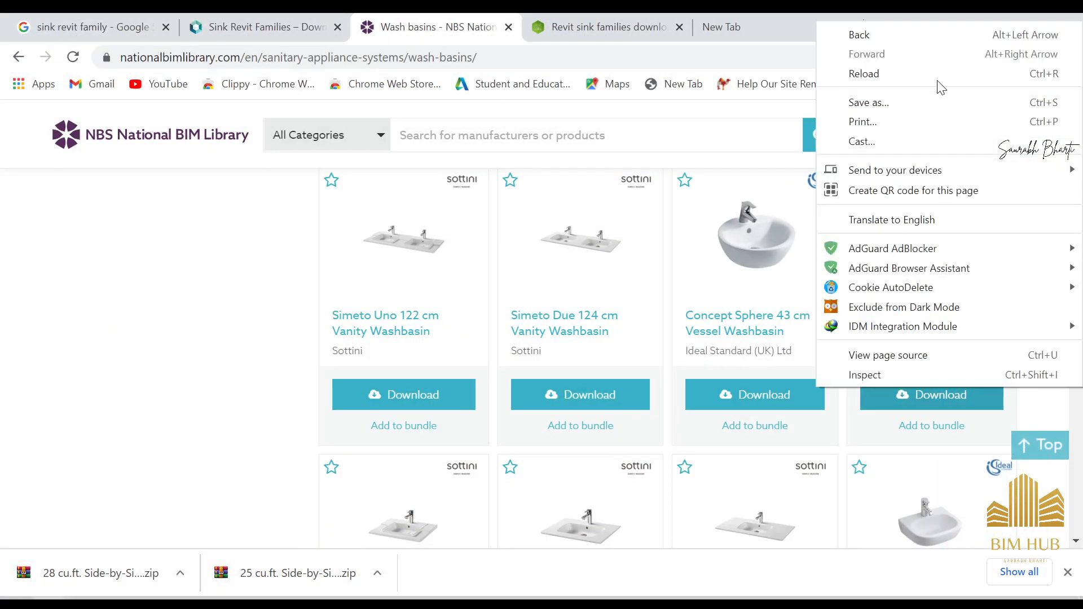
{"action": "left_click", "coordinate": [953, 401]}
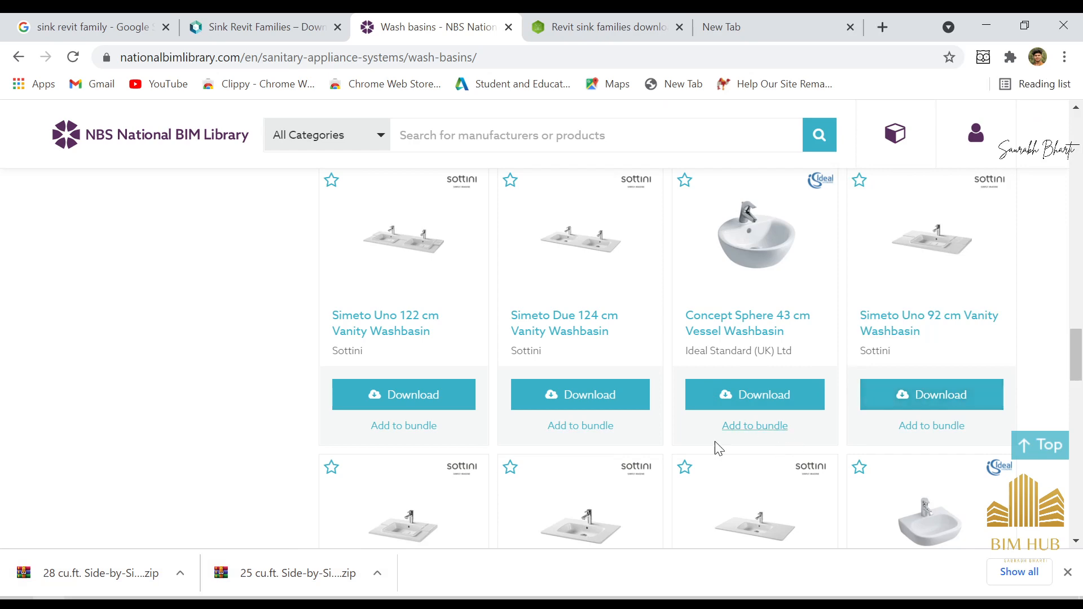
{"action": "left_click", "coordinate": [906, 397]}
{"action": "left_click", "coordinate": [909, 452]}
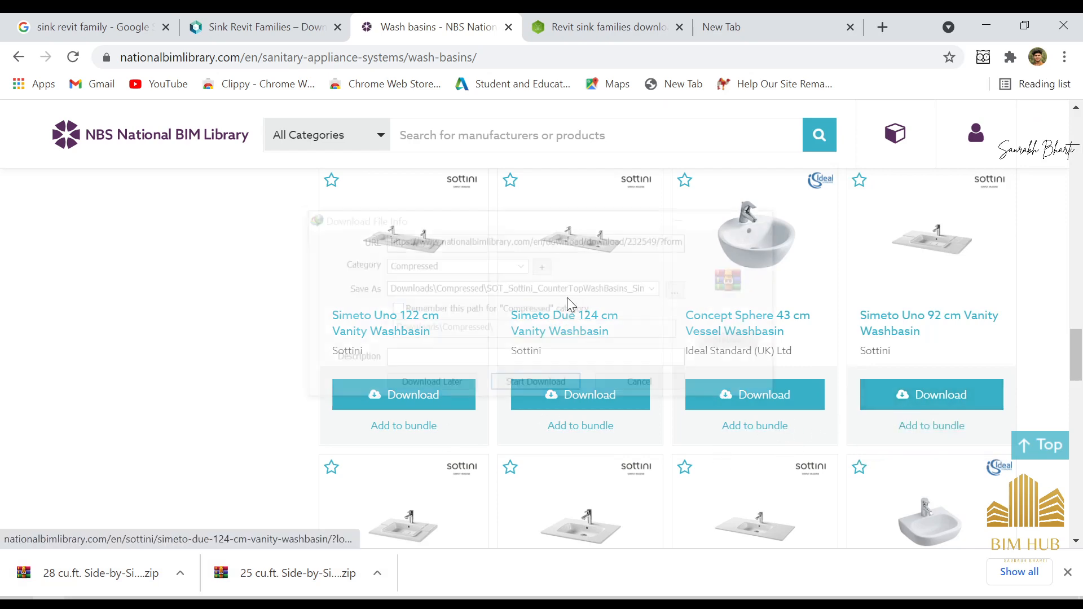
{"action": "left_click", "coordinate": [538, 383]}
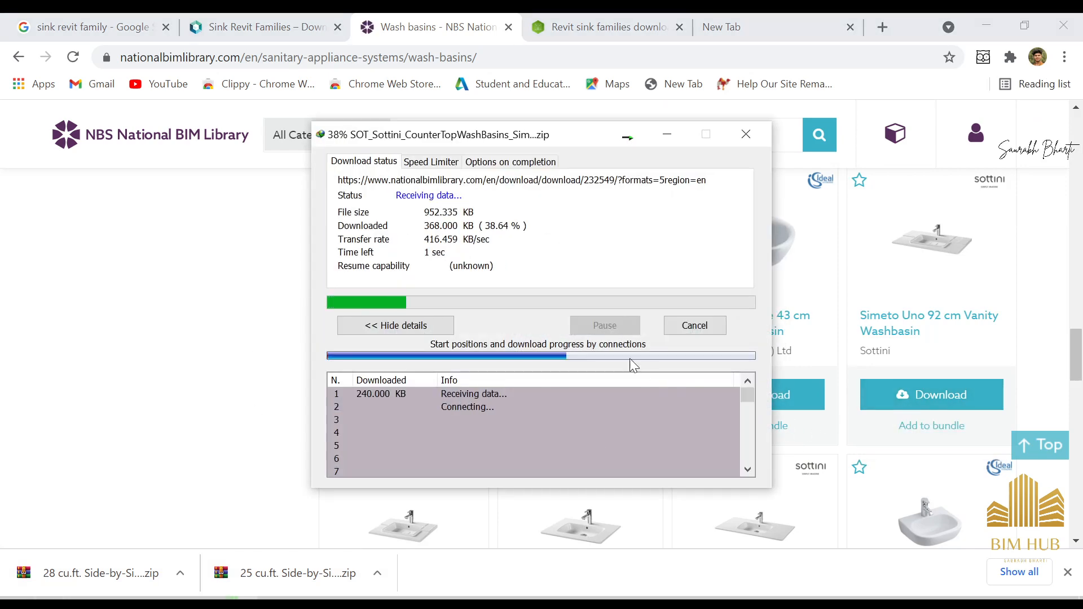
{"action": "left_click", "coordinate": [597, 361]}
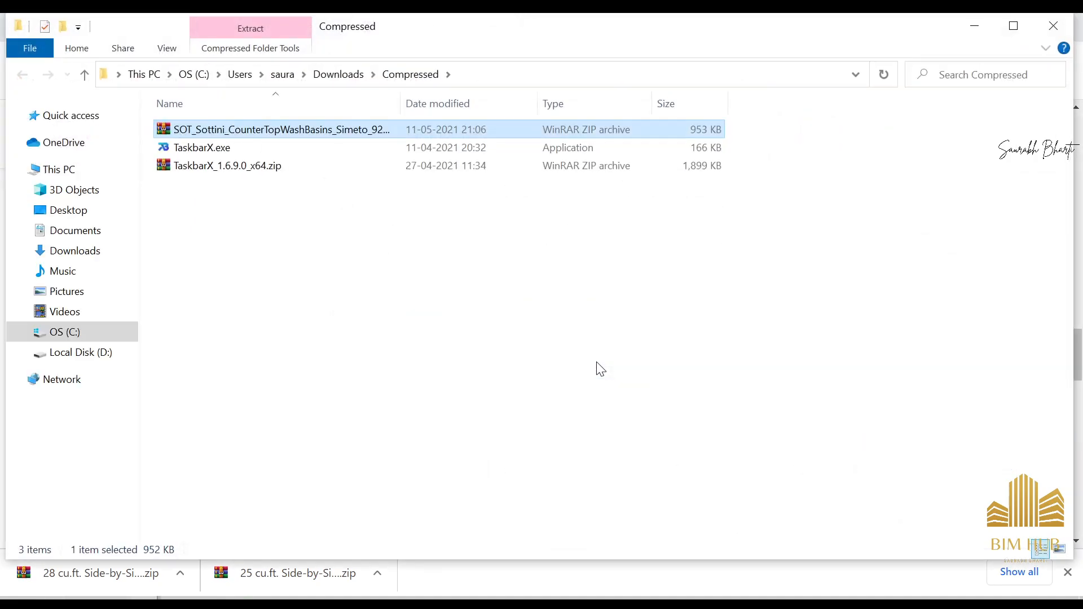
- Paste the downloaded Sottini Simeto 92 cm washbasin archive onto the desktop and extract it there
{"action": "key", "text": "super+d"}
{"action": "left_click", "coordinate": [339, 300]}
{"action": "key", "text": "ctrl+v"}
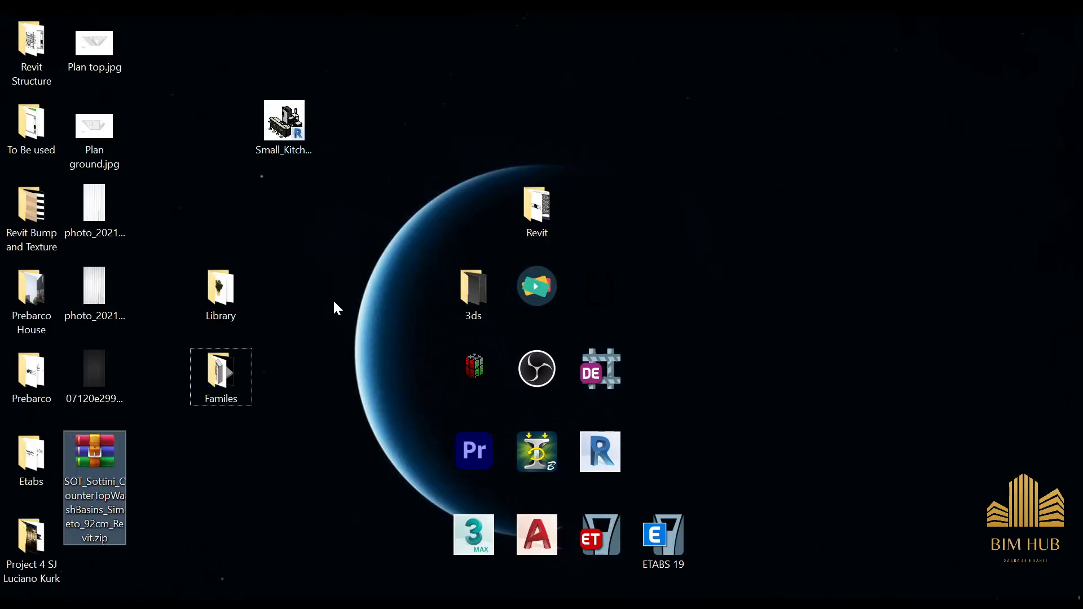
{"action": "right_click", "coordinate": [127, 455]}
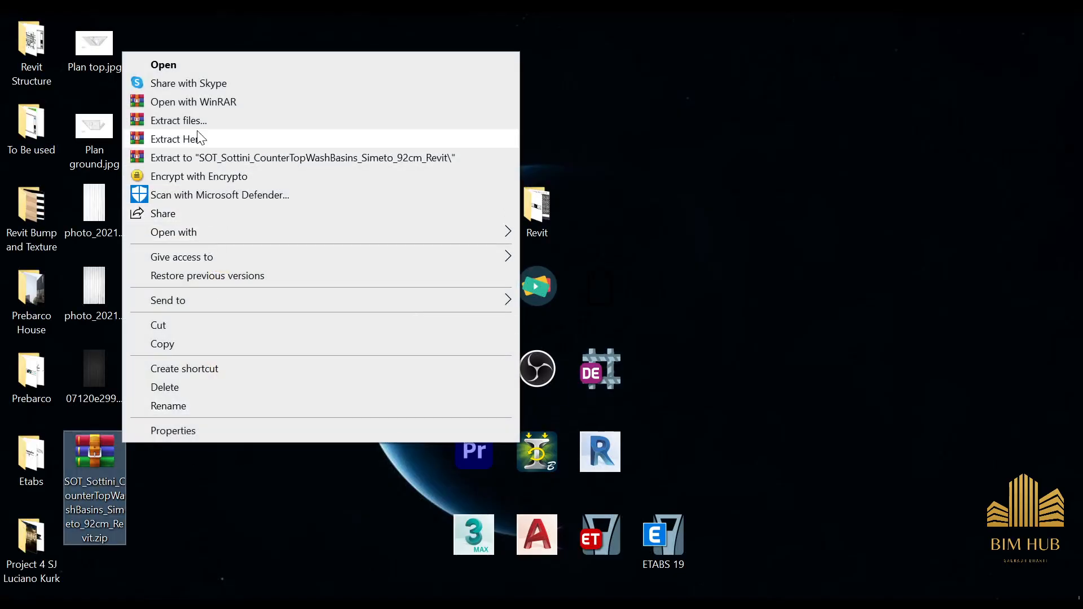
{"action": "left_click", "coordinate": [296, 516]}
- Load the extracted Simeto 92 cm washbasin family into the Prebarco House project in Revit and minimize the Enscape Asset Library
{"action": "left_click", "coordinate": [96, 539]}
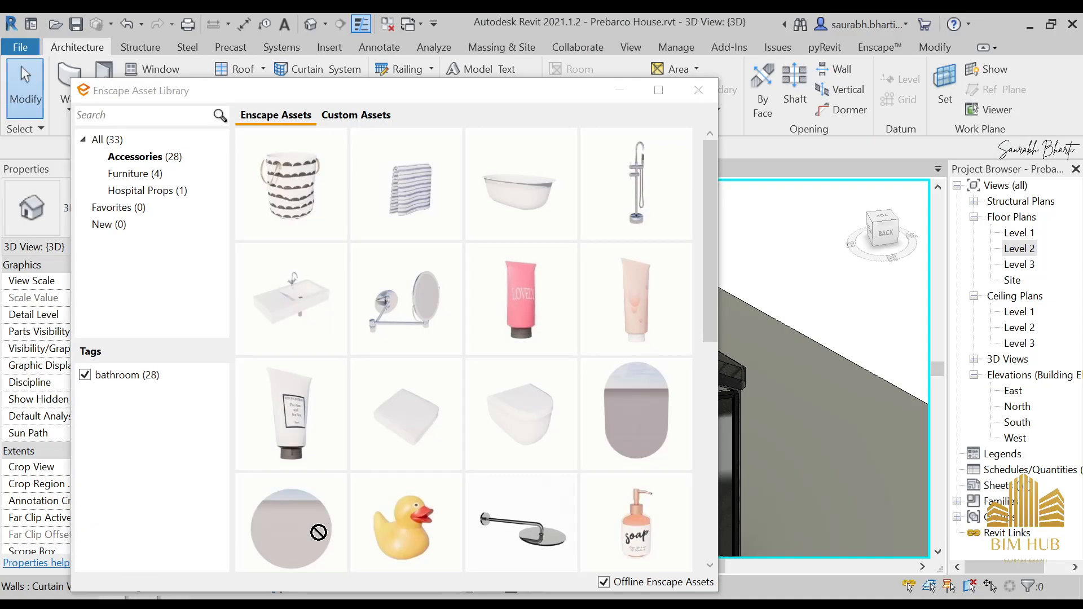
{"action": "left_click_drag", "start_coordinate": [802, 366], "coordinate": [804, 364]}
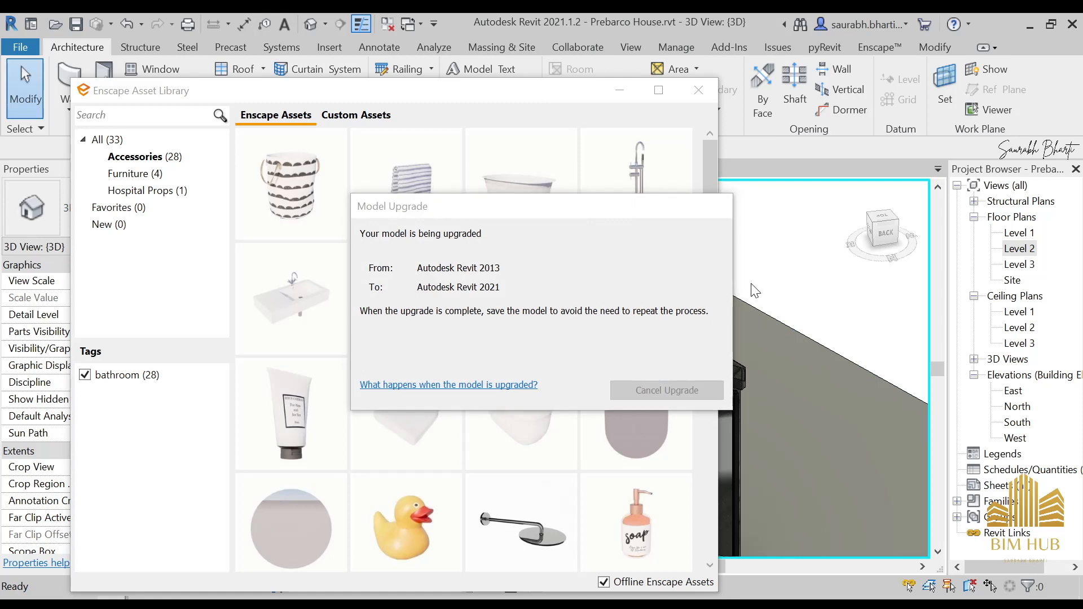
{"action": "left_click", "coordinate": [619, 92]}
- Place the Simeto Uno 92 cm vanity basin on the upper-floor bathroom wall in the 3D view
{"action": "middle_click_drag", "start_coordinate": [562, 515], "coordinate": [608, 355]}
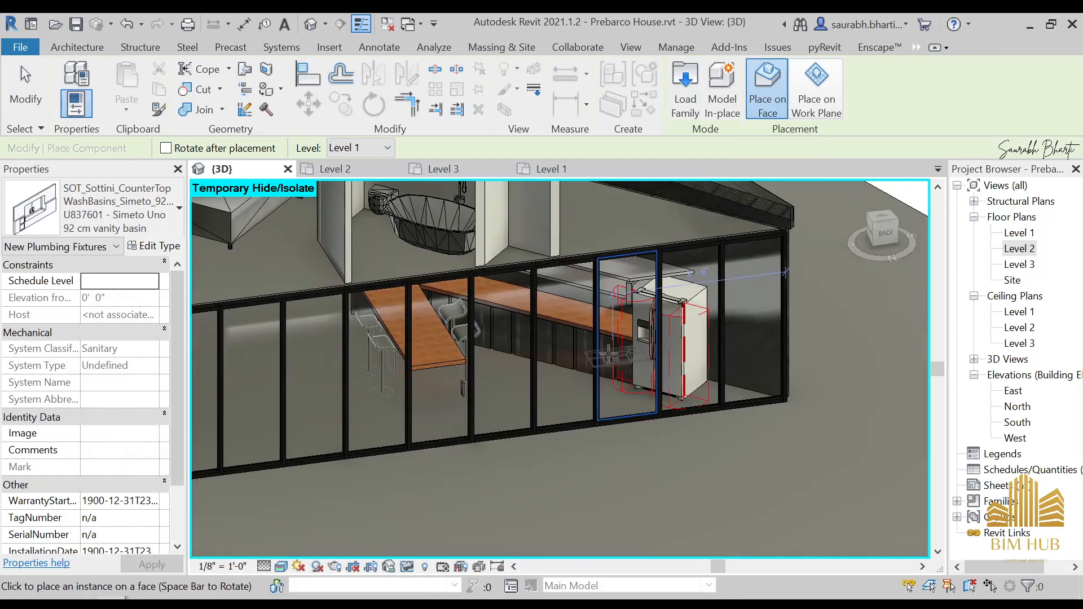
{"action": "middle_click_drag", "start_coordinate": [629, 290], "coordinate": [536, 437]}
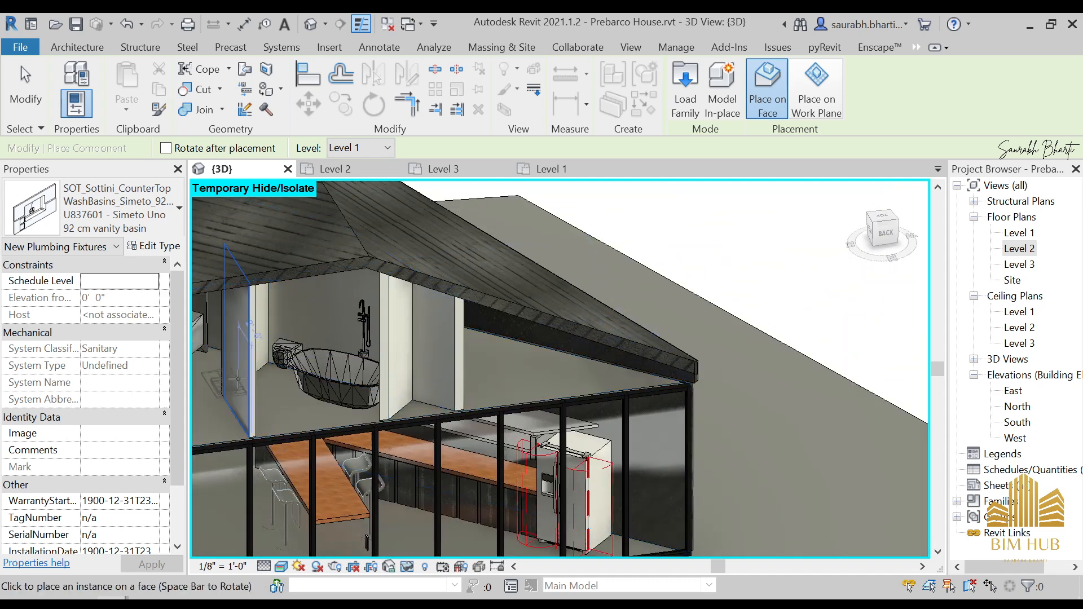
{"action": "middle_click_drag", "start_coordinate": [273, 385], "coordinate": [291, 308], "text": "shift"}
{"action": "left_click", "coordinate": [291, 305]}
{"action": "key", "text": "Escape"}
{"action": "key", "text": "Escape"}
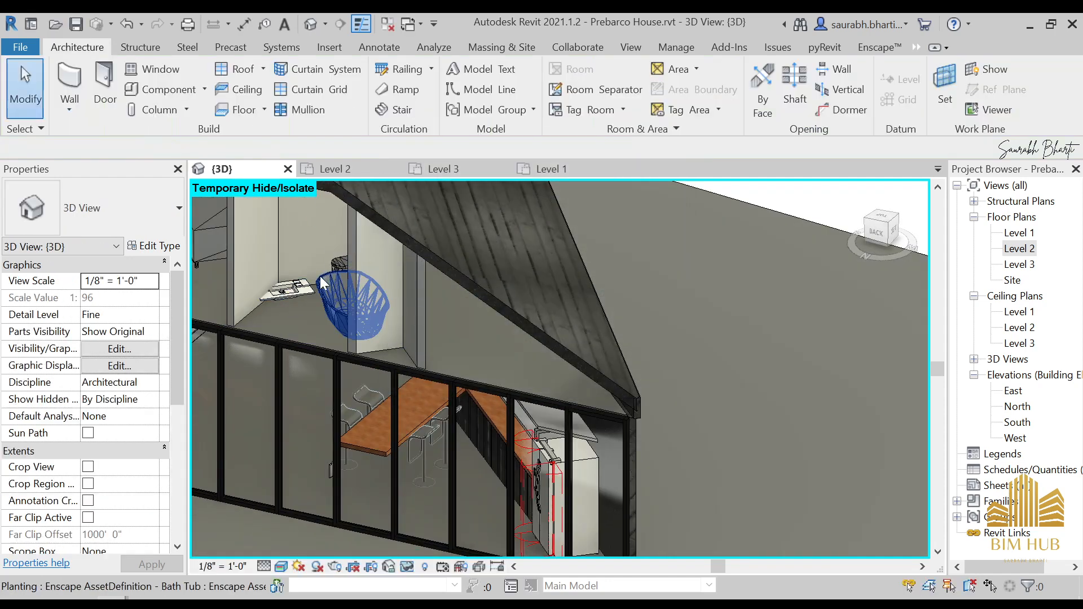
- Set the placed vanity basin's Schedule Level to Level 2
{"action": "left_click", "coordinate": [284, 290]}
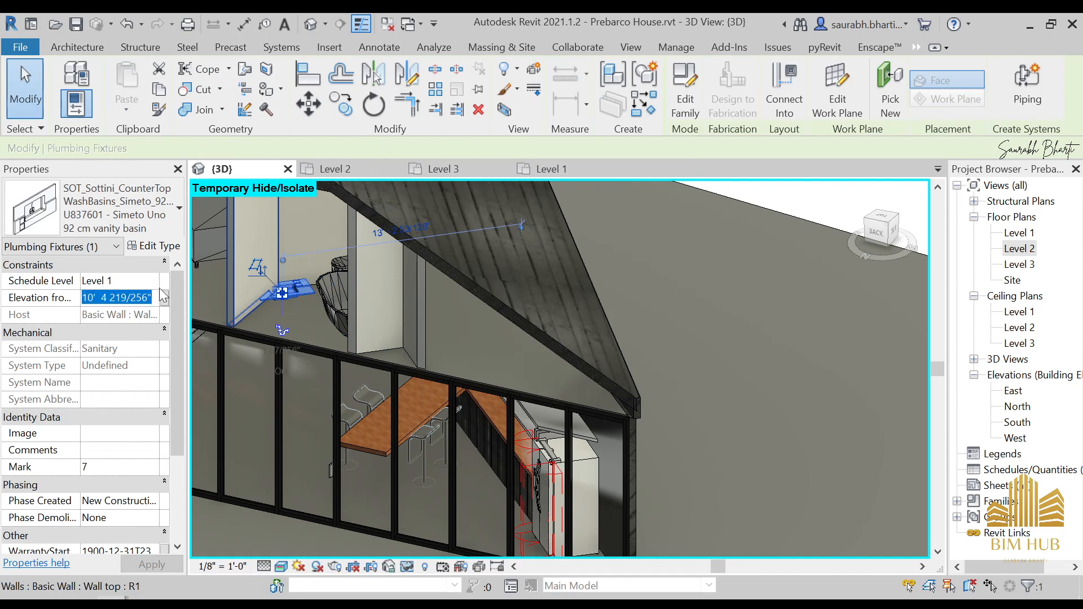
{"action": "left_click", "coordinate": [151, 280]}
{"action": "left_click", "coordinate": [138, 326]}
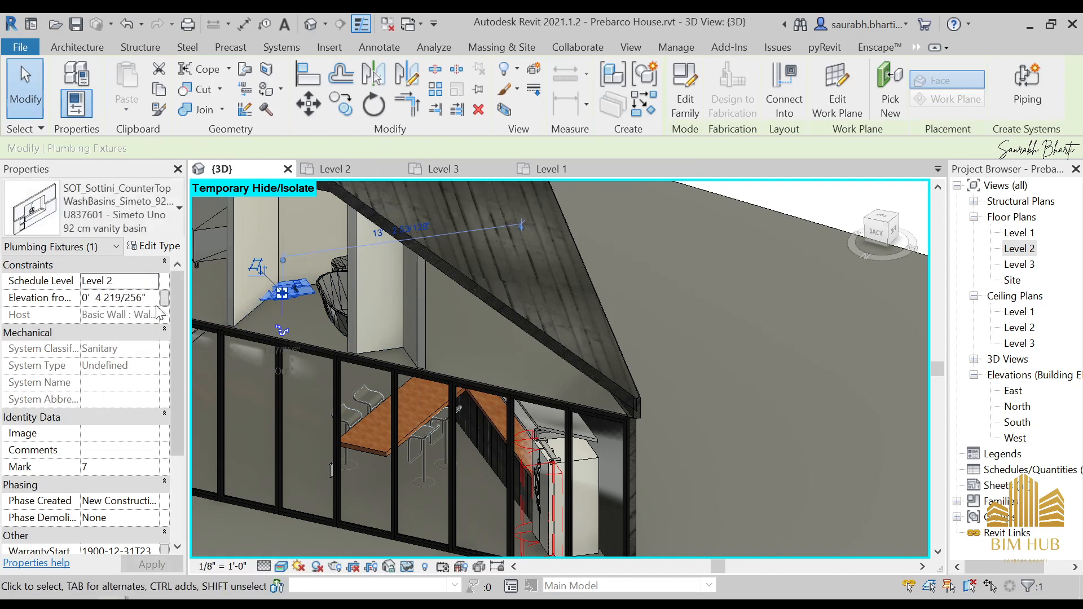
- Try to adjust the basin's height on its wall, checking it in the Level 2 floor plan and the 3D view
{"action": "scroll", "coordinate": [293, 302], "scroll_direction": "up", "scroll_amount": 3}
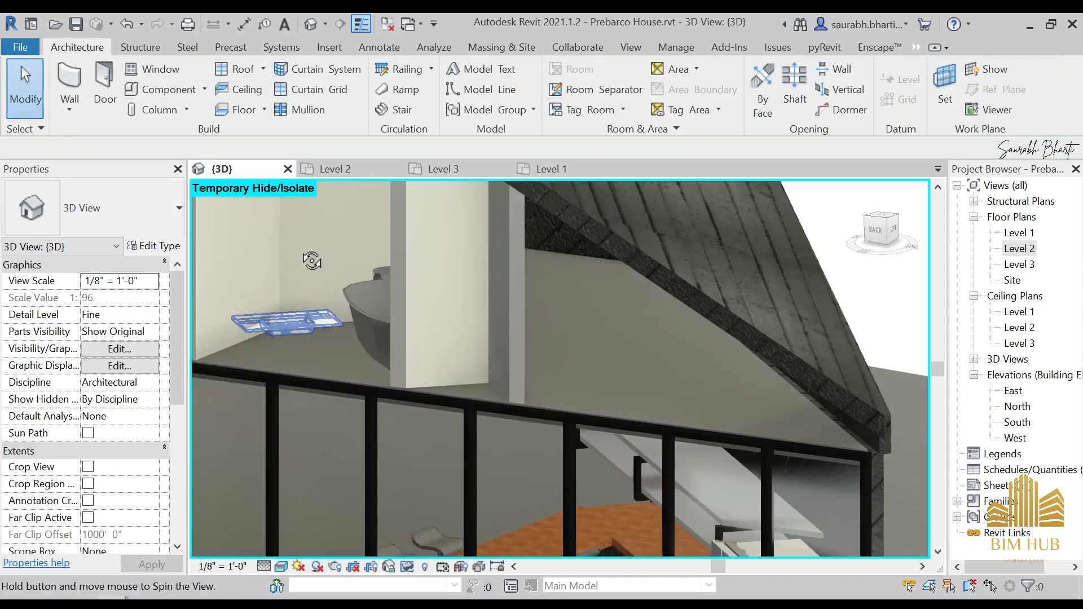
{"action": "middle_click_drag", "start_coordinate": [293, 302], "coordinate": [302, 320], "text": "shift"}
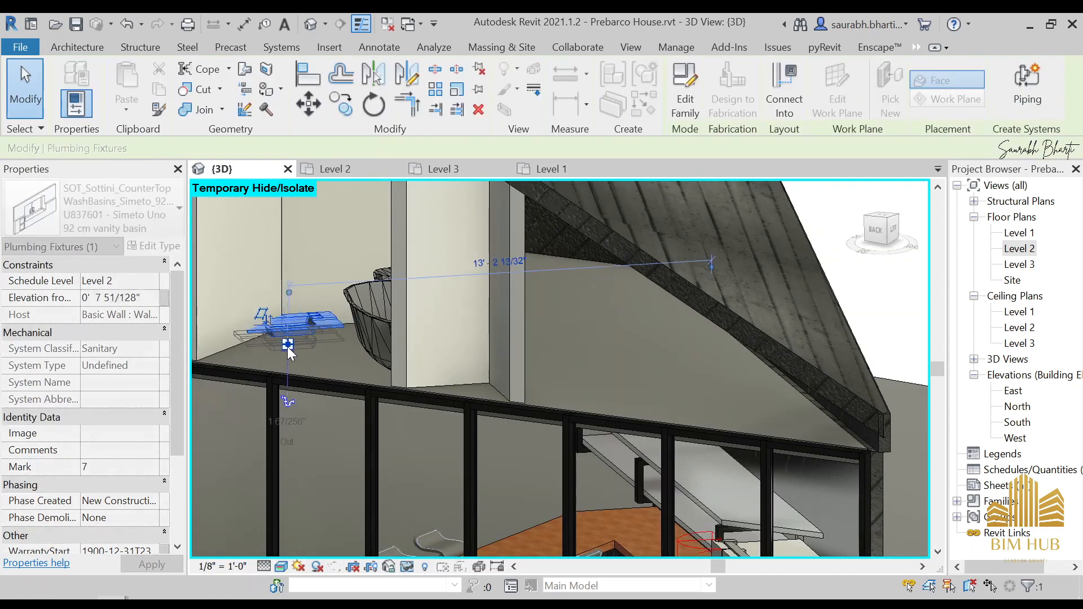
{"action": "left_click_drag", "start_coordinate": [289, 353], "coordinate": [288, 353]}
{"action": "double_click", "coordinate": [1025, 251]}
{"action": "scroll", "coordinate": [759, 345], "scroll_direction": "down", "scroll_amount": 3}
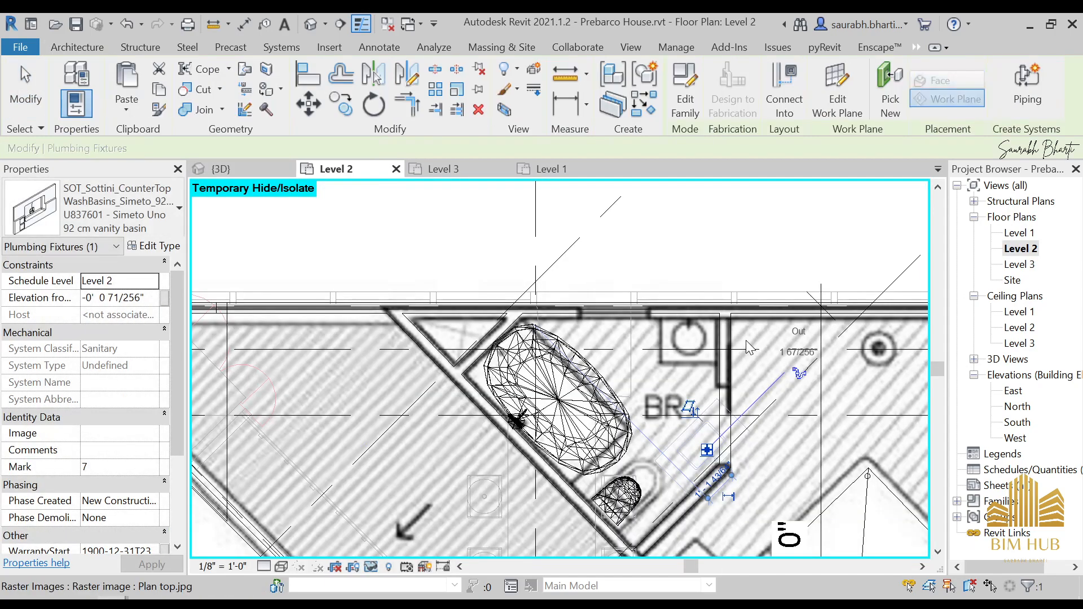
{"action": "middle_click_drag", "start_coordinate": [672, 369], "coordinate": [535, 303]}
{"action": "left_click", "coordinate": [585, 397]}
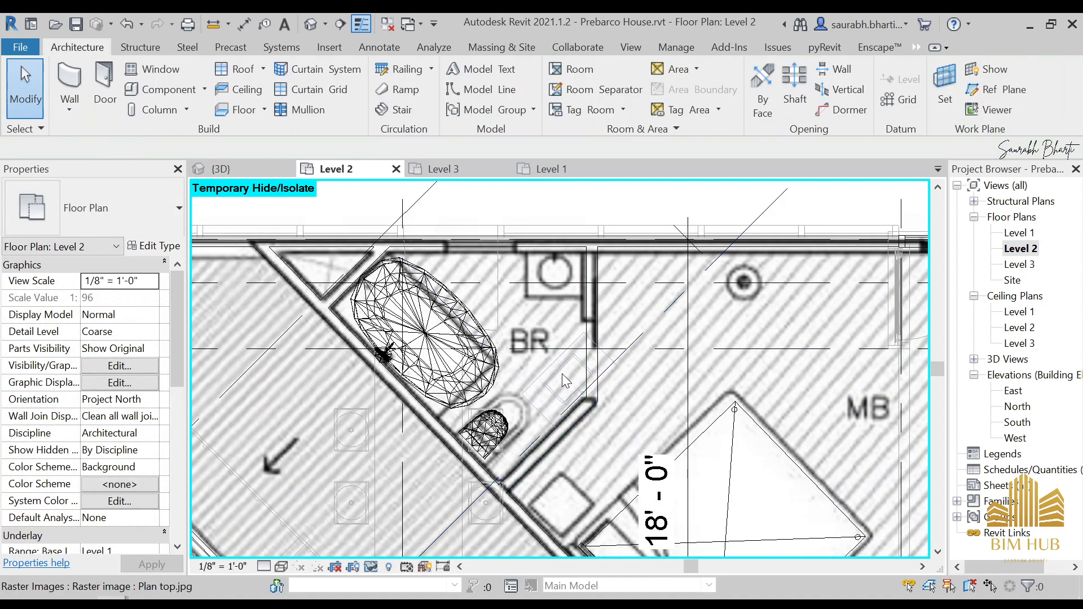
{"action": "left_click", "coordinate": [310, 25]}
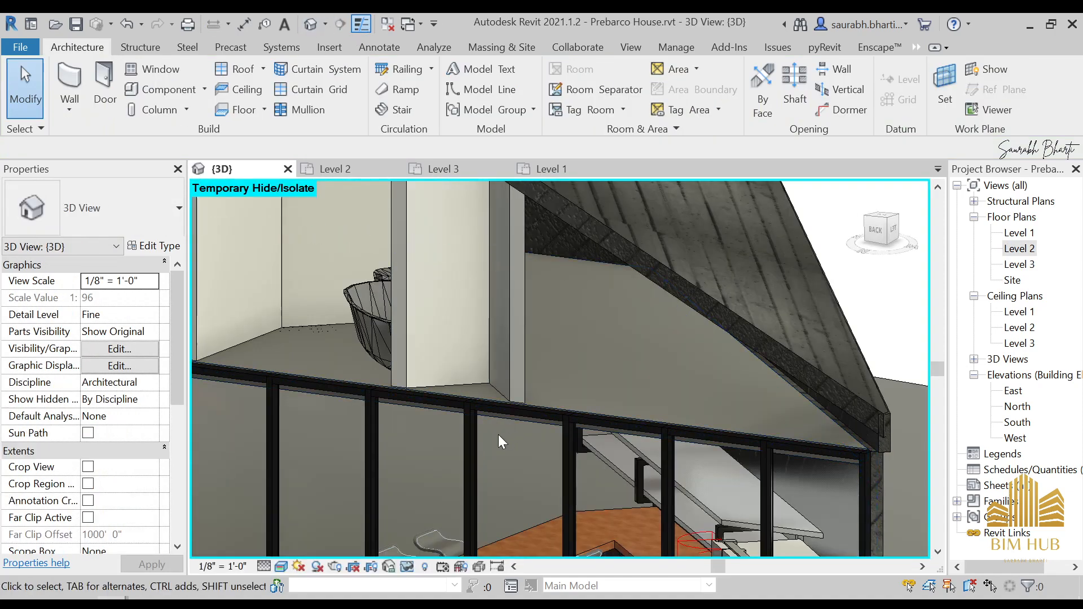
{"action": "middle_click_drag", "start_coordinate": [429, 414], "coordinate": [354, 464], "text": "shift"}
{"action": "scroll", "coordinate": [353, 464], "scroll_direction": "up", "scroll_amount": 5}
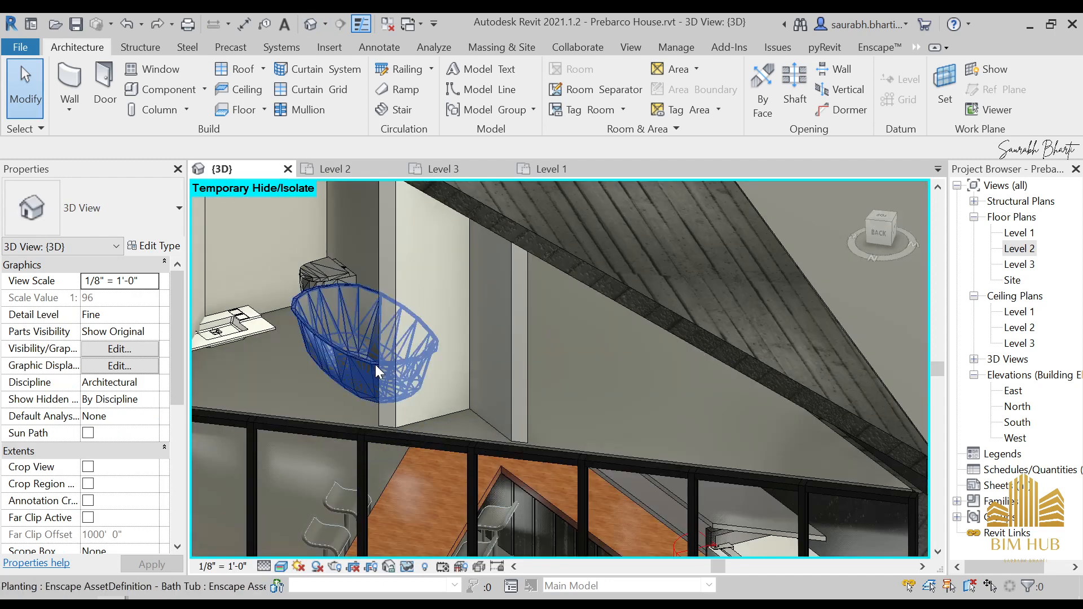
- Select the vanity basin in the Level 2 floor plan and set its elevation from level to 2'
{"action": "left_click", "coordinate": [248, 327]}
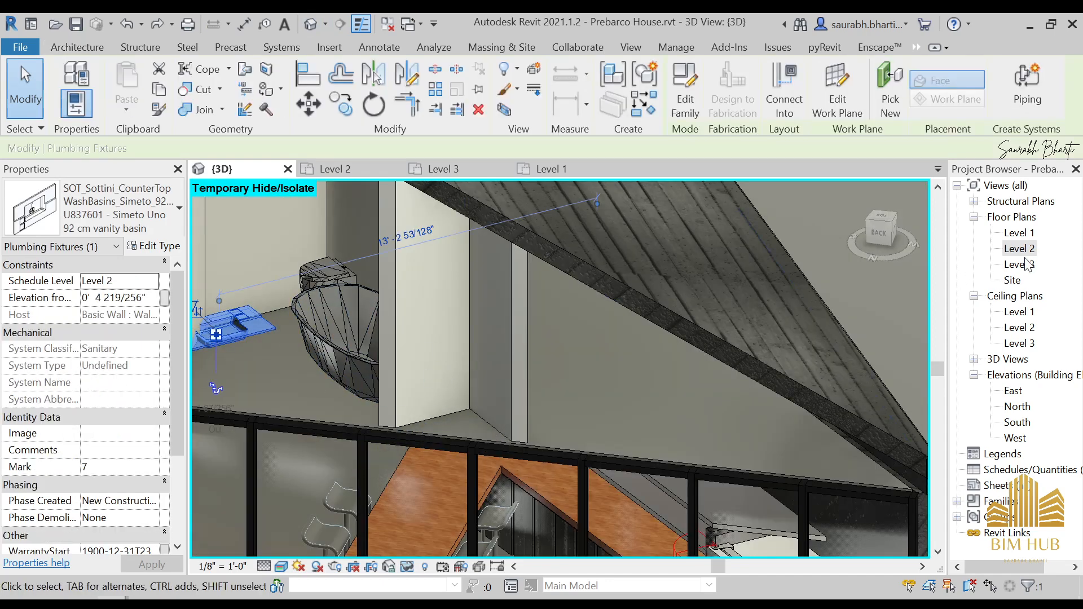
{"action": "double_click", "coordinate": [1020, 264]}
{"action": "double_click", "coordinate": [1013, 281]}
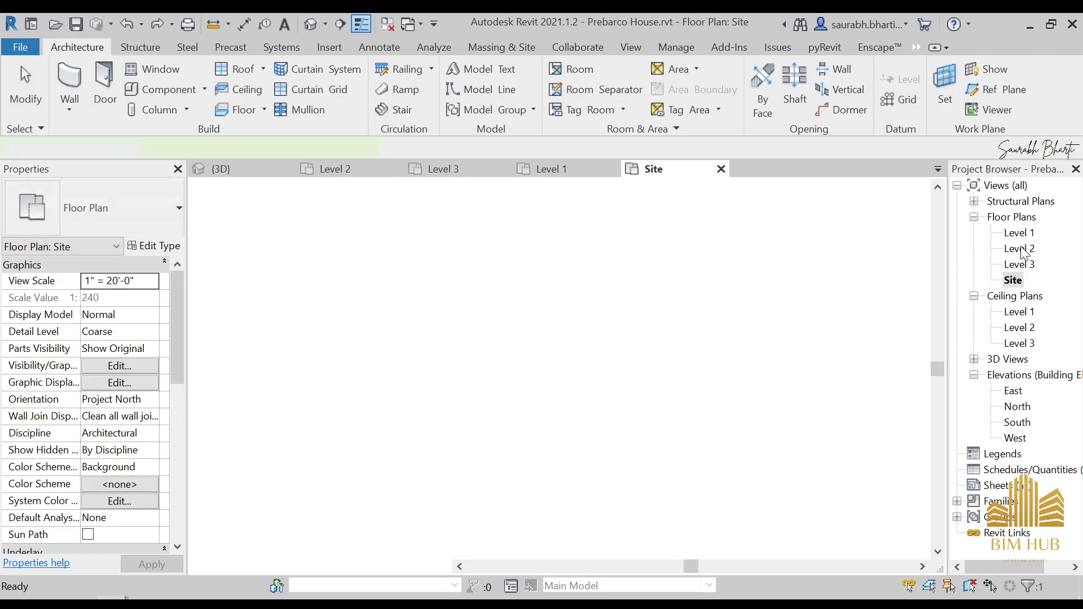
{"action": "double_click", "coordinate": [1021, 249]}
{"action": "left_click", "coordinate": [524, 390]}
{"action": "scroll", "coordinate": [564, 401], "scroll_direction": "up", "scroll_amount": 2}
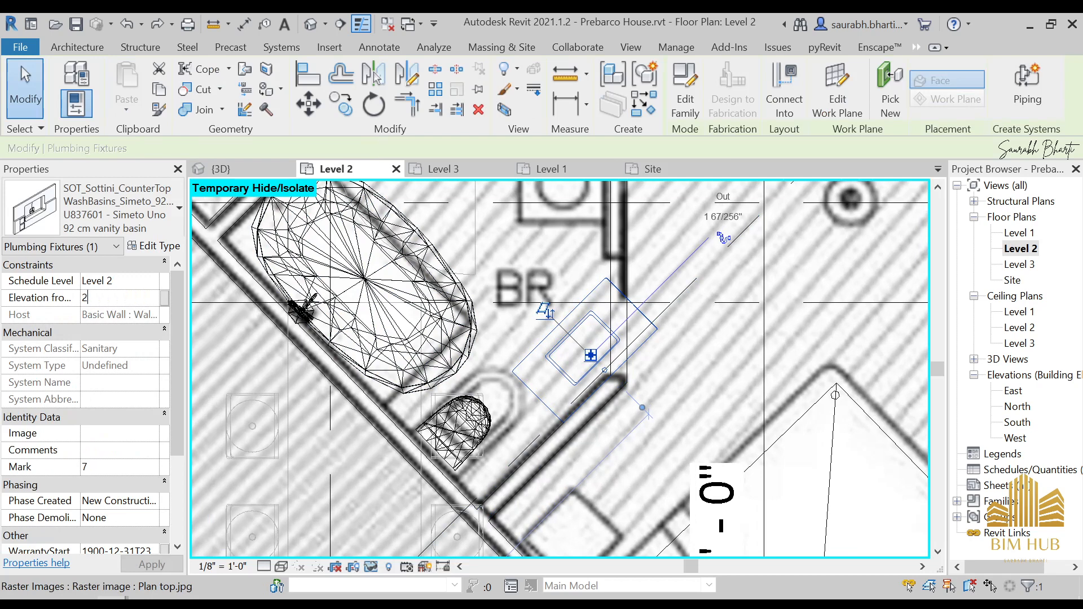
{"action": "key", "text": "Return"}
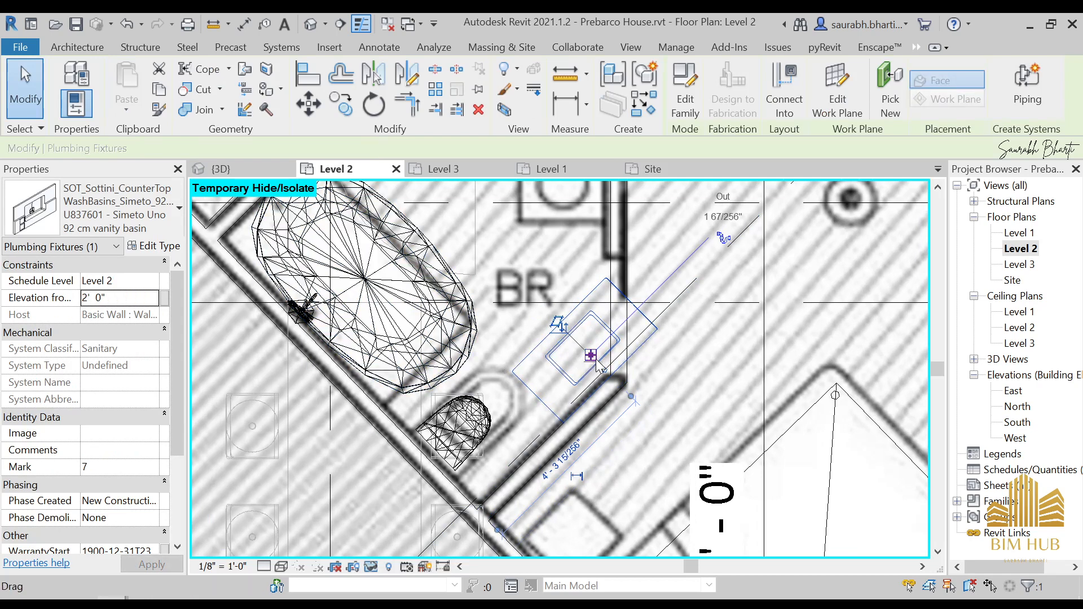
- Move the basin along the diagonal bathroom wall towards the toilet in the Level 2 plan
{"action": "left_click_drag", "start_coordinate": [599, 366], "coordinate": [588, 376]}
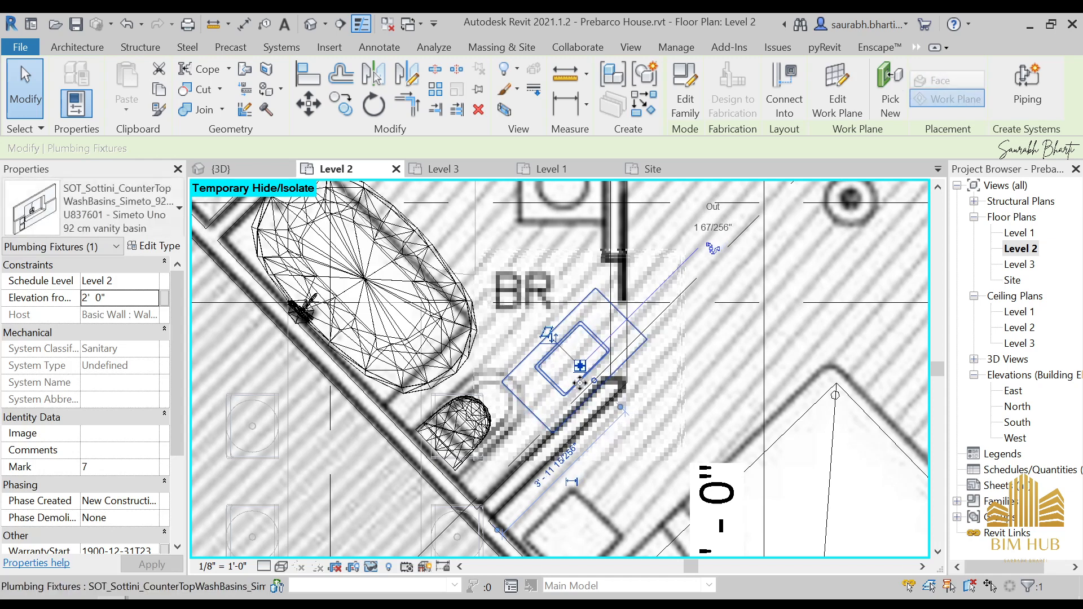
{"action": "key", "text": "Left"}
{"action": "key", "text": "Left"}
{"action": "key", "text": "Left"}
{"action": "key", "text": "Left"}
{"action": "key", "text": "Left"}
{"action": "key", "text": "Left"}
{"action": "key", "text": "Left"}
{"action": "key", "text": "Left"}
{"action": "key", "text": "Left"}
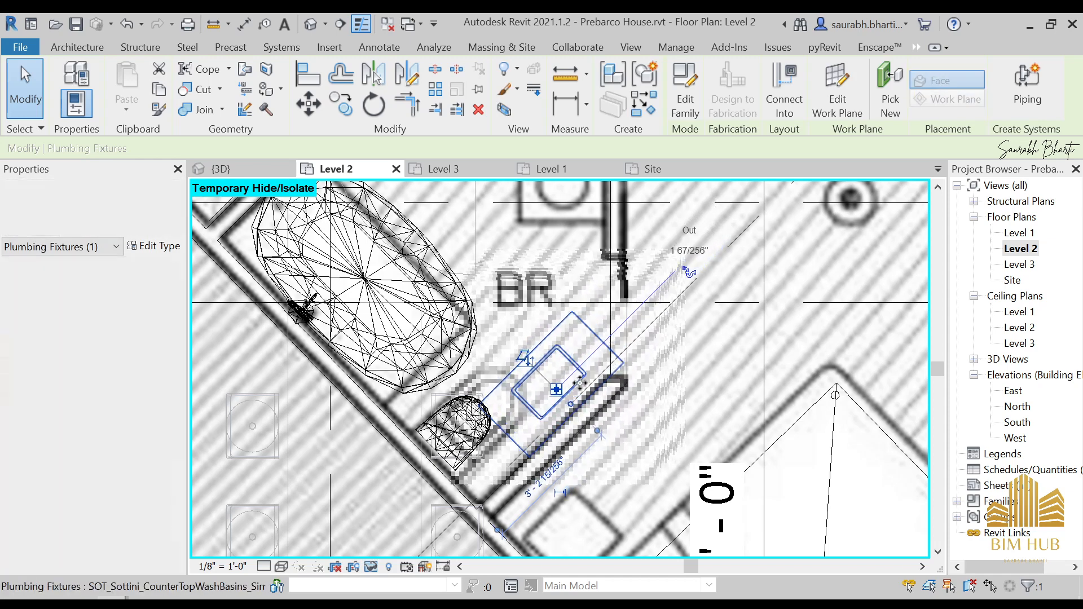
{"action": "key", "text": "Escape"}
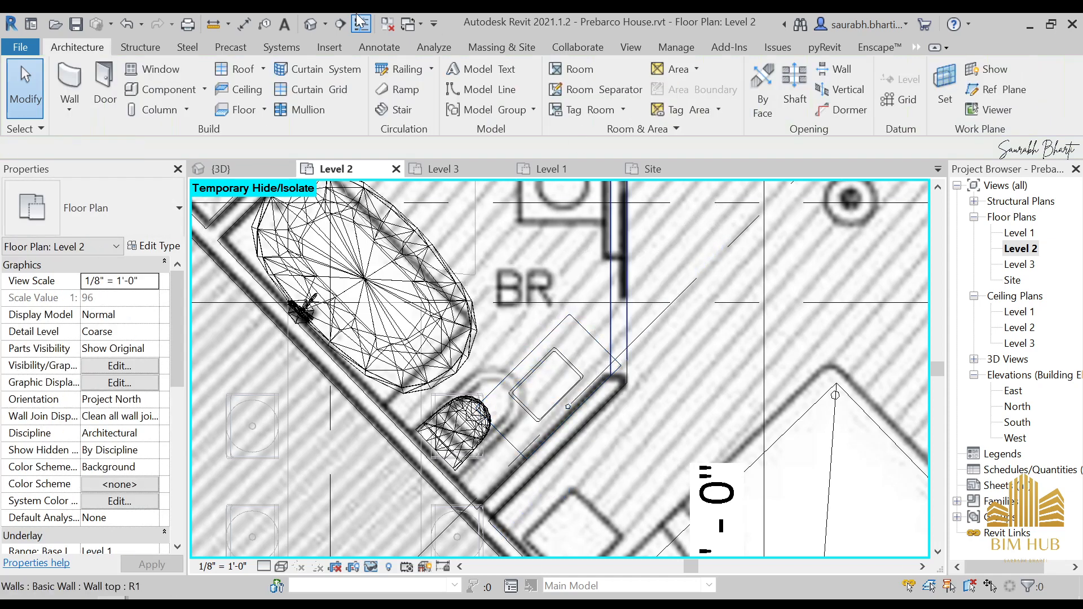
- Reposition the vanity basin along its bathroom wall in the 3D view
{"action": "left_click", "coordinate": [310, 27]}
{"action": "middle_click_drag", "start_coordinate": [551, 405], "coordinate": [602, 419], "text": "shift"}
{"action": "scroll", "coordinate": [360, 348], "scroll_direction": "down", "scroll_amount": 3}
{"action": "mouse_move", "coordinate": [360, 349]}
{"action": "middle_mouse_down", "text": "shift"}
{"action": "mouse_move", "coordinate": [334, 355]}
{"action": "mouse_move", "coordinate": [338, 347]}
{"action": "middle_mouse_up", "text": "shift"}
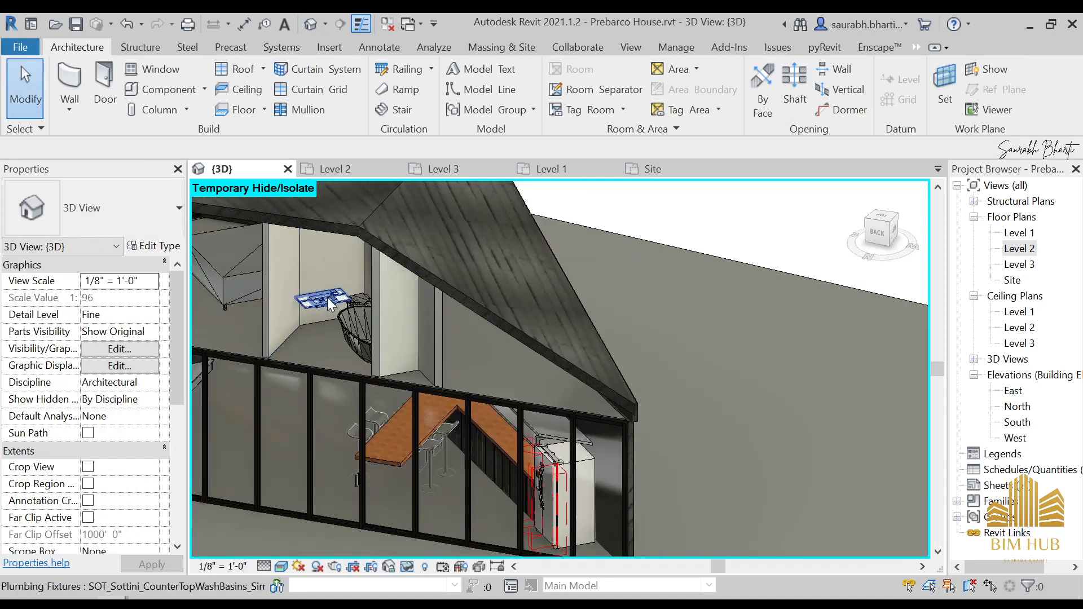
{"action": "left_click", "coordinate": [327, 298]}
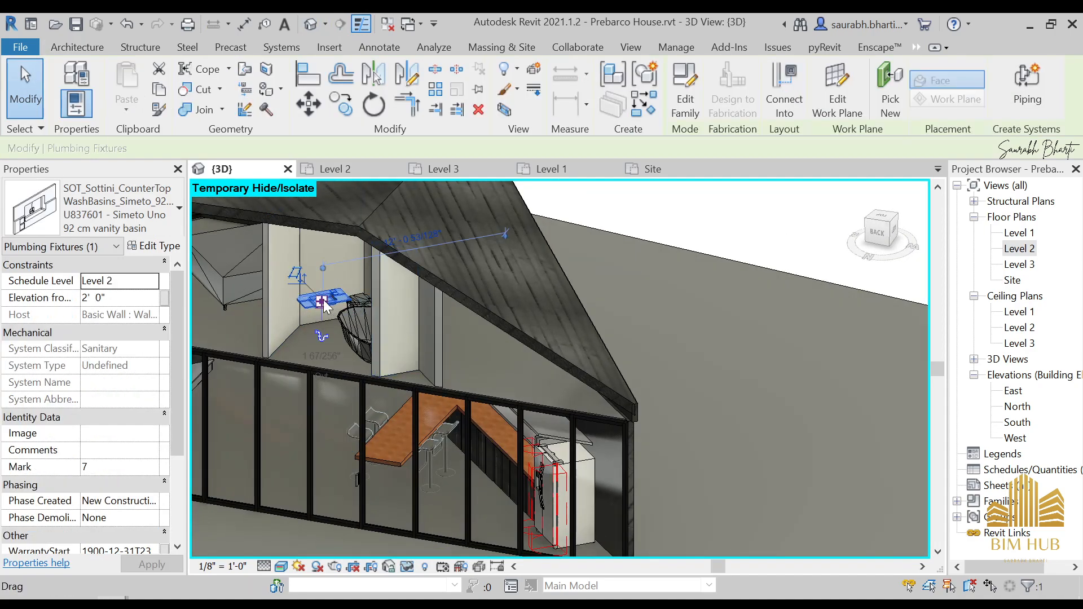
{"action": "left_click_drag", "start_coordinate": [326, 306], "coordinate": [297, 324]}
{"action": "middle_click_drag", "start_coordinate": [328, 345], "coordinate": [306, 357], "text": "shift"}
{"action": "key", "text": "Escape"}
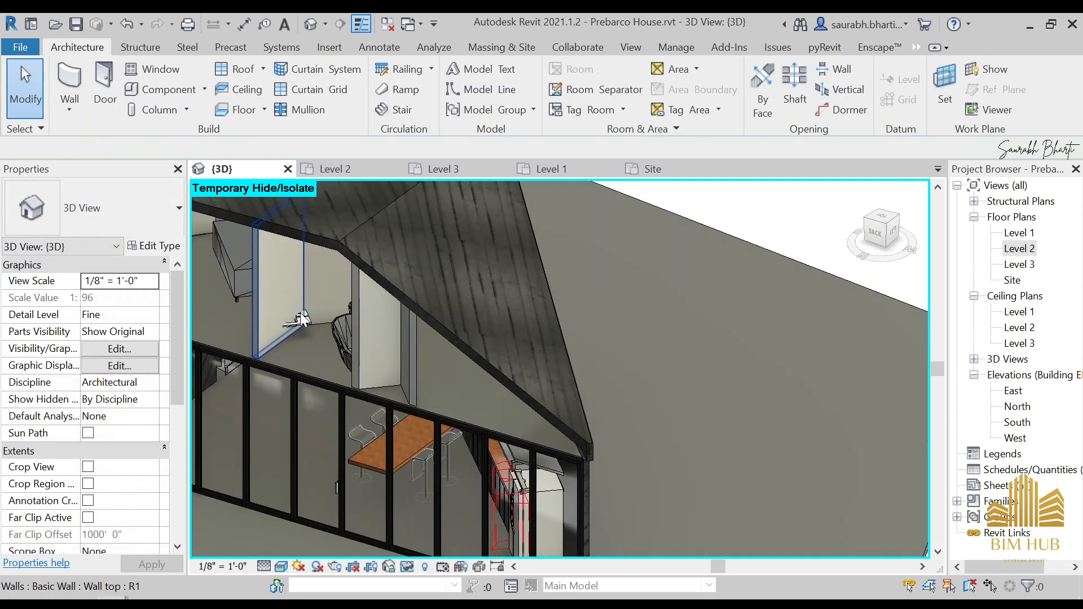
- Try shifting the basin along the diagonal wall in the Level 2 plan, and delete it
{"action": "double_click", "coordinate": [1028, 242]}
{"action": "scroll", "coordinate": [405, 431], "scroll_direction": "down", "scroll_amount": 3}
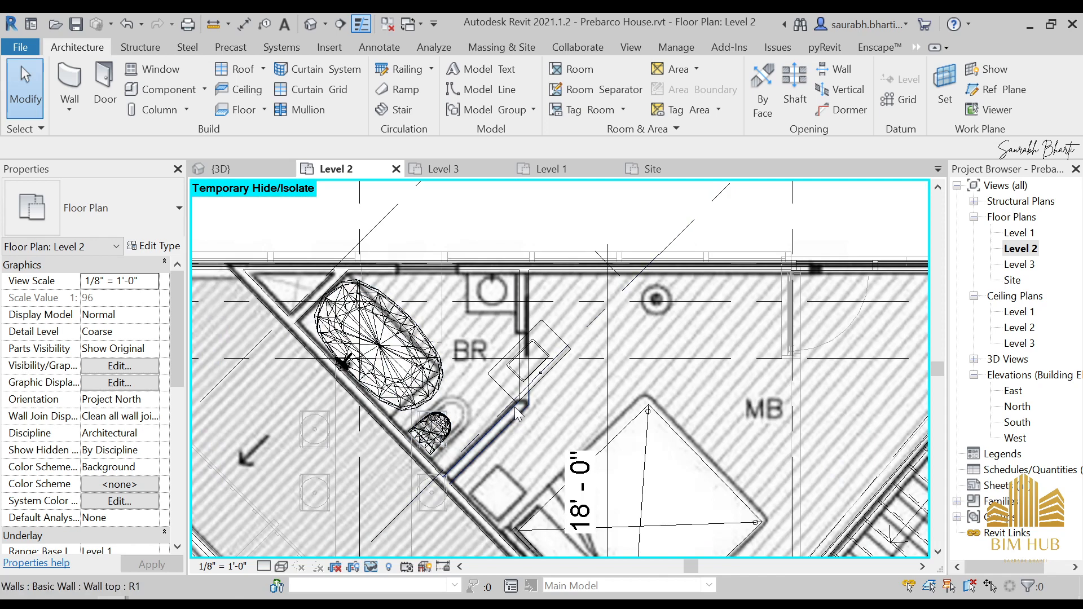
{"action": "left_click", "coordinate": [493, 394]}
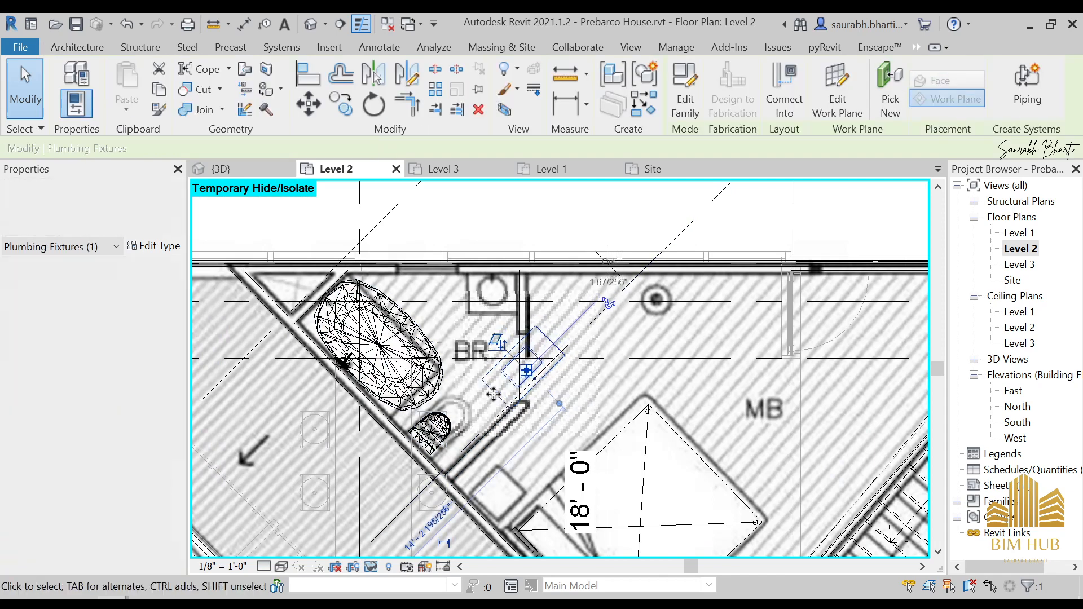
{"action": "mouse_move", "coordinate": [533, 357]}
{"action": "left_mouse_down"}
{"action": "mouse_move", "coordinate": [495, 395]}
{"action": "mouse_move", "coordinate": [508, 370]}
{"action": "mouse_move", "coordinate": [480, 333]}
{"action": "mouse_move", "coordinate": [526, 358]}
{"action": "left_mouse_up"}
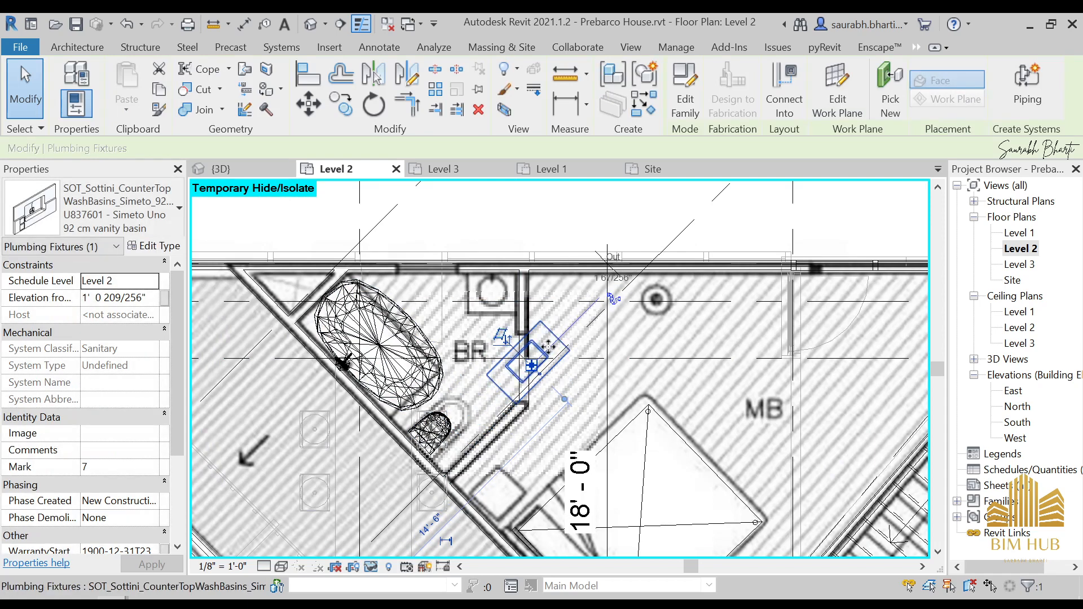
{"action": "key", "text": "Delete"}
- Place the Simeto Uno 92 cm vanity basin over the sink symbol against the bathroom's horizontal outer wall in Level 2
{"action": "left_click", "coordinate": [169, 90]}
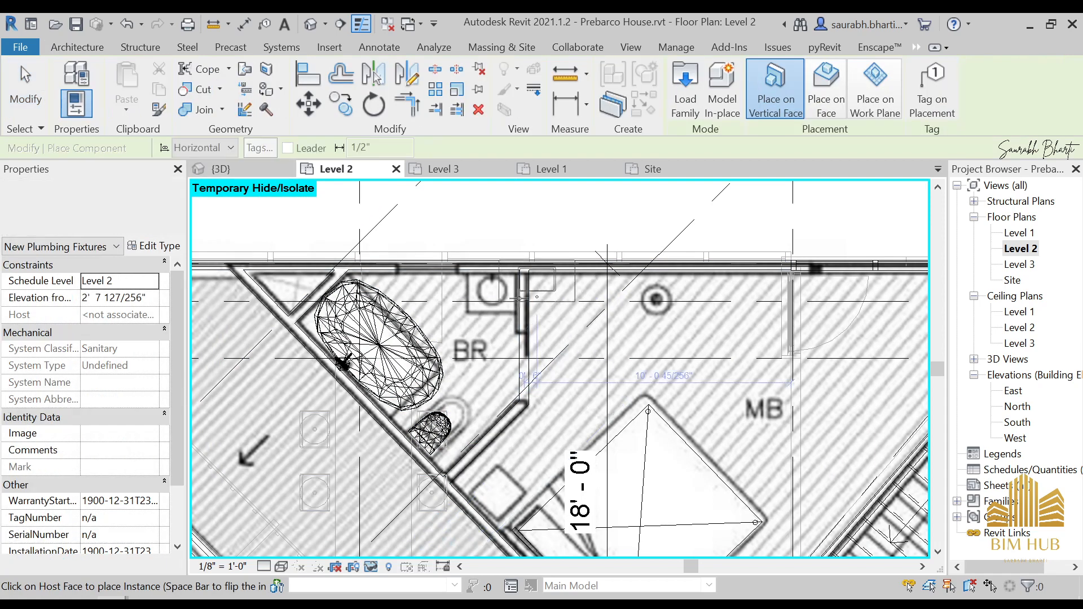
{"action": "scroll", "coordinate": [491, 294], "scroll_direction": "up", "scroll_amount": 2}
{"action": "scroll", "coordinate": [484, 326], "scroll_direction": "up", "scroll_amount": 1}
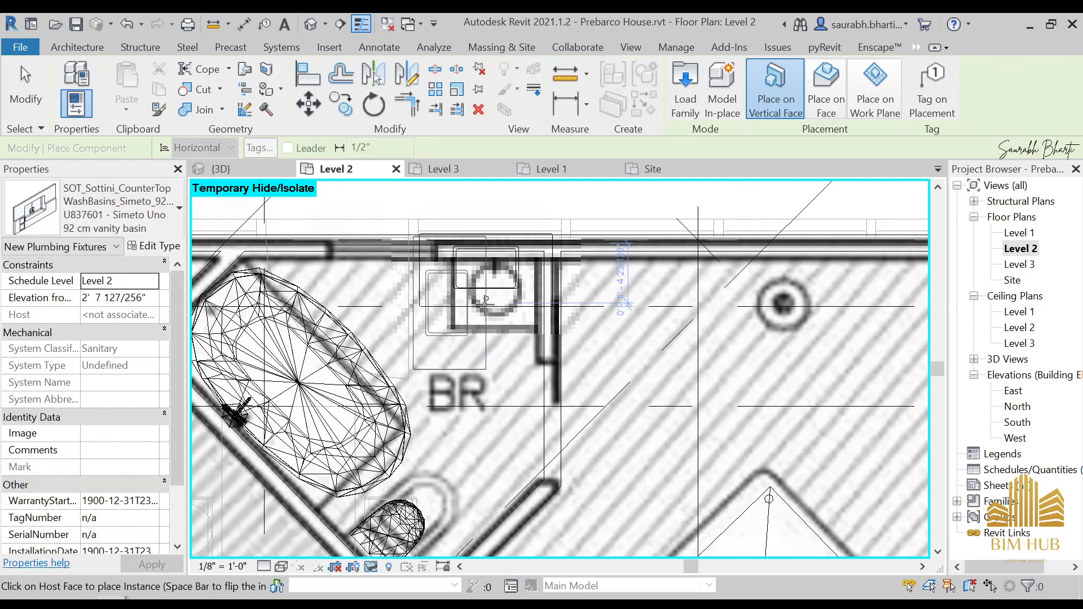
{"action": "key", "text": "Escape"}
{"action": "left_click", "coordinate": [509, 298]}
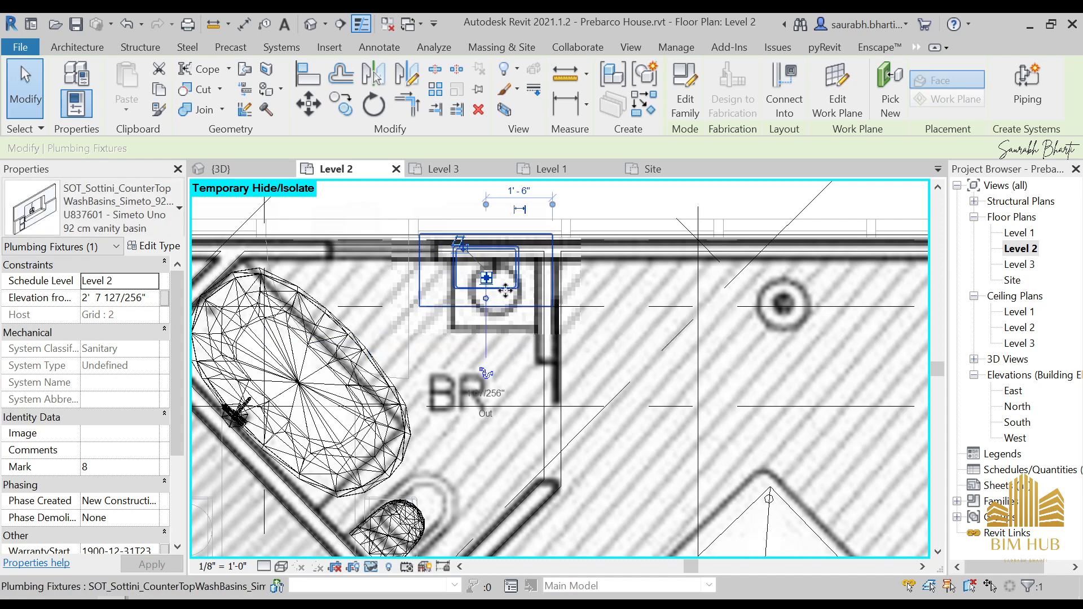
- Shift the vanity basin along the outer wall to about 1' 8" from the bathroom's side wall
{"action": "key", "text": "Escape"}
{"action": "left_click", "coordinate": [514, 289]}
{"action": "left_click_drag", "start_coordinate": [515, 288], "coordinate": [528, 281]}
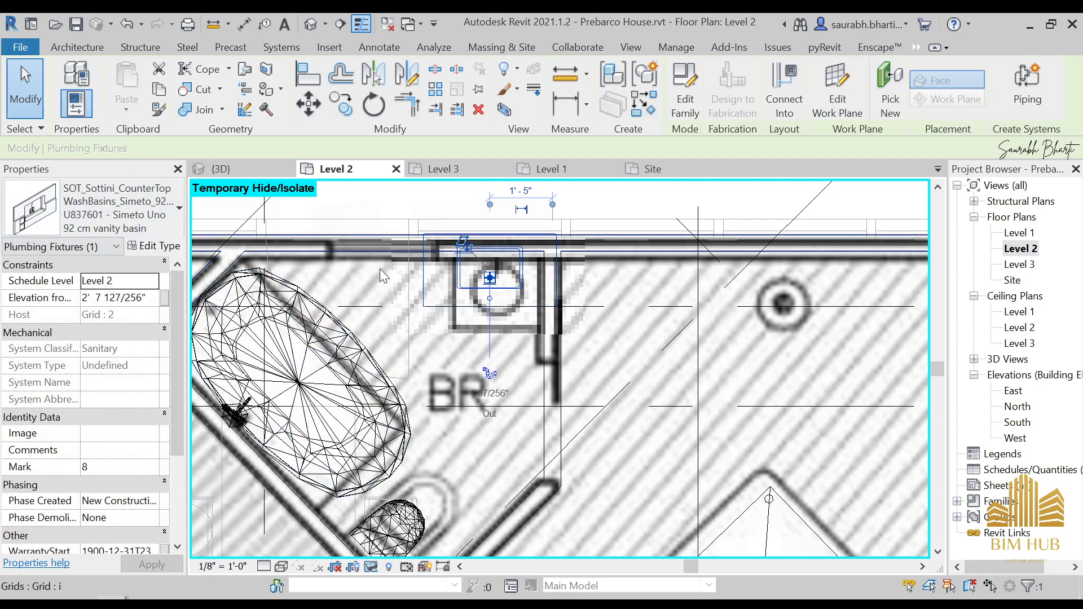
{"action": "left_click_drag", "start_coordinate": [464, 308], "coordinate": [453, 310]}
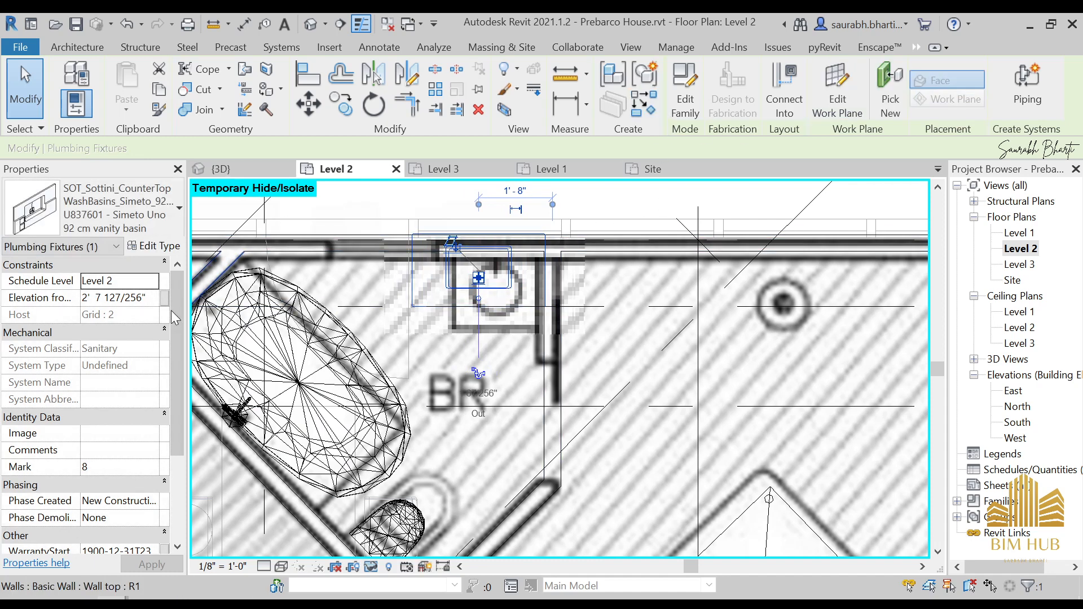
- Examine the vanity basin's orientation, height and fit against the bathroom walls in the 3D view
{"action": "left_click", "coordinate": [311, 23]}
{"action": "middle_click_drag", "start_coordinate": [536, 451], "coordinate": [383, 434], "text": "shift"}
{"action": "scroll", "coordinate": [320, 347], "scroll_direction": "up", "scroll_amount": 6}
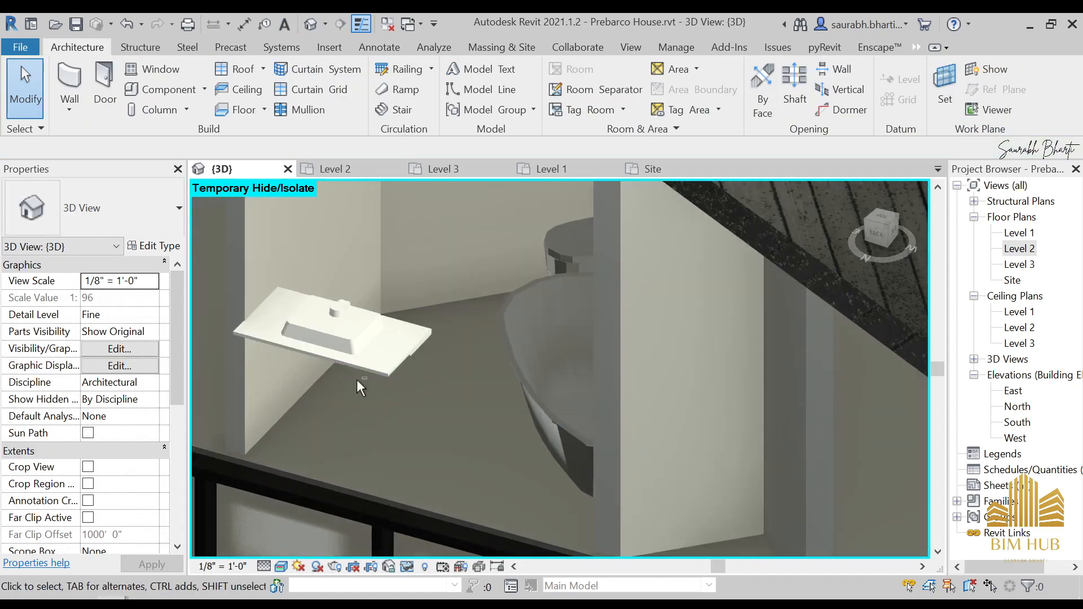
{"action": "middle_click_drag", "start_coordinate": [356, 379], "coordinate": [353, 472], "text": "shift"}
{"action": "left_click", "coordinate": [375, 334]}
{"action": "left_click", "coordinate": [408, 429]}
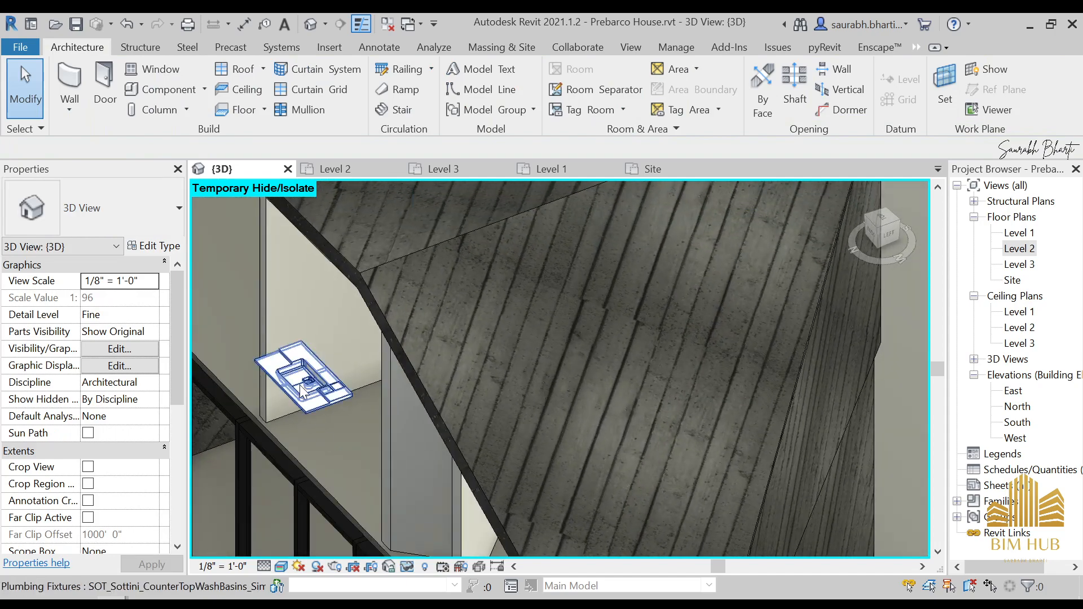
{"action": "scroll", "coordinate": [309, 380], "scroll_direction": "up", "scroll_amount": 3}
{"action": "middle_click_drag", "start_coordinate": [316, 386], "coordinate": [416, 477], "text": "shift"}
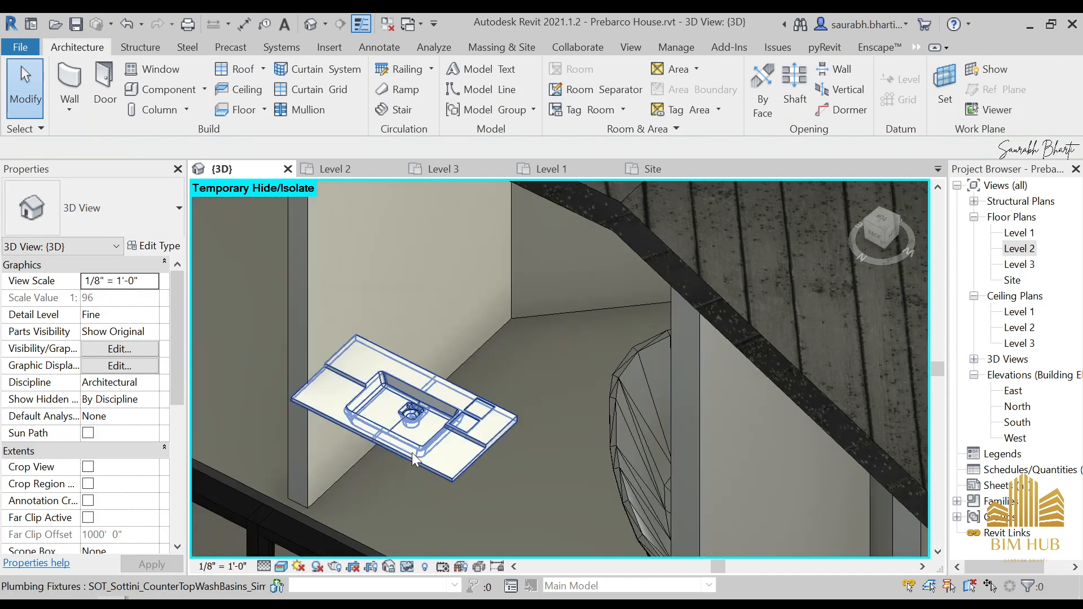
{"action": "scroll", "coordinate": [411, 438], "scroll_direction": "up", "scroll_amount": 3}
{"action": "scroll", "coordinate": [323, 432], "scroll_direction": "down", "scroll_amount": 4}
{"action": "scroll", "coordinate": [356, 429], "scroll_direction": "down", "scroll_amount": 3}
{"action": "middle_click_drag", "start_coordinate": [361, 446], "coordinate": [531, 453], "text": "shift"}
{"action": "scroll", "coordinate": [467, 367], "scroll_direction": "up", "scroll_amount": 3}
{"action": "left_click", "coordinate": [462, 354]}
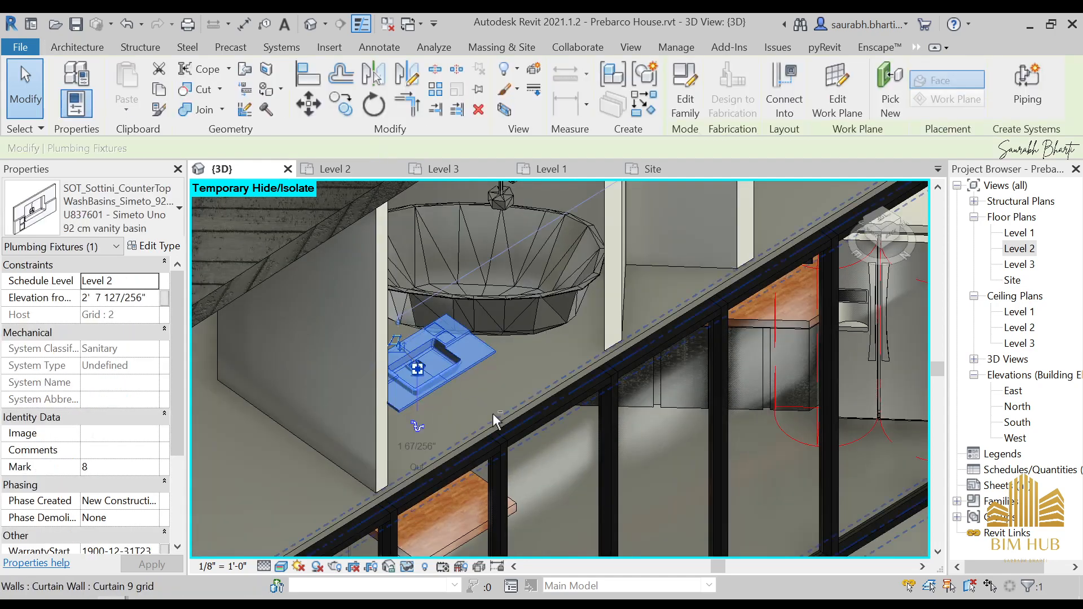
{"action": "middle_click_drag", "start_coordinate": [496, 421], "coordinate": [362, 424], "text": "shift"}
{"action": "key", "text": "Escape"}
{"action": "scroll", "coordinate": [476, 371], "scroll_direction": "up", "scroll_amount": 1}
{"action": "scroll", "coordinate": [479, 373], "scroll_direction": "up", "scroll_amount": 3}
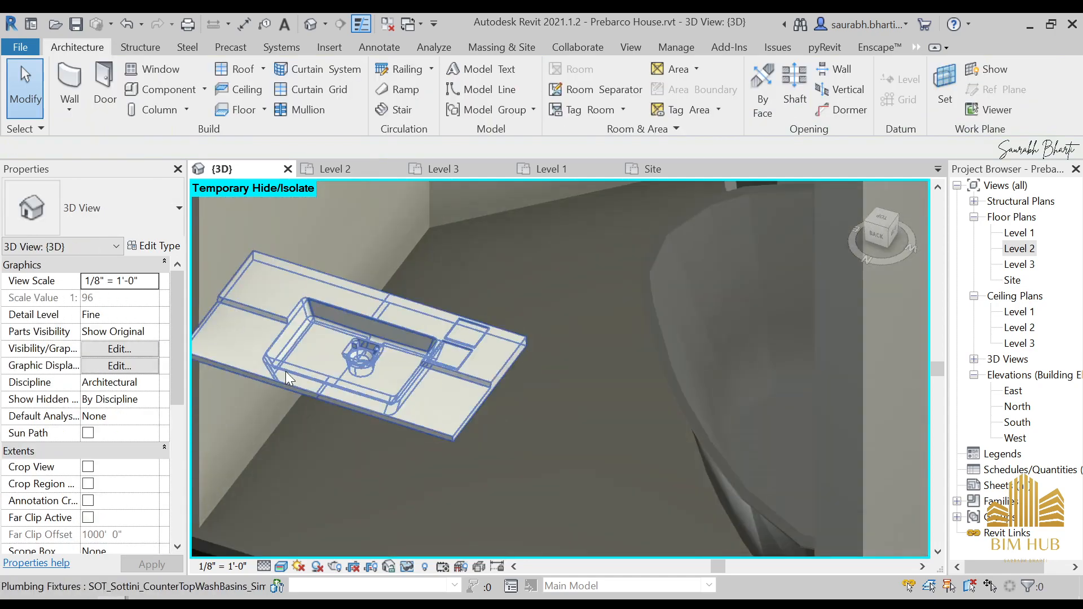
{"action": "scroll", "coordinate": [287, 368], "scroll_direction": "up", "scroll_amount": 3}
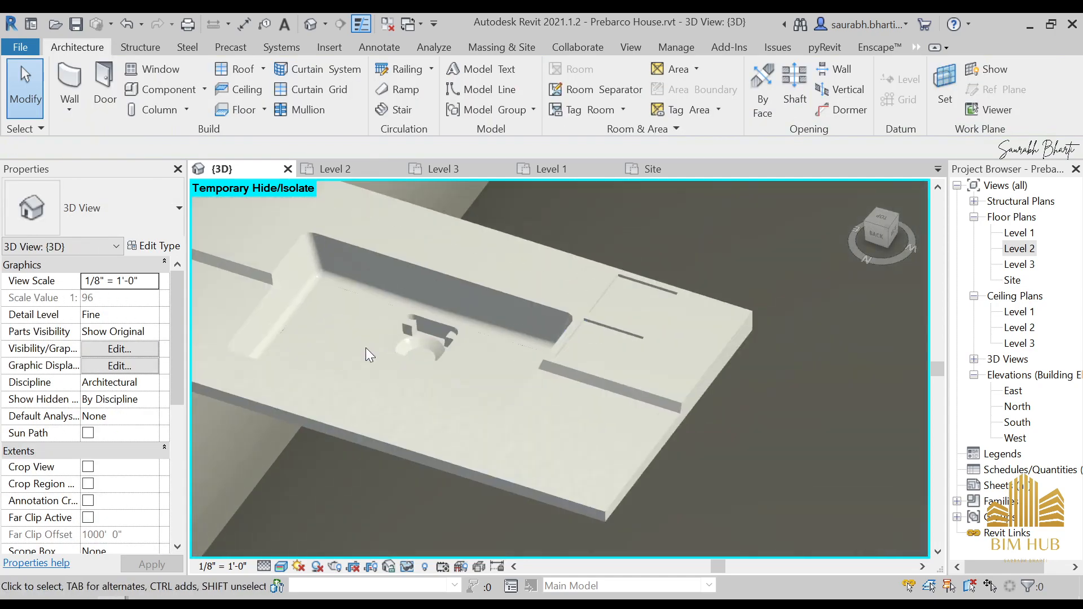
- Select the Simeto vanity basin in the 3D view and remove it from the bathroom
{"action": "left_click", "coordinate": [533, 293]}
{"action": "key", "text": "h"}
{"action": "key", "text": "h"}
- Place the Bathroom Sink accessory from the Enscape Asset Library over the sink symbol in the Level 2 bathroom plan
{"action": "double_click", "coordinate": [1020, 249]}
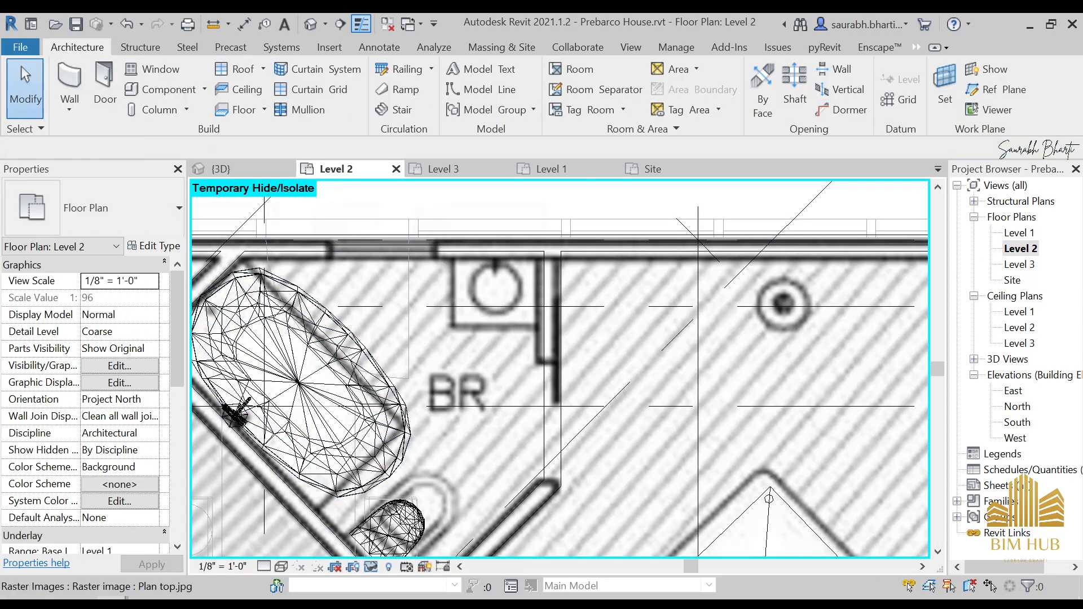
{"action": "left_click", "coordinate": [266, 559]}
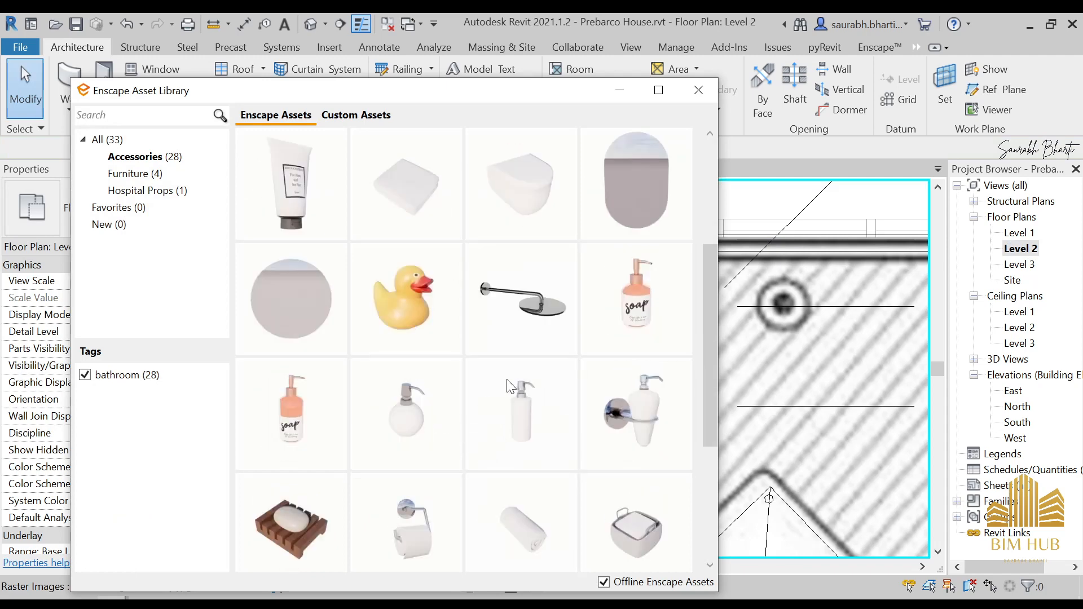
{"action": "scroll", "coordinate": [507, 362], "scroll_direction": "up", "scroll_amount": 2}
{"action": "scroll", "coordinate": [341, 431], "scroll_direction": "down", "scroll_amount": 4}
{"action": "scroll", "coordinate": [334, 423], "scroll_direction": "up", "scroll_amount": 1}
{"action": "mouse_move", "coordinate": [542, 513]}
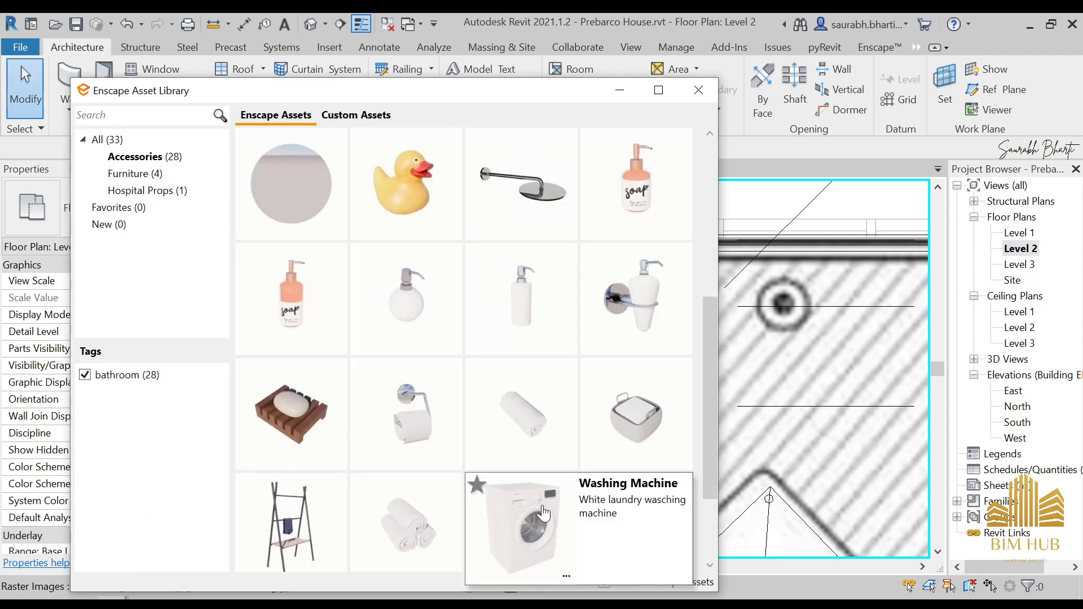
{"action": "mouse_move", "coordinate": [410, 400]}
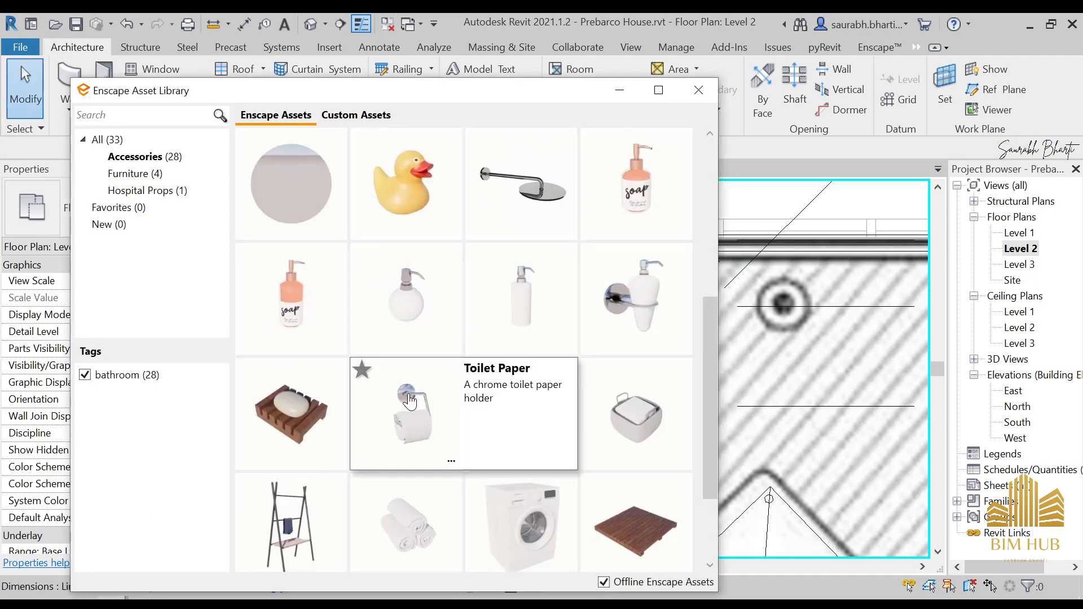
{"action": "scroll", "coordinate": [395, 403], "scroll_direction": "down", "scroll_amount": 1}
{"action": "scroll", "coordinate": [573, 312], "scroll_direction": "up", "scroll_amount": 4}
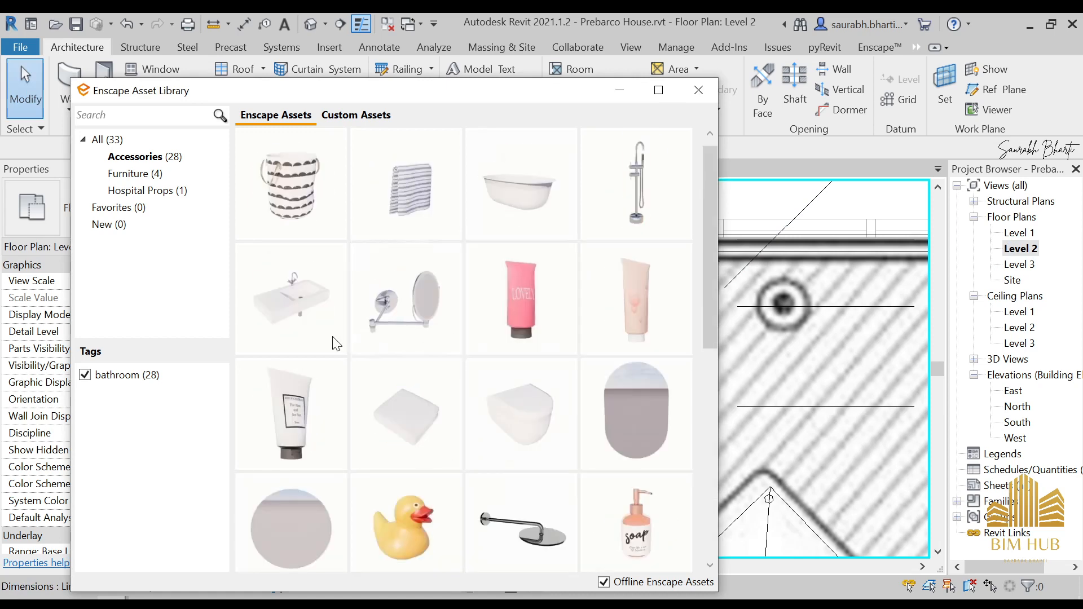
{"action": "left_click", "coordinate": [302, 323]}
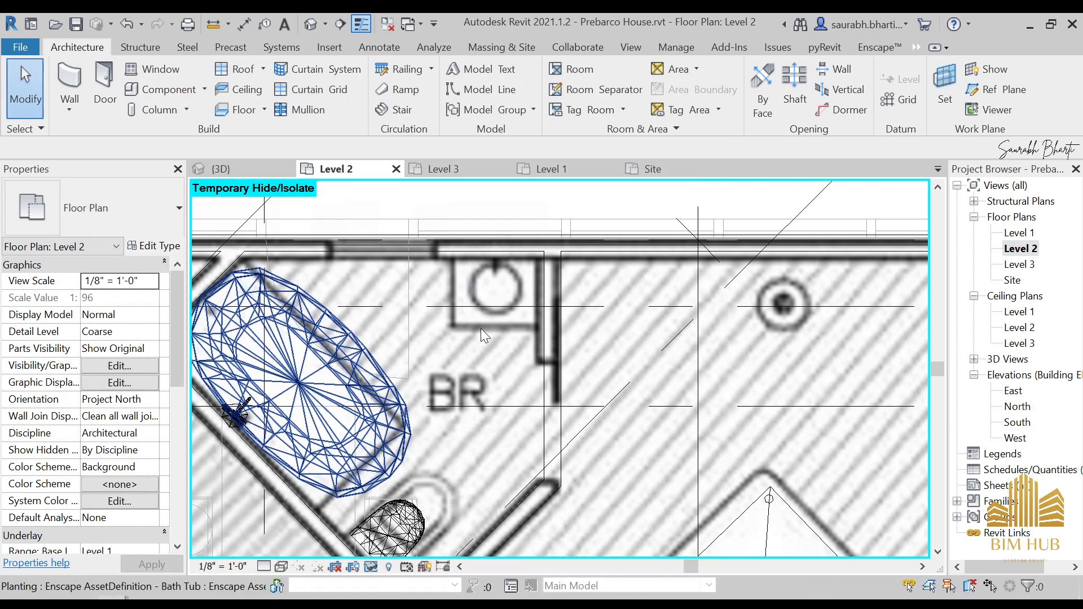
{"action": "left_click", "coordinate": [473, 265]}
{"action": "key", "text": "Escape"}
{"action": "key", "text": "Escape"}
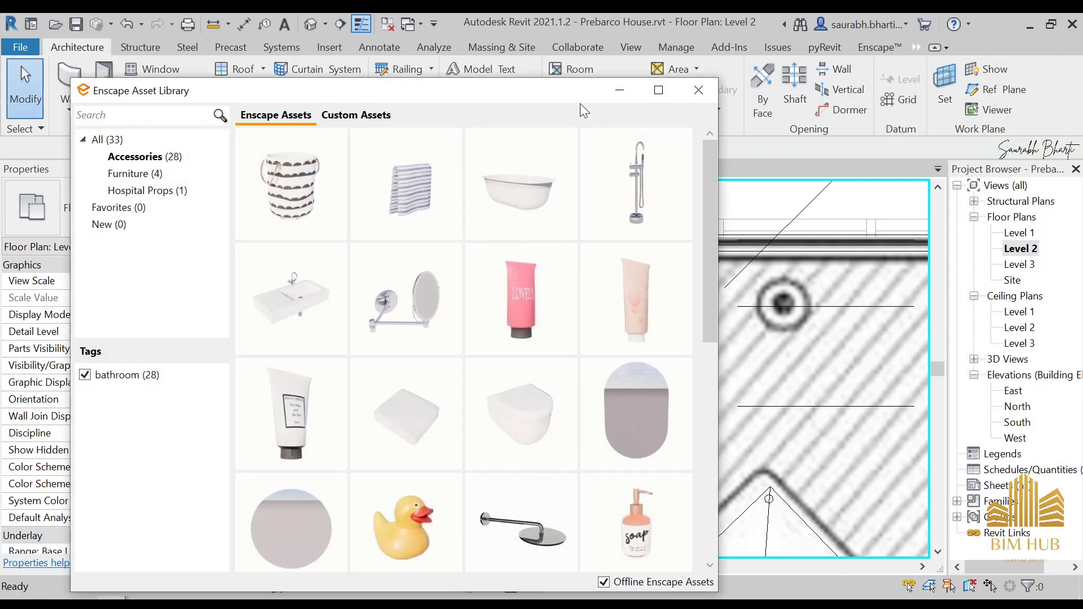
- Set the Enscape bathroom sink's elevation from level to 2'6" and check its position in 3D
{"action": "left_click", "coordinate": [601, 90]}
{"action": "left_click", "coordinate": [469, 326]}
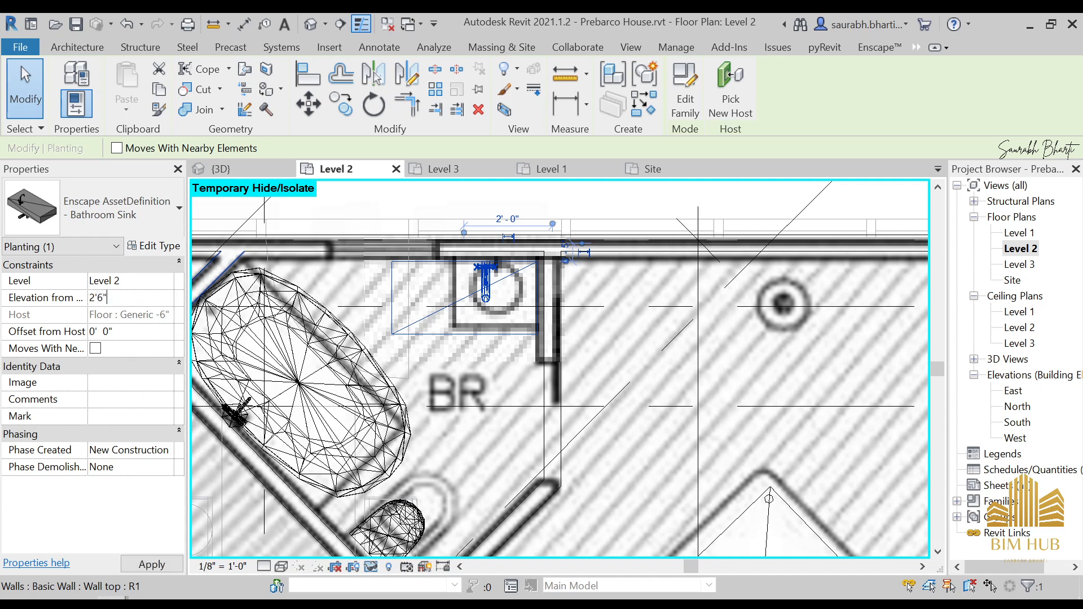
{"action": "left_click", "coordinate": [440, 352]}
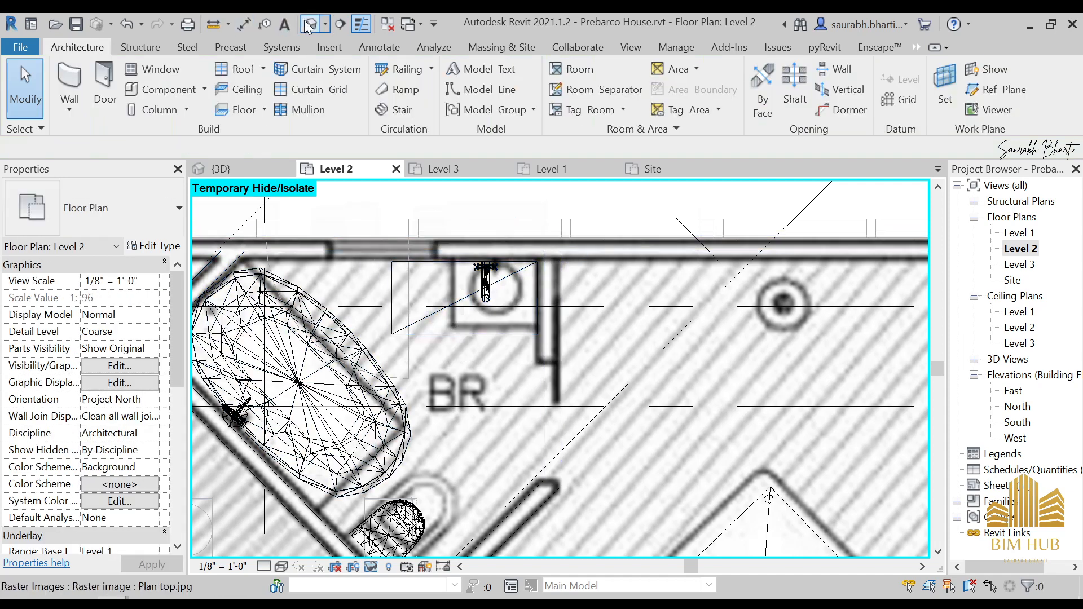
{"action": "left_click", "coordinate": [310, 24]}
{"action": "middle_click_drag", "start_coordinate": [553, 320], "coordinate": [648, 350], "text": "shift"}
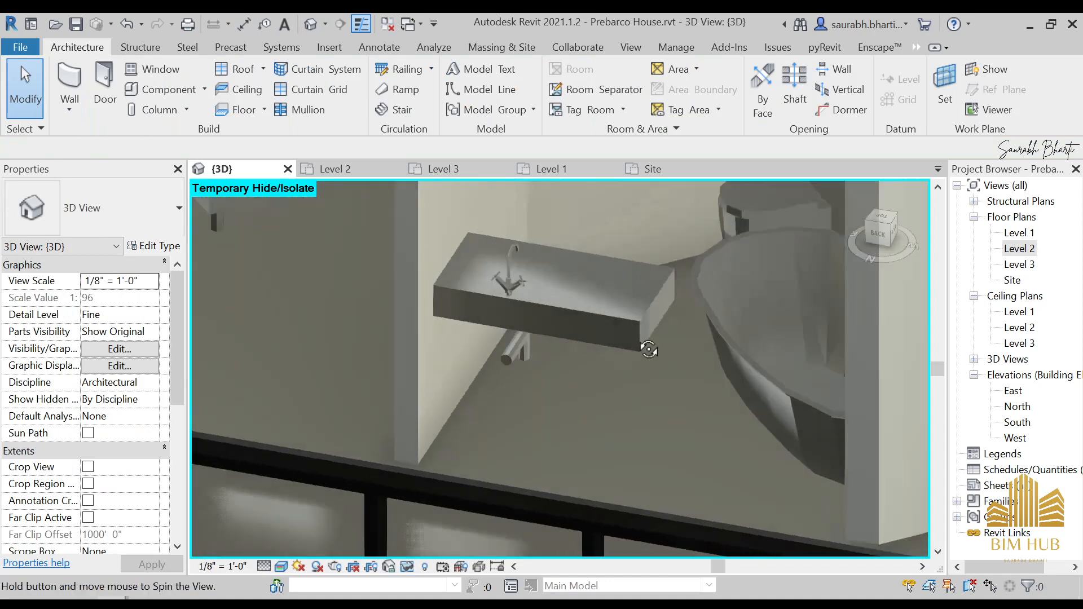
- Reset the temporary hide/isolate in the 3D view to restore the hidden building elements
{"action": "scroll", "coordinate": [621, 326], "scroll_direction": "down", "scroll_amount": 10}
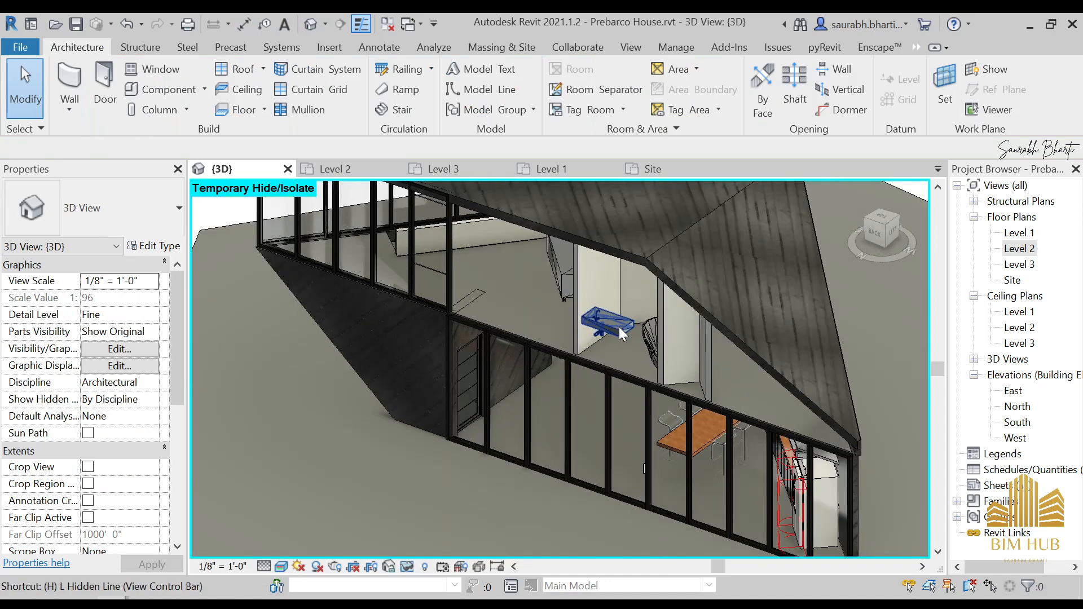
{"action": "key", "text": "r"}
{"action": "scroll", "coordinate": [619, 330], "scroll_direction": "down", "scroll_amount": 3}
{"action": "middle_click_drag", "start_coordinate": [624, 334], "coordinate": [677, 351], "text": "shift"}
{"action": "scroll", "coordinate": [642, 310], "scroll_direction": "up", "scroll_amount": 3}
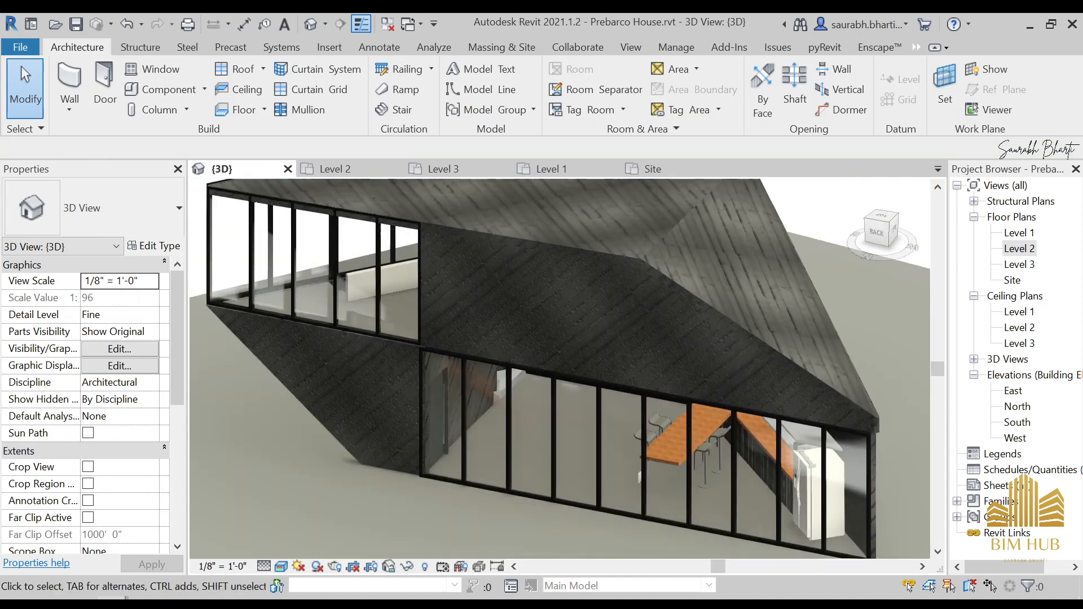
- Switch to Photos and examine the upper-floor windows on the south elevation in Elevations.jpg
{"action": "mouse_move", "coordinate": [141, 604]}
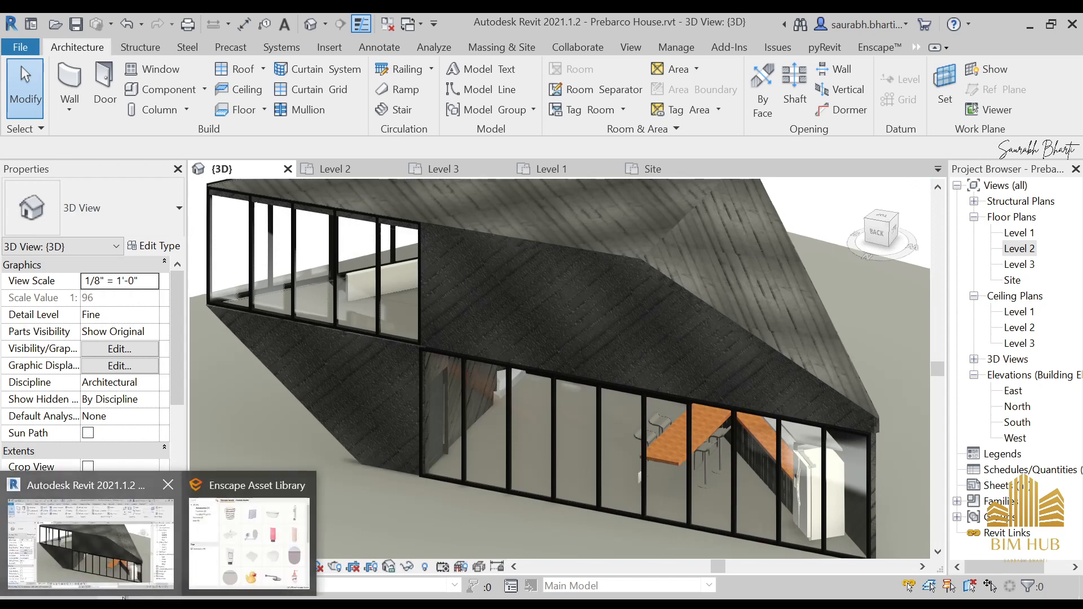
{"action": "mouse_move", "coordinate": [180, 604]}
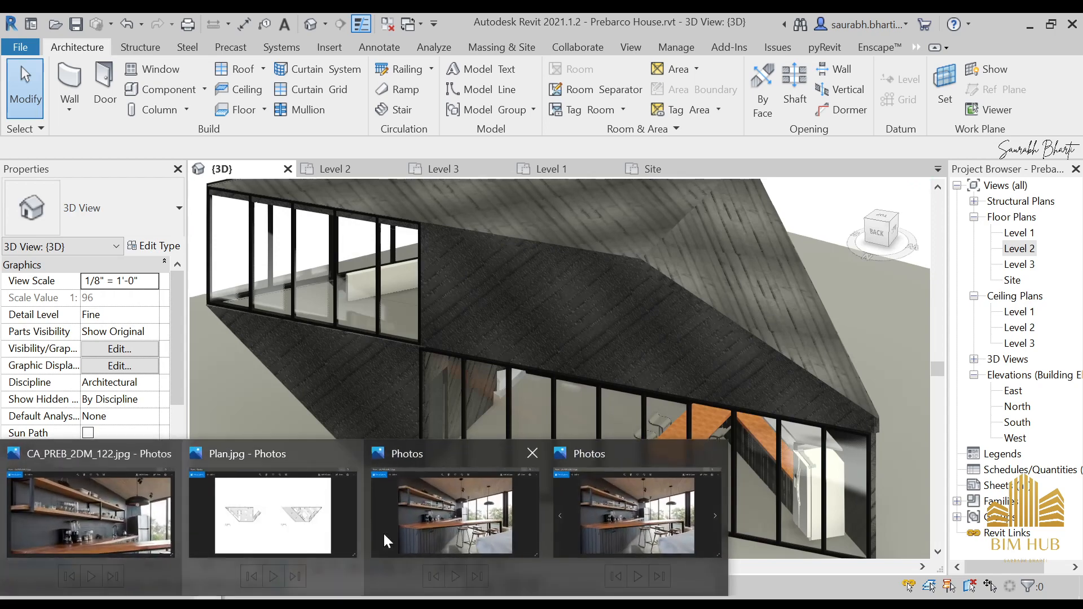
{"action": "left_click", "coordinate": [160, 517]}
{"action": "scroll", "coordinate": [603, 313], "scroll_direction": "down", "scroll_amount": 3}
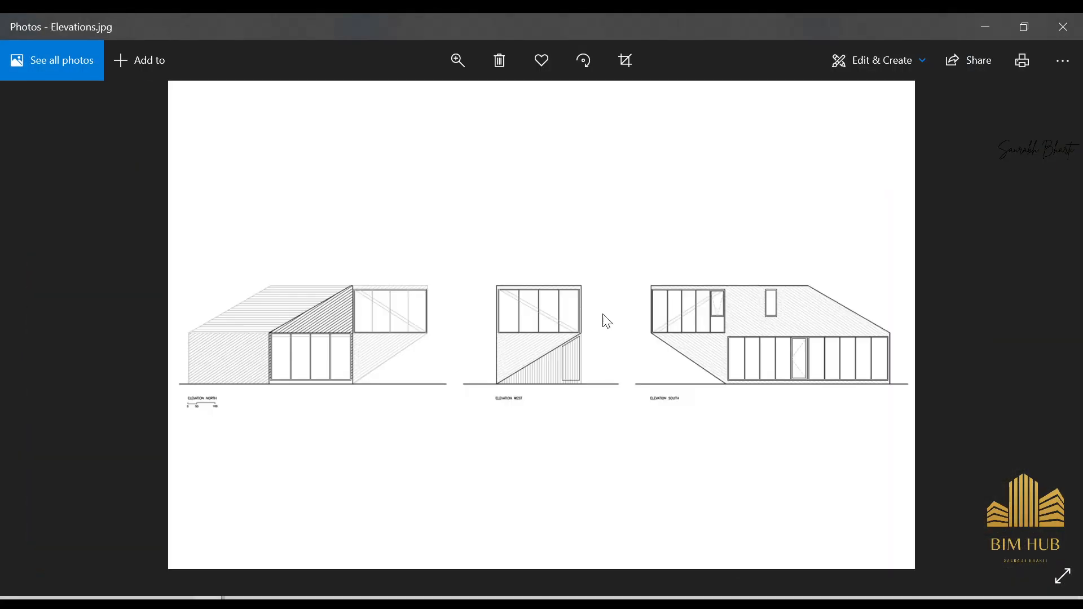
{"action": "scroll", "coordinate": [804, 309], "scroll_direction": "up", "scroll_amount": 2, "text": "ctrl"}
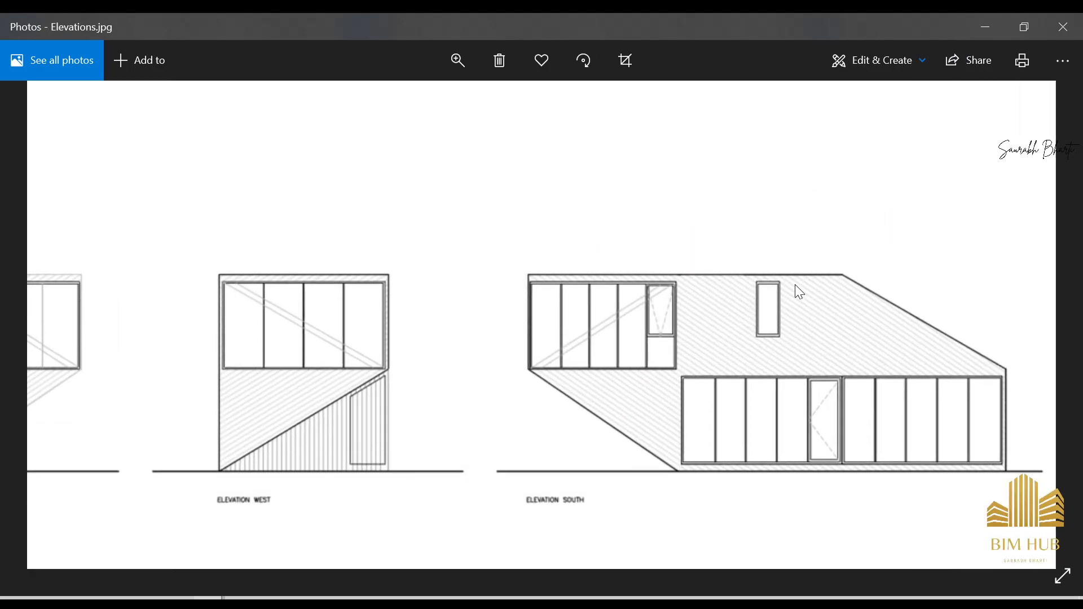
{"action": "left_click", "coordinate": [987, 28]}
- Switch back to Revit and start placing a Fixed 36" x 72" window with the 3D view facing the back elevation
{"action": "scroll", "coordinate": [622, 287], "scroll_direction": "up", "scroll_amount": 5}
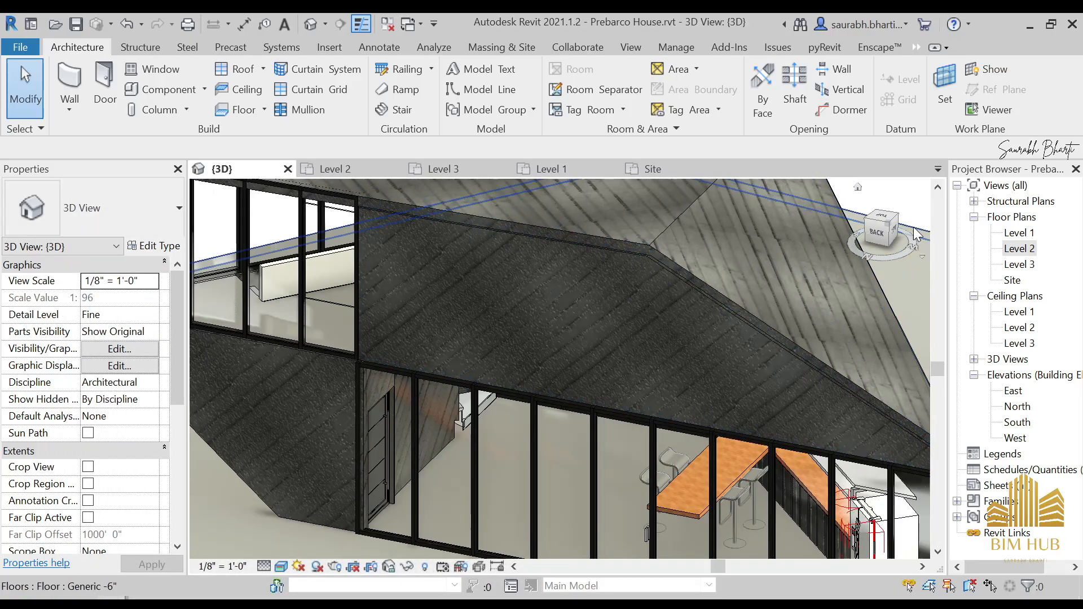
{"action": "left_click", "coordinate": [878, 232]}
{"action": "scroll", "coordinate": [593, 330], "scroll_direction": "up", "scroll_amount": 5}
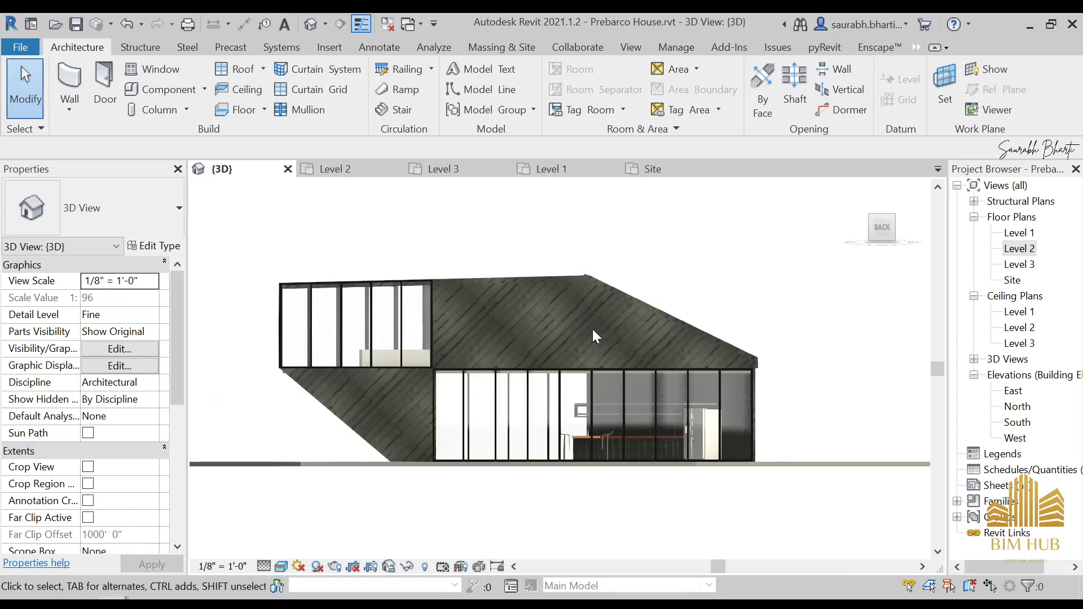
{"action": "middle_click_drag", "start_coordinate": [567, 286], "coordinate": [560, 345]}
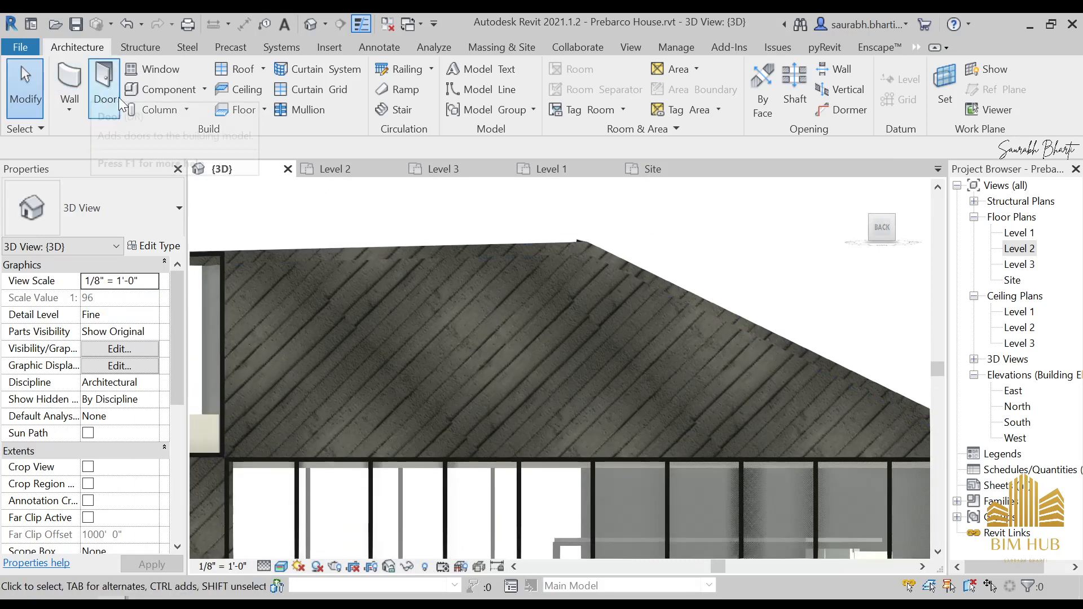
{"action": "left_click", "coordinate": [141, 71]}
{"action": "left_click", "coordinate": [124, 197]}
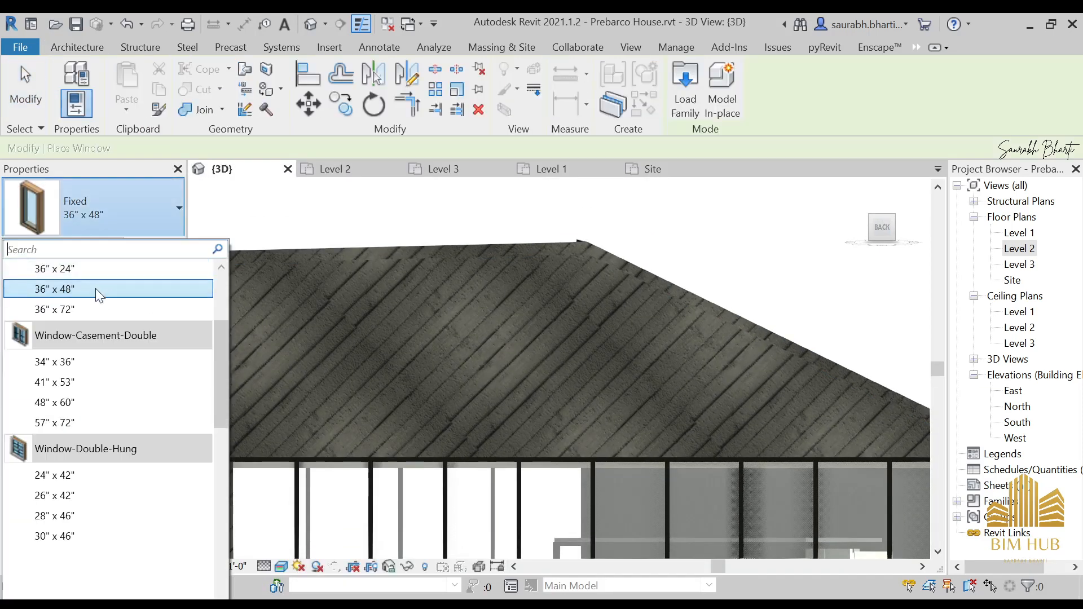
{"action": "left_click", "coordinate": [80, 296]}
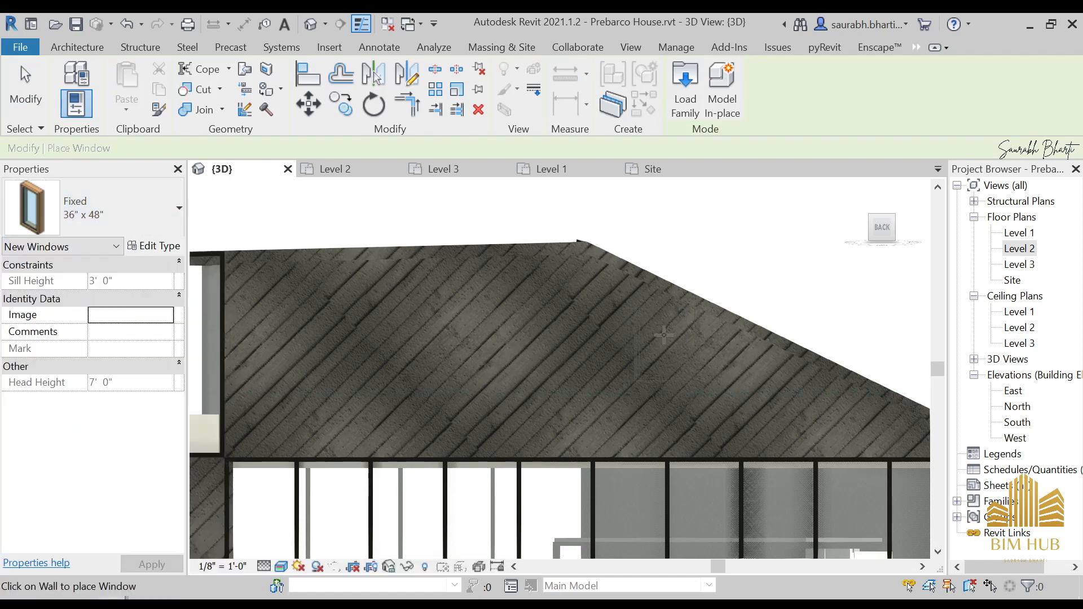
{"action": "left_click", "coordinate": [124, 209]}
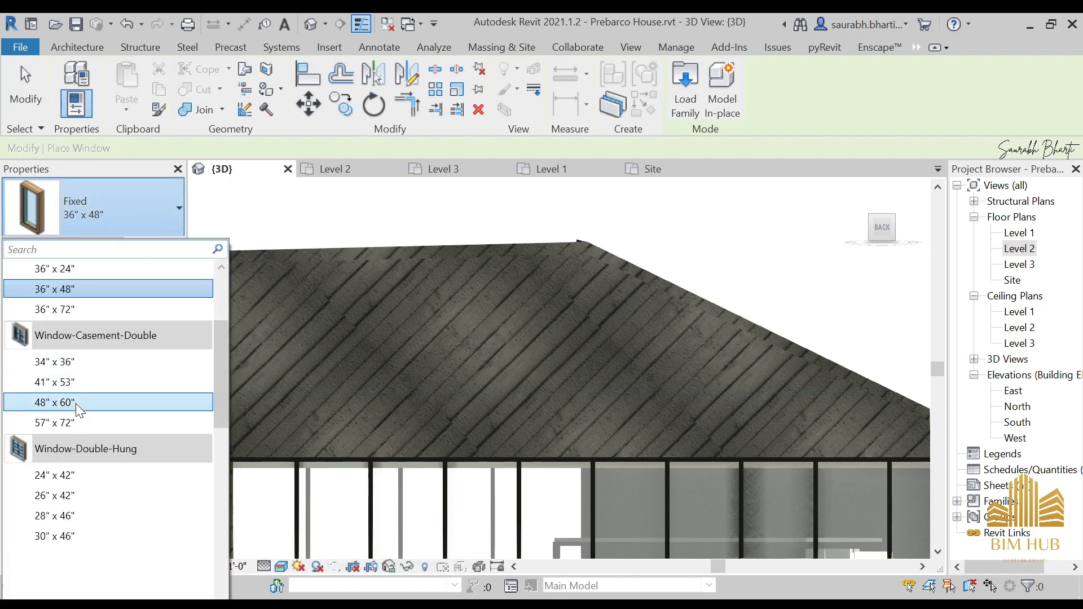
{"action": "left_click", "coordinate": [94, 313]}
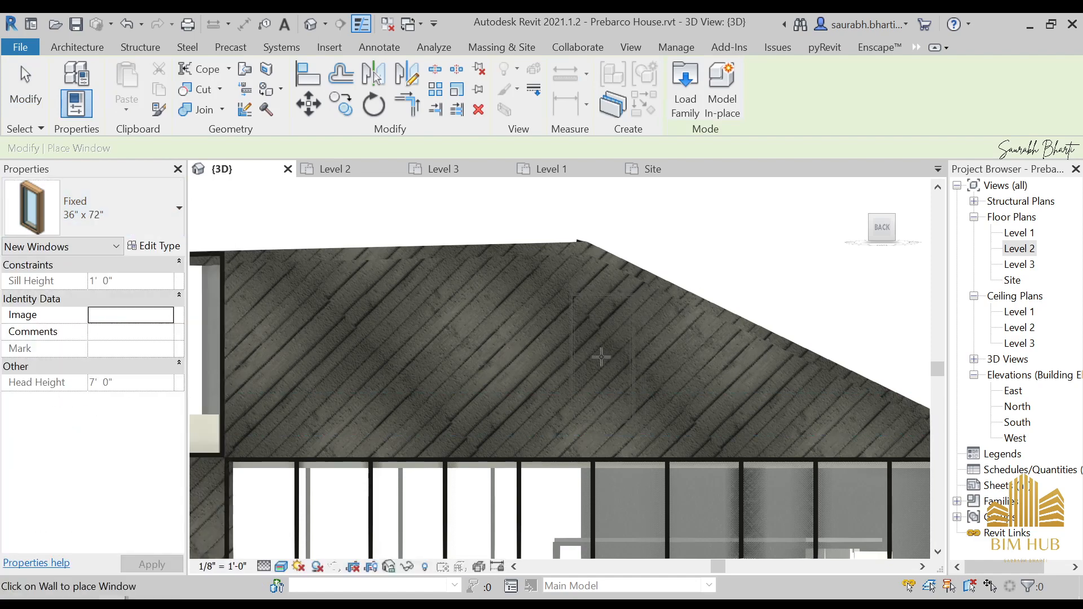
{"action": "left_click", "coordinate": [113, 207]}
{"action": "scroll", "coordinate": [83, 337], "scroll_direction": "up", "scroll_amount": 3}
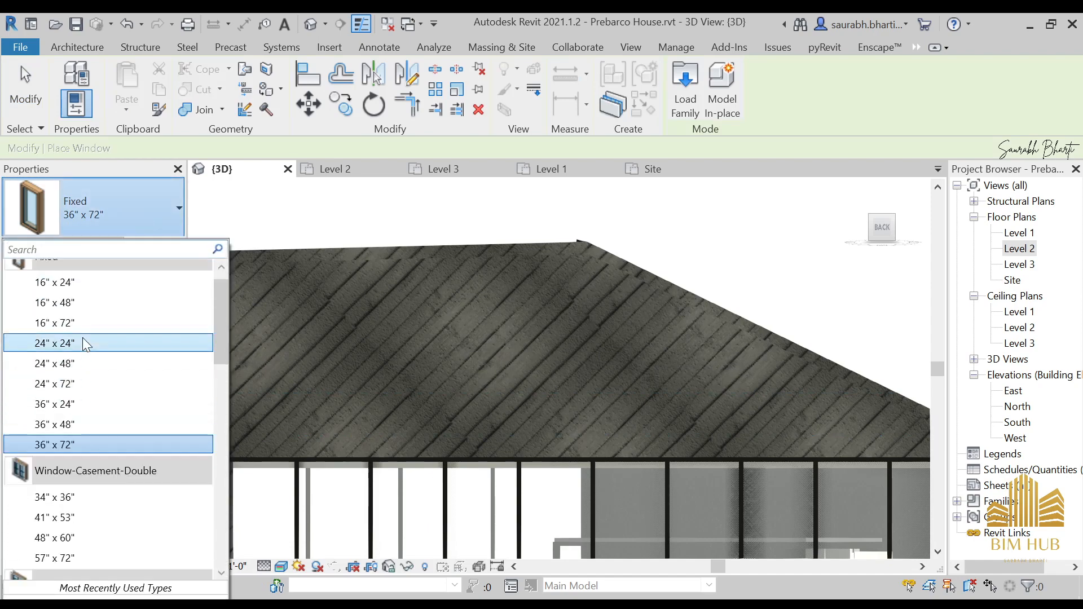
{"action": "left_click", "coordinate": [105, 282]}
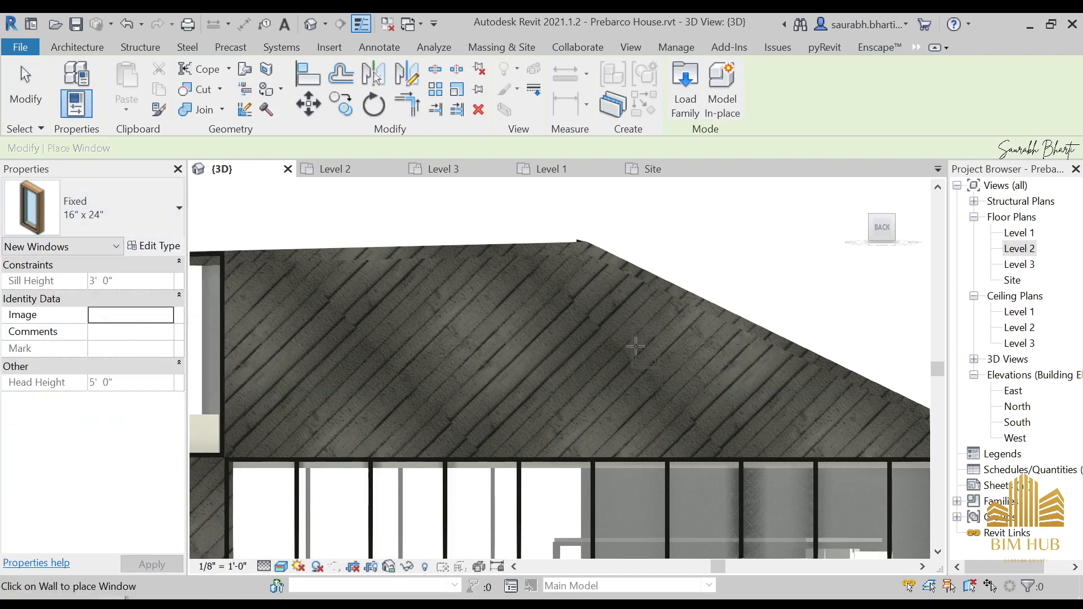
{"action": "left_click", "coordinate": [175, 213]}
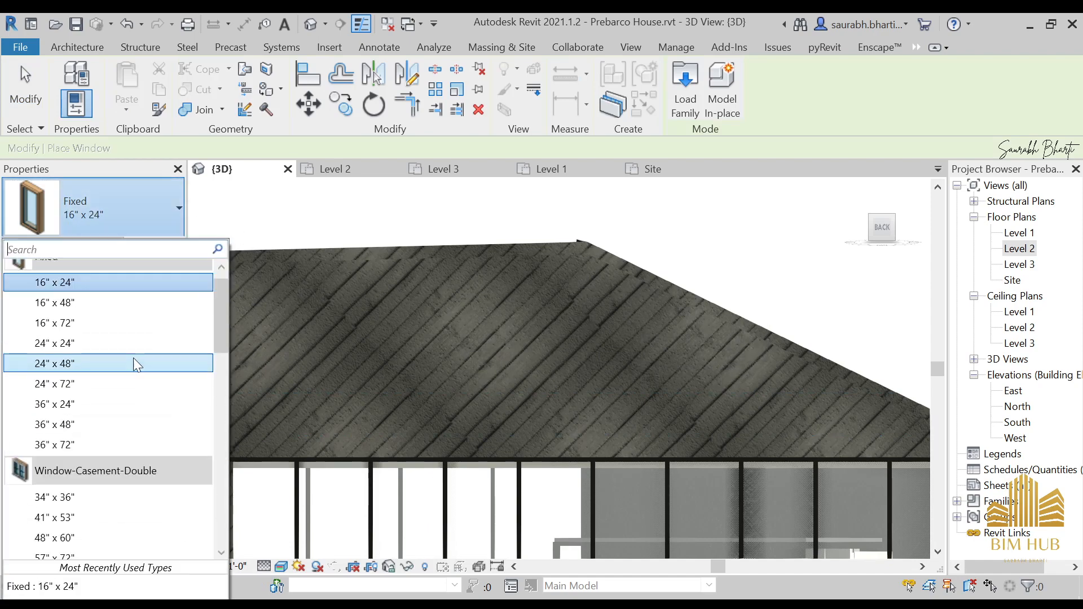
{"action": "left_click", "coordinate": [83, 439]}
- Place the Fixed 36" x 72" window in the upper-floor back wall near the roof peak and check it in 3D
{"action": "scroll", "coordinate": [591, 361], "scroll_direction": "down", "scroll_amount": 2}
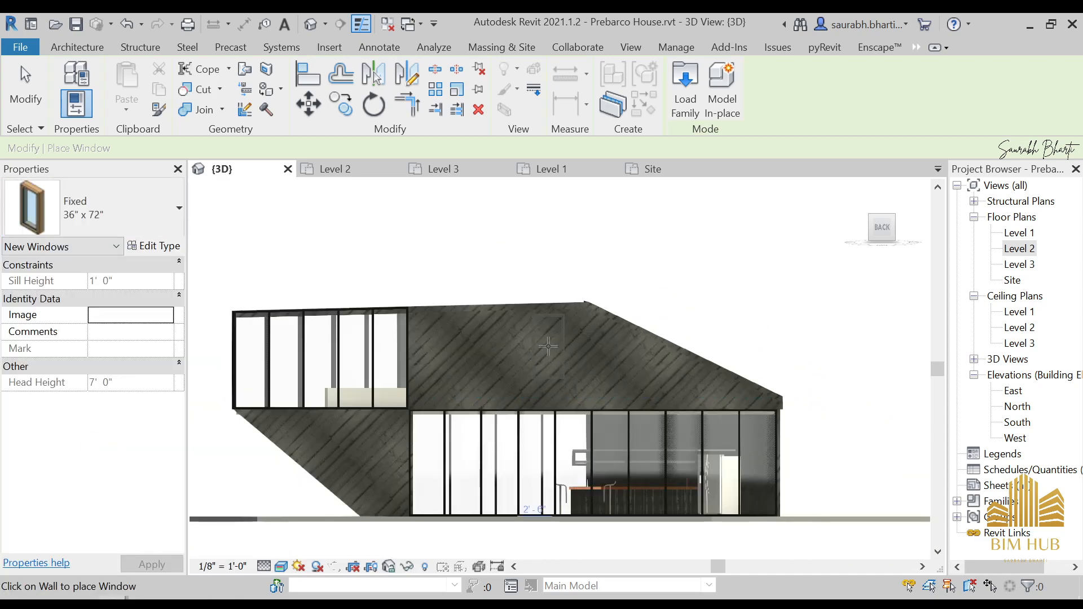
{"action": "middle_click_drag", "start_coordinate": [637, 396], "coordinate": [545, 482], "text": "shift"}
{"action": "scroll", "coordinate": [479, 435], "scroll_direction": "up", "scroll_amount": 4}
{"action": "key", "text": "Escape"}
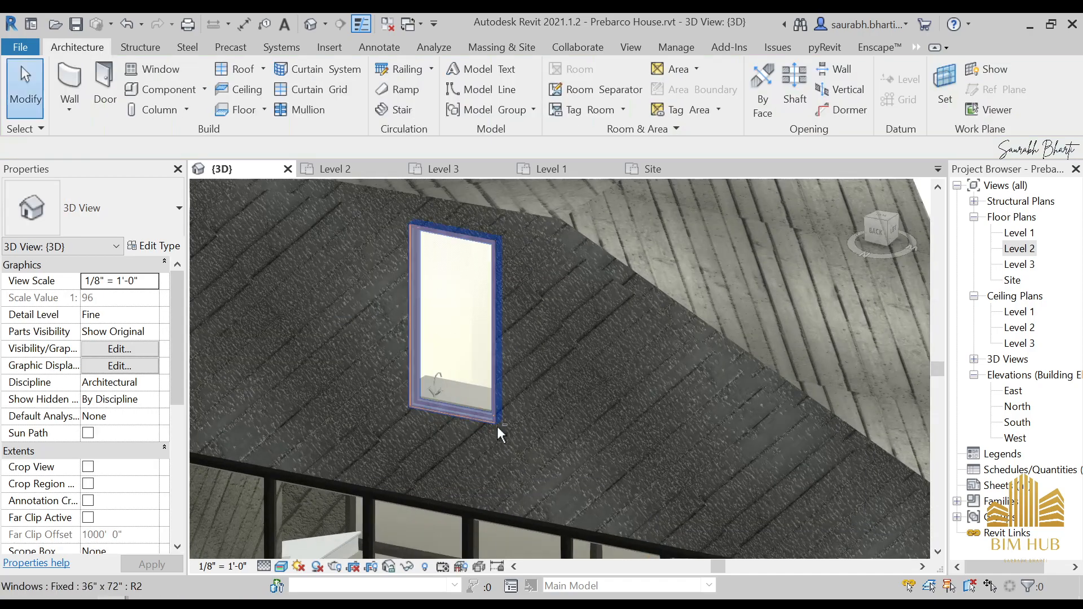
{"action": "middle_click_drag", "start_coordinate": [496, 426], "coordinate": [570, 416], "text": "shift"}
{"action": "left_click", "coordinate": [883, 233]}
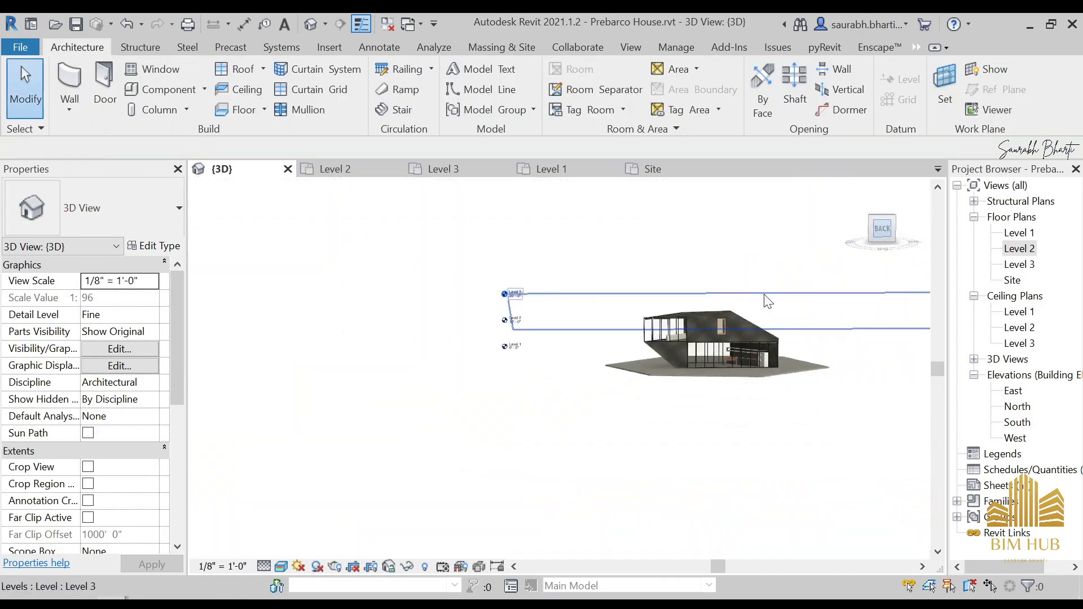
{"action": "scroll", "coordinate": [537, 323], "scroll_direction": "up", "scroll_amount": 6}
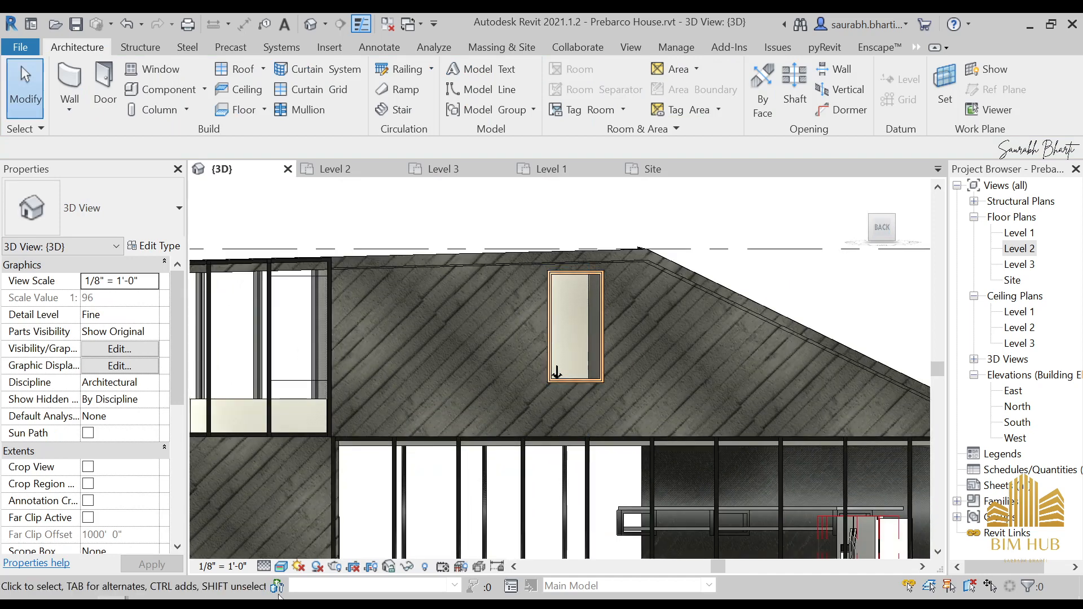
- Switch to Photos, compare the upper-floor window in the plans, elevations and exterior photos, and return to Revit
{"action": "mouse_move", "coordinate": [198, 577]}
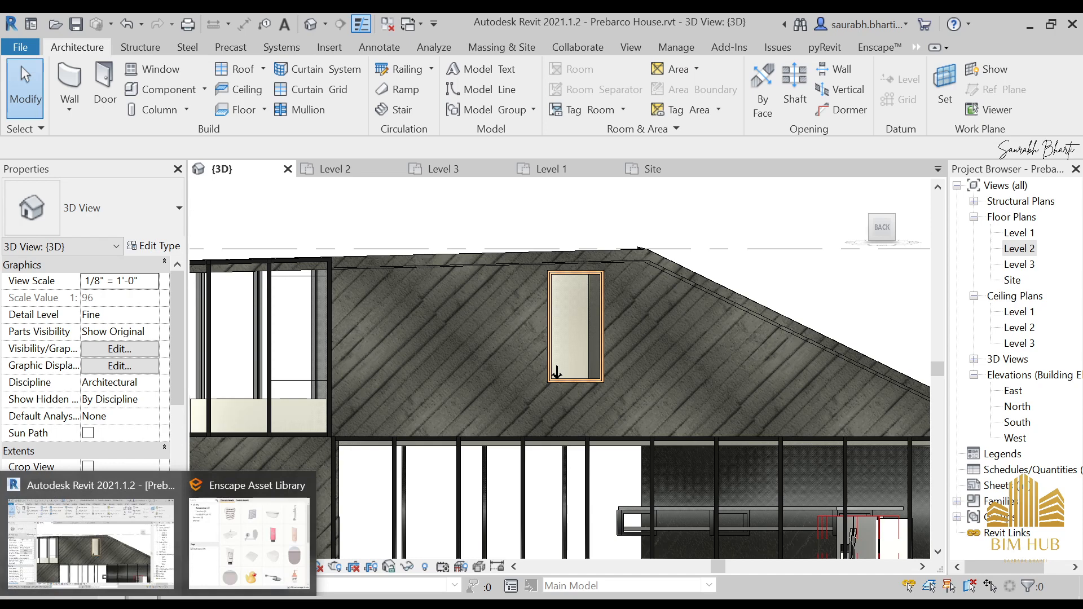
{"action": "mouse_move", "coordinate": [280, 571]}
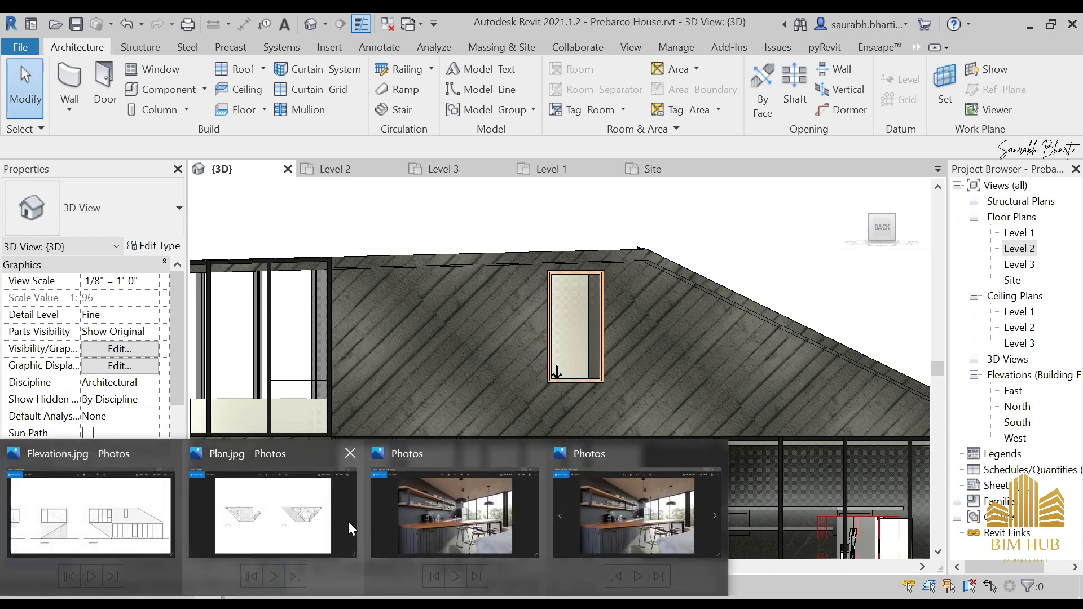
{"action": "left_click", "coordinate": [443, 520]}
{"action": "scroll", "coordinate": [632, 323], "scroll_direction": "down", "scroll_amount": 2}
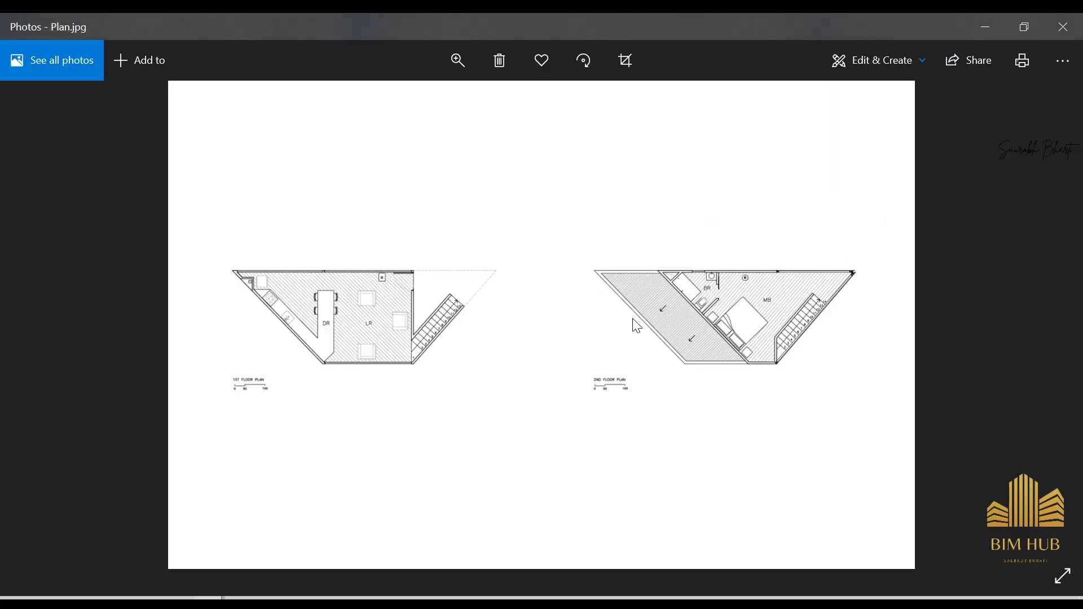
{"action": "scroll", "coordinate": [641, 324], "scroll_direction": "up", "scroll_amount": 1}
{"action": "scroll", "coordinate": [807, 312], "scroll_direction": "up", "scroll_amount": 2, "text": "ctrl"}
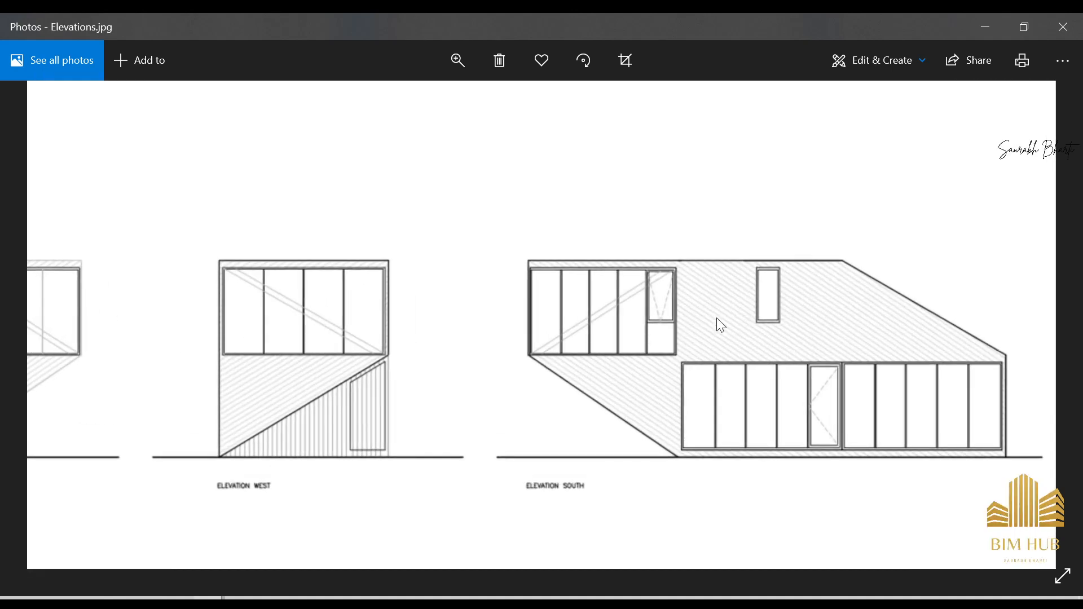
{"action": "scroll", "coordinate": [788, 293], "scroll_direction": "left", "scroll_amount": 3}
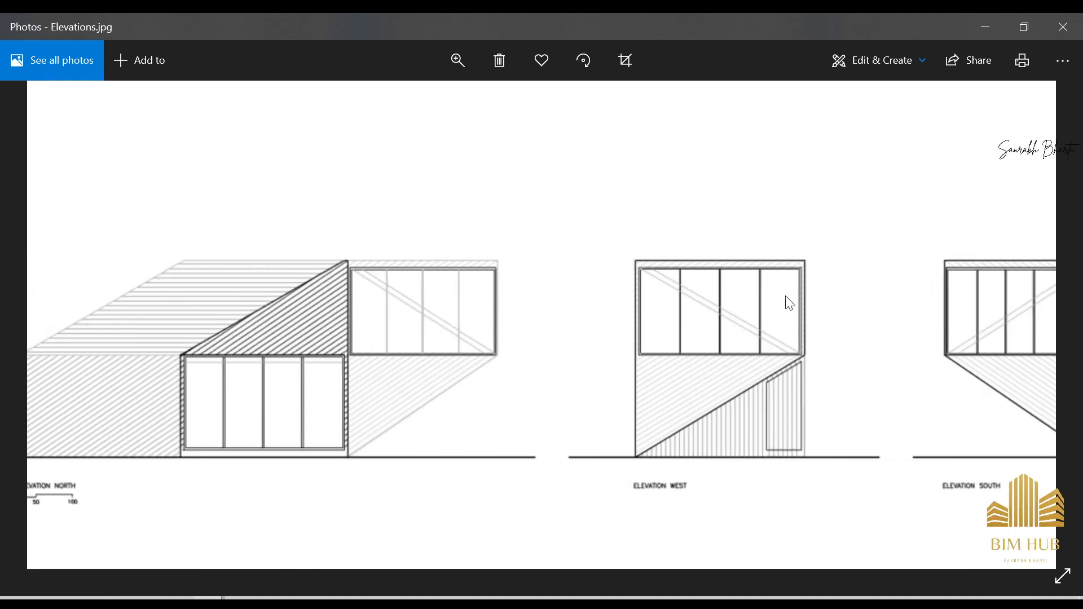
{"action": "scroll", "coordinate": [788, 293], "scroll_direction": "down", "scroll_amount": 2, "text": "ctrl"}
{"action": "scroll", "coordinate": [778, 302], "scroll_direction": "down", "scroll_amount": 1}
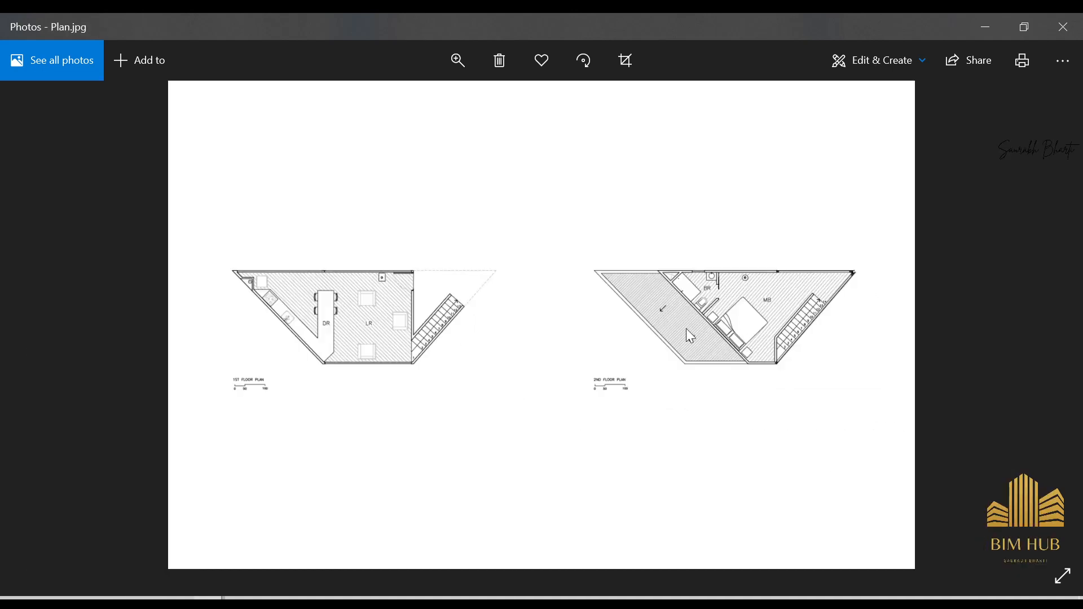
{"action": "scroll", "coordinate": [686, 329], "scroll_direction": "up", "scroll_amount": 2}
{"action": "scroll", "coordinate": [683, 323], "scroll_direction": "down", "scroll_amount": 1}
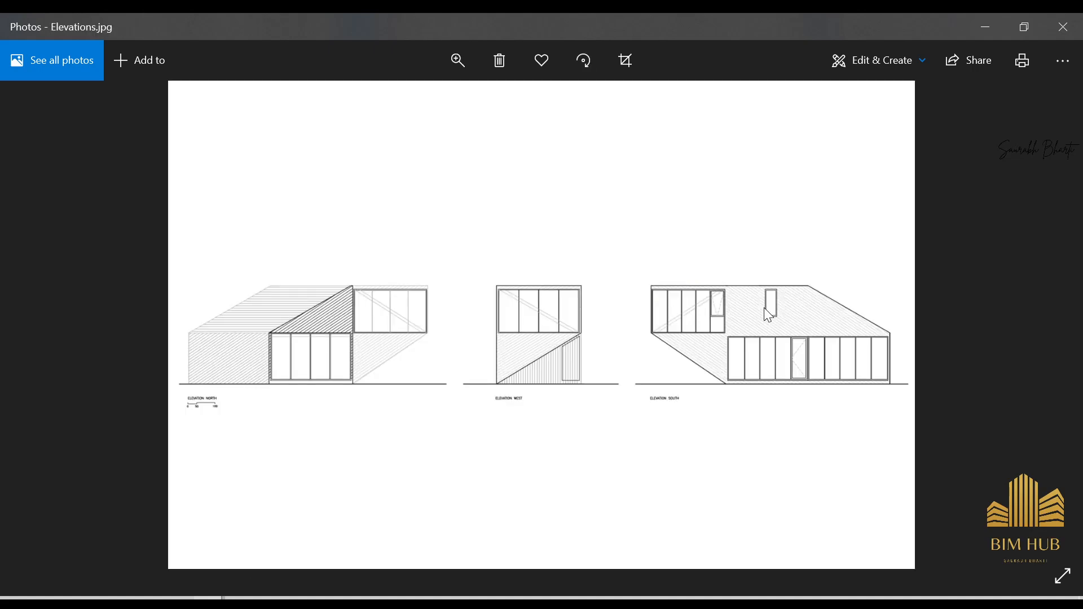
{"action": "scroll", "coordinate": [756, 313], "scroll_direction": "up", "scroll_amount": 2}
{"action": "scroll", "coordinate": [567, 367], "scroll_direction": "up", "scroll_amount": 3}
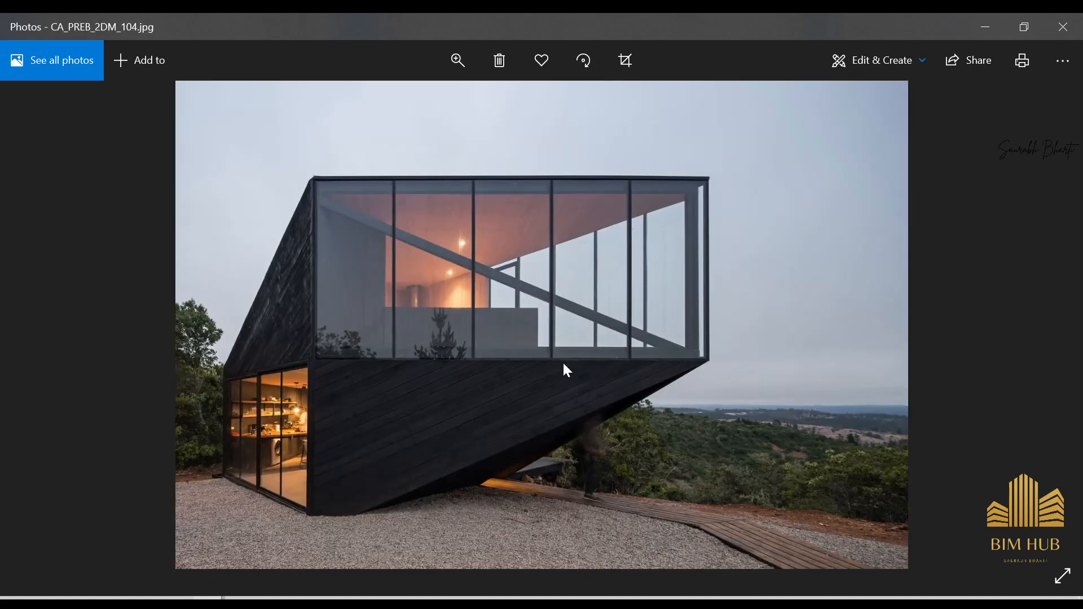
{"action": "scroll", "coordinate": [583, 402], "scroll_direction": "up", "scroll_amount": 1}
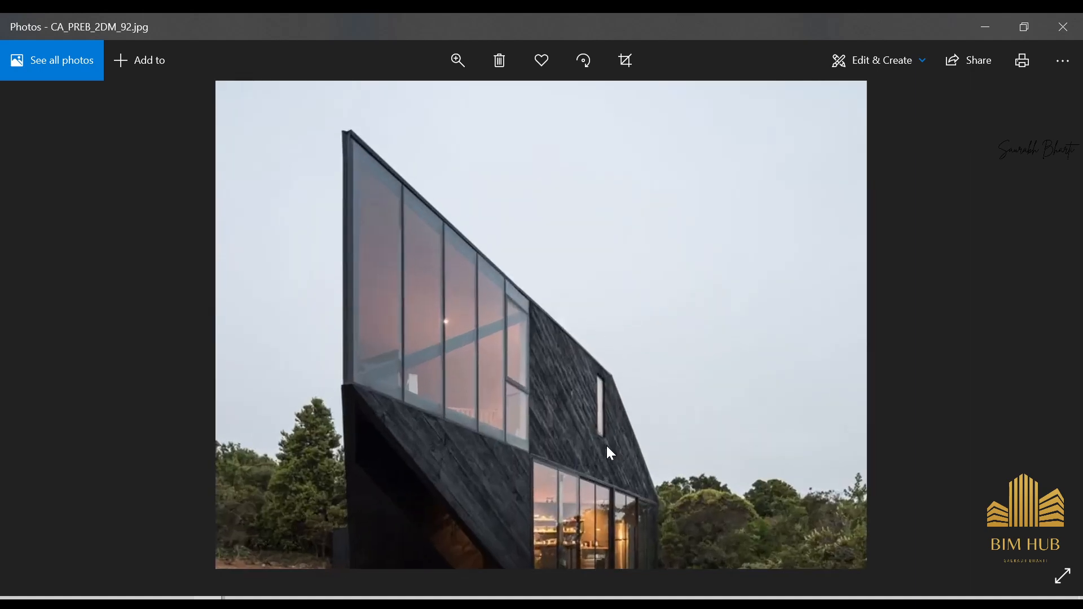
{"action": "left_click", "coordinate": [1000, 28]}
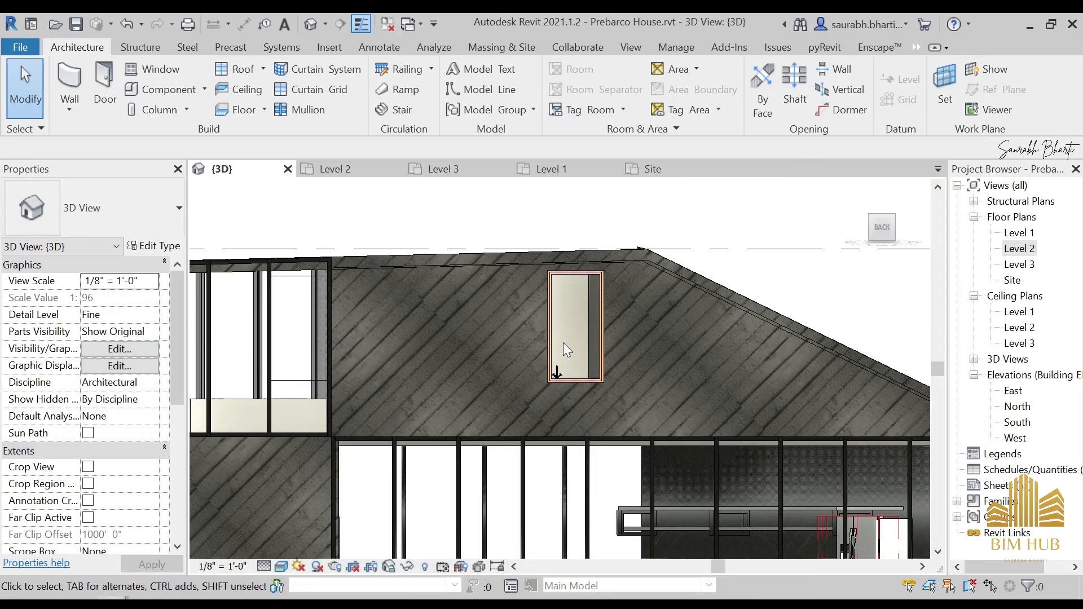
- Move the upper-floor window along the wall toward the roof peak, to 4'-4" on its horizontal temporary dimension
{"action": "left_click", "coordinate": [597, 323]}
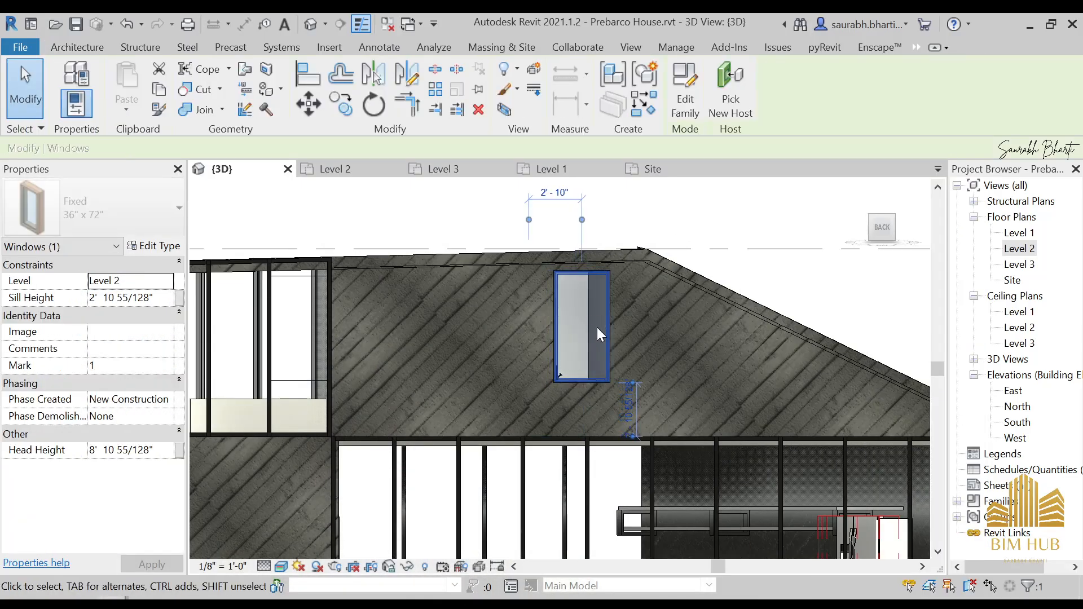
{"action": "left_click_drag", "start_coordinate": [598, 334], "coordinate": [645, 334]}
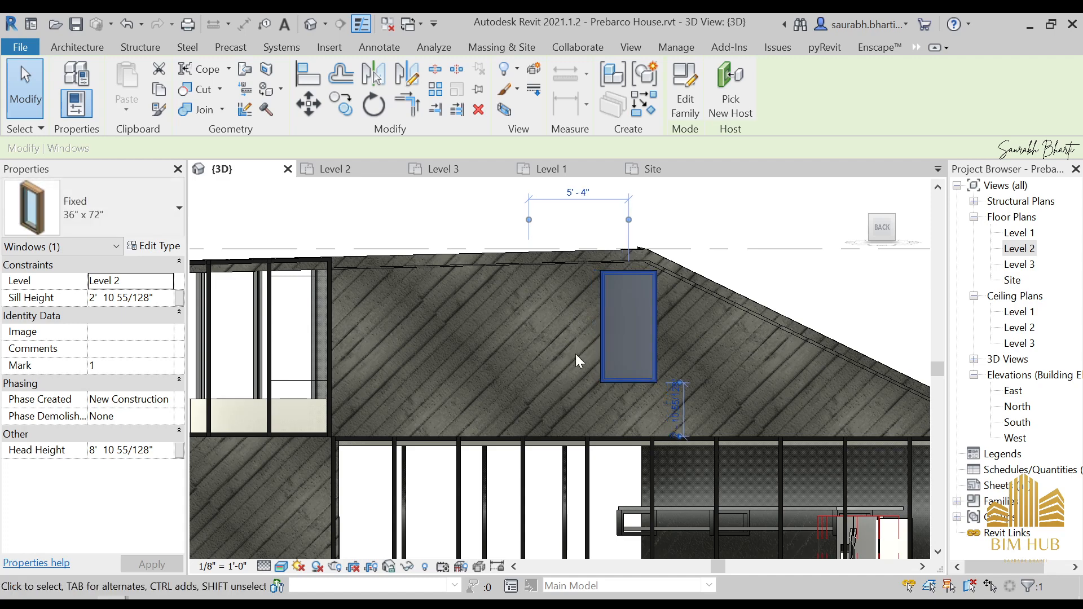
{"action": "scroll", "coordinate": [575, 354], "scroll_direction": "down", "scroll_amount": 3}
{"action": "key", "text": "Left"}
{"action": "key", "text": "Left"}
{"action": "key", "text": "Left"}
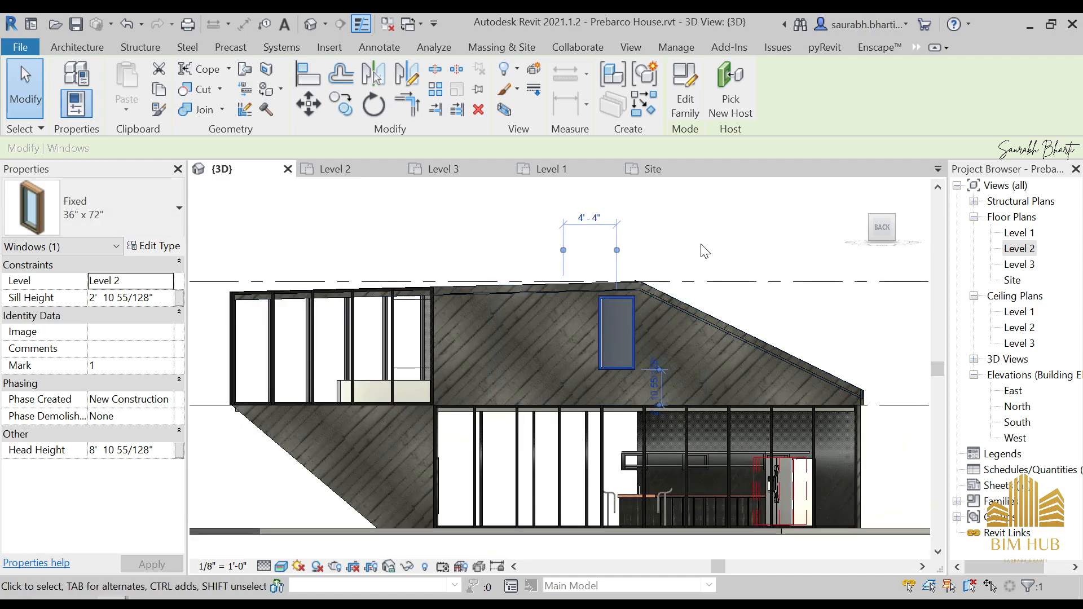
{"action": "left_click", "coordinate": [703, 255]}
- Duplicate the upper-floor window's type under the name "bath window"
{"action": "scroll", "coordinate": [633, 317], "scroll_direction": "up", "scroll_amount": 5}
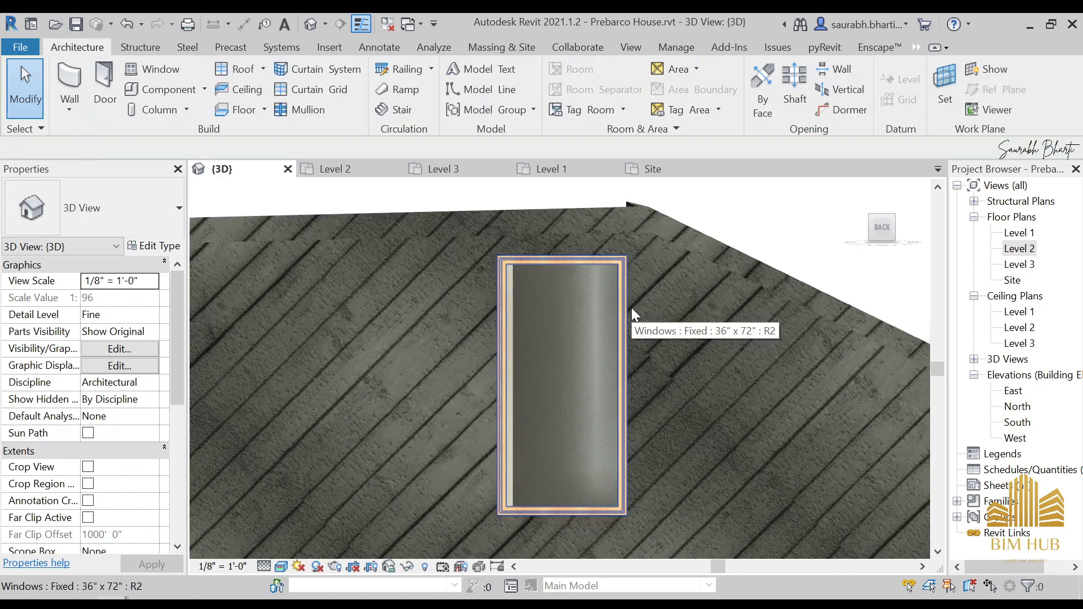
{"action": "left_click", "coordinate": [631, 304]}
{"action": "key", "text": "Escape"}
{"action": "left_click", "coordinate": [626, 279]}
{"action": "key", "text": "Escape"}
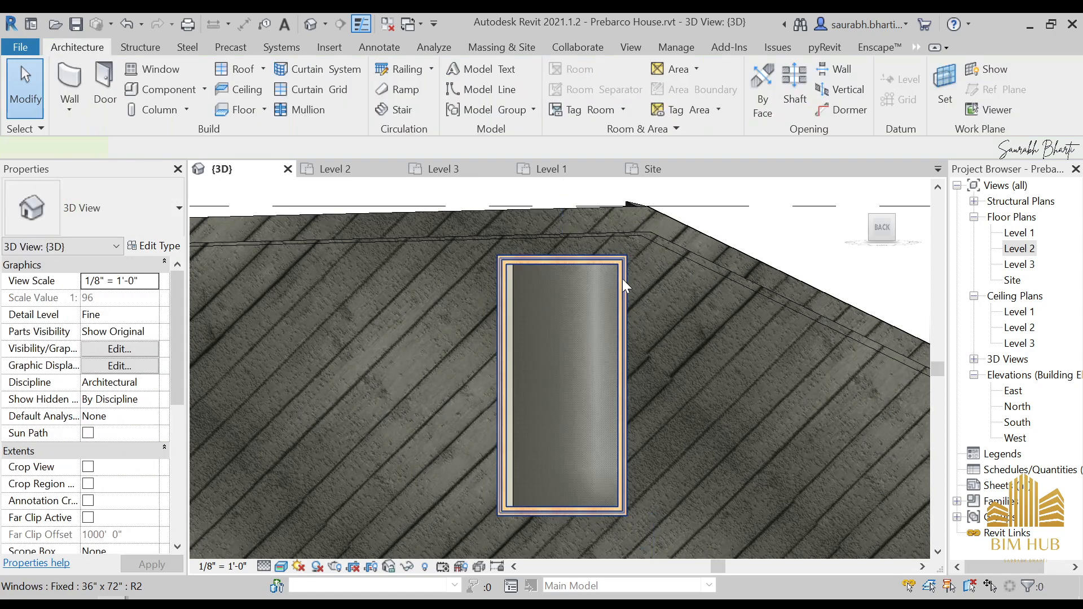
{"action": "left_click", "coordinate": [622, 279]}
{"action": "left_click", "coordinate": [151, 246]}
{"action": "left_click", "coordinate": [880, 163]}
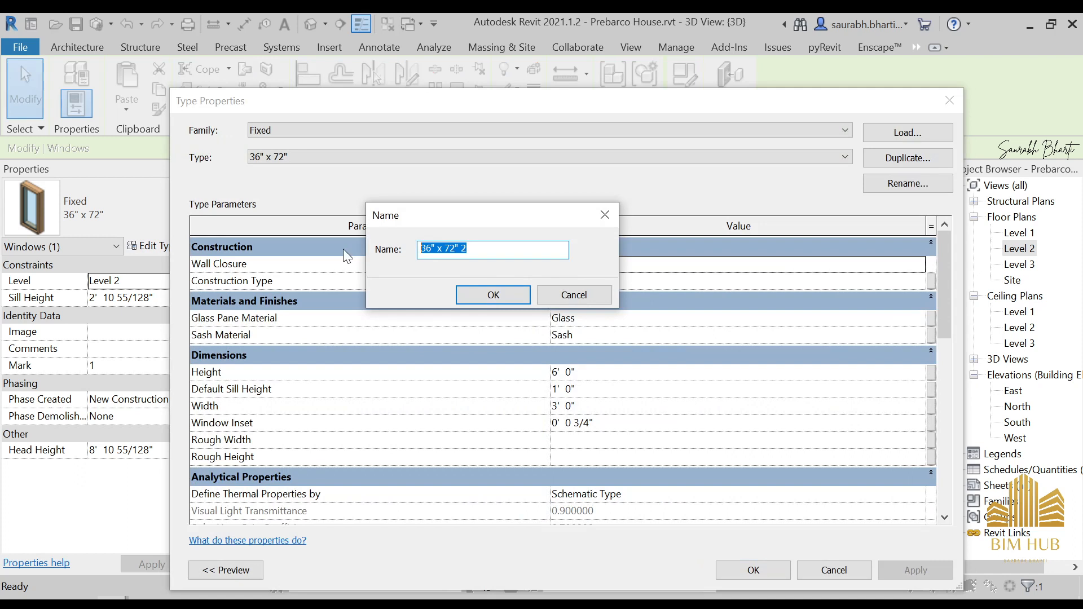
{"action": "type", "text": "B"}
{"action": "key", "text": "BackSpace"}
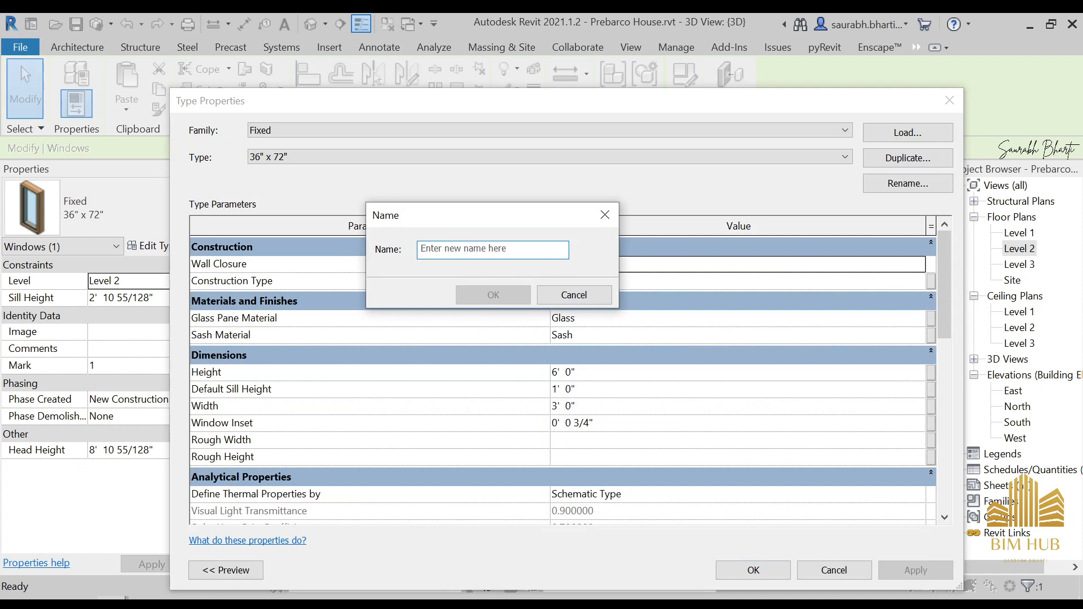
{"action": "type", "text": "bath window"}
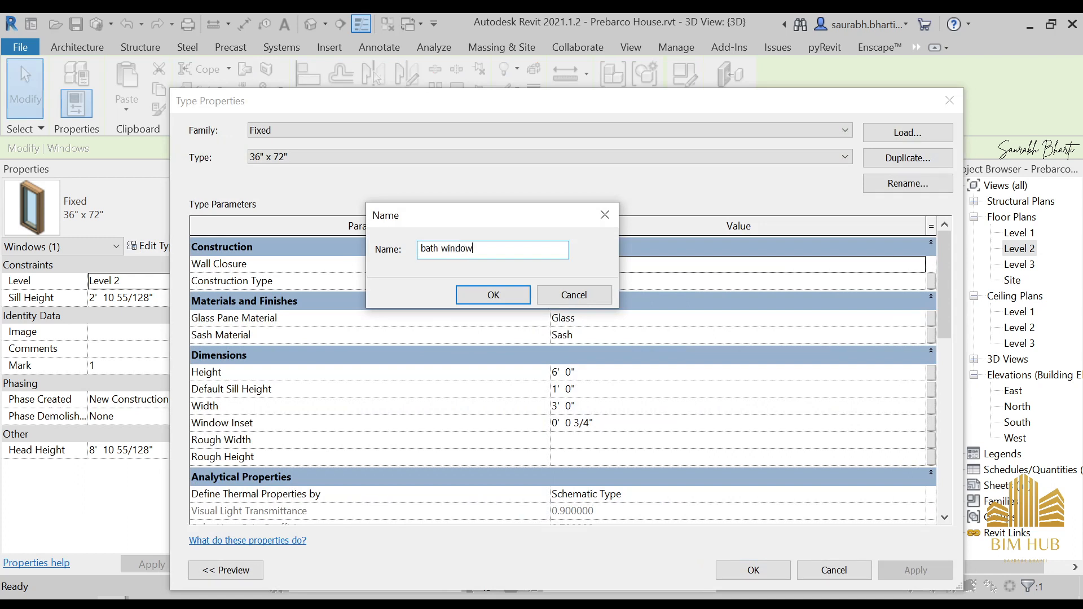
{"action": "key", "text": "Return"}
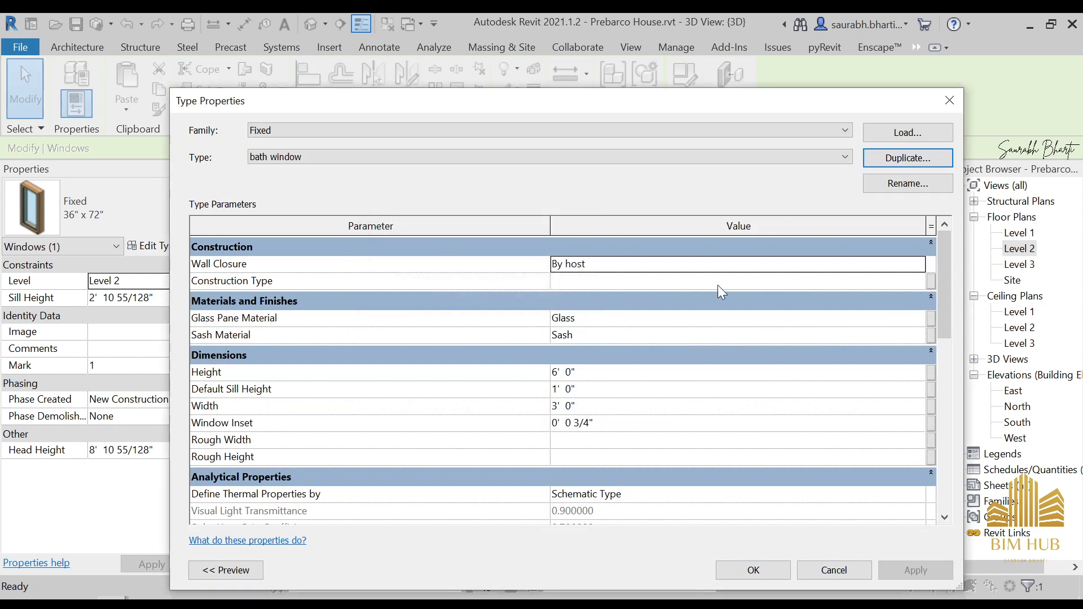
- Assign the 1.Anodised Black material to the bath window type's sash, checking the frame colour against the exterior photo CA_PREB_2DM_92.jpg
{"action": "left_click", "coordinate": [909, 336]}
{"action": "left_click", "coordinate": [930, 335]}
{"action": "scroll", "coordinate": [385, 296], "scroll_direction": "up", "scroll_amount": 8}
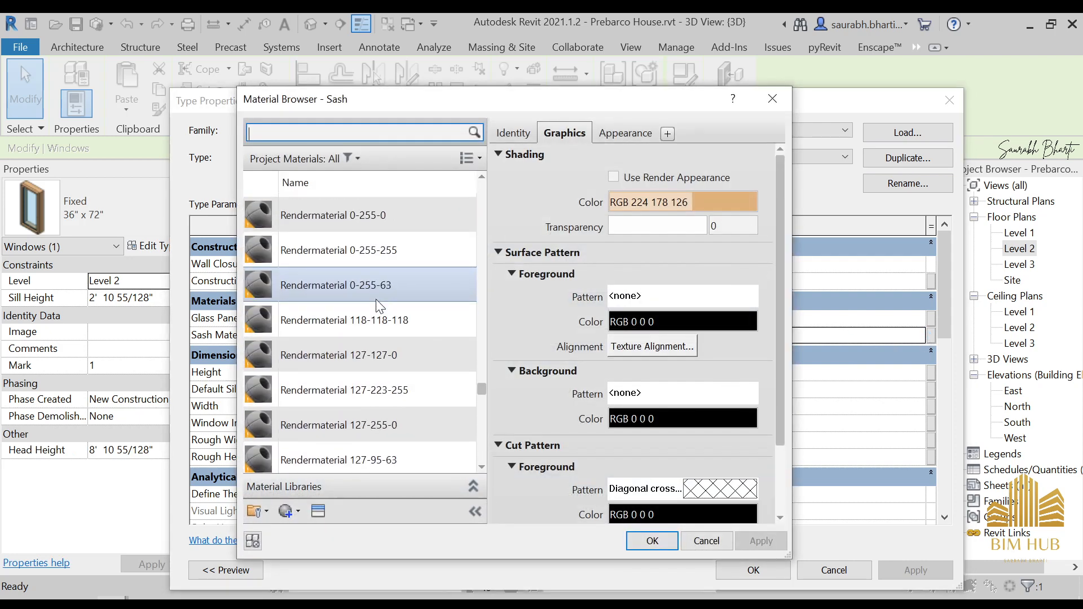
{"action": "left_click_drag", "start_coordinate": [481, 390], "coordinate": [492, 165]}
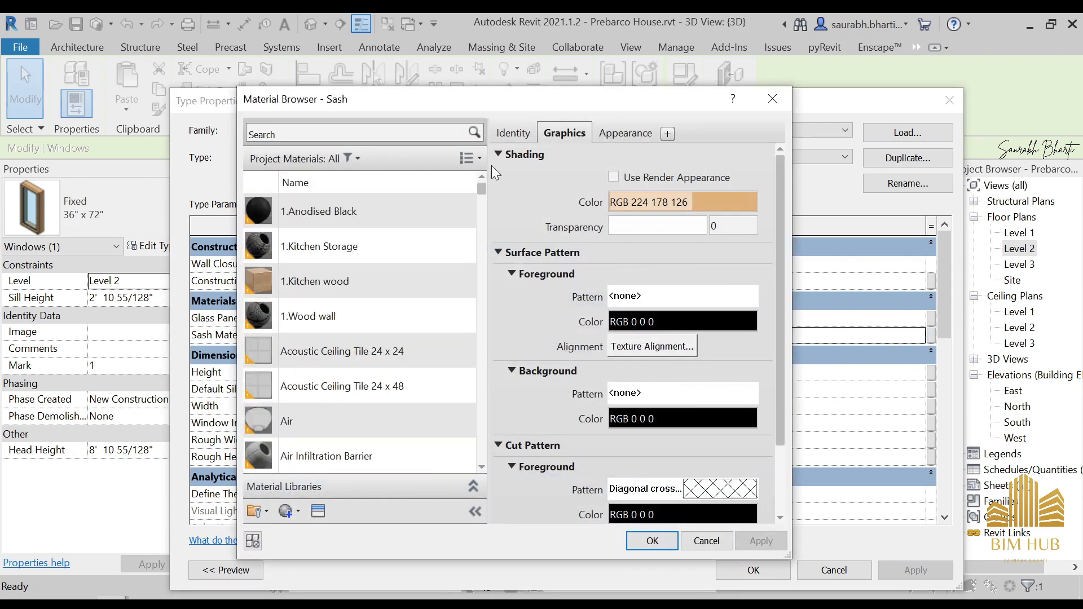
{"action": "left_click", "coordinate": [371, 216]}
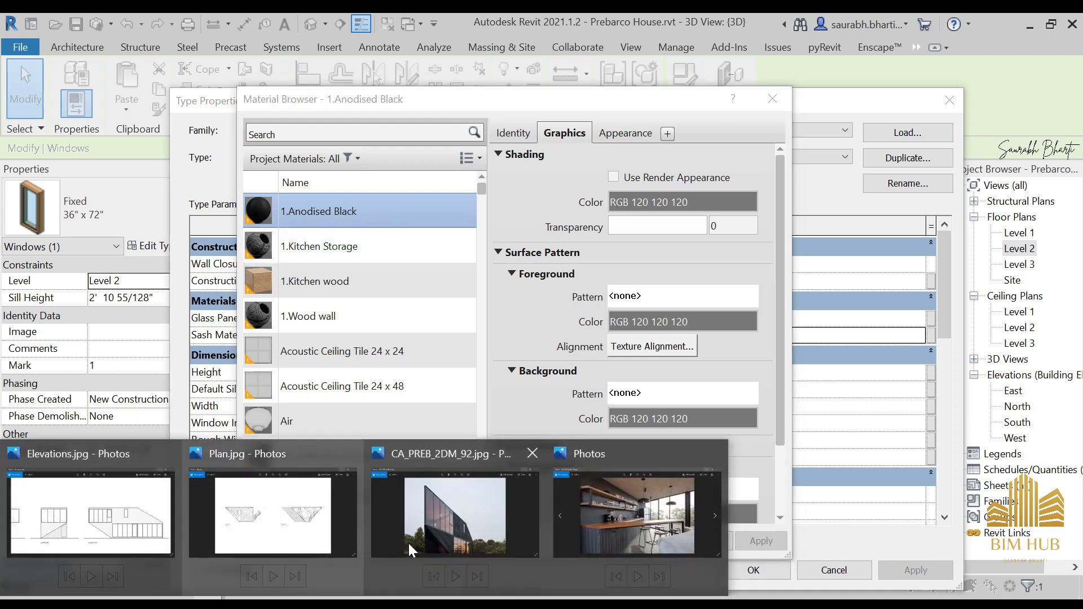
{"action": "left_click", "coordinate": [415, 539]}
{"action": "scroll", "coordinate": [613, 364], "scroll_direction": "up", "scroll_amount": 2}
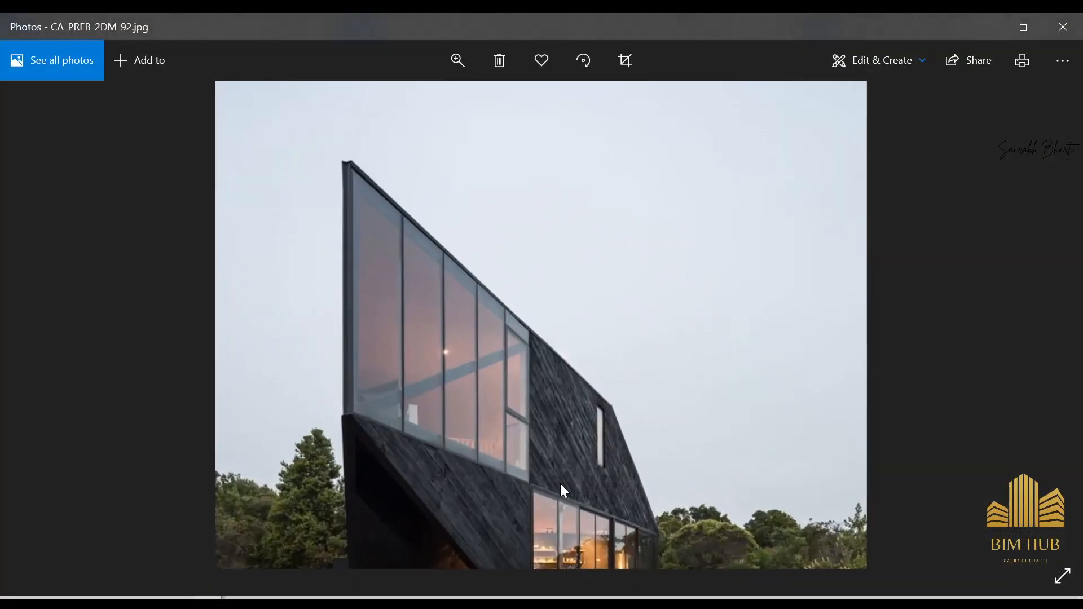
{"action": "left_click", "coordinate": [976, 27]}
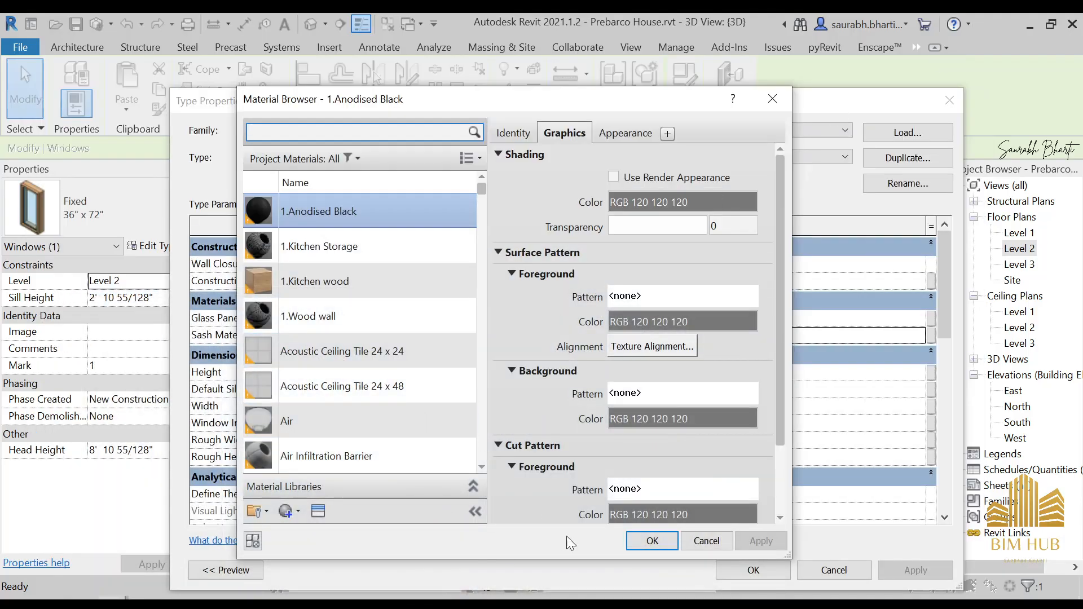
{"action": "left_click", "coordinate": [654, 539]}
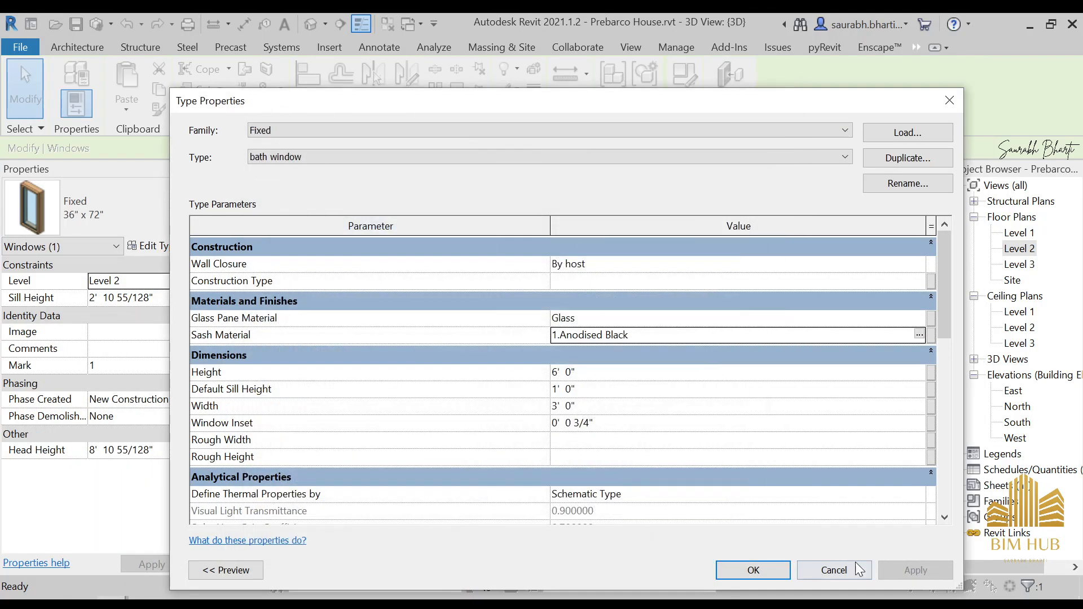
{"action": "left_click", "coordinate": [744, 570]}
- Set the bath window type's width to 2' and view the window in the back wall
{"action": "scroll", "coordinate": [630, 433], "scroll_direction": "down", "scroll_amount": 5}
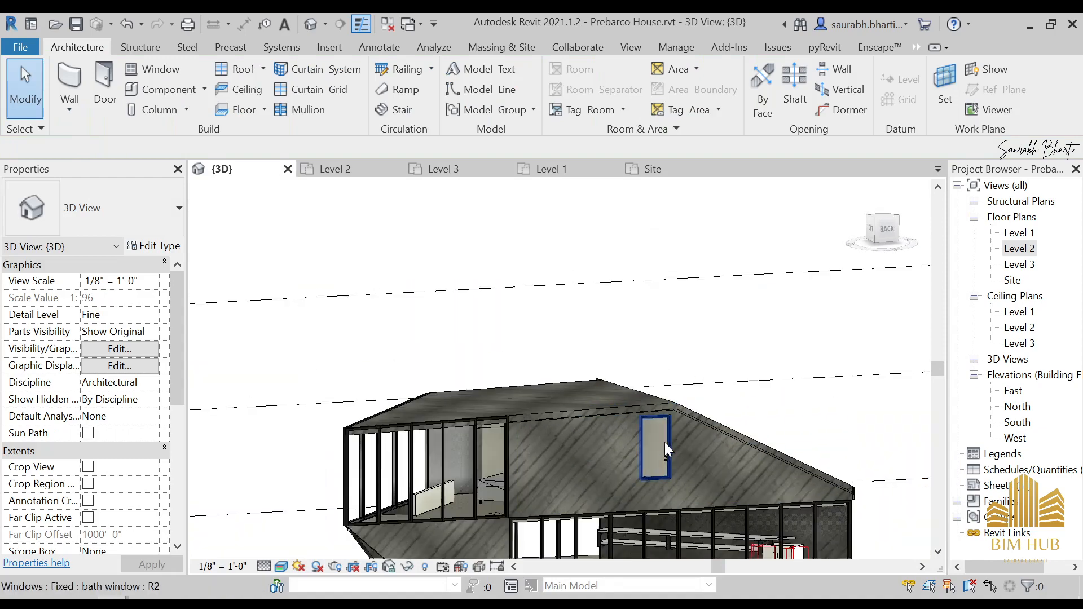
{"action": "left_click", "coordinate": [675, 449]}
{"action": "left_click", "coordinate": [888, 235]}
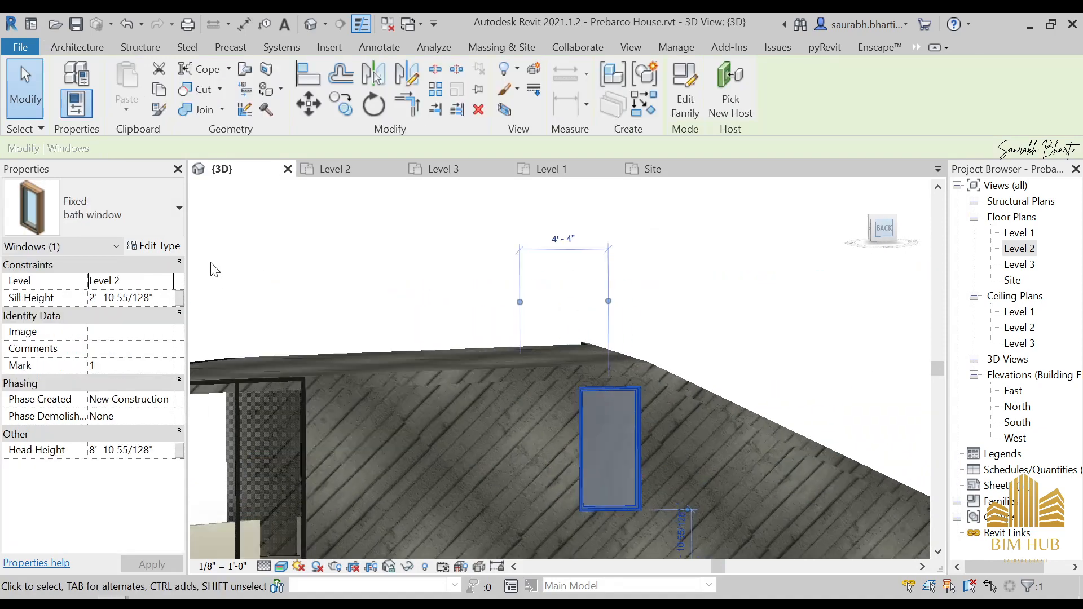
{"action": "left_click", "coordinate": [155, 246]}
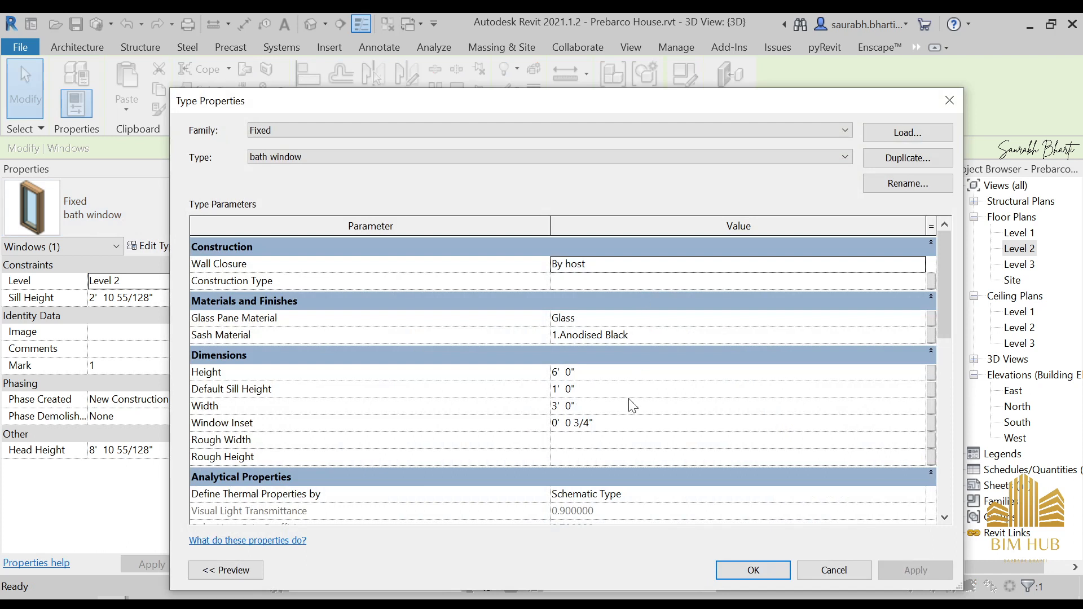
{"action": "left_click", "coordinate": [597, 408]}
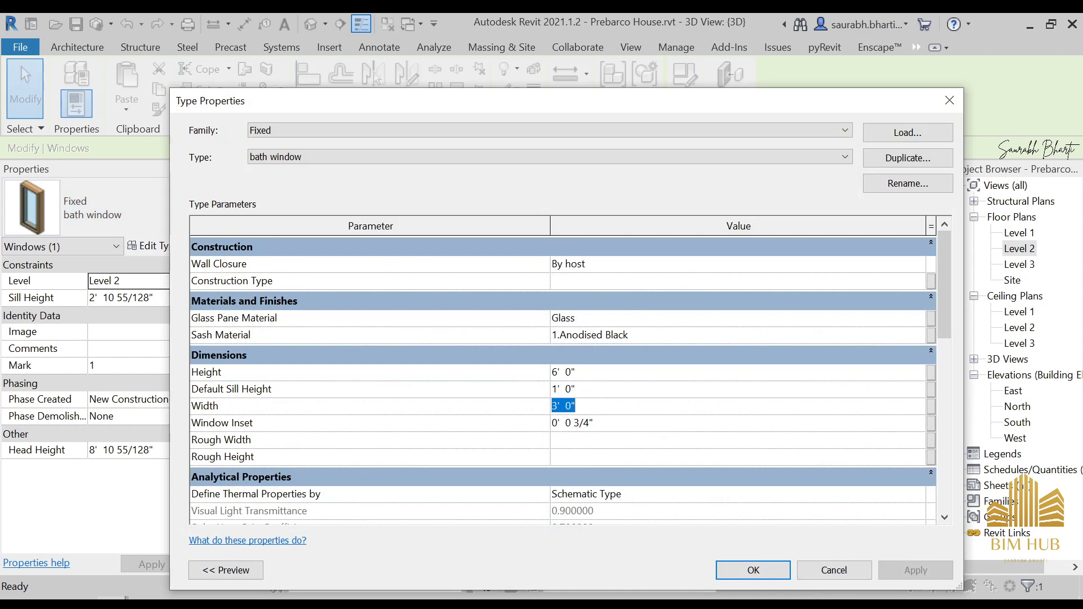
{"action": "type", "text": "2"}
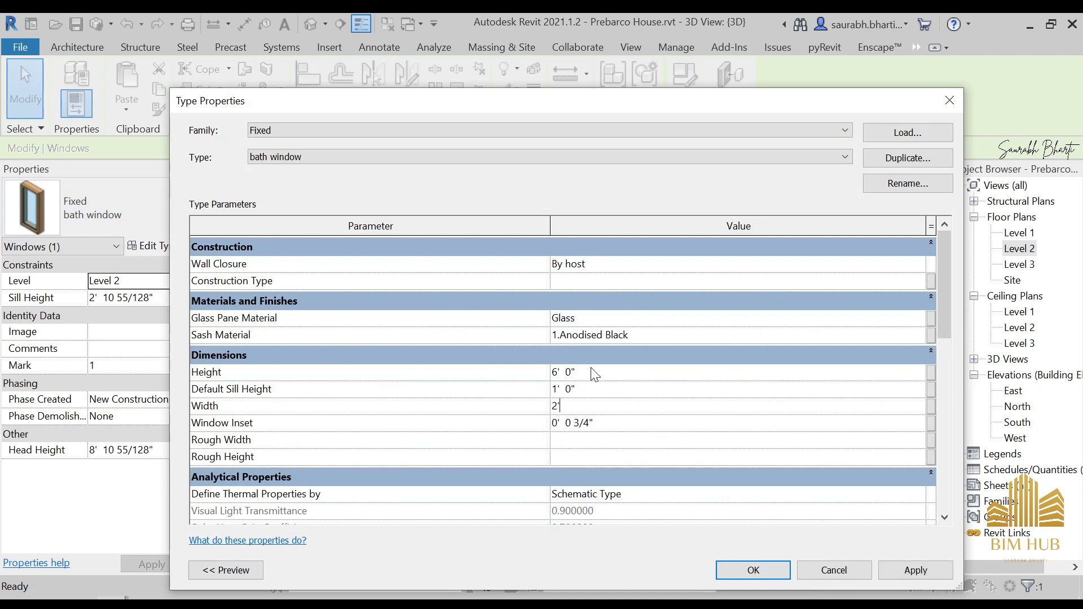
{"action": "left_click", "coordinate": [753, 570]}
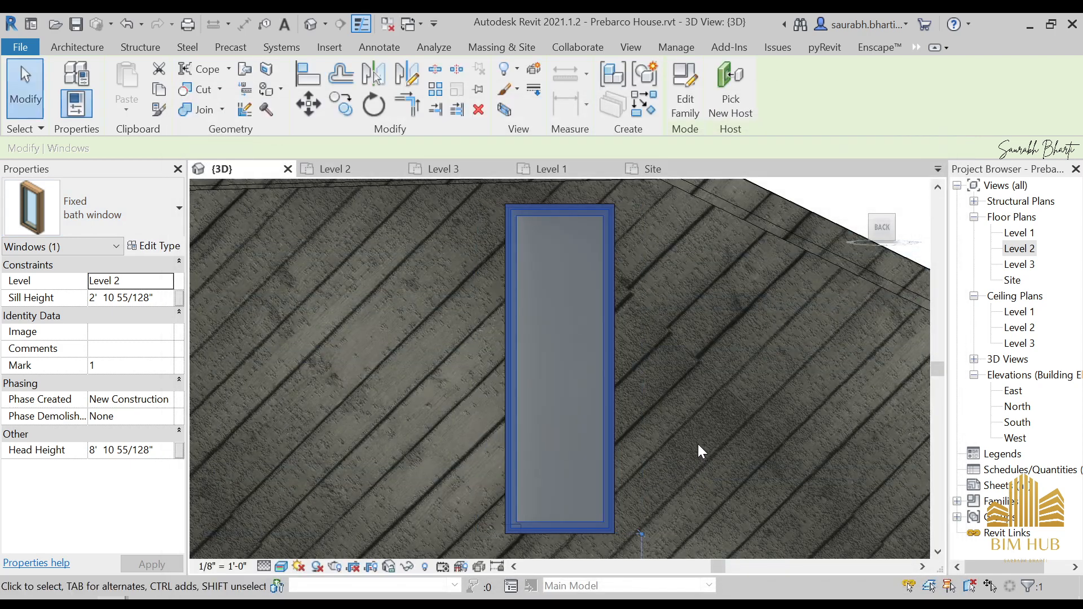
{"action": "scroll", "coordinate": [695, 447], "scroll_direction": "down", "scroll_amount": 3}
{"action": "key", "text": "Escape"}
{"action": "scroll", "coordinate": [693, 449], "scroll_direction": "down", "scroll_amount": 2}
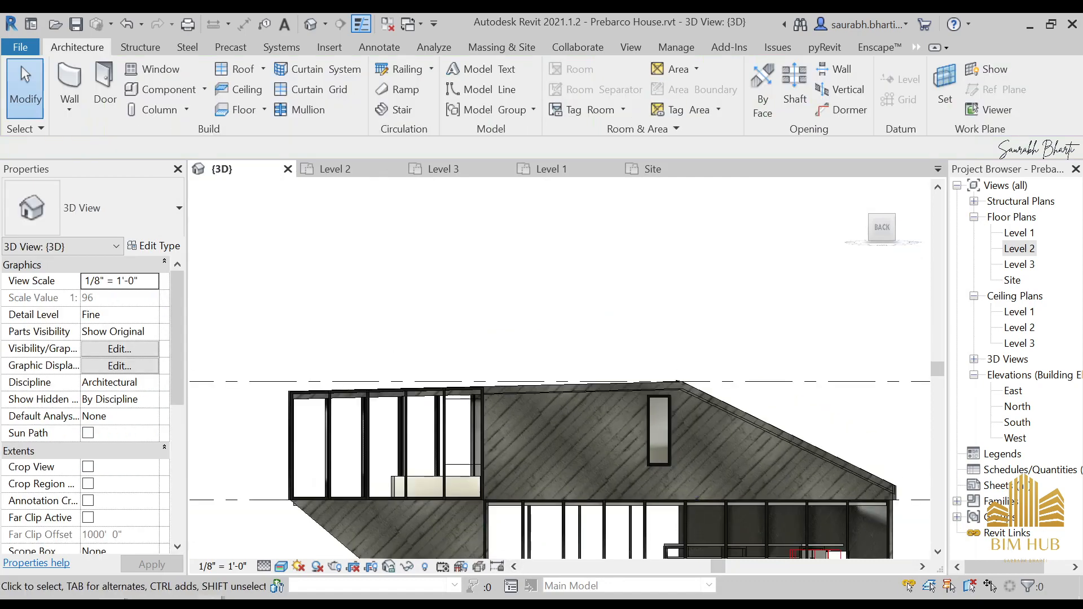
- Compare the window's proportions with the exterior photo and set the bath window type's width to 1' 2"
{"action": "left_click", "coordinate": [420, 521]}
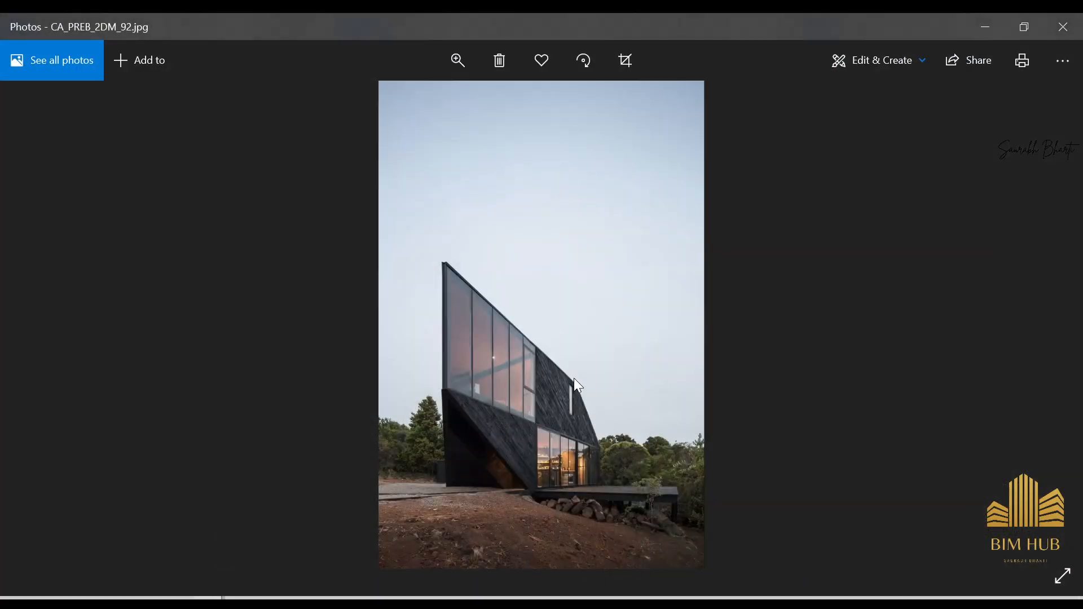
{"action": "scroll", "coordinate": [574, 378], "scroll_direction": "up", "scroll_amount": 2}
{"action": "left_click", "coordinate": [985, 26]}
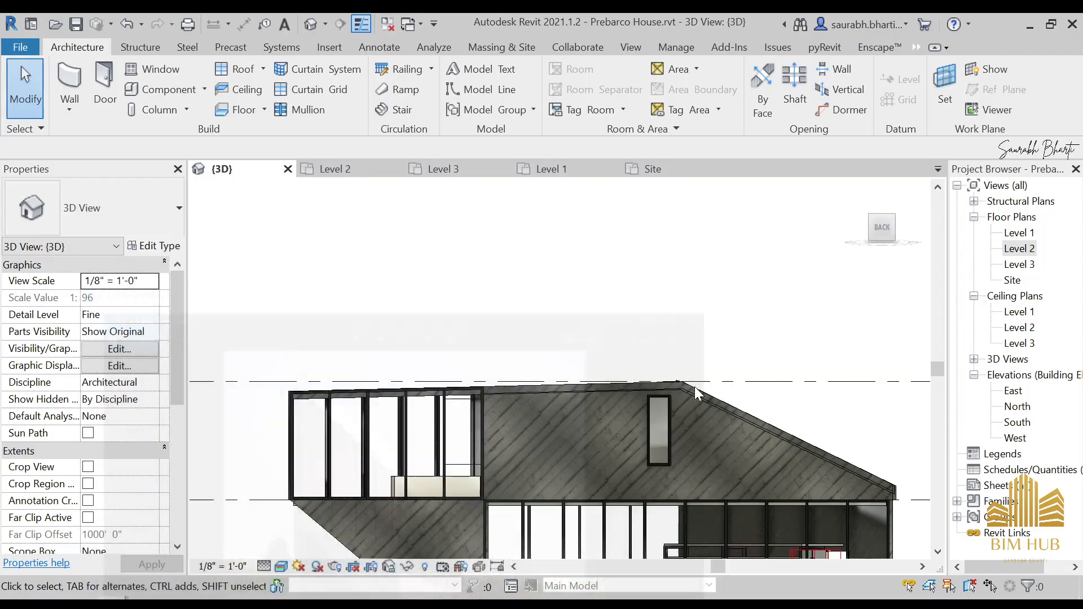
{"action": "left_click", "coordinate": [667, 414]}
{"action": "left_click", "coordinate": [176, 246]}
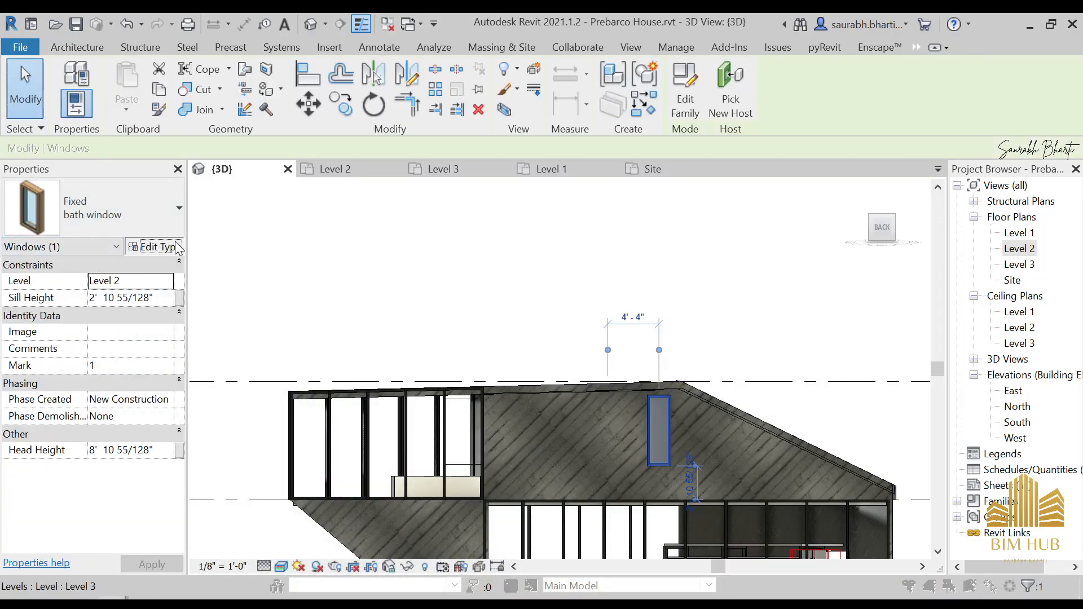
{"action": "left_click", "coordinate": [599, 406]}
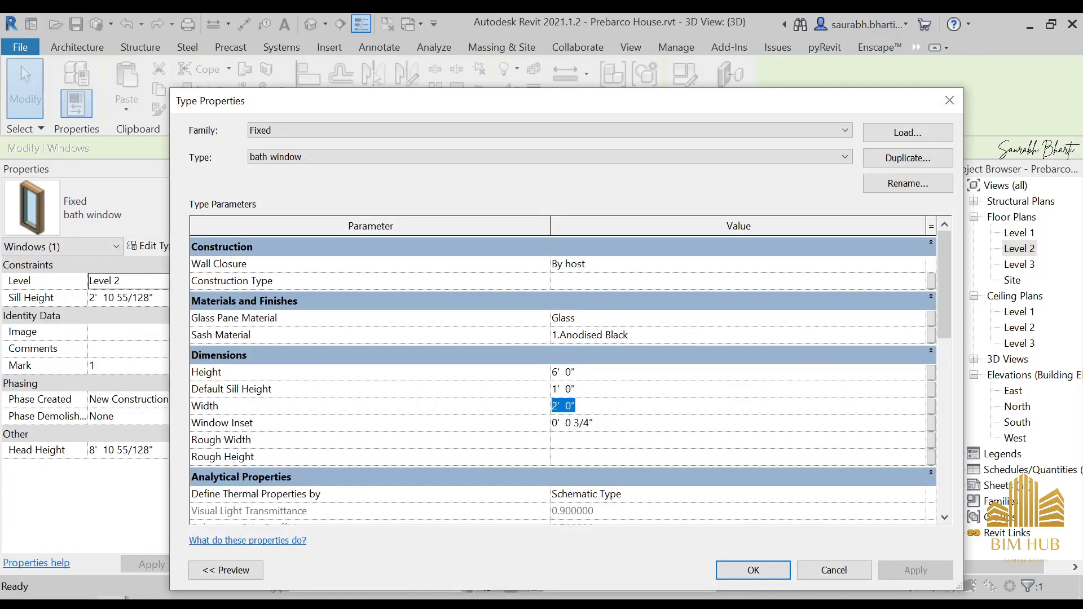
{"action": "type", "text": "1'2"}
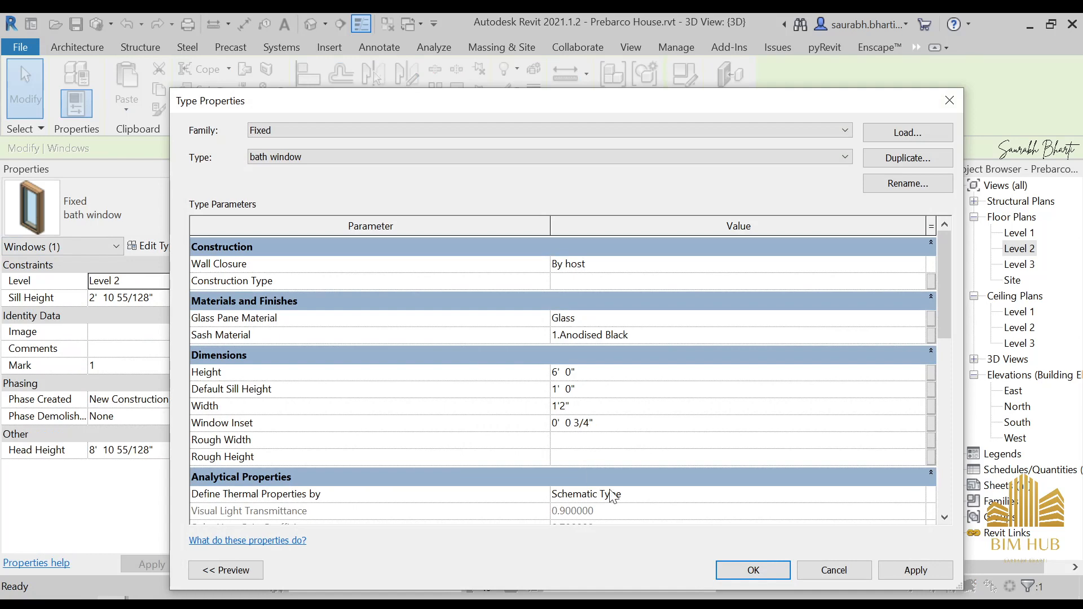
{"action": "left_click", "coordinate": [723, 578]}
{"action": "key", "text": "Escape"}
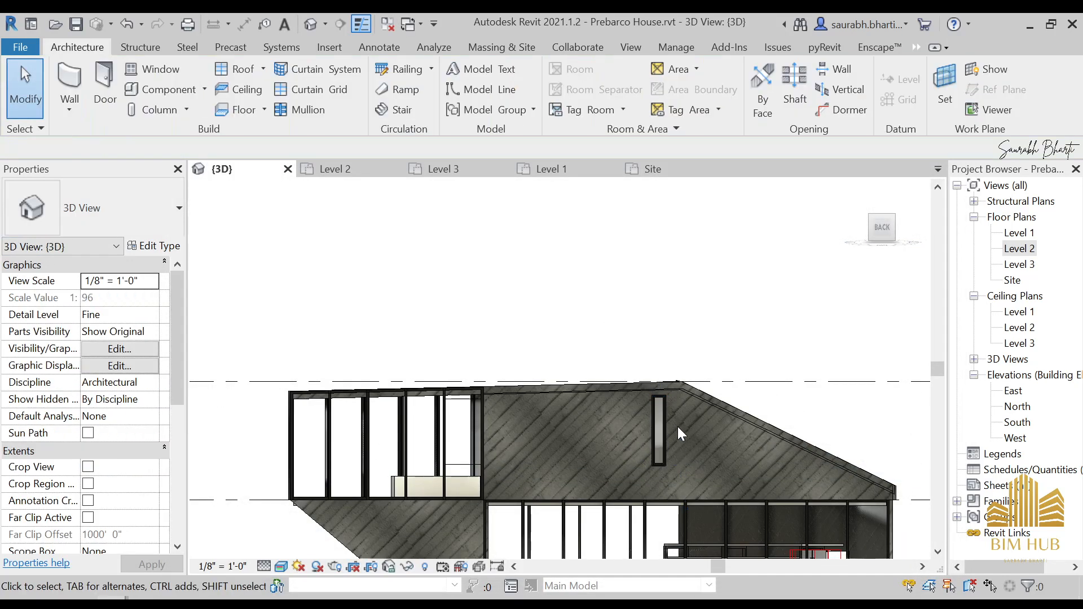
- Check the exterior photo in Photos again, return to Revit and set the bath window type's height to 5'
{"action": "left_click", "coordinate": [666, 403]}
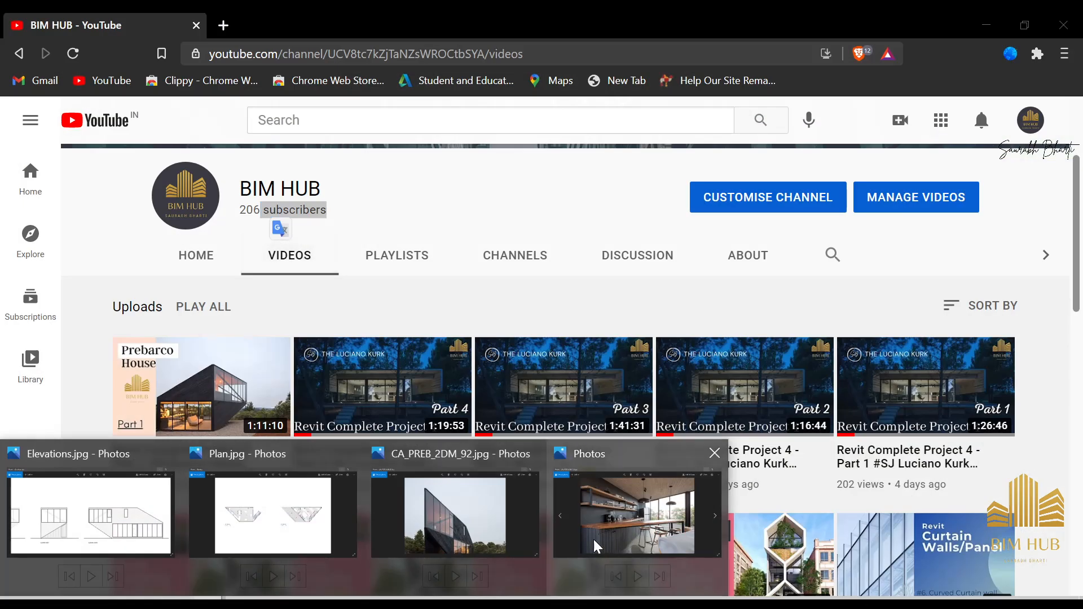
{"action": "left_click", "coordinate": [594, 540]}
{"action": "scroll", "coordinate": [699, 409], "scroll_direction": "down", "scroll_amount": 2}
{"action": "scroll", "coordinate": [581, 409], "scroll_direction": "up", "scroll_amount": 2}
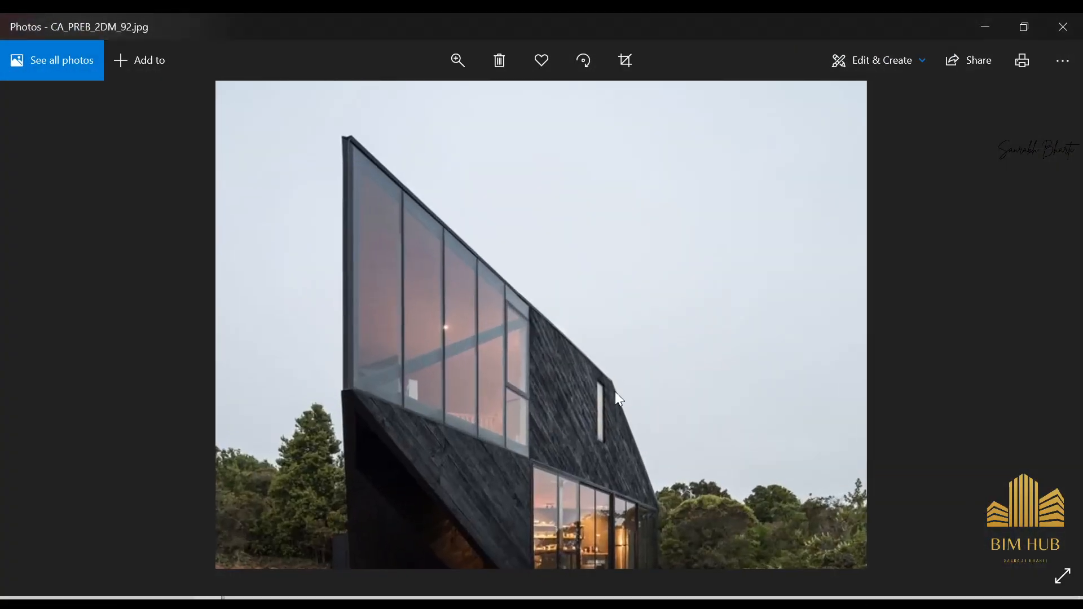
{"action": "left_click", "coordinate": [1004, 32]}
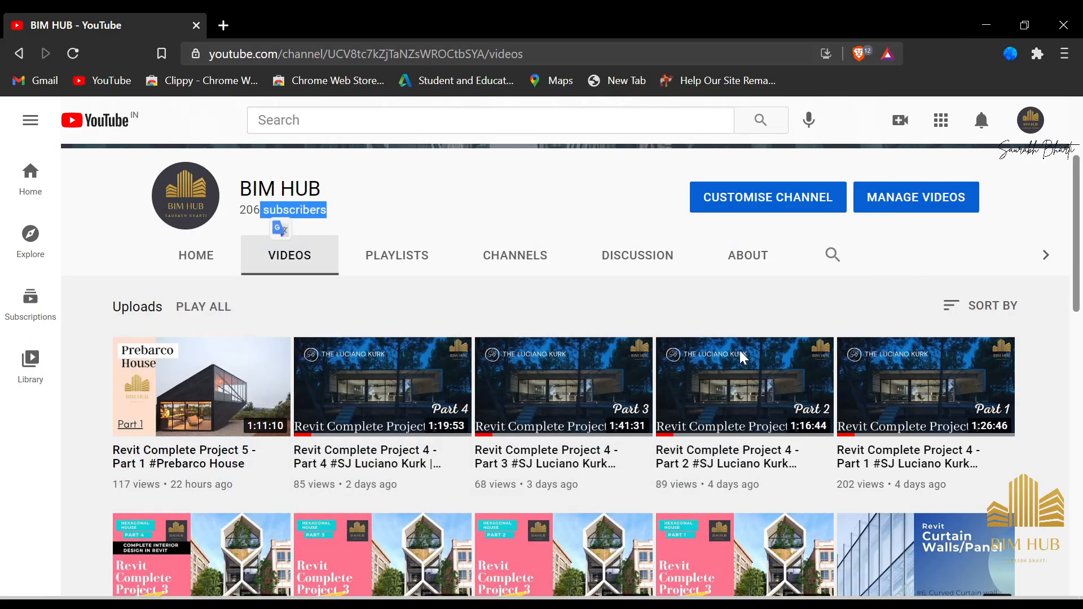
{"action": "left_click", "coordinate": [980, 14]}
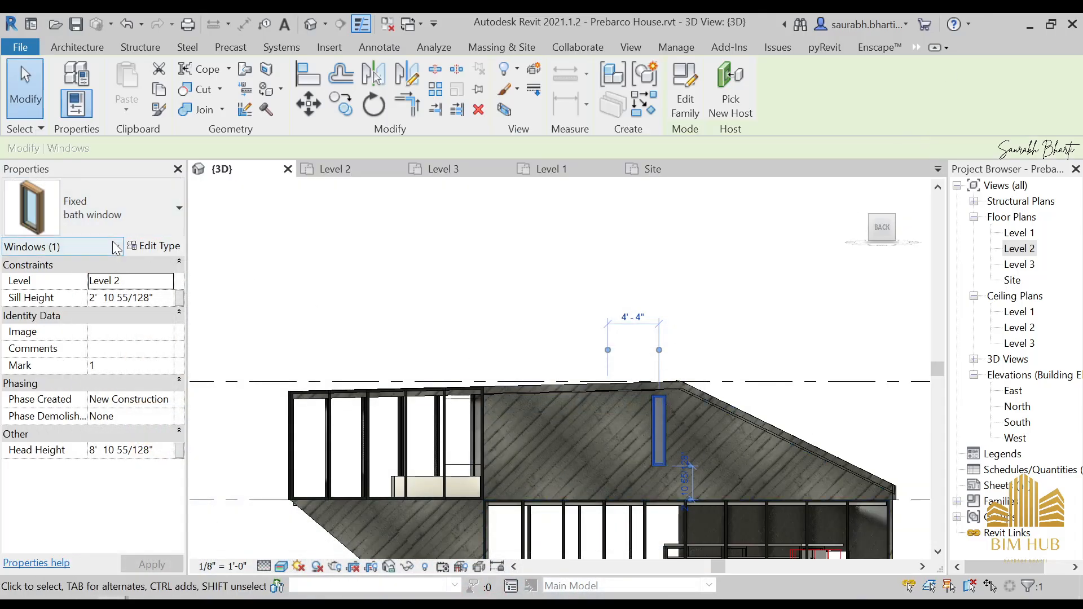
{"action": "left_click", "coordinate": [151, 246]}
{"action": "left_click", "coordinate": [621, 377]}
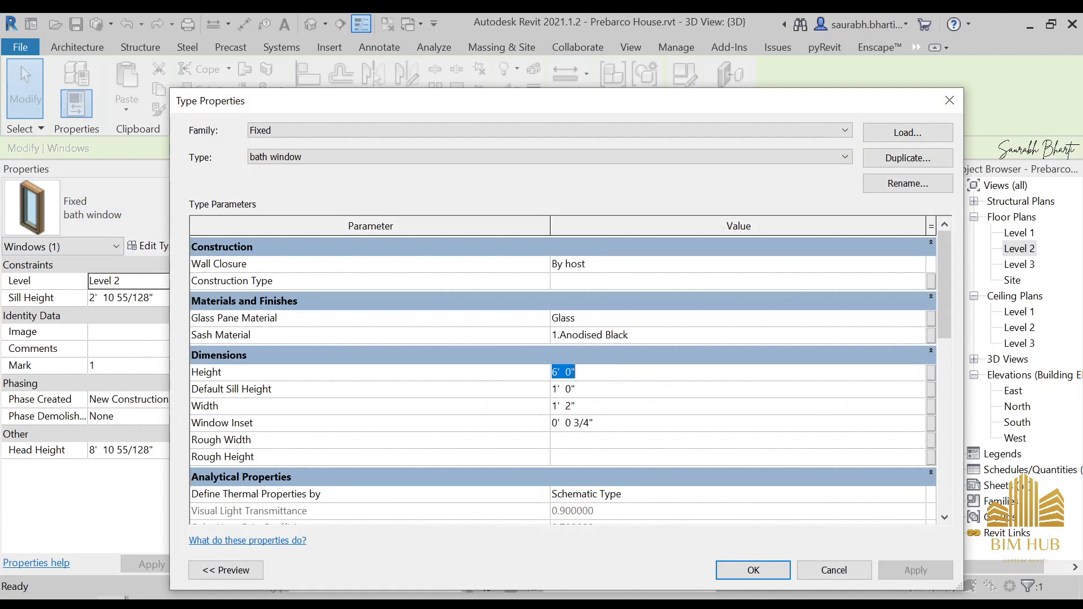
{"action": "type", "text": "5'"}
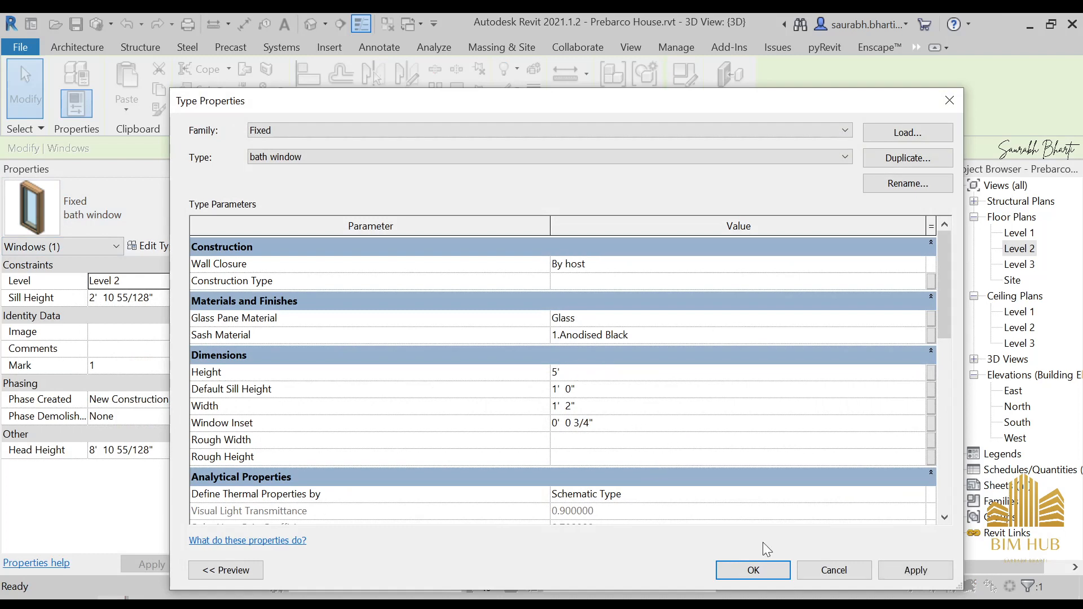
{"action": "left_click", "coordinate": [784, 571]}
- Move the bath window along the wall toward the roof peak, to 5'-4" on its horizontal temporary dimension
{"action": "left_click_drag", "start_coordinate": [655, 438], "coordinate": [662, 439]}
{"action": "left_click", "coordinate": [727, 319]}
{"action": "scroll", "coordinate": [682, 435], "scroll_direction": "up", "scroll_amount": 3}
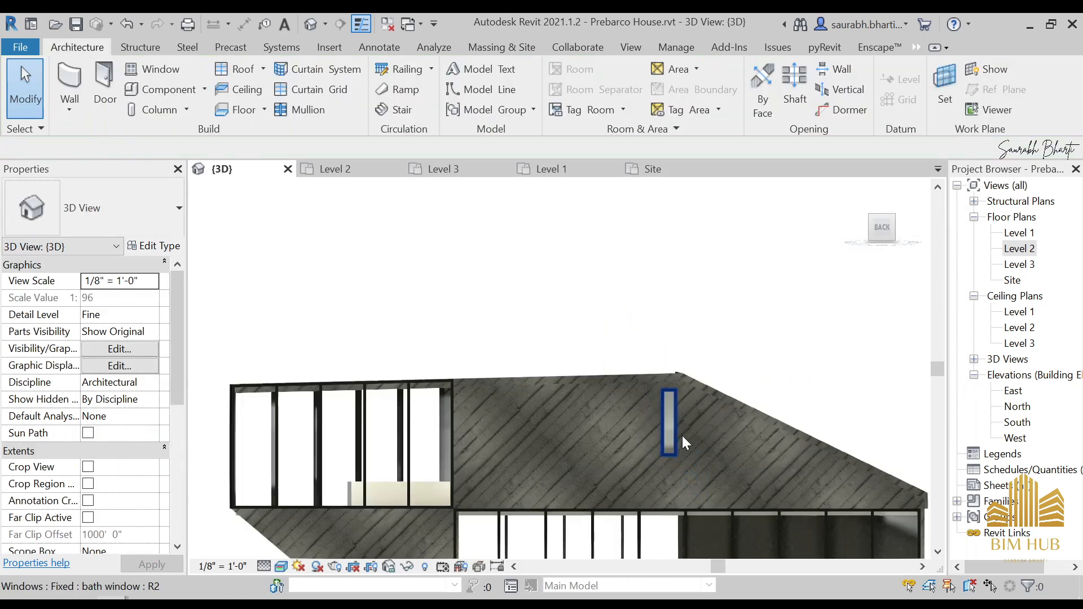
- Set the bath window type's height to 5.5 feet
{"action": "left_click", "coordinate": [664, 415]}
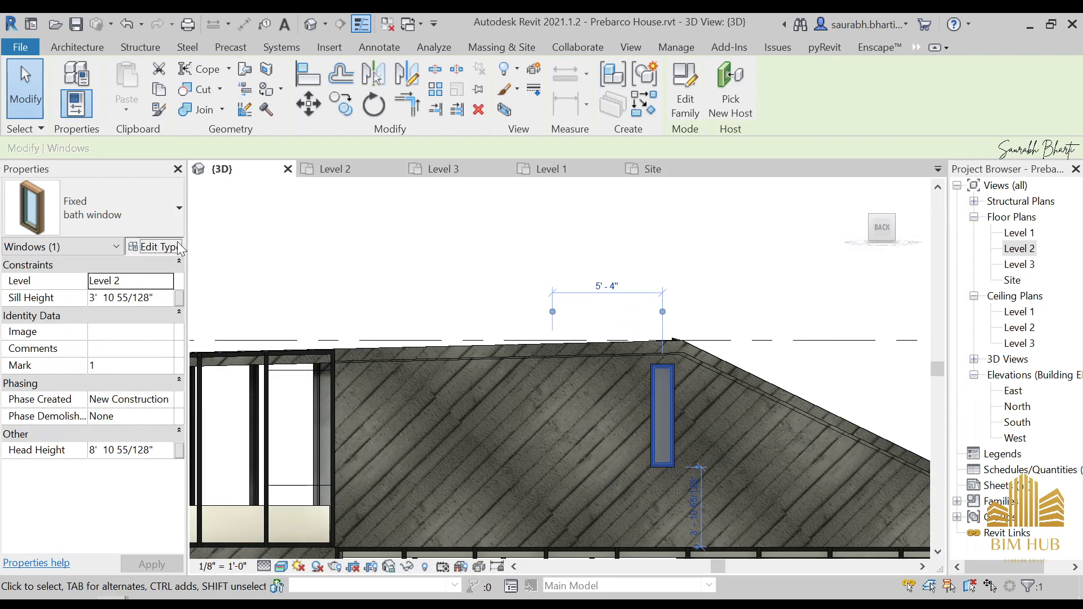
{"action": "left_click", "coordinate": [153, 247]}
{"action": "left_click", "coordinate": [649, 373]}
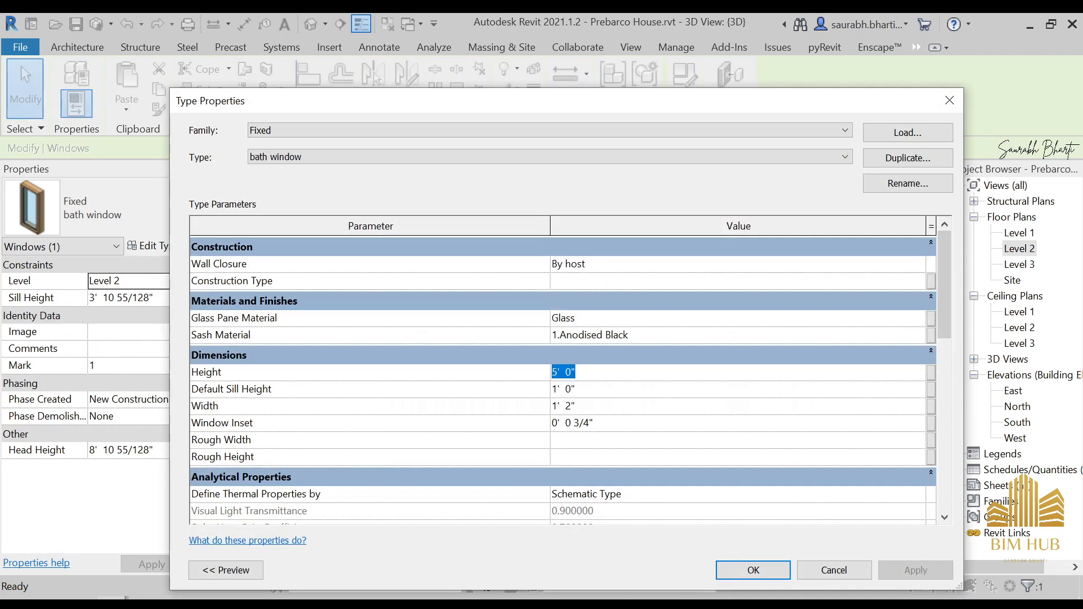
{"action": "left_click", "coordinate": [571, 372]}
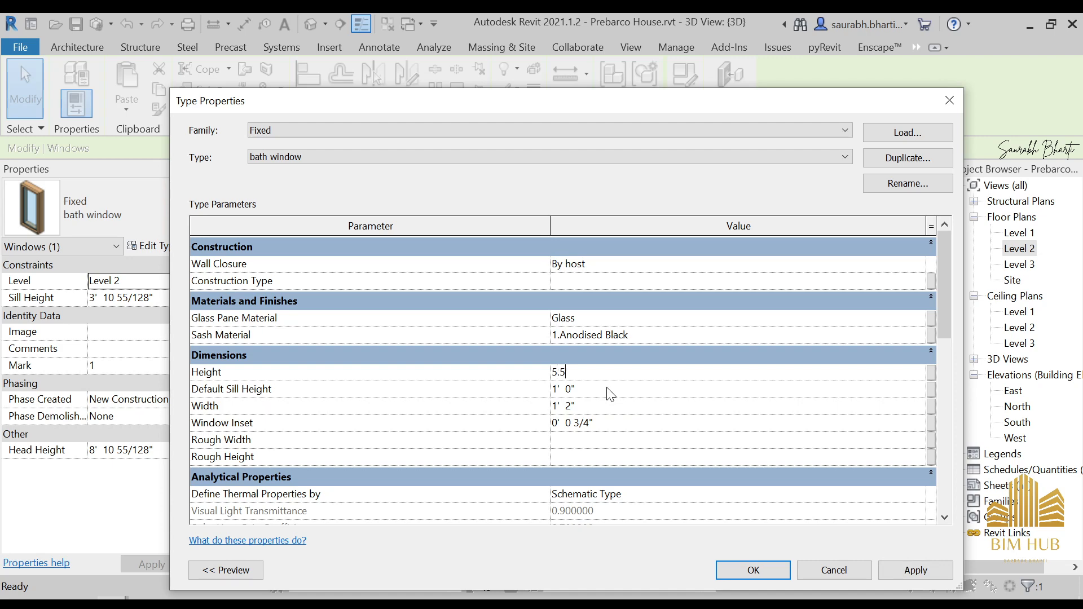
{"action": "left_click", "coordinate": [756, 571]}
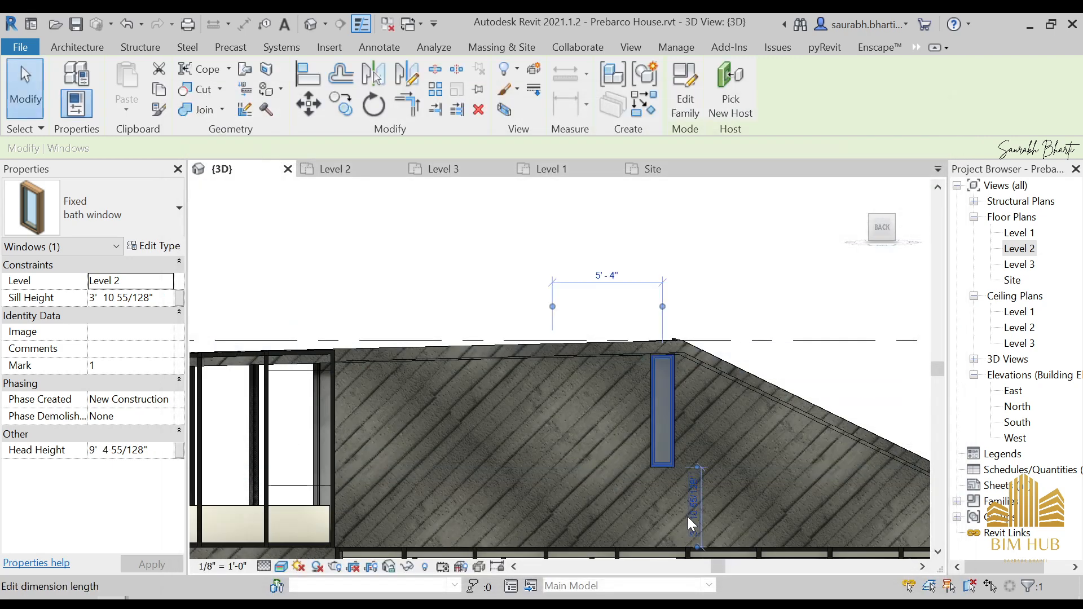
- Shift the bath window slightly down the wall, away from the roof edge, and deselect it
{"action": "key", "text": "Escape"}
{"action": "left_click", "coordinate": [658, 417]}
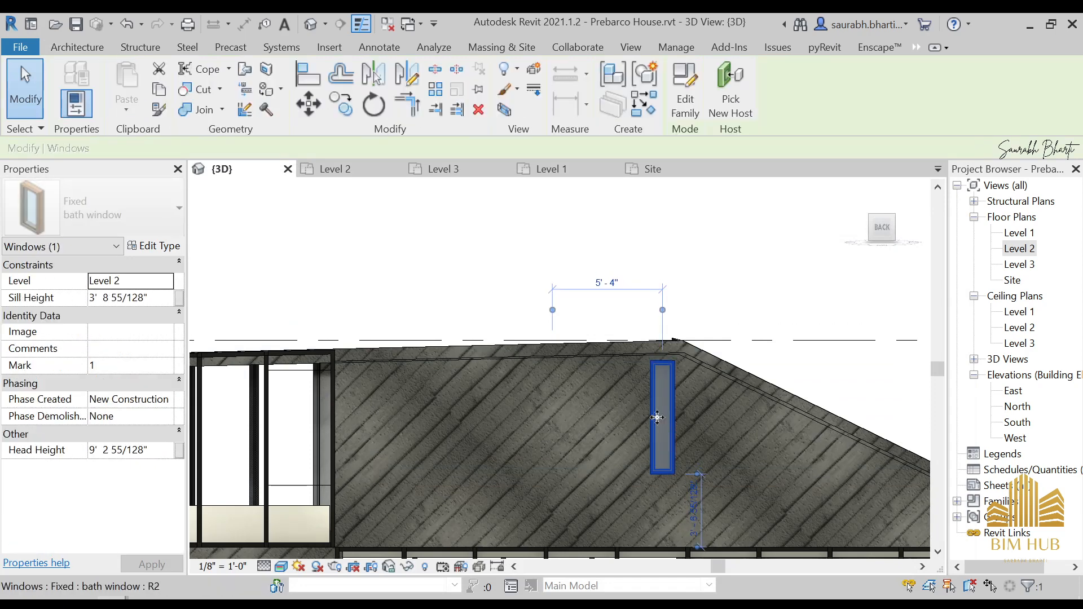
{"action": "key", "text": "Escape"}
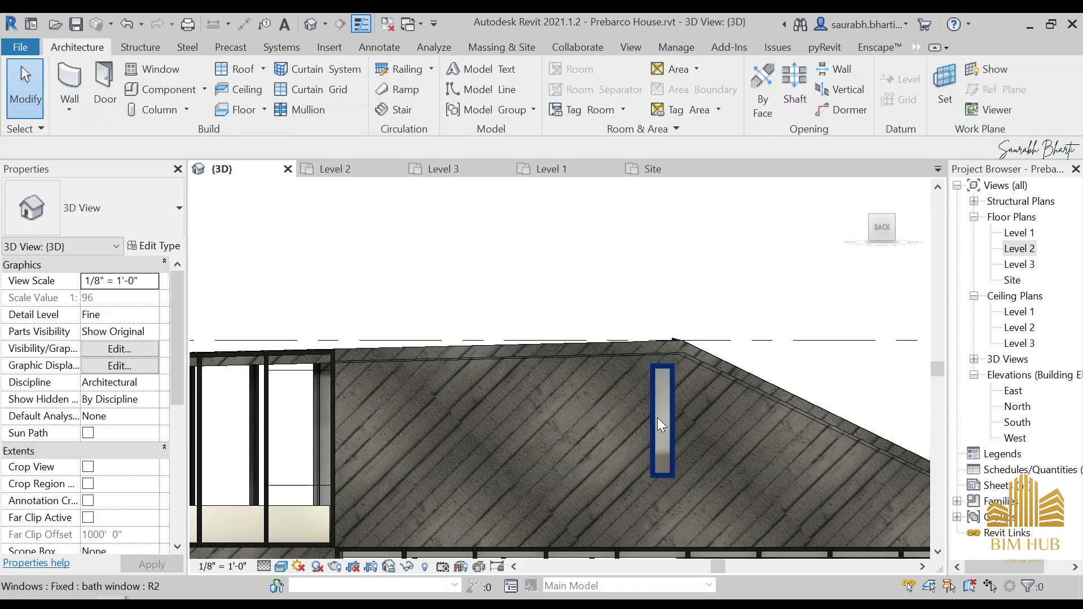
{"action": "left_click", "coordinate": [662, 424]}
{"action": "key", "text": "Escape"}
{"action": "scroll", "coordinate": [661, 425], "scroll_direction": "down", "scroll_amount": 3}
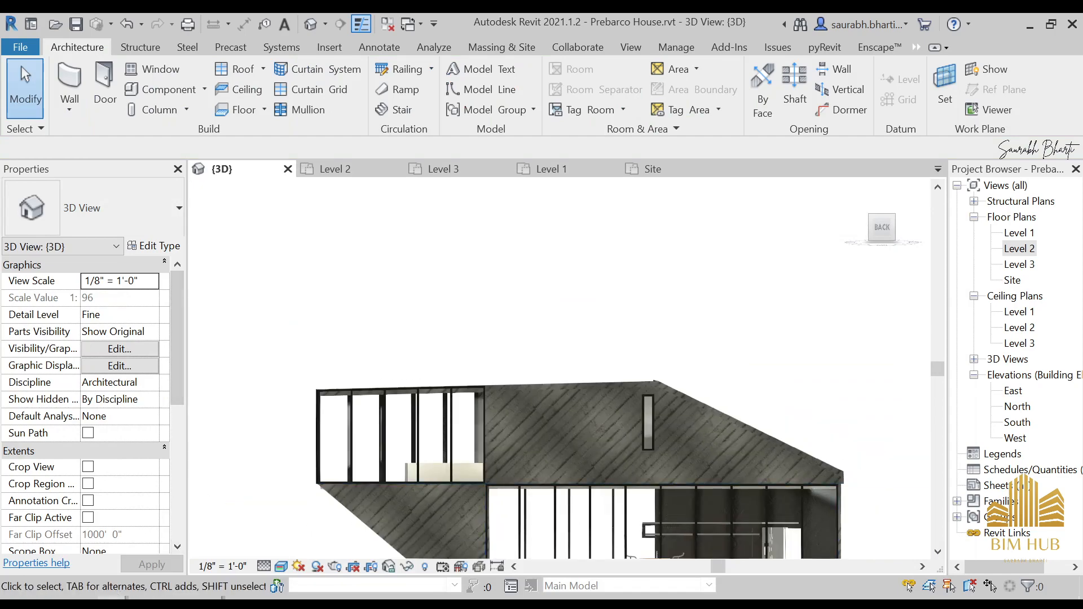
- Compare the exterior photo with the model, orbiting the 3D view to examine the back facade and roof
{"action": "left_click", "coordinate": [469, 520]}
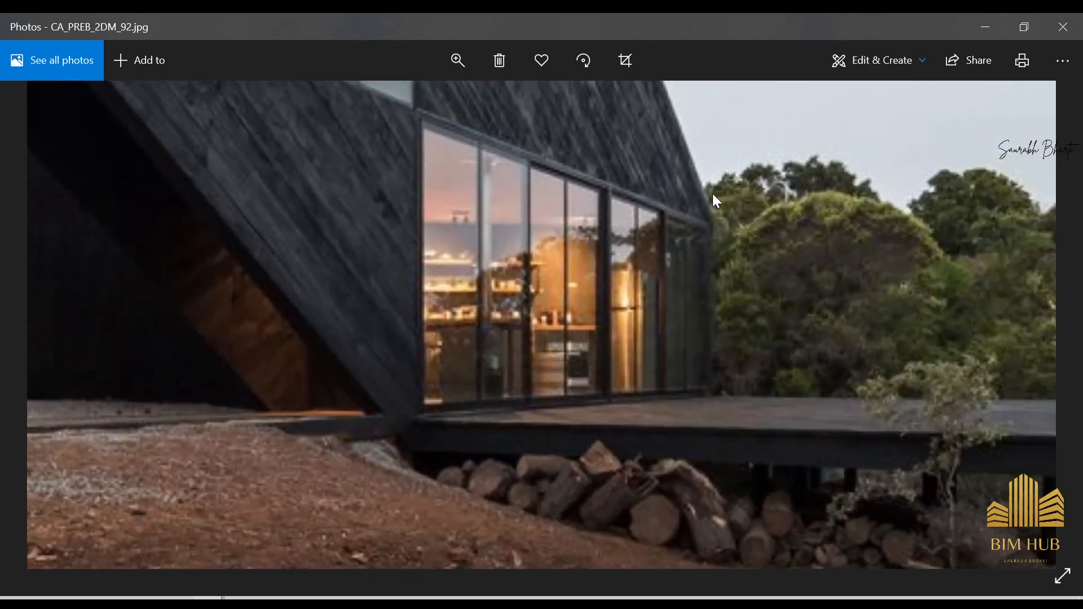
{"action": "left_click", "coordinate": [999, 31]}
{"action": "scroll", "coordinate": [520, 430], "scroll_direction": "down", "scroll_amount": 2}
{"action": "middle_click_drag", "start_coordinate": [520, 431], "coordinate": [623, 499], "text": "shift"}
{"action": "scroll", "coordinate": [555, 501], "scroll_direction": "up", "scroll_amount": 2}
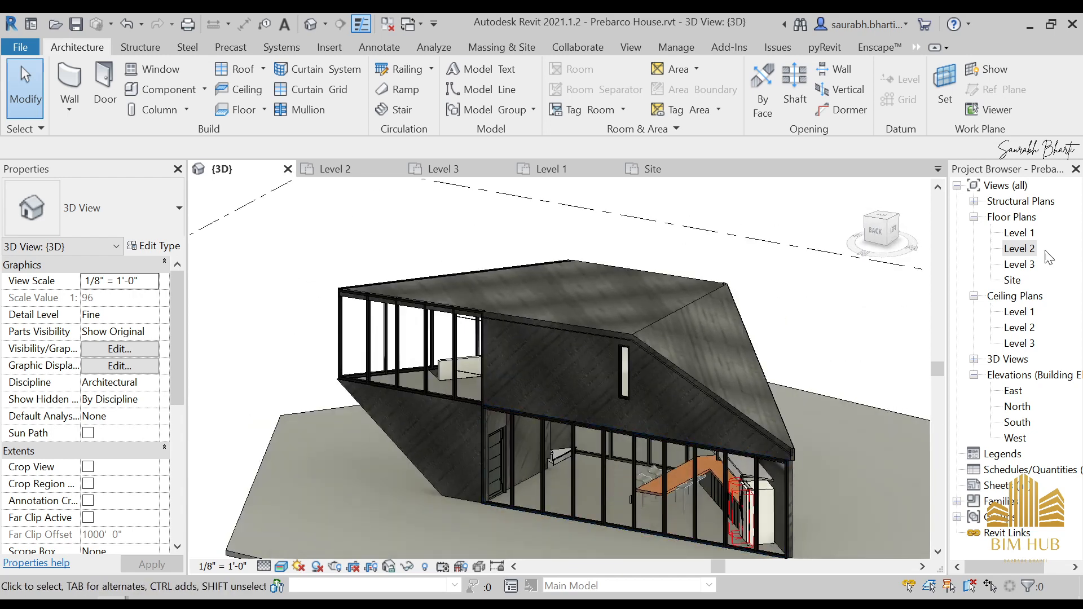
- Open the Level 1 floor plan and bring the house layout into view
{"action": "double_click", "coordinate": [1019, 232]}
{"action": "scroll", "coordinate": [619, 481], "scroll_direction": "down", "scroll_amount": 3}
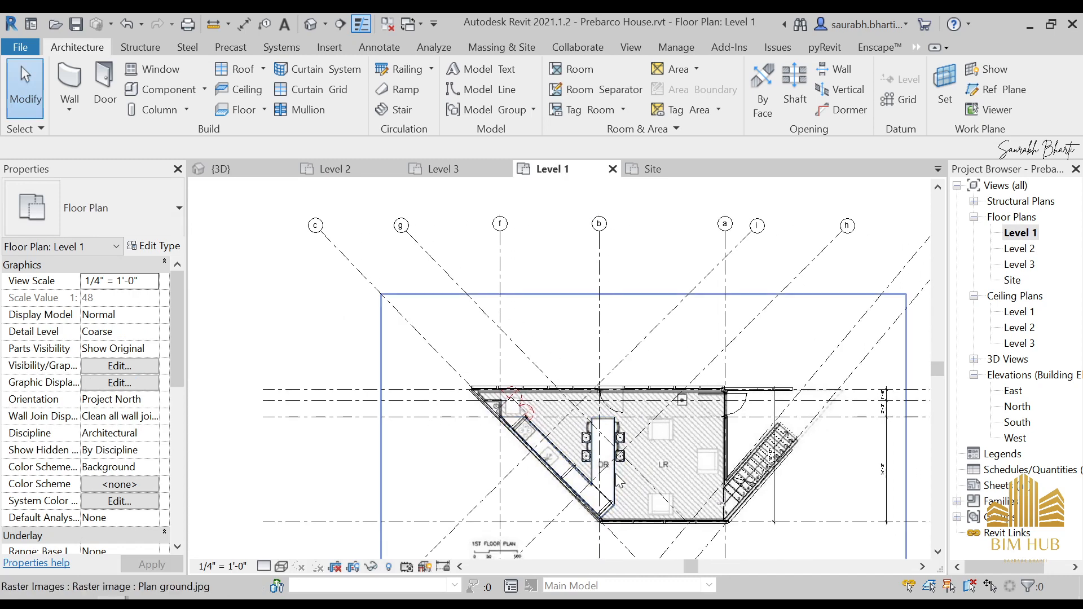
{"action": "left_click", "coordinate": [146, 89]}
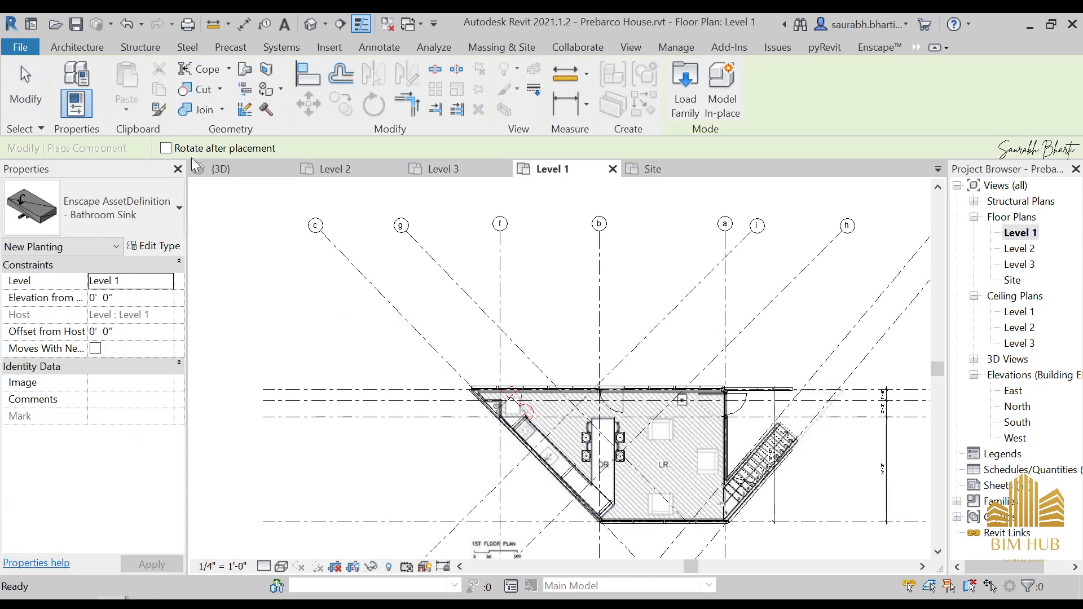
{"action": "key", "text": "Escape"}
{"action": "left_click", "coordinate": [232, 547]}
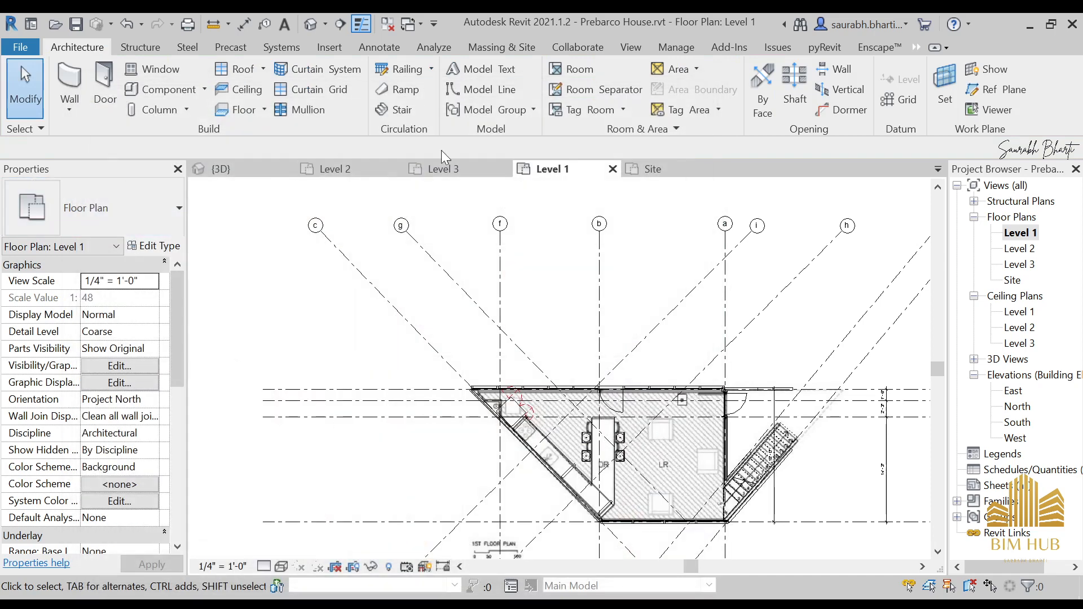
- Open the Enscape Asset Library and search its Furniture category for "sofa"
{"action": "left_click", "coordinate": [880, 48]}
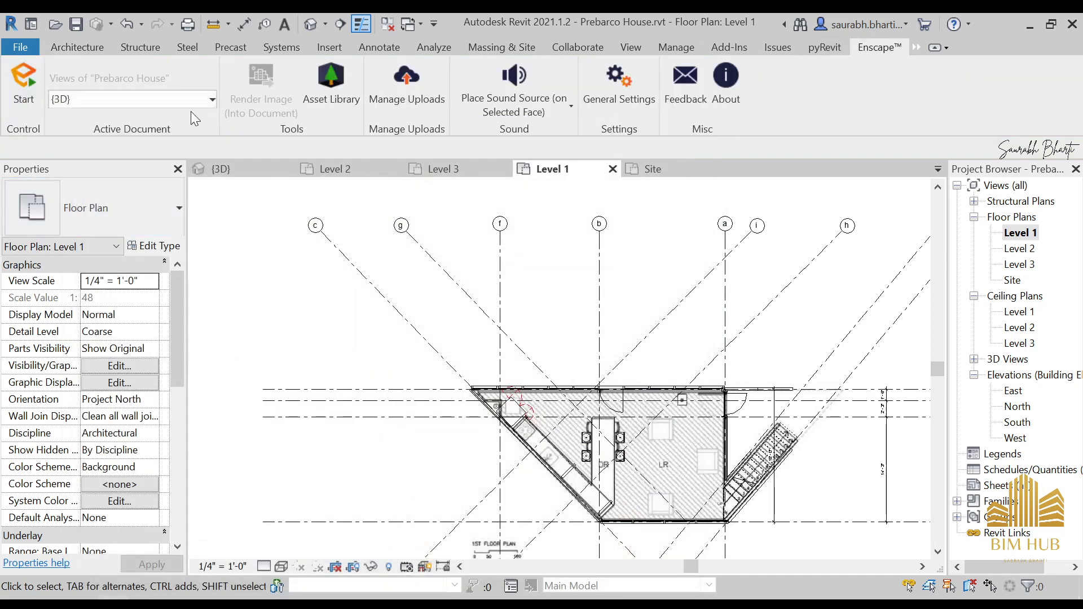
{"action": "left_click", "coordinate": [333, 96]}
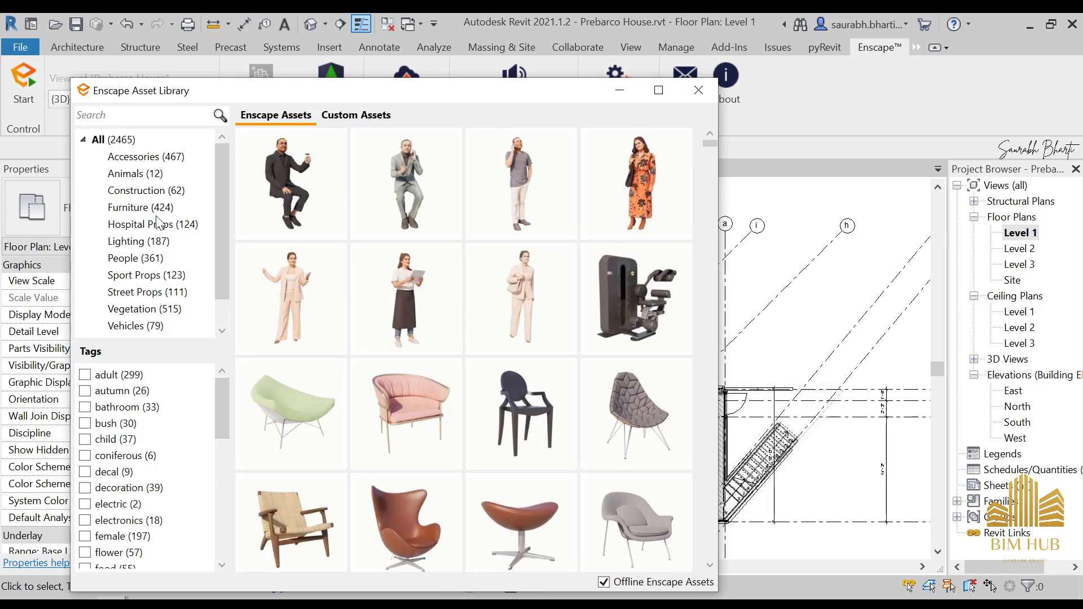
{"action": "left_click", "coordinate": [142, 207]}
{"action": "scroll", "coordinate": [513, 408], "scroll_direction": "down", "scroll_amount": 10}
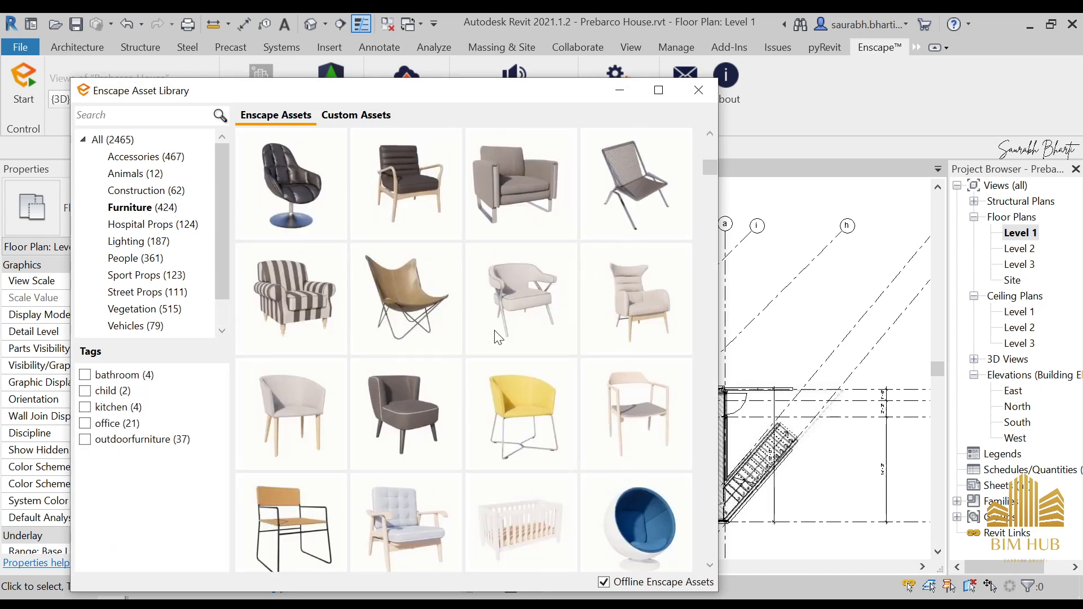
{"action": "scroll", "coordinate": [513, 408], "scroll_direction": "down", "scroll_amount": 3}
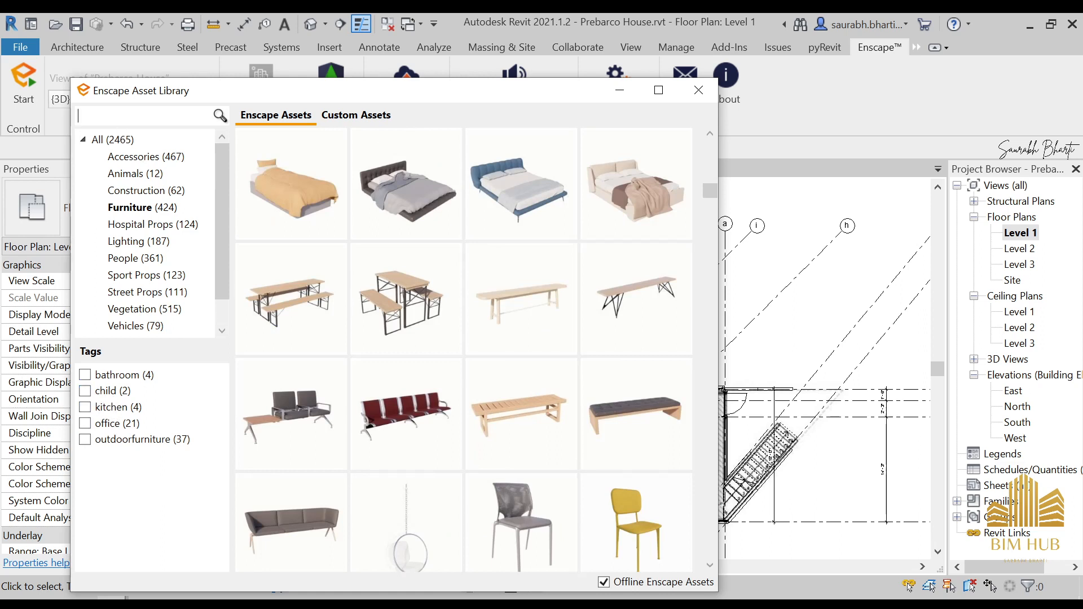
{"action": "type", "text": "sofa"}
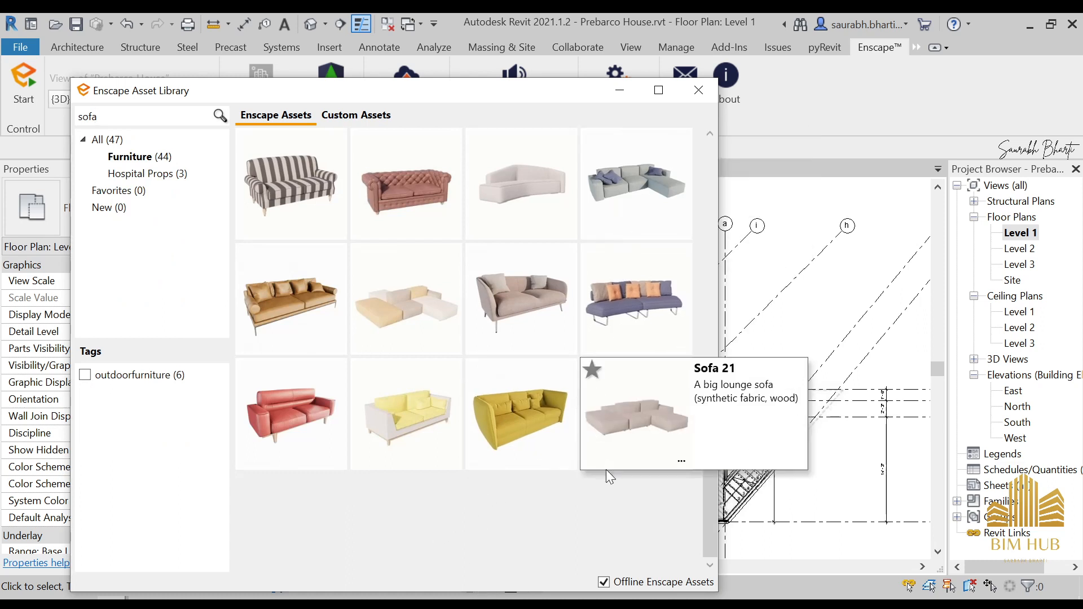
- Place Sofa 17 in the Level 1 living room, rotated to stand parallel to the dining table
{"action": "left_click", "coordinate": [614, 317]}
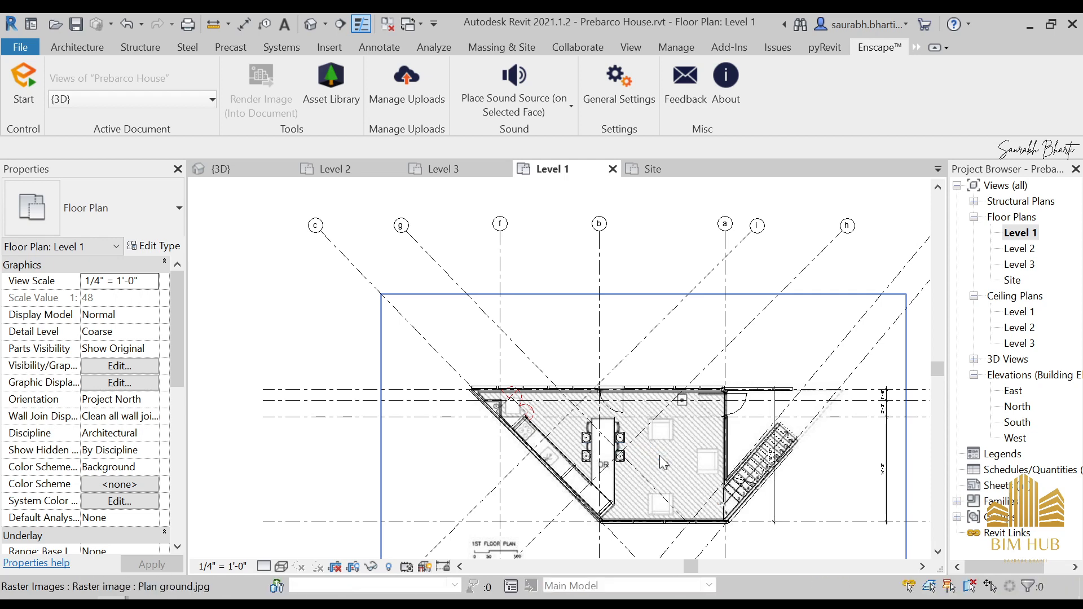
{"action": "scroll", "coordinate": [660, 460], "scroll_direction": "up", "scroll_amount": 3}
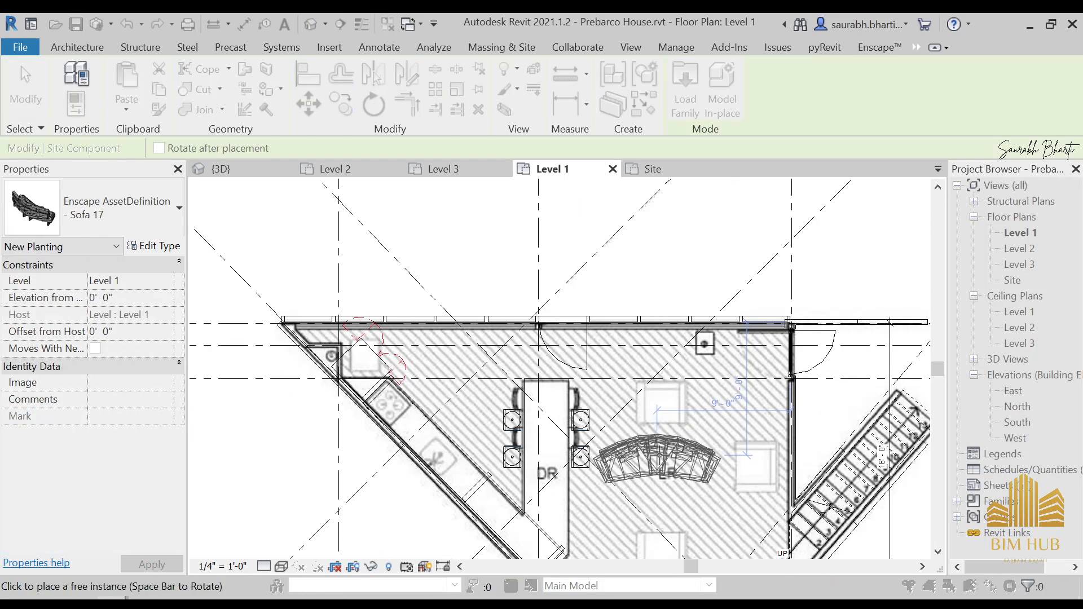
{"action": "key", "text": "space"}
{"action": "left_click", "coordinate": [632, 454]}
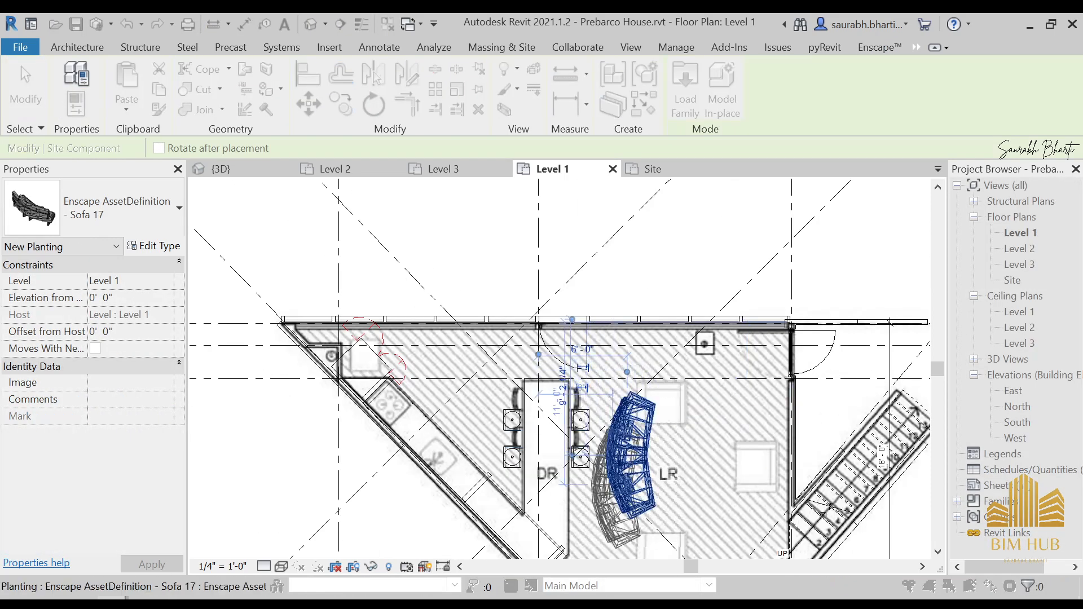
- Check the reference photos for the ground-floor living room's furniture and wall-mounted TV
{"action": "mouse_move", "coordinate": [170, 587]}
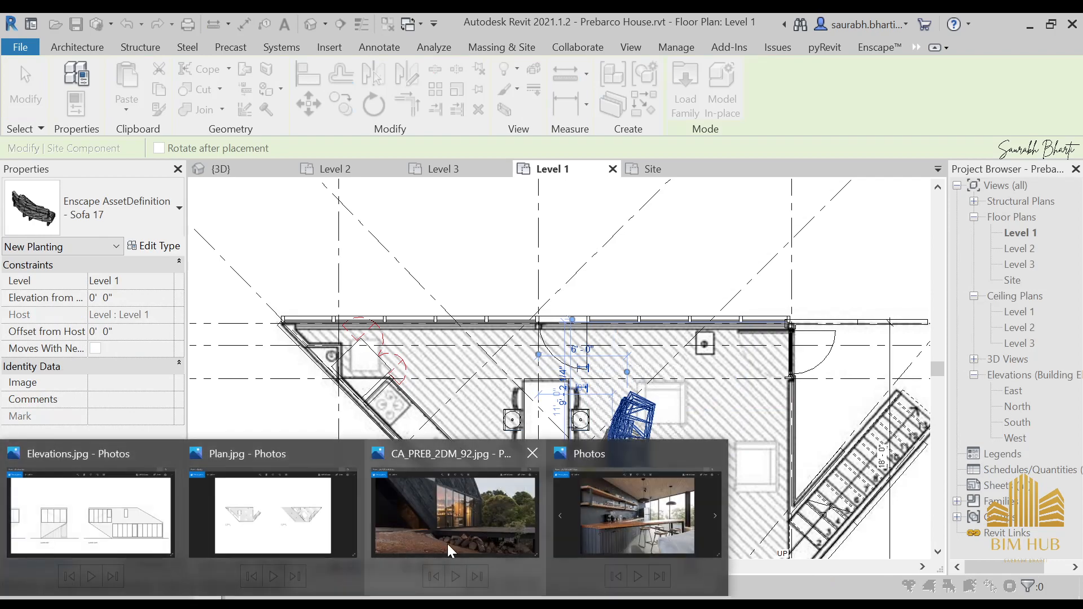
{"action": "left_click", "coordinate": [448, 544]}
{"action": "scroll", "coordinate": [496, 435], "scroll_direction": "down", "scroll_amount": 2}
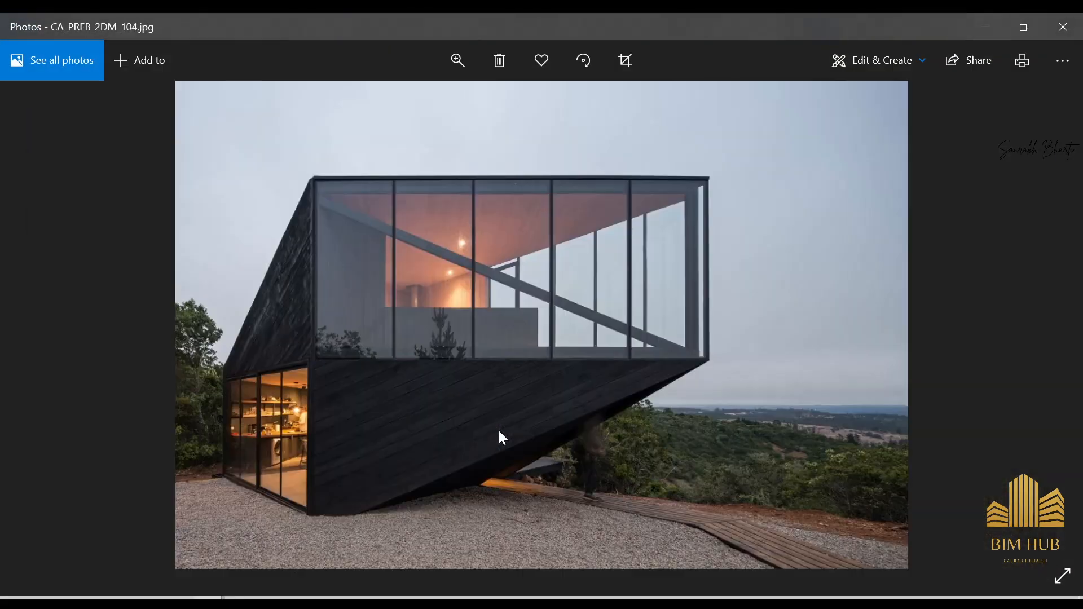
{"action": "scroll", "coordinate": [339, 525], "scroll_direction": "down", "scroll_amount": 2}
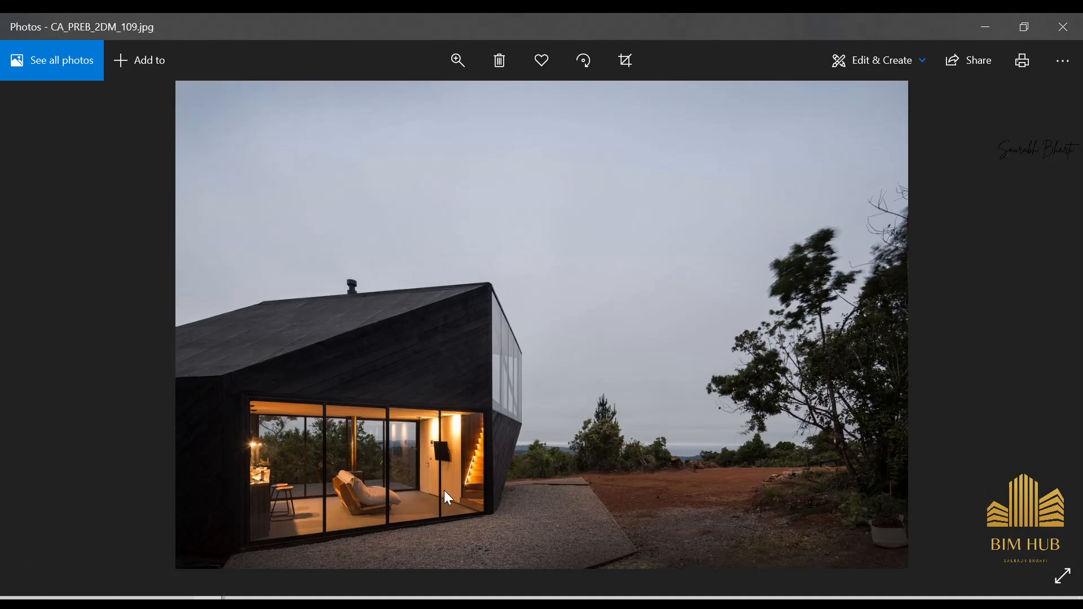
{"action": "scroll", "coordinate": [454, 457], "scroll_direction": "down", "scroll_amount": 1}
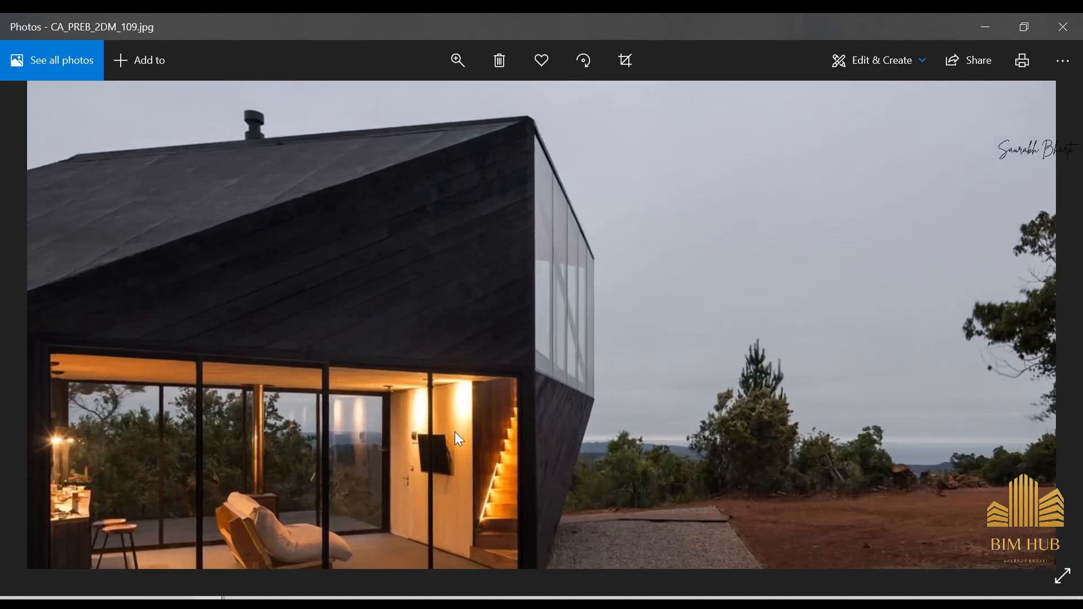
{"action": "left_click", "coordinate": [986, 24]}
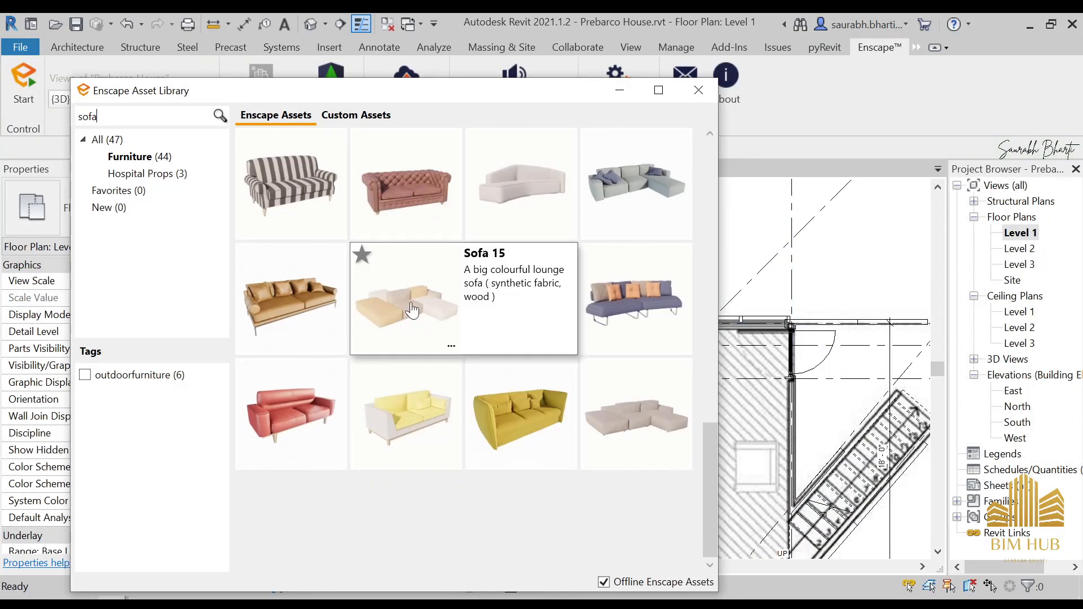
- Search the asset library's Furniture category for a television, trying the terms "tv", "television" and "led"
{"action": "key", "text": "ctrl+a"}
{"action": "key", "text": "BackSpace"}
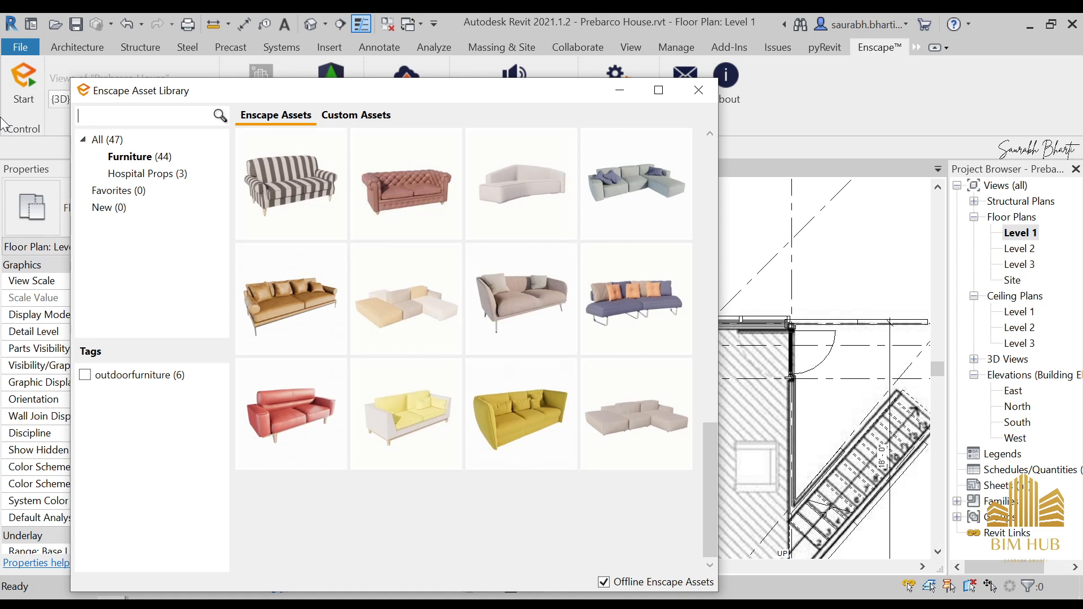
{"action": "type", "text": "te"}
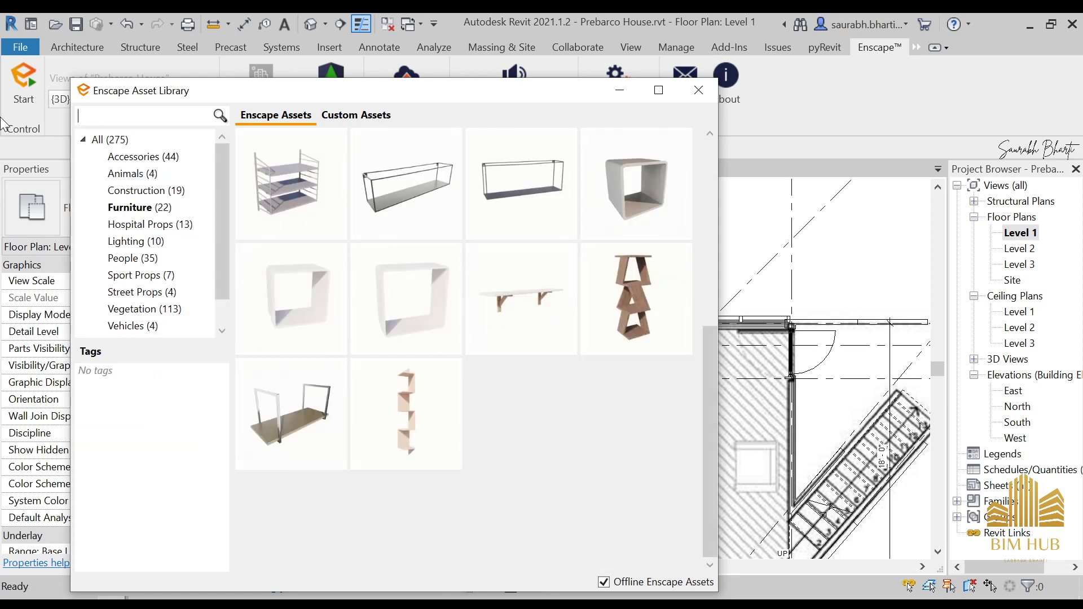
{"action": "type", "text": "plas"}
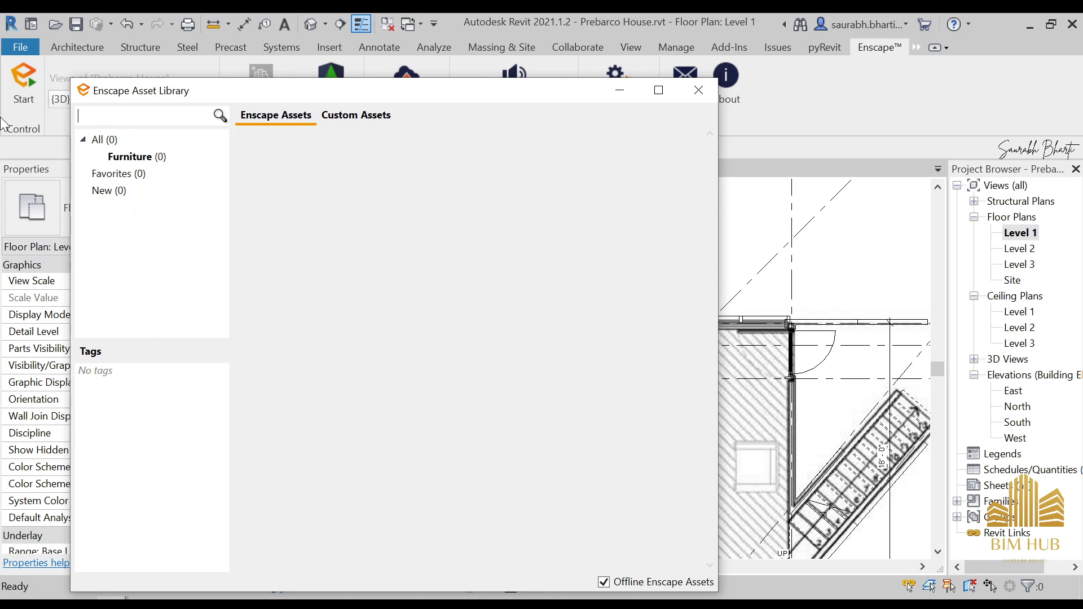
{"action": "type", "text": "tv"}
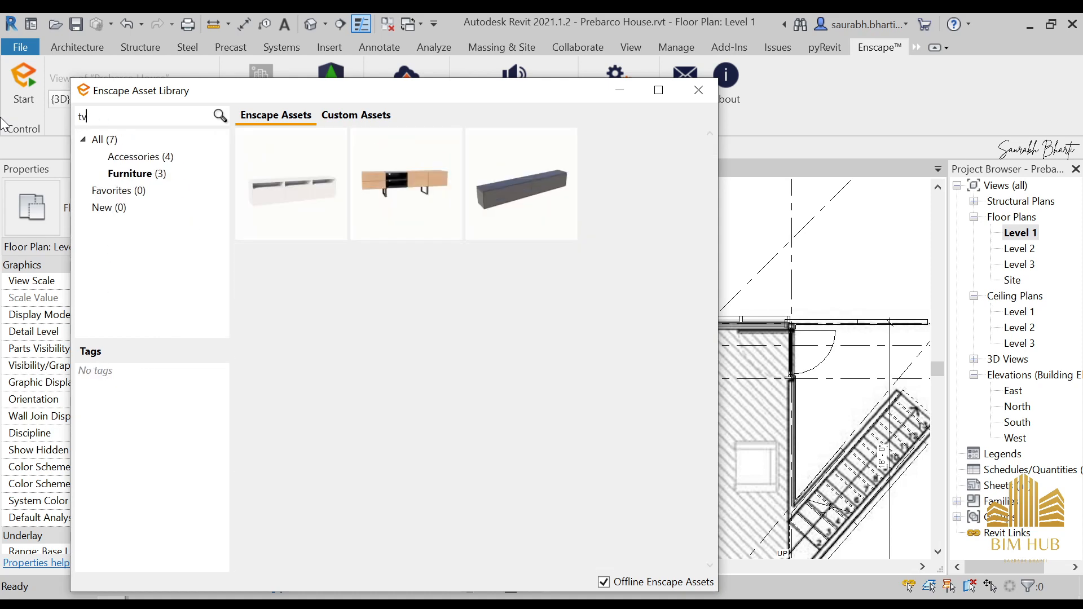
{"action": "type", "text": "te"}
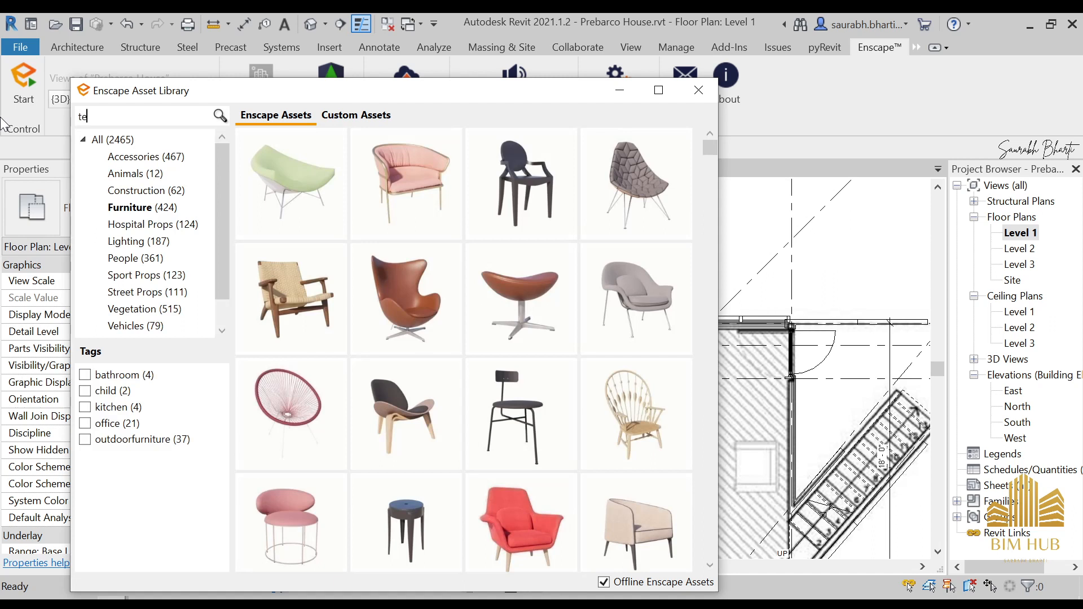
{"action": "type", "text": "levision"}
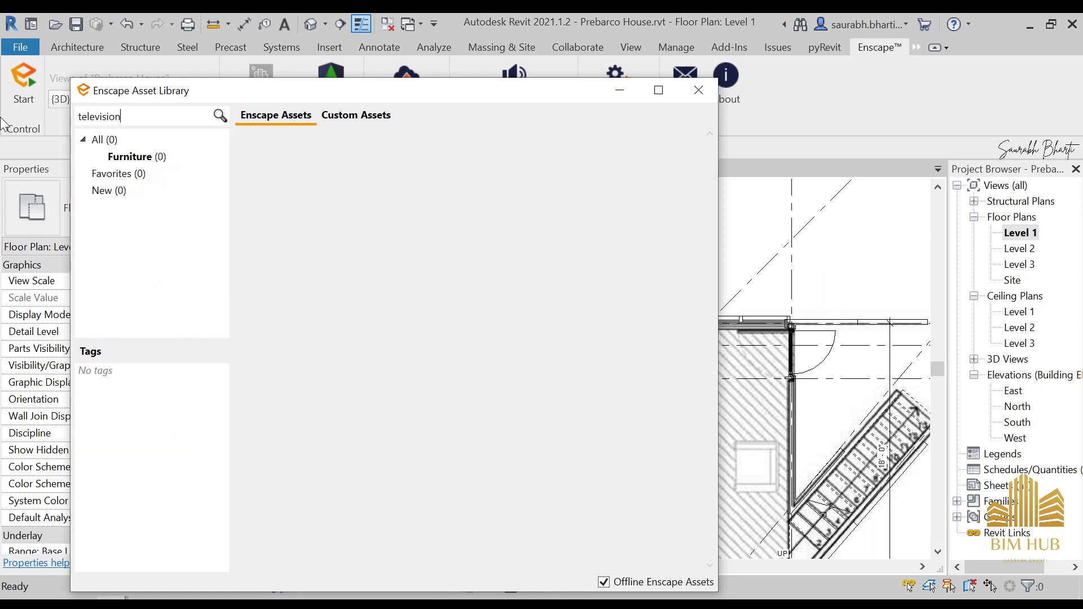
{"action": "type", "text": "led"}
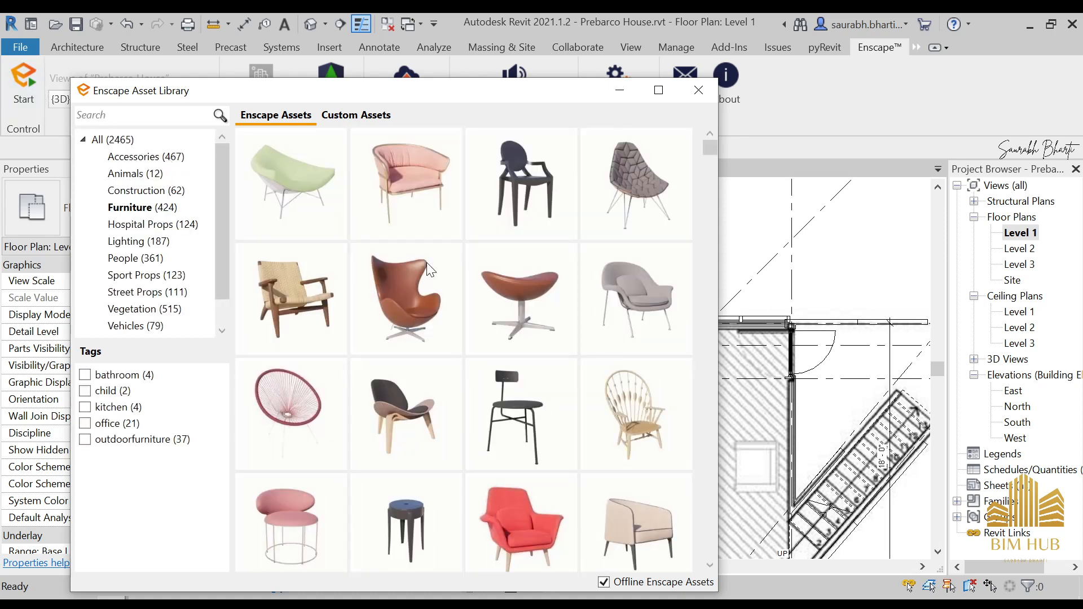
- Look through the asset library's Accessories category for a television
{"action": "left_click", "coordinate": [145, 156]}
{"action": "scroll", "coordinate": [542, 399], "scroll_direction": "down", "scroll_amount": 10}
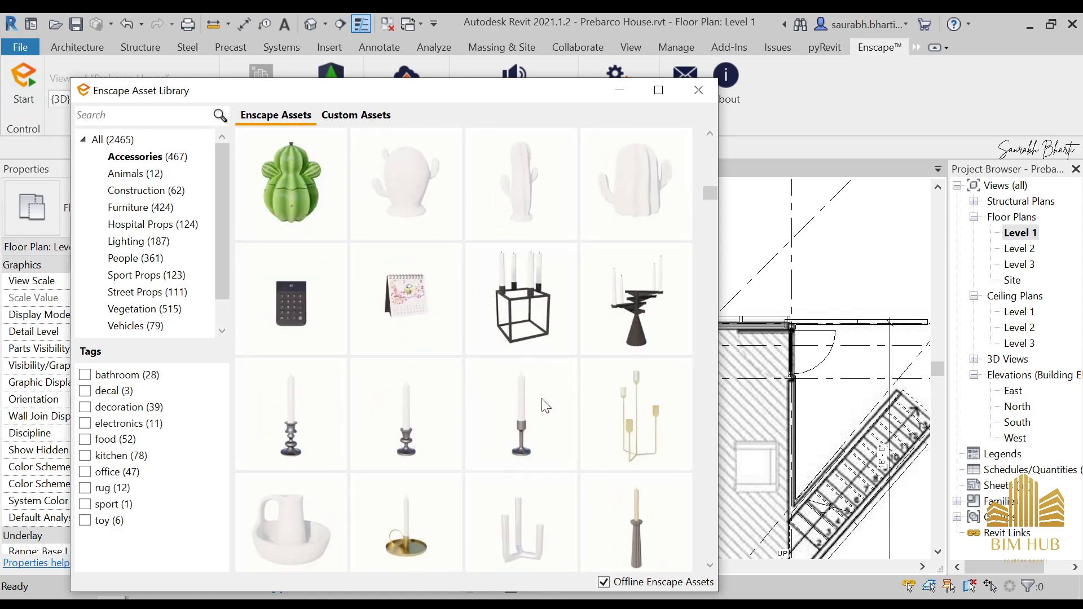
{"action": "scroll", "coordinate": [545, 405], "scroll_direction": "down", "scroll_amount": 5}
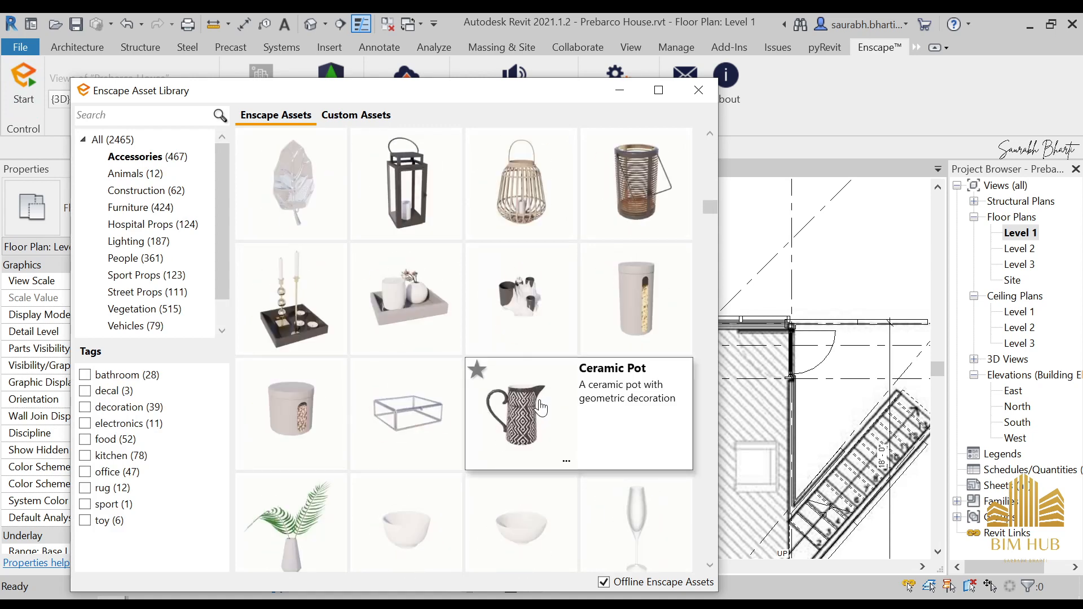
{"action": "scroll", "coordinate": [540, 407], "scroll_direction": "down", "scroll_amount": 5}
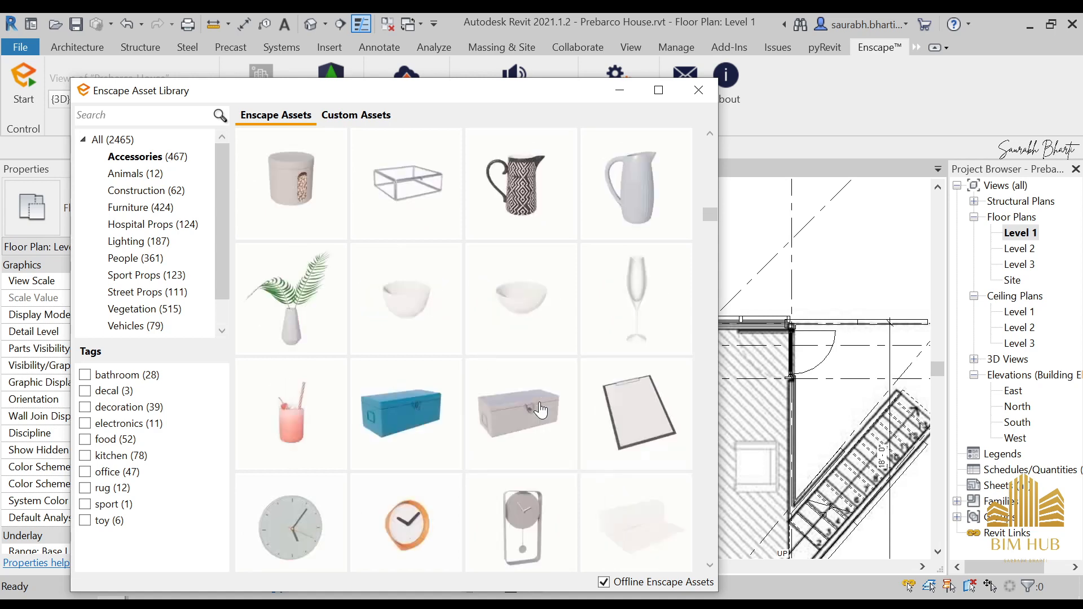
{"action": "scroll", "coordinate": [539, 402], "scroll_direction": "down", "scroll_amount": 10}
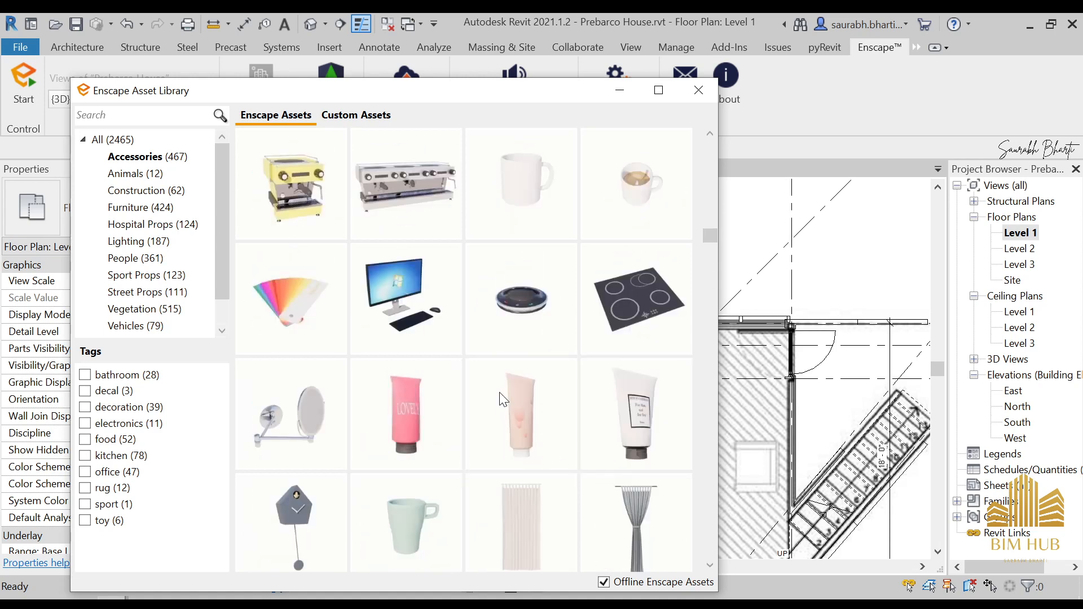
{"action": "scroll", "coordinate": [479, 361], "scroll_direction": "down", "scroll_amount": 10}
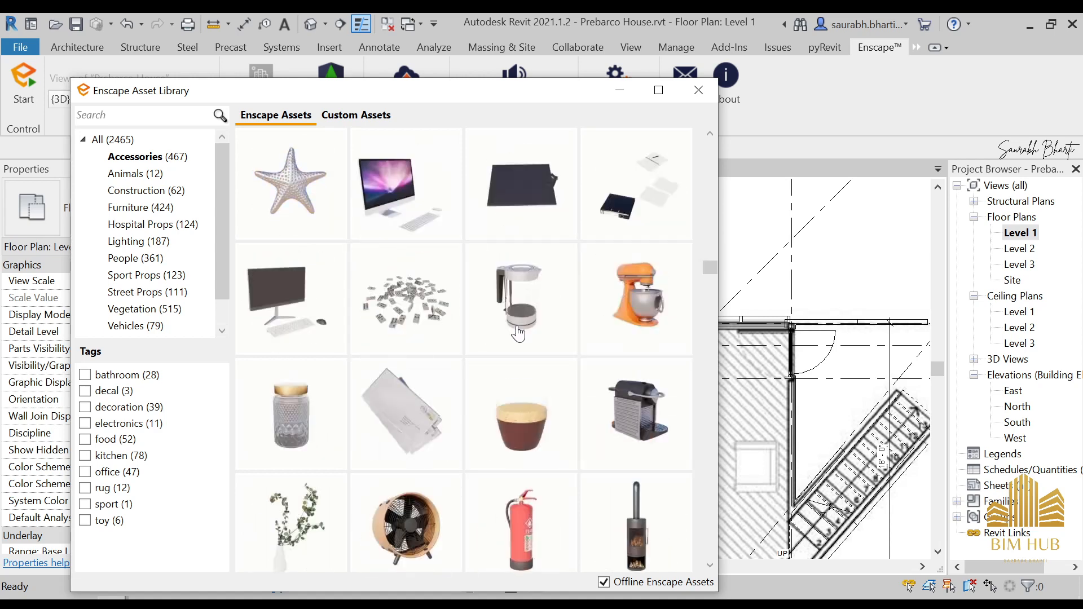
{"action": "scroll", "coordinate": [493, 343], "scroll_direction": "down", "scroll_amount": 4}
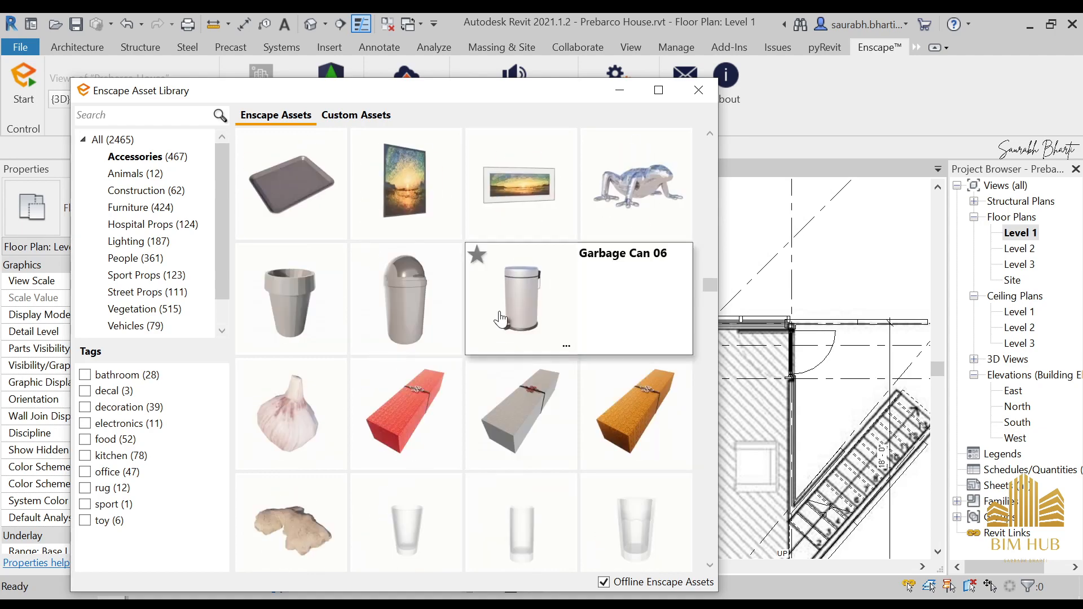
{"action": "scroll", "coordinate": [500, 319], "scroll_direction": "down", "scroll_amount": 6}
{"action": "scroll", "coordinate": [511, 382], "scroll_direction": "down", "scroll_amount": 15}
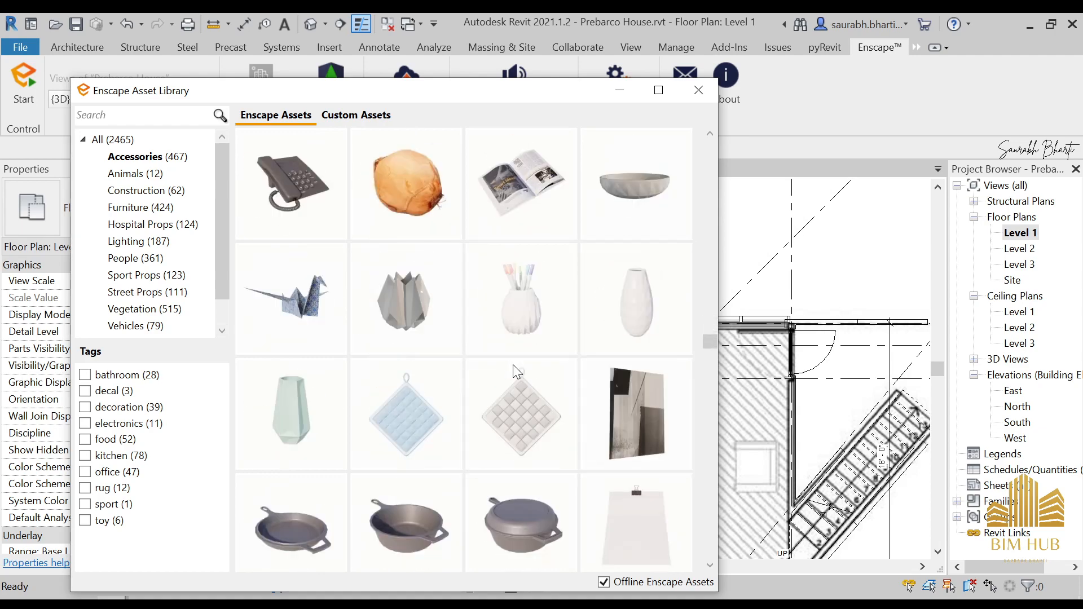
{"action": "scroll", "coordinate": [517, 341], "scroll_direction": "down", "scroll_amount": 15}
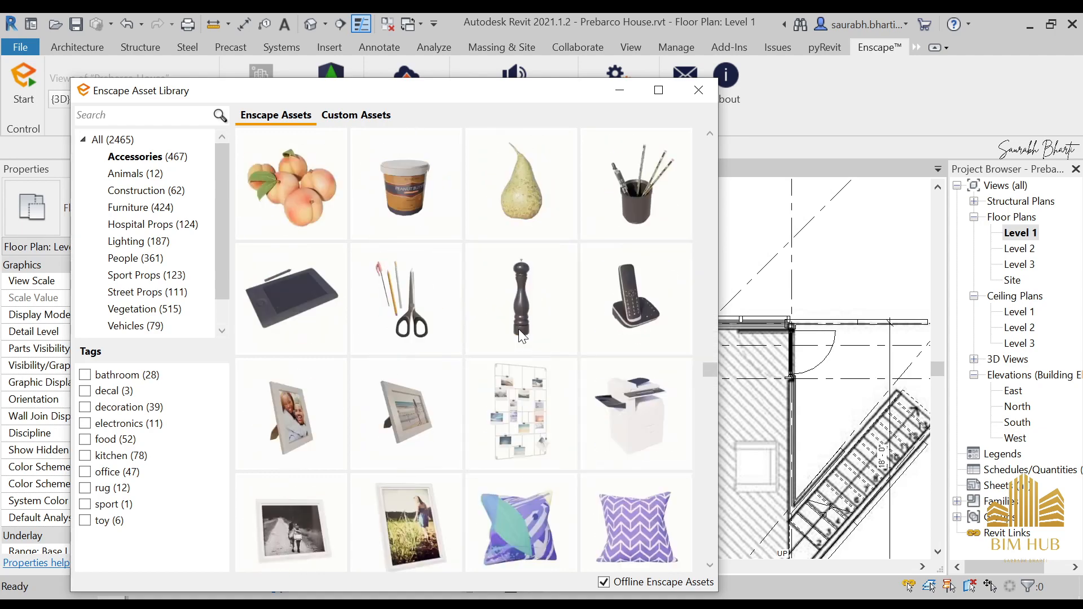
{"action": "scroll", "coordinate": [522, 342], "scroll_direction": "down", "scroll_amount": 15}
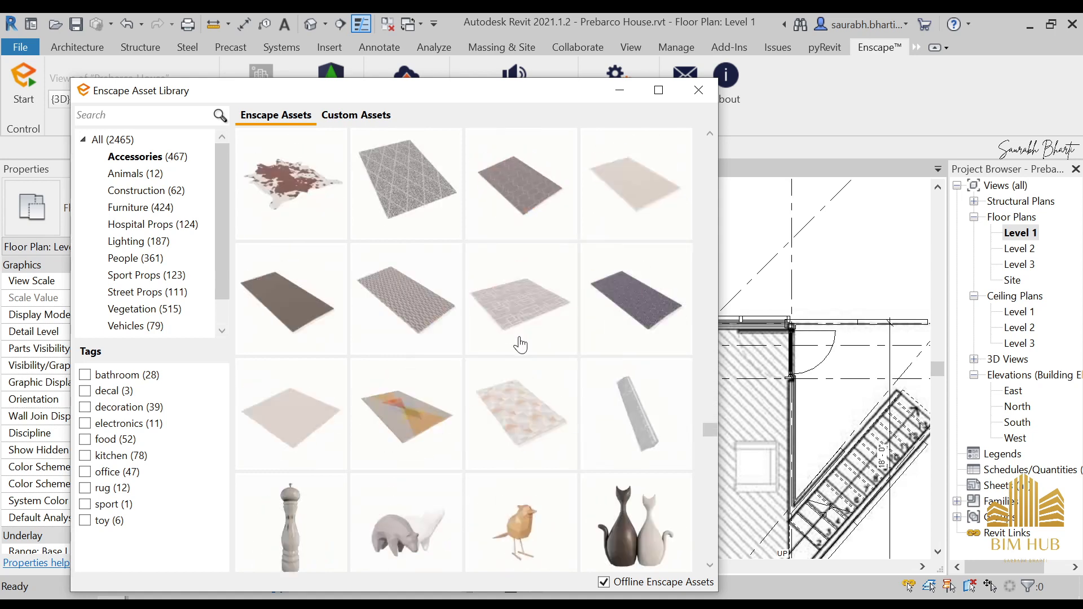
{"action": "scroll", "coordinate": [522, 343], "scroll_direction": "down", "scroll_amount": 15}
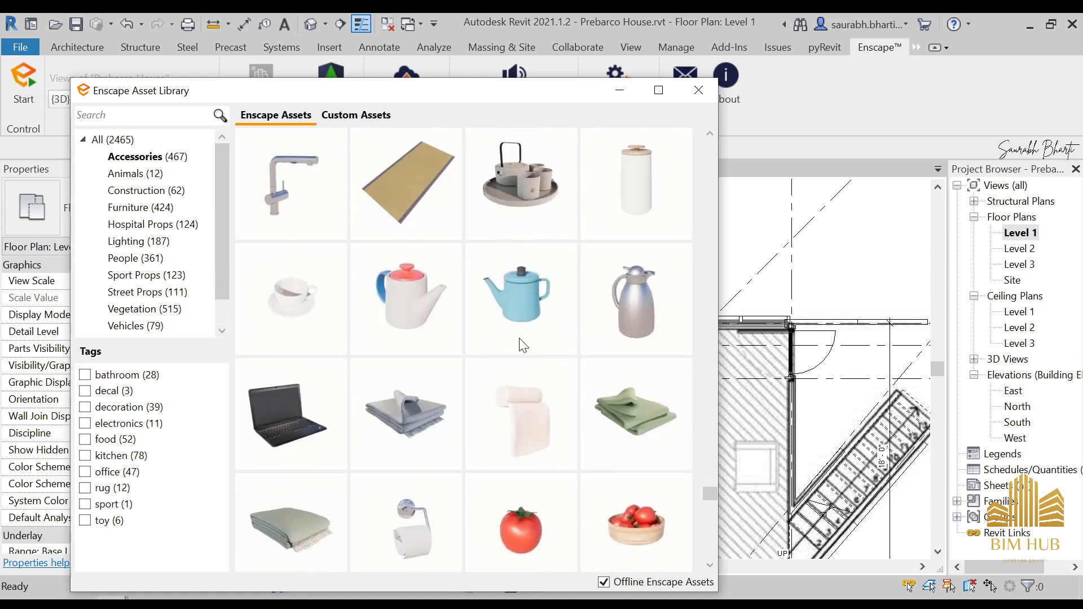
{"action": "scroll", "coordinate": [517, 337], "scroll_direction": "up", "scroll_amount": 3}
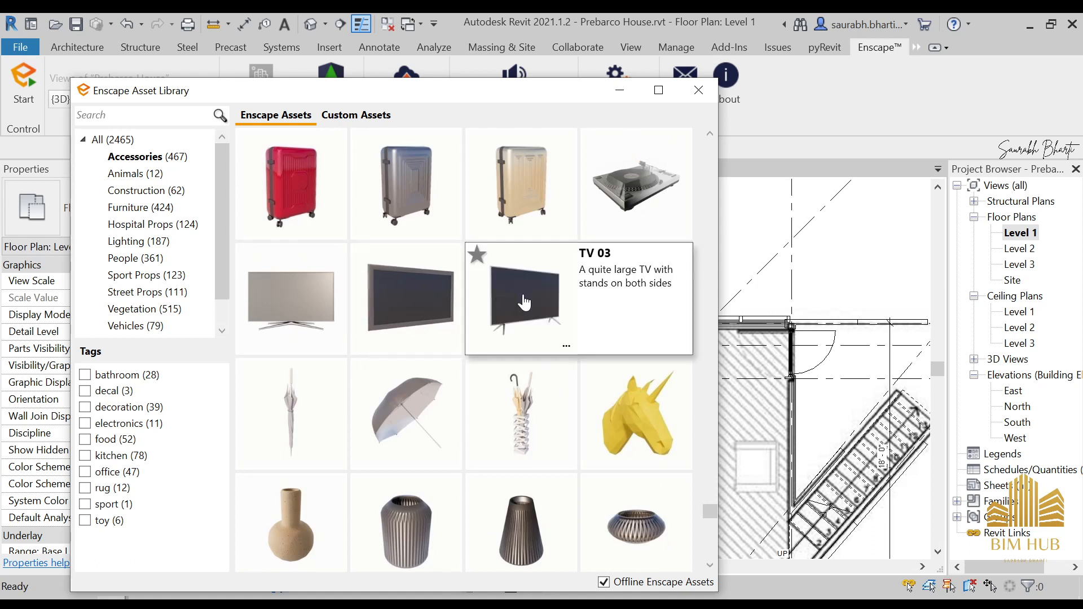
- Place TV 02 on Level 1 against the living room wall that faces the sofa, beside the staircase
{"action": "left_click", "coordinate": [395, 307]}
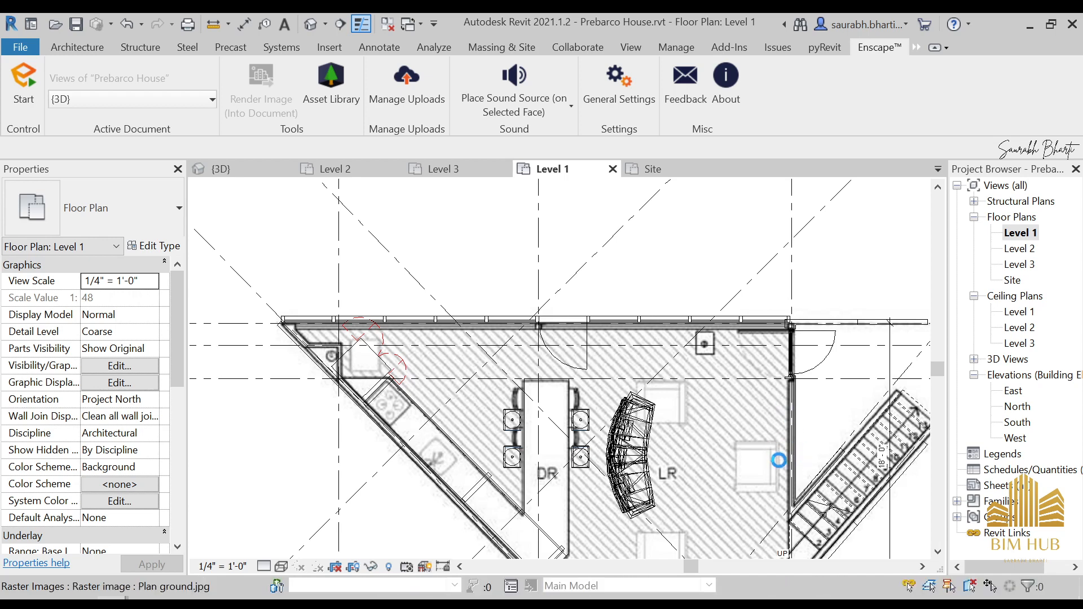
{"action": "scroll", "coordinate": [783, 447], "scroll_direction": "up", "scroll_amount": 5}
{"action": "scroll", "coordinate": [783, 440], "scroll_direction": "up", "scroll_amount": 2}
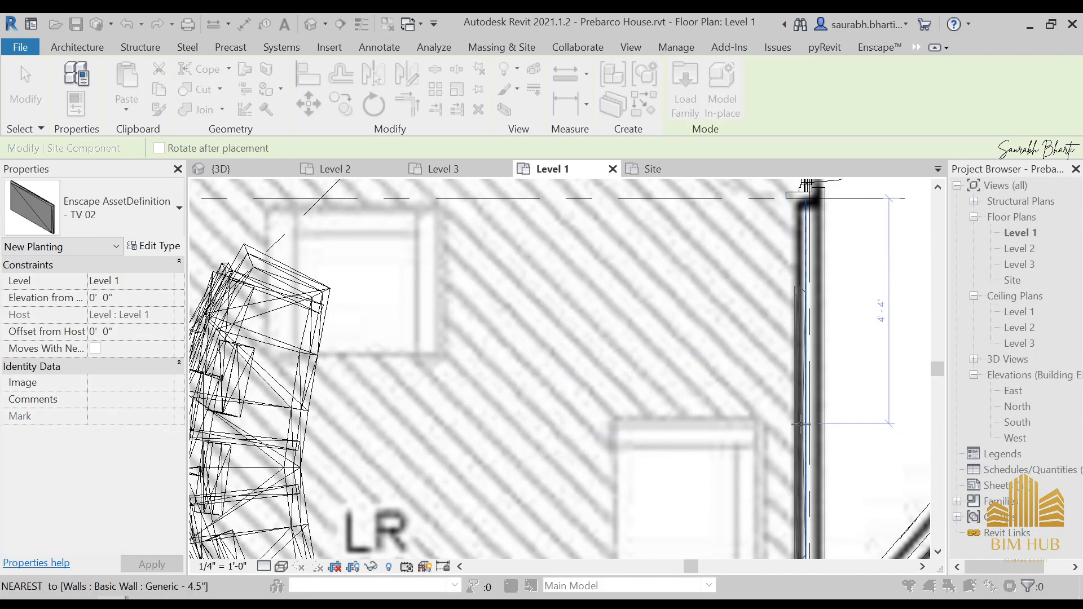
{"action": "left_click", "coordinate": [796, 422]}
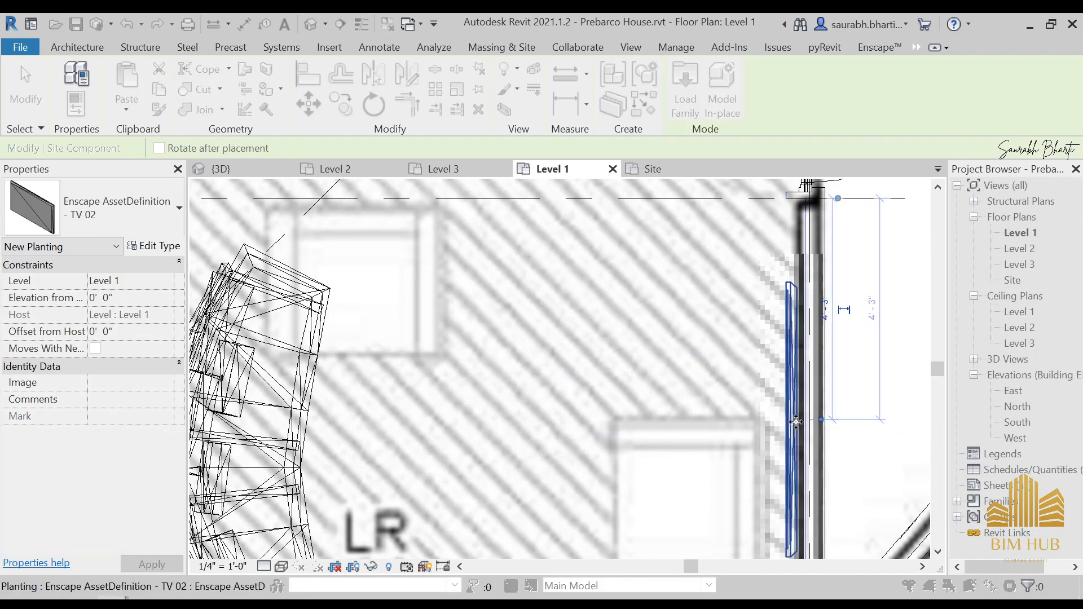
{"action": "left_click", "coordinate": [615, 97]}
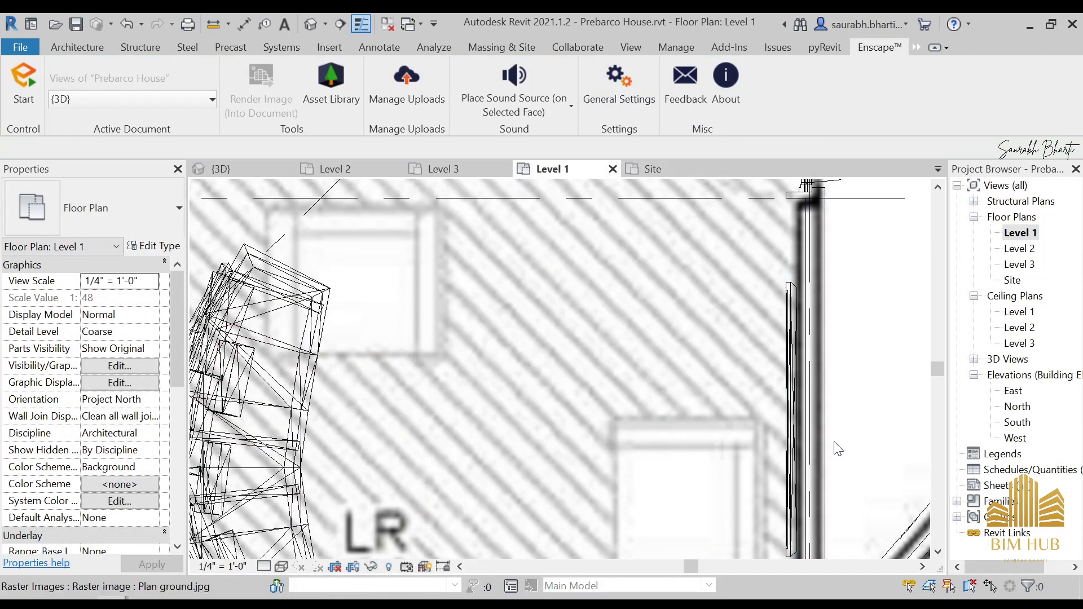
- Set the TV's elevation from level to 4' 0" and open the 3D view
{"action": "left_click", "coordinate": [788, 425]}
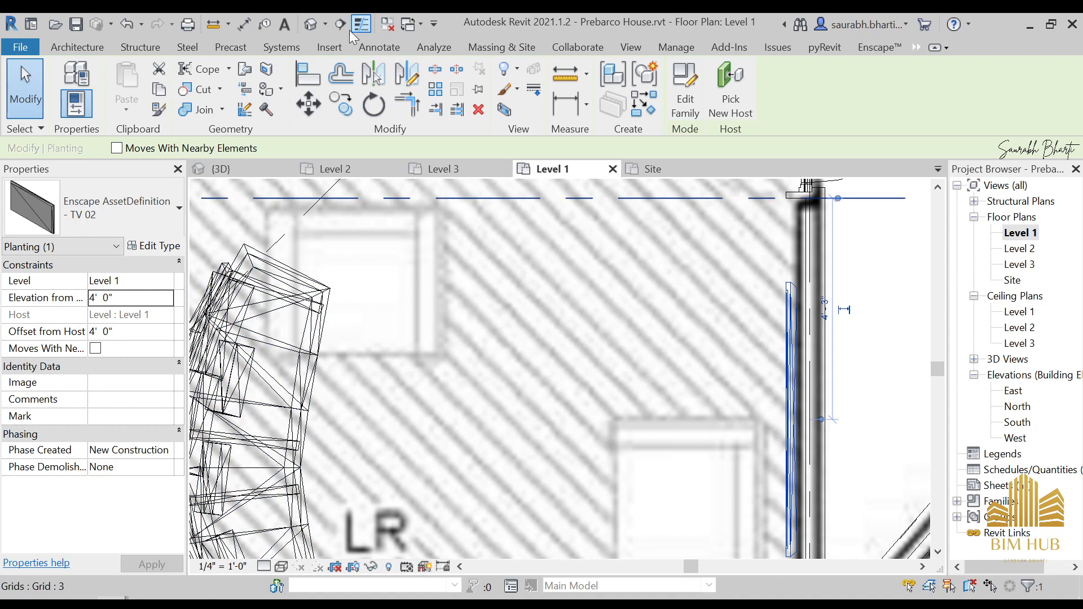
{"action": "left_click", "coordinate": [310, 25]}
{"action": "middle_click_drag", "start_coordinate": [499, 444], "coordinate": [518, 436], "text": "shift"}
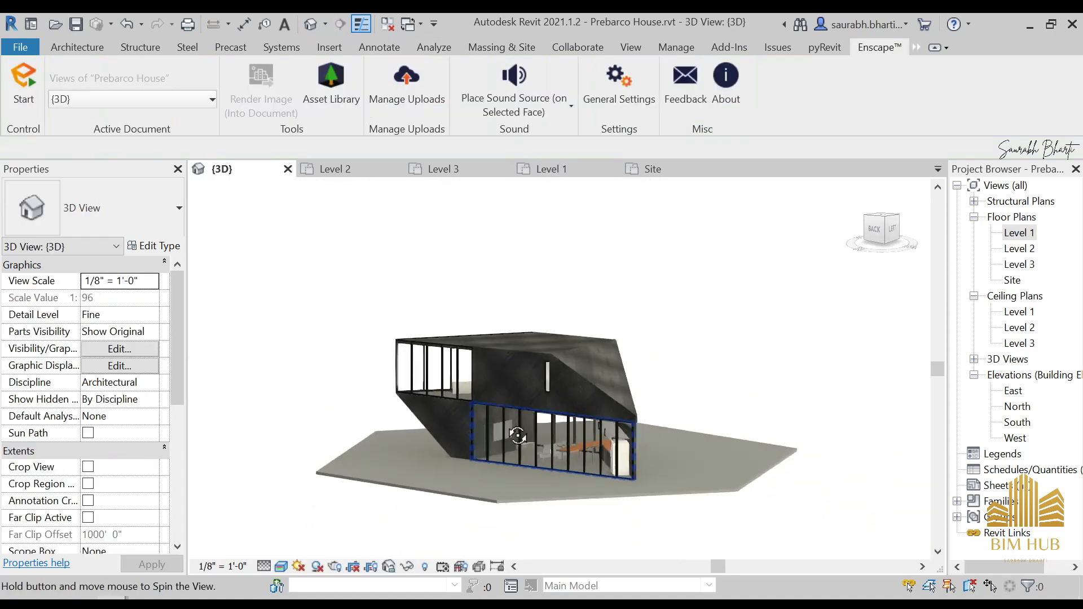
- Raise the wall-mounted TV to an elevation of 6' above Level 1, trying 5' first
{"action": "scroll", "coordinate": [519, 446], "scroll_direction": "up", "scroll_amount": 6}
{"action": "left_click", "coordinate": [569, 429]}
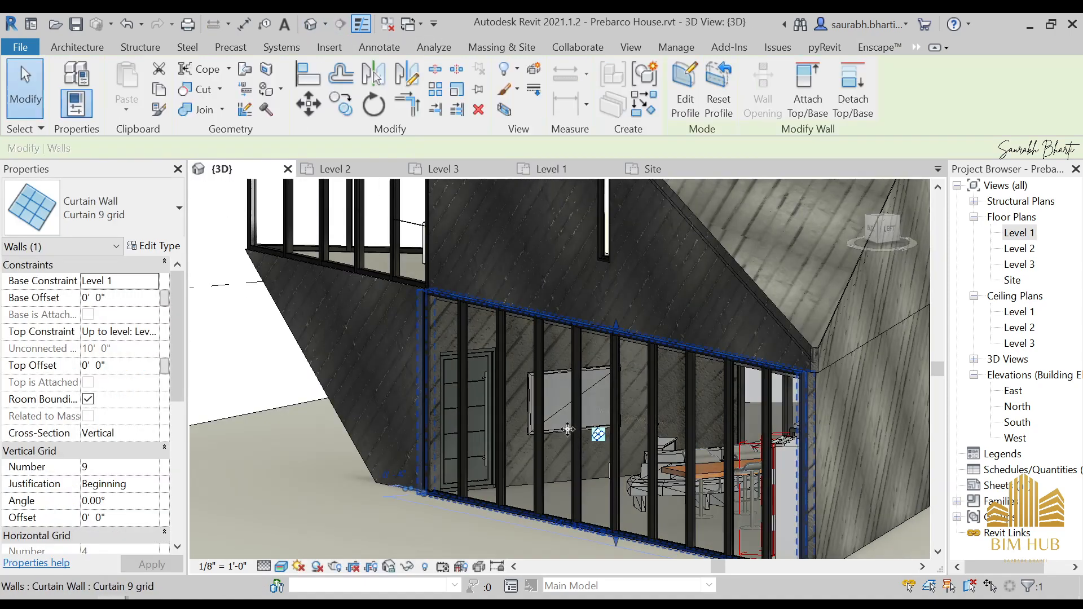
{"action": "key", "text": "Escape"}
{"action": "left_click", "coordinate": [561, 428]}
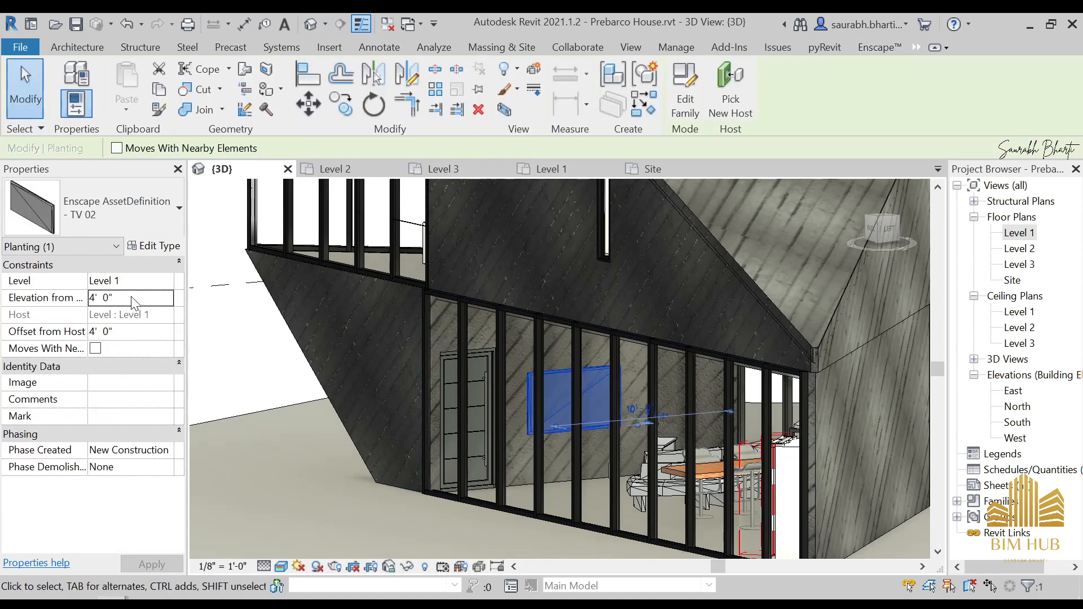
{"action": "type", "text": "5"}
{"action": "key", "text": "Return"}
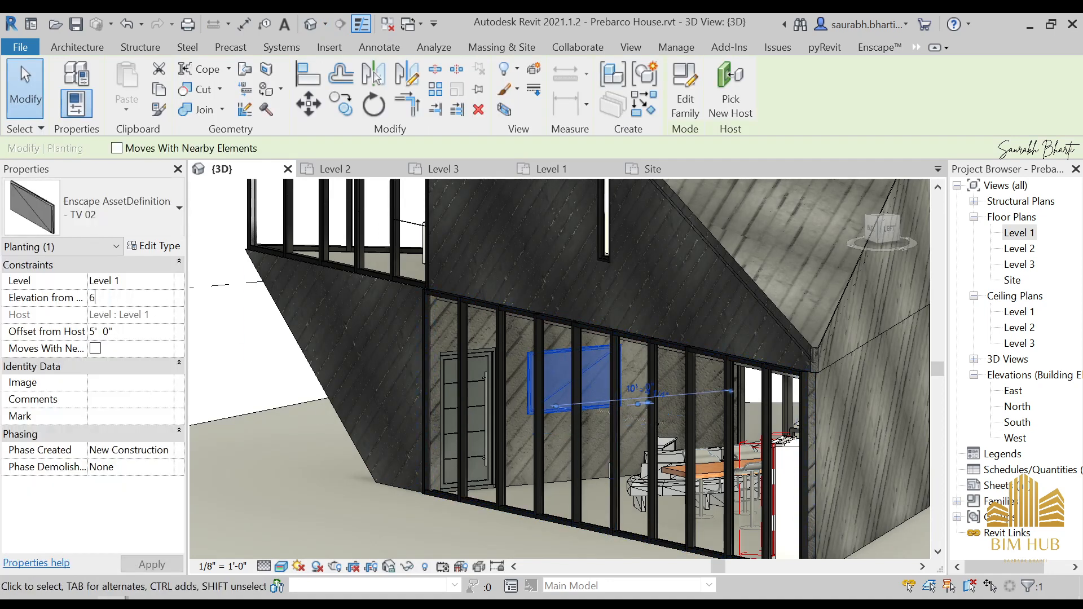
{"action": "key", "text": "Return"}
- Select the staircase seen through the ground-floor glazing in the 3D view
{"action": "middle_click_drag", "start_coordinate": [589, 432], "coordinate": [708, 513], "text": "shift"}
{"action": "key", "text": "Escape"}
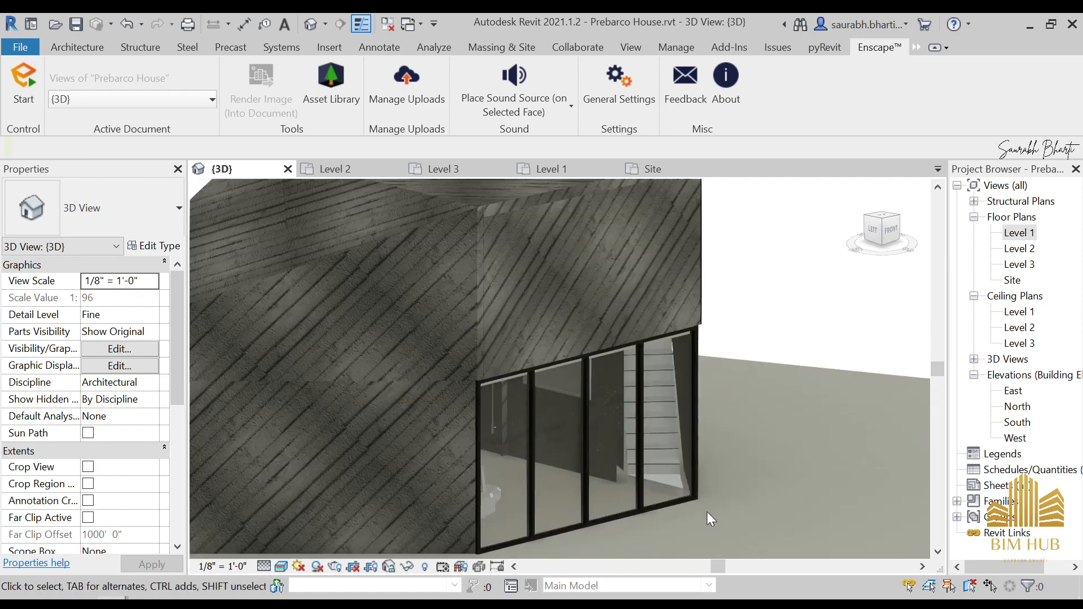
{"action": "scroll", "coordinate": [707, 512], "scroll_direction": "up", "scroll_amount": 2}
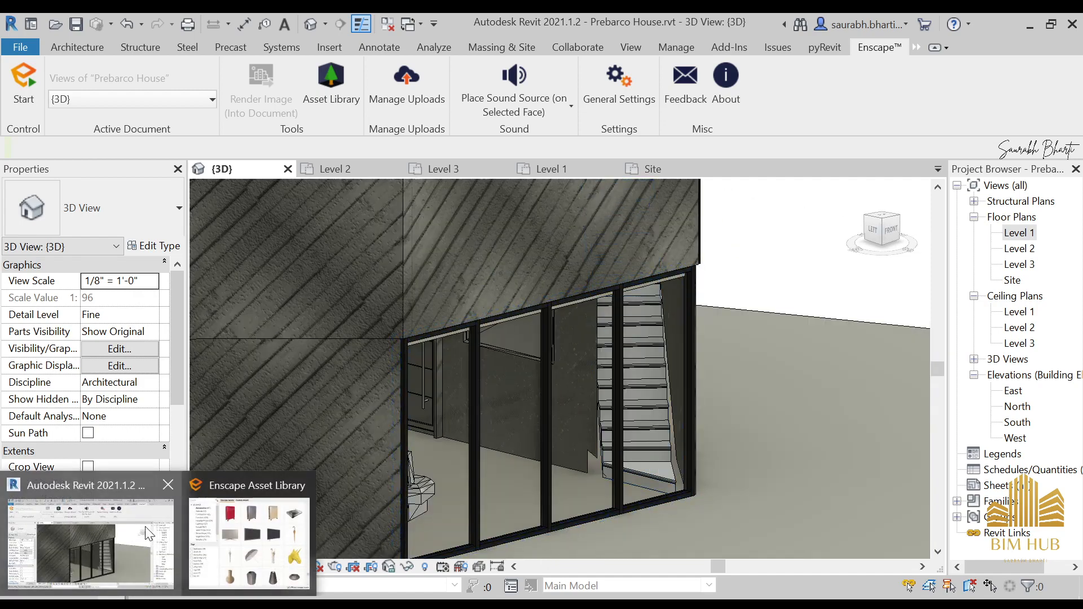
{"action": "left_click", "coordinate": [668, 465]}
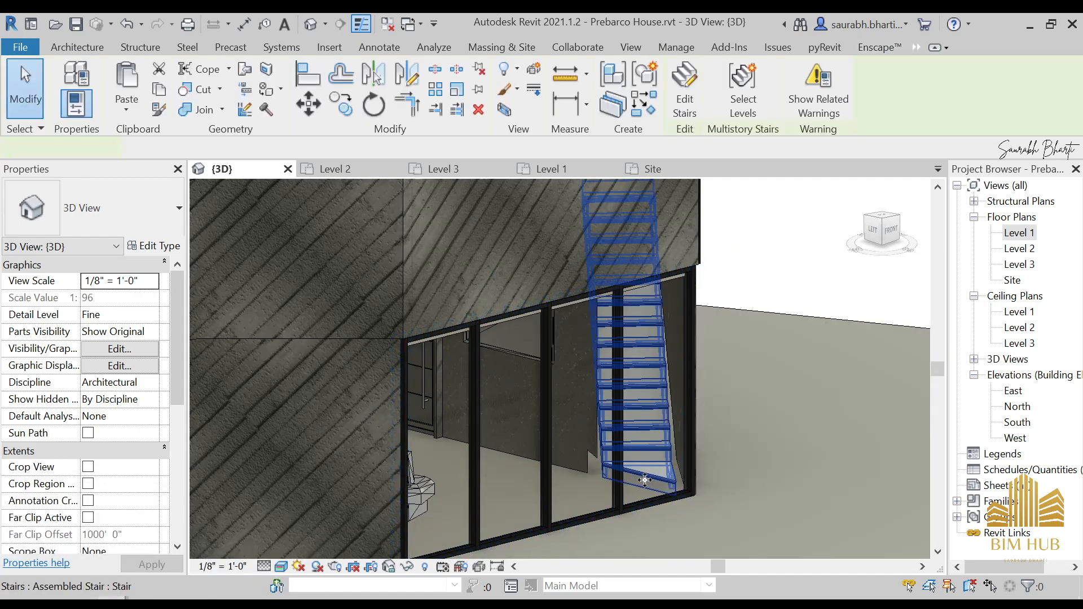
{"action": "middle_click_drag", "start_coordinate": [668, 465], "coordinate": [700, 480], "text": "shift"}
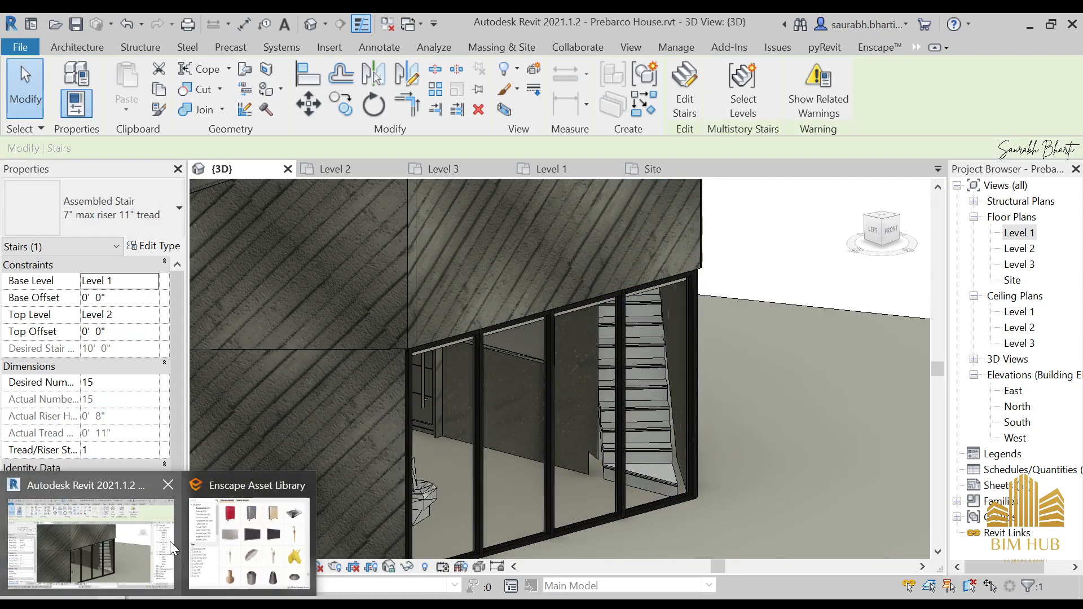
- Switch to the Photos app and examine the bottom steps of the staircase in reference photo CA_PREB_2DM_109.jpg
{"action": "mouse_move", "coordinate": [226, 545]}
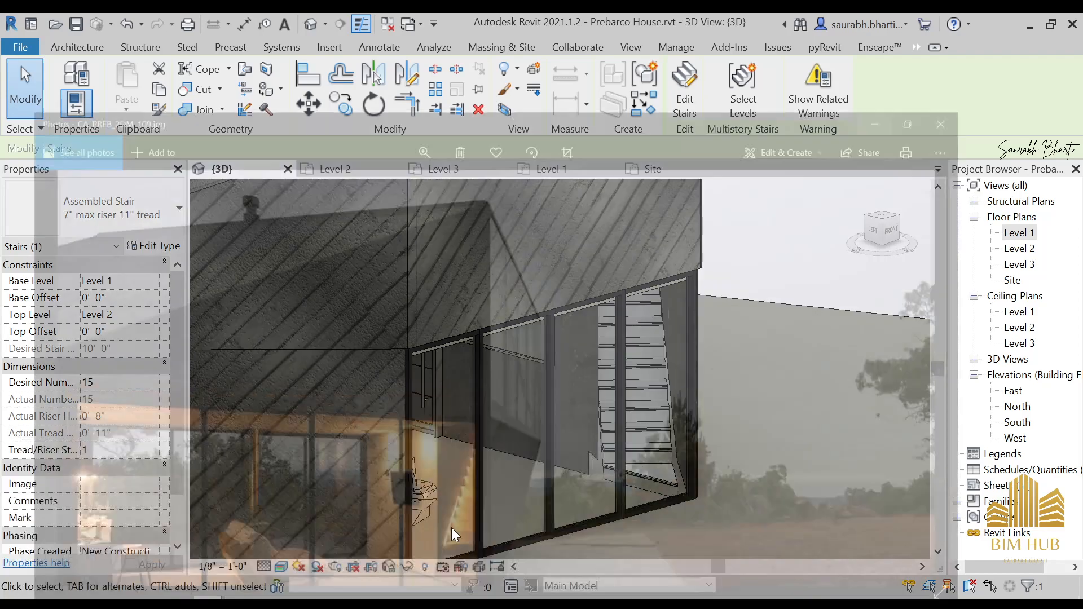
{"action": "left_click", "coordinate": [451, 527]}
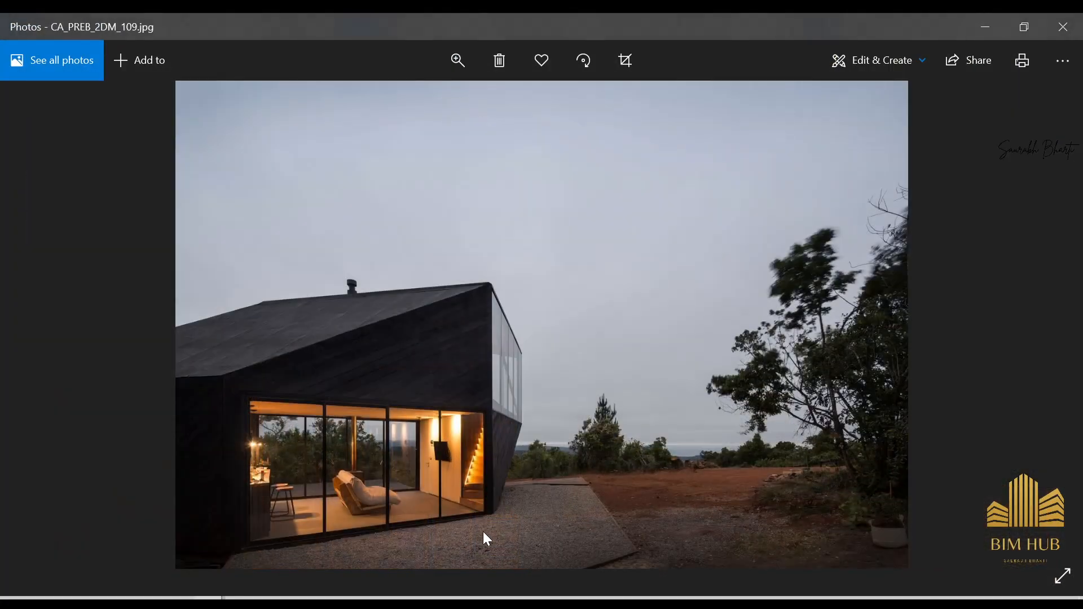
{"action": "scroll", "coordinate": [491, 487], "scroll_direction": "up", "scroll_amount": 8}
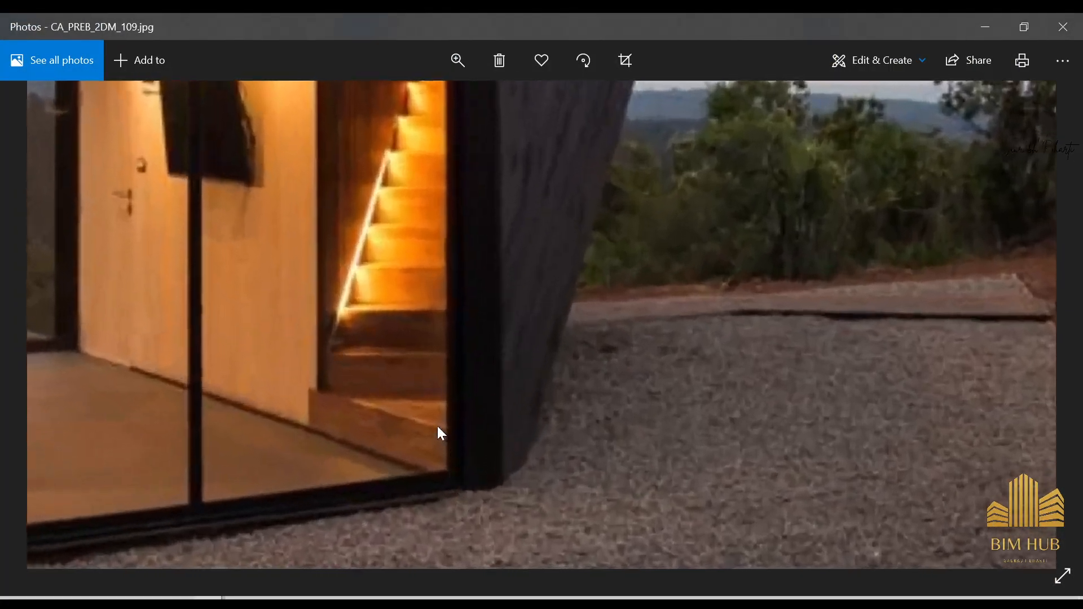
{"action": "scroll", "coordinate": [420, 333], "scroll_direction": "down", "scroll_amount": 2}
{"action": "left_click_drag", "start_coordinate": [443, 326], "coordinate": [444, 416]}
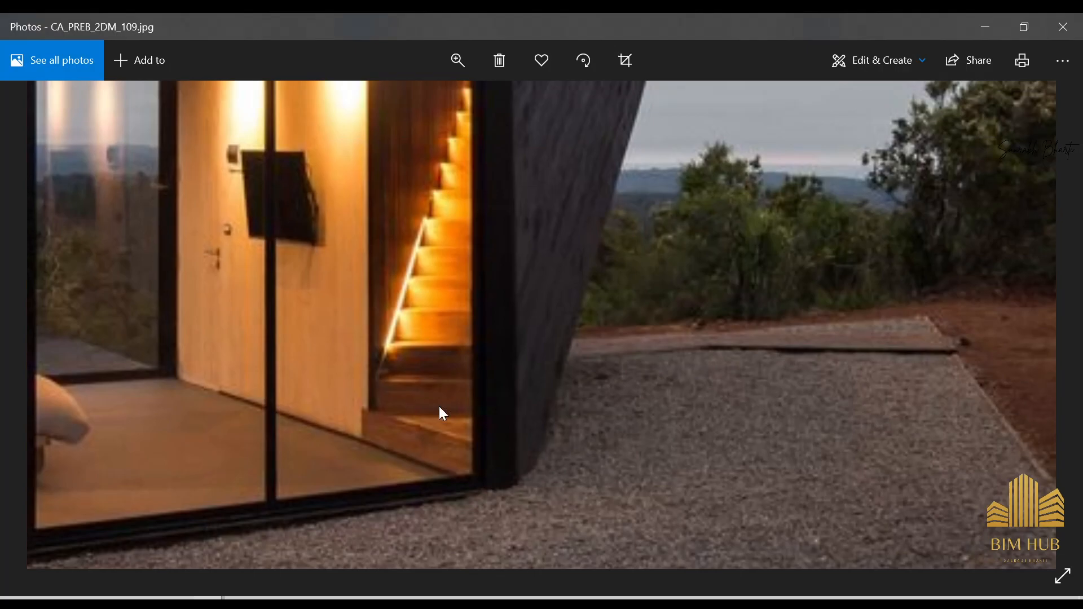
{"action": "left_click", "coordinate": [983, 33]}
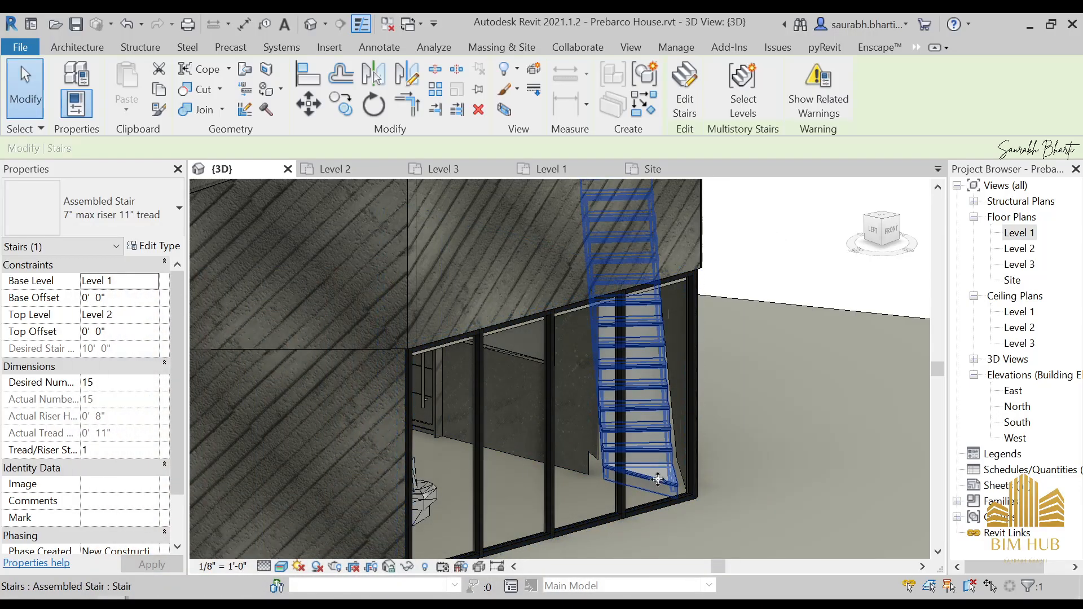
- Open the staircase's run sketch for editing in the Level 1 floor plan
{"action": "middle_click_drag", "start_coordinate": [665, 450], "coordinate": [679, 387], "text": "shift"}
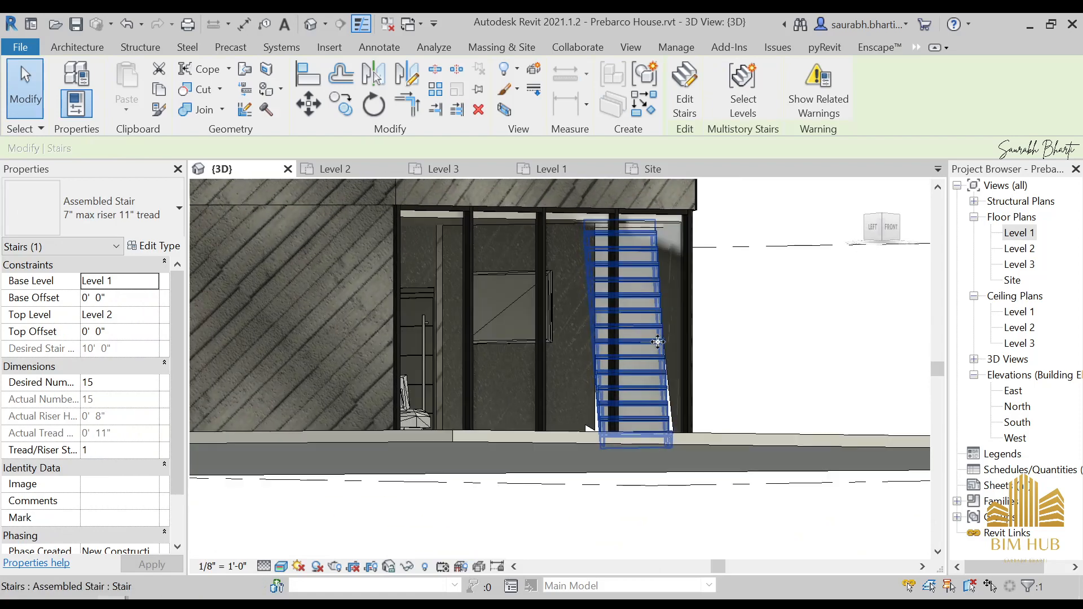
{"action": "middle_click_drag", "start_coordinate": [658, 342], "coordinate": [629, 412], "text": "shift"}
{"action": "double_click", "coordinate": [1019, 233]}
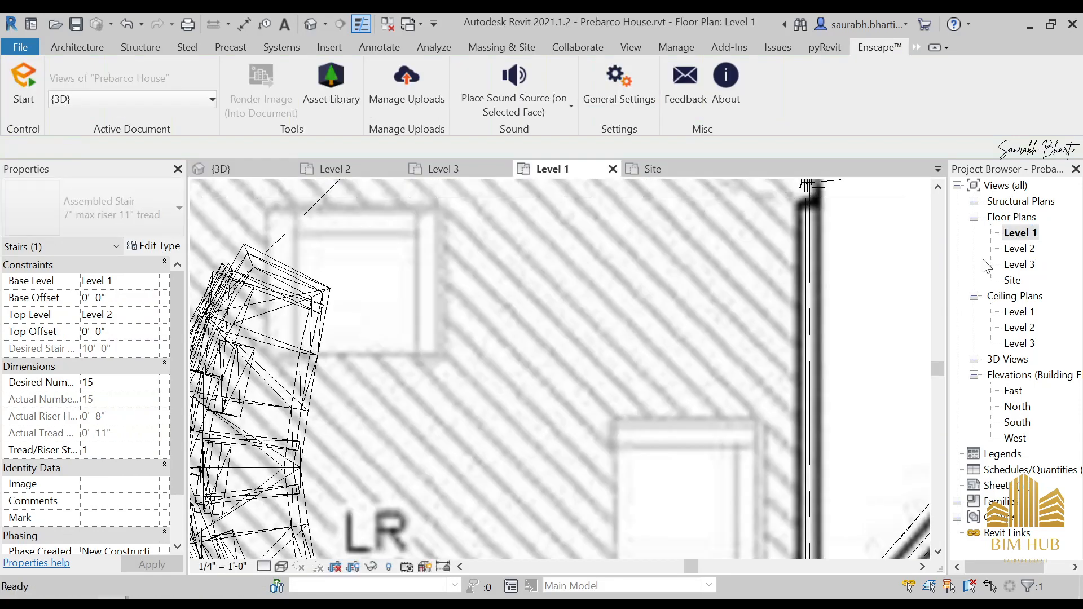
{"action": "scroll", "coordinate": [740, 346], "scroll_direction": "down", "scroll_amount": 8}
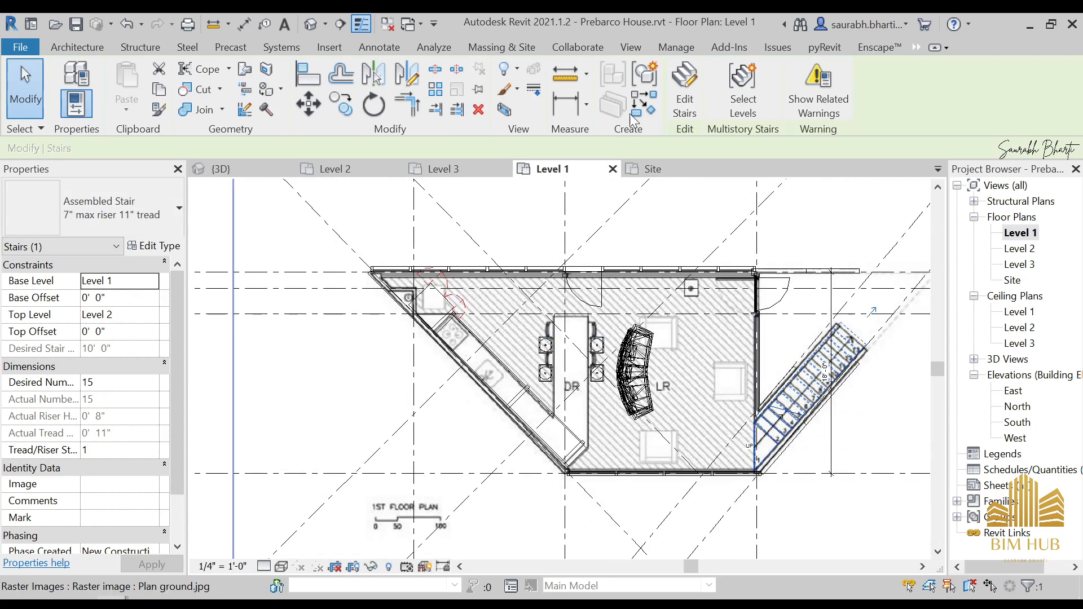
{"action": "left_click", "coordinate": [684, 84]}
{"action": "middle_click_drag", "start_coordinate": [758, 450], "coordinate": [709, 442]}
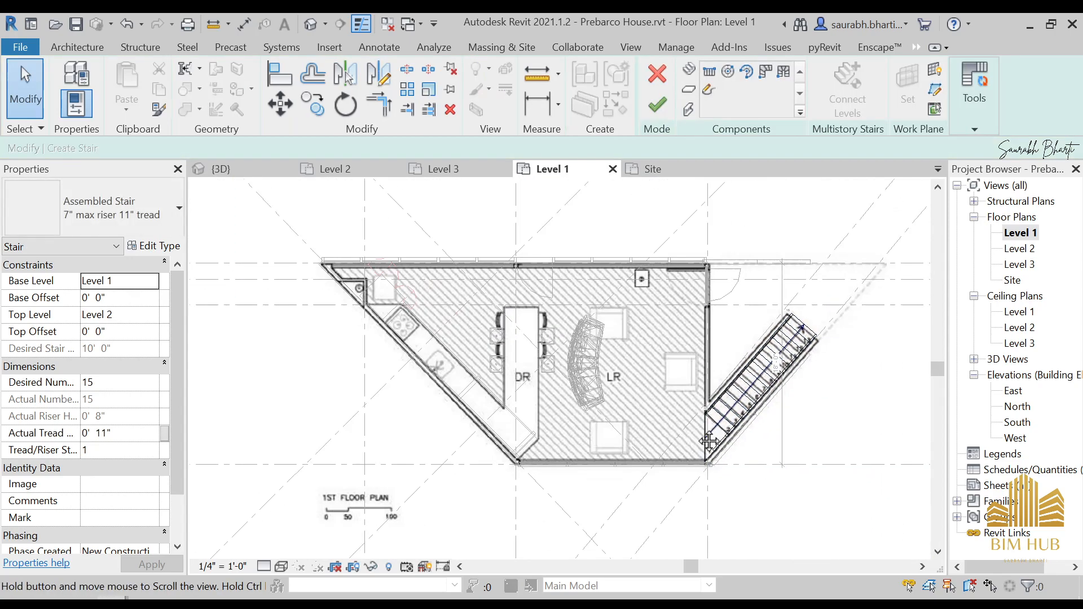
{"action": "scroll", "coordinate": [708, 442], "scroll_direction": "up", "scroll_amount": 3}
{"action": "left_click", "coordinate": [710, 389]}
{"action": "left_click", "coordinate": [974, 81]}
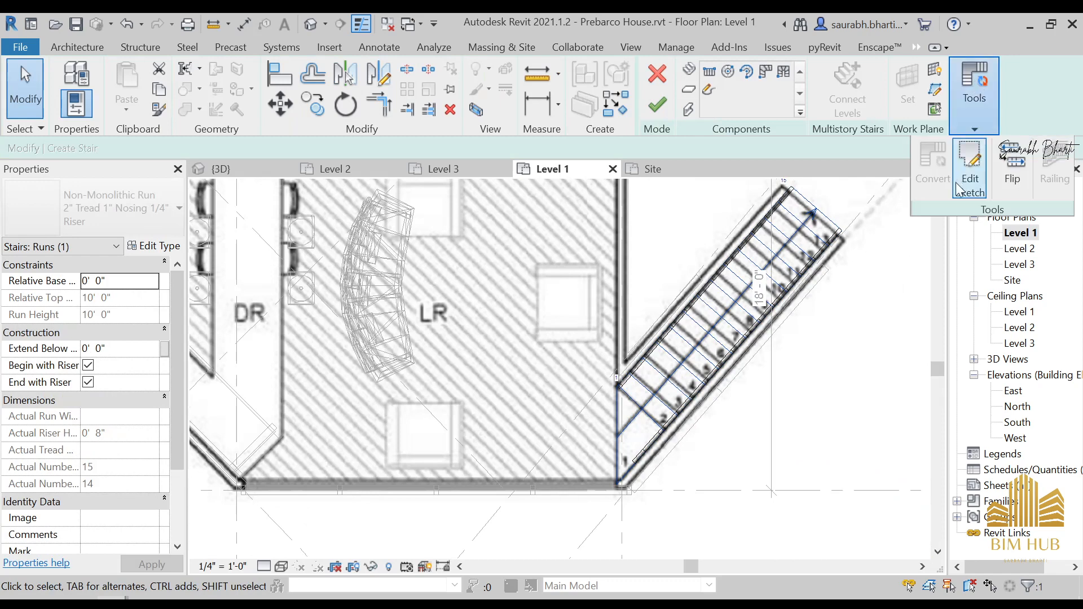
{"action": "left_click", "coordinate": [959, 186]}
{"action": "scroll", "coordinate": [700, 350], "scroll_direction": "up", "scroll_amount": 5}
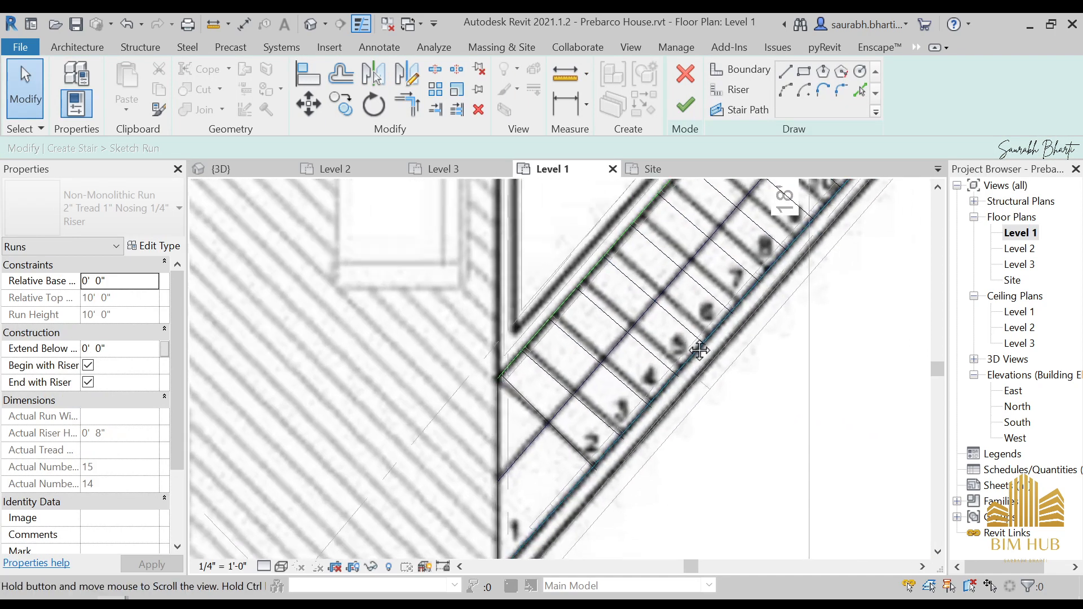
- Move the run sketch's outer boundary line out to the diagonal outer wall and finish the stair edit
{"action": "left_click", "coordinate": [700, 351]}
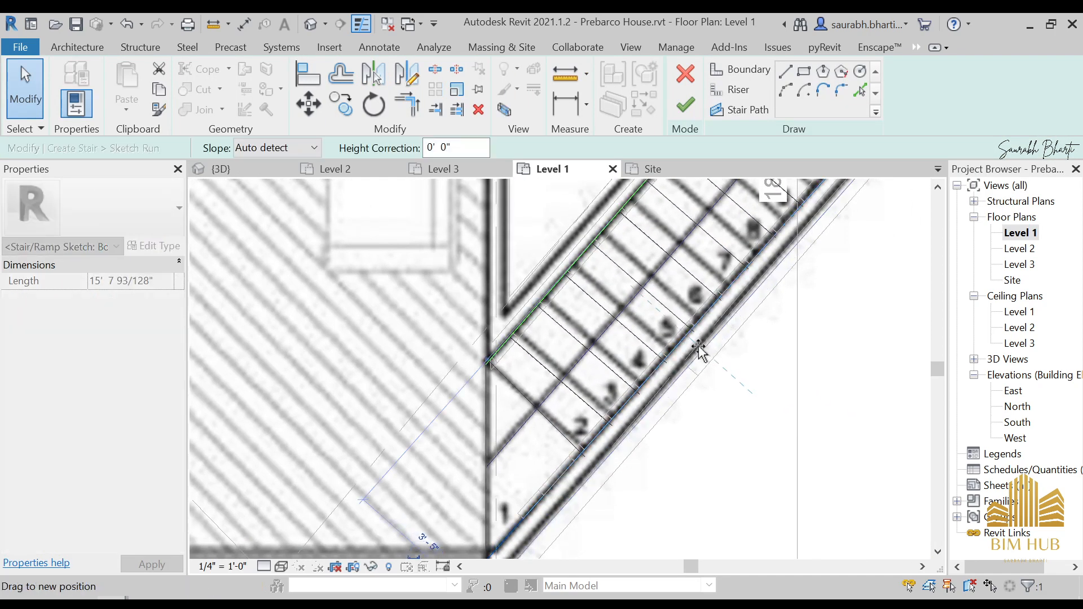
{"action": "left_click_drag", "start_coordinate": [695, 343], "coordinate": [694, 344]}
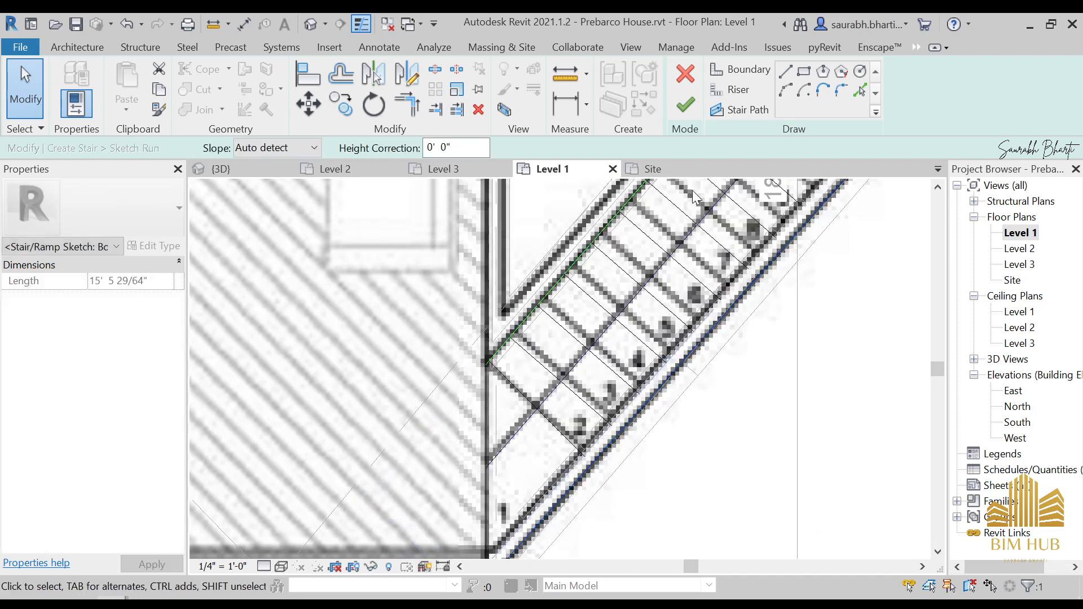
{"action": "left_click", "coordinate": [686, 105]}
{"action": "key", "text": "Escape"}
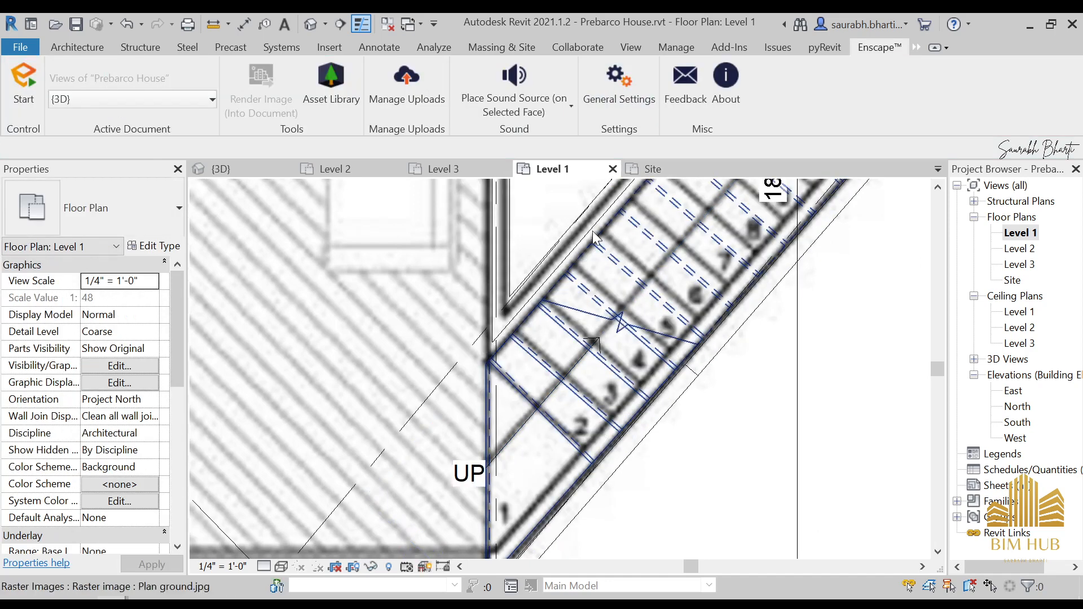
- Select the staircase in the 3D view and duplicate its assembled stair type as "My stair"
{"action": "left_click", "coordinate": [311, 25]}
{"action": "middle_click_drag", "start_coordinate": [550, 375], "coordinate": [745, 440], "text": "shift"}
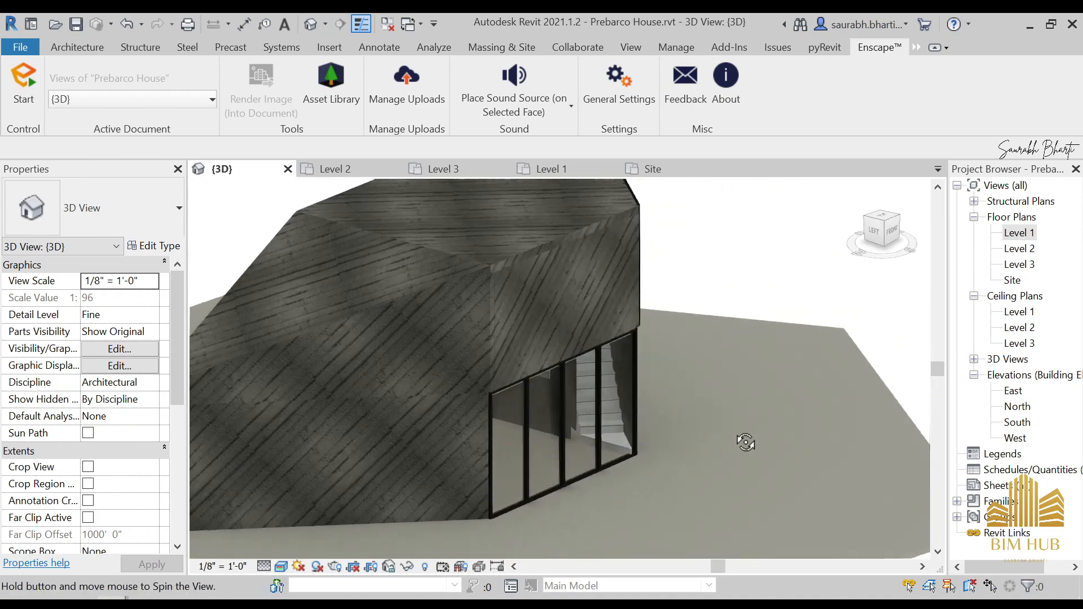
{"action": "scroll", "coordinate": [602, 450], "scroll_direction": "up", "scroll_amount": 5}
{"action": "left_click", "coordinate": [554, 425]}
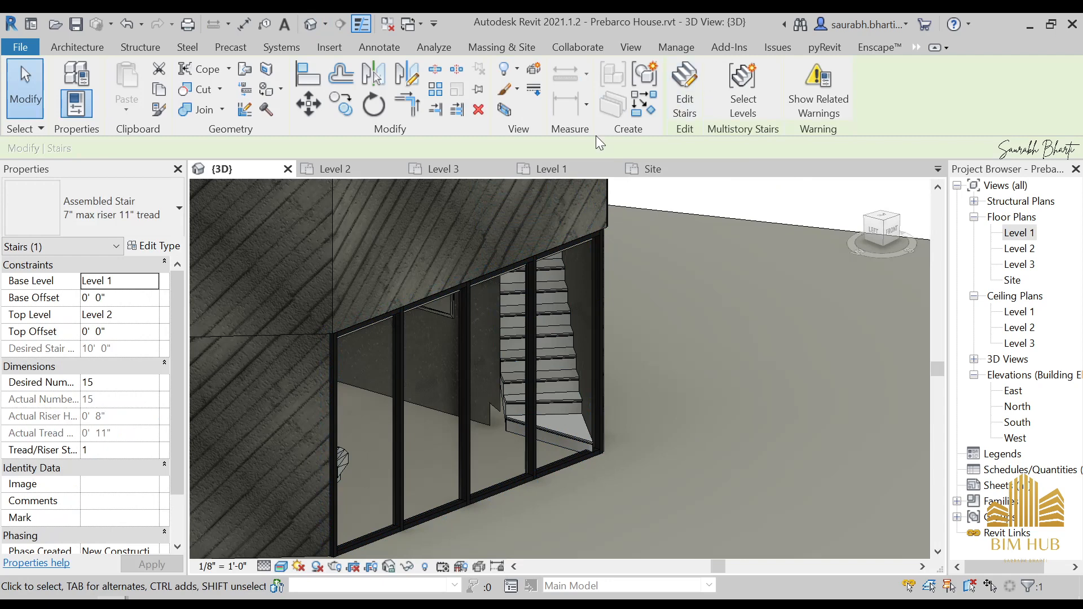
{"action": "left_click", "coordinate": [153, 246]}
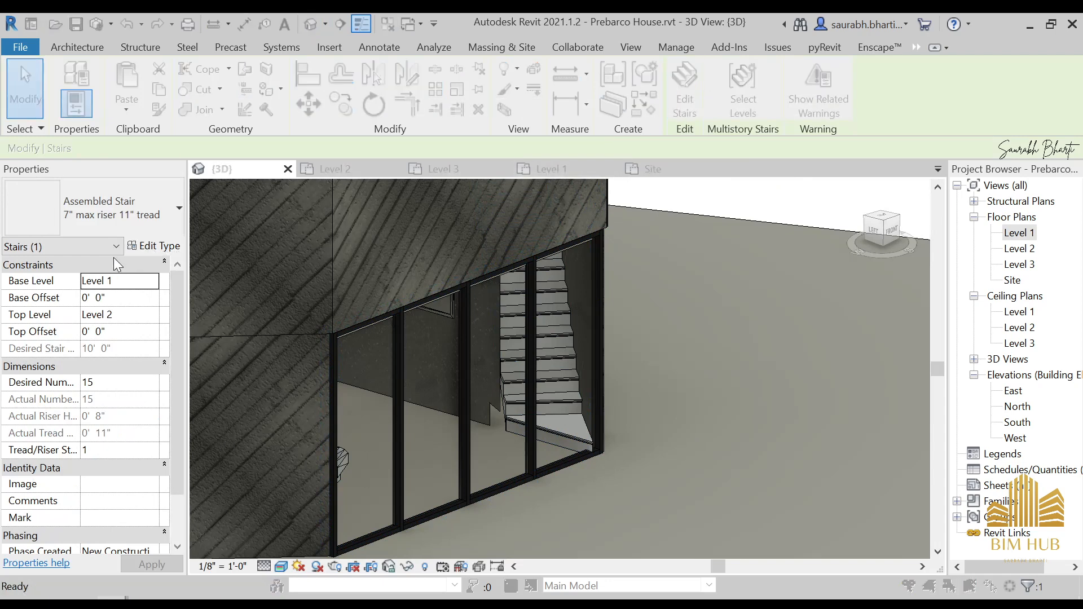
{"action": "left_click", "coordinate": [908, 158]}
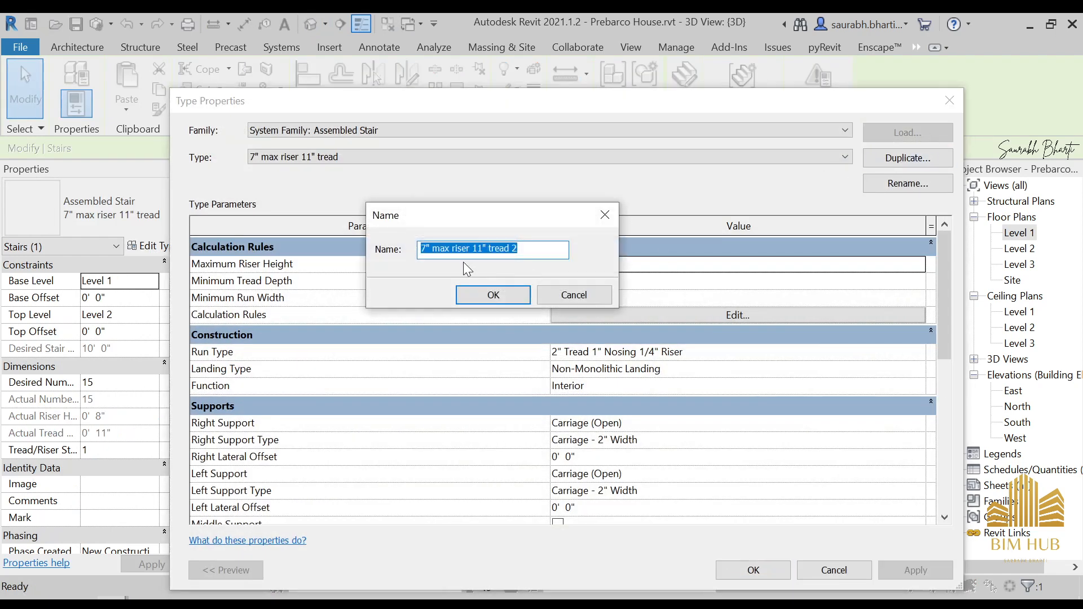
{"action": "type", "text": "My stair"}
{"action": "key", "text": "Return"}
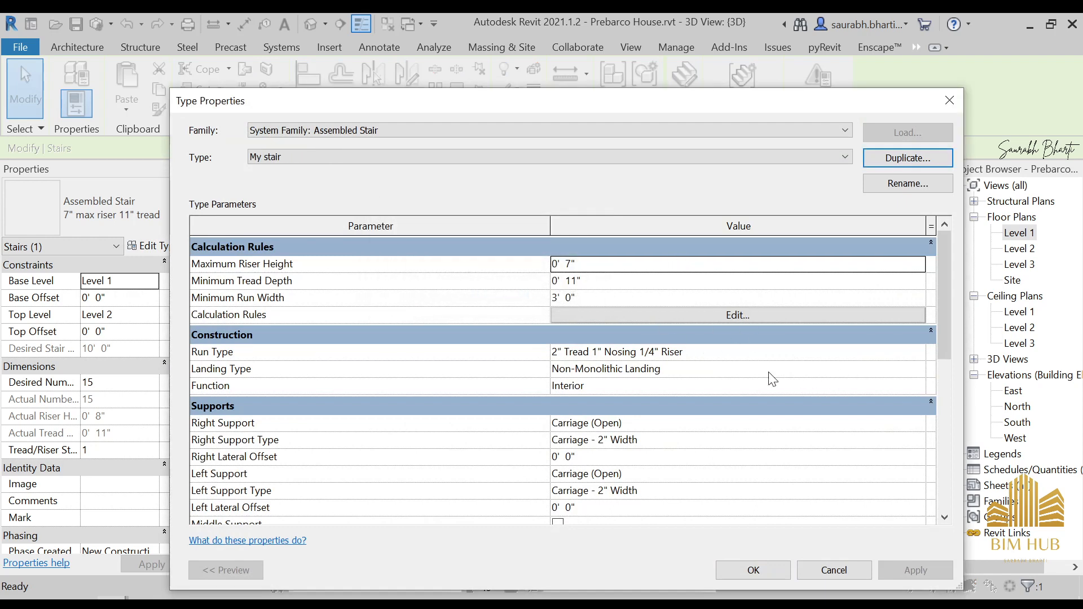
- Assign the Sash material to both treads and risers of the stair's 2" Tread 1" Nosing 1/4" Riser run type
{"action": "left_click", "coordinate": [910, 353]}
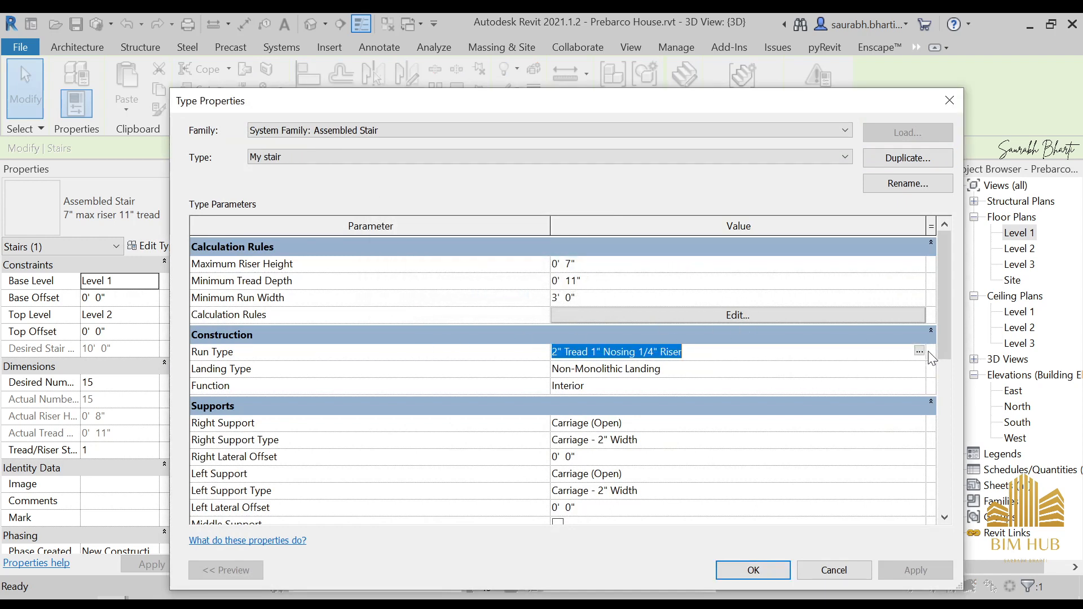
{"action": "left_click", "coordinate": [930, 353]}
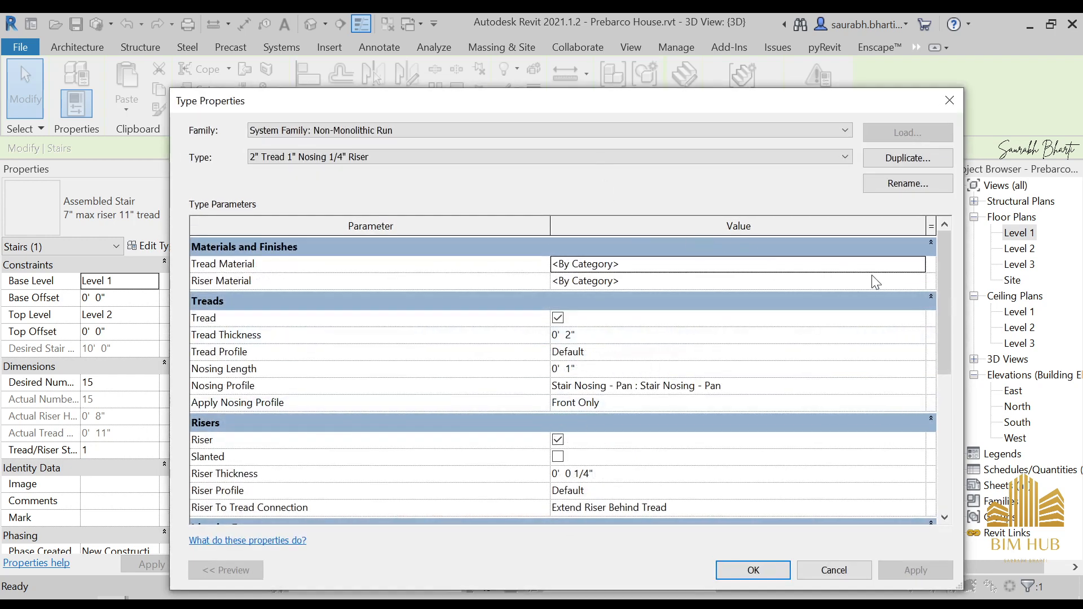
{"action": "left_click", "coordinate": [919, 264]}
{"action": "left_click", "coordinate": [931, 264]}
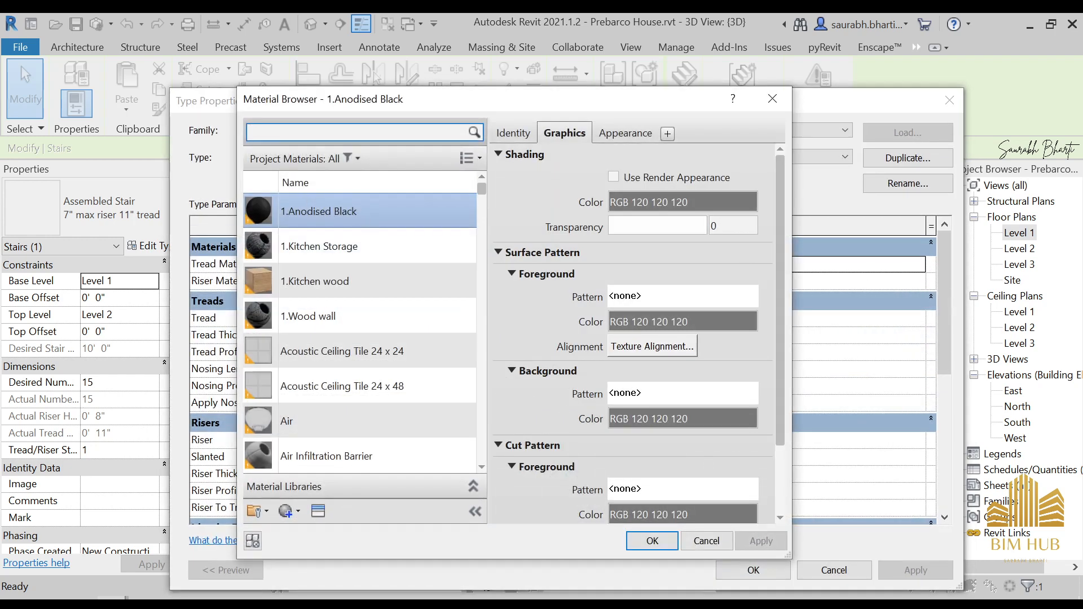
{"action": "key", "text": "BackSpace"}
{"action": "key", "text": "BackSpace"}
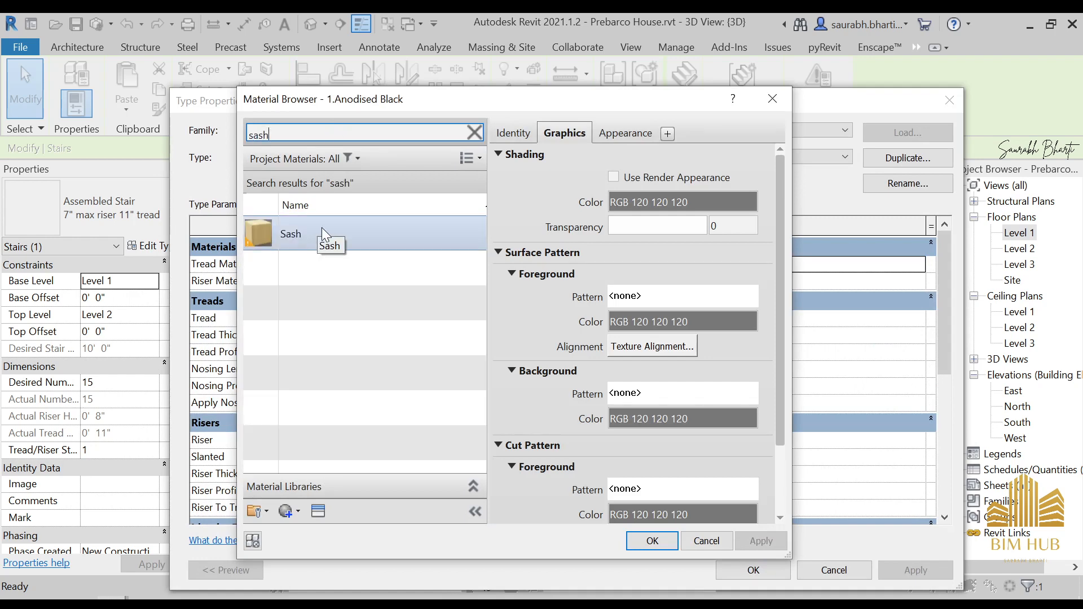
{"action": "left_click", "coordinate": [322, 231]}
{"action": "left_click", "coordinate": [652, 541]}
{"action": "left_click", "coordinate": [847, 281]}
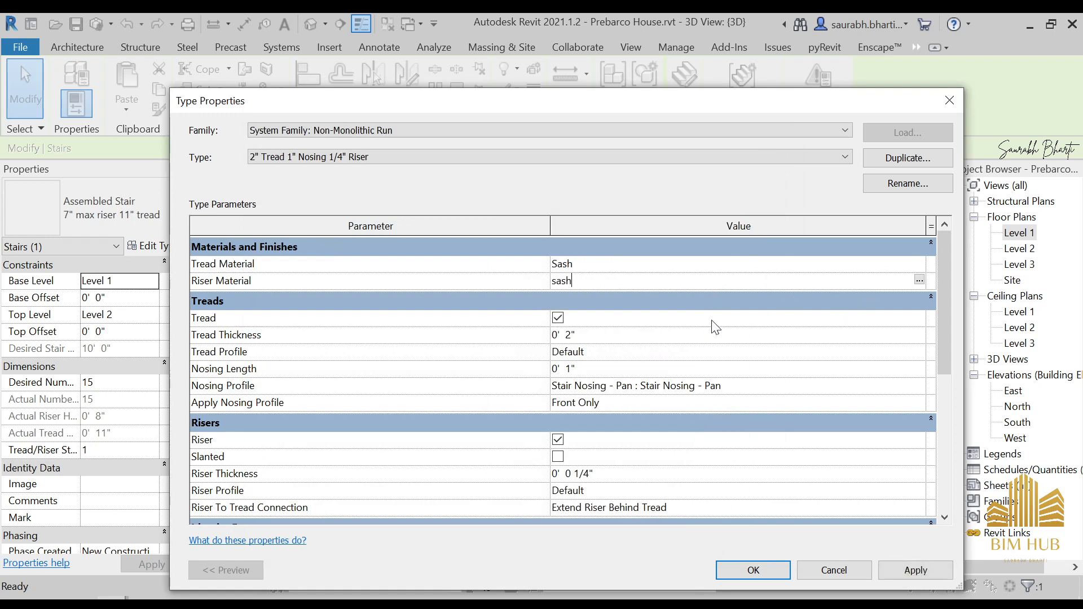
{"action": "left_click", "coordinate": [931, 575]}
{"action": "left_click", "coordinate": [768, 574]}
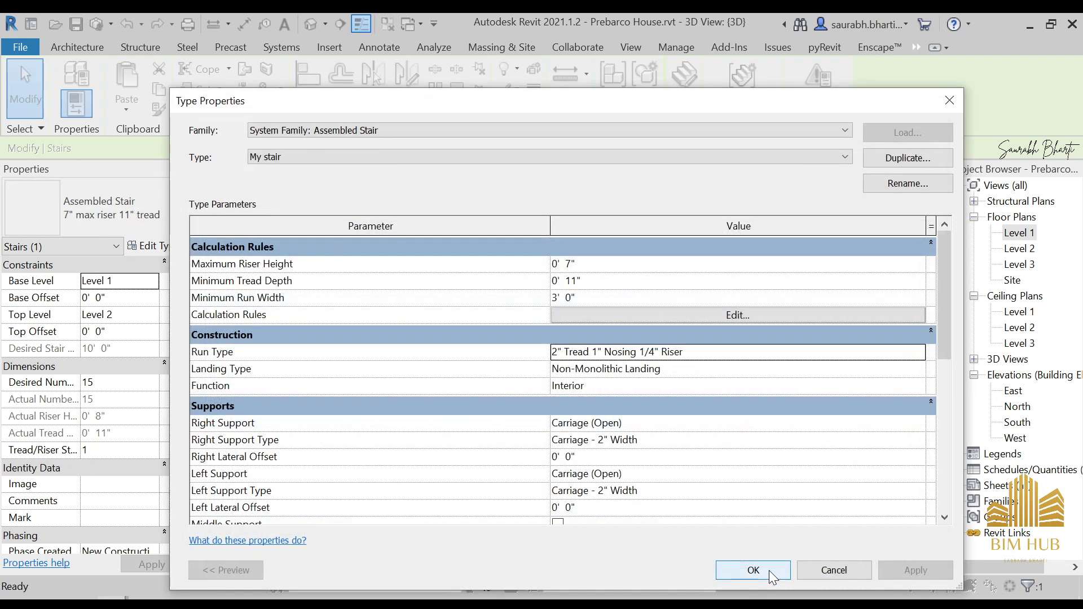
{"action": "left_click", "coordinate": [753, 570]}
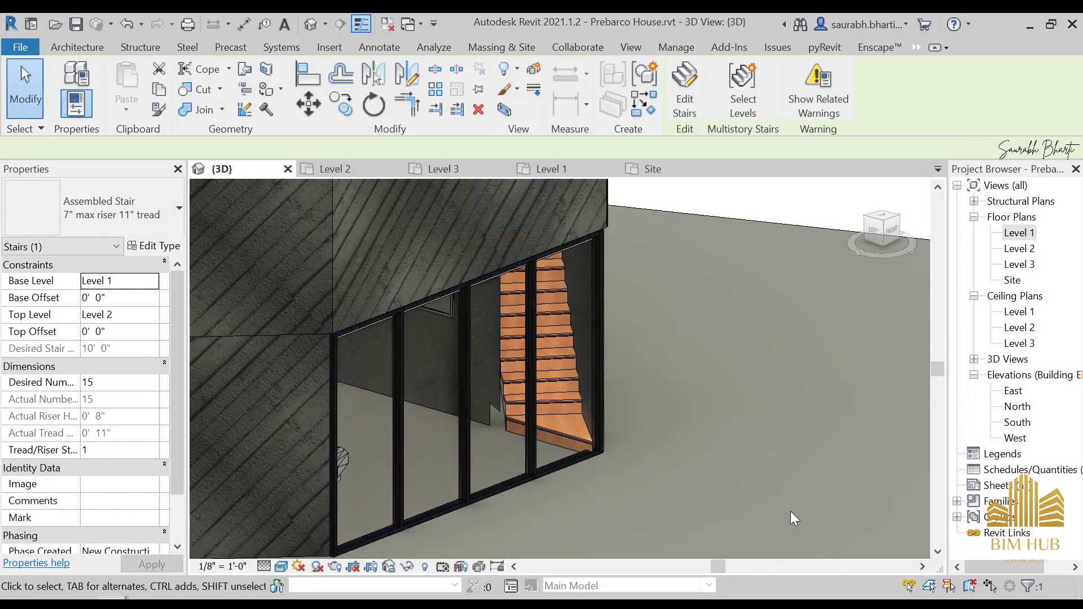
- Switch to the Photos app and examine the staircase and ground-floor interior flooring in reference photo CA_PREB_2DM_109.jpg
{"action": "middle_click_drag", "start_coordinate": [725, 508], "coordinate": [645, 516], "text": "shift"}
{"action": "scroll", "coordinate": [646, 515], "scroll_direction": "up", "scroll_amount": 4}
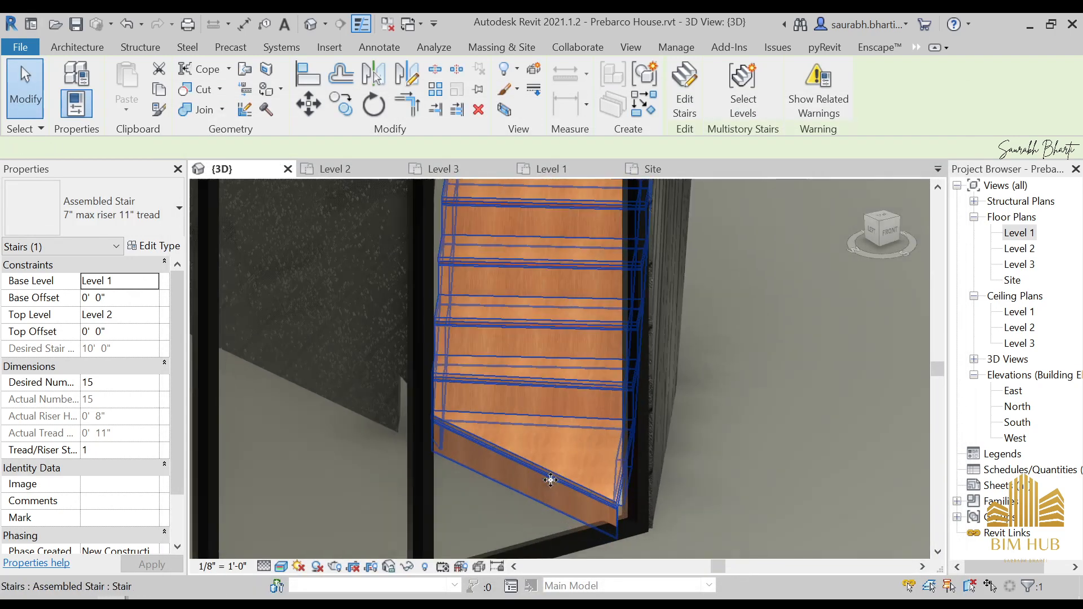
{"action": "middle_click_drag", "start_coordinate": [558, 467], "coordinate": [542, 440], "text": "shift"}
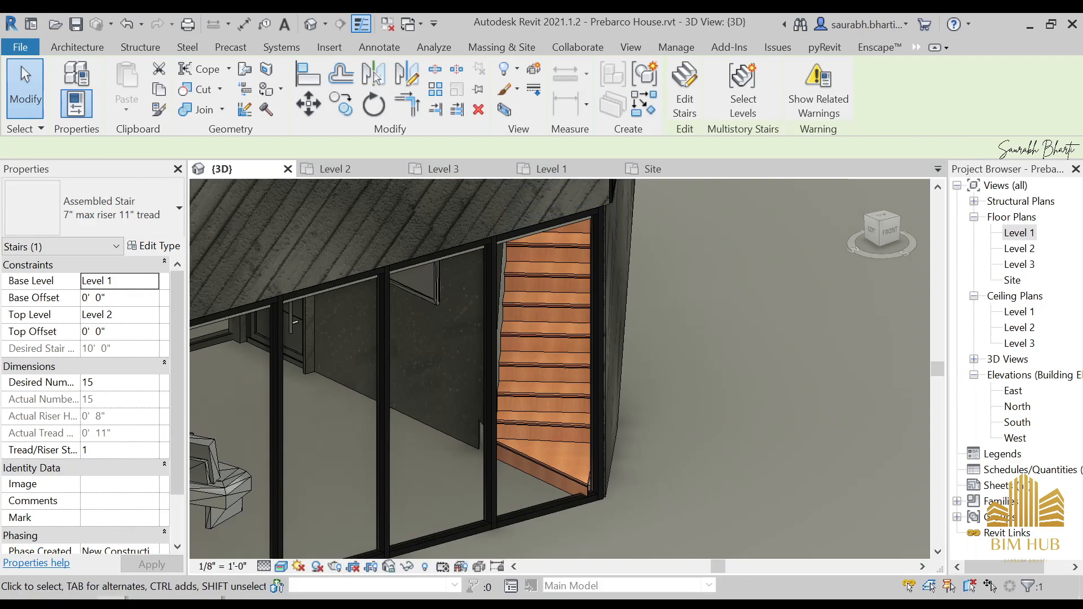
{"action": "left_click", "coordinate": [417, 520]}
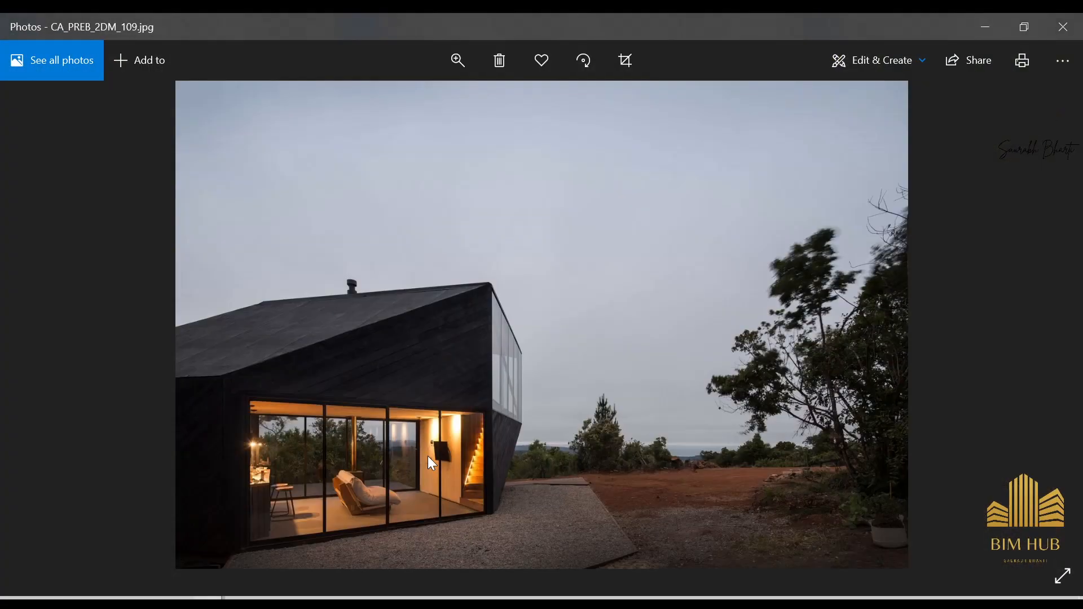
{"action": "scroll", "coordinate": [453, 469], "scroll_direction": "up", "scroll_amount": 3}
{"action": "left_click_drag", "start_coordinate": [462, 485], "coordinate": [599, 348]}
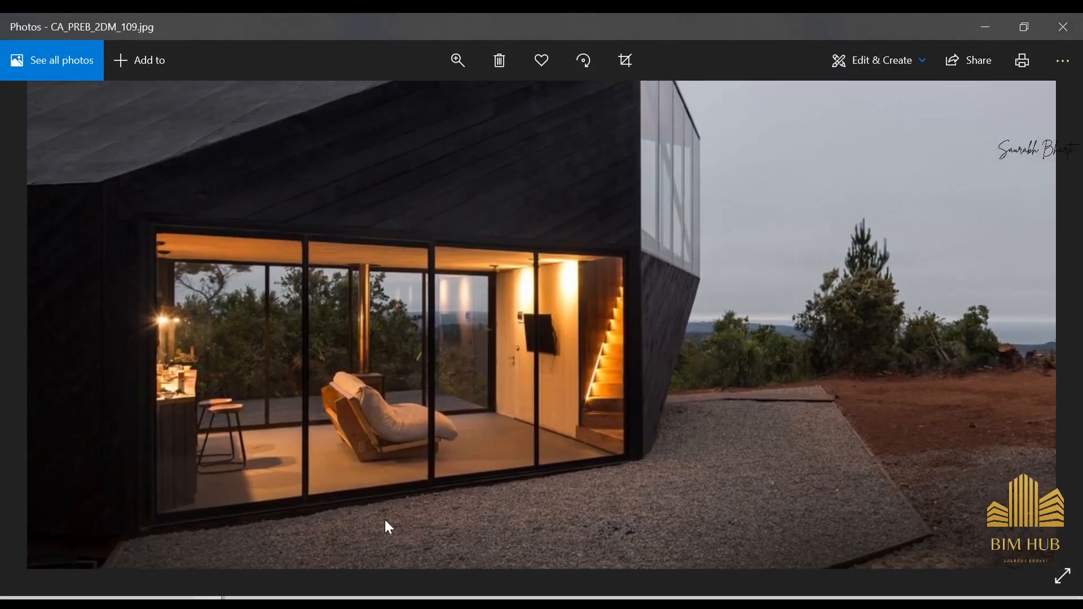
{"action": "scroll", "coordinate": [384, 520], "scroll_direction": "up", "scroll_amount": 5}
{"action": "scroll", "coordinate": [369, 340], "scroll_direction": "down", "scroll_amount": 1}
{"action": "left_click_drag", "start_coordinate": [369, 341], "coordinate": [464, 345]}
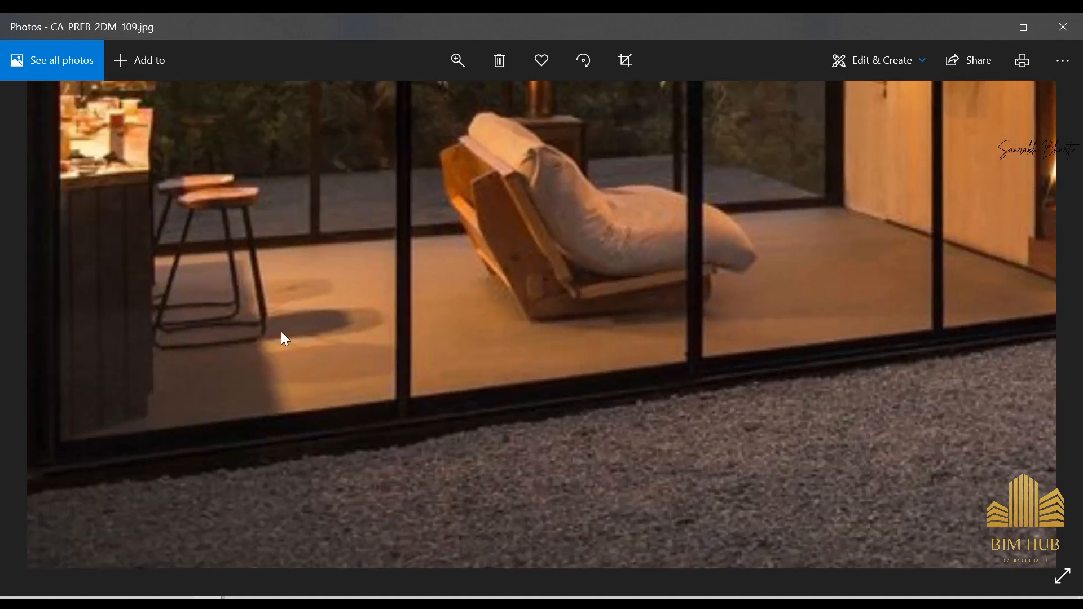
{"action": "scroll", "coordinate": [431, 389], "scroll_direction": "down", "scroll_amount": 5}
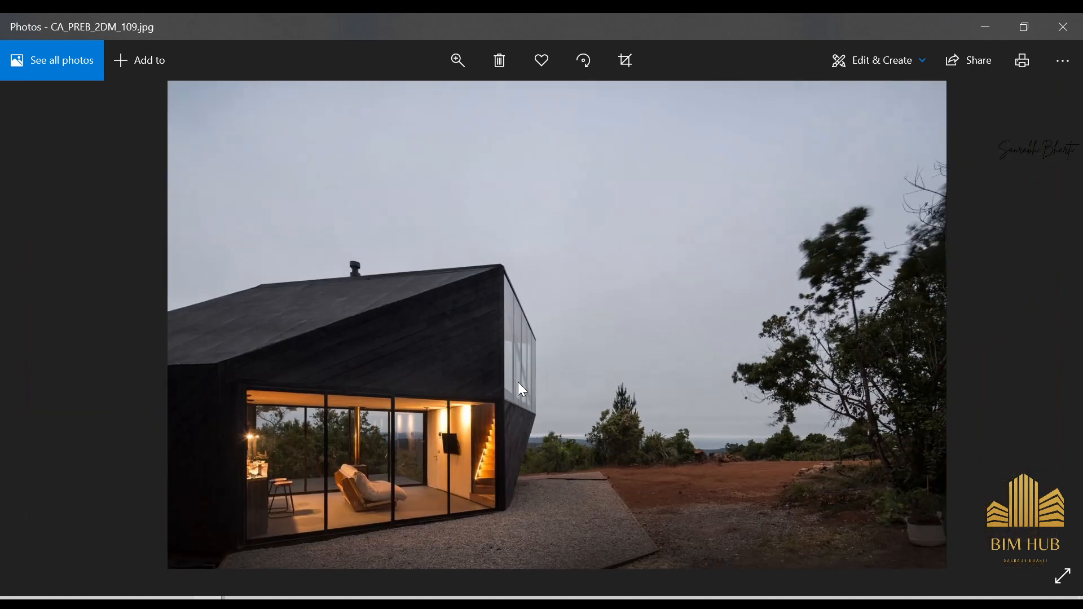
{"action": "left_click", "coordinate": [1004, 28]}
- Set the large Generic -6" ground floor slab's height offset from Level 1 to -6"
{"action": "scroll", "coordinate": [638, 341], "scroll_direction": "down", "scroll_amount": 8}
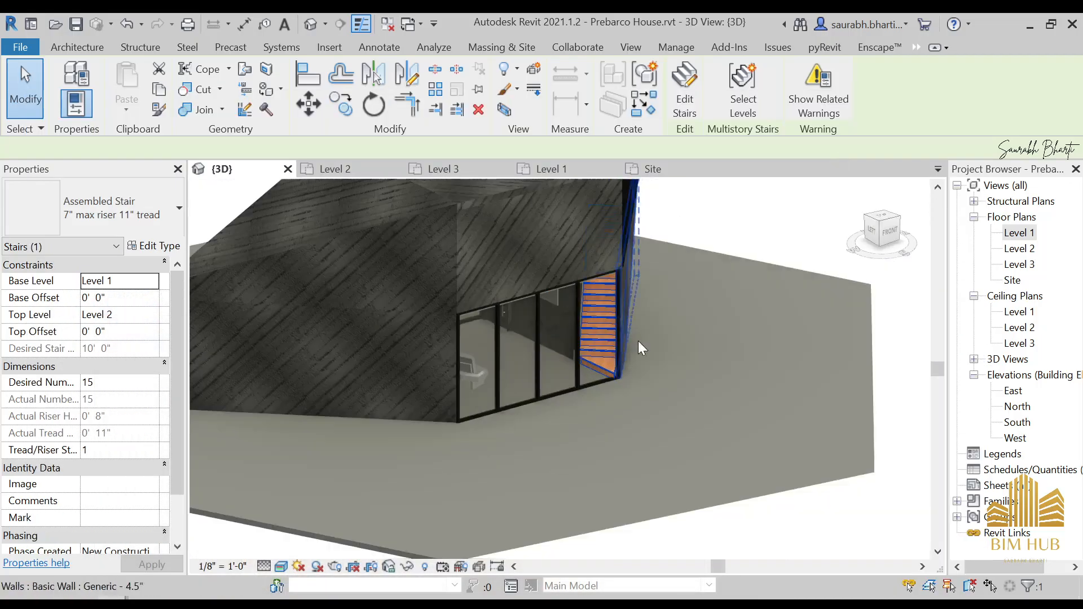
{"action": "left_click", "coordinate": [645, 450]}
{"action": "middle_click_drag", "start_coordinate": [645, 450], "coordinate": [617, 430], "text": "shift"}
{"action": "left_click", "coordinate": [891, 231]}
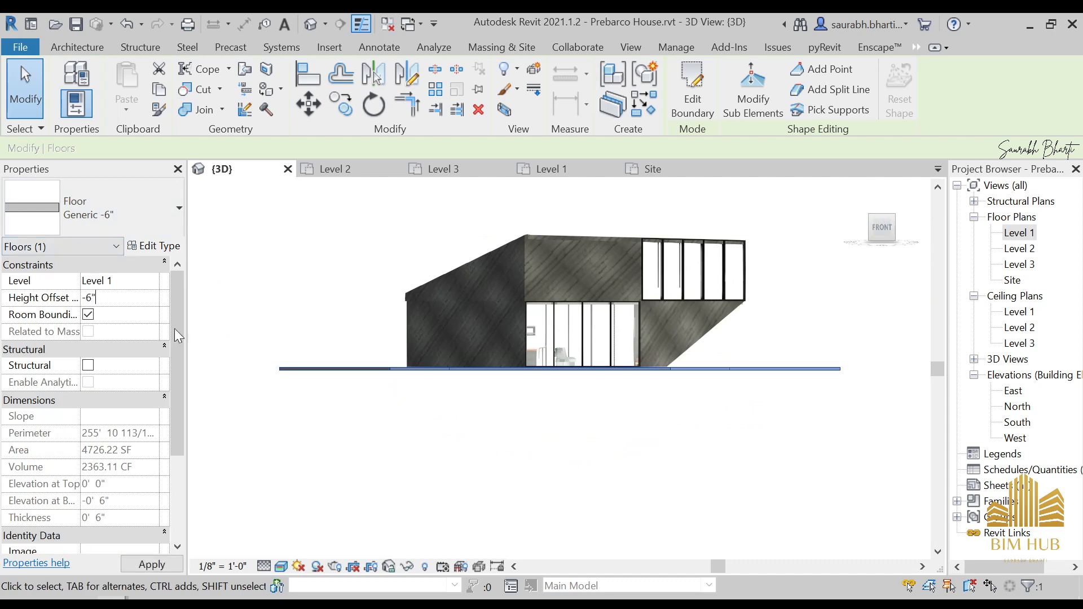
{"action": "left_click", "coordinate": [631, 423]}
{"action": "mouse_move", "coordinate": [631, 423]}
{"action": "middle_mouse_down", "text": "shift"}
{"action": "mouse_move", "coordinate": [542, 527]}
{"action": "mouse_move", "coordinate": [636, 519]}
{"action": "mouse_move", "coordinate": [644, 417]}
{"action": "middle_mouse_up", "text": "shift"}
{"action": "left_click", "coordinate": [711, 452]}
{"action": "middle_click_drag", "start_coordinate": [711, 452], "coordinate": [640, 387], "text": "shift"}
{"action": "middle_click_drag", "start_coordinate": [605, 423], "coordinate": [625, 393], "text": "shift"}
- Open the Level 1 floor plan with the whole house plan in view
{"action": "double_click", "coordinate": [1018, 233]}
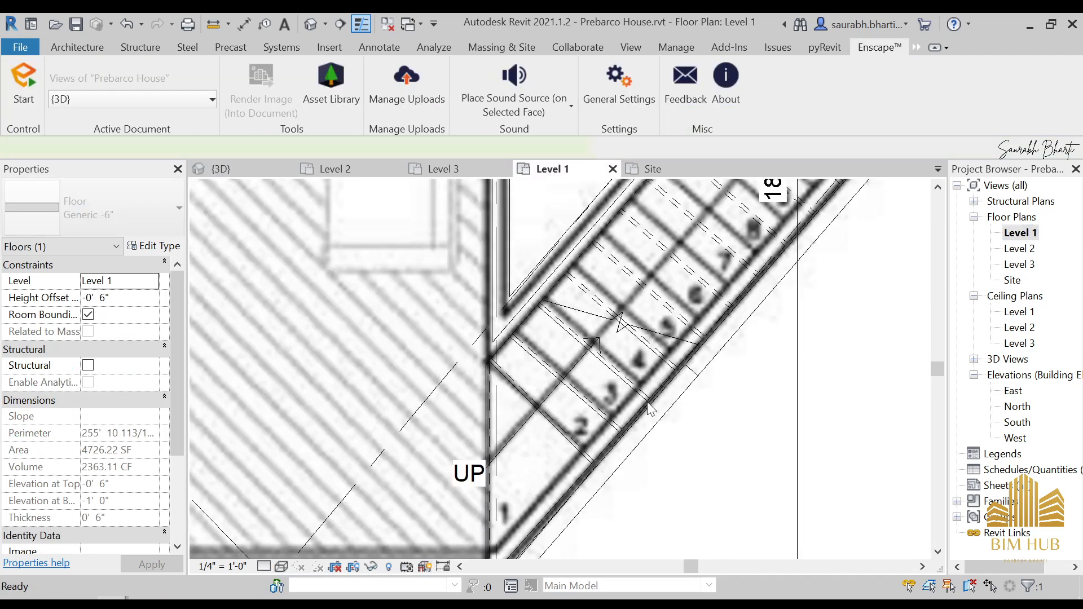
{"action": "scroll", "coordinate": [416, 395], "scroll_direction": "down", "scroll_amount": 4}
{"action": "scroll", "coordinate": [413, 388], "scroll_direction": "down", "scroll_amount": 1}
{"action": "middle_click_drag", "start_coordinate": [413, 388], "coordinate": [630, 395]}
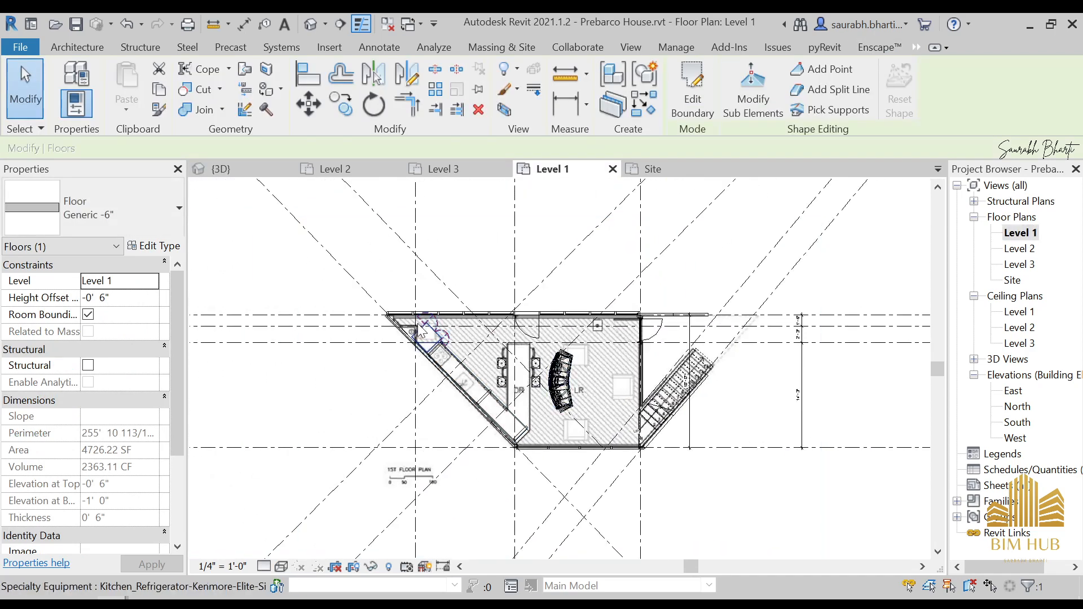
{"action": "left_click", "coordinate": [79, 48]}
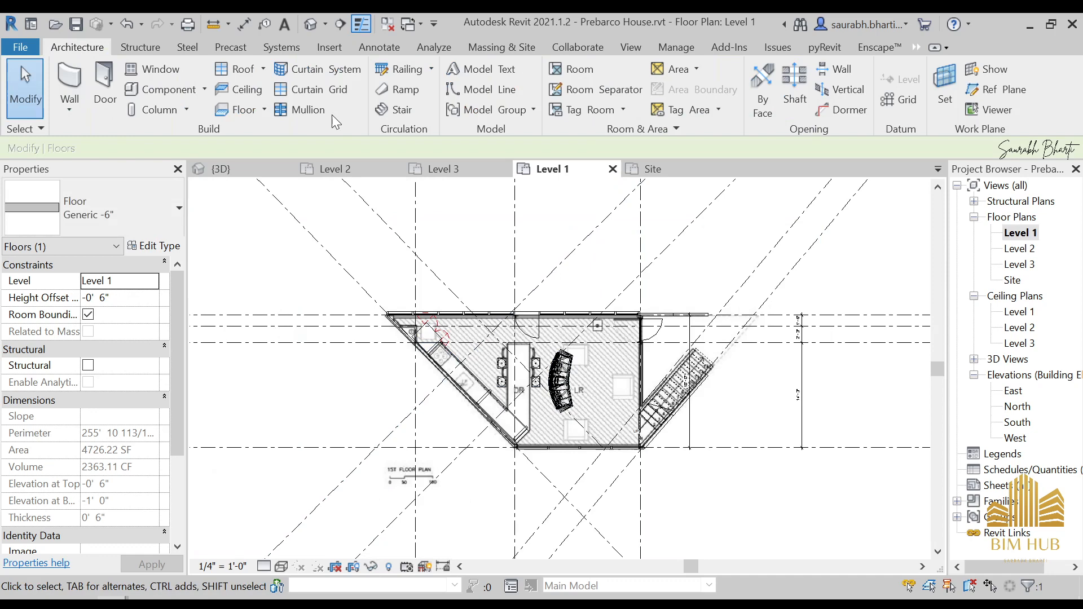
{"action": "left_click", "coordinate": [243, 110]}
{"action": "key", "text": "Escape"}
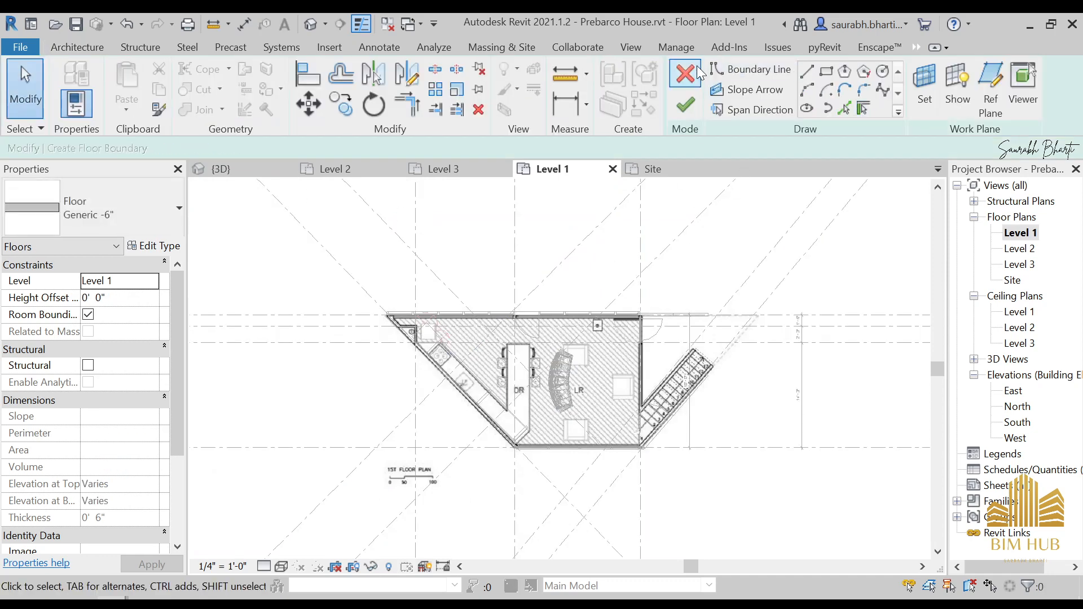
{"action": "left_click", "coordinate": [686, 74]}
- Temporarily hide the Plan ground.jpg raster image and hide the grids category in the Level 1 plan
{"action": "left_click", "coordinate": [603, 389]}
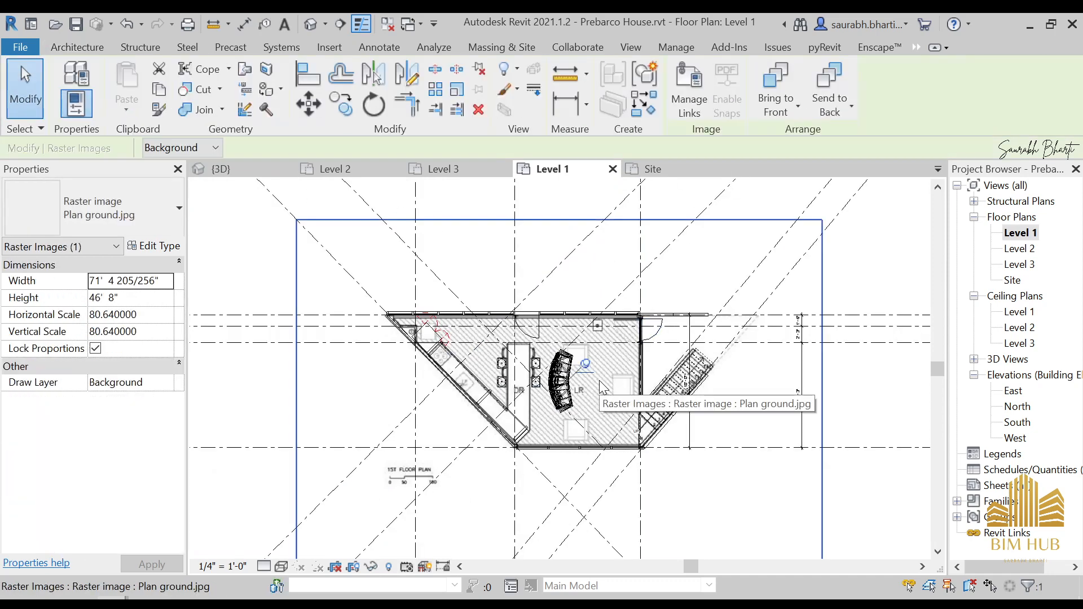
{"action": "key", "text": "h"}
{"action": "key", "text": "h"}
{"action": "scroll", "coordinate": [584, 267], "scroll_direction": "up", "scroll_amount": 2}
{"action": "left_click", "coordinate": [564, 246]}
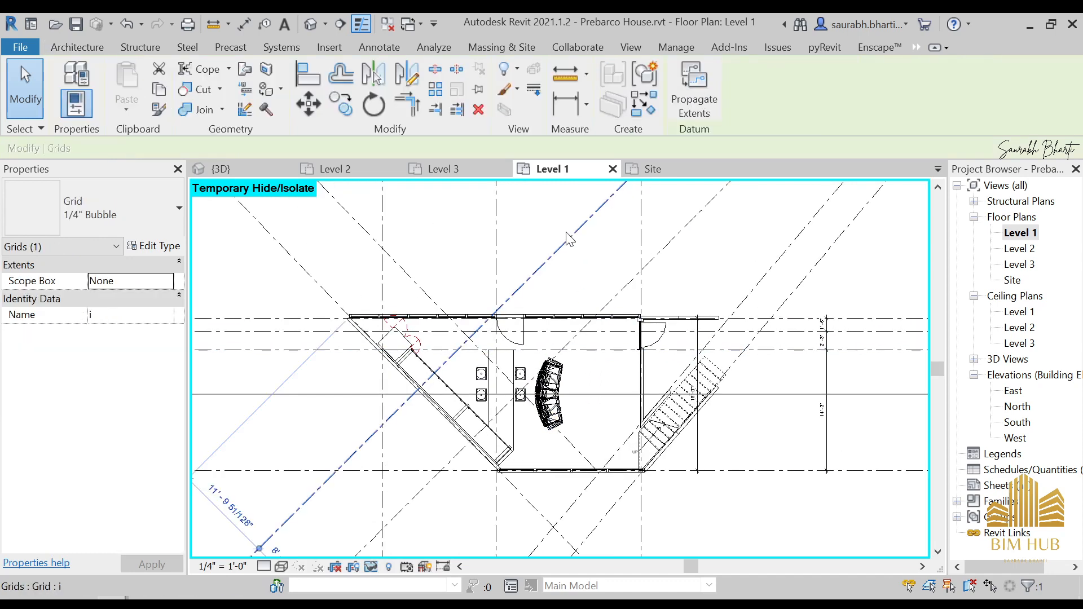
{"action": "right_click", "coordinate": [566, 246]}
{"action": "mouse_move", "coordinate": [659, 325]}
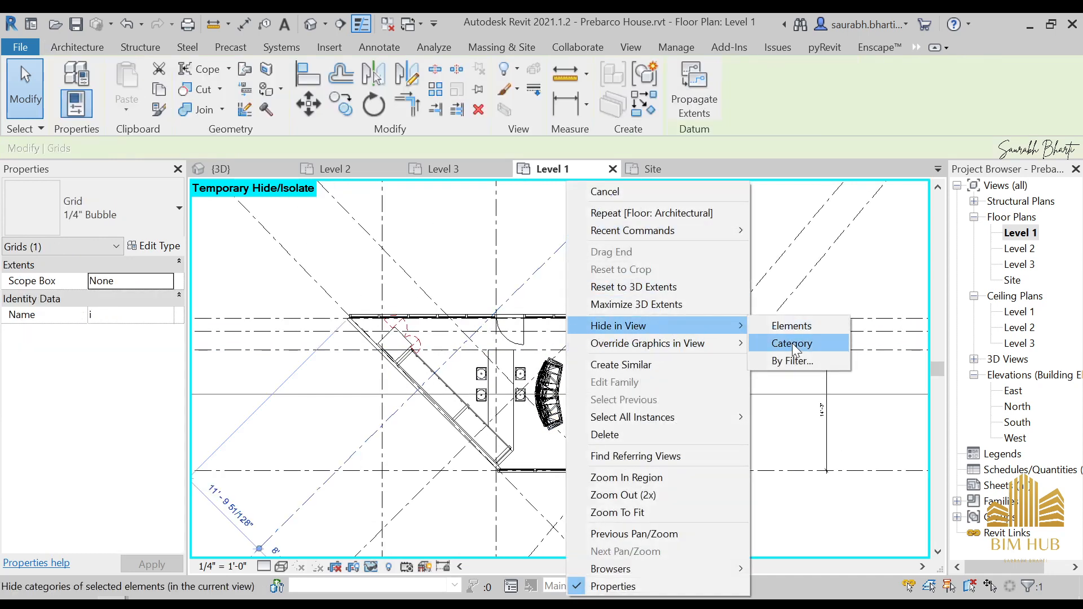
{"action": "left_click", "coordinate": [793, 343]}
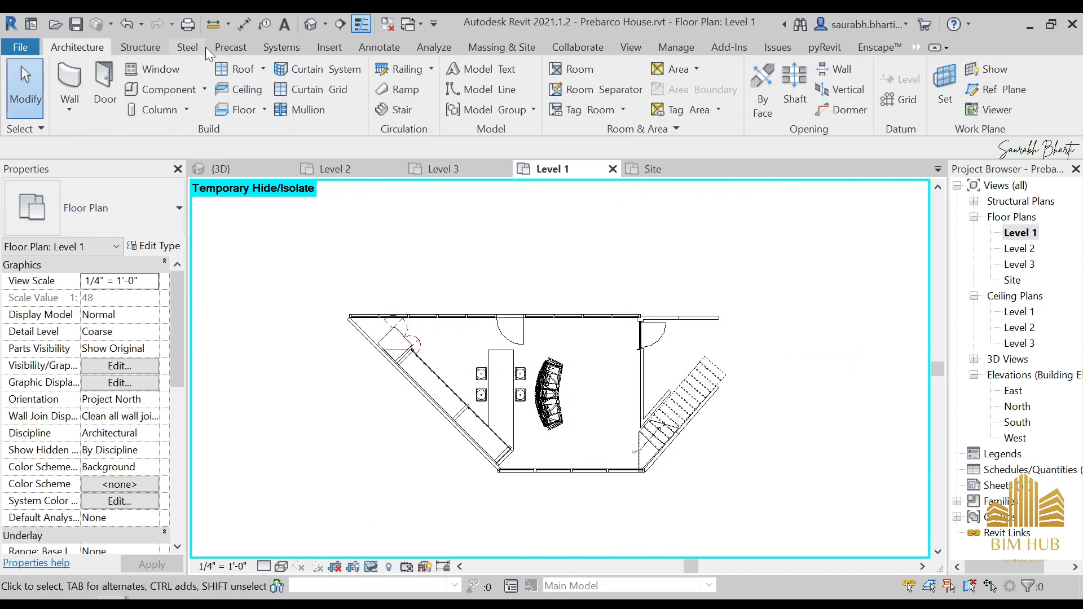
- Start a Generic -6" floor on Level 1 and pick boundary lines along the diagonal, east, south and north walls' interior faces
{"action": "left_click", "coordinate": [244, 111]}
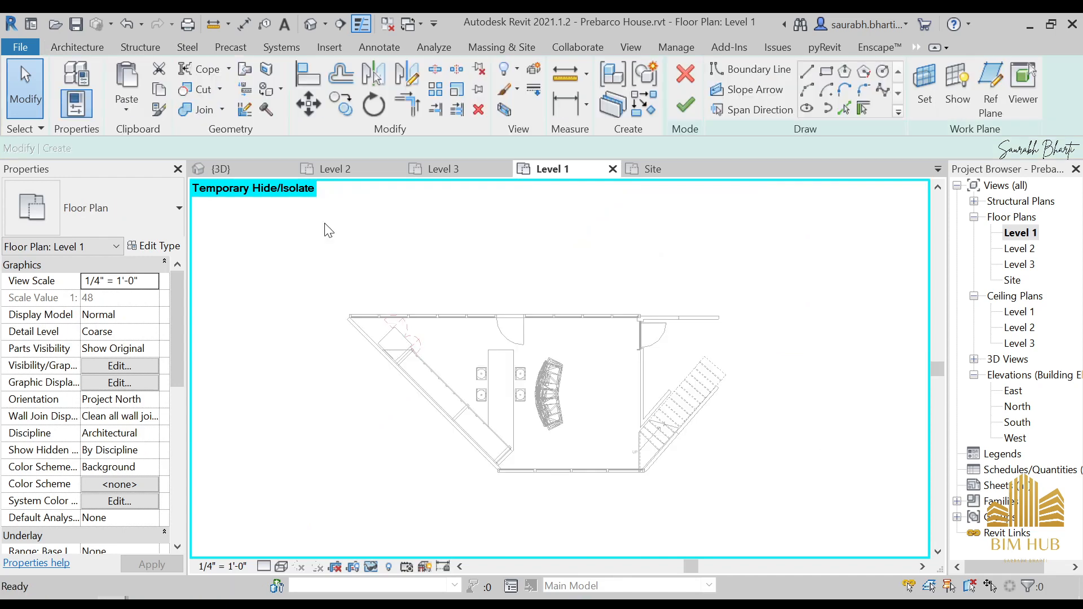
{"action": "left_click", "coordinate": [846, 107]}
{"action": "scroll", "coordinate": [452, 327], "scroll_direction": "up", "scroll_amount": 4}
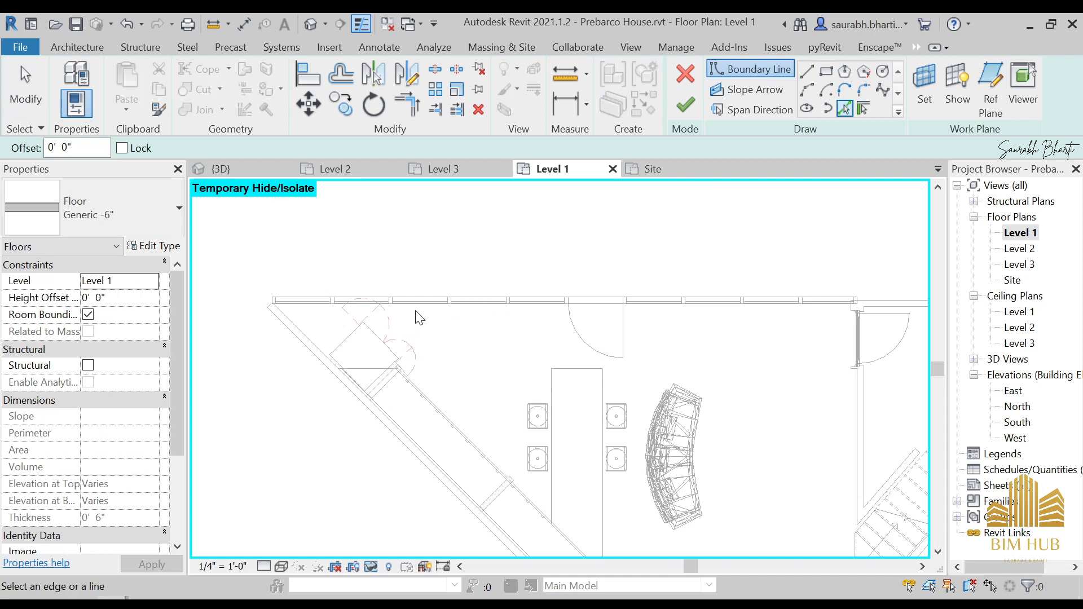
{"action": "left_click", "coordinate": [319, 347]}
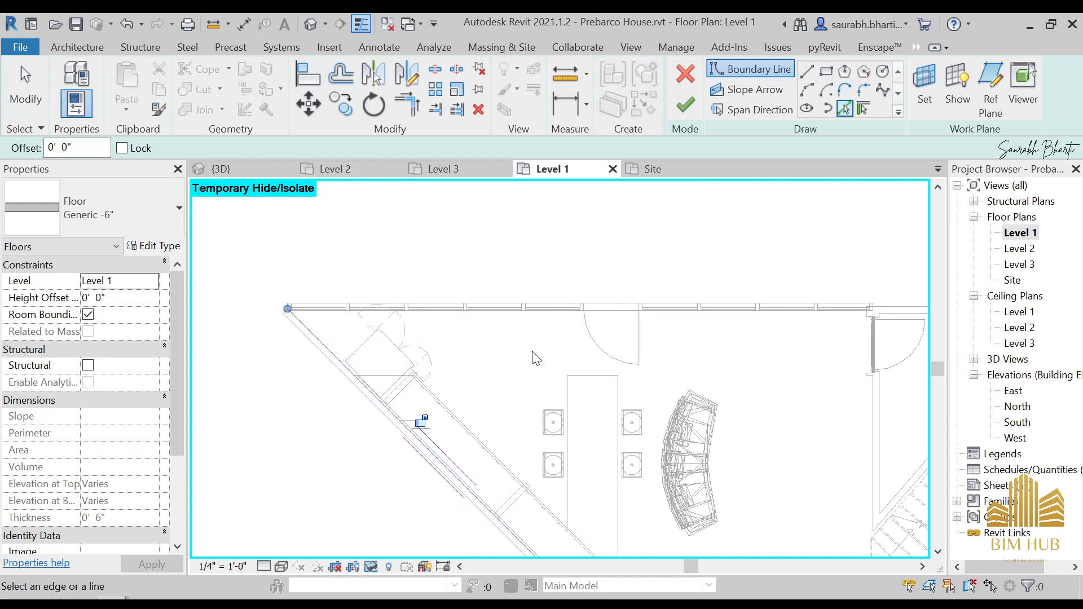
{"action": "scroll", "coordinate": [536, 352], "scroll_direction": "down", "scroll_amount": 5}
{"action": "middle_click_drag", "start_coordinate": [651, 405], "coordinate": [521, 334]}
{"action": "scroll", "coordinate": [525, 334], "scroll_direction": "up", "scroll_amount": 3}
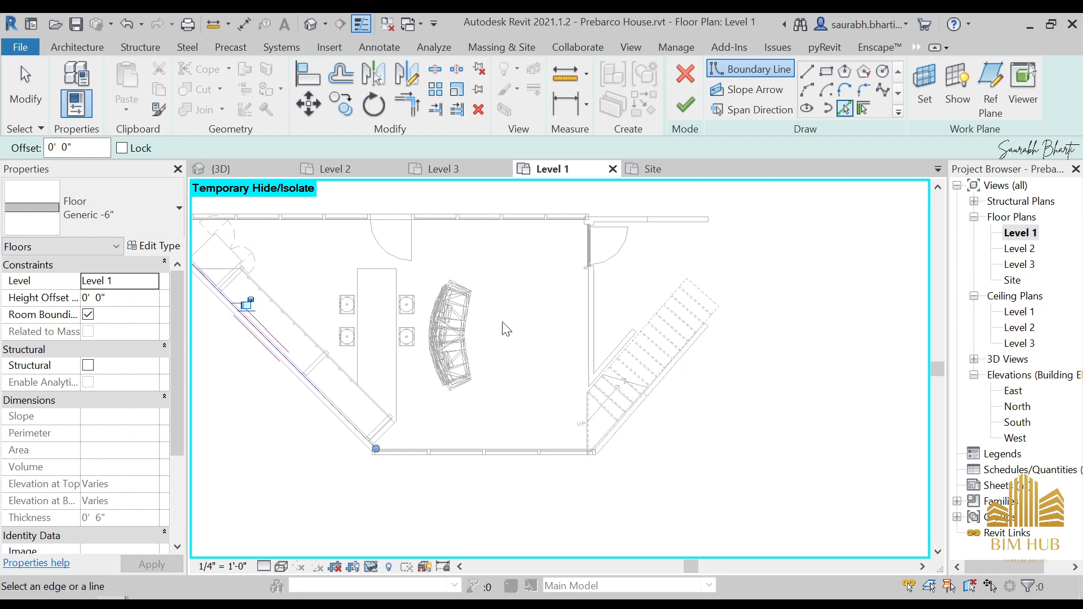
{"action": "left_click", "coordinate": [587, 314]}
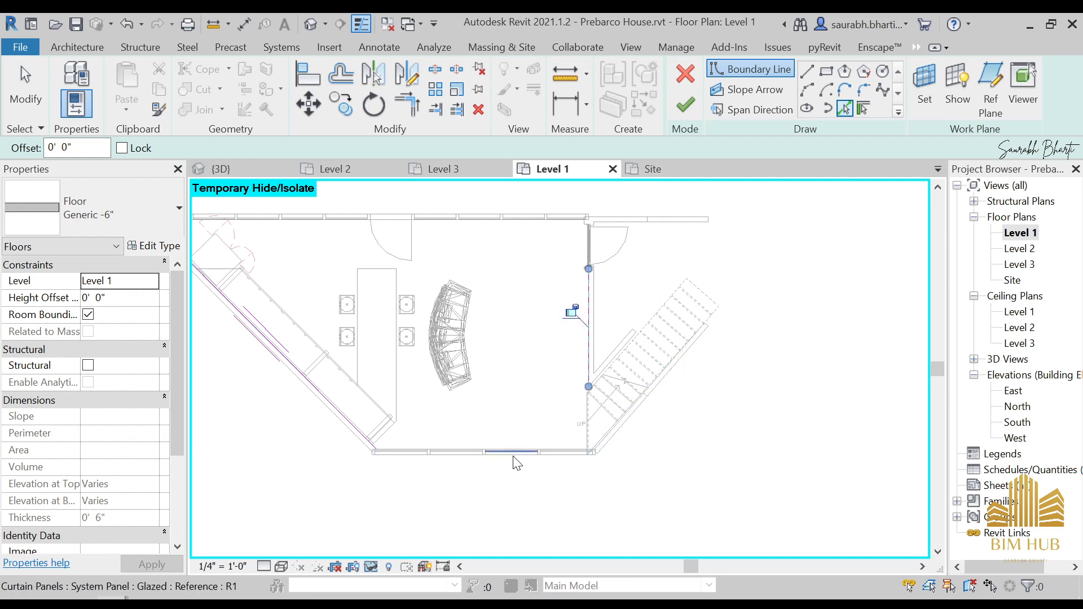
{"action": "scroll", "coordinate": [392, 453], "scroll_direction": "up", "scroll_amount": 2}
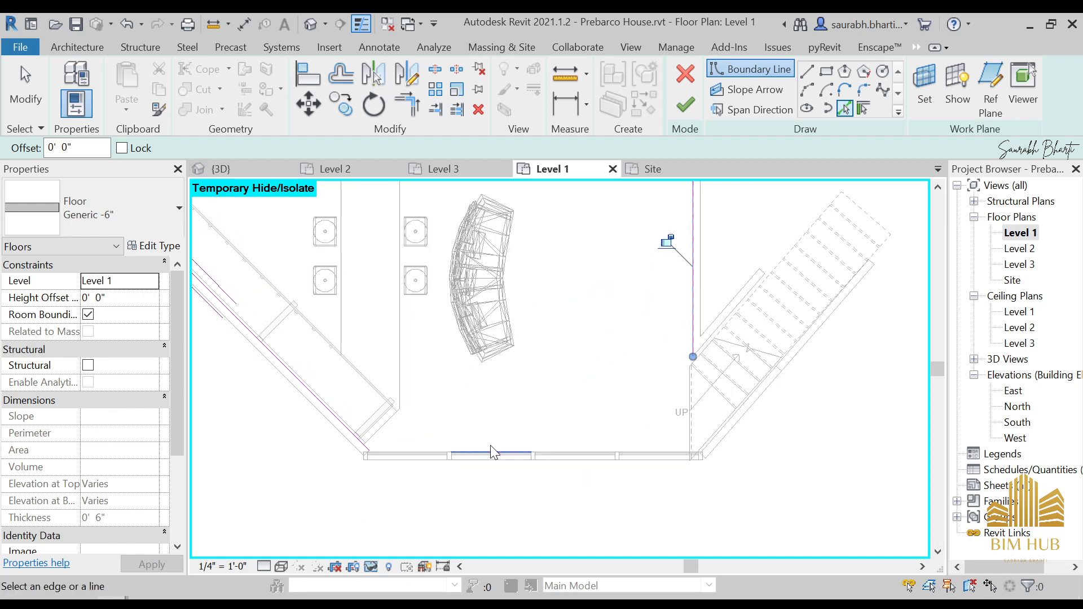
{"action": "middle_click_drag", "start_coordinate": [589, 263], "coordinate": [584, 423]}
{"action": "left_click", "coordinate": [543, 266]}
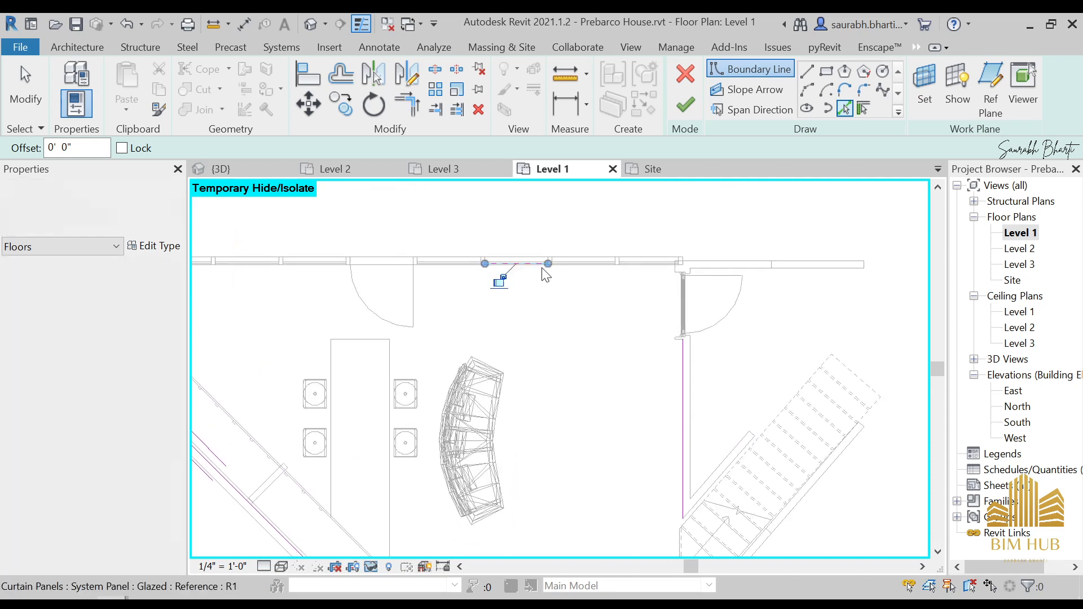
{"action": "scroll", "coordinate": [522, 299], "scroll_direction": "down", "scroll_amount": 3}
{"action": "key", "text": "Escape"}
{"action": "key", "text": "Escape"}
- Trim the floor boundary lines into corners at the northwest, northeast and southeast of the room
{"action": "key", "text": "t"}
{"action": "key", "text": "r"}
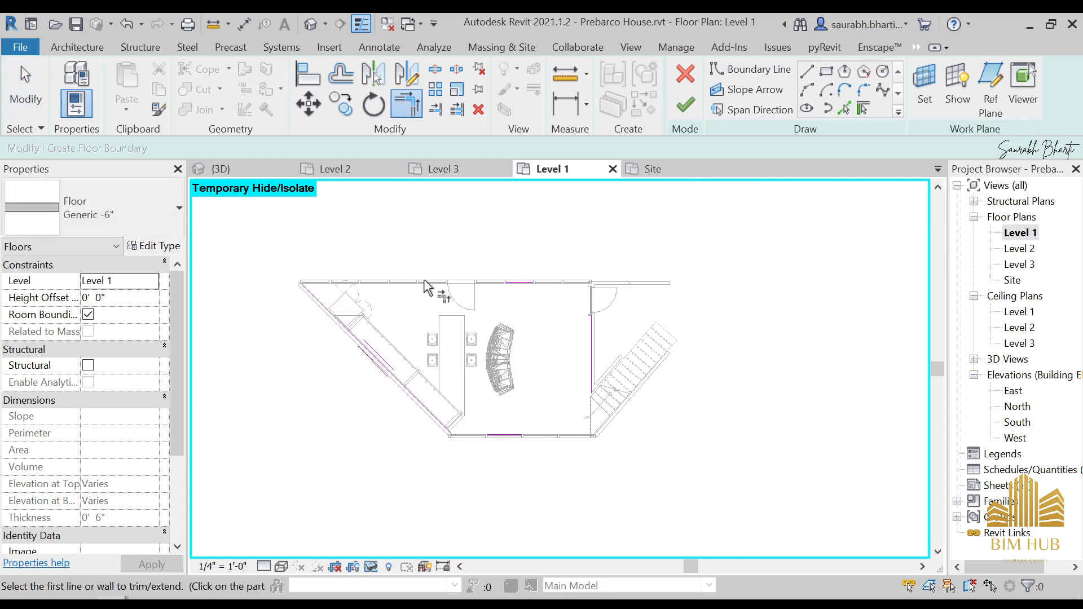
{"action": "left_click", "coordinate": [319, 305]}
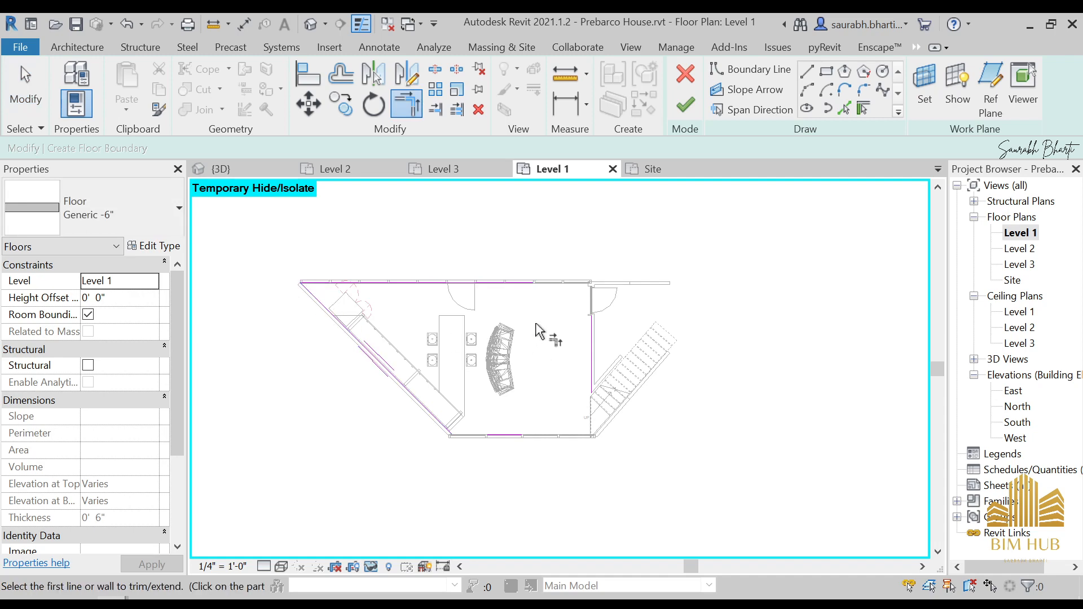
{"action": "left_click", "coordinate": [535, 293]}
{"action": "left_click", "coordinate": [592, 338]}
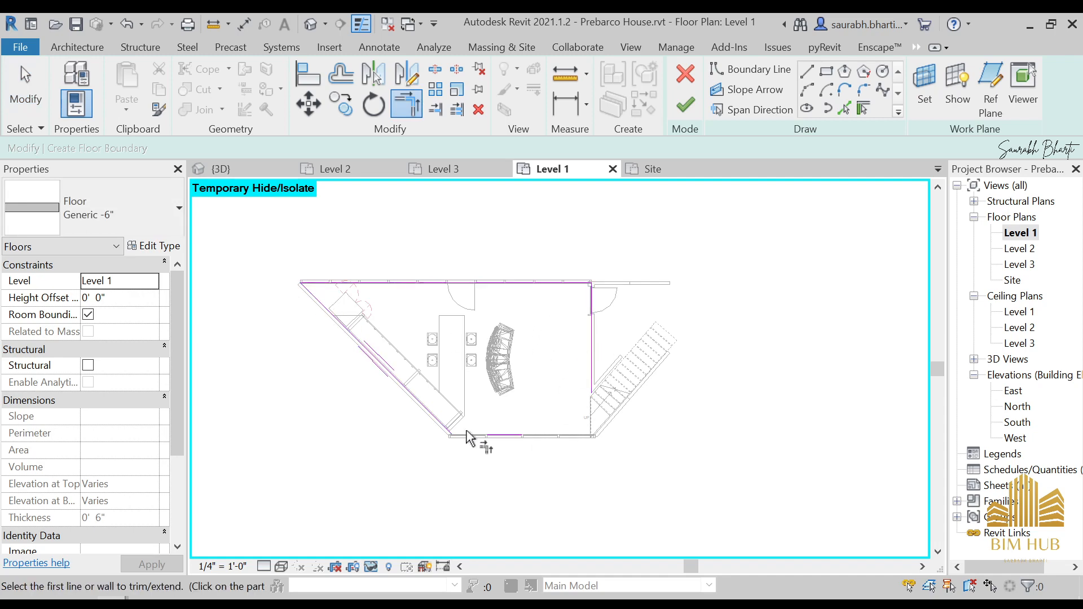
{"action": "left_click", "coordinate": [533, 436]}
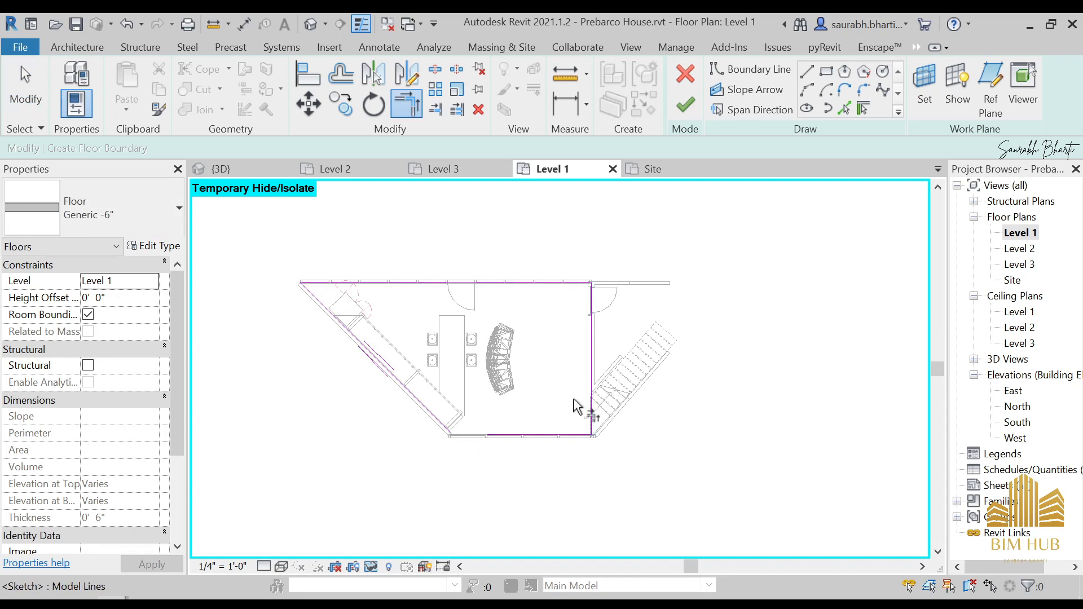
{"action": "scroll", "coordinate": [428, 369], "scroll_direction": "down", "scroll_amount": 5}
{"action": "key", "text": "Escape"}
{"action": "scroll", "coordinate": [487, 346], "scroll_direction": "up", "scroll_amount": 5}
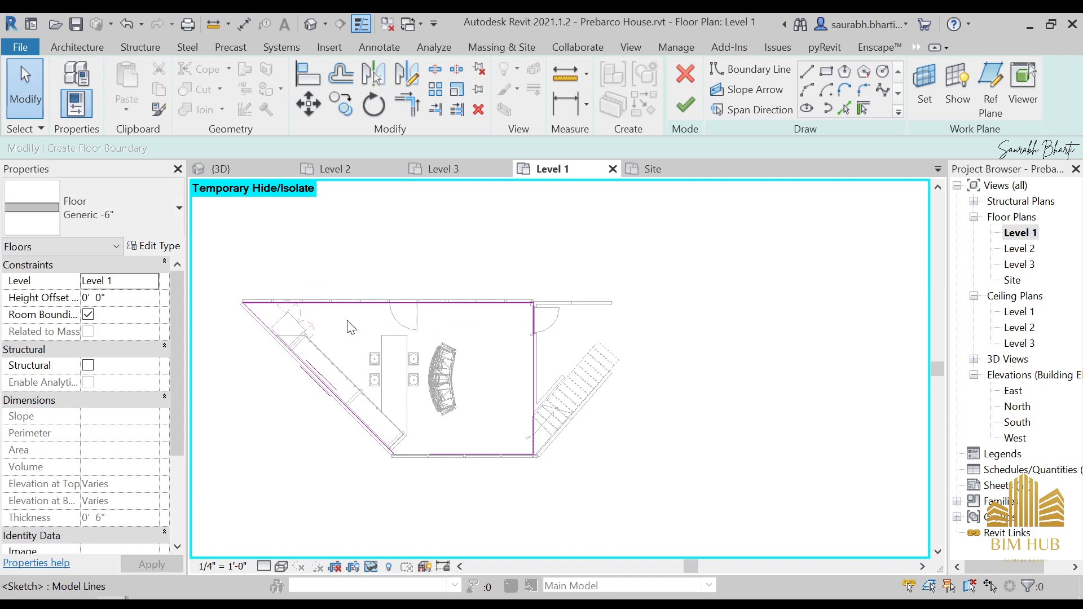
- Trim the diagonal and south boundary lines into the remaining southwest corner and finish the floor sketch
{"action": "left_click", "coordinate": [684, 107]}
{"action": "key", "text": "Return"}
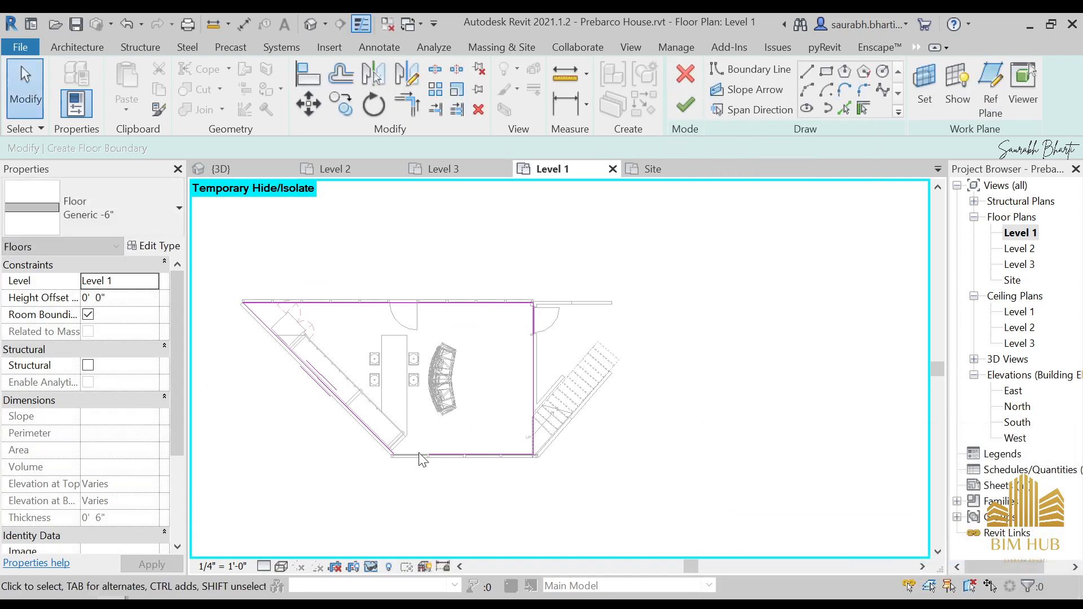
{"action": "key", "text": "t"}
{"action": "key", "text": "r"}
{"action": "left_click", "coordinate": [407, 457]}
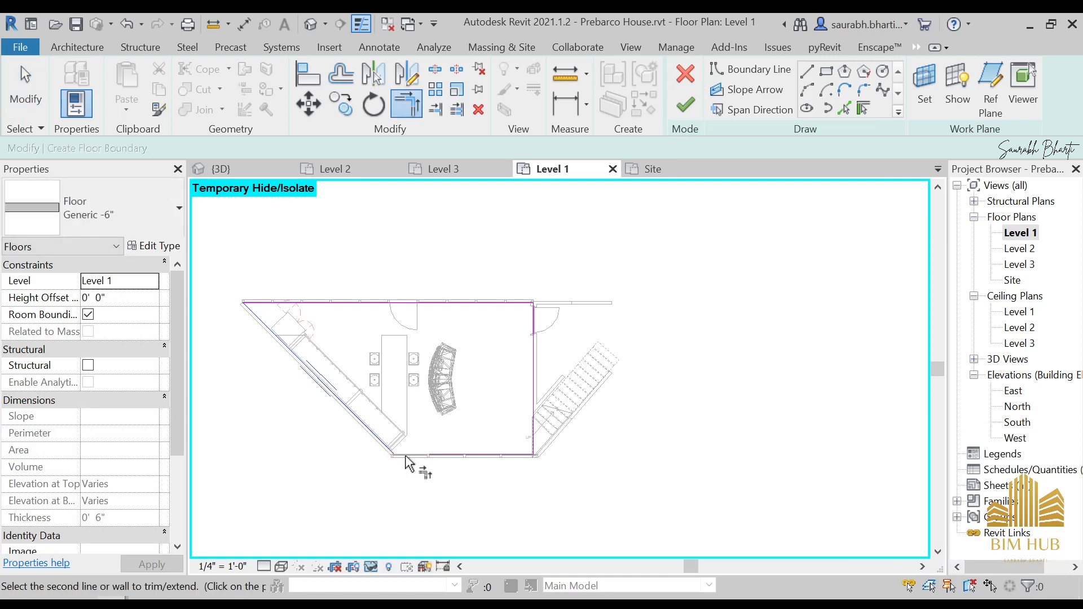
{"action": "left_click", "coordinate": [442, 456]}
{"action": "left_click", "coordinate": [686, 105]}
- Open the 3D view and examine the ground floor from outside the glazed facade
{"action": "left_click", "coordinate": [386, 280]}
{"action": "scroll", "coordinate": [385, 281], "scroll_direction": "down", "scroll_amount": 2}
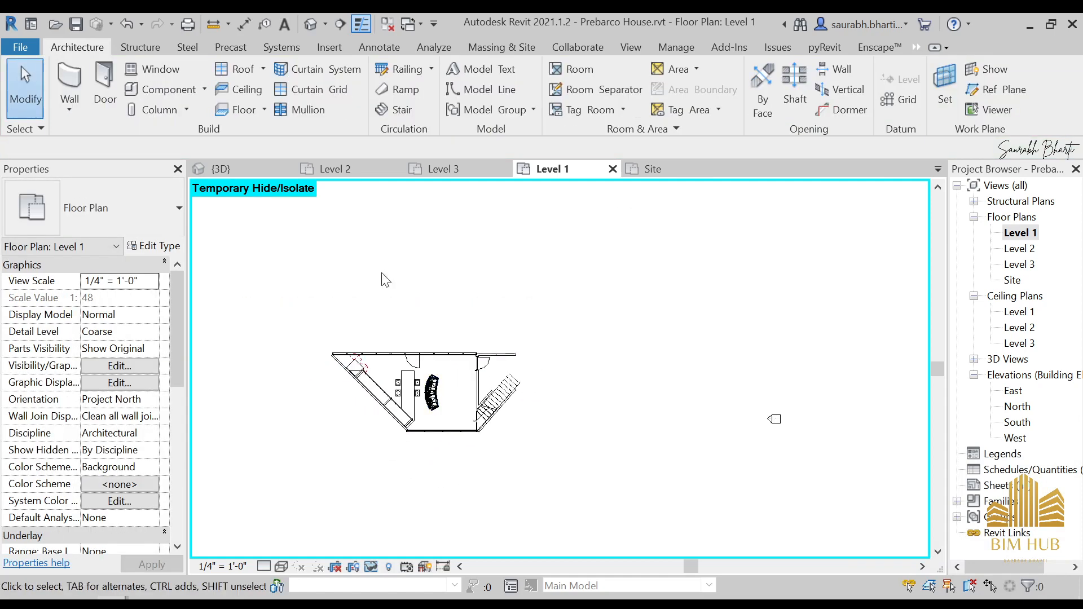
{"action": "left_click", "coordinate": [320, 26]}
{"action": "middle_click_drag", "start_coordinate": [581, 498], "coordinate": [567, 453], "text": "shift"}
{"action": "scroll", "coordinate": [575, 443], "scroll_direction": "up", "scroll_amount": 2}
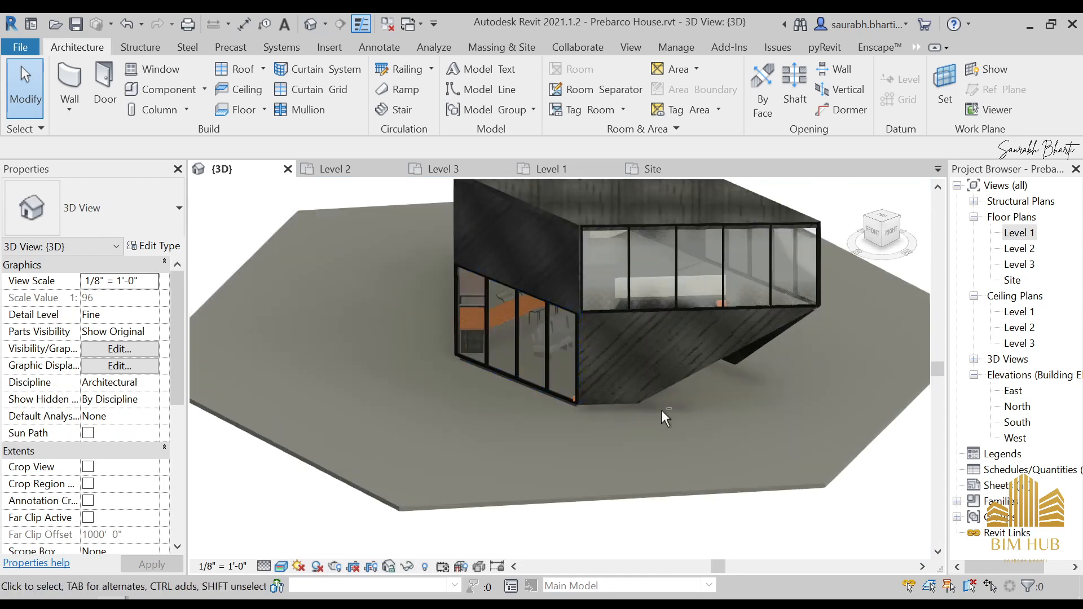
{"action": "middle_click_drag", "start_coordinate": [662, 416], "coordinate": [635, 452], "text": "shift"}
- Return to the Level 1 floor plan, select the new interior floor and open its boundary for editing
{"action": "double_click", "coordinate": [1018, 233]}
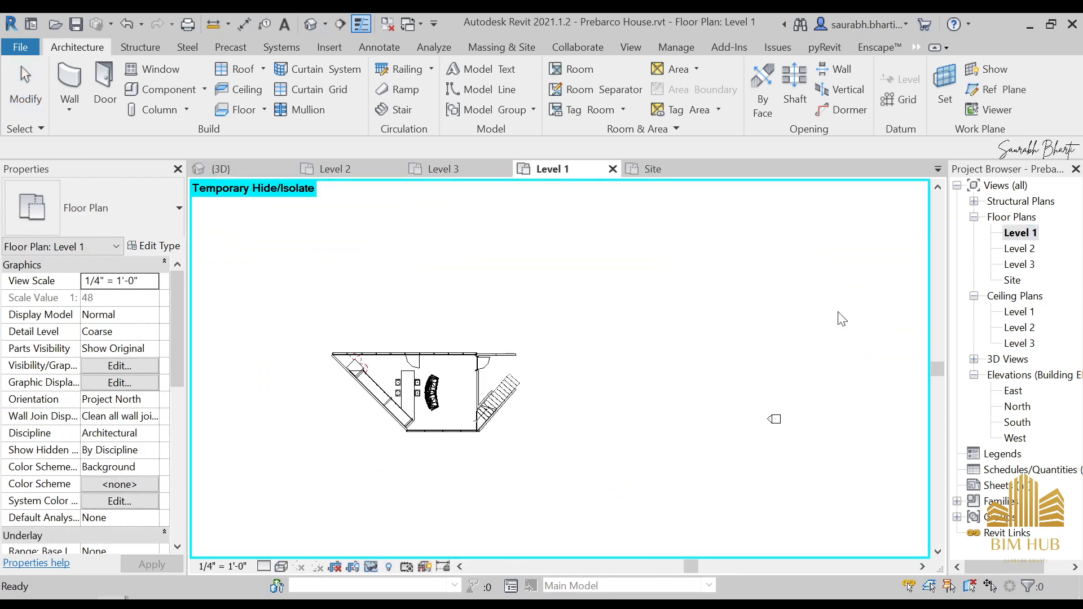
{"action": "scroll", "coordinate": [773, 416], "scroll_direction": "down", "scroll_amount": 3}
{"action": "scroll", "coordinate": [579, 420], "scroll_direction": "up", "scroll_amount": 5}
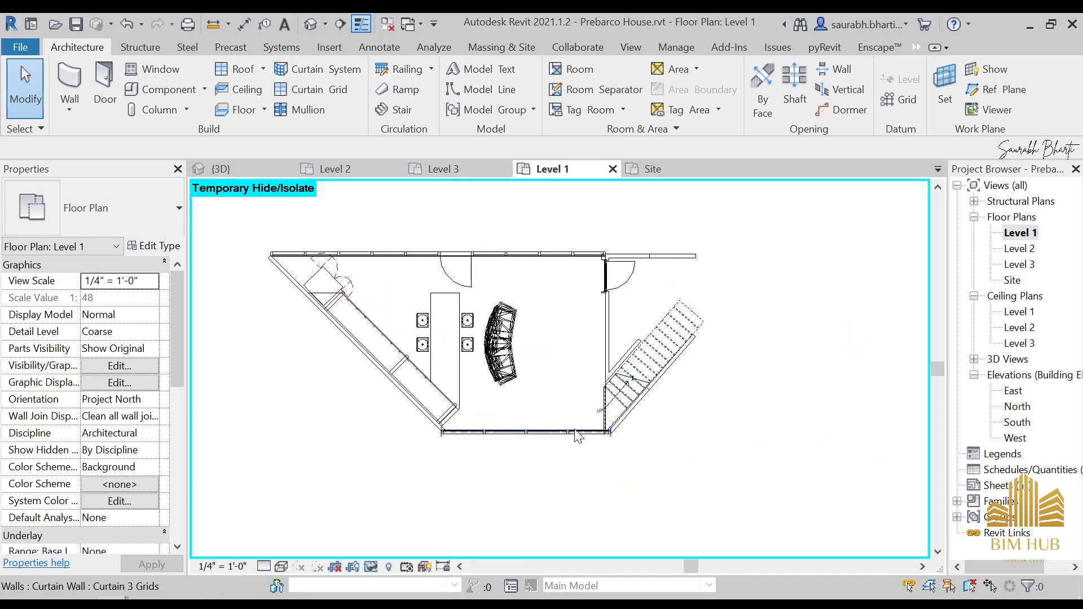
{"action": "key", "text": "Tab"}
{"action": "key", "text": "Tab"}
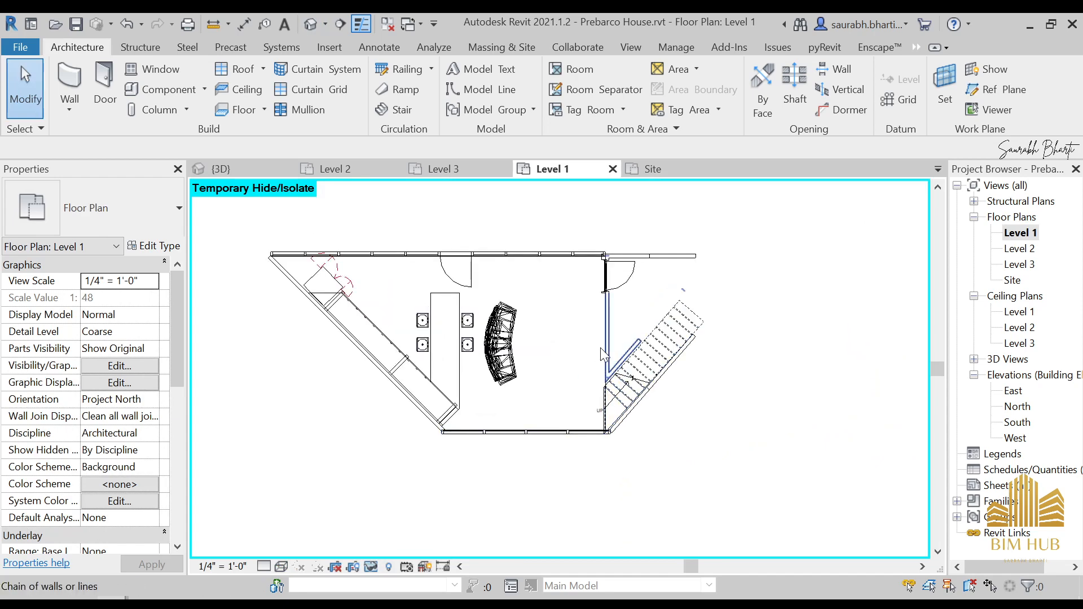
{"action": "left_click", "coordinate": [604, 351]}
{"action": "middle_click_drag", "start_coordinate": [622, 301], "coordinate": [570, 332]}
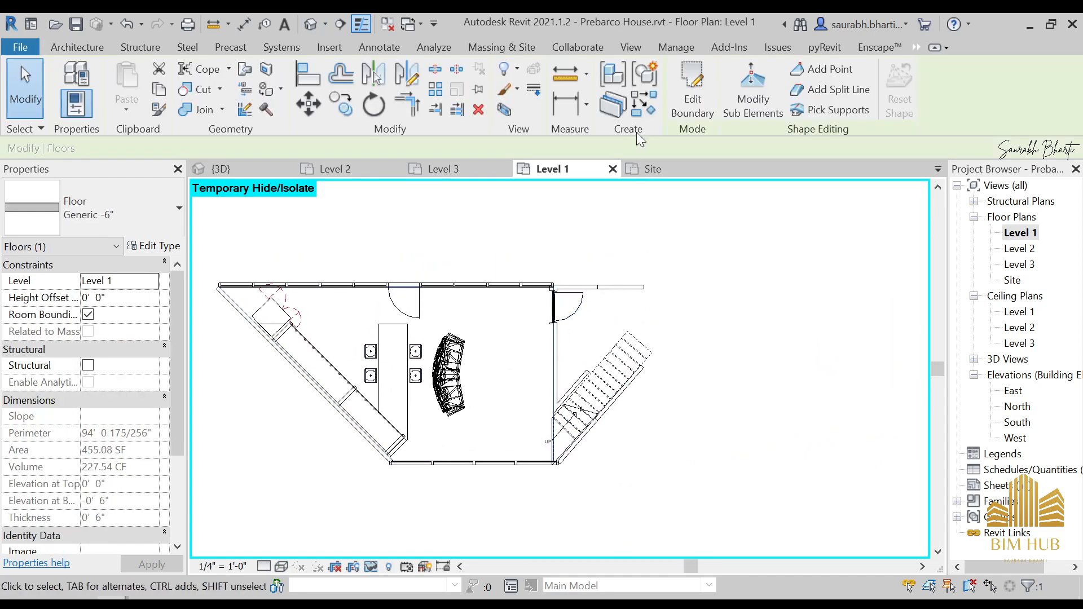
{"action": "left_click", "coordinate": [692, 93]}
{"action": "scroll", "coordinate": [547, 350], "scroll_direction": "up", "scroll_amount": 1}
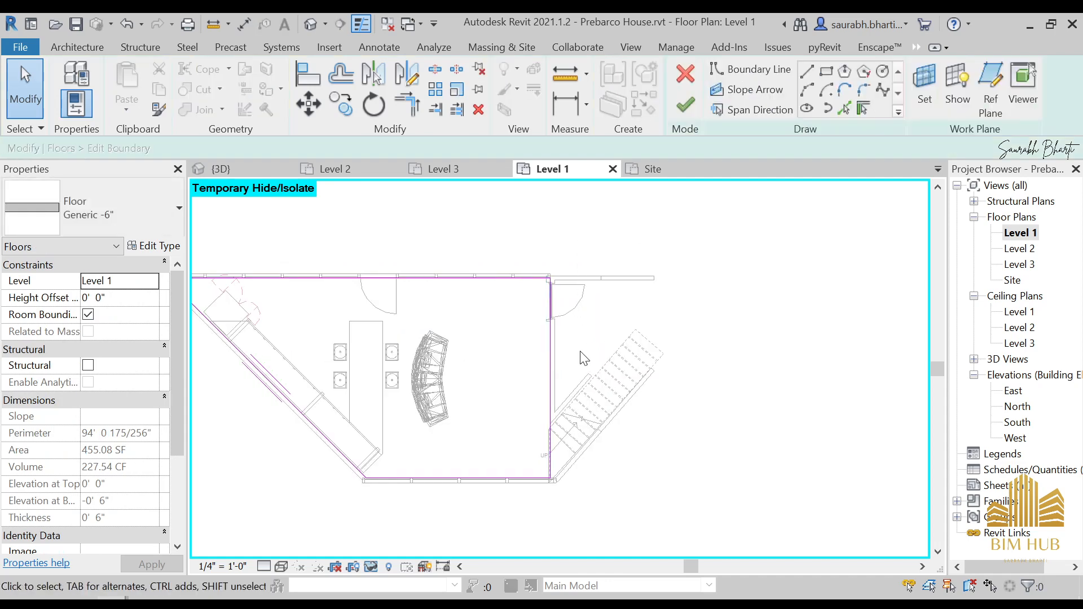
- Add picked boundary lines along the inner face of the staircase's outer wall and the inner face of the wall extension beside the entrance door
{"action": "left_click", "coordinate": [552, 355]}
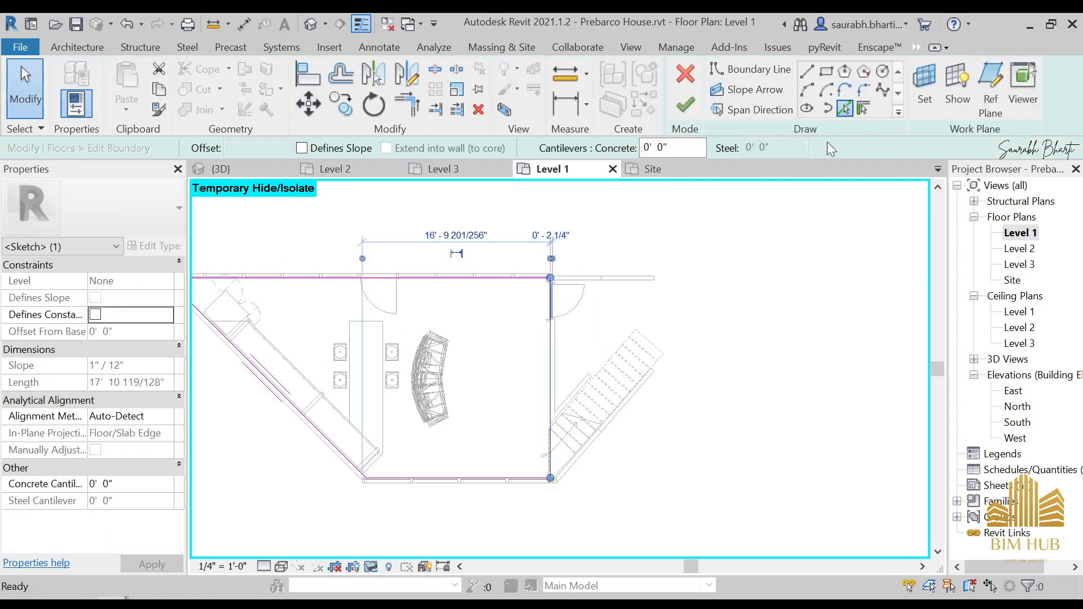
{"action": "left_click", "coordinate": [845, 107]}
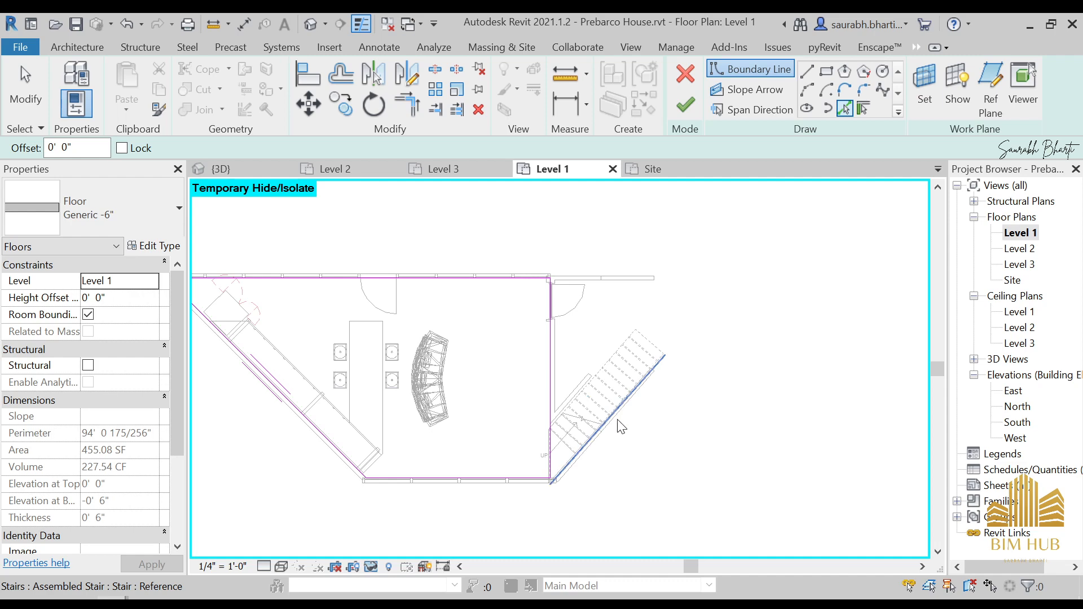
{"action": "scroll", "coordinate": [626, 430], "scroll_direction": "up", "scroll_amount": 3}
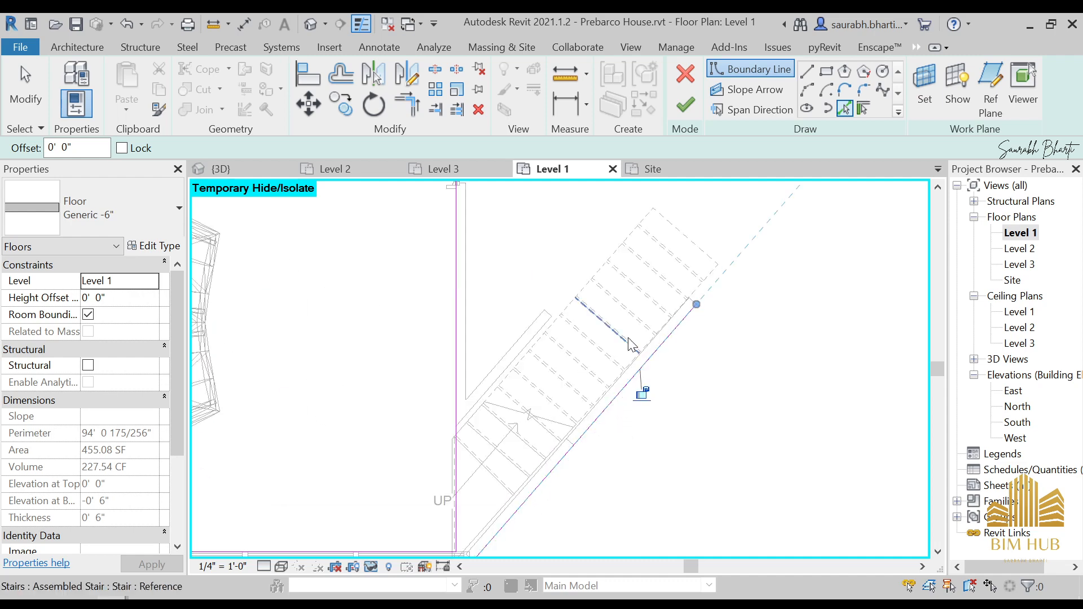
{"action": "scroll", "coordinate": [639, 392], "scroll_direction": "down", "scroll_amount": 2}
{"action": "middle_click_drag", "start_coordinate": [639, 392], "coordinate": [660, 394]}
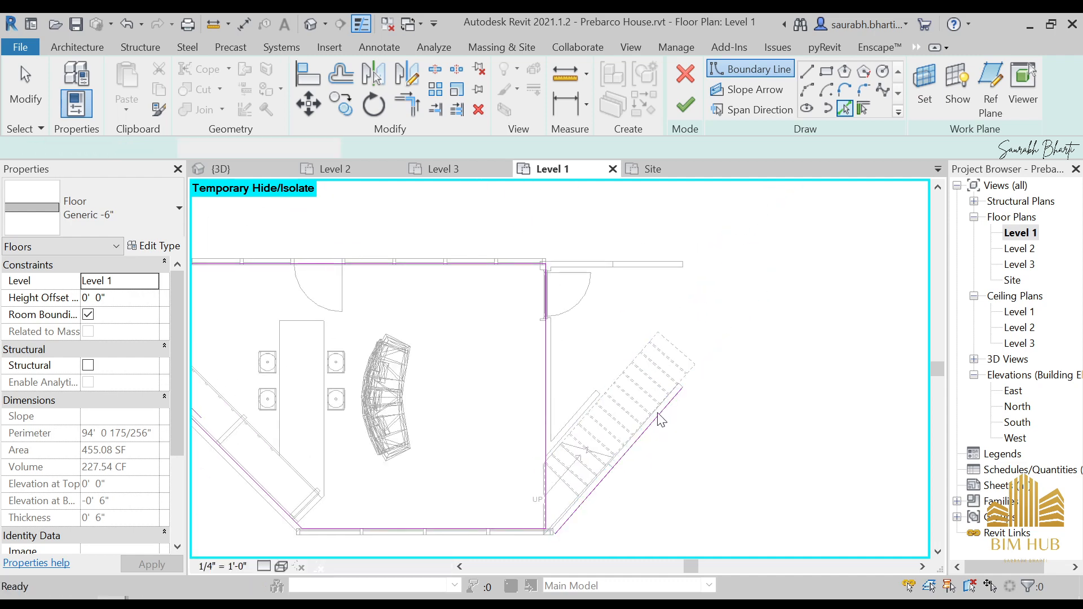
{"action": "scroll", "coordinate": [666, 426], "scroll_direction": "up", "scroll_amount": 2}
{"action": "scroll", "coordinate": [632, 375], "scroll_direction": "down", "scroll_amount": 3}
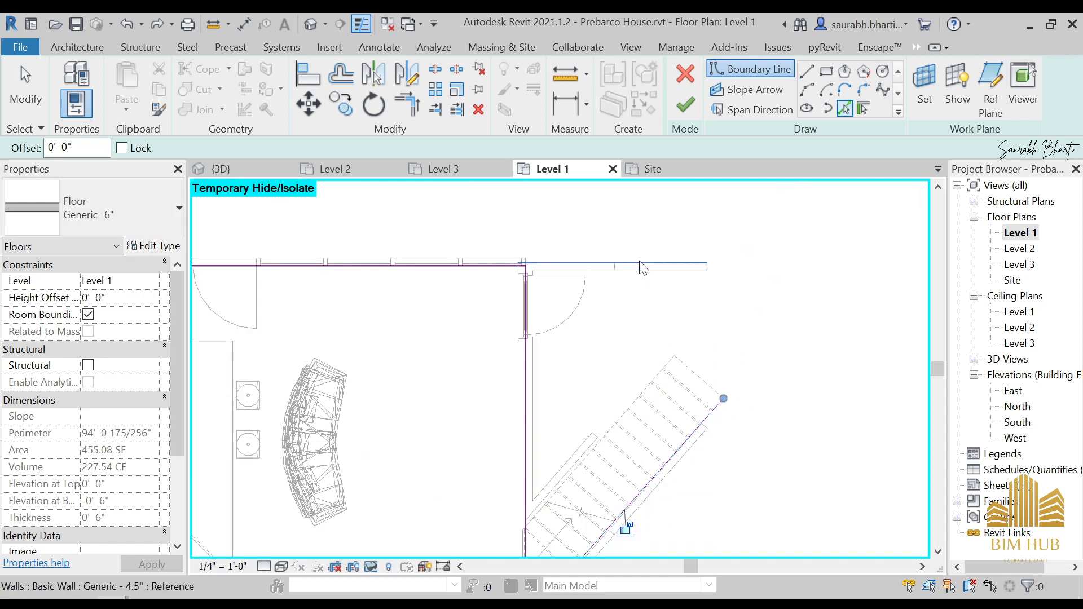
{"action": "key", "text": "Escape"}
{"action": "key", "text": "Escape"}
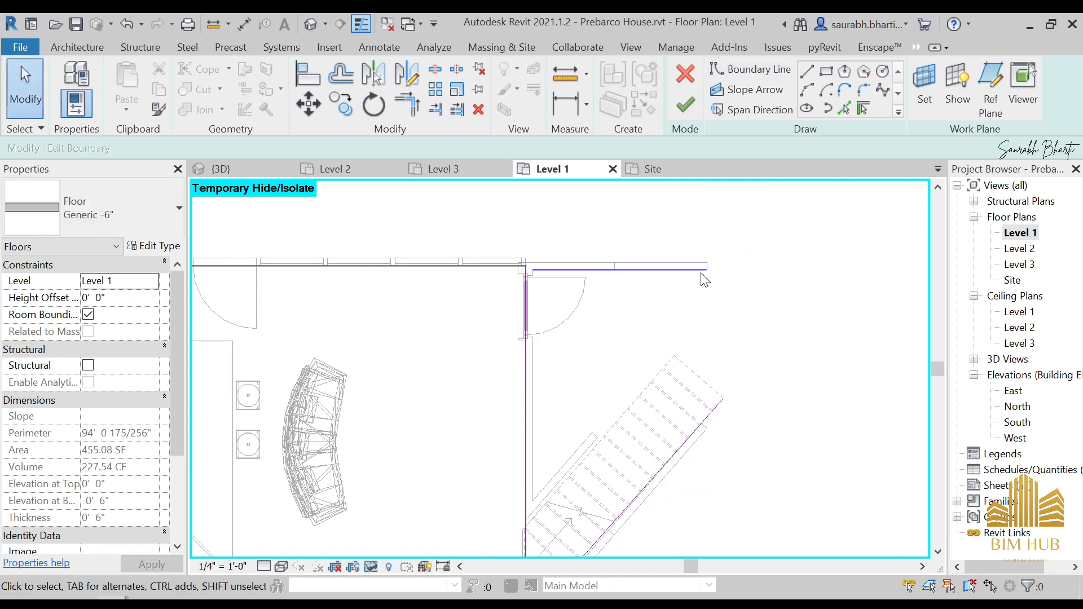
- Join the outer ends of the wall-extension and stair lines with a straight boundary line, and delete the old east boundary line
{"action": "left_click", "coordinate": [808, 79]}
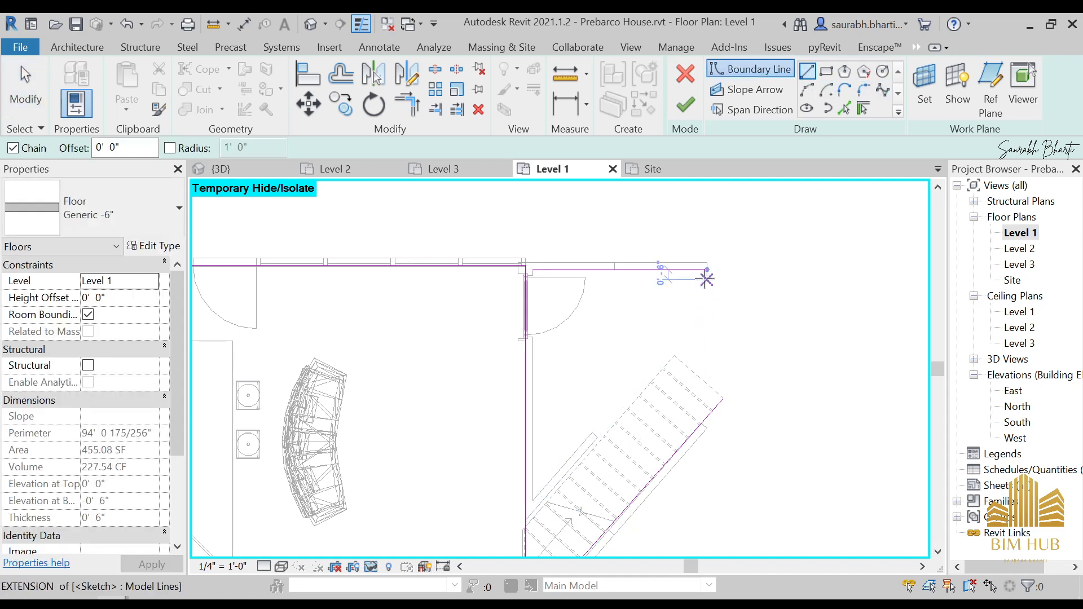
{"action": "left_click", "coordinate": [709, 269]}
{"action": "left_click", "coordinate": [724, 399]}
{"action": "key", "text": "Escape"}
{"action": "key", "text": "Escape"}
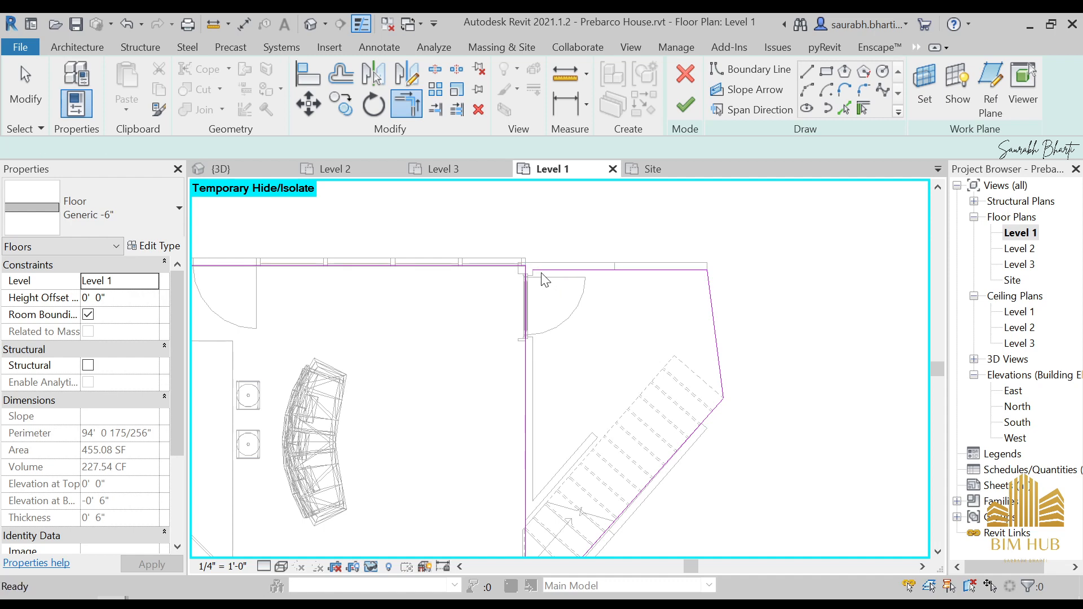
{"action": "left_click", "coordinate": [523, 313]}
{"action": "key", "text": "Delete"}
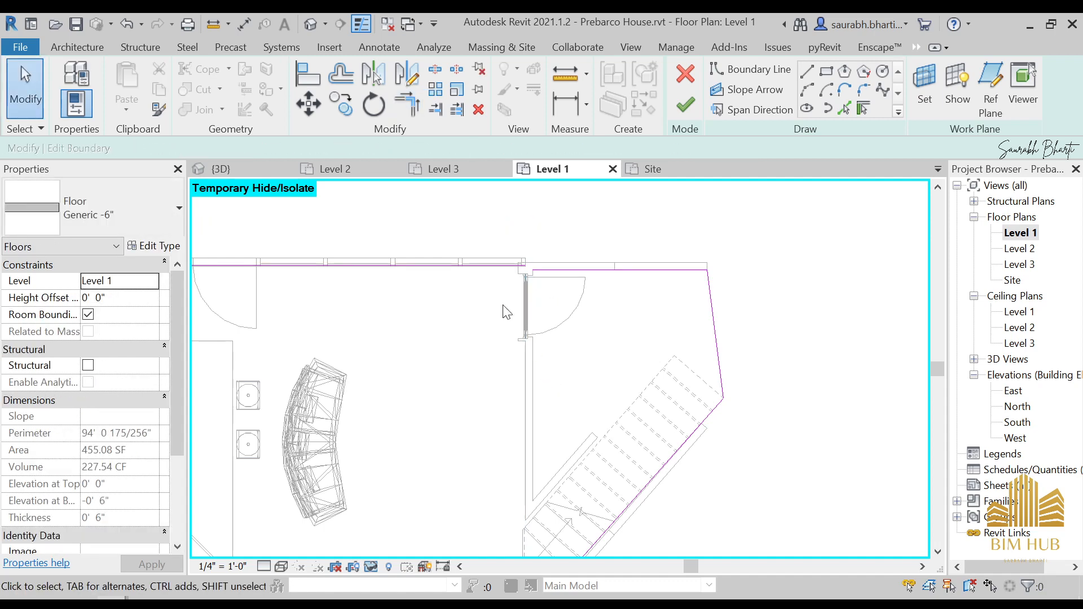
- Draw a short boundary line near the entrance door joining the north wall line to the wall-extension line
{"action": "left_click", "coordinate": [751, 69]}
{"action": "scroll", "coordinate": [587, 262], "scroll_direction": "up", "scroll_amount": 3}
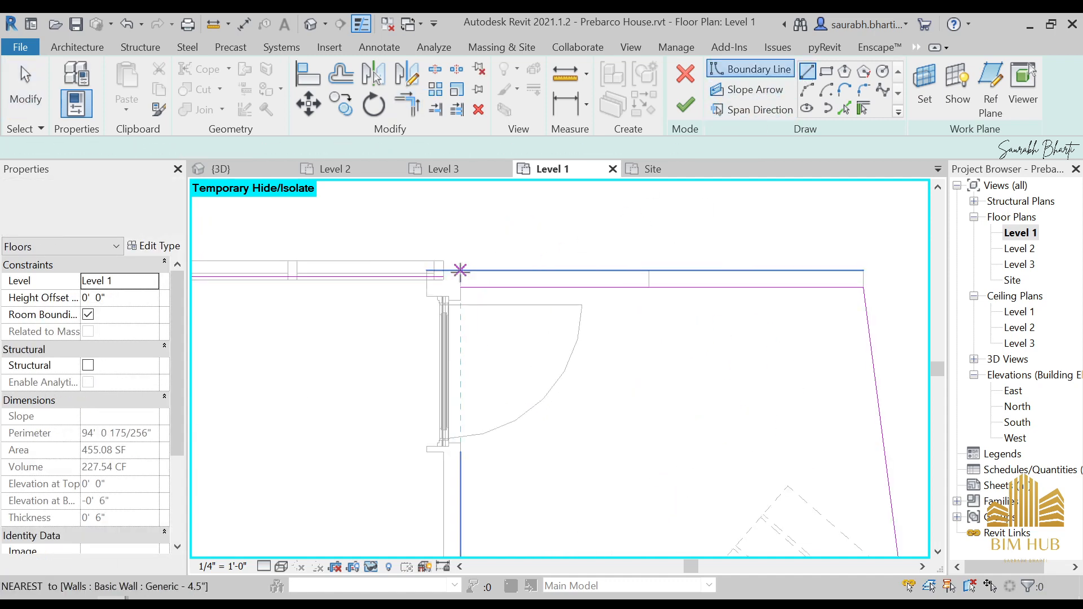
{"action": "left_click", "coordinate": [444, 277]}
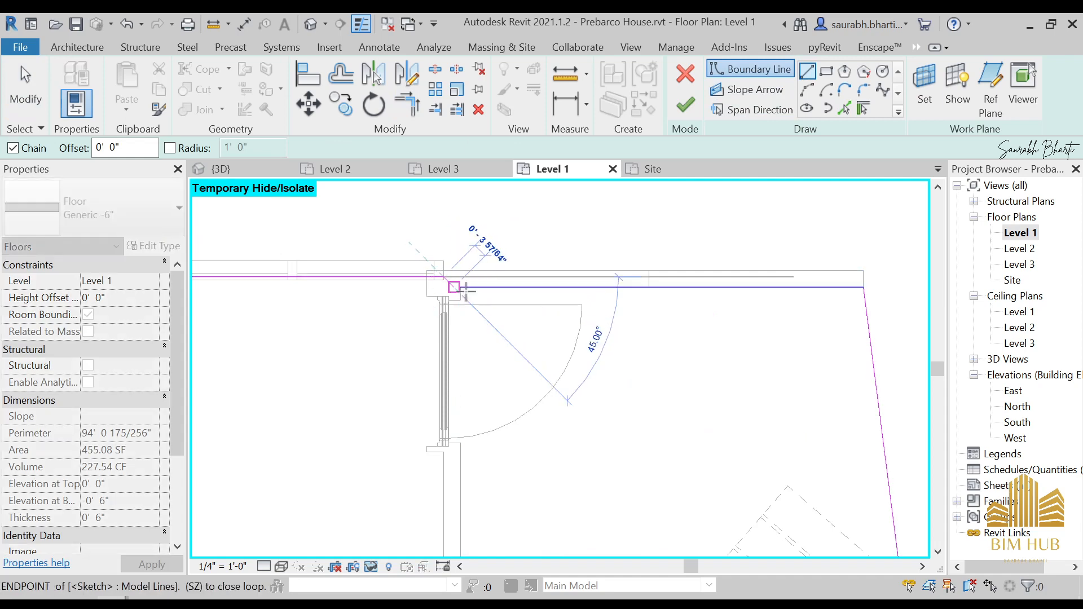
{"action": "left_click", "coordinate": [462, 286]}
{"action": "key", "text": "Escape"}
{"action": "scroll", "coordinate": [482, 304], "scroll_direction": "down", "scroll_amount": 3}
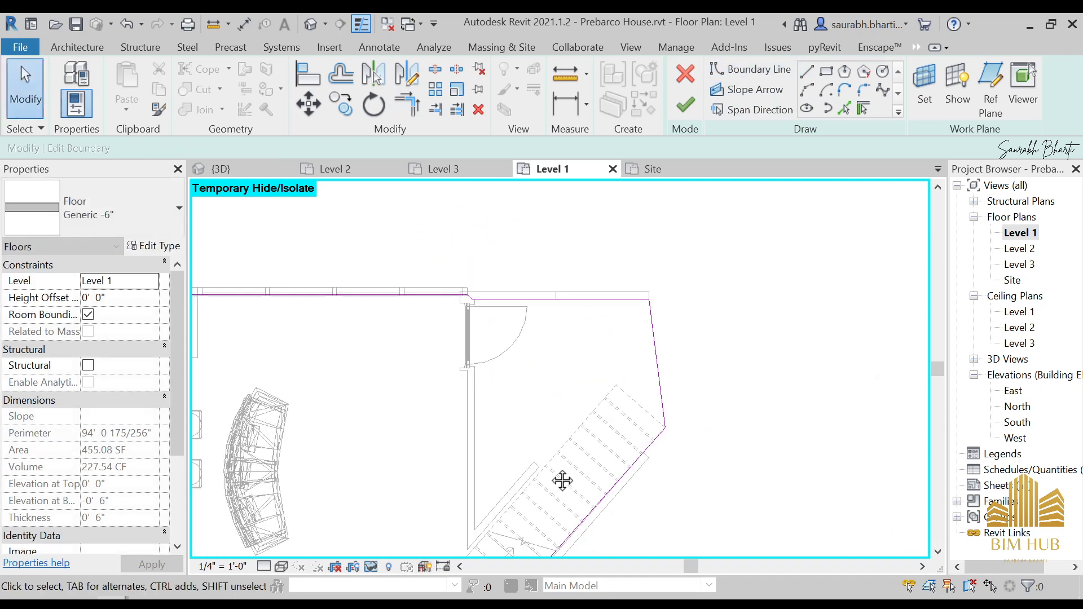
- Trim the south boundary line and the stair-side boundary line to a corner at the foot of the staircase
{"action": "middle_click_drag", "start_coordinate": [561, 479], "coordinate": [585, 243]}
{"action": "scroll", "coordinate": [585, 243], "scroll_direction": "down", "scroll_amount": 3}
{"action": "scroll", "coordinate": [559, 309], "scroll_direction": "up", "scroll_amount": 3}
{"action": "scroll", "coordinate": [515, 362], "scroll_direction": "up", "scroll_amount": 2}
{"action": "key", "text": "t"}
{"action": "key", "text": "r"}
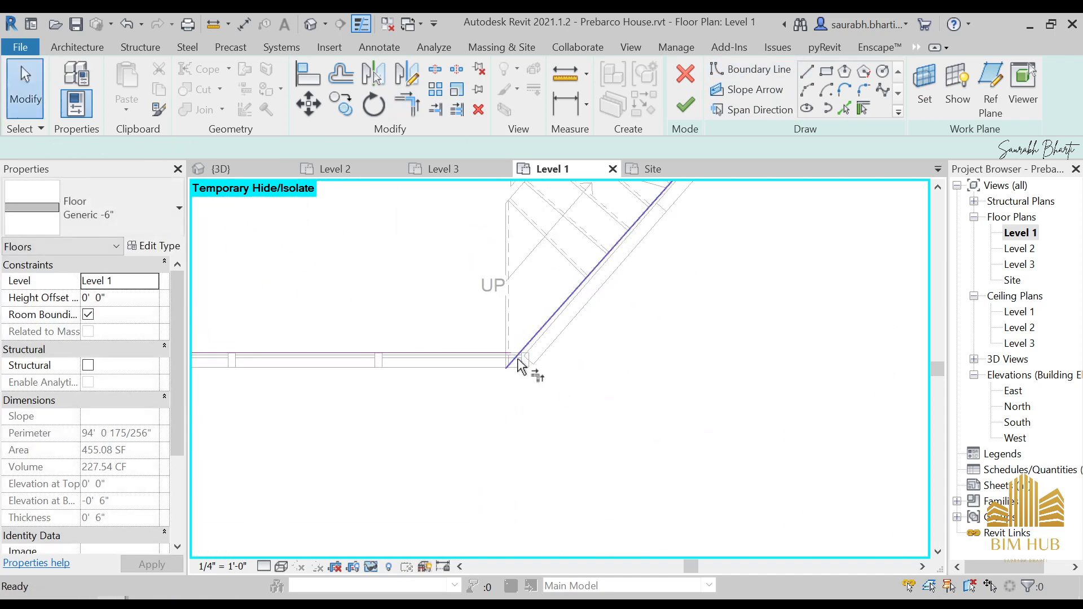
{"action": "left_click", "coordinate": [513, 361]}
{"action": "left_click", "coordinate": [520, 355]}
{"action": "scroll", "coordinate": [552, 346], "scroll_direction": "down", "scroll_amount": 5}
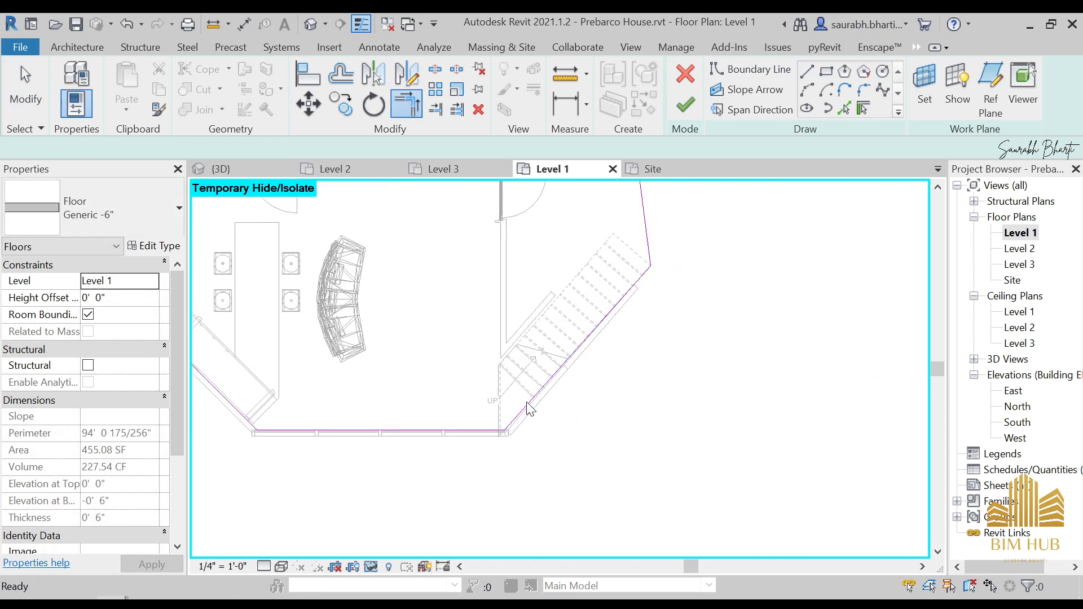
- Finish the floor boundary edit and inspect the extended Level 1 floor in the default 3D view
{"action": "key", "text": "Escape"}
{"action": "left_click", "coordinate": [685, 105]}
{"action": "left_click", "coordinate": [629, 283]}
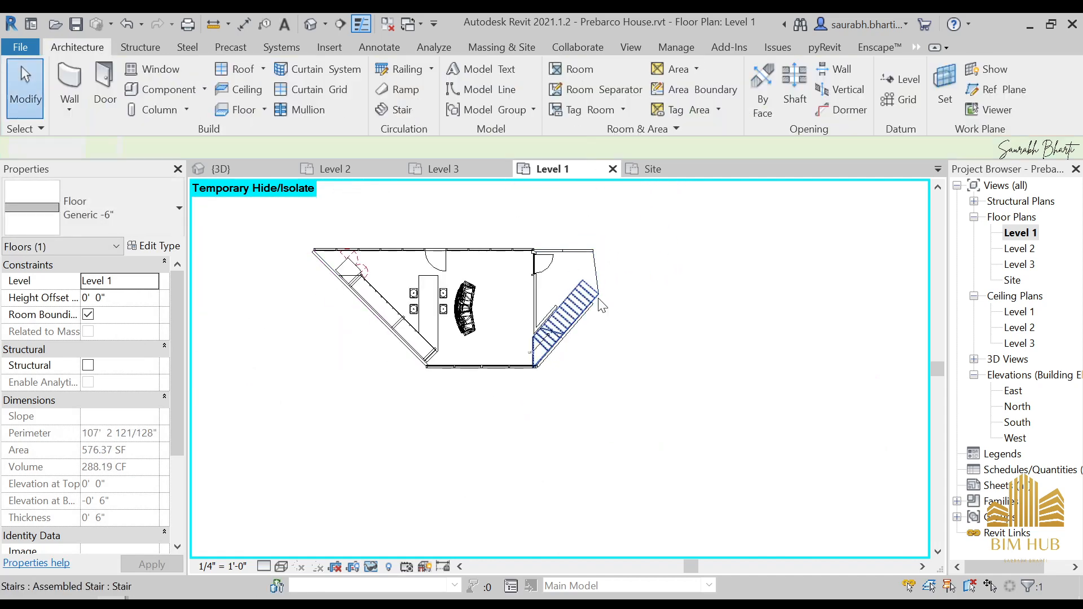
{"action": "left_click", "coordinate": [311, 25]}
{"action": "scroll", "coordinate": [507, 367], "scroll_direction": "up", "scroll_amount": 3}
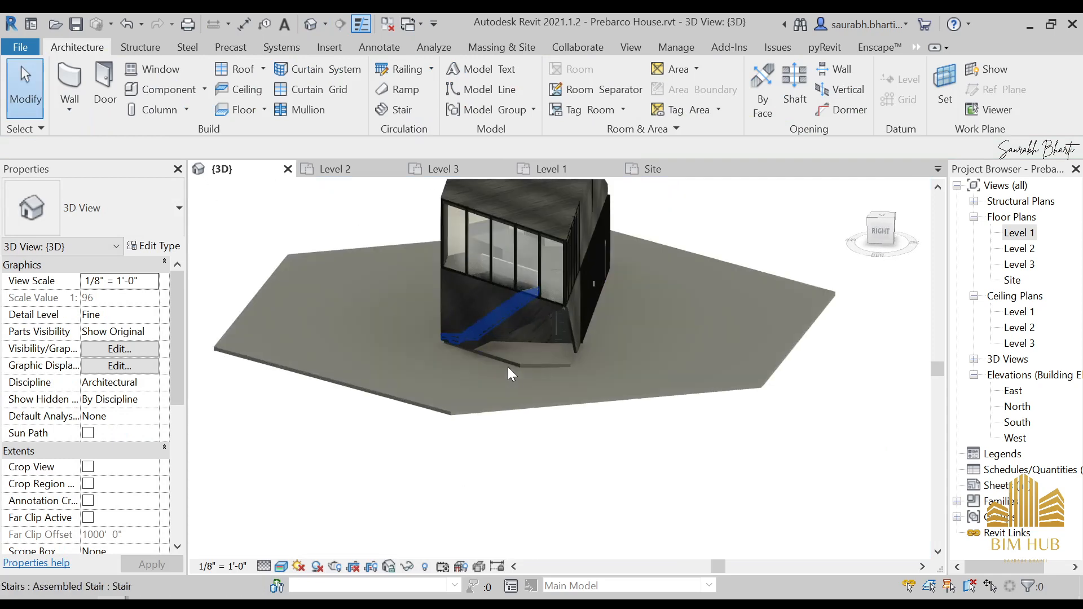
{"action": "left_click", "coordinate": [553, 366]}
{"action": "middle_click_drag", "start_coordinate": [551, 370], "coordinate": [632, 381], "text": "shift"}
- Switch to Photos and examine the ground beneath the overhanging staircase in reference photo CA_PREB_2DM_104.jpg
{"action": "mouse_move", "coordinate": [220, 550]}
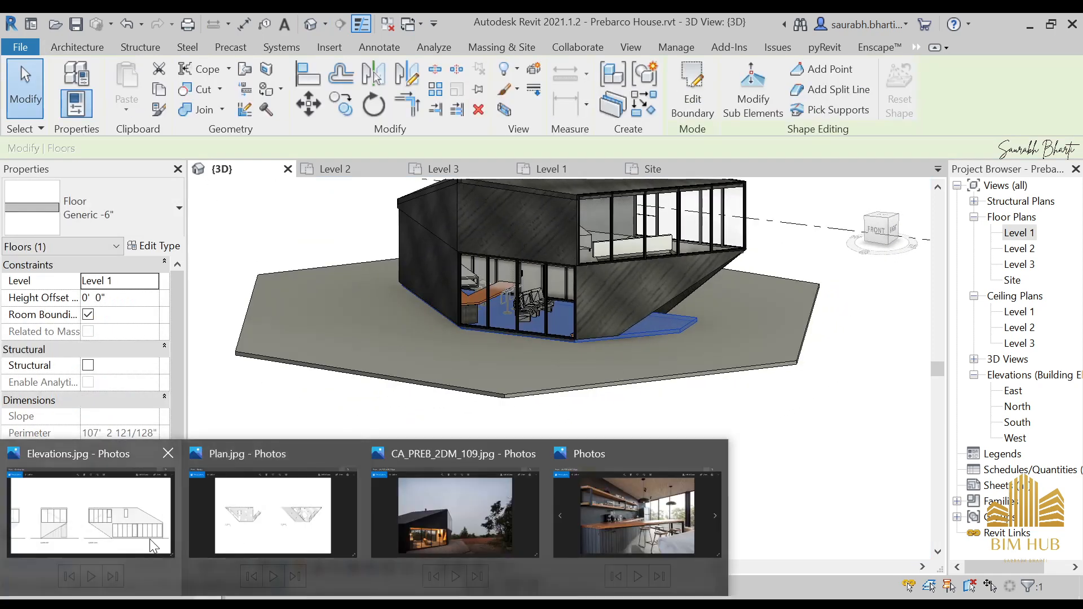
{"action": "left_click", "coordinate": [400, 524]}
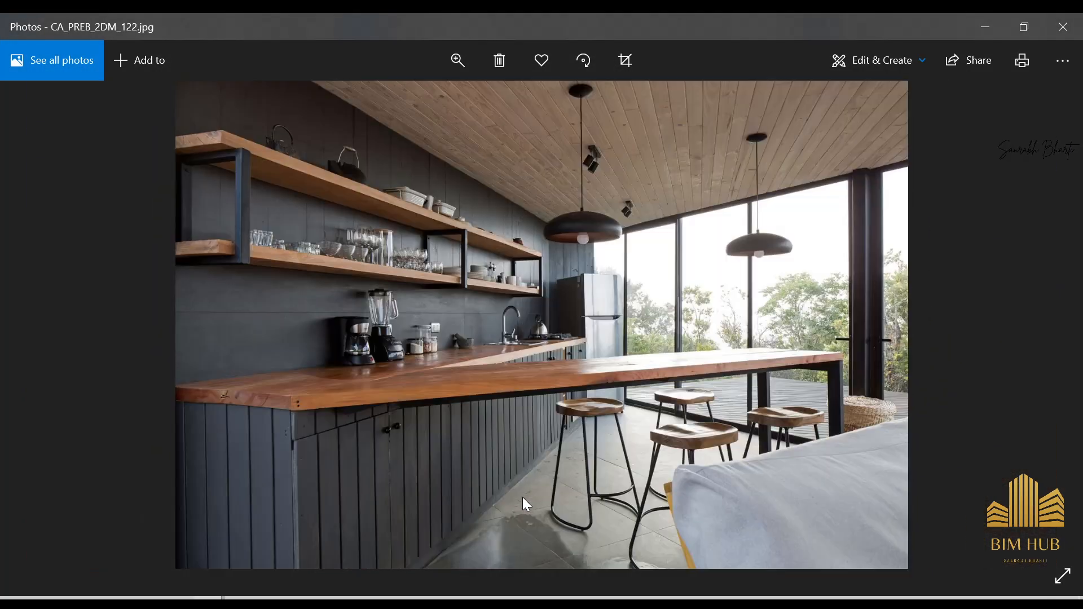
{"action": "key", "text": "Right"}
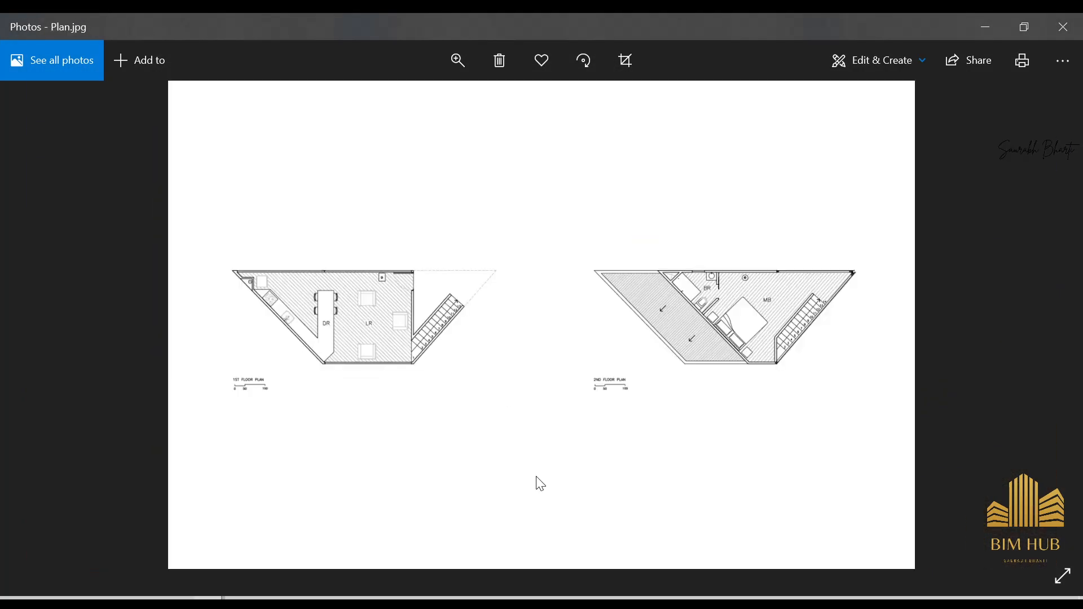
{"action": "key", "text": "Right"}
{"action": "key", "text": "Right"}
{"action": "key", "text": "Right"}
{"action": "key", "text": "Right"}
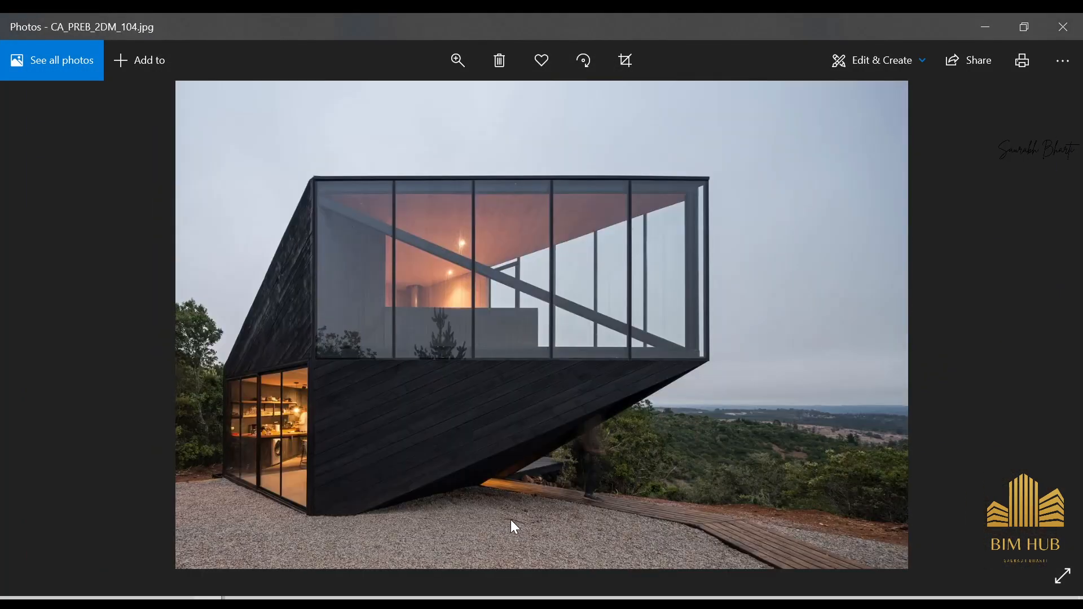
{"action": "key", "text": "Left"}
{"action": "scroll", "coordinate": [673, 530], "scroll_direction": "up", "scroll_amount": 3}
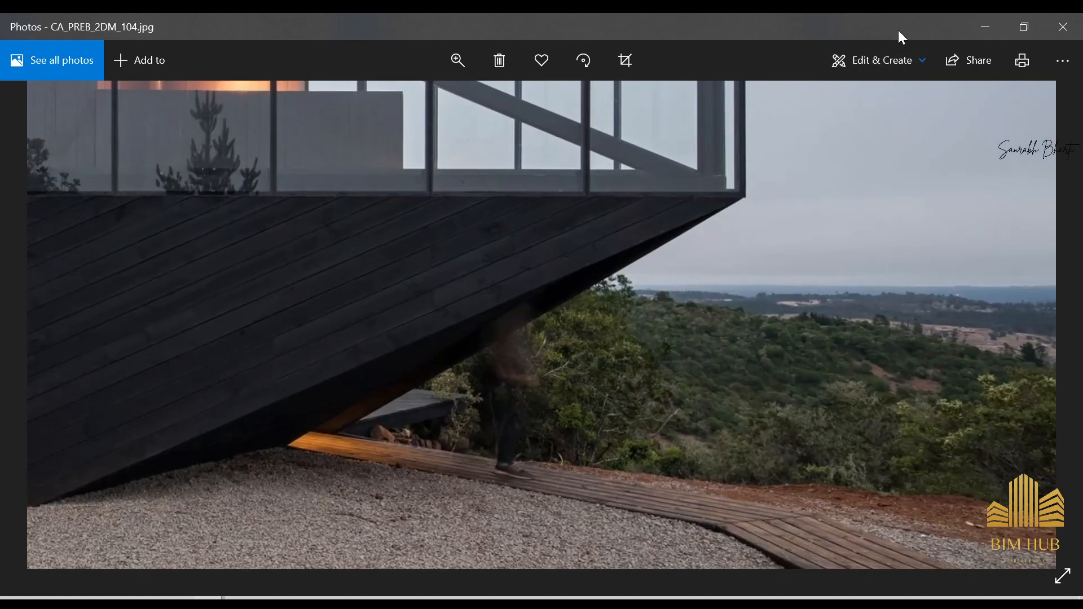
{"action": "left_click", "coordinate": [988, 29]}
- Return to Revit, examine the floor extension beneath the staircase in 3D, and select the floor
{"action": "middle_click_drag", "start_coordinate": [632, 316], "coordinate": [653, 280], "text": "shift"}
{"action": "key", "text": "Escape"}
{"action": "scroll", "coordinate": [496, 314], "scroll_direction": "up", "scroll_amount": 4}
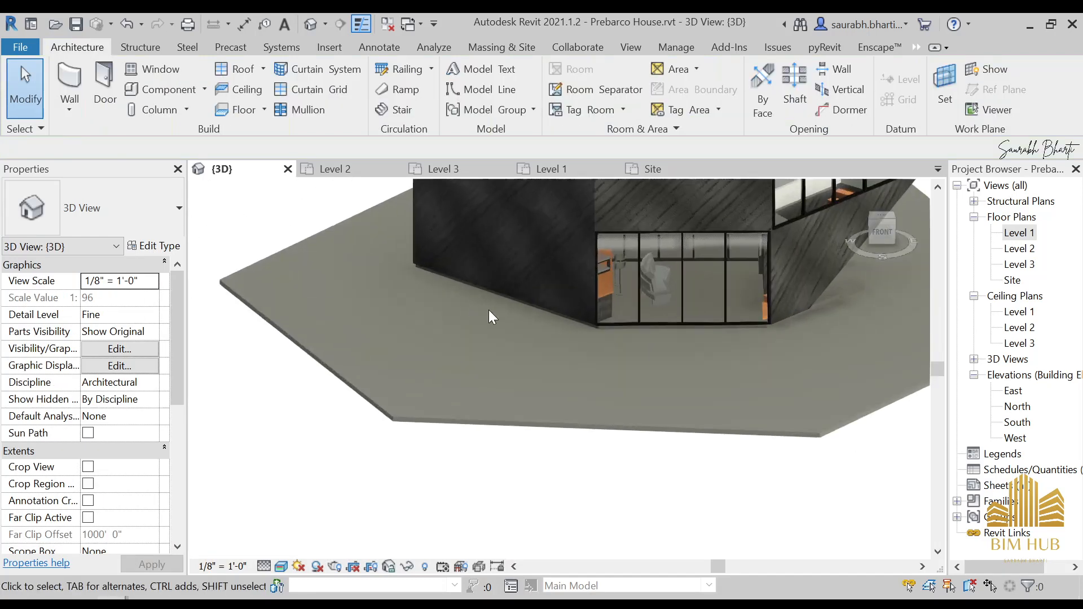
{"action": "middle_click_drag", "start_coordinate": [496, 314], "coordinate": [678, 320], "text": "shift"}
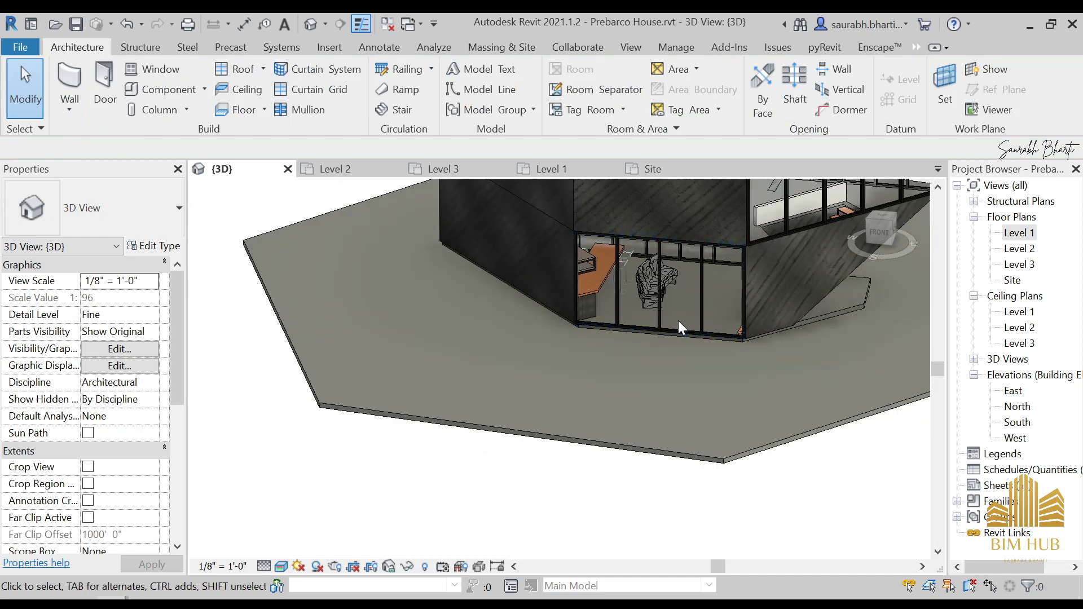
{"action": "left_click", "coordinate": [855, 302]}
{"action": "key", "text": "Escape"}
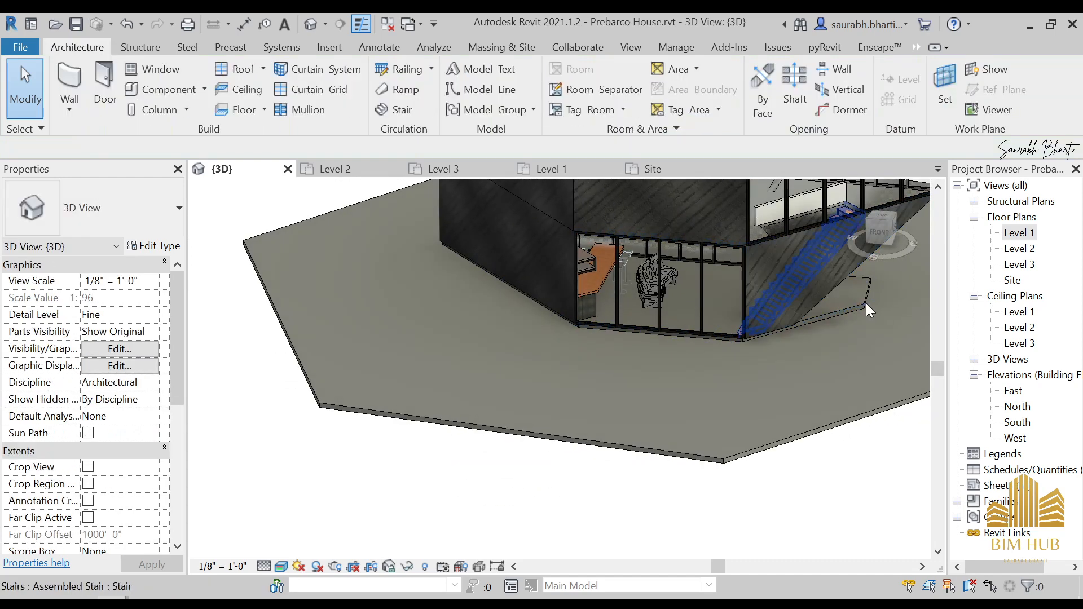
{"action": "left_click", "coordinate": [865, 306]}
{"action": "key", "text": "Escape"}
{"action": "scroll", "coordinate": [871, 303], "scroll_direction": "up", "scroll_amount": 5}
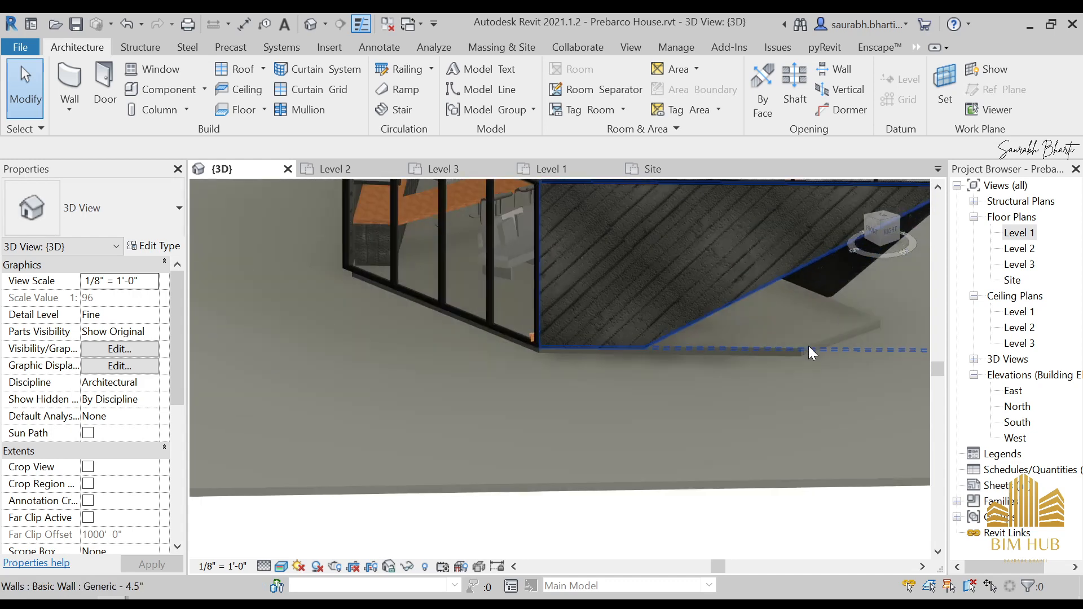
{"action": "left_click", "coordinate": [869, 322]}
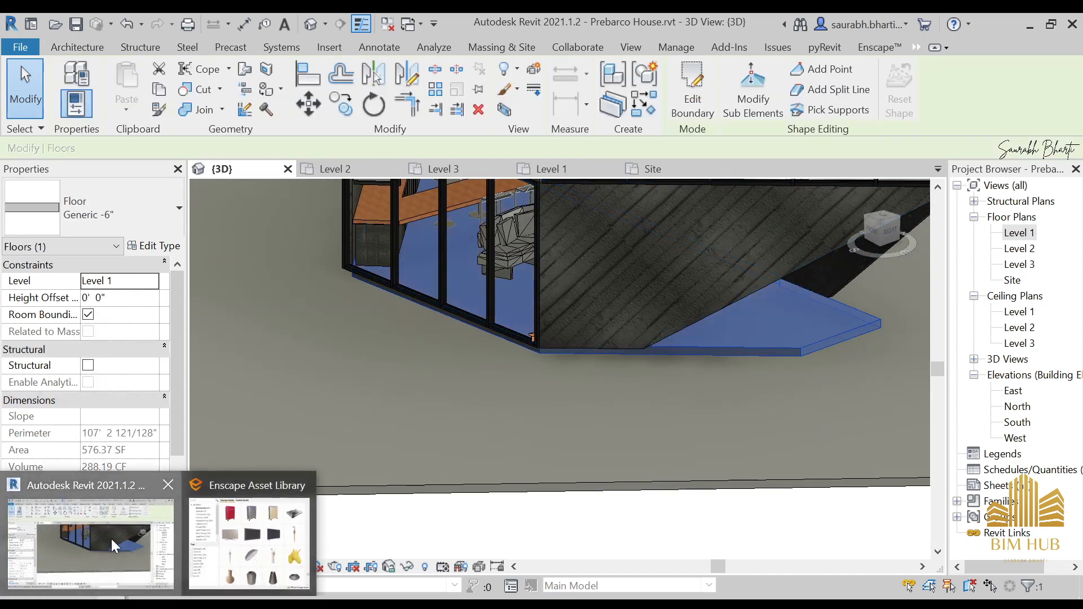
- Switch to Photos and examine the interior floor finish in CA_PREB_2DM_109.jpg, ending back in Revit
{"action": "mouse_move", "coordinate": [259, 559]}
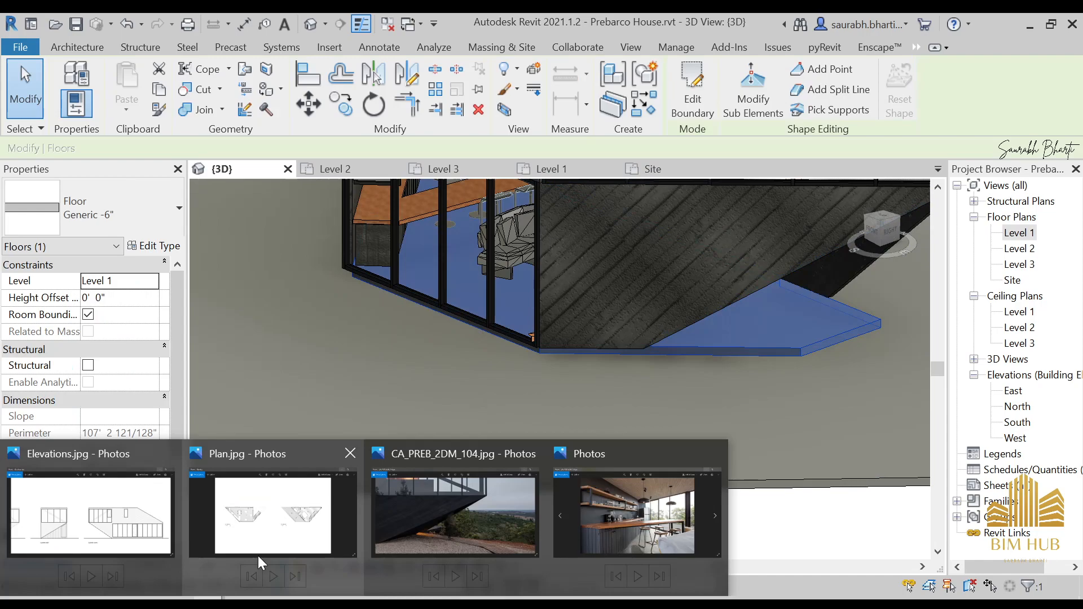
{"action": "left_click", "coordinate": [435, 514]}
{"action": "key", "text": "Right"}
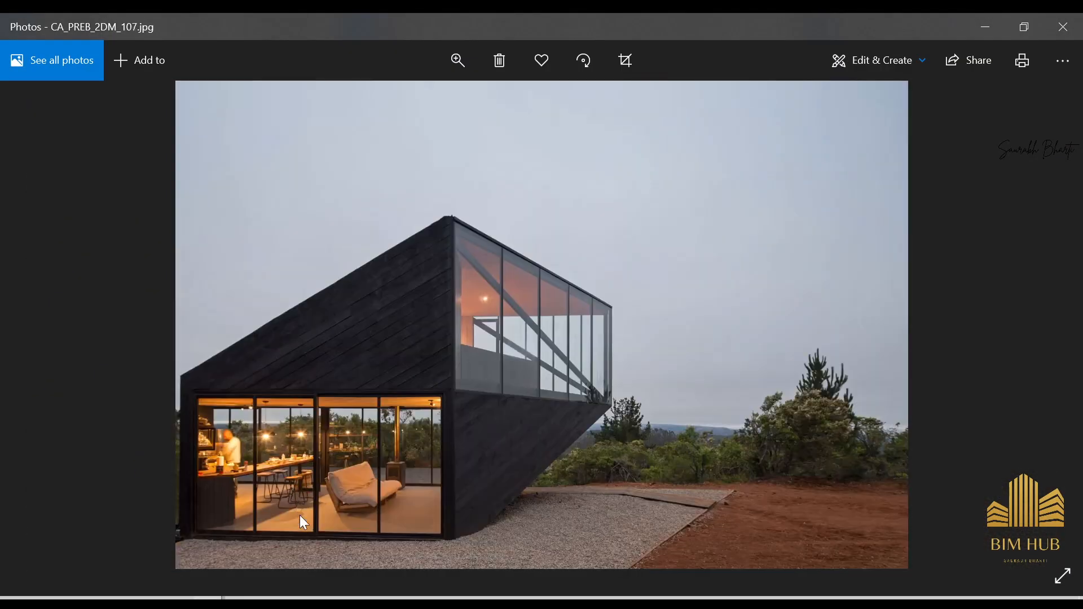
{"action": "key", "text": "Right"}
{"action": "scroll", "coordinate": [370, 532], "scroll_direction": "up", "scroll_amount": 3}
{"action": "scroll", "coordinate": [407, 522], "scroll_direction": "up", "scroll_amount": 5}
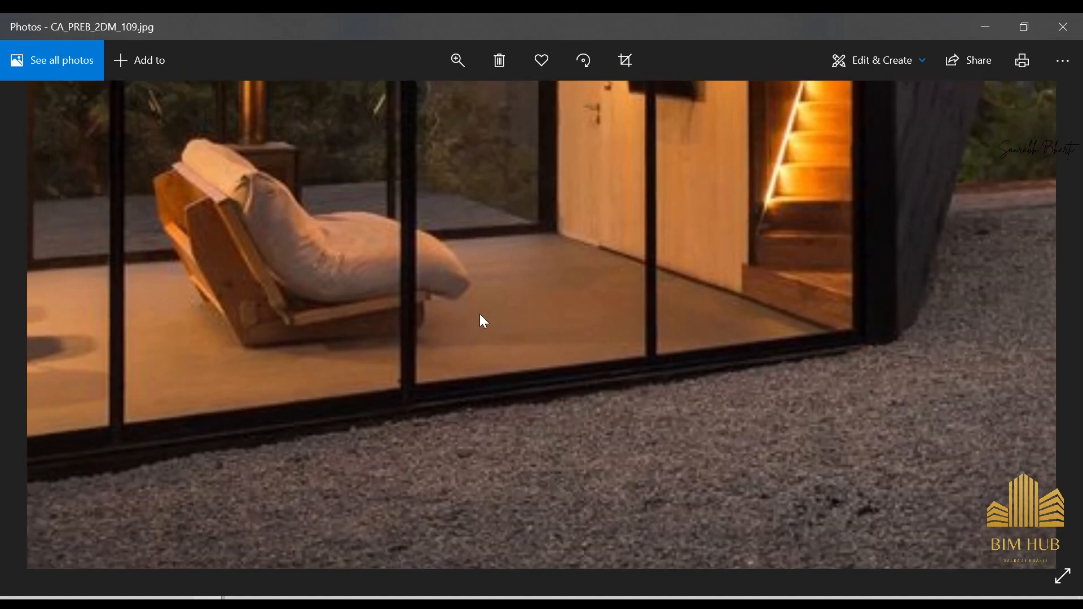
{"action": "left_click_drag", "start_coordinate": [480, 313], "coordinate": [499, 318]}
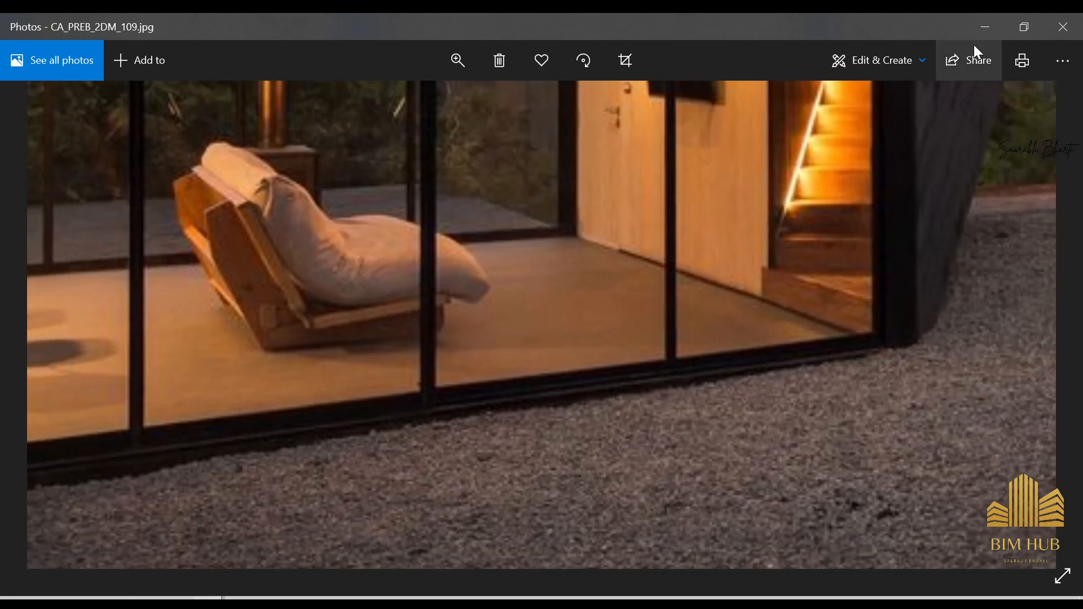
{"action": "left_click", "coordinate": [985, 27]}
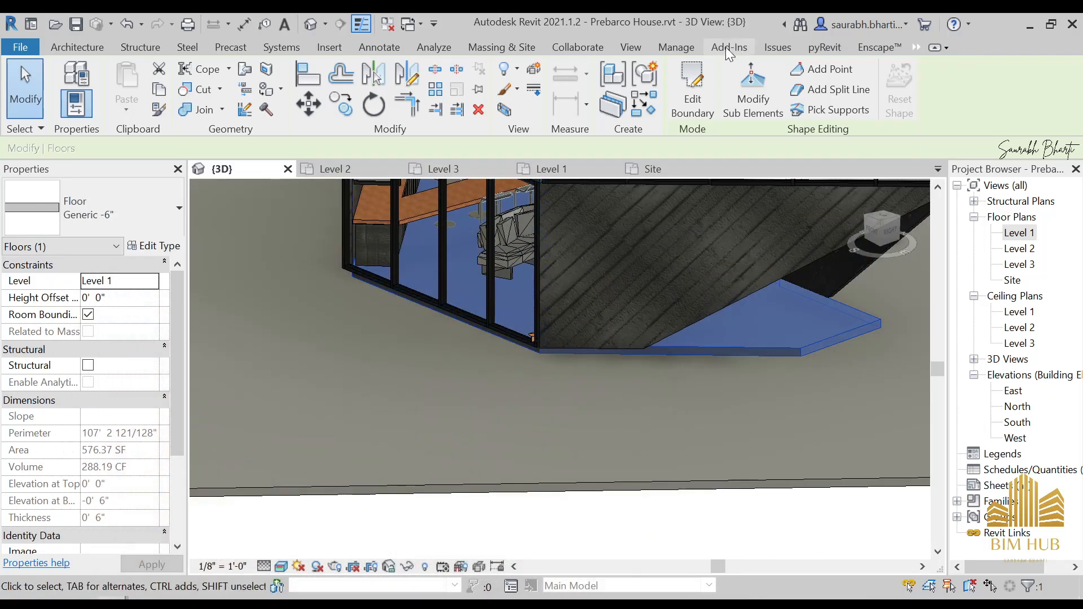
- Create a new material named "1.floor material" for the structure layer of the selected Generic -6" floor type
{"action": "left_click", "coordinate": [146, 247]}
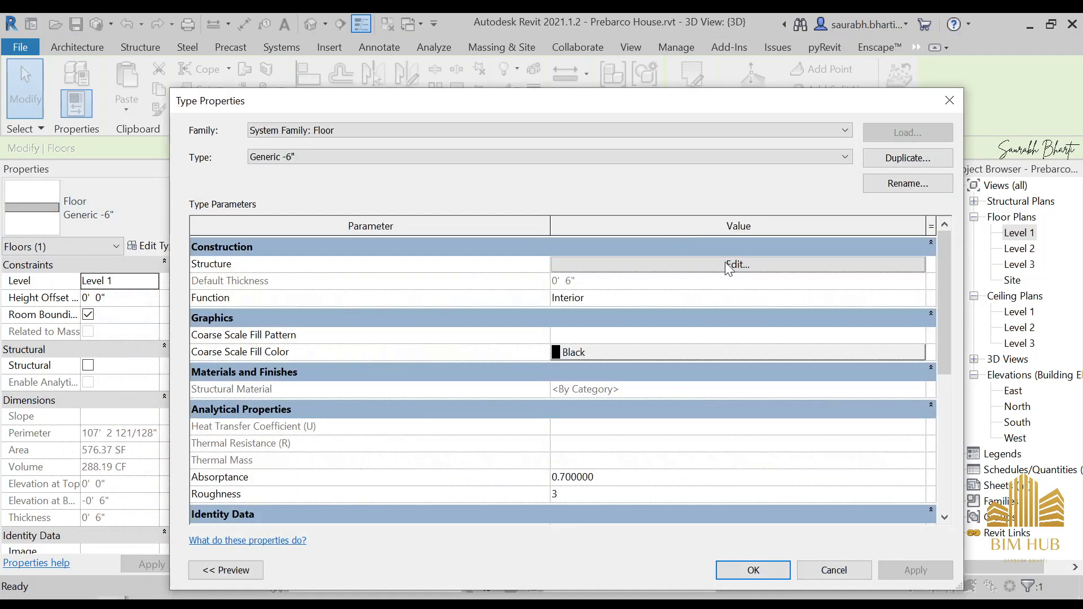
{"action": "left_click", "coordinate": [730, 264]}
{"action": "left_click", "coordinate": [521, 262]}
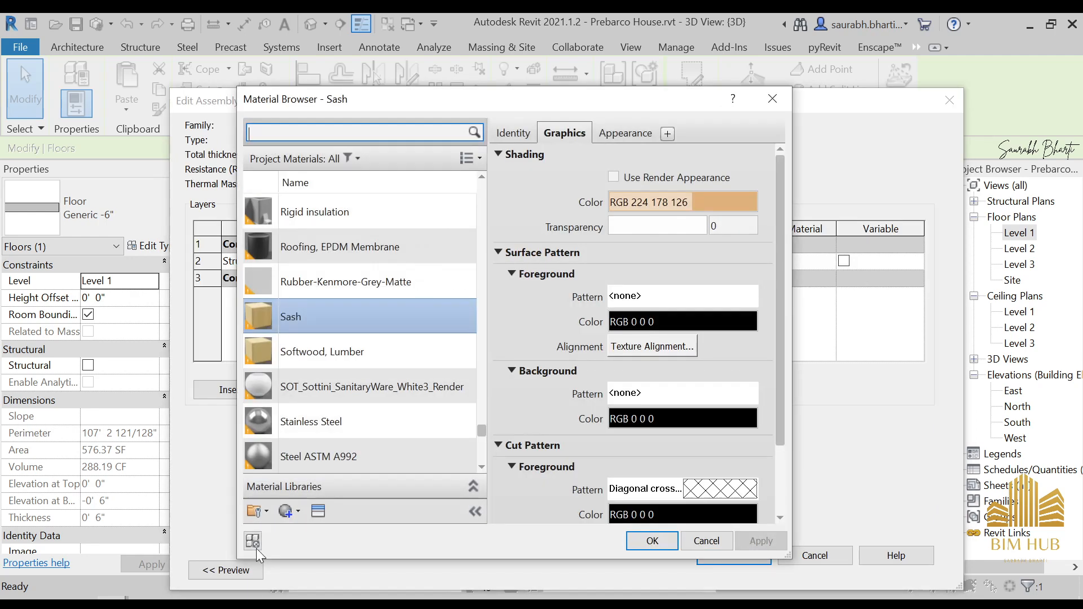
{"action": "left_click", "coordinate": [297, 511]}
{"action": "left_click", "coordinate": [319, 533]}
{"action": "right_click", "coordinate": [345, 329]}
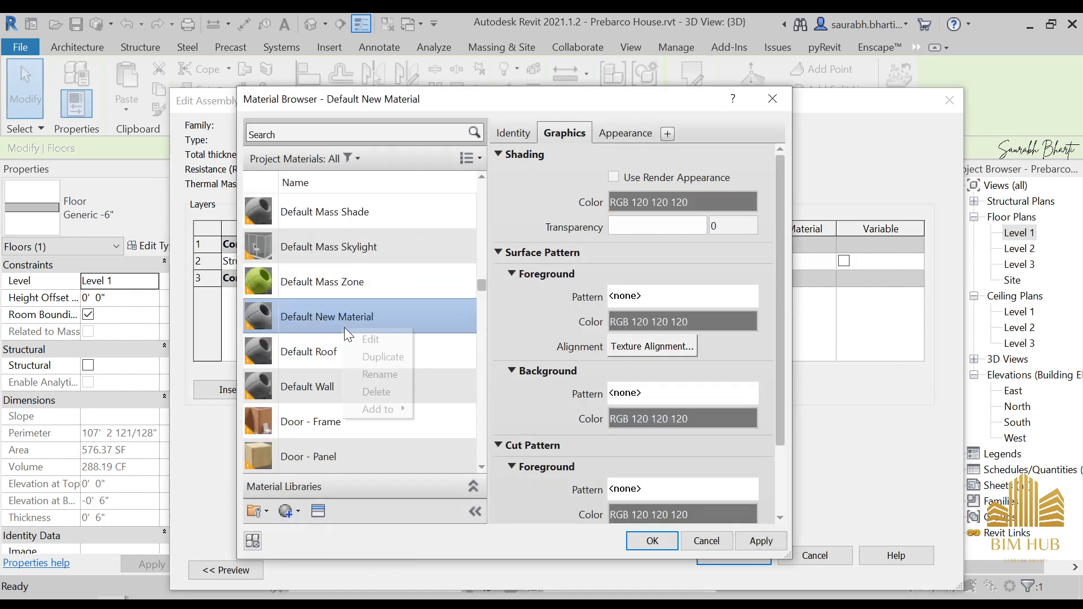
{"action": "left_click", "coordinate": [378, 377]}
{"action": "type", "text": "1.f"}
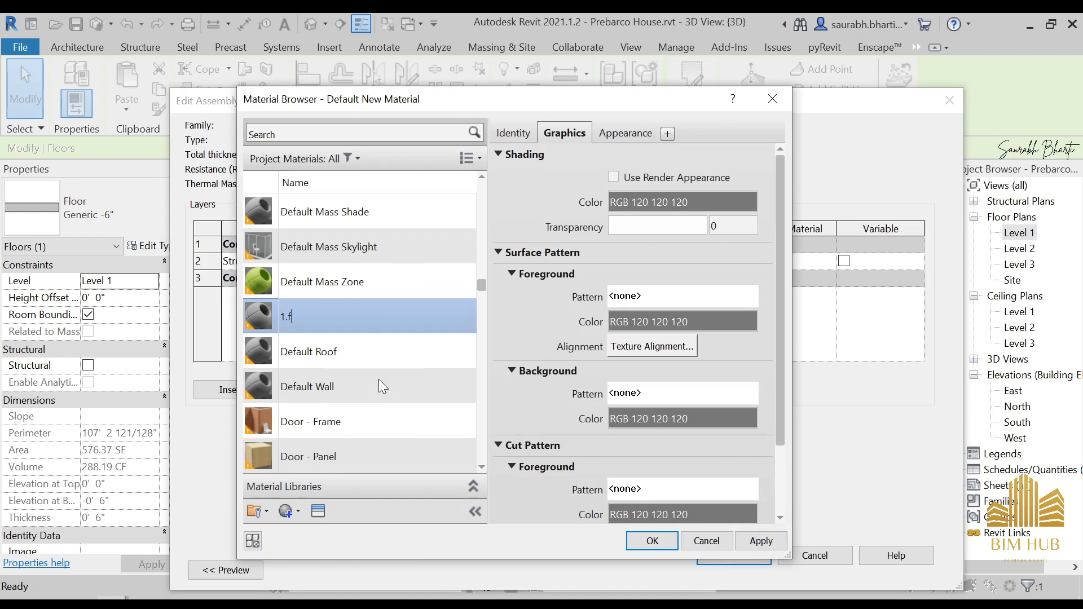
{"action": "type", "text": "loor material"}
{"action": "key", "text": "Return"}
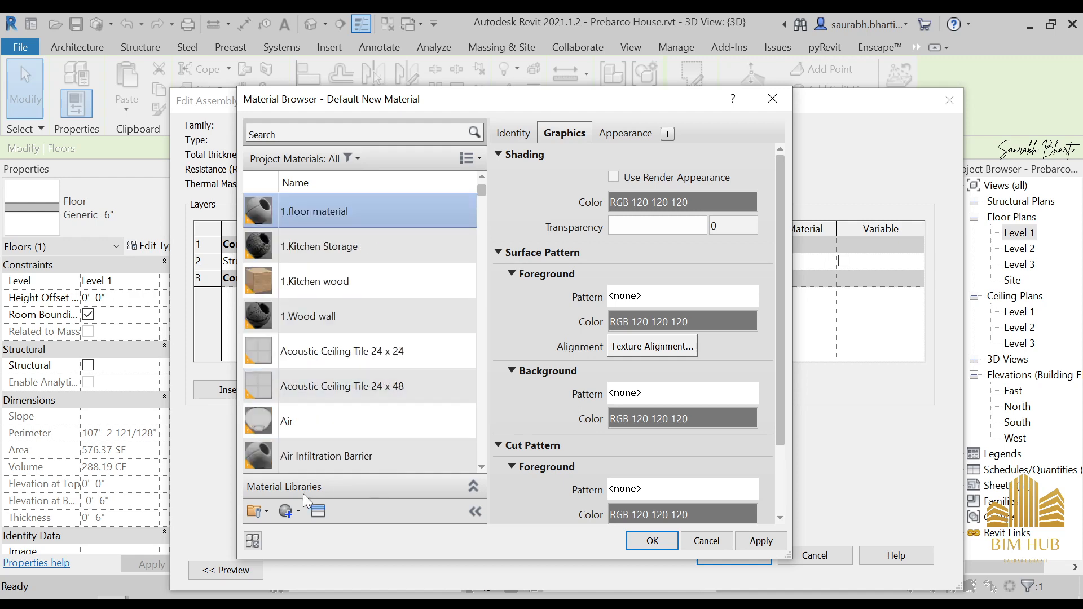
- Replace the new material's appearance with the Beechwood - Natural asset from the Appearance Library's Flooring category
{"action": "left_click", "coordinate": [318, 512]}
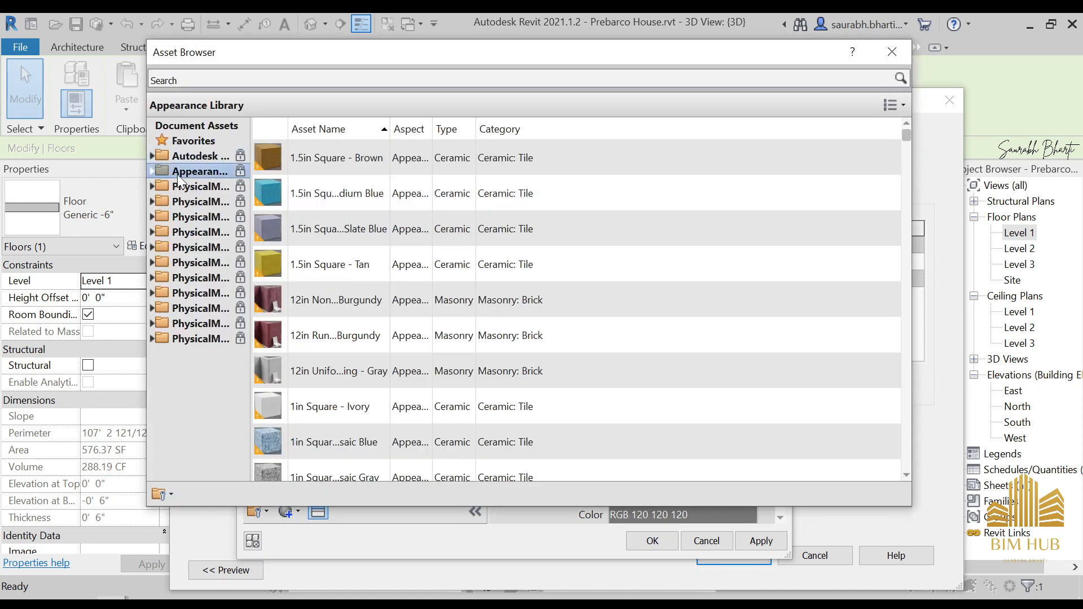
{"action": "left_click", "coordinate": [157, 169]}
{"action": "scroll", "coordinate": [164, 340], "scroll_direction": "down", "scroll_amount": 4}
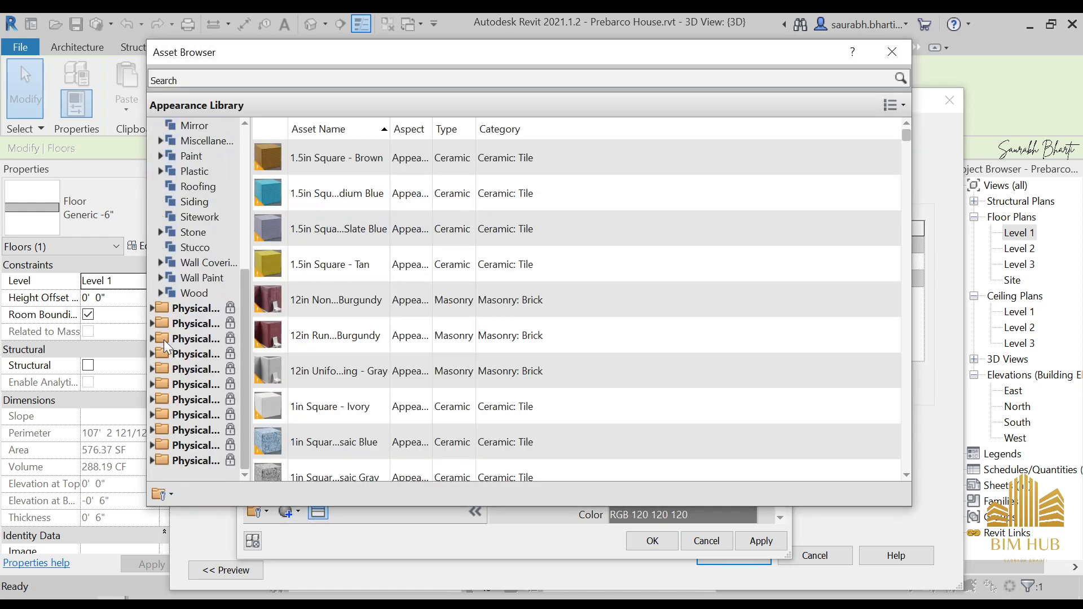
{"action": "left_click", "coordinate": [192, 293]}
{"action": "scroll", "coordinate": [203, 225], "scroll_direction": "up", "scroll_amount": 2}
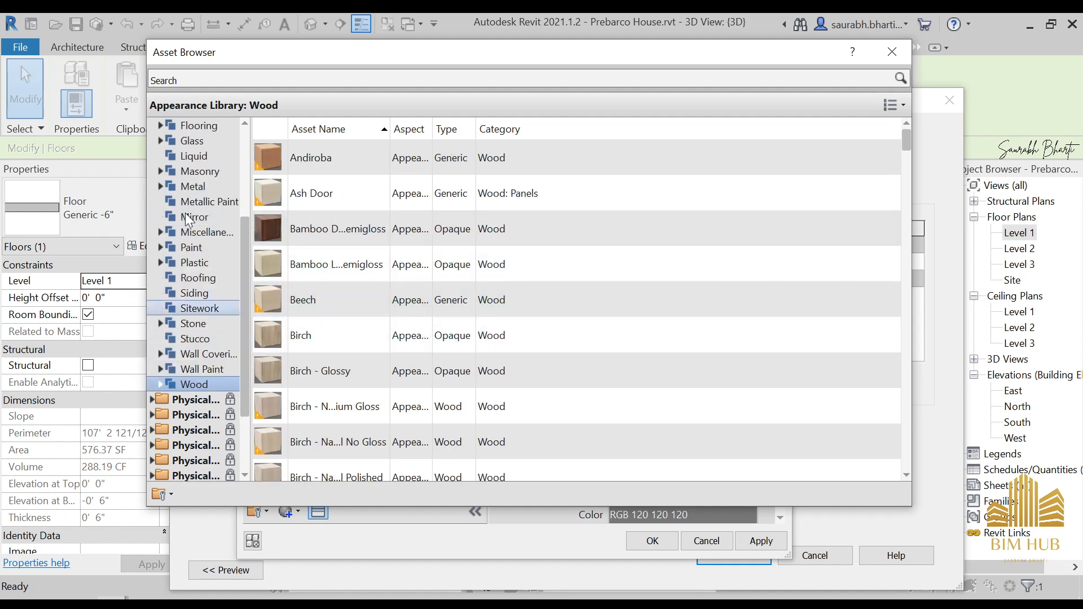
{"action": "left_click", "coordinate": [198, 126]}
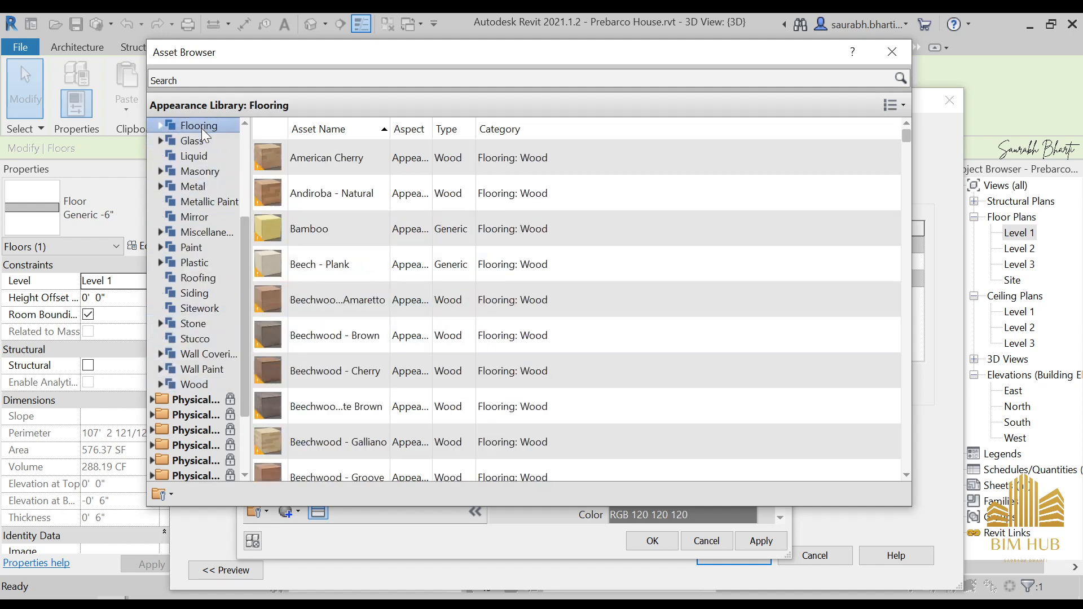
{"action": "scroll", "coordinate": [379, 369], "scroll_direction": "down", "scroll_amount": 3}
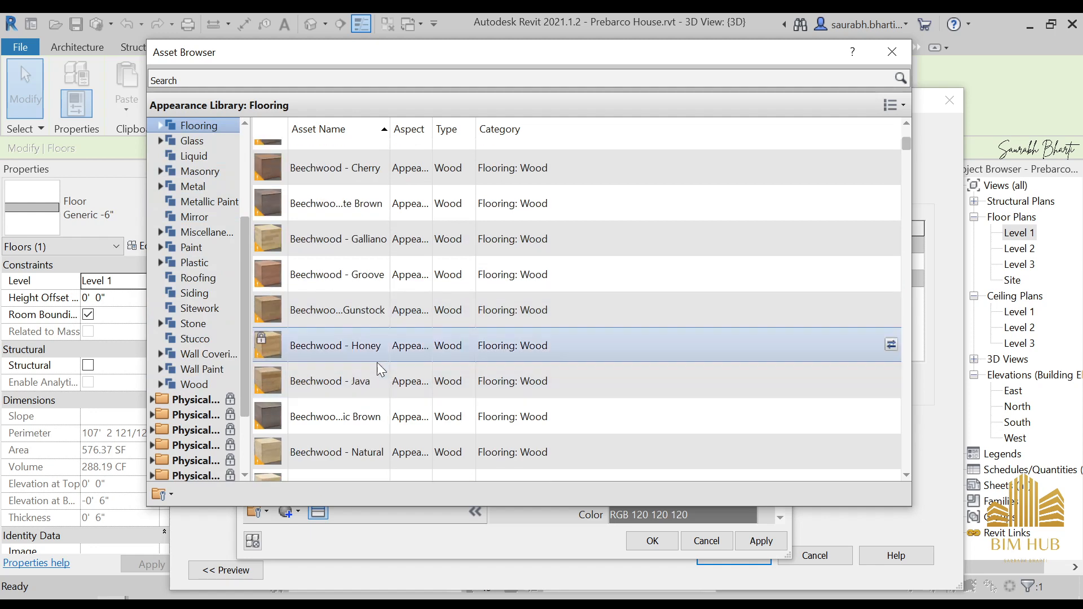
{"action": "scroll", "coordinate": [390, 346], "scroll_direction": "down", "scroll_amount": 3}
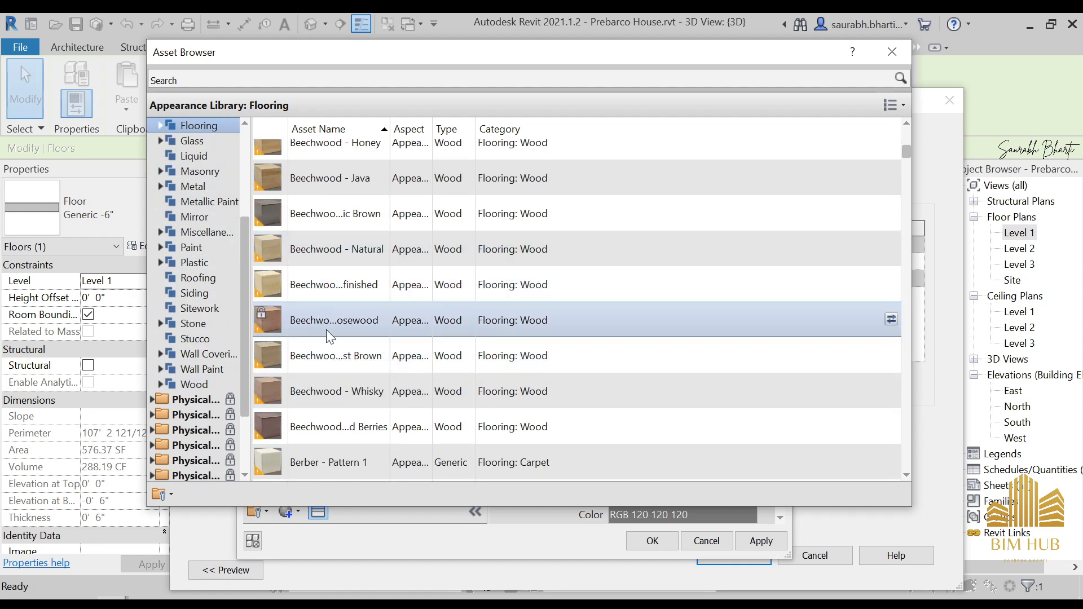
{"action": "left_click", "coordinate": [883, 52]}
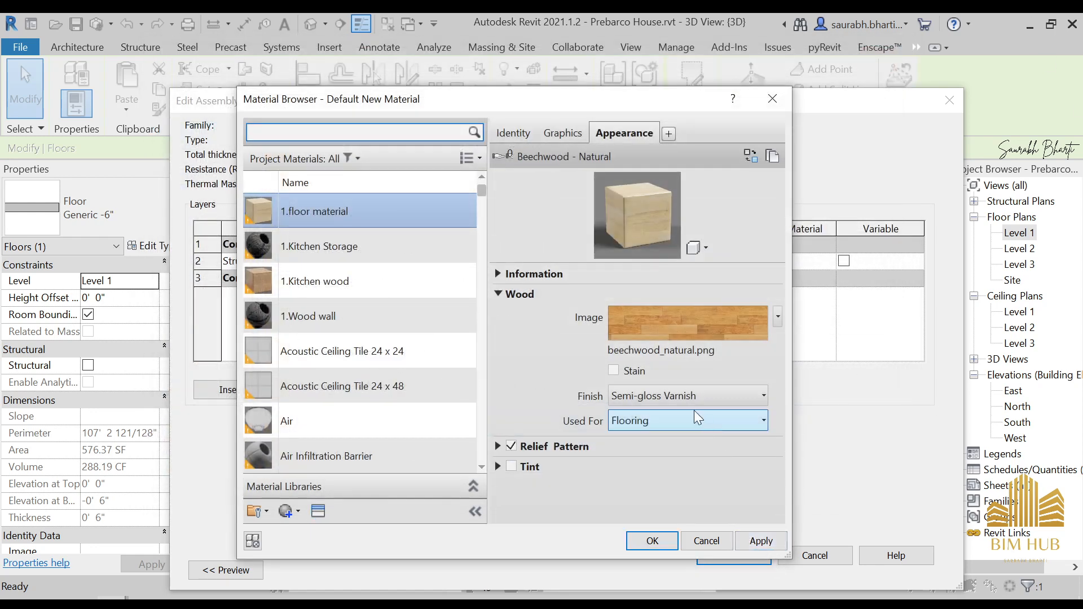
- Enable the tint on 1.floor material's appearance and set the tint color to RGB 248 248 248
{"action": "left_click", "coordinate": [524, 472]}
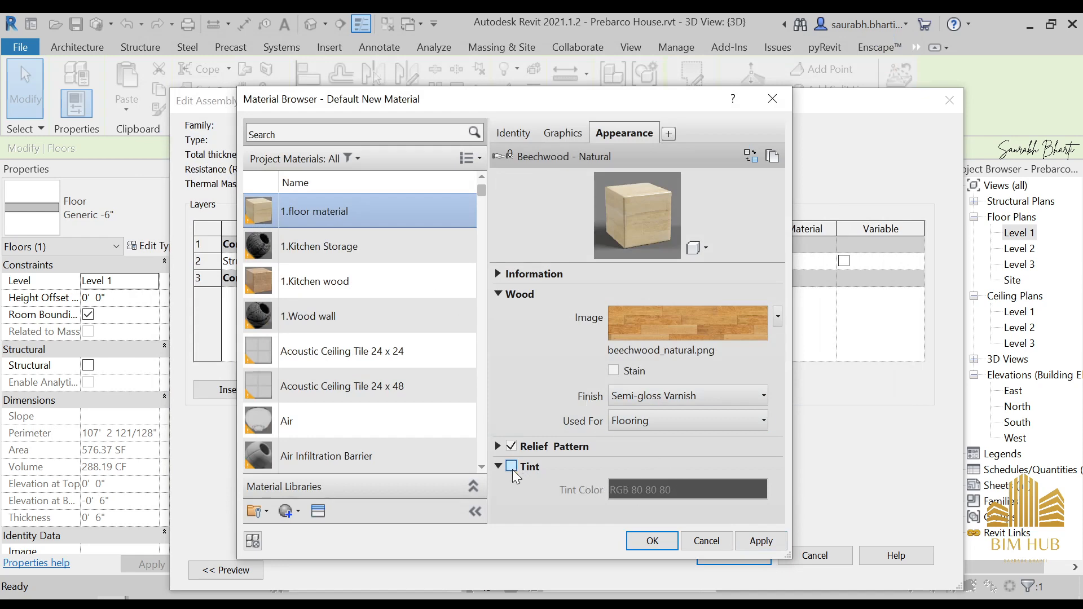
{"action": "left_click", "coordinate": [512, 466]}
{"action": "left_click", "coordinate": [687, 489]}
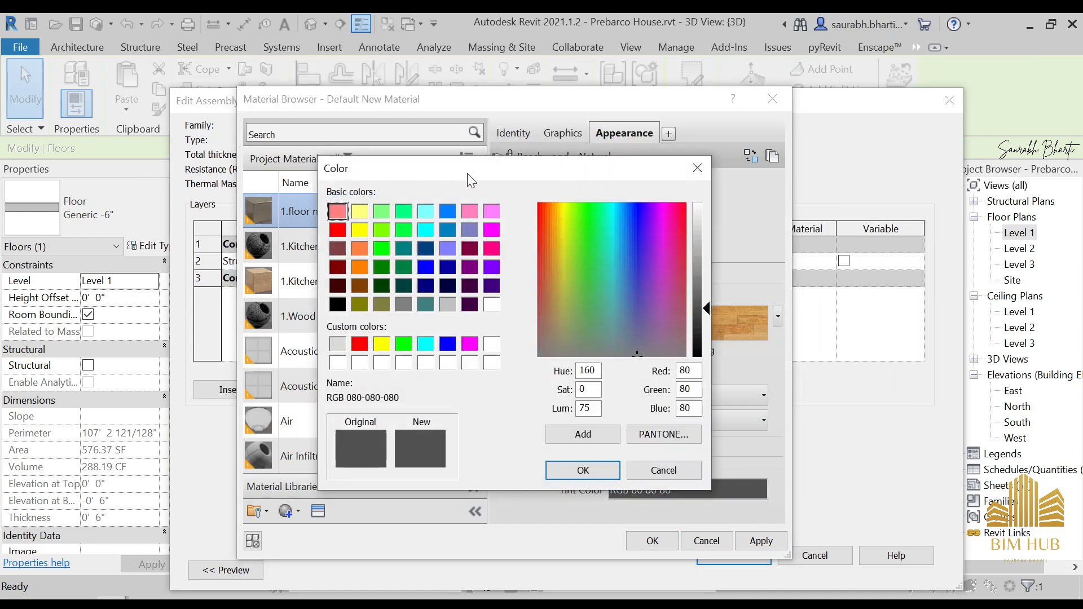
{"action": "left_click_drag", "start_coordinate": [468, 174], "coordinate": [266, 171]}
{"action": "left_click_drag", "start_coordinate": [498, 298], "coordinate": [504, 204]}
{"action": "left_click", "coordinate": [390, 470]}
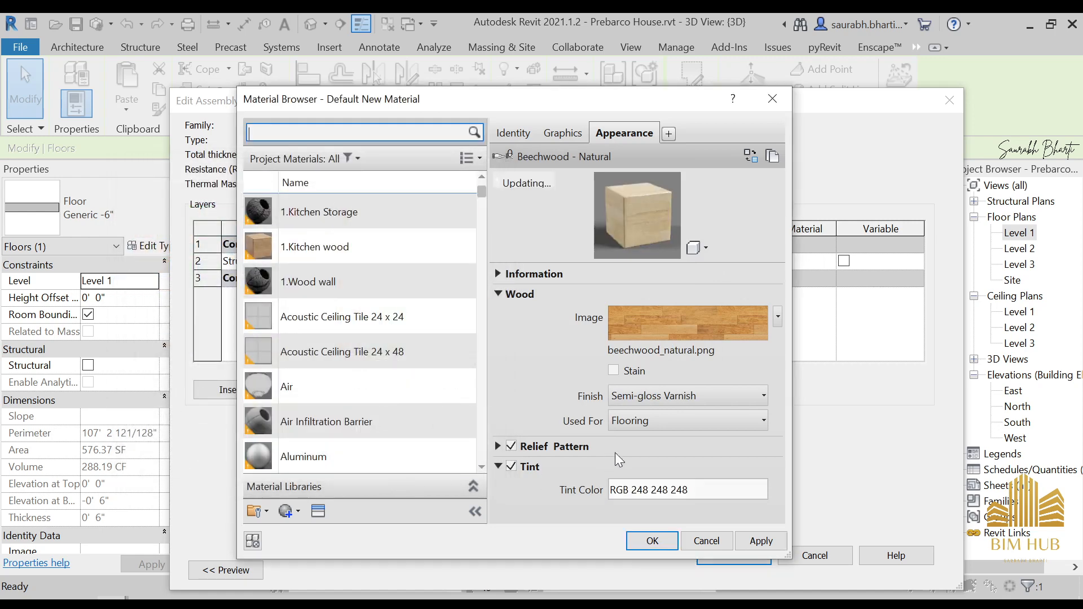
- Set the tint color to RGB 253 253 253 and assign 1.floor material to the floor's structure layer
{"action": "left_click", "coordinate": [725, 482]}
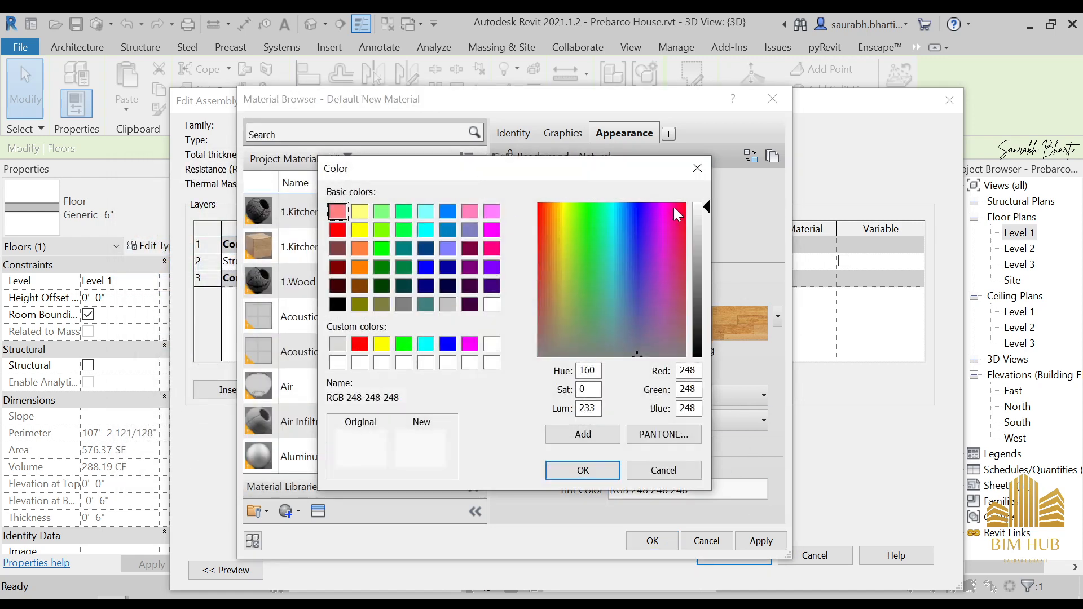
{"action": "left_click", "coordinate": [666, 471]}
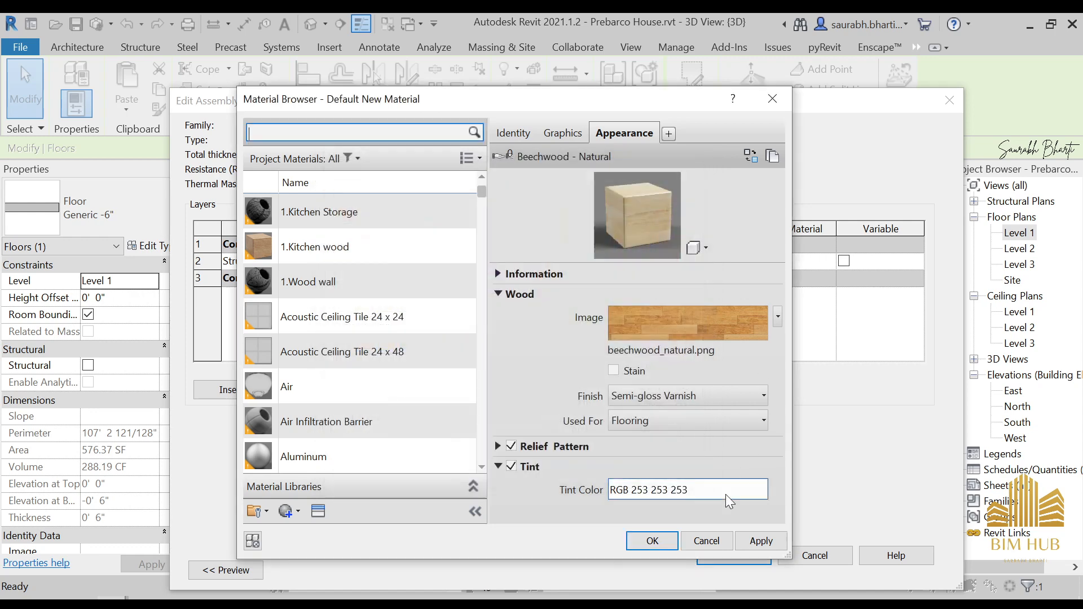
{"action": "left_click", "coordinate": [653, 540]}
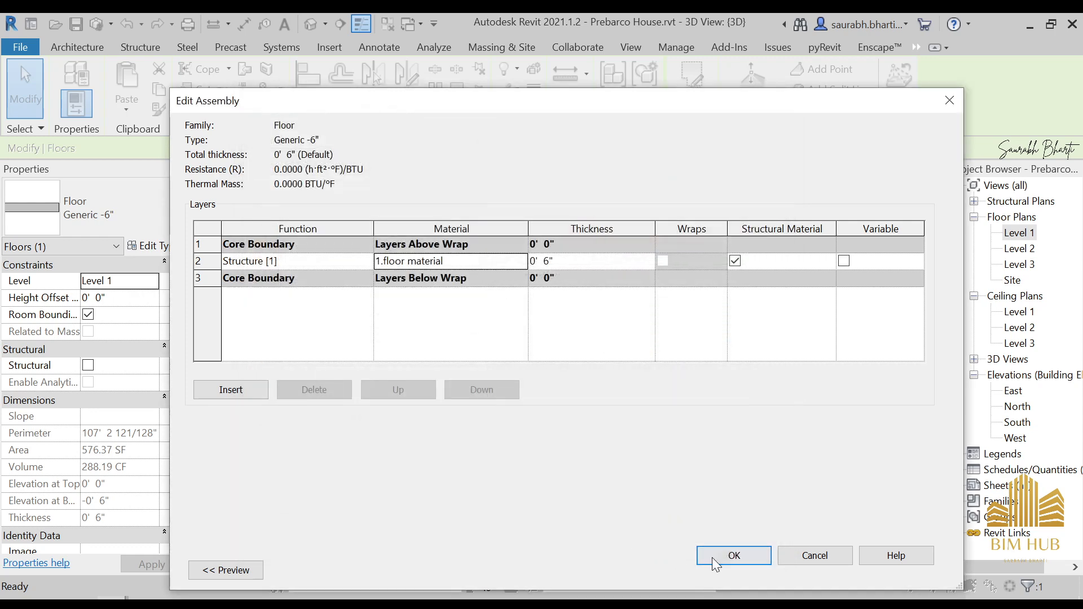
- Apply the edited structure layer with 1.floor material to the Generic -6" floor type
{"action": "left_click", "coordinate": [712, 558]}
{"action": "left_click", "coordinate": [753, 570]}
{"action": "left_click", "coordinate": [664, 501]}
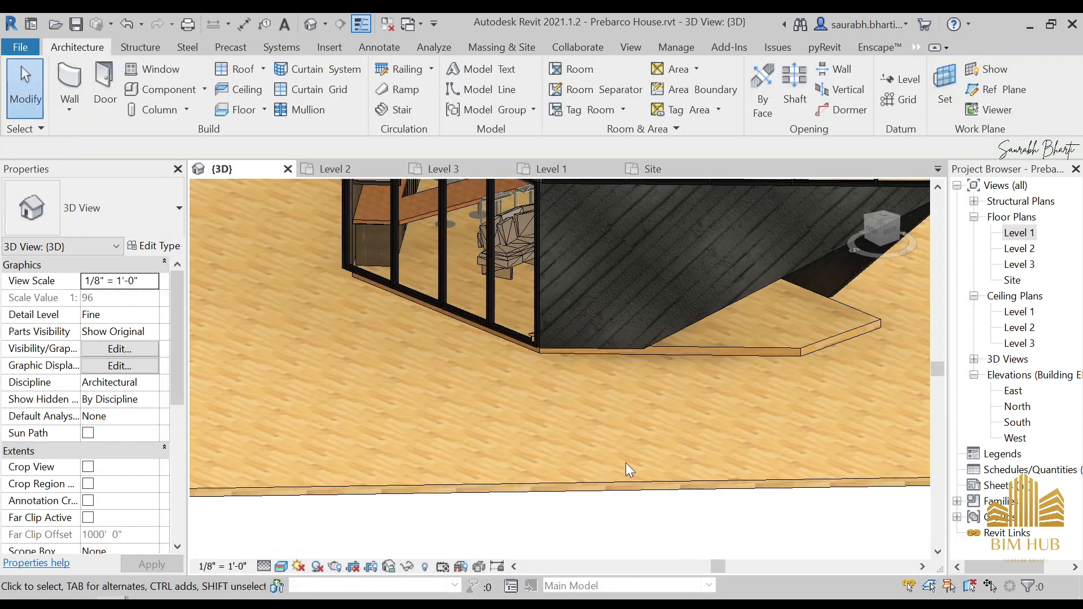
{"action": "scroll", "coordinate": [614, 477], "scroll_direction": "down", "scroll_amount": 3}
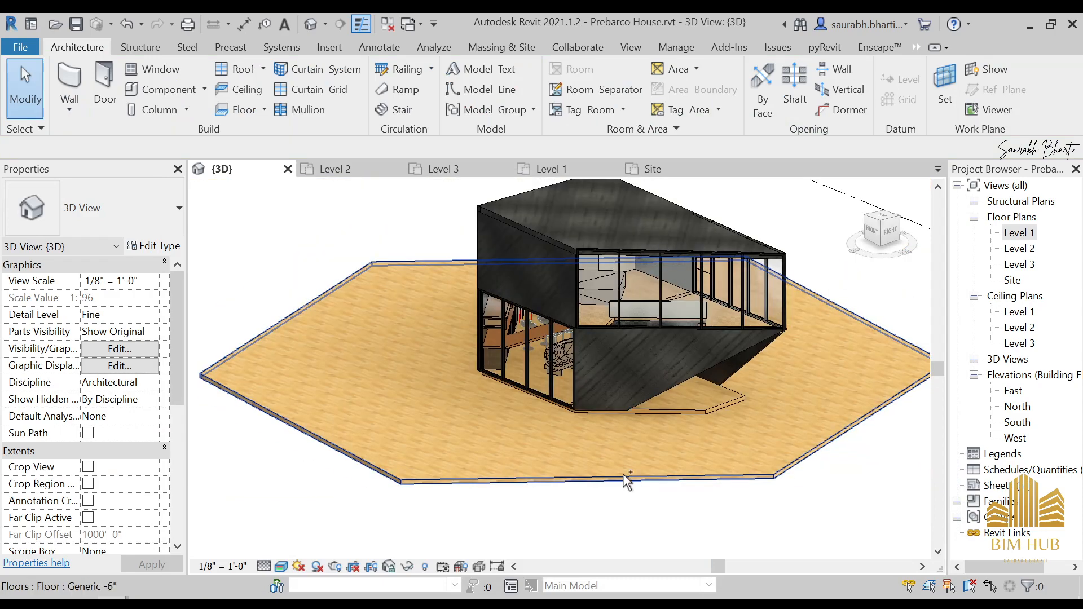
- Undo the material change on the Generic -6" floor type and select the house's Level 1 floor beneath the staircase
{"action": "scroll", "coordinate": [625, 470], "scroll_direction": "up", "scroll_amount": 4}
{"action": "left_click", "coordinate": [733, 356]}
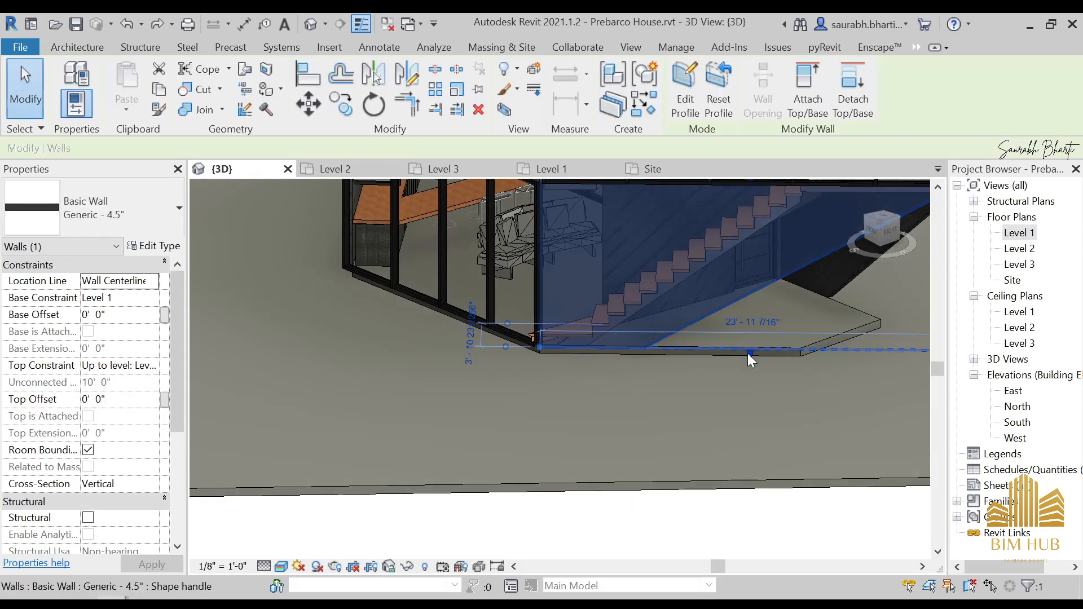
{"action": "key", "text": "Escape"}
{"action": "left_click", "coordinate": [802, 345]}
{"action": "key", "text": "Escape"}
{"action": "scroll", "coordinate": [854, 330], "scroll_direction": "up", "scroll_amount": 2}
{"action": "left_click", "coordinate": [855, 330]}
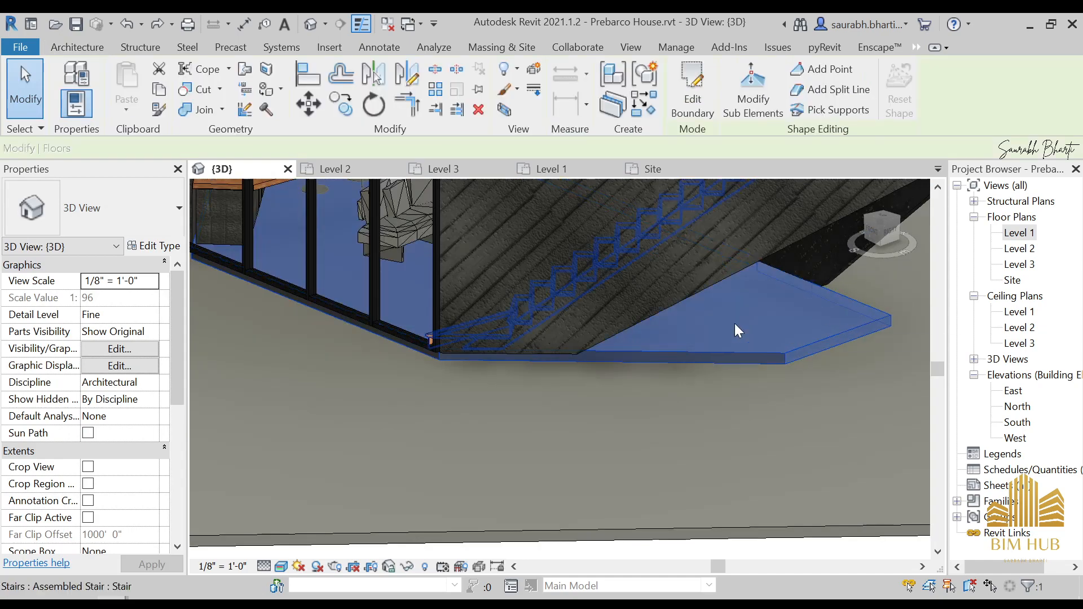
{"action": "left_click", "coordinate": [153, 246]}
{"action": "left_click", "coordinate": [902, 158]}
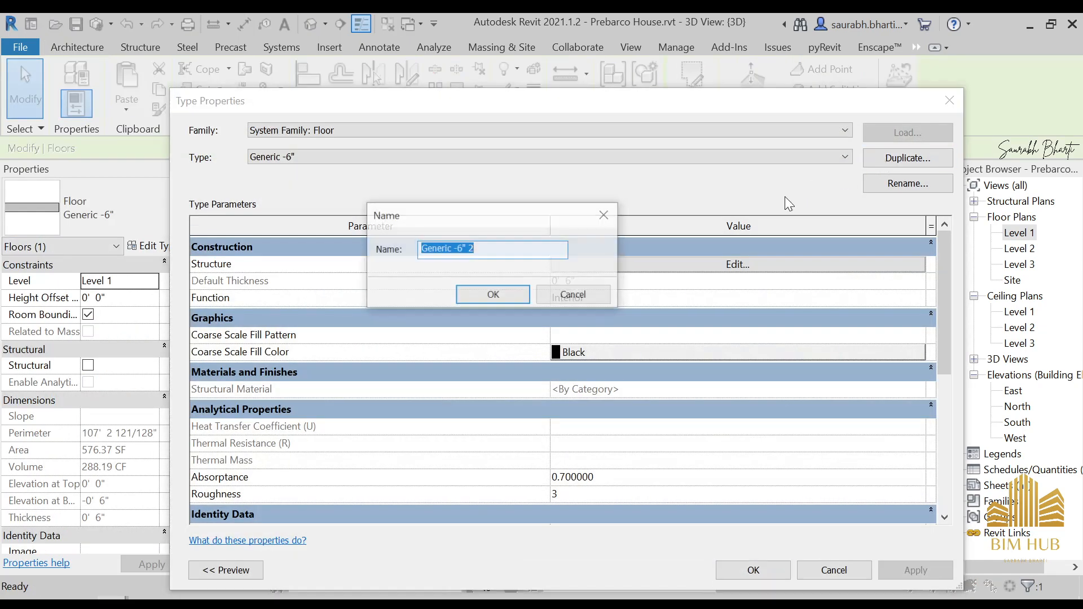
{"action": "left_click", "coordinate": [487, 299]}
{"action": "left_click", "coordinate": [949, 100]}
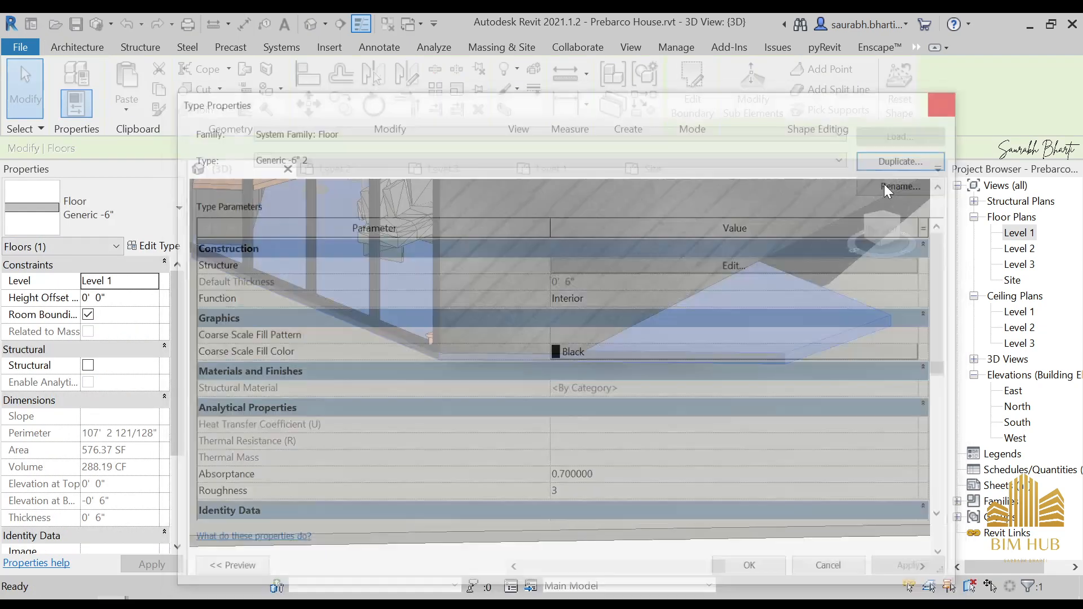
{"action": "left_click", "coordinate": [141, 247]}
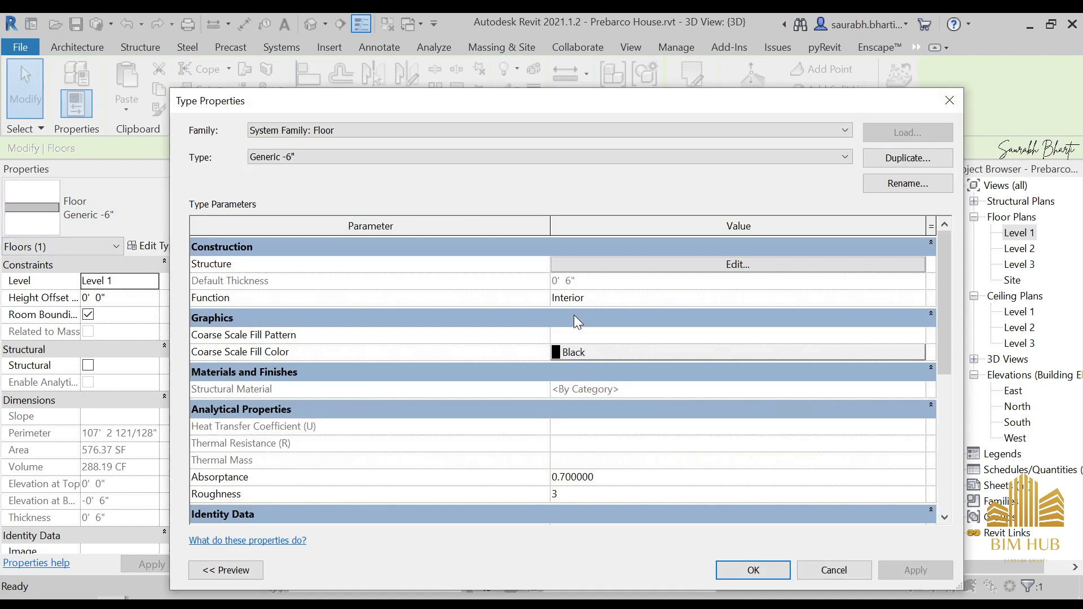
{"action": "key", "text": "Escape"}
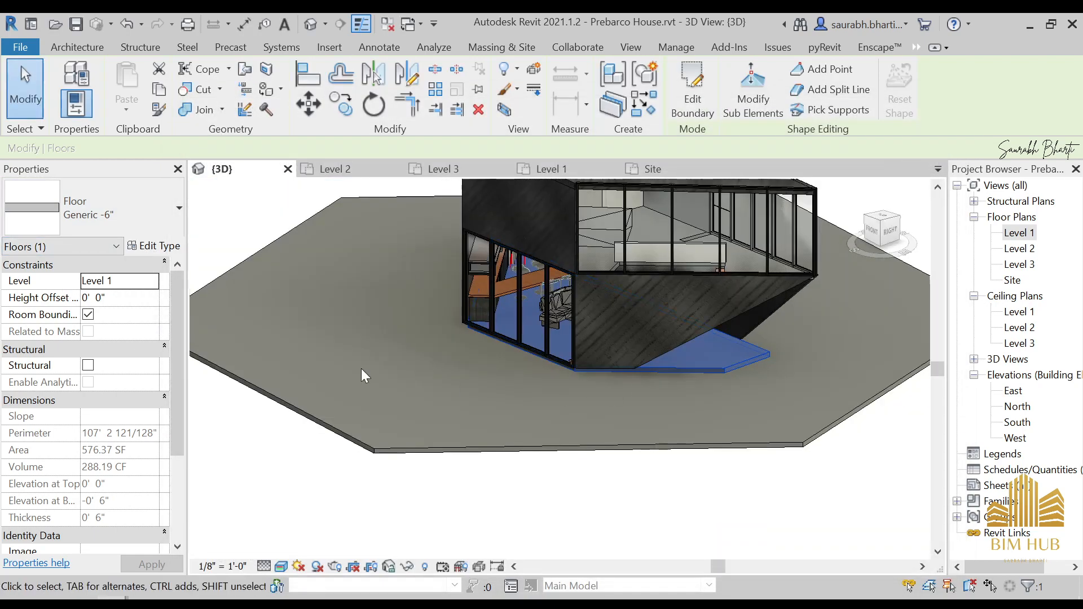
{"action": "left_click", "coordinate": [149, 216]}
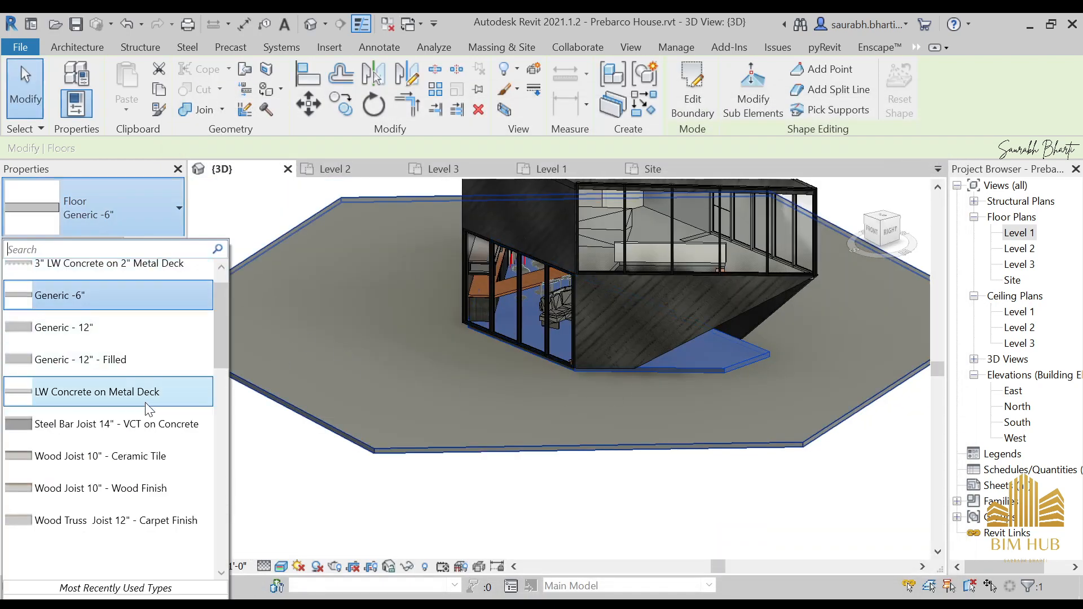
{"action": "scroll", "coordinate": [138, 386], "scroll_direction": "down", "scroll_amount": 1}
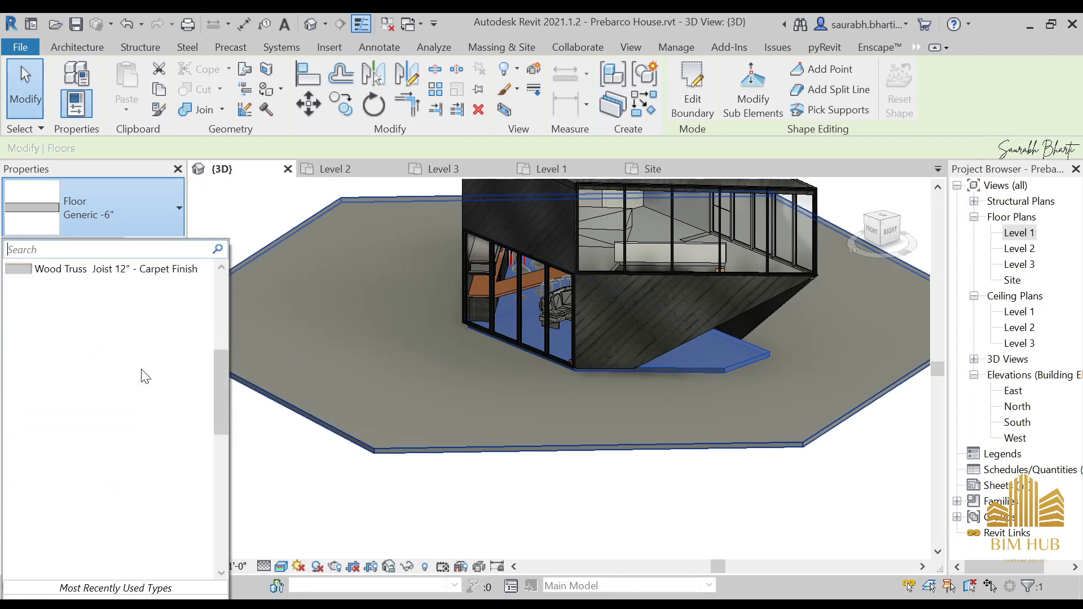
{"action": "left_click", "coordinate": [412, 402]}
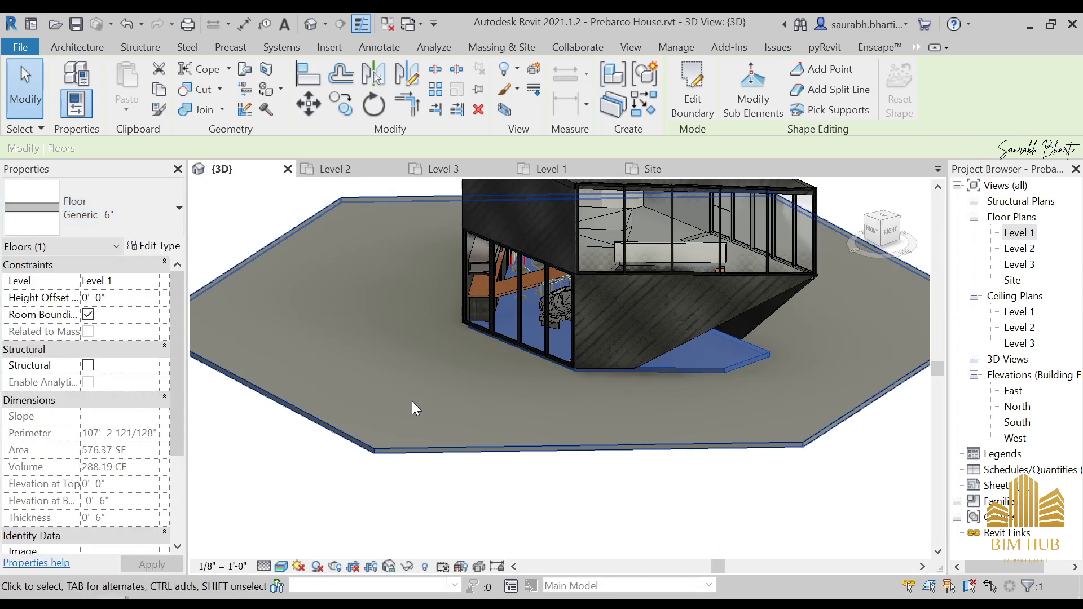
{"action": "left_click", "coordinate": [147, 228]}
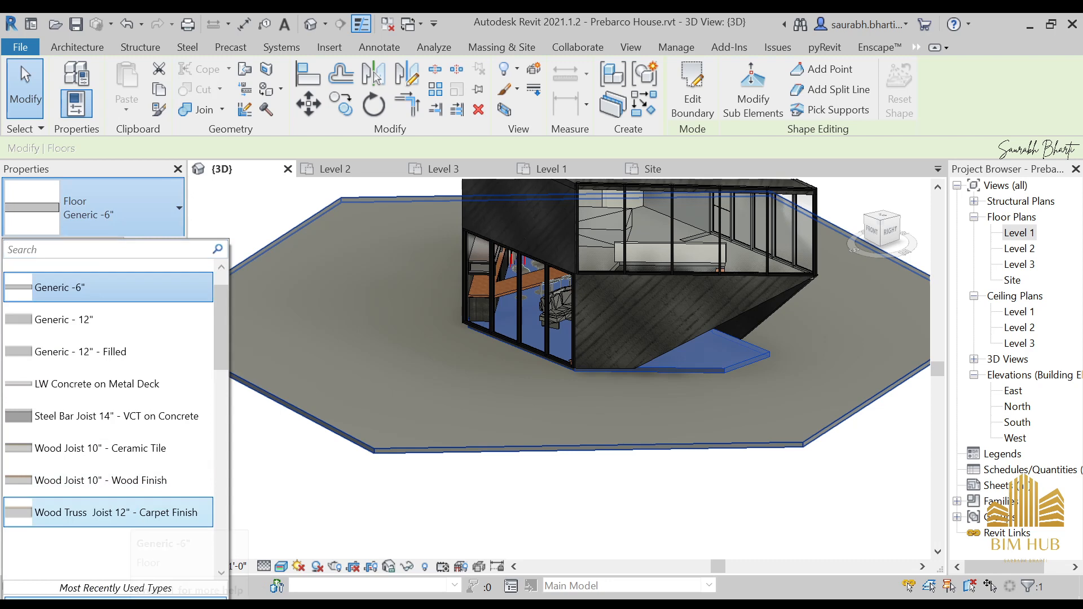
{"action": "left_click", "coordinate": [448, 438]}
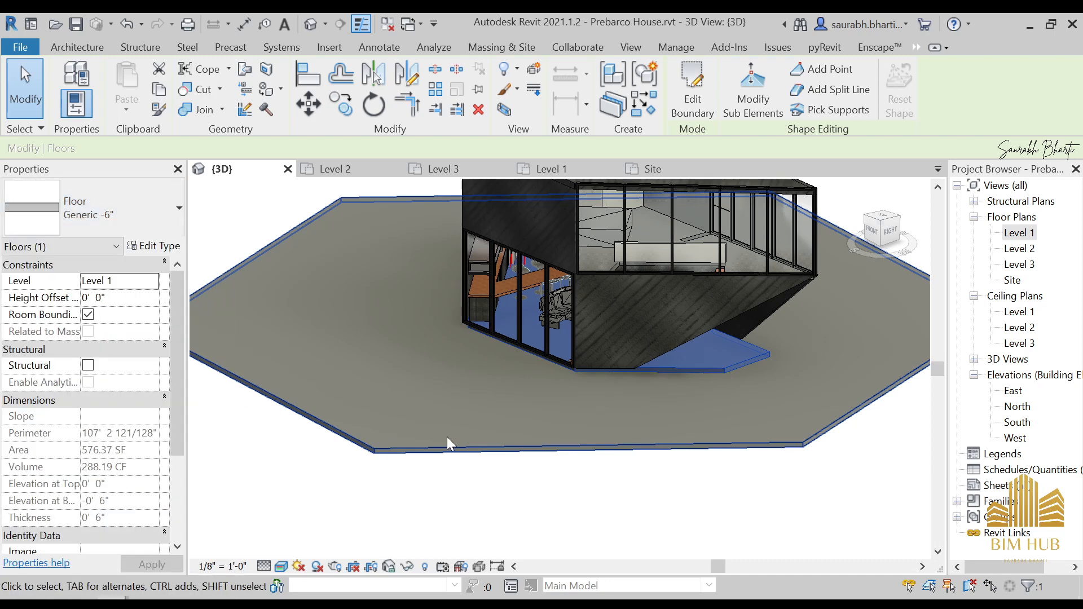
{"action": "double_click", "coordinate": [473, 441]}
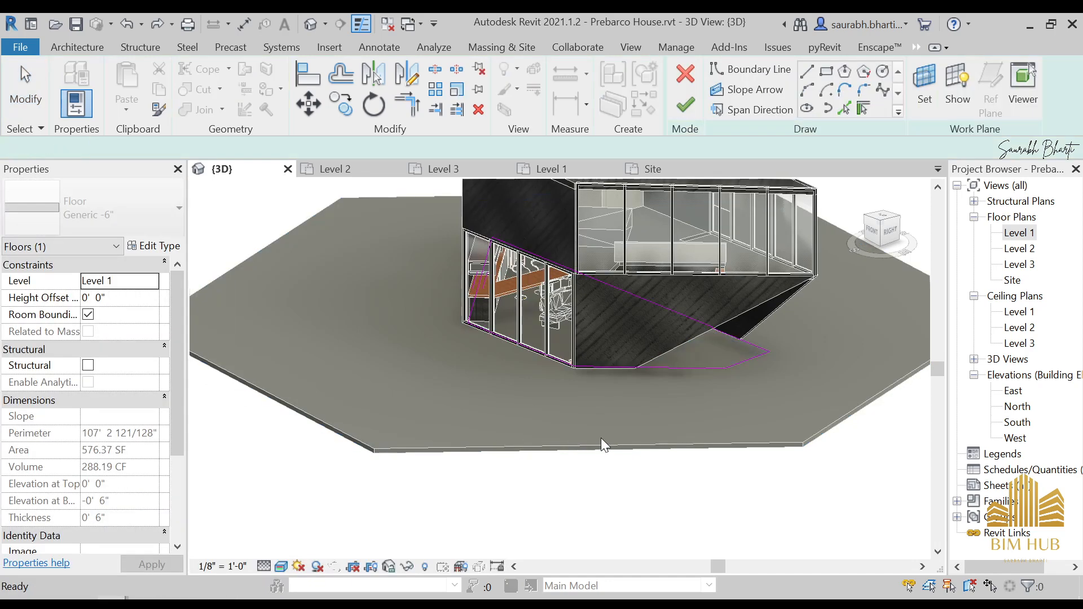
{"action": "left_click", "coordinate": [686, 106]}
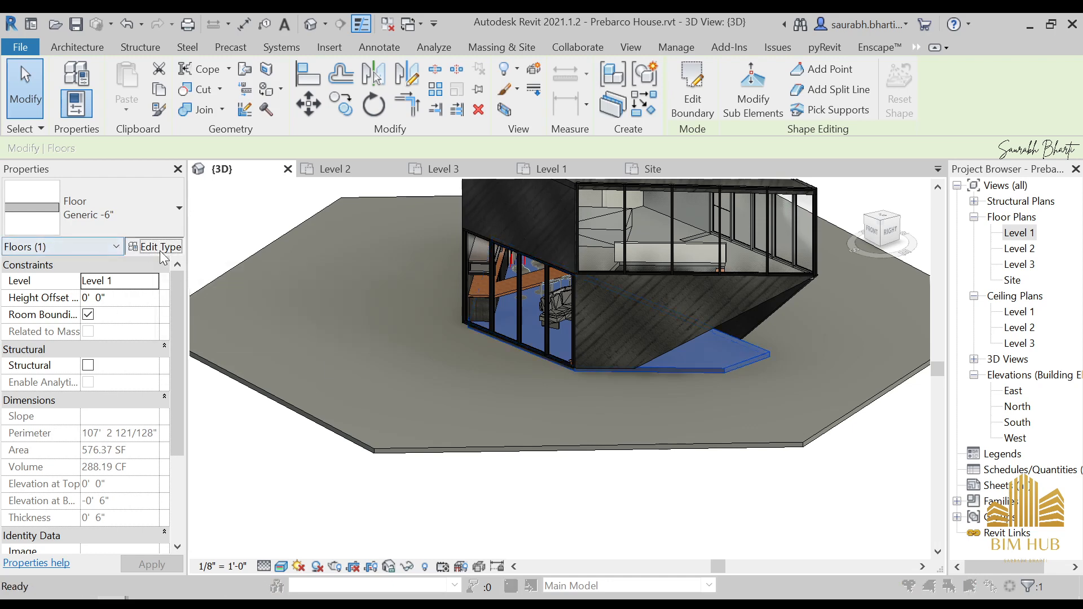
- Duplicate the selected floor's type under the name "Inner floor"
{"action": "left_click", "coordinate": [161, 248]}
{"action": "left_click", "coordinate": [908, 158]}
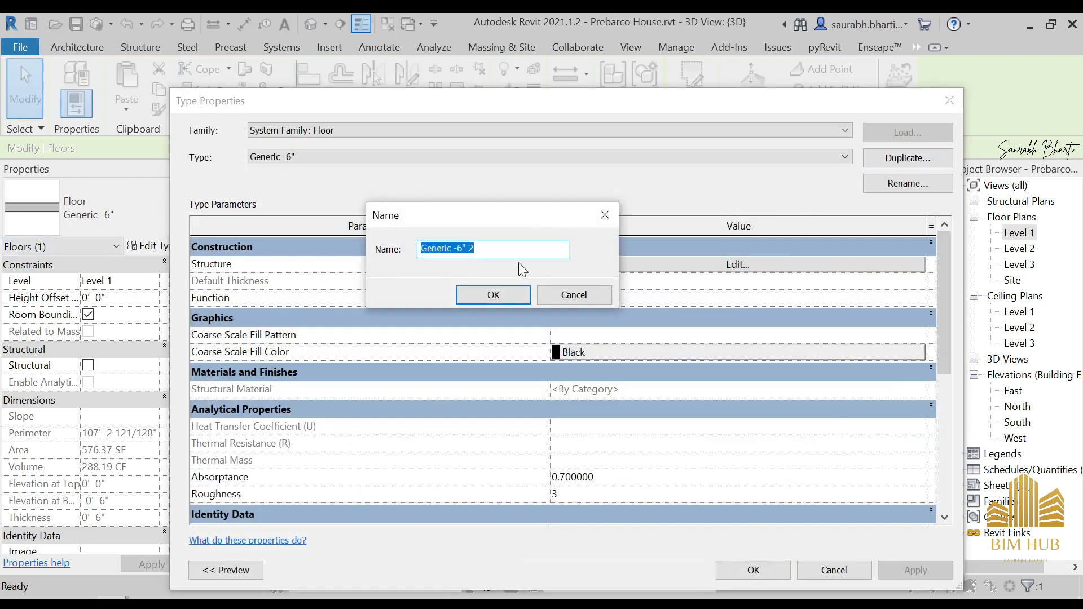
{"action": "type", "text": "Inner floor"}
{"action": "key", "text": "Return"}
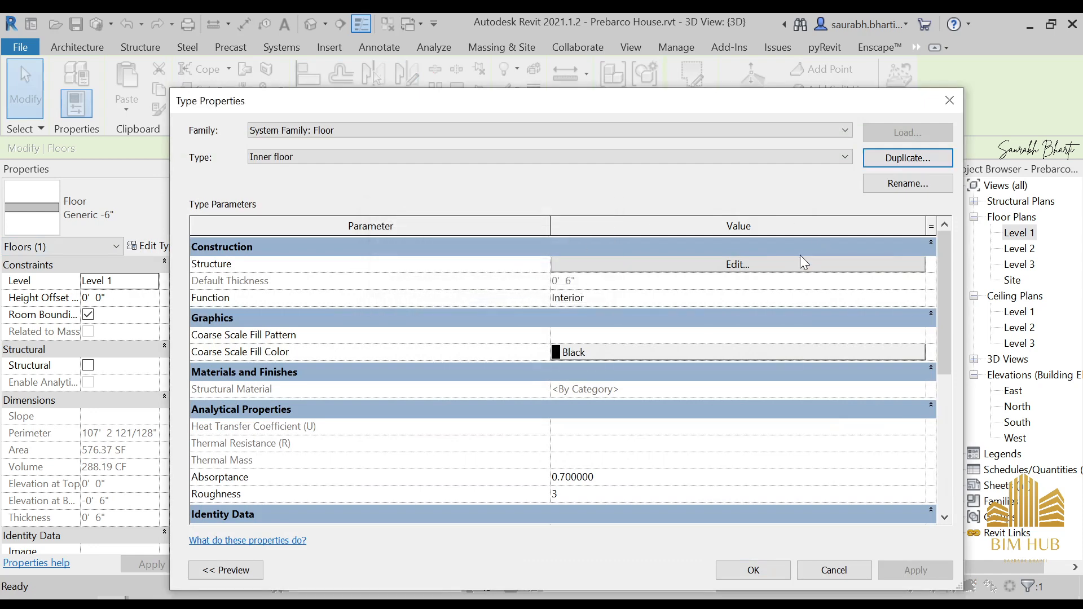
- Create a new material named "1, inner floor" for the structure layer of the Inner floor type
{"action": "left_click", "coordinate": [804, 264]}
{"action": "left_click", "coordinate": [521, 261]}
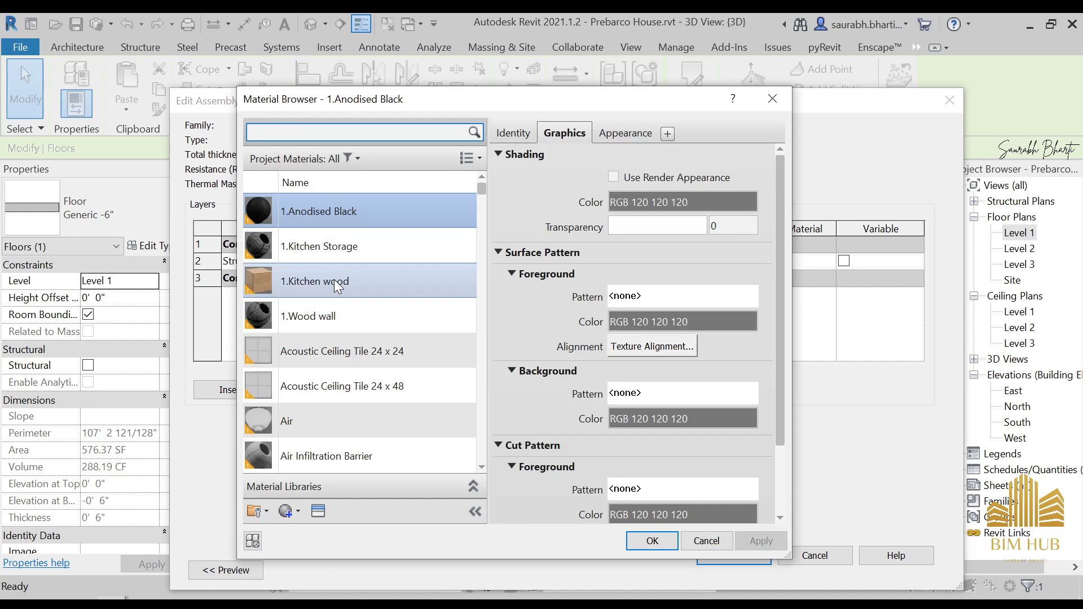
{"action": "scroll", "coordinate": [328, 285], "scroll_direction": "down", "scroll_amount": 5}
{"action": "left_click", "coordinate": [301, 511]}
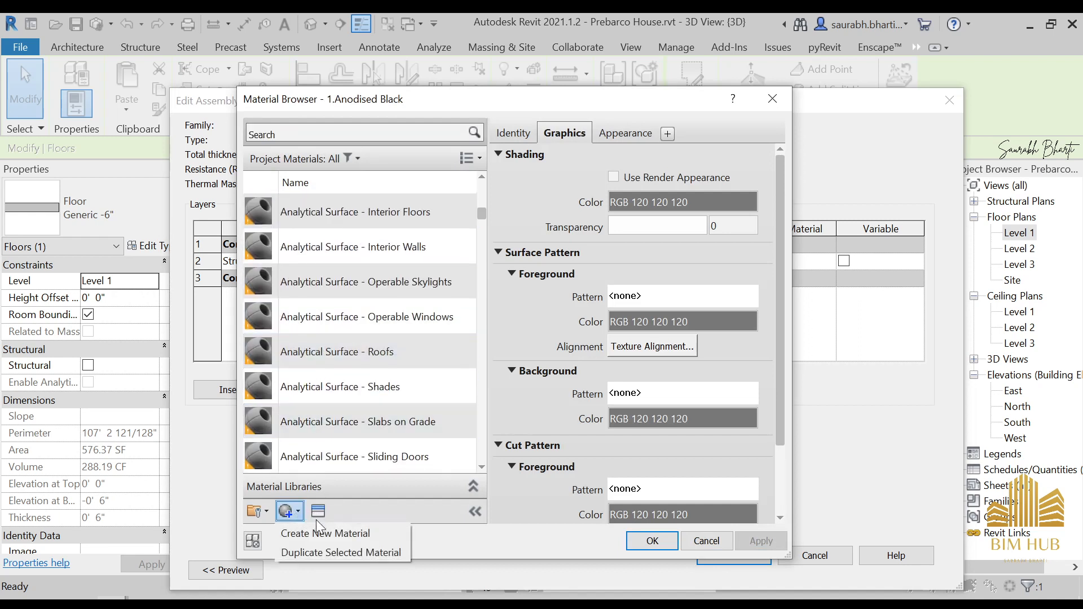
{"action": "left_click", "coordinate": [316, 531]}
{"action": "right_click", "coordinate": [303, 316]}
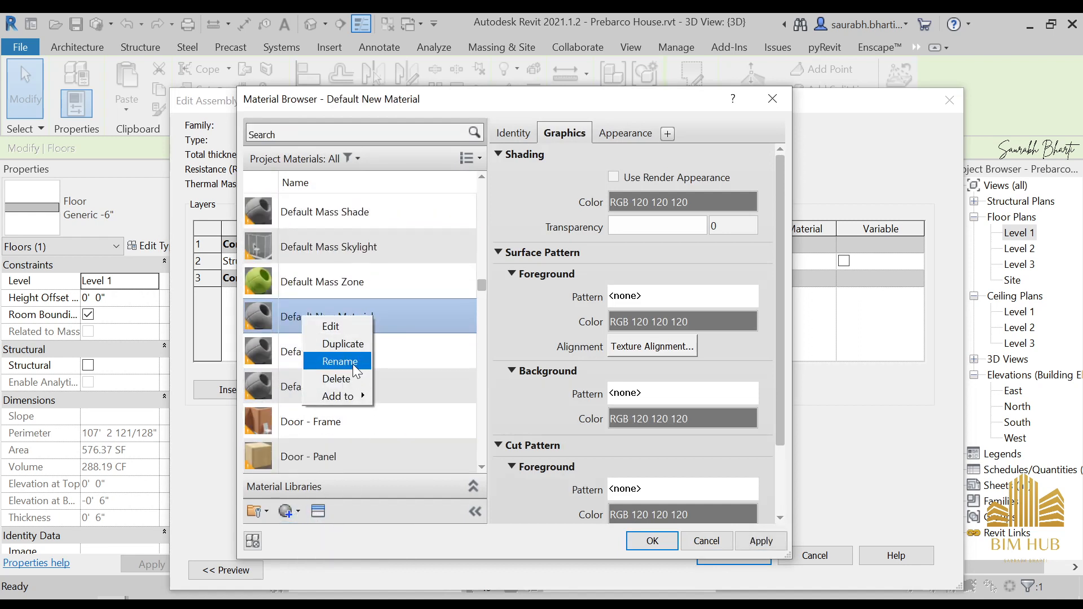
{"action": "left_click", "coordinate": [351, 361]}
{"action": "type", "text": "1, inn er floor"}
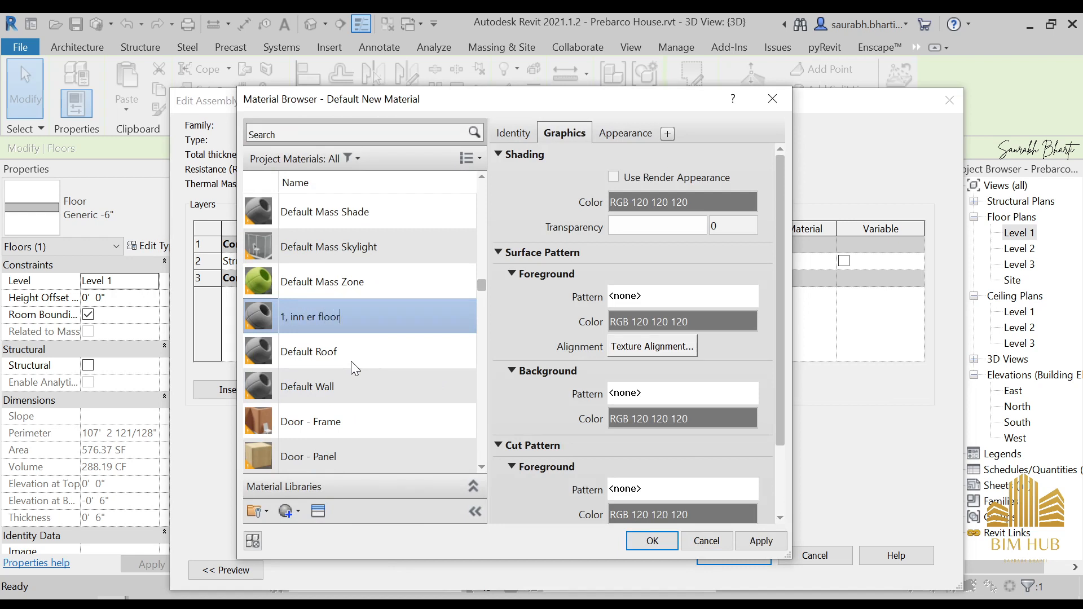
{"action": "key", "text": "Return"}
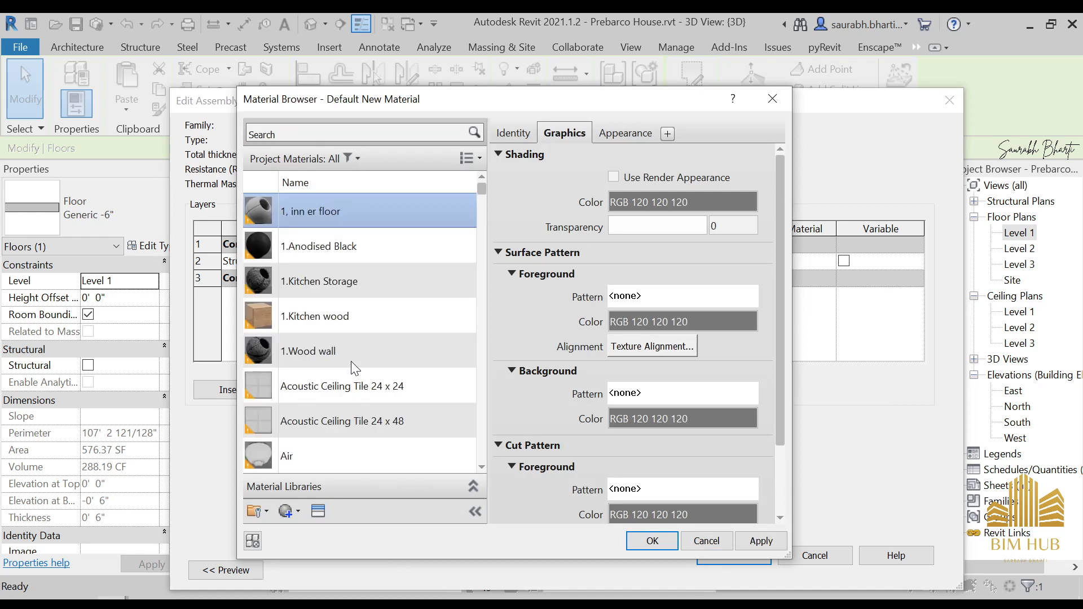
{"action": "right_click", "coordinate": [311, 212]}
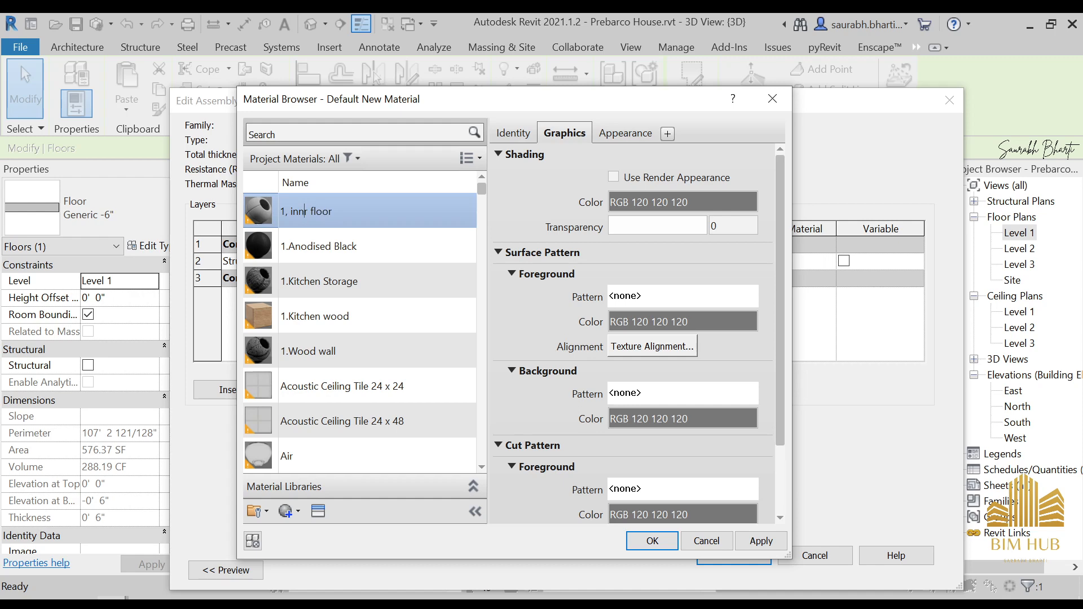
{"action": "left_click", "coordinate": [378, 233]}
{"action": "left_click", "coordinate": [366, 219]}
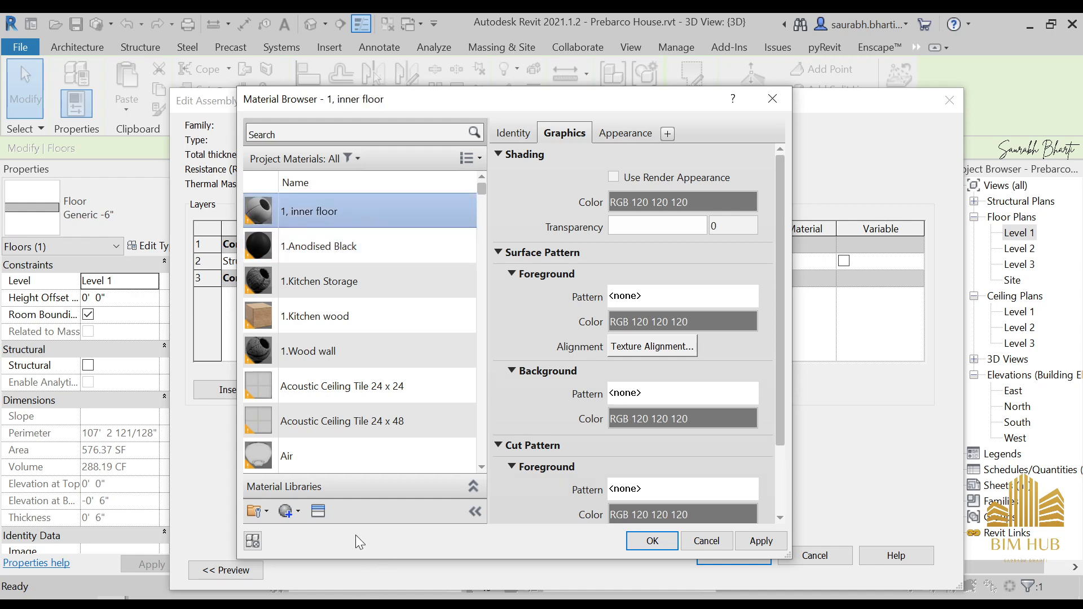
- Replace the 1, inner floor material's appearance with the Beechwood - Natural Unfinished asset from the Appearance Library's Flooring category
{"action": "left_click", "coordinate": [318, 511]}
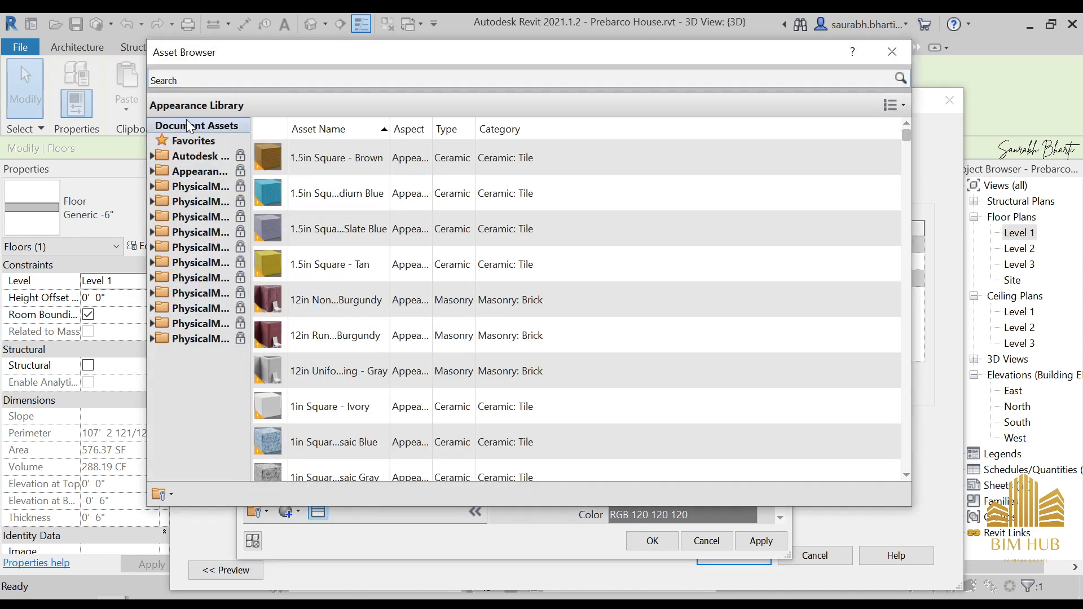
{"action": "left_click", "coordinate": [152, 172]}
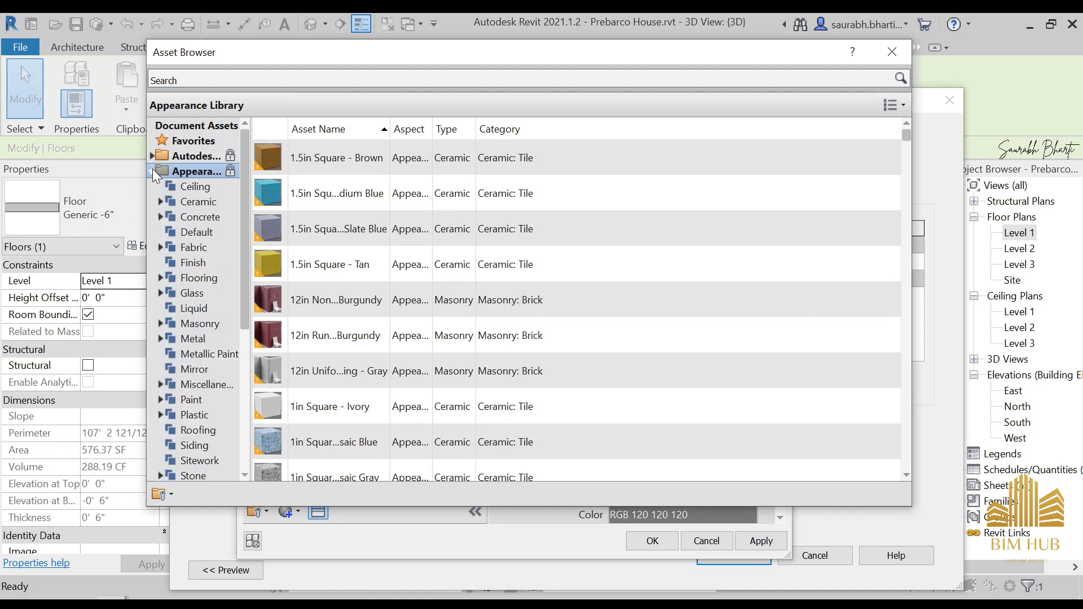
{"action": "left_click", "coordinate": [207, 262]}
{"action": "scroll", "coordinate": [383, 371], "scroll_direction": "down", "scroll_amount": 1}
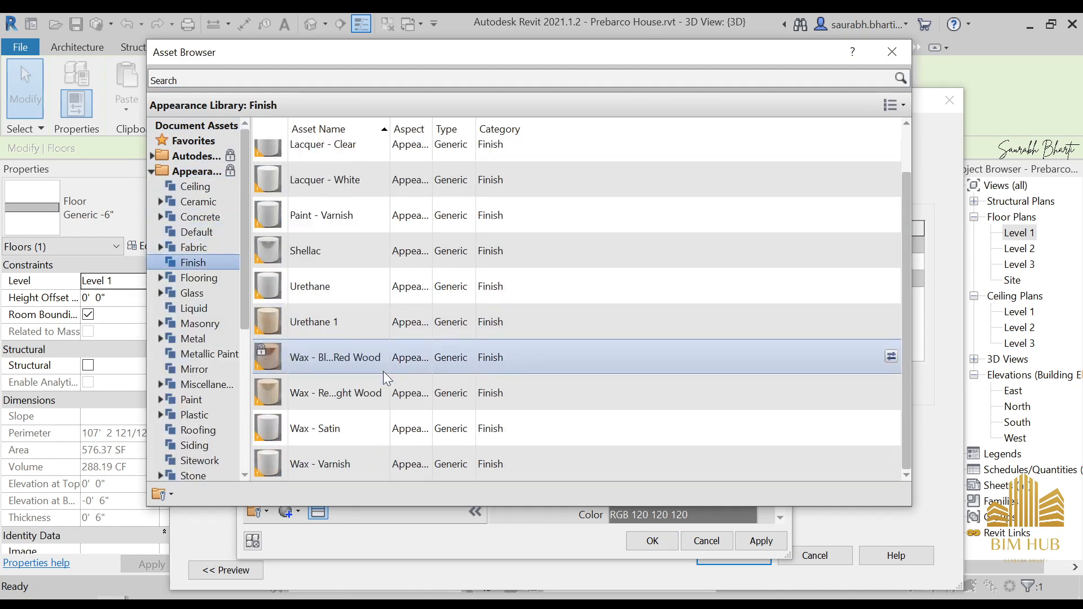
{"action": "left_click", "coordinate": [205, 277]}
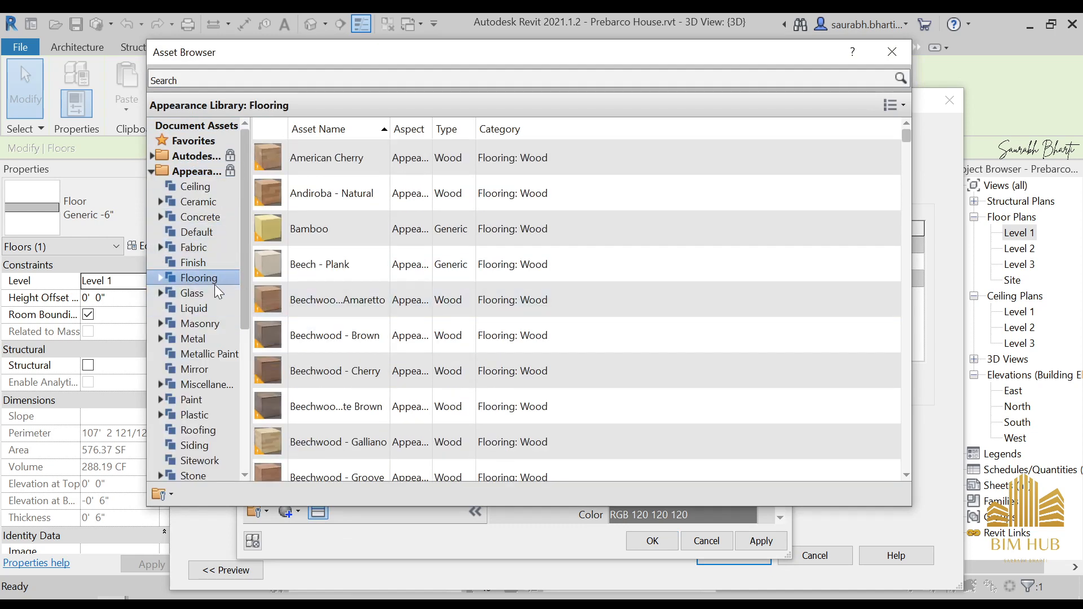
{"action": "scroll", "coordinate": [433, 348], "scroll_direction": "down", "scroll_amount": 3}
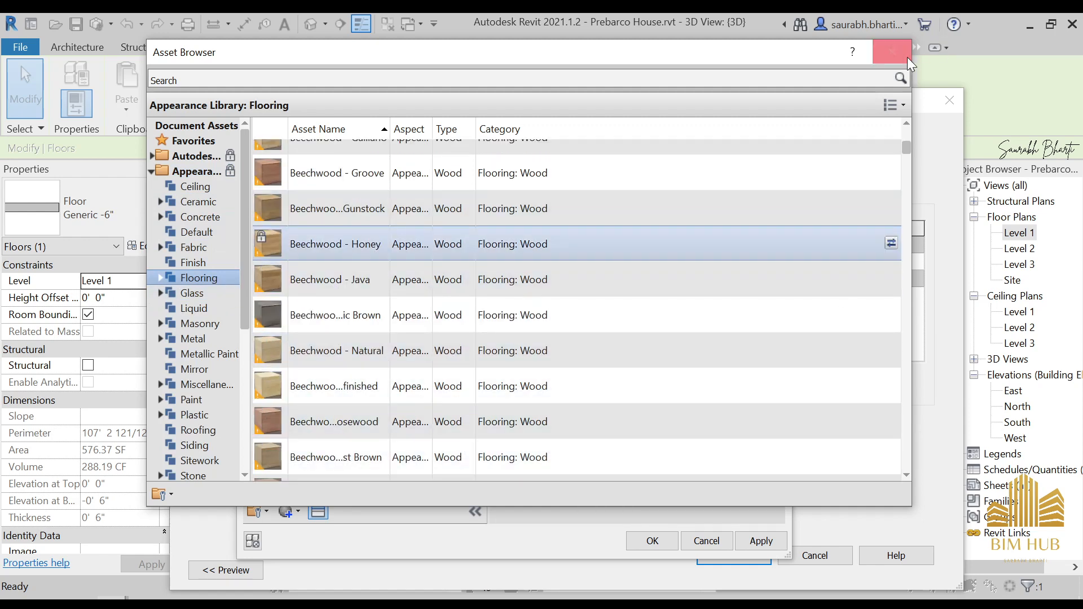
{"action": "left_click", "coordinate": [892, 51]}
- Enable the tint on the 1, inner floor material with color RGB 255 255 255 and apply the material to the Inner floor type
{"action": "left_click", "coordinate": [532, 464]}
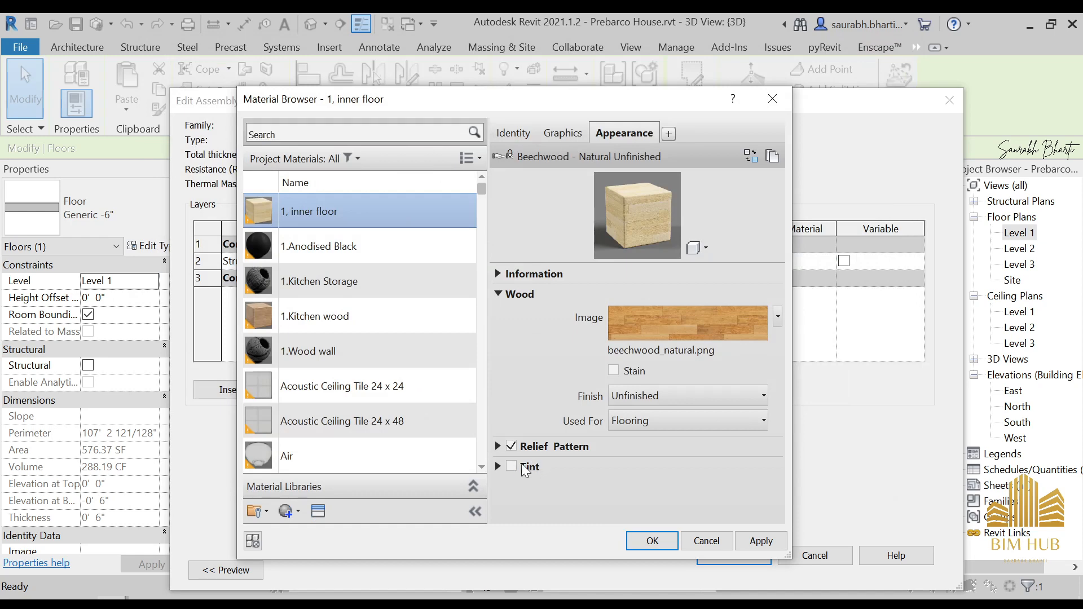
{"action": "left_click", "coordinate": [665, 490]}
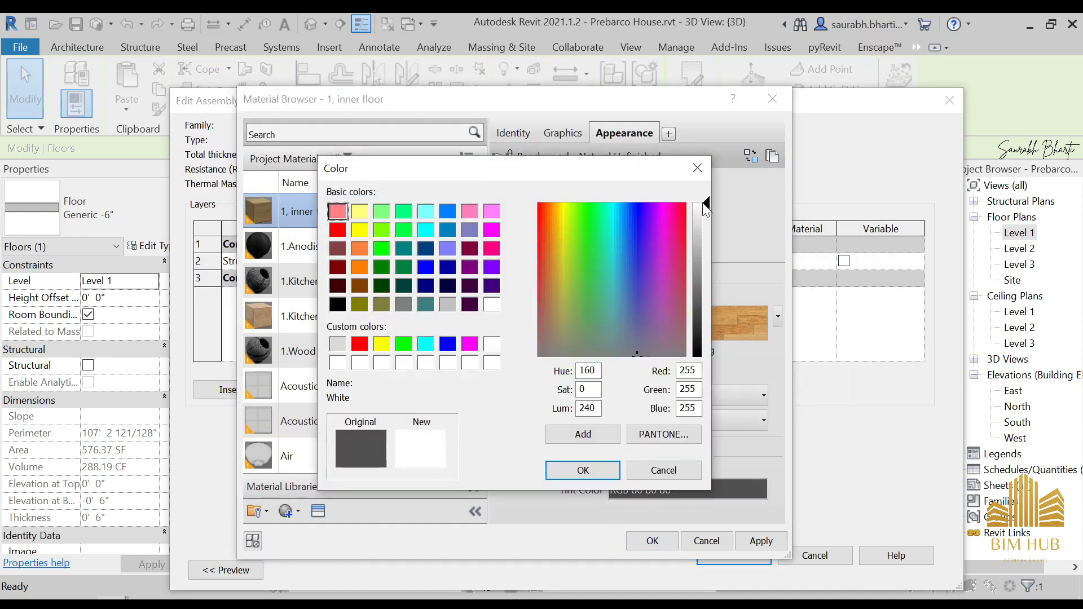
{"action": "left_click", "coordinate": [606, 471]}
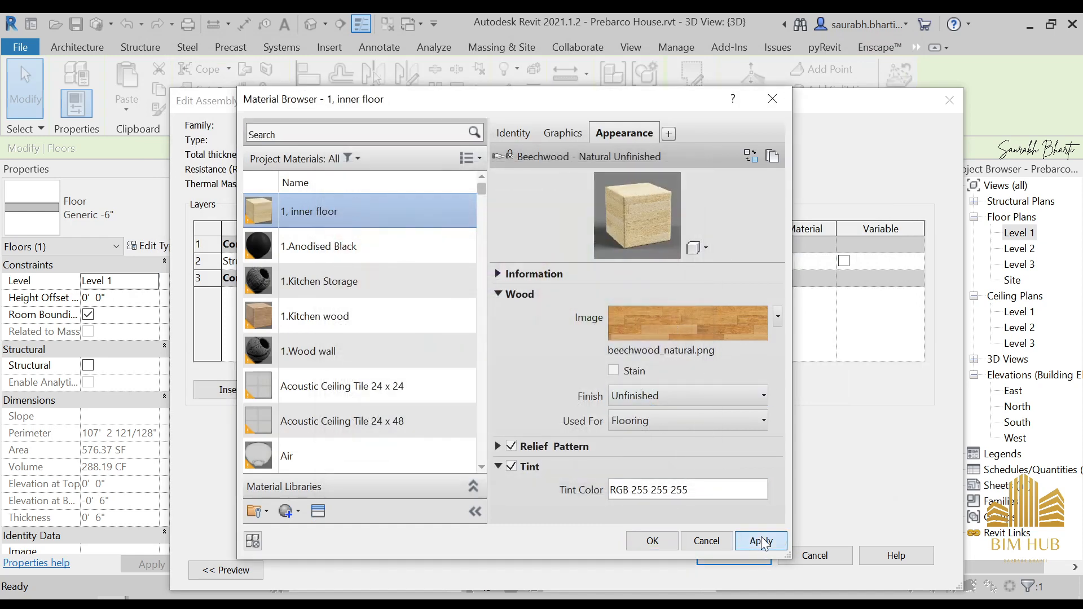
{"action": "left_click", "coordinate": [672, 539]}
{"action": "left_click", "coordinate": [754, 556]}
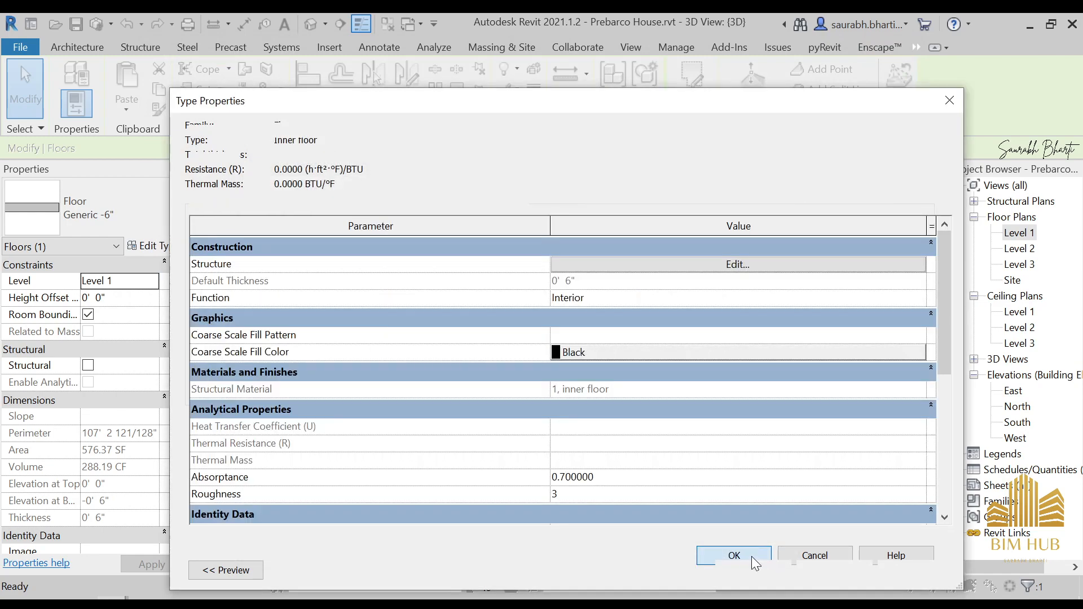
{"action": "left_click", "coordinate": [743, 577]}
{"action": "left_click", "coordinate": [644, 534]}
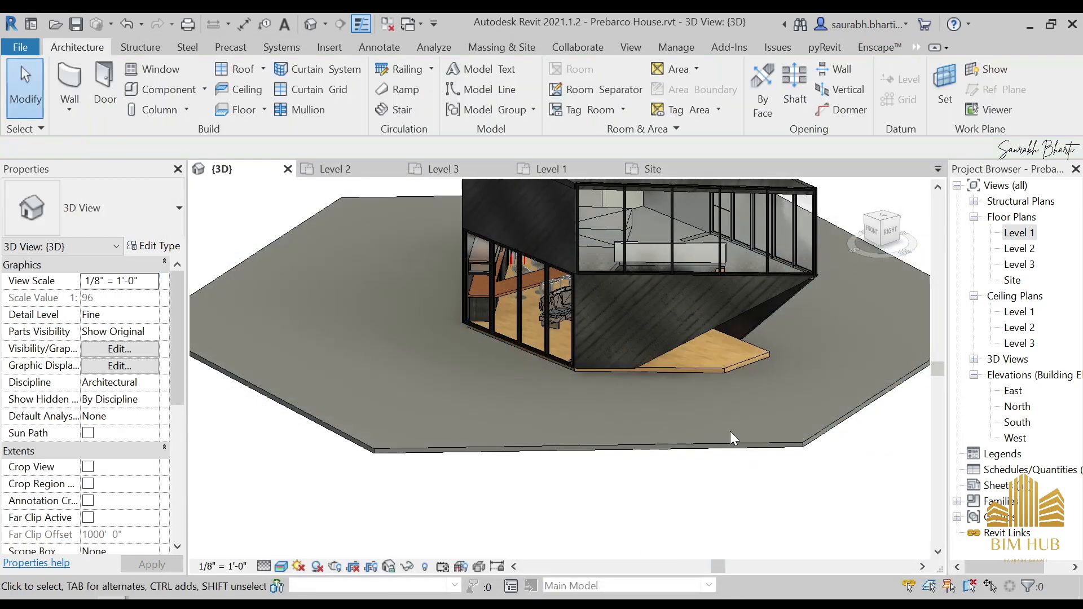
{"action": "scroll", "coordinate": [725, 376], "scroll_direction": "up", "scroll_amount": 3}
{"action": "middle_click_drag", "start_coordinate": [723, 374], "coordinate": [609, 312], "text": "shift"}
{"action": "scroll", "coordinate": [568, 321], "scroll_direction": "down", "scroll_amount": 2}
{"action": "scroll", "coordinate": [607, 289], "scroll_direction": "up", "scroll_amount": 3}
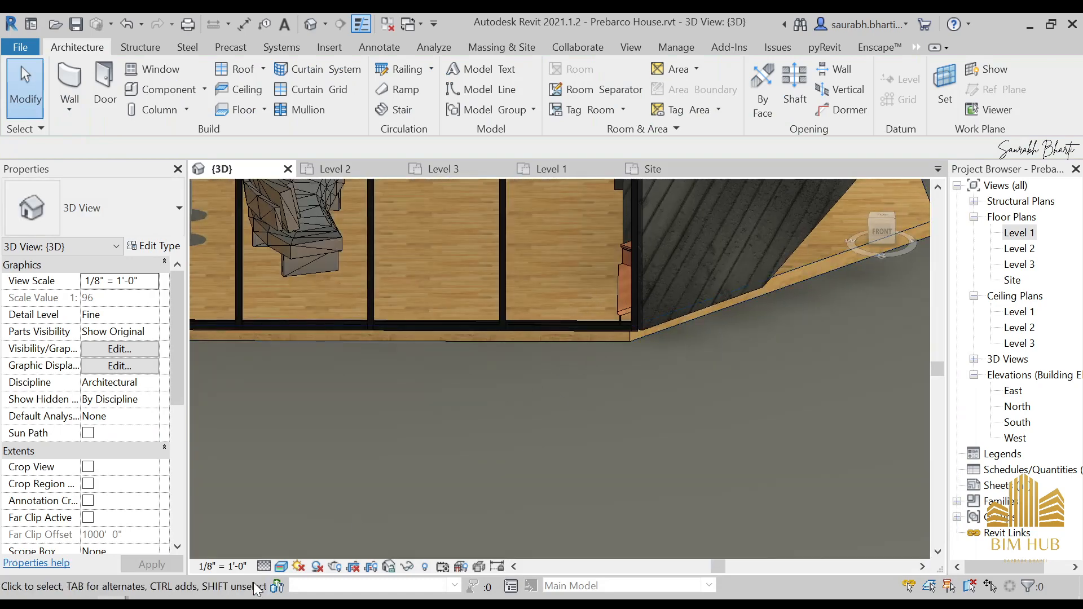
- Examine the reference photos in Photos for the interior floor finish in the kitchen and living area, and return to Revit
{"action": "mouse_move", "coordinate": [297, 599]}
{"action": "left_click", "coordinate": [140, 530]}
{"action": "key", "text": "Right"}
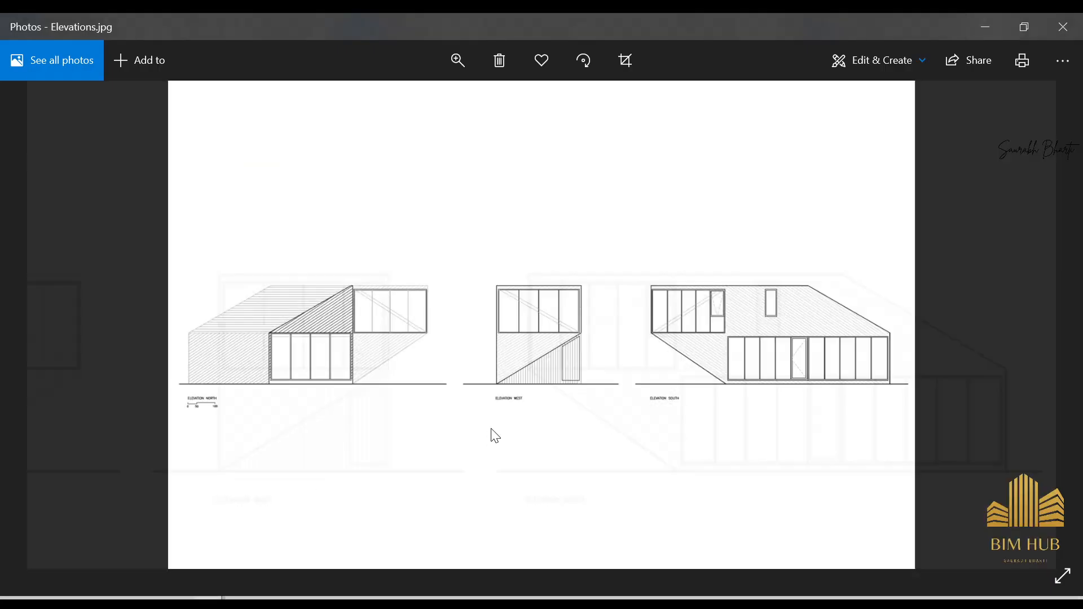
{"action": "key", "text": "Left"}
{"action": "key", "text": "Left"}
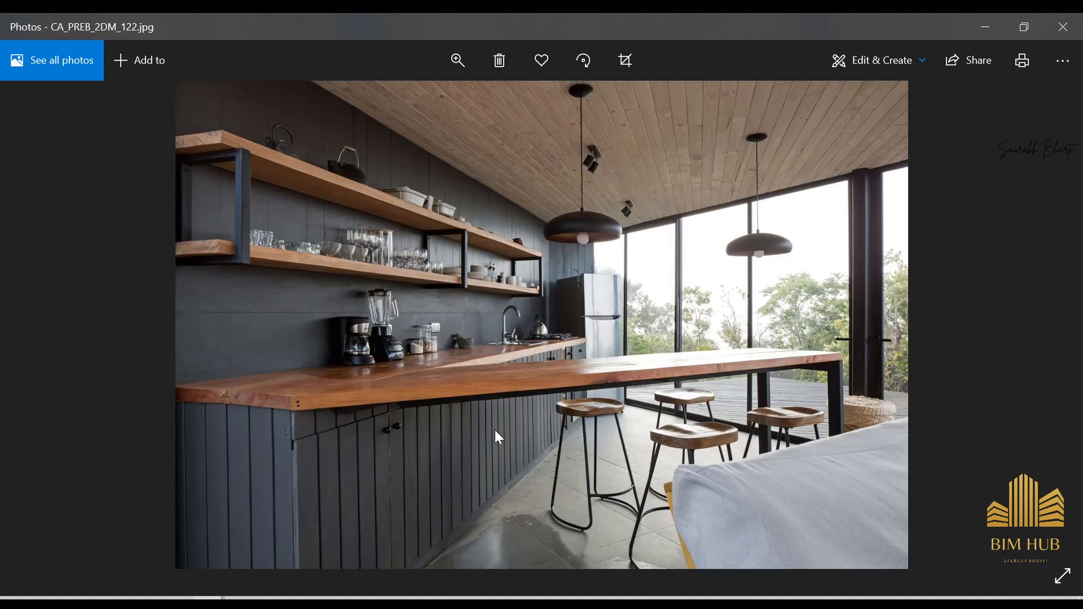
{"action": "scroll", "coordinate": [658, 537], "scroll_direction": "up", "scroll_amount": 4}
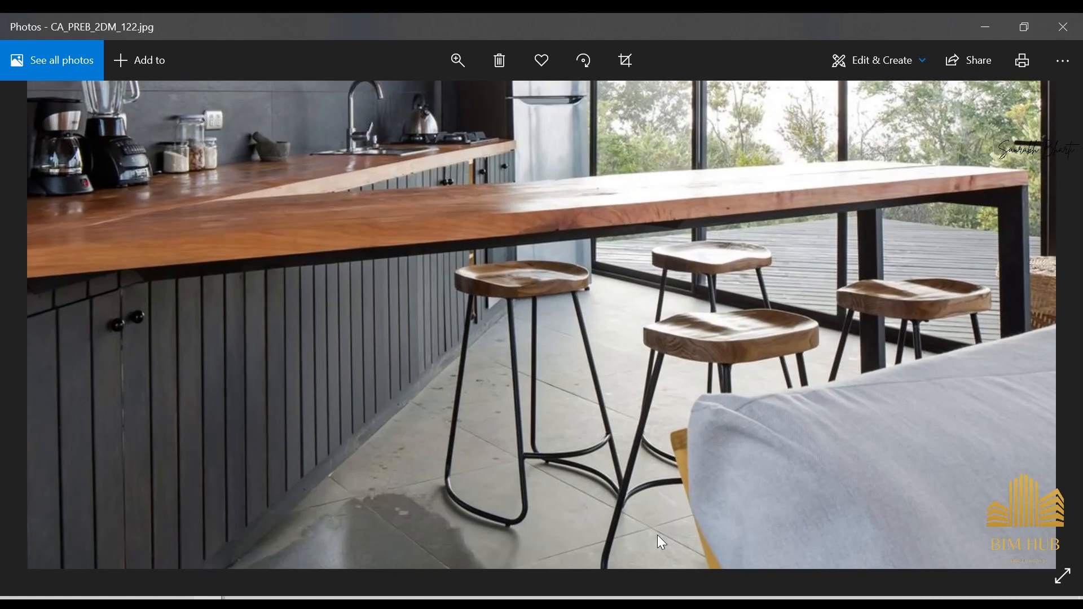
{"action": "scroll", "coordinate": [580, 356], "scroll_direction": "down", "scroll_amount": 5}
{"action": "key", "text": "Left"}
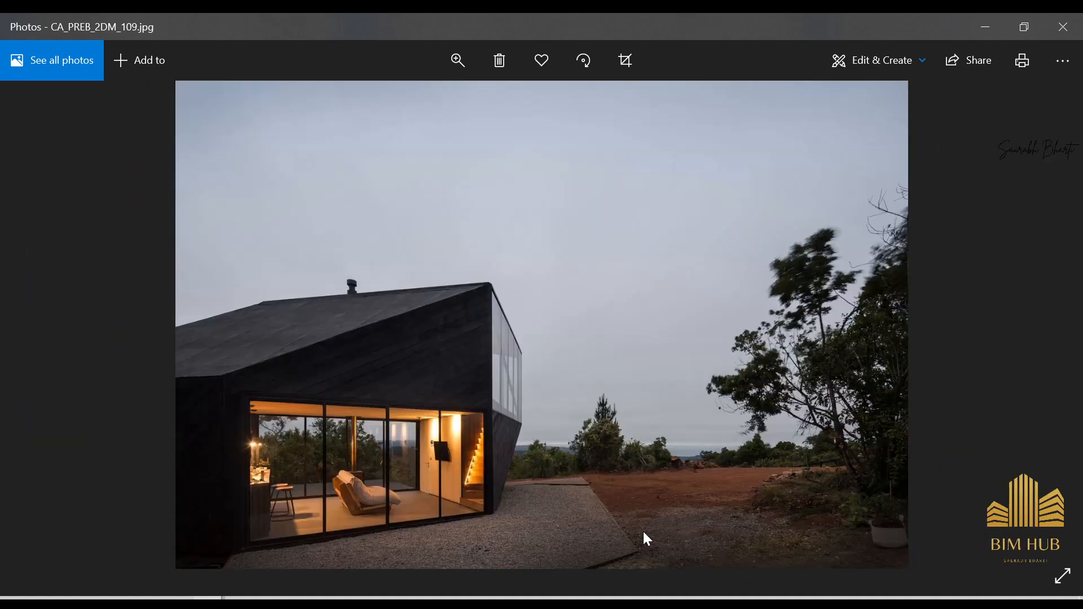
{"action": "scroll", "coordinate": [395, 507], "scroll_direction": "up", "scroll_amount": 3}
{"action": "scroll", "coordinate": [448, 510], "scroll_direction": "up", "scroll_amount": 4}
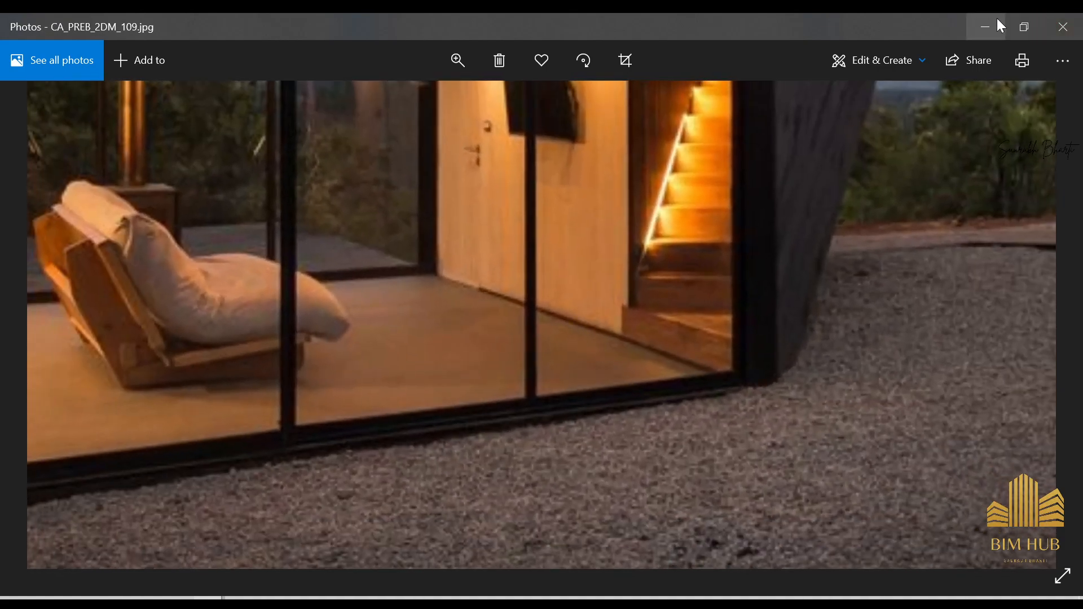
{"action": "left_click", "coordinate": [999, 20]}
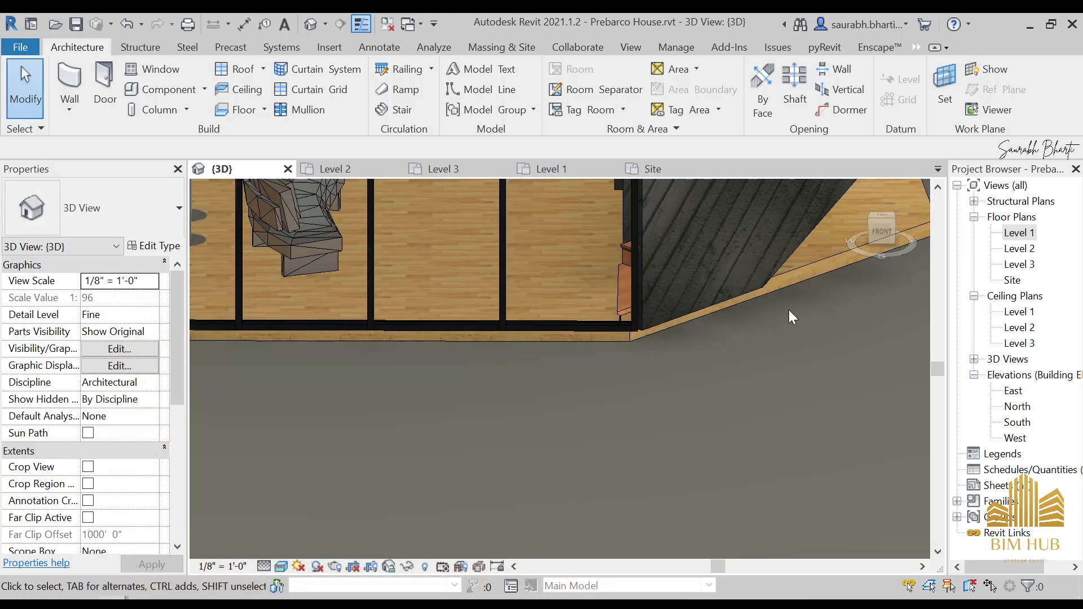
- Open the 1, inner floor material used in the structure layer of the Level 1 floor's Inner floor type
{"action": "scroll", "coordinate": [727, 385], "scroll_direction": "down", "scroll_amount": 5}
{"action": "left_click", "coordinate": [751, 405]}
{"action": "scroll", "coordinate": [720, 459], "scroll_direction": "down", "scroll_amount": 3}
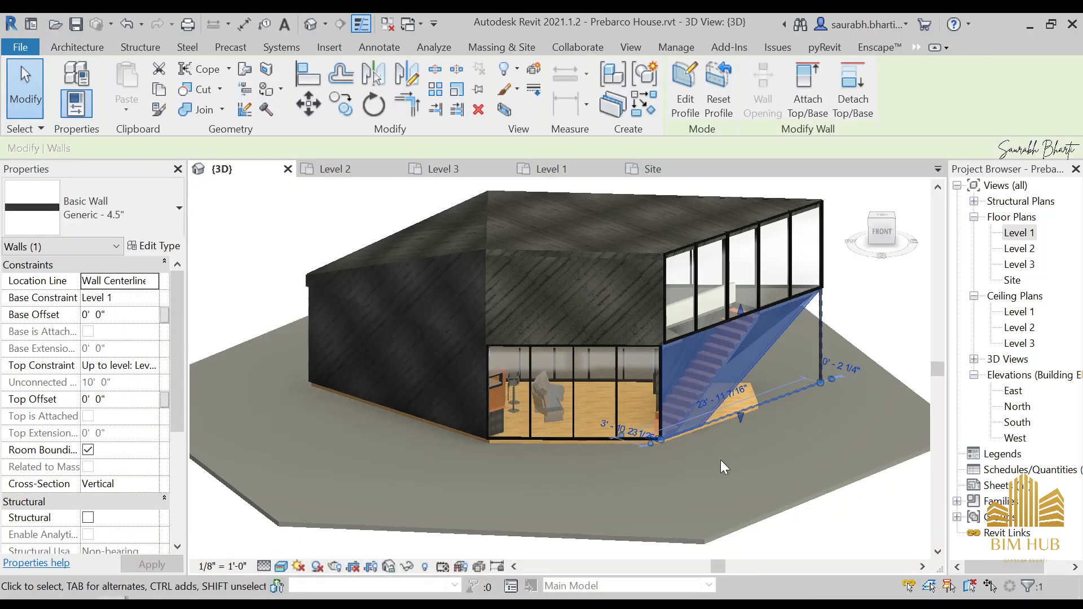
{"action": "key", "text": "Escape"}
{"action": "scroll", "coordinate": [756, 412], "scroll_direction": "up", "scroll_amount": 5}
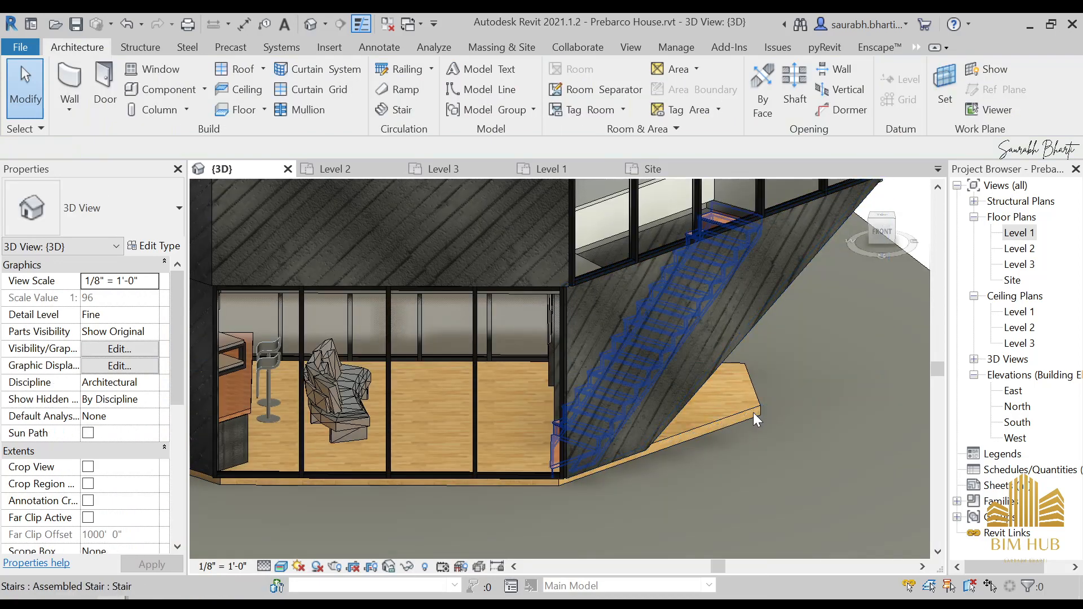
{"action": "left_click", "coordinate": [754, 412]}
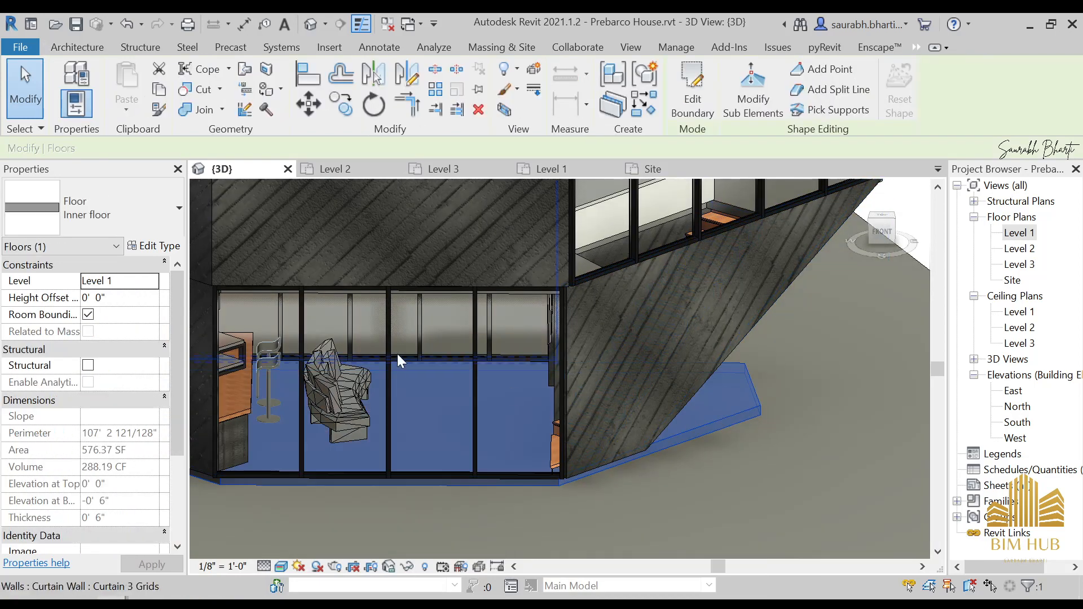
{"action": "left_click", "coordinate": [167, 249]}
{"action": "left_click", "coordinate": [733, 331]}
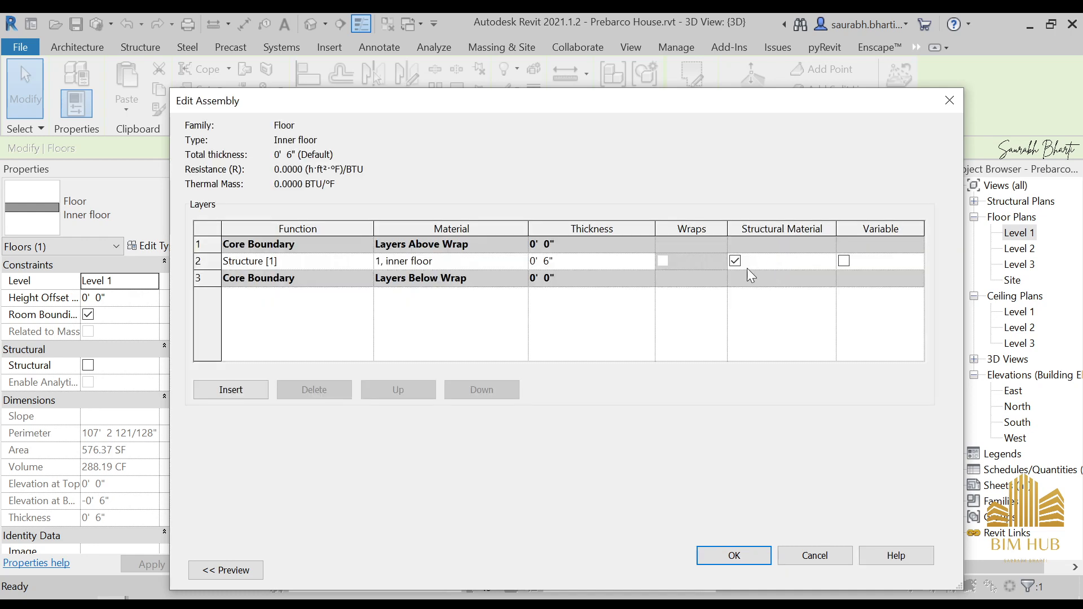
{"action": "left_click", "coordinate": [521, 260]}
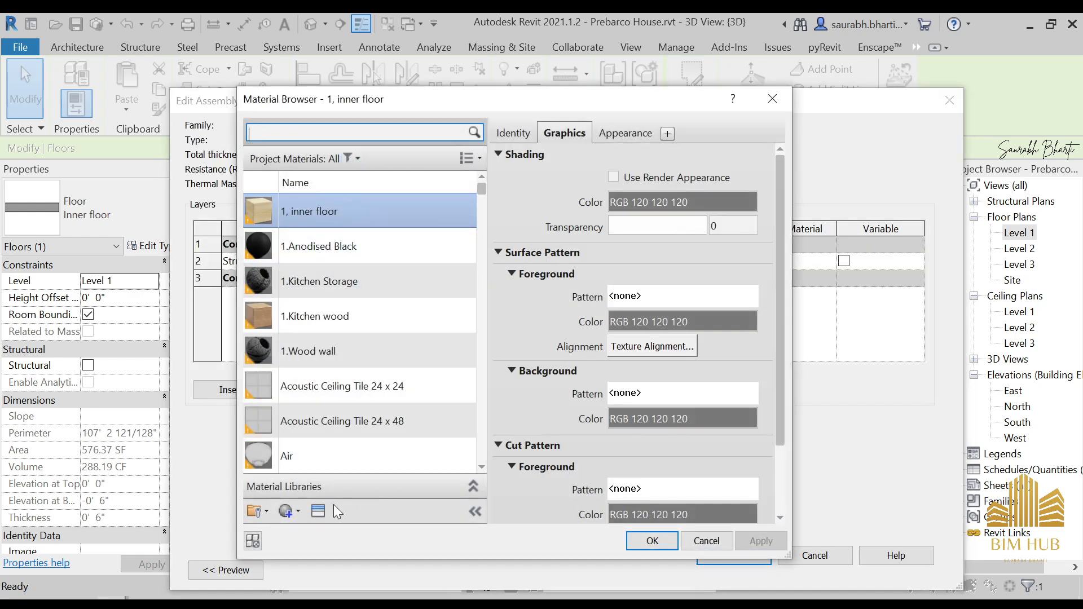
- Replace the material's appearance with the Carpet Tiles - 24x24in - Striped Light - Aligned asset from the Appearance Library's Flooring category
{"action": "left_click", "coordinate": [319, 512]}
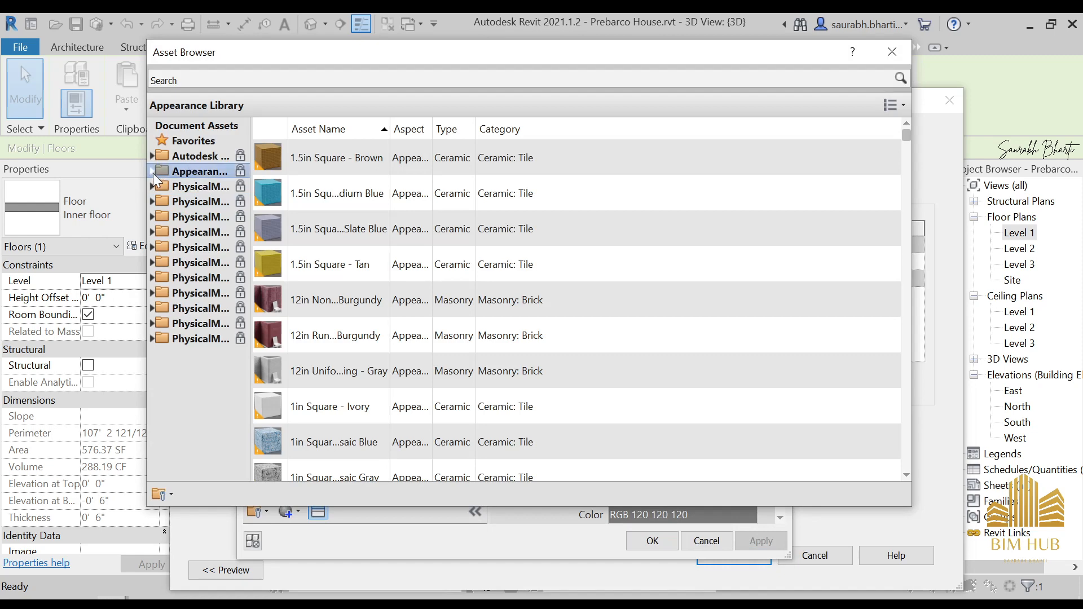
{"action": "left_click", "coordinate": [152, 171]}
{"action": "left_click", "coordinate": [198, 278]}
{"action": "scroll", "coordinate": [390, 288], "scroll_direction": "down", "scroll_amount": 5}
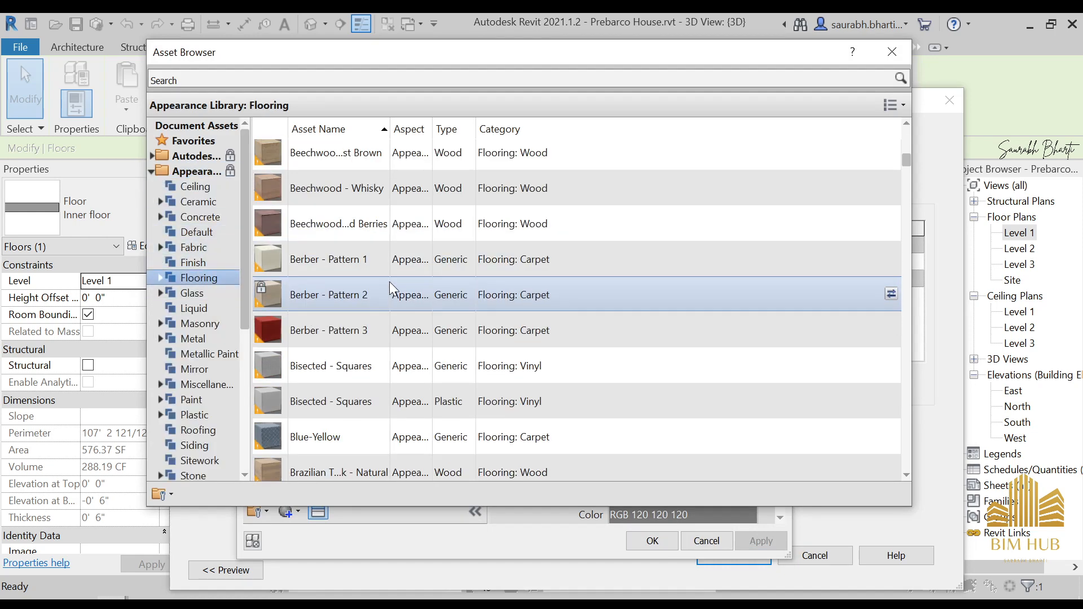
{"action": "scroll", "coordinate": [389, 282], "scroll_direction": "up", "scroll_amount": 2}
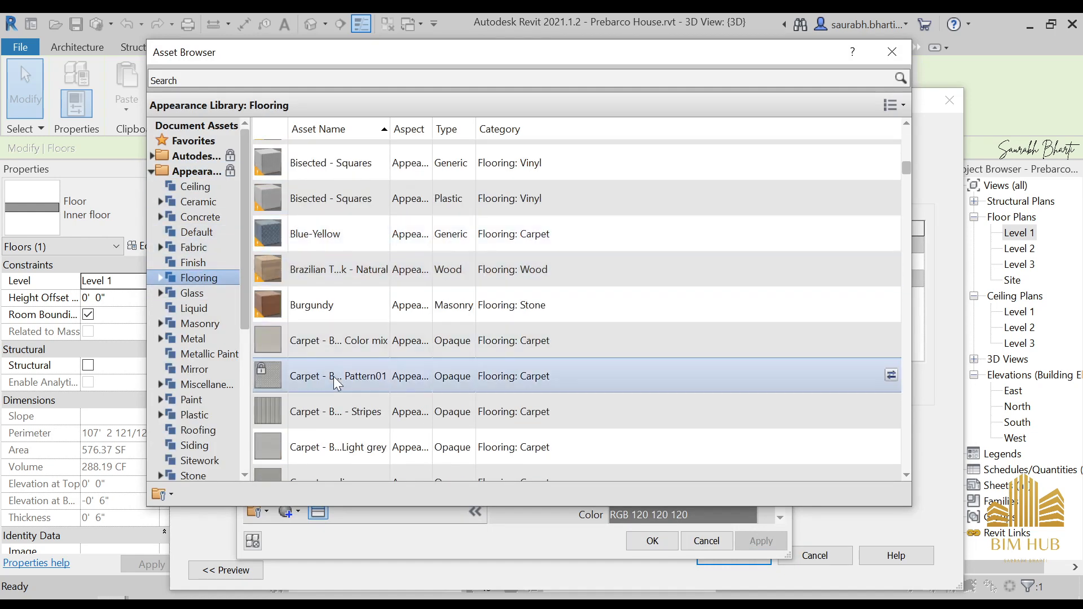
{"action": "scroll", "coordinate": [343, 341], "scroll_direction": "down", "scroll_amount": 3}
{"action": "scroll", "coordinate": [346, 383], "scroll_direction": "down", "scroll_amount": 10}
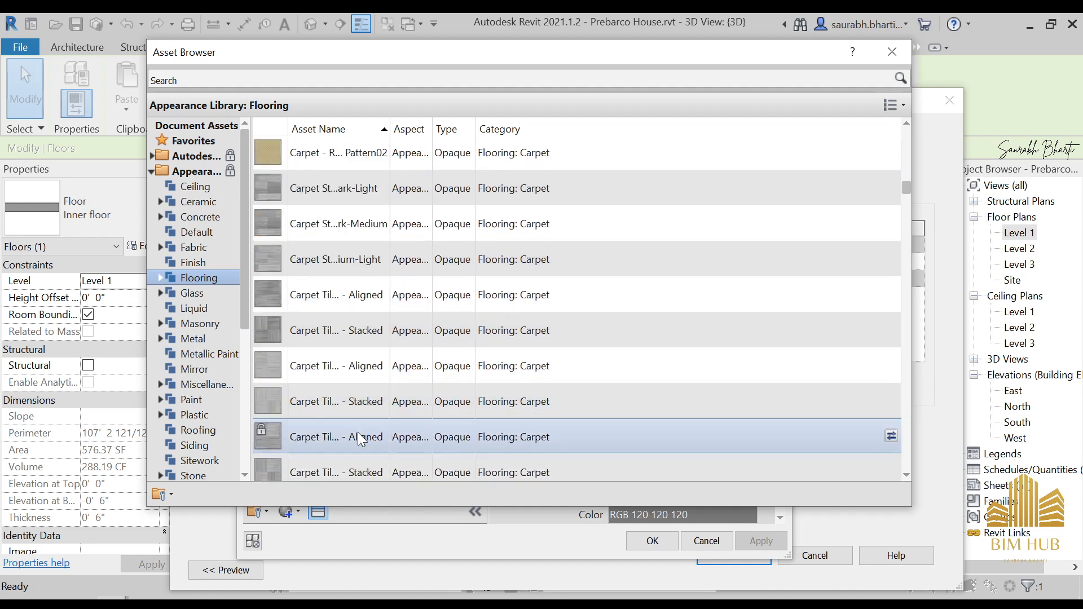
{"action": "scroll", "coordinate": [361, 383], "scroll_direction": "up", "scroll_amount": 8}
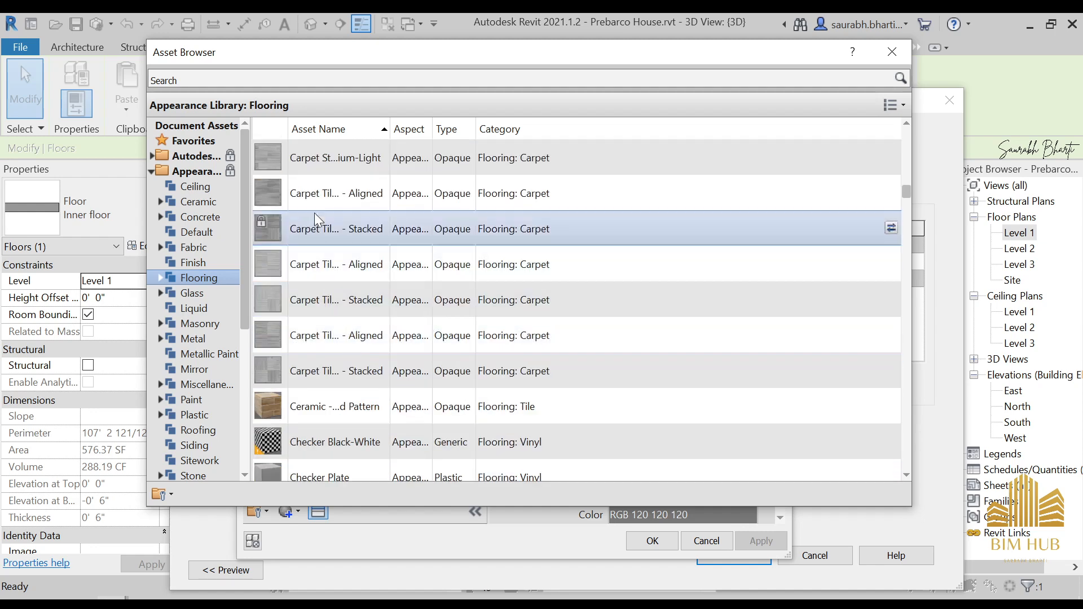
{"action": "double_click", "coordinate": [310, 268]}
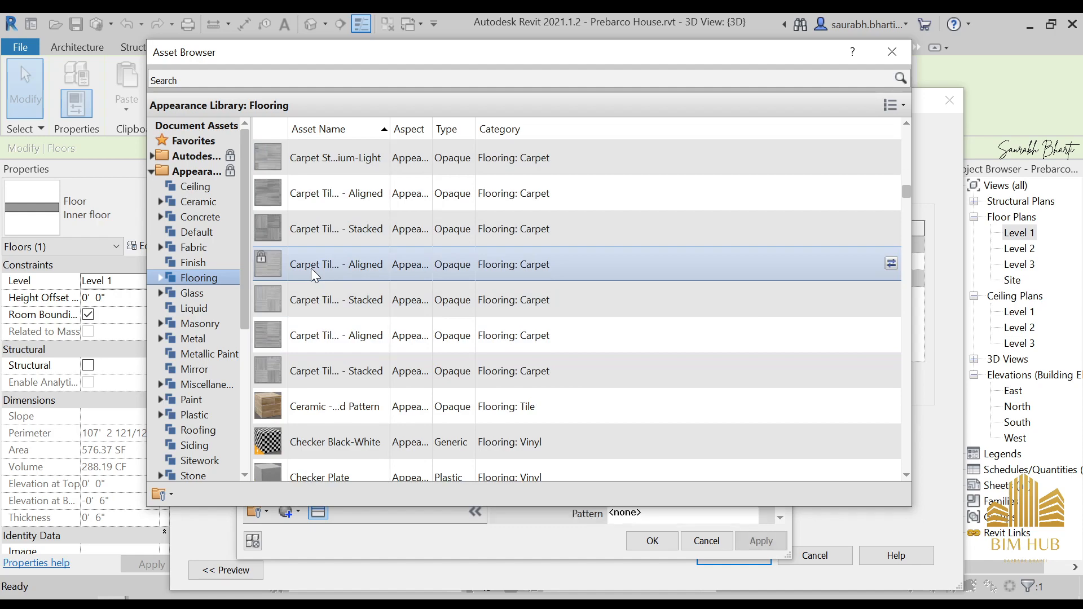
{"action": "left_click", "coordinate": [884, 57]}
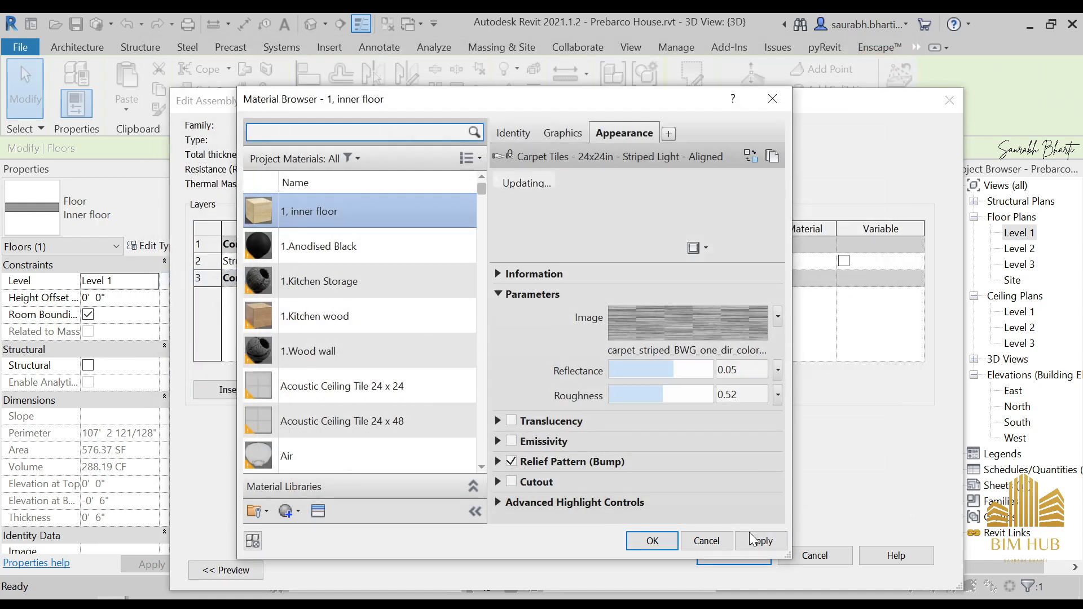
- Apply the changed 1, inner floor material to the Inner floor type and deselect the floor
{"action": "left_click", "coordinate": [761, 540]}
{"action": "left_click", "coordinate": [652, 541]}
{"action": "left_click", "coordinate": [734, 555]}
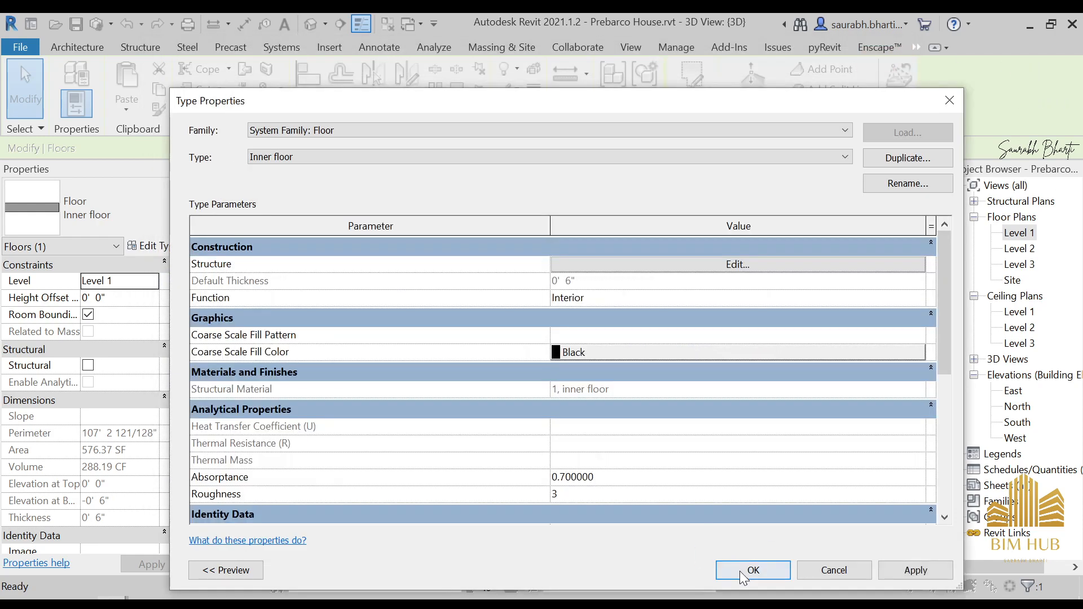
{"action": "left_click", "coordinate": [740, 570]}
{"action": "left_click", "coordinate": [735, 517]}
- Examine the house from several sides in 3D, checking the inner floor finish and the furnished interior through the glazing
{"action": "scroll", "coordinate": [499, 401], "scroll_direction": "down", "scroll_amount": 2}
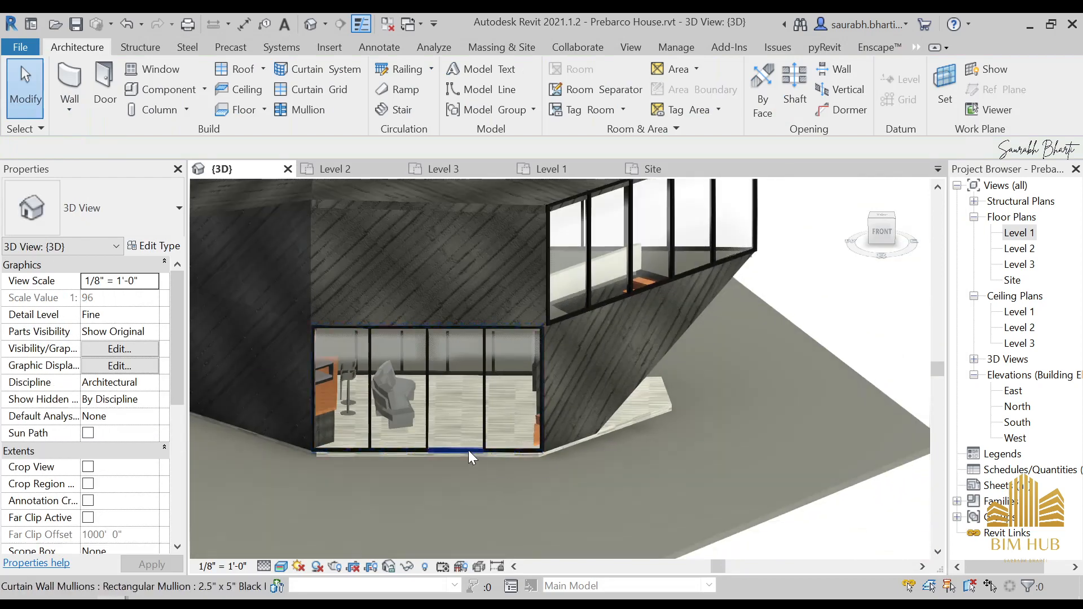
{"action": "middle_click_drag", "start_coordinate": [558, 494], "coordinate": [450, 479], "text": "shift"}
{"action": "scroll", "coordinate": [478, 489], "scroll_direction": "up", "scroll_amount": 3}
{"action": "scroll", "coordinate": [571, 497], "scroll_direction": "down", "scroll_amount": 3}
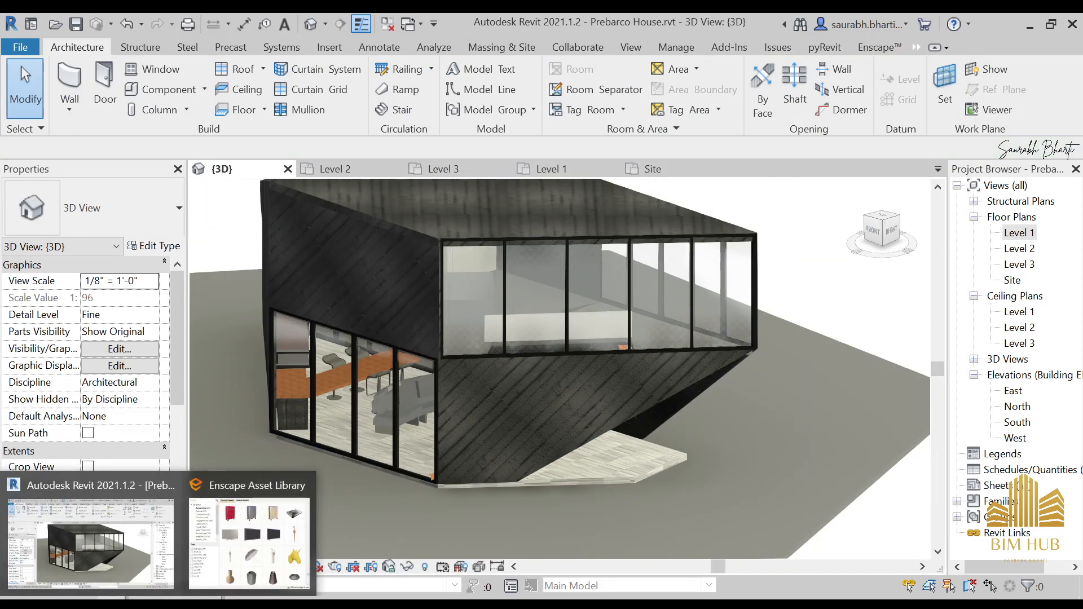
{"action": "mouse_move", "coordinate": [411, 513]}
{"action": "scroll", "coordinate": [491, 282], "scroll_direction": "down", "scroll_amount": 3}
{"action": "middle_click_drag", "start_coordinate": [569, 365], "coordinate": [403, 374], "text": "shift"}
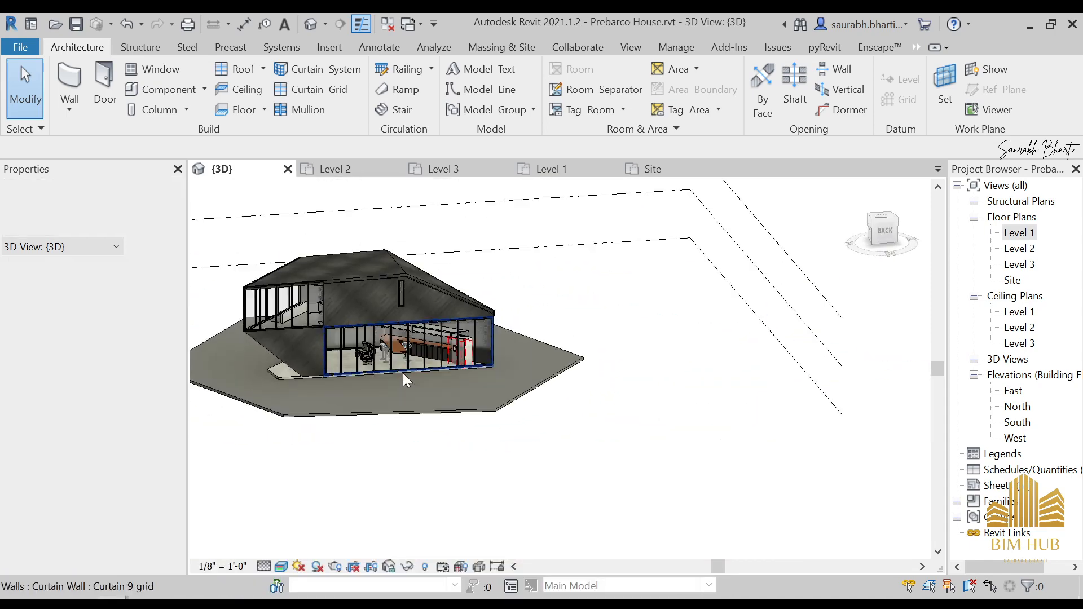
{"action": "middle_click_drag", "start_coordinate": [361, 287], "coordinate": [451, 324], "text": "shift"}
{"action": "middle_click_drag", "start_coordinate": [451, 324], "coordinate": [374, 372]}
{"action": "scroll", "coordinate": [492, 369], "scroll_direction": "up", "scroll_amount": 5}
{"action": "scroll", "coordinate": [434, 407], "scroll_direction": "down", "scroll_amount": 4}
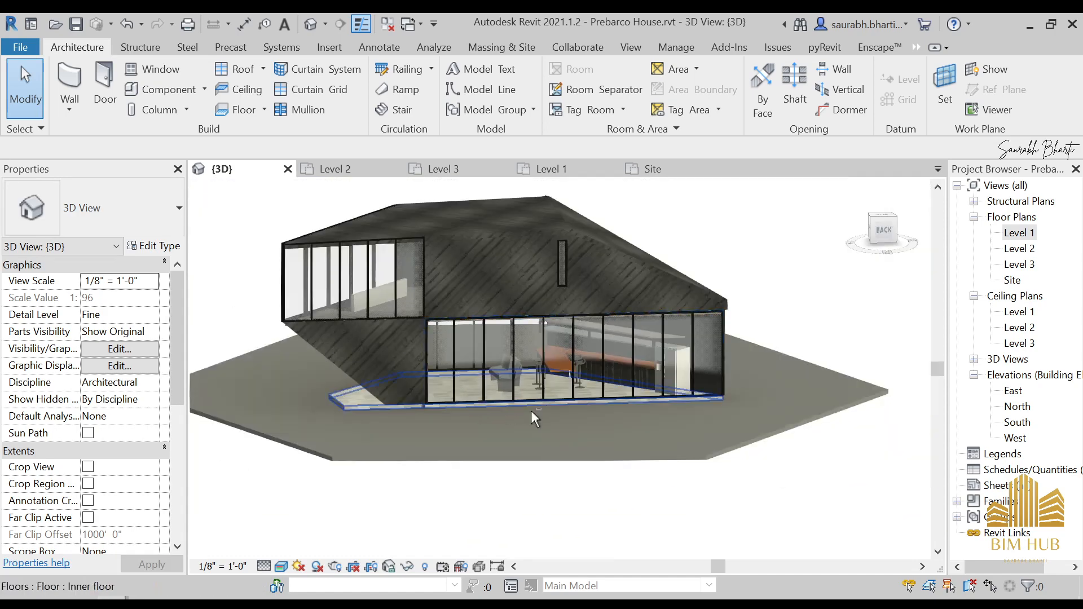
{"action": "middle_click_drag", "start_coordinate": [531, 411], "coordinate": [638, 317], "text": "shift"}
{"action": "scroll", "coordinate": [565, 400], "scroll_direction": "up", "scroll_amount": 3}
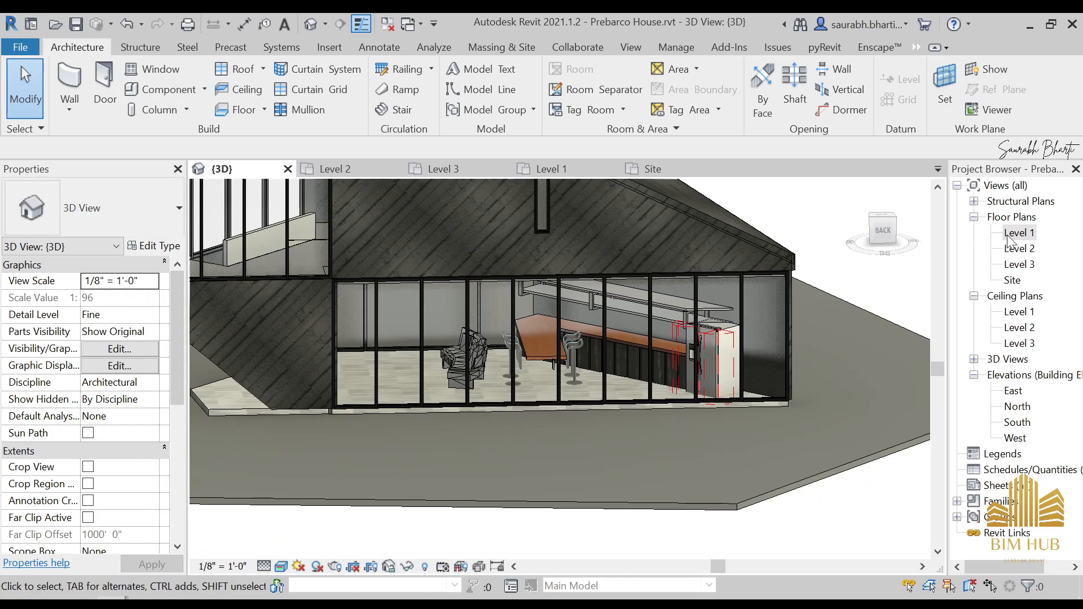
- Open the Level 1 floor plan and show the entire house layout with the kitchen counter
{"action": "left_click", "coordinate": [80, 599]}
{"action": "double_click", "coordinate": [1032, 234]}
{"action": "scroll", "coordinate": [508, 282], "scroll_direction": "up", "scroll_amount": 5}
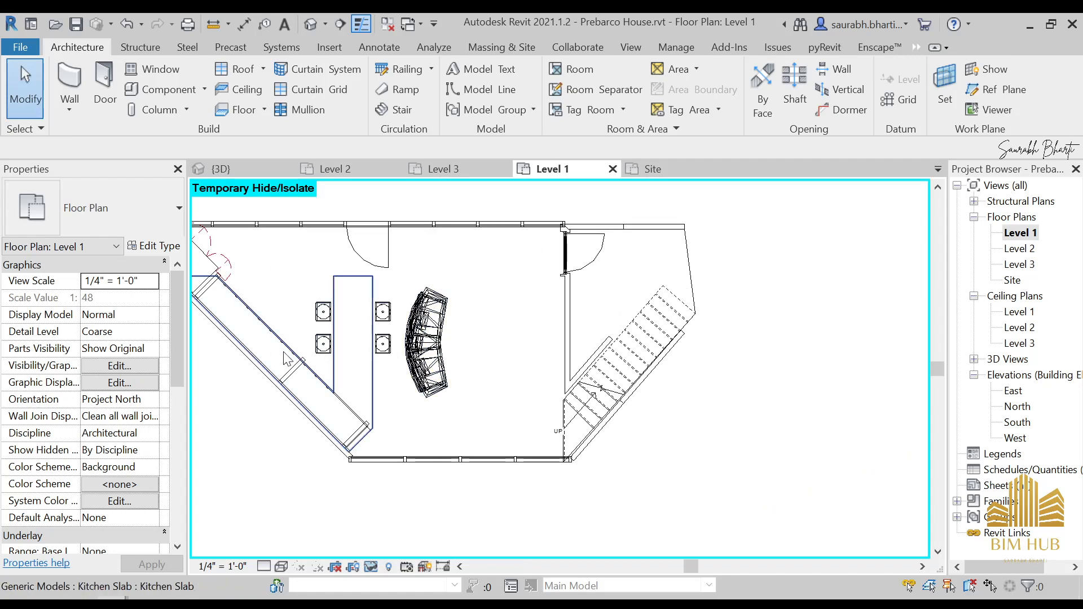
{"action": "middle_click_drag", "start_coordinate": [286, 358], "coordinate": [368, 349]}
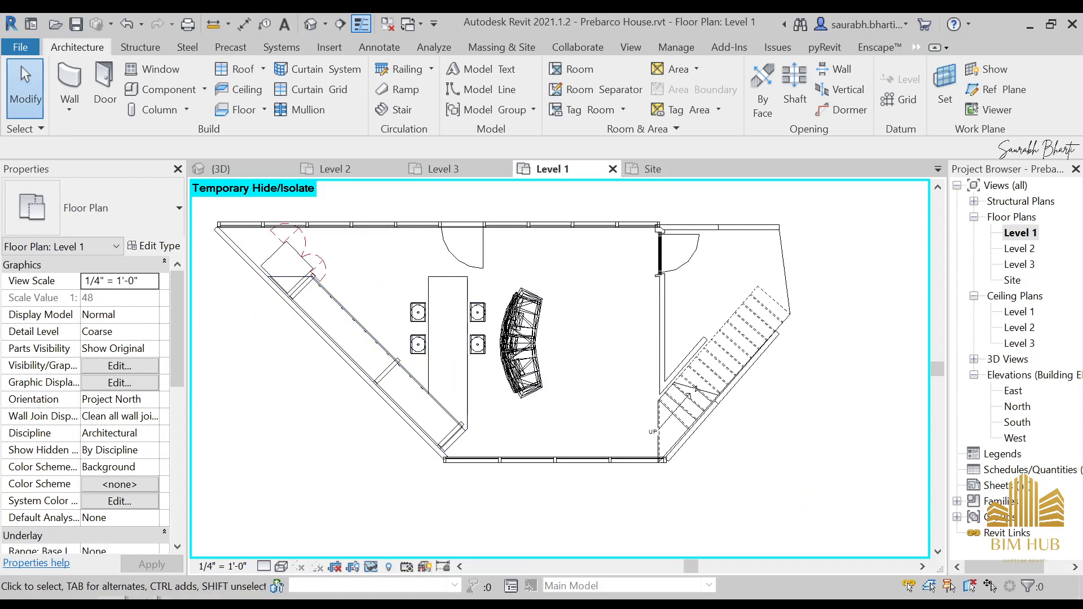
- Filter the accessories in the Enscape Asset Library by the kitchen tag and browse the items
{"action": "left_click", "coordinate": [248, 535]}
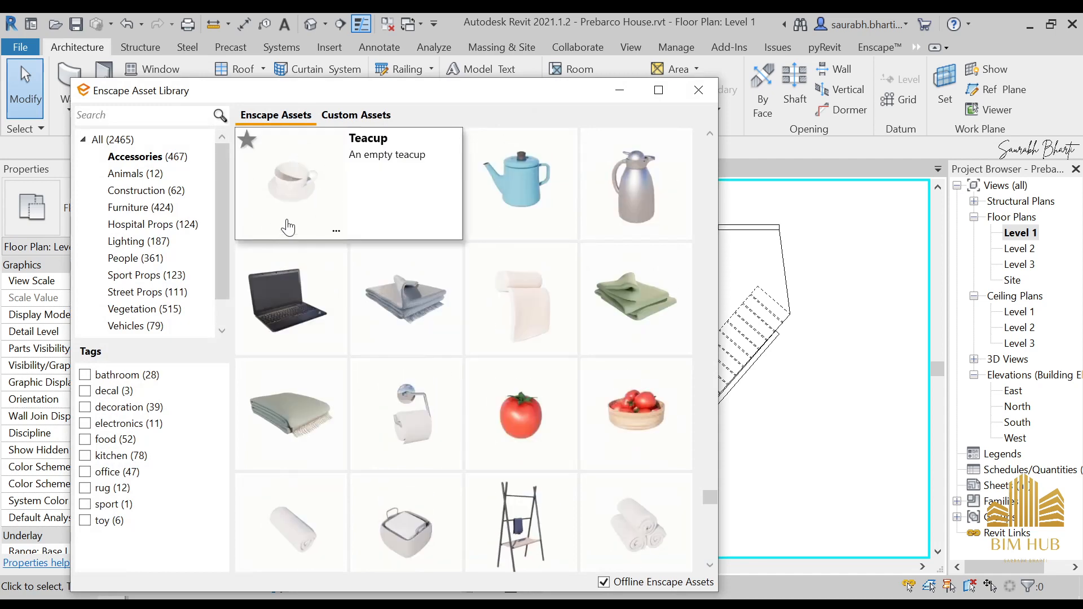
{"action": "mouse_move", "coordinate": [320, 190]}
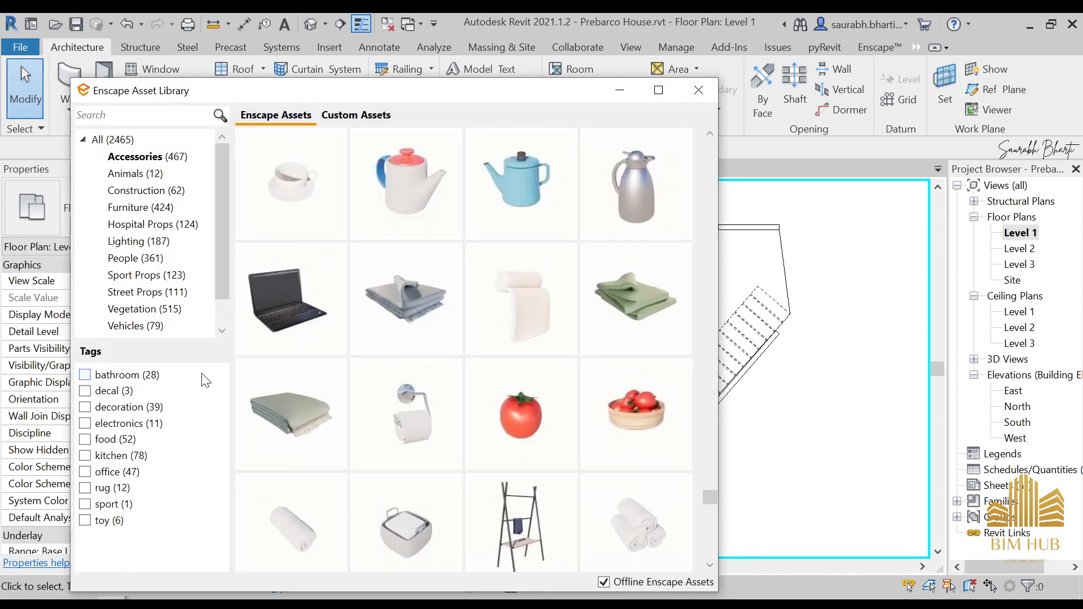
{"action": "mouse_move", "coordinate": [278, 305]}
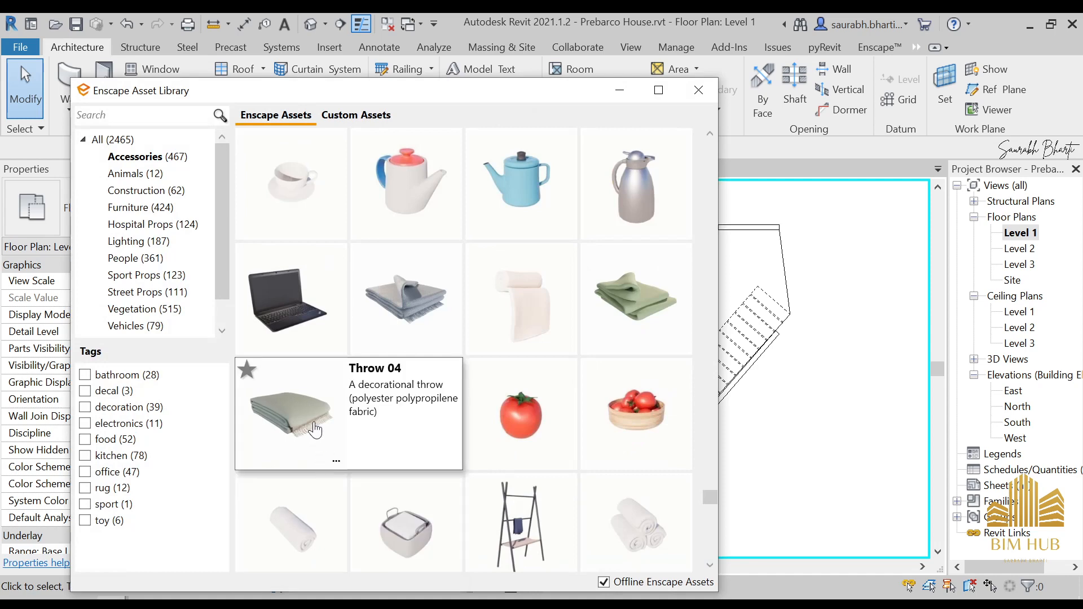
{"action": "left_click", "coordinate": [129, 461]}
{"action": "scroll", "coordinate": [395, 338], "scroll_direction": "up", "scroll_amount": 2}
{"action": "scroll", "coordinate": [449, 361], "scroll_direction": "down", "scroll_amount": 5}
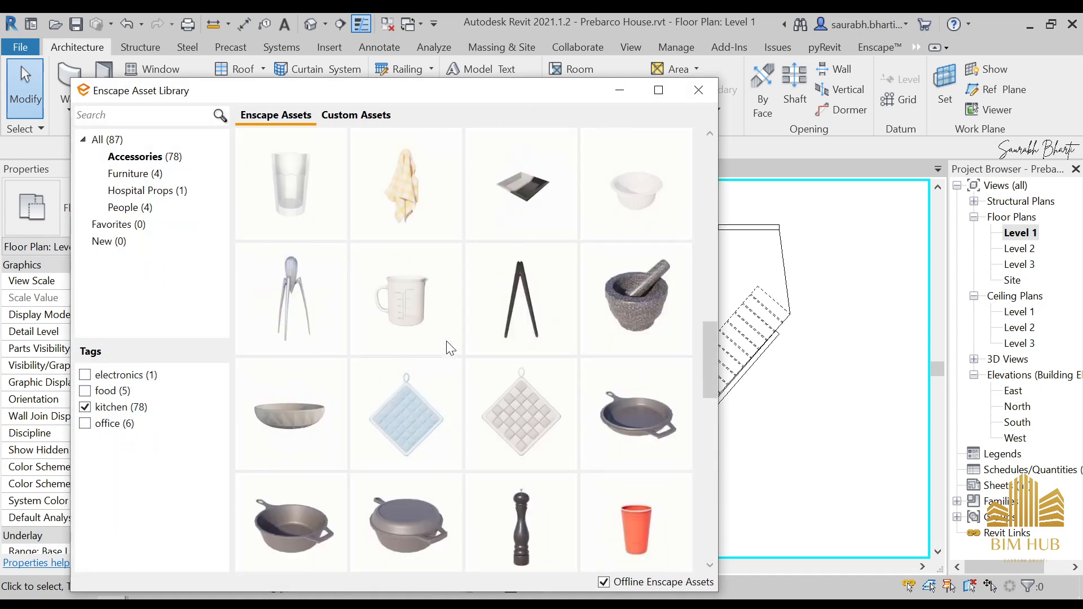
{"action": "scroll", "coordinate": [446, 339], "scroll_direction": "down", "scroll_amount": 10}
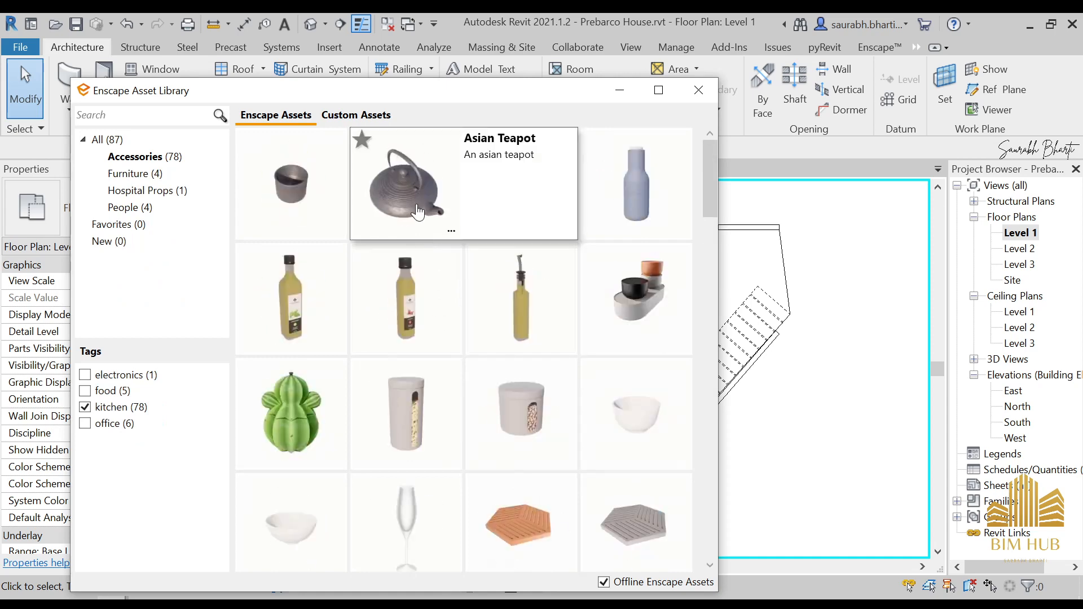
- Place the Asian Teapot asset on the kitchen counter near its lower end in the Level 1 plan
{"action": "left_click", "coordinate": [418, 212]}
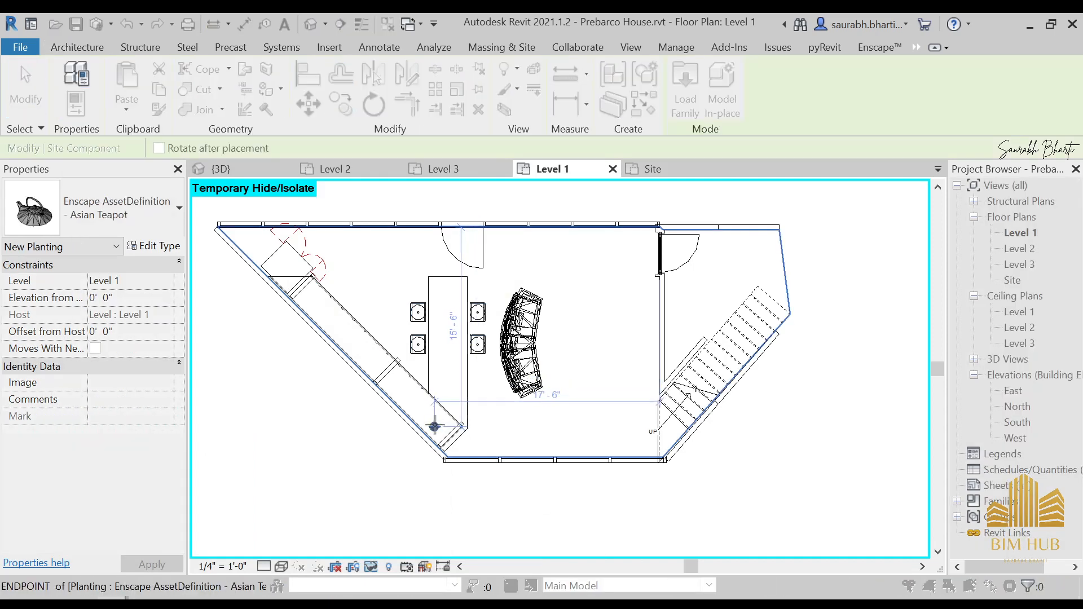
{"action": "left_click", "coordinate": [435, 427]}
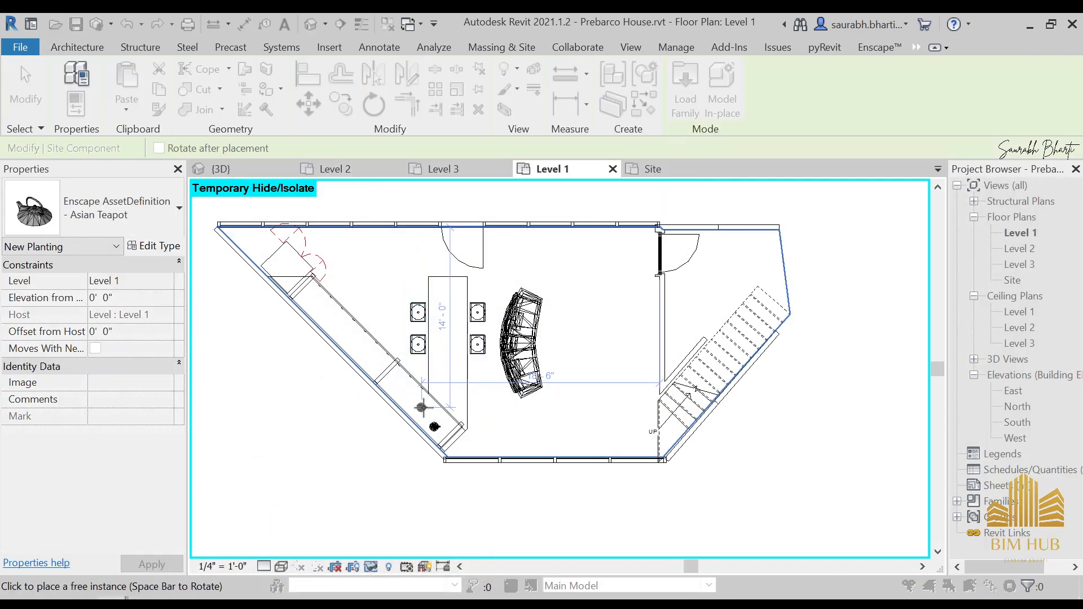
{"action": "key", "text": "Escape"}
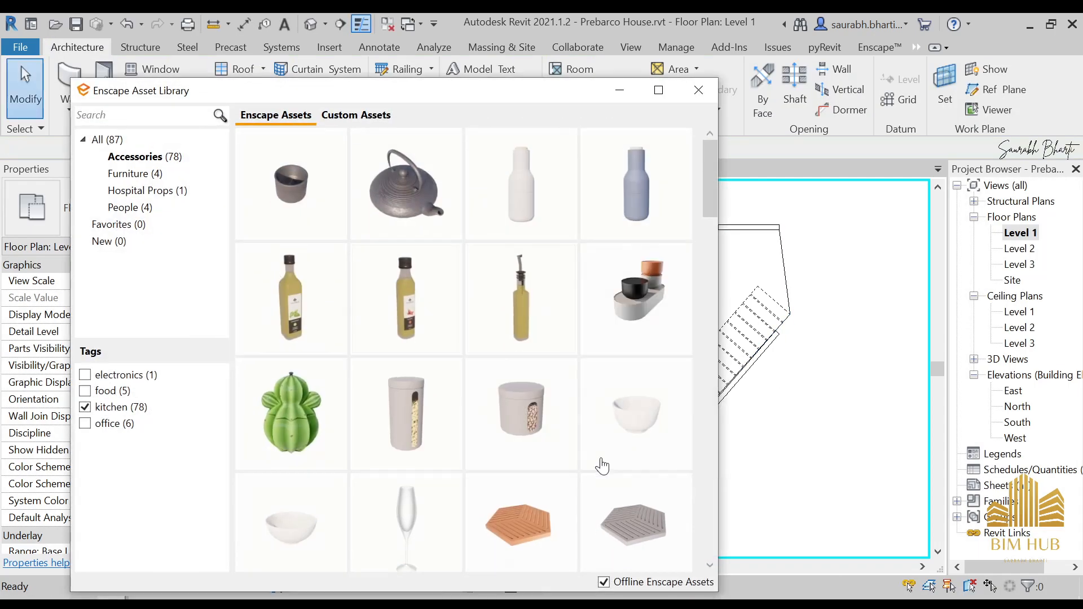
- Place the Enscape Coffee Maker asset between the two teapots on the angled kitchen counter in the Level 1 plan
{"action": "scroll", "coordinate": [600, 464], "scroll_direction": "down", "scroll_amount": 5}
{"action": "left_click", "coordinate": [512, 426]}
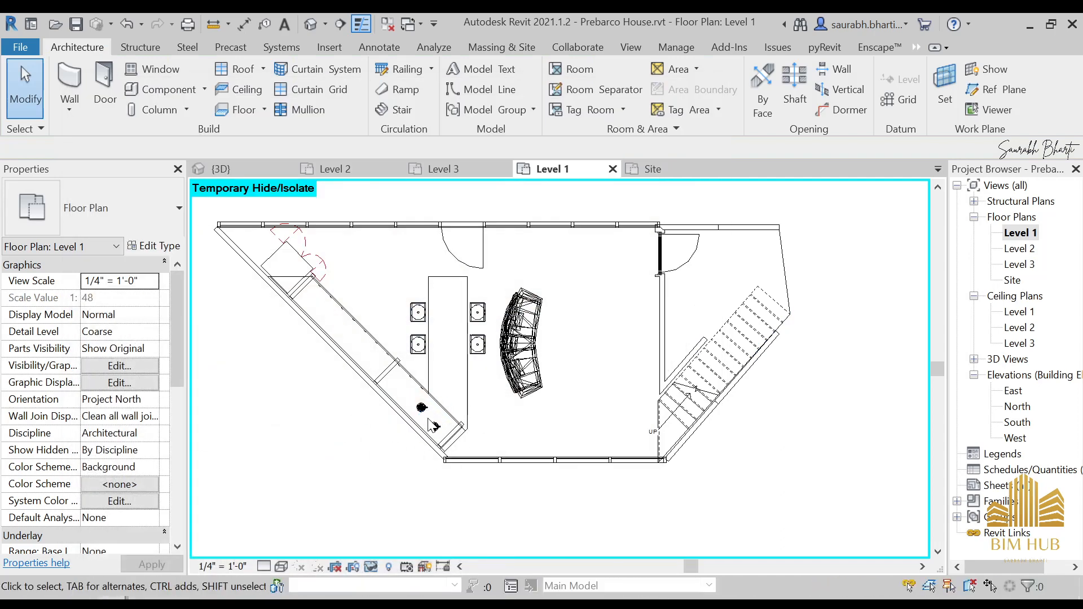
{"action": "scroll", "coordinate": [435, 424], "scroll_direction": "up", "scroll_amount": 5}
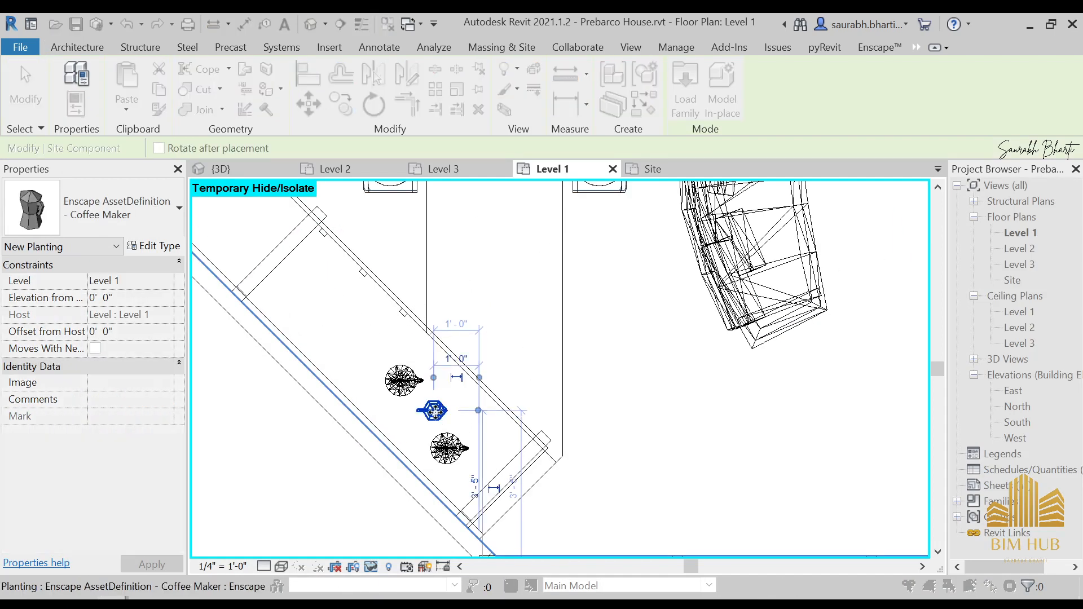
{"action": "left_click", "coordinate": [454, 401]}
- Place the Cooking plate asset near the upper end of the angled kitchen counter, rotated to align with the counter
{"action": "scroll", "coordinate": [496, 389], "scroll_direction": "down", "scroll_amount": 6}
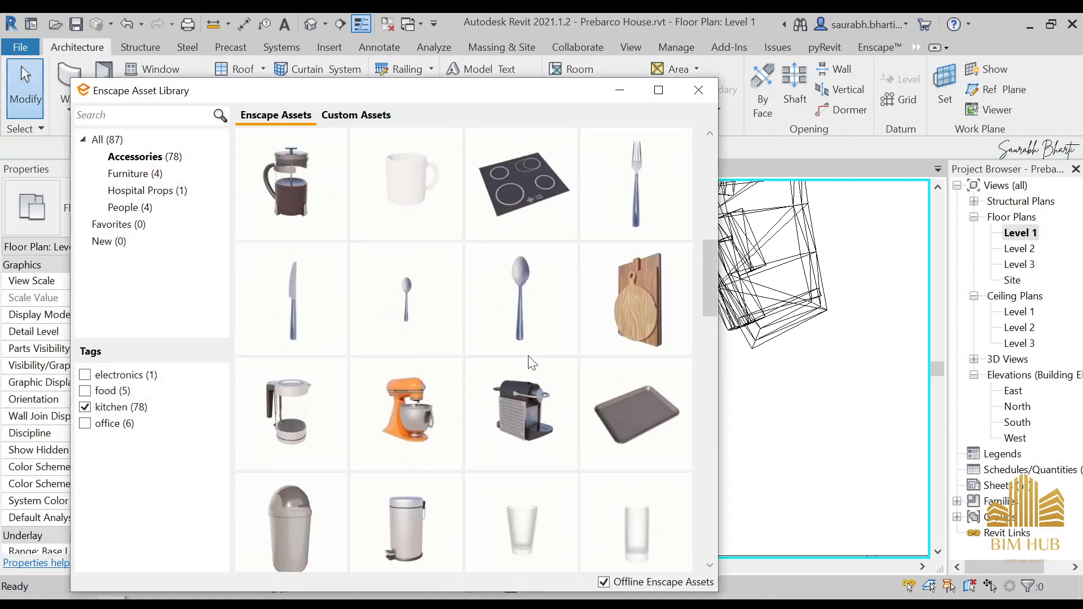
{"action": "left_click", "coordinate": [332, 296]}
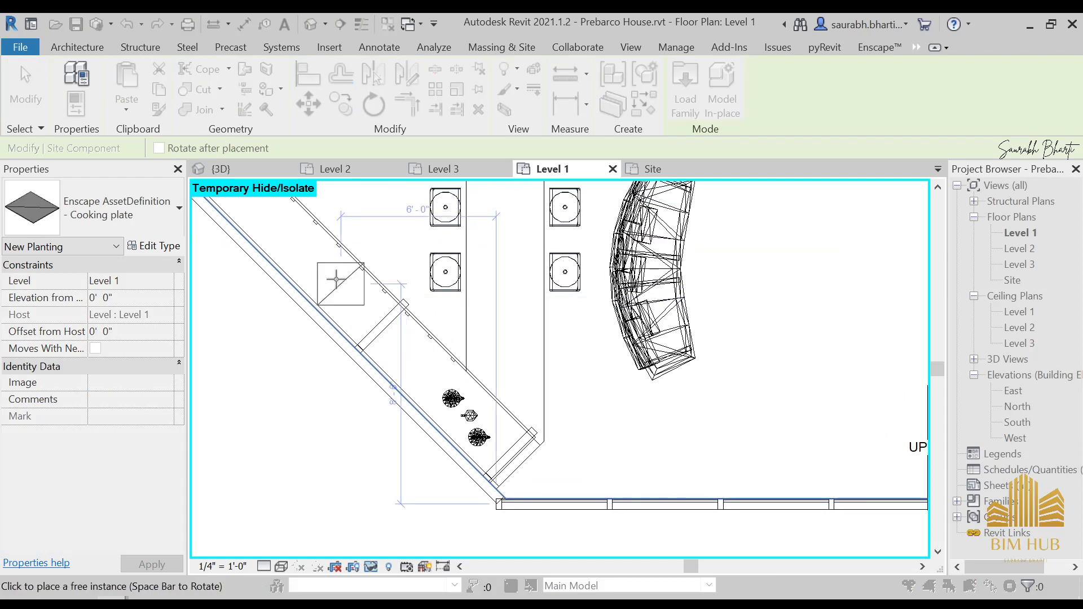
{"action": "middle_click_drag", "start_coordinate": [337, 279], "coordinate": [354, 298]}
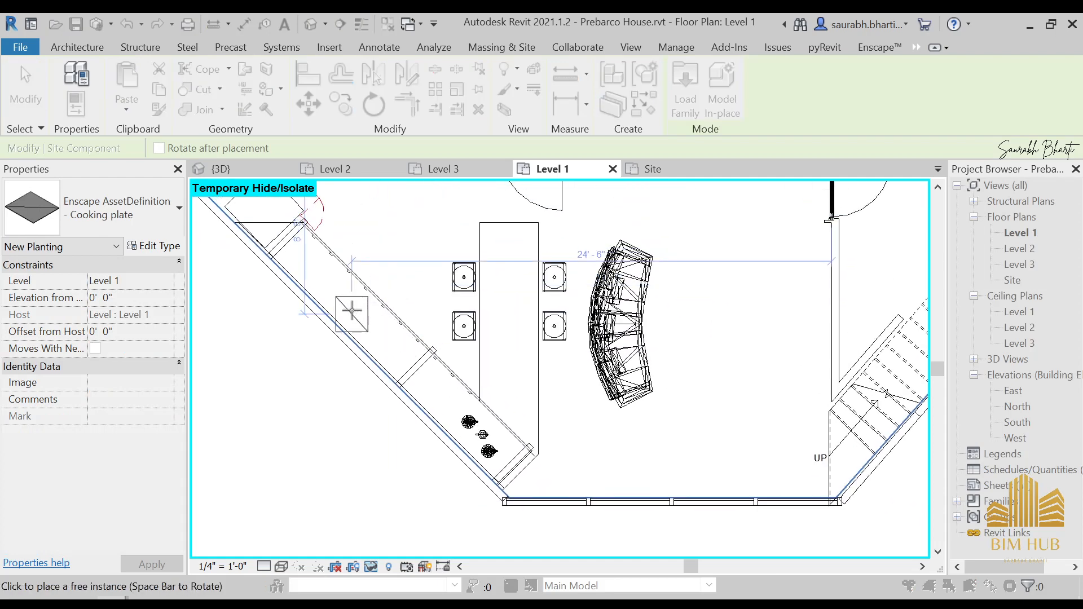
{"action": "scroll", "coordinate": [567, 415], "scroll_direction": "down", "scroll_amount": 5}
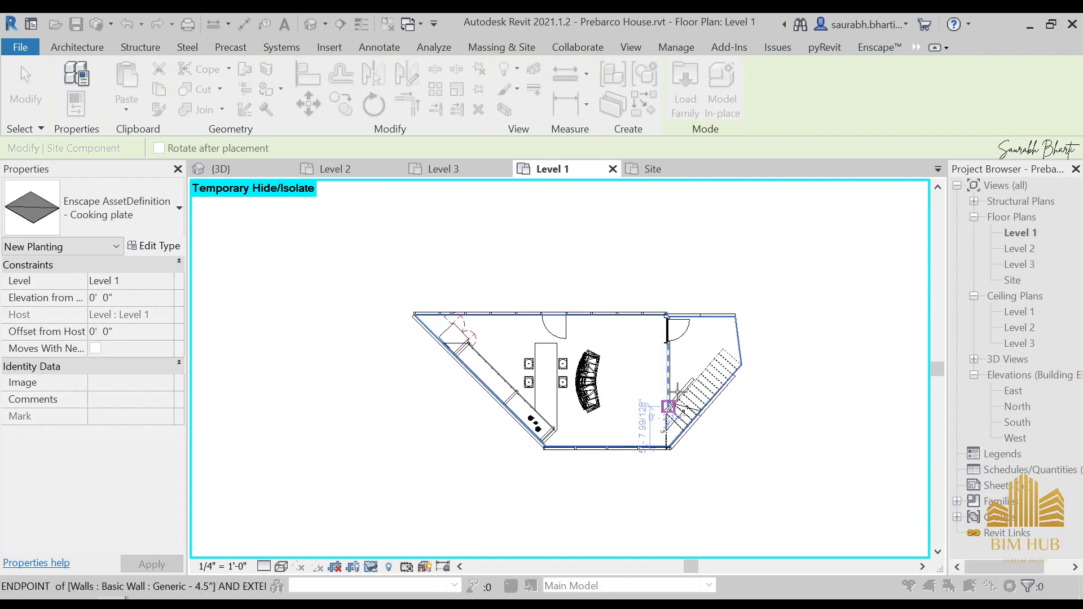
{"action": "scroll", "coordinate": [672, 359], "scroll_direction": "up", "scroll_amount": 3}
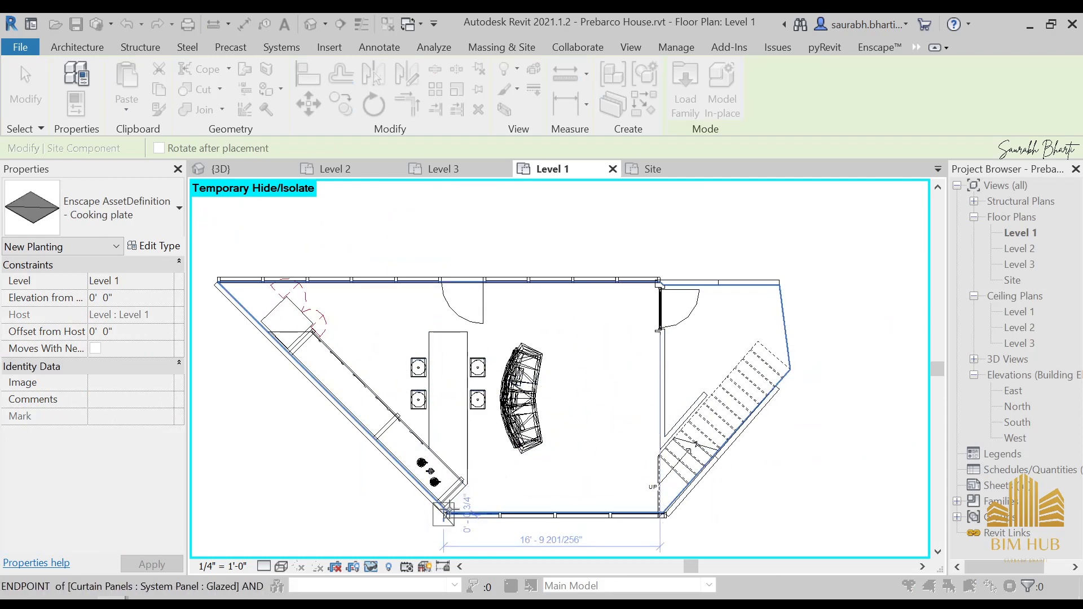
{"action": "key", "text": "space"}
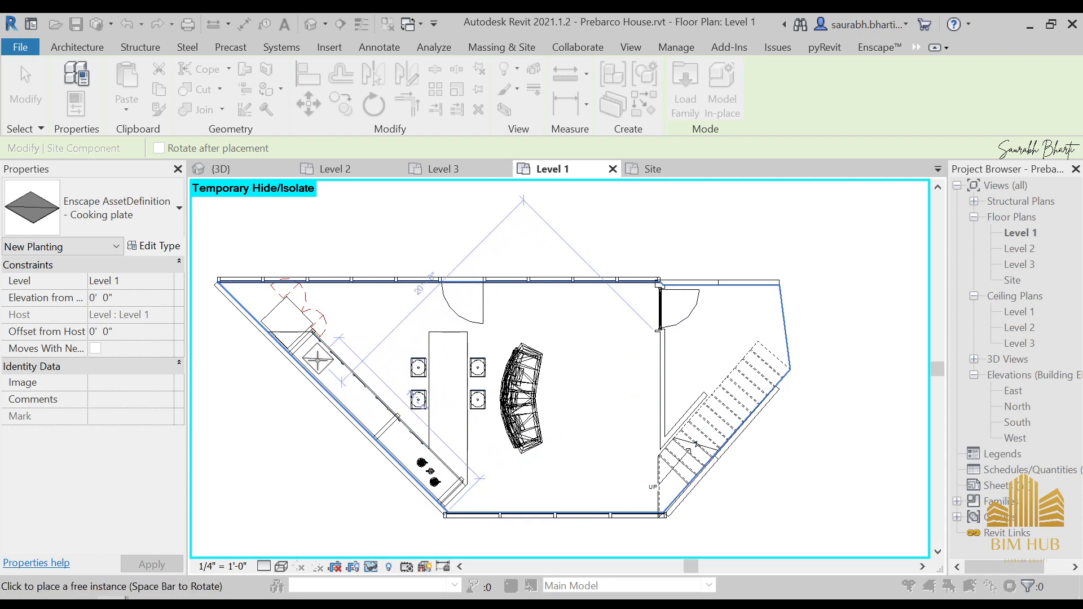
{"action": "left_click", "coordinate": [318, 360]}
{"action": "key", "text": "Escape"}
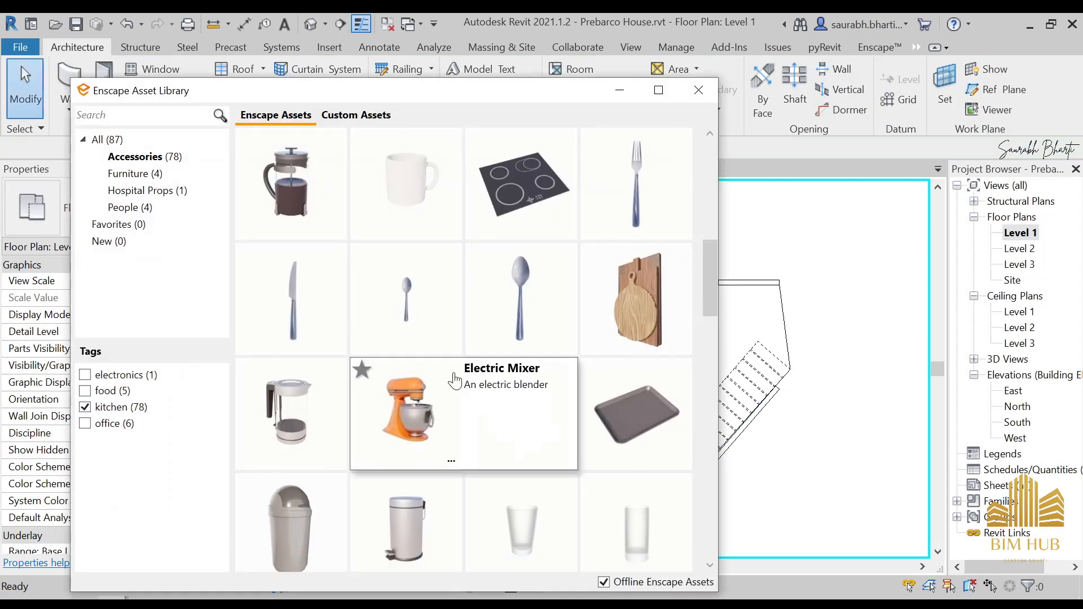
{"action": "key", "text": "Escape"}
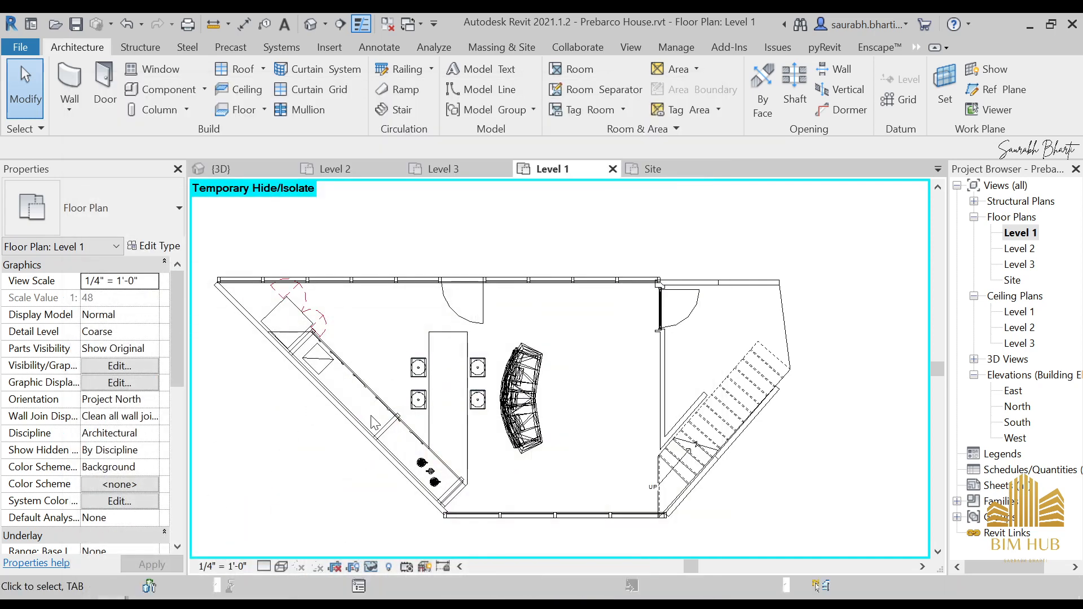
- Add another small kitchen accessory beside the teapots on the counter and place two Food Tray assets on the island between the stools
{"action": "left_click", "coordinate": [408, 449]}
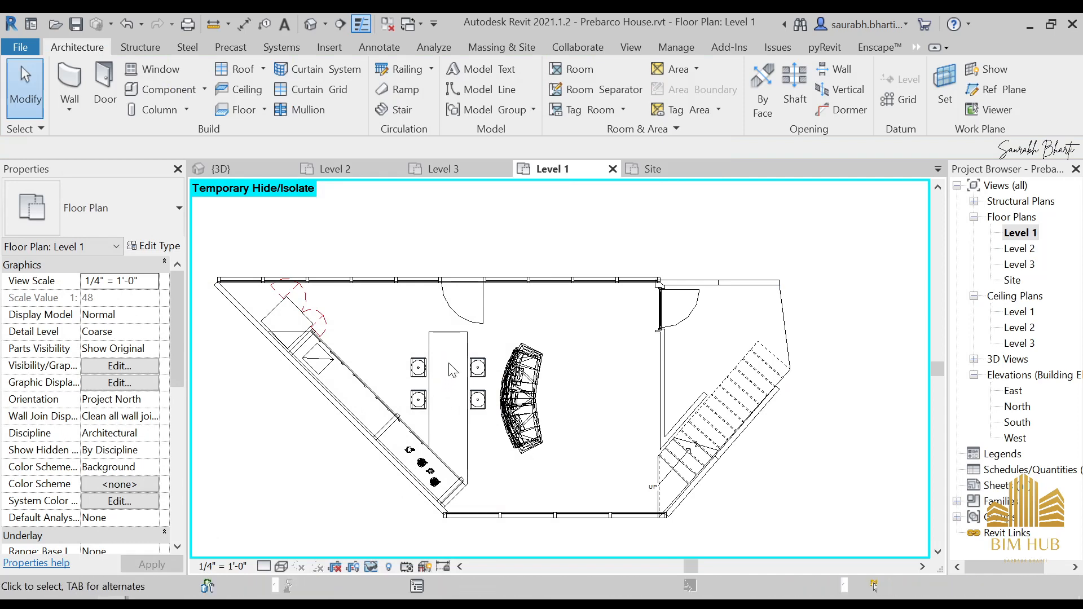
{"action": "left_click", "coordinate": [449, 363]}
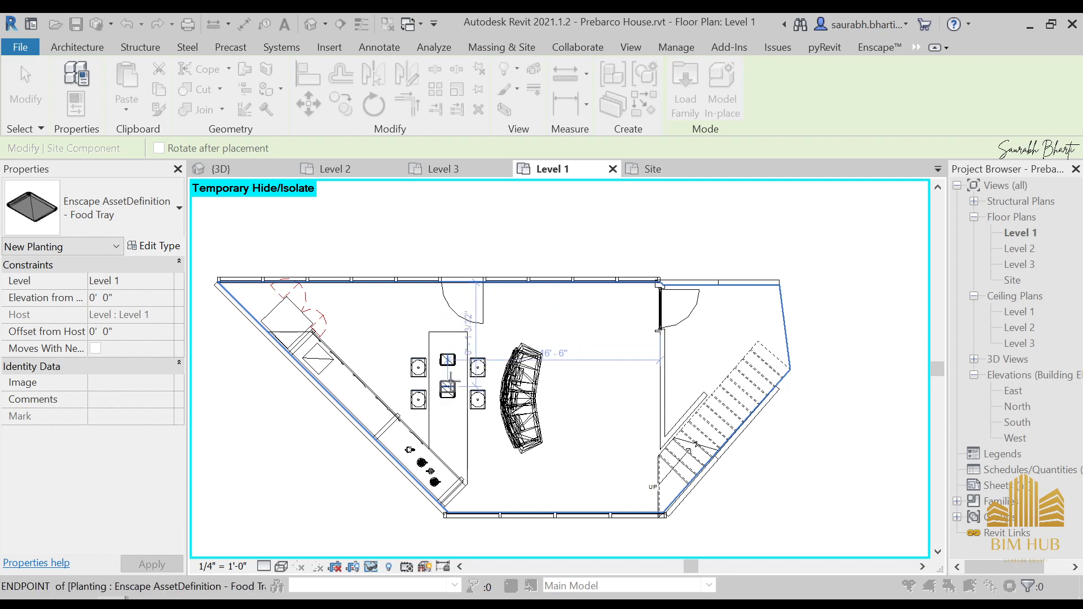
{"action": "key", "text": "Escape"}
- Place the Pan 03 asset on the angled kitchen counter above the teapots and on the lower part of the island
{"action": "scroll", "coordinate": [484, 476], "scroll_direction": "down", "scroll_amount": 3}
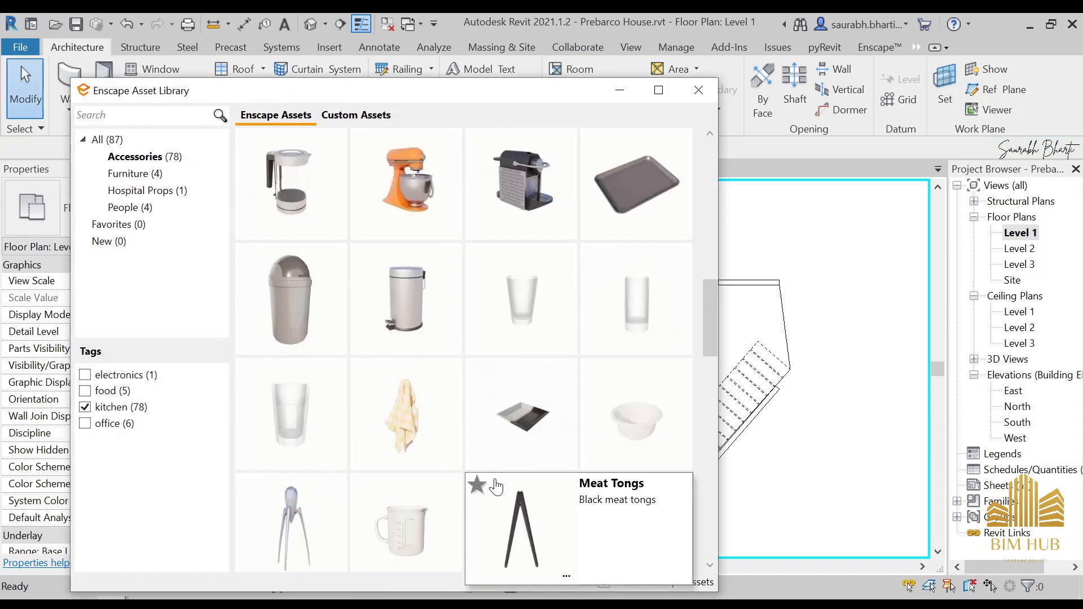
{"action": "scroll", "coordinate": [496, 487], "scroll_direction": "down", "scroll_amount": 3}
{"action": "left_click", "coordinate": [384, 466]}
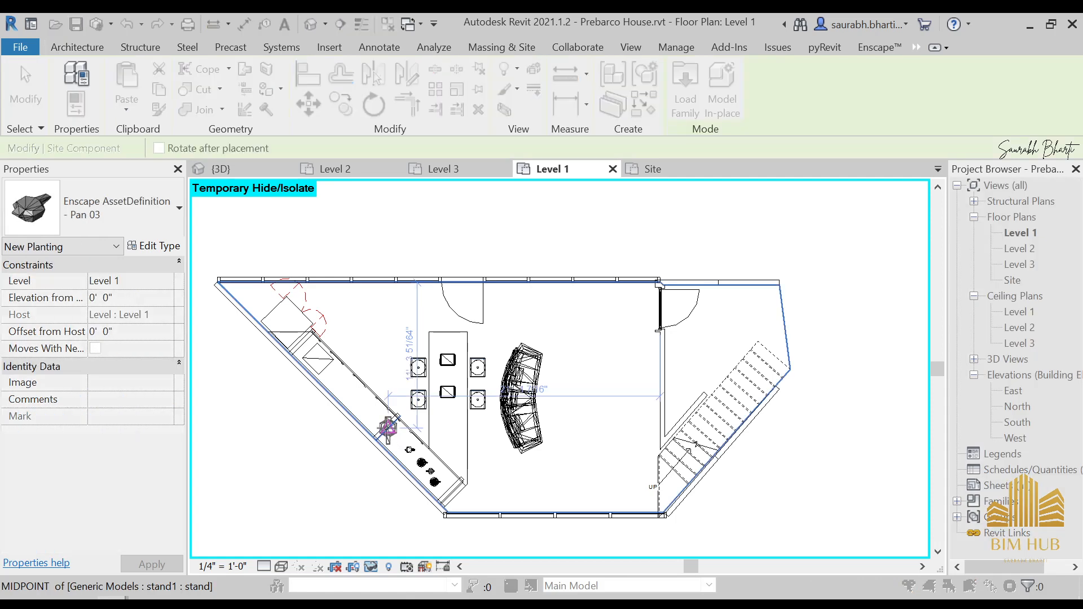
{"action": "left_click", "coordinate": [388, 429]}
{"action": "key", "text": "Escape"}
{"action": "key", "text": "Escape"}
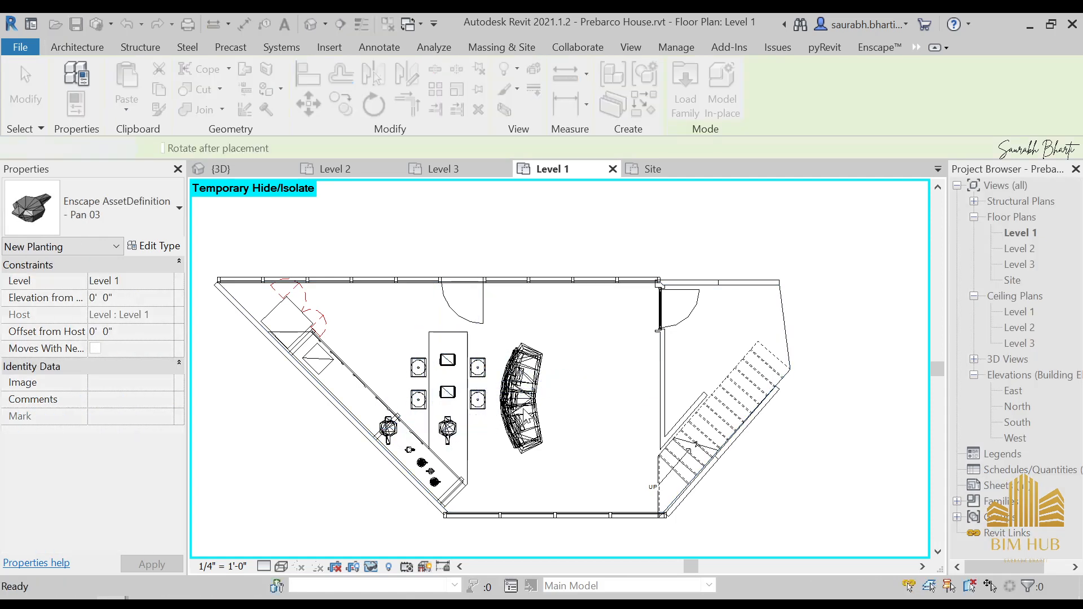
{"action": "scroll", "coordinate": [575, 461], "scroll_direction": "down", "scroll_amount": 2}
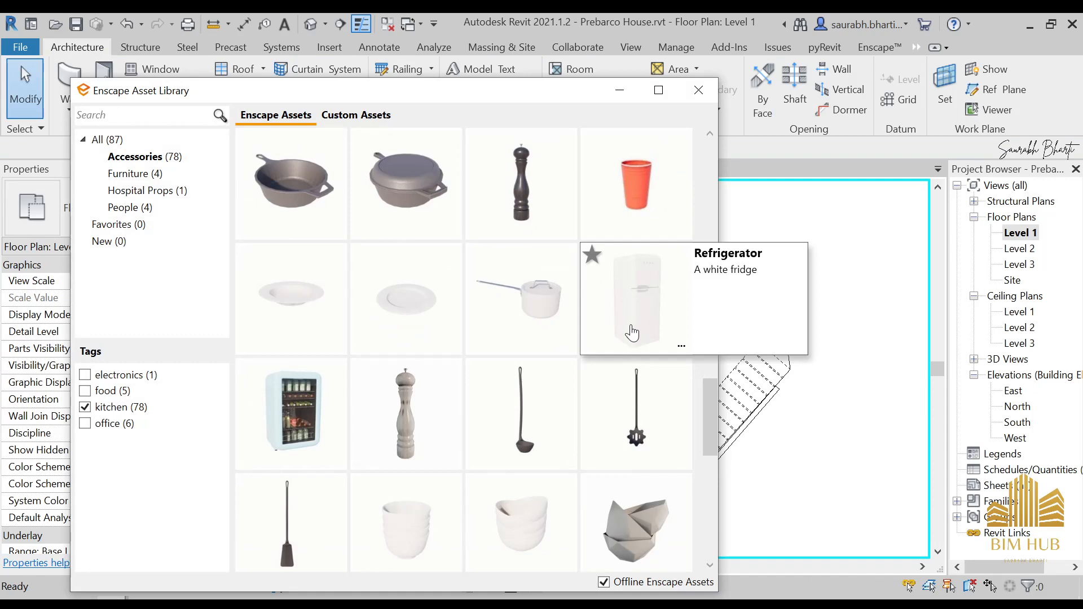
- Place the Stack of Bowls asset from the library on the diagonal kitchen counter and again on the island
{"action": "scroll", "coordinate": [623, 361], "scroll_direction": "down", "scroll_amount": 1}
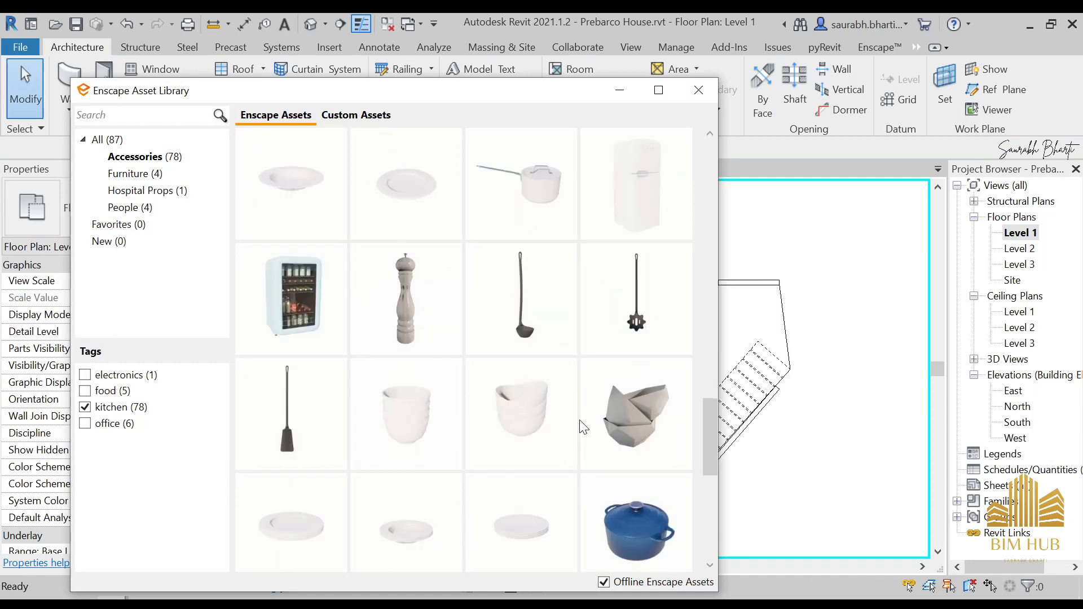
{"action": "scroll", "coordinate": [508, 459], "scroll_direction": "down", "scroll_amount": 2}
{"action": "left_click", "coordinate": [509, 414]}
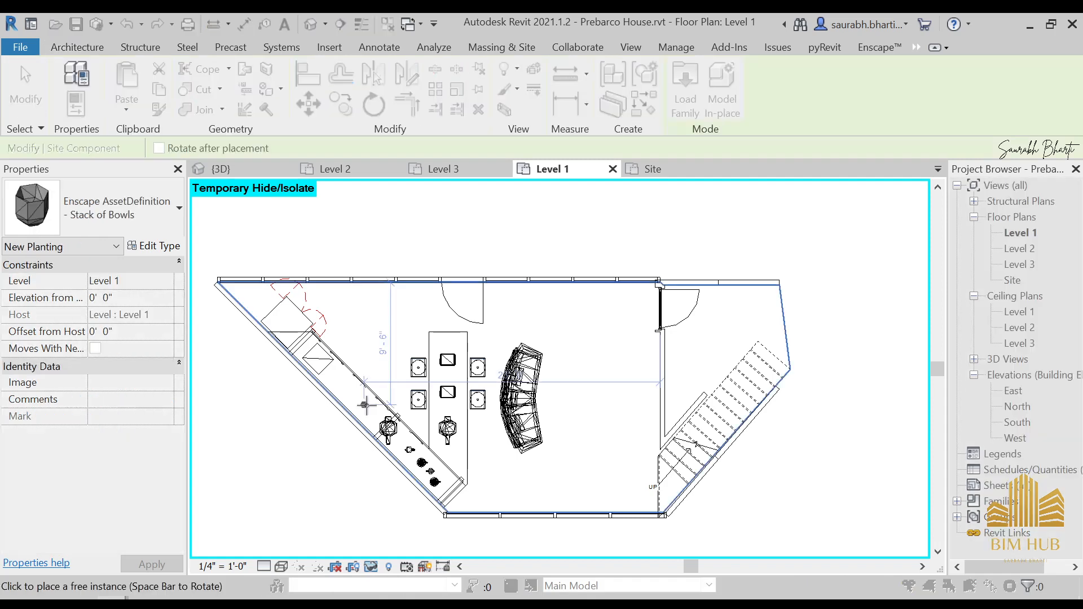
{"action": "left_click", "coordinate": [364, 402]}
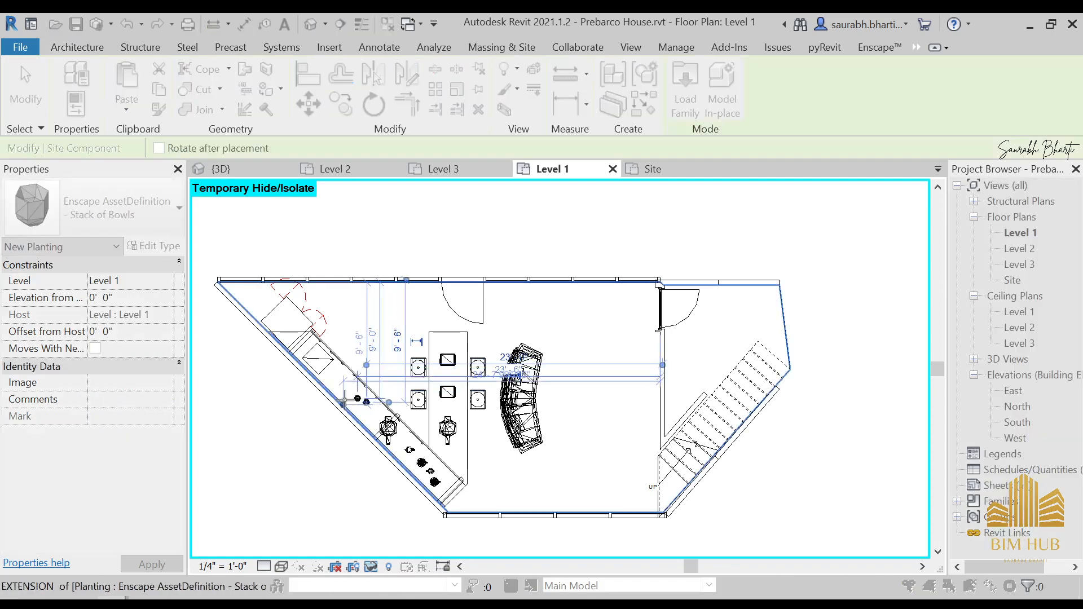
{"action": "left_click", "coordinate": [448, 411]}
{"action": "key", "text": "Escape"}
{"action": "key", "text": "Escape"}
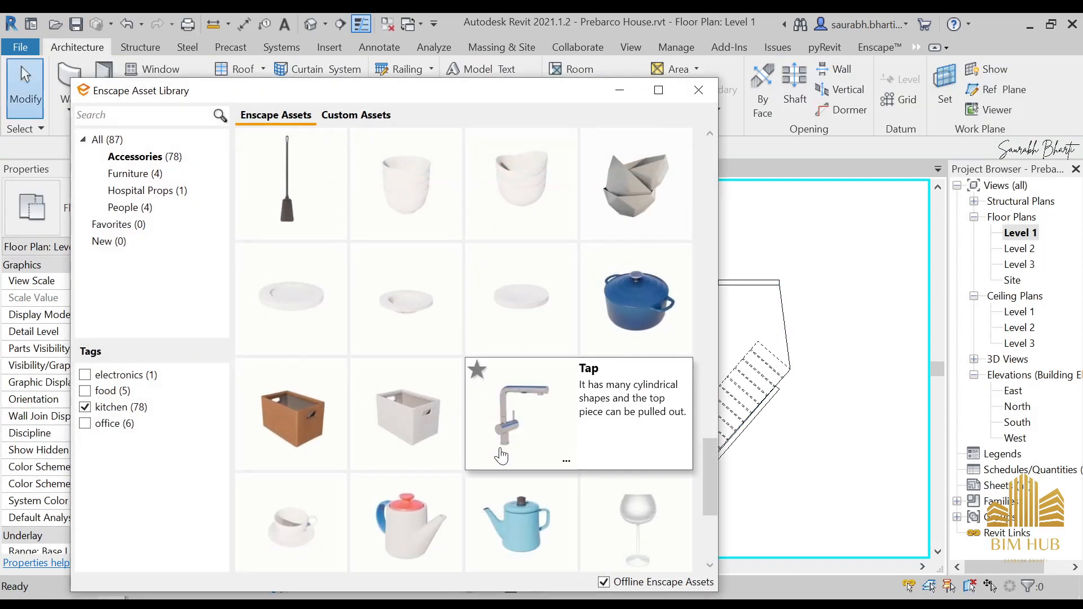
- Place the Teapot asset on the diagonal counter beside the bowls and again near the island's upper end
{"action": "left_click", "coordinate": [408, 499]}
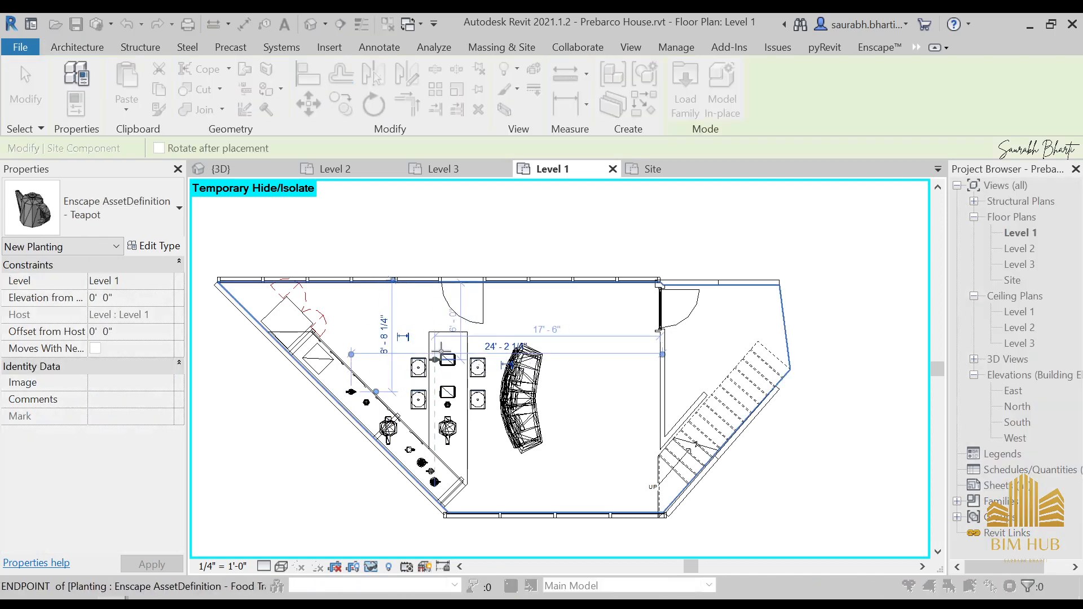
{"action": "key", "text": "Escape"}
{"action": "key", "text": "Escape"}
{"action": "scroll", "coordinate": [505, 415], "scroll_direction": "down", "scroll_amount": 3}
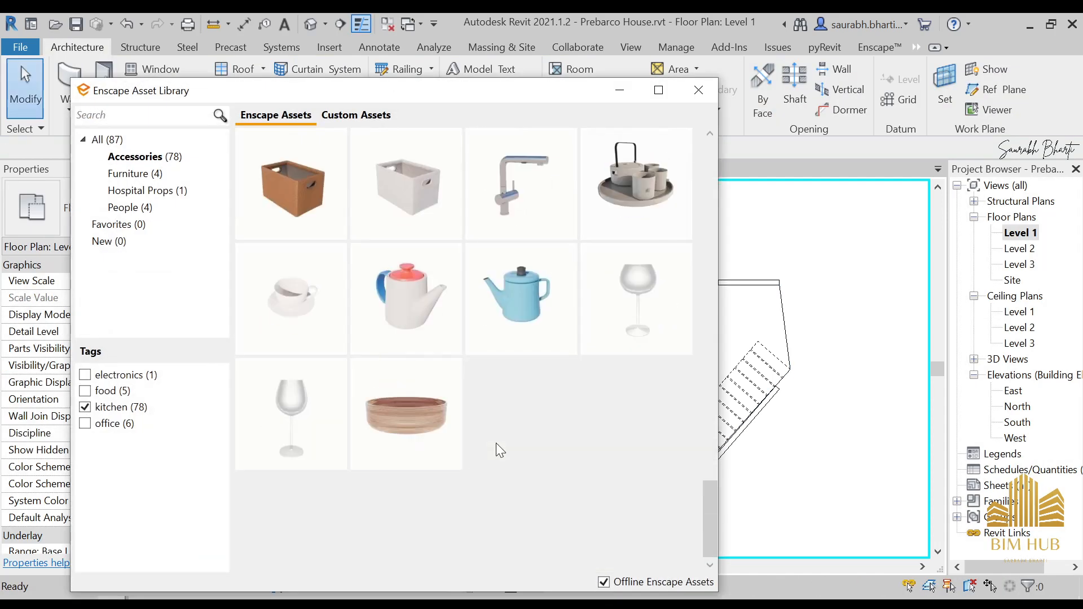
- Place the Wooden Bowl asset near the island's lower end and on the diagonal counter just above the teapot
{"action": "left_click", "coordinate": [427, 433]}
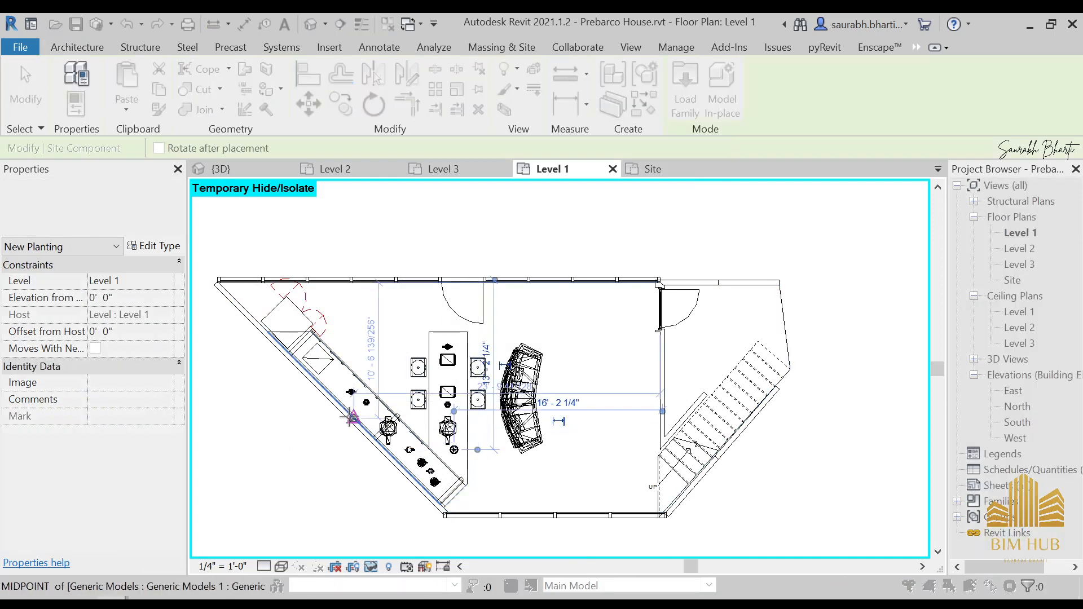
{"action": "left_click", "coordinate": [338, 379]}
{"action": "key", "text": "Escape"}
{"action": "key", "text": "Escape"}
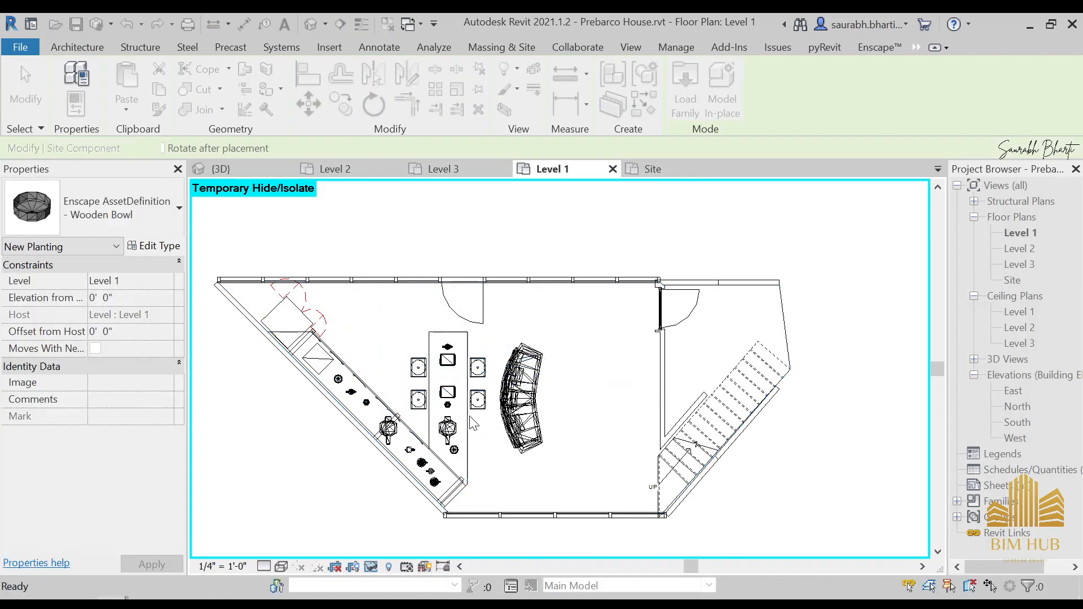
- Place the Storage Box 02 asset on the floor beside the island's upper end, above the stools
{"action": "scroll", "coordinate": [344, 333], "scroll_direction": "up", "scroll_amount": 2}
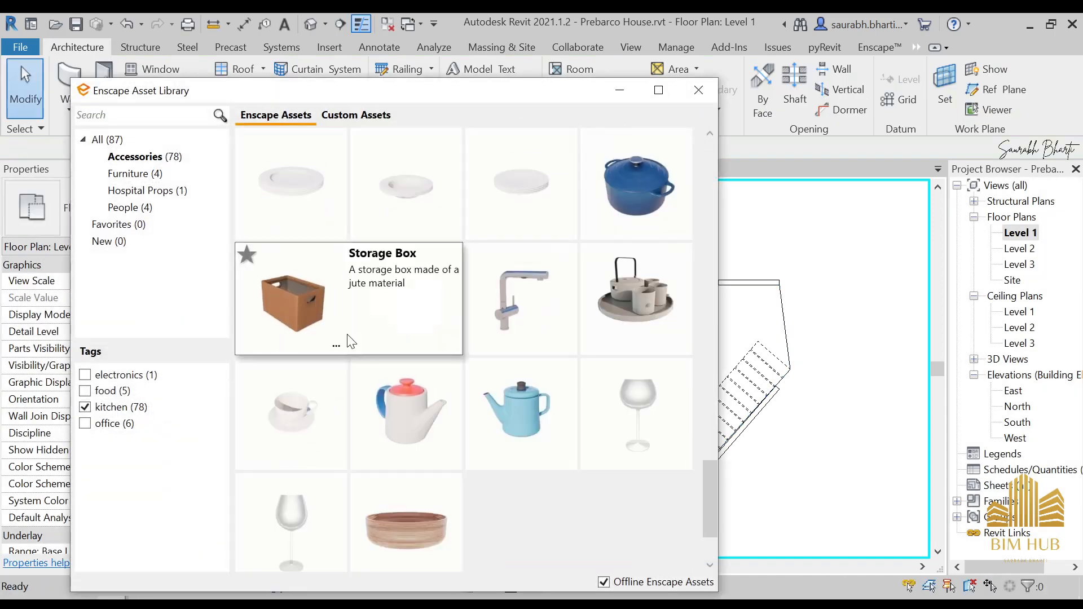
{"action": "left_click", "coordinate": [415, 324]}
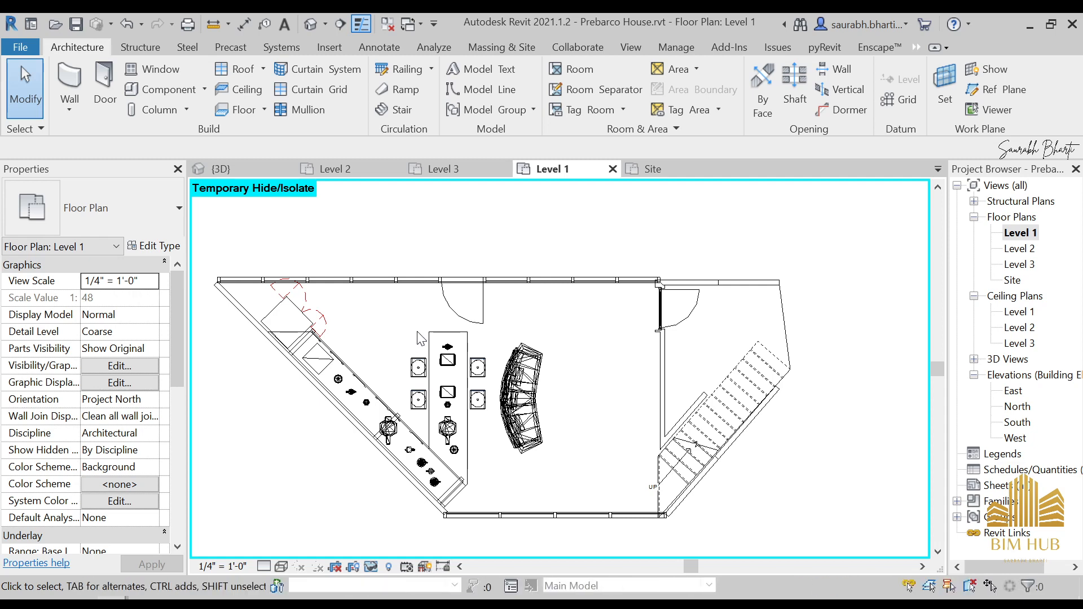
{"action": "scroll", "coordinate": [417, 336], "scroll_direction": "up", "scroll_amount": 3}
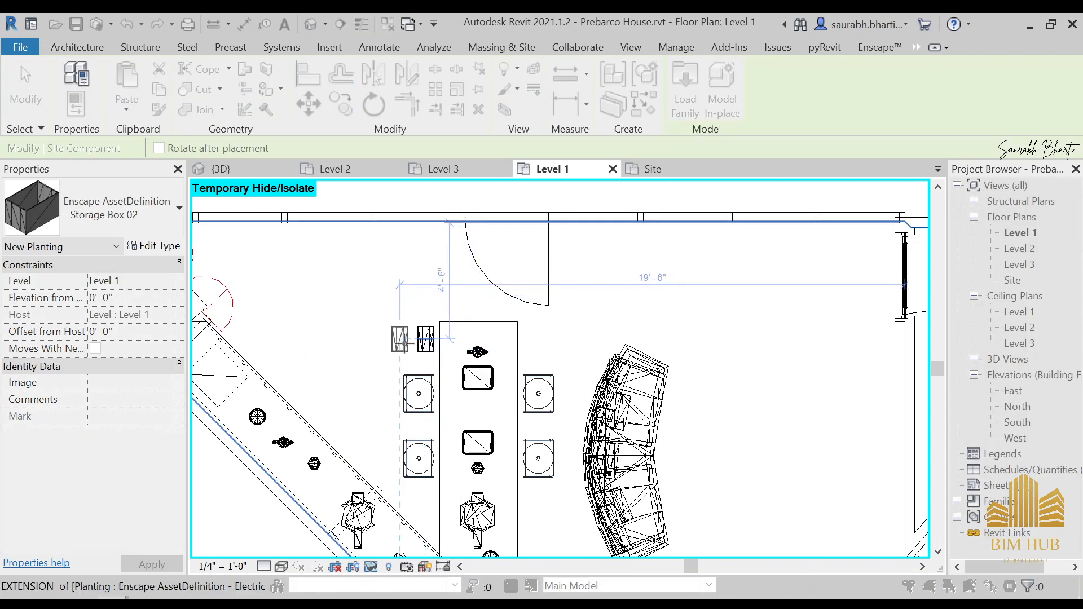
{"action": "key", "text": "Escape"}
- Place Stack of Bowls 03 at two spots on the diagonal counter and one on the island's lower half
{"action": "scroll", "coordinate": [377, 414], "scroll_direction": "down", "scroll_amount": 2}
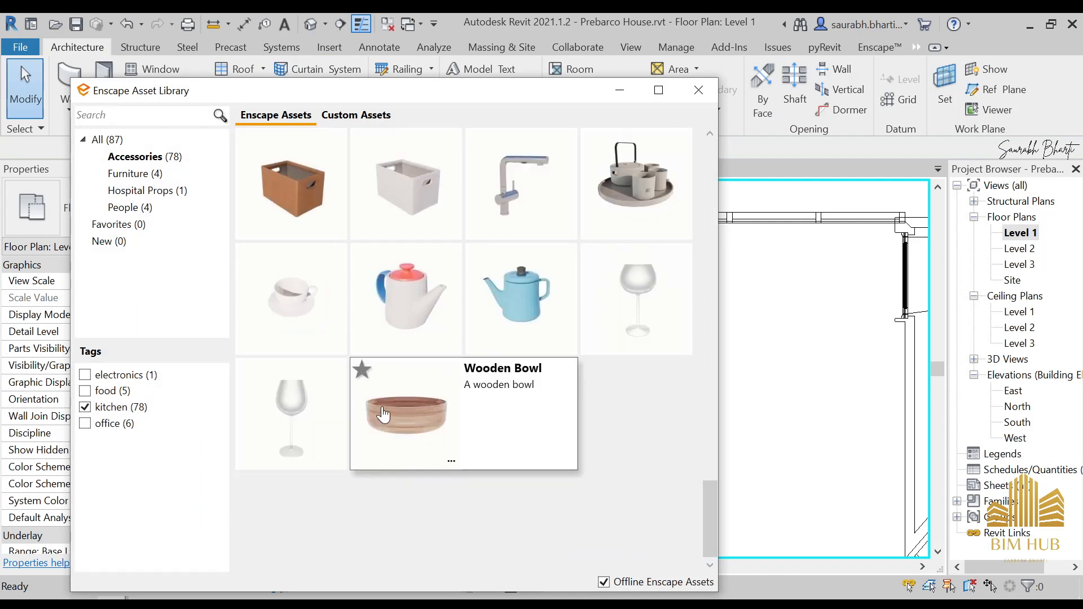
{"action": "scroll", "coordinate": [332, 399], "scroll_direction": "up", "scroll_amount": 3}
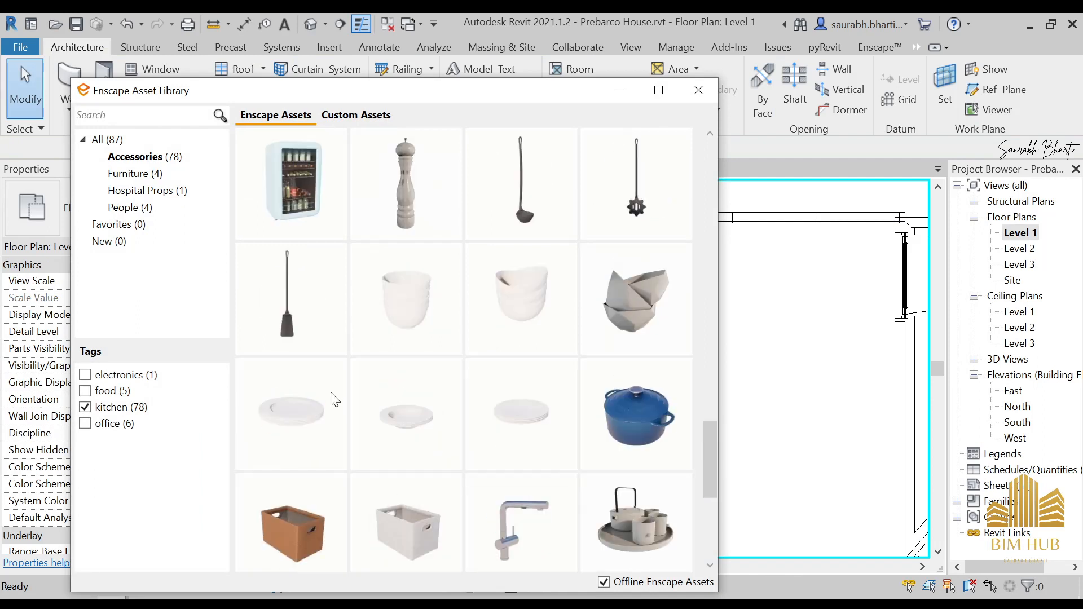
{"action": "left_click", "coordinate": [642, 308]}
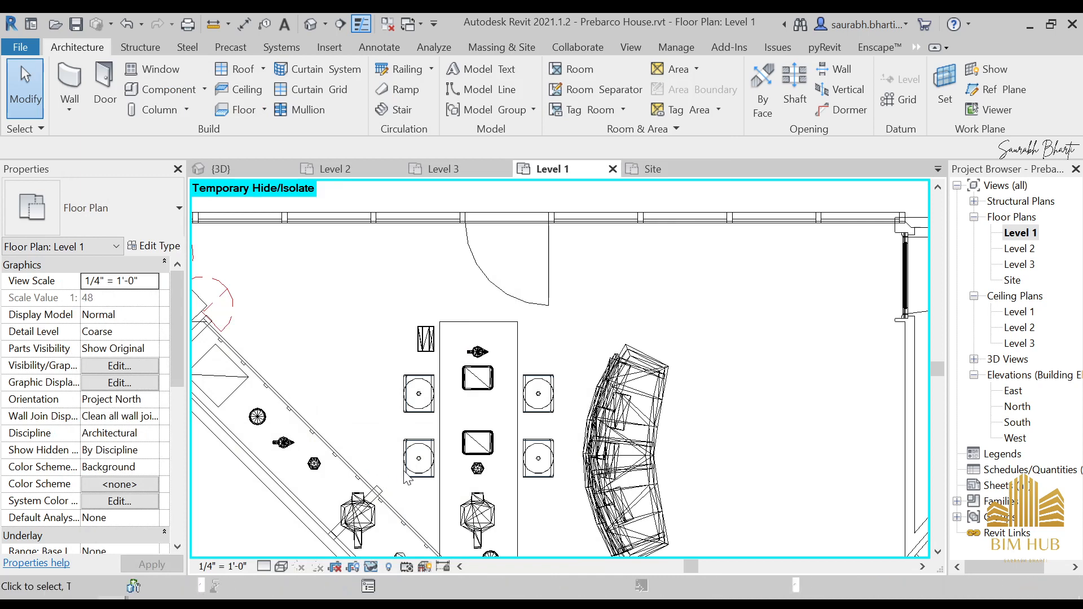
{"action": "middle_click_drag", "start_coordinate": [427, 479], "coordinate": [456, 383]}
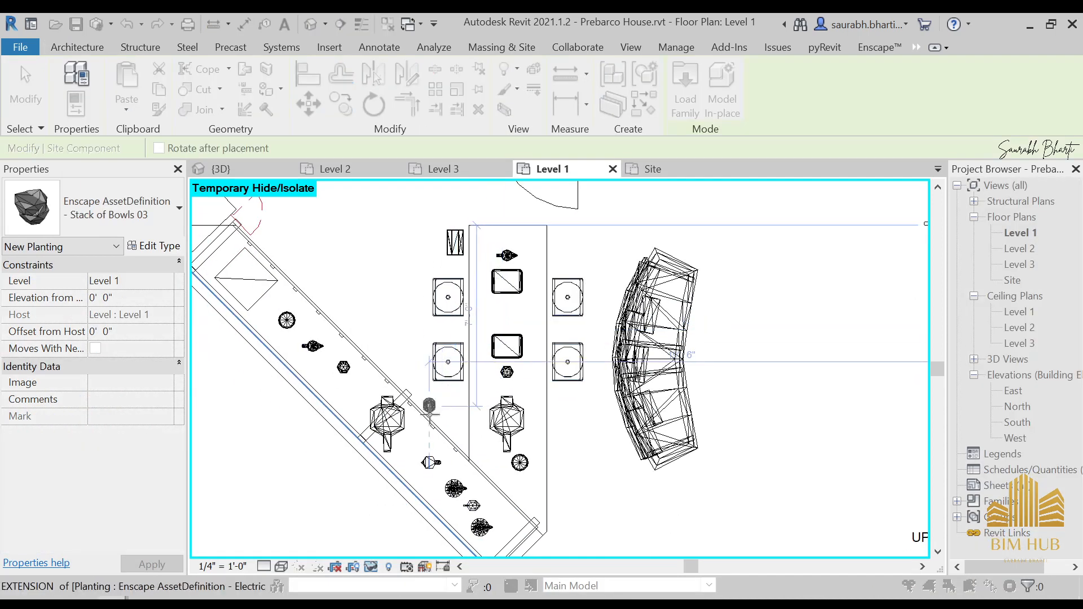
{"action": "left_click", "coordinate": [416, 444]}
{"action": "left_click", "coordinate": [343, 405]}
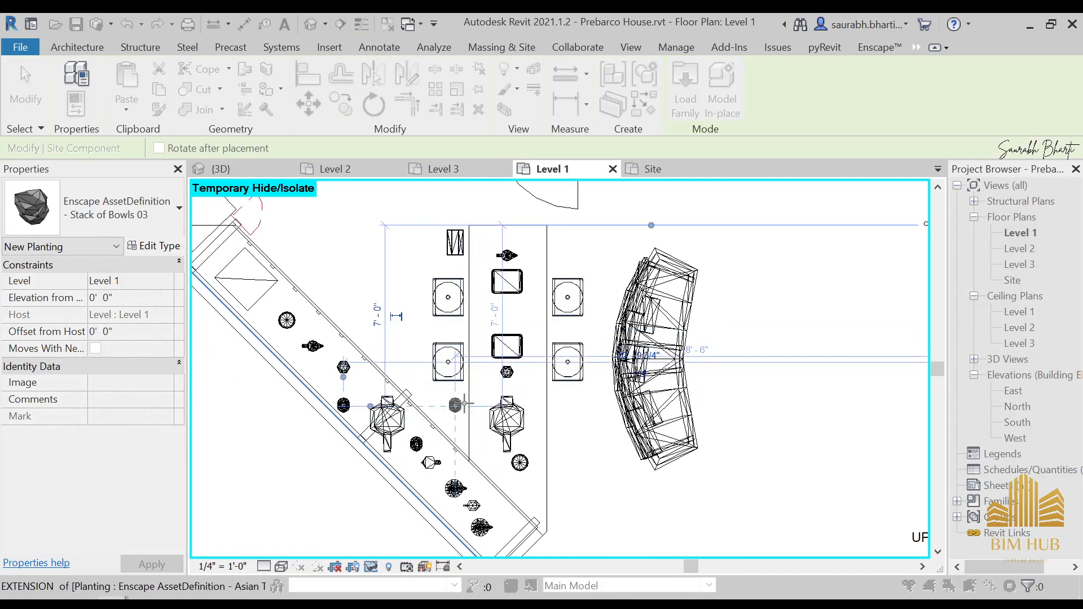
{"action": "key", "text": "Escape"}
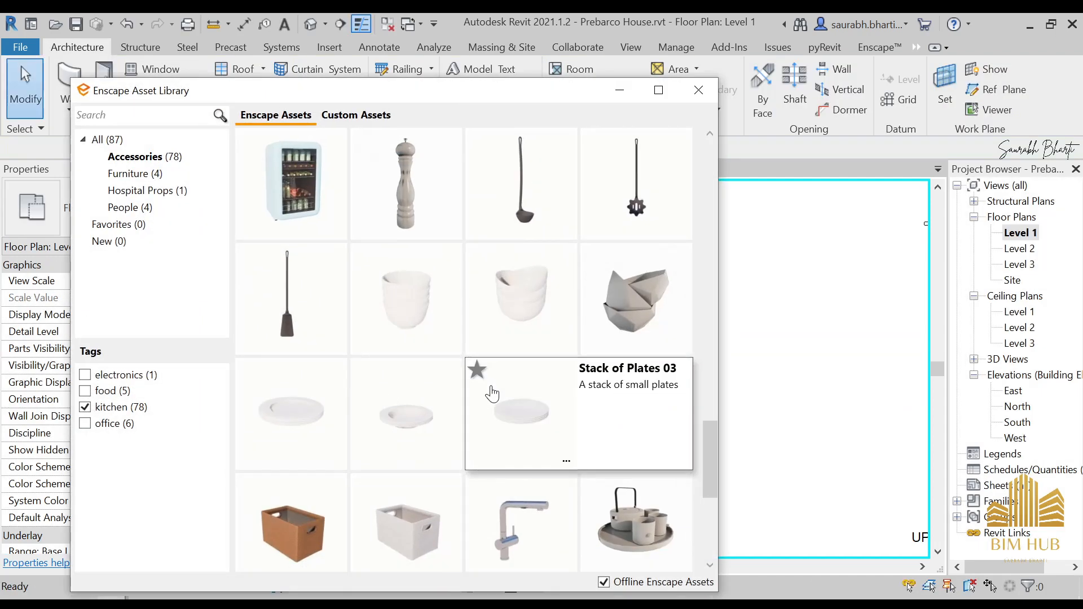
- Place Salt Grinder assets at the lower end of the diagonal counter and at two spots between the island's trays
{"action": "left_click", "coordinate": [407, 197]}
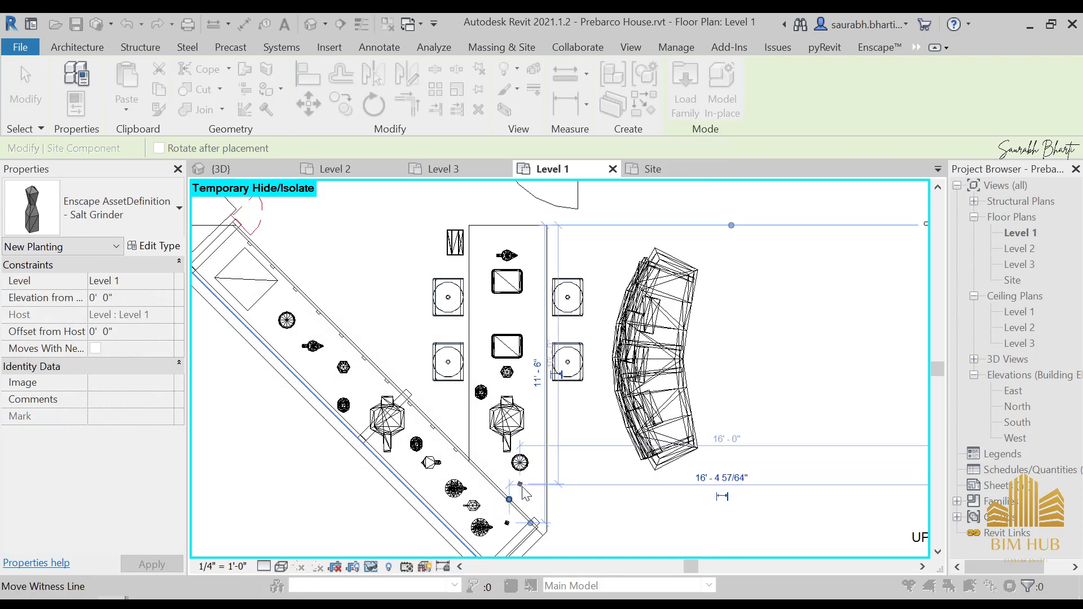
{"action": "left_click", "coordinate": [533, 320]}
{"action": "left_click", "coordinate": [493, 315]}
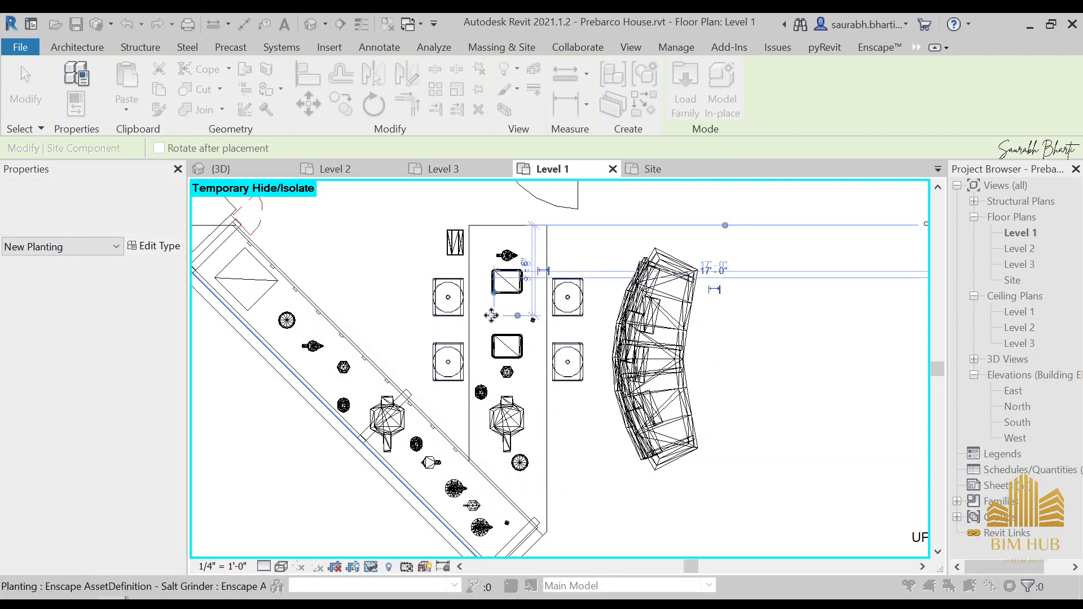
{"action": "key", "text": "Escape"}
{"action": "scroll", "coordinate": [426, 359], "scroll_direction": "up", "scroll_amount": 3}
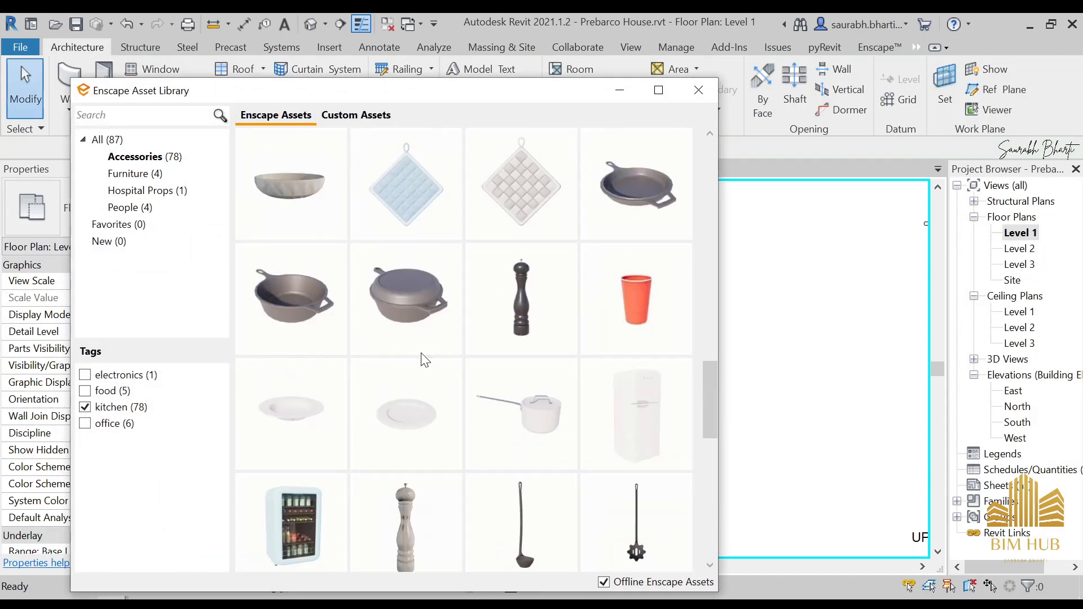
{"action": "left_click", "coordinate": [420, 317]}
{"action": "key", "text": "Escape"}
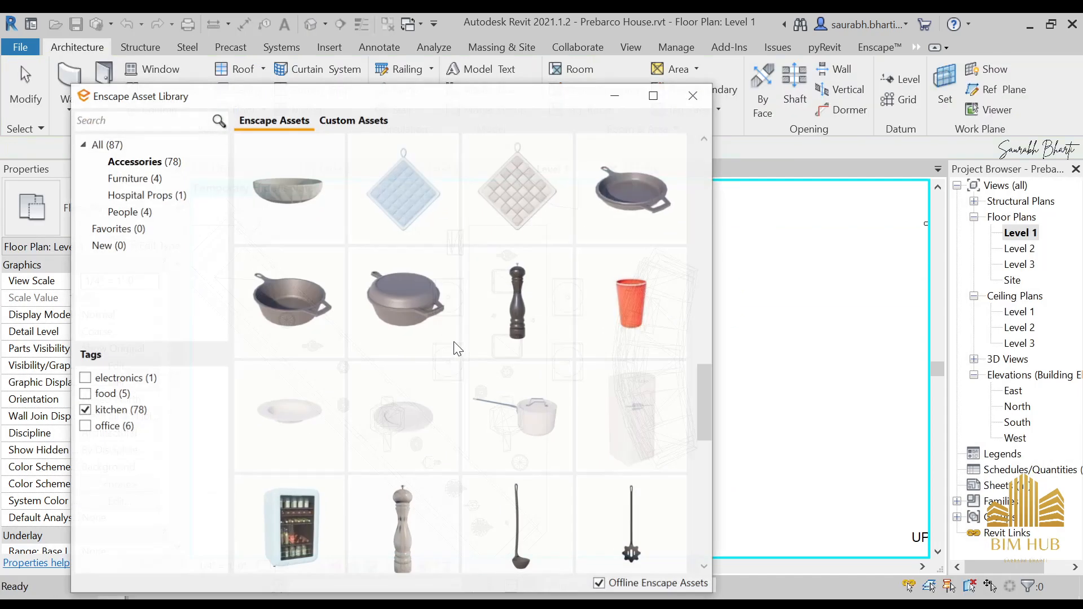
- Place the Pan asset on the diagonal counter next to the teapot and the stack of bowls
{"action": "scroll", "coordinate": [310, 341], "scroll_direction": "up", "scroll_amount": 2}
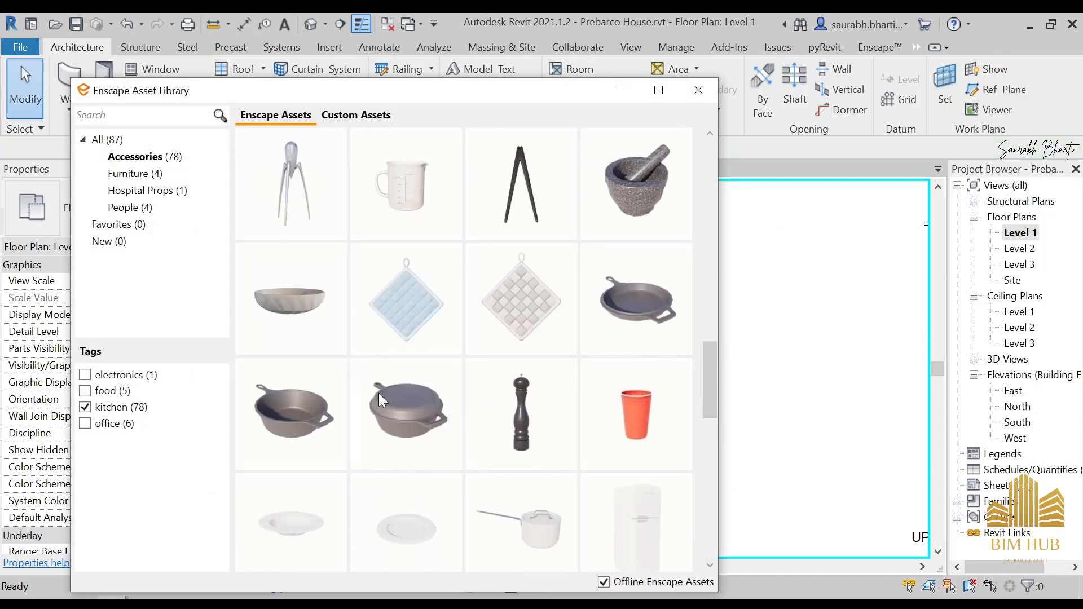
{"action": "left_click", "coordinate": [632, 307]}
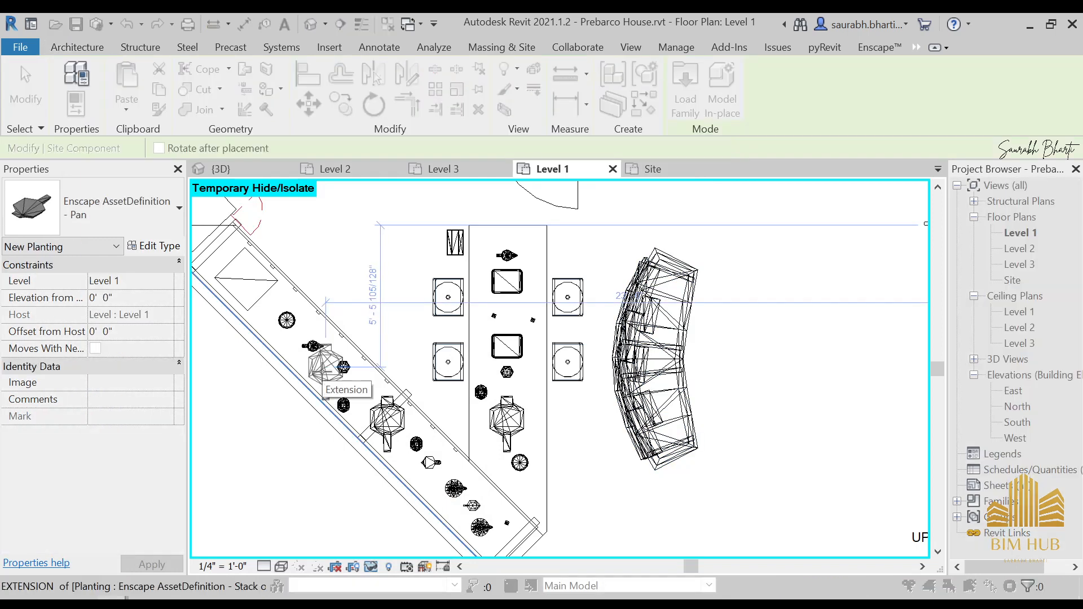
{"action": "left_click", "coordinate": [323, 372]}
{"action": "key", "text": "Escape"}
{"action": "key", "text": "Escape"}
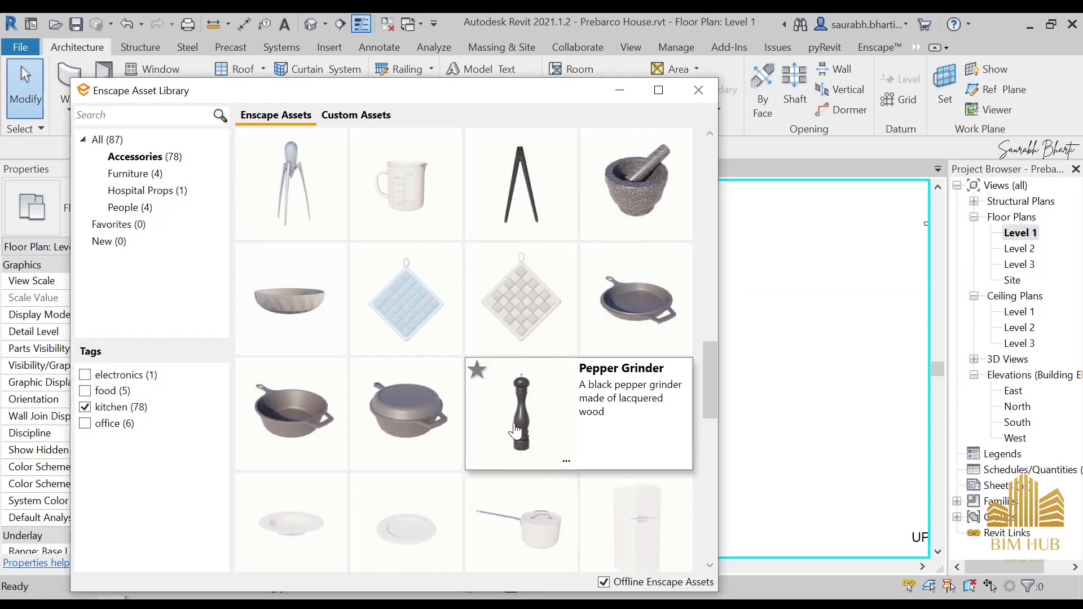
- Place Oven Cloth 02 at two spots around the wooden bowl on the diagonal counter and beside the island's upper tray
{"action": "left_click", "coordinate": [479, 336]}
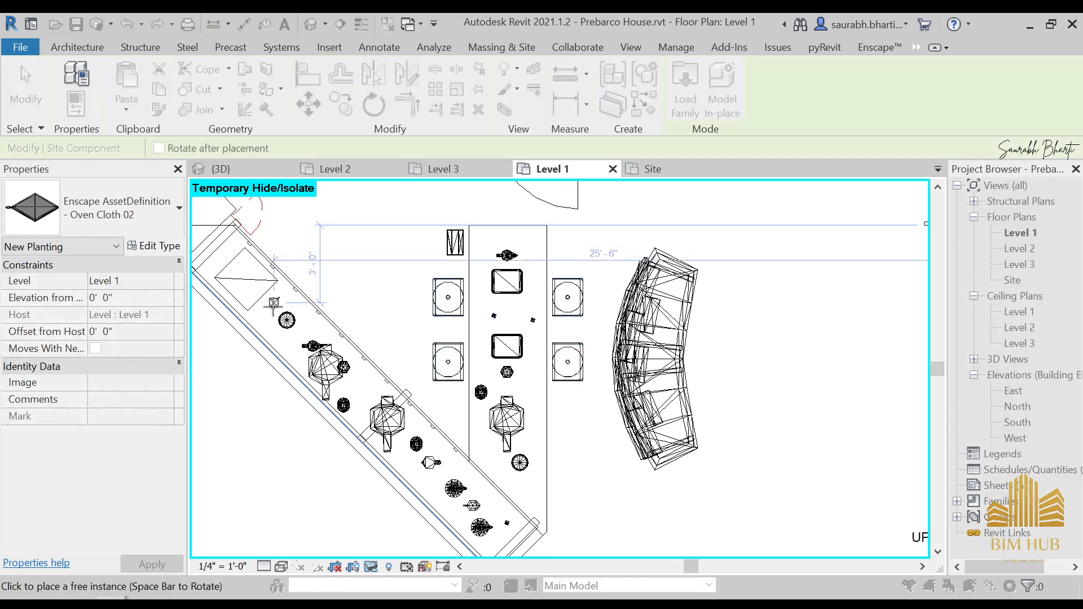
{"action": "left_click", "coordinate": [274, 303]}
{"action": "left_click", "coordinate": [287, 346]}
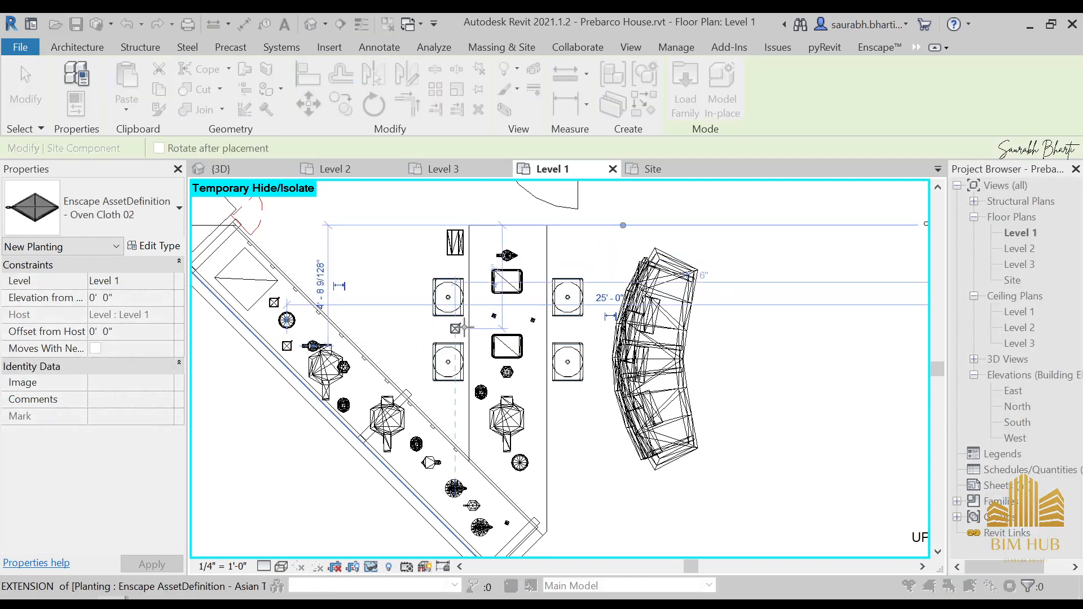
{"action": "key", "text": "Escape"}
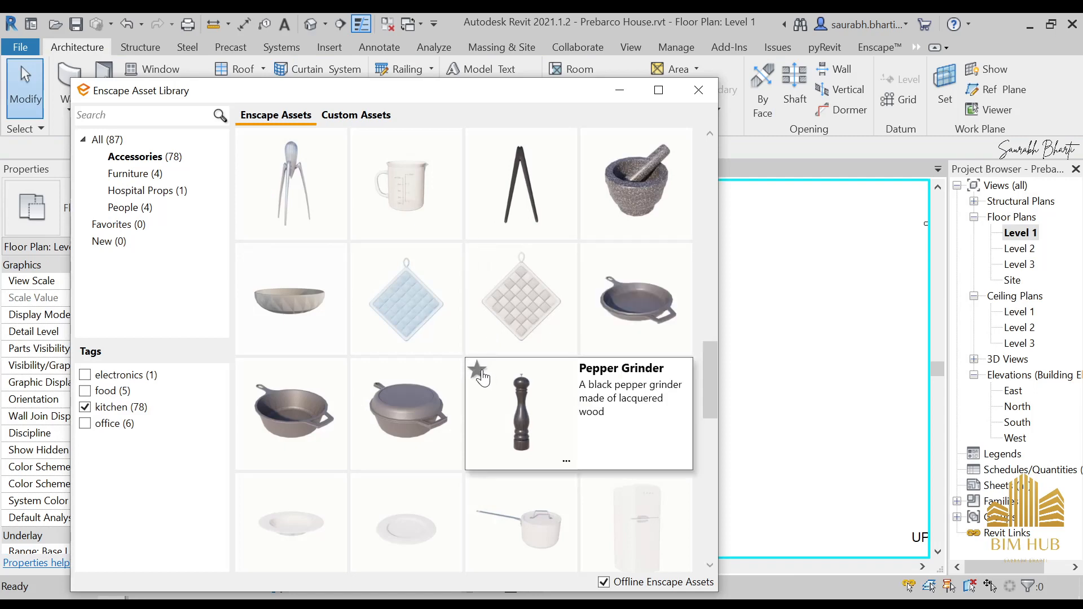
- Place the Lemon Squeezer asset at the lower end of the diagonal counter and on the island below the wooden bowl
{"action": "mouse_move", "coordinate": [271, 301]}
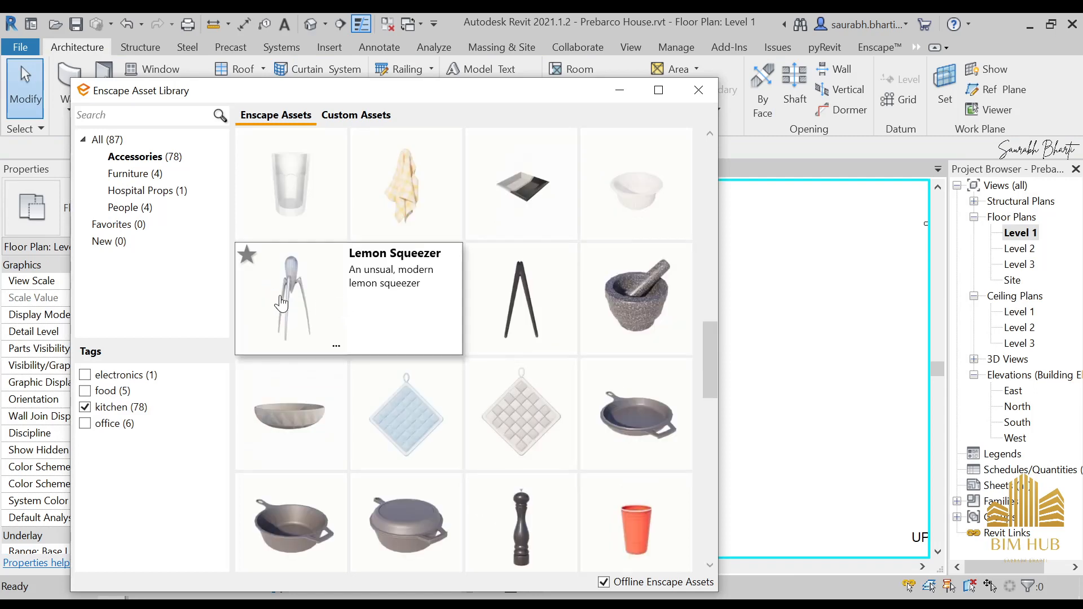
{"action": "left_click", "coordinate": [293, 305]}
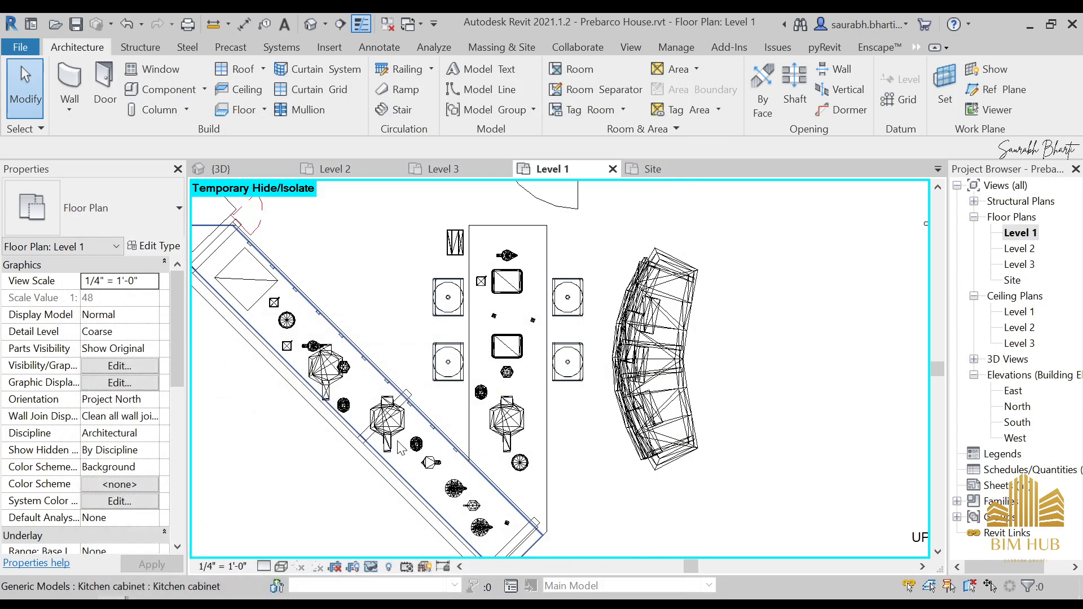
{"action": "left_click", "coordinate": [500, 509]}
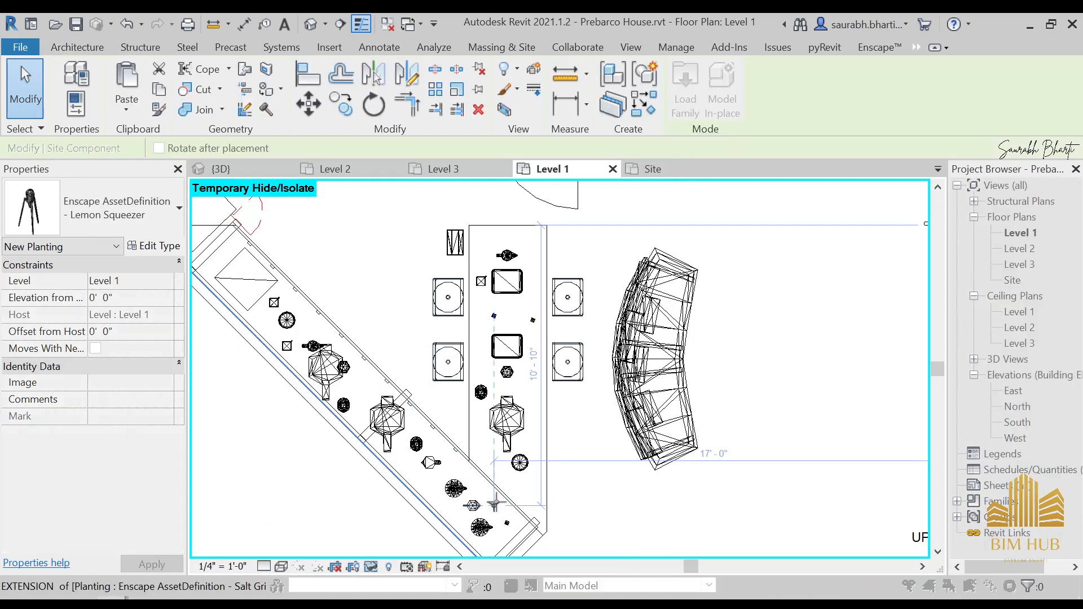
{"action": "key", "text": "Escape"}
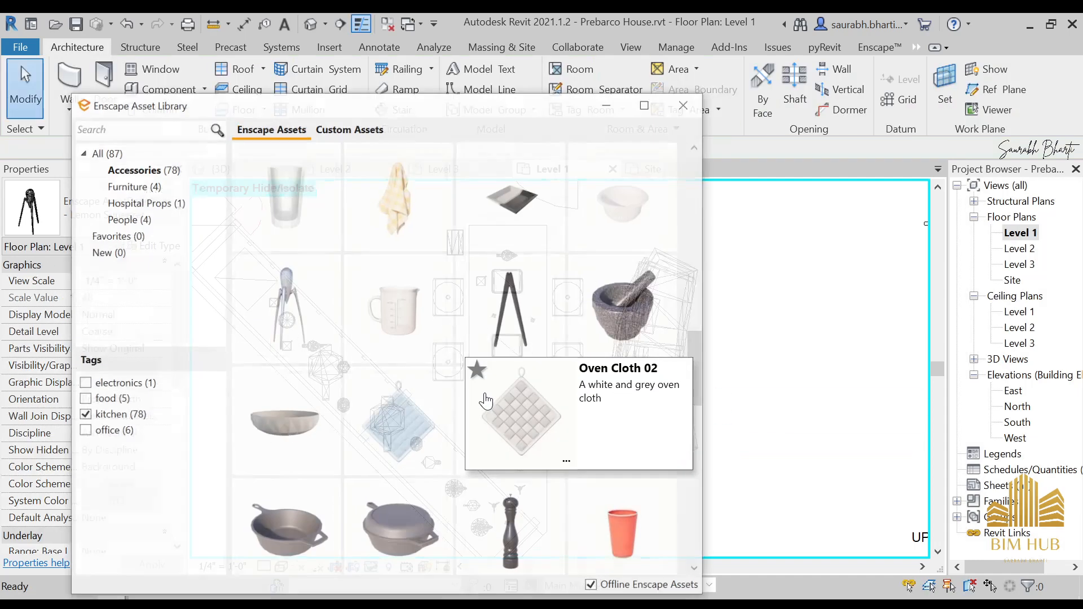
- Place the Cutting Board Set asset on the diagonal counter just below the stack of bowls beside the lower pan
{"action": "scroll", "coordinate": [480, 451], "scroll_direction": "down", "scroll_amount": 2}
{"action": "scroll", "coordinate": [508, 468], "scroll_direction": "up", "scroll_amount": 4}
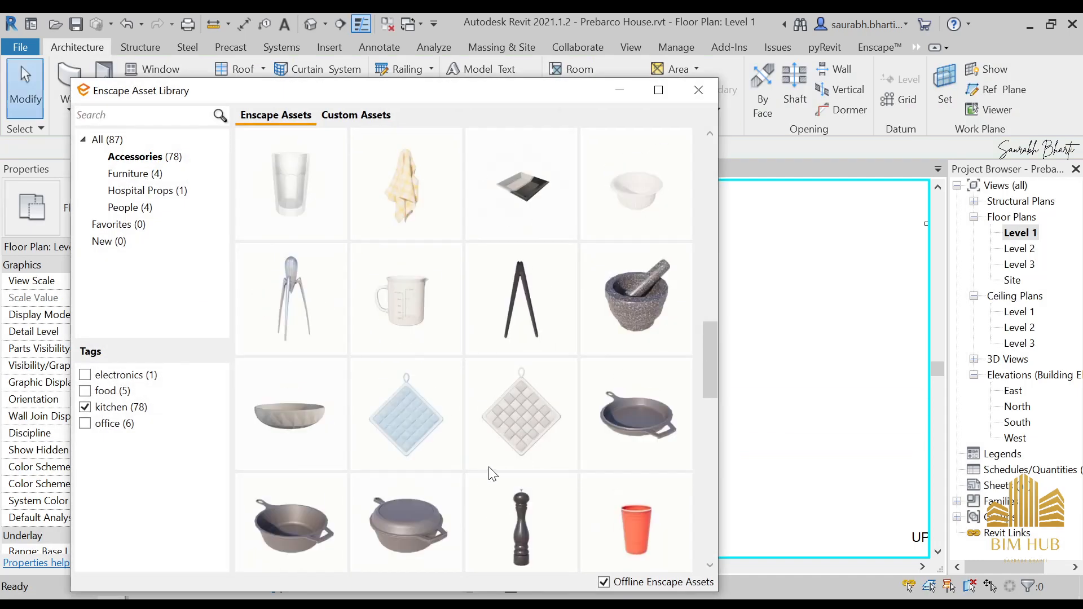
{"action": "scroll", "coordinate": [536, 479], "scroll_direction": "up", "scroll_amount": 2}
{"action": "left_click", "coordinate": [629, 308]}
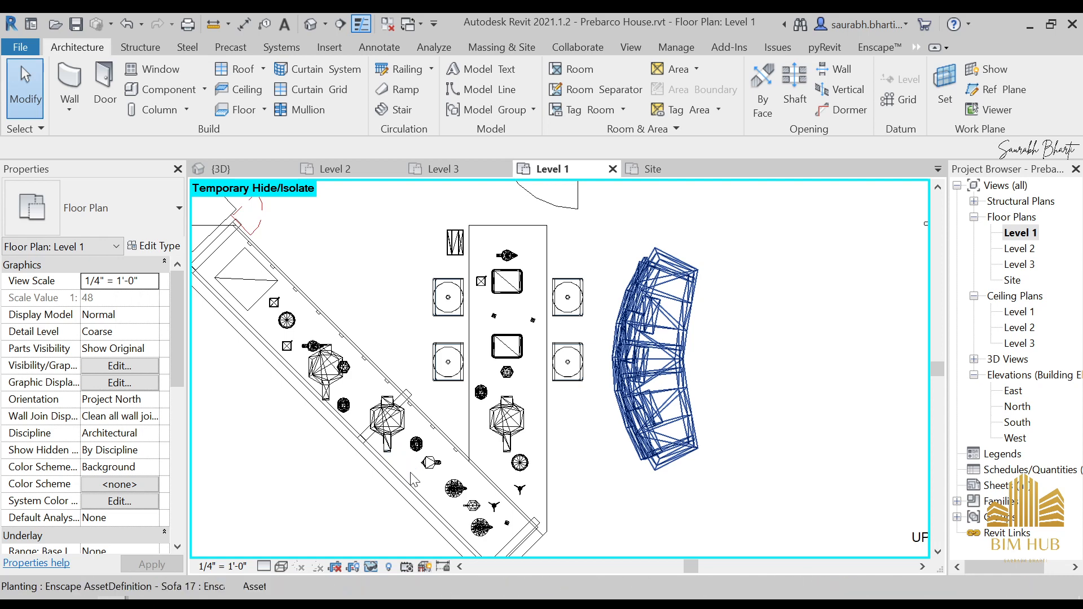
{"action": "scroll", "coordinate": [418, 474], "scroll_direction": "up", "scroll_amount": 2}
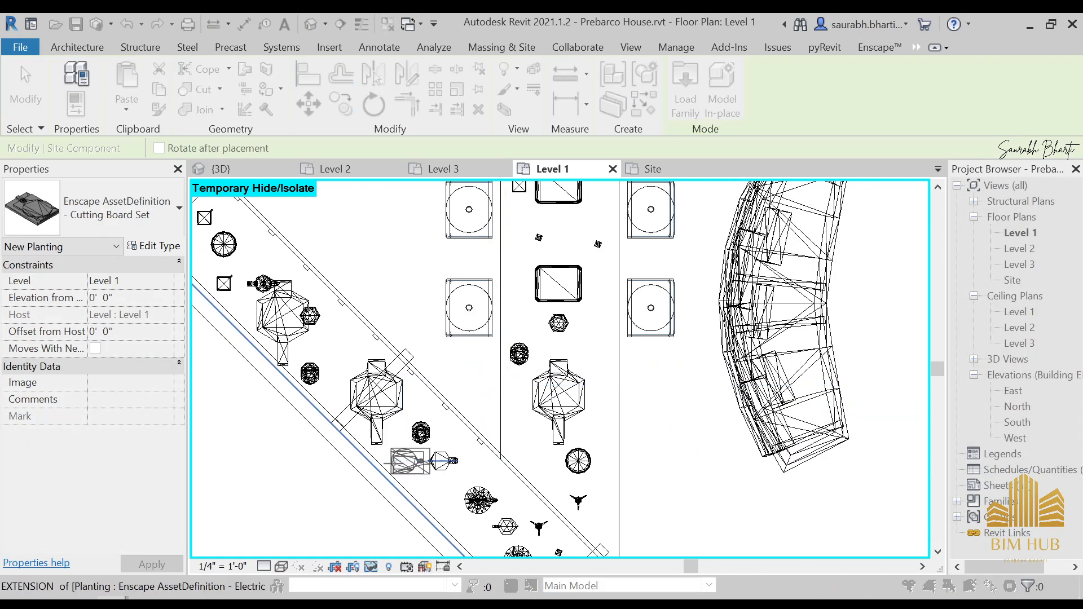
{"action": "left_click", "coordinate": [391, 463]}
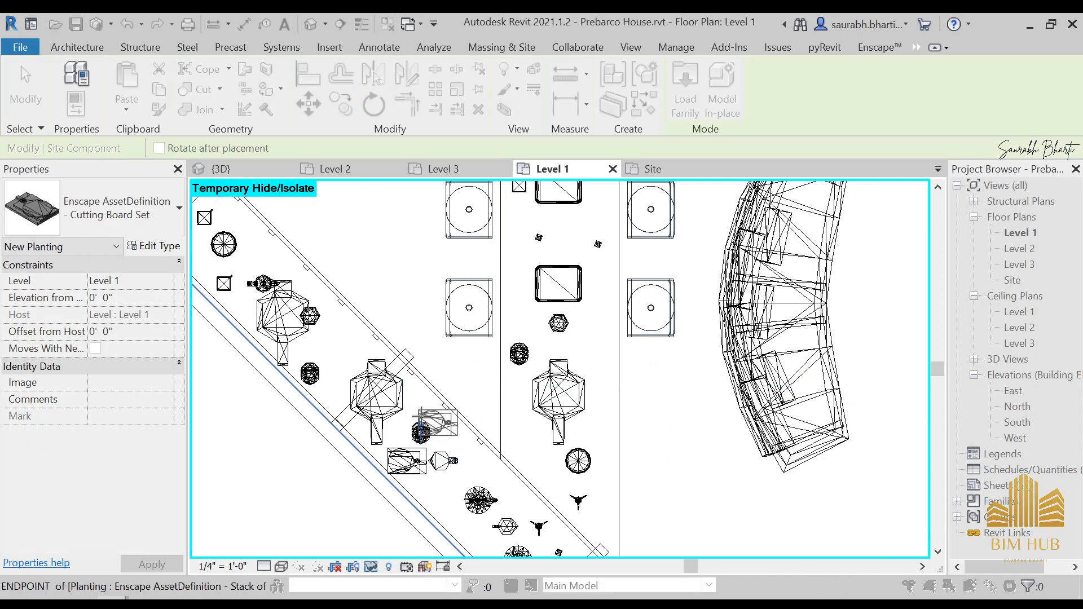
{"action": "key", "text": "Escape"}
{"action": "left_click", "coordinate": [399, 422]}
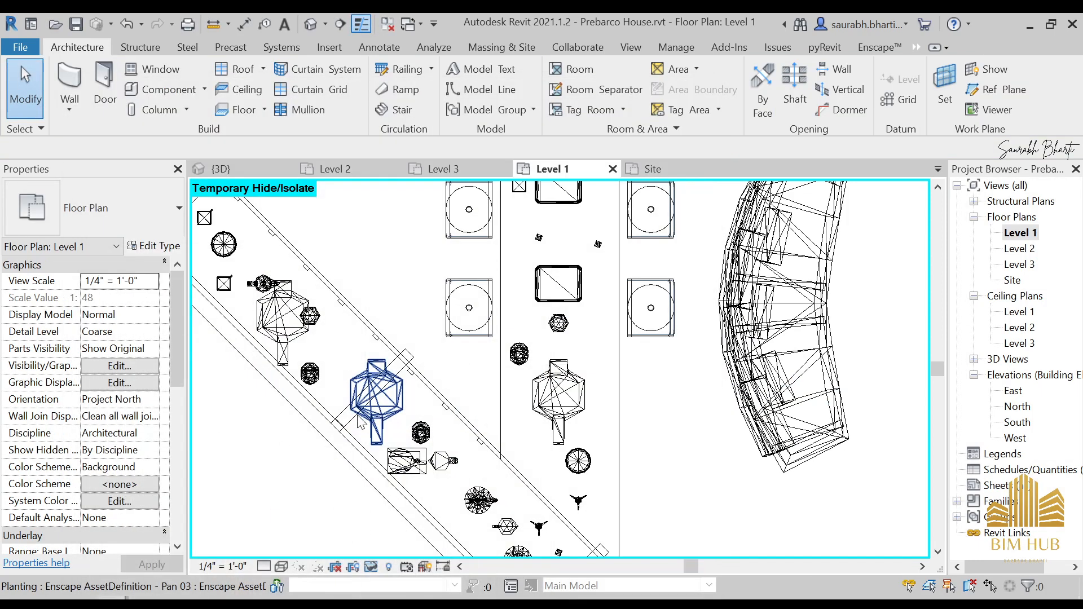
- Place the Electric Mixer asset on the diagonal counter between the two pans and at the island's upper end
{"action": "left_click", "coordinate": [344, 347]}
{"action": "scroll", "coordinate": [469, 355], "scroll_direction": "down", "scroll_amount": 2}
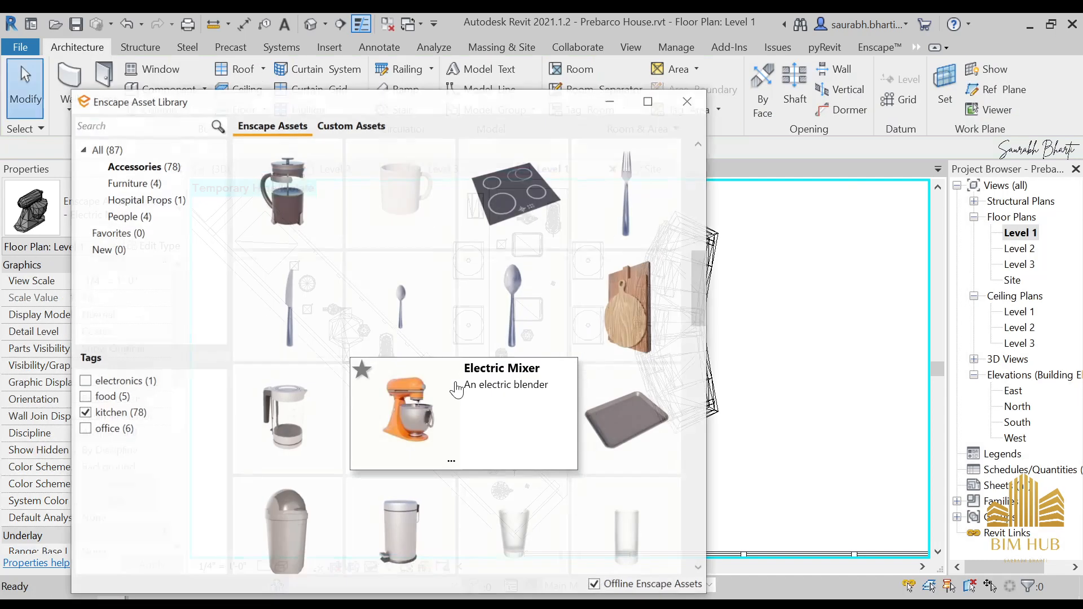
{"action": "scroll", "coordinate": [473, 443], "scroll_direction": "up", "scroll_amount": 3}
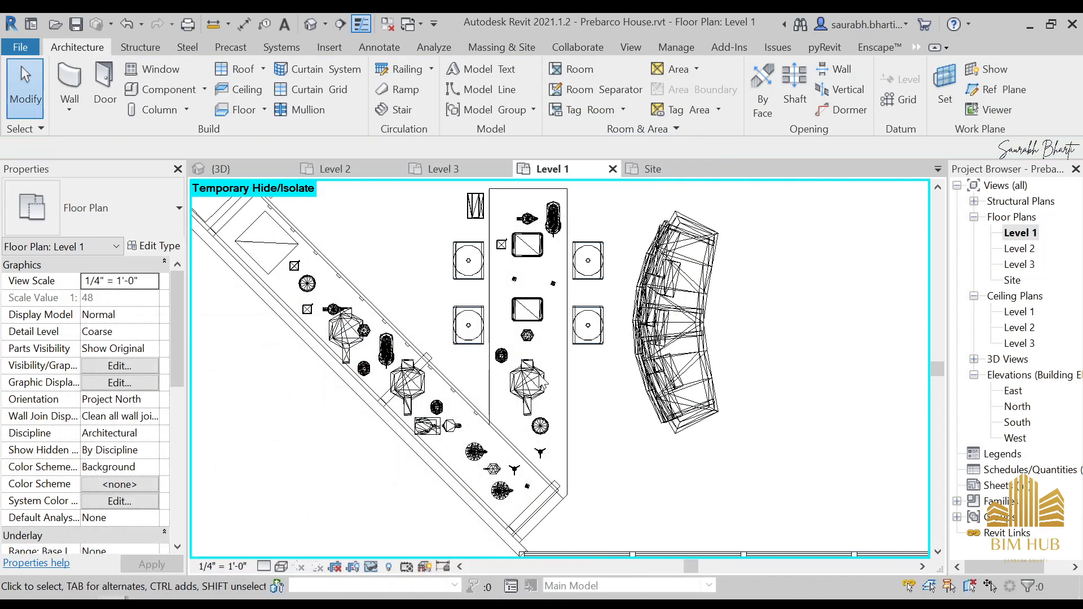
- Place the Coffee Maker 03 asset near the upper end of the diagonal counter and at two spots near its lower end
{"action": "left_click", "coordinate": [456, 451]}
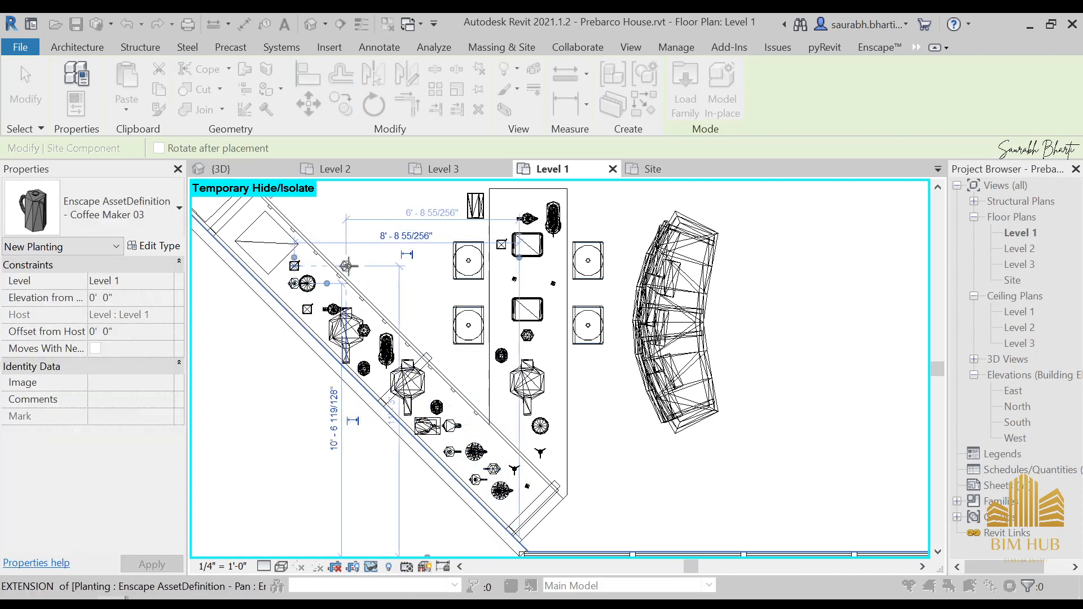
{"action": "key", "text": "Escape"}
{"action": "left_click", "coordinate": [619, 90]}
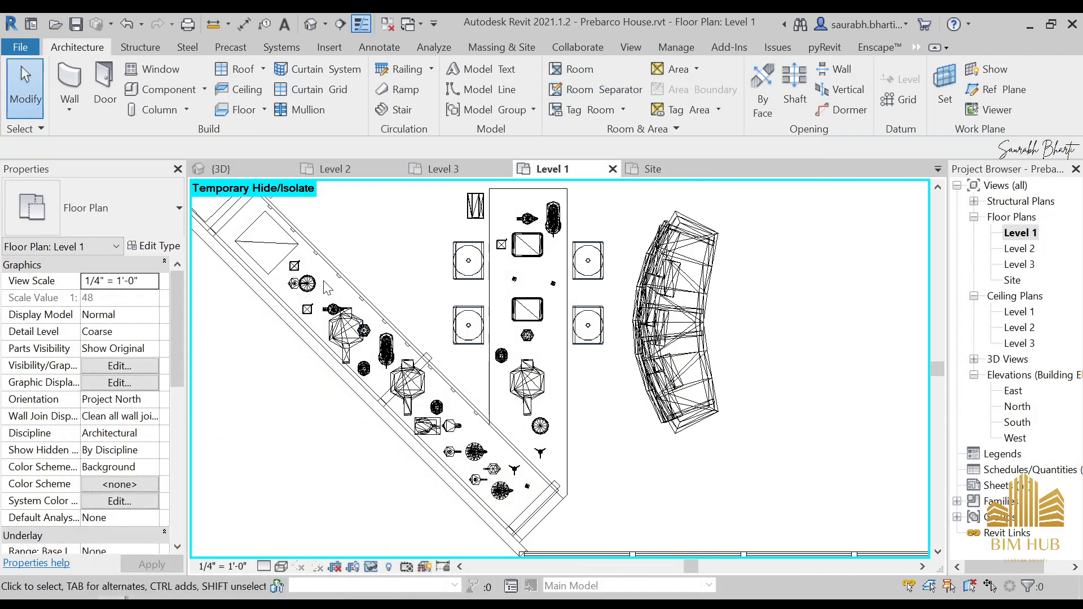
- Set the elevation of all kitchen accessories on the diagonal counter and the island to 2' 6"
{"action": "left_click", "coordinate": [310, 285]}
{"action": "left_click", "coordinate": [348, 333], "text": "ctrl"}
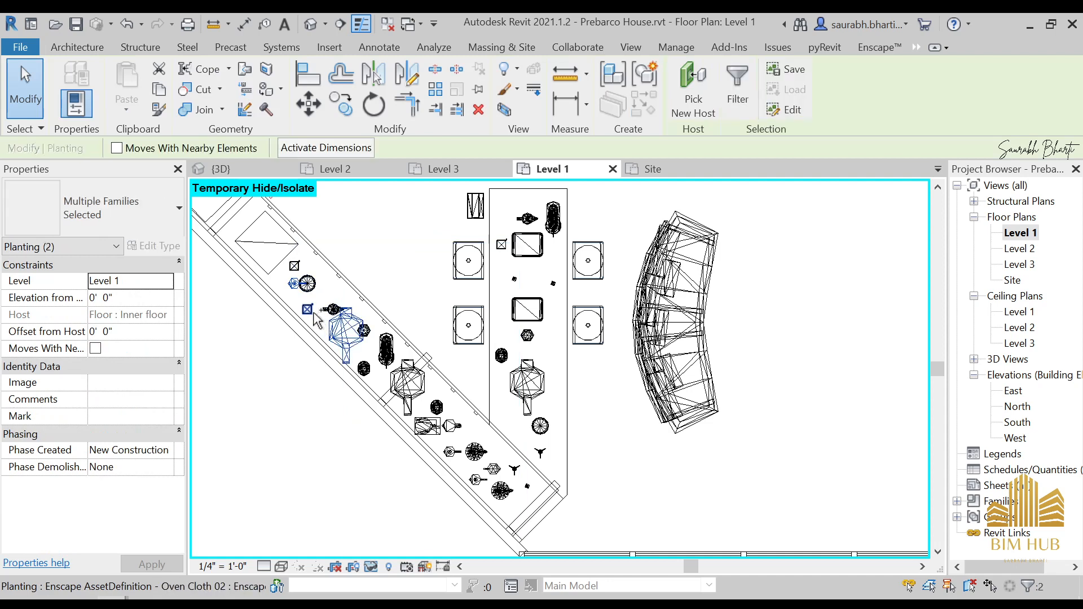
{"action": "left_click", "coordinate": [308, 309], "text": "ctrl"}
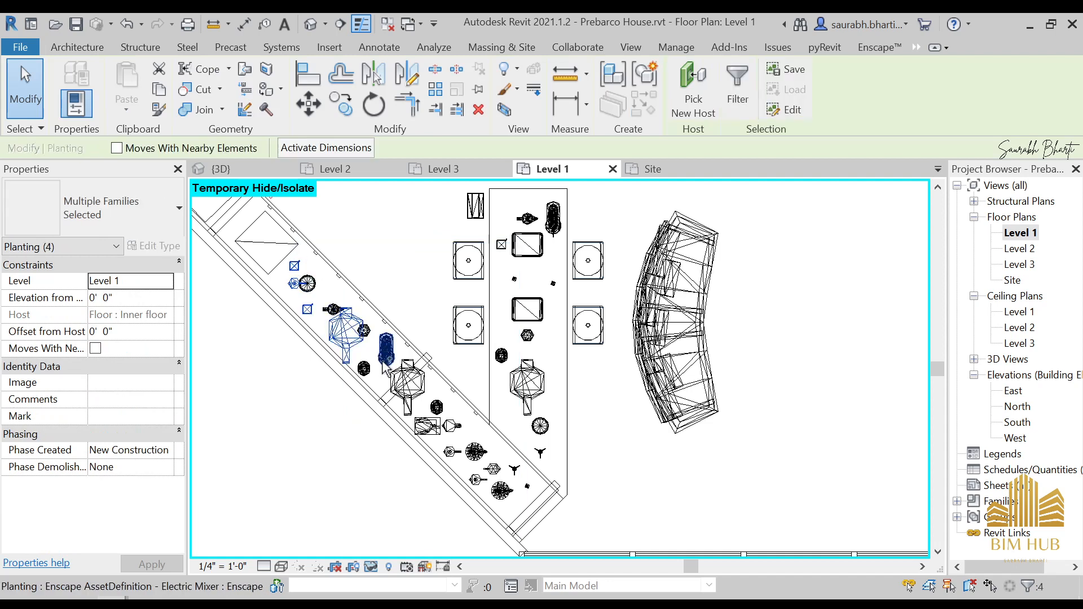
{"action": "left_click", "coordinate": [386, 351], "text": "ctrl"}
{"action": "left_click", "coordinate": [364, 369], "text": "ctrl"}
{"action": "left_click", "coordinate": [411, 385], "text": "ctrl"}
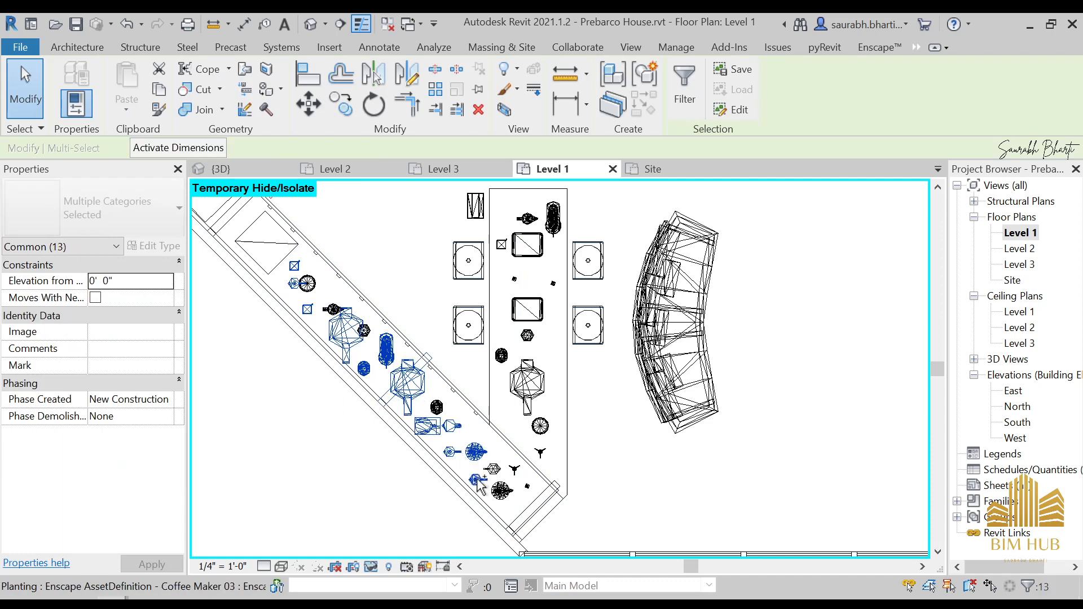
{"action": "left_click", "coordinate": [516, 474], "text": "ctrl"}
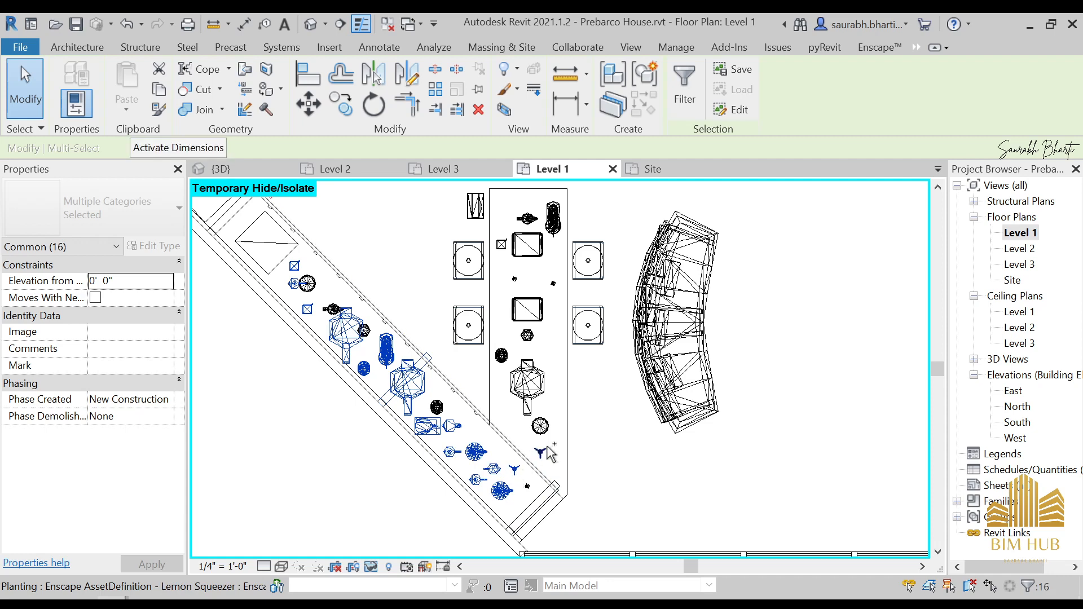
{"action": "left_click", "coordinate": [436, 408], "text": "ctrl"}
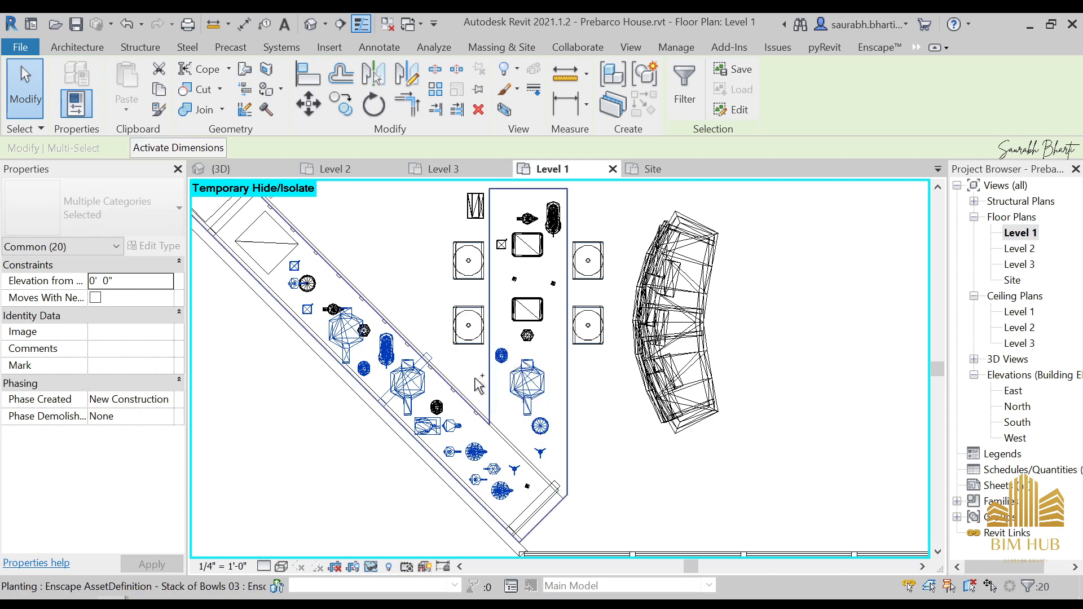
{"action": "left_click", "coordinate": [527, 335], "text": "ctrl"}
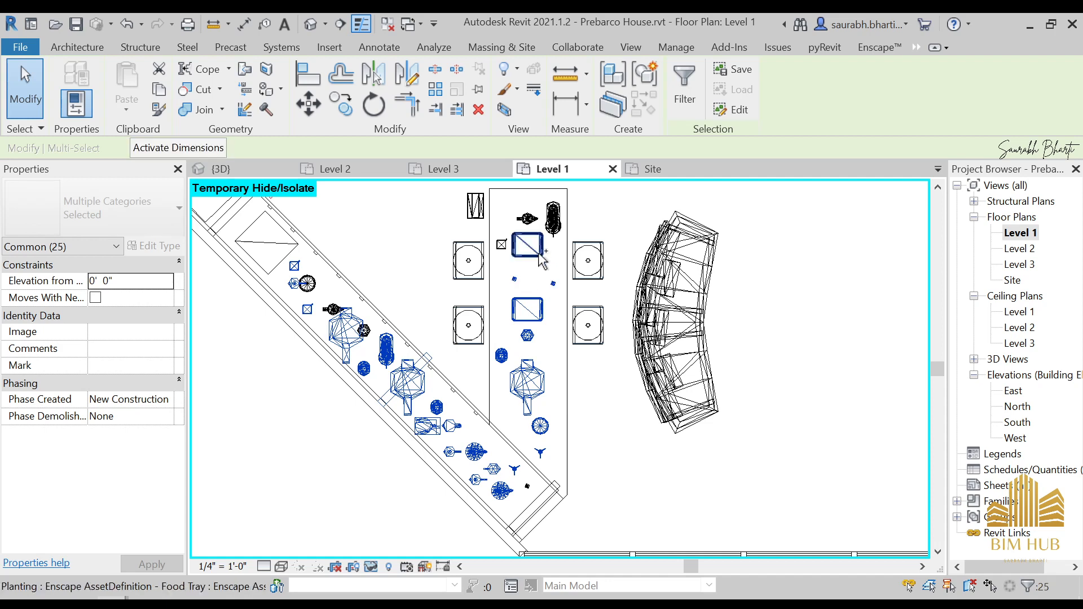
{"action": "left_click", "coordinate": [529, 222], "text": "ctrl"}
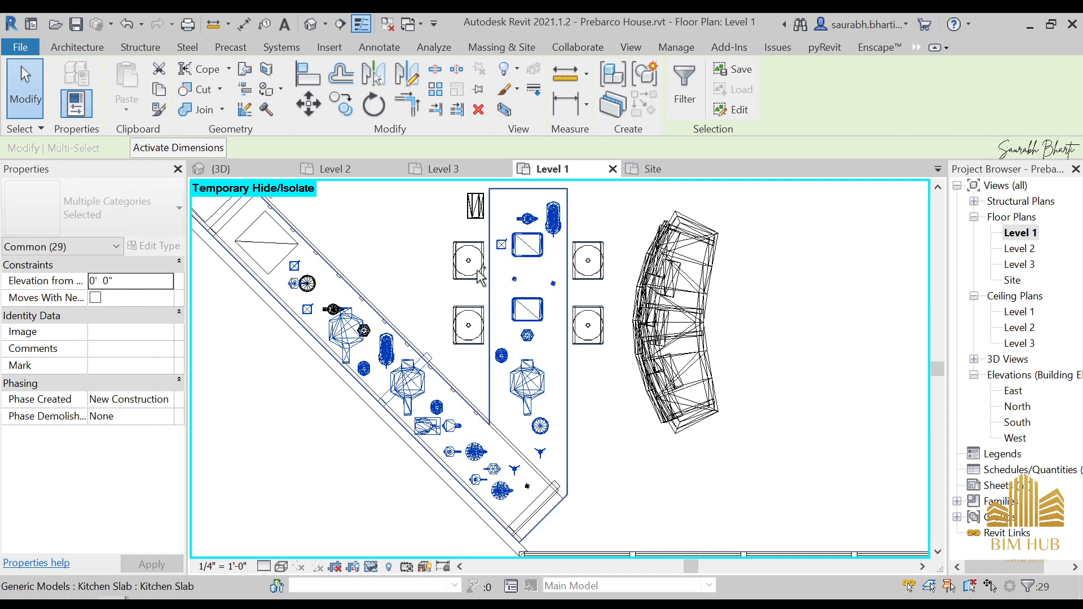
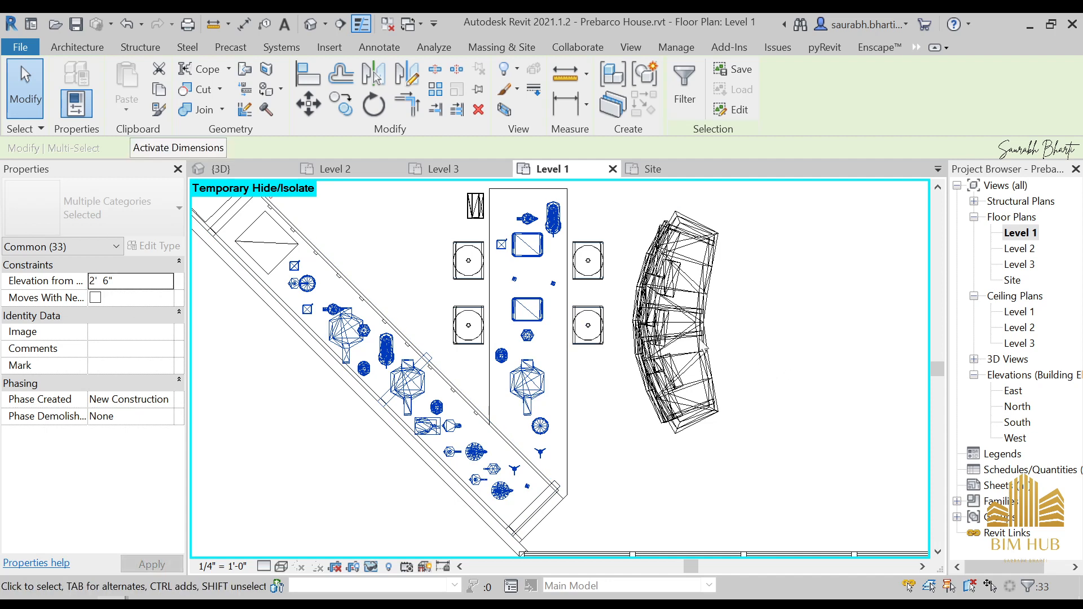
- Switch to the 3D view and temporarily hide the curtain wall elements that block the view of the kitchen
{"action": "left_click", "coordinate": [307, 31]}
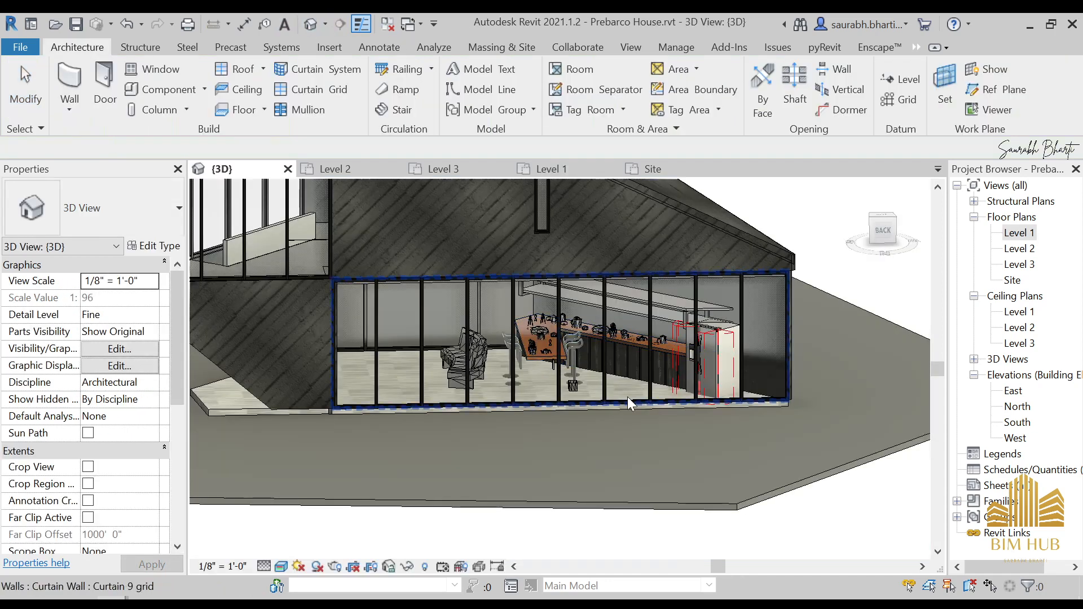
{"action": "middle_click_drag", "start_coordinate": [627, 397], "coordinate": [607, 380], "text": "shift"}
{"action": "scroll", "coordinate": [607, 381], "scroll_direction": "up", "scroll_amount": 10}
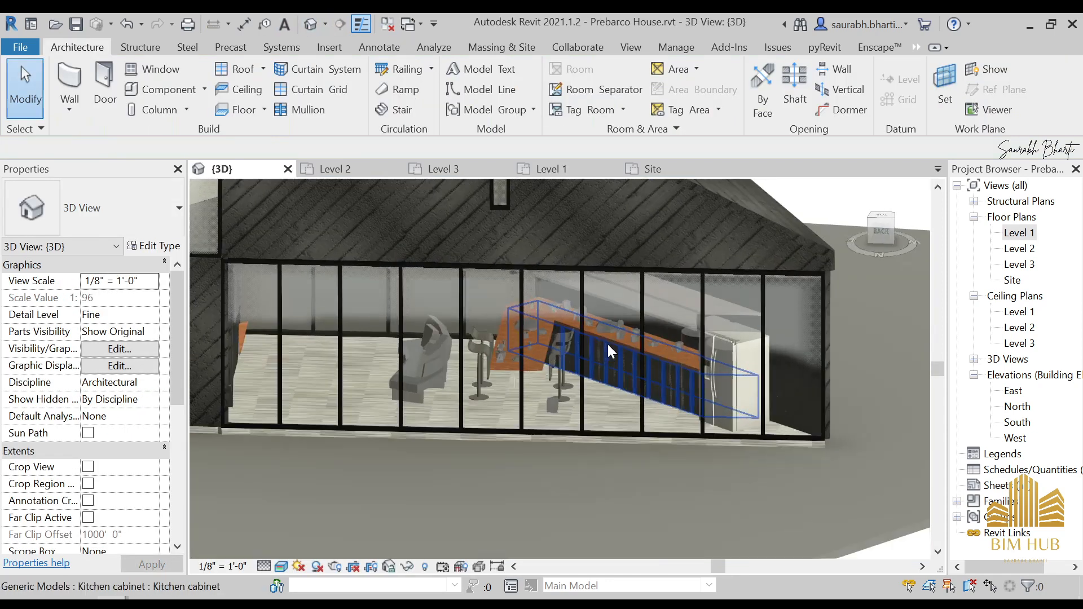
{"action": "scroll", "coordinate": [624, 322], "scroll_direction": "down", "scroll_amount": 6}
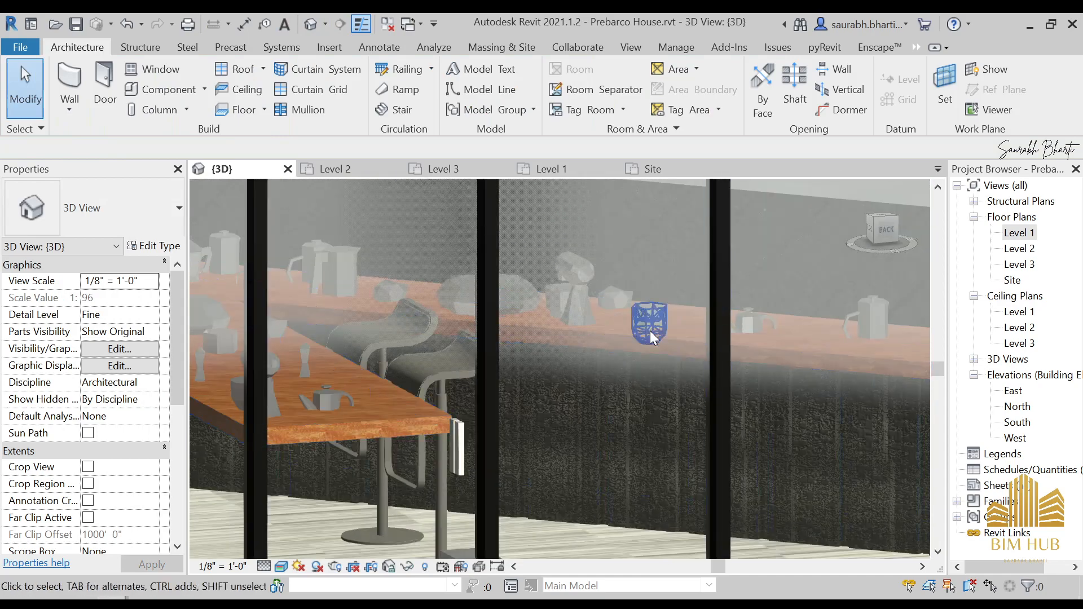
{"action": "left_click", "coordinate": [628, 530]}
{"action": "key", "text": "Escape"}
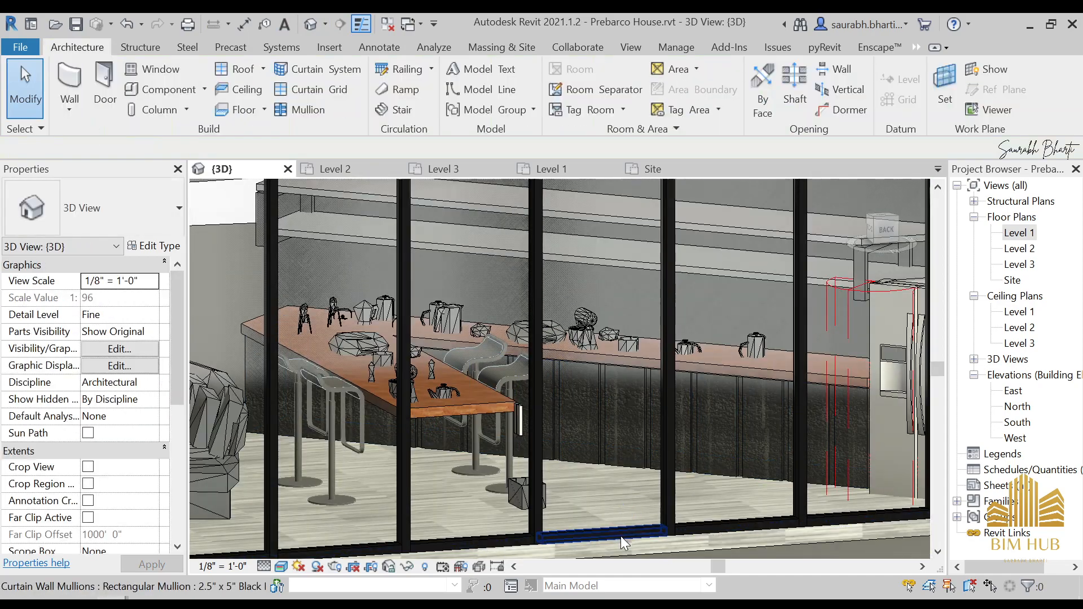
{"action": "left_click", "coordinate": [489, 546]}
{"action": "key", "text": "h"}
{"action": "key", "text": "h"}
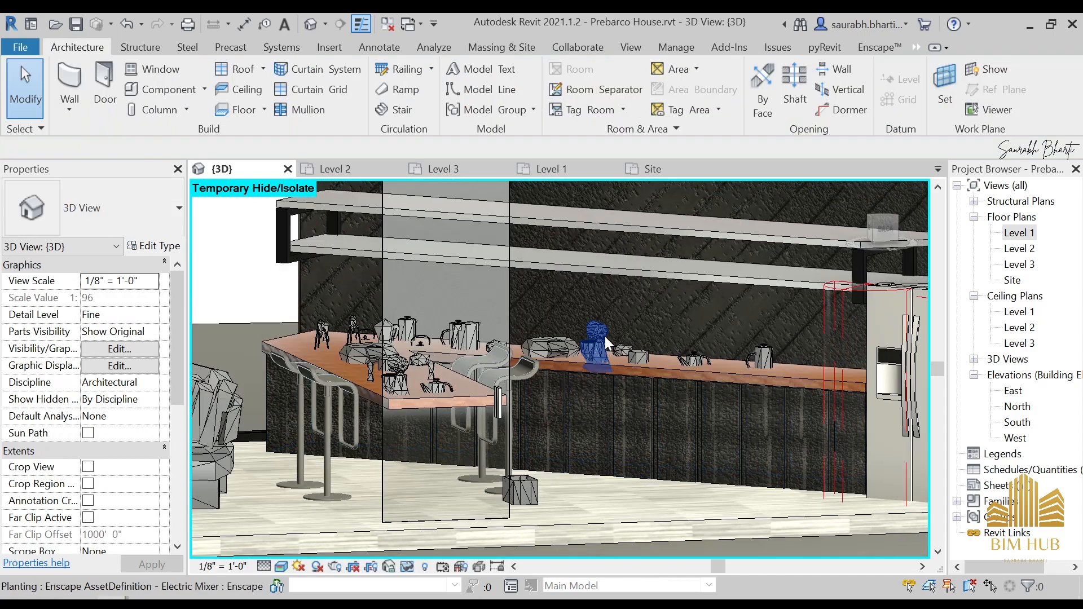
- Set the elevation of the diagonal counter's electric mixer, teapot, coffee makers and lemon squeezer to 6' 3" for the upper shelf
{"action": "middle_click_drag", "start_coordinate": [605, 340], "coordinate": [603, 361], "text": "shift"}
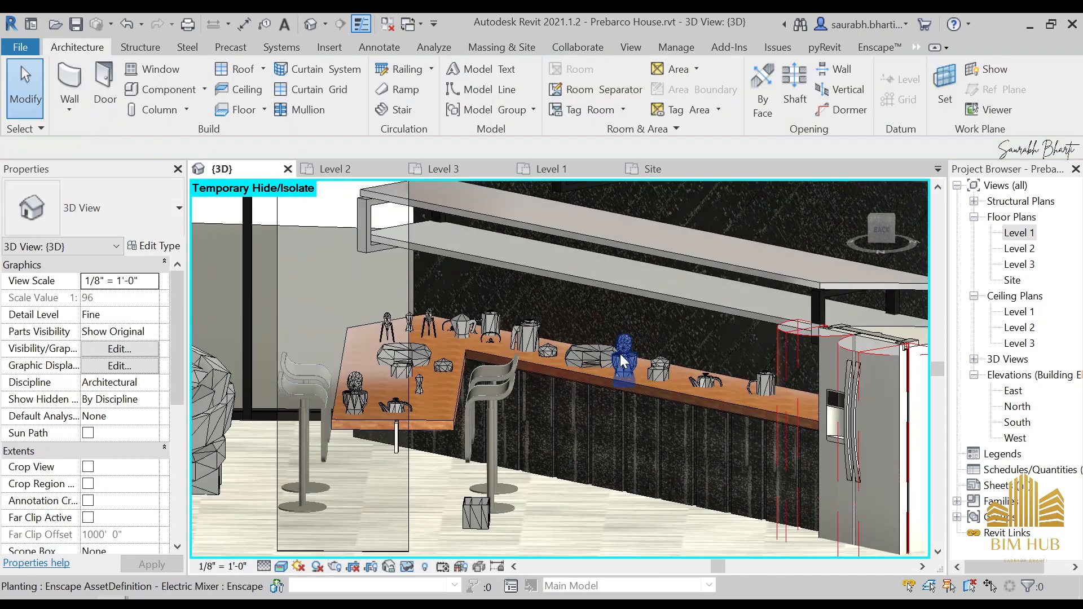
{"action": "left_click", "coordinate": [620, 353]}
{"action": "left_click", "coordinate": [712, 383], "text": "ctrl"}
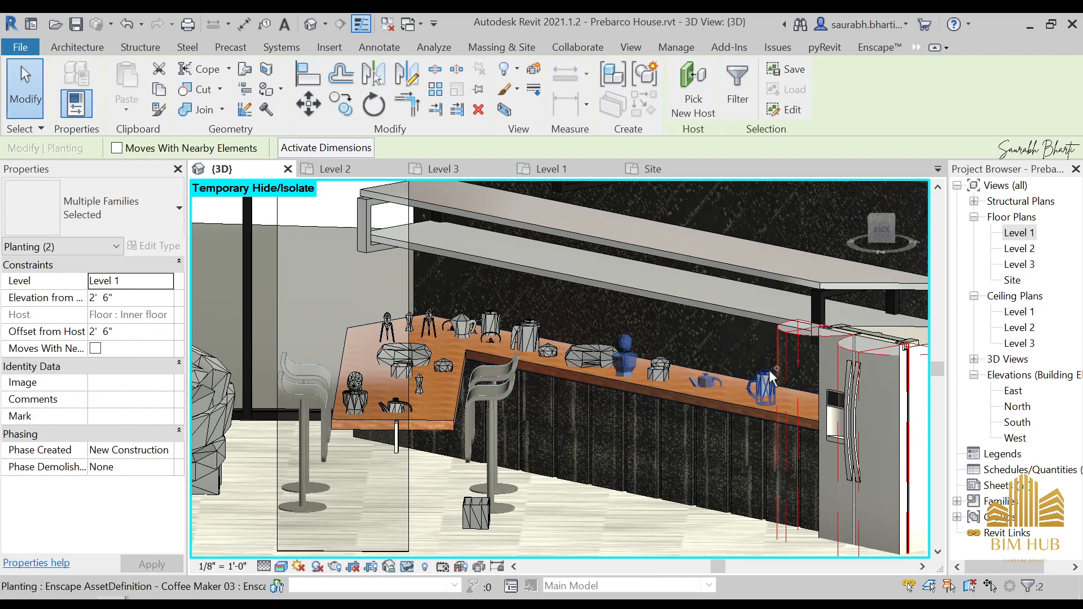
{"action": "left_click", "coordinate": [765, 384], "text": "ctrl"}
{"action": "left_click", "coordinate": [489, 317], "text": "ctrl"}
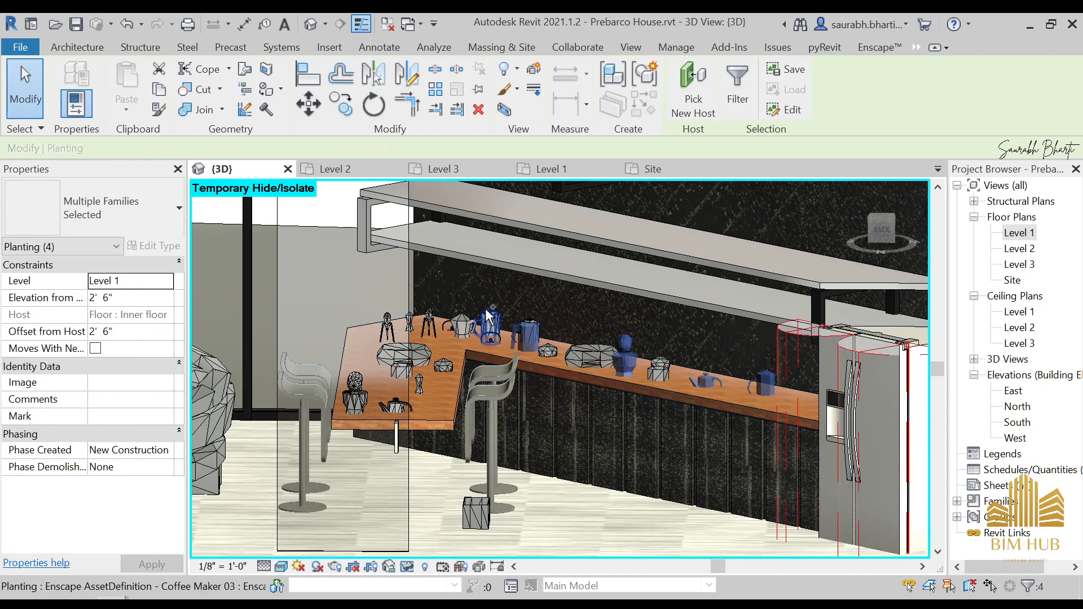
{"action": "left_click", "coordinate": [473, 320], "text": "ctrl"}
{"action": "left_click", "coordinate": [430, 323], "text": "ctrl"}
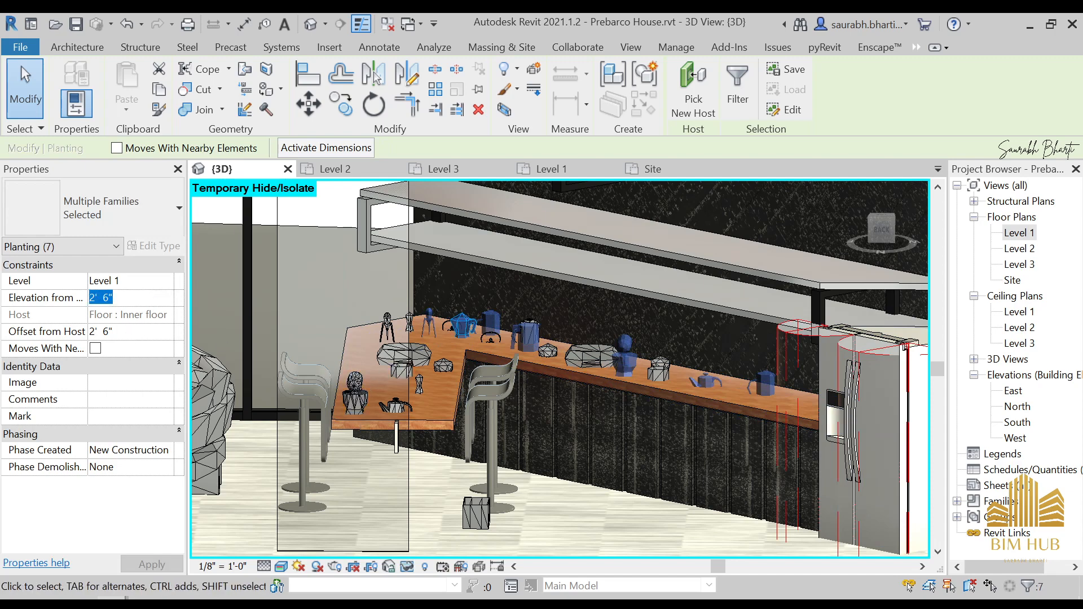
{"action": "key", "text": "Return"}
{"action": "scroll", "coordinate": [677, 386], "scroll_direction": "down", "scroll_amount": 3}
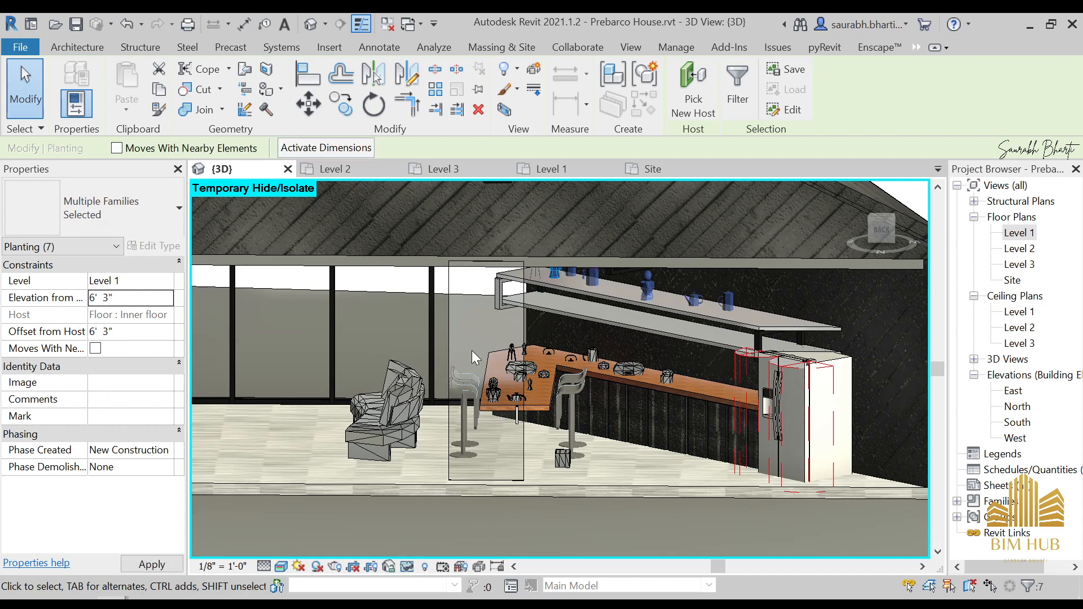
- Try elevations of 6' 6" and 6' 4" for the selected accessories and compare them with the upper shelf surface
{"action": "right_click", "coordinate": [472, 350]}
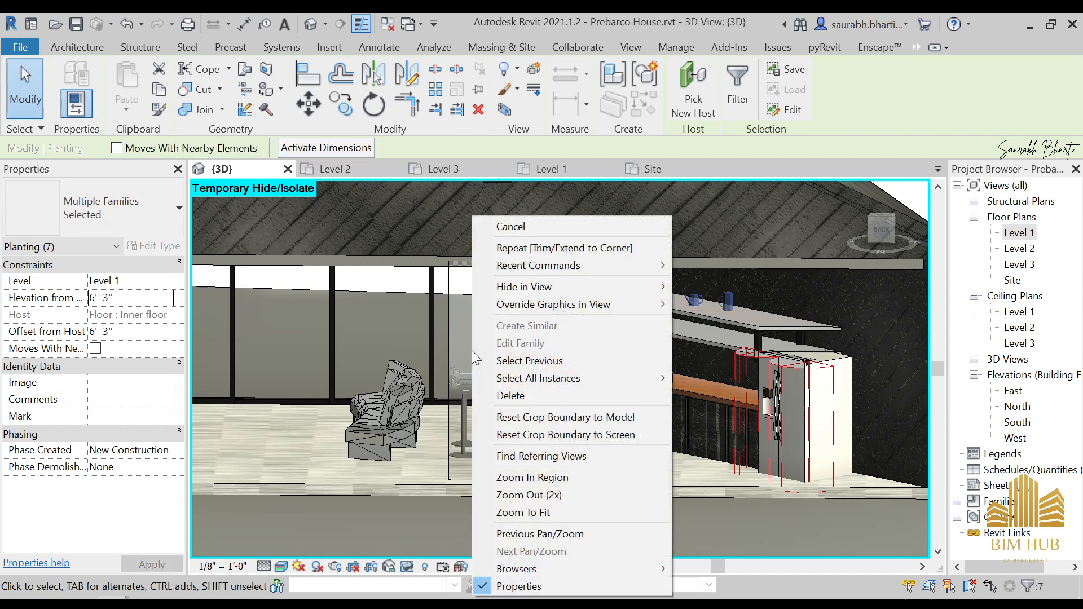
{"action": "key", "text": "Escape"}
{"action": "scroll", "coordinate": [543, 305], "scroll_direction": "up", "scroll_amount": 4}
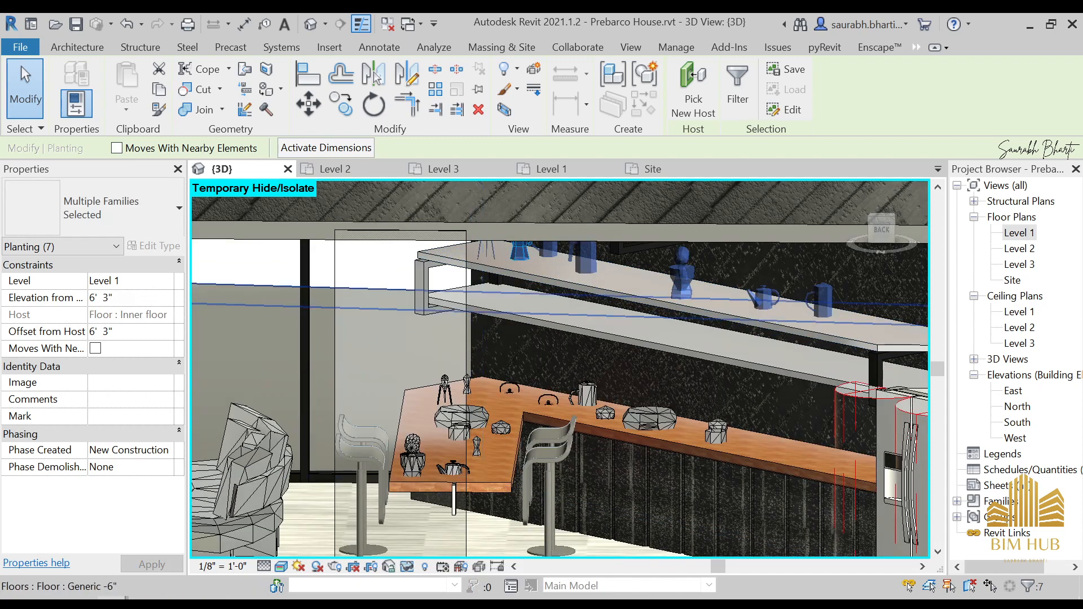
{"action": "key", "text": "Return"}
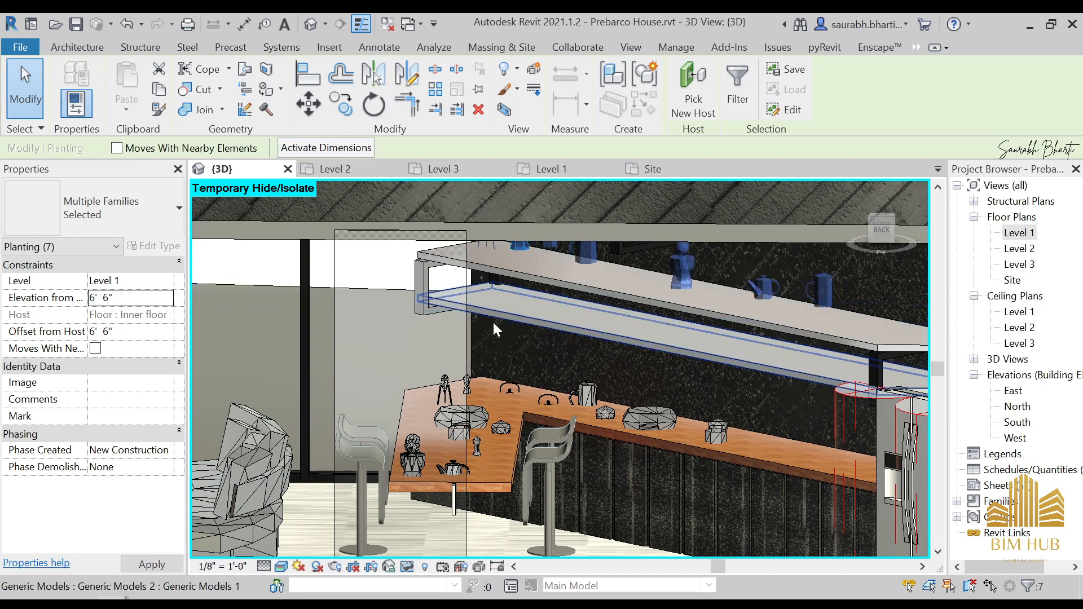
{"action": "scroll", "coordinate": [647, 350], "scroll_direction": "down", "scroll_amount": 2}
{"action": "middle_click_drag", "start_coordinate": [647, 350], "coordinate": [523, 320], "text": "shift"}
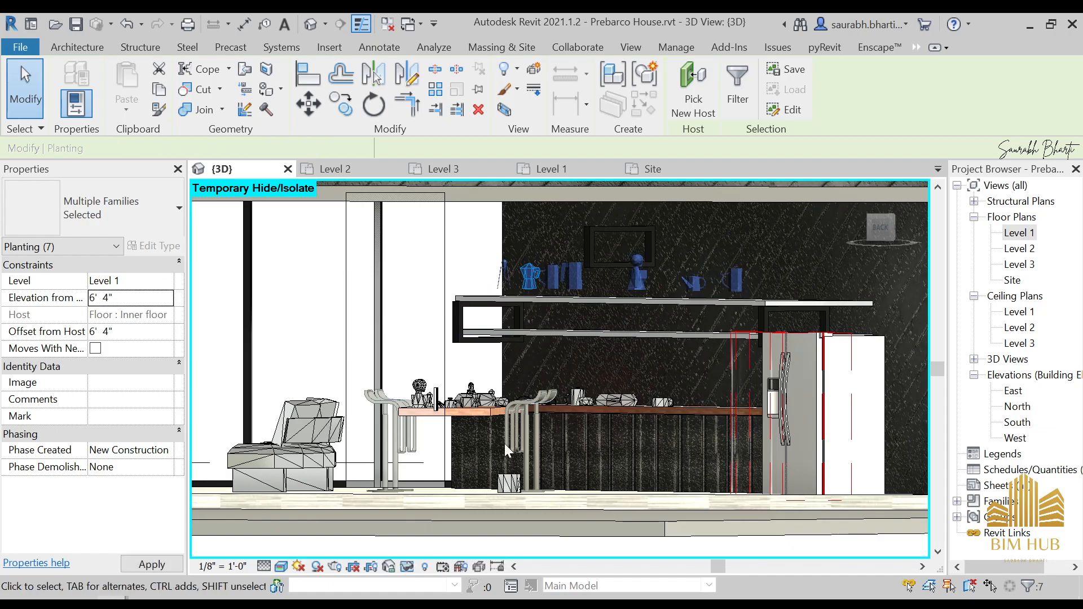
{"action": "middle_click_drag", "start_coordinate": [725, 379], "coordinate": [743, 404], "text": "shift"}
{"action": "scroll", "coordinate": [655, 292], "scroll_direction": "up", "scroll_amount": 3}
{"action": "middle_click_drag", "start_coordinate": [655, 293], "coordinate": [717, 237]}
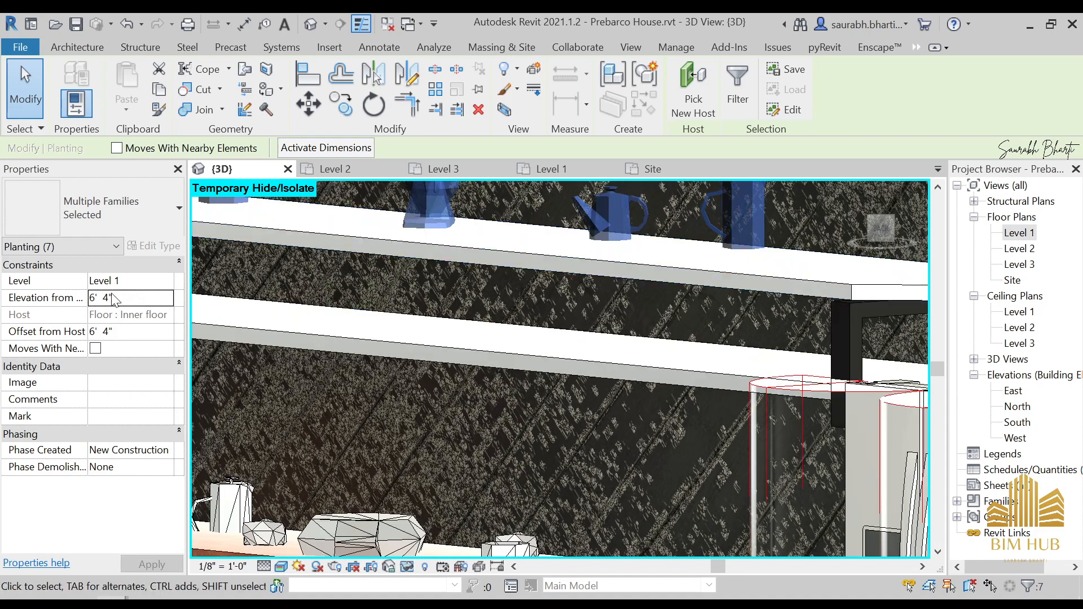
- Return the selected accessories to an elevation of 6' 3" on the upper shelf and face the kitchen from the back
{"action": "type", "text": "3"}
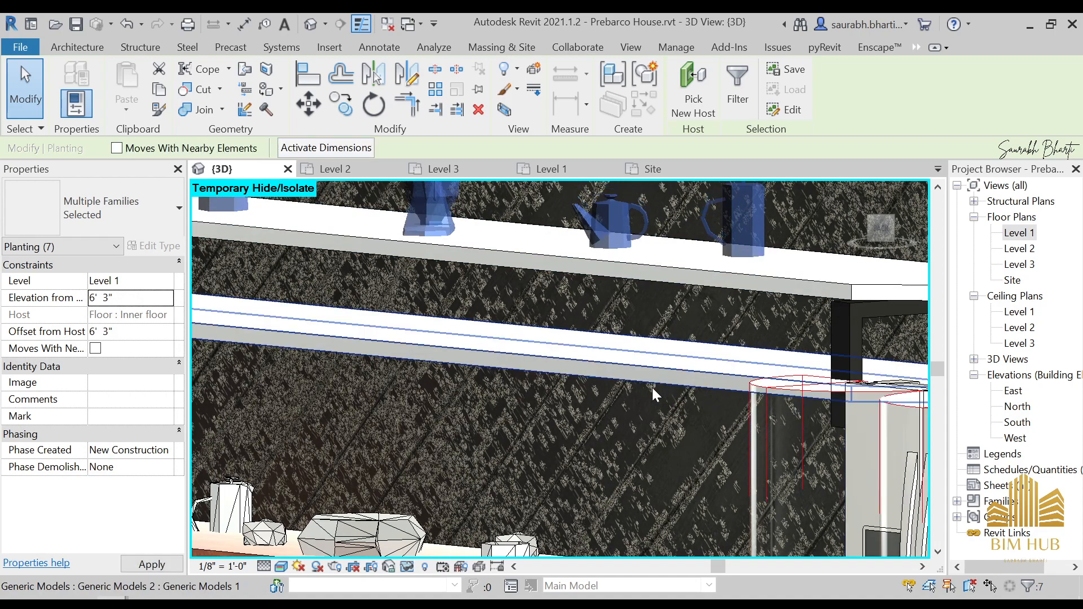
{"action": "scroll", "coordinate": [626, 392], "scroll_direction": "down", "scroll_amount": 2}
{"action": "middle_click_drag", "start_coordinate": [560, 476], "coordinate": [641, 431]}
{"action": "scroll", "coordinate": [641, 431], "scroll_direction": "down", "scroll_amount": 1}
{"action": "scroll", "coordinate": [587, 316], "scroll_direction": "down", "scroll_amount": 1}
{"action": "middle_click_drag", "start_coordinate": [597, 307], "coordinate": [583, 345]}
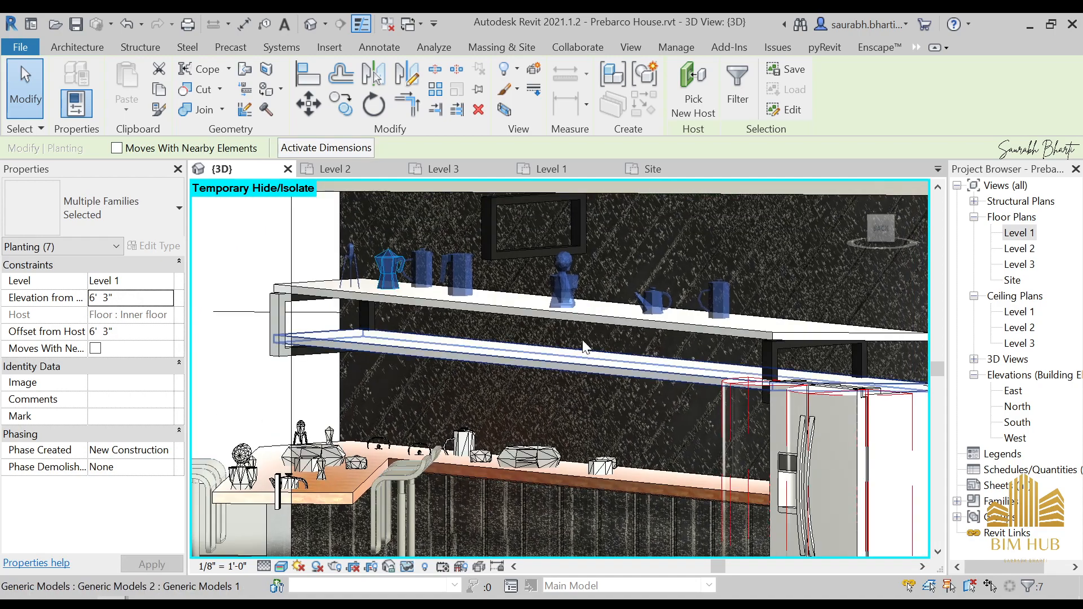
{"action": "left_click", "coordinate": [882, 230]}
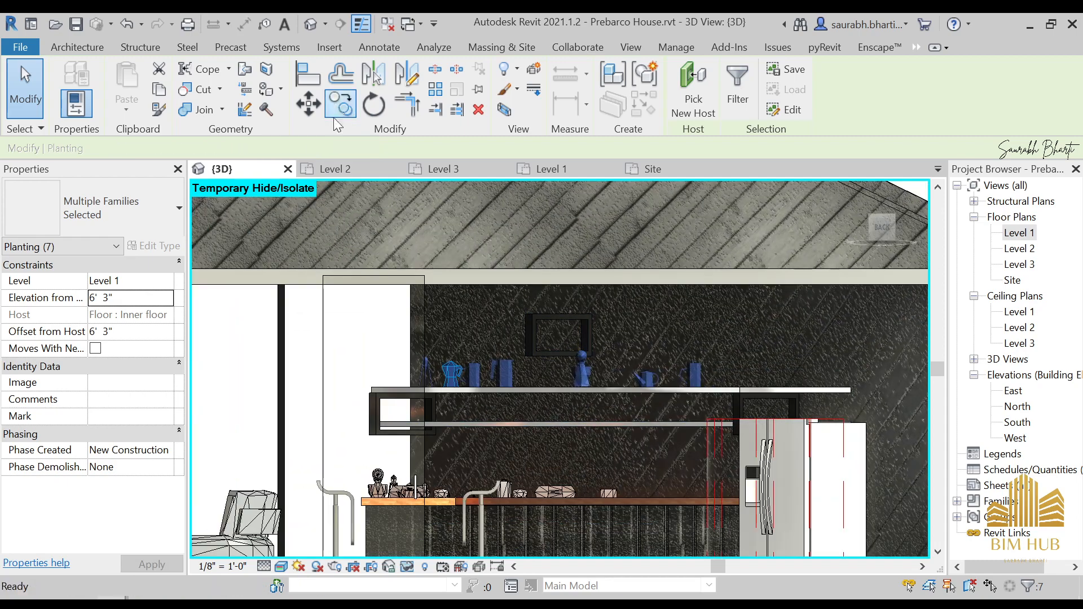
- Copy the seven selected accessories in place on the upper shelf
{"action": "left_click", "coordinate": [335, 113]}
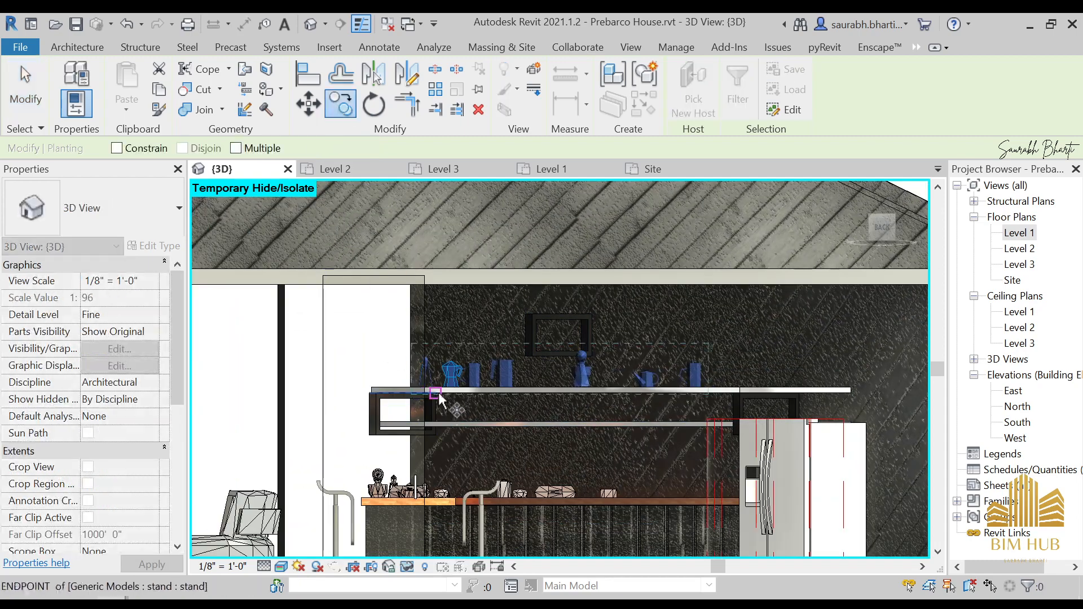
{"action": "left_click", "coordinate": [424, 378]}
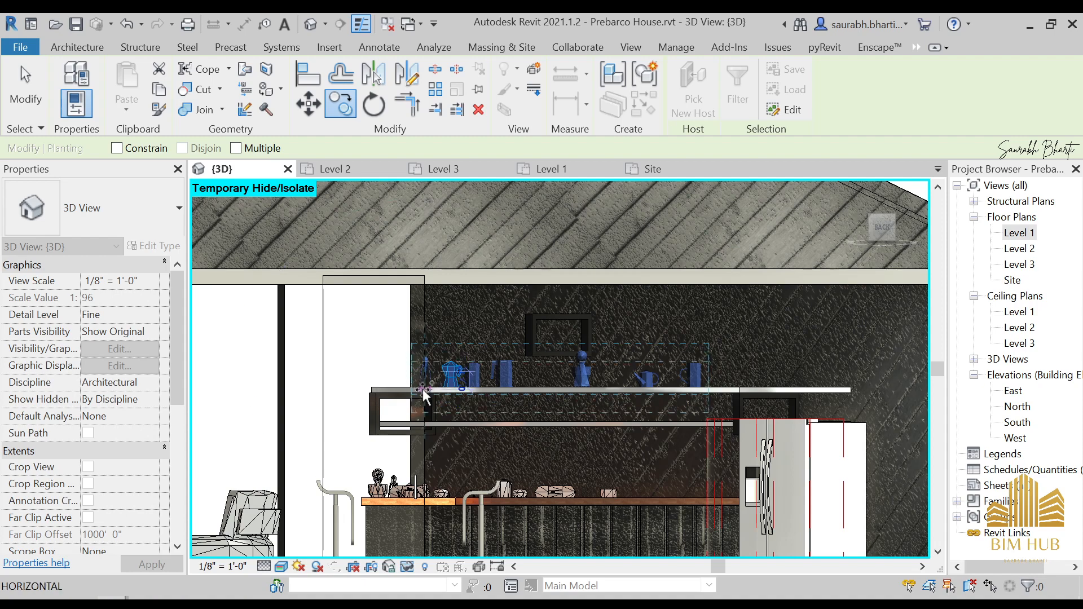
{"action": "left_click", "coordinate": [424, 398]}
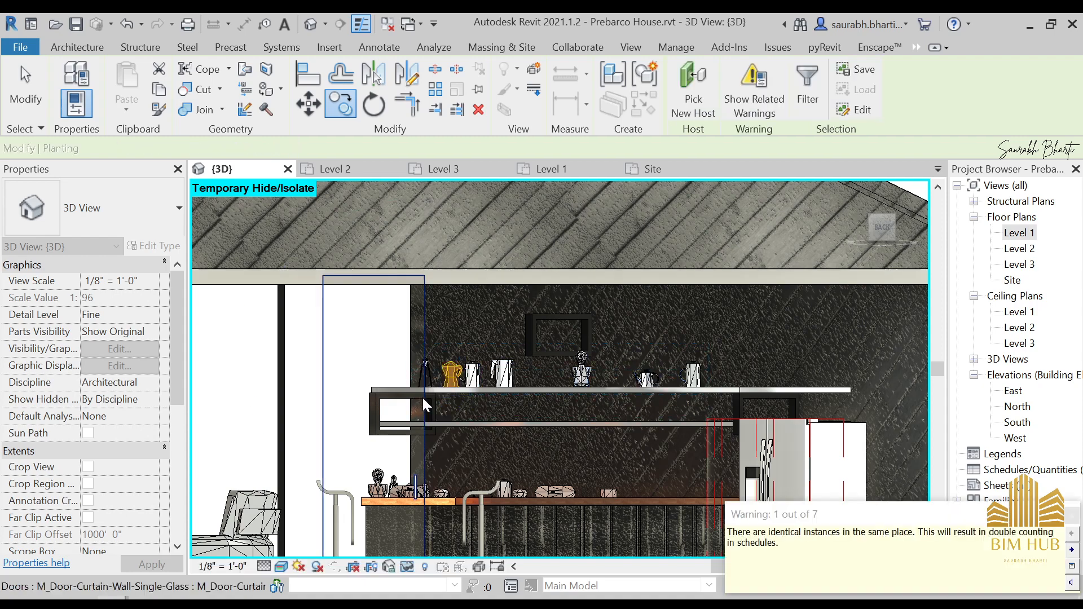
- Compare the copied shelf accessories and the pan on the counter between the Level 1 floor plan and the 3D view
{"action": "double_click", "coordinate": [1021, 232]}
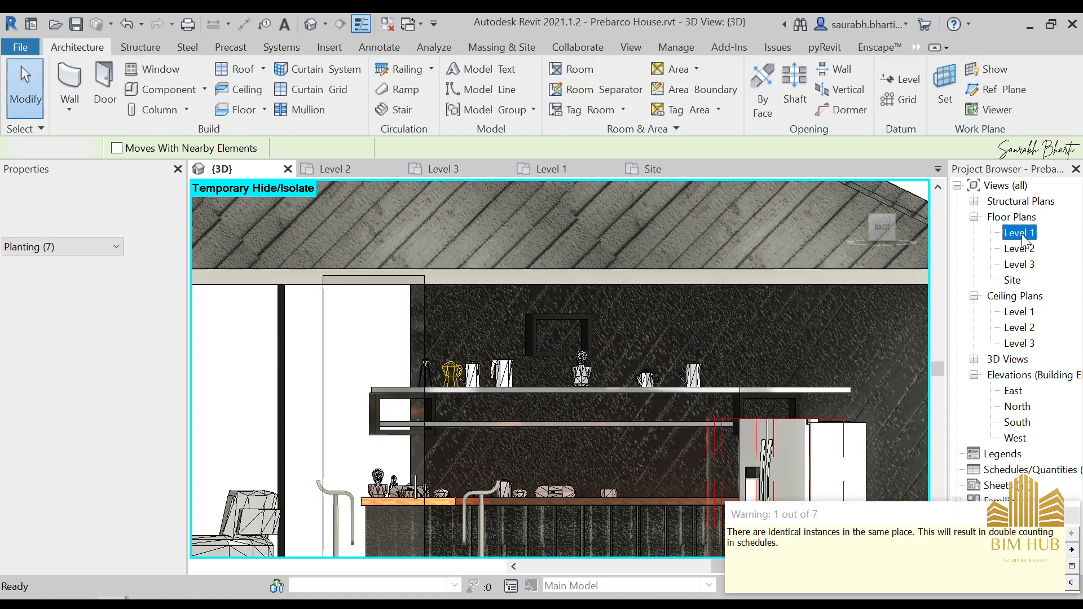
{"action": "scroll", "coordinate": [476, 373], "scroll_direction": "up", "scroll_amount": 5}
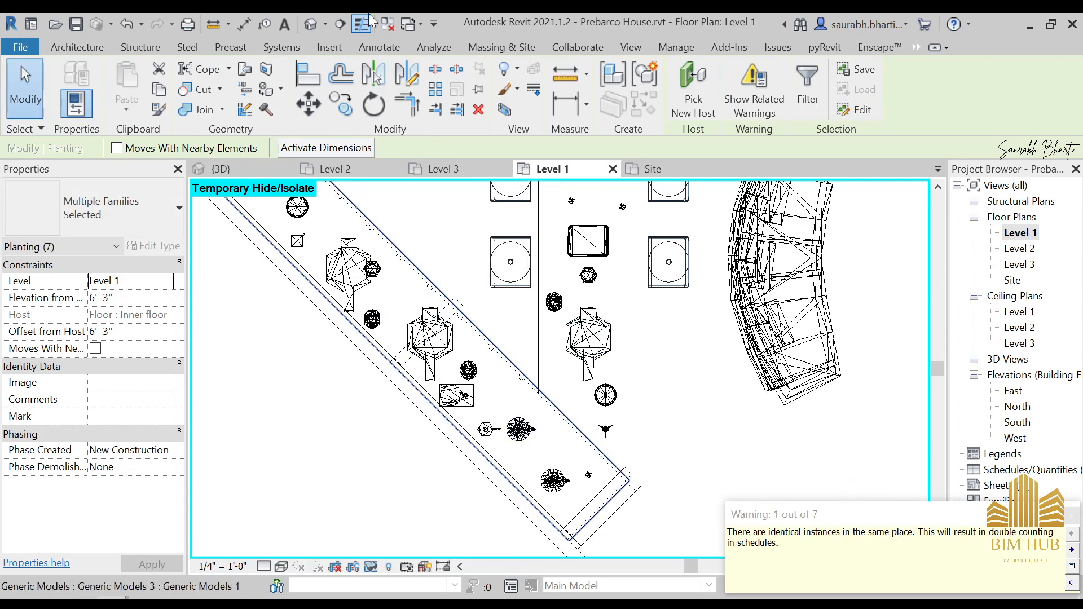
{"action": "left_click", "coordinate": [310, 23]}
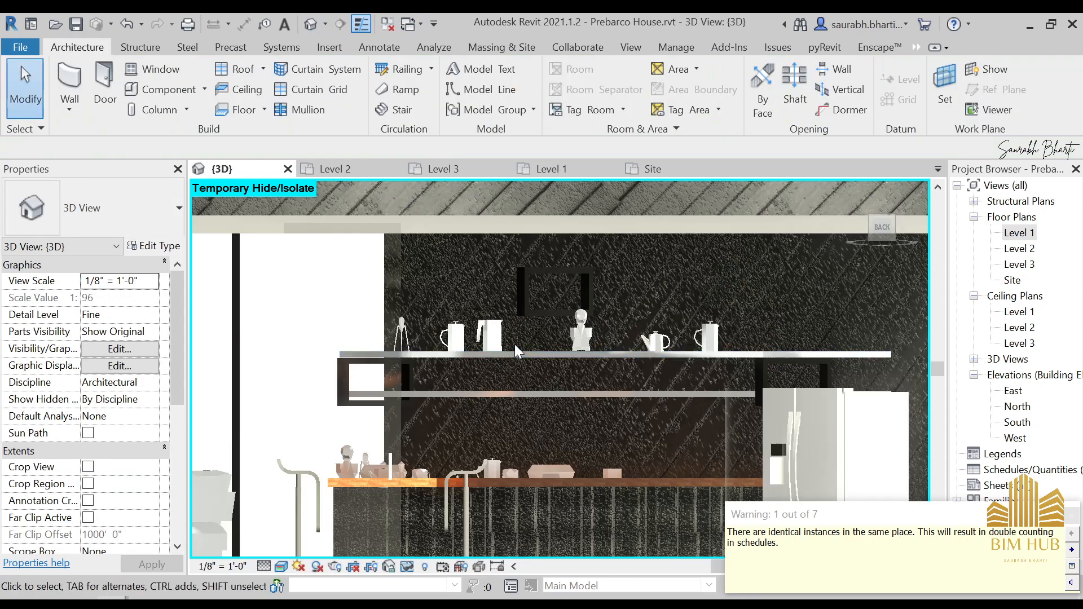
{"action": "left_click", "coordinate": [496, 344]}
{"action": "left_click", "coordinate": [433, 336], "text": "ctrl"}
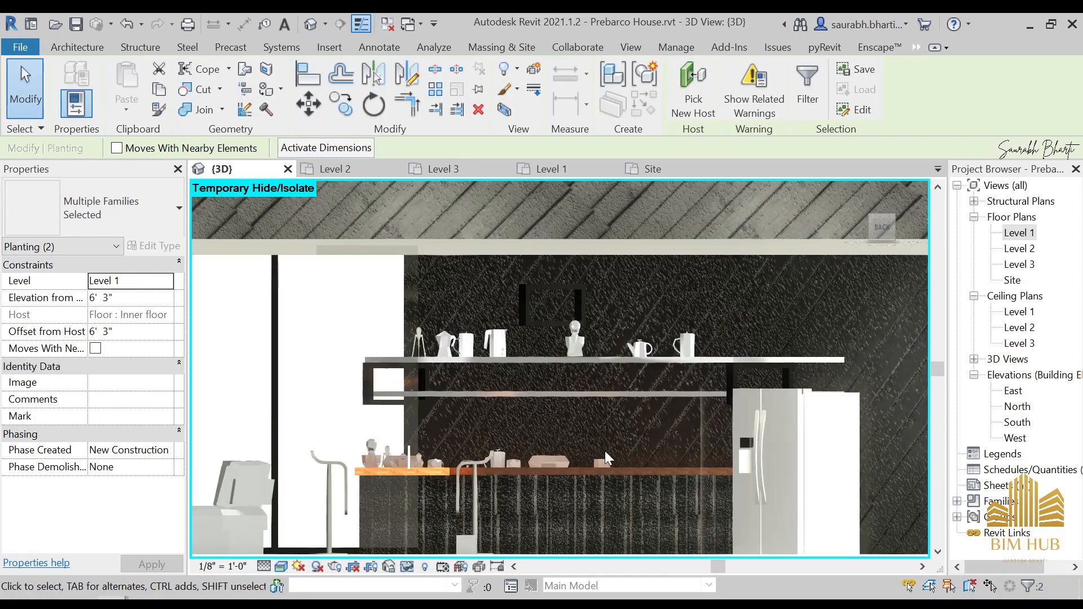
{"action": "middle_click_drag", "start_coordinate": [606, 452], "coordinate": [706, 405], "text": "shift"}
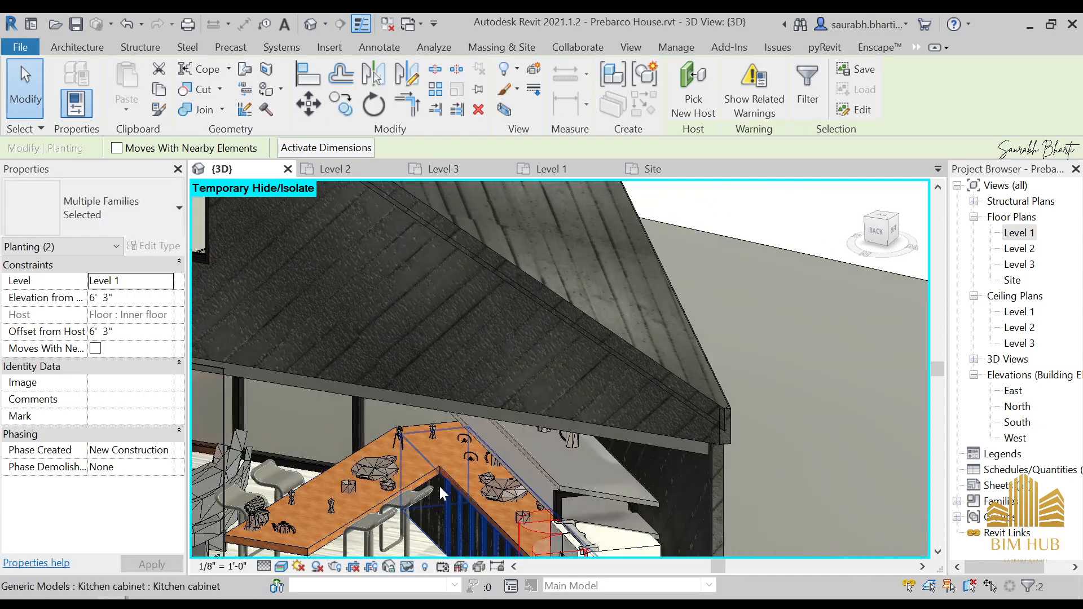
{"action": "left_click", "coordinate": [391, 467]}
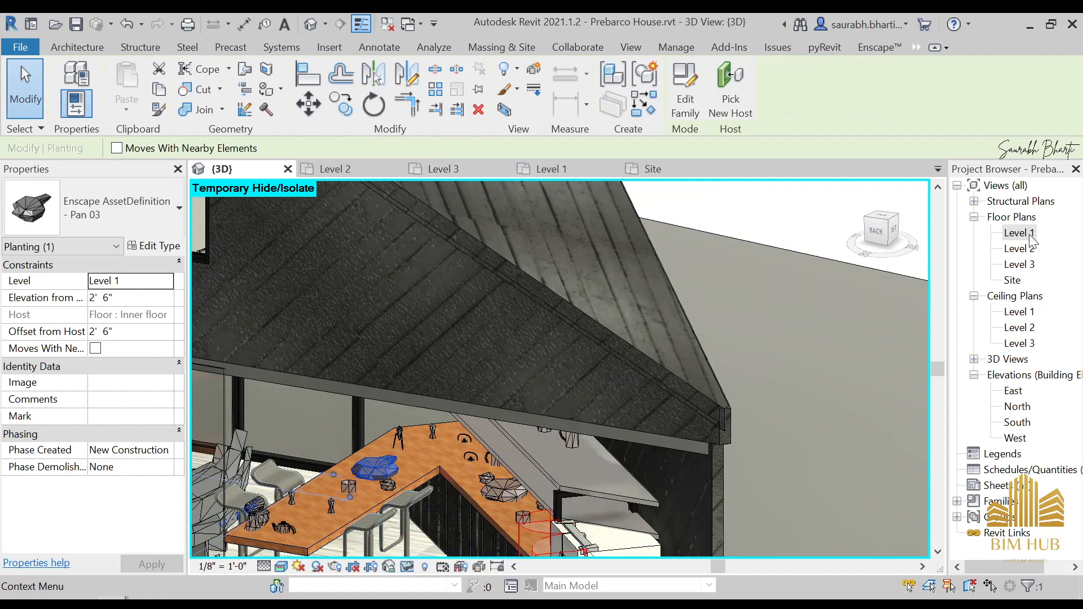
{"action": "double_click", "coordinate": [1030, 236]}
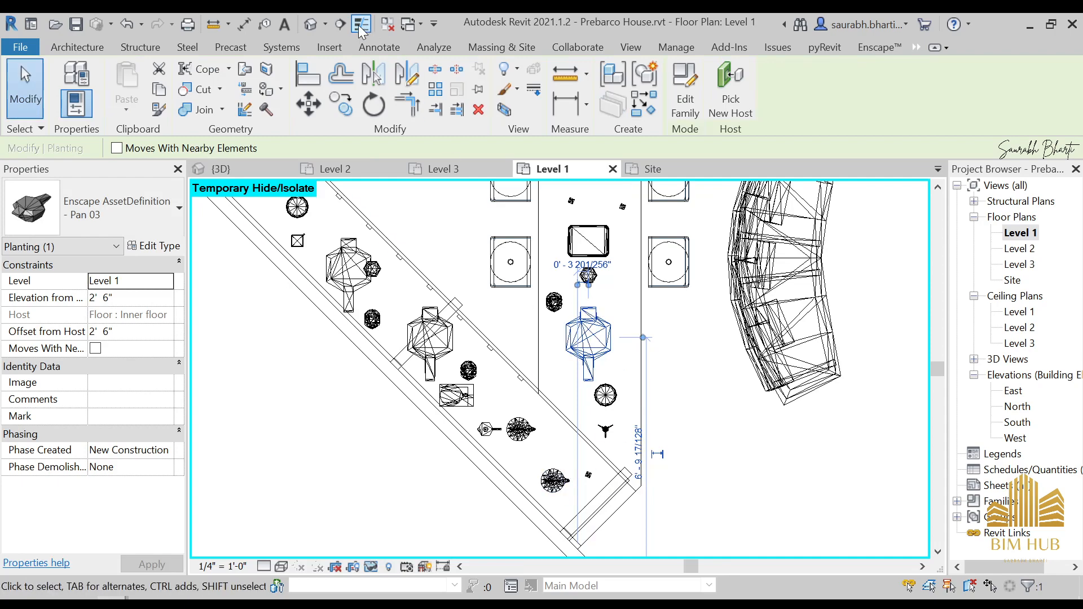
{"action": "left_click", "coordinate": [312, 28]}
{"action": "middle_click_drag", "start_coordinate": [512, 490], "coordinate": [565, 390], "text": "shift"}
{"action": "scroll", "coordinate": [559, 388], "scroll_direction": "up", "scroll_amount": 2}
{"action": "left_click", "coordinate": [558, 388]}
{"action": "left_click", "coordinate": [500, 372], "text": "ctrl"}
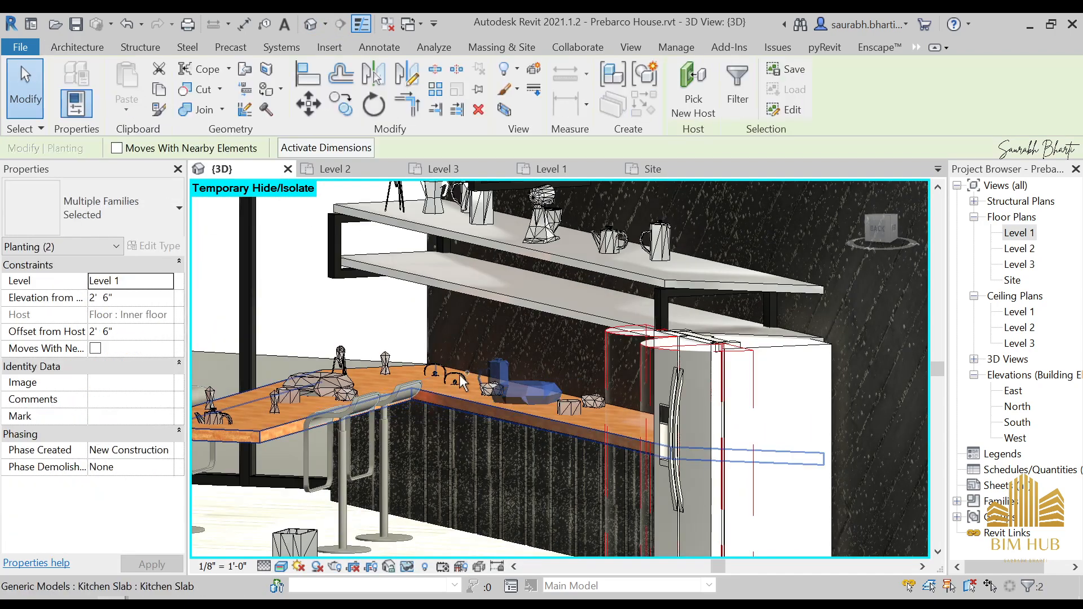
{"action": "left_click", "coordinate": [441, 369], "text": "ctrl"}
{"action": "key", "text": "Escape"}
{"action": "middle_click_drag", "start_coordinate": [516, 435], "coordinate": [602, 426], "text": "shift"}
{"action": "left_click", "coordinate": [606, 428]}
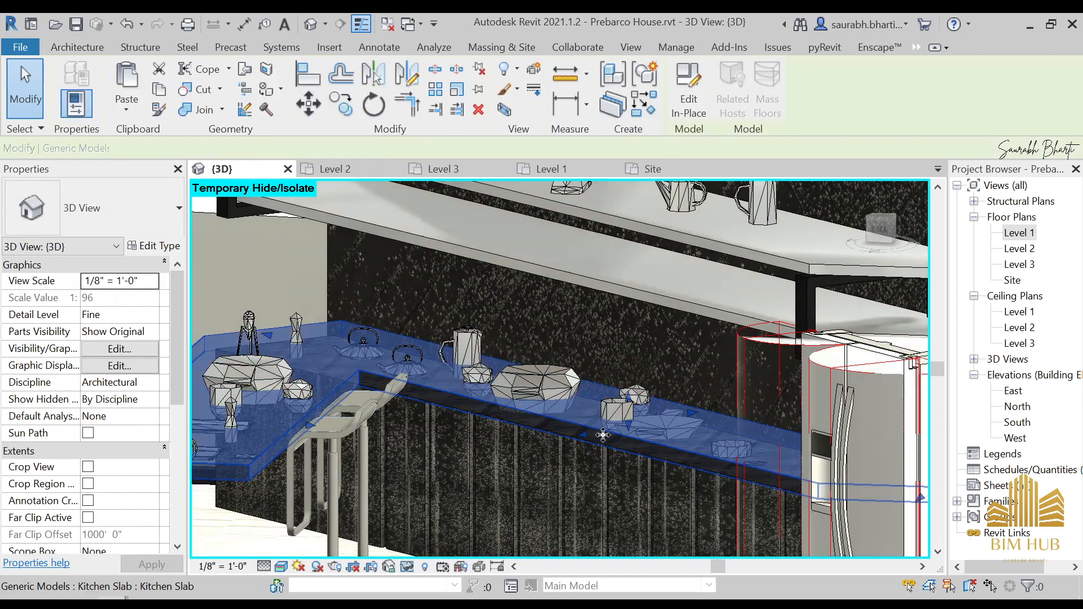
{"action": "key", "text": "Escape"}
{"action": "left_click", "coordinate": [635, 399]}
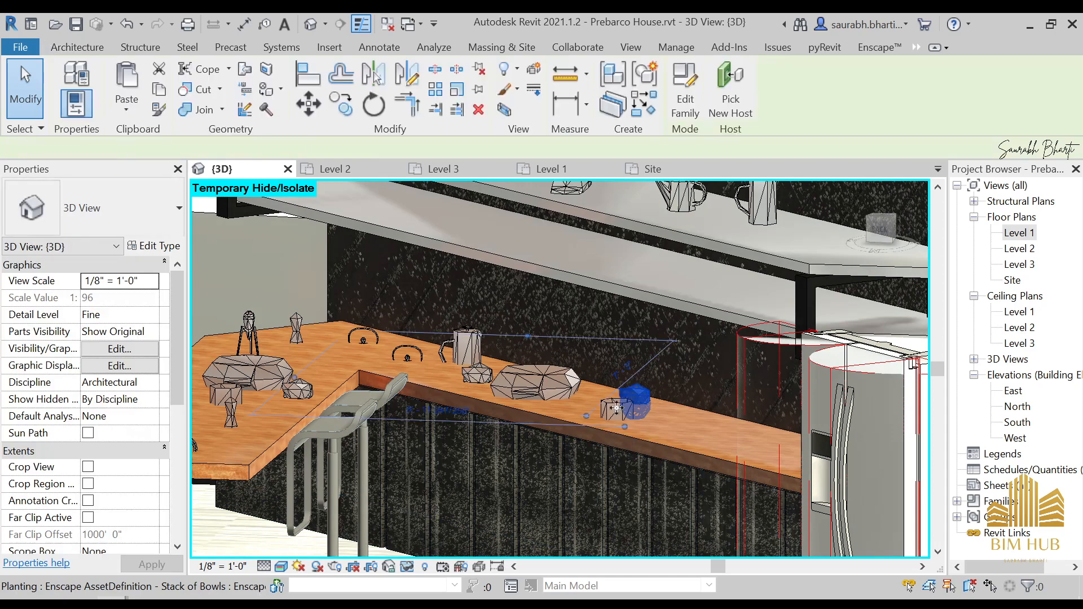
{"action": "left_click", "coordinate": [559, 395], "text": "ctrl"}
{"action": "left_click", "coordinate": [477, 374], "text": "ctrl"}
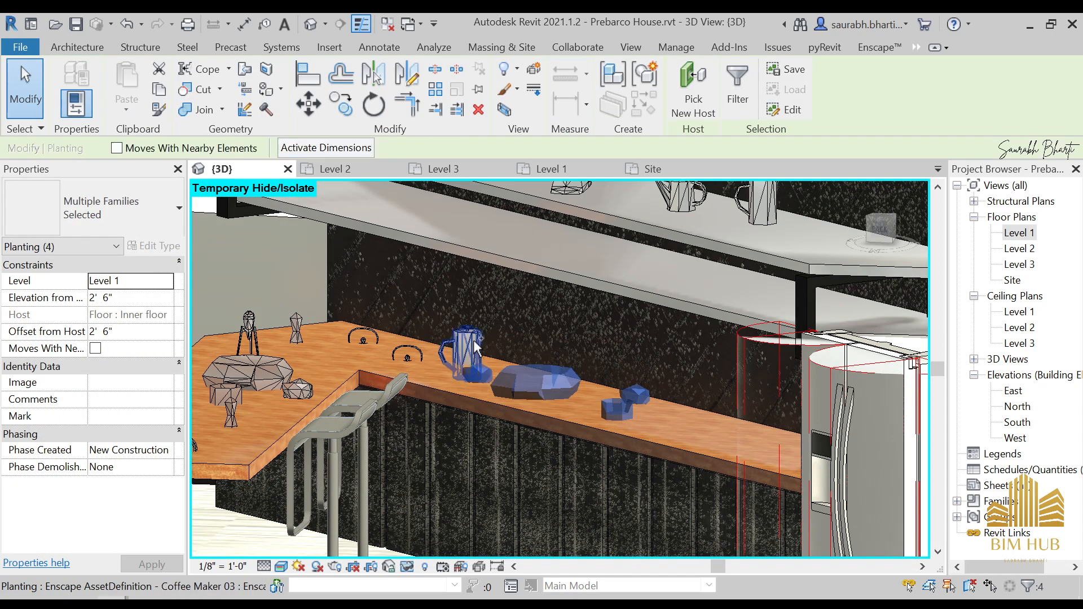
{"action": "left_click", "coordinate": [473, 341], "text": "ctrl"}
{"action": "left_click", "coordinate": [412, 344], "text": "ctrl"}
{"action": "key", "text": "Escape"}
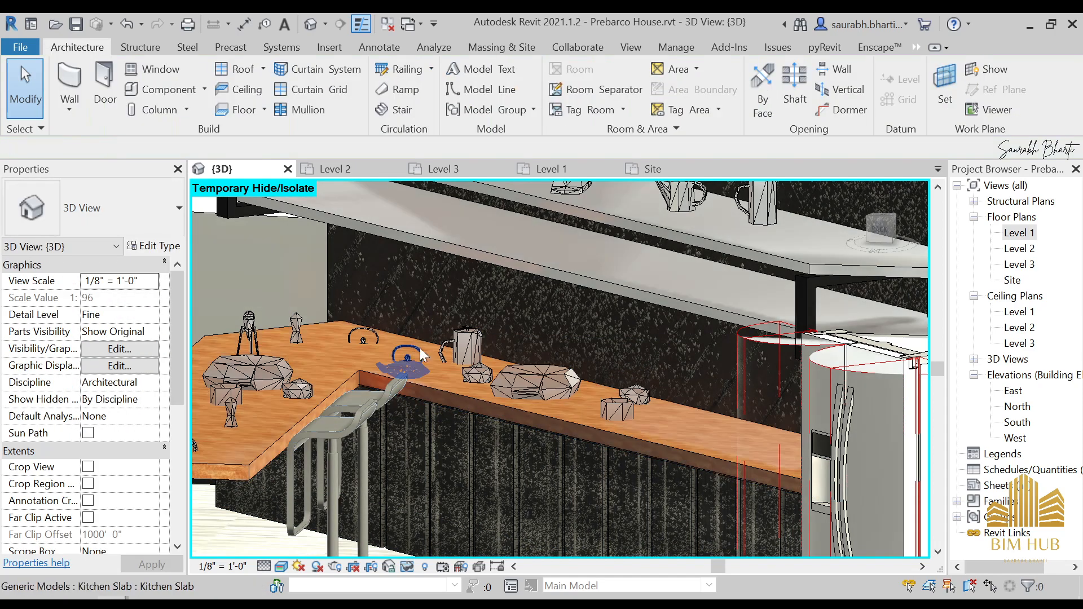
- Select the coffee maker, stacked bowls, pans, lemon squeezer, mill and Asian teapots along the counter and its corner
{"action": "left_click", "coordinate": [484, 374]}
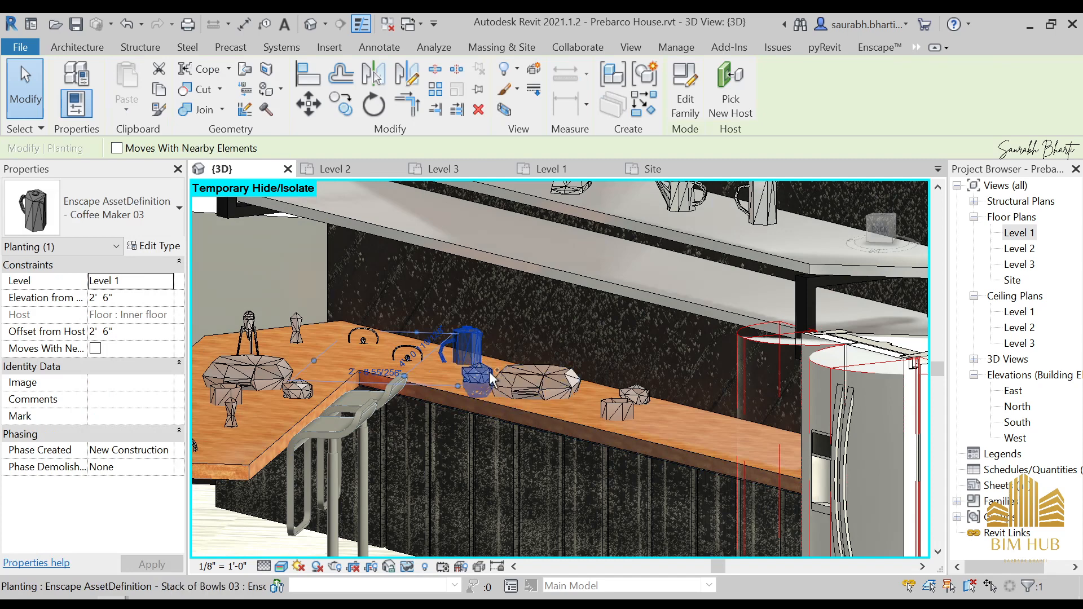
{"action": "left_click", "coordinate": [477, 374], "text": "ctrl"}
{"action": "left_click", "coordinate": [536, 384], "text": "ctrl"}
{"action": "left_click", "coordinate": [633, 400], "text": "ctrl"}
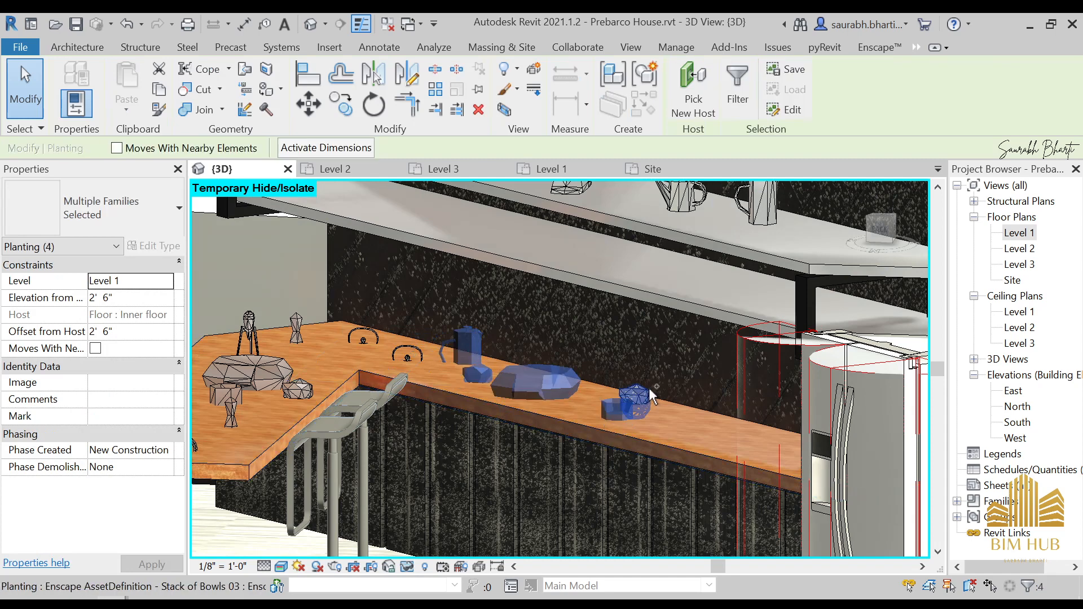
{"action": "left_click", "coordinate": [647, 389], "text": "ctrl"}
{"action": "left_click", "coordinate": [248, 372], "text": "ctrl"}
{"action": "left_click", "coordinate": [248, 333], "text": "ctrl"}
{"action": "left_click", "coordinate": [291, 329], "text": "ctrl"}
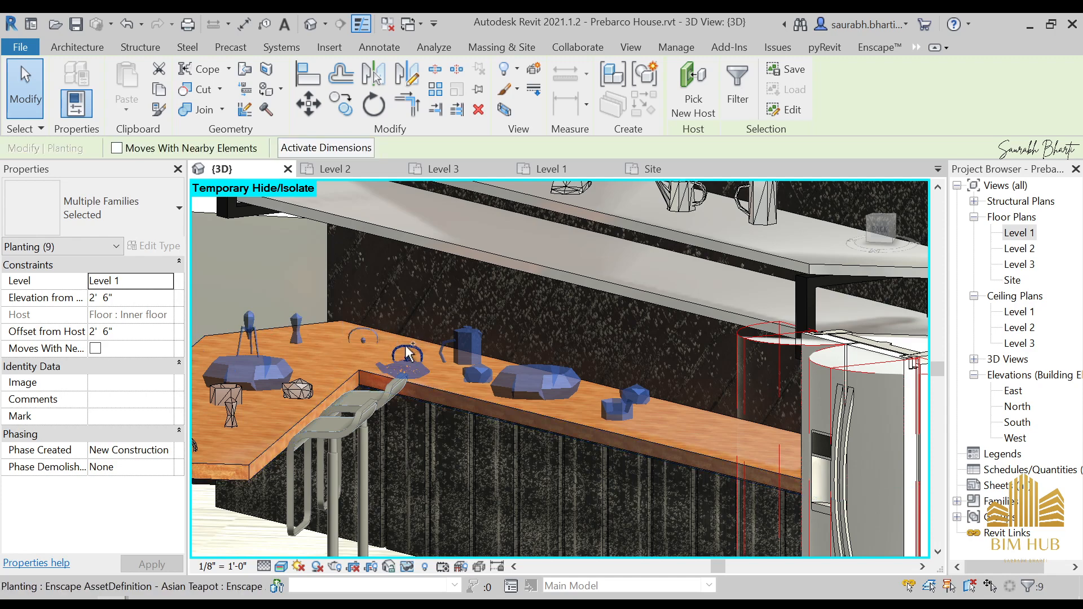
{"action": "left_click", "coordinate": [408, 355], "text": "ctrl"}
- Add the island's remaining bowls, mills, teapot and electric mixer to the selection, leaving out the kitchen slab
{"action": "scroll", "coordinate": [395, 364], "scroll_direction": "down", "scroll_amount": 3}
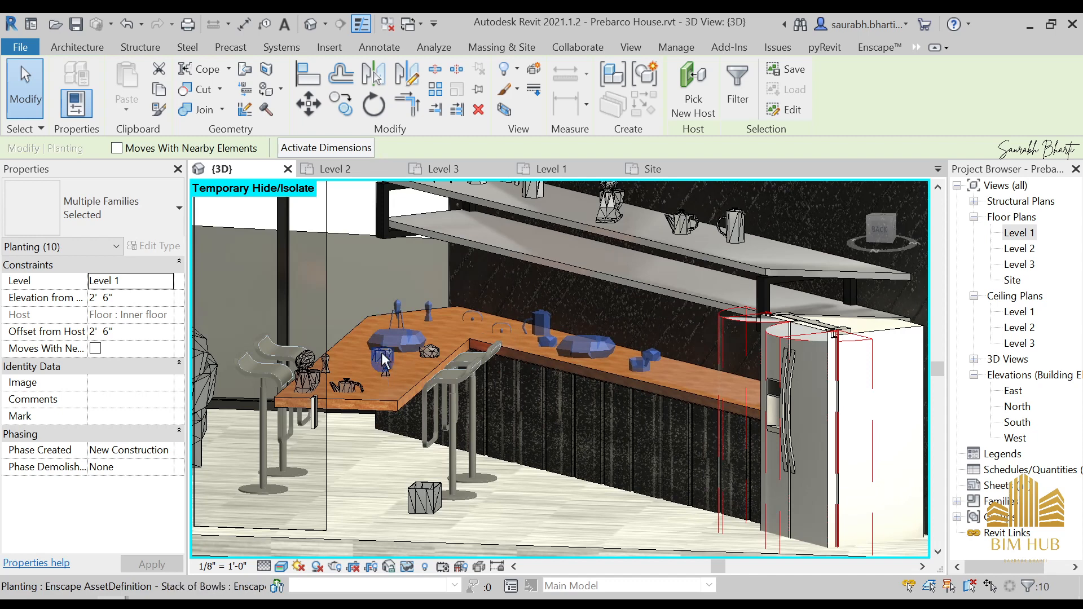
{"action": "left_click", "coordinate": [385, 361], "text": "ctrl"}
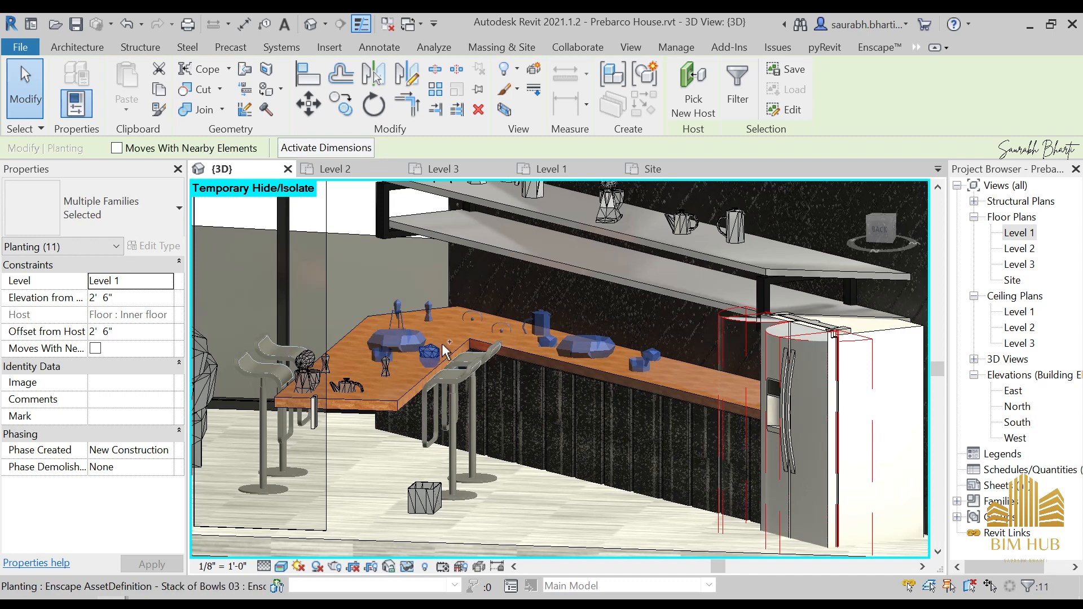
{"action": "left_click", "coordinate": [436, 374], "text": "ctrl"}
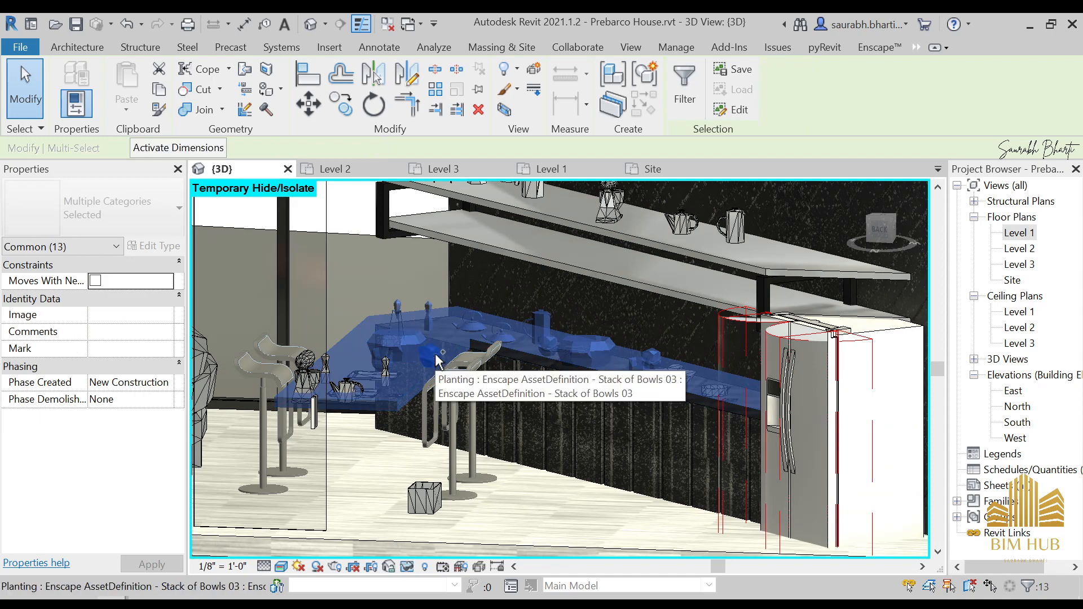
{"action": "left_click", "coordinate": [437, 361], "text": "ctrl"}
{"action": "left_click", "coordinate": [344, 391], "text": "ctrl"}
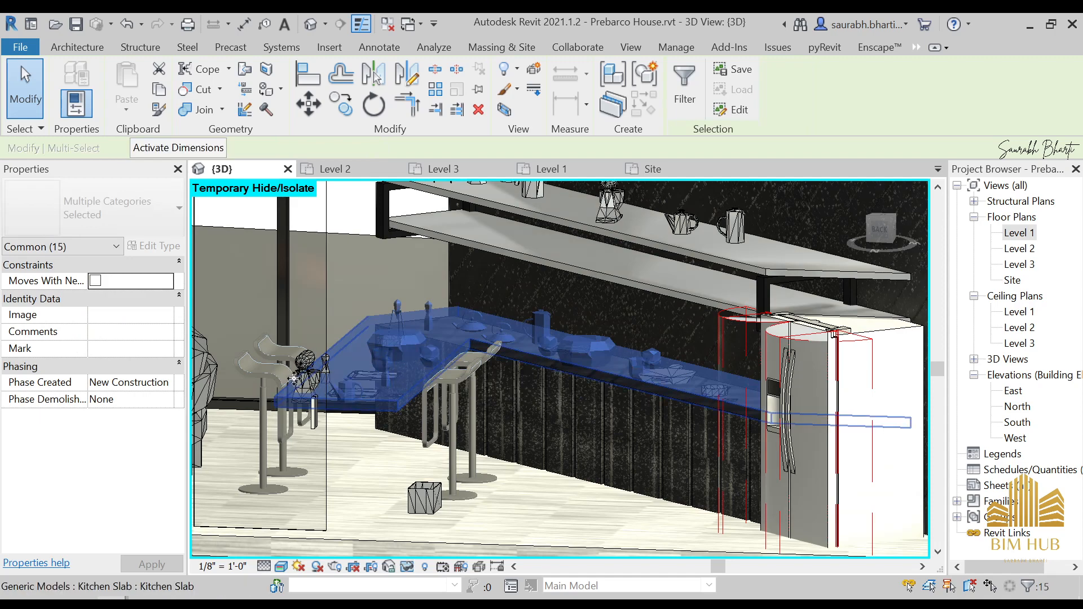
{"action": "middle_click_drag", "start_coordinate": [406, 398], "coordinate": [341, 416], "text": "shift"}
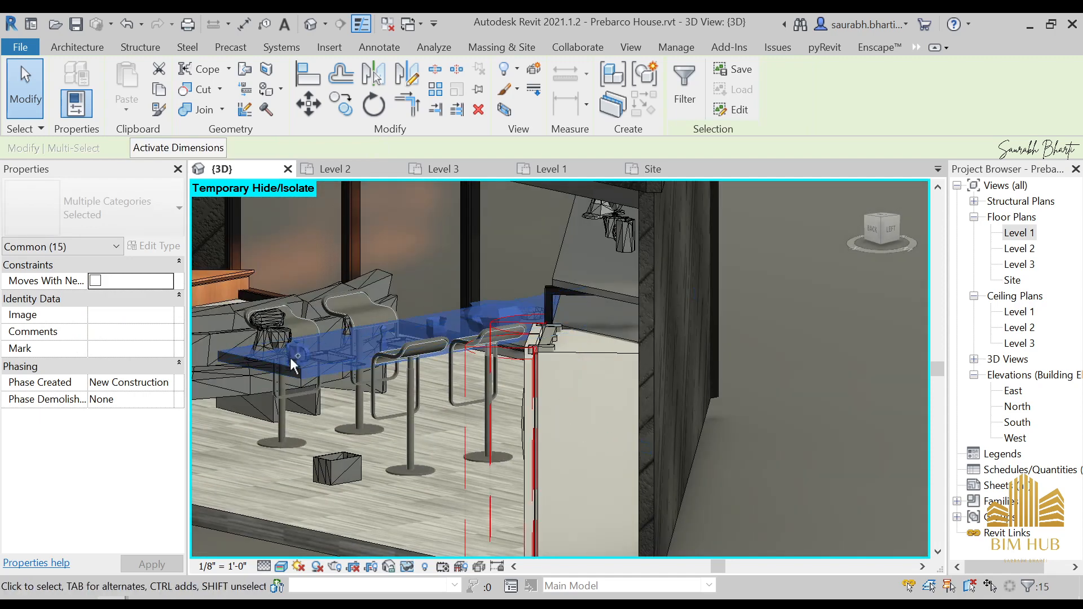
{"action": "middle_click_drag", "start_coordinate": [277, 366], "coordinate": [293, 398], "text": "shift"}
{"action": "scroll", "coordinate": [293, 398], "scroll_direction": "up", "scroll_amount": 3}
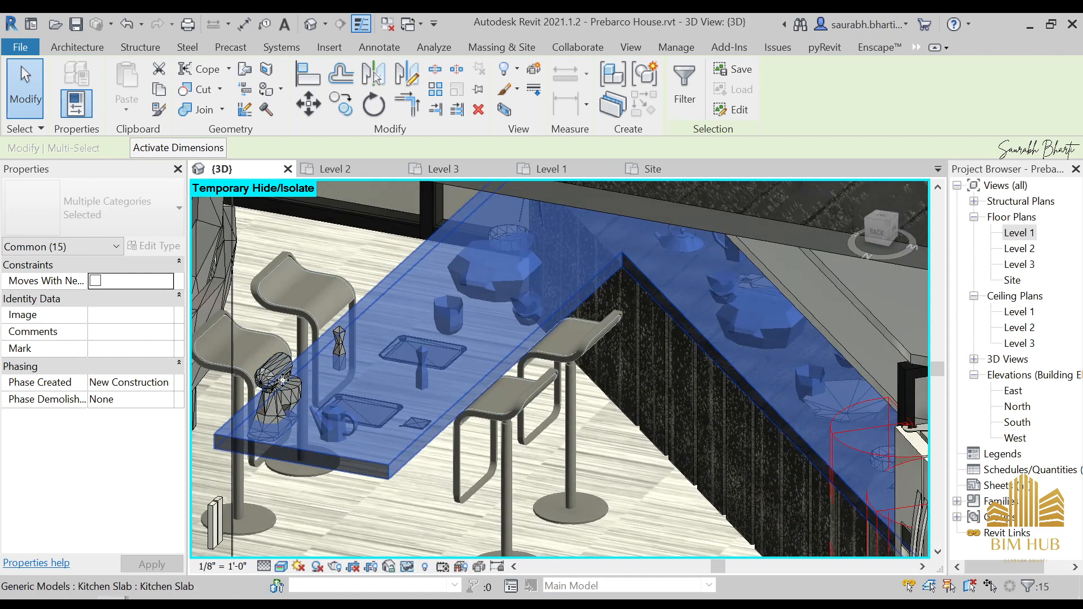
{"action": "left_click", "coordinate": [292, 391], "text": "ctrl"}
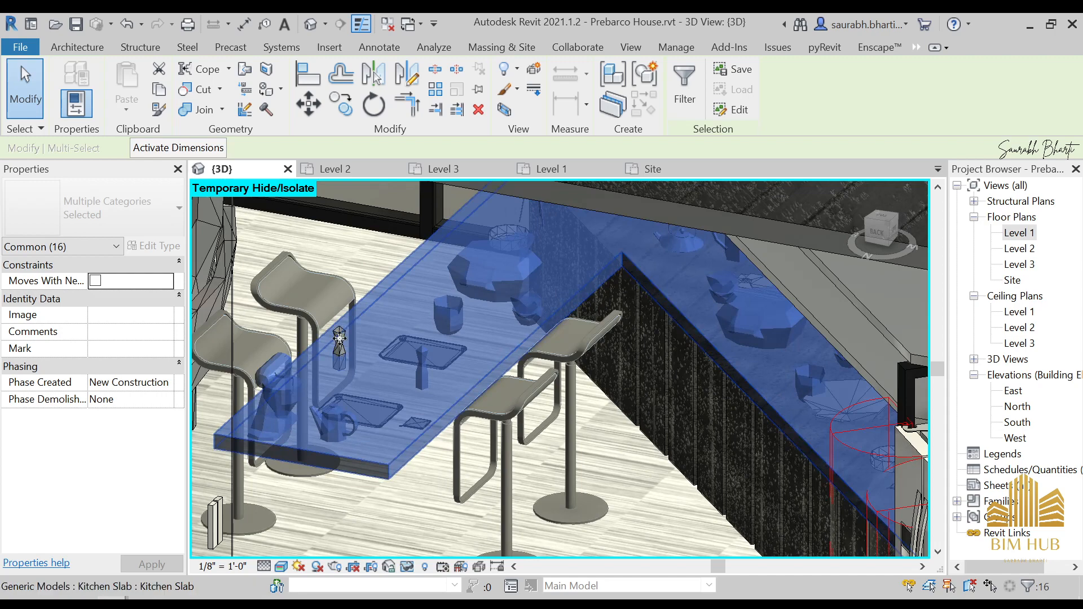
{"action": "left_click", "coordinate": [340, 350], "text": "ctrl"}
{"action": "middle_click_drag", "start_coordinate": [443, 386], "coordinate": [502, 344], "text": "shift"}
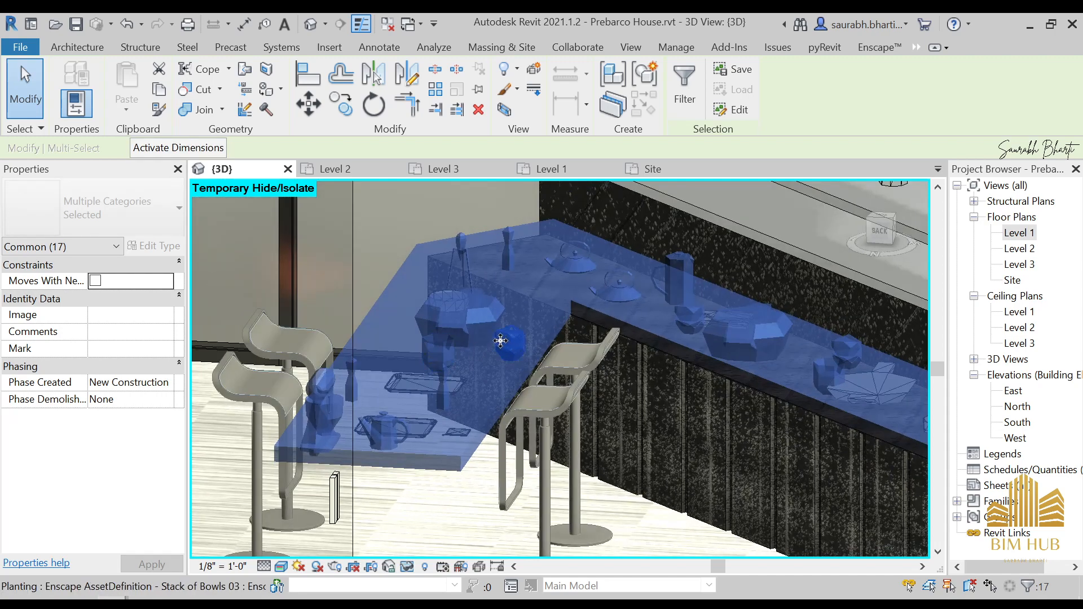
{"action": "left_click", "coordinate": [602, 317], "text": "shift"}
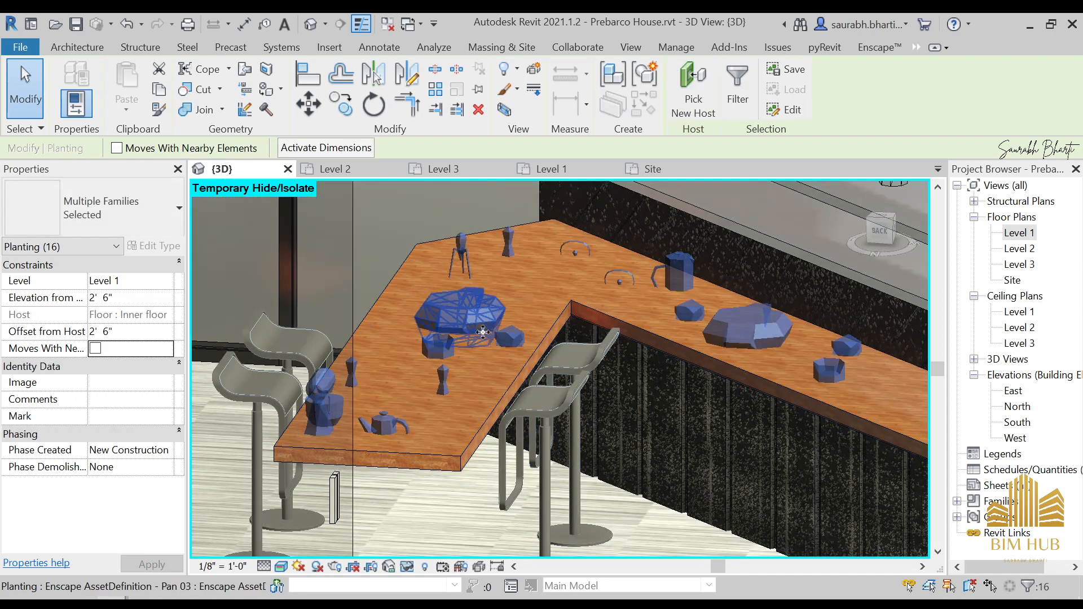
- Test elevations of 3' 0" and 2' 8" for the selected counter and island accessories, settling on 2' 9"
{"action": "middle_click_drag", "start_coordinate": [601, 316], "coordinate": [368, 391], "text": "shift"}
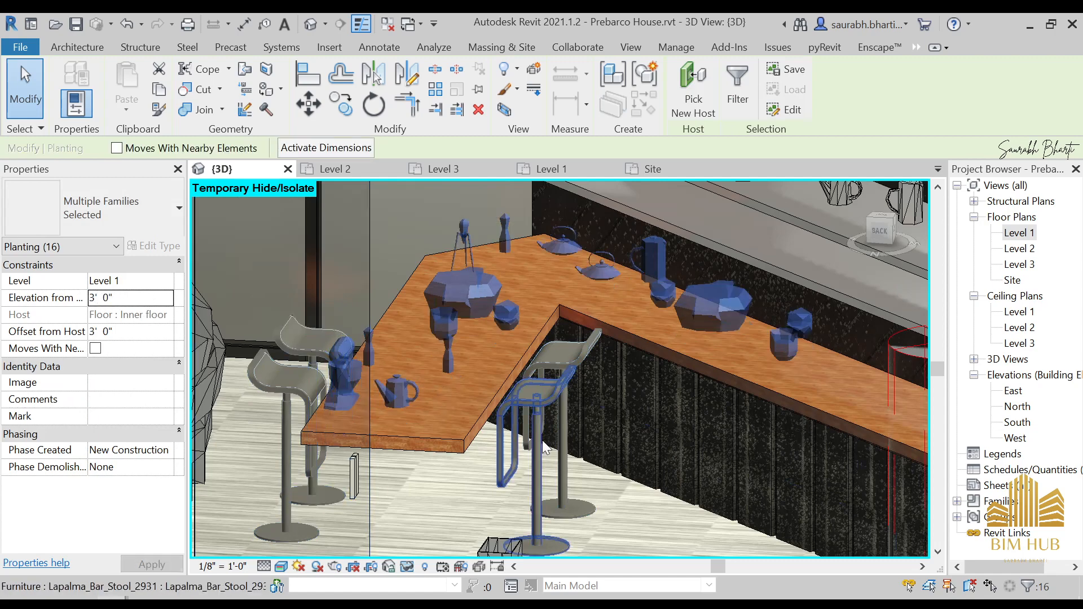
{"action": "middle_click_drag", "start_coordinate": [543, 441], "coordinate": [762, 388], "text": "shift"}
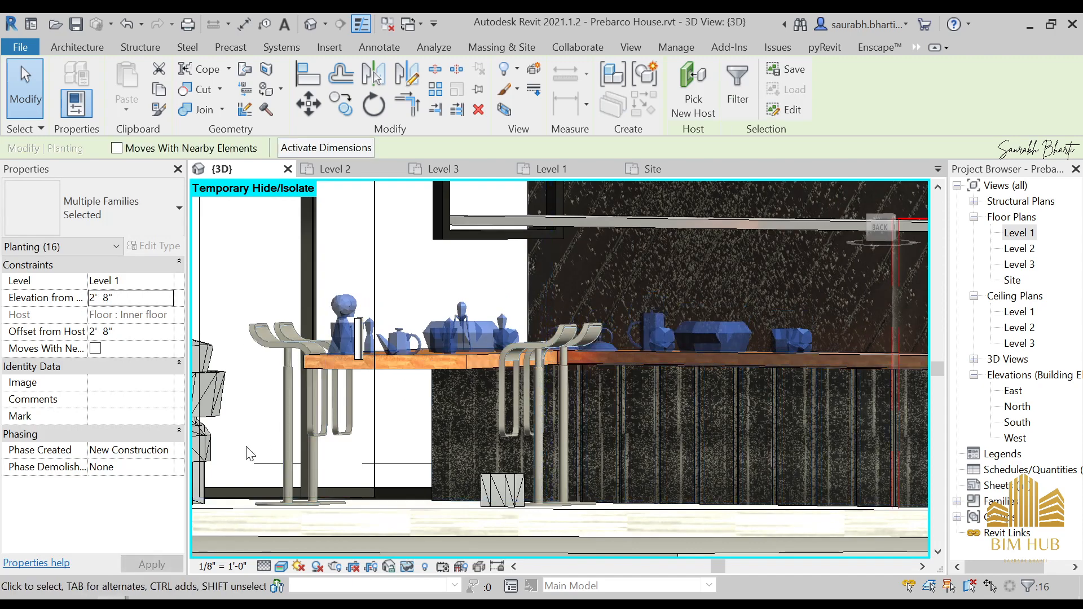
{"action": "middle_click_drag", "start_coordinate": [511, 474], "coordinate": [463, 474], "text": "shift"}
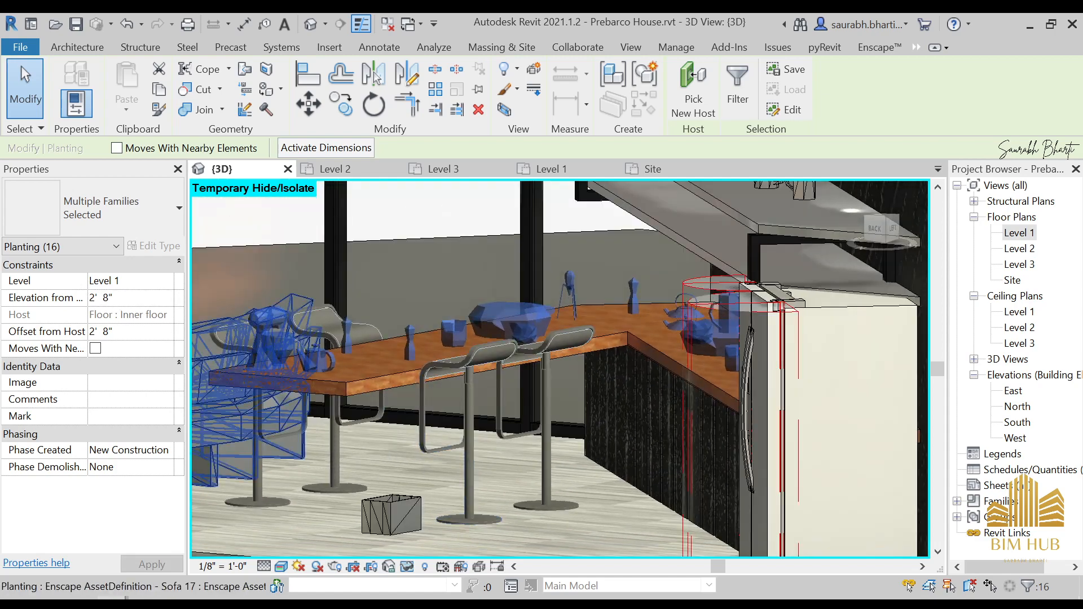
{"action": "key", "text": "Return"}
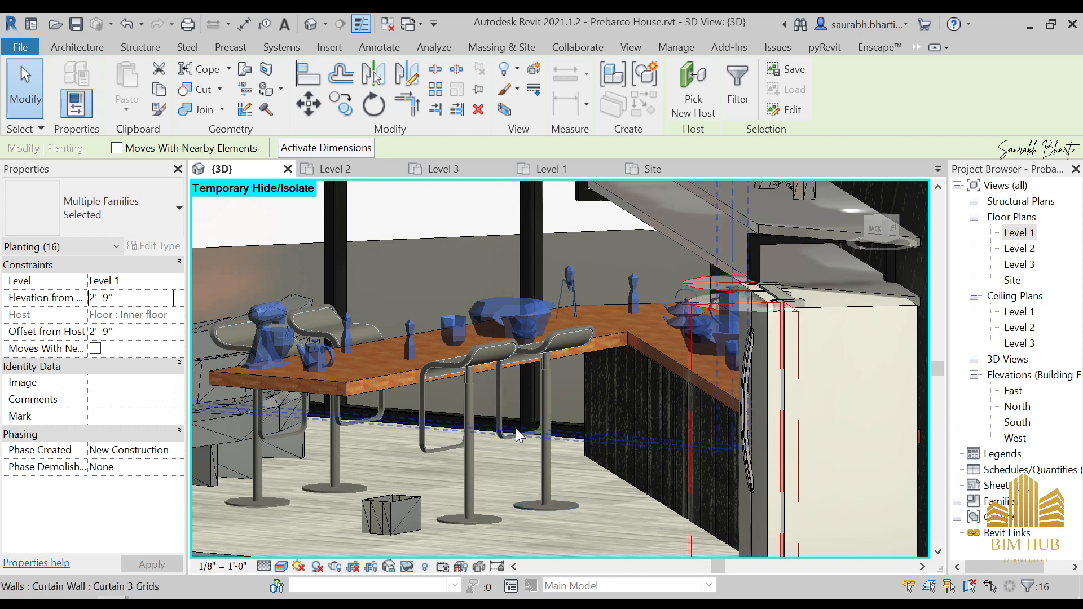
- Clear the accessory selection and restore the temporarily hidden curtain wall elements in the 3D view
{"action": "middle_click_drag", "start_coordinate": [493, 456], "coordinate": [556, 459]}
{"action": "scroll", "coordinate": [553, 368], "scroll_direction": "down", "scroll_amount": 2}
{"action": "middle_click_drag", "start_coordinate": [553, 370], "coordinate": [685, 438], "text": "shift"}
{"action": "left_click", "coordinate": [671, 397]}
{"action": "scroll", "coordinate": [694, 409], "scroll_direction": "down", "scroll_amount": 3}
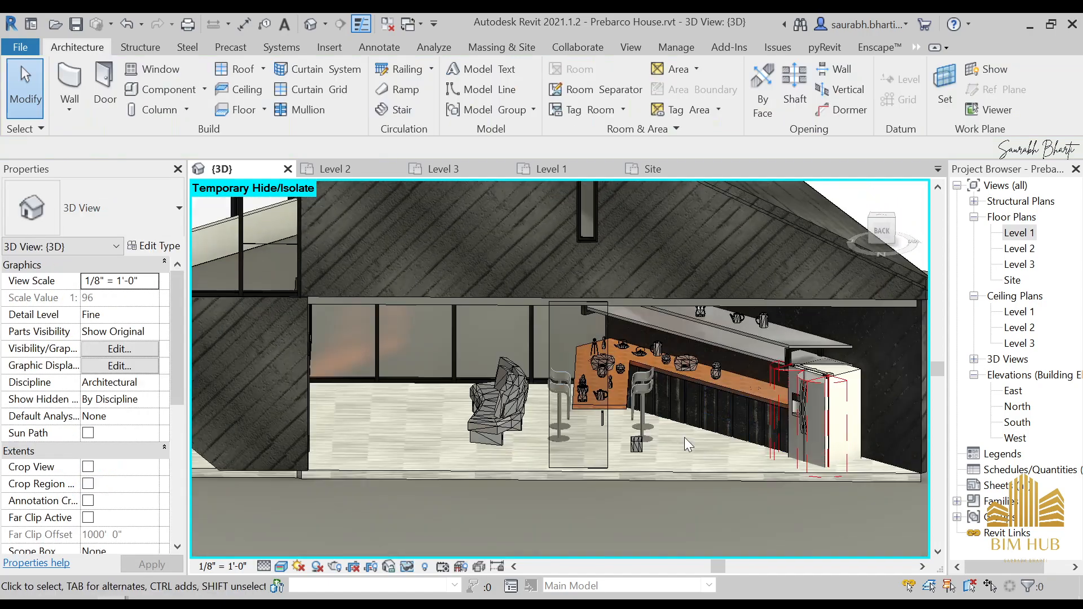
{"action": "key", "text": "h"}
{"action": "key", "text": "r"}
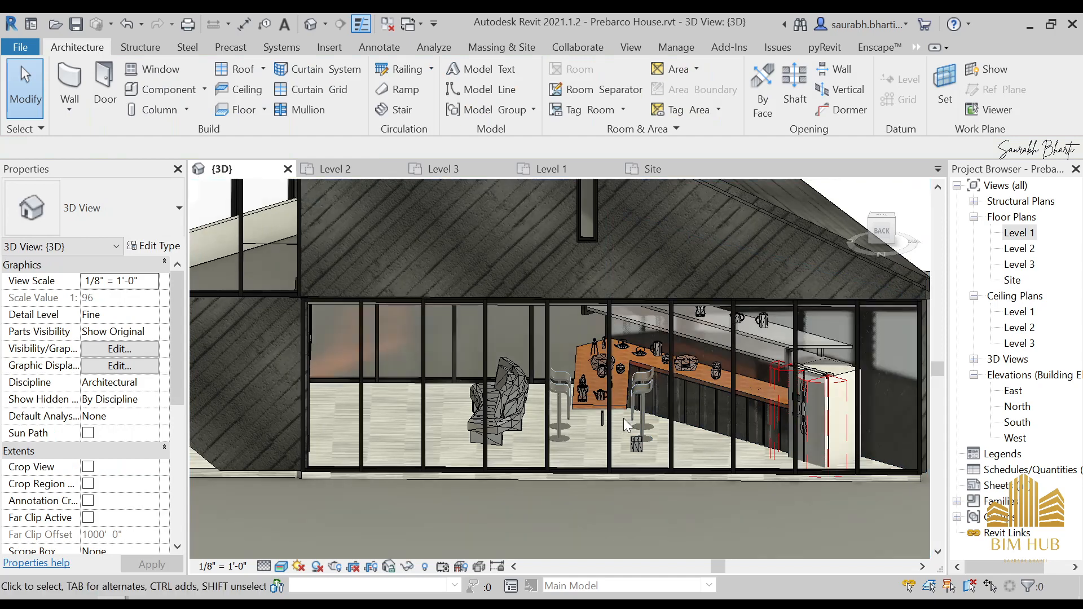
- Open the Level 1 floor plan and bring up the Enscape Asset Library with the kitchen accessories
{"action": "scroll", "coordinate": [625, 419], "scroll_direction": "down", "scroll_amount": 2}
{"action": "double_click", "coordinate": [1019, 233]}
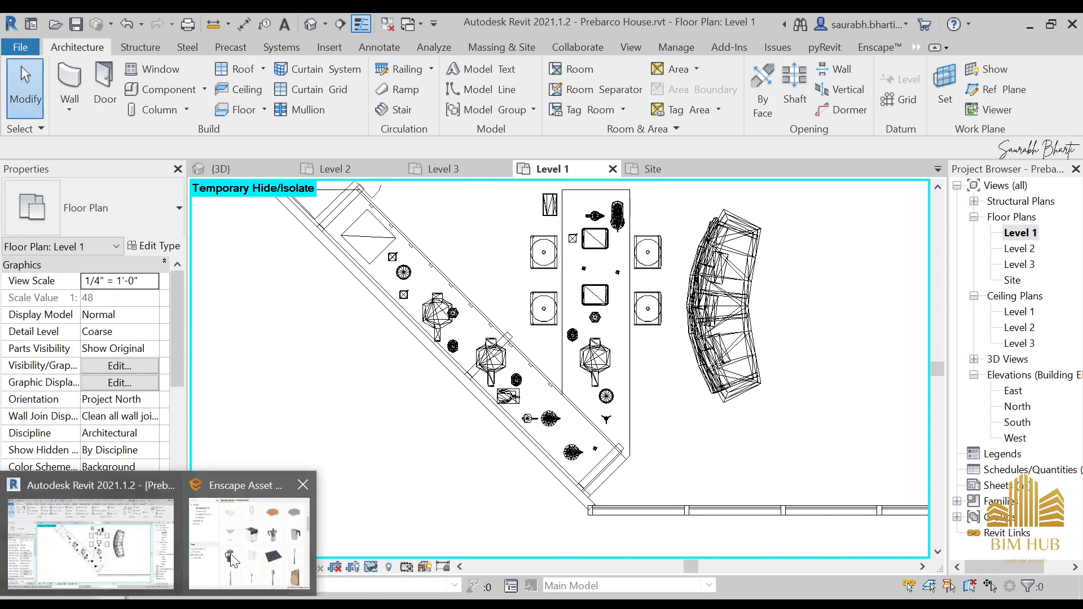
{"action": "left_click", "coordinate": [209, 573]}
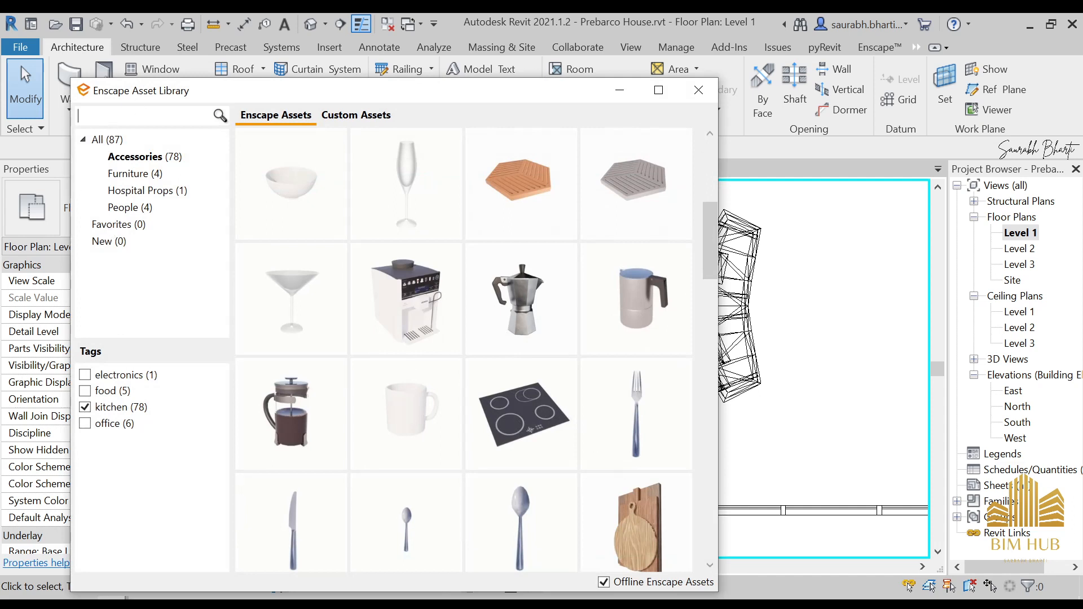
- Remove the kitchen filter and list the People category in the Enscape Asset Library
{"action": "type", "text": "PE"}
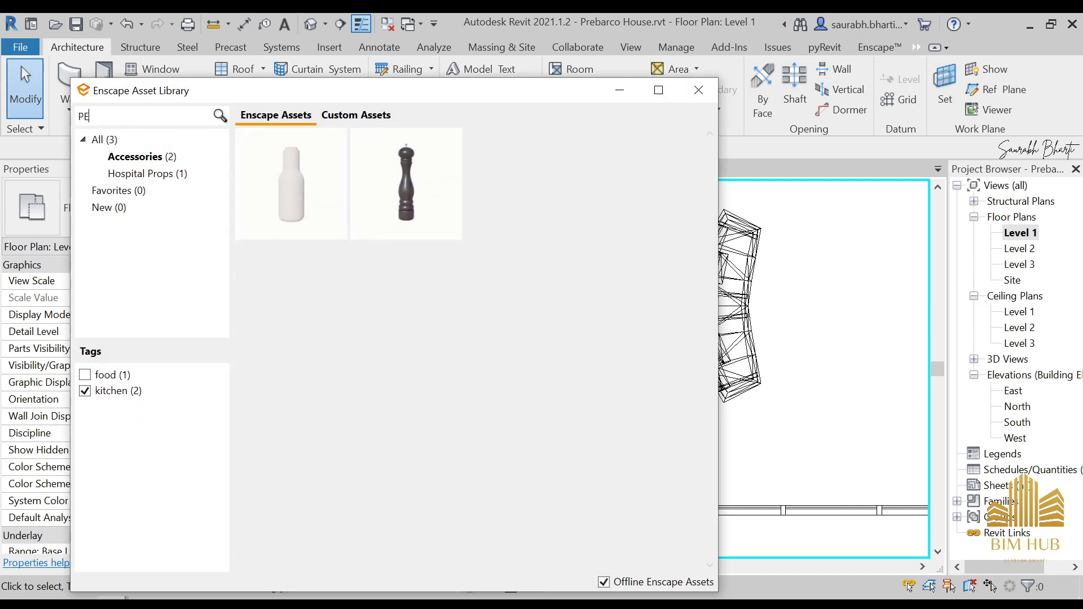
{"action": "left_click", "coordinate": [84, 392]}
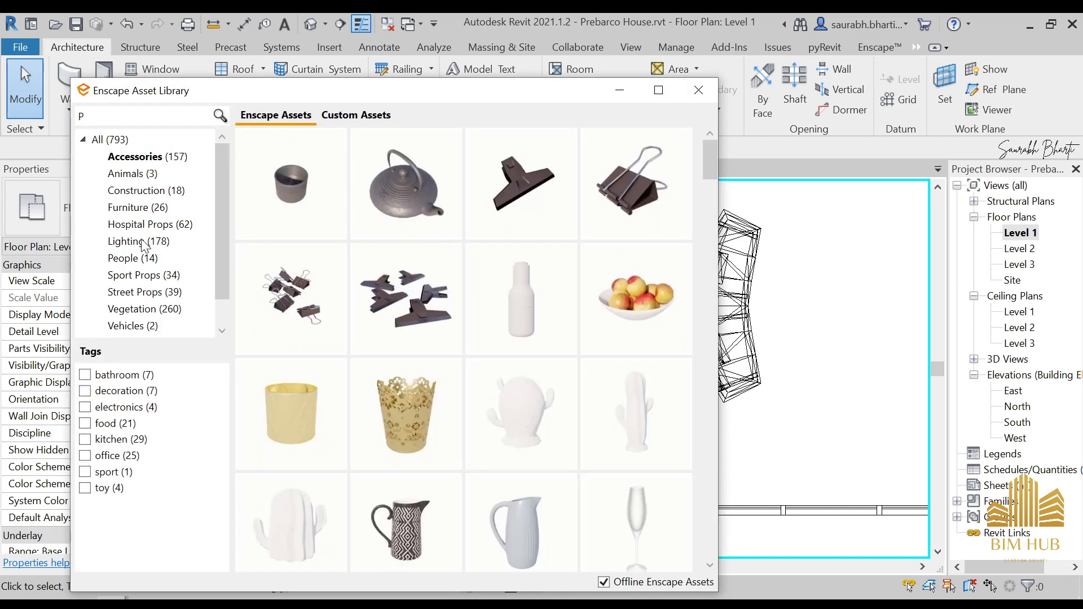
{"action": "left_click", "coordinate": [141, 261]}
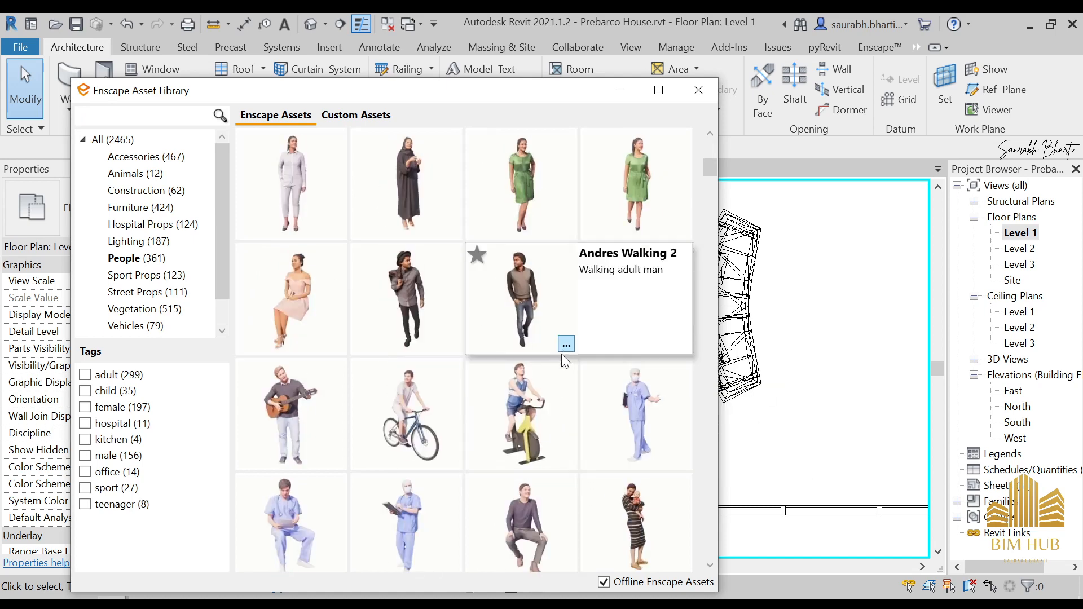
- Find the Raymond Leaning figure among the people assets and place it between the kitchen counter and the upper end of the island
{"action": "scroll", "coordinate": [562, 339], "scroll_direction": "down", "scroll_amount": 2}
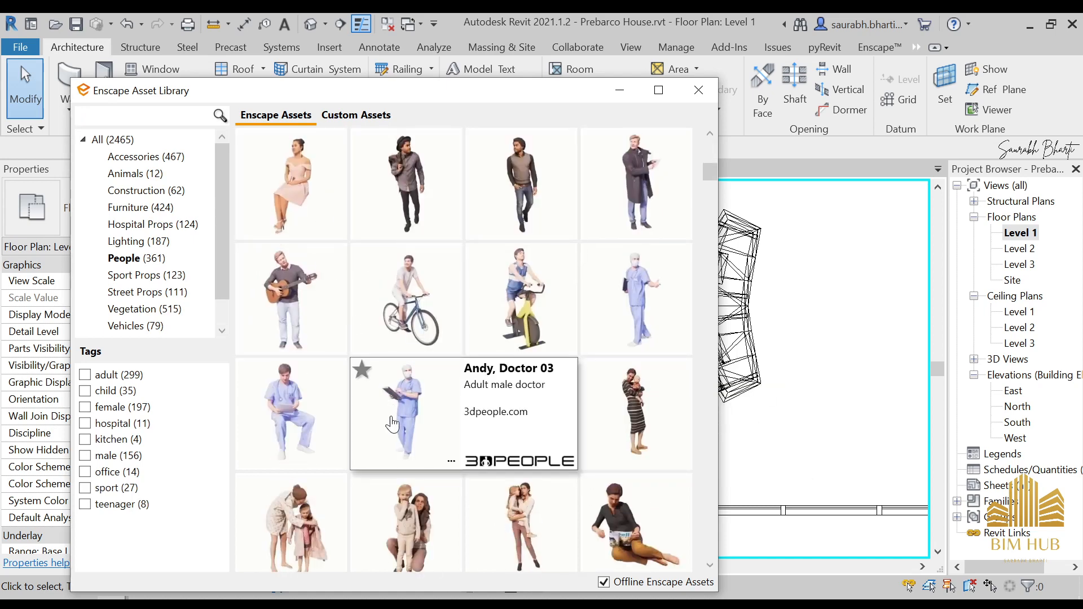
{"action": "scroll", "coordinate": [485, 418], "scroll_direction": "down", "scroll_amount": 5}
{"action": "scroll", "coordinate": [542, 474], "scroll_direction": "down", "scroll_amount": 6}
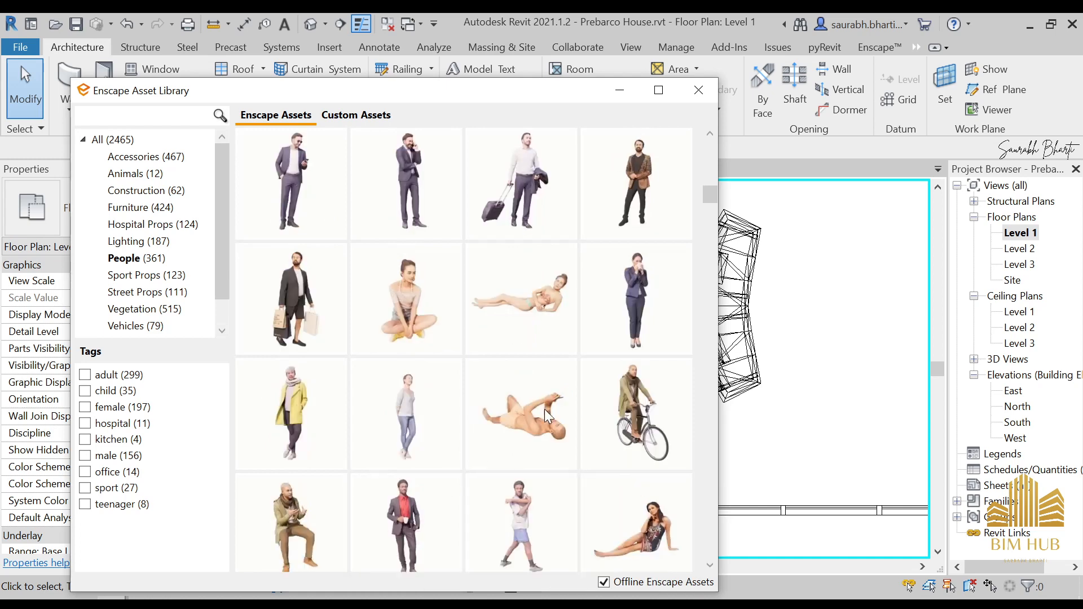
{"action": "scroll", "coordinate": [535, 455], "scroll_direction": "down", "scroll_amount": 6}
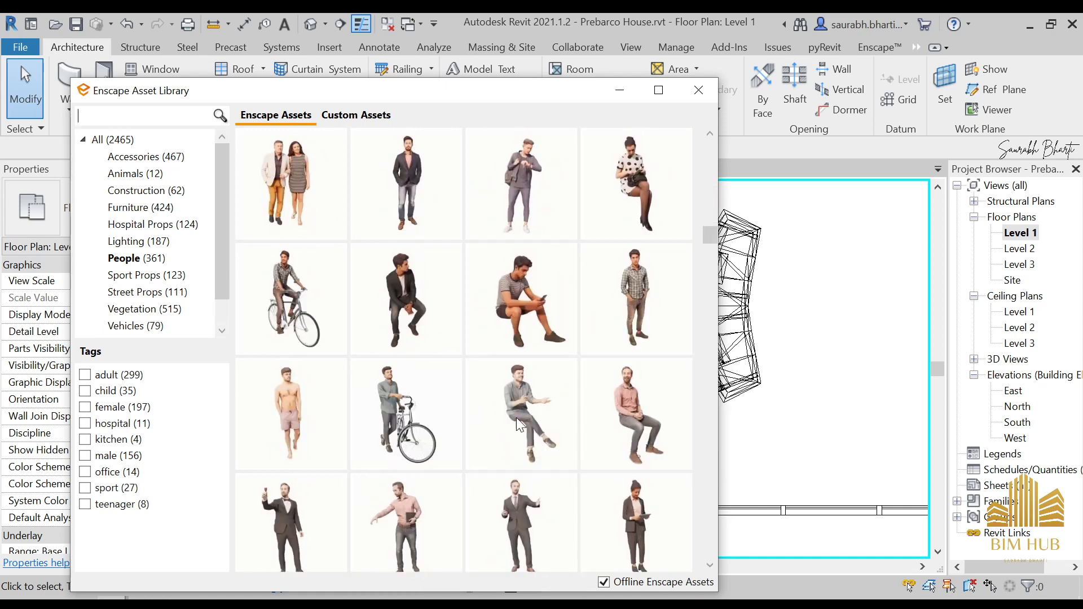
{"action": "scroll", "coordinate": [523, 414], "scroll_direction": "down", "scroll_amount": 6}
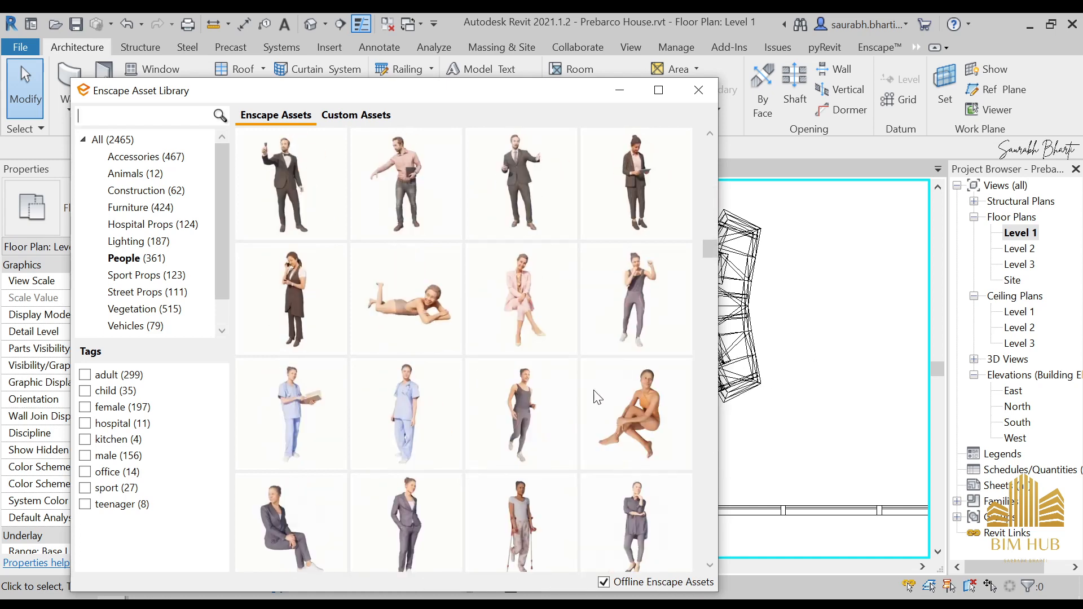
{"action": "scroll", "coordinate": [506, 402], "scroll_direction": "down", "scroll_amount": 6}
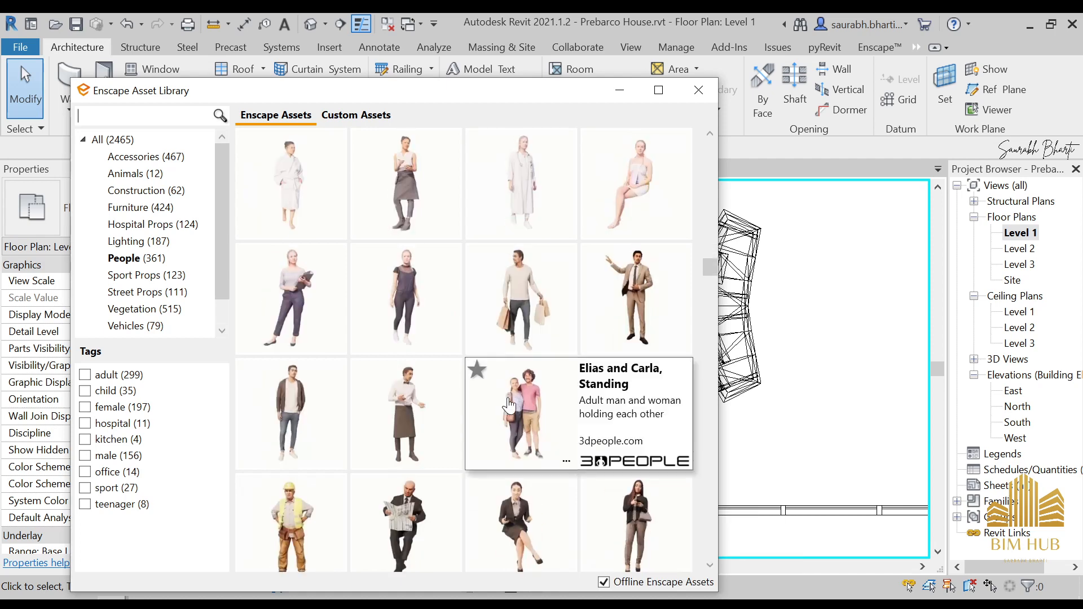
{"action": "scroll", "coordinate": [417, 438], "scroll_direction": "down", "scroll_amount": 6}
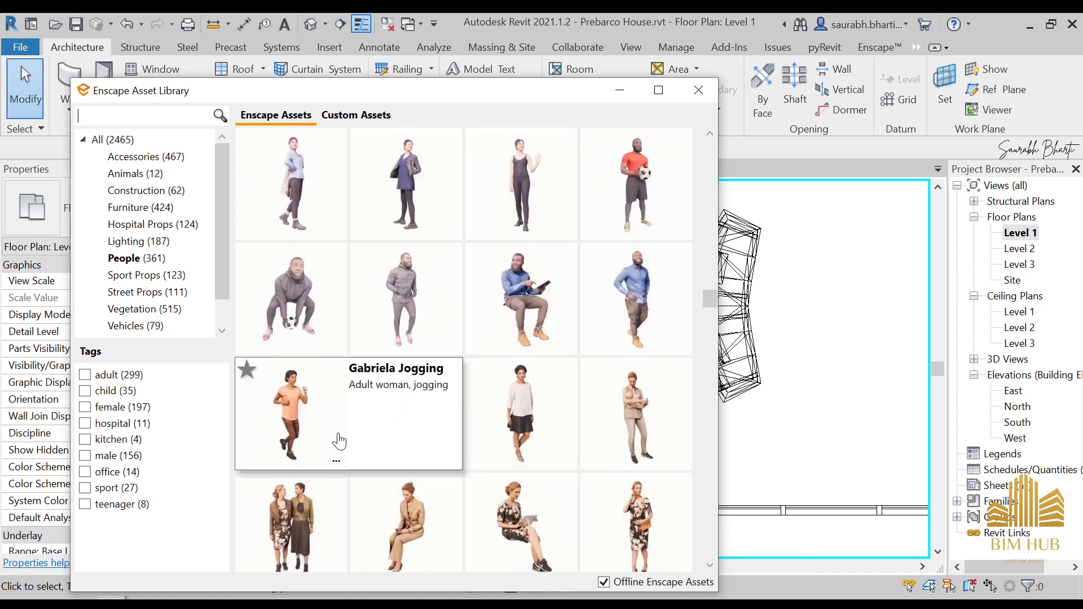
{"action": "mouse_move", "coordinate": [539, 285]}
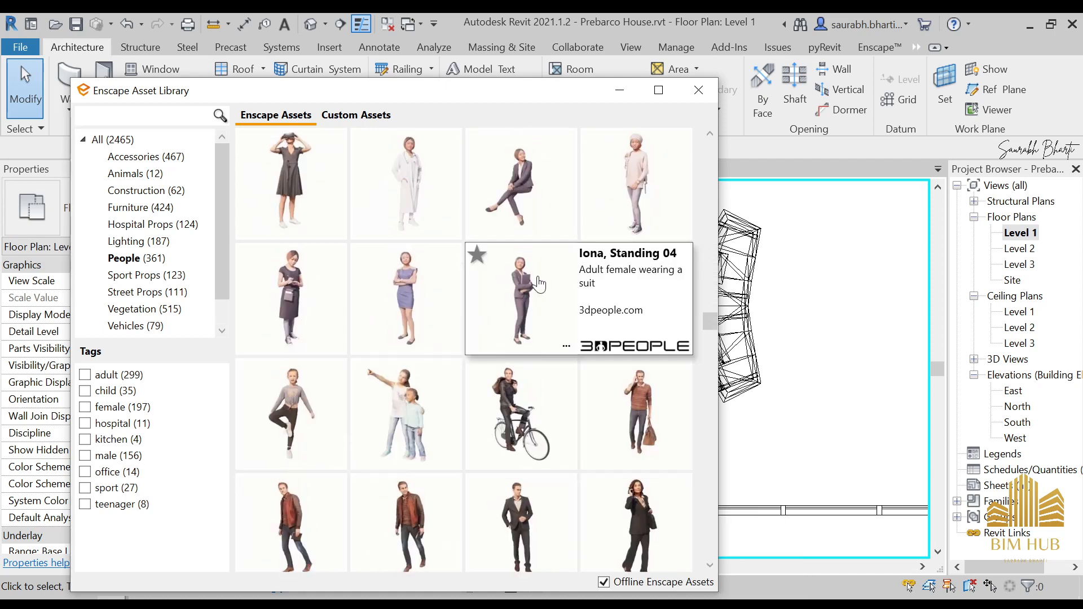
{"action": "scroll", "coordinate": [437, 273], "scroll_direction": "down", "scroll_amount": 5}
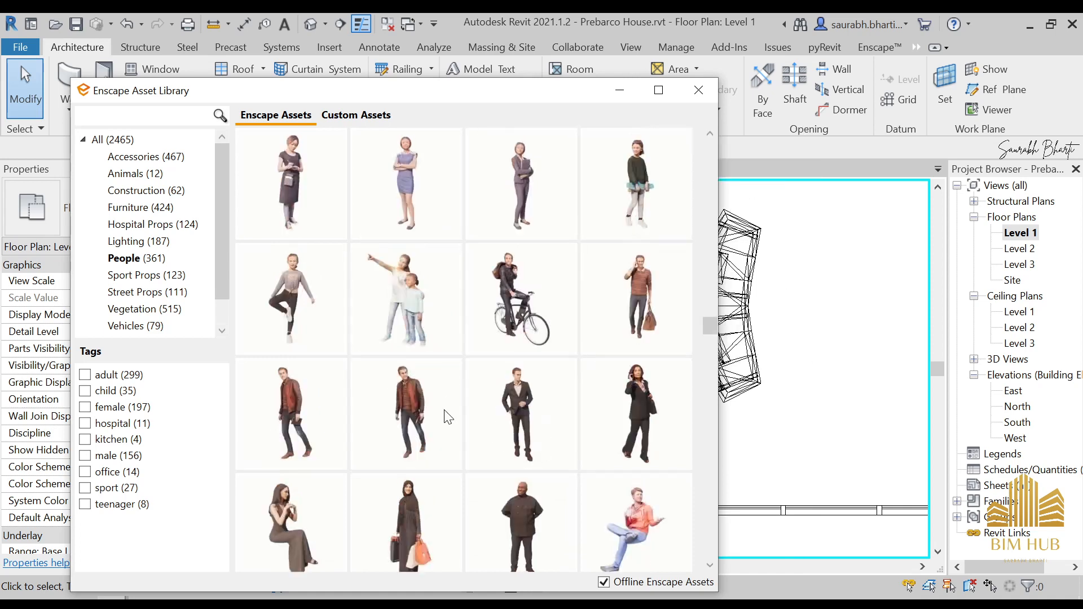
{"action": "scroll", "coordinate": [438, 272], "scroll_direction": "down", "scroll_amount": 10}
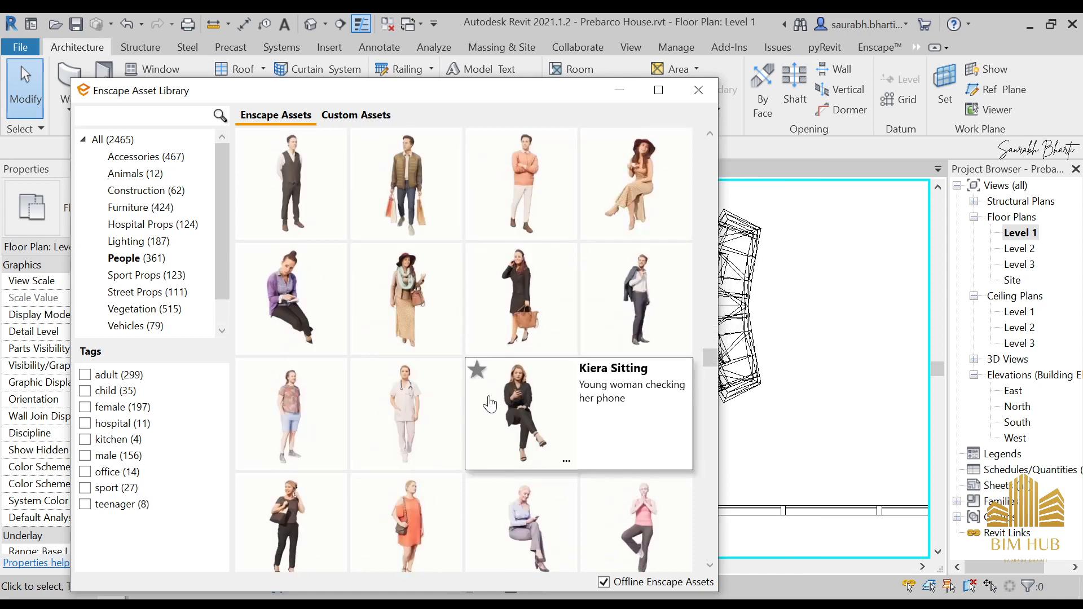
{"action": "mouse_move", "coordinate": [494, 428]}
{"action": "scroll", "coordinate": [429, 412], "scroll_direction": "down", "scroll_amount": 3}
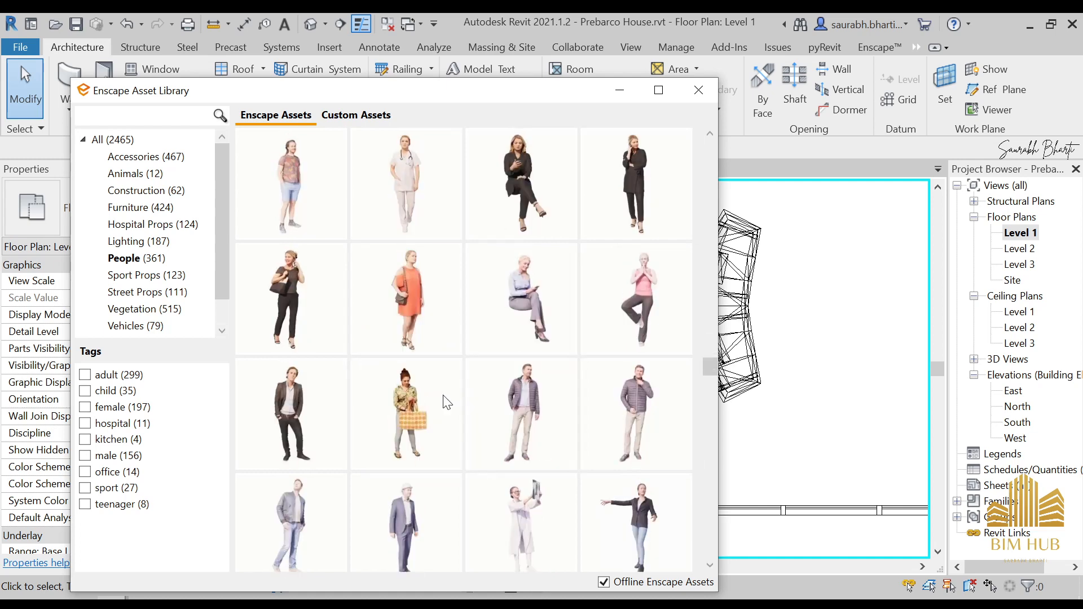
{"action": "scroll", "coordinate": [522, 406], "scroll_direction": "down", "scroll_amount": 3}
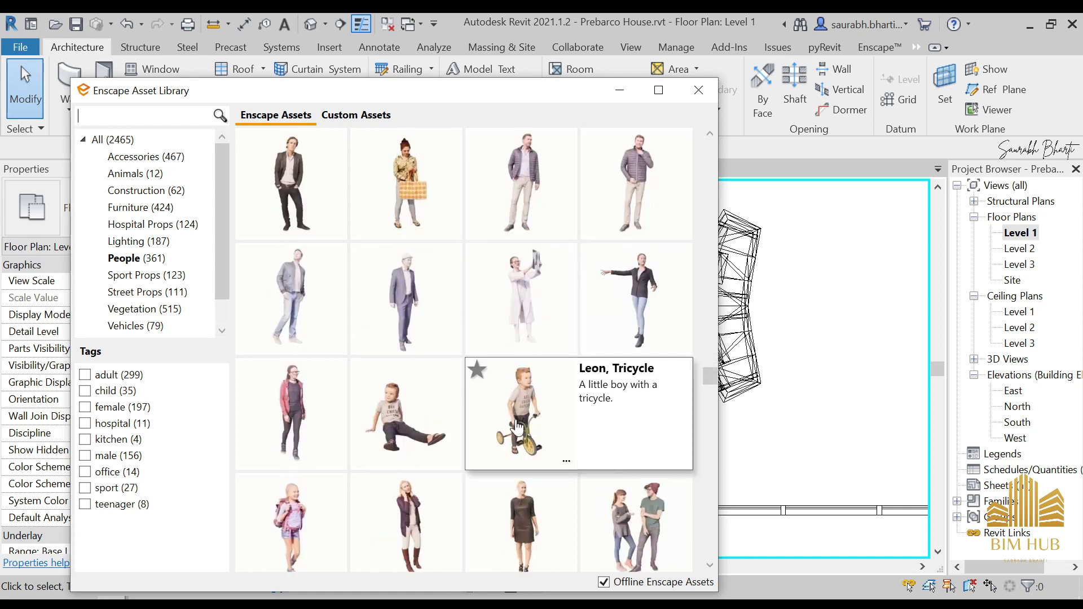
{"action": "scroll", "coordinate": [484, 440], "scroll_direction": "down", "scroll_amount": 3}
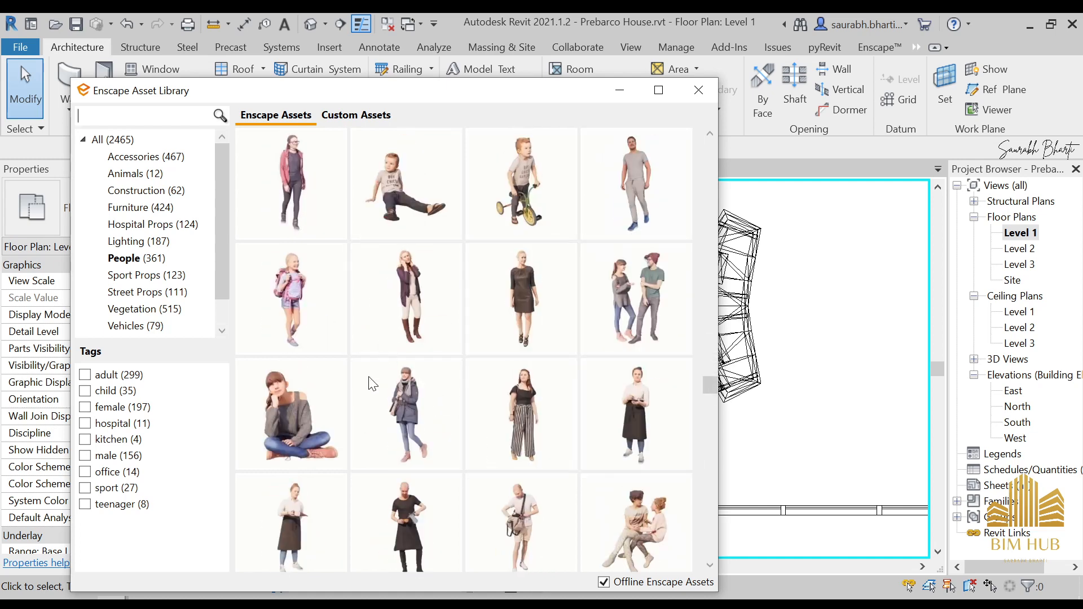
{"action": "scroll", "coordinate": [418, 435], "scroll_direction": "down", "scroll_amount": 6}
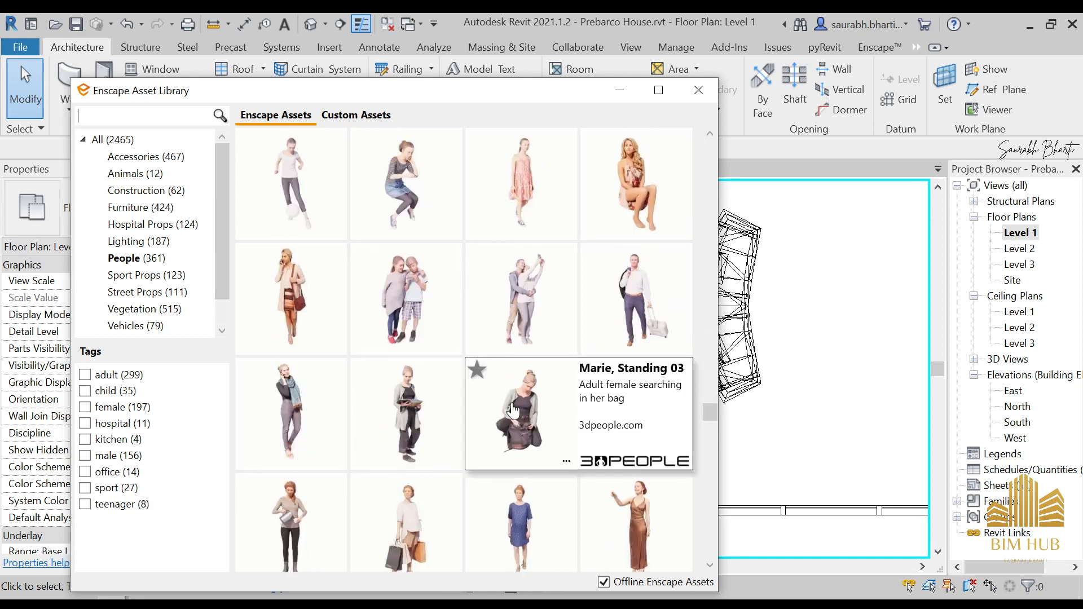
{"action": "scroll", "coordinate": [569, 428], "scroll_direction": "down", "scroll_amount": 3}
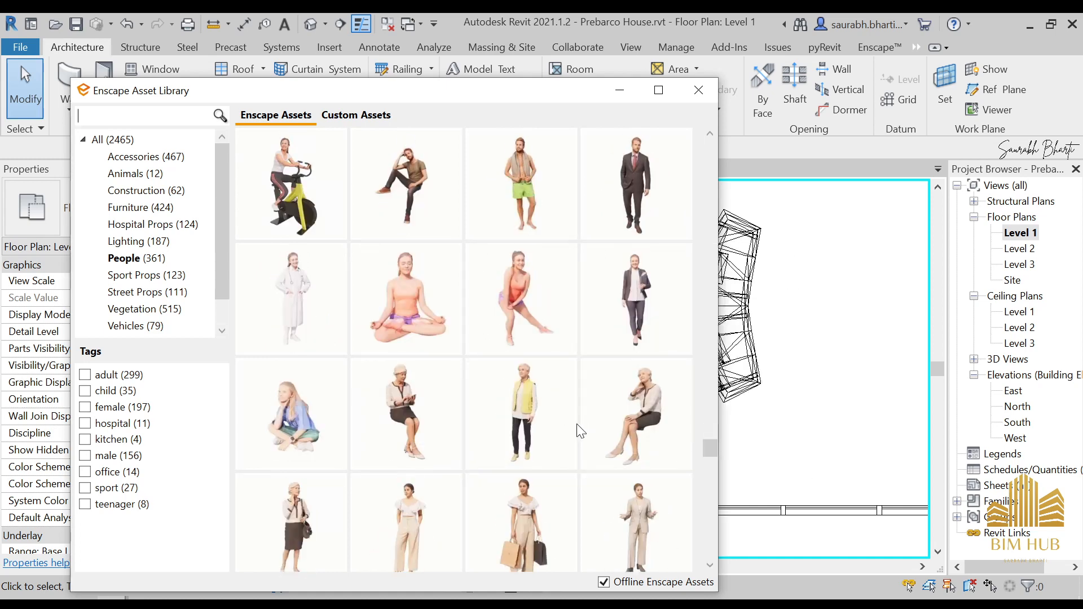
{"action": "mouse_move", "coordinate": [556, 349]}
{"action": "scroll", "coordinate": [479, 323], "scroll_direction": "down", "scroll_amount": 5}
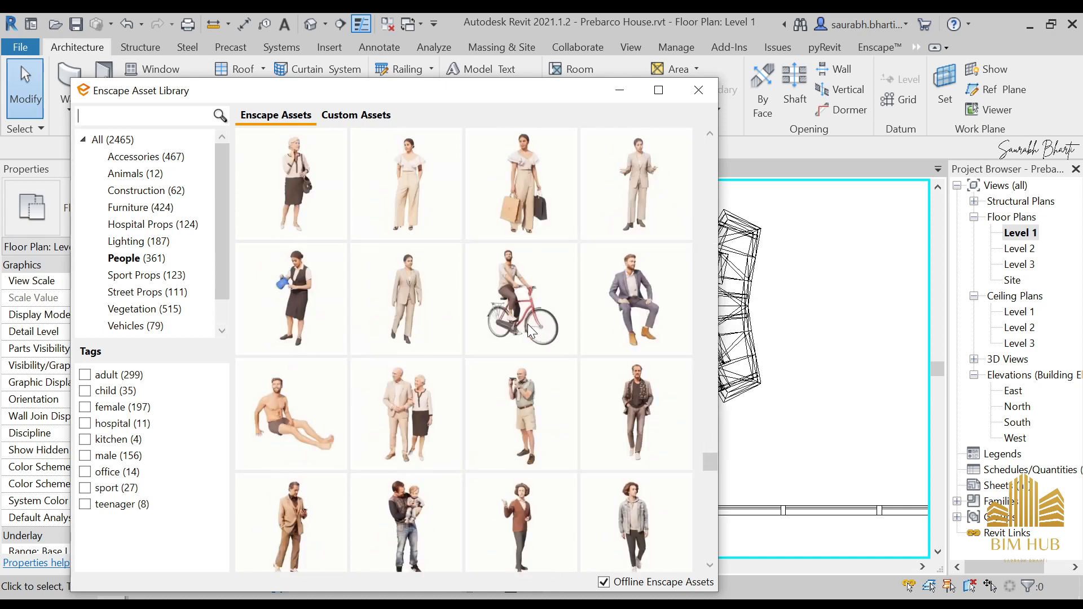
{"action": "mouse_move", "coordinate": [428, 398]}
{"action": "scroll", "coordinate": [428, 398], "scroll_direction": "down", "scroll_amount": 4}
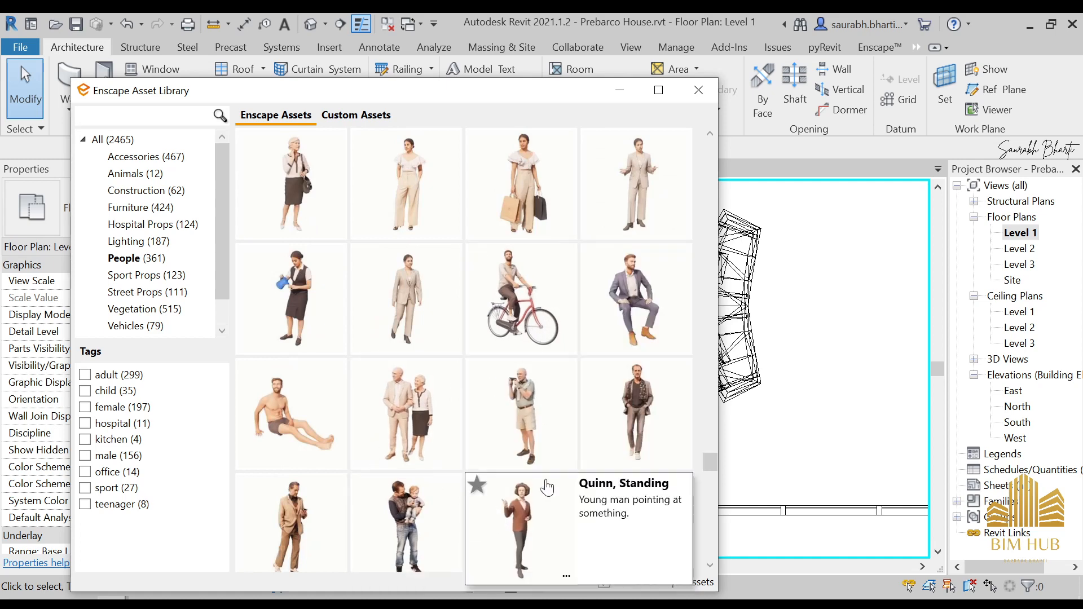
{"action": "mouse_move", "coordinate": [551, 407]}
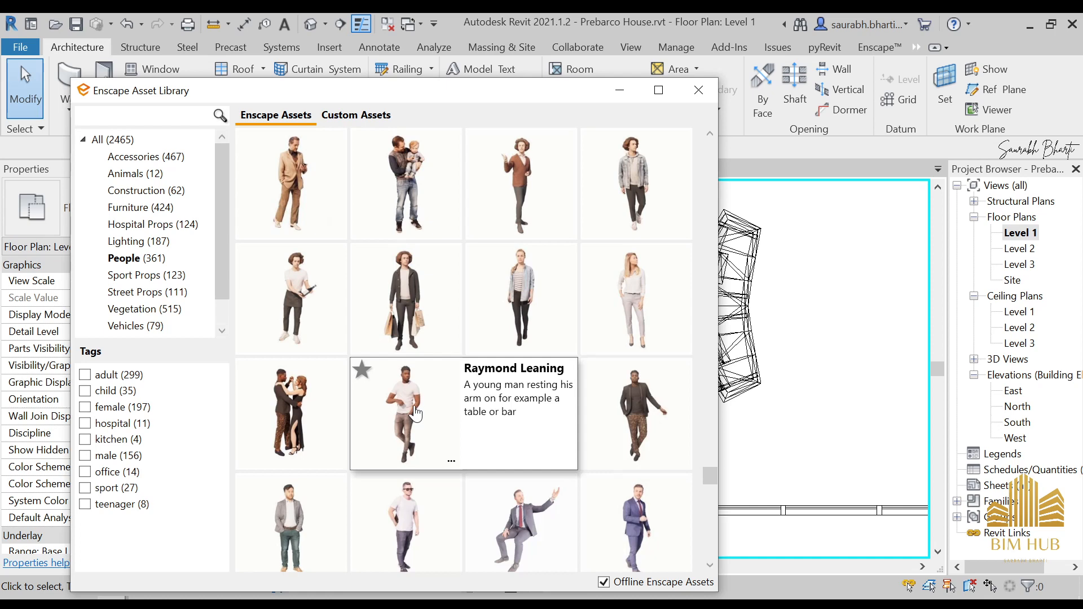
{"action": "left_click", "coordinate": [417, 421]}
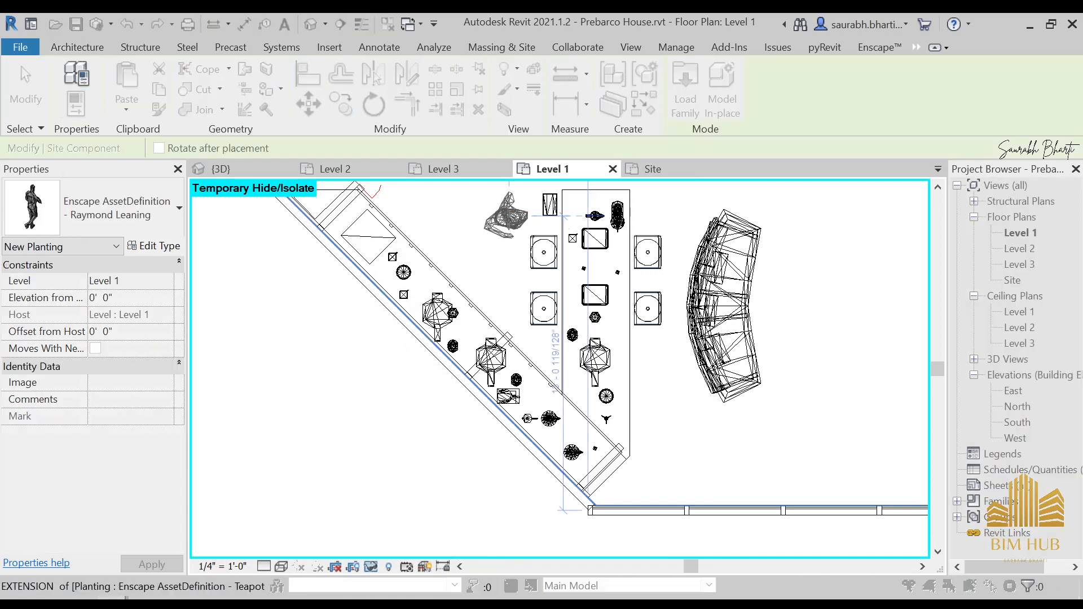
{"action": "key", "text": "Escape"}
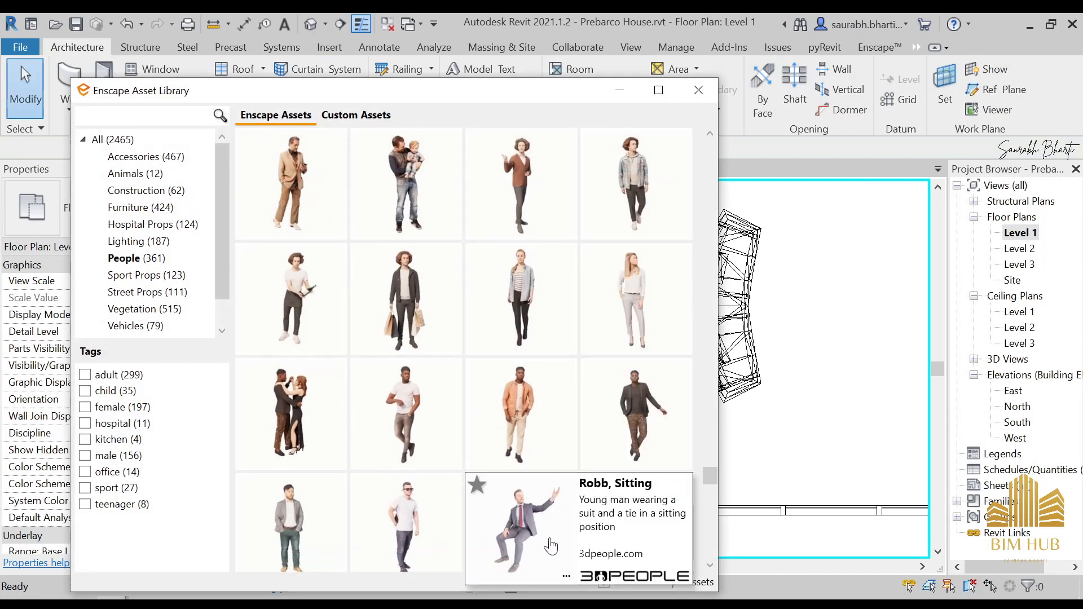
- Find the Yawan, Standing 02 figure and place it in front of the upper end of the diagonal kitchen counter
{"action": "scroll", "coordinate": [647, 322], "scroll_direction": "down", "scroll_amount": 6}
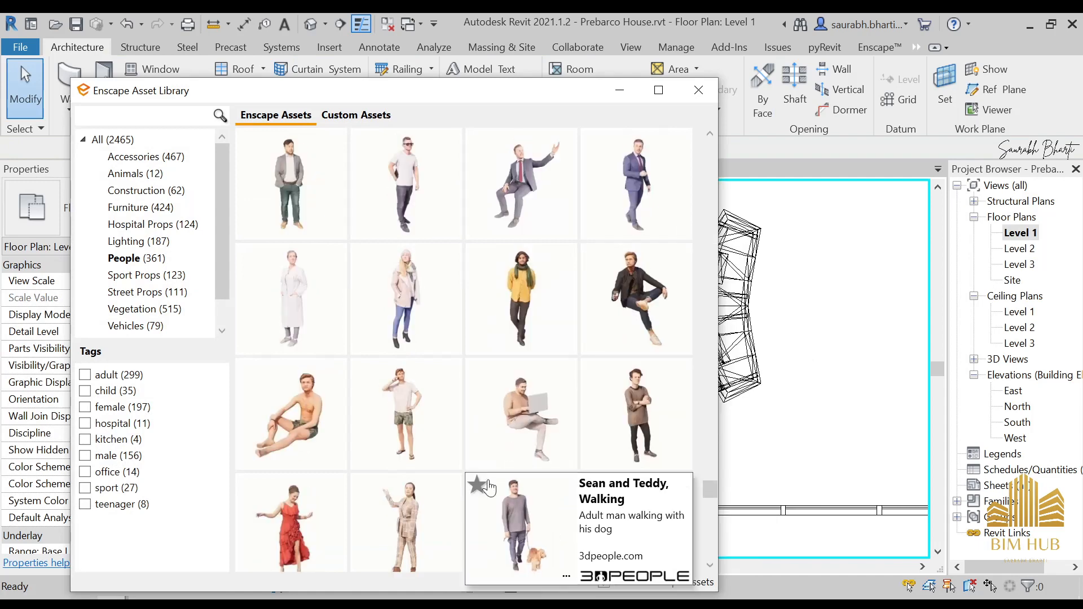
{"action": "scroll", "coordinate": [481, 515], "scroll_direction": "down", "scroll_amount": 5}
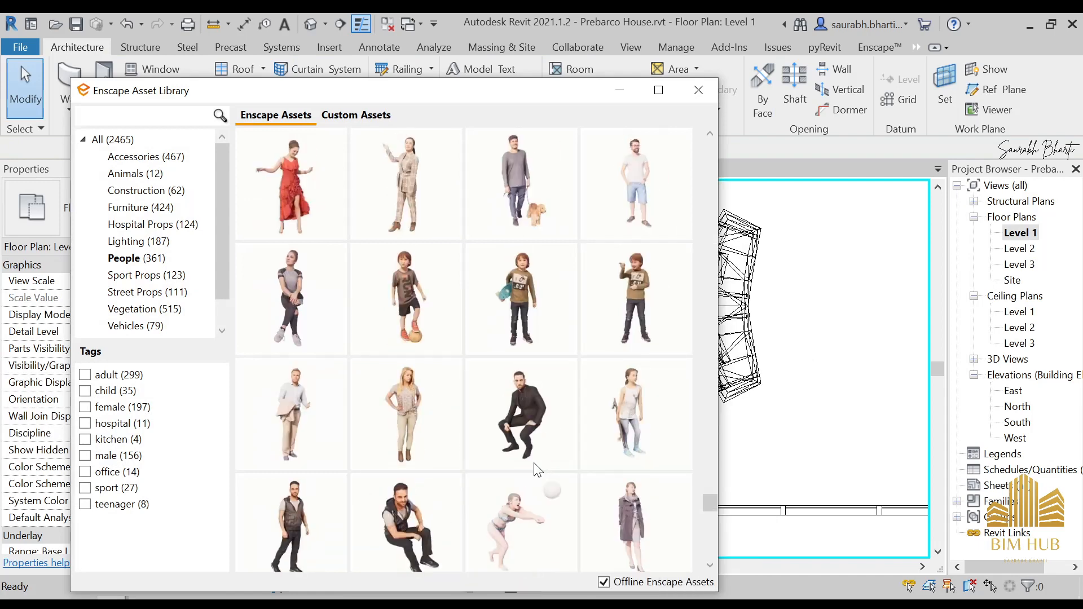
{"action": "scroll", "coordinate": [547, 207], "scroll_direction": "down", "scroll_amount": 5}
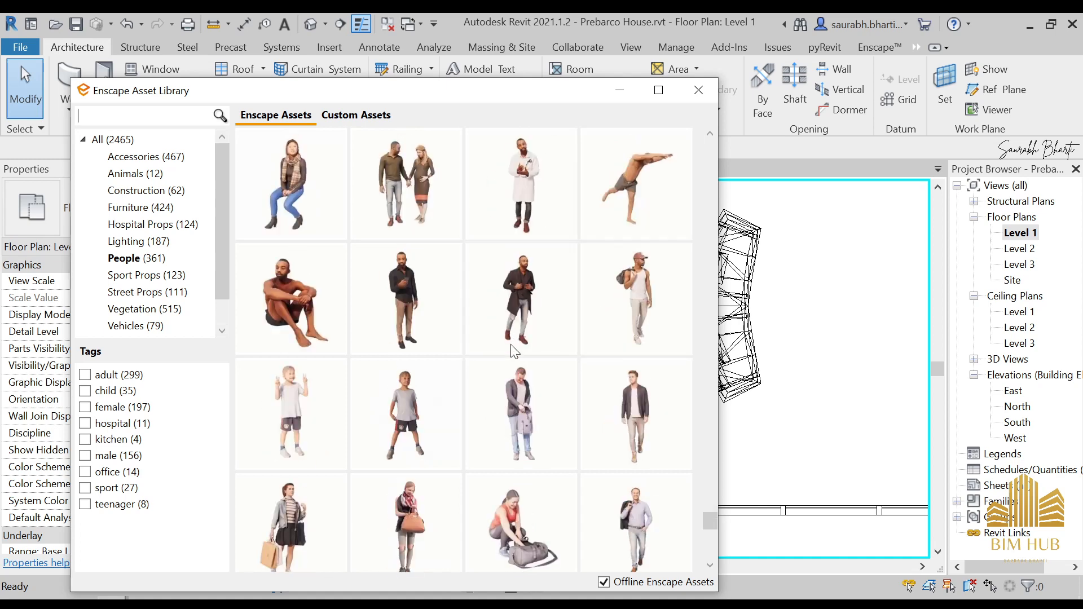
{"action": "scroll", "coordinate": [542, 508], "scroll_direction": "down", "scroll_amount": 4}
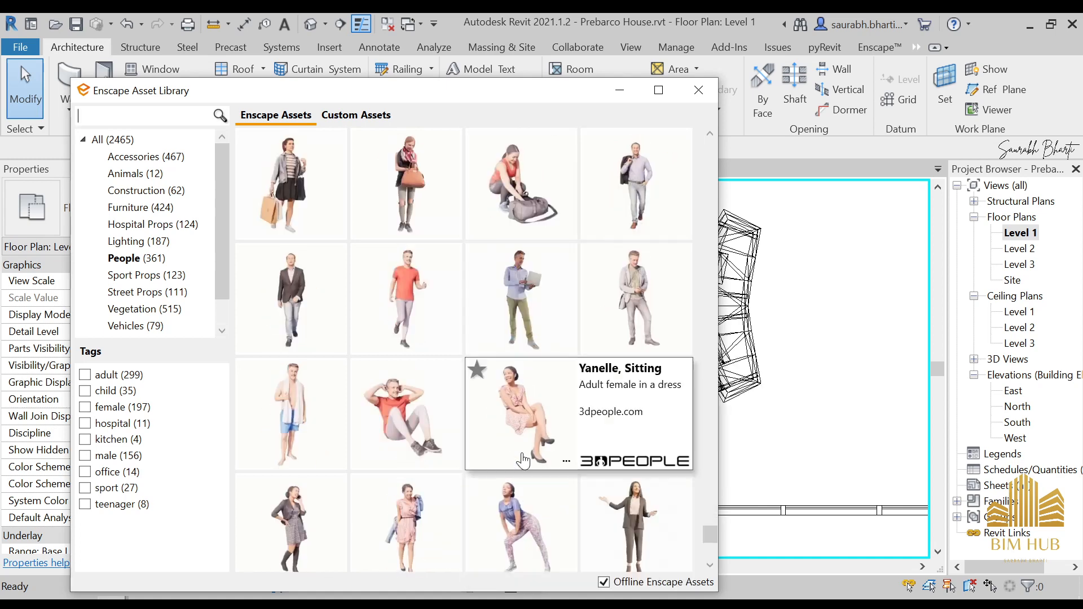
{"action": "scroll", "coordinate": [542, 474], "scroll_direction": "down", "scroll_amount": 4}
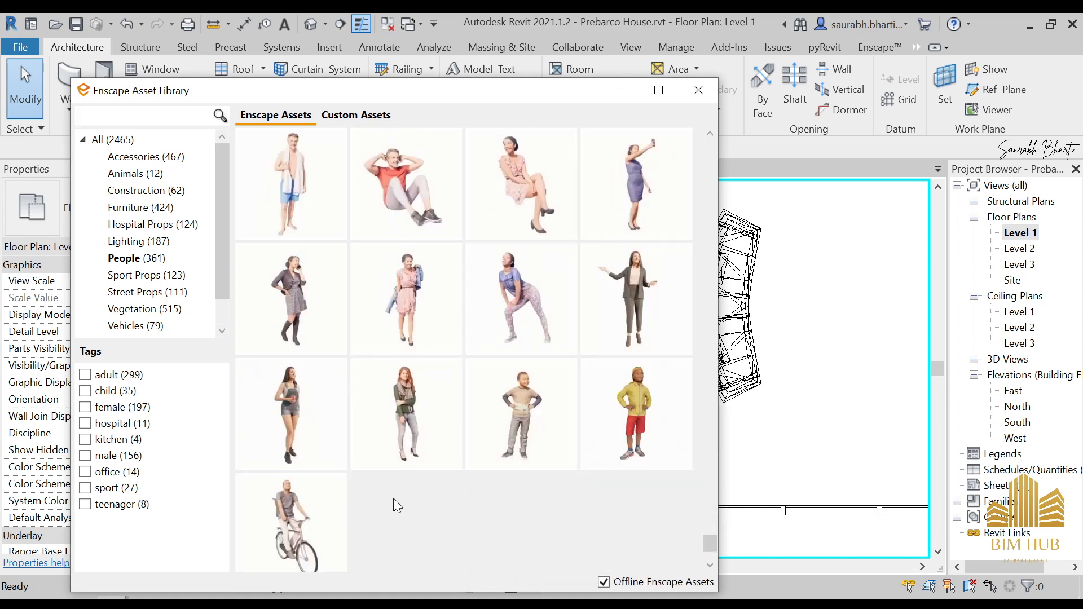
{"action": "left_click", "coordinate": [291, 525]}
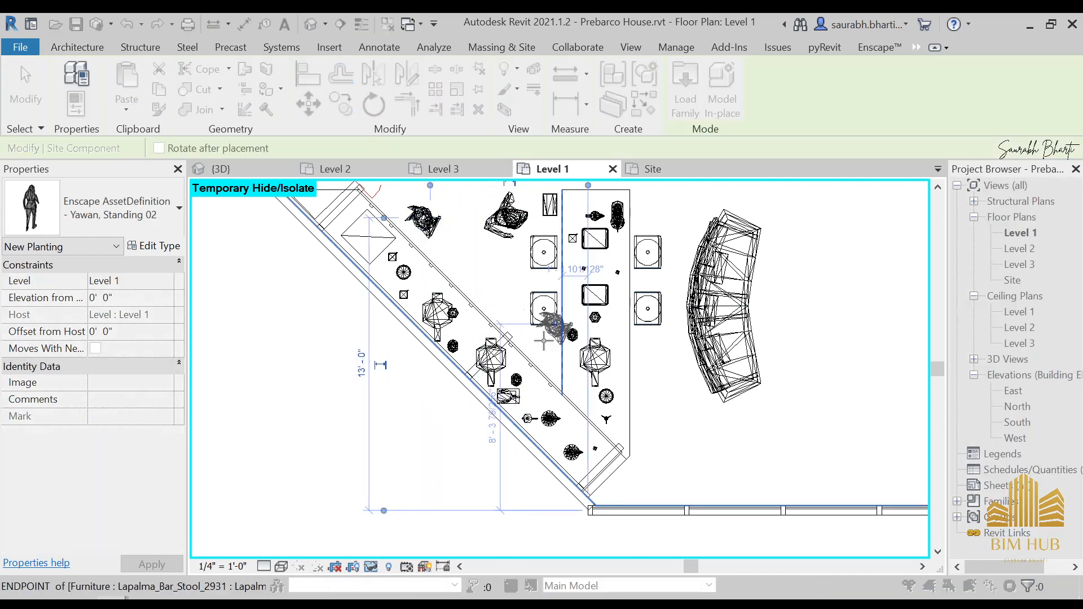
{"action": "scroll", "coordinate": [544, 341], "scroll_direction": "down", "scroll_amount": 2}
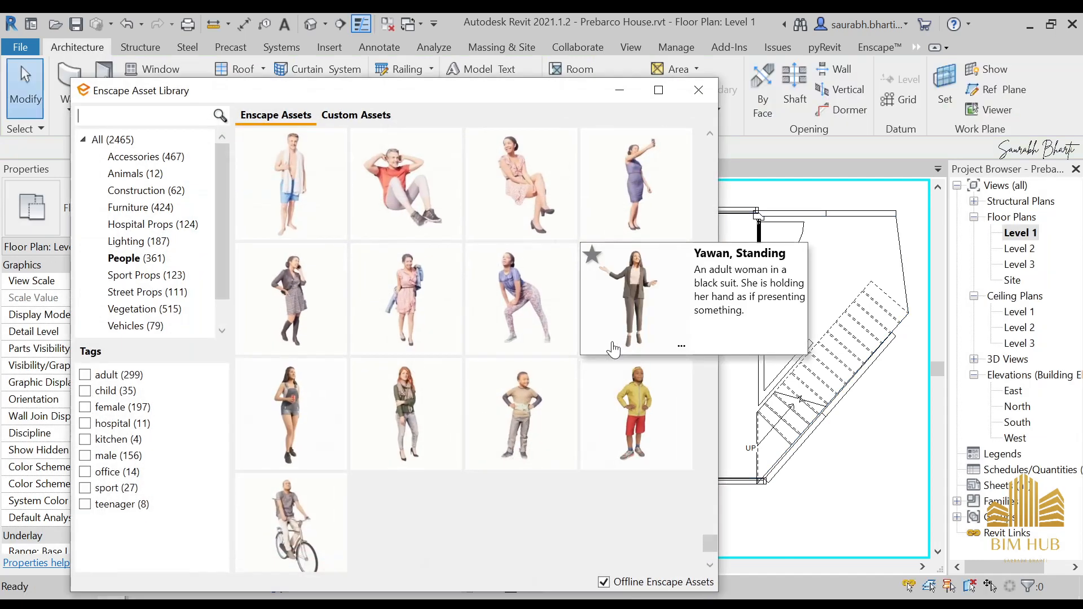
{"action": "key", "text": "Escape"}
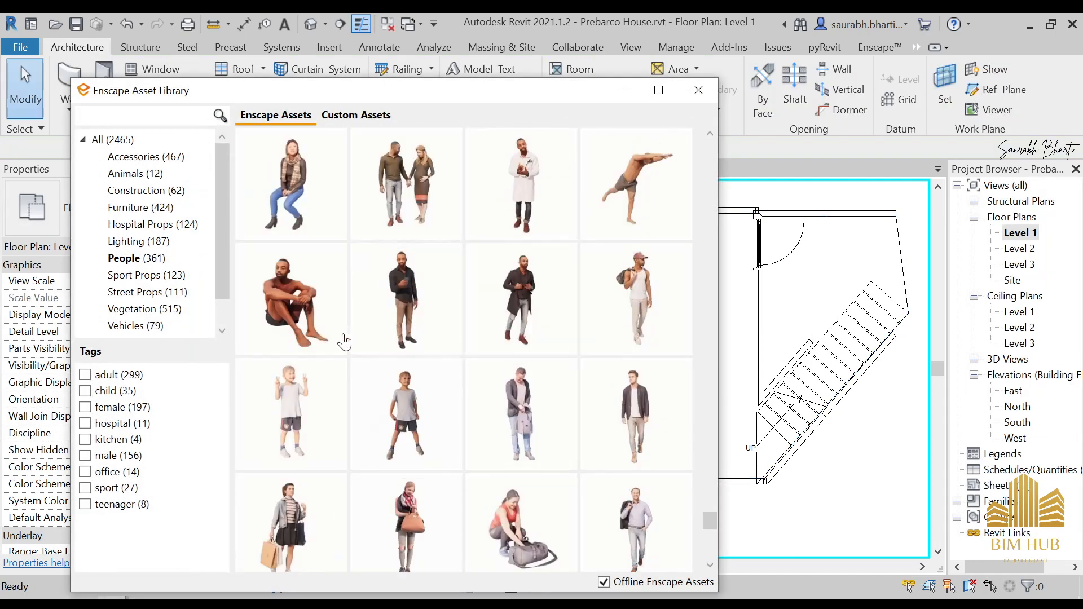
- Find the Stephan, Sitting figure and place it on the curved sofa beside the kitchen island
{"action": "scroll", "coordinate": [344, 341], "scroll_direction": "up", "scroll_amount": 3}
{"action": "mouse_move", "coordinate": [422, 537]}
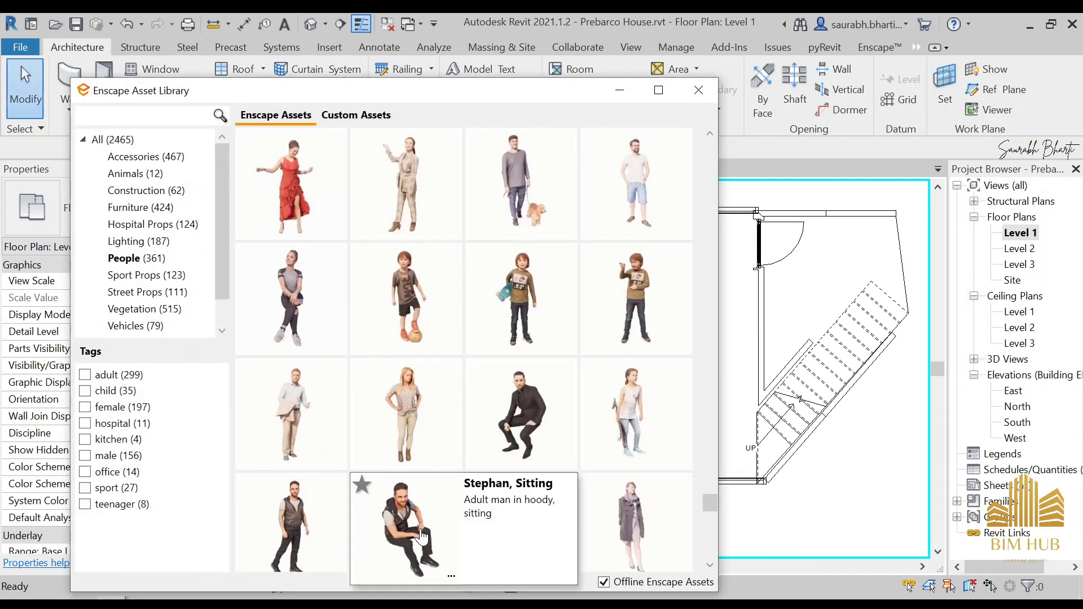
{"action": "left_click", "coordinate": [594, 444]}
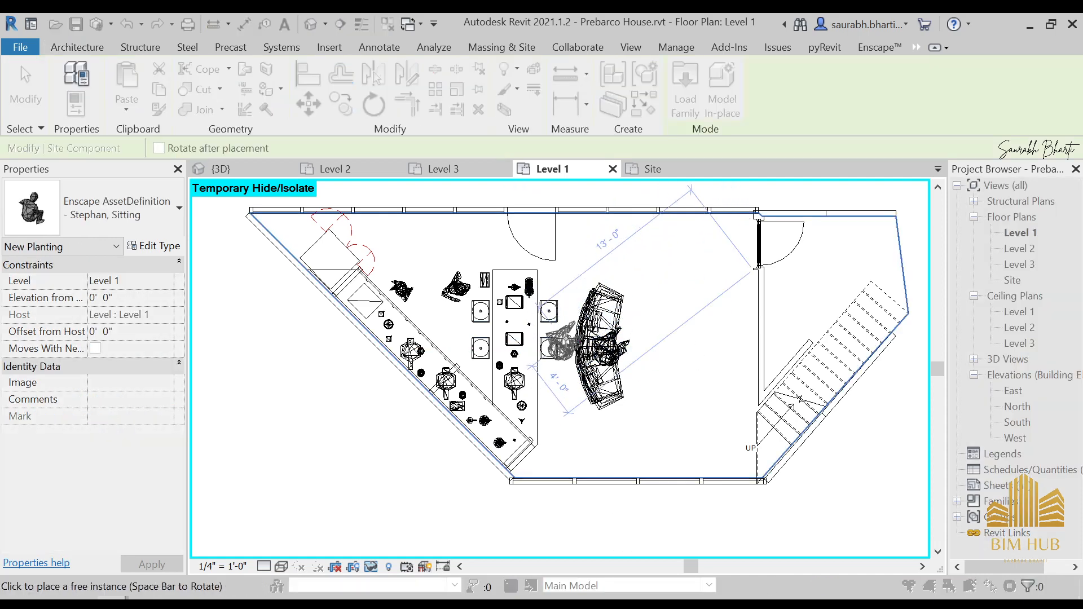
{"action": "key", "text": "Escape"}
{"action": "key", "text": "Escape"}
- Minimize the Enscape Asset Library and open the Level 2 floor plan at the bathroom and master bedroom
{"action": "scroll", "coordinate": [497, 310], "scroll_direction": "up", "scroll_amount": 5}
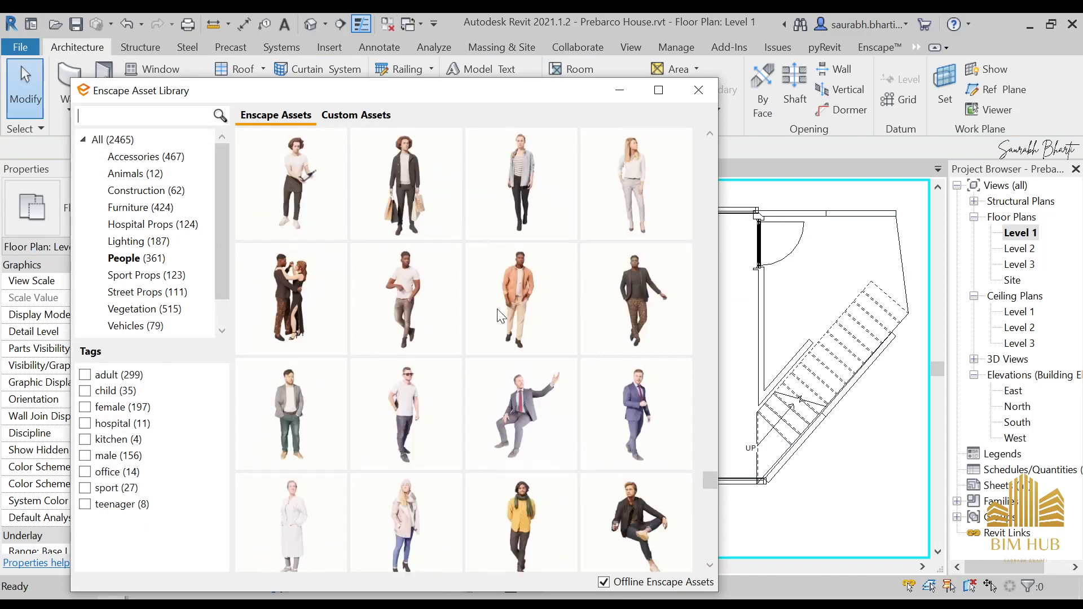
{"action": "left_click", "coordinate": [622, 100]}
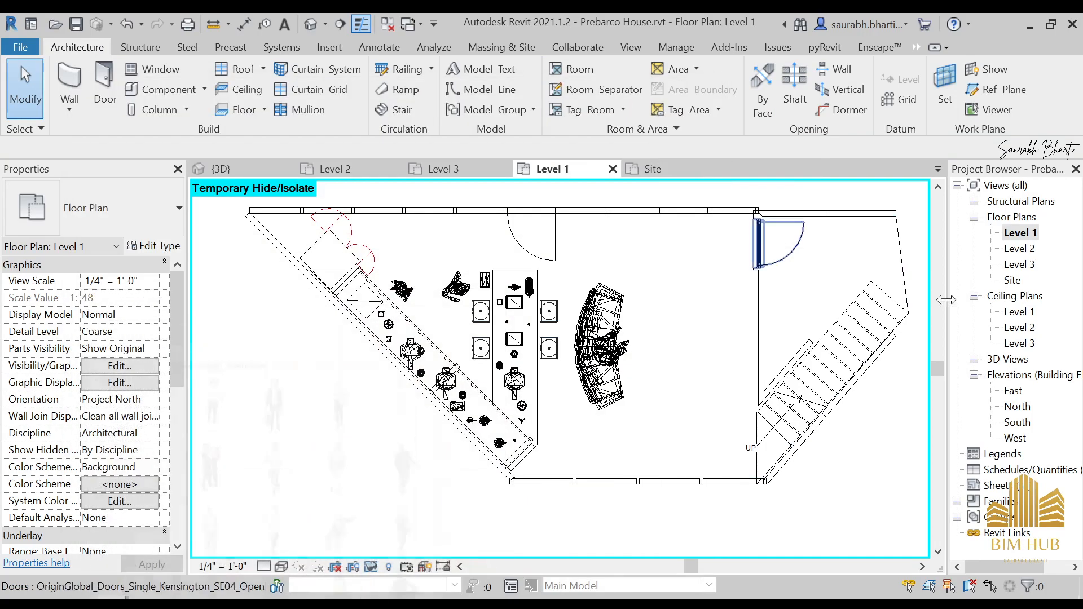
{"action": "double_click", "coordinate": [1021, 249]}
{"action": "scroll", "coordinate": [598, 451], "scroll_direction": "down", "scroll_amount": 4}
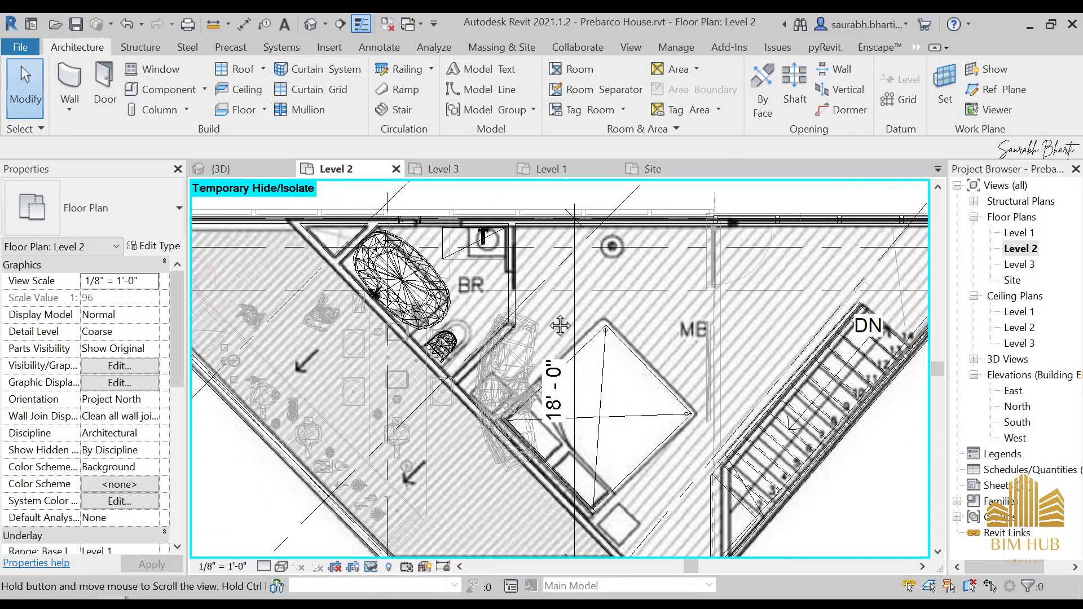
- Reopen the Enscape Asset Library and place the standing man in a white T-shirt and sunglasses between the bed and the stair's DN end
{"action": "scroll", "coordinate": [467, 353], "scroll_direction": "up", "scroll_amount": 2}
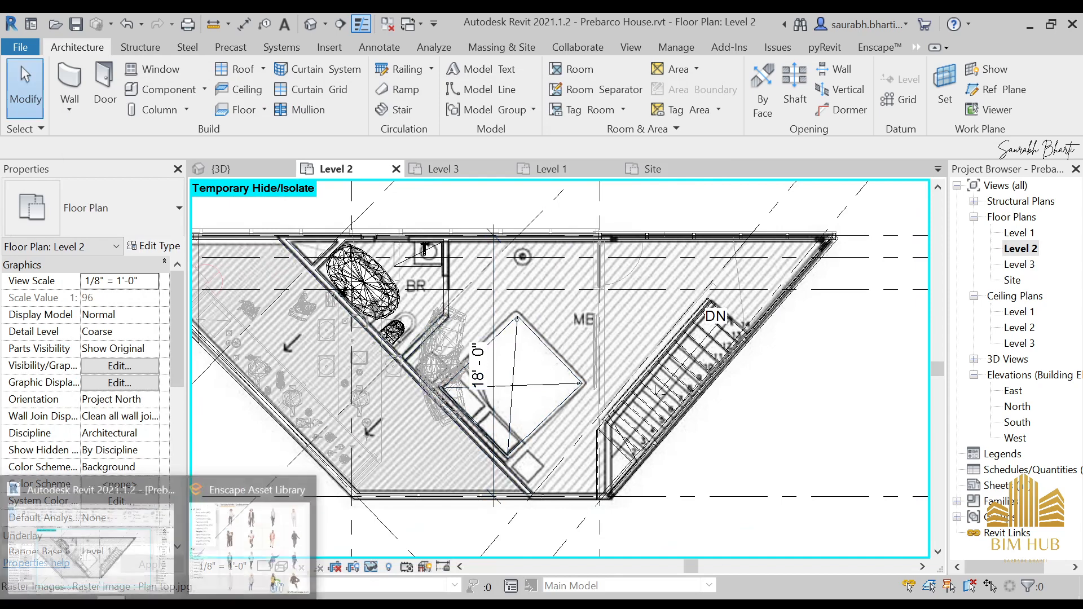
{"action": "left_click", "coordinate": [226, 559]}
{"action": "left_click", "coordinate": [412, 400]}
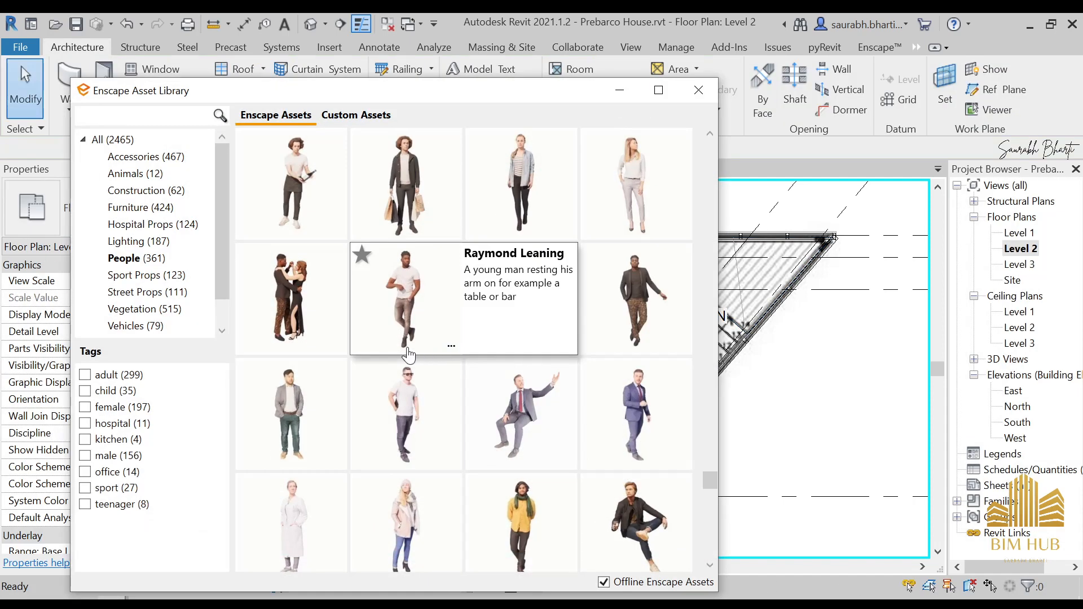
- Find the Leon Sitting figure among the people assets and place it on the master bedroom bed on Level 2
{"action": "mouse_move", "coordinate": [336, 343]}
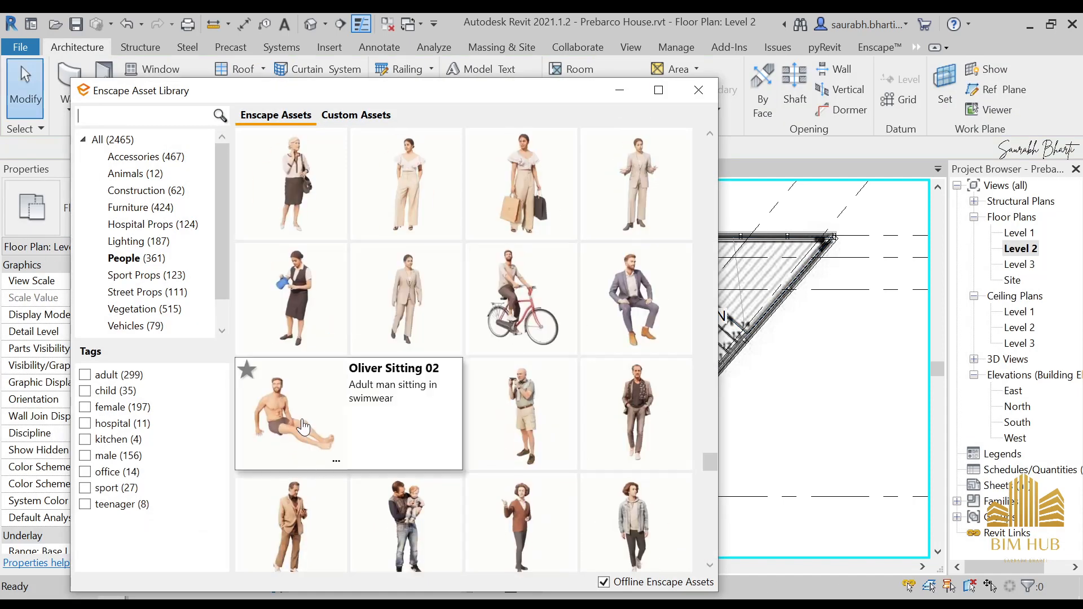
{"action": "scroll", "coordinate": [448, 391], "scroll_direction": "down", "scroll_amount": 5}
{"action": "scroll", "coordinate": [456, 422], "scroll_direction": "down", "scroll_amount": 5}
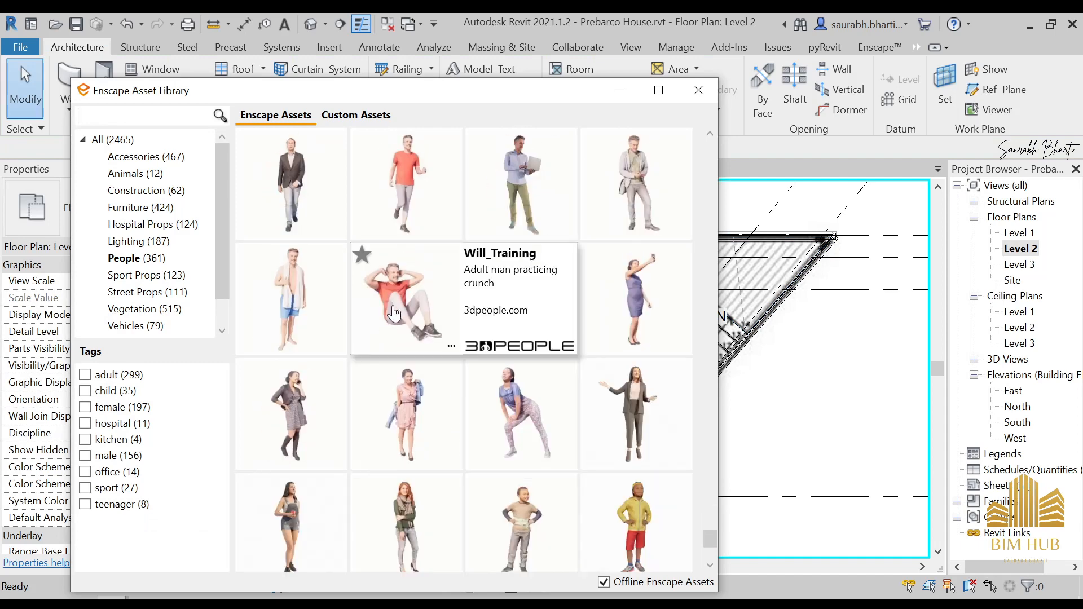
{"action": "mouse_move", "coordinate": [396, 331]}
{"action": "scroll", "coordinate": [429, 407], "scroll_direction": "up", "scroll_amount": 4}
{"action": "scroll", "coordinate": [419, 439], "scroll_direction": "up", "scroll_amount": 6}
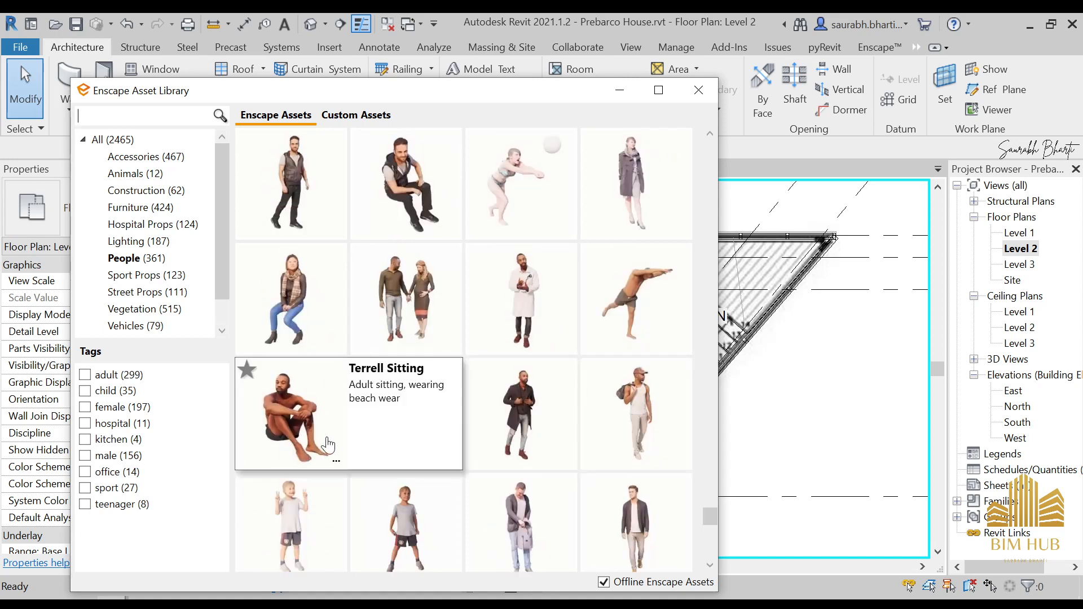
{"action": "scroll", "coordinate": [361, 435], "scroll_direction": "up", "scroll_amount": 5}
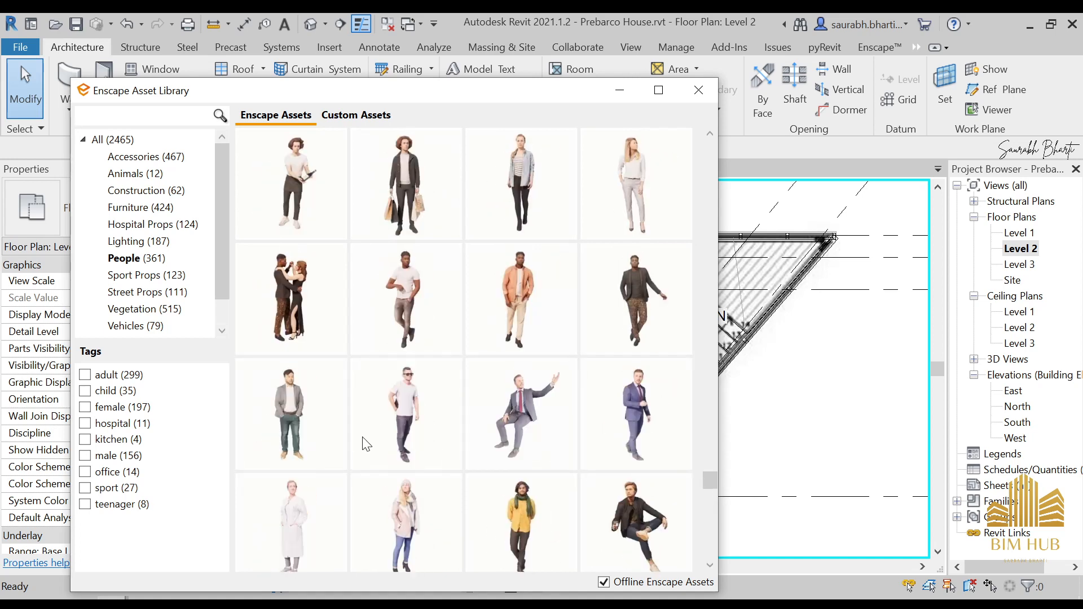
{"action": "scroll", "coordinate": [420, 407], "scroll_direction": "up", "scroll_amount": 6}
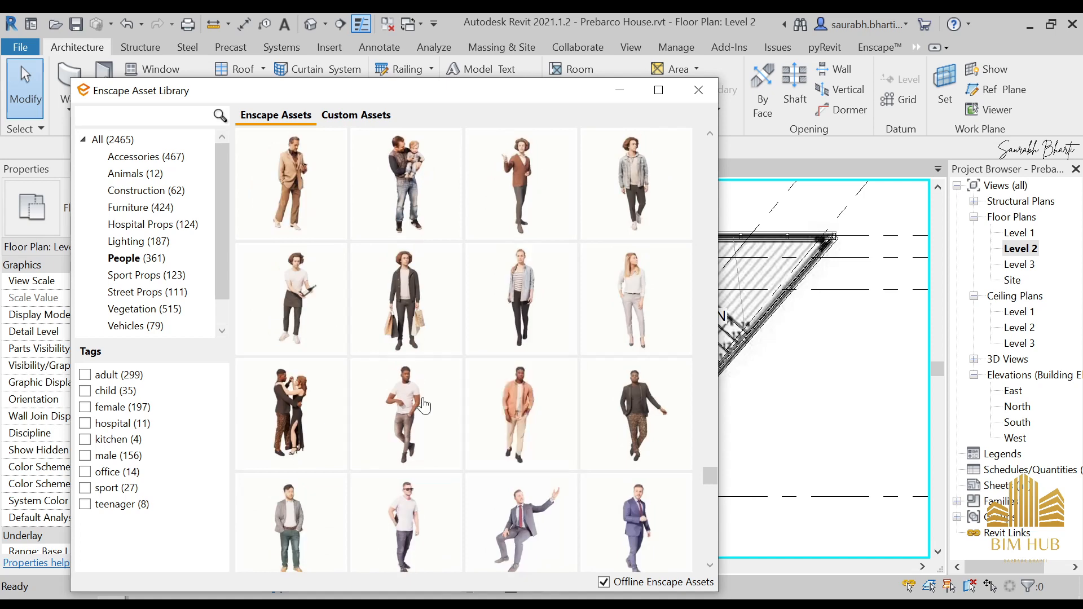
{"action": "scroll", "coordinate": [406, 420], "scroll_direction": "up", "scroll_amount": 5}
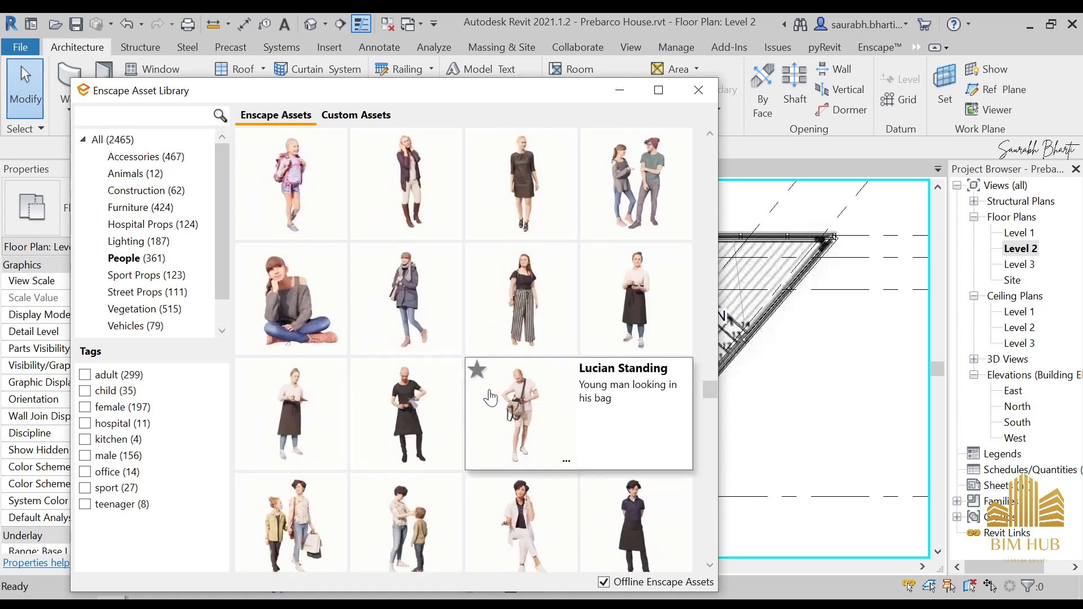
{"action": "scroll", "coordinate": [469, 395], "scroll_direction": "up", "scroll_amount": 5}
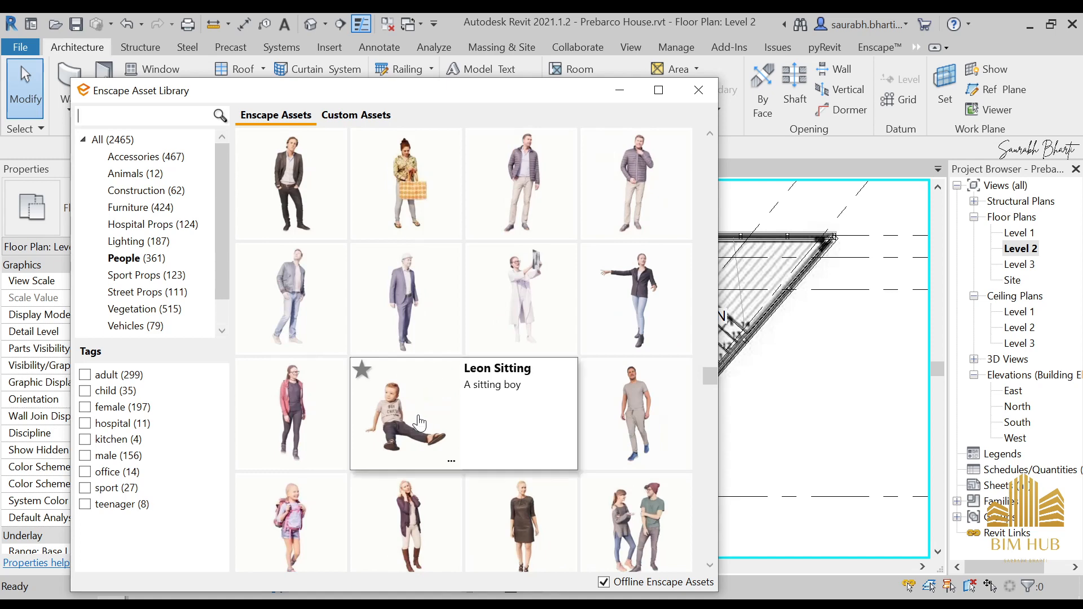
{"action": "left_click", "coordinate": [418, 423]}
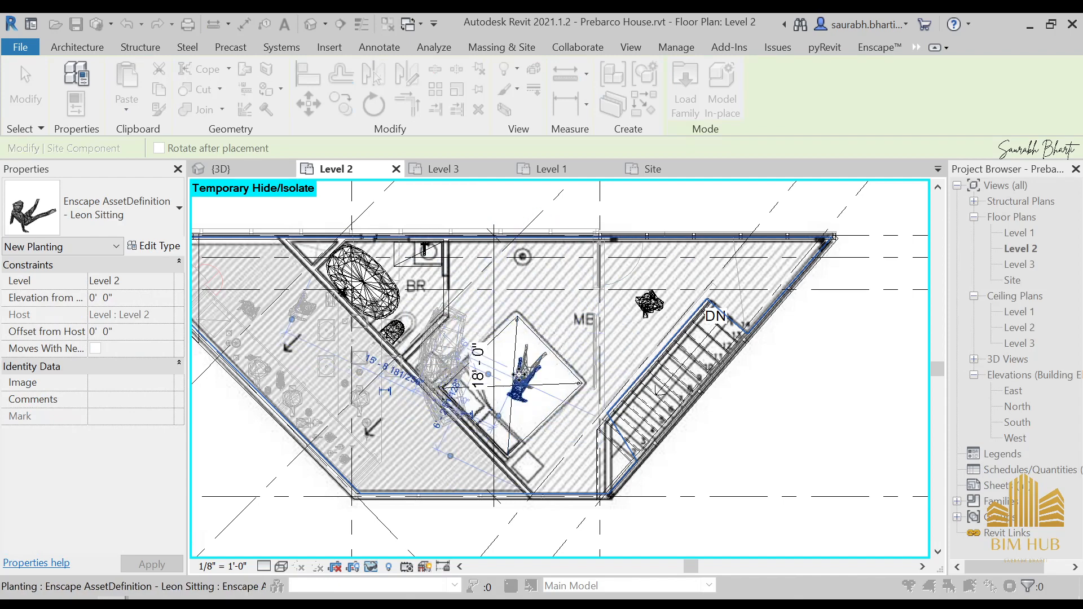
{"action": "key", "text": "Escape"}
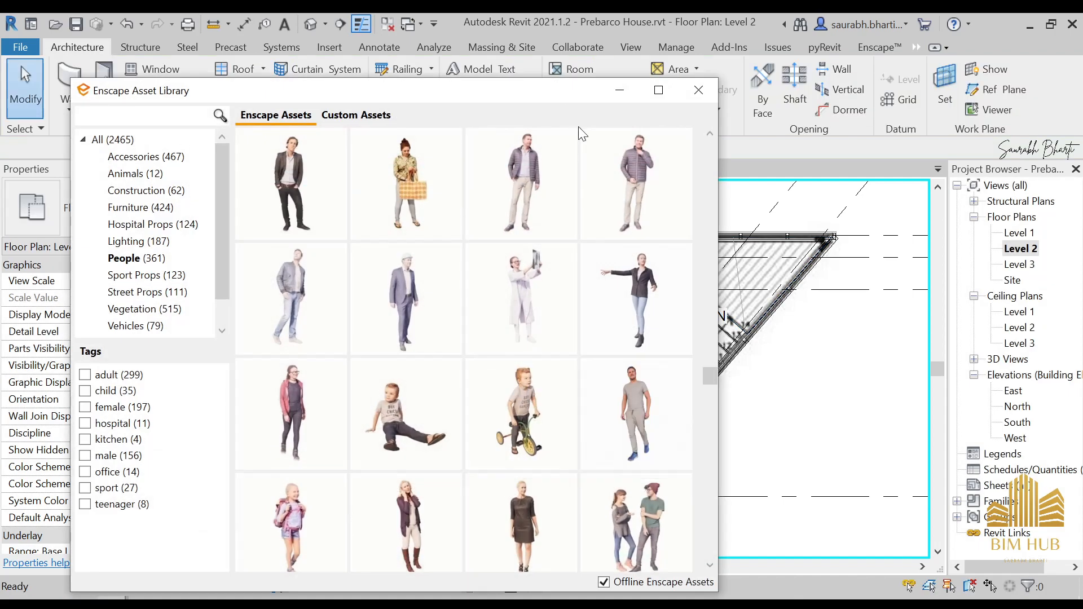
- Minimize the Enscape Asset Library and set the Leon Sitting figure's elevation from the level to 1' 6"
{"action": "left_click", "coordinate": [619, 91]}
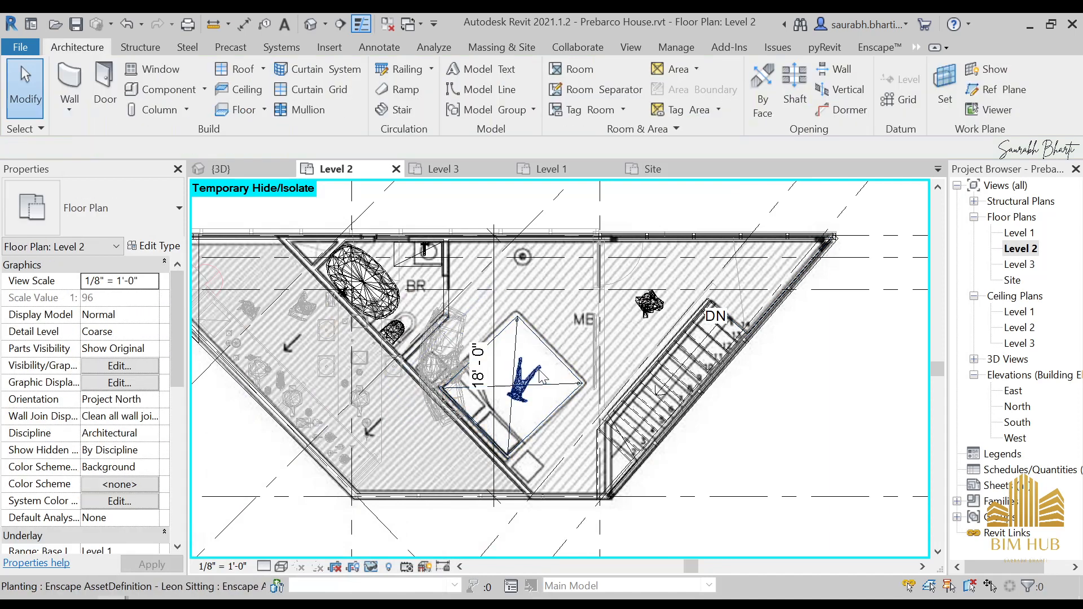
{"action": "left_click", "coordinate": [545, 377]}
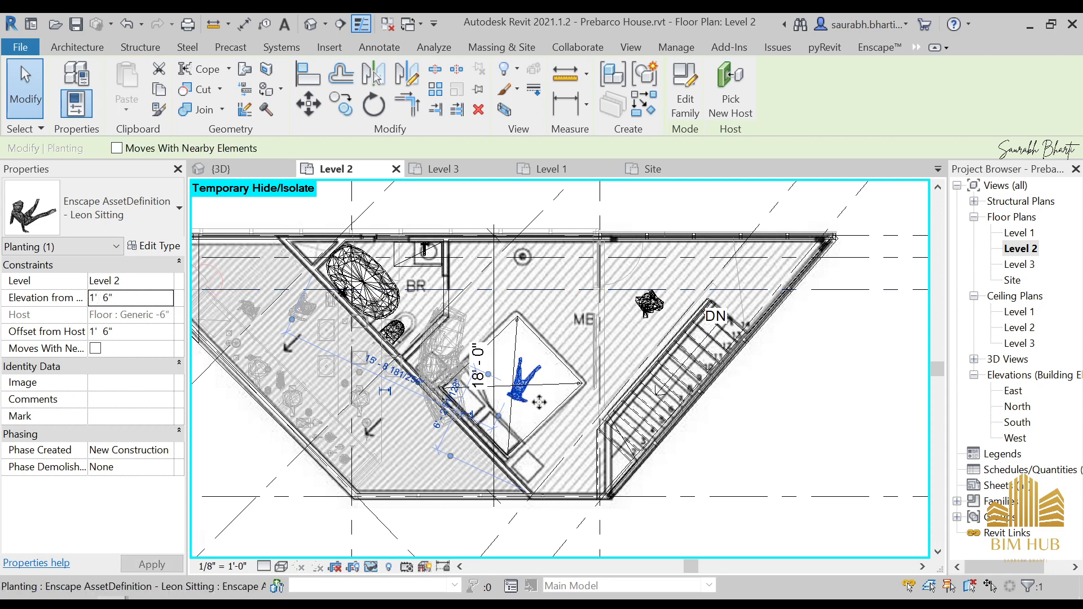
- In the 3D view, attach the top of the wall beside the ground-floor living area to the Level 2 floor above it
{"action": "left_click", "coordinate": [312, 28]}
{"action": "middle_click_drag", "start_coordinate": [632, 423], "coordinate": [680, 424], "text": "shift"}
{"action": "scroll", "coordinate": [527, 434], "scroll_direction": "up", "scroll_amount": 6}
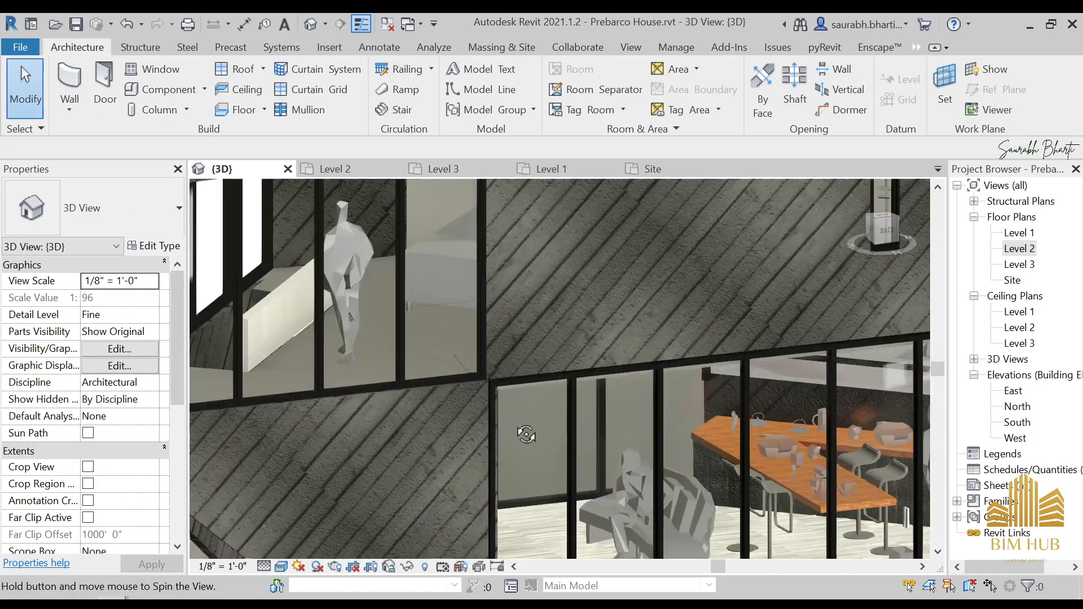
{"action": "middle_click_drag", "start_coordinate": [526, 435], "coordinate": [409, 386], "text": "shift"}
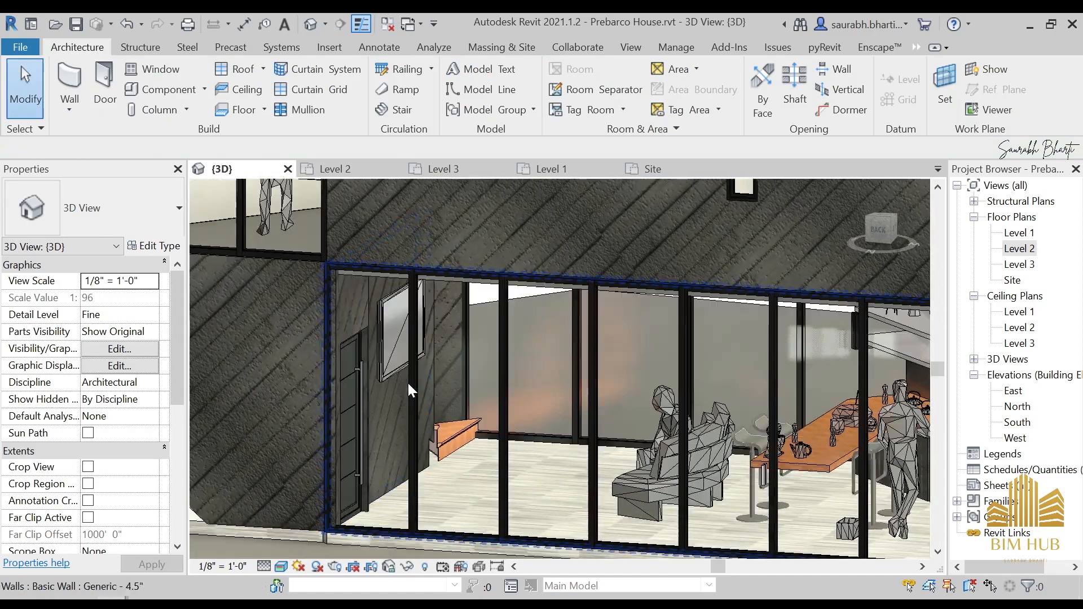
{"action": "left_click", "coordinate": [363, 320]}
{"action": "left_click", "coordinate": [808, 93]}
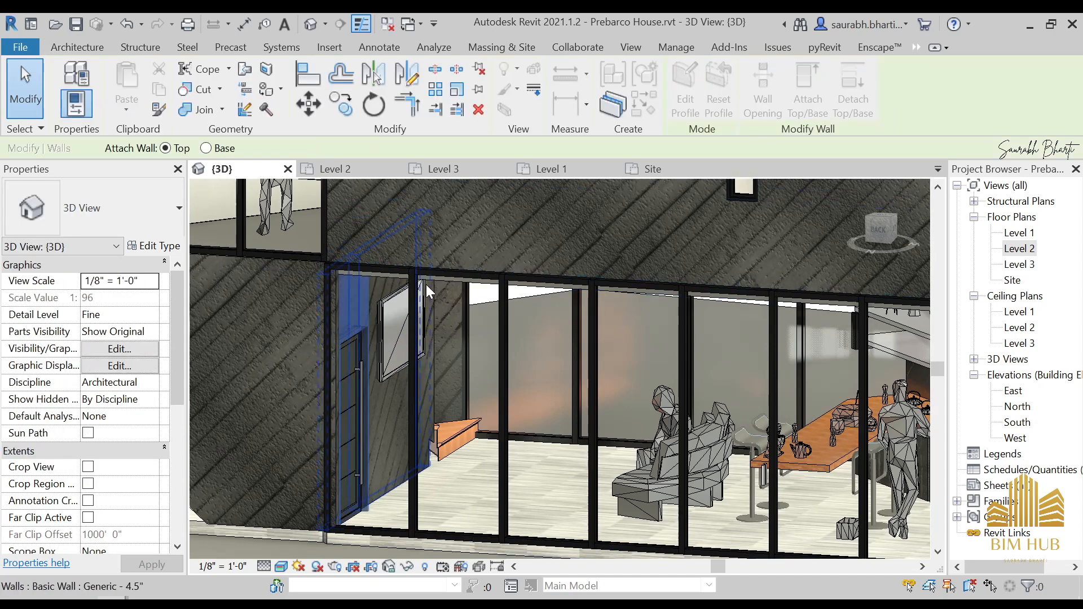
{"action": "middle_click_drag", "start_coordinate": [426, 285], "coordinate": [484, 339], "text": "shift"}
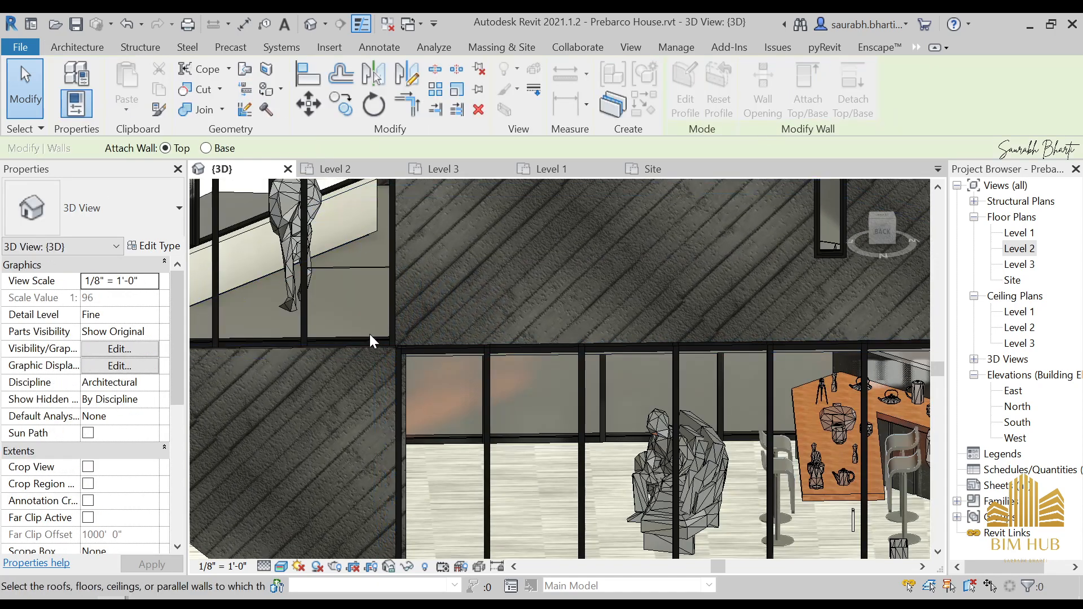
{"action": "left_click", "coordinate": [367, 337]}
{"action": "scroll", "coordinate": [390, 351], "scroll_direction": "down", "scroll_amount": 3}
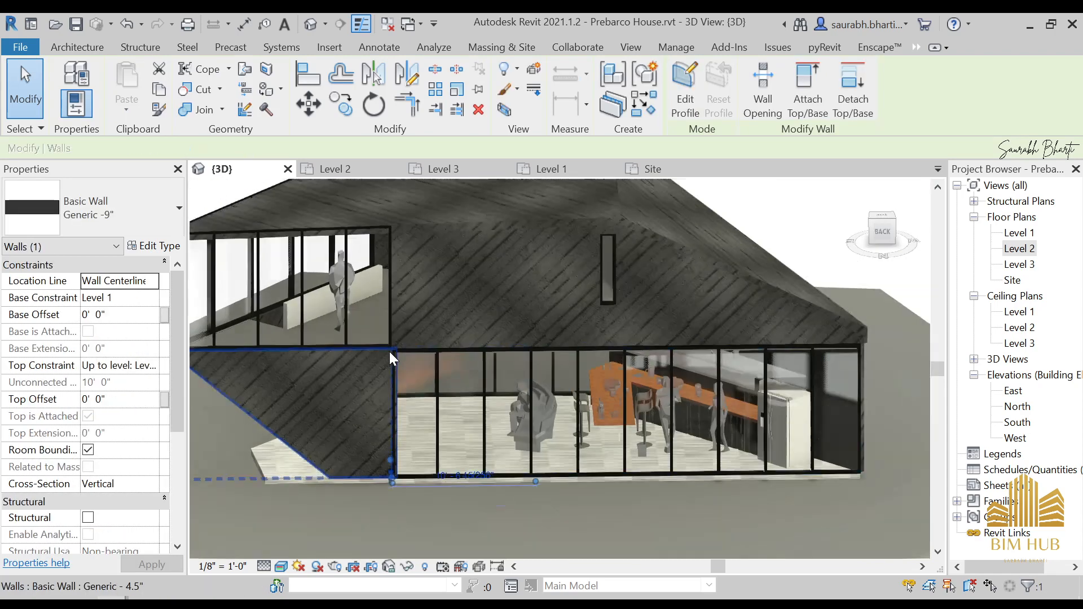
{"action": "middle_click_drag", "start_coordinate": [390, 351], "coordinate": [507, 364], "text": "shift"}
{"action": "key", "text": "Escape"}
- Examine the house exterior in 3D, looking at the overhanging upper floor and its low parapet wall from several sides
{"action": "mouse_move", "coordinate": [413, 379]}
{"action": "middle_mouse_down", "text": "shift"}
{"action": "mouse_move", "coordinate": [396, 381]}
{"action": "mouse_move", "coordinate": [425, 375]}
{"action": "middle_mouse_up", "text": "shift"}
{"action": "middle_click_drag", "start_coordinate": [317, 361], "coordinate": [503, 386], "text": "shift"}
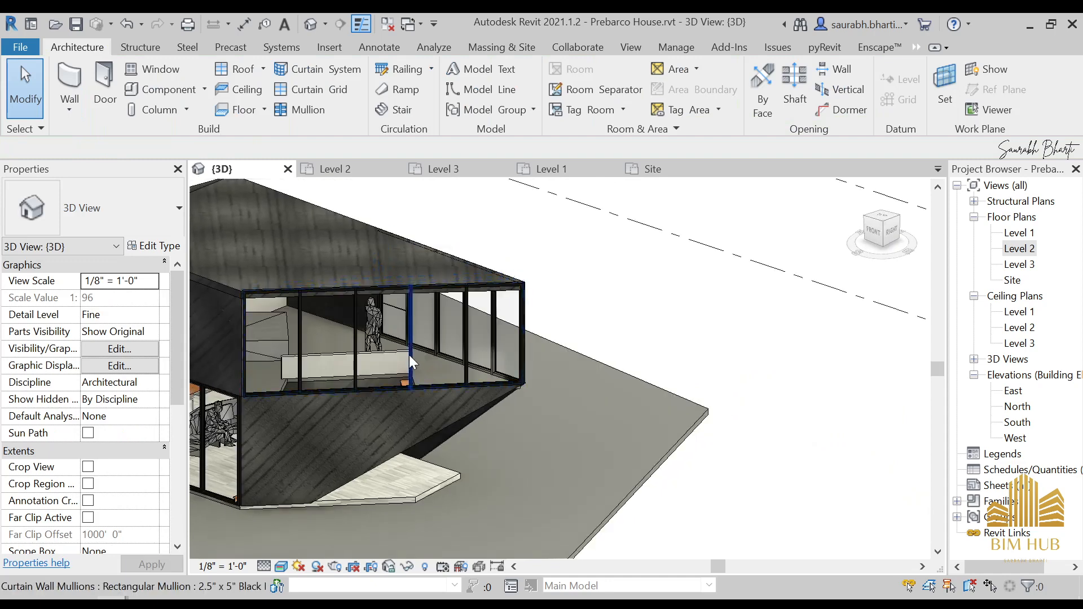
{"action": "left_click", "coordinate": [389, 351]}
{"action": "middle_click_drag", "start_coordinate": [390, 351], "coordinate": [464, 437], "text": "shift"}
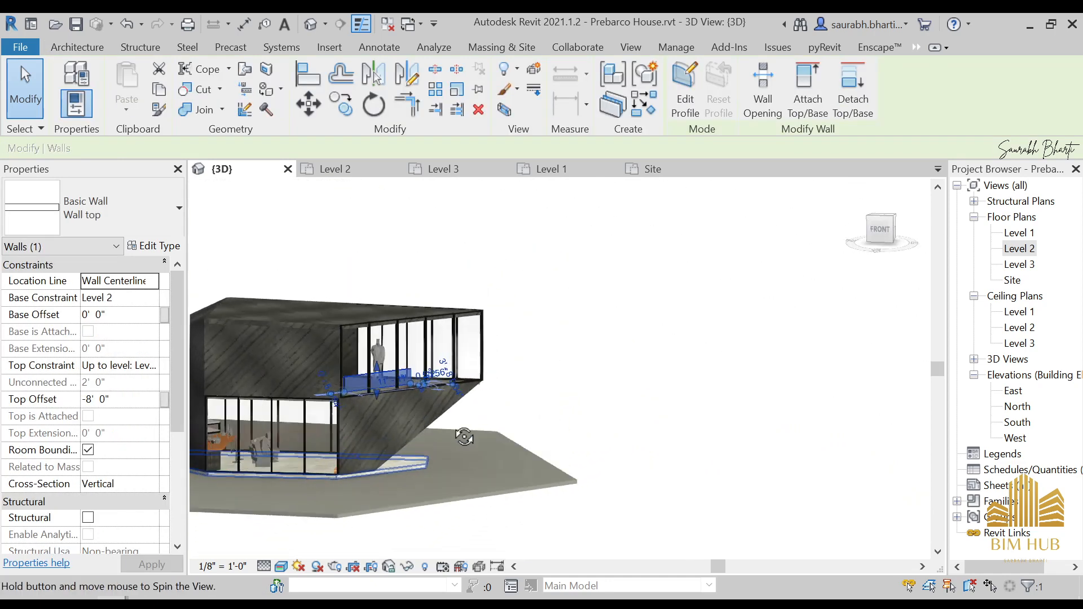
{"action": "scroll", "coordinate": [331, 470], "scroll_direction": "up", "scroll_amount": 3}
{"action": "middle_click_drag", "start_coordinate": [328, 466], "coordinate": [475, 399]}
{"action": "middle_click_drag", "start_coordinate": [411, 390], "coordinate": [499, 446], "text": "shift"}
{"action": "scroll", "coordinate": [583, 244], "scroll_direction": "down", "scroll_amount": 3}
{"action": "middle_click_drag", "start_coordinate": [599, 344], "coordinate": [589, 377], "text": "shift"}
{"action": "middle_click_drag", "start_coordinate": [588, 377], "coordinate": [585, 421]}
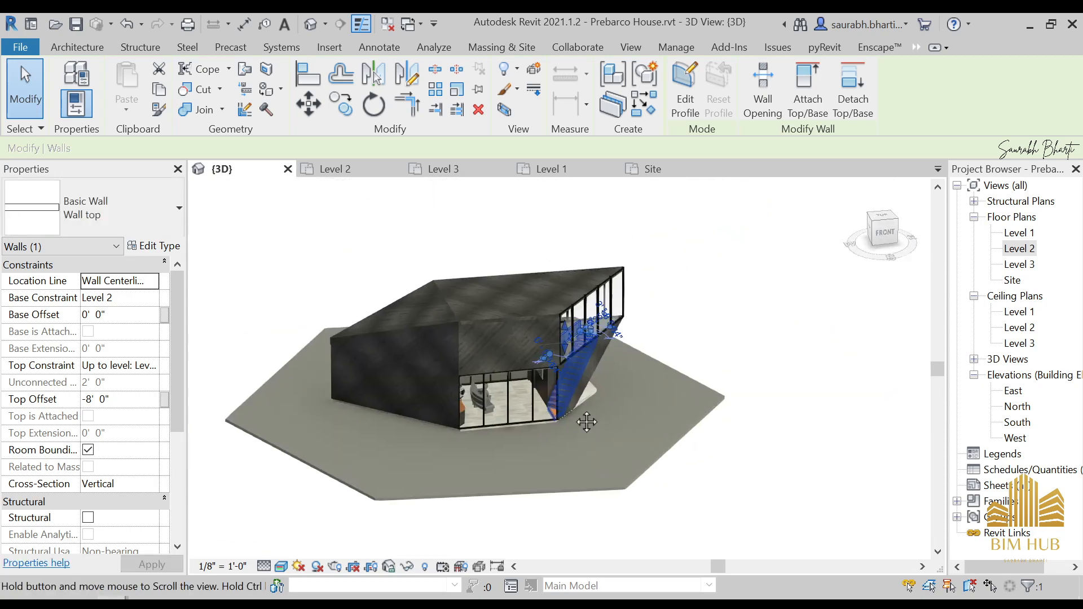
{"action": "left_click", "coordinate": [742, 342]}
{"action": "middle_click_drag", "start_coordinate": [742, 341], "coordinate": [753, 206], "text": "shift"}
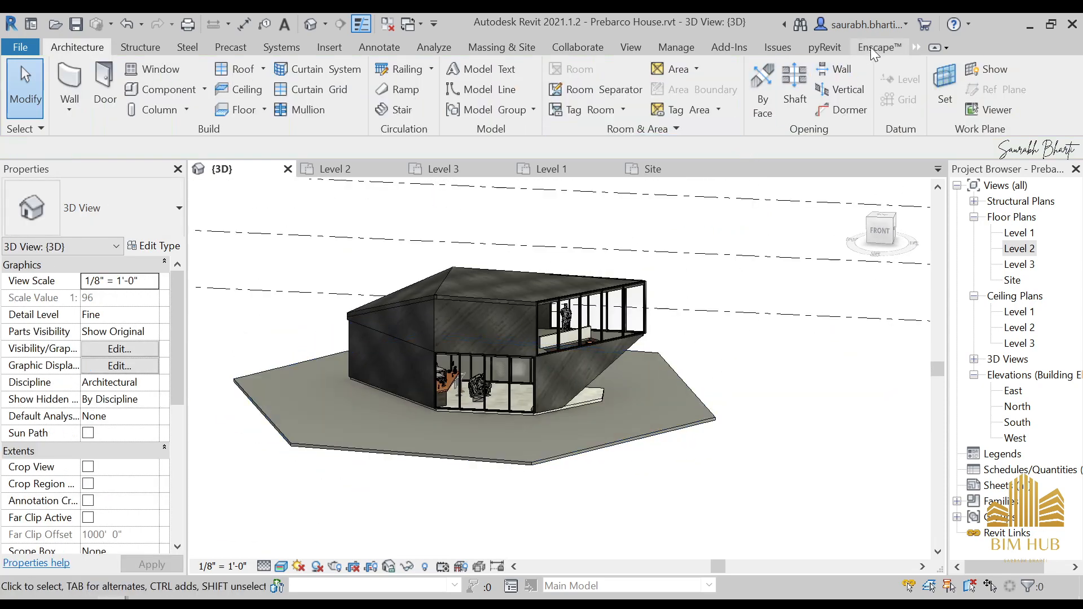
- Start the Enscape live rendering of the {3D} view
{"action": "left_click", "coordinate": [878, 47]}
{"action": "left_click", "coordinate": [24, 86]}
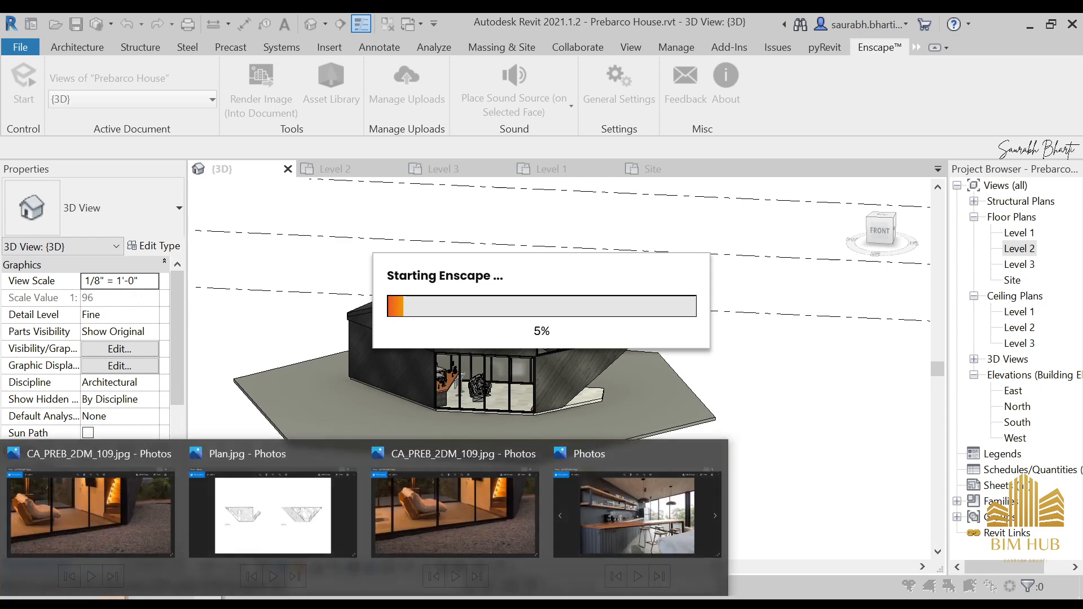
- Examine the rooftop chimney in the reference photo CA_PREB_2DM_109.jpg and minimize the photo
{"action": "left_click", "coordinate": [413, 527]}
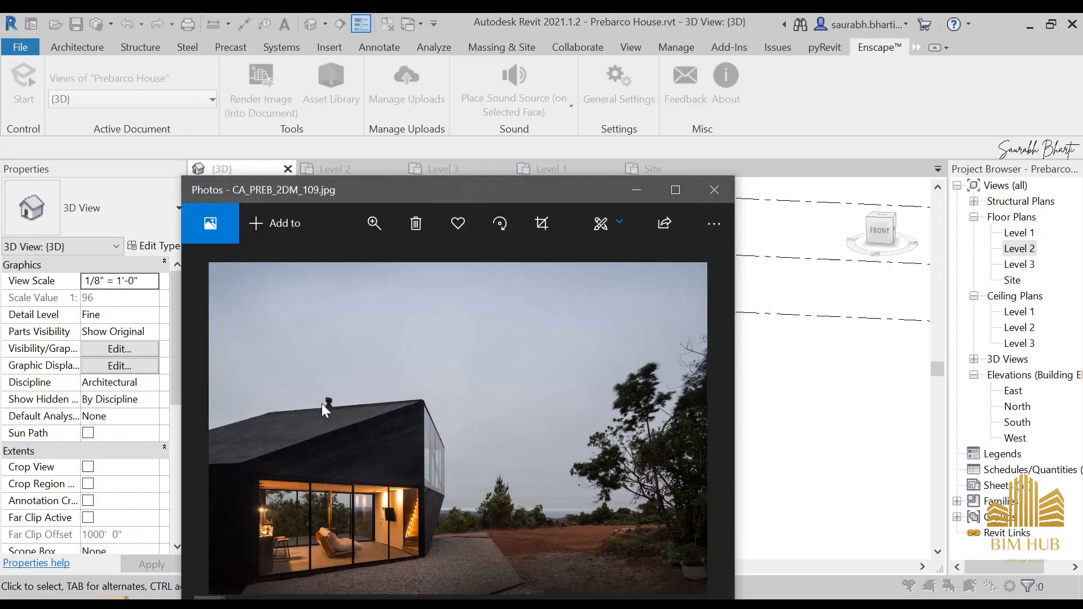
{"action": "scroll", "coordinate": [322, 404], "scroll_direction": "up", "scroll_amount": 2}
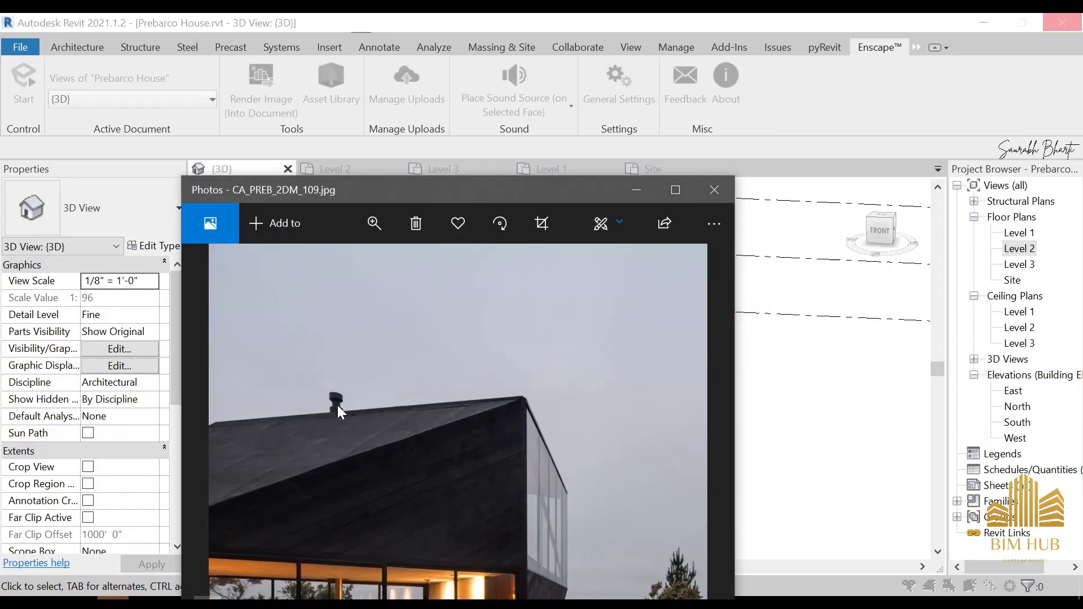
{"action": "left_click", "coordinate": [639, 192]}
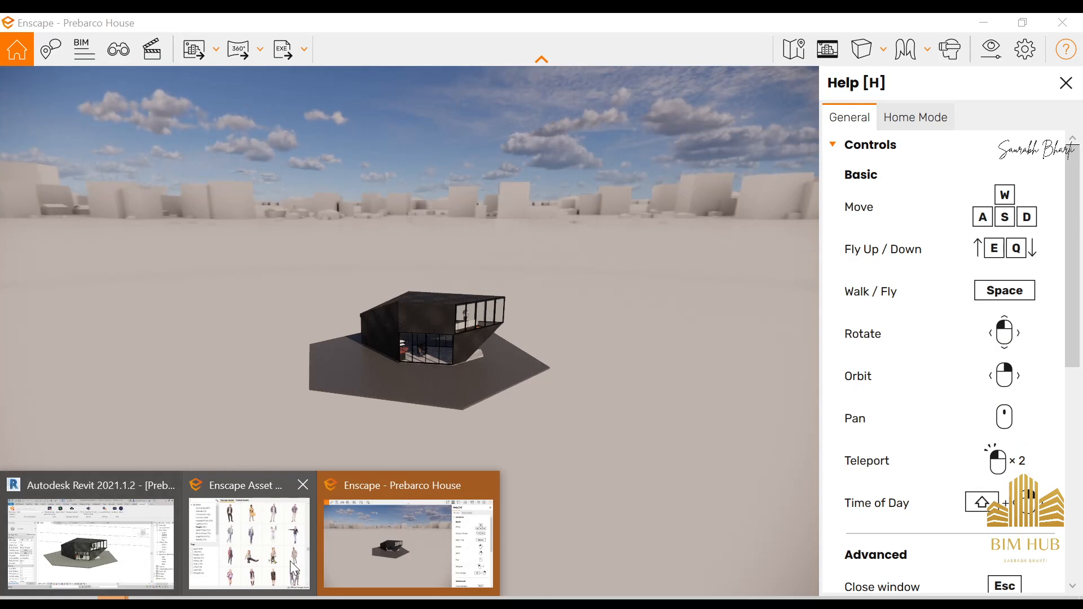
- Switch to the Enscape render and inspect the ground-floor living area with its sofa, seated figure and staircase
{"action": "left_click", "coordinate": [381, 524]}
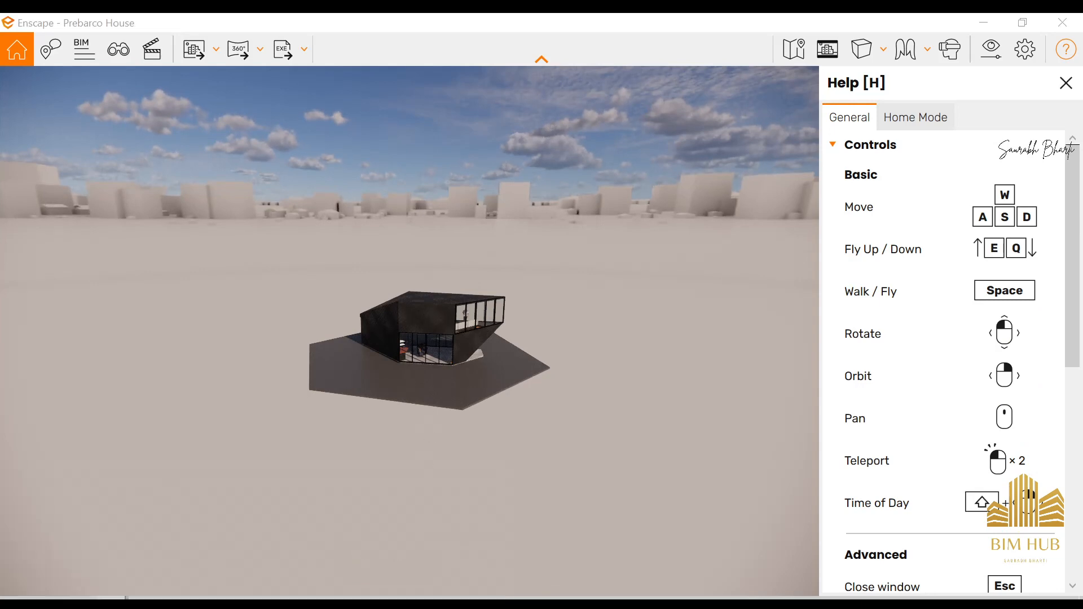
{"action": "key", "text": "w"}
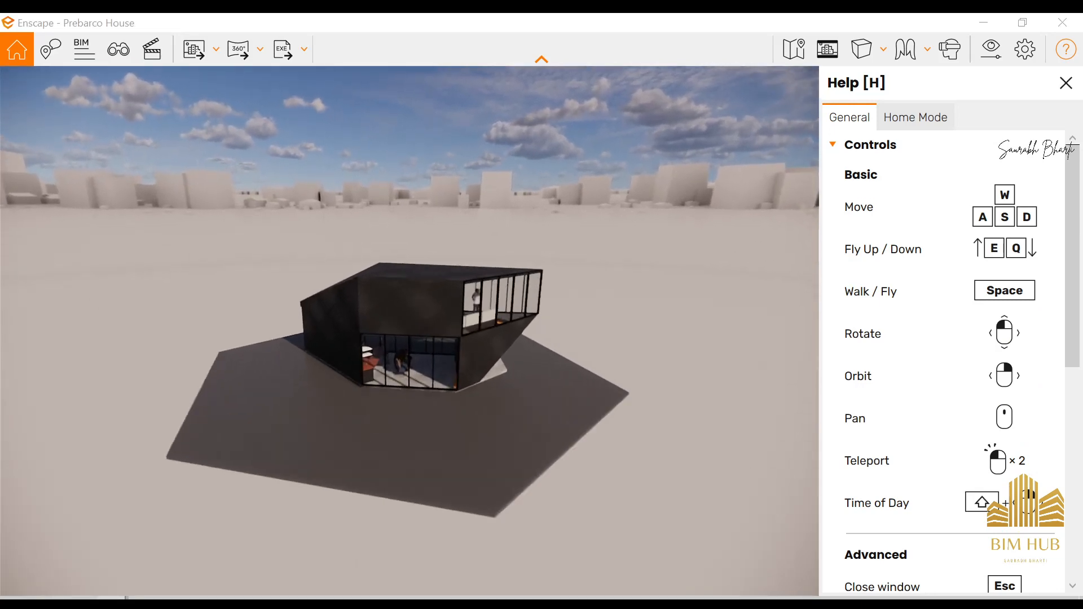
{"action": "key", "text": "w"}
{"action": "key", "text": "space"}
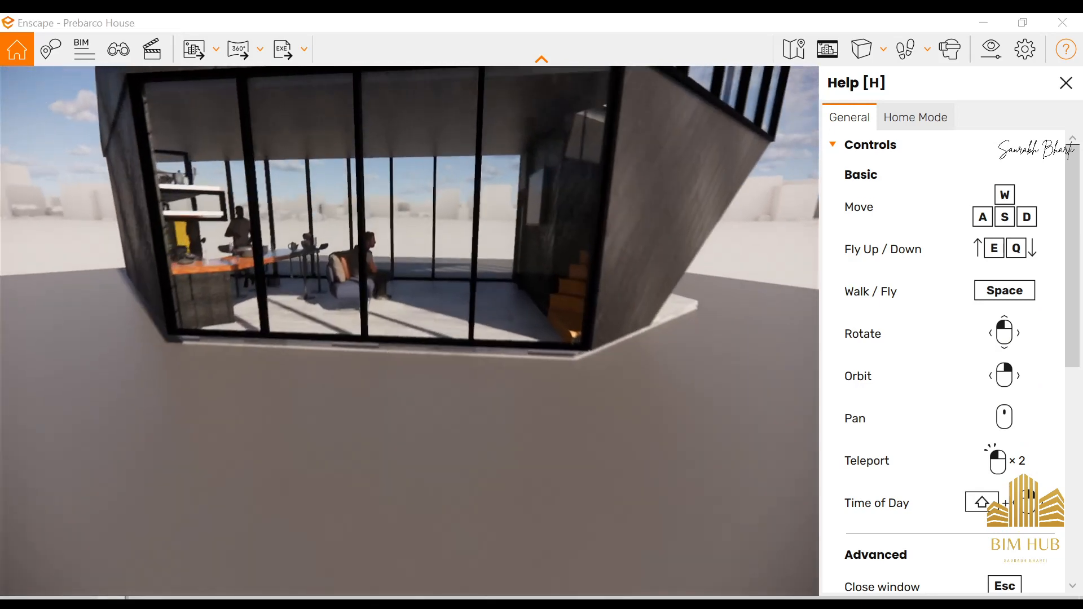
{"action": "key", "text": "w"}
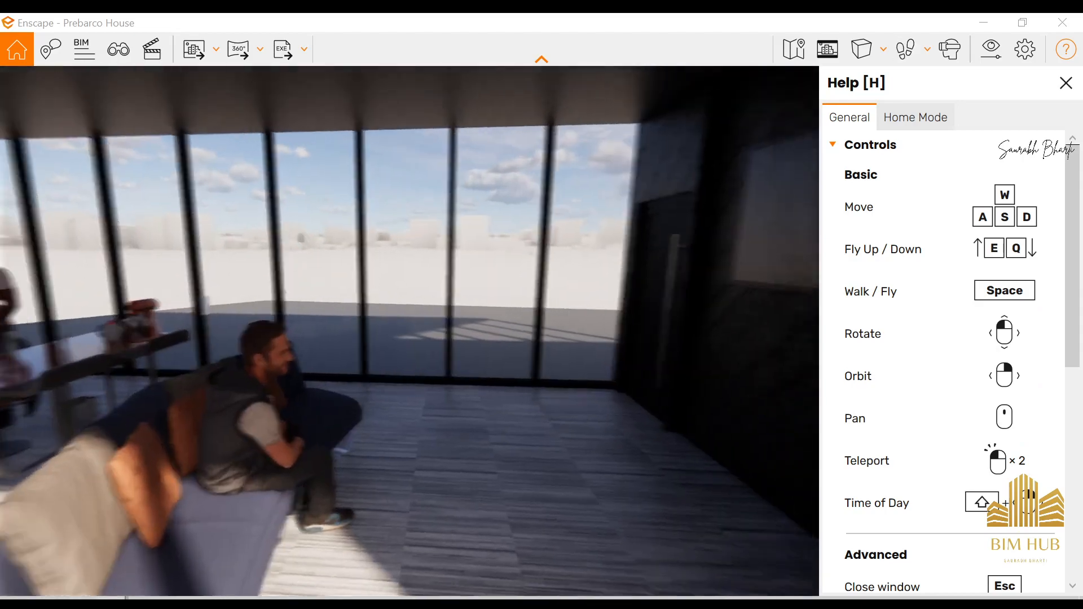
{"action": "key", "text": "space"}
{"action": "key", "text": "s"}
{"action": "key", "text": "w"}
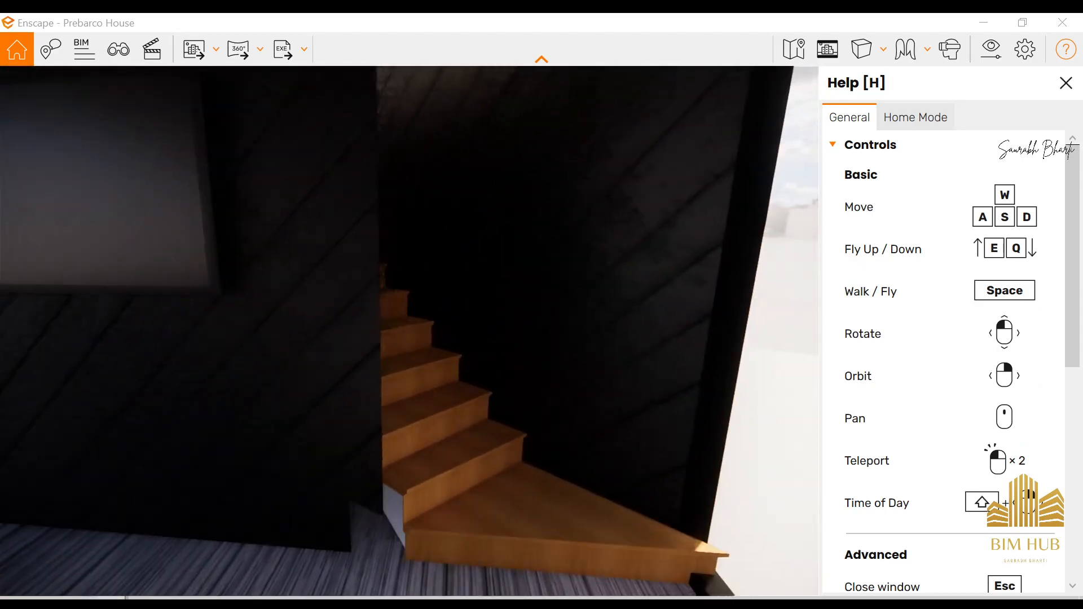
- Walk up the staircase in the render and inspect the bed and figures in the Level 2 bedroom
{"action": "key", "text": "space"}
{"action": "key", "text": "w"}
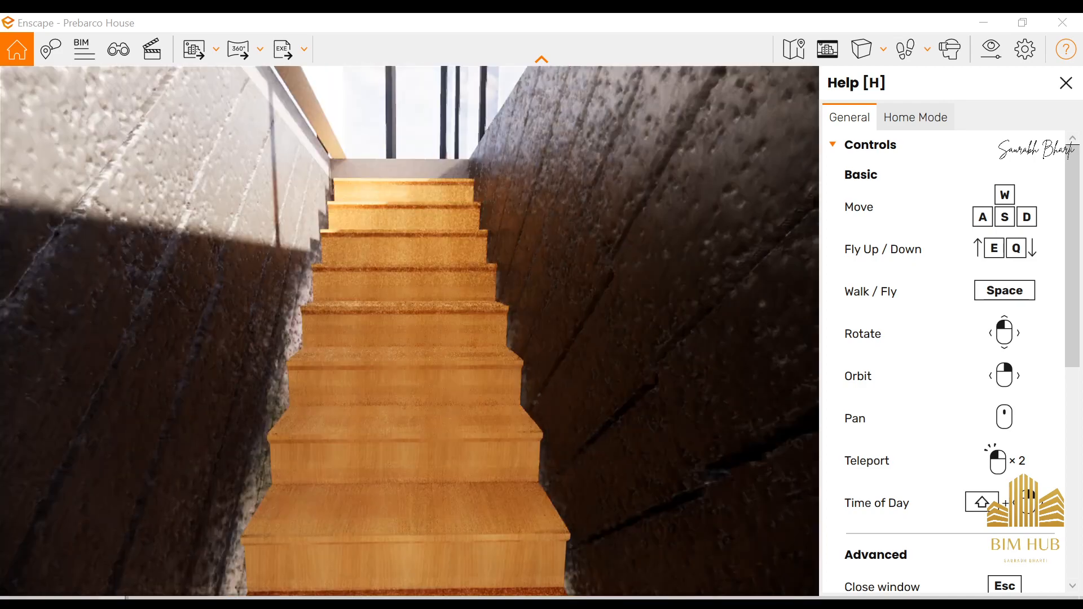
{"action": "key", "text": "w"}
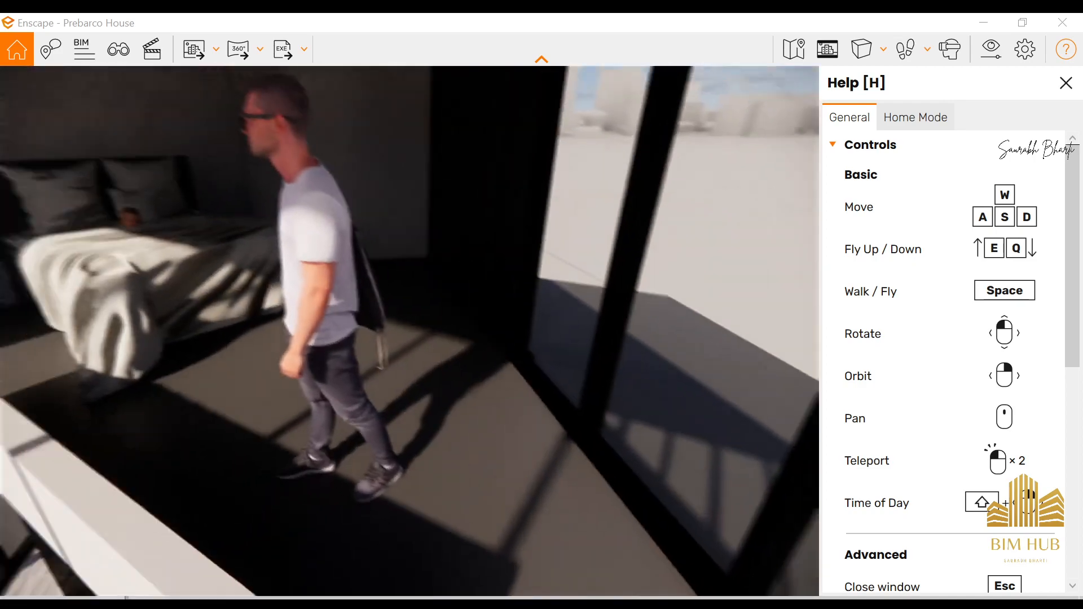
{"action": "key", "text": "a"}
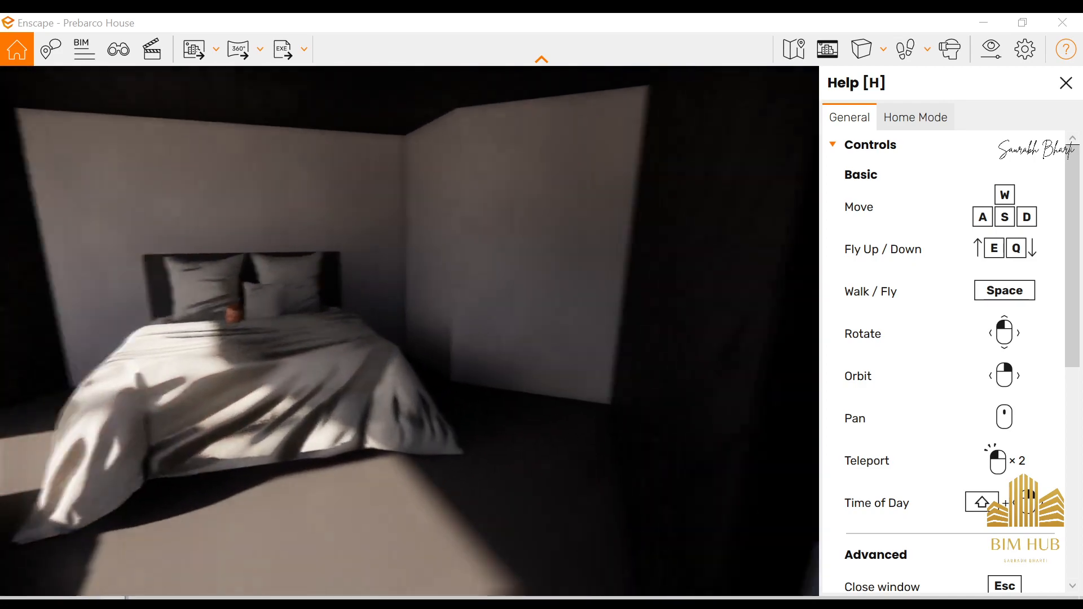
{"action": "key", "text": "w"}
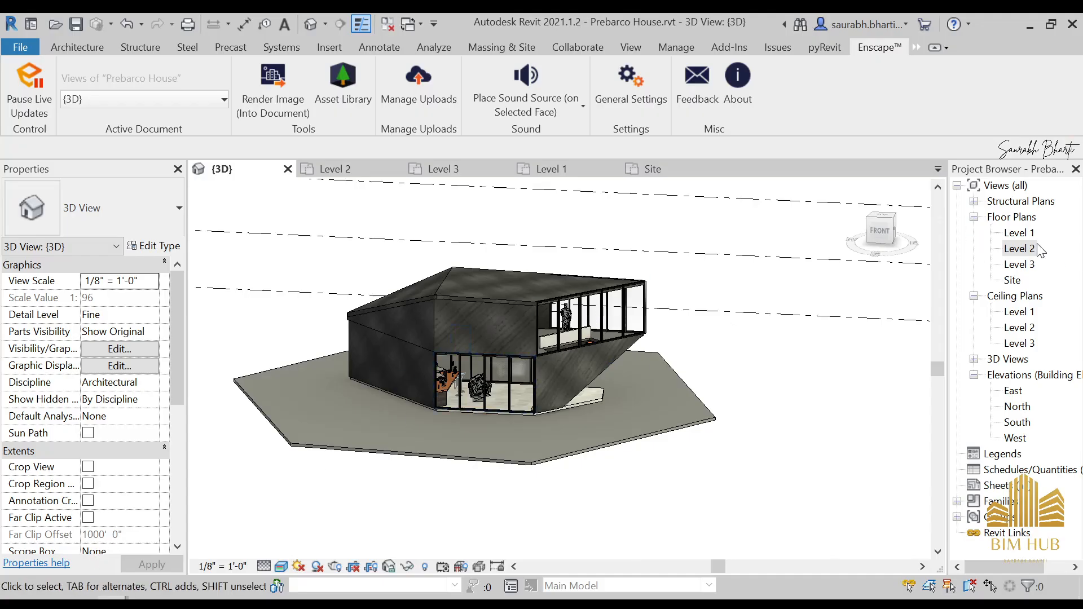
- Open the Level 2 floor plan and set the elevation of the sitting boy on the bed to 3' 0"
{"action": "double_click", "coordinate": [1020, 249]}
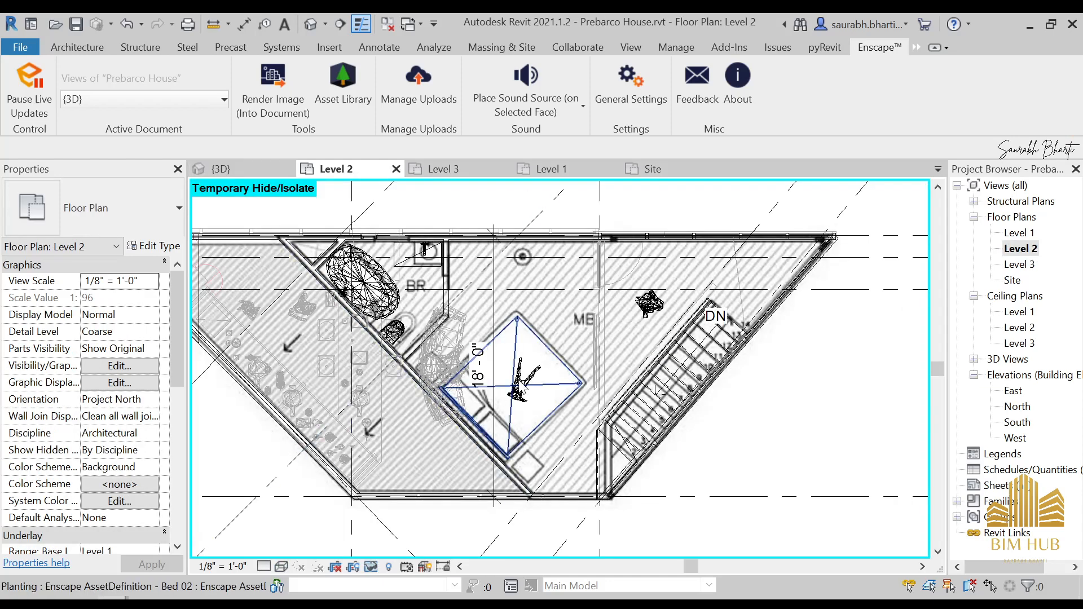
{"action": "left_click", "coordinate": [524, 401]}
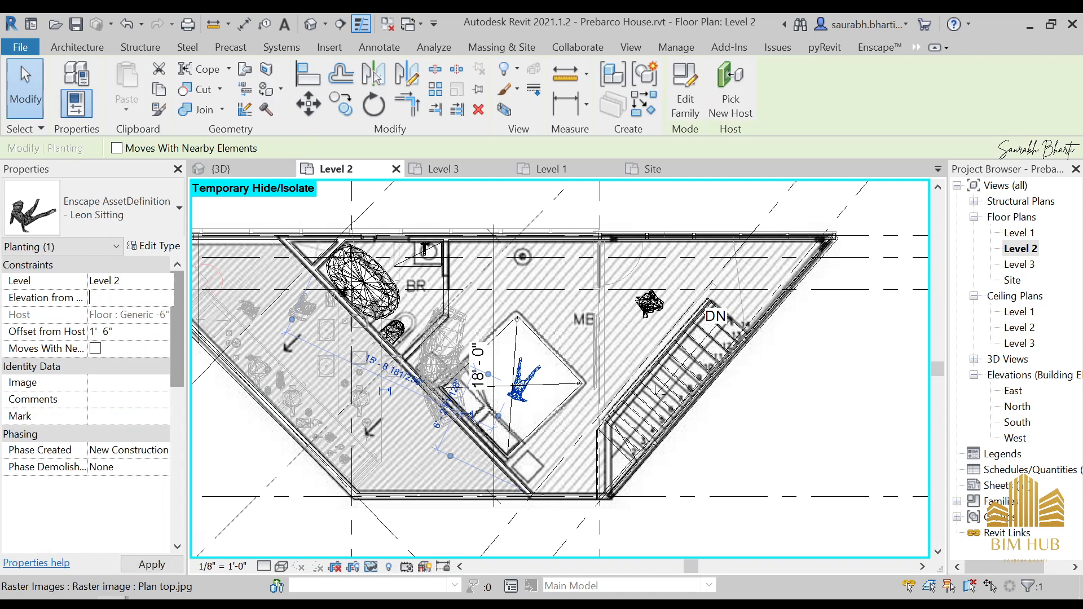
{"action": "type", "text": "3"}
{"action": "key", "text": "Return"}
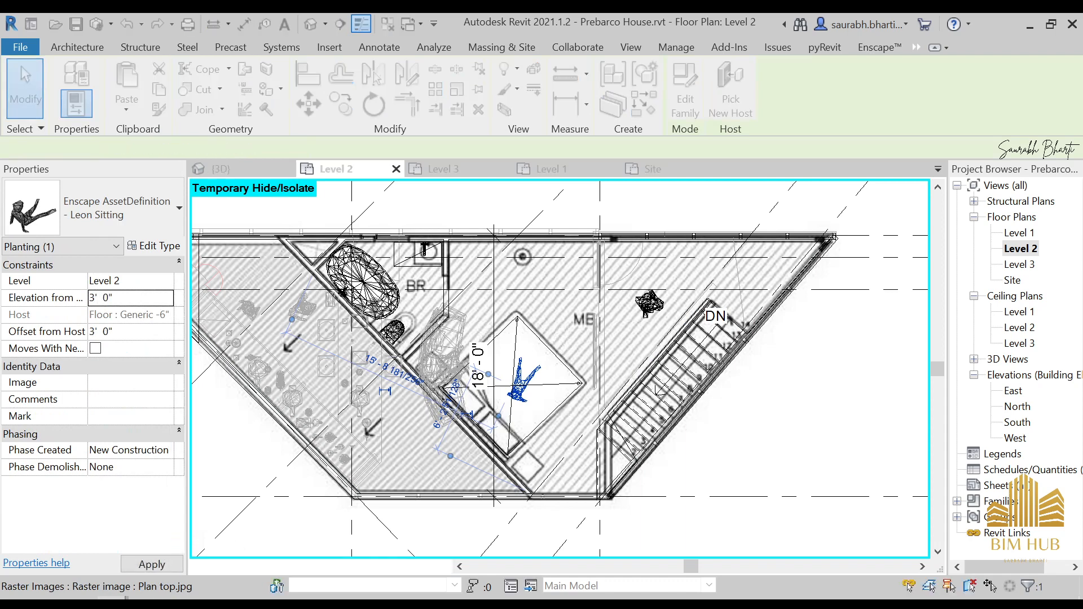
- Switch to the Enscape render, inspect the boy on the bed and the bathroom wall beside it, and minimize the render
{"action": "mouse_move", "coordinate": [312, 544]}
{"action": "left_click", "coordinate": [411, 519]}
{"action": "middle_click_drag", "start_coordinate": [479, 445], "coordinate": [422, 413]}
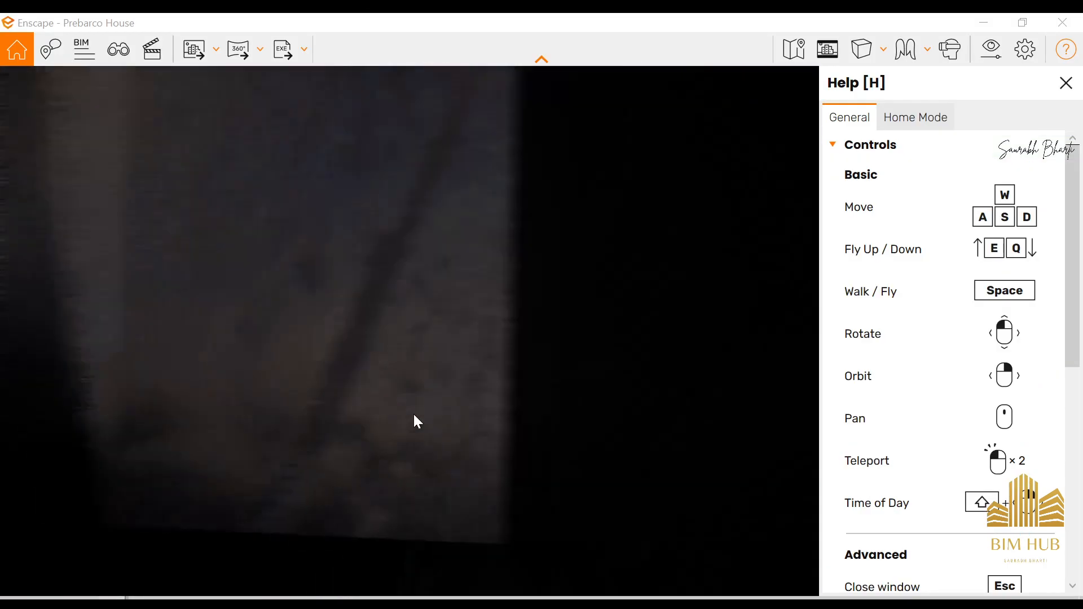
{"action": "left_click_drag", "start_coordinate": [423, 413], "coordinate": [390, 395]}
{"action": "right_click_drag", "start_coordinate": [389, 395], "coordinate": [465, 417]}
{"action": "key", "text": "space"}
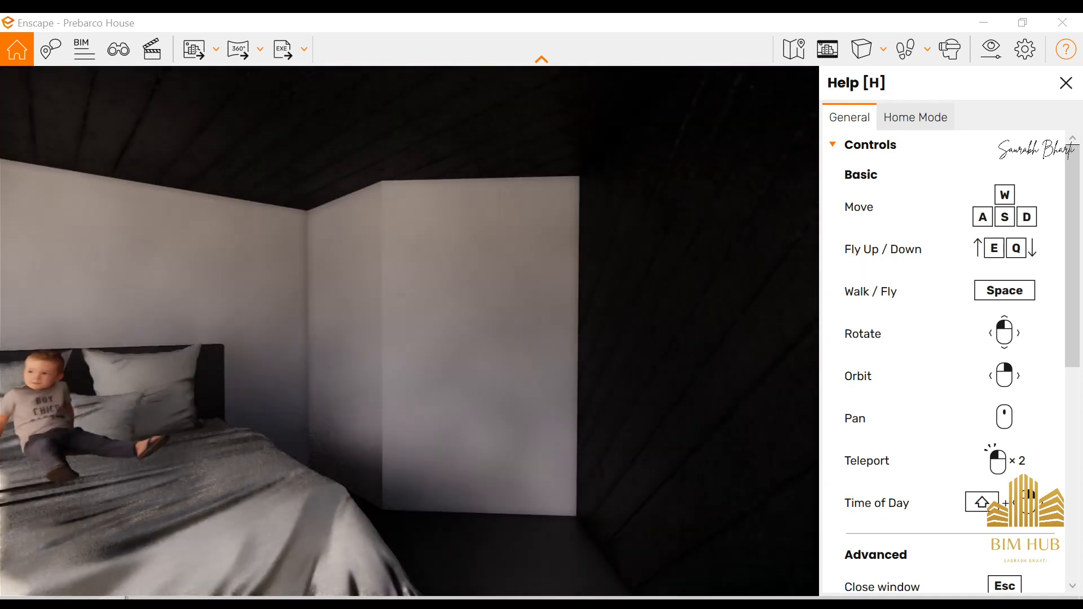
{"action": "left_click_drag", "start_coordinate": [226, 345], "coordinate": [222, 375]}
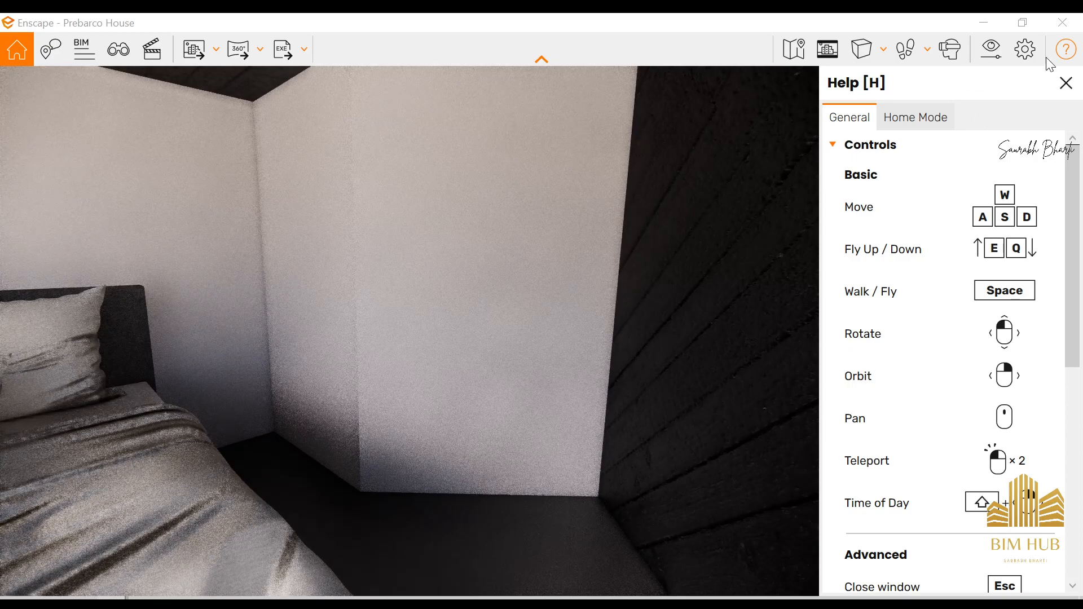
{"action": "left_click", "coordinate": [984, 23]}
- Place a Single-Flush 30" x 80" door in the short bathroom wall facing the bedroom on Level 2
{"action": "scroll", "coordinate": [445, 349], "scroll_direction": "up", "scroll_amount": 5}
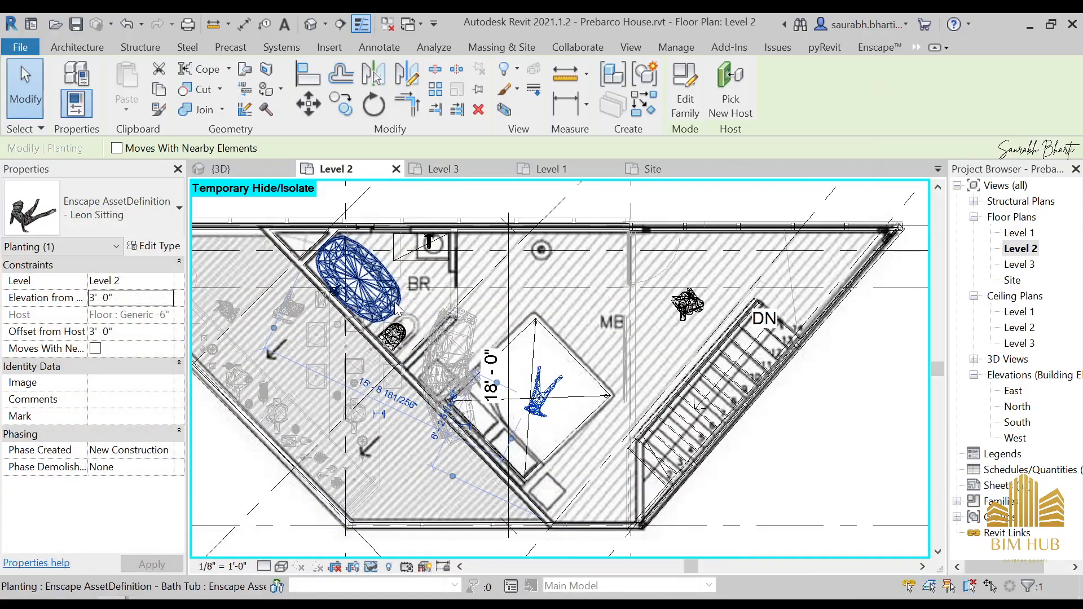
{"action": "scroll", "coordinate": [489, 283], "scroll_direction": "down", "scroll_amount": 1}
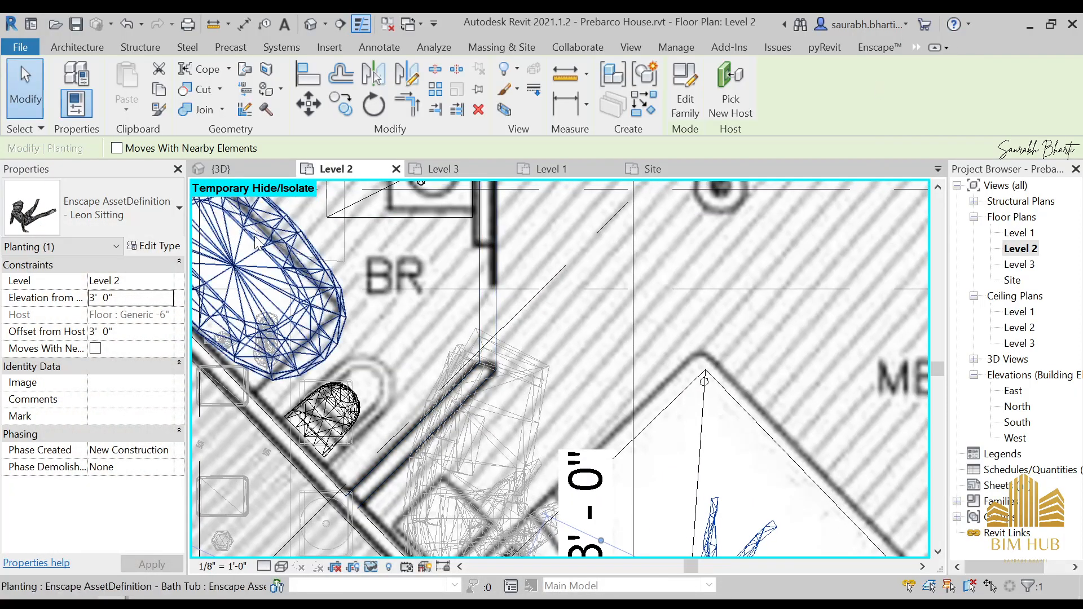
{"action": "key", "text": "d"}
{"action": "key", "text": "r"}
{"action": "scroll", "coordinate": [451, 303], "scroll_direction": "up", "scroll_amount": 2}
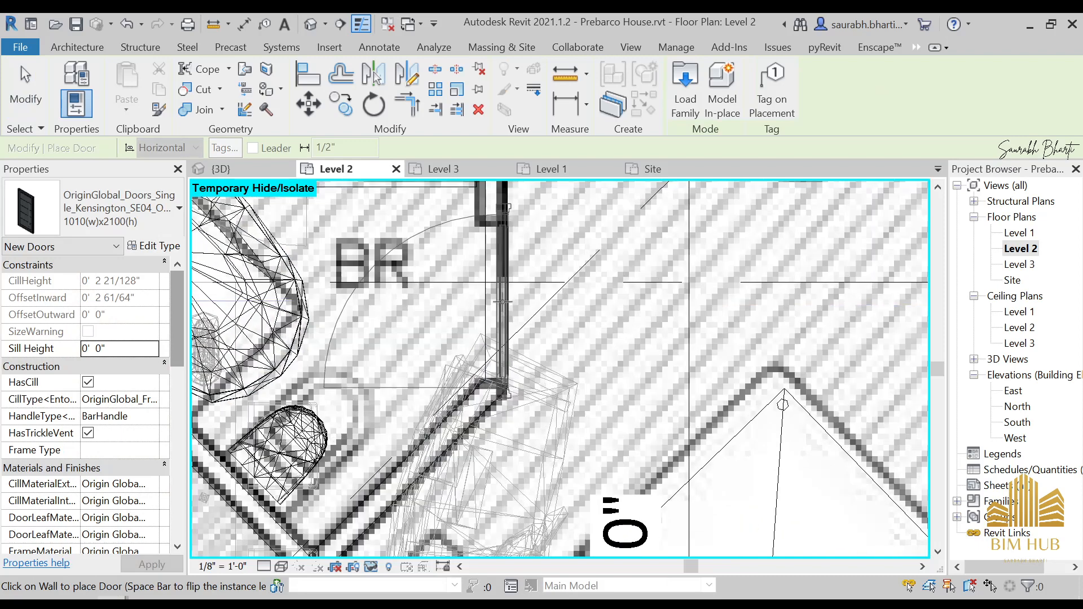
{"action": "left_click", "coordinate": [119, 207]}
{"action": "scroll", "coordinate": [75, 383], "scroll_direction": "up", "scroll_amount": 1}
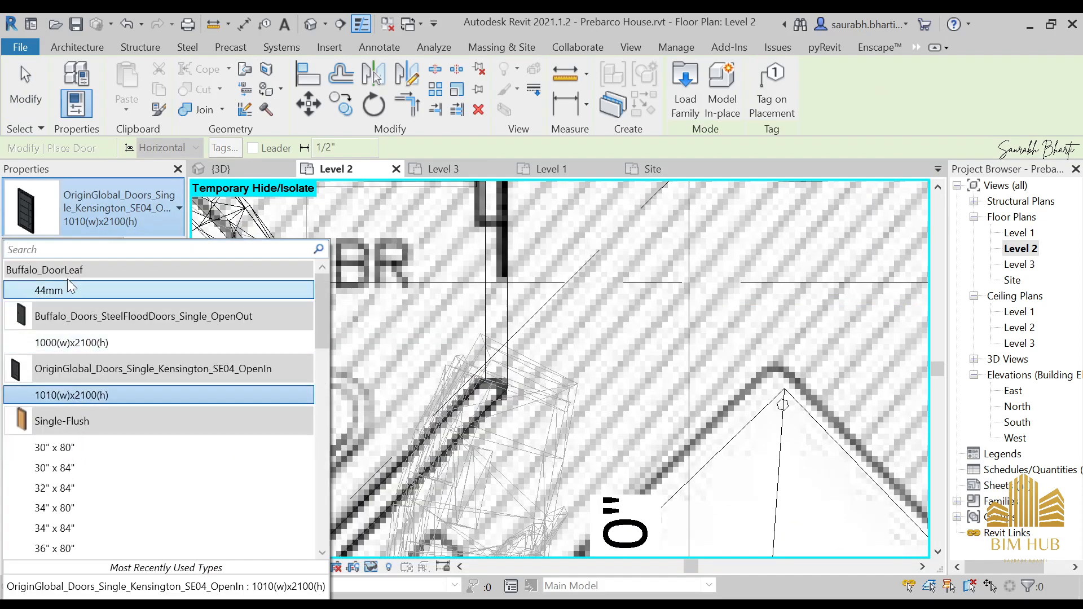
{"action": "left_click", "coordinate": [56, 449]}
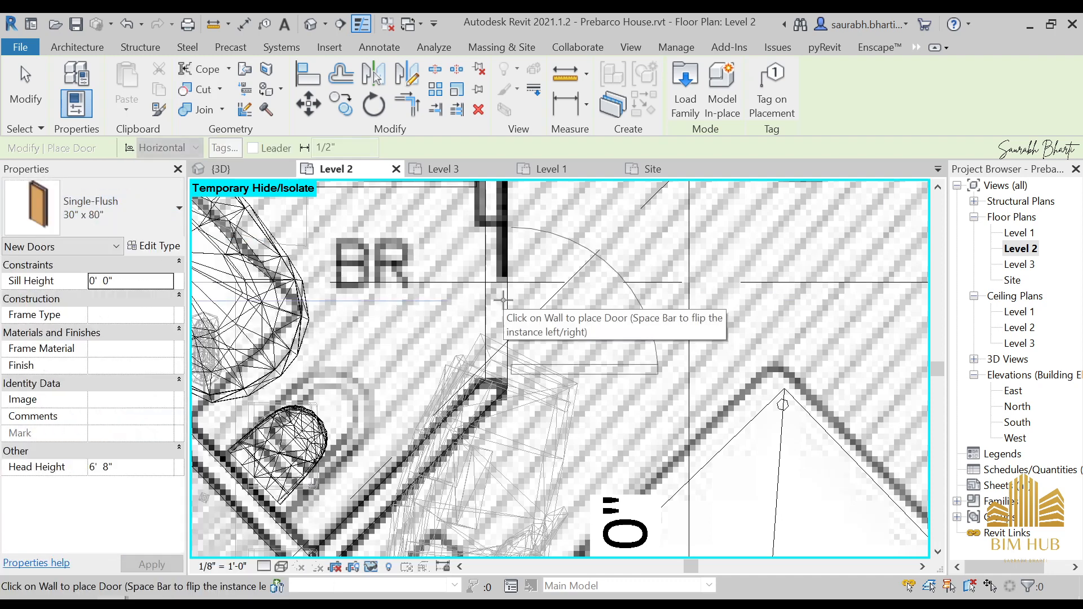
{"action": "key", "text": "Escape"}
{"action": "key", "text": "Escape"}
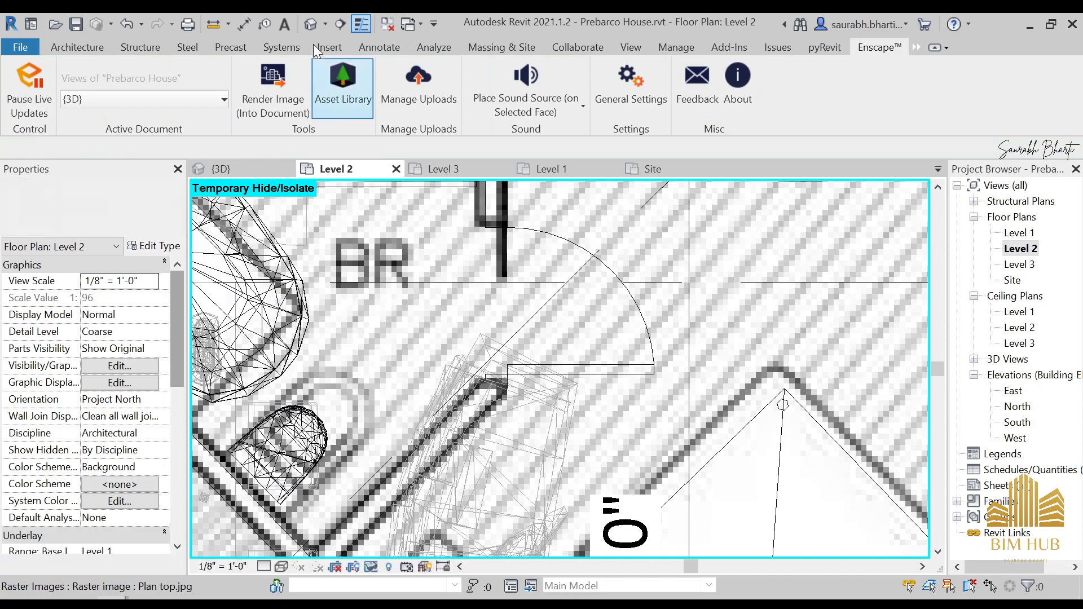
- Return to the {3D} view, inspect the new bathroom door and the boy on the bed in the Enscape render, and switch back to Revit
{"action": "left_click", "coordinate": [310, 25]}
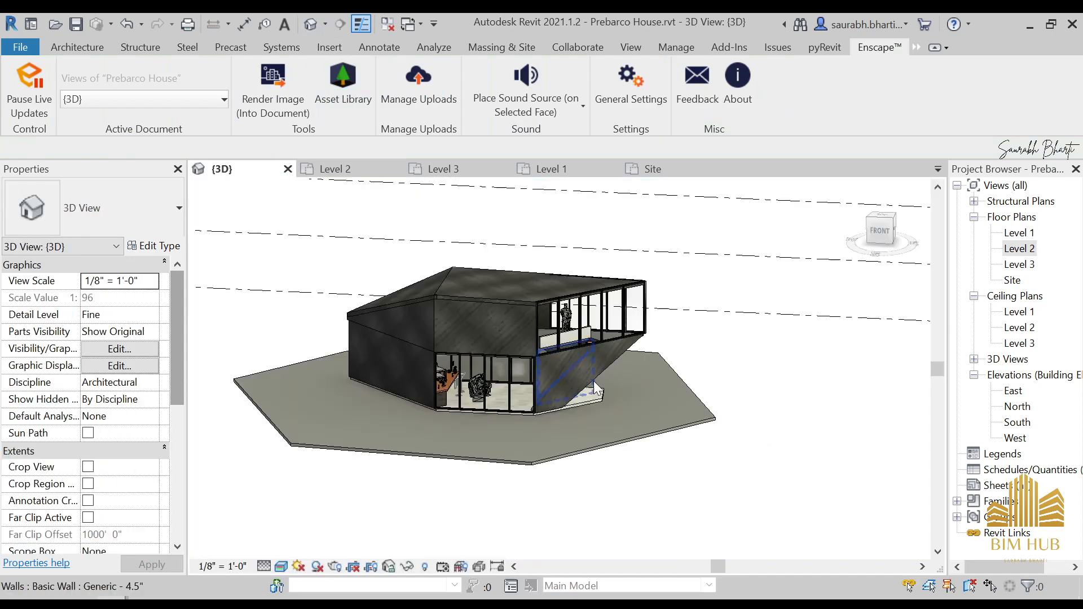
{"action": "middle_click_drag", "start_coordinate": [594, 383], "coordinate": [579, 383]}
{"action": "left_click", "coordinate": [360, 560]}
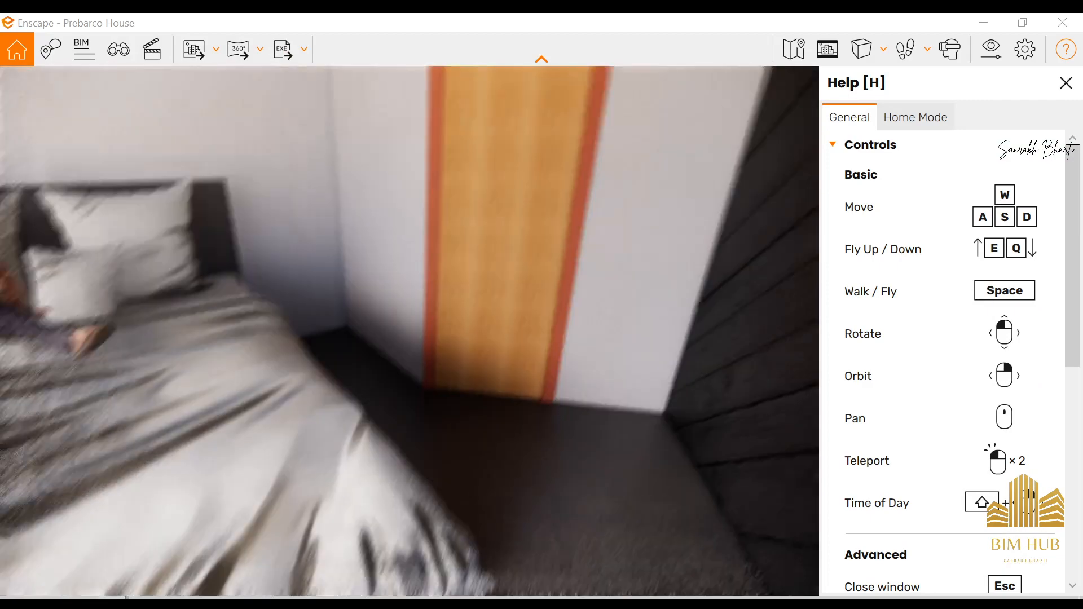
{"action": "left_click_drag", "start_coordinate": [410, 332], "coordinate": [314, 316]}
{"action": "right_click_drag", "start_coordinate": [410, 332], "coordinate": [245, 333]}
{"action": "mouse_move", "coordinate": [112, 602]}
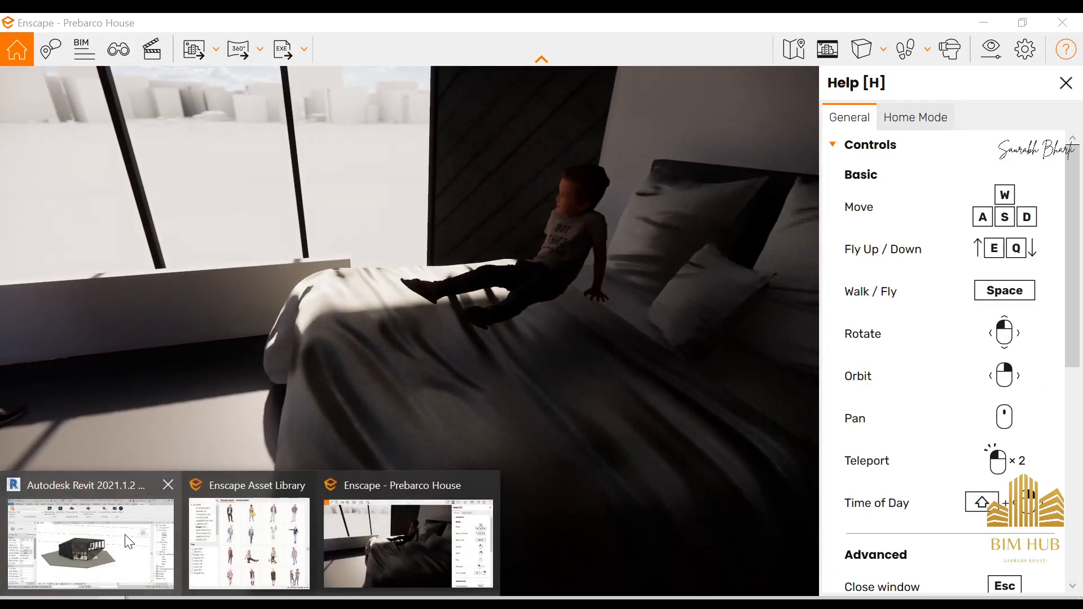
{"action": "left_click", "coordinate": [131, 535]}
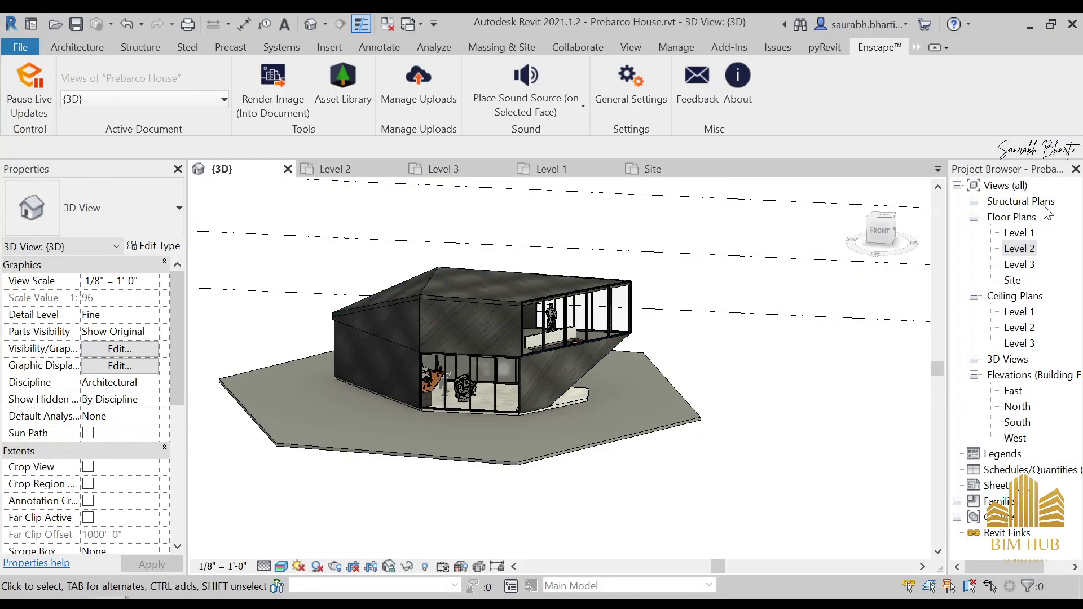
- Reopen the Level 2 floor plan and set the elevation of the sitting boy on the bed to 2' 8"
{"action": "double_click", "coordinate": [1021, 249]}
{"action": "scroll", "coordinate": [514, 385], "scroll_direction": "down", "scroll_amount": 3}
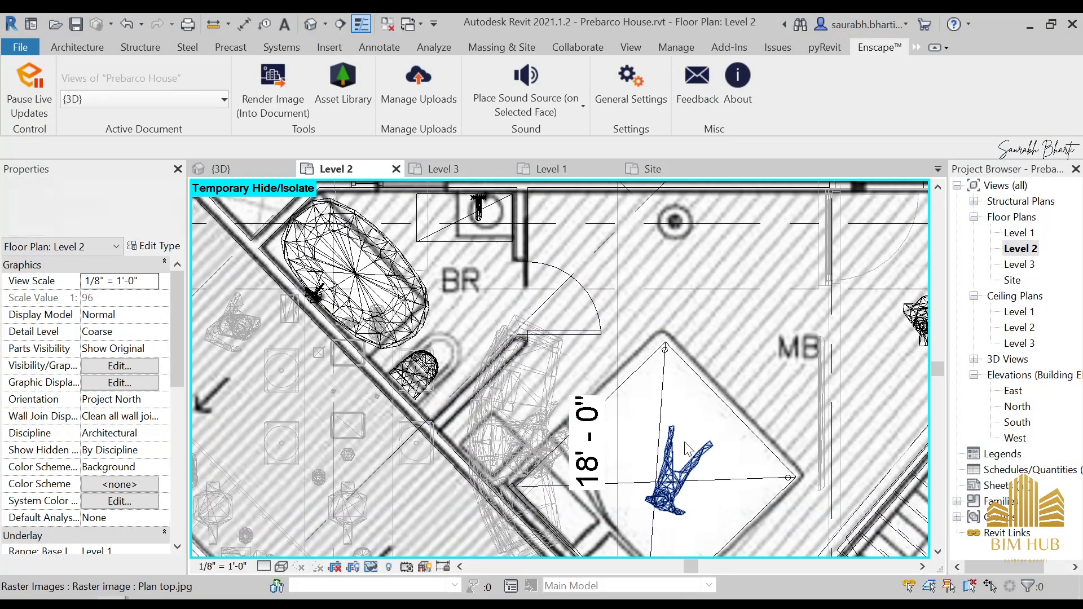
{"action": "left_click", "coordinate": [687, 448]}
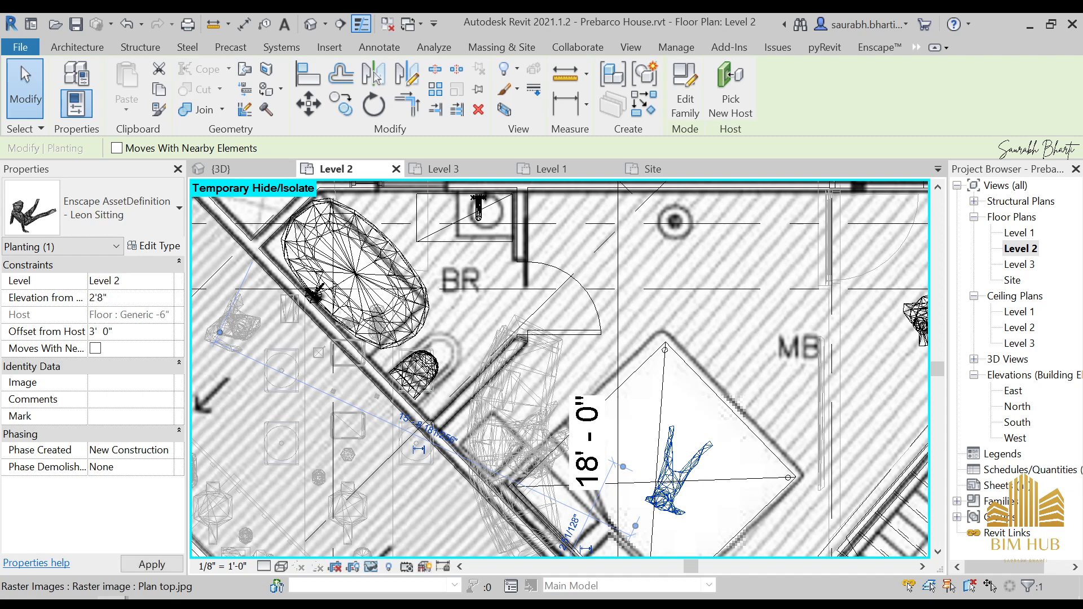
{"action": "key", "text": "Return"}
- Switch to the Enscape render and check how the boy sits on the bed from farther back, under a changed time of day
{"action": "mouse_move", "coordinate": [113, 603]}
{"action": "left_click", "coordinate": [339, 529]}
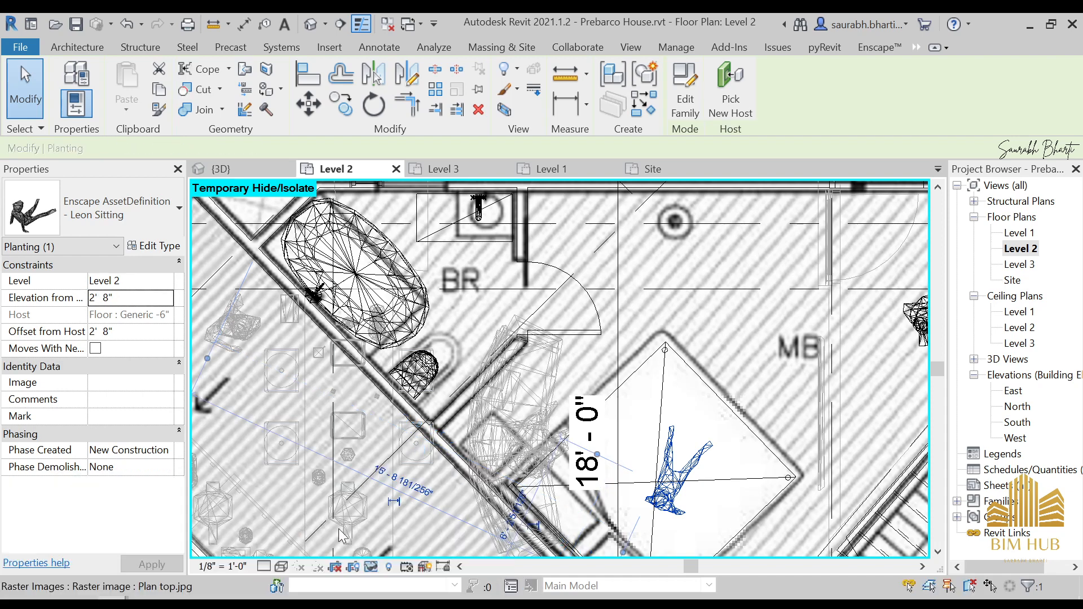
{"action": "left_click", "coordinate": [621, 91]}
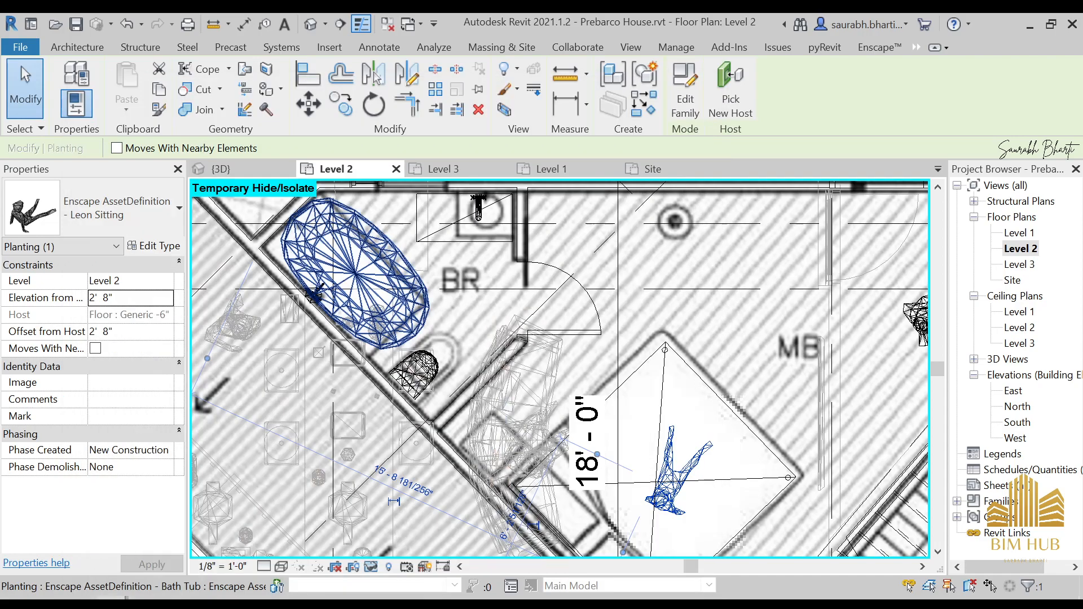
{"action": "mouse_move", "coordinate": [344, 603]}
{"action": "left_click", "coordinate": [388, 543]}
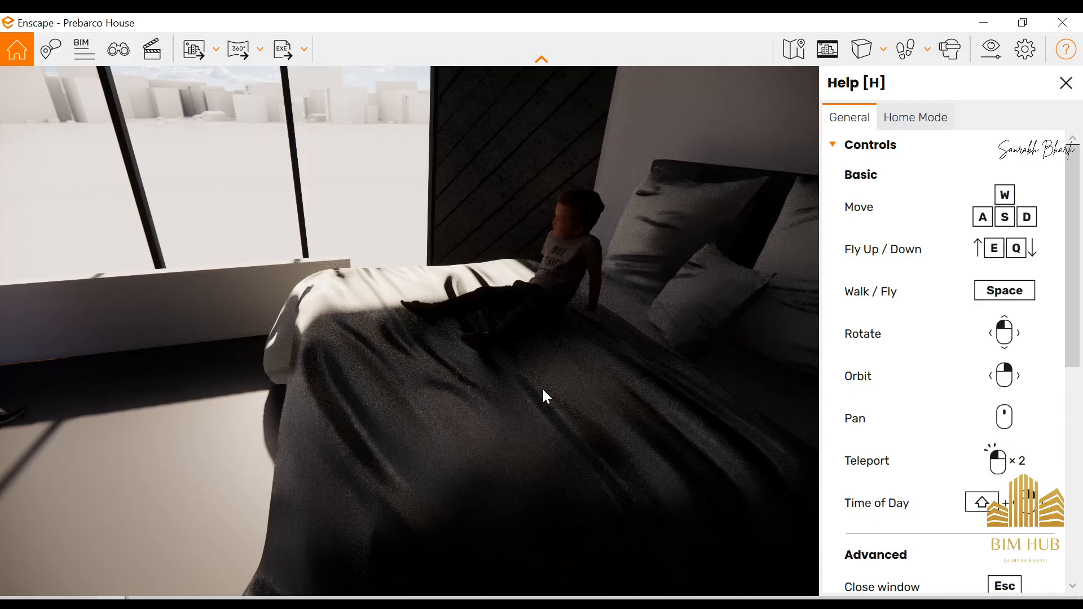
{"action": "key", "text": "s"}
{"action": "left_click_drag", "start_coordinate": [544, 390], "coordinate": [606, 376]}
{"action": "key", "text": "a"}
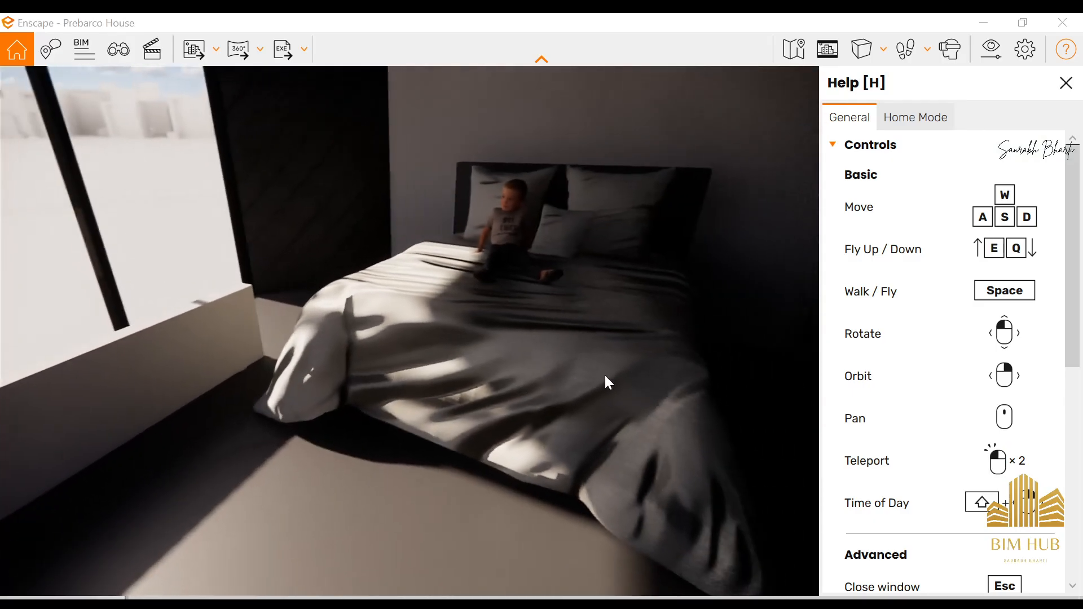
{"action": "right_click_drag", "start_coordinate": [606, 376], "coordinate": [551, 385], "text": "shift"}
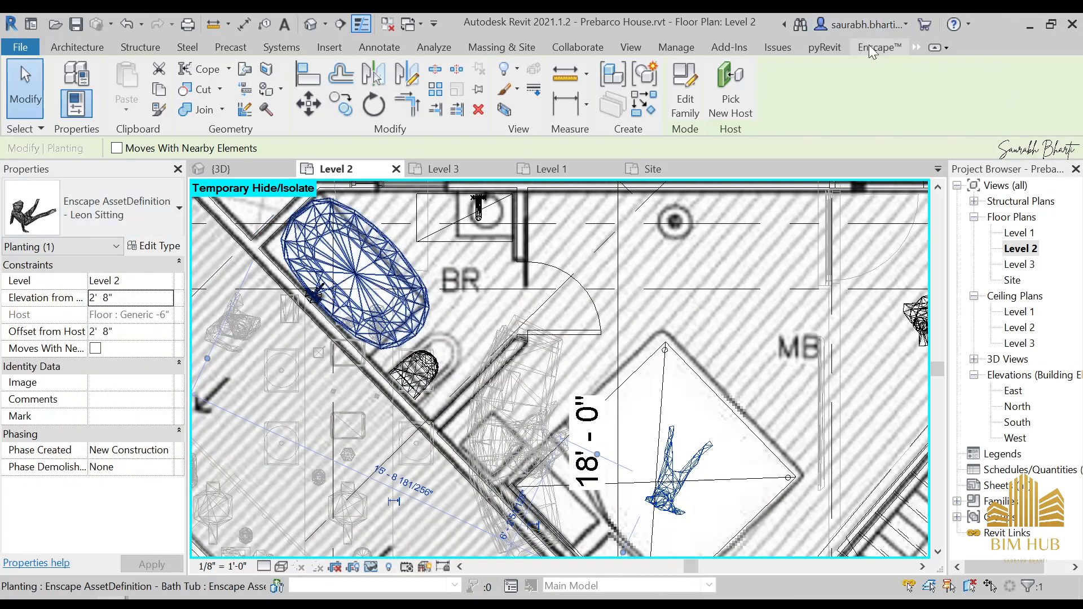
- Pause the Enscape live updates in Revit and show the whole Level 2 floor plan
{"action": "left_click", "coordinate": [824, 48]}
{"action": "left_click", "coordinate": [878, 48]}
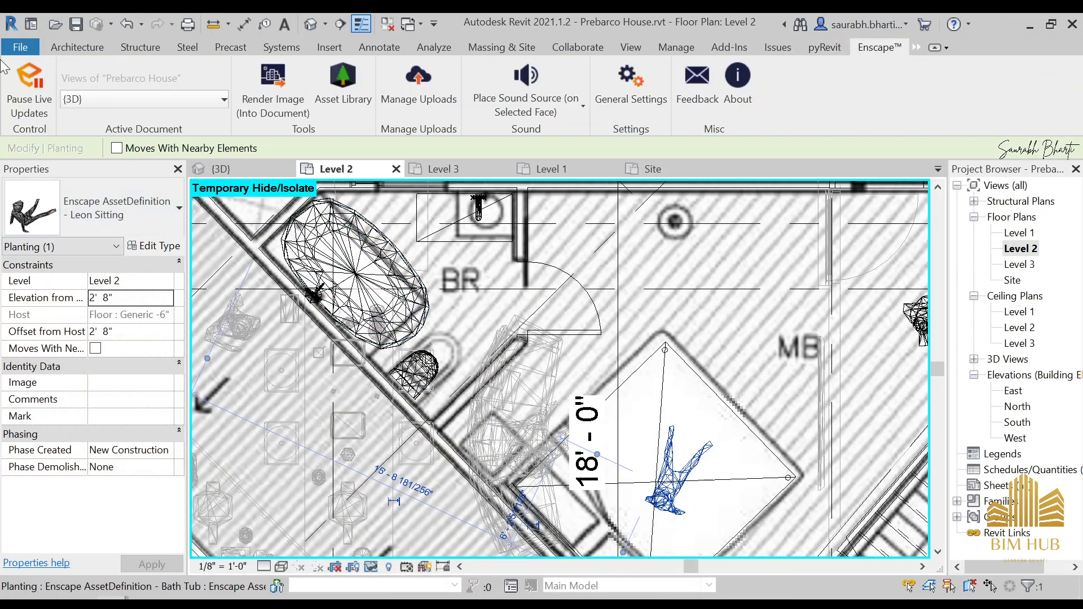
{"action": "left_click", "coordinate": [42, 100]}
{"action": "double_click", "coordinate": [1031, 251]}
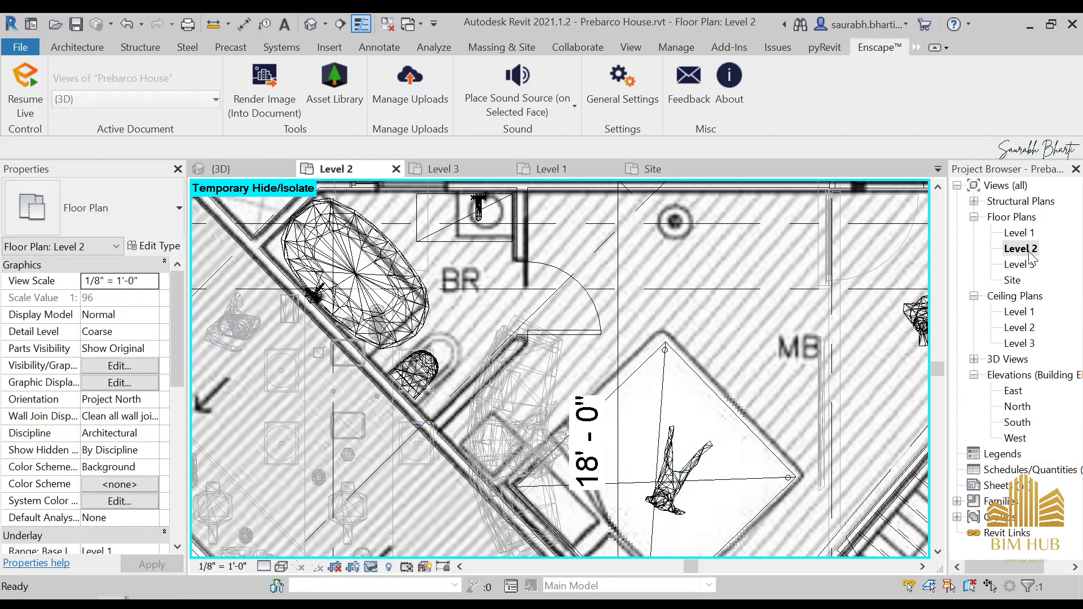
{"action": "scroll", "coordinate": [678, 338], "scroll_direction": "down", "scroll_amount": 5}
{"action": "middle_click_drag", "start_coordinate": [650, 398], "coordinate": [611, 441]}
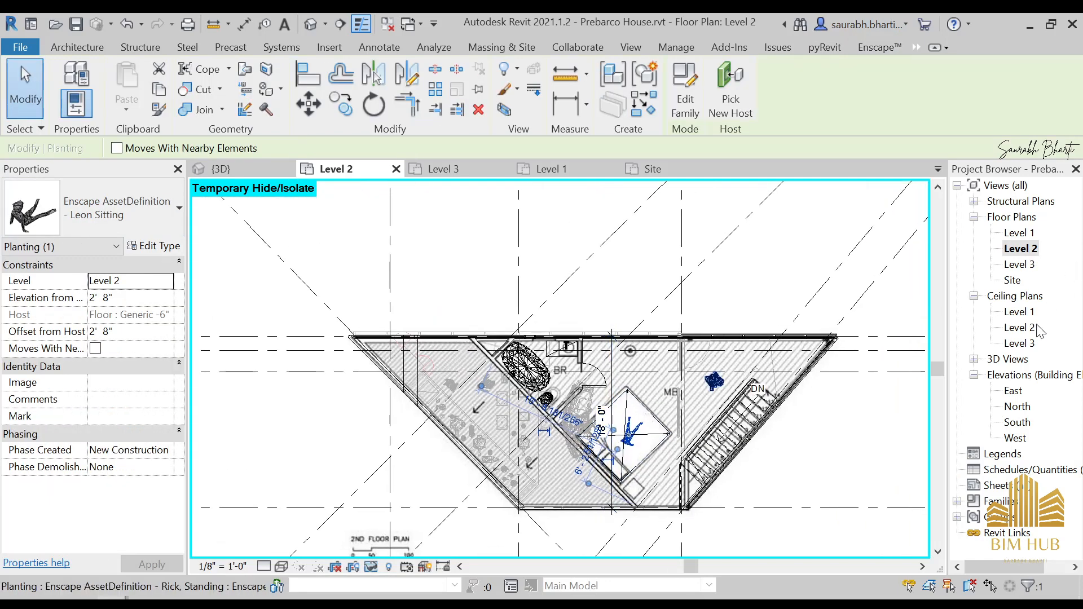
- Create an automatic Compound Ceiling 2' x 4' ACT System at a 9' 6" height offset over the main room on Level 1
{"action": "double_click", "coordinate": [1028, 234]}
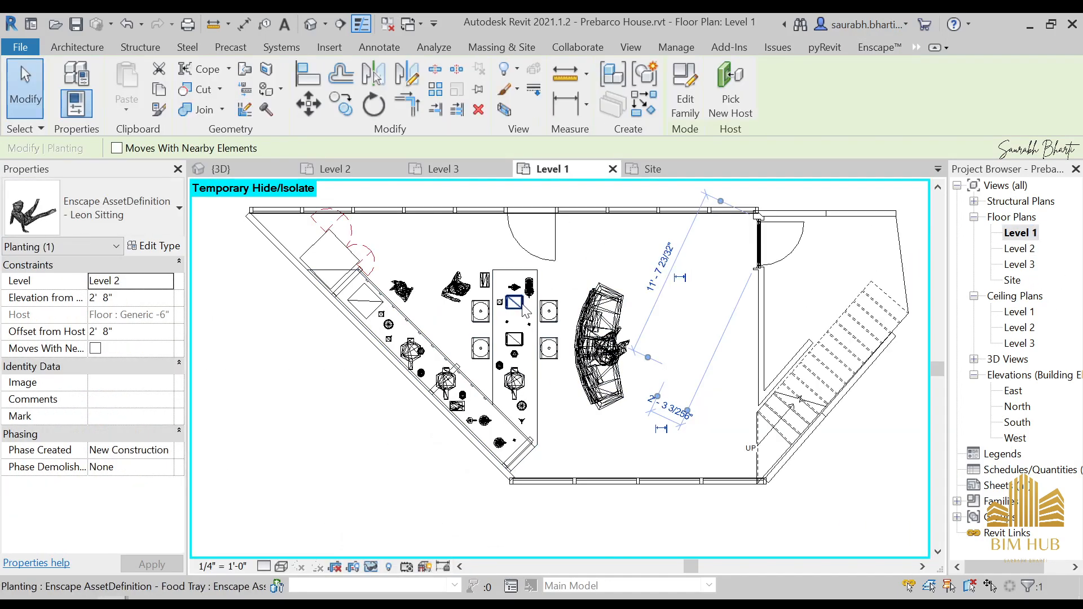
{"action": "left_click", "coordinate": [80, 49]}
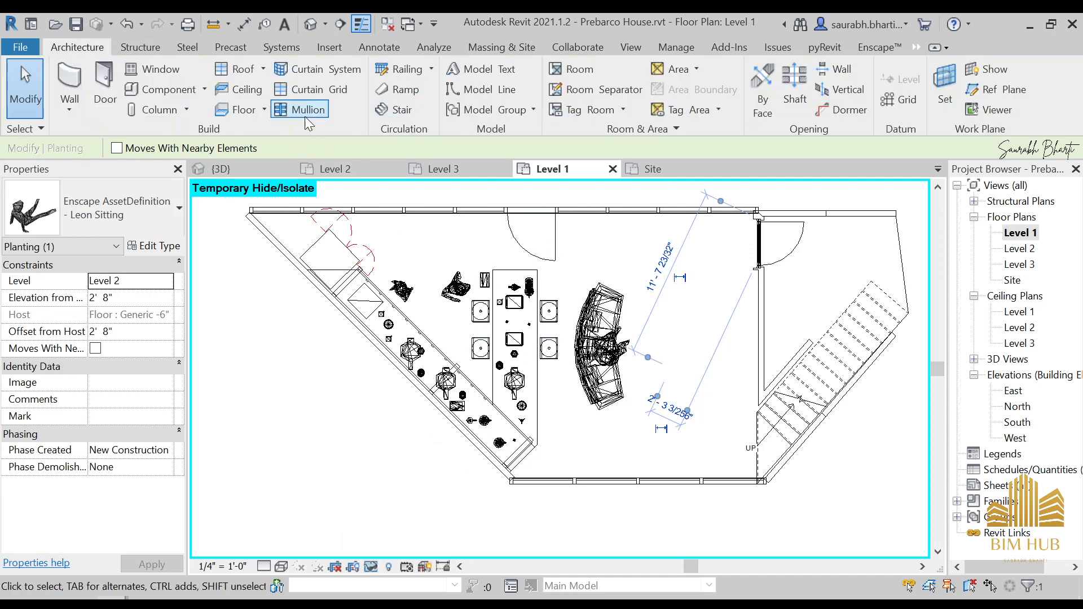
{"action": "left_click", "coordinate": [261, 89]}
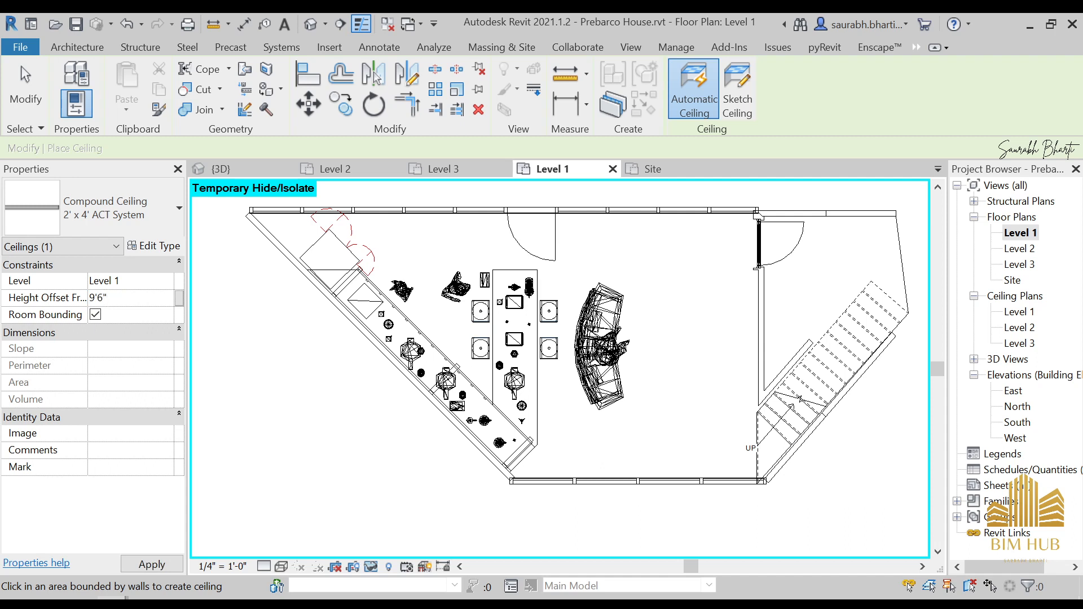
{"action": "left_click", "coordinate": [633, 254]}
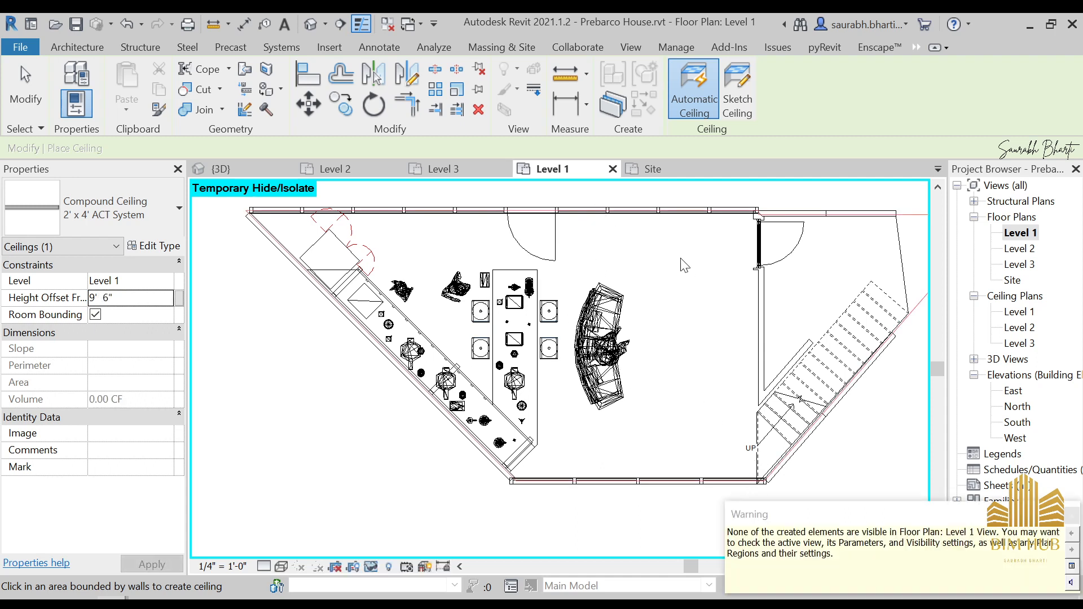
- Select the Level 1 ceiling behind the front glazing in the {3D} view and set its height offset to 9' 4"
{"action": "left_click", "coordinate": [314, 23]}
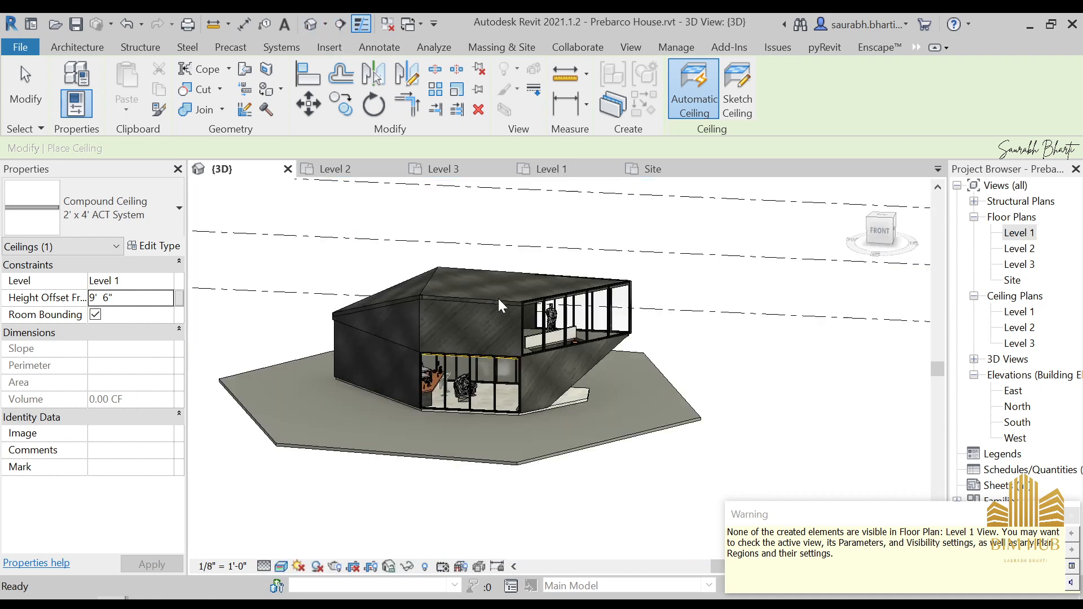
{"action": "middle_click_drag", "start_coordinate": [485, 339], "coordinate": [542, 350], "text": "shift"}
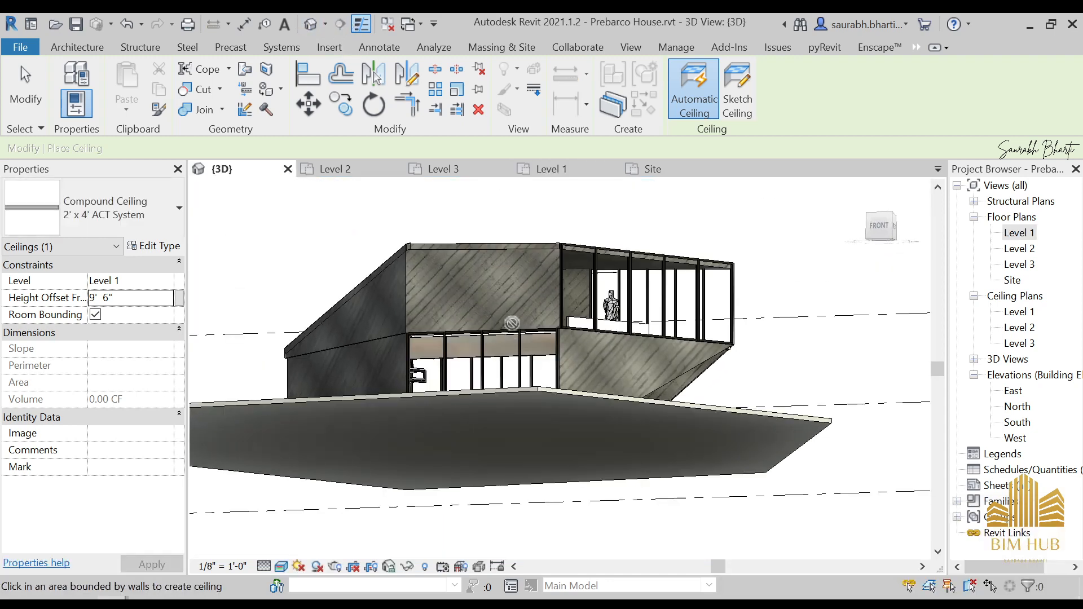
{"action": "scroll", "coordinate": [564, 347], "scroll_direction": "up", "scroll_amount": 5}
{"action": "key", "text": "Escape"}
{"action": "key", "text": "Escape"}
{"action": "left_click", "coordinate": [573, 344]}
{"action": "key", "text": "Escape"}
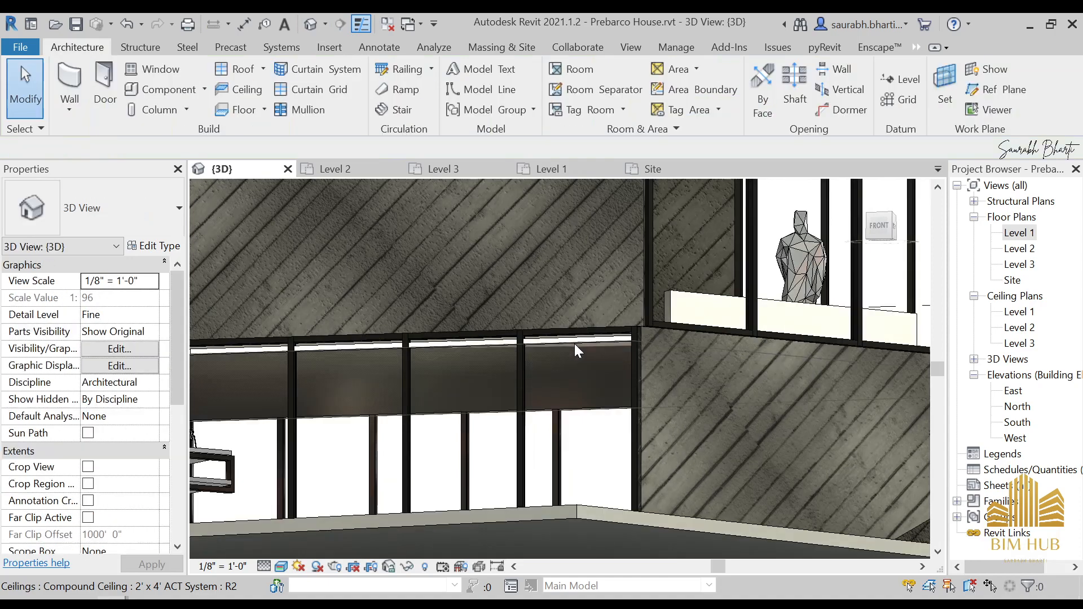
{"action": "left_click", "coordinate": [577, 338]}
{"action": "key", "text": "Escape"}
{"action": "left_click", "coordinate": [576, 345]}
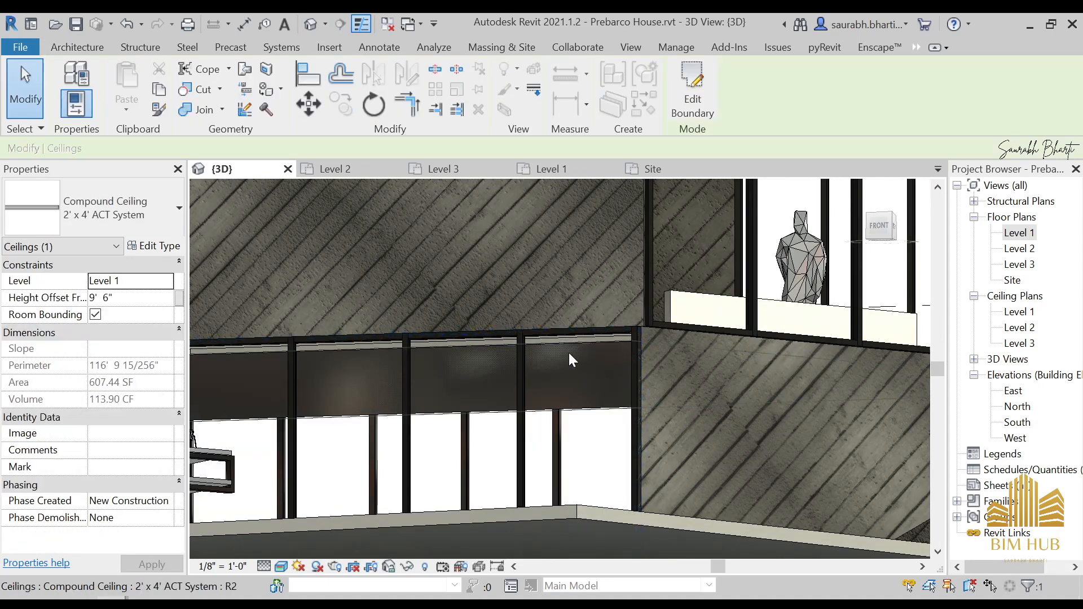
{"action": "middle_click_drag", "start_coordinate": [568, 358], "coordinate": [564, 384], "text": "shift"}
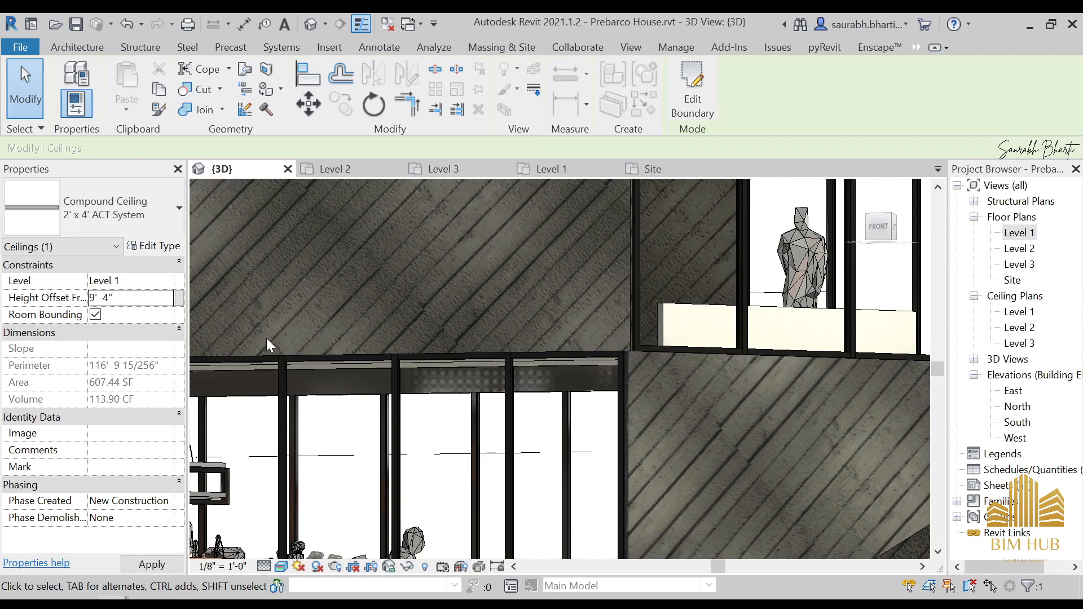
- Inspect the Level 1 ceiling behind the front glazing from the front and right sides of the house
{"action": "scroll", "coordinate": [501, 435], "scroll_direction": "down", "scroll_amount": 6}
{"action": "key", "text": "Escape"}
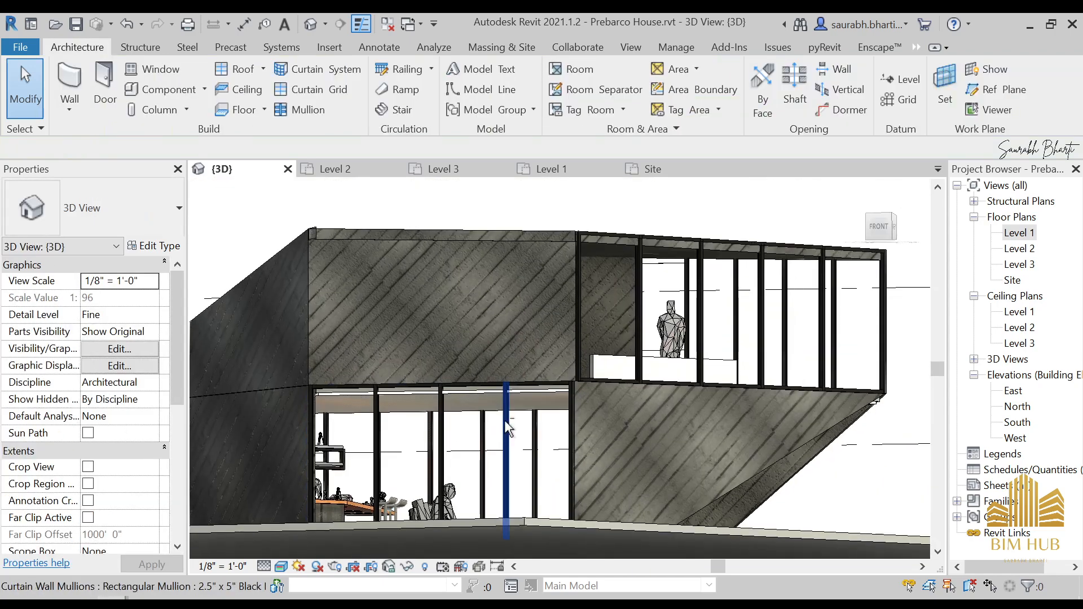
{"action": "middle_click_drag", "start_coordinate": [504, 420], "coordinate": [429, 390], "text": "shift"}
{"action": "scroll", "coordinate": [495, 395], "scroll_direction": "up", "scroll_amount": 5}
{"action": "left_click", "coordinate": [500, 384]}
{"action": "key", "text": "Escape"}
{"action": "scroll", "coordinate": [500, 383], "scroll_direction": "down", "scroll_amount": 6}
- Review the reference photos CA_PREB_2DM_109.jpg and CA_PREB_2DM_122.jpg for the ceiling finish, and return to the Revit 3D view
{"action": "mouse_move", "coordinate": [276, 559]}
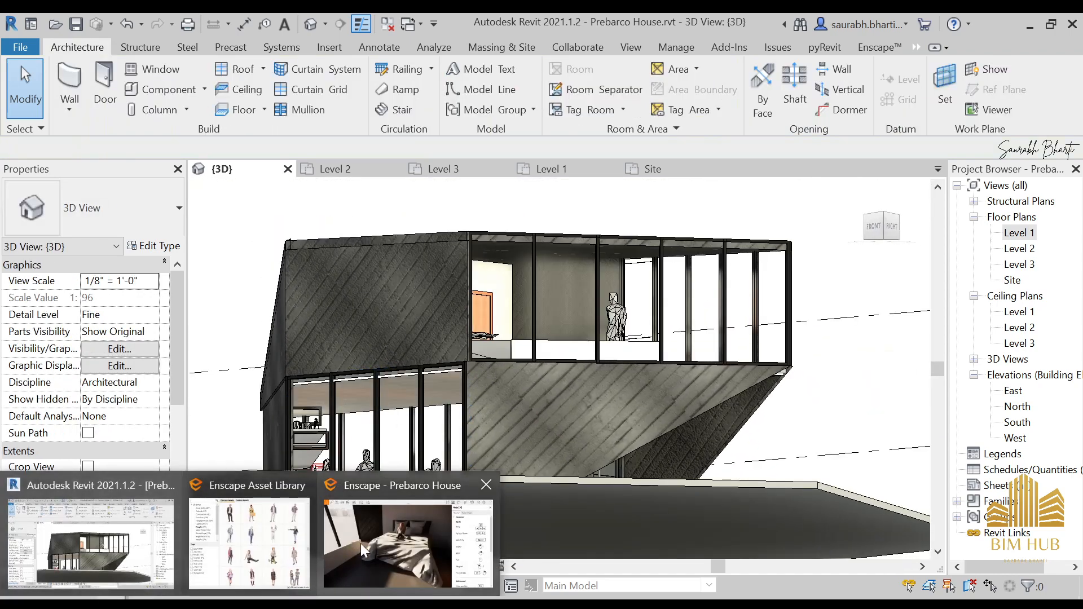
{"action": "left_click", "coordinate": [240, 559]}
{"action": "mouse_move", "coordinate": [107, 597]}
{"action": "left_click", "coordinate": [100, 562]}
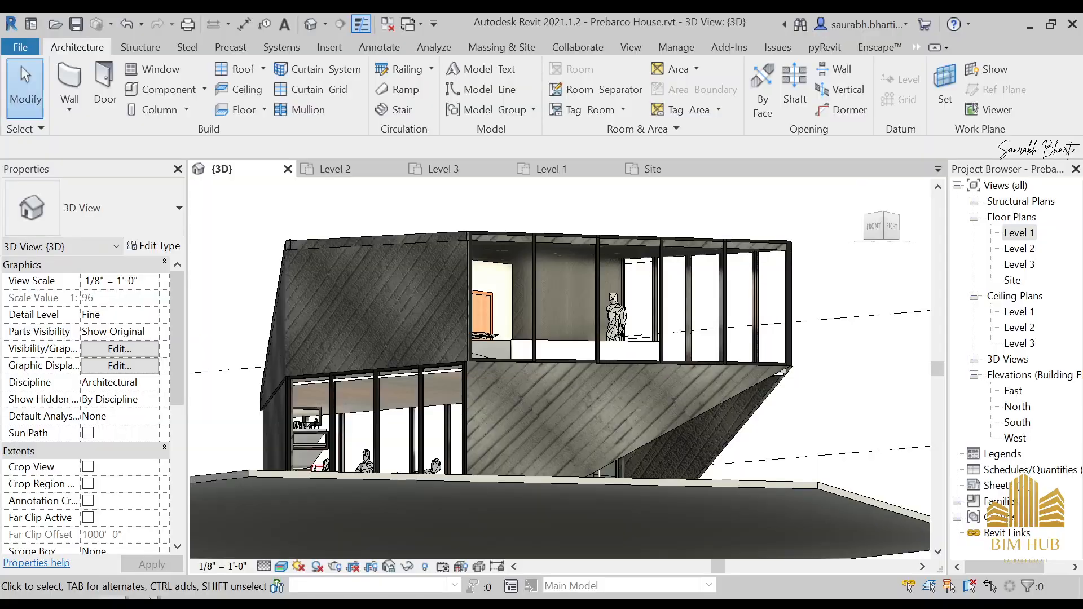
{"action": "mouse_move", "coordinate": [244, 559]}
{"action": "left_click", "coordinate": [116, 501]}
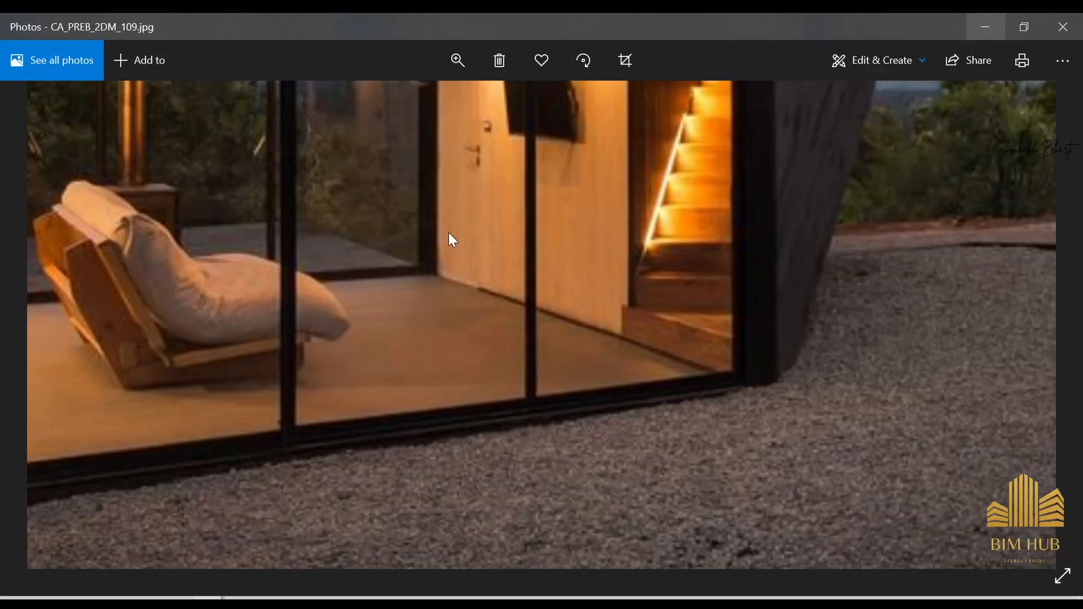
{"action": "scroll", "coordinate": [431, 246], "scroll_direction": "up", "scroll_amount": 3}
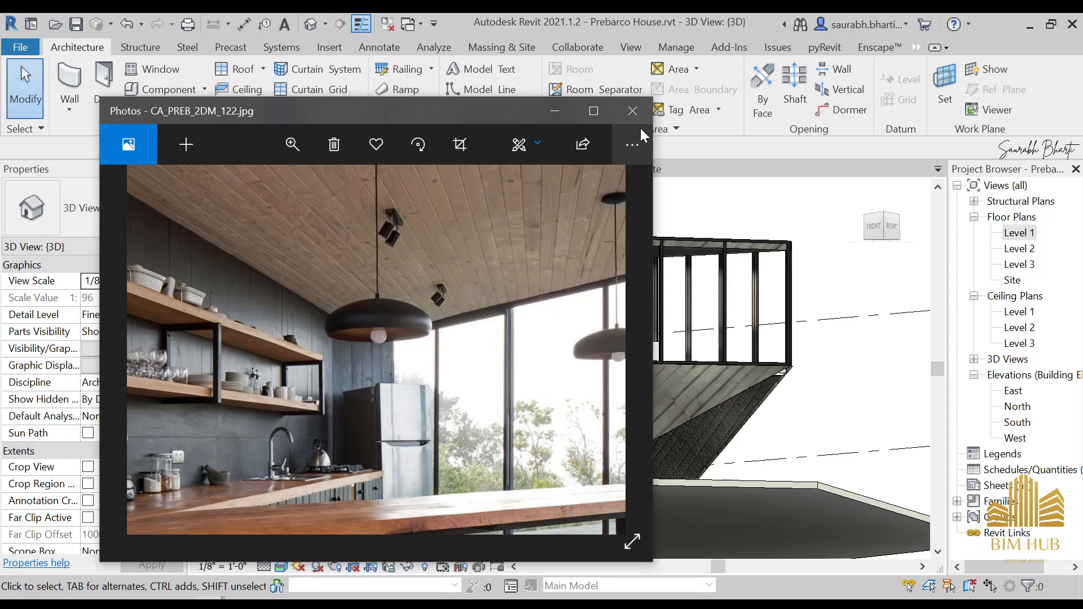
{"action": "left_click", "coordinate": [556, 113]}
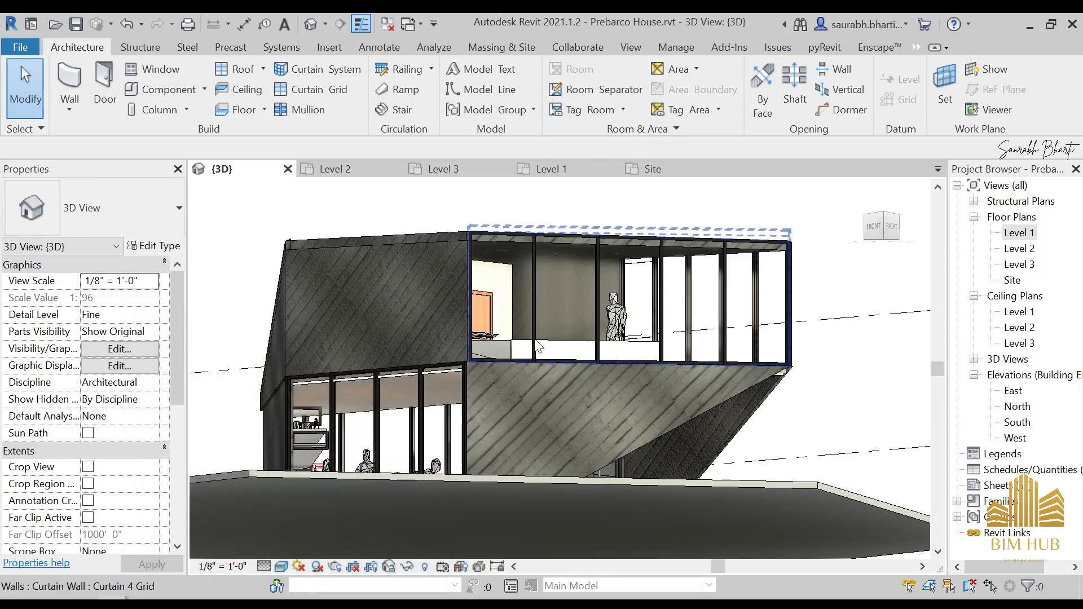
- Select the Level 1 ceiling behind the front glazing and duplicate its type as mY CEILING
{"action": "scroll", "coordinate": [395, 378], "scroll_direction": "up", "scroll_amount": 4}
{"action": "left_click", "coordinate": [403, 369]}
{"action": "key", "text": "Escape"}
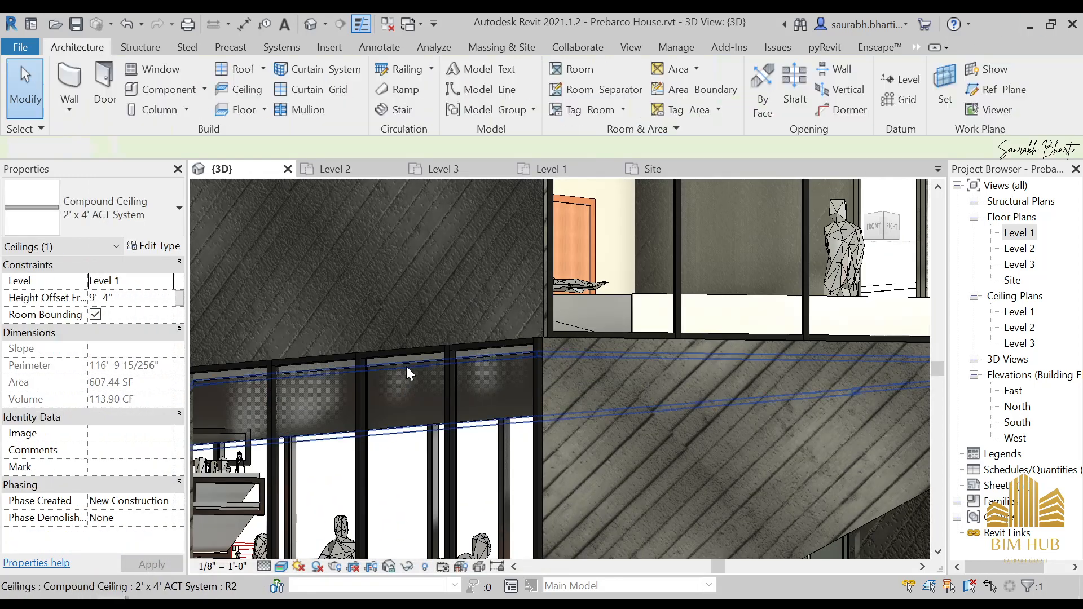
{"action": "left_click", "coordinate": [413, 365]}
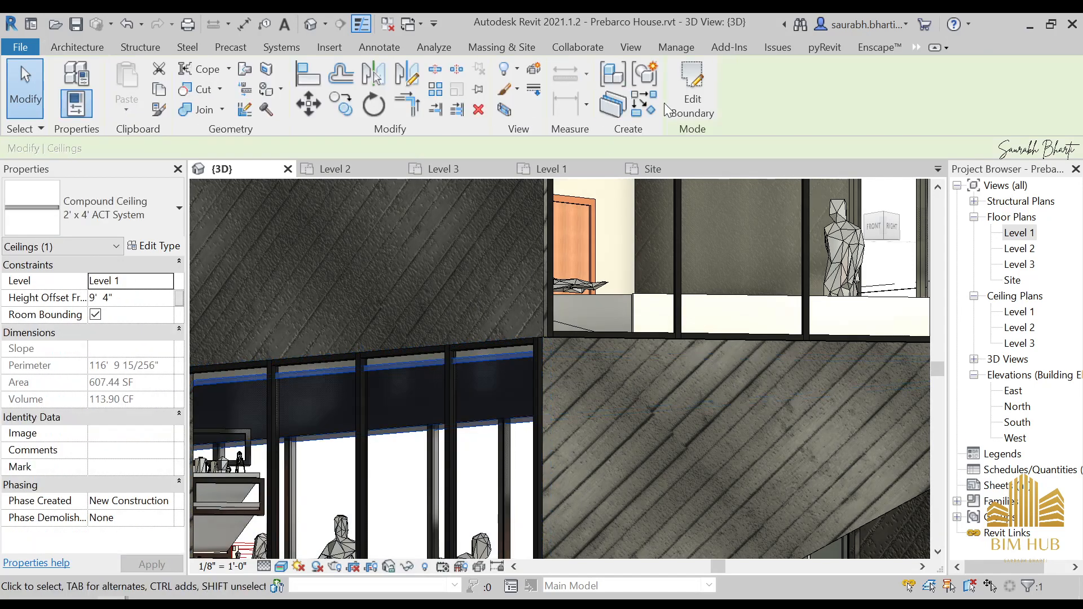
{"action": "left_click", "coordinate": [690, 72]}
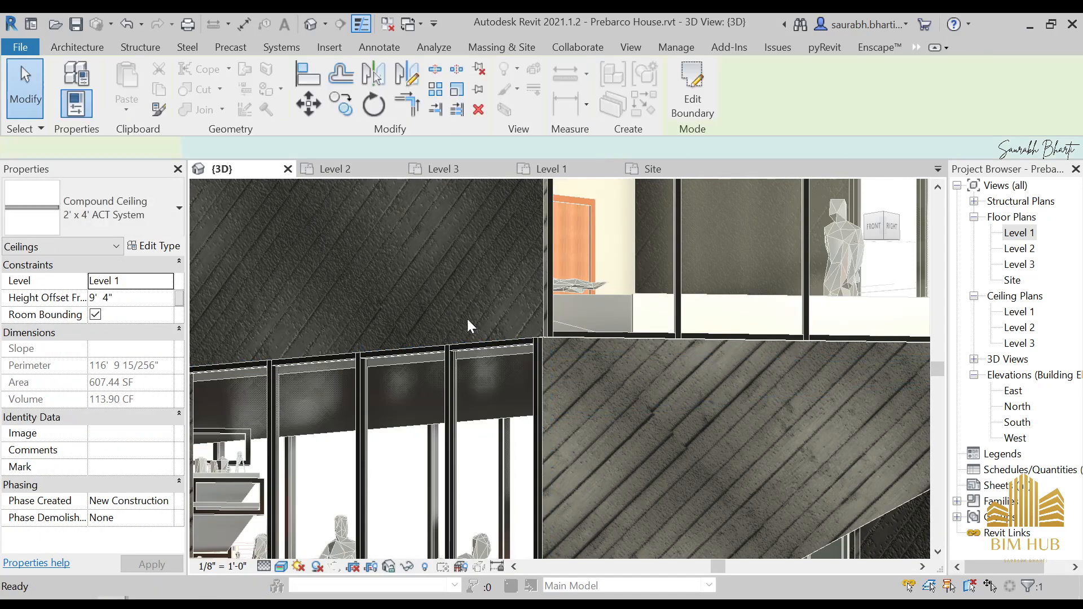
{"action": "left_click", "coordinate": [154, 246]}
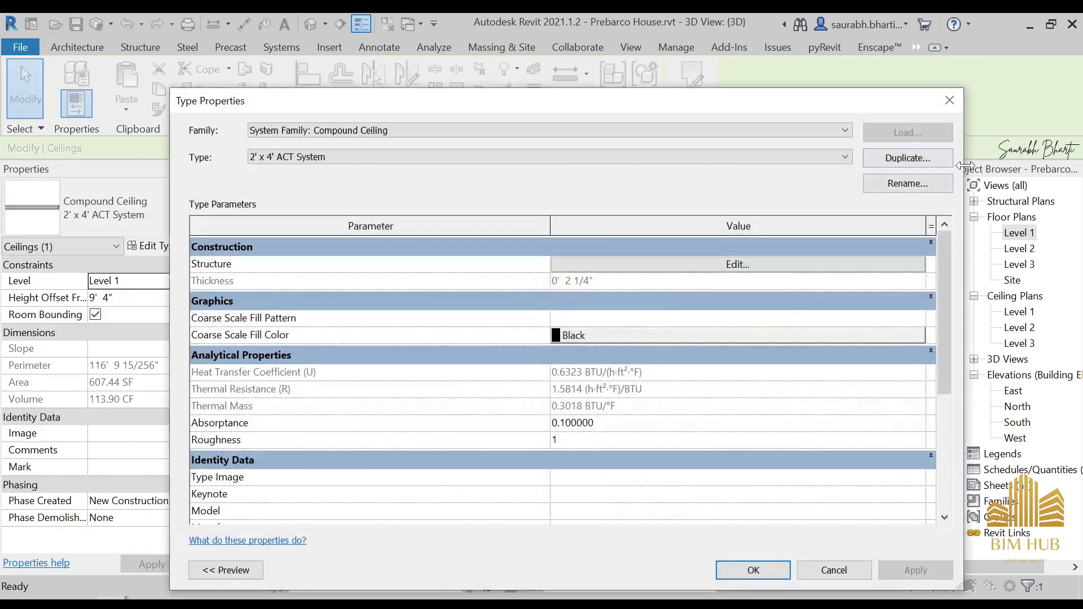
{"action": "left_click", "coordinate": [908, 158]}
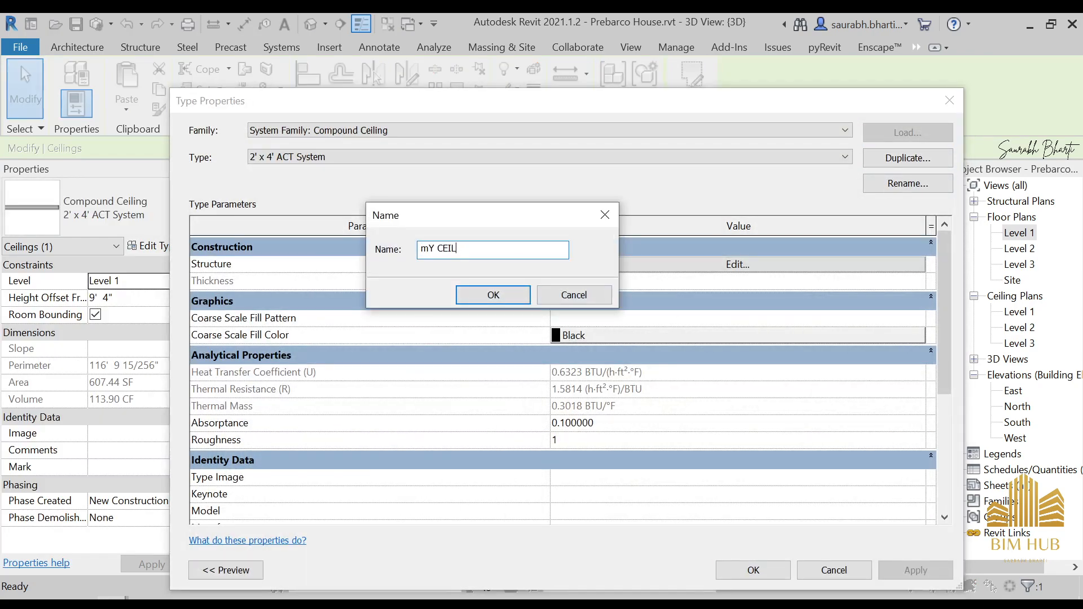
{"action": "type", "text": "mY CEILING"}
{"action": "key", "text": "Return"}
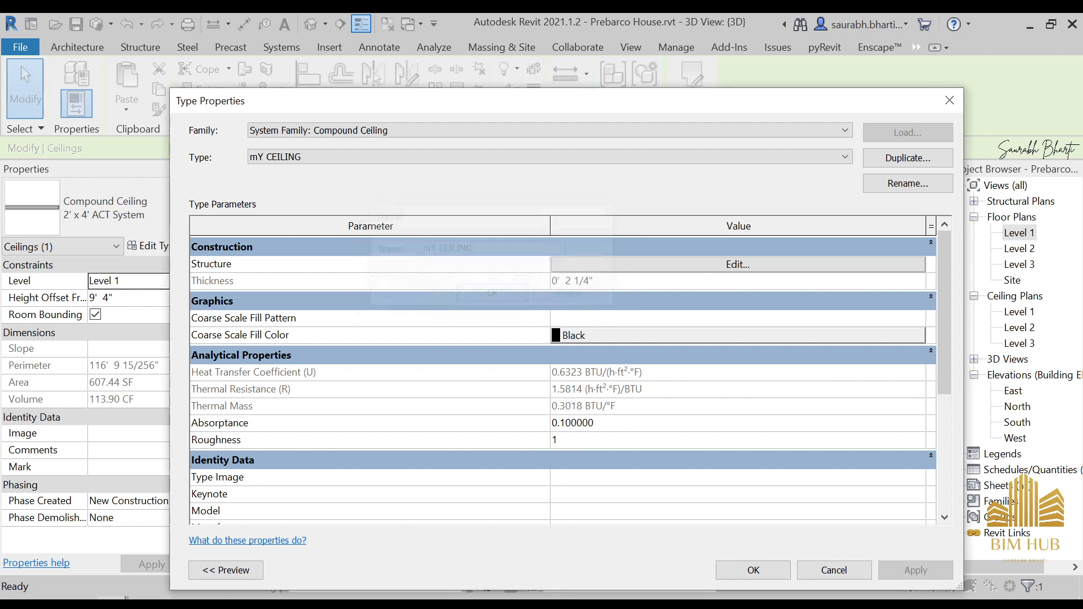
- Create a new material named 1. CEILING from the Finish 2 [5] layer's material setting in the mY CEILING structure
{"action": "left_click", "coordinate": [815, 265]}
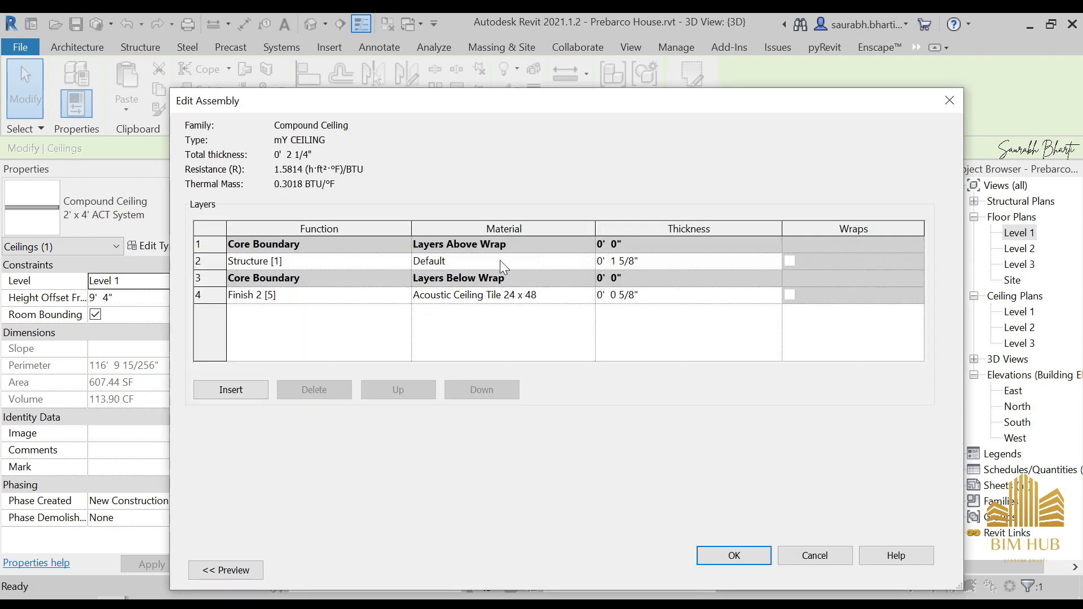
{"action": "left_click", "coordinate": [564, 297]}
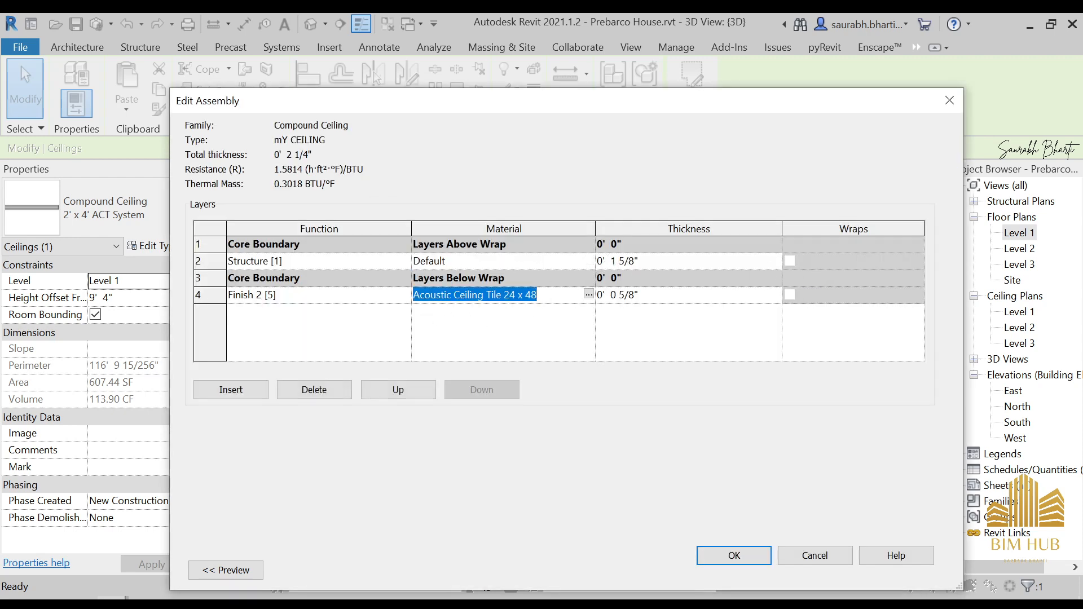
{"action": "left_click", "coordinate": [589, 295]}
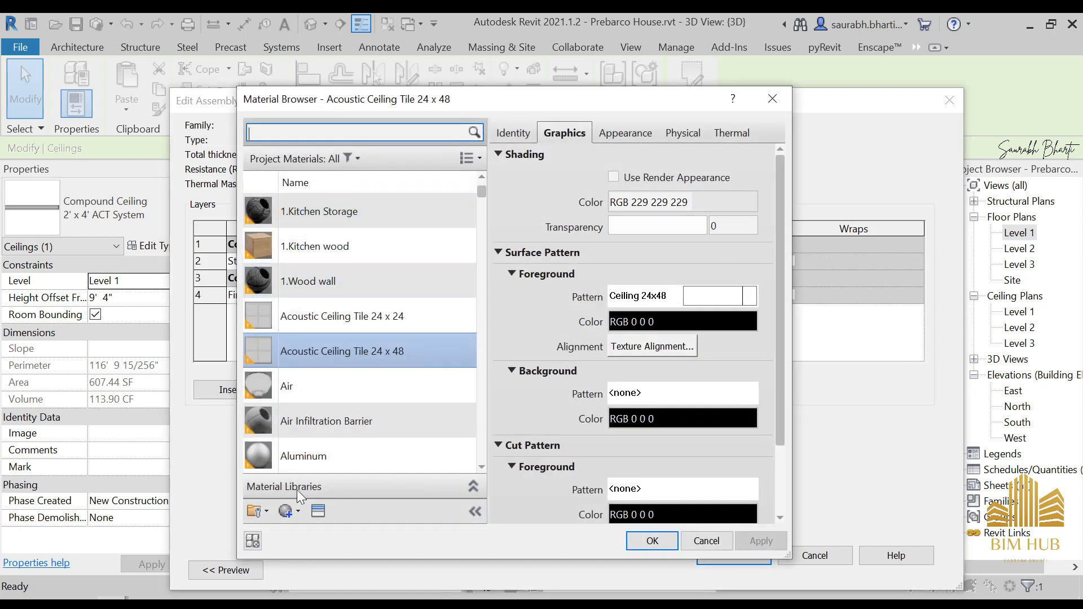
{"action": "left_click", "coordinate": [286, 512]}
{"action": "left_click", "coordinate": [297, 511]}
{"action": "left_click", "coordinate": [327, 534]}
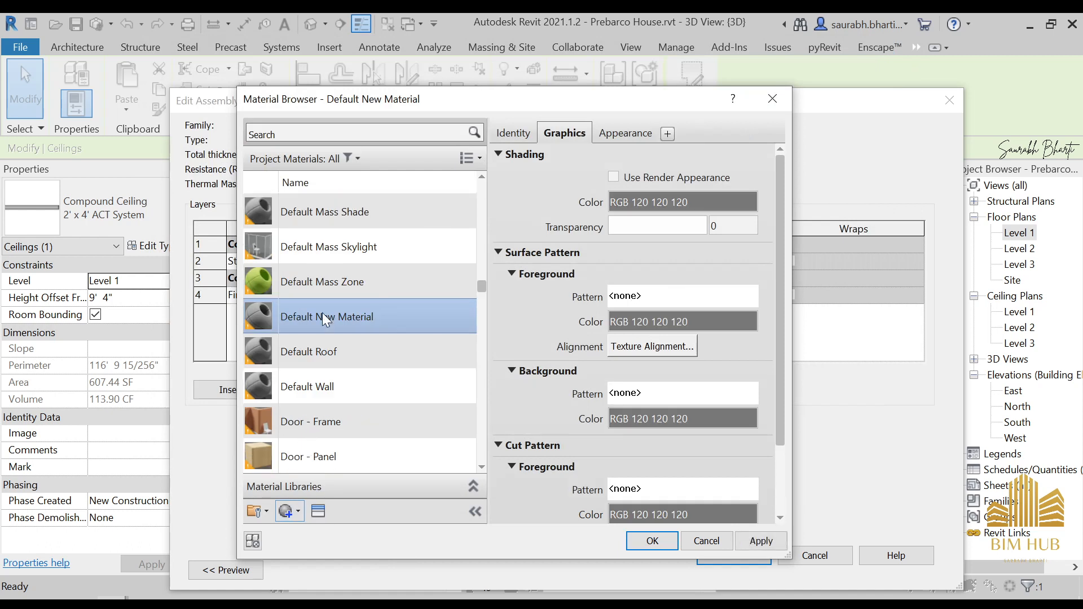
{"action": "right_click", "coordinate": [327, 316]}
{"action": "left_click", "coordinate": [355, 346]}
{"action": "type", "text": "1."}
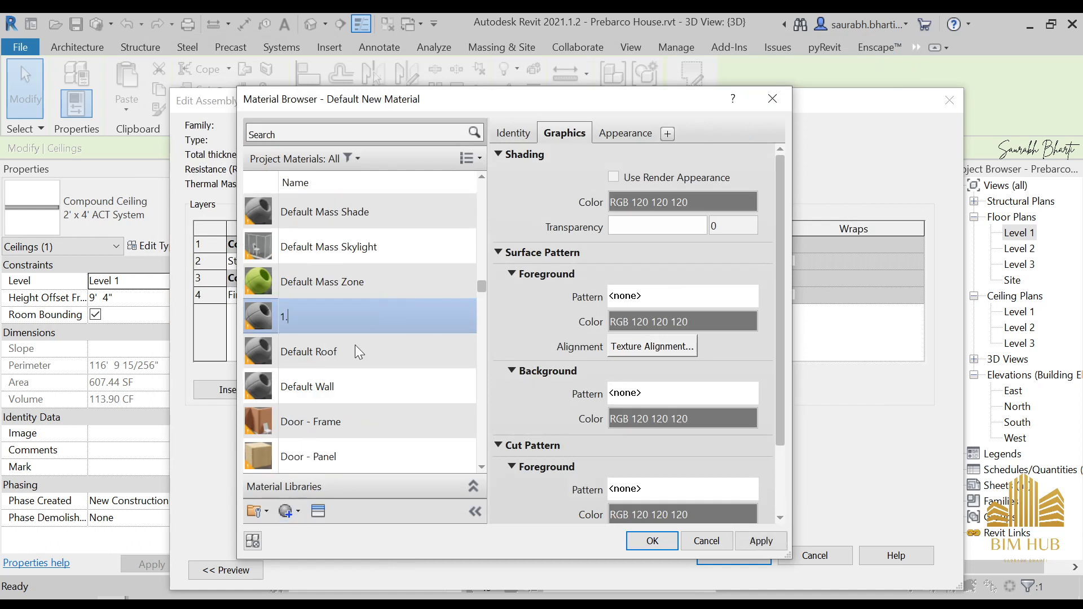
{"action": "type", "text": " CEILING"}
{"action": "key", "text": "Return"}
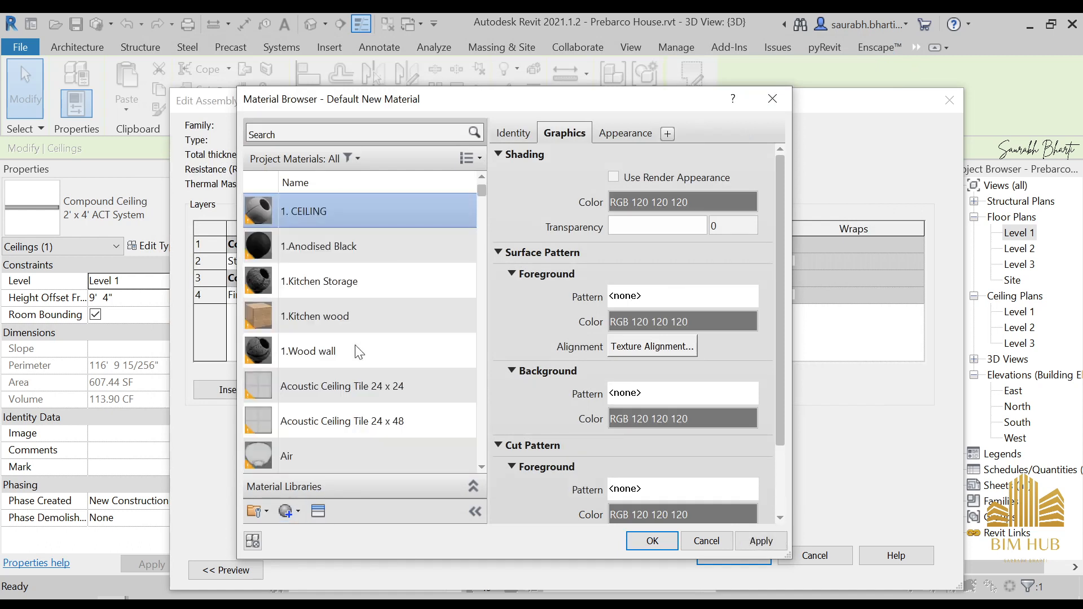
- Give the 1. CEILING material the Elm - Burl Stained Light No Gloss appearance from the Wood category of the appearance library
{"action": "left_click", "coordinate": [318, 510]}
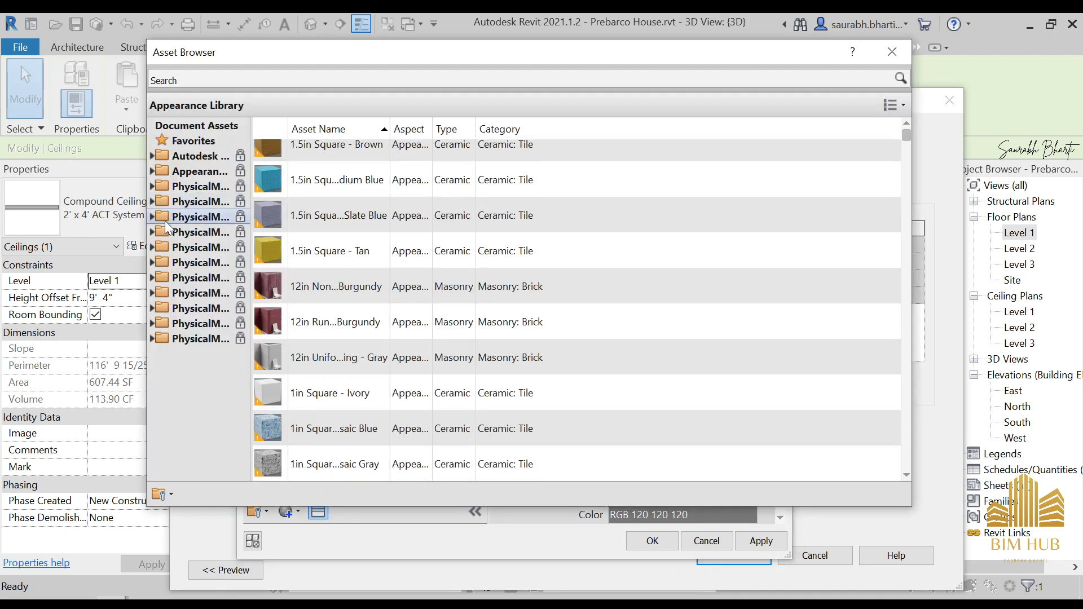
{"action": "left_click", "coordinate": [153, 172]}
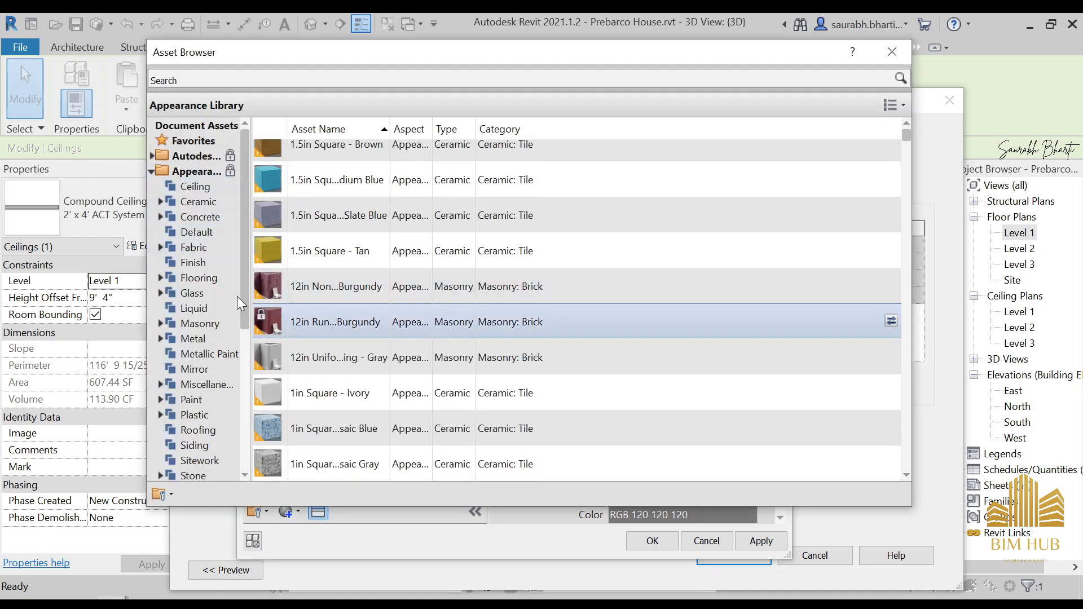
{"action": "scroll", "coordinate": [198, 266], "scroll_direction": "down", "scroll_amount": 4}
{"action": "left_click", "coordinate": [194, 353]}
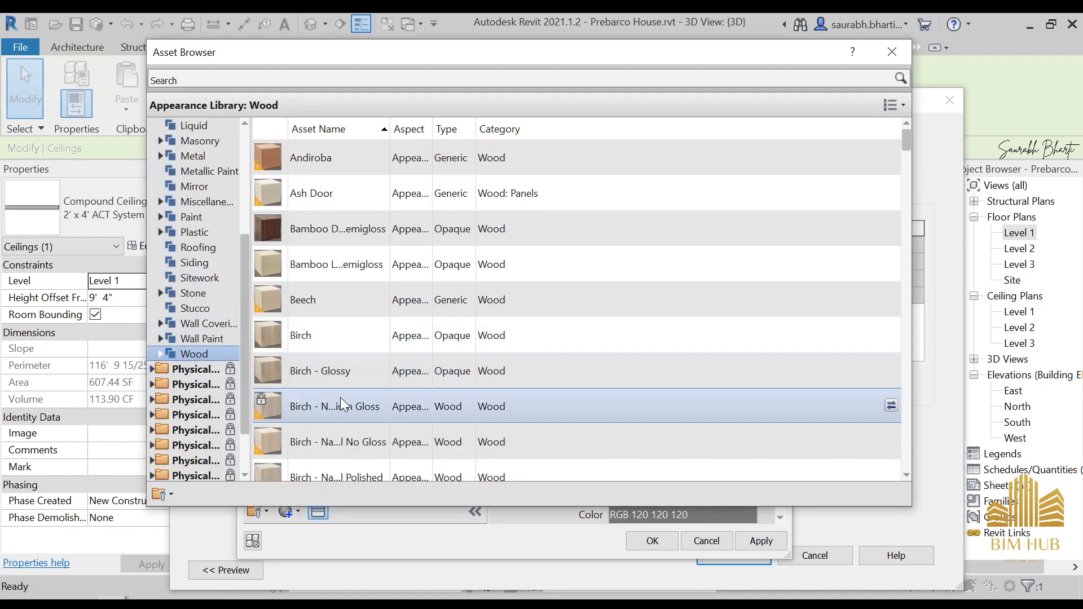
{"action": "scroll", "coordinate": [350, 395], "scroll_direction": "down", "scroll_amount": 5}
{"action": "scroll", "coordinate": [356, 417], "scroll_direction": "down", "scroll_amount": 10}
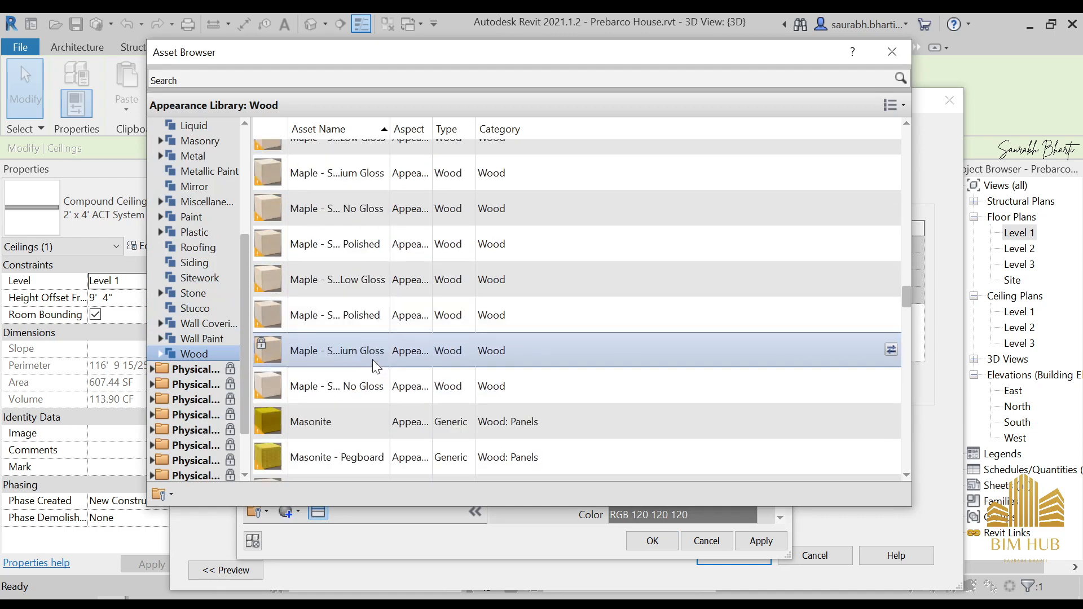
{"action": "scroll", "coordinate": [345, 423], "scroll_direction": "down", "scroll_amount": 10}
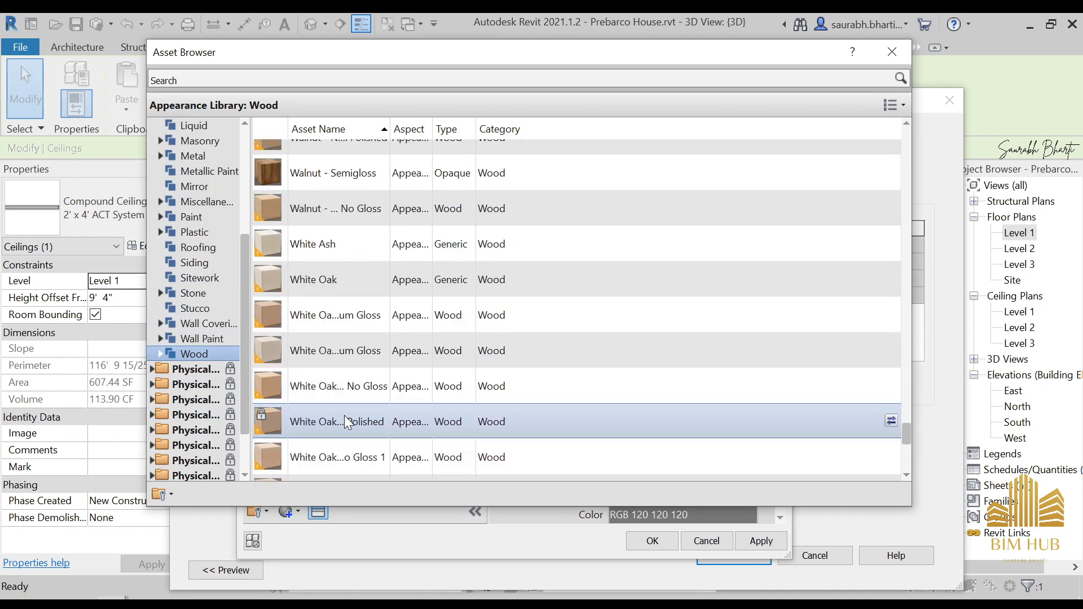
{"action": "scroll", "coordinate": [342, 401], "scroll_direction": "up", "scroll_amount": 12}
{"action": "scroll", "coordinate": [340, 367], "scroll_direction": "up", "scroll_amount": 7}
{"action": "scroll", "coordinate": [340, 366], "scroll_direction": "down", "scroll_amount": 3}
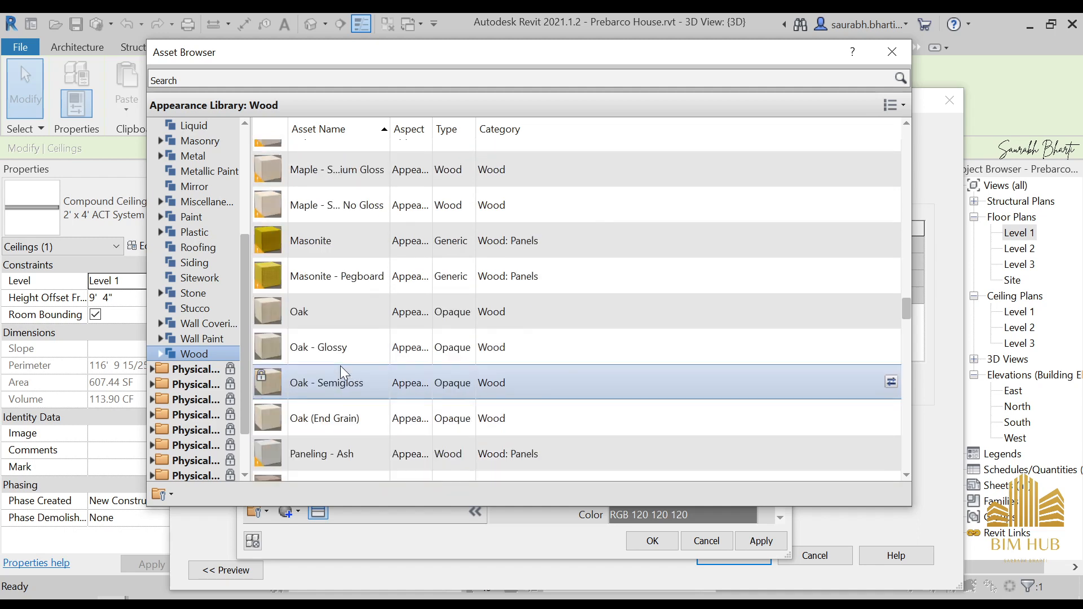
{"action": "scroll", "coordinate": [287, 225], "scroll_direction": "up", "scroll_amount": 2}
{"action": "scroll", "coordinate": [283, 271], "scroll_direction": "up", "scroll_amount": 3}
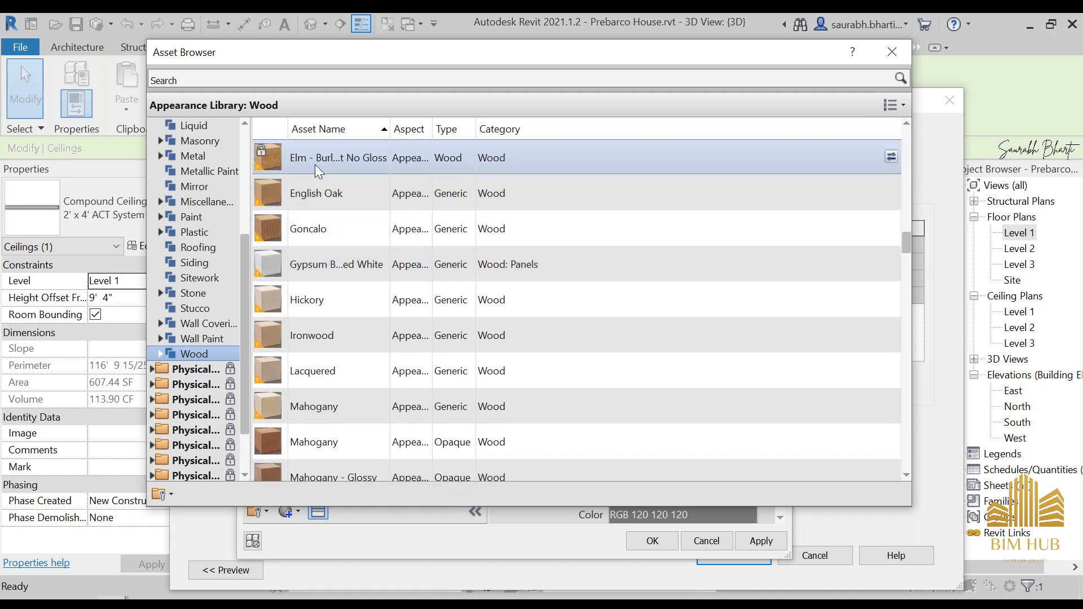
{"action": "scroll", "coordinate": [305, 265], "scroll_direction": "up", "scroll_amount": 1}
{"action": "double_click", "coordinate": [308, 267]}
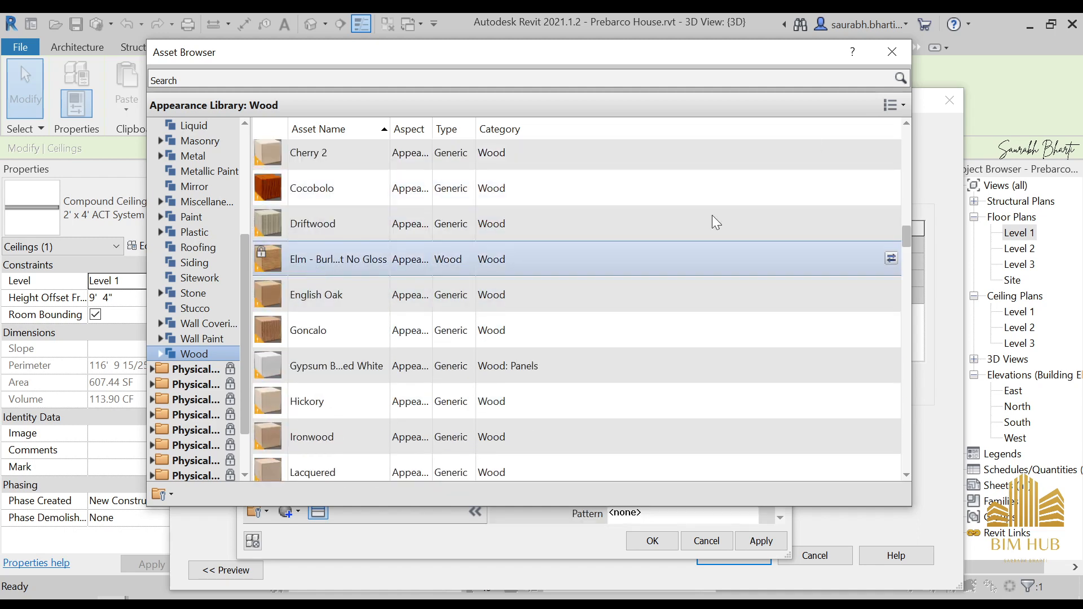
{"action": "left_click", "coordinate": [892, 52]}
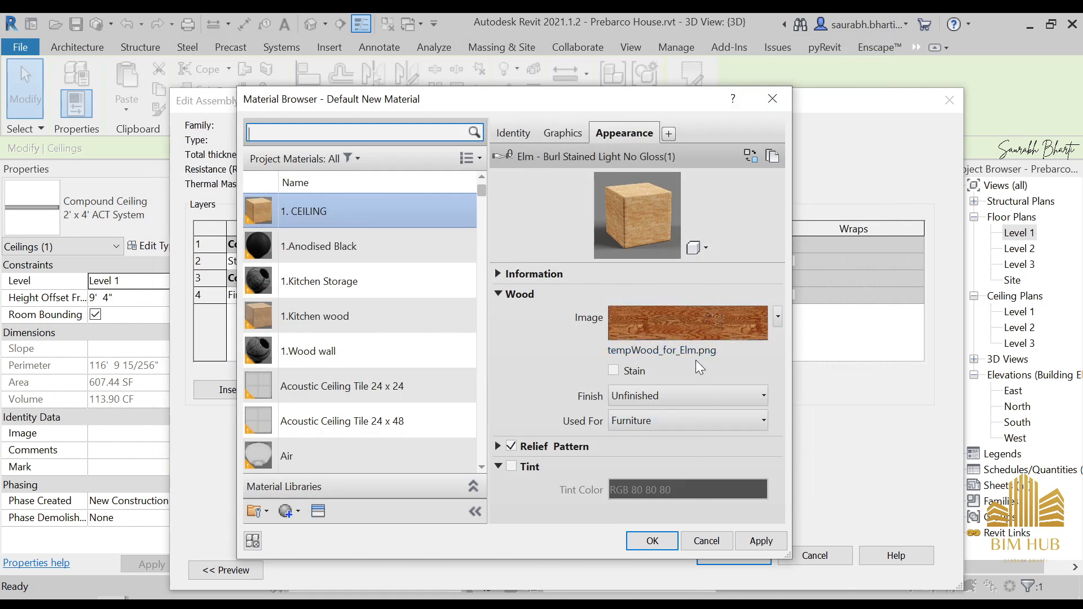
- Assign the 1. CEILING material to the Finish 2 [5] layer, accept the mY CEILING type, and deselect the ceiling
{"action": "left_click", "coordinate": [754, 539]}
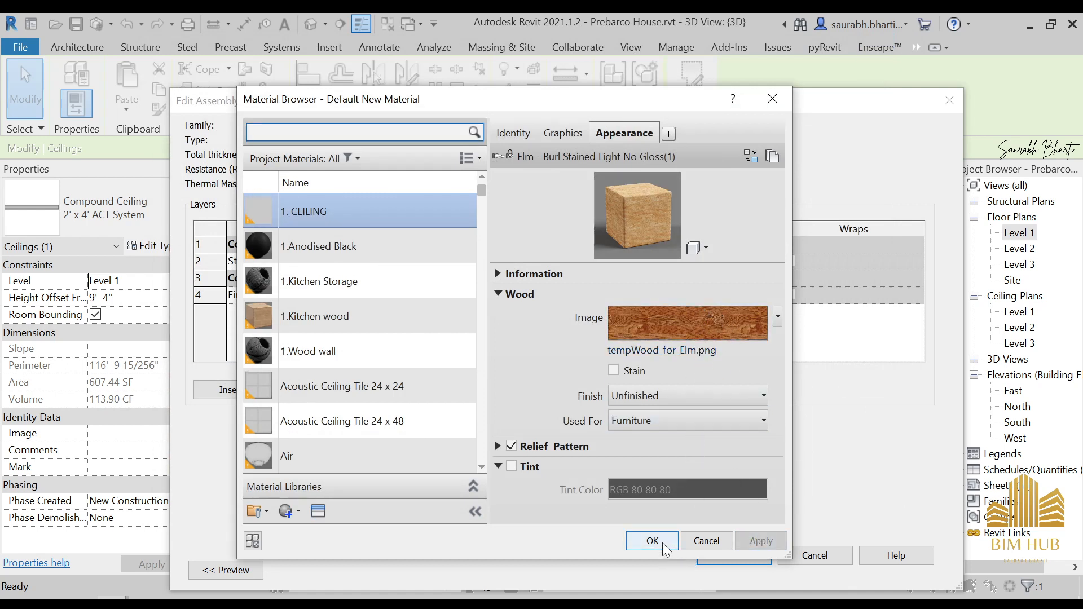
{"action": "left_click", "coordinate": [660, 542]}
{"action": "left_click", "coordinate": [734, 560]}
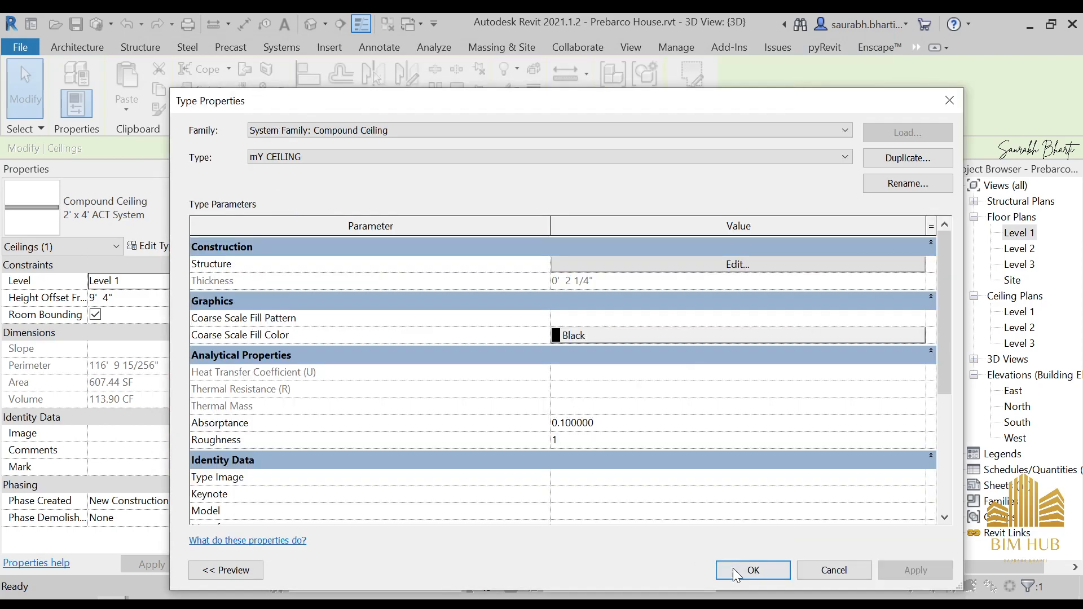
{"action": "left_click", "coordinate": [753, 570]}
{"action": "key", "text": "Escape"}
- Examine the house from above in 3D, the Level 1 floor plan, and the Level 2 and Level 1 ceiling plans
{"action": "middle_click_drag", "start_coordinate": [447, 470], "coordinate": [421, 512], "text": "shift"}
{"action": "scroll", "coordinate": [462, 474], "scroll_direction": "down", "scroll_amount": 4}
{"action": "middle_click_drag", "start_coordinate": [501, 430], "coordinate": [678, 421], "text": "shift"}
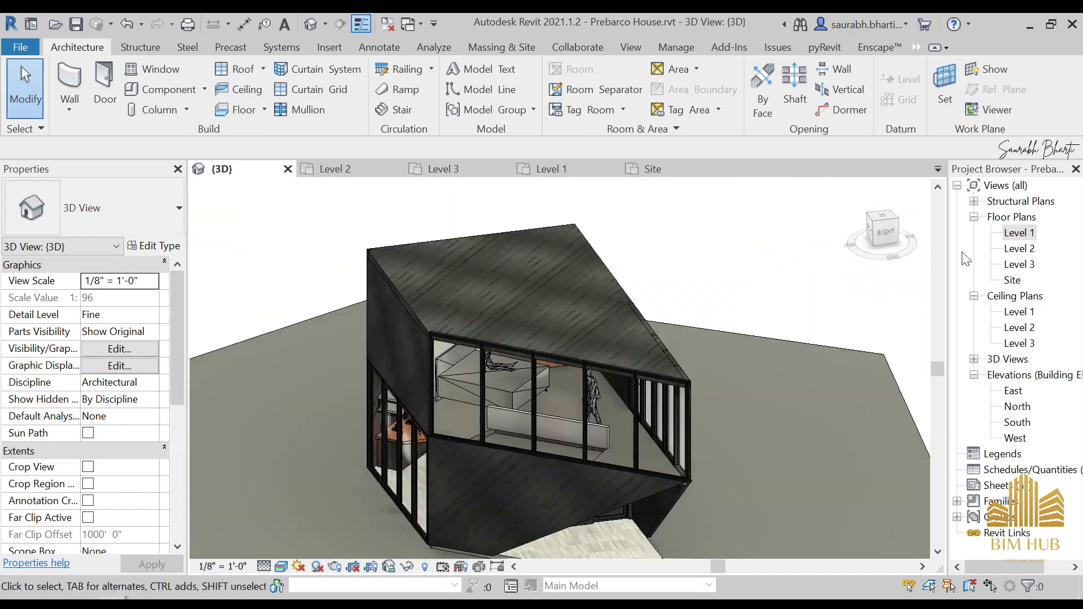
{"action": "double_click", "coordinate": [1023, 233]}
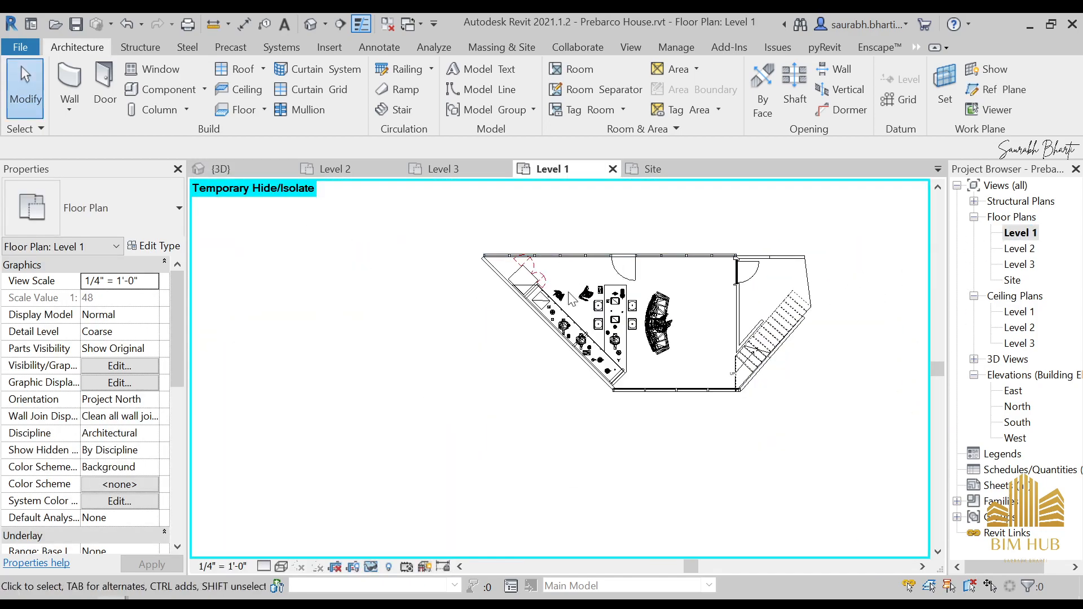
{"action": "double_click", "coordinate": [1020, 328]}
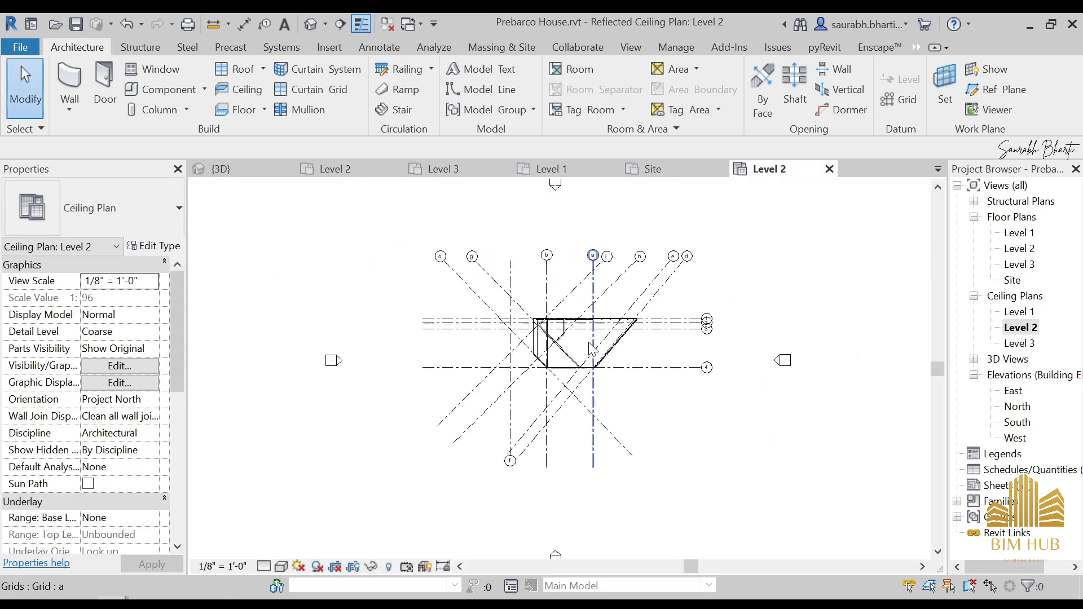
{"action": "double_click", "coordinate": [1022, 314]}
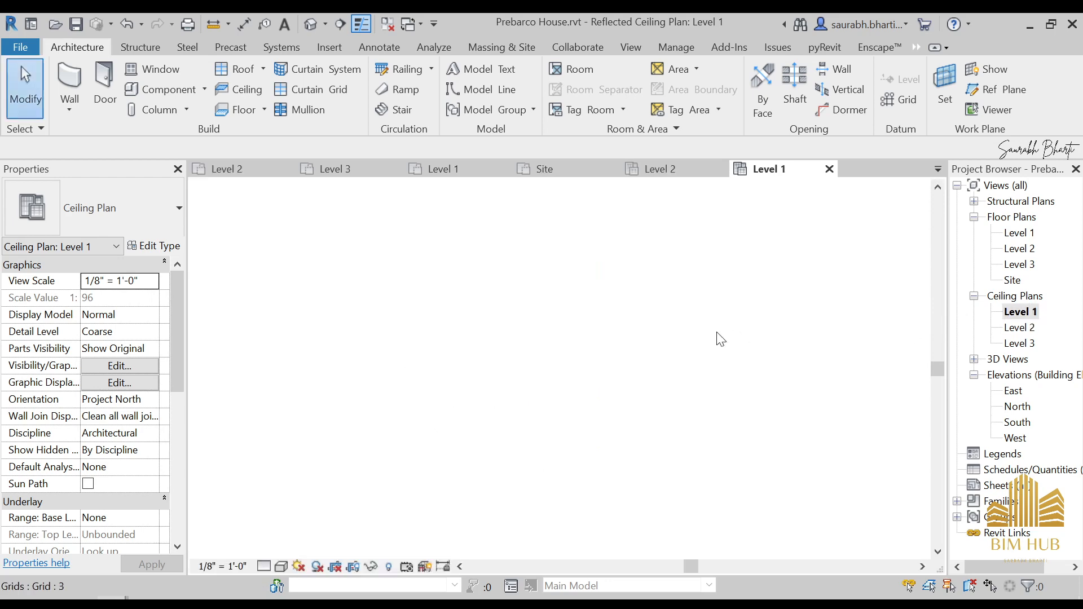
{"action": "scroll", "coordinate": [605, 316], "scroll_direction": "up", "scroll_amount": 3}
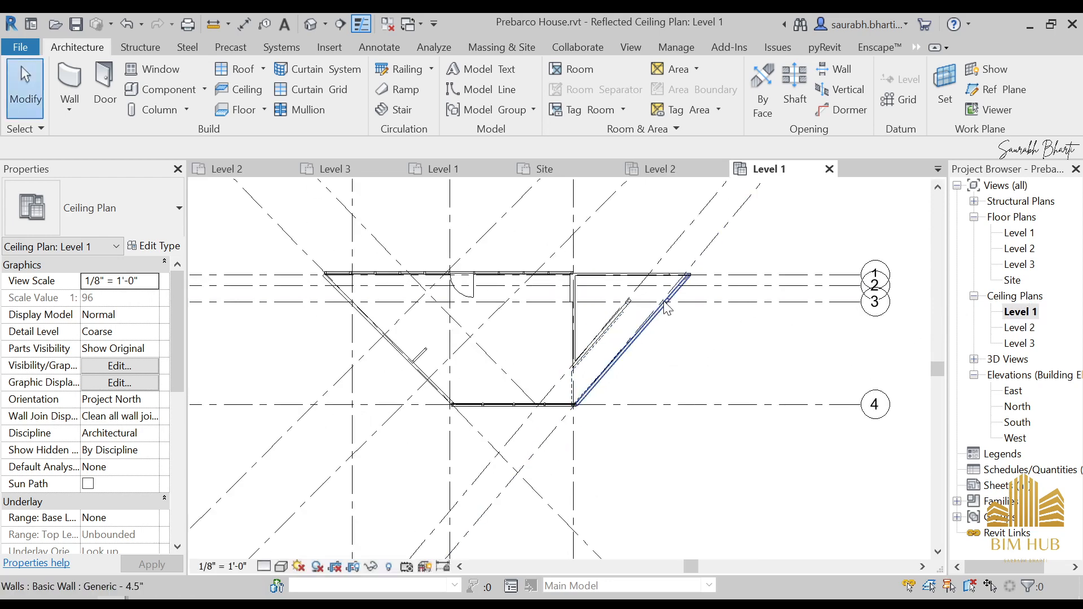
- Select the mY CEILING ceiling in 3D, open its boundary for editing and show the sketch in the Level 1 ceiling plan
{"action": "left_click", "coordinate": [311, 26]}
{"action": "middle_click_drag", "start_coordinate": [497, 361], "coordinate": [523, 306], "text": "shift"}
{"action": "scroll", "coordinate": [563, 337], "scroll_direction": "up", "scroll_amount": 5}
{"action": "left_click", "coordinate": [570, 343]}
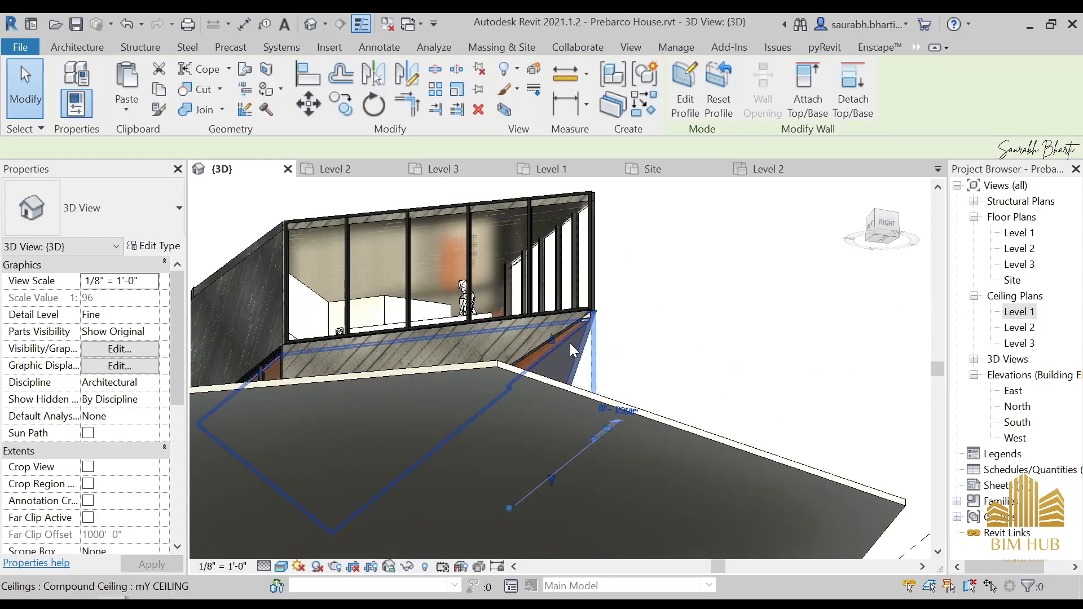
{"action": "key", "text": "Escape"}
{"action": "scroll", "coordinate": [568, 334], "scroll_direction": "up", "scroll_amount": 3}
{"action": "left_click", "coordinate": [568, 334]}
{"action": "scroll", "coordinate": [571, 330], "scroll_direction": "down", "scroll_amount": 4}
{"action": "middle_click_drag", "start_coordinate": [572, 325], "coordinate": [574, 318]}
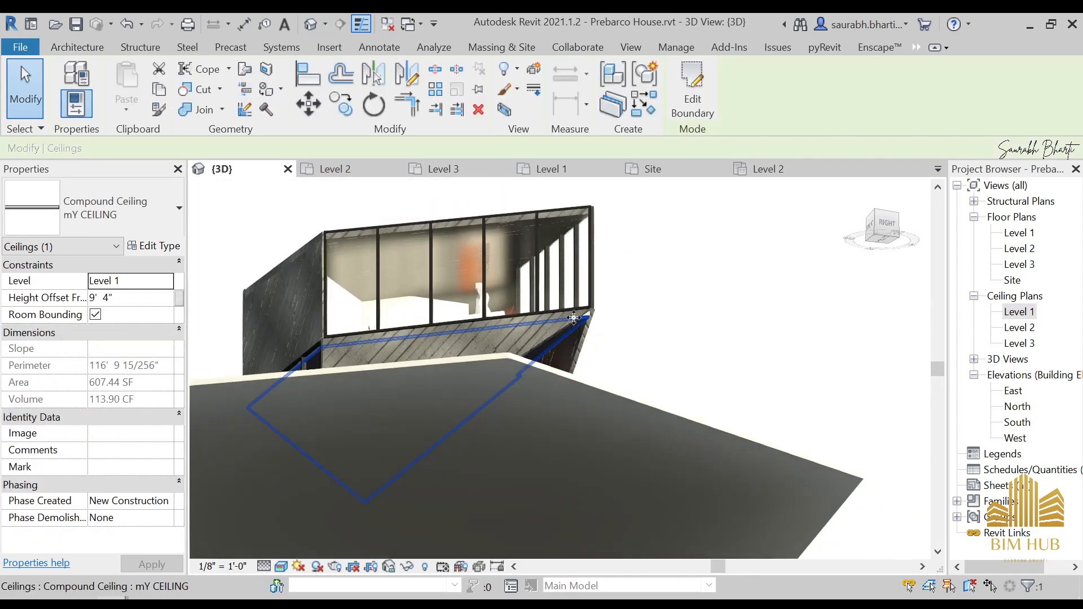
{"action": "scroll", "coordinate": [574, 318], "scroll_direction": "down", "scroll_amount": 5}
{"action": "left_click", "coordinate": [693, 99]}
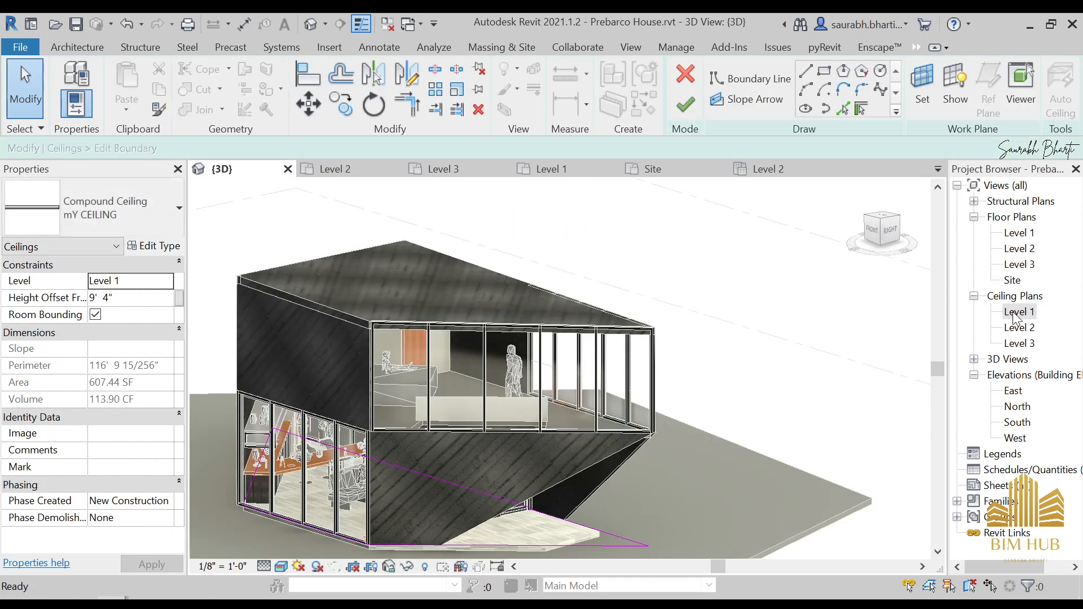
{"action": "double_click", "coordinate": [1019, 312]}
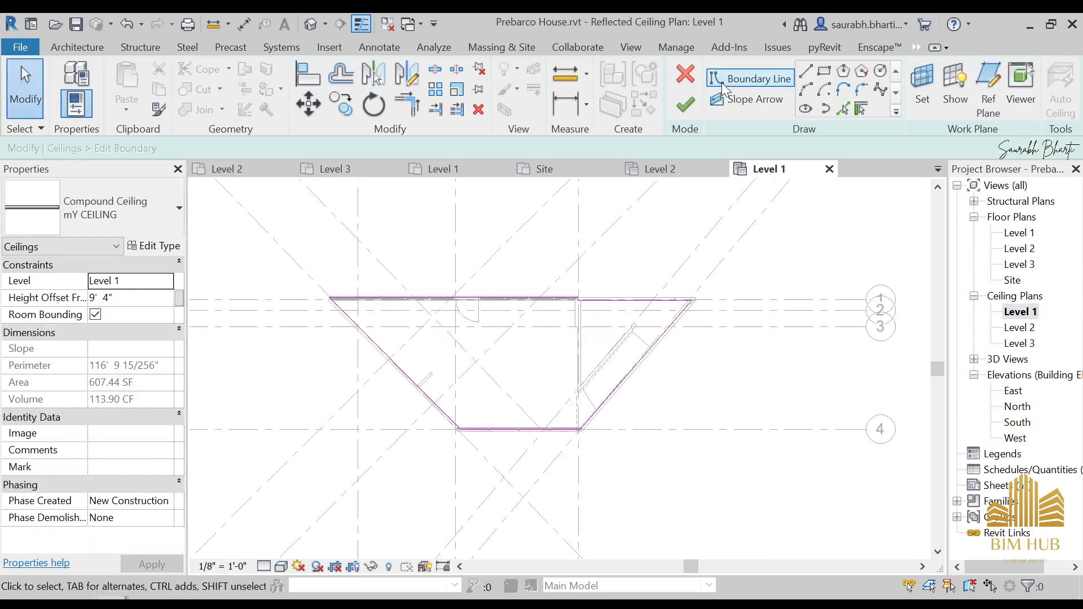
- Draw ceiling boundary lines from the slanted outer wall to the foot of the stair wall, and along the vertical wall to the upper boundary
{"action": "left_click", "coordinate": [806, 70]}
{"action": "scroll", "coordinate": [570, 426], "scroll_direction": "up", "scroll_amount": 3}
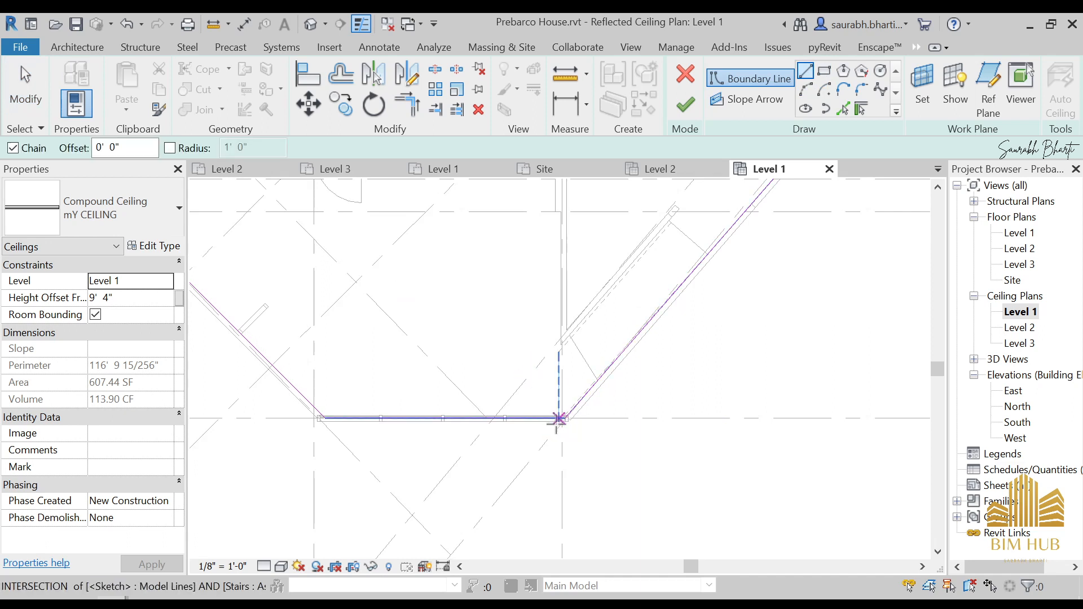
{"action": "left_click", "coordinate": [599, 380]}
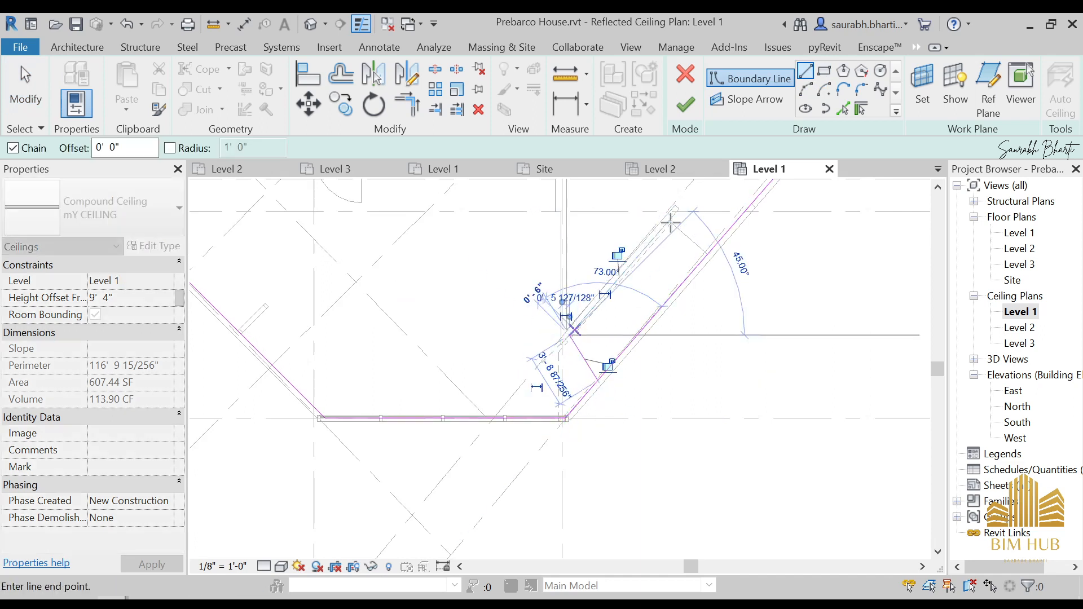
{"action": "mouse_move", "coordinate": [671, 223]}
{"action": "middle_mouse_down"}
{"action": "mouse_move", "coordinate": [645, 282]}
{"action": "mouse_move", "coordinate": [633, 281]}
{"action": "middle_mouse_up"}
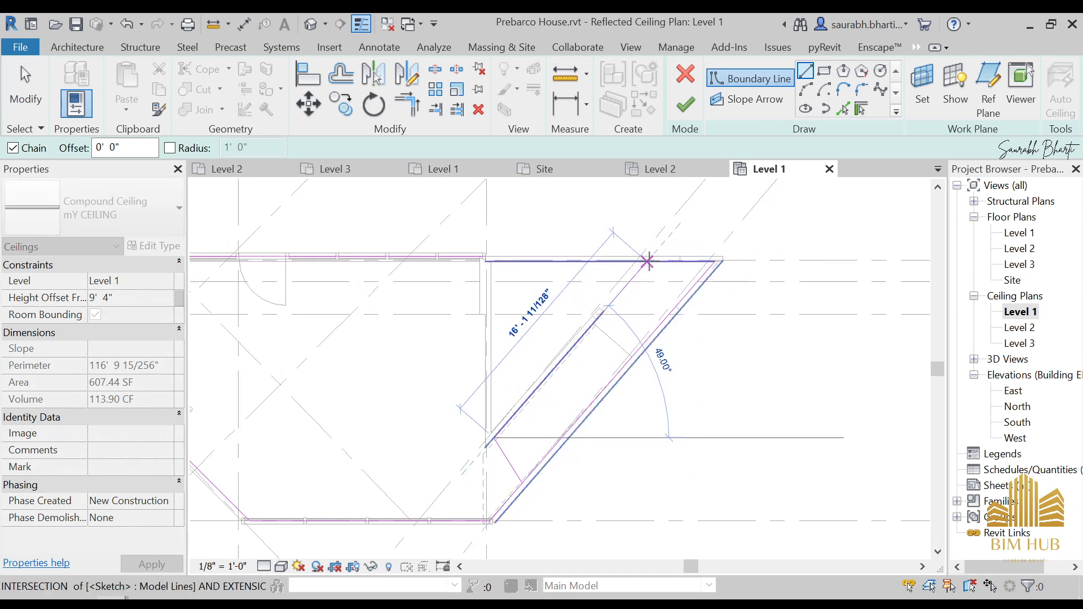
{"action": "left_click", "coordinate": [492, 263]}
{"action": "key", "text": "Escape"}
{"action": "key", "text": "Escape"}
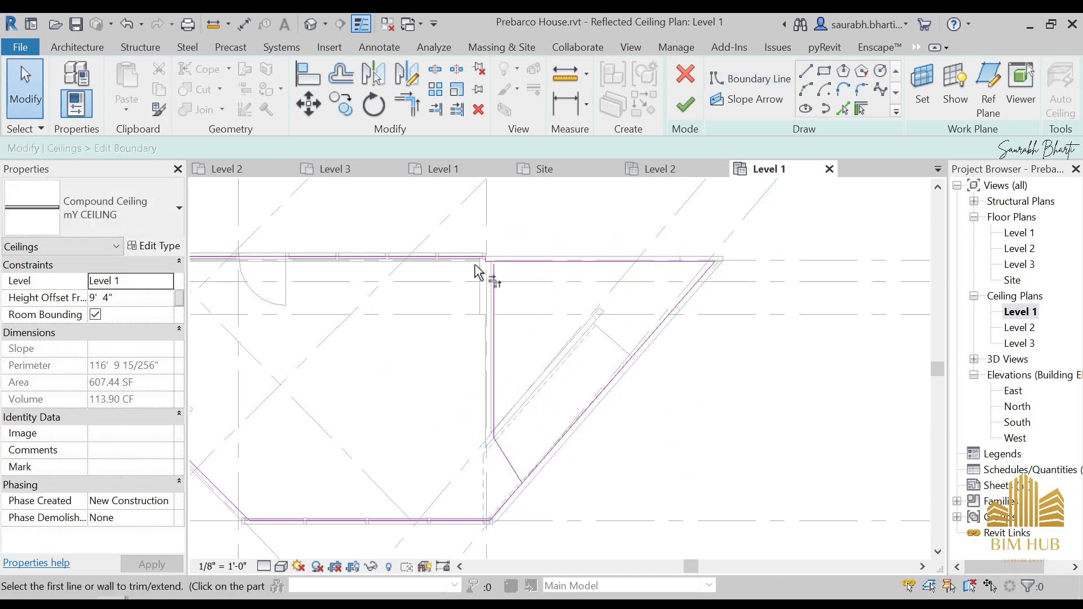
- Trim the ceiling boundary at the new lines' ends so that the triangular stair area is excluded from the outline
{"action": "key", "text": "t"}
{"action": "key", "text": "r"}
{"action": "scroll", "coordinate": [486, 279], "scroll_direction": "up", "scroll_amount": 2}
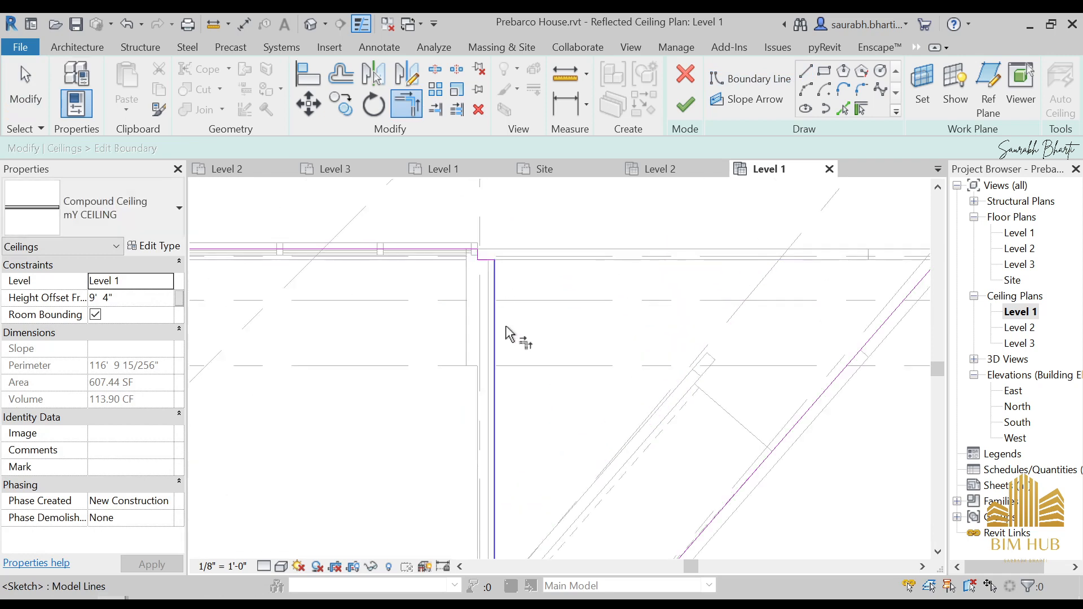
{"action": "scroll", "coordinate": [514, 338], "scroll_direction": "down", "scroll_amount": 3}
{"action": "middle_click_drag", "start_coordinate": [562, 404], "coordinate": [587, 271]}
{"action": "scroll", "coordinate": [578, 299], "scroll_direction": "up", "scroll_amount": 2}
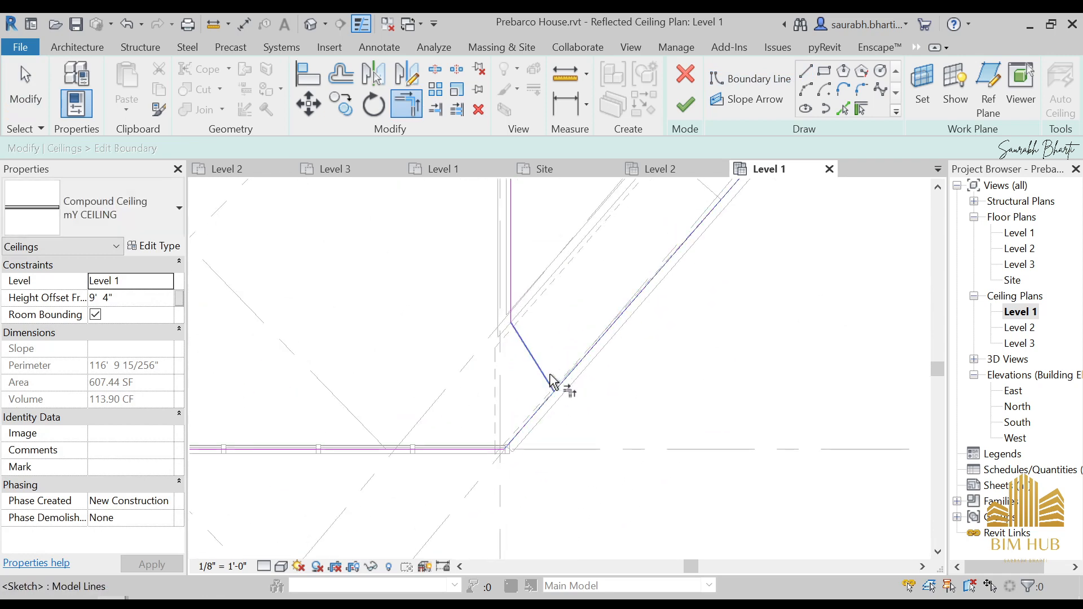
{"action": "scroll", "coordinate": [555, 326], "scroll_direction": "down", "scroll_amount": 2}
{"action": "middle_click_drag", "start_coordinate": [563, 319], "coordinate": [639, 510]}
{"action": "scroll", "coordinate": [609, 459], "scroll_direction": "up", "scroll_amount": 3}
{"action": "key", "text": "Escape"}
{"action": "scroll", "coordinate": [610, 458], "scroll_direction": "up", "scroll_amount": 2}
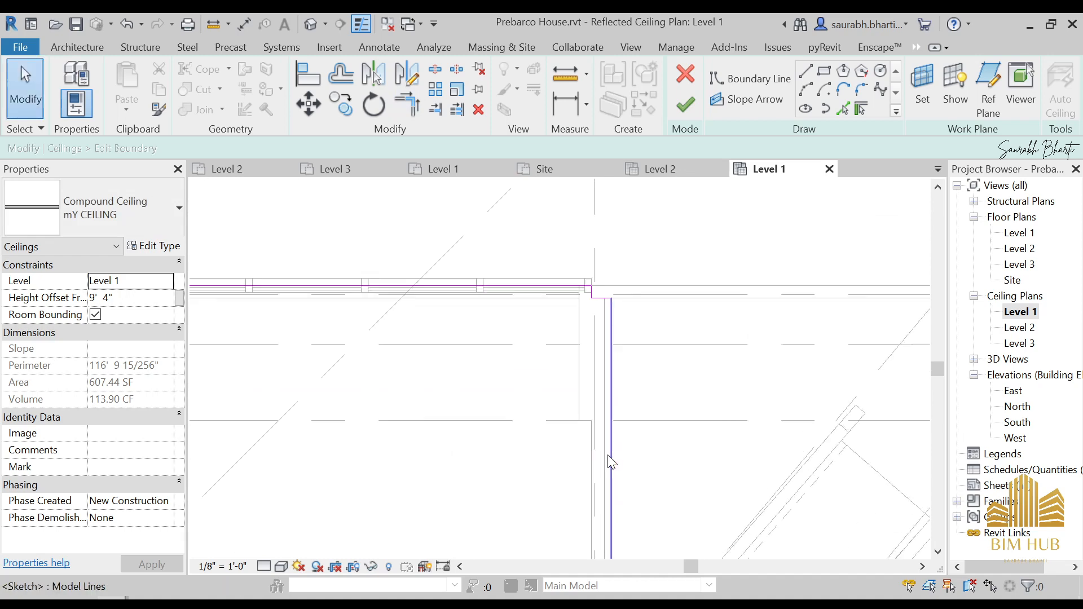
- Try to shift the vertical ceiling boundary line beside the stair towards the room side of the wall
{"action": "mouse_move", "coordinate": [613, 491]}
{"action": "left_mouse_down"}
{"action": "mouse_move", "coordinate": [574, 484]}
{"action": "mouse_move", "coordinate": [593, 478]}
{"action": "left_mouse_up"}
{"action": "scroll", "coordinate": [643, 473], "scroll_direction": "down", "scroll_amount": 3}
{"action": "middle_click_drag", "start_coordinate": [660, 471], "coordinate": [672, 355]}
{"action": "key", "text": "Escape"}
{"action": "scroll", "coordinate": [625, 271], "scroll_direction": "up", "scroll_amount": 5}
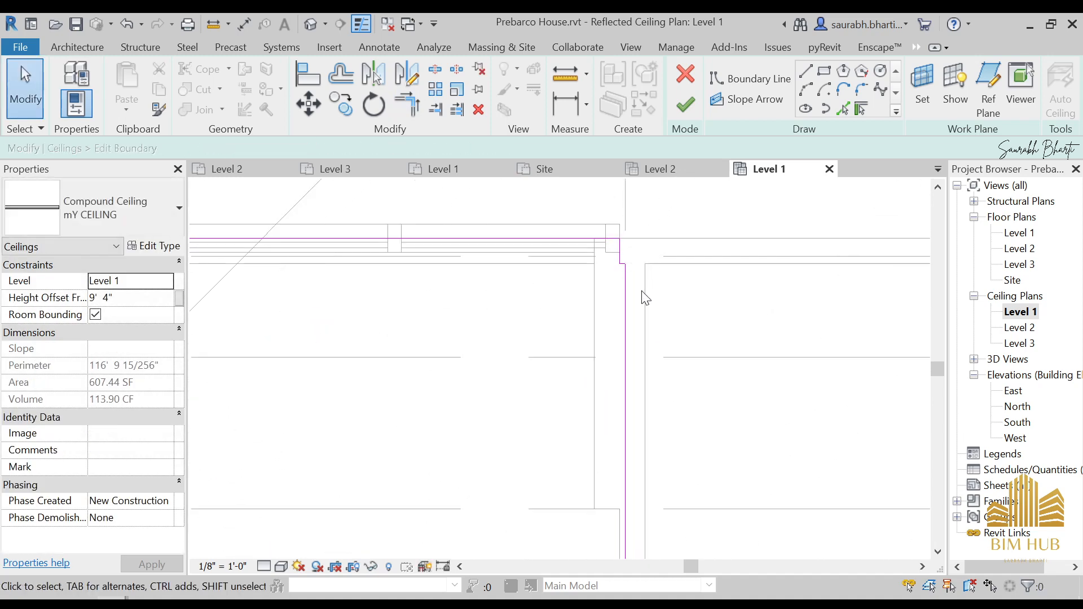
{"action": "scroll", "coordinate": [630, 278], "scroll_direction": "up", "scroll_amount": 4}
{"action": "scroll", "coordinate": [614, 267], "scroll_direction": "down", "scroll_amount": 3}
{"action": "scroll", "coordinate": [670, 382], "scroll_direction": "down", "scroll_amount": 3}
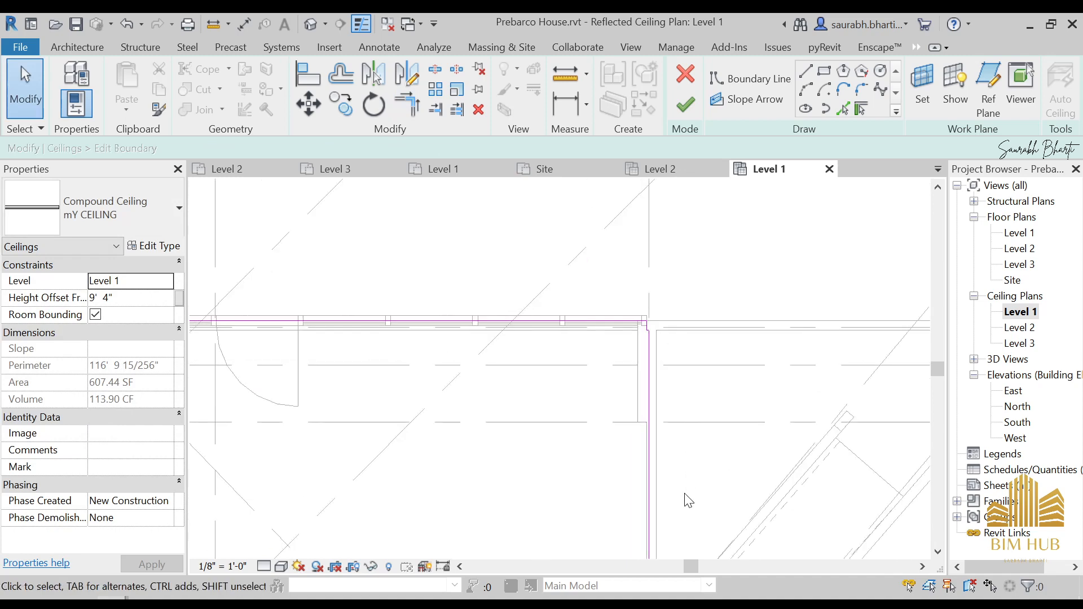
{"action": "middle_click_drag", "start_coordinate": [686, 501], "coordinate": [653, 256]}
{"action": "scroll", "coordinate": [648, 361], "scroll_direction": "up", "scroll_amount": 3}
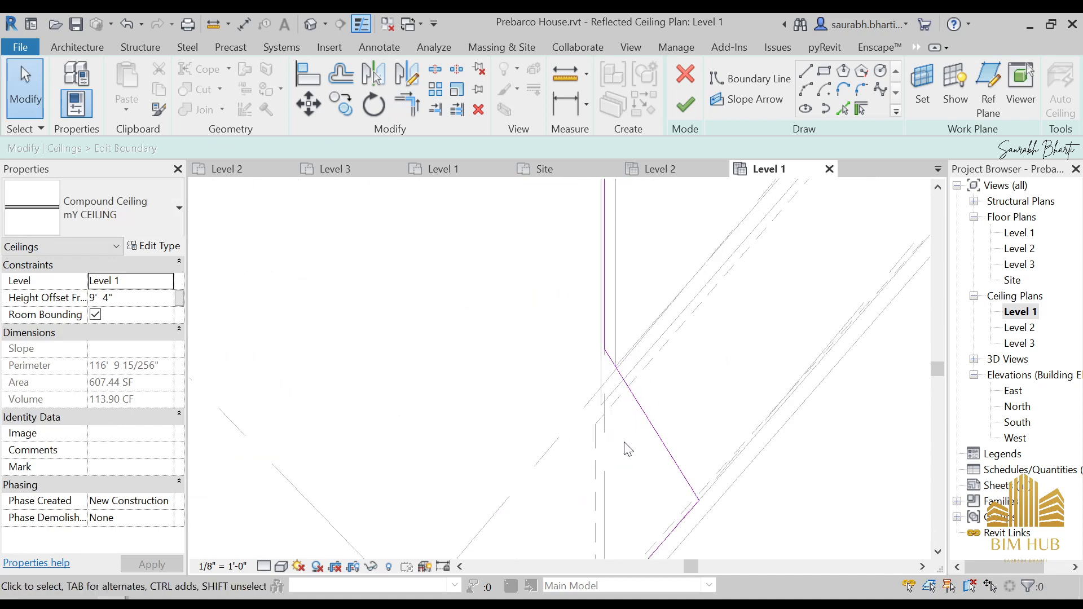
{"action": "scroll", "coordinate": [628, 450], "scroll_direction": "down", "scroll_amount": 3}
{"action": "scroll", "coordinate": [668, 387], "scroll_direction": "up", "scroll_amount": 2}
- Try to remove the diagonal stair segment and extend the vertical boundary line to the lower edge, and undo these boundary changes
{"action": "left_click", "coordinate": [690, 398]}
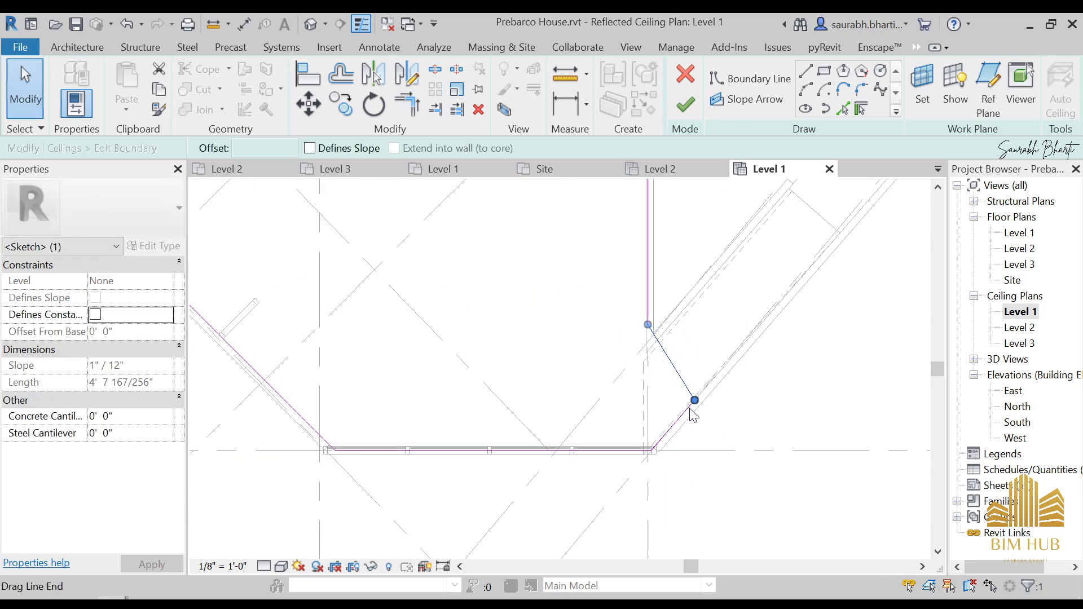
{"action": "left_click_drag", "start_coordinate": [694, 401], "coordinate": [684, 402]}
{"action": "left_click_drag", "start_coordinate": [647, 450], "coordinate": [648, 450]}
{"action": "left_click", "coordinate": [679, 434]}
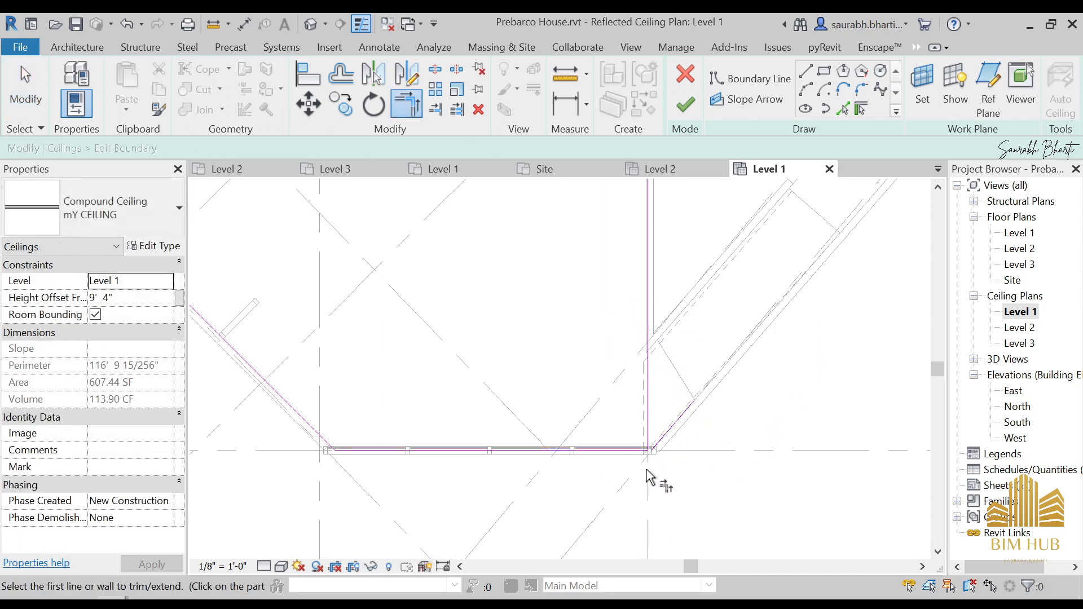
{"action": "key", "text": "Escape"}
{"action": "key", "text": "ctrl+z"}
- Check the boundary corner at the upper wall, finish the ceiling sketch and deselect the ceiling
{"action": "scroll", "coordinate": [656, 458], "scroll_direction": "down", "scroll_amount": 3}
{"action": "scroll", "coordinate": [660, 305], "scroll_direction": "up", "scroll_amount": 4}
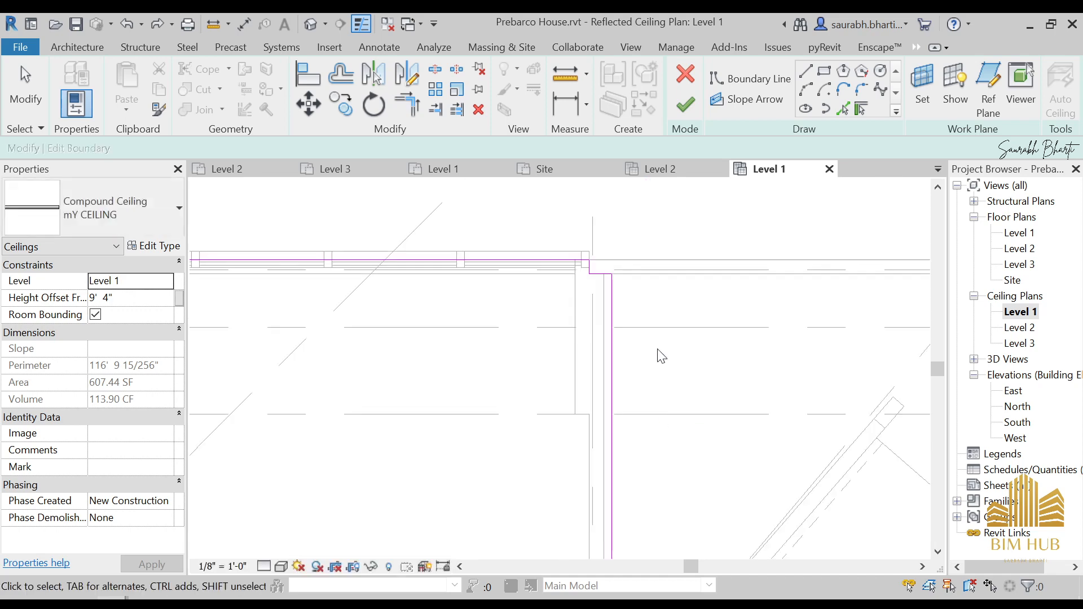
{"action": "scroll", "coordinate": [658, 361], "scroll_direction": "down", "scroll_amount": 3}
{"action": "scroll", "coordinate": [625, 338], "scroll_direction": "up", "scroll_amount": 3}
{"action": "scroll", "coordinate": [627, 342], "scroll_direction": "up", "scroll_amount": 4}
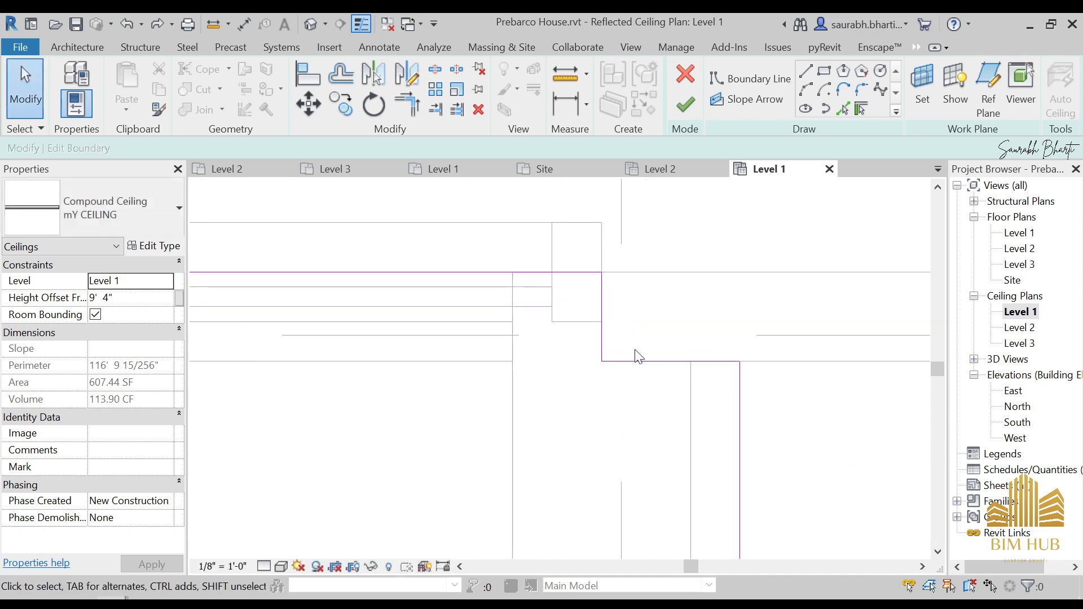
{"action": "scroll", "coordinate": [649, 316], "scroll_direction": "down", "scroll_amount": 2}
{"action": "left_click", "coordinate": [686, 105]}
{"action": "key", "text": "Escape"}
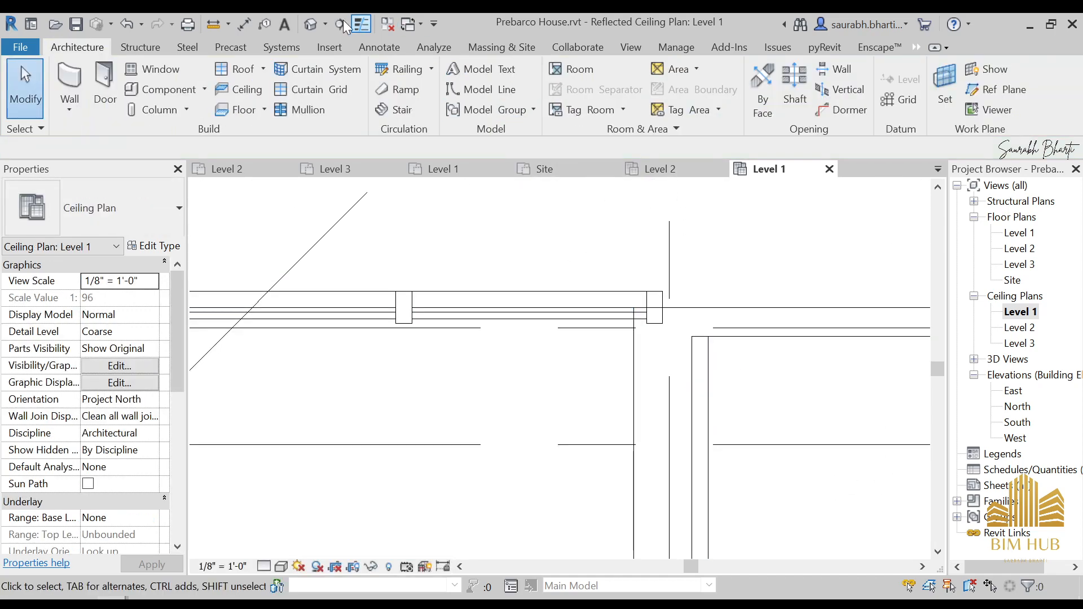
- Examine the edited Level 1 ceiling in 3D through the front glazing
{"action": "left_click", "coordinate": [314, 23]}
{"action": "middle_click_drag", "start_coordinate": [644, 420], "coordinate": [599, 528], "text": "shift"}
{"action": "scroll", "coordinate": [482, 426], "scroll_direction": "up", "scroll_amount": 3}
{"action": "middle_click_drag", "start_coordinate": [539, 426], "coordinate": [585, 423], "text": "shift"}
{"action": "scroll", "coordinate": [503, 442], "scroll_direction": "up", "scroll_amount": 3}
{"action": "middle_click_drag", "start_coordinate": [508, 442], "coordinate": [718, 300], "text": "shift"}
{"action": "scroll", "coordinate": [668, 313], "scroll_direction": "up", "scroll_amount": 2}
{"action": "middle_click_drag", "start_coordinate": [635, 482], "coordinate": [542, 440], "text": "shift"}
{"action": "middle_click_drag", "start_coordinate": [542, 440], "coordinate": [813, 316]}
{"action": "scroll", "coordinate": [528, 410], "scroll_direction": "down", "scroll_amount": 1}
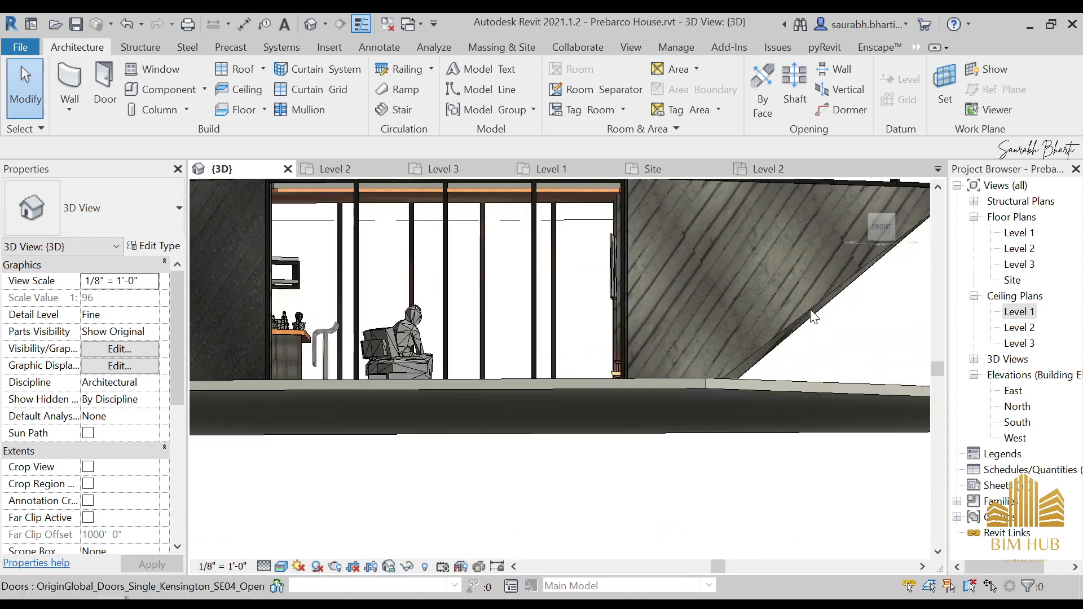
- Open the Level 1 ceiling plan, and browse the Familes folder on the desktop for pendant light families
{"action": "double_click", "coordinate": [1028, 315]}
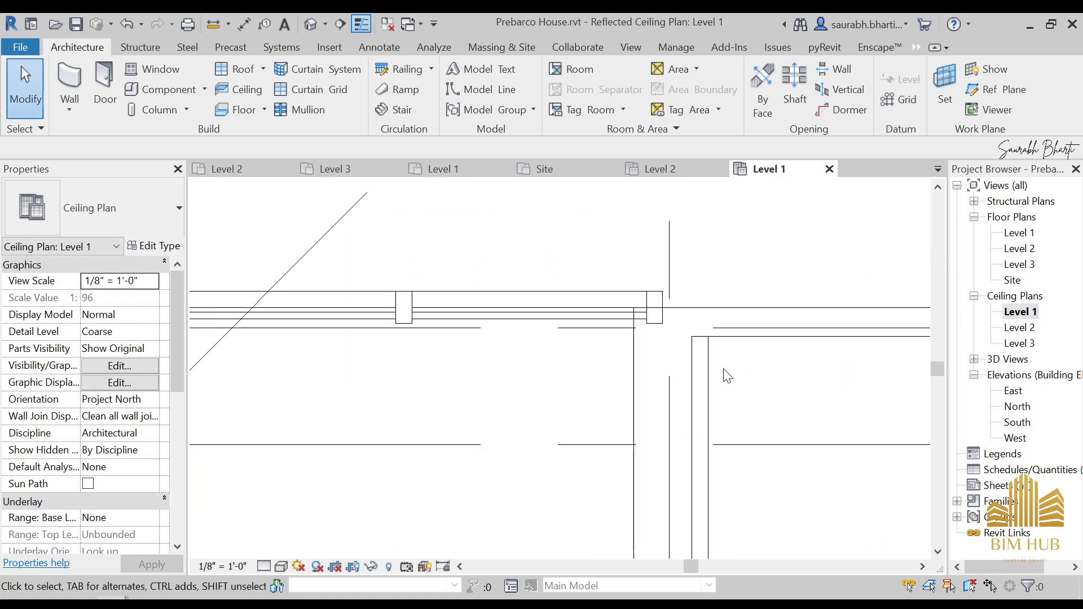
{"action": "scroll", "coordinate": [565, 316], "scroll_direction": "down", "scroll_amount": 4}
{"action": "middle_click_drag", "start_coordinate": [542, 299], "coordinate": [396, 393]}
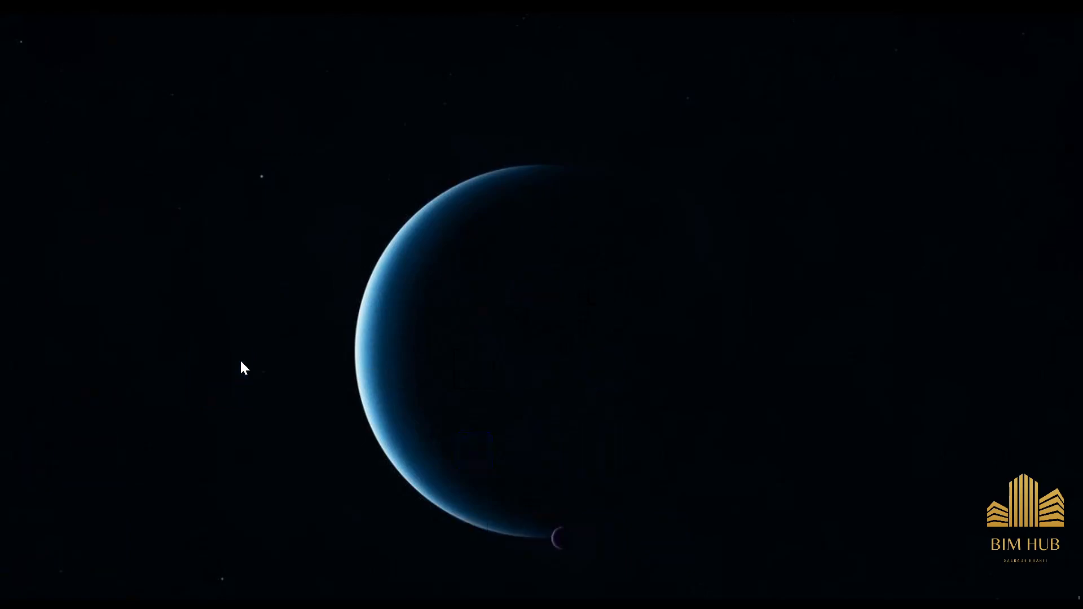
{"action": "double_click", "coordinate": [242, 363]}
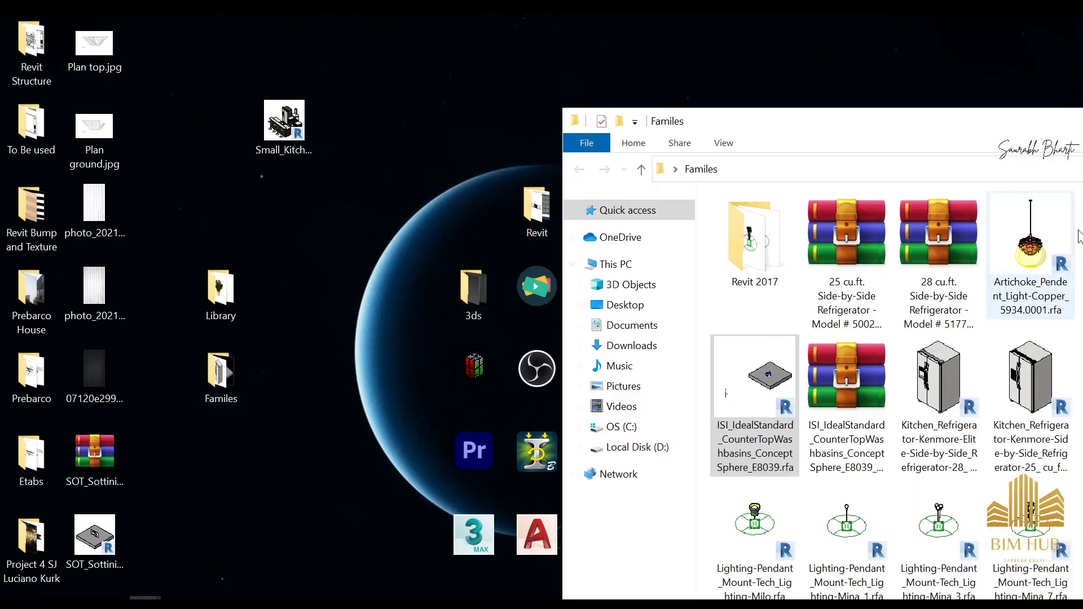
{"action": "double_click", "coordinate": [1018, 128]}
{"action": "left_click", "coordinate": [484, 138]}
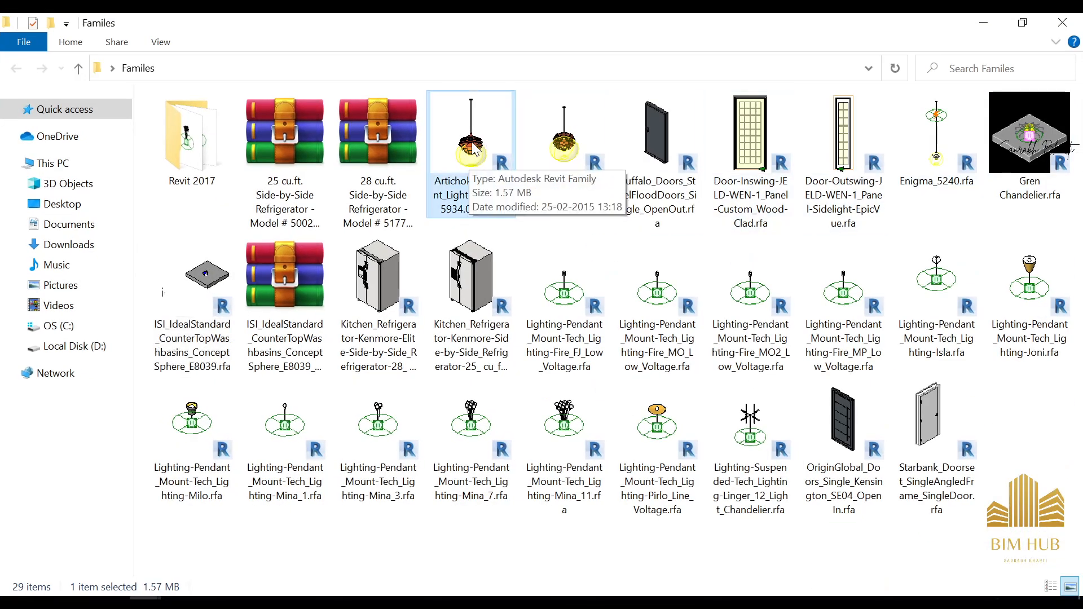
{"action": "left_click", "coordinate": [950, 120]}
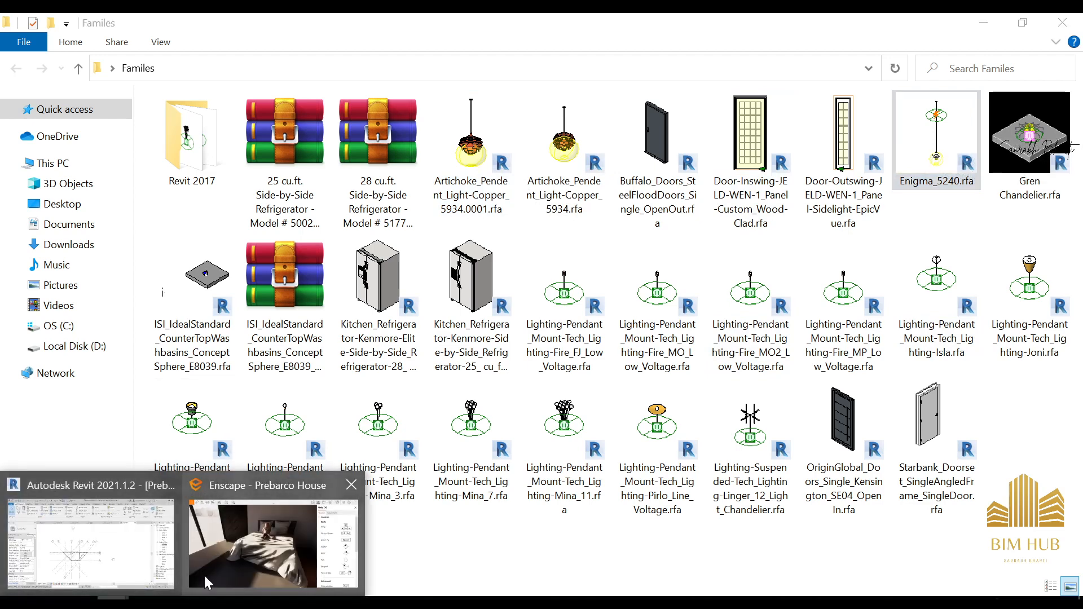
- Return to Revit, close the Enscape Asset Library and load the Lighting-Pendant_Mount-Tech_Lighting-Pirlo_Line_Voltage family from the Familes folder
{"action": "left_click", "coordinate": [153, 548]}
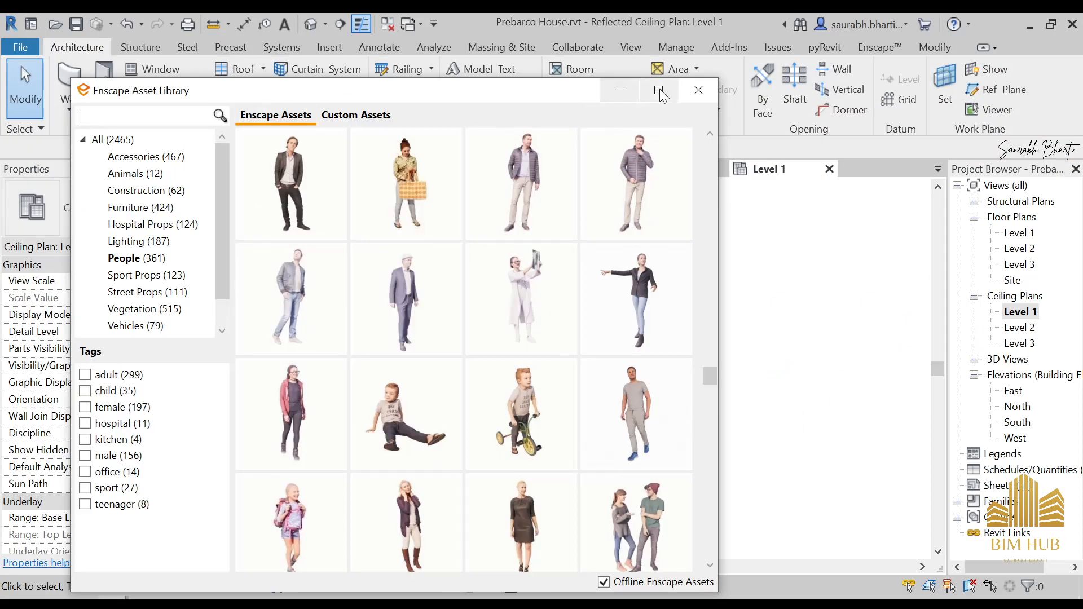
{"action": "left_click", "coordinate": [684, 92]}
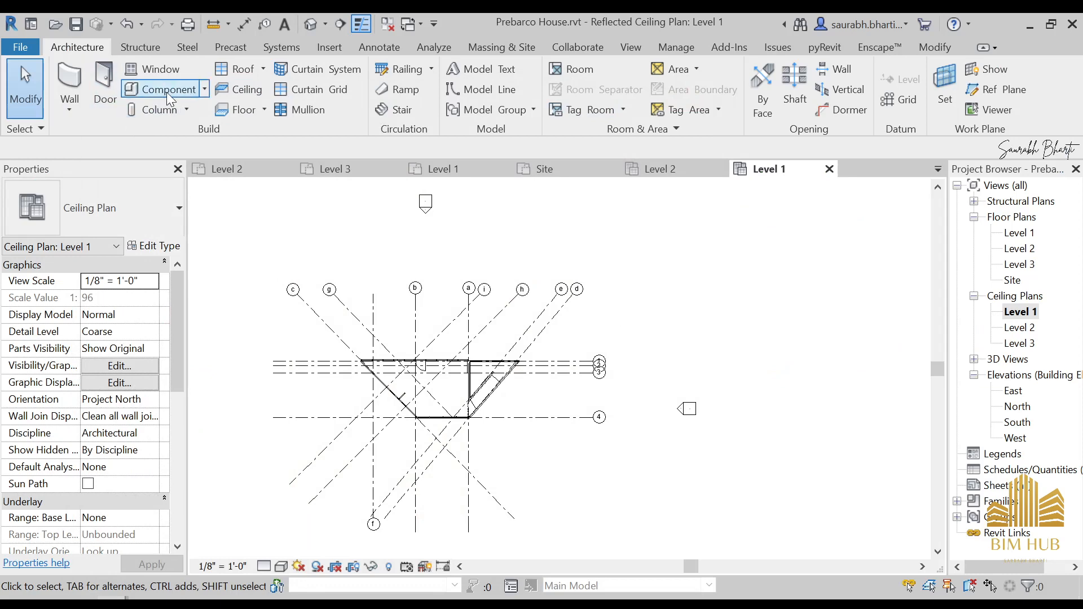
{"action": "left_click", "coordinate": [170, 90]}
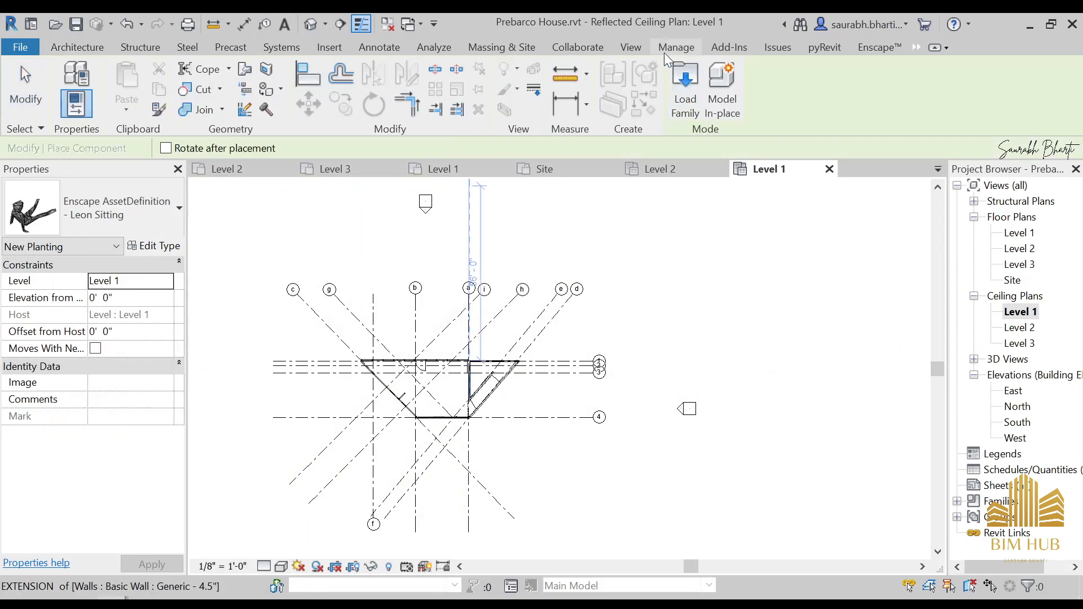
{"action": "left_click", "coordinate": [337, 49]}
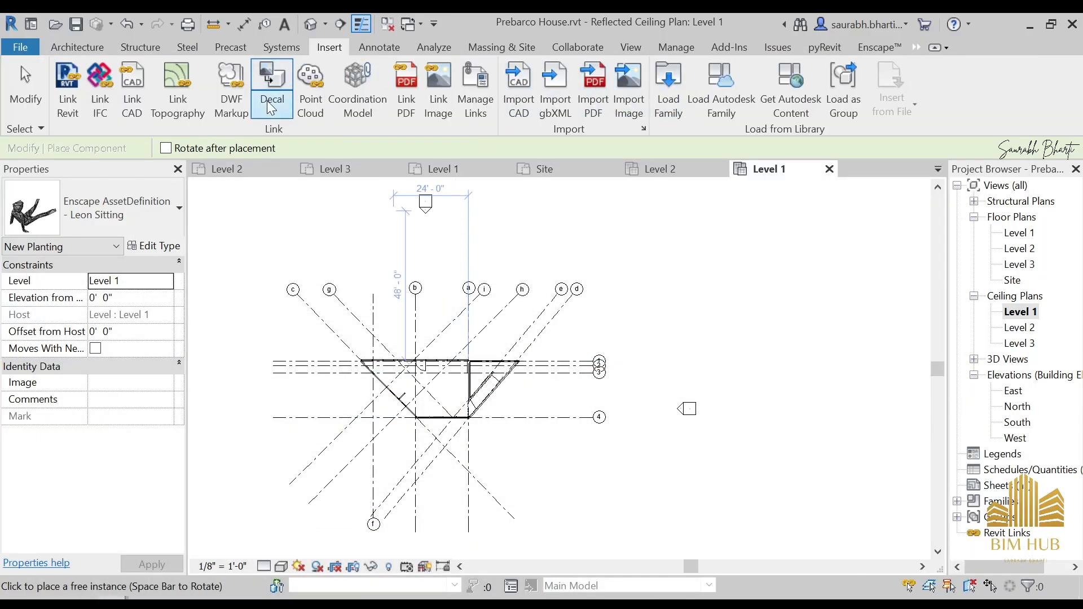
{"action": "left_click", "coordinate": [668, 89]}
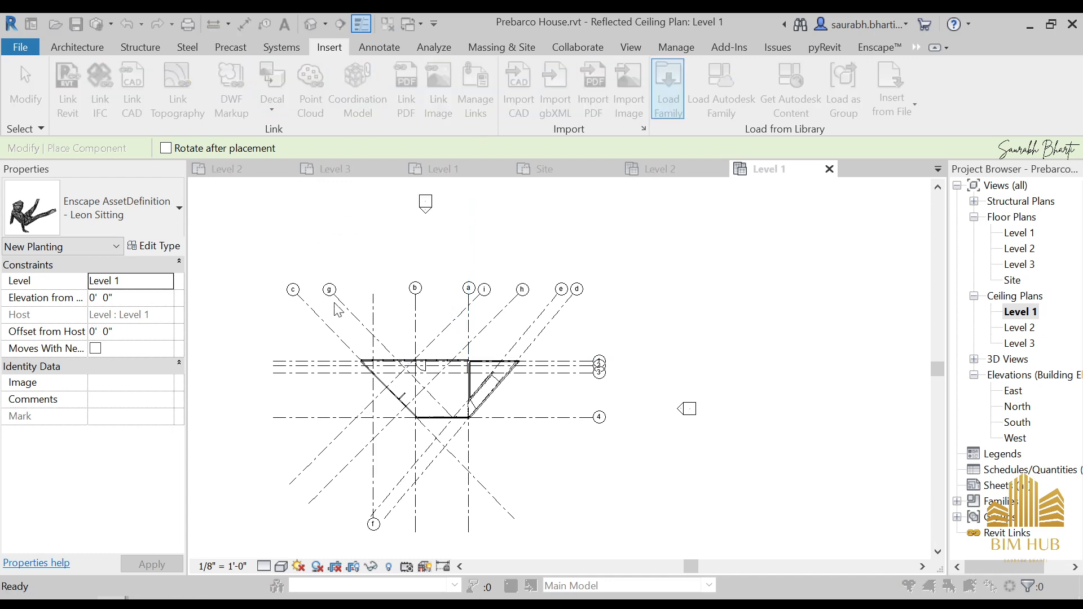
{"action": "left_click", "coordinate": [472, 347]}
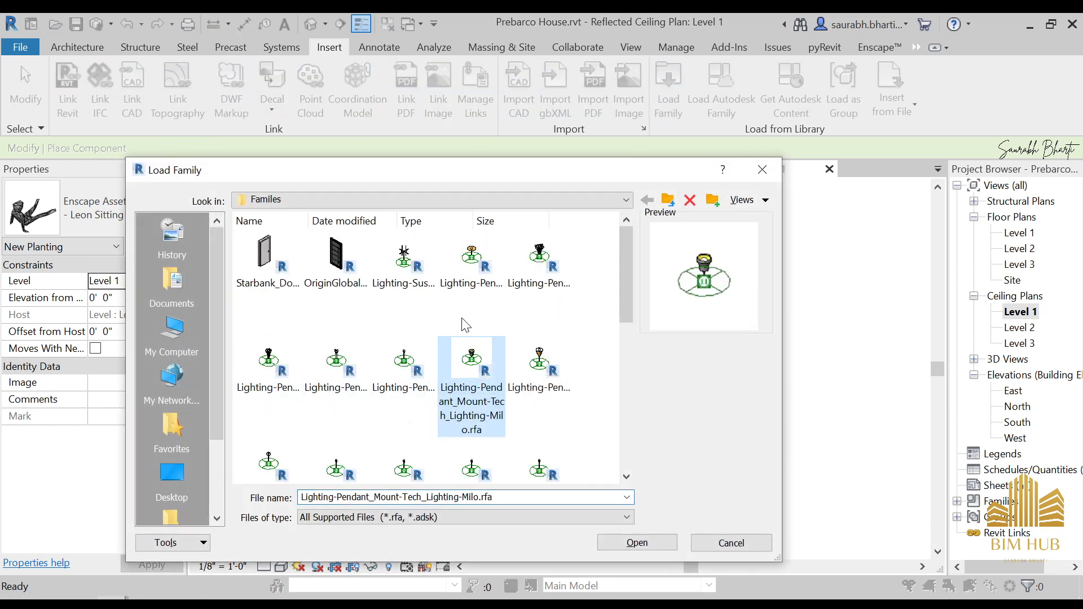
{"action": "right_click", "coordinate": [459, 310]}
{"action": "mouse_move", "coordinate": [528, 324]}
{"action": "left_click", "coordinate": [700, 341]}
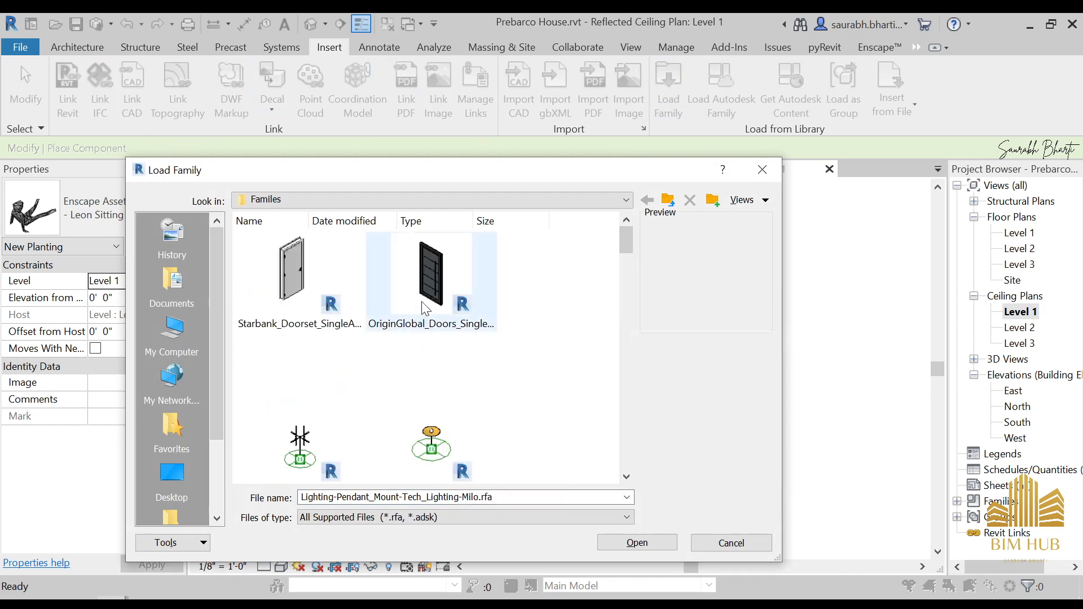
{"action": "double_click", "coordinate": [427, 432]}
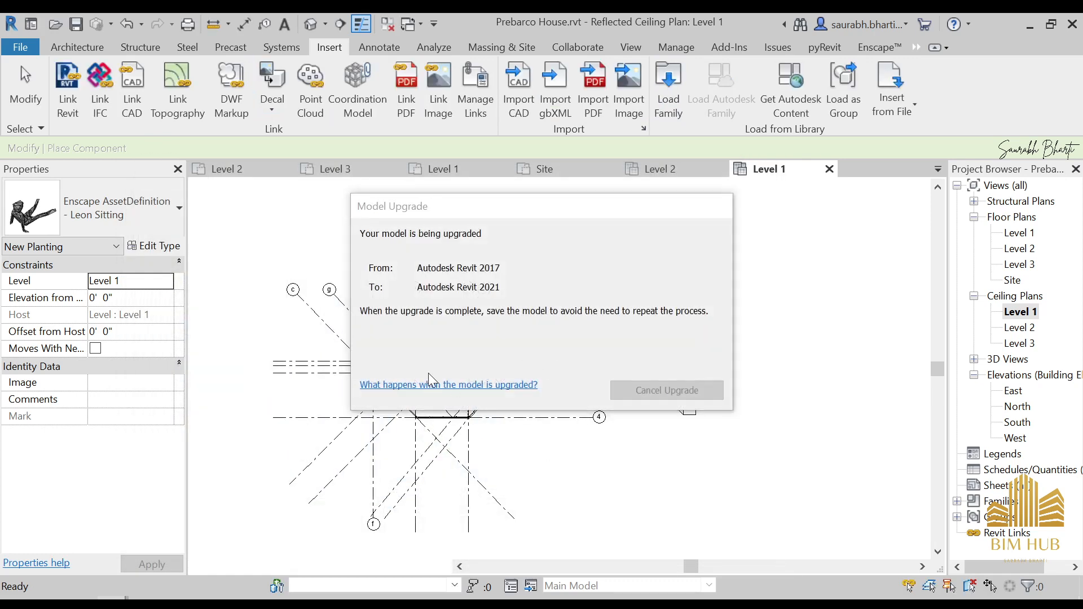
{"action": "scroll", "coordinate": [401, 367], "scroll_direction": "up", "scroll_amount": 4}
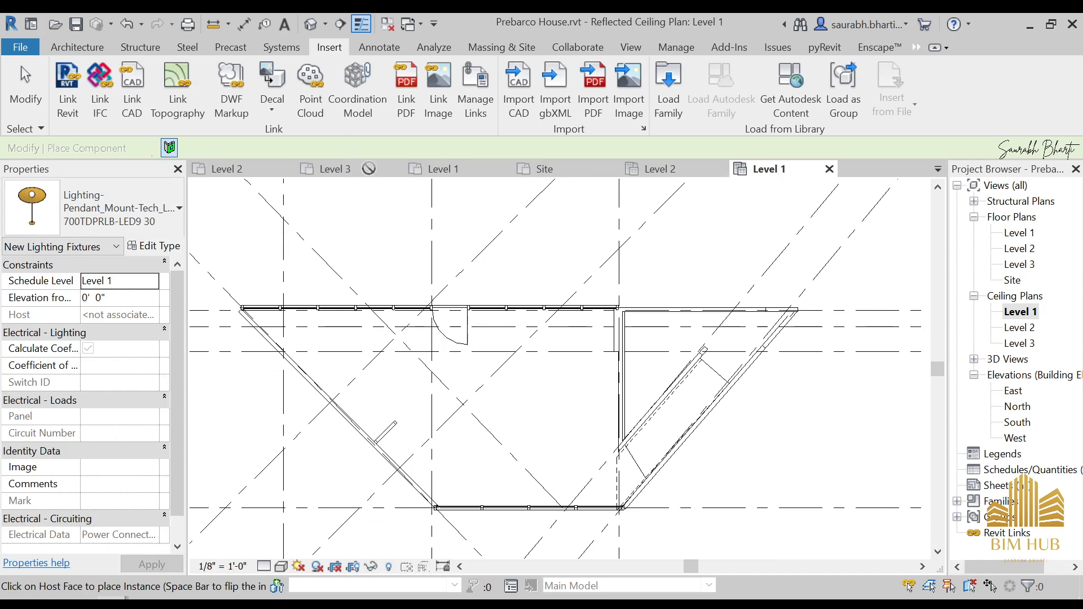
- Open the 3D view of the house and bring the front glazing into view
{"action": "left_click", "coordinate": [310, 24]}
{"action": "middle_click_drag", "start_coordinate": [389, 291], "coordinate": [421, 346]}
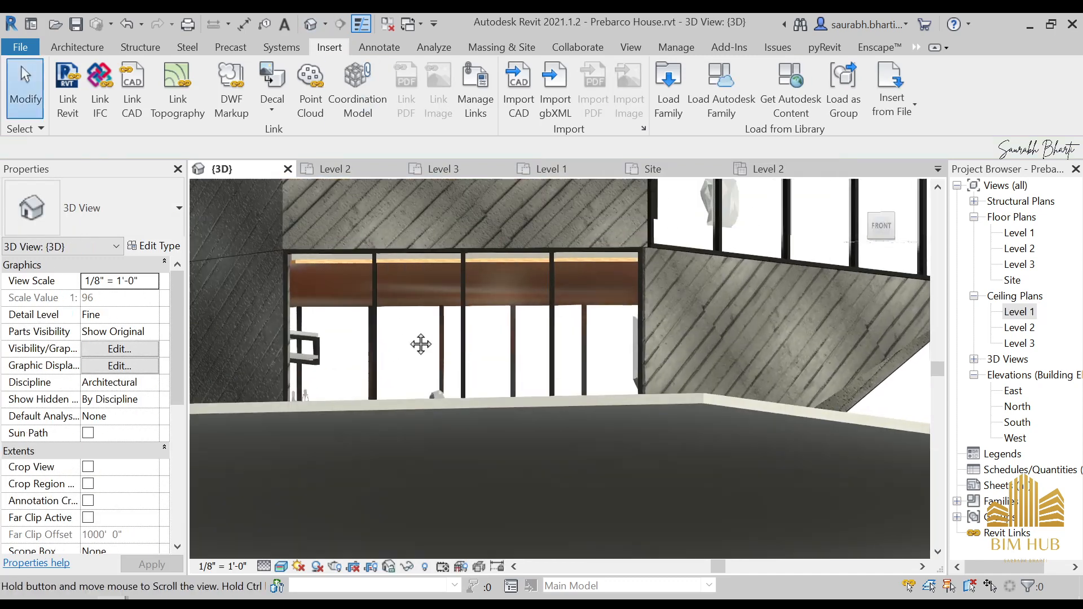
{"action": "left_click", "coordinate": [74, 47]}
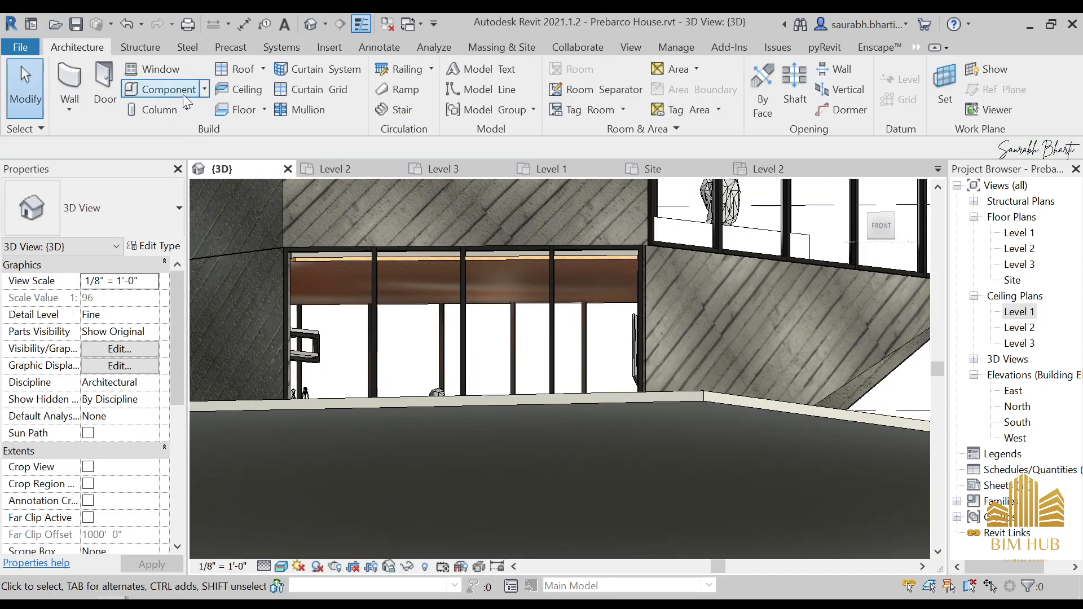
{"action": "left_click", "coordinate": [168, 89]}
{"action": "scroll", "coordinate": [339, 285], "scroll_direction": "up", "scroll_amount": 4}
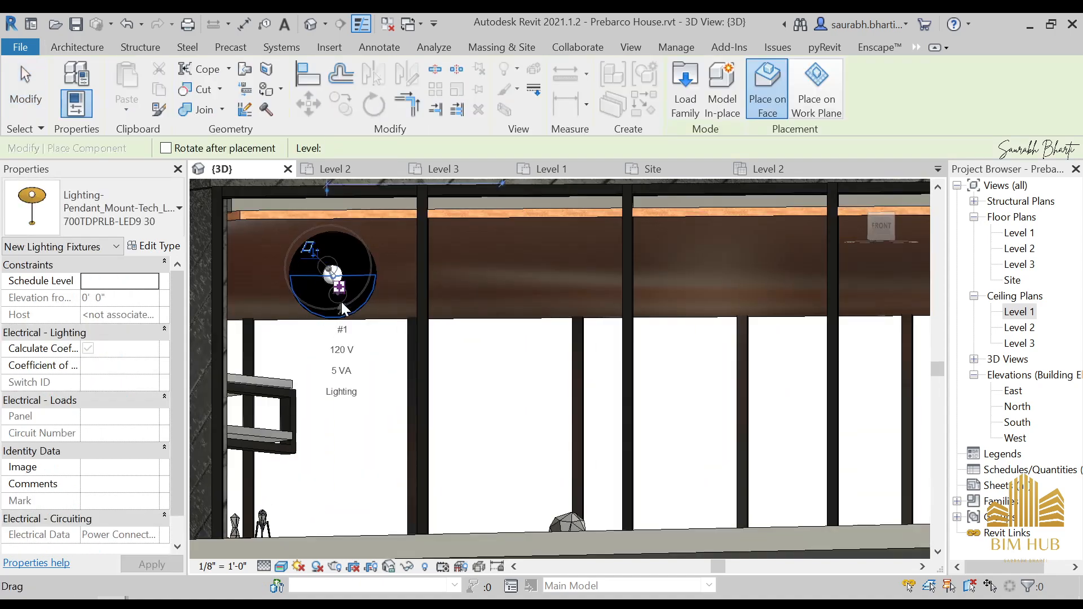
{"action": "scroll", "coordinate": [342, 307], "scroll_direction": "down", "scroll_amount": 4}
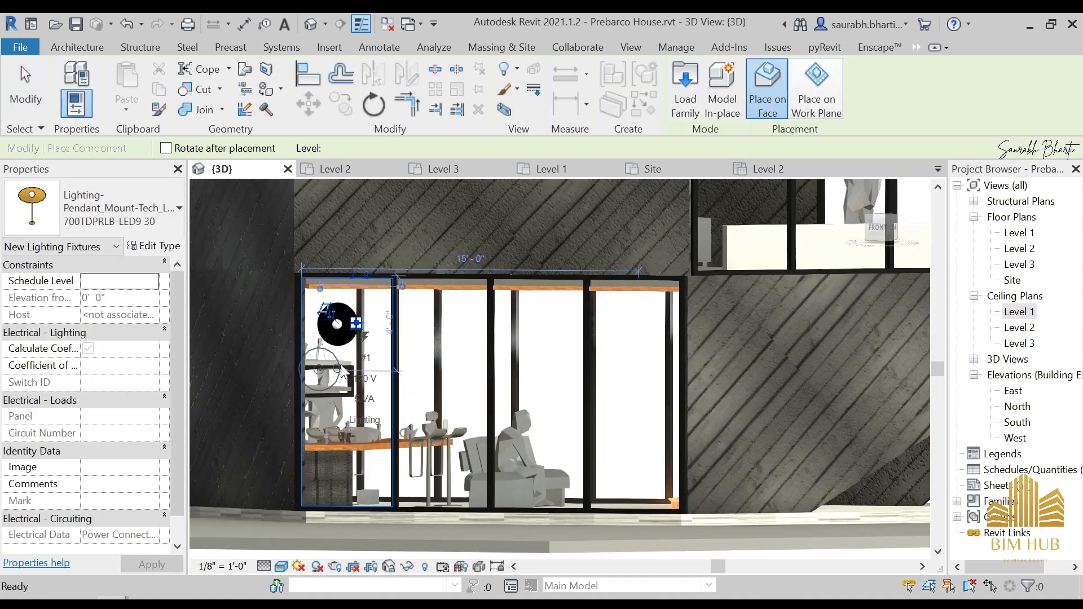
{"action": "scroll", "coordinate": [342, 373], "scroll_direction": "down", "scroll_amount": 3}
{"action": "key", "text": "Escape"}
{"action": "scroll", "coordinate": [481, 489], "scroll_direction": "down", "scroll_amount": 3}
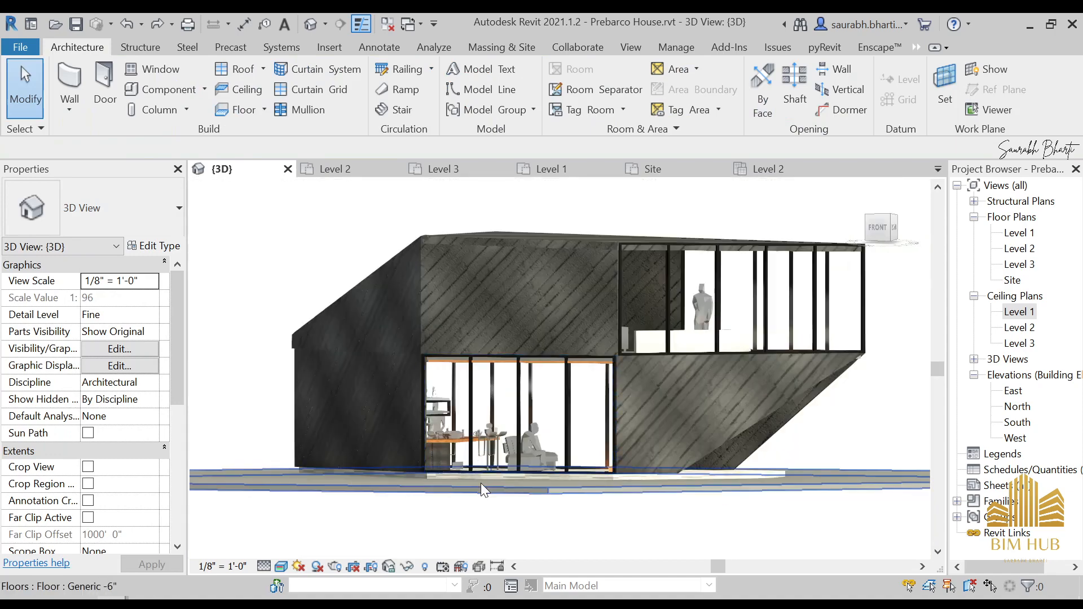
- Temporarily hide the ground-floor front curtain wall and the adjoining Generic - 4.5" wall to expose the Level 1 interior
{"action": "left_click", "coordinate": [484, 468]}
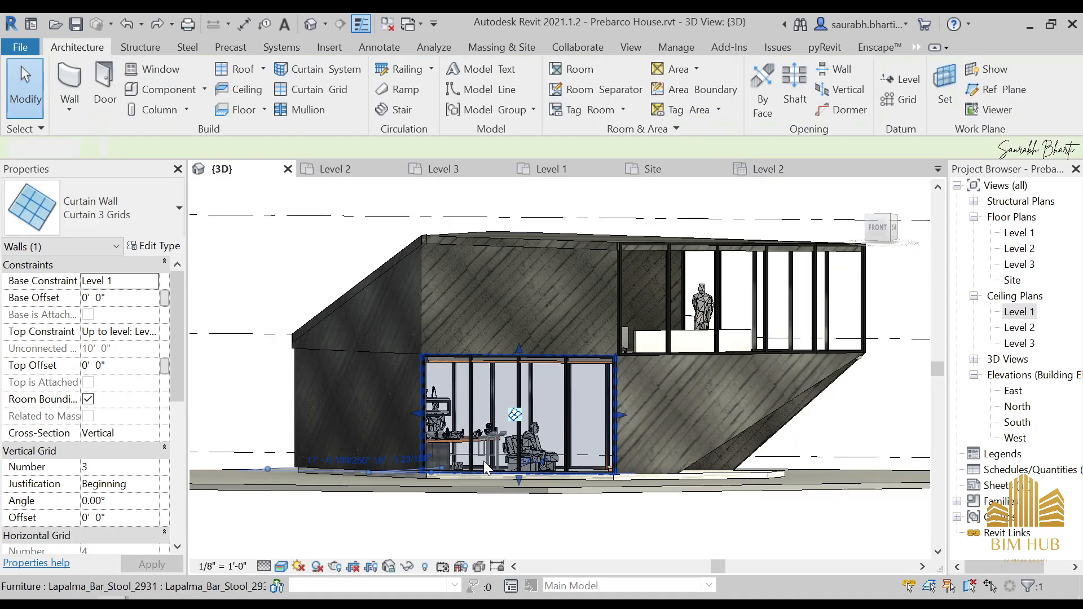
{"action": "key", "text": "h"}
{"action": "key", "text": "h"}
{"action": "scroll", "coordinate": [483, 462], "scroll_direction": "up", "scroll_amount": 4}
{"action": "left_click", "coordinate": [400, 414]}
{"action": "key", "text": "h"}
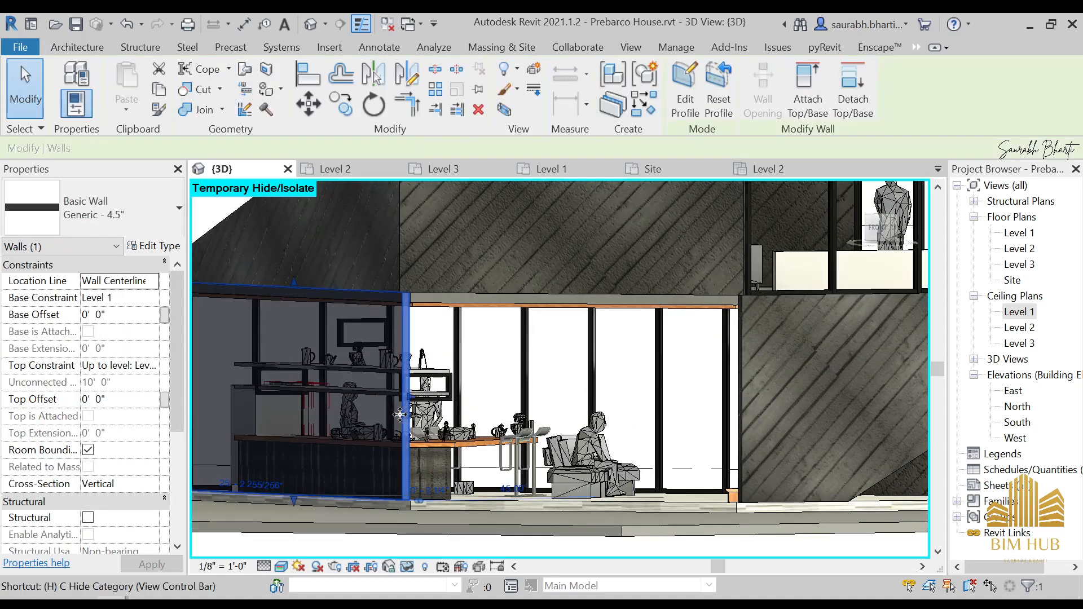
{"action": "key", "text": "h"}
{"action": "middle_click_drag", "start_coordinate": [400, 415], "coordinate": [560, 346], "text": "shift"}
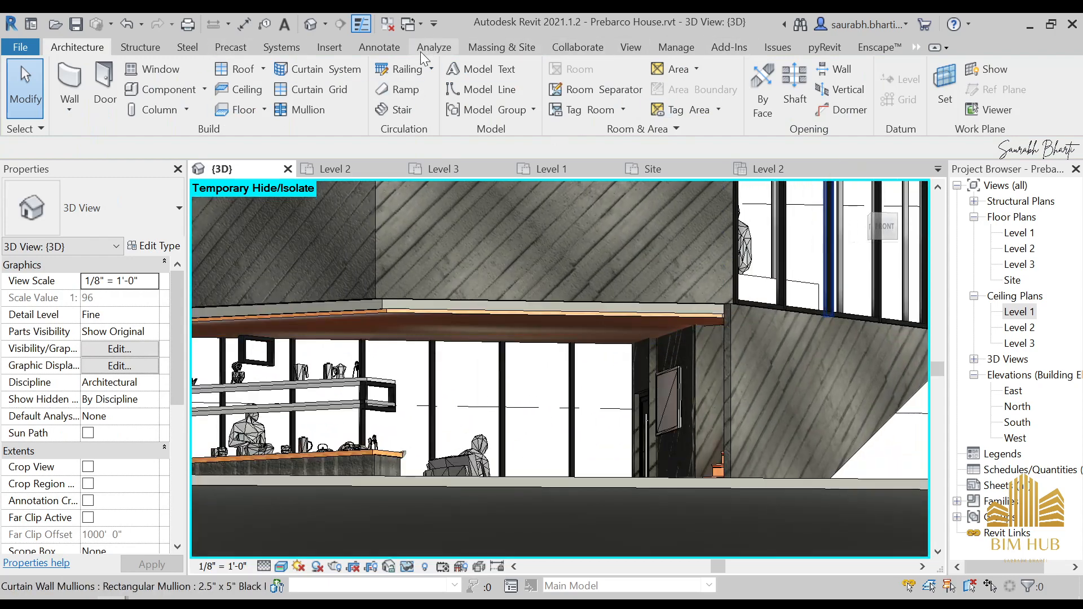
- Load the Lighting-Pendant_Mount-Tech_Lighting-Joni family from the Familes folder
{"action": "left_click", "coordinate": [329, 47]}
{"action": "left_click", "coordinate": [684, 104]}
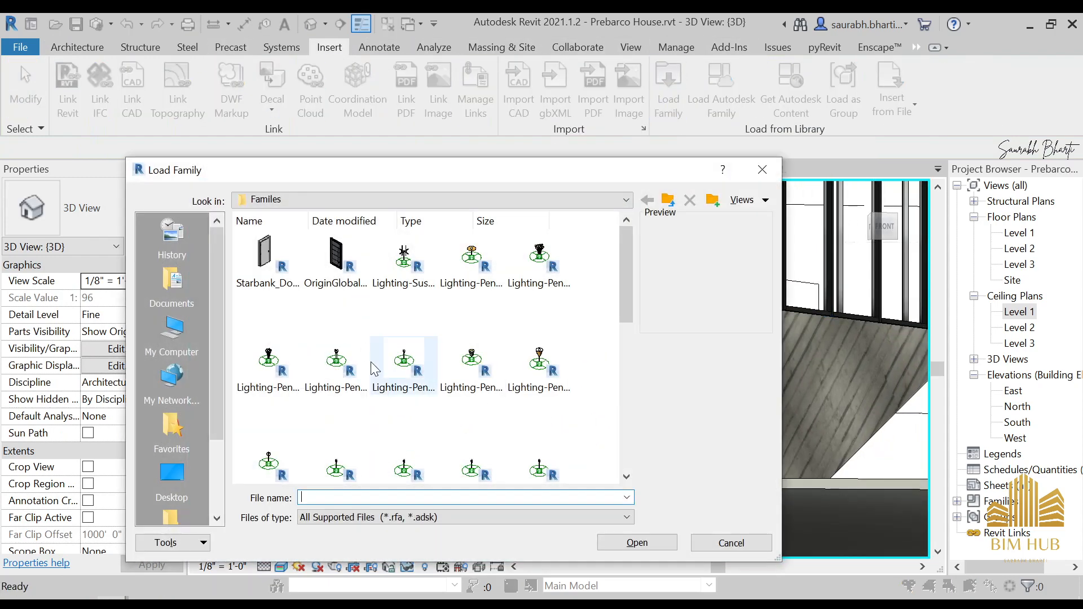
{"action": "left_click", "coordinate": [545, 387]}
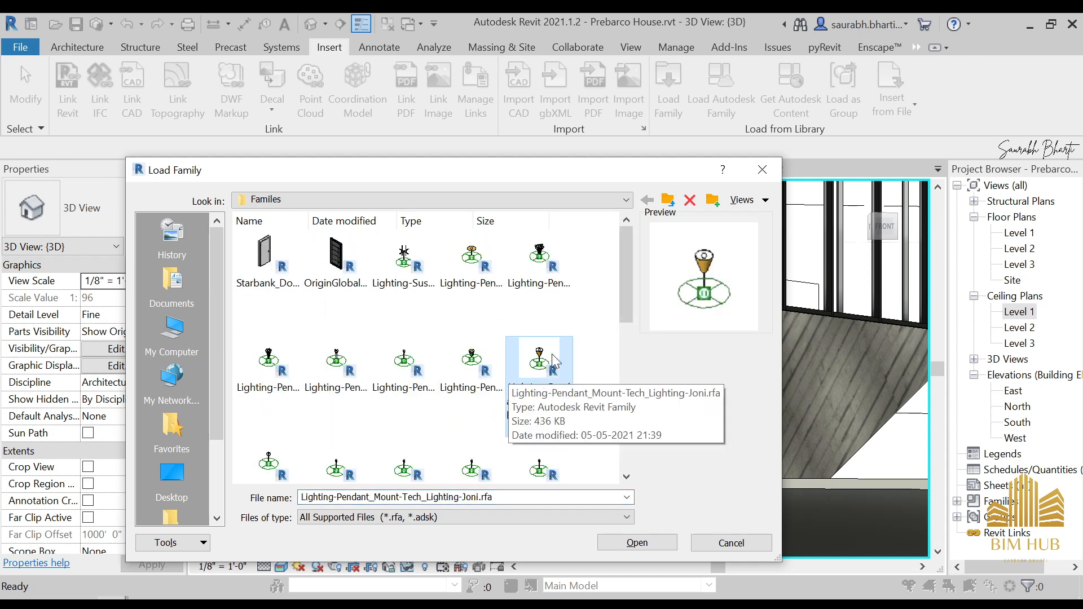
{"action": "double_click", "coordinate": [541, 367]}
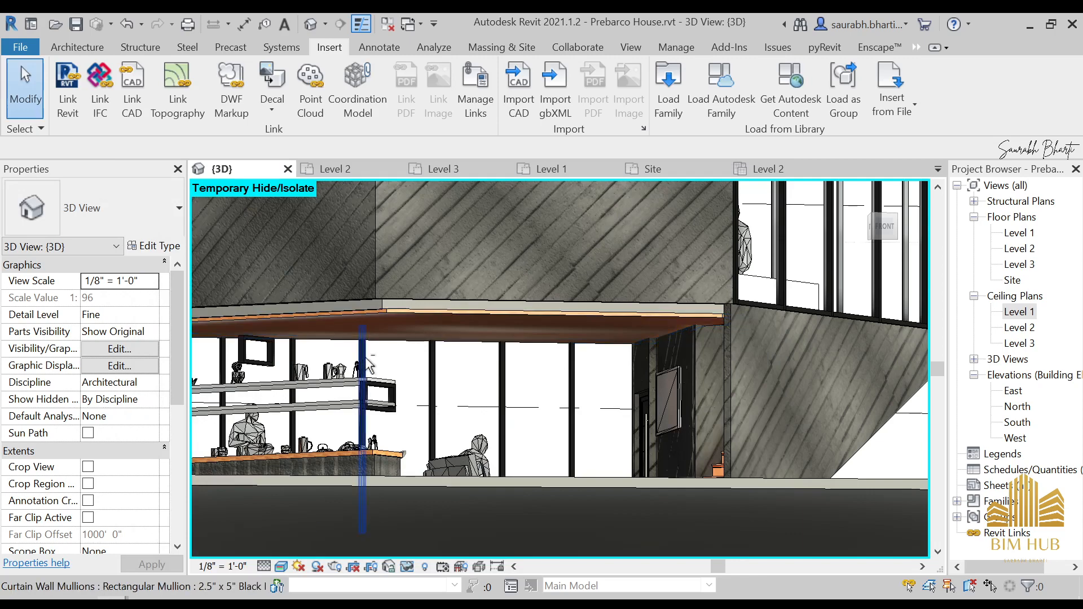
- Place two 700TDJNIR-LED930 Joni pendants on the Level 1 ceiling near the bar counter, and shift the second closer to the first
{"action": "middle_click_drag", "start_coordinate": [365, 365], "coordinate": [382, 364], "text": "shift"}
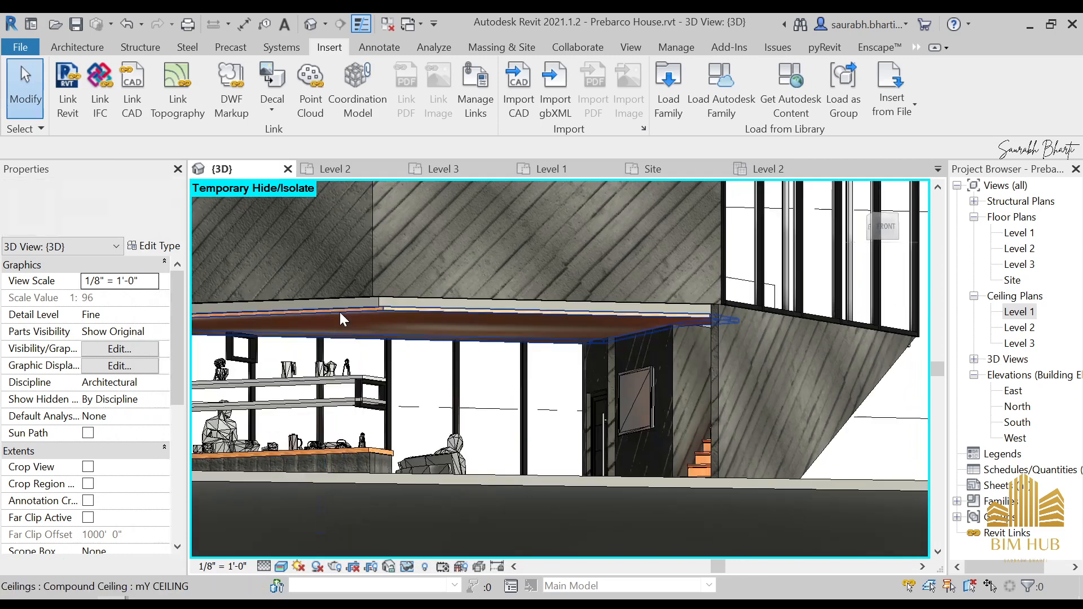
{"action": "left_click", "coordinate": [90, 46]}
{"action": "left_click", "coordinate": [171, 87]}
{"action": "scroll", "coordinate": [330, 333], "scroll_direction": "up", "scroll_amount": 2}
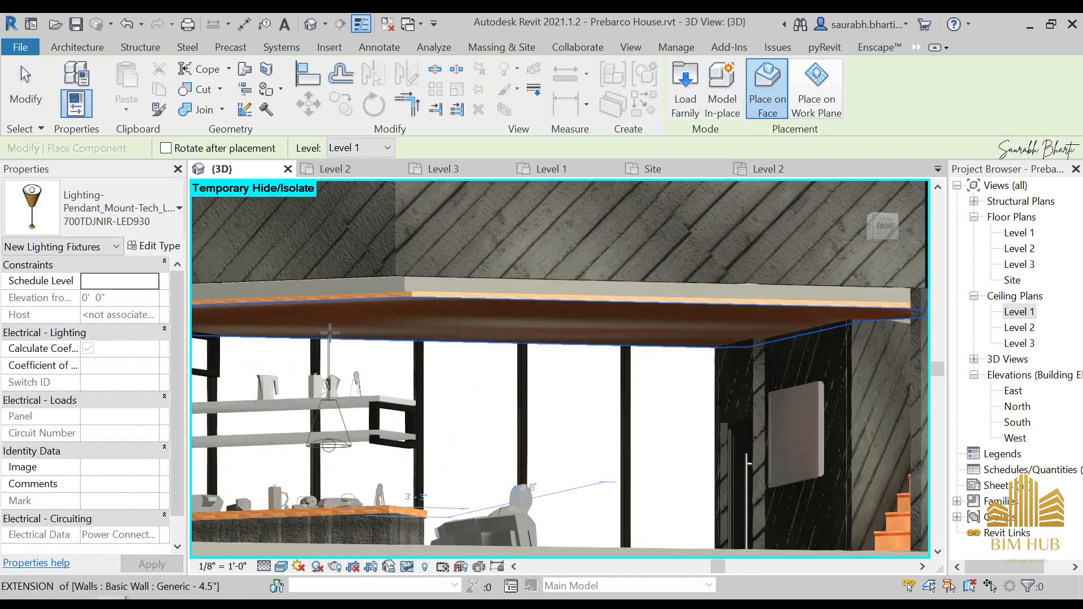
{"action": "left_click", "coordinate": [324, 327]}
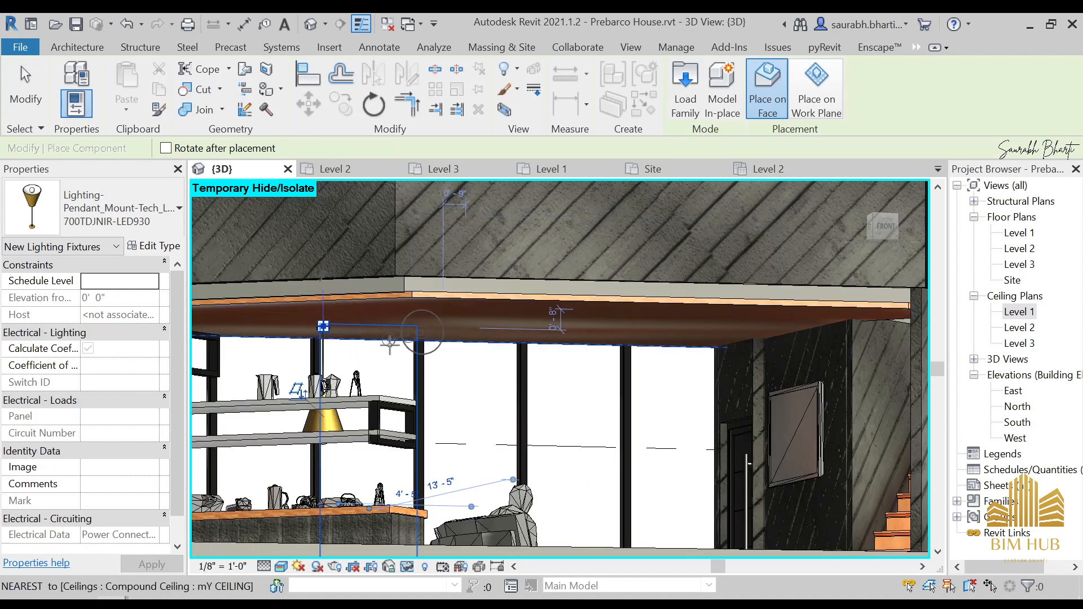
{"action": "left_click", "coordinate": [412, 327]}
{"action": "scroll", "coordinate": [416, 333], "scroll_direction": "down", "scroll_amount": 3}
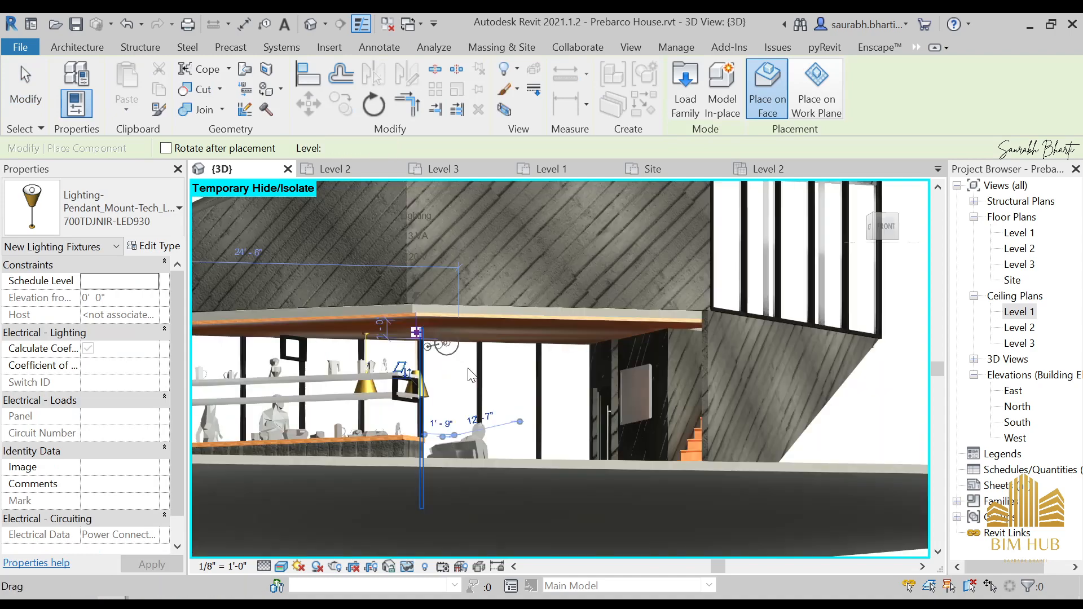
{"action": "middle_click_drag", "start_coordinate": [451, 355], "coordinate": [483, 393], "text": "shift"}
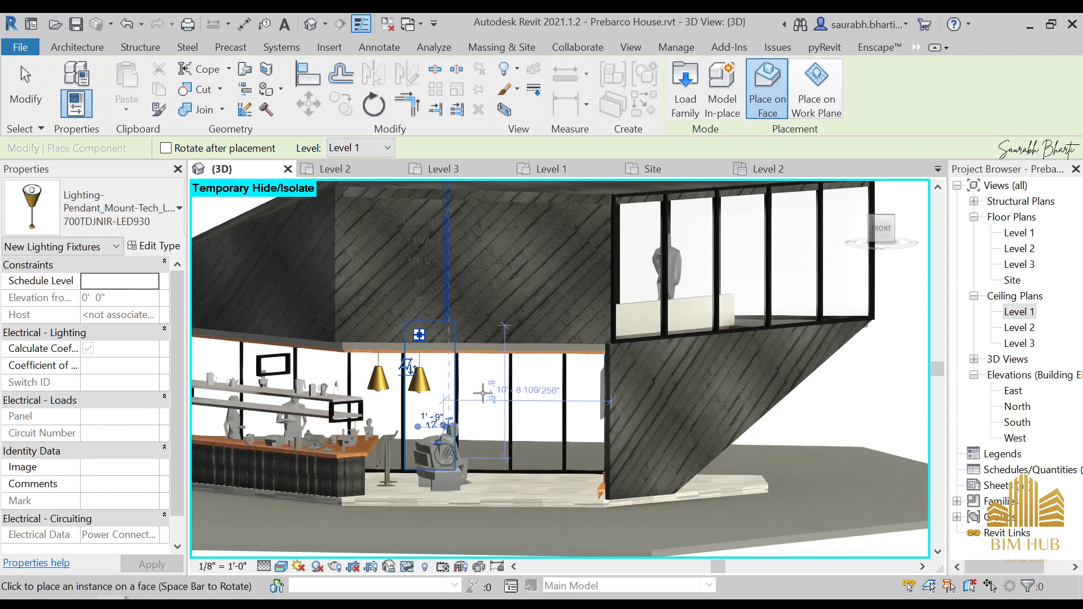
{"action": "key", "text": "Escape"}
{"action": "key", "text": "Escape"}
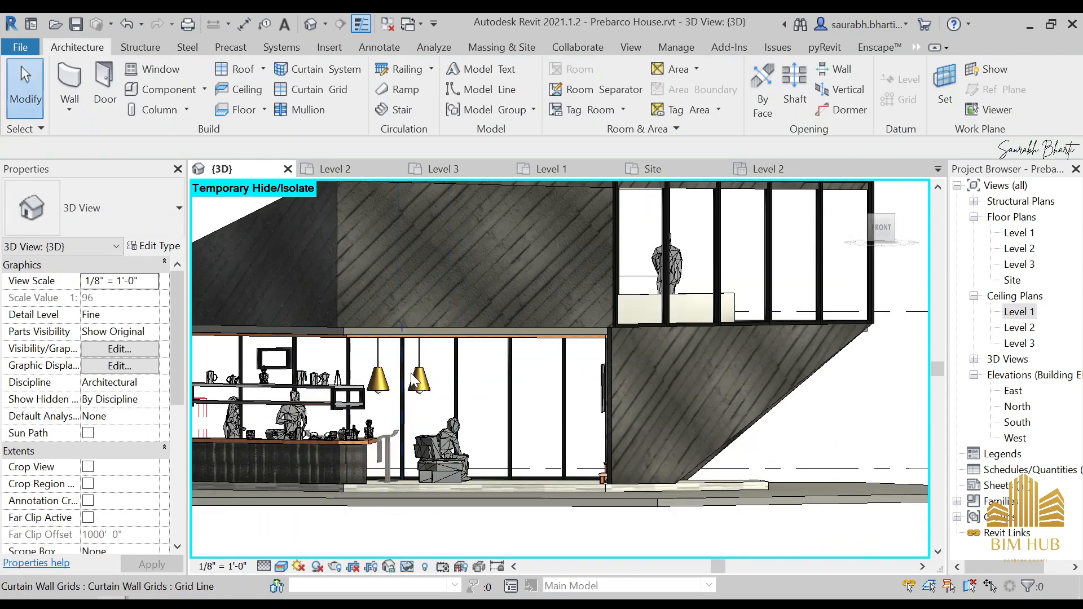
{"action": "left_click", "coordinate": [418, 384]}
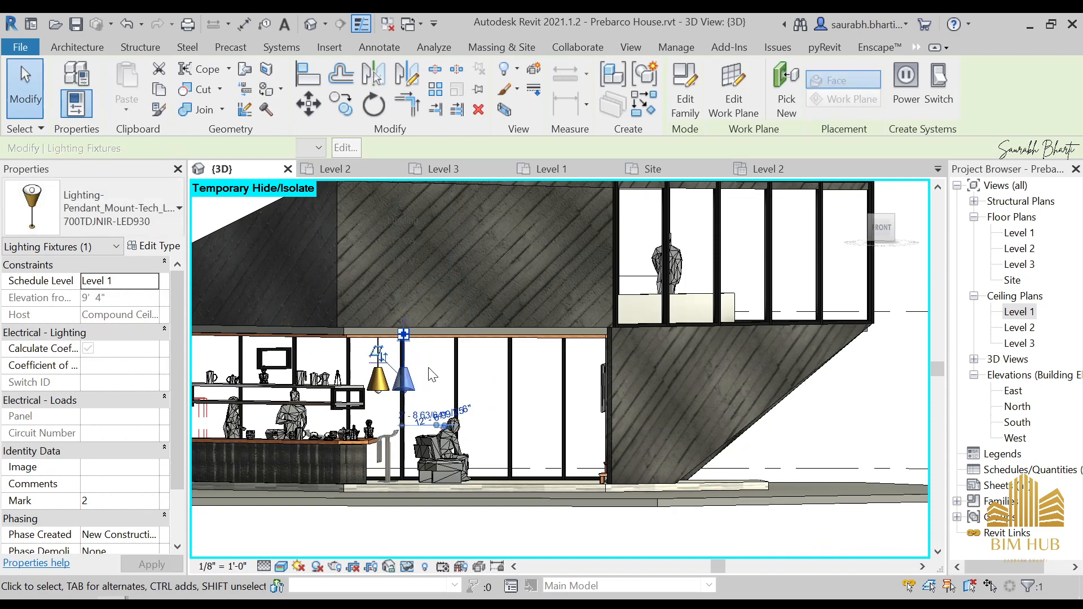
{"action": "middle_click_drag", "start_coordinate": [425, 389], "coordinate": [556, 402], "text": "shift"}
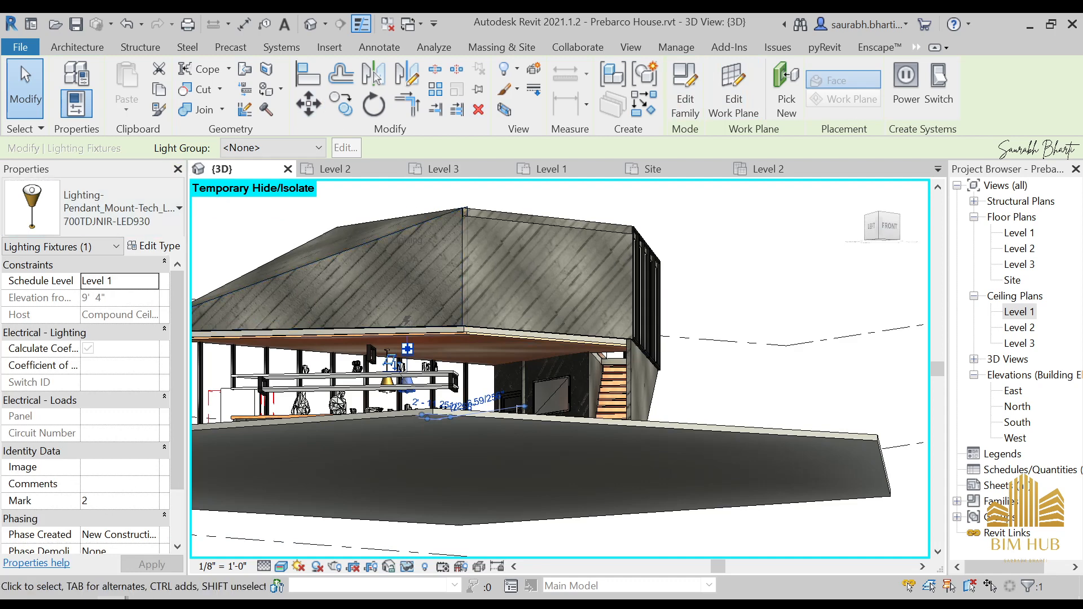
- Open the Familes folder in File Explorer and enlarge the file thumbnails to compare the pendant families
{"action": "mouse_move", "coordinate": [145, 603]}
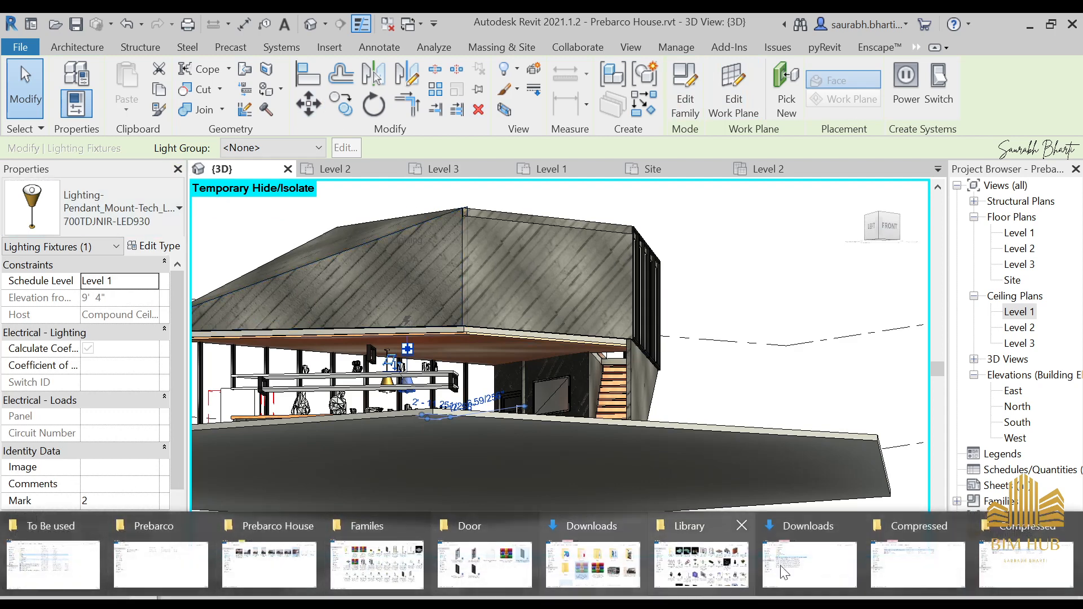
{"action": "left_click", "coordinate": [408, 551]}
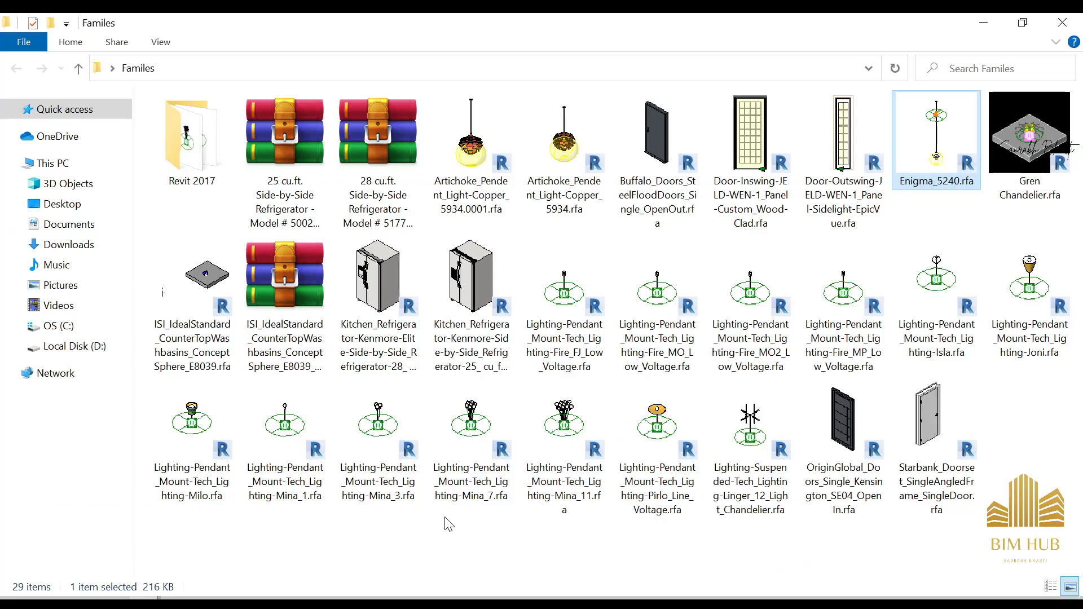
{"action": "right_click", "coordinate": [638, 283]}
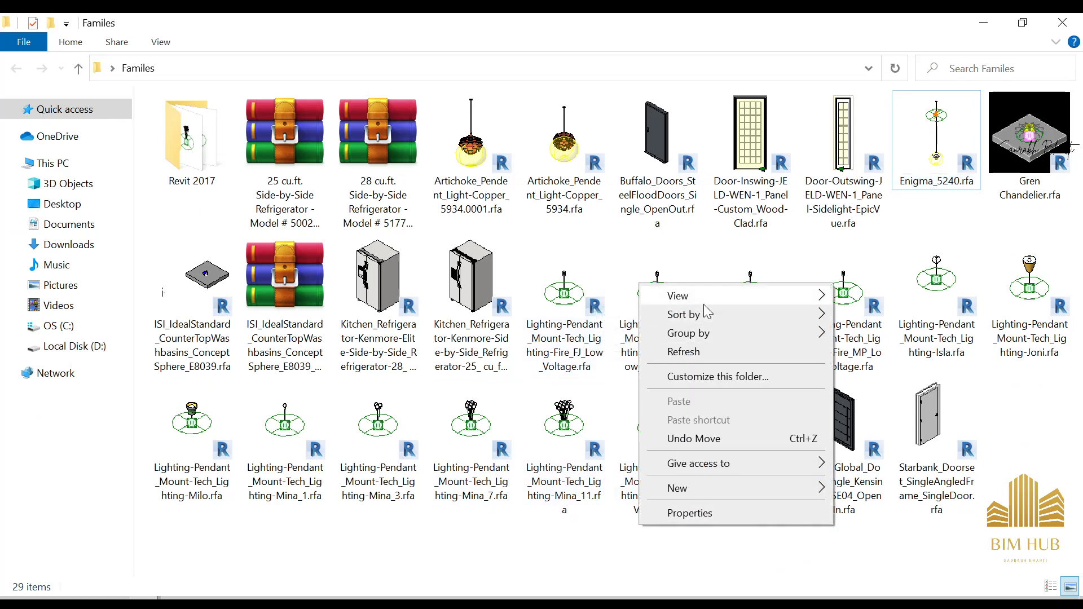
{"action": "mouse_move", "coordinate": [704, 302]}
{"action": "left_click", "coordinate": [852, 293]}
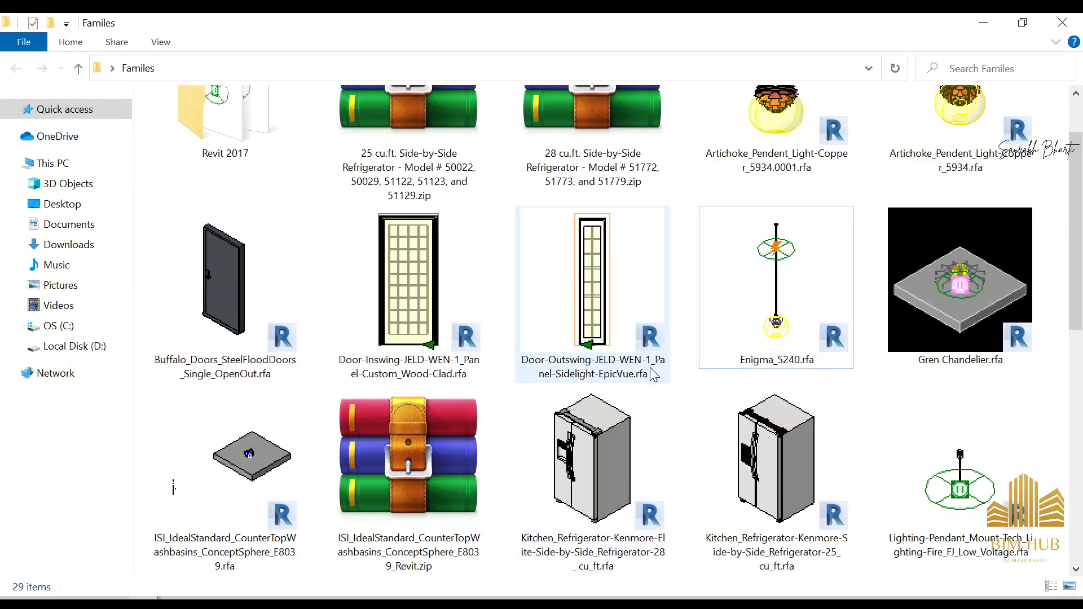
{"action": "scroll", "coordinate": [651, 379], "scroll_direction": "down", "scroll_amount": 6}
- Load the Lighting-Pendant_Mount-Tech_Lighting-Milo family from the folder into the Revit 3D view, ready for placement
{"action": "left_click", "coordinate": [571, 271]}
{"action": "left_click", "coordinate": [410, 280]}
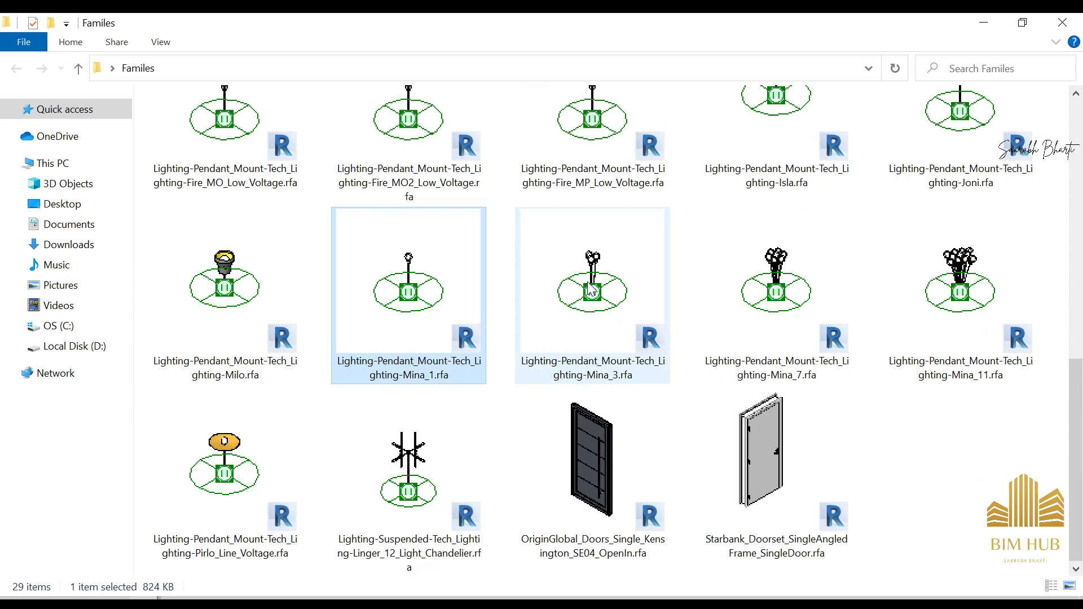
{"action": "left_click", "coordinate": [271, 280]}
{"action": "left_click_drag", "start_coordinate": [101, 606], "coordinate": [480, 335]}
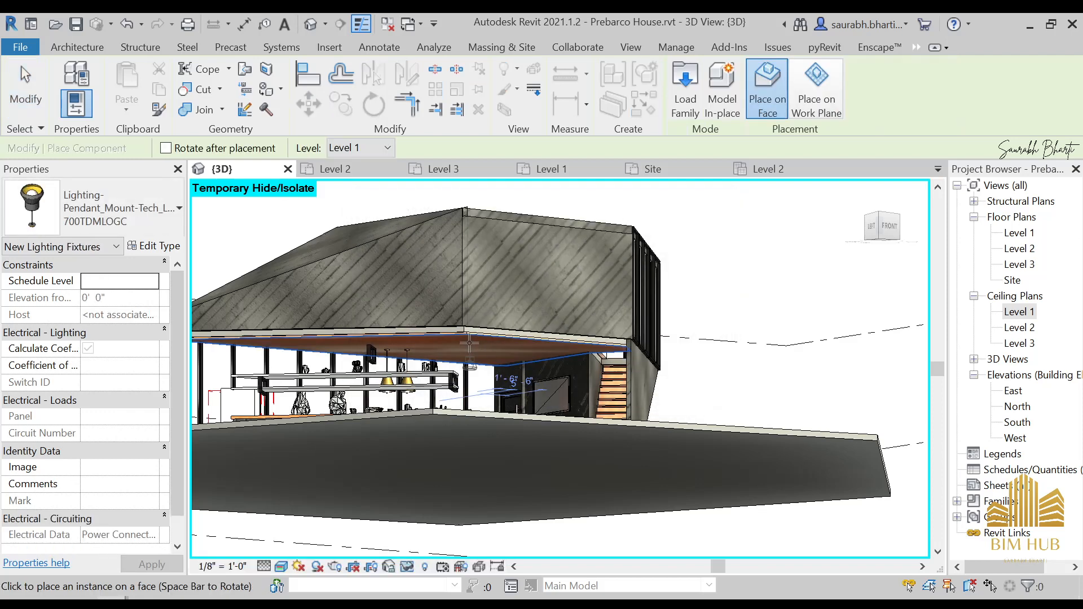
- Place a 700TDMLOGC Milo pendant on the Level 1 ceiling, between the gold pendants and the staircase side
{"action": "scroll", "coordinate": [457, 375], "scroll_direction": "up", "scroll_amount": 3}
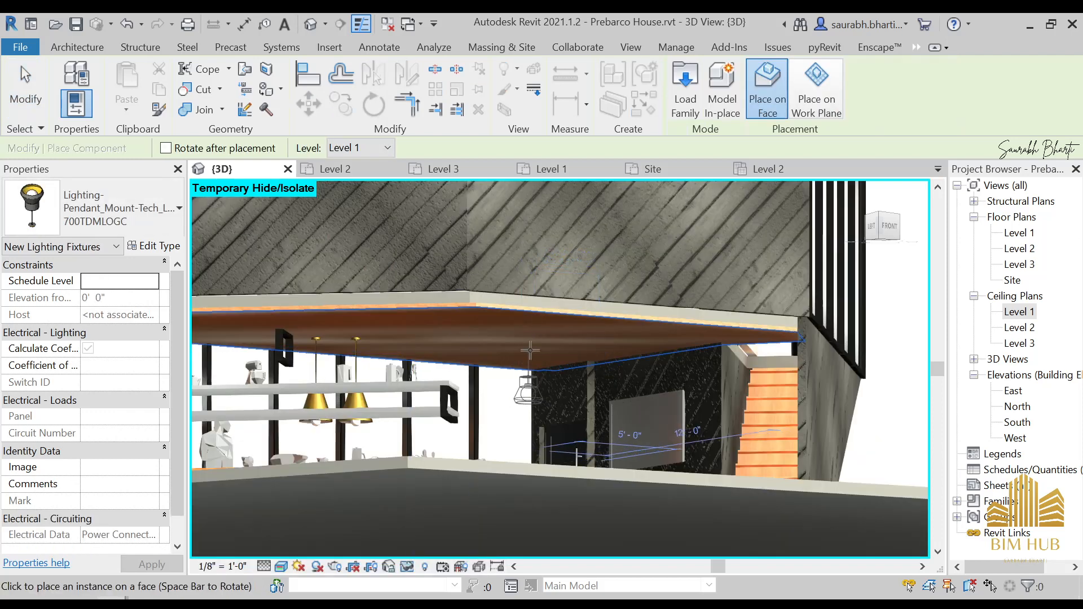
{"action": "middle_click_drag", "start_coordinate": [576, 394], "coordinate": [352, 325], "text": "shift"}
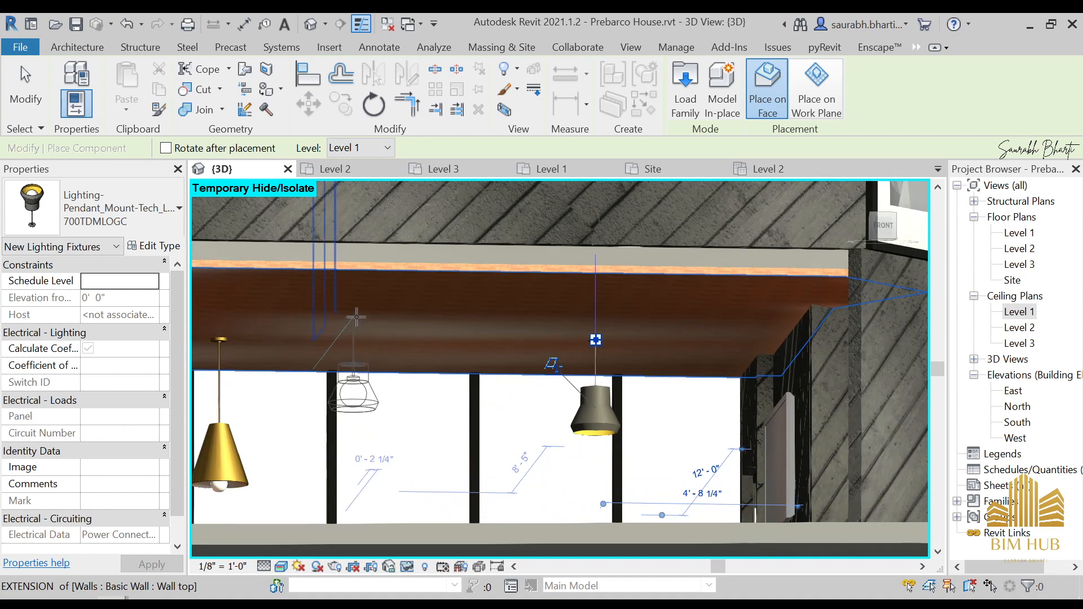
{"action": "key", "text": "Escape"}
{"action": "scroll", "coordinate": [436, 365], "scroll_direction": "down", "scroll_amount": 5}
{"action": "middle_click_drag", "start_coordinate": [436, 366], "coordinate": [548, 321], "text": "shift"}
{"action": "key", "text": "Escape"}
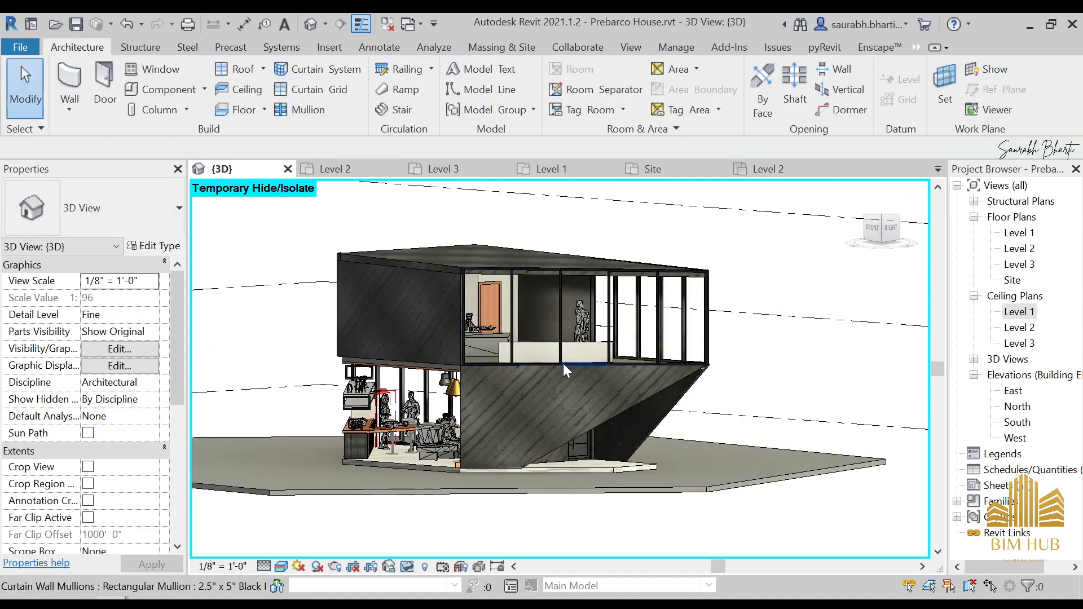
- Temporarily hide the upper-floor curtain wall in front of the bedroom
{"action": "left_click", "coordinate": [563, 359]}
{"action": "key", "text": "h"}
{"action": "key", "text": "h"}
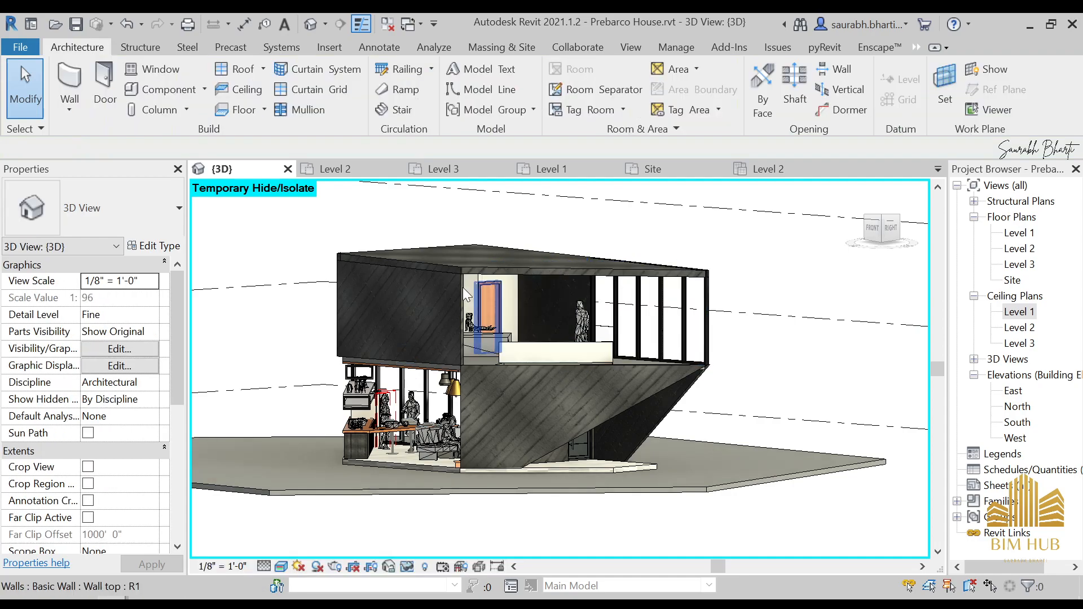
- Place two 700TDMLOGC Milo pendants on the underside of the roof in the upper-floor bedroom
{"action": "key", "text": "c"}
{"action": "key", "text": "m"}
{"action": "scroll", "coordinate": [486, 308], "scroll_direction": "up", "scroll_amount": 8}
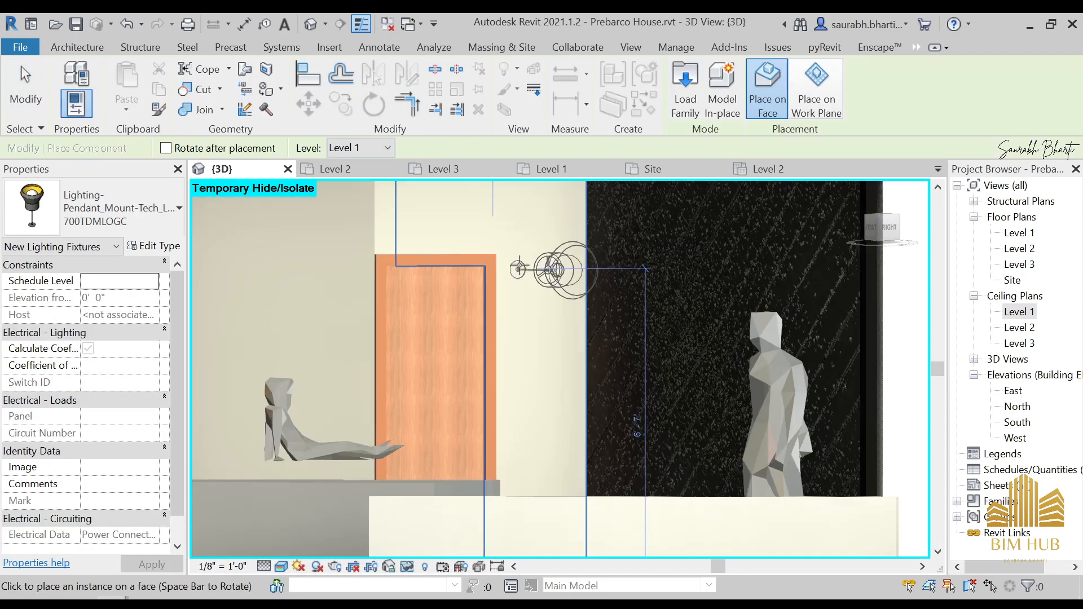
{"action": "mouse_move", "coordinate": [496, 237]}
{"action": "middle_mouse_down", "text": "shift"}
{"action": "mouse_move", "coordinate": [512, 214]}
{"action": "mouse_move", "coordinate": [501, 314]}
{"action": "mouse_move", "coordinate": [514, 226]}
{"action": "mouse_move", "coordinate": [527, 307]}
{"action": "mouse_move", "coordinate": [504, 247]}
{"action": "middle_mouse_up", "text": "shift"}
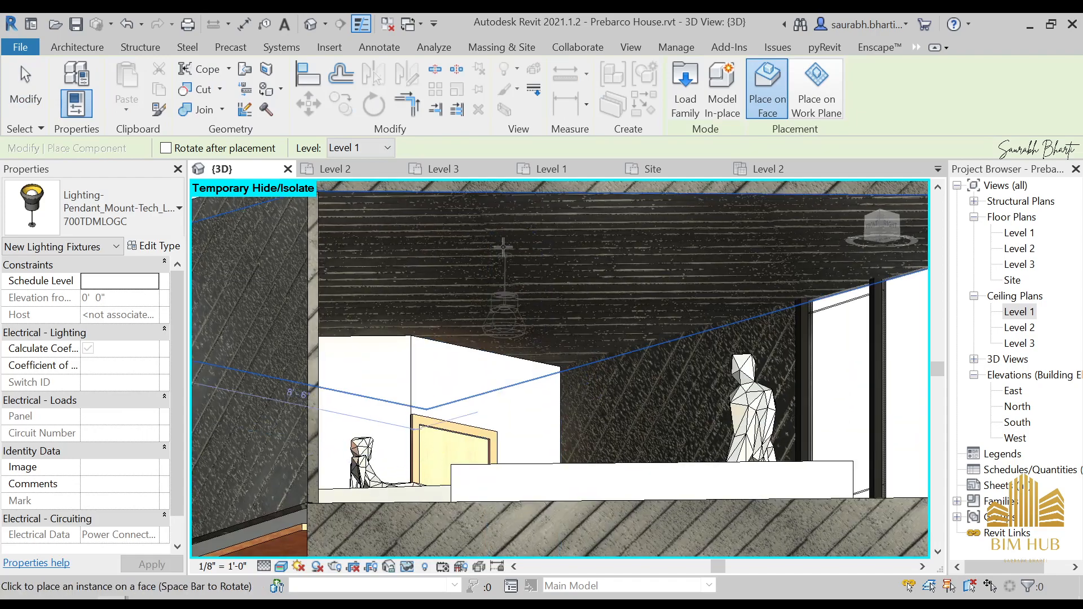
{"action": "left_click", "coordinate": [523, 350]}
{"action": "middle_click_drag", "start_coordinate": [523, 350], "coordinate": [395, 277], "text": "shift"}
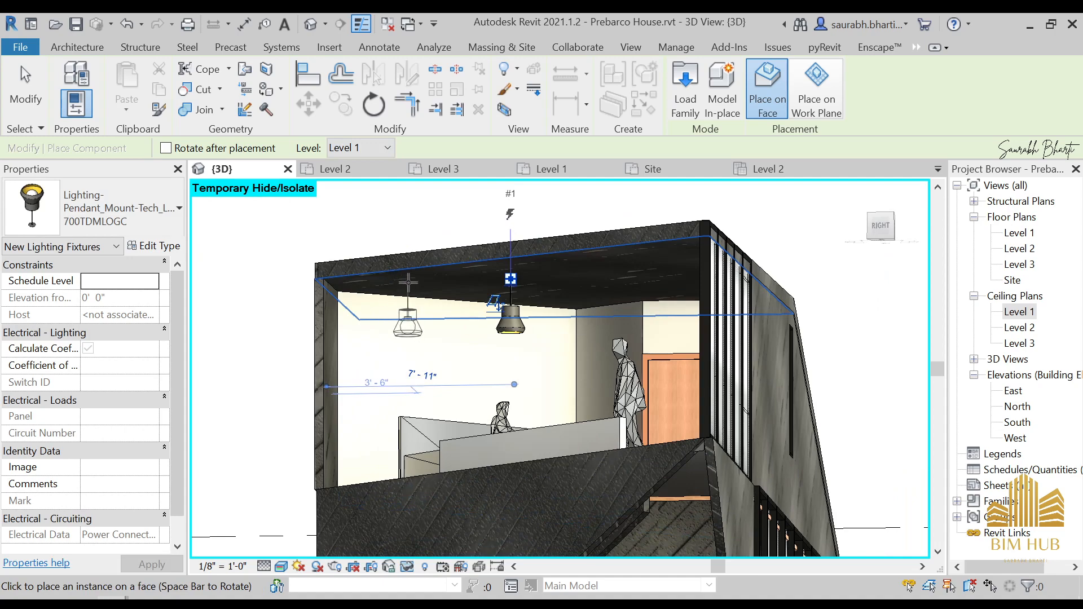
{"action": "middle_click_drag", "start_coordinate": [474, 340], "coordinate": [492, 420], "text": "shift"}
{"action": "key", "text": "Escape"}
{"action": "key", "text": "Escape"}
- Restore all temporarily hidden elements in the 3D view and switch to the Enscape window
{"action": "key", "text": "h"}
{"action": "key", "text": "r"}
{"action": "mouse_move", "coordinate": [117, 598]}
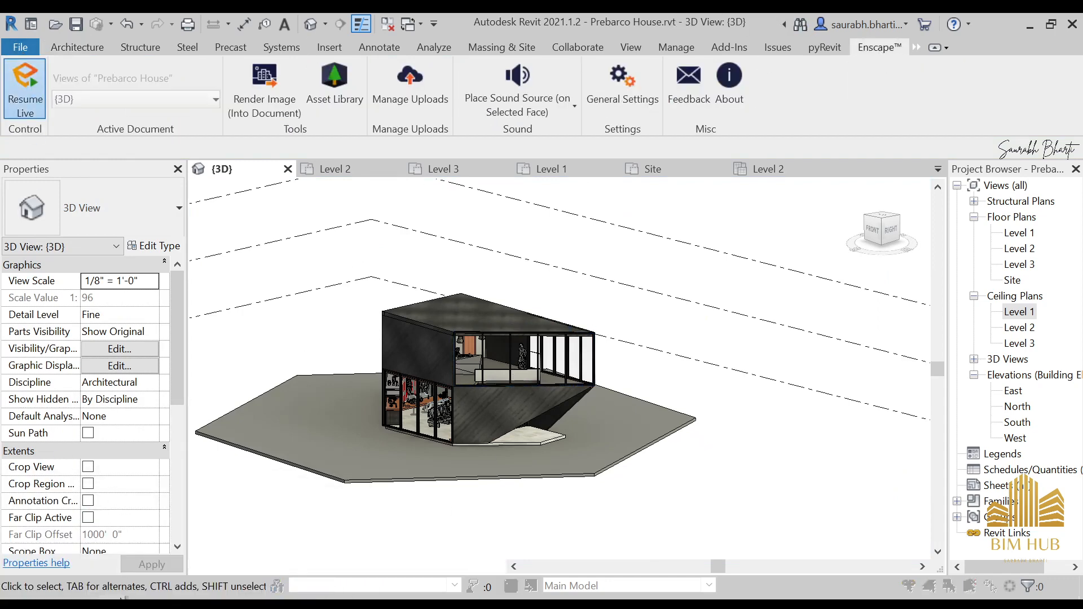
{"action": "mouse_move", "coordinate": [122, 599]}
{"action": "left_click", "coordinate": [267, 558]}
- Set the time of day to 04:58 in the bedroom view, close the Help panel and look around the room
{"action": "mouse_move", "coordinate": [312, 484]}
{"action": "left_mouse_down"}
{"action": "mouse_move", "coordinate": [452, 480]}
{"action": "mouse_move", "coordinate": [486, 305]}
{"action": "mouse_move", "coordinate": [508, 282]}
{"action": "mouse_move", "coordinate": [463, 333]}
{"action": "mouse_move", "coordinate": [248, 366]}
{"action": "mouse_move", "coordinate": [294, 485]}
{"action": "left_mouse_up"}
{"action": "right_click_drag", "start_coordinate": [658, 244], "coordinate": [508, 244], "text": "shift"}
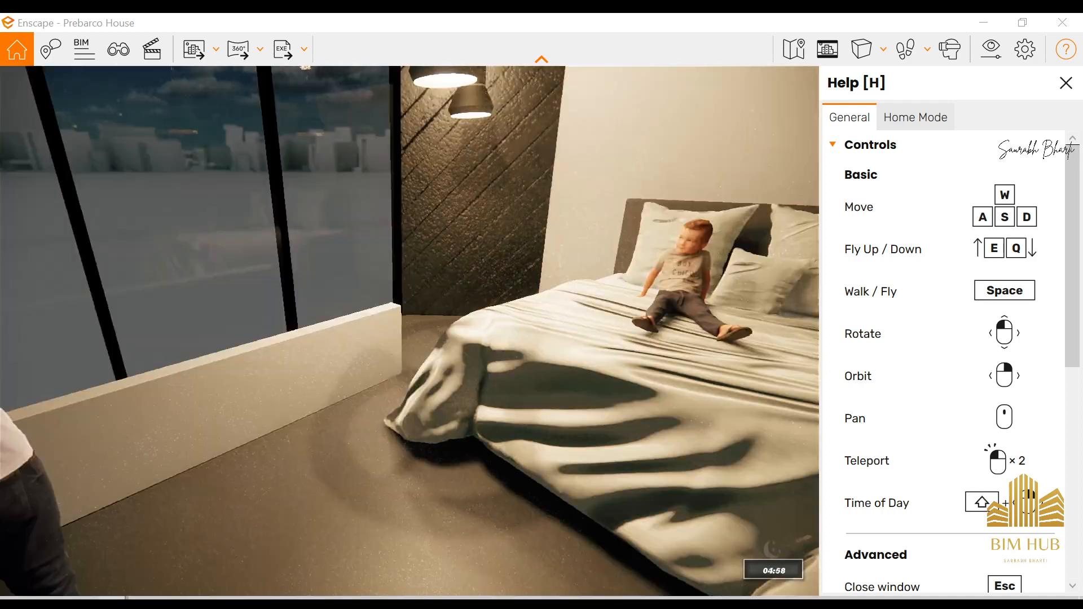
{"action": "left_click", "coordinate": [1066, 83]}
{"action": "key", "text": "s"}
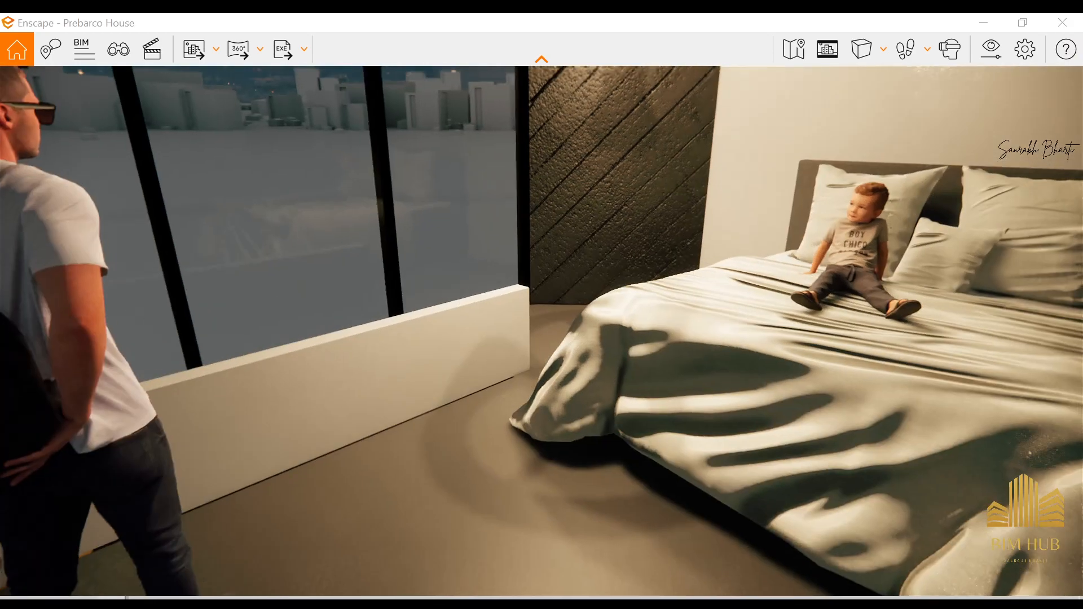
- Fly out of the bedroom and around the house to inspect both lit floors through the glazing
{"action": "left_click_drag", "start_coordinate": [562, 293], "coordinate": [593, 268]}
{"action": "key", "text": "space"}
{"action": "key", "text": "s"}
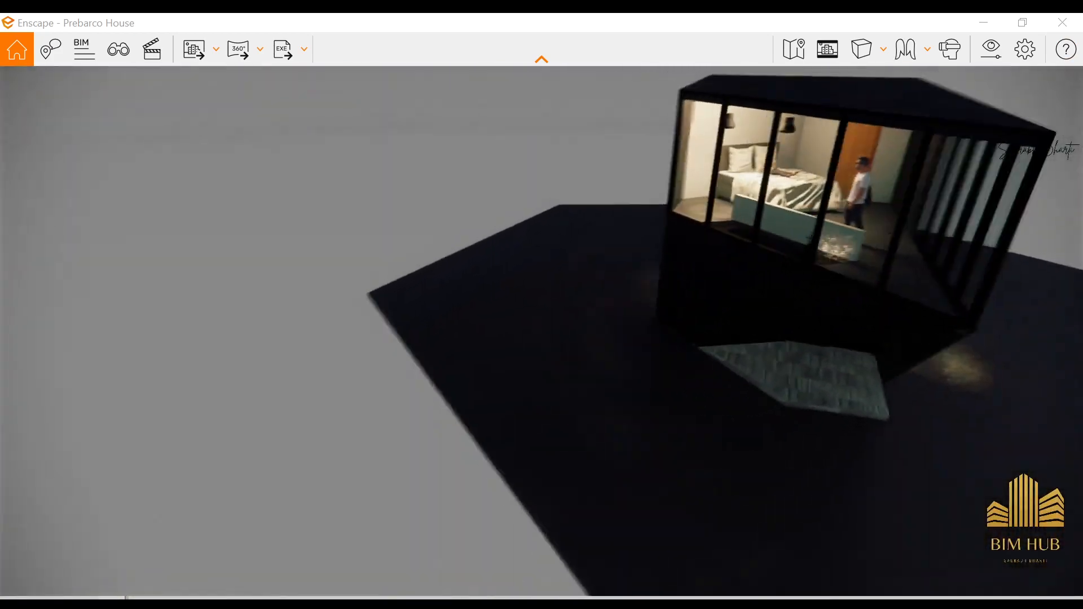
{"action": "key", "text": "w"}
{"action": "key", "text": "e"}
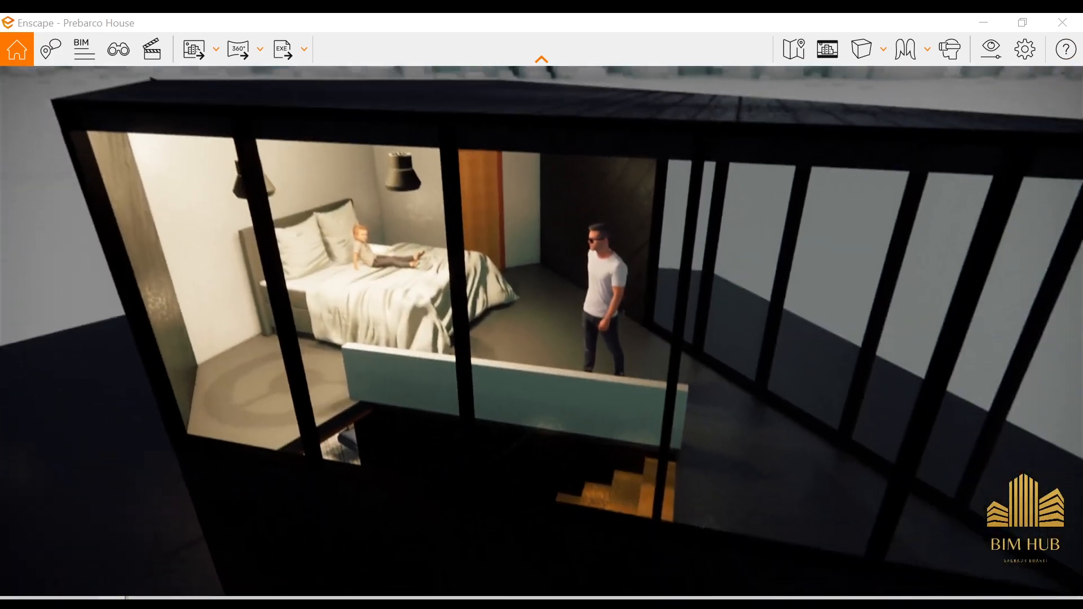
{"action": "key", "text": "d"}
{"action": "key", "text": "d"}
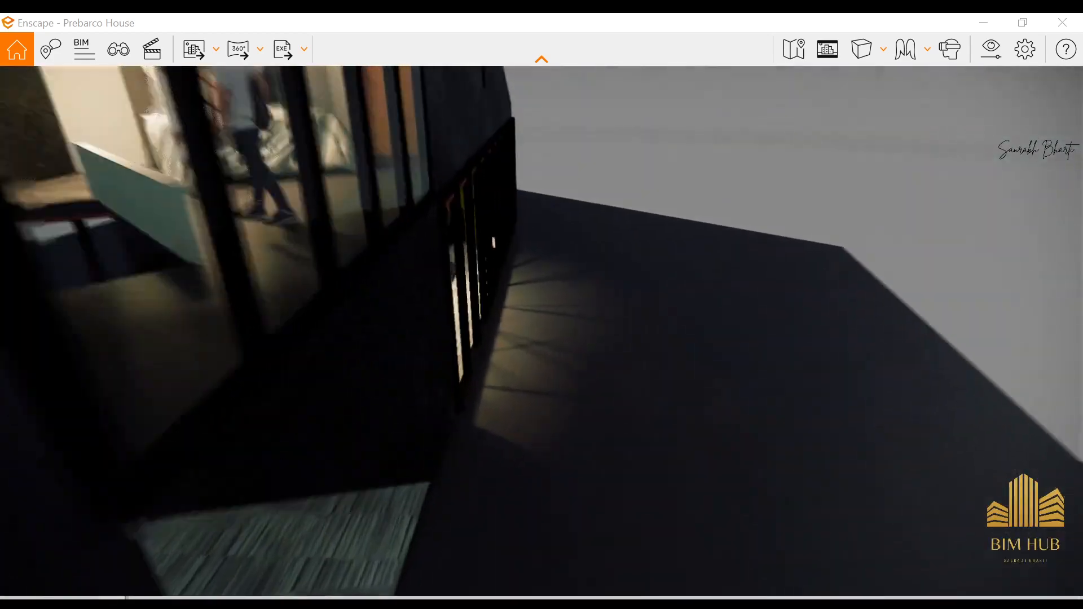
{"action": "key", "text": "space"}
{"action": "key", "text": "w"}
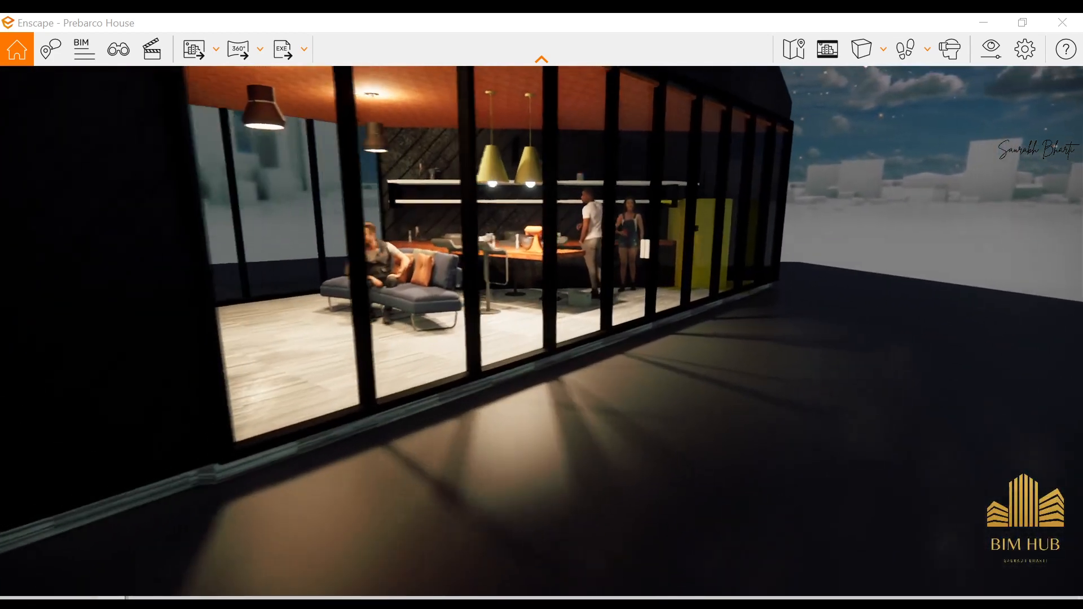
{"action": "key", "text": "d"}
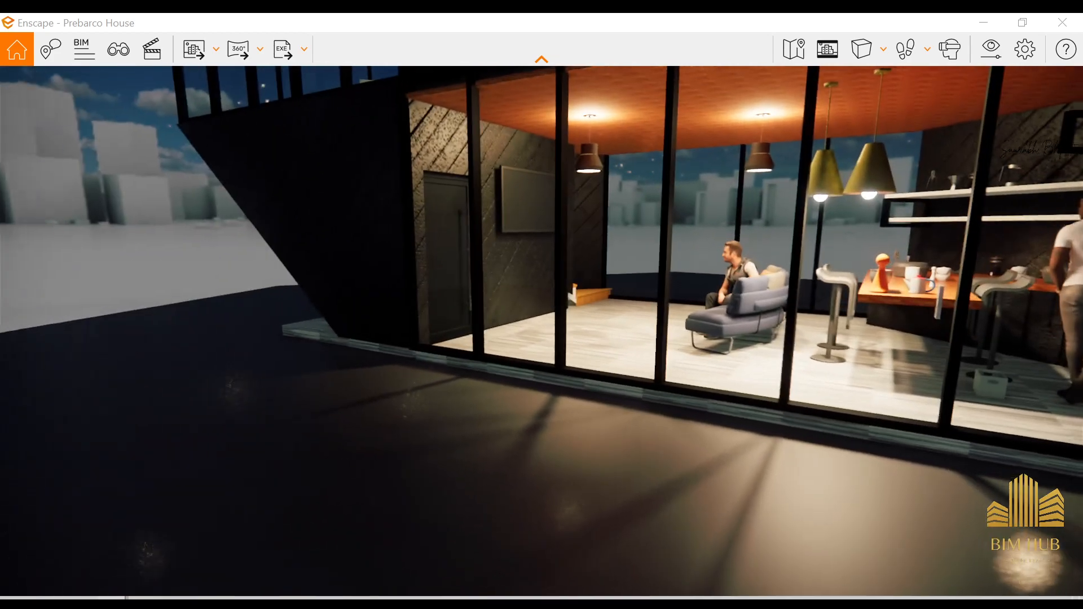
- Enter the ground-floor living room and examine the wall-mounted TV on the dark panelled wall up close
{"action": "key", "text": "space"}
{"action": "key", "text": "w"}
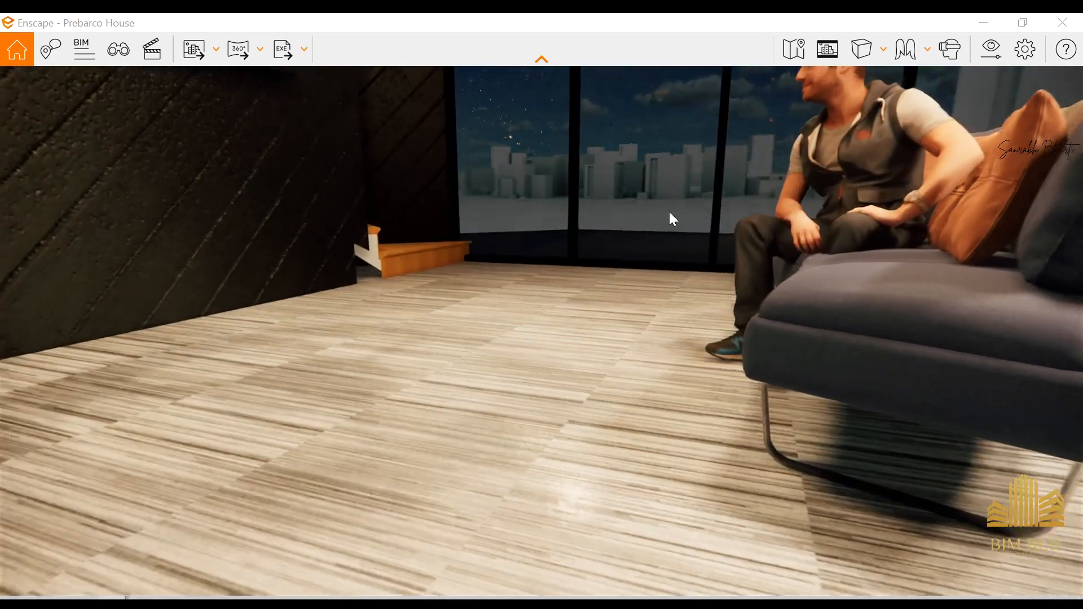
{"action": "key", "text": "w"}
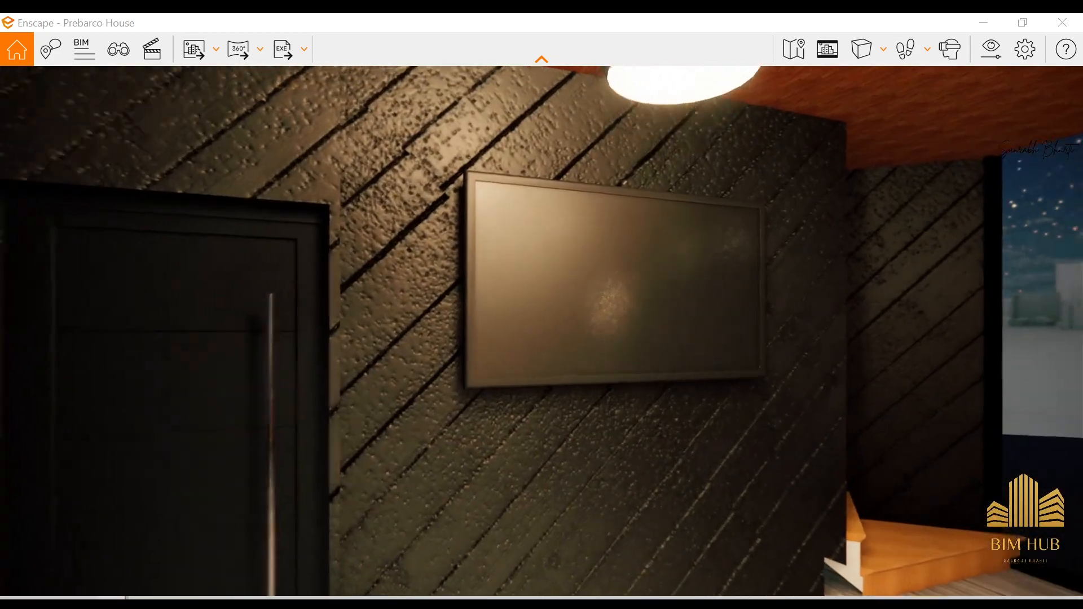
{"action": "key", "text": "space"}
{"action": "key", "text": "w"}
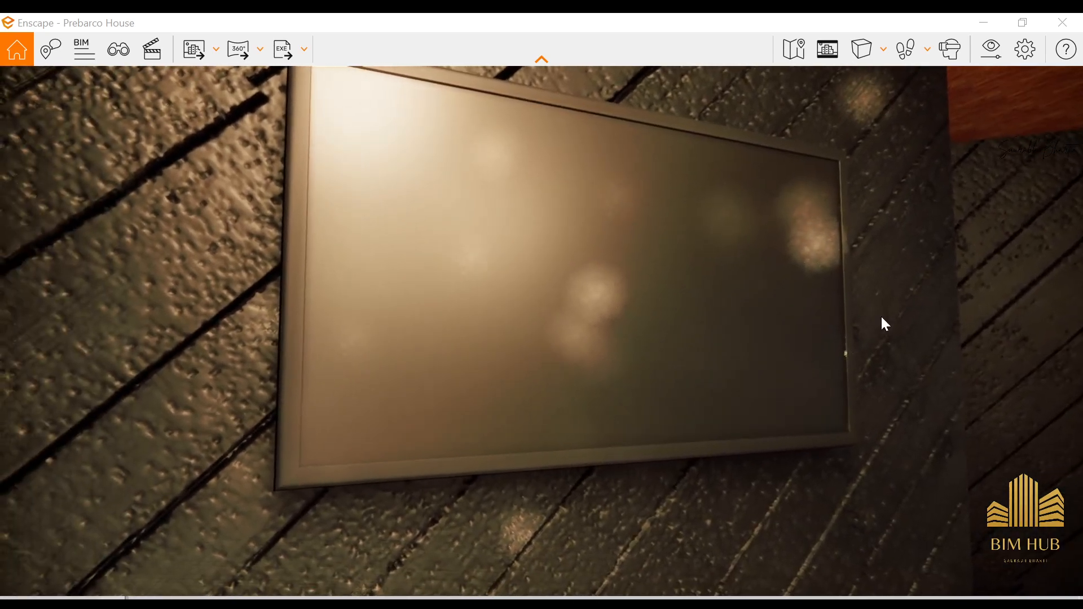
{"action": "left_click_drag", "start_coordinate": [822, 316], "coordinate": [1050, 333]}
{"action": "left_click_drag", "start_coordinate": [542, 333], "coordinate": [752, 310]}
{"action": "key", "text": "w"}
- View the ground floor from outside its front glazing and set the time of day to 05:27
{"action": "key", "text": "s"}
{"action": "key", "text": "s"}
{"action": "key", "text": "a"}
{"action": "key", "text": "space"}
{"action": "key", "text": "a"}
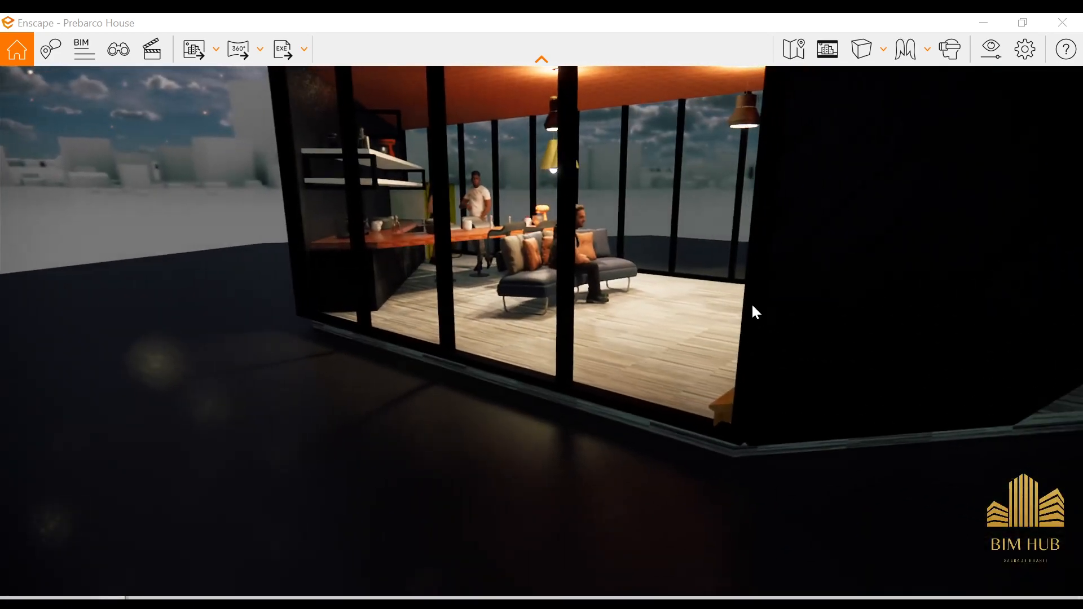
{"action": "key", "text": "a"}
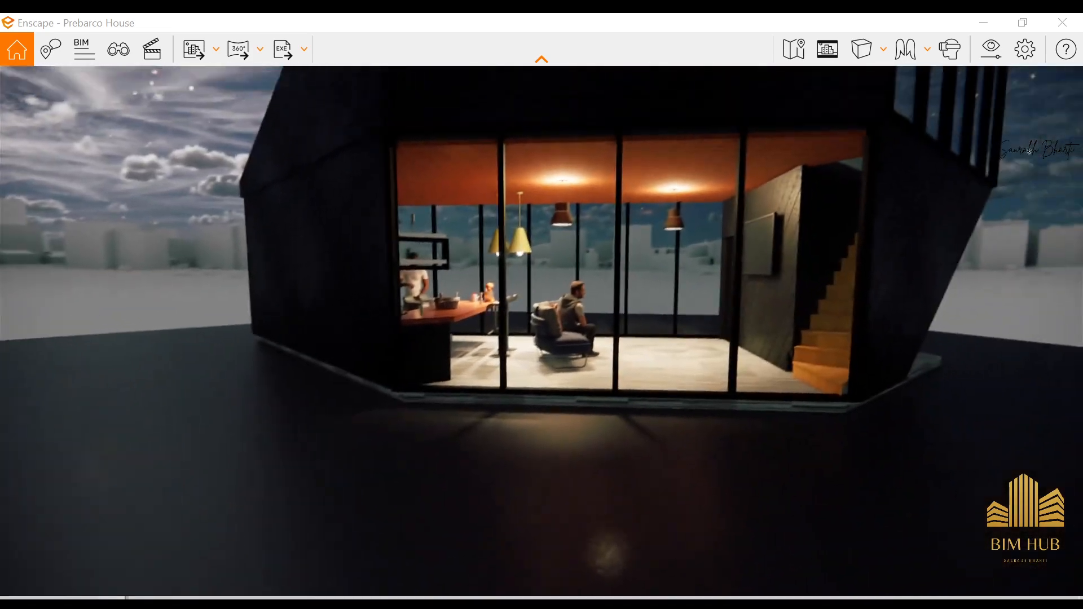
{"action": "left_click_drag", "start_coordinate": [542, 331], "coordinate": [560, 286]}
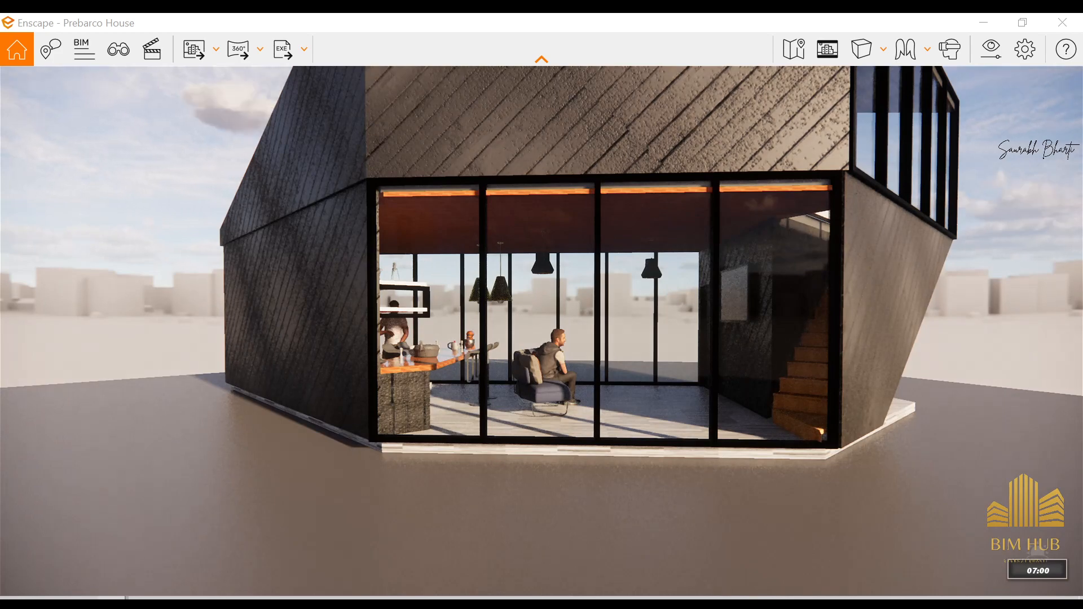
{"action": "key", "text": "u"}
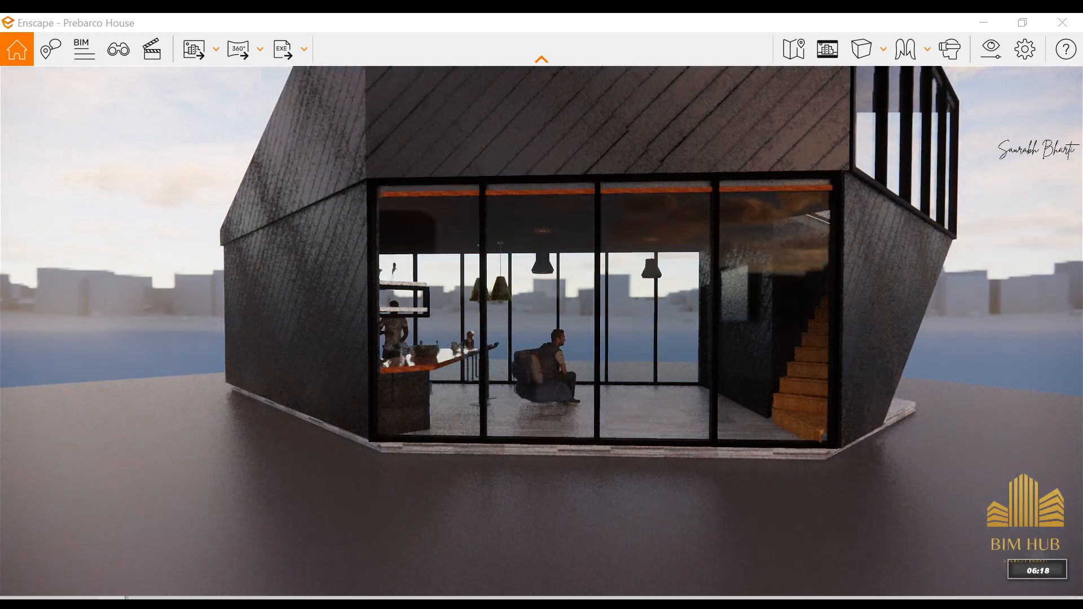
{"action": "key", "text": "u"}
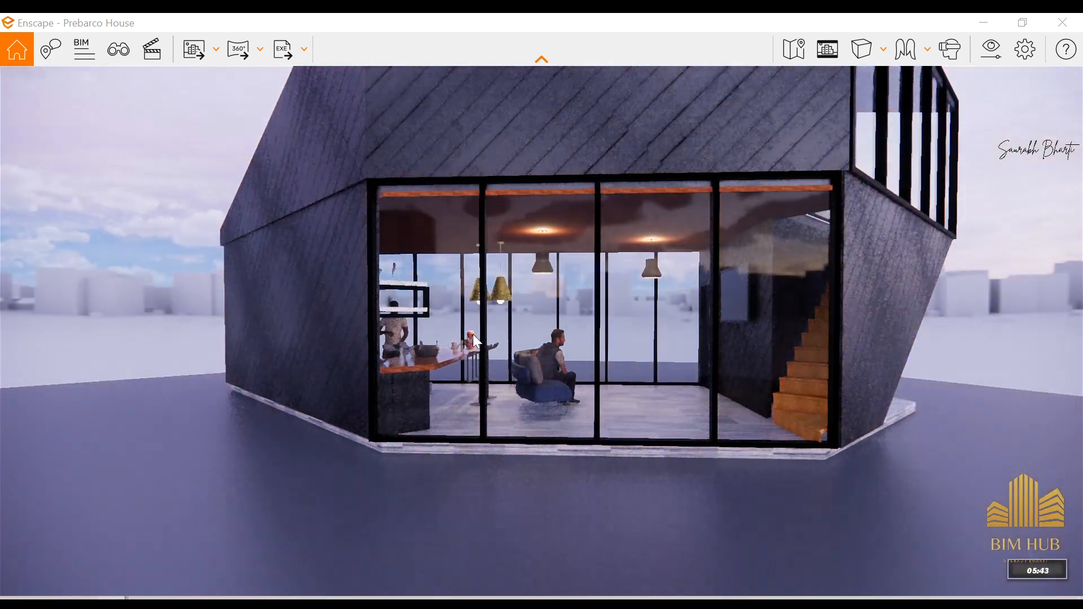
{"action": "key", "text": "d"}
{"action": "key", "text": "a"}
{"action": "key", "text": "u"}
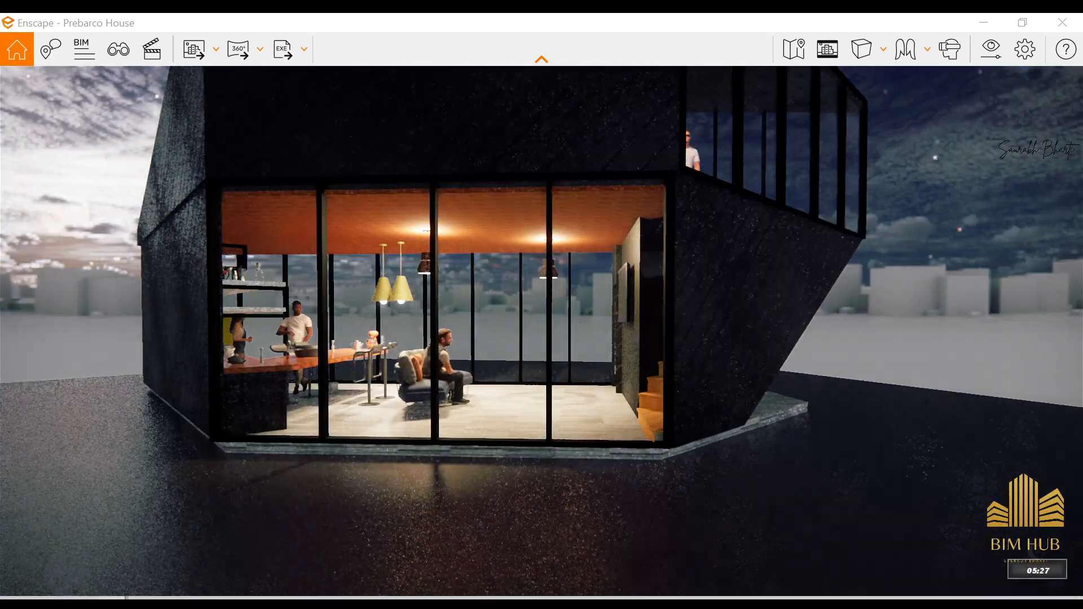
- Check the living room's pendants up close, back away to frame the front facade and set the time of day to 03:36
{"action": "key", "text": "w"}
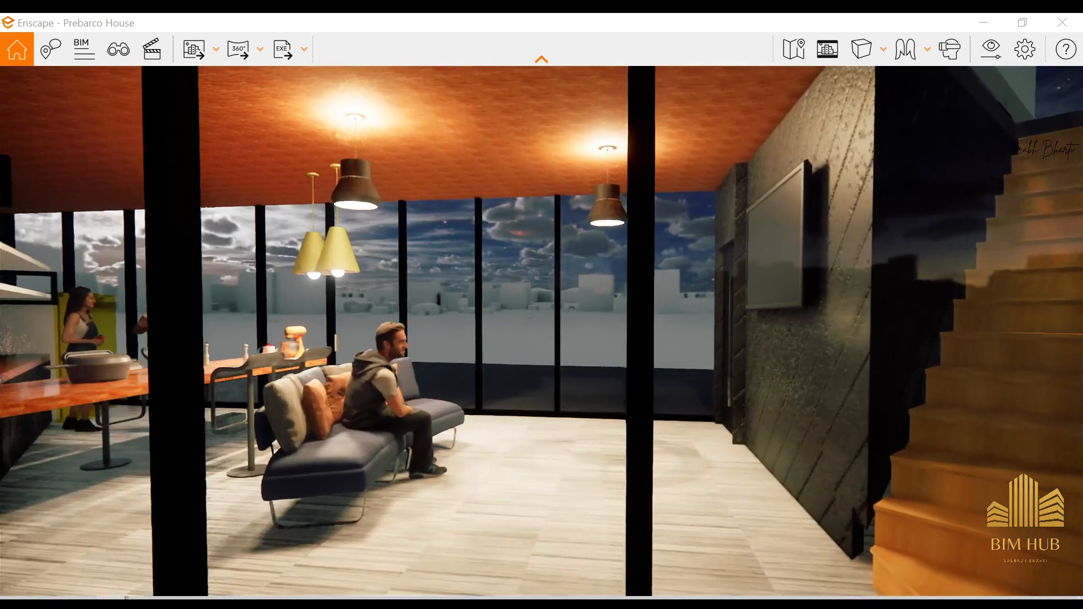
{"action": "key", "text": "s"}
{"action": "key", "text": "s"}
{"action": "key", "text": "a"}
{"action": "key", "text": "s"}
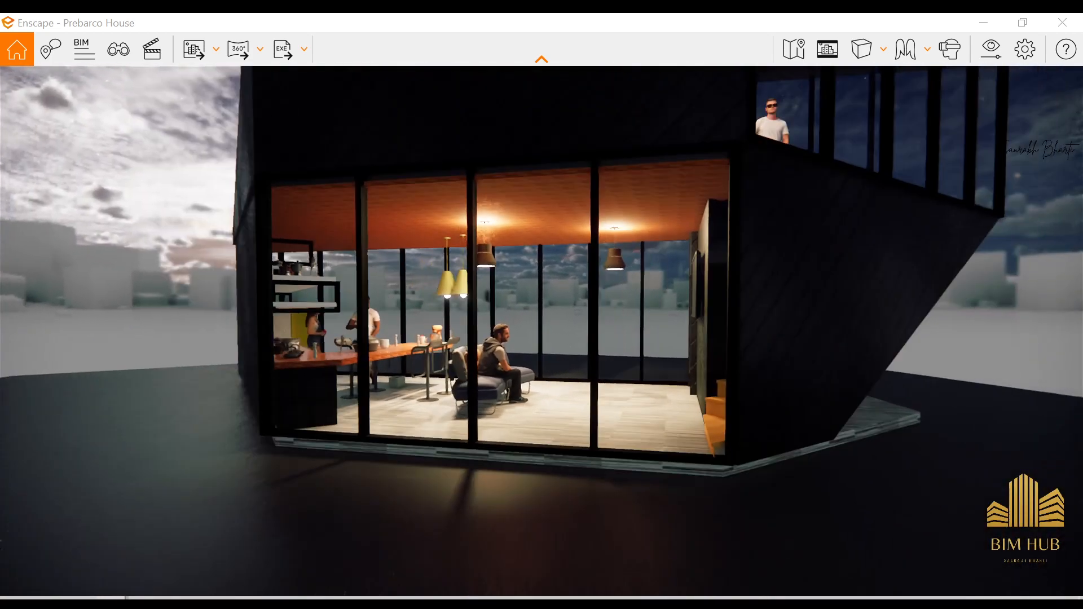
{"action": "left_click_drag", "start_coordinate": [440, 367], "coordinate": [458, 343]}
{"action": "key", "text": "s"}
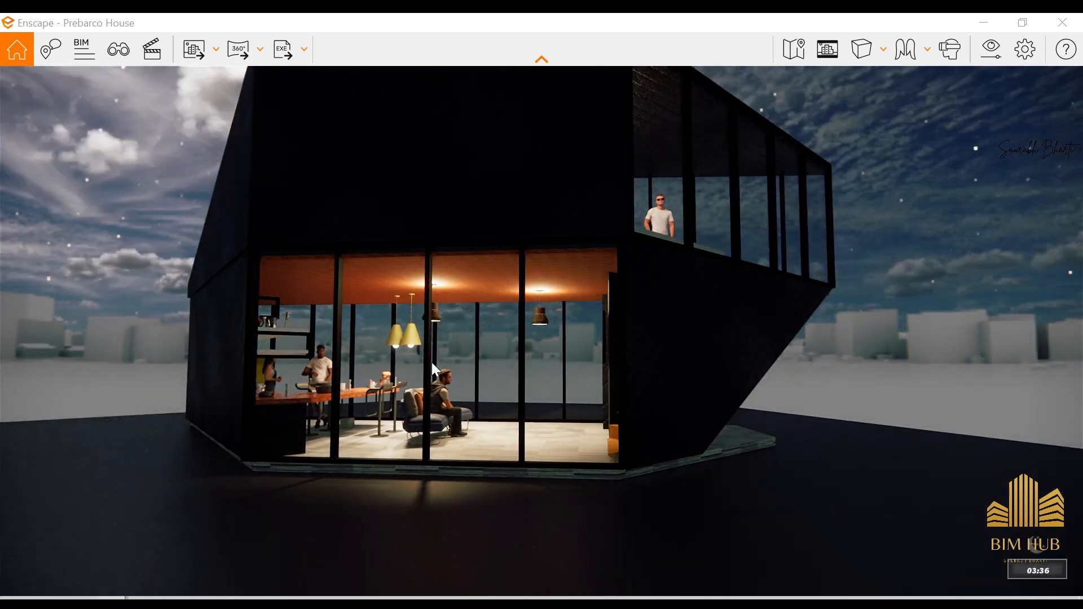
- Review the front facade from a higher viewpoint, shifting the time of day through 03:02, 21:17, 17:06 and 13:47 to 05:08
{"action": "left_click_drag", "start_coordinate": [603, 221], "coordinate": [603, 294]}
{"action": "key", "text": "e"}
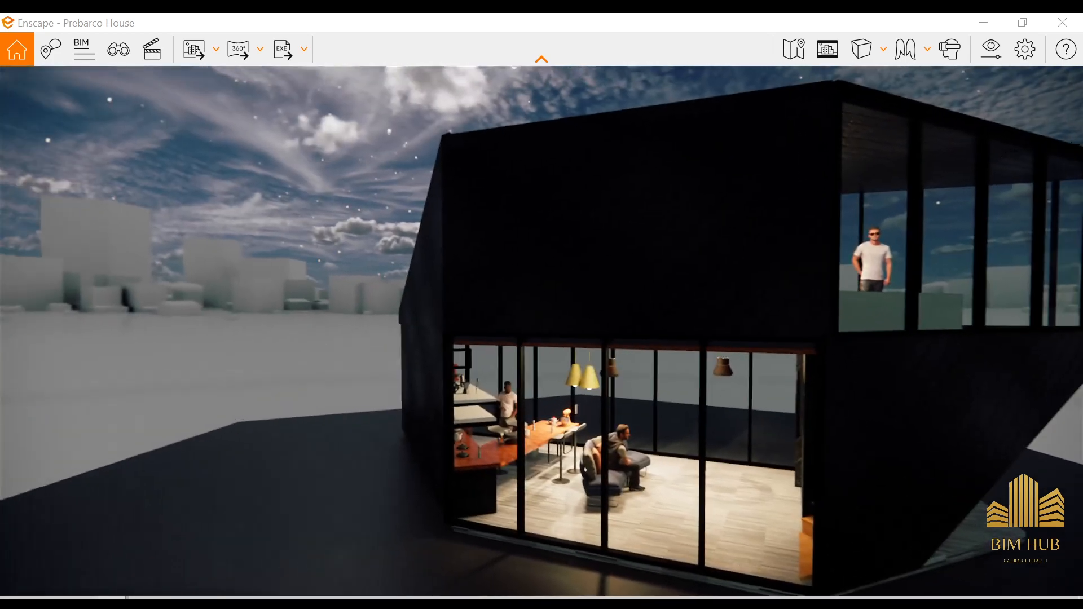
{"action": "key", "text": "s"}
{"action": "key", "text": "w"}
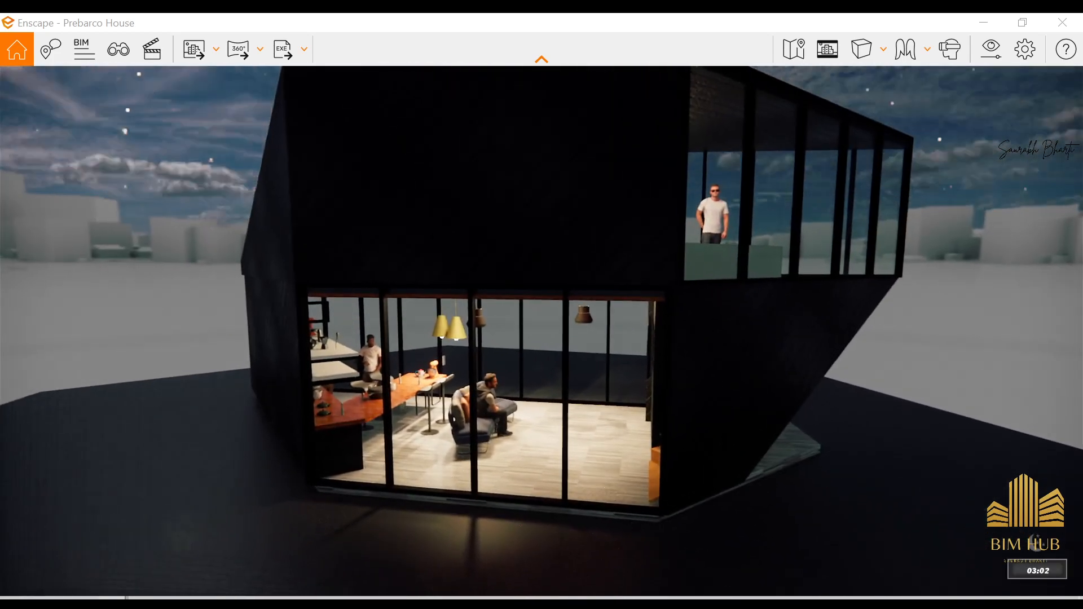
{"action": "key", "text": "i"}
{"action": "key", "text": "u"}
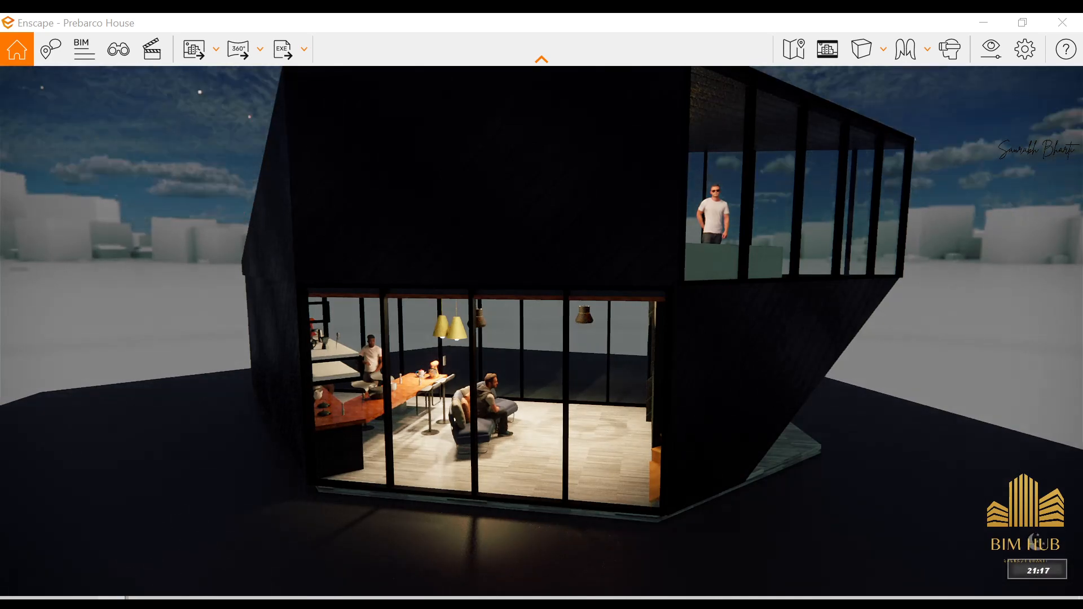
{"action": "key", "text": "u"}
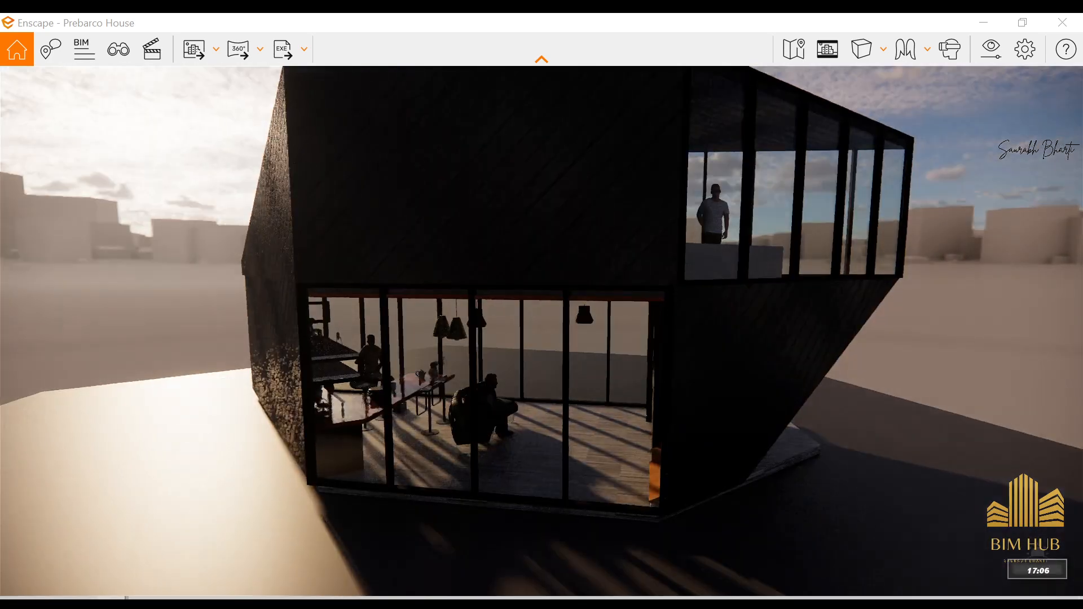
{"action": "key", "text": "u"}
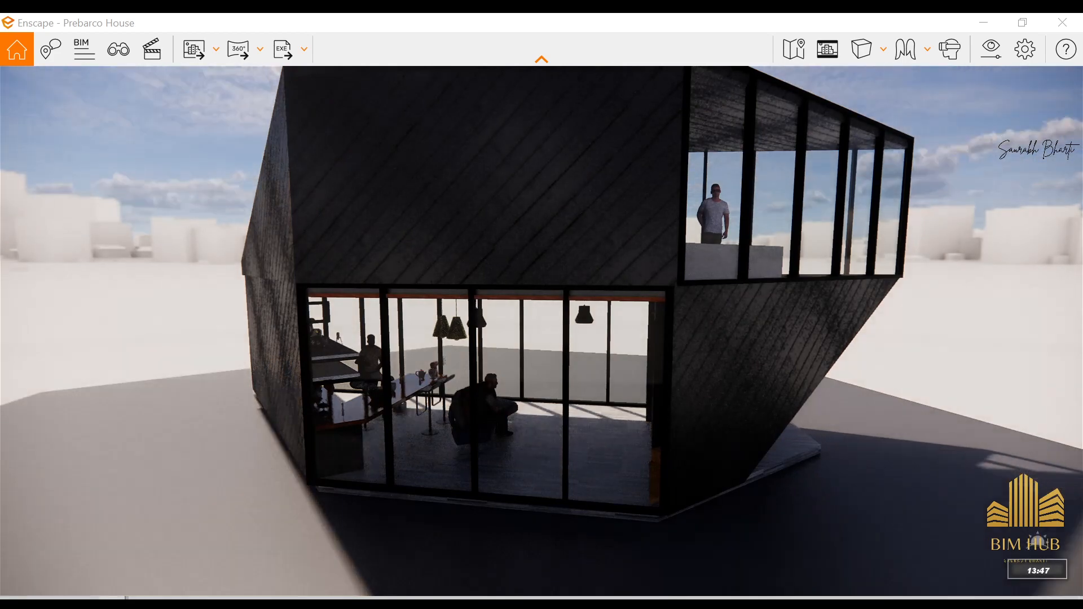
{"action": "key", "text": "u"}
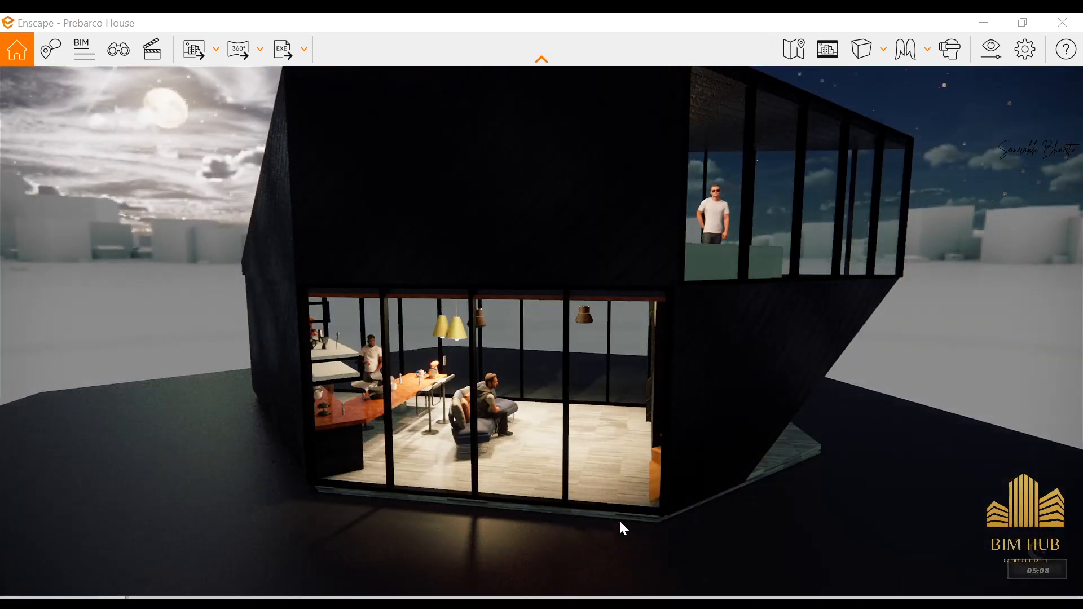
- Frame the whole house at night and bring up the reference photo CA_PREB_2DM_109.jpg beside the render
{"action": "scroll", "coordinate": [617, 421], "scroll_direction": "down", "scroll_amount": 3}
{"action": "left_click_drag", "start_coordinate": [617, 422], "coordinate": [597, 381]}
{"action": "scroll", "coordinate": [597, 380], "scroll_direction": "up", "scroll_amount": 4}
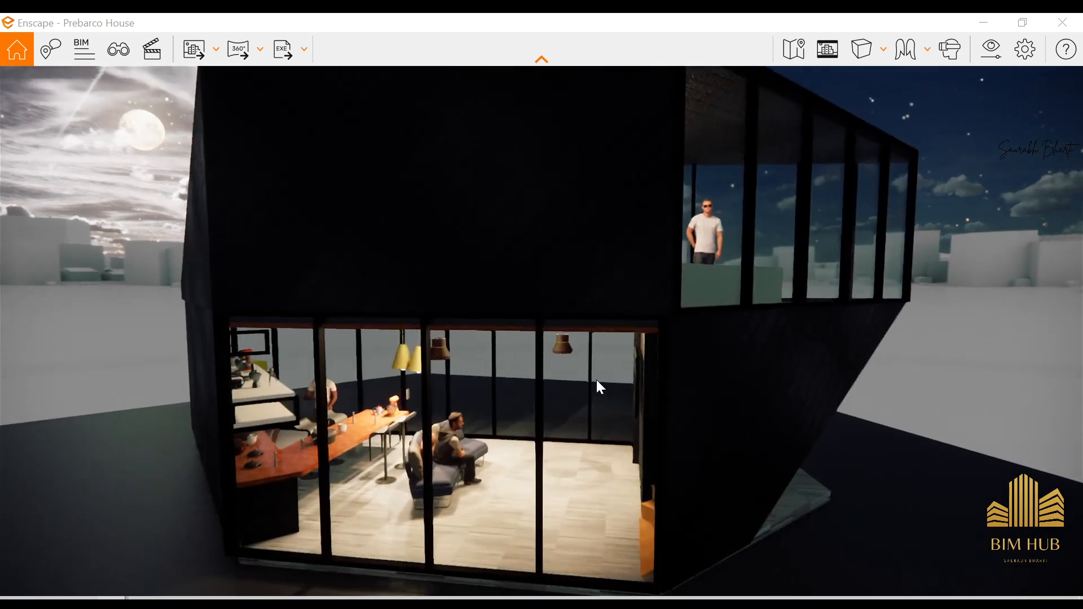
{"action": "scroll", "coordinate": [597, 380], "scroll_direction": "down", "scroll_amount": 1}
{"action": "scroll", "coordinate": [597, 382], "scroll_direction": "down", "scroll_amount": 3}
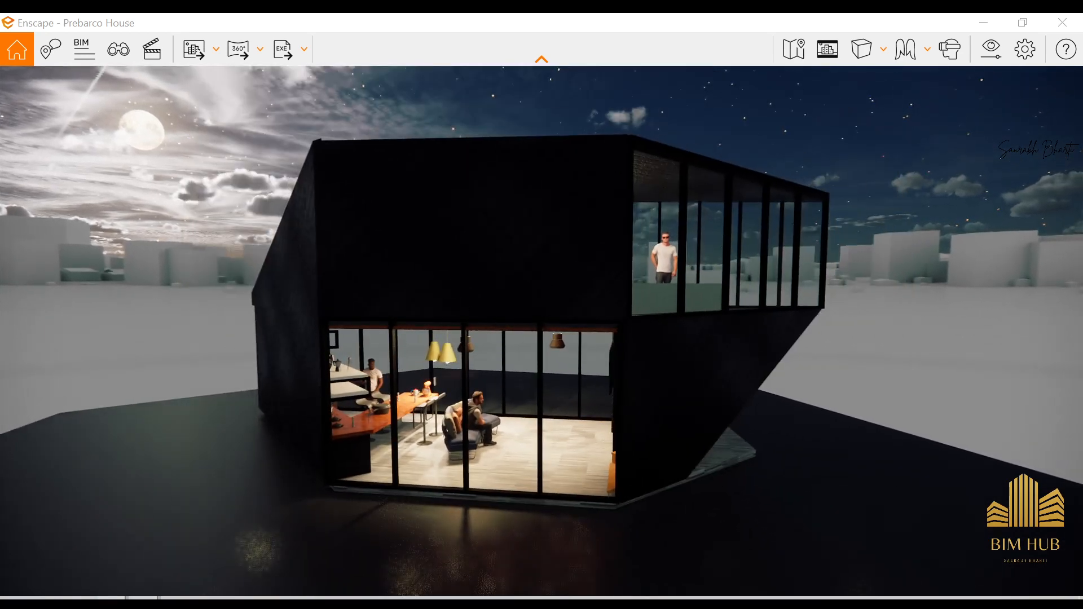
{"action": "mouse_move", "coordinate": [207, 598]}
{"action": "left_click", "coordinate": [344, 556]}
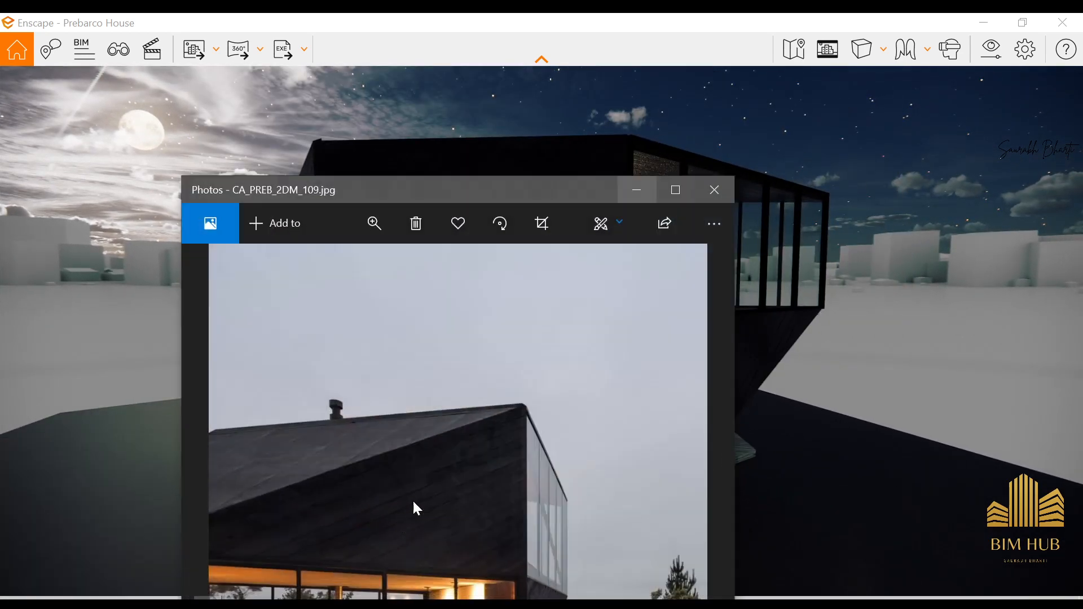
{"action": "left_click_drag", "start_coordinate": [552, 197], "coordinate": [281, 36]}
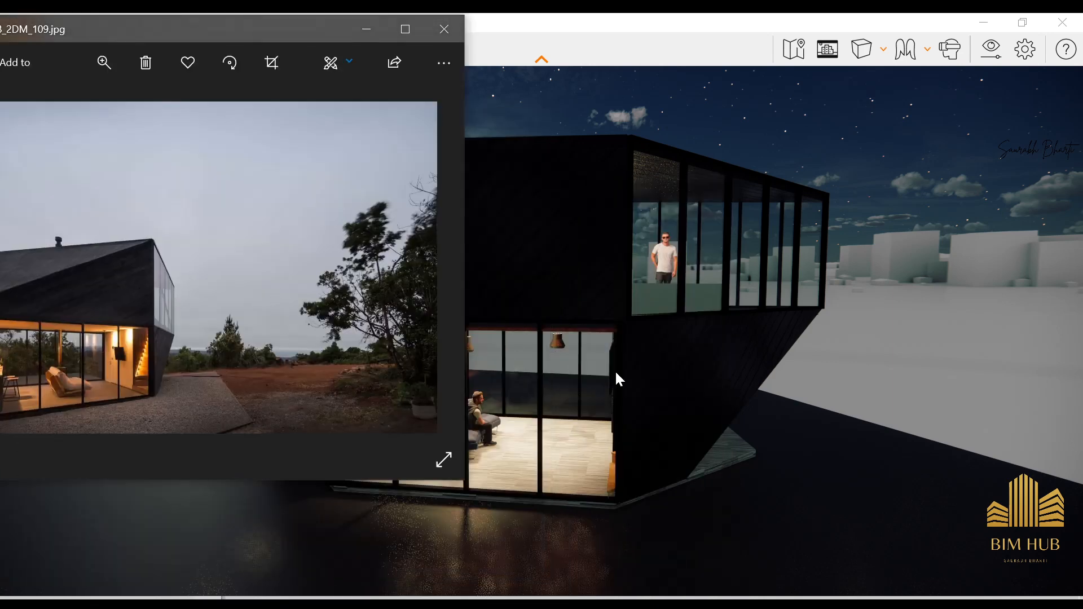
- Compare the render's front facade and interior lighting with the reference photo, matching its framing, and minimize the photo
{"action": "scroll", "coordinate": [699, 330], "scroll_direction": "down", "scroll_amount": 3}
{"action": "left_click", "coordinate": [698, 330]}
{"action": "key", "text": "a"}
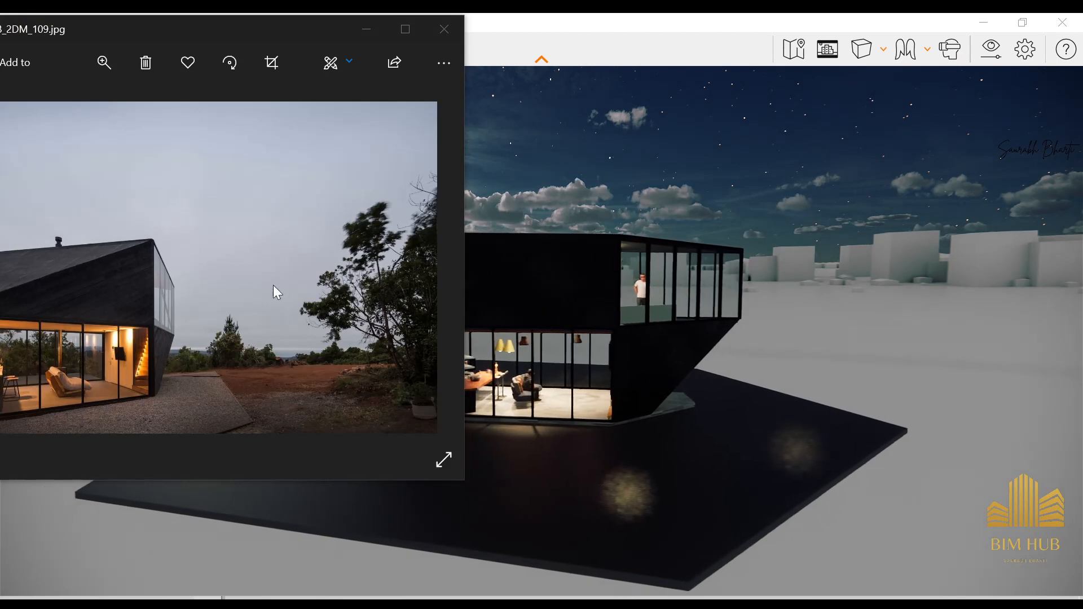
{"action": "left_click", "coordinate": [506, 329]}
{"action": "key", "text": "a"}
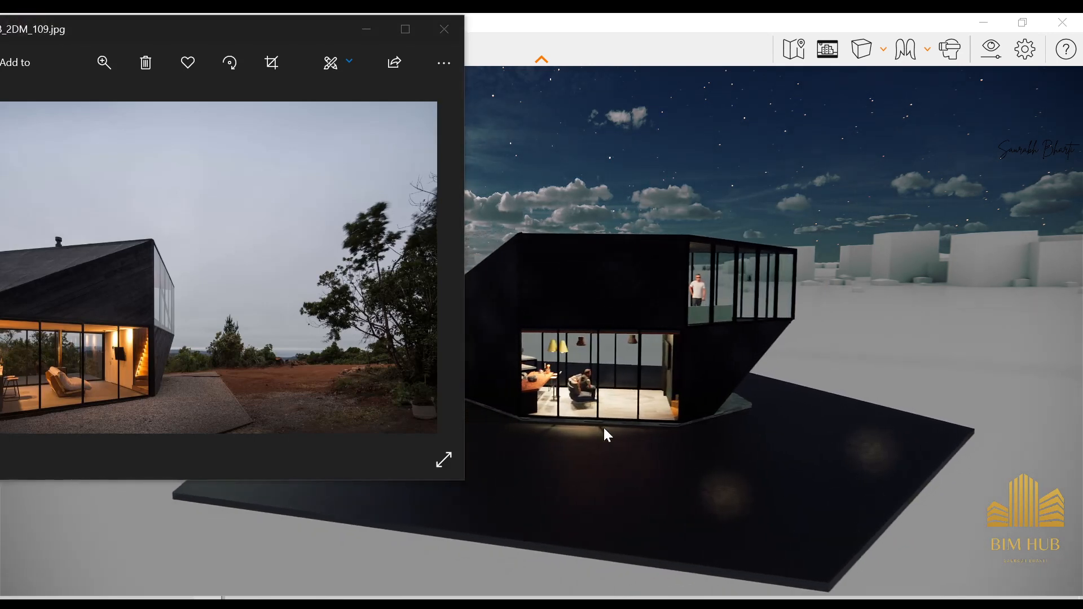
{"action": "scroll", "coordinate": [614, 345], "scroll_direction": "up", "scroll_amount": 2}
{"action": "scroll", "coordinate": [614, 343], "scroll_direction": "up", "scroll_amount": 5}
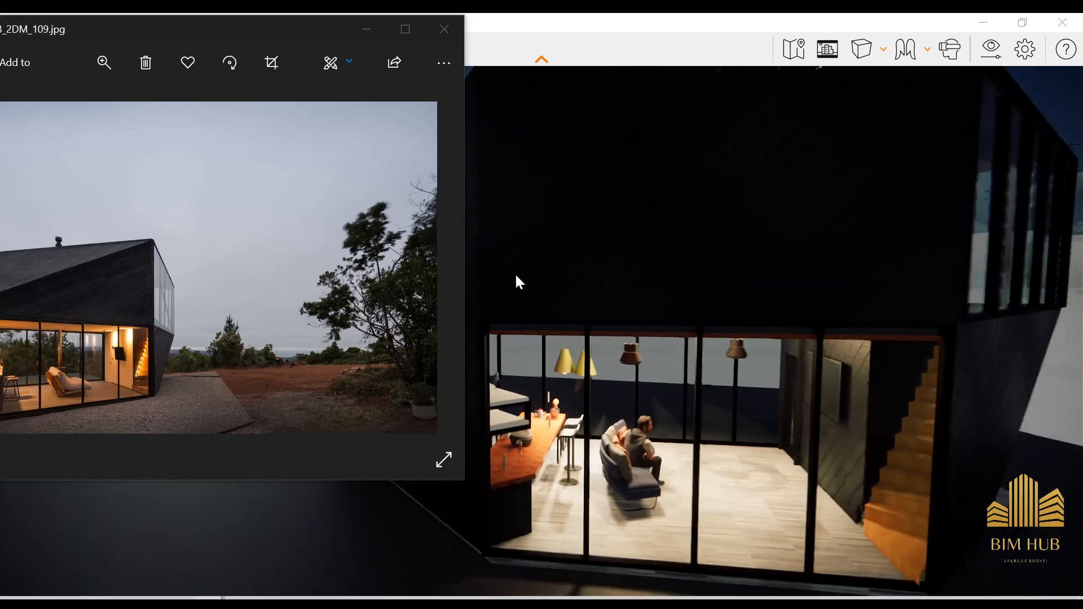
{"action": "scroll", "coordinate": [858, 469], "scroll_direction": "up", "scroll_amount": 4}
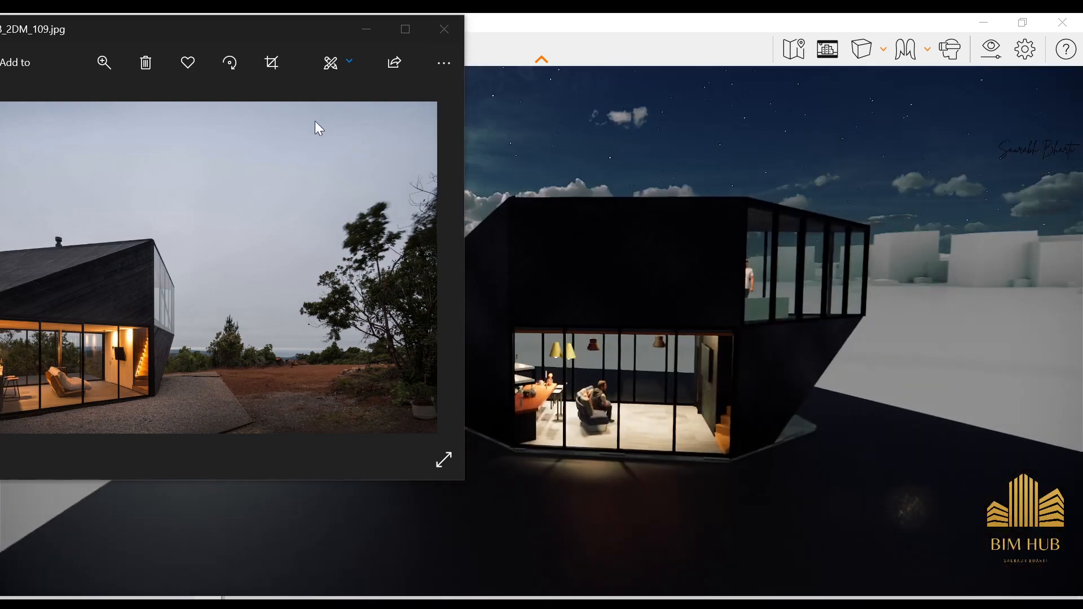
{"action": "left_click", "coordinate": [368, 30]}
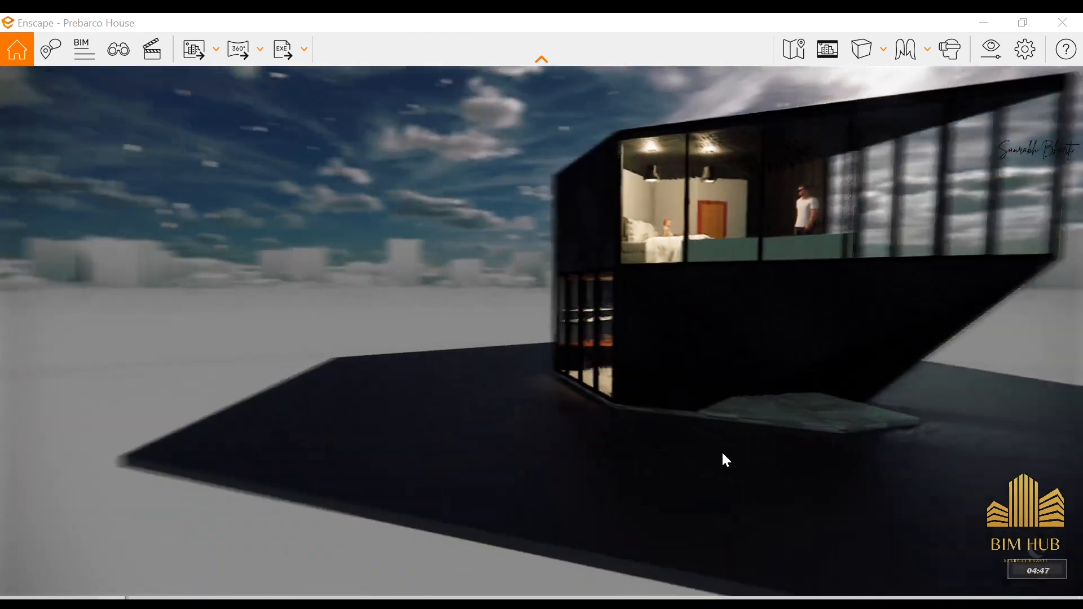
- Move around to the upper-floor bedroom side of the house and set the time of day to 13:14
{"action": "left_click_drag", "start_coordinate": [720, 454], "coordinate": [969, 394]}
{"action": "key", "text": "u"}
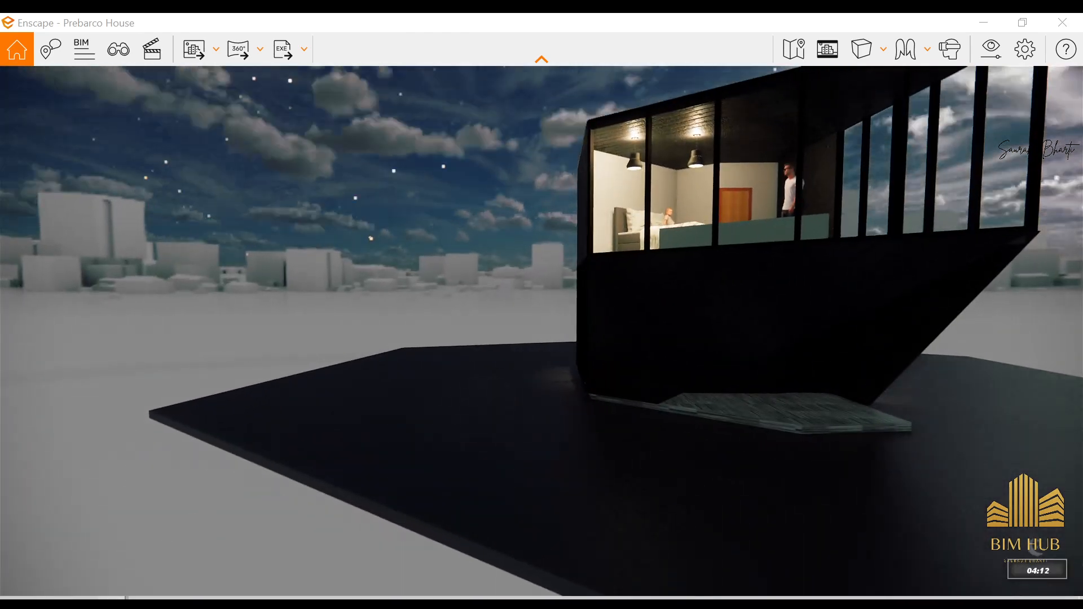
{"action": "key", "text": "u"}
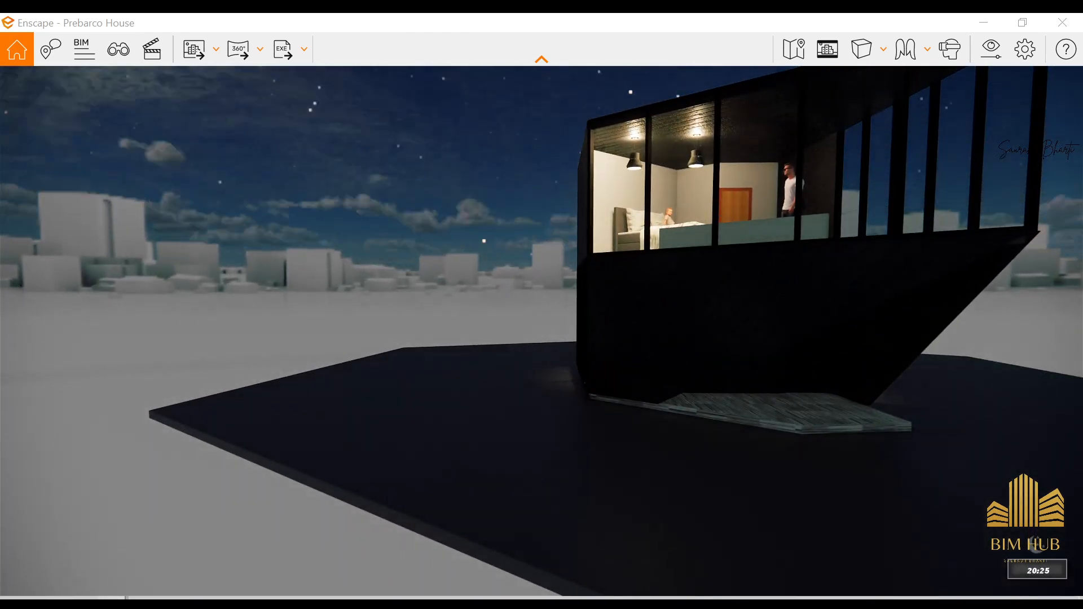
{"action": "key", "text": "u"}
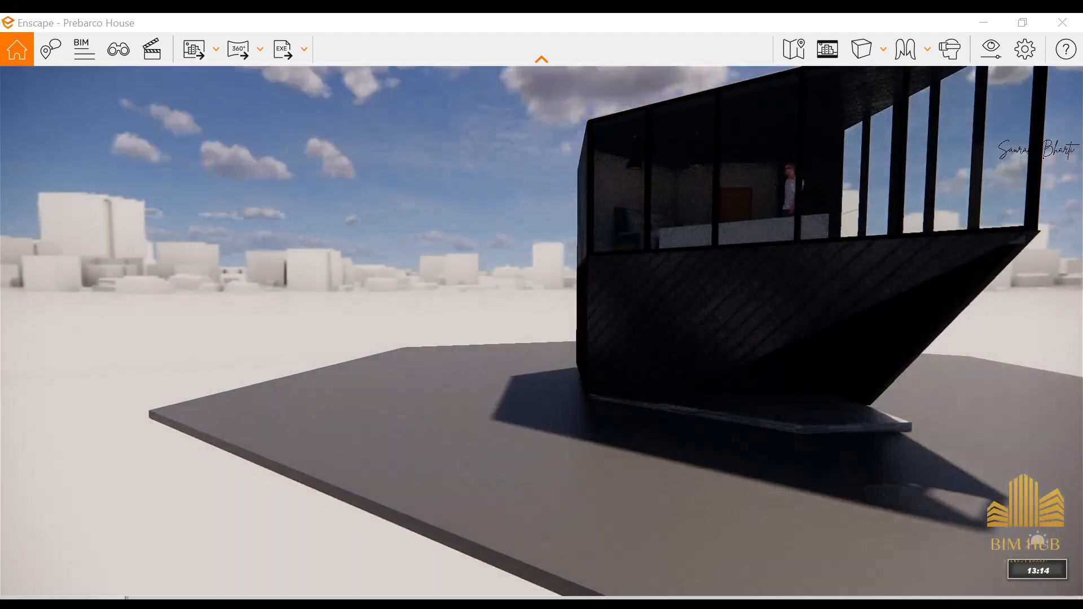
- Set the time of day to 07:08 and walk in through the entrance to inspect the kitchen refrigerator
{"action": "key", "text": "u"}
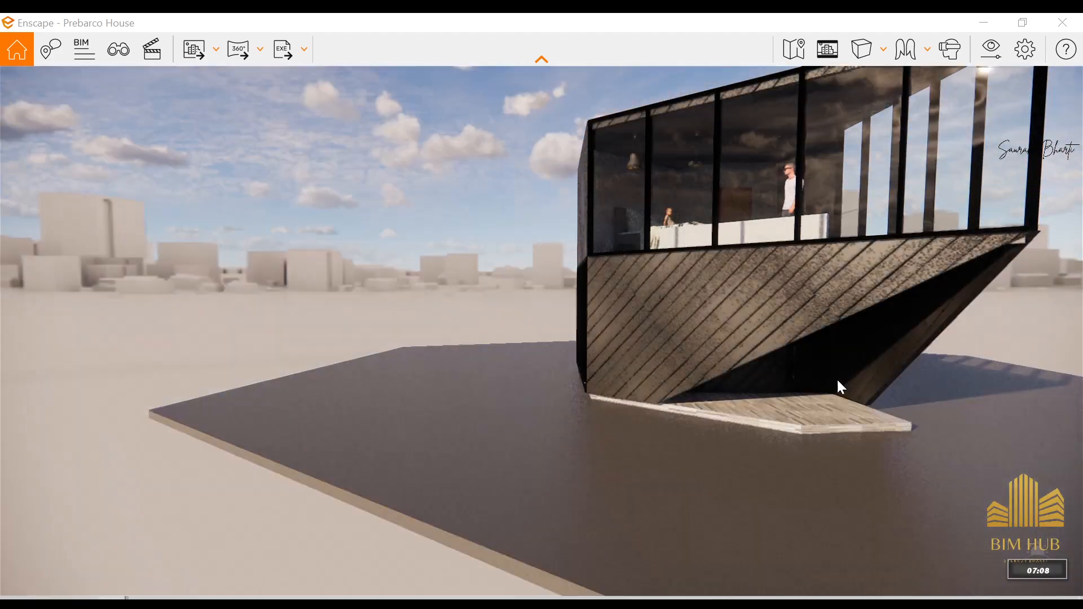
{"action": "key", "text": "space"}
{"action": "key", "text": "w"}
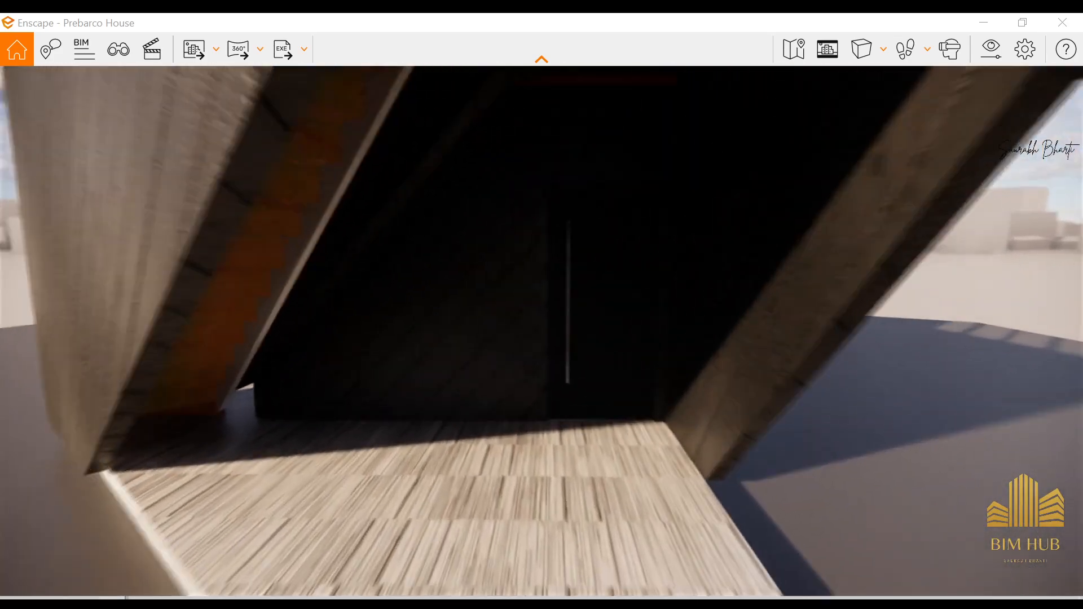
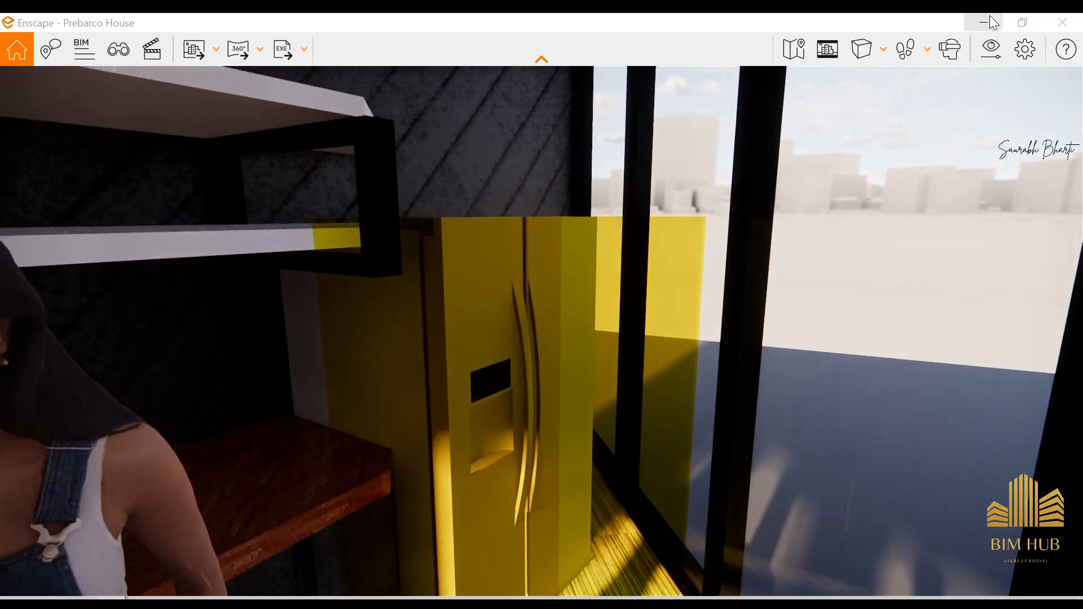
- Switch to Revit and open the type properties of the kitchen refrigerator in the 3D view
{"action": "left_click", "coordinate": [993, 22]}
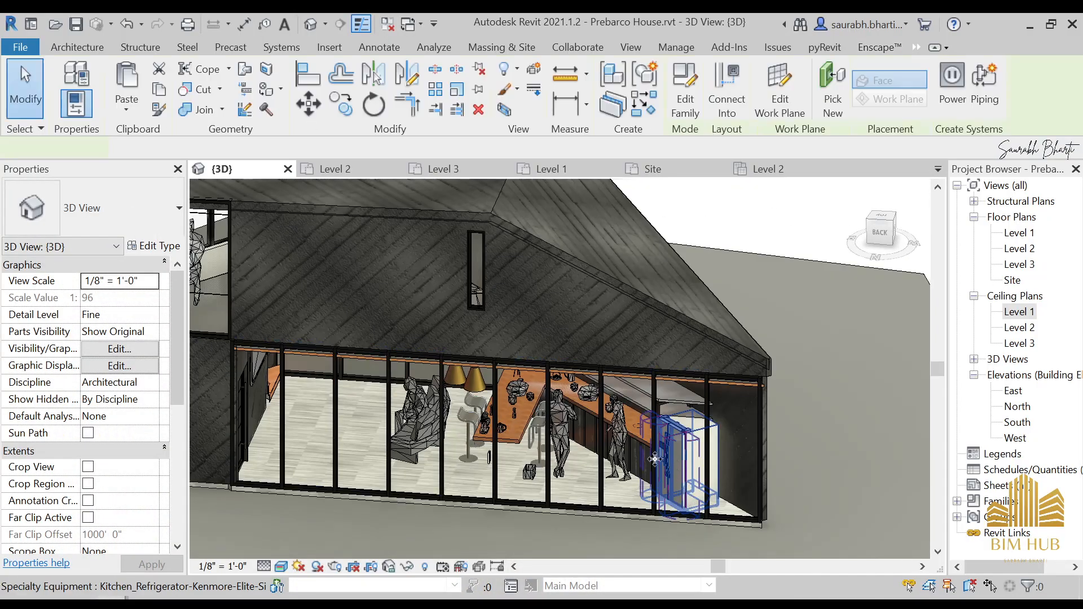
{"action": "left_click", "coordinate": [655, 460]}
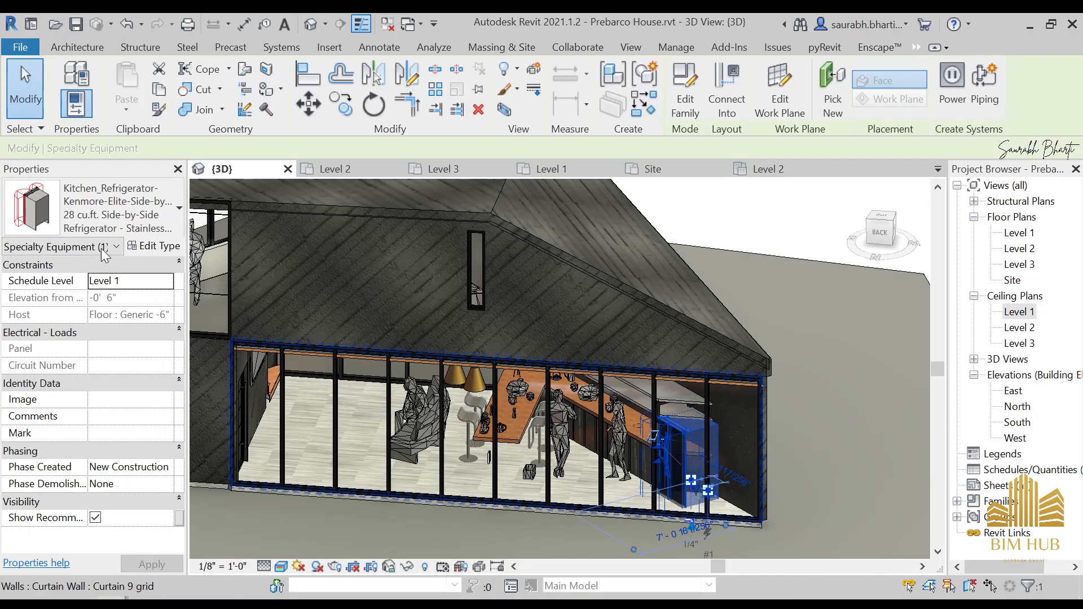
{"action": "left_click", "coordinate": [153, 248]}
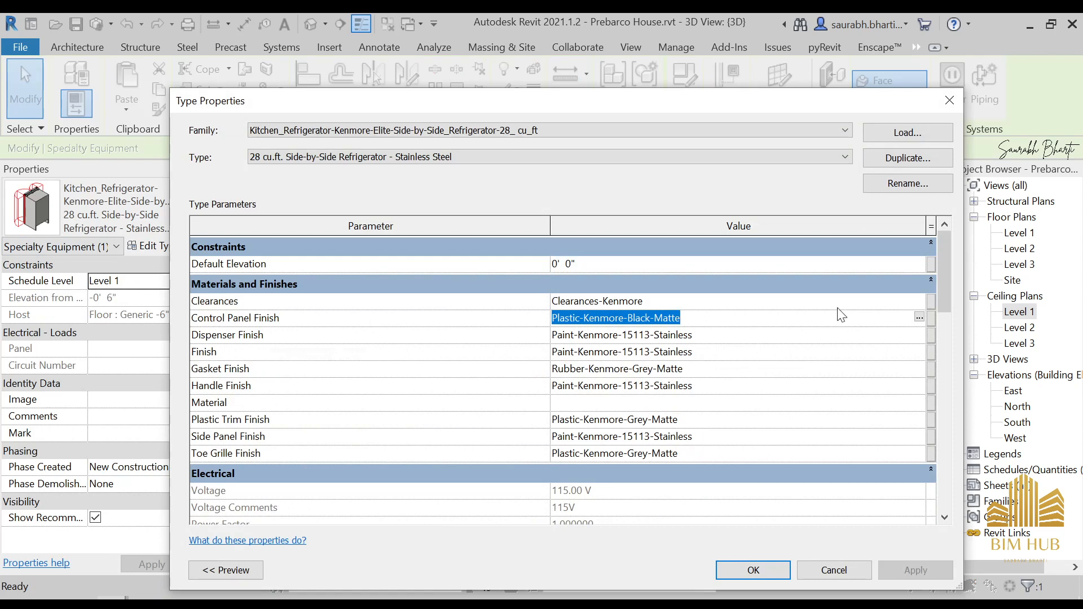
{"action": "left_click", "coordinate": [929, 318]}
{"action": "key", "text": "Escape"}
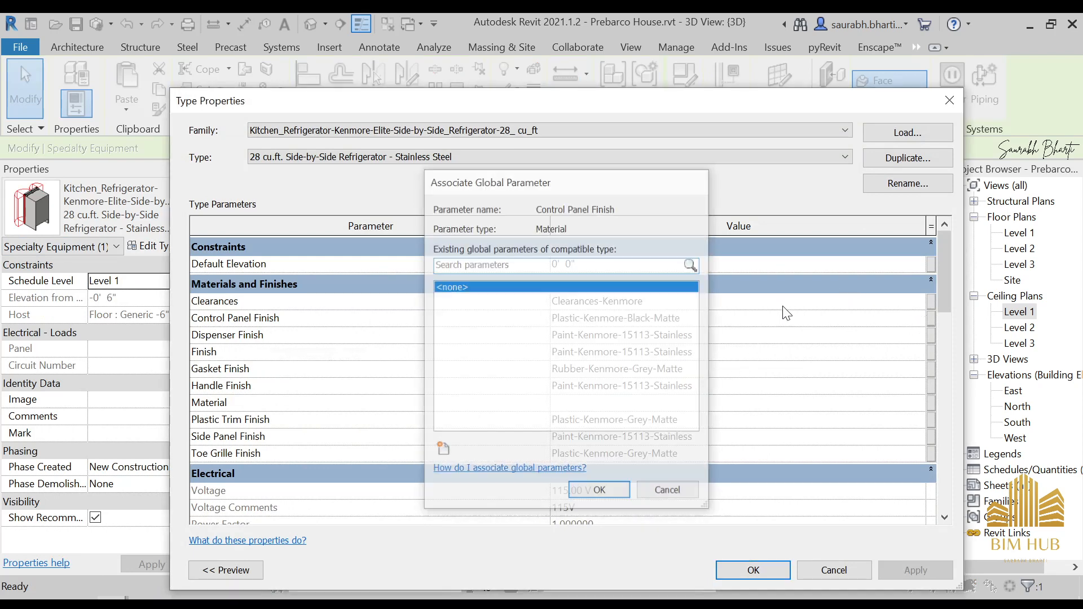
{"action": "scroll", "coordinate": [639, 391], "scroll_direction": "down", "scroll_amount": 1}
{"action": "scroll", "coordinate": [638, 349], "scroll_direction": "up", "scroll_amount": 2}
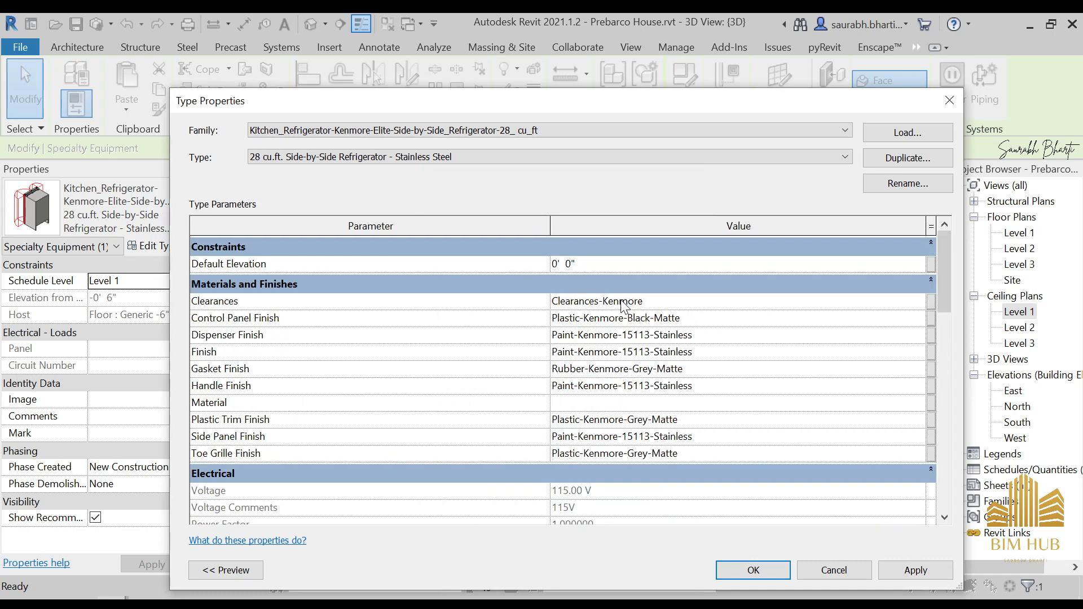
{"action": "left_click", "coordinate": [931, 281]}
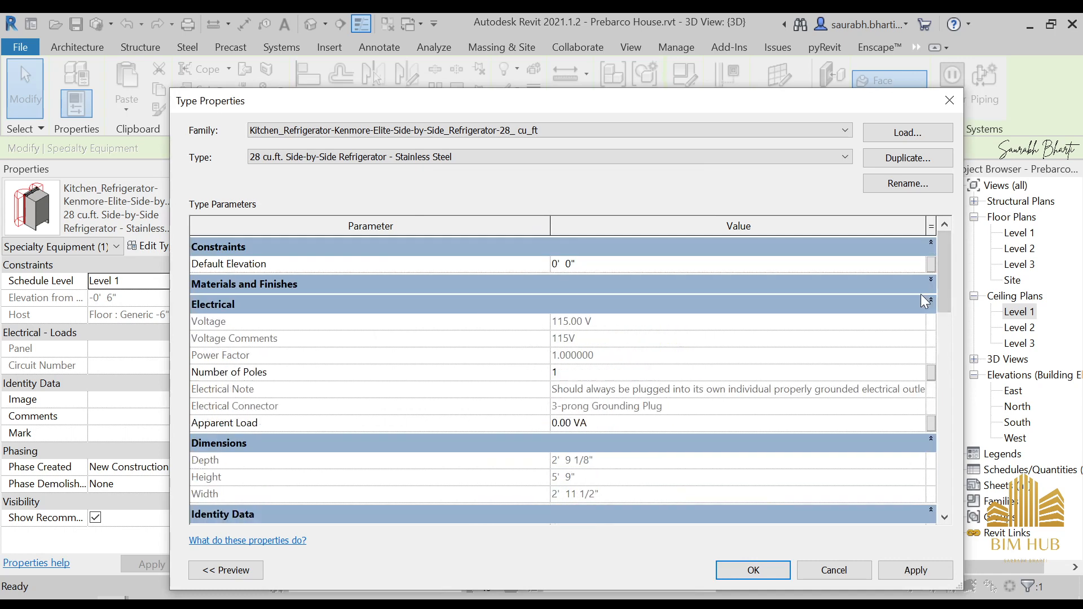
{"action": "left_click", "coordinate": [923, 285]}
- Set the refrigerator type's Clearances material to Glass and apply the change
{"action": "left_click", "coordinate": [921, 299]}
{"action": "left_click", "coordinate": [921, 299]}
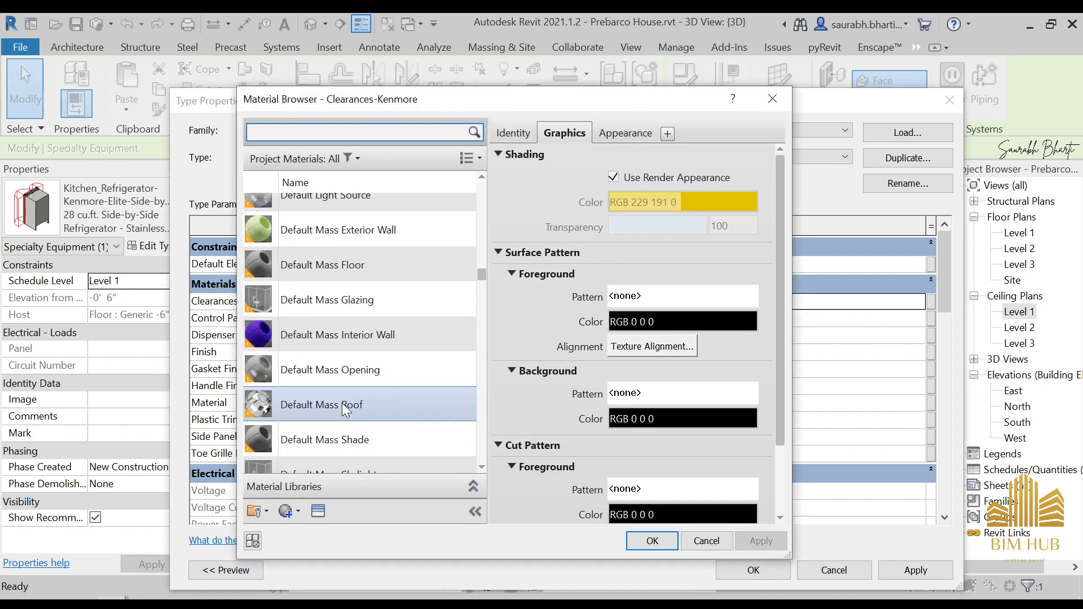
{"action": "scroll", "coordinate": [341, 403], "scroll_direction": "down", "scroll_amount": 3}
{"action": "key", "text": "Down"}
{"action": "key", "text": "Down"}
{"action": "key", "text": "Down"}
{"action": "key", "text": "Down"}
{"action": "key", "text": "Down"}
{"action": "key", "text": "Down"}
{"action": "key", "text": "Down"}
{"action": "key", "text": "Down"}
{"action": "key", "text": "Down"}
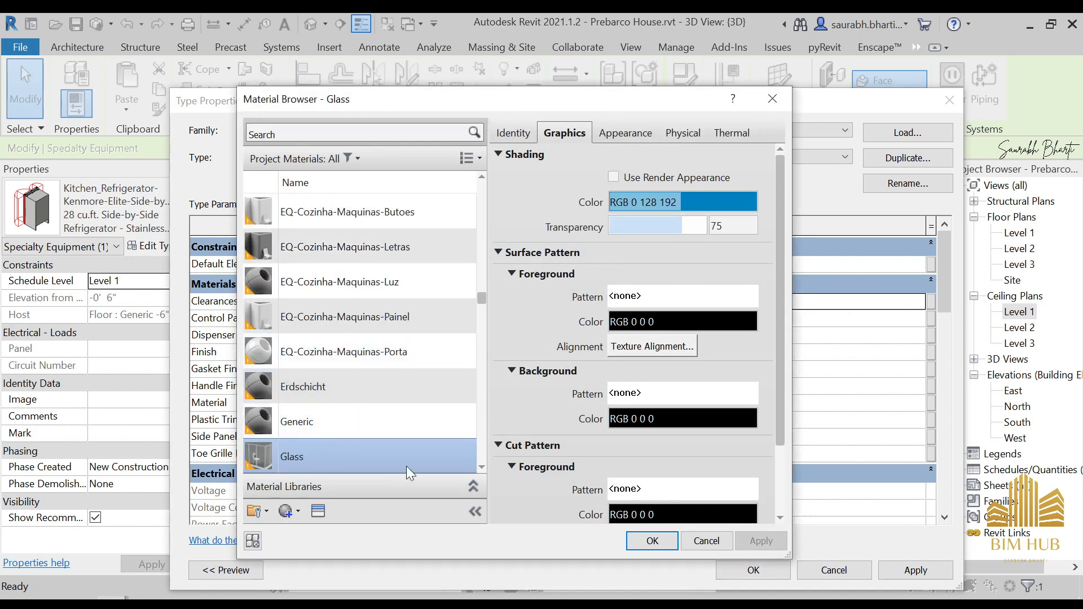
{"action": "left_click", "coordinate": [653, 540]}
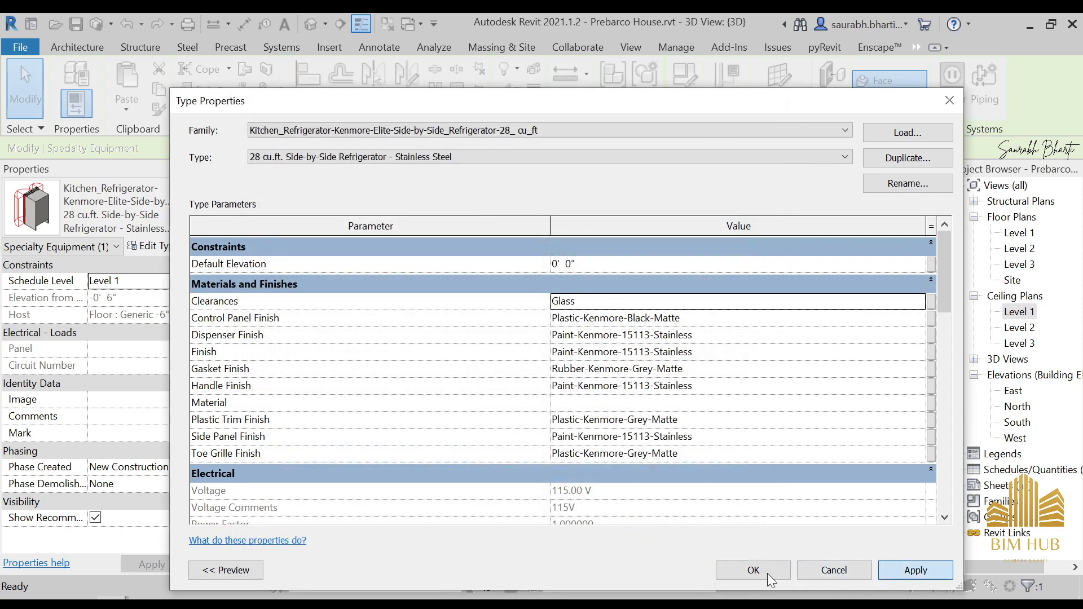
{"action": "left_click", "coordinate": [729, 568]}
{"action": "left_click", "coordinate": [659, 554]}
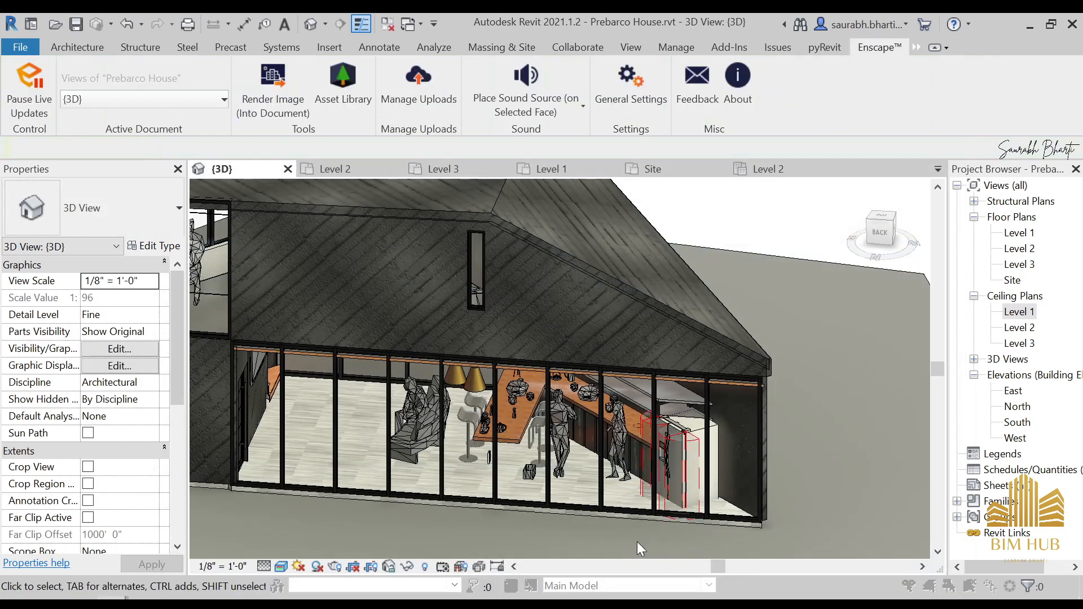
- Return to Enscape and check the refrigerator, dining table and pendant lights in the kitchen and living area
{"action": "mouse_move", "coordinate": [191, 577]}
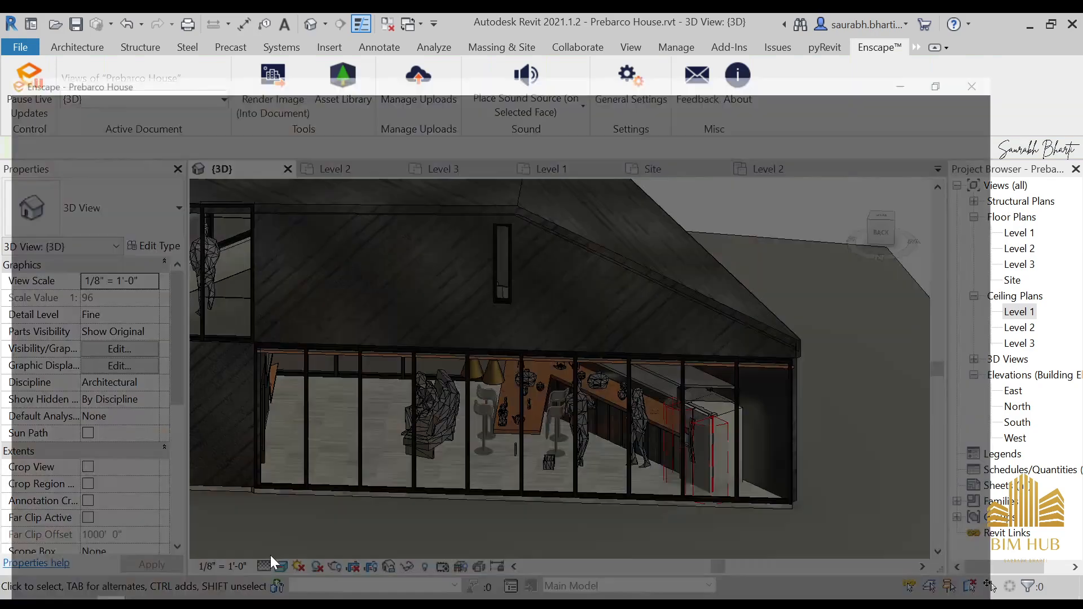
{"action": "left_click", "coordinate": [270, 555]}
{"action": "left_click_drag", "start_coordinate": [542, 331], "coordinate": [344, 438]}
{"action": "key", "text": "w"}
{"action": "key", "text": "w"}
{"action": "key", "text": "w"}
{"action": "key", "text": "w"}
{"action": "key", "text": "w"}
{"action": "key", "text": "w"}
{"action": "key", "text": "s"}
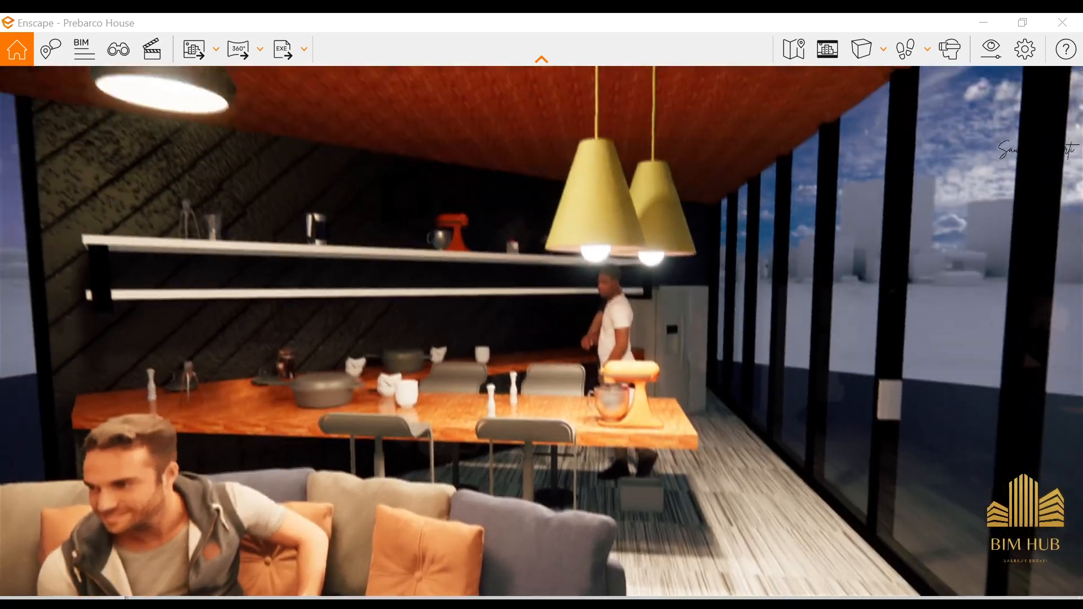
- Go up the staircase and inspect the upper-floor bedroom, including the bed, window wall, pendant lights and wooden door
{"action": "key", "text": "Right"}
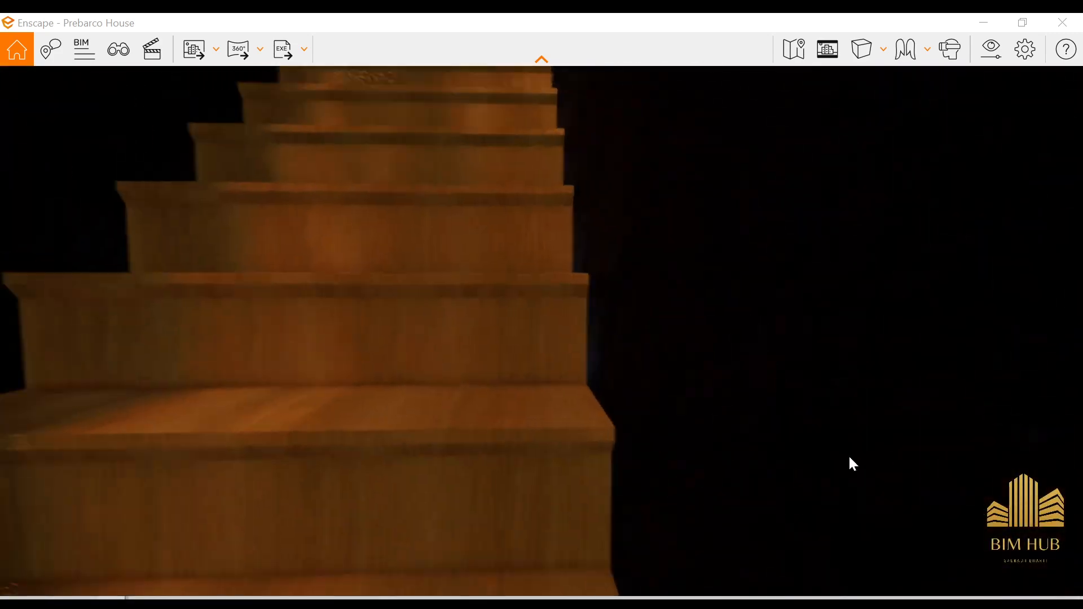
{"action": "key", "text": "space"}
{"action": "key", "text": "w"}
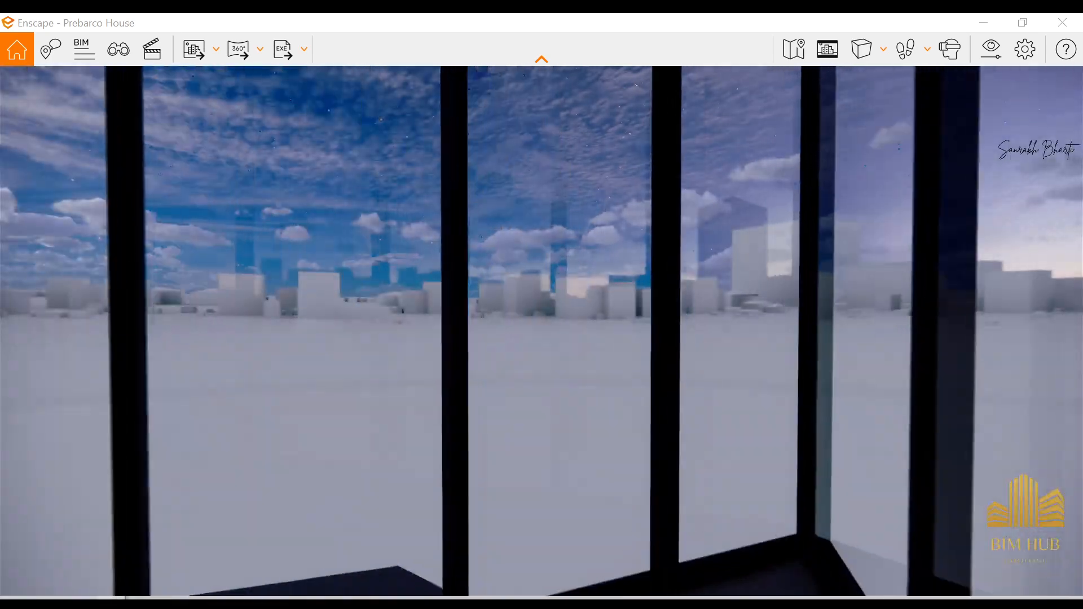
{"action": "key", "text": "Left"}
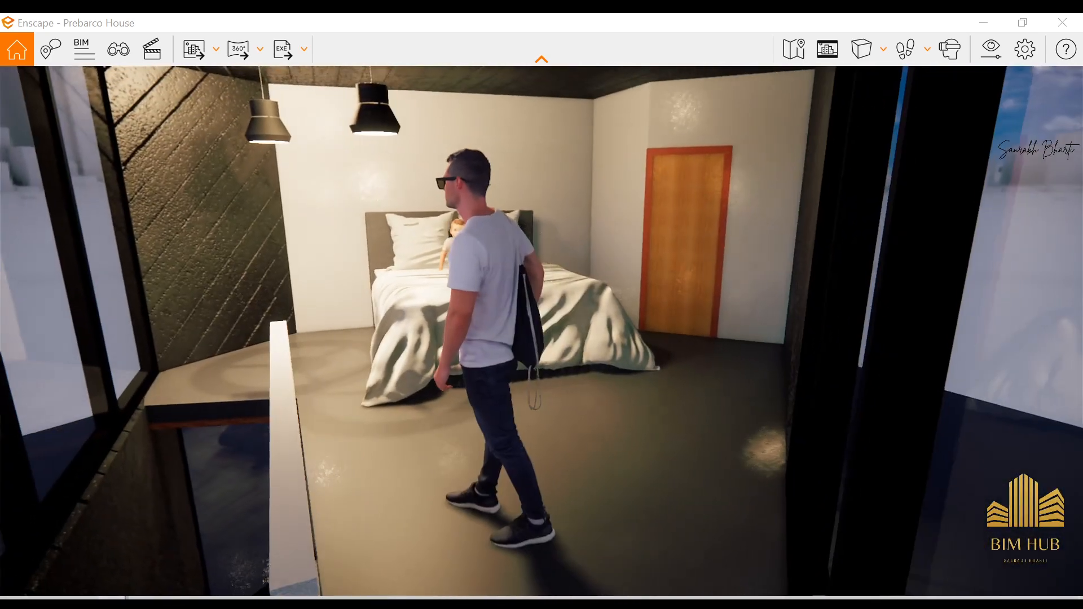
{"action": "key", "text": "w"}
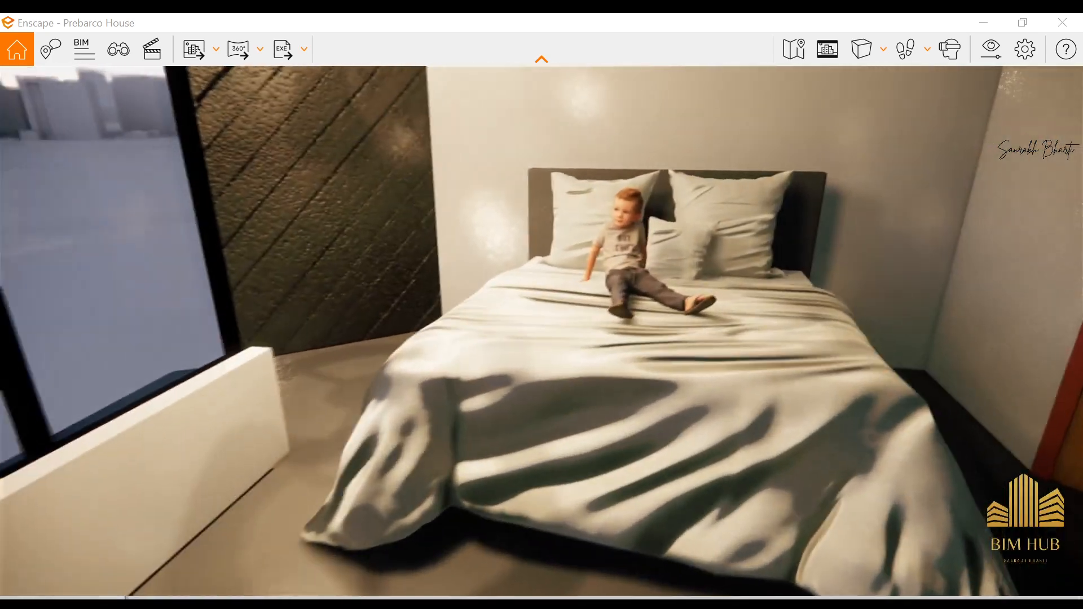
{"action": "key", "text": "Left"}
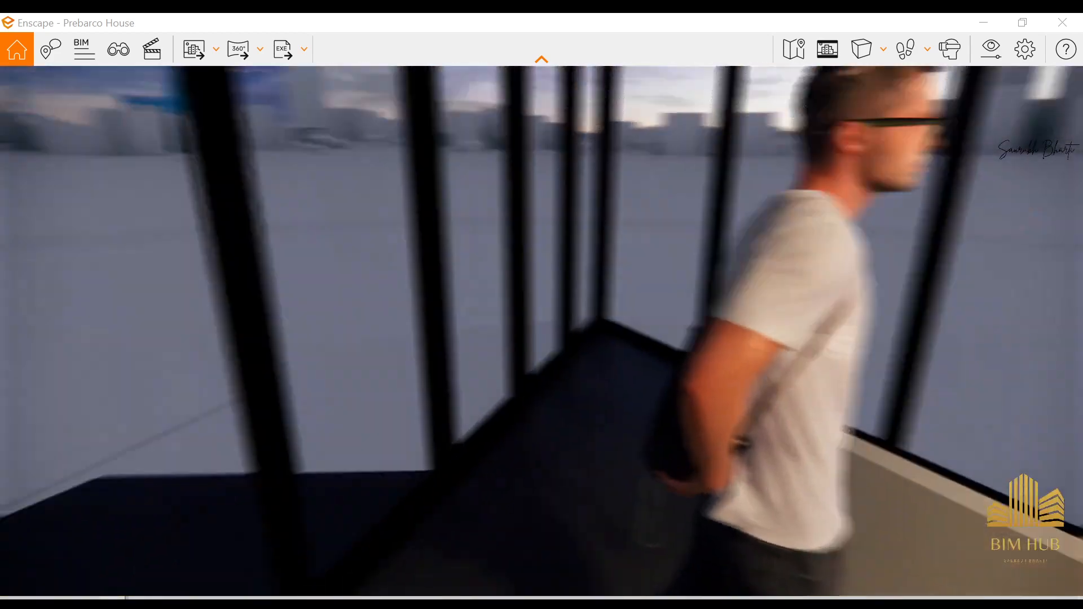
{"action": "key", "text": "Left"}
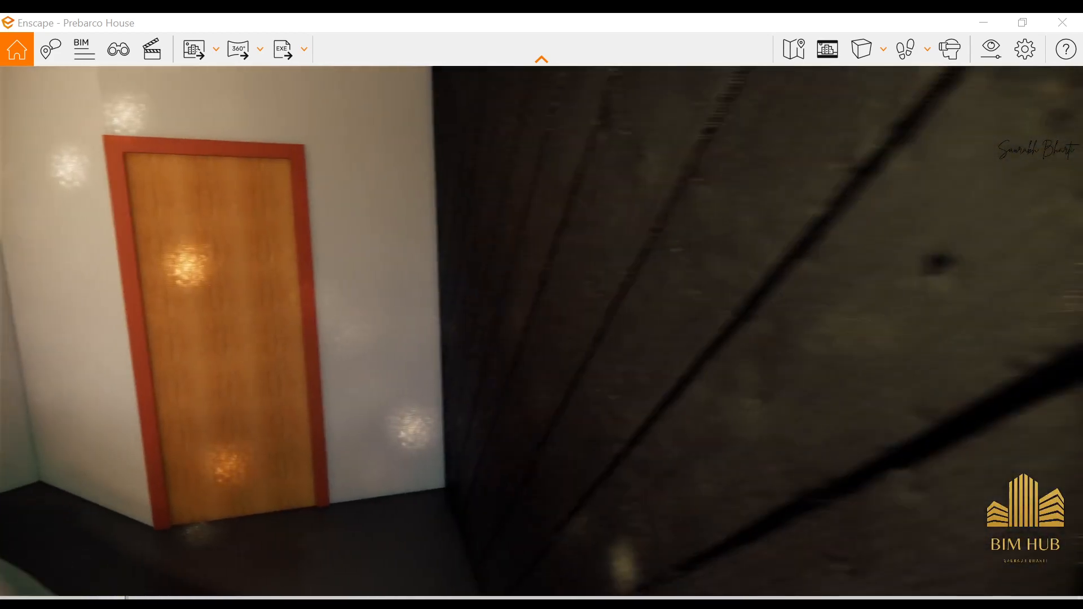
{"action": "key", "text": "Right"}
{"action": "key", "text": "w"}
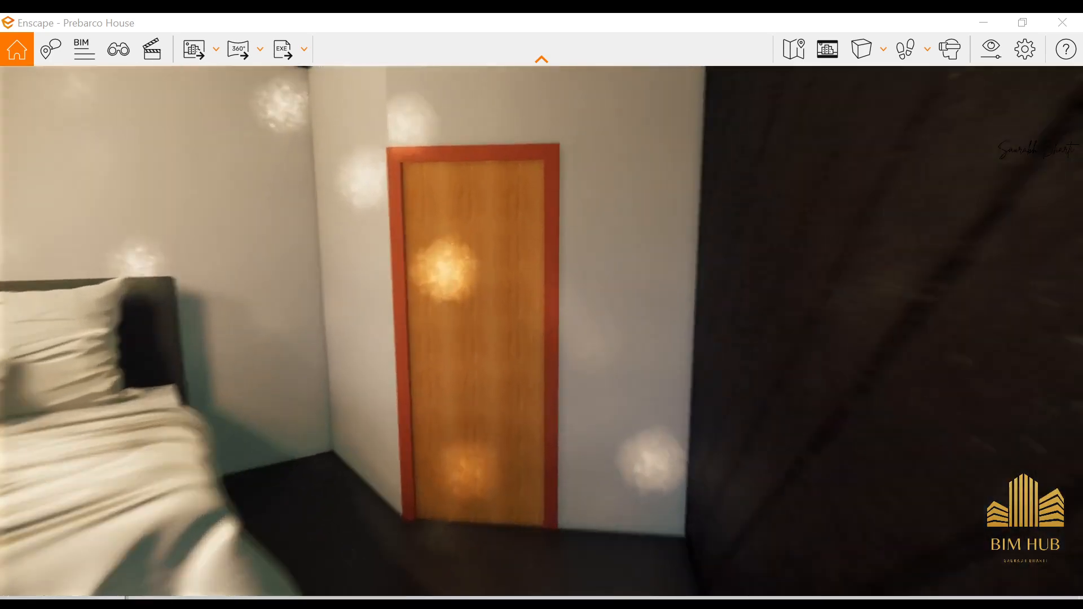
{"action": "key", "text": "Left"}
{"action": "key", "text": "Right"}
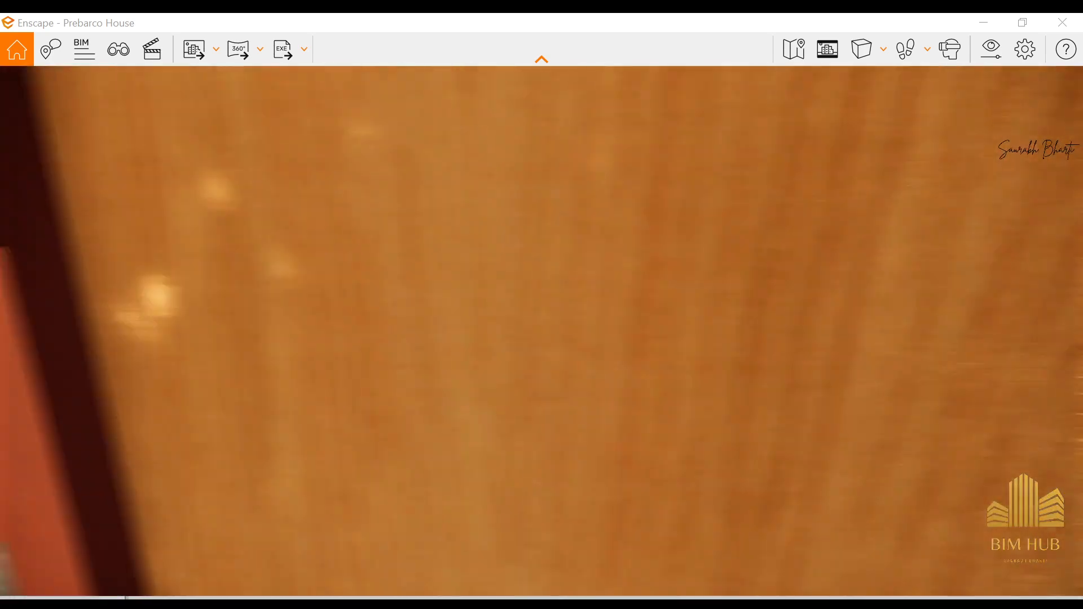
- Pass through the bedroom's wooden door and look at the bathroom fixtures
{"action": "key", "text": "s"}
{"action": "key", "text": "space"}
{"action": "key", "text": "w"}
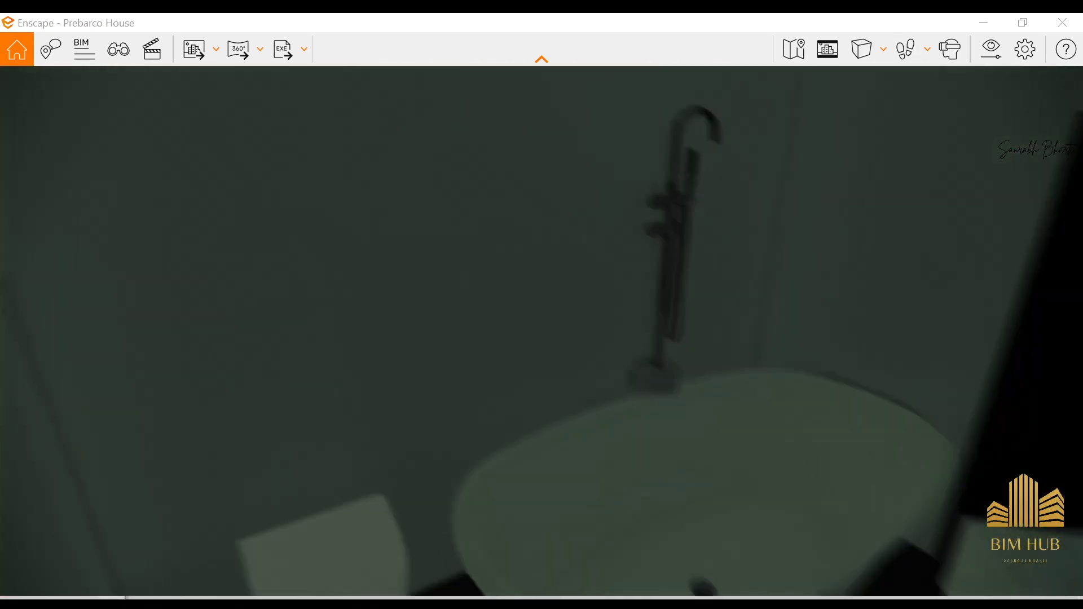
- Leave the house, shift the time of day to daylight, and review the entrance platform and glazed living-room side from outside
{"action": "key", "text": "space"}
{"action": "key", "text": "Left"}
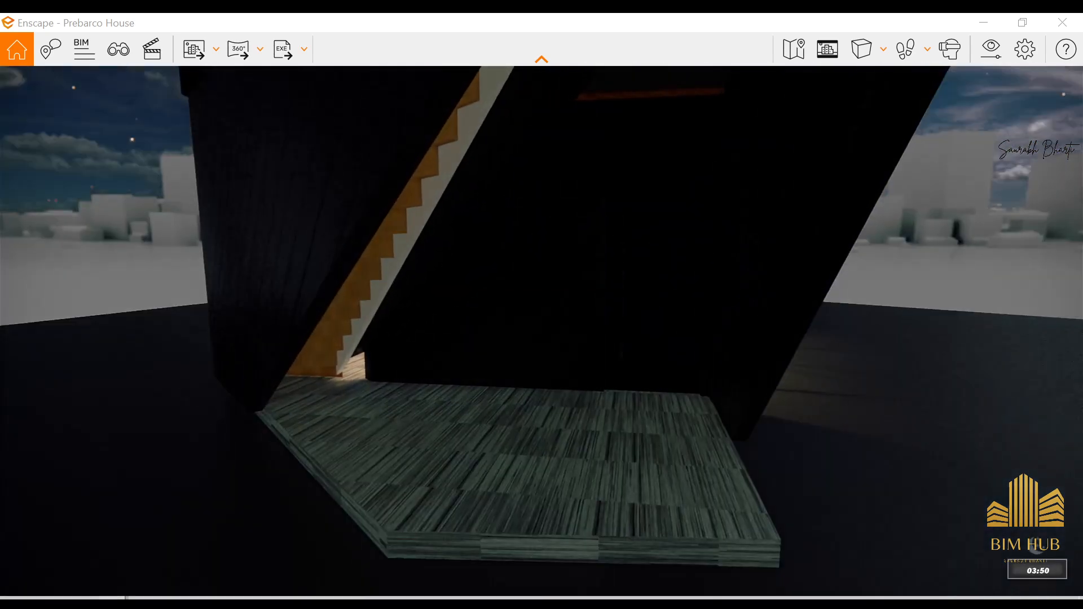
{"action": "right_click_drag", "start_coordinate": [734, 355], "coordinate": [513, 334], "text": "shift"}
{"action": "key", "text": "w"}
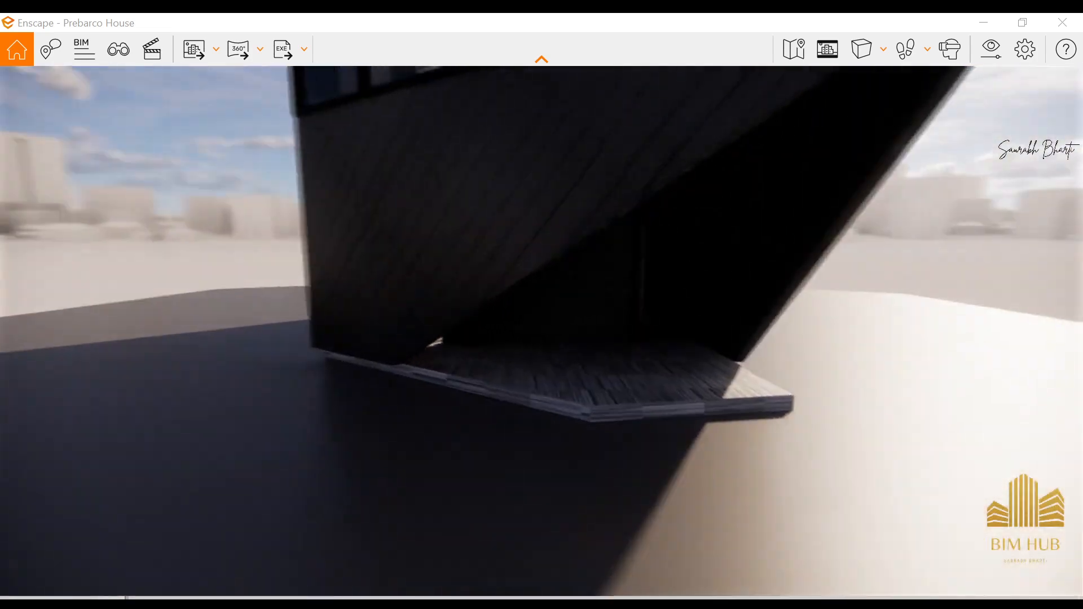
{"action": "key", "text": "s"}
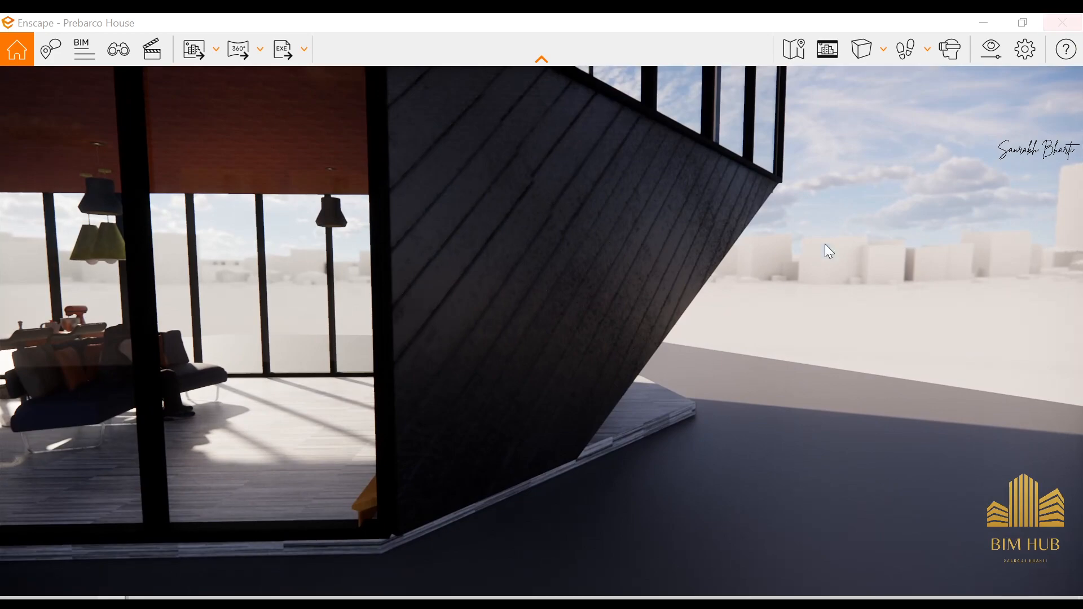
{"action": "key", "text": "w"}
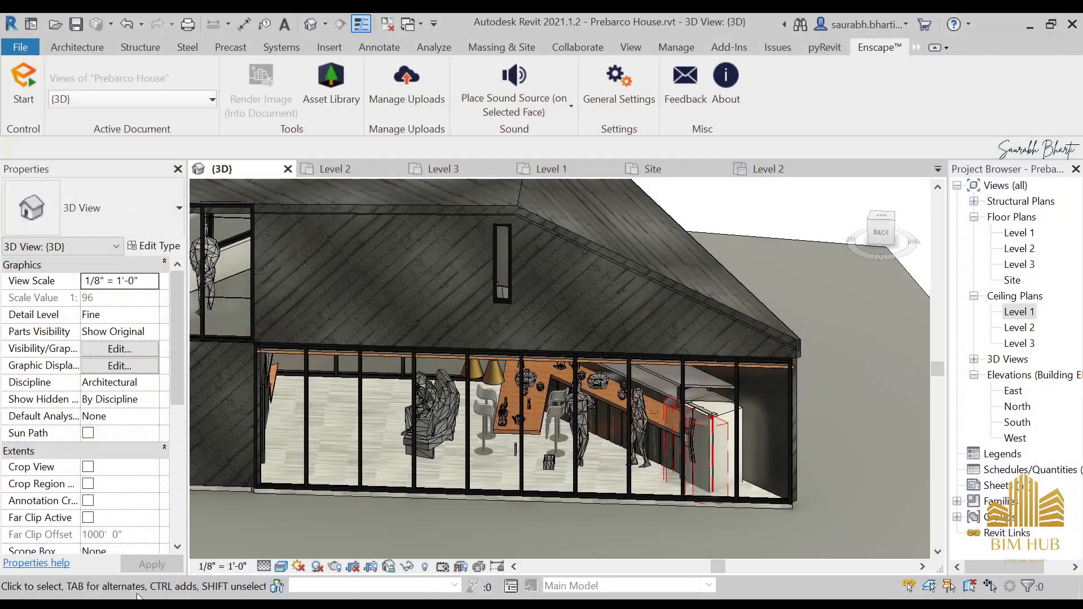